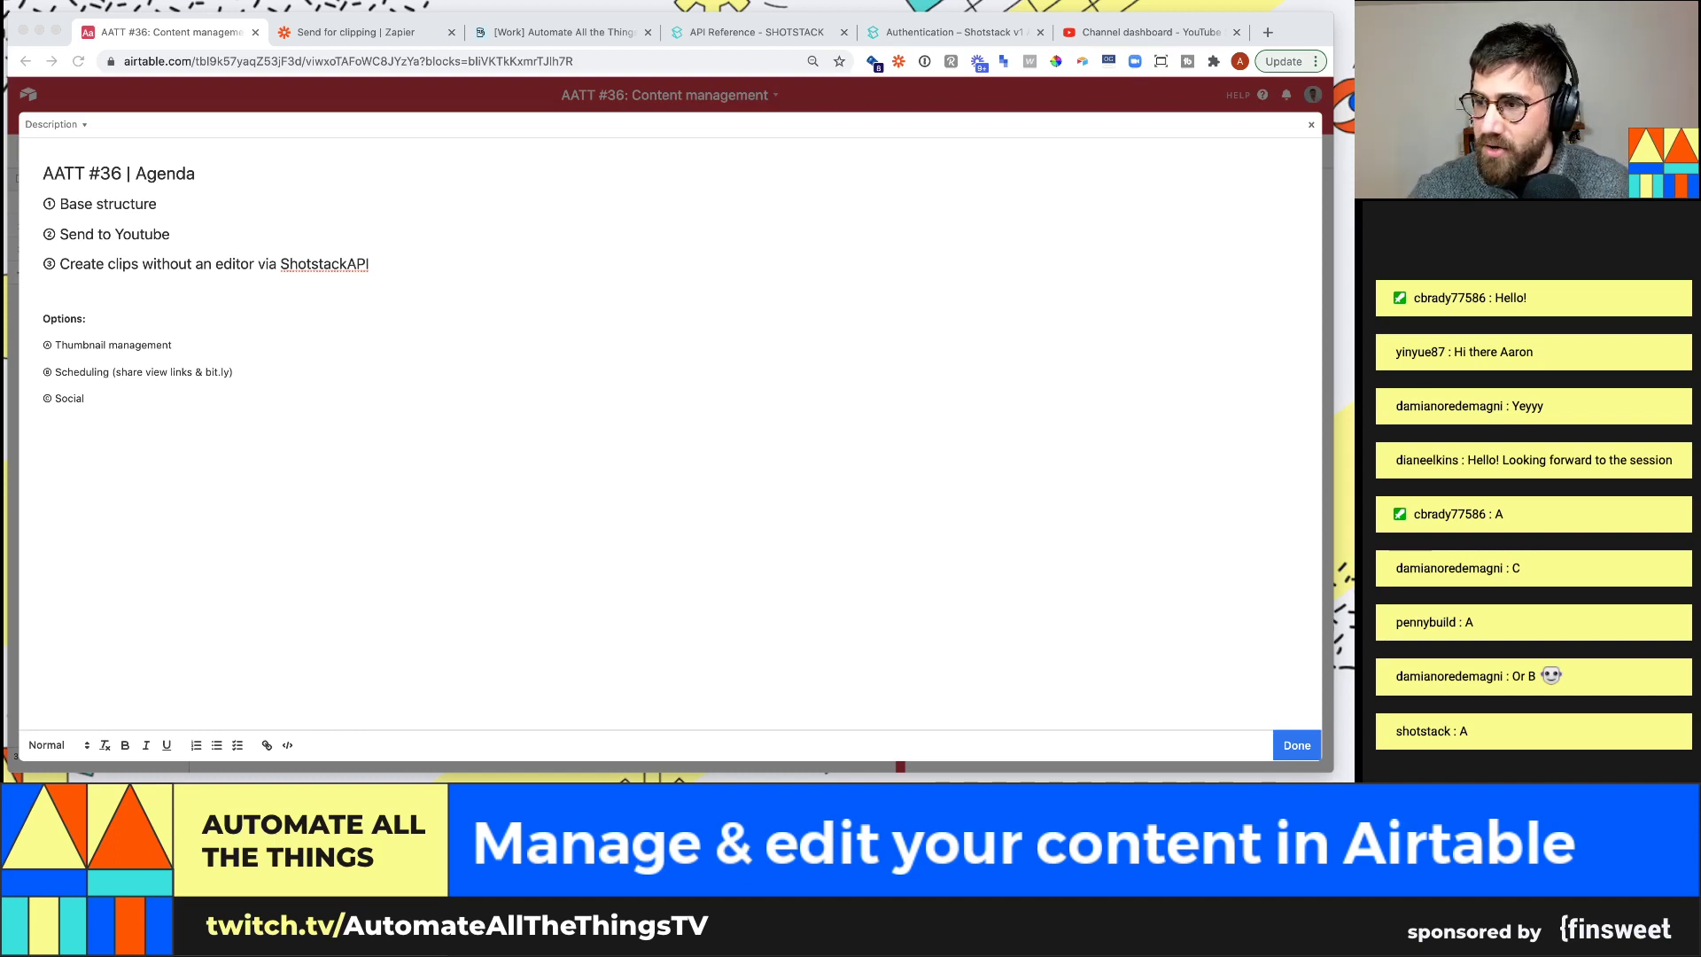
Make the Thumbnail management agenda line bold, then close the expanded description editor
triple_click(228, 340)
key("super+b")
left_click(227, 339)
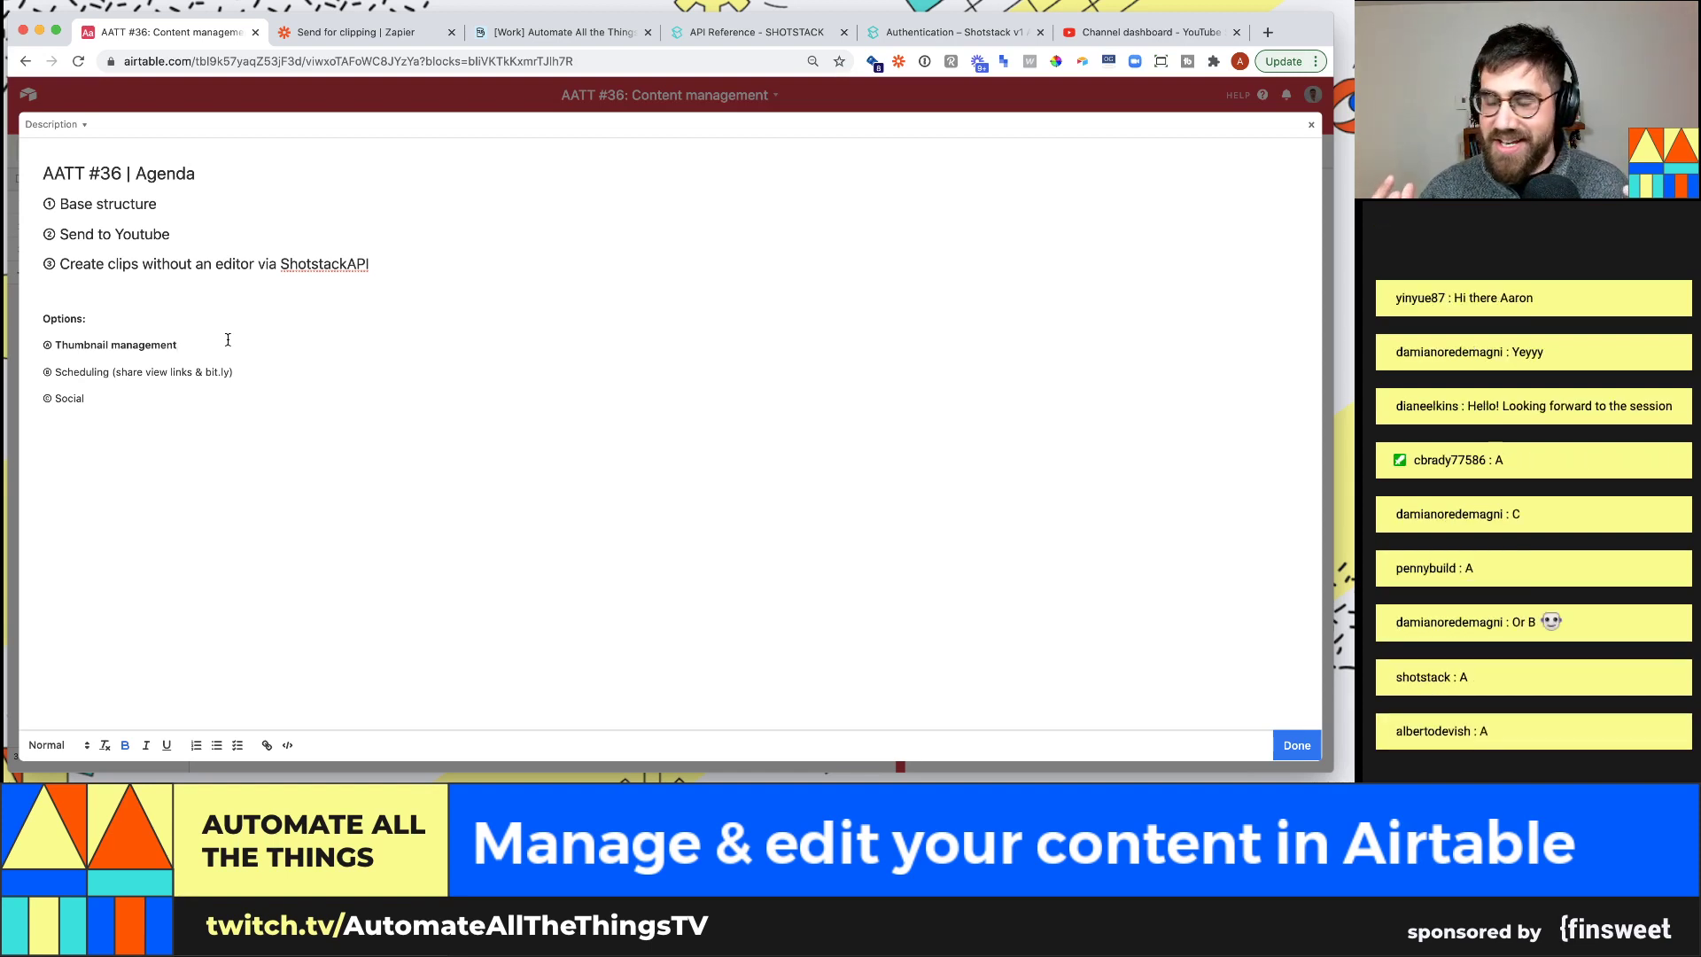
left_click(597, 89)
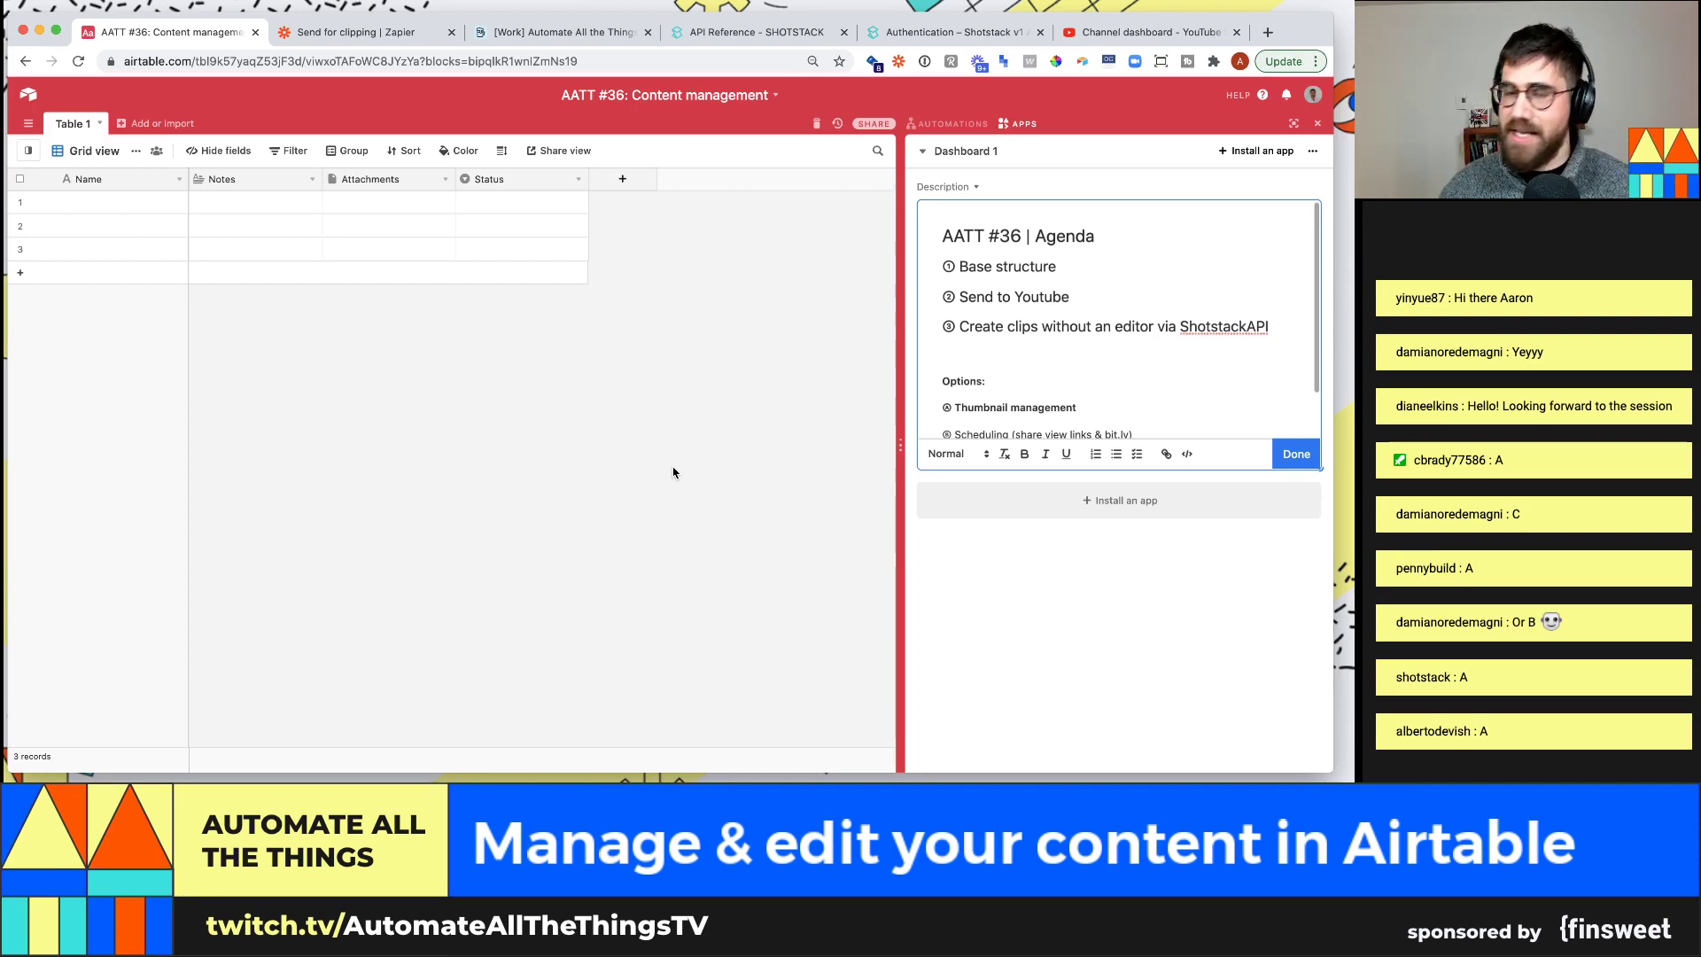
left_click(551, 35)
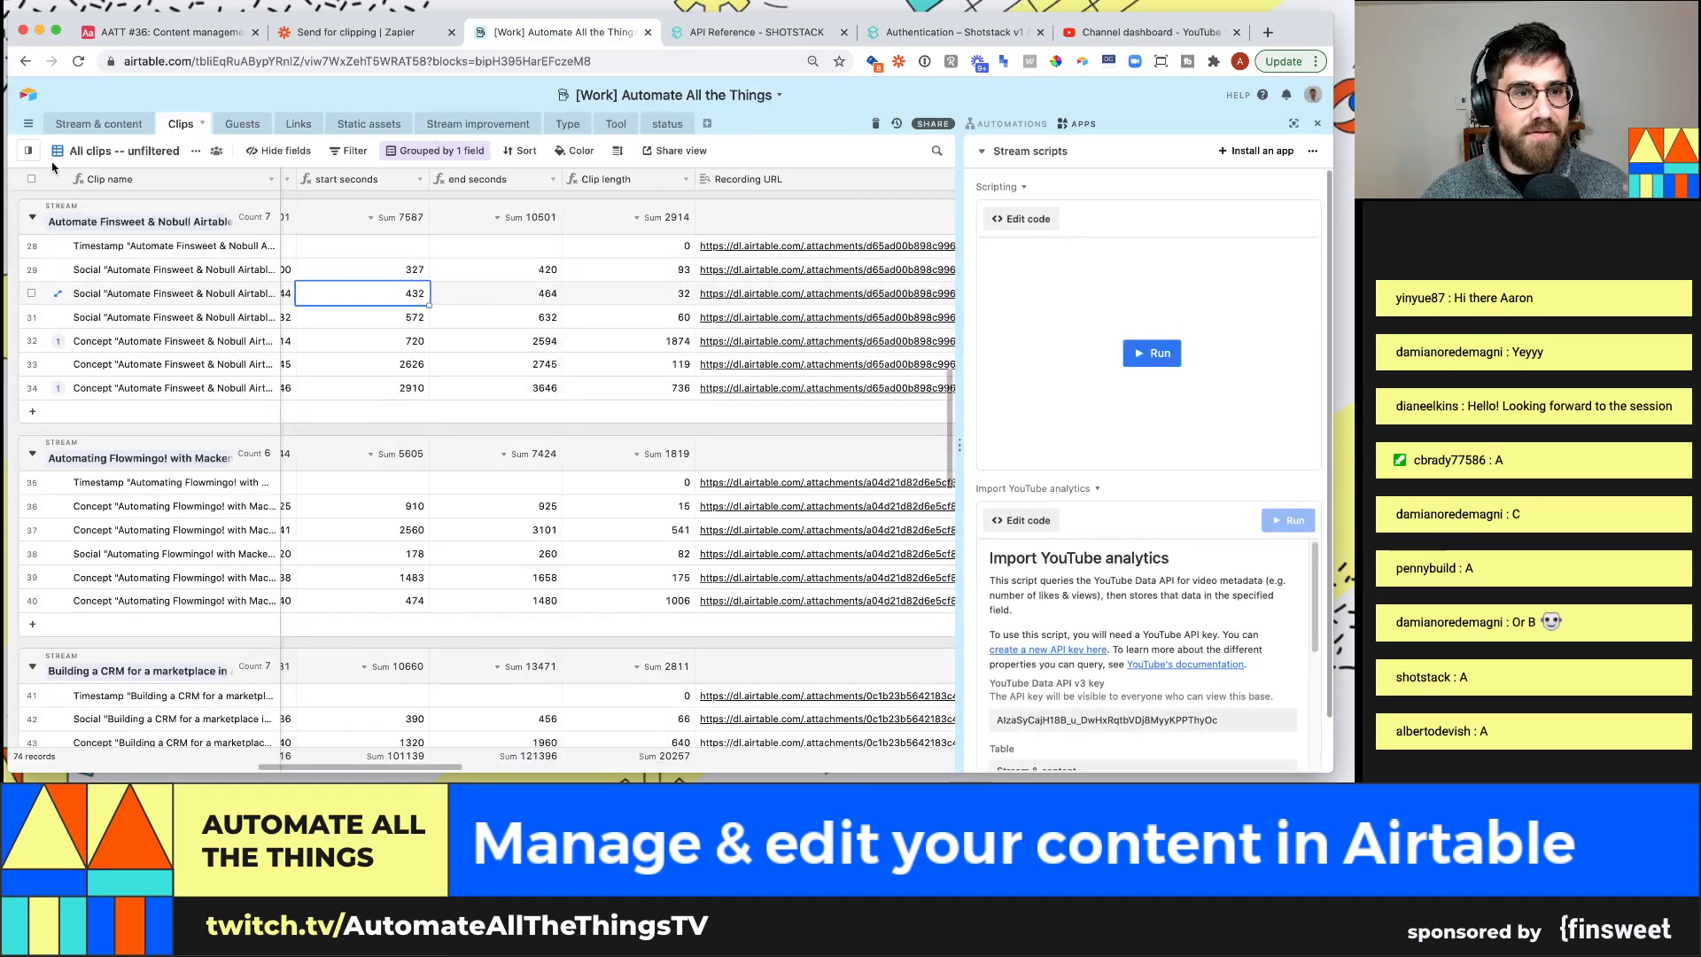
left_click(99, 124)
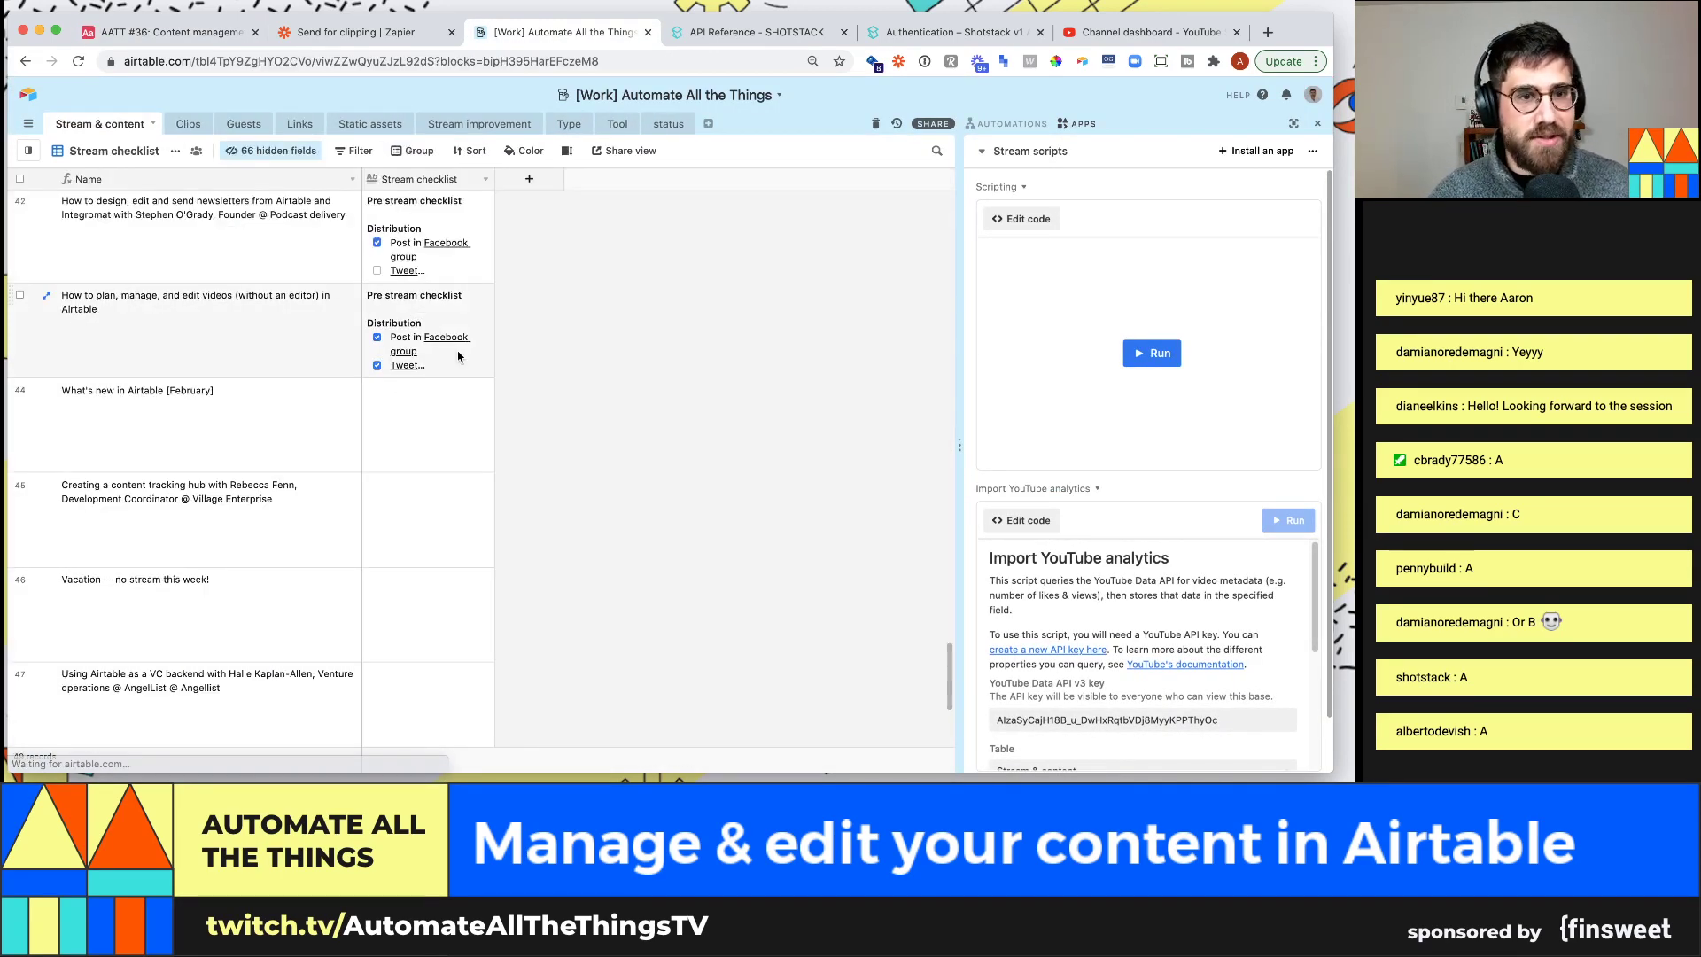
left_click(24, 156)
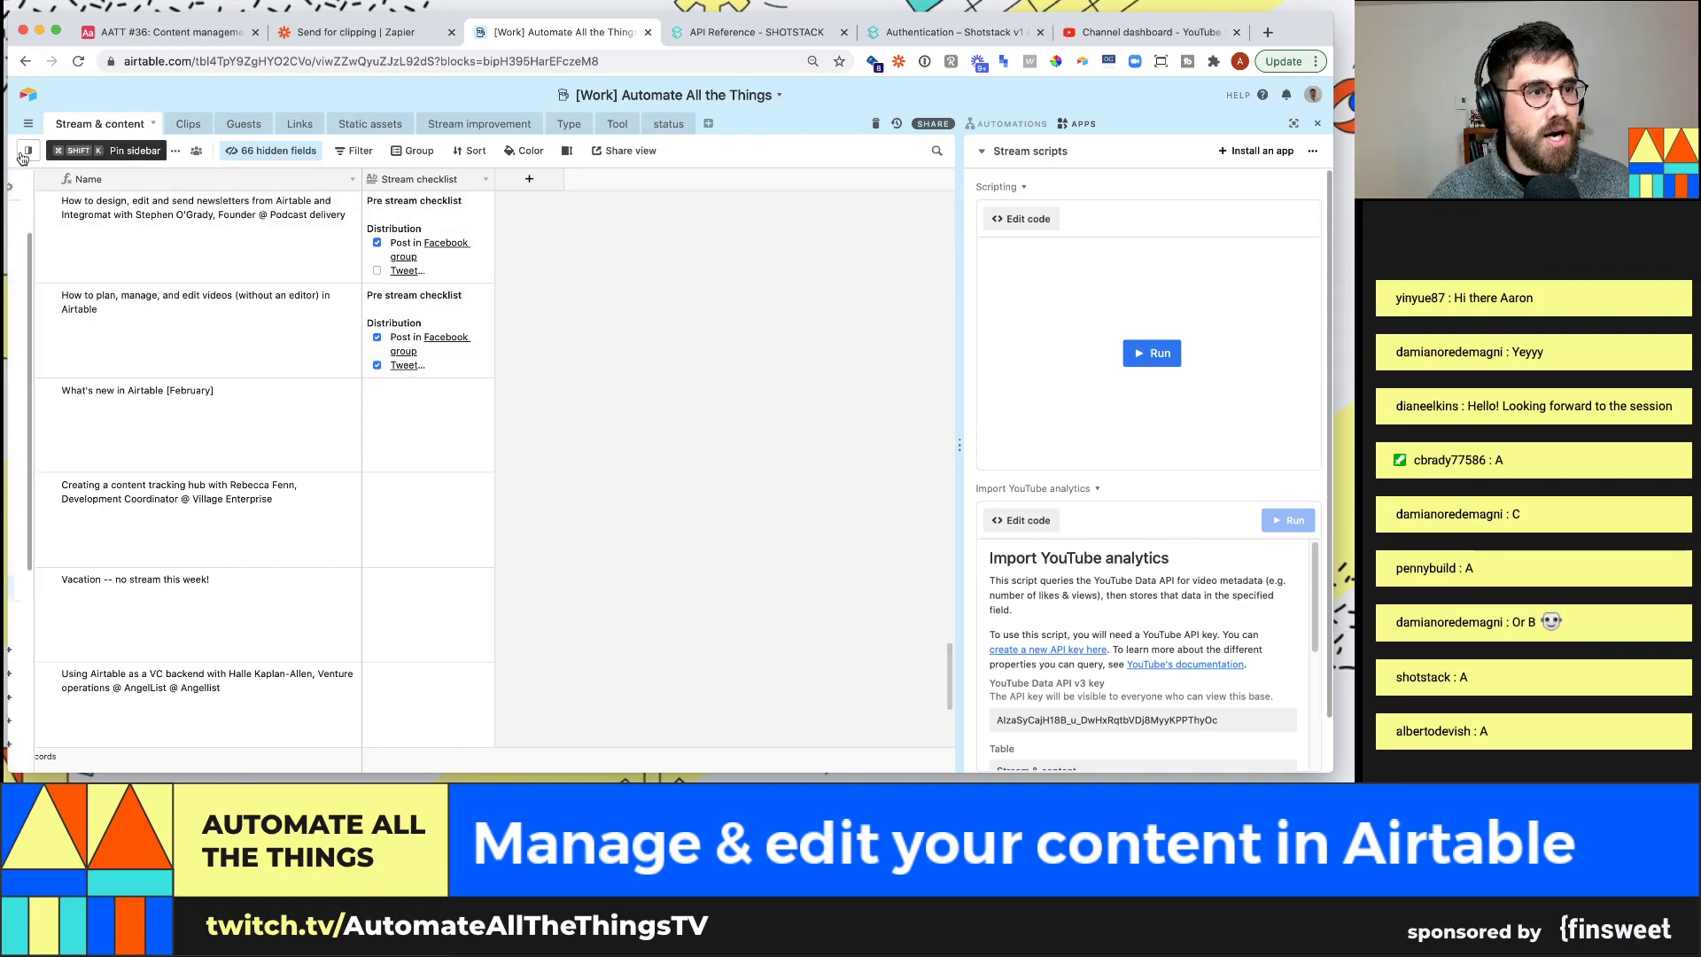
left_click(123, 217)
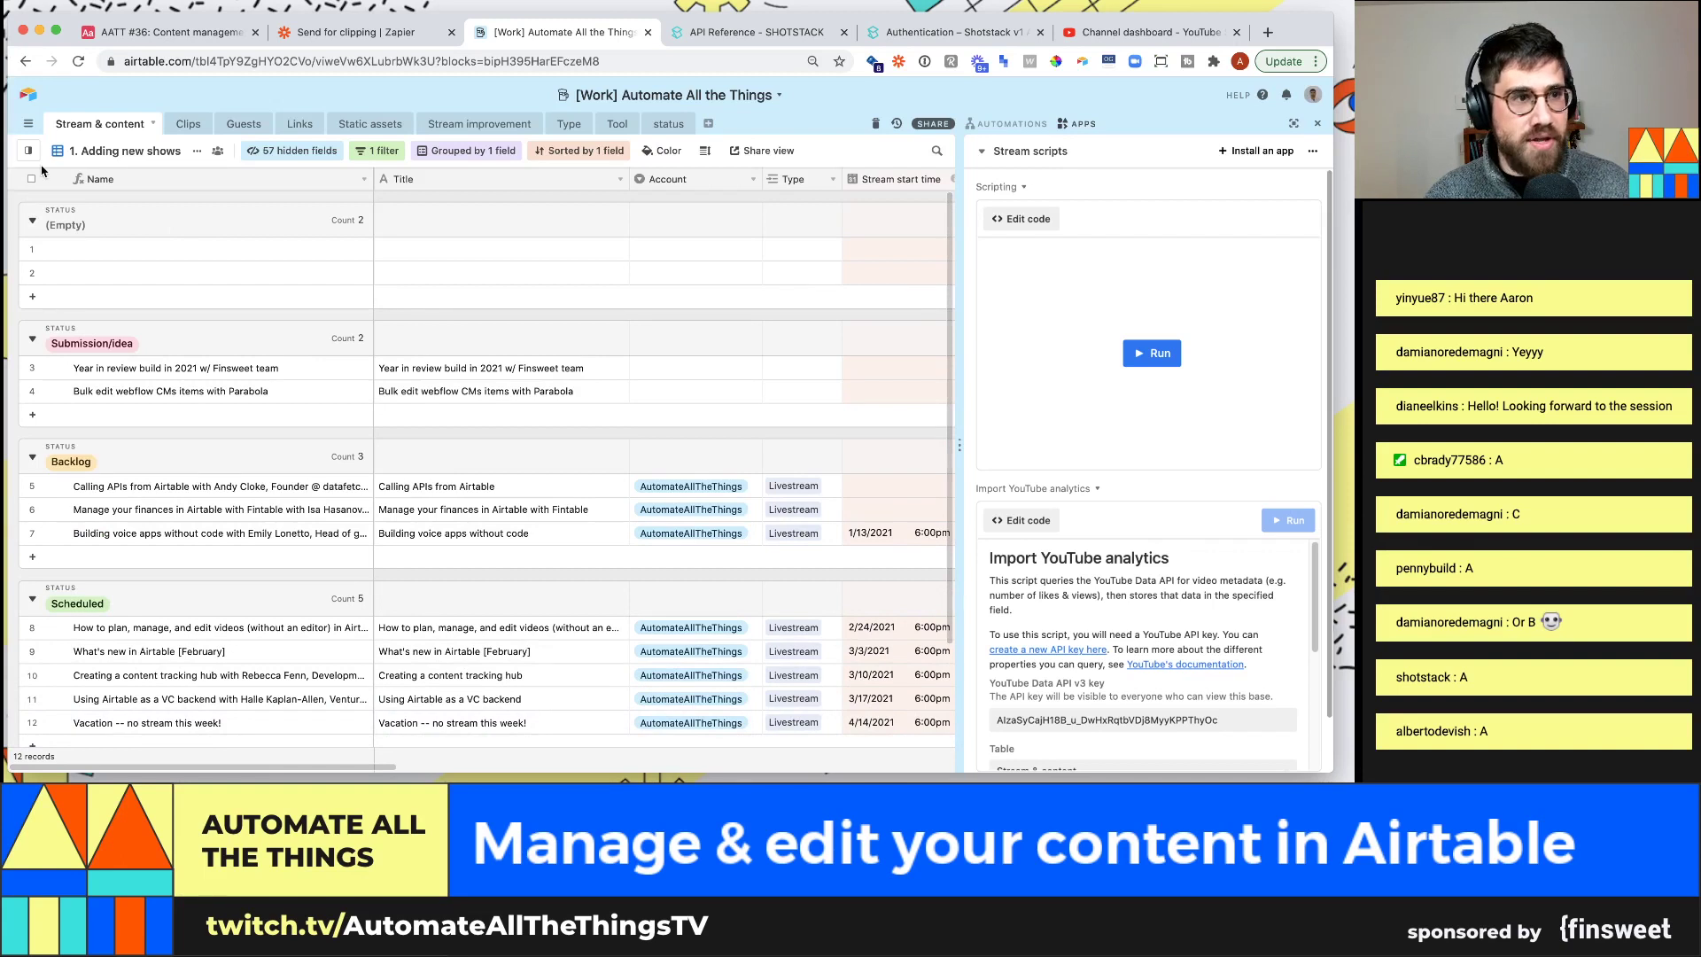
left_click(124, 151)
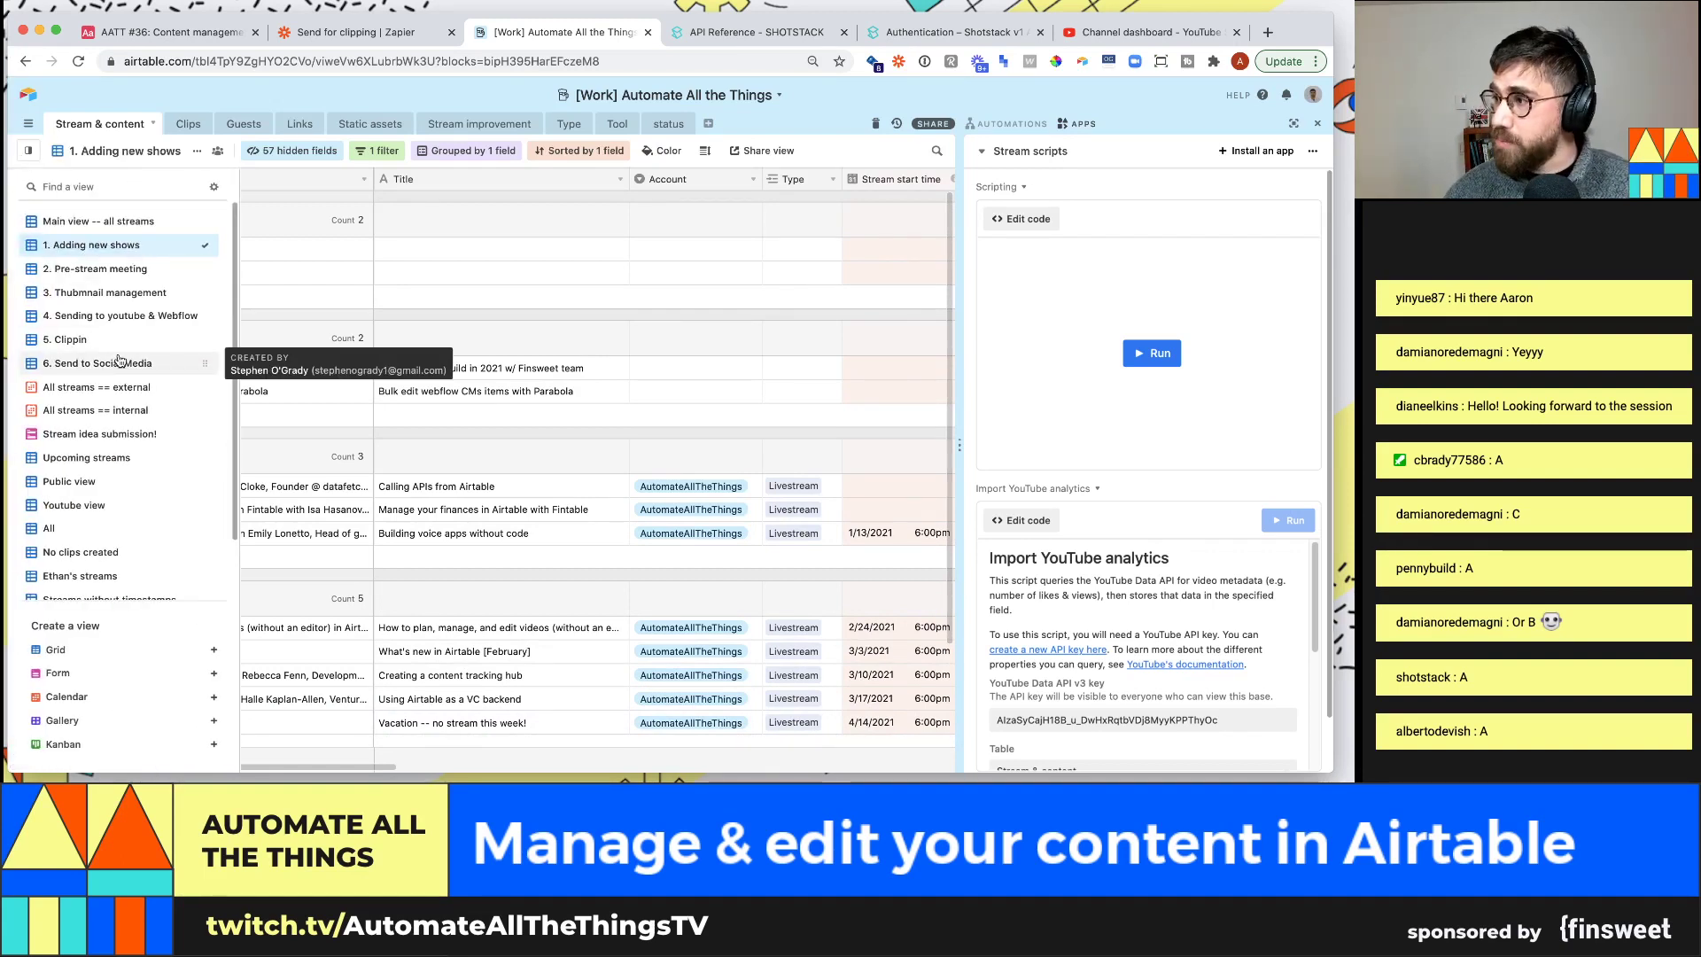
left_click(89, 387)
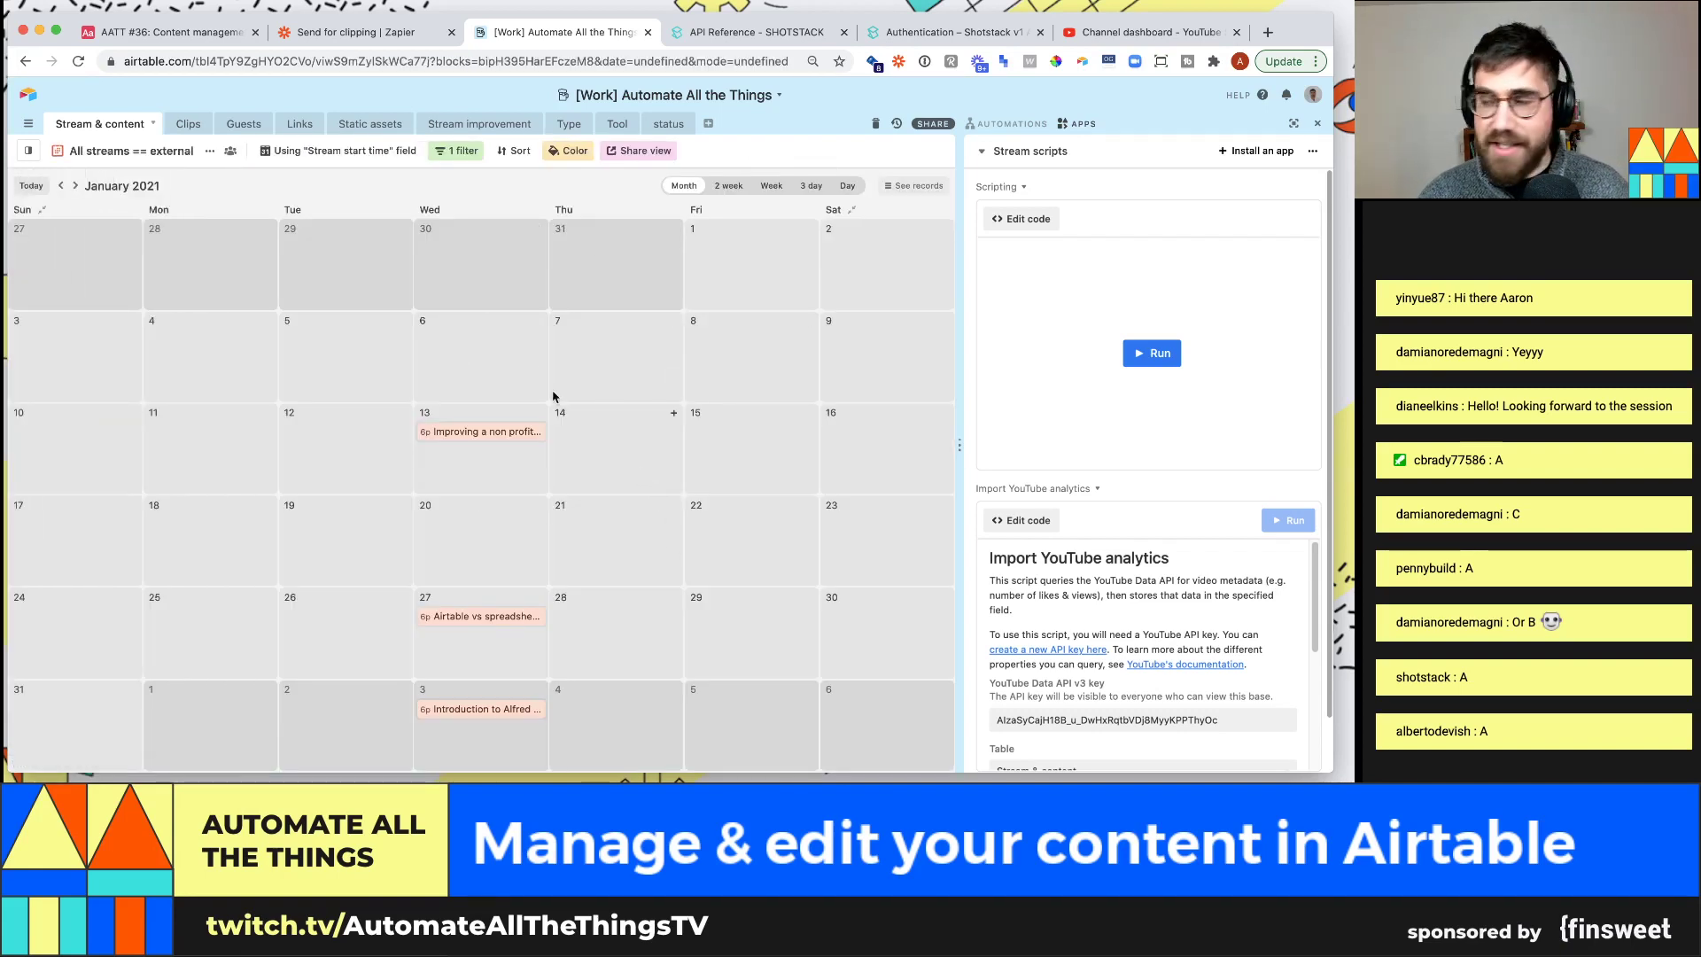
left_click(188, 123)
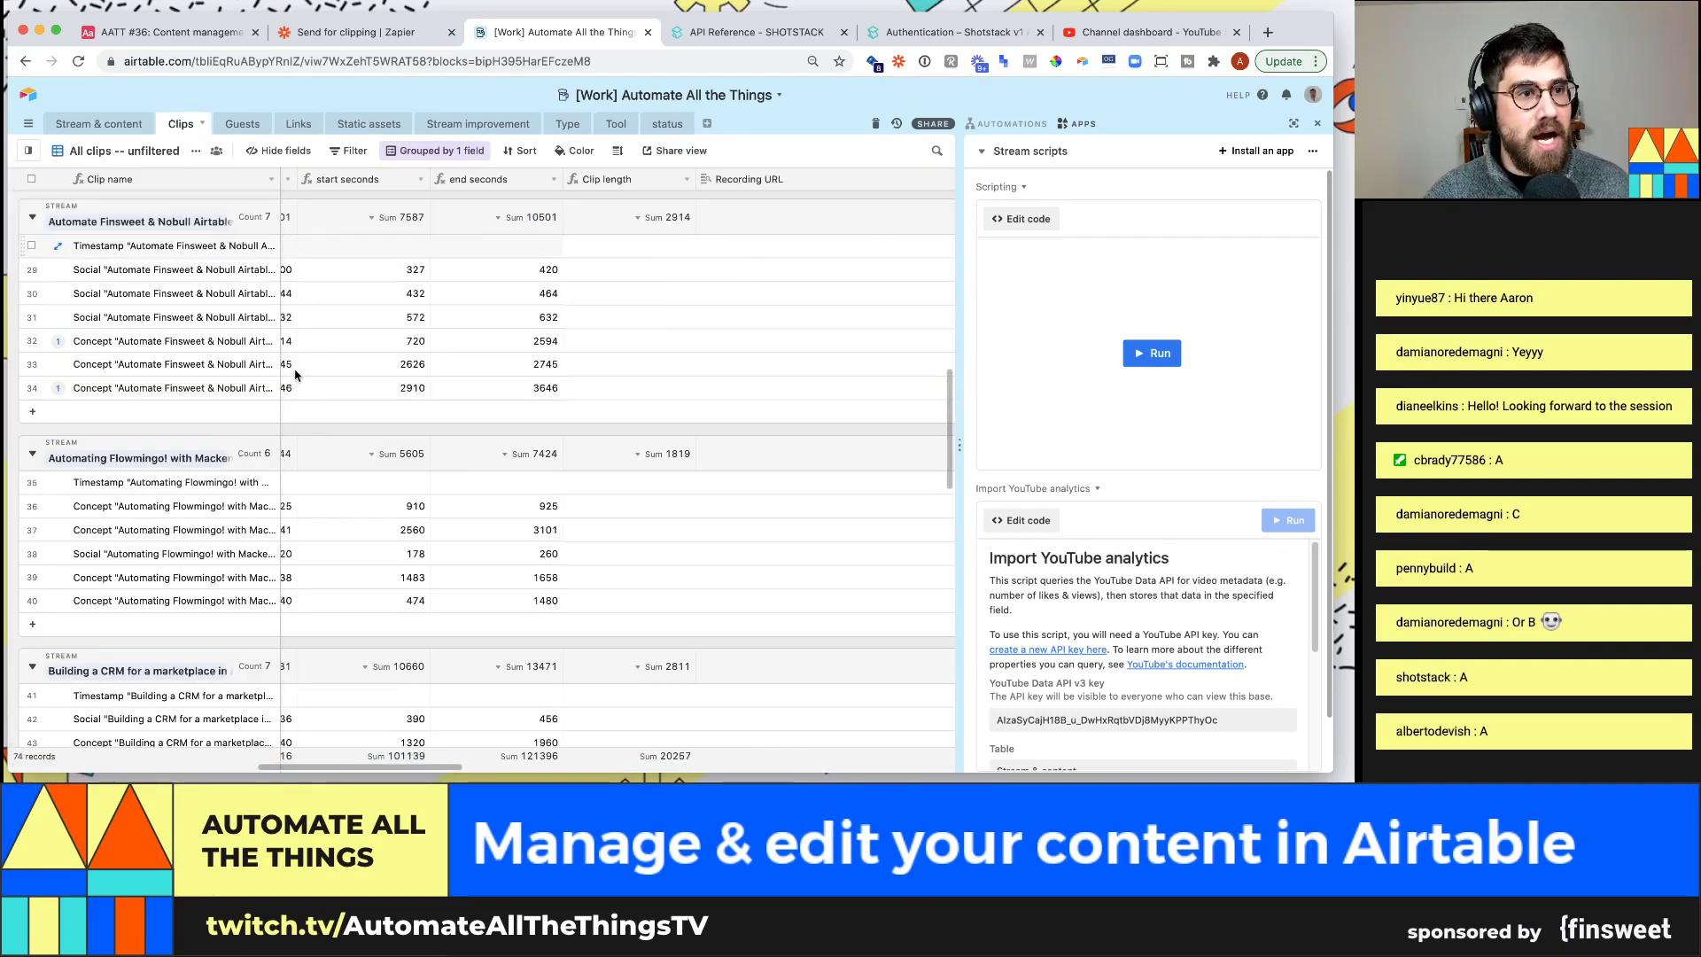
scroll(689, 365, "down", 1)
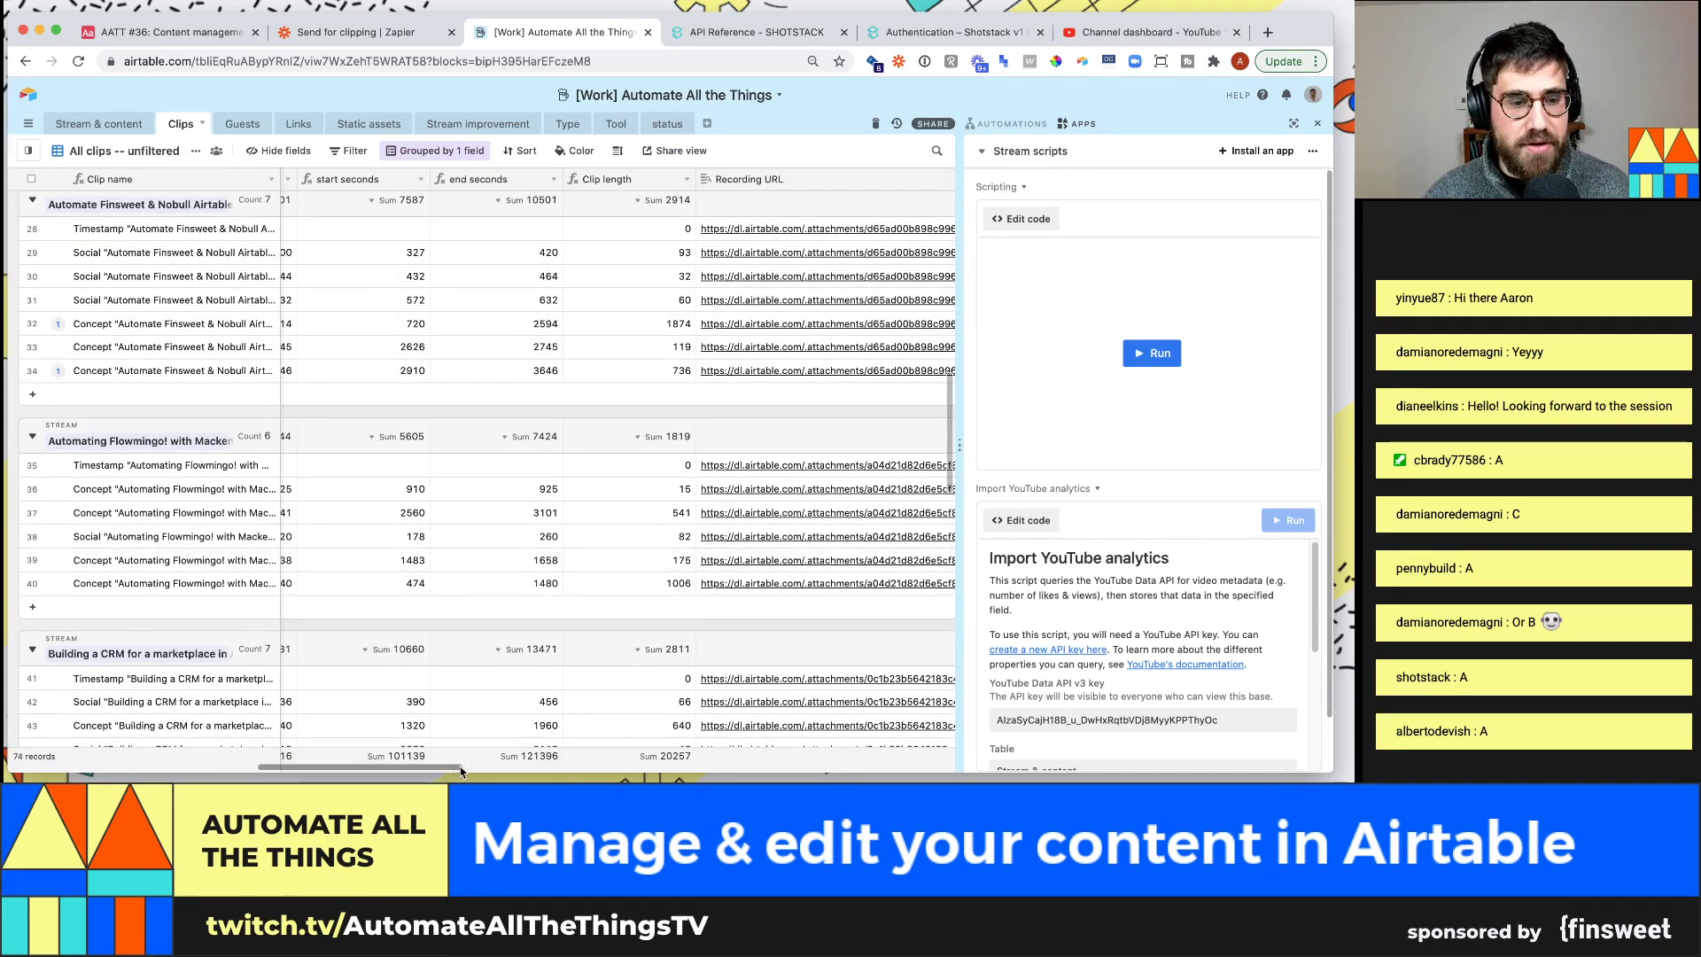
scroll(460, 762, "right", 10)
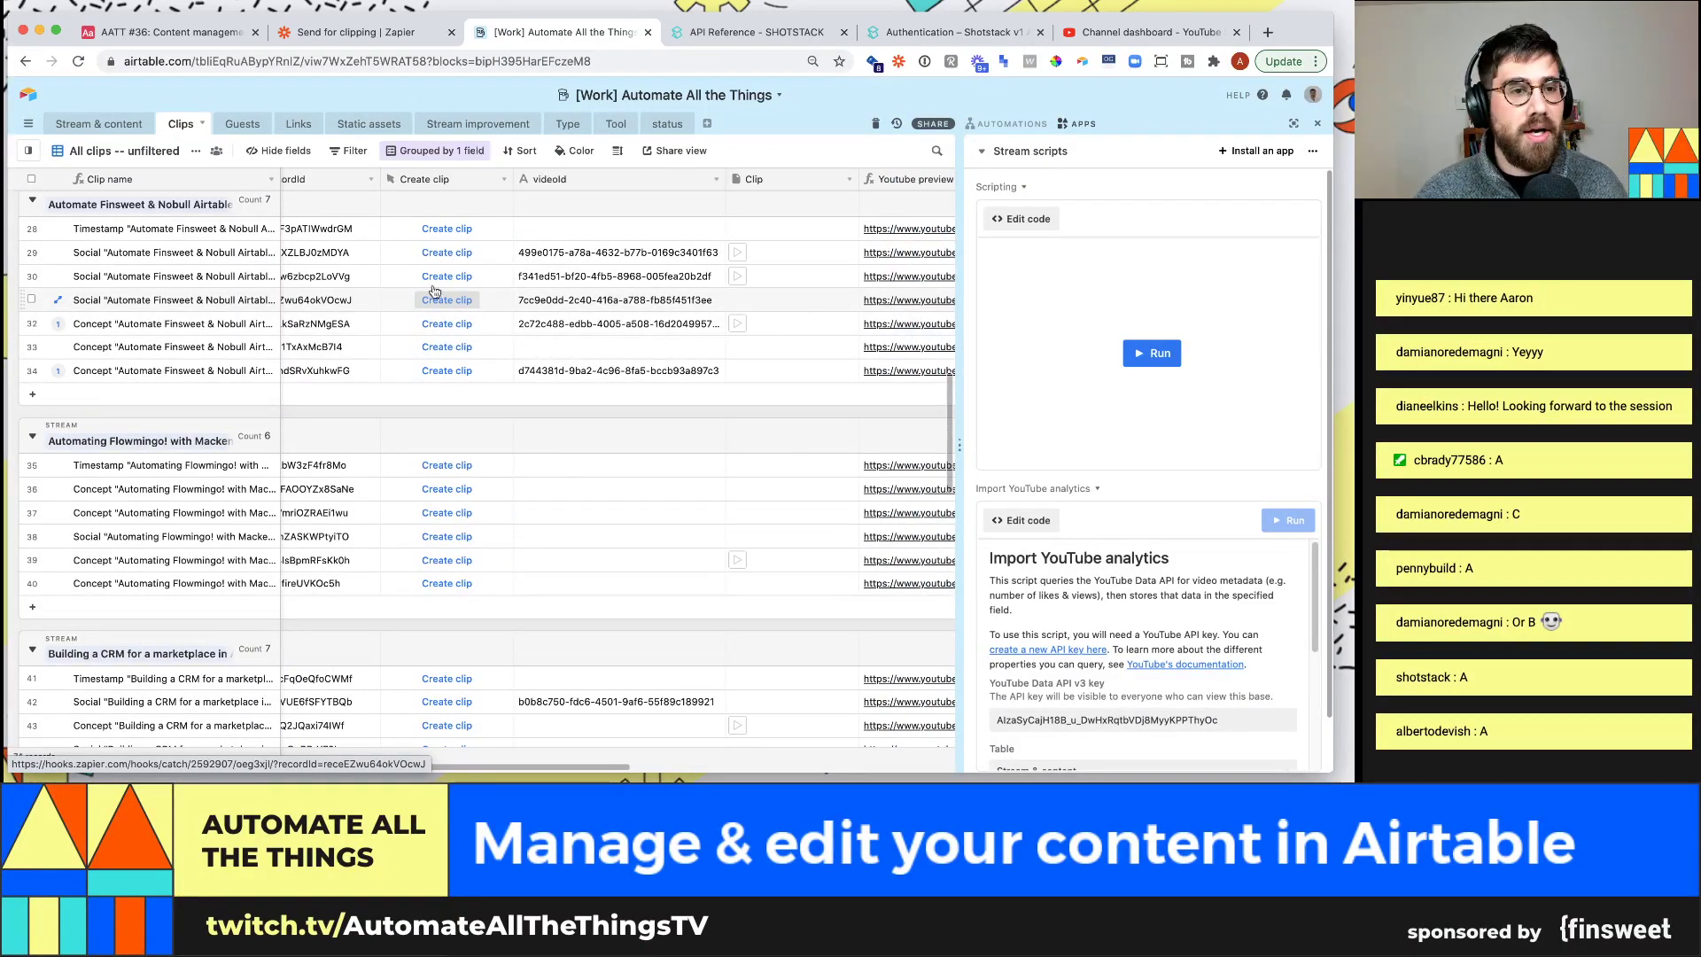
left_click(124, 131)
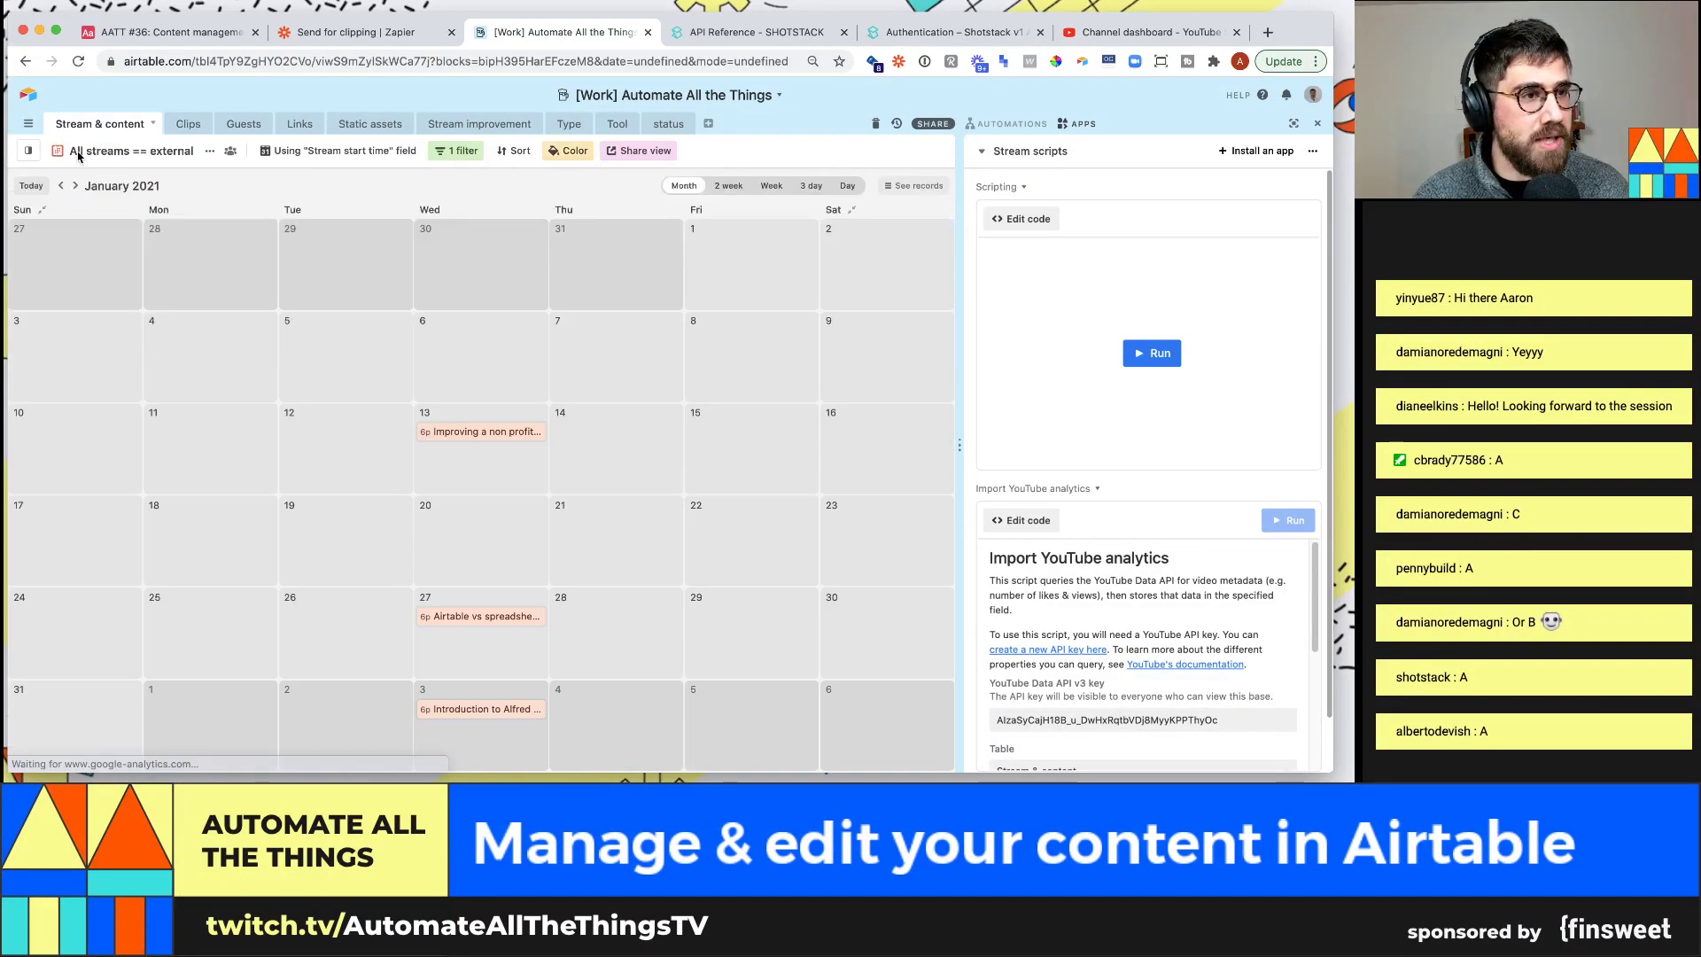
mouse_move(39, 156)
scroll(129, 389, "down", 2)
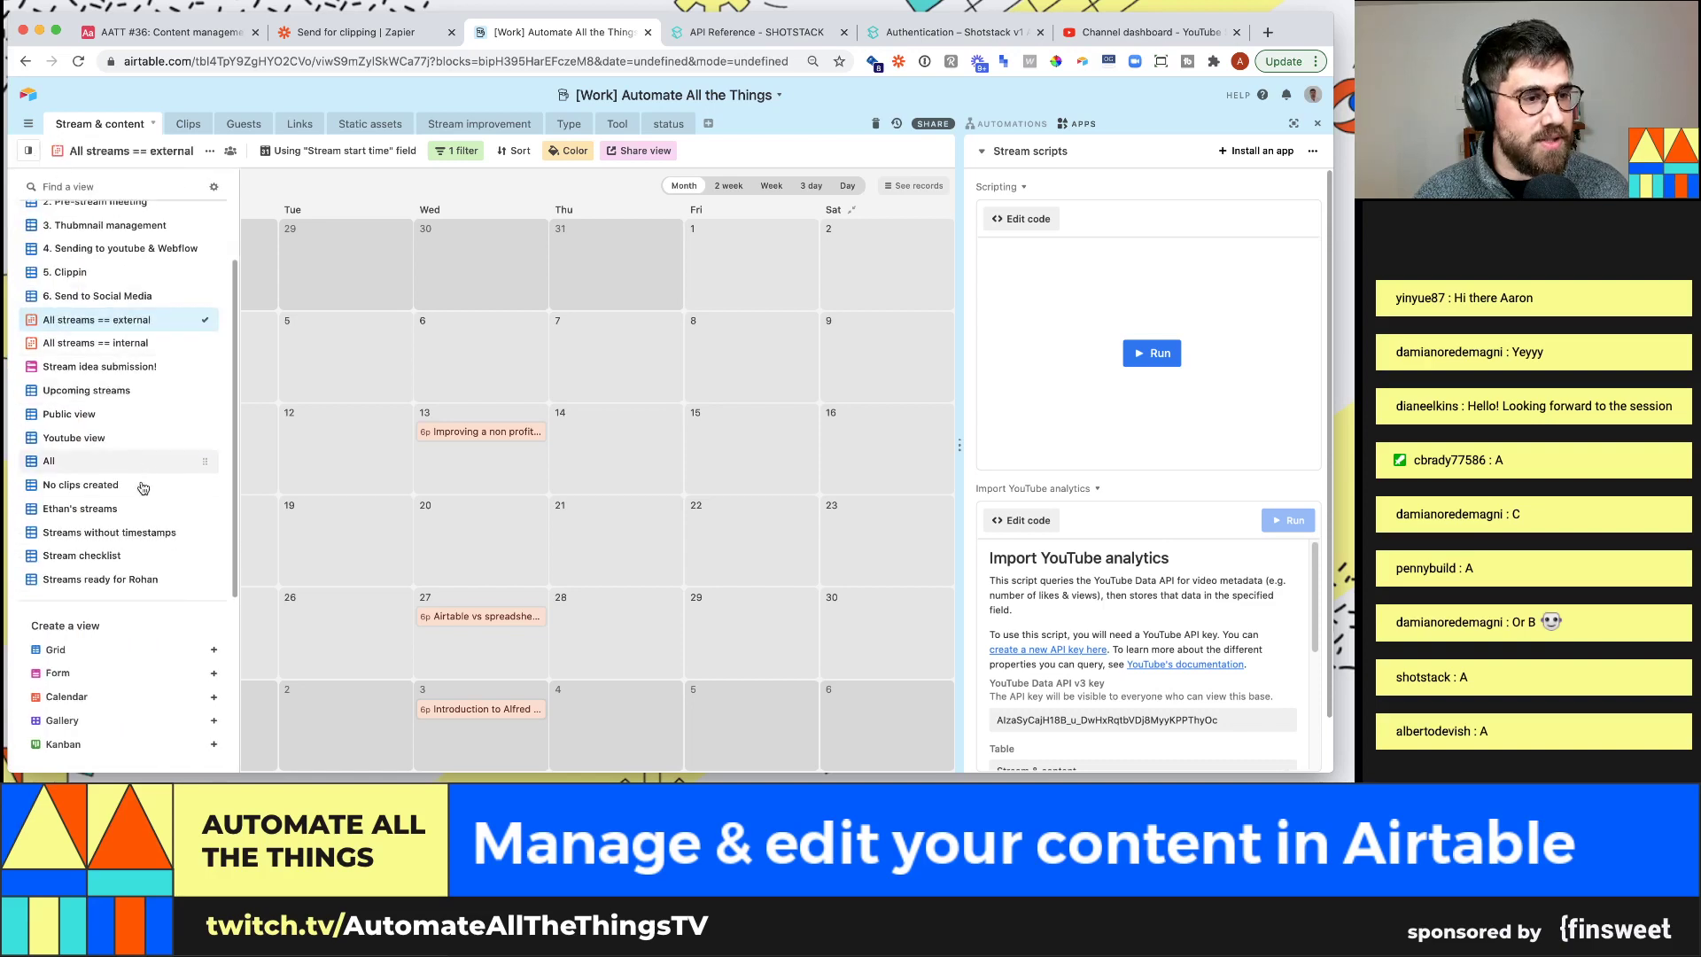
left_click(115, 296)
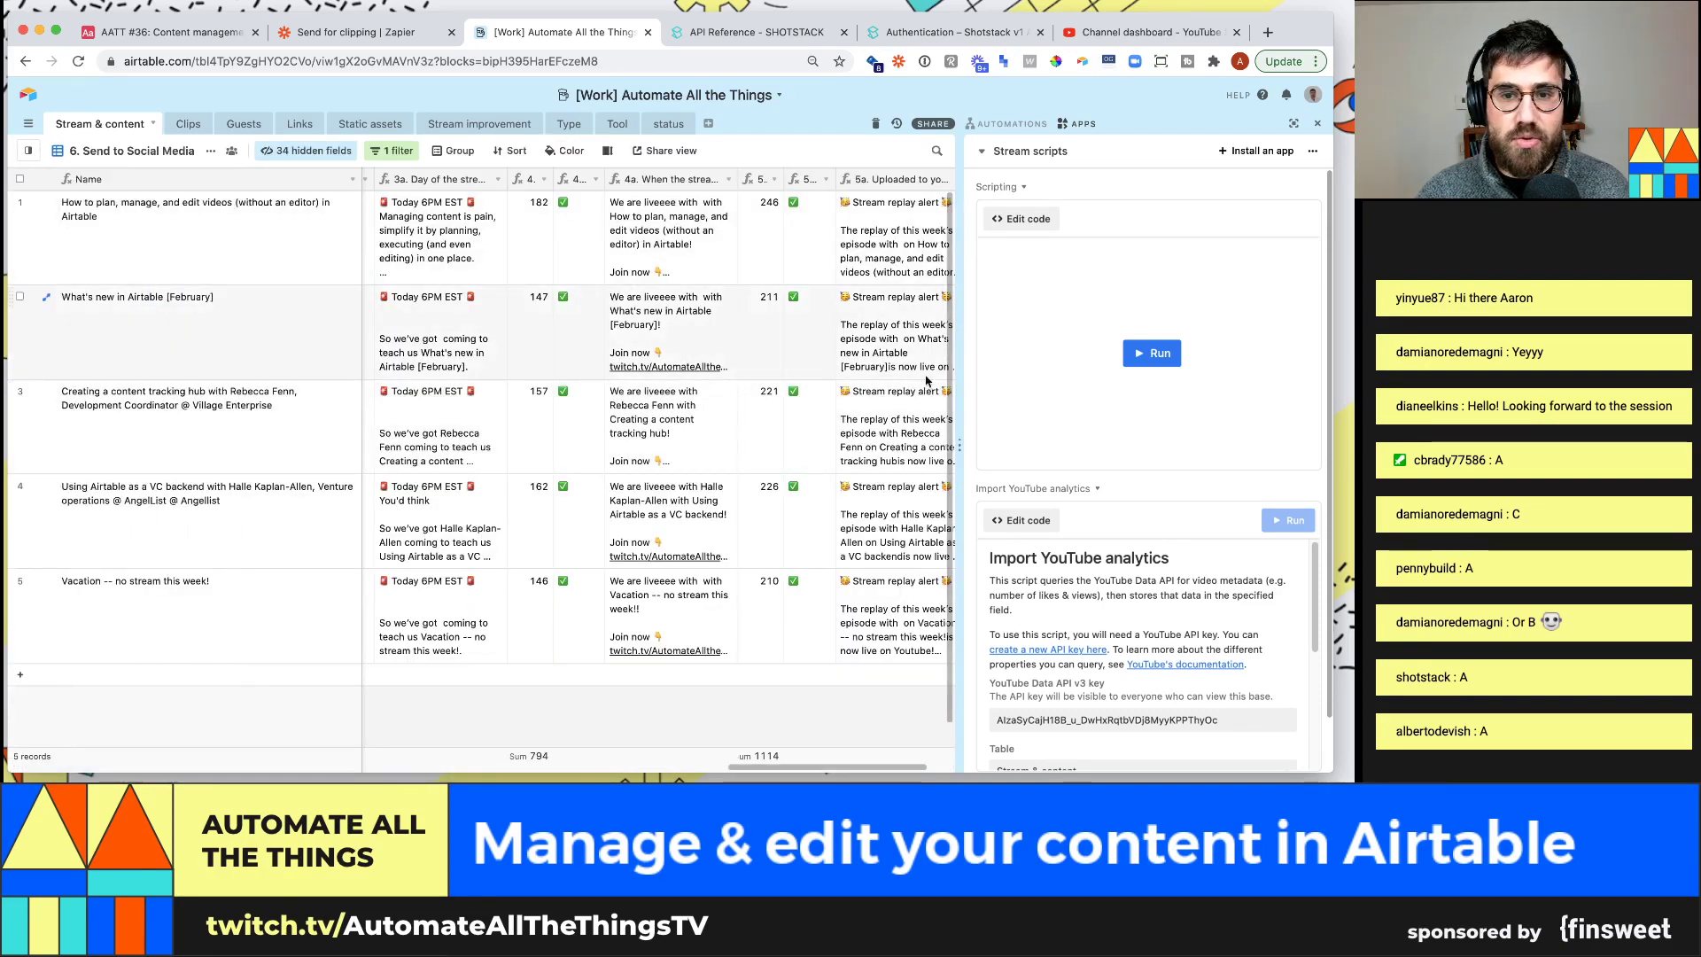
left_click_drag(774, 769, 573, 746)
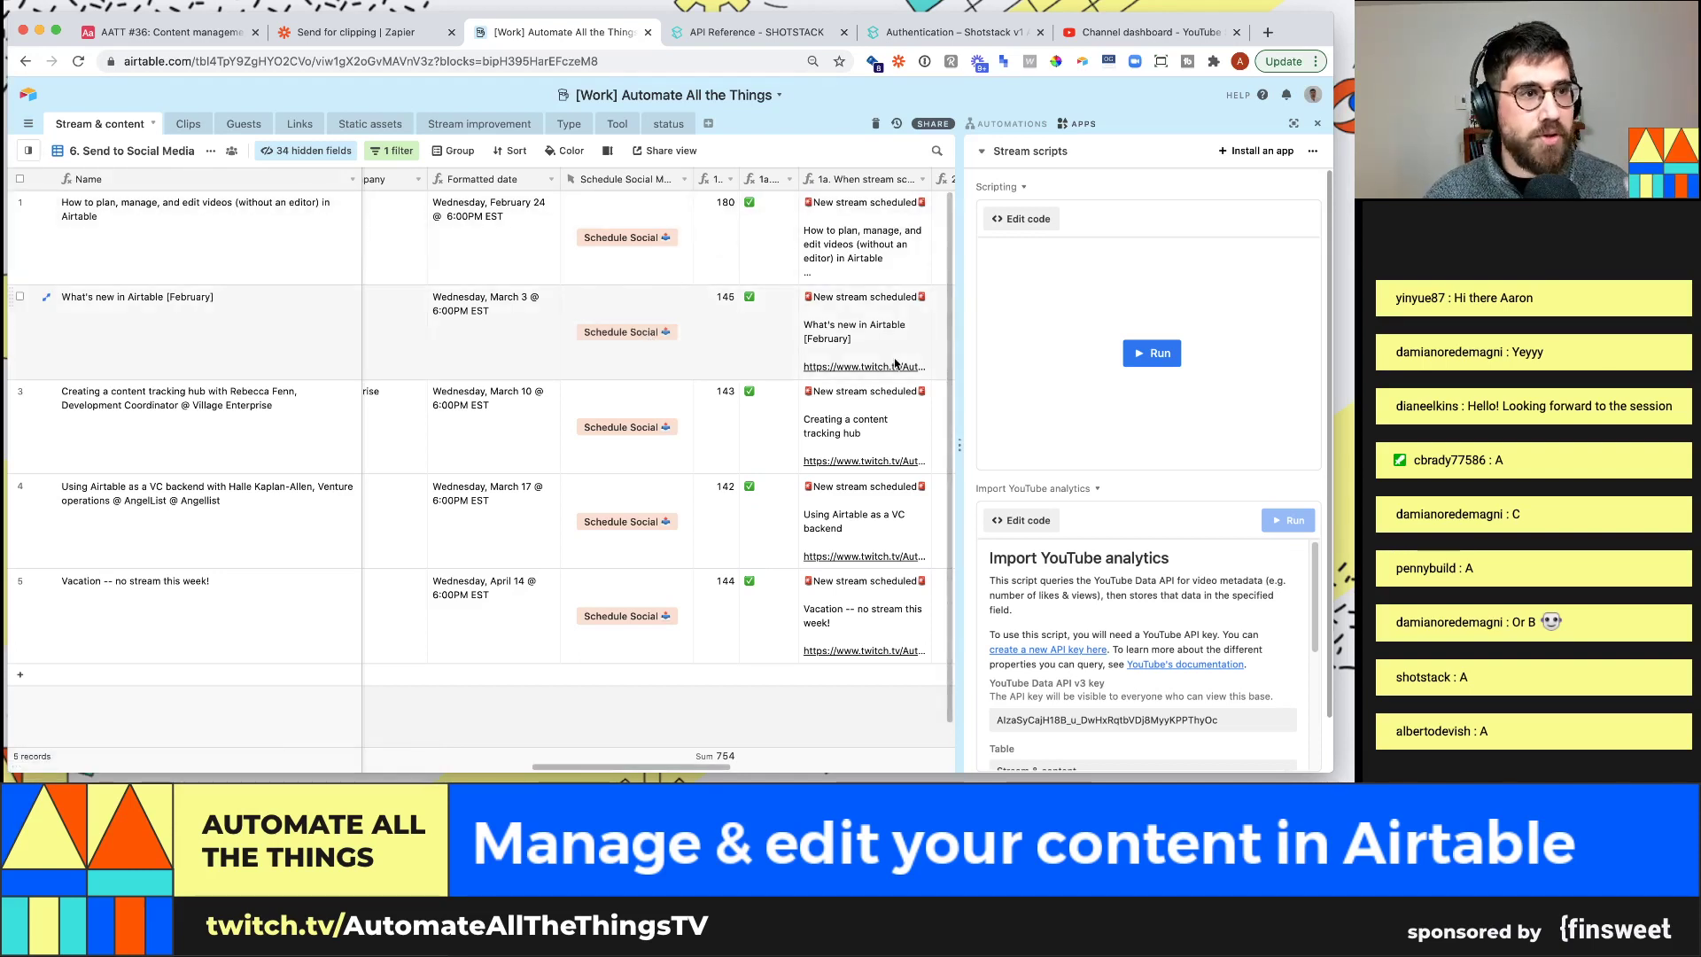
scroll(1165, 532, "down", 3)
scroll(1169, 582, "up", 2)
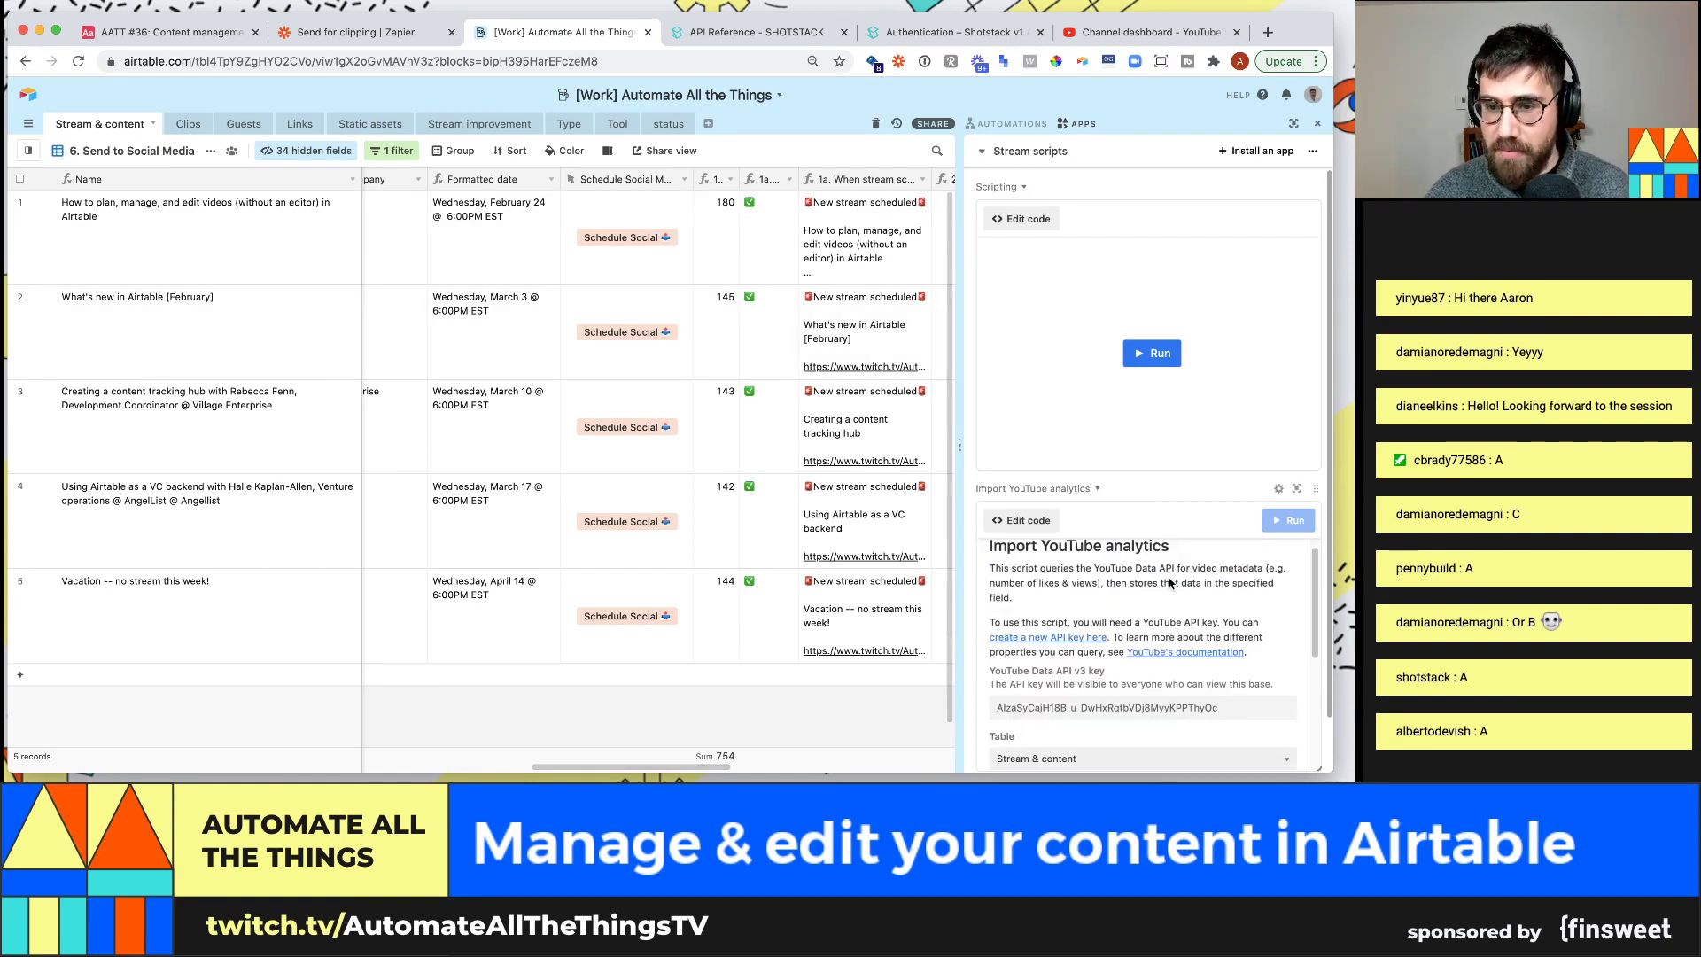
scroll(1169, 582, "up", 1)
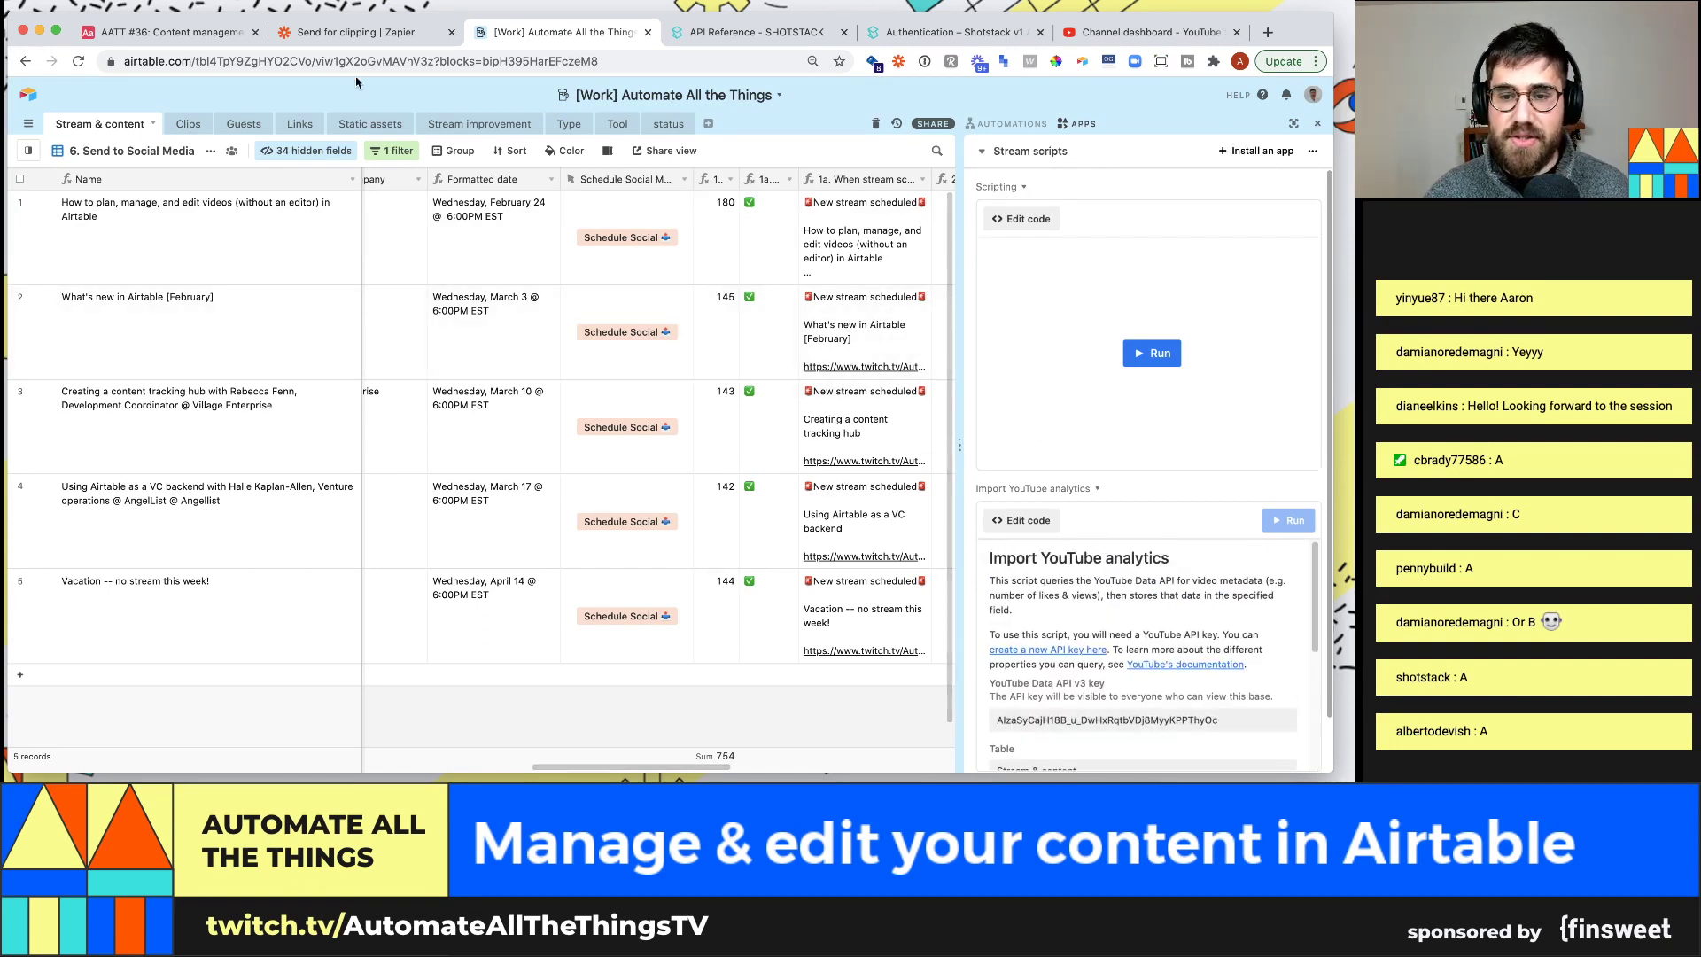
left_click(192, 41)
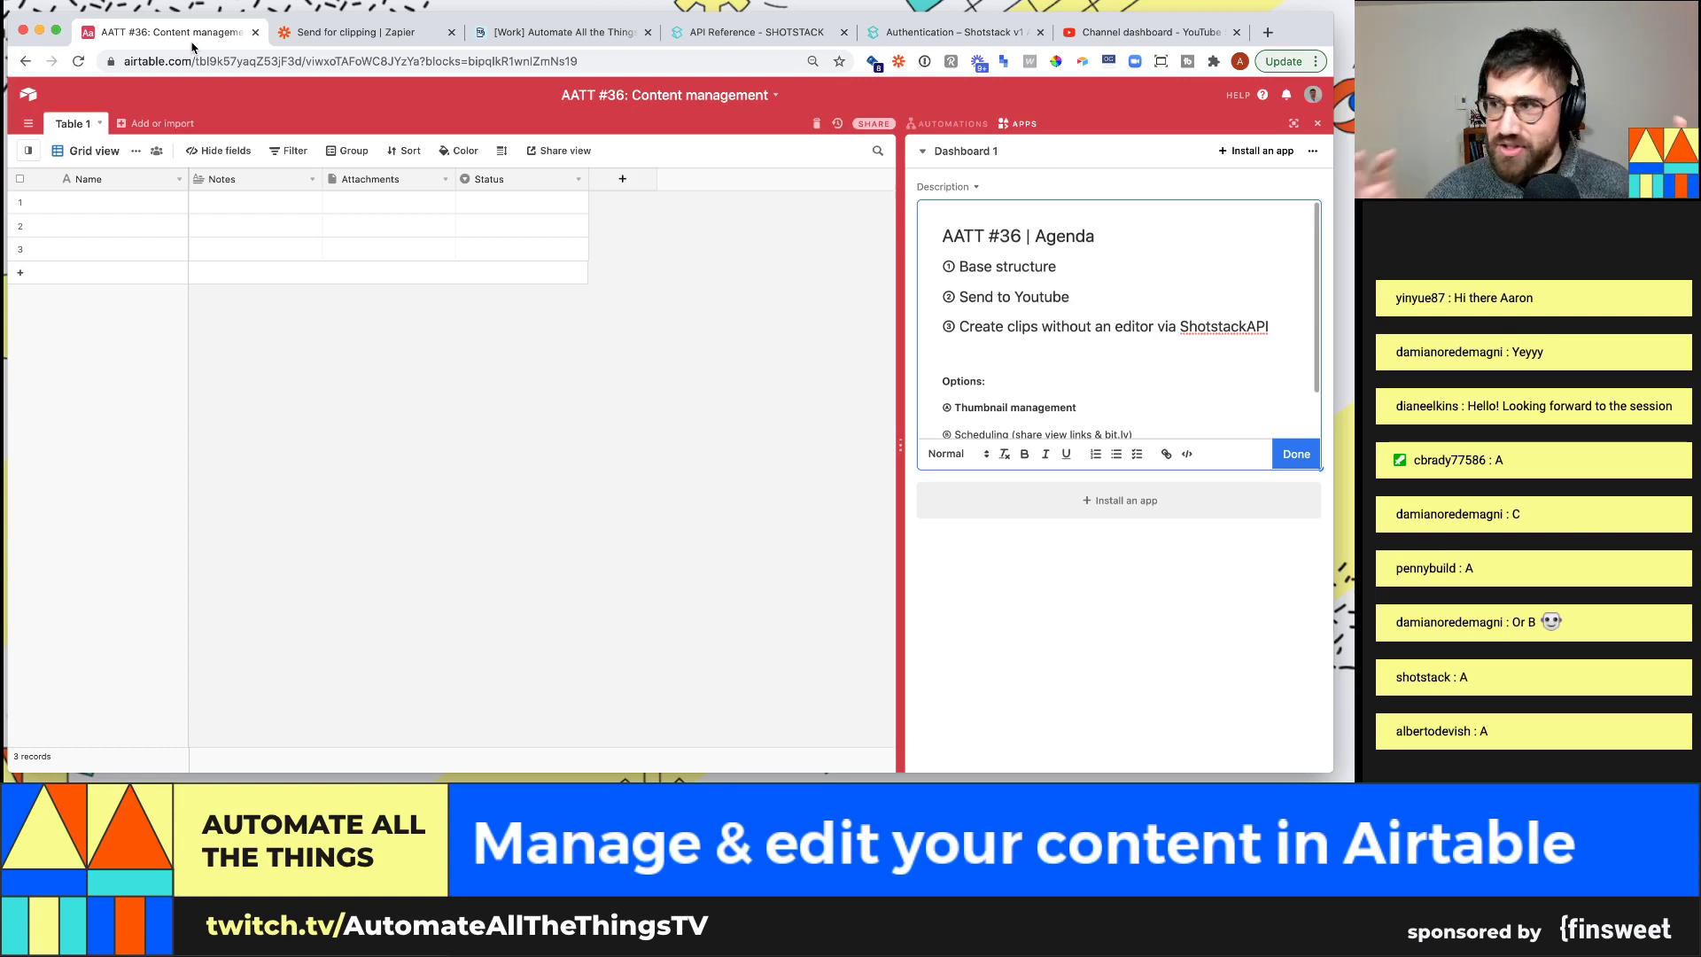
Rename Table 1 to 'Videos' and bring up the YouTube Studio channel dashboard
double_click(71, 125)
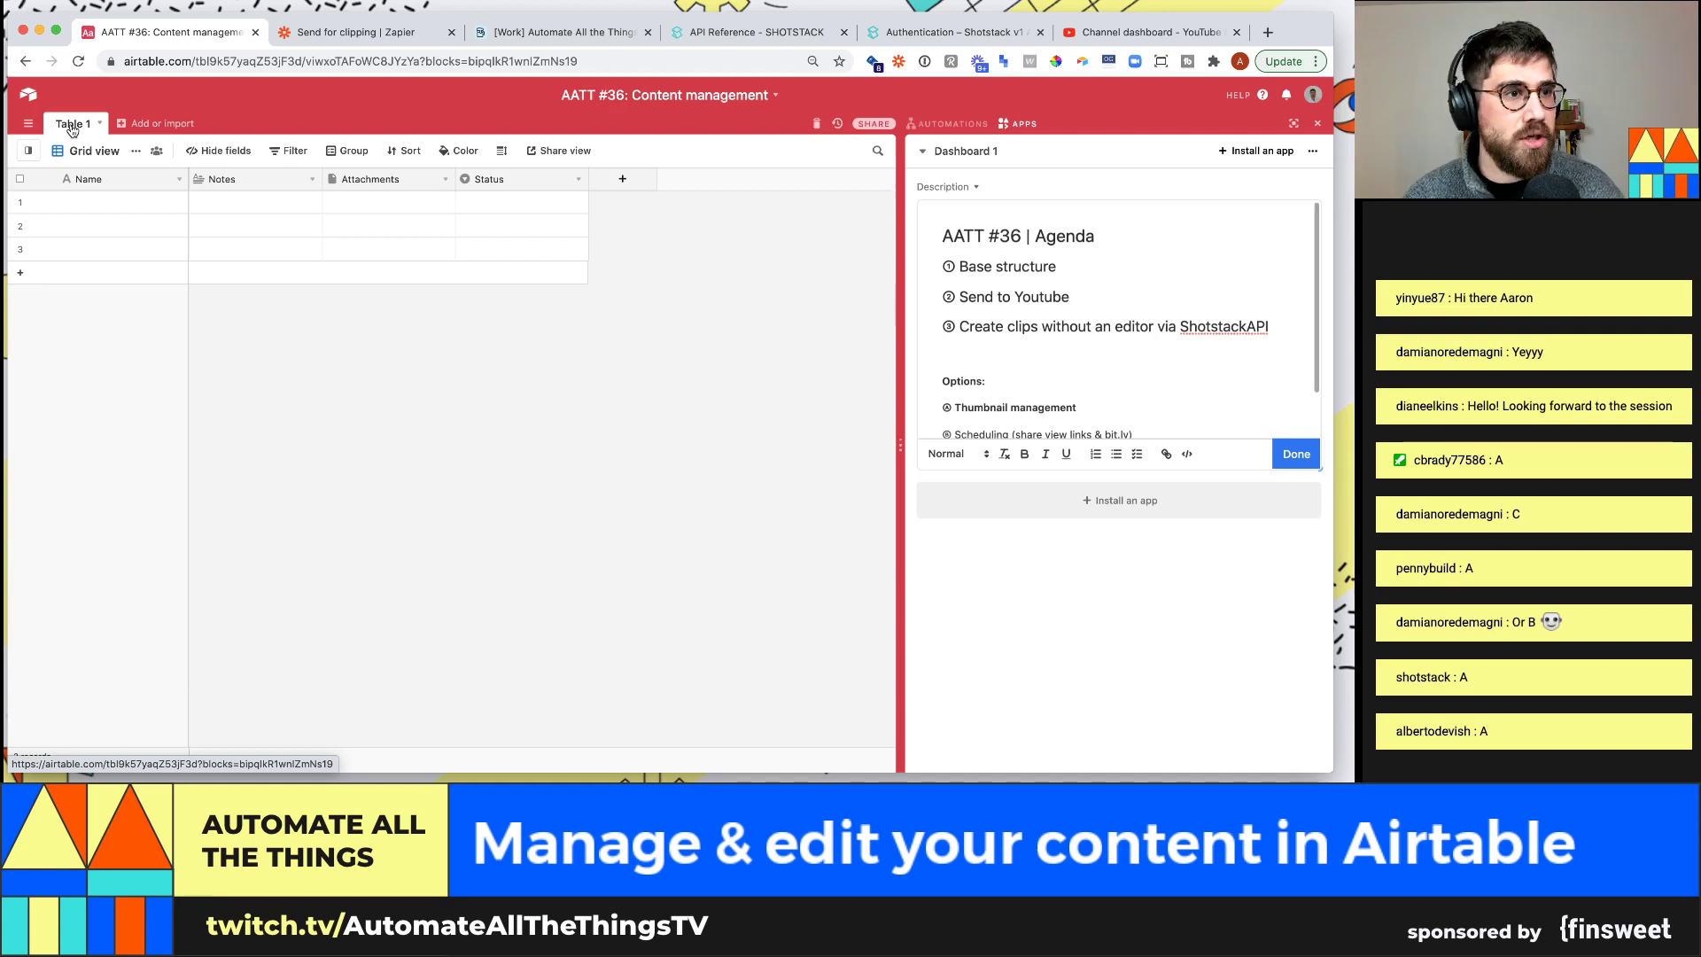
type("Videos")
key("Return")
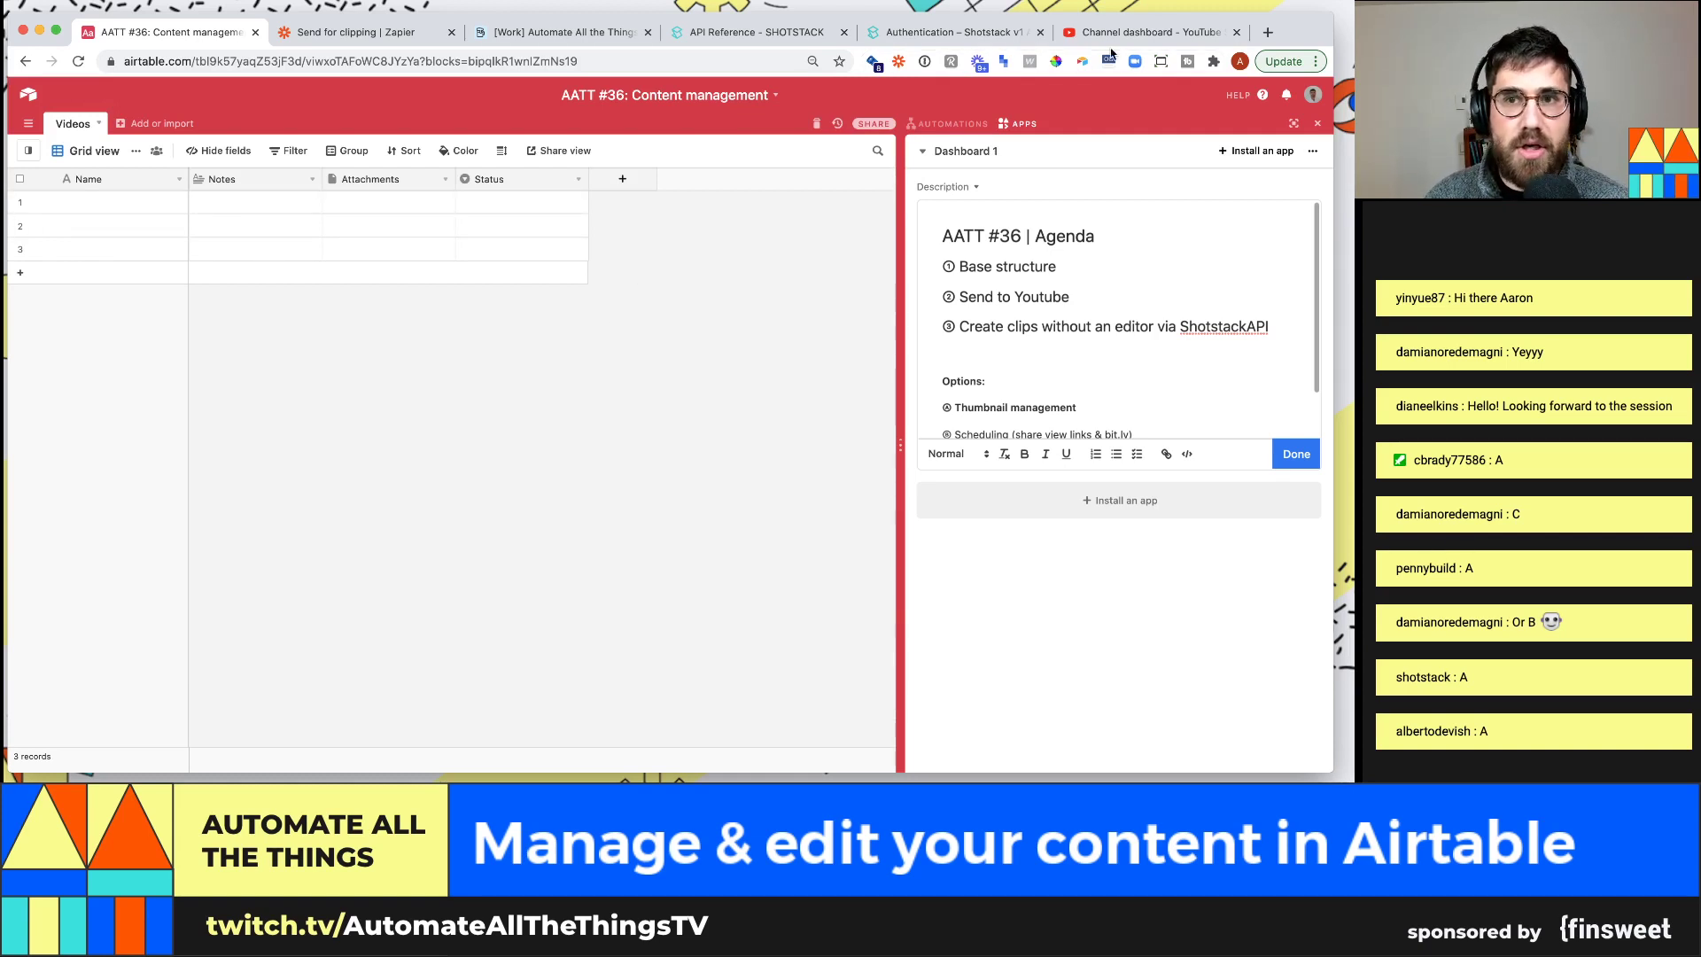
left_click(1148, 31)
scroll(307, 428, "down", 1)
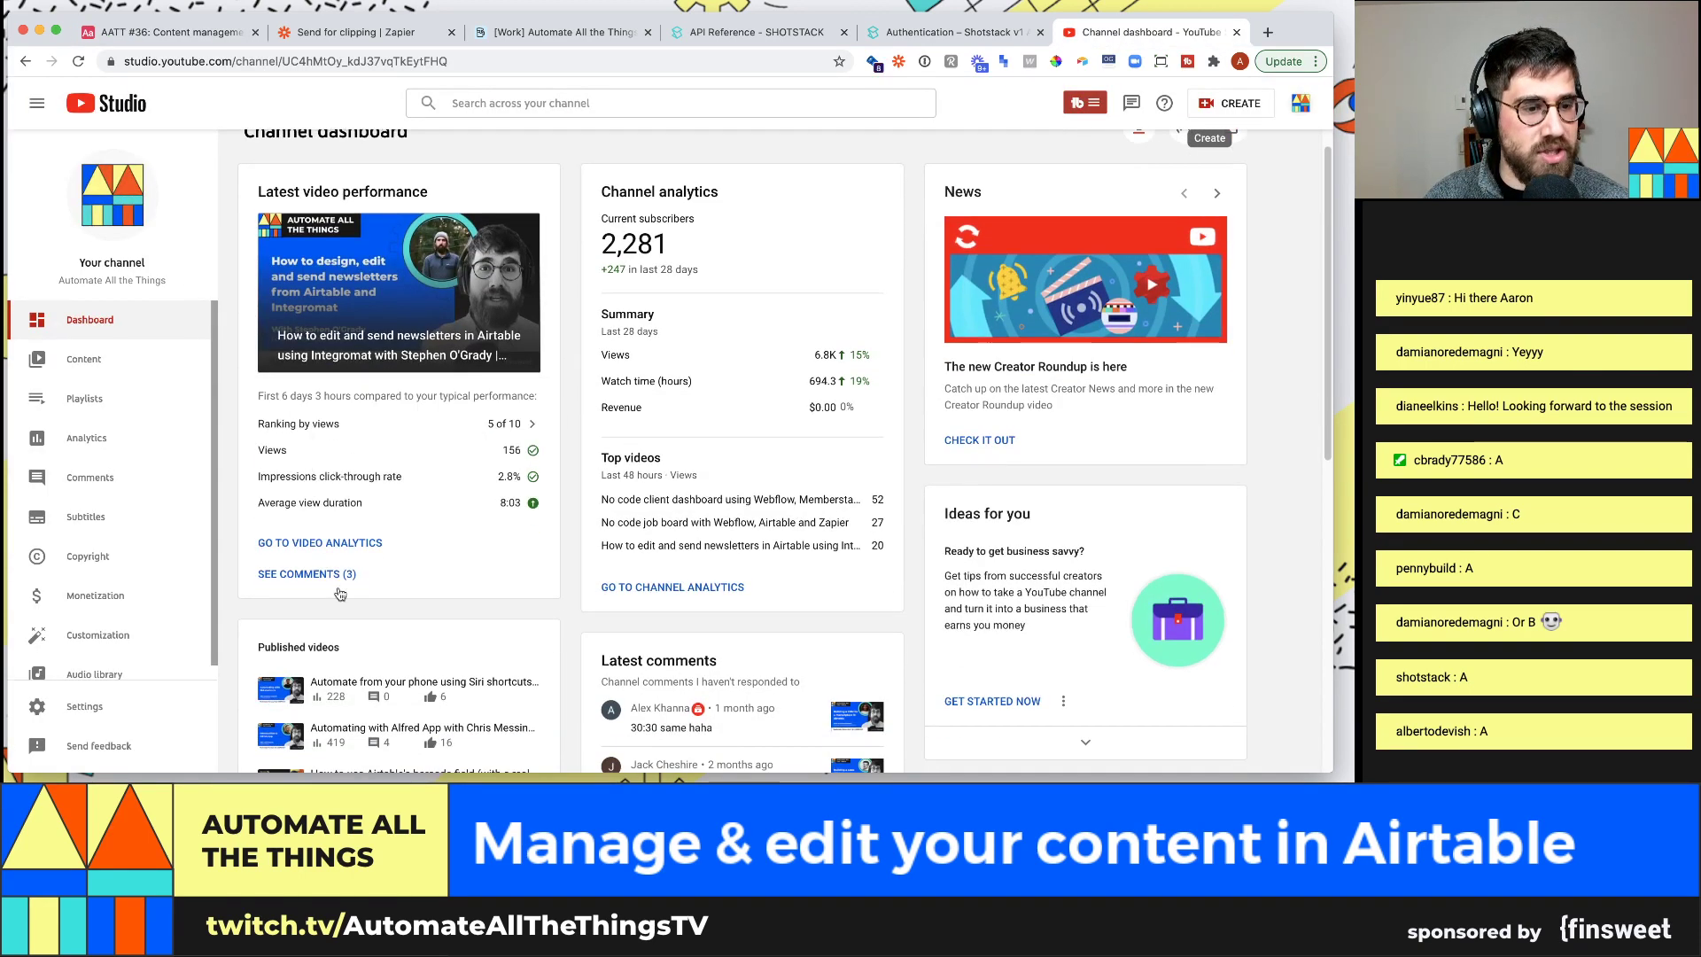
Open the latest video's details and inspect the title's topic, guest name and AATT #35 tag
mouse_move(335, 700)
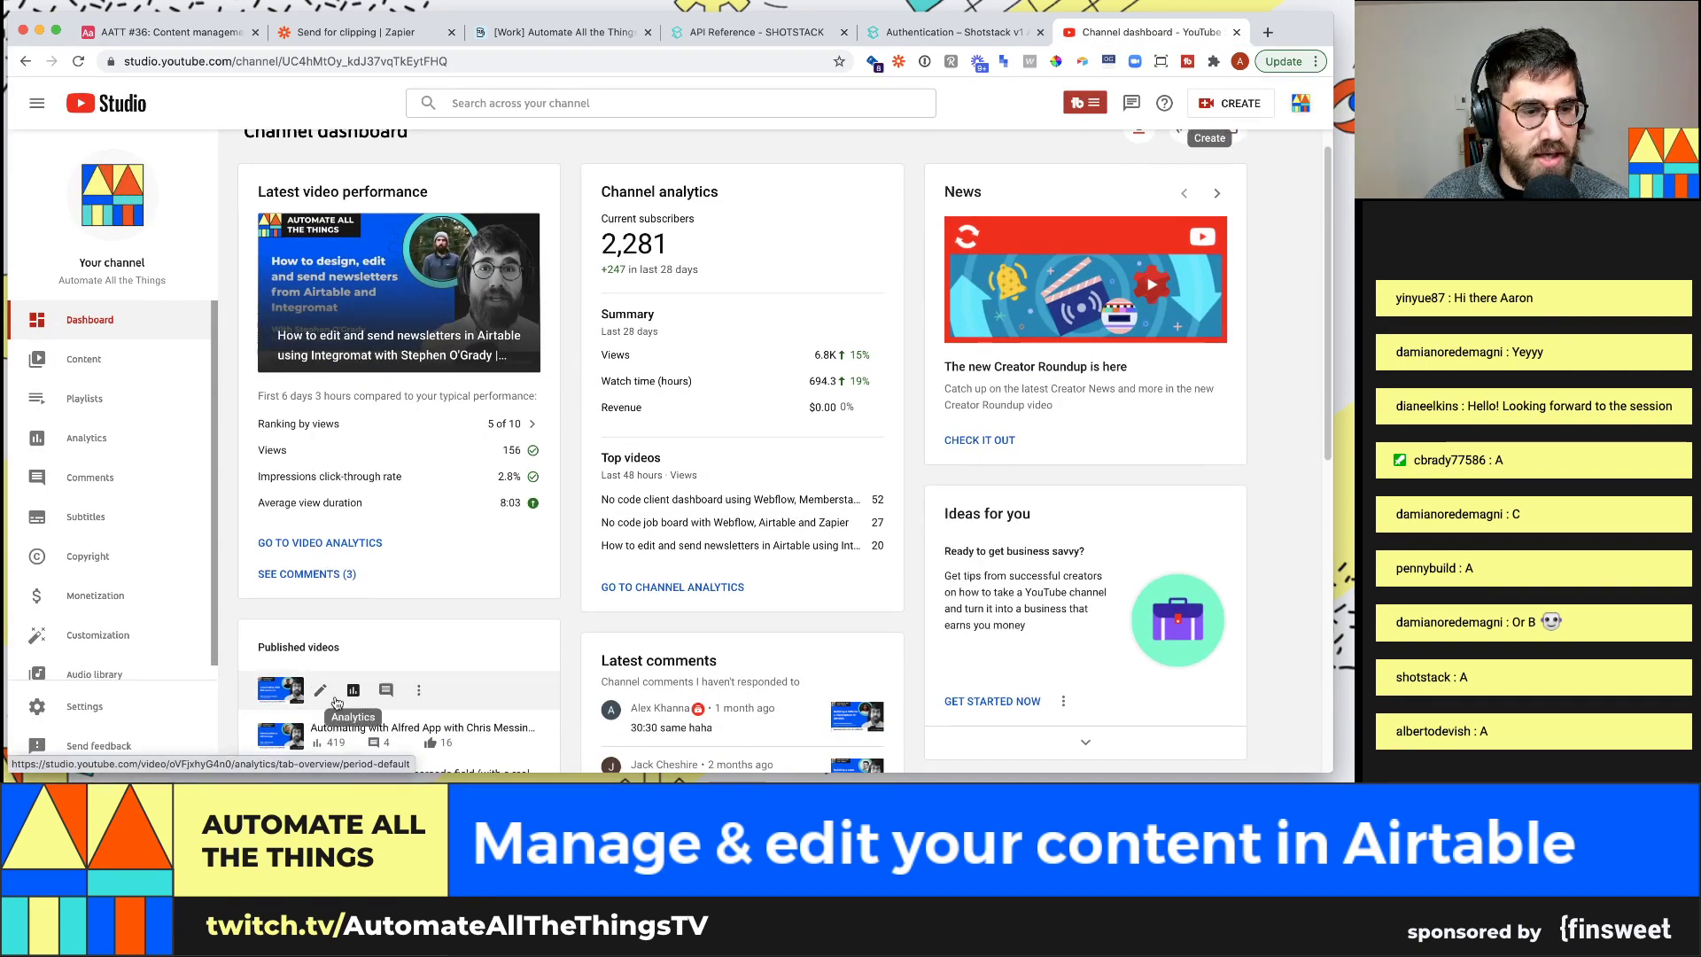
left_click(285, 698)
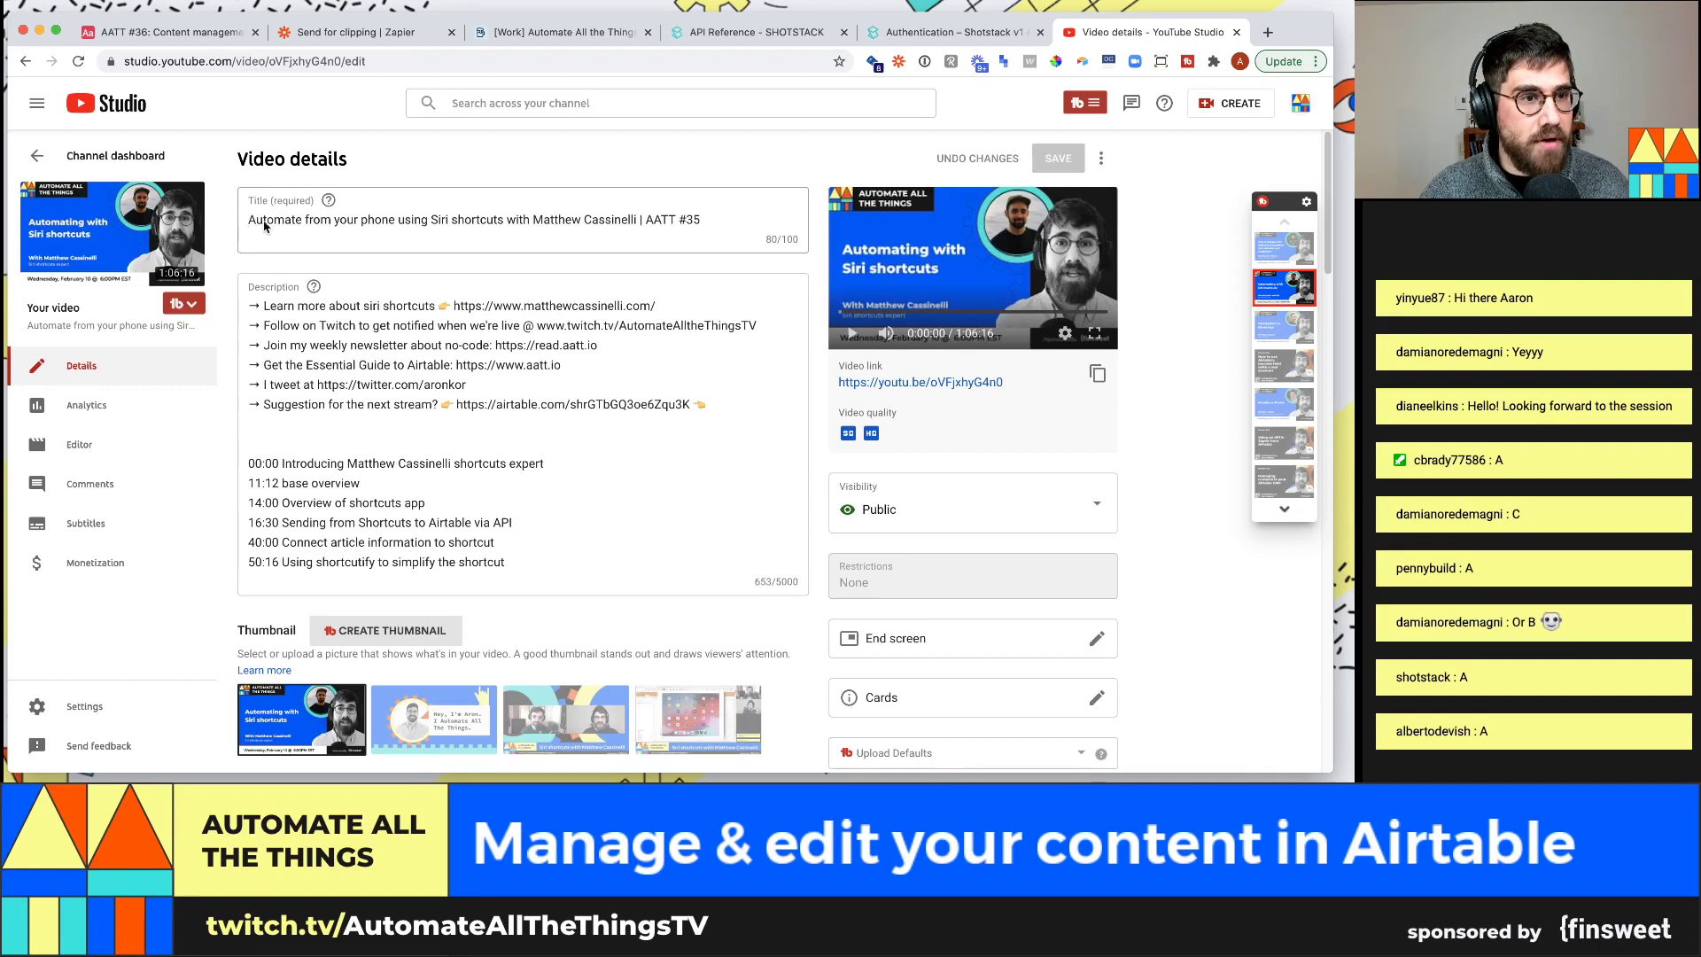
left_click_drag(251, 225, 501, 222)
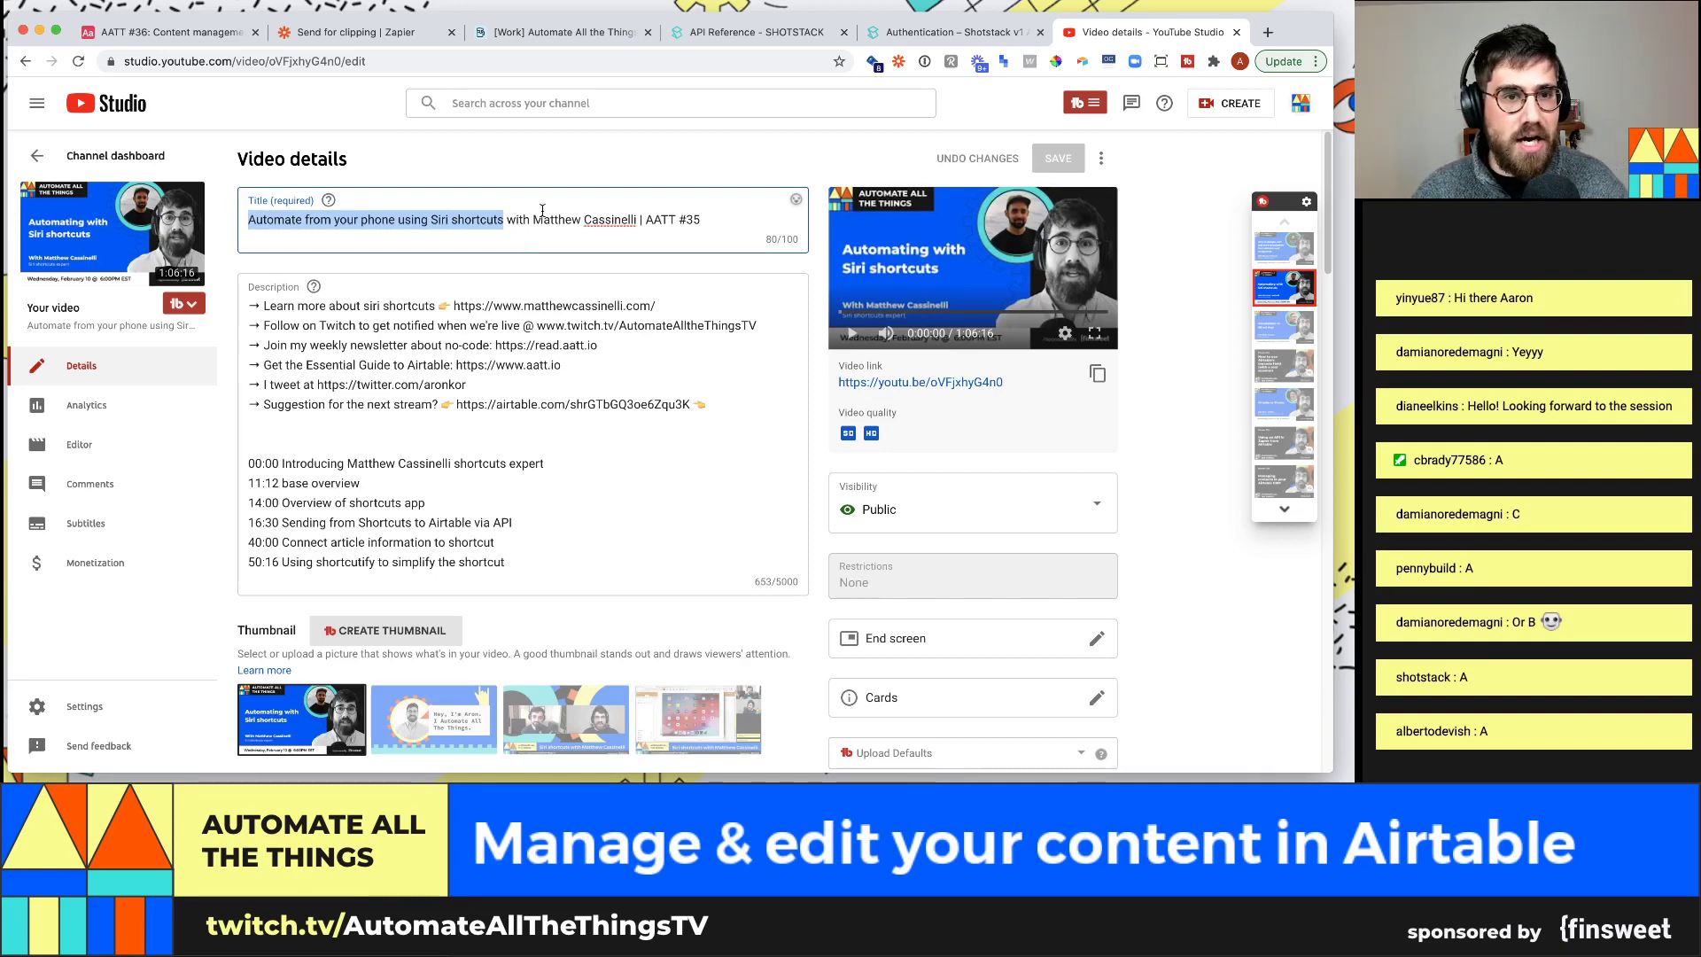
left_click_drag(532, 220, 637, 218)
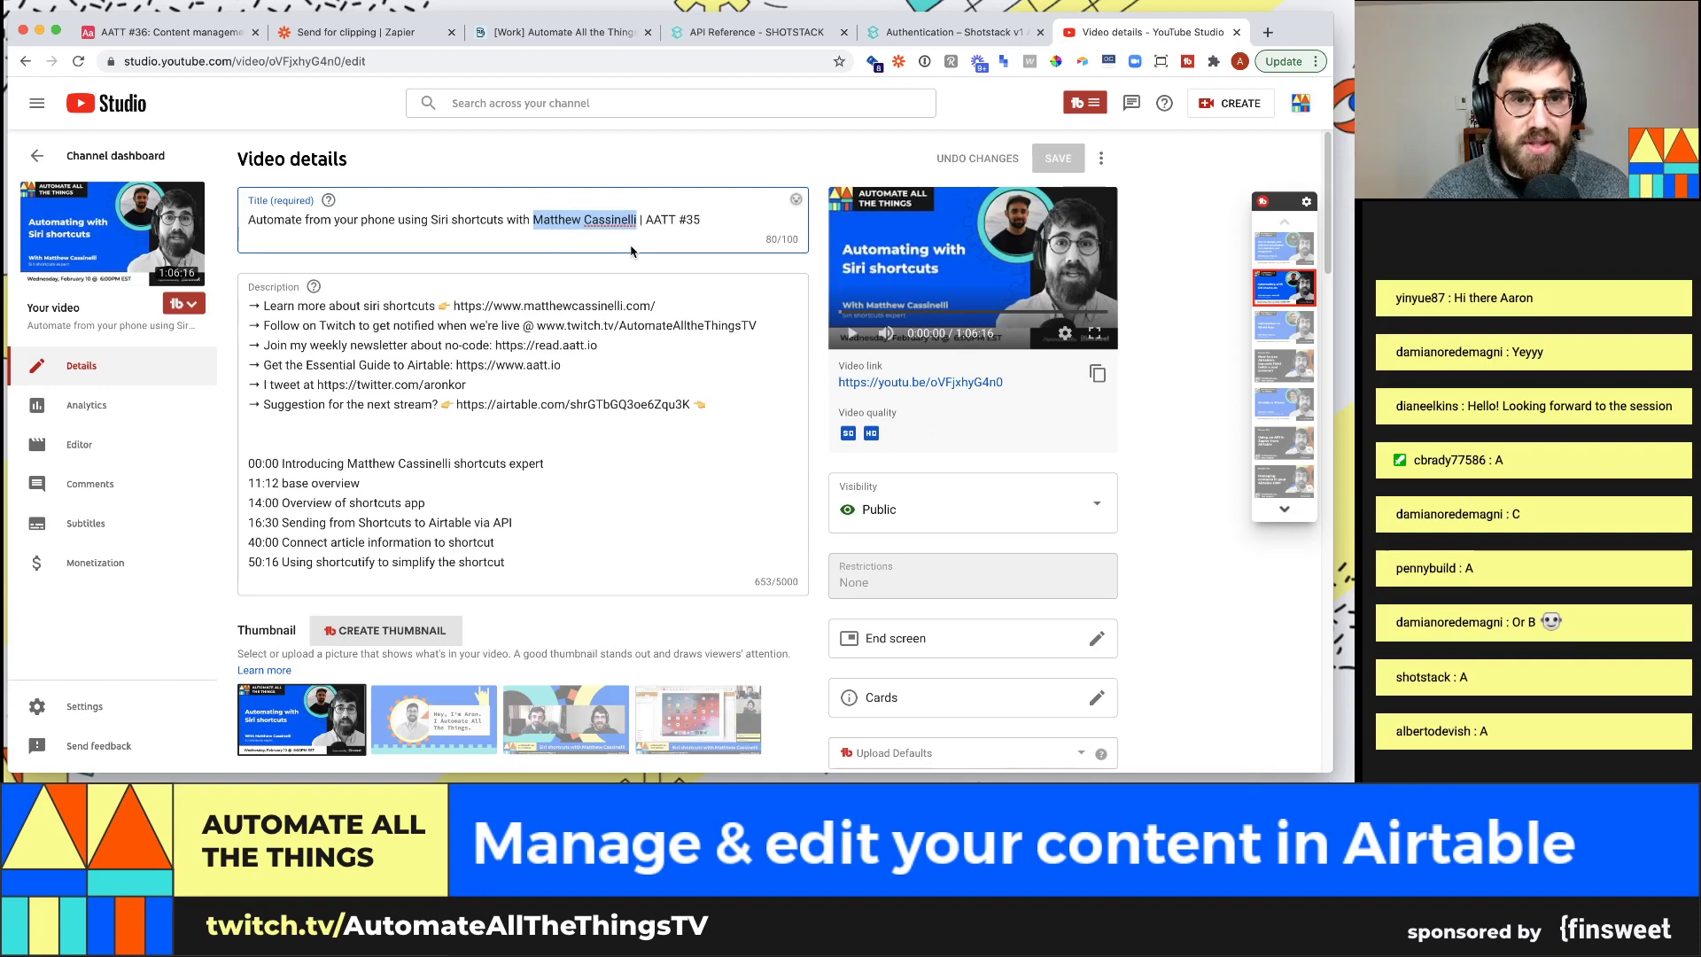
left_click_drag(646, 220, 711, 227)
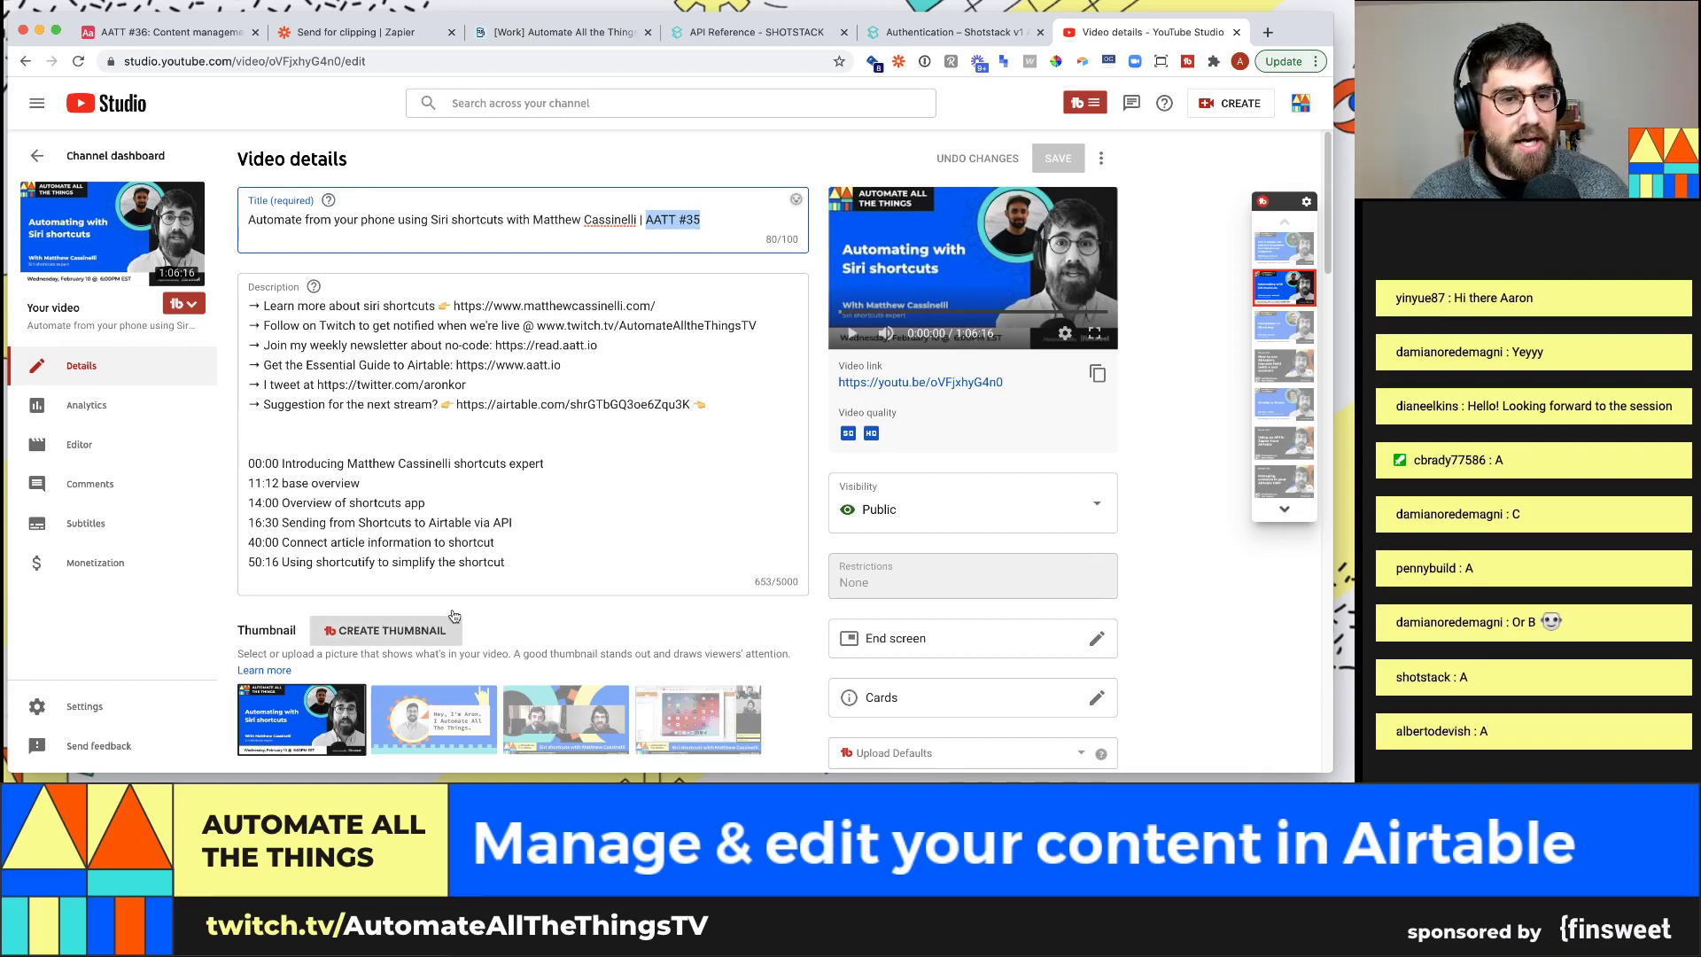
Select the title topic 'Automate from your phone using Siri shortcuts' and return to Airtable
left_click(252, 307)
key("super+a")
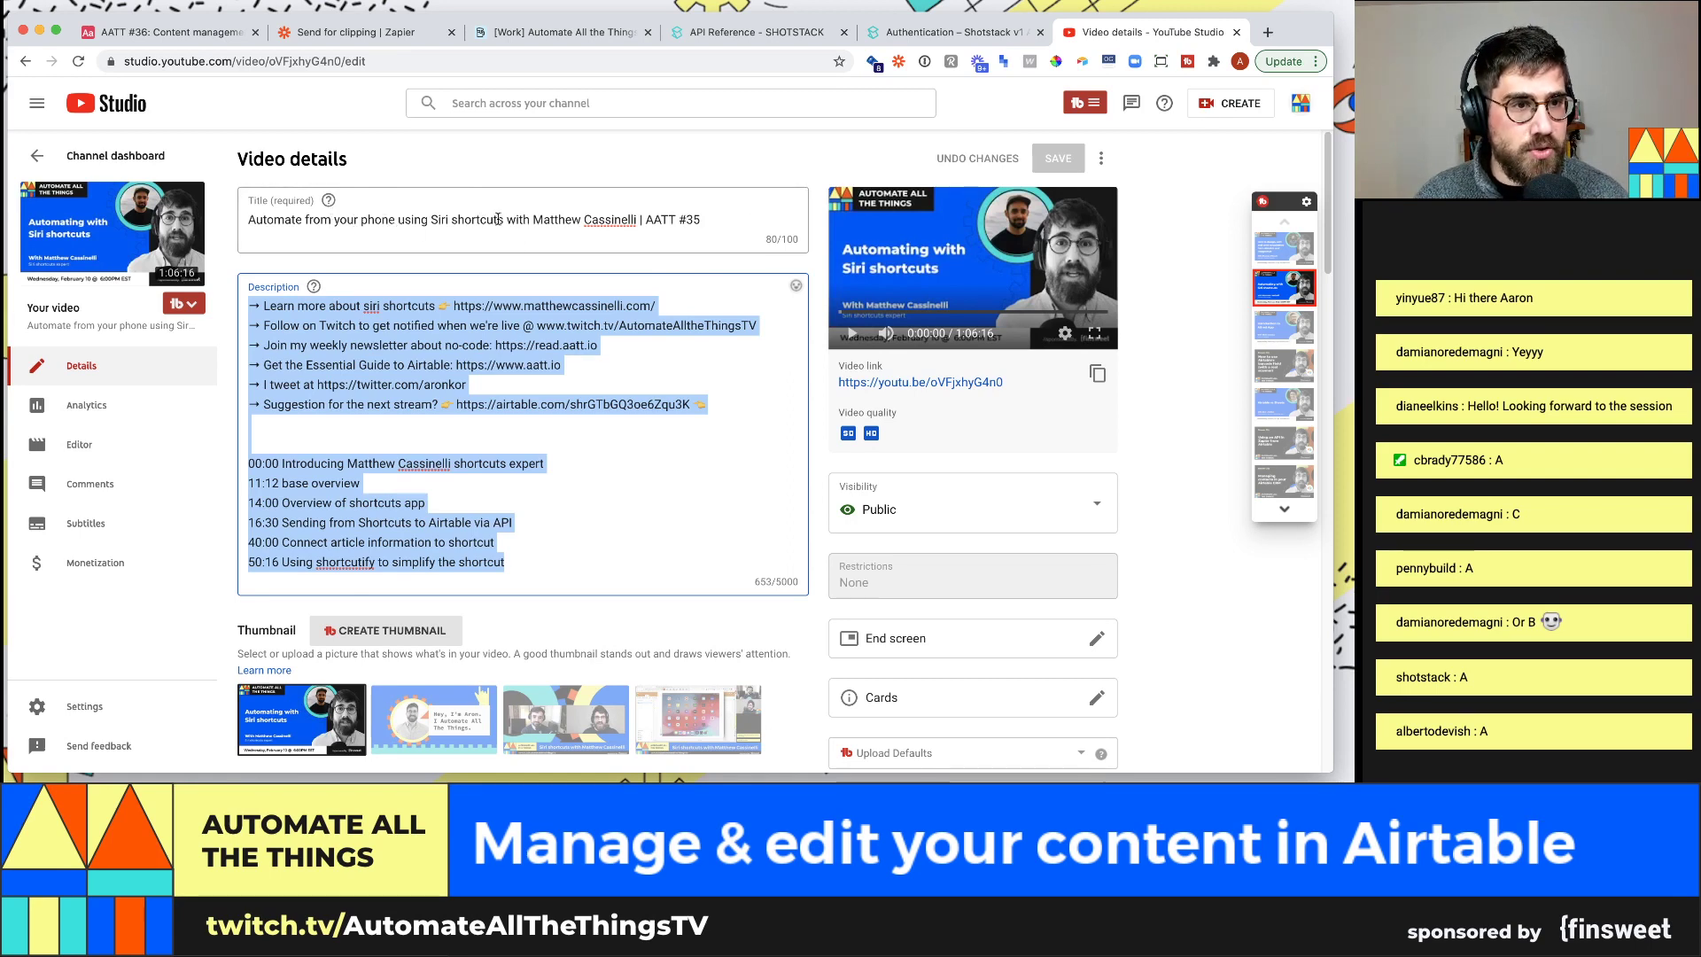
left_click_drag(503, 220, 282, 219)
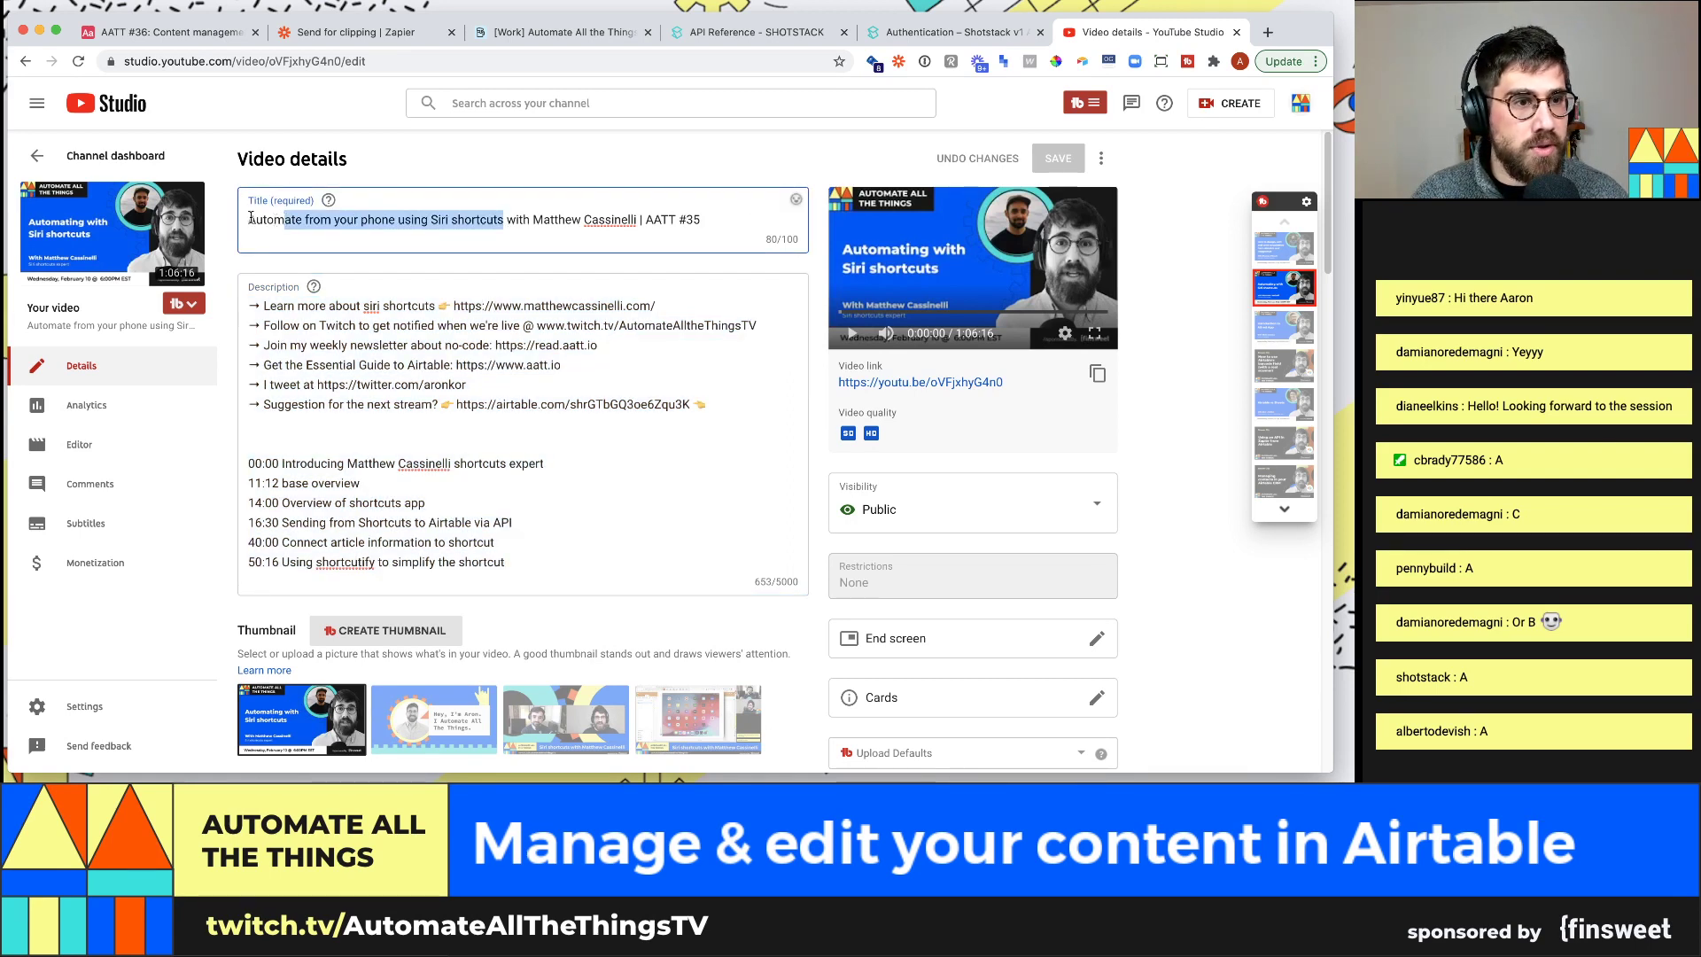
left_click(400, 218)
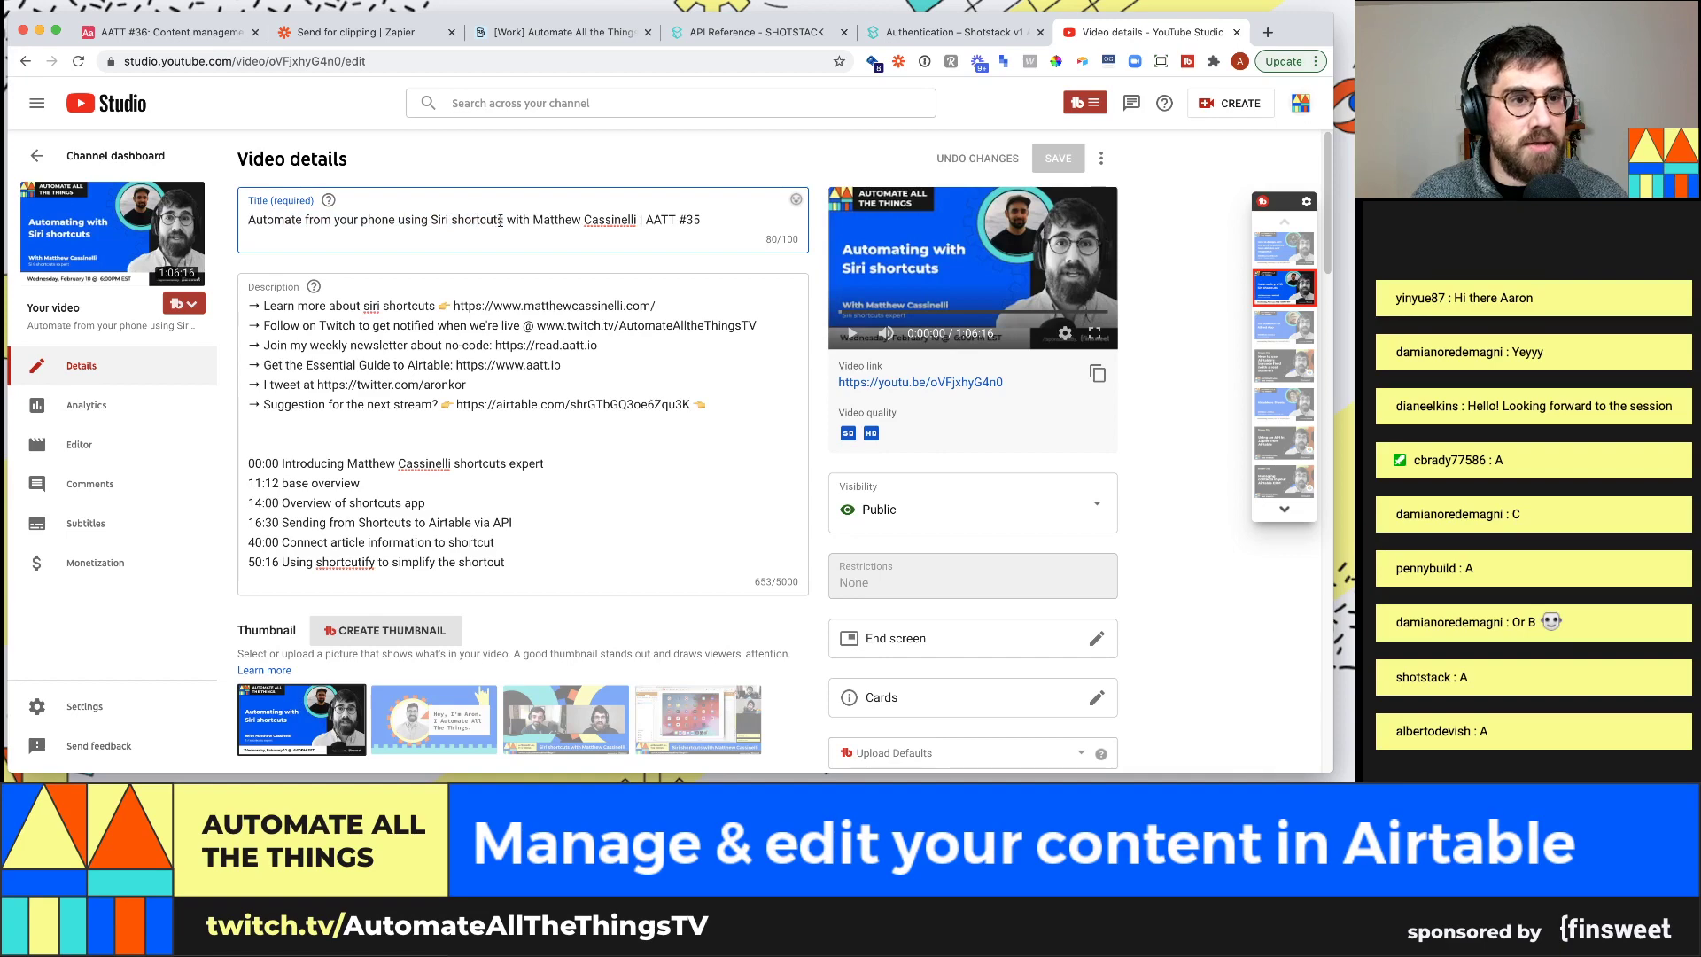
left_click_drag(506, 220, 255, 210)
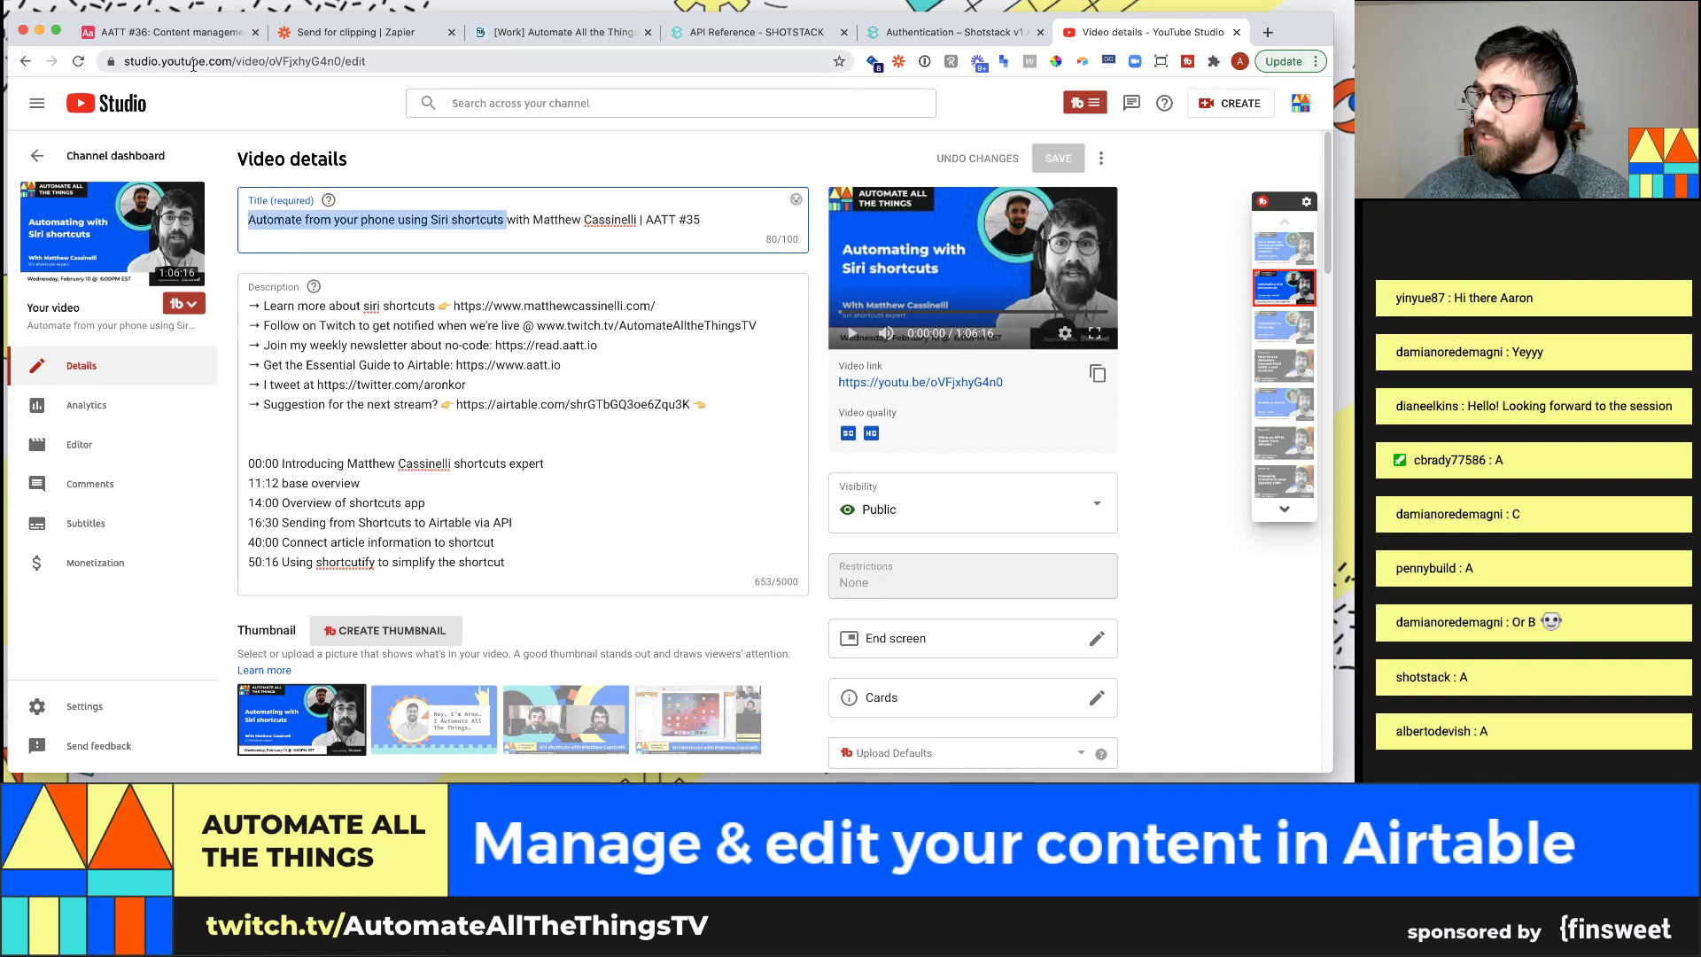
left_click(177, 32)
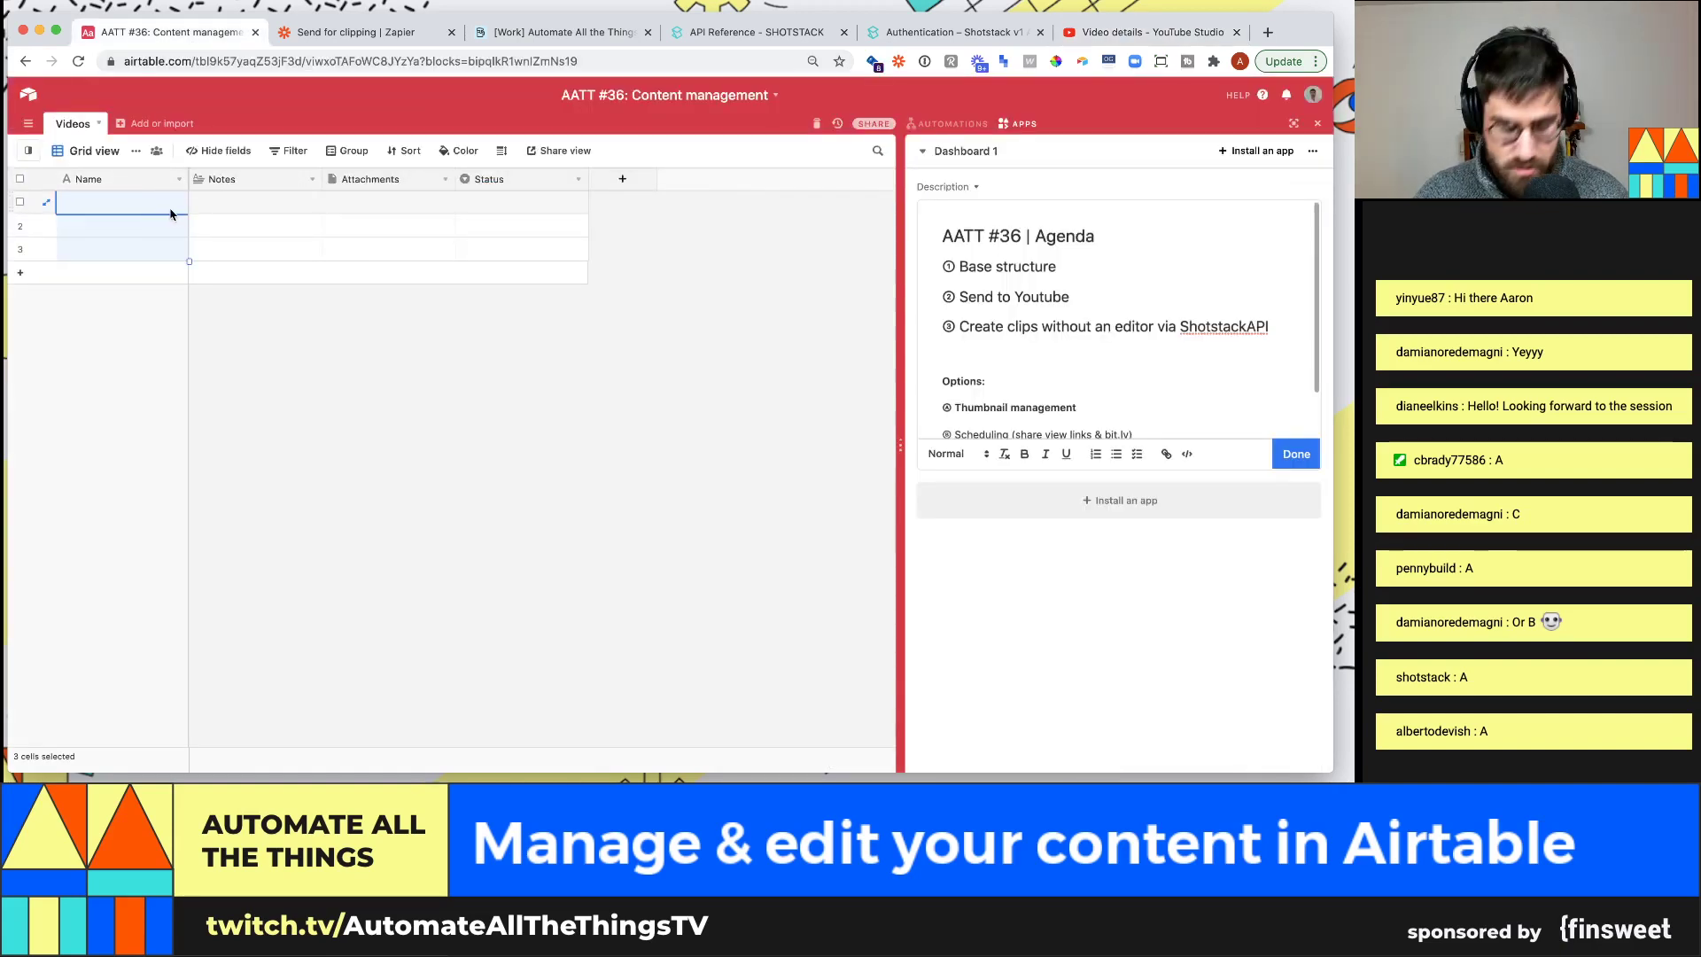
Paste the Siri shortcuts title into the first Videos record's Name
left_click(178, 222)
left_click(168, 209)
key("ctrl+v")
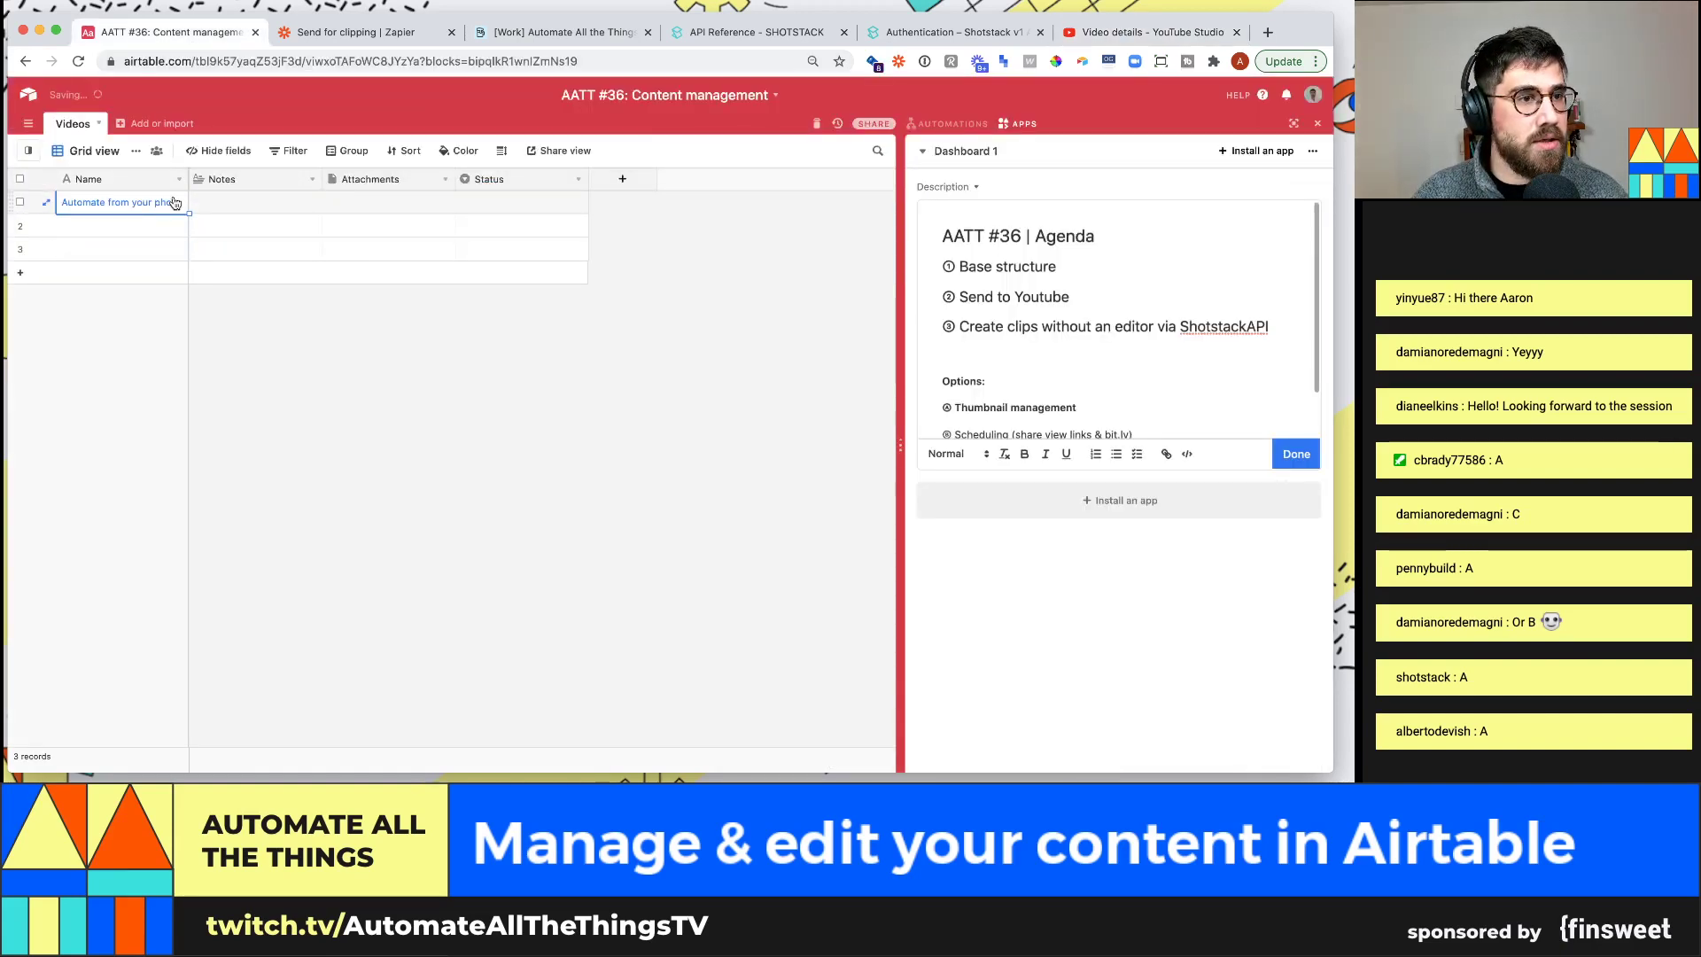
Delete the Notes, Attachments and Status fields and widen the Name column
left_click(312, 179)
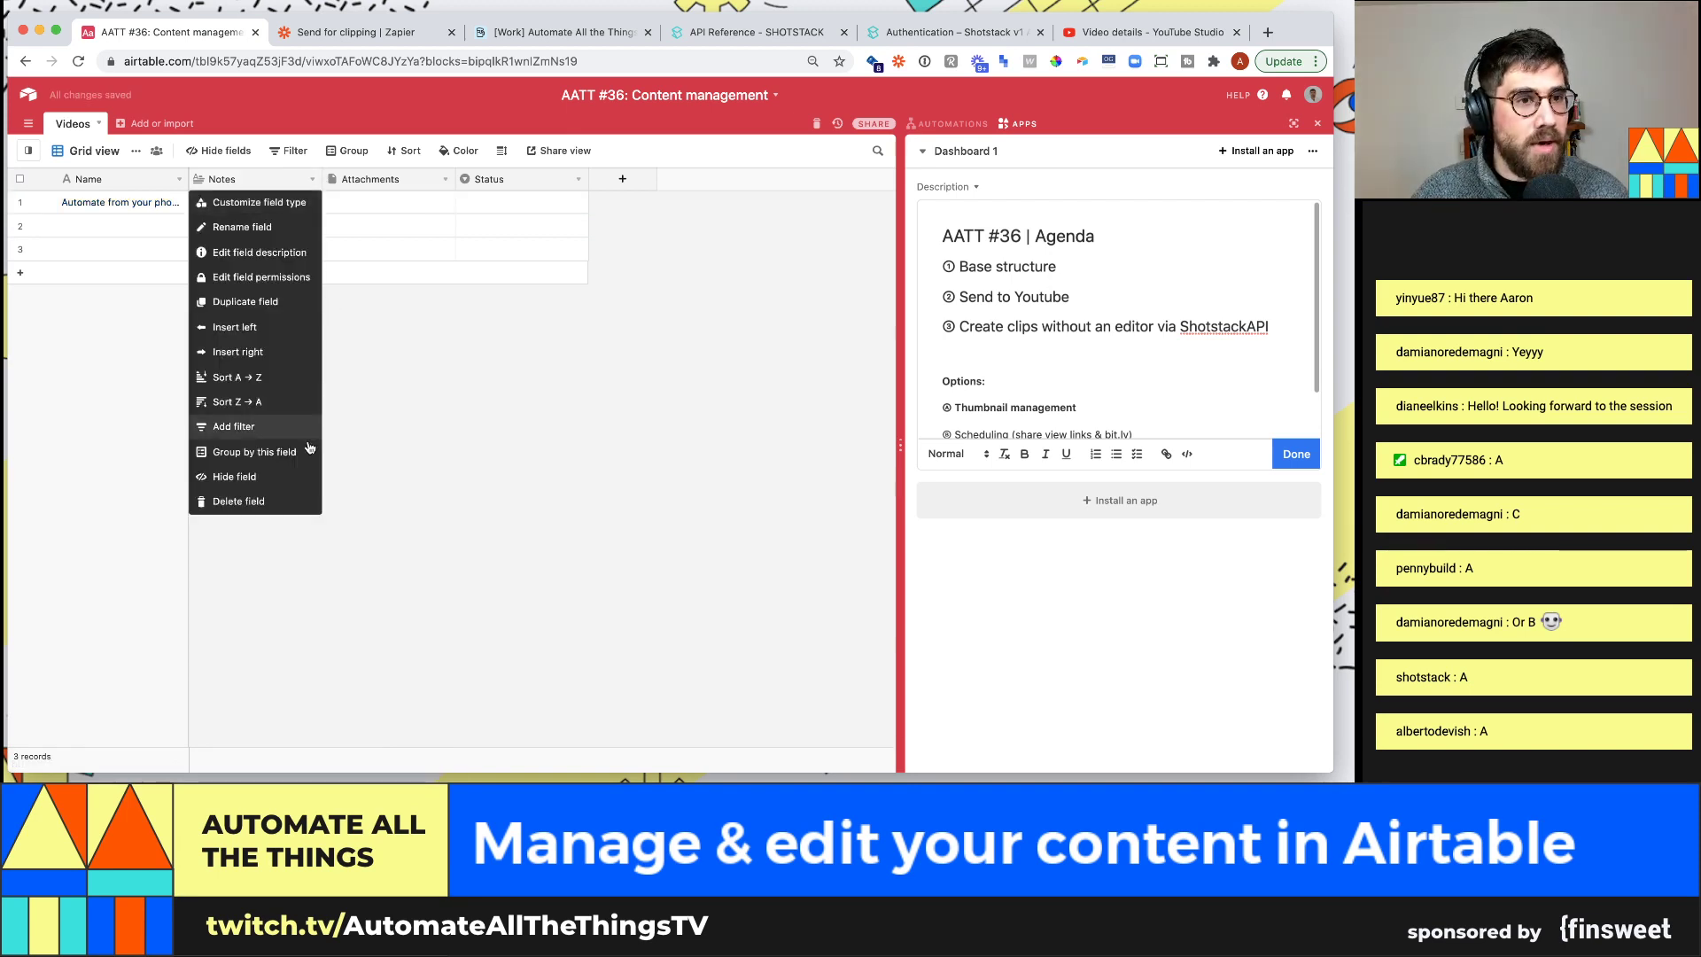
left_click(293, 502)
left_click(312, 179)
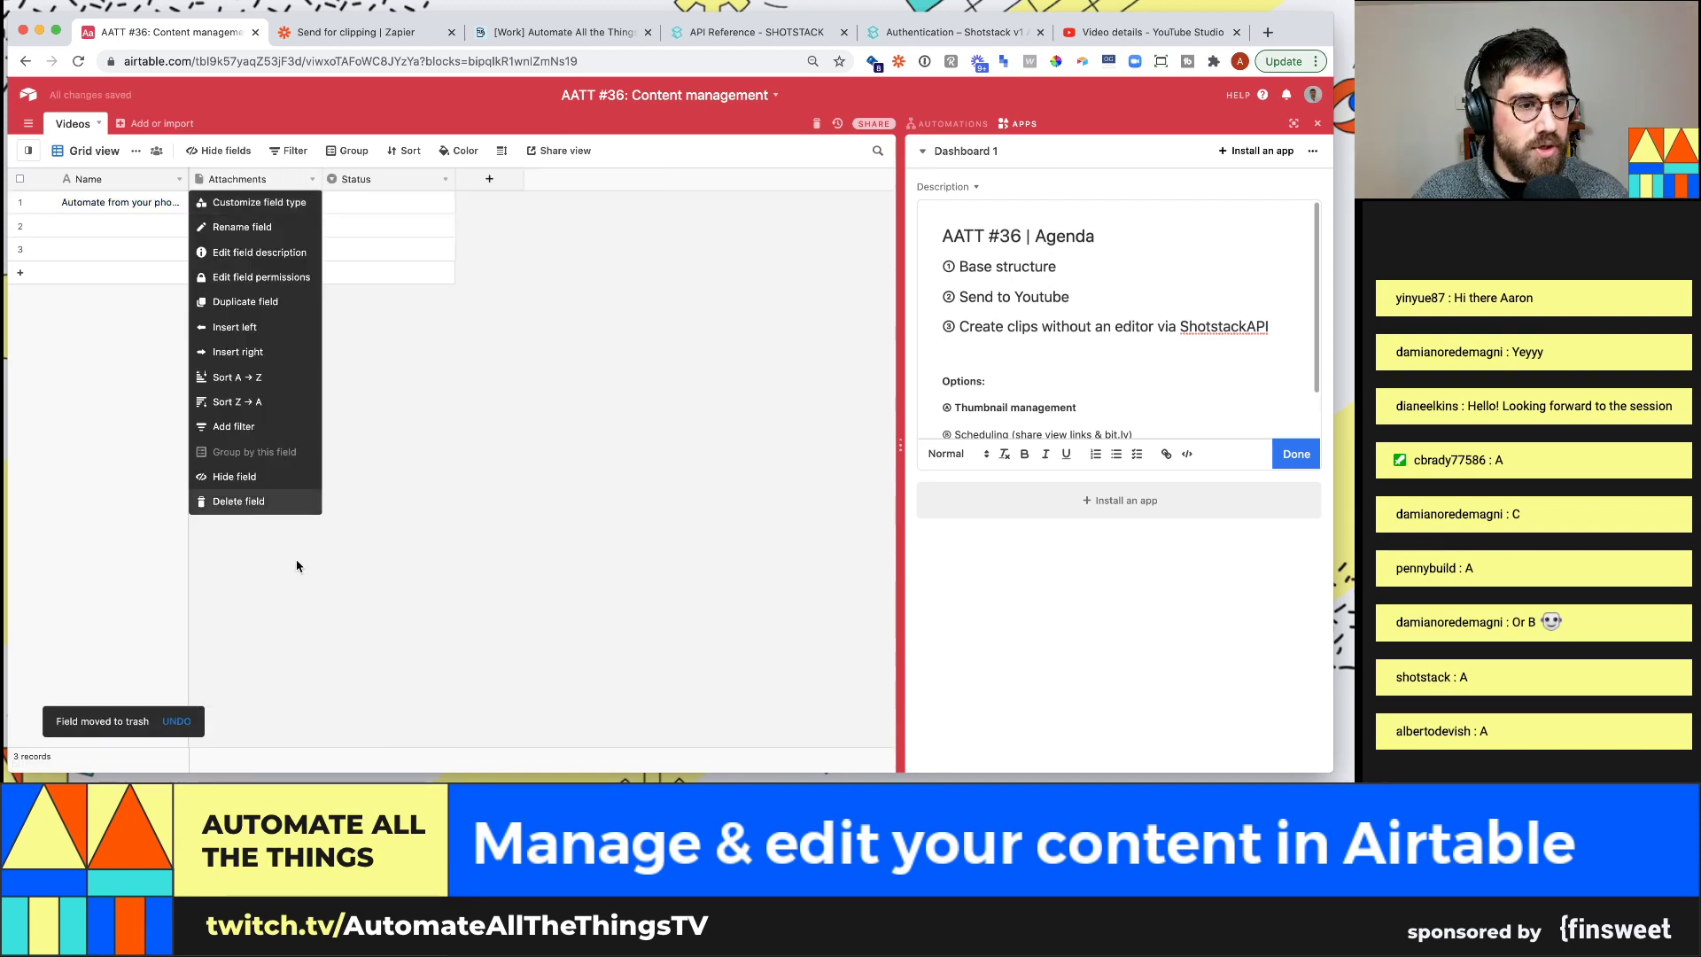
left_click(280, 502)
left_click(307, 183)
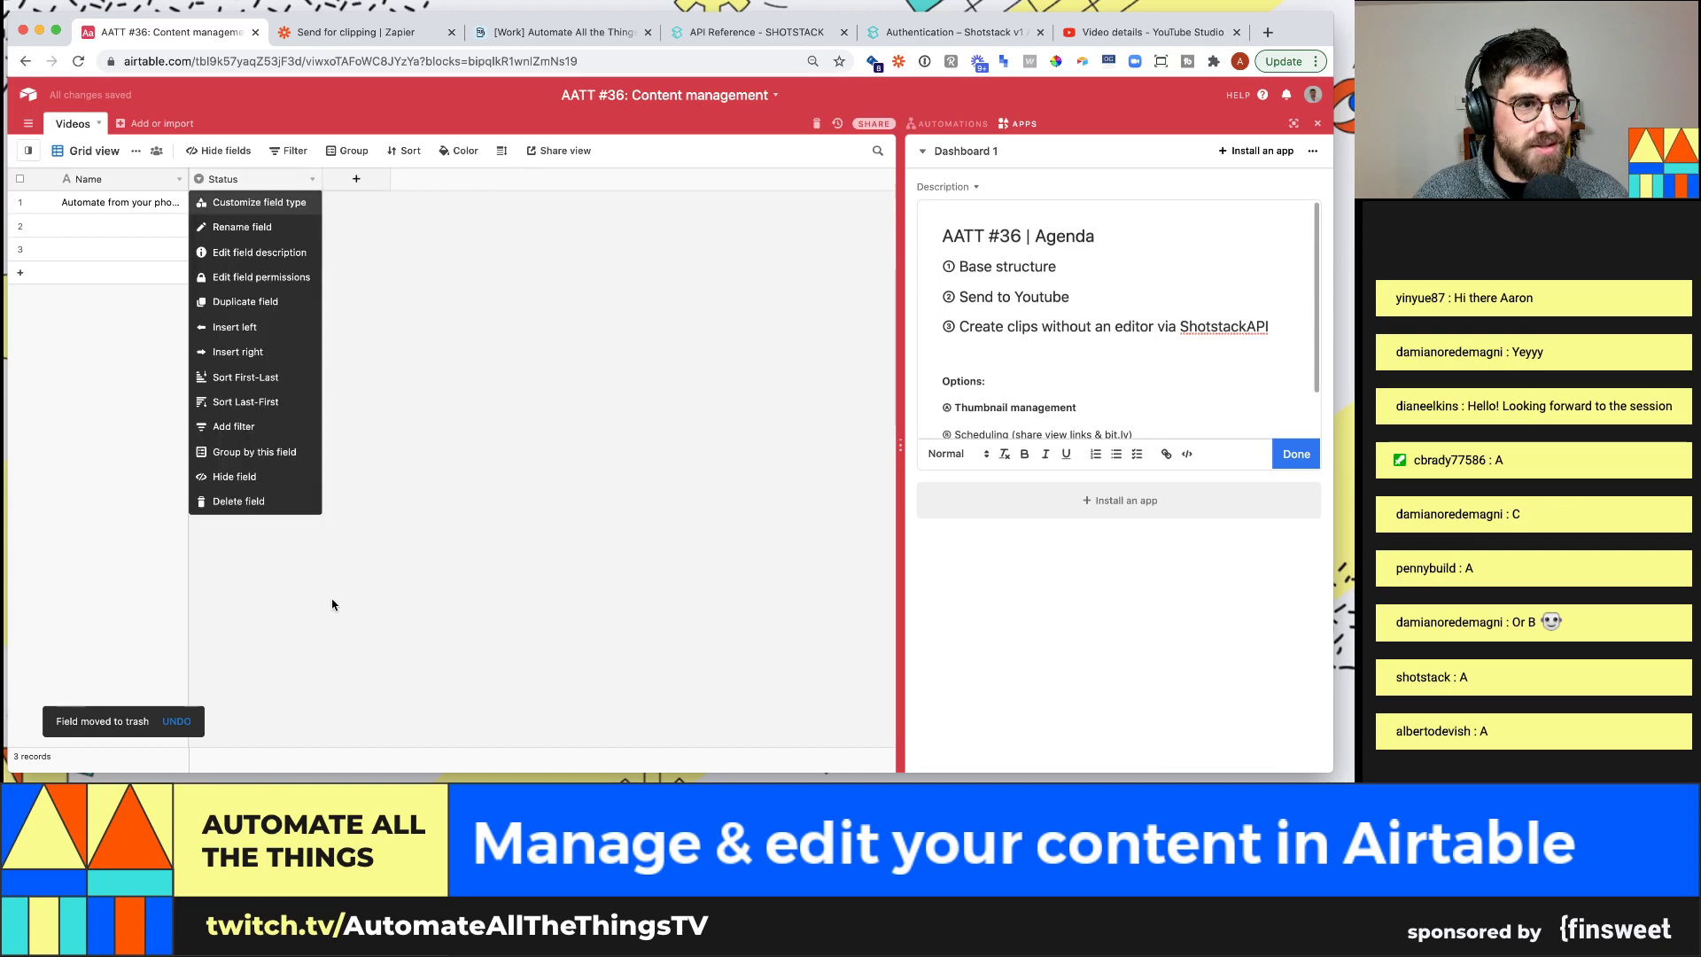
left_click(265, 497)
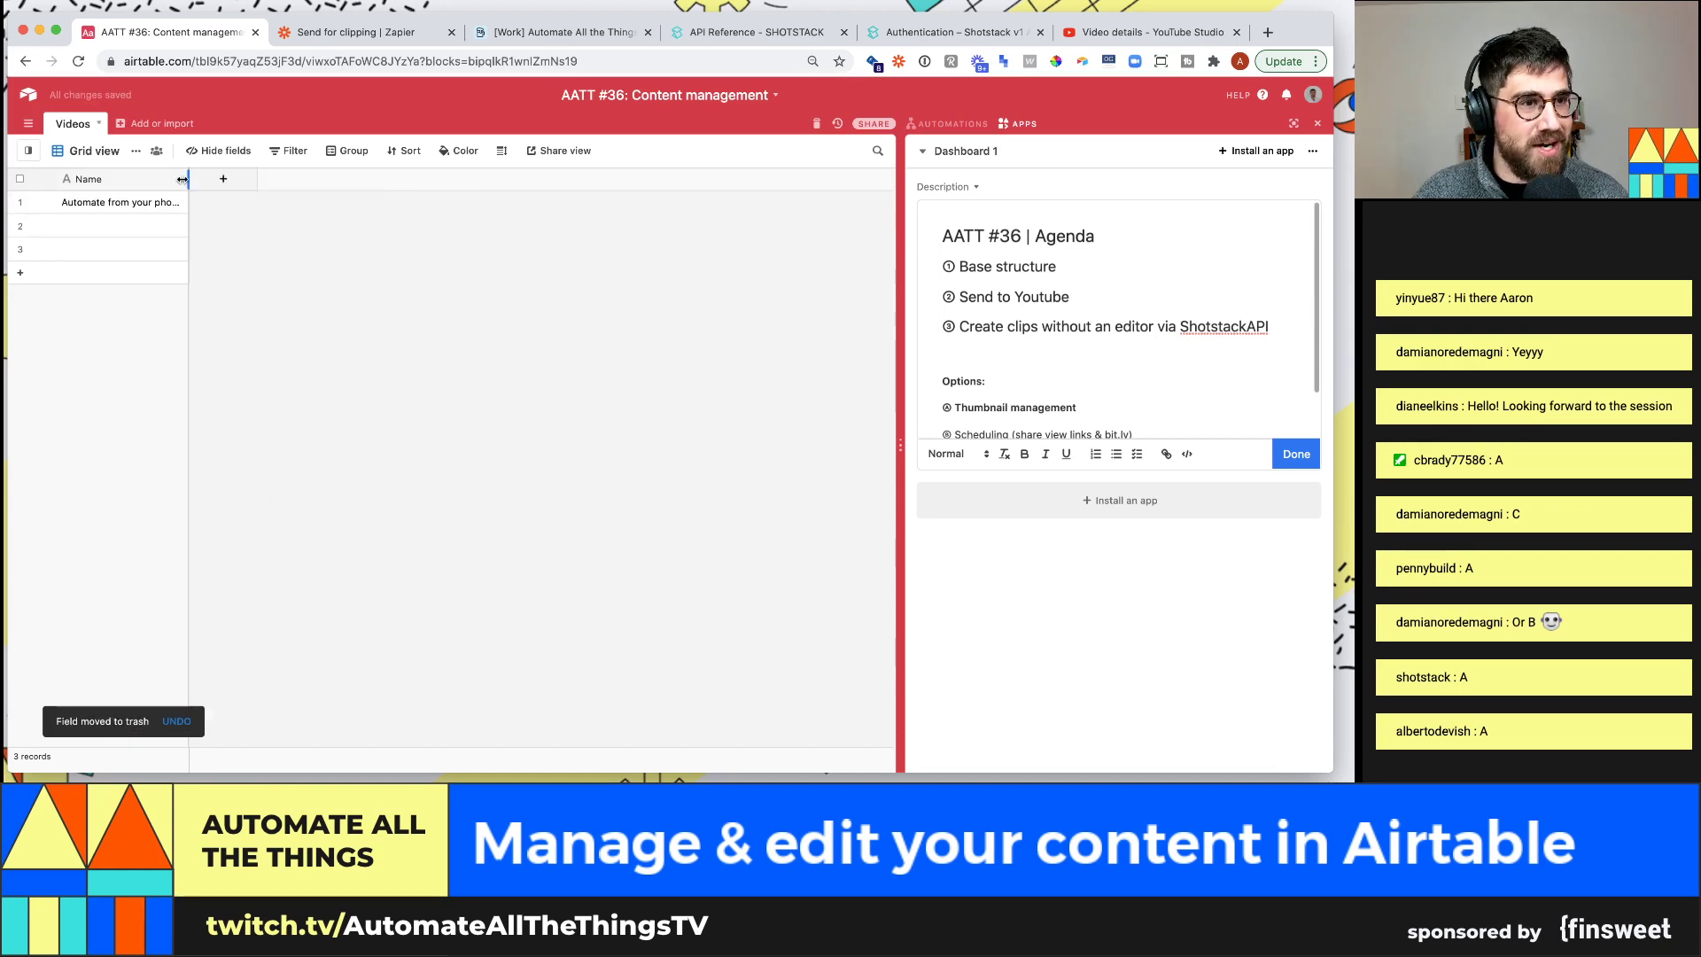
left_click_drag(187, 184, 315, 182)
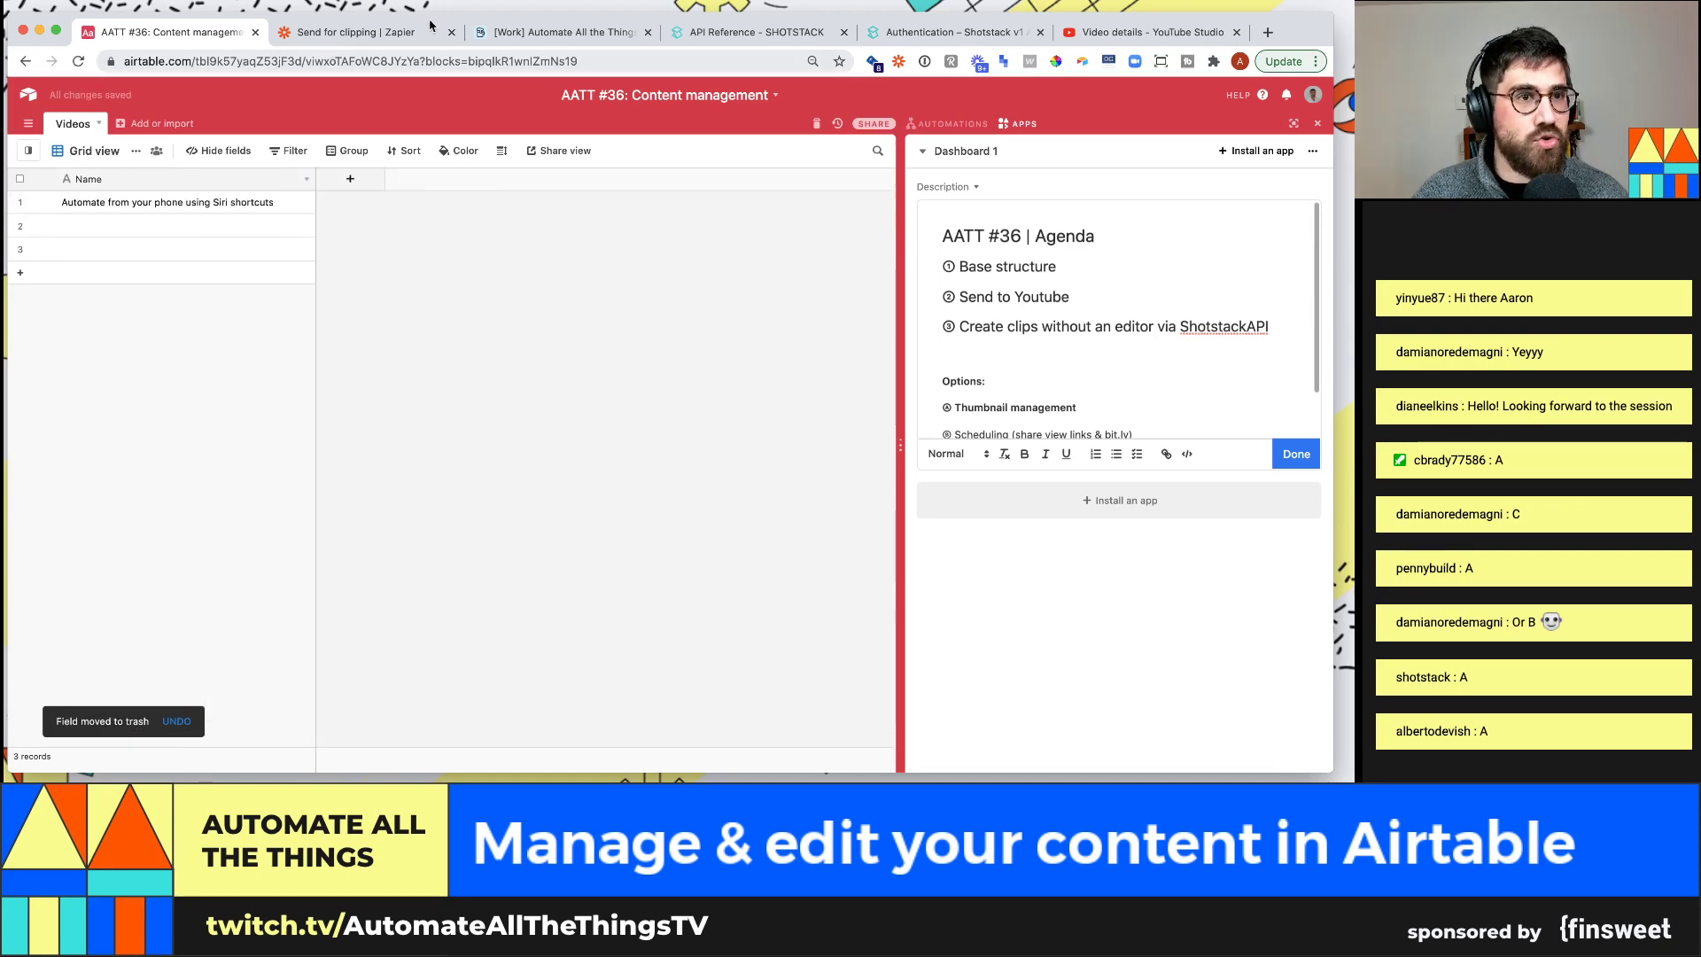
Move the YouTube Studio tab next to the Airtable tab
left_click(496, 31)
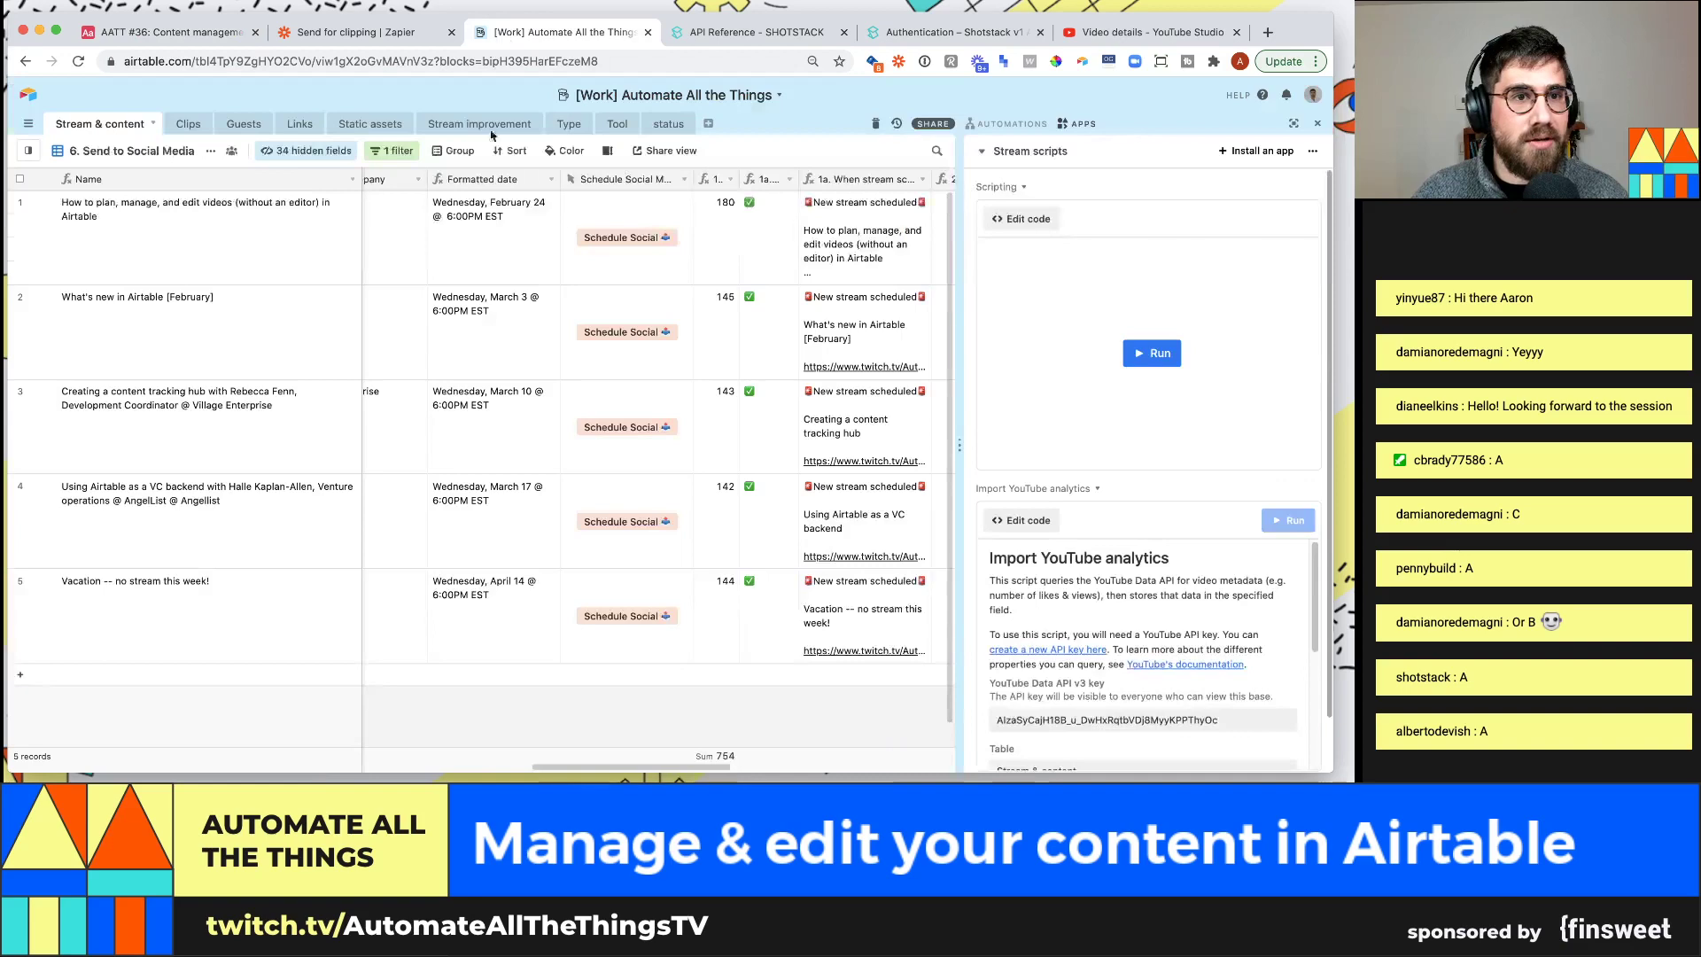
left_click(336, 32)
left_click(753, 32)
left_click_drag(1072, 35, 293, 32)
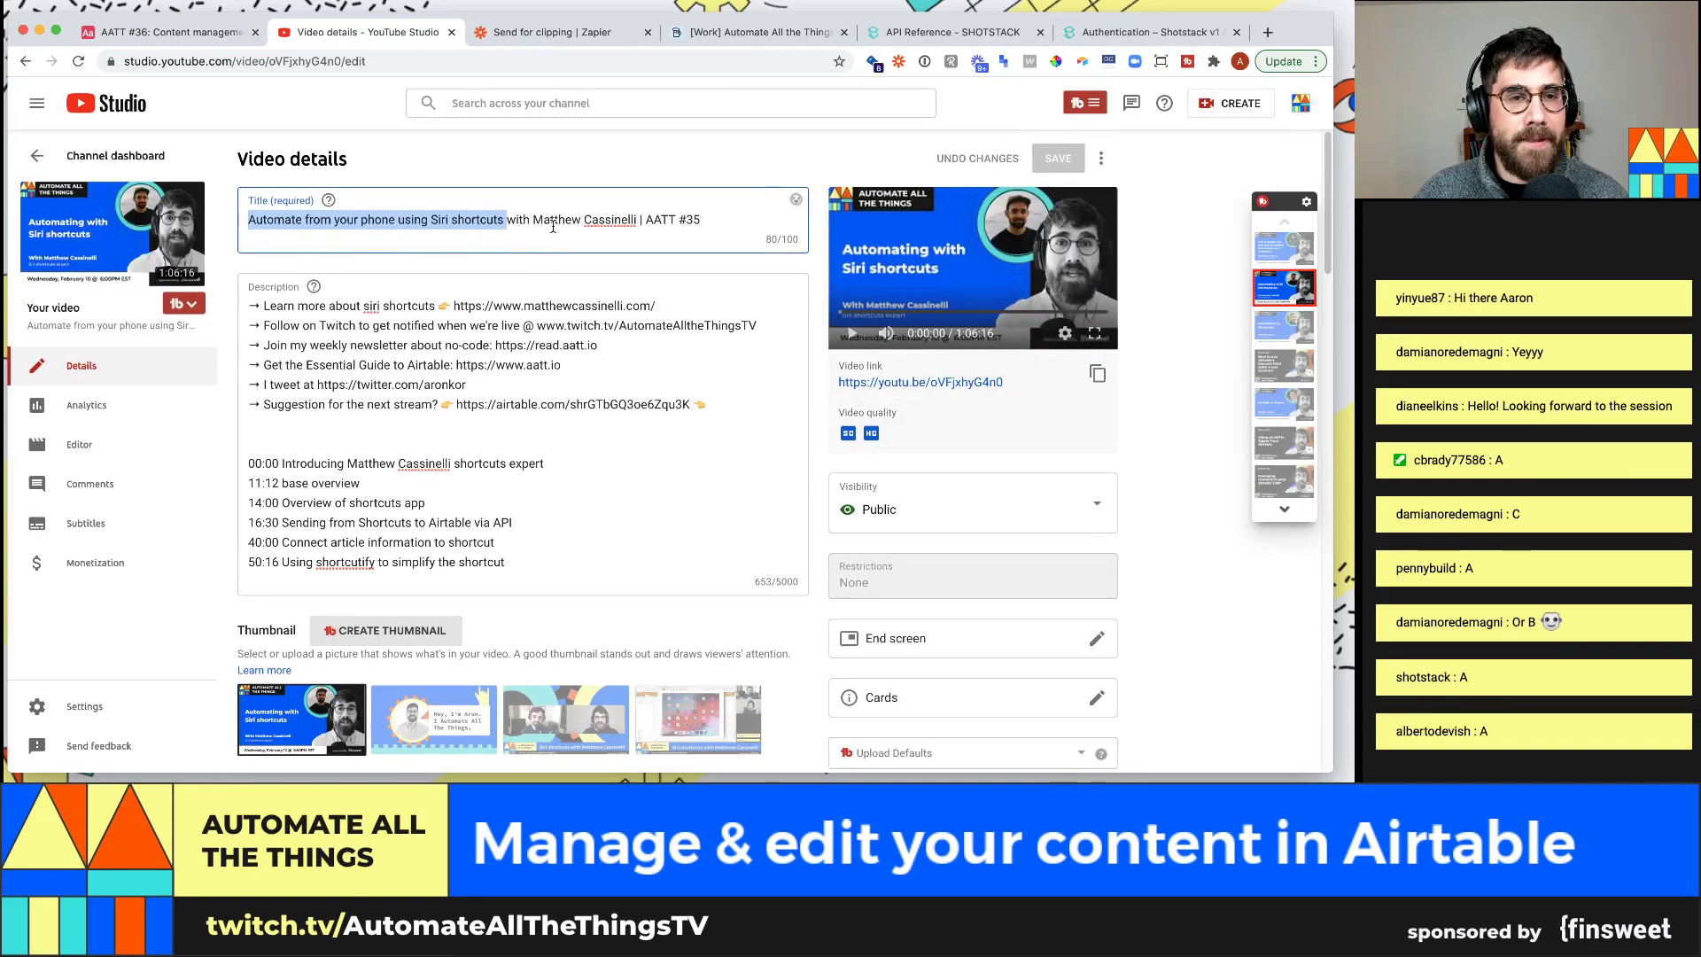
Select the guest's name in the YouTube video title, then return to the AATT #36 Airtable base
left_click_drag(531, 220, 629, 226)
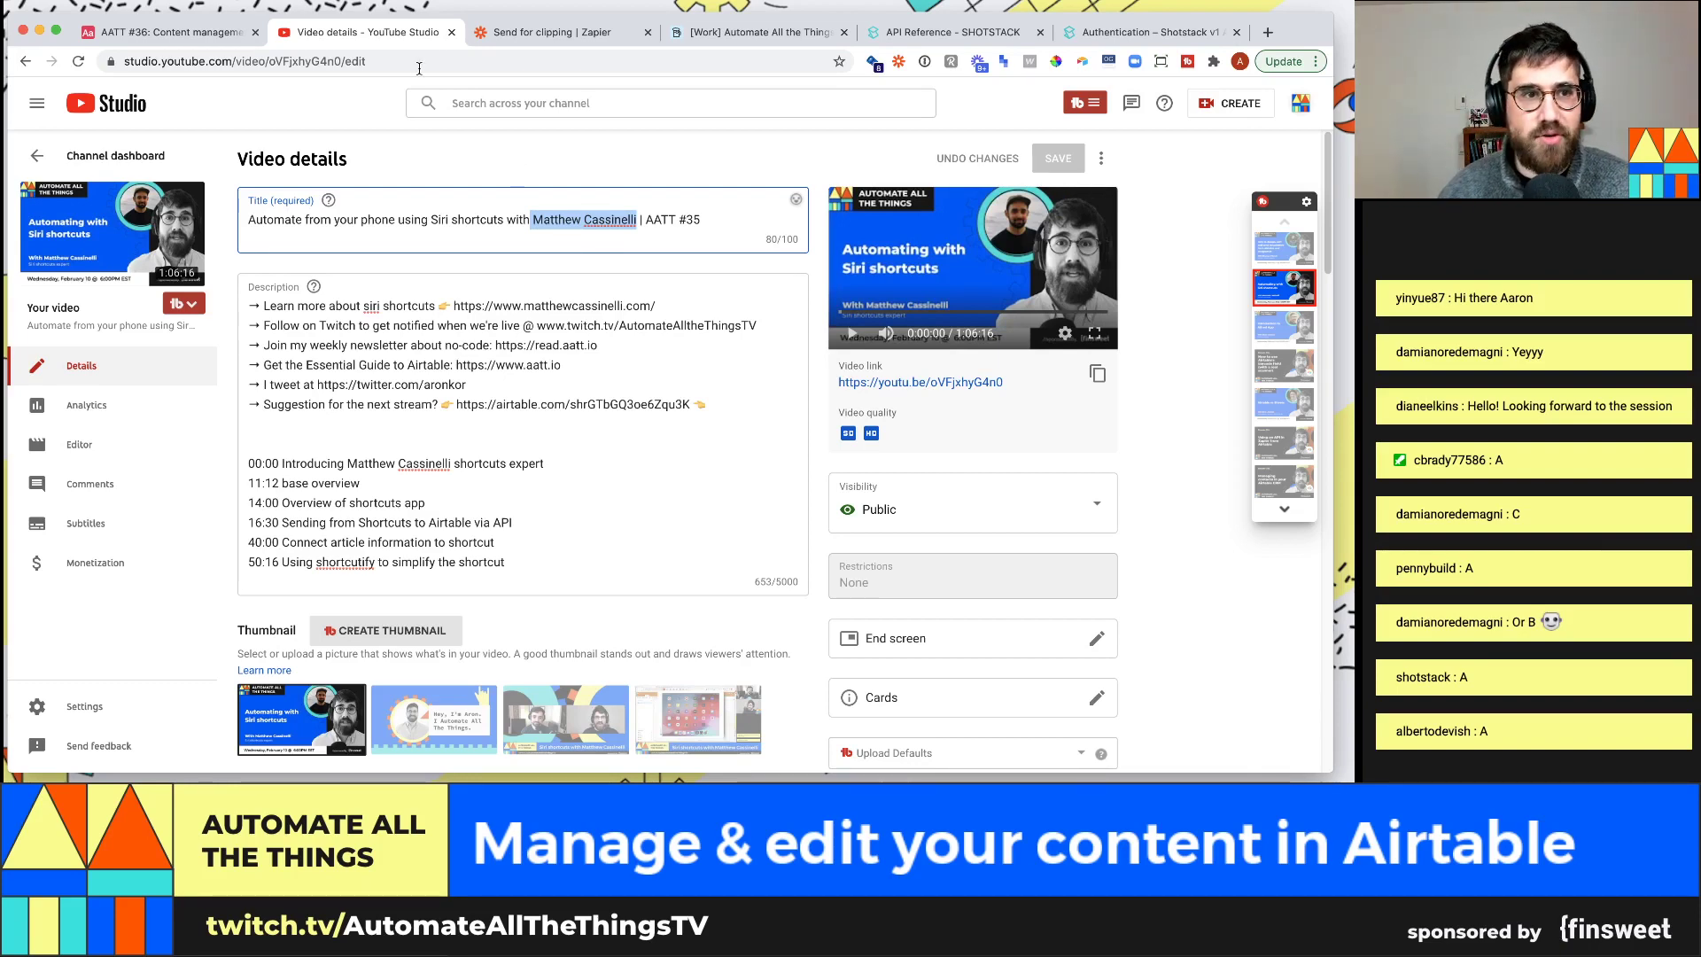
left_click(222, 36)
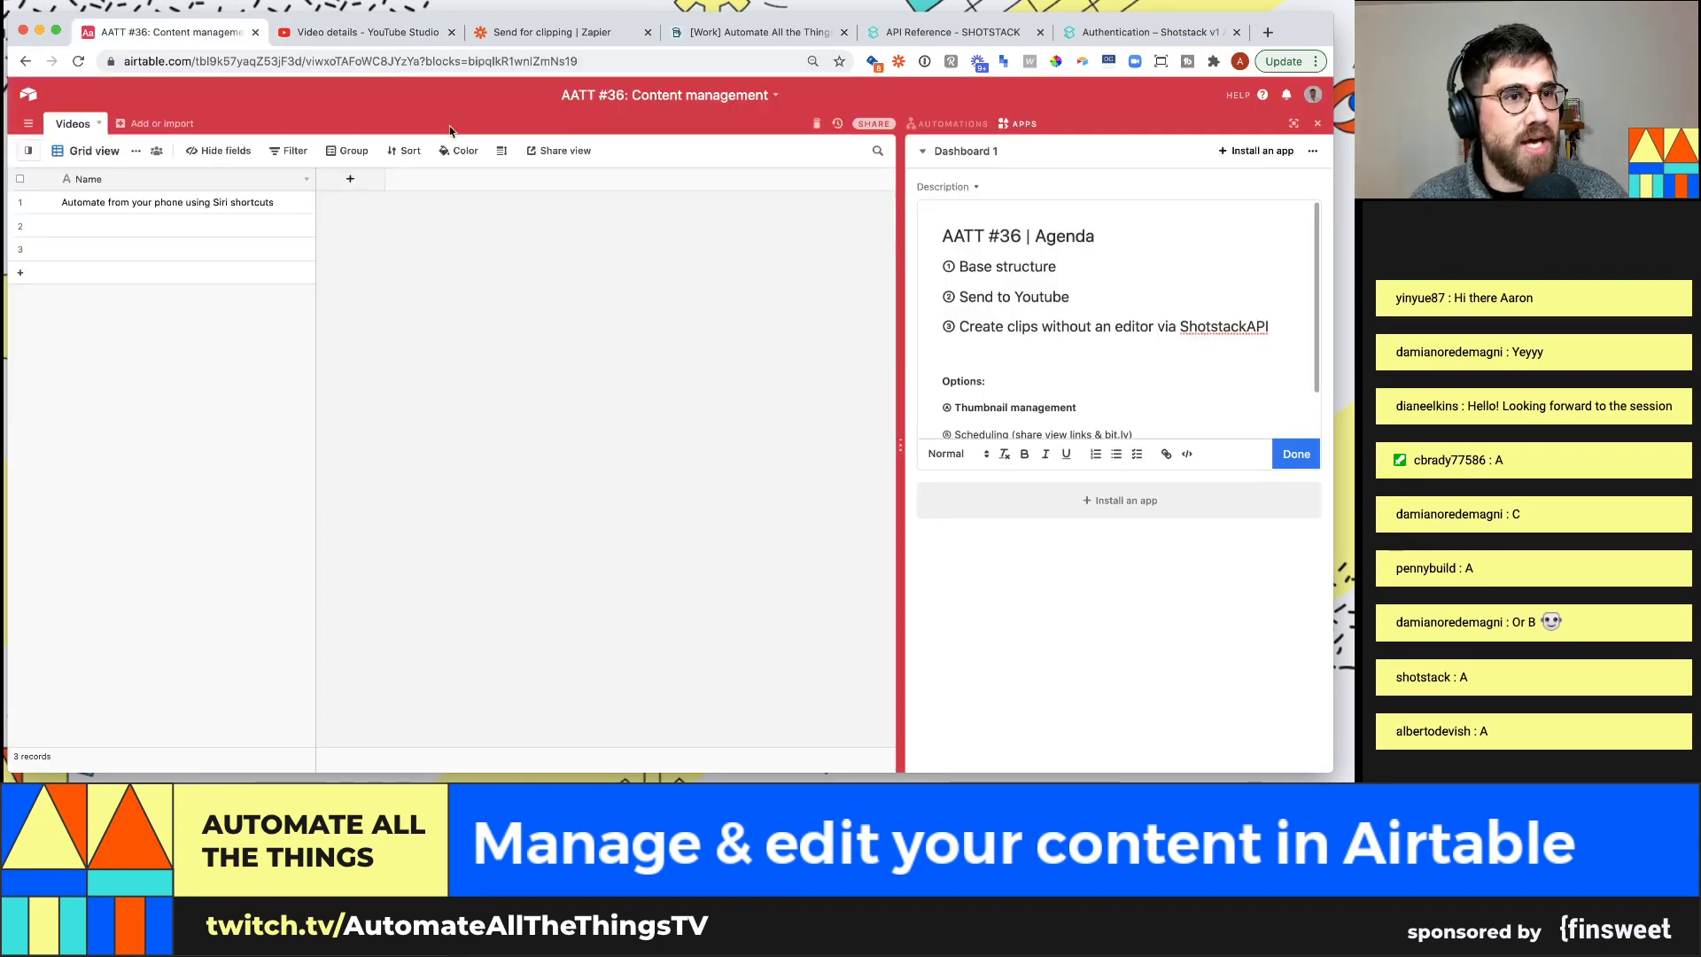
Create an empty table named 'Guest' and enter the guest's first name in its first record
left_click(151, 124)
left_click(172, 144)
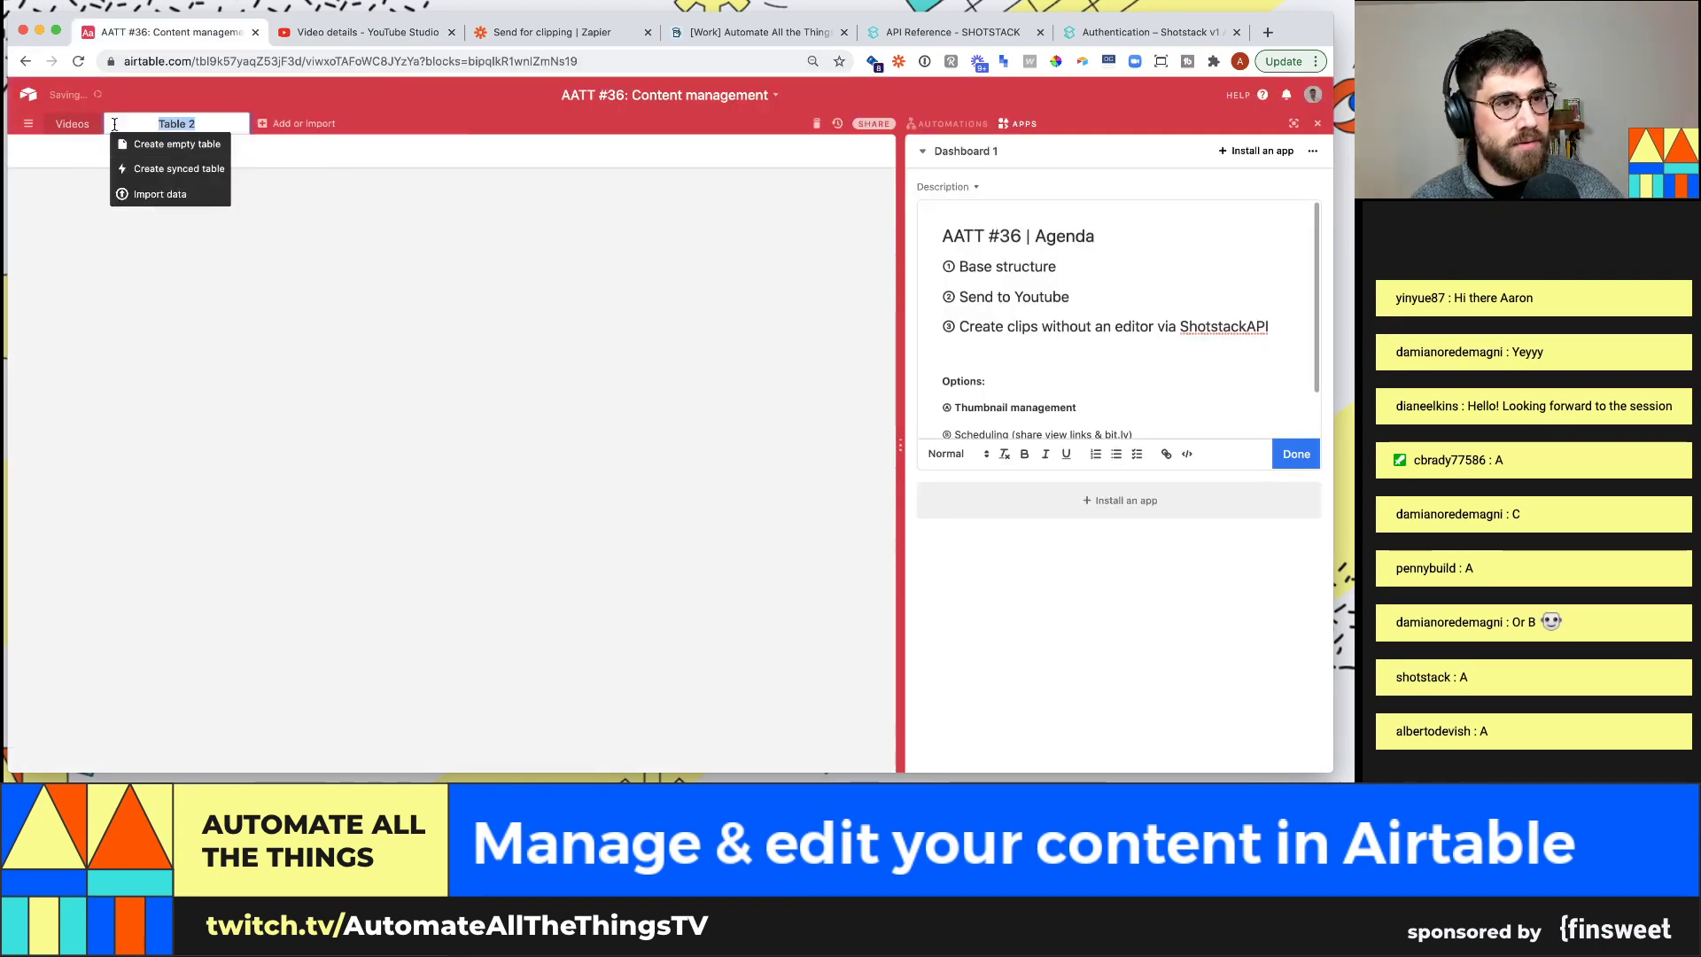
type("Guest")
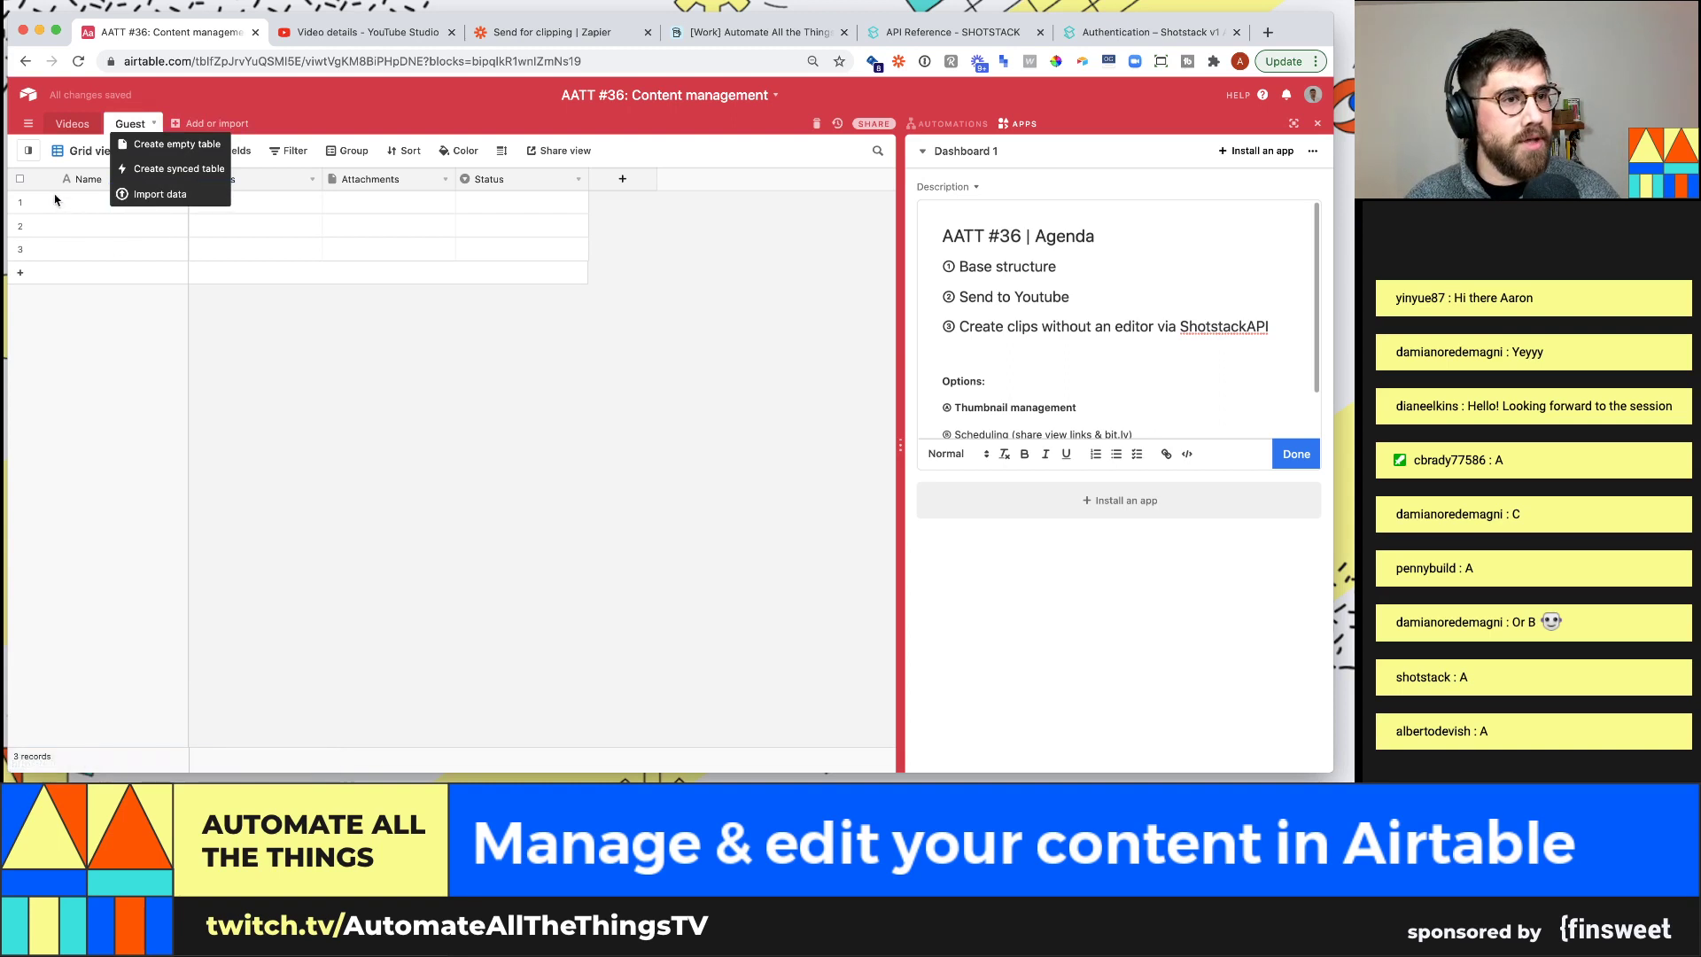
key("Return")
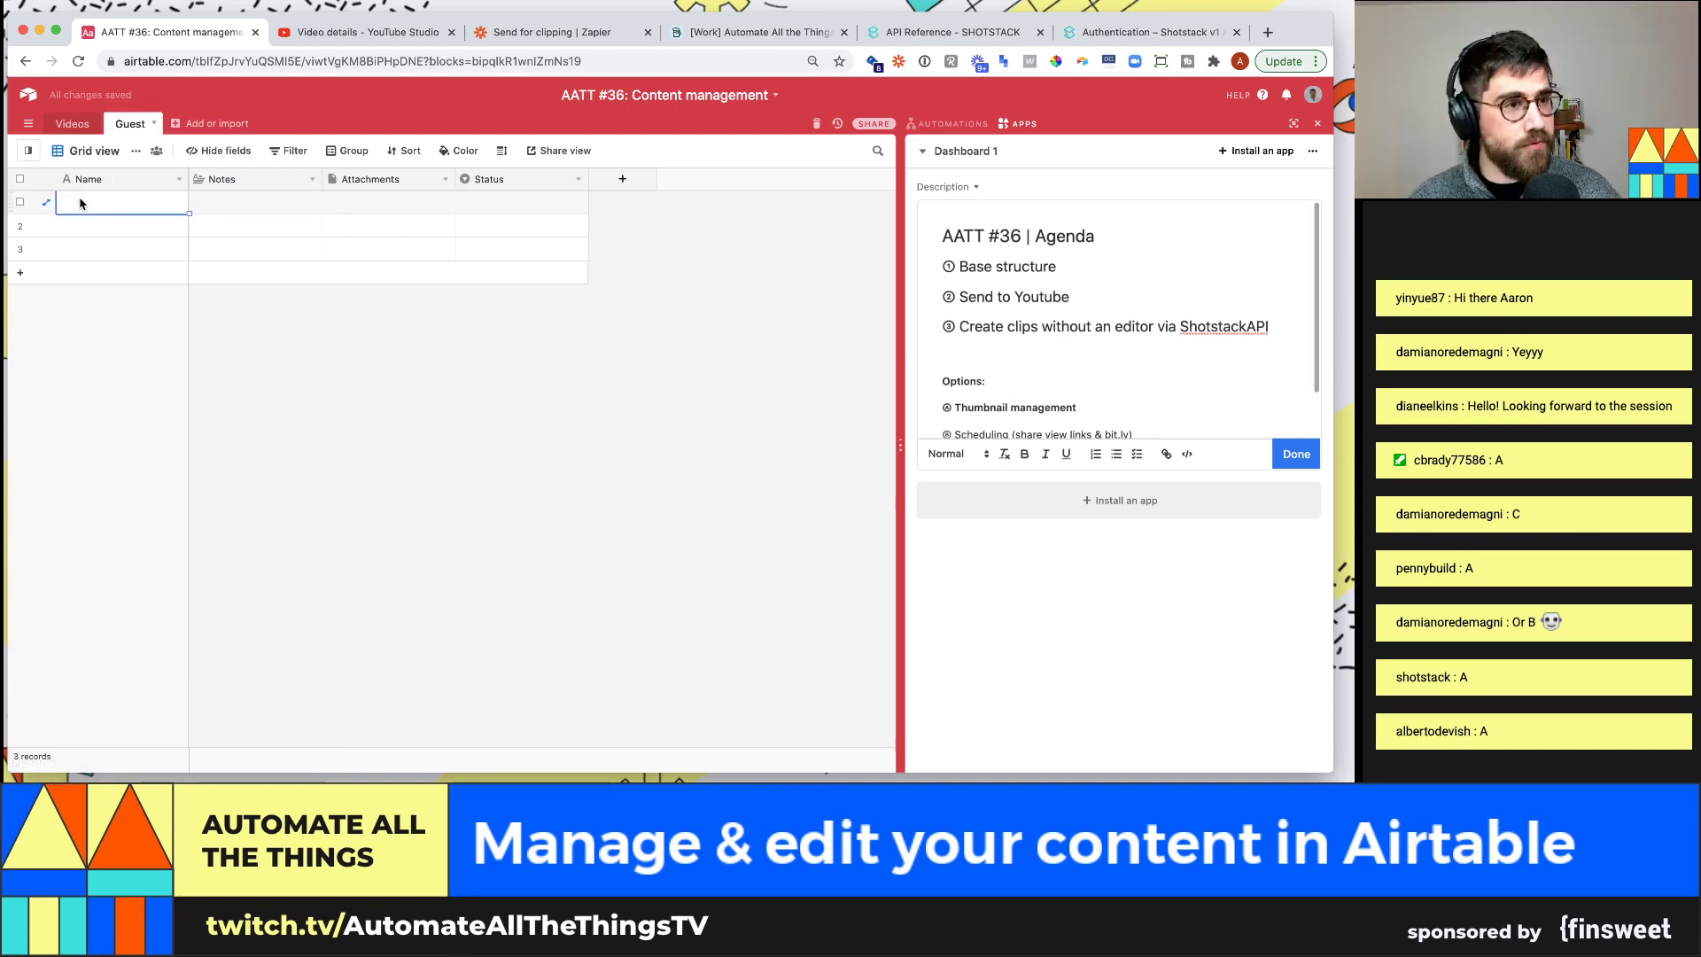
left_click(58, 202)
type("Matthew")
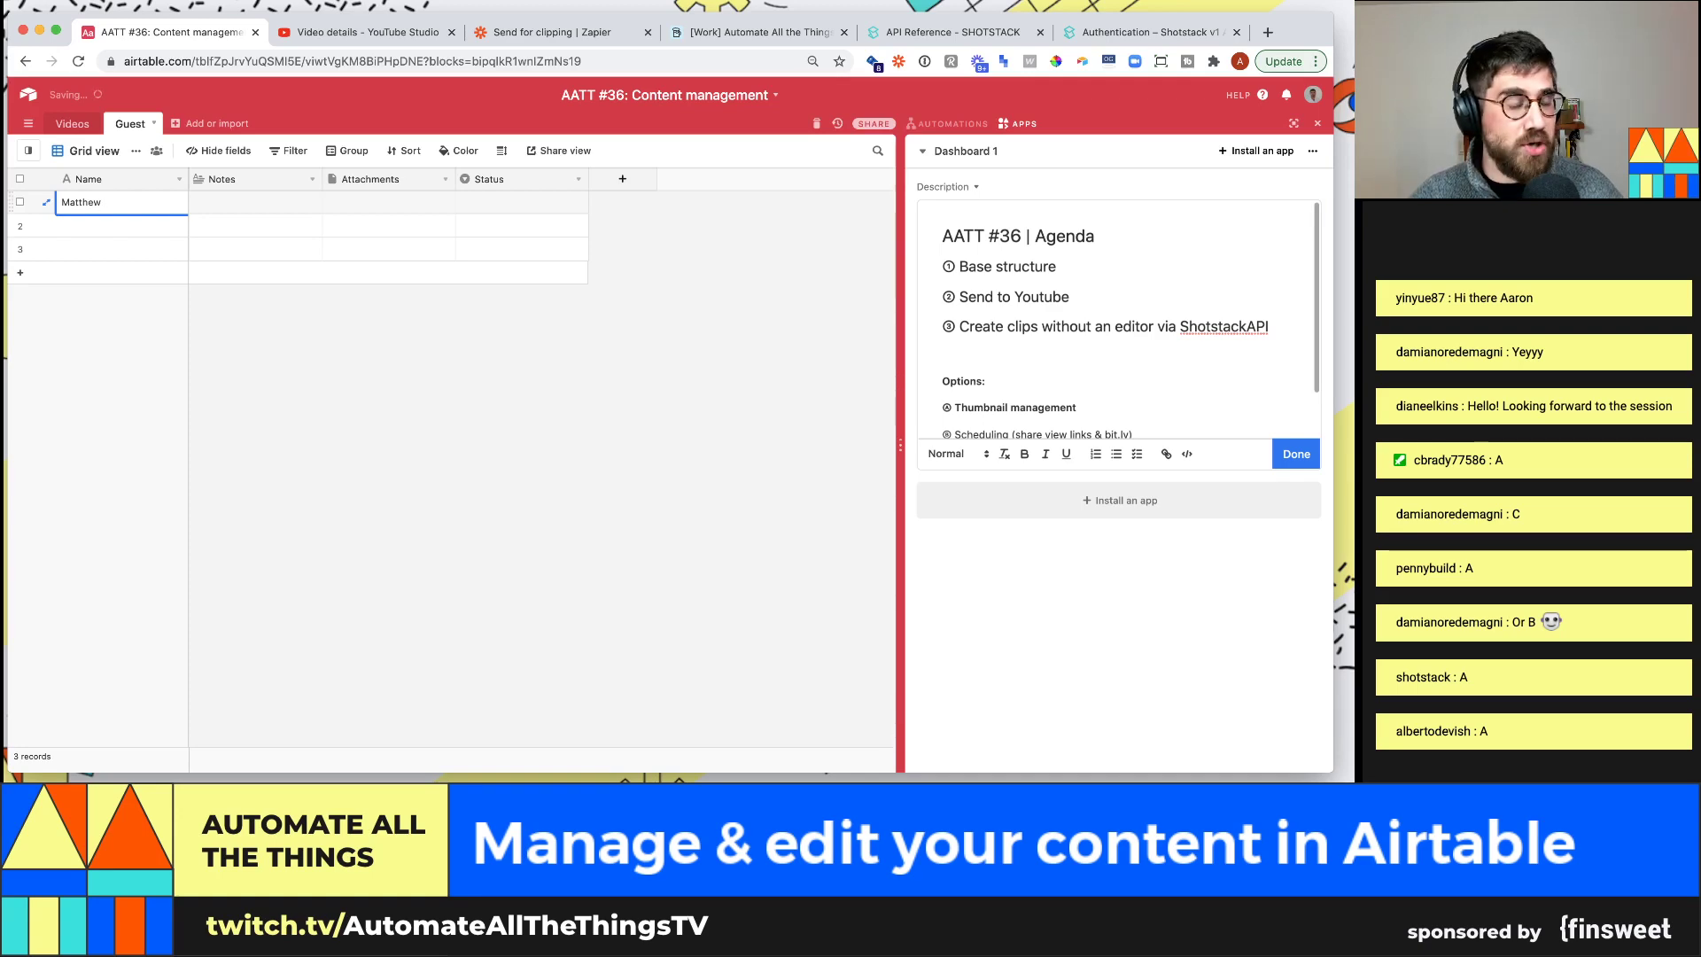
left_click(335, 34)
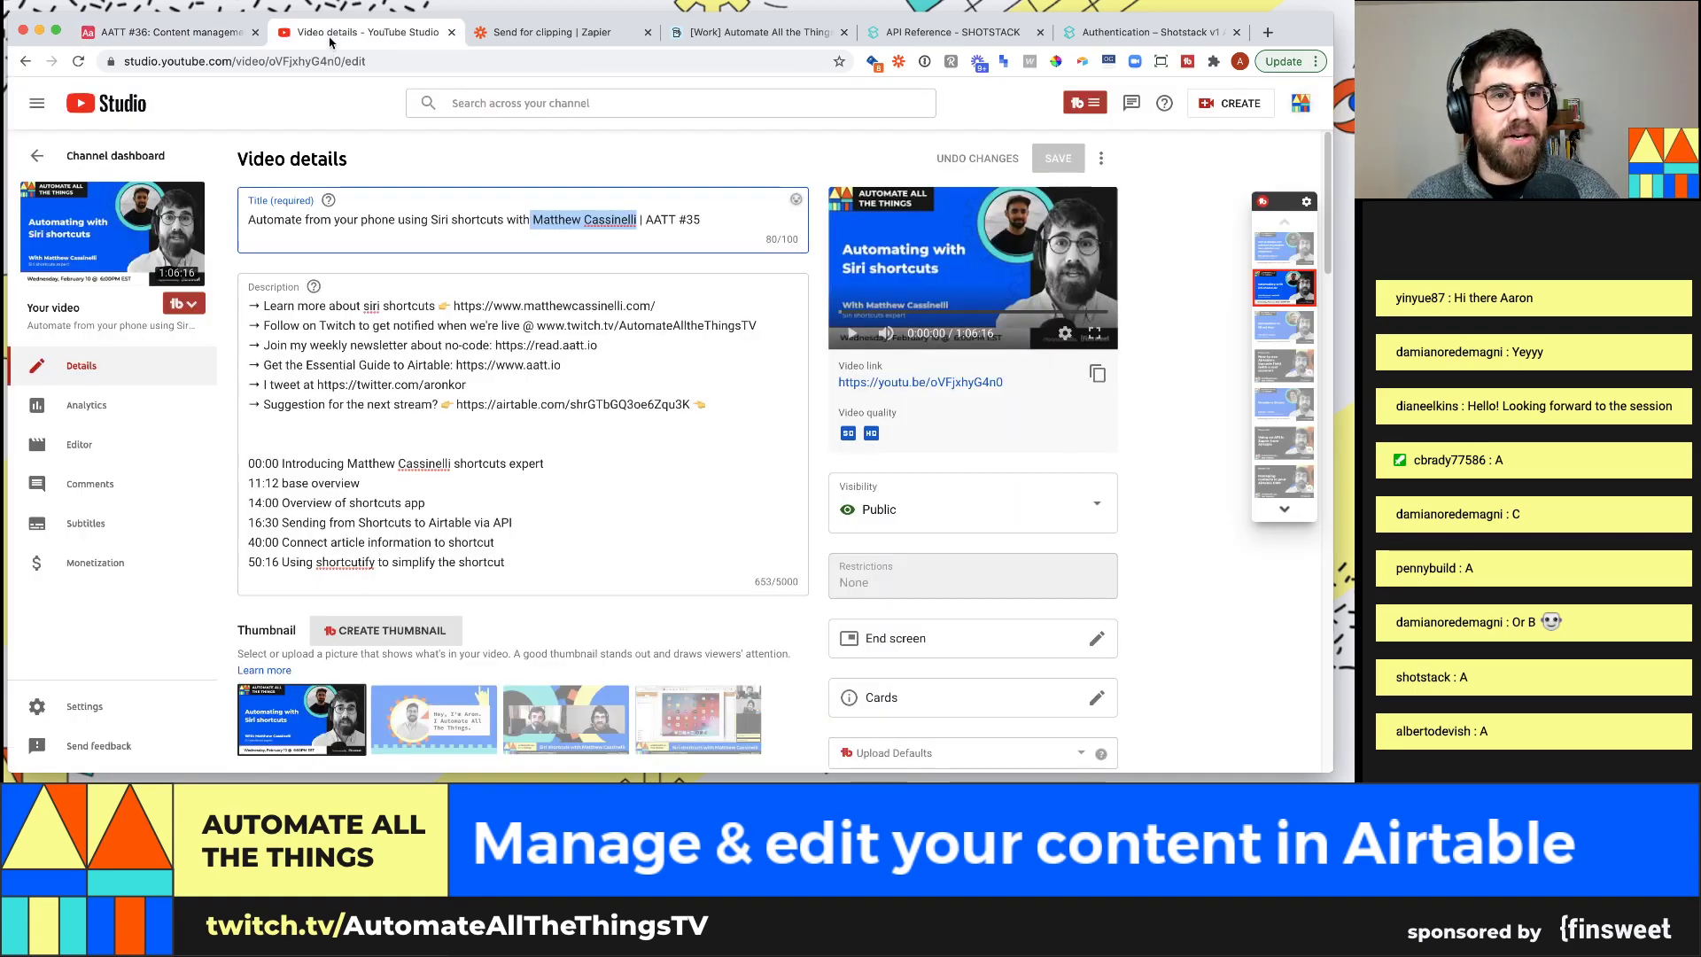
Copy the guest's surname from the YouTube title and add it to the first Guest record's Name
double_click(598, 221)
key("super+c")
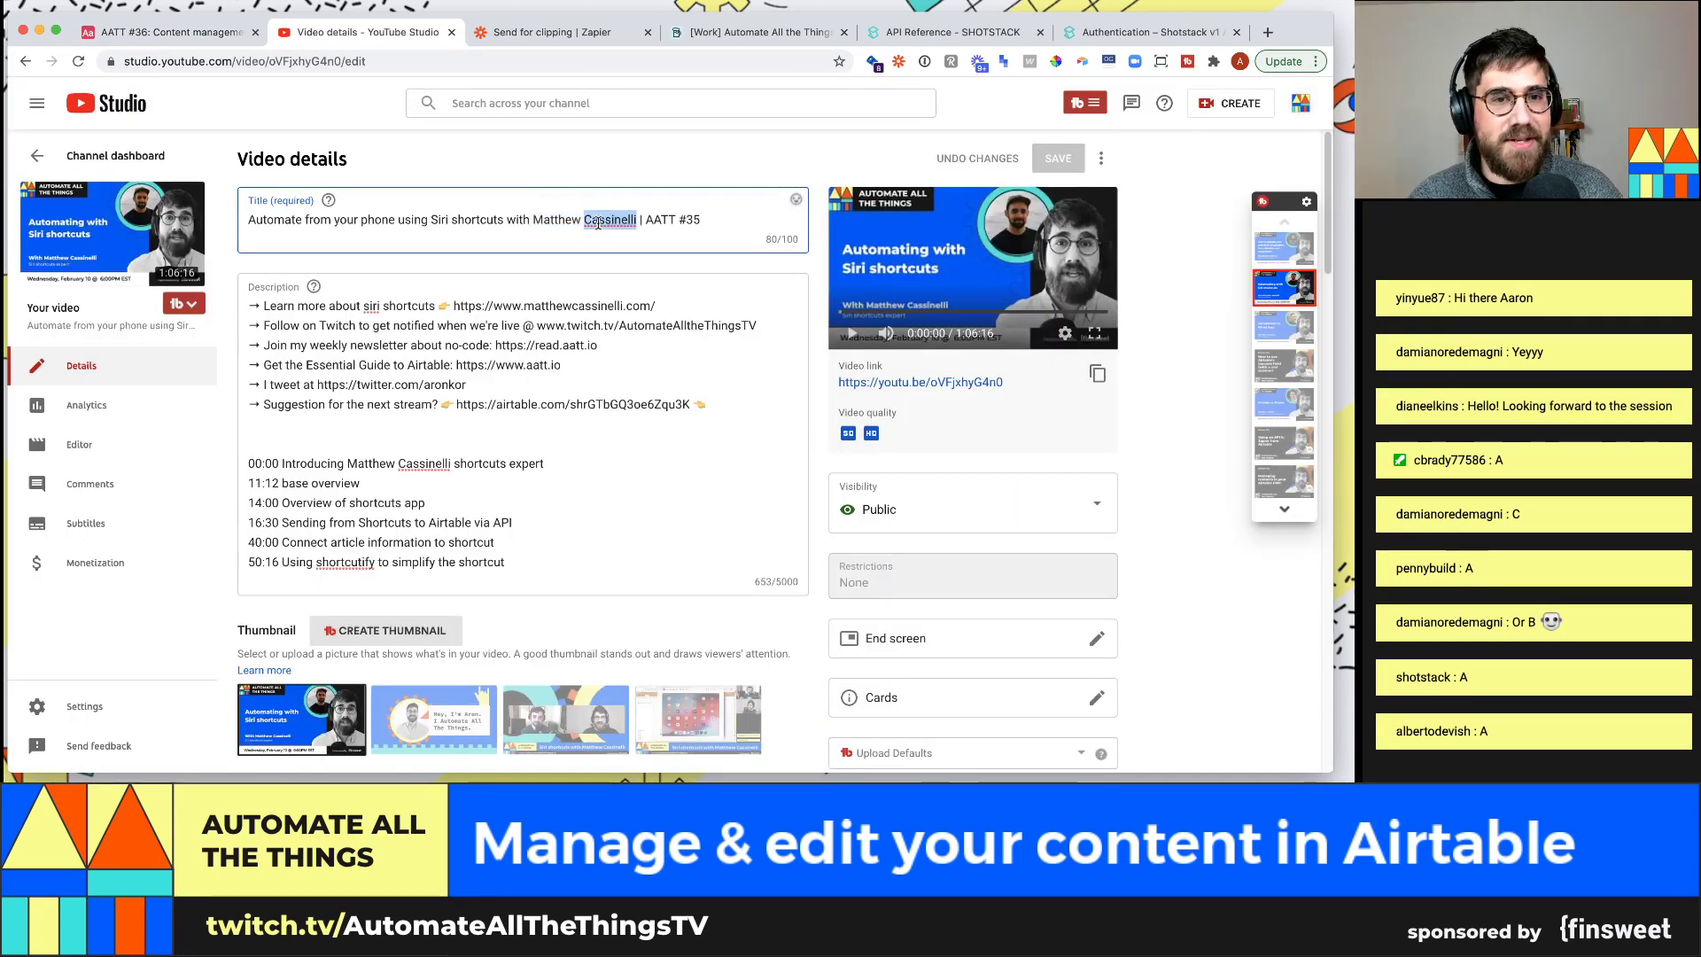
key("super+1")
key("super+v")
left_click(253, 210)
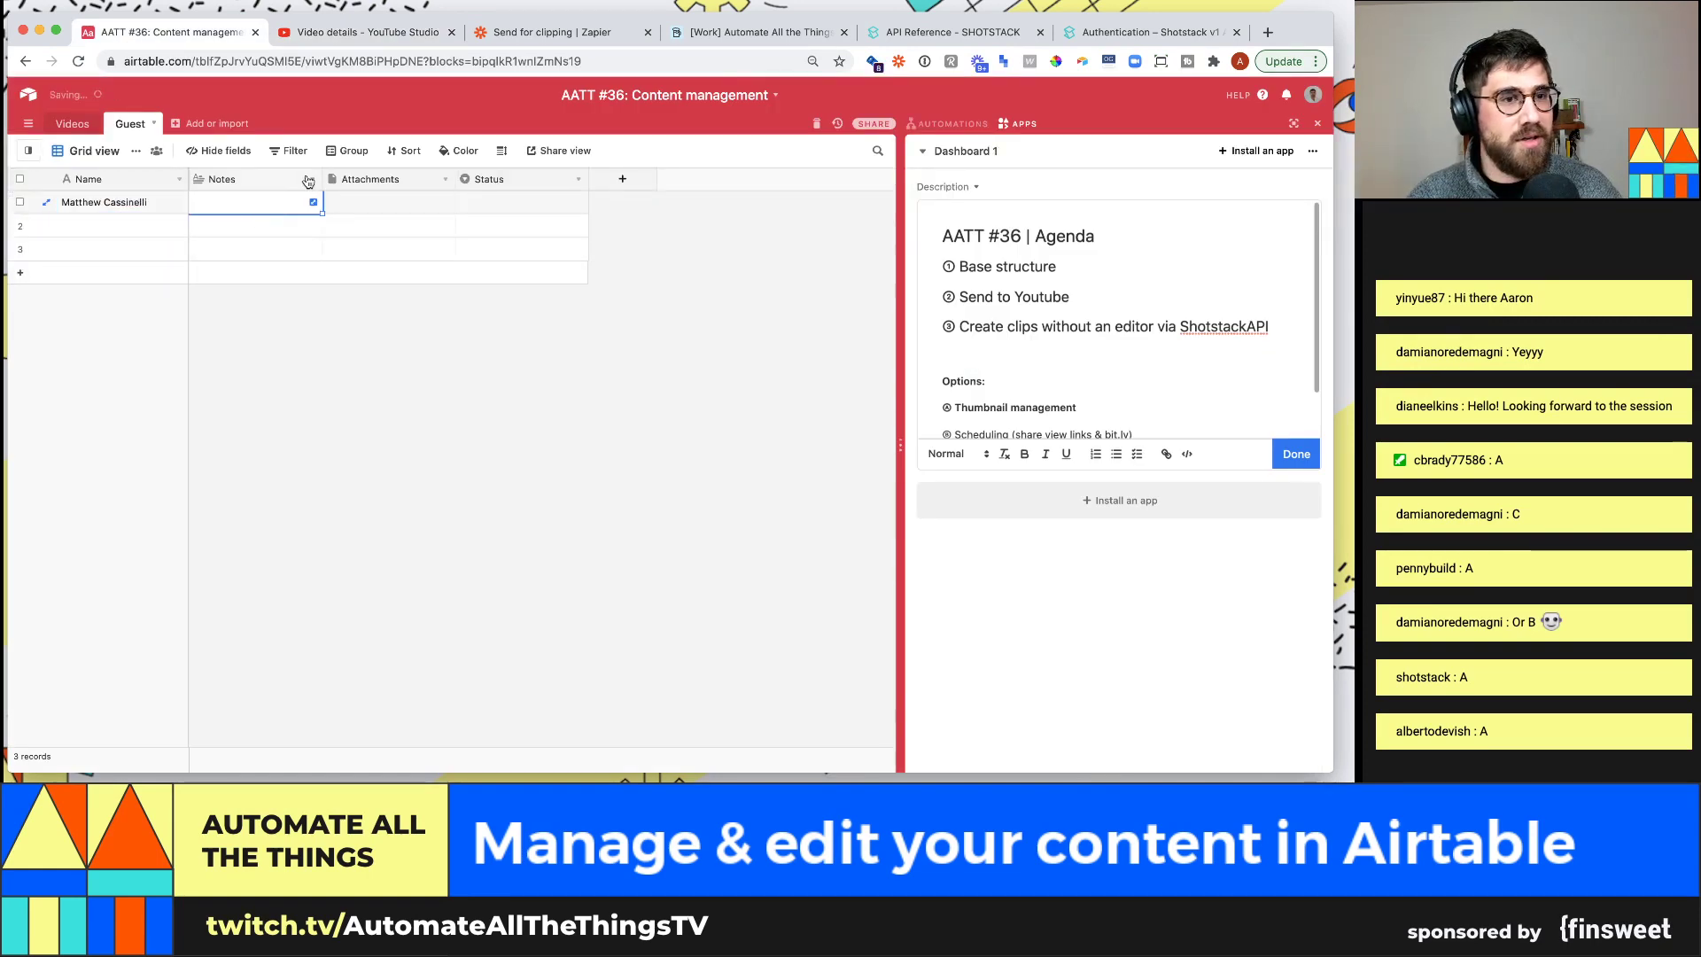
Delete the Notes, Attachments and Status fields from the Guest table
left_click(308, 181)
left_click(274, 498)
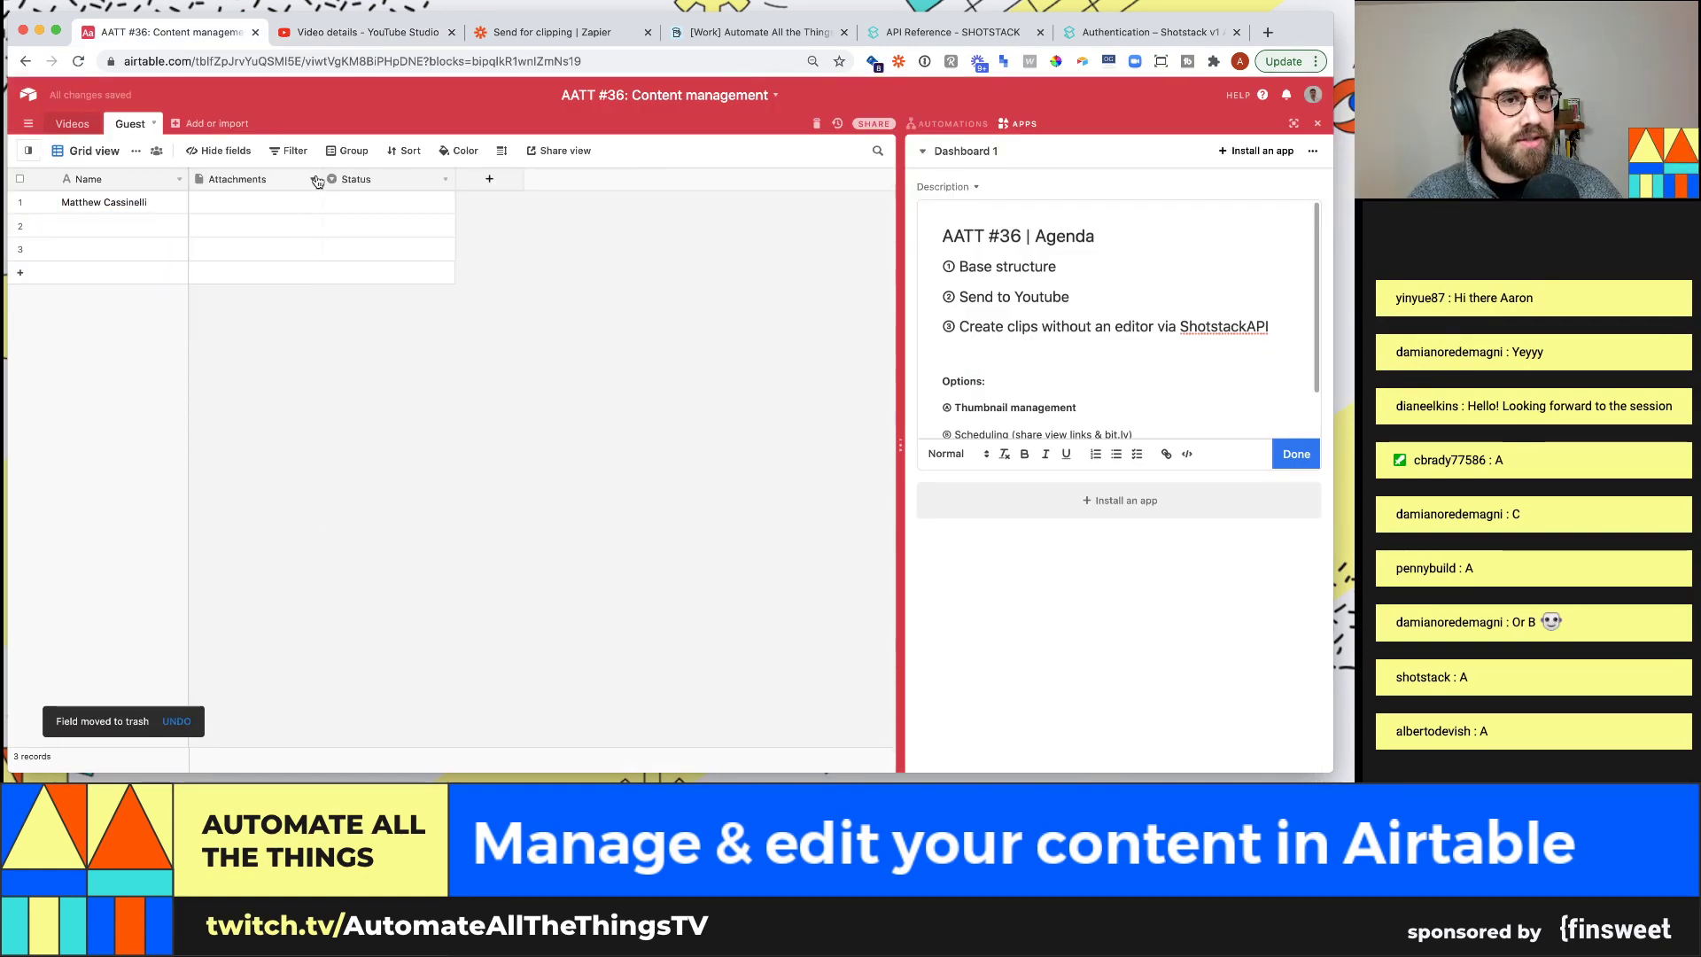
left_click(312, 180)
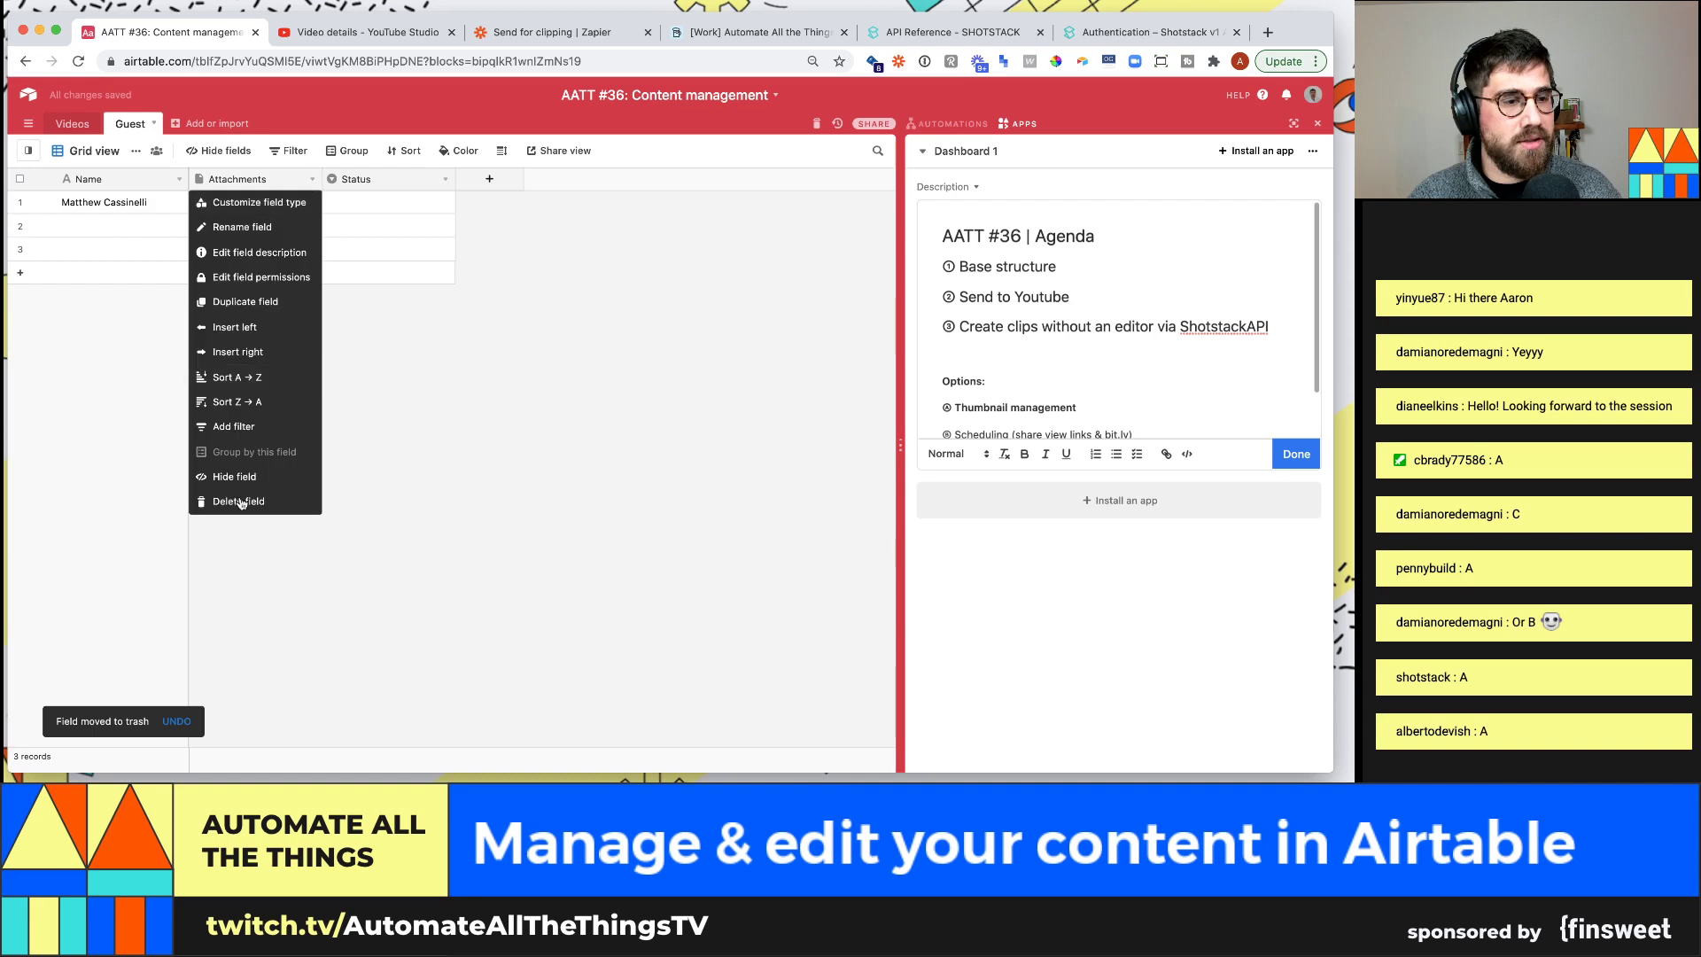
left_click(239, 501)
left_click(311, 180)
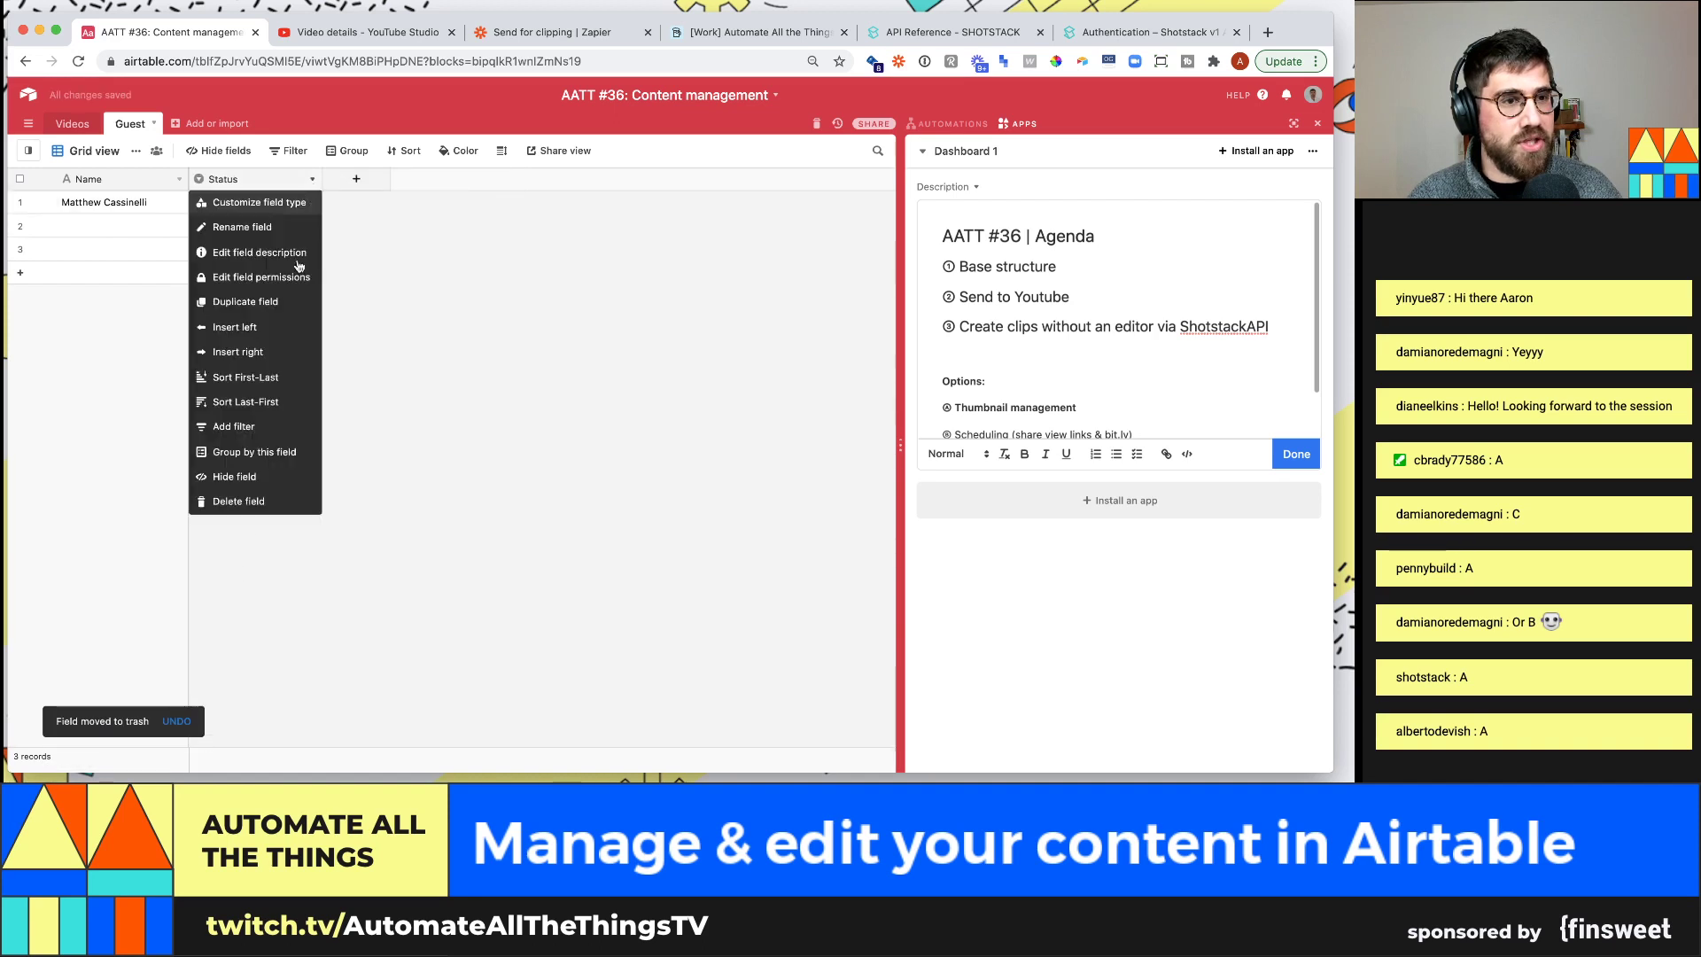
left_click(253, 502)
Add a 'Show' field of type Link to another record pointing at the Videos table
left_click(223, 178)
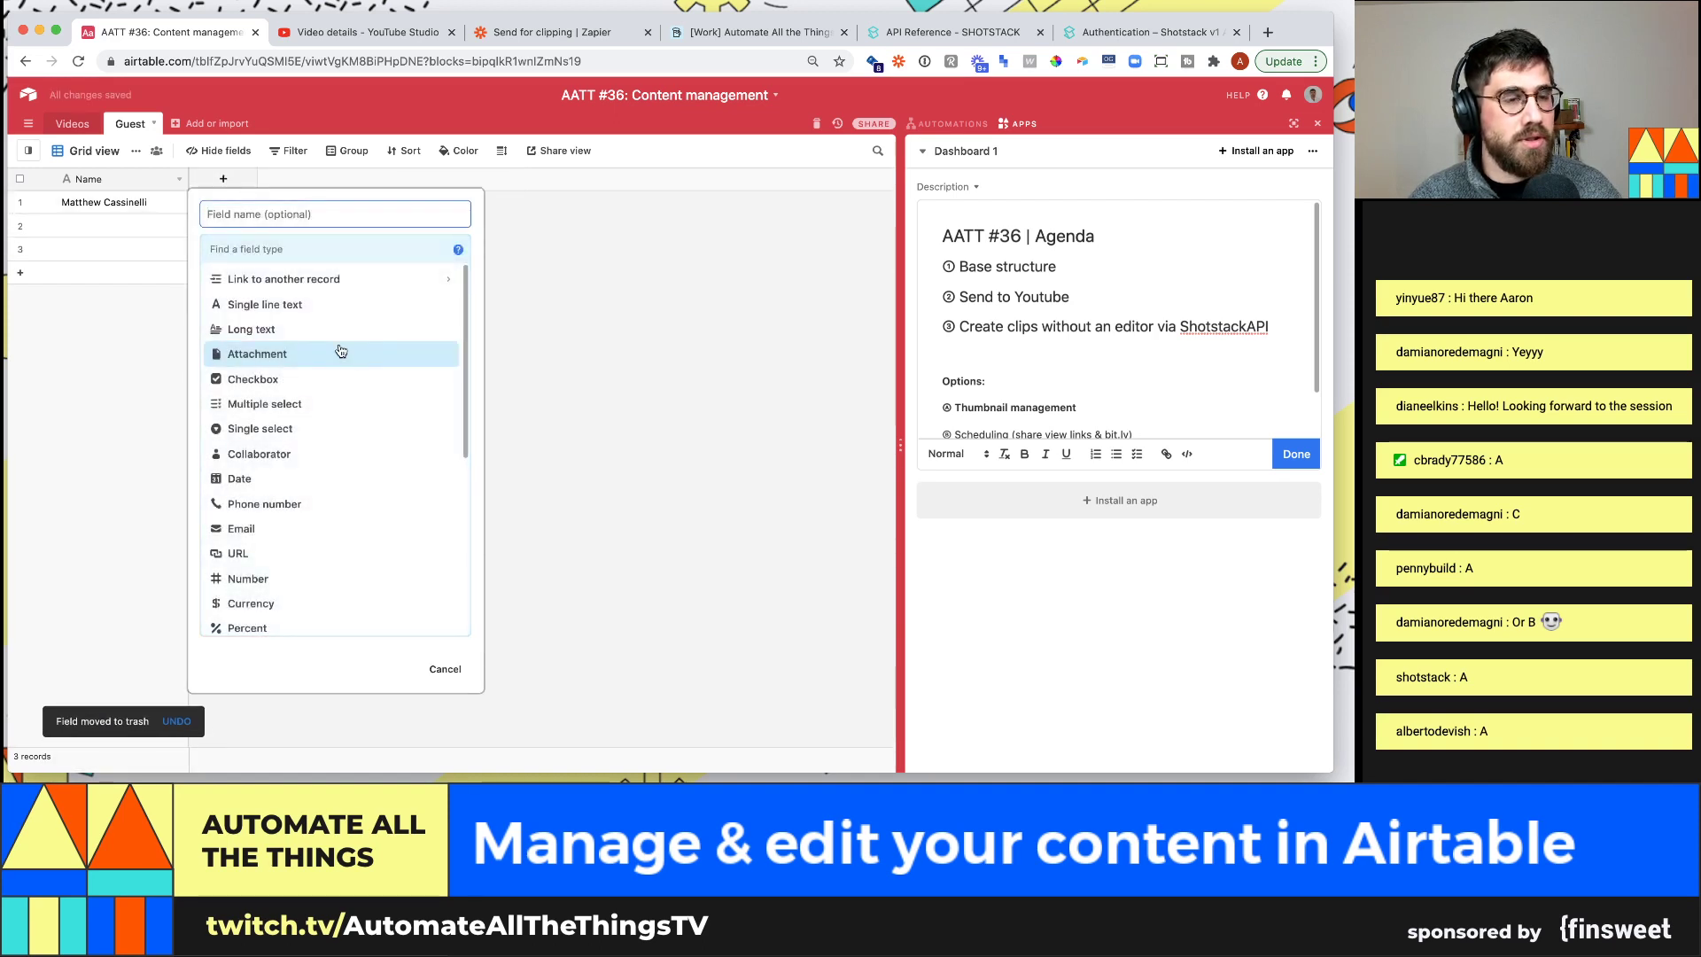
type("link")
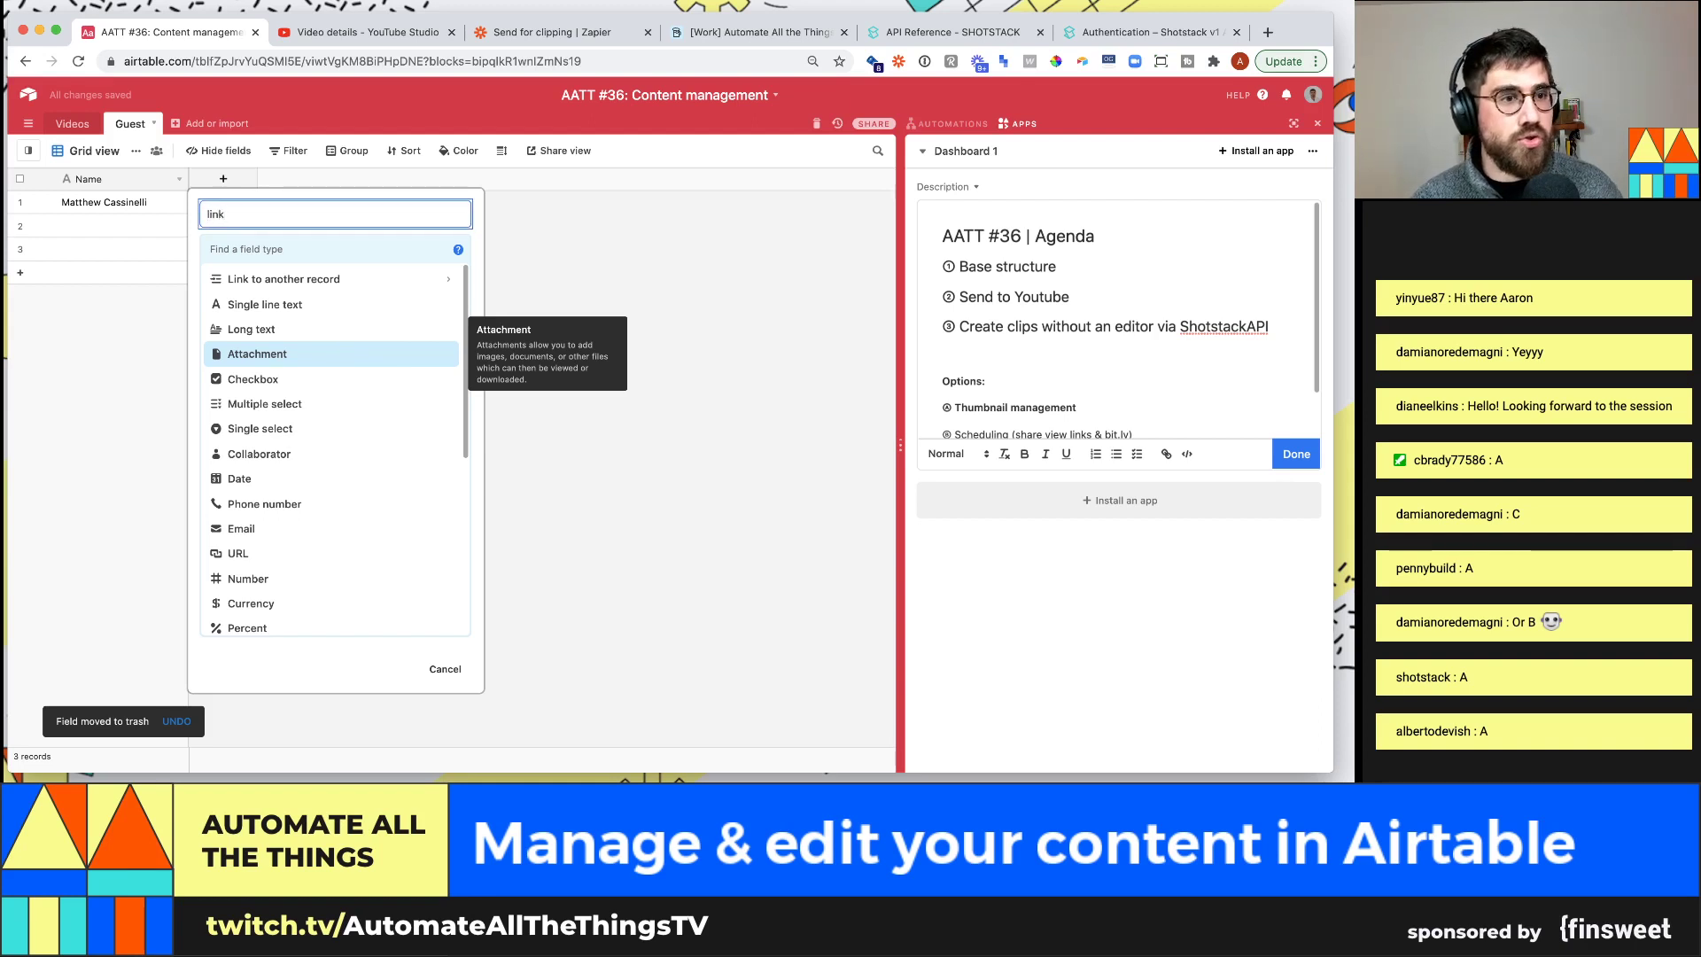
key("BackSpace")
key("BackSpace")
key("BackSpace")
type("Show")
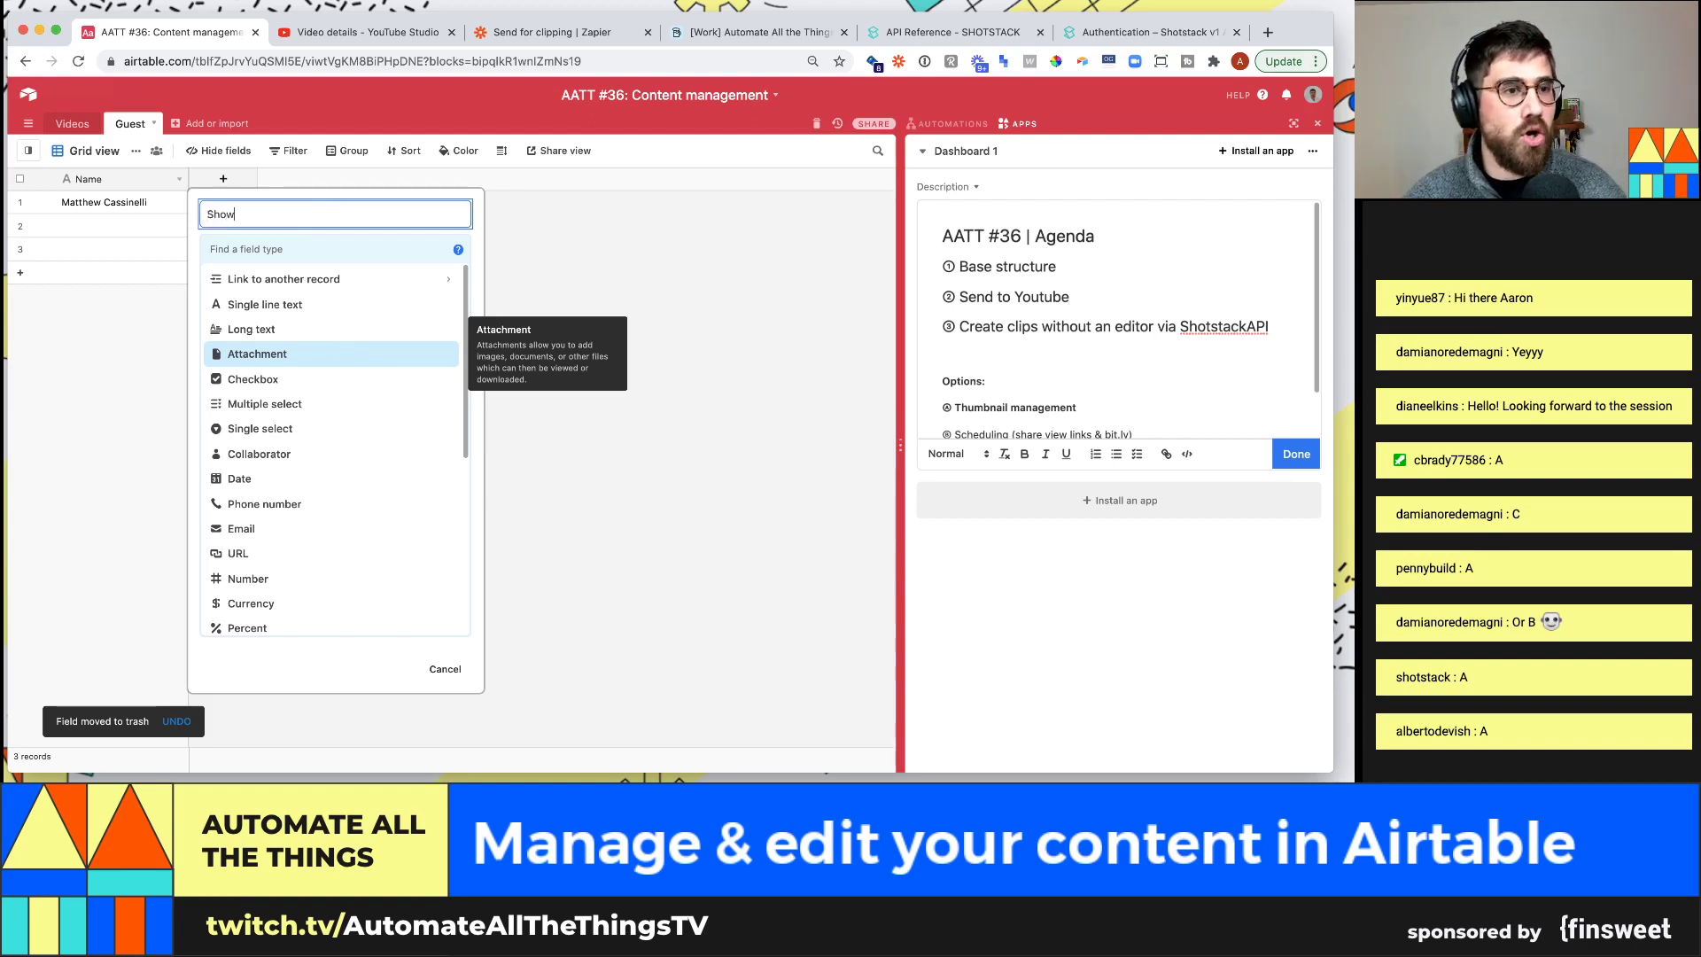
left_click(343, 251)
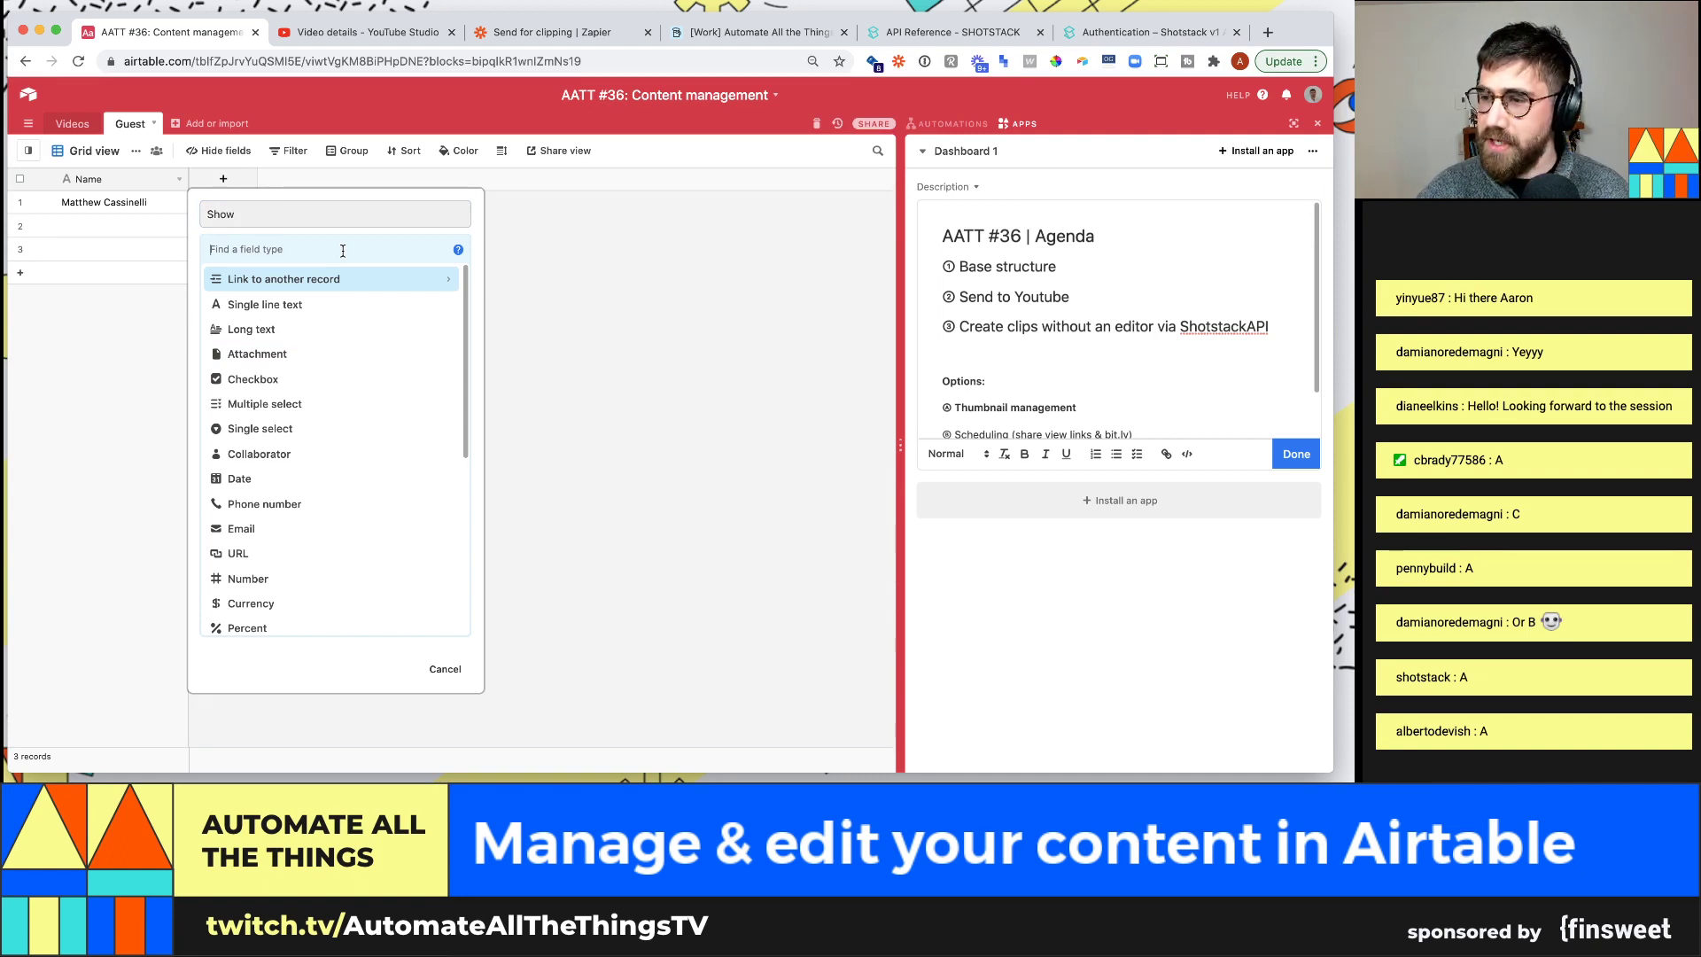
type("lin")
key("Return")
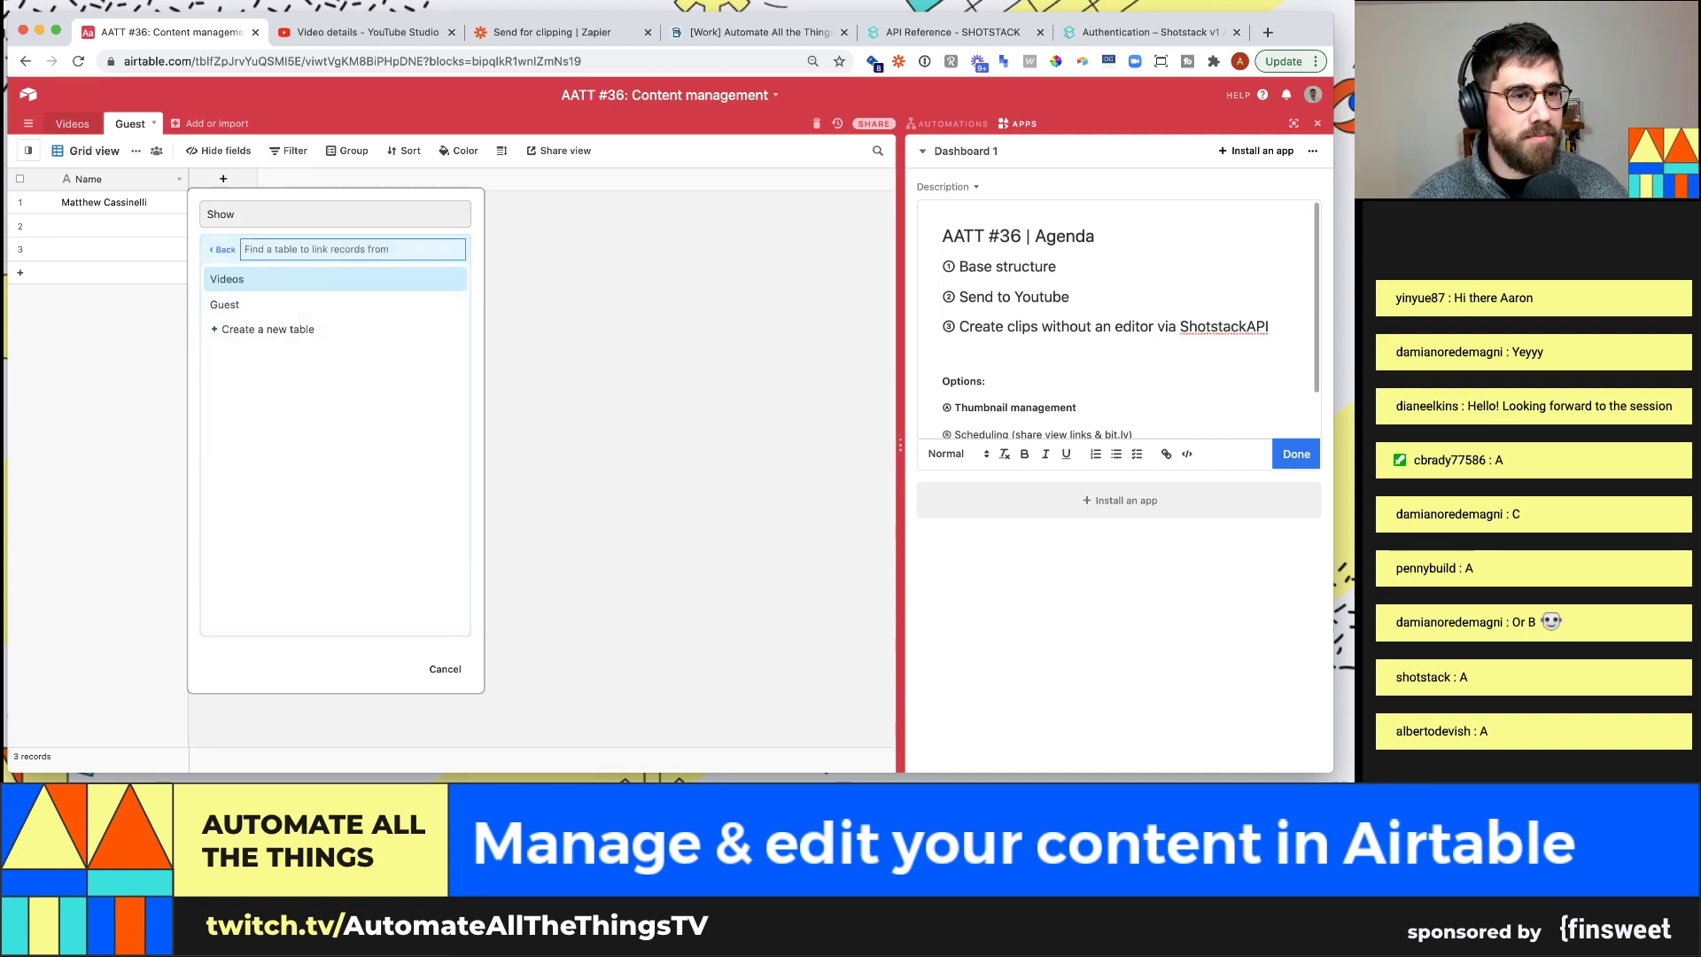
left_click(294, 286)
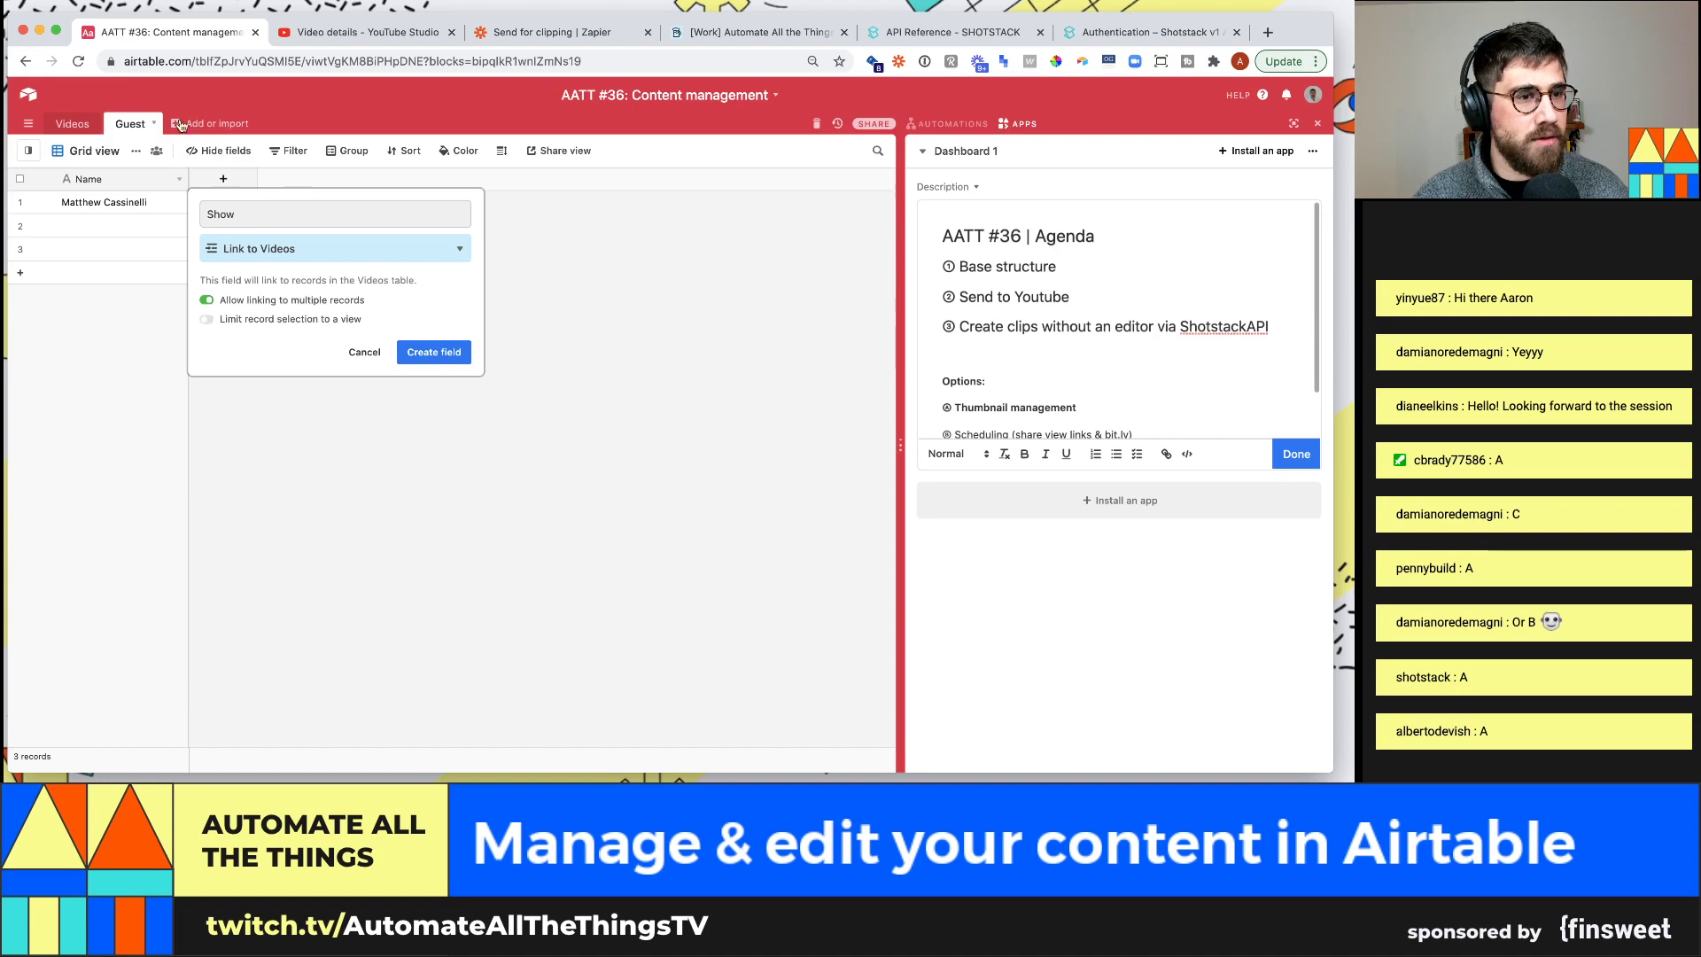
left_click(434, 352)
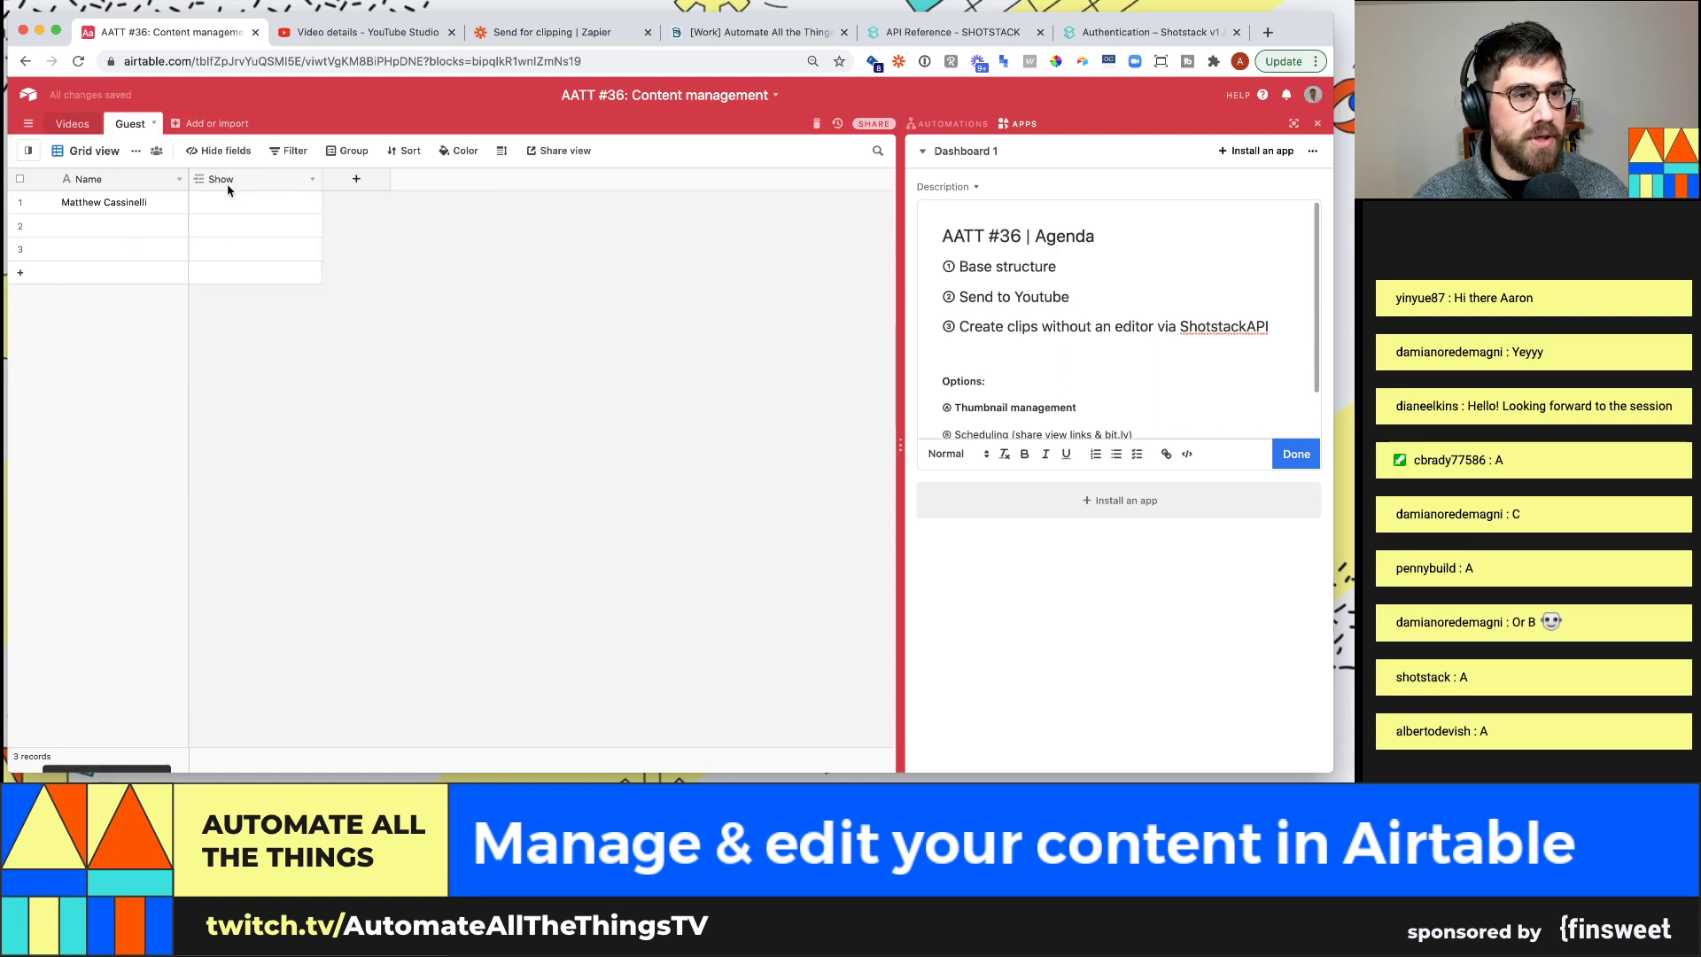
Link the first guest's Show cell to the Siri shortcuts video
left_click(213, 202)
left_click(200, 204)
left_click(181, 173)
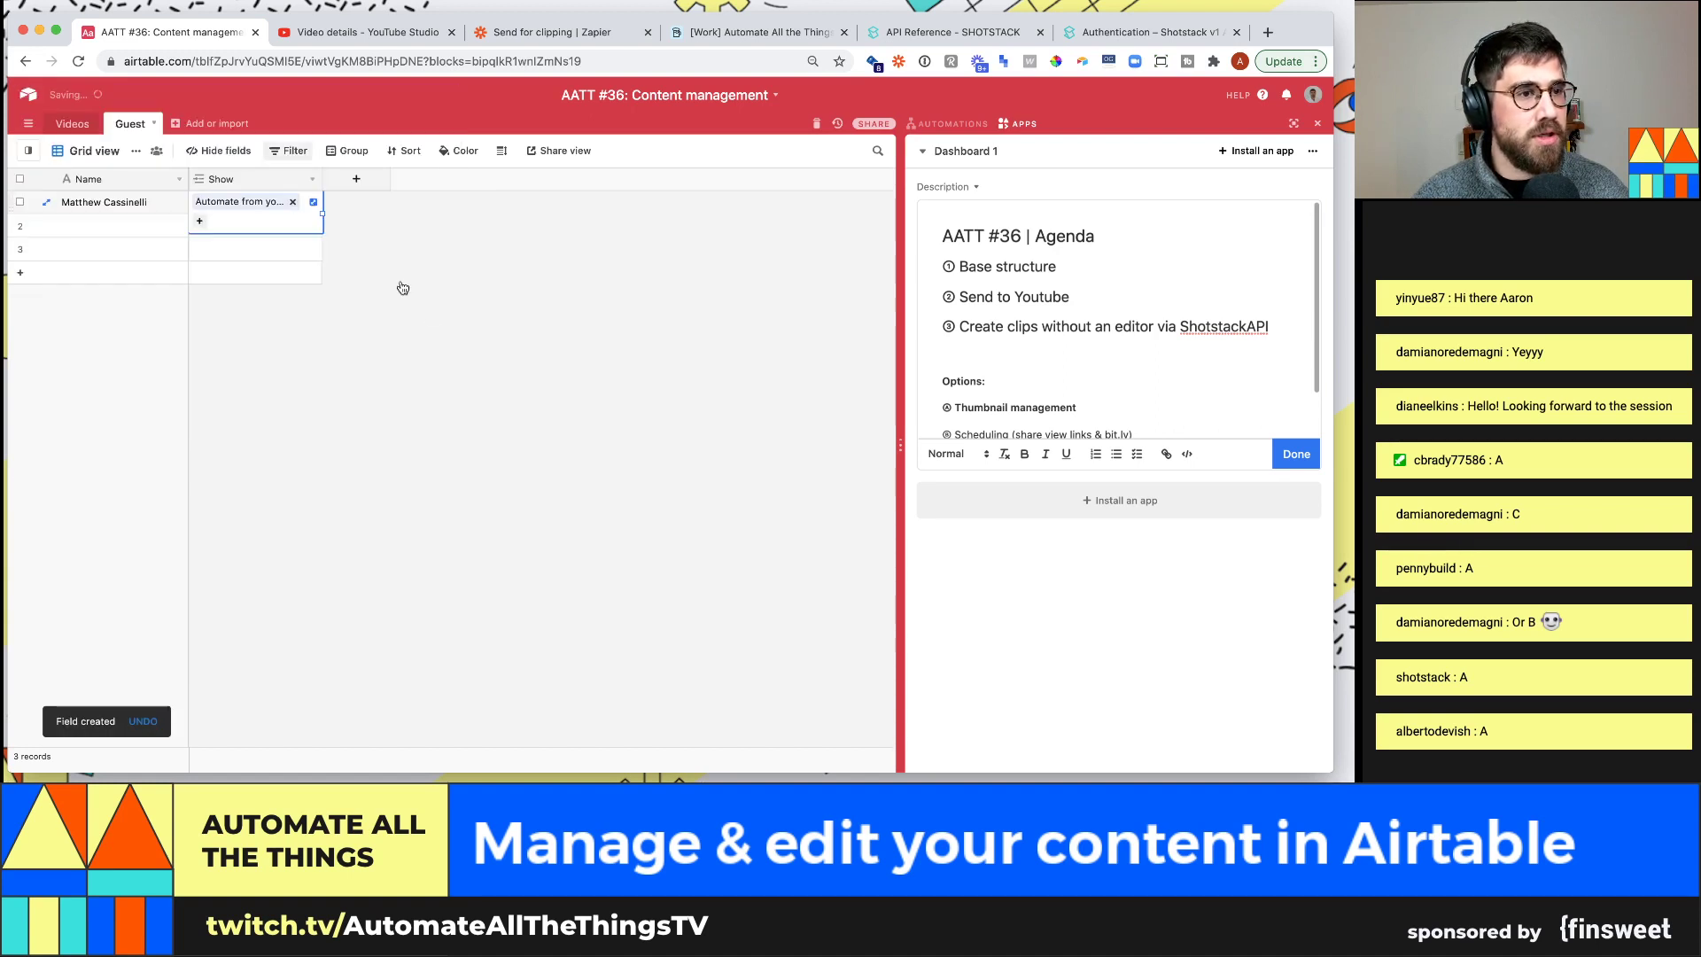
Check the episode number in the YouTube video title from the Videos table
left_click(73, 124)
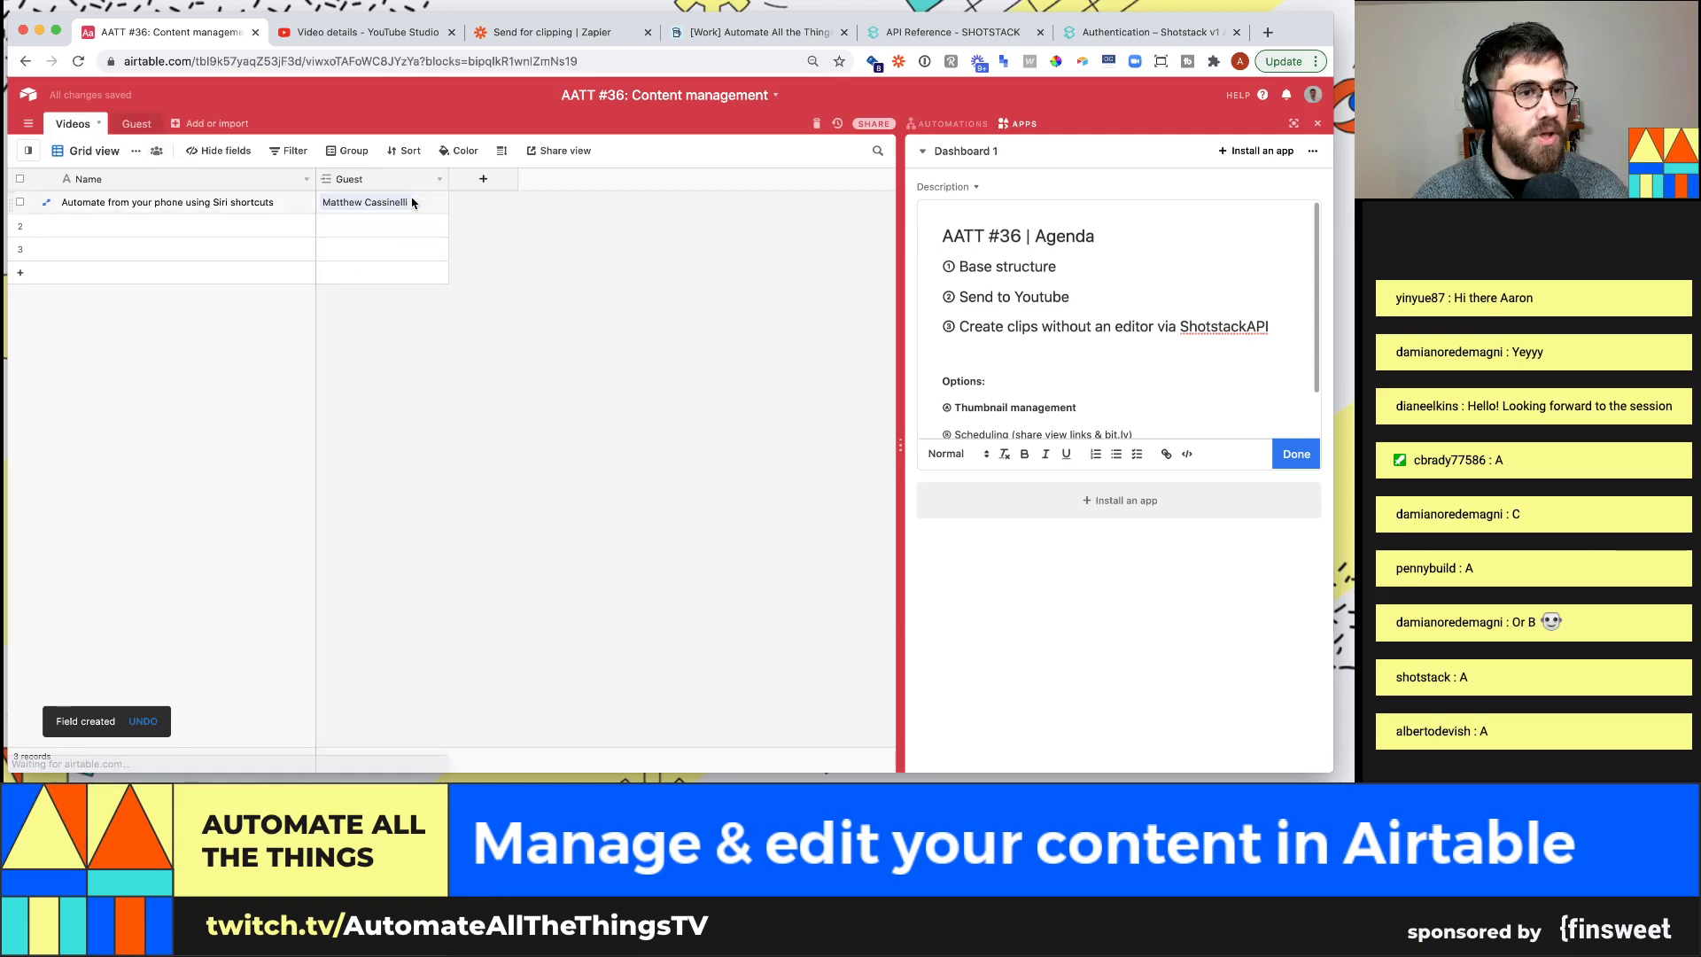
left_click(365, 32)
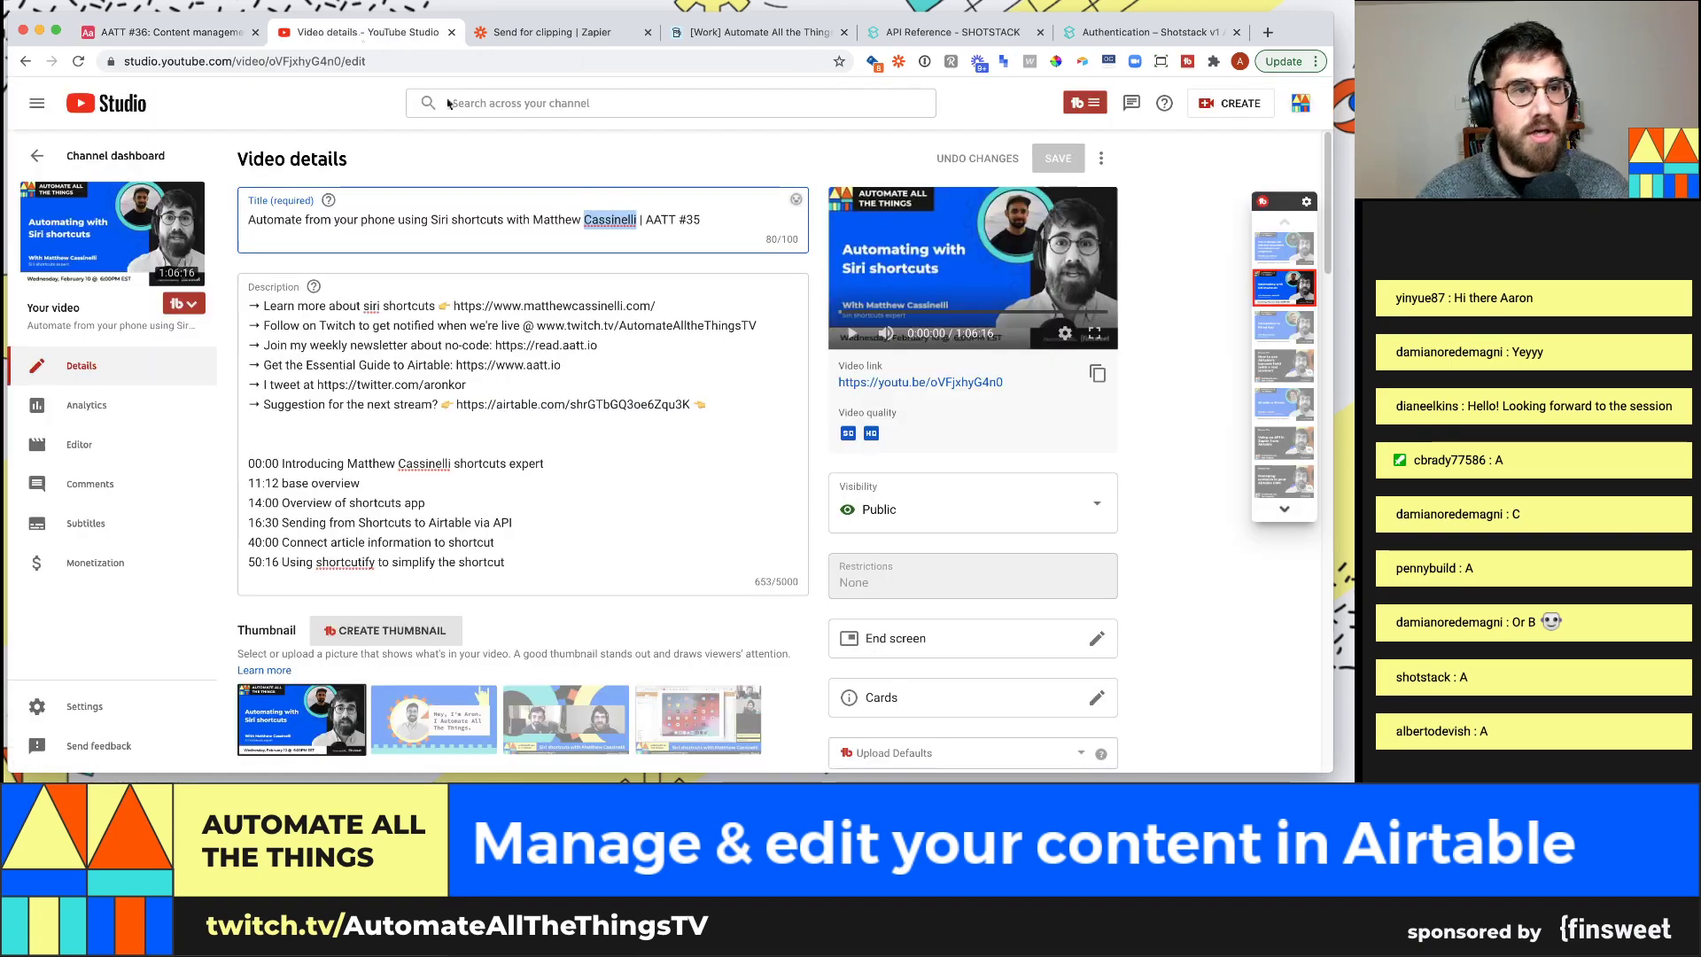
double_click(688, 219)
left_click(168, 32)
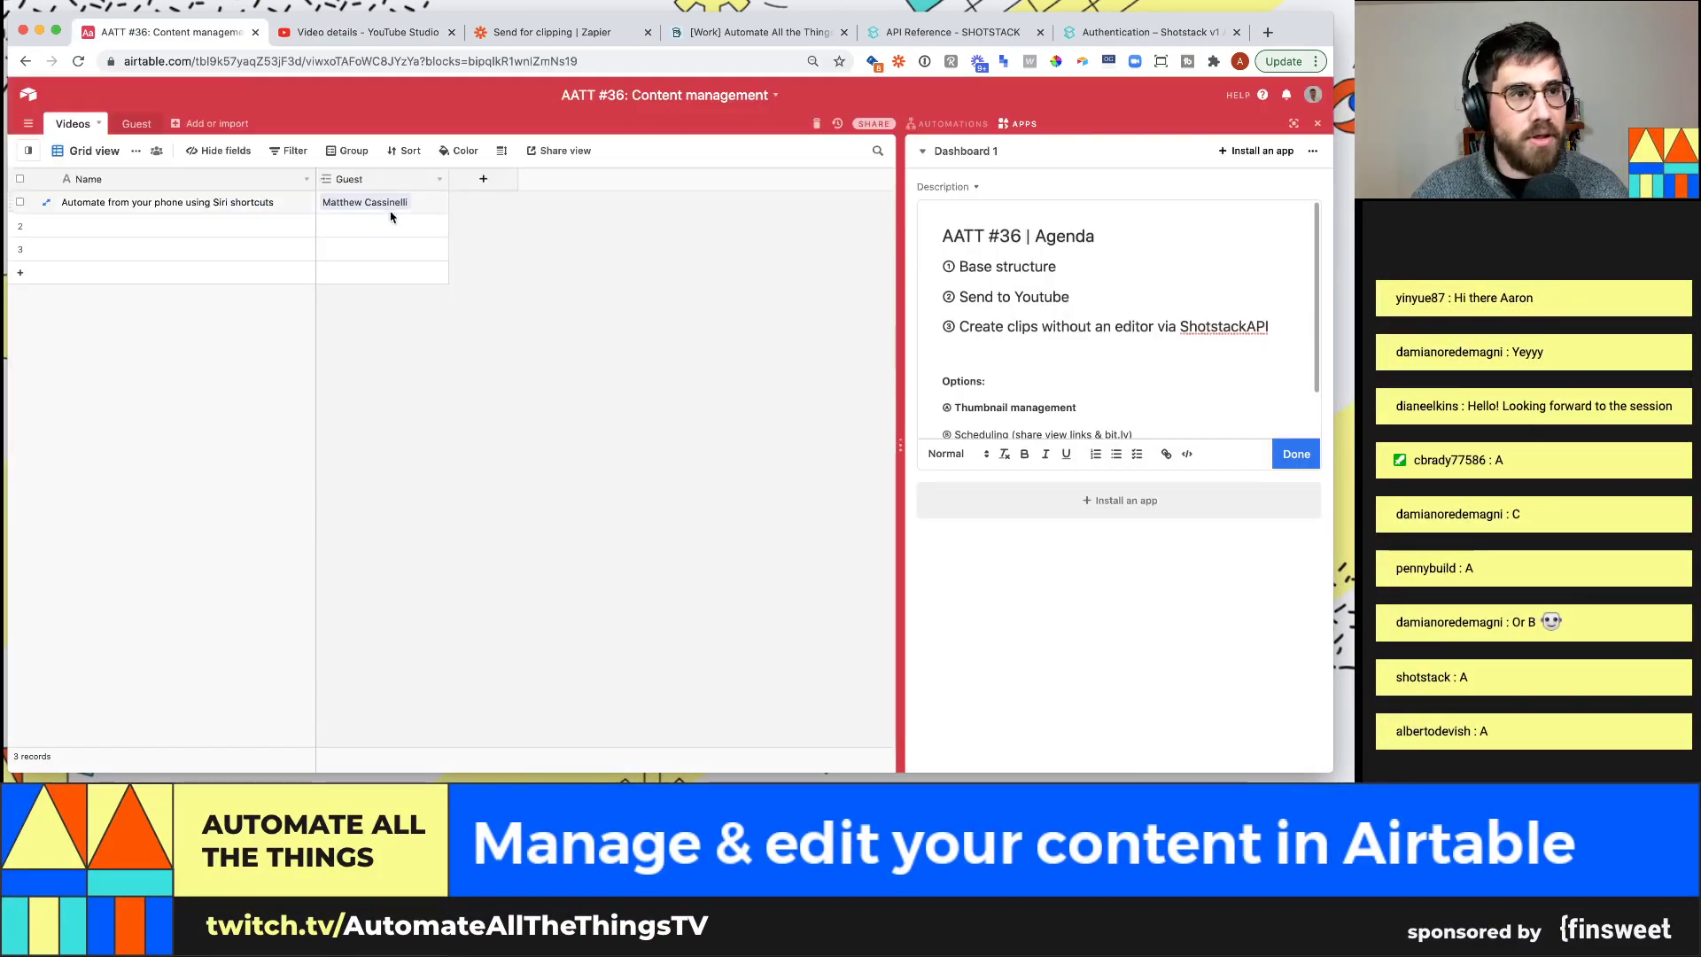
Add a Number field 'Stream number' with Integer format to Videos
left_click(480, 183)
type("Stream number")
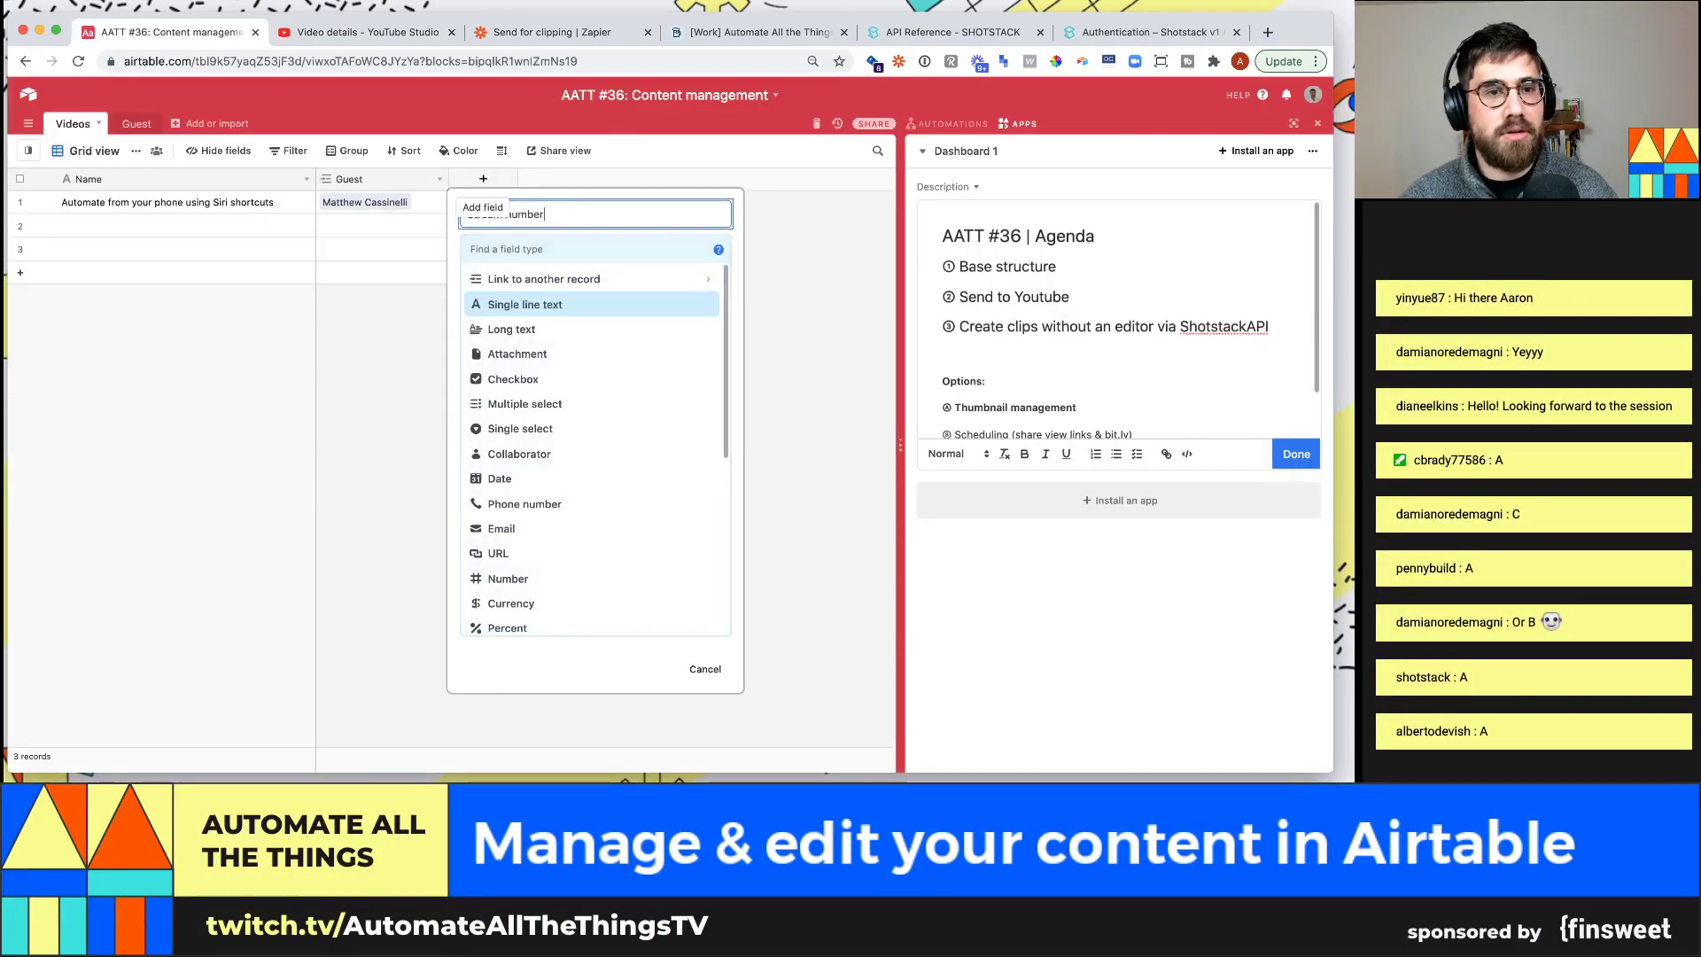
left_click(572, 243)
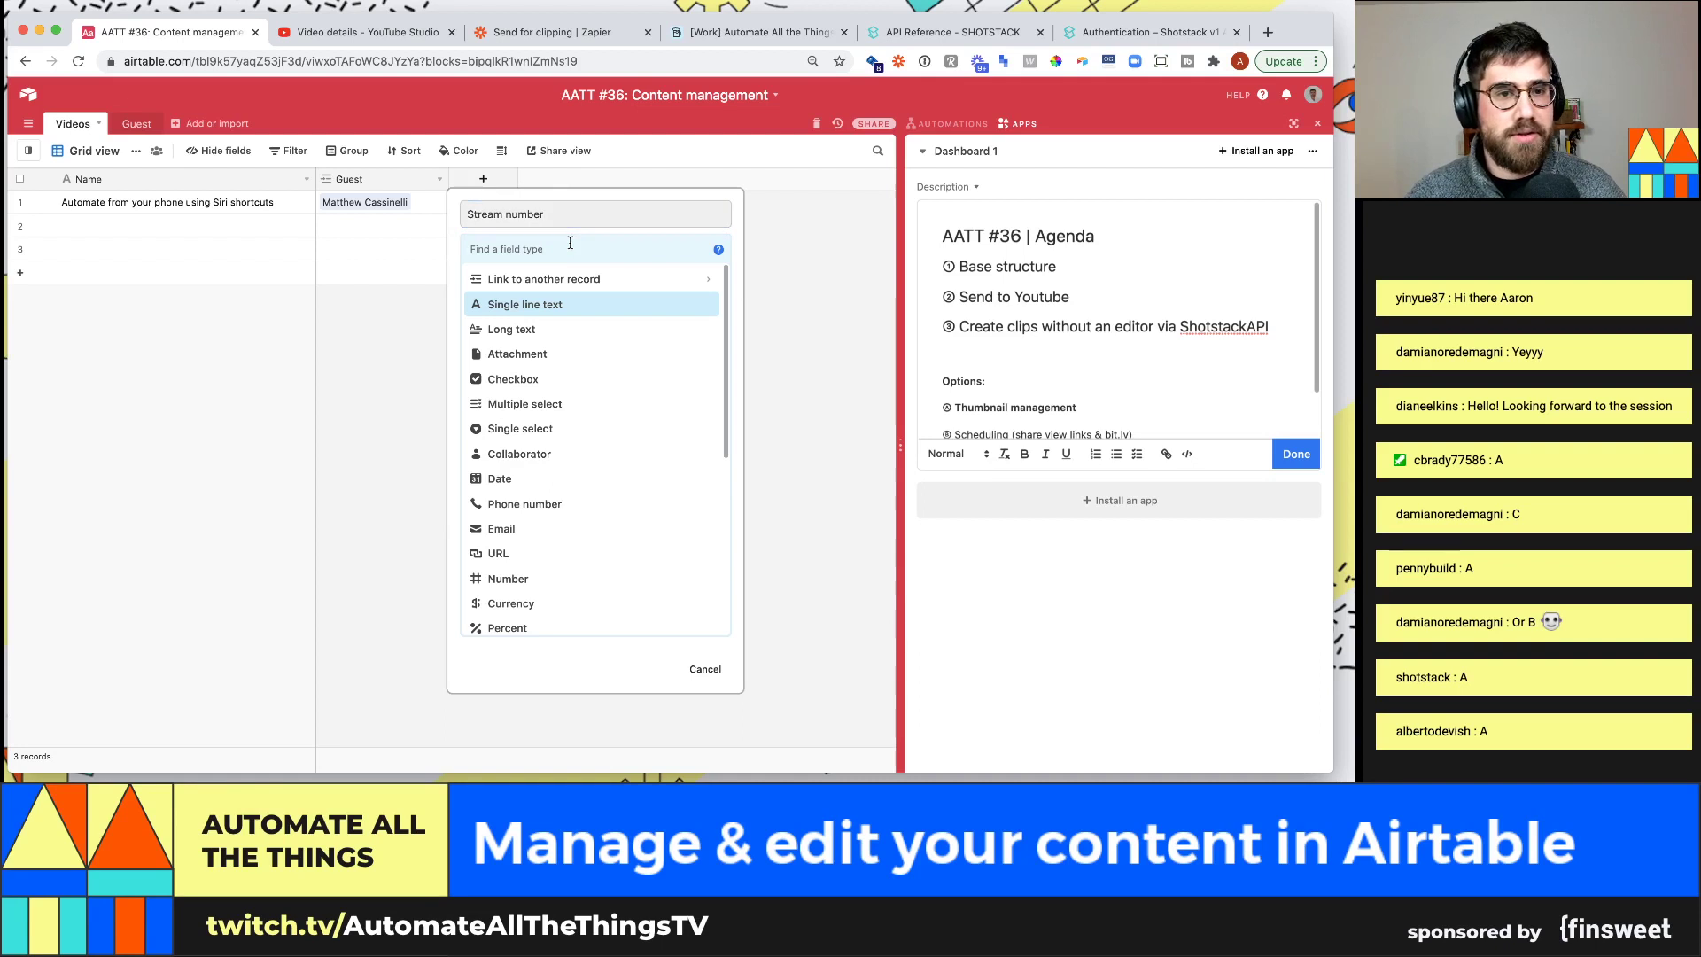
type("numbe")
key("Return")
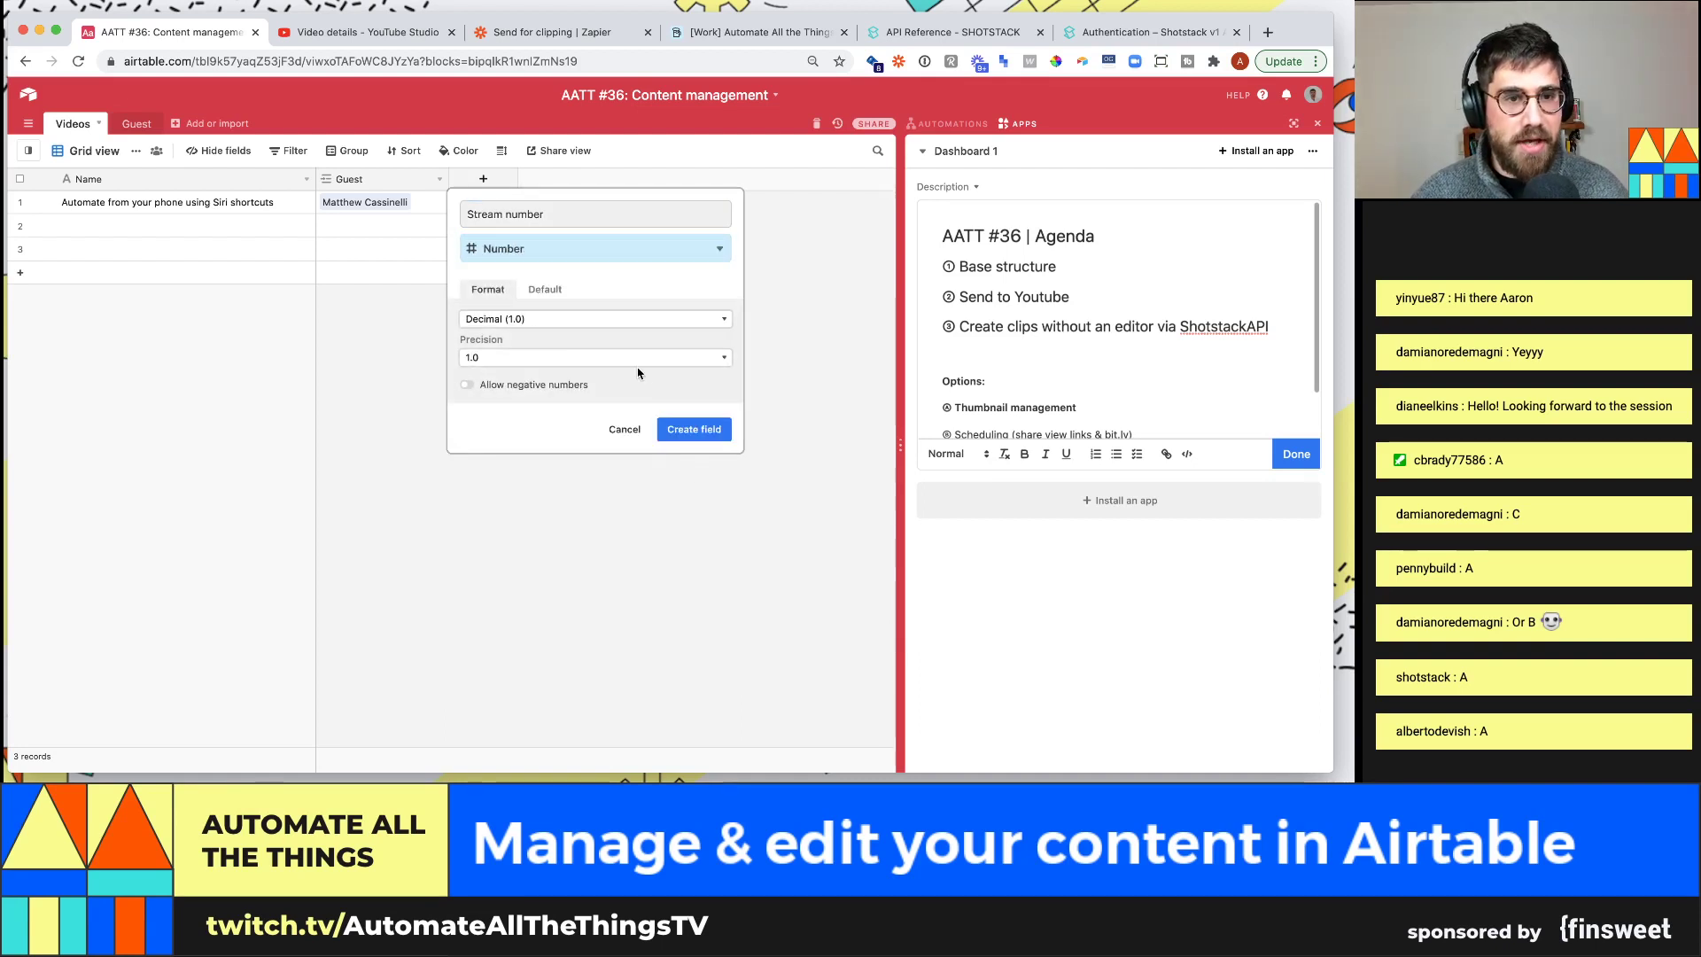
left_click(603, 358)
left_click(603, 349)
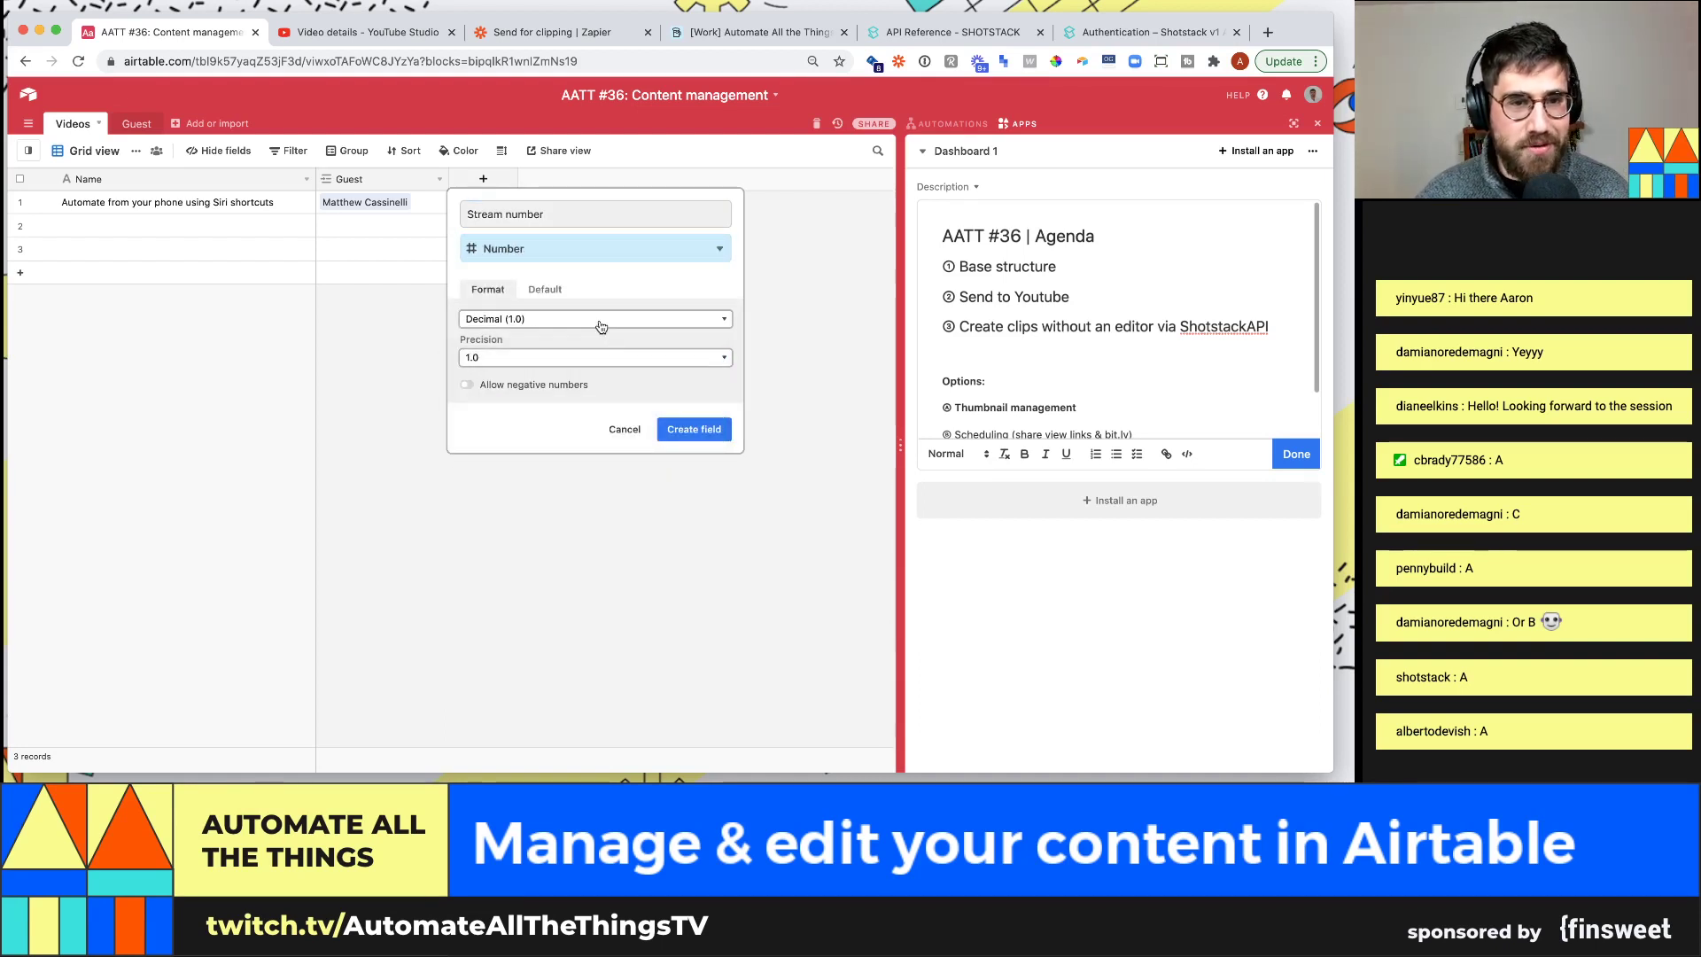
left_click(586, 320)
left_click(580, 331)
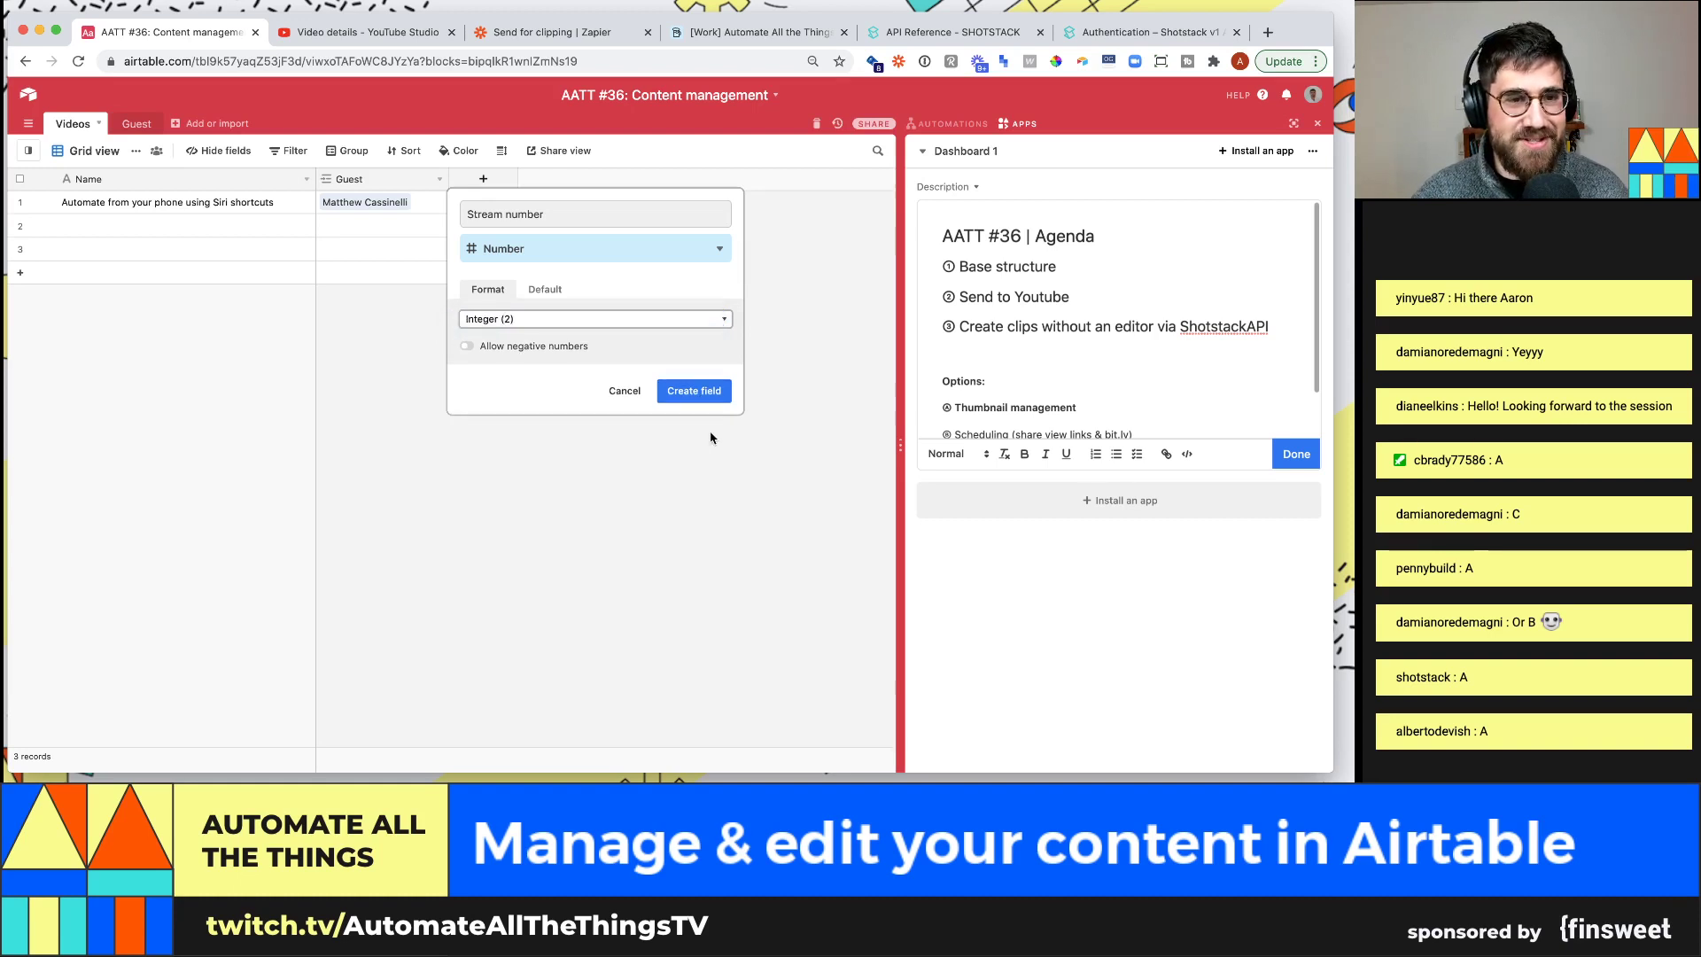
left_click(713, 394)
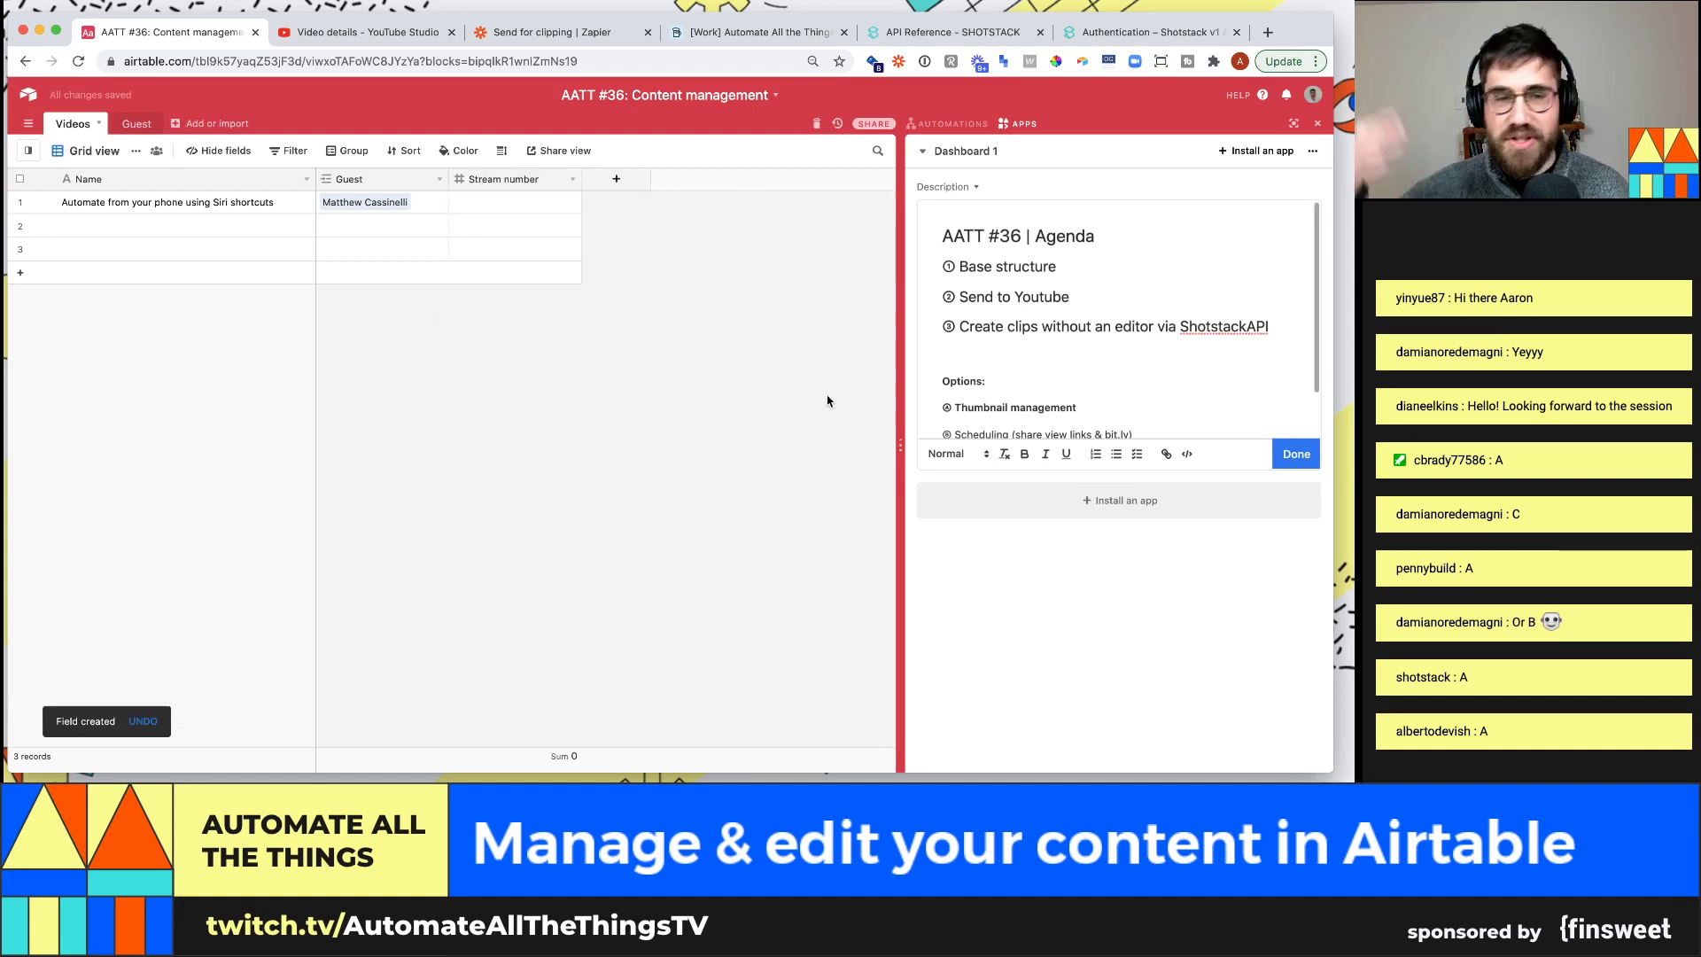
Set the Siri shortcuts video's stream number to 35
left_click(544, 205)
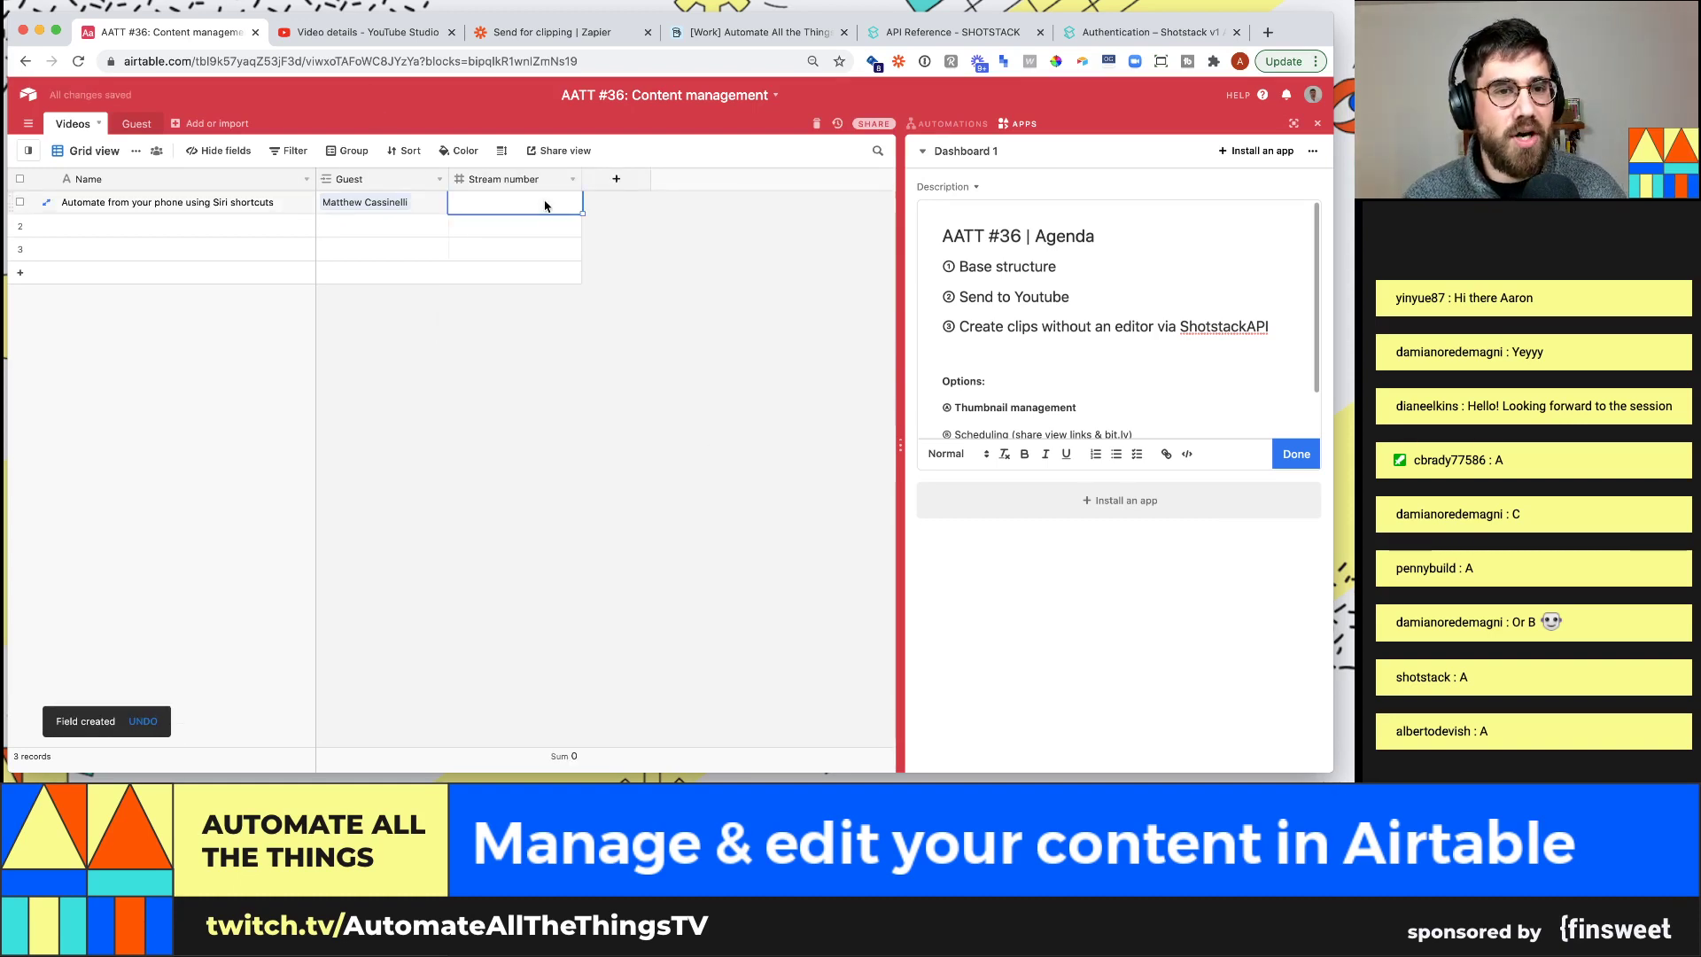
type("36")
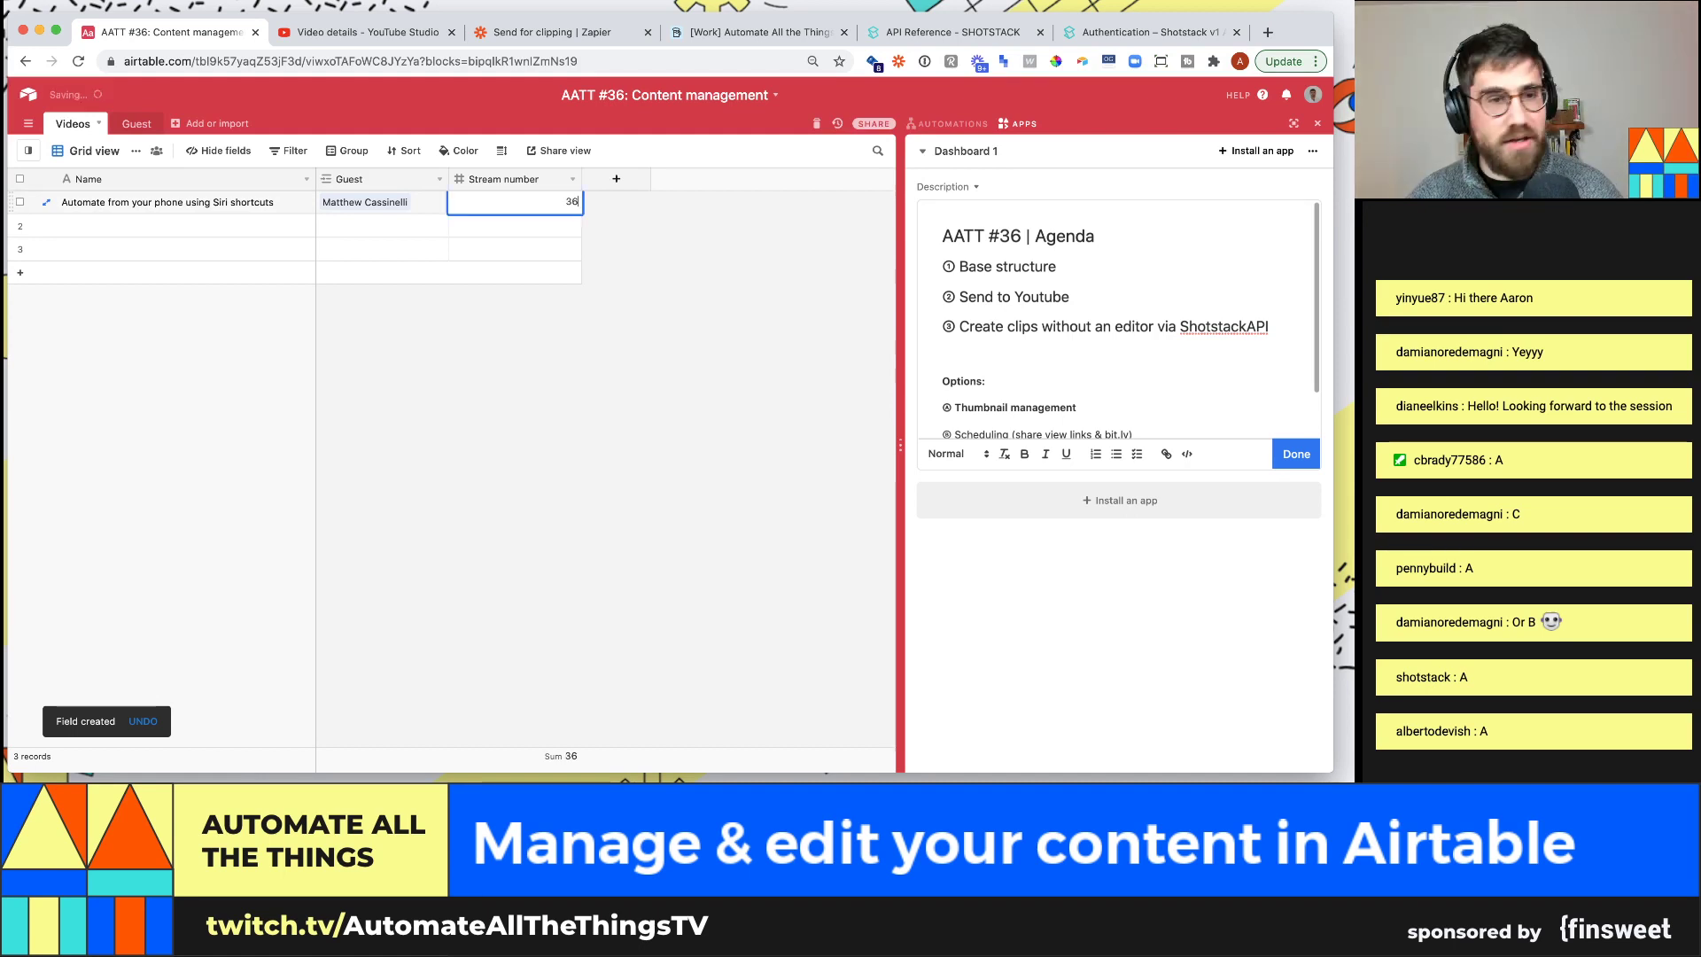
key("Return")
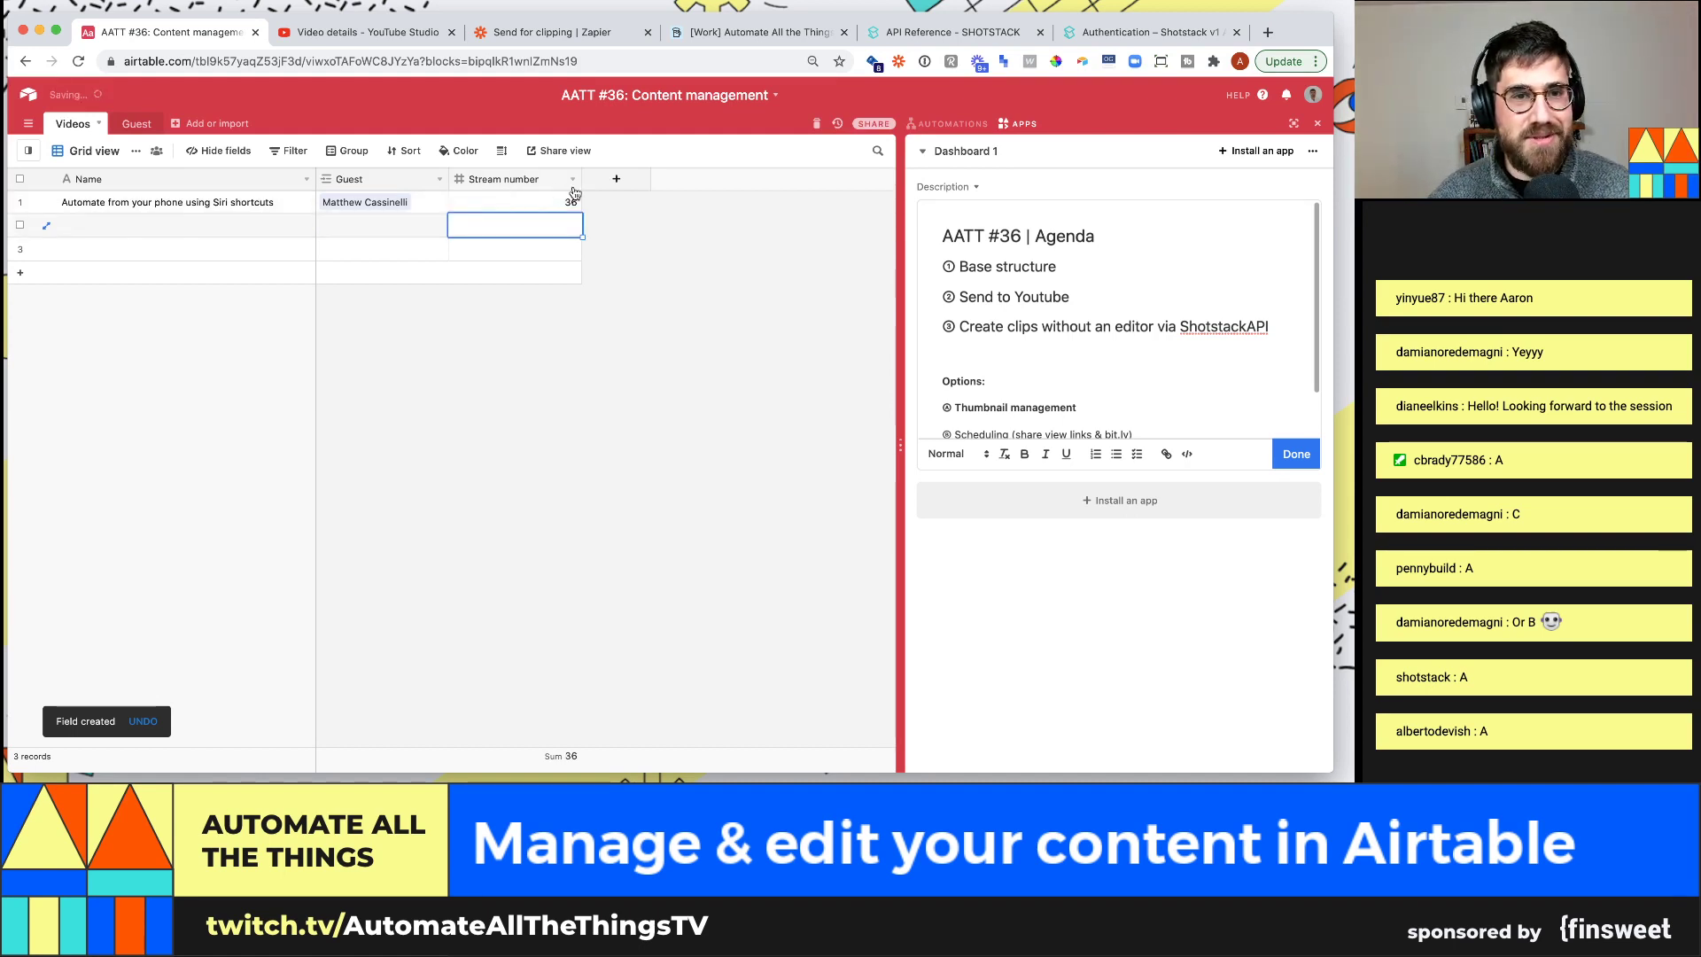
left_click_drag(576, 186, 562, 186)
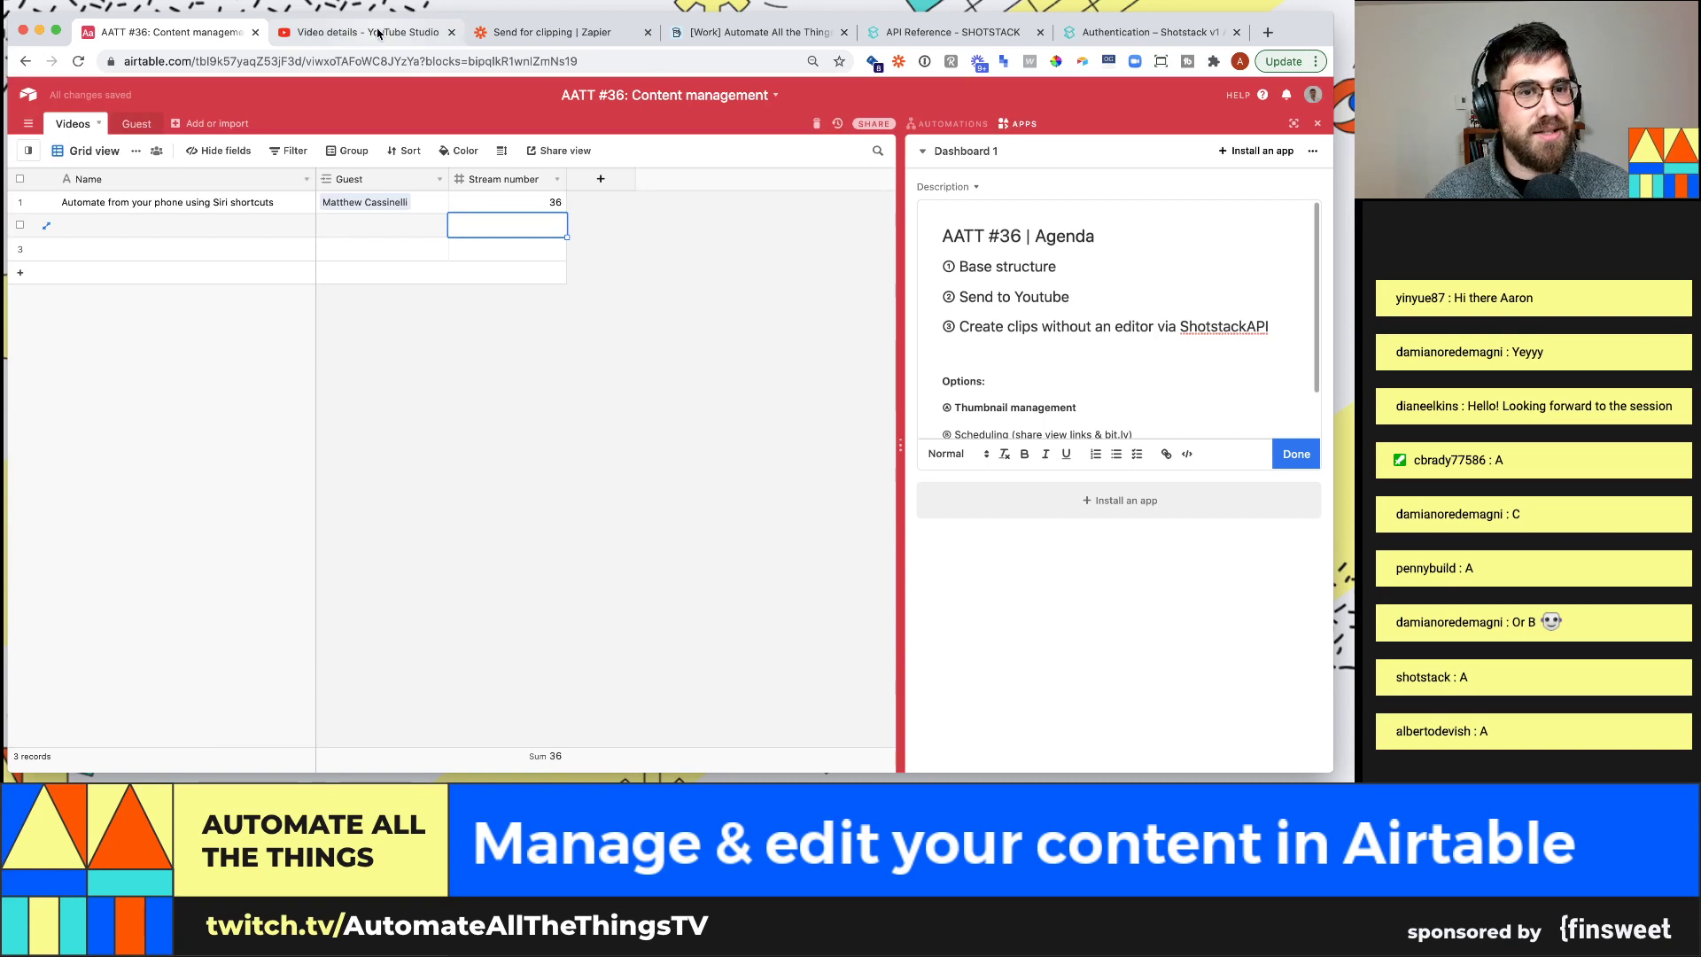
left_click(549, 204)
type("35")
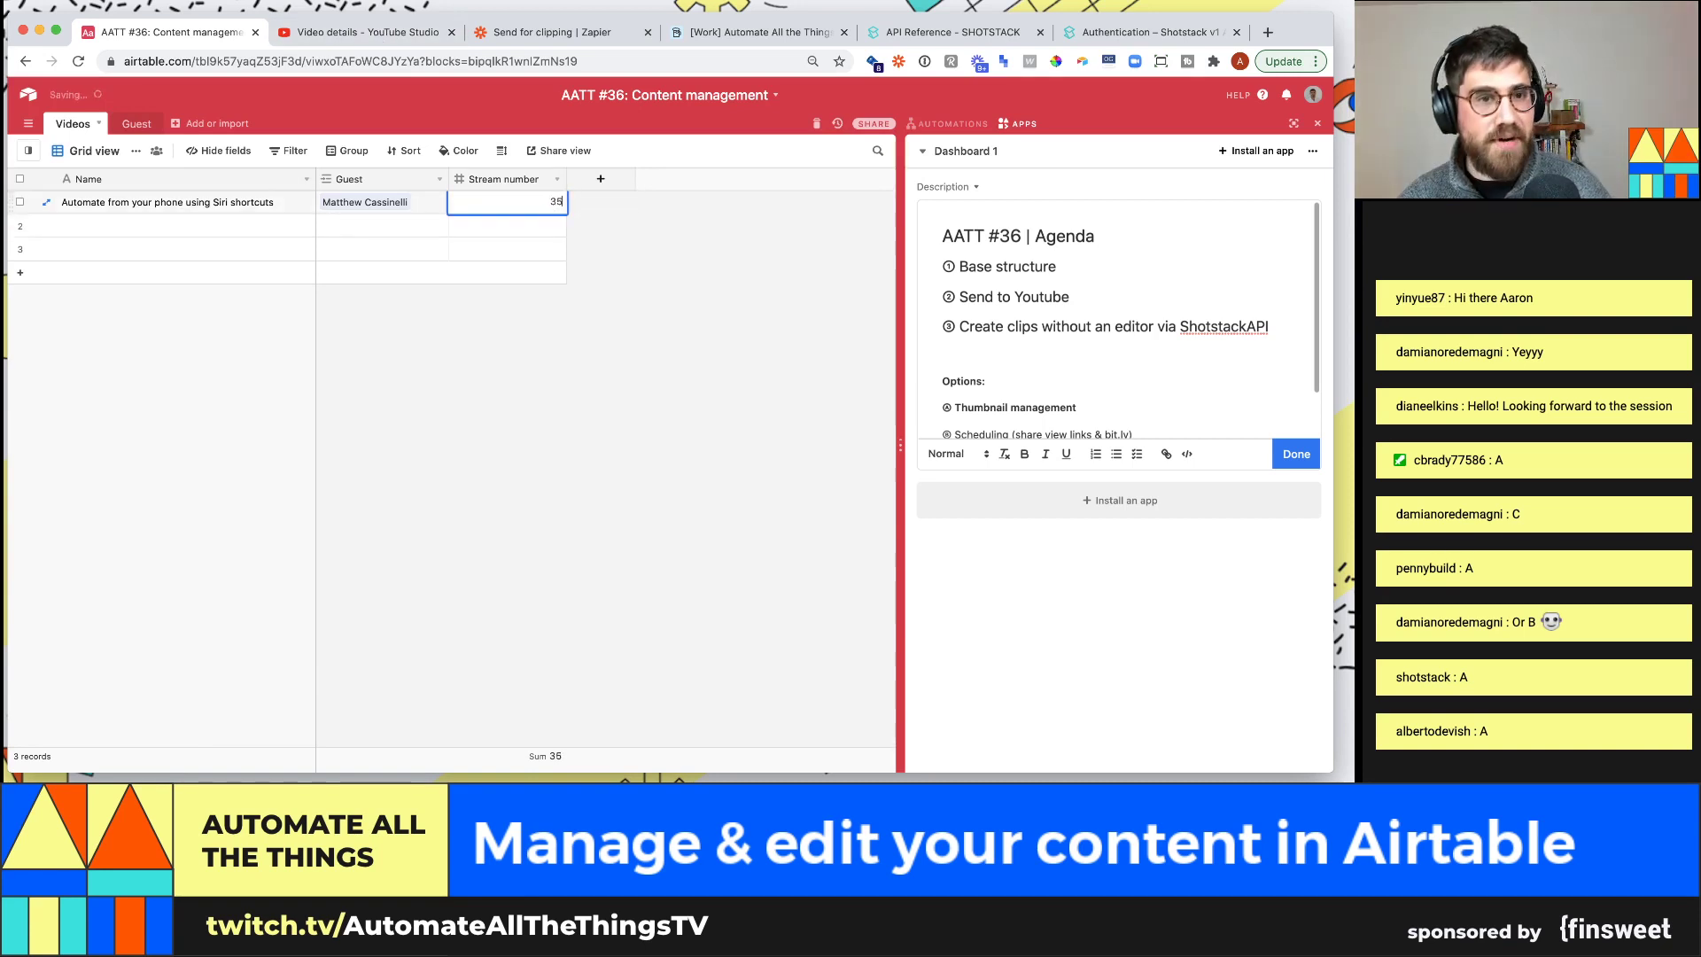
Add a 'Today's stream' record with stream number 36
left_click(260, 228)
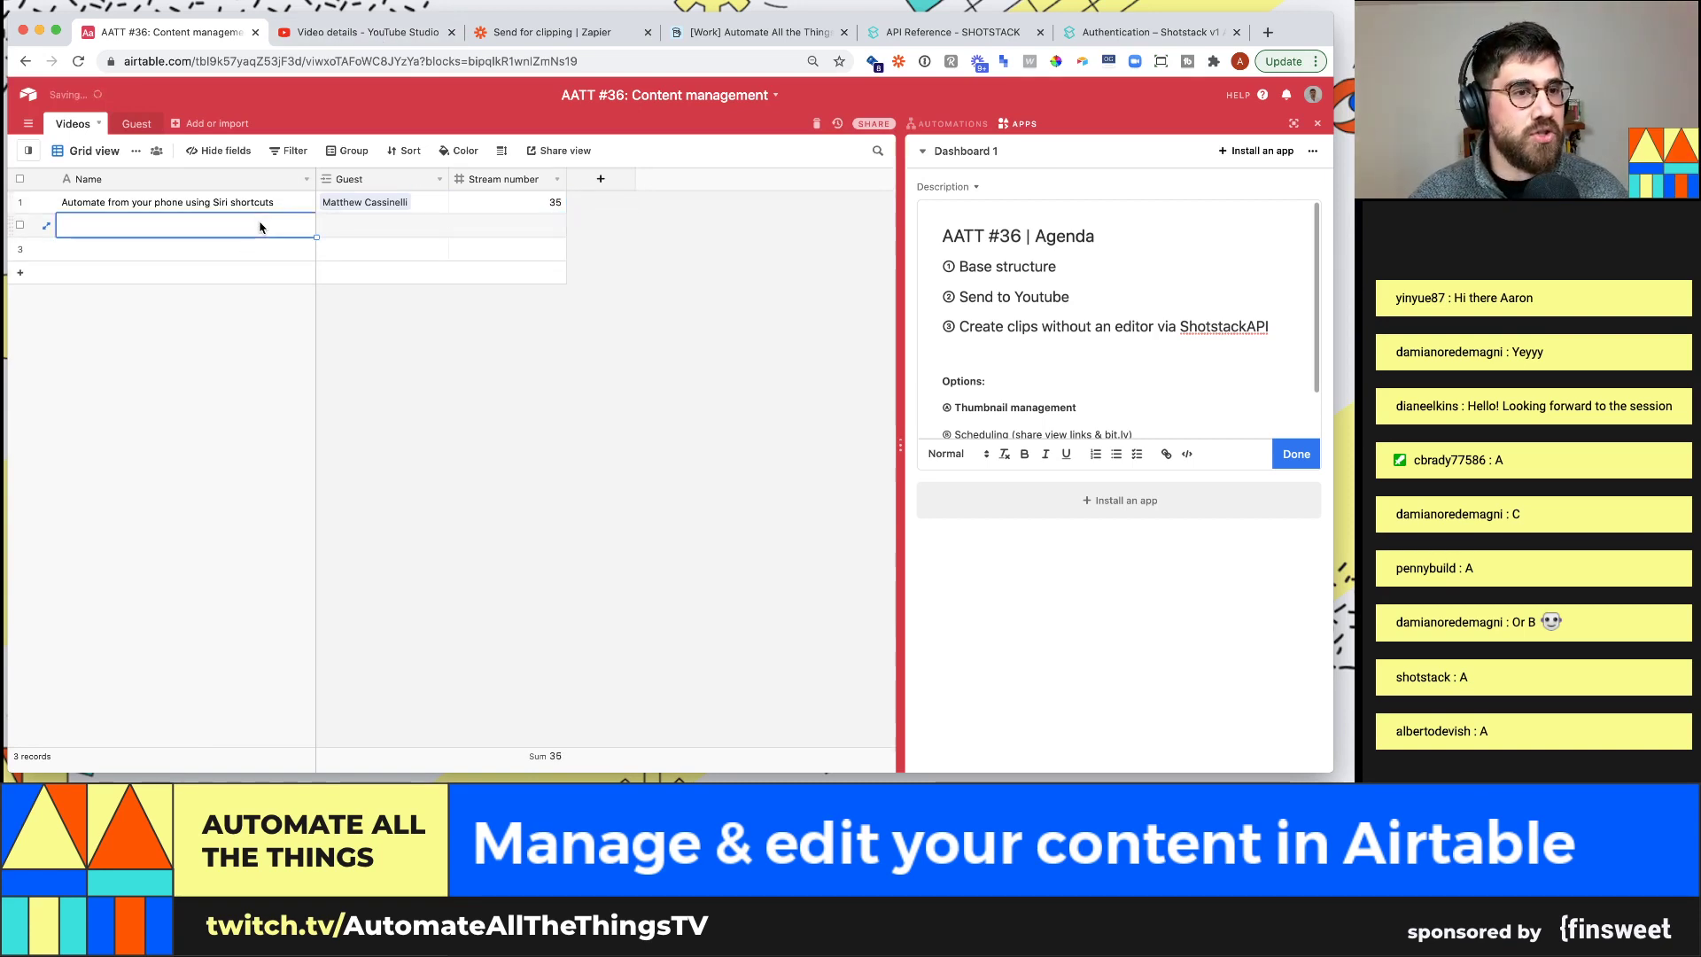
type("Today's stream")
key("Tab")
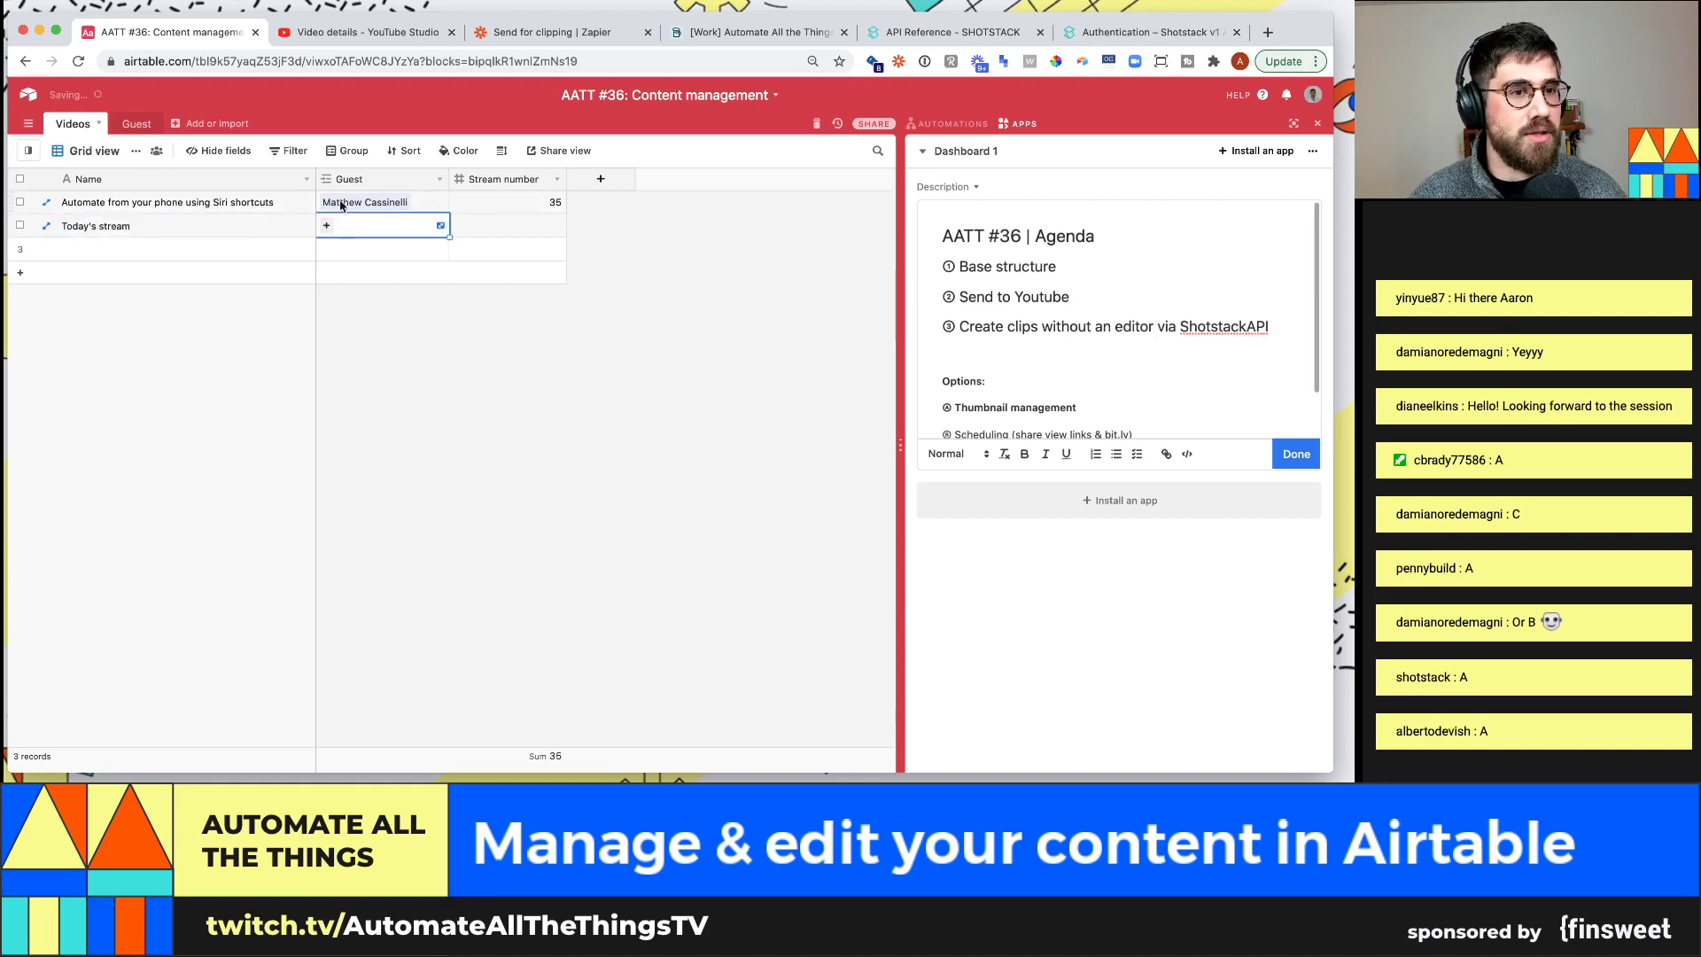
left_click(522, 225)
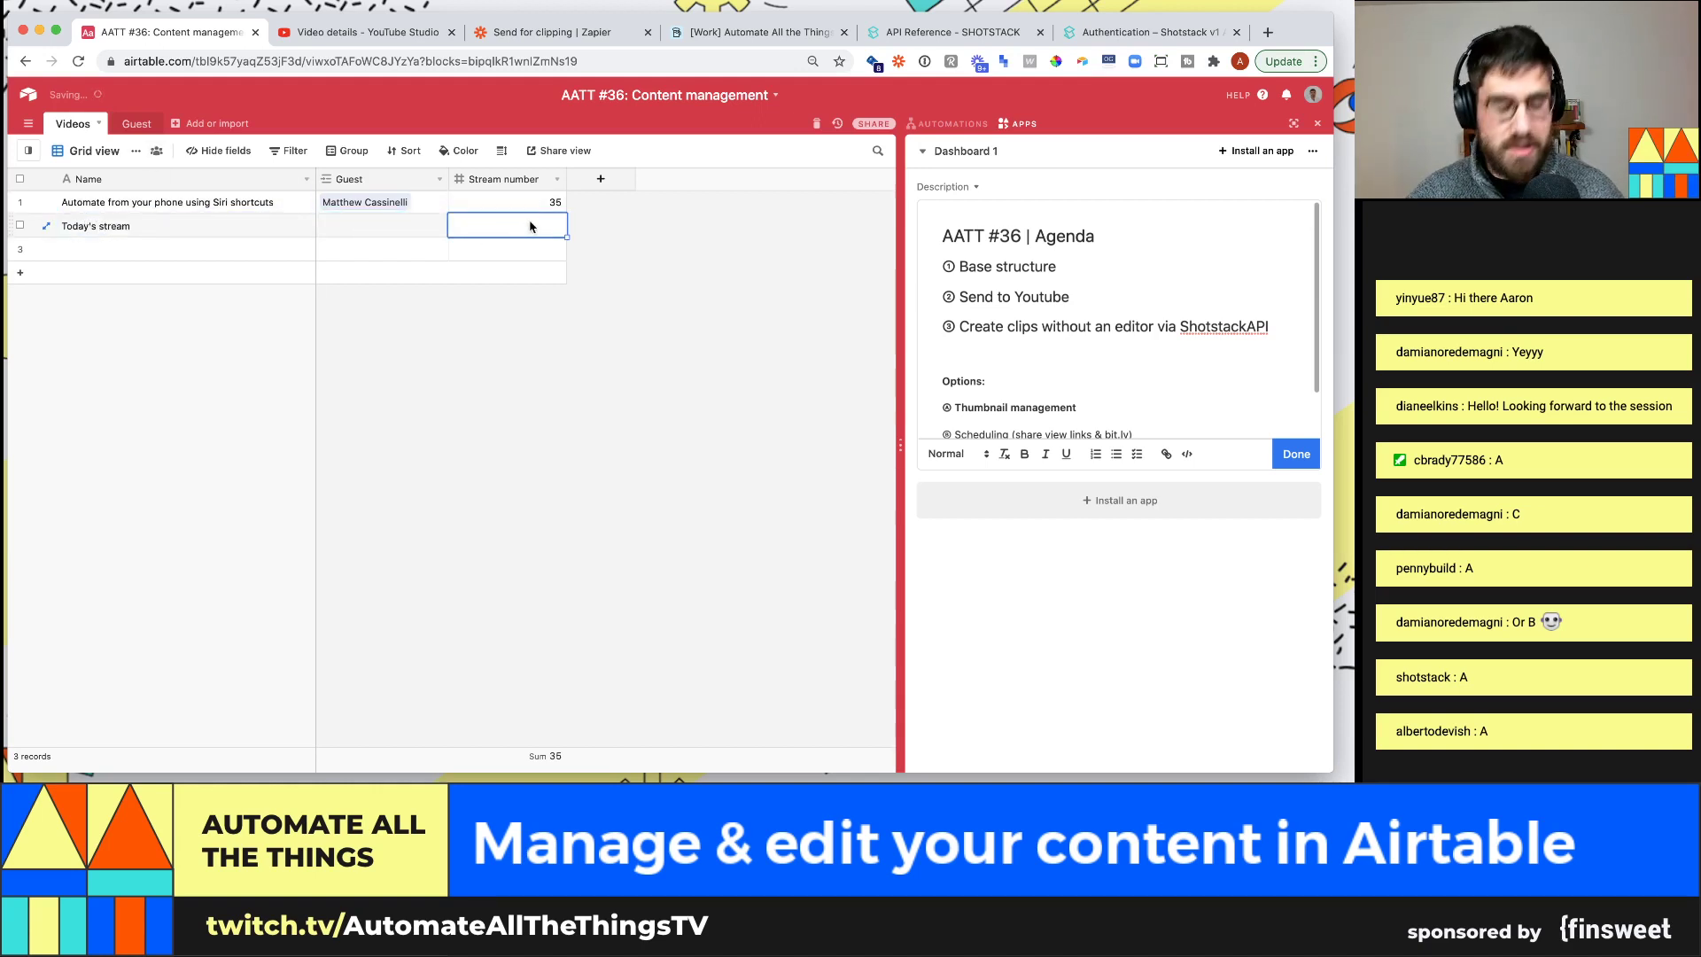
type("36")
key("Return")
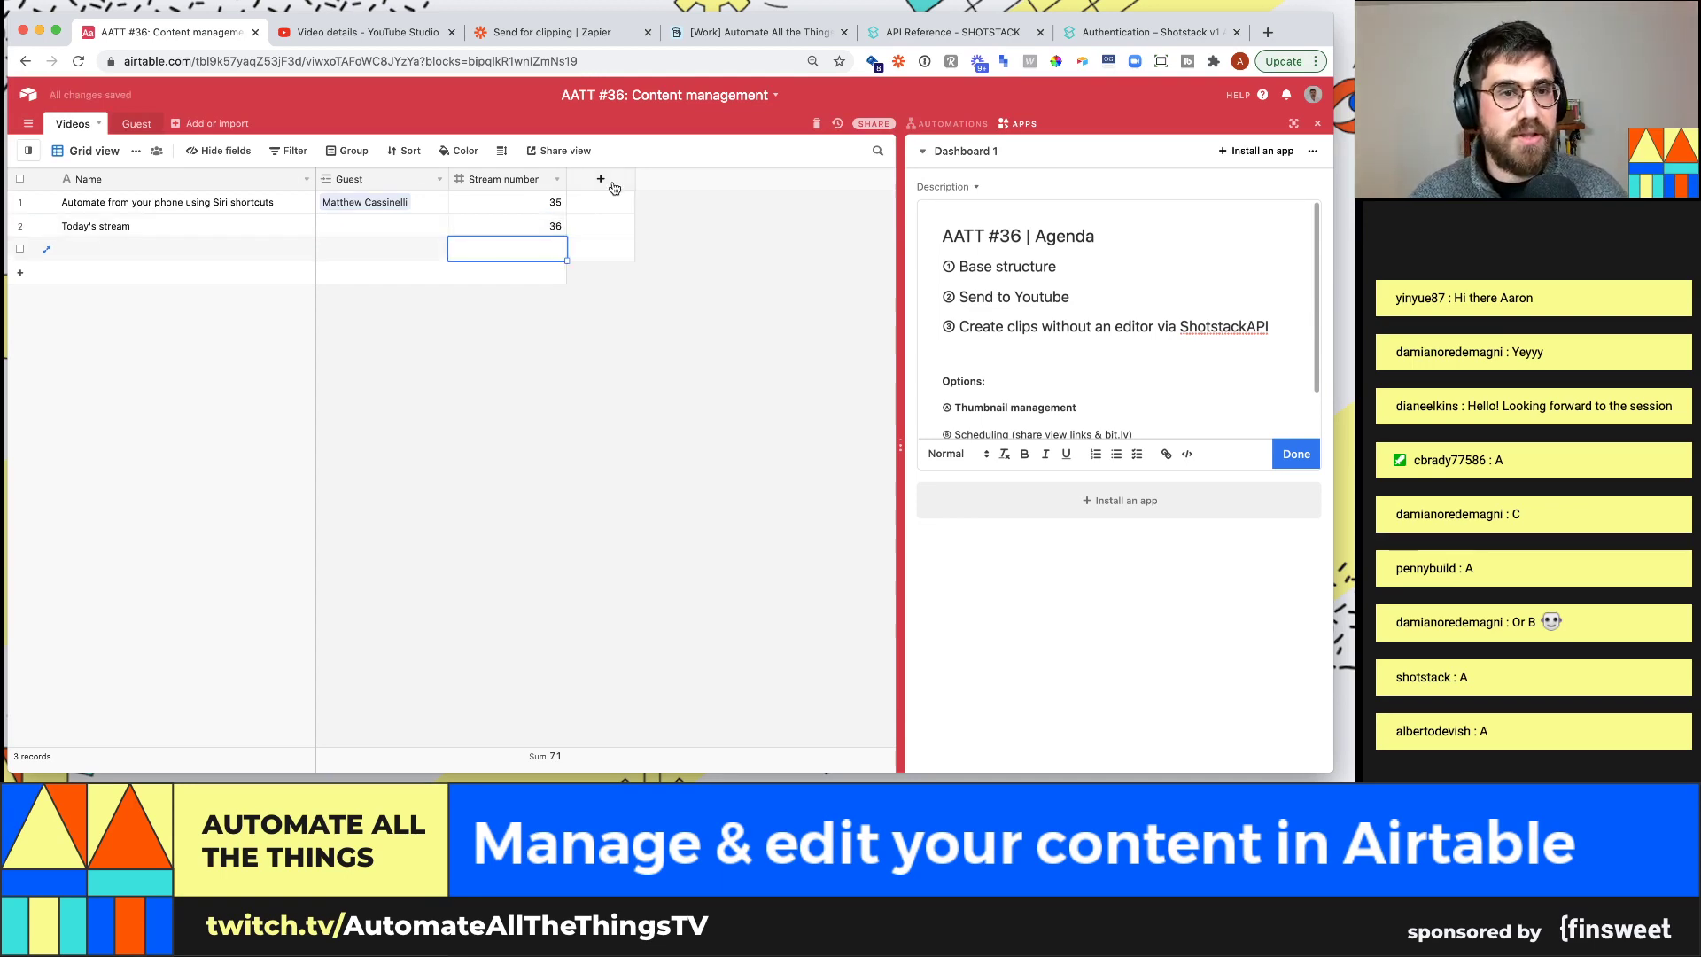
left_click(368, 31)
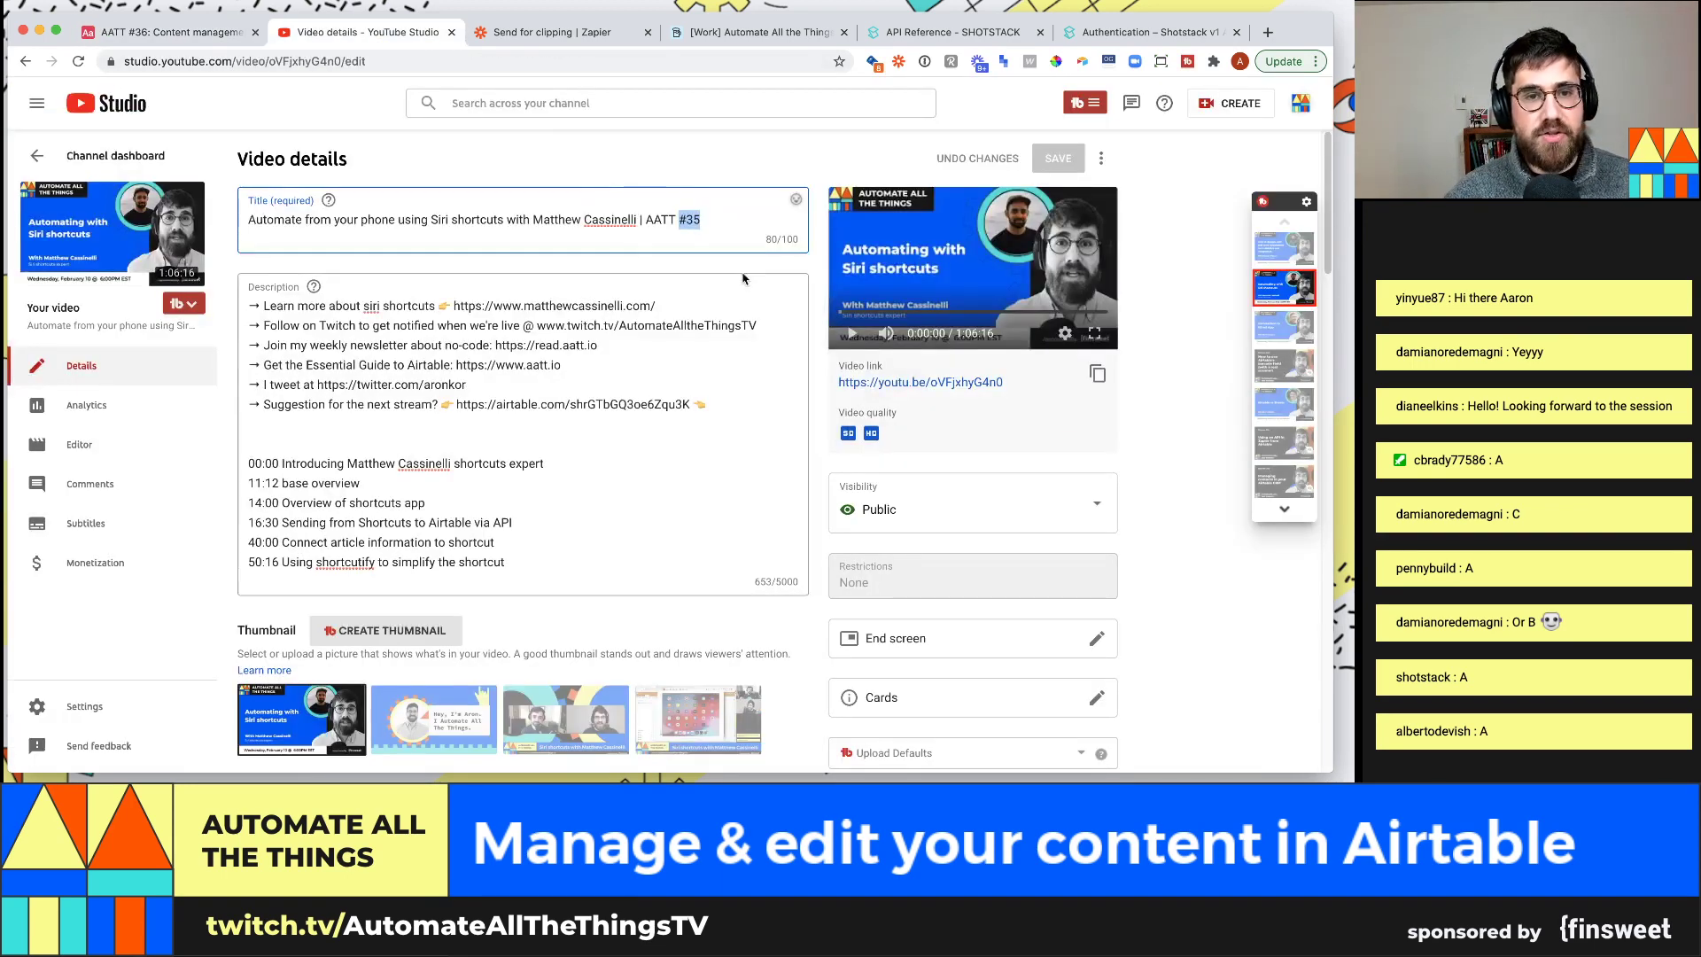
Add a Formula field named 'Youtube title' to the Videos table
left_click(216, 35)
left_click(593, 180)
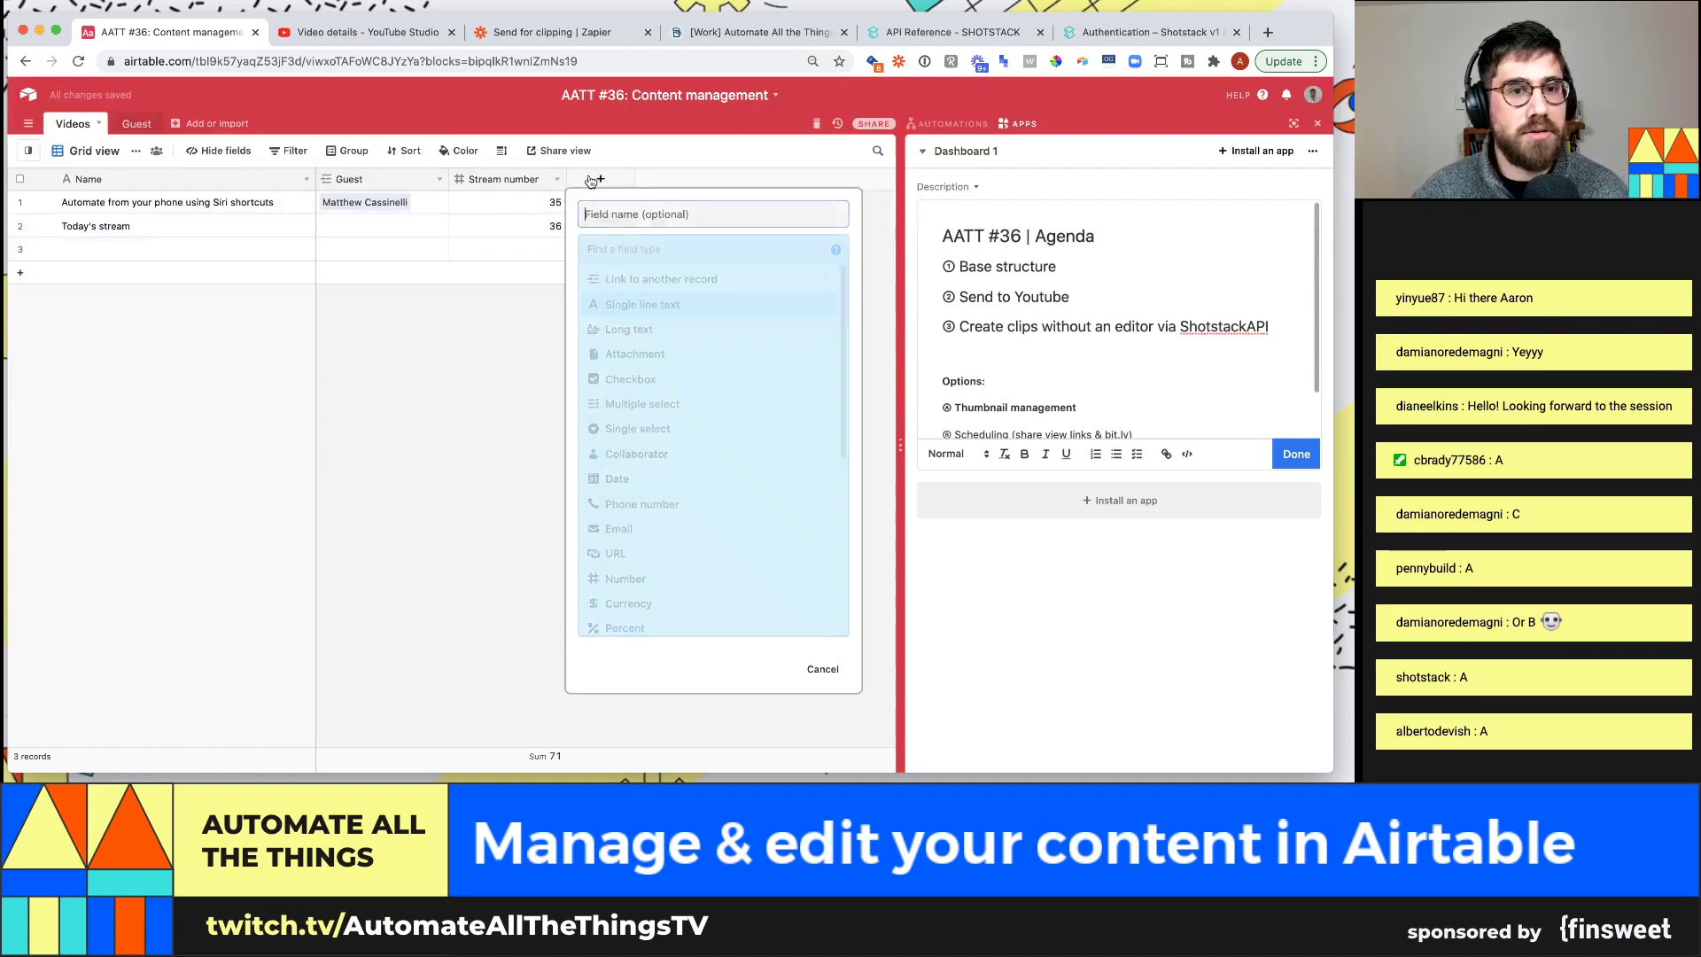
type("Youtube title")
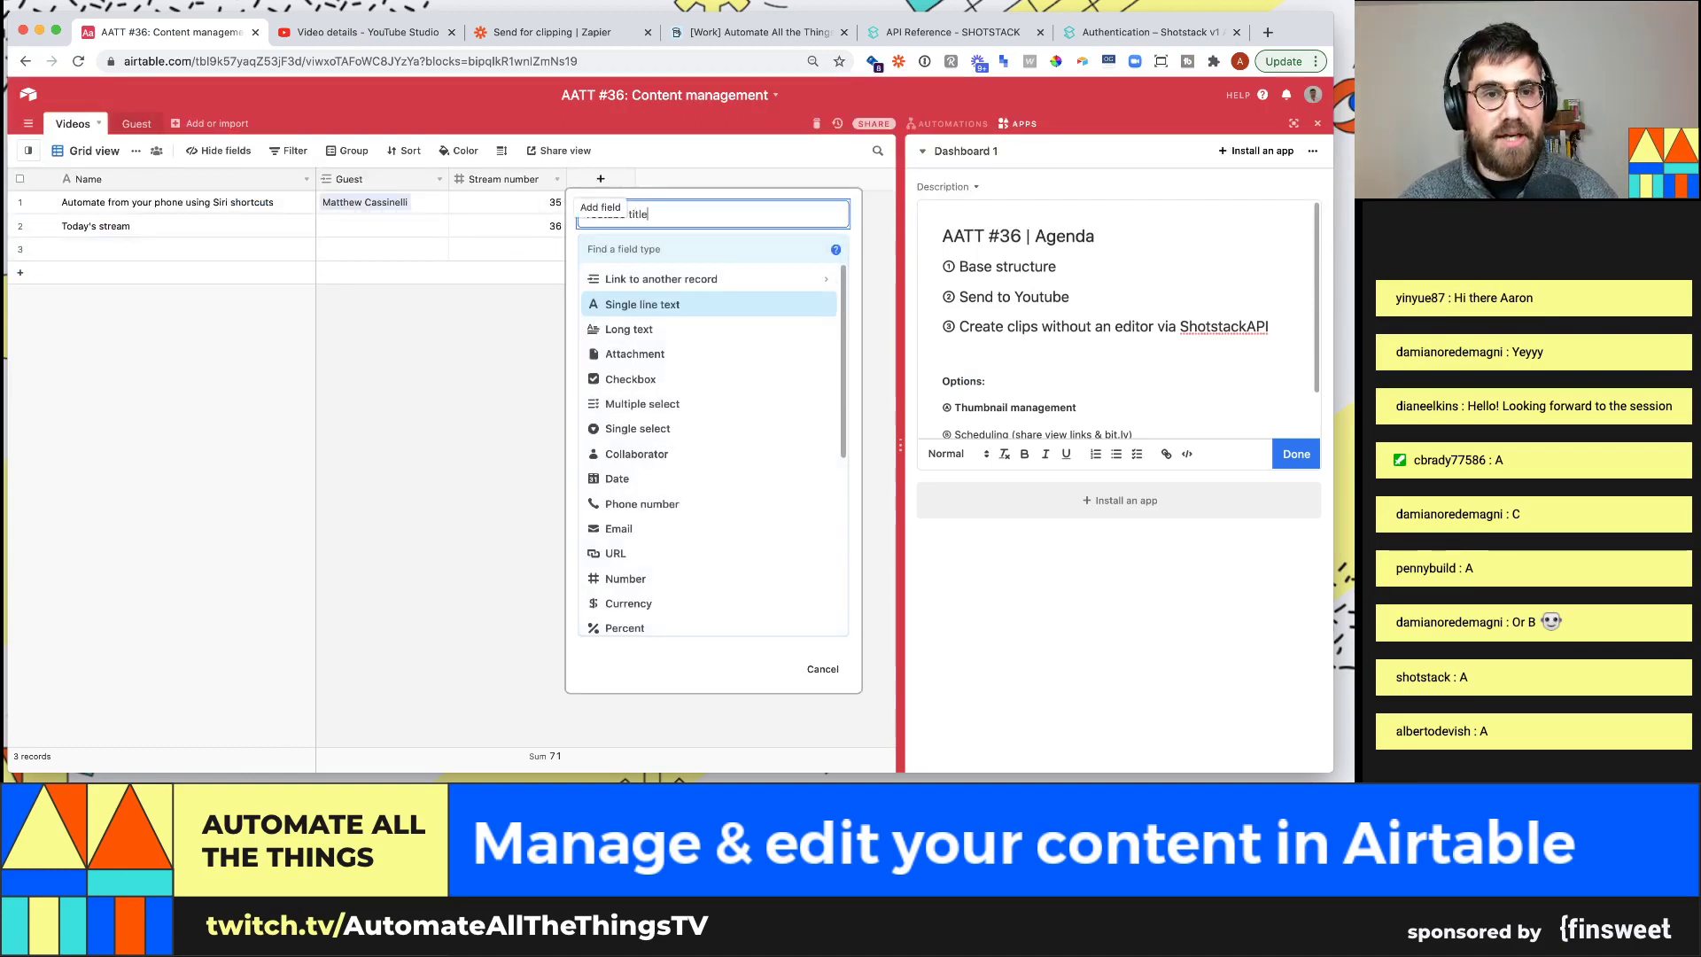
left_click(668, 260)
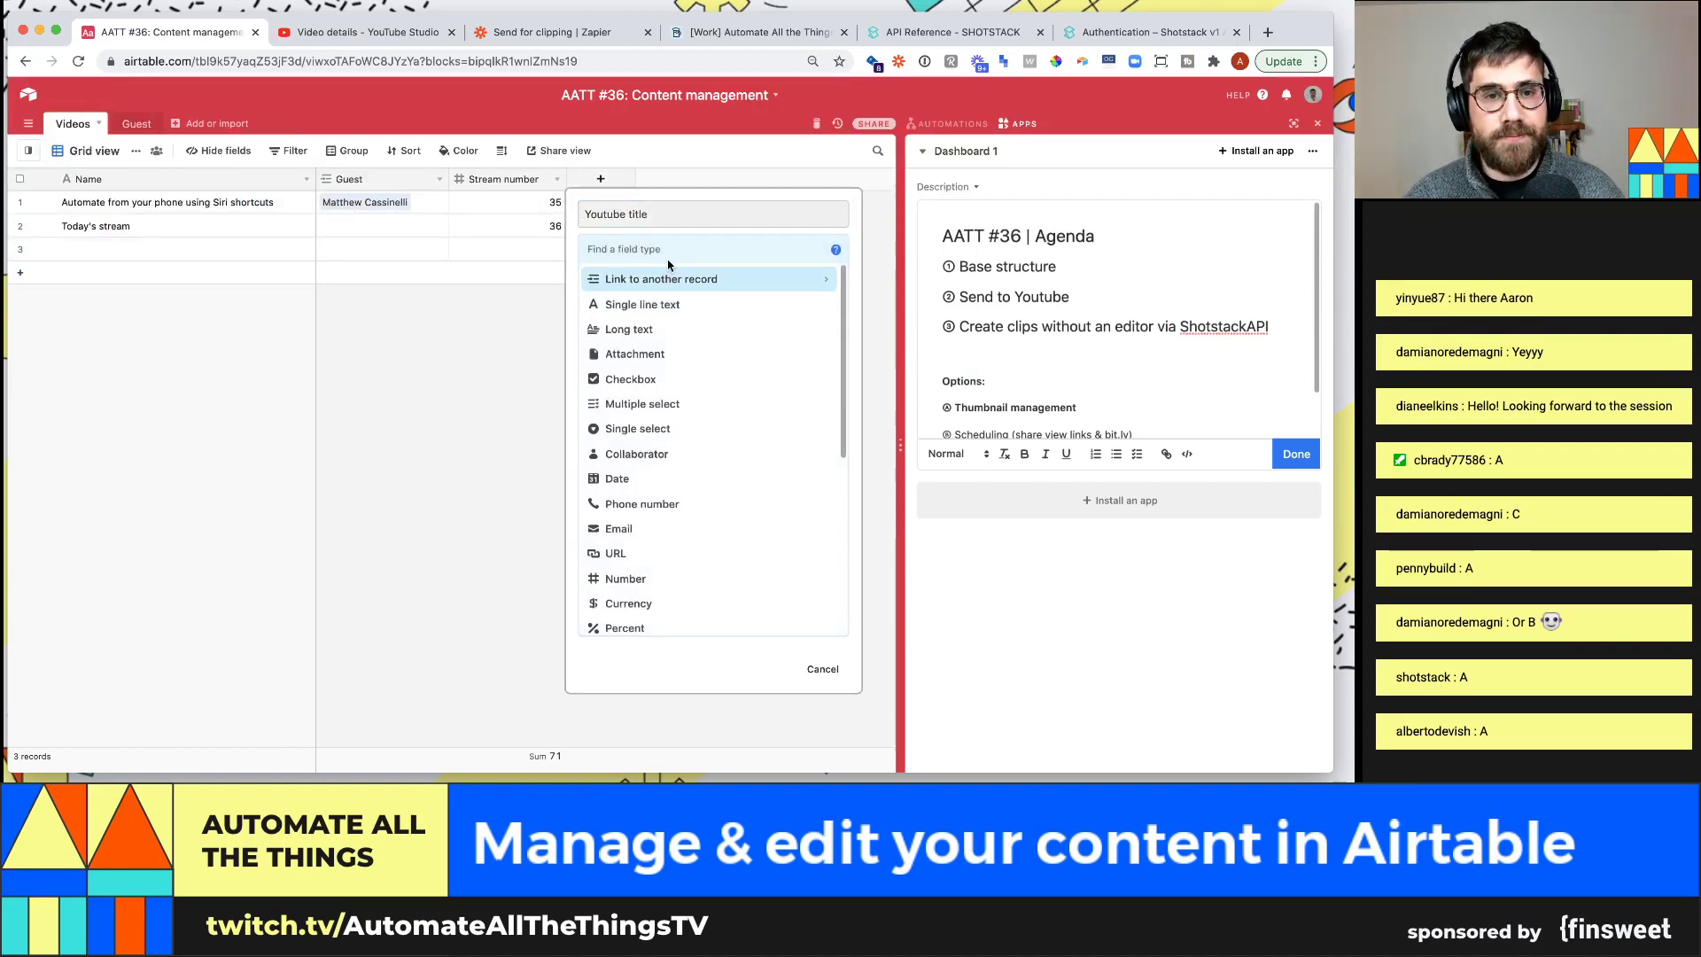
type("formula")
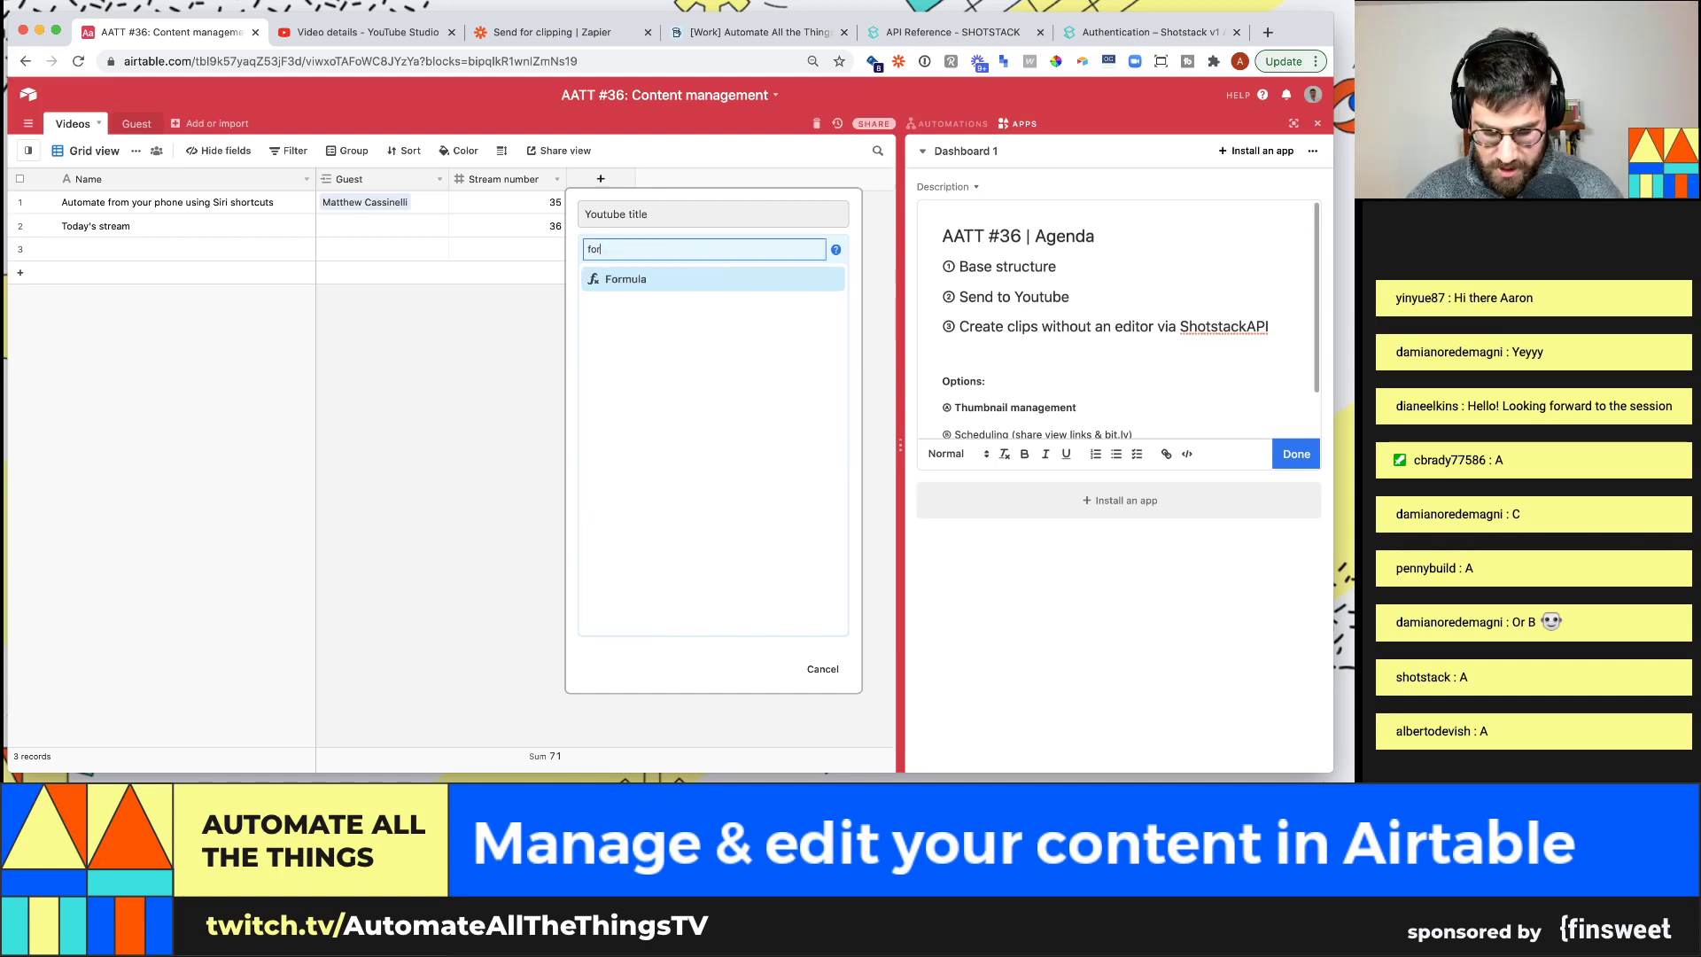
key("Return")
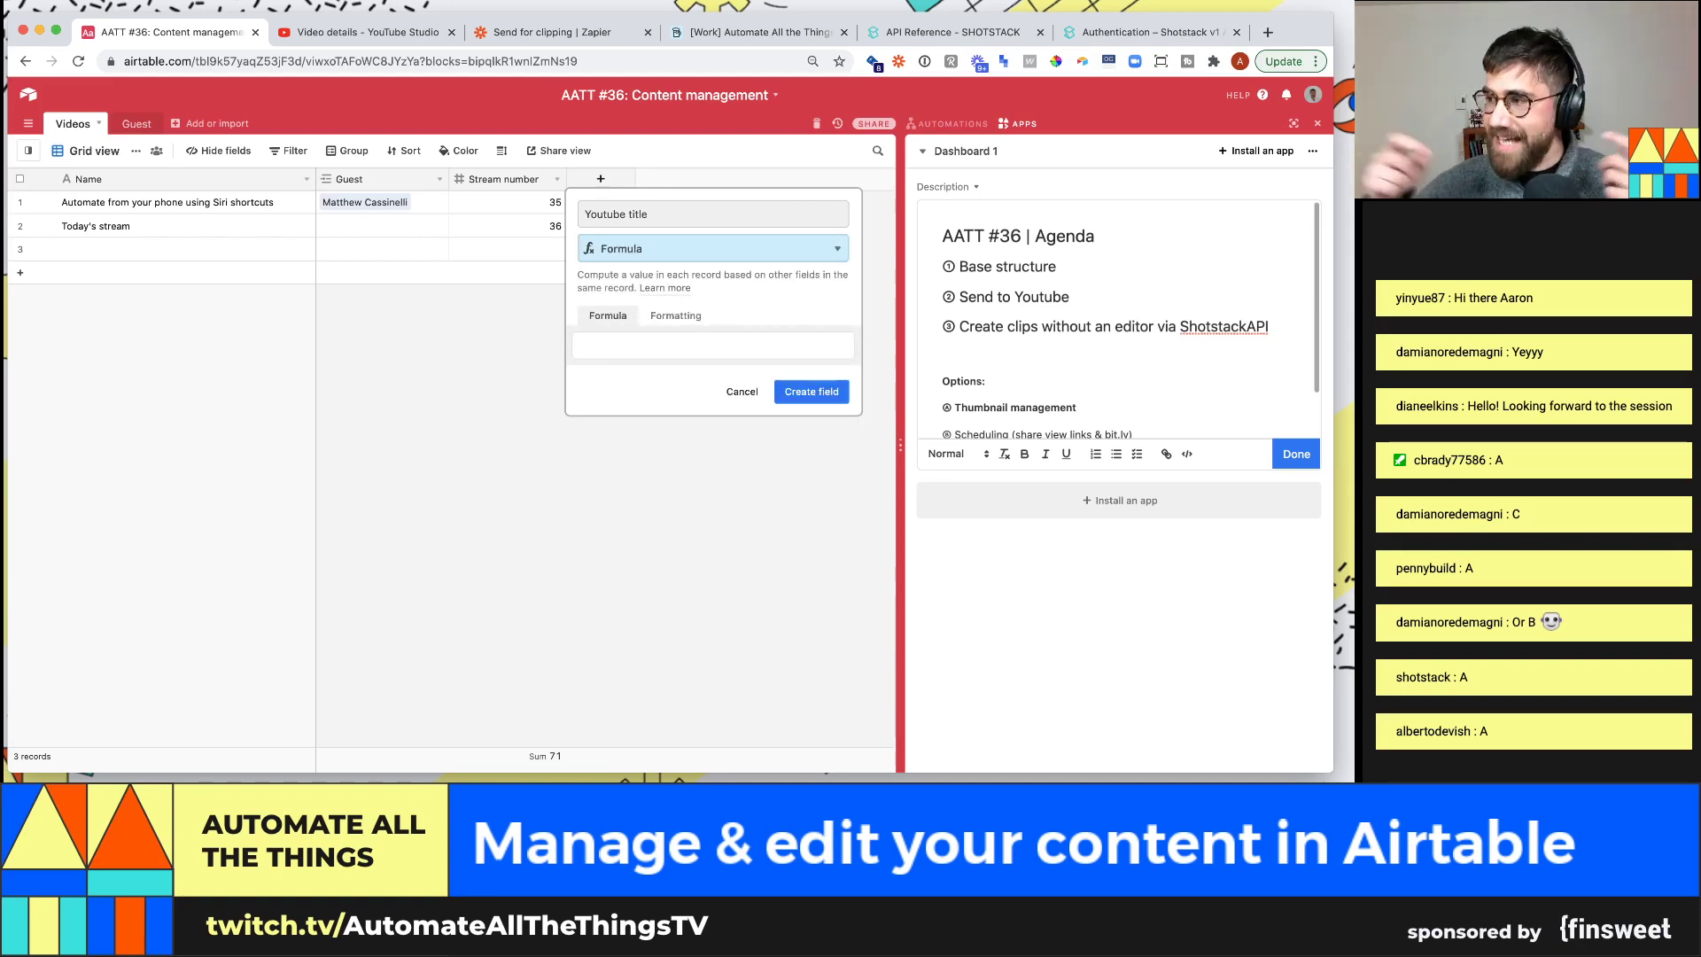
Enter the formula Name&IF(Guest,"with "&Guest,"")&" | AATT "&{Stream number} and create the field
left_click(745, 347)
type("nam")
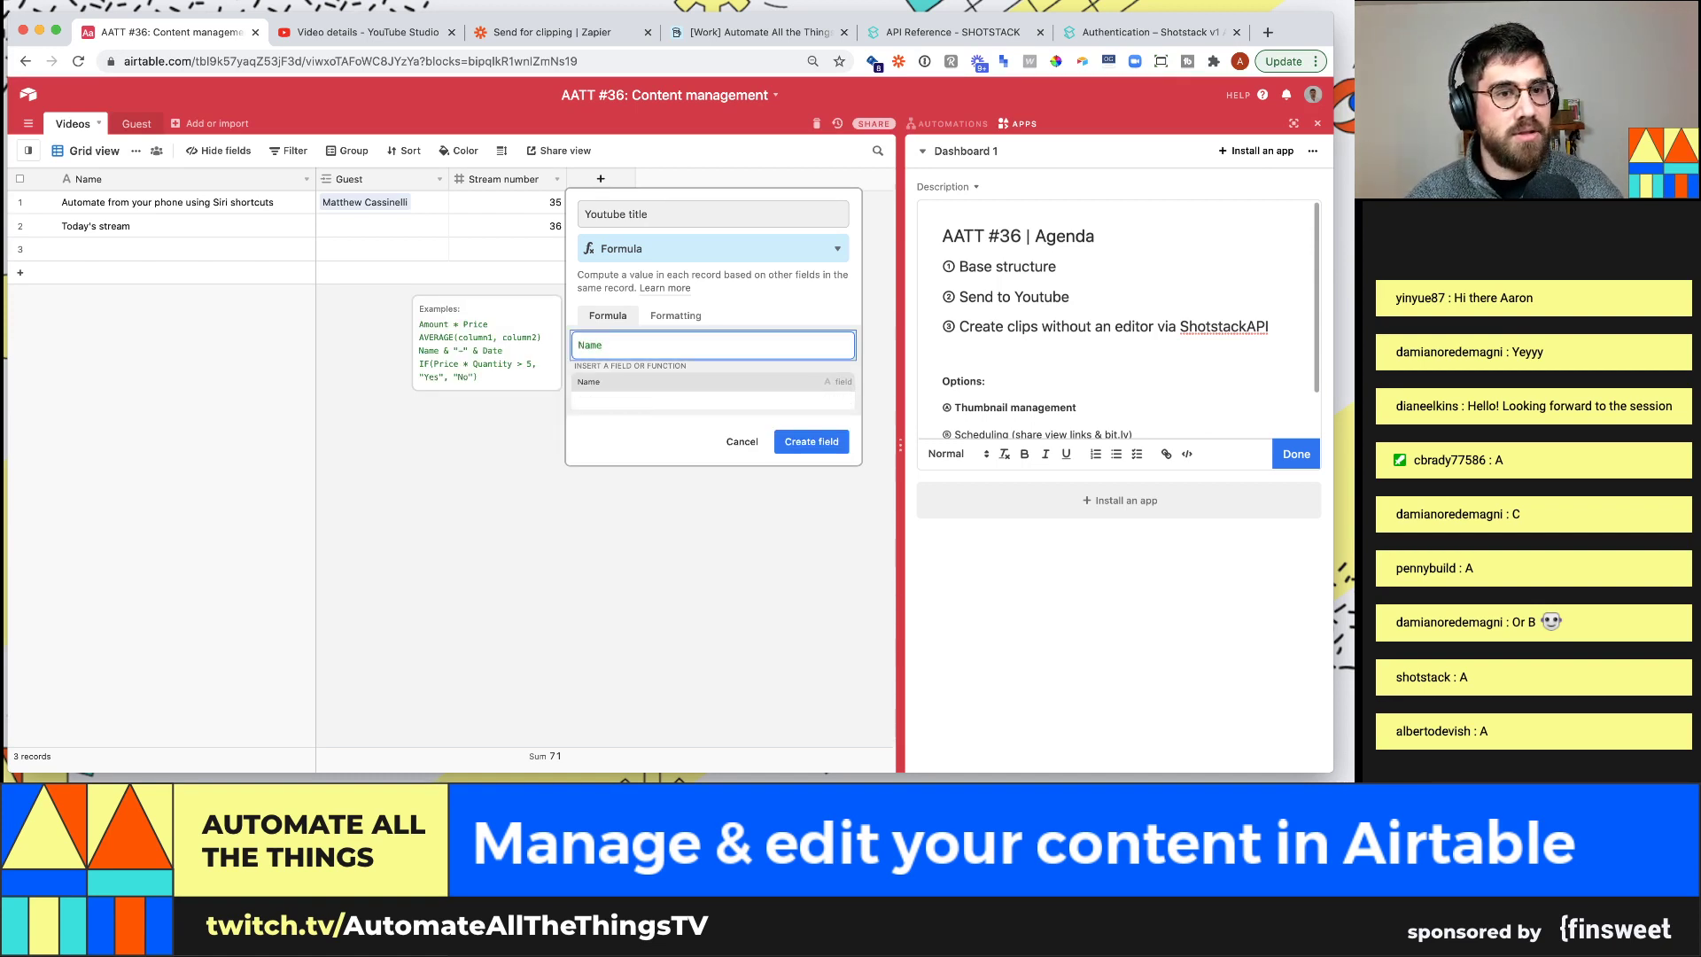
left_click(414, 39)
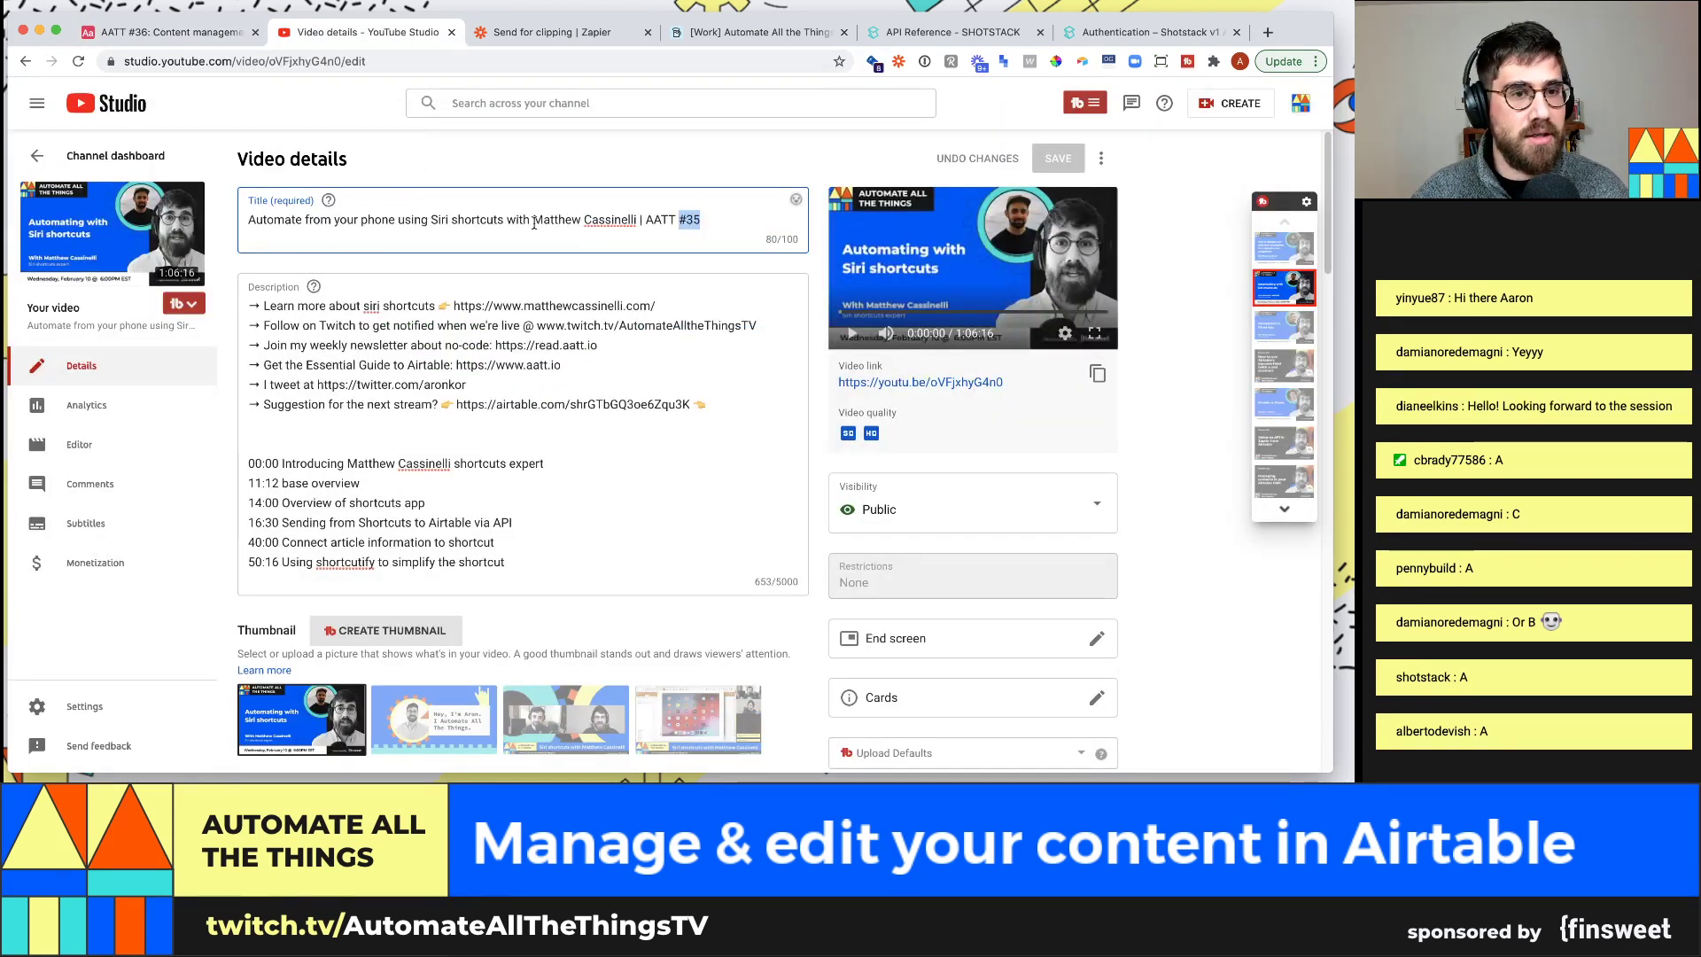
left_click_drag(506, 221, 236, 234)
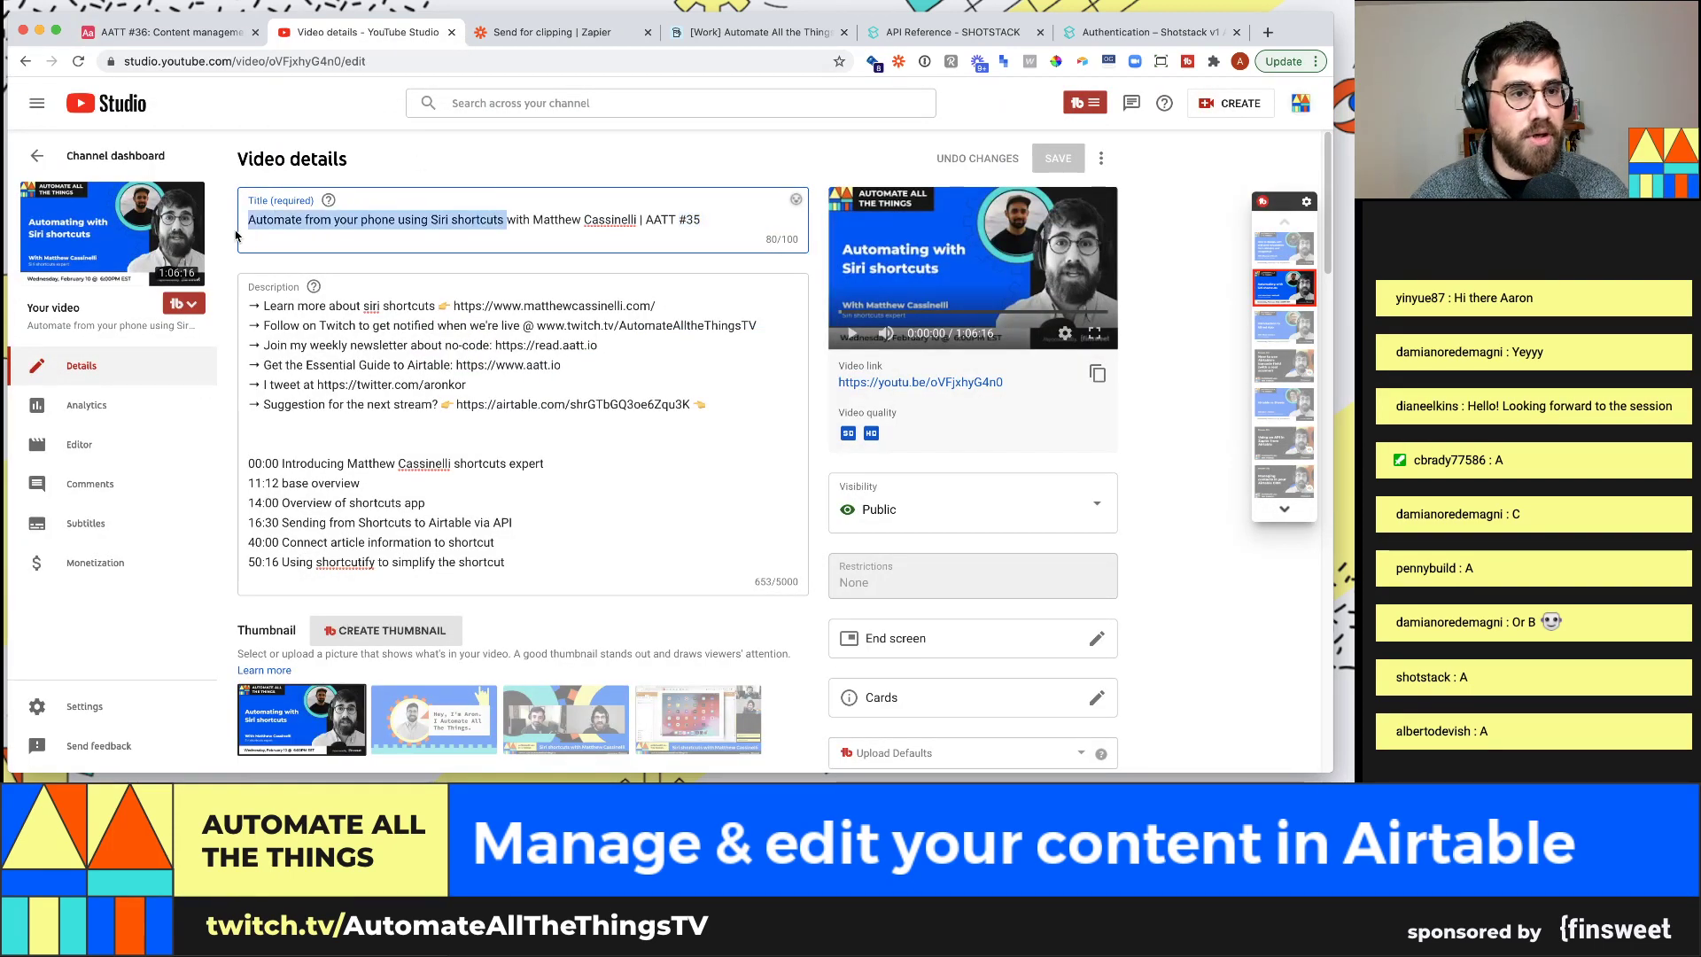
left_click(177, 32)
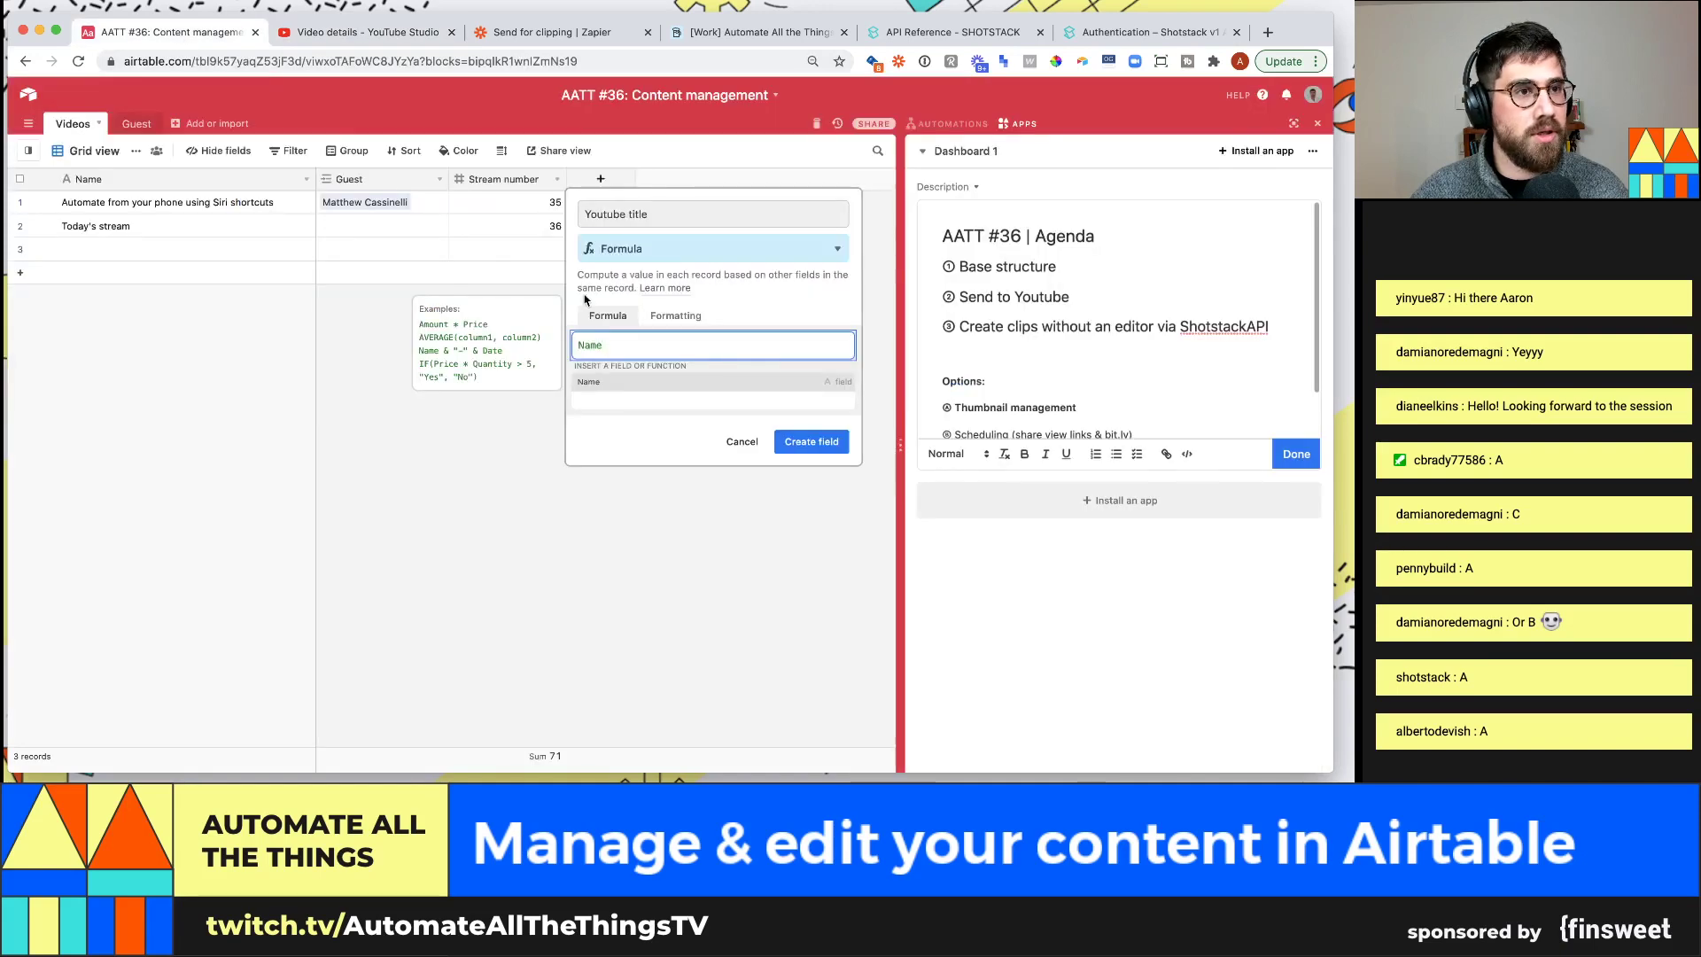
type("&")
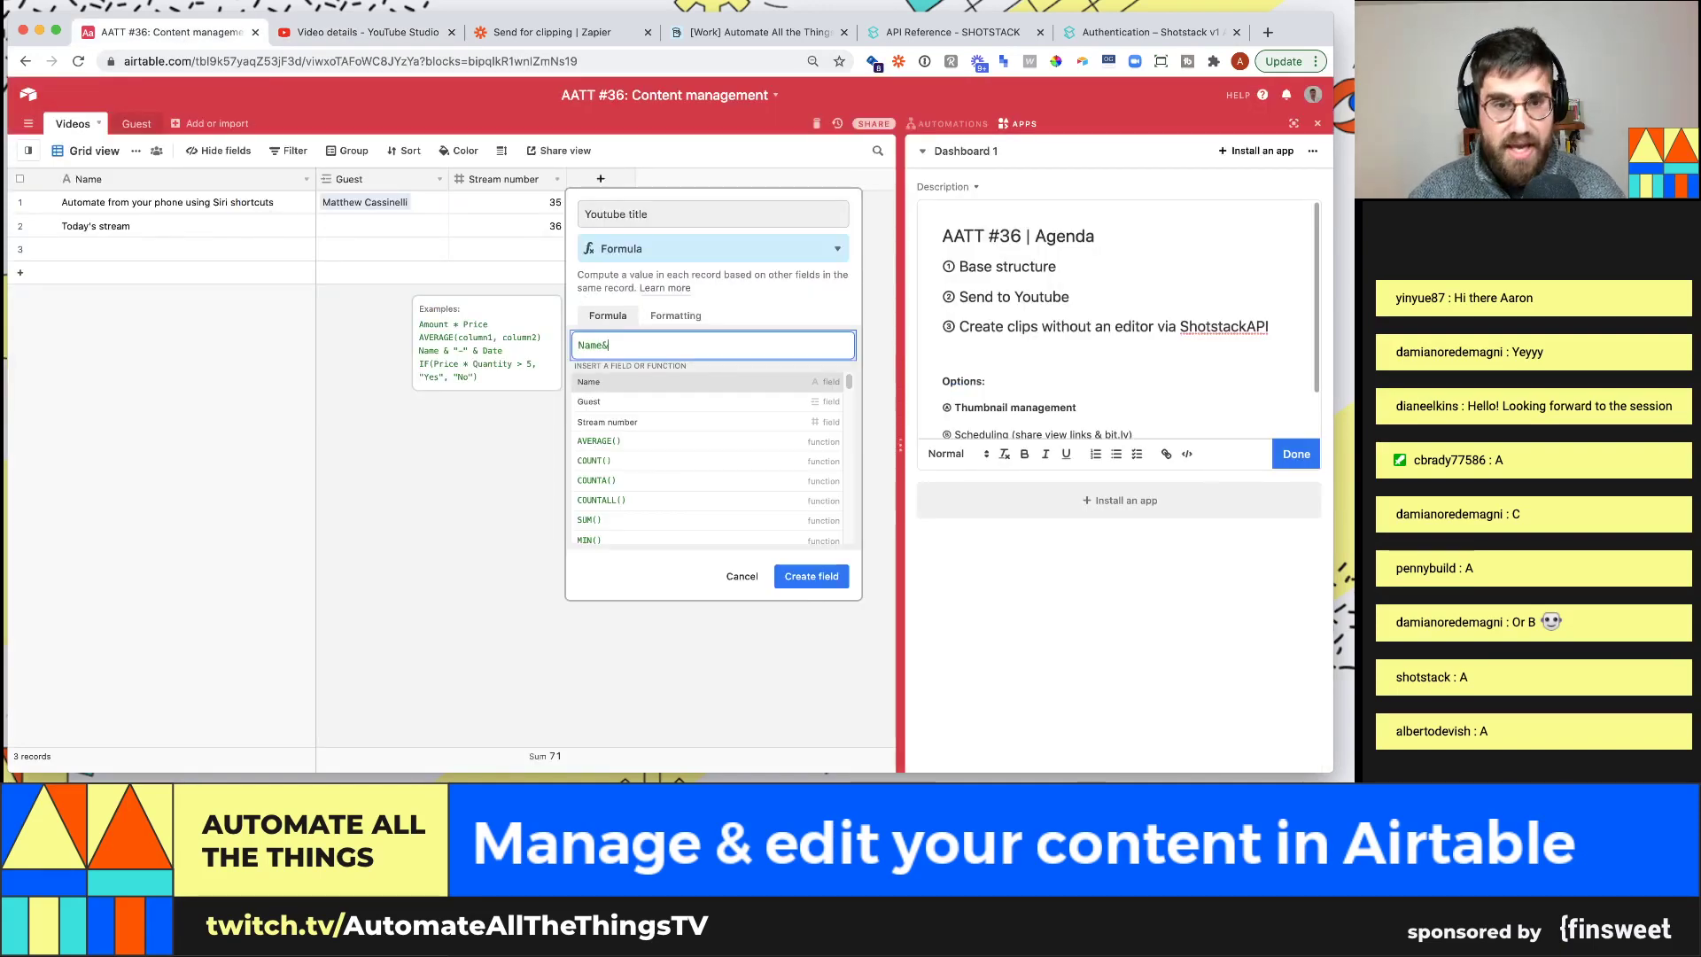
type("if")
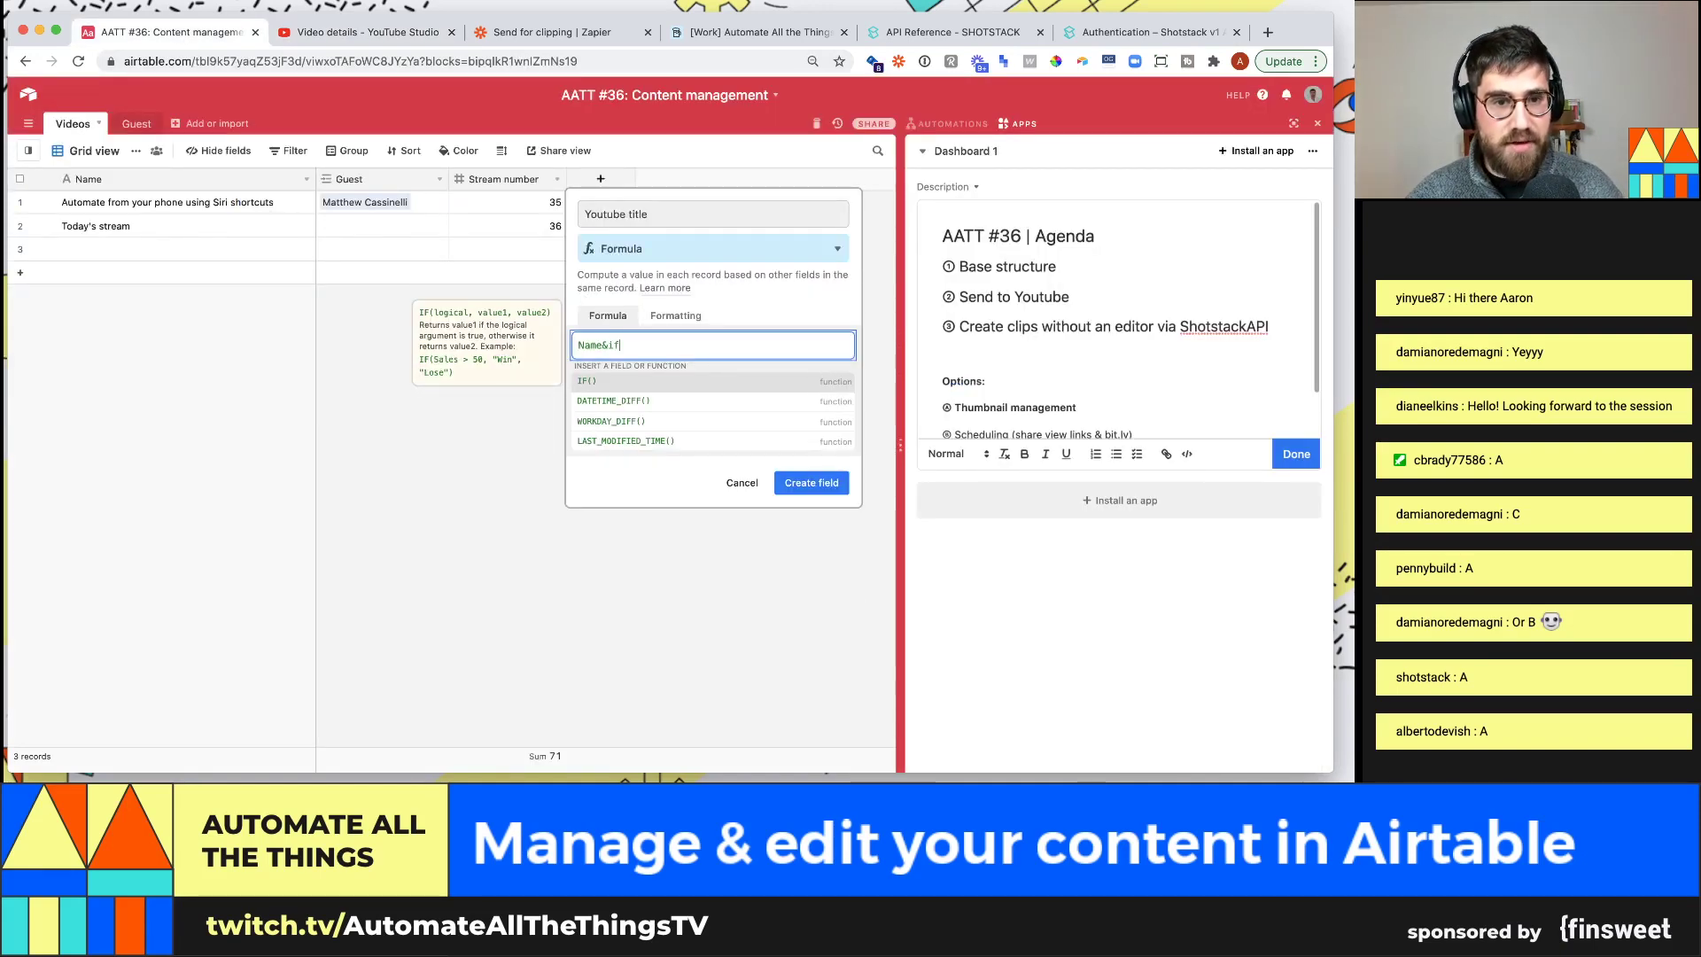
type("(guest")
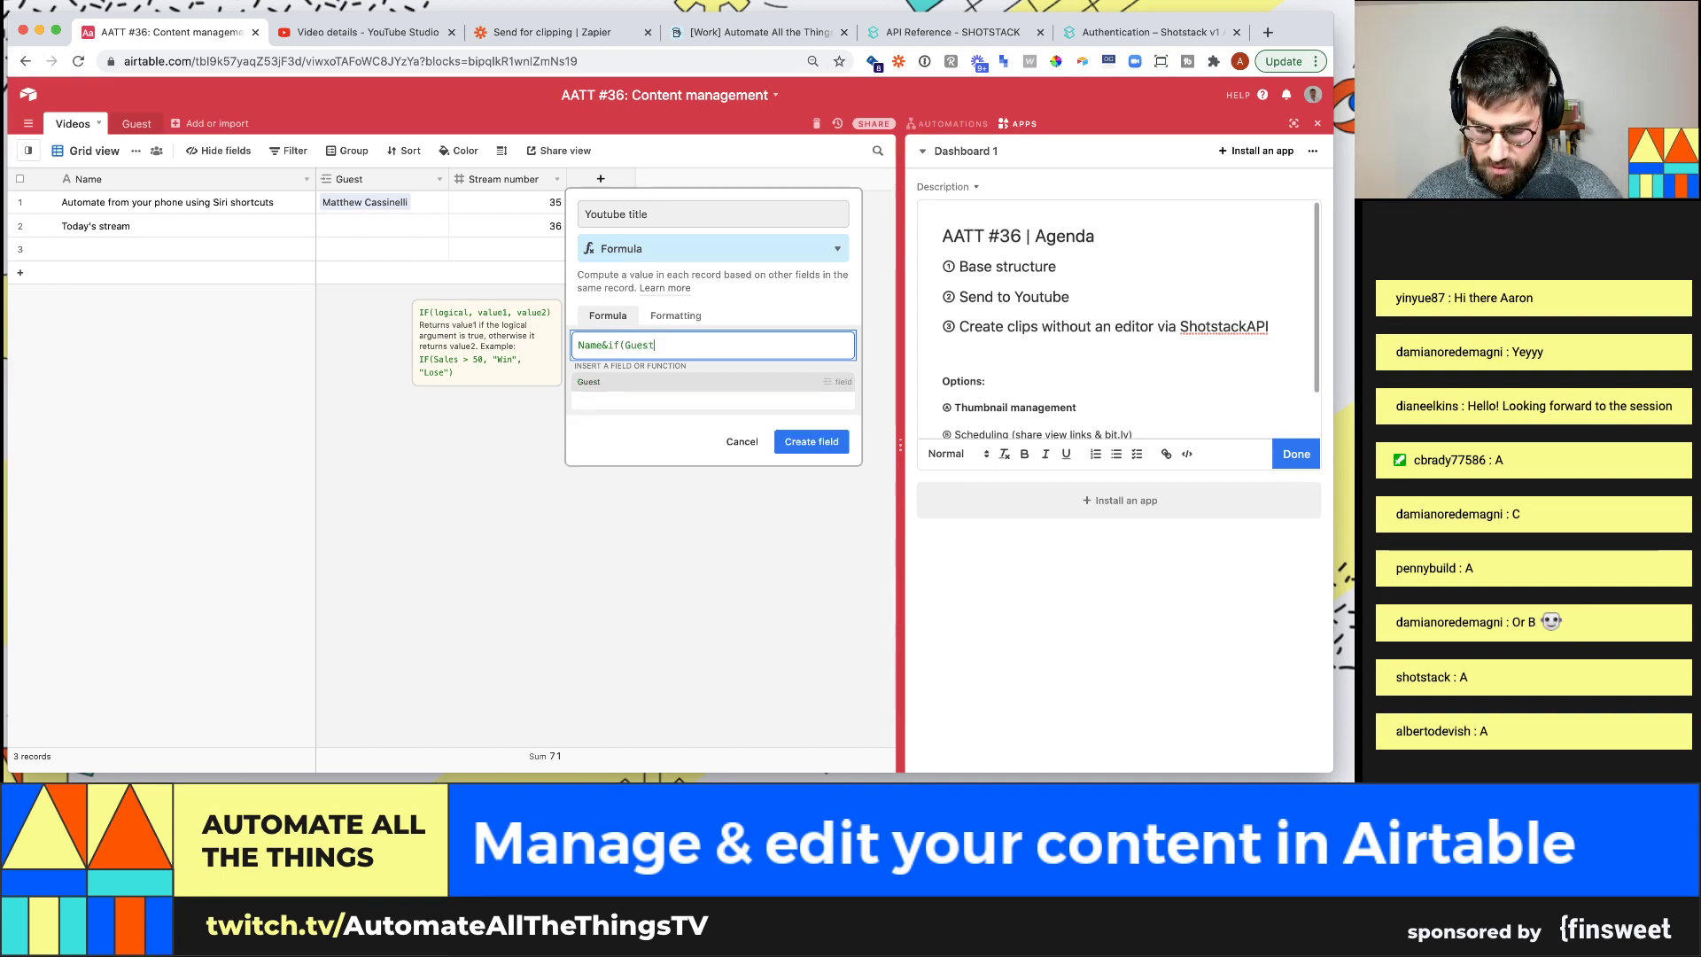
type(",\"wi")
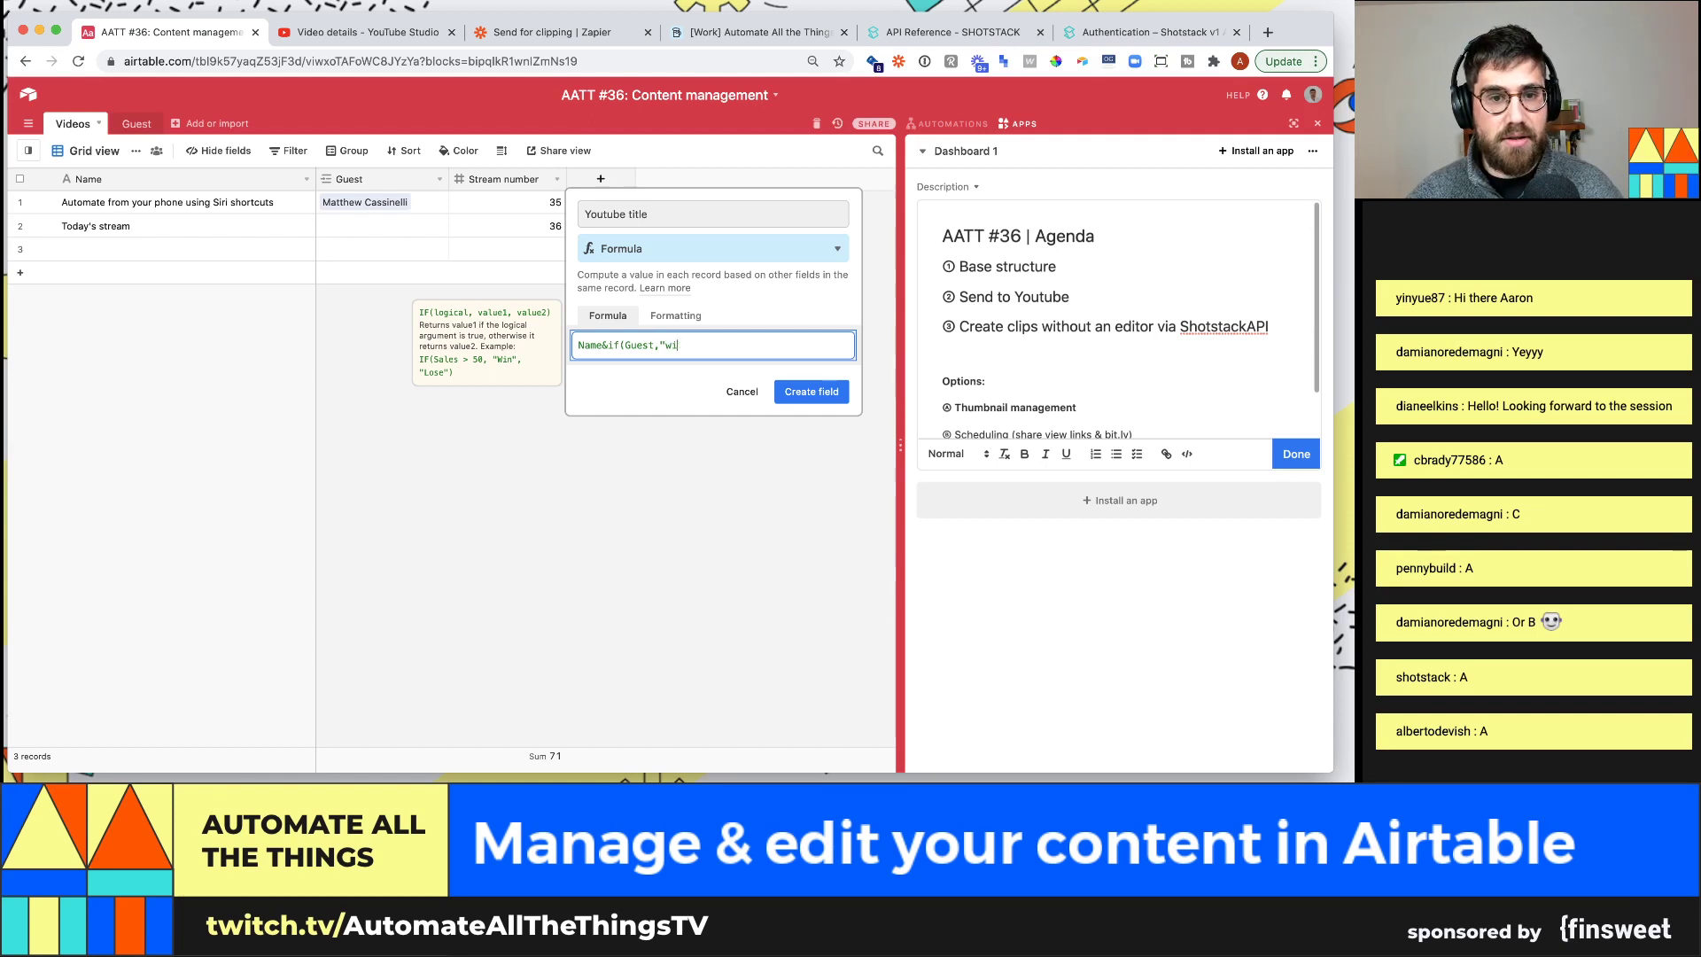
type("th \"&")
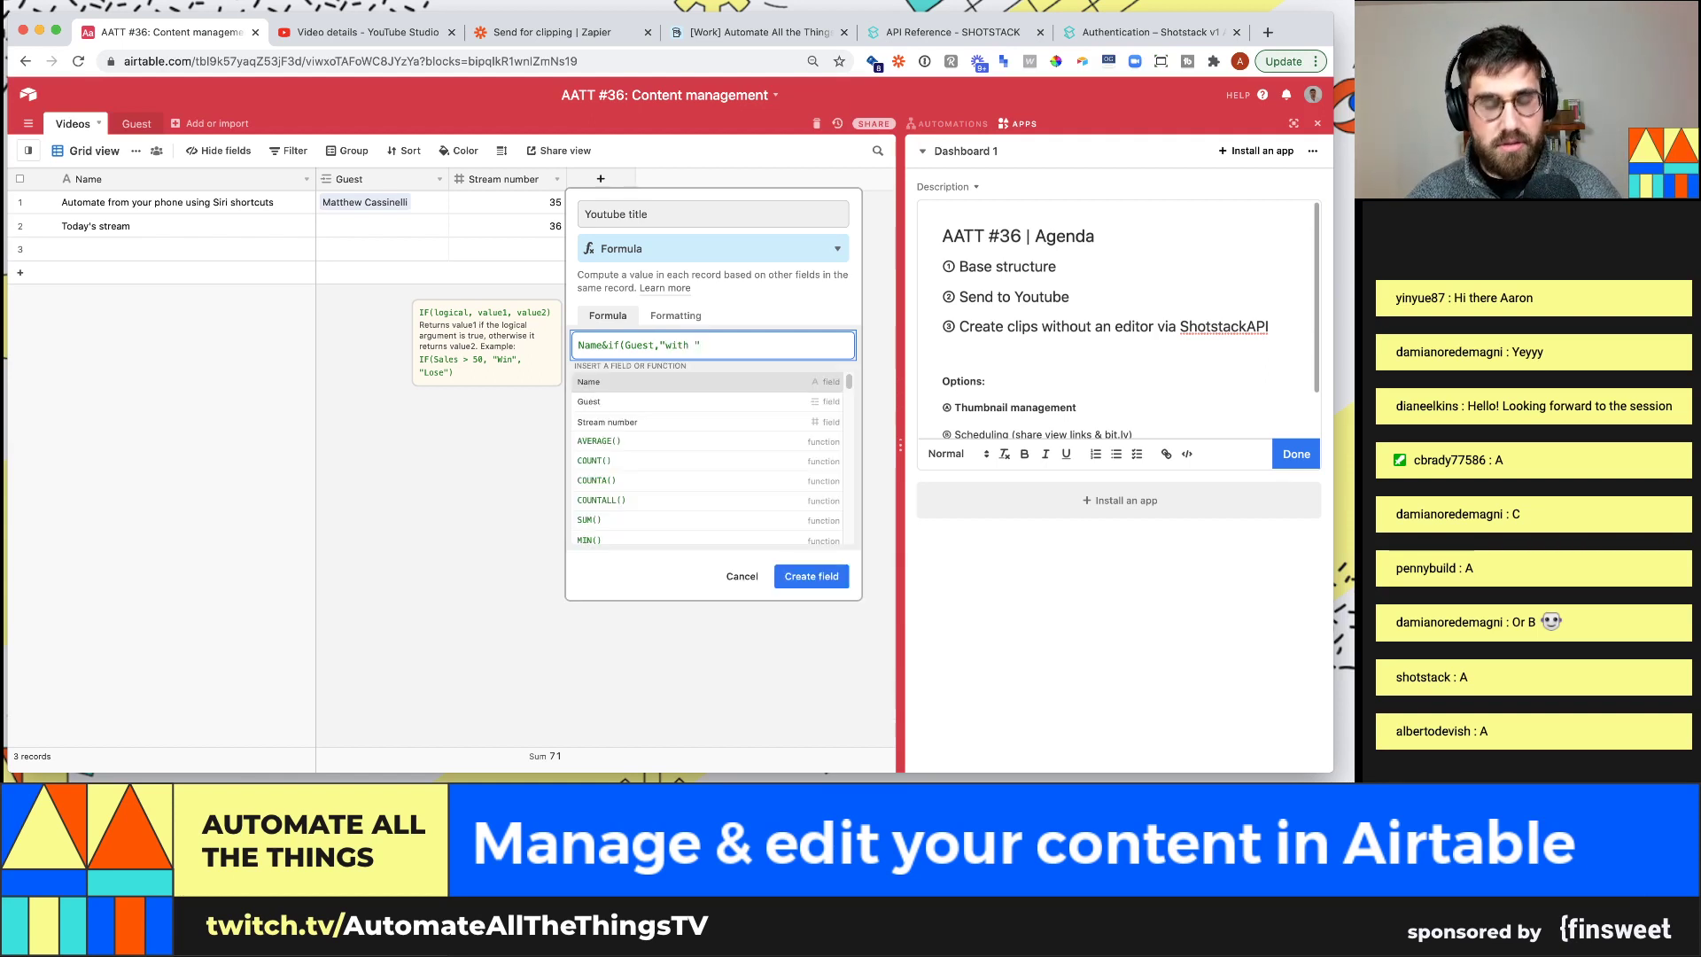
type("Guest")
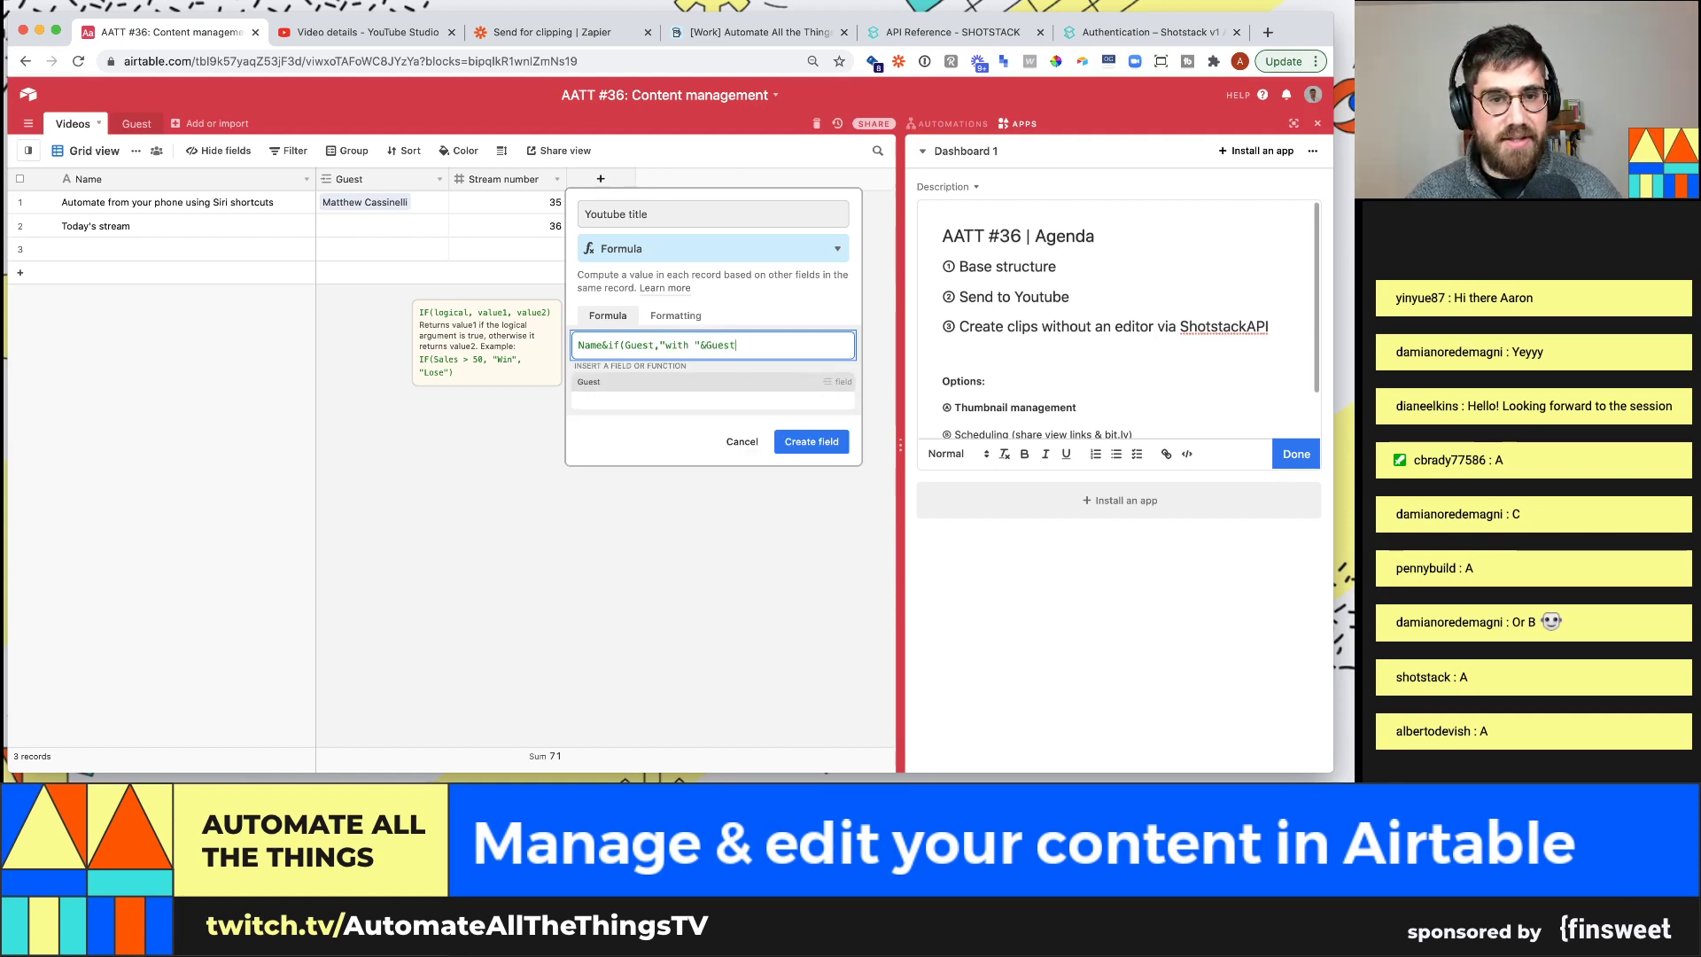
type(",\"\"")
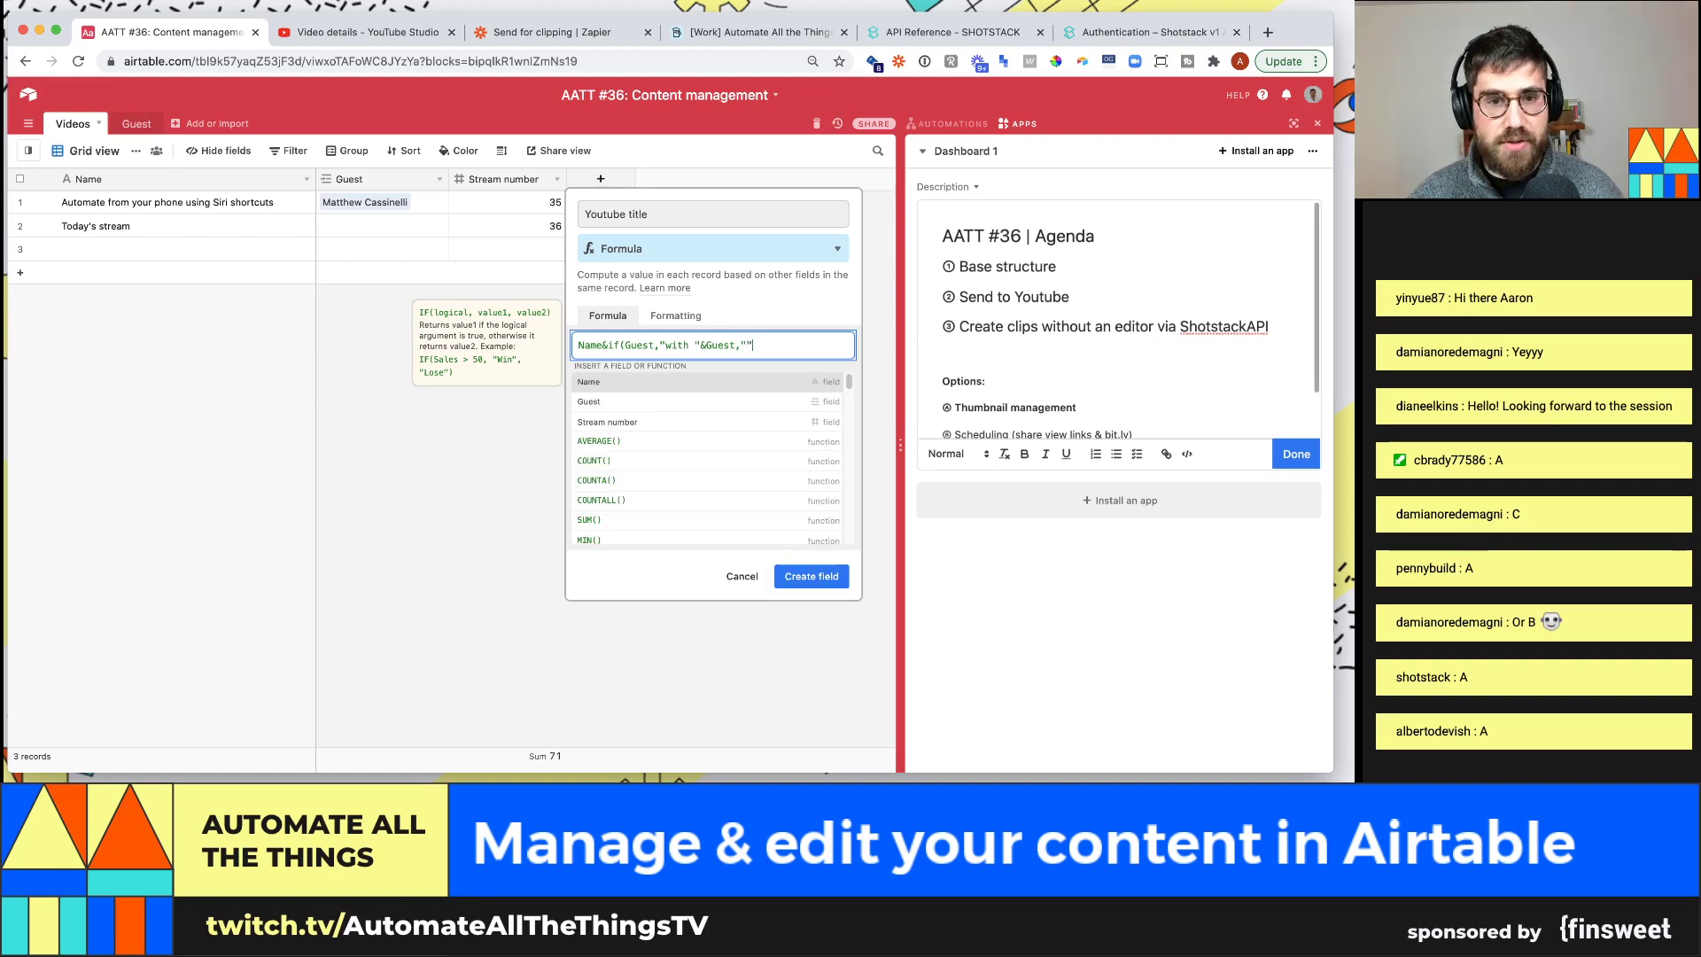
type(")")
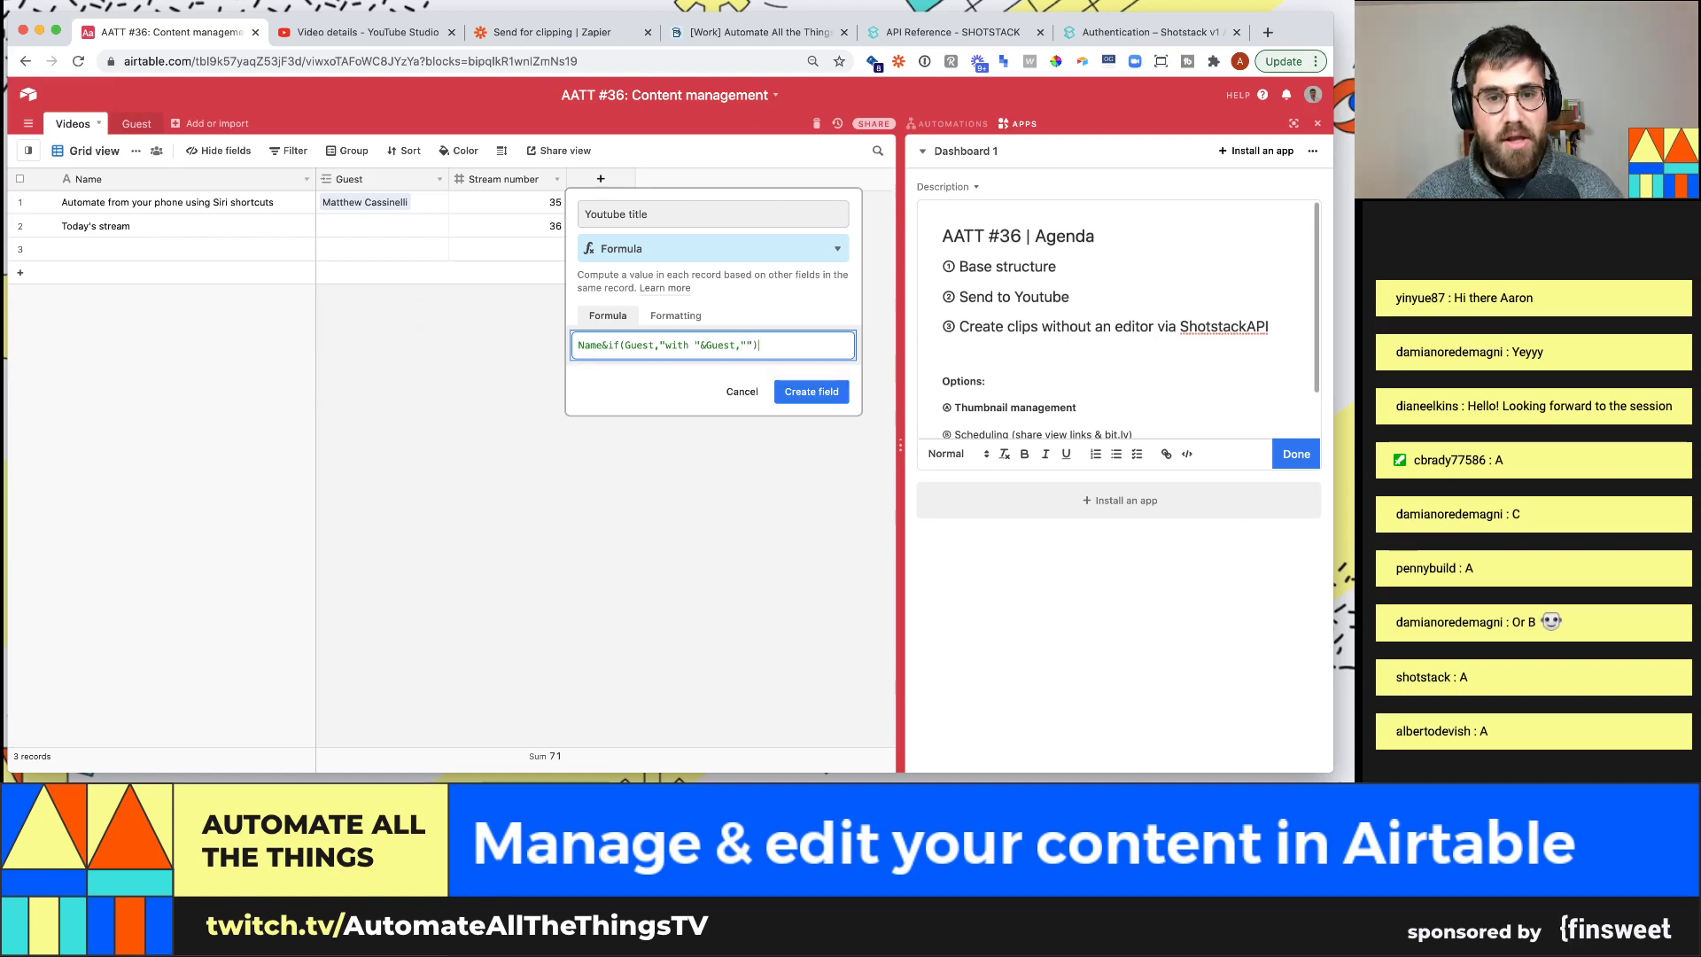
type("&\"")
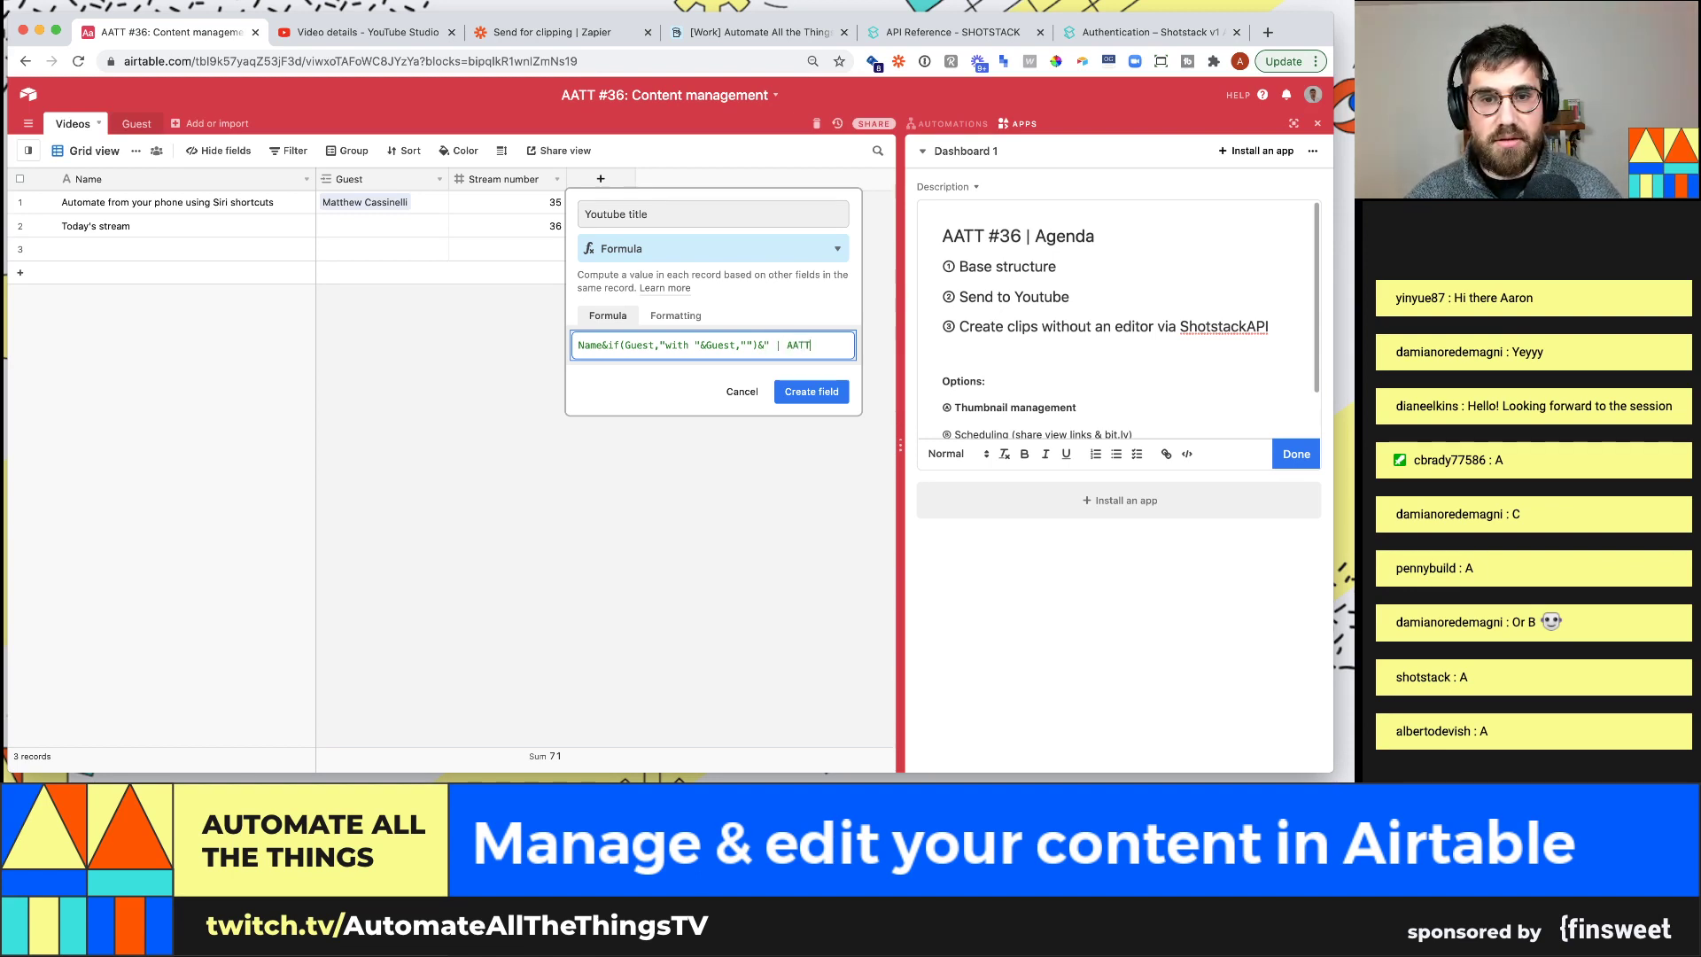
type(" | AATT")
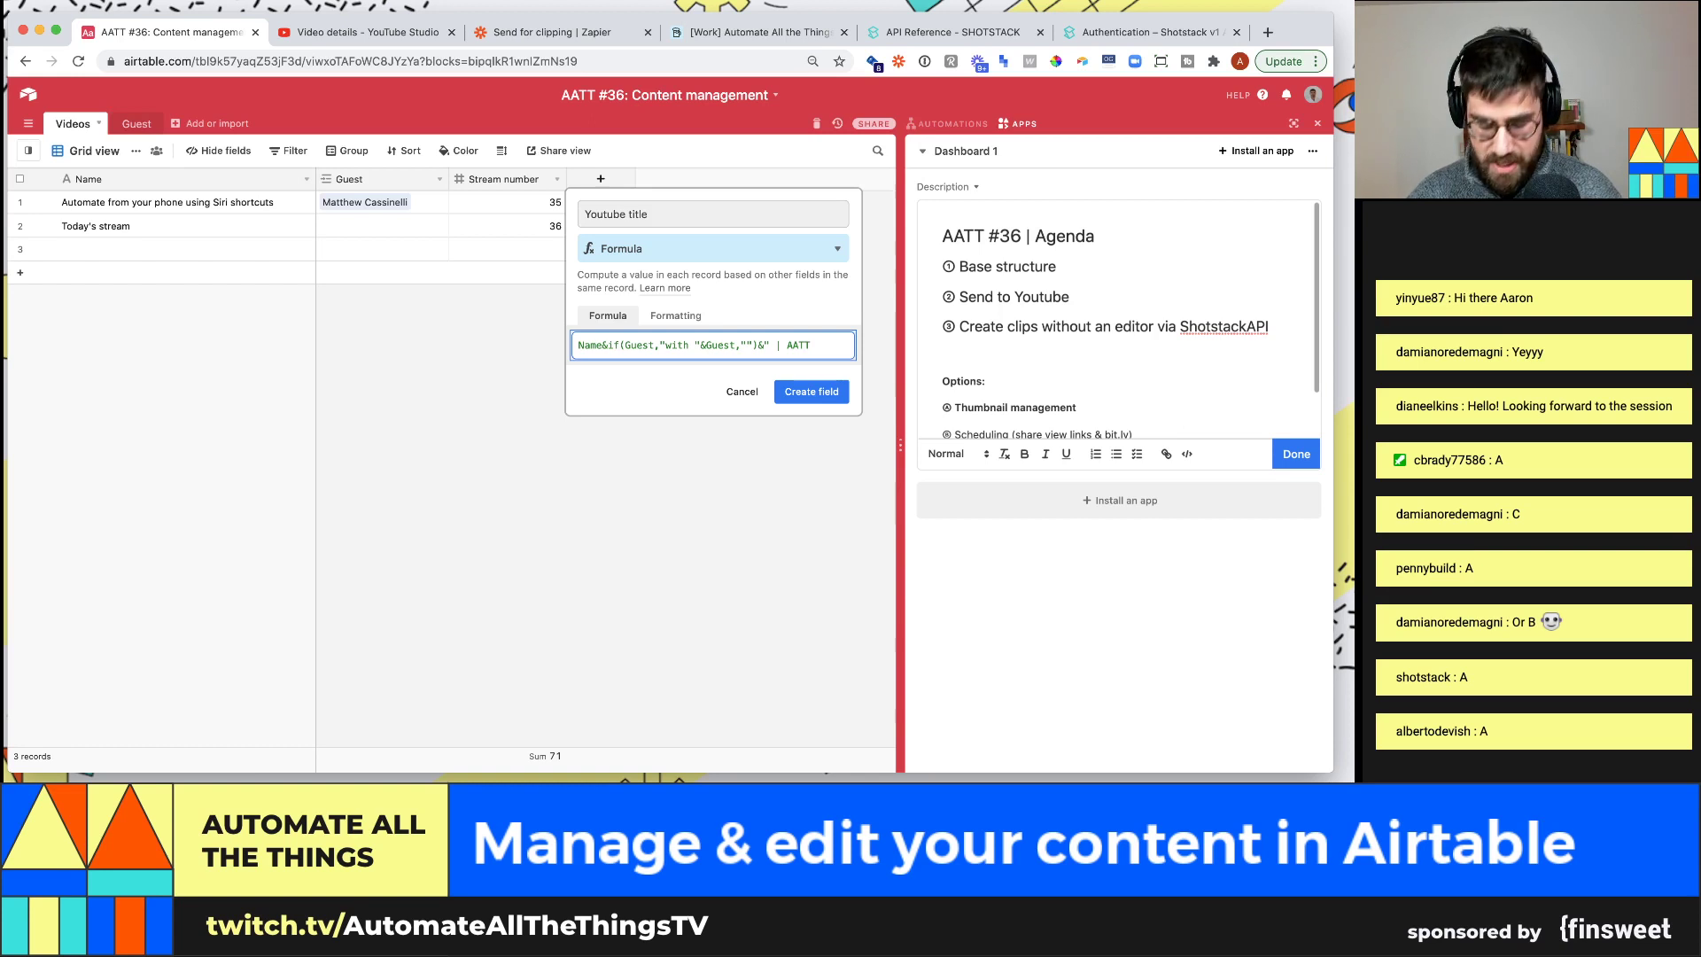
type(" \"&")
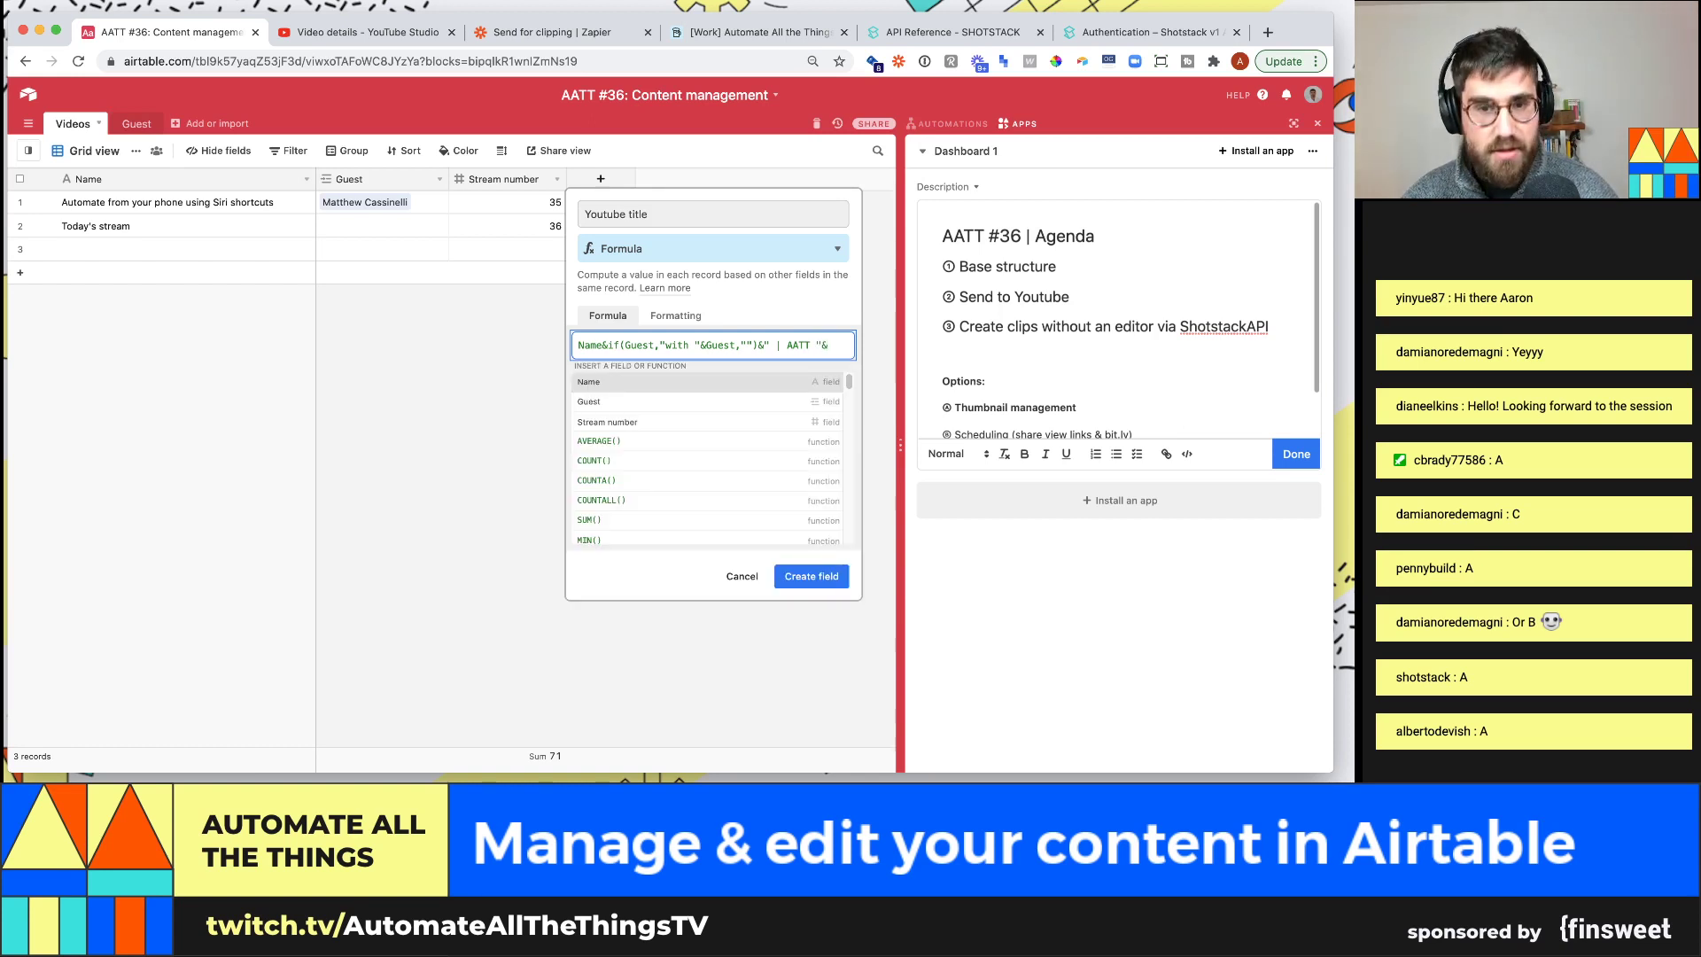
type("strea")
key("Tab")
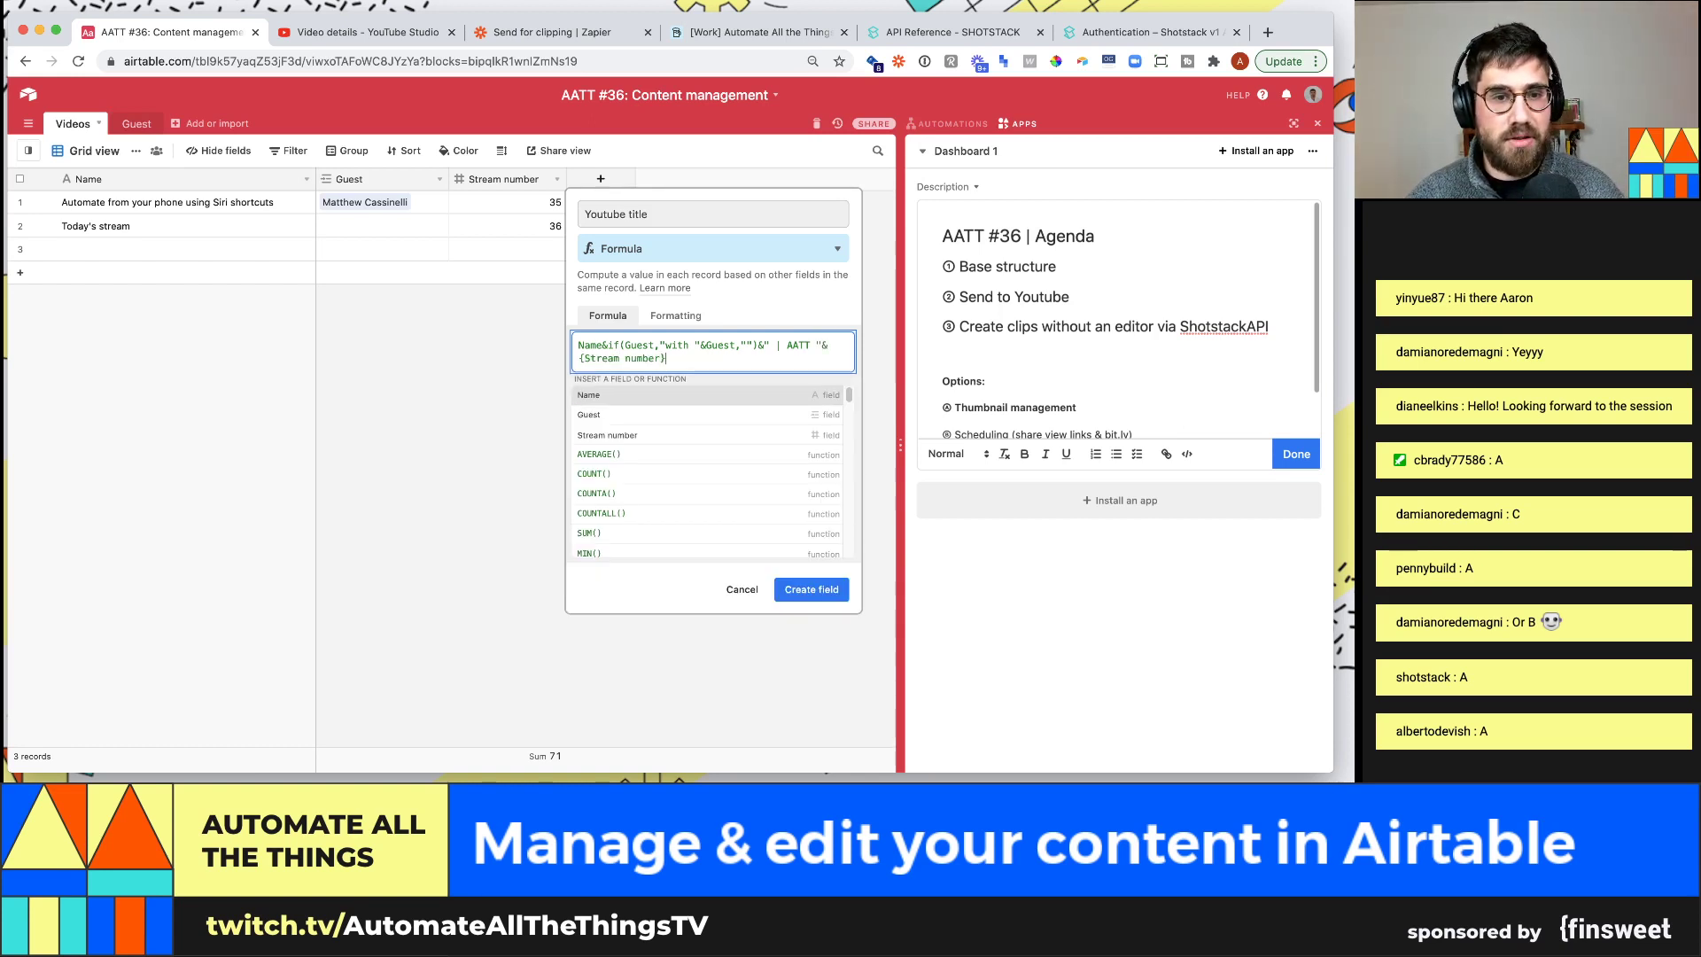
left_click(831, 597)
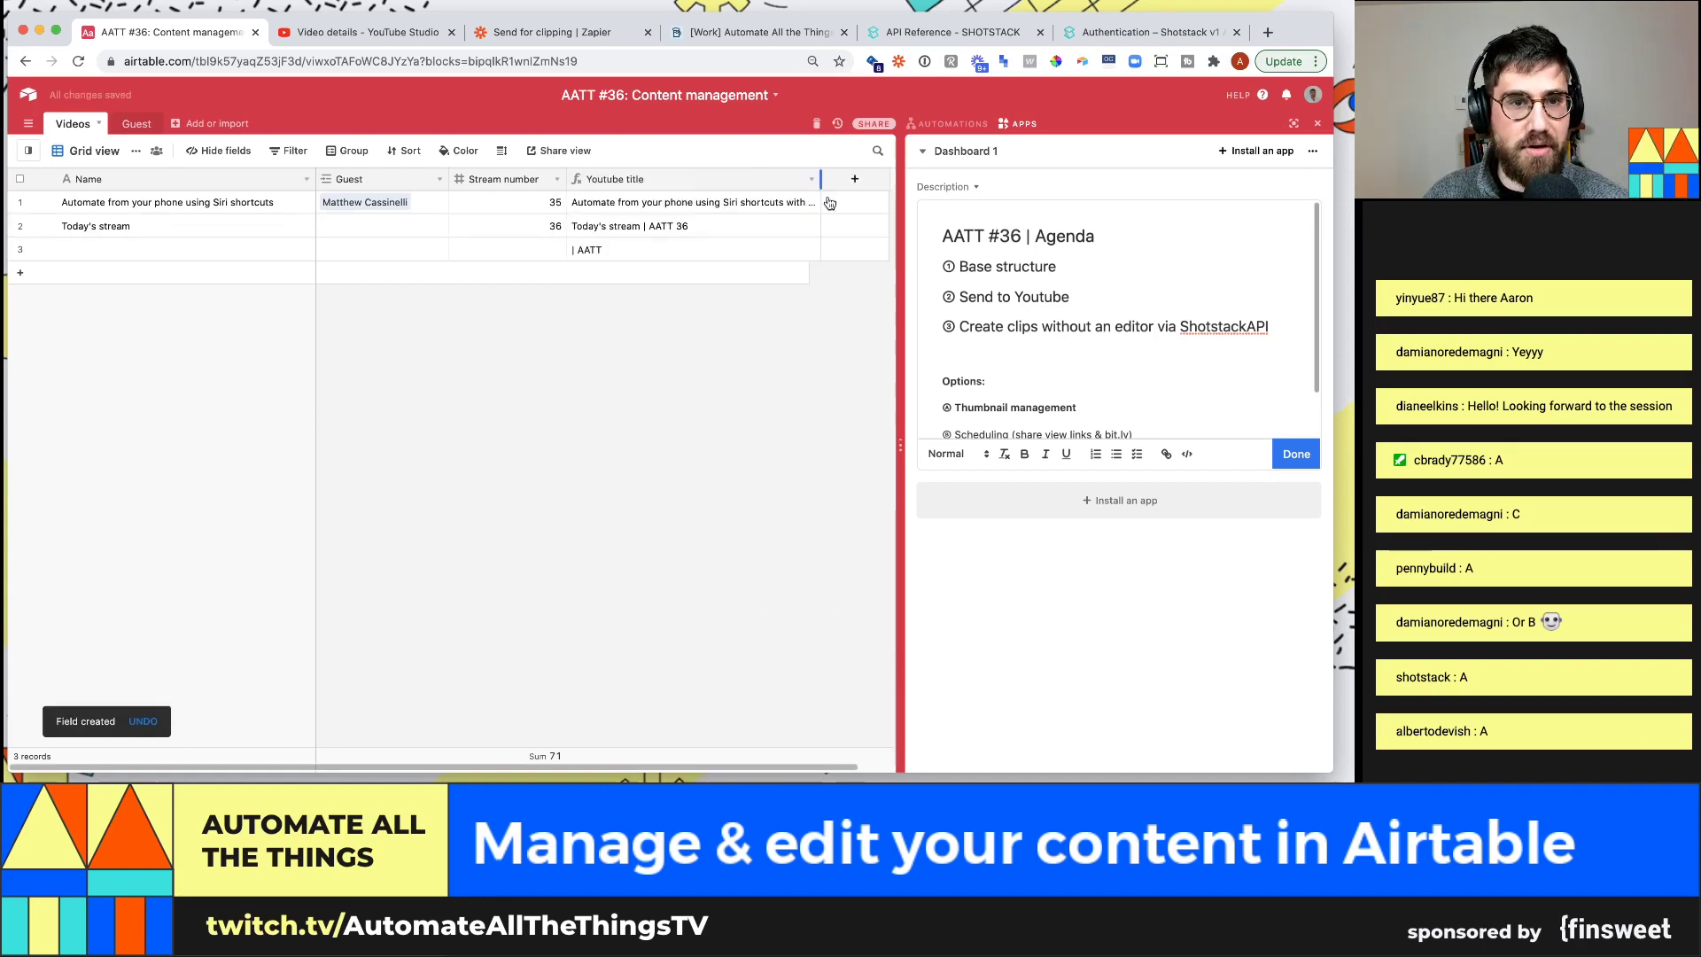
Widen the Youtube title column and expand row 1's cell to read its full generated title
left_click_drag(846, 205, 863, 205)
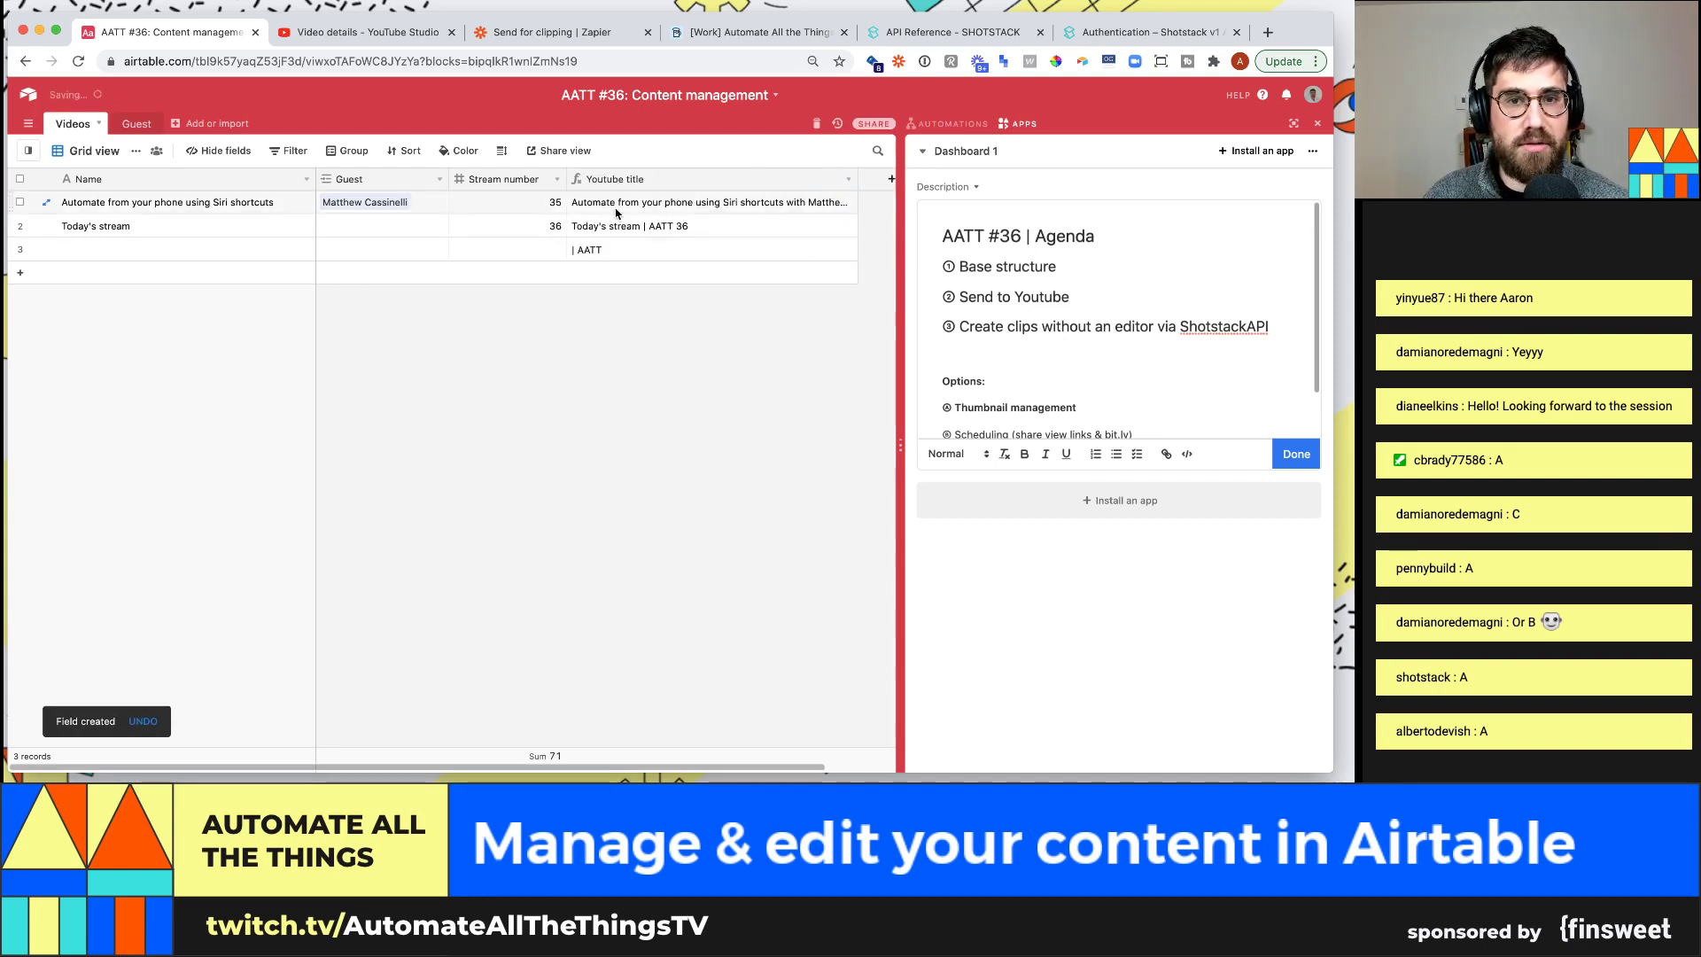
left_click(764, 209)
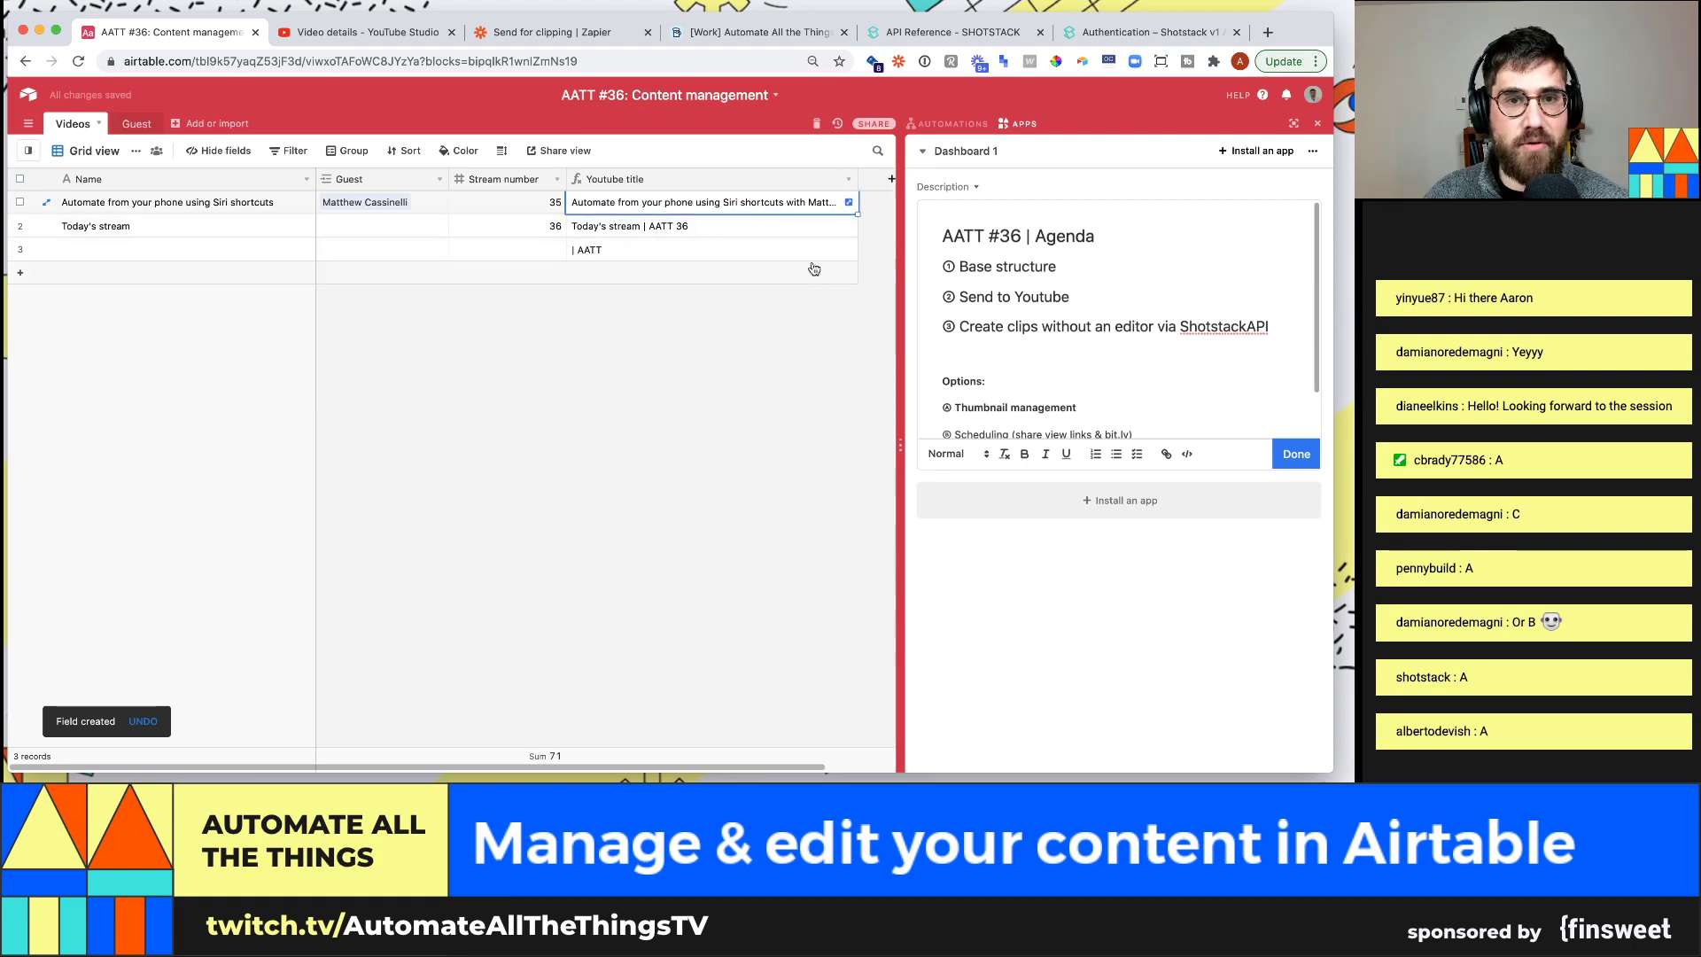
left_click(851, 204)
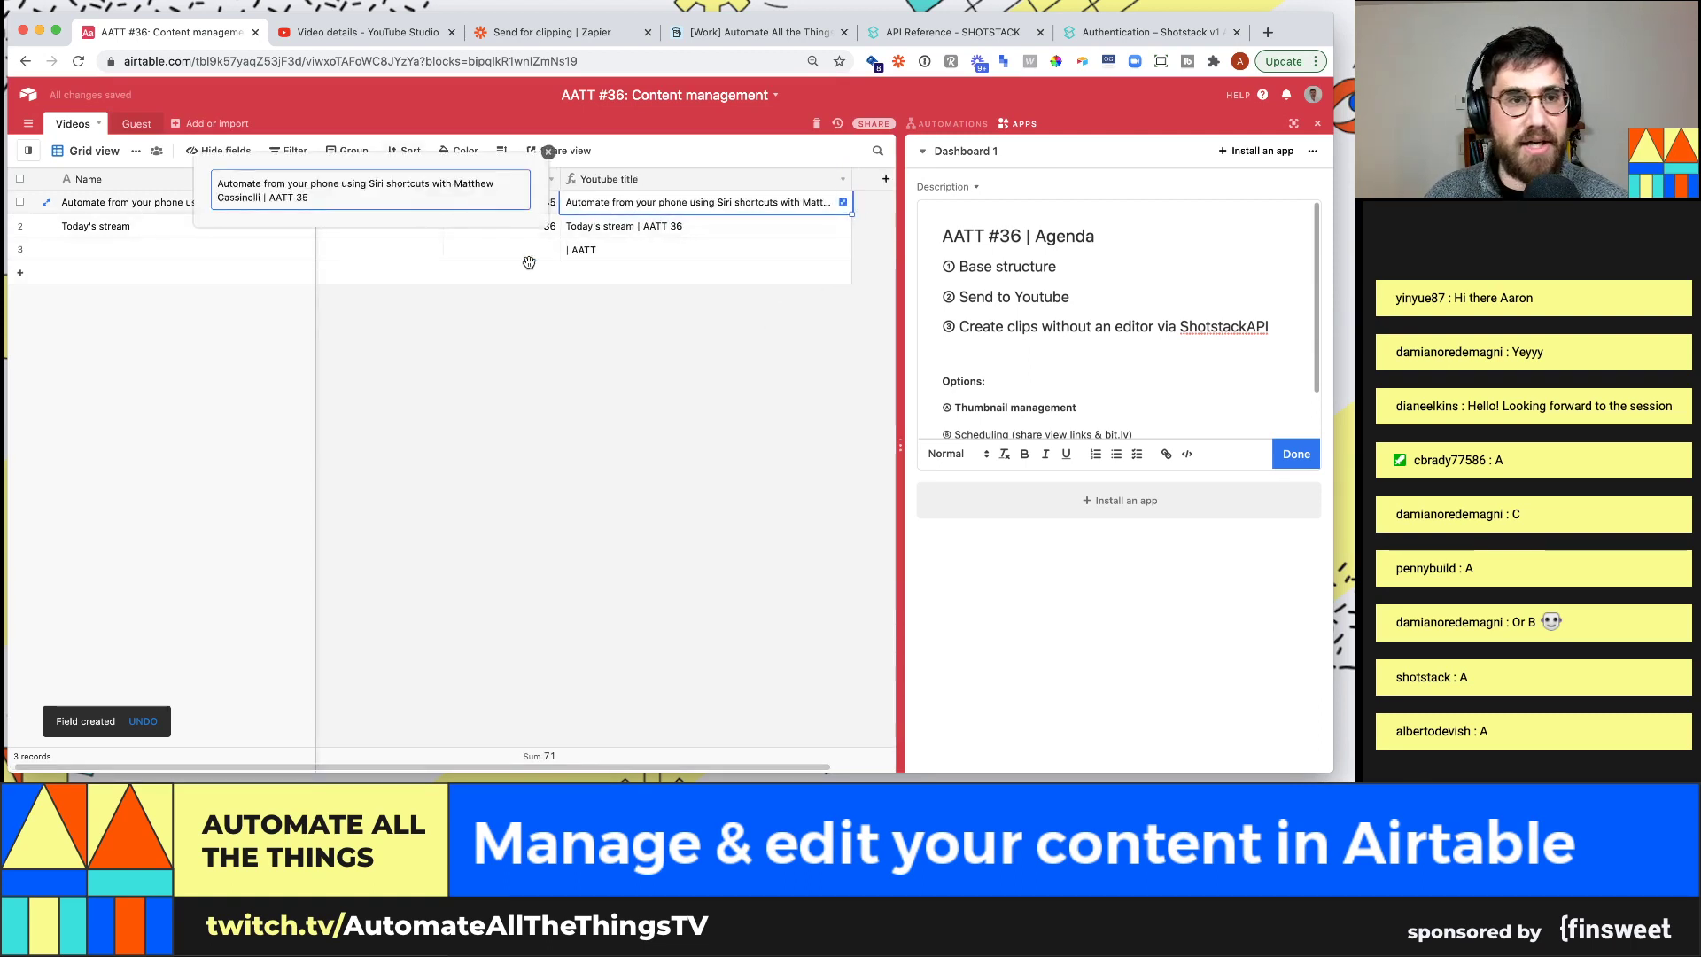
left_click(456, 290)
left_click(387, 226)
key("Left")
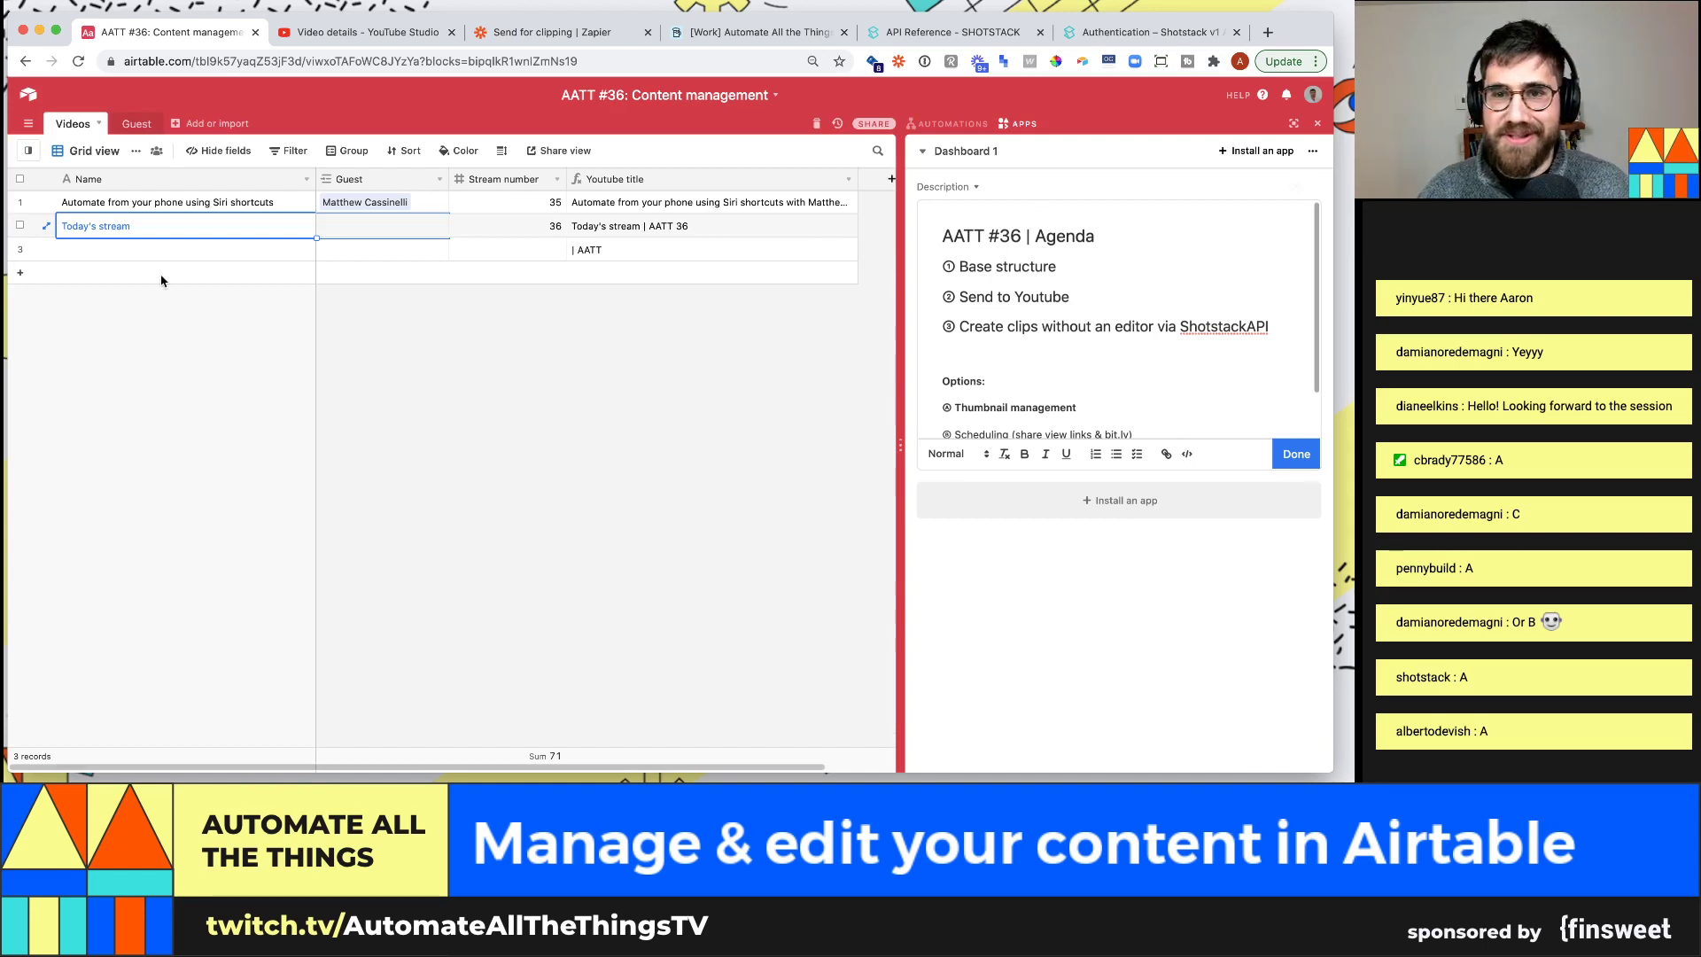
Set the Videos grid rows to medium height and hide the Apps dashboard panel
left_click(508, 154)
left_click(531, 225)
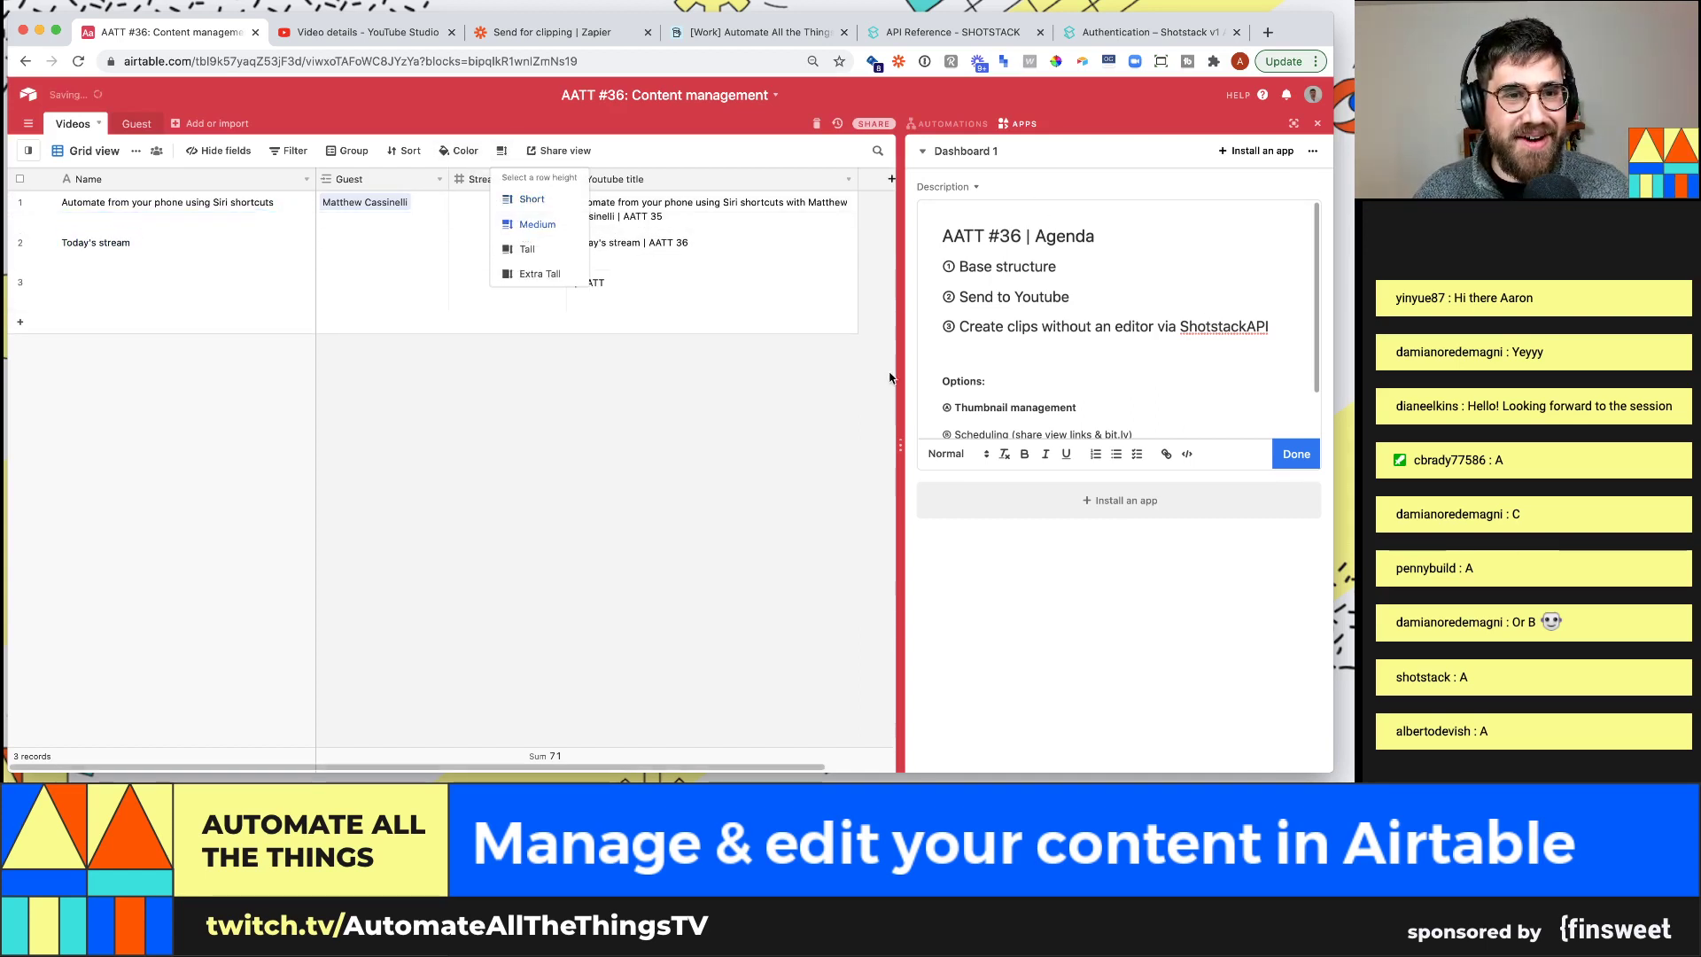
left_click(1317, 126)
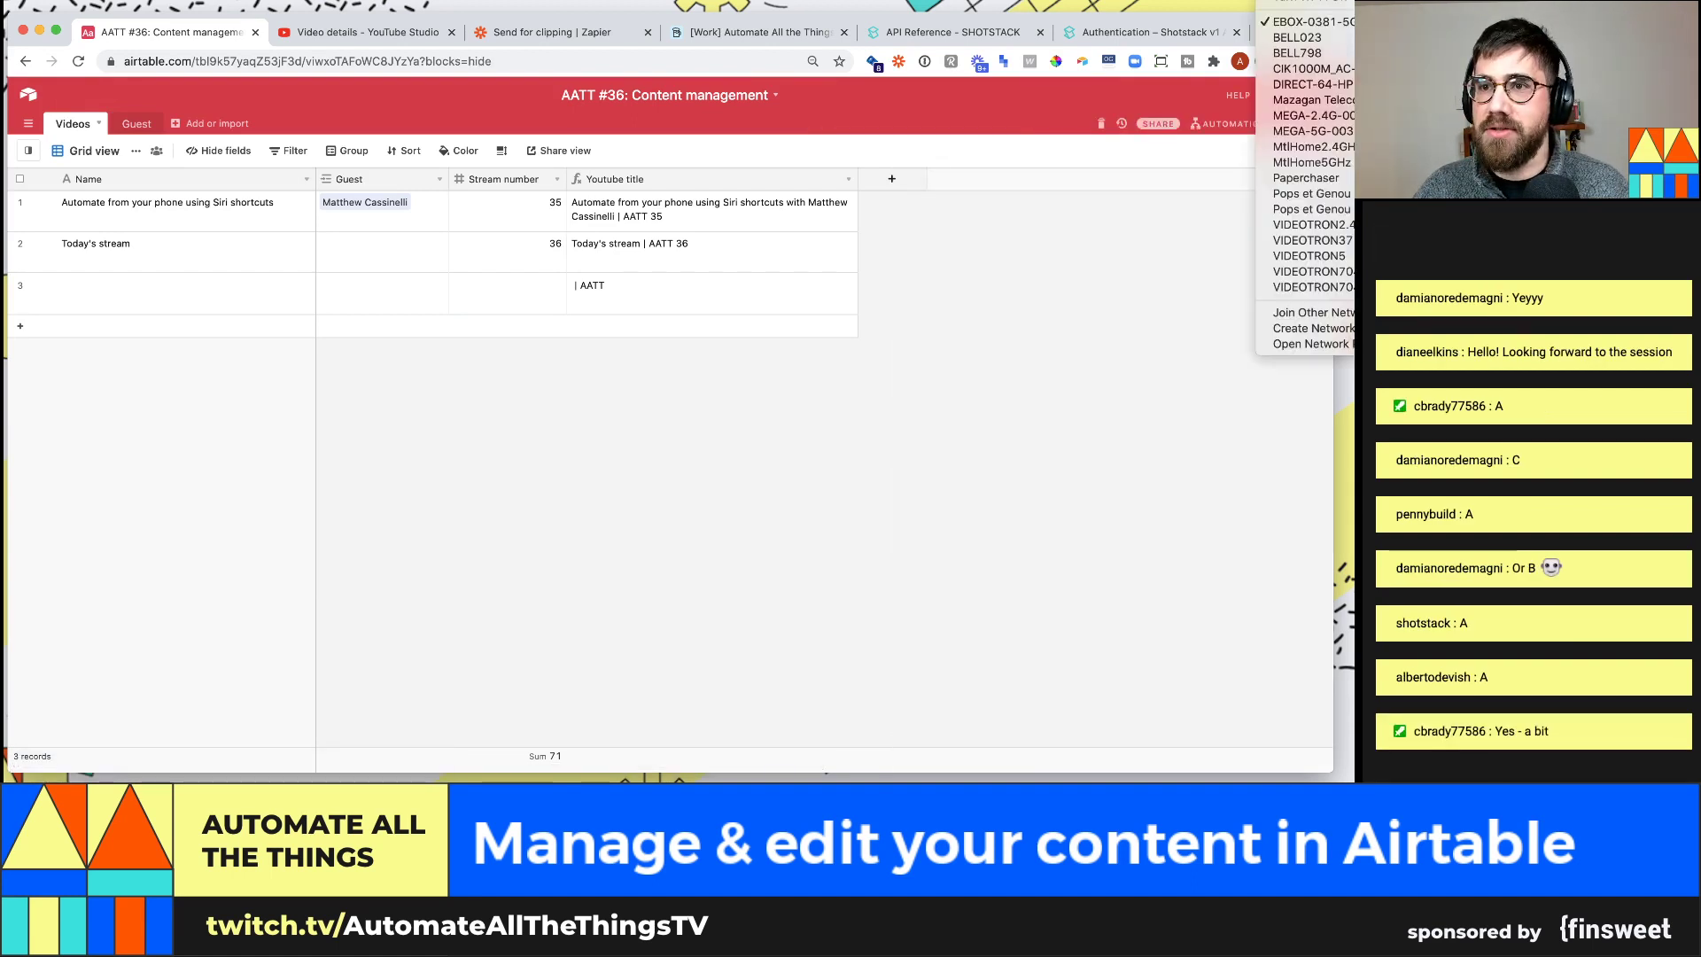
key("Escape")
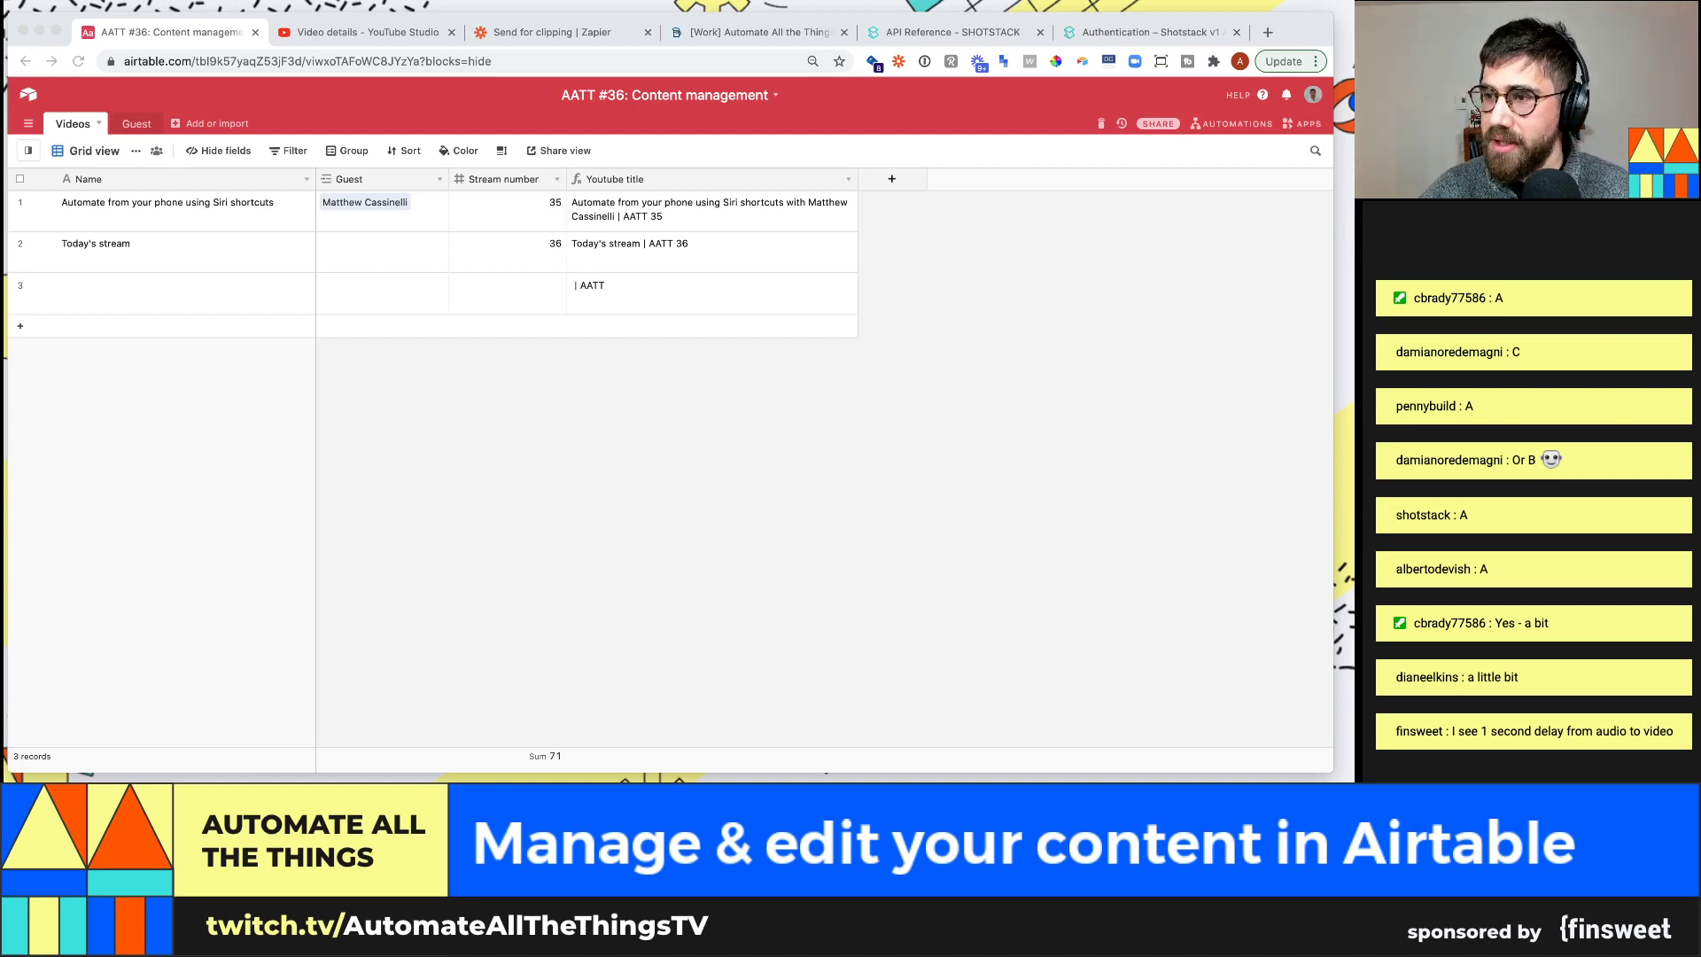
Select the six link lines of the video's description in YouTube Studio
left_click(895, 460)
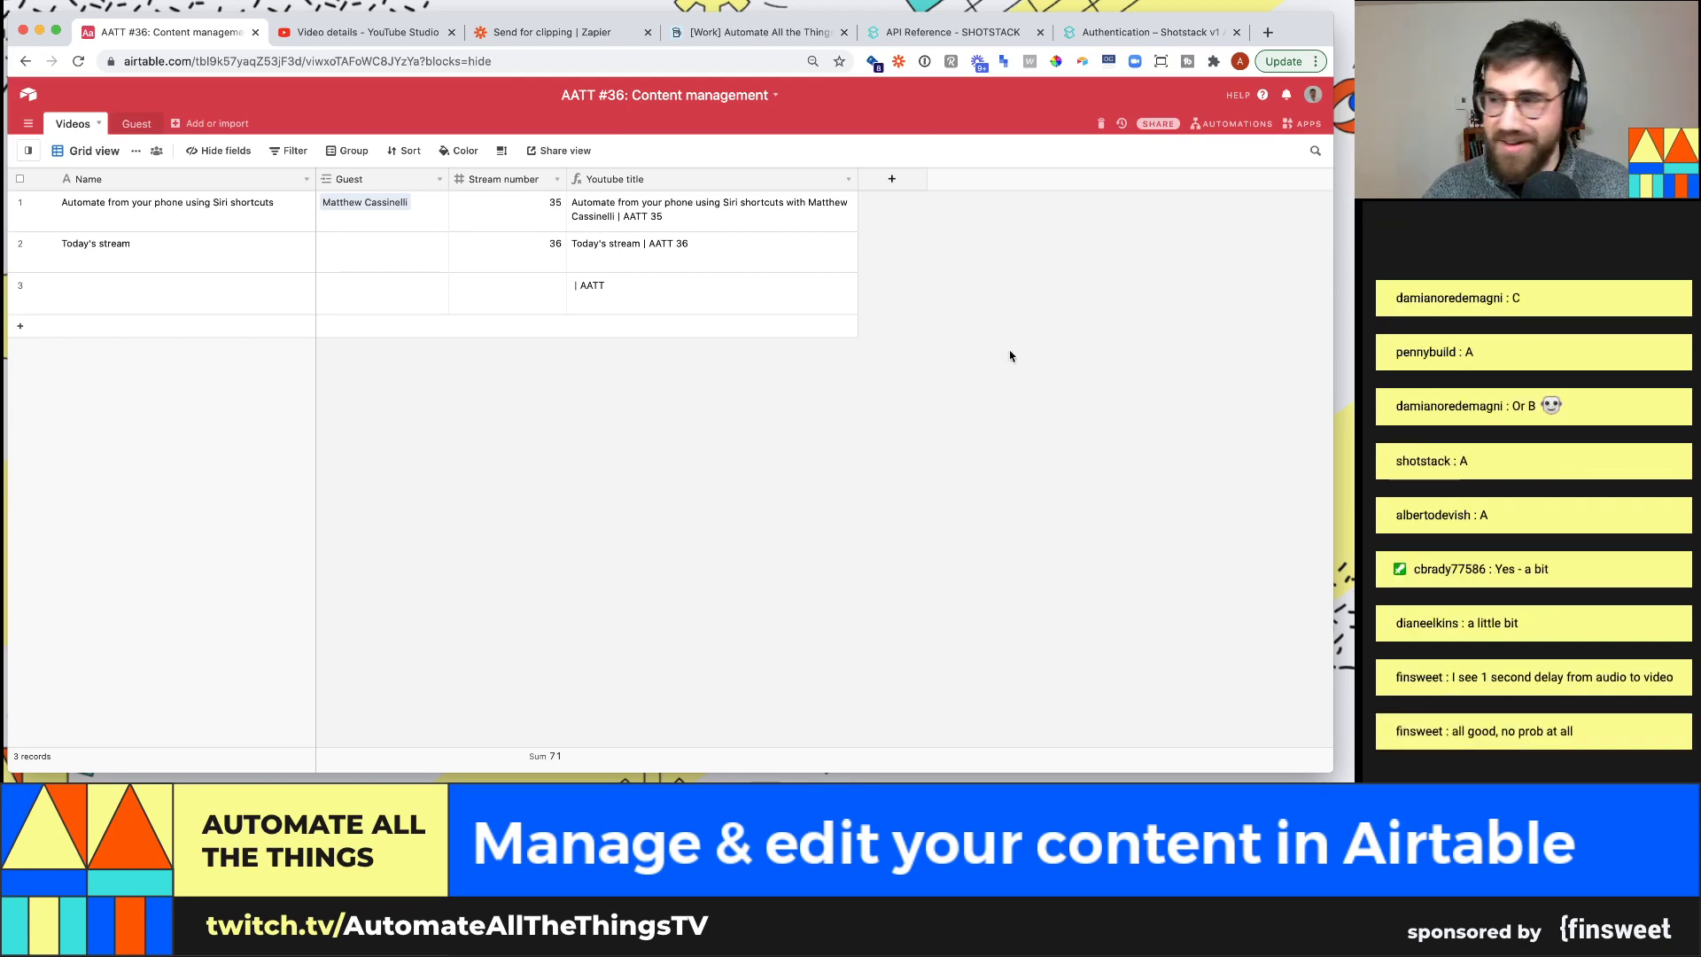
left_click(398, 34)
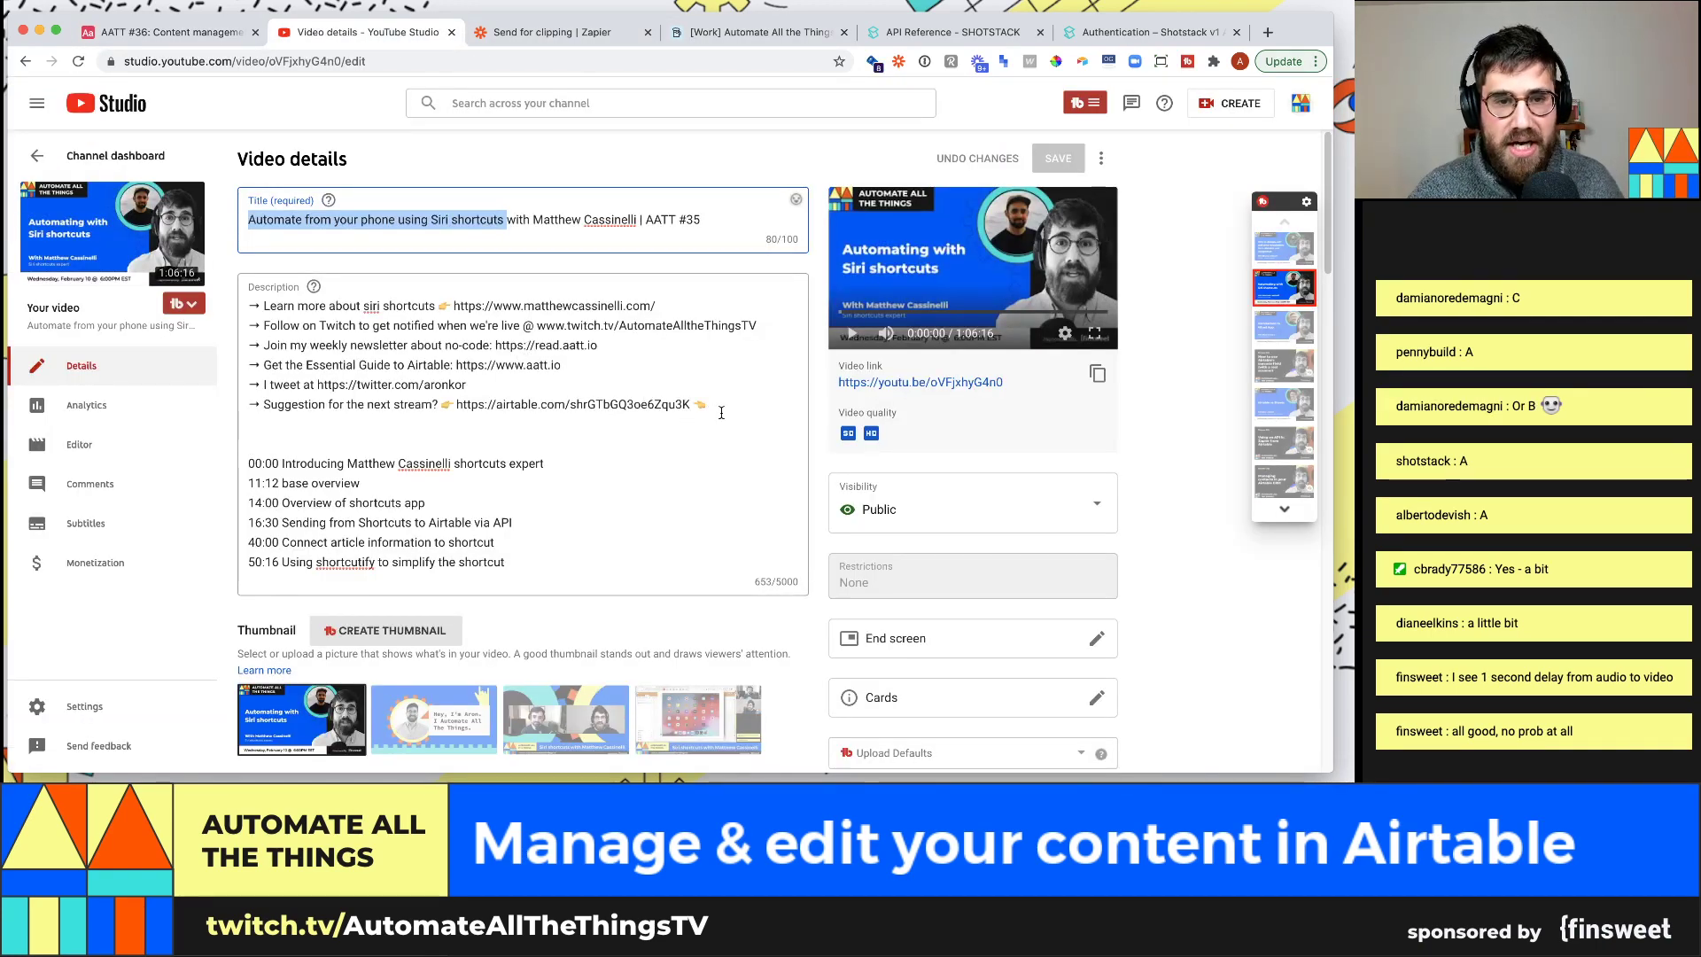
left_click_drag(706, 403, 237, 306)
key("super+c")
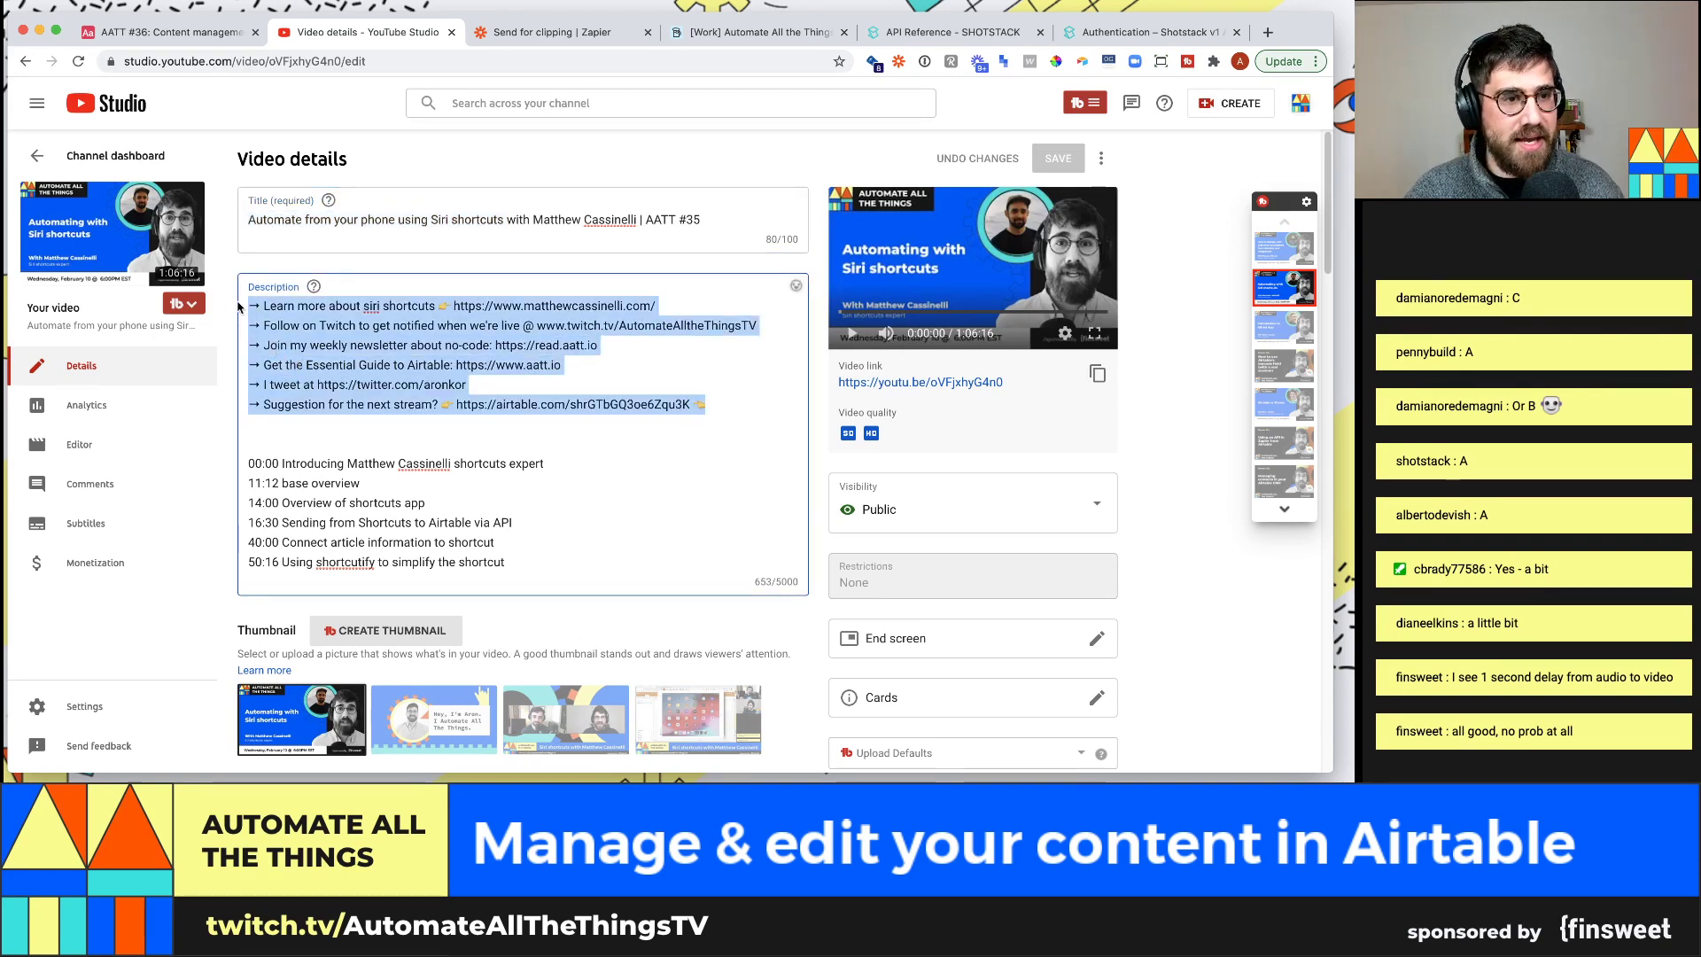
left_click(221, 33)
Add a Long text field named Description to the Videos table
left_click(891, 179)
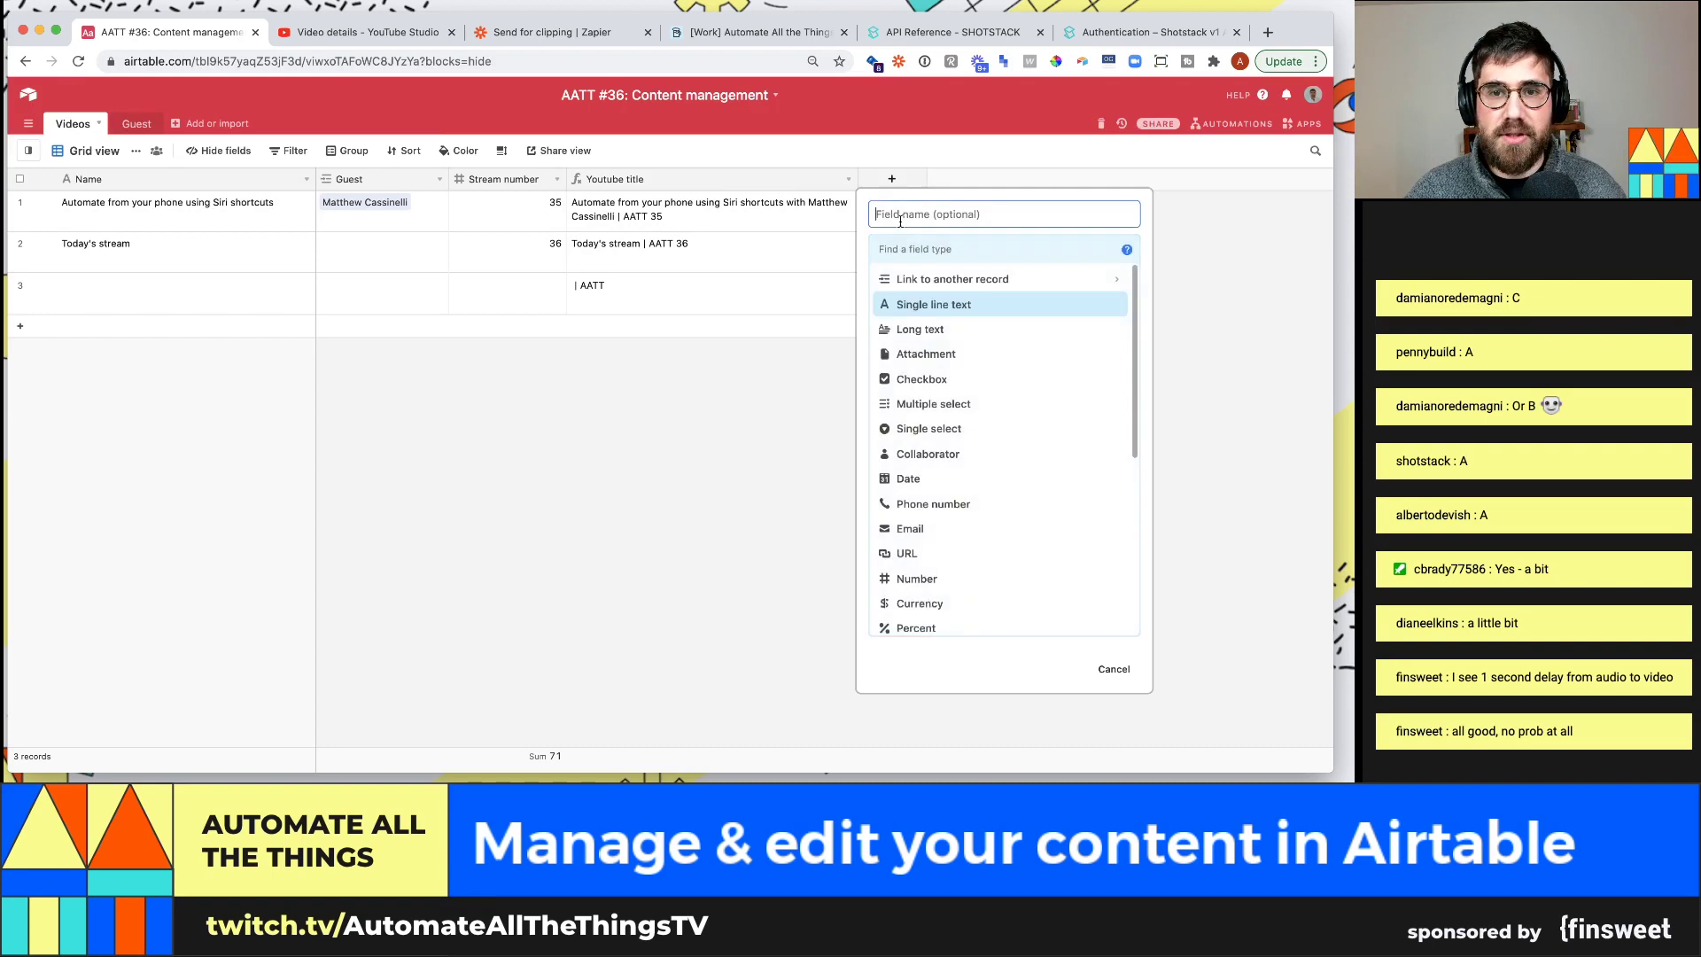
type("Description")
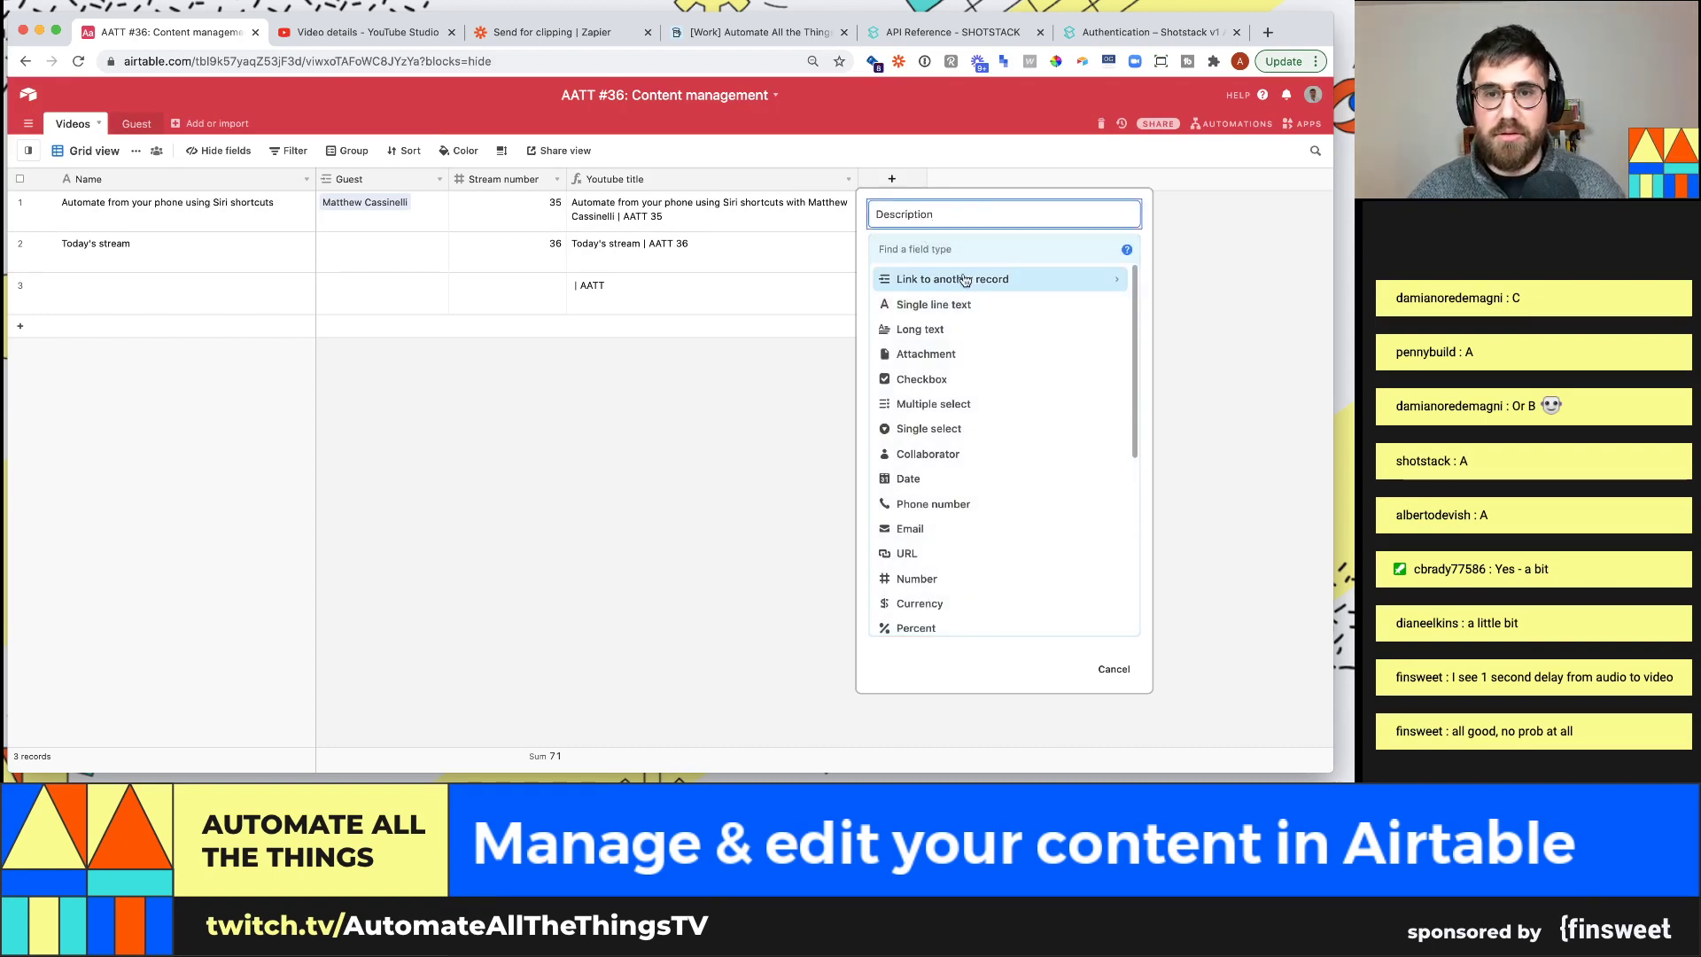
key("Tab")
type("rich")
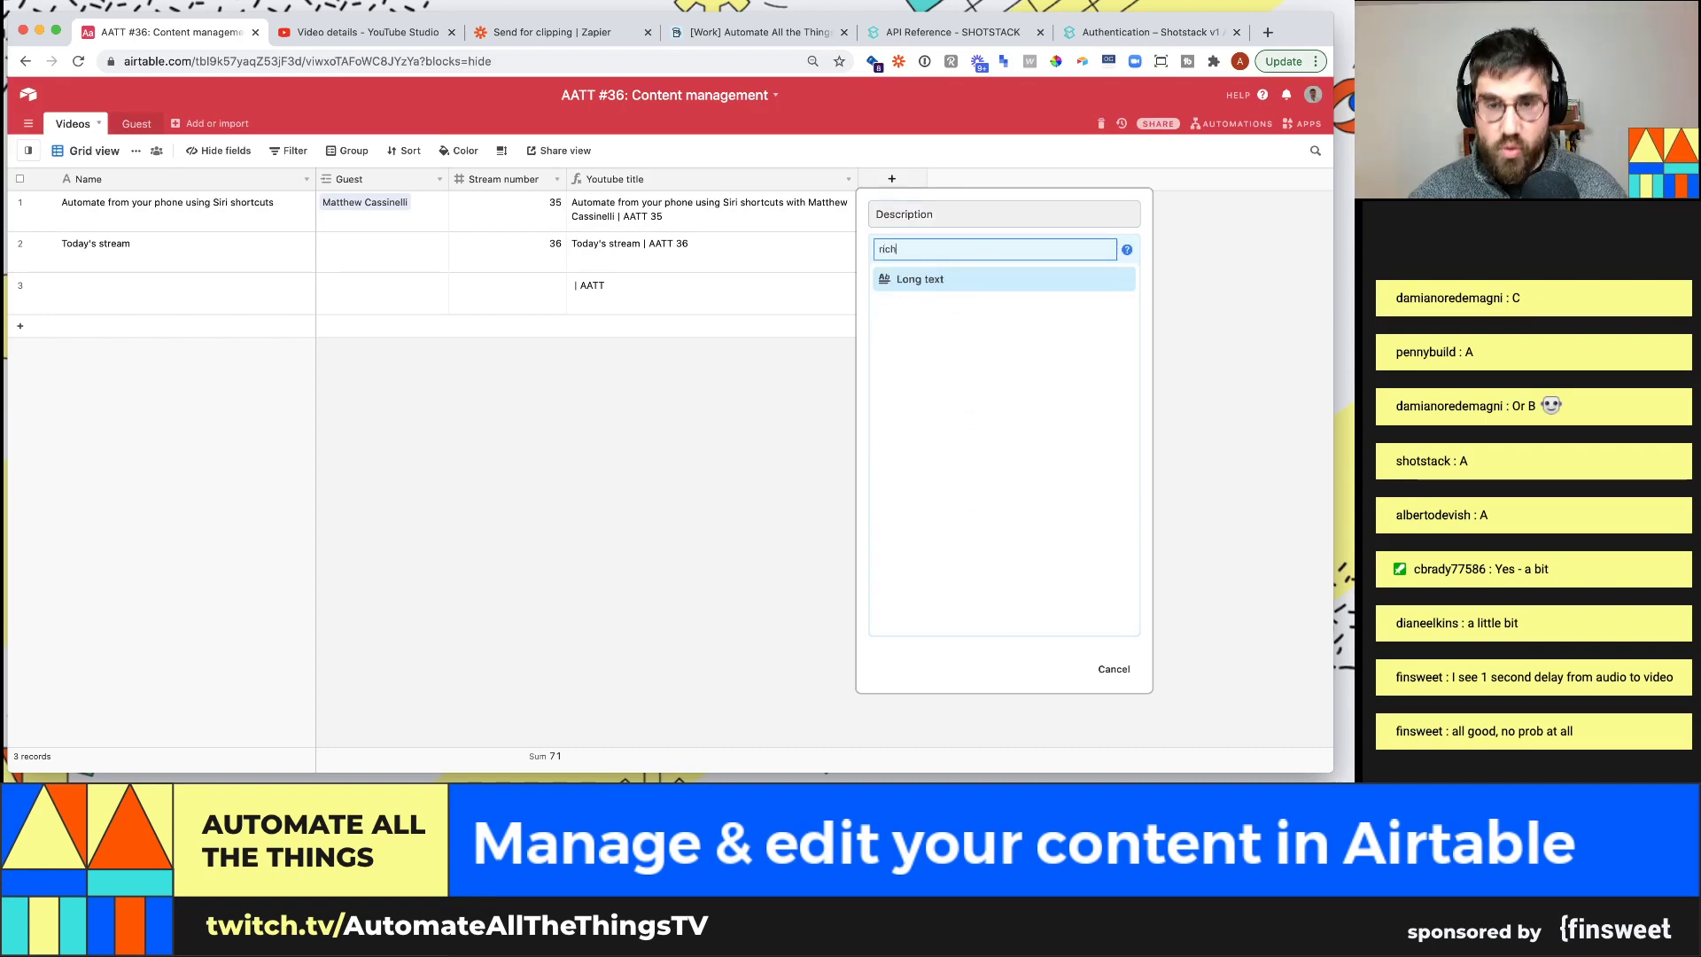
key("Return")
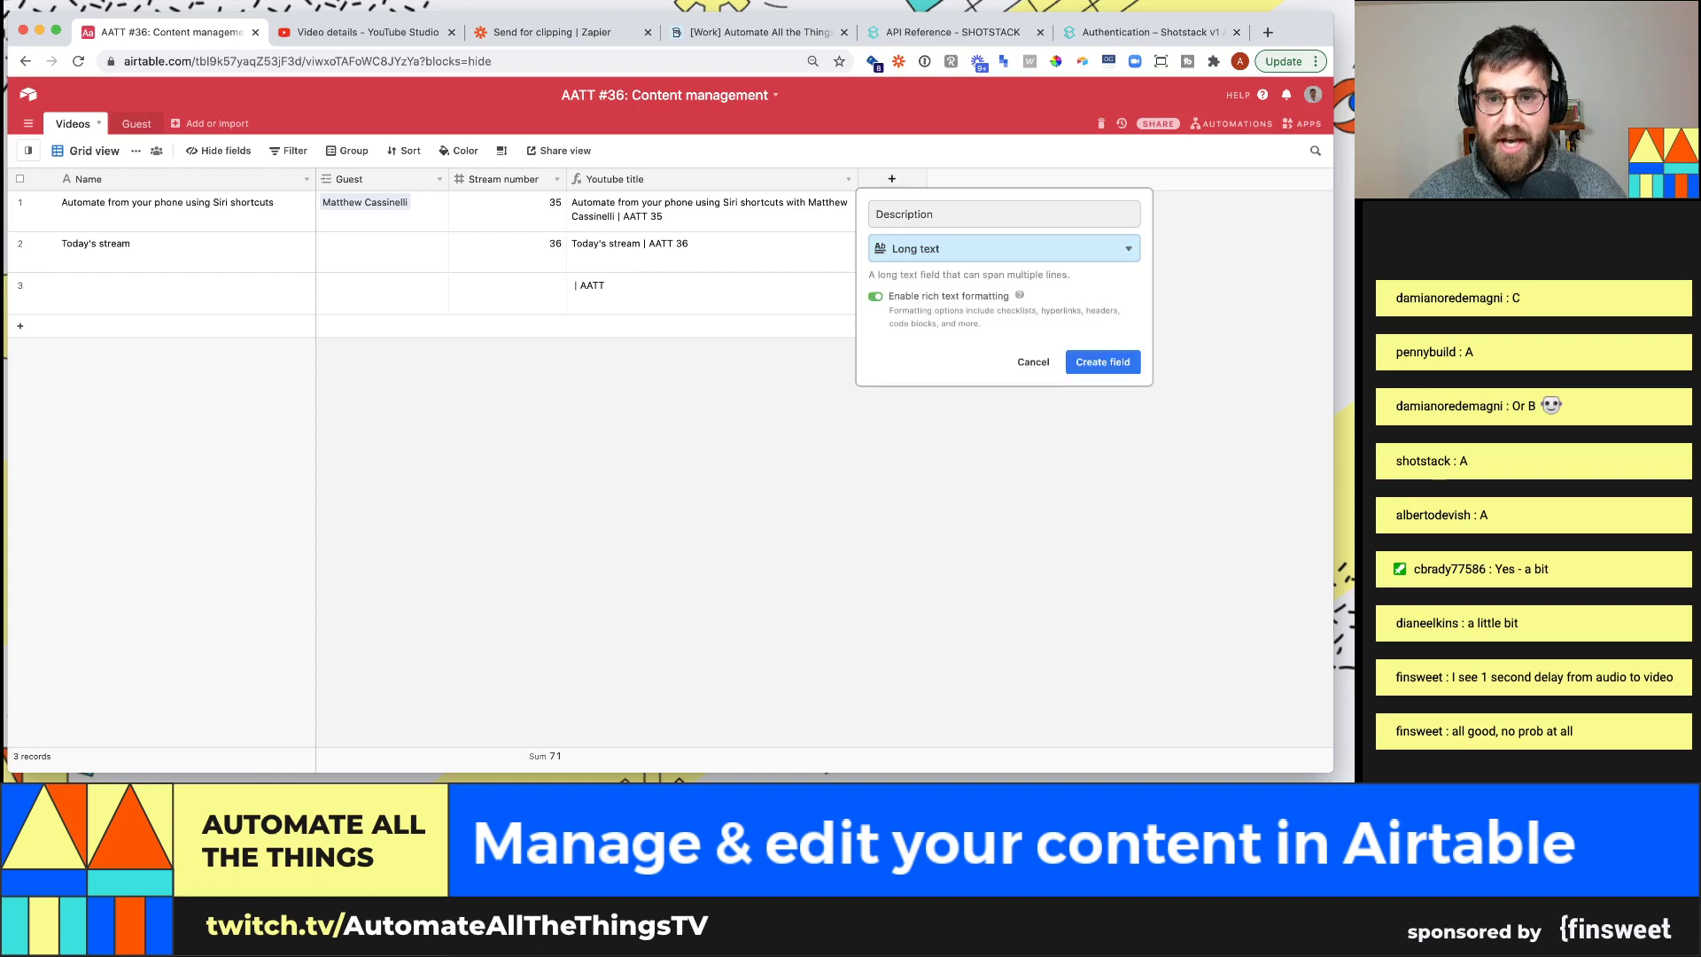
left_click(1105, 361)
Paste the six-line link block into the first video's Description
left_click(939, 213)
left_click(982, 205)
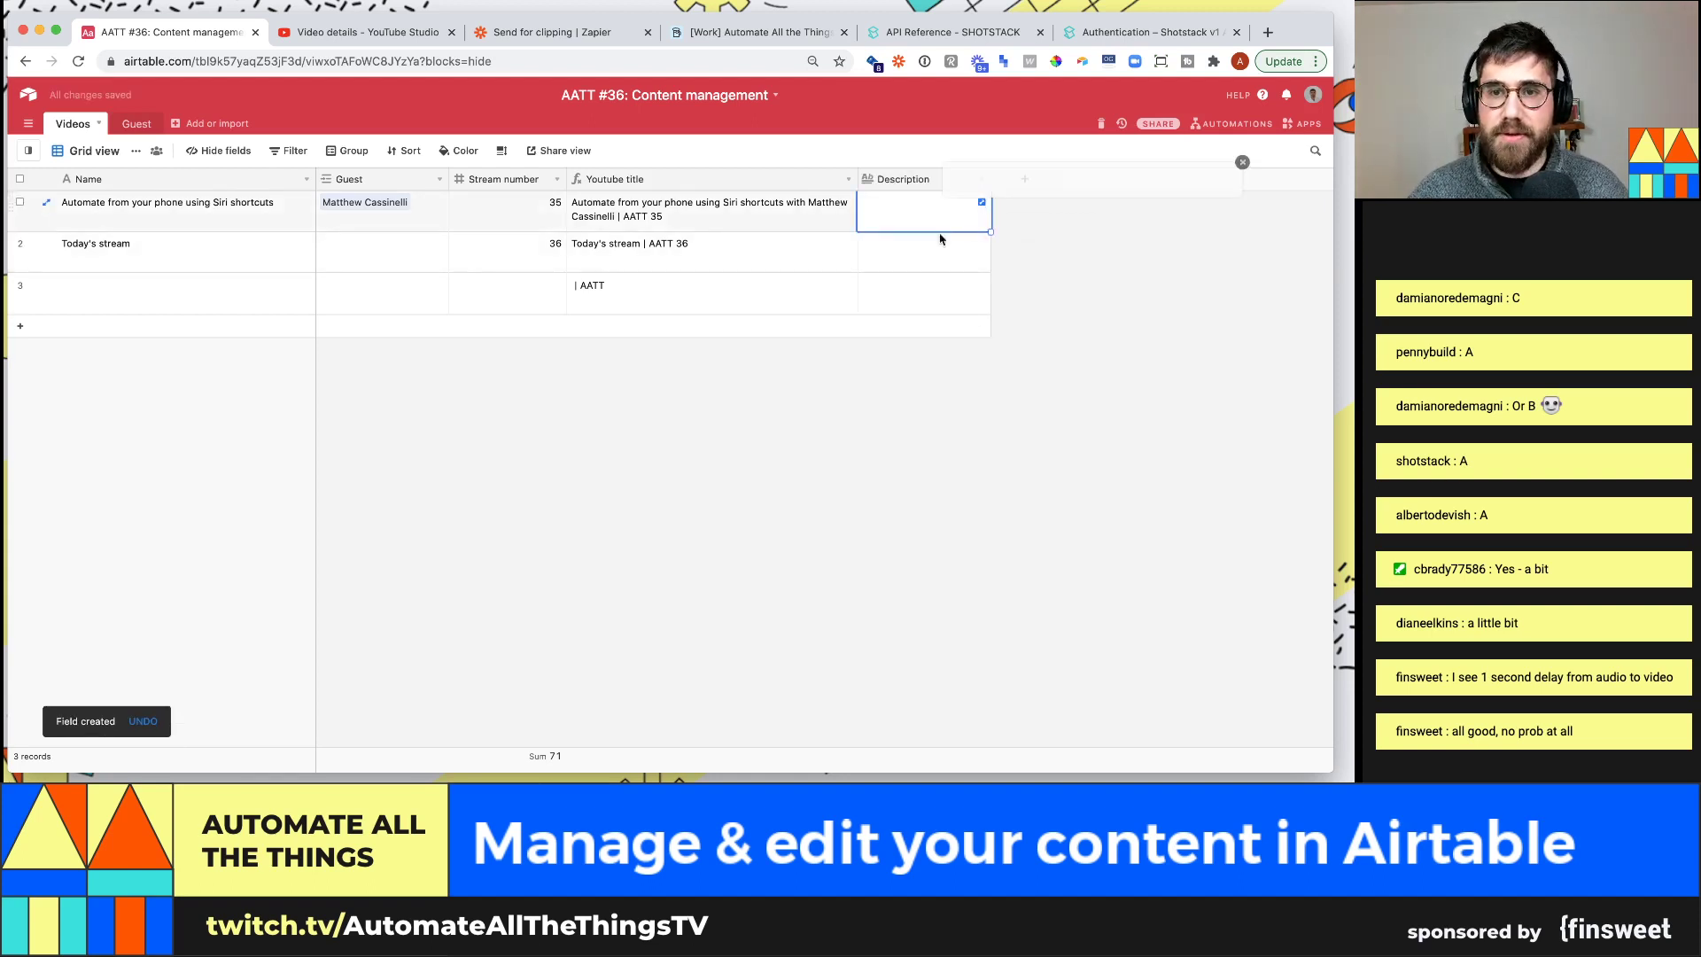
left_click(1250, 215)
key("super+v")
Copy the YouTube timestamp chapter lines and append them below the links in the first description
left_click(368, 32)
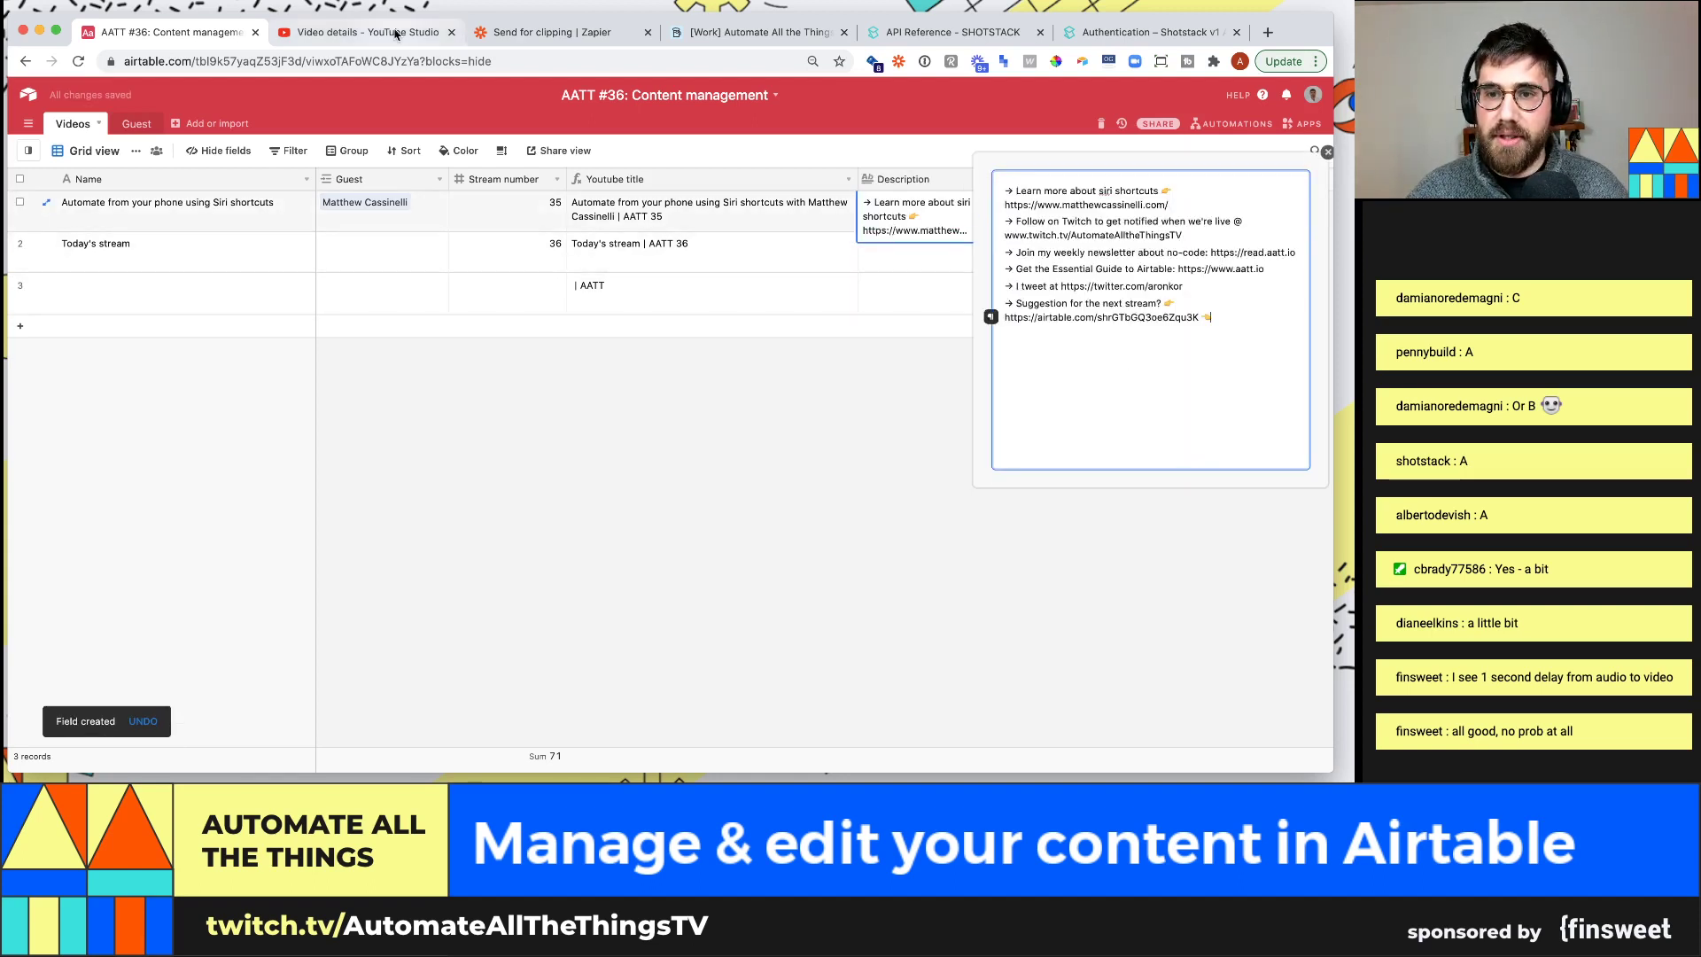
left_click_drag(523, 573, 248, 462)
left_click(292, 465)
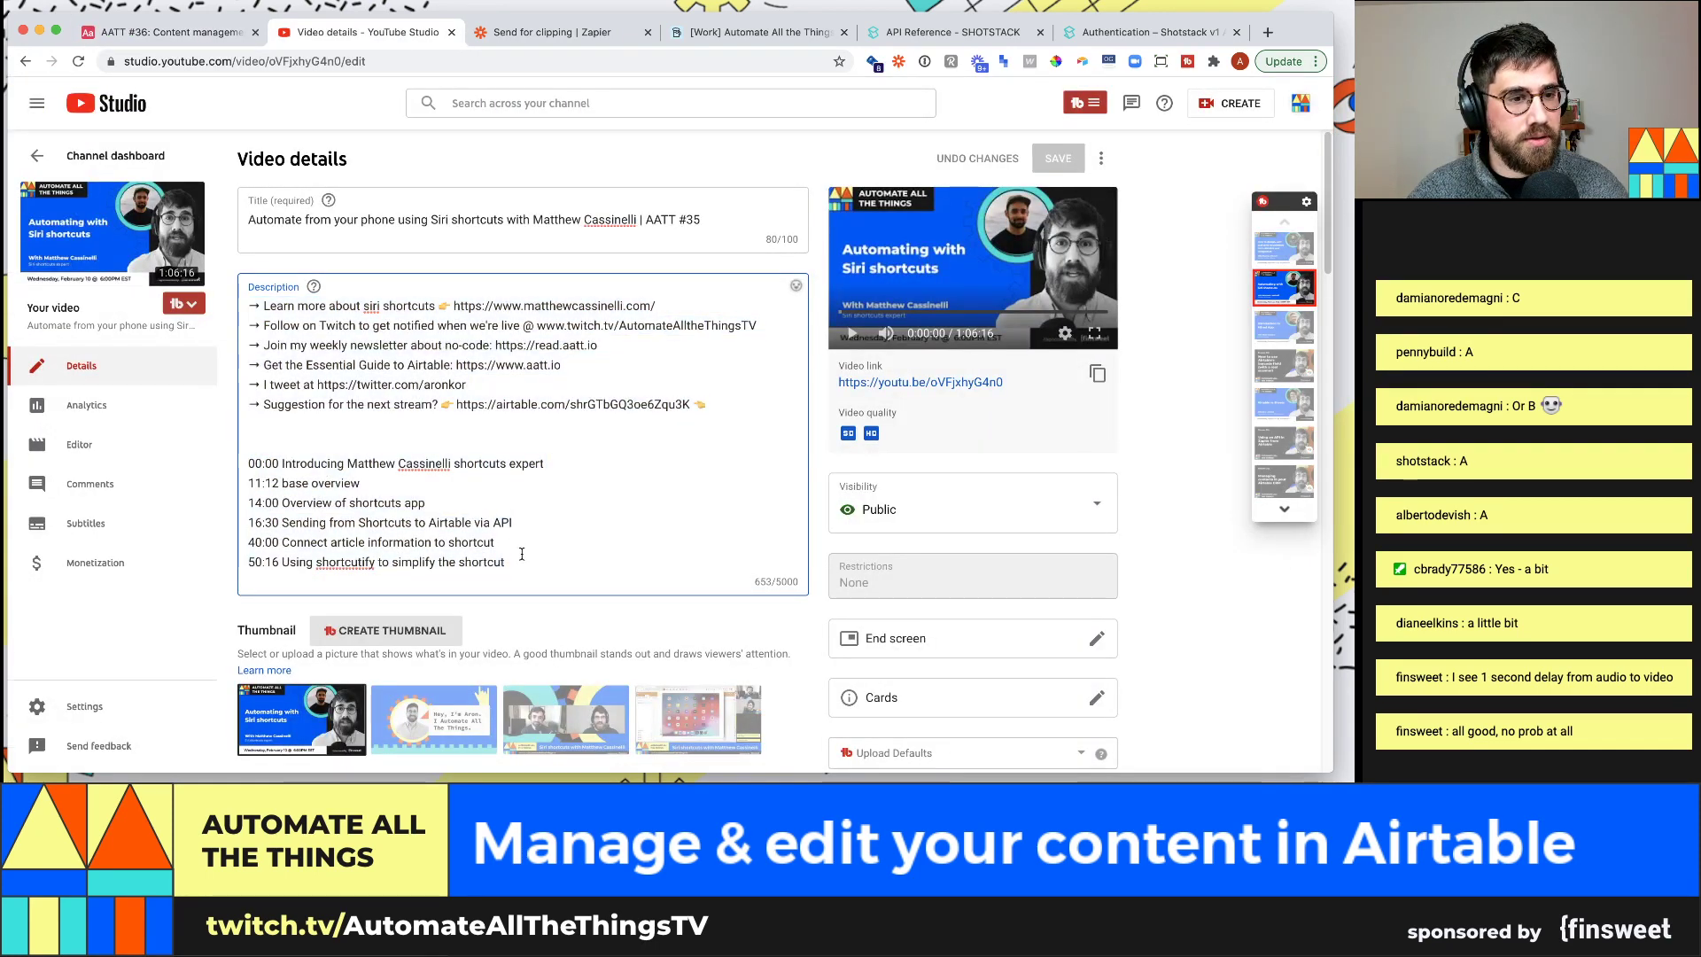
mouse_move(512, 567)
left_mouse_down()
mouse_move(266, 485)
mouse_move(250, 465)
mouse_move(496, 527)
mouse_move(505, 567)
left_mouse_up()
key("ctrl+c")
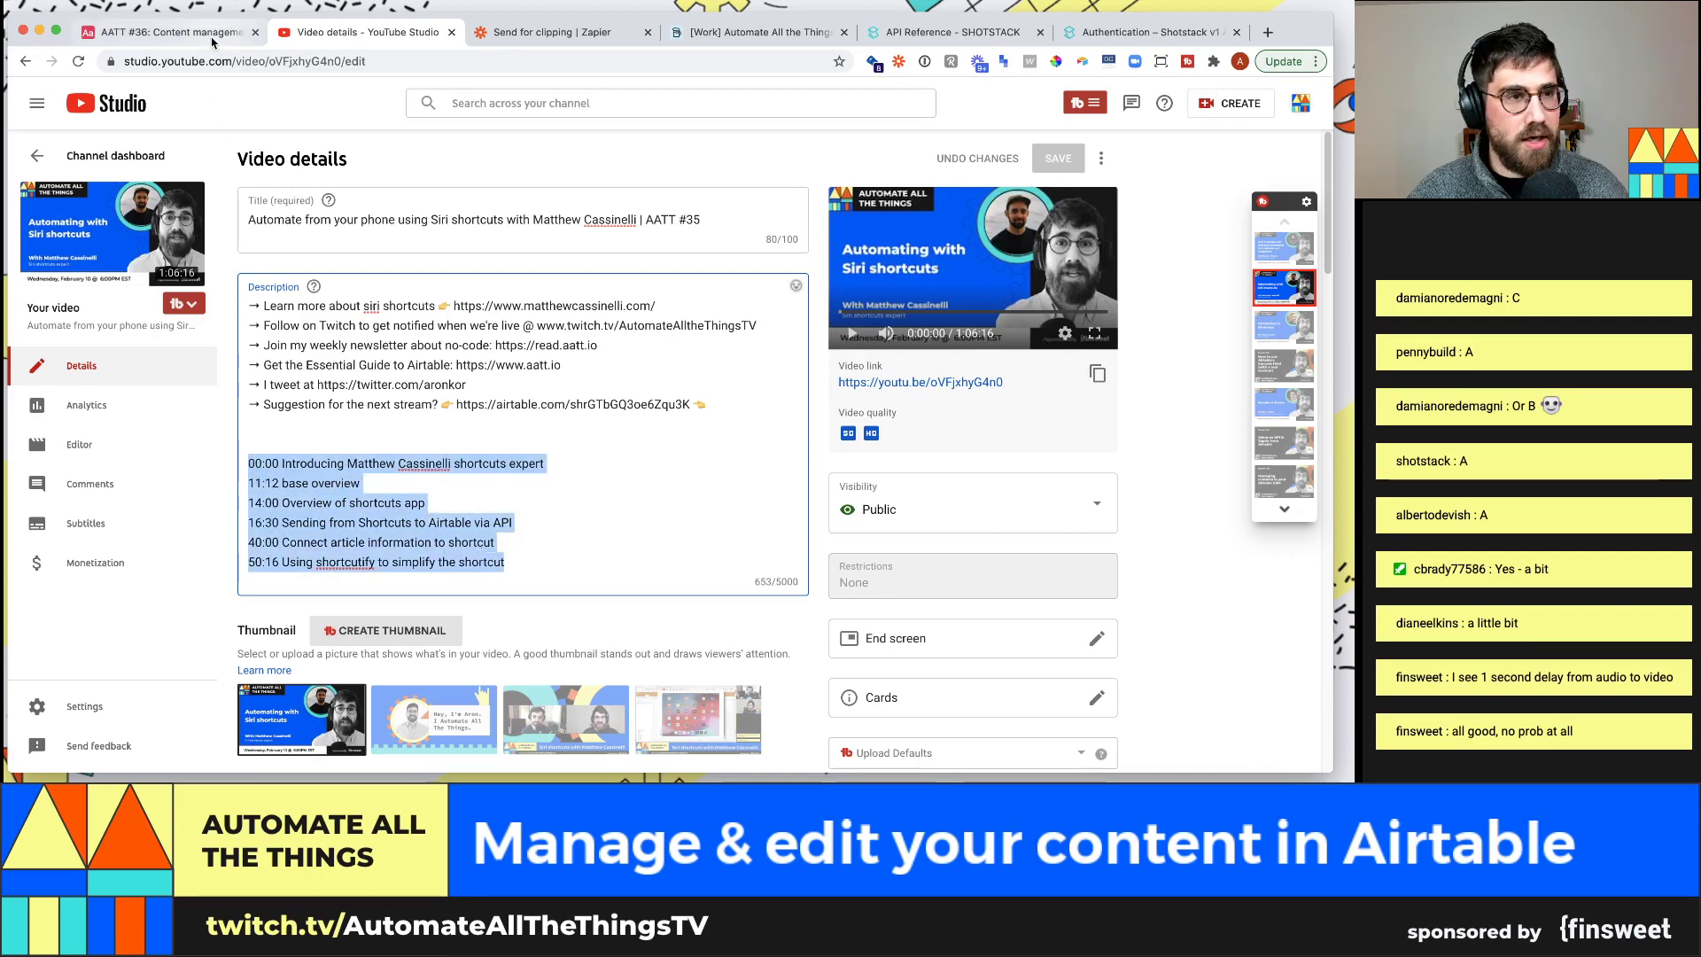
left_click(177, 32)
left_click(1137, 389)
key("Return")
key("Return")
key("Return")
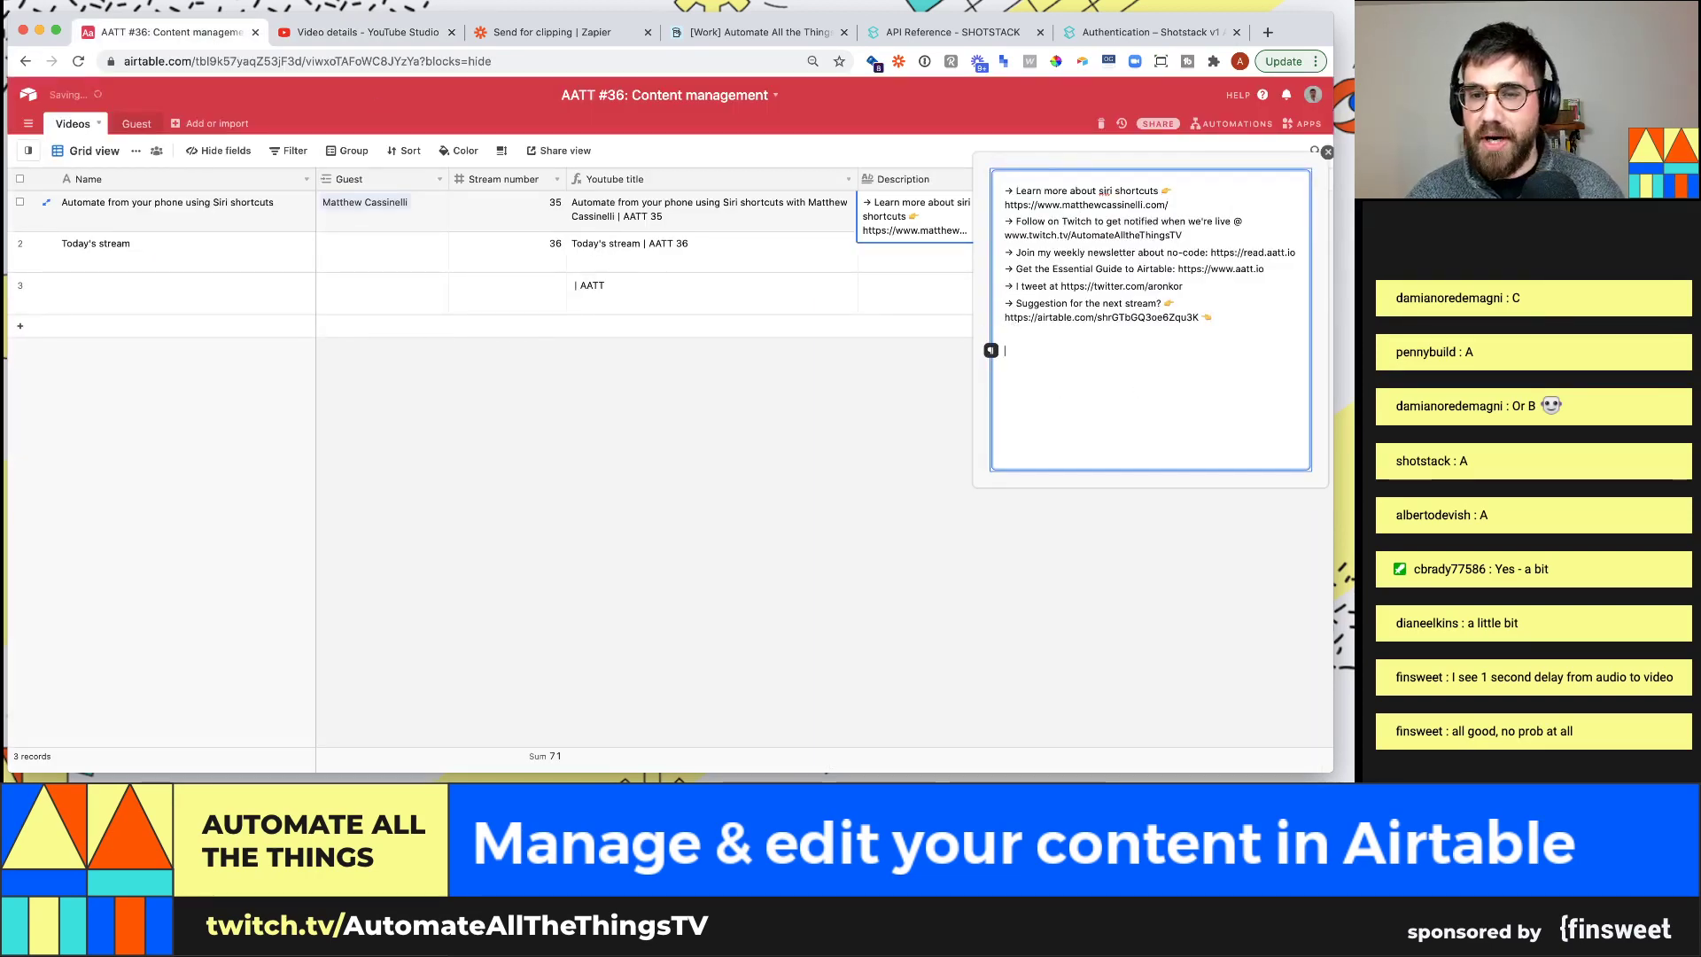
key("ctrl+v")
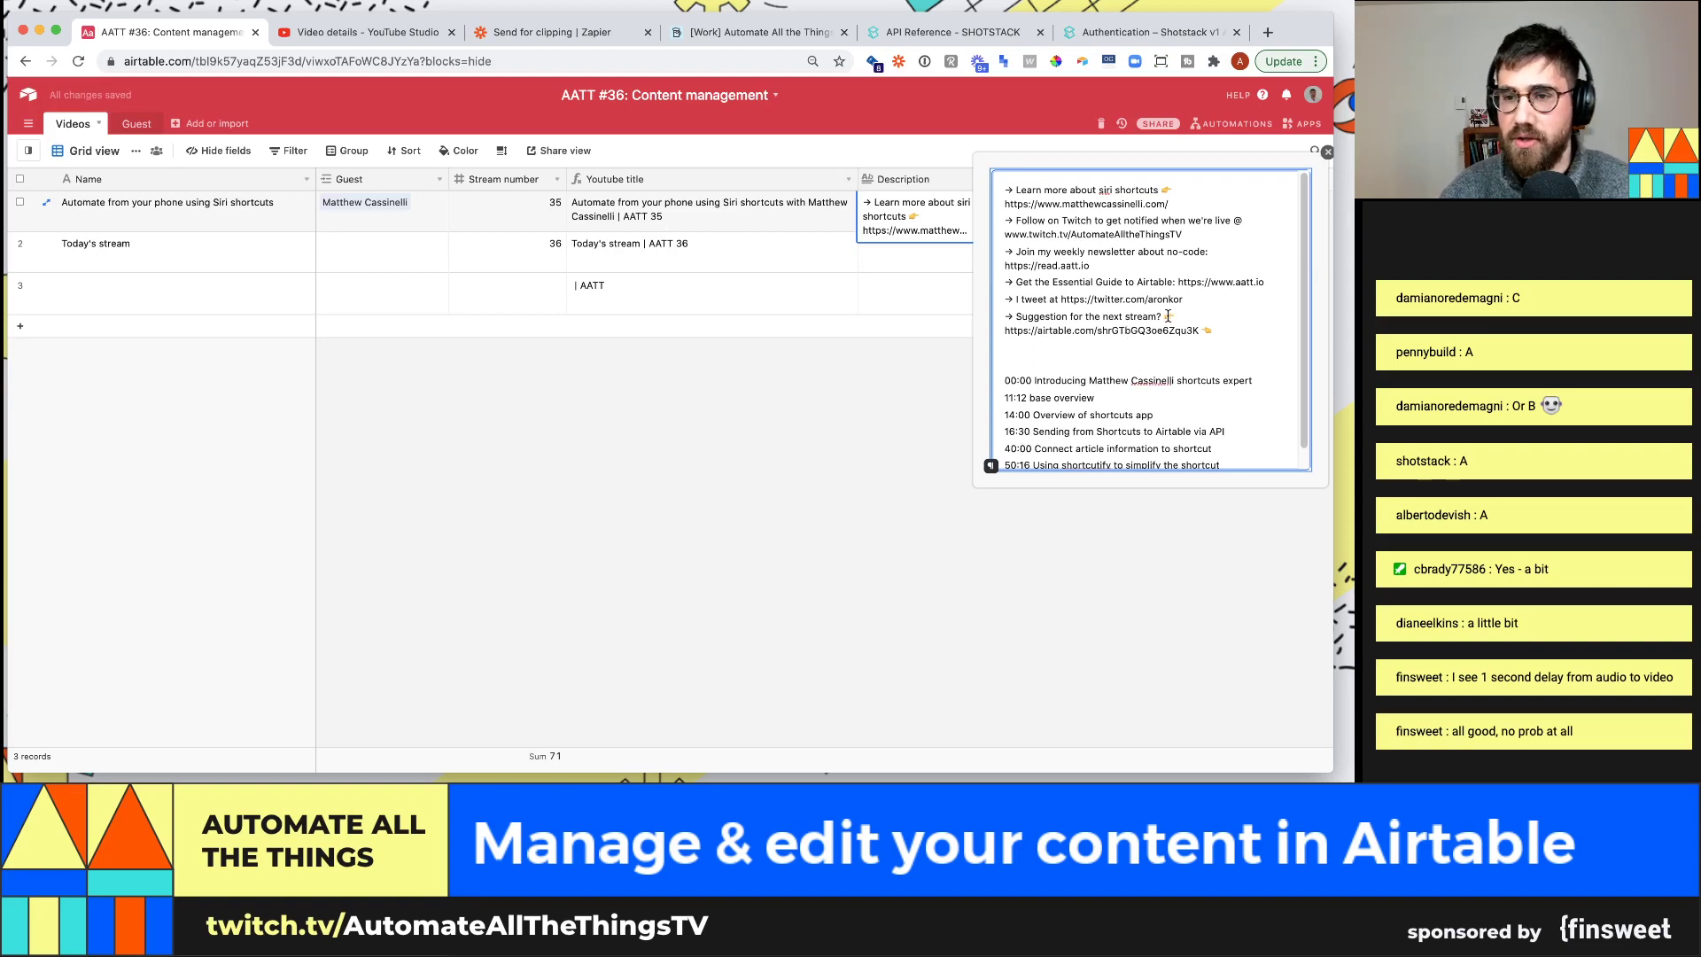
left_click(775, 432)
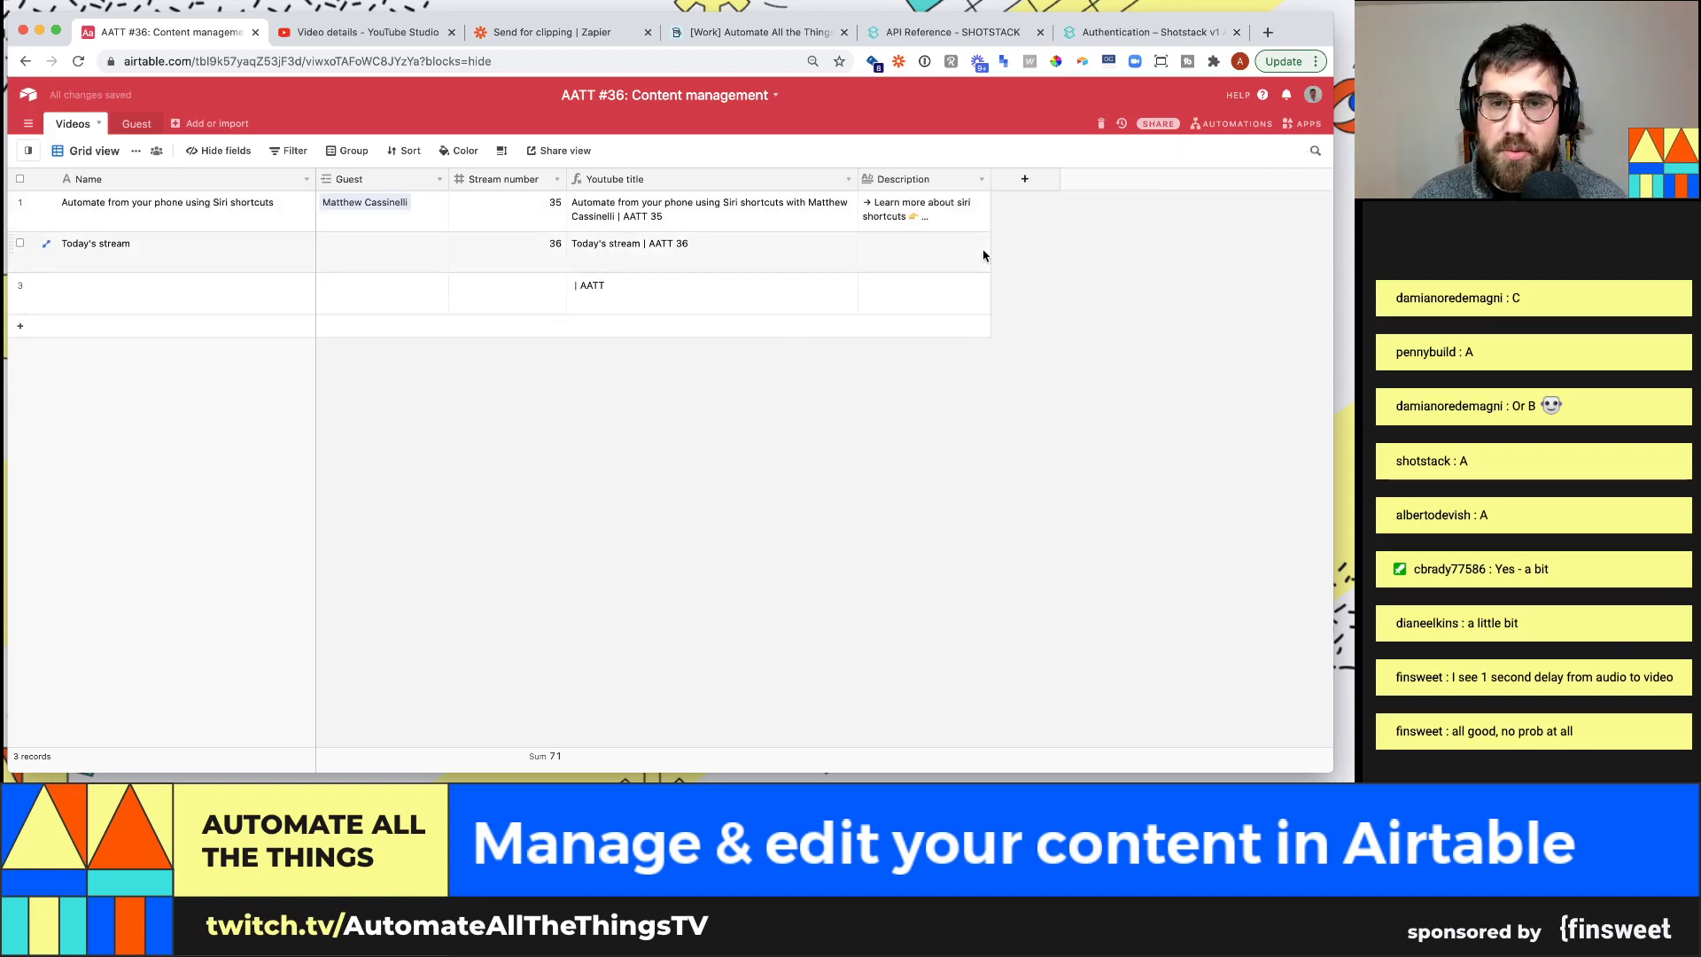
Copy the link lines into Today's stream's Description and add the line 'This is an example!'
left_click(943, 251)
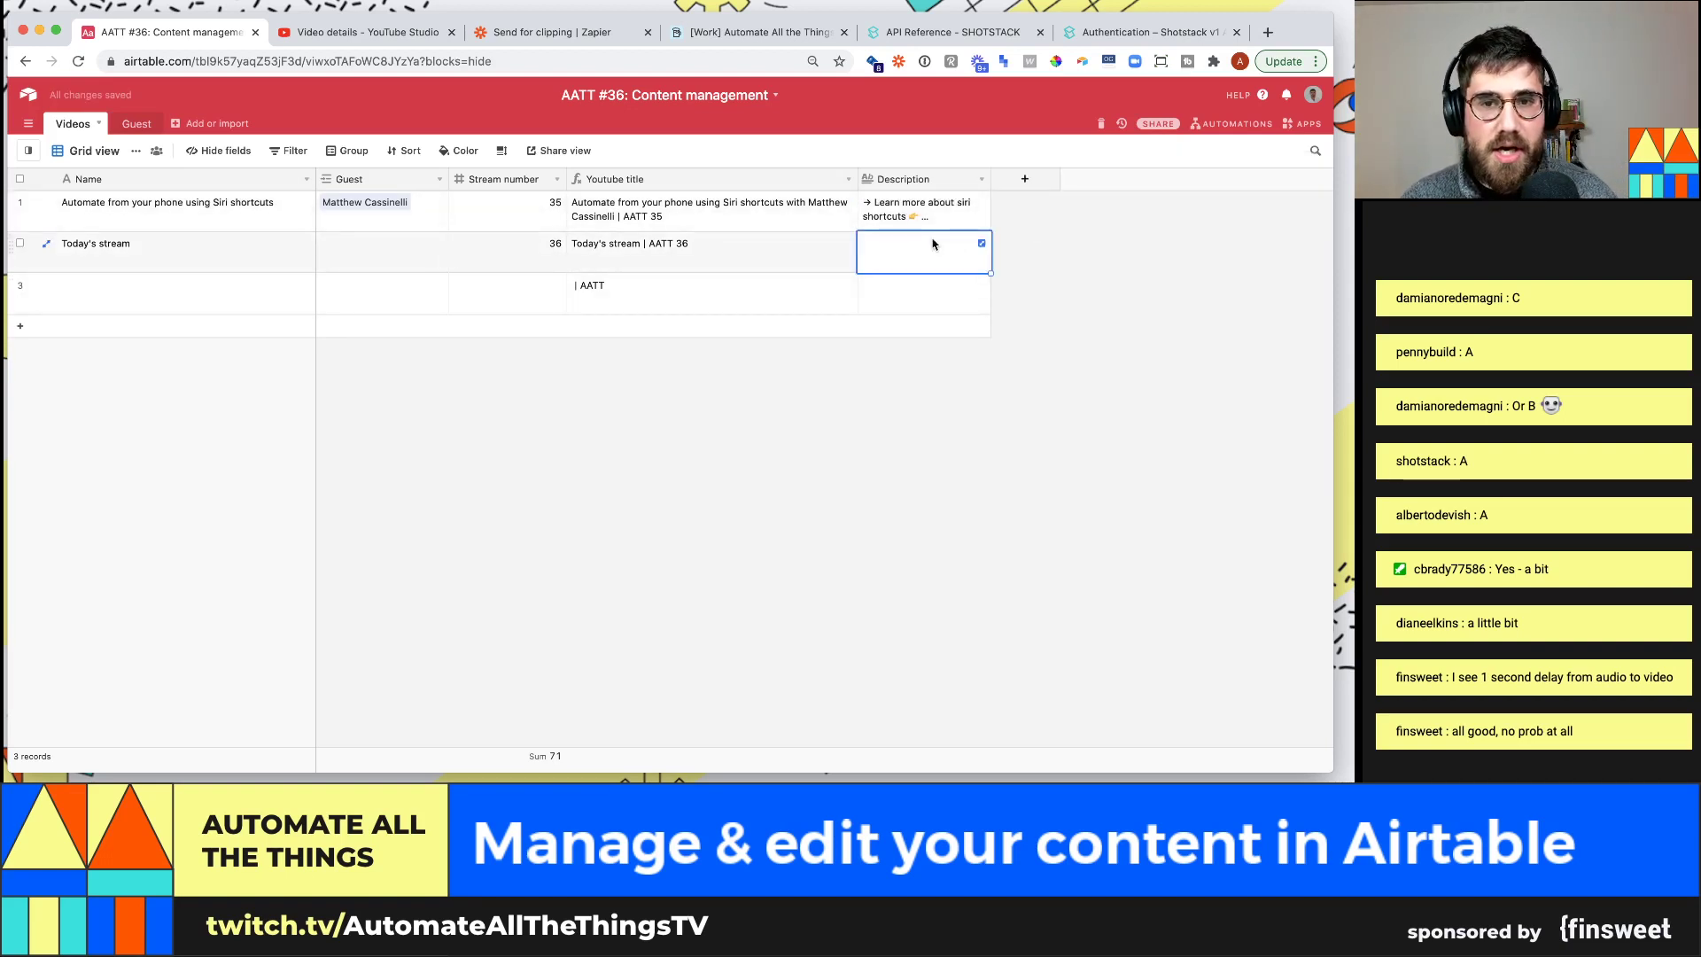
left_click(978, 197)
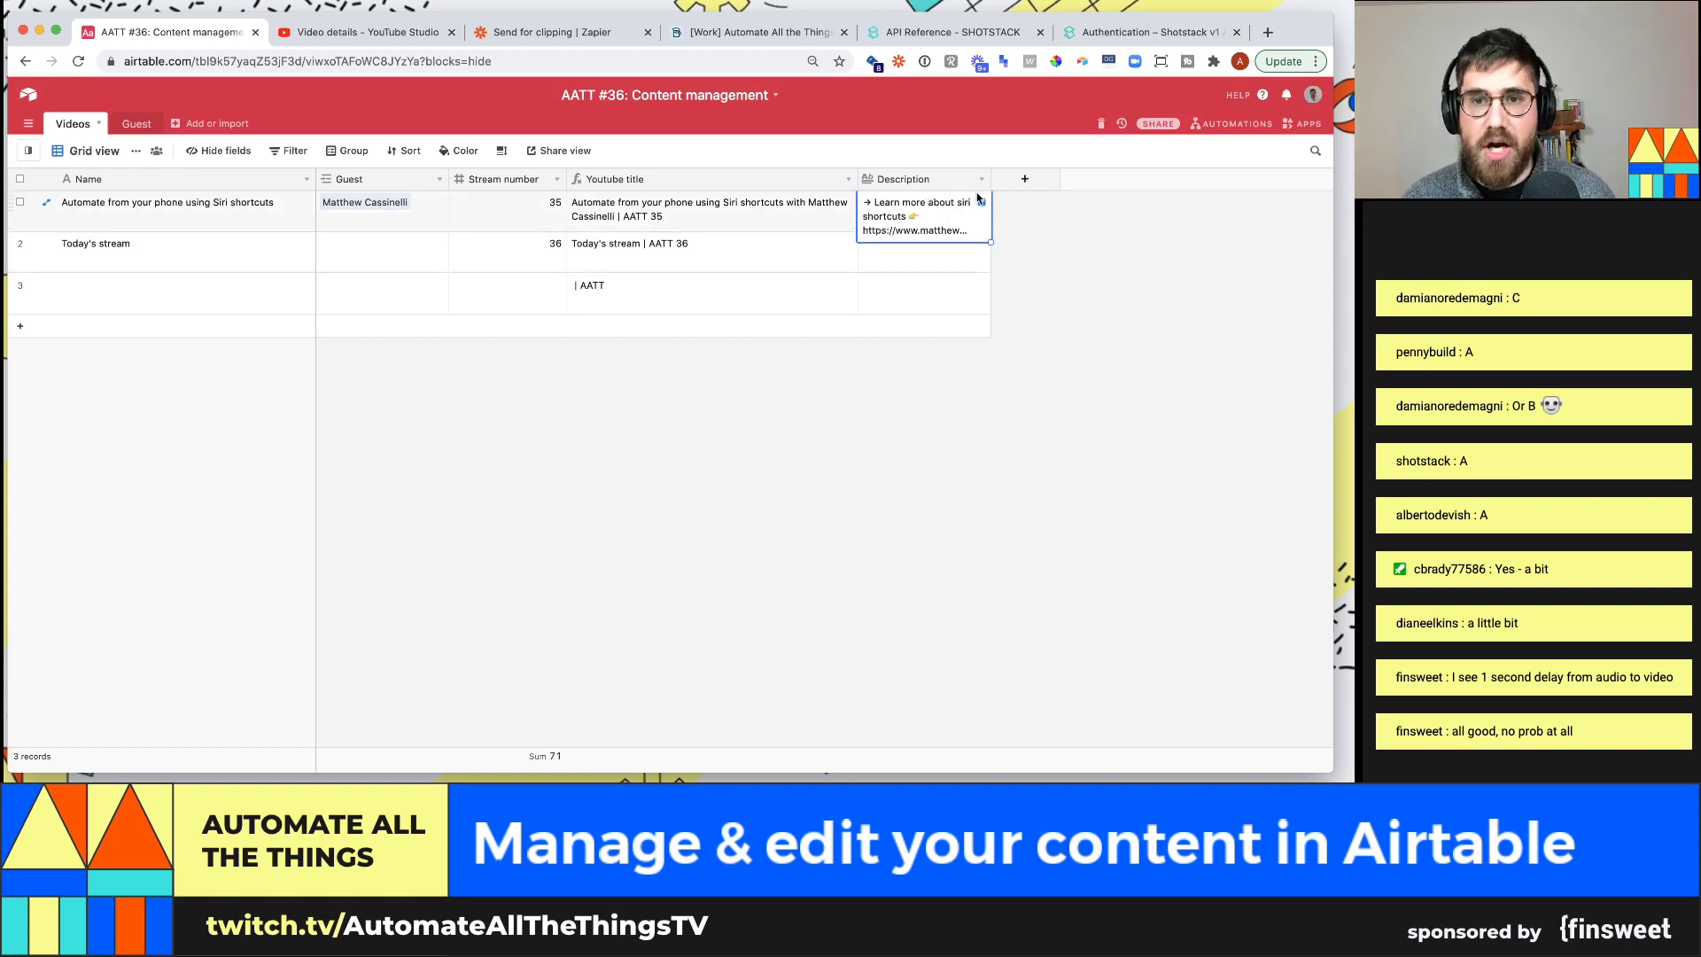
left_click(982, 203)
left_click_drag(1213, 333, 1002, 221)
key("ctrl+c")
left_click(961, 257)
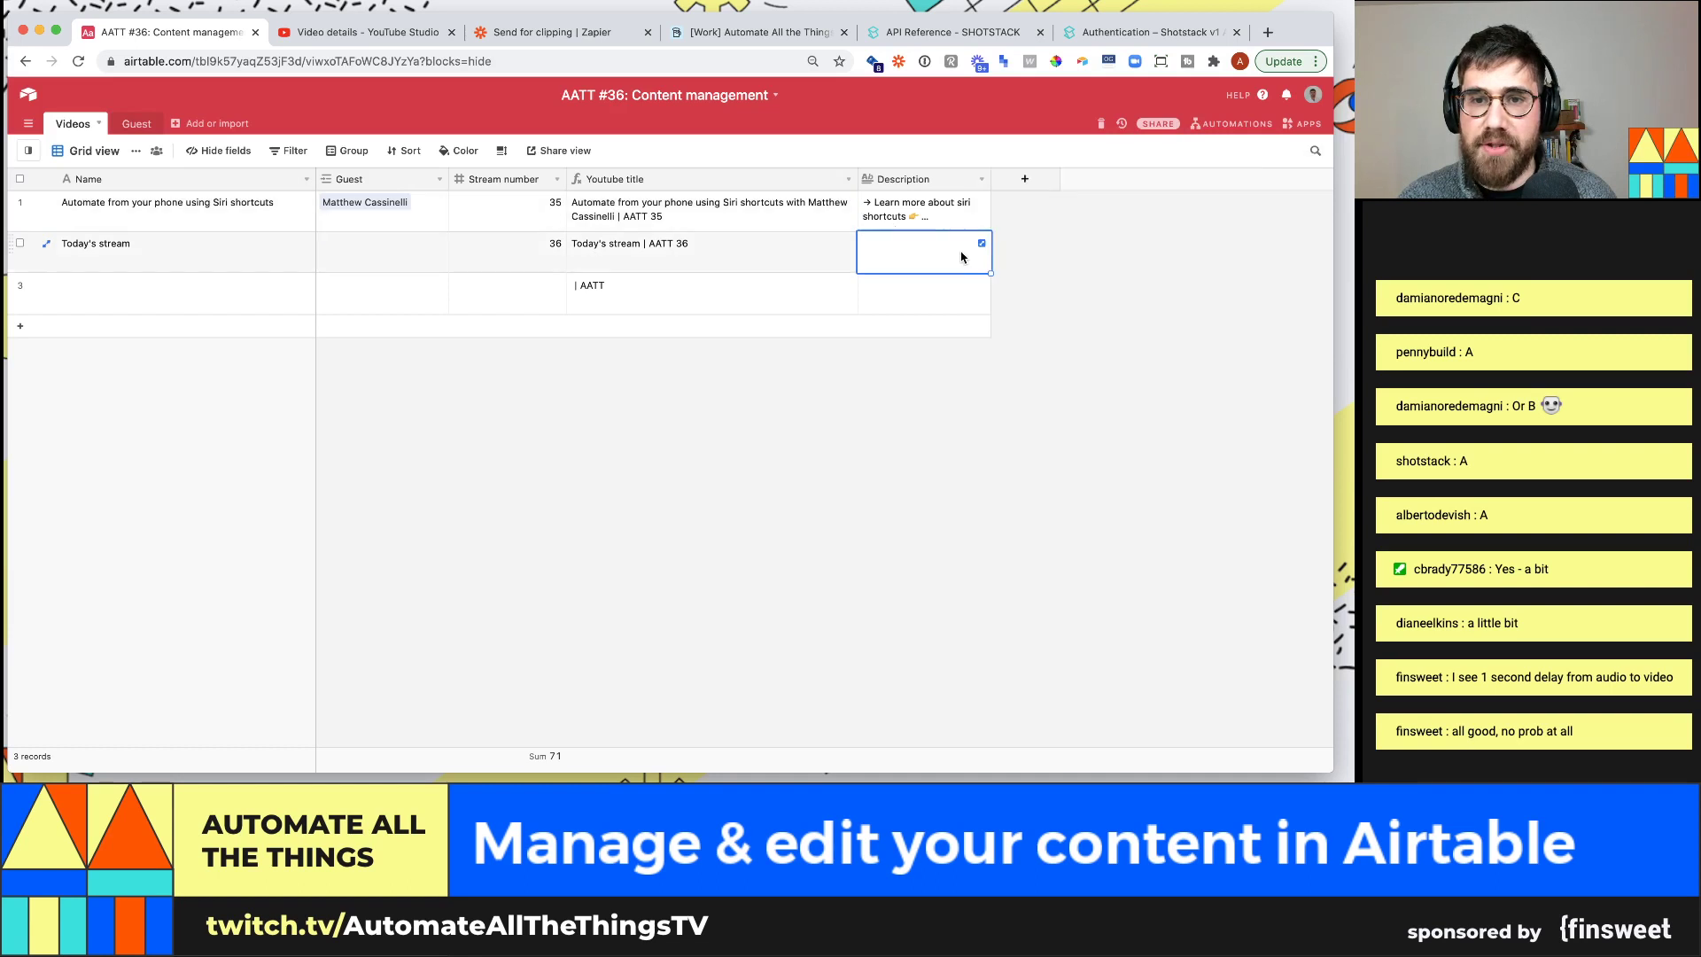
left_click(981, 246)
key("ctrl+v")
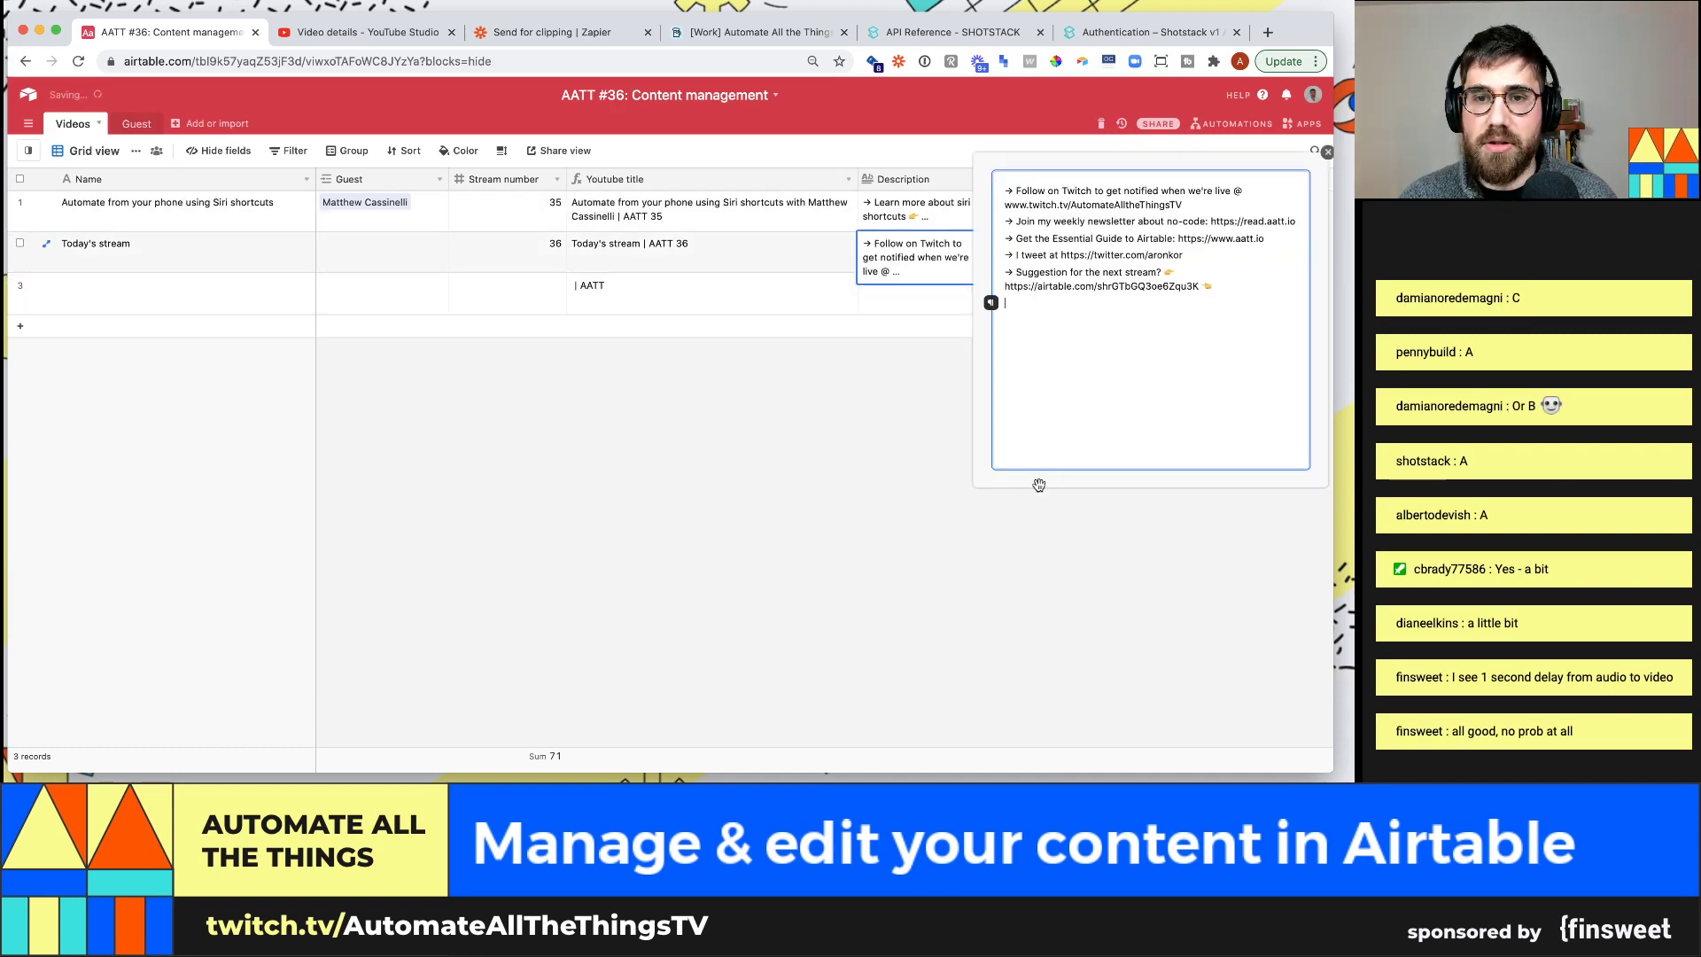
key("Return")
key("Return")
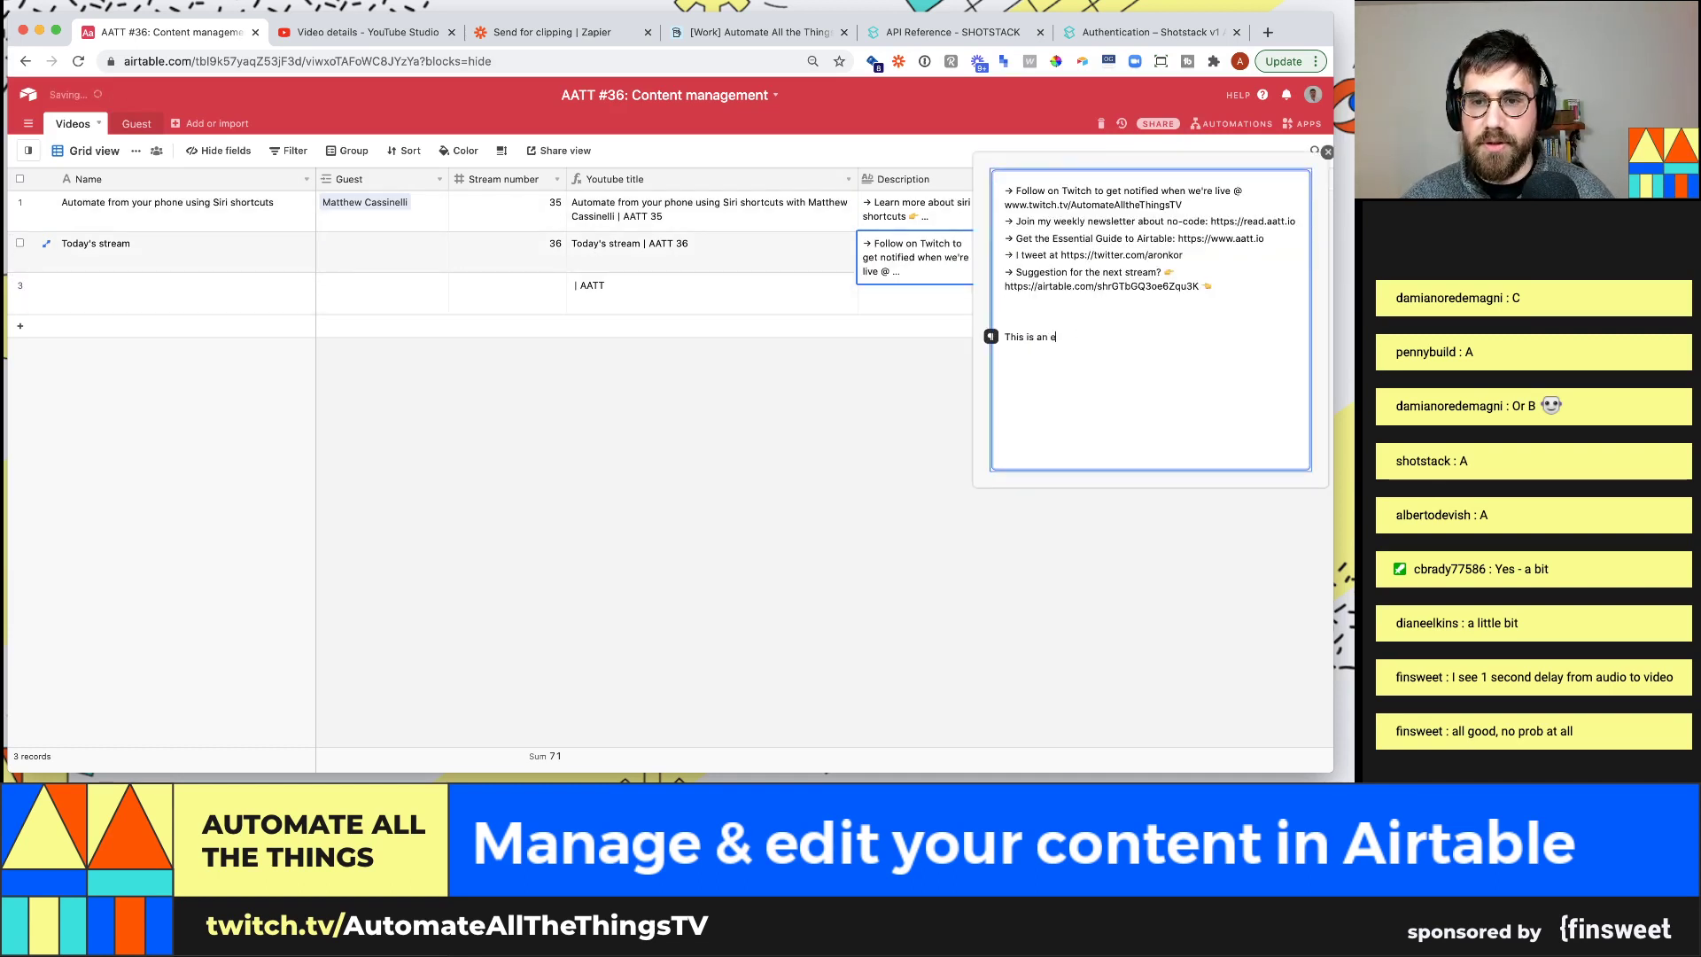
type("This is an example!")
key("Return")
left_click(749, 728)
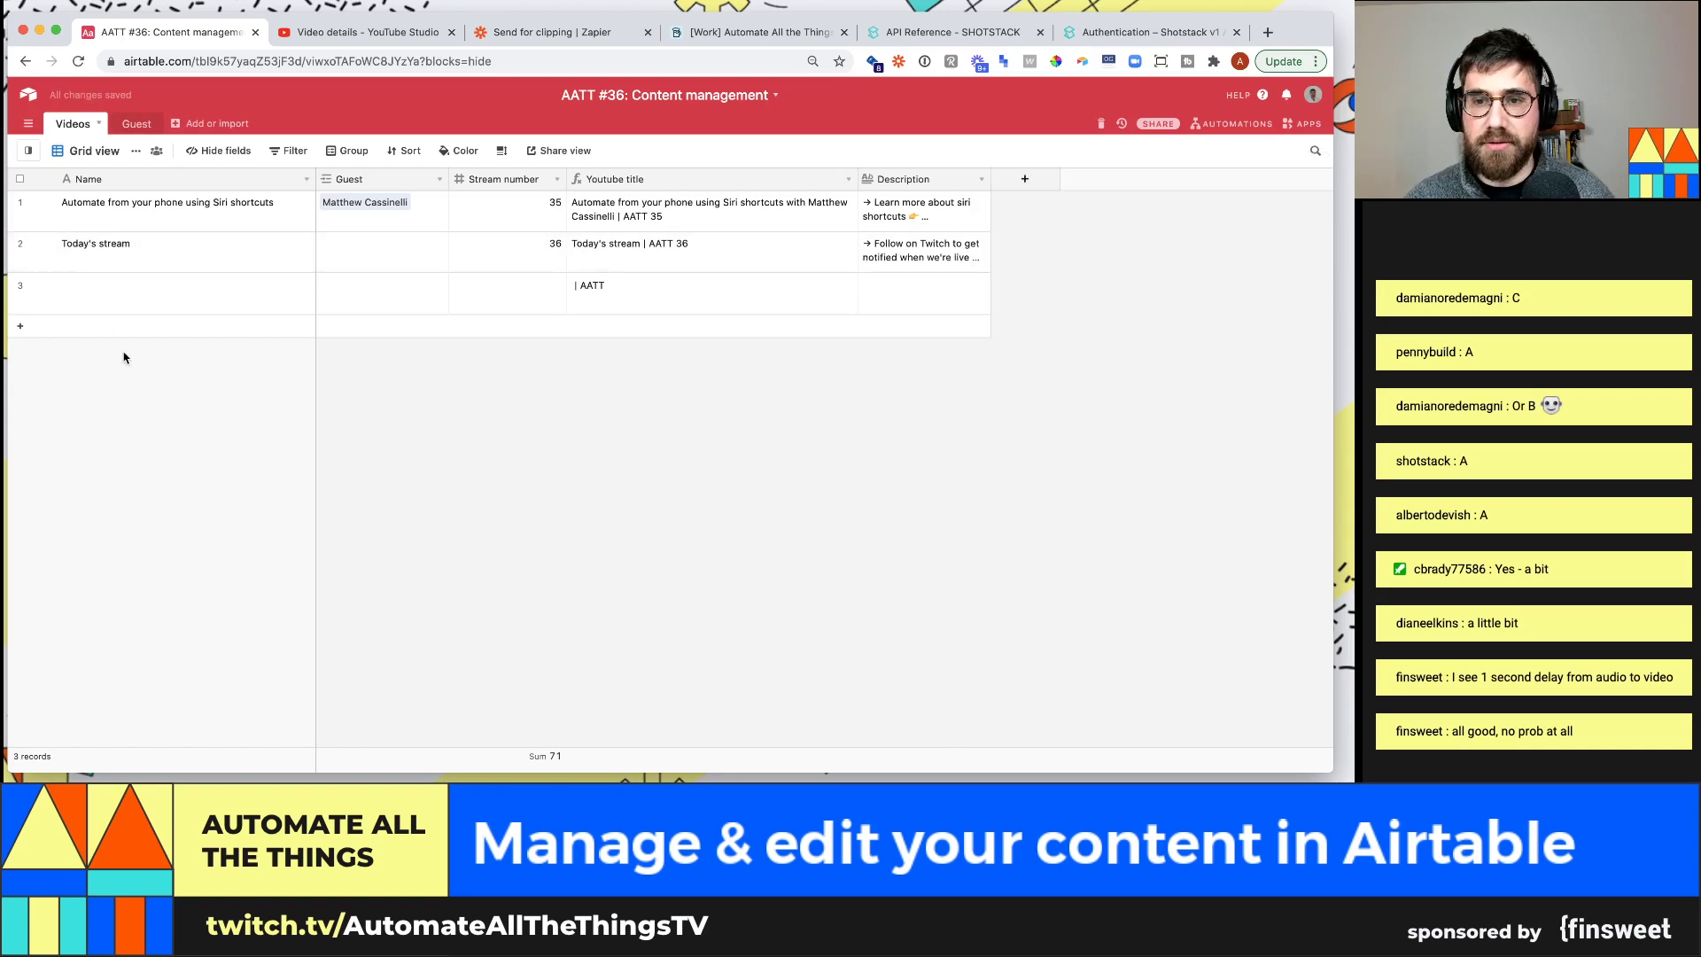
Delete the empty third record from the Videos table
left_click(20, 285)
right_click(21, 284)
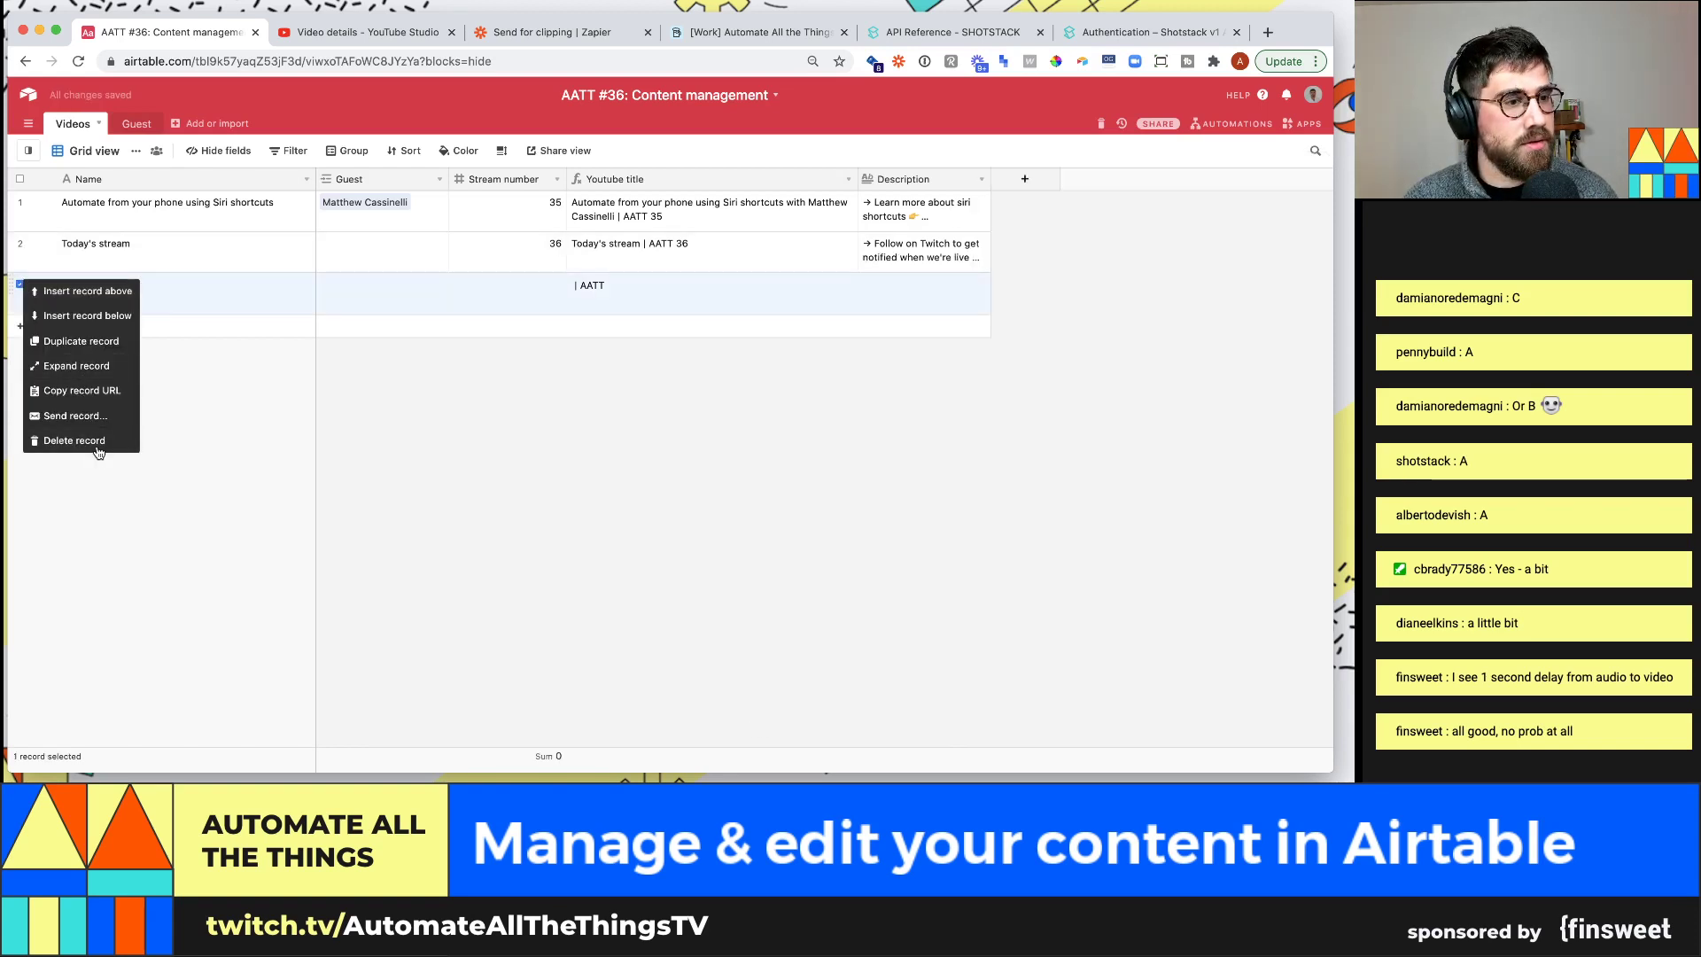
left_click(99, 447)
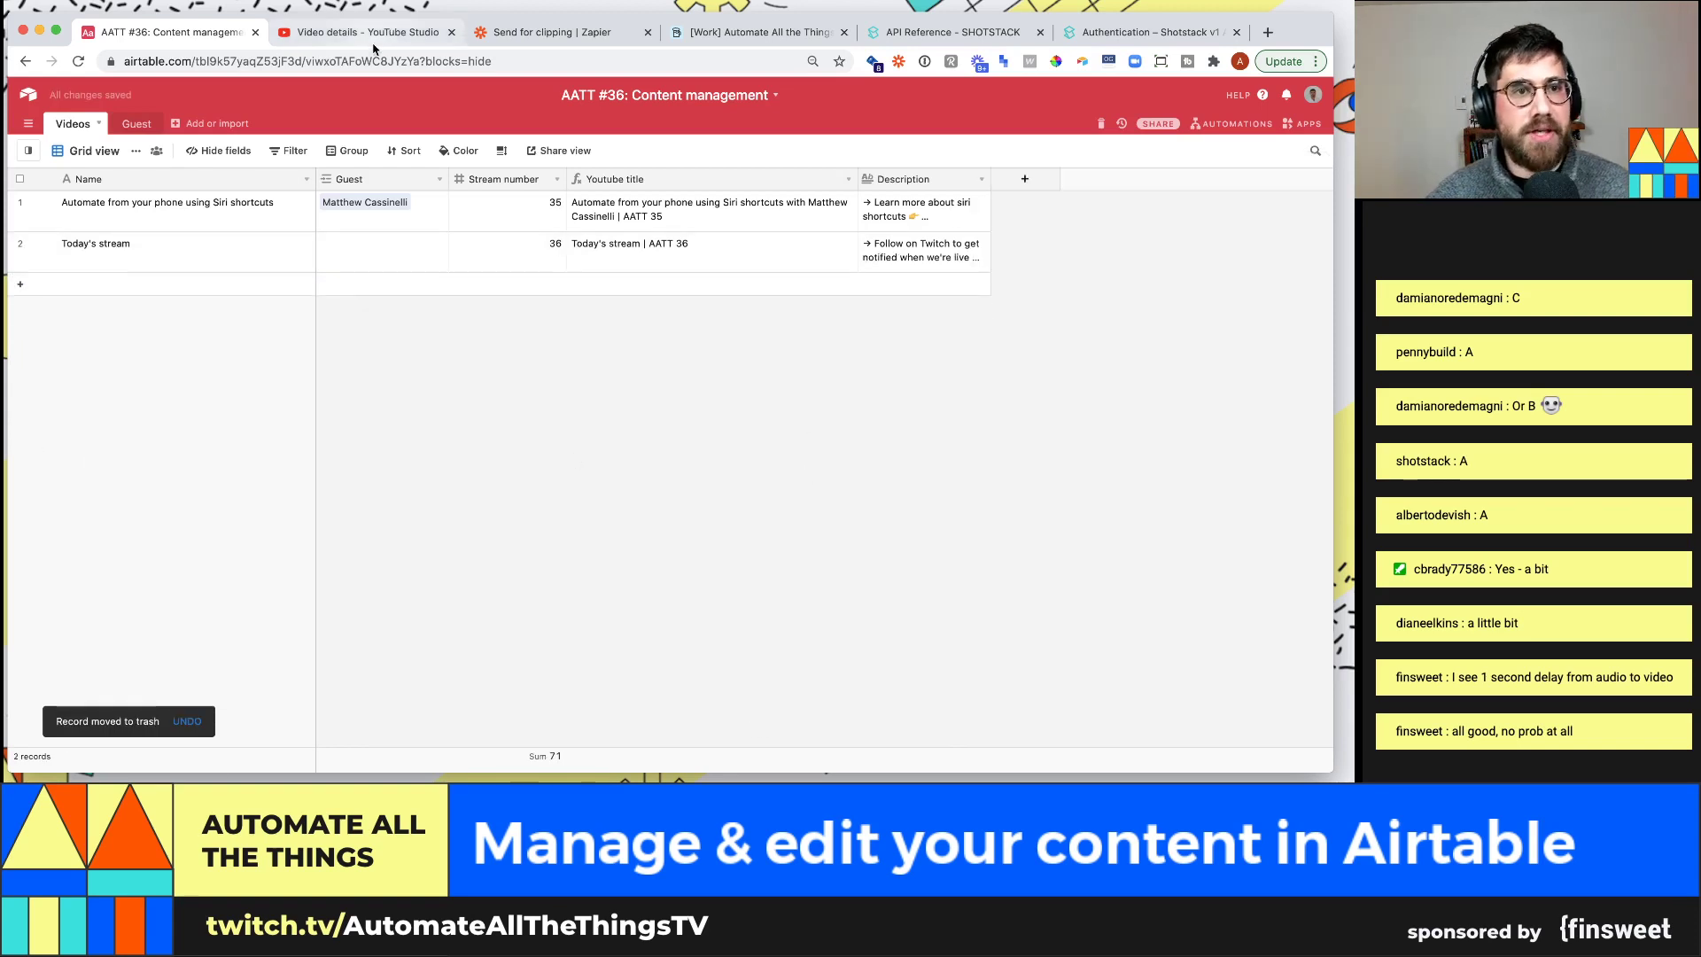
left_click(395, 27)
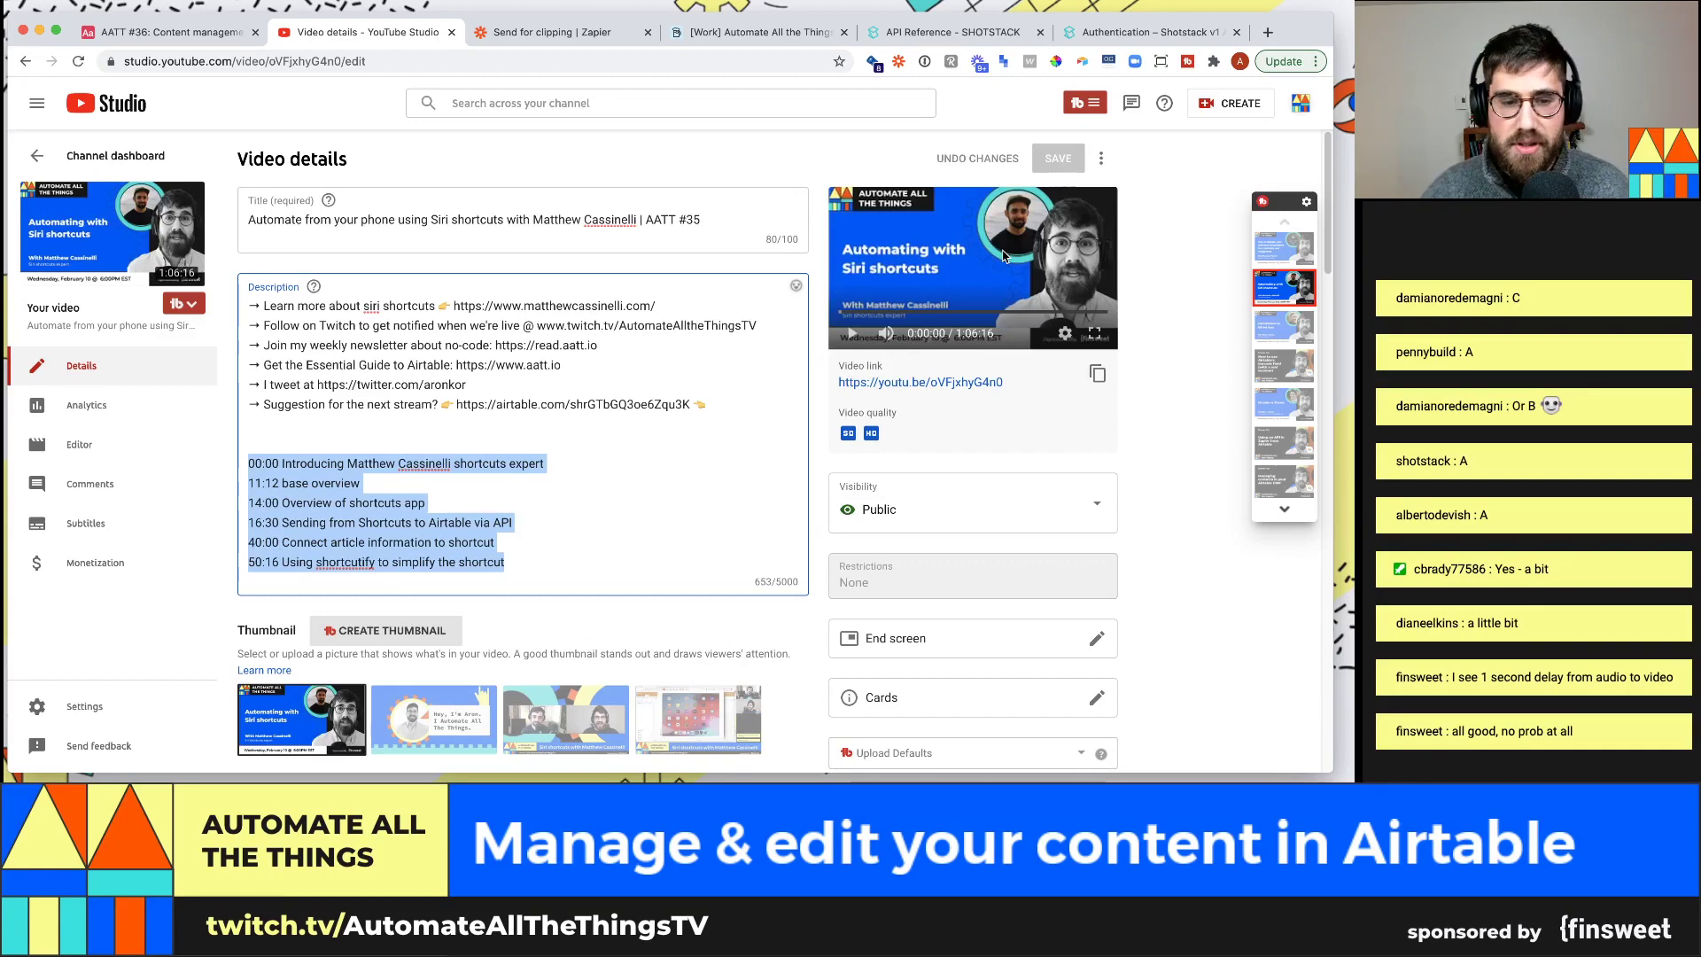
Scroll through the YouTube Studio video details to review the description and timestamp chapters
scroll(788, 399, "down", 10)
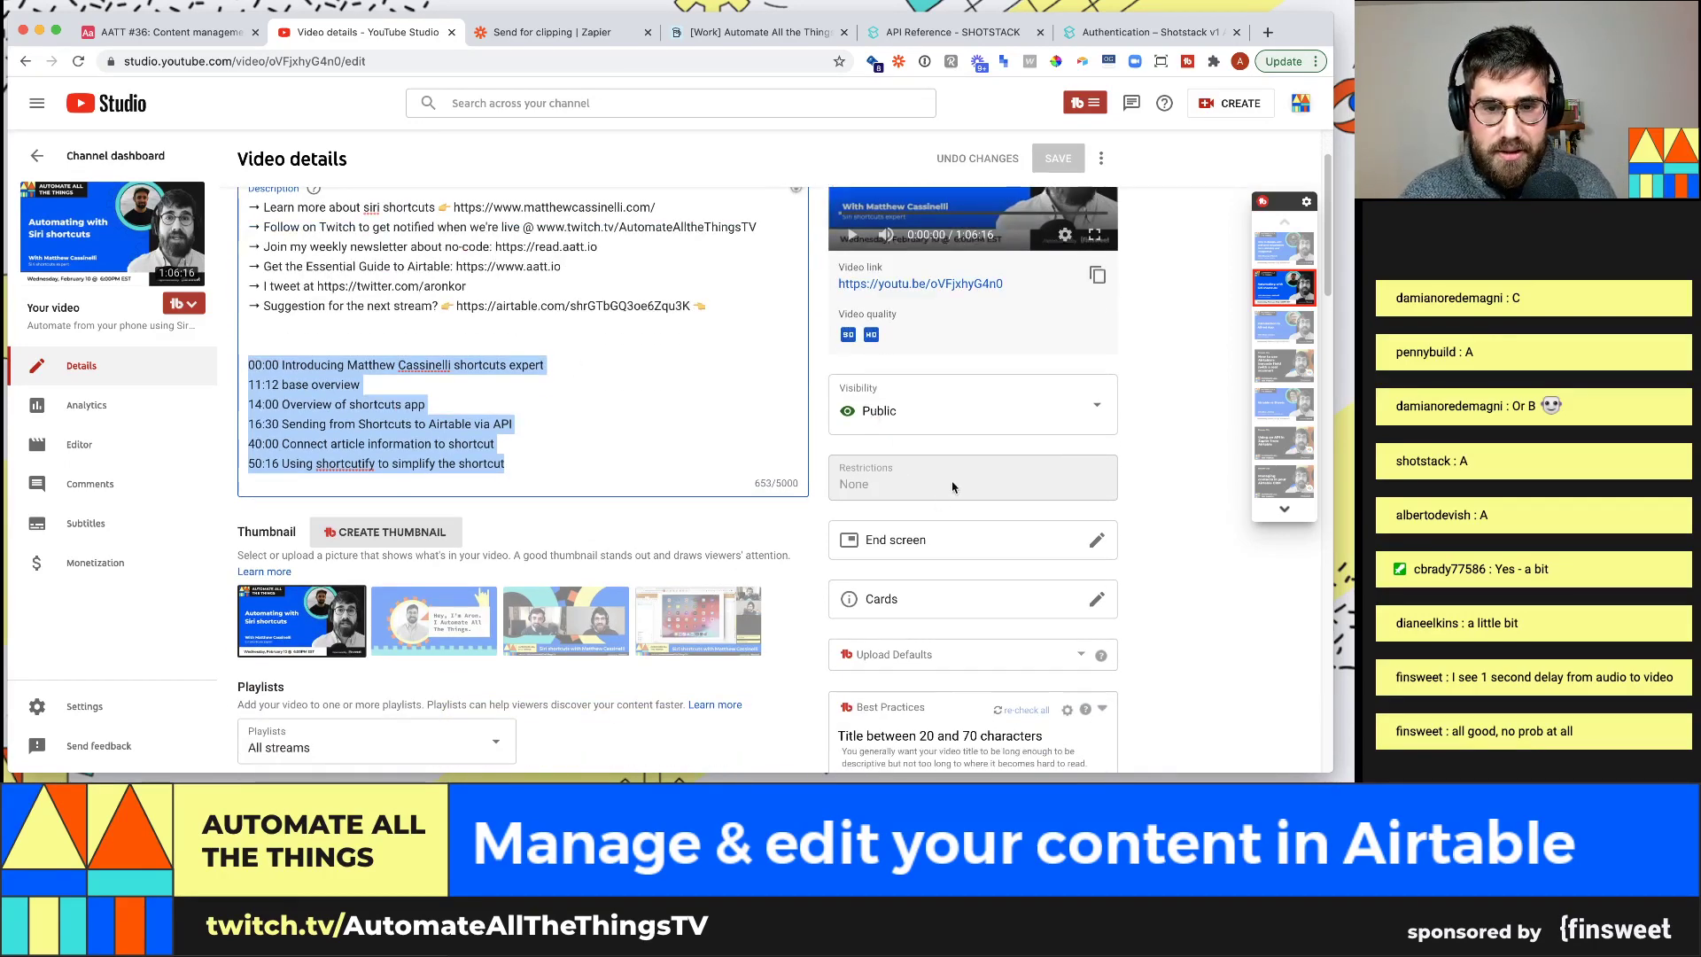
scroll(706, 393, "up", 10)
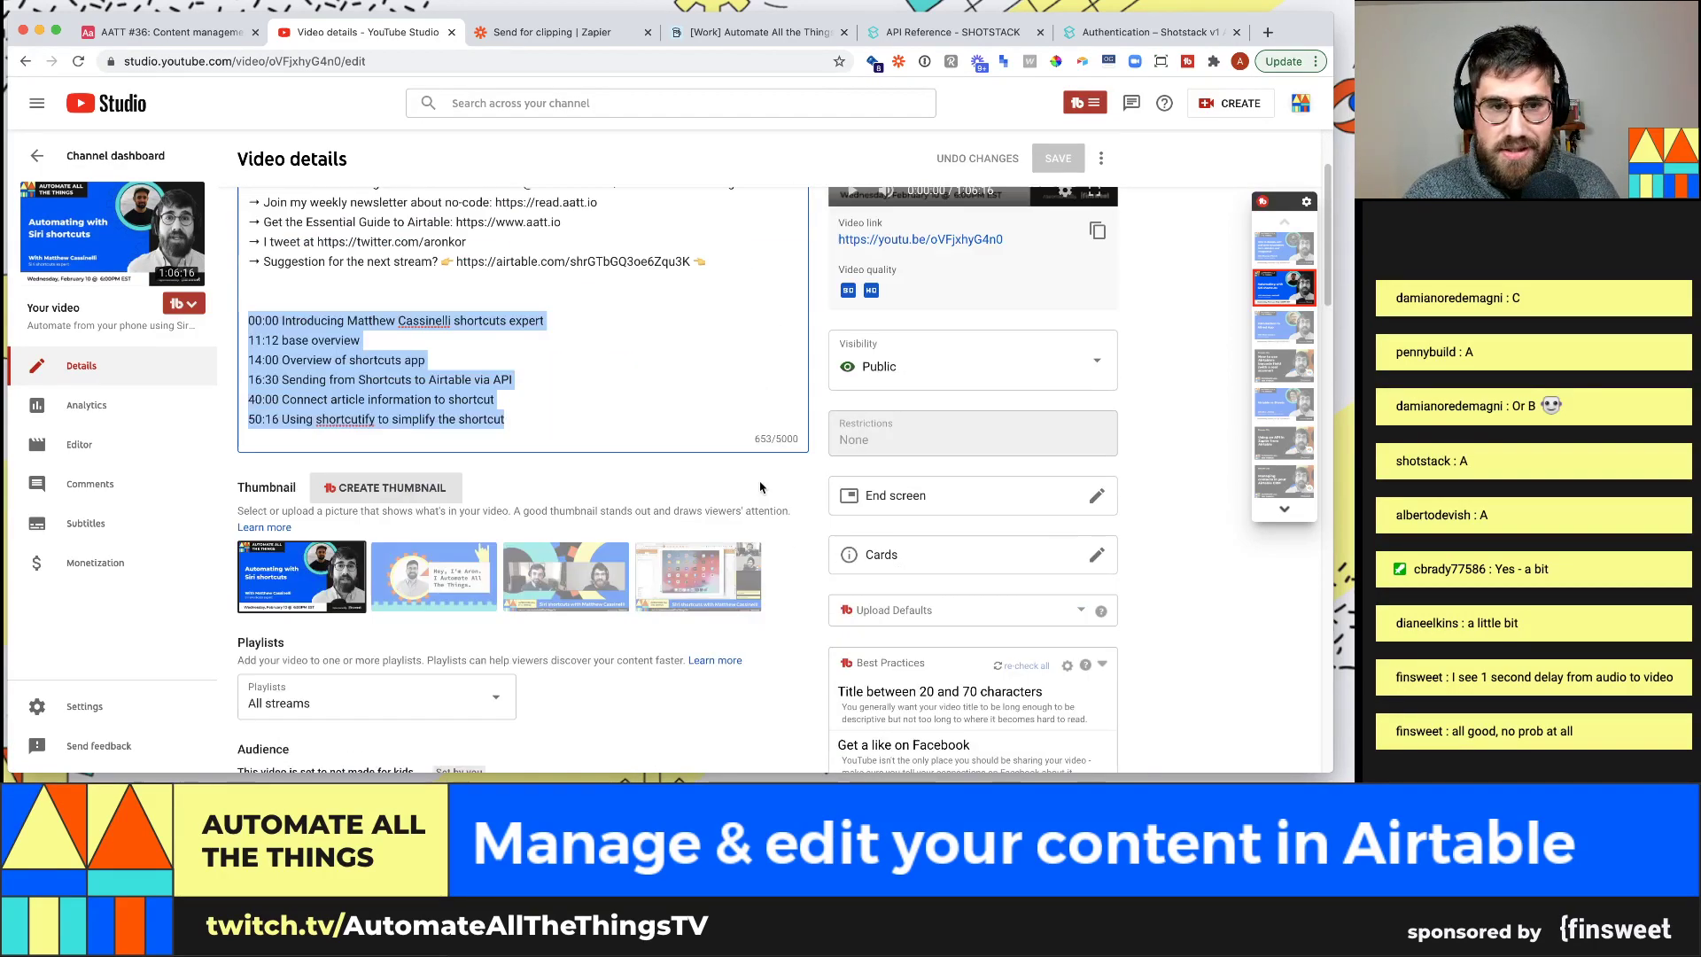
scroll(706, 393, "up", 1)
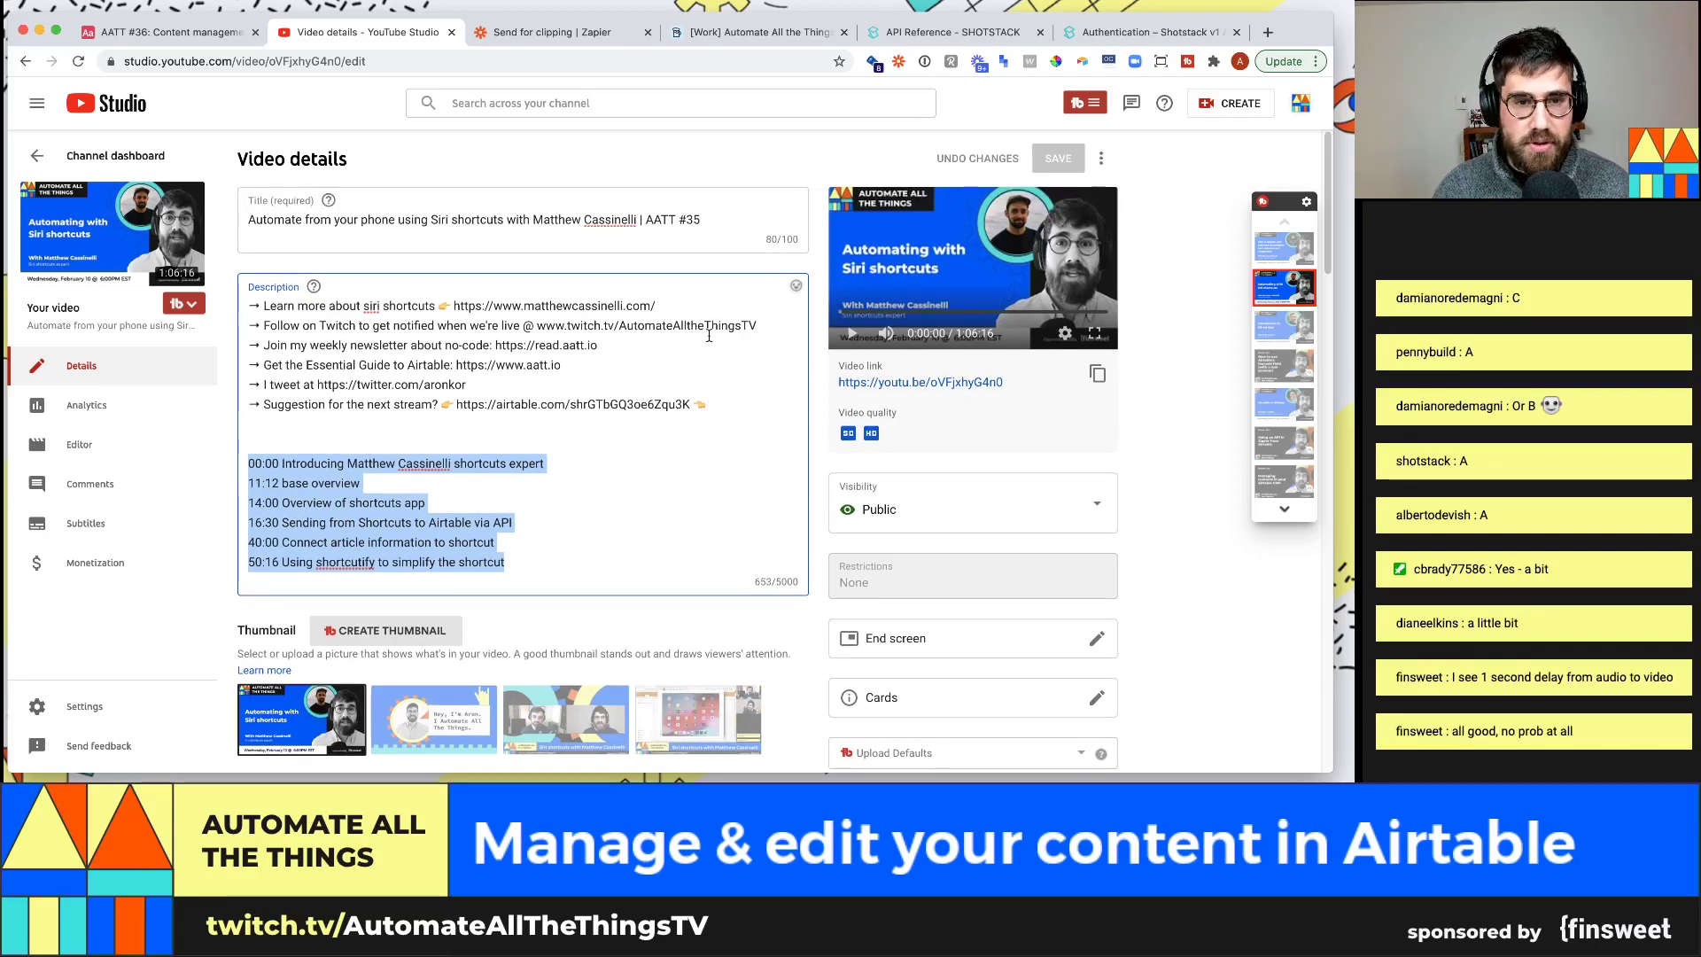
left_click(197, 34)
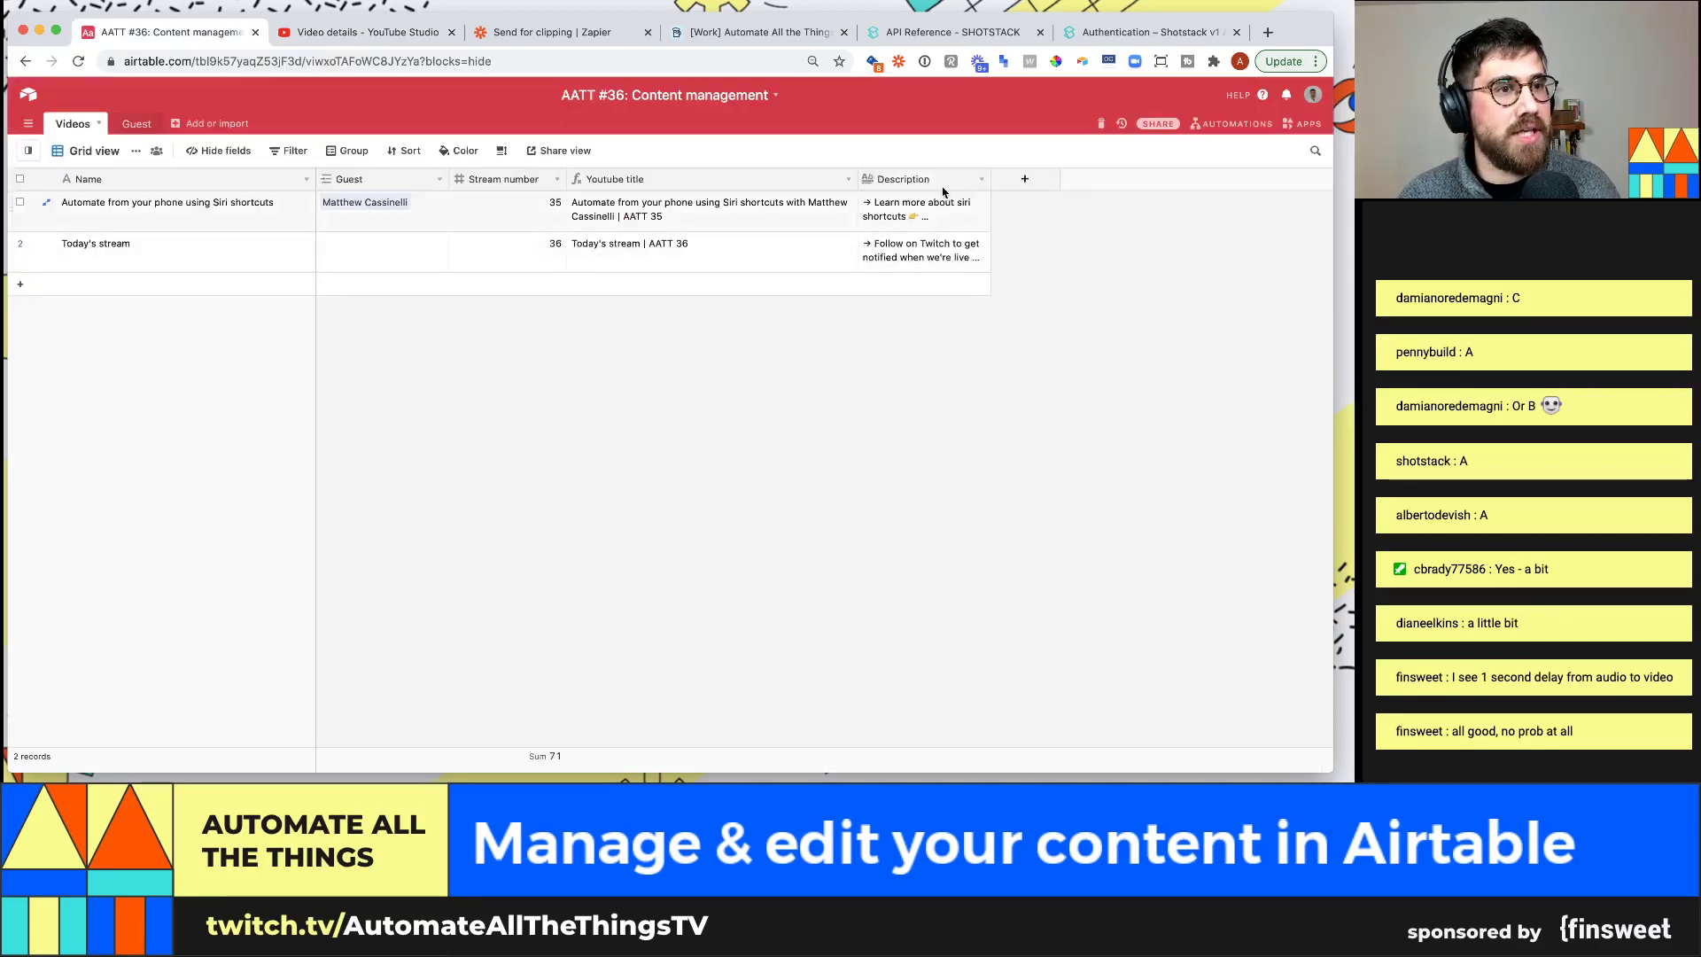
Add an Attachment field named Video, then bring up the Finder Gifs folder
left_click(1055, 176)
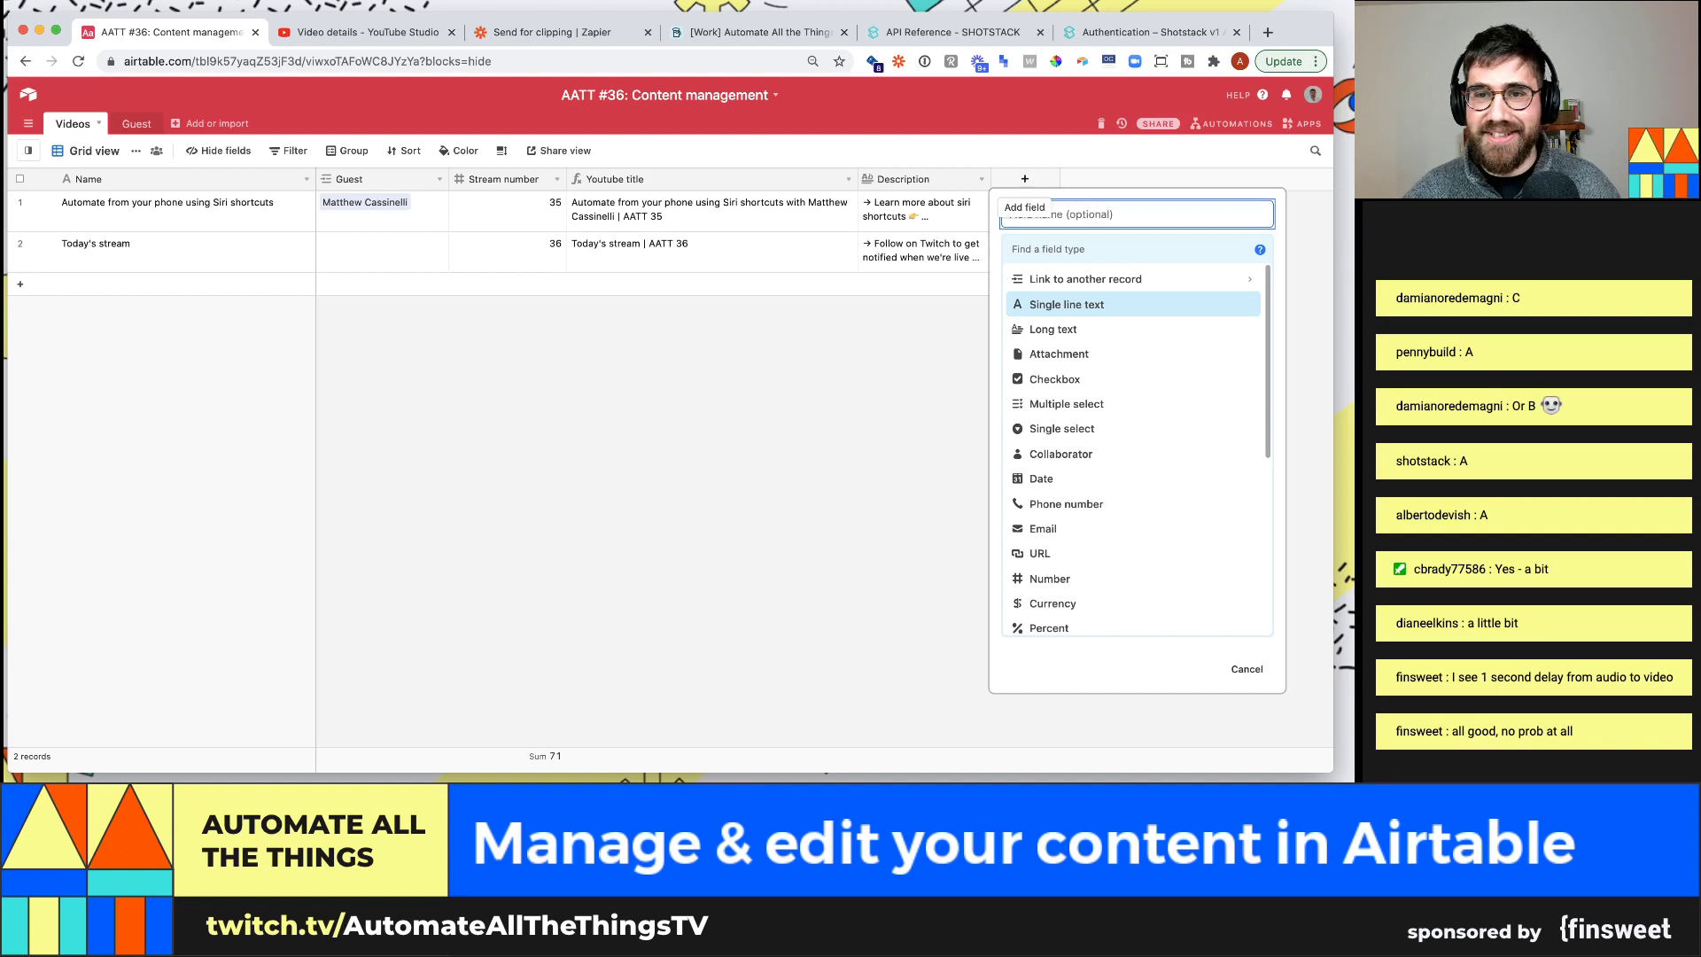
type("Video")
key("Tab")
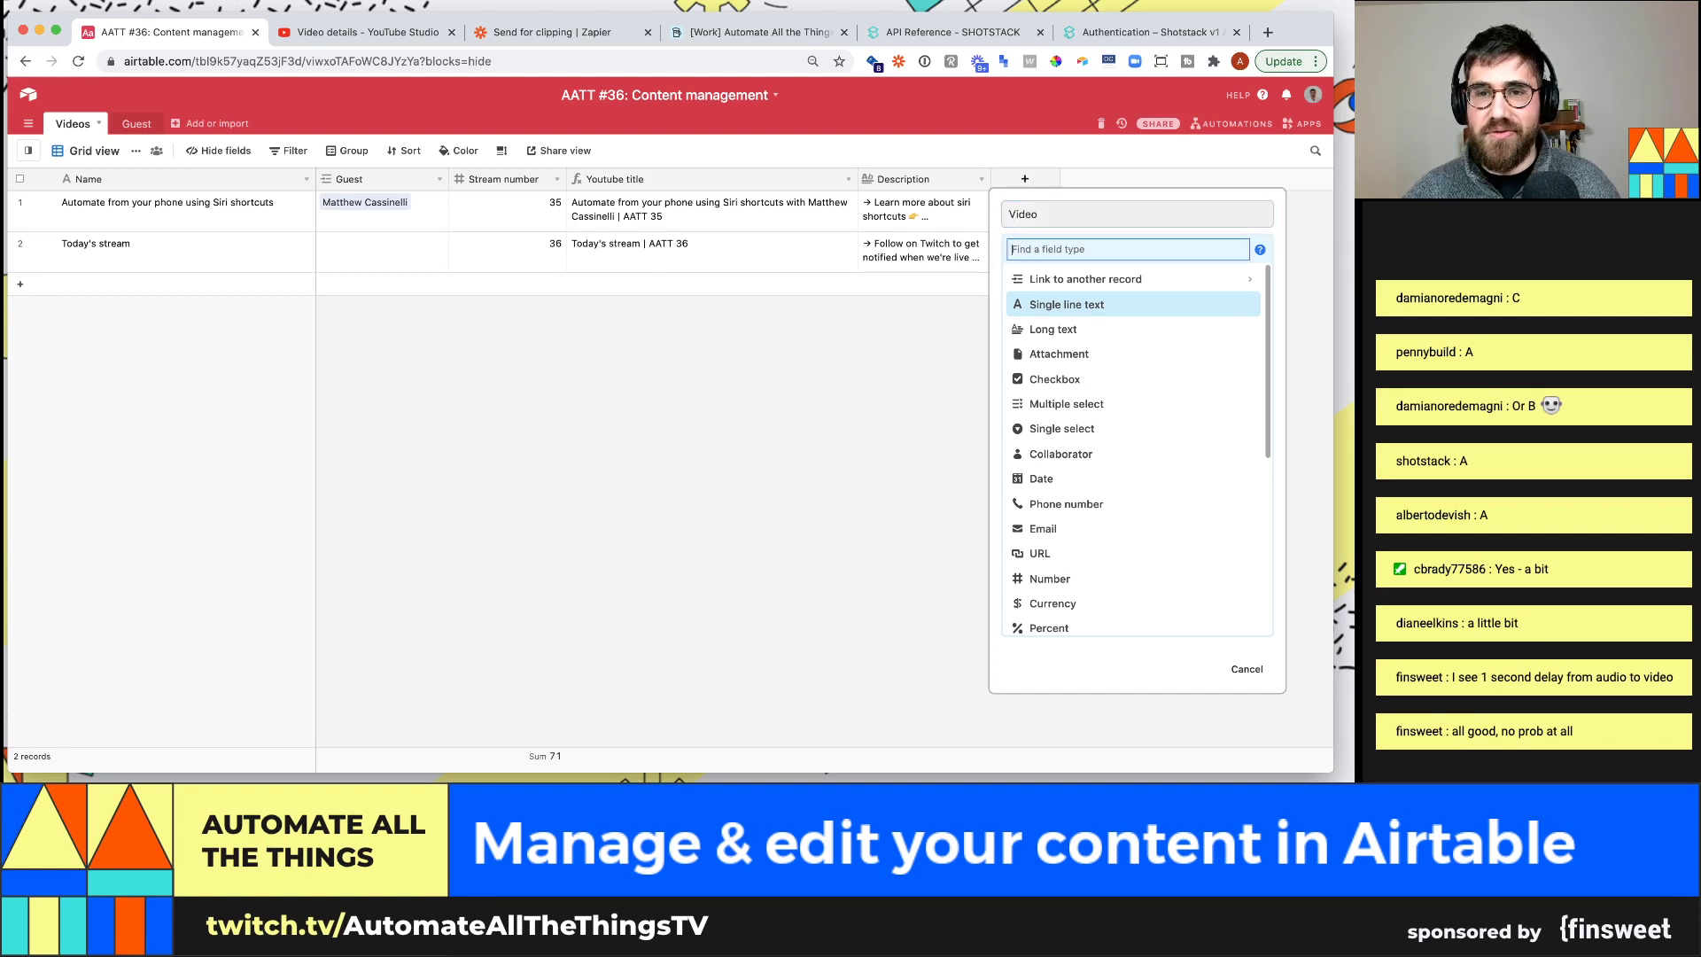
type("attac")
key("Return")
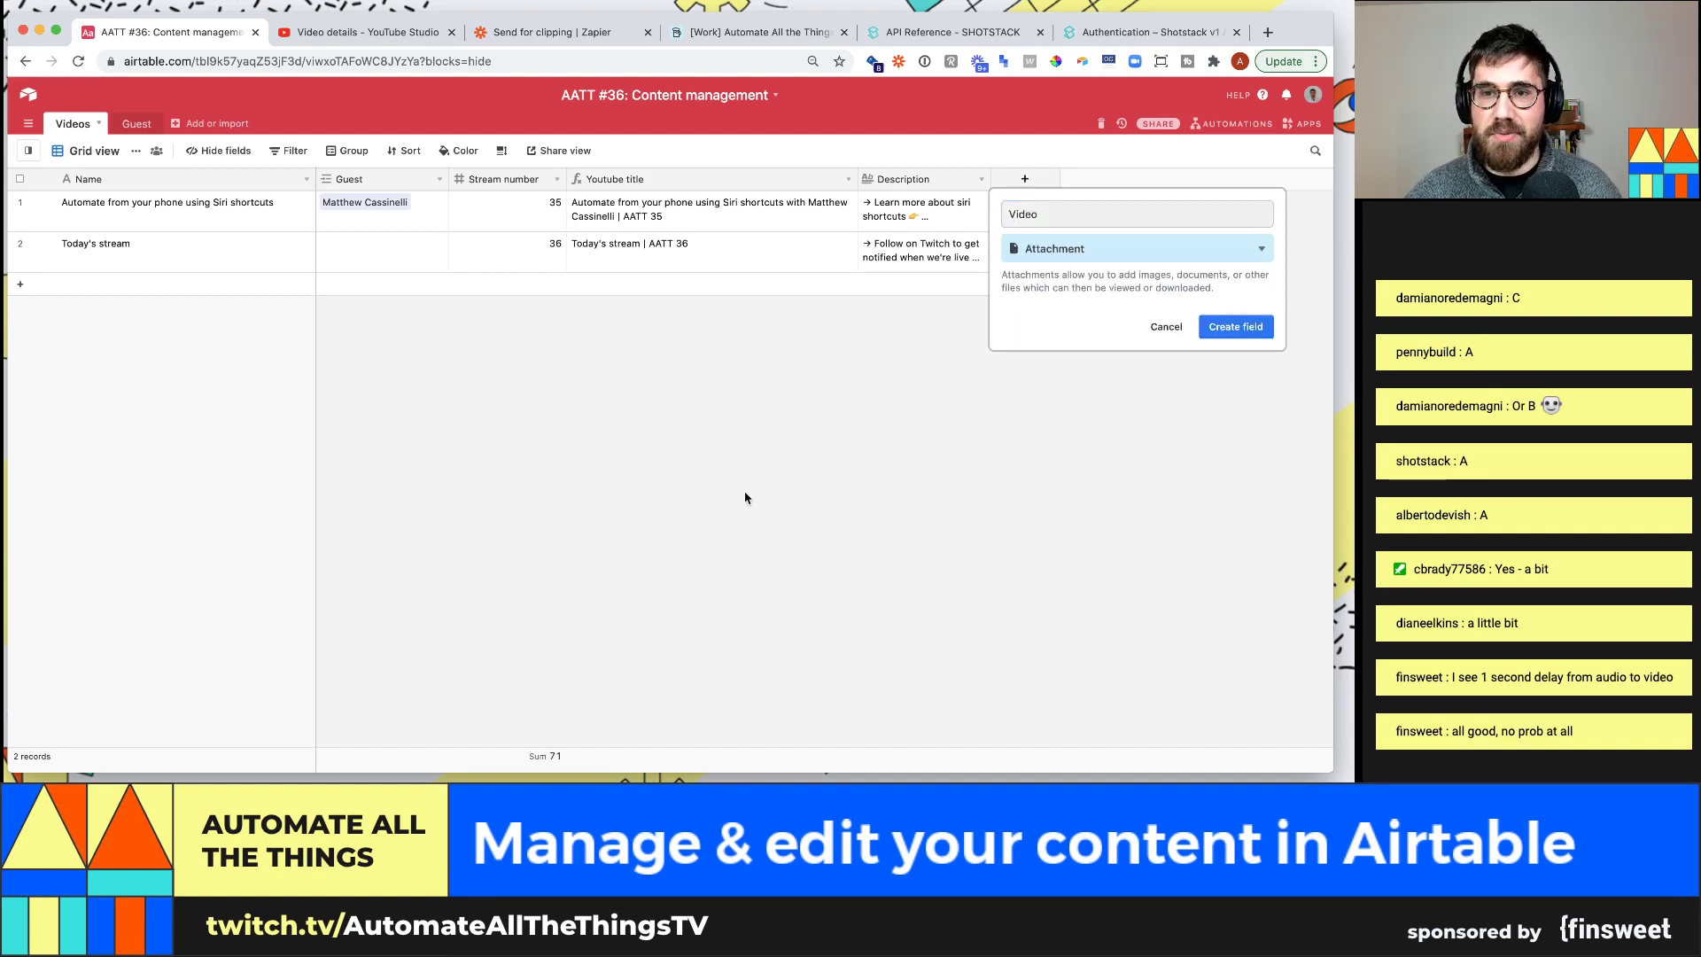
left_click(1228, 330)
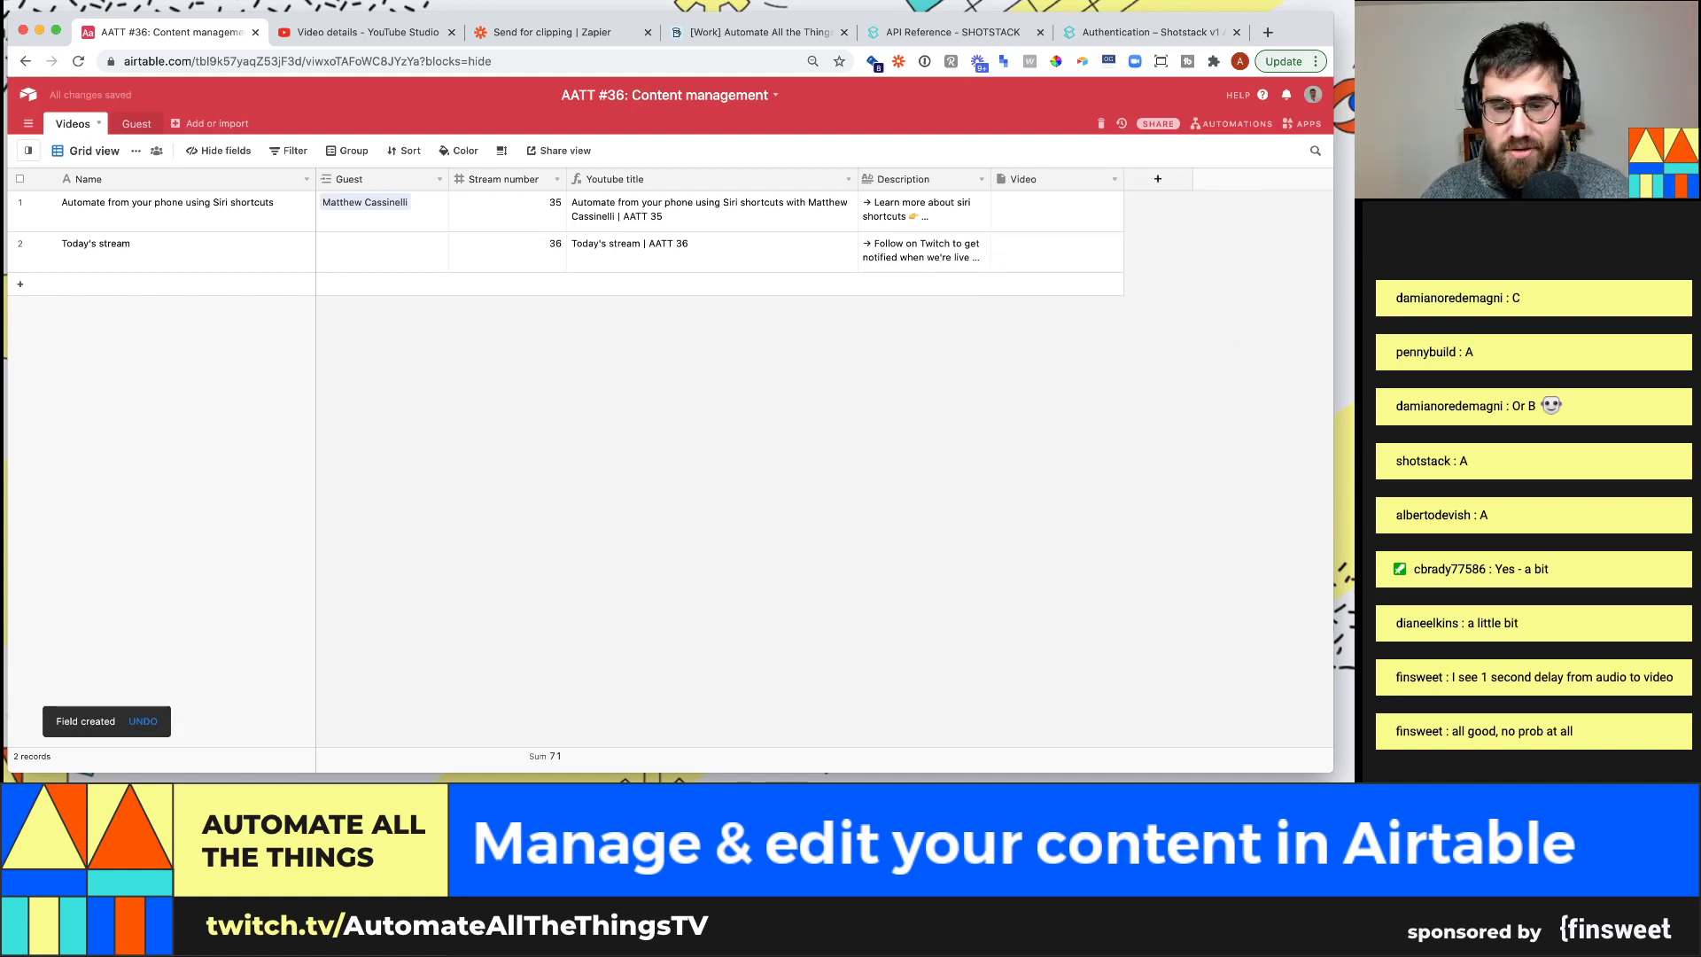
key("super+Tab")
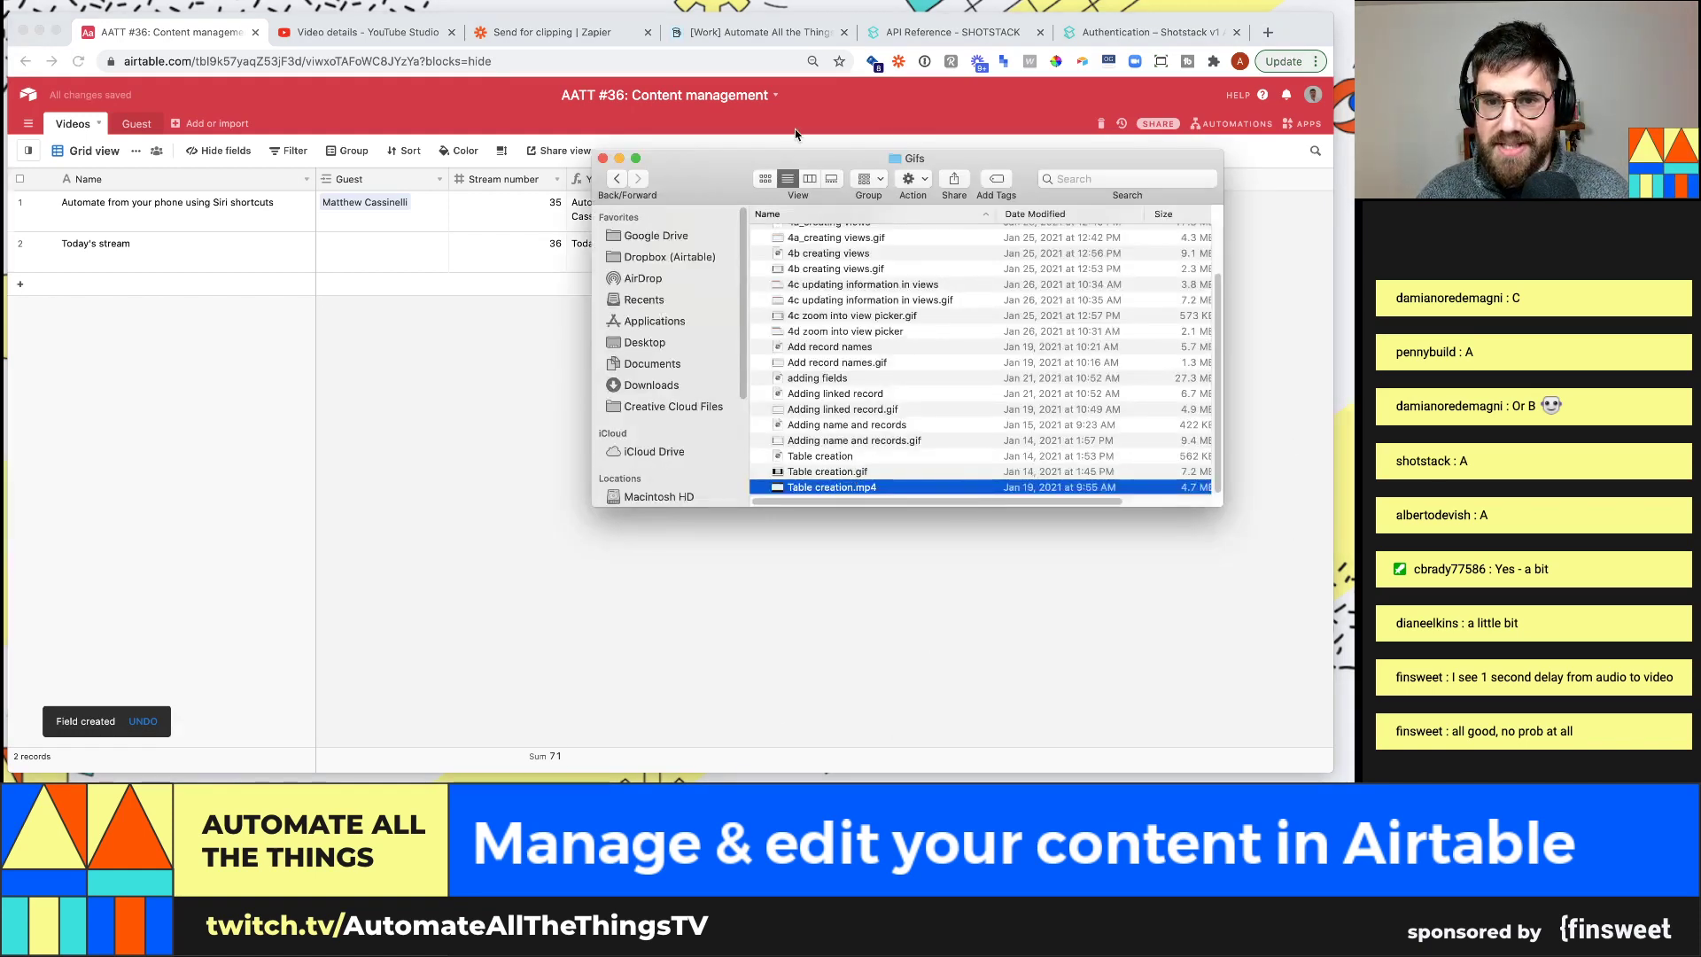
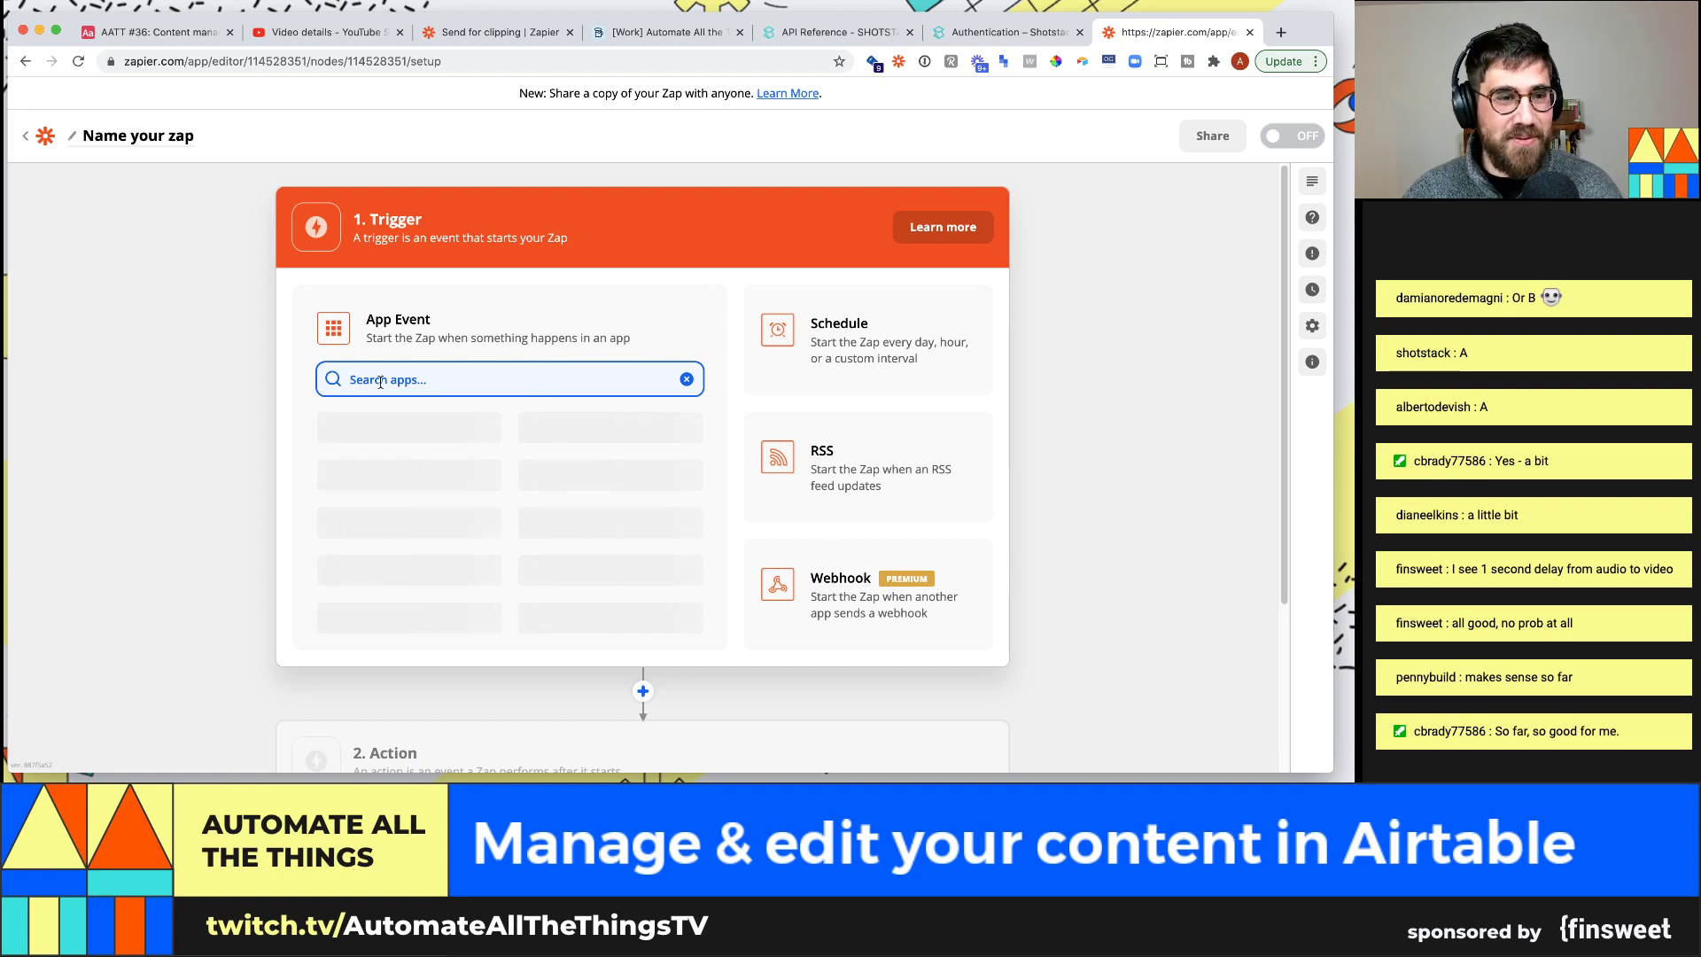
Choose Webhooks by Zapier with the Catch Hook trigger event and continue to its setup
type("webhook")
double_click(380, 379)
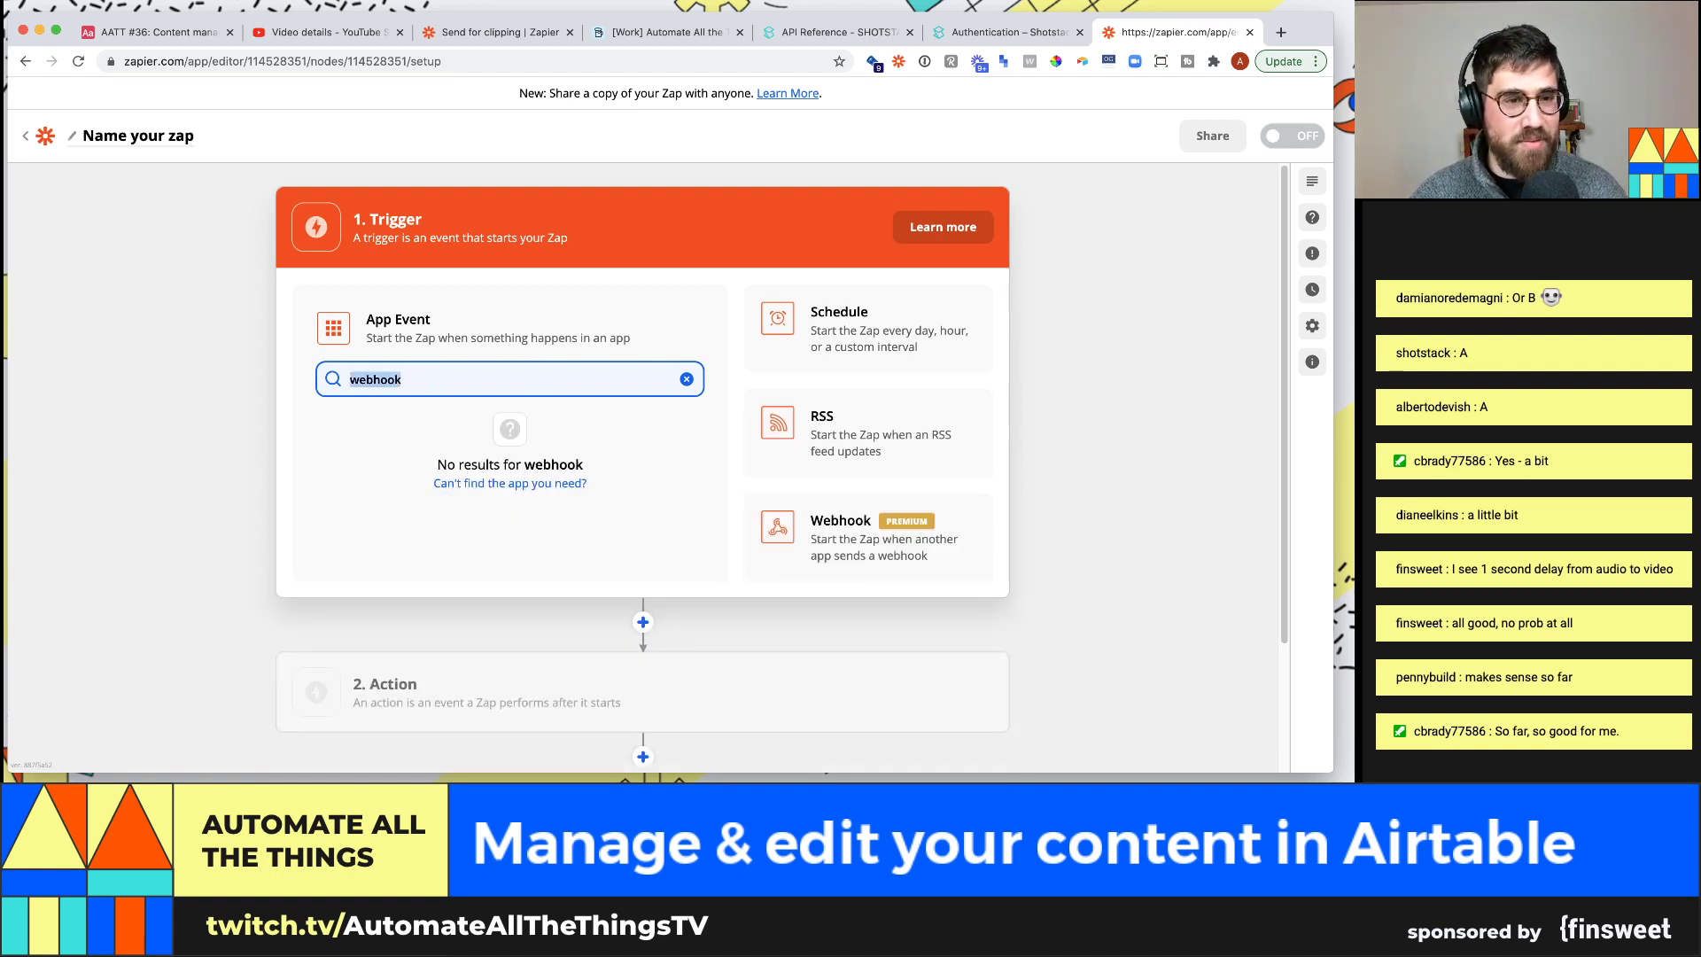
key("BackSpace")
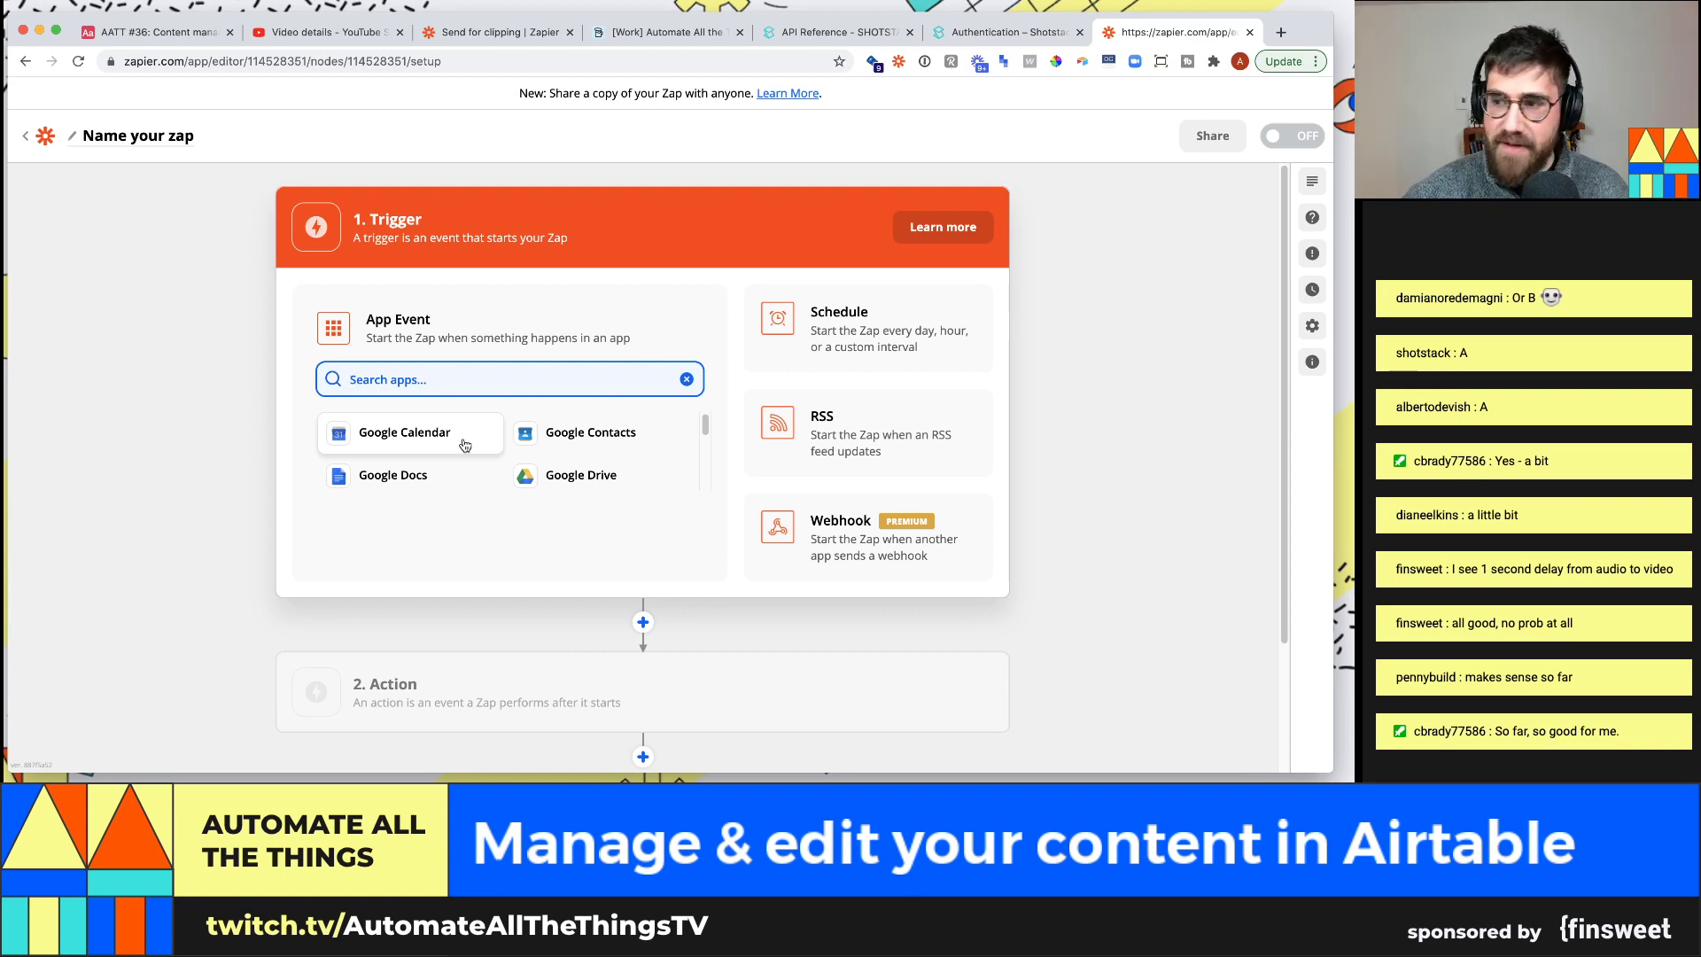
left_click(844, 571)
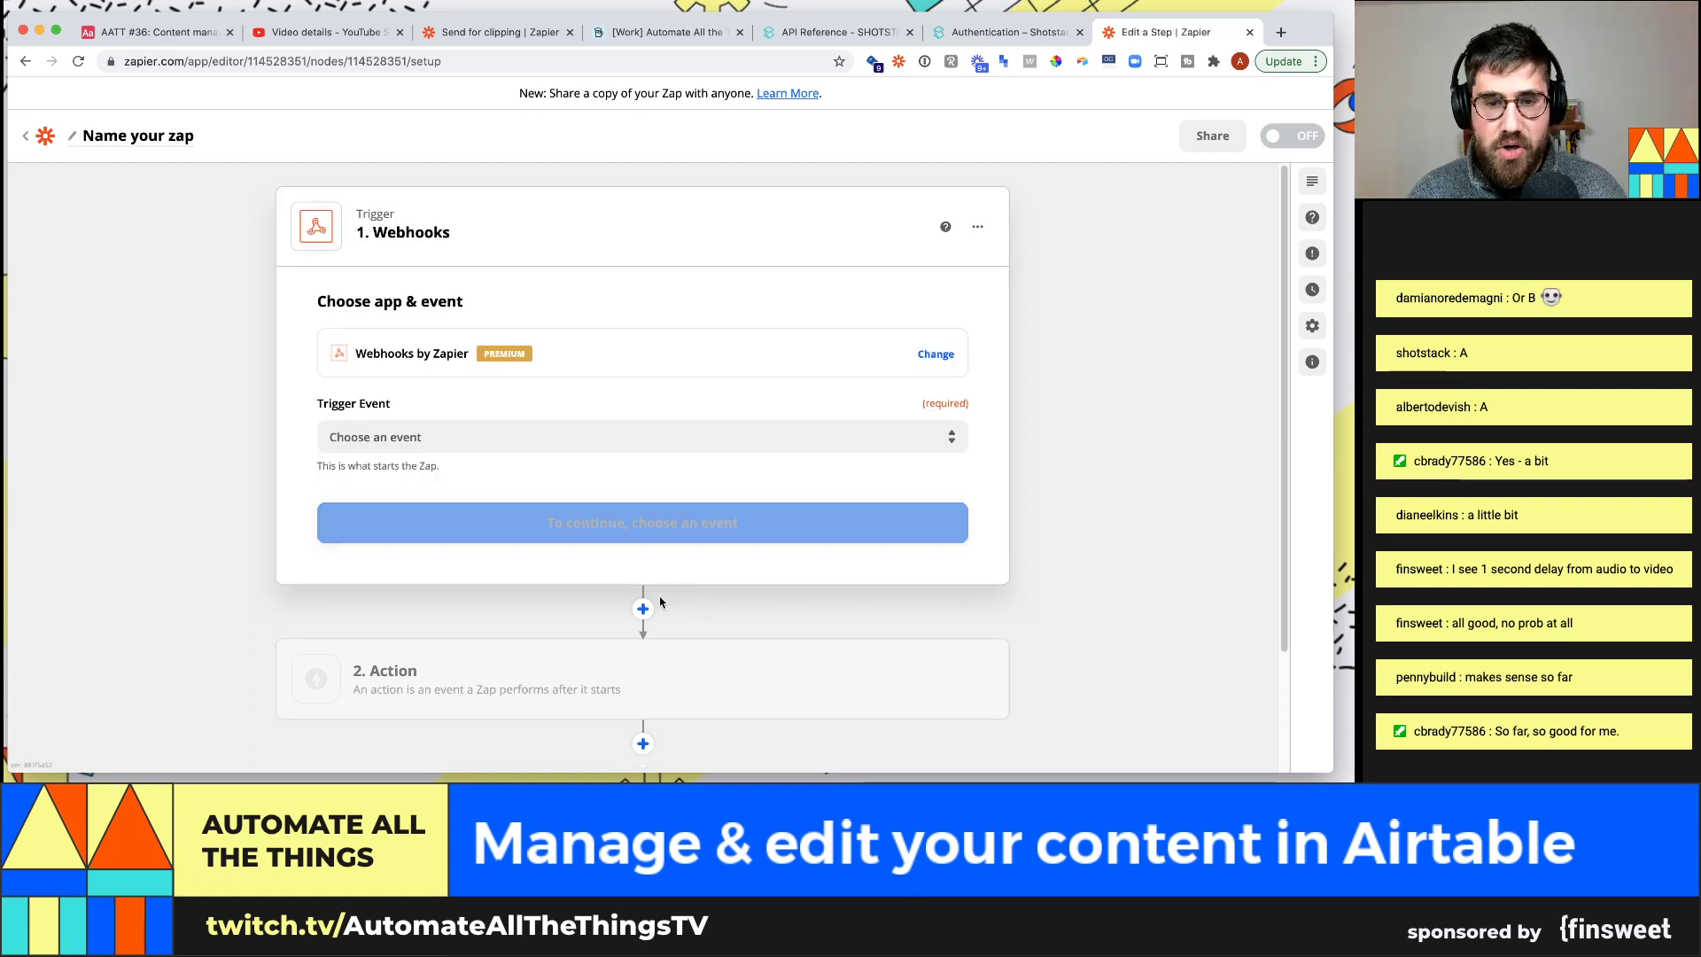
left_click(469, 438)
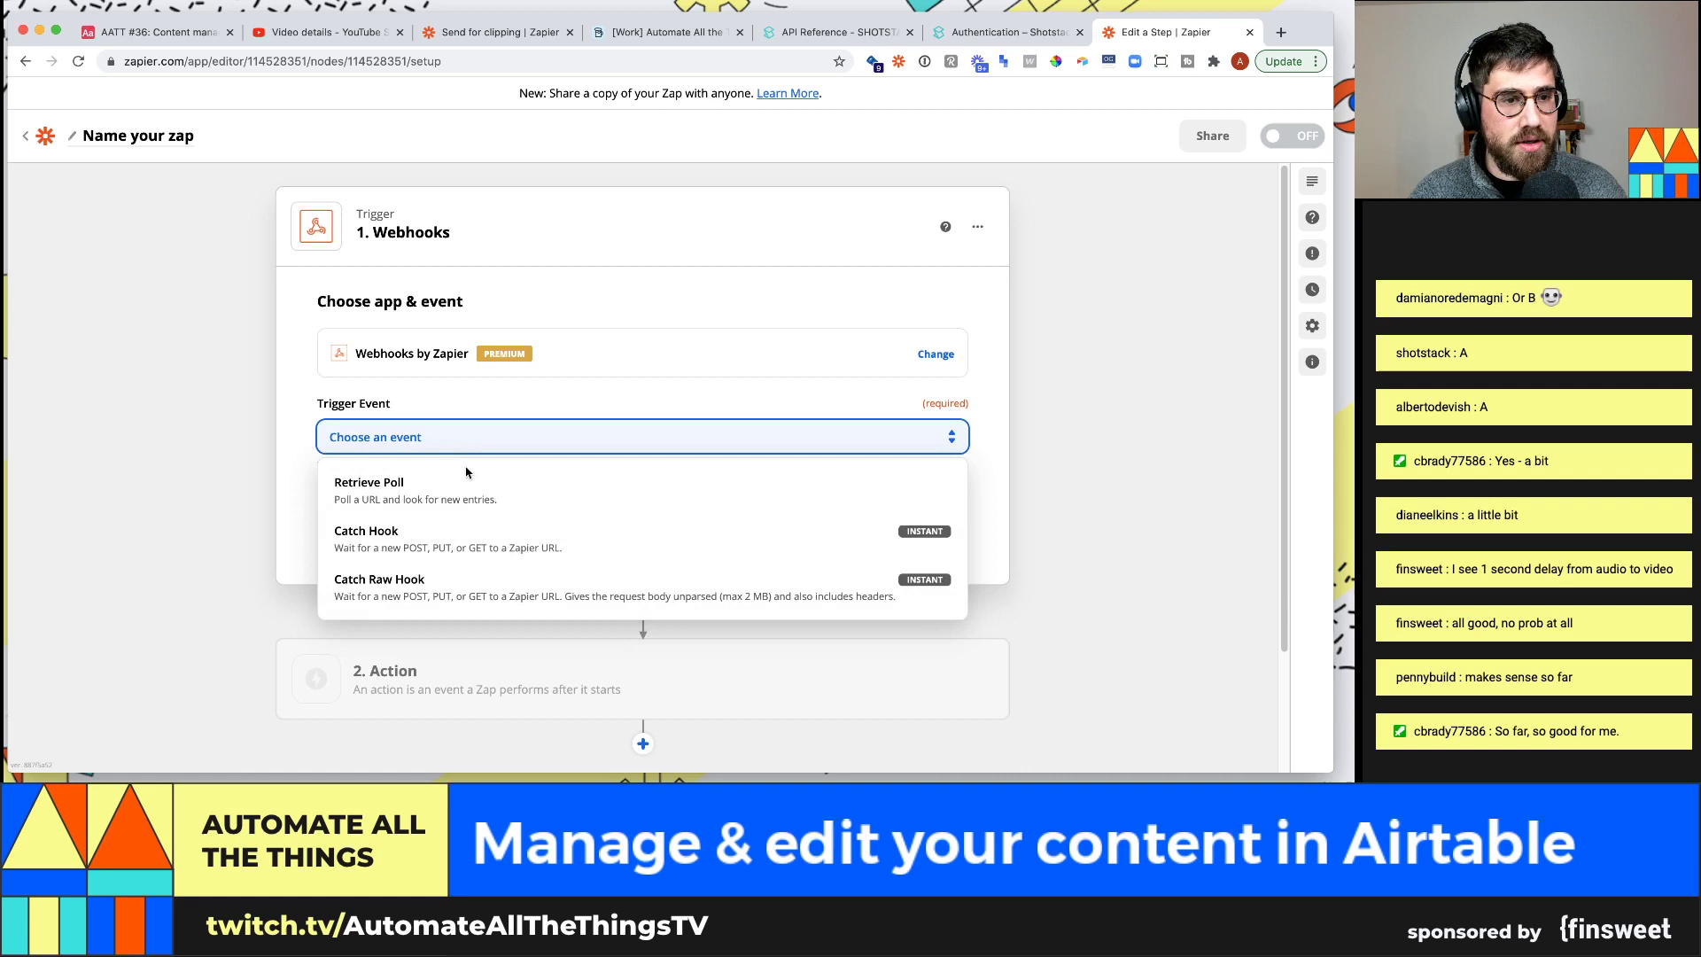
left_click(484, 542)
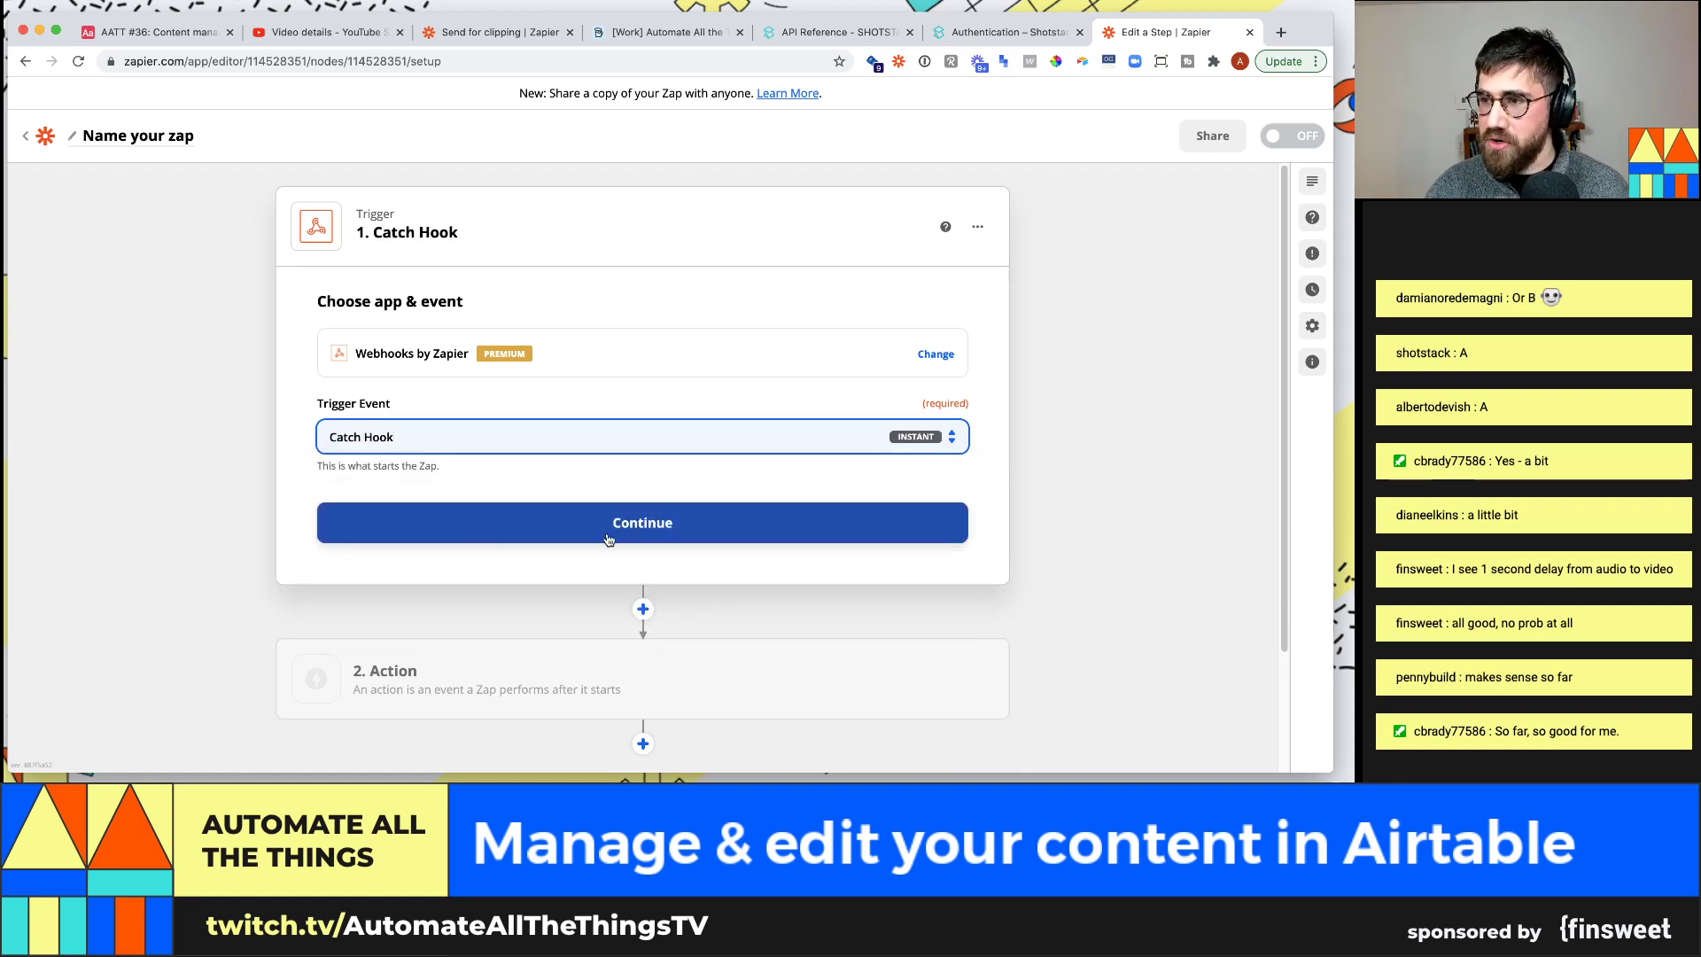
left_click(608, 539)
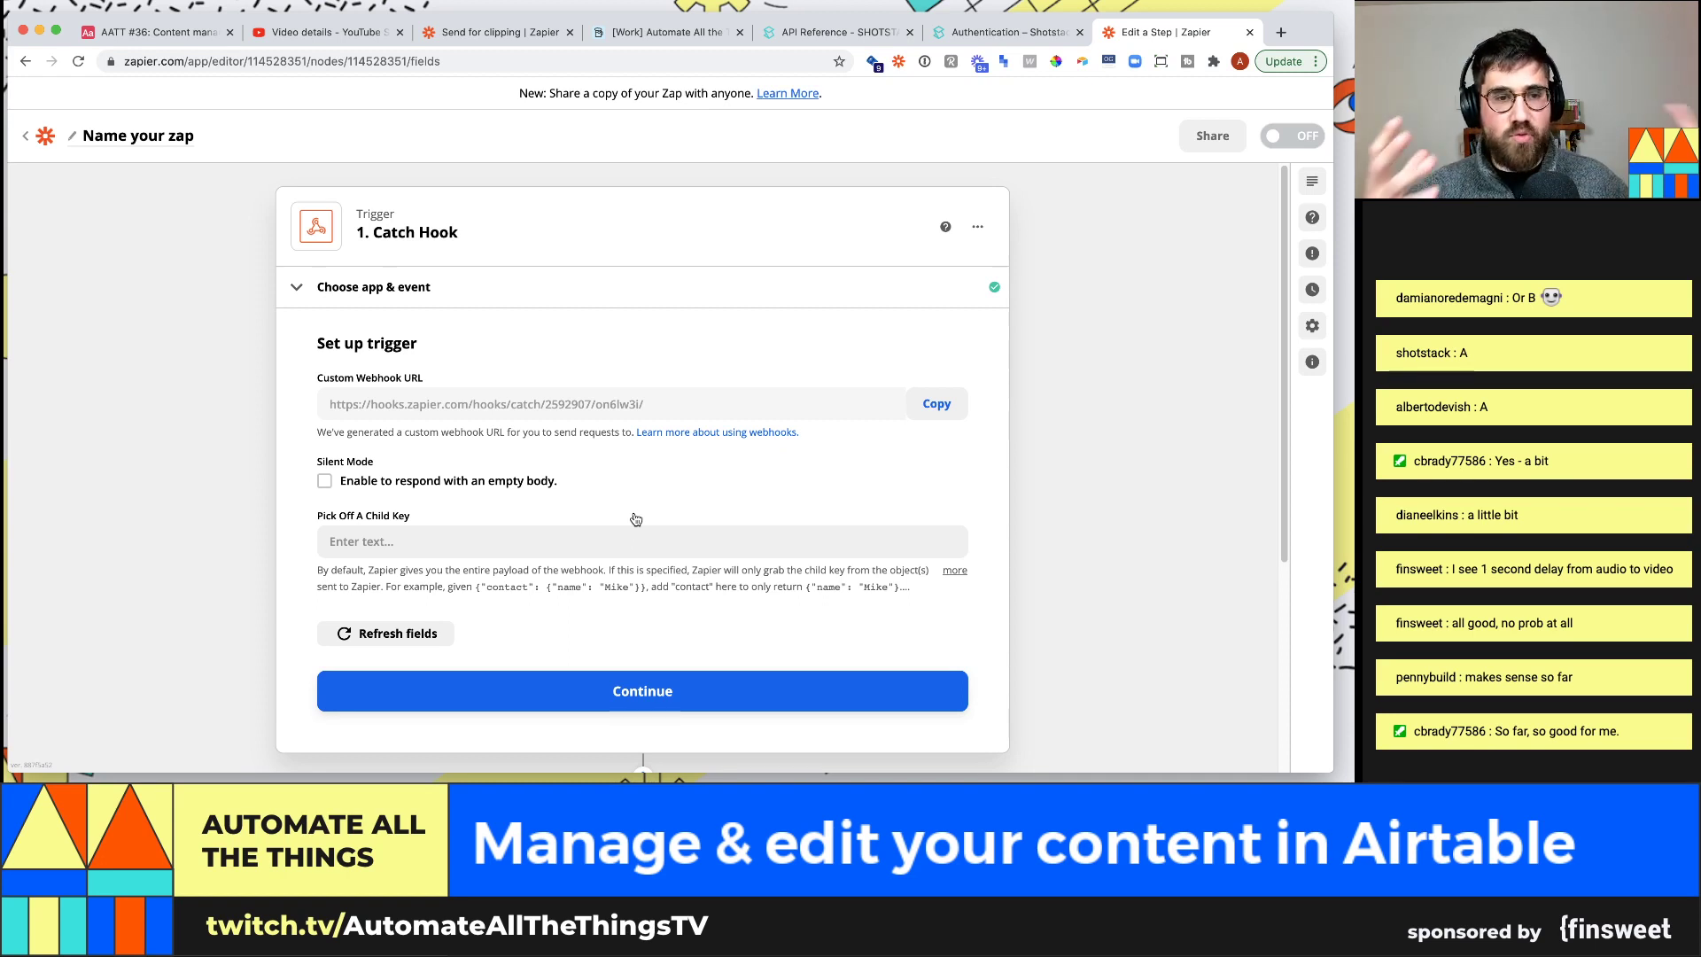
Load the copied webhook URL with ?test=1234 in a new tab, then continue to the trigger test
left_click(936, 403)
key("super+t")
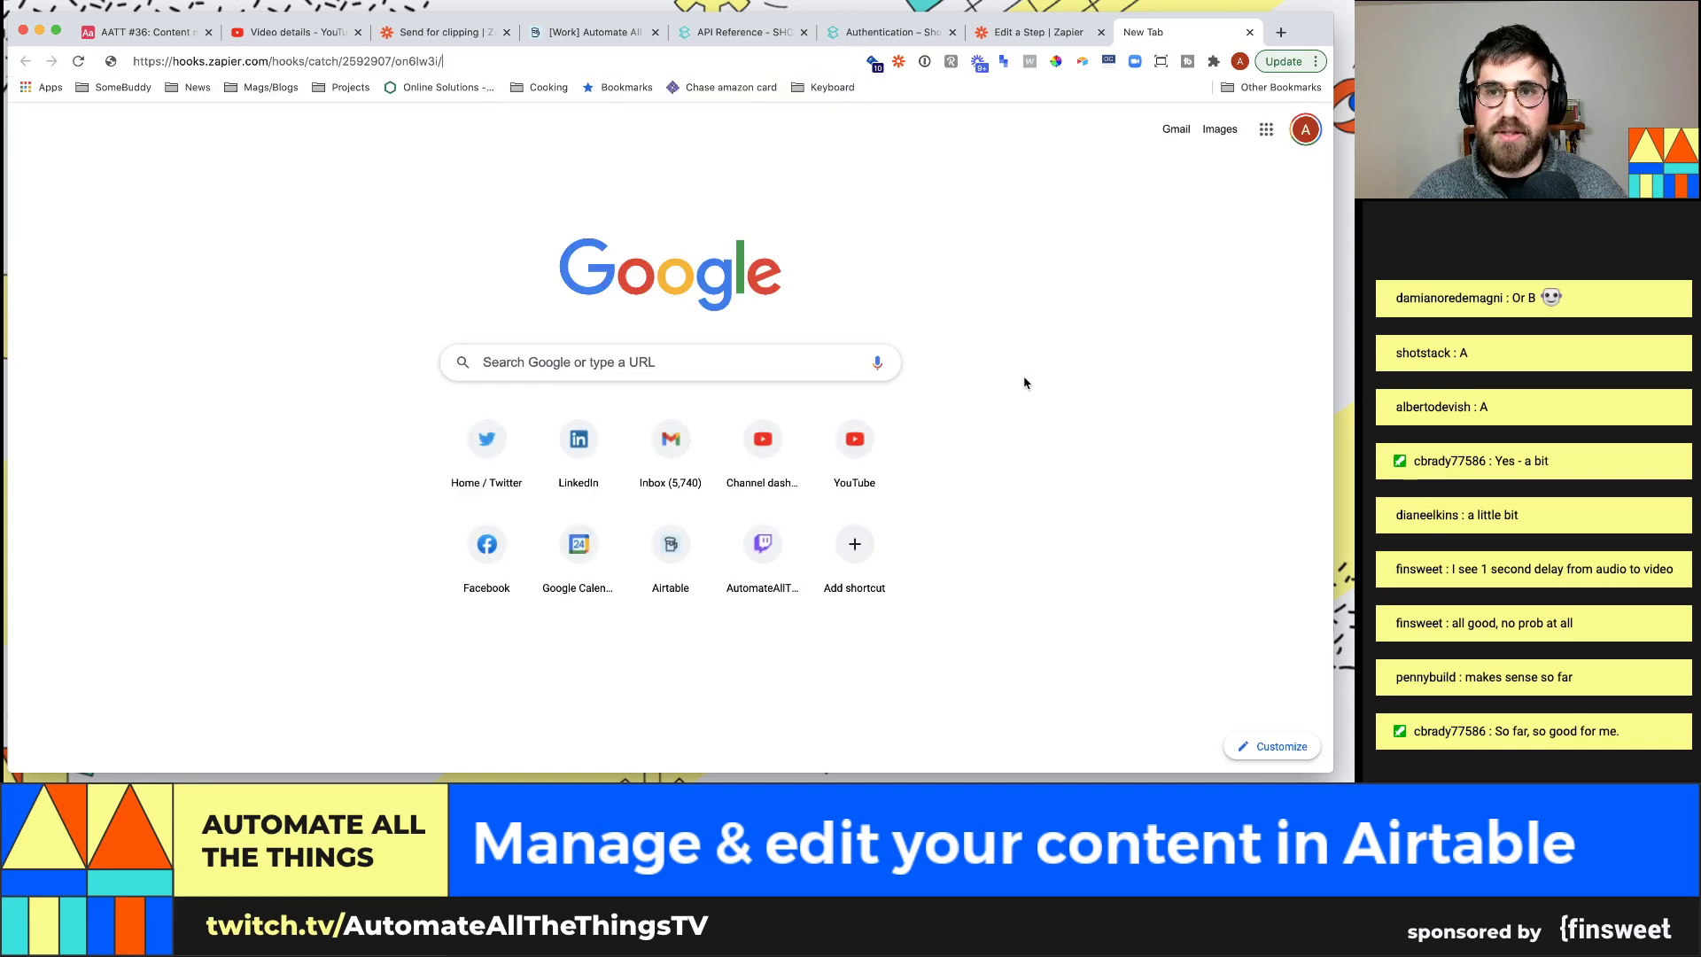
key("super+v")
type("?test=1234")
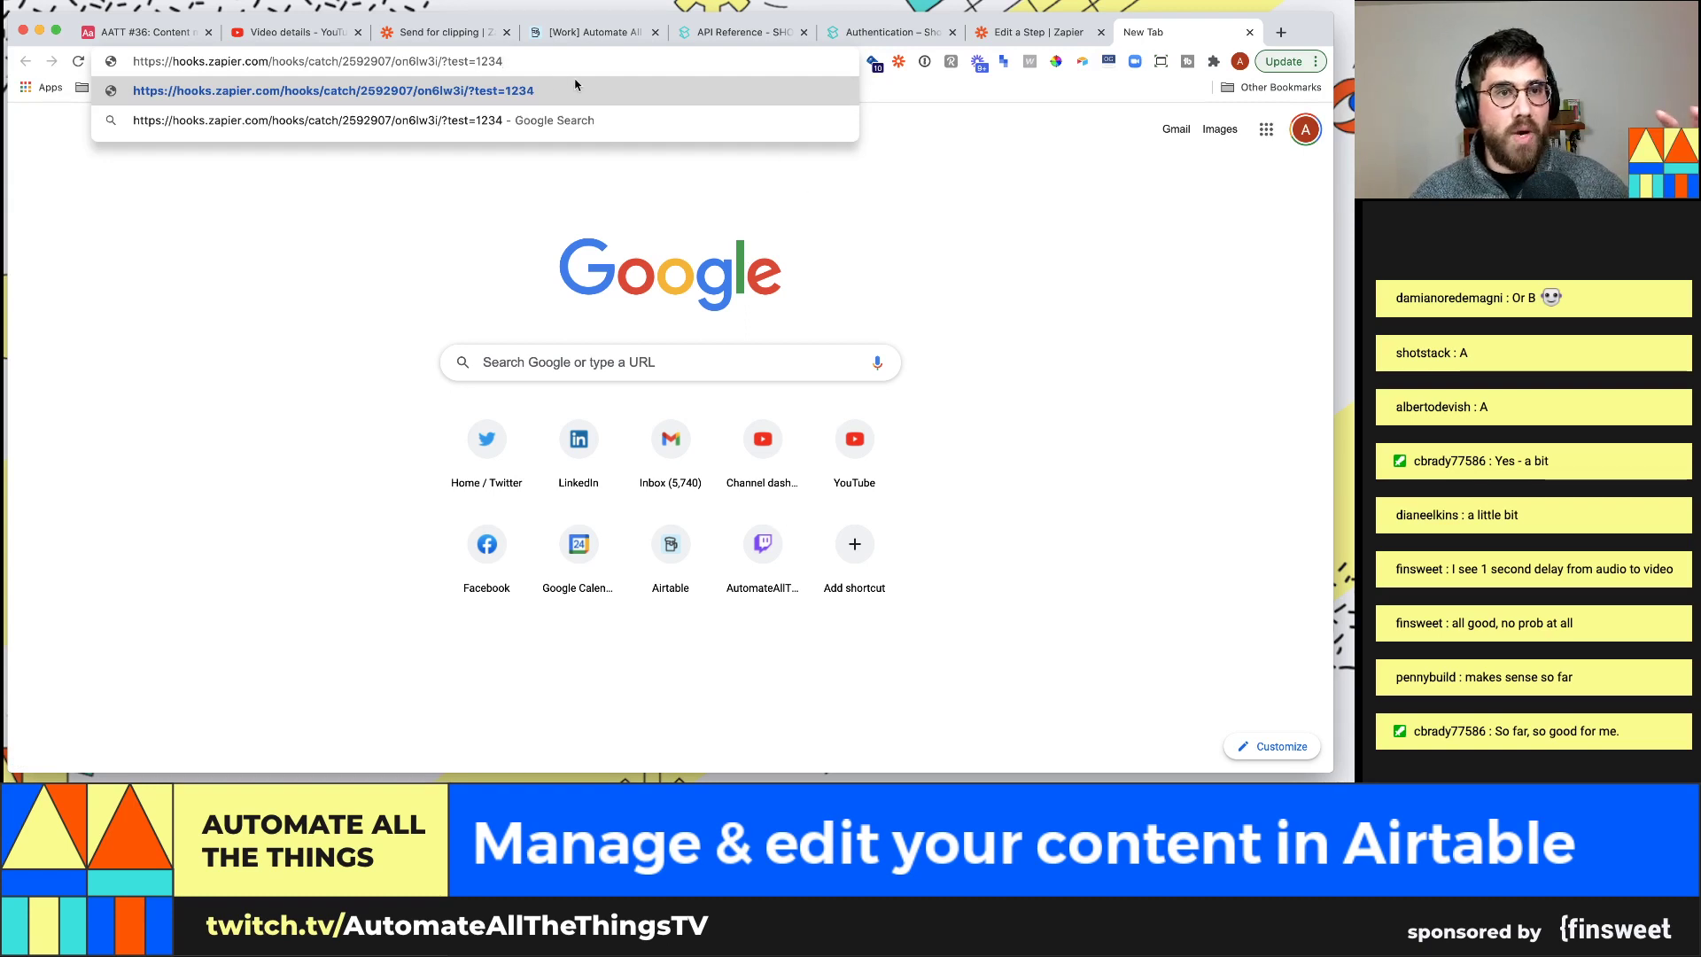
left_click_drag(440, 62, 530, 53)
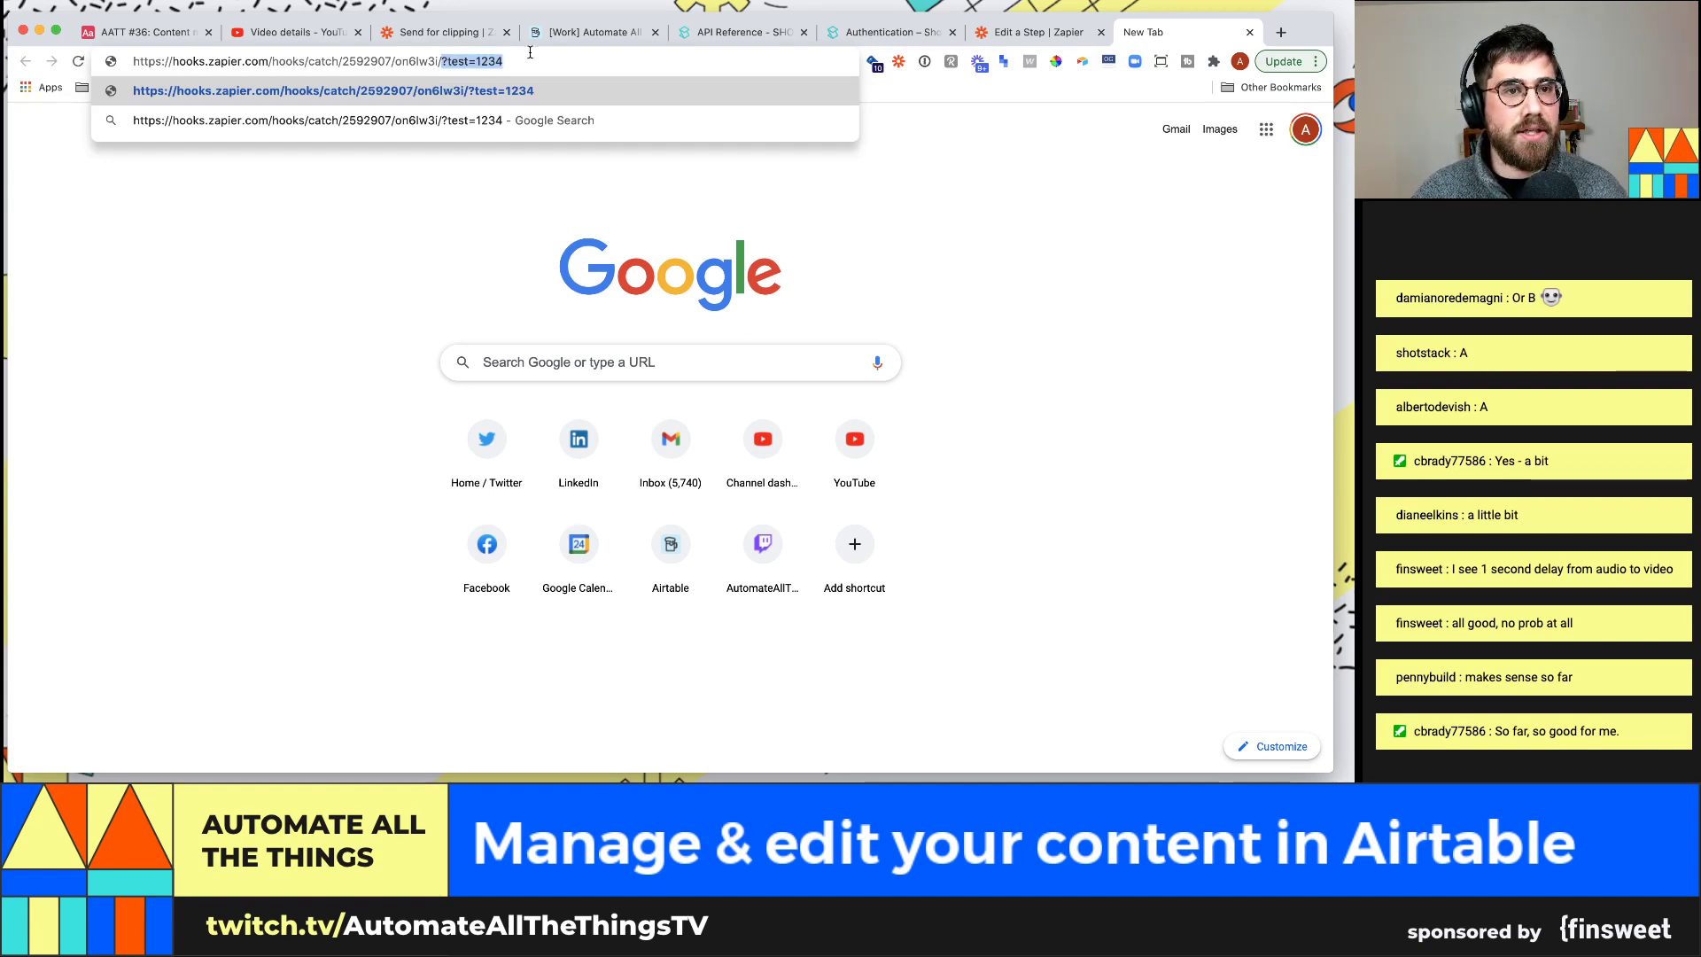
left_click(534, 60)
key("Return")
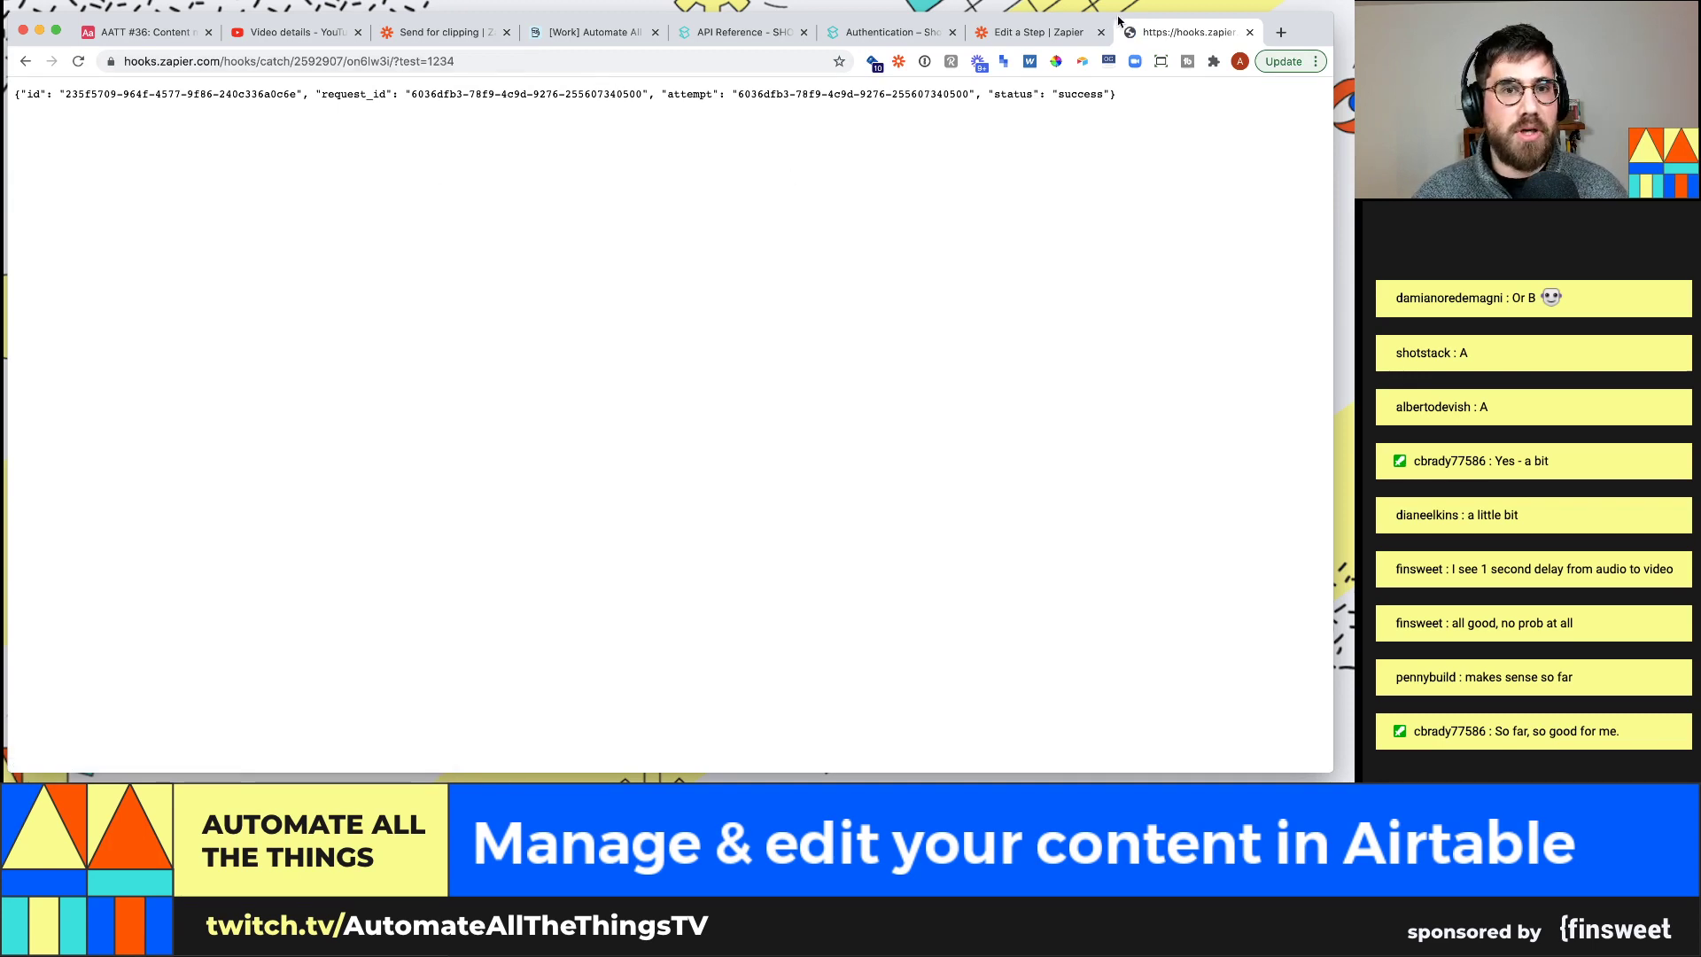
left_click(1041, 31)
left_click(679, 696)
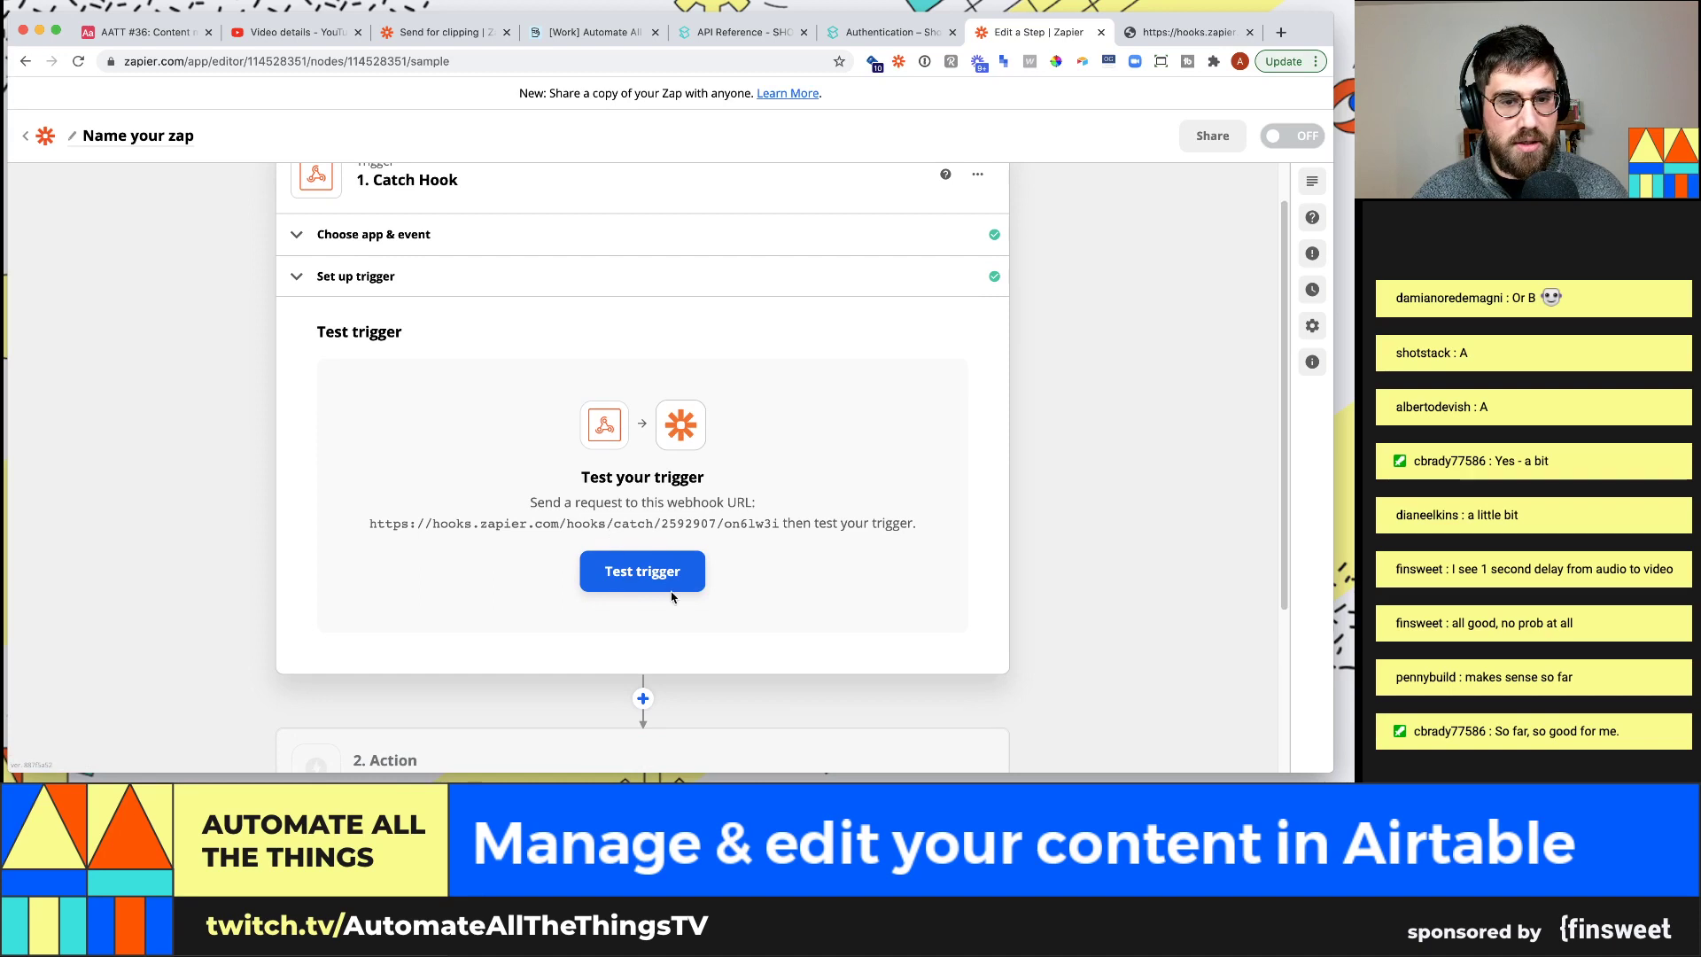
Test the trigger to pull in Request A with test: 1234, then return to the Airtable base
left_click(637, 572)
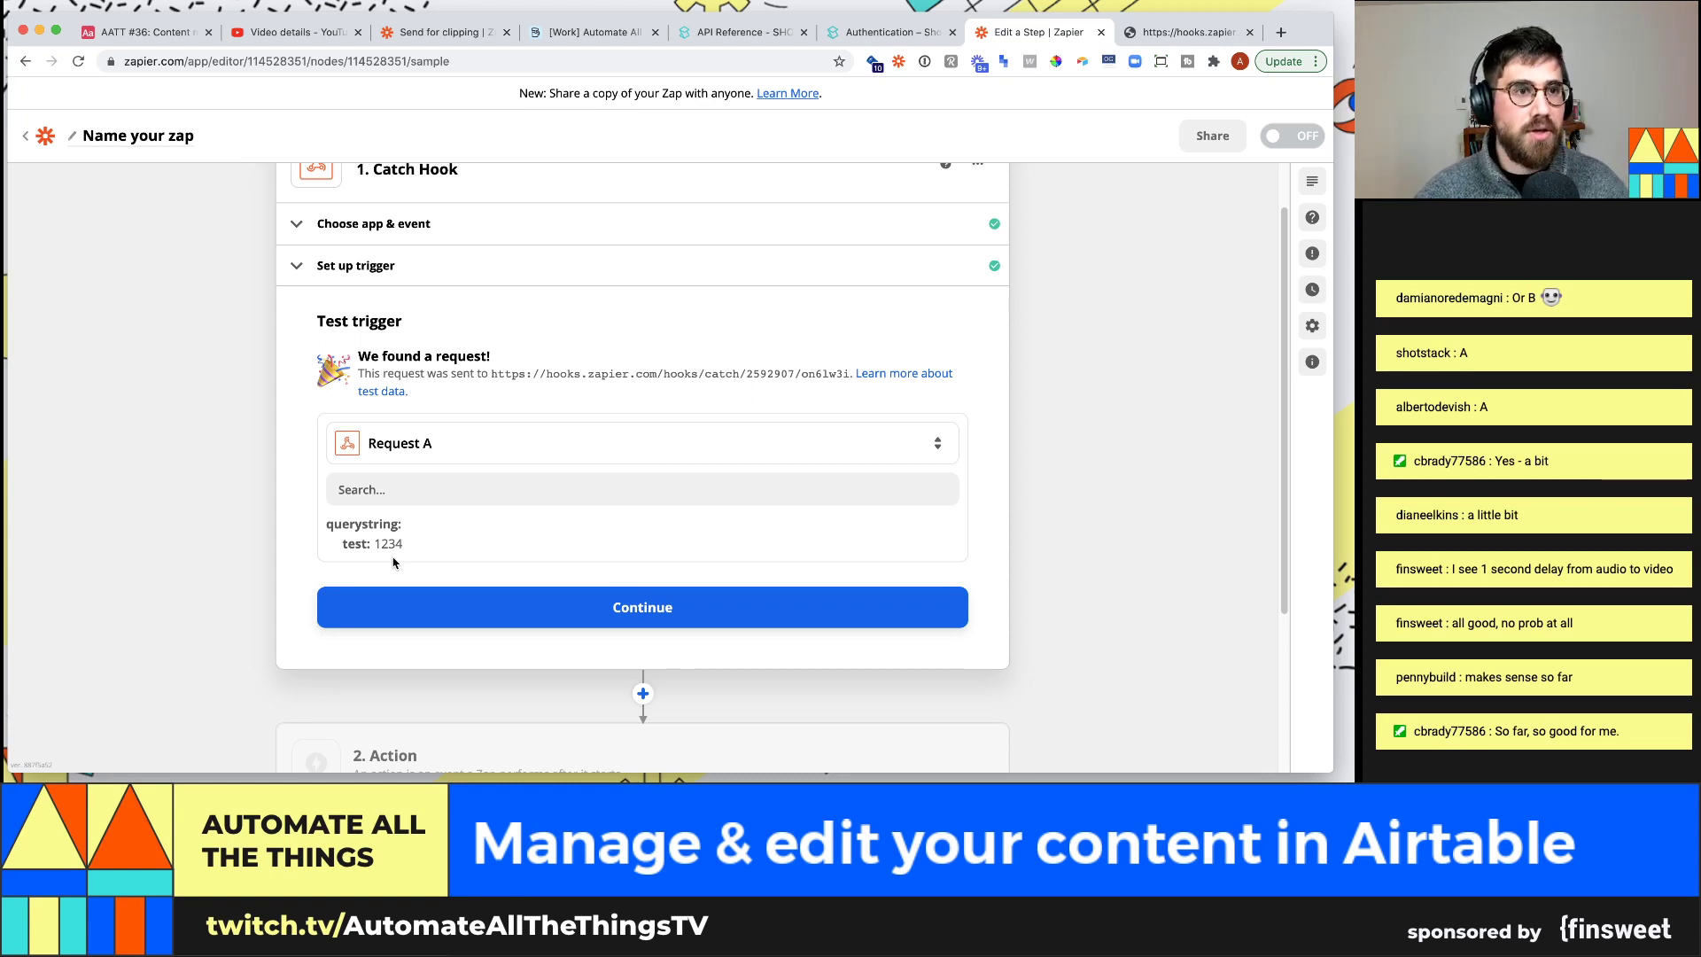
left_click(149, 36)
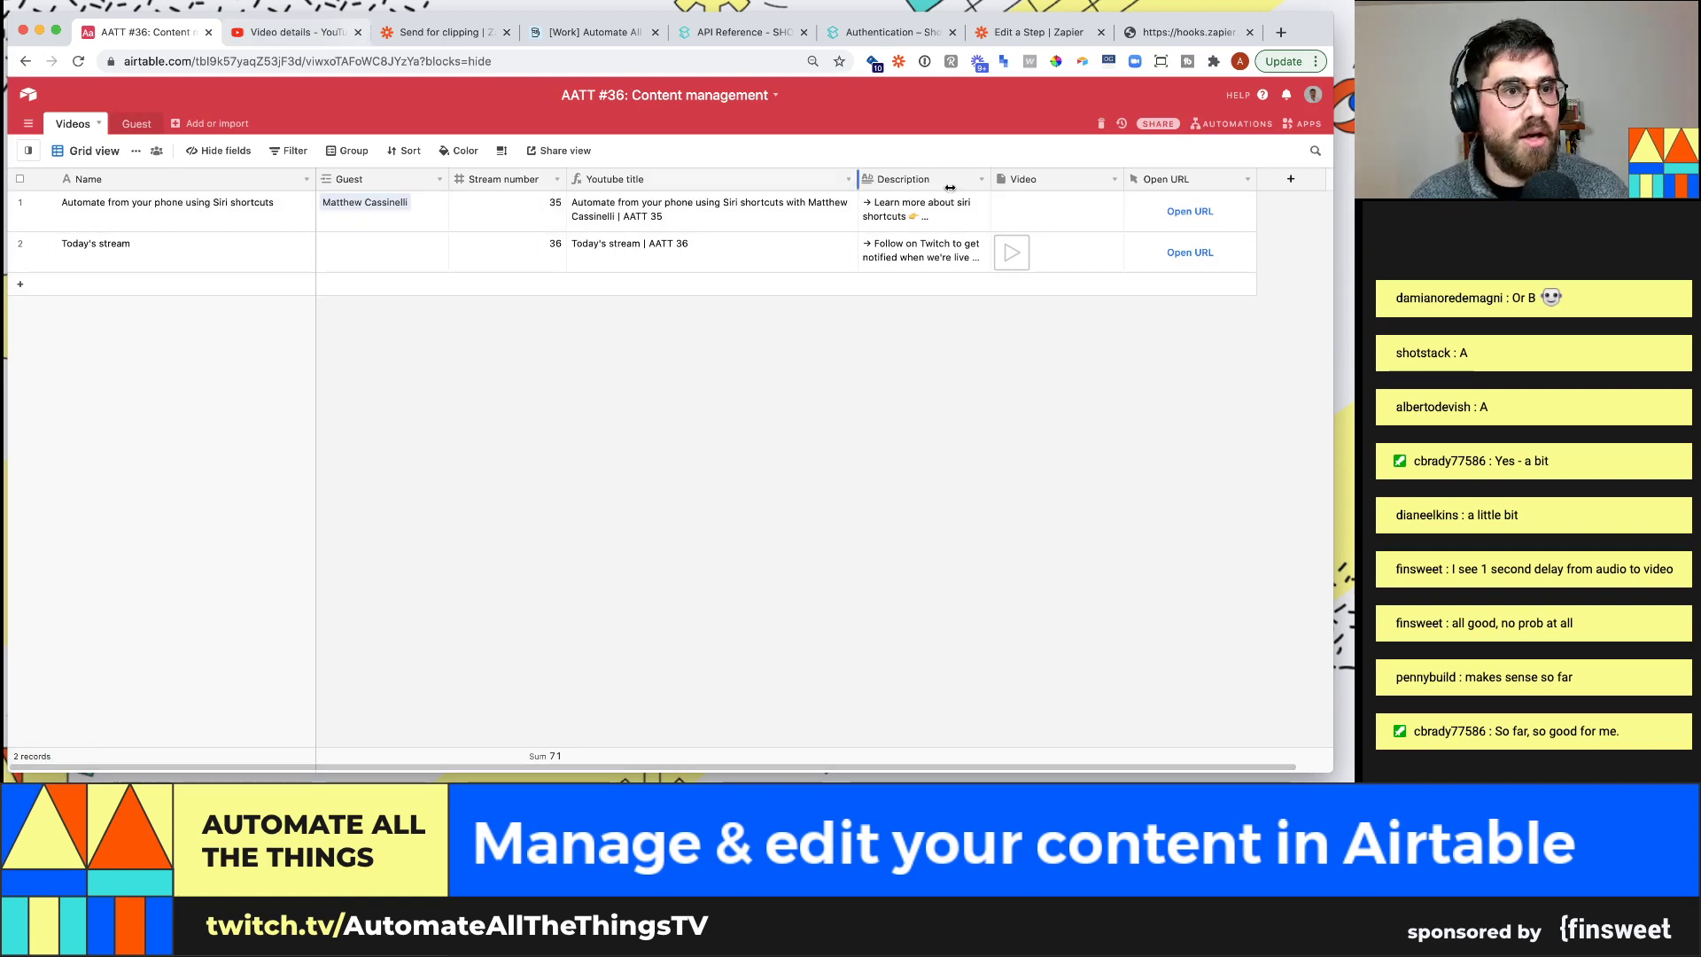
Set the Open URL button's formula to the webhook URL plus "?record_ID="&RECORD_ID()
left_click(1249, 183)
left_click(1196, 201)
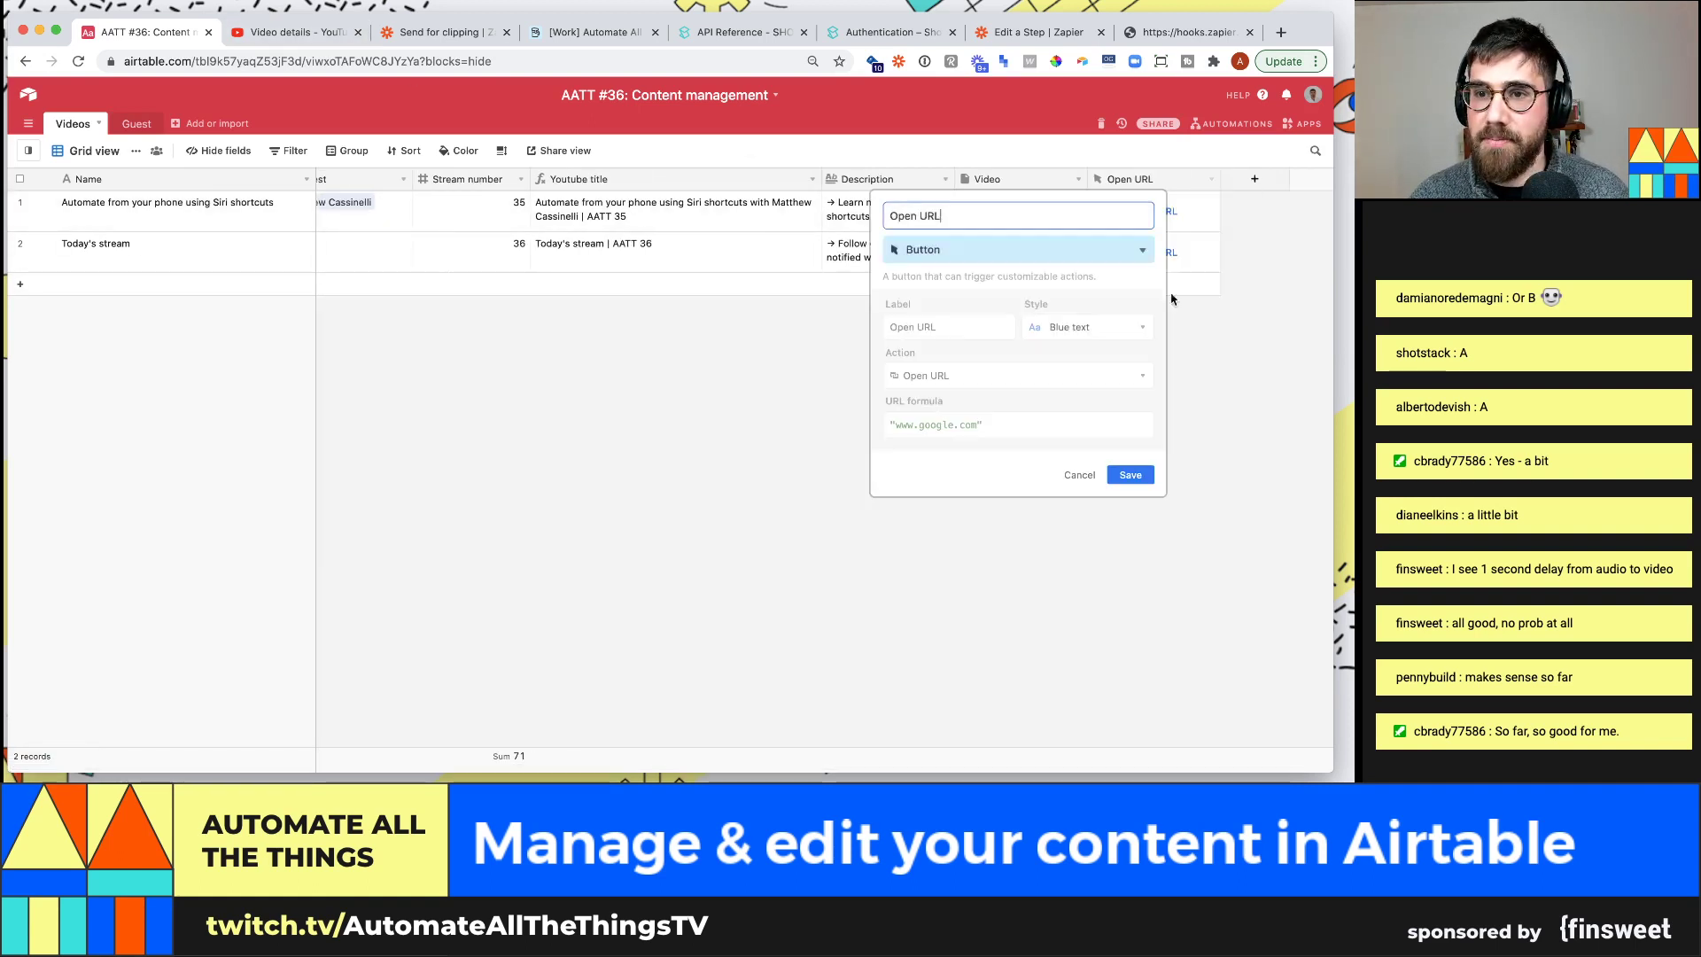
left_click(993, 424)
left_click_drag(993, 424, 877, 428)
key("cmd+v")
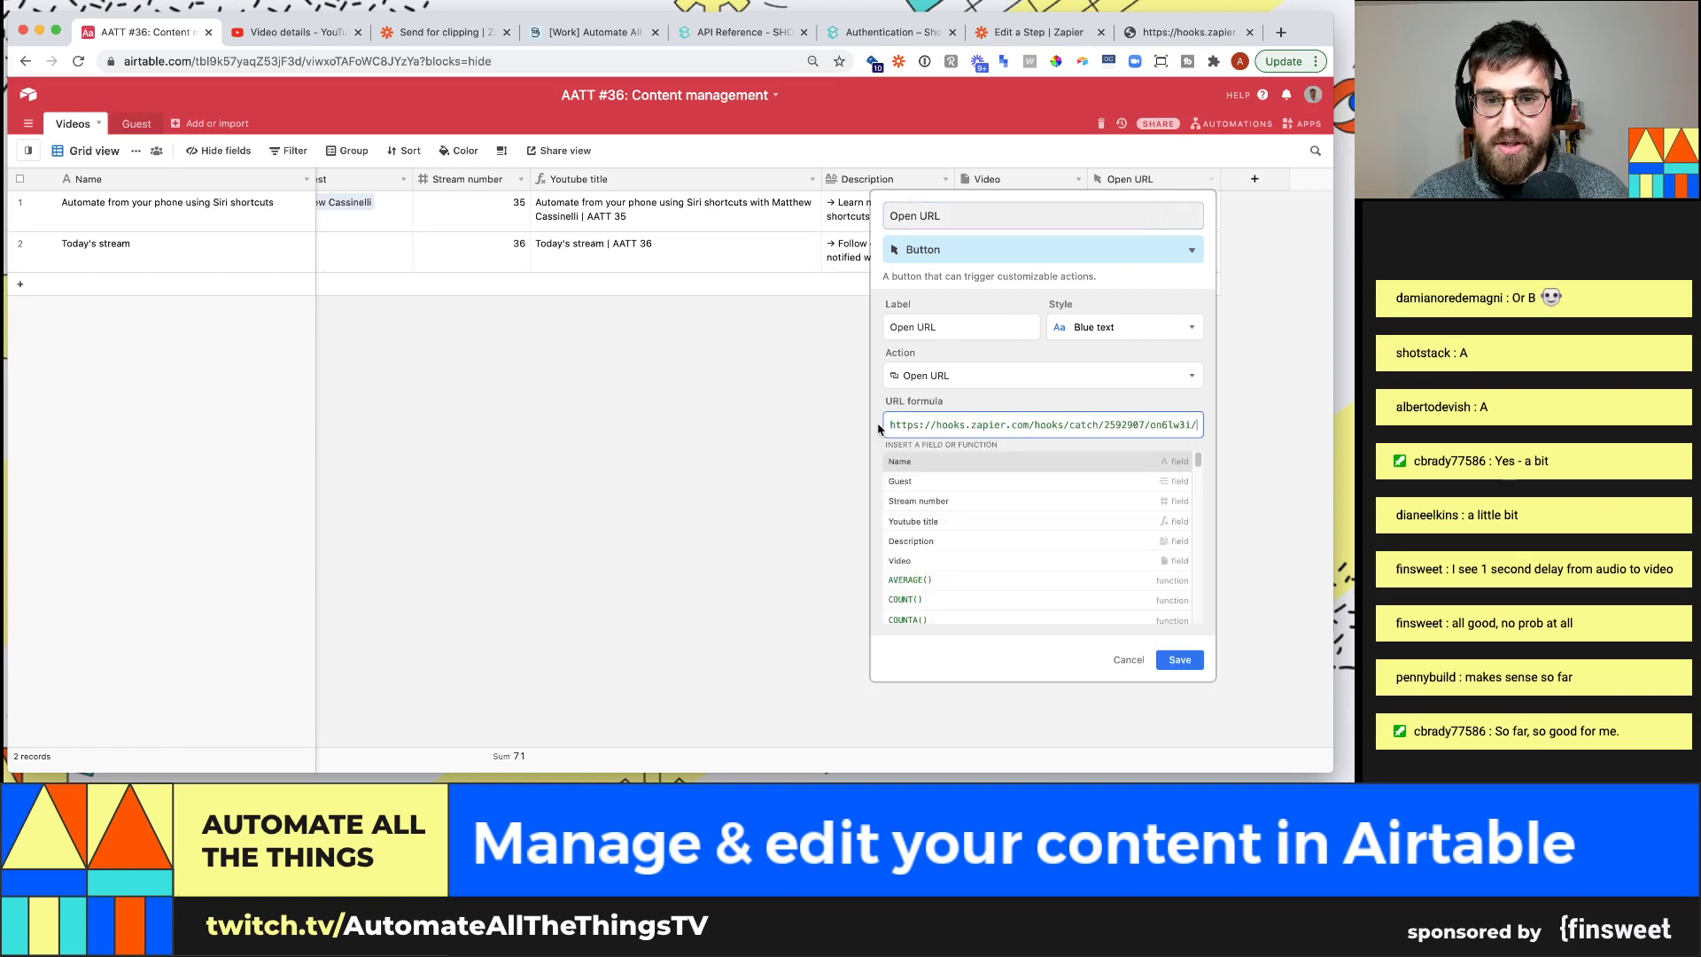
type("\"")
key("super+Left")
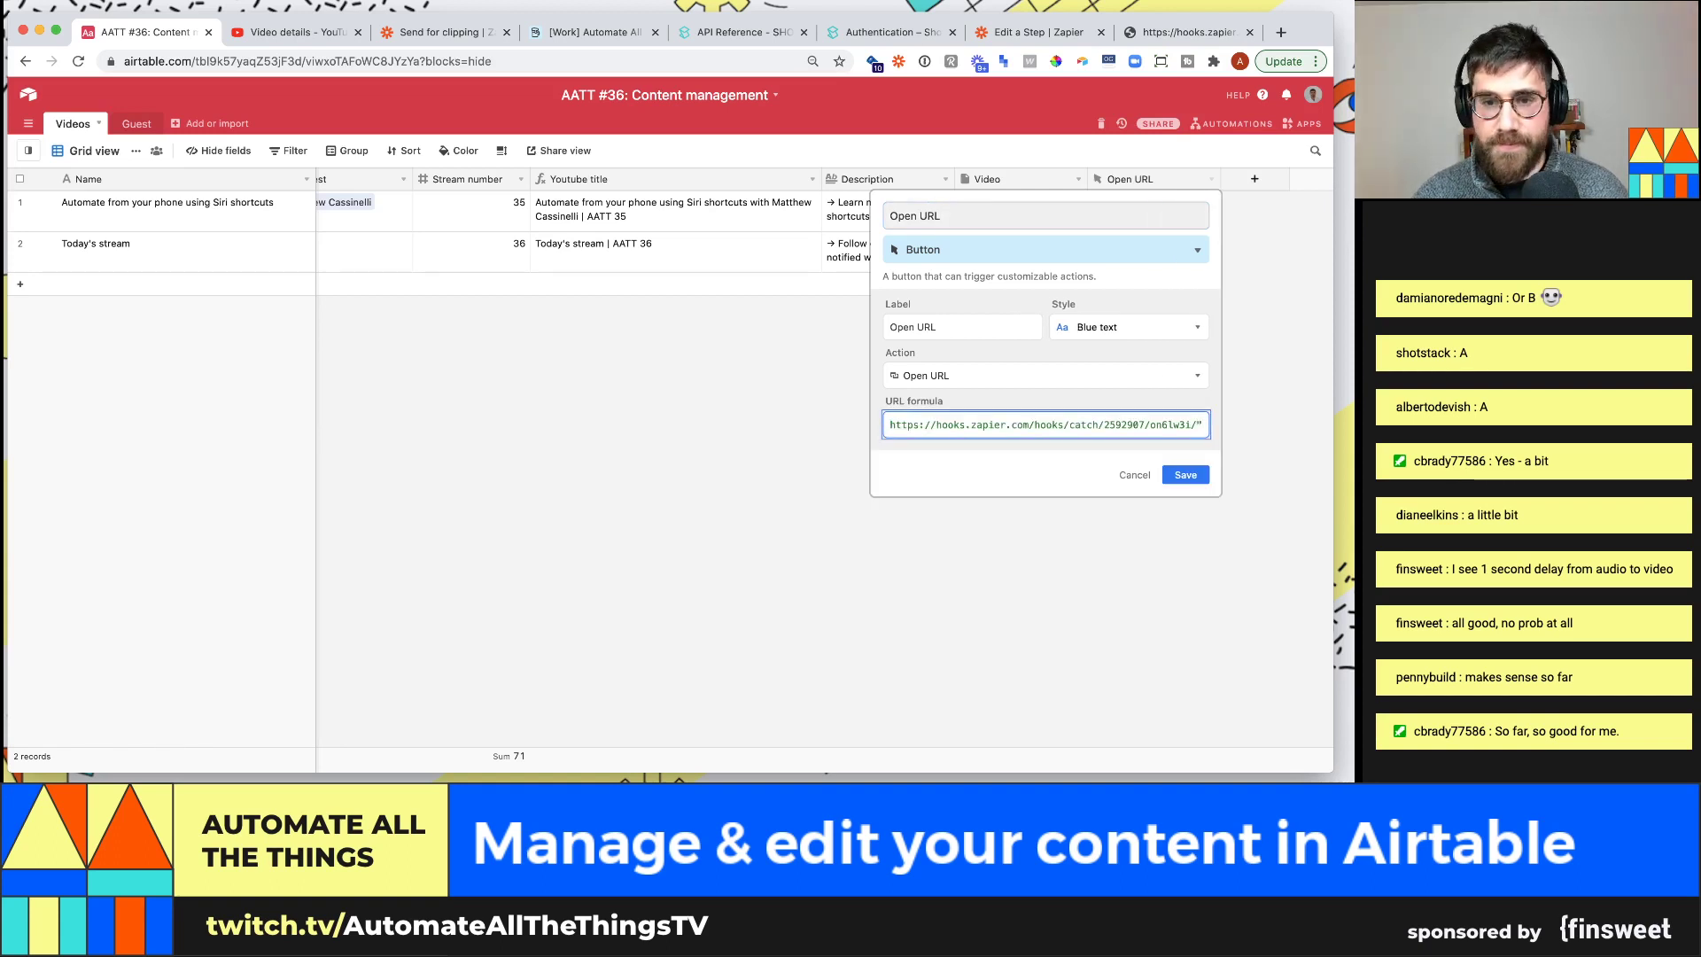
type("\"&")
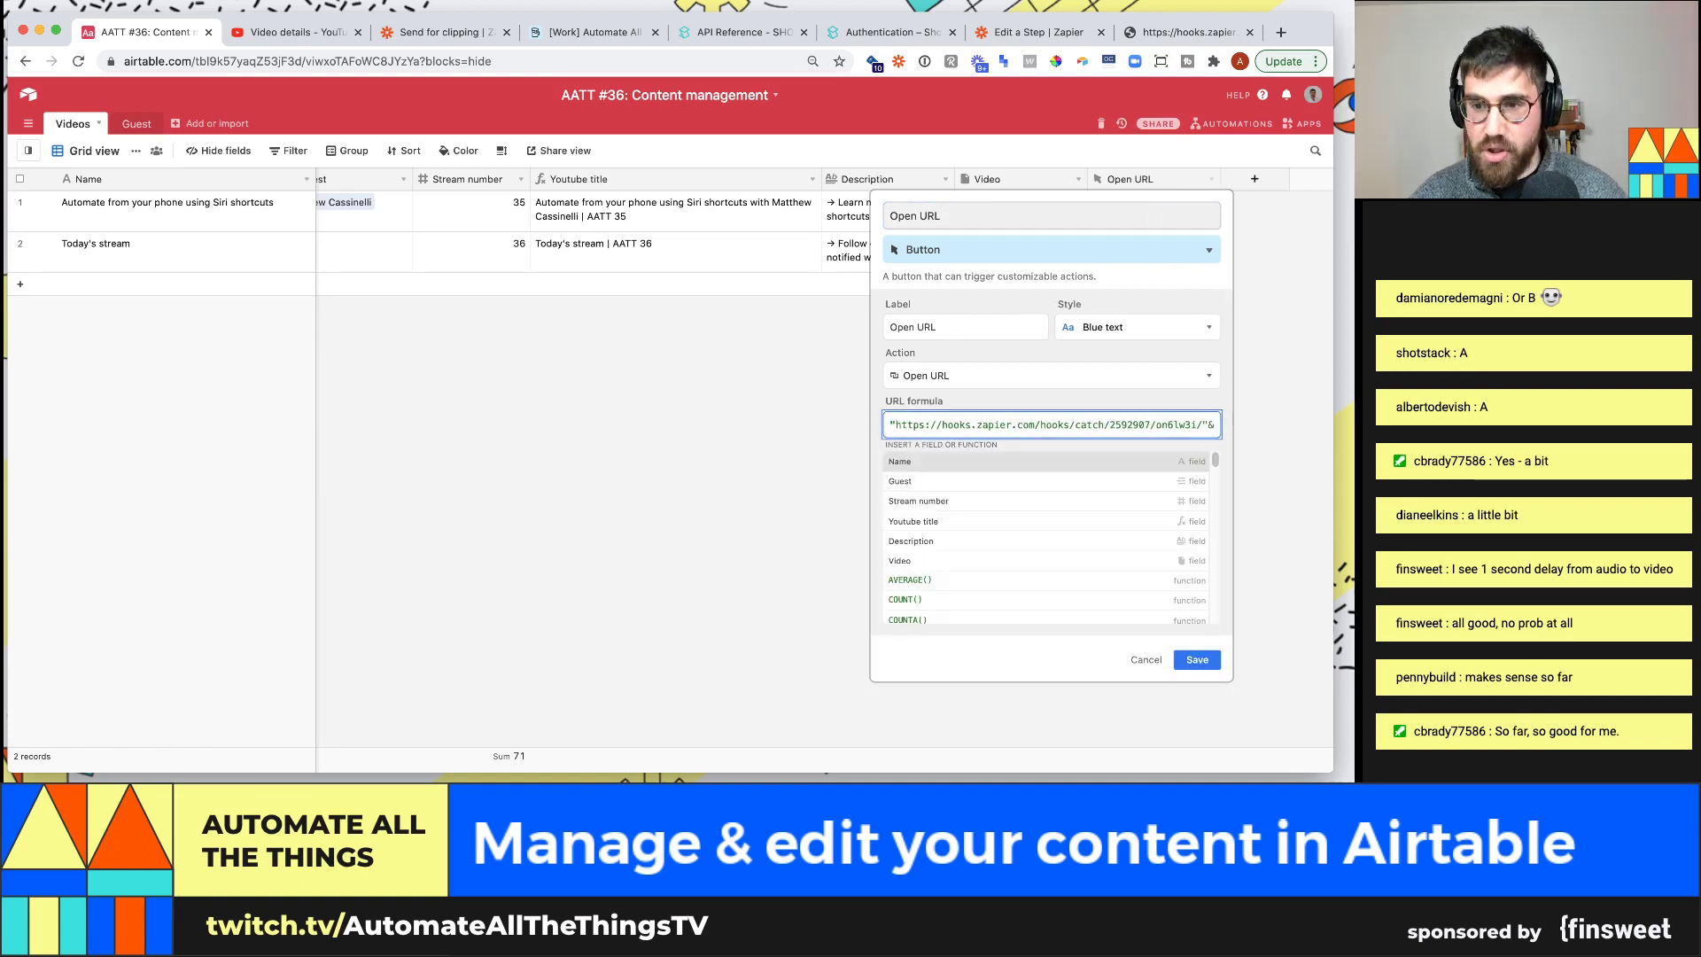
key("BackSpace")
key("Left")
type("?r")
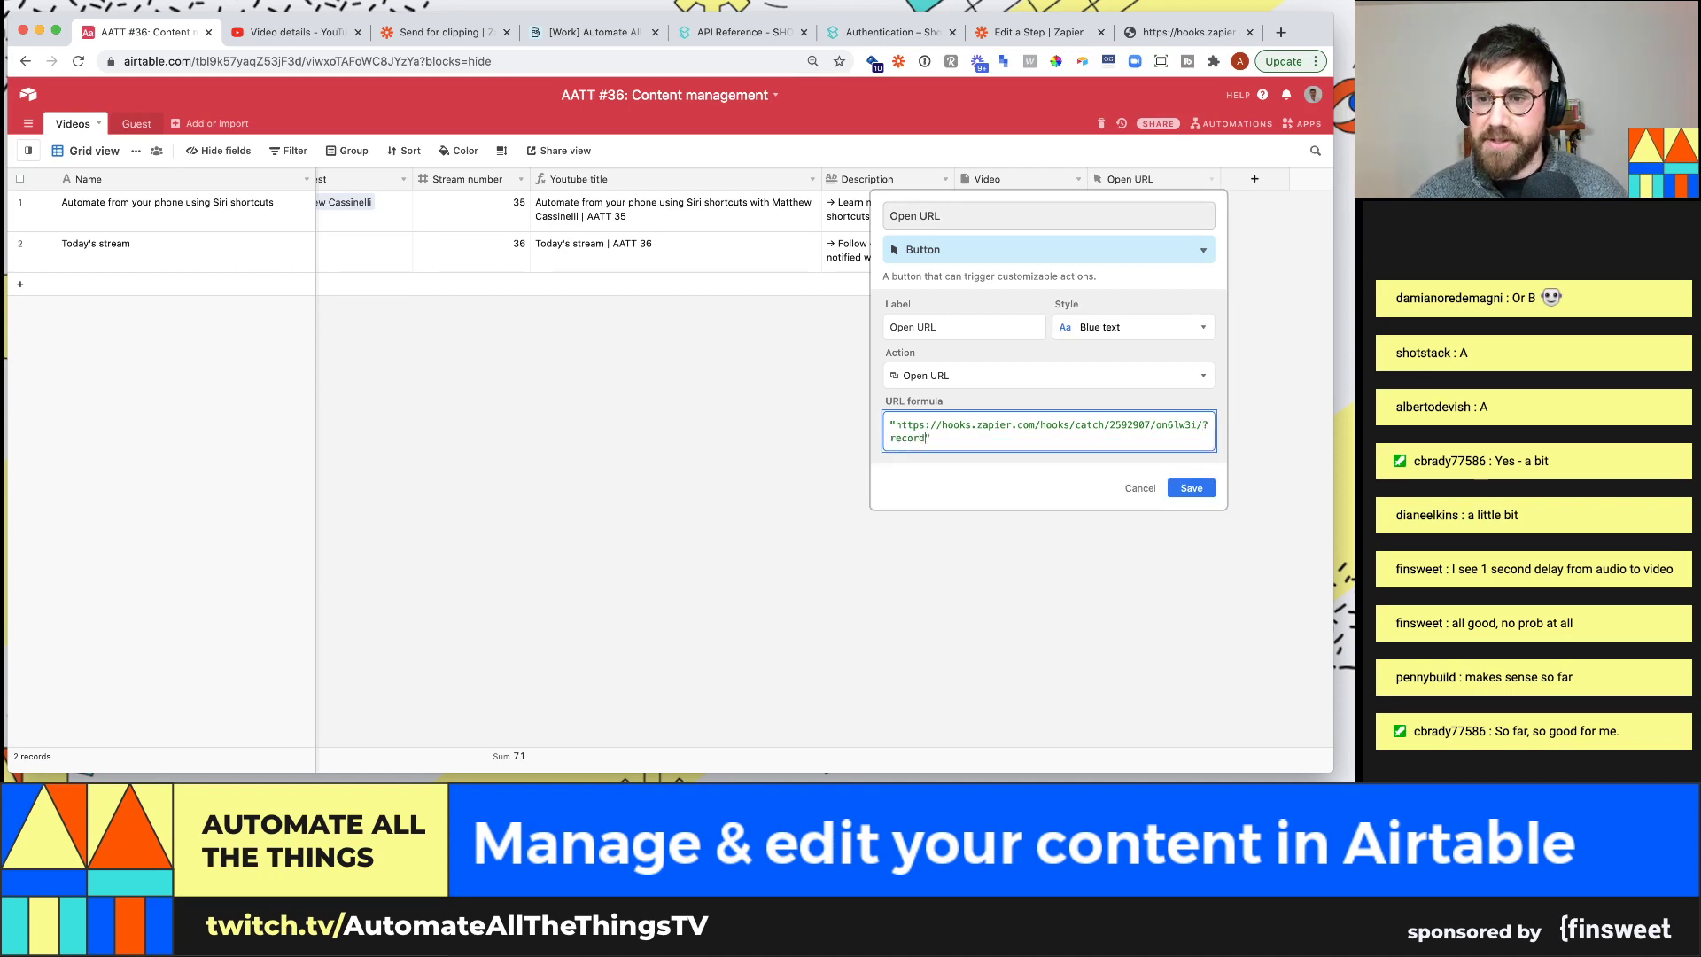
type("ecord_ID=")
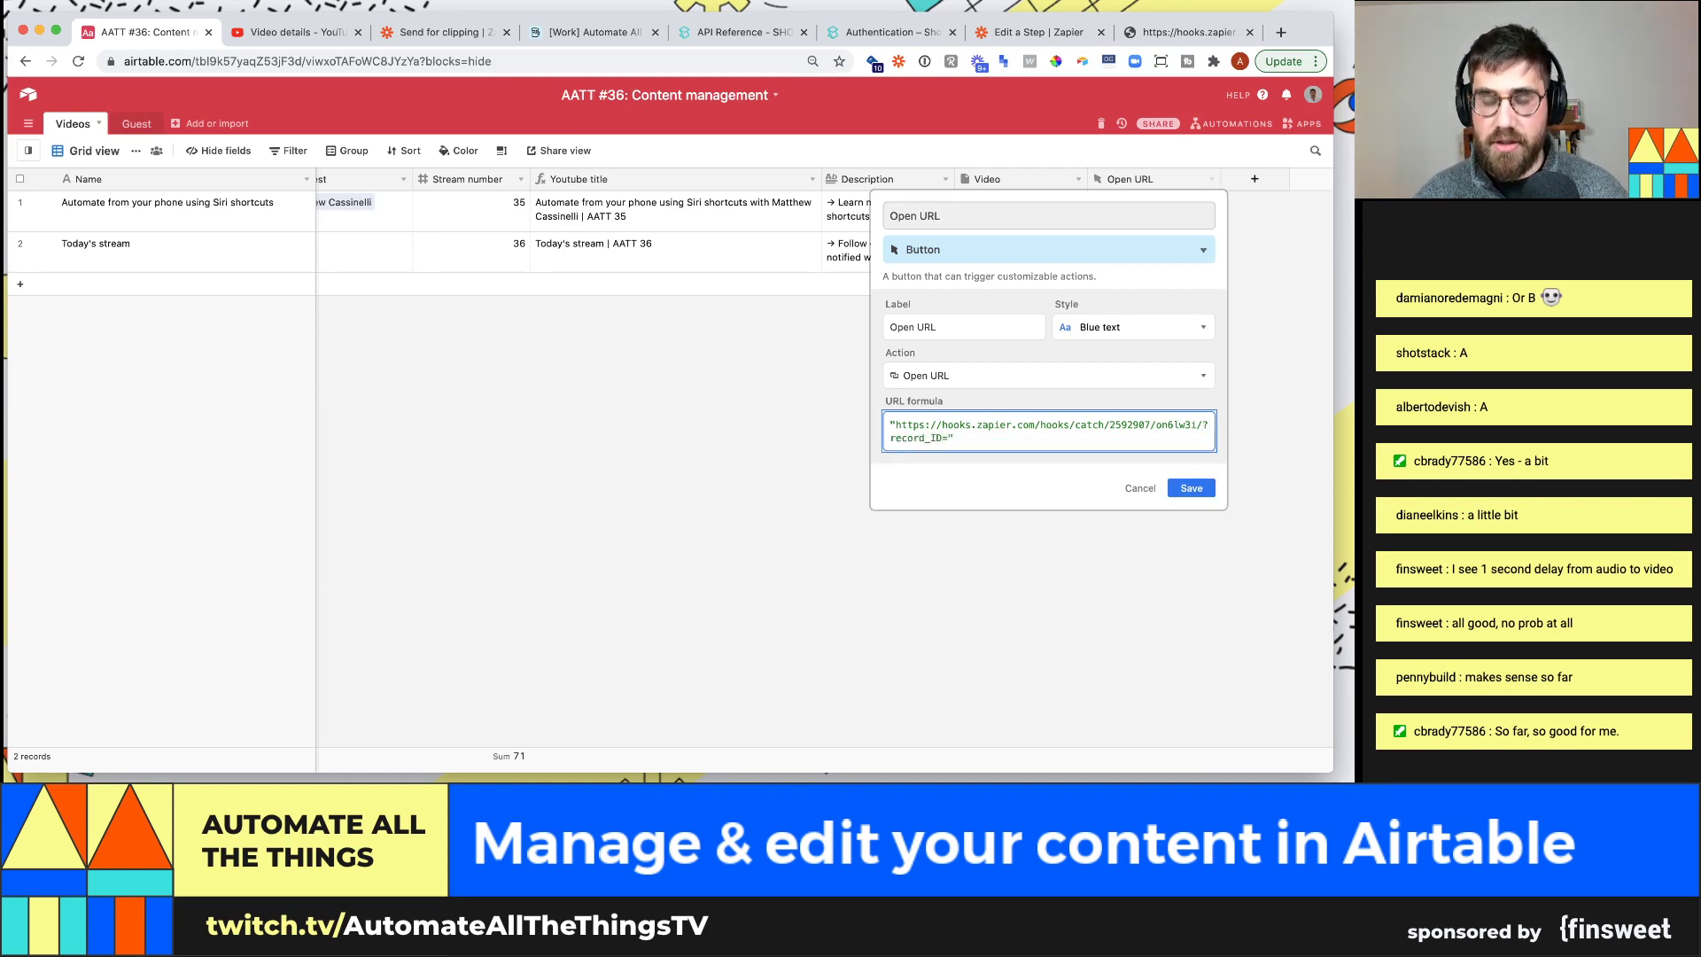
key("Right")
type("&RECORD_ID(")
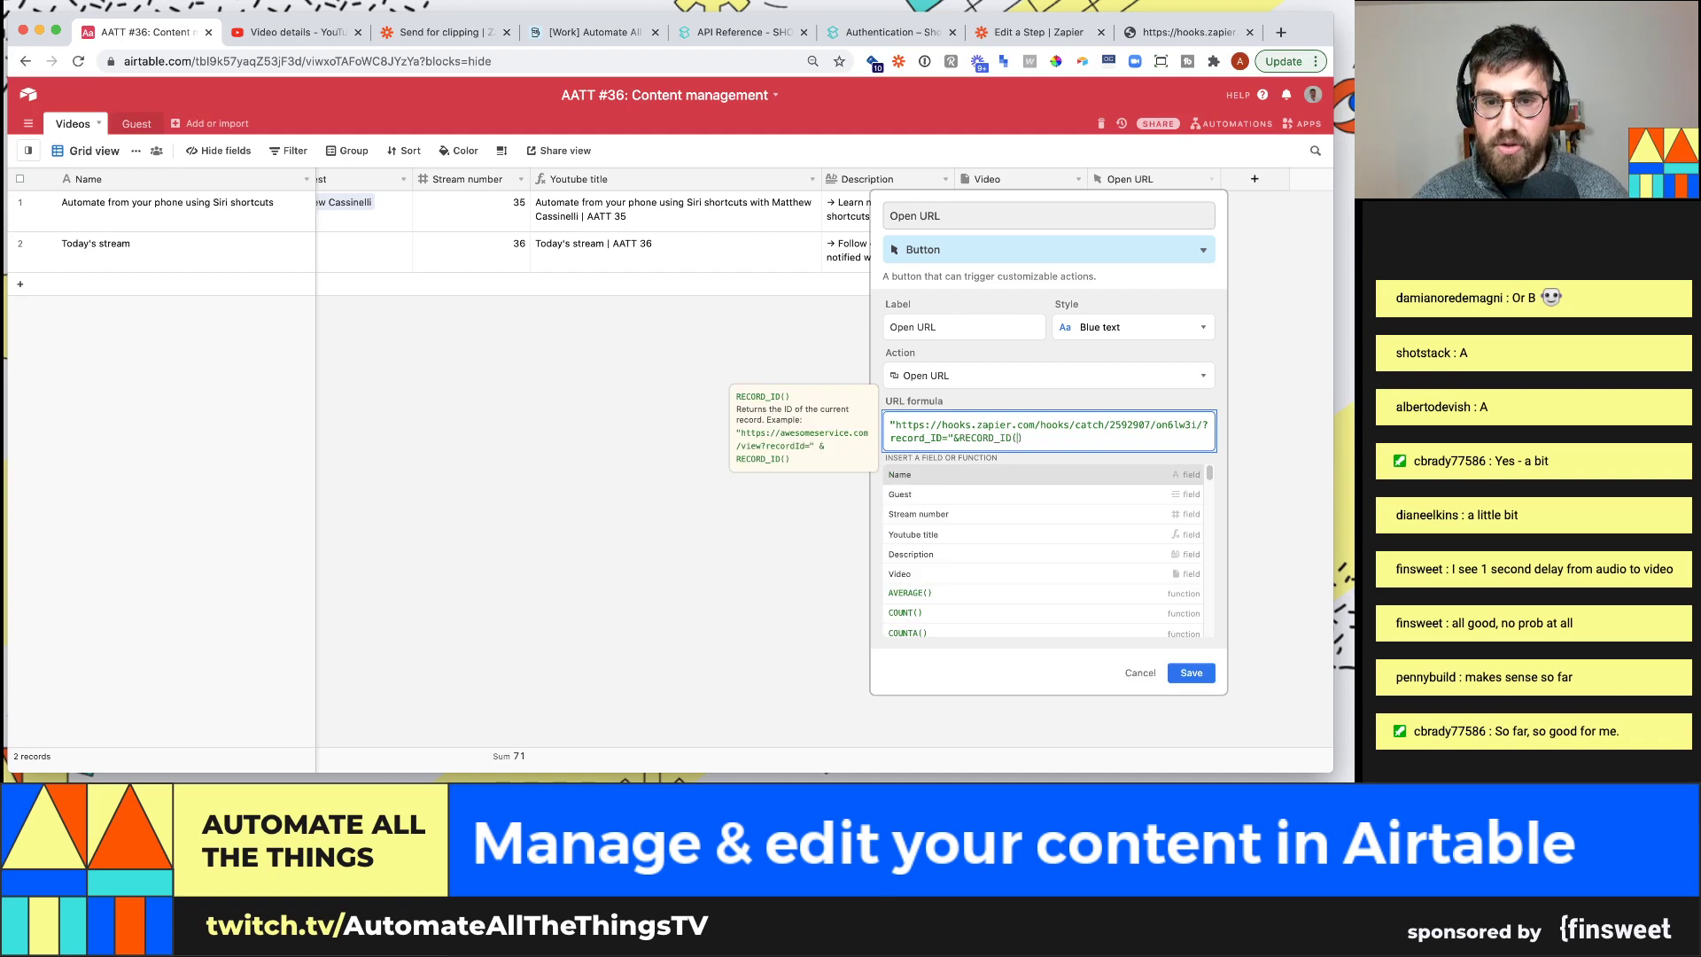
left_click(1191, 673)
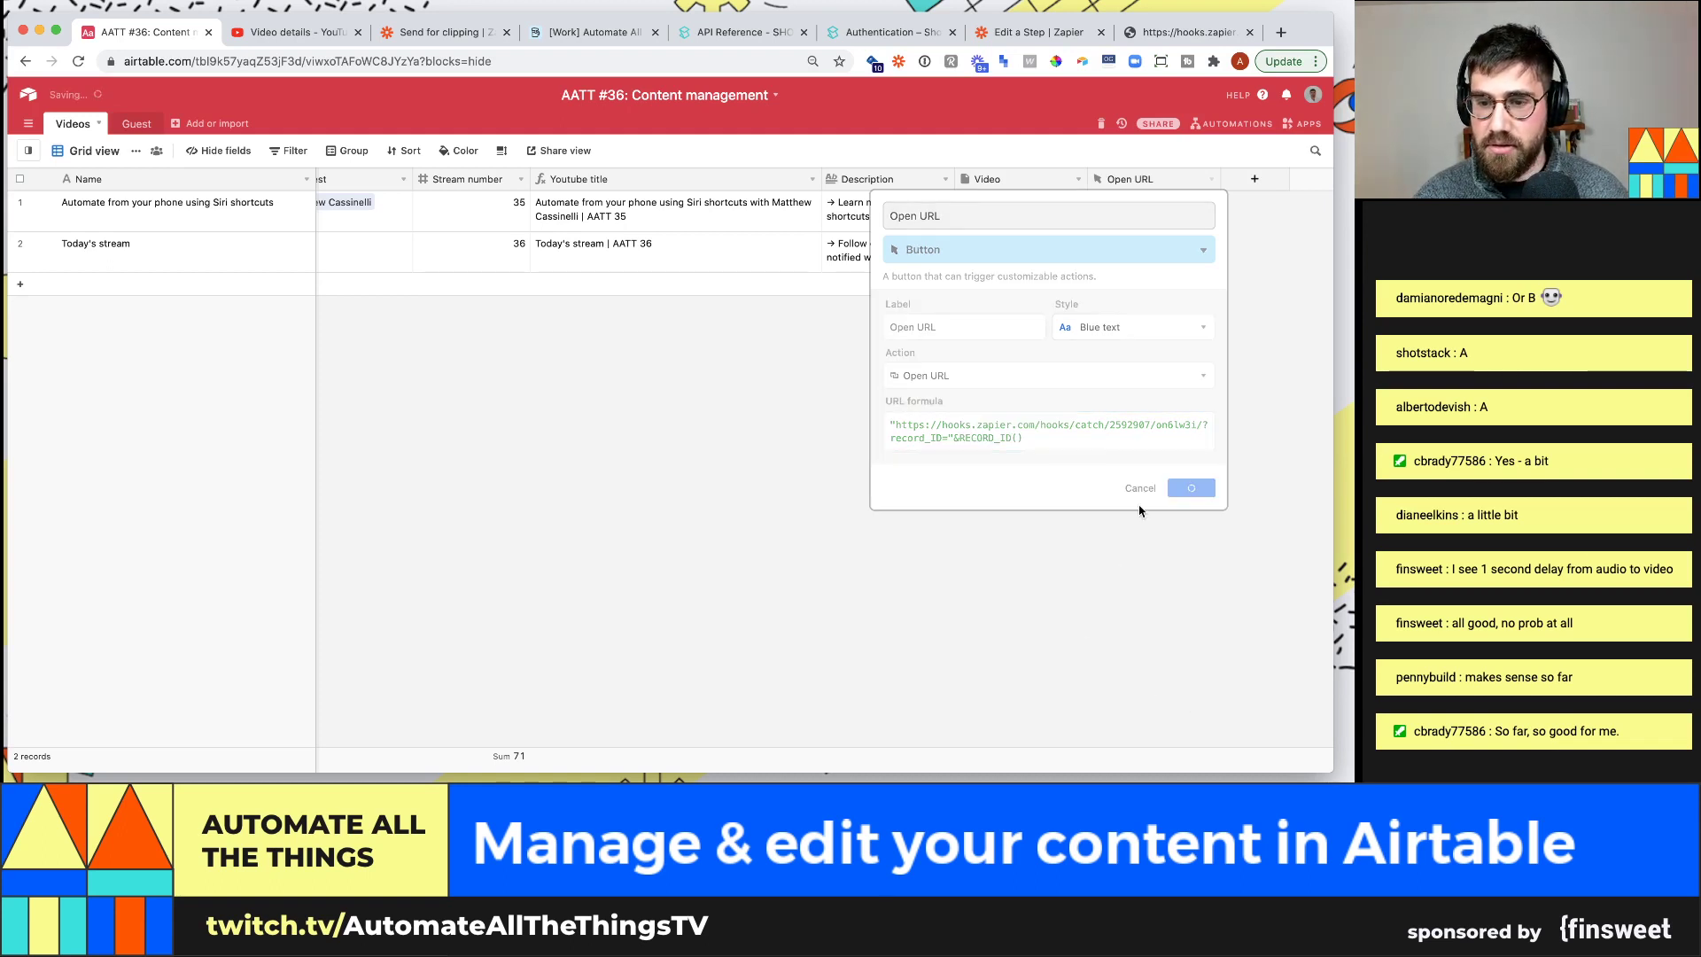
Label and name the button field 'Send to youtube' and give it a solid red style
left_click(1213, 182)
left_click(1197, 203)
double_click(953, 335)
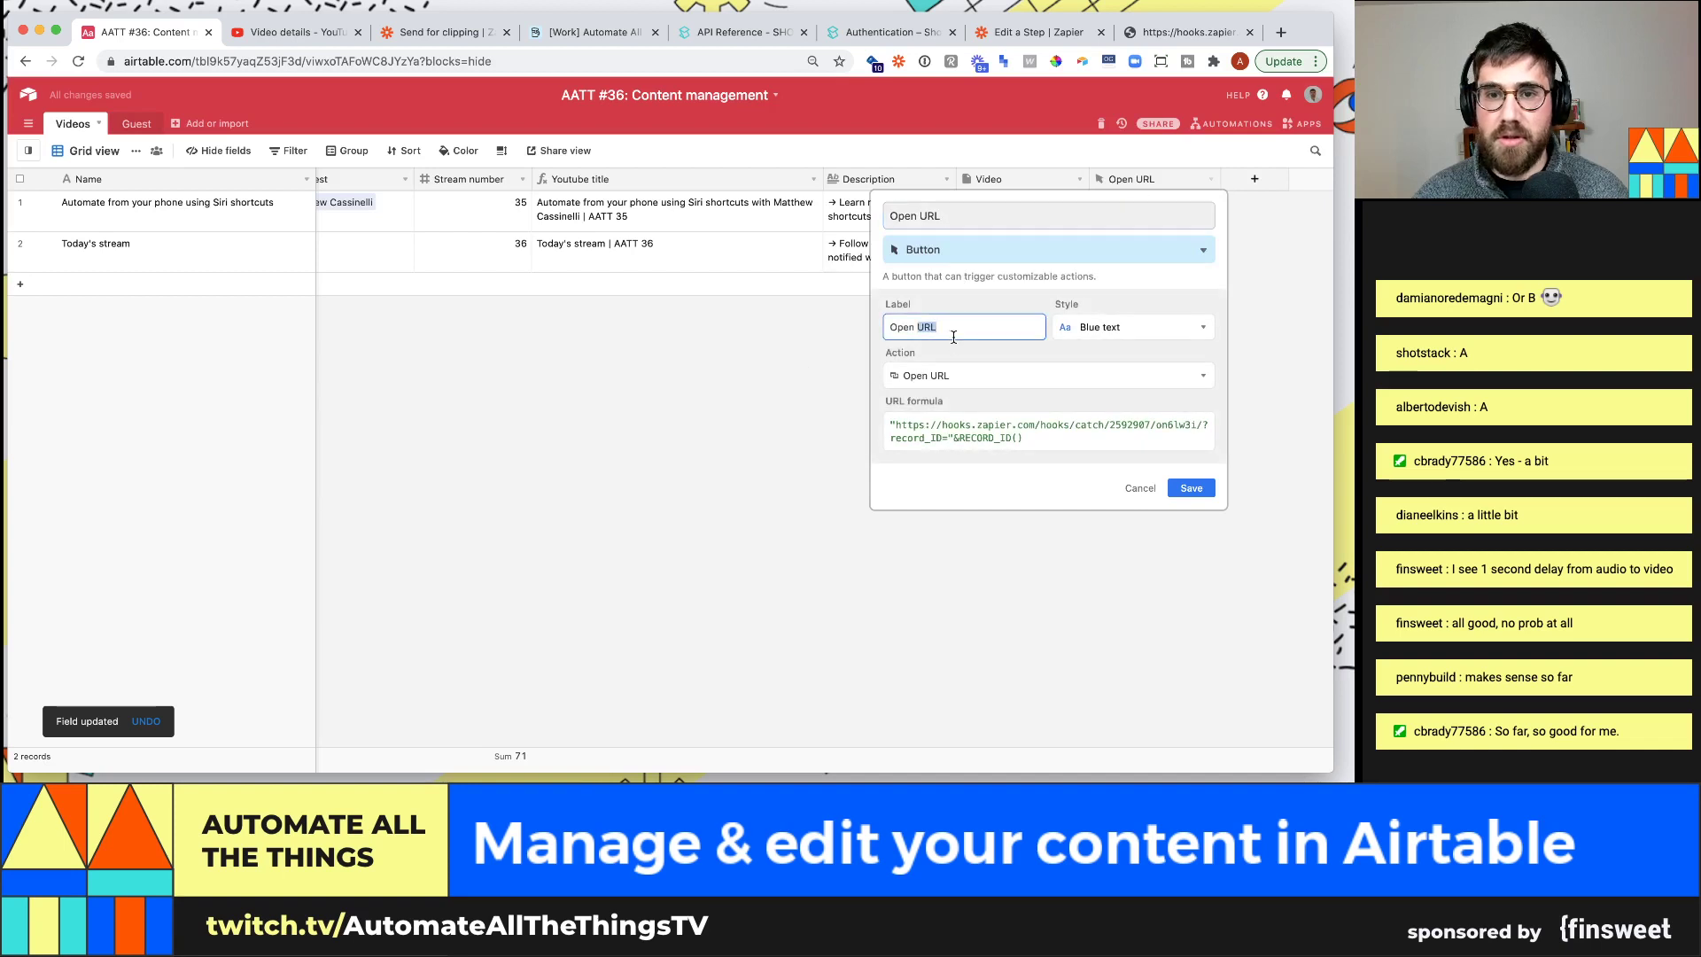
triple_click(953, 334)
type("Send to youtube")
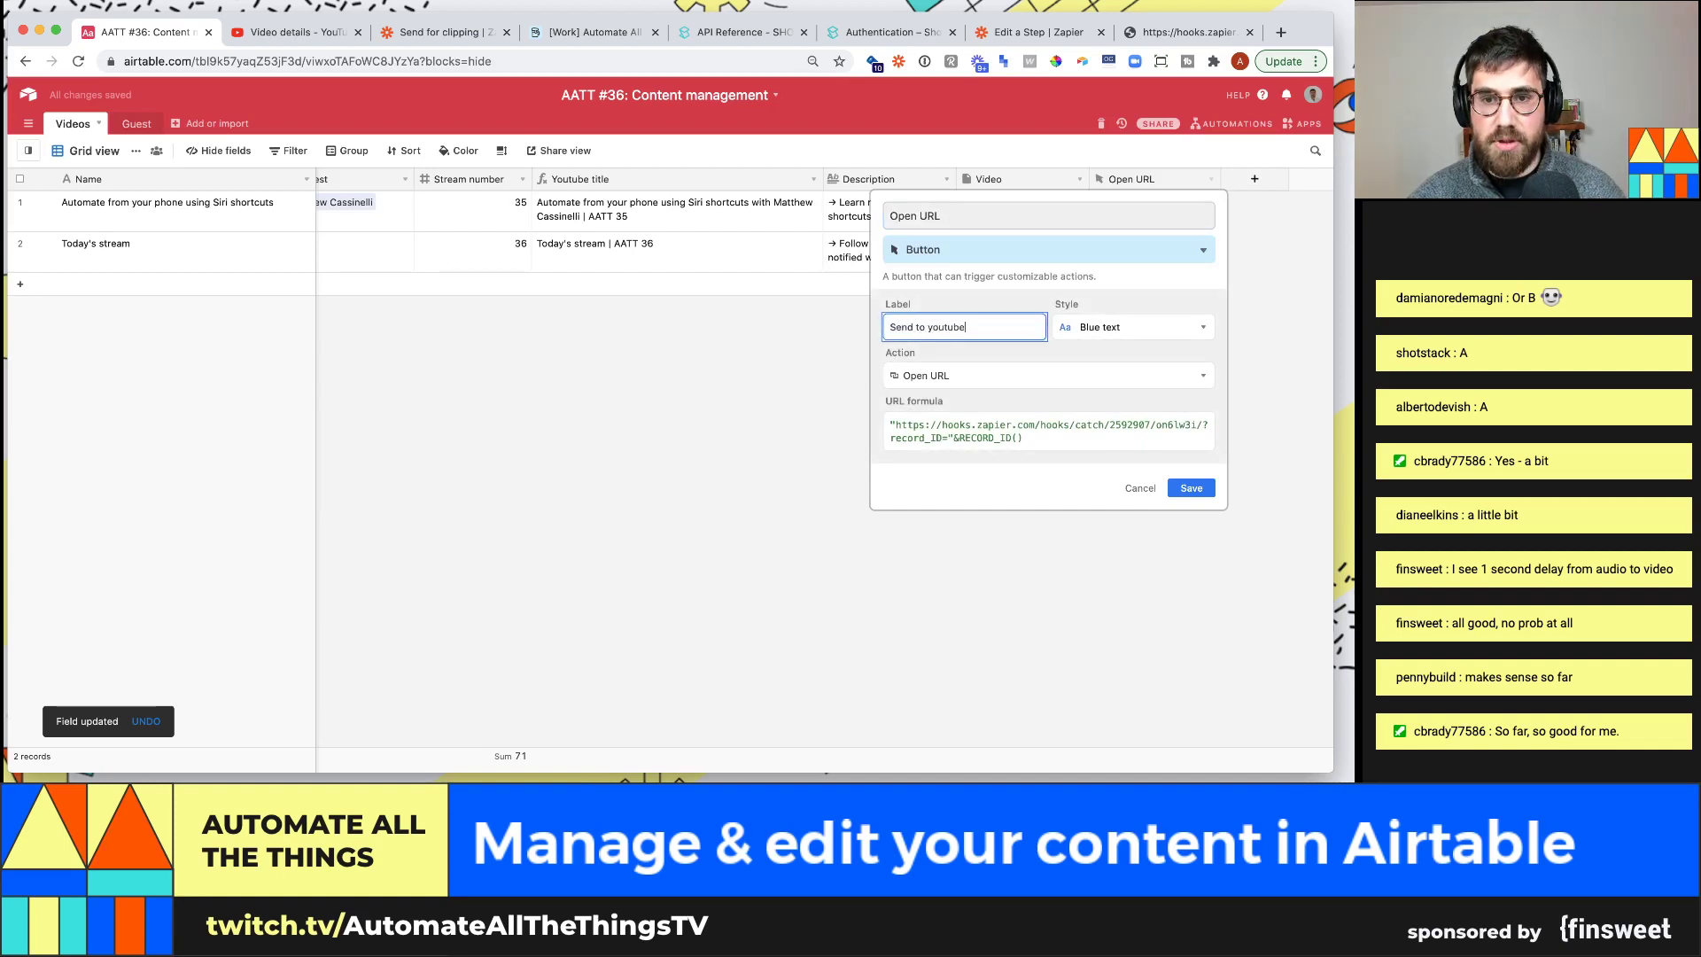
left_click(1099, 327)
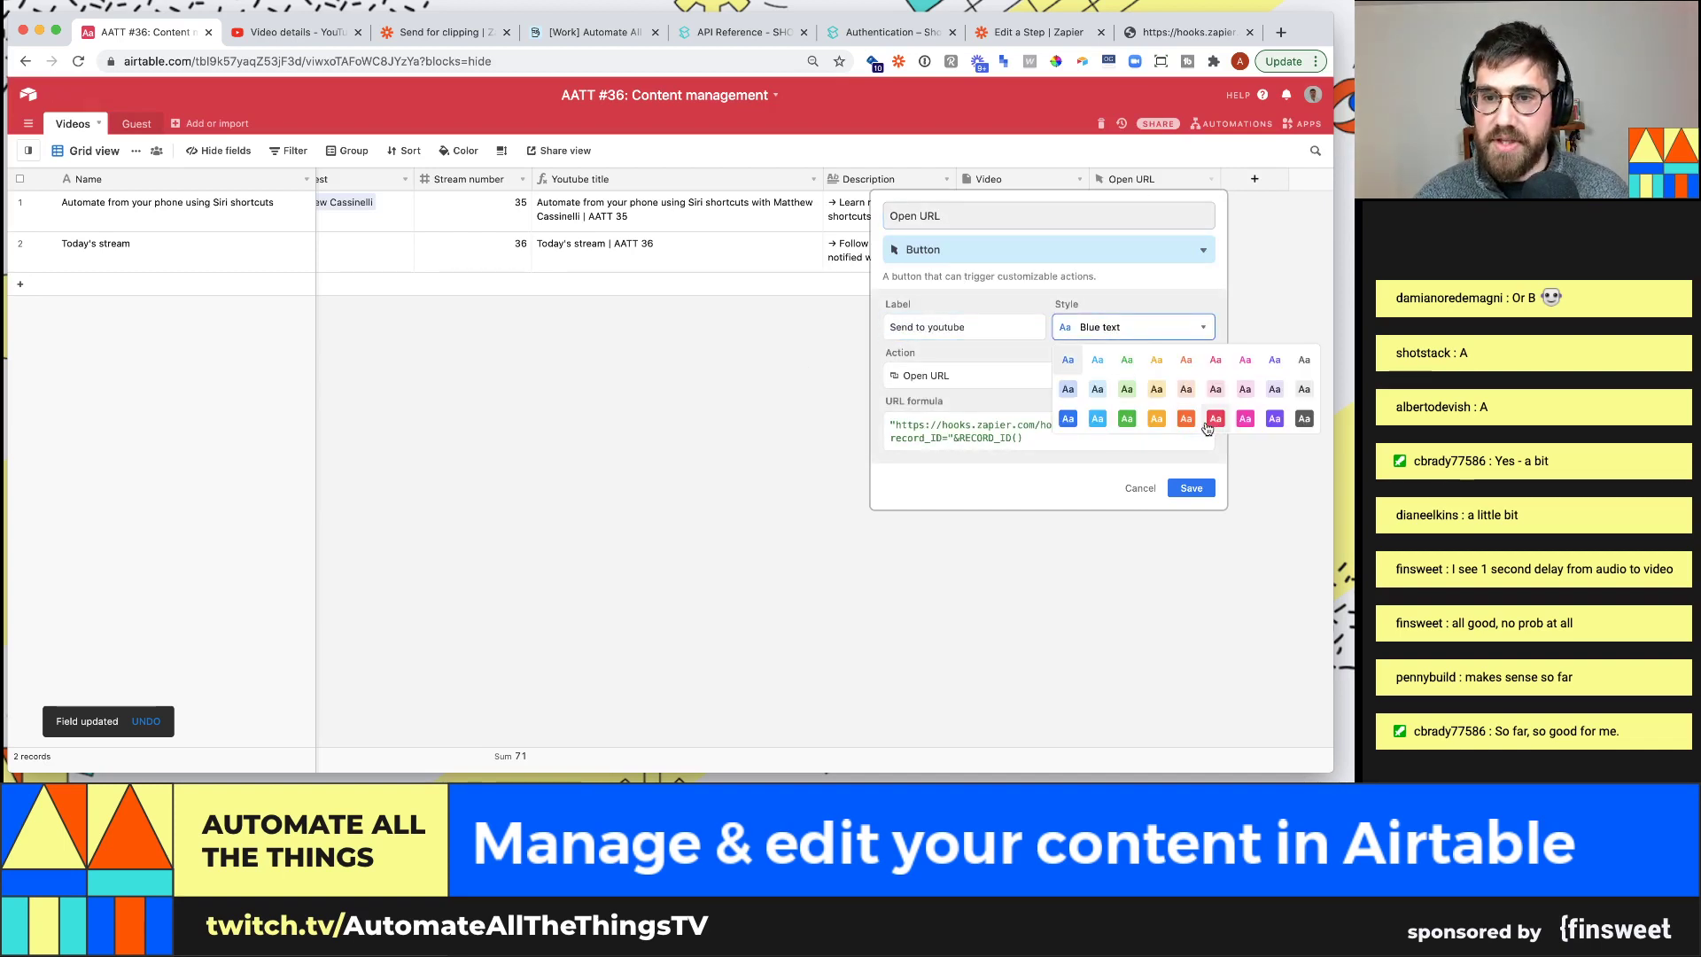
left_click(1191, 422)
left_click(1033, 379)
left_click(1033, 379)
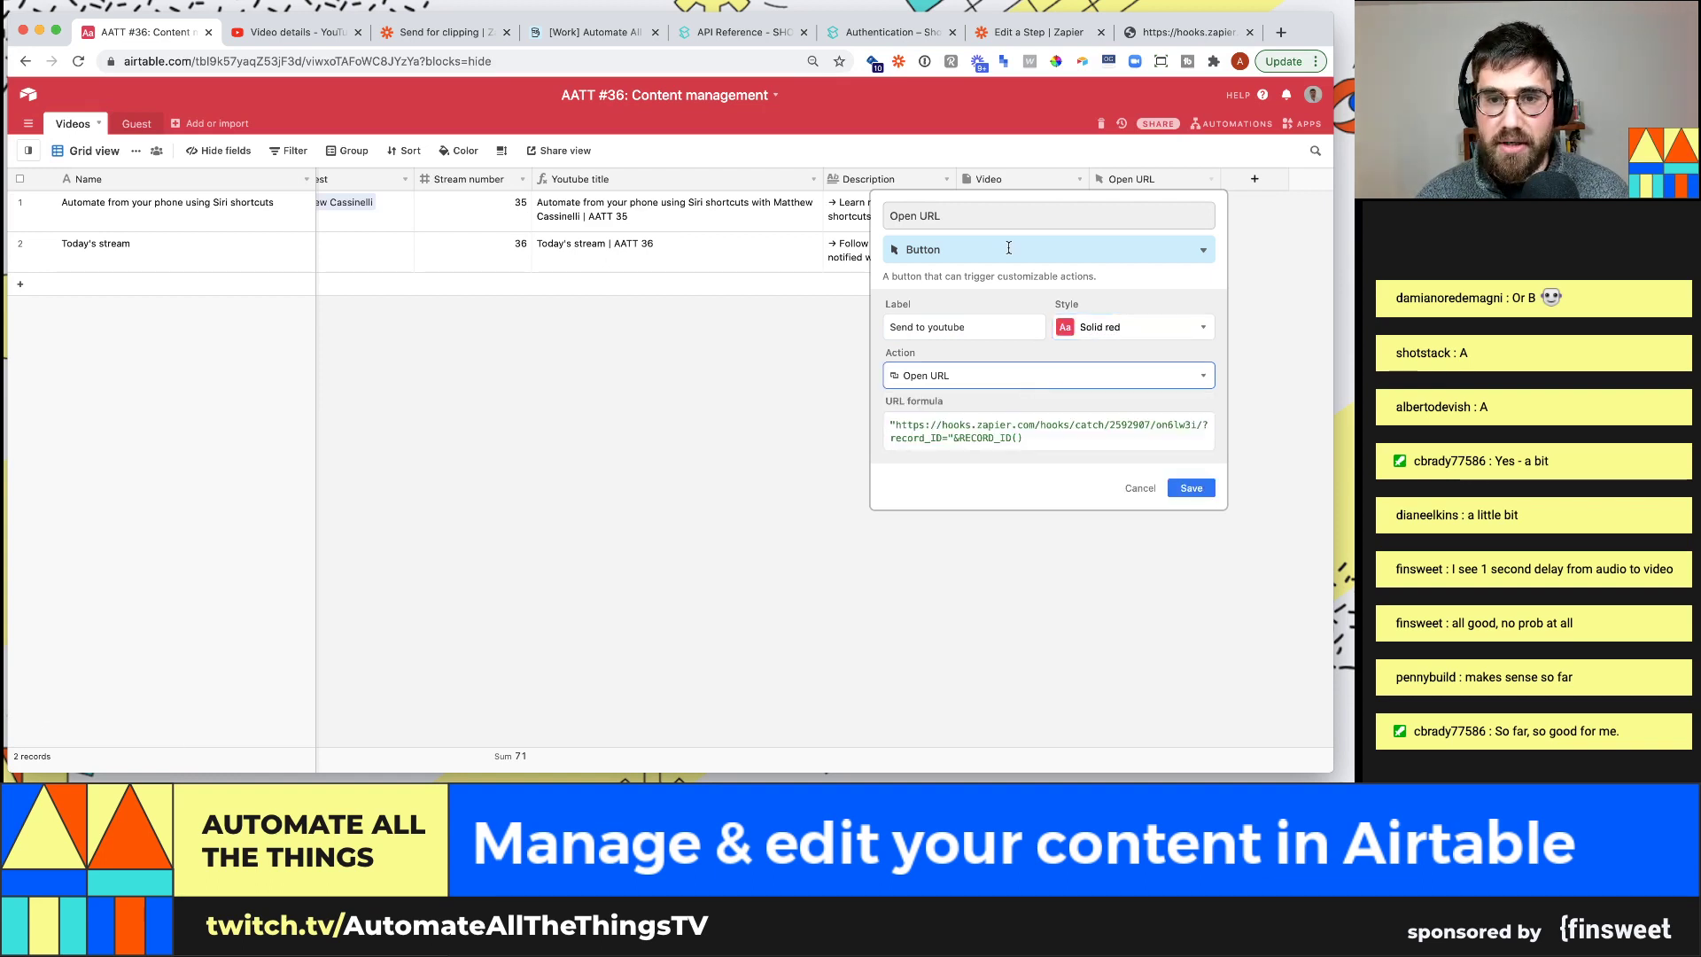
double_click(983, 207)
triple_click(983, 207)
type("Send to y")
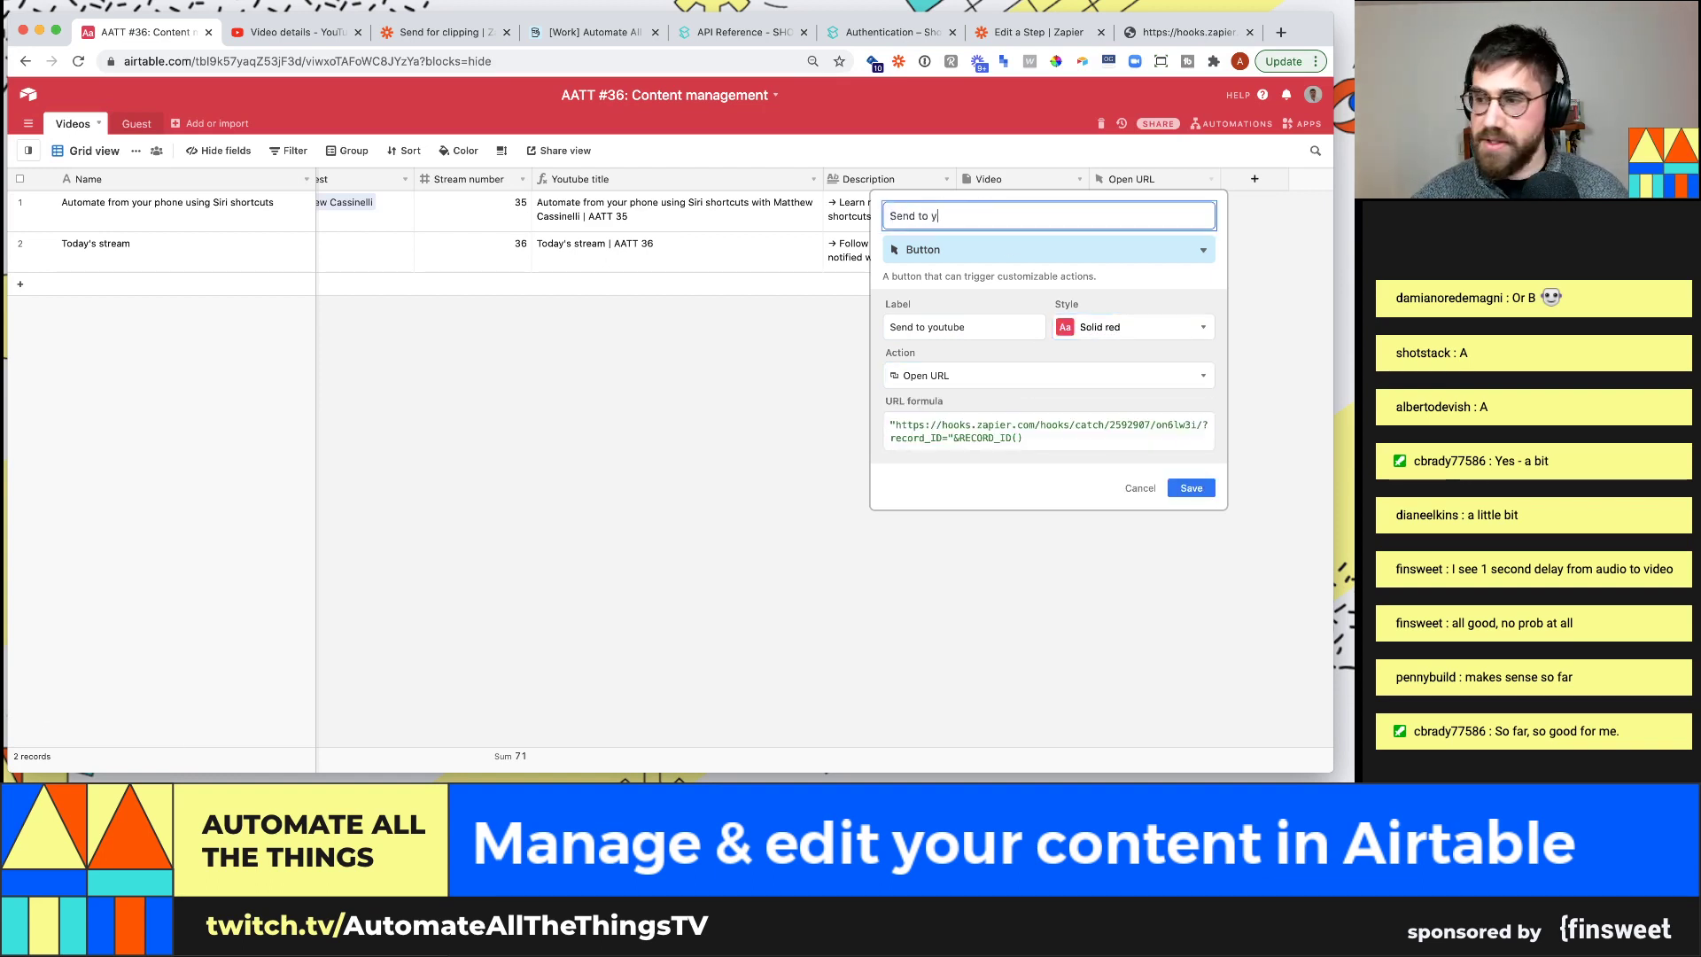
type("outube")
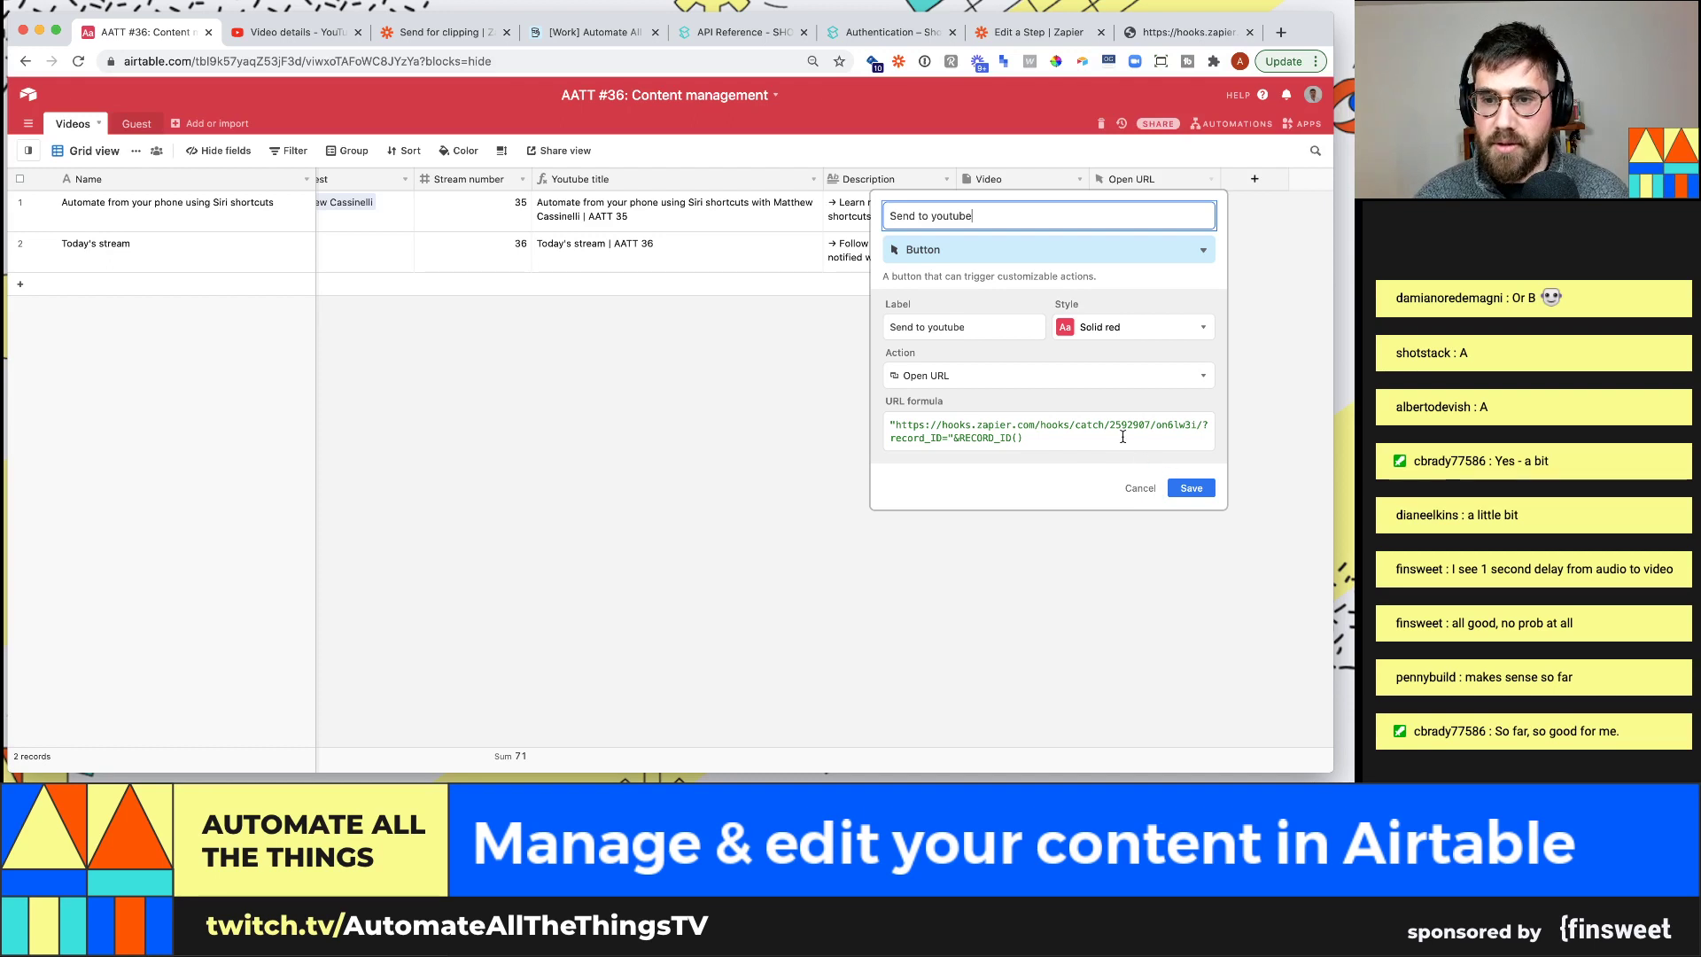
left_click(1201, 489)
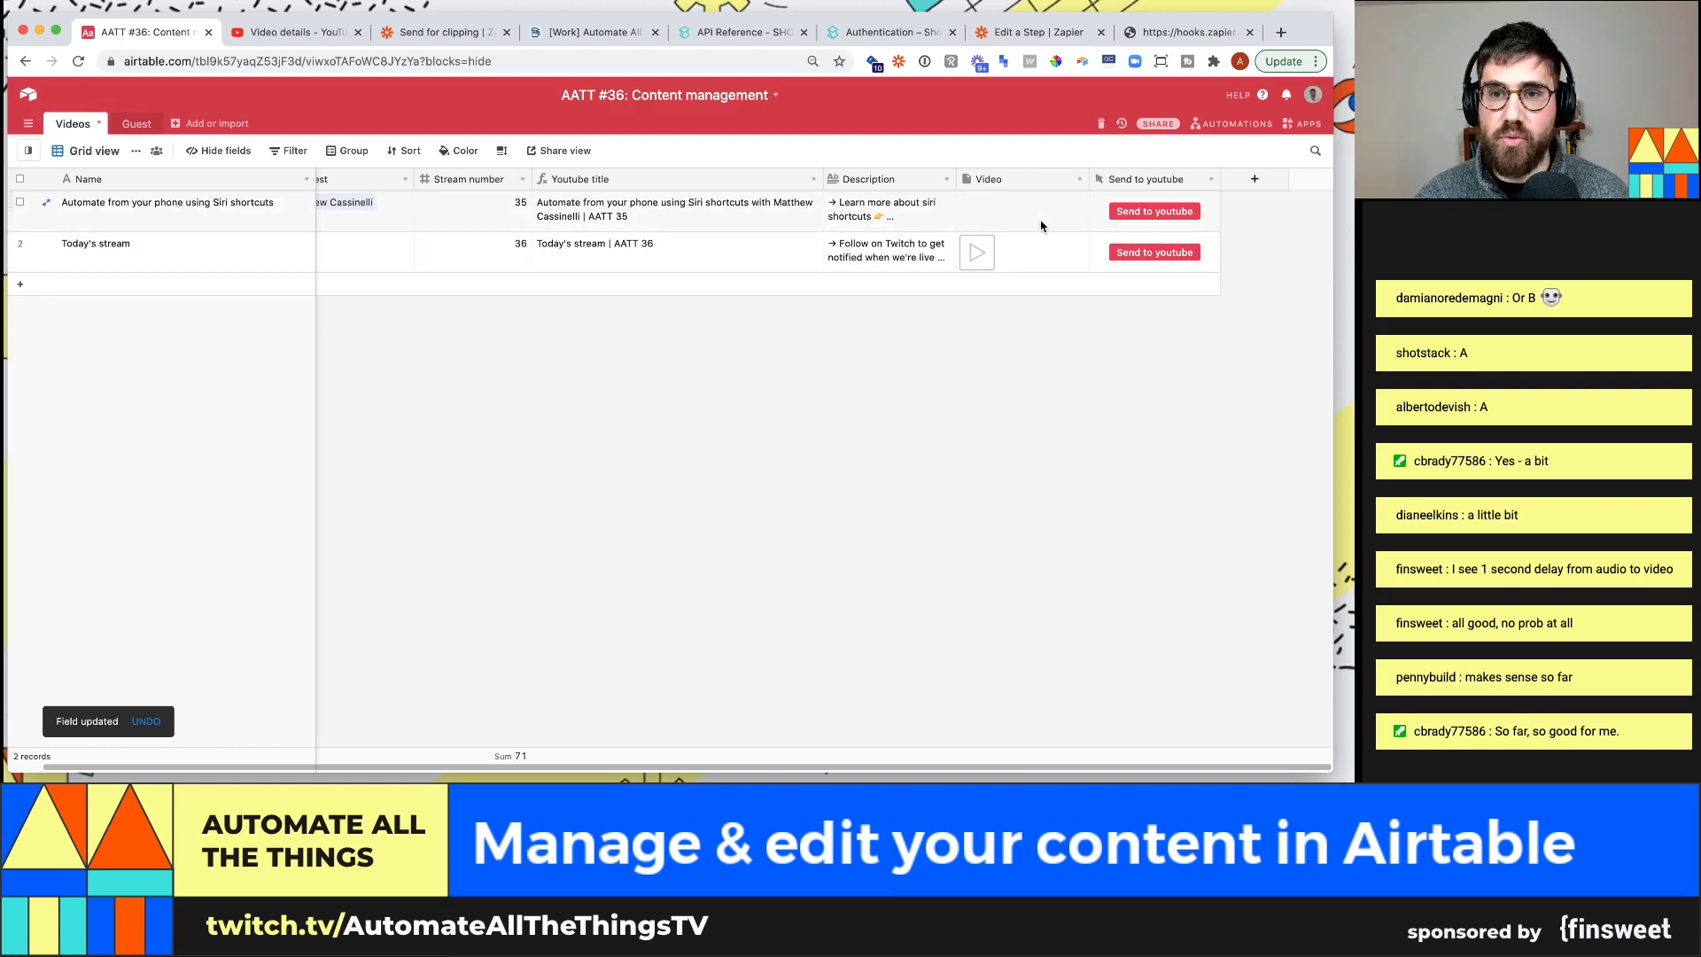
Wrap the button's URL formula in IF({video}, ..., "") and save it
left_click(1211, 179)
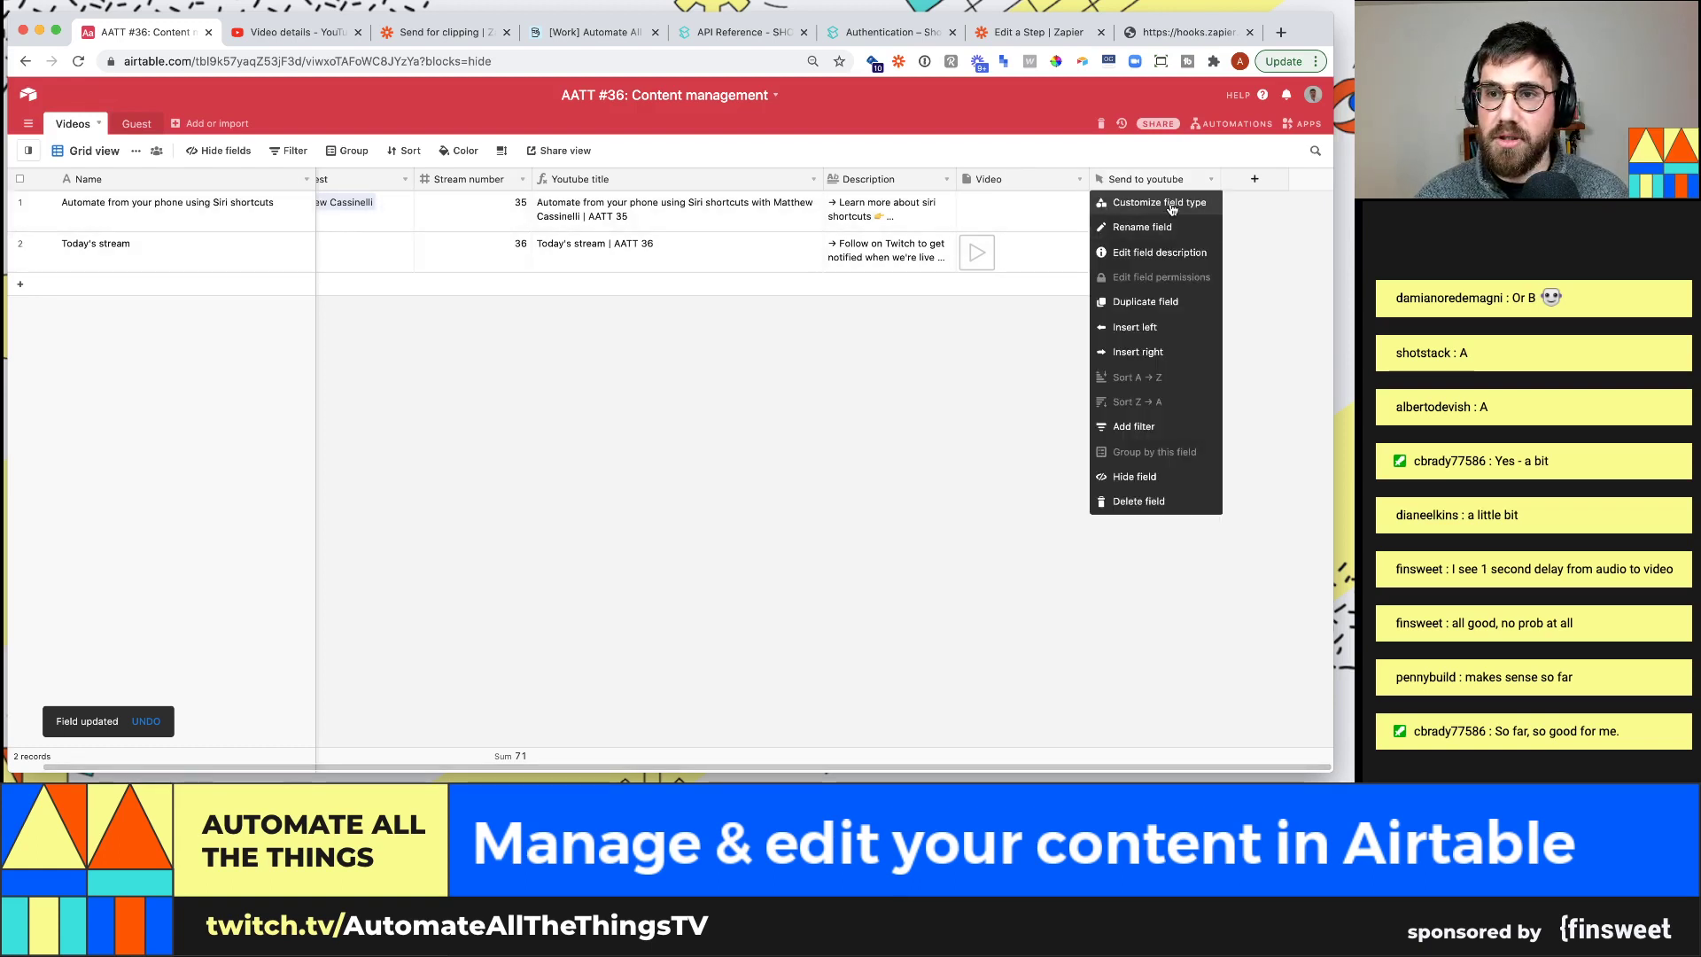
left_click(1171, 206)
left_click(1038, 435)
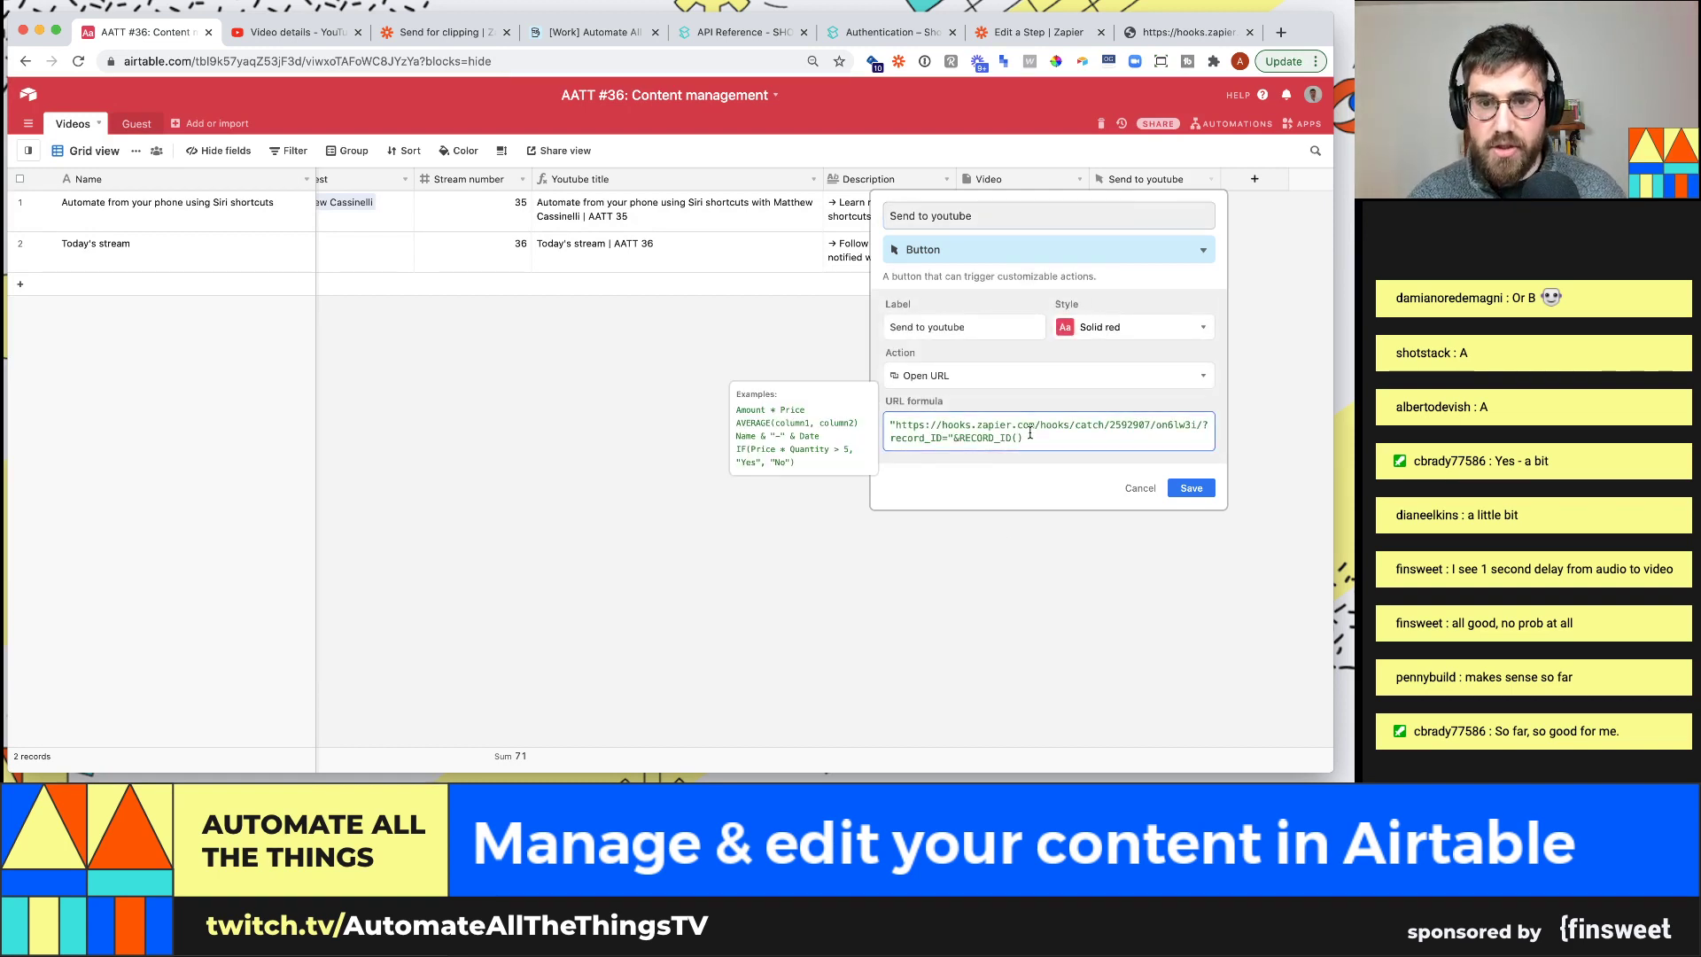
left_click(888, 429)
type("if(")
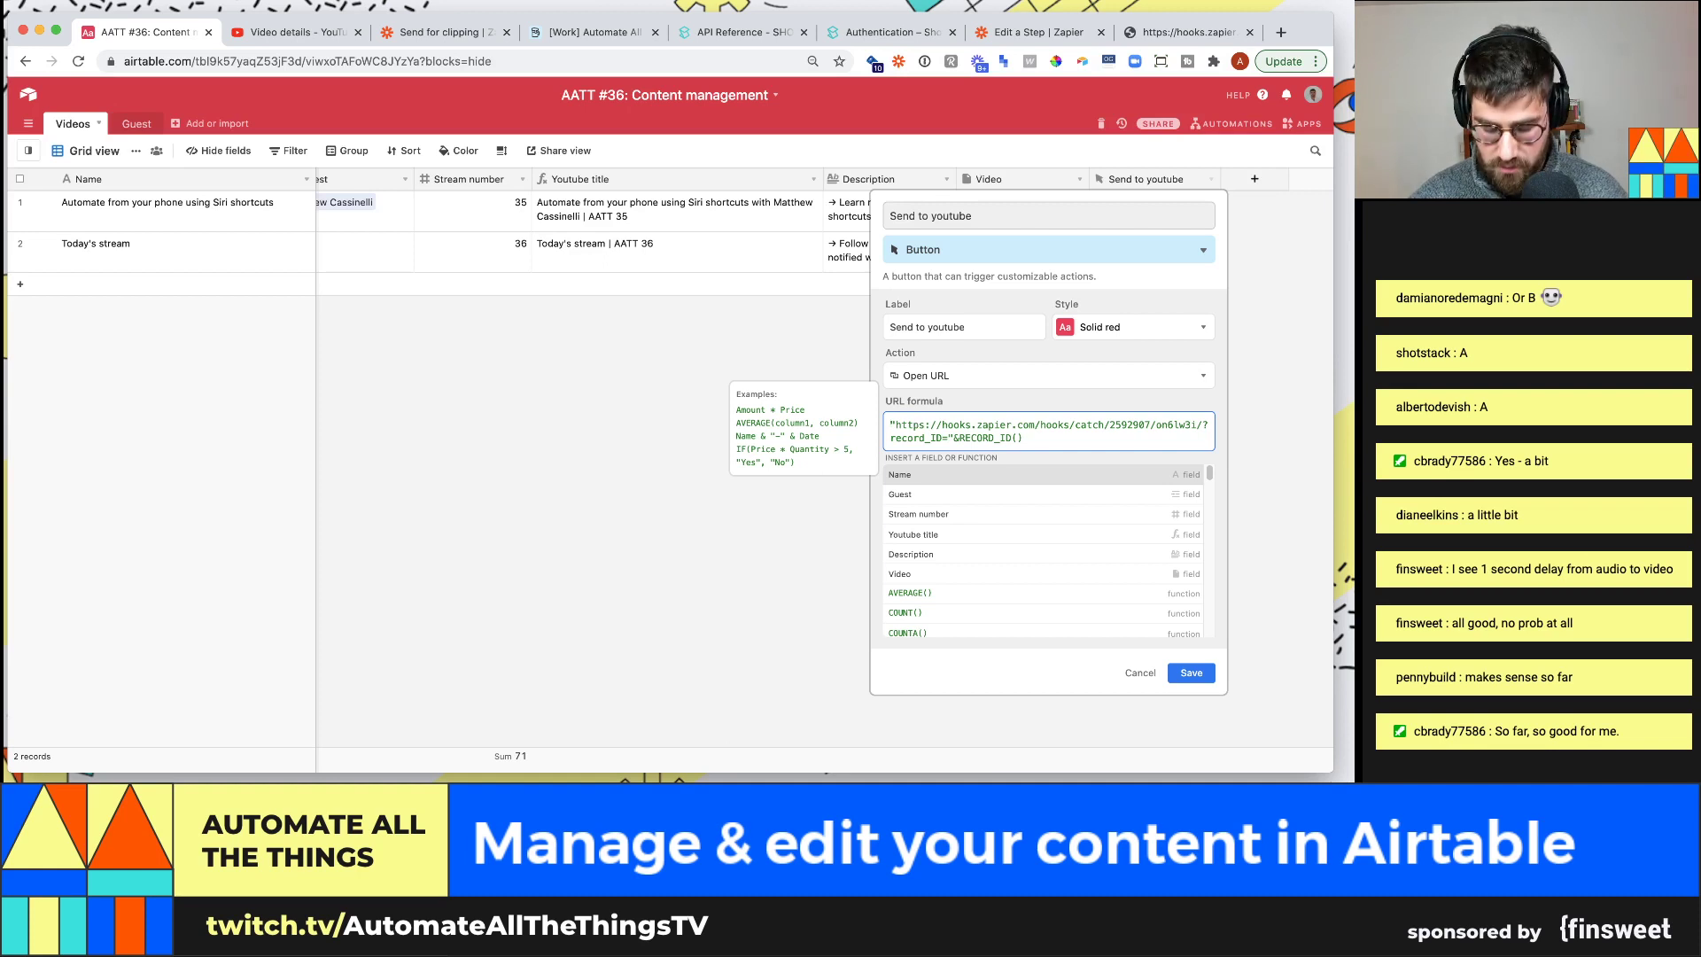
type("{a")
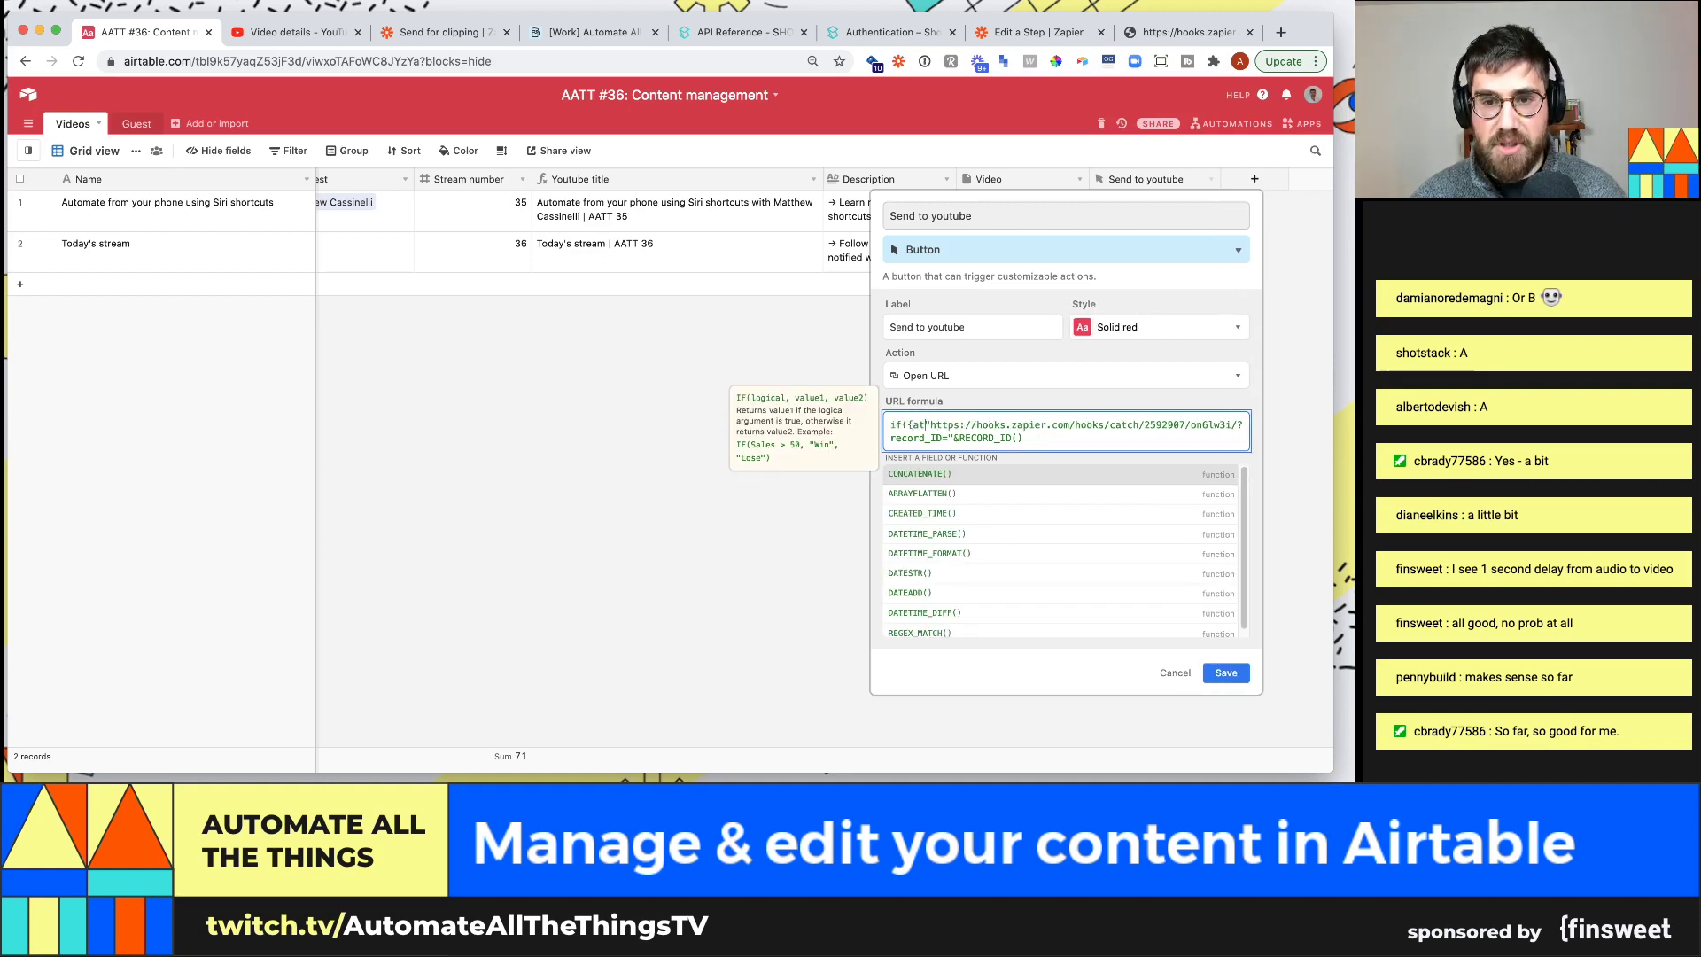
key("BackSpace")
type("vi")
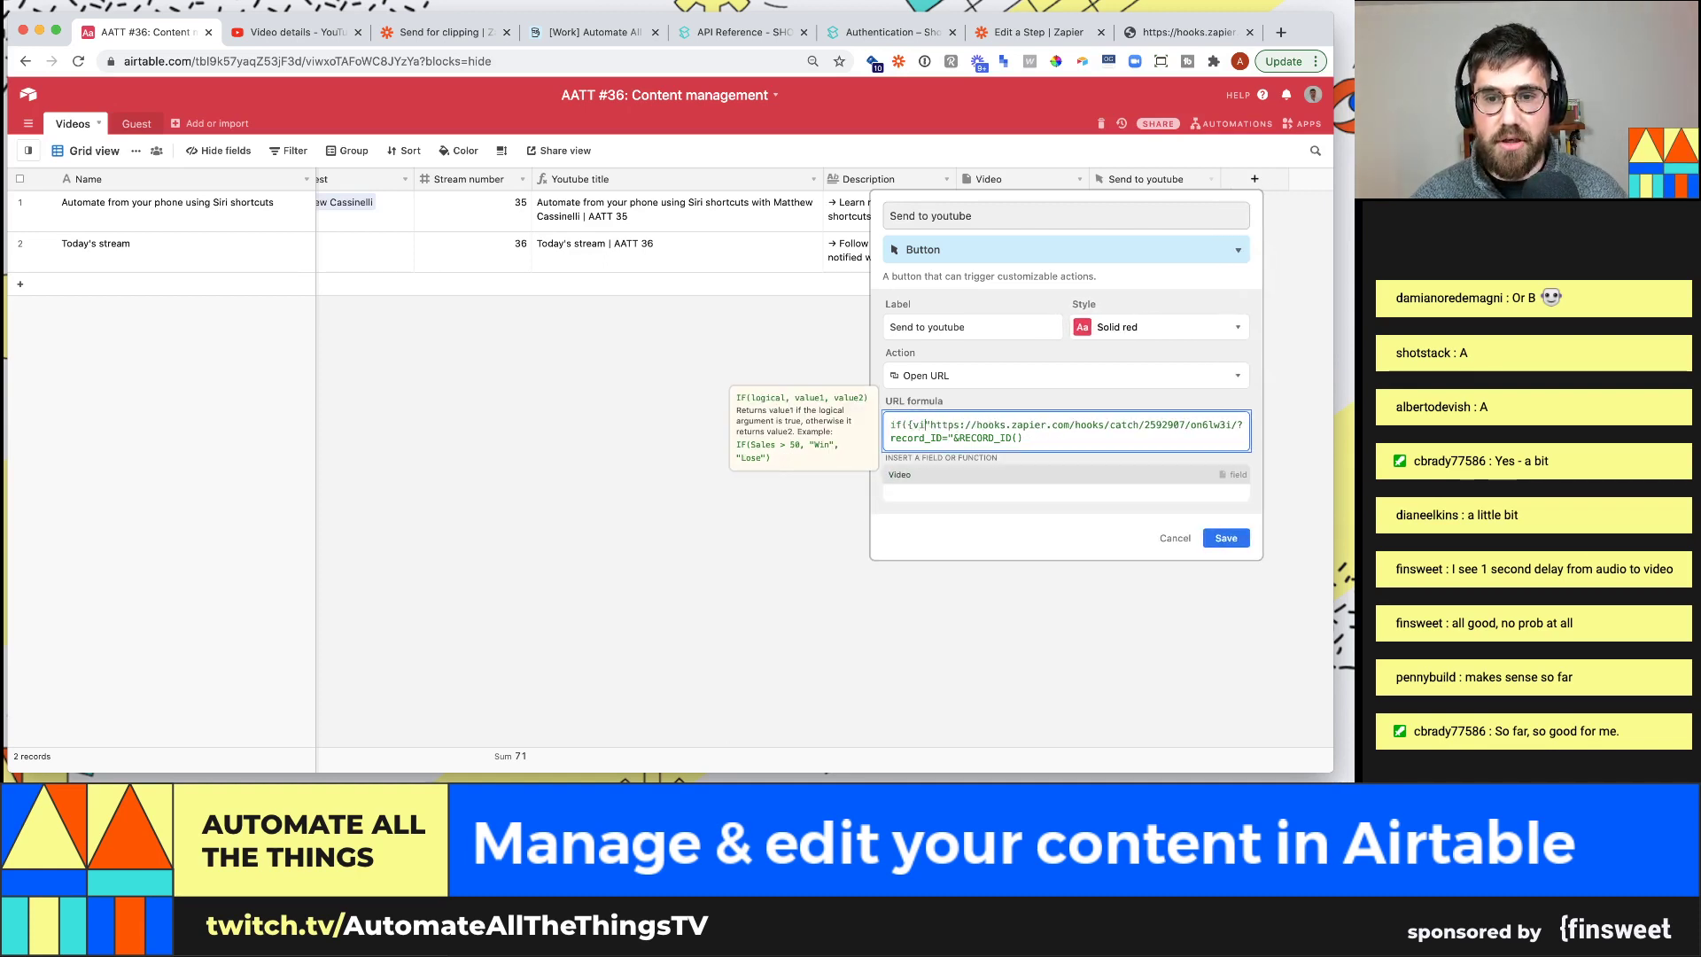
type("deo")
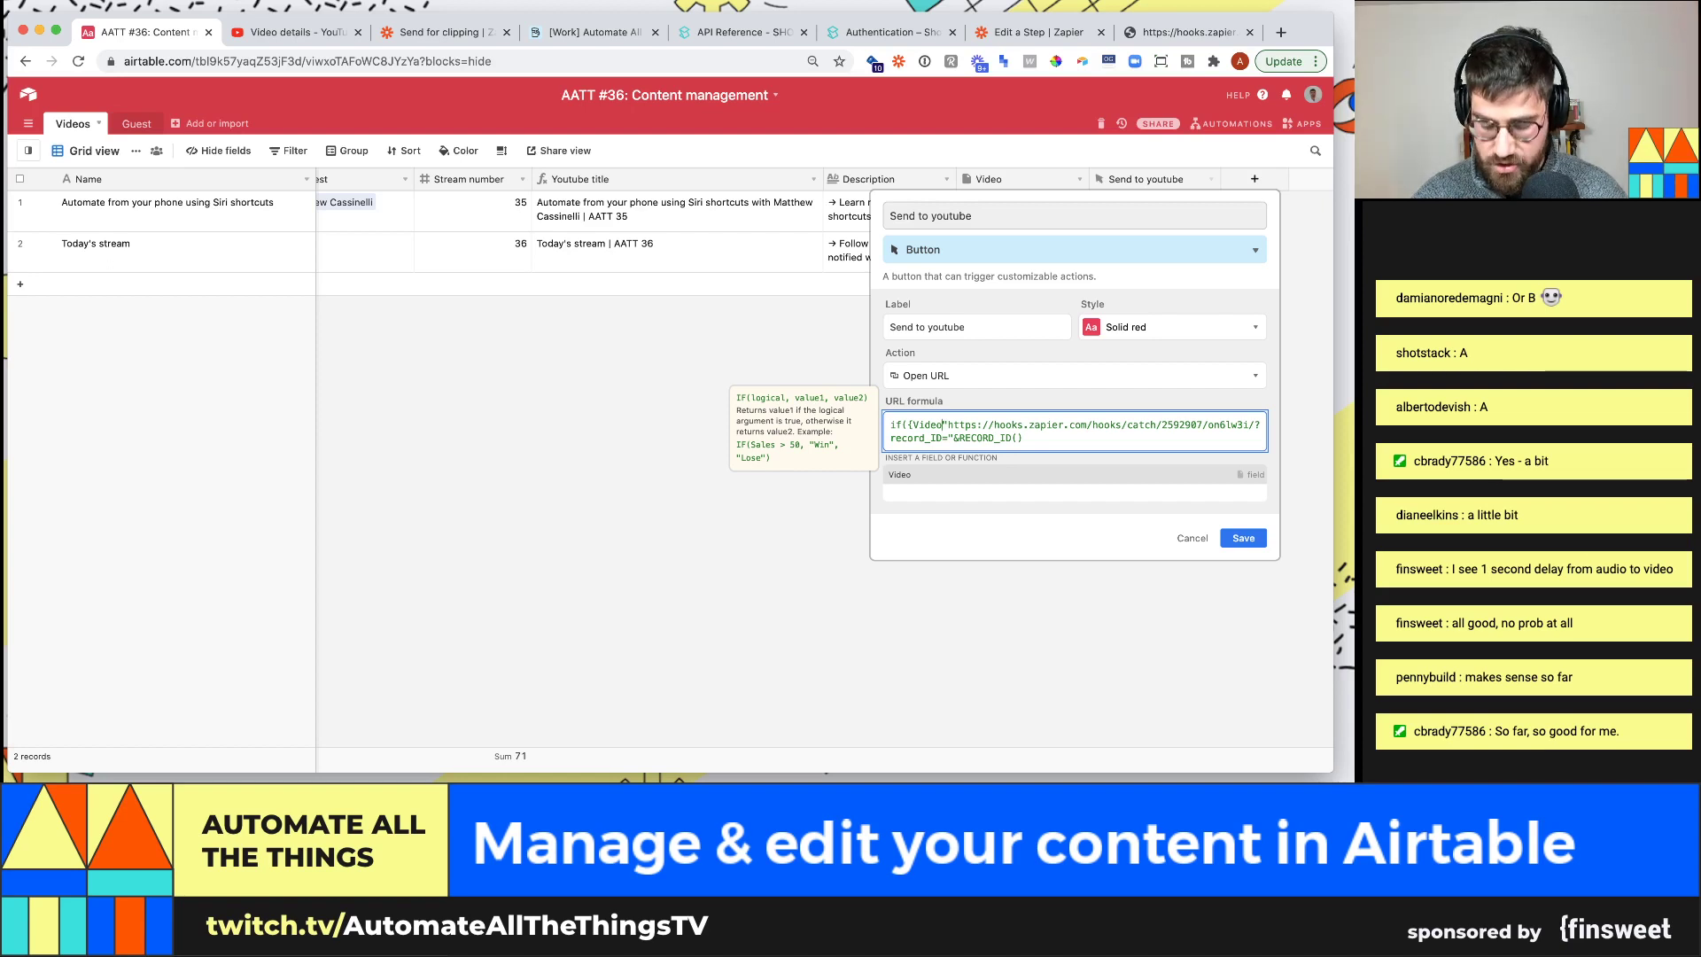
type("},")
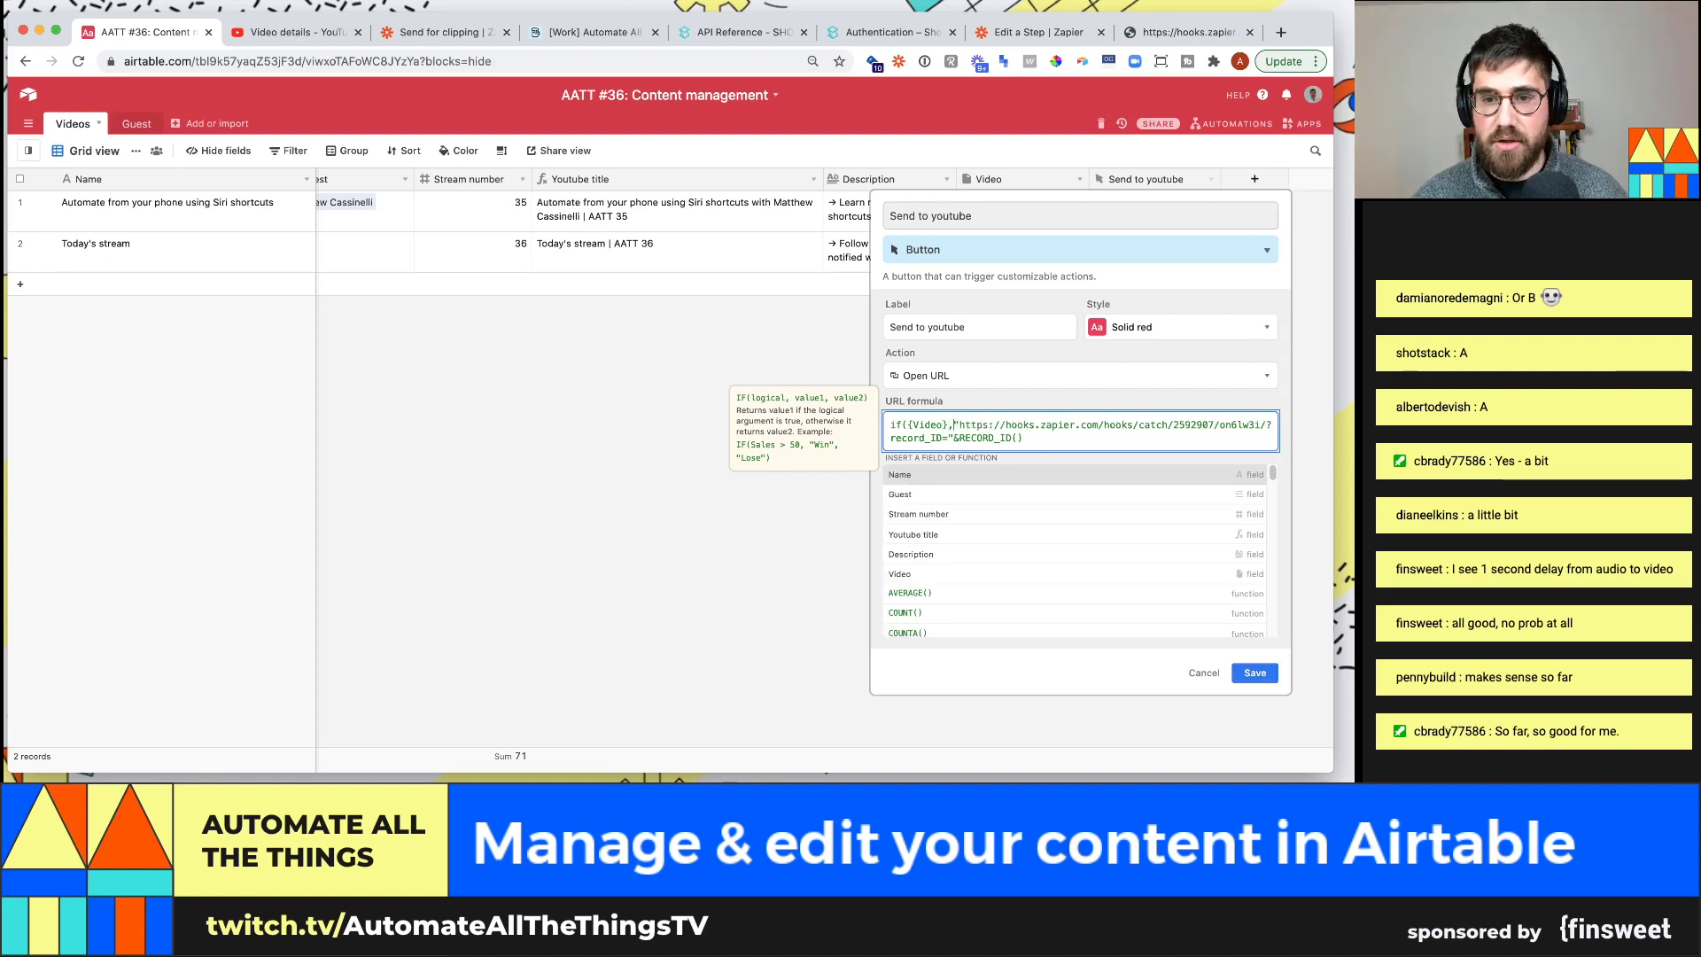
key("Down")
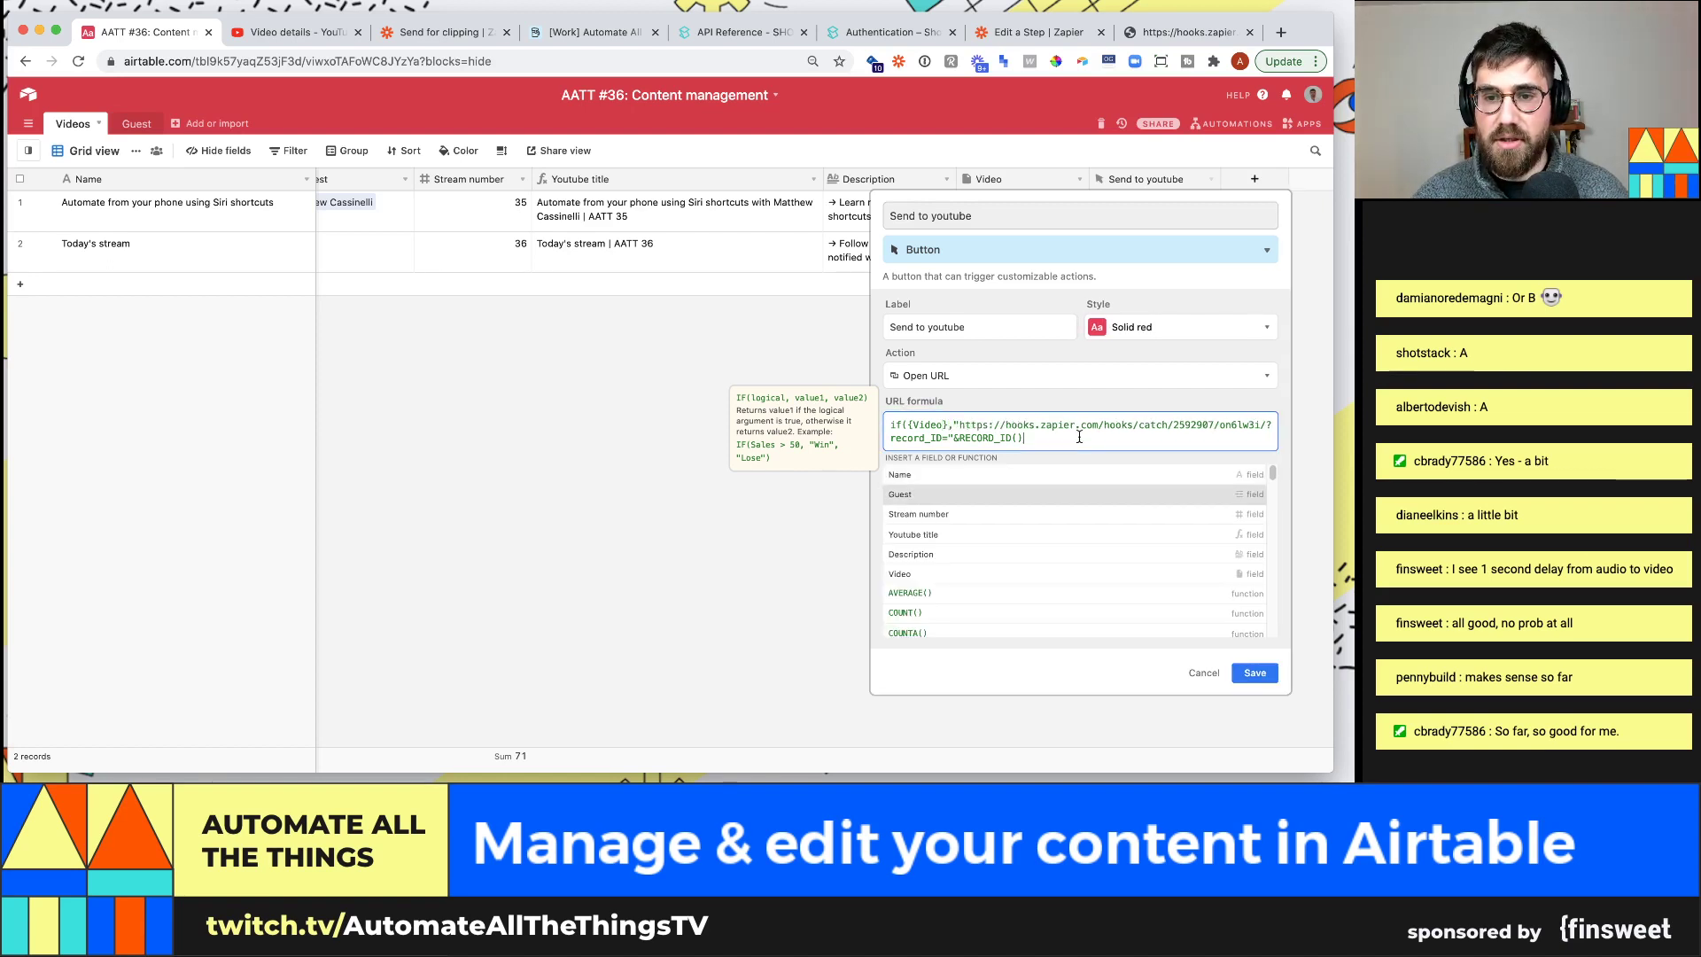
type(",\"\"")
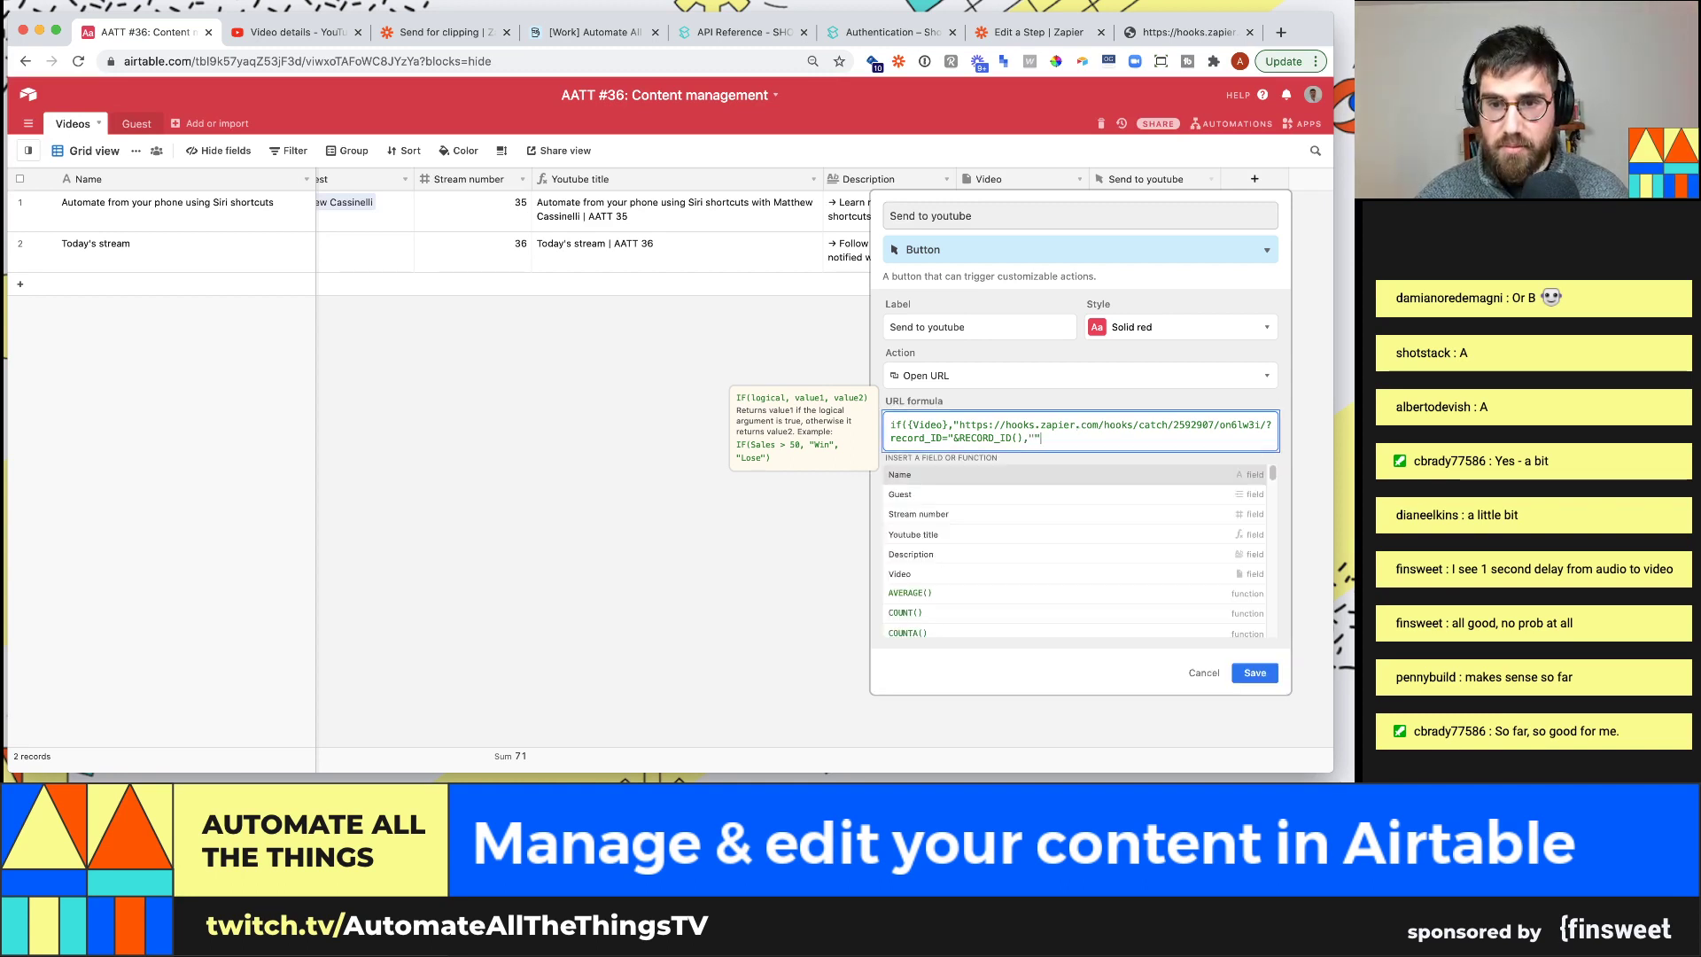
type(")")
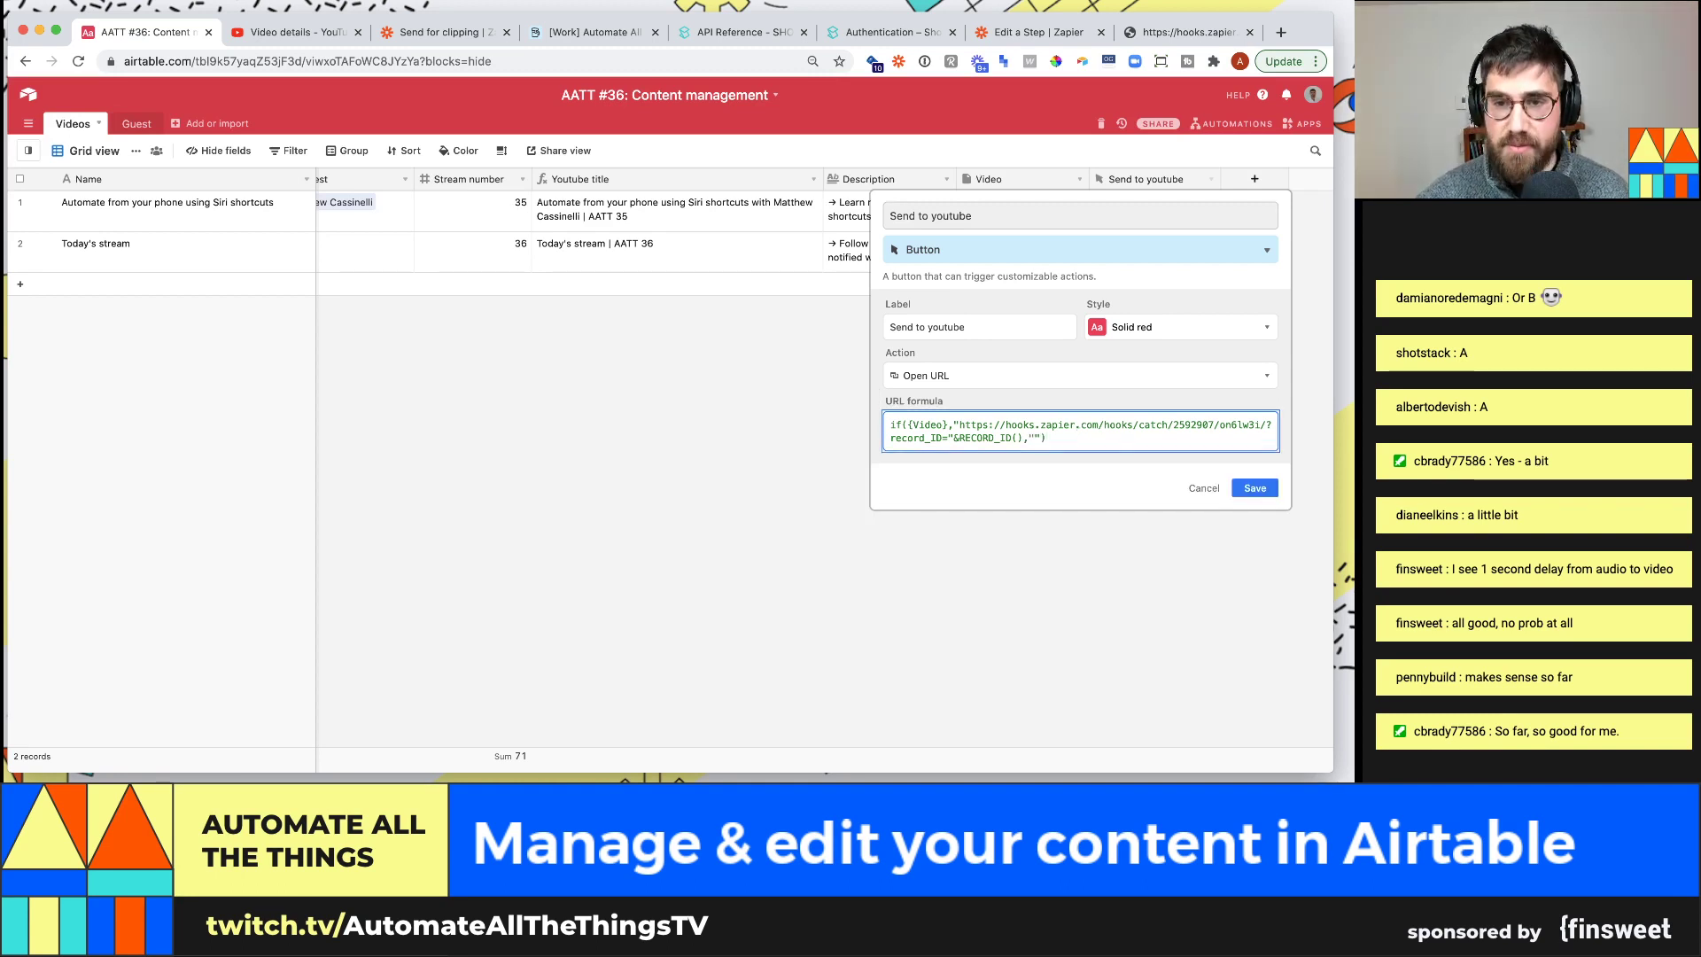
left_click(1254, 488)
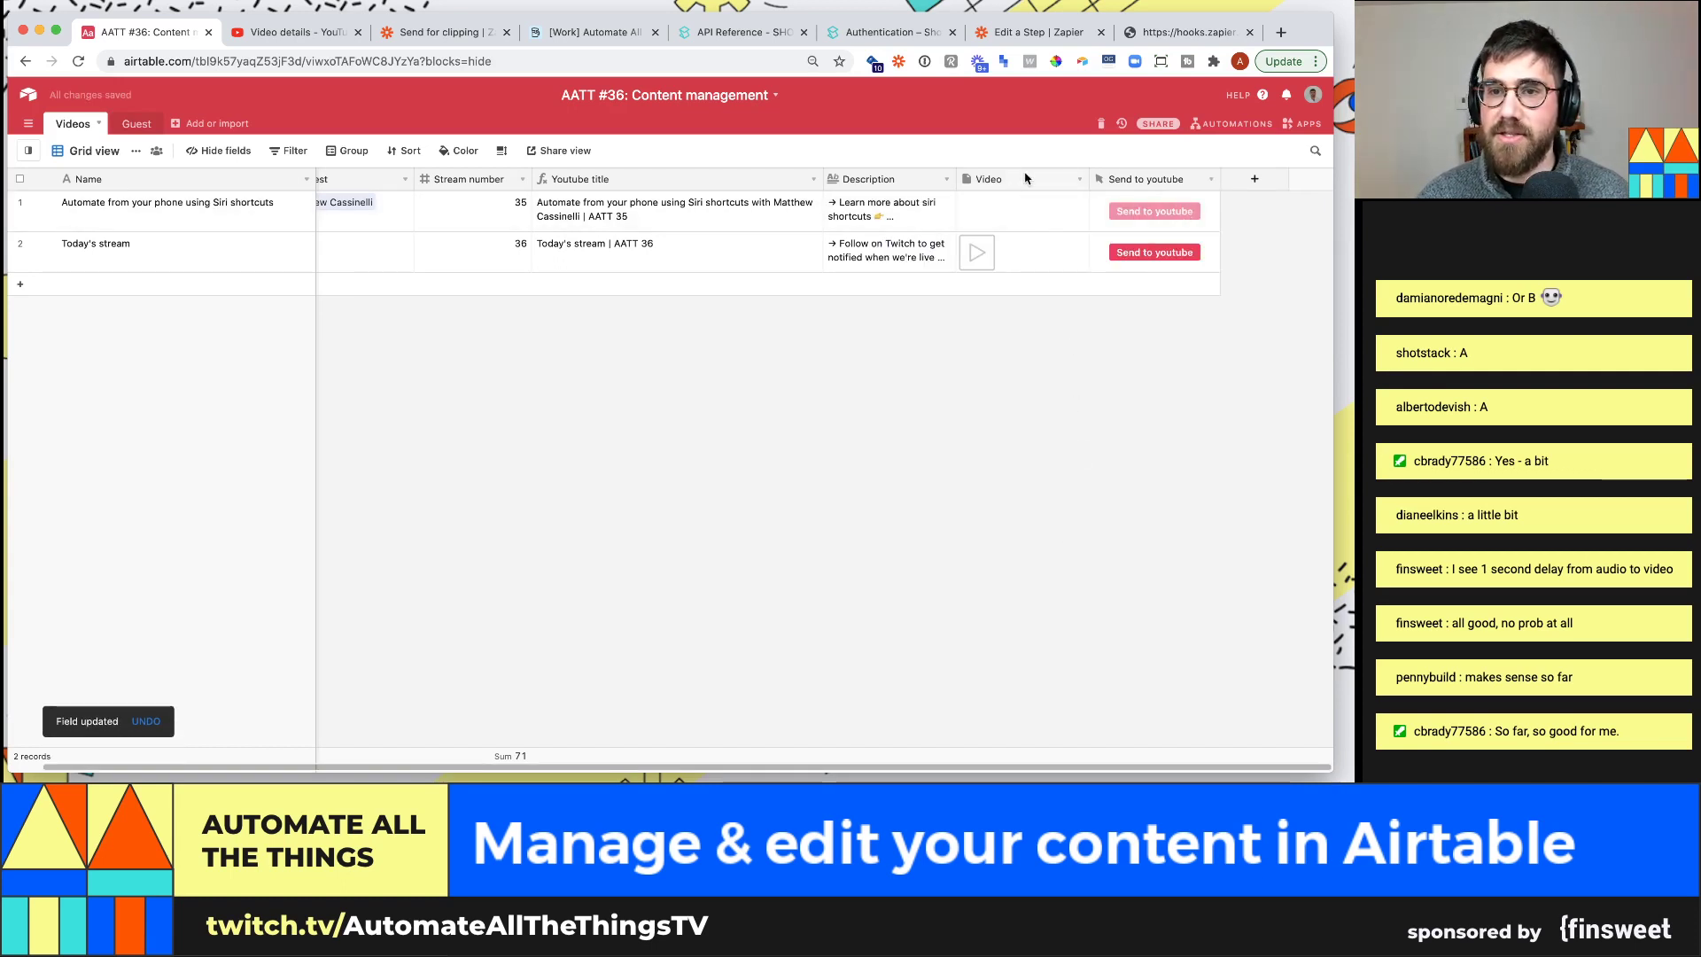
Reopen the Send to youtube field settings to check them, closing without changes
left_click(1211, 180)
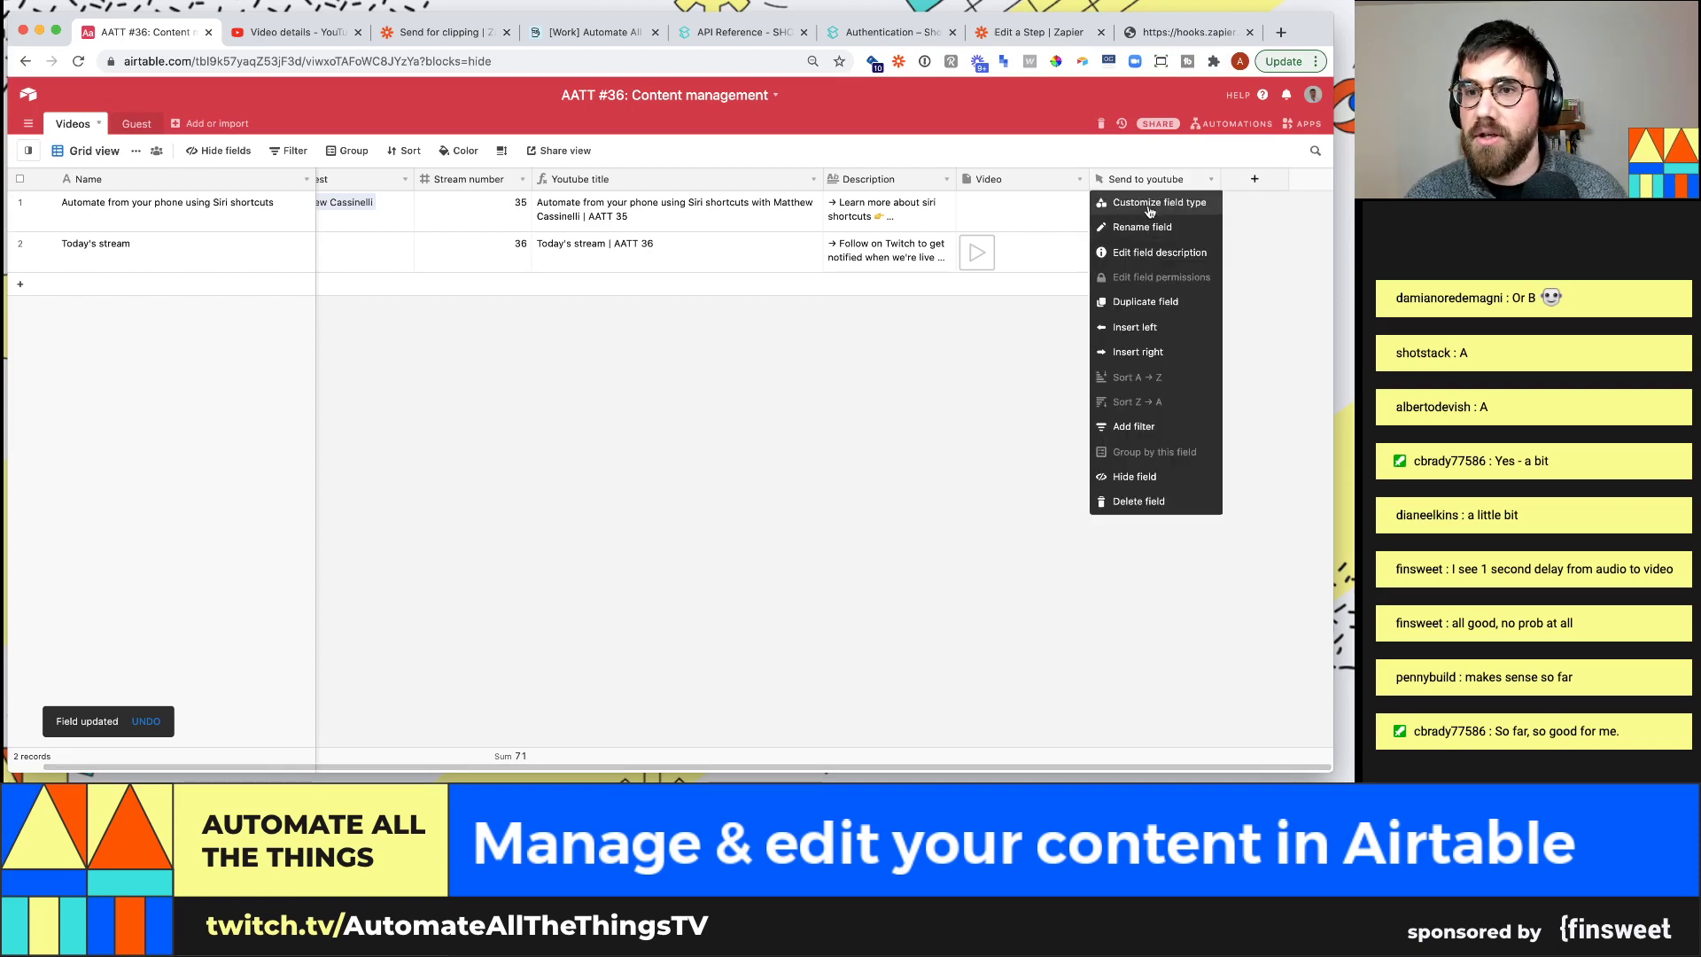
left_click(1143, 205)
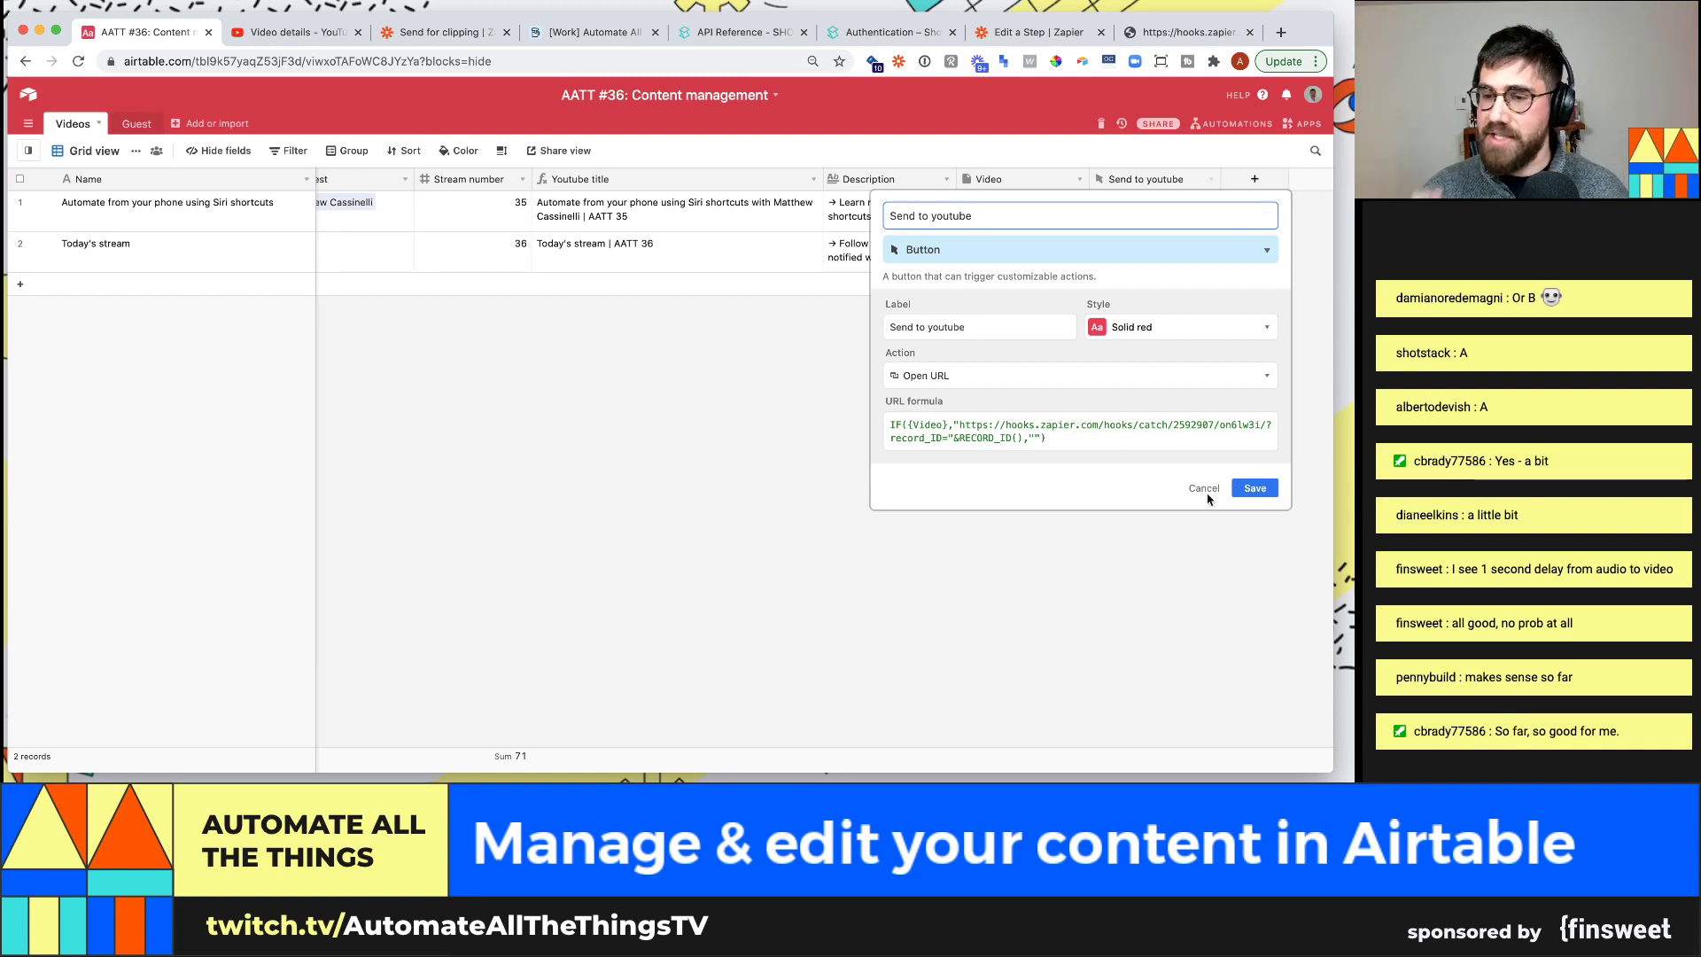
left_click(1197, 535)
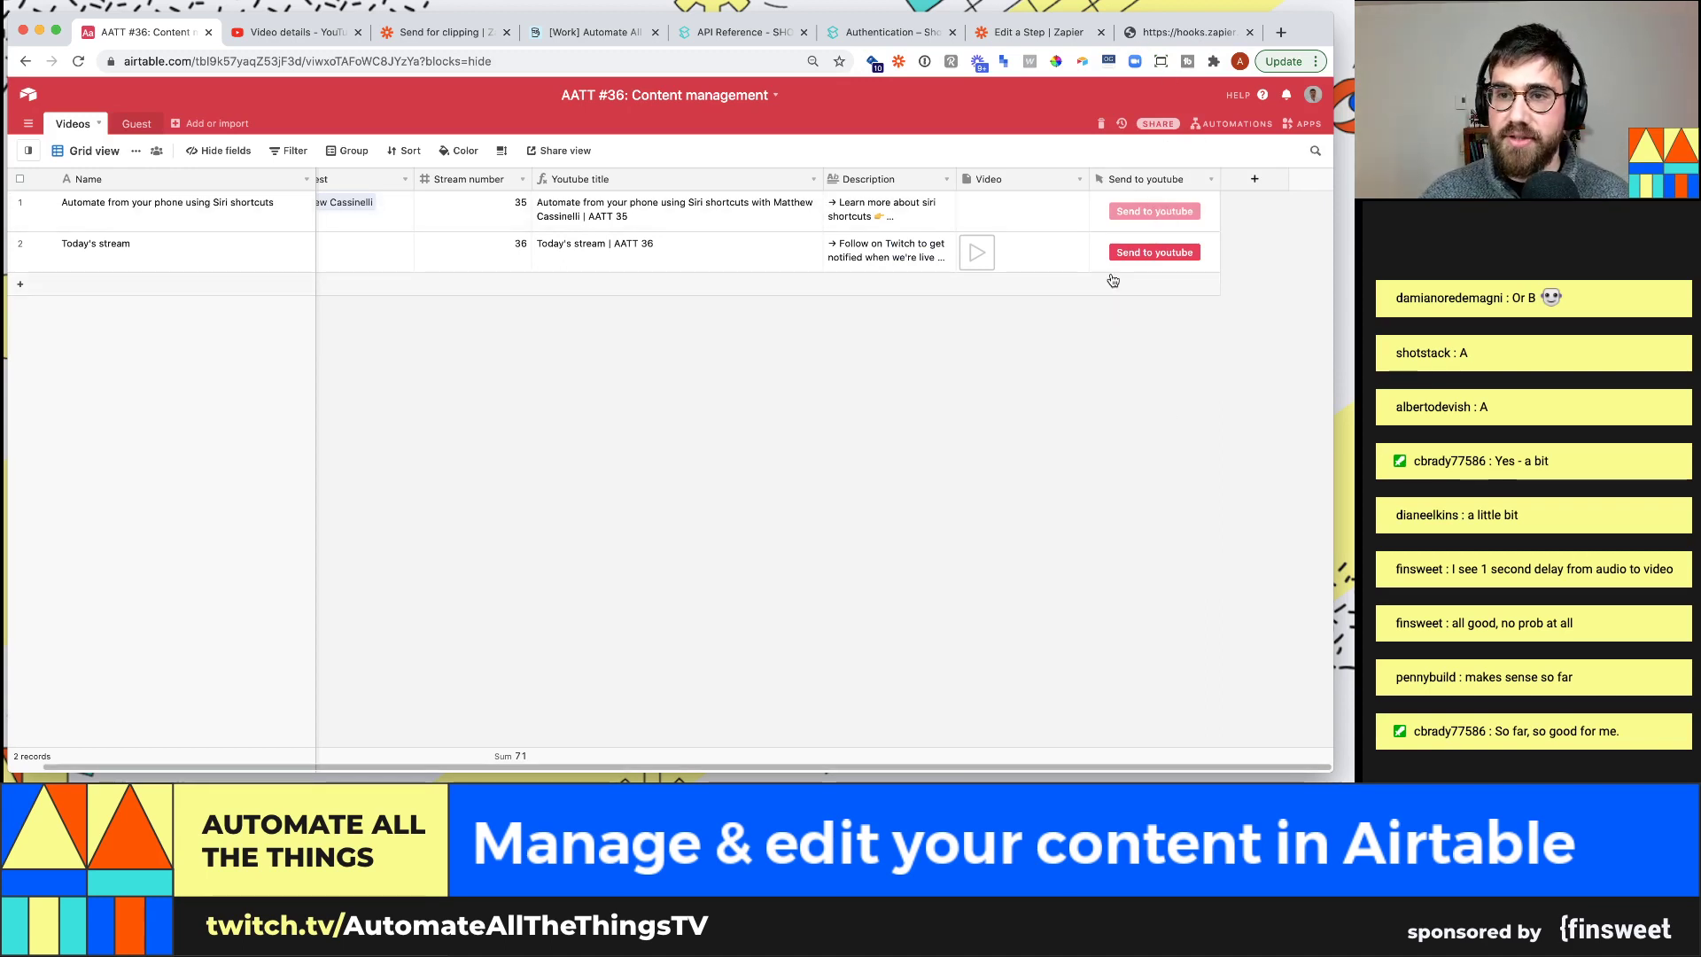
Create a Formula field named recordID with the formula RECORD_ID()
left_click(1254, 179)
type("recordID")
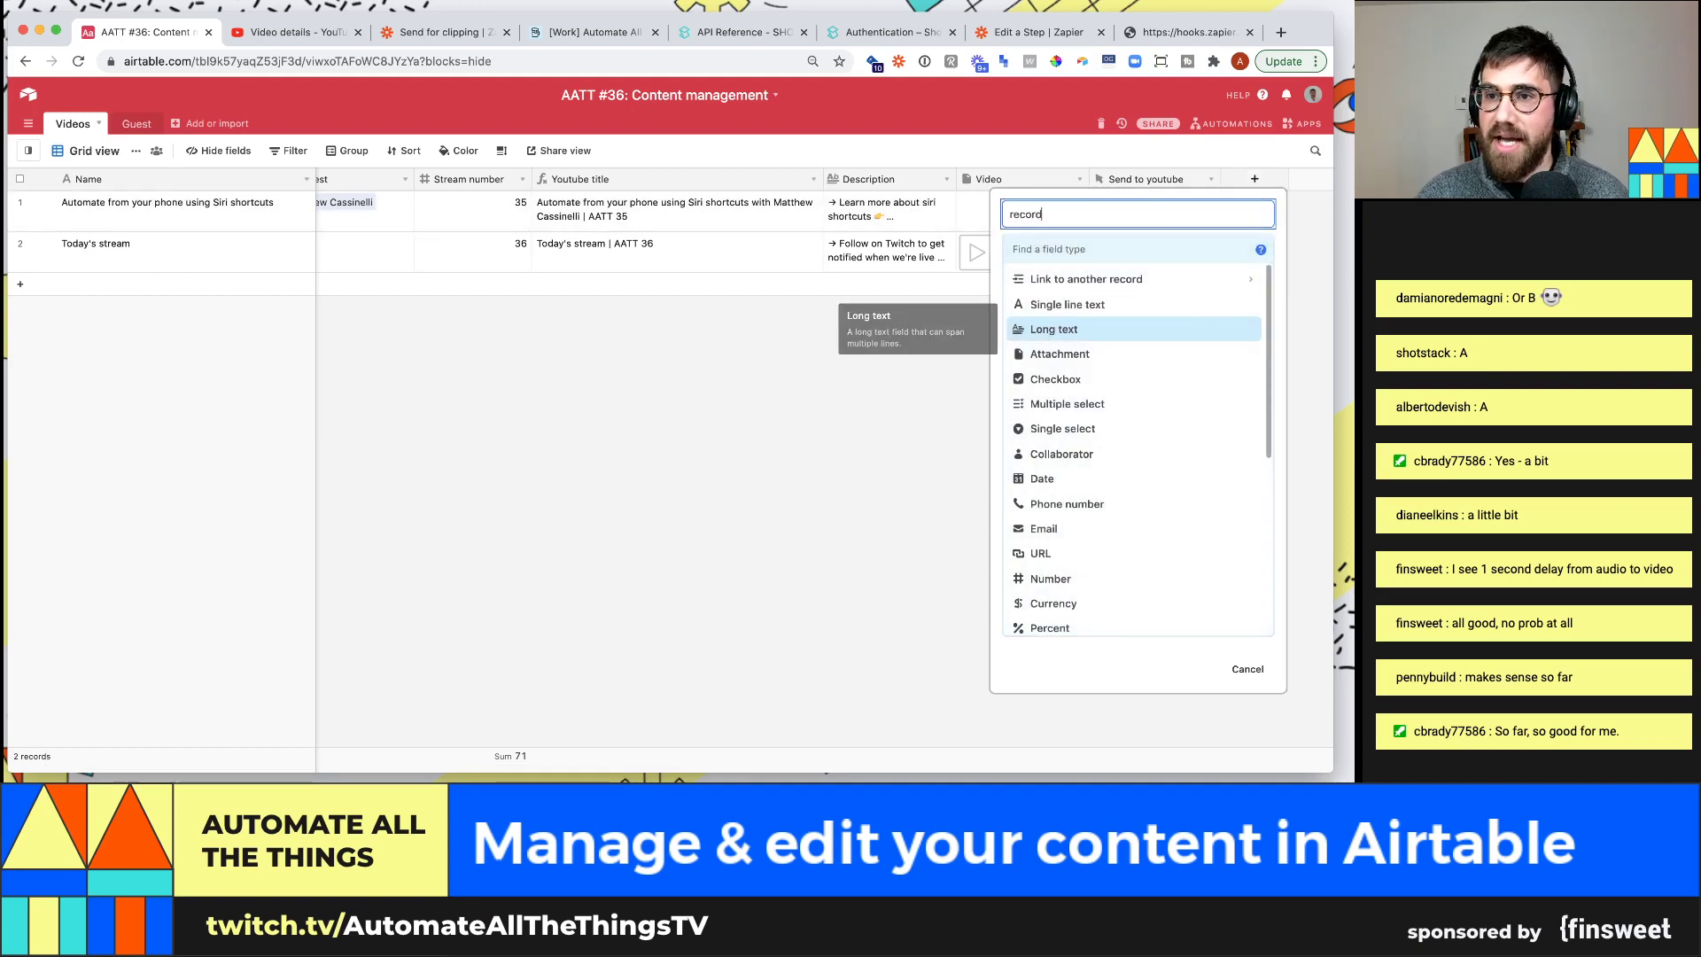
left_click(1108, 249)
type("form")
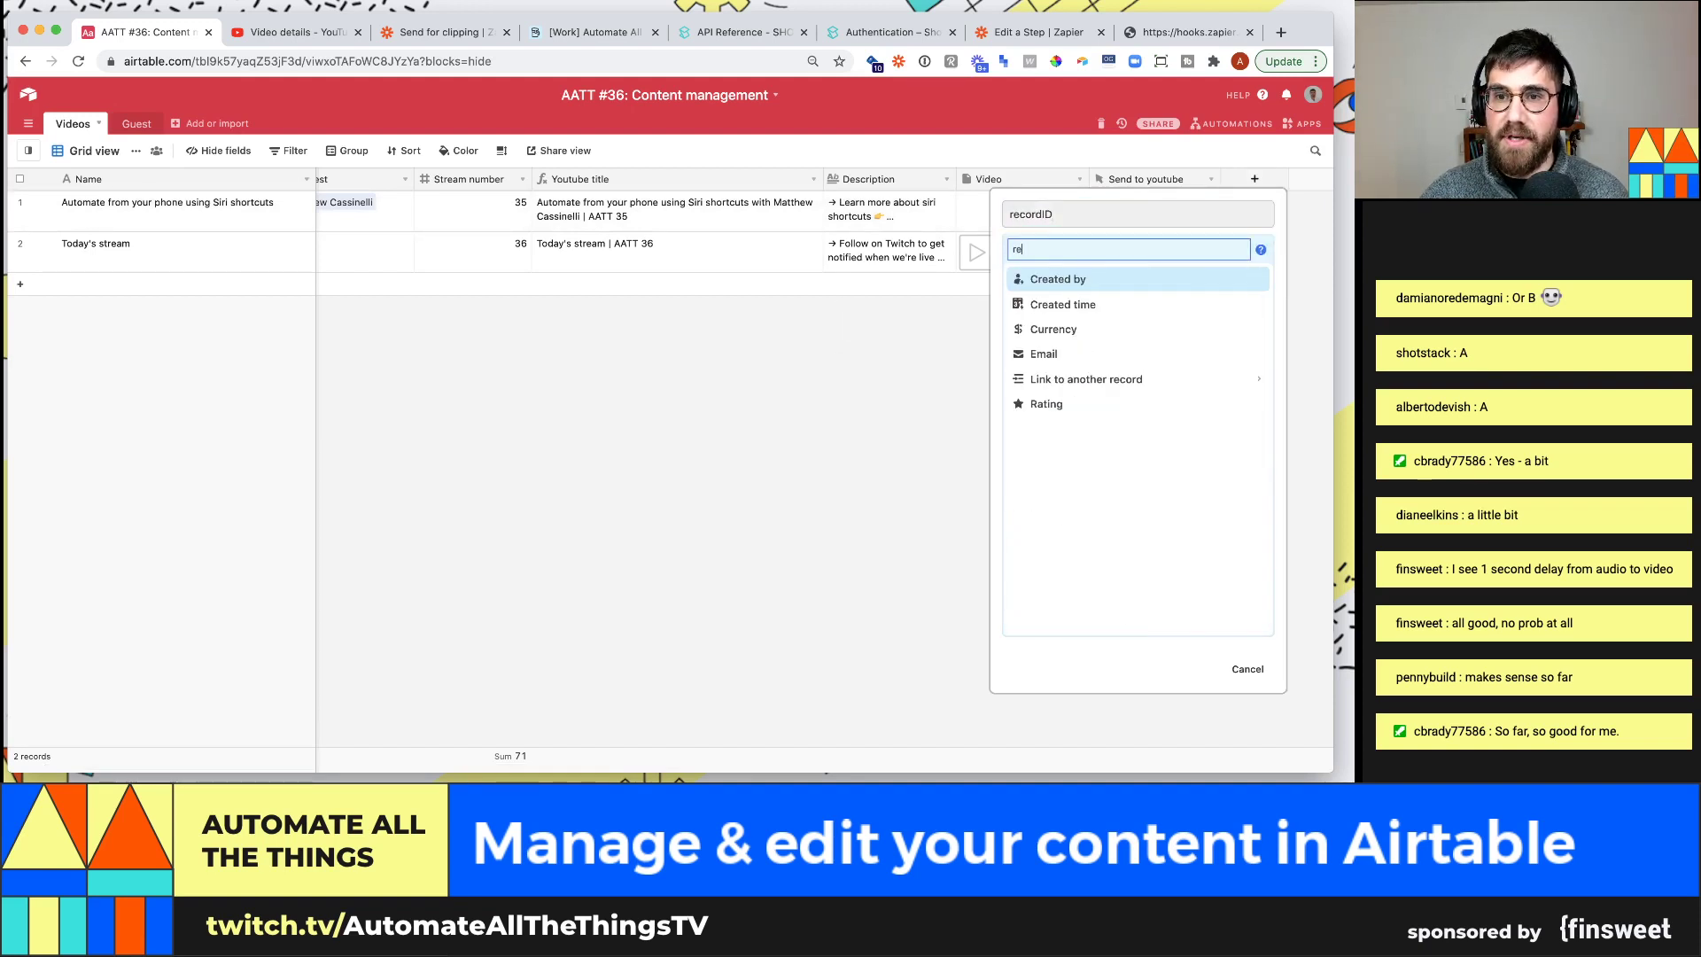
key("Return")
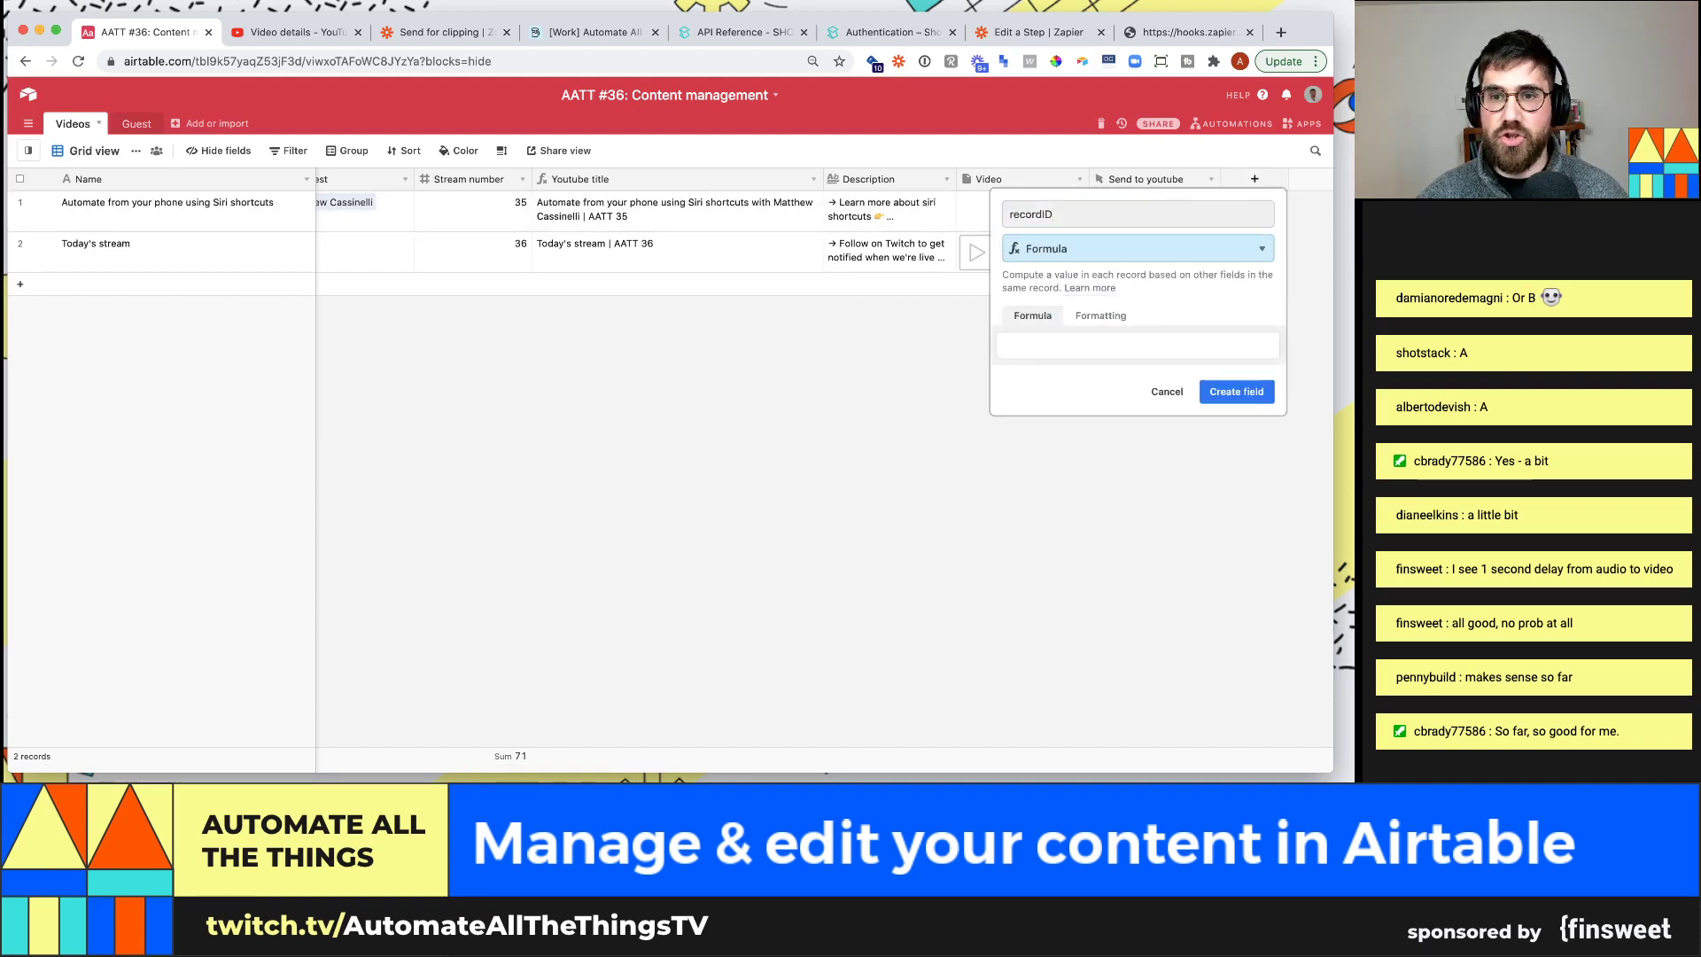
left_click(1101, 351)
type("RECORD_ID()")
key("Return")
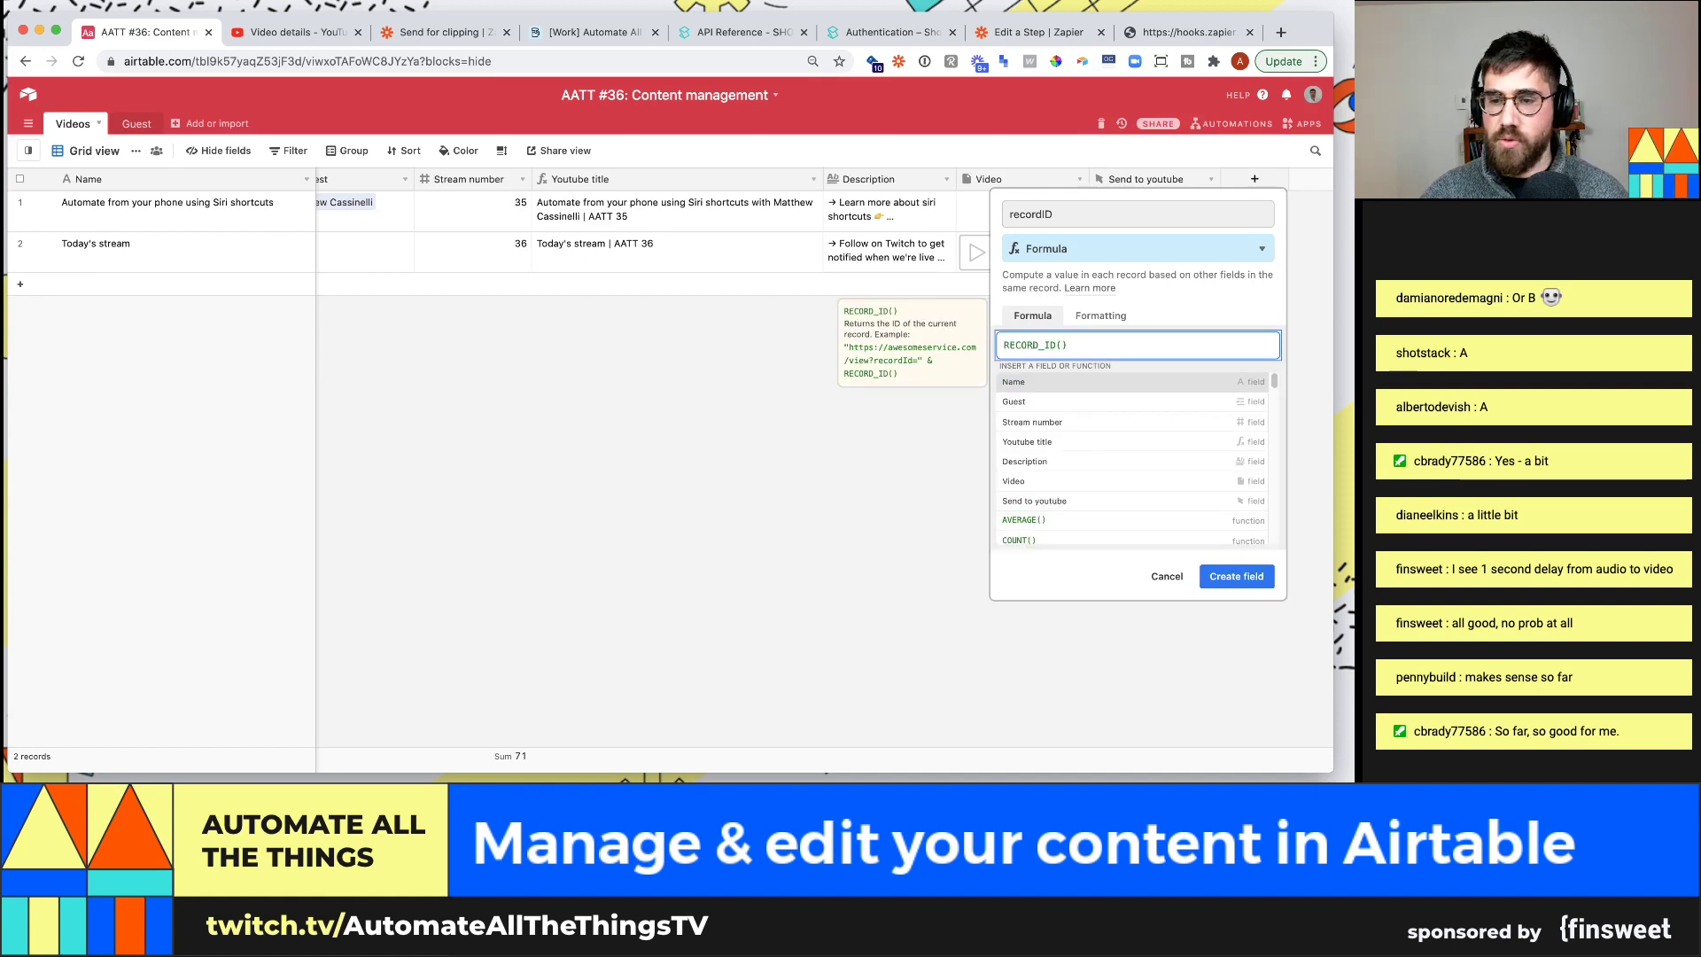
left_click(1252, 397)
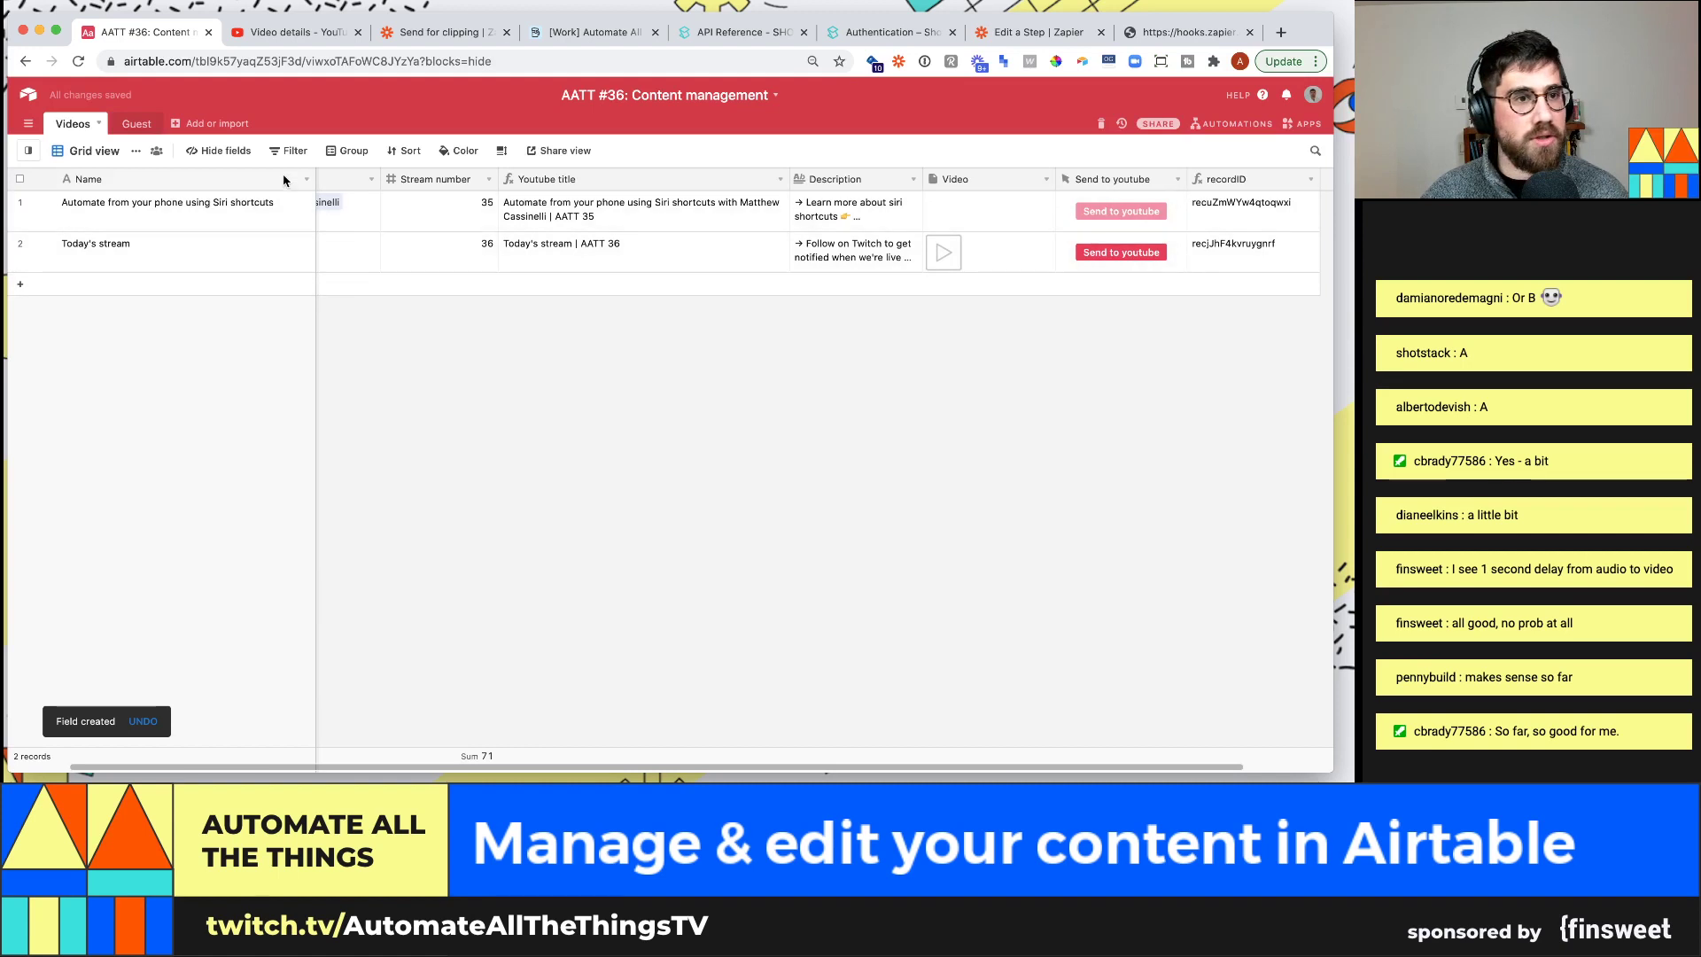
Hide the recordID field from the grid view
left_click(232, 152)
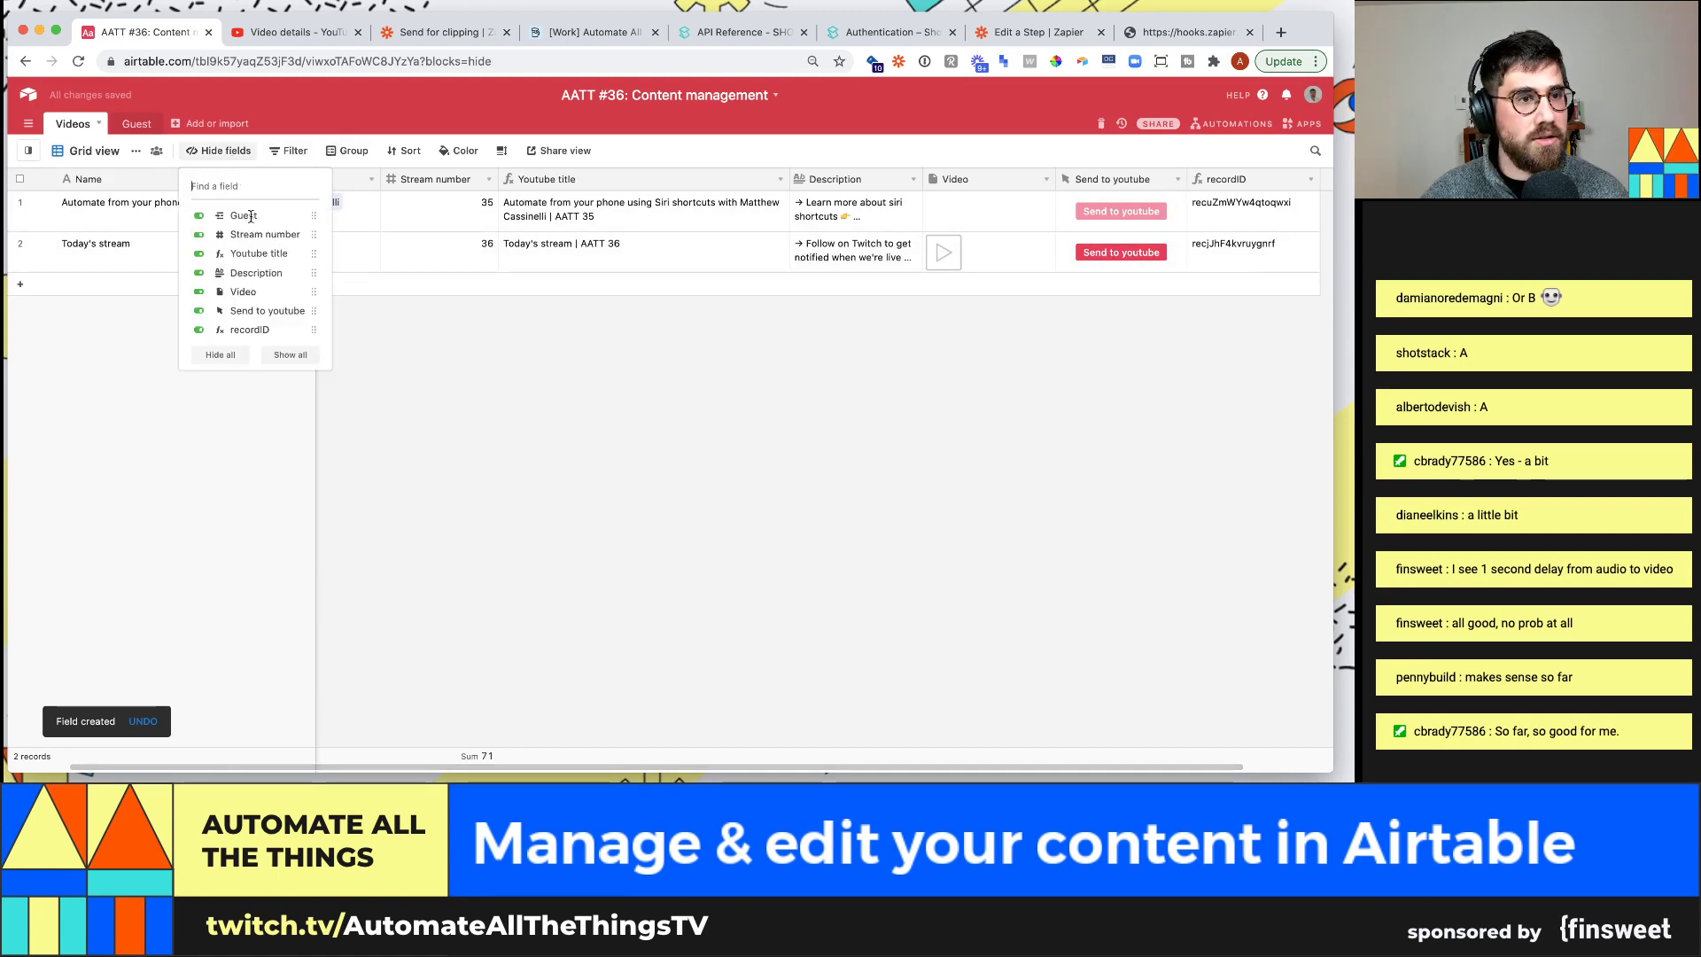
left_click(270, 330)
left_click(683, 469)
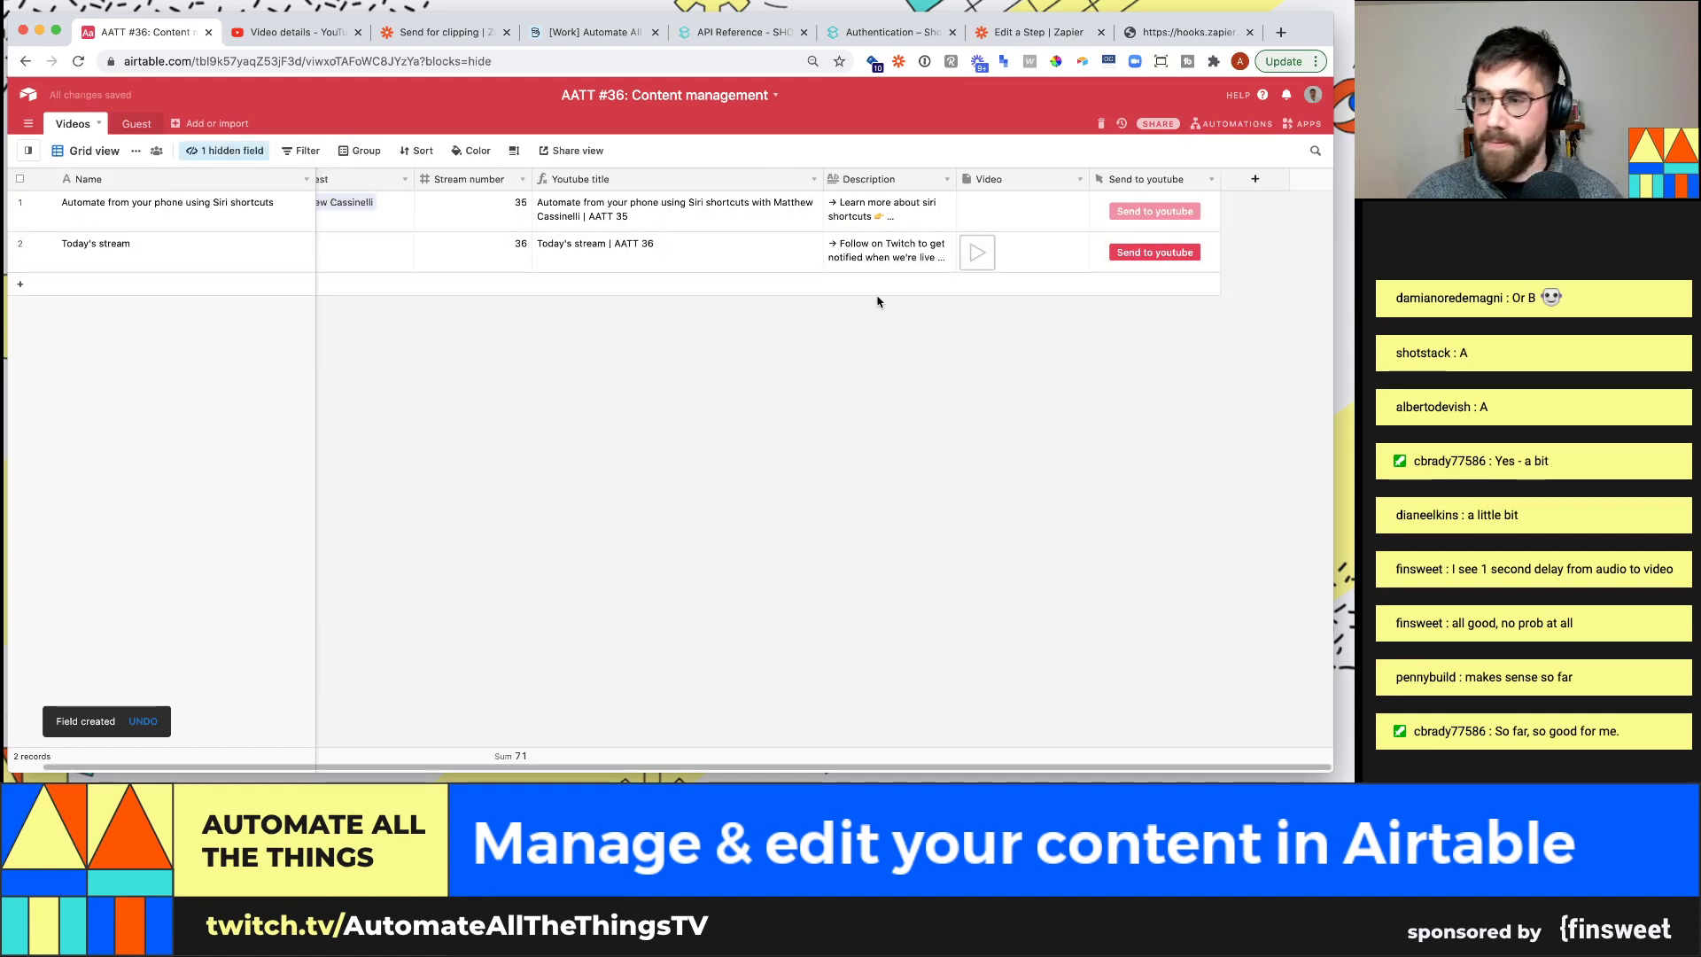
Press Send to youtube on the Today's stream record and inspect the record ID in the URL
left_click(1173, 256)
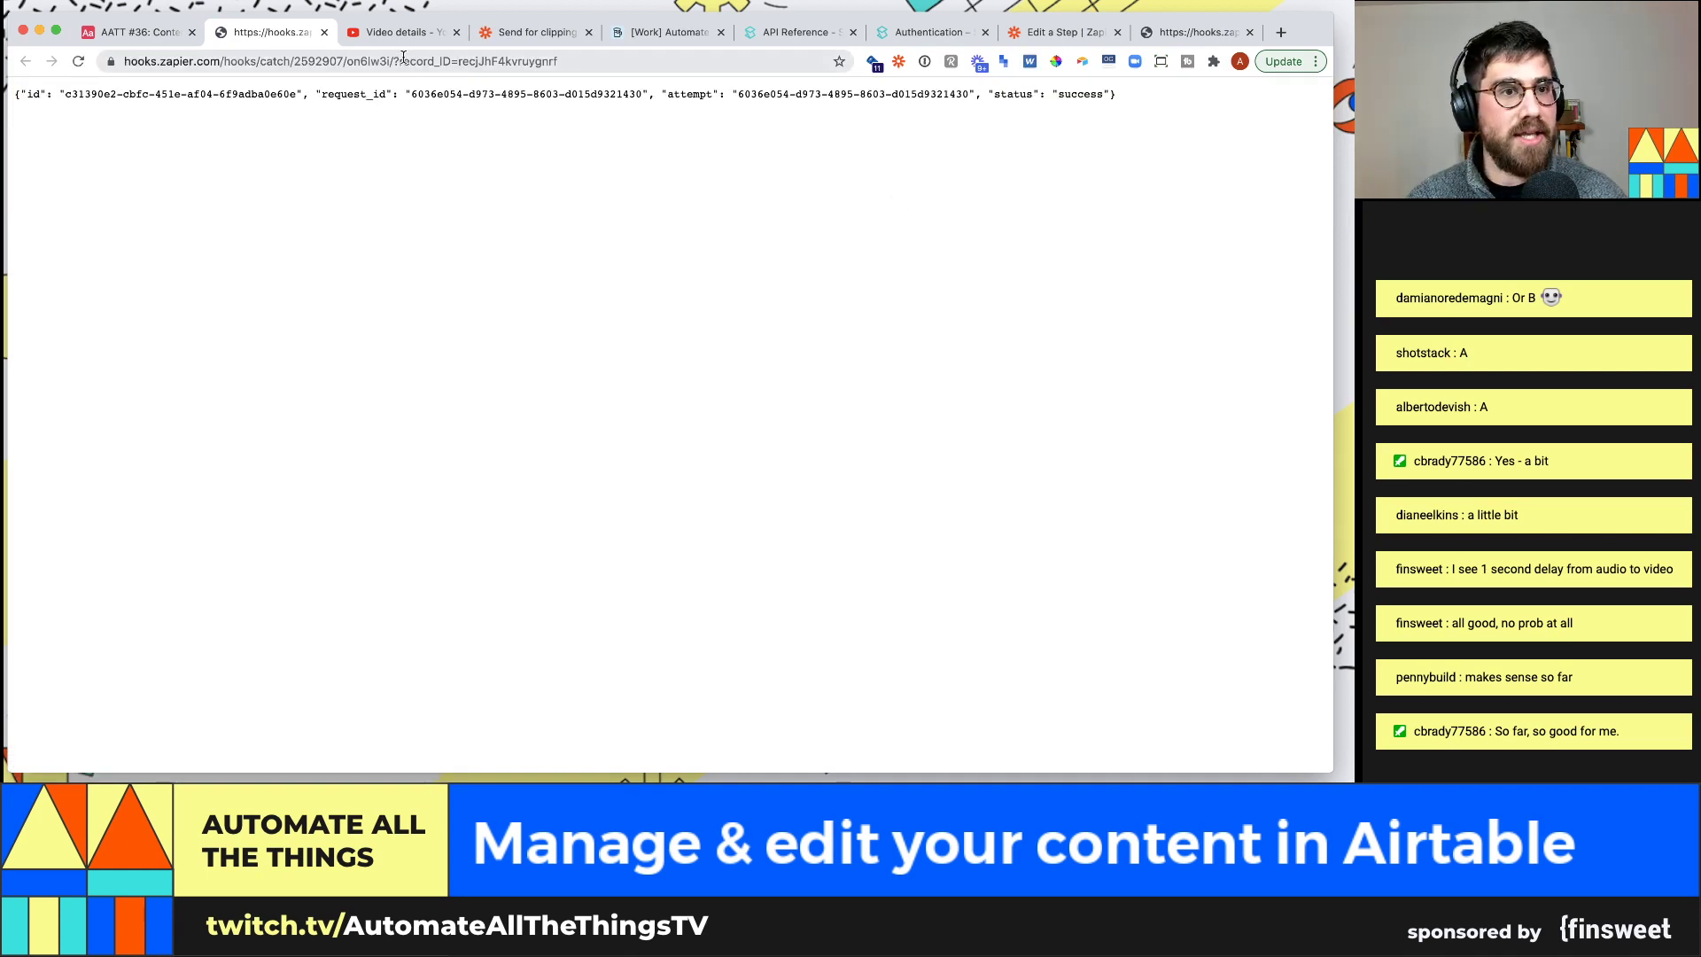
left_click_drag(395, 61, 618, 66)
left_click(492, 62)
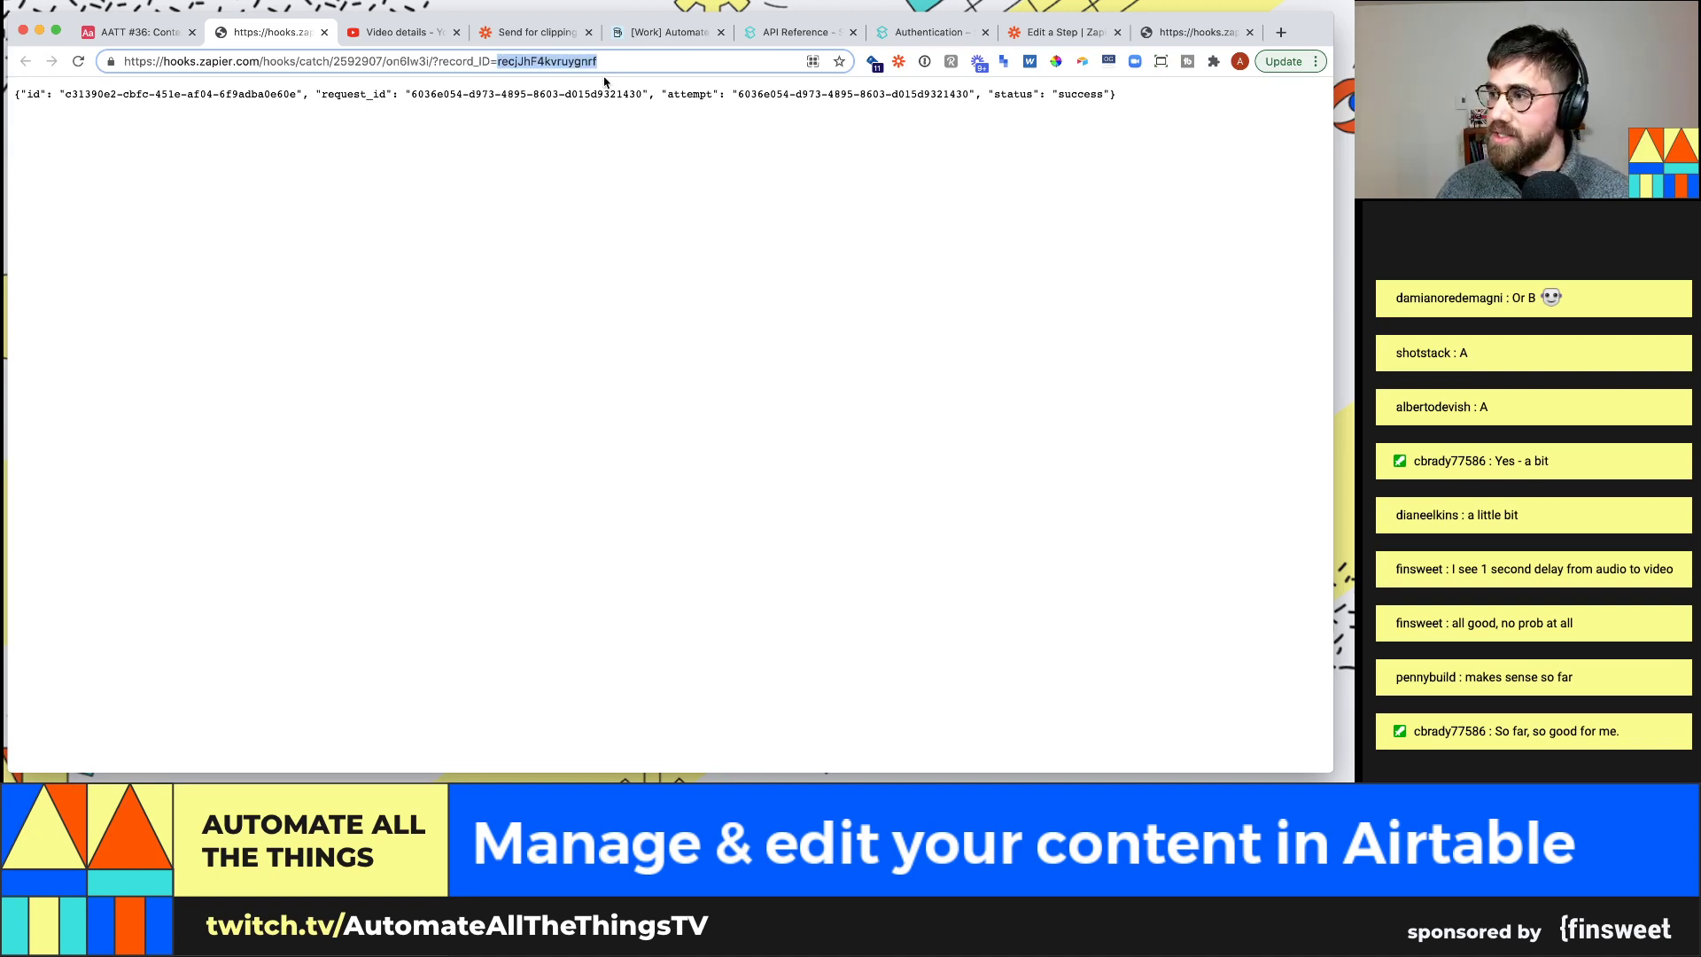
Pick Request B with its record_ID as the trigger's test data and continue to the action
left_click(1060, 36)
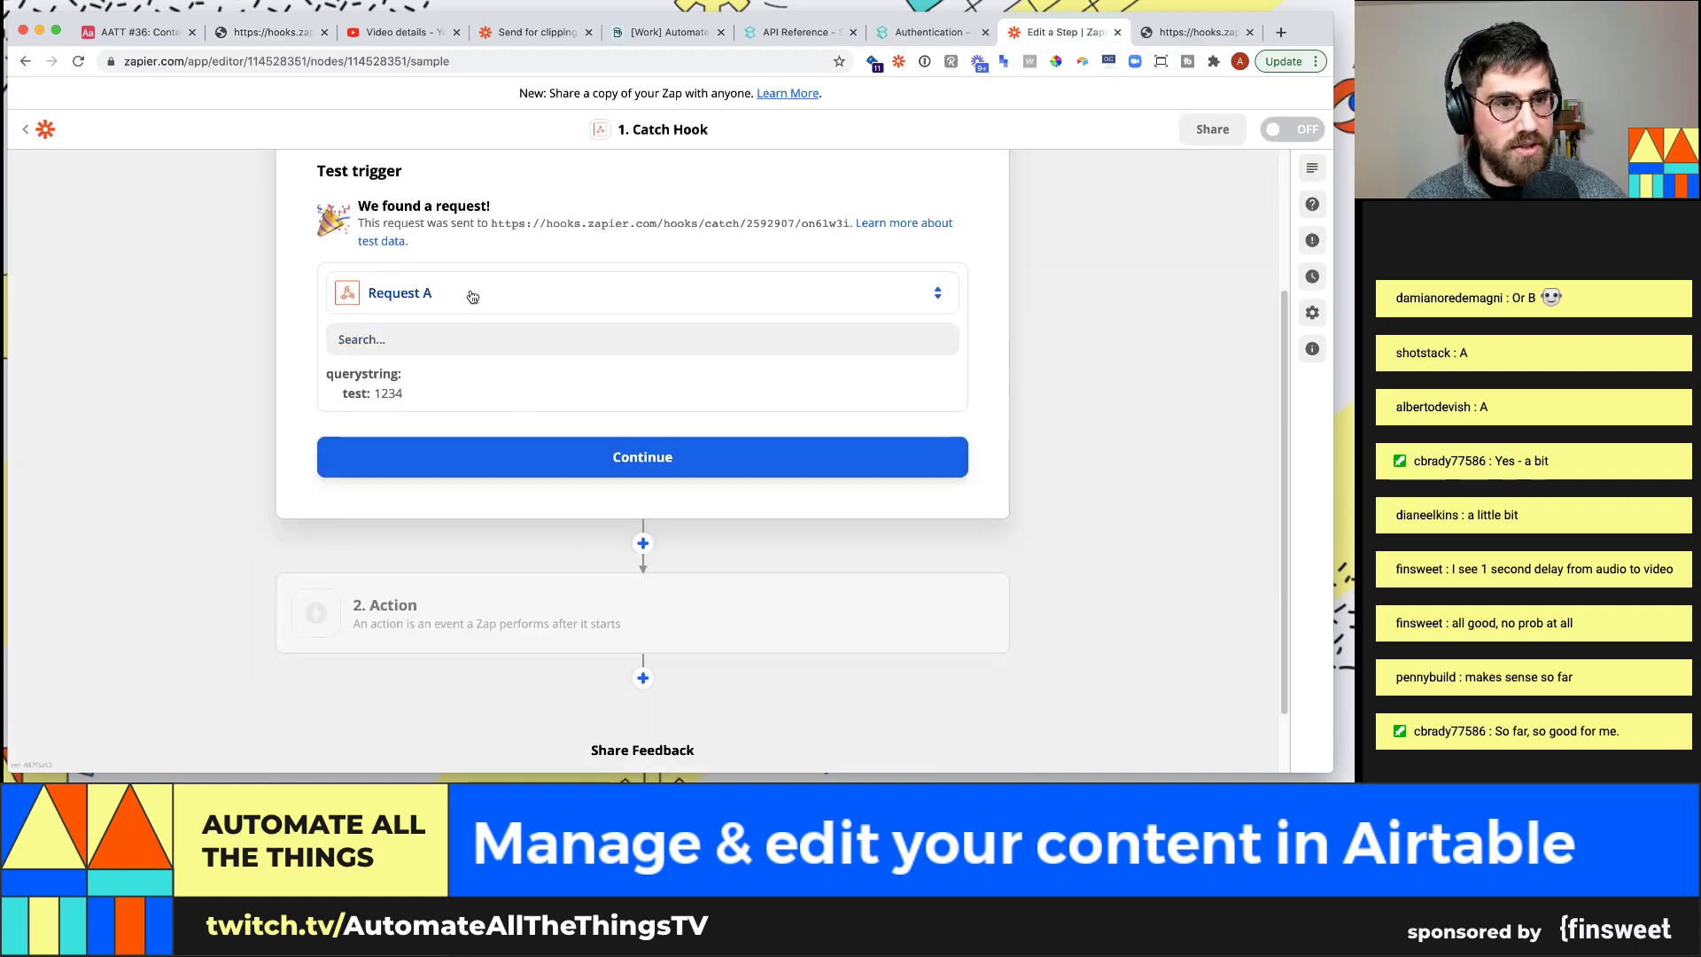
left_click(470, 294)
left_click(551, 429)
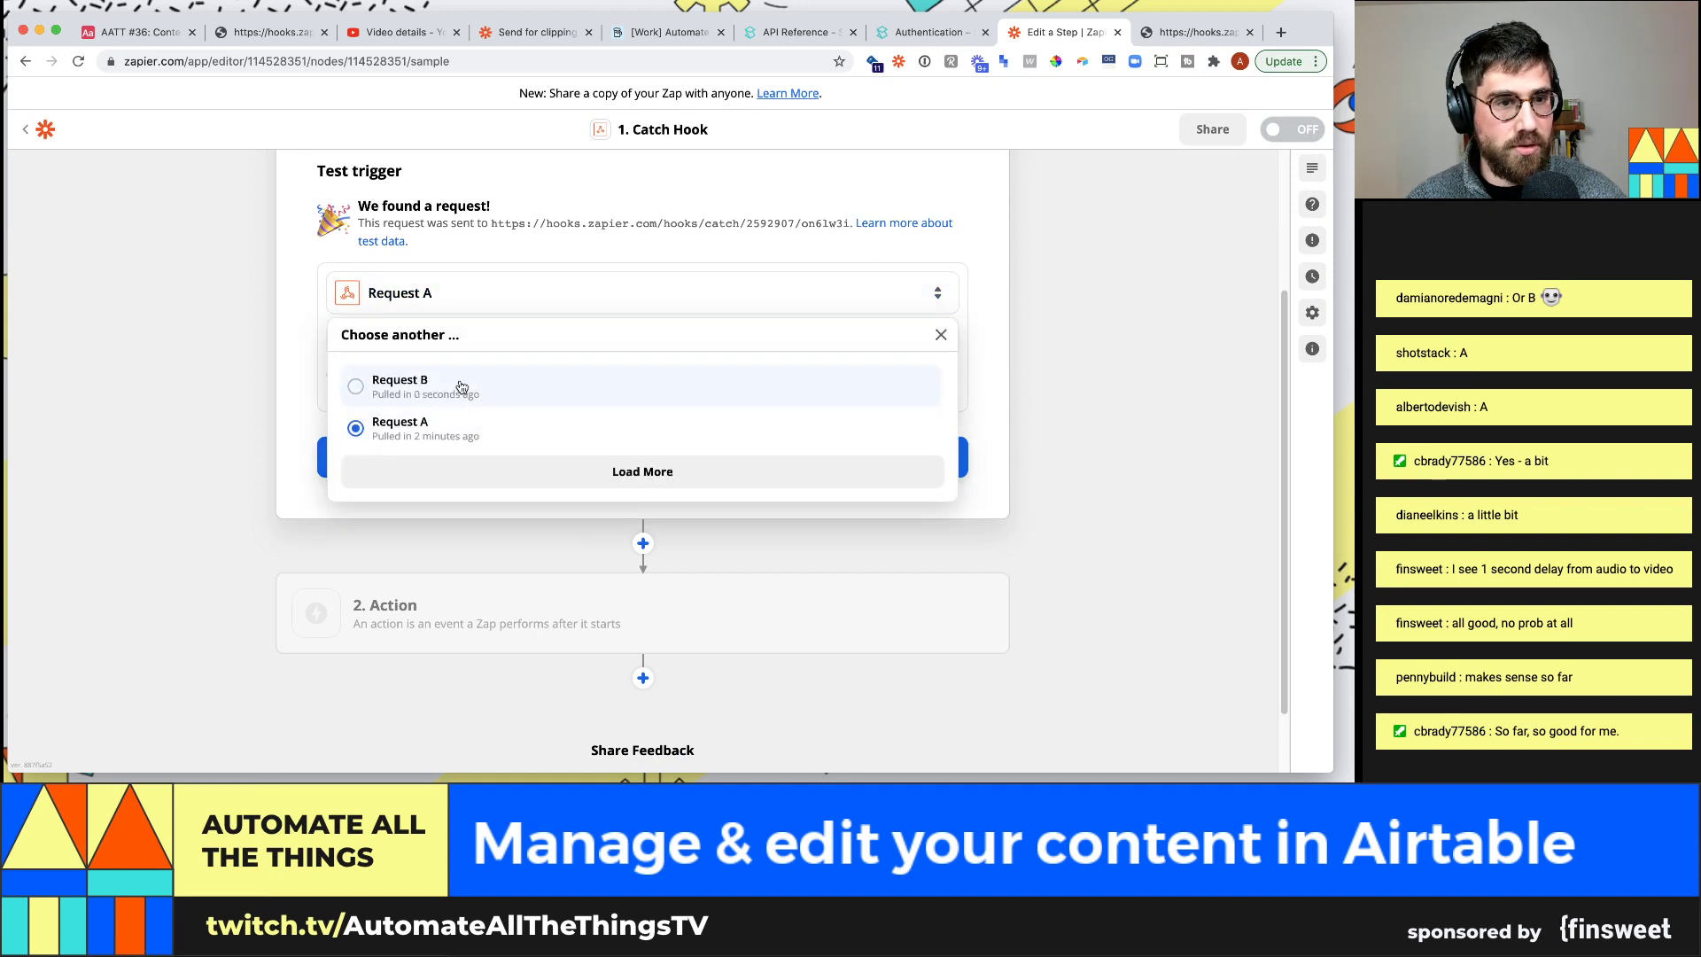
left_click(456, 383)
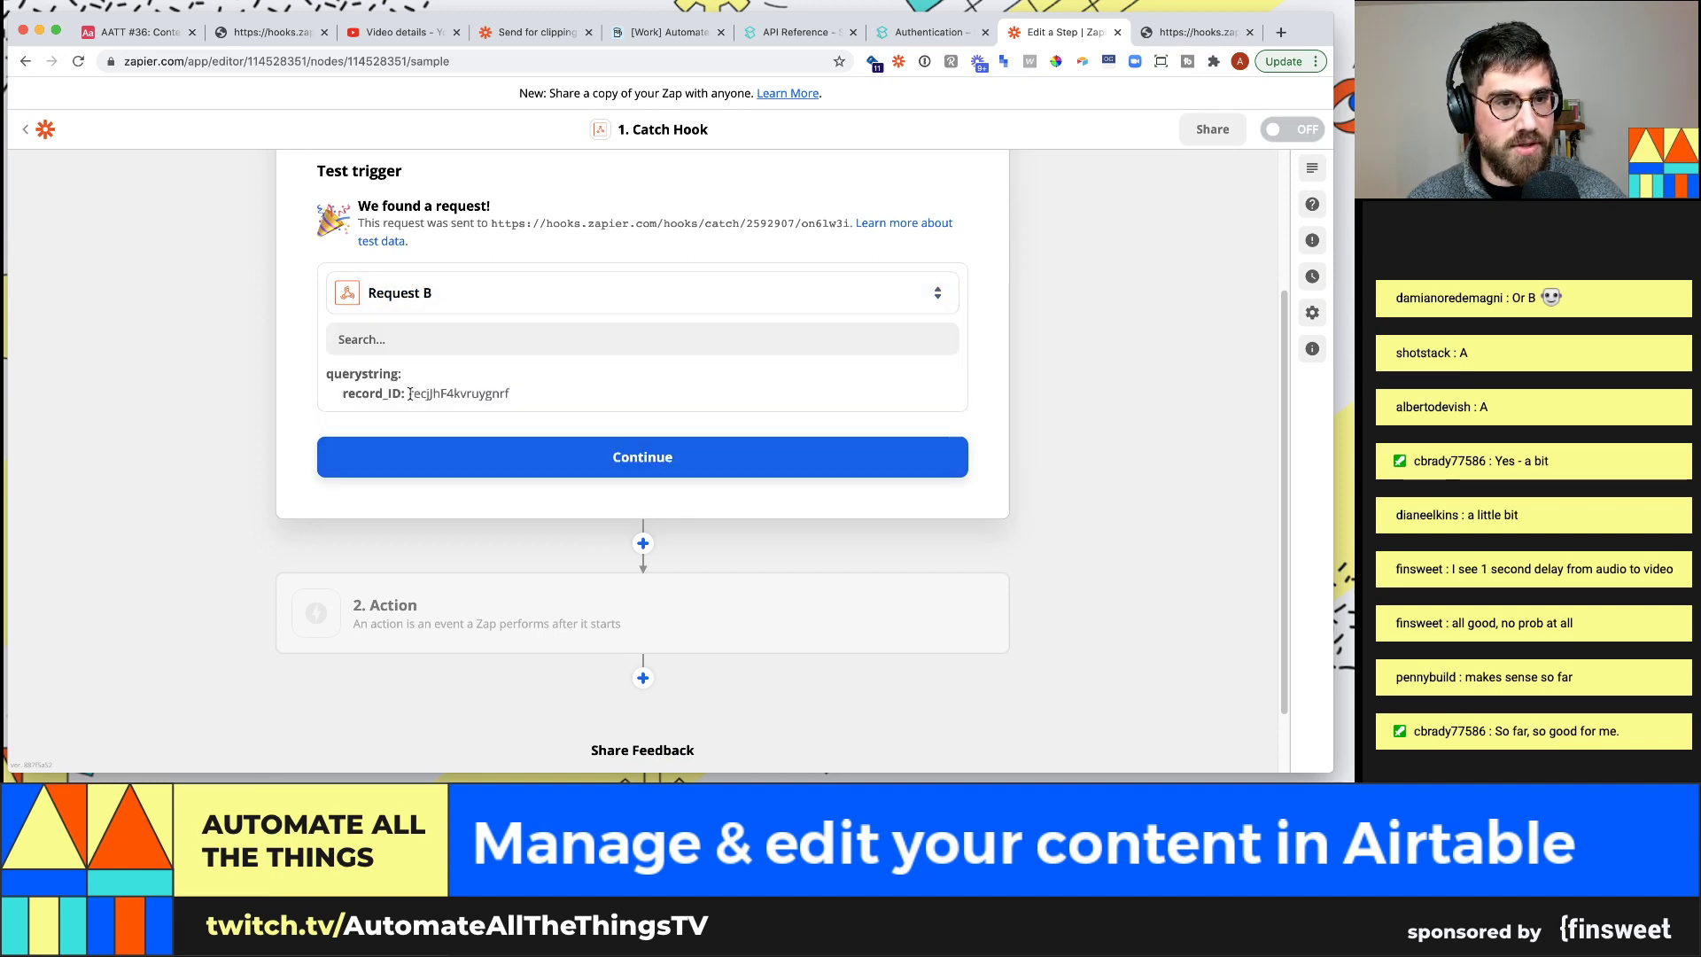
left_click_drag(408, 394, 531, 408)
left_click(576, 463)
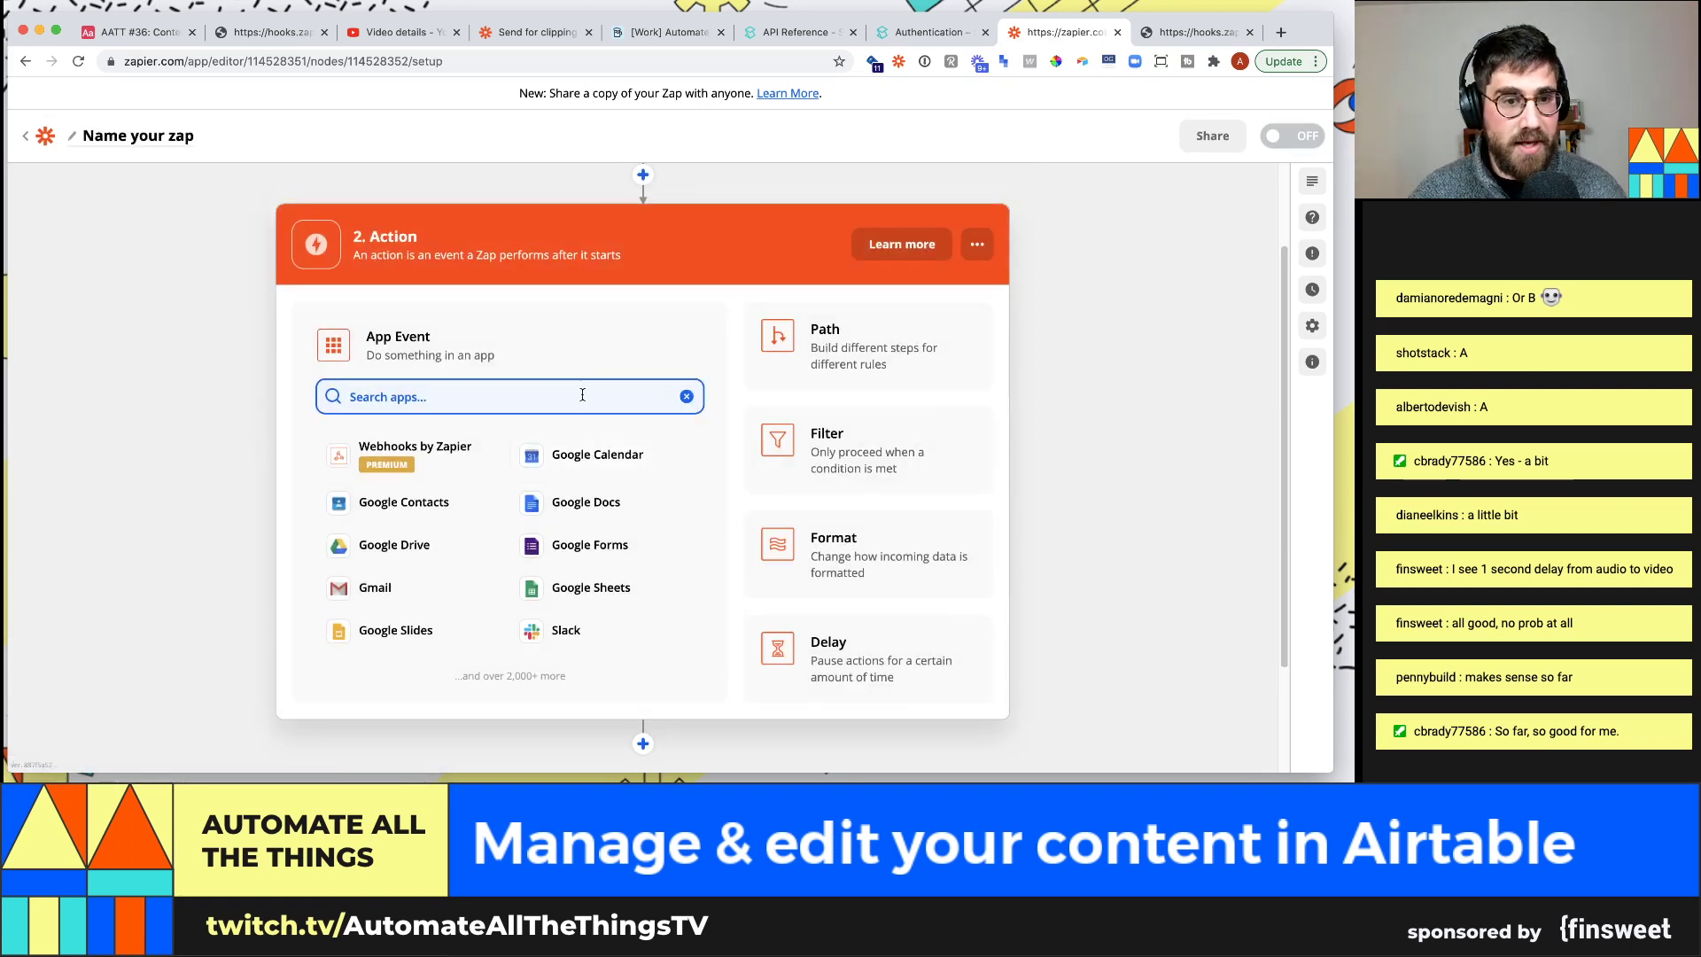
Choose YouTube as the action app, then insert an Airtable step before it
type("youtube")
left_click(524, 449)
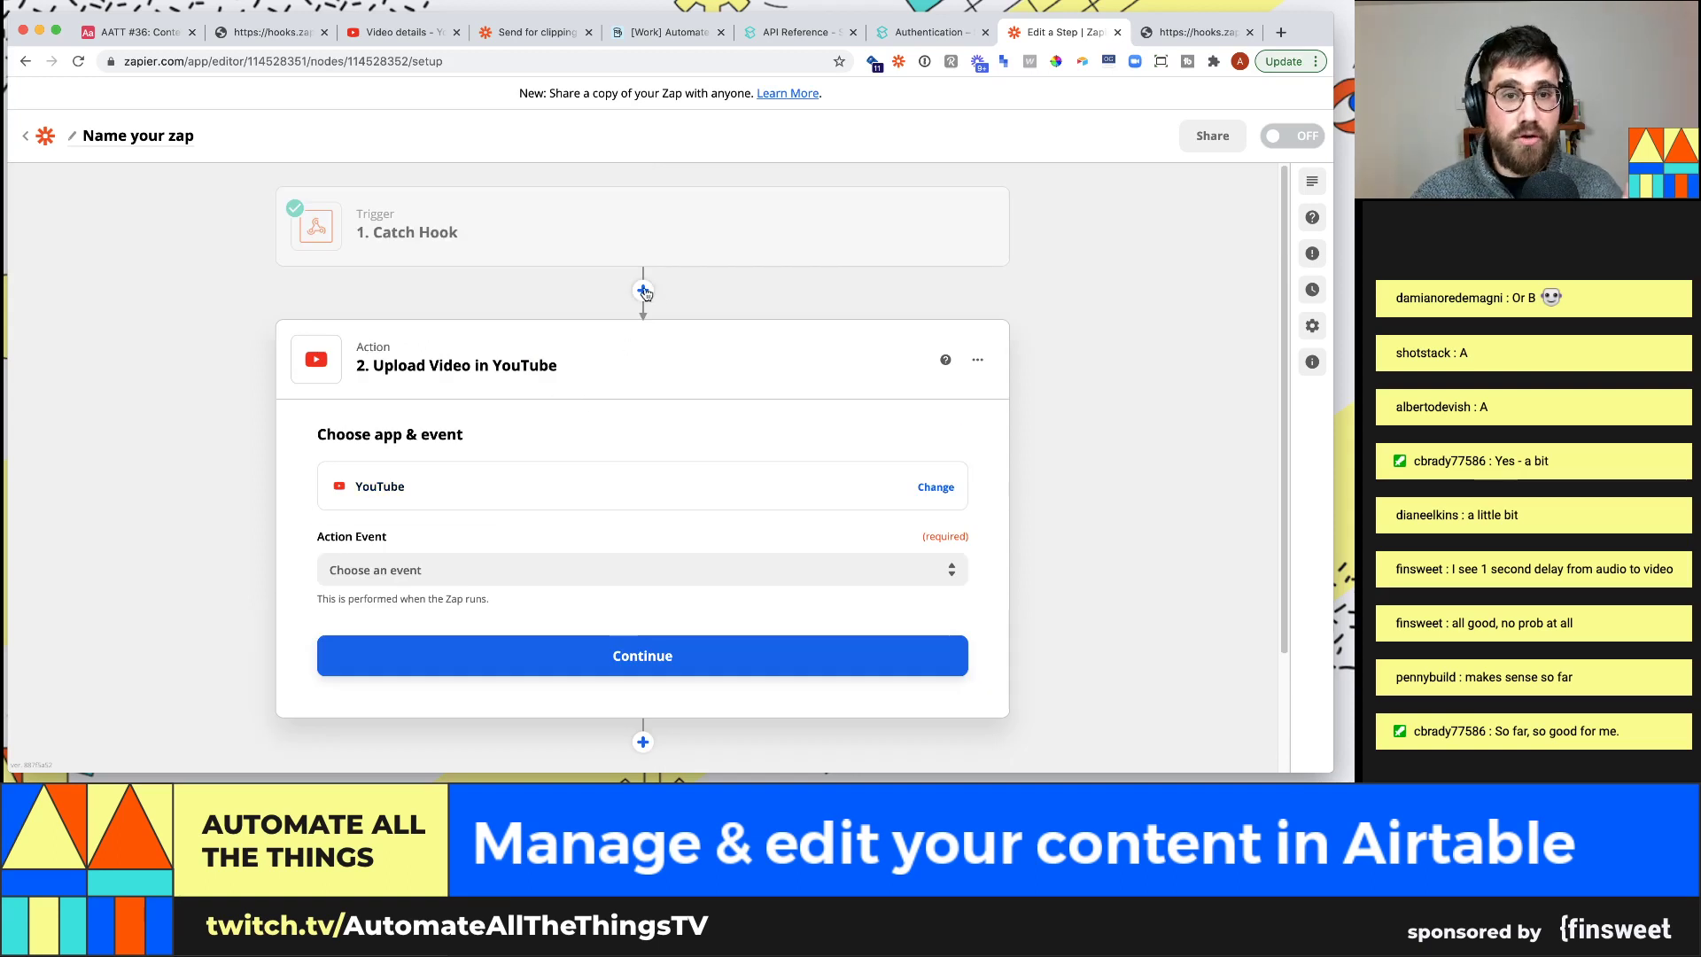
left_click(642, 289)
type("airt")
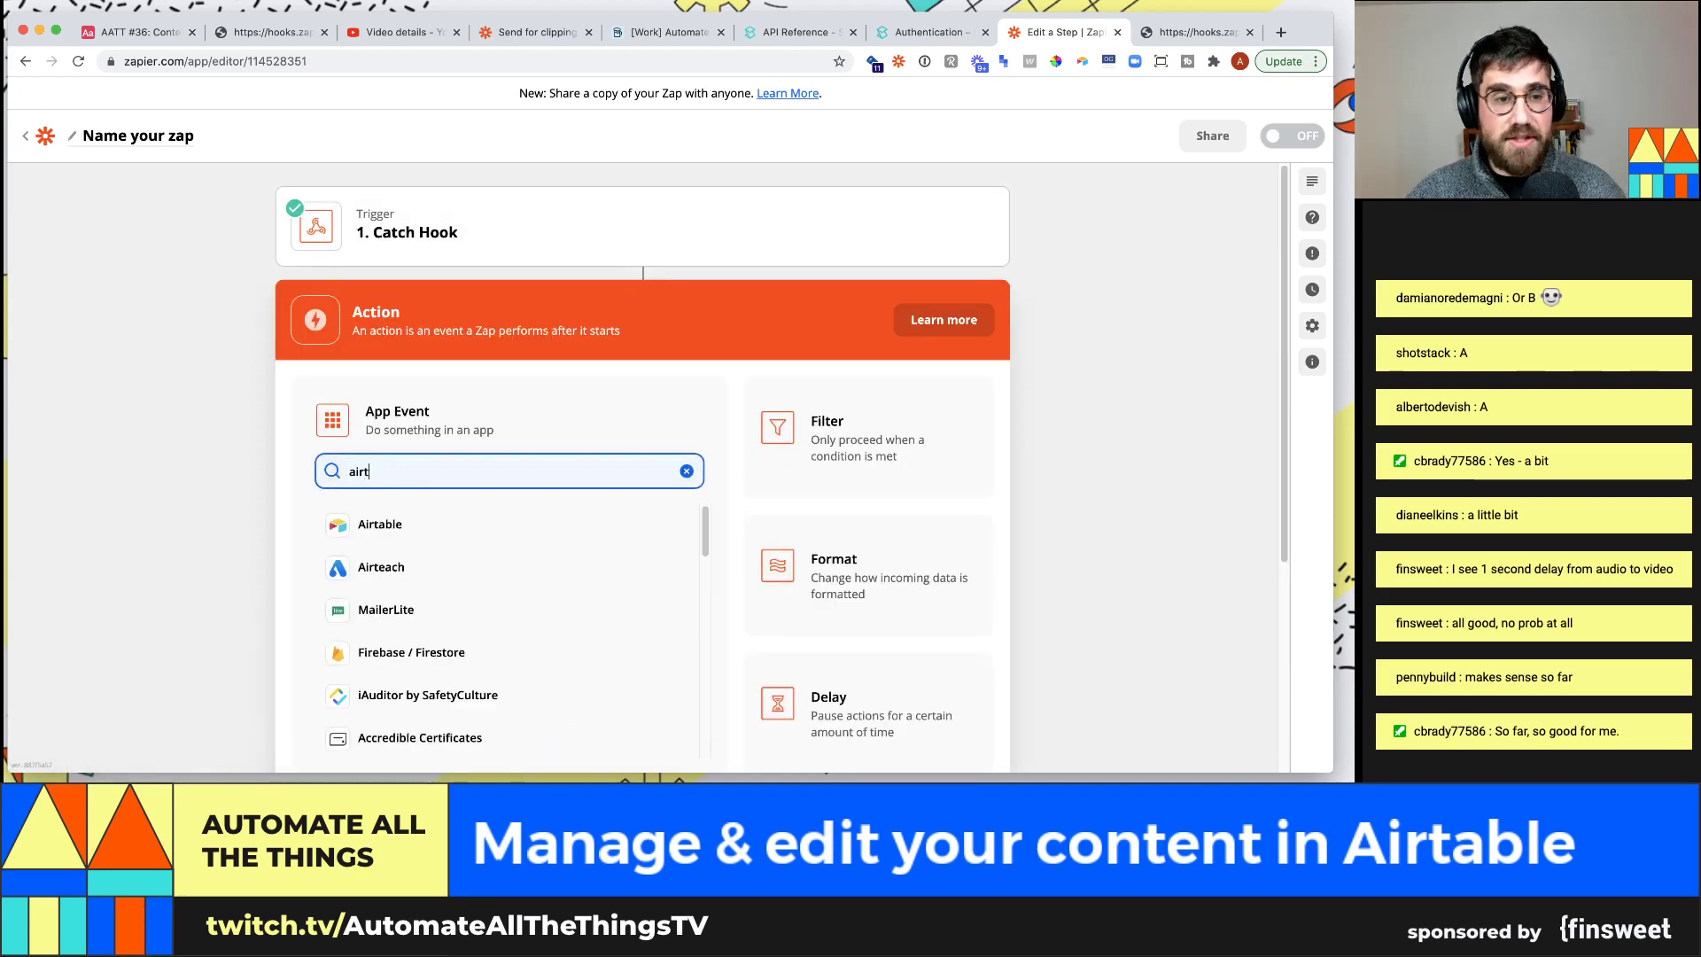
left_click(372, 524)
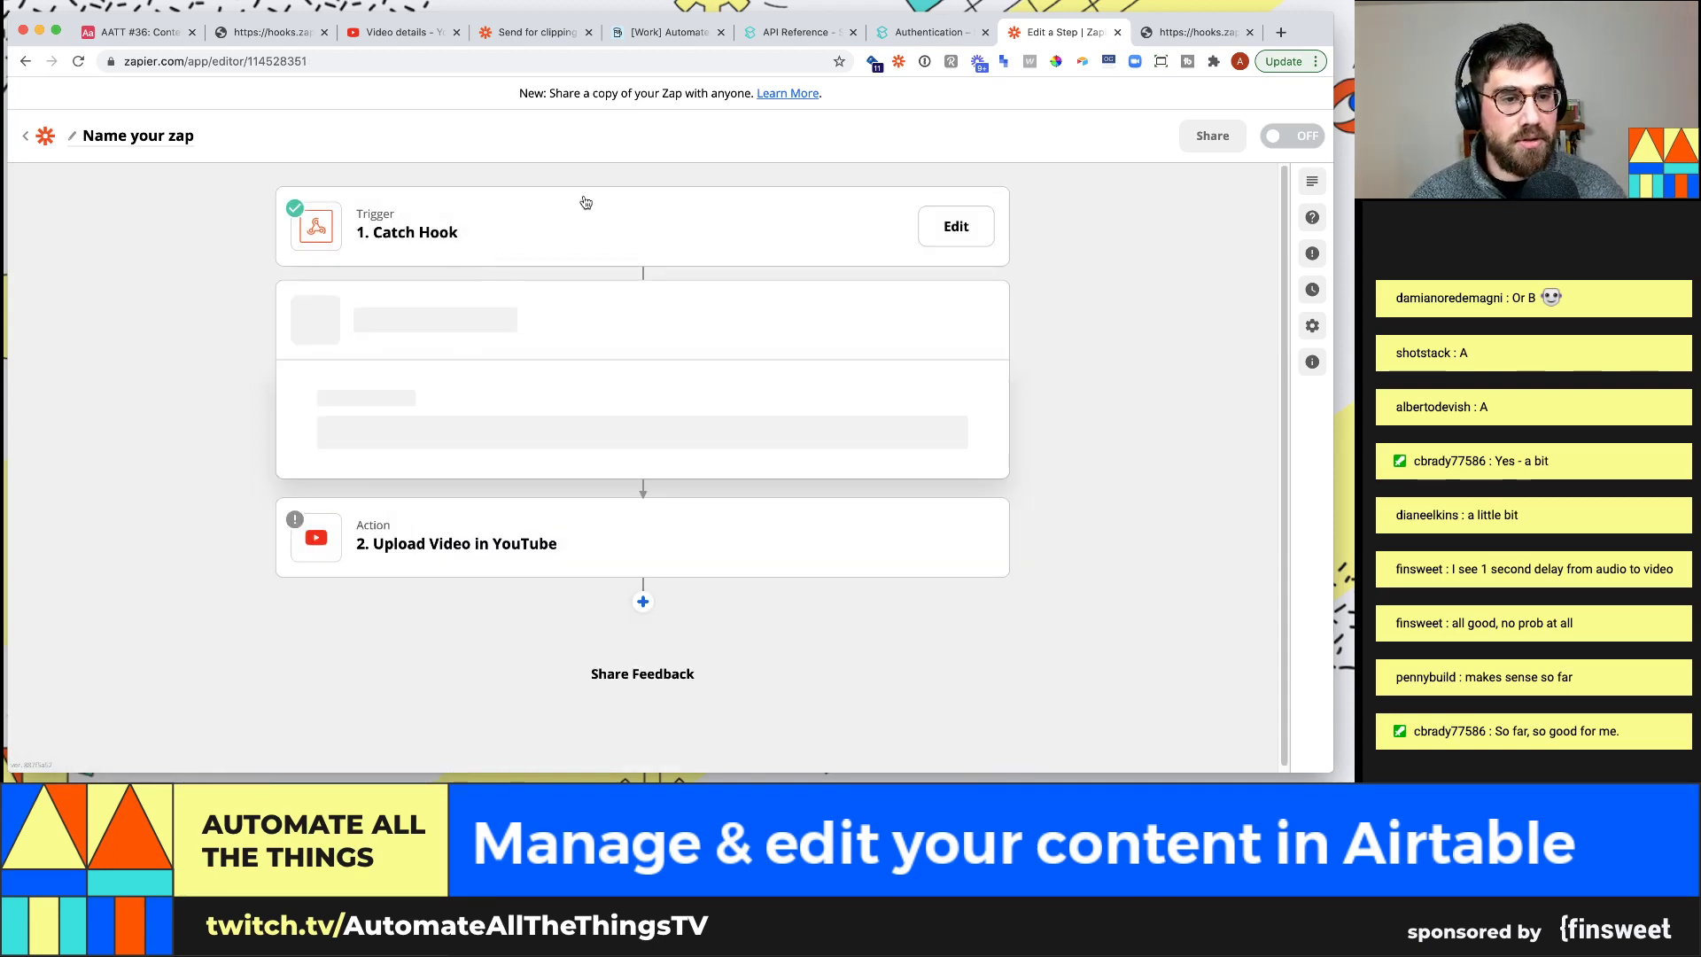
left_click(124, 32)
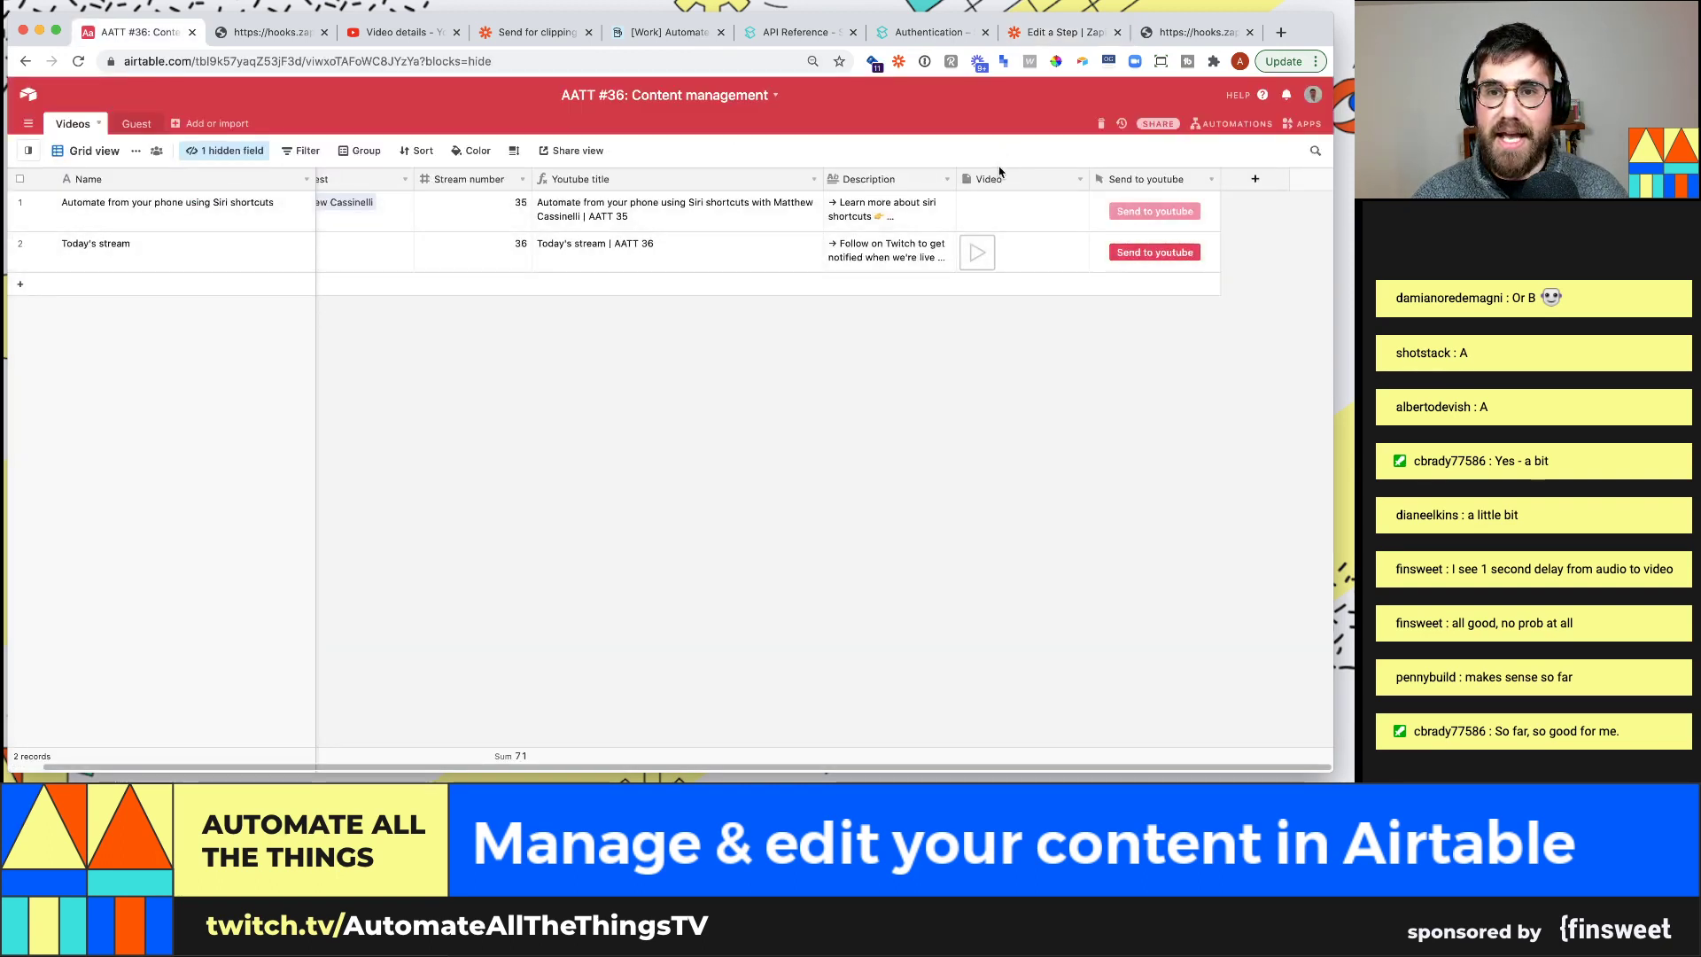
left_click(1198, 33)
left_click(1063, 33)
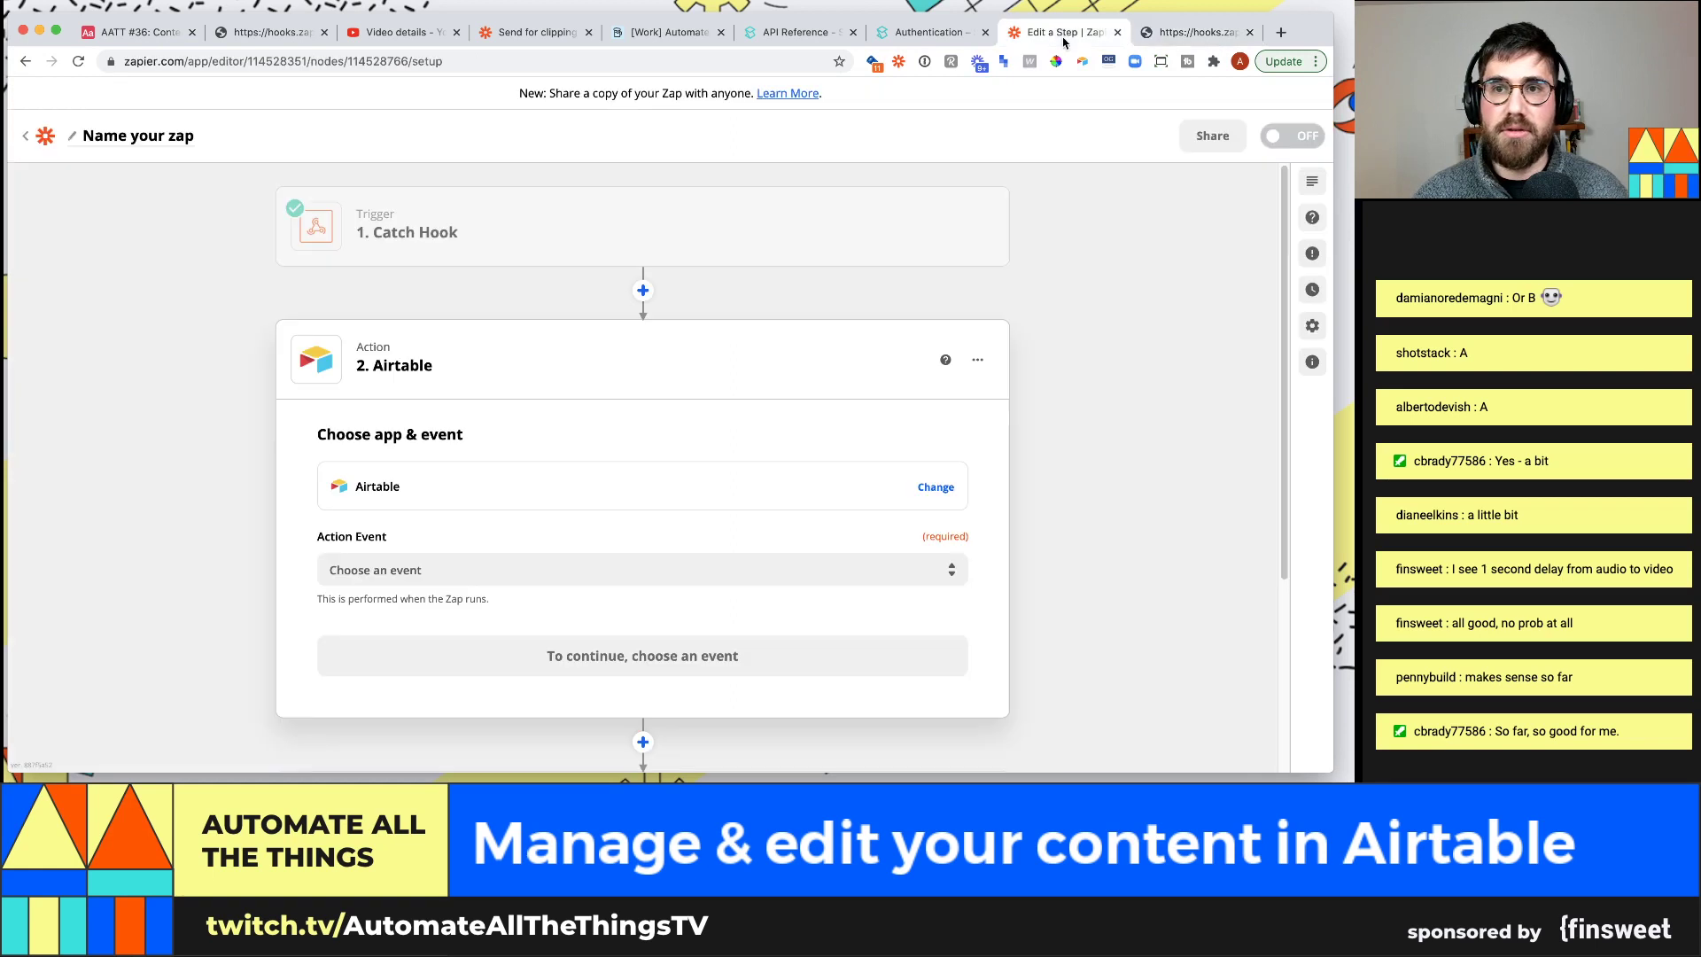
Set the Airtable step's event to Find Record and select the connected Airtable account
left_click(459, 571)
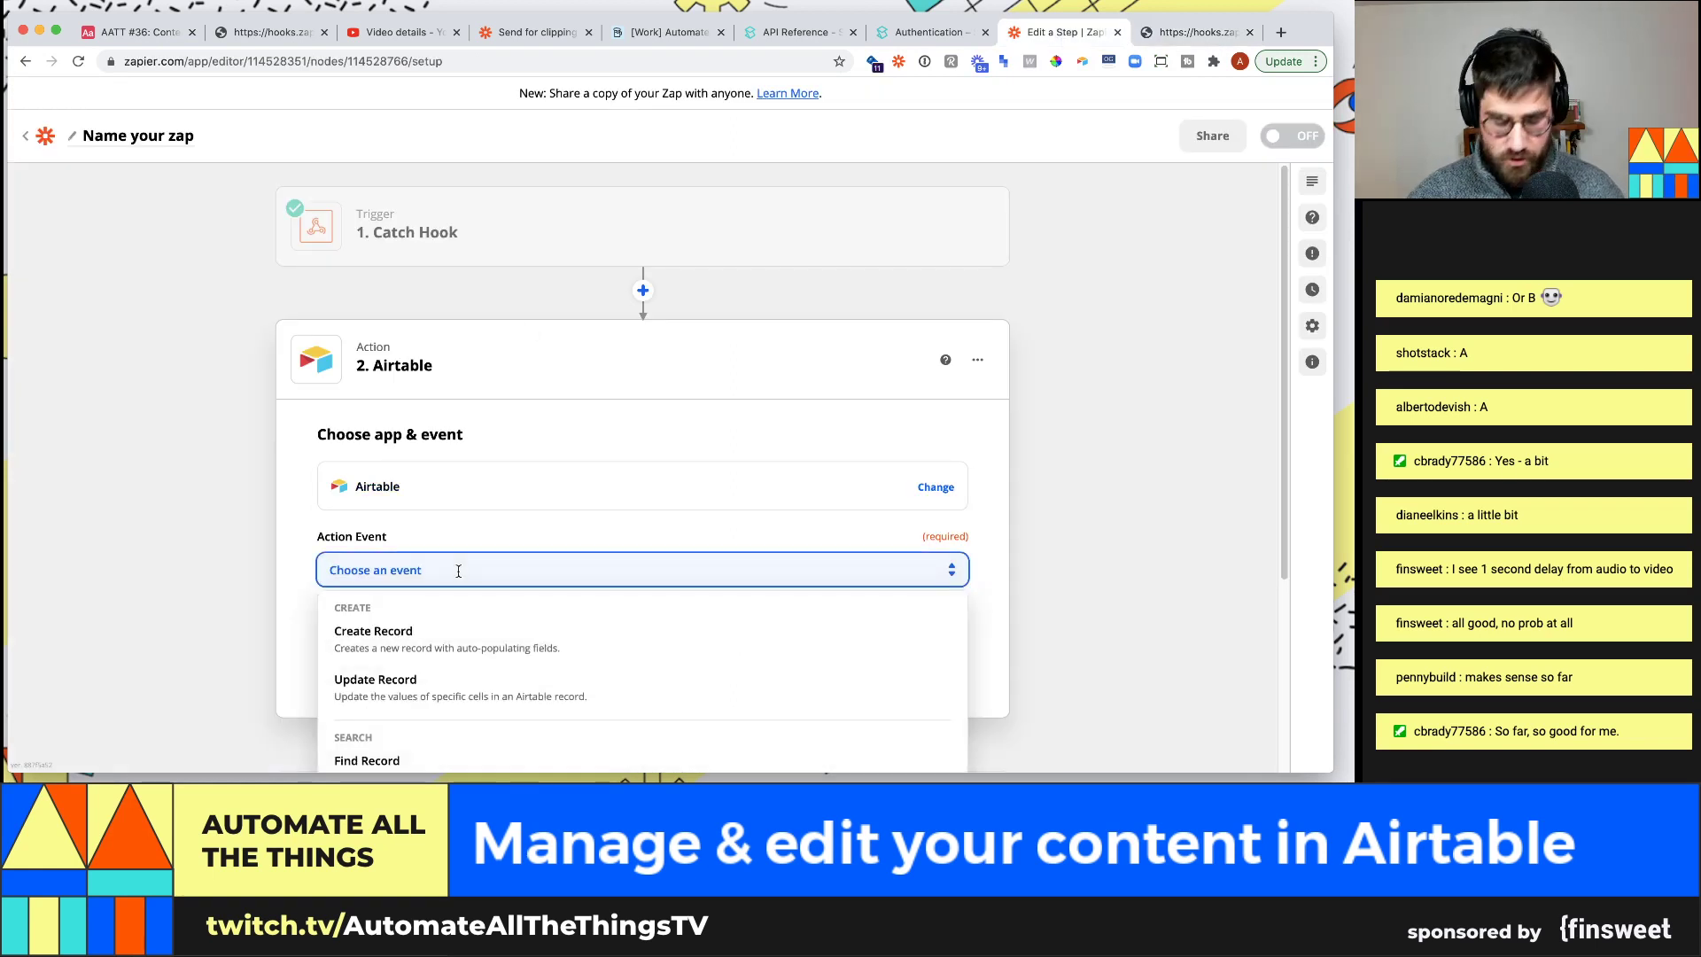
type("find")
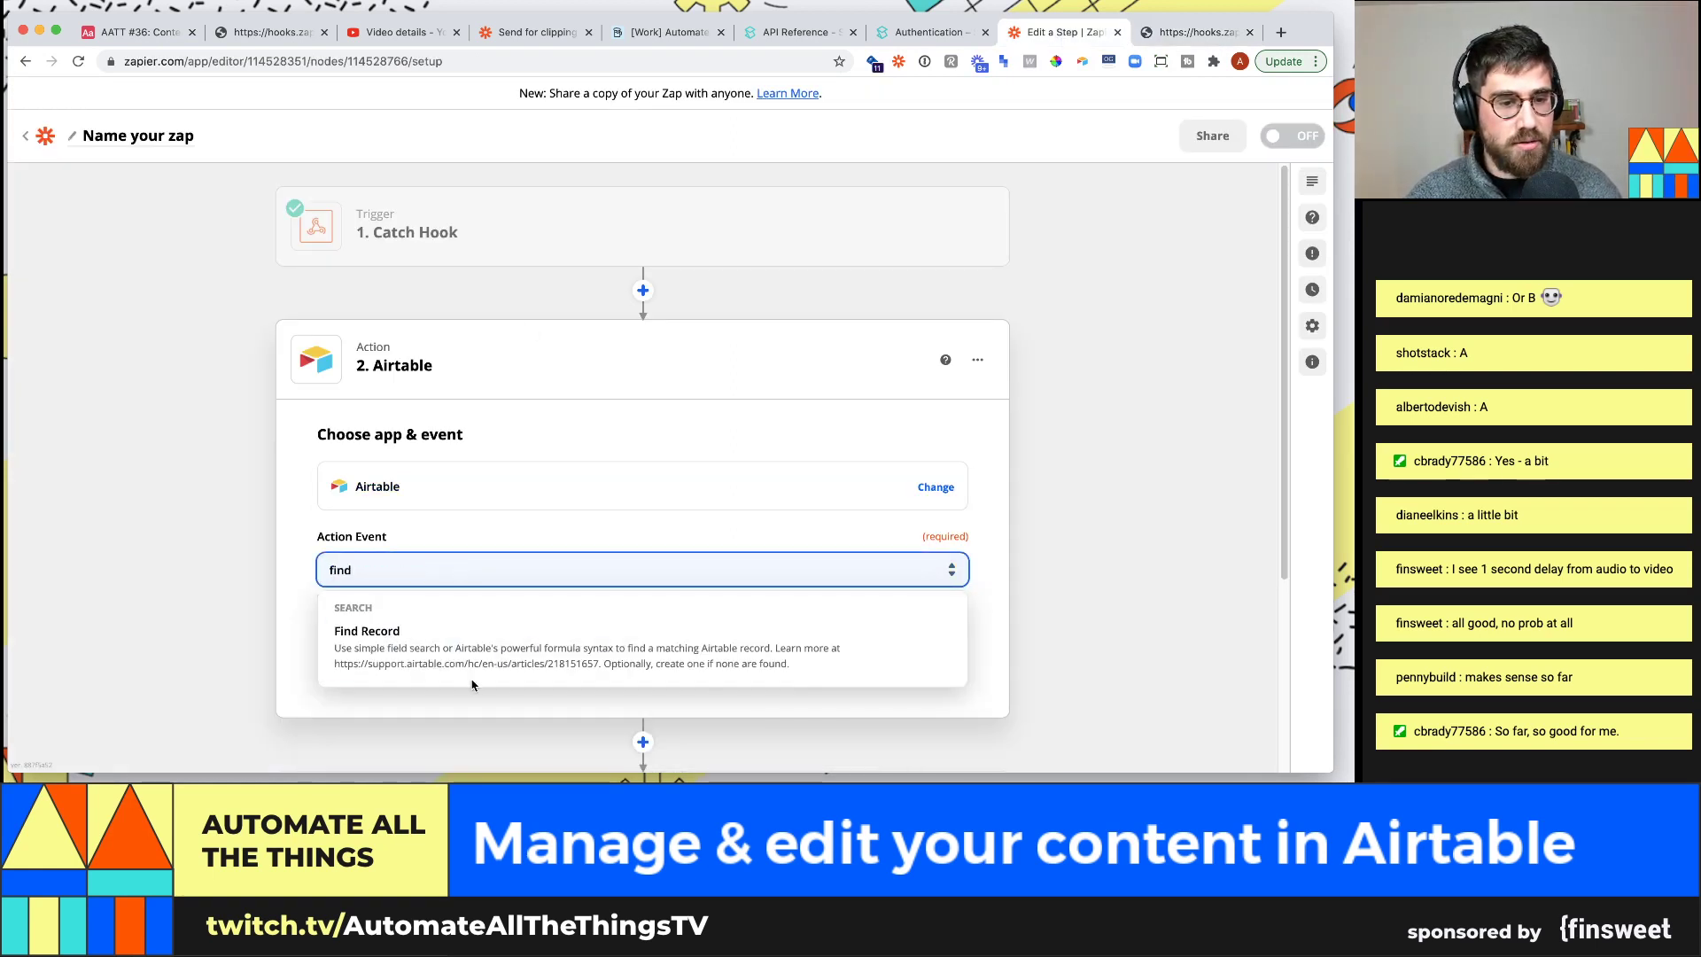
left_click(450, 653)
left_click(745, 548)
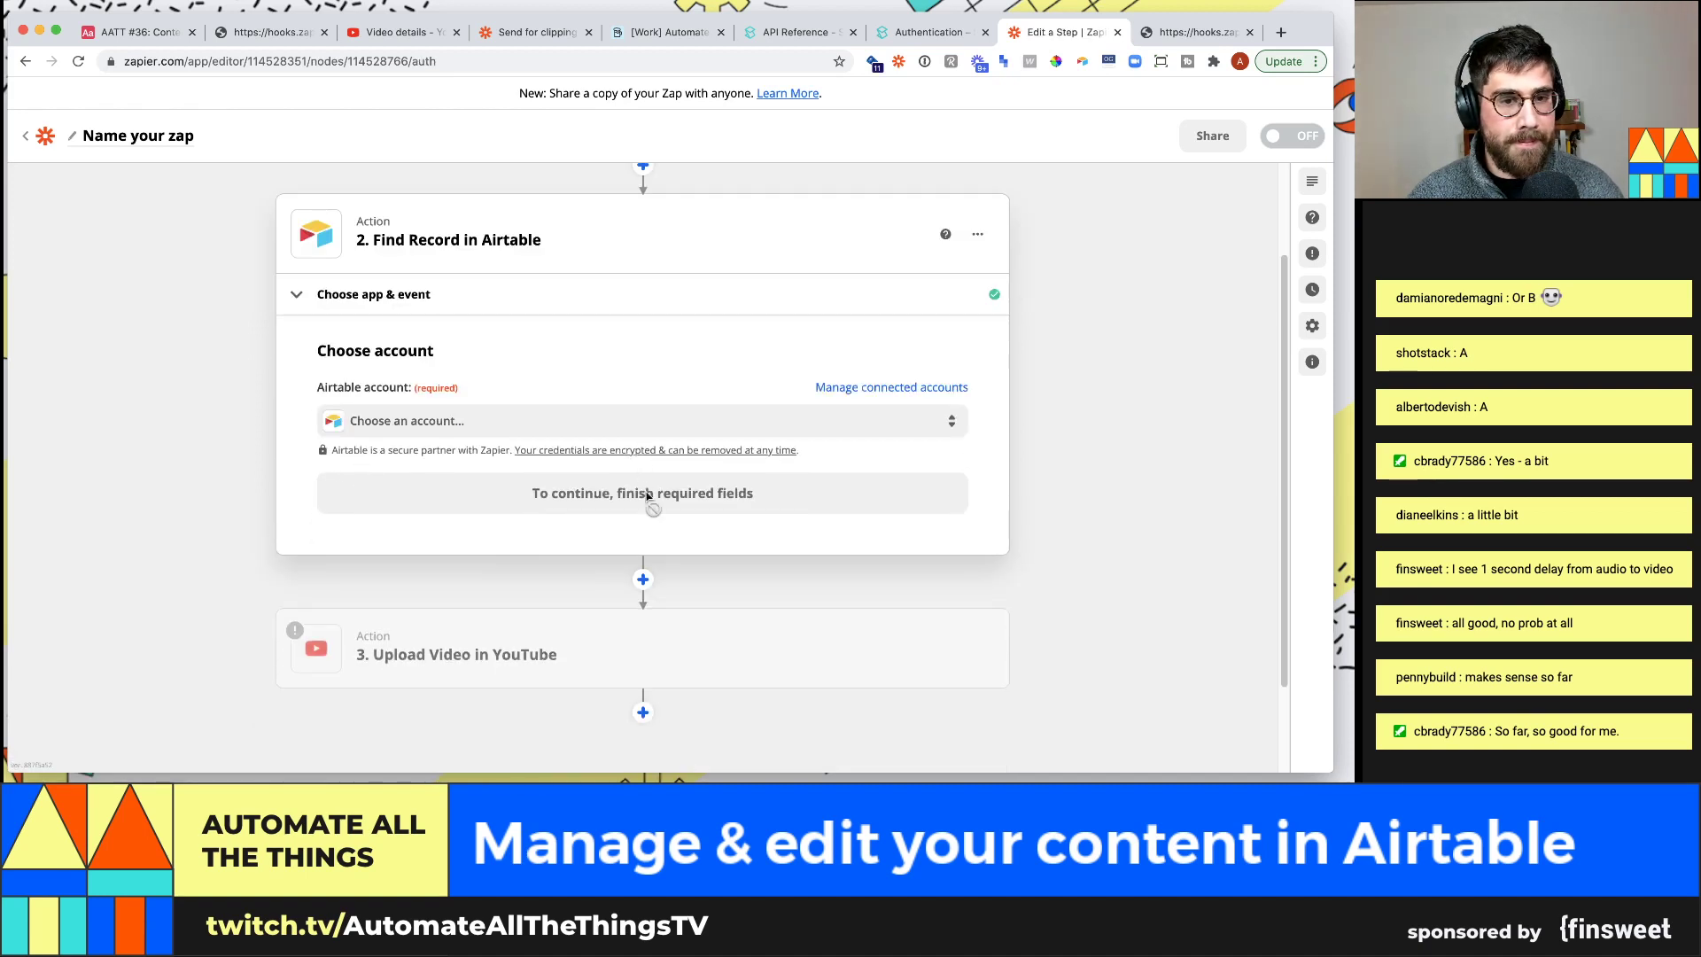
left_click(382, 569)
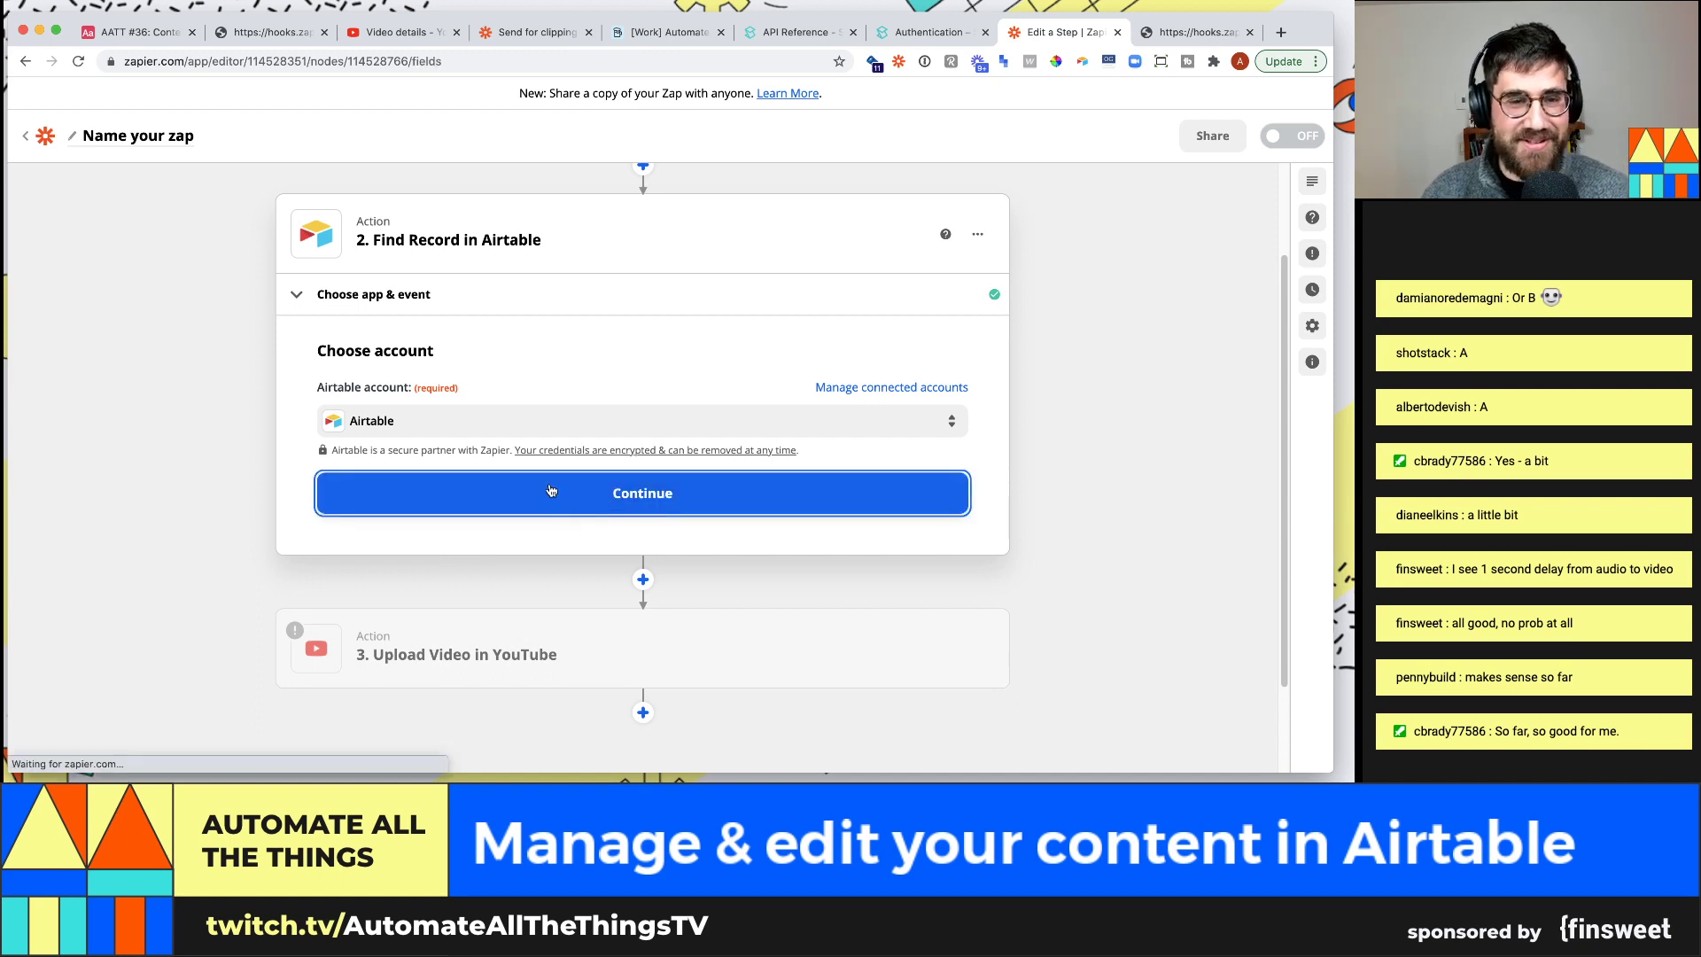
Point Find Record at the AATT #36: Content management base and its Videos table
left_click(561, 496)
scroll(565, 459, "down", 1)
left_click(527, 446)
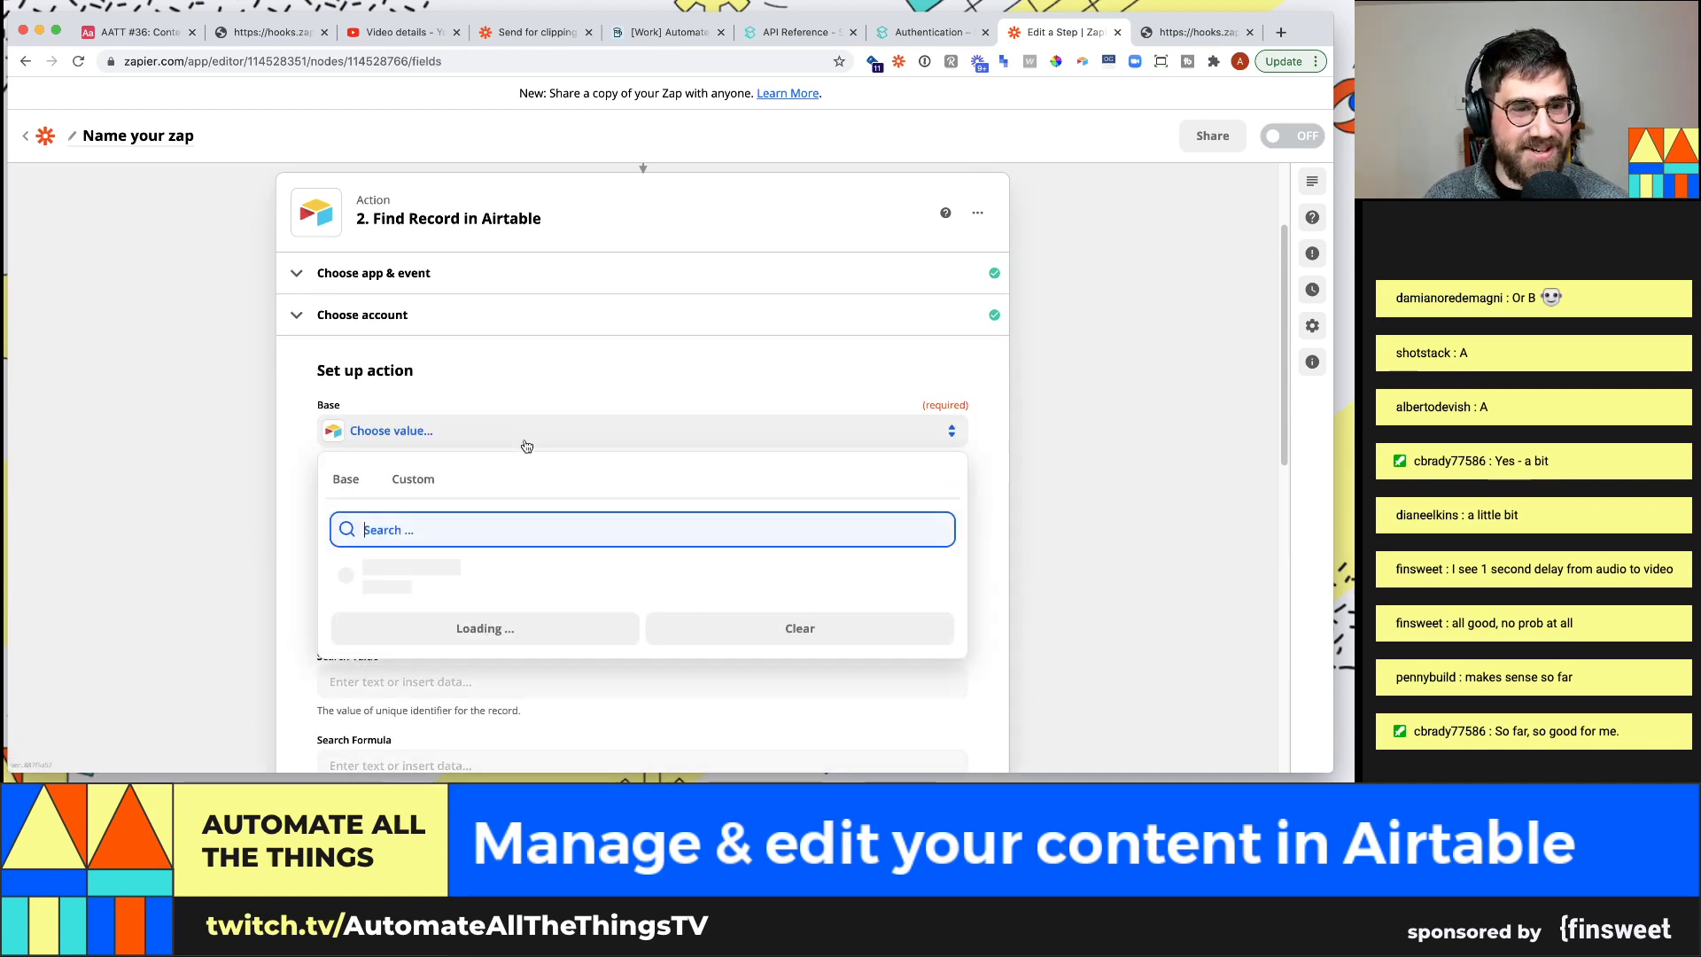
type("aaatt")
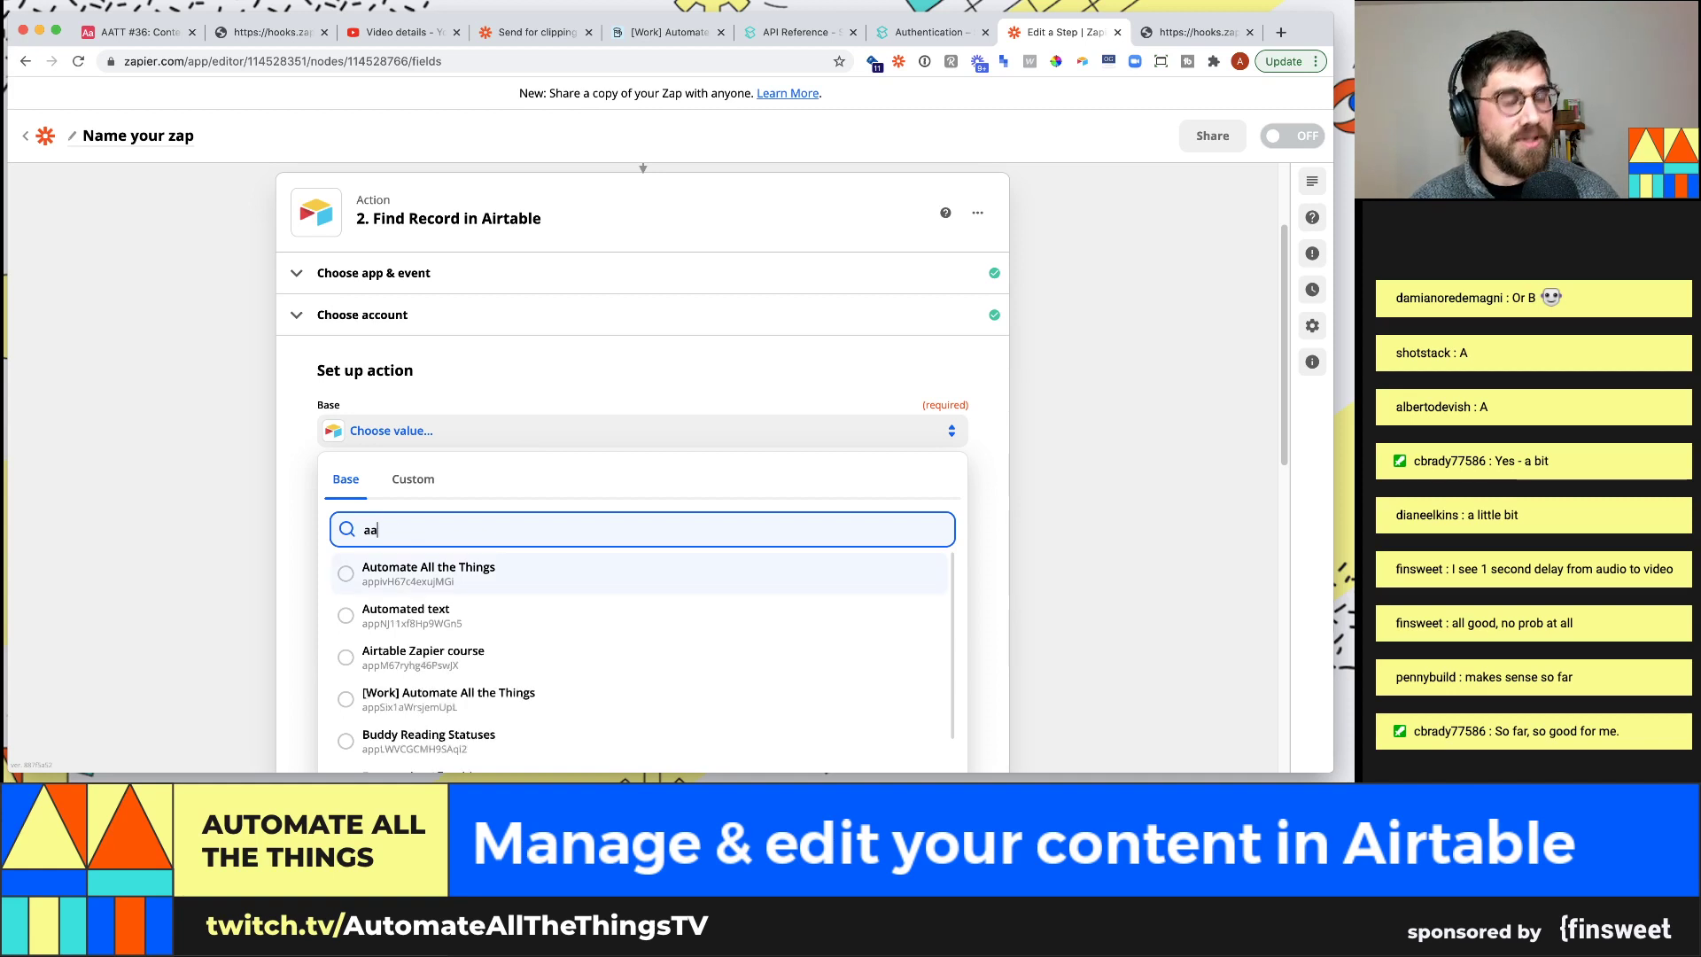
key("BackSpace")
key("BackSpace")
key("BackSpace")
type("tt #")
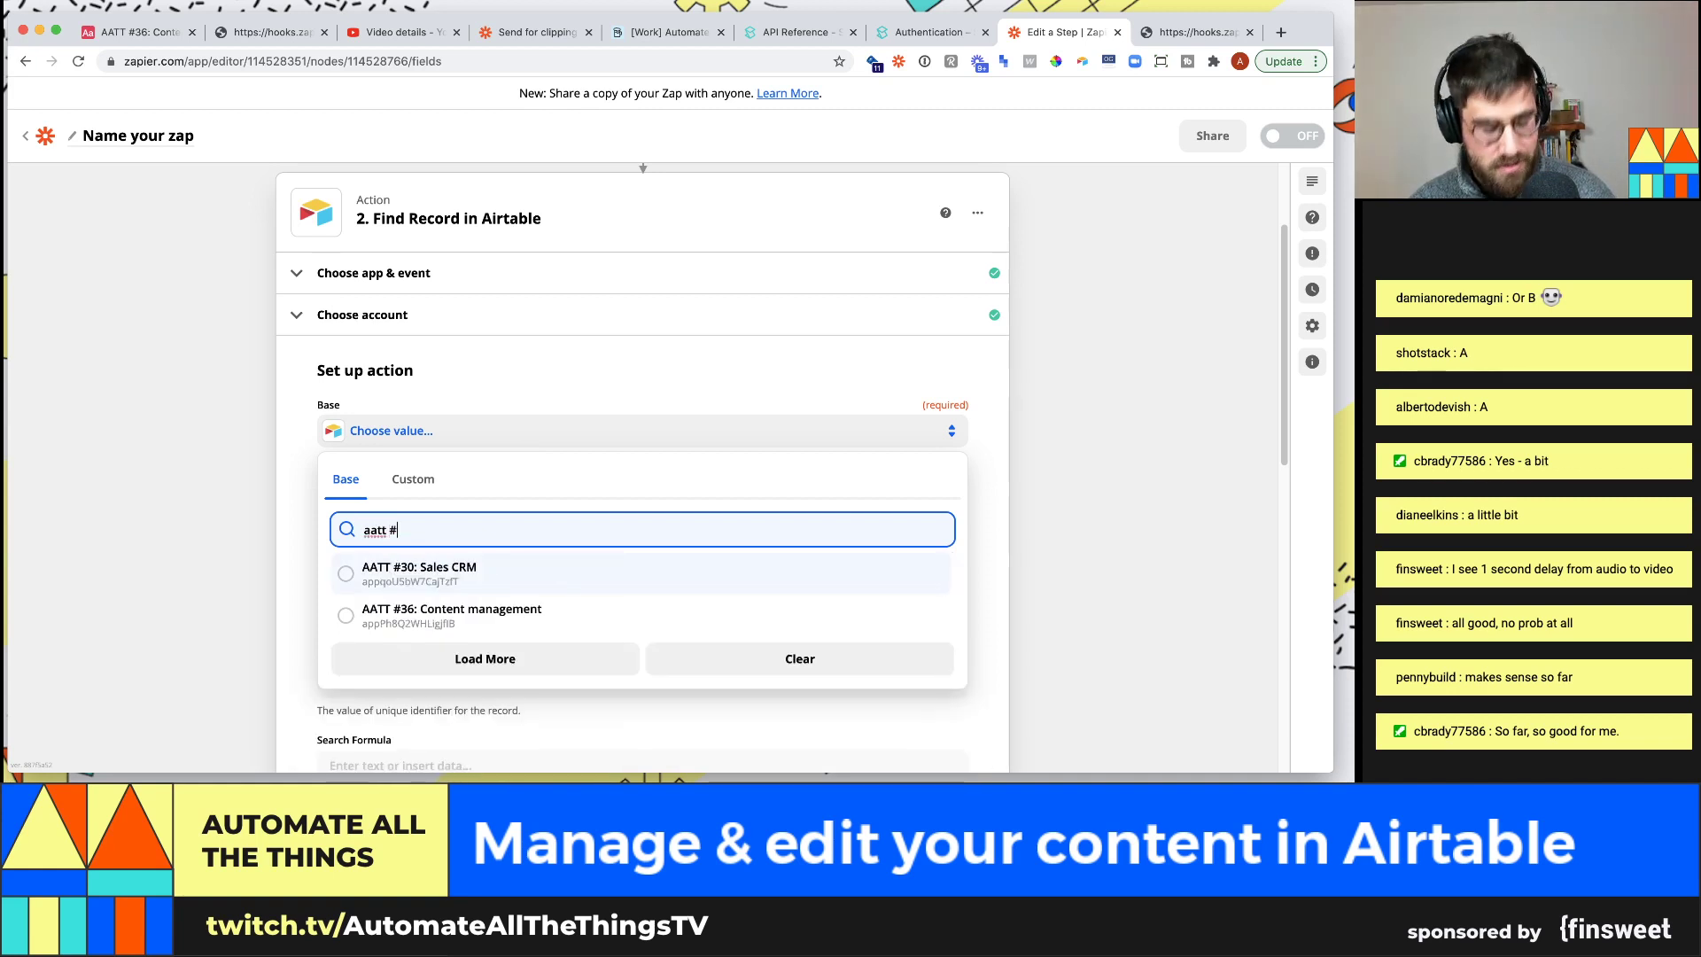
type("36")
left_click(519, 572)
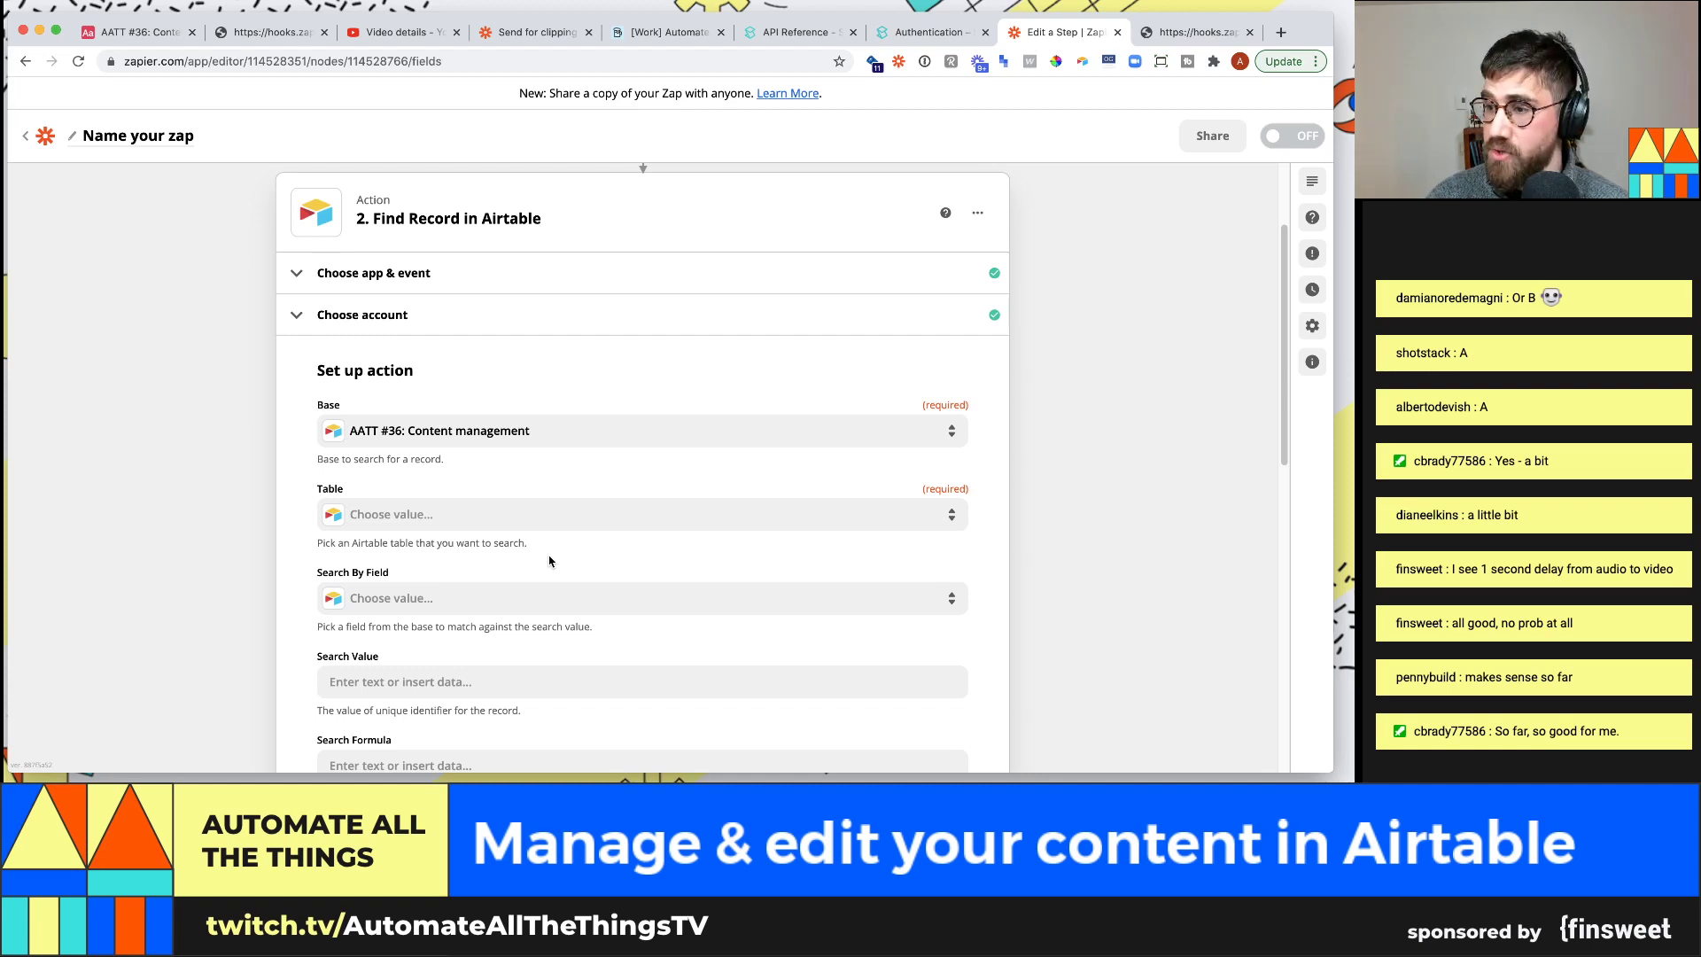
scroll(643, 563, "down", 1)
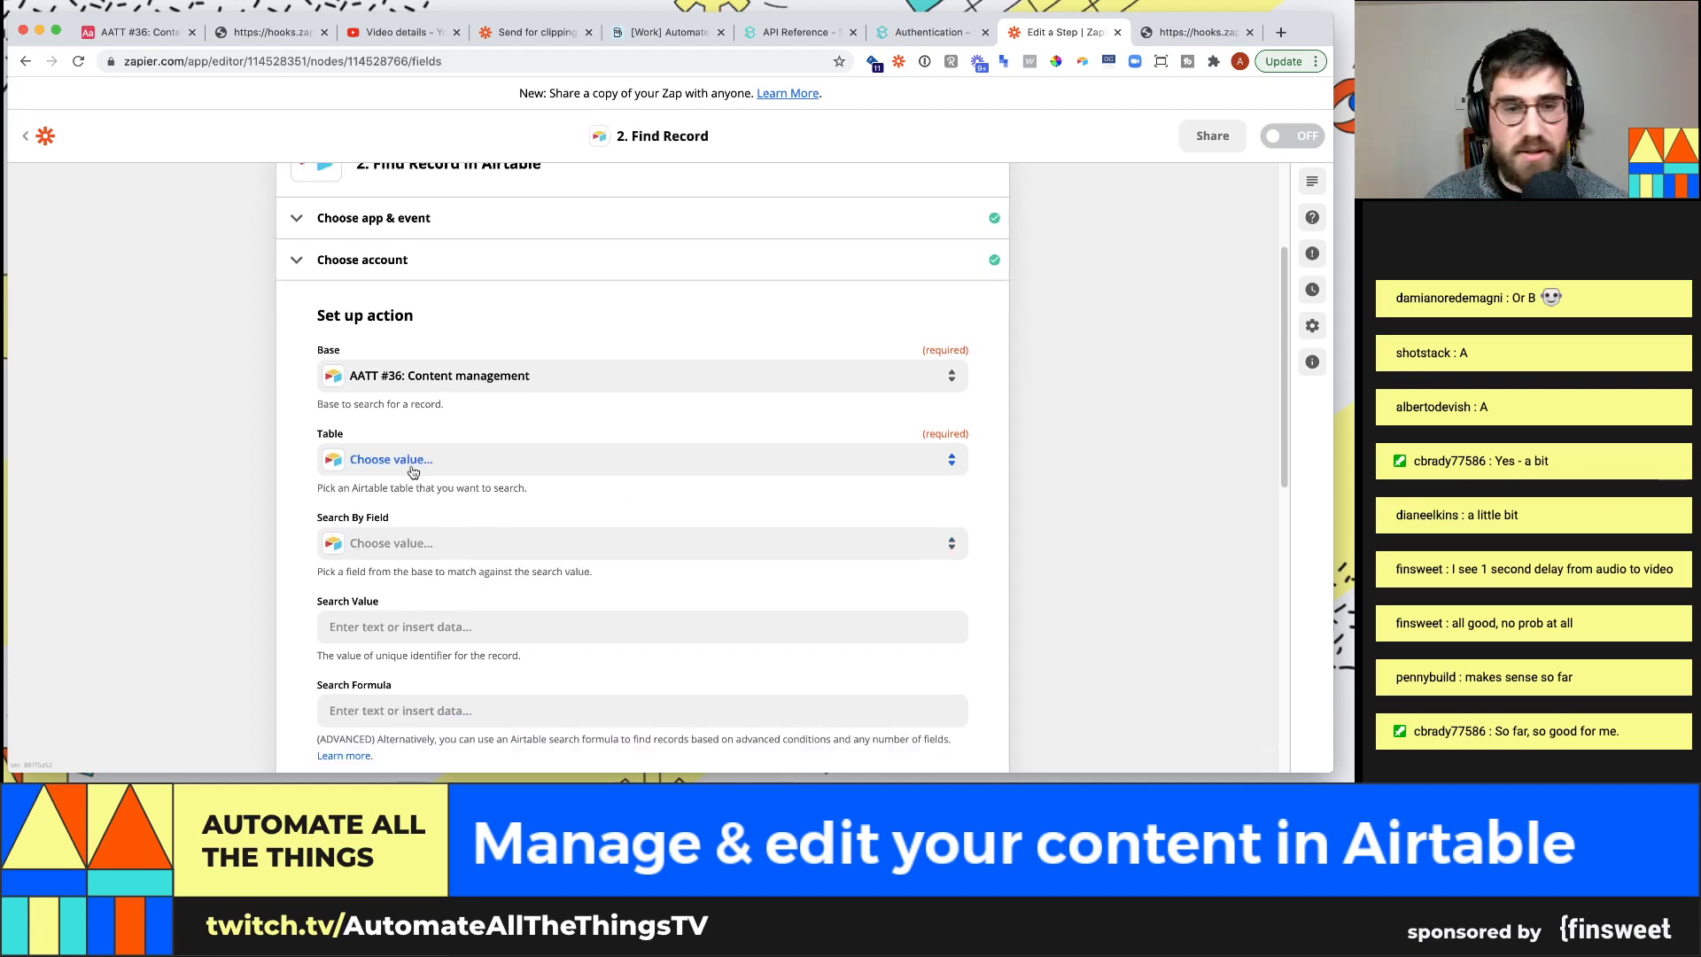
left_click(410, 461)
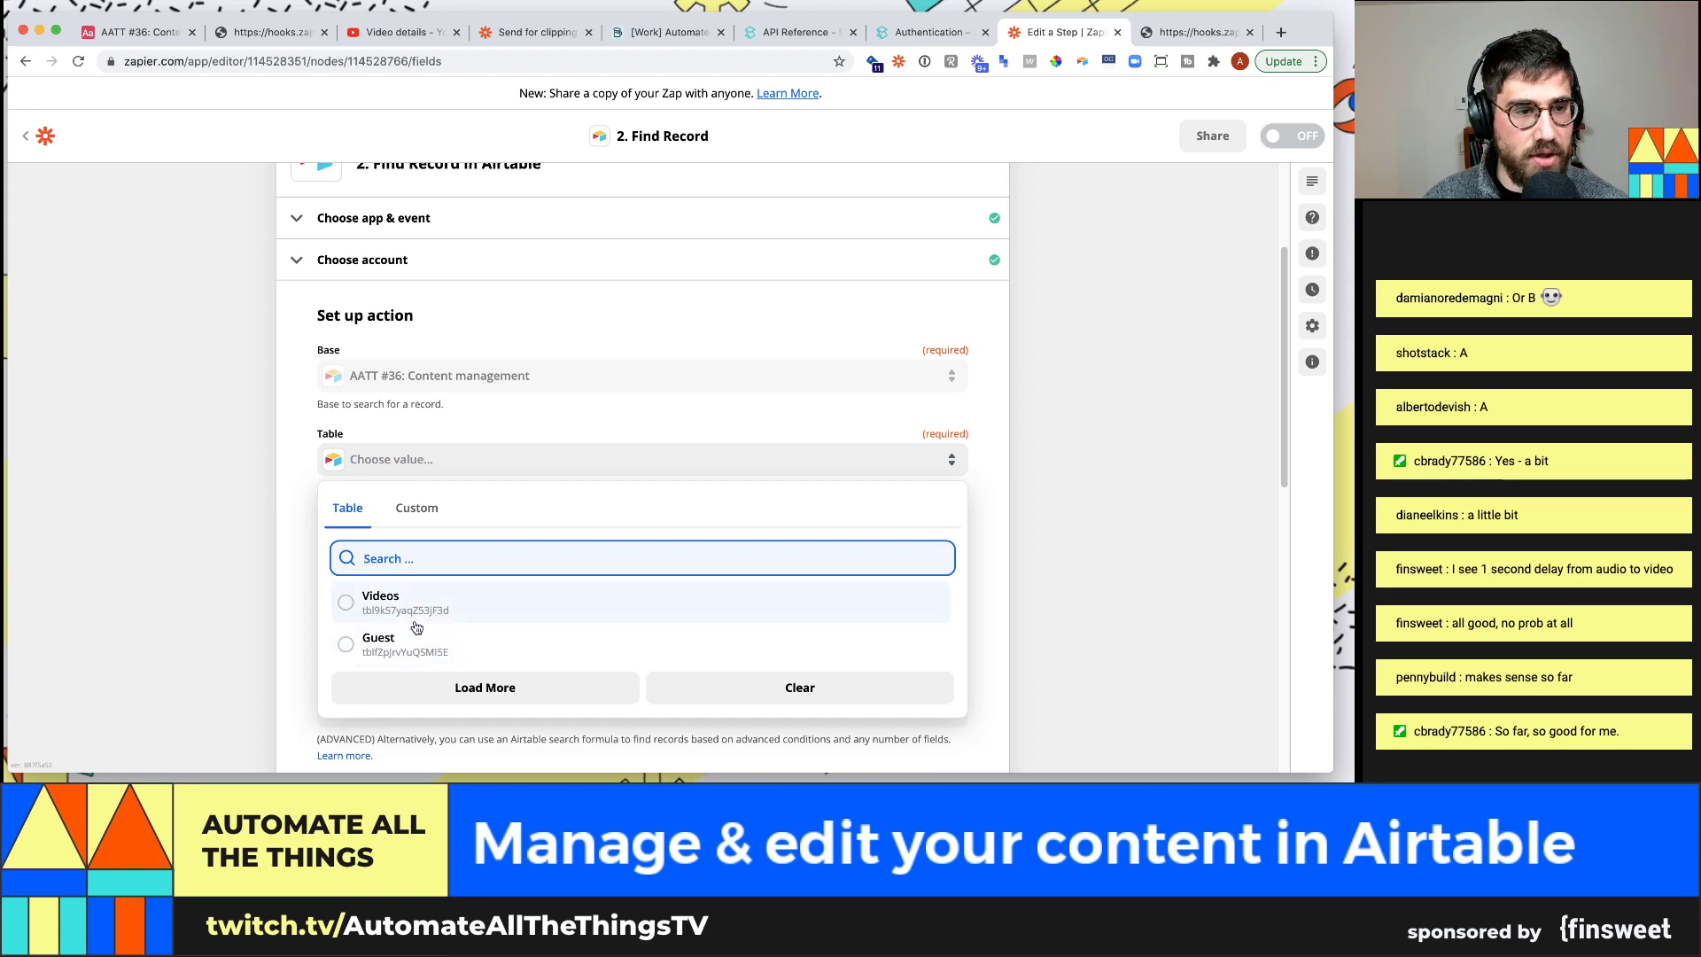
left_click(416, 612)
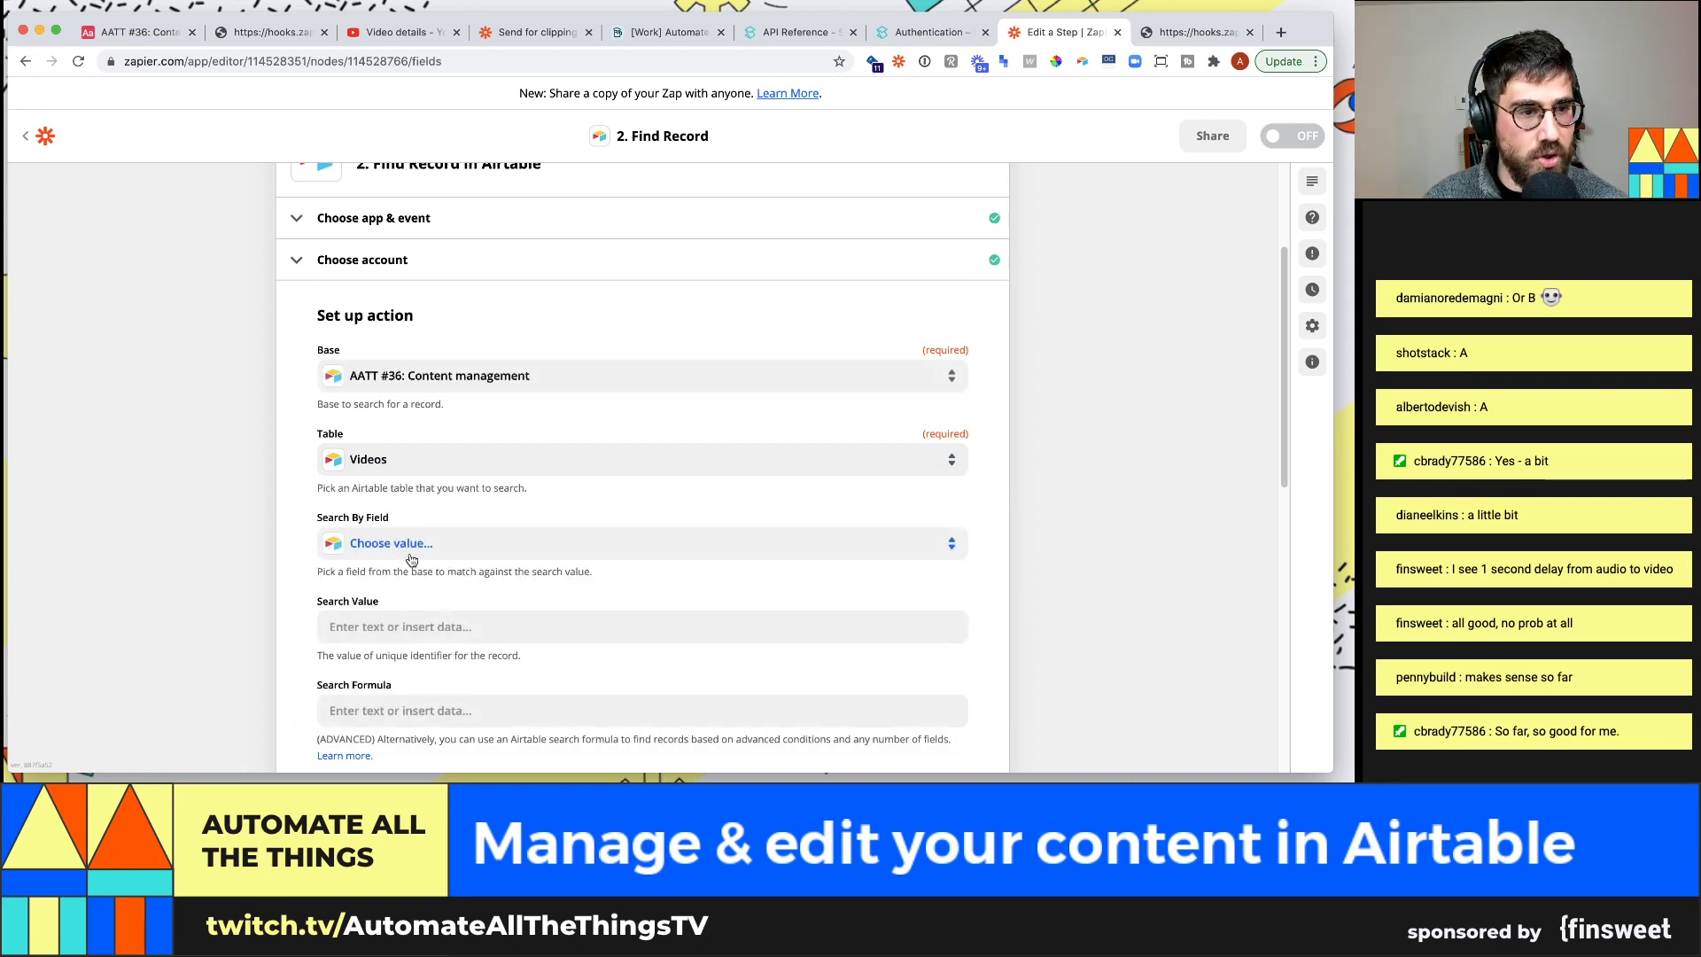
Search by the recordID field using Catch Hook's Querystring Record ID, then continue to testing
scroll(415, 558, "down", 1)
left_click(429, 492)
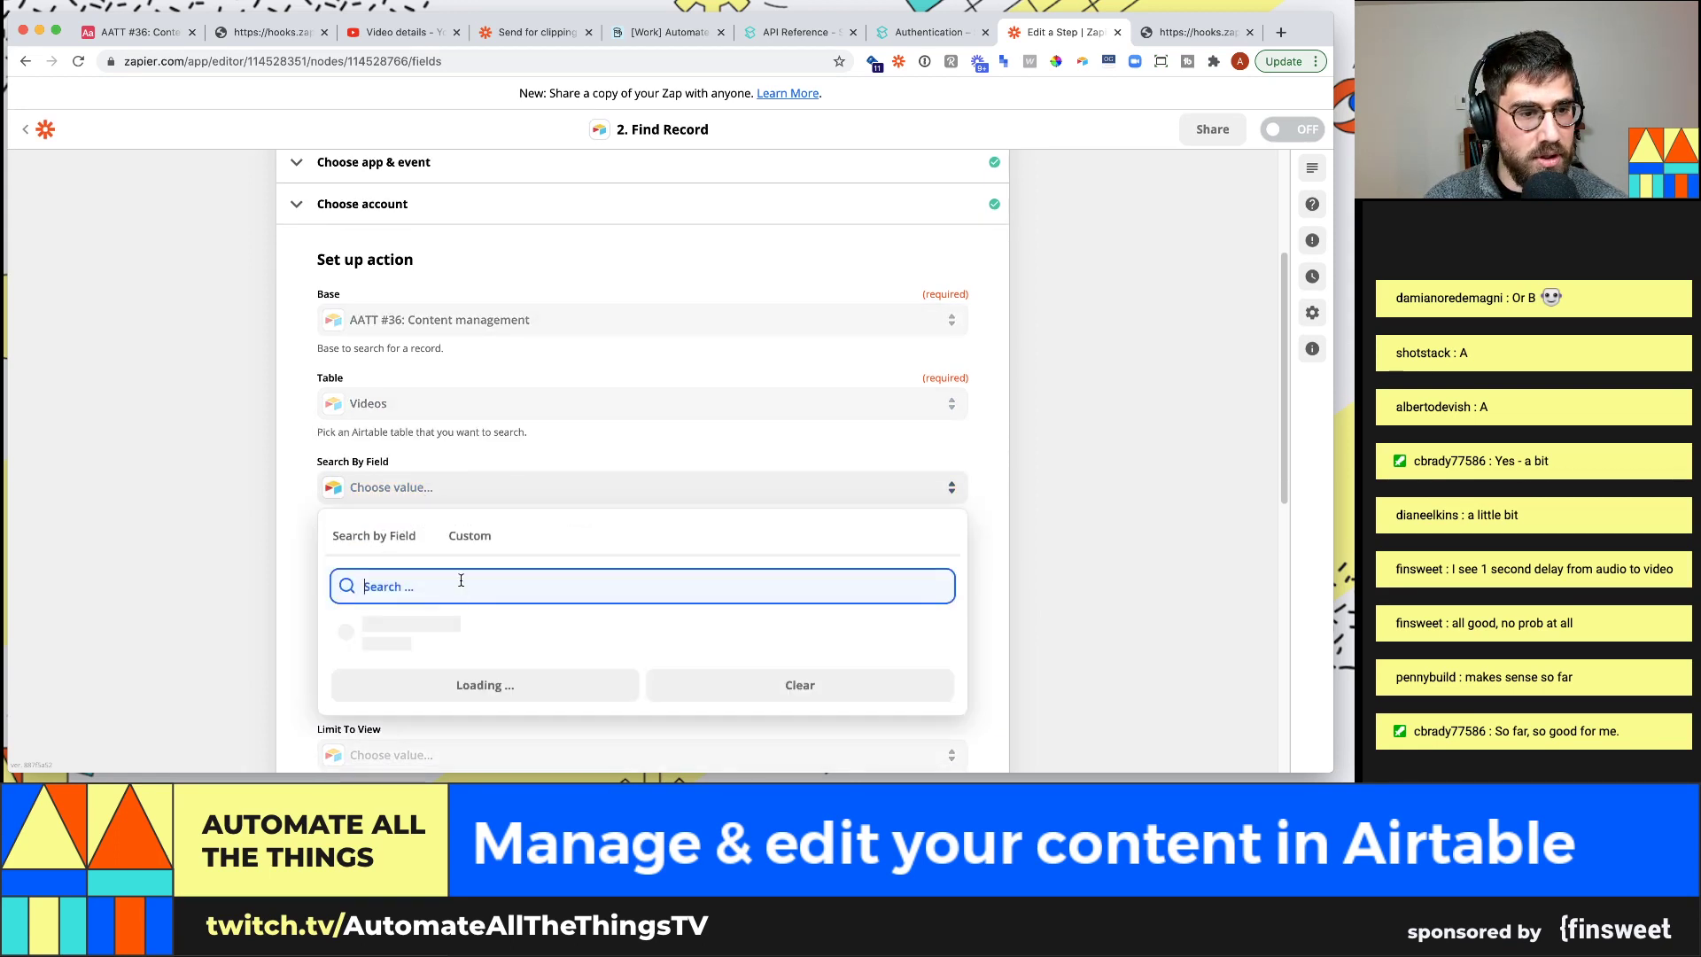
type("reco")
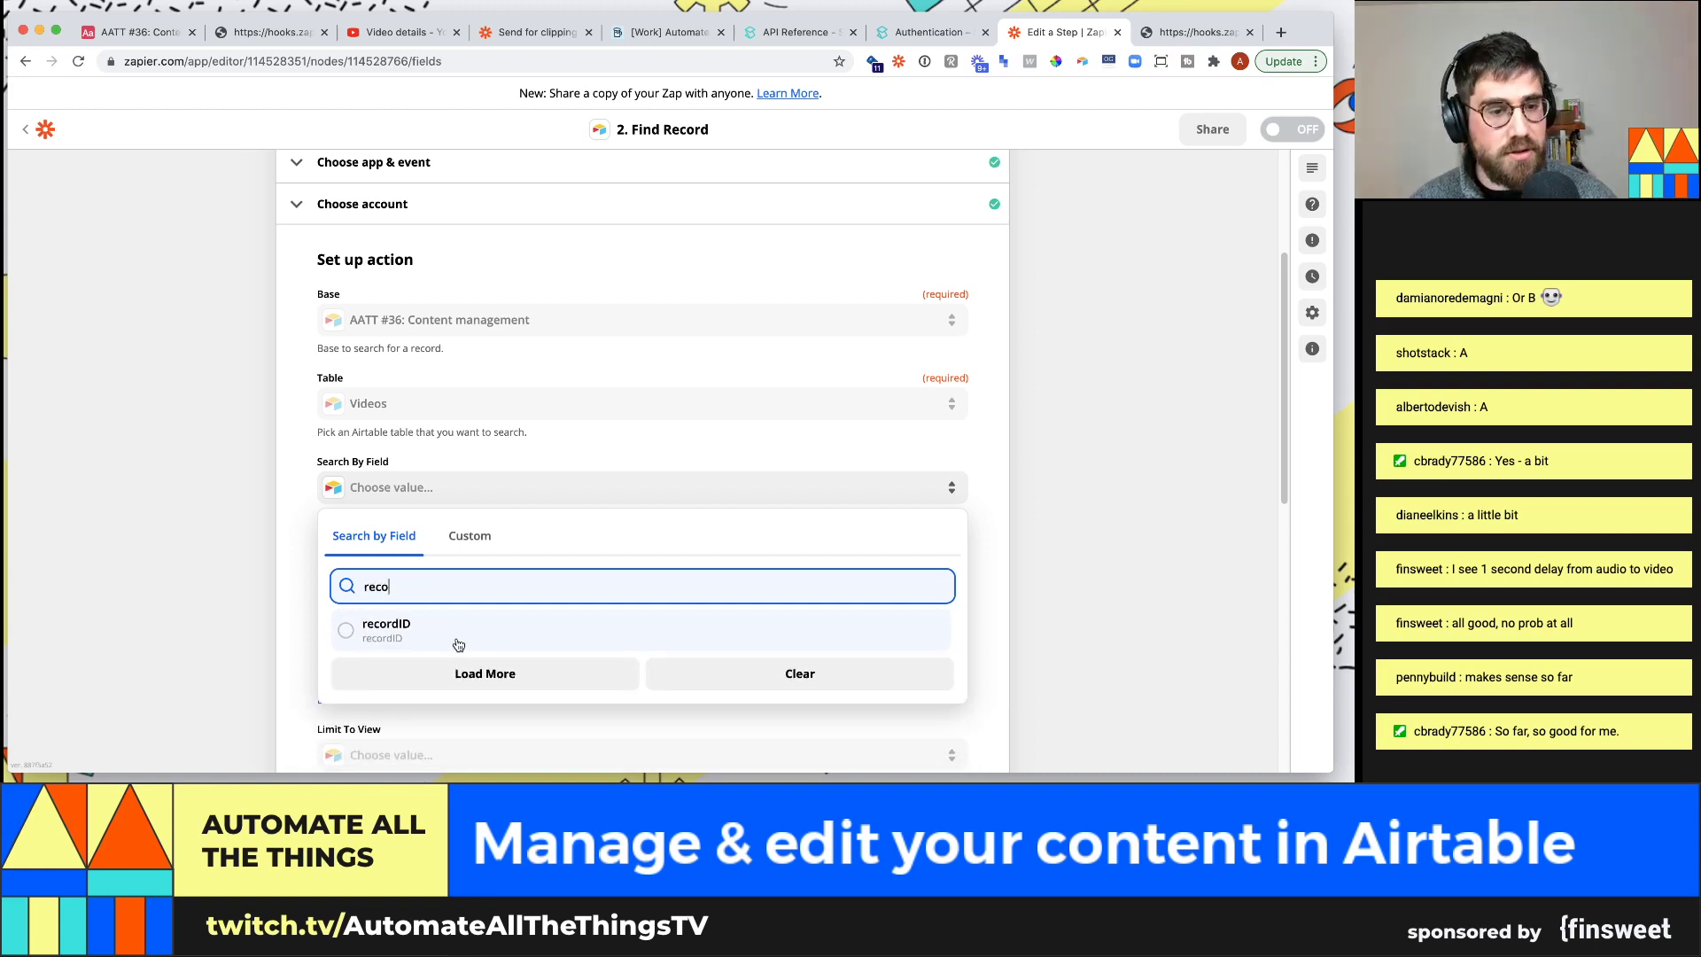
left_click(458, 644)
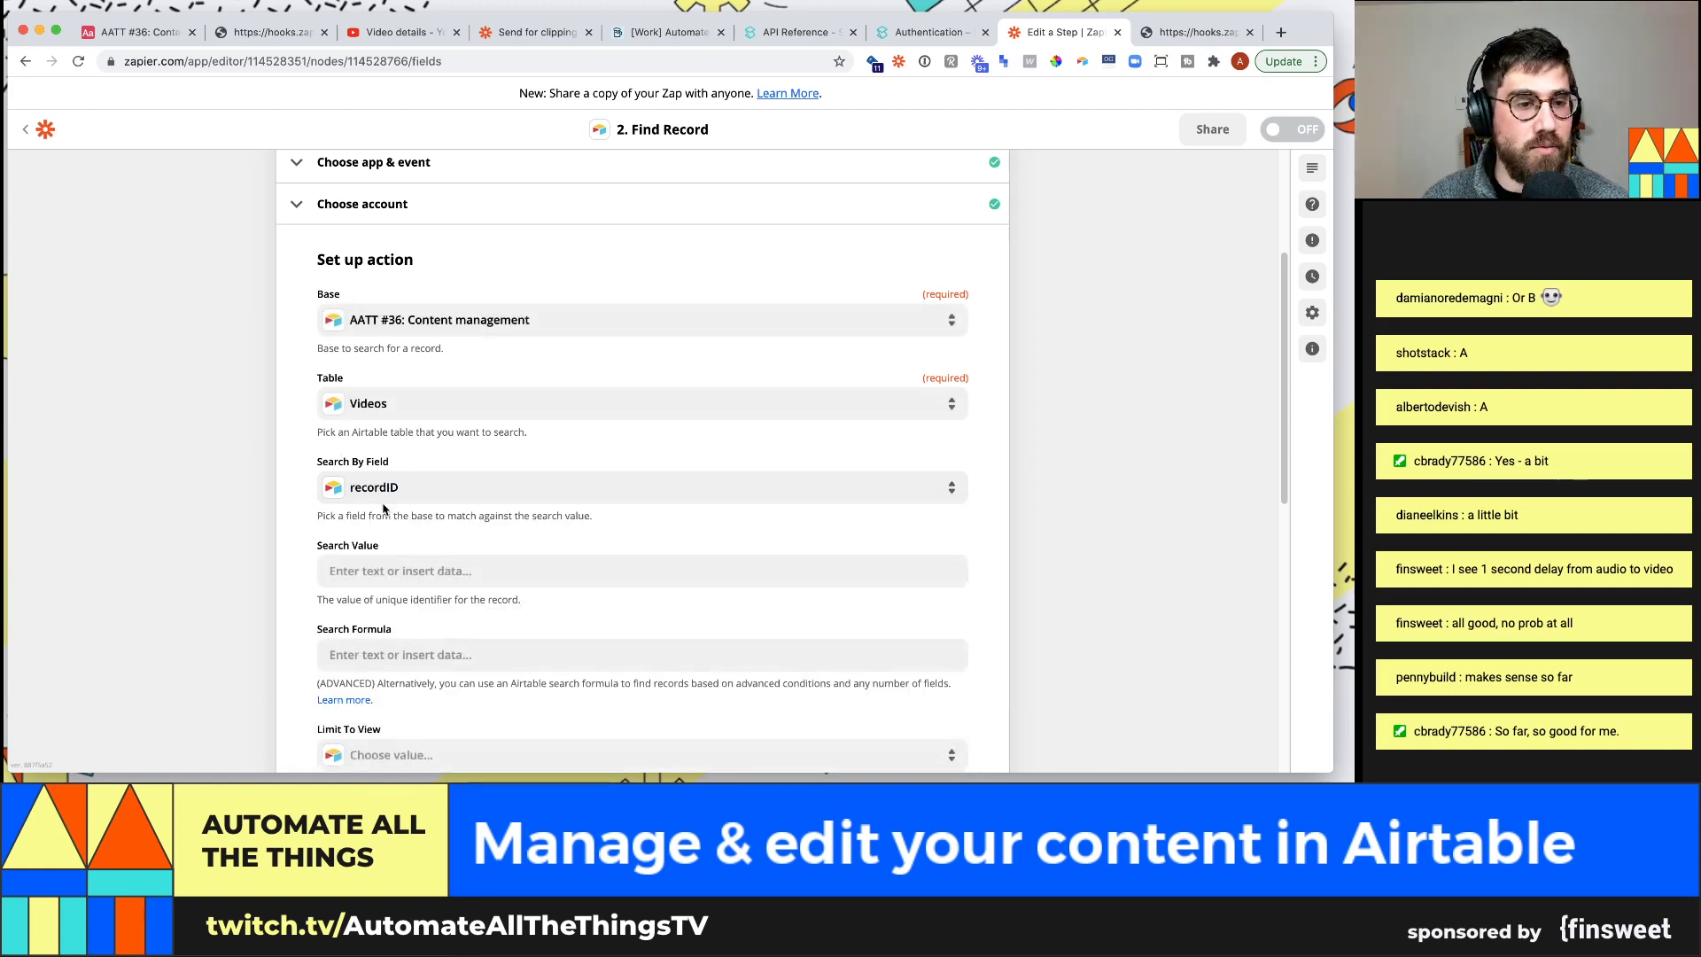
left_click(435, 571)
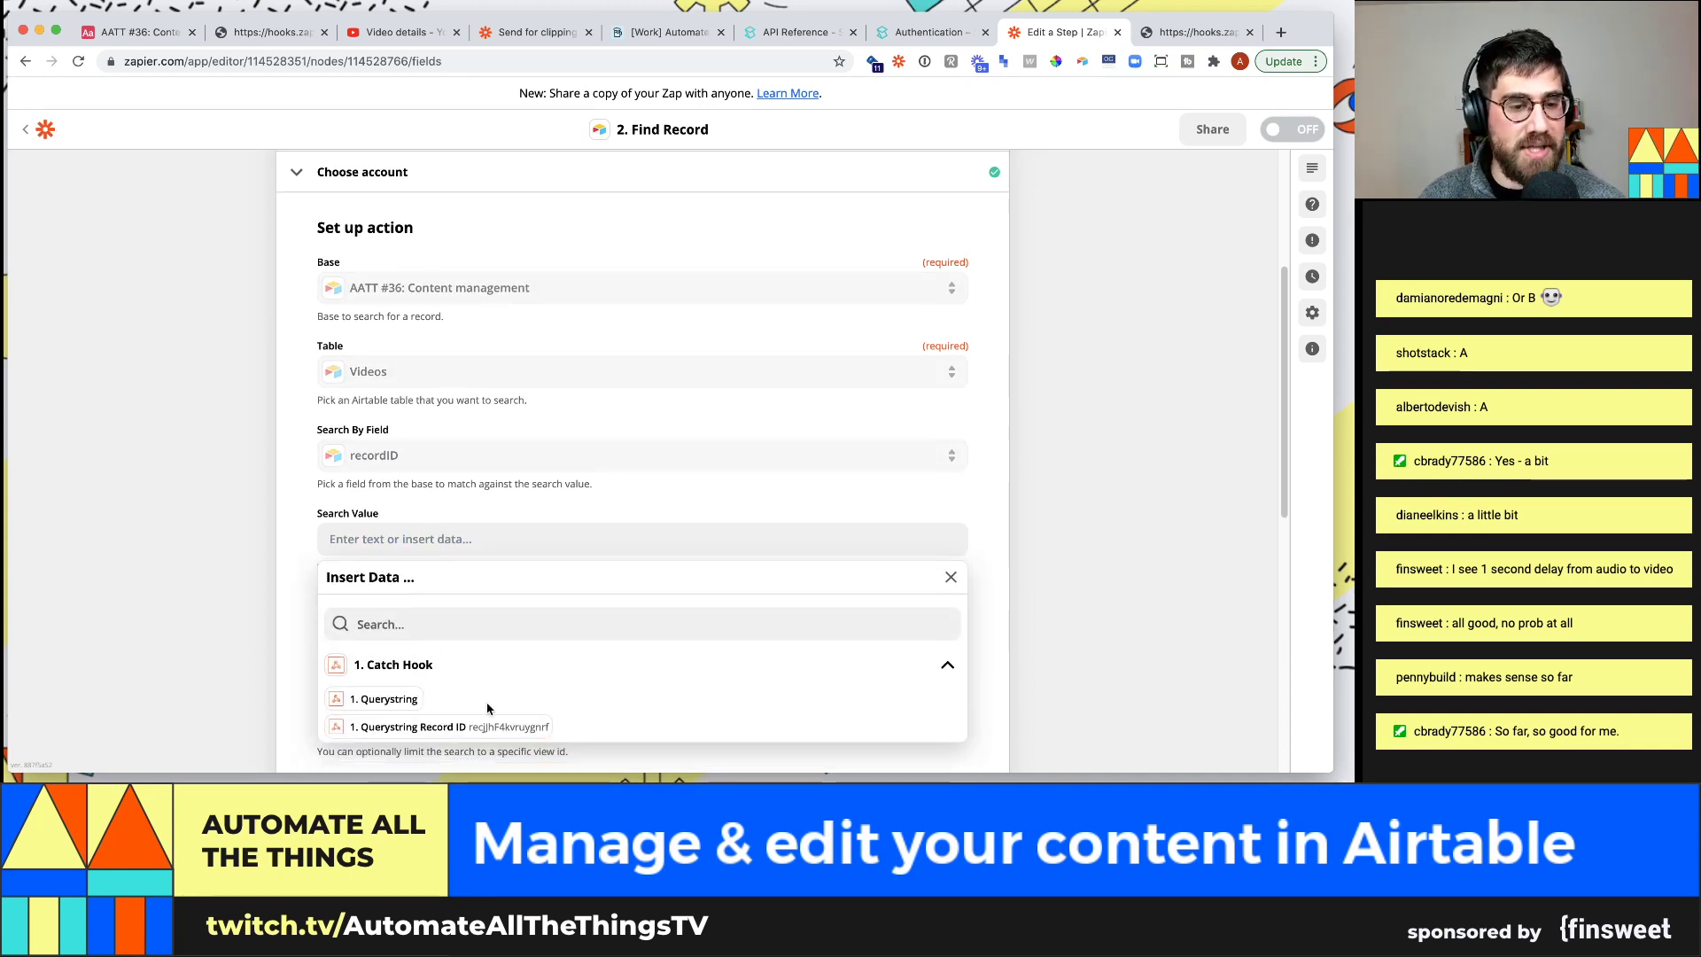
left_click(460, 726)
scroll(232, 522, "down", 5)
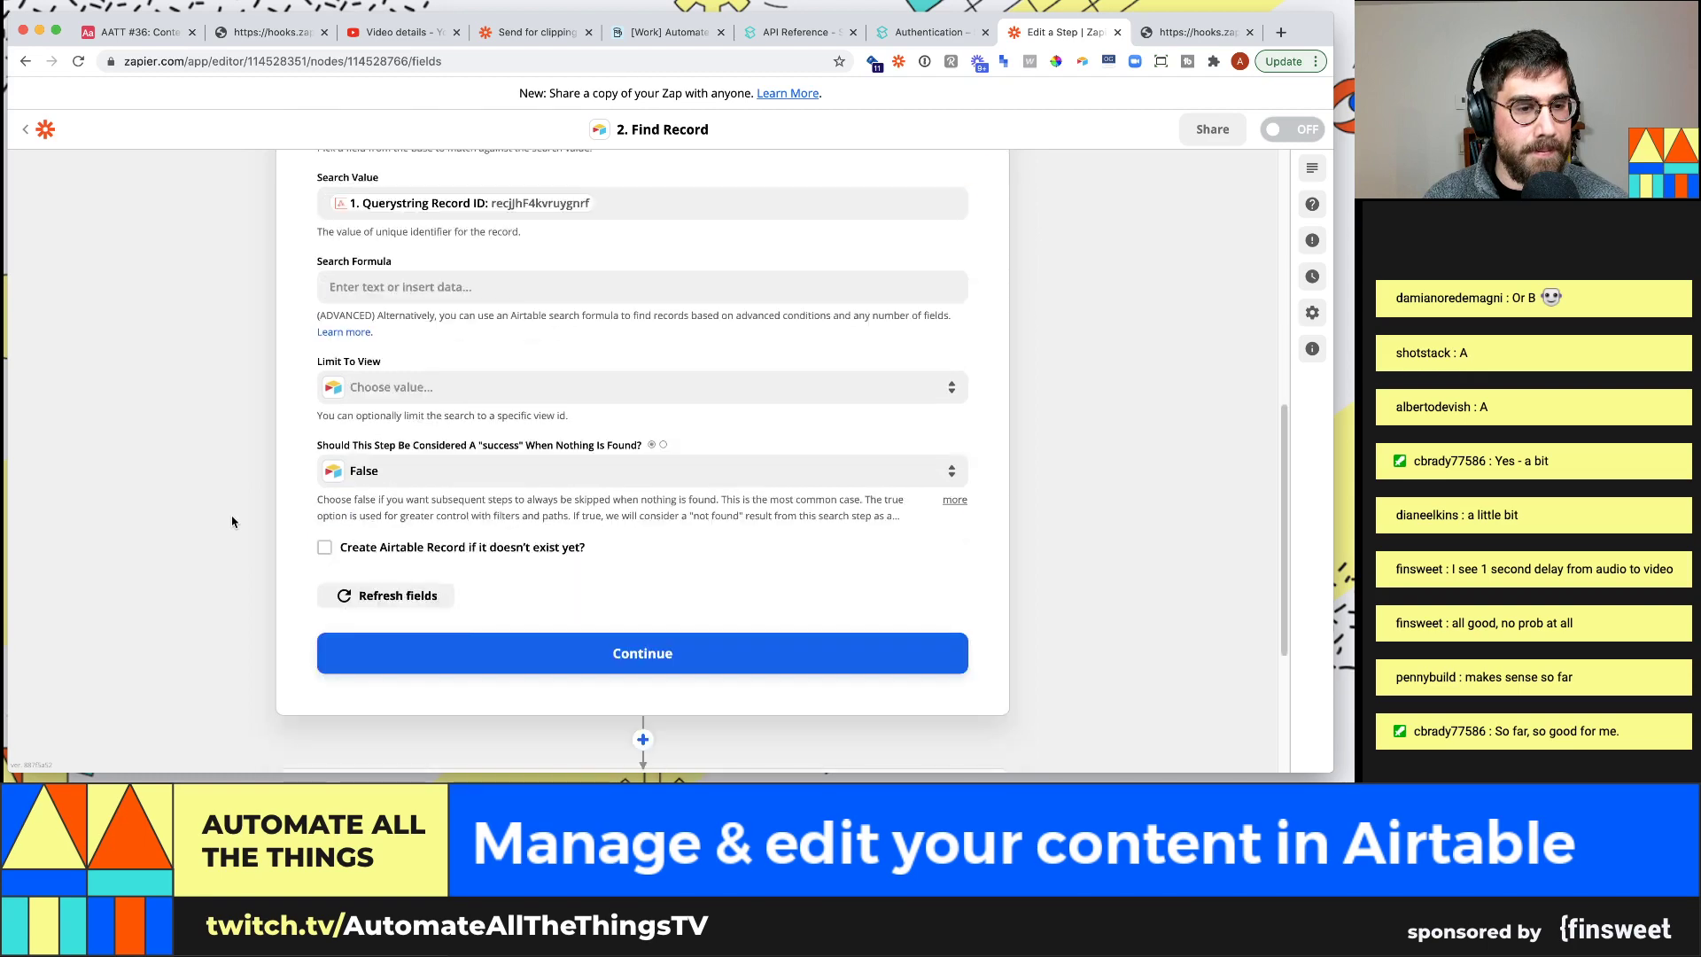
left_click(534, 640)
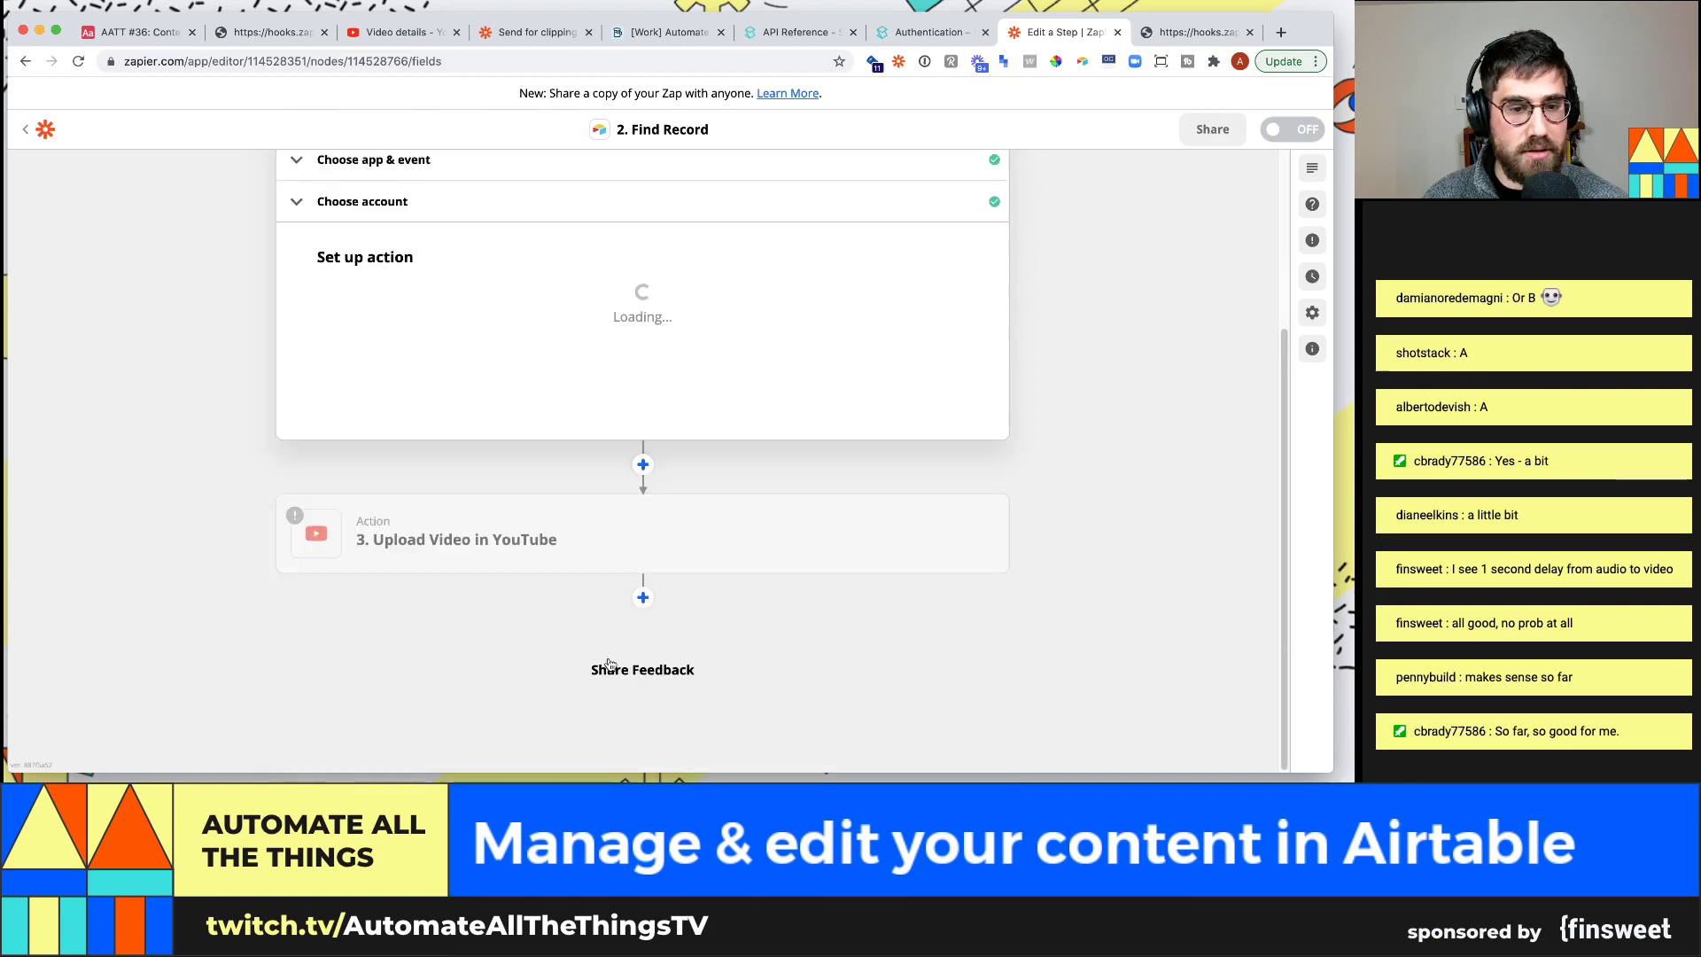
scroll(536, 452, "down", 5)
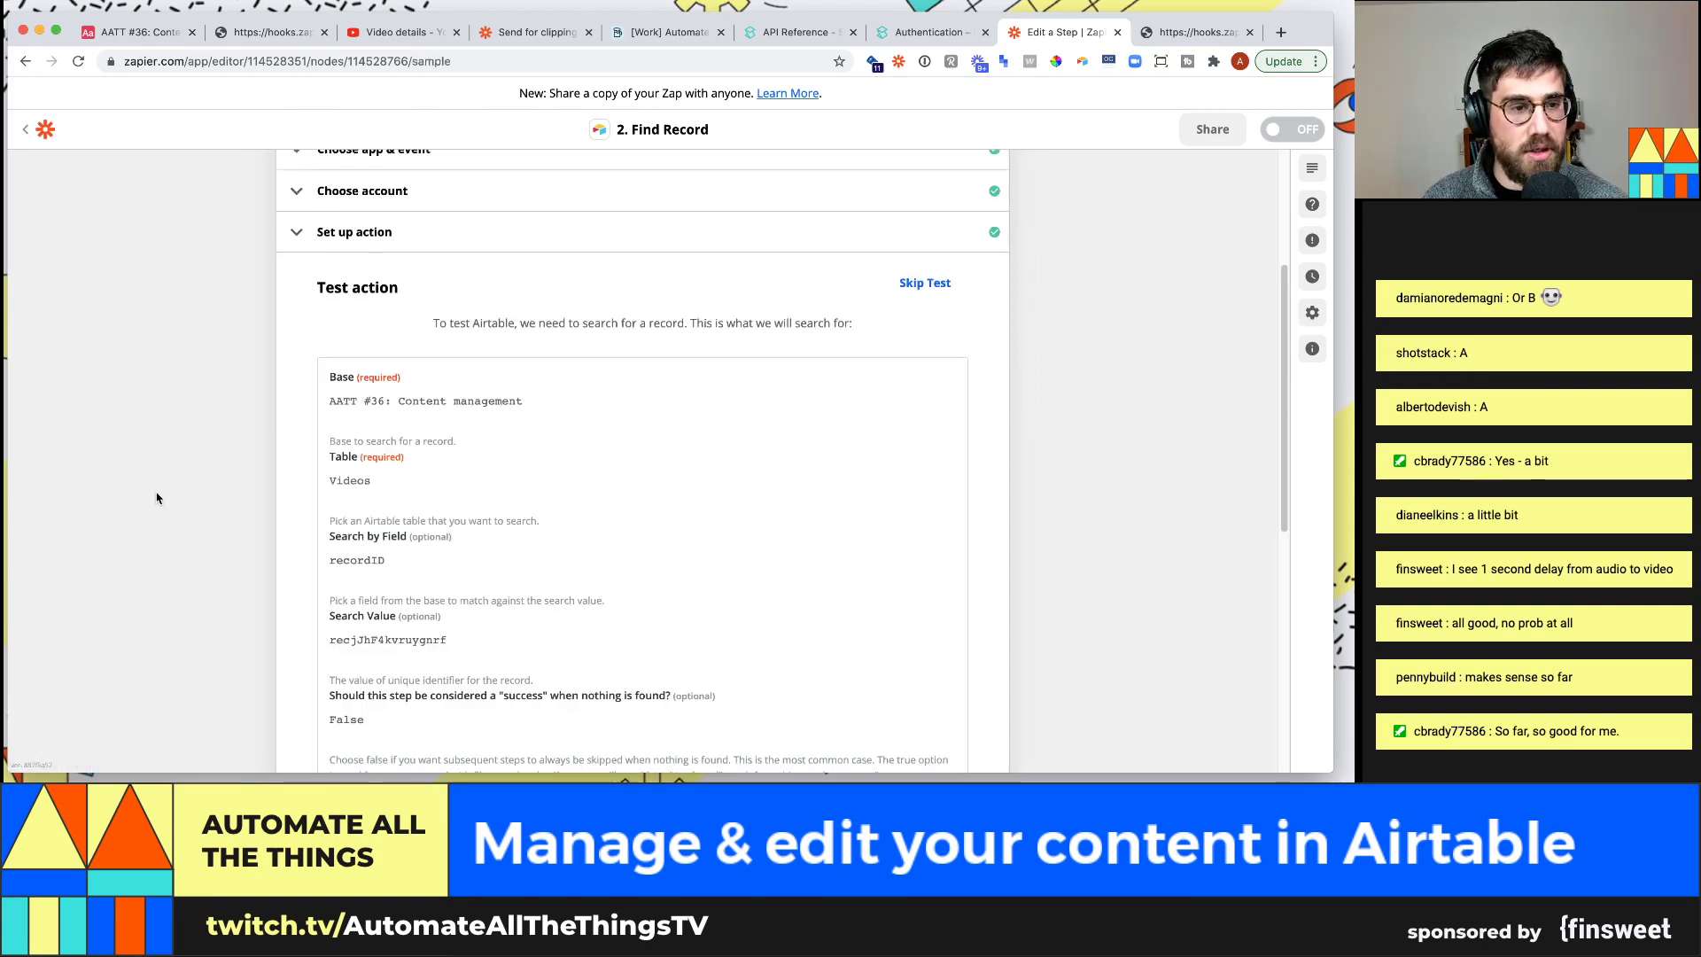
Test Find Record and review the returned Today's stream record
left_click(703, 531)
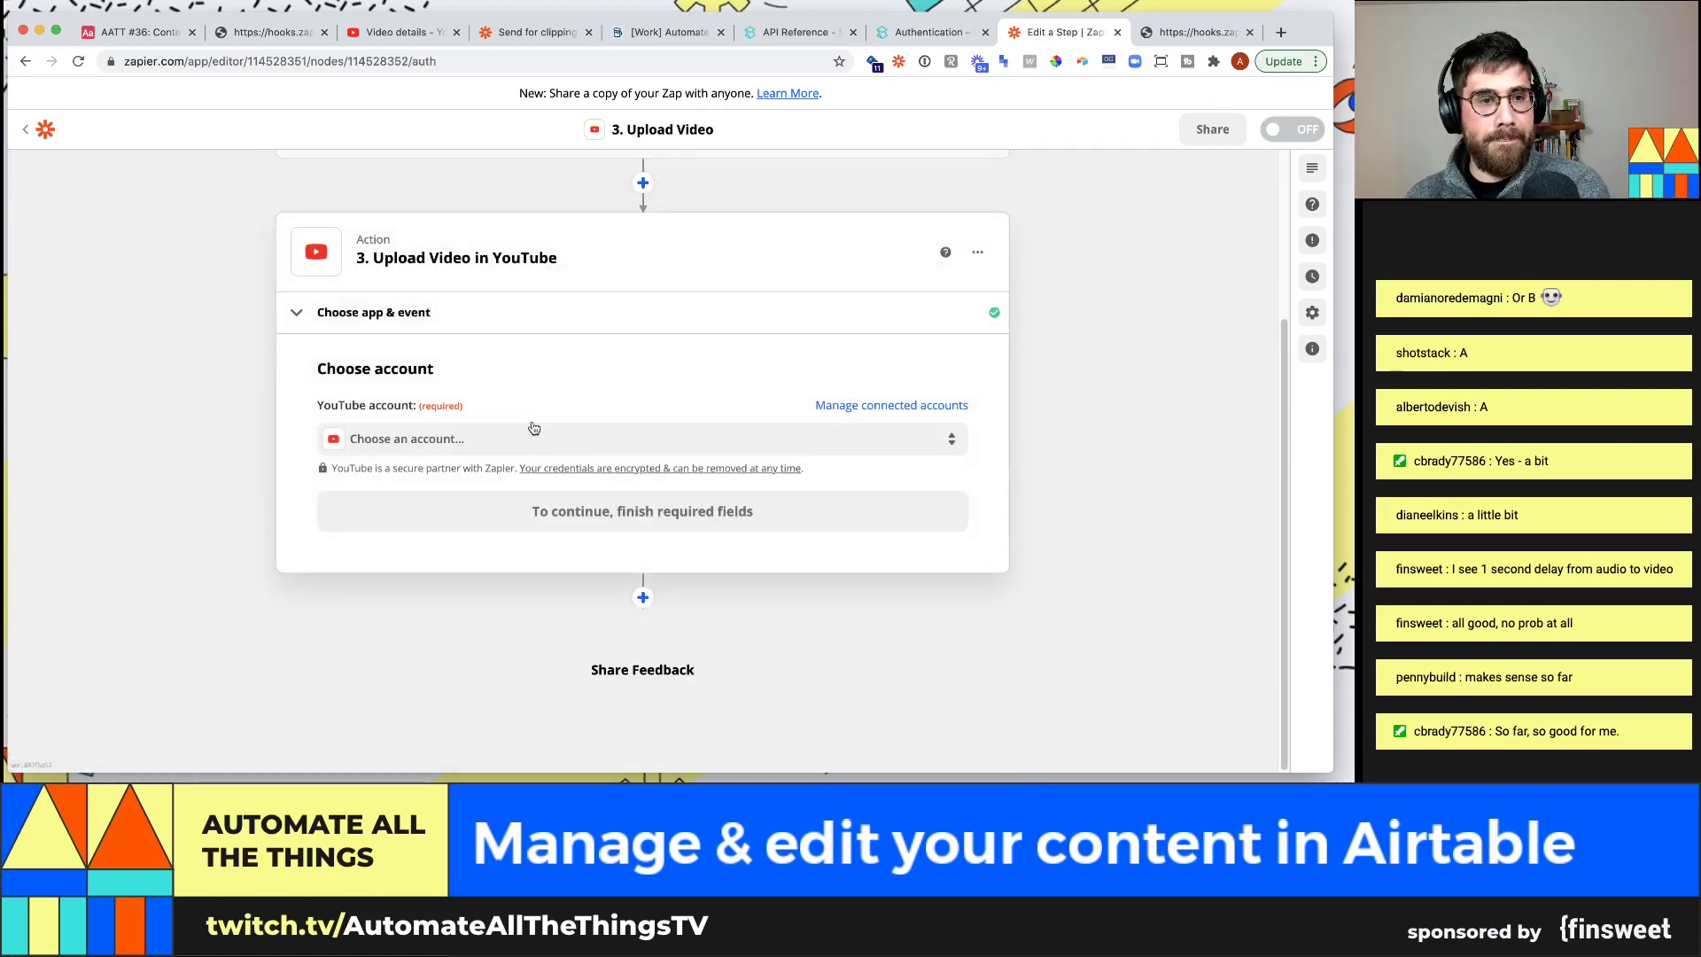
scroll(534, 428, "up", 2)
left_click(505, 266)
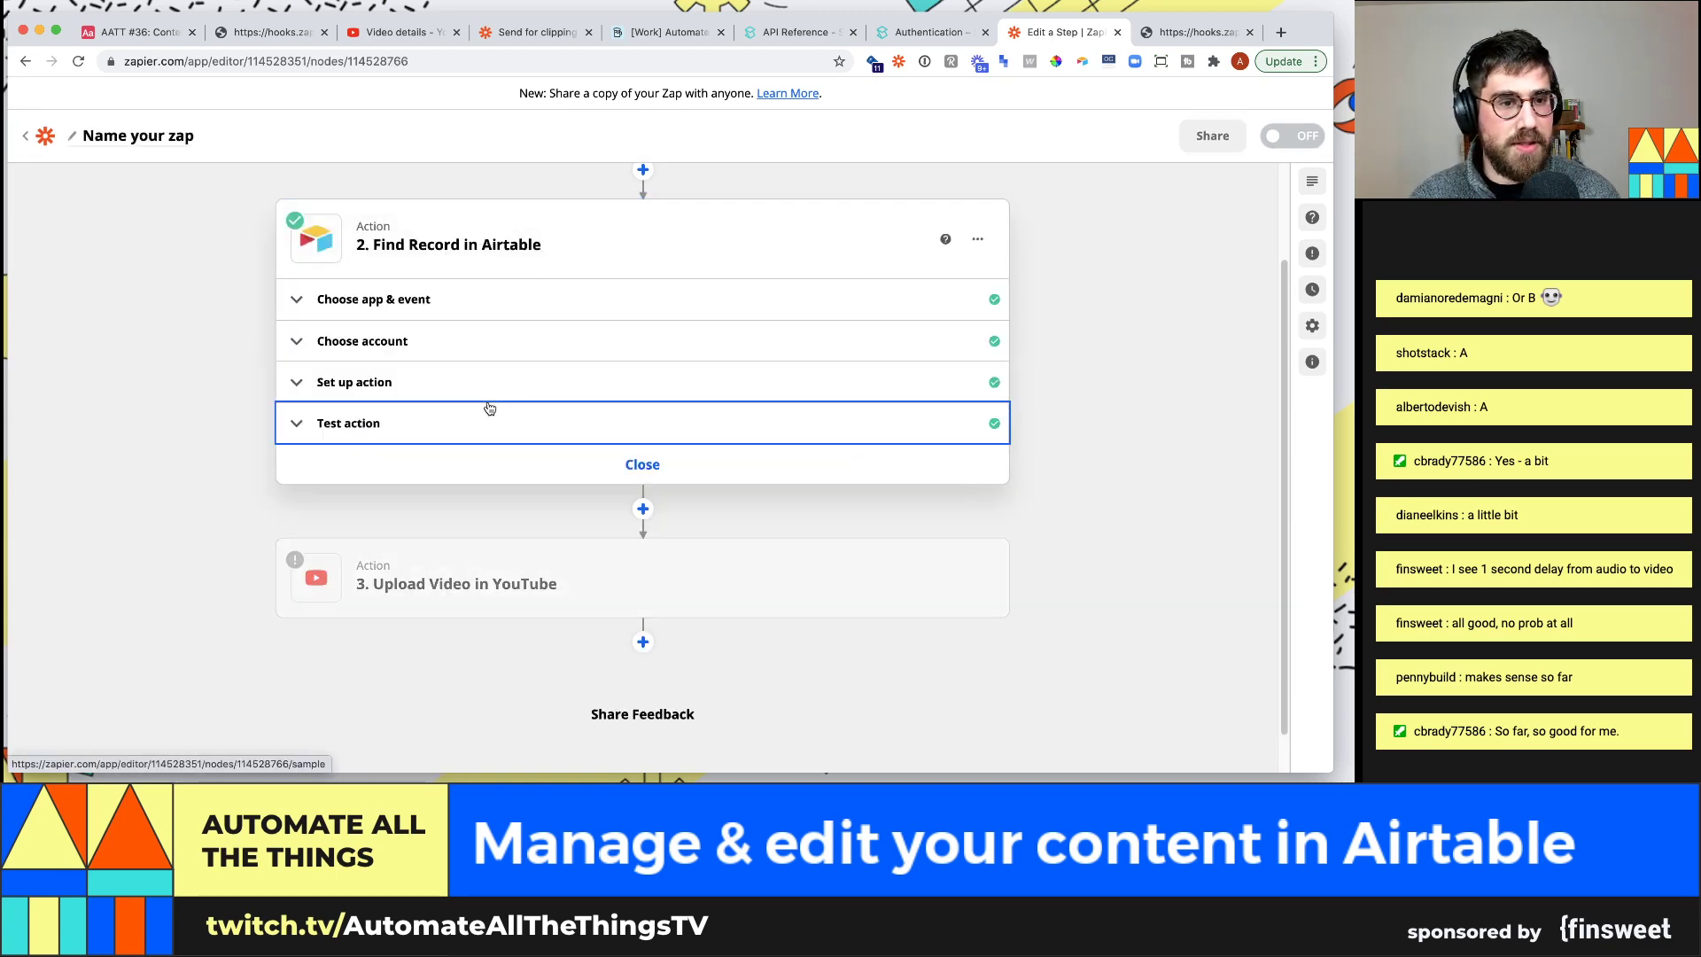
left_click(489, 407)
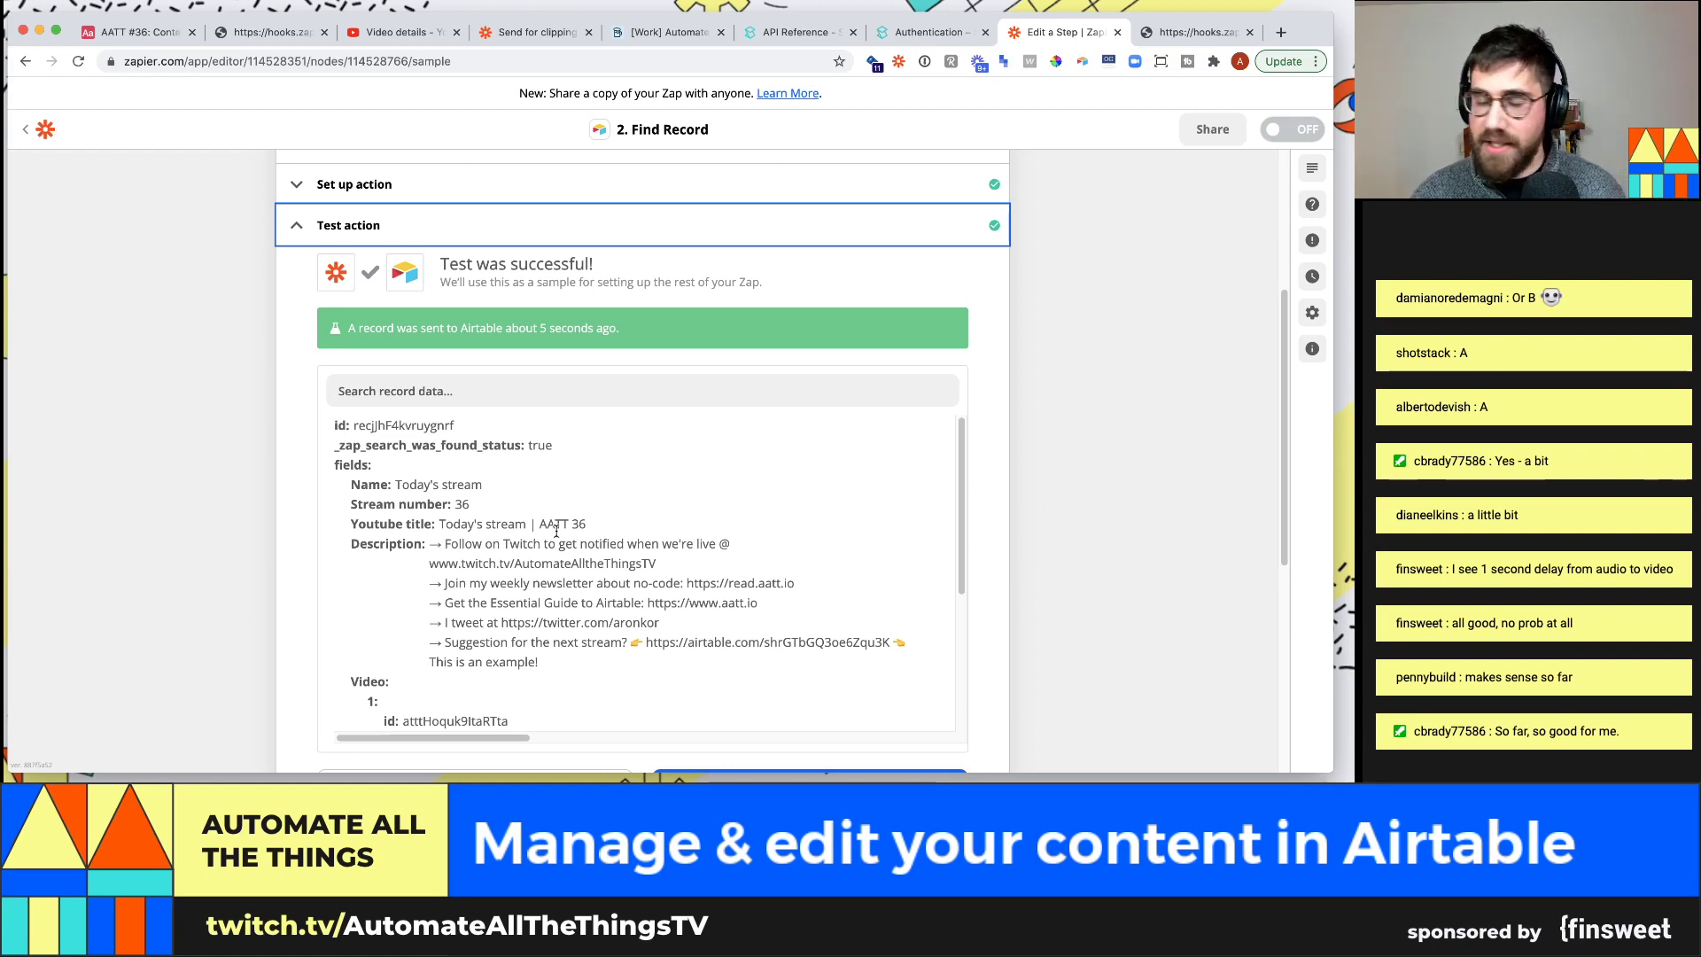
scroll(713, 529, "down", 8)
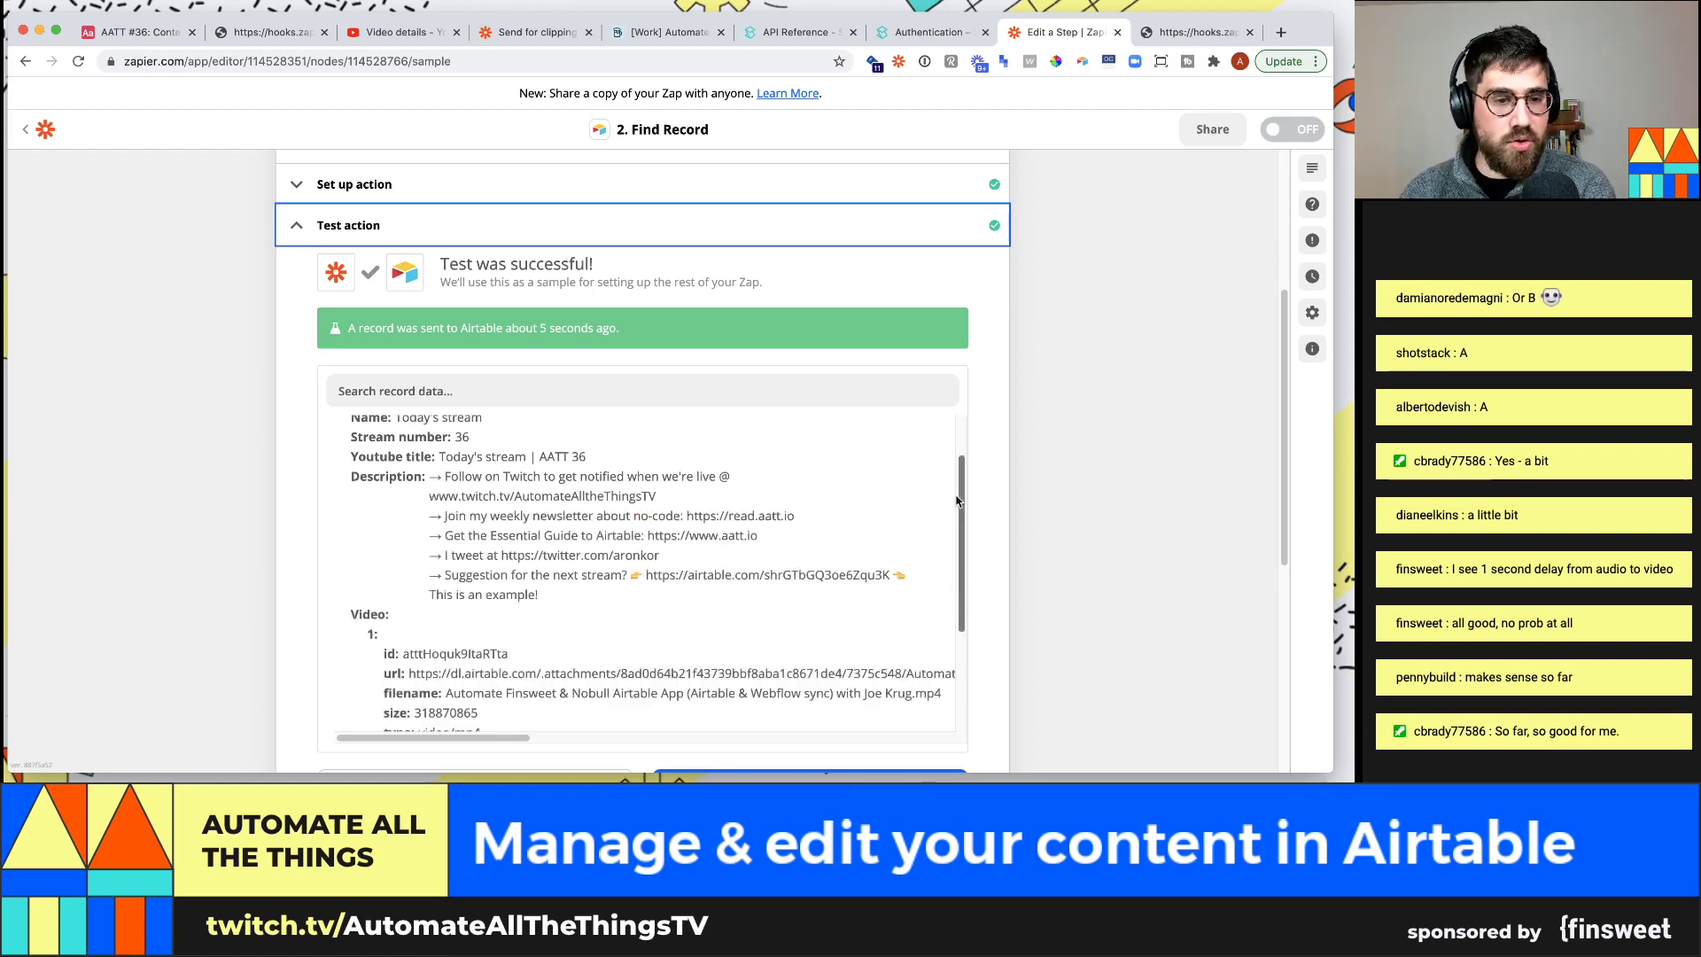
scroll(998, 544, "down", 3)
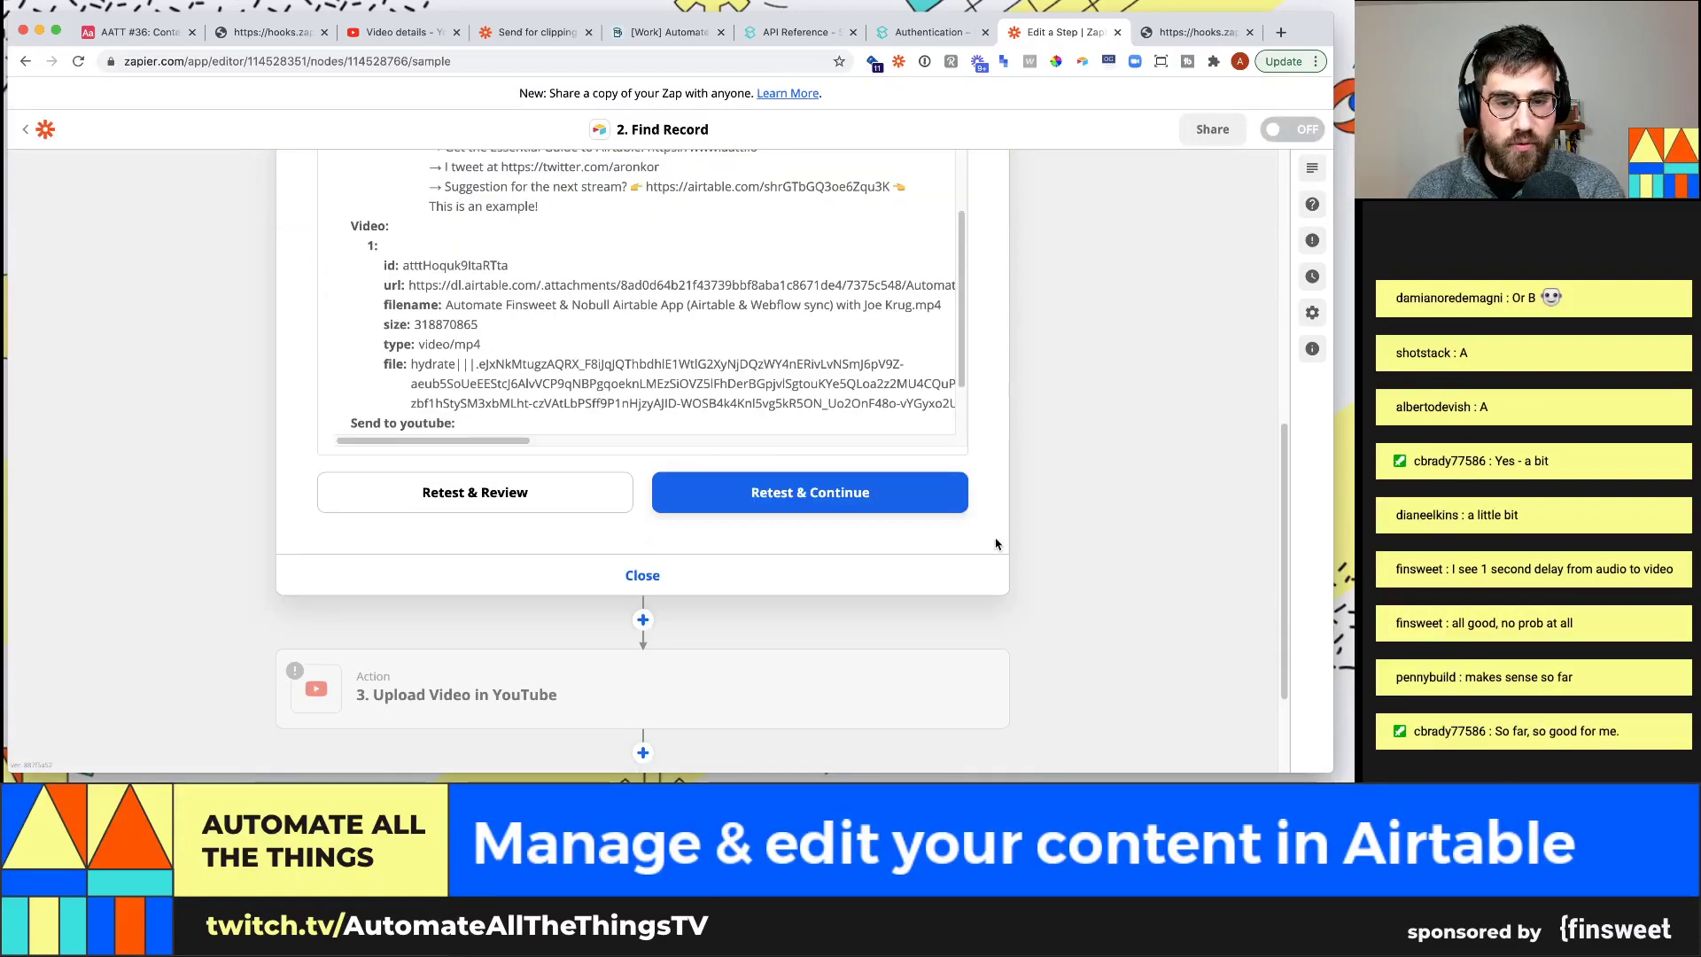
Connect the Upload Video in YouTube step to the YouTube account and bring up its video fields
left_click(520, 672)
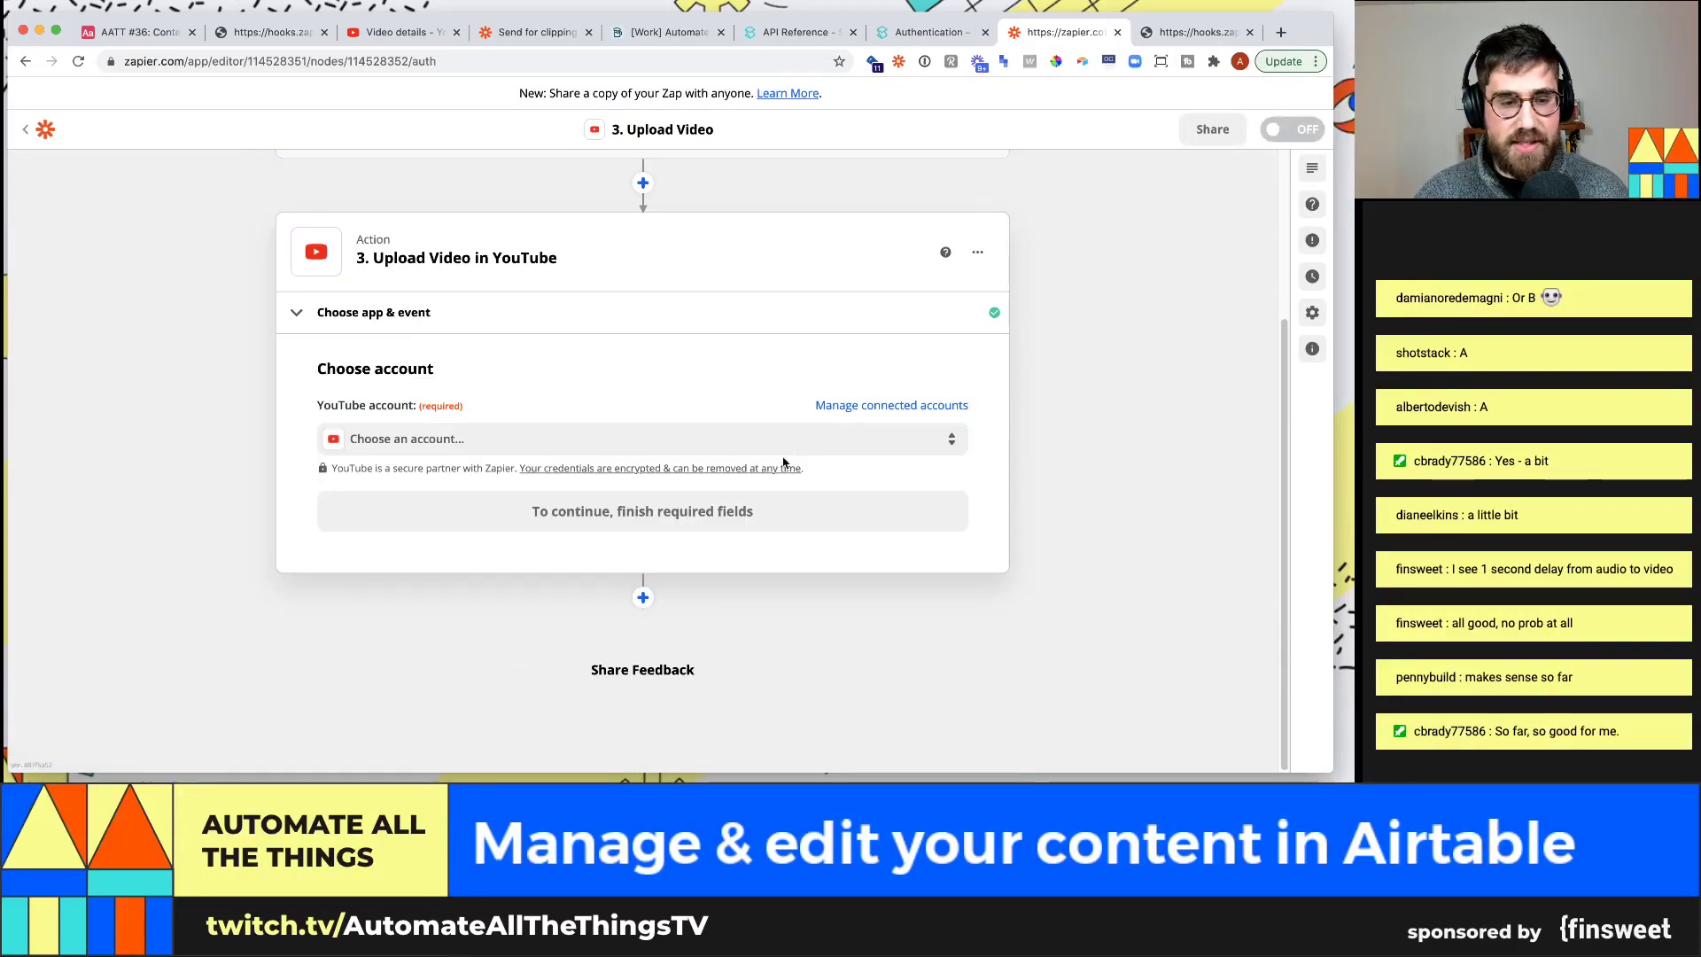
left_click(524, 453)
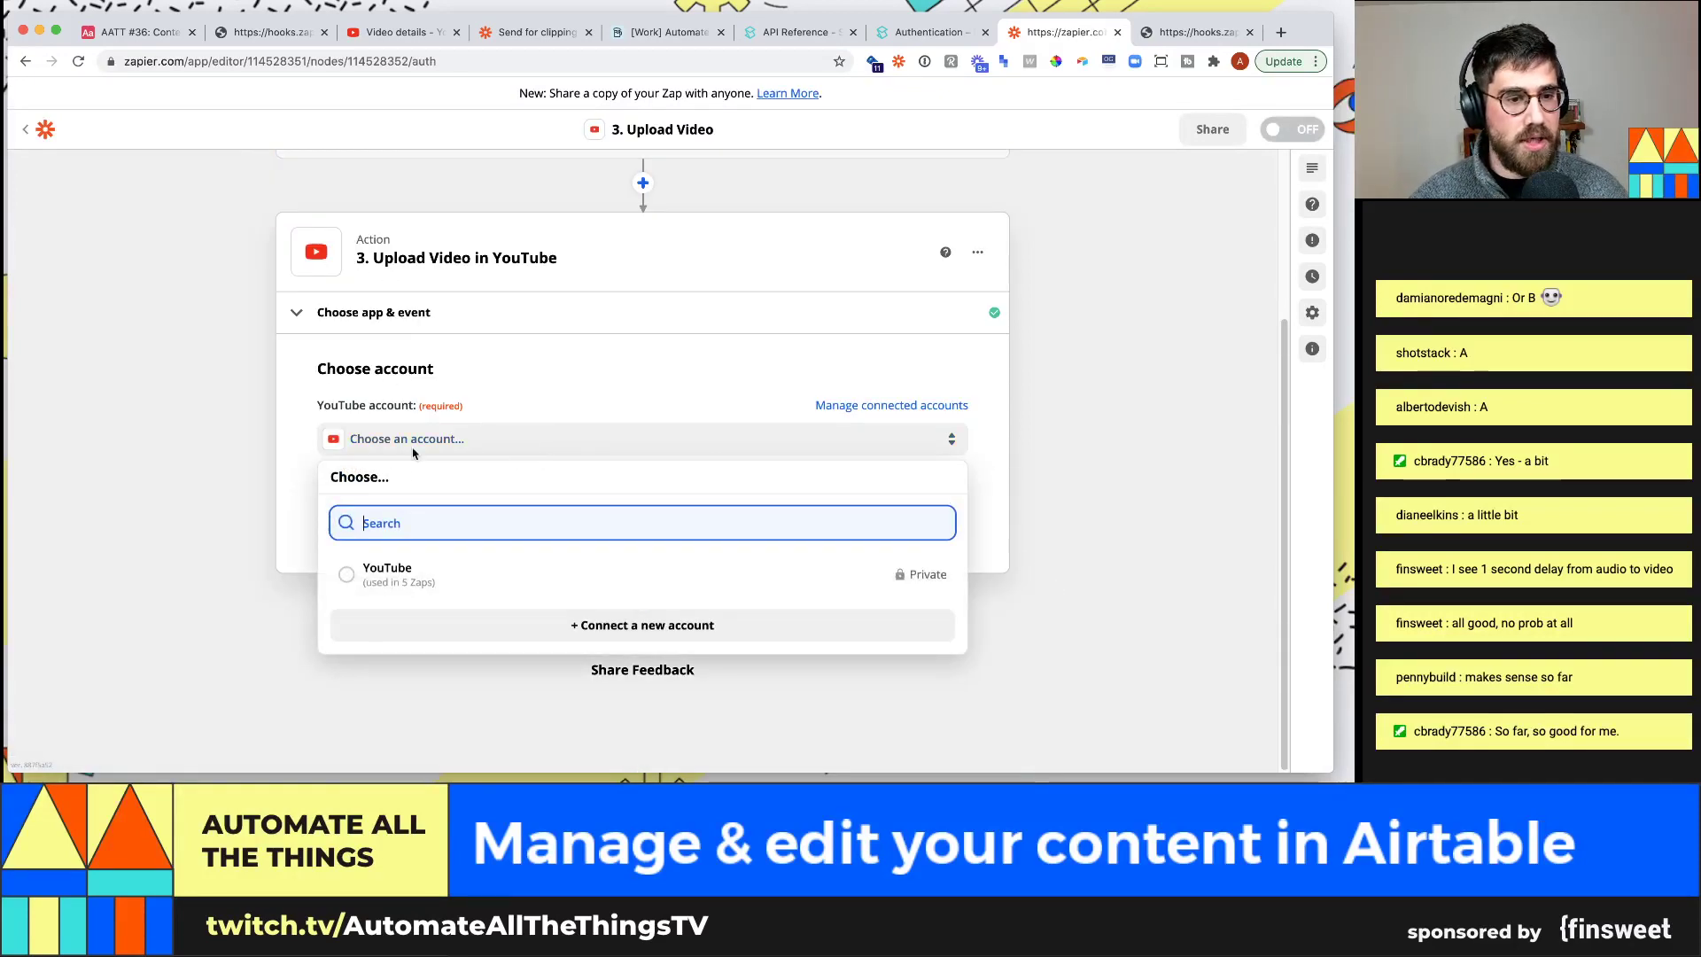
left_click(441, 571)
left_click(619, 527)
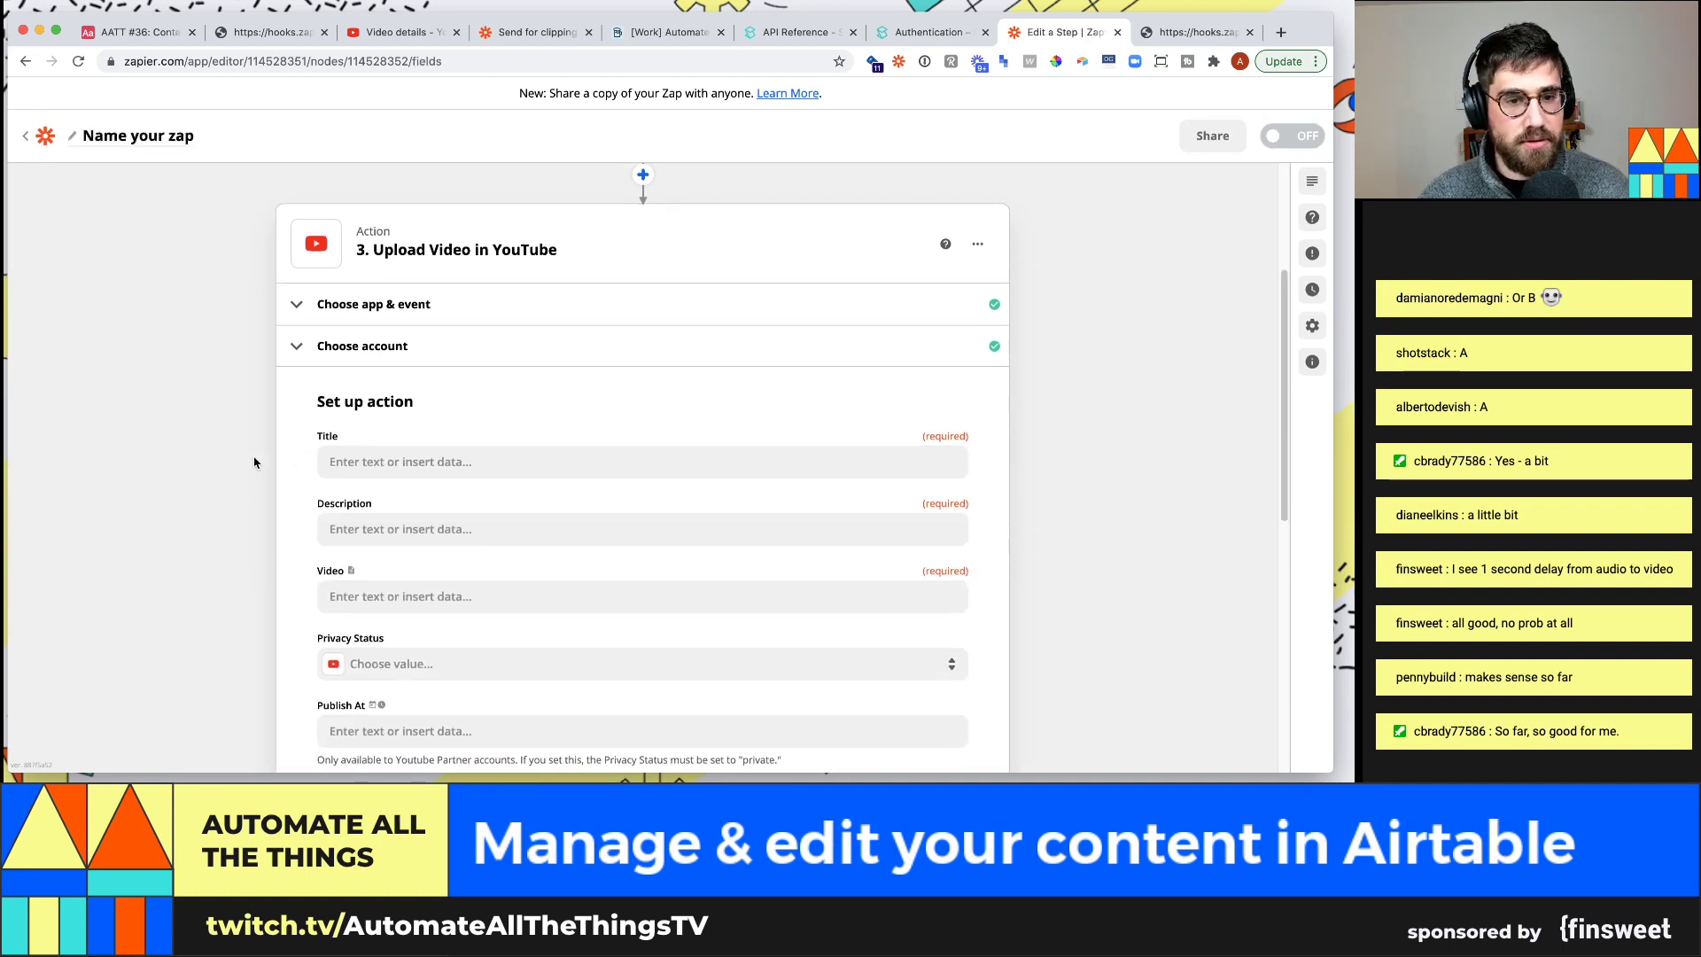
left_click(407, 462)
left_click(198, 443)
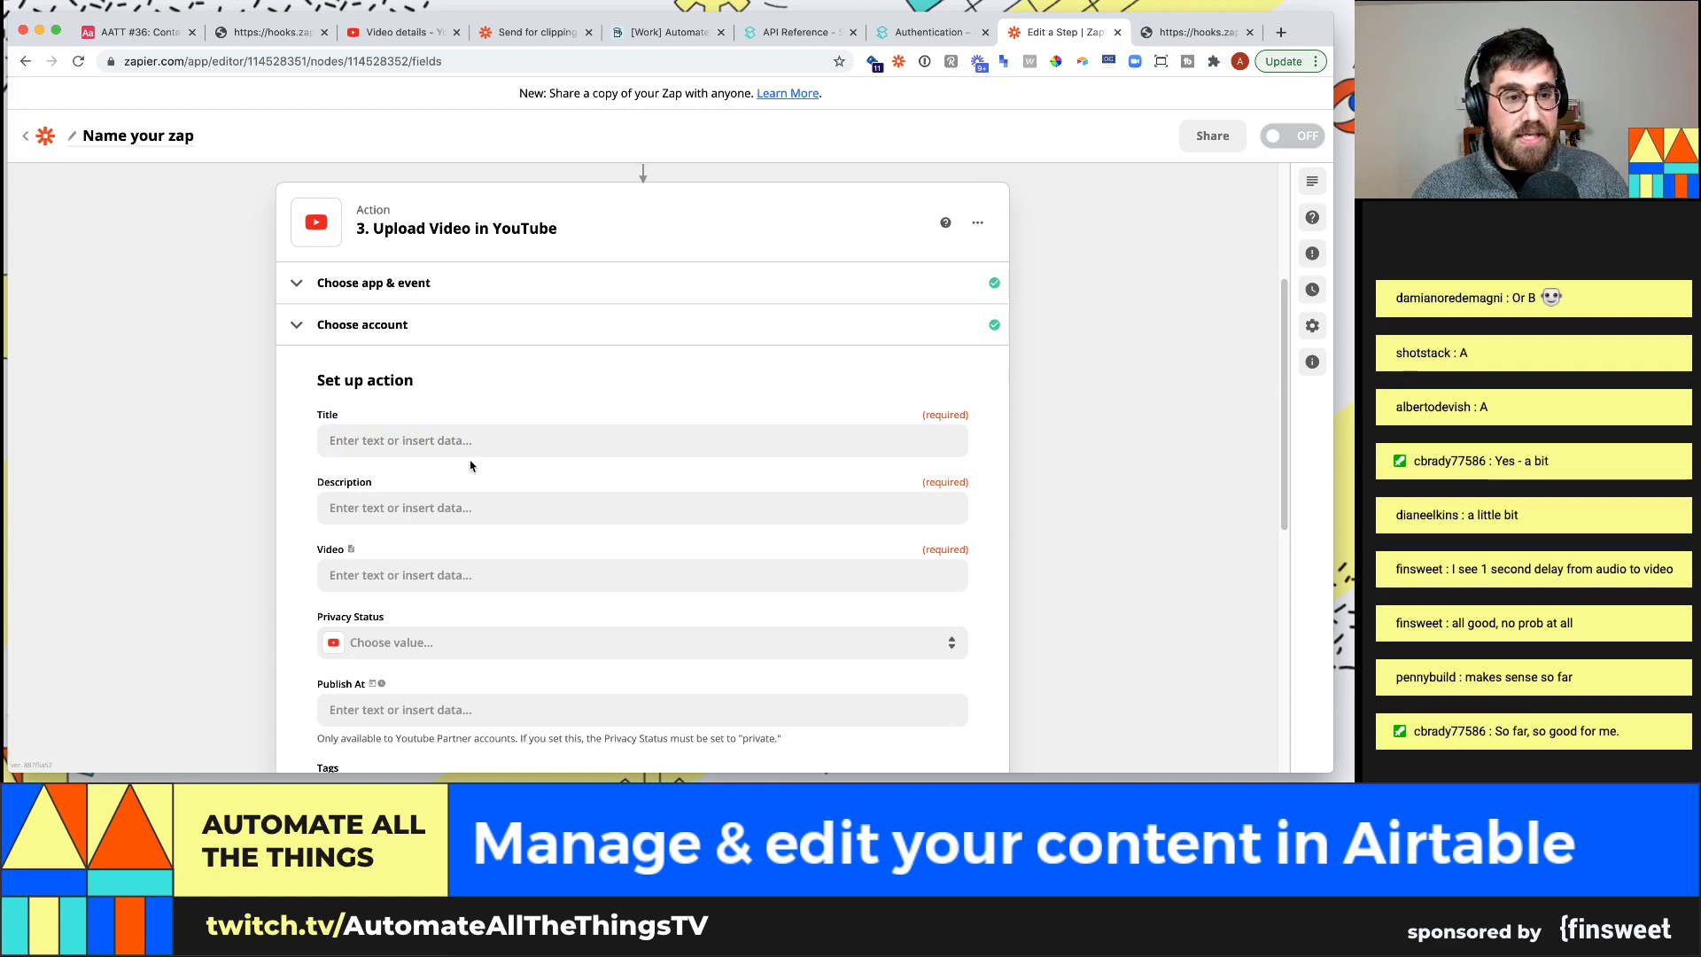
scroll(479, 448, "down", 1)
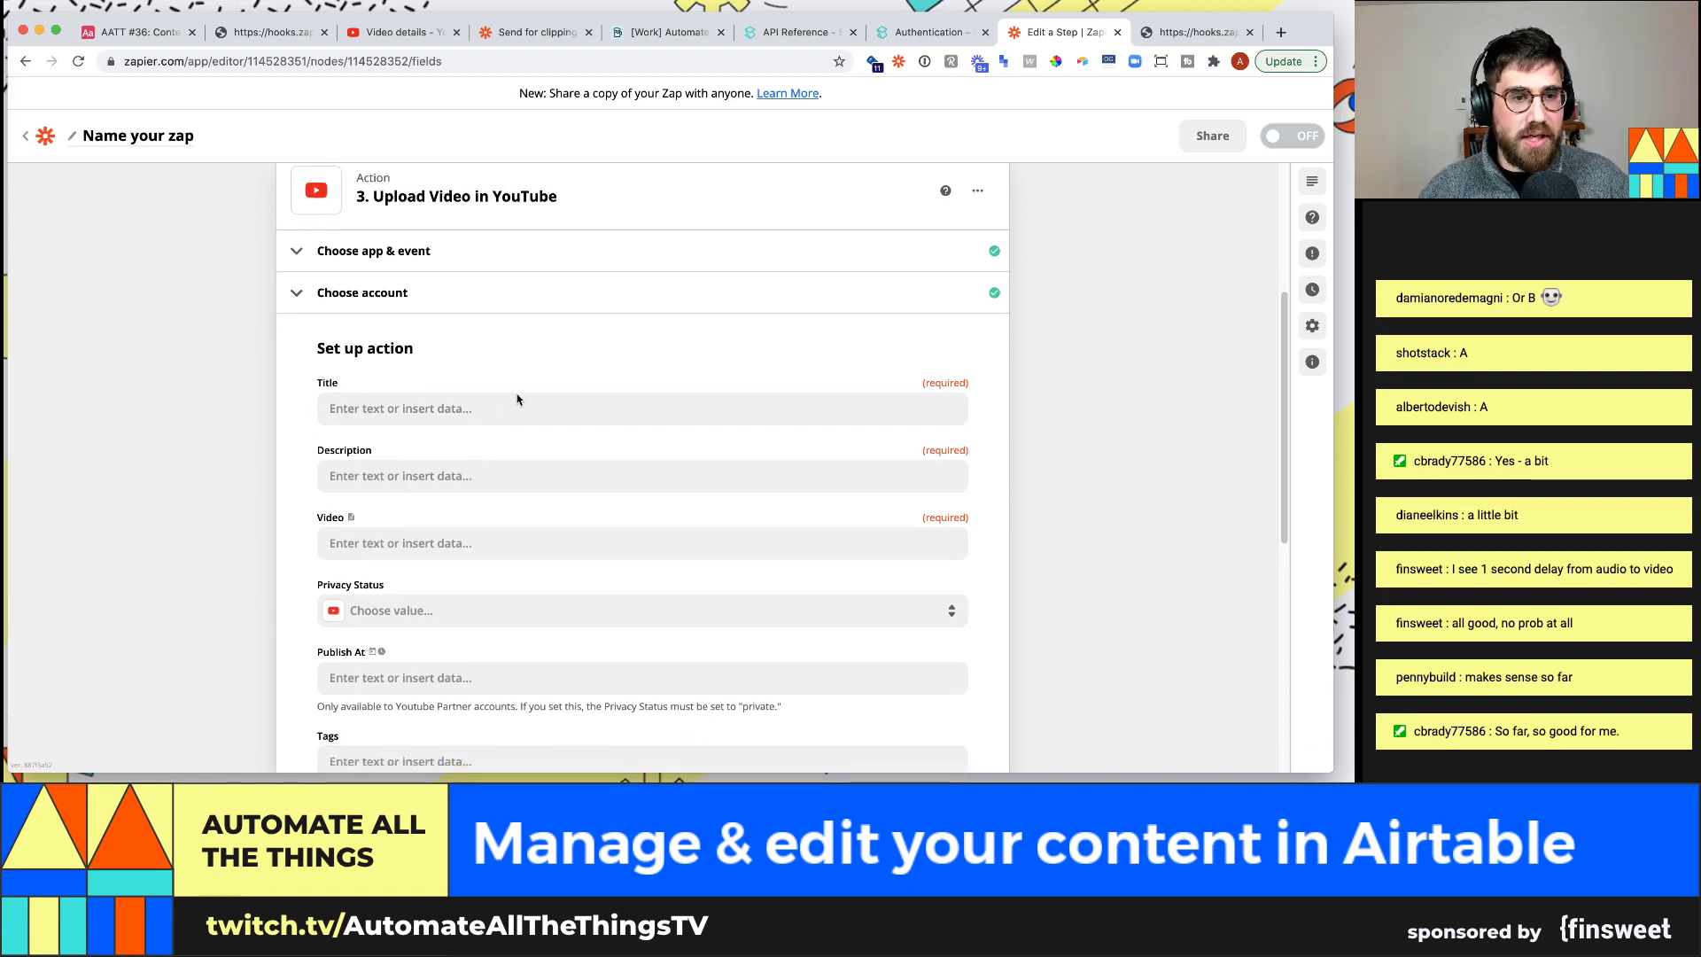
Map the Find Record step's Youtube Title into the upload's Title field
left_click(547, 410)
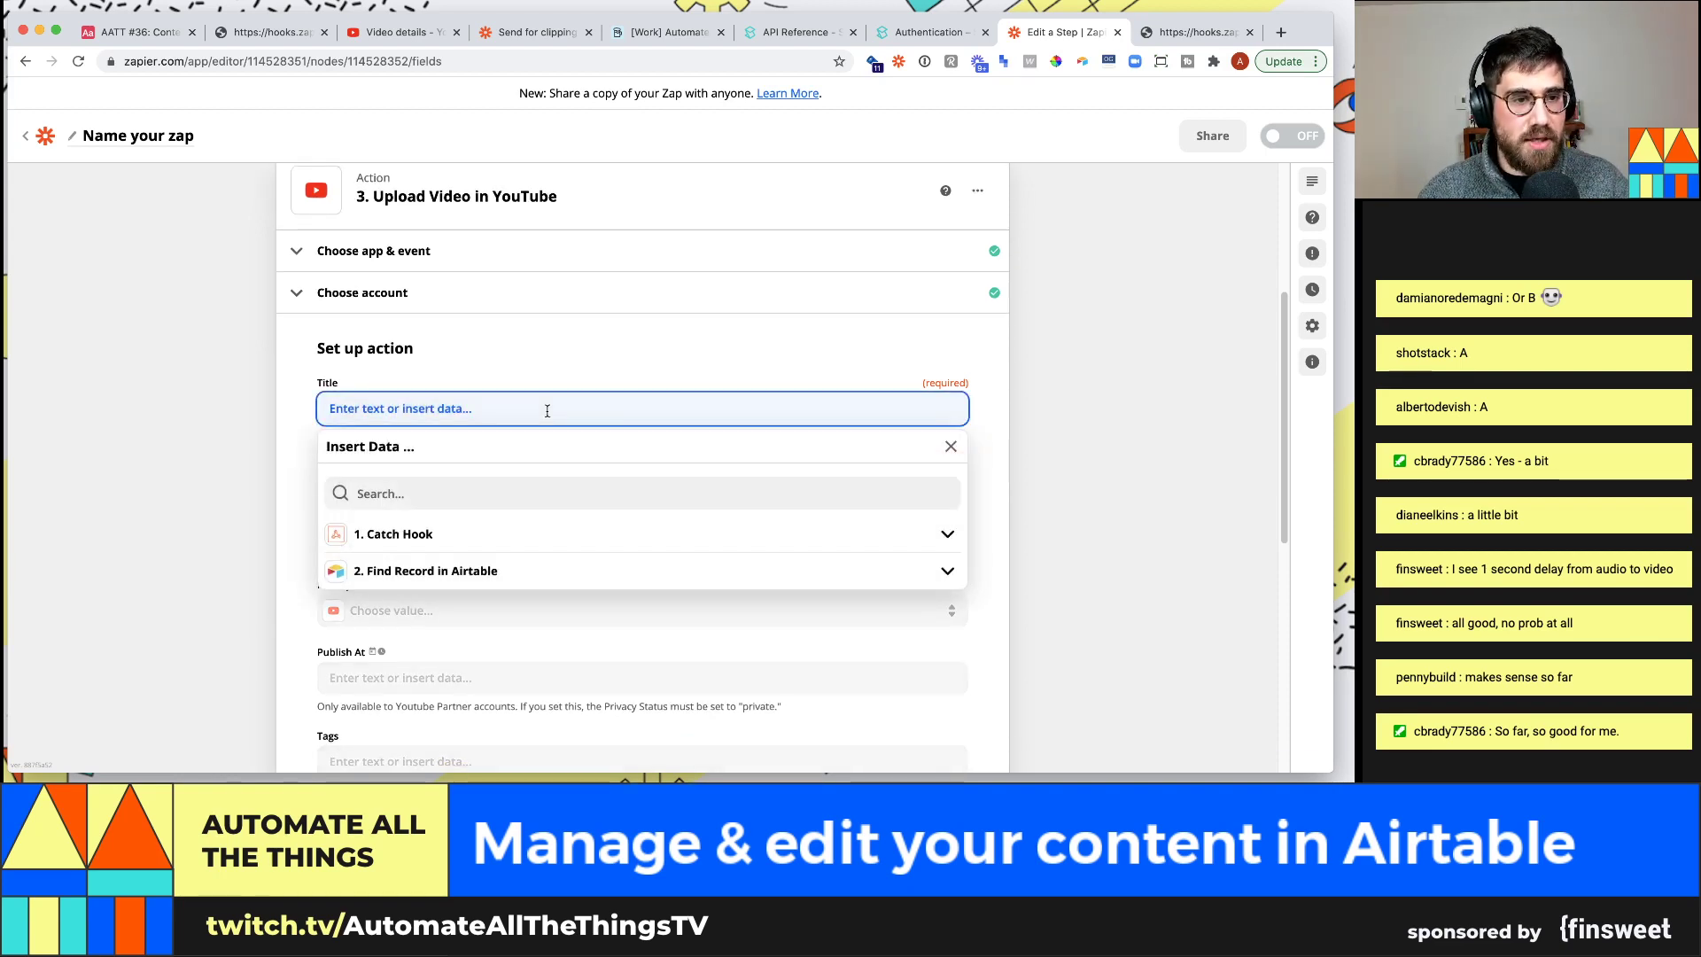
left_click(511, 572)
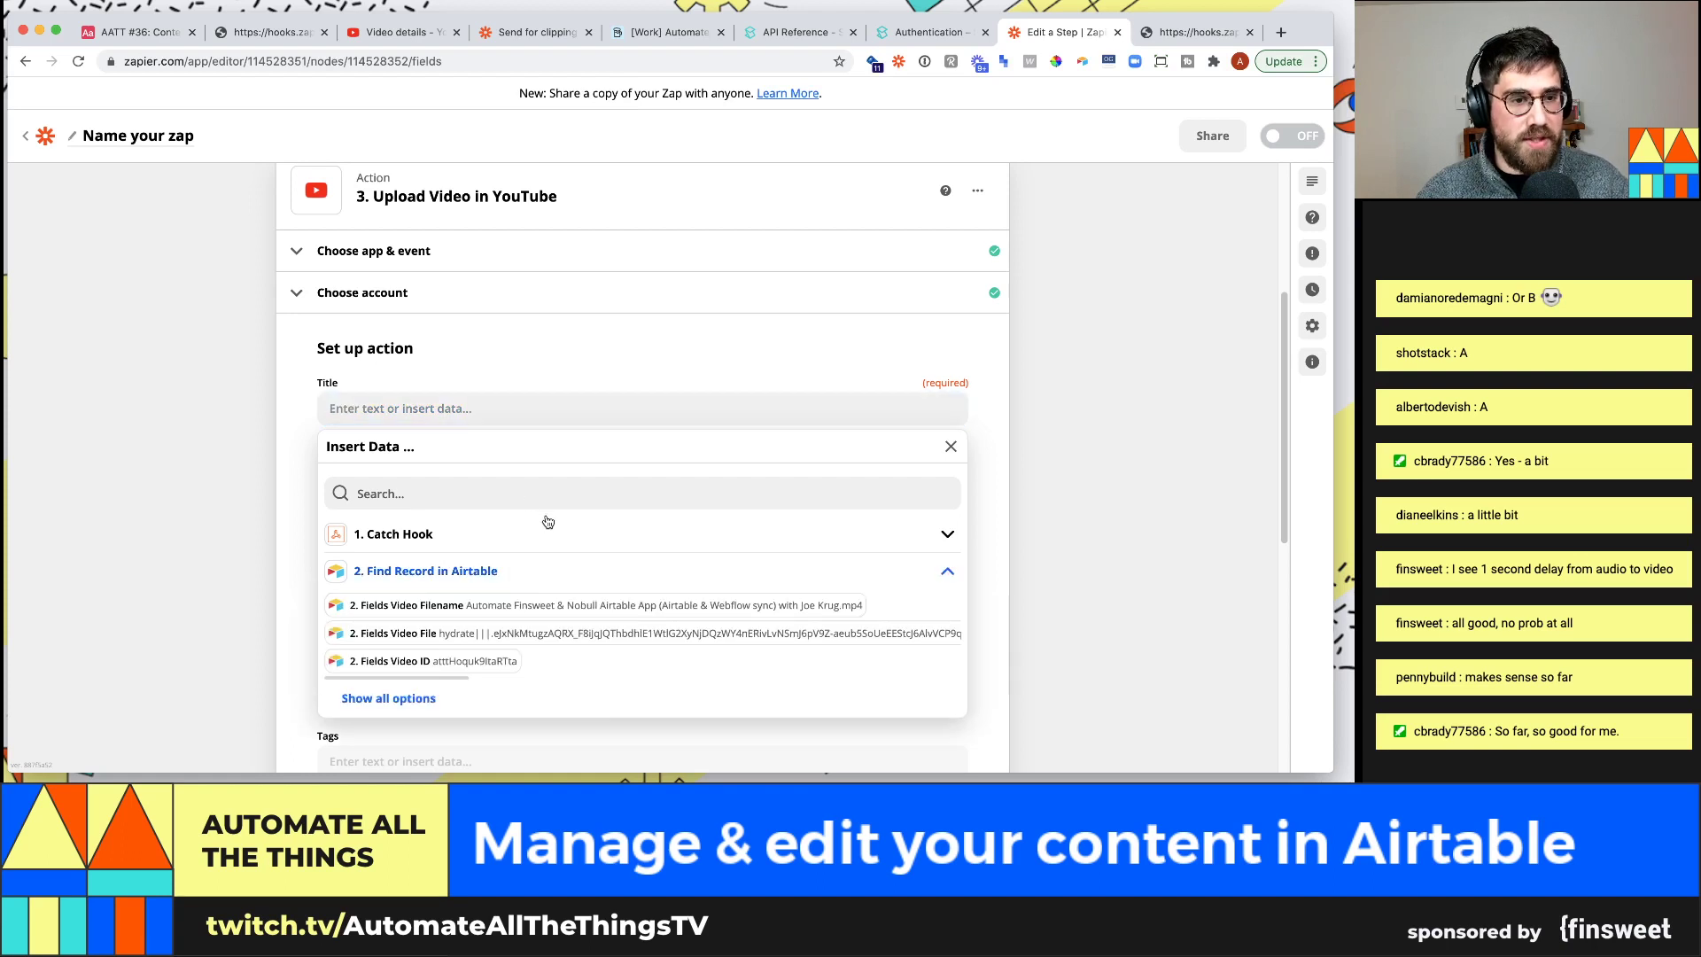
scroll(543, 518, "down", 4)
left_click(474, 319)
type("youtu")
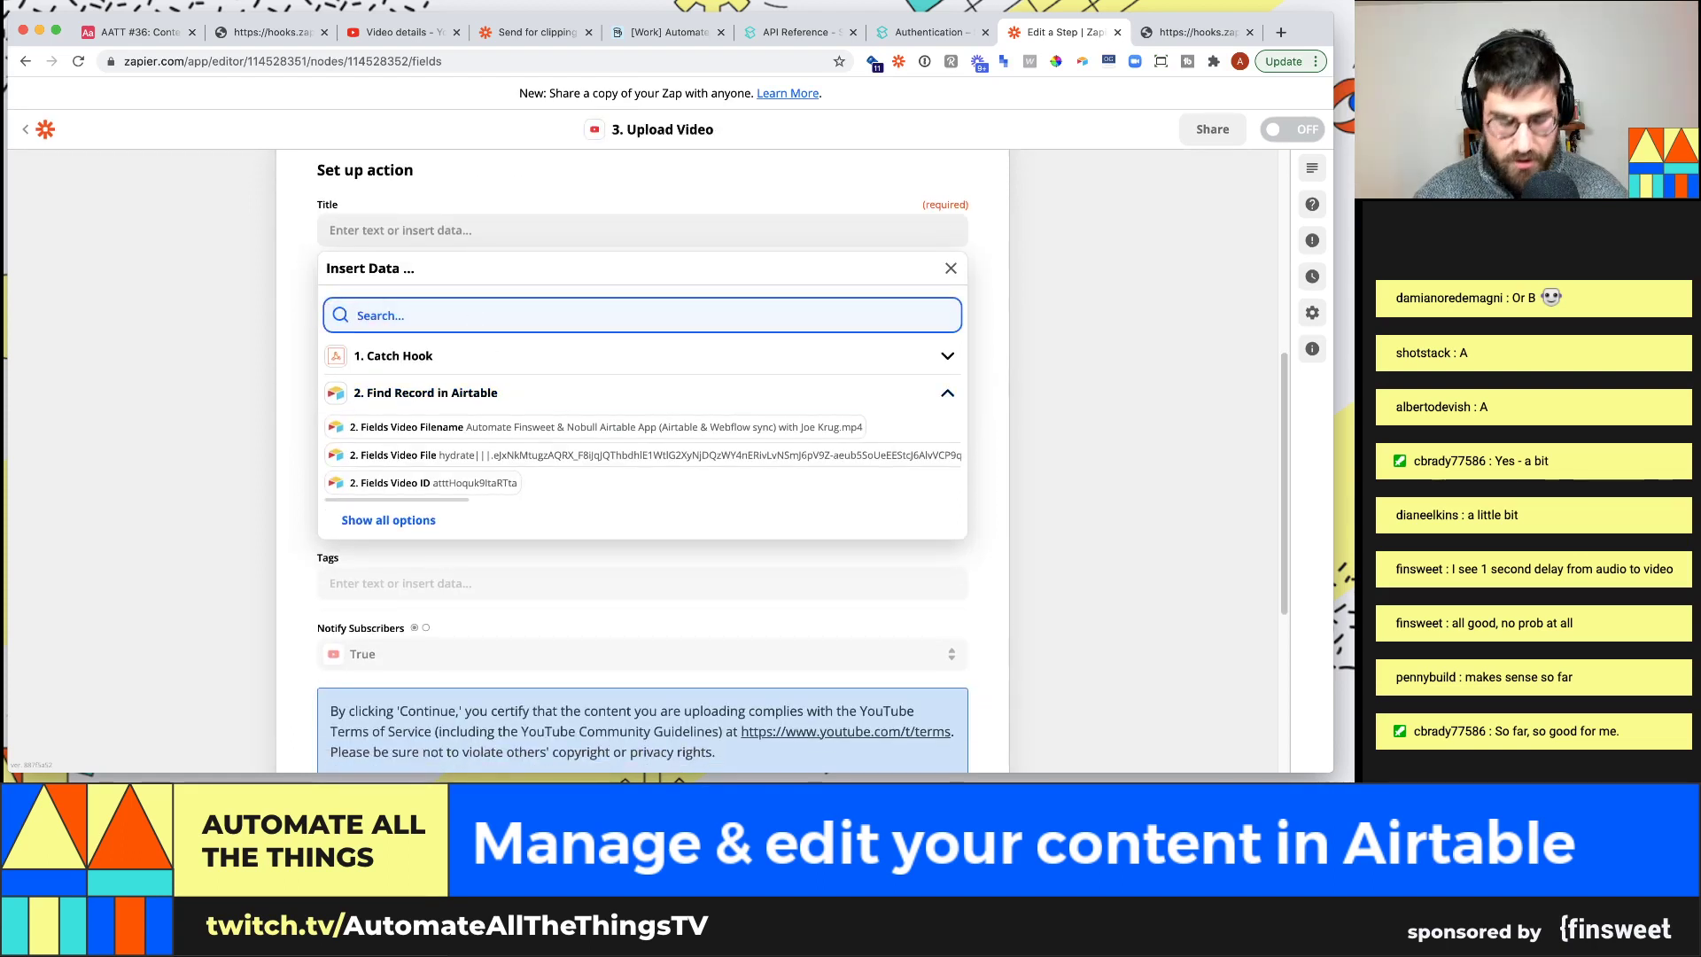
left_click(460, 382)
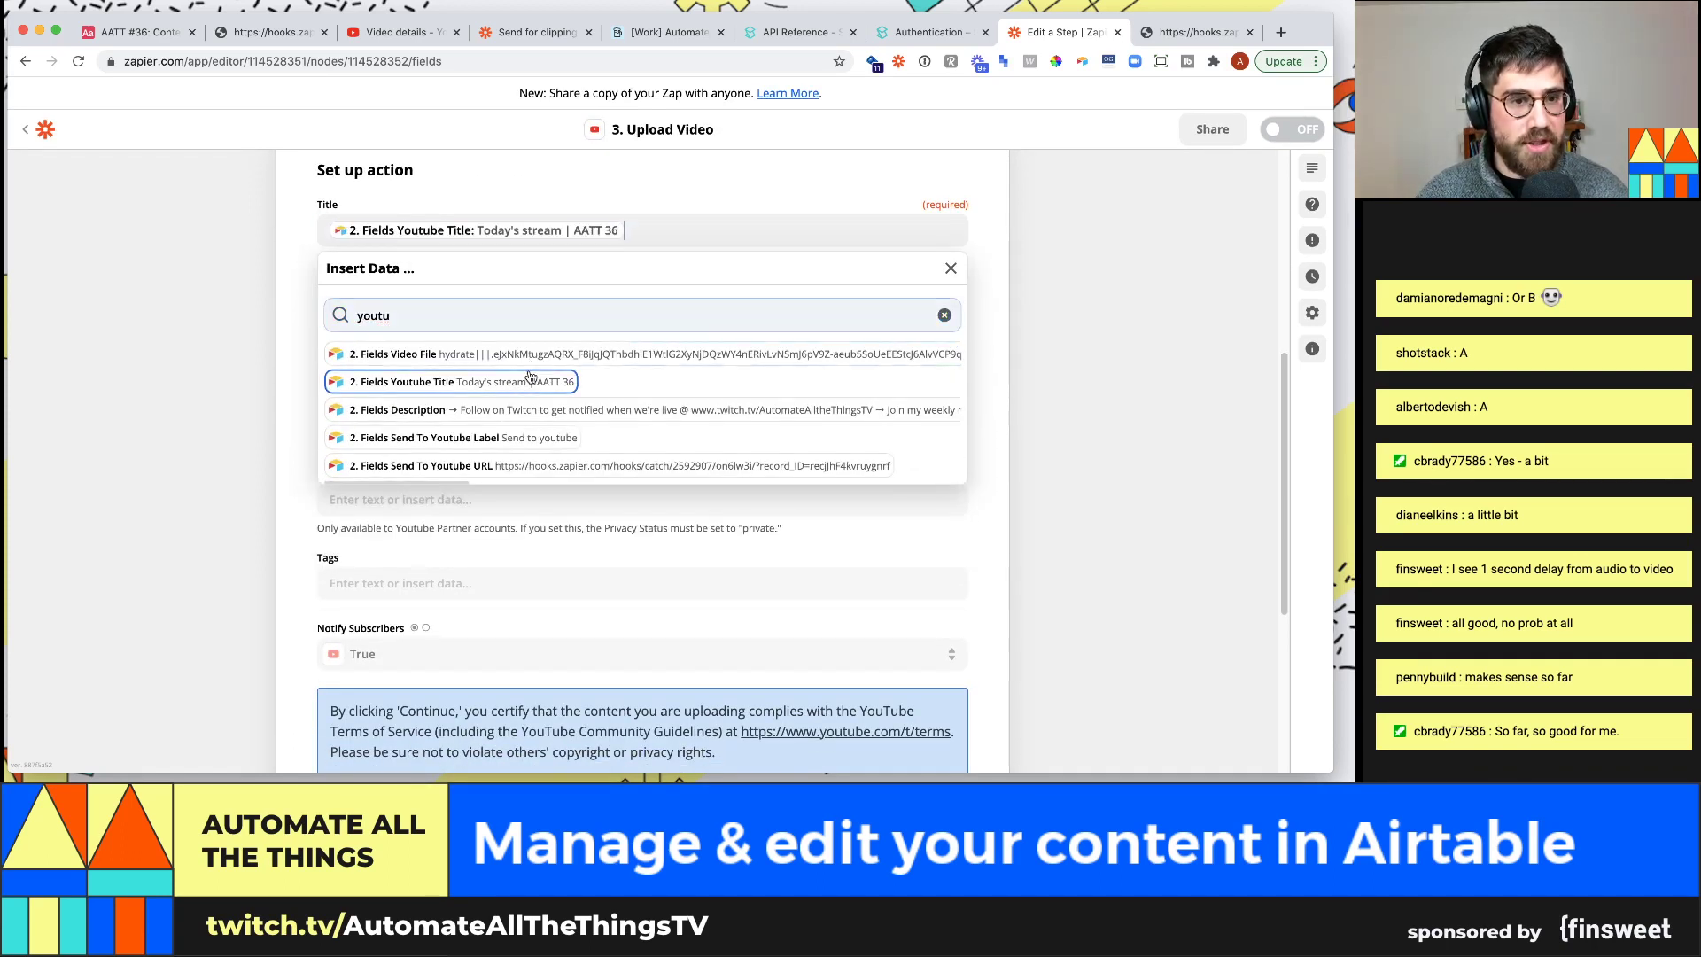
left_click(134, 287)
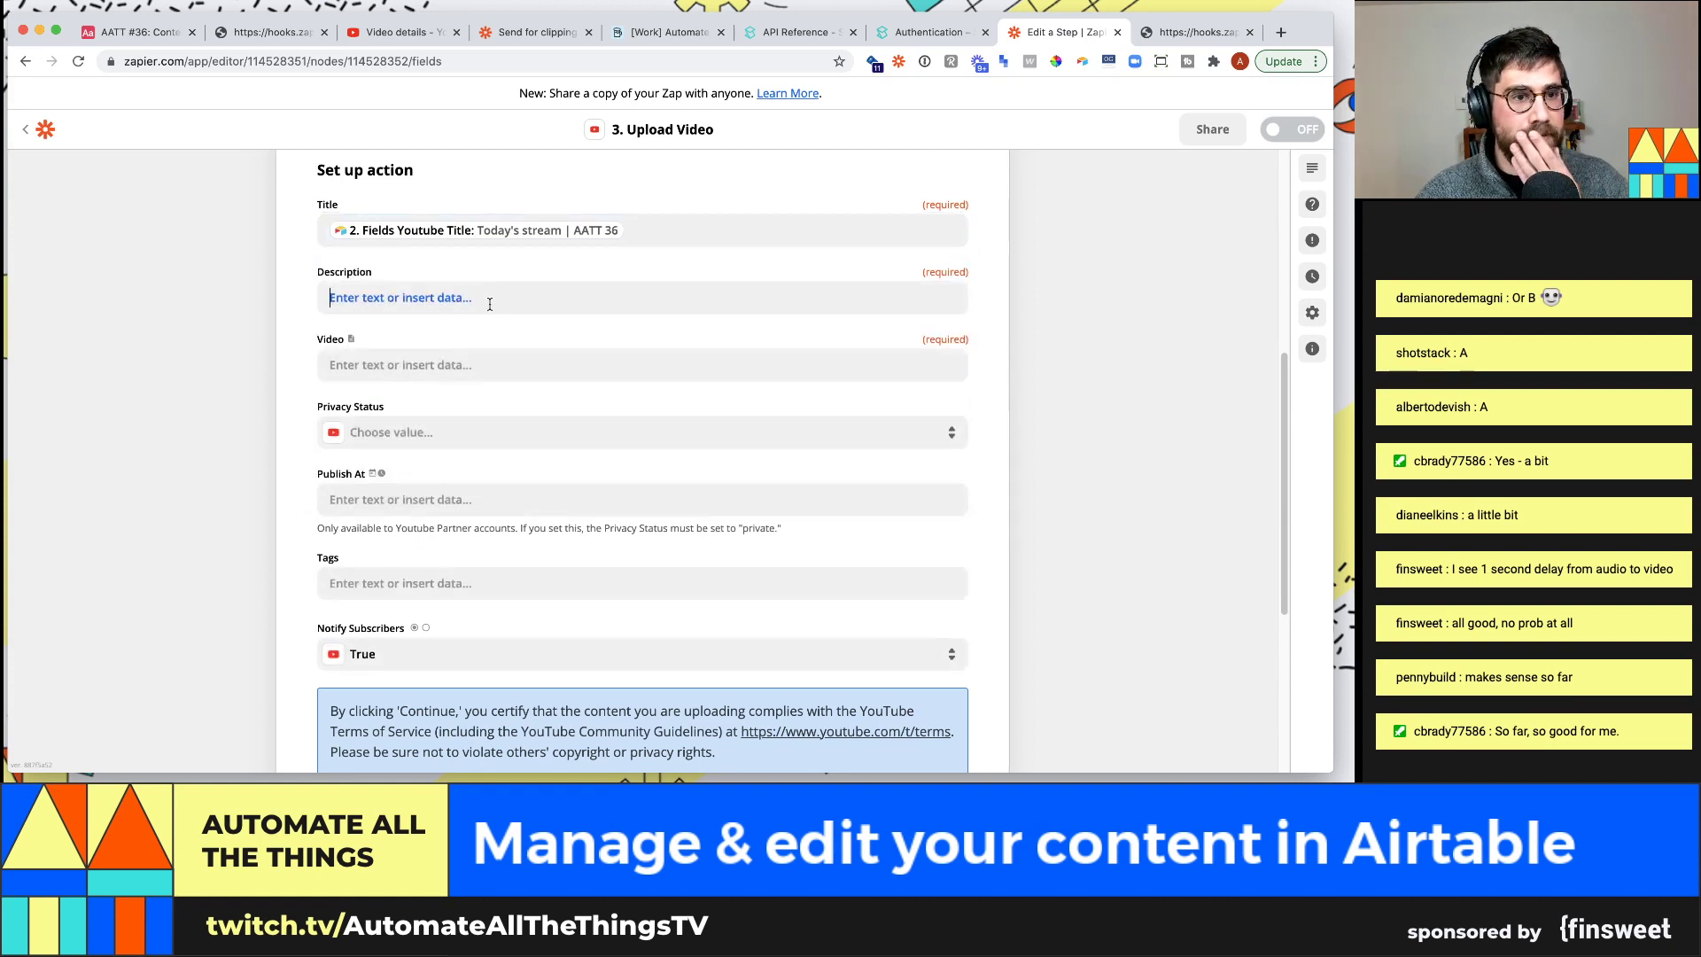
Map the record's Description data into the upload's Description field
left_click(434, 299)
left_click(462, 458)
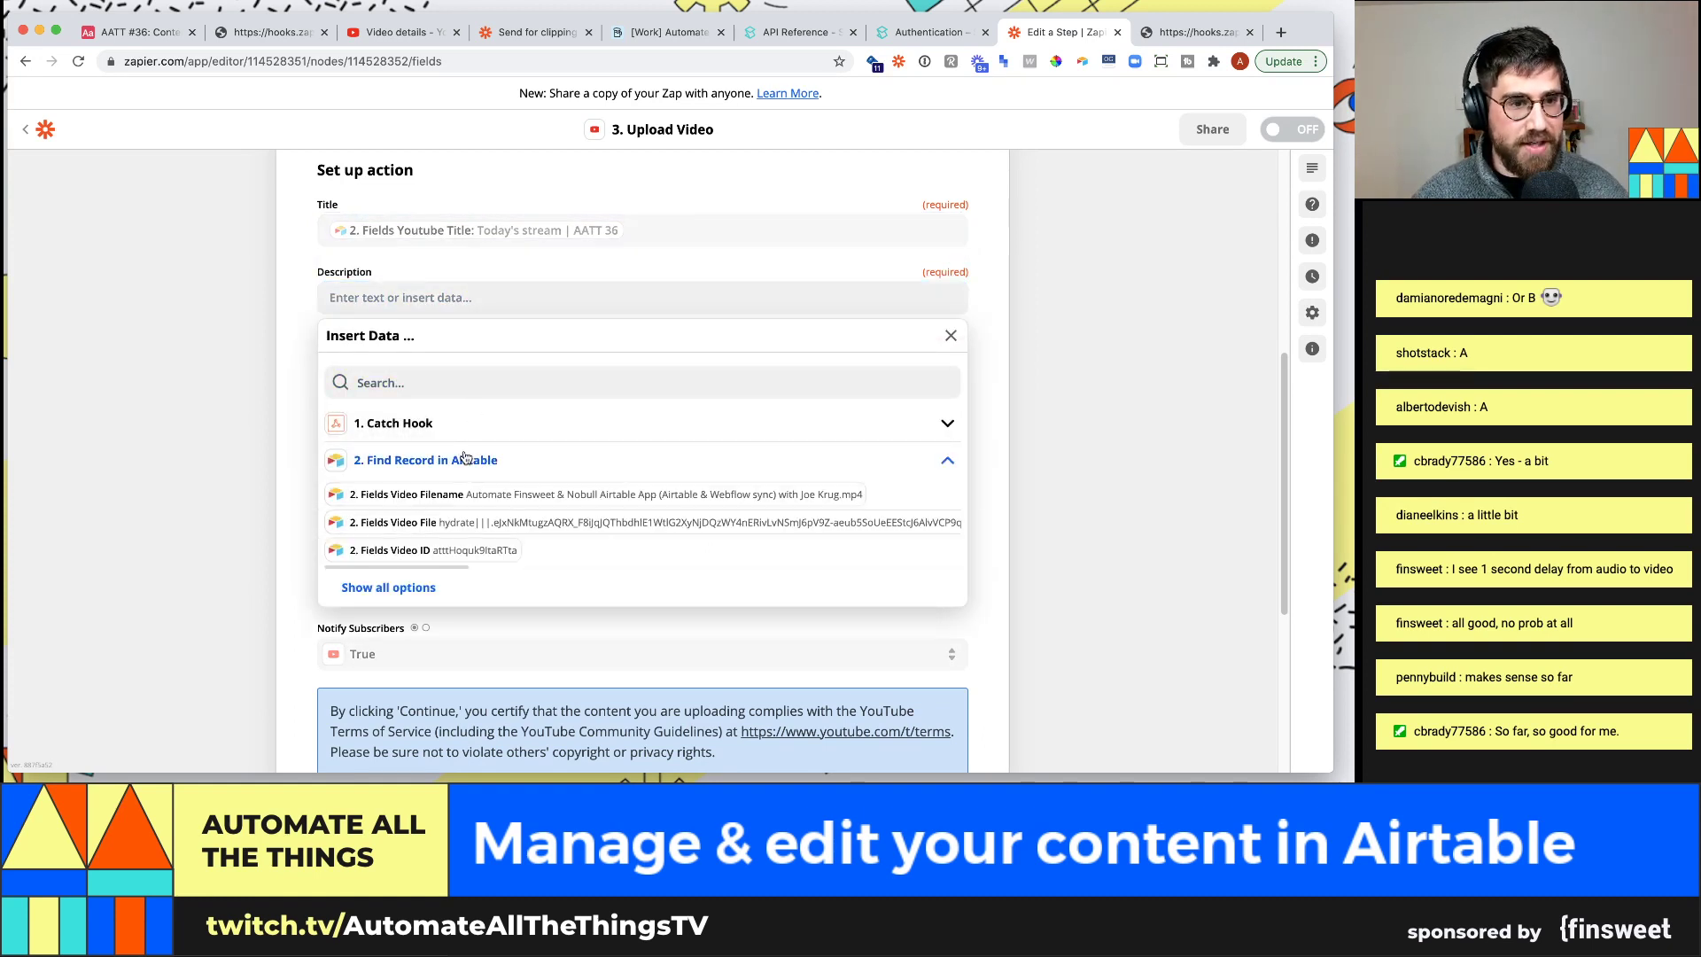
left_click(457, 380)
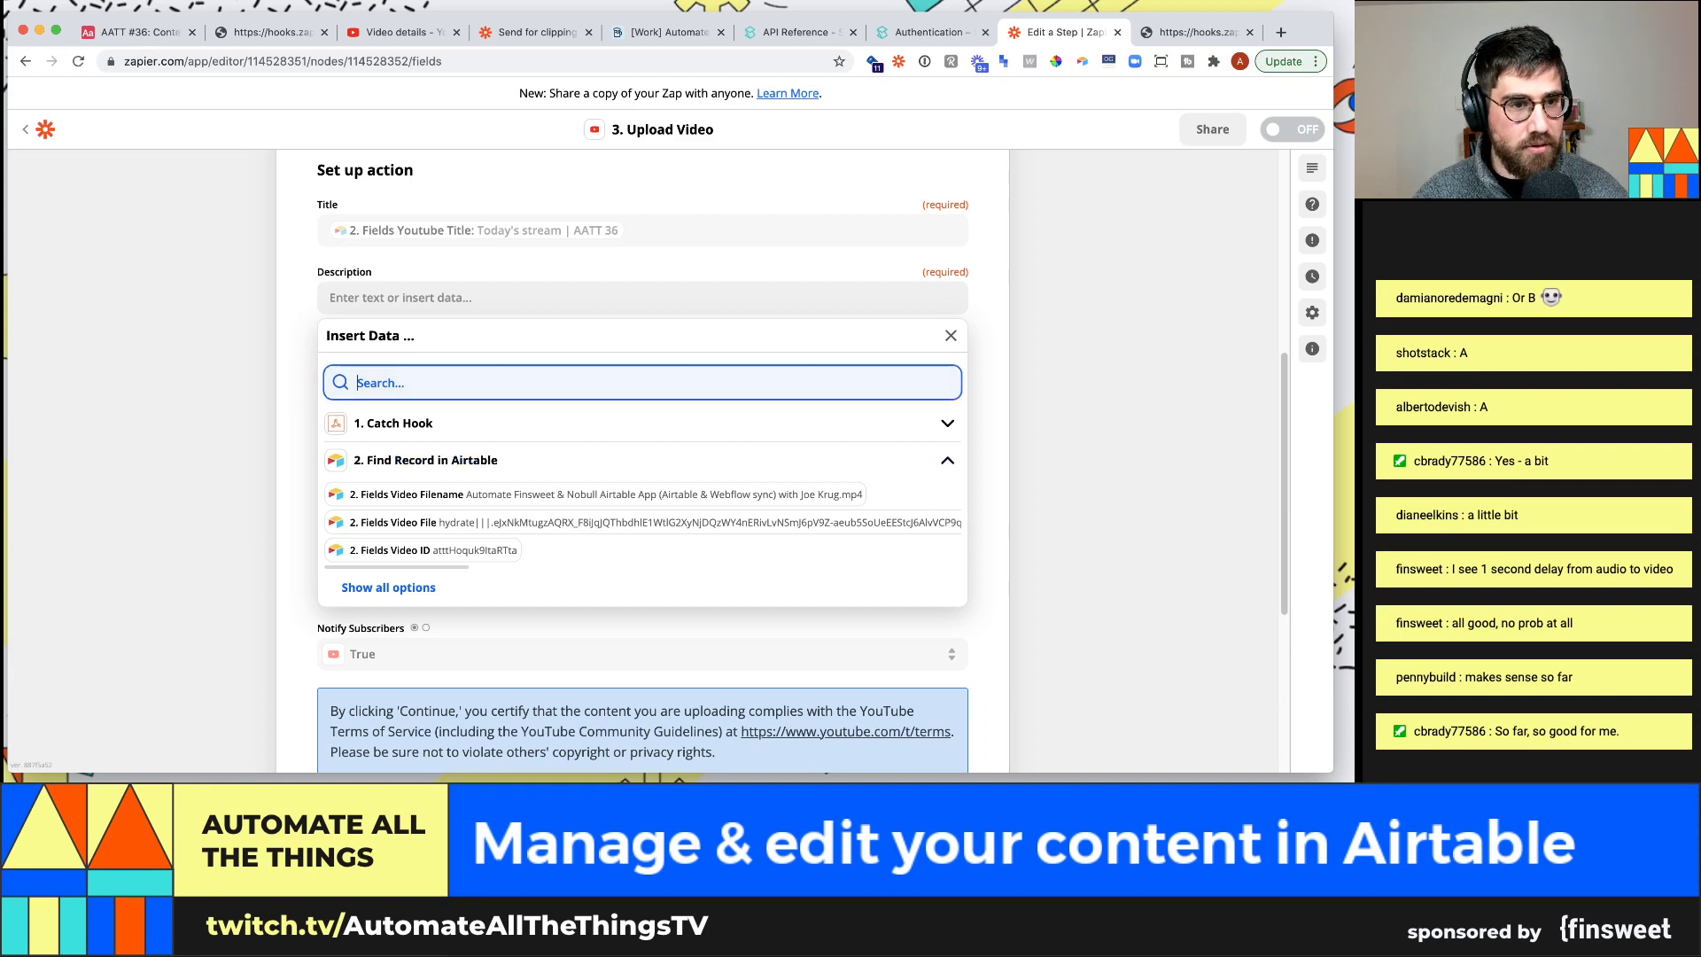
type("descrip")
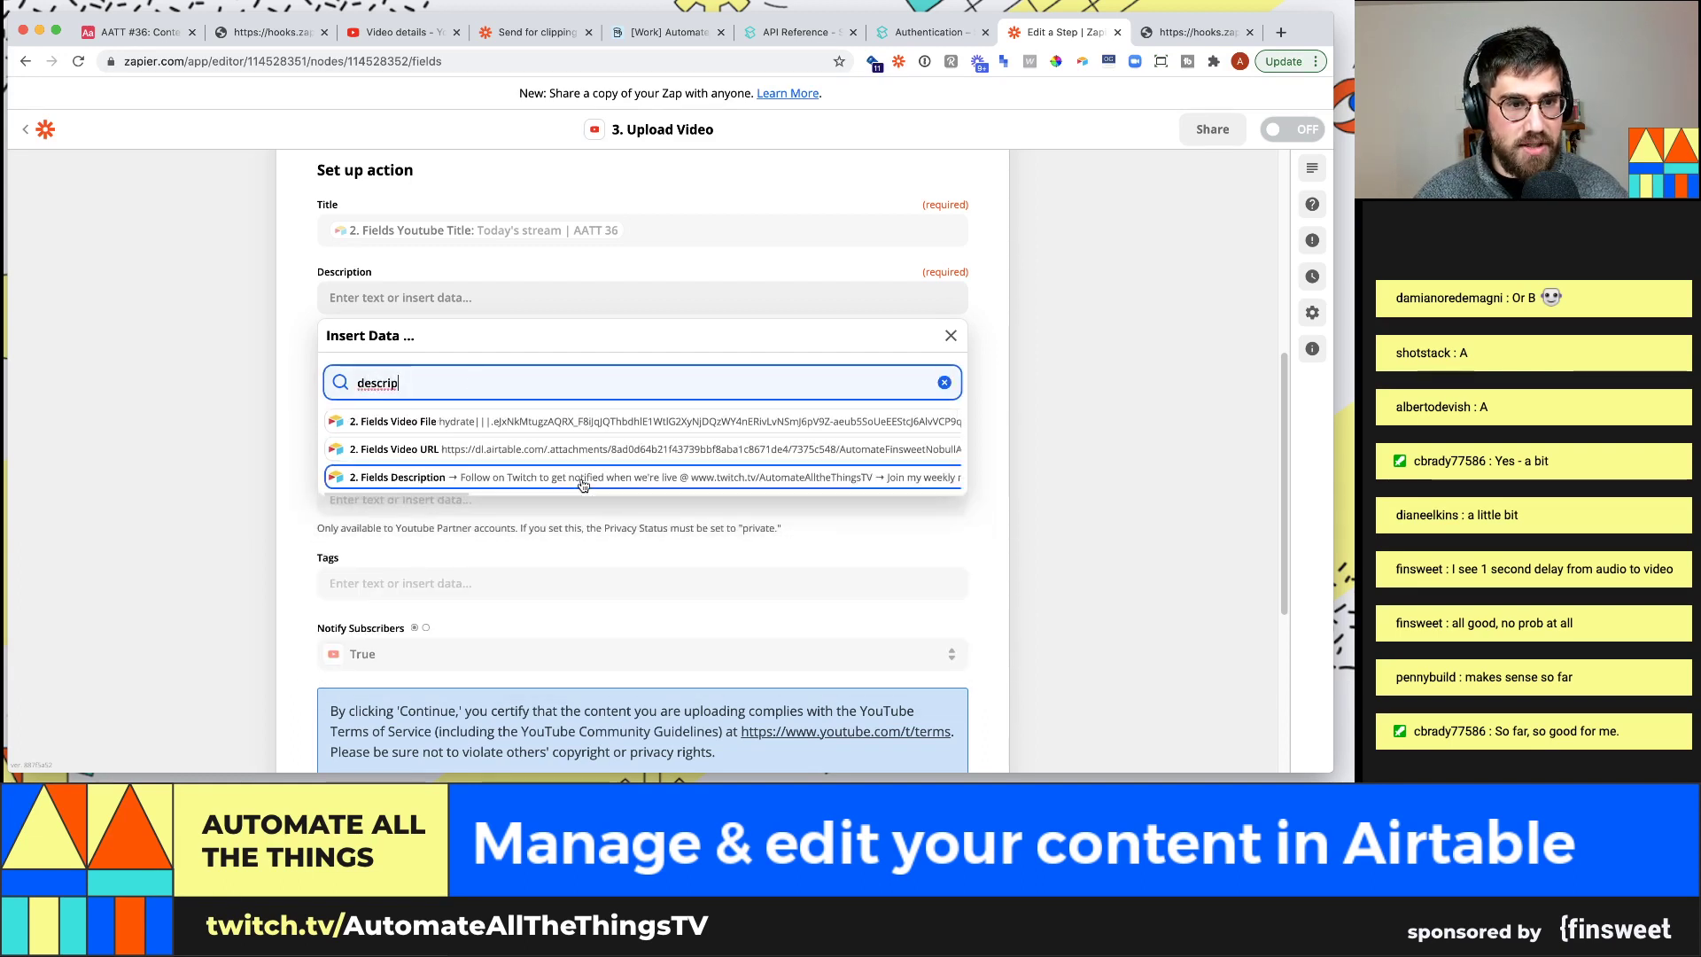
left_click(496, 477)
left_click(217, 363)
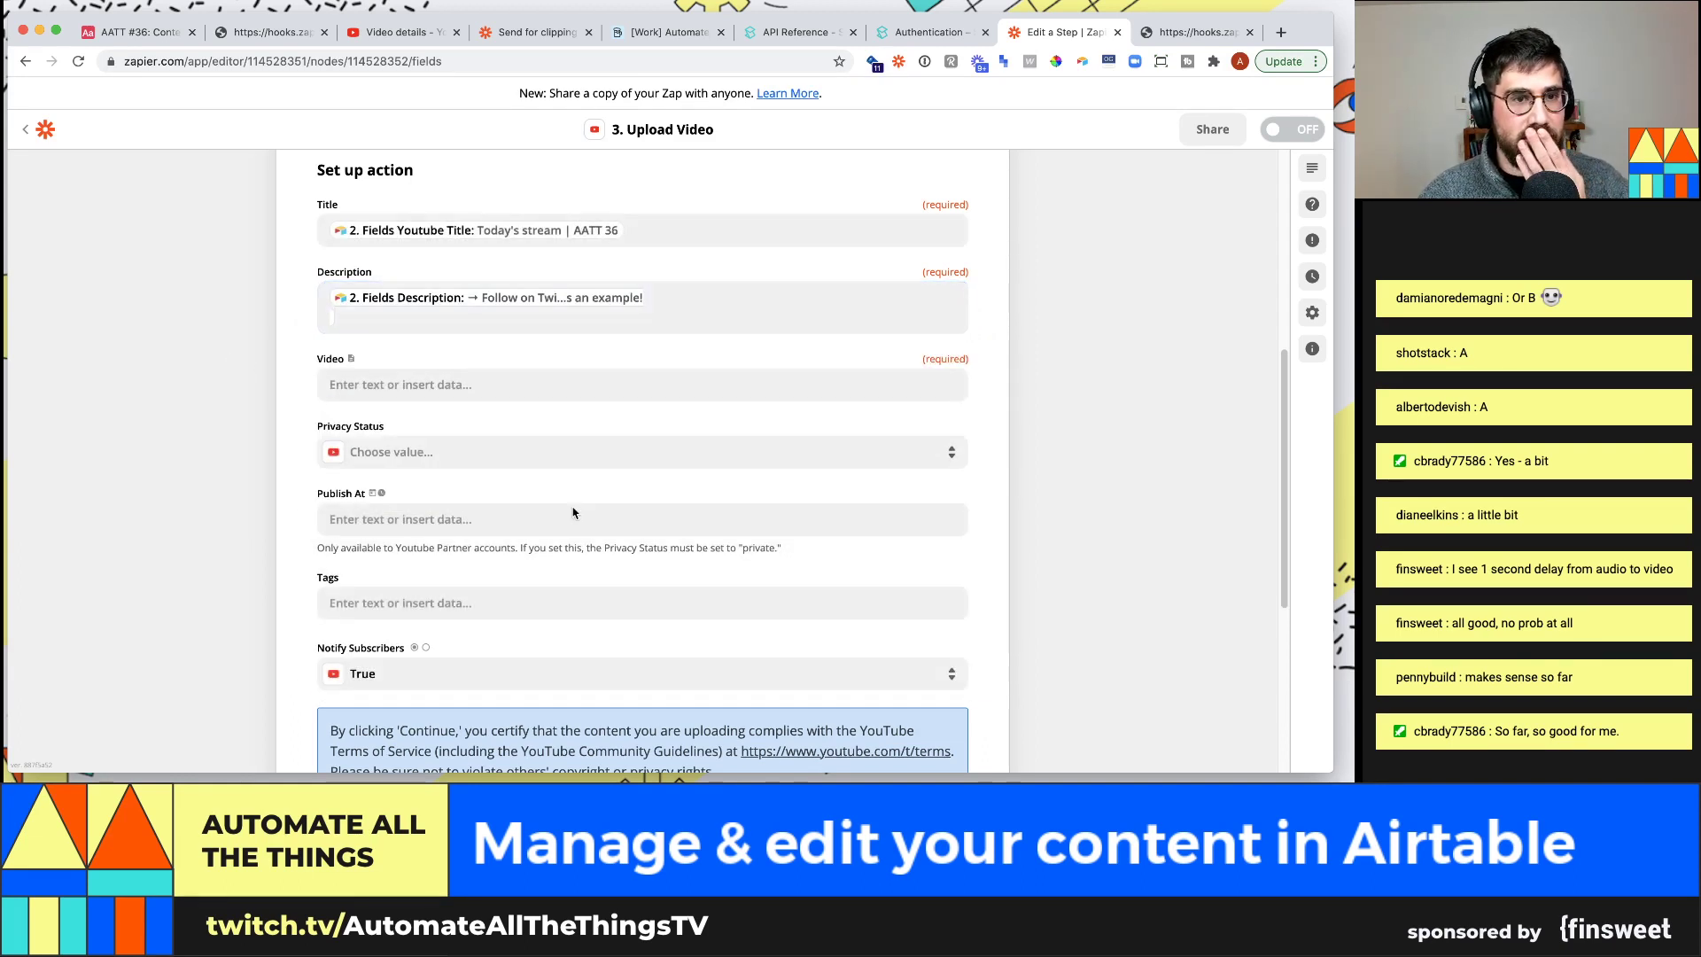
Map the record's Video URL into the upload's Video field
left_click(440, 387)
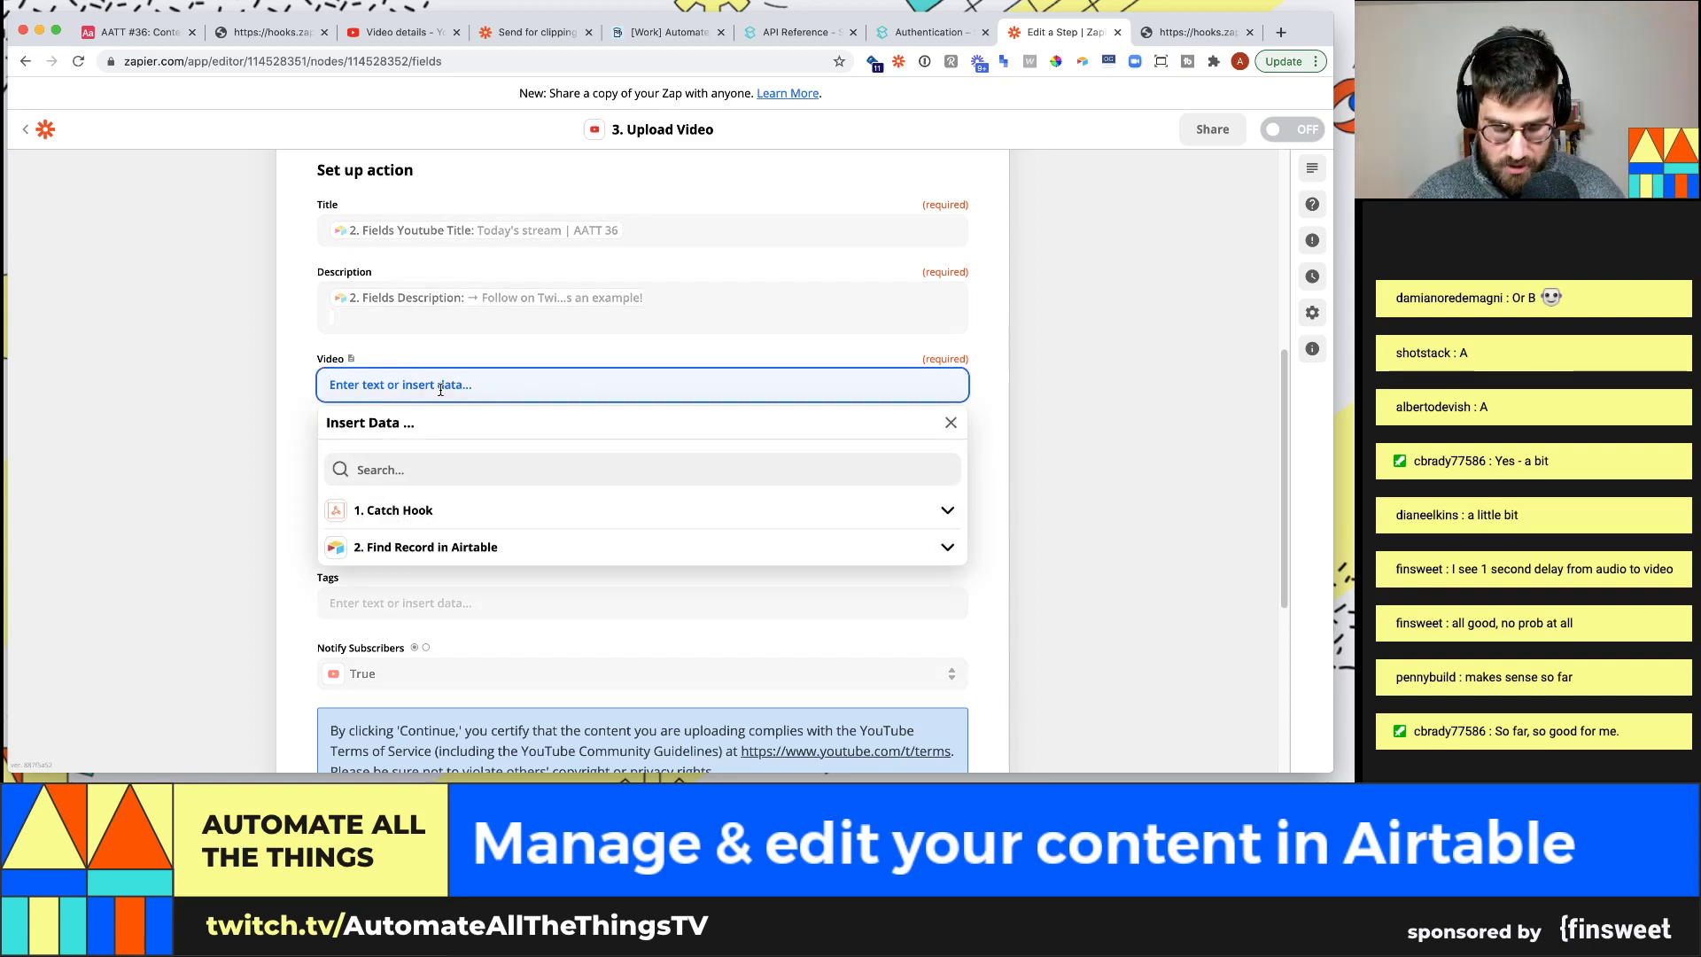
type("url")
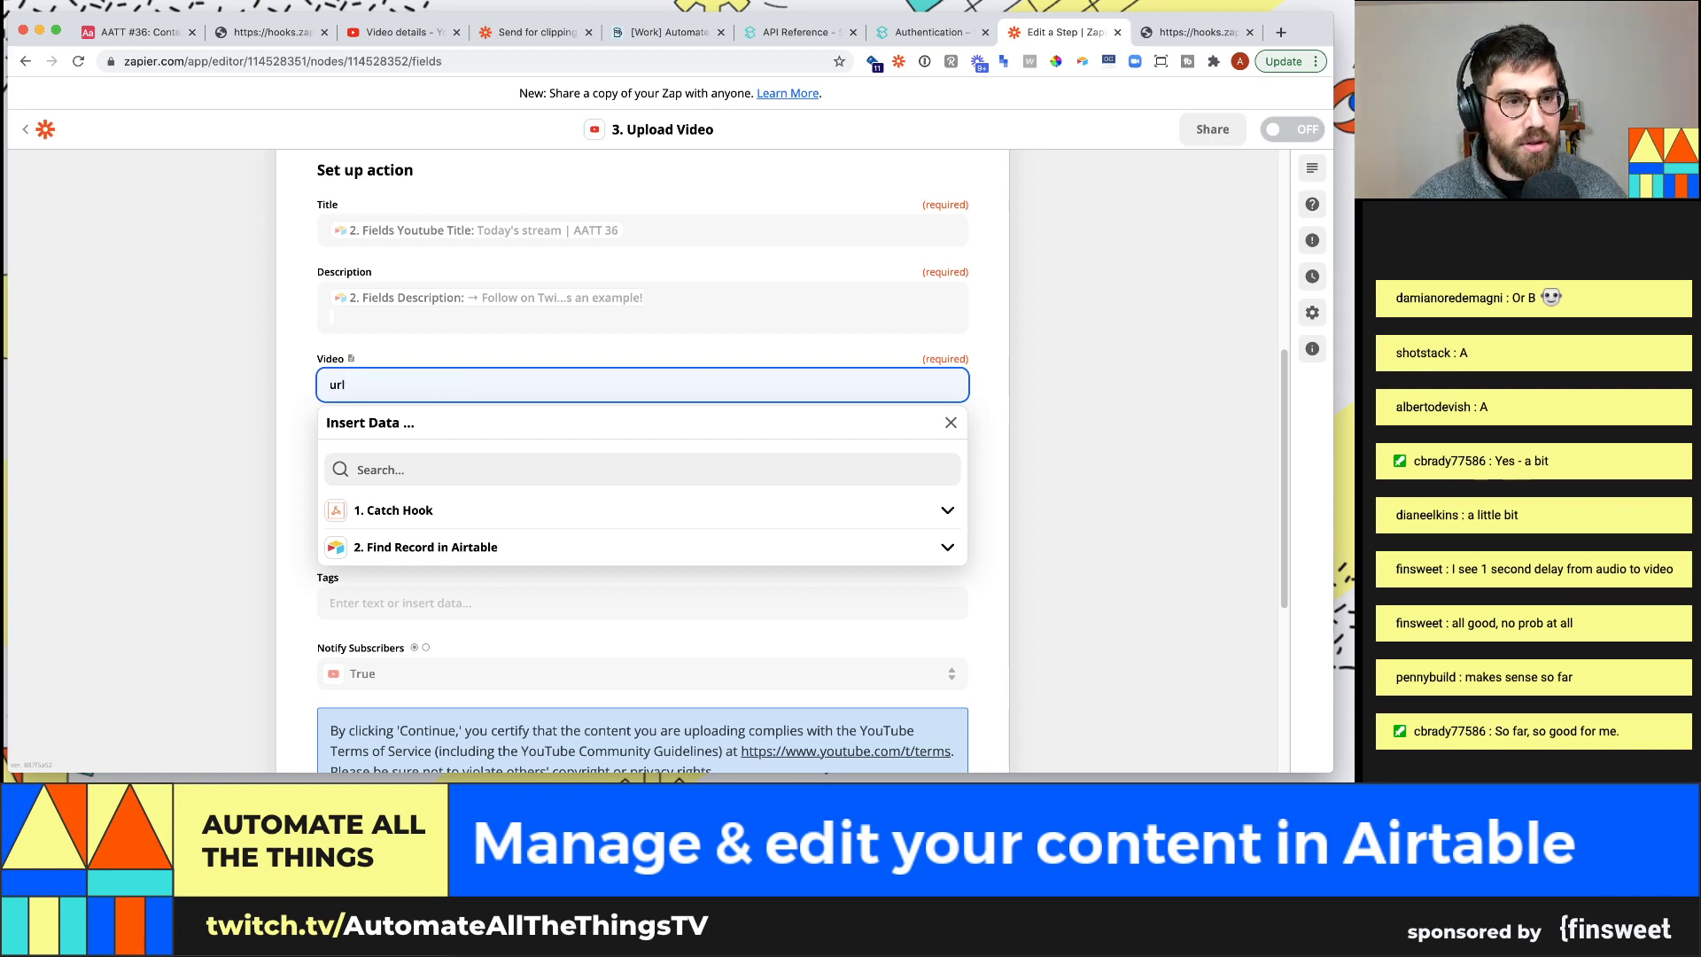
key("BackSpace")
key("BackSpace")
key("BackSpace")
left_click(450, 558)
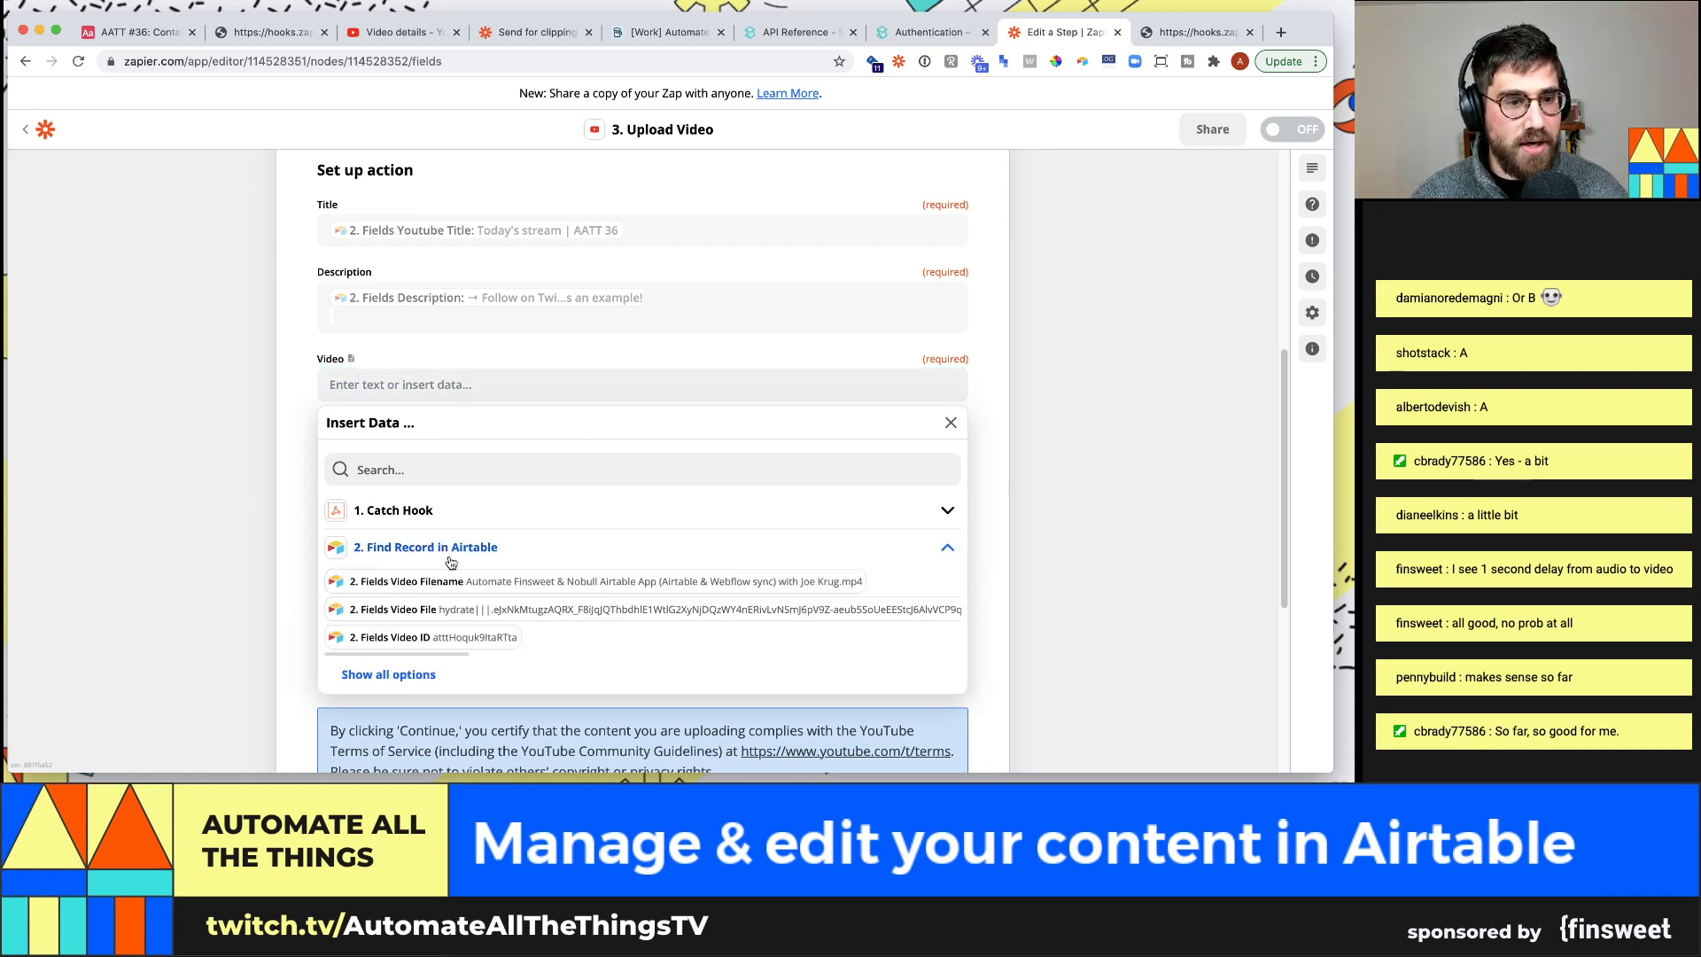
scroll(496, 575, "down", 2)
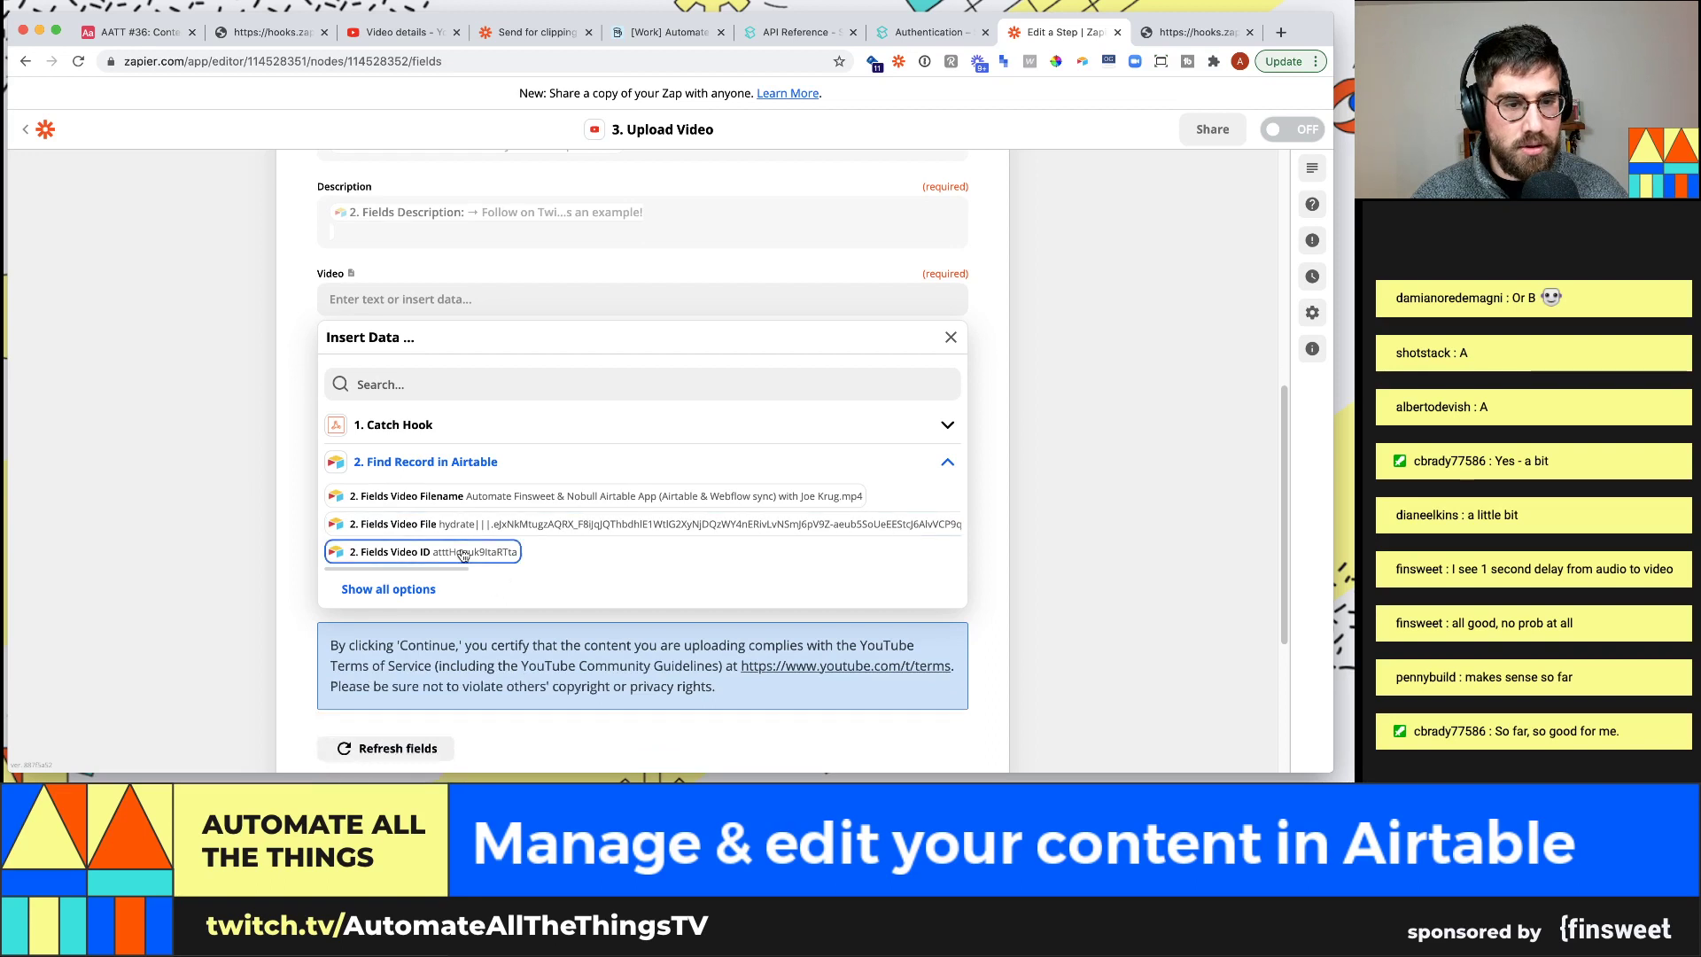
left_click(442, 384)
type("video")
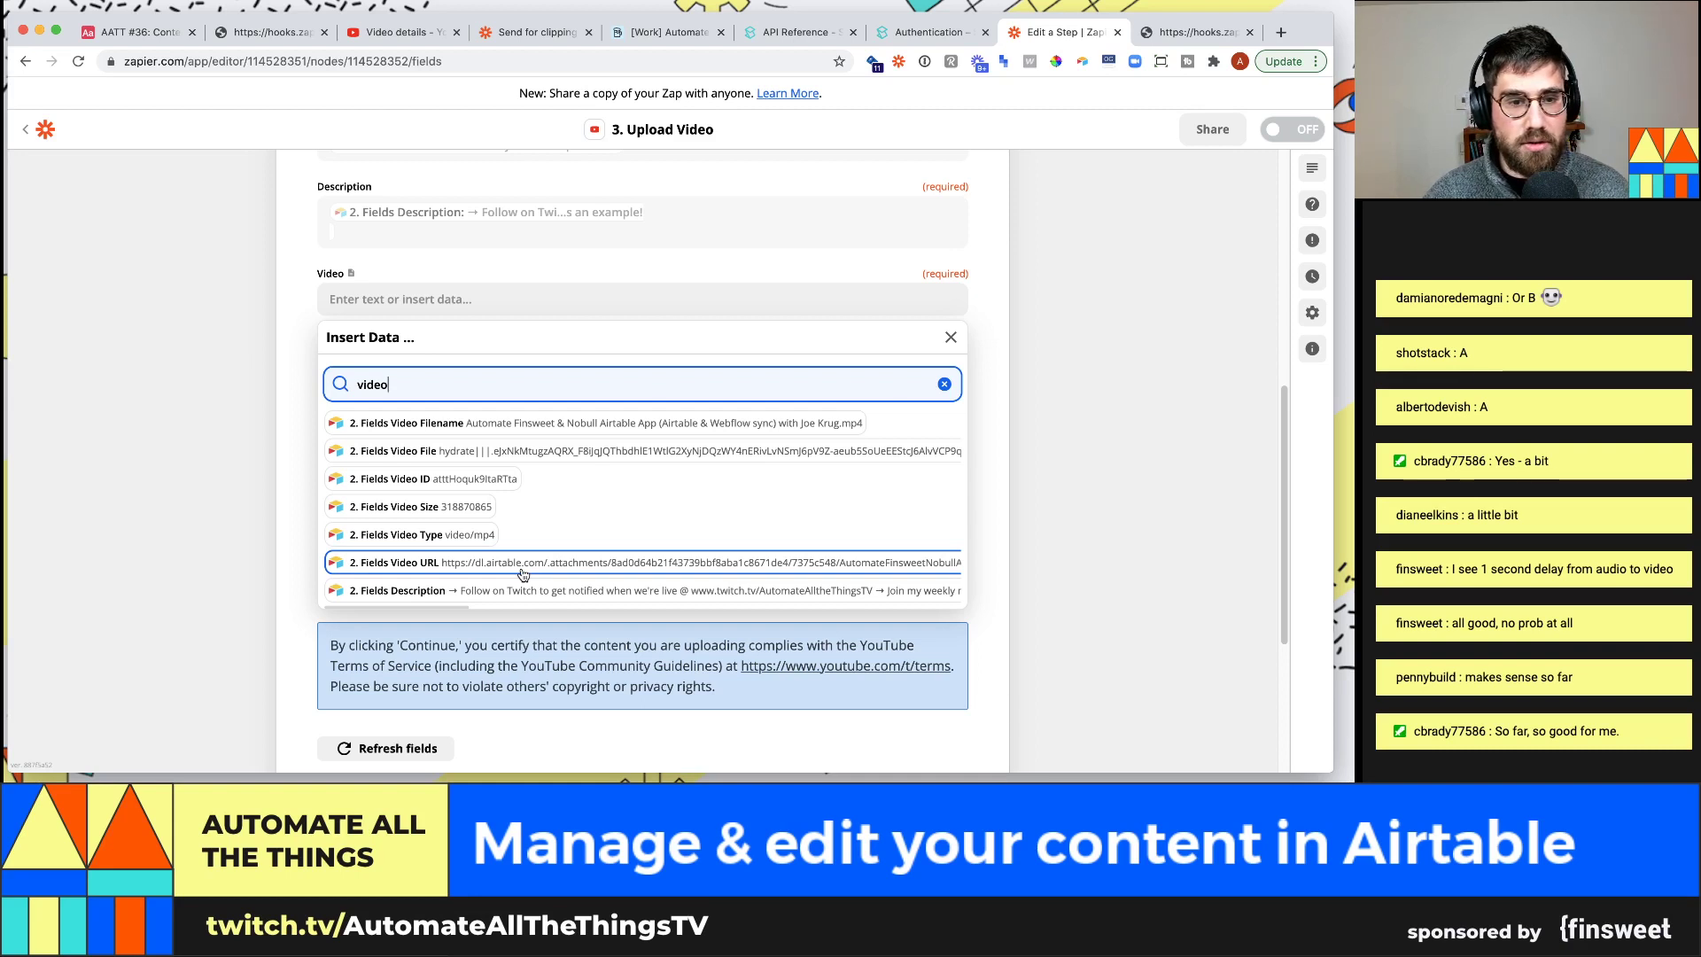
left_click(523, 574)
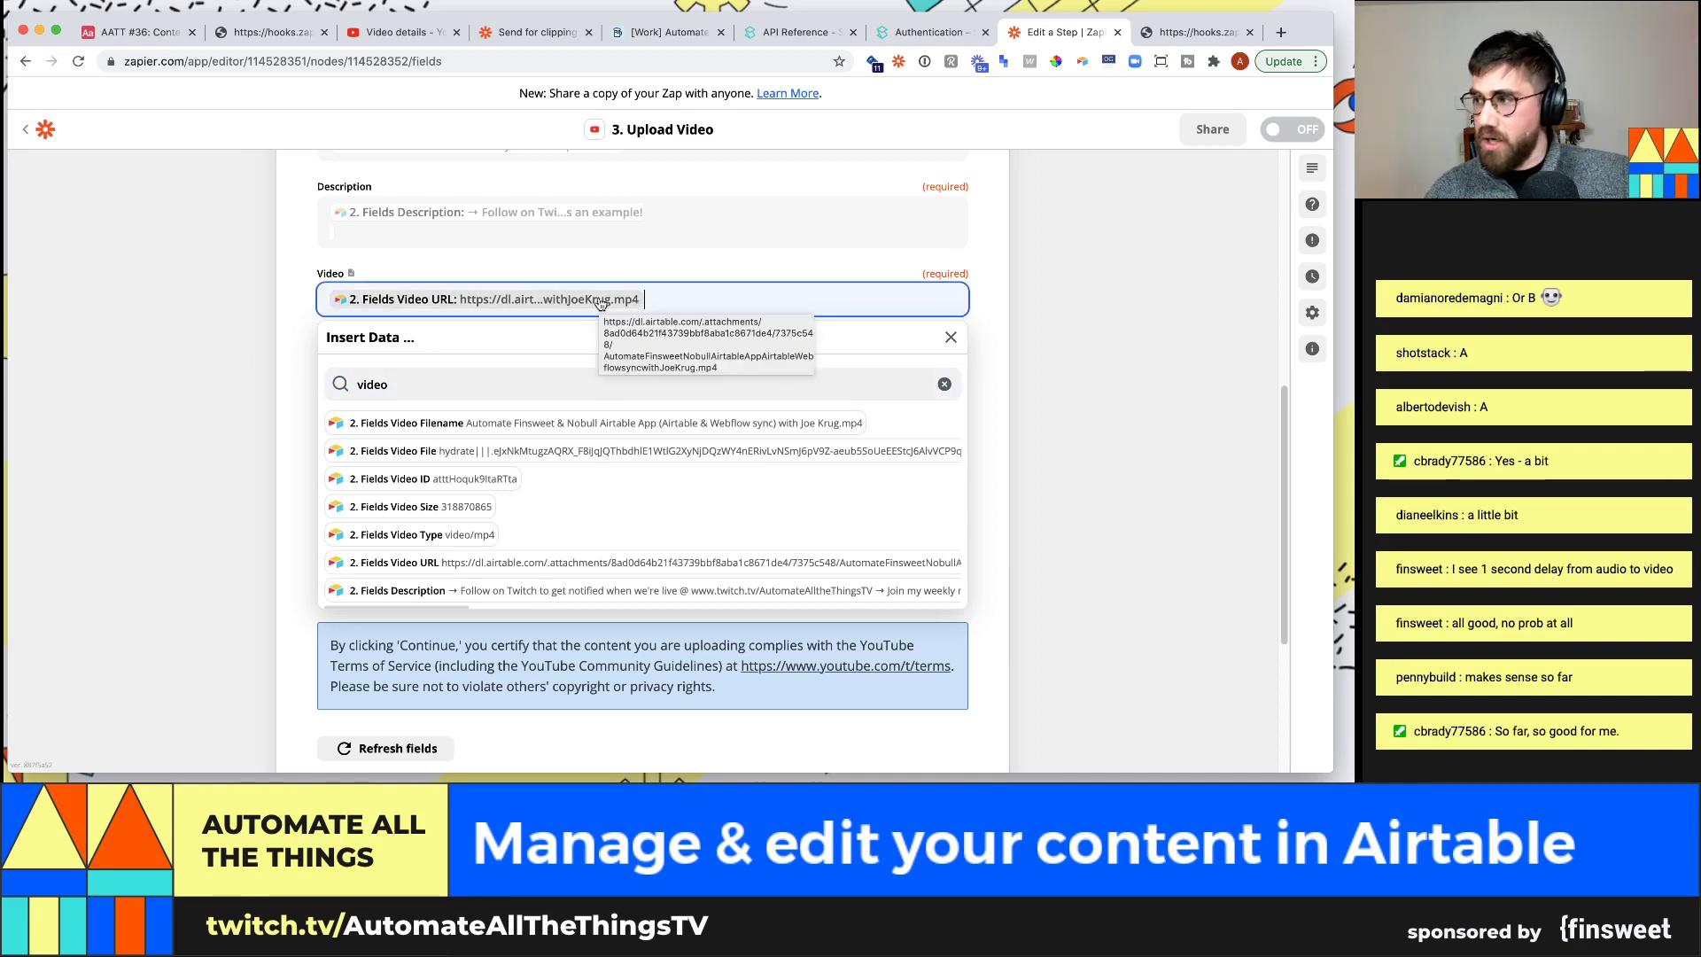
left_click(1074, 311)
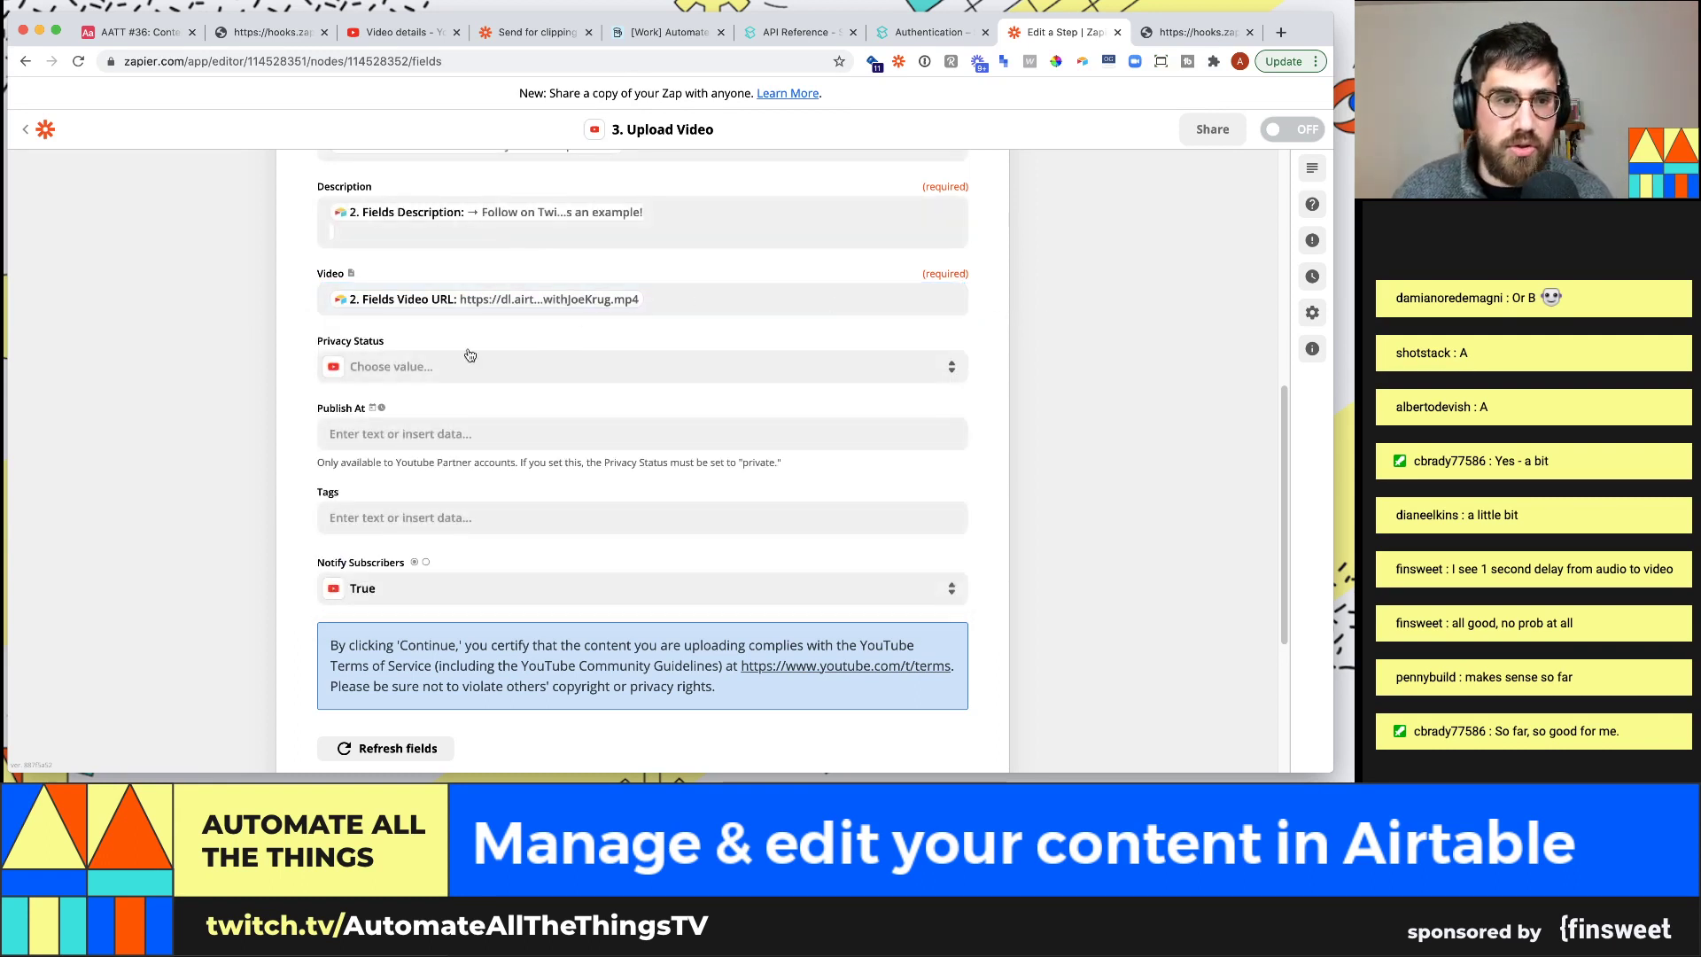
Set Privacy Status to Private and Notify Subscribers to False, then finish the step without testing
left_click(494, 370)
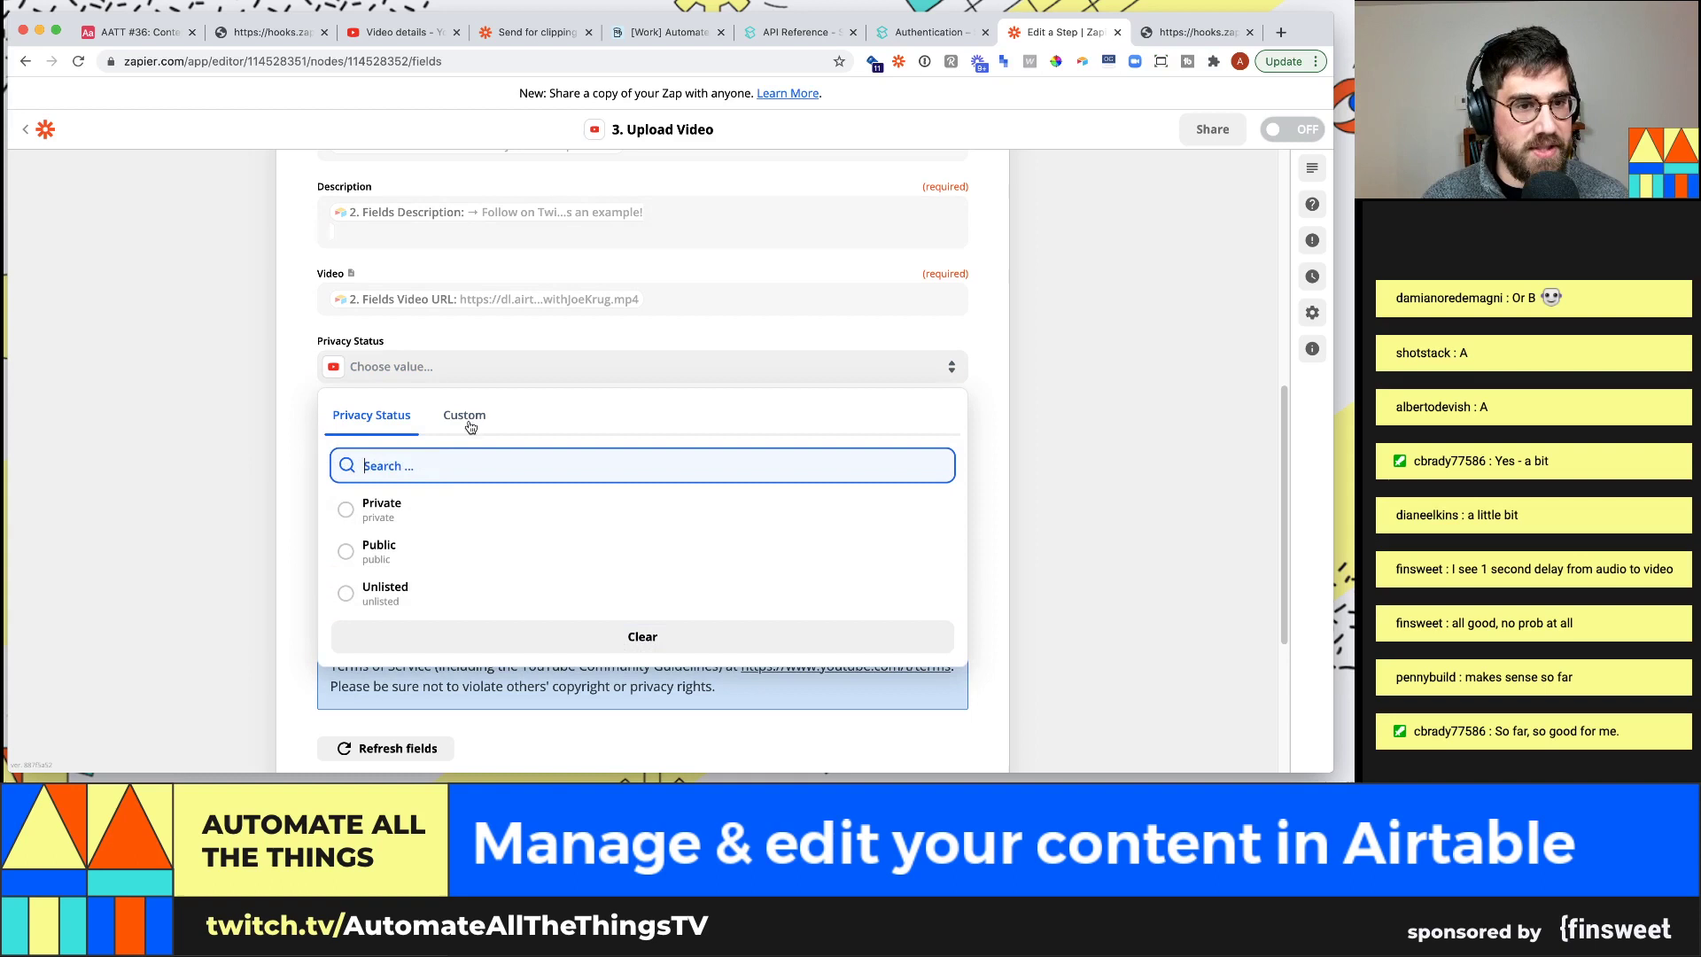
left_click(440, 512)
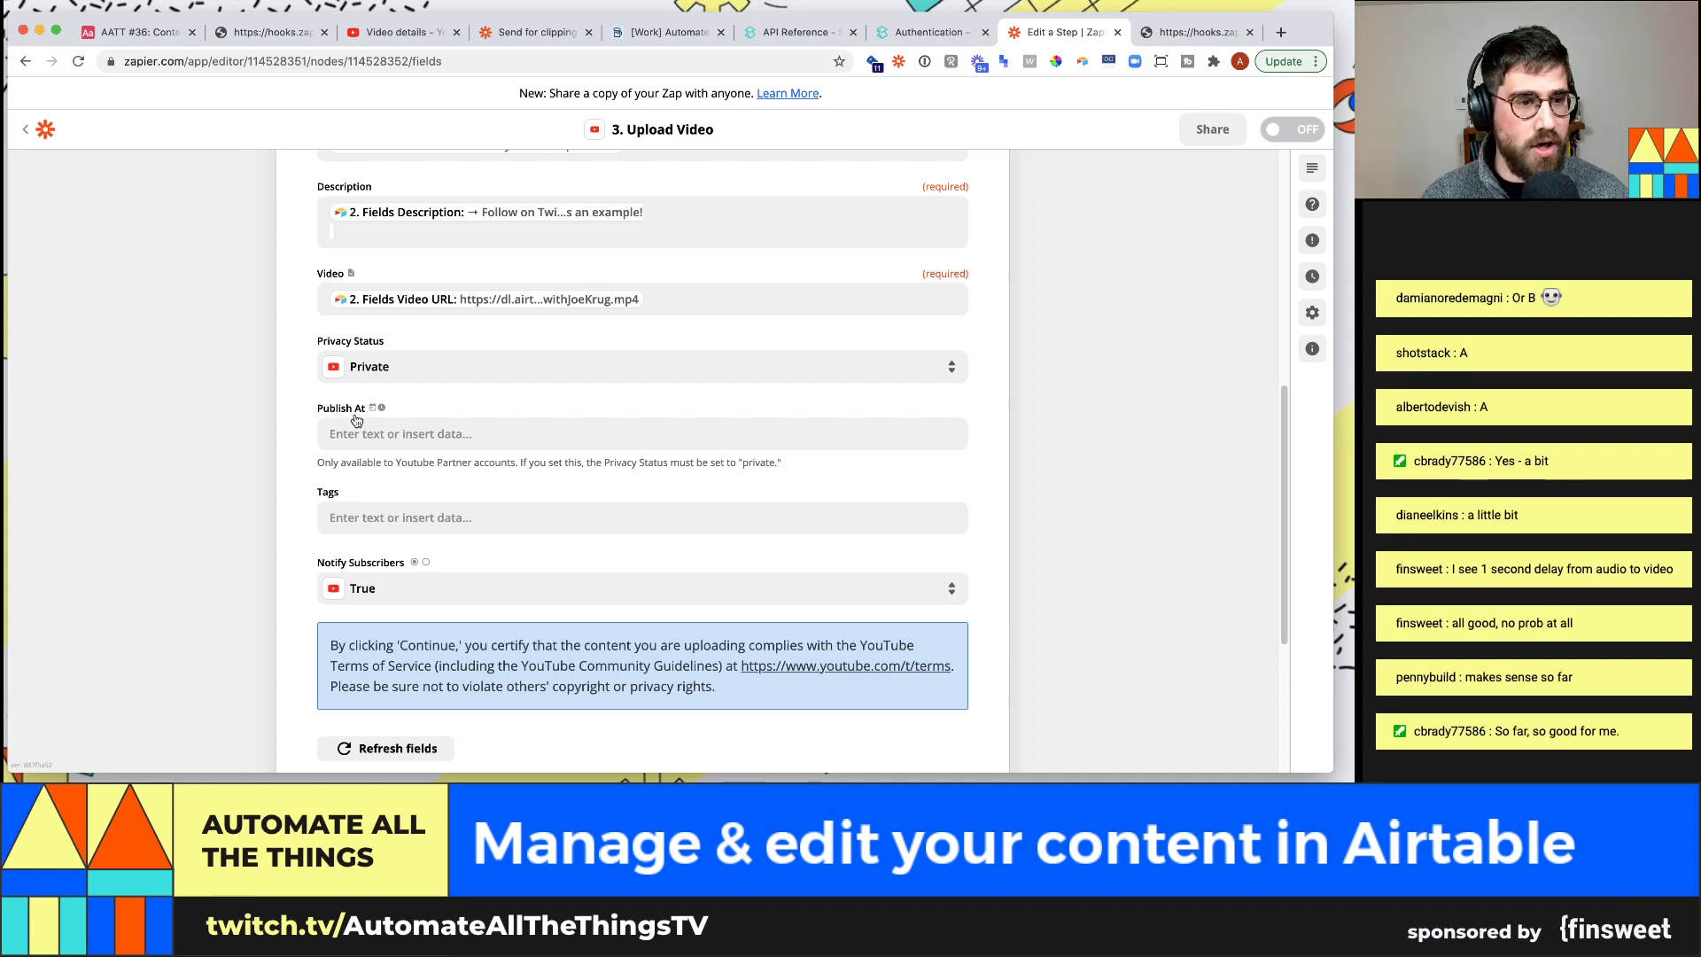
scroll(375, 523, "down", 1)
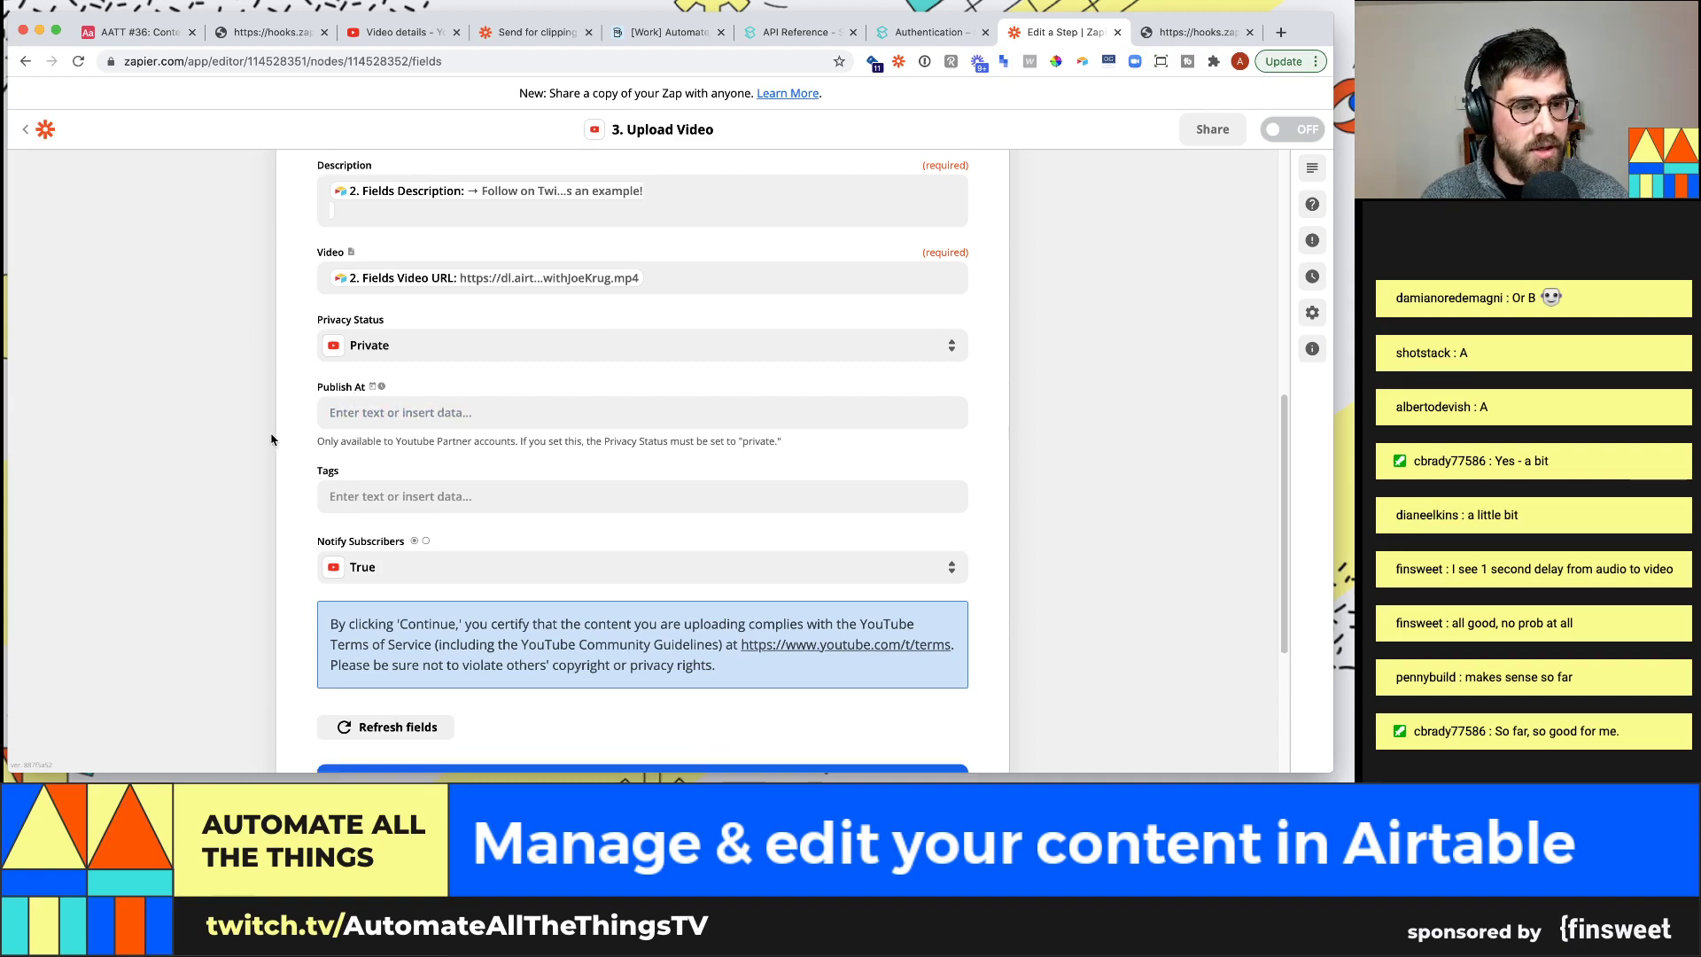
left_click(376, 585)
left_click(369, 744)
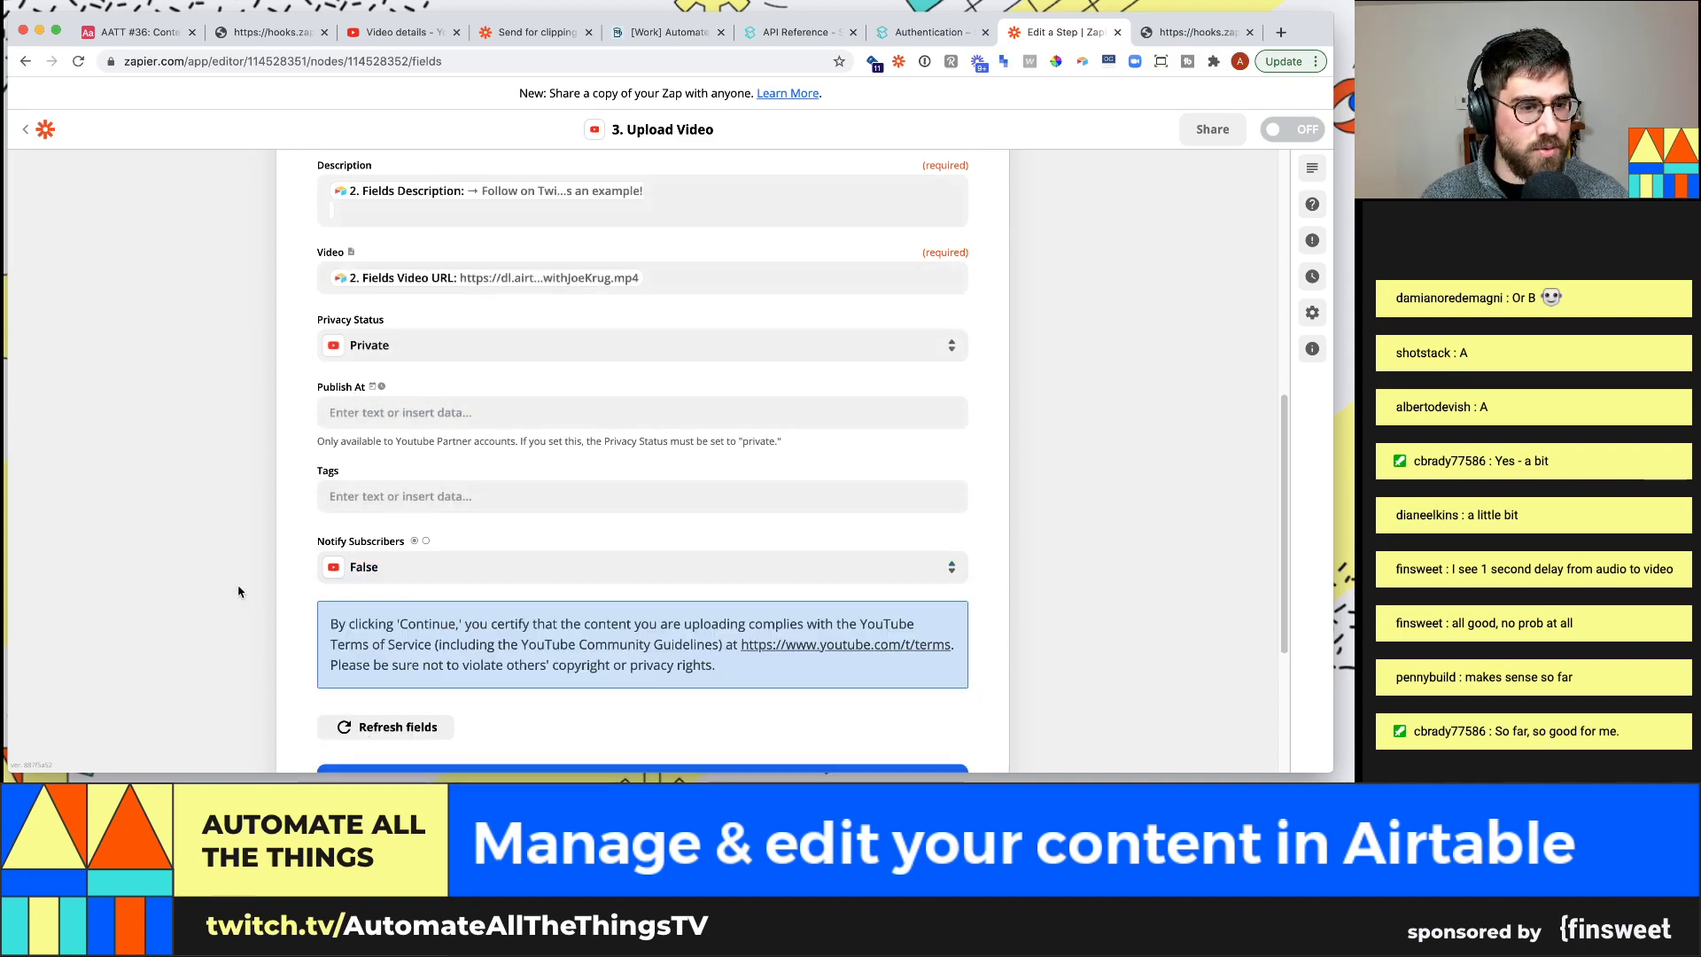
scroll(232, 579, "down", 2)
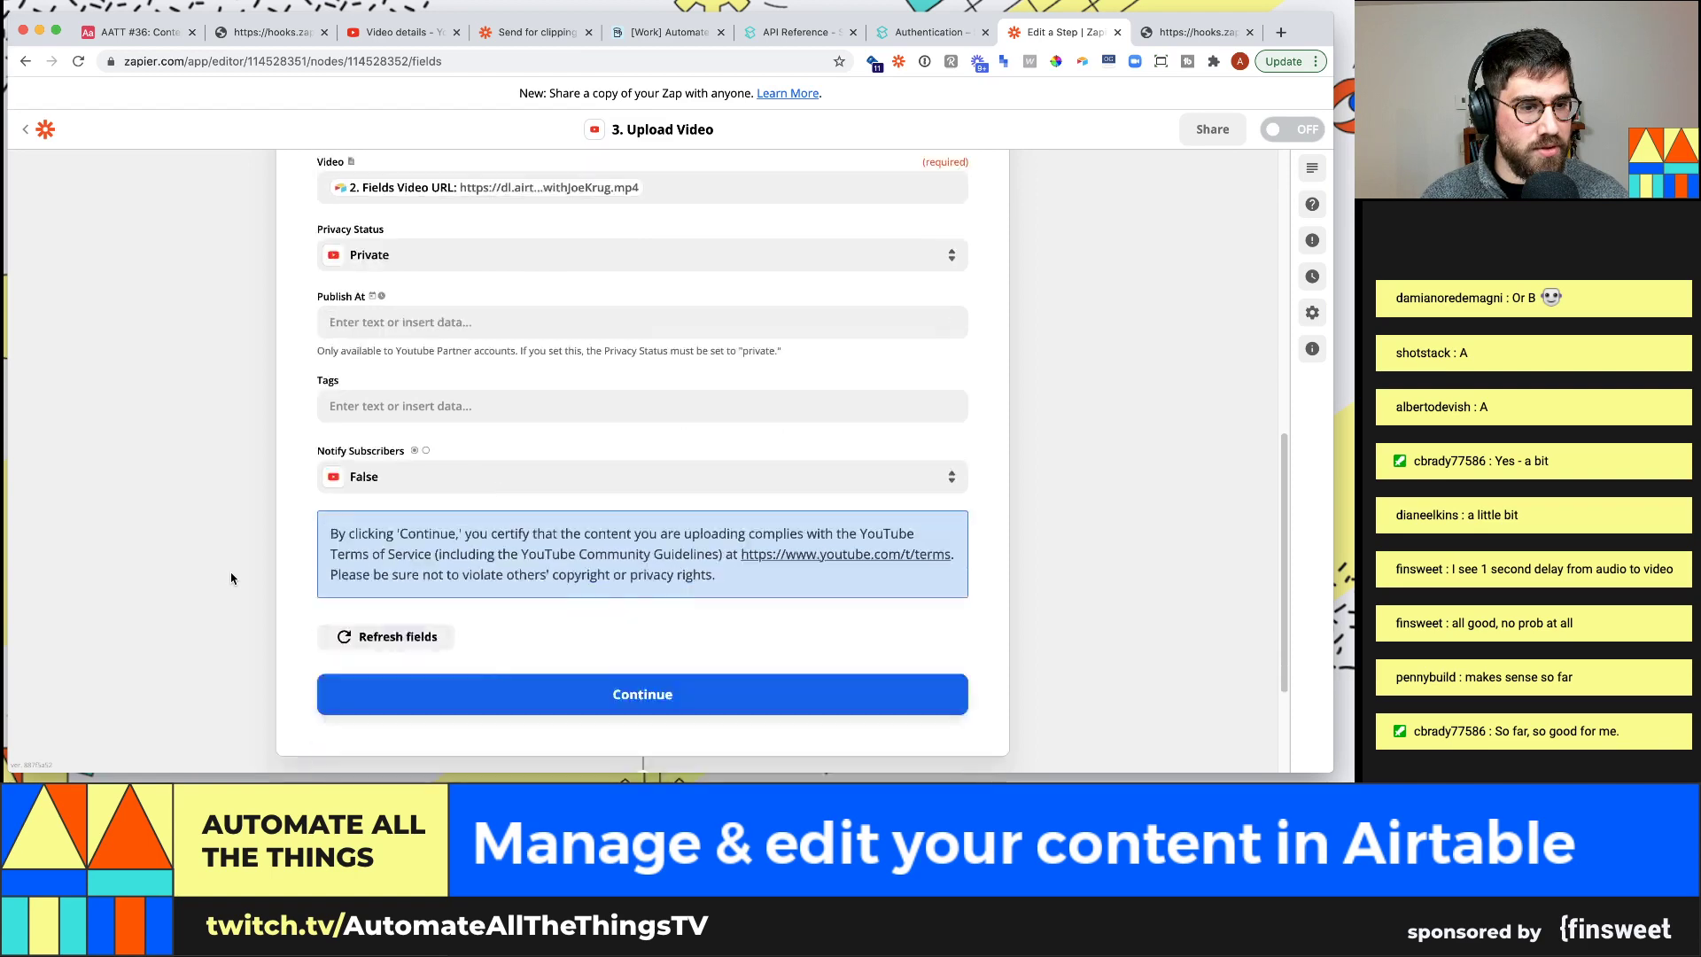
left_click(653, 697)
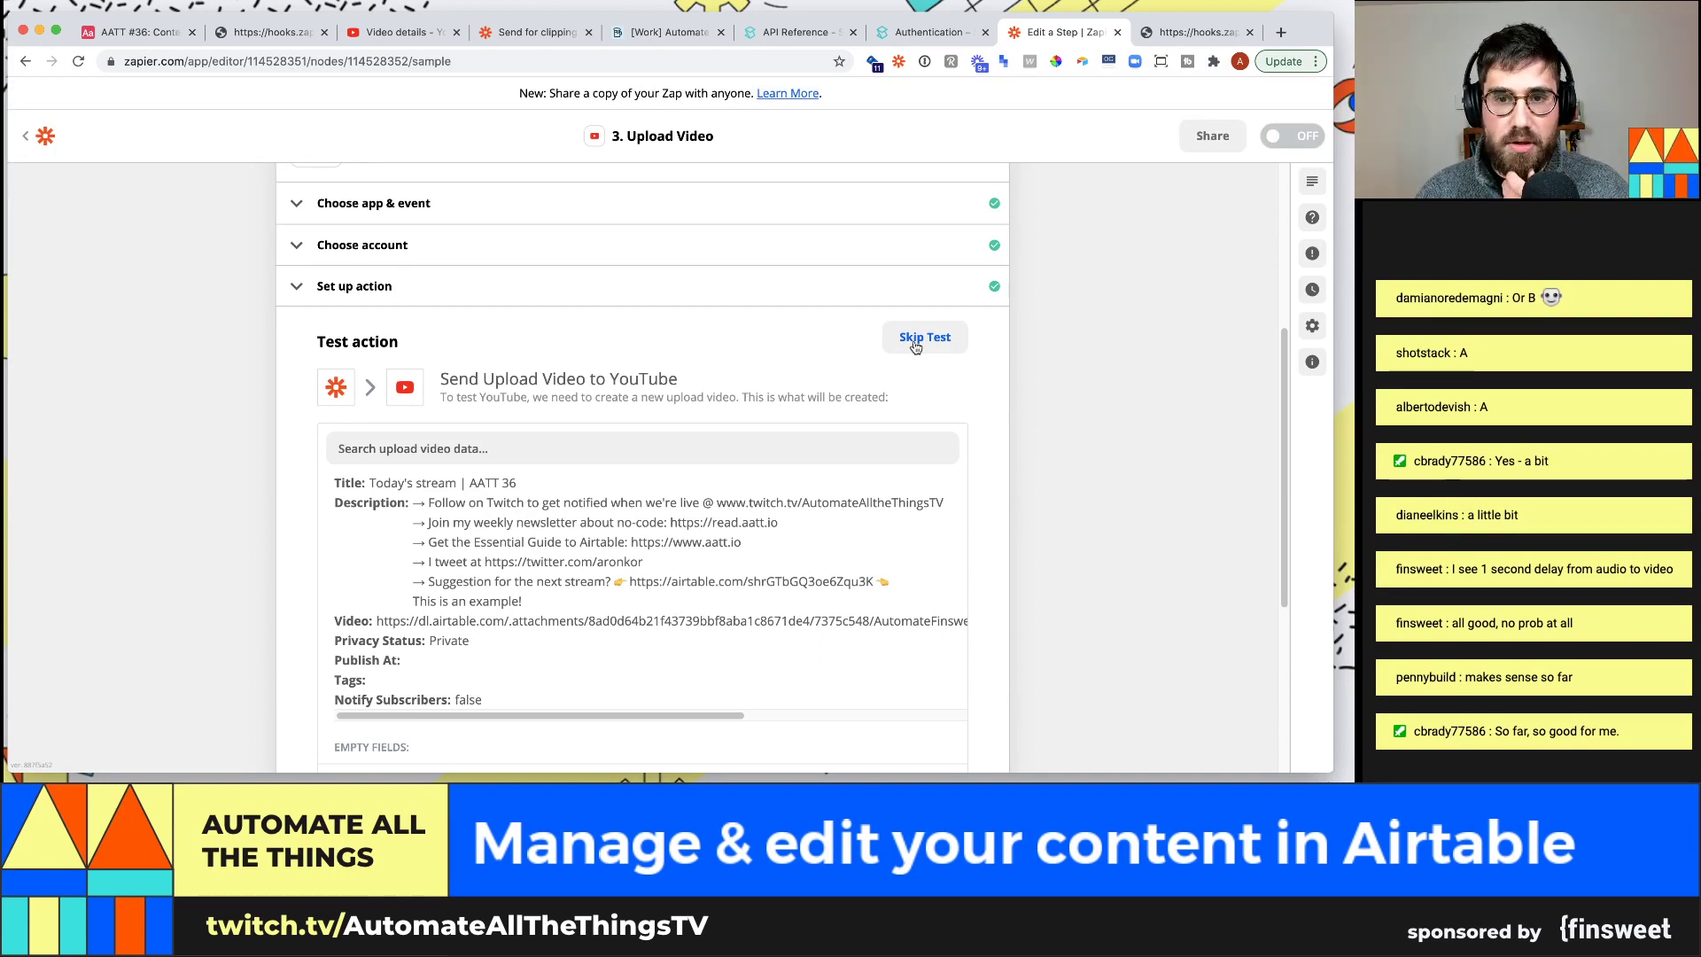
left_click(915, 347)
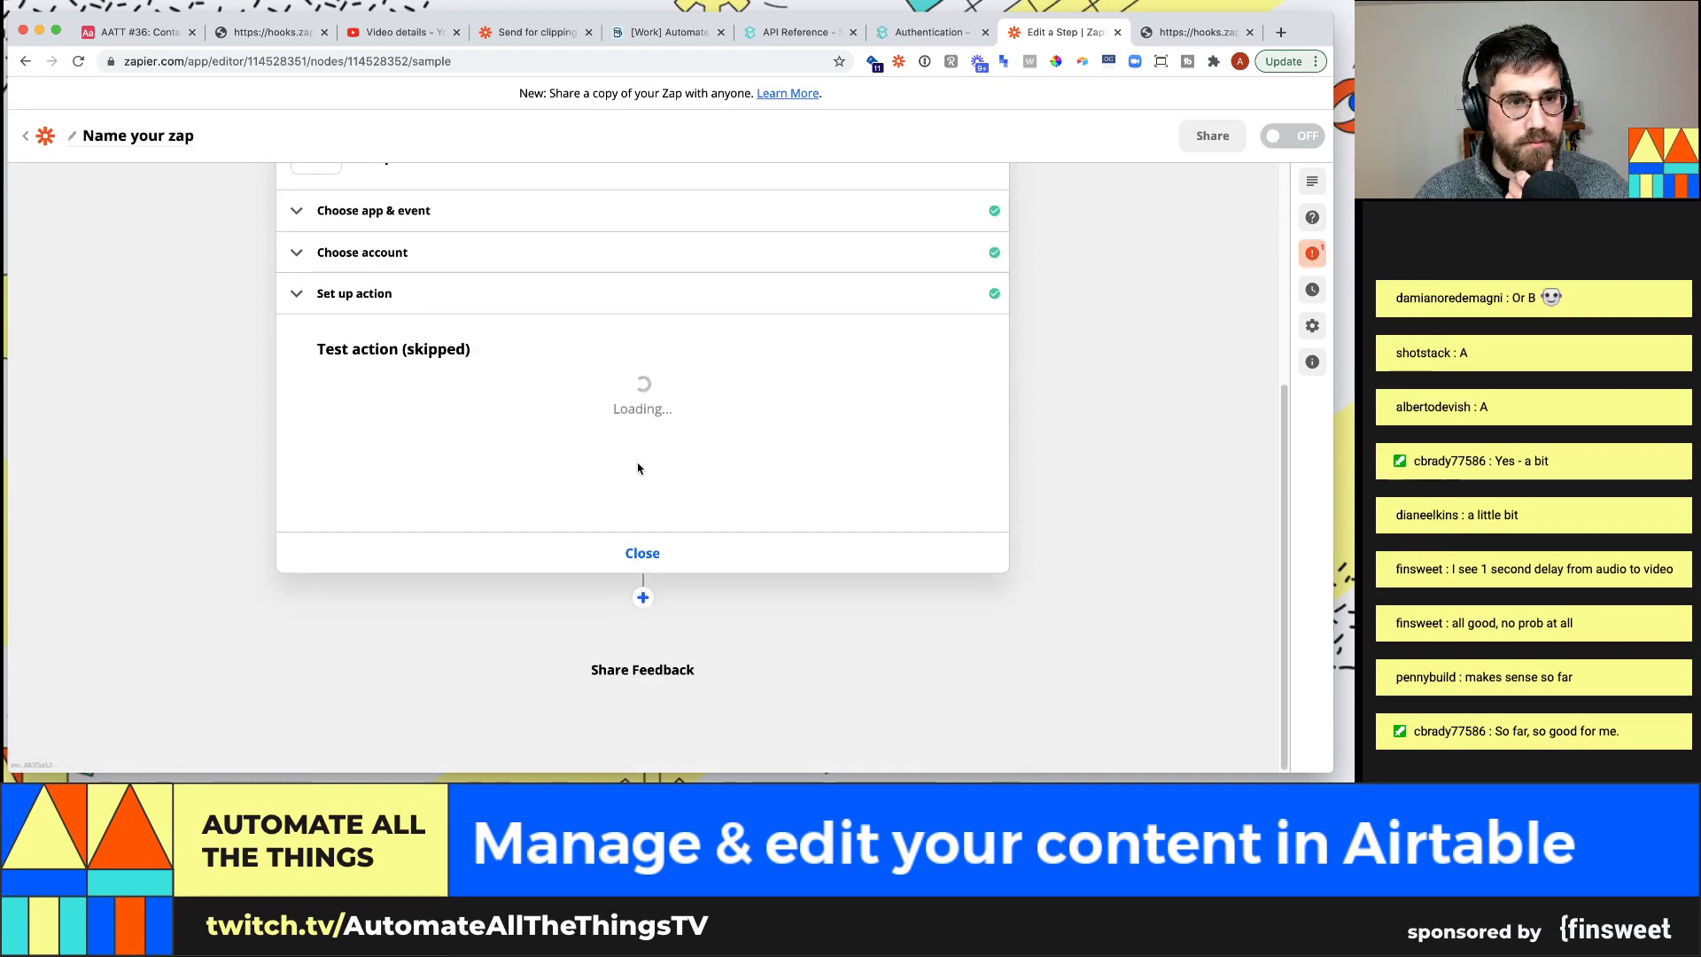
Add an Airtable action step after the YouTube upload, then return to the Airtable base
left_click(643, 599)
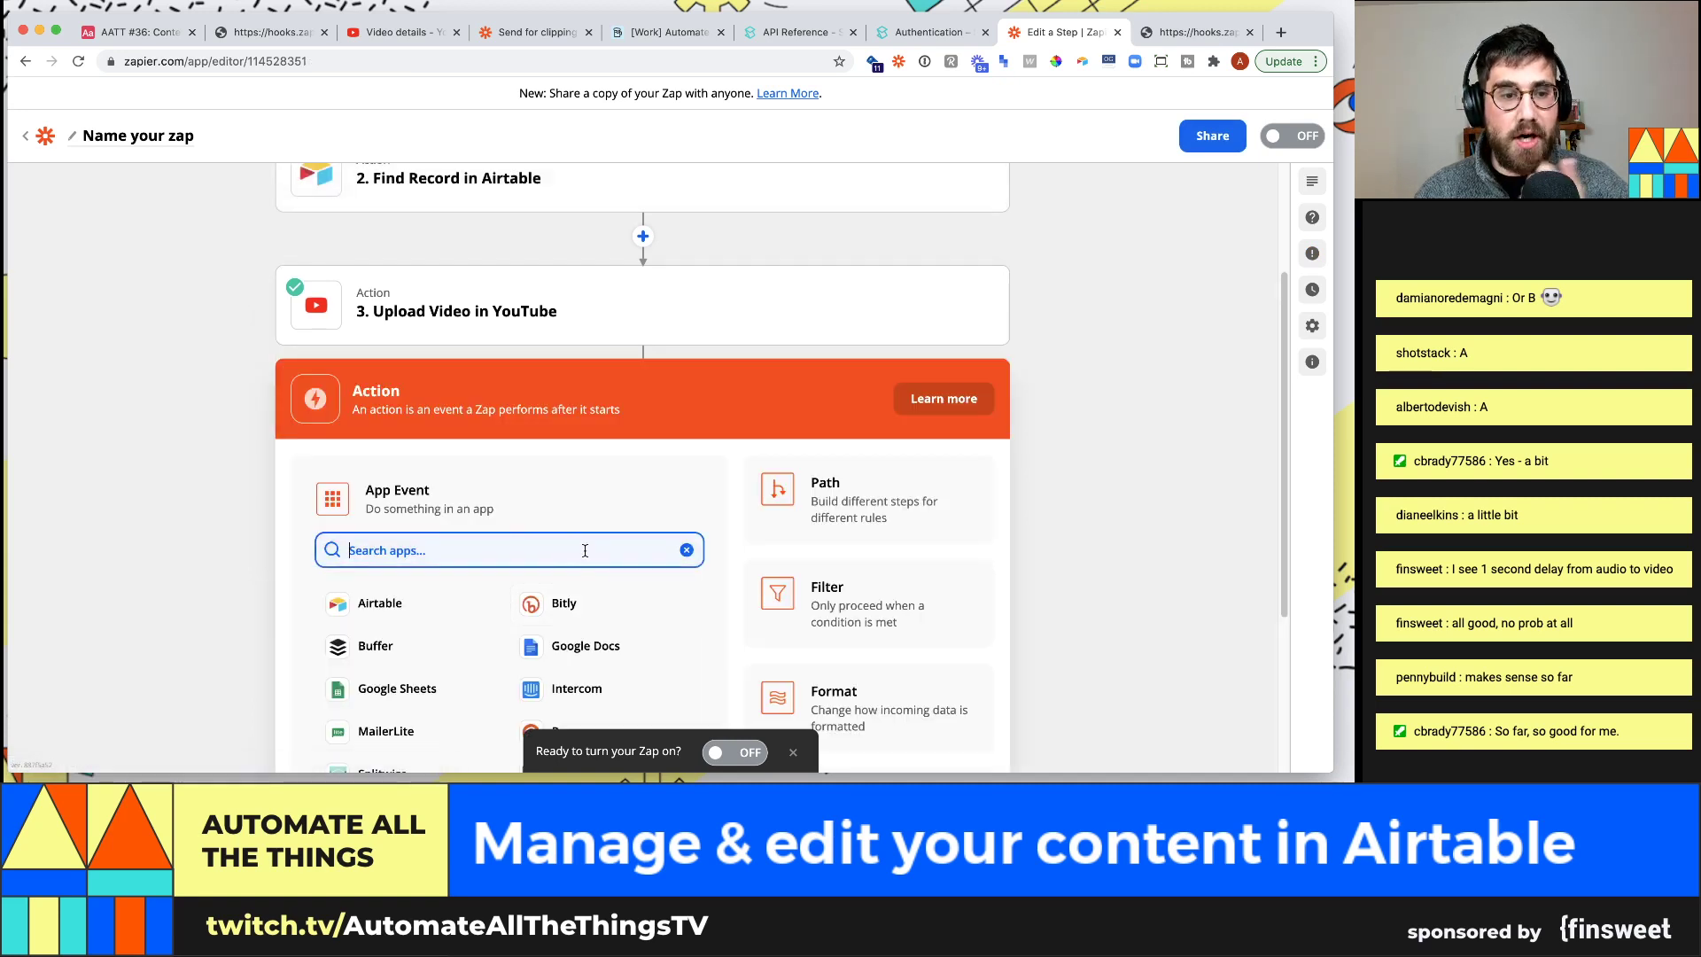
type("update")
key("BackSpace")
key("BackSpace")
key("BackSpace")
key("BackSpace")
key("BackSpace")
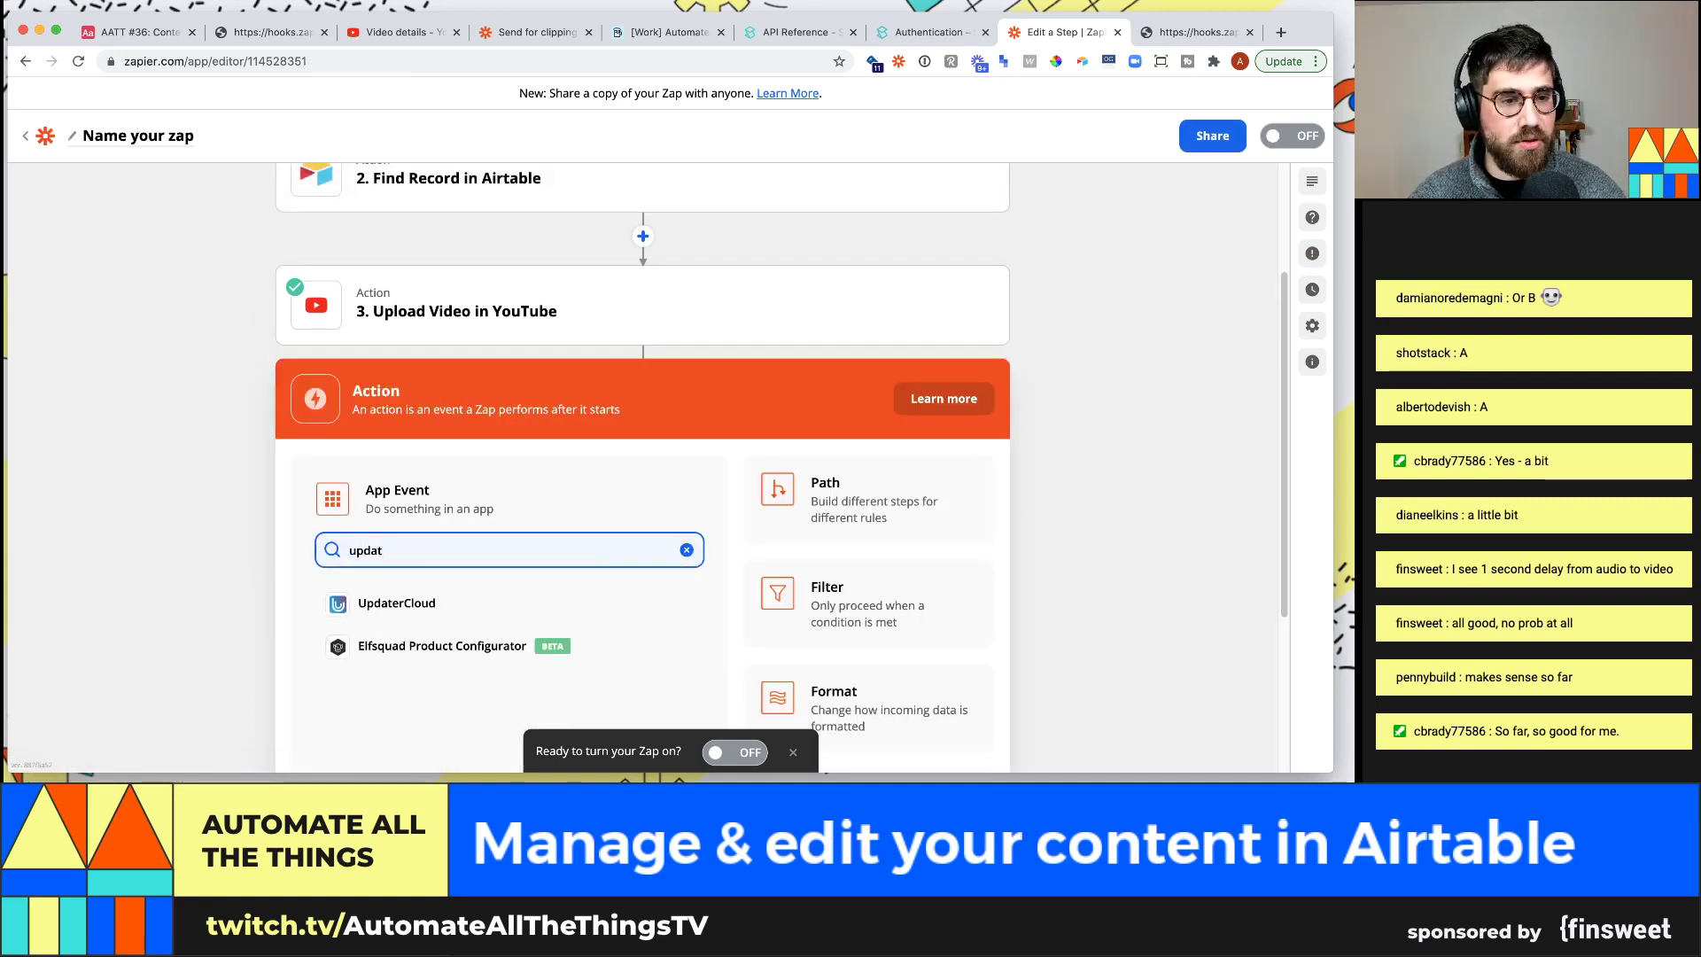
key("BackSpace")
type("airta")
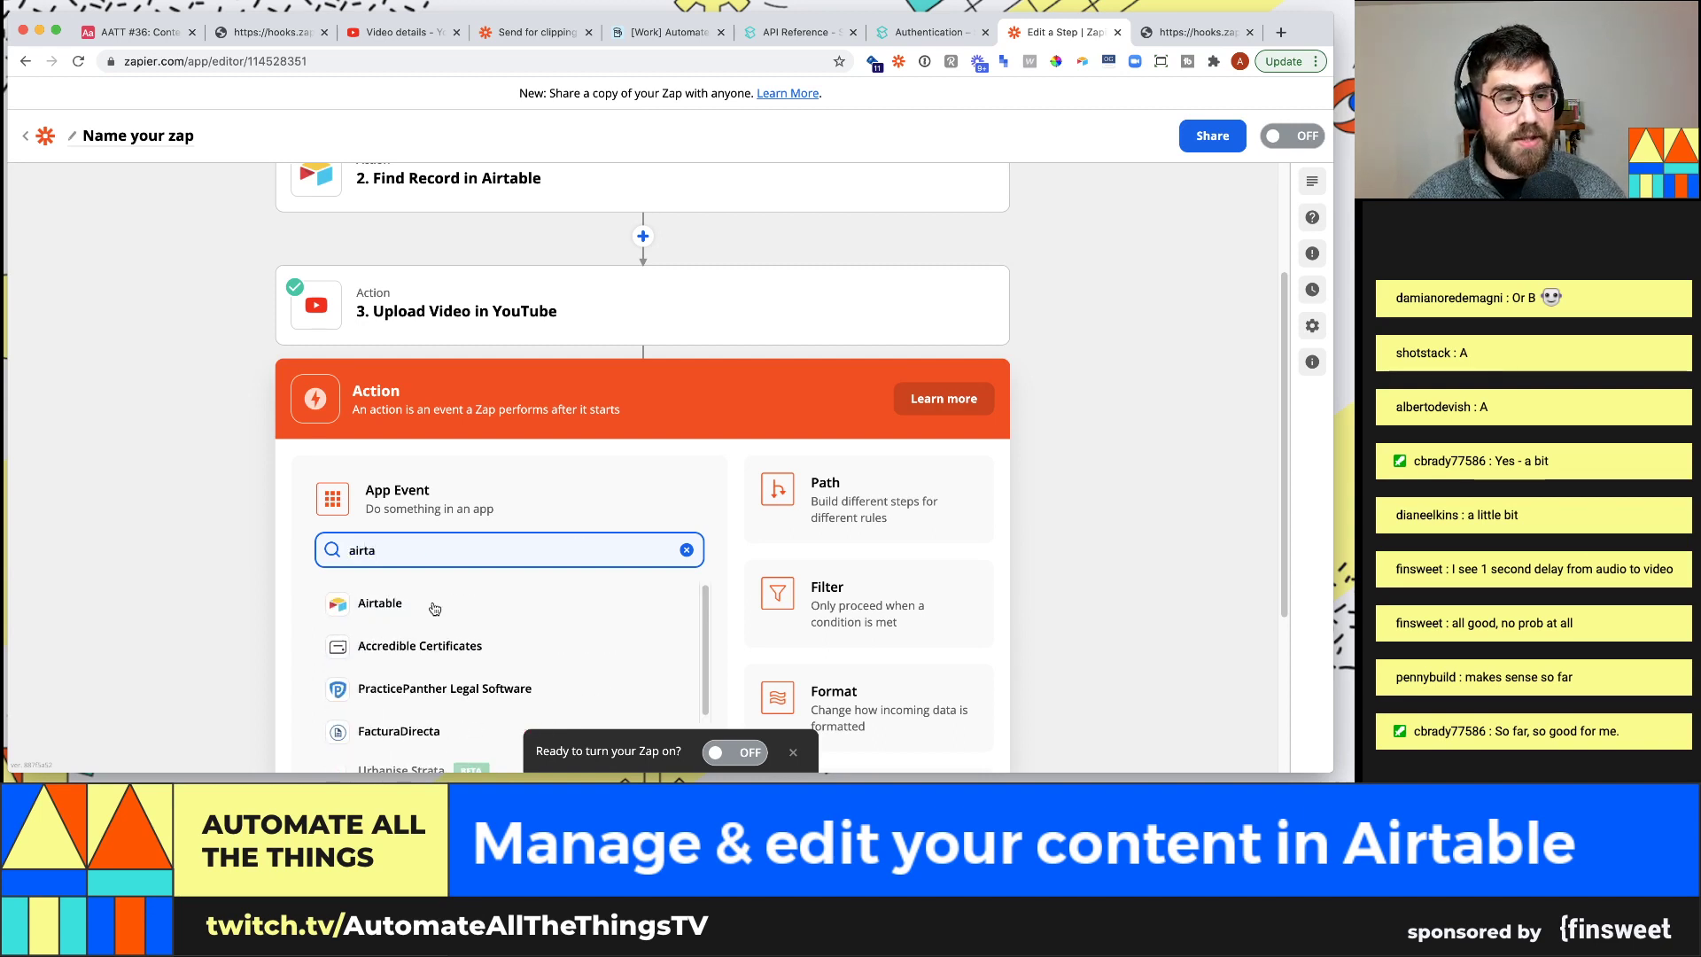
left_click(434, 605)
left_click(137, 32)
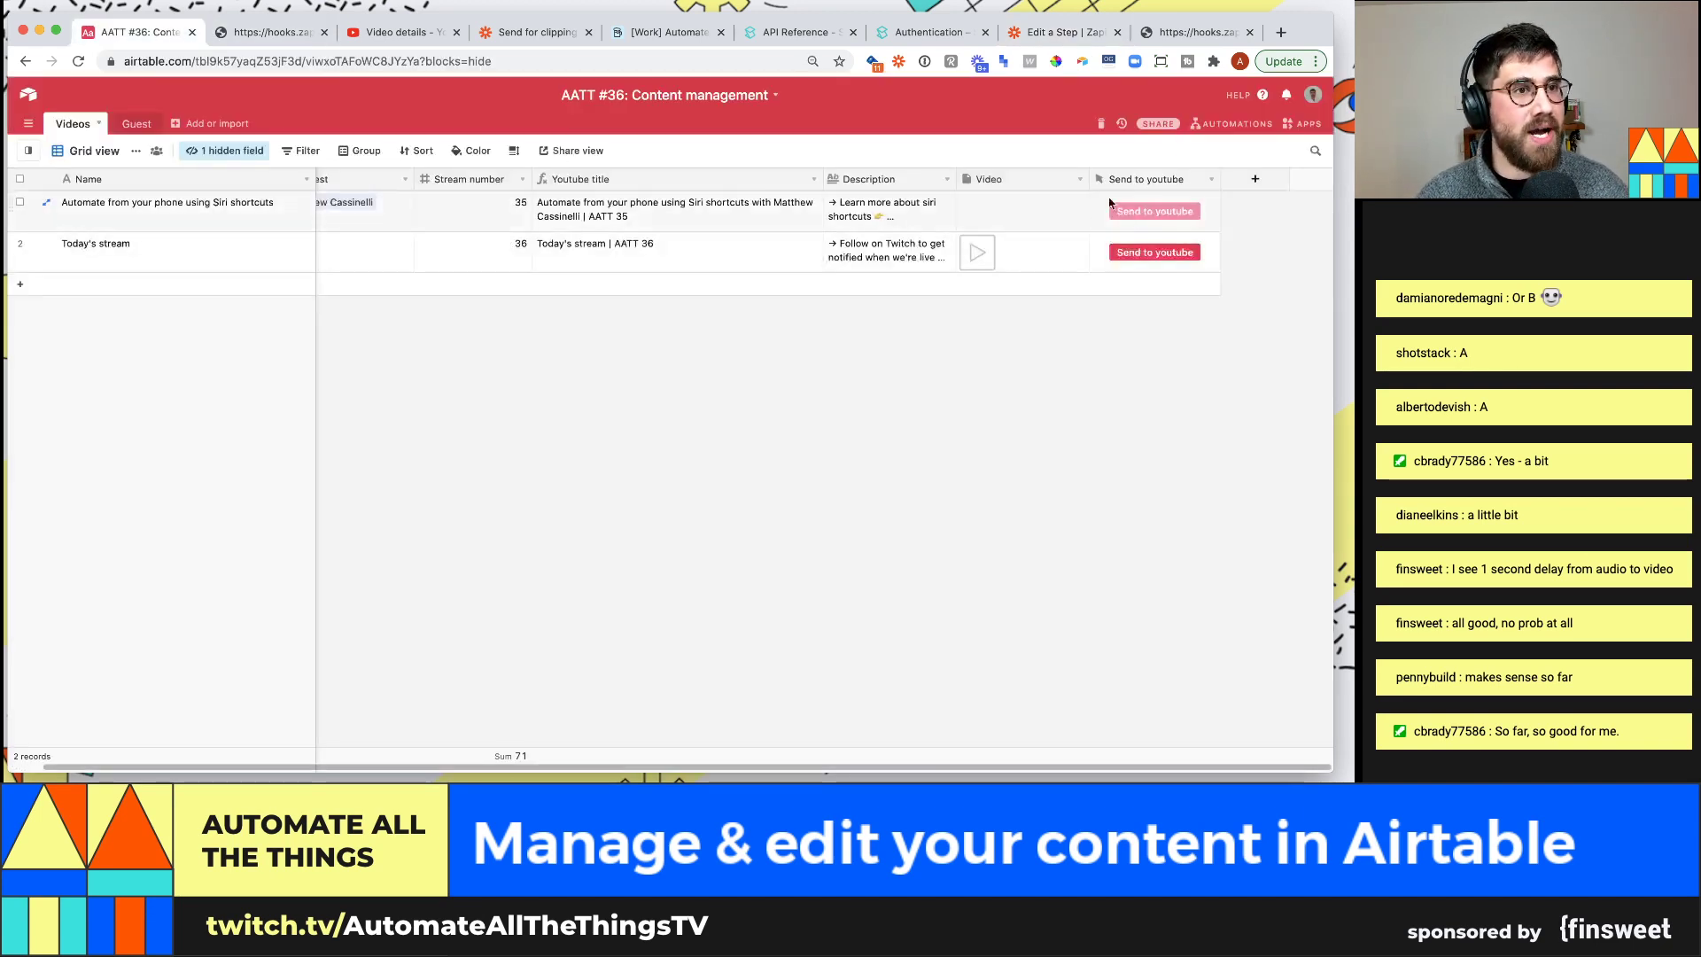
Create a single-select Status field with options Scheduled, Recorded and On youtube
left_click(1254, 179)
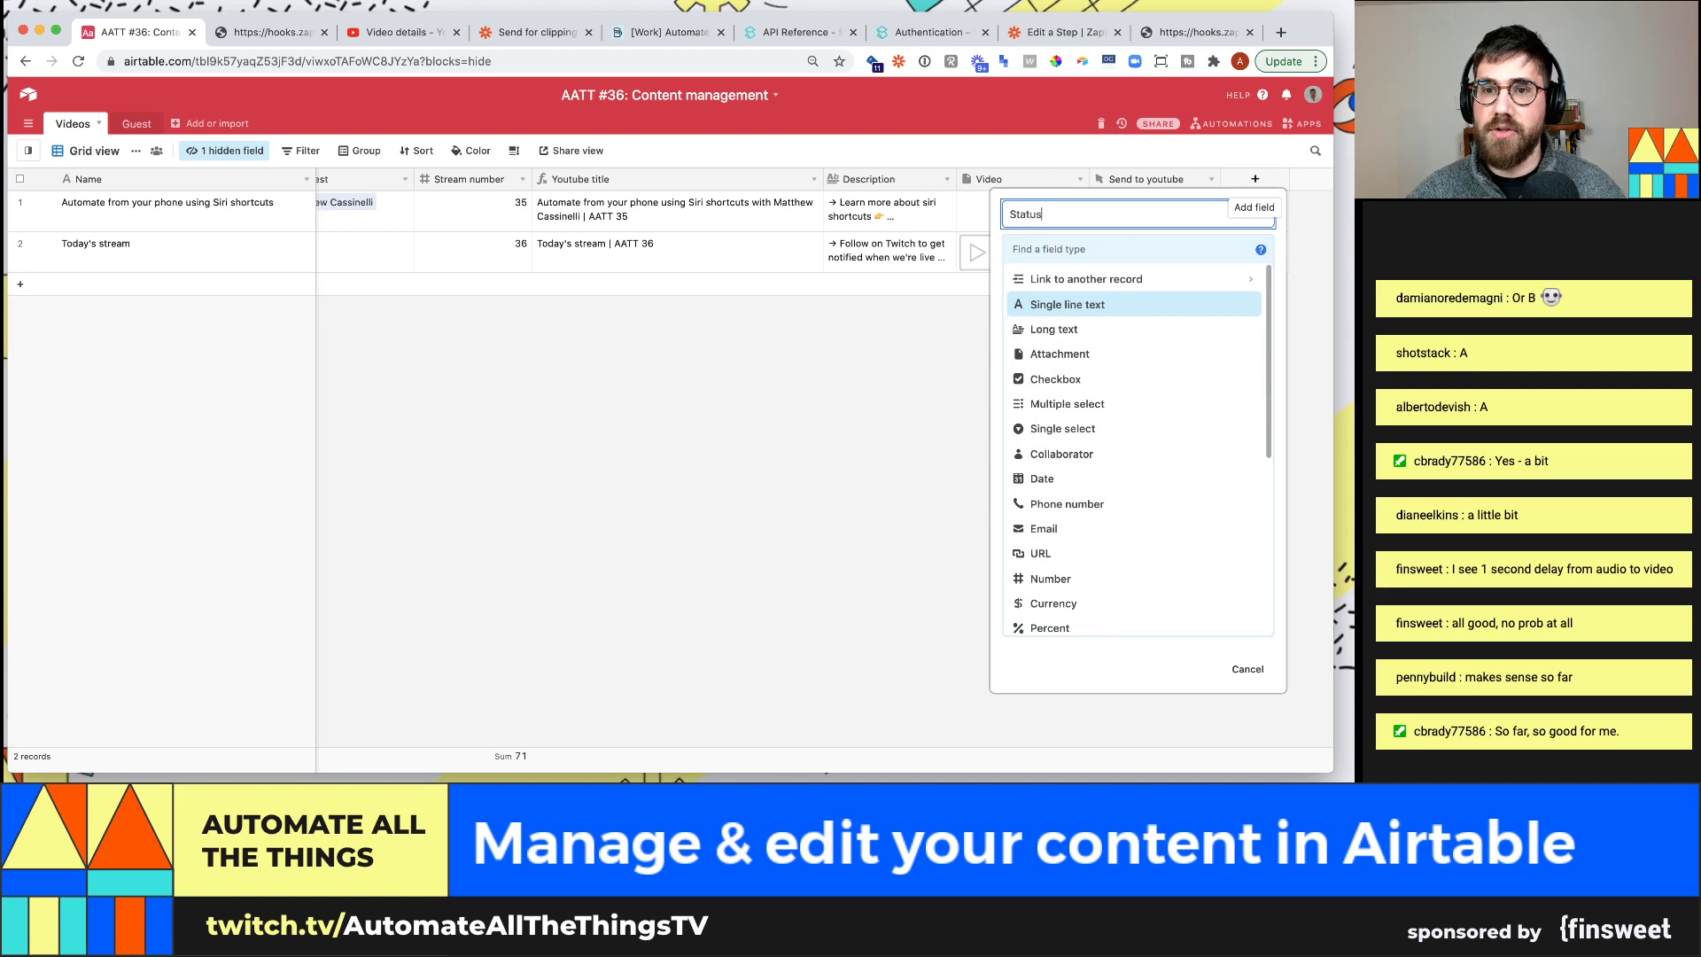
left_click(1200, 252)
type("single")
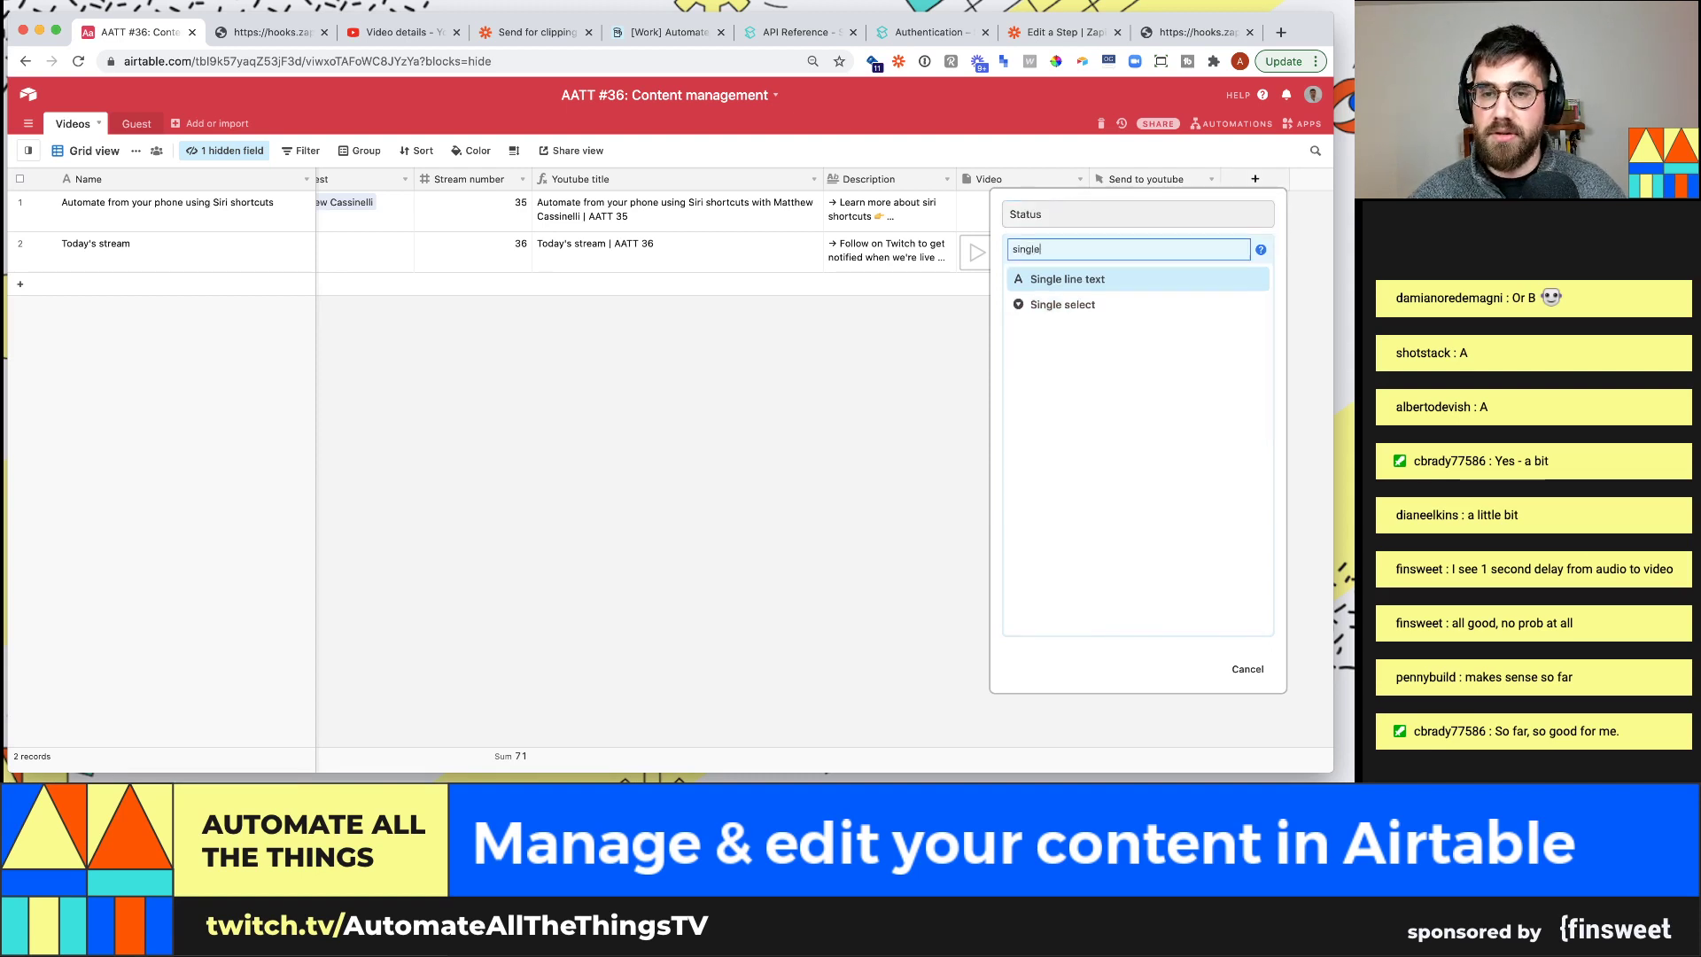
key("Return")
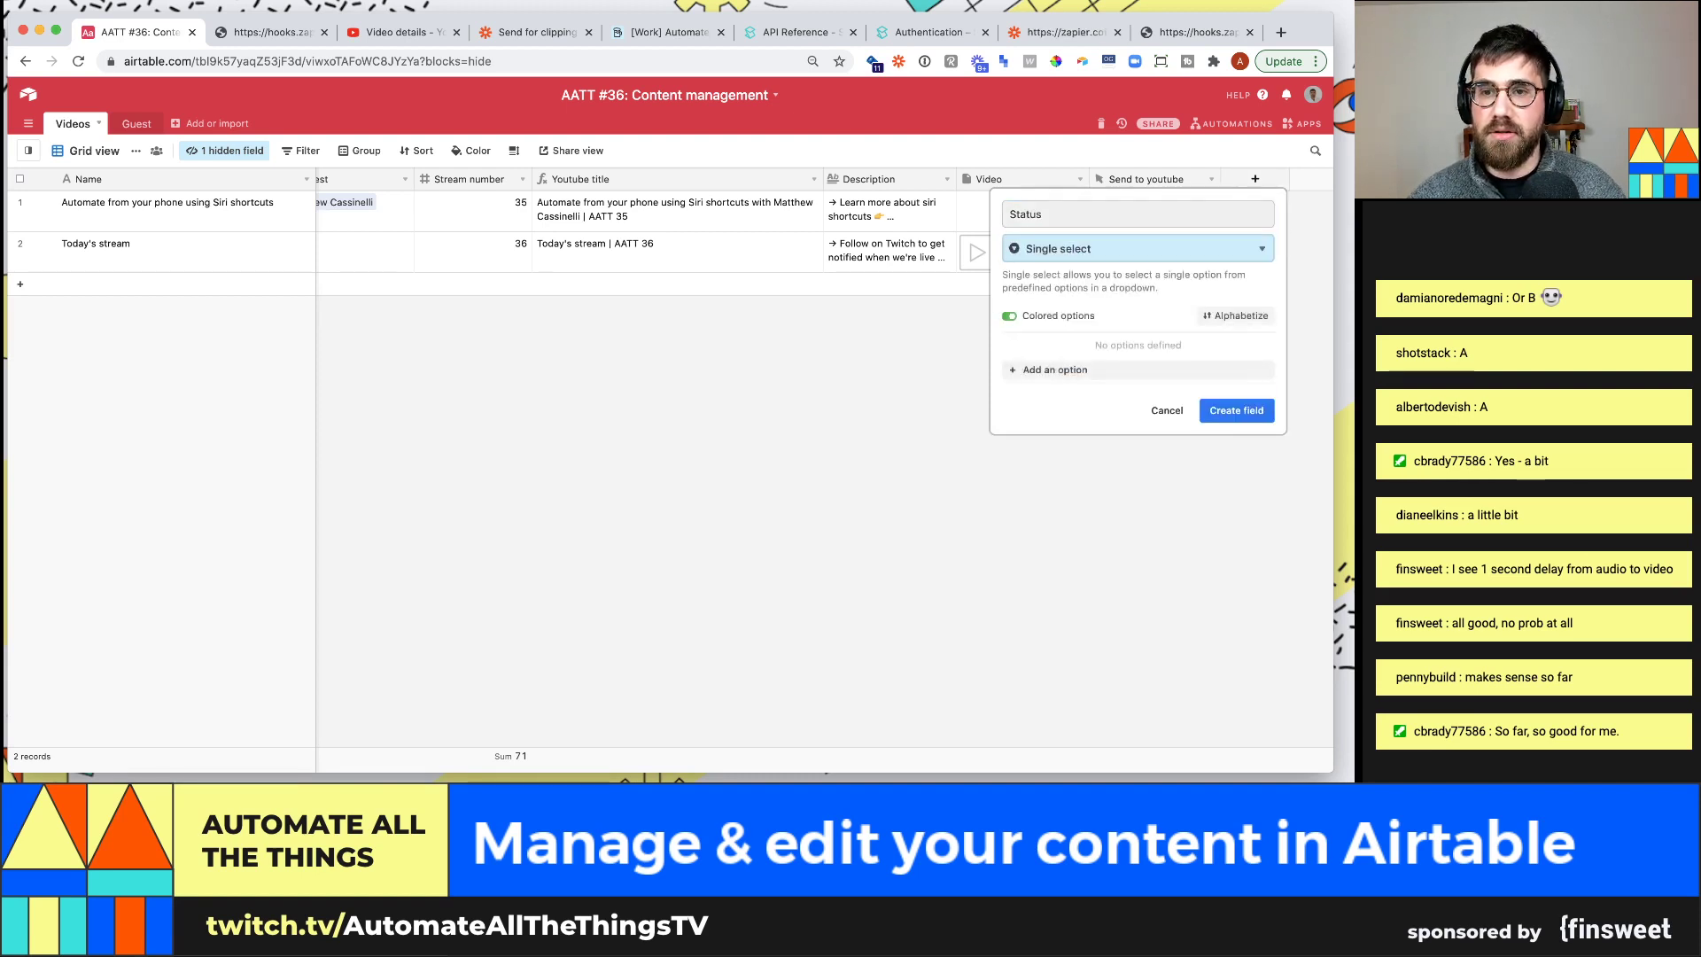
left_click(1211, 371)
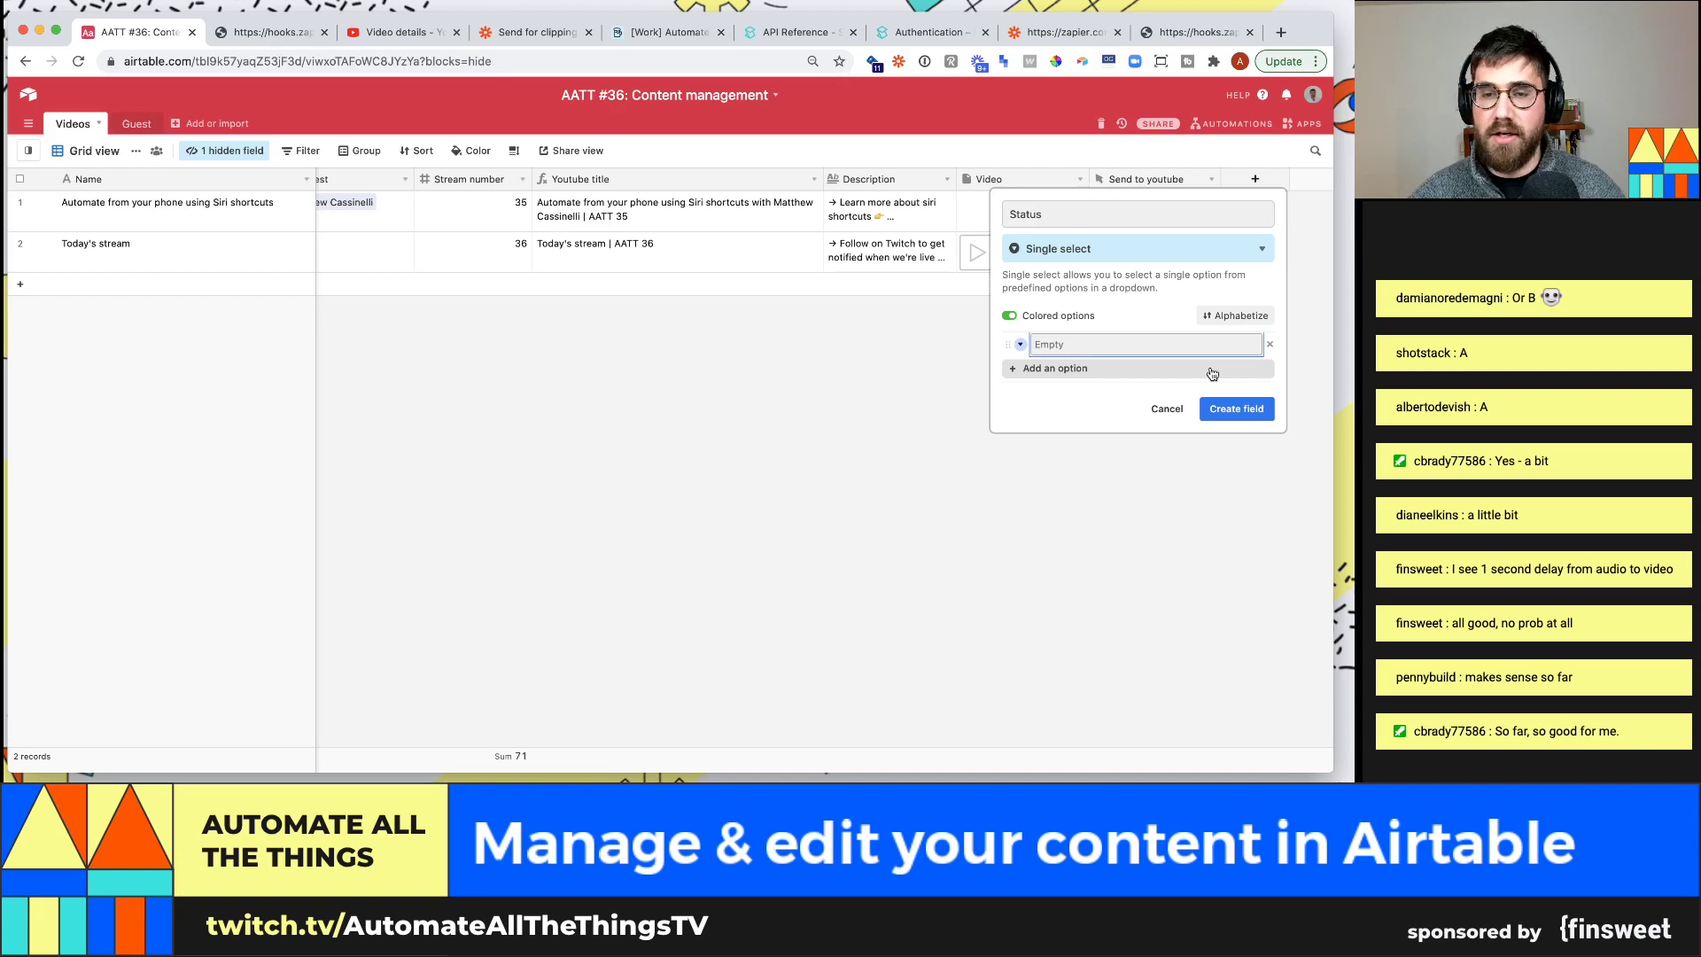
type("Scheduled")
key("Return")
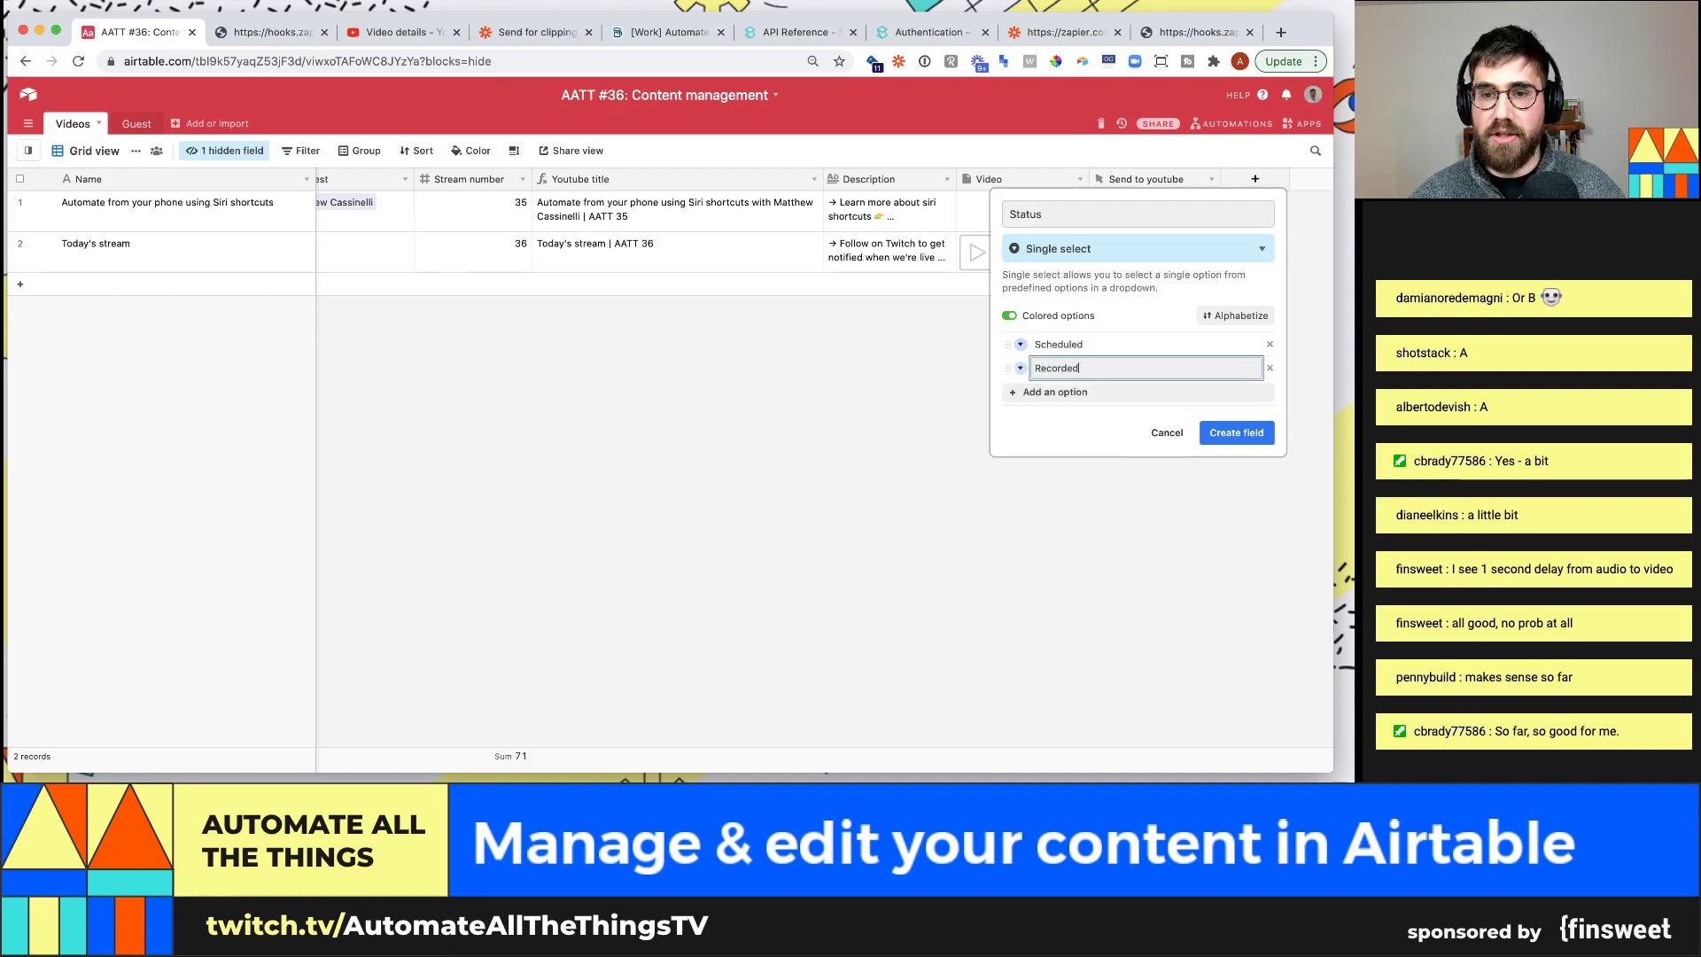
key("Return")
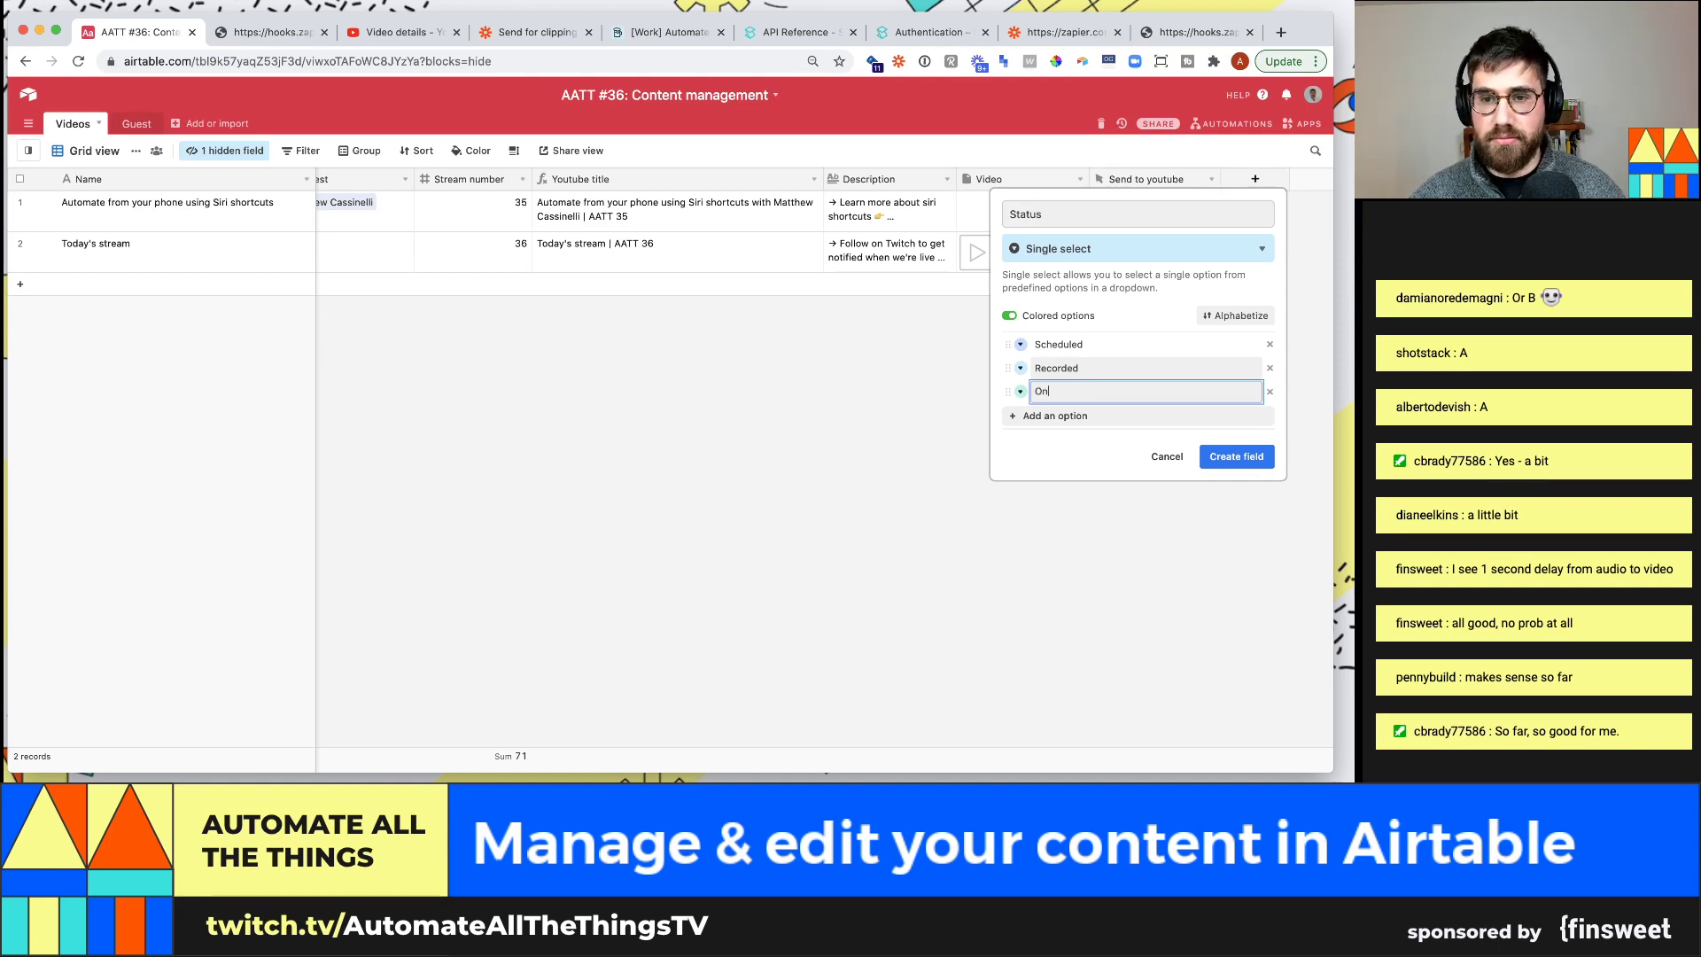
type("On youtube")
key("Return")
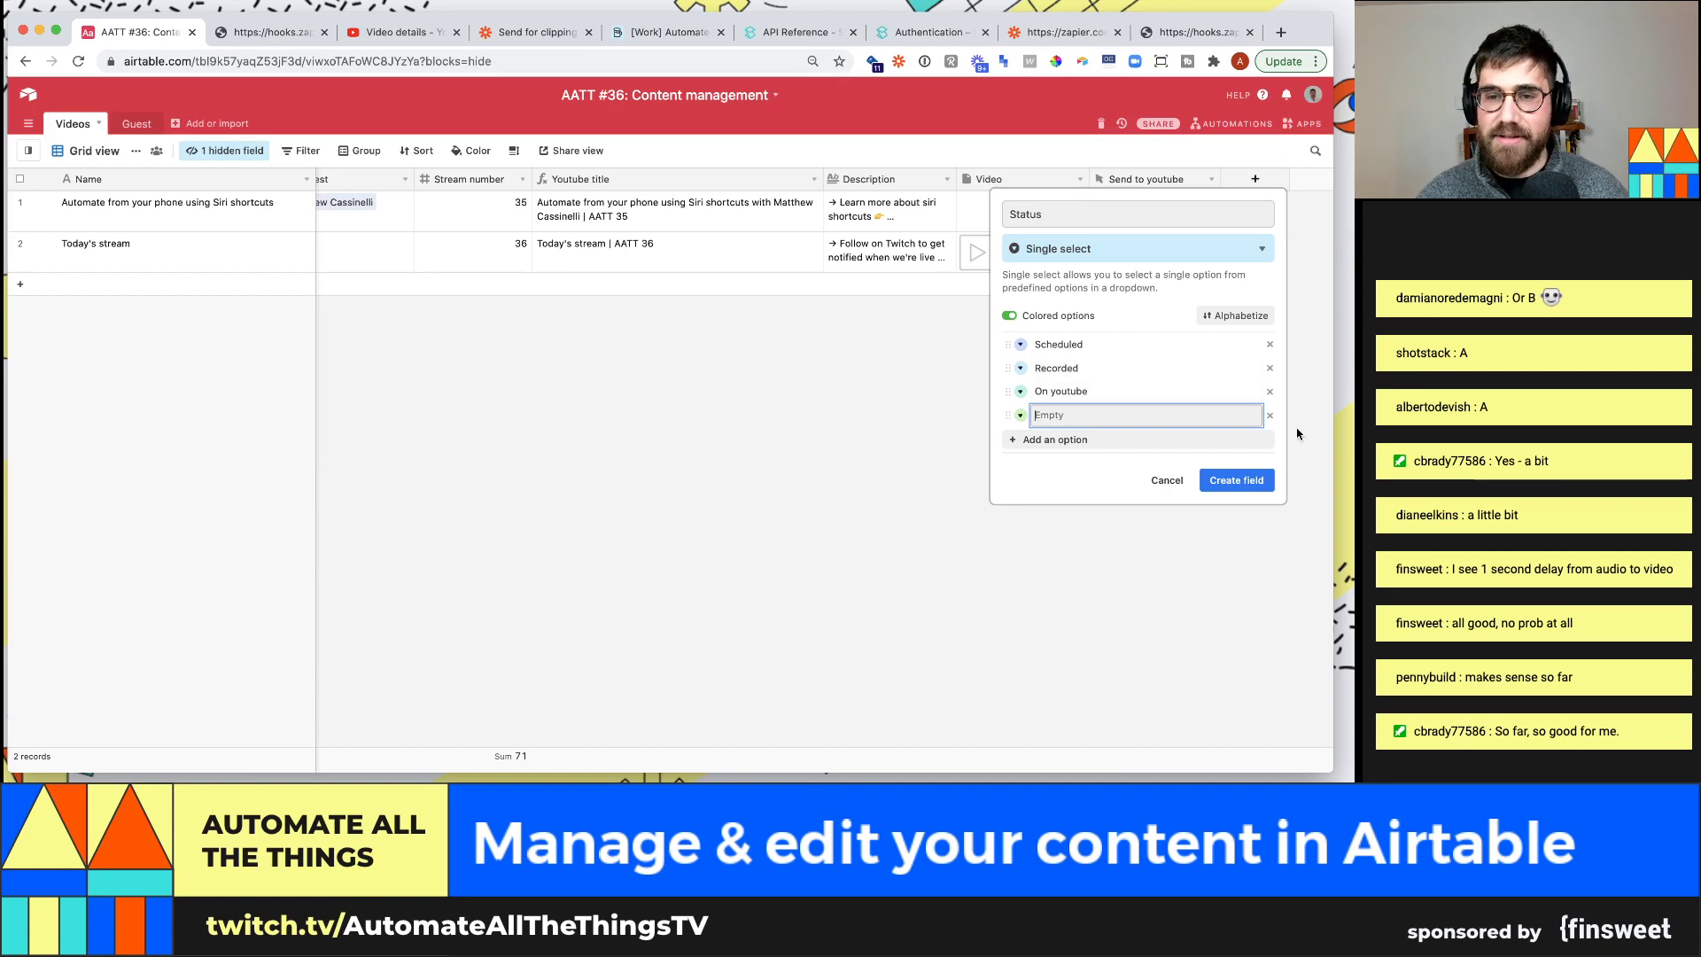
left_click(1269, 415)
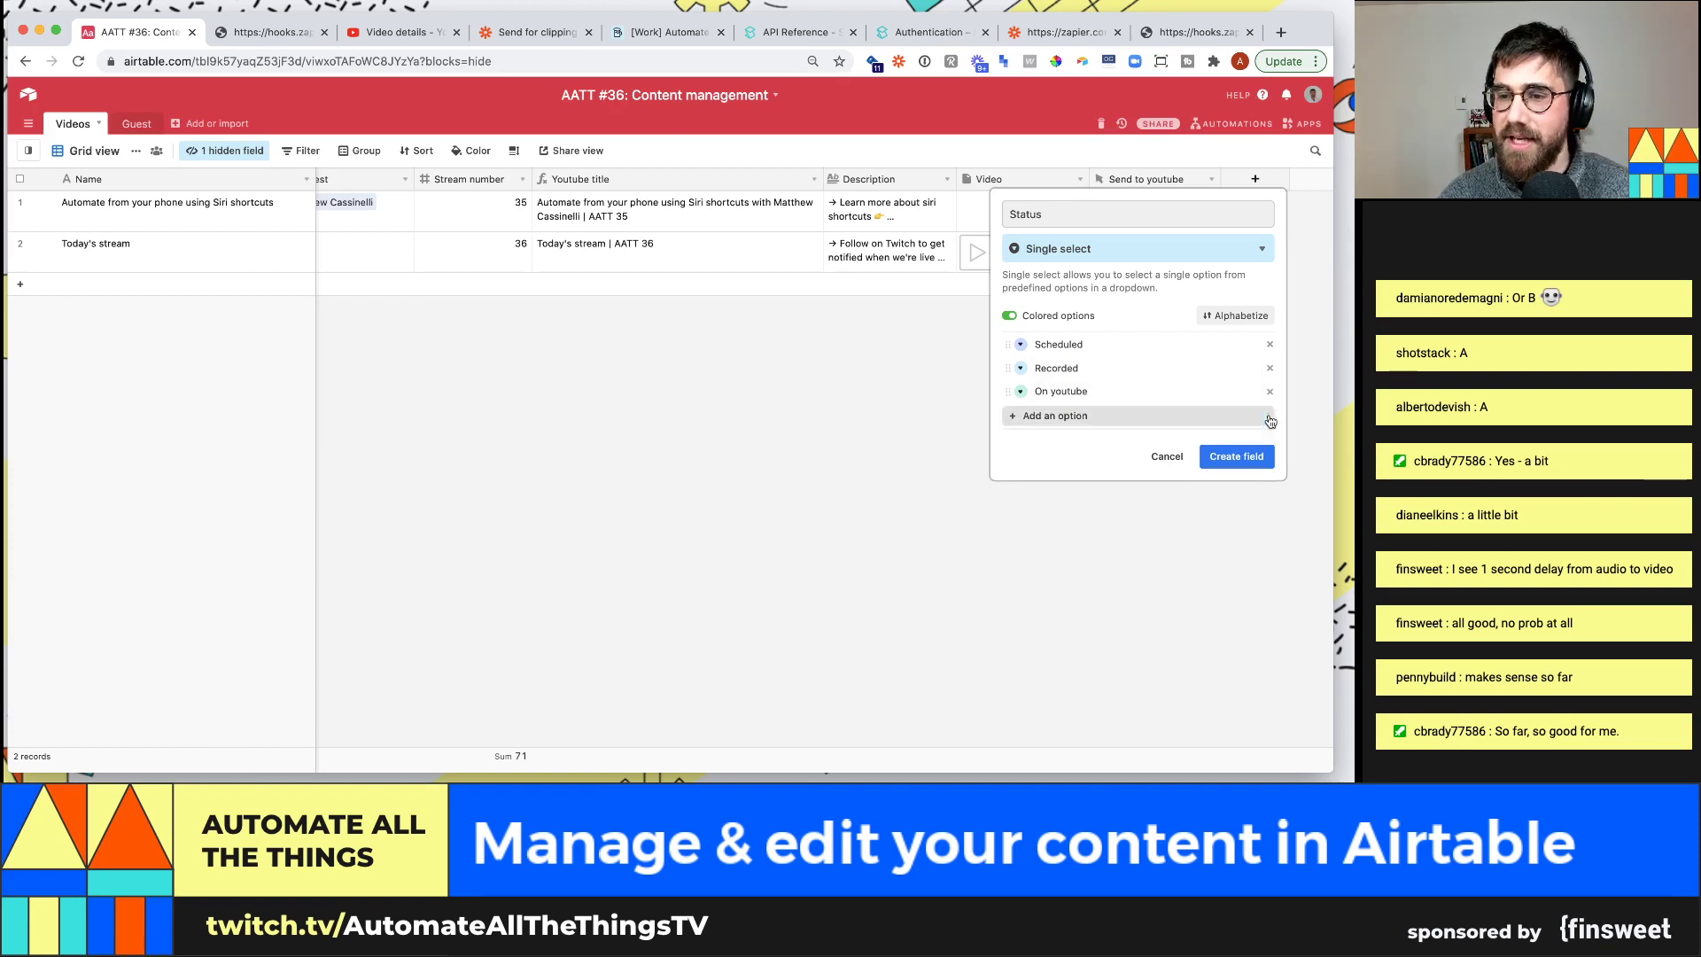
left_click(1228, 457)
Set both videos' Status to Recorded
double_click(1258, 211)
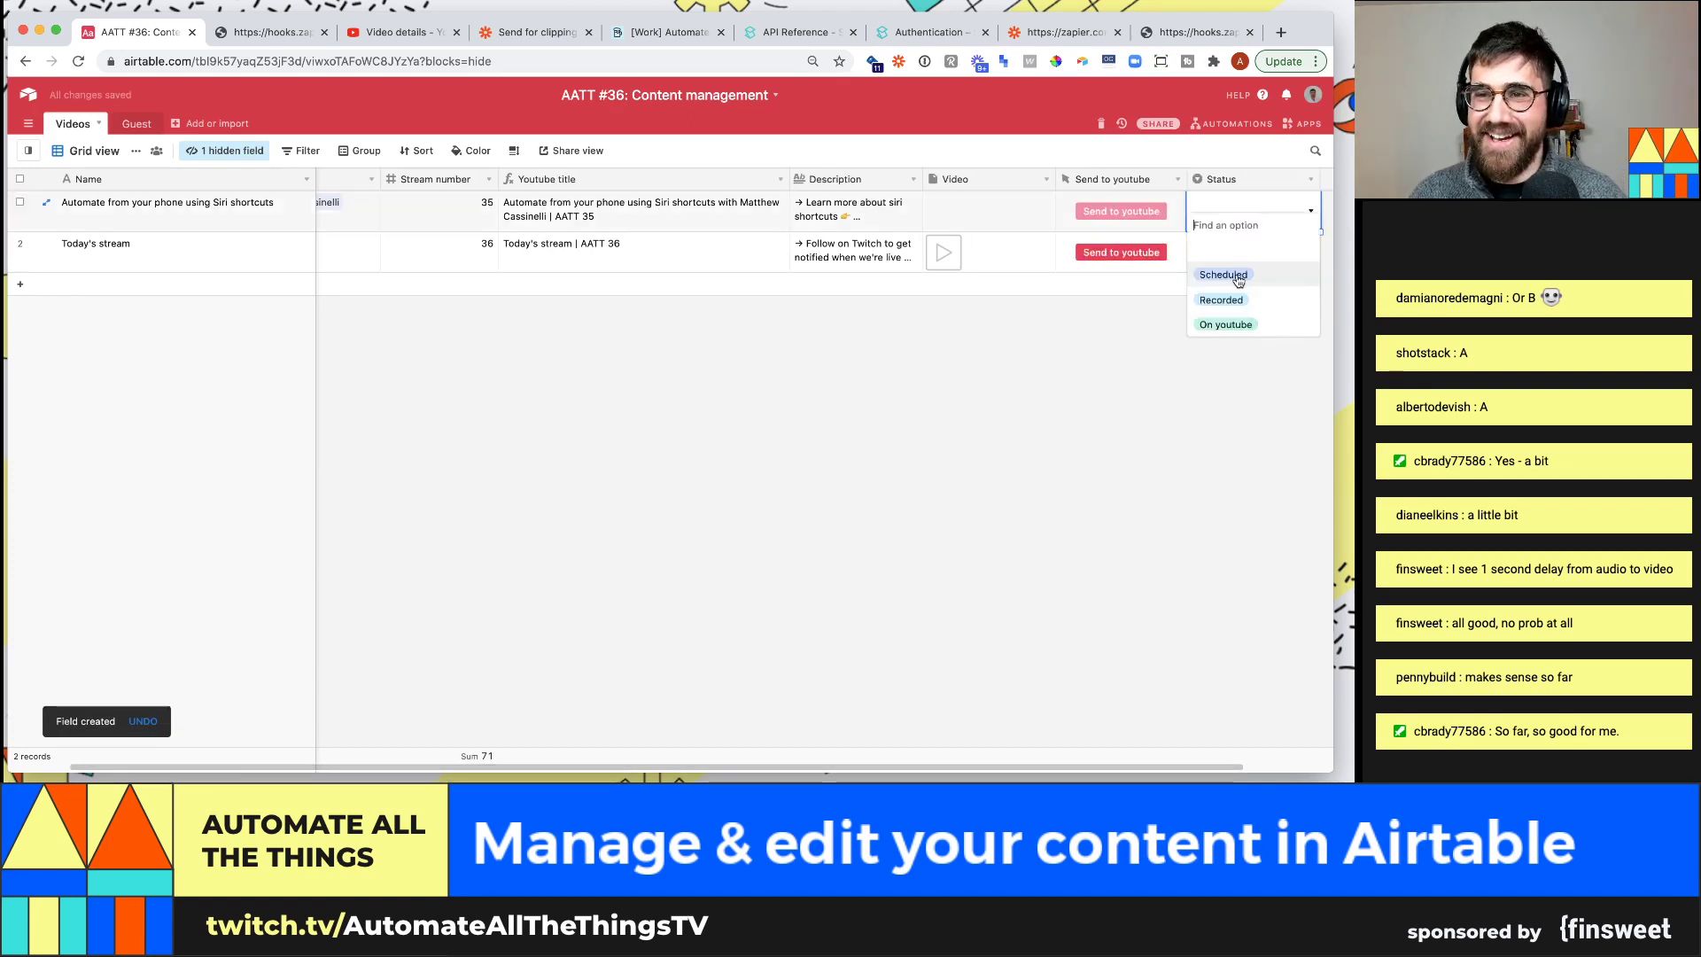
left_click(1220, 299)
double_click(1252, 248)
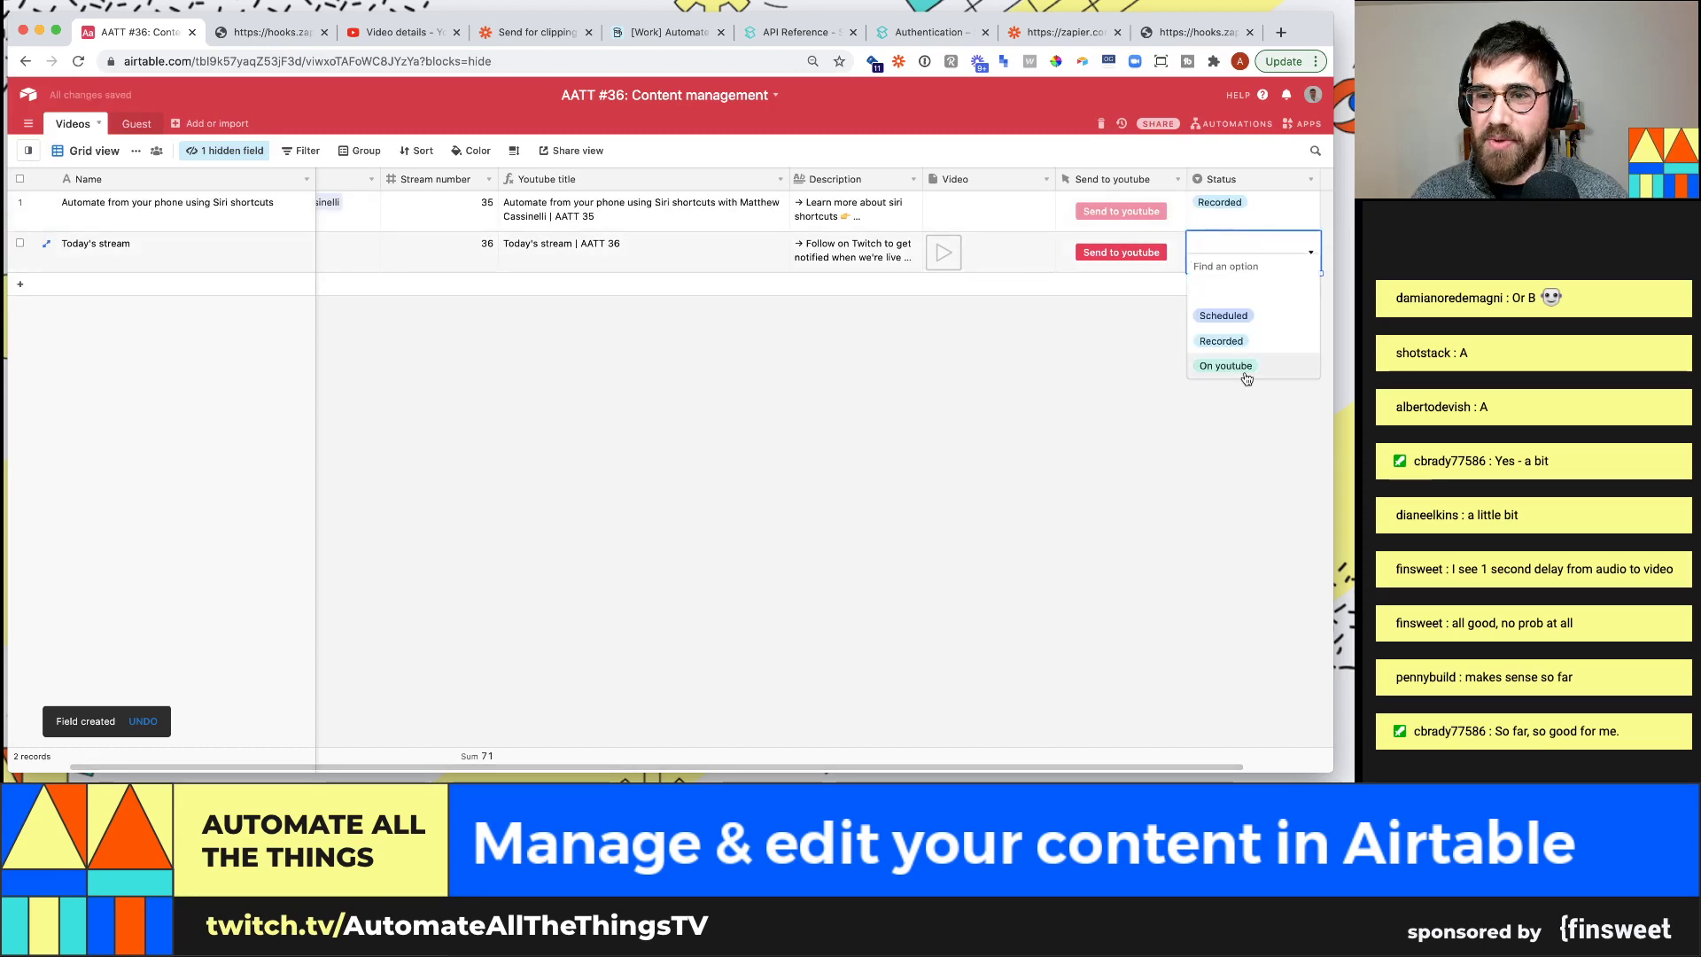
left_click(1241, 367)
left_click(1228, 265)
left_click(1222, 342)
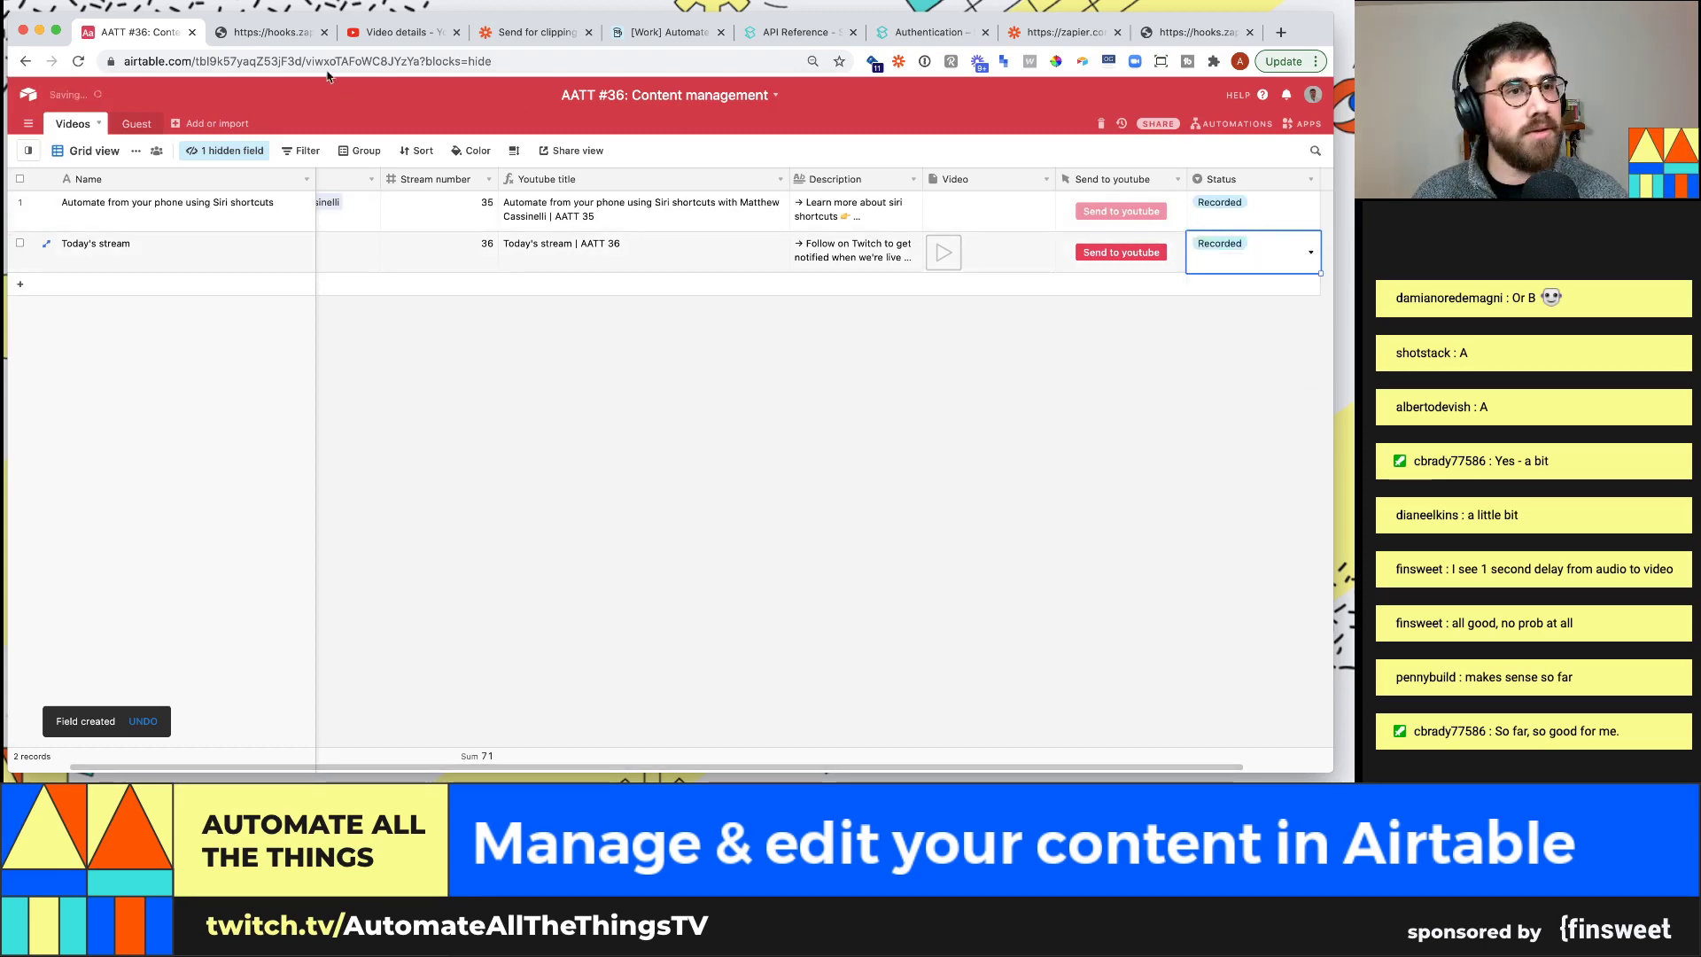
Check the YouTube Studio details and webhook response, then rerun the Send for clipping zap's Find Record test
left_click(376, 33)
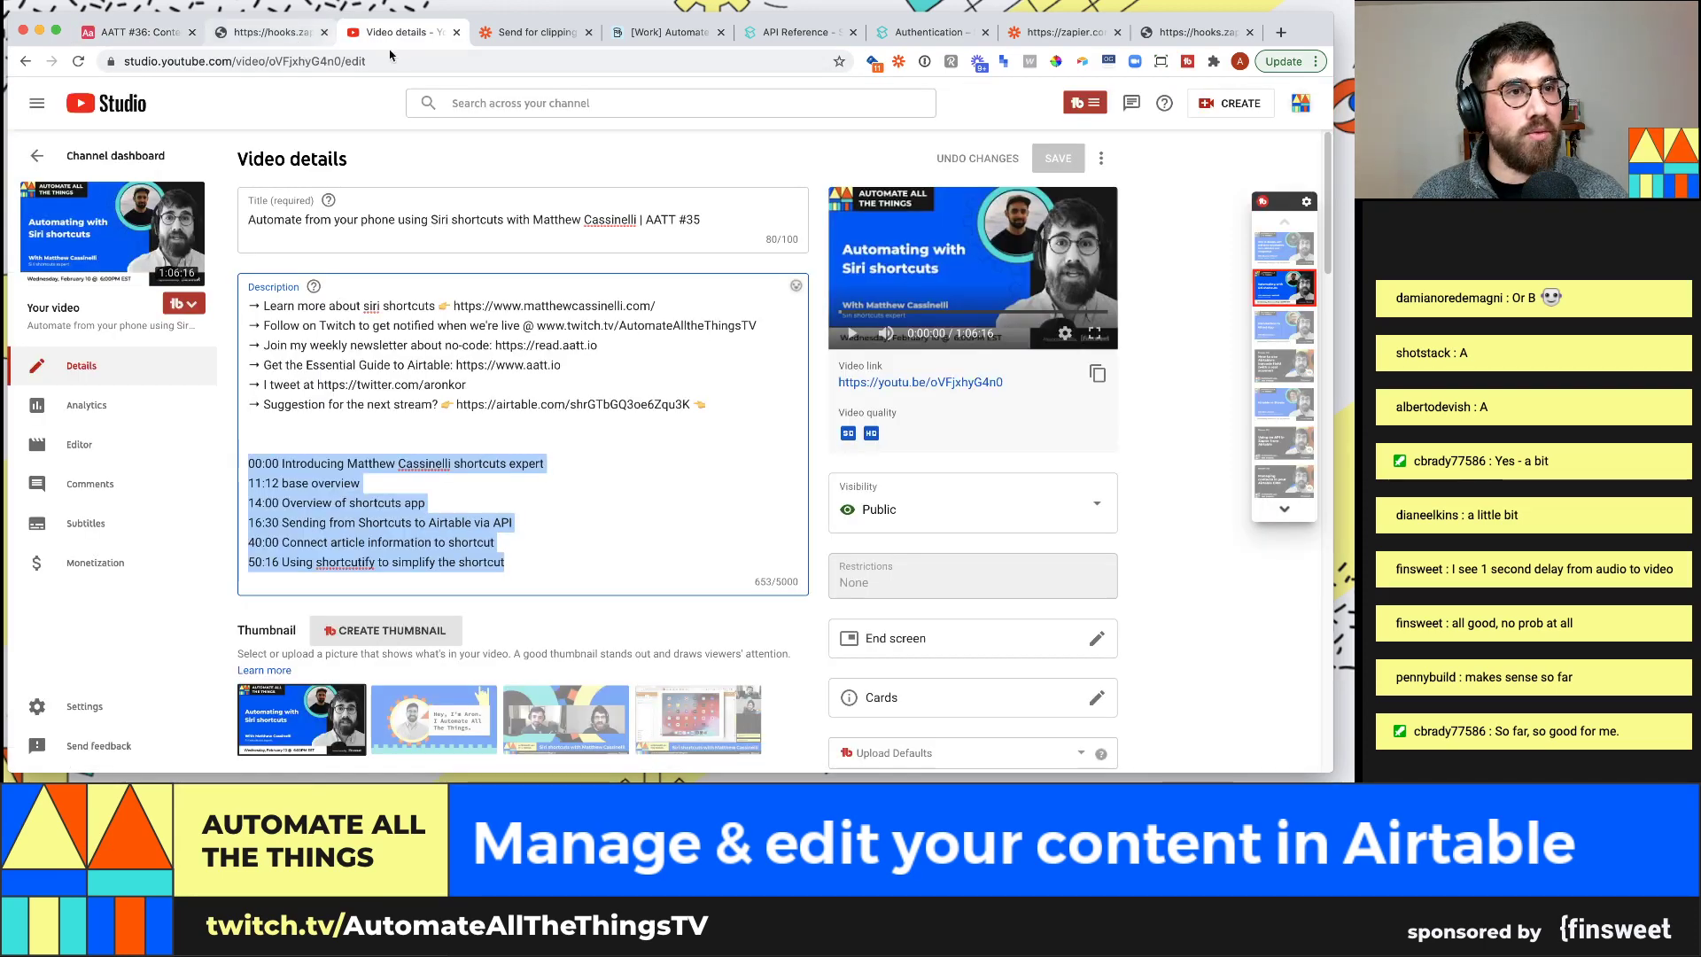
left_click(1191, 32)
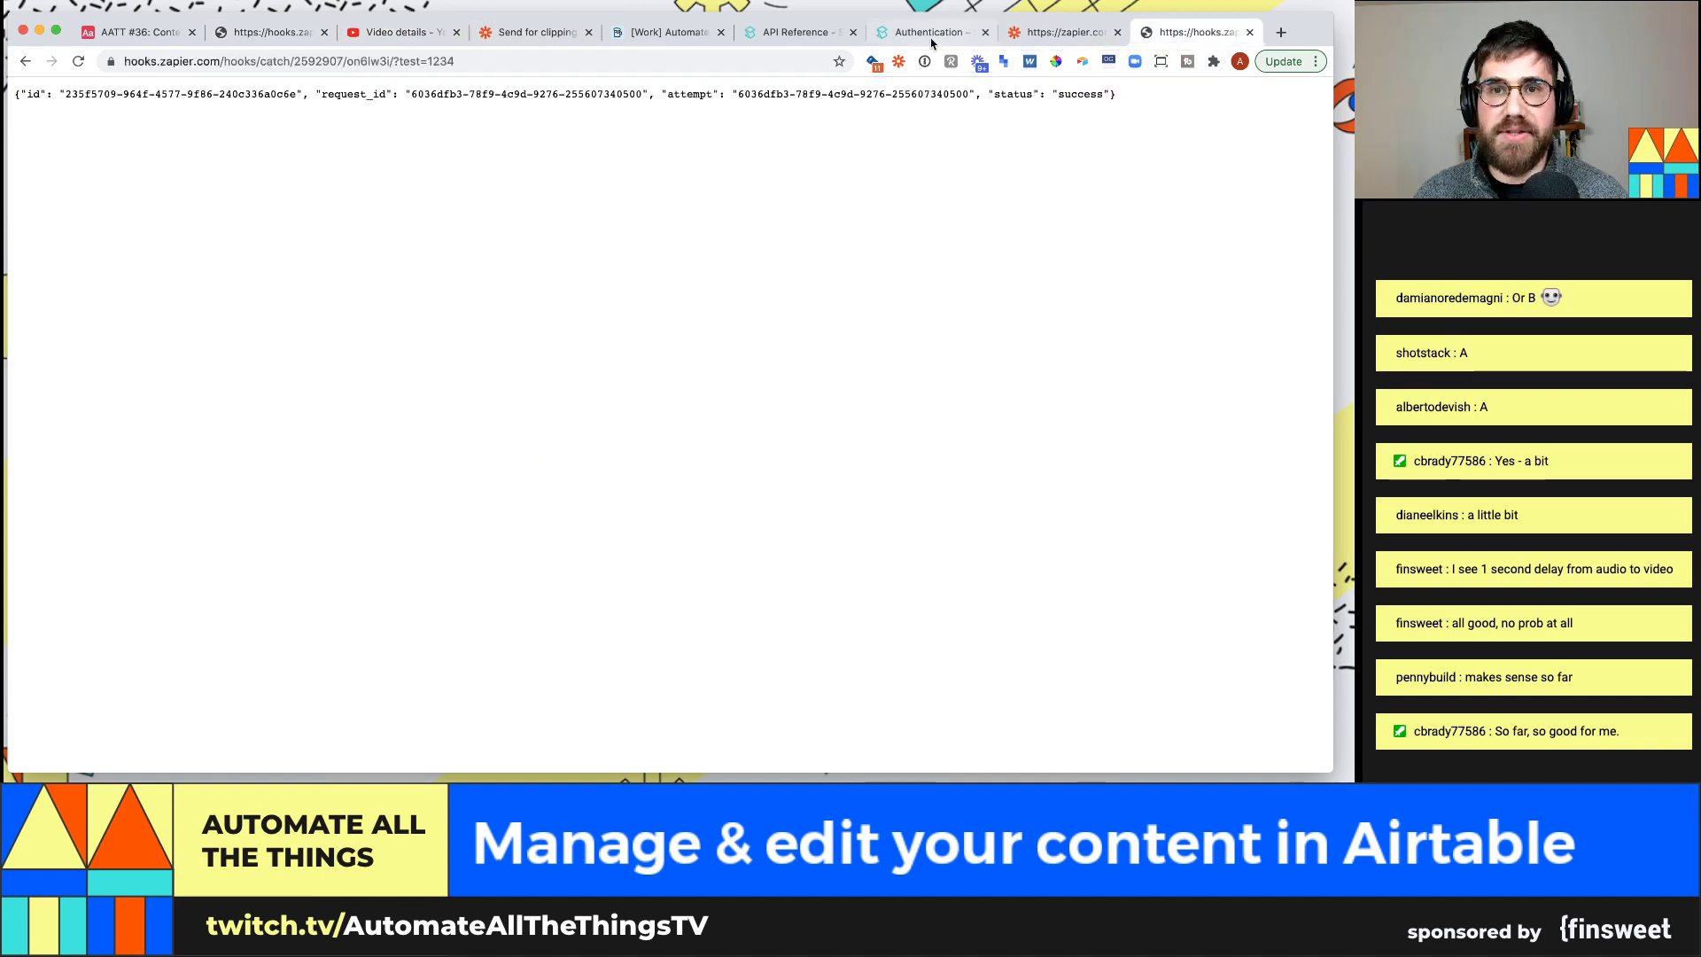
left_click(531, 32)
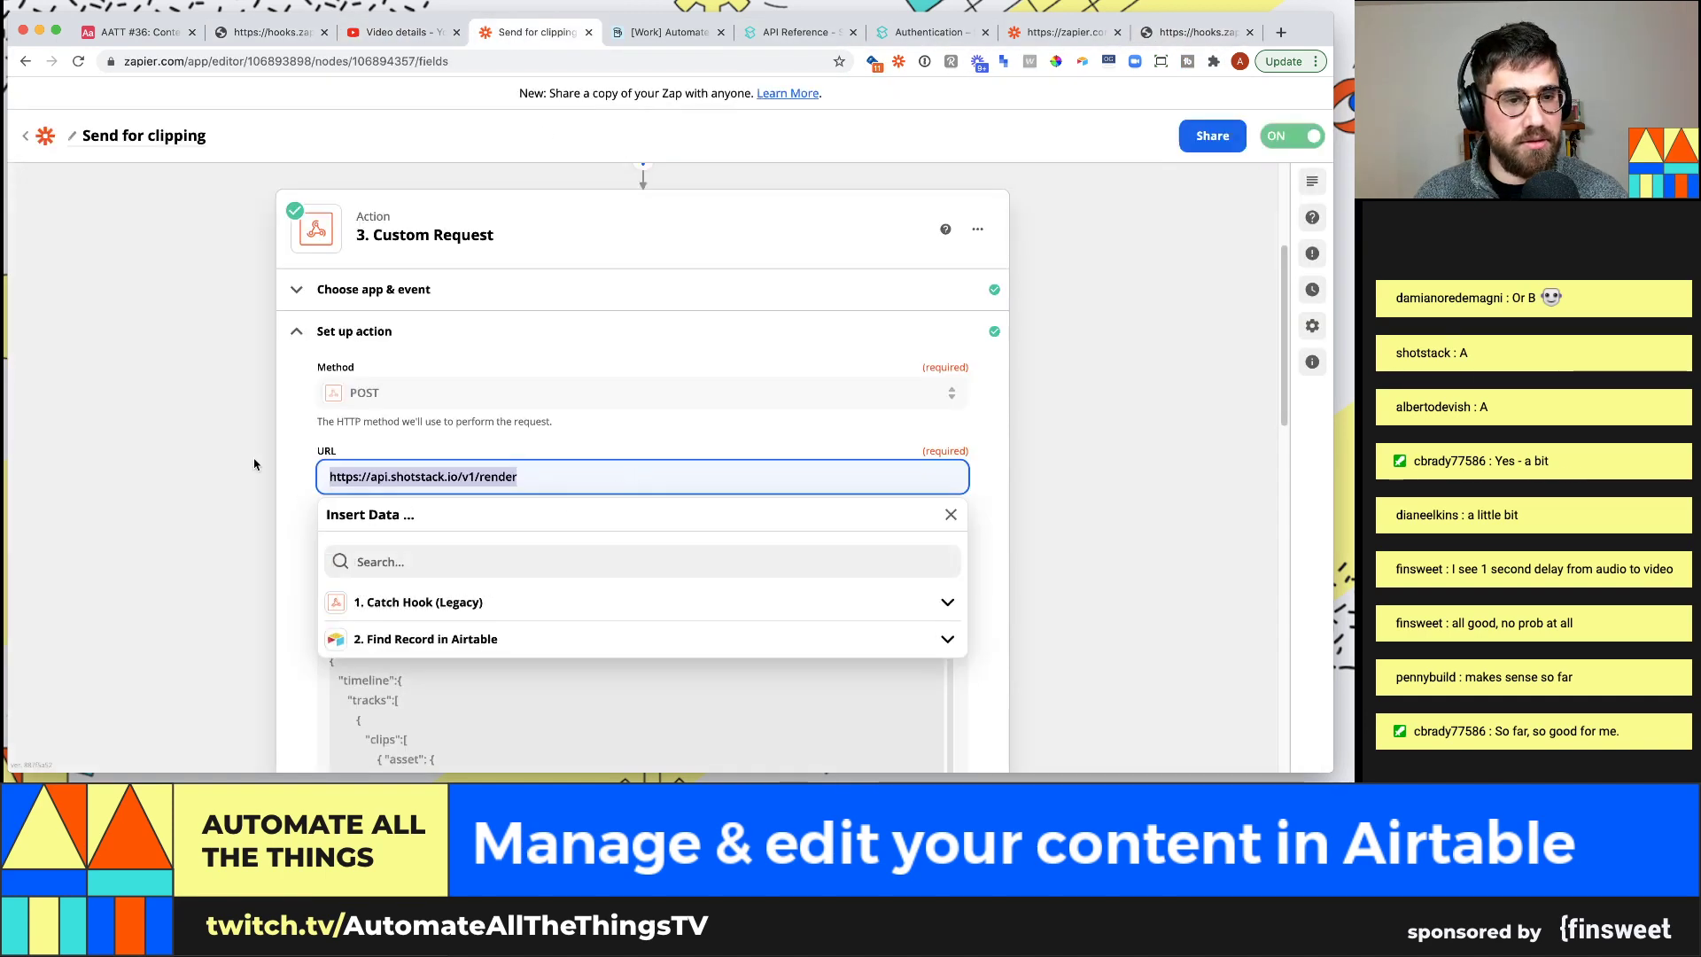
scroll(254, 464, "up", 4)
left_click(490, 257)
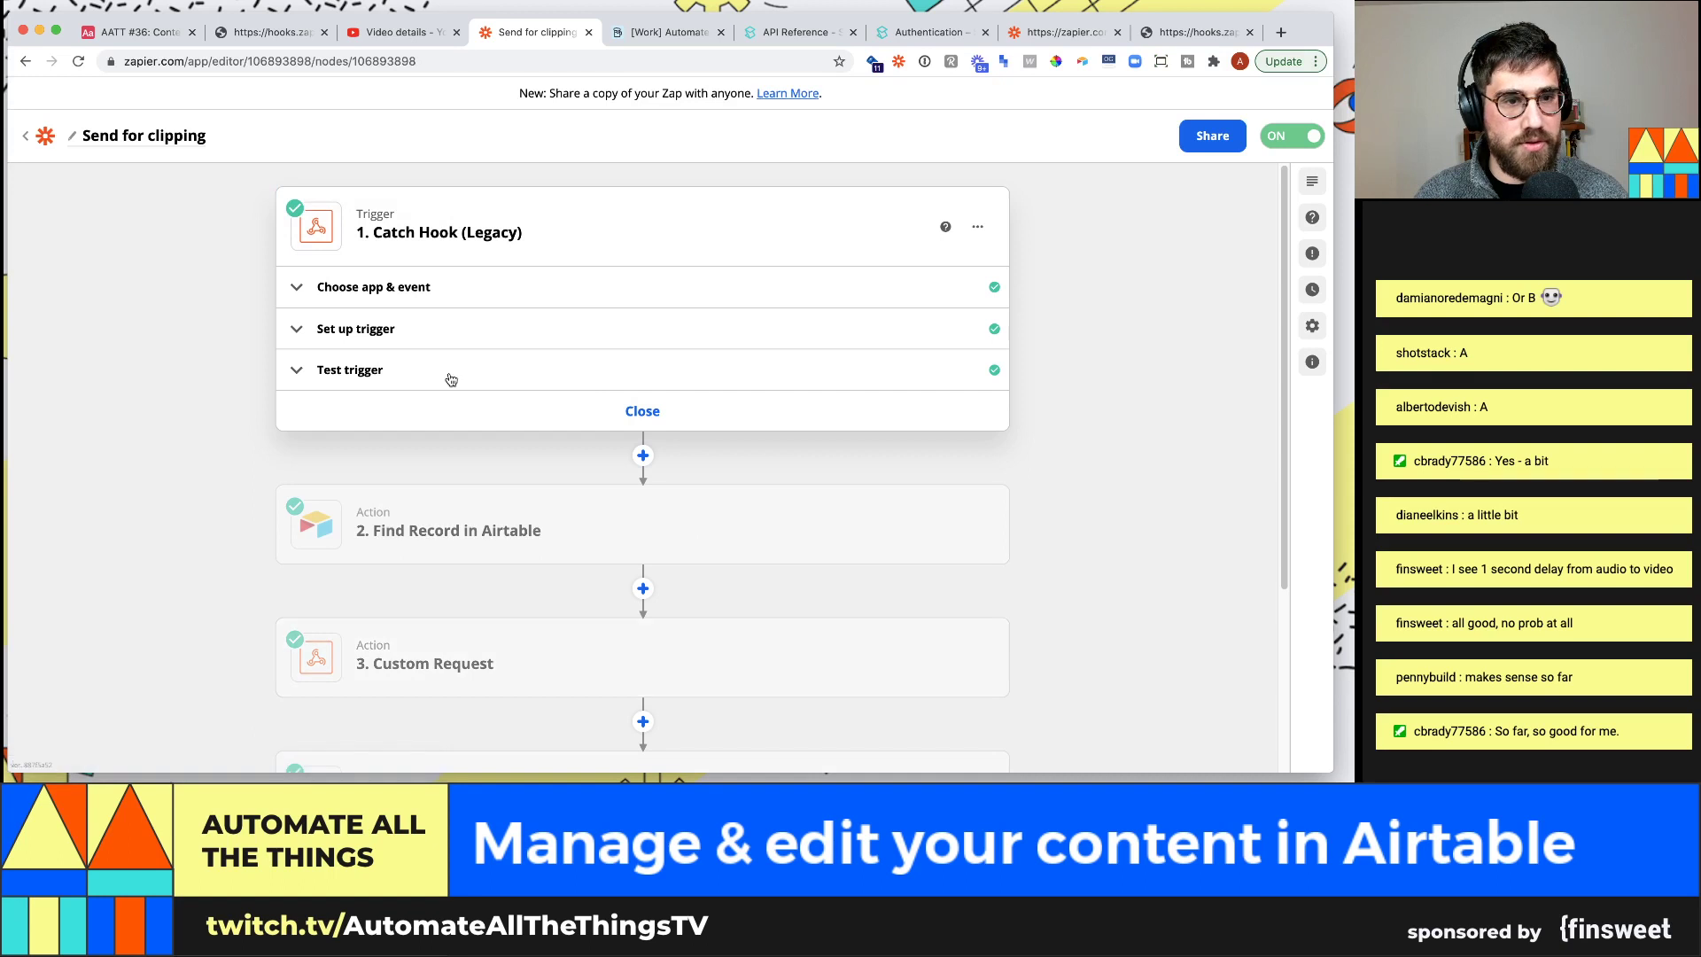
left_click(488, 525)
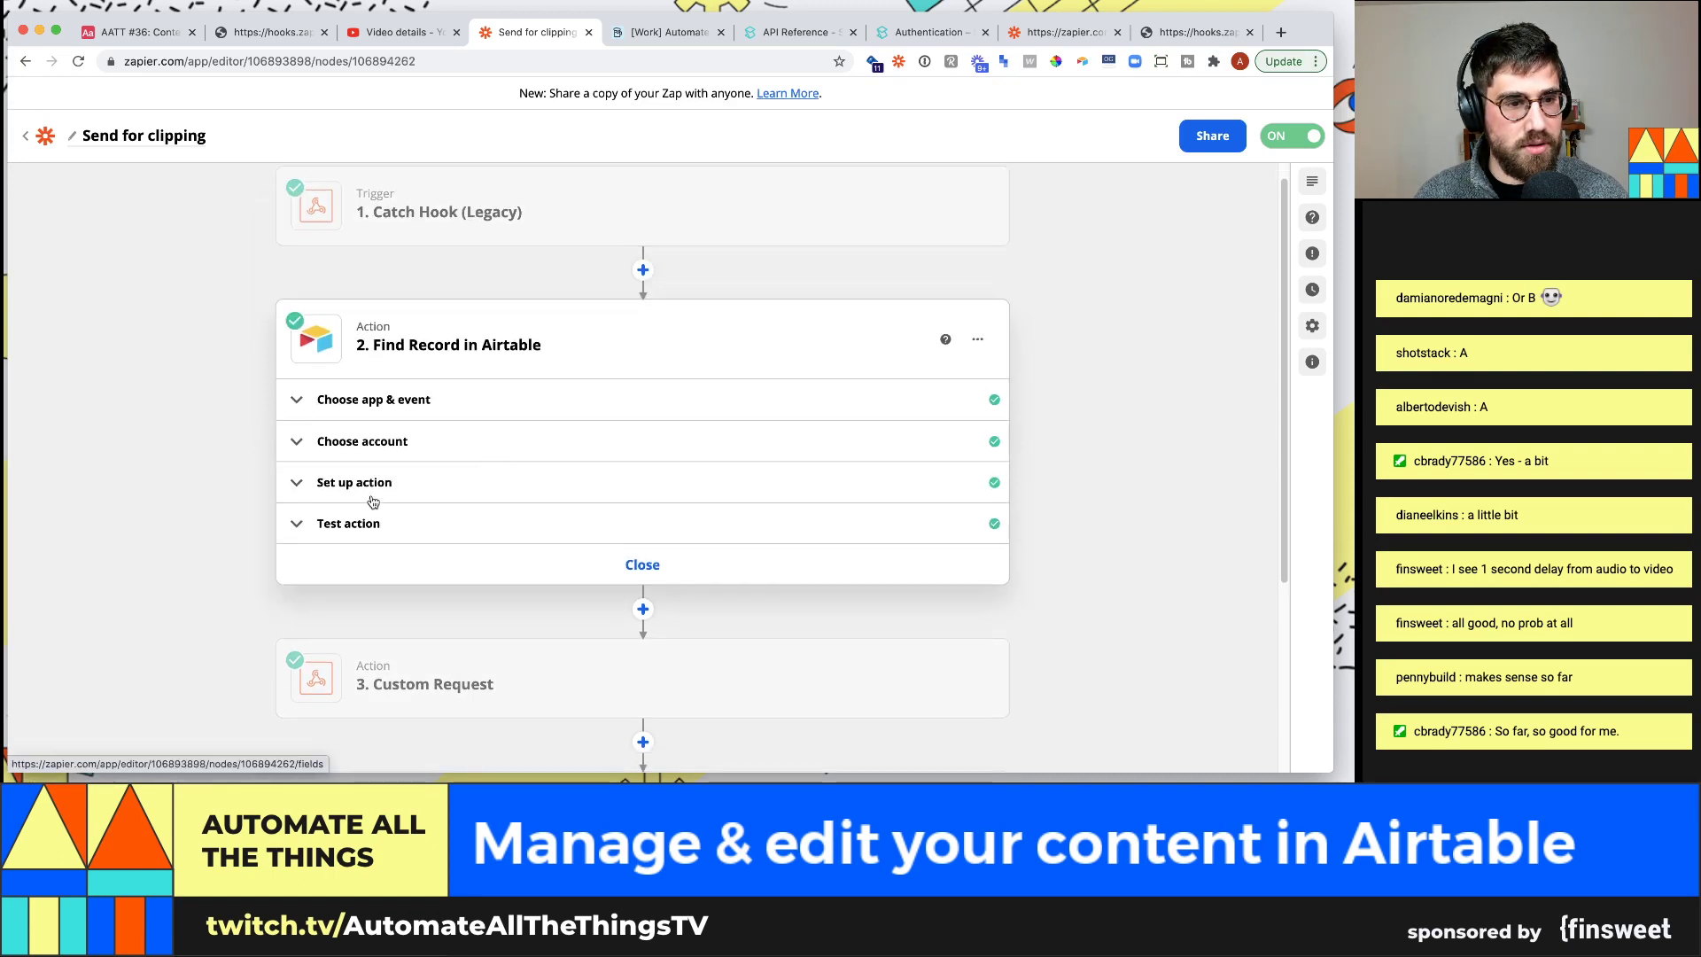
left_click(391, 533)
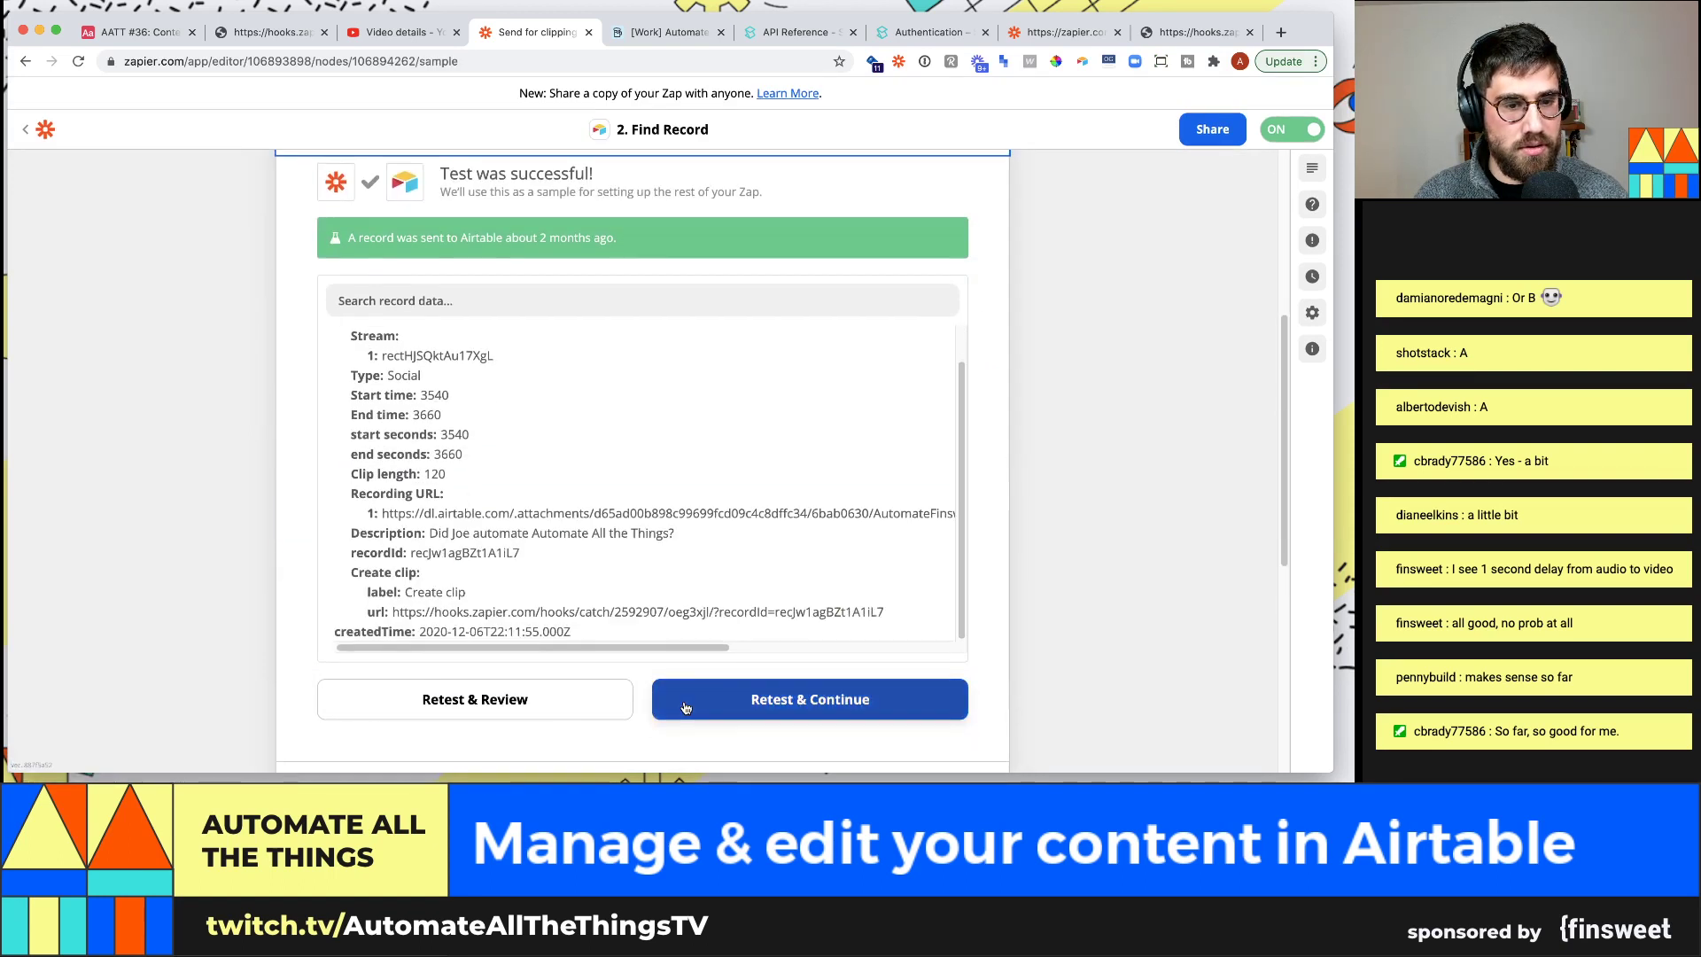
left_click(684, 706)
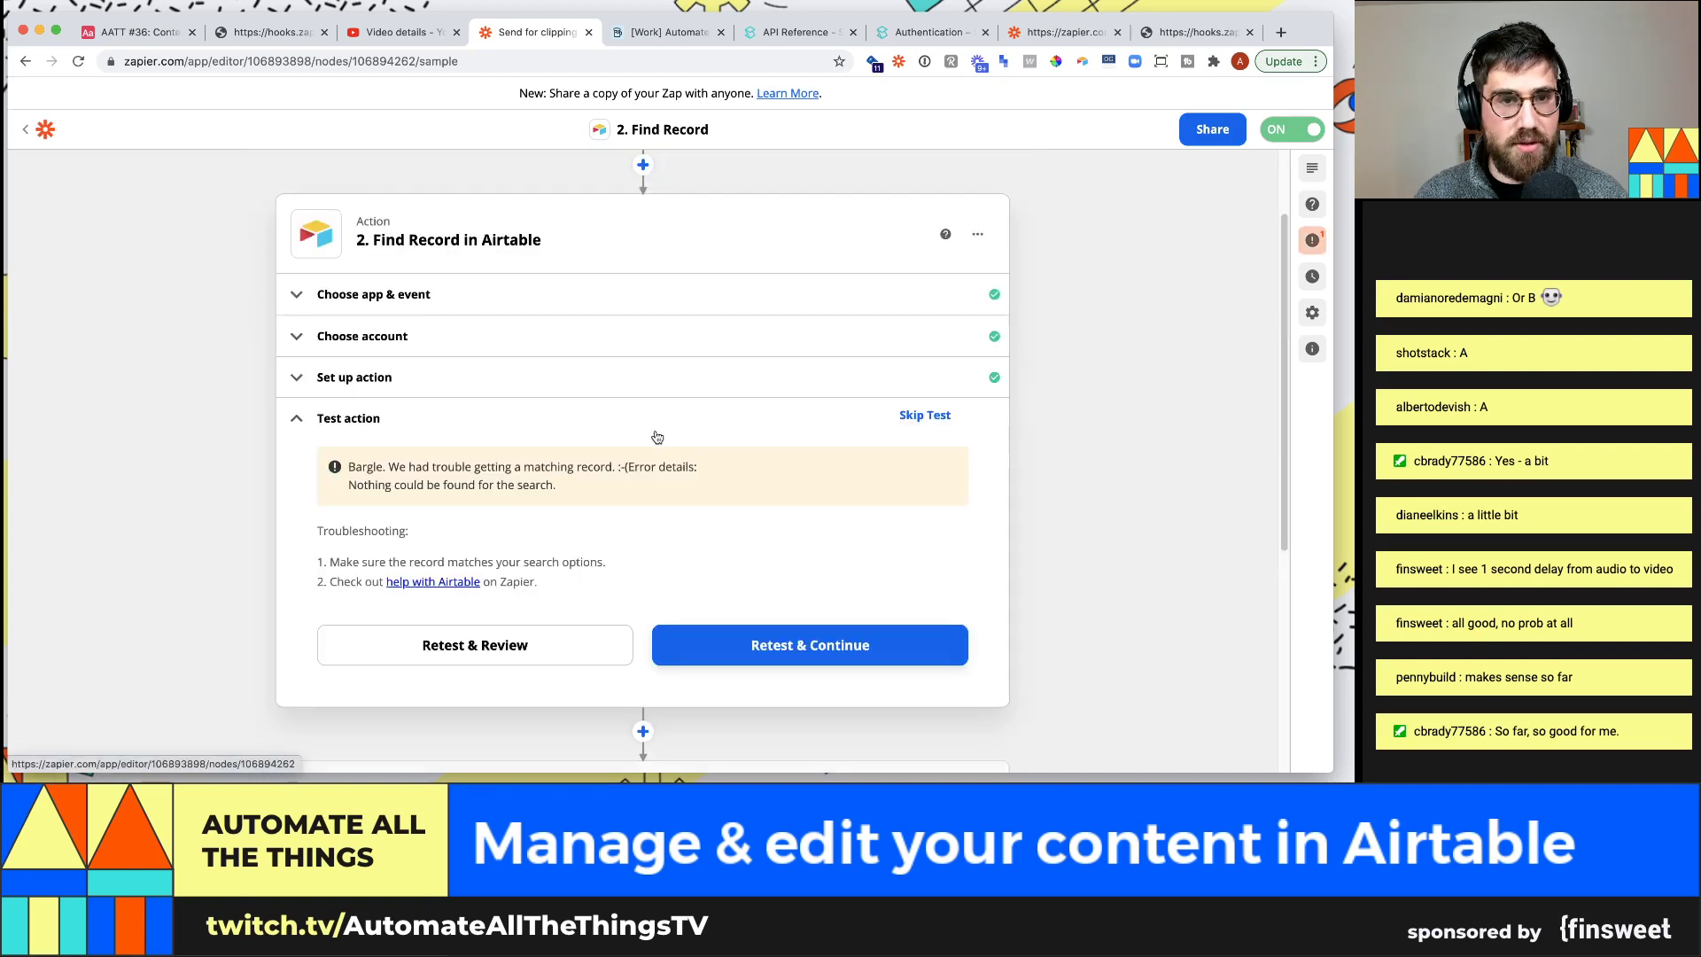
left_click(740, 662)
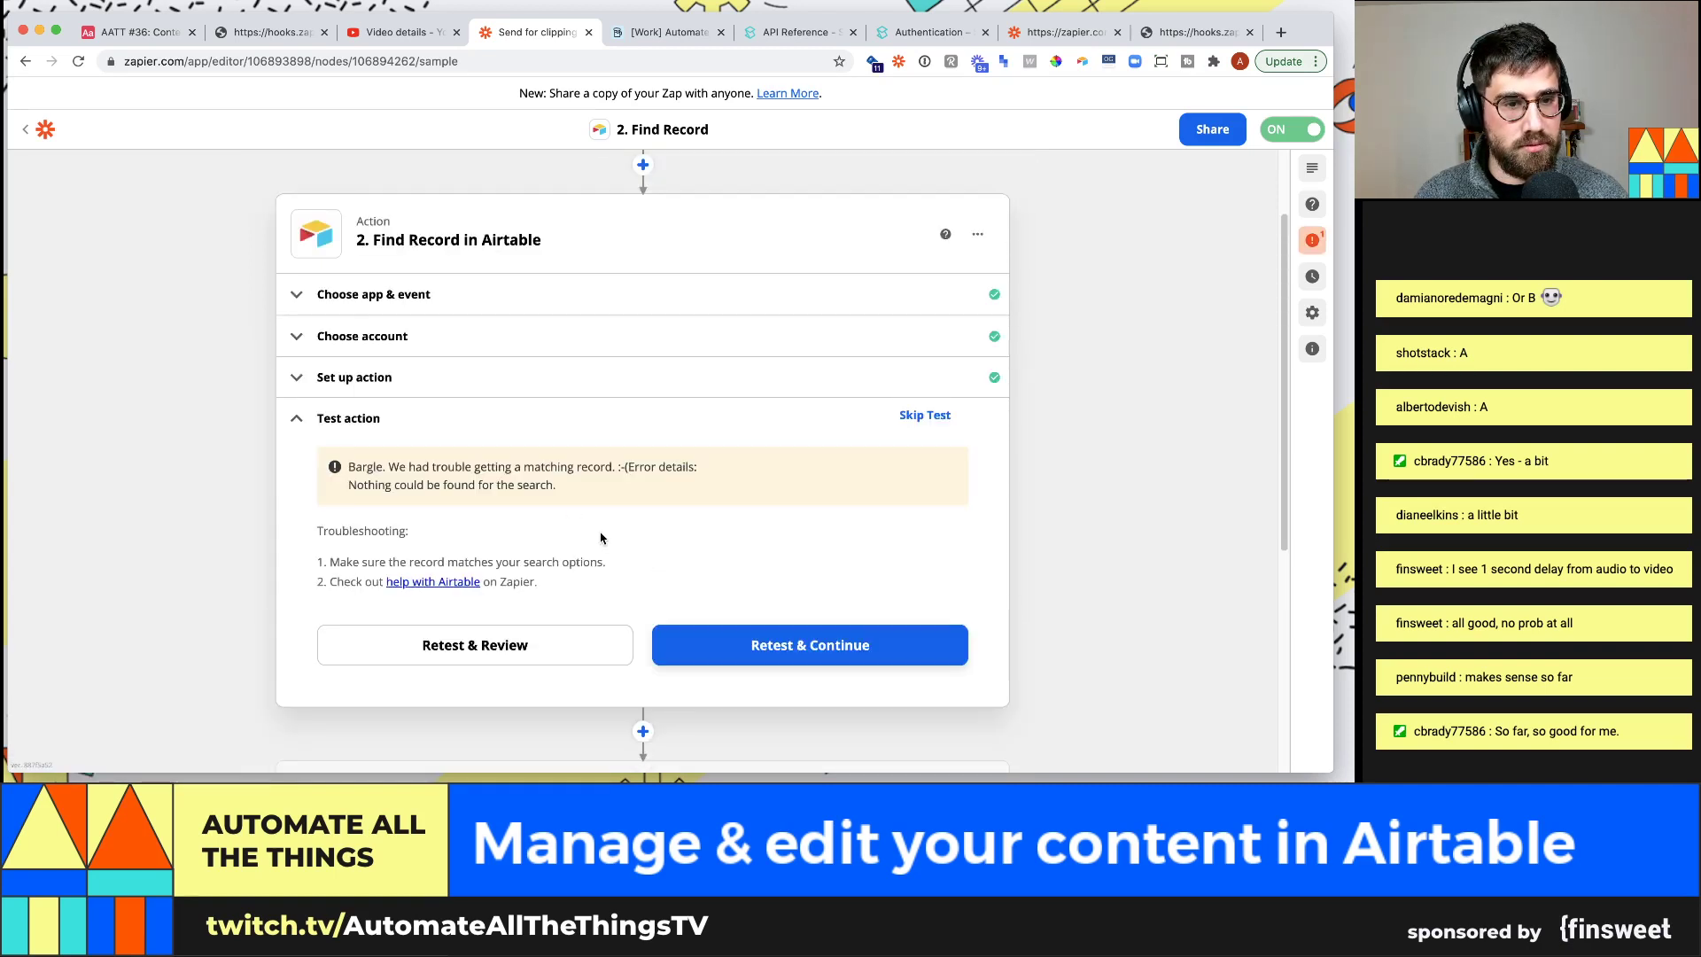
scroll(455, 414, "up", 1)
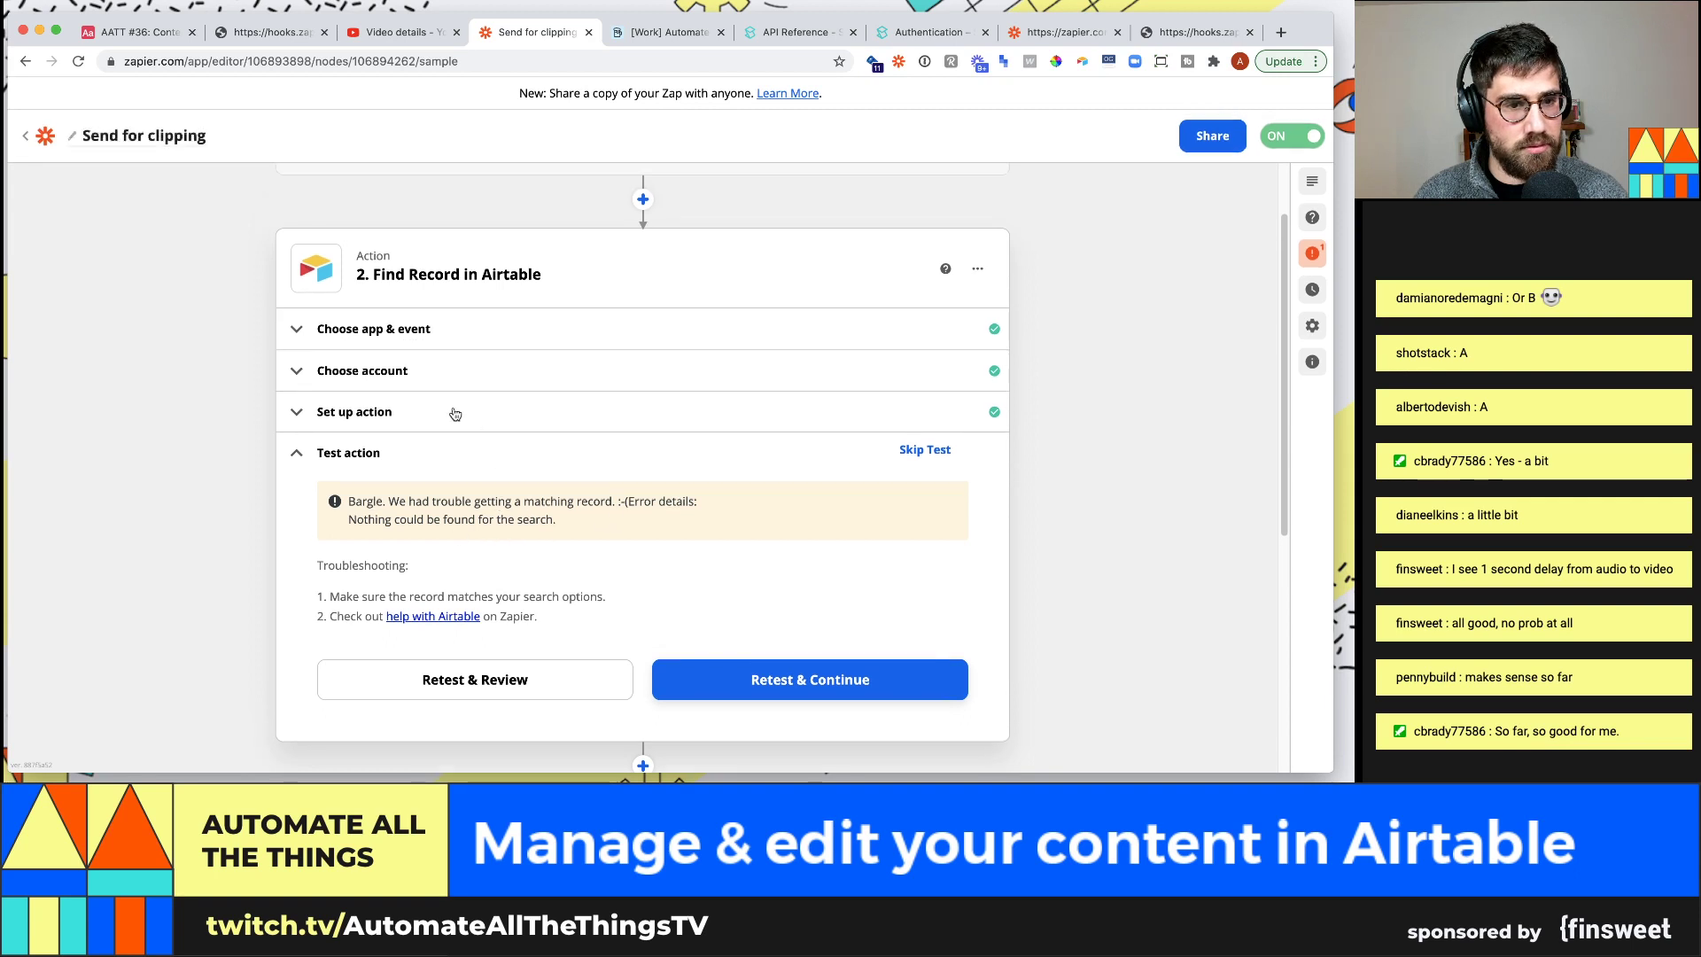
scroll(454, 383, "up", 2)
Walk through the Catch Hook trigger and Find Record setup, retesting and then skipping the test
left_click(548, 242)
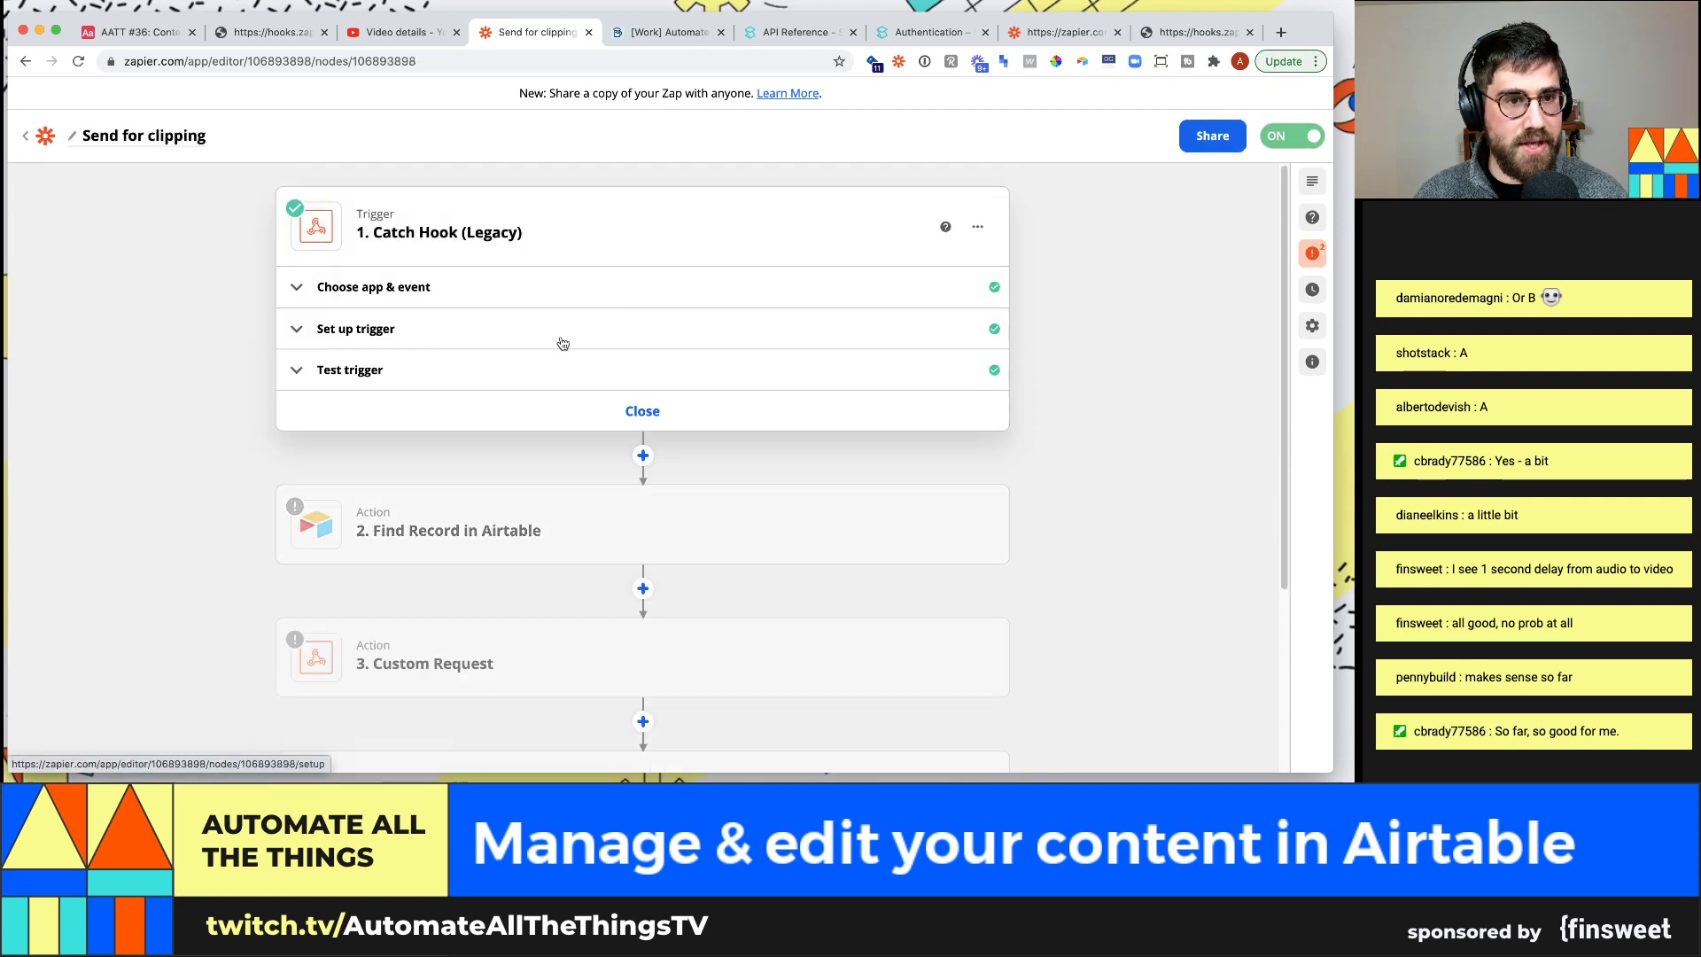
left_click(536, 372)
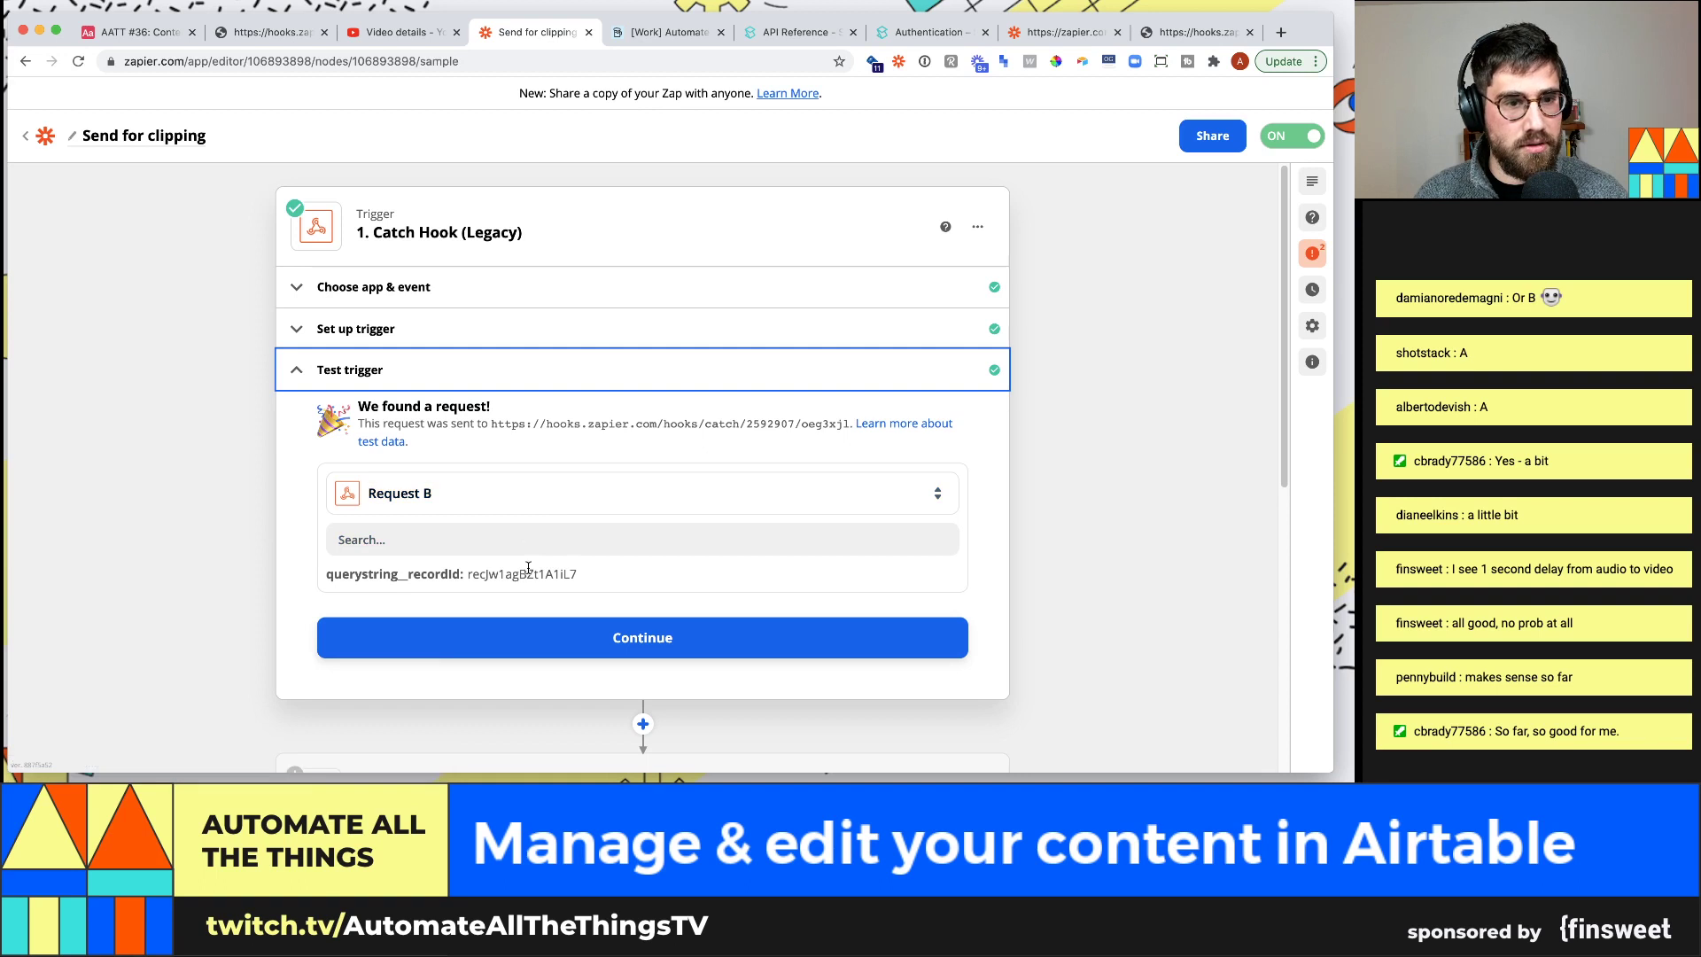
left_click(572, 634)
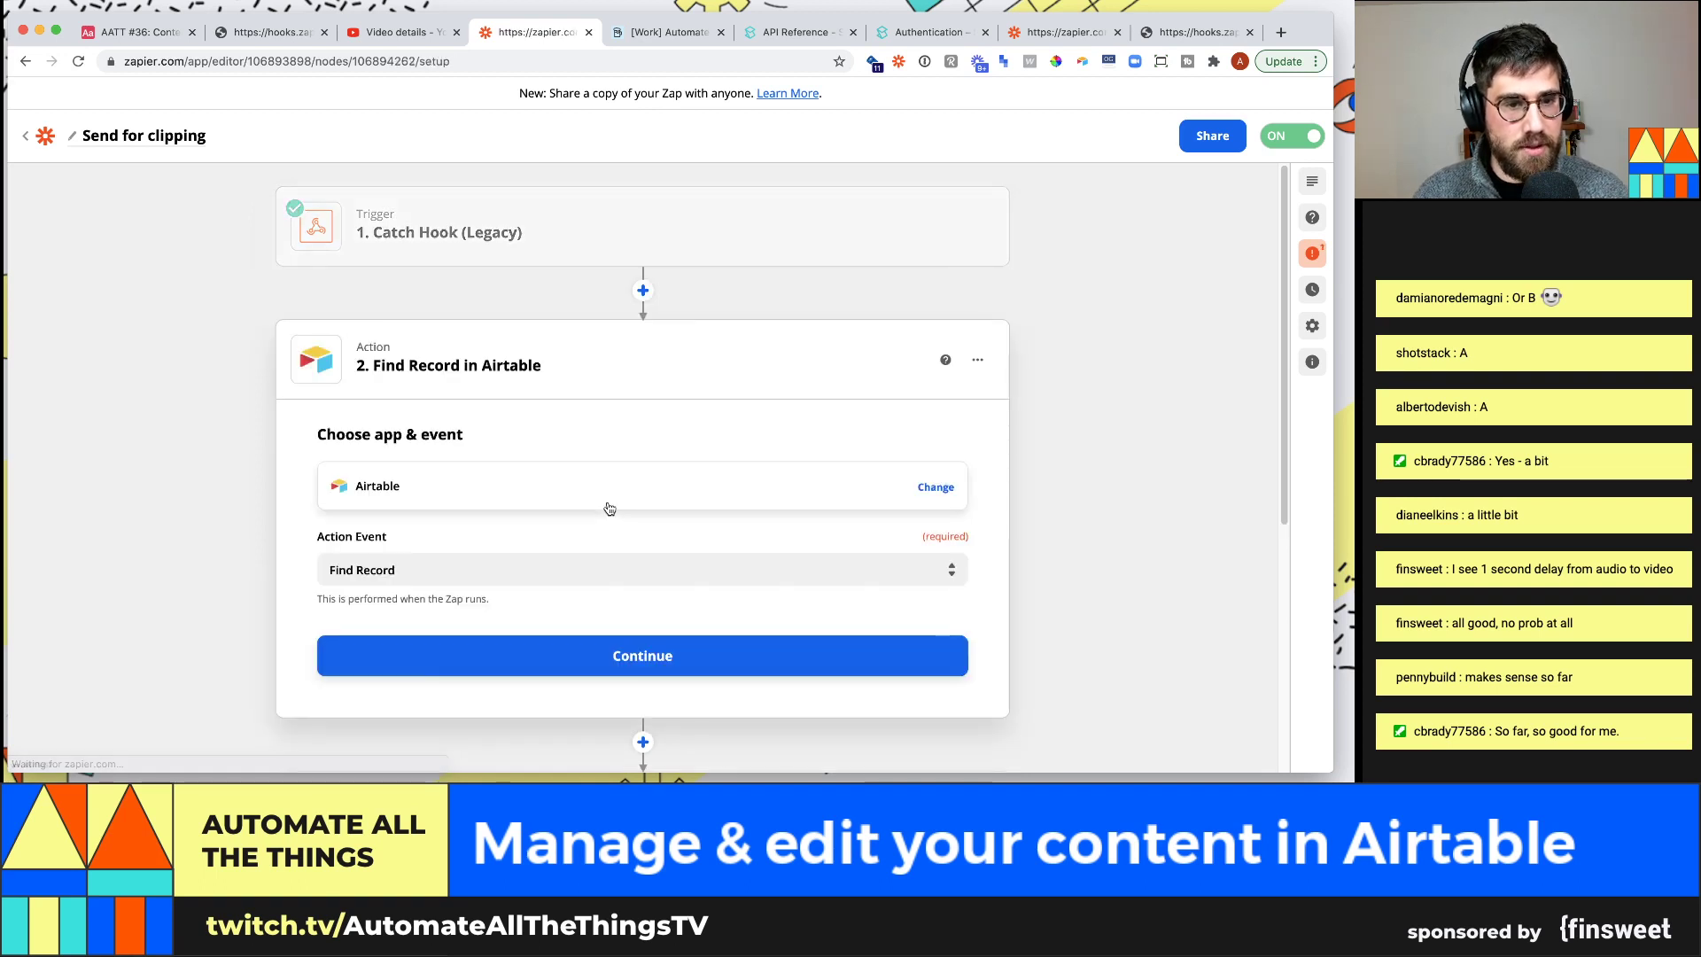
left_click(598, 634)
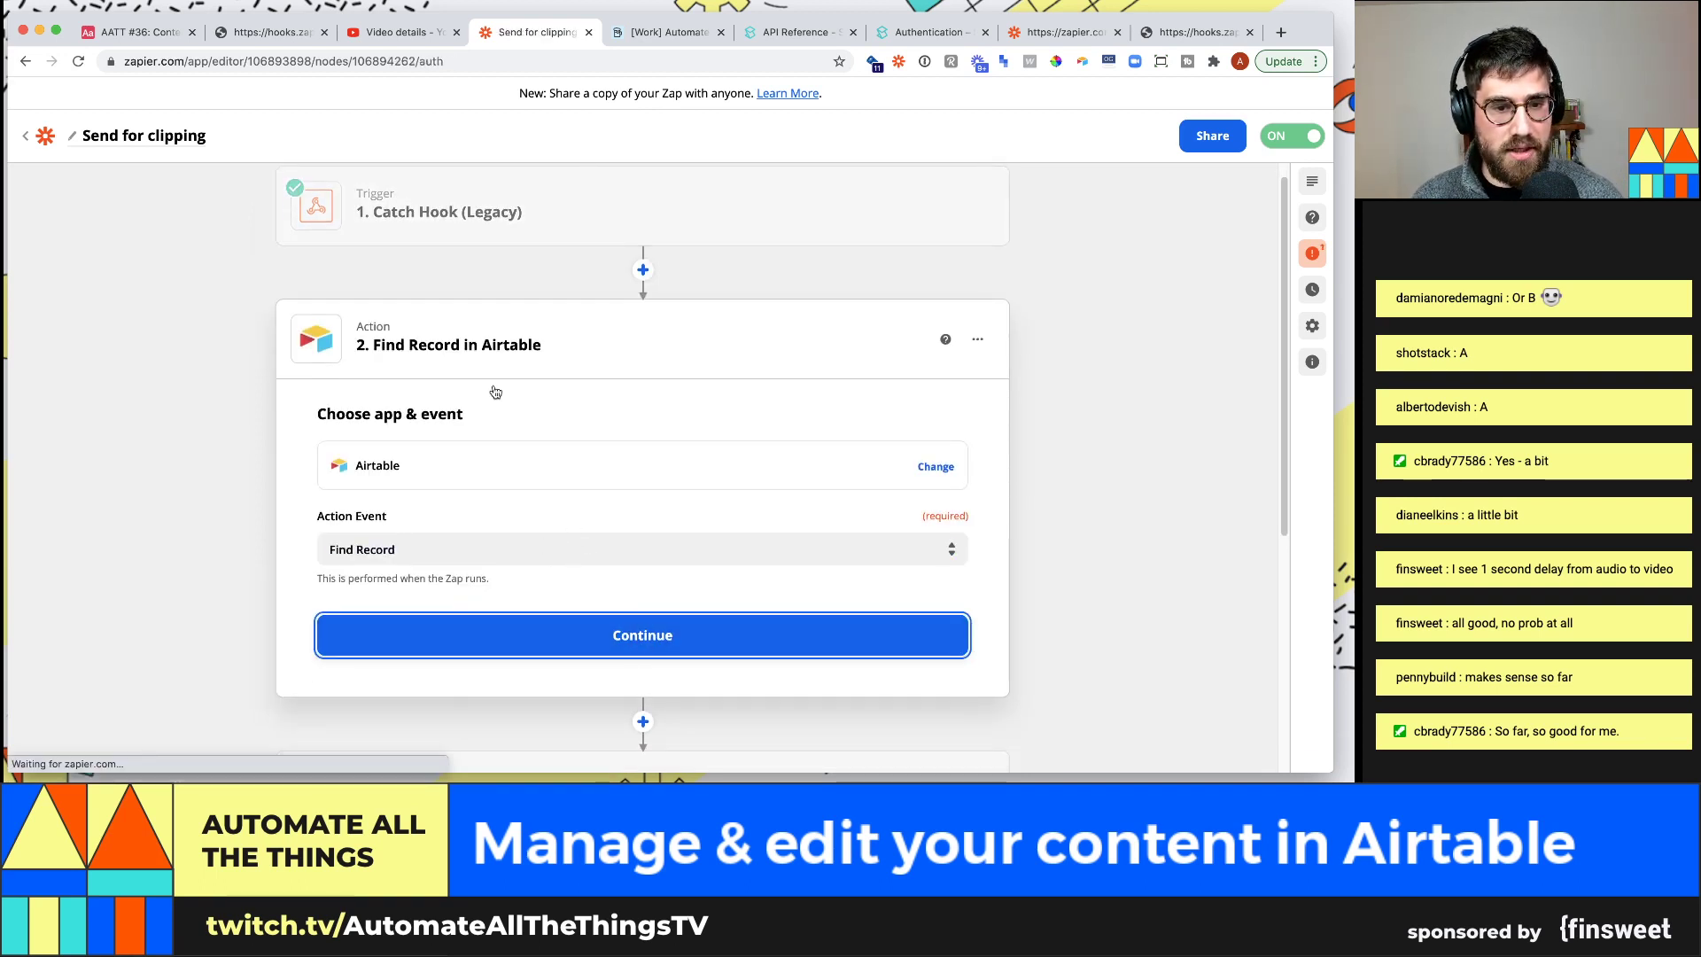
left_click(620, 405)
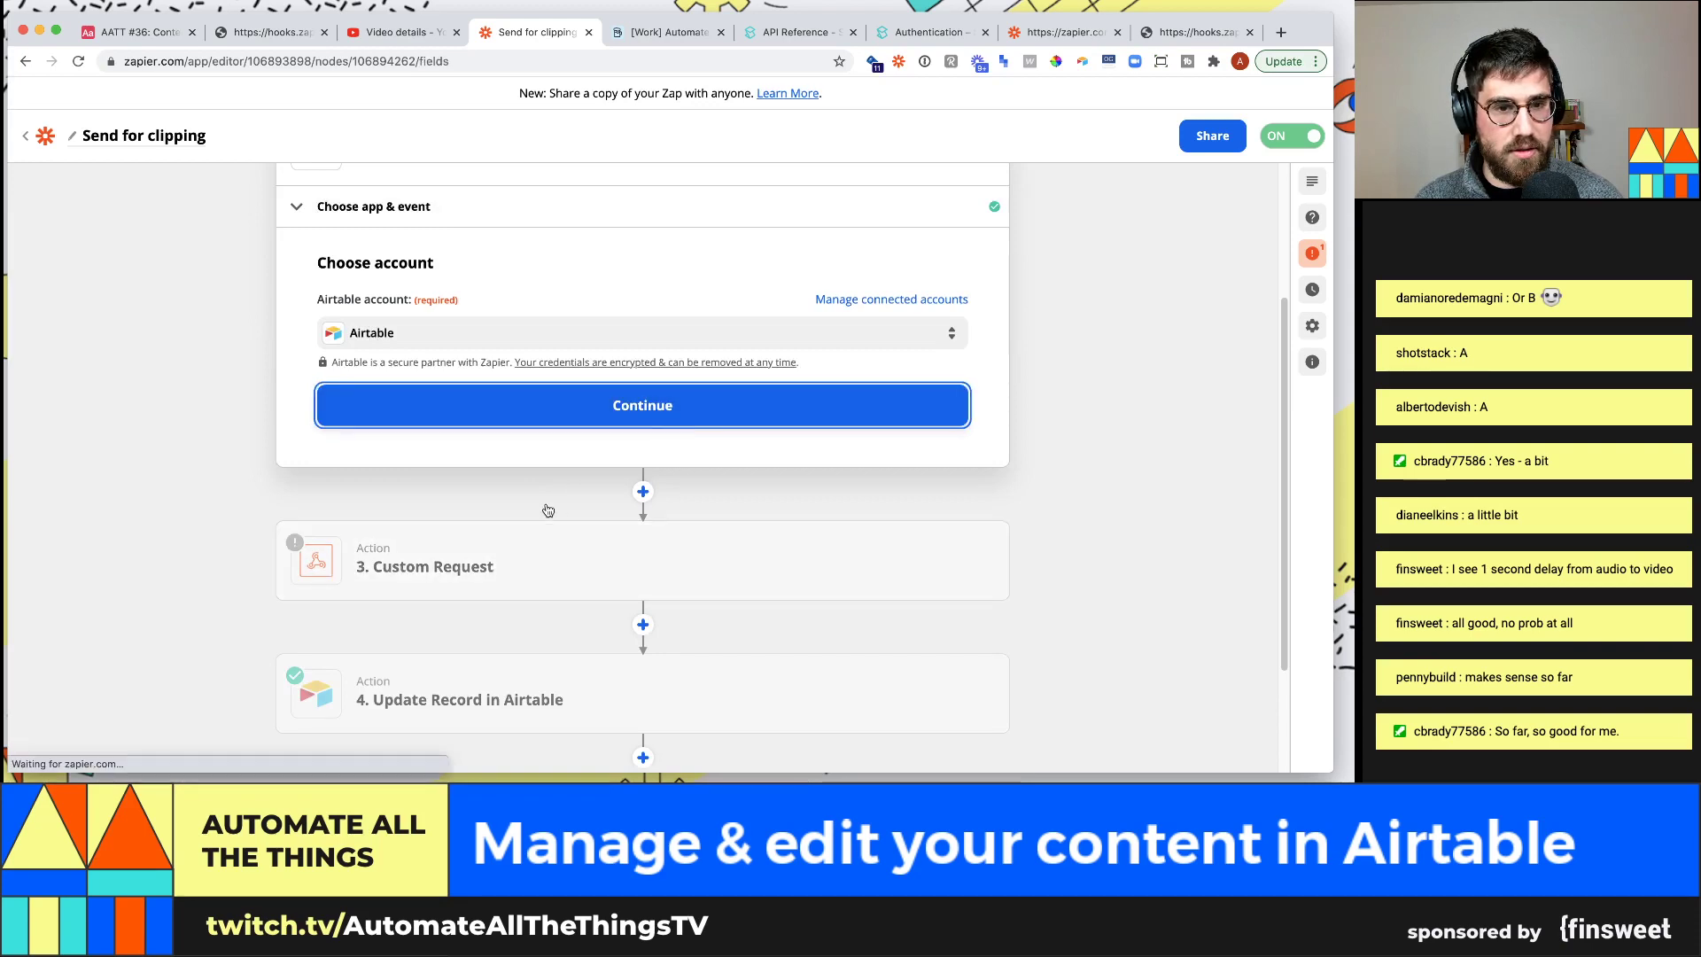
scroll(443, 505, "down", 2)
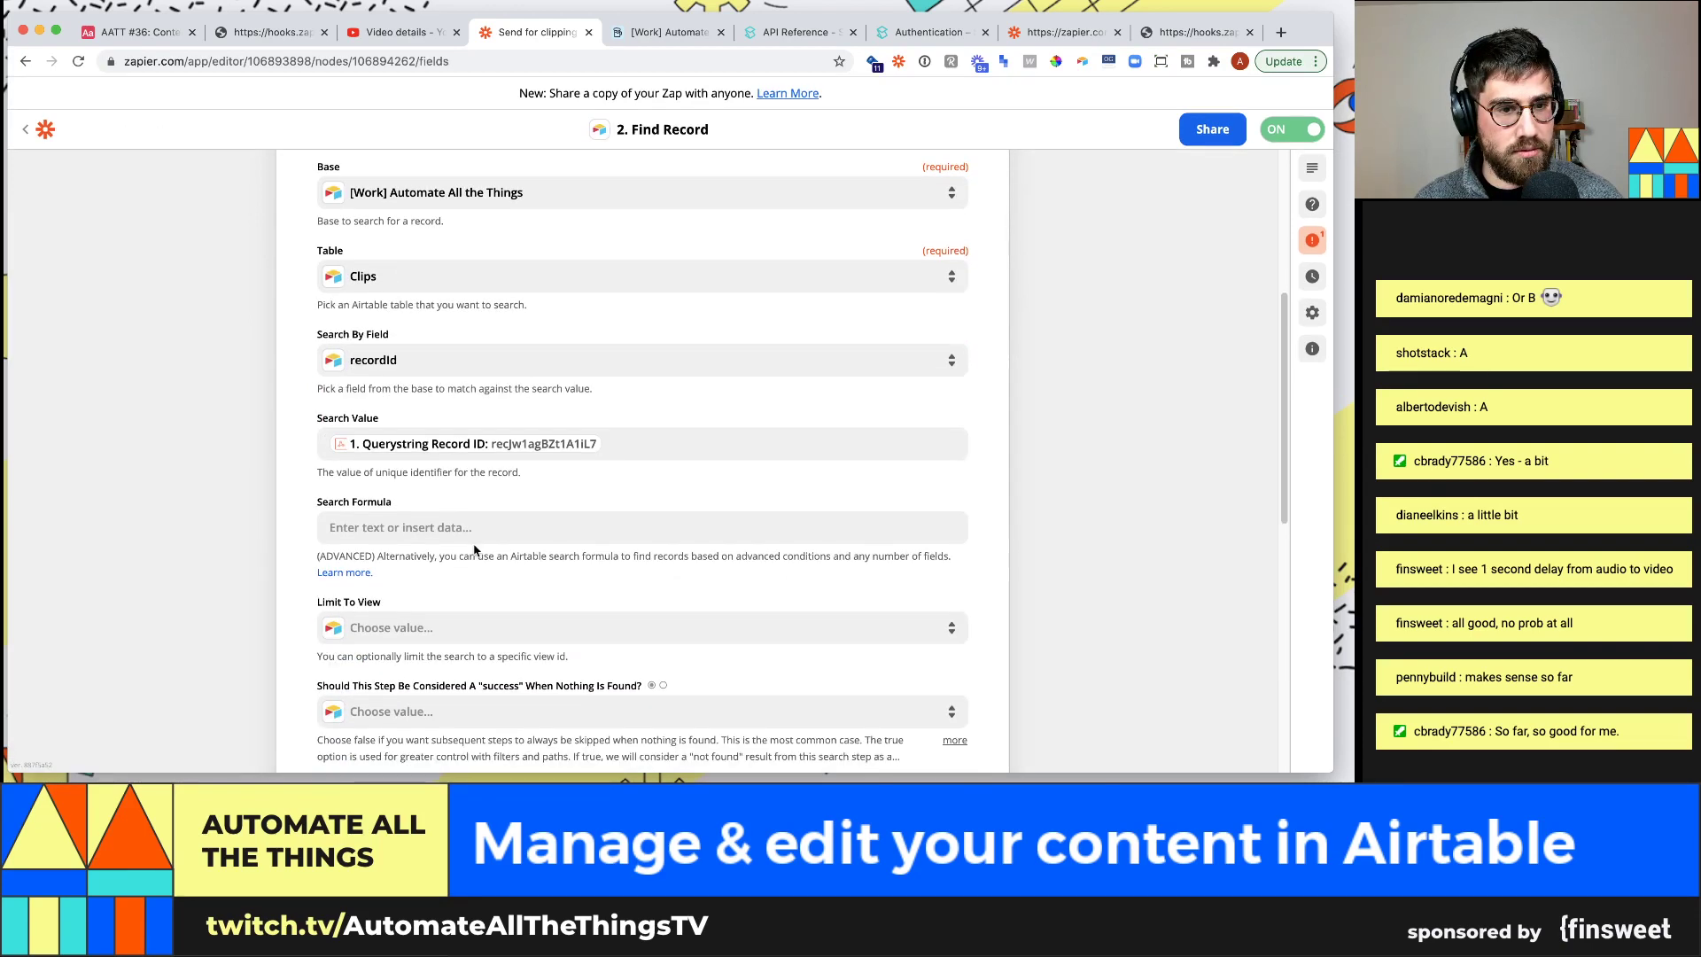
scroll(361, 366, "down", 5)
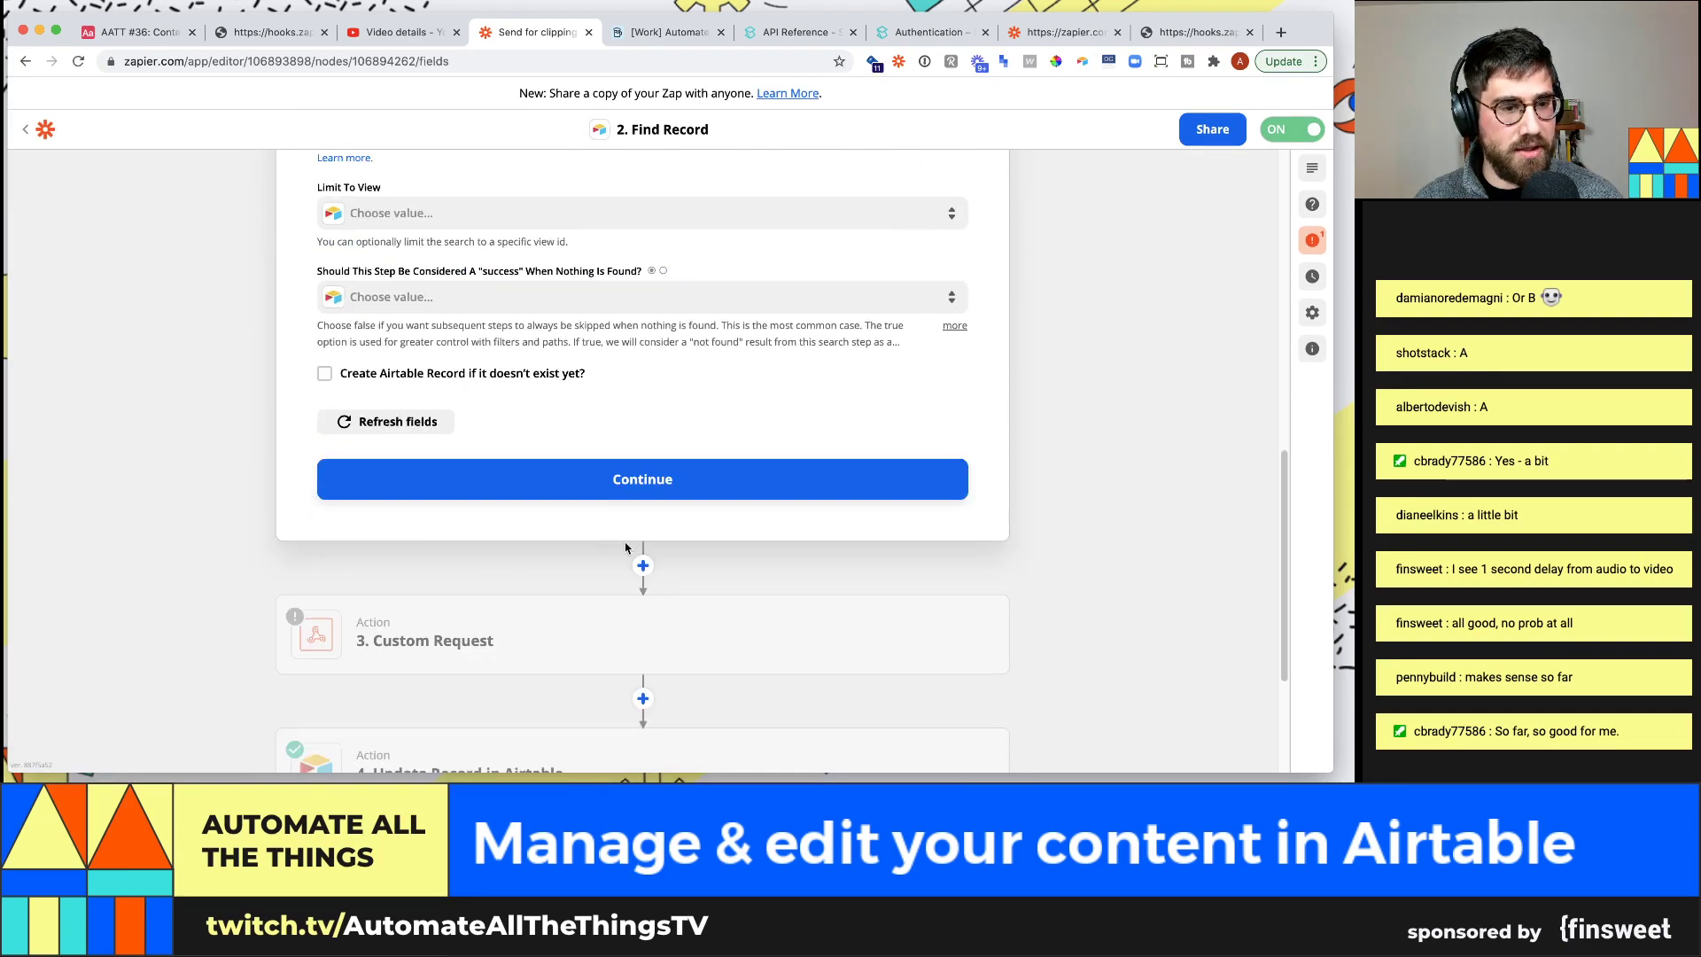
left_click(674, 487)
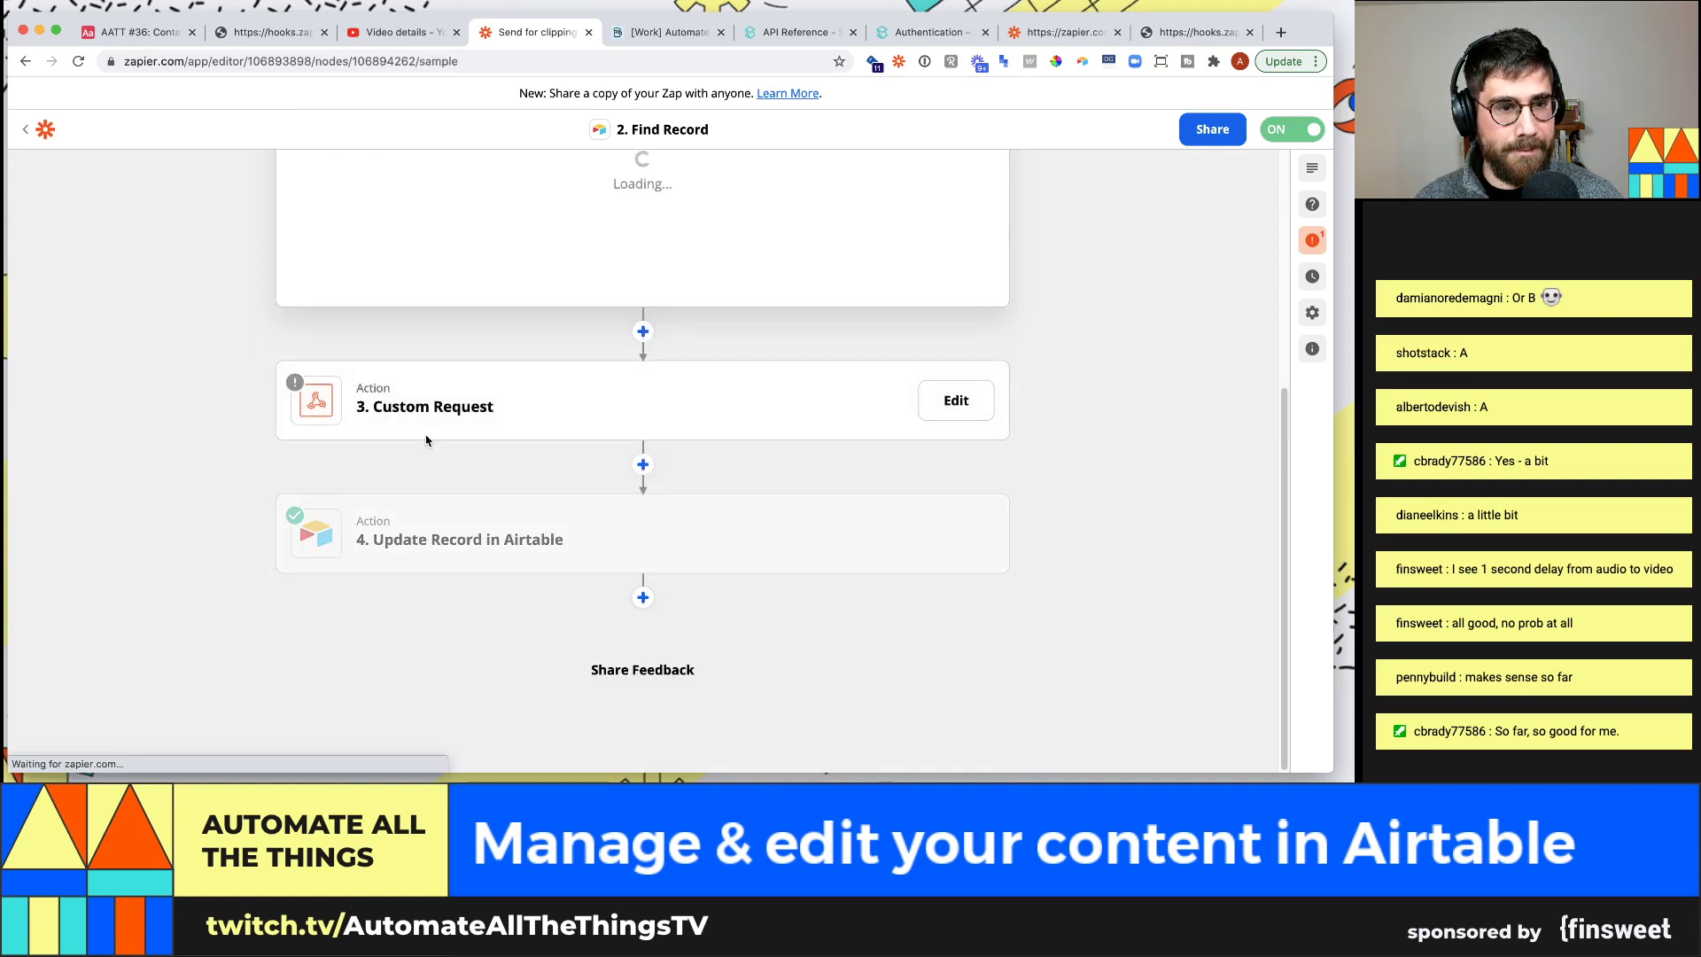
left_click(514, 716)
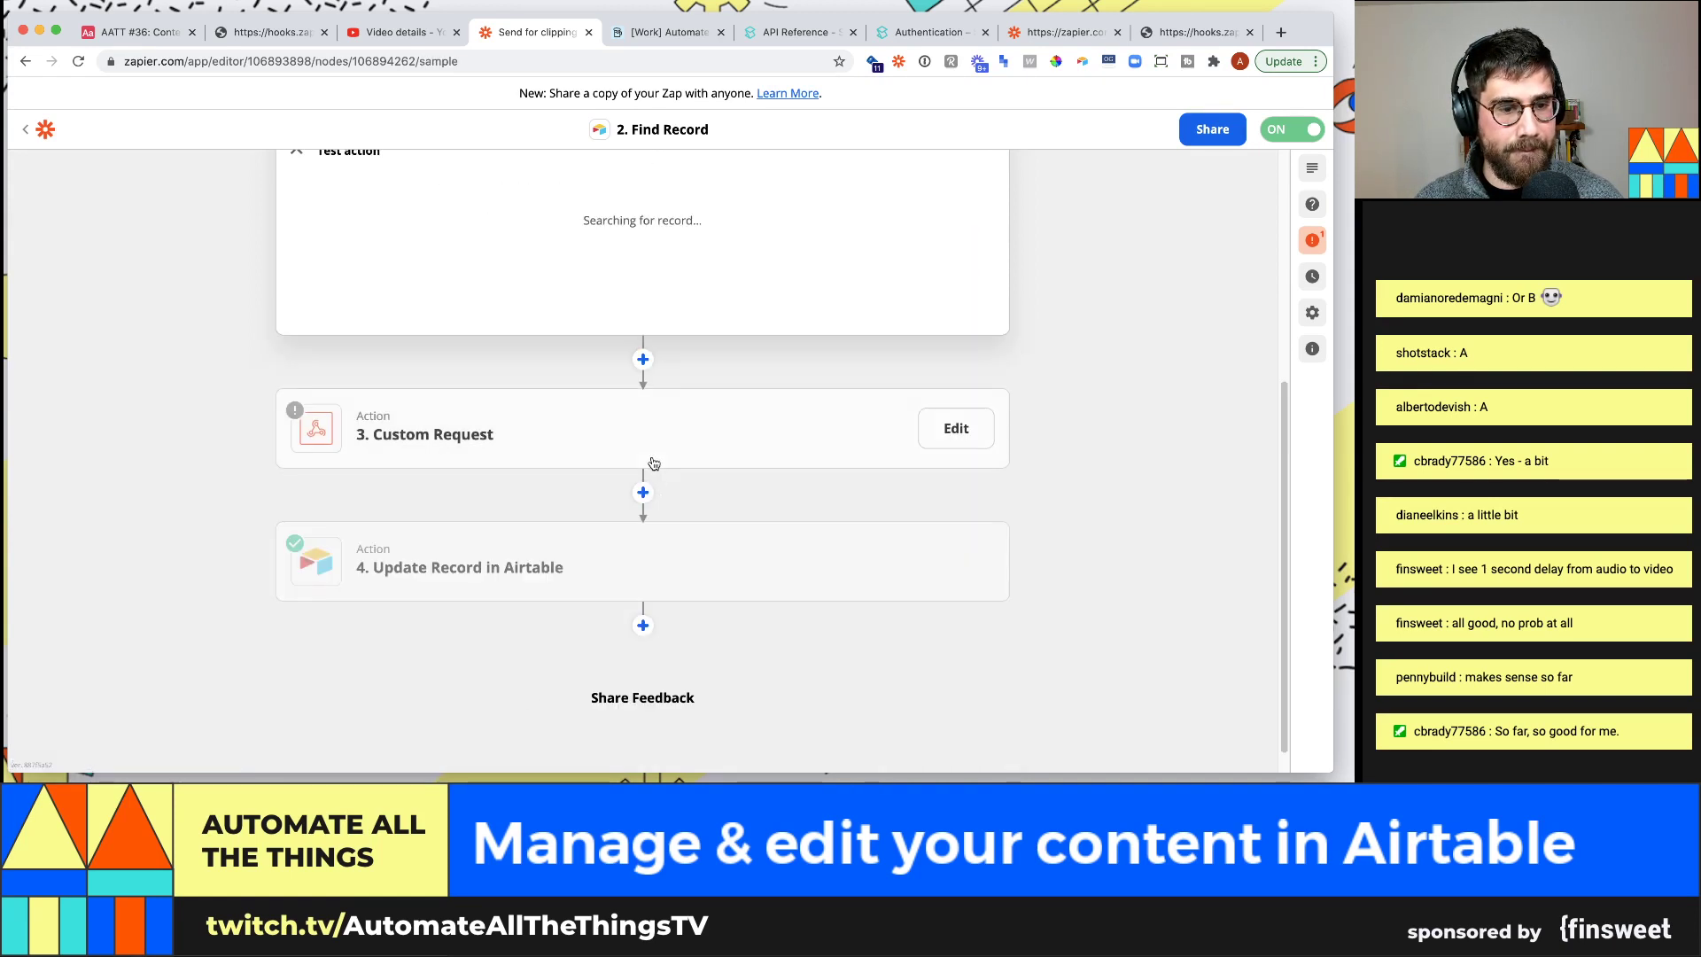
left_click(773, 556)
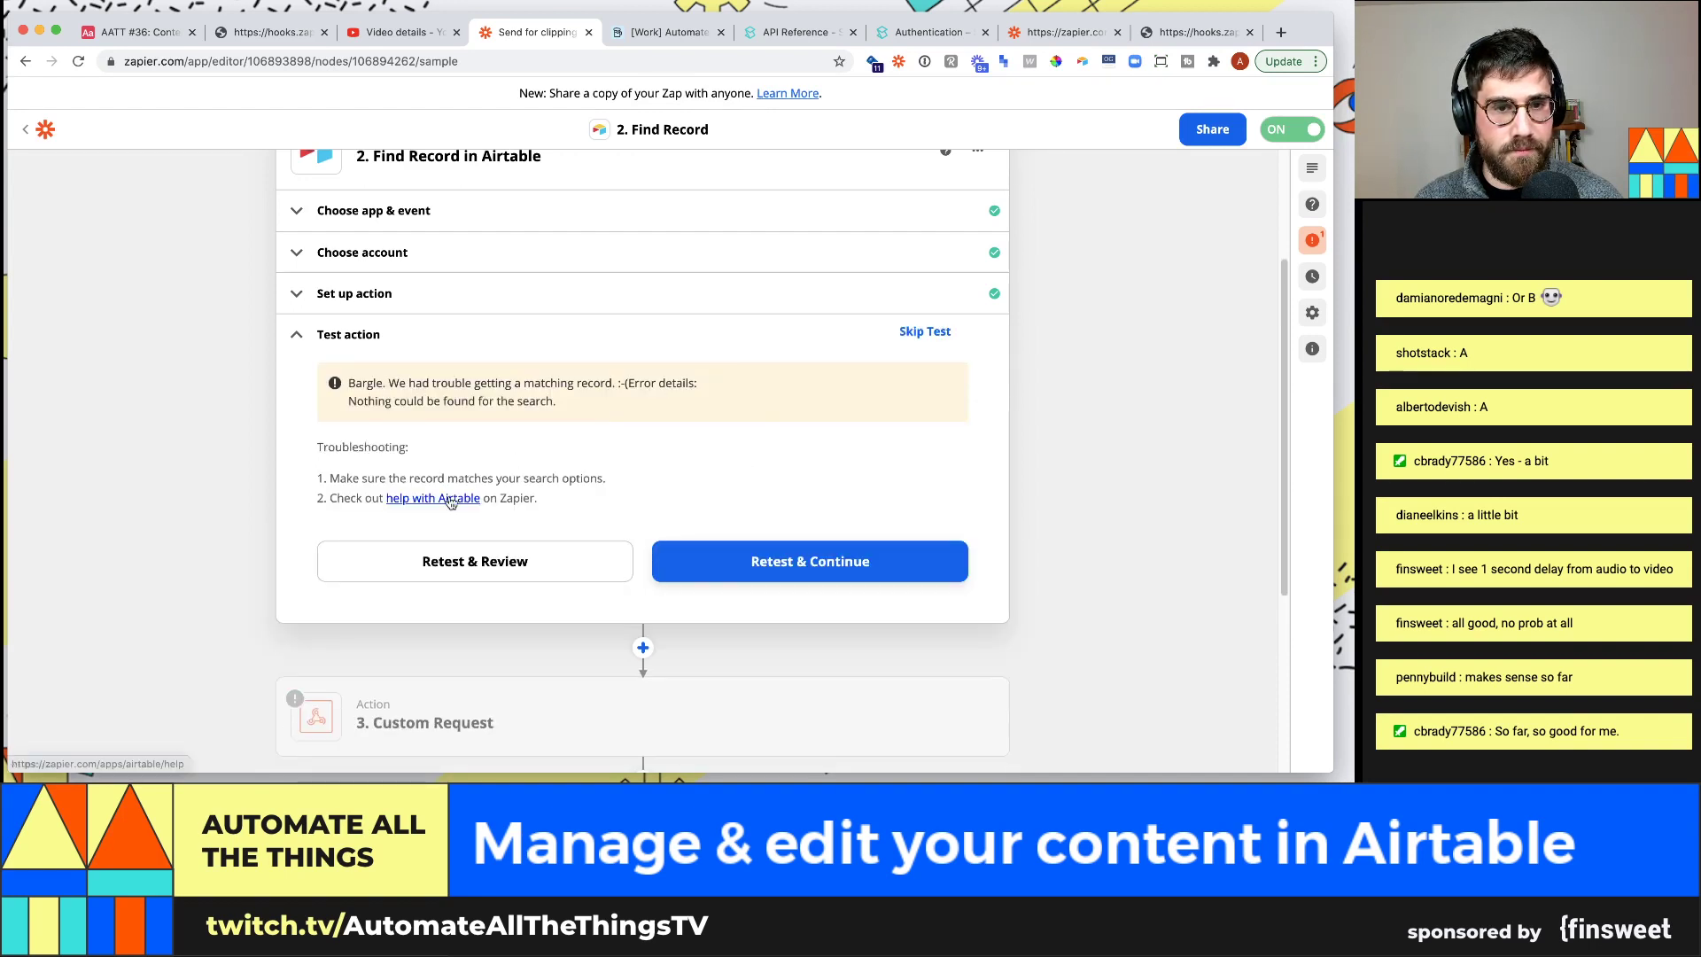
left_click(912, 331)
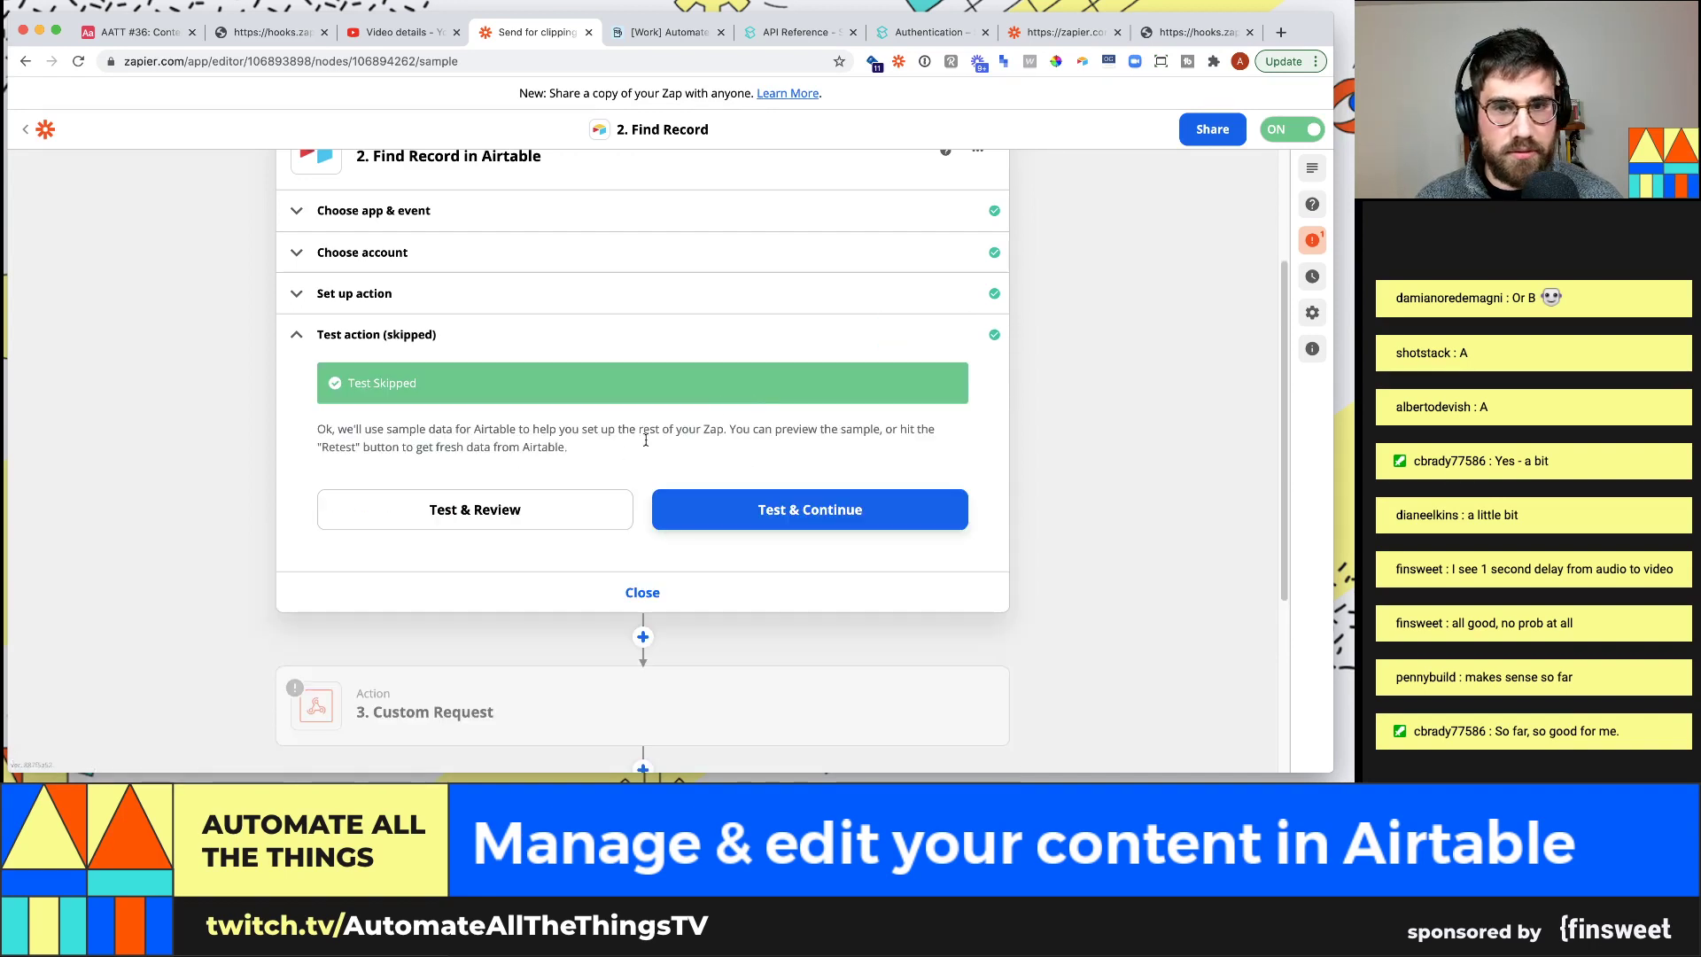
Inspect how the Update Record step chooses its record and base, then go to the new zap
scroll(649, 471, "down", 4)
left_click(694, 535)
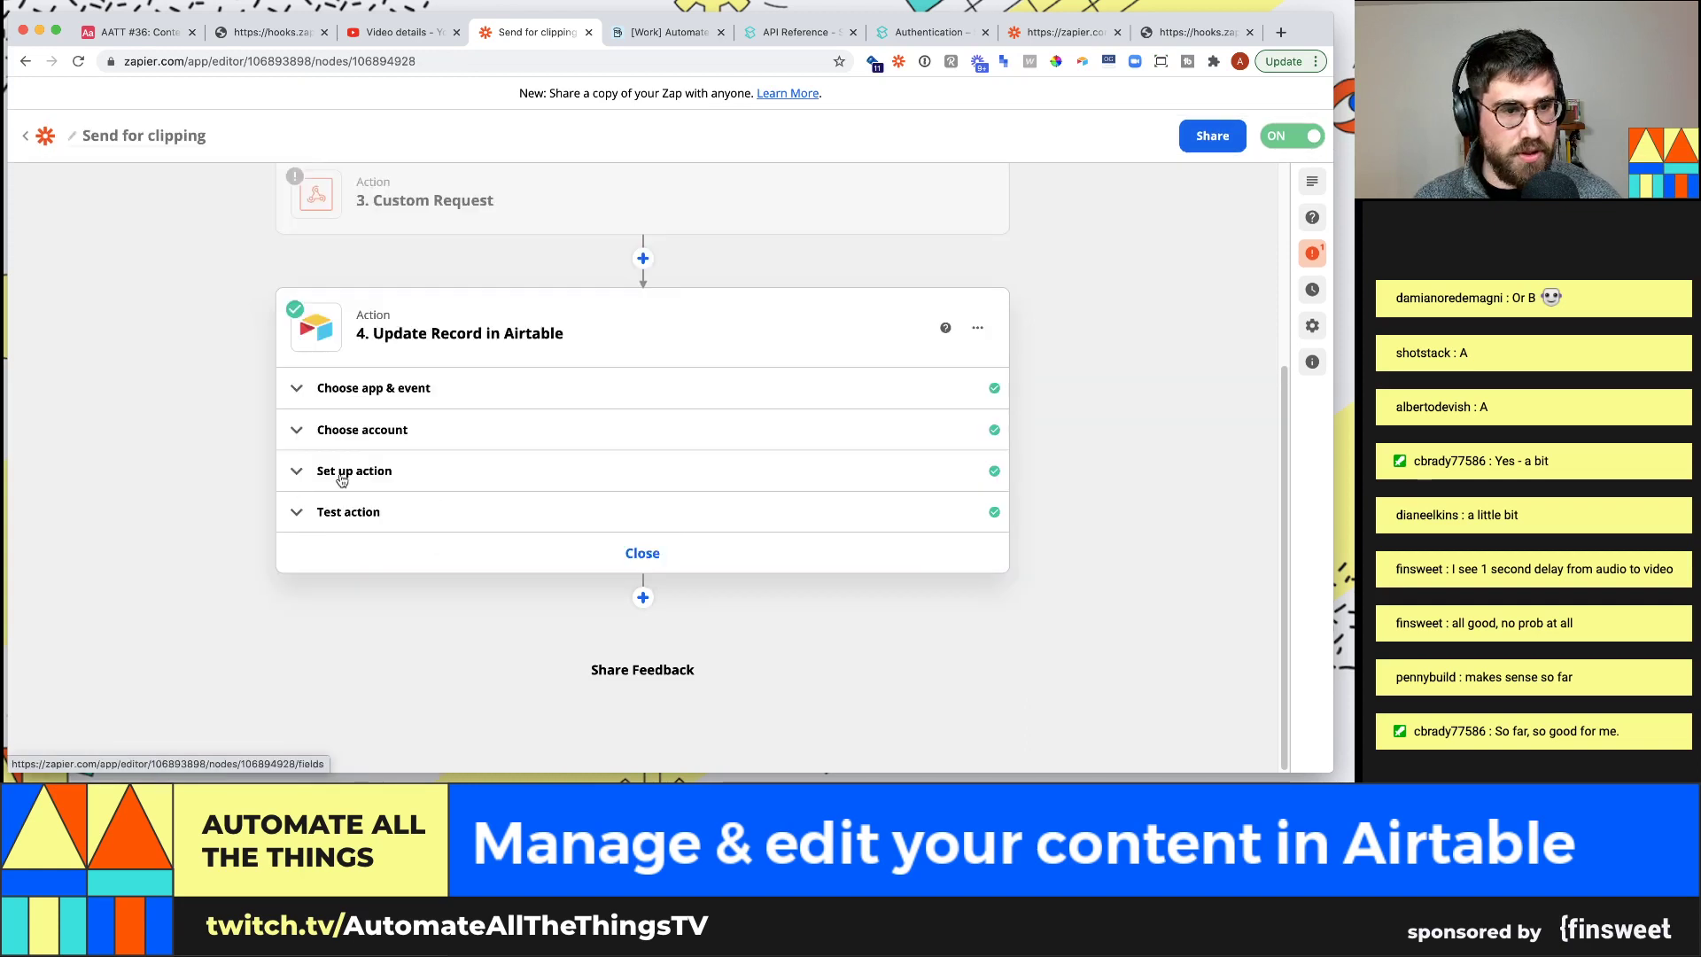
left_click(312, 479)
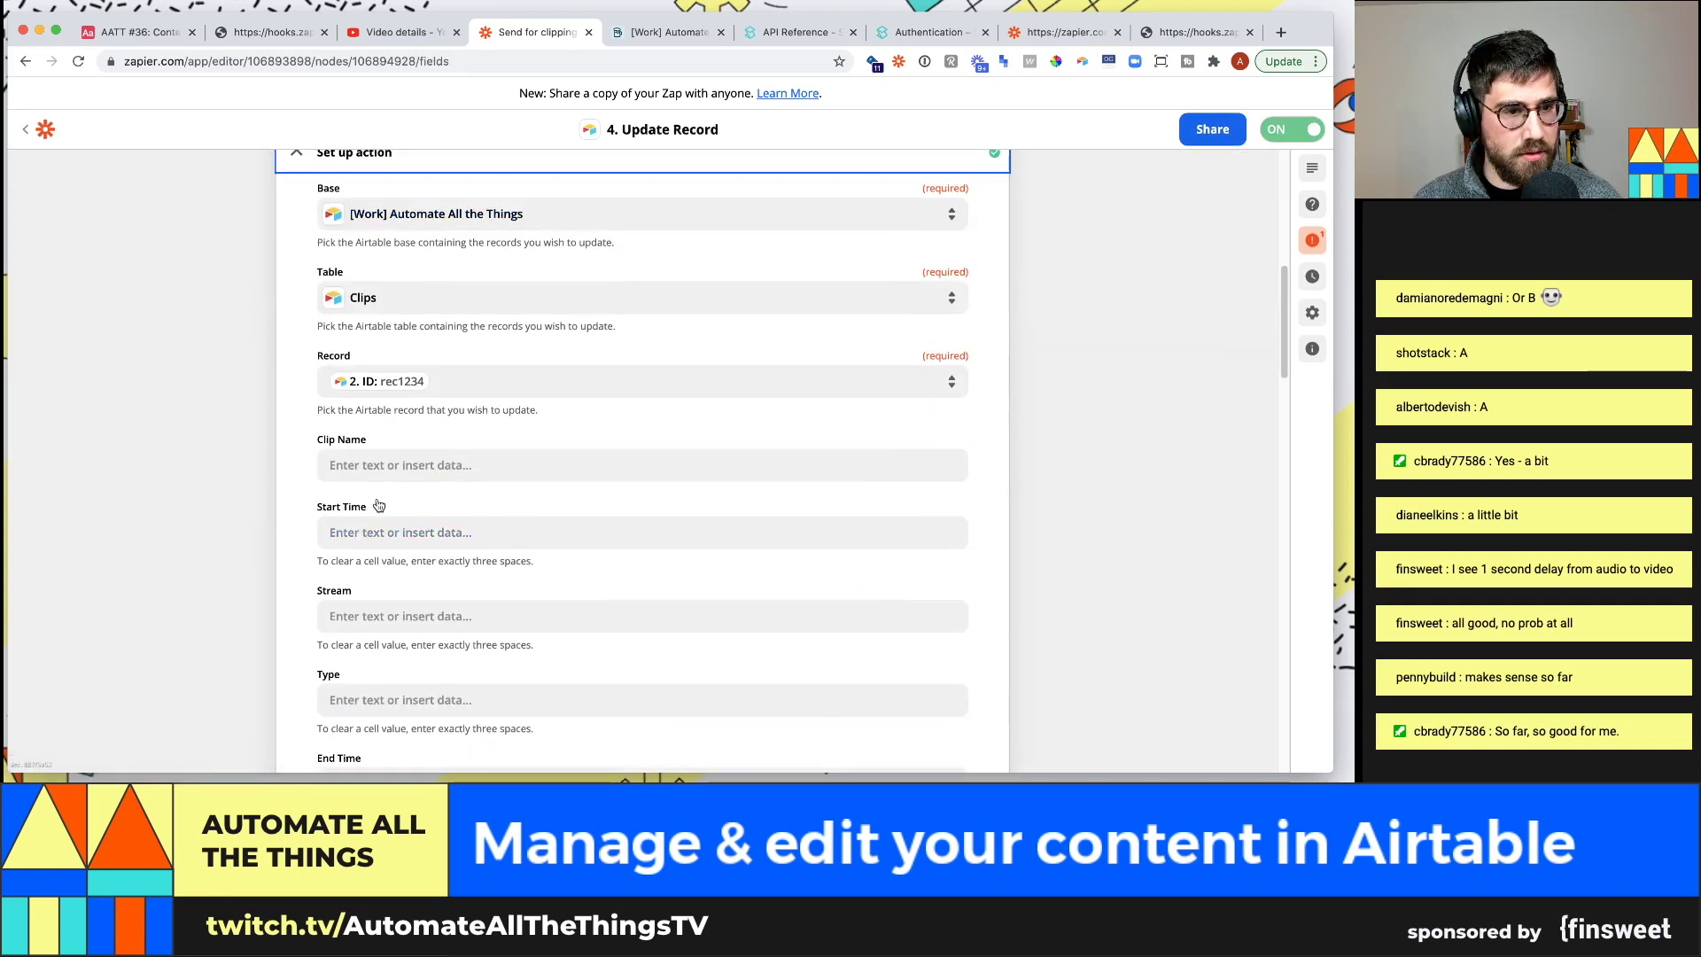
scroll(394, 443, "up", 2)
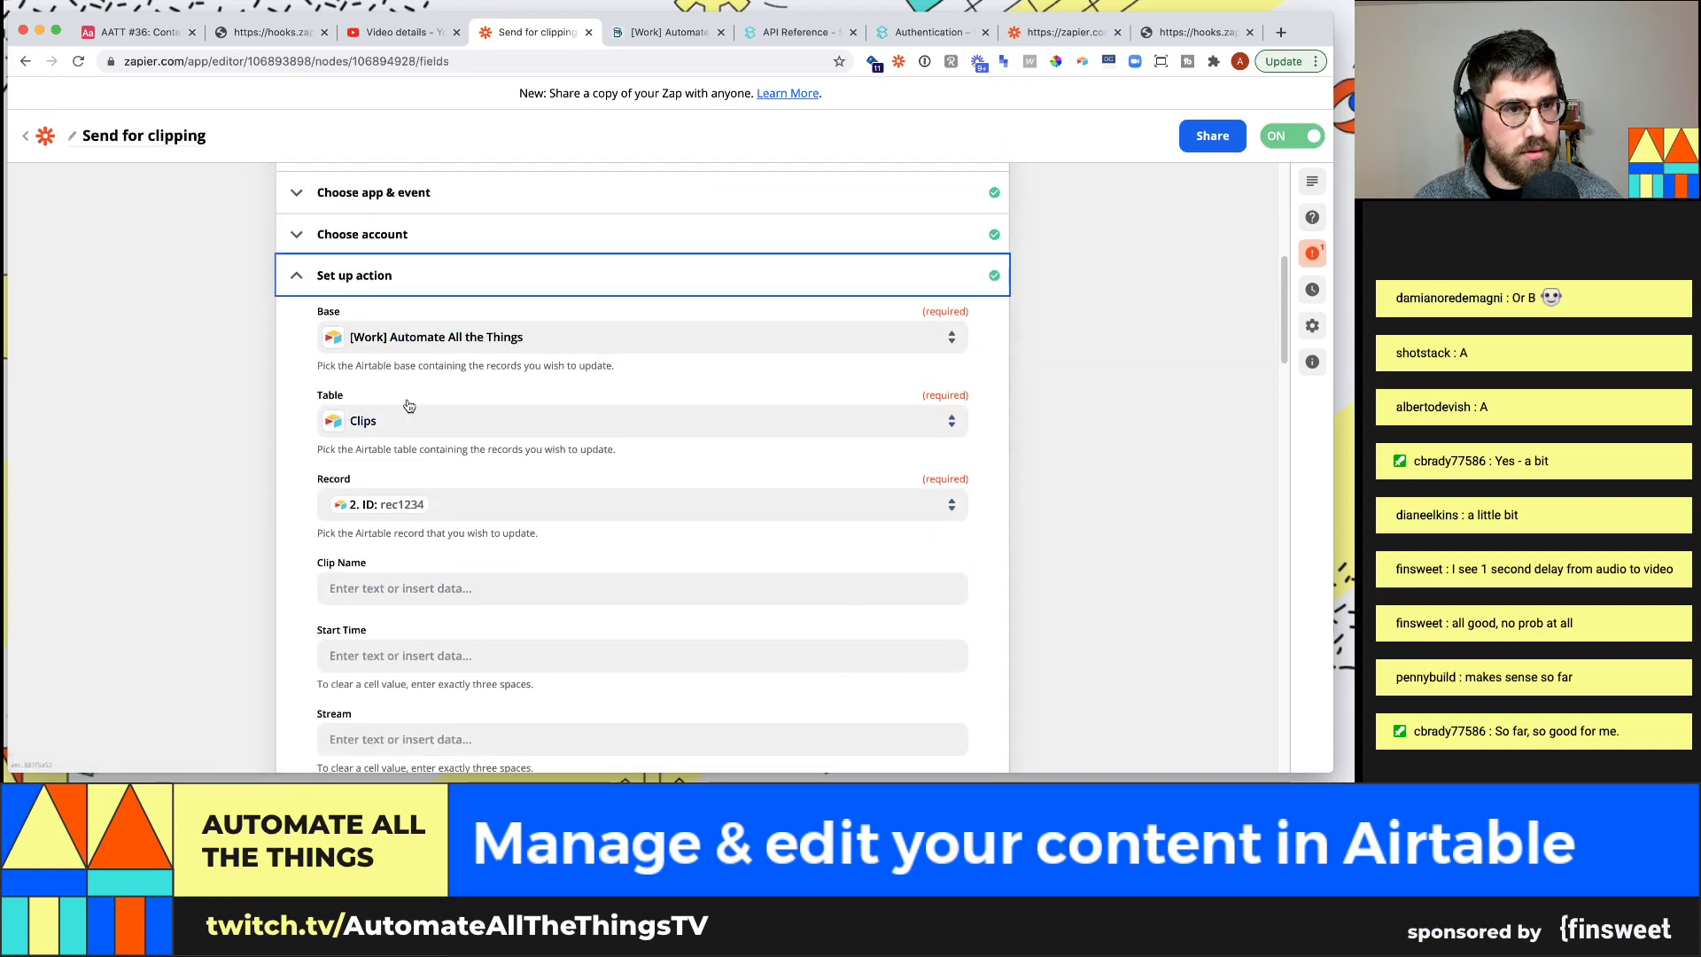
scroll(407, 416, "up", 4)
scroll(450, 602, "down", 1)
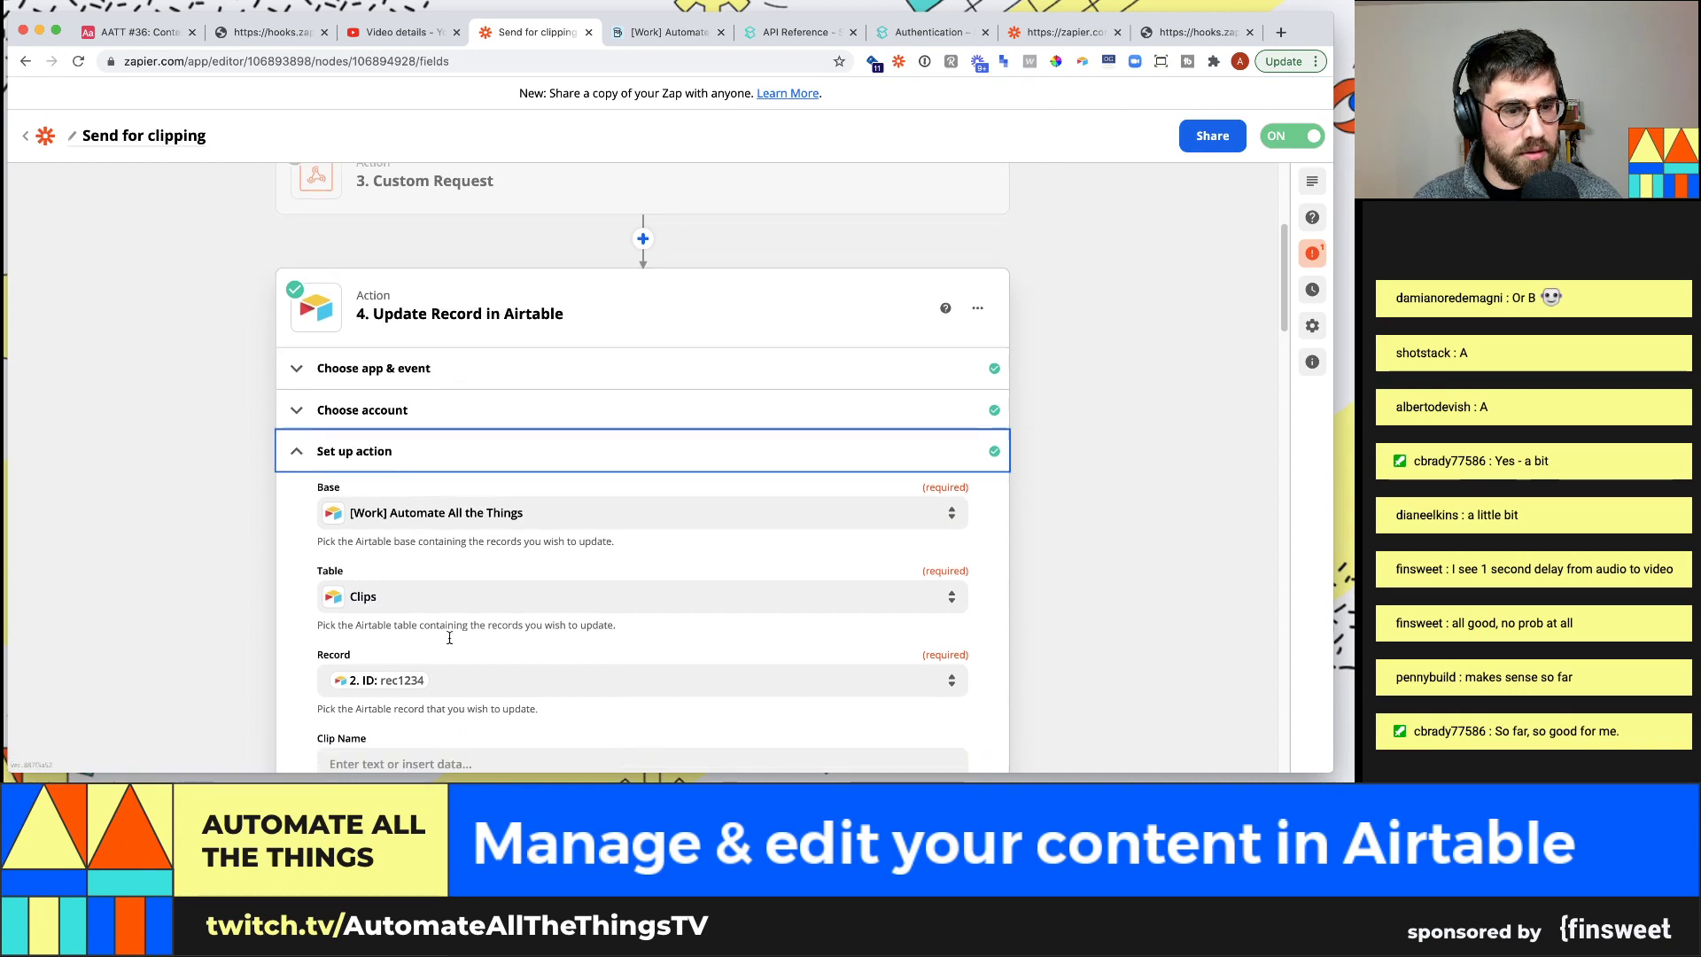
left_click(447, 683)
scroll(487, 653, "down", 2)
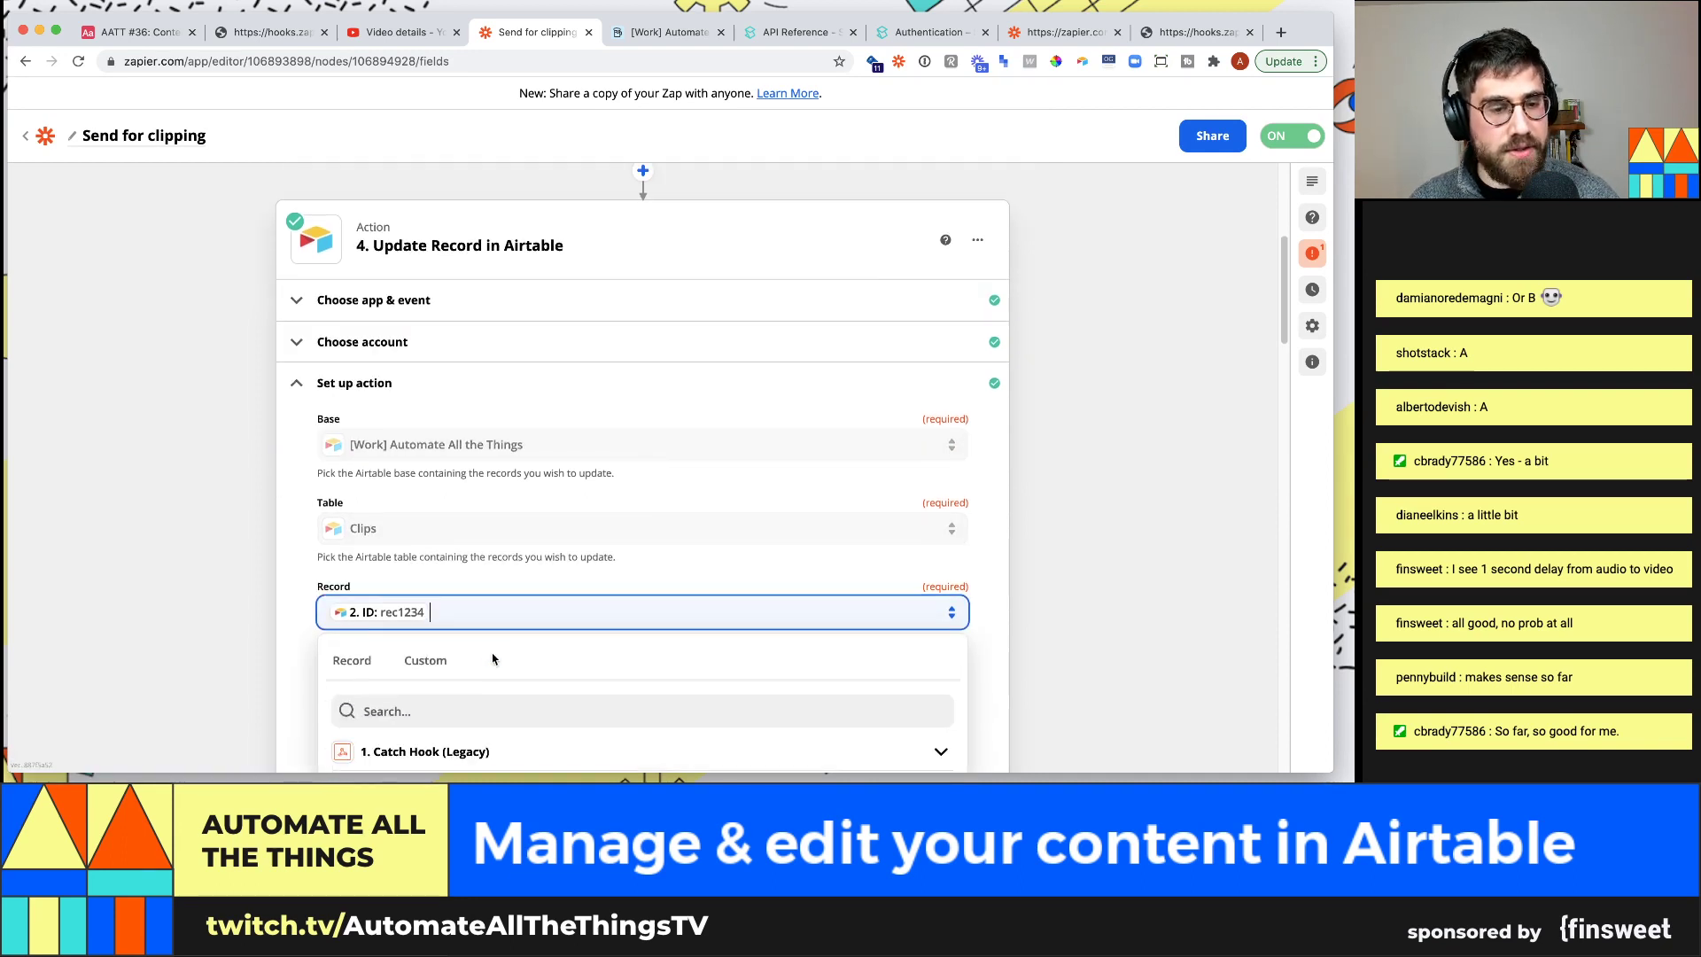
scroll(492, 657, "down", 6)
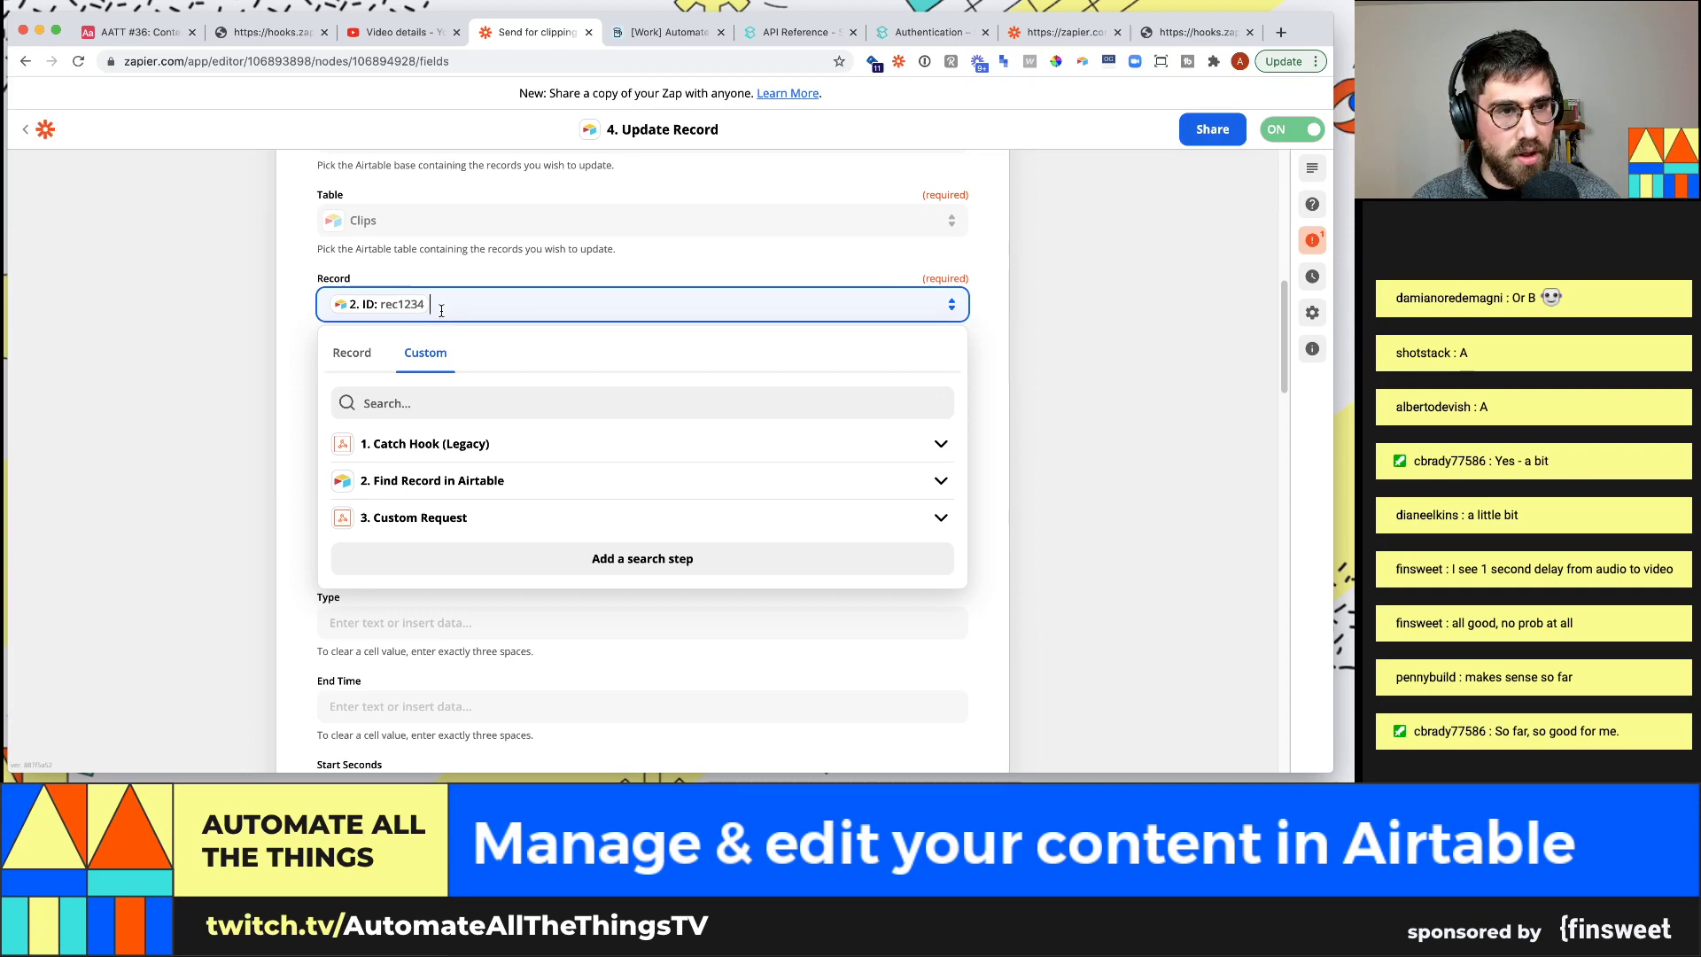
scroll(437, 299, "up", 5)
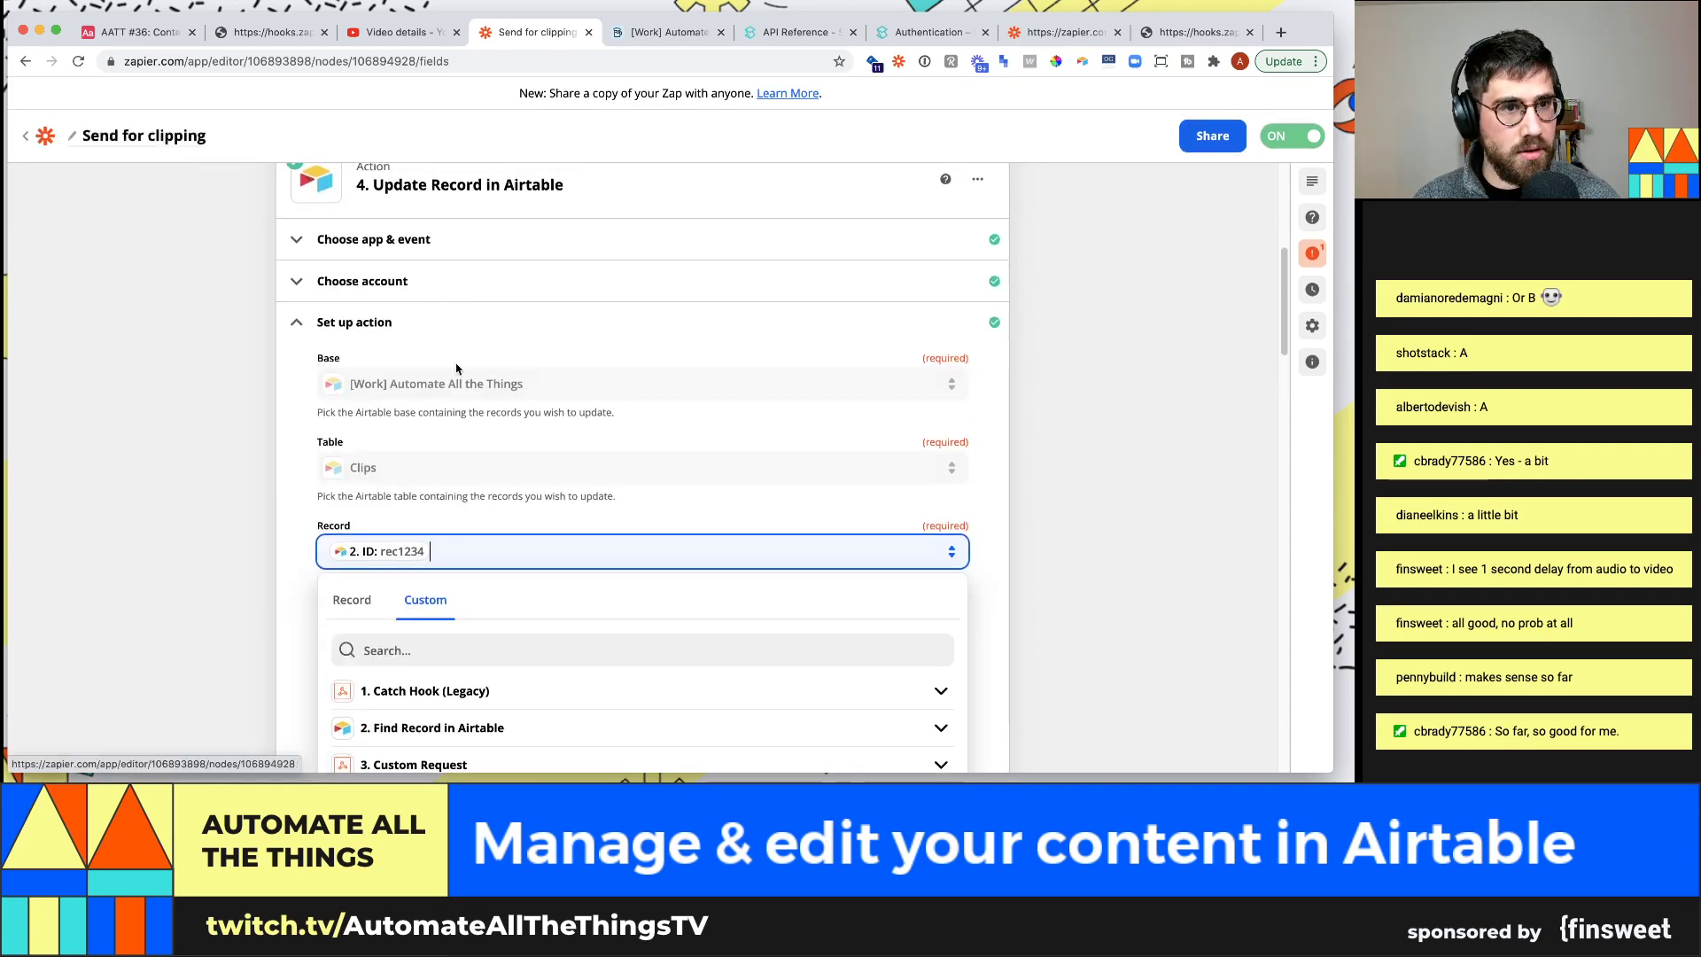
left_click(460, 383)
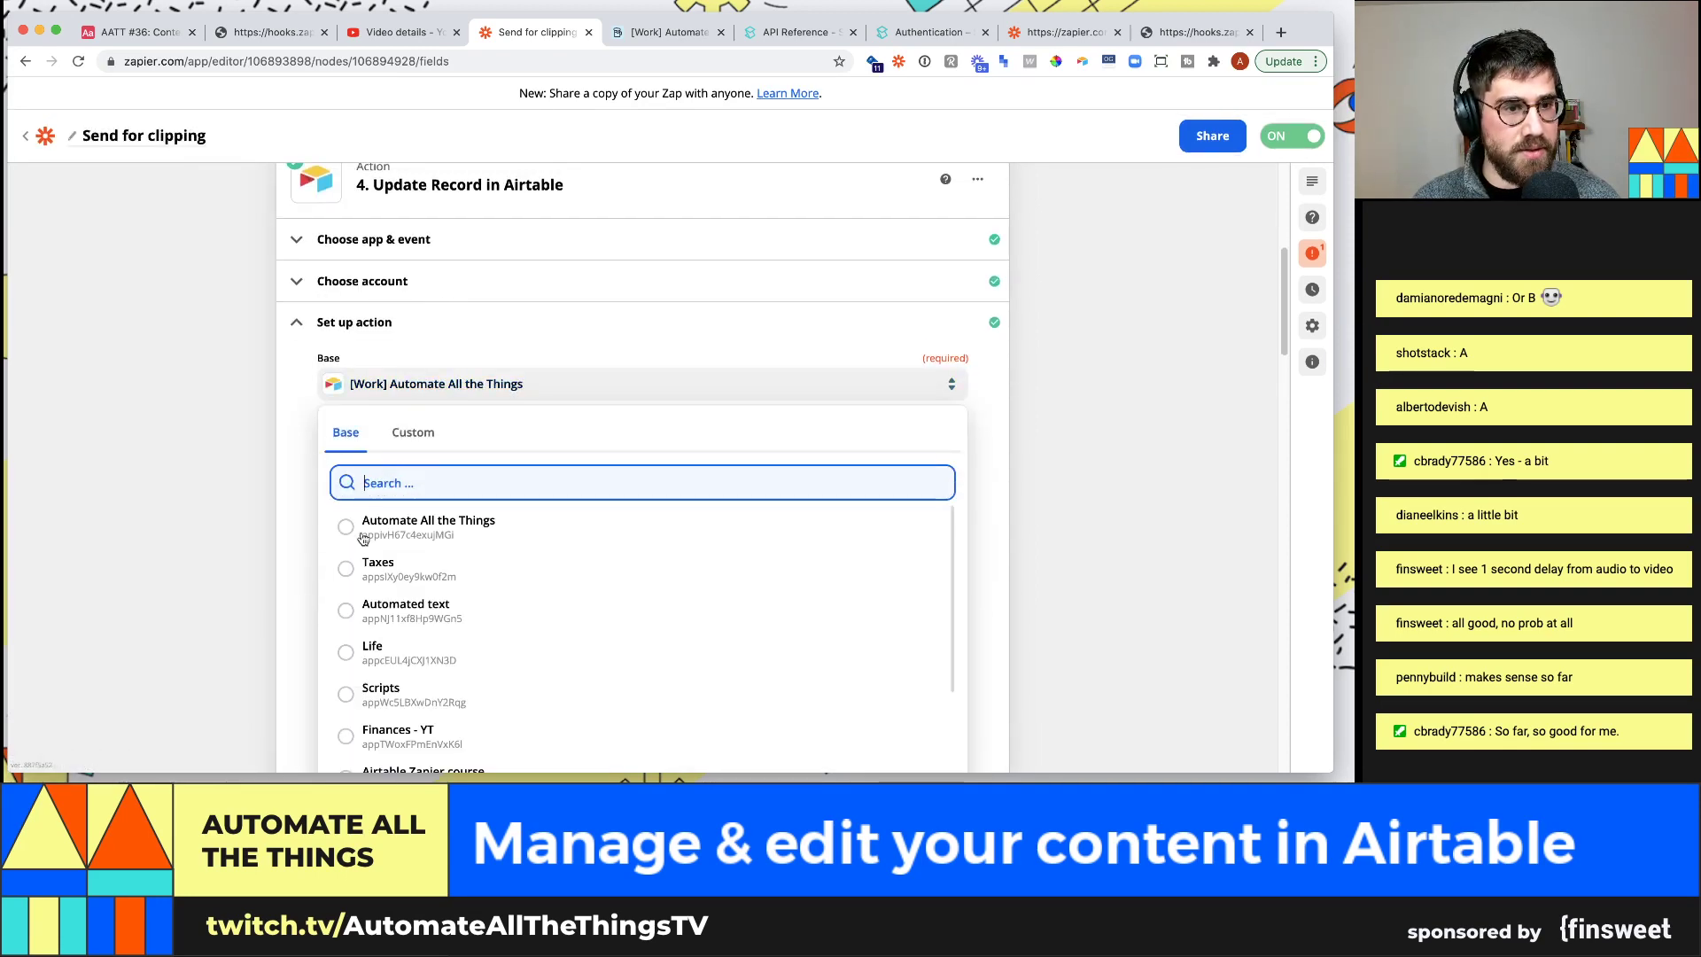
scroll(292, 461, "up", 9)
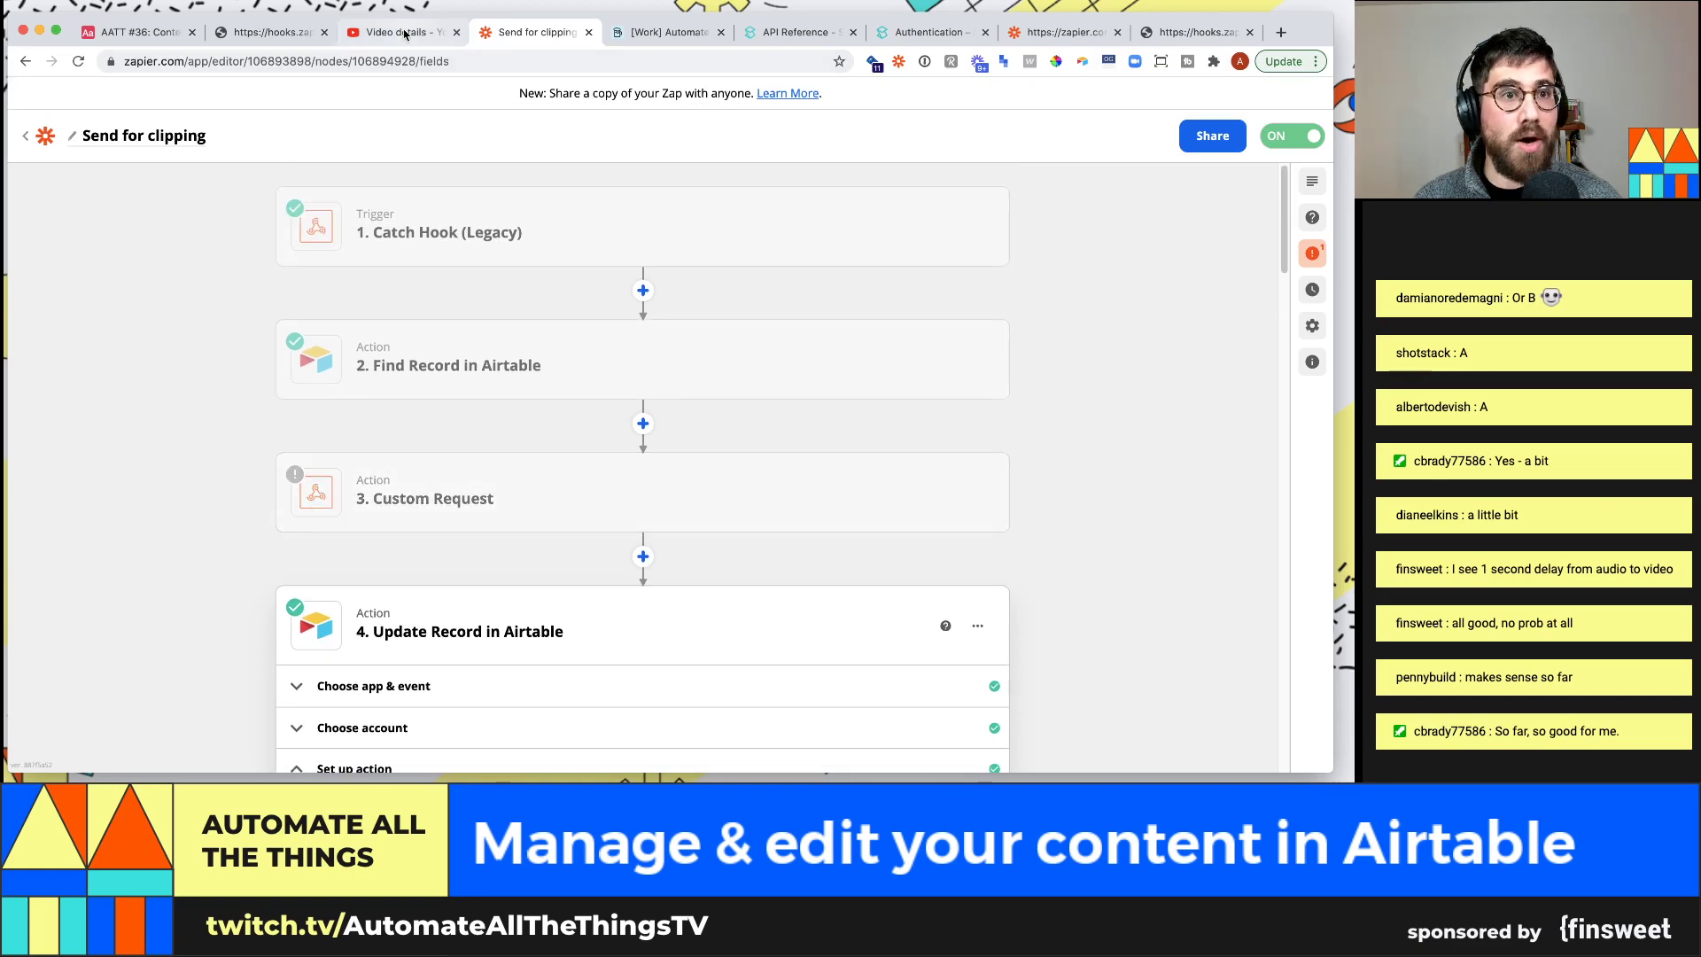
left_click(1079, 37)
Retest Find Record in Airtable and confirm the Today's stream record shows Status: Recorded
left_click_drag(1083, 37, 265, 33)
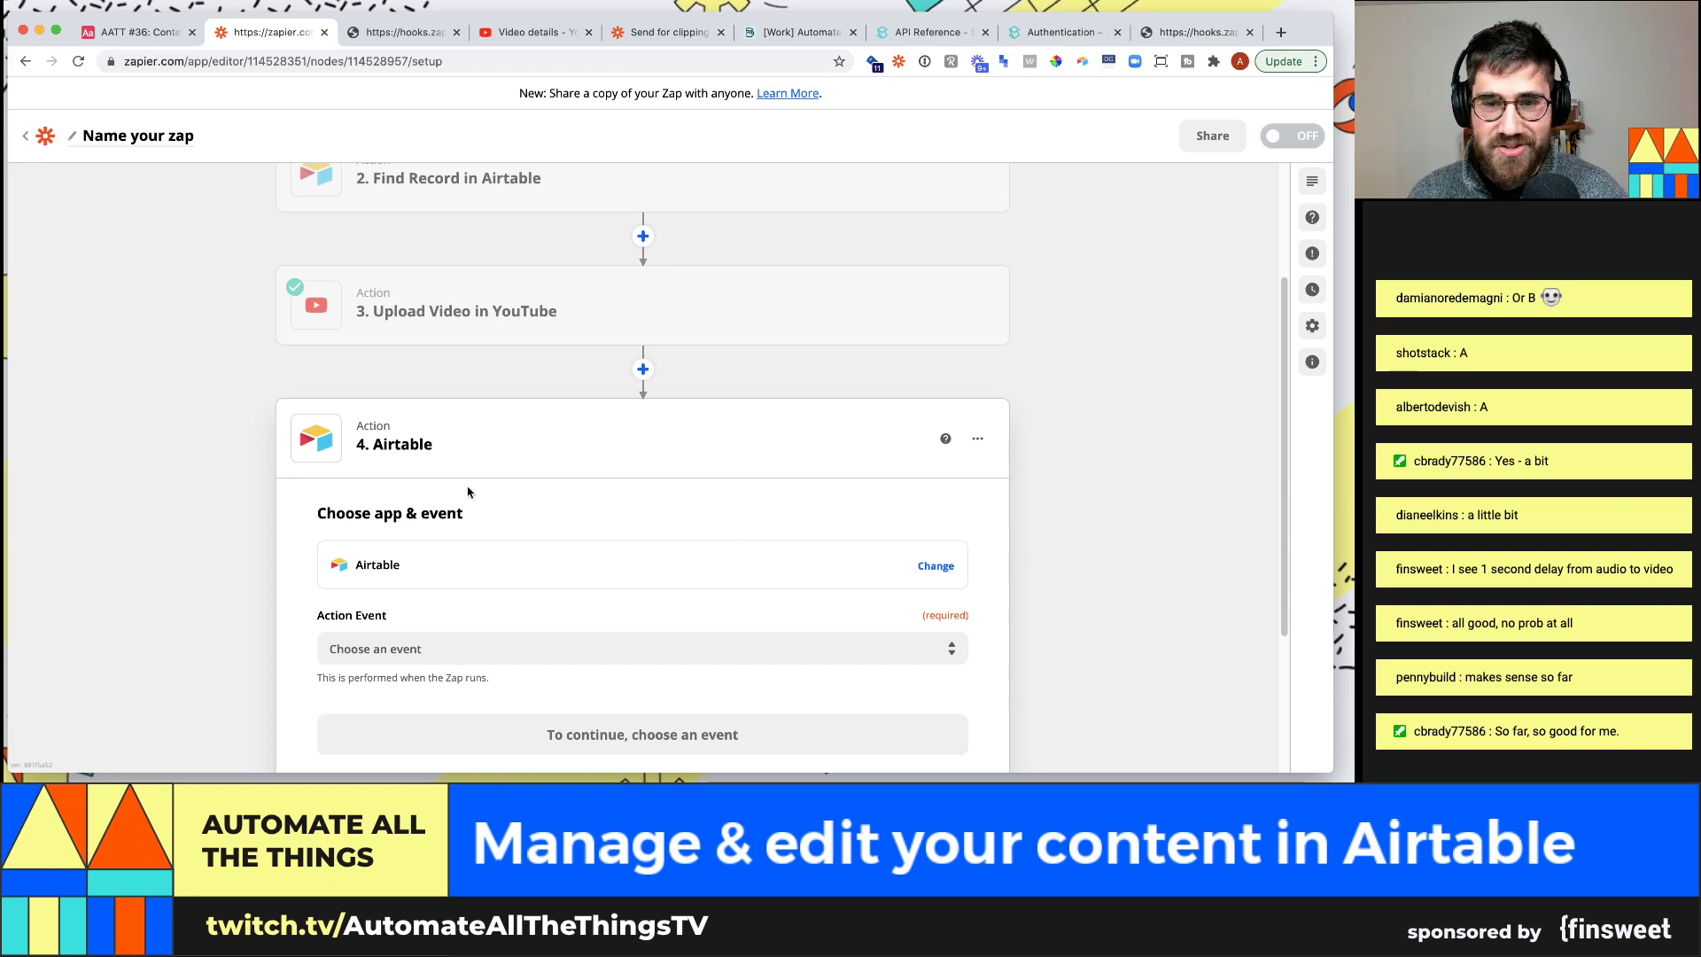
scroll(478, 505, "down", 1)
scroll(451, 608, "down", 1)
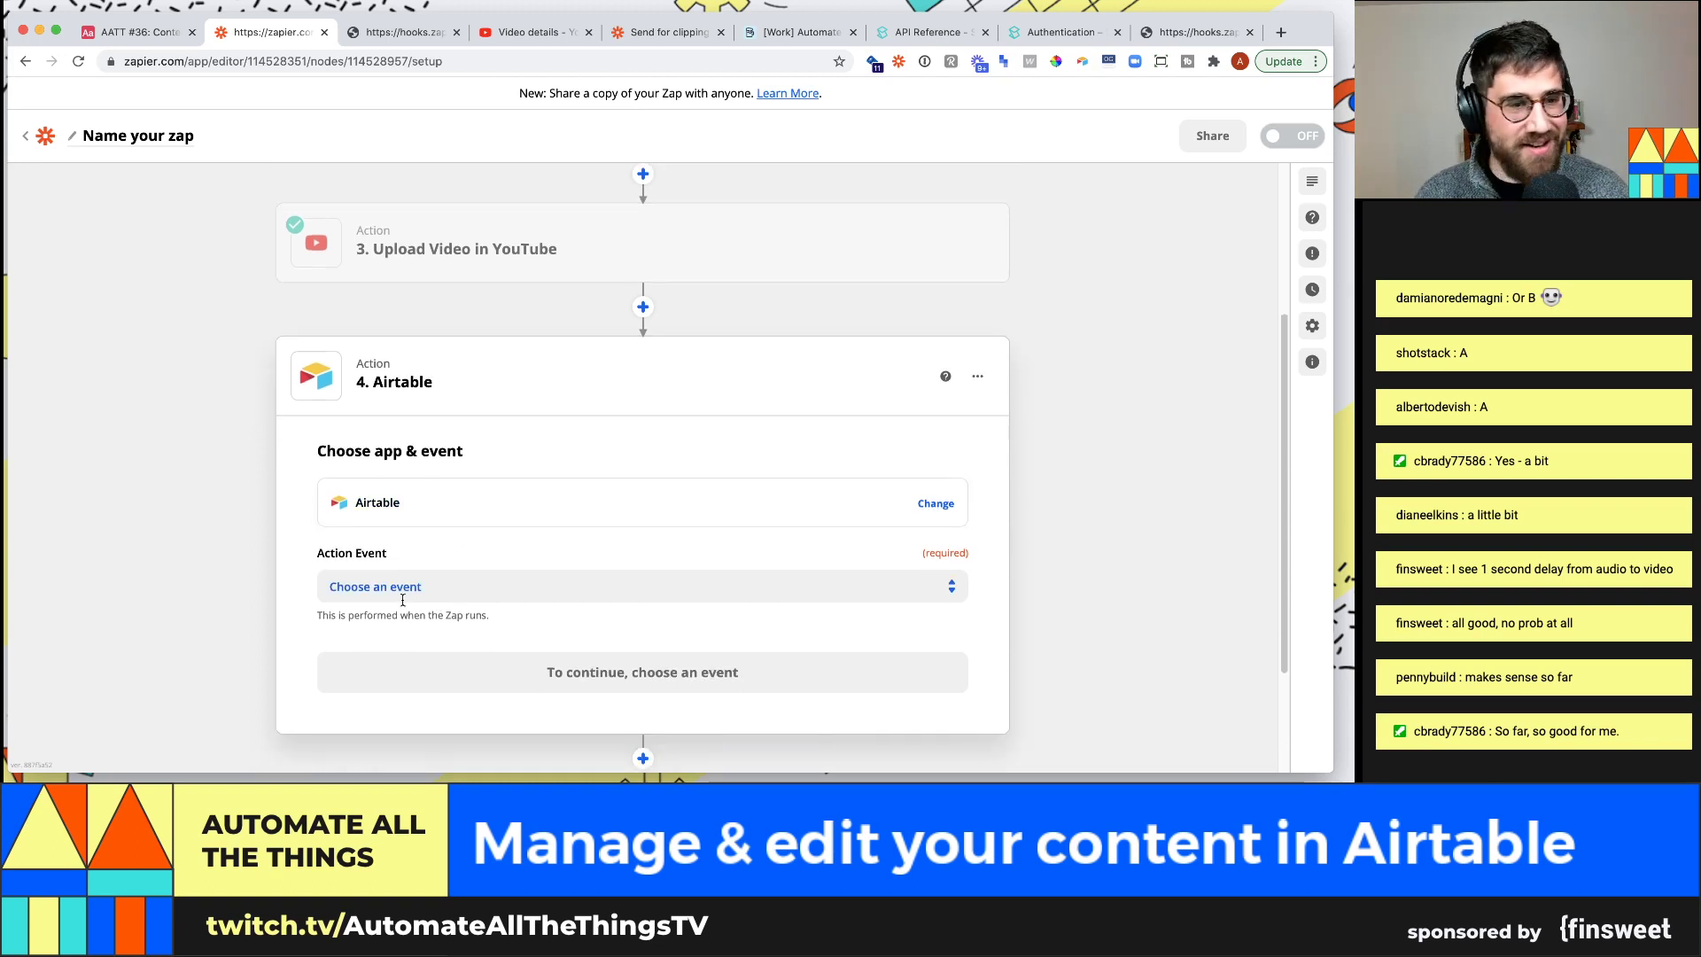
scroll(292, 420, "up", 1)
scroll(443, 531, "up", 5)
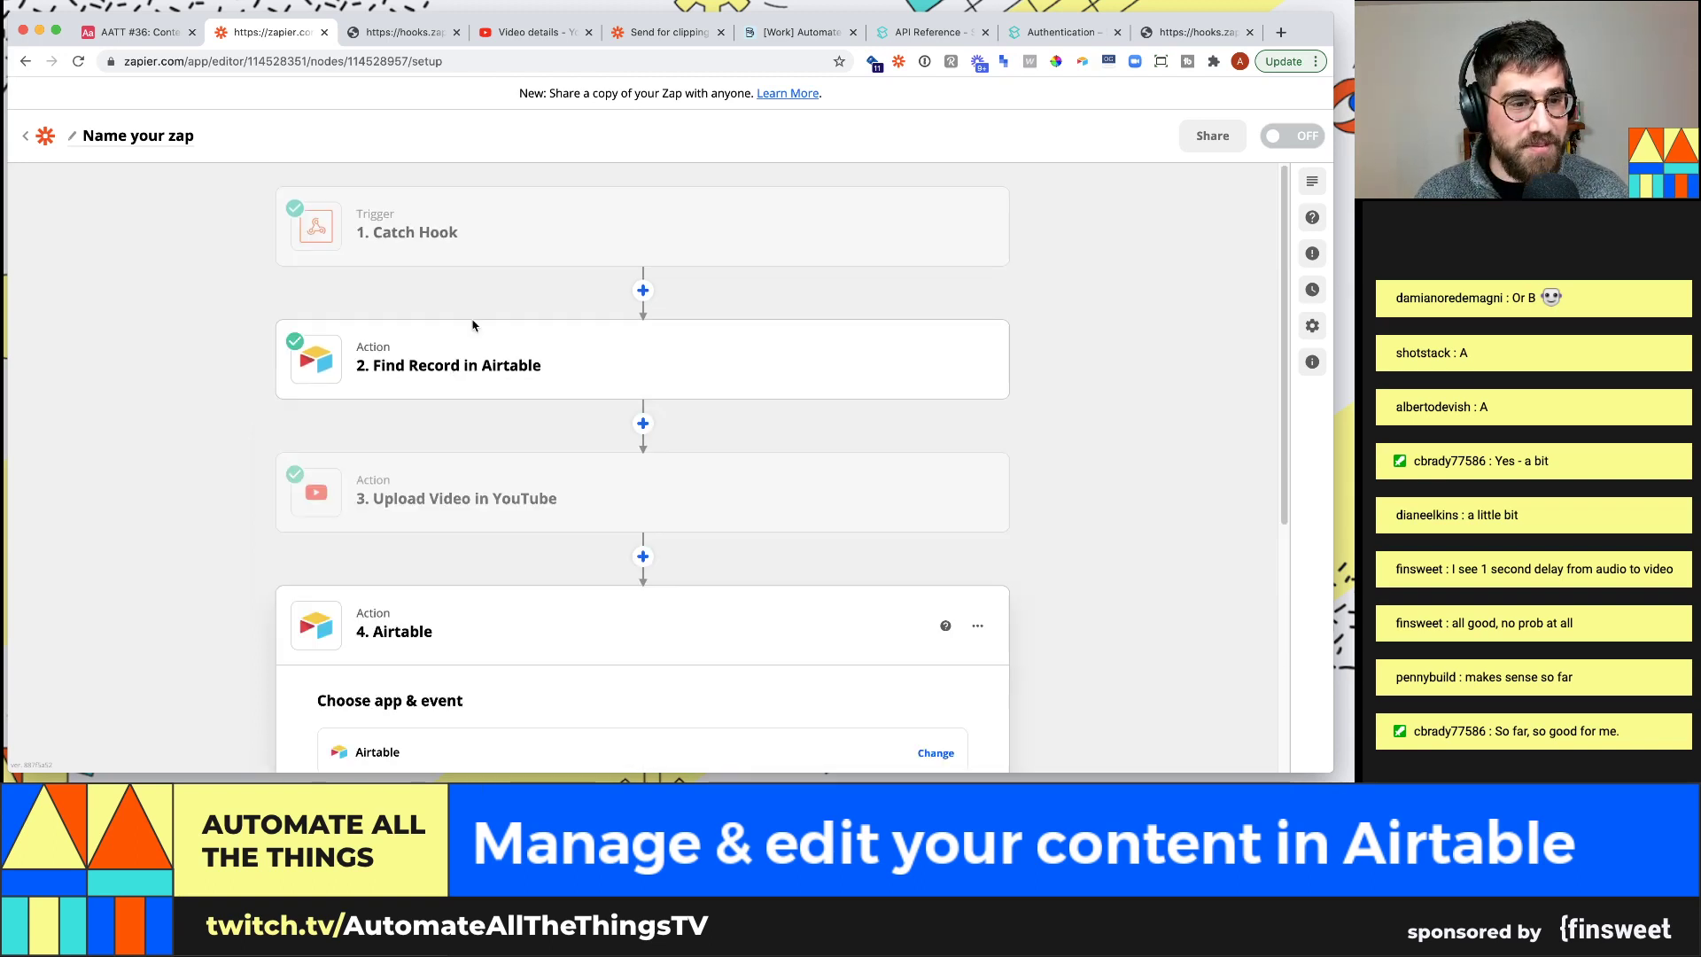
left_click(532, 372)
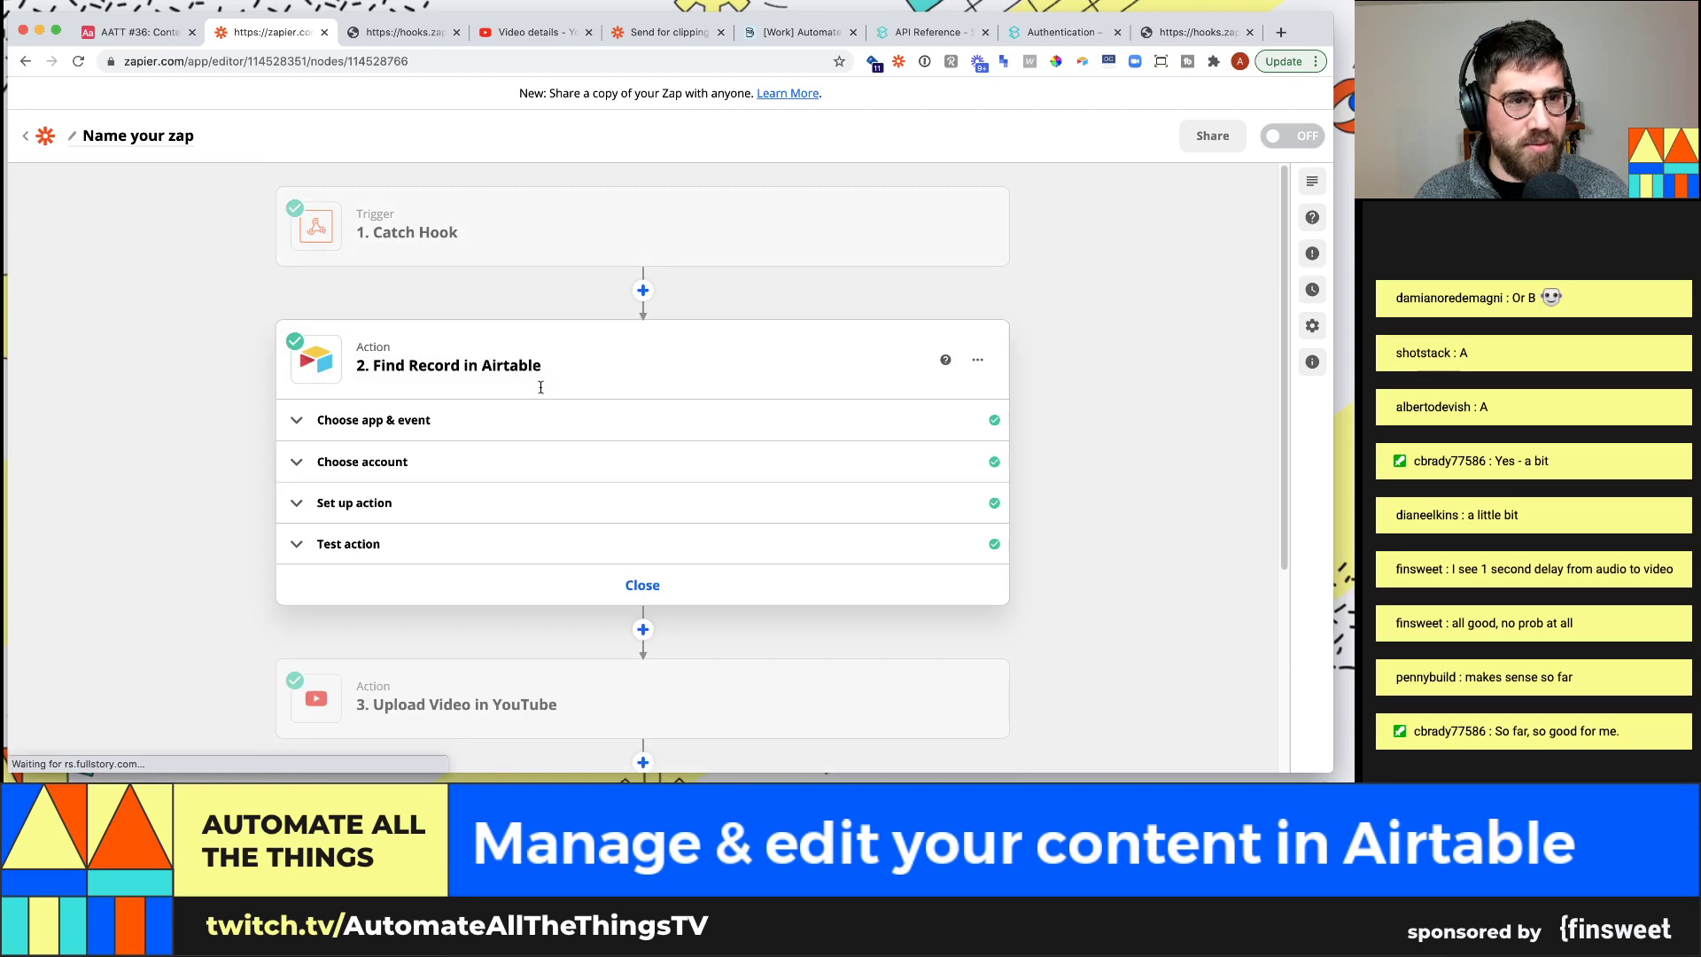
left_click(425, 544)
scroll(270, 583, "down", 4)
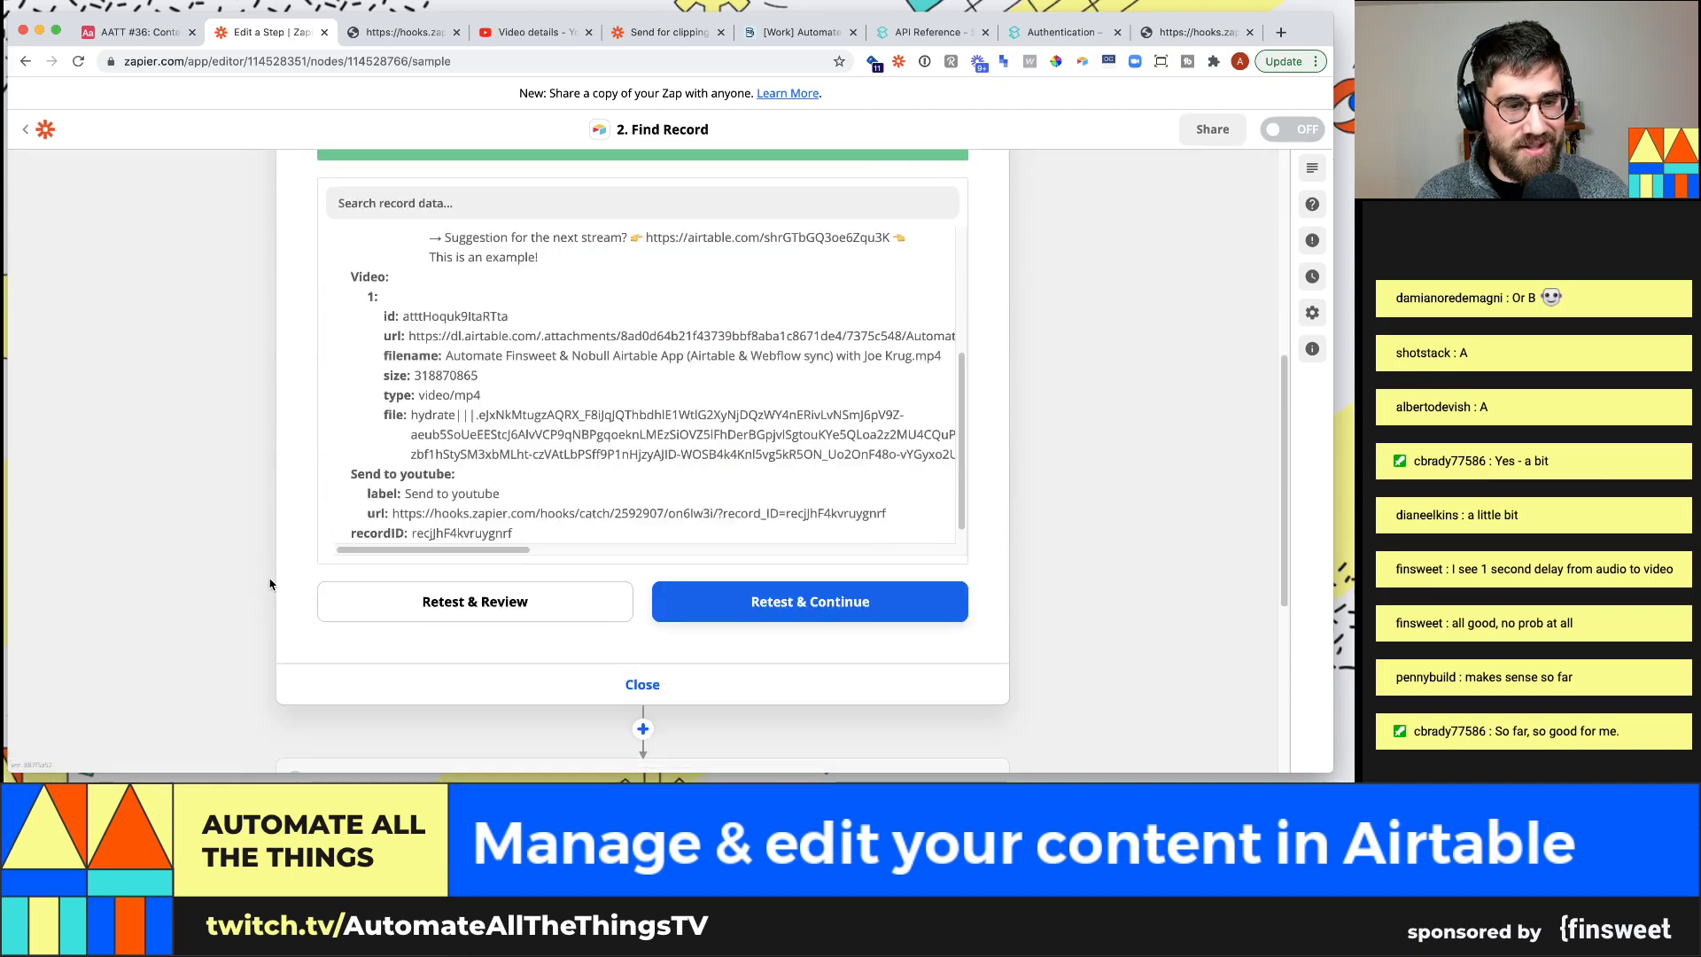
left_click(449, 607)
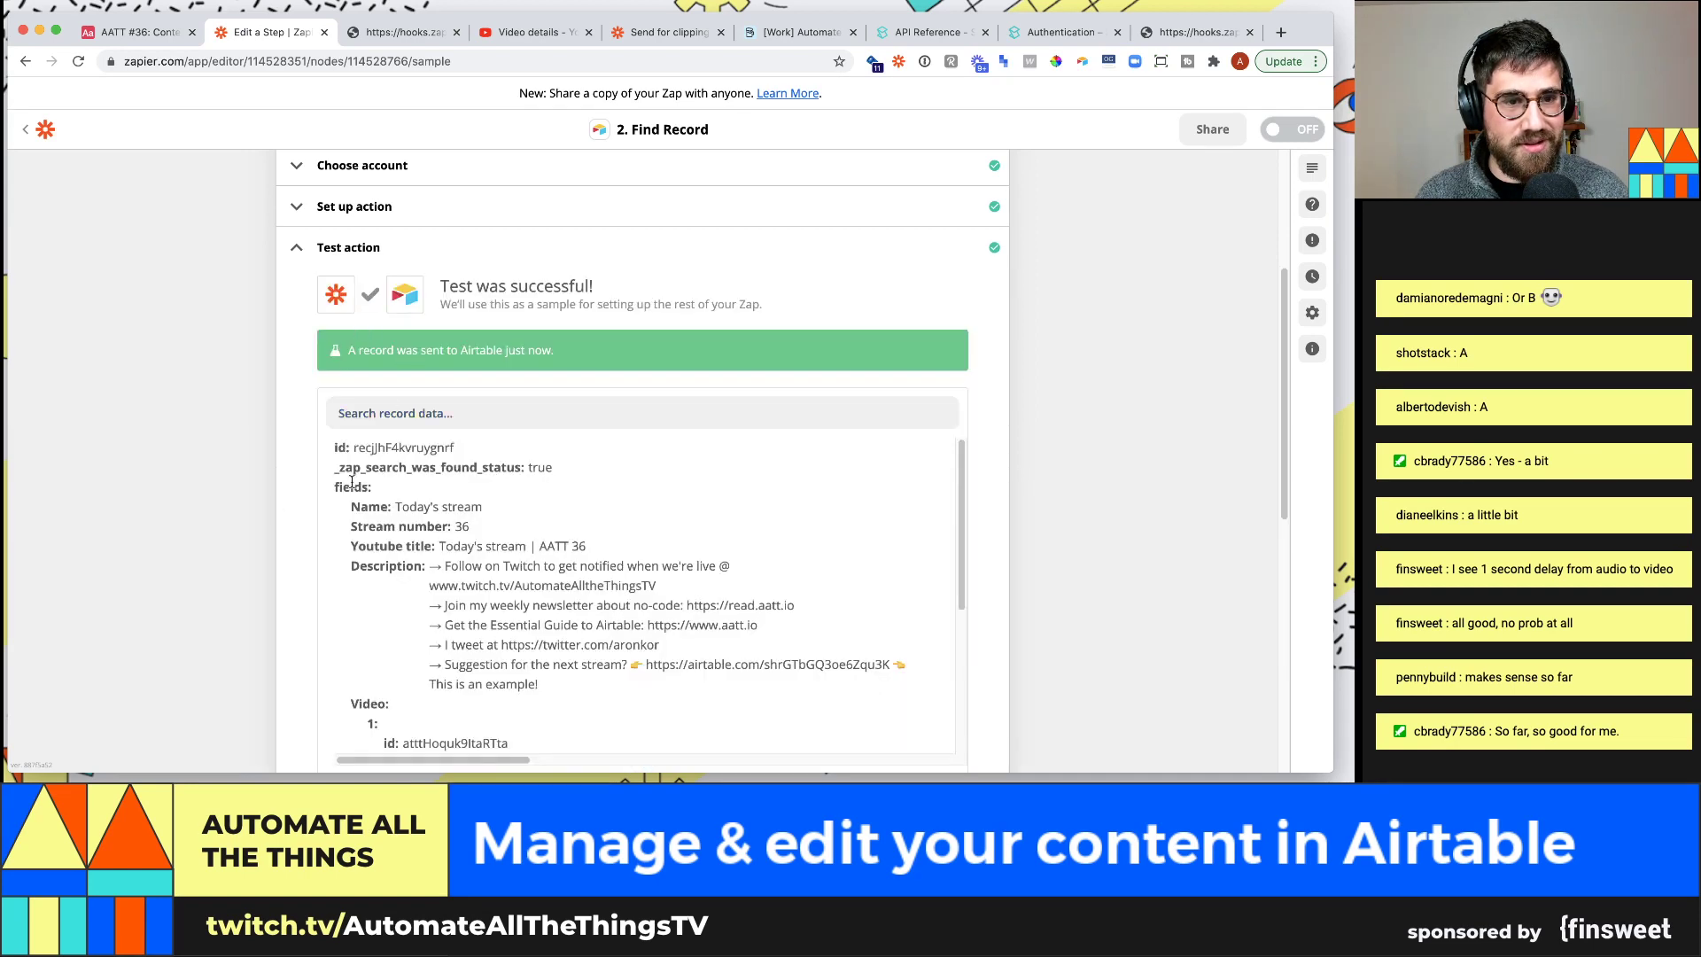
scroll(352, 482, "down", 5)
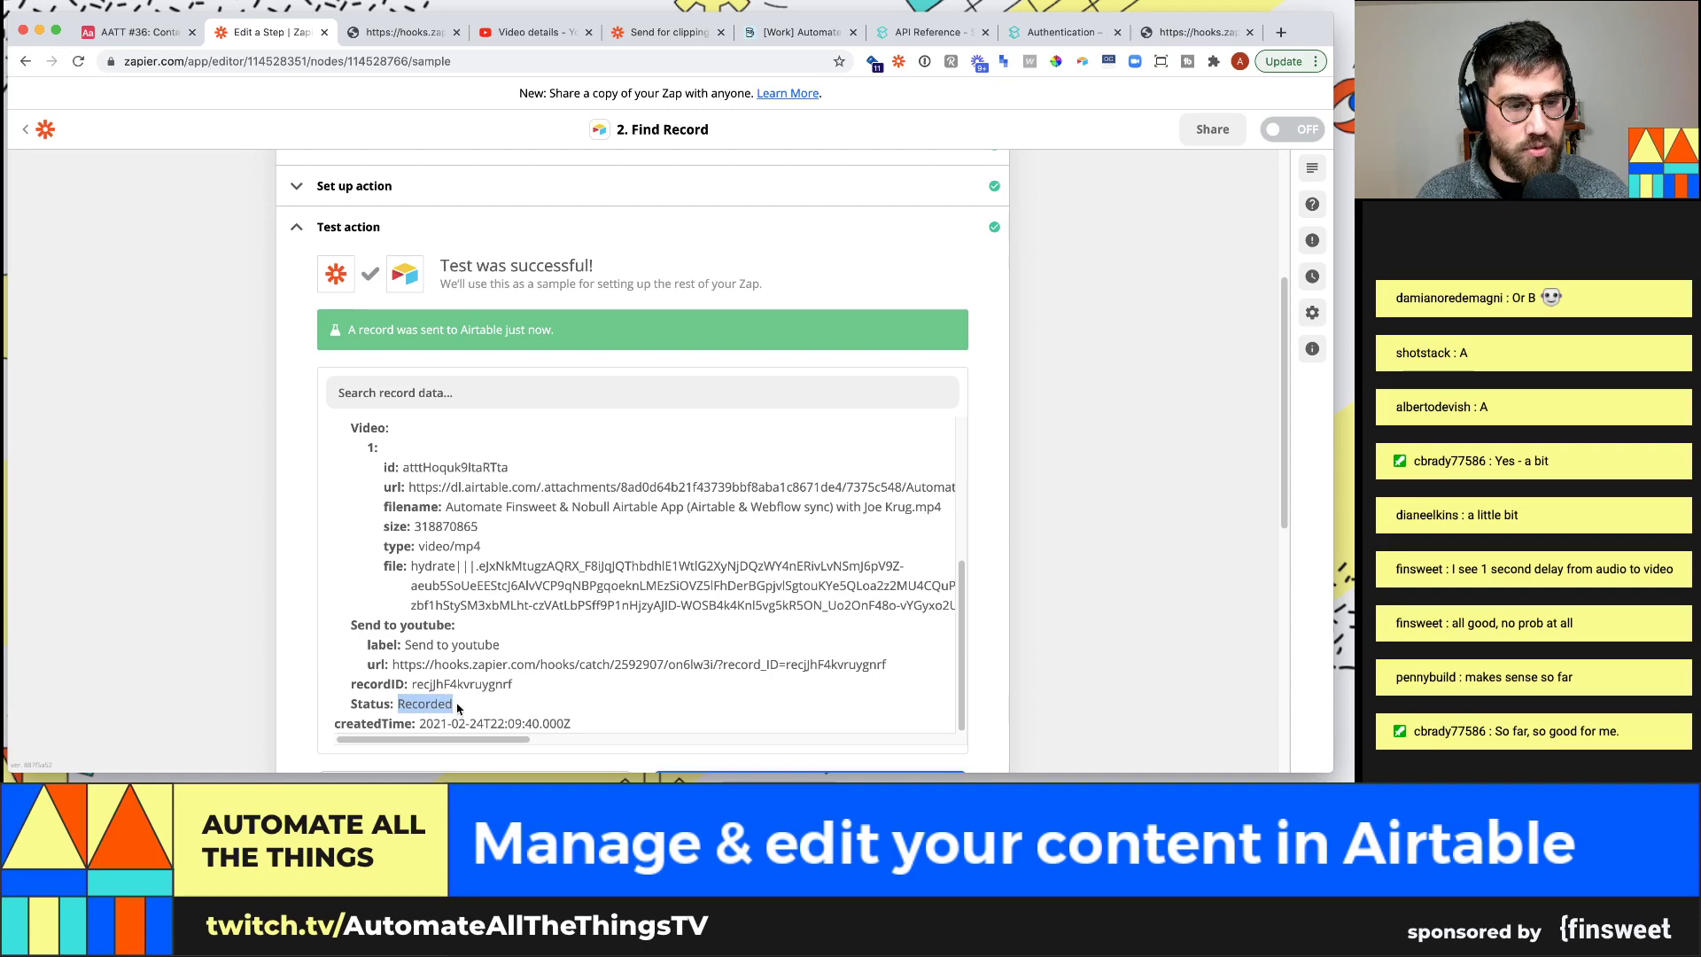
scroll(508, 599, "down", 10)
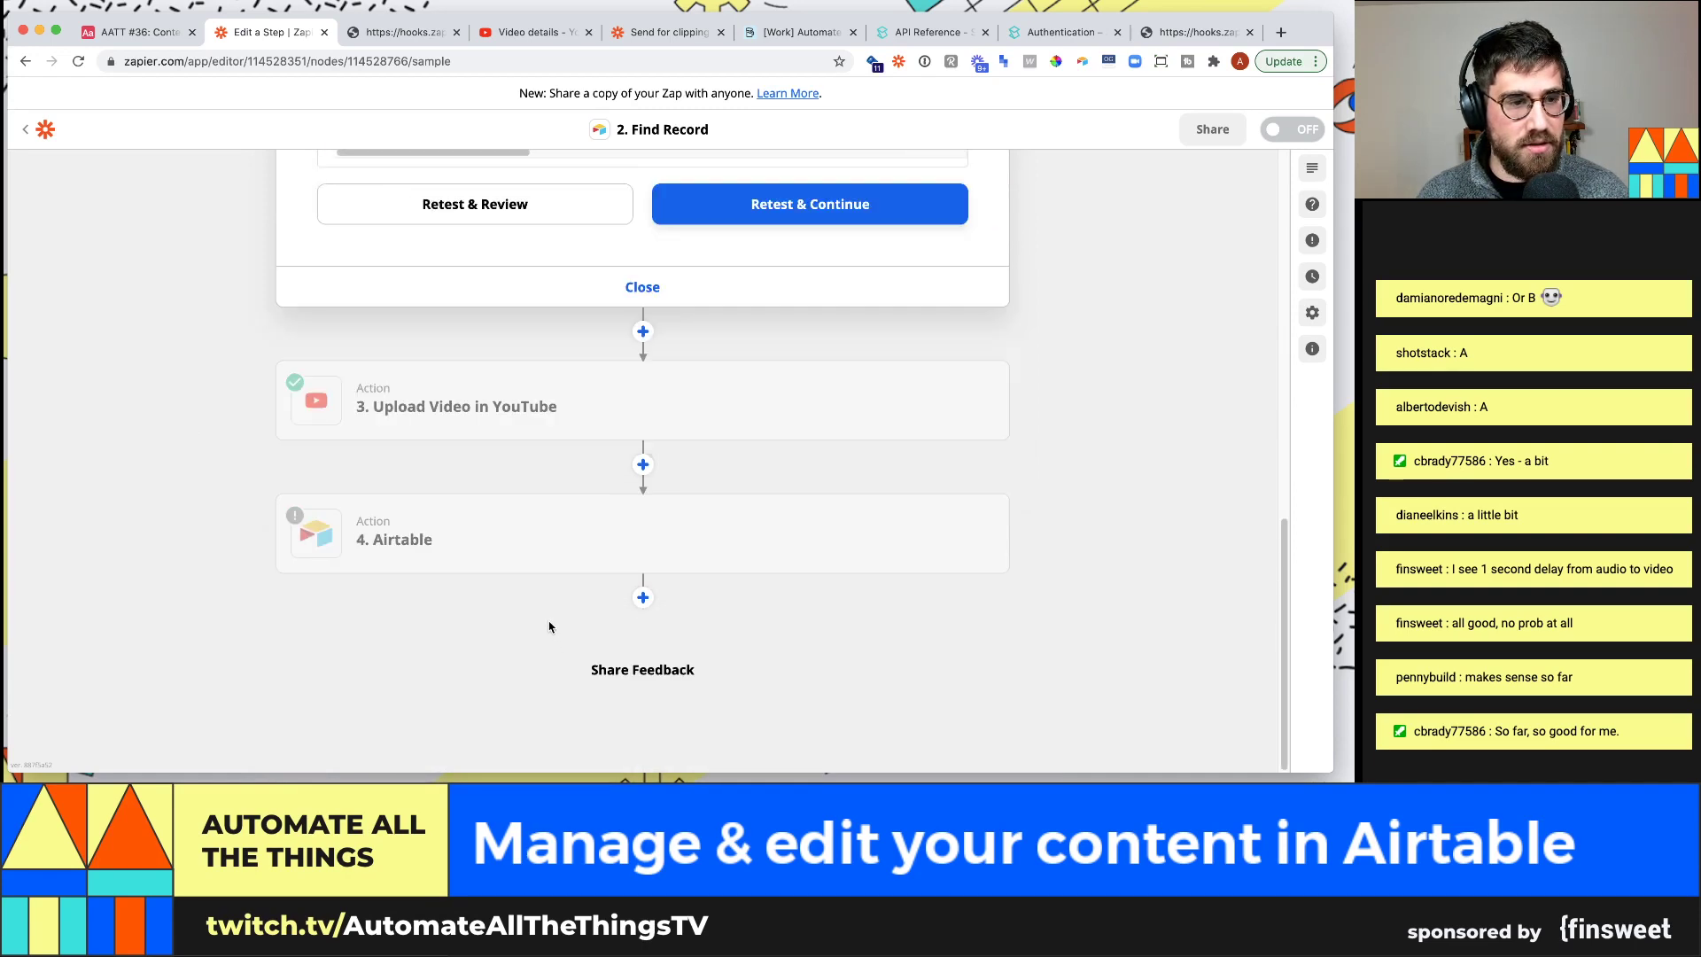
Set step 4's action event to Update Record using the connected Airtable account
left_click(531, 558)
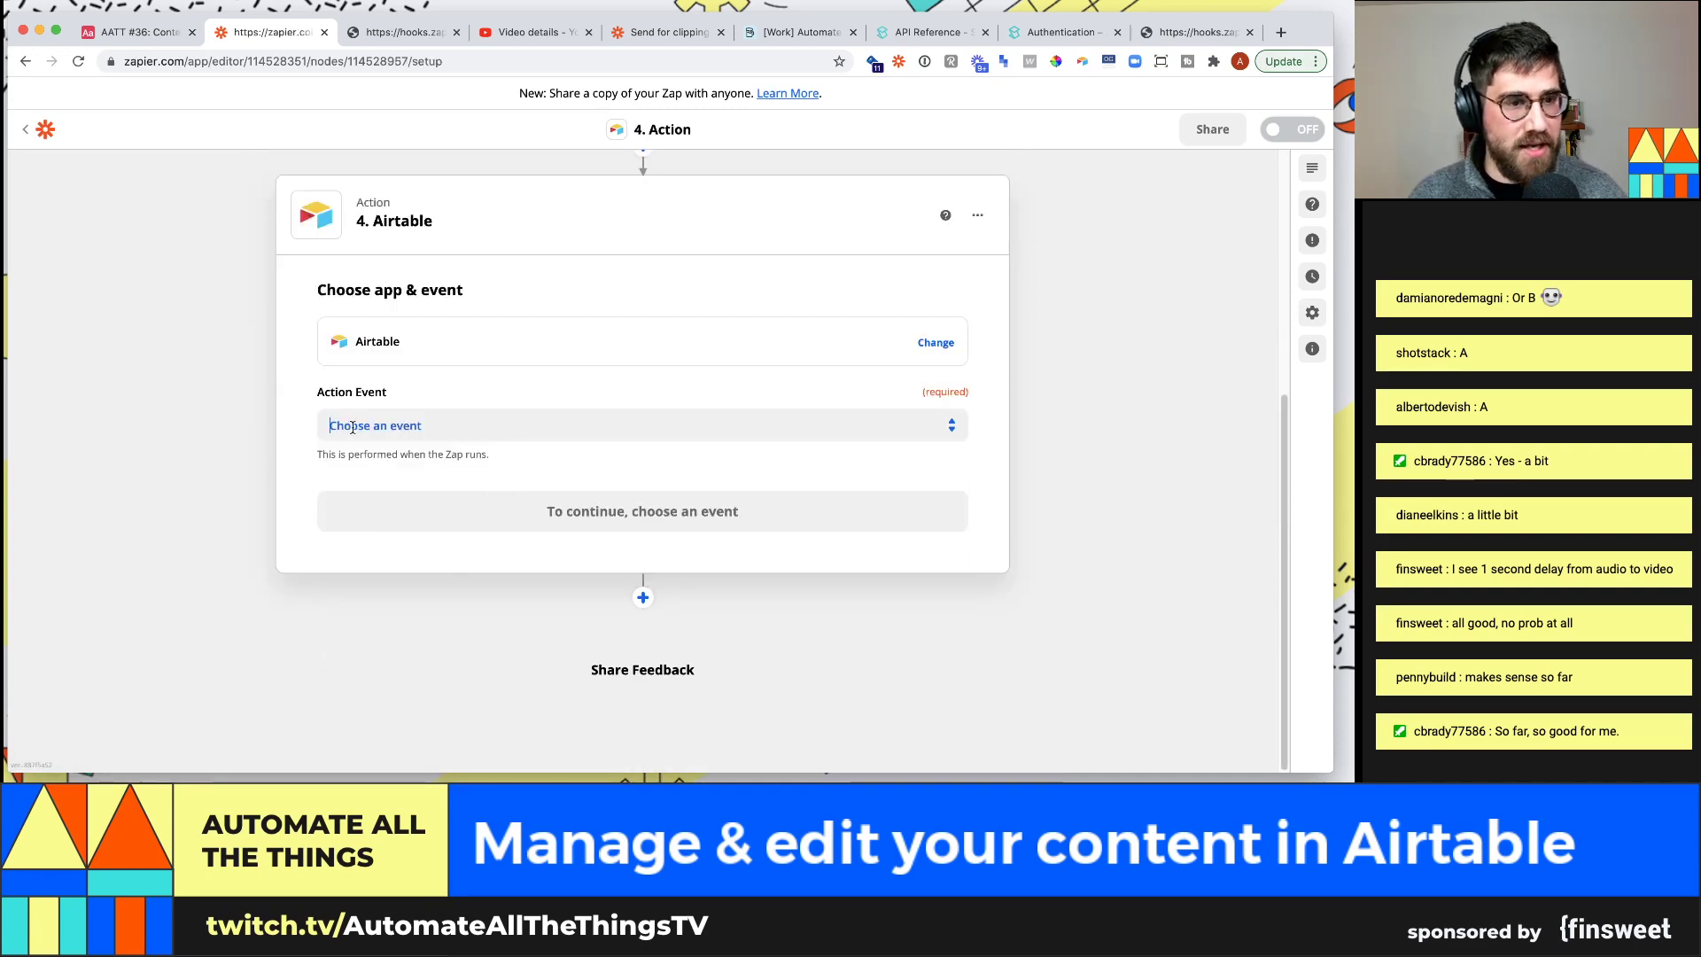
left_click(352, 428)
left_click(385, 550)
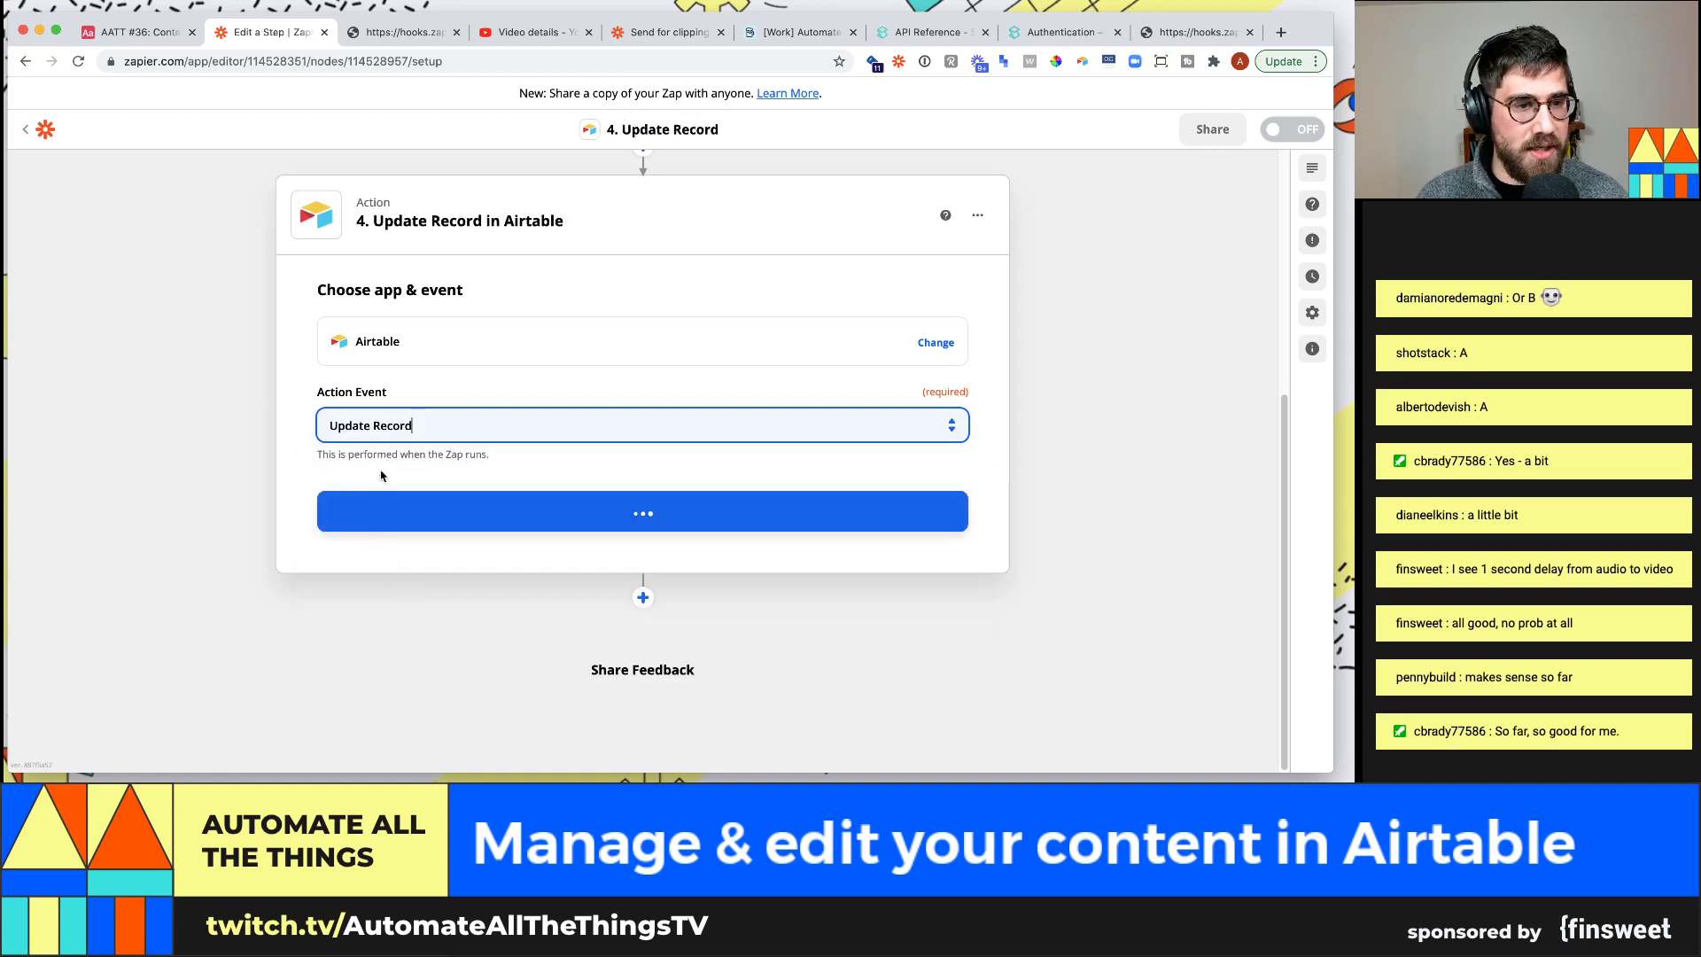
left_click(350, 518)
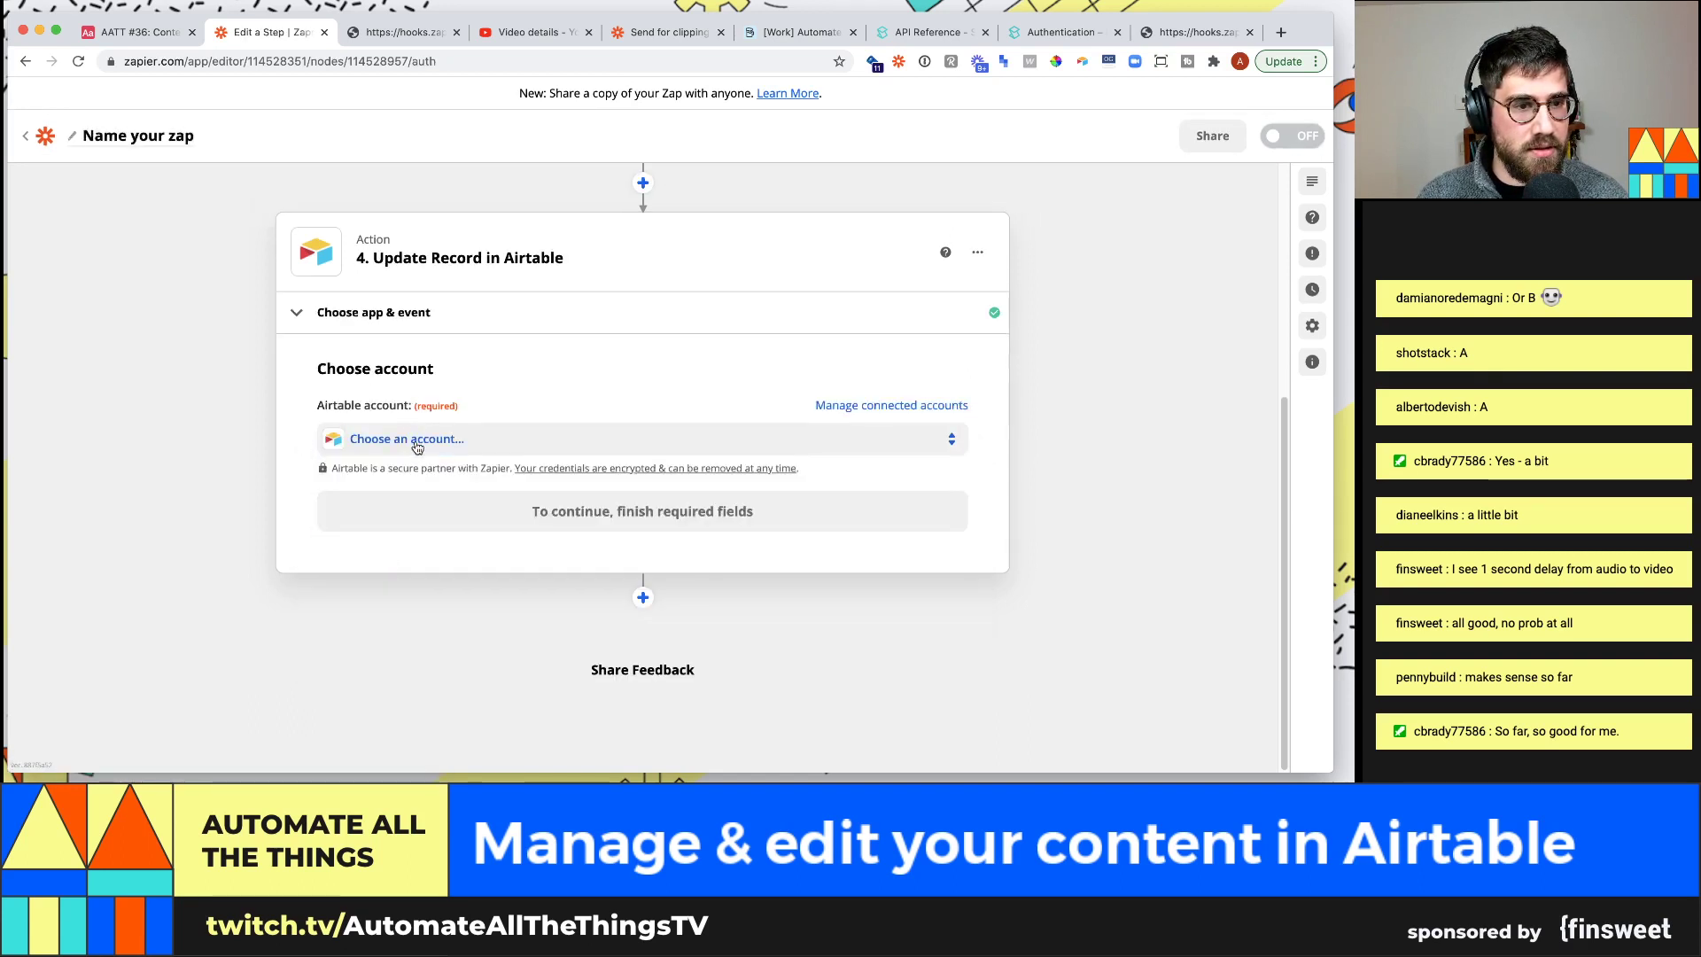
left_click(359, 439)
left_click(363, 566)
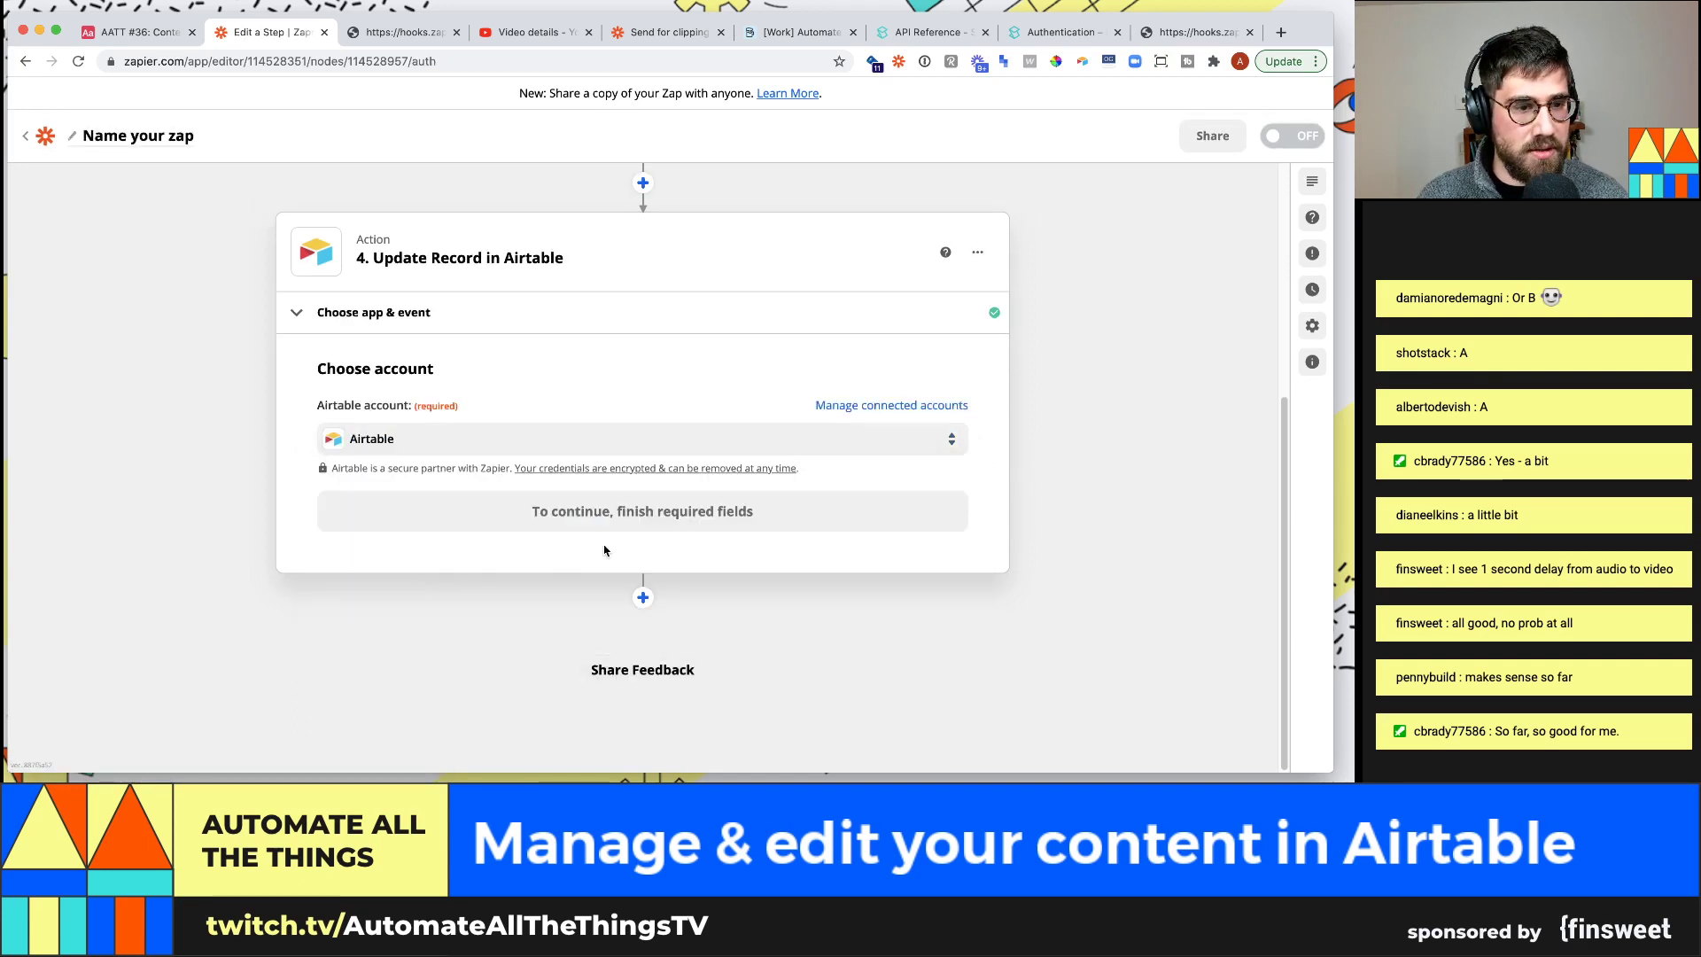
left_click(643, 521)
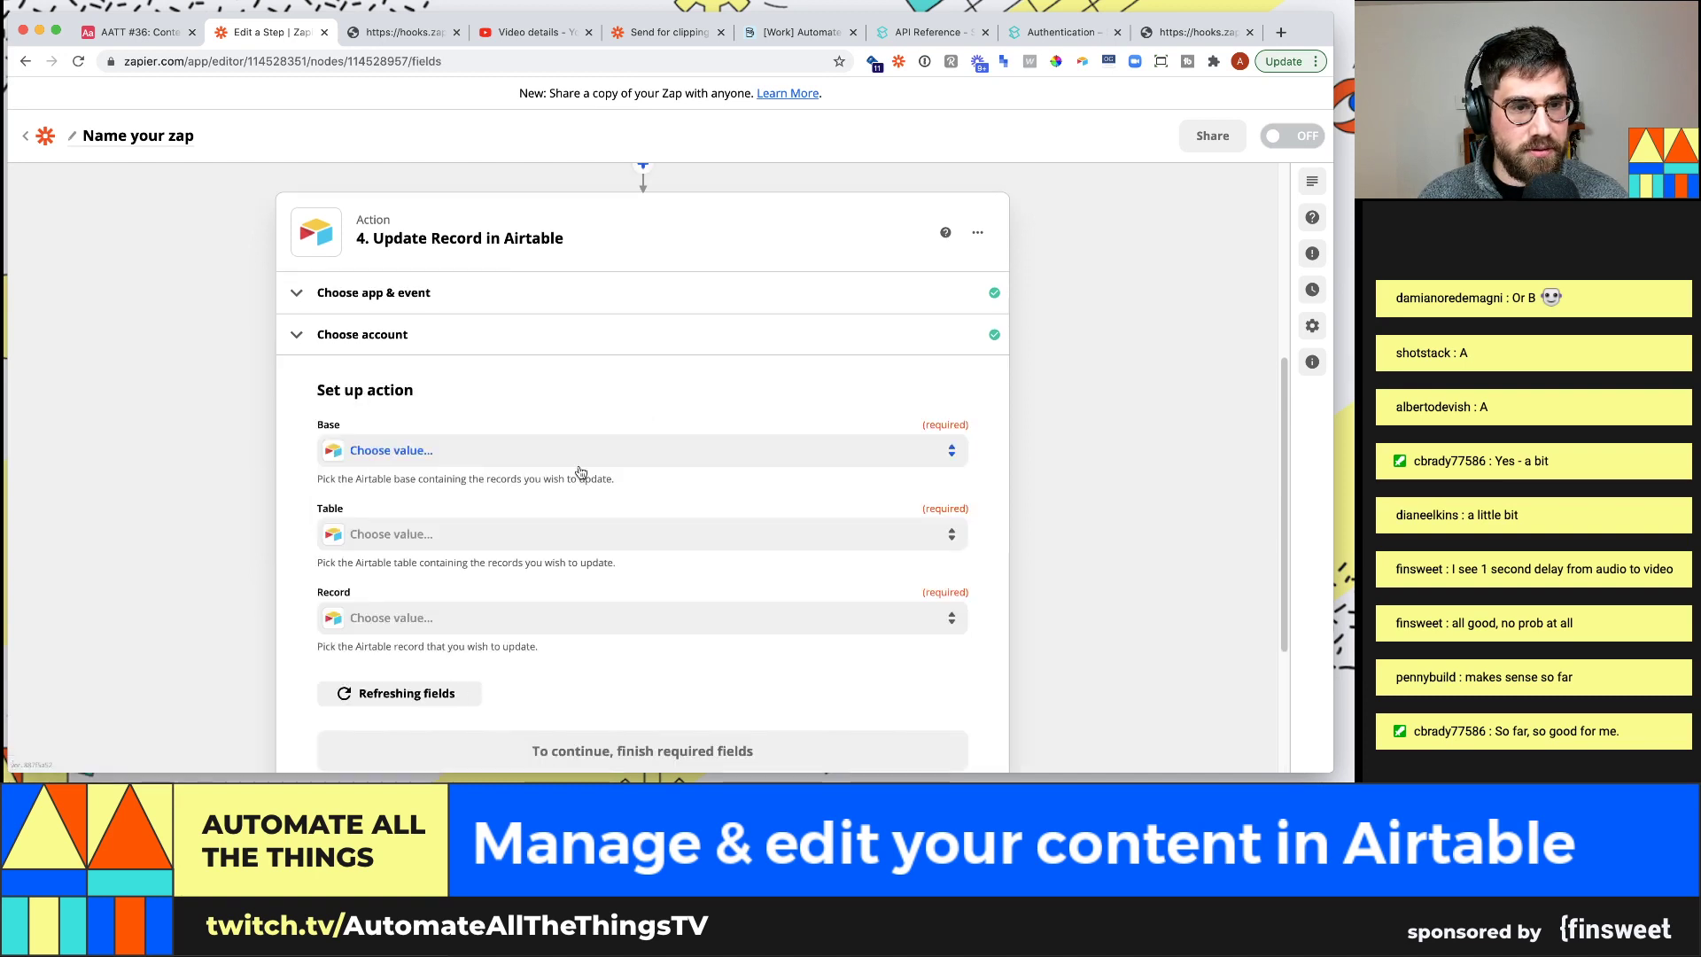
Point it at the AATT #36: Content management base's Videos table, with the record taken from earlier step data
left_click(497, 451)
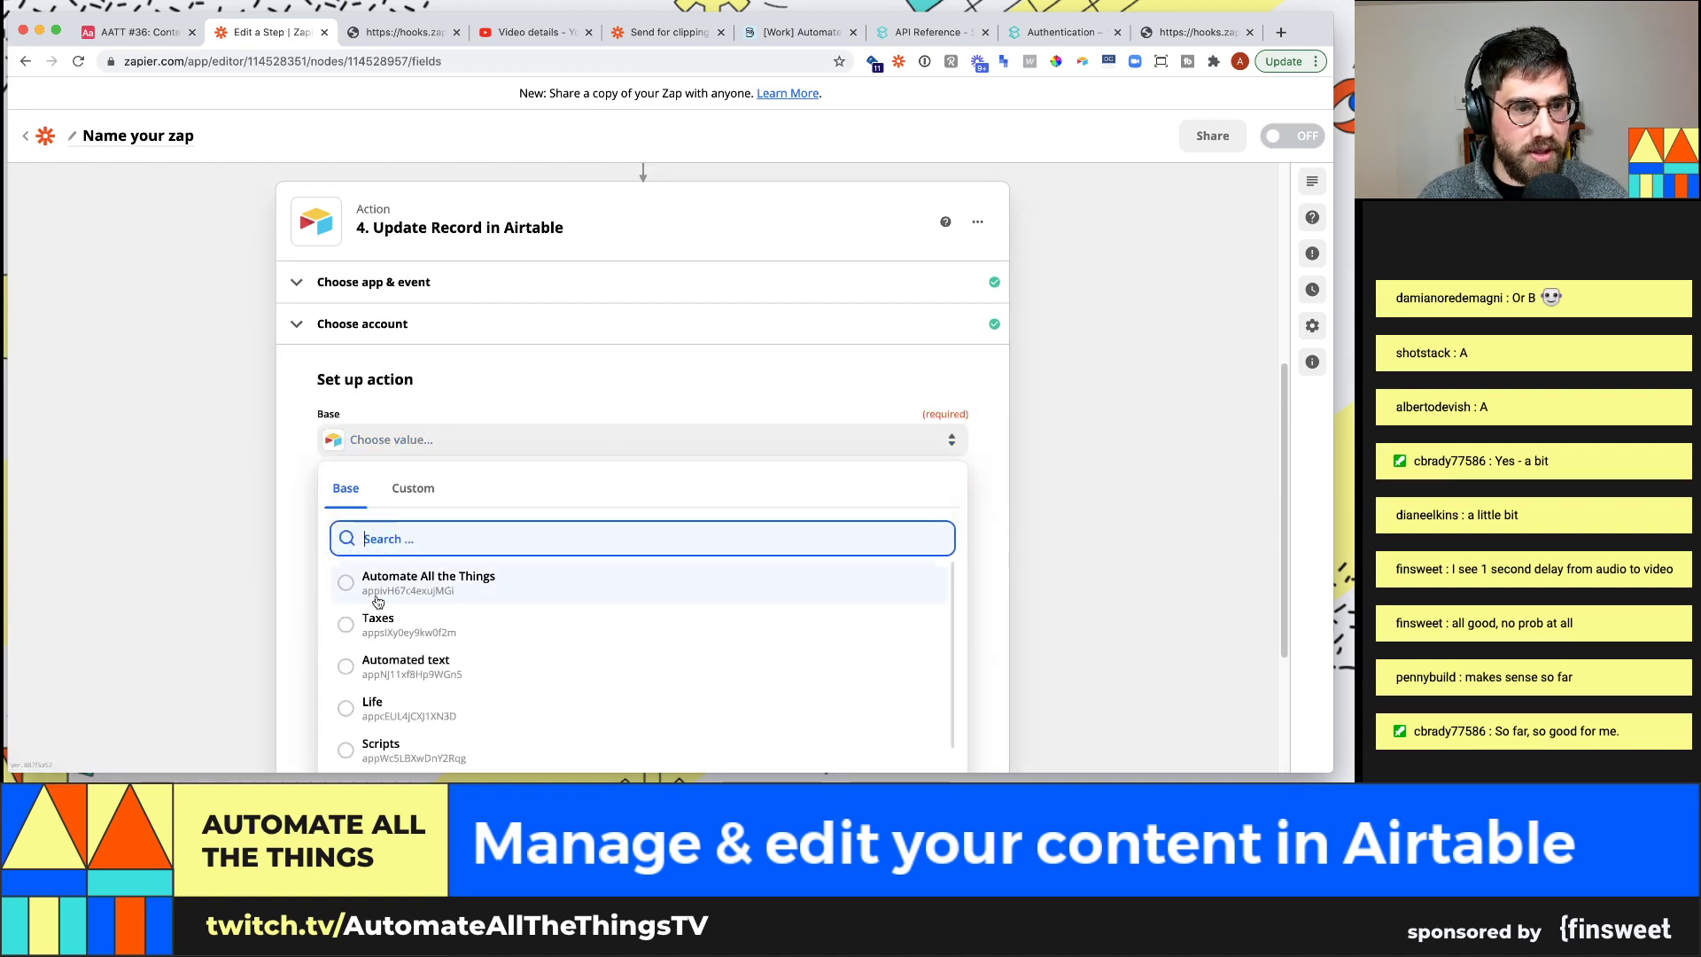
type("aatt")
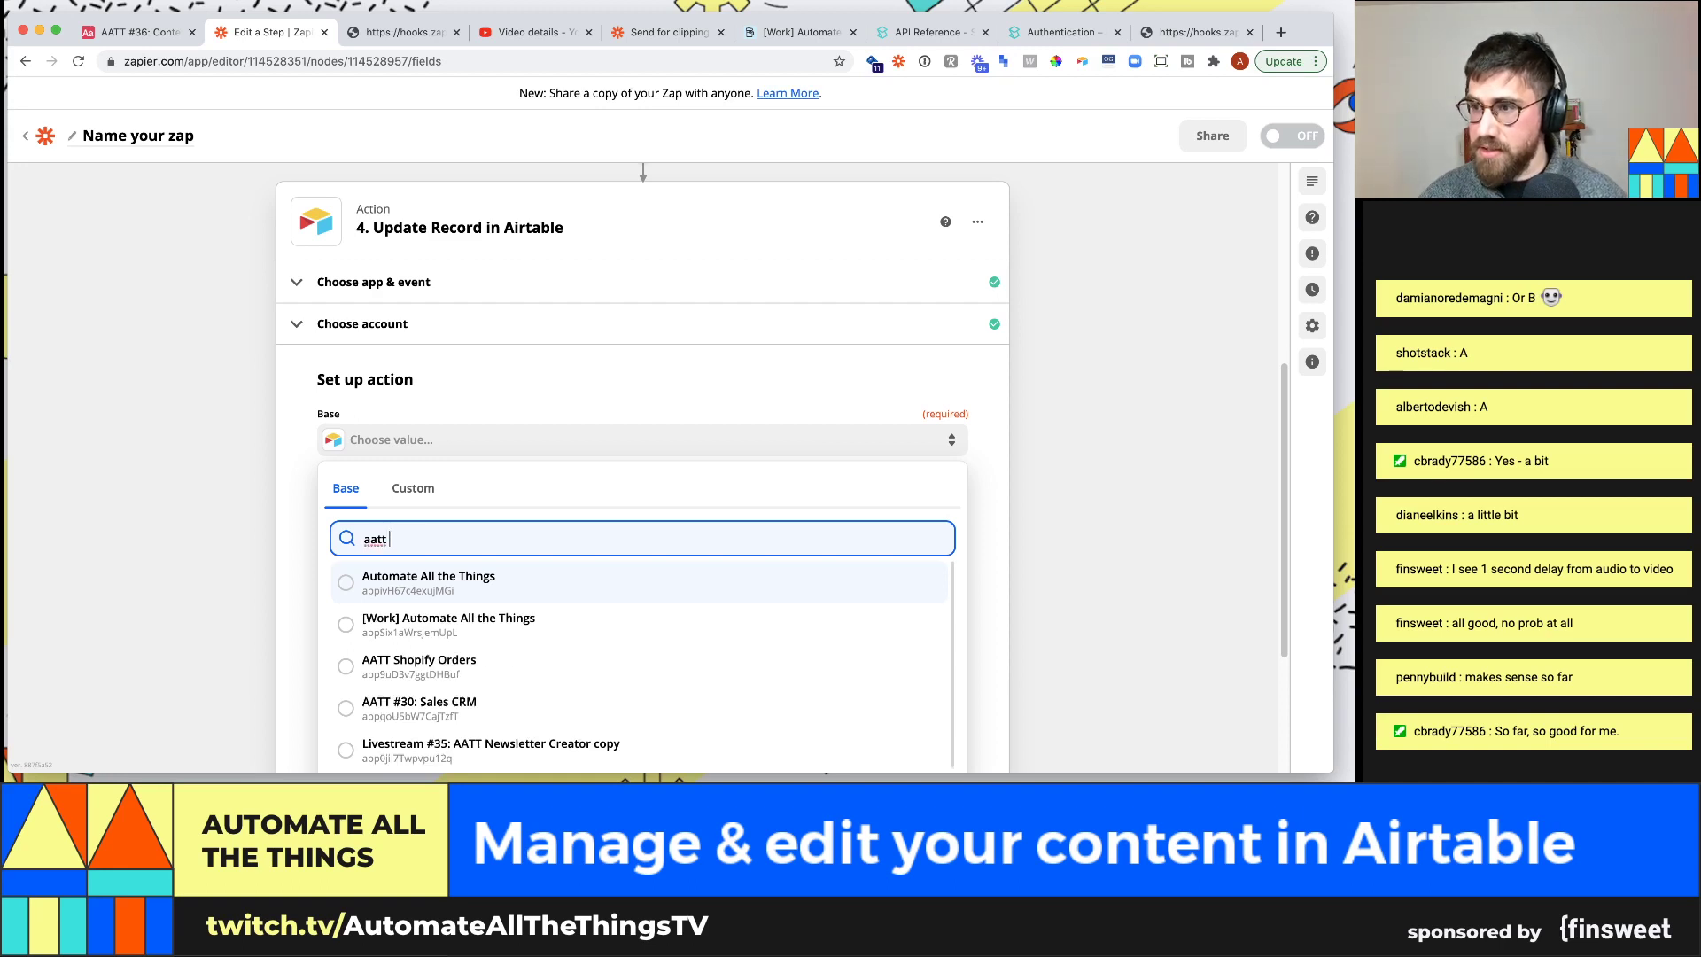
type(" #36")
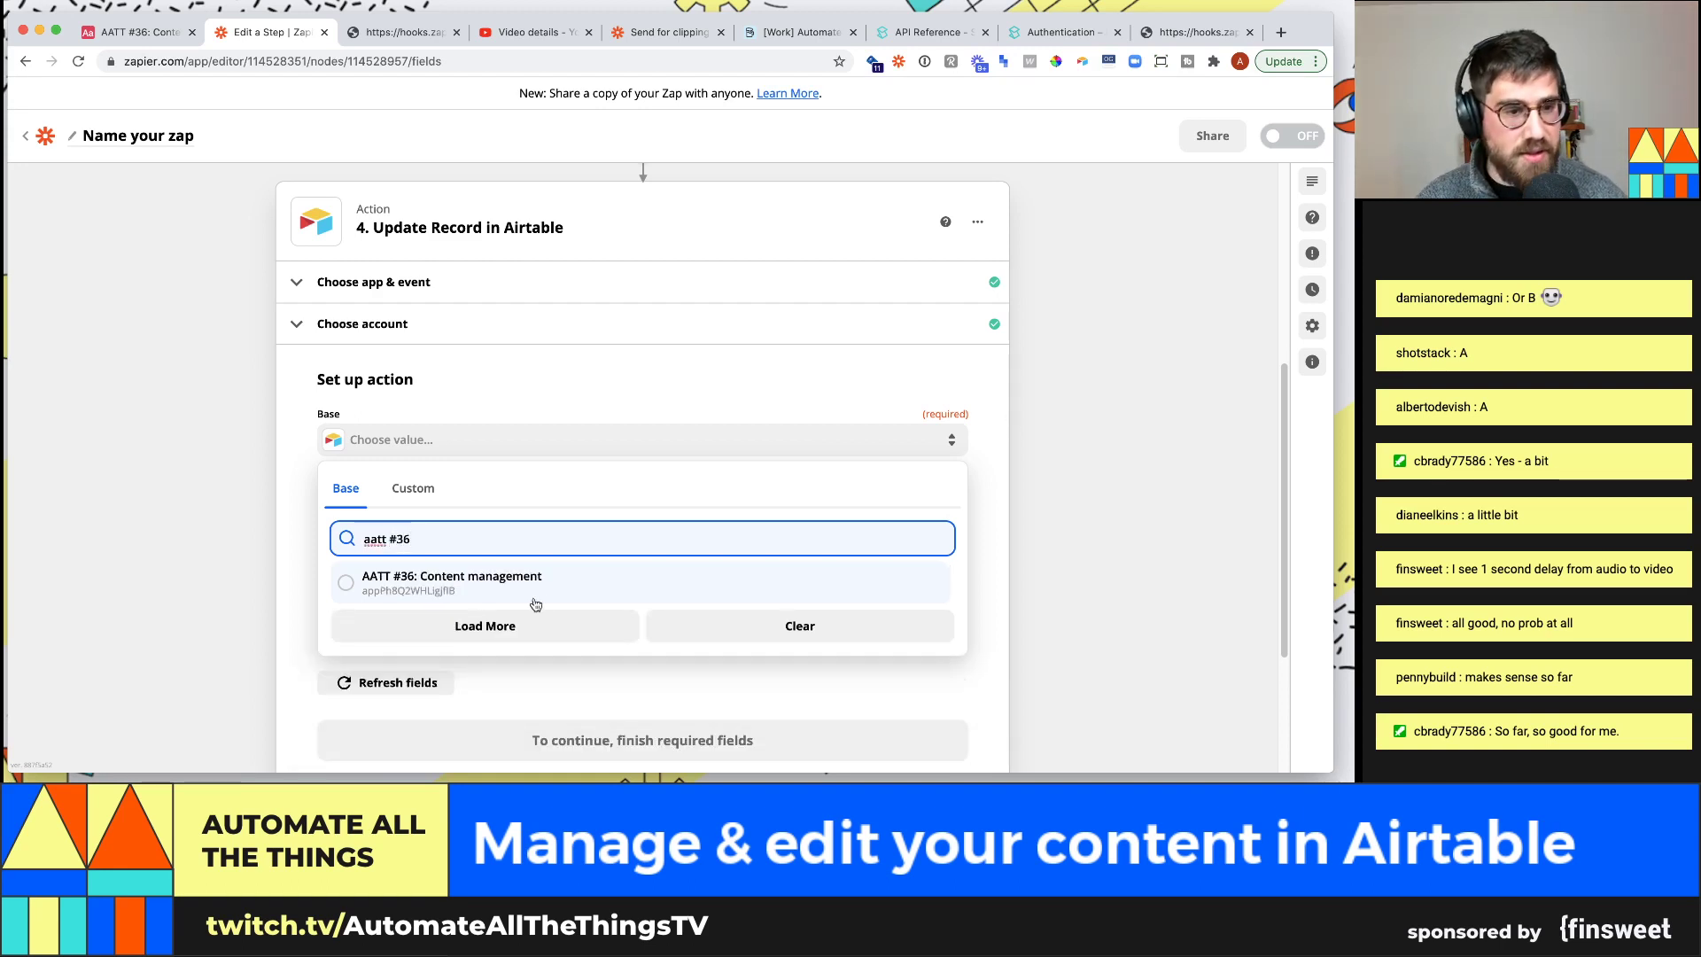
left_click(533, 591)
left_click(372, 523)
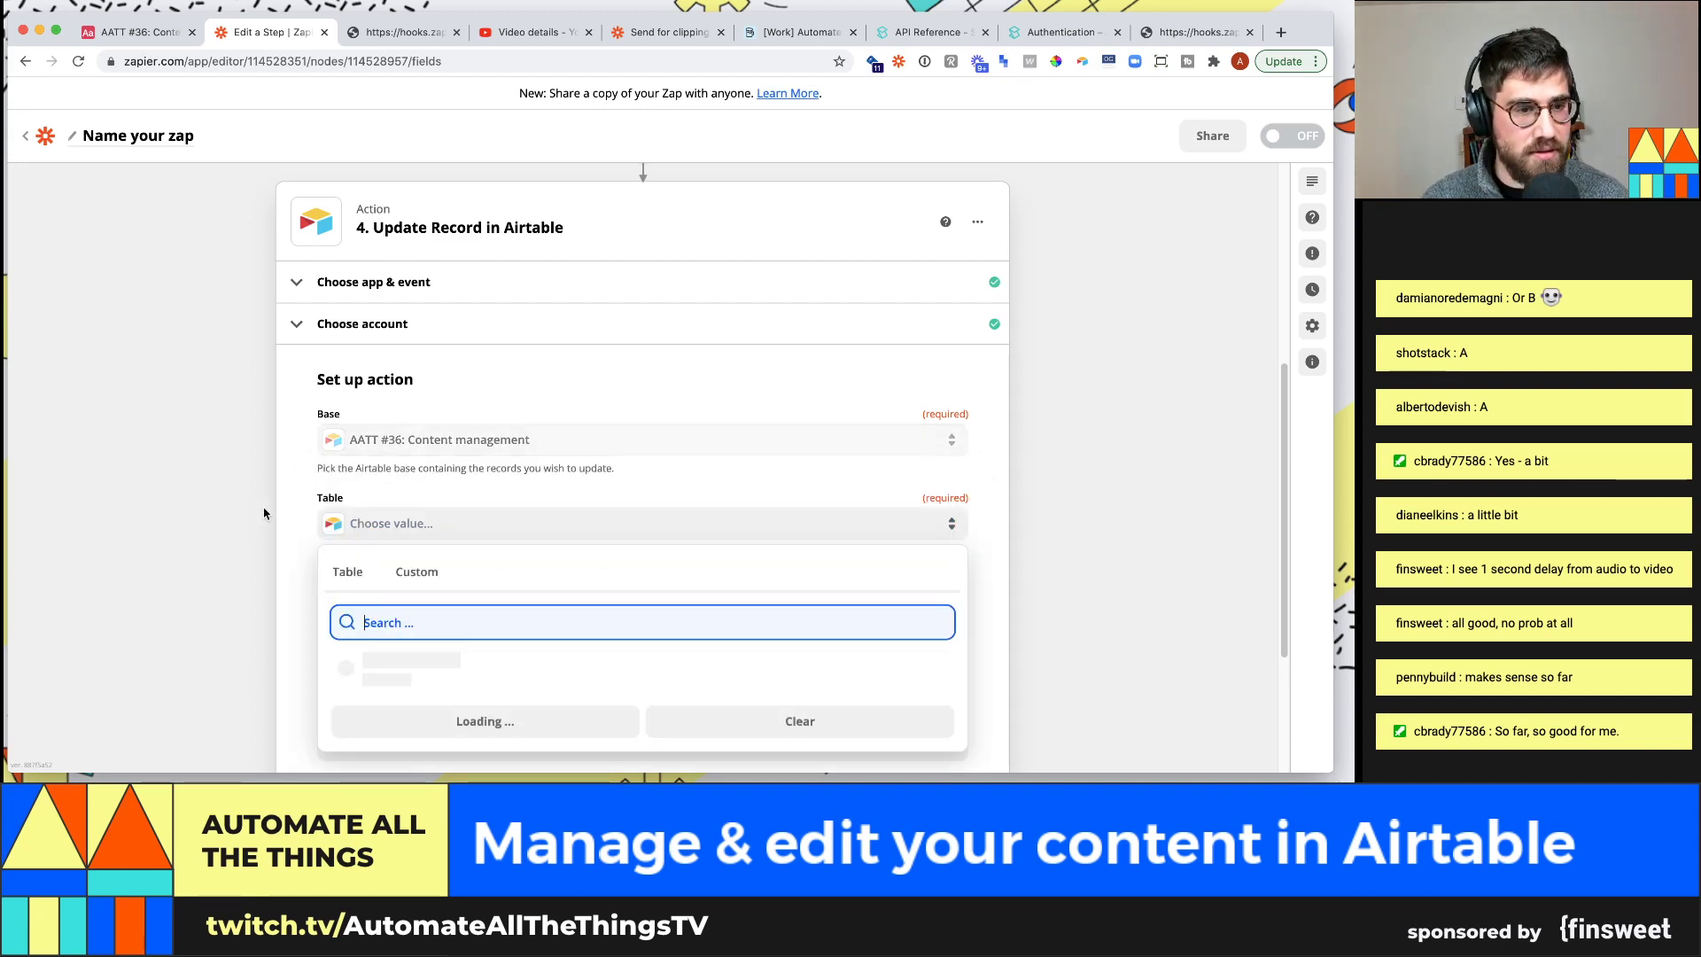
left_click(426, 622)
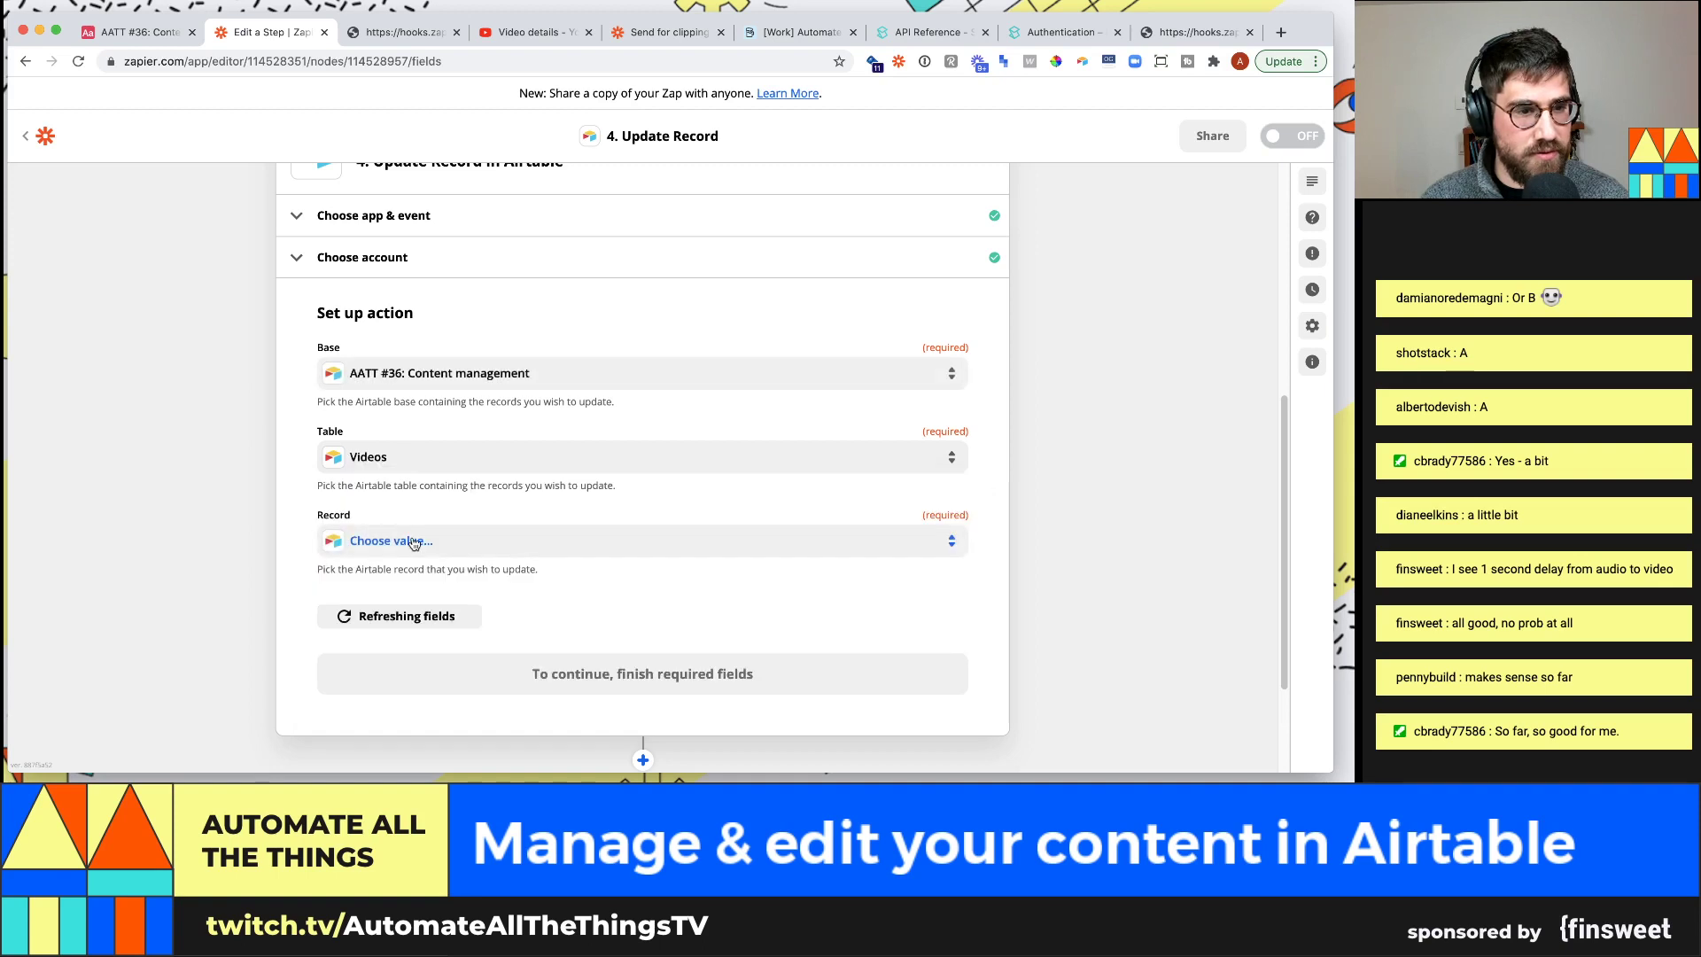
left_click(381, 543)
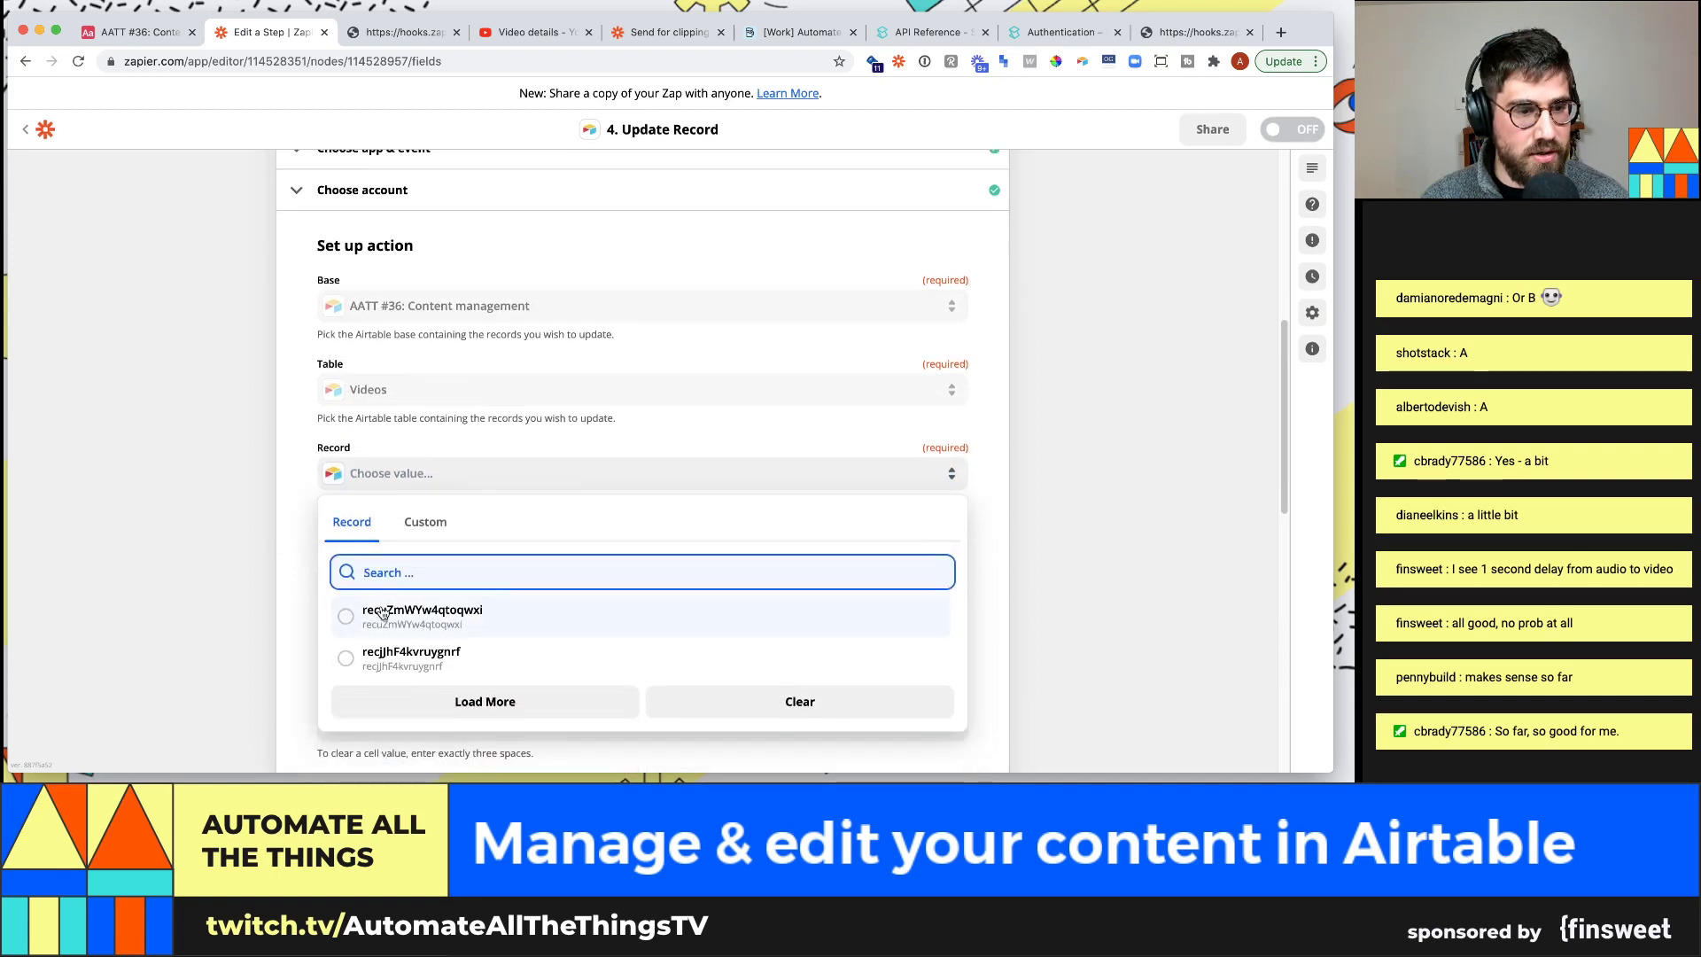
left_click(440, 529)
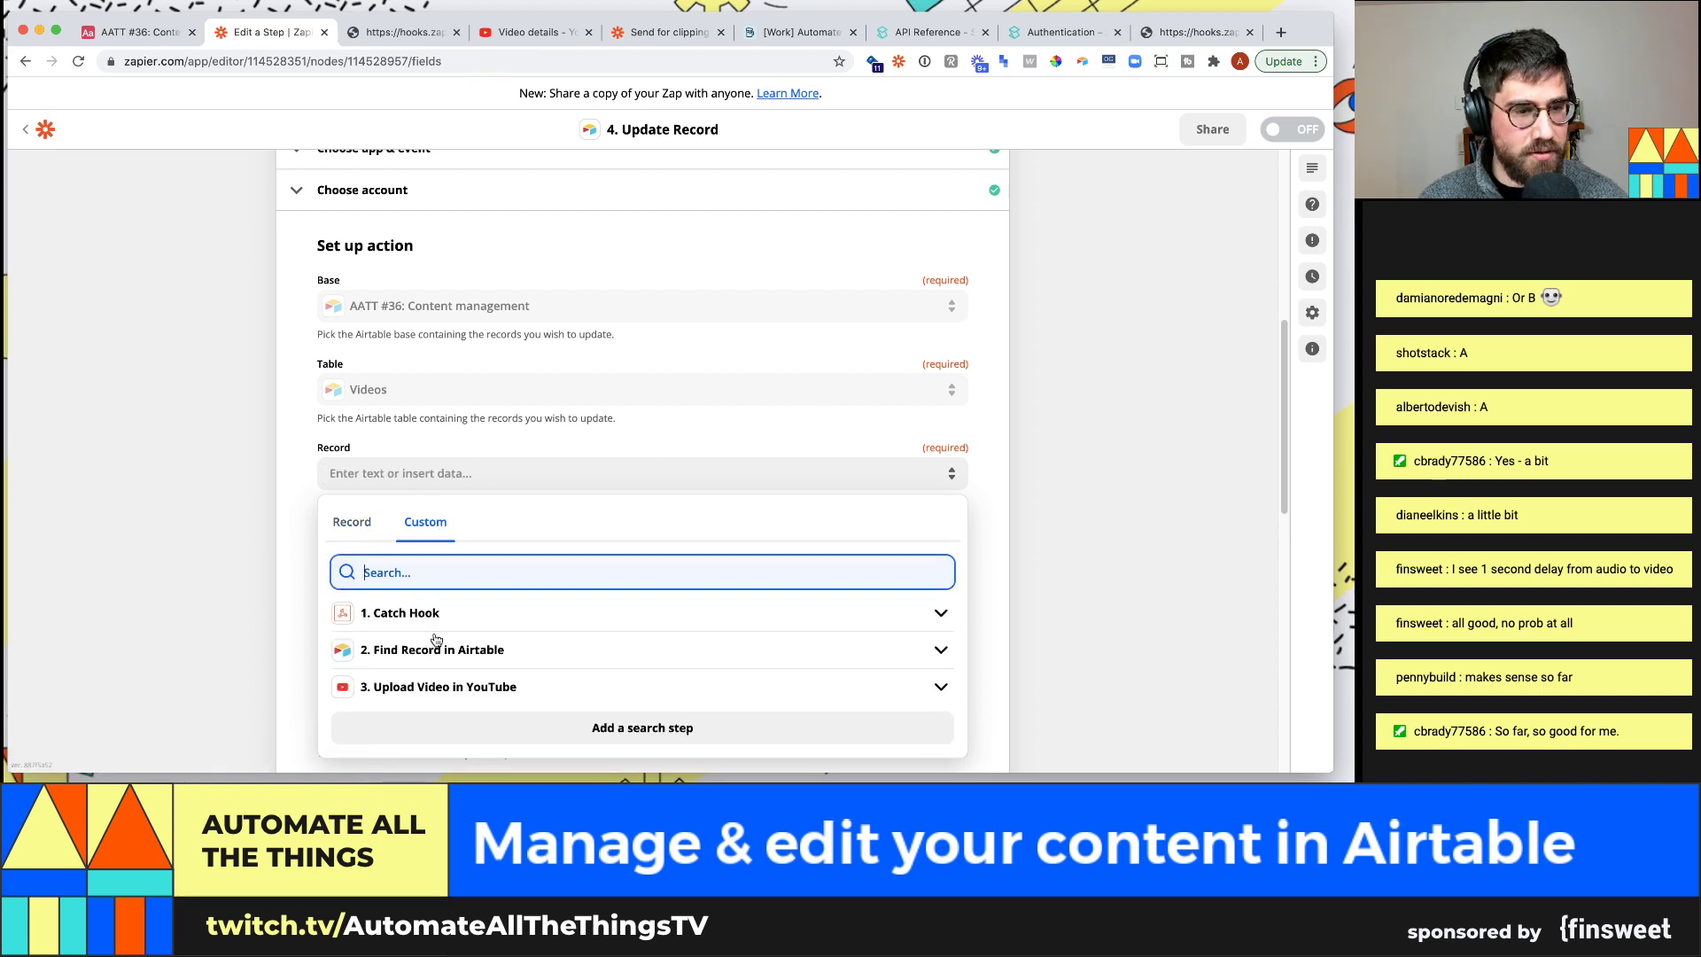
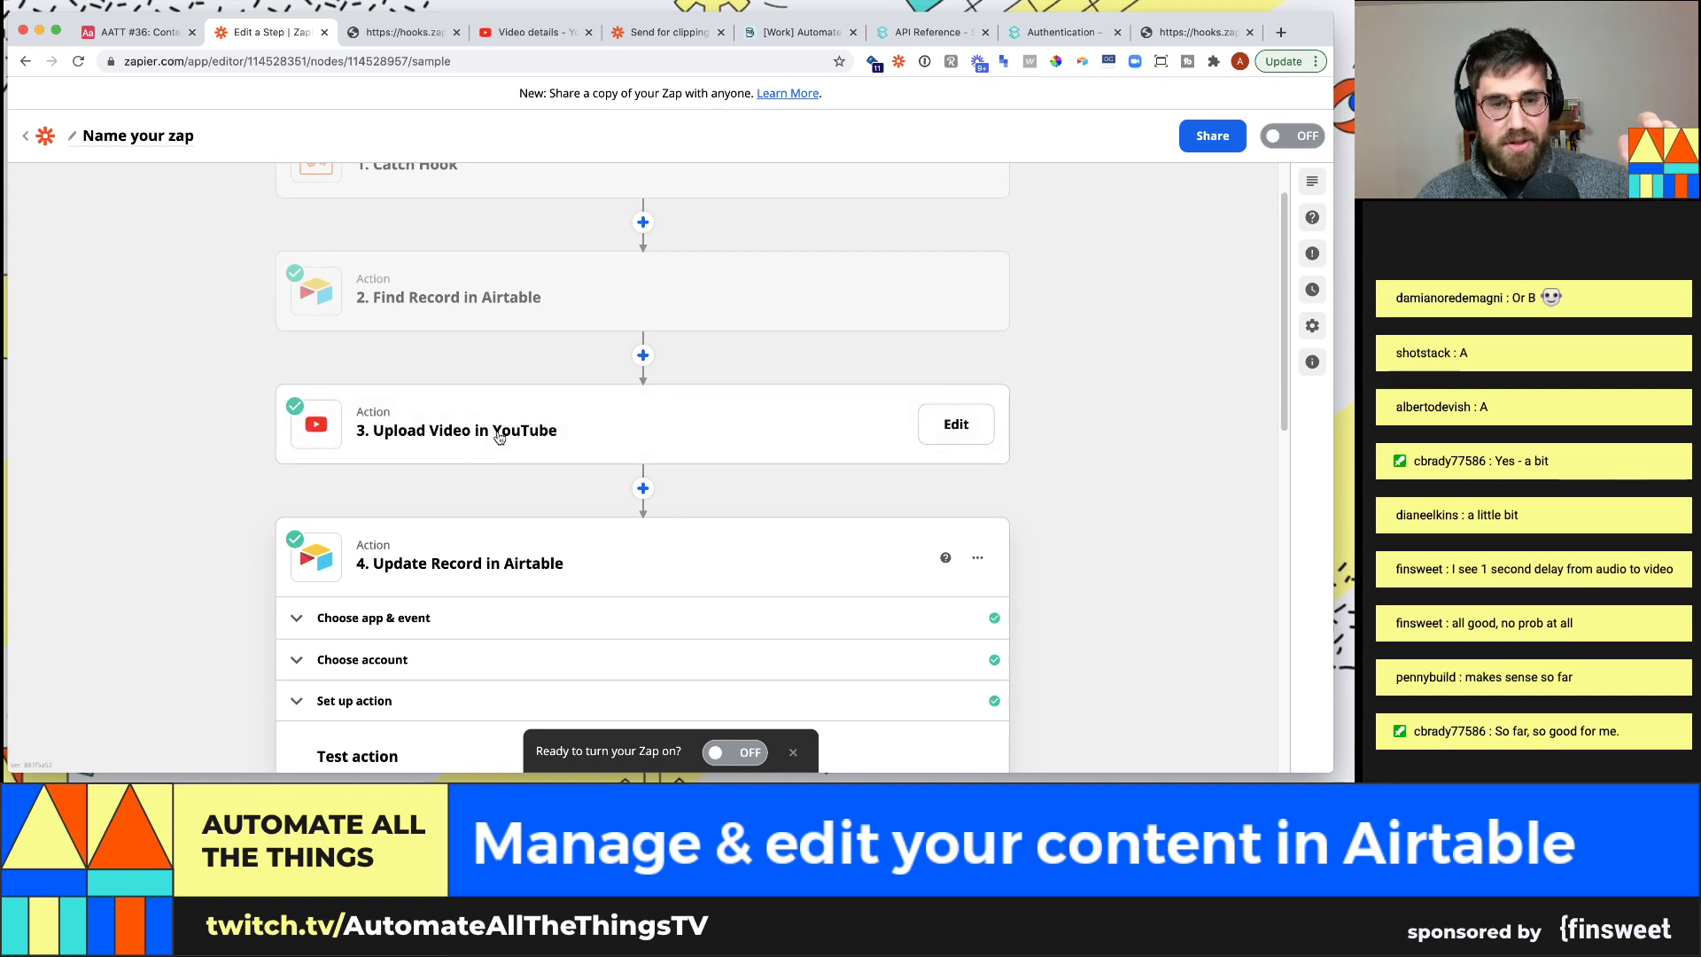
scroll(613, 493, "down", 4)
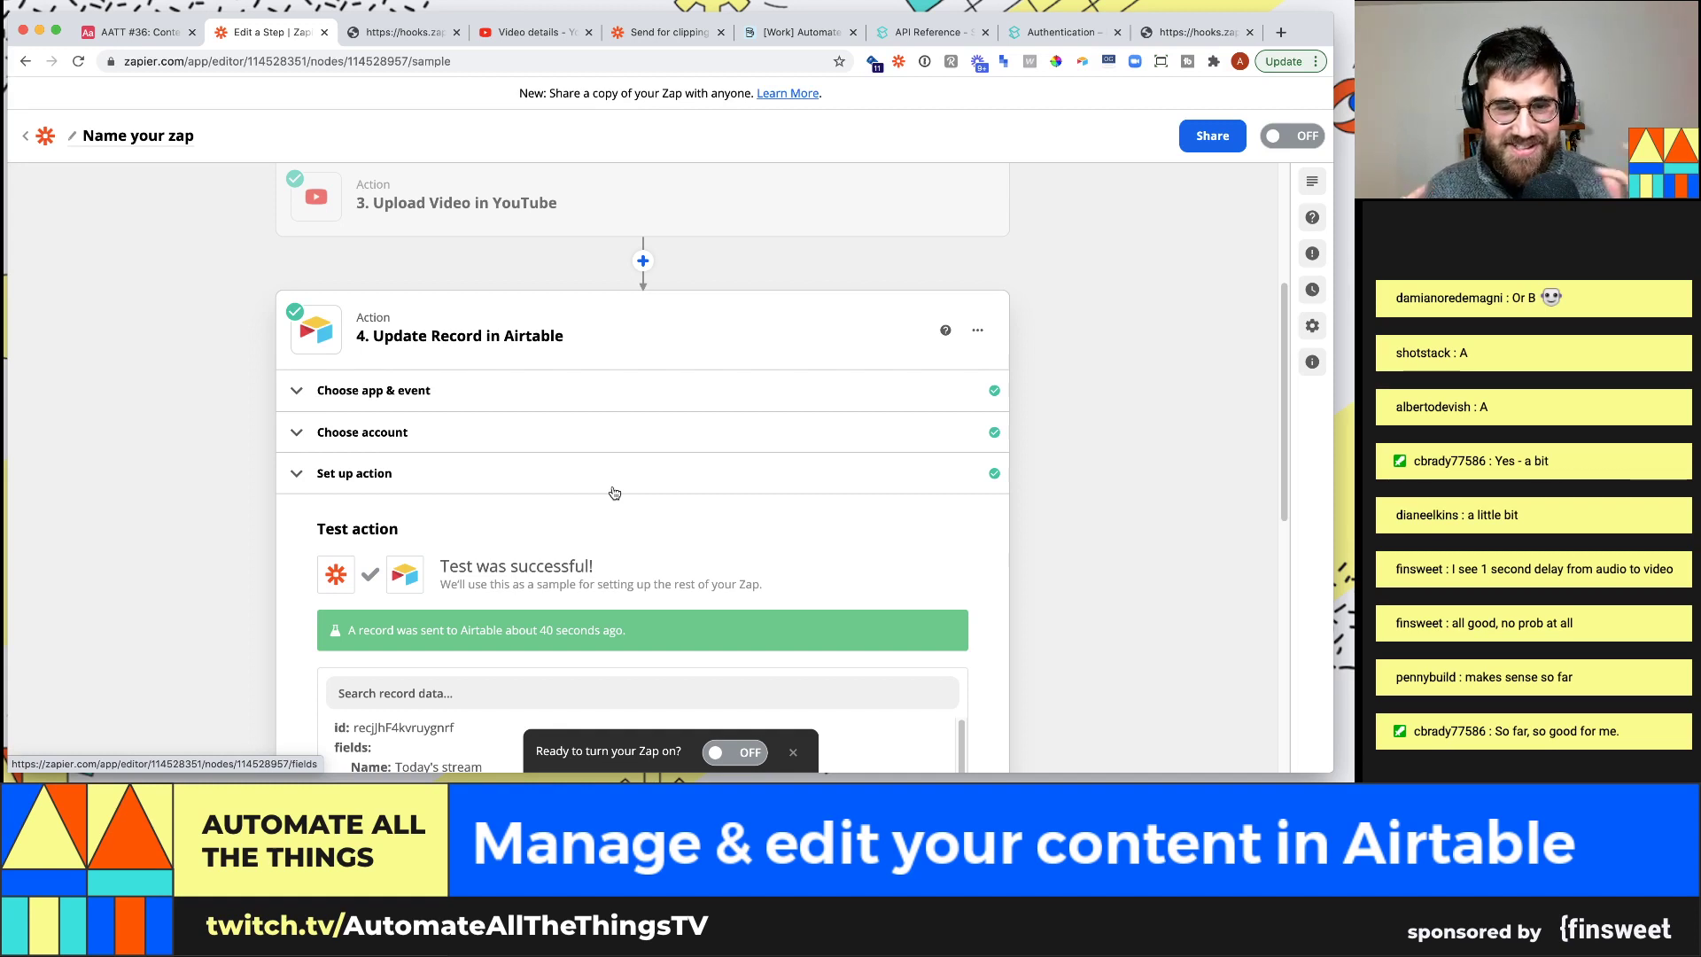
Switch the Zap to ON, close the share-a-copy popup, and return to the Airtable tab
scroll(866, 421, "down", 2)
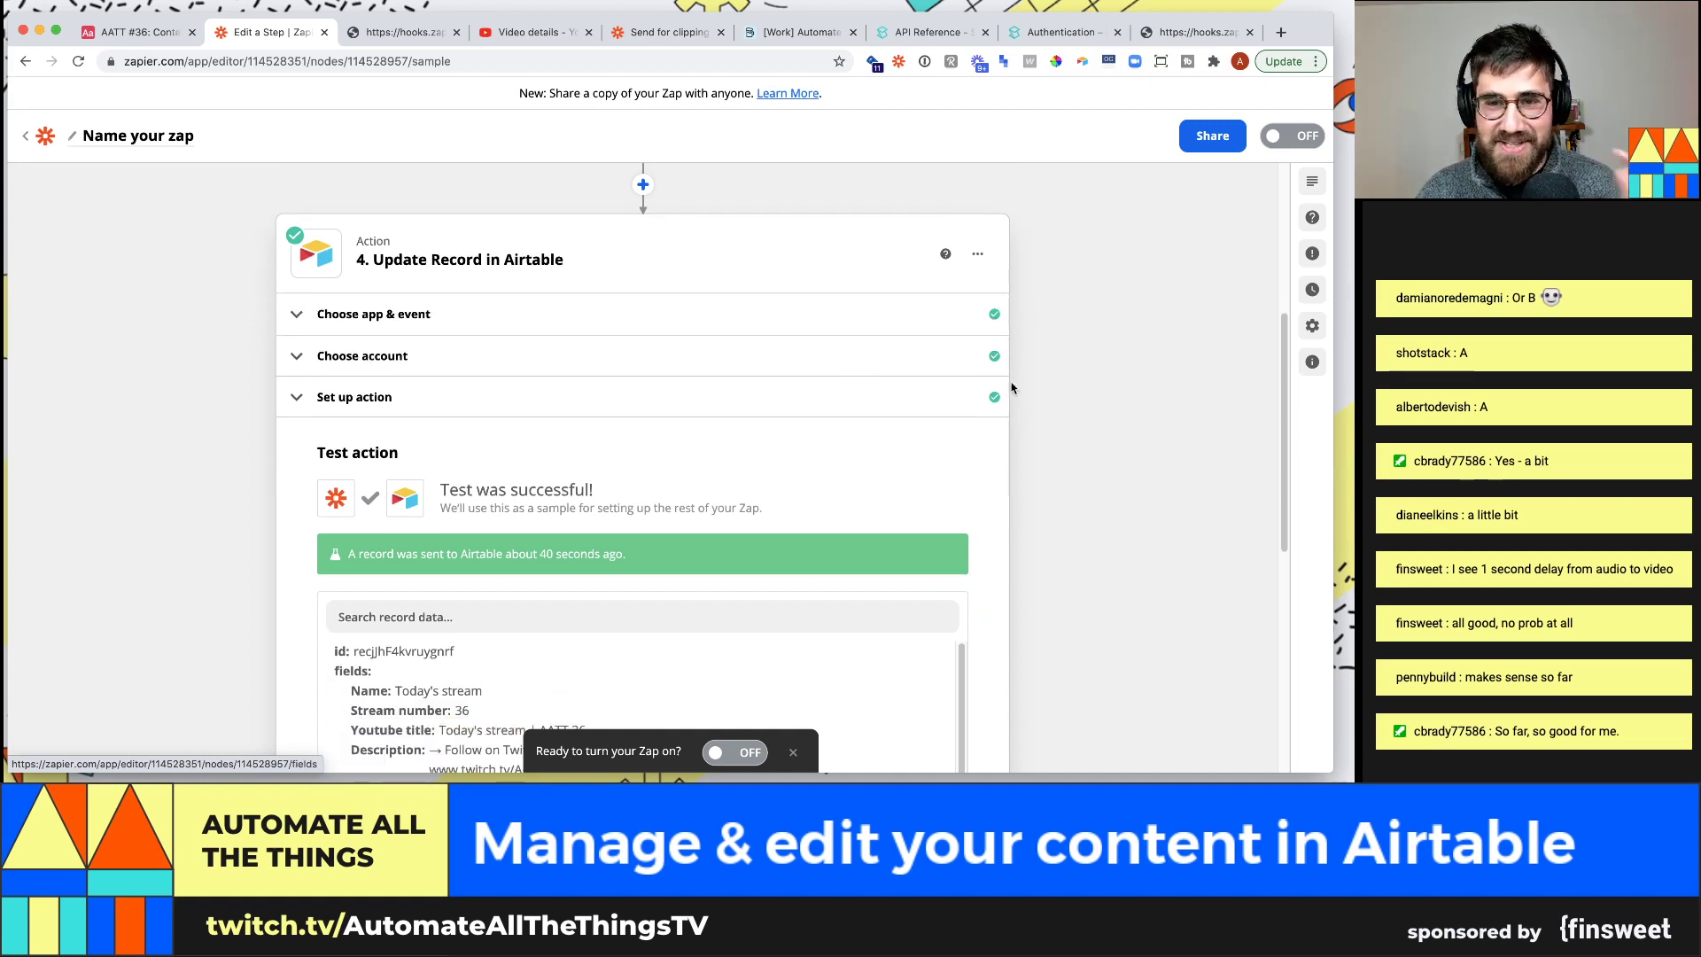
left_click(1293, 135)
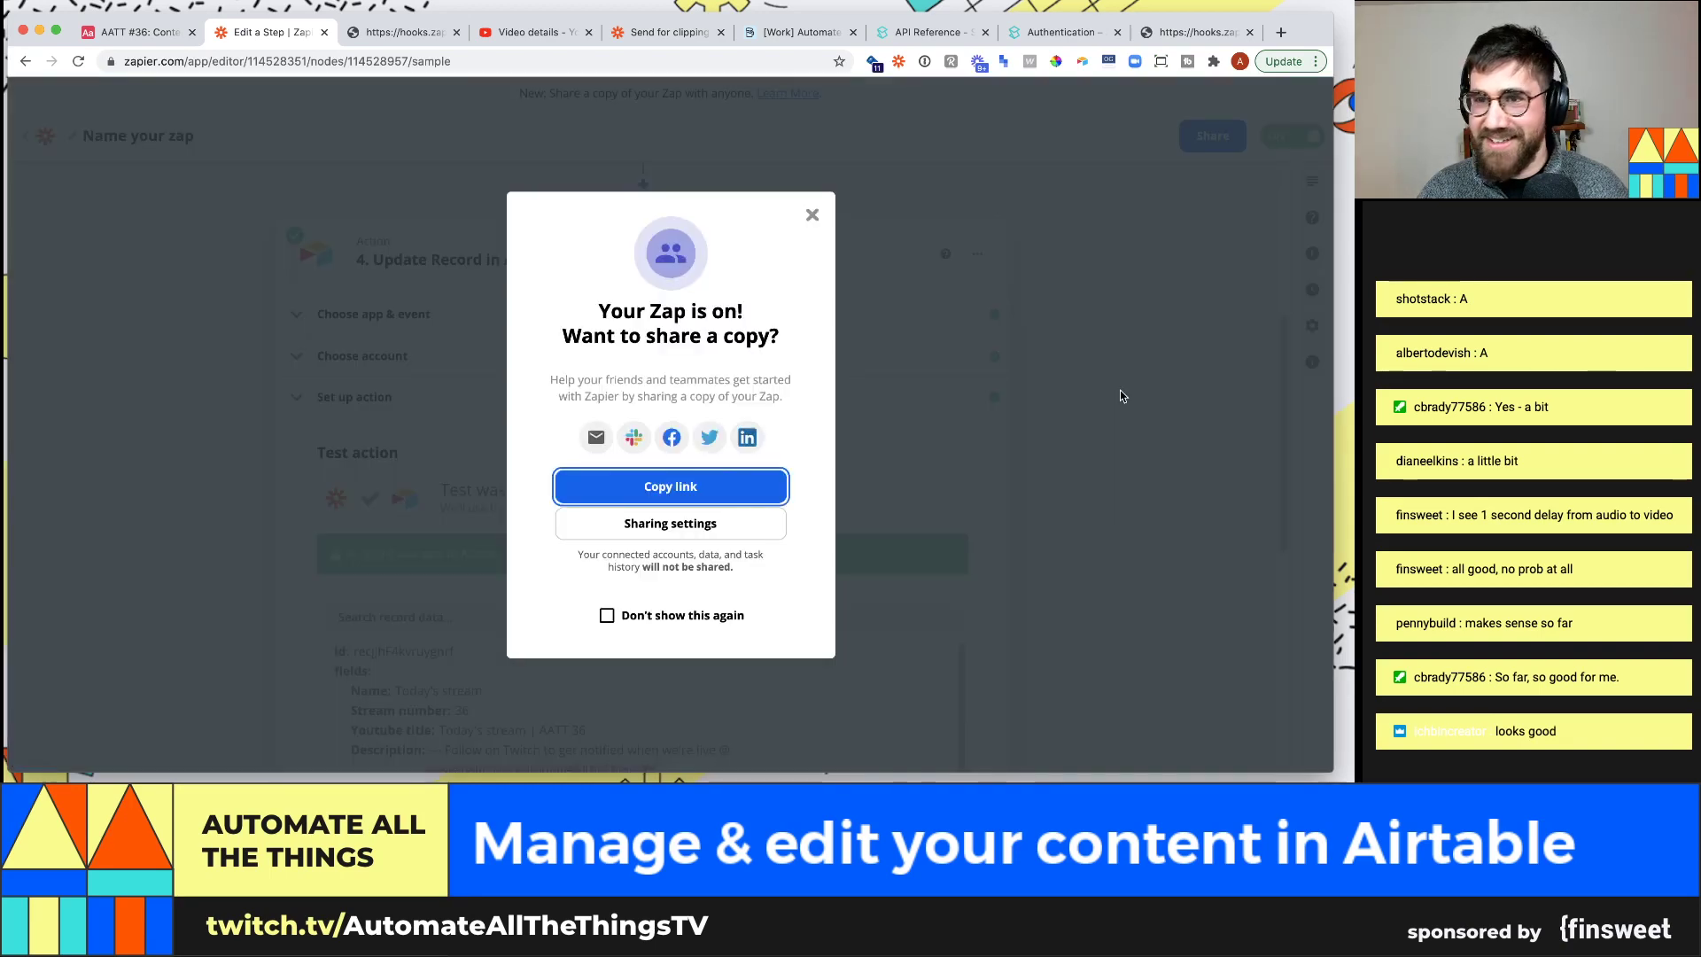
left_click(812, 215)
scroll(824, 421, "down", 6)
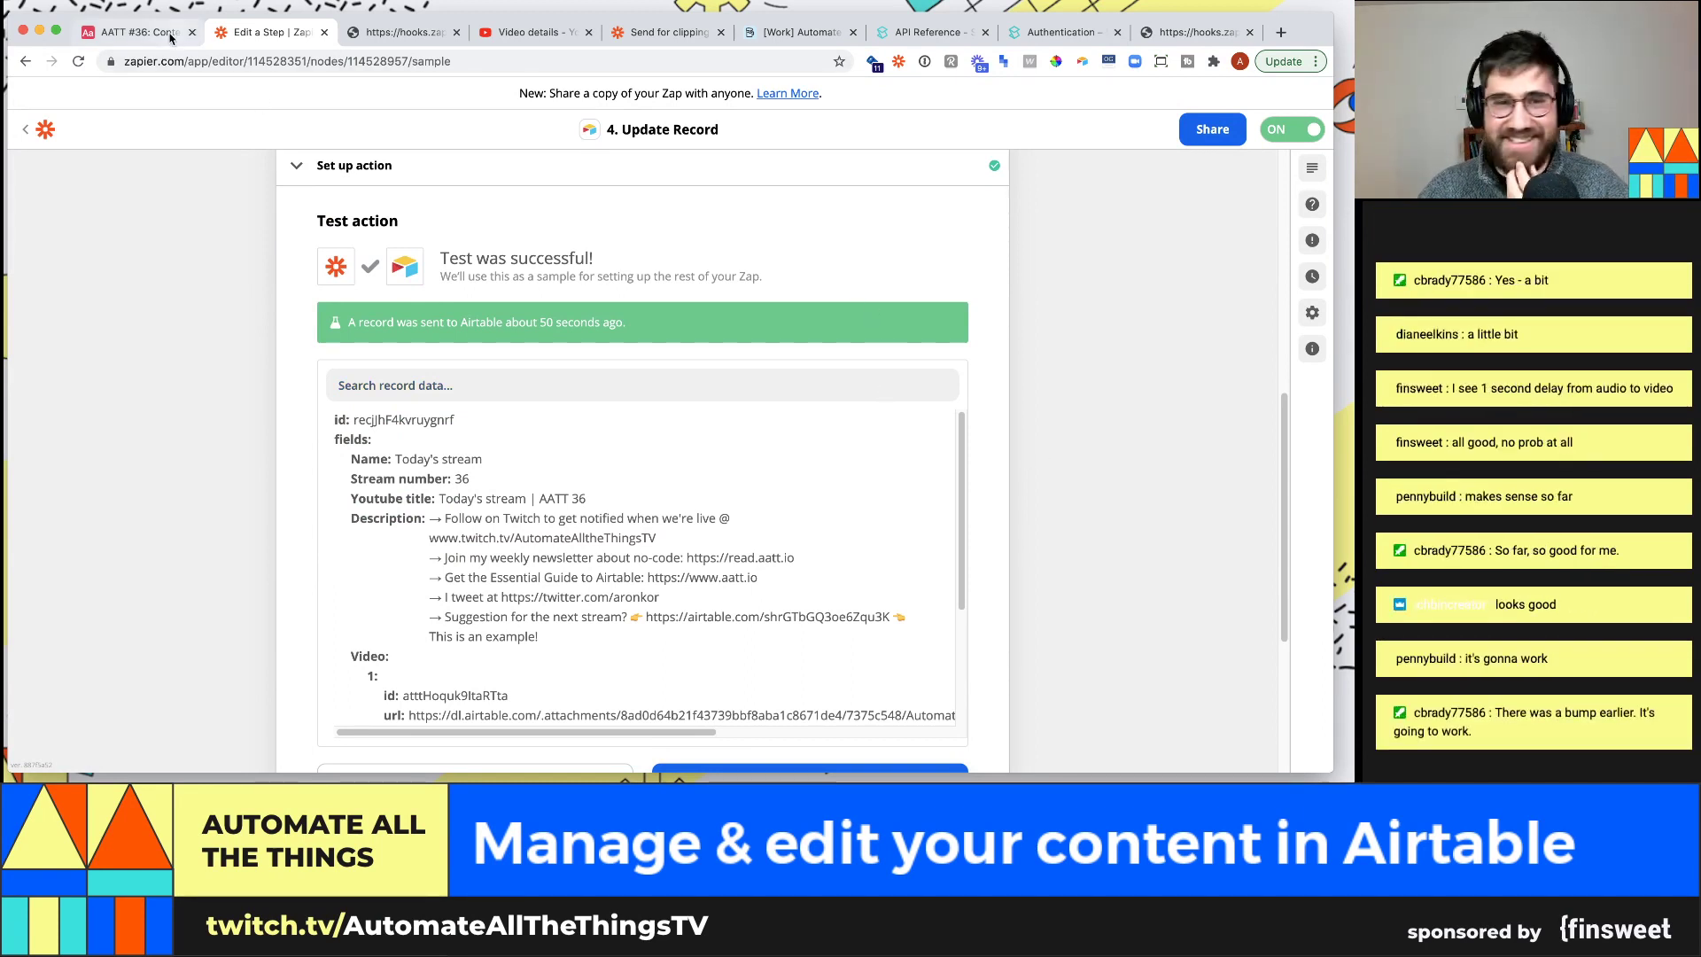
scroll(384, 448, "up", 7)
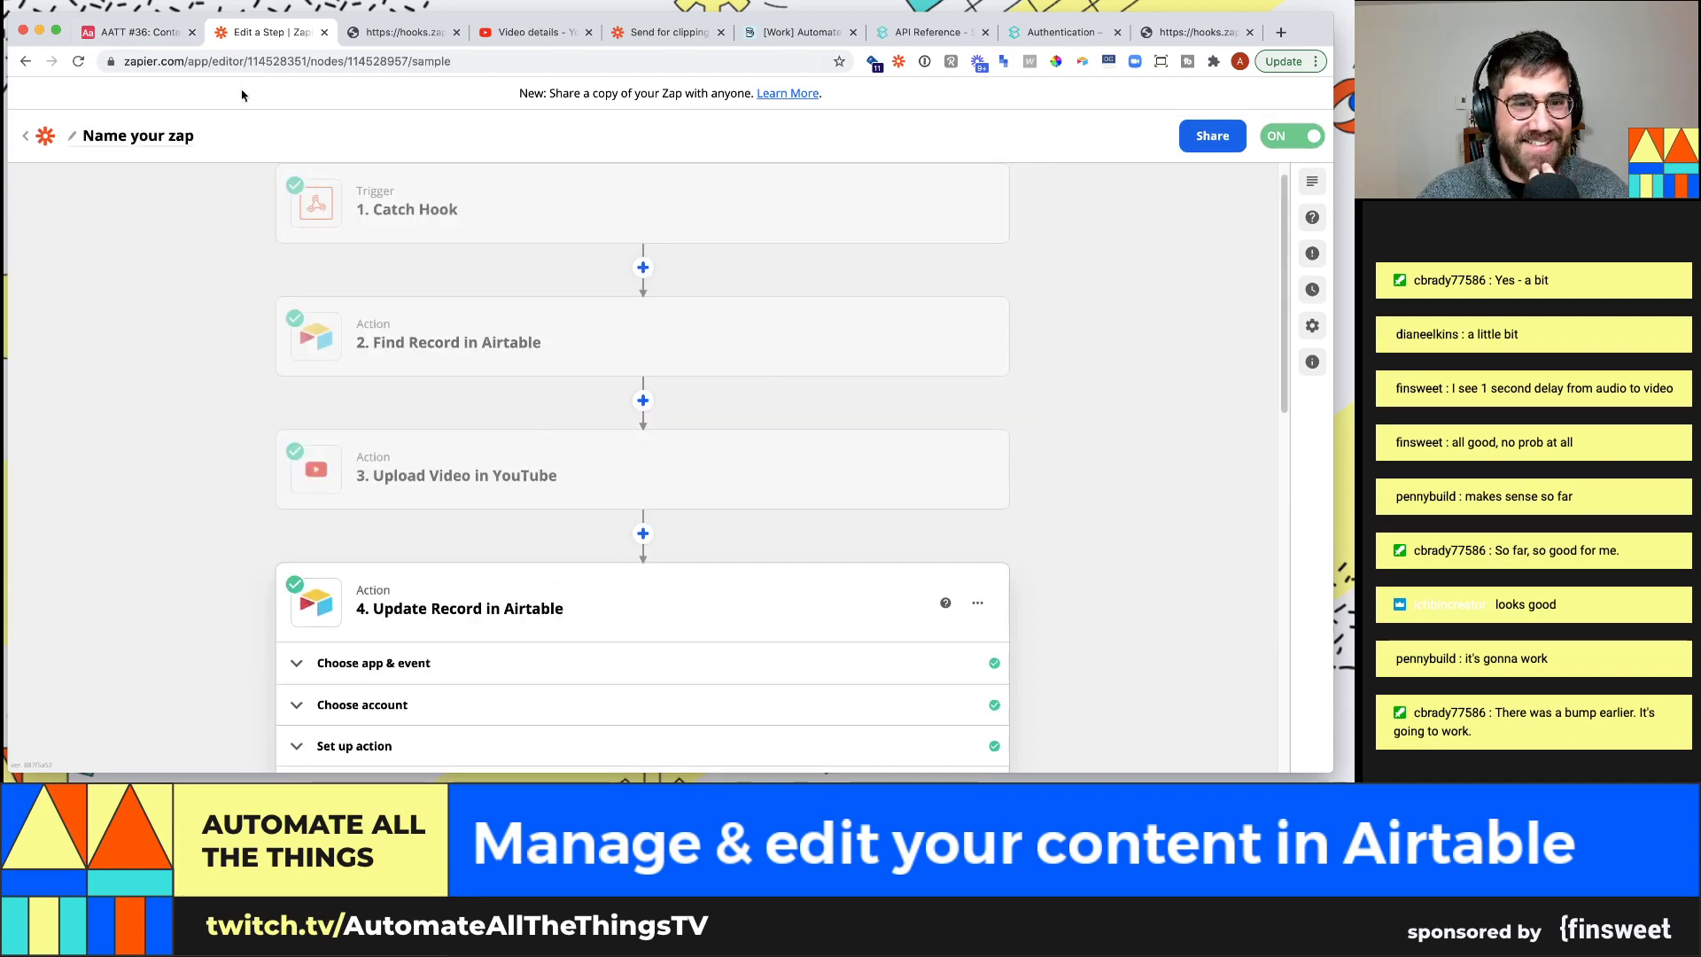
left_click(137, 32)
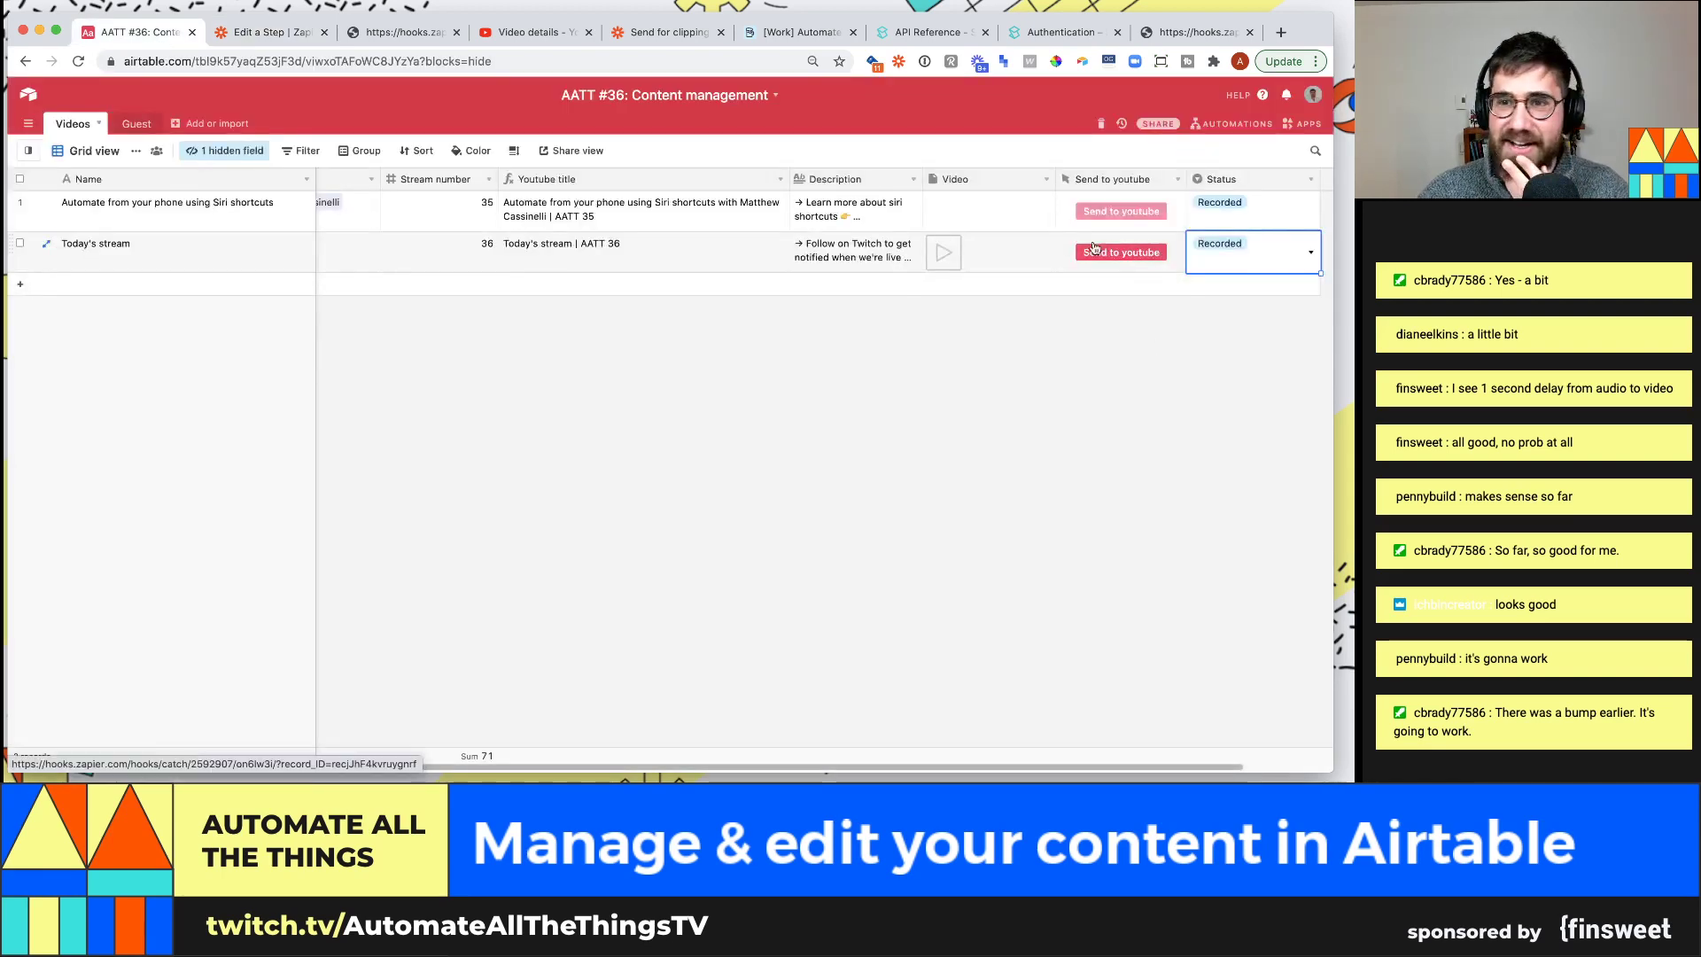
Check Today's stream title and video, then trigger its 'Send to youtube' button
left_click(544, 252)
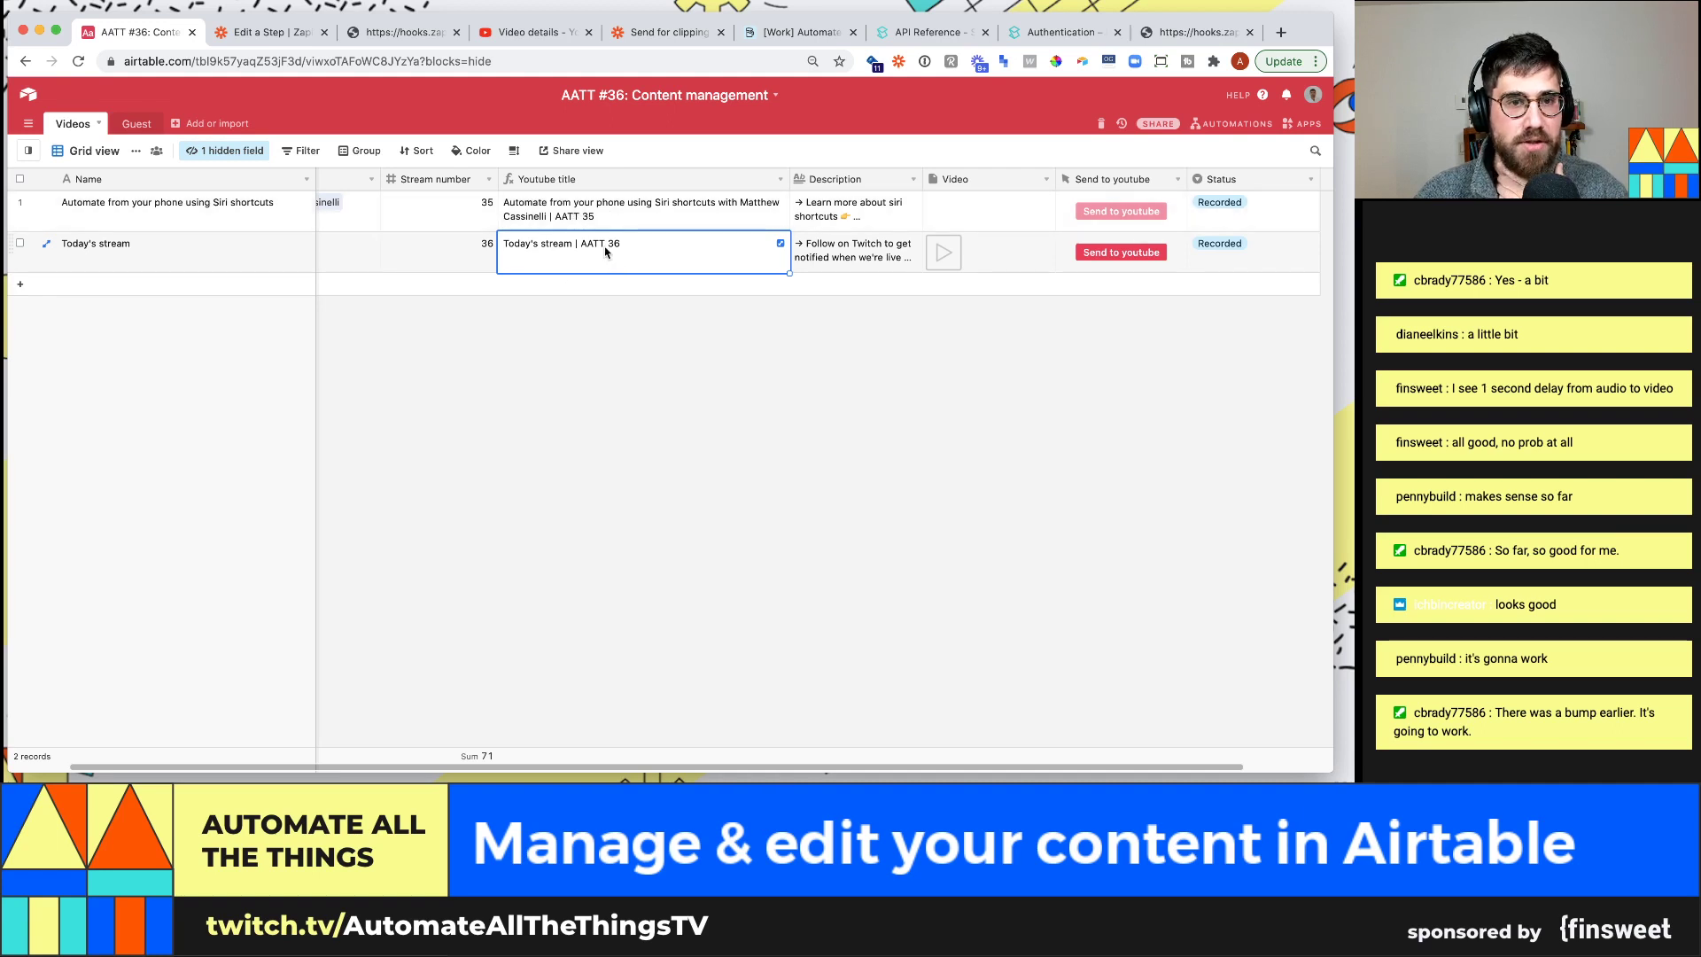
left_click(1033, 263)
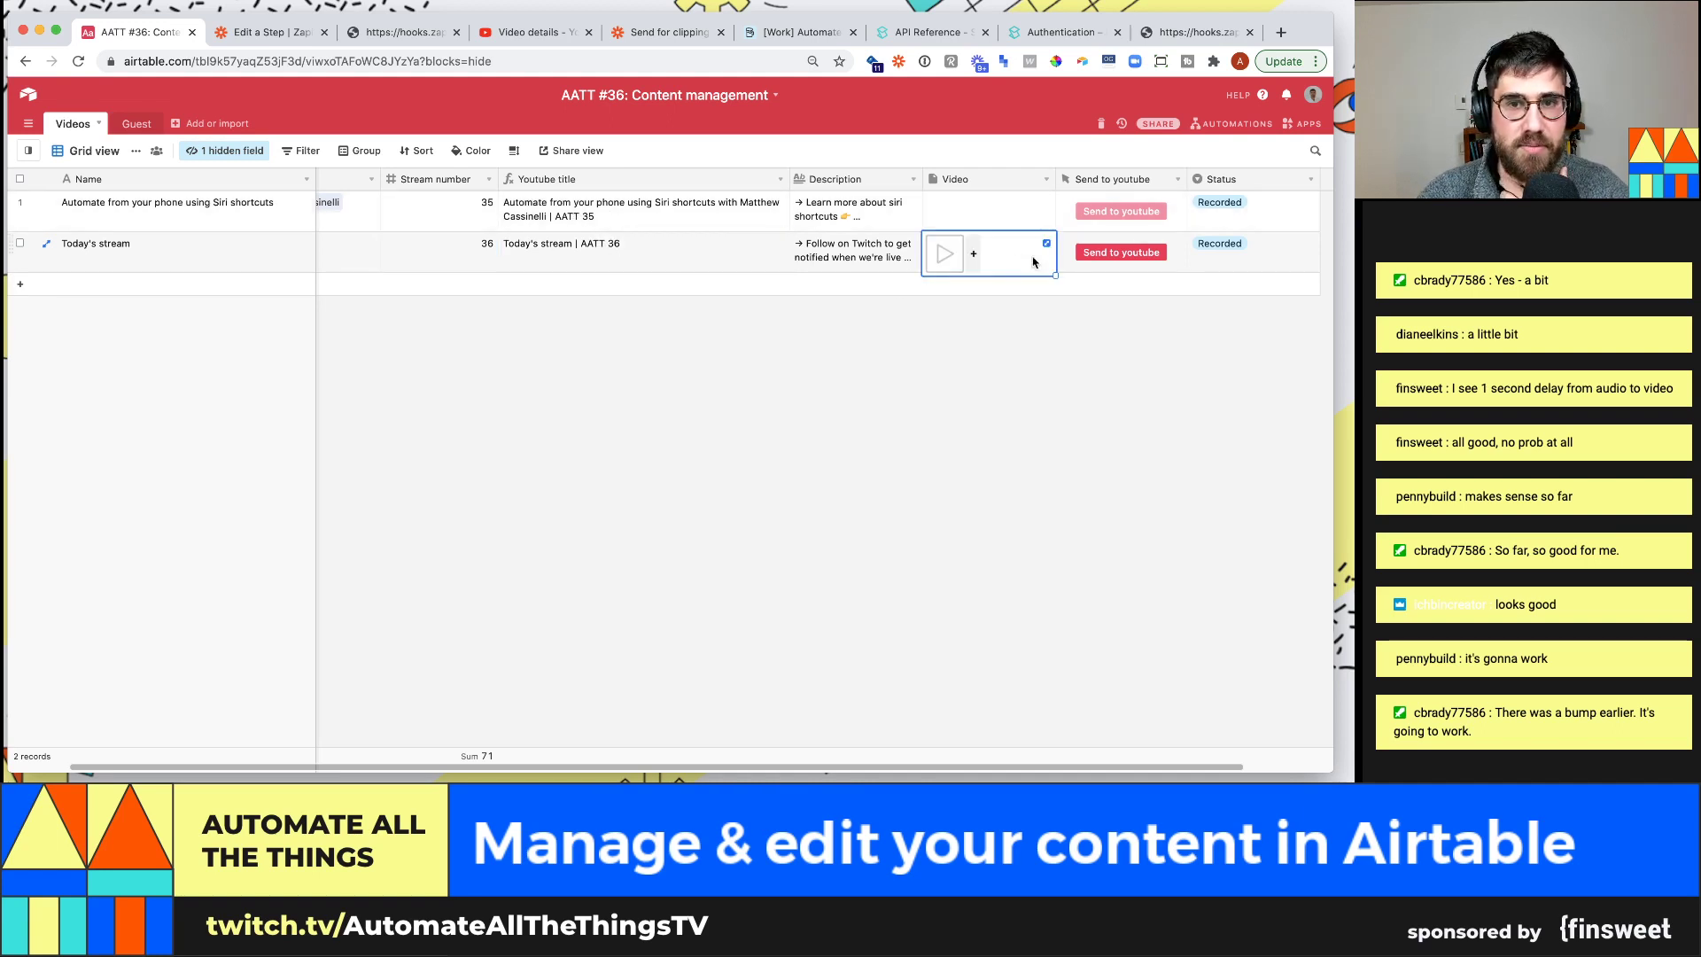
left_click(1094, 256)
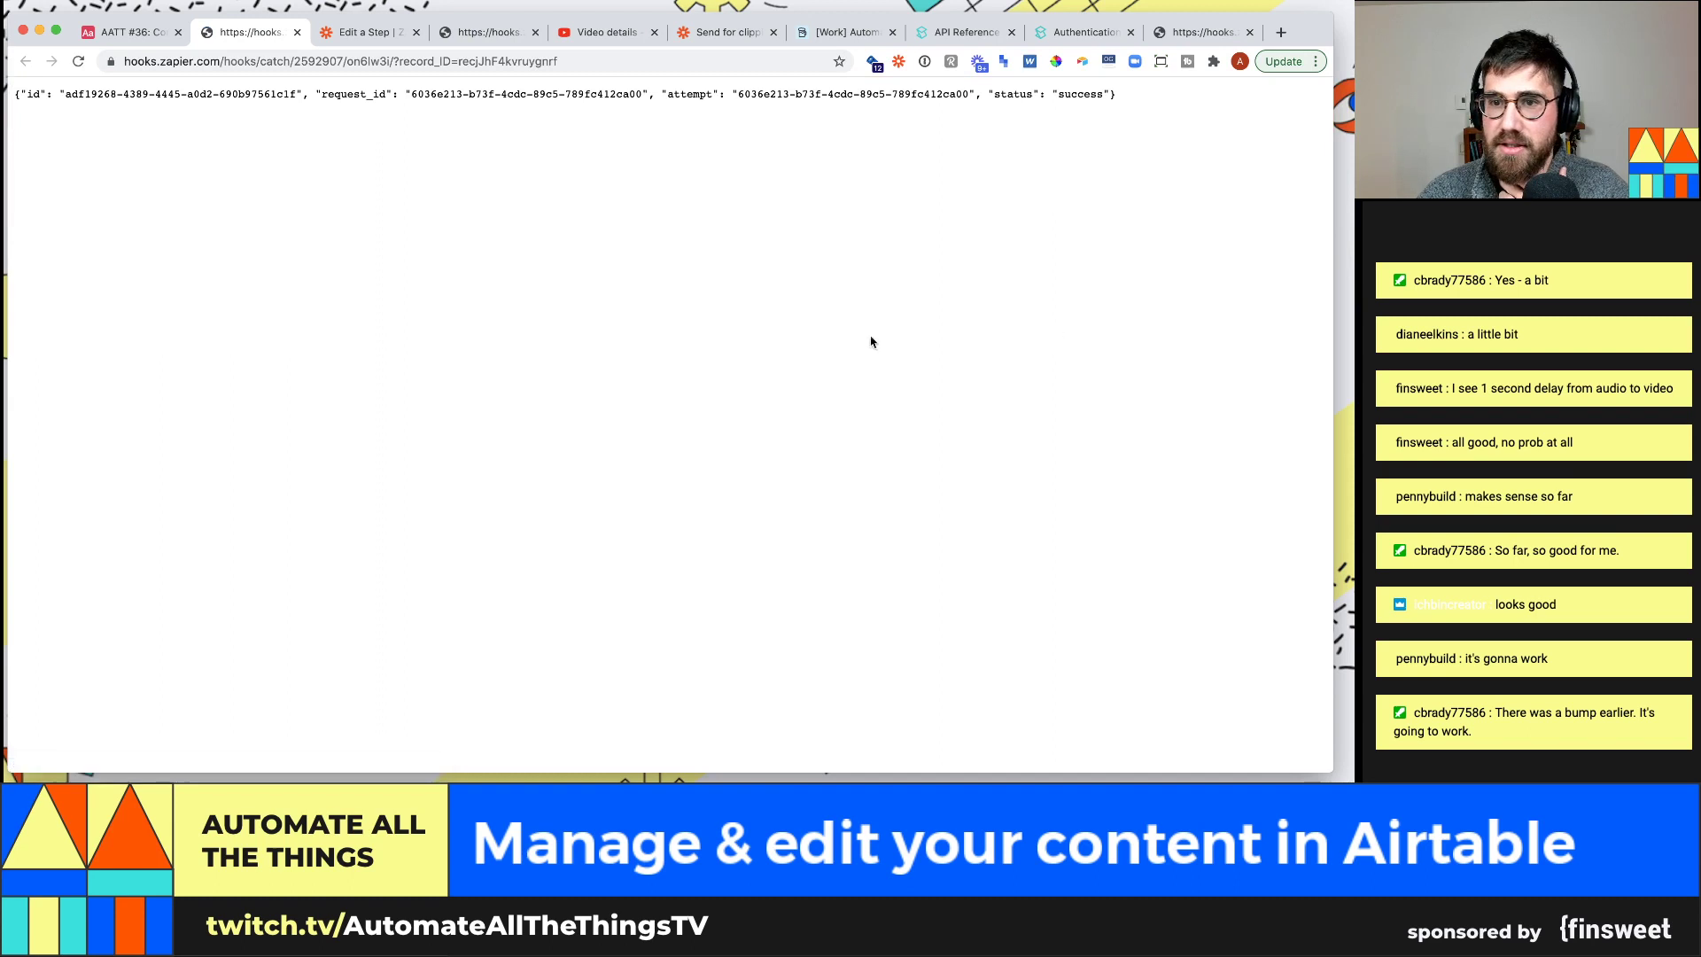
Confirm the record's Status changed to 'On youtube' in Airtable
left_click(339, 33)
scroll(494, 280, "up", 1)
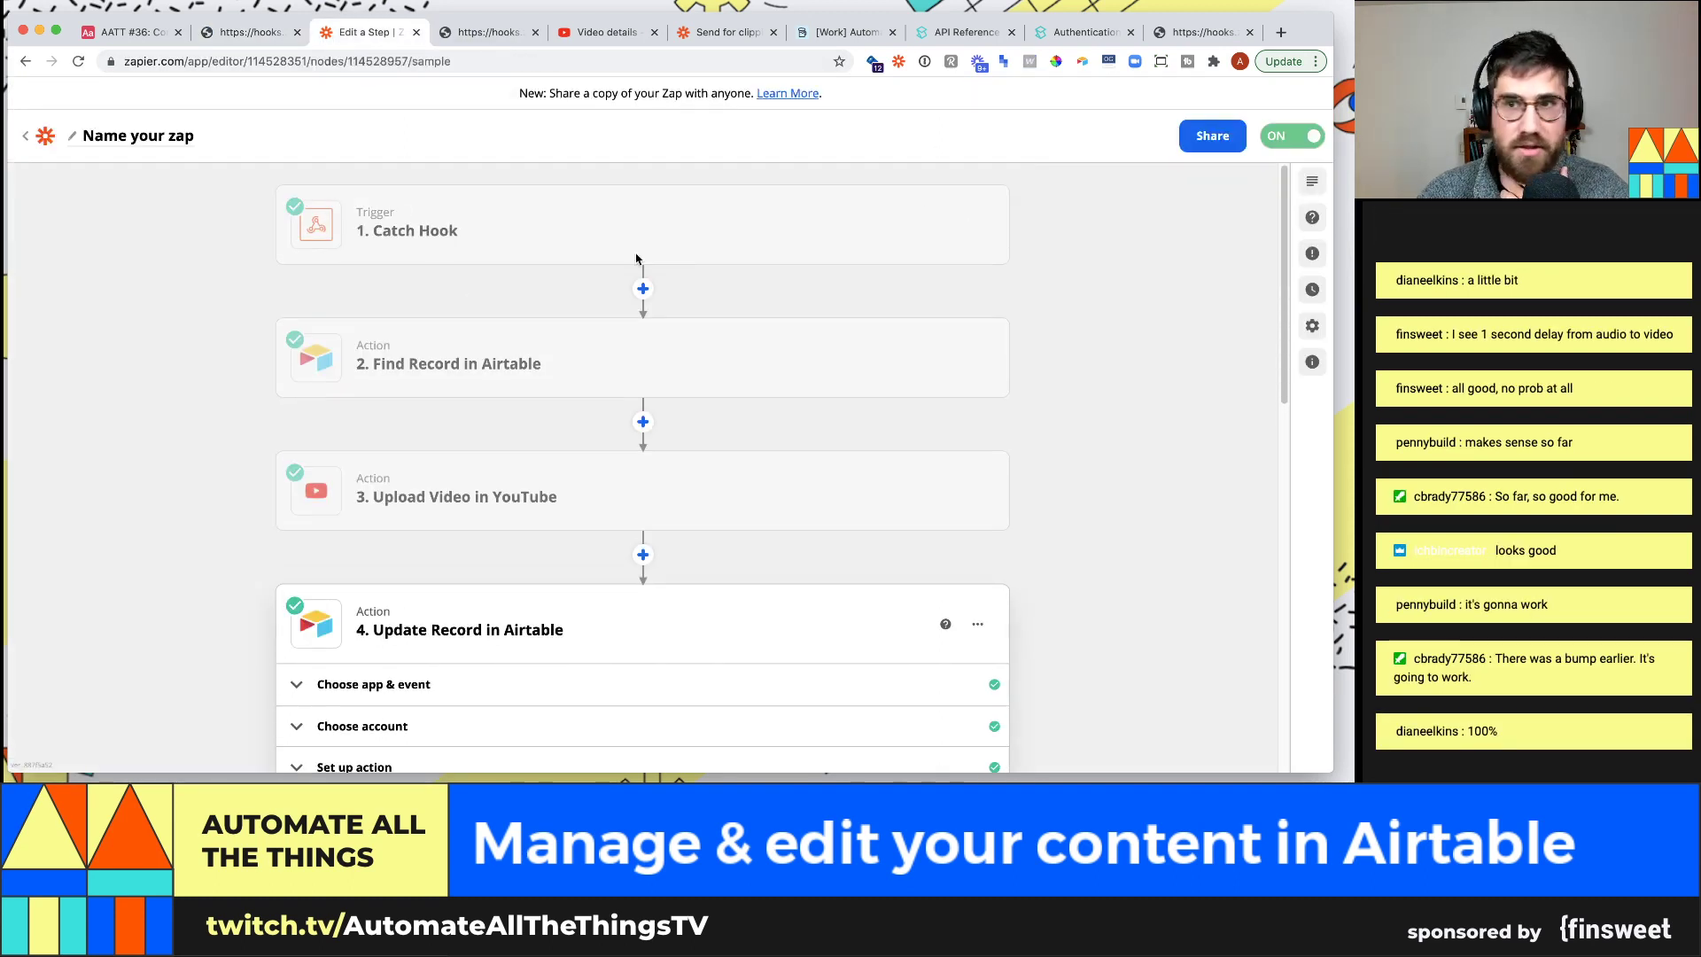
left_click(132, 32)
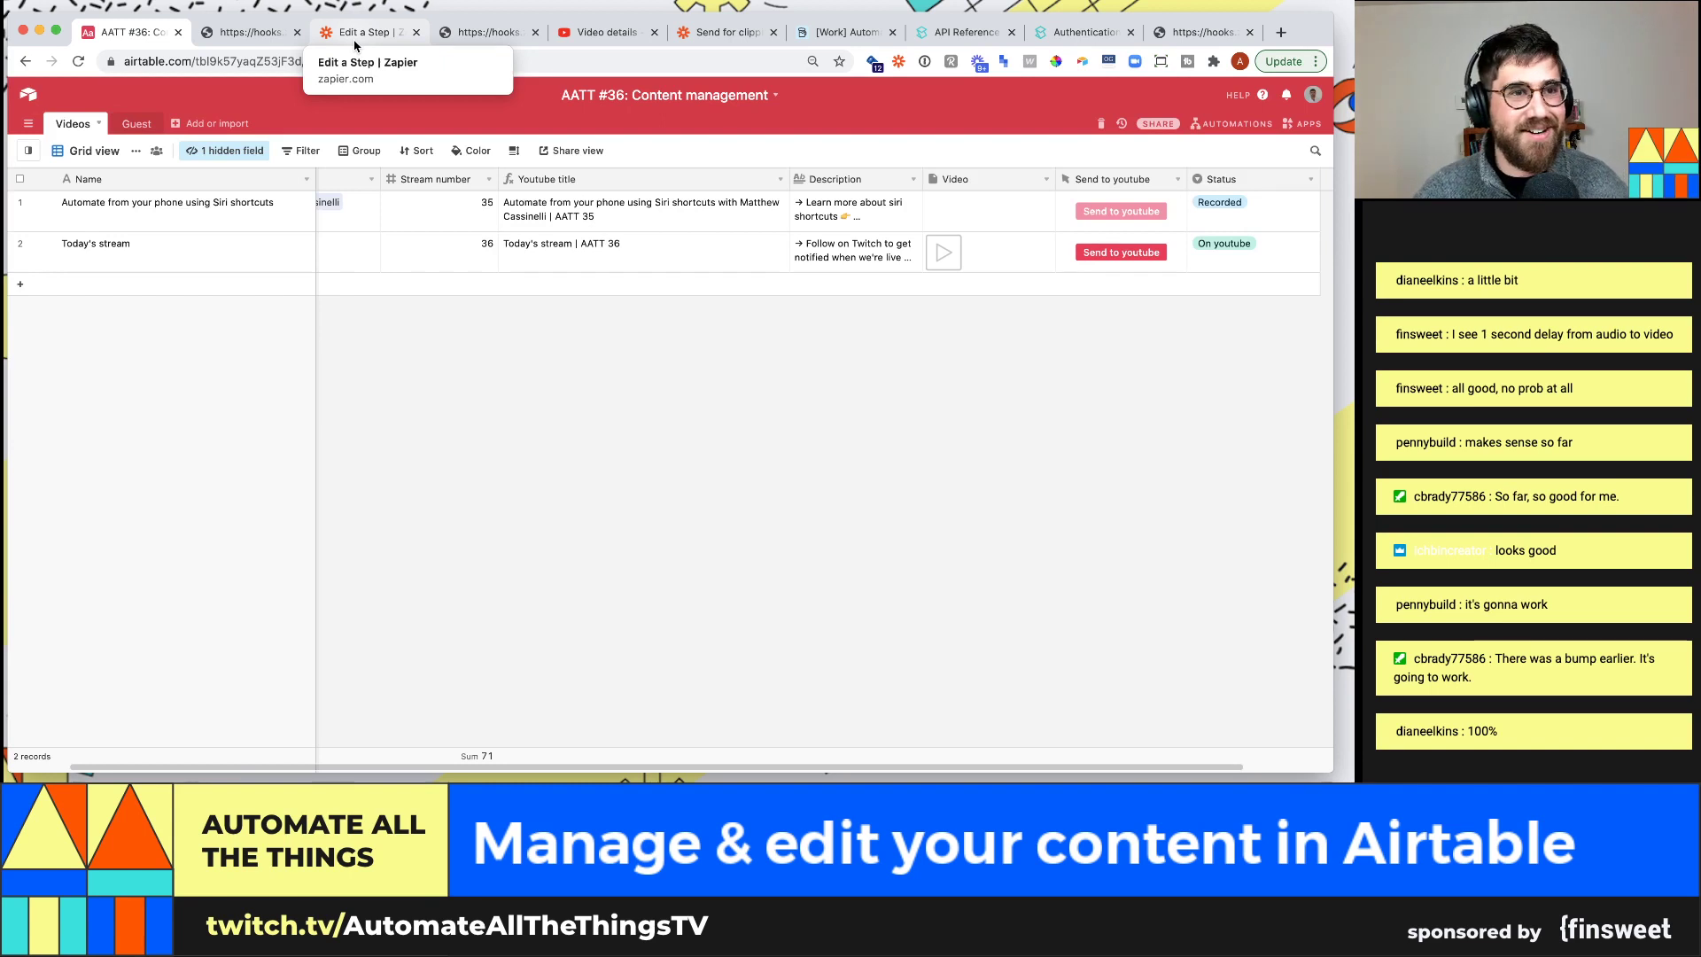
left_click(356, 36)
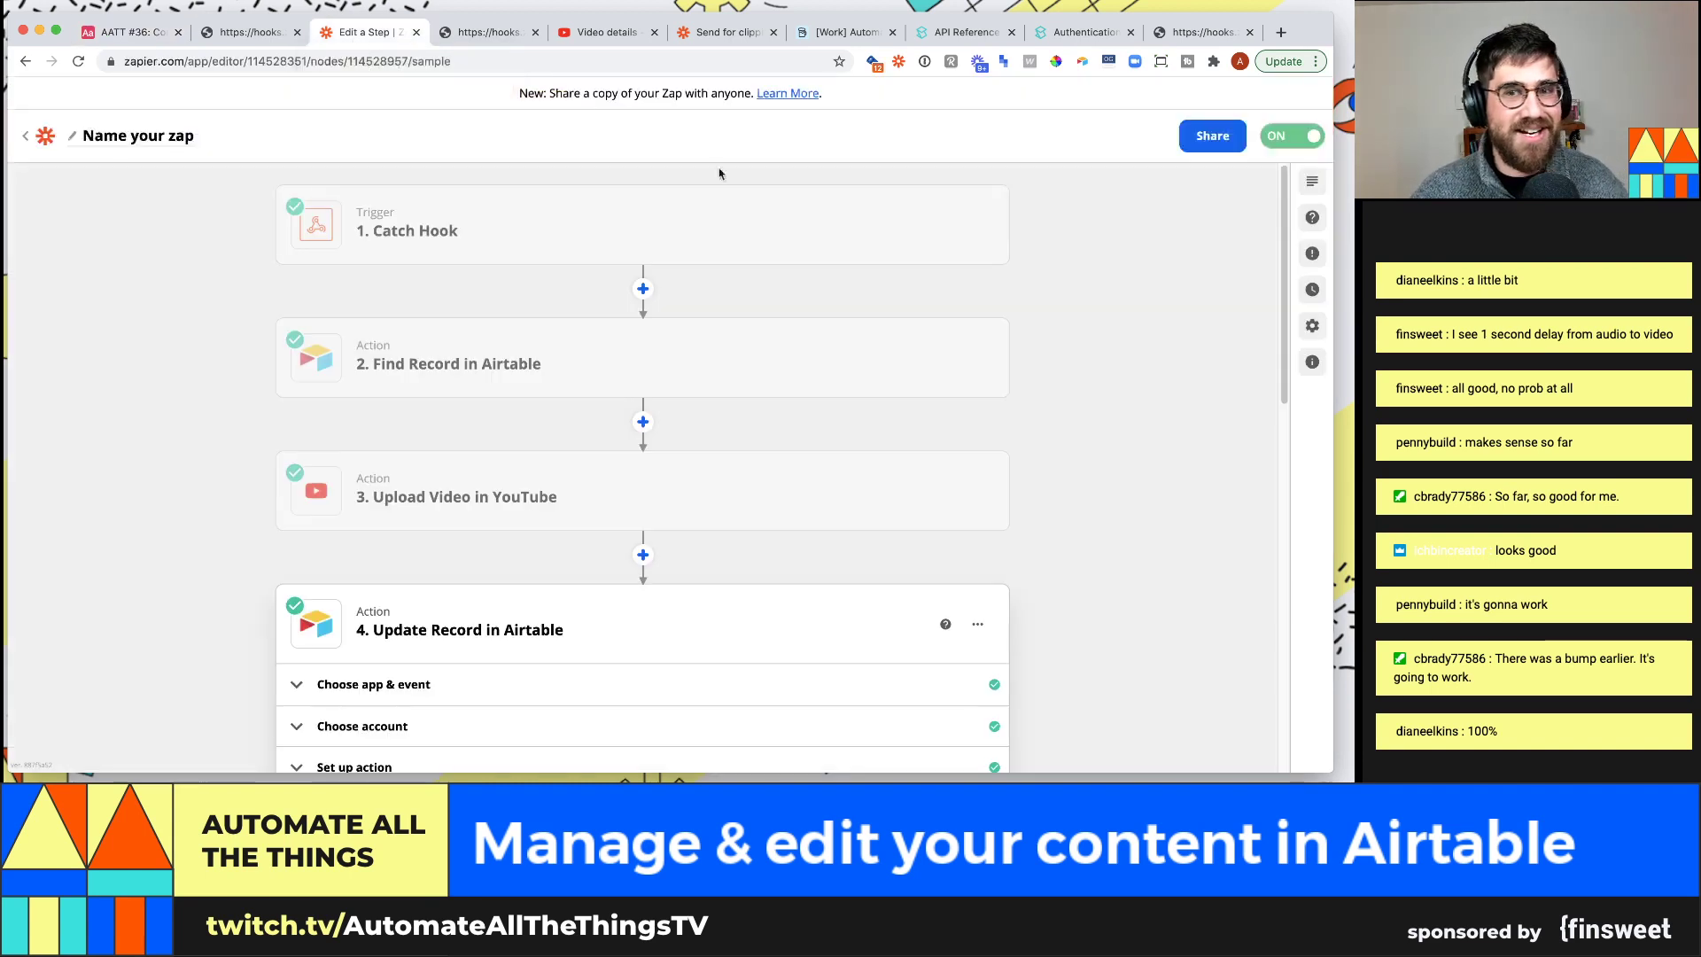
Open the Zap history's successful run and review every step's data, including the YouTube upload
left_click(1314, 291)
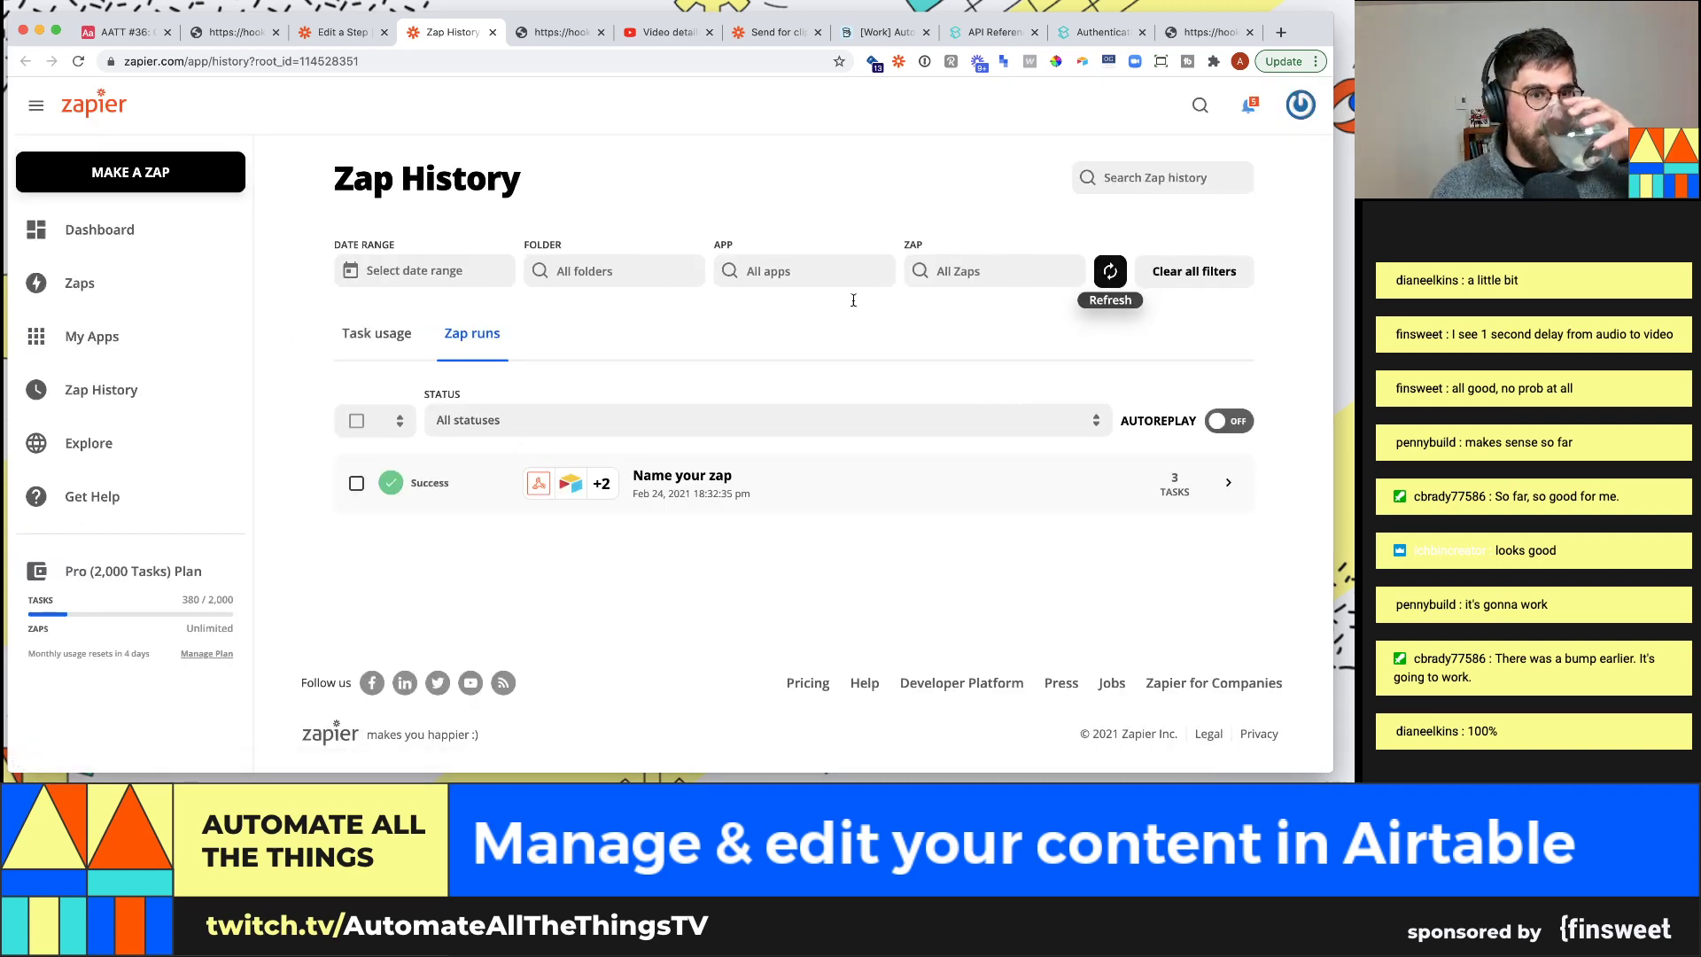
left_click(759, 501)
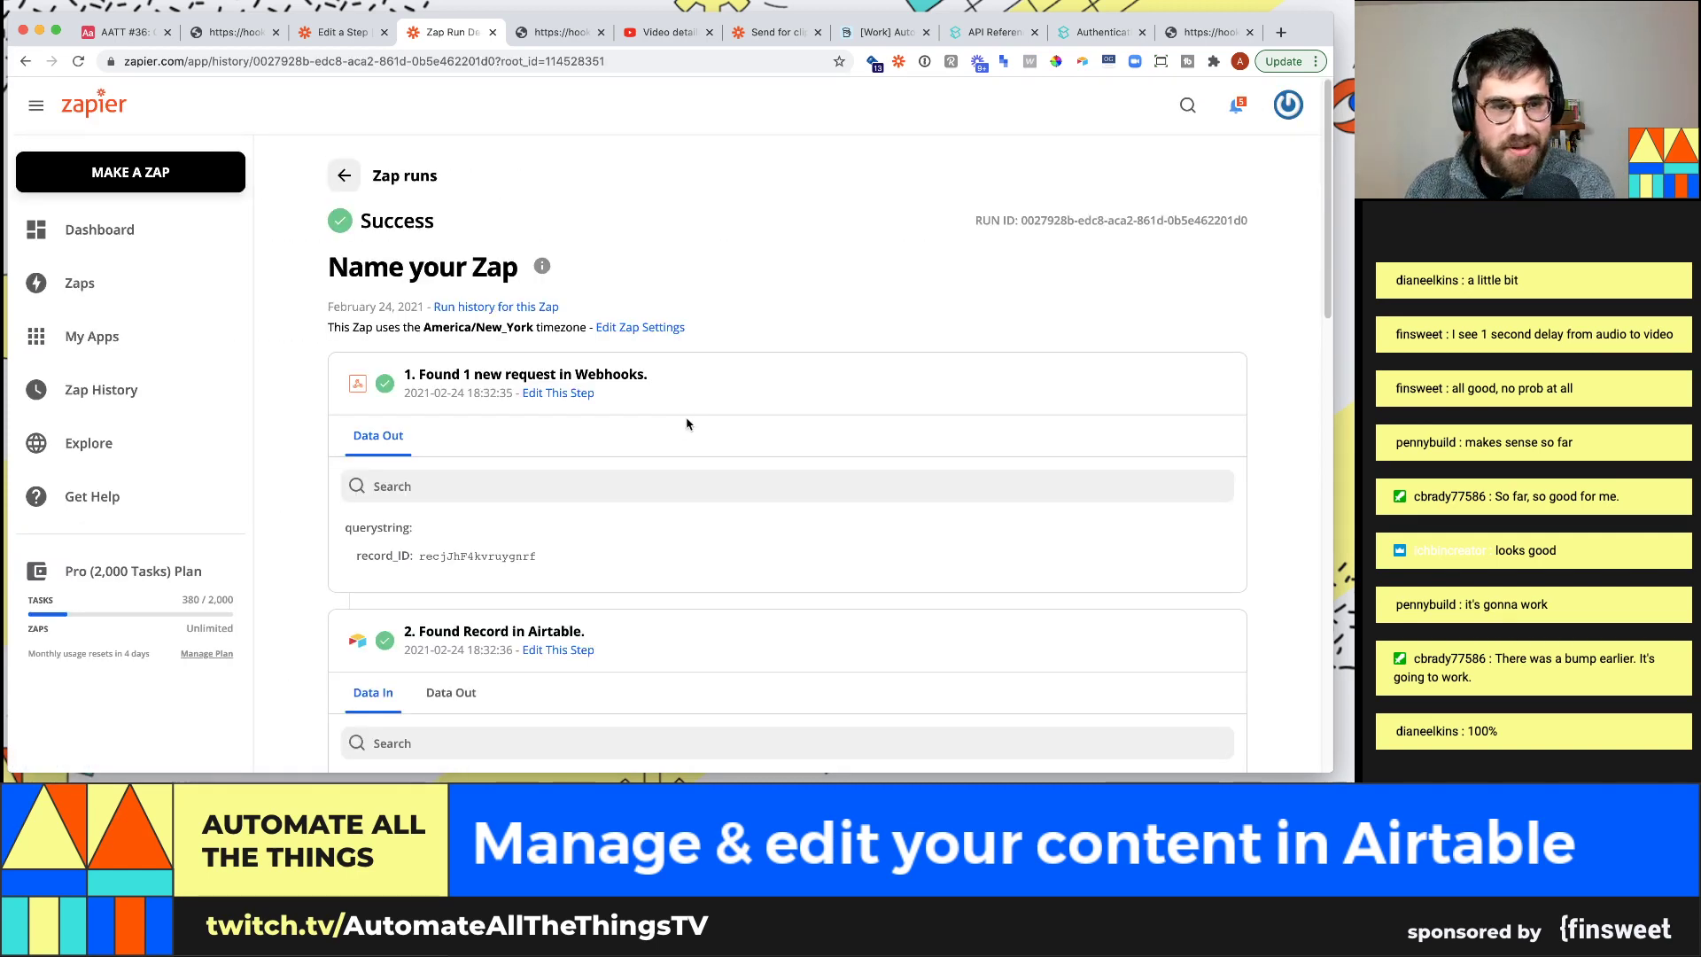
scroll(685, 423, "down", 2)
scroll(671, 443, "down", 10)
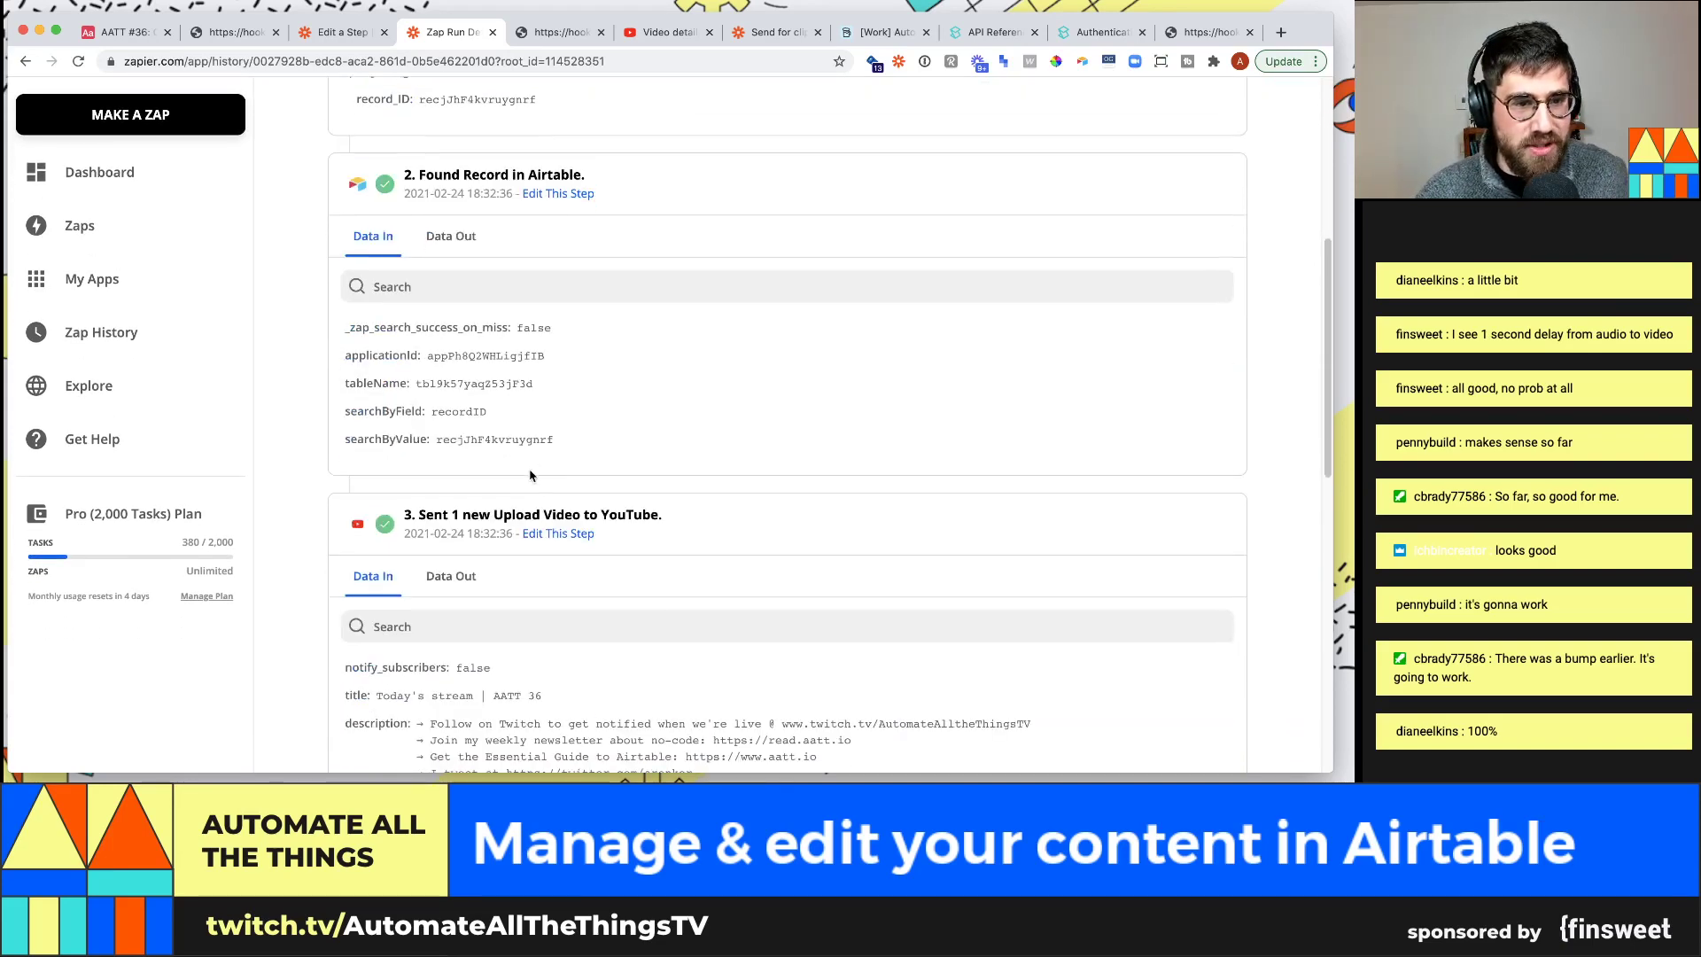
scroll(532, 476, "down", 2)
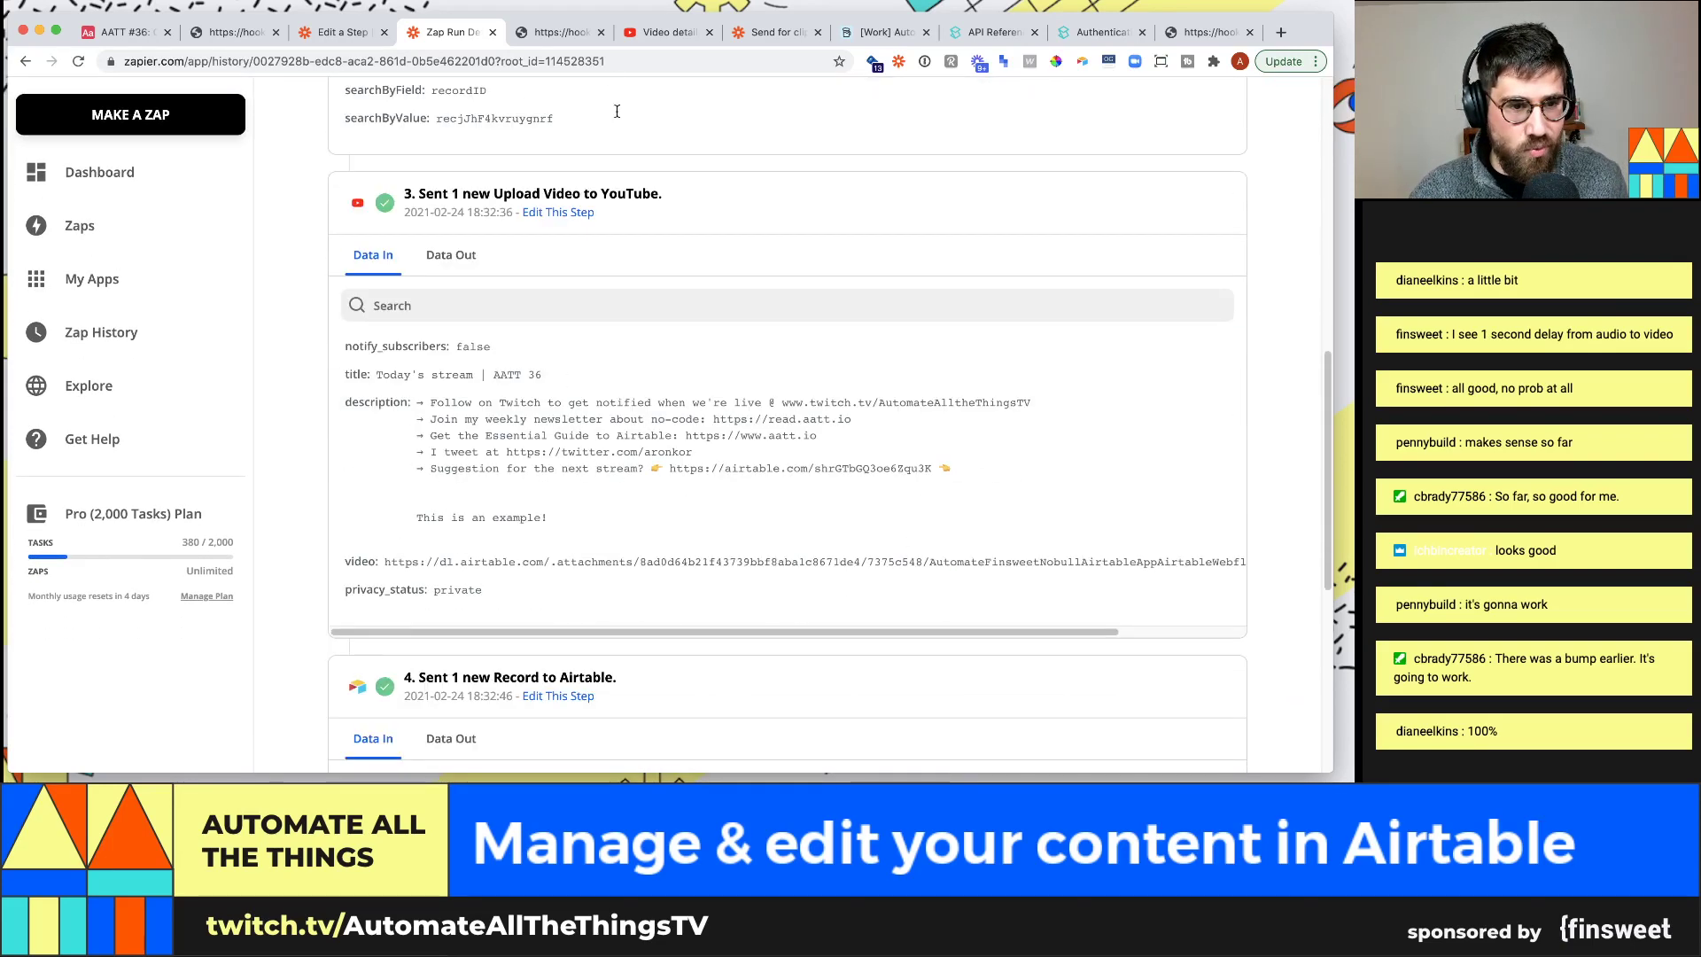
left_click(663, 36)
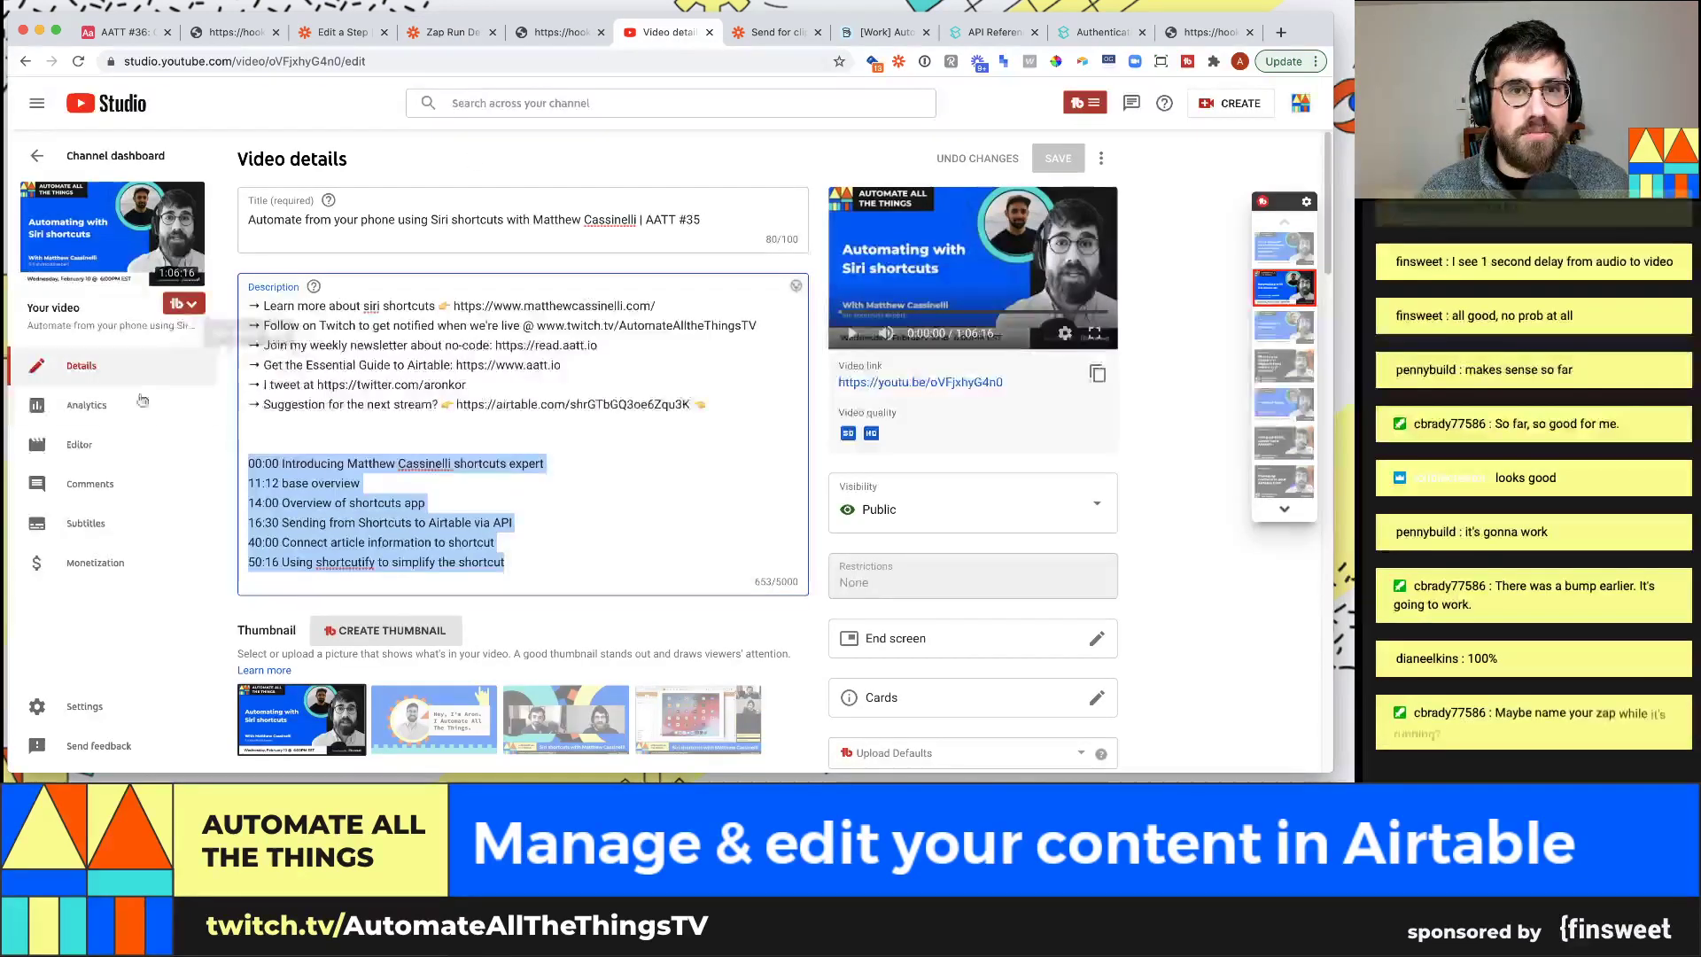
Find the new pending upload in the channel's Content list and open its details
left_click(29, 156)
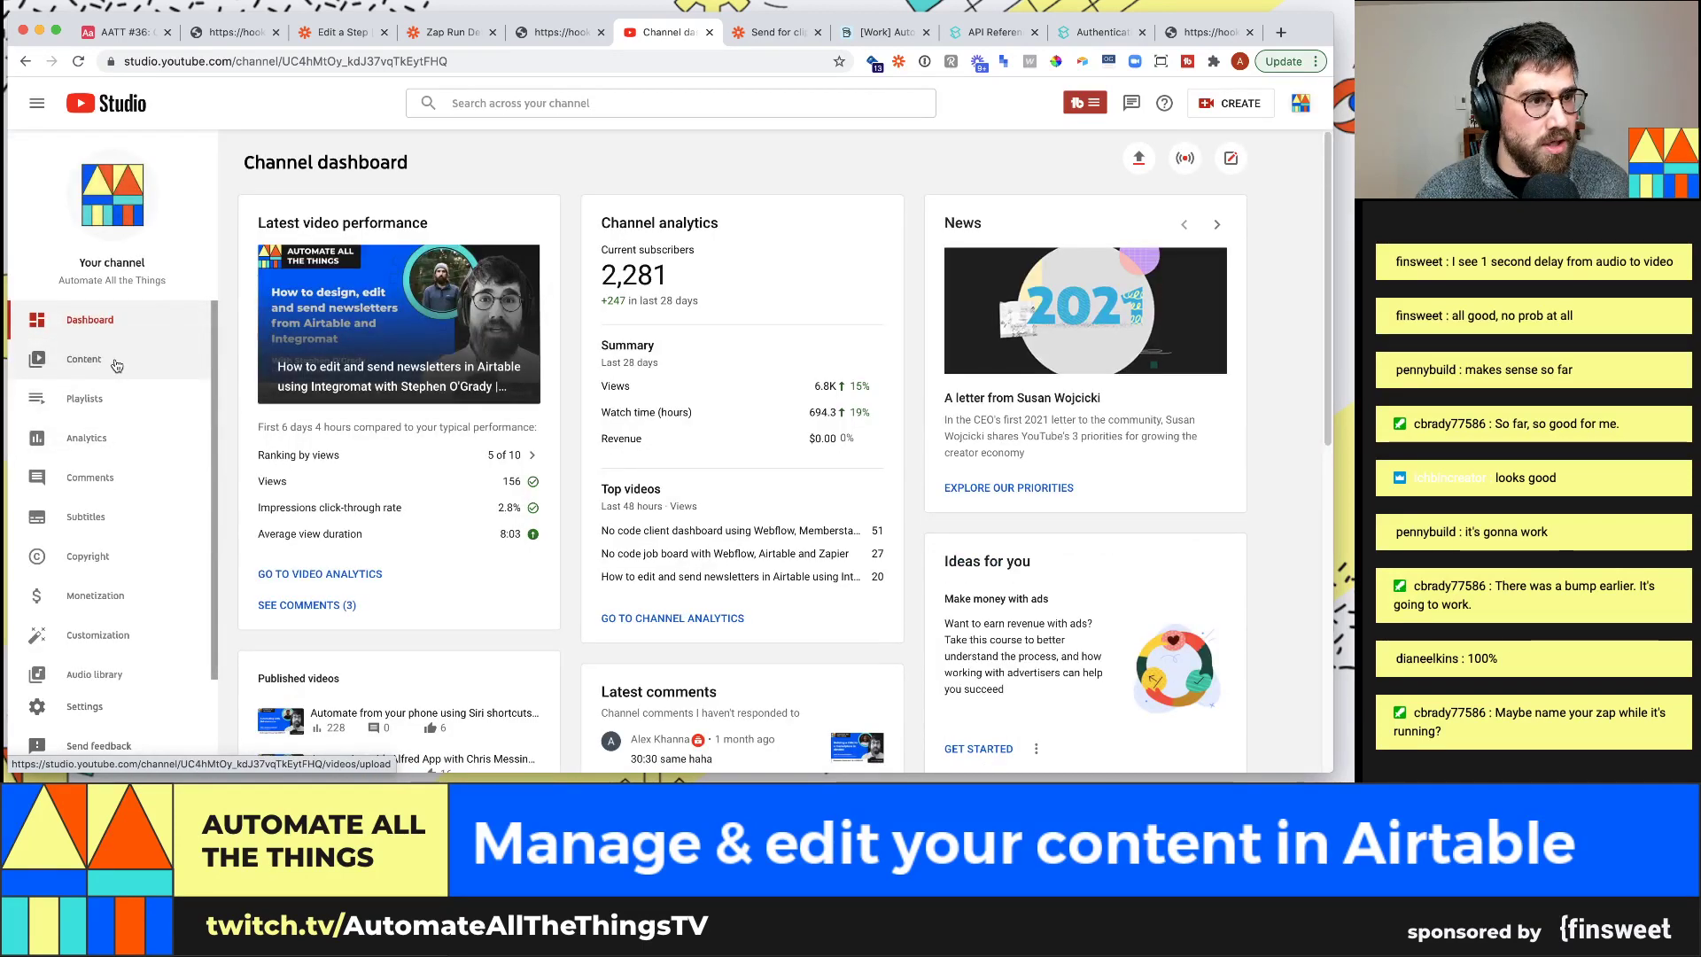
left_click(115, 363)
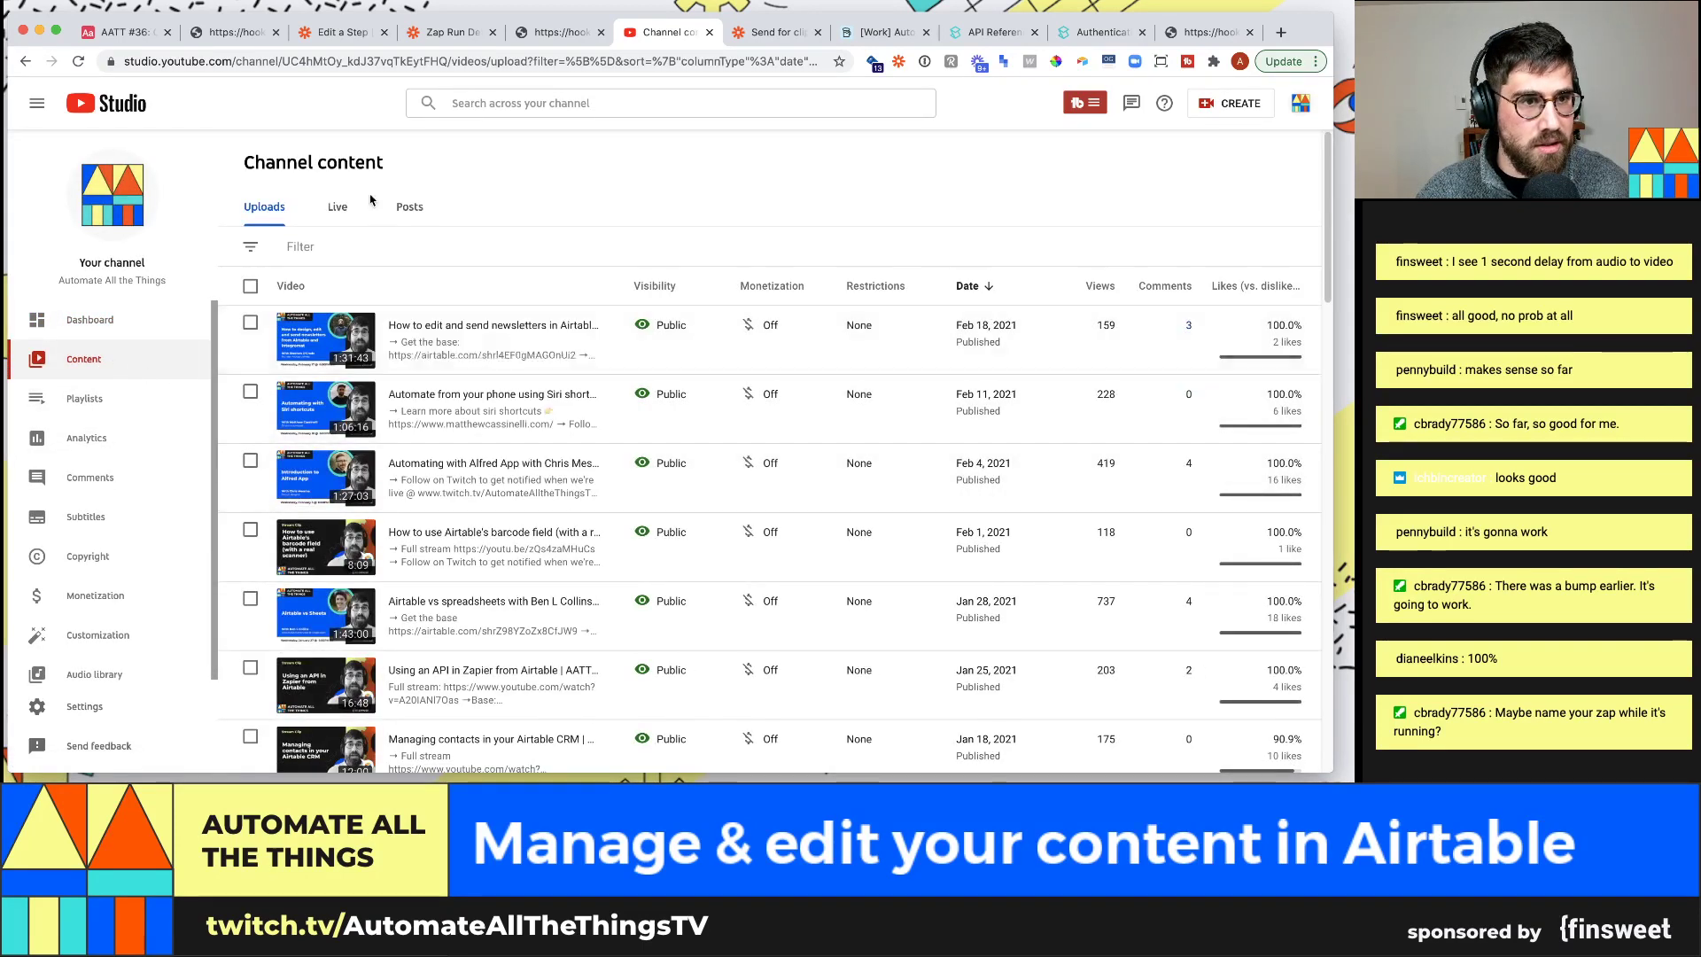
scroll(479, 407, "down", 1)
scroll(481, 401, "up", 1)
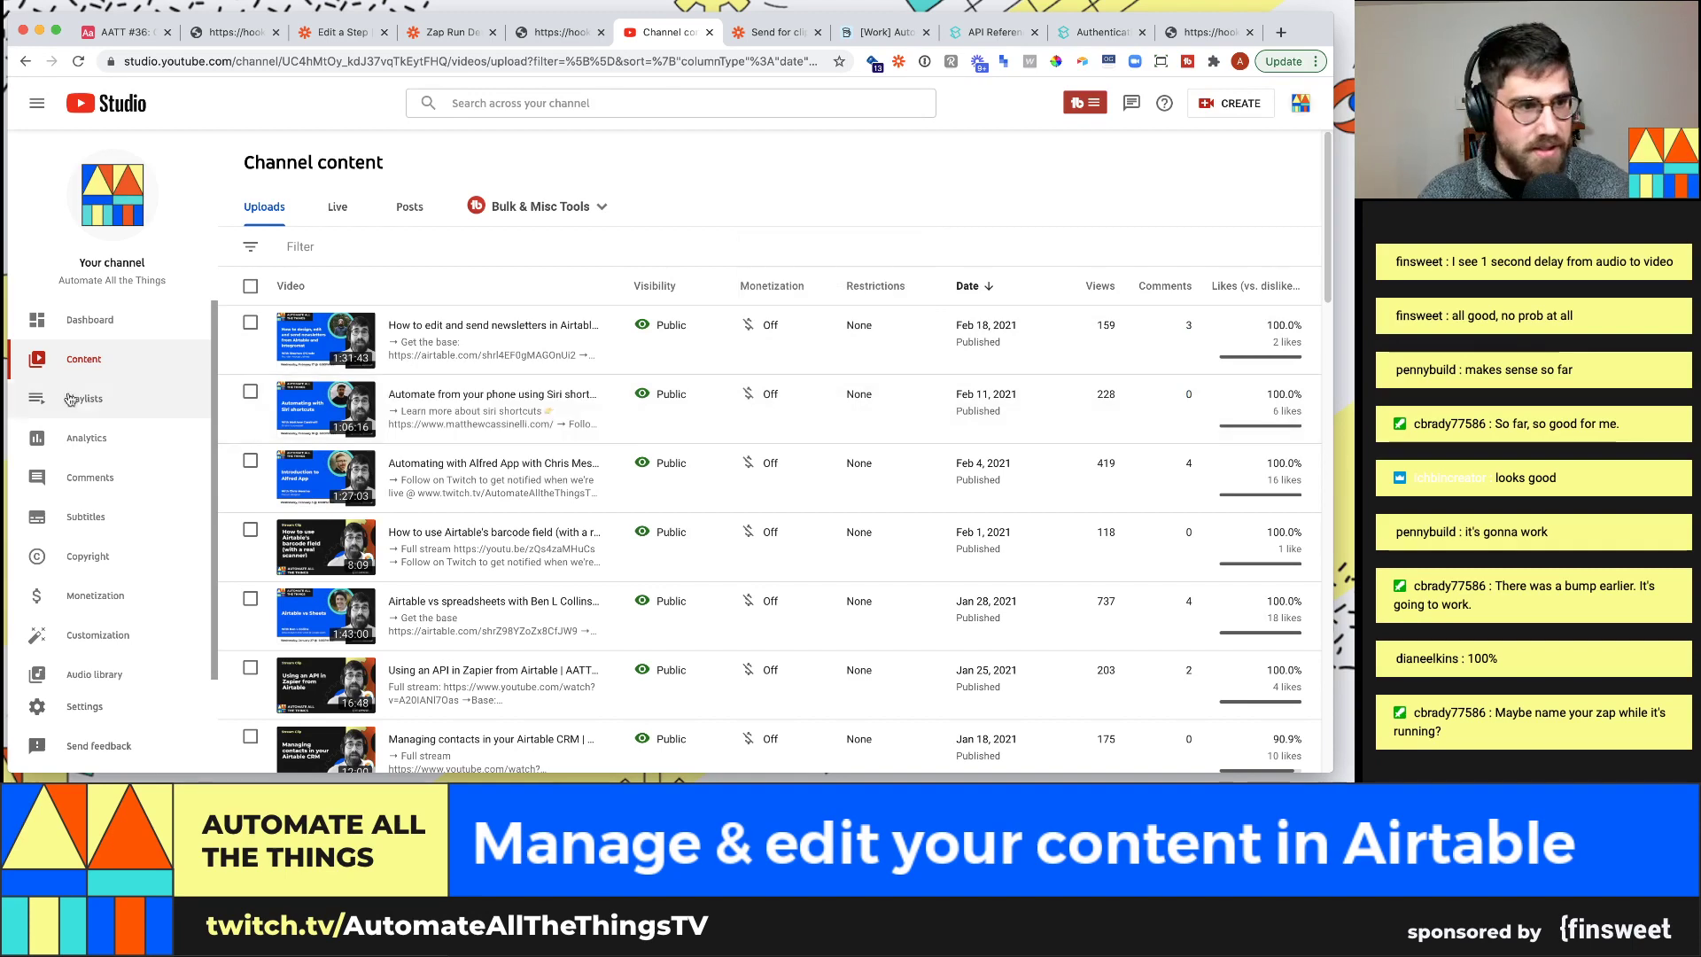
left_click(91, 320)
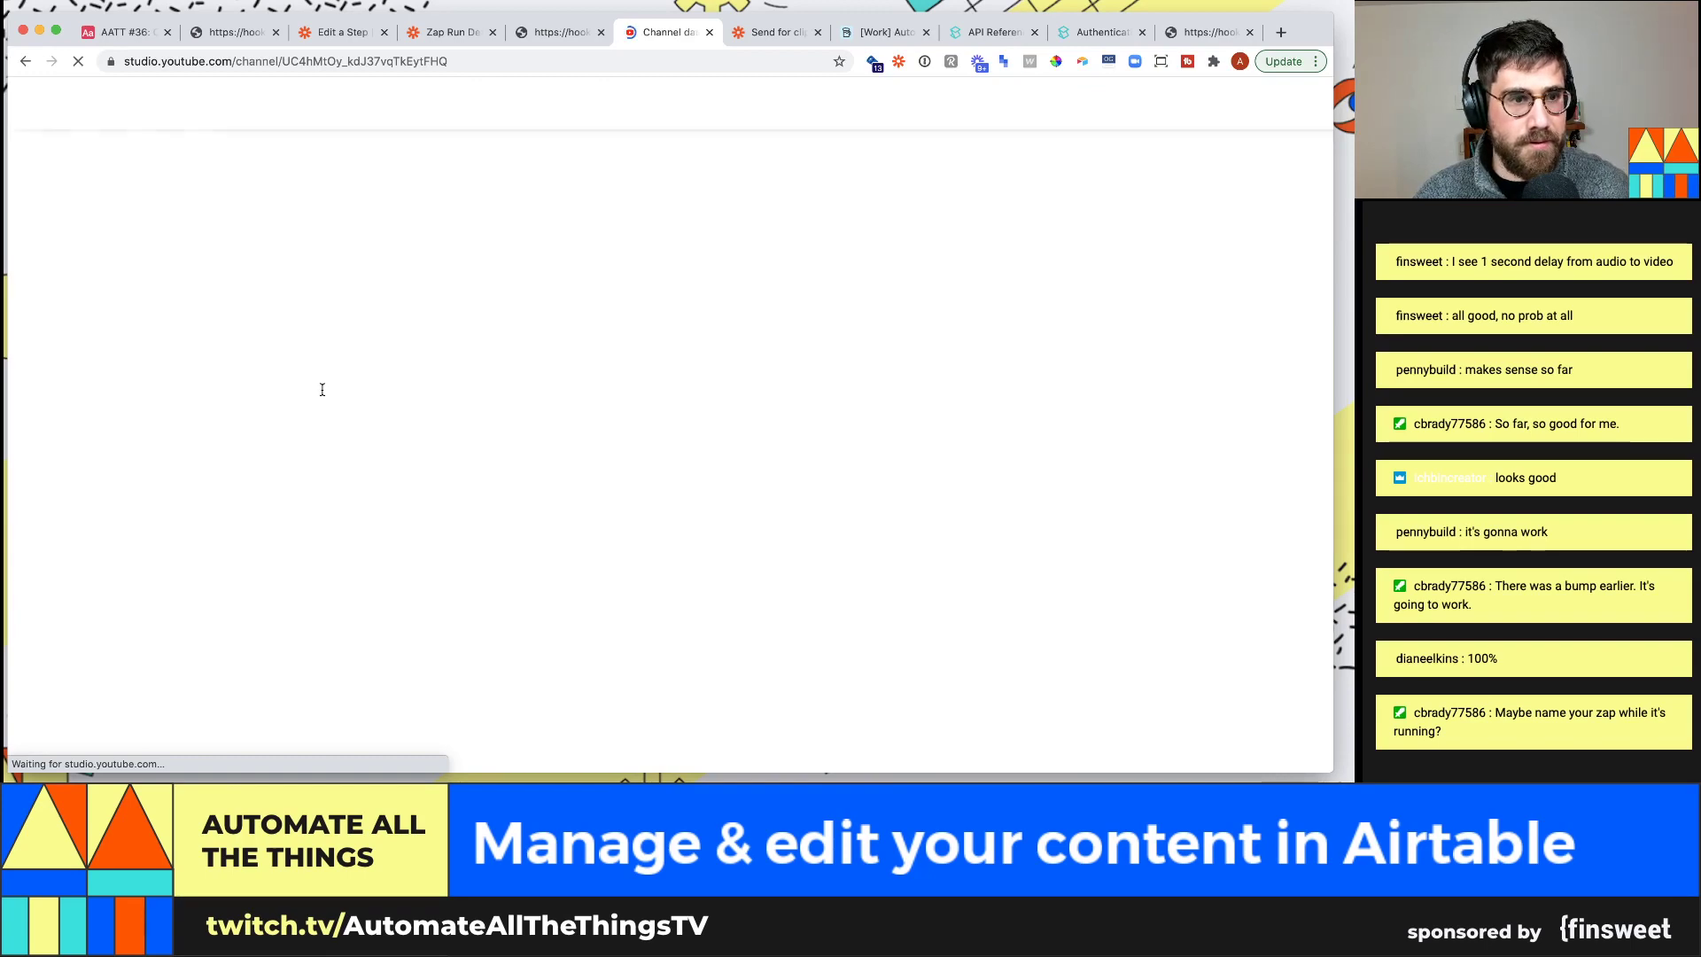
left_click(147, 358)
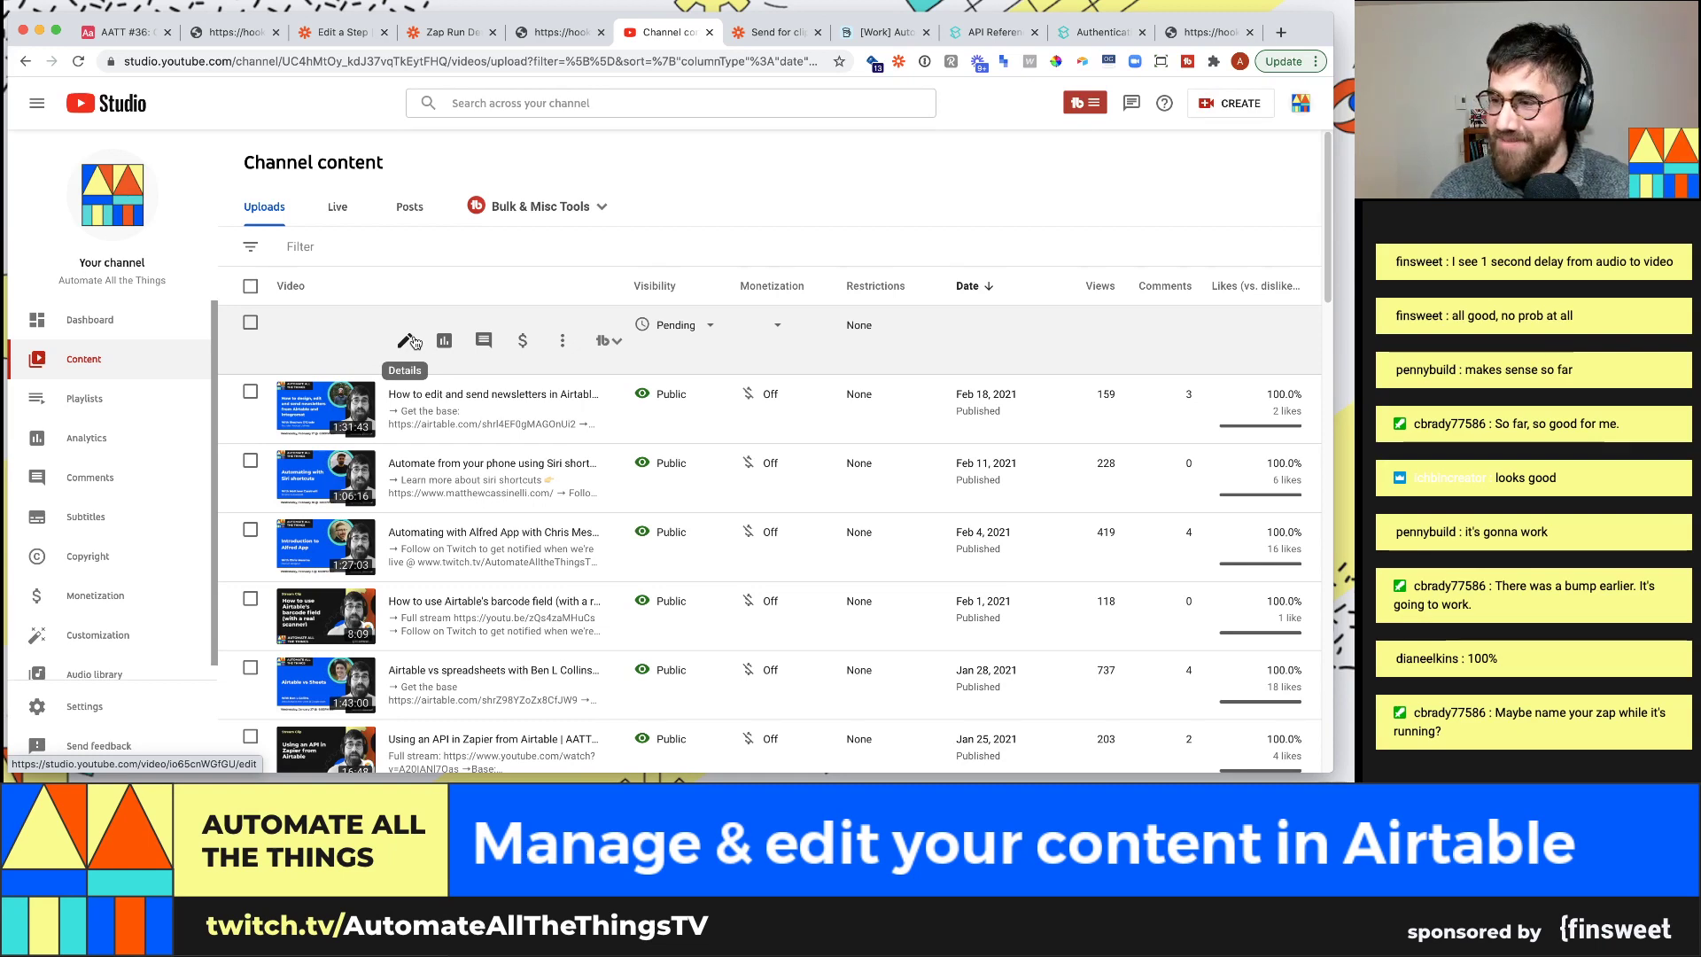
left_click(407, 343)
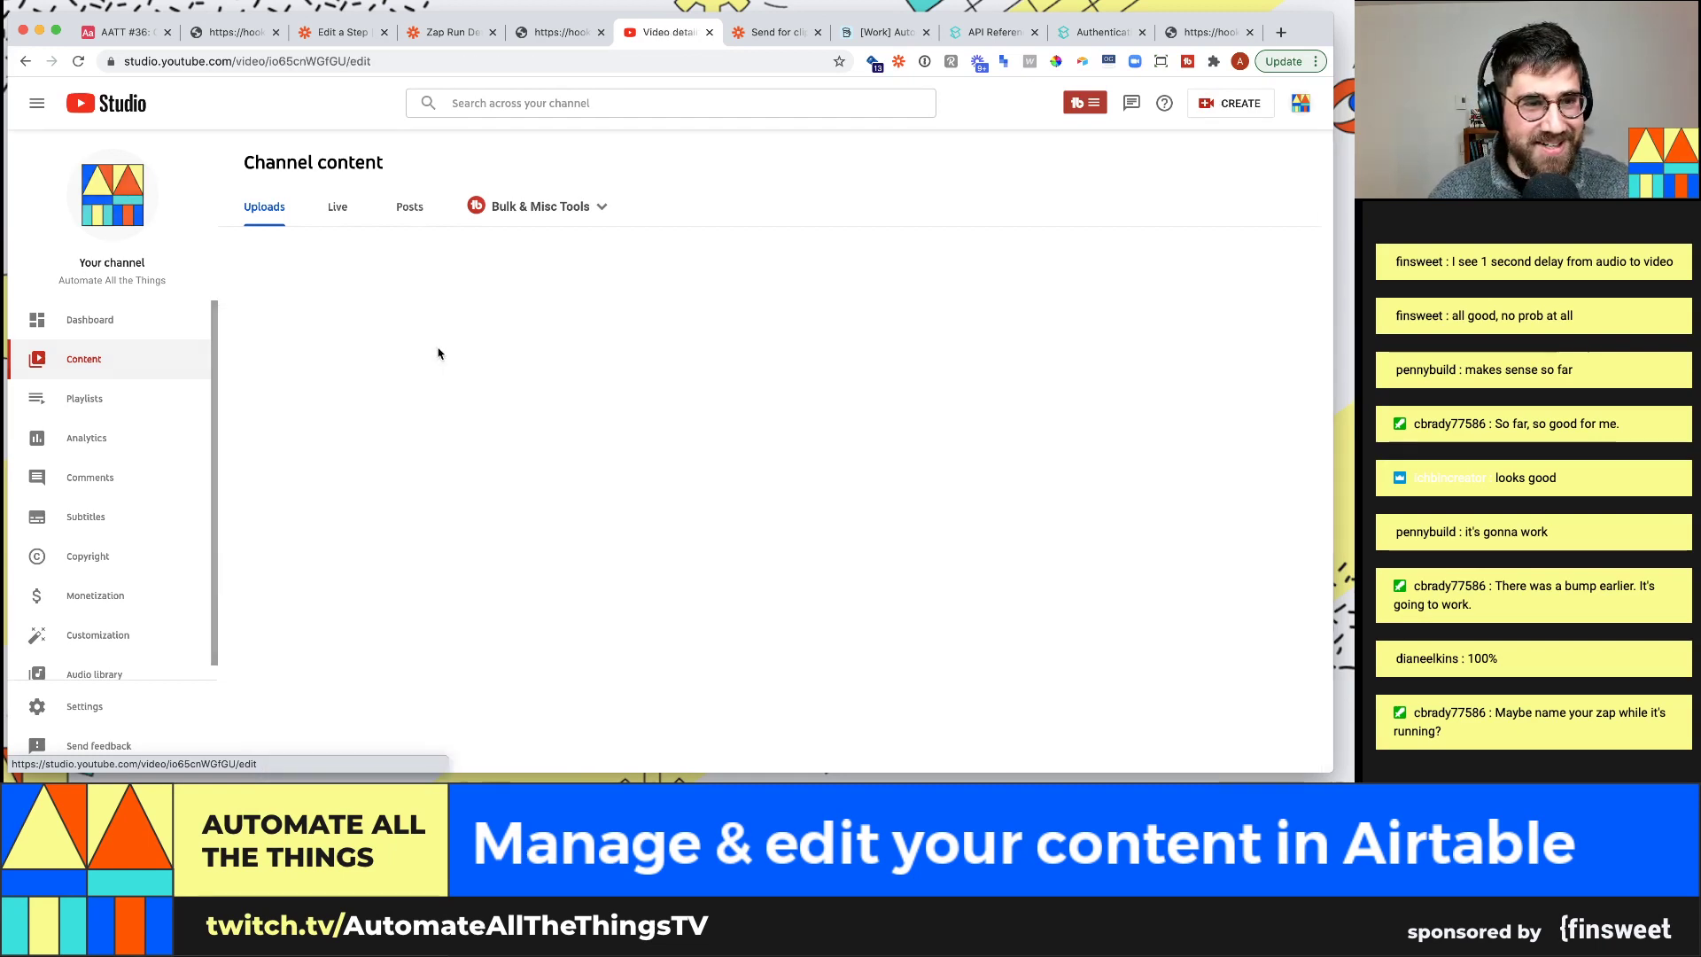
Check the uploaded video's title 'Today's stream | AATT 36' and its description
left_click_drag(394, 221, 248, 222)
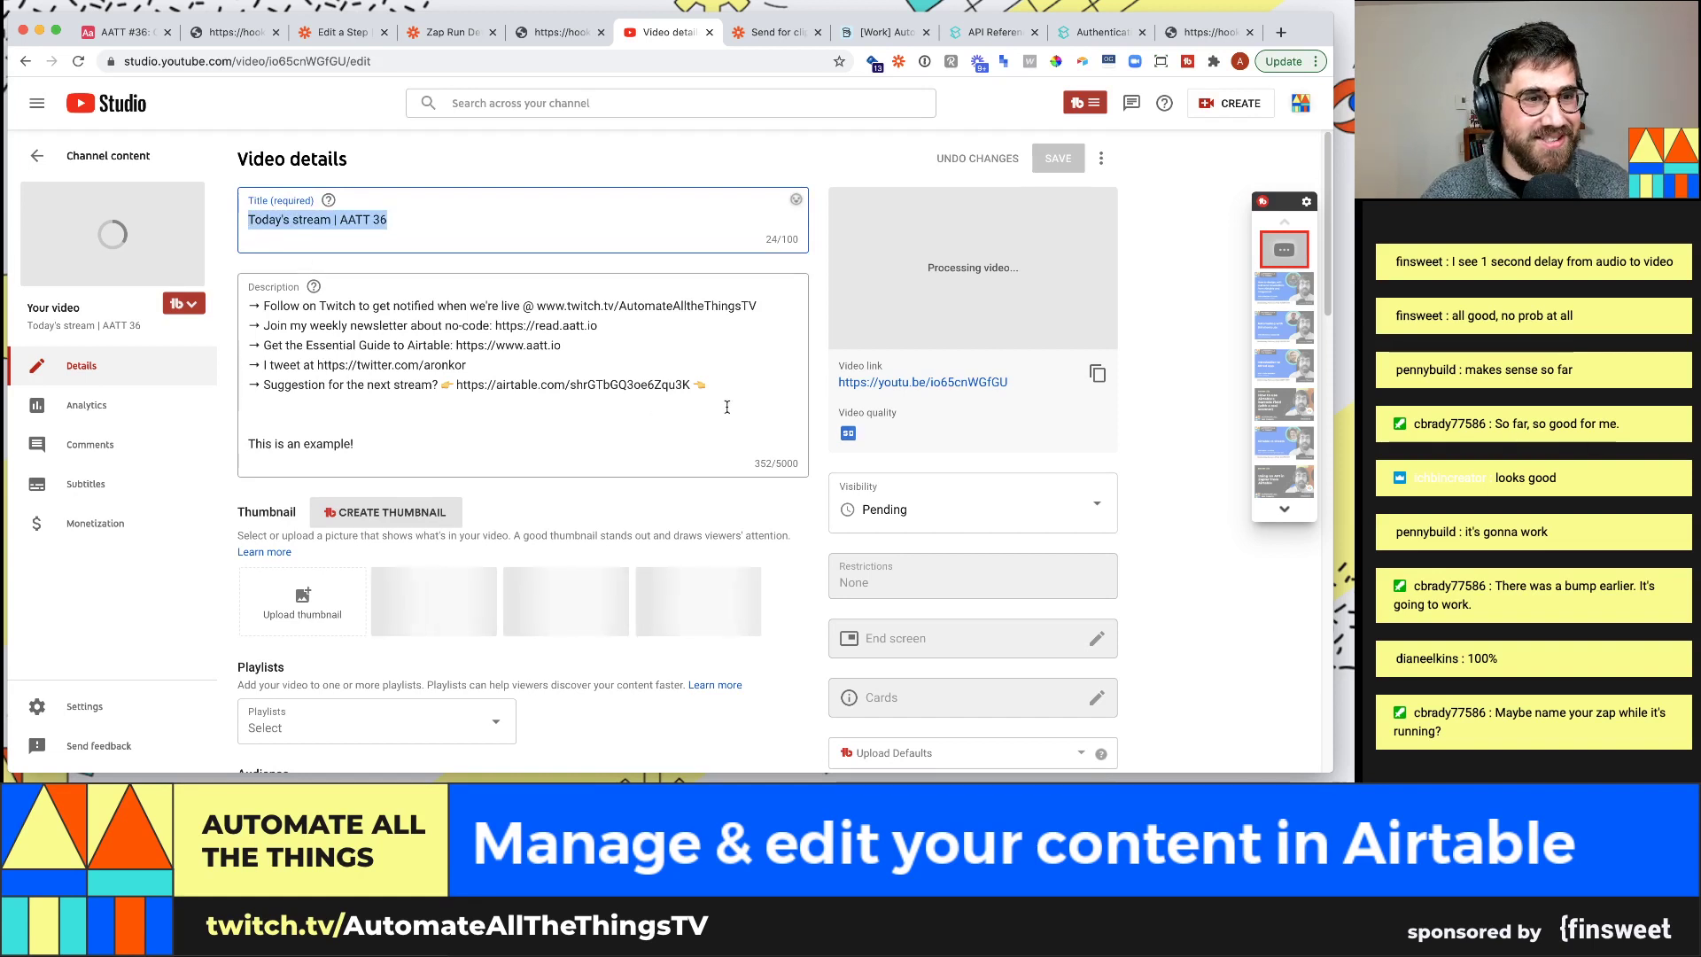
left_click_drag(707, 387, 250, 306)
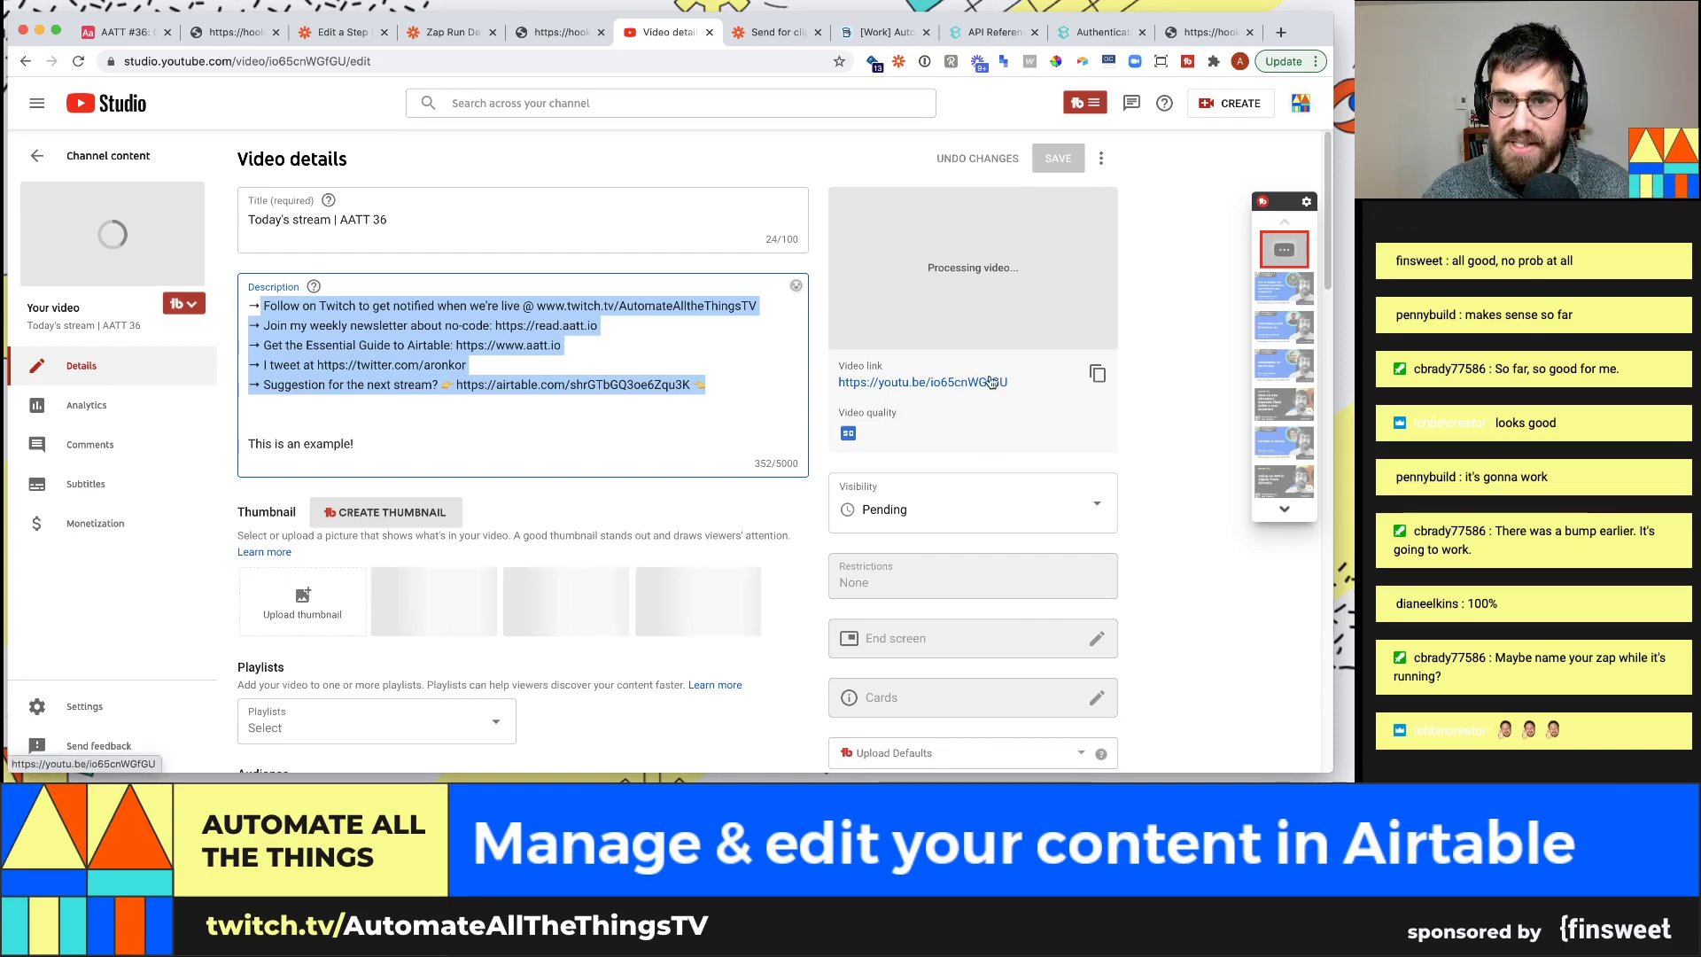
left_click(352, 43)
View the Upload Video in YouTube step's skipped test with empty Title, Description and Video fields
left_click(543, 486)
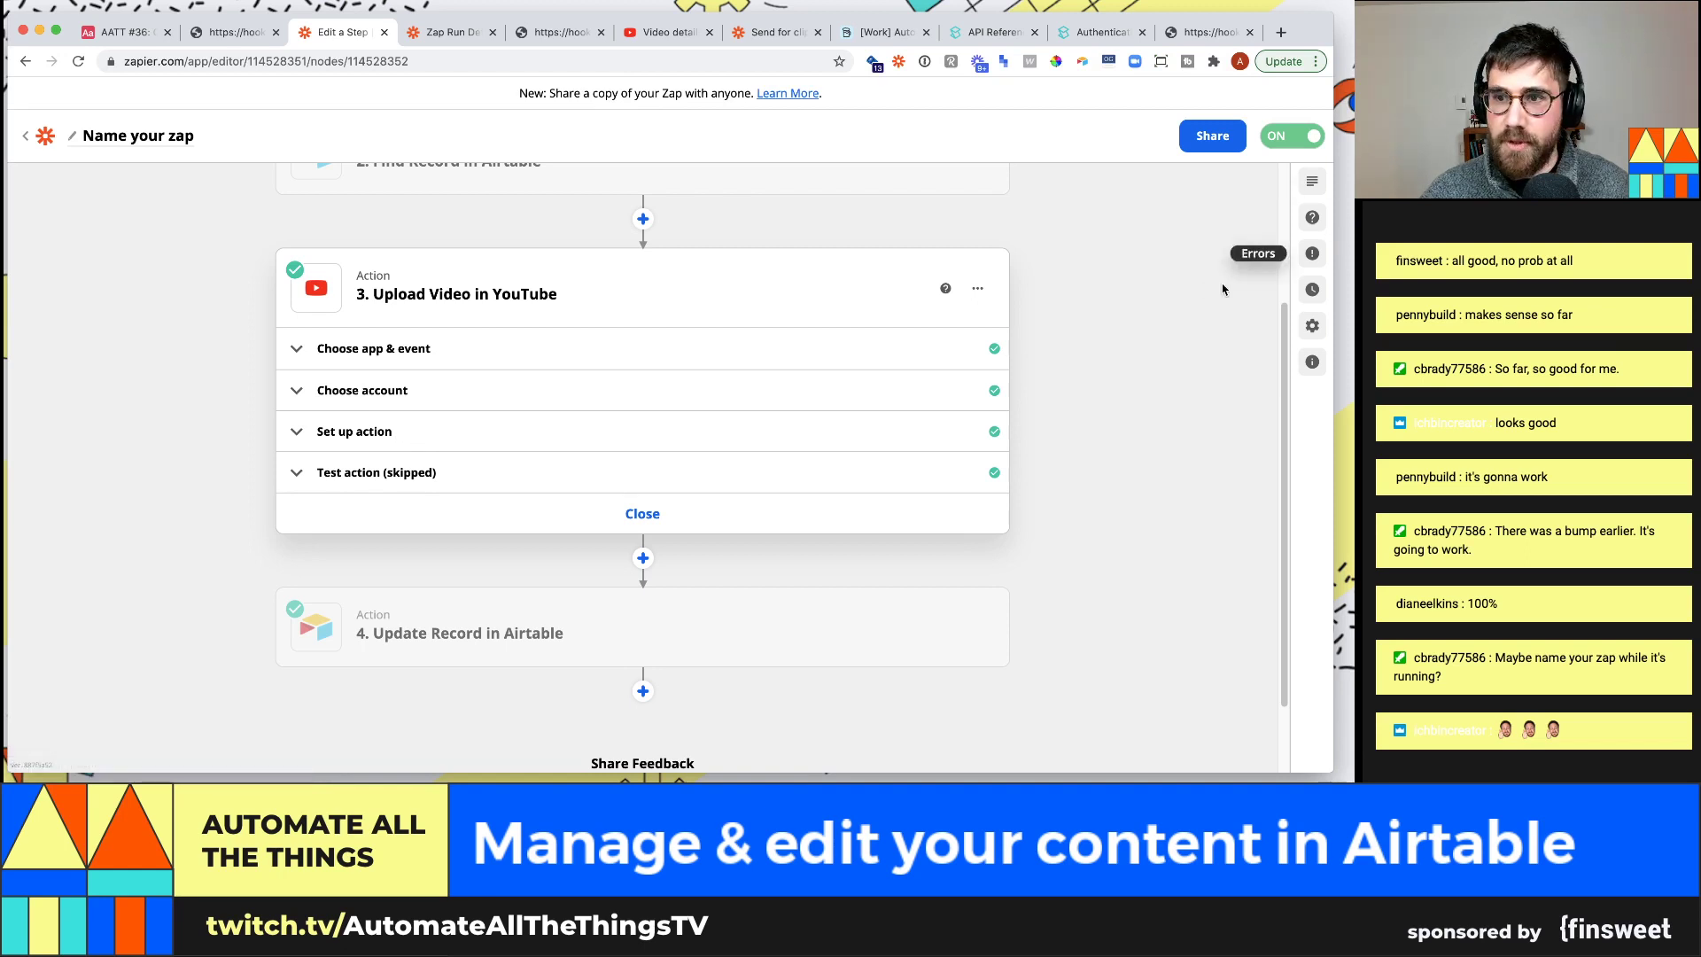
left_click(587, 471)
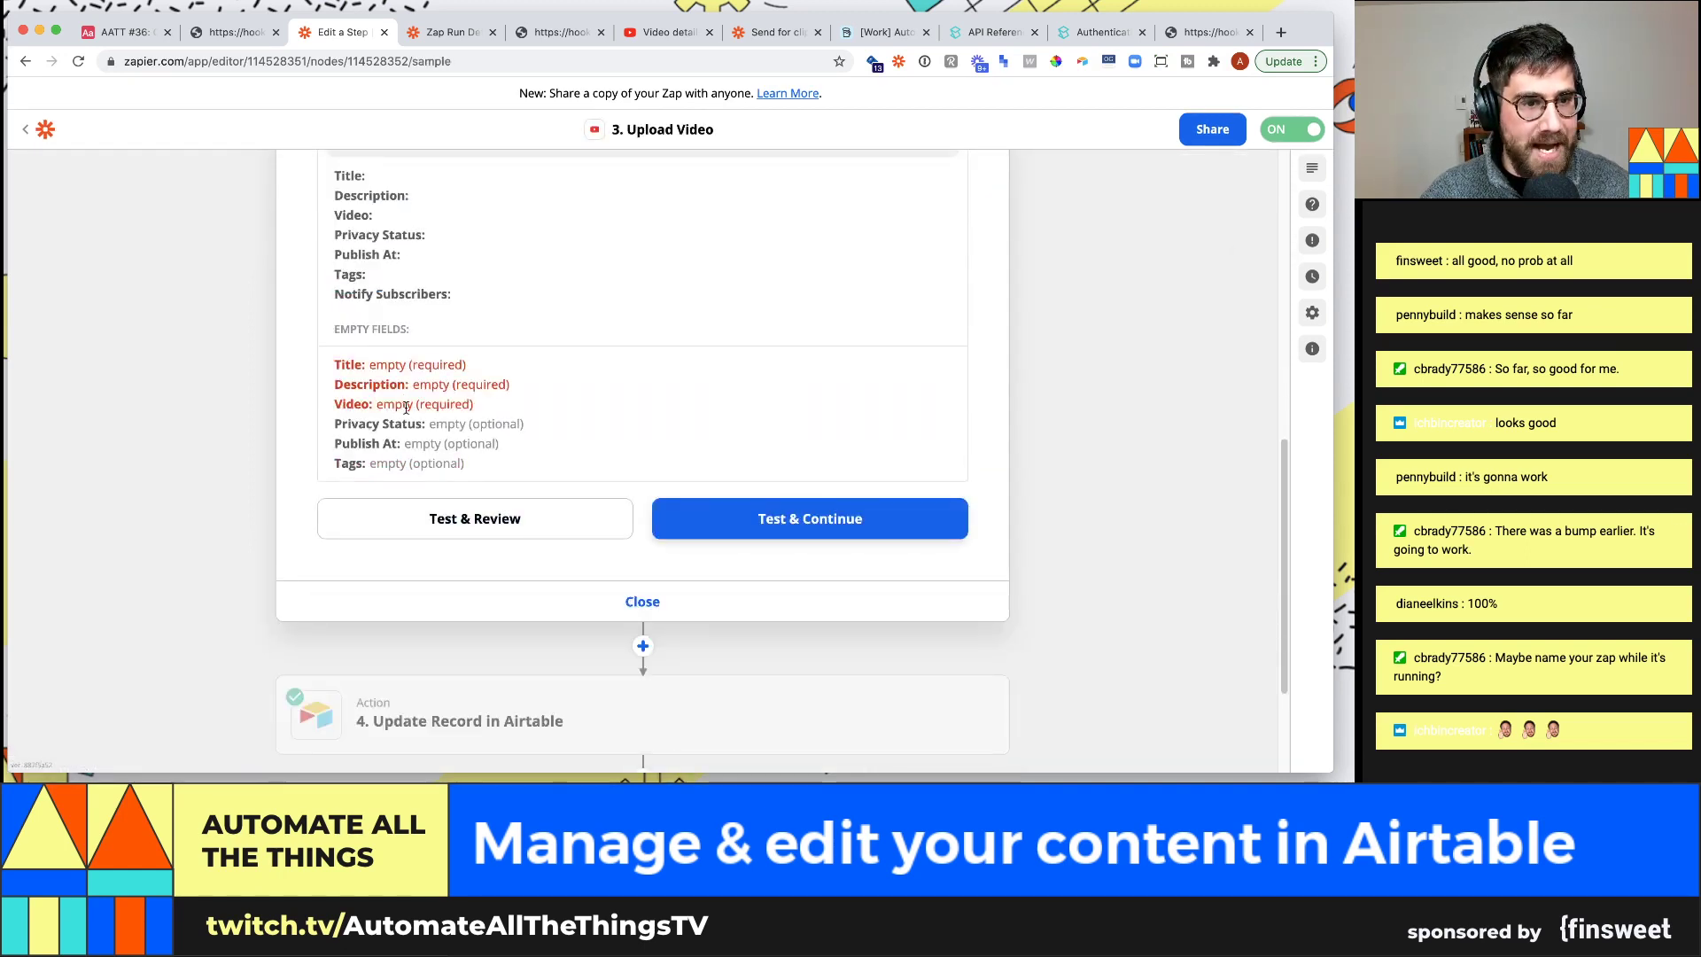
scroll(379, 381, "up", 1)
scroll(371, 280, "up", 3)
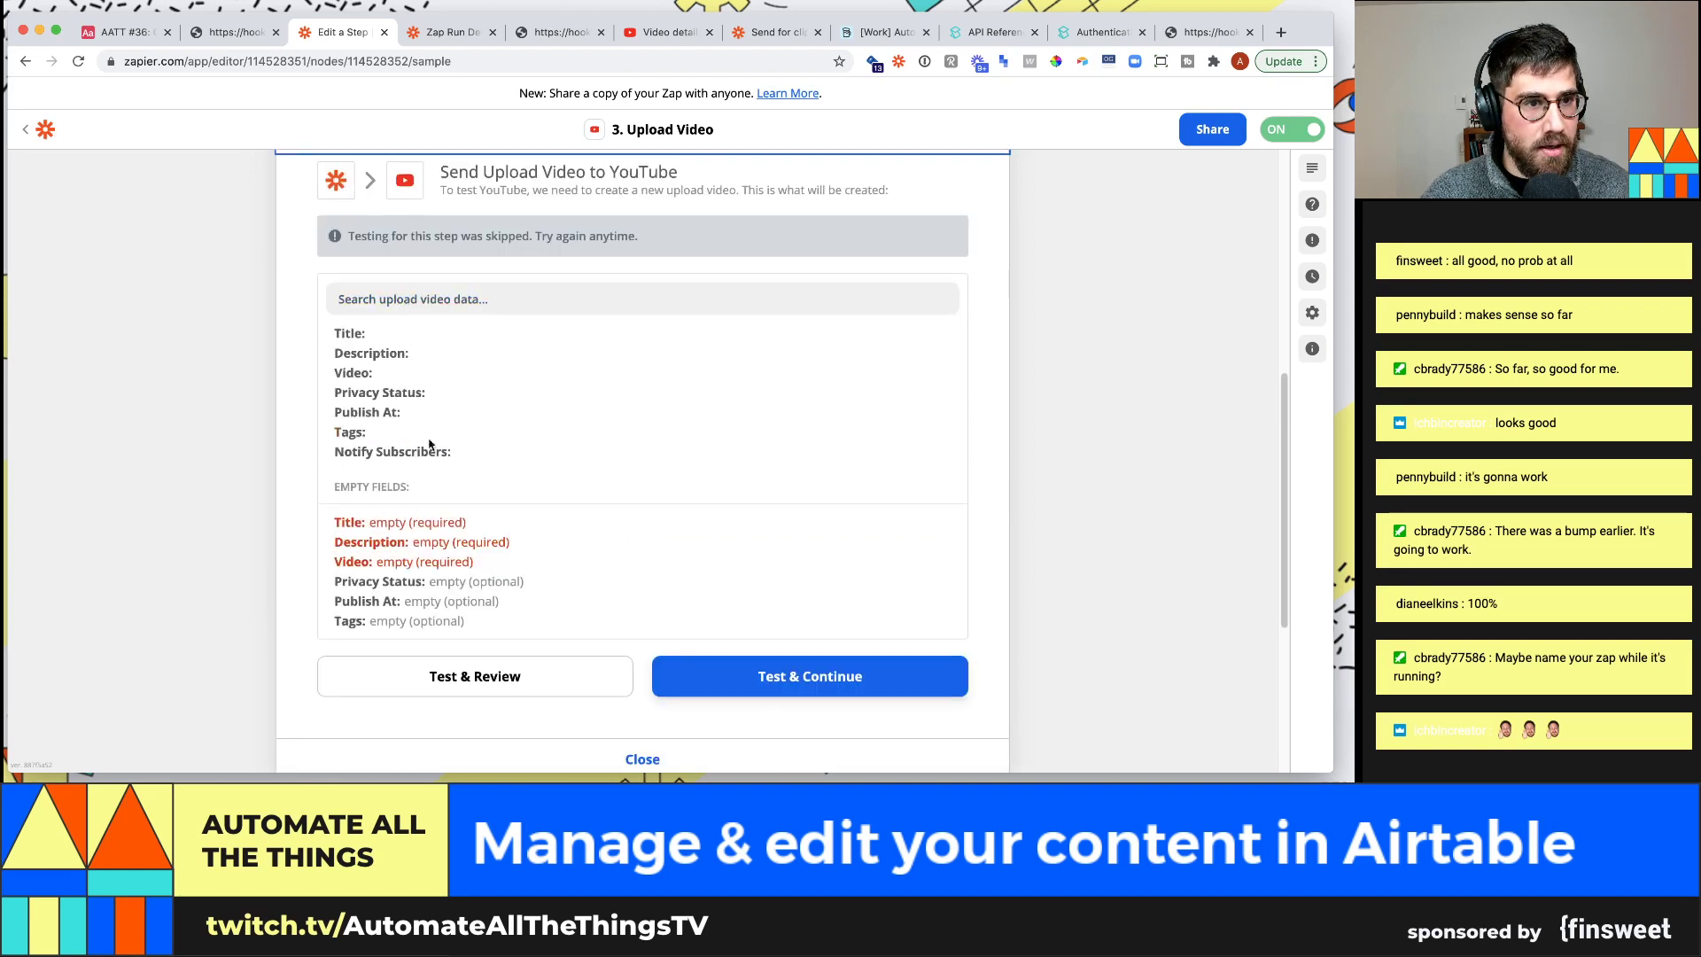
scroll(425, 412, "down", 1)
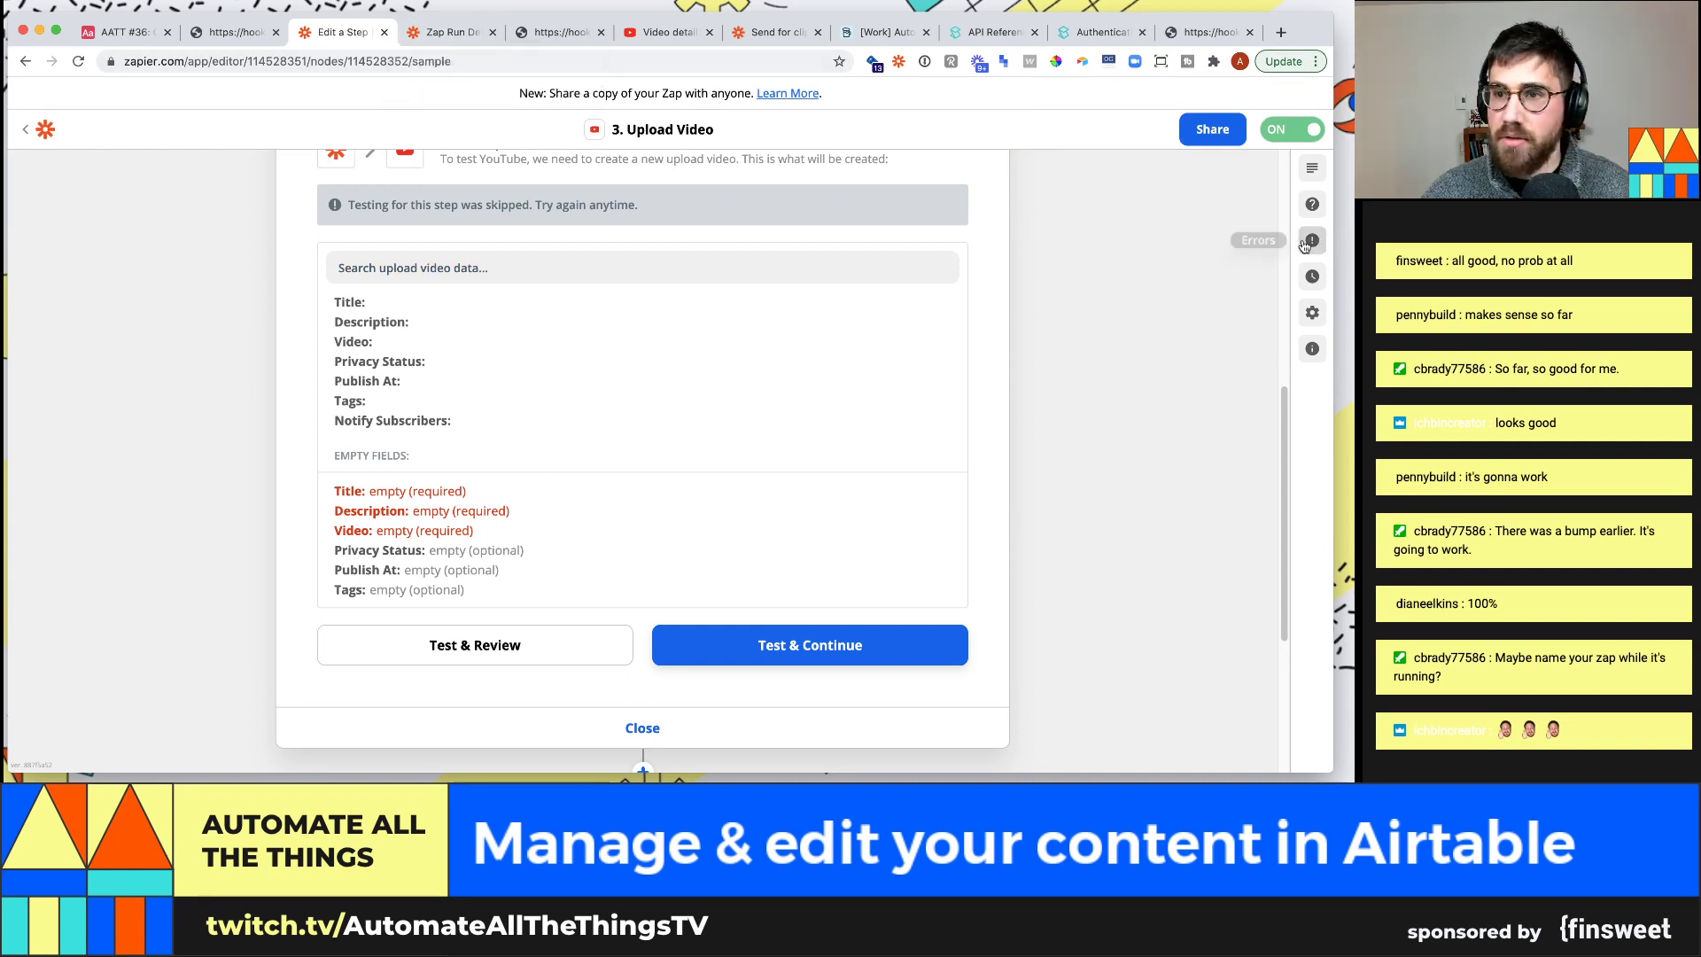
left_click(452, 31)
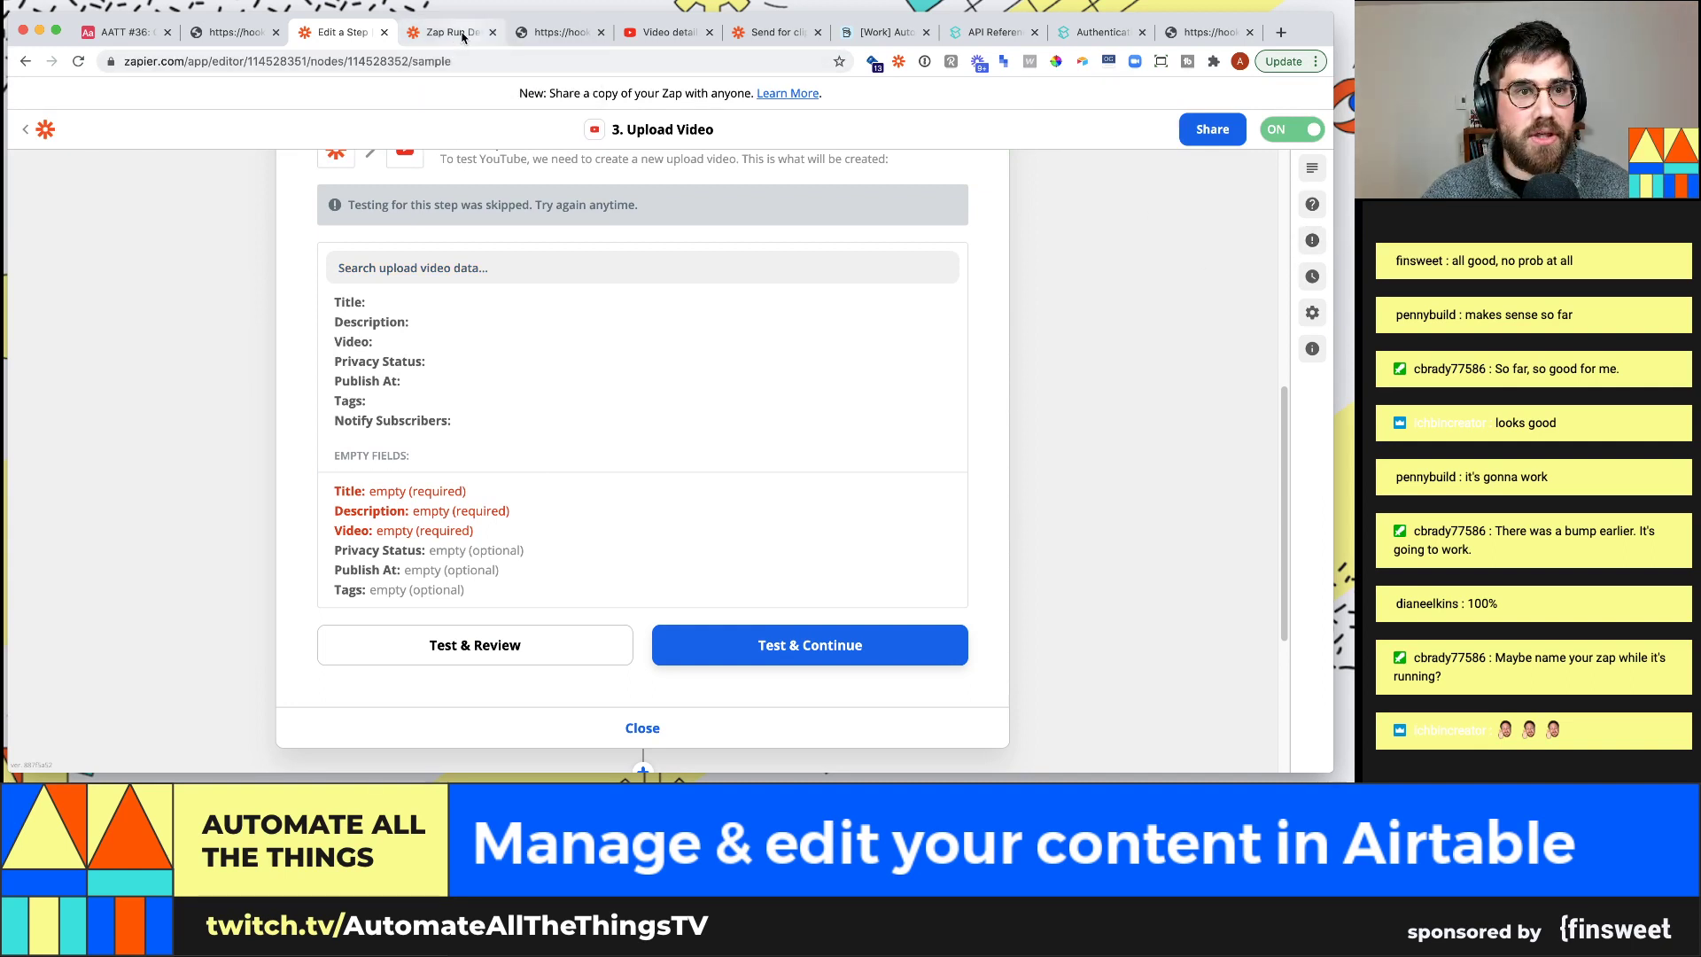
Inspect the YouTube upload step's Data Out and select its play_url watch link
left_click(466, 257)
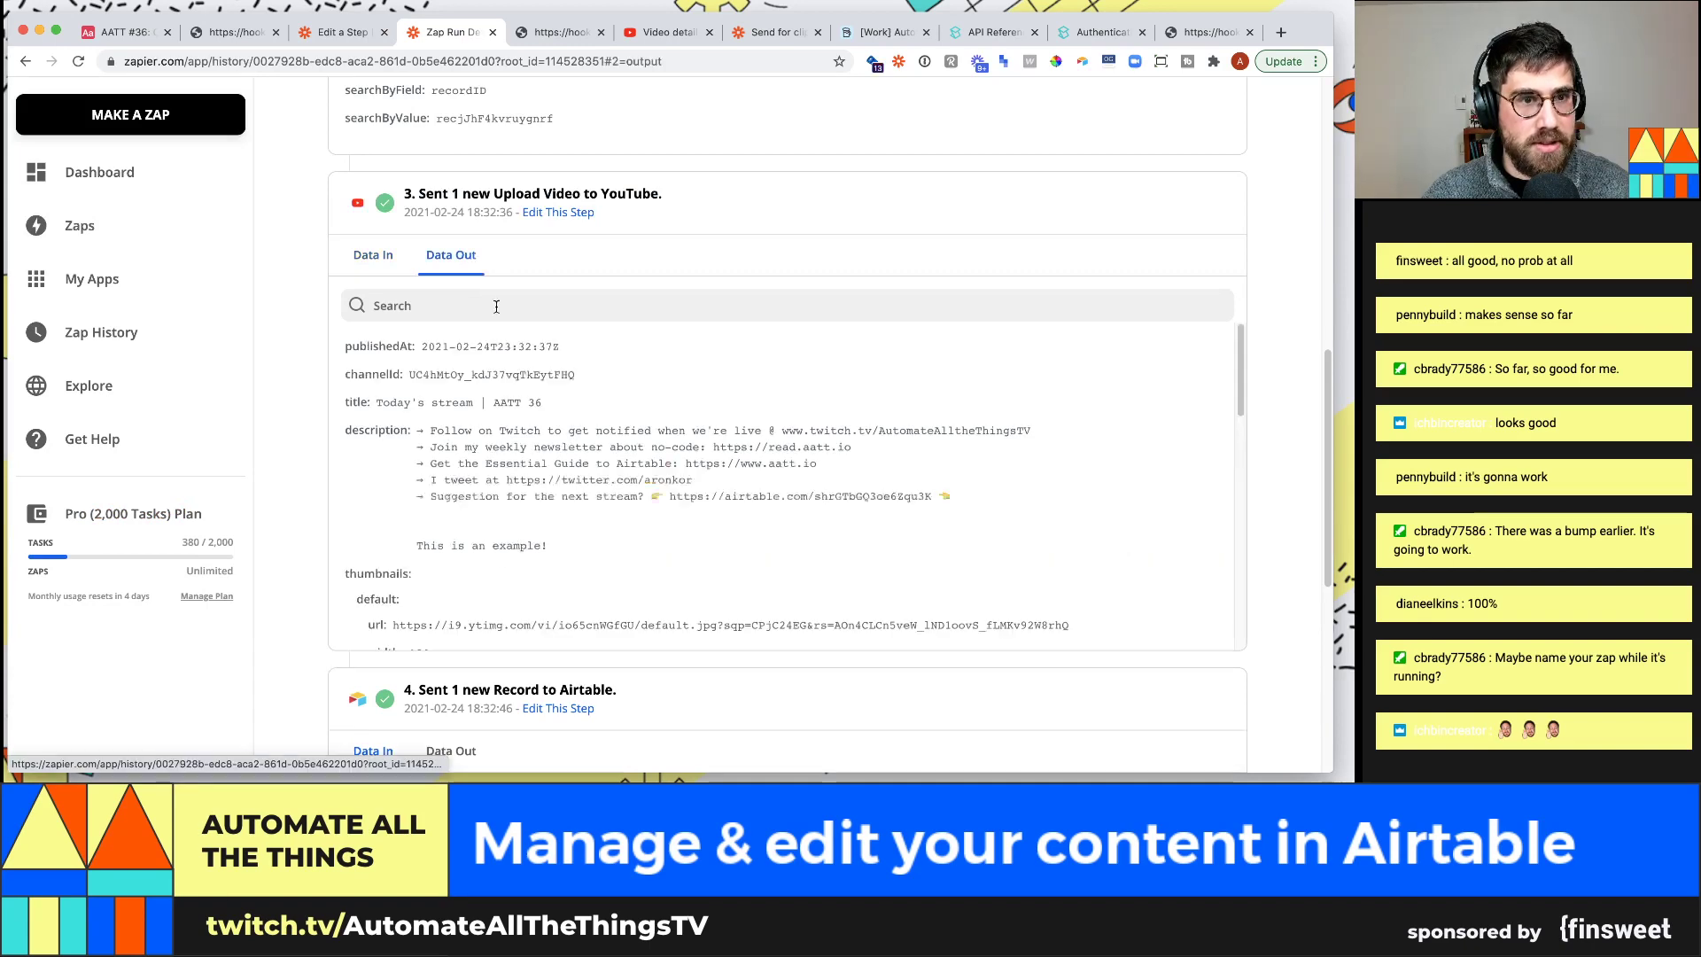
scroll(514, 516, "down", 3)
scroll(513, 517, "down", 5)
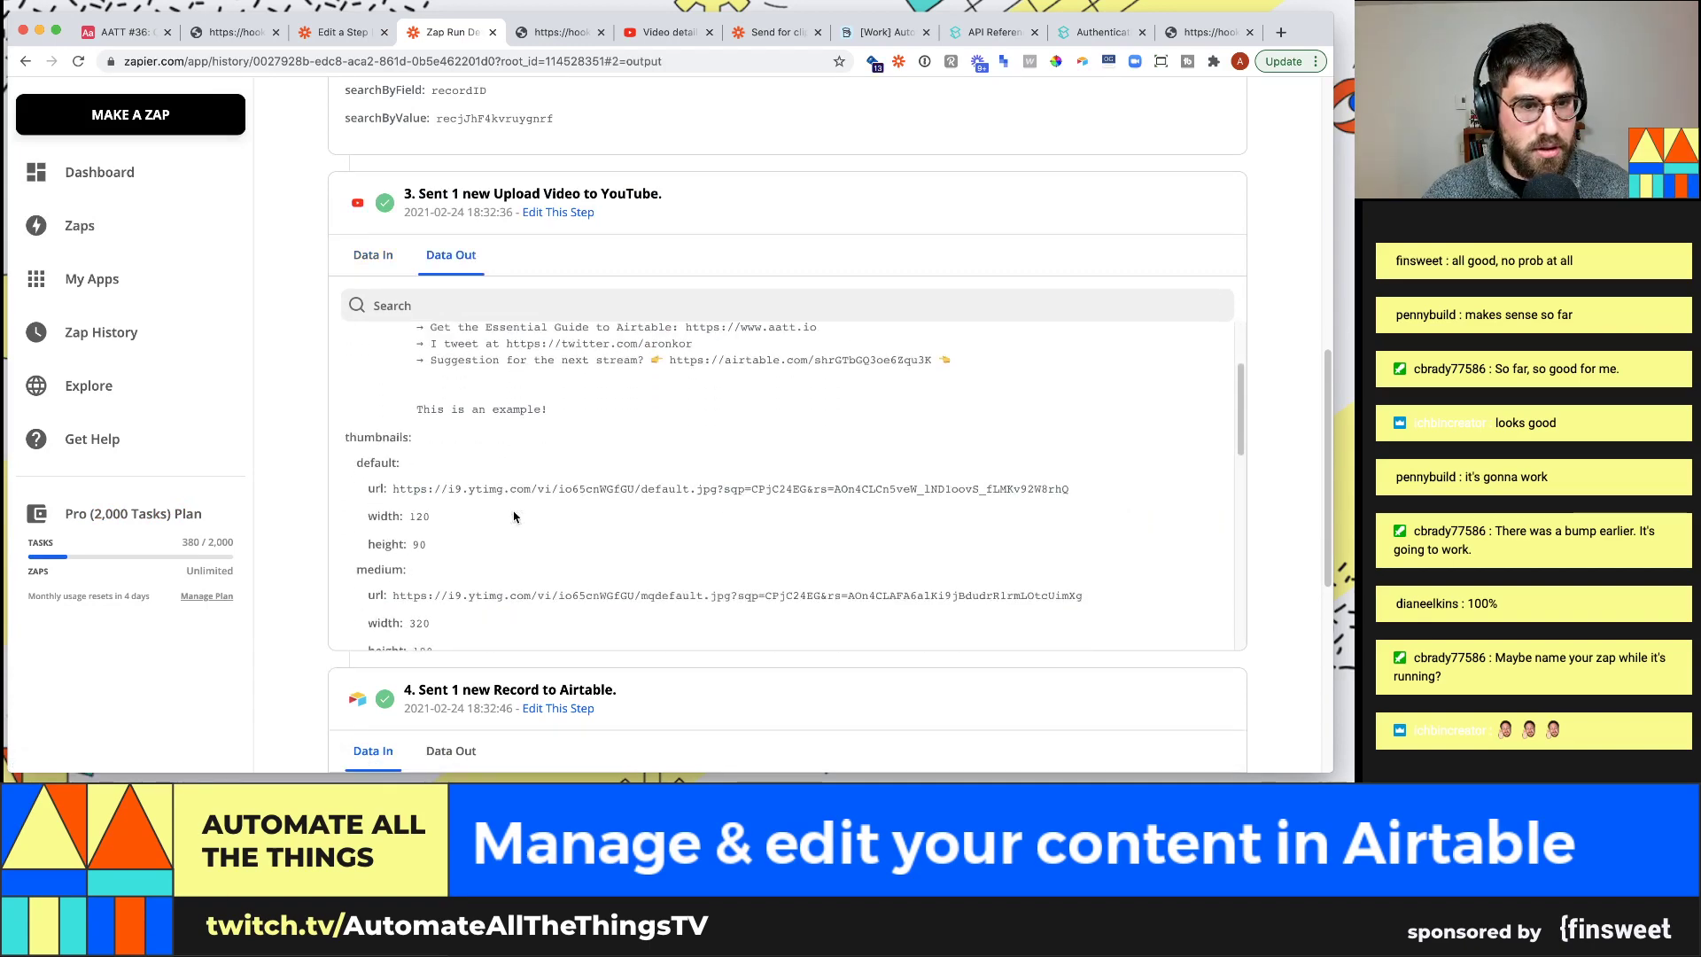
scroll(514, 516, "down", 5)
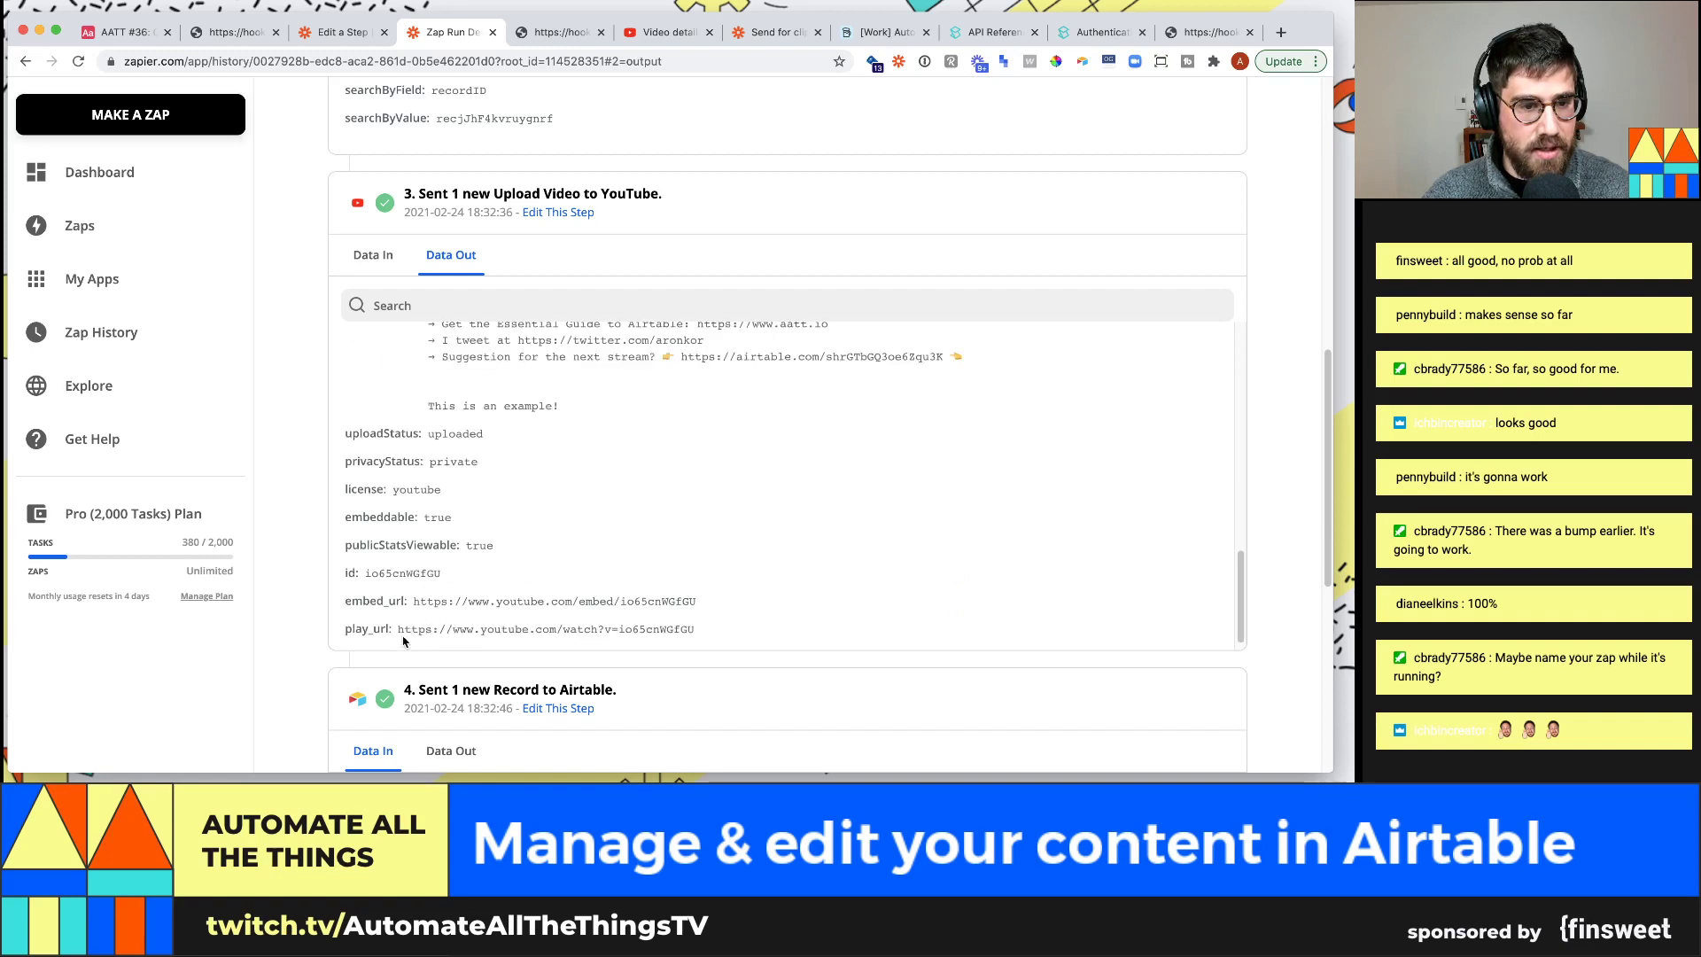
left_click_drag(447, 634, 710, 627)
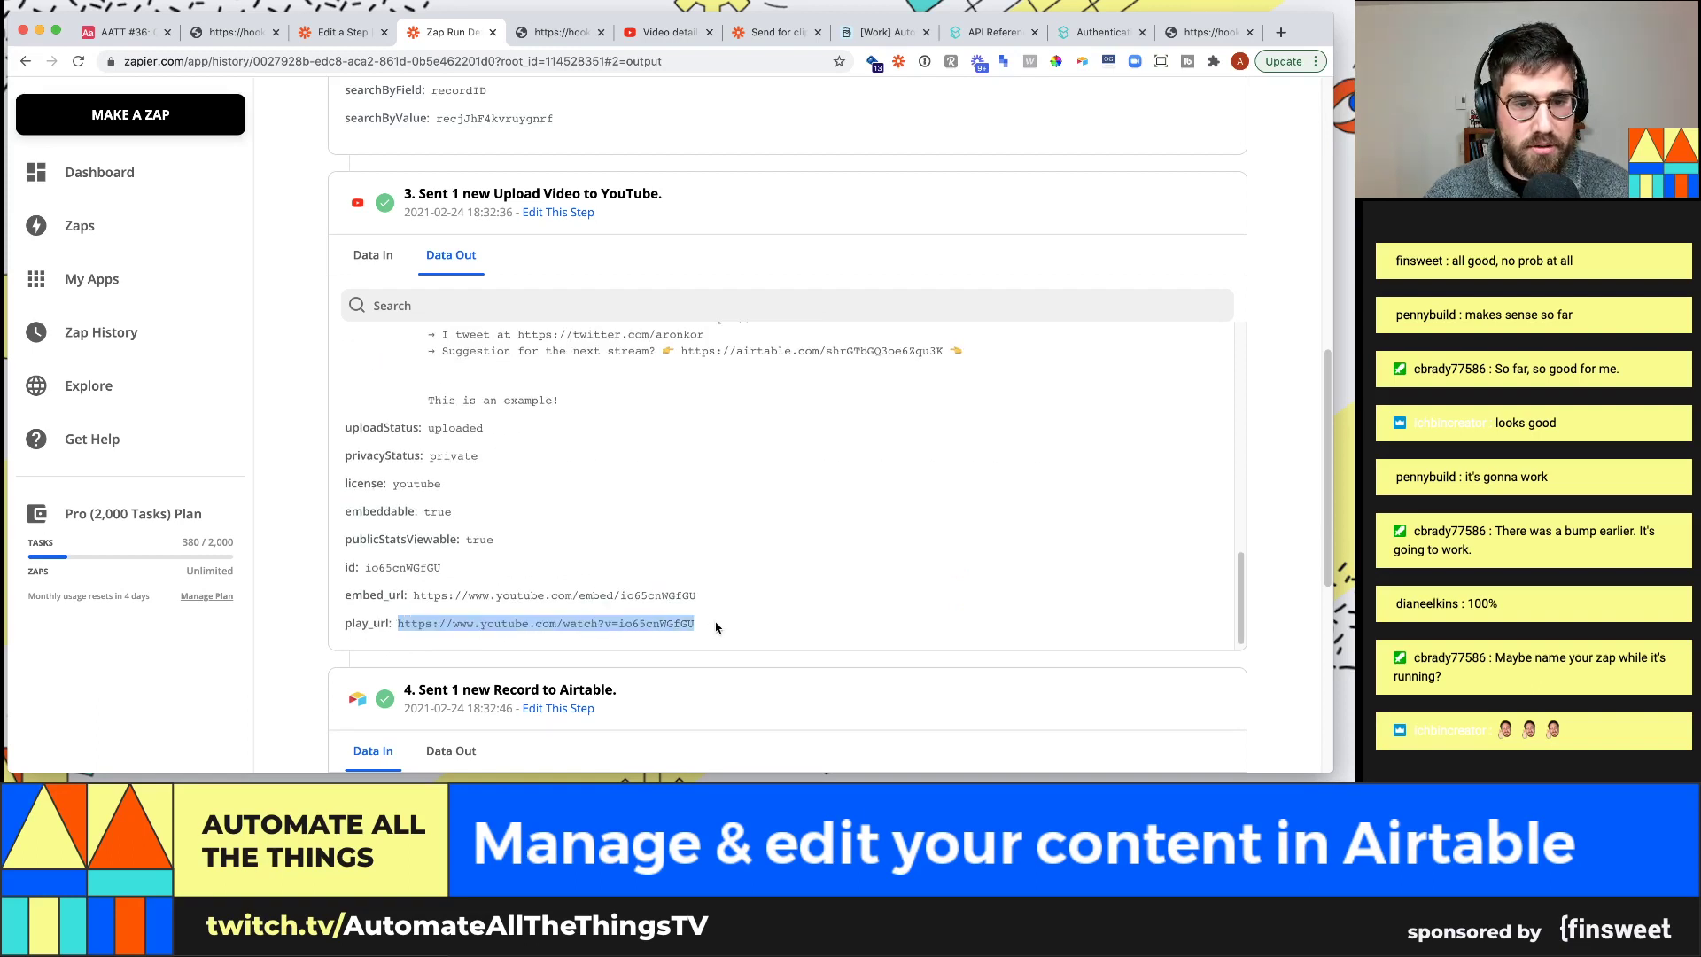
scroll(714, 623, "down", 1)
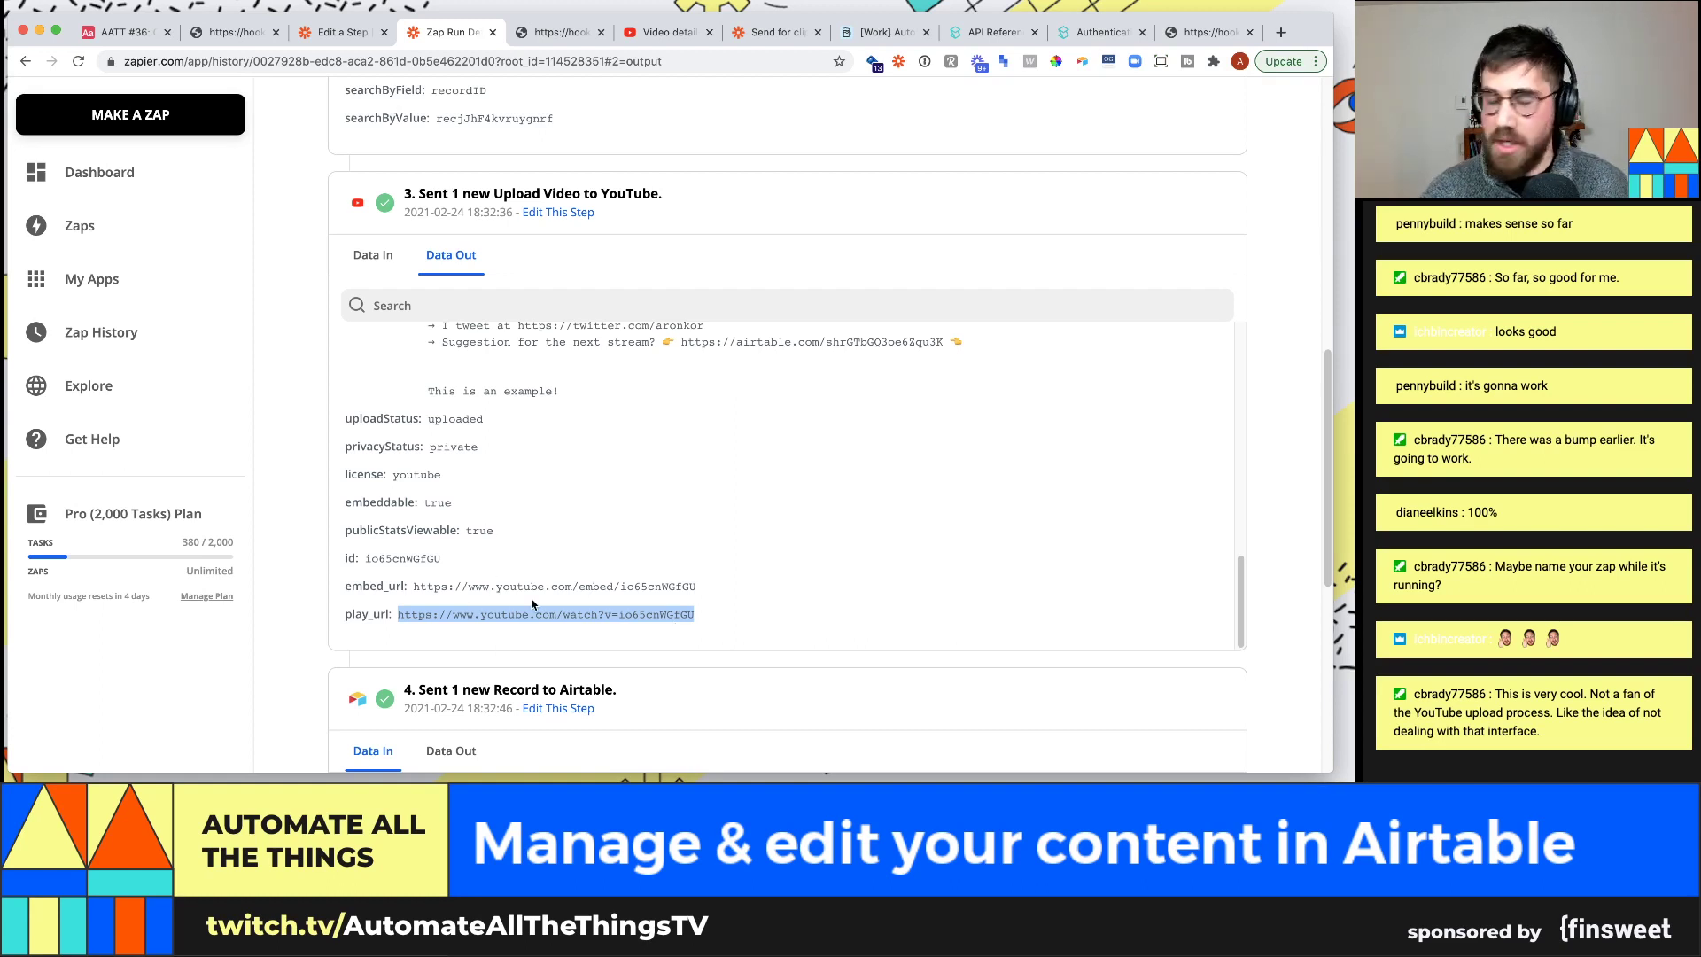
scroll(614, 534, "up", 2)
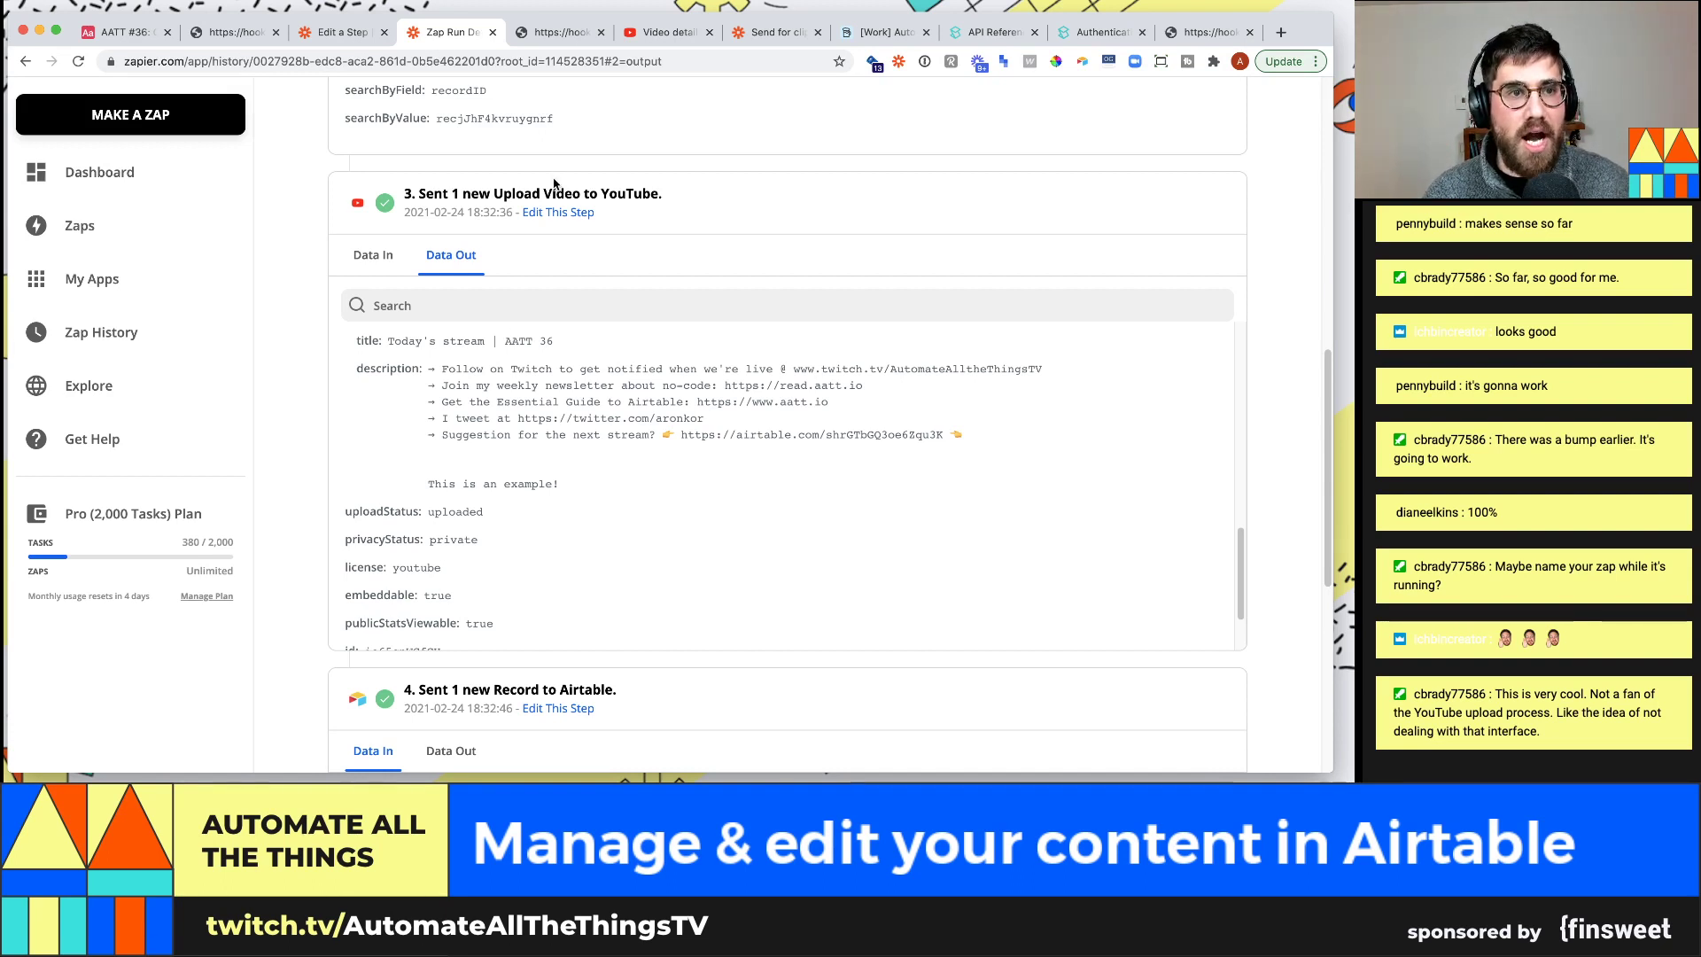
left_click(86, 39)
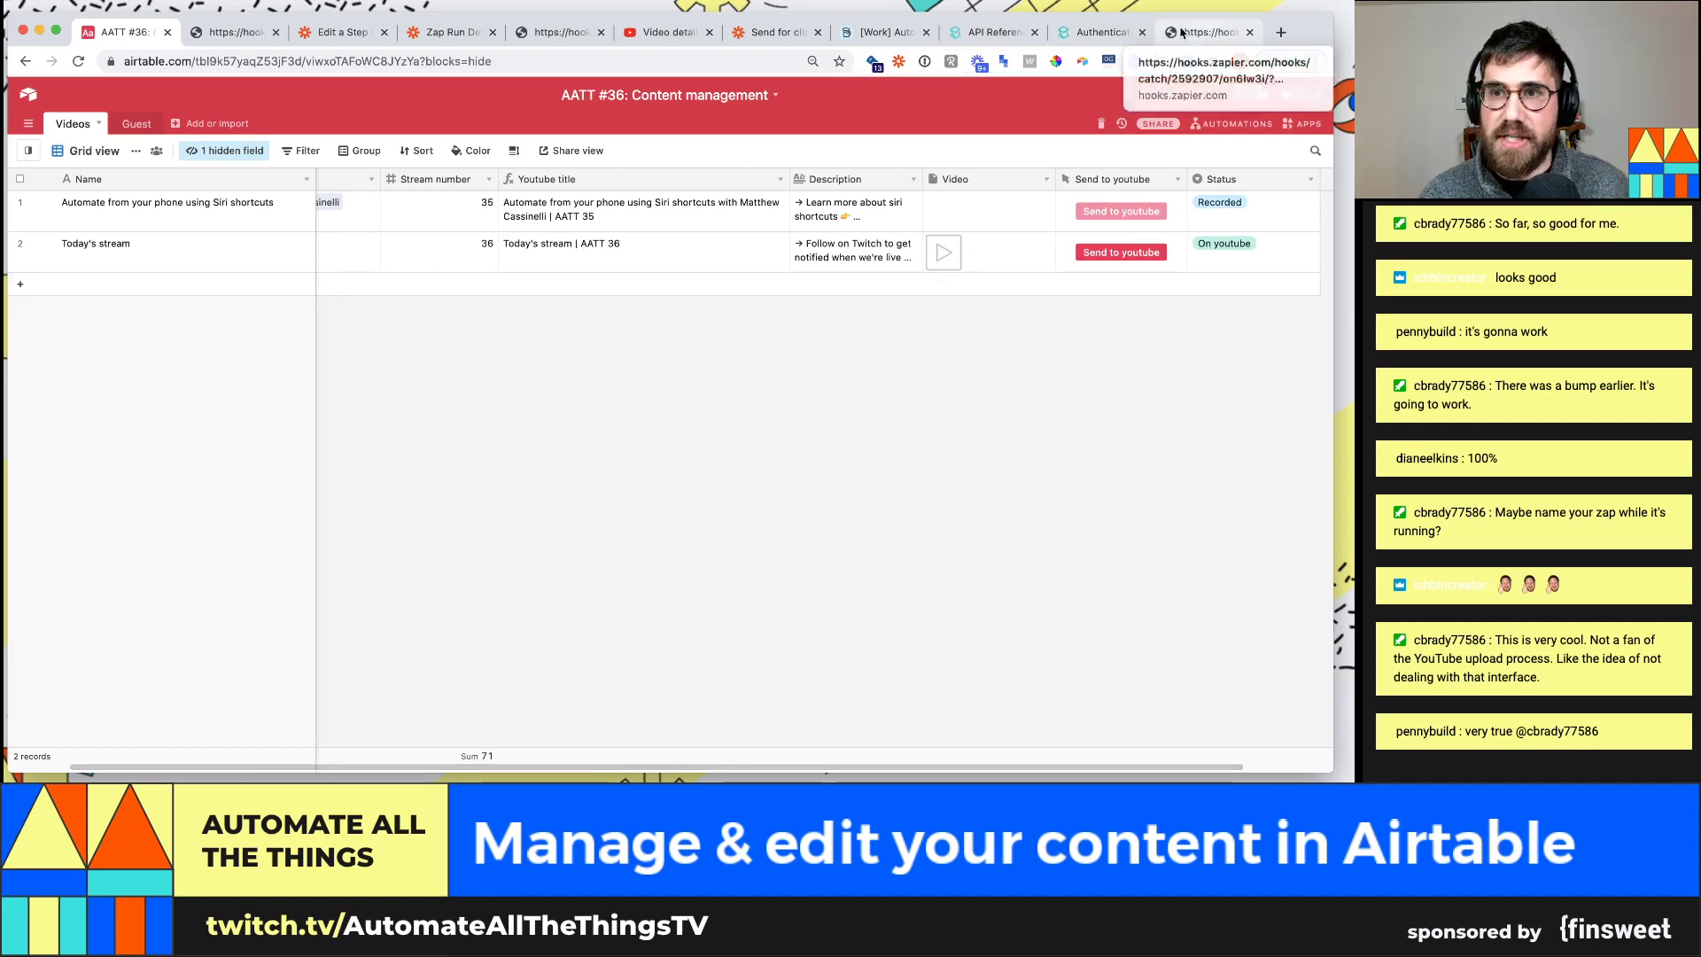
Mark 'Send to Youtube' done in the Airtable agenda with a ✅ emoji
left_click(1298, 123)
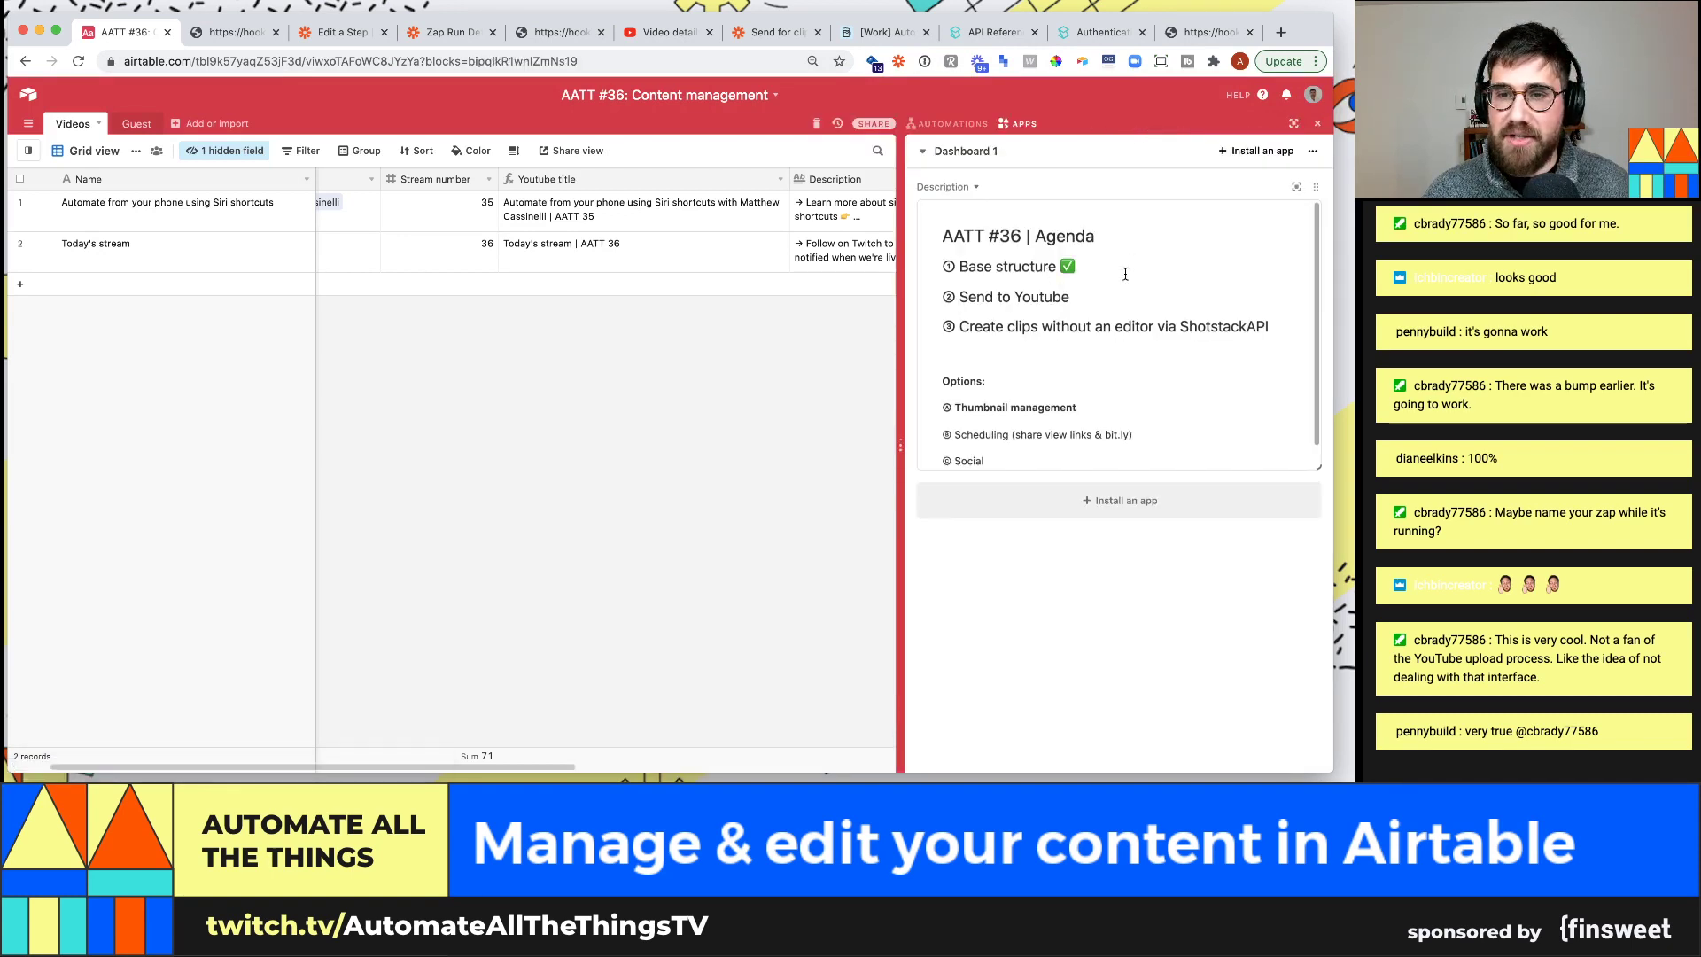
left_click(1128, 302)
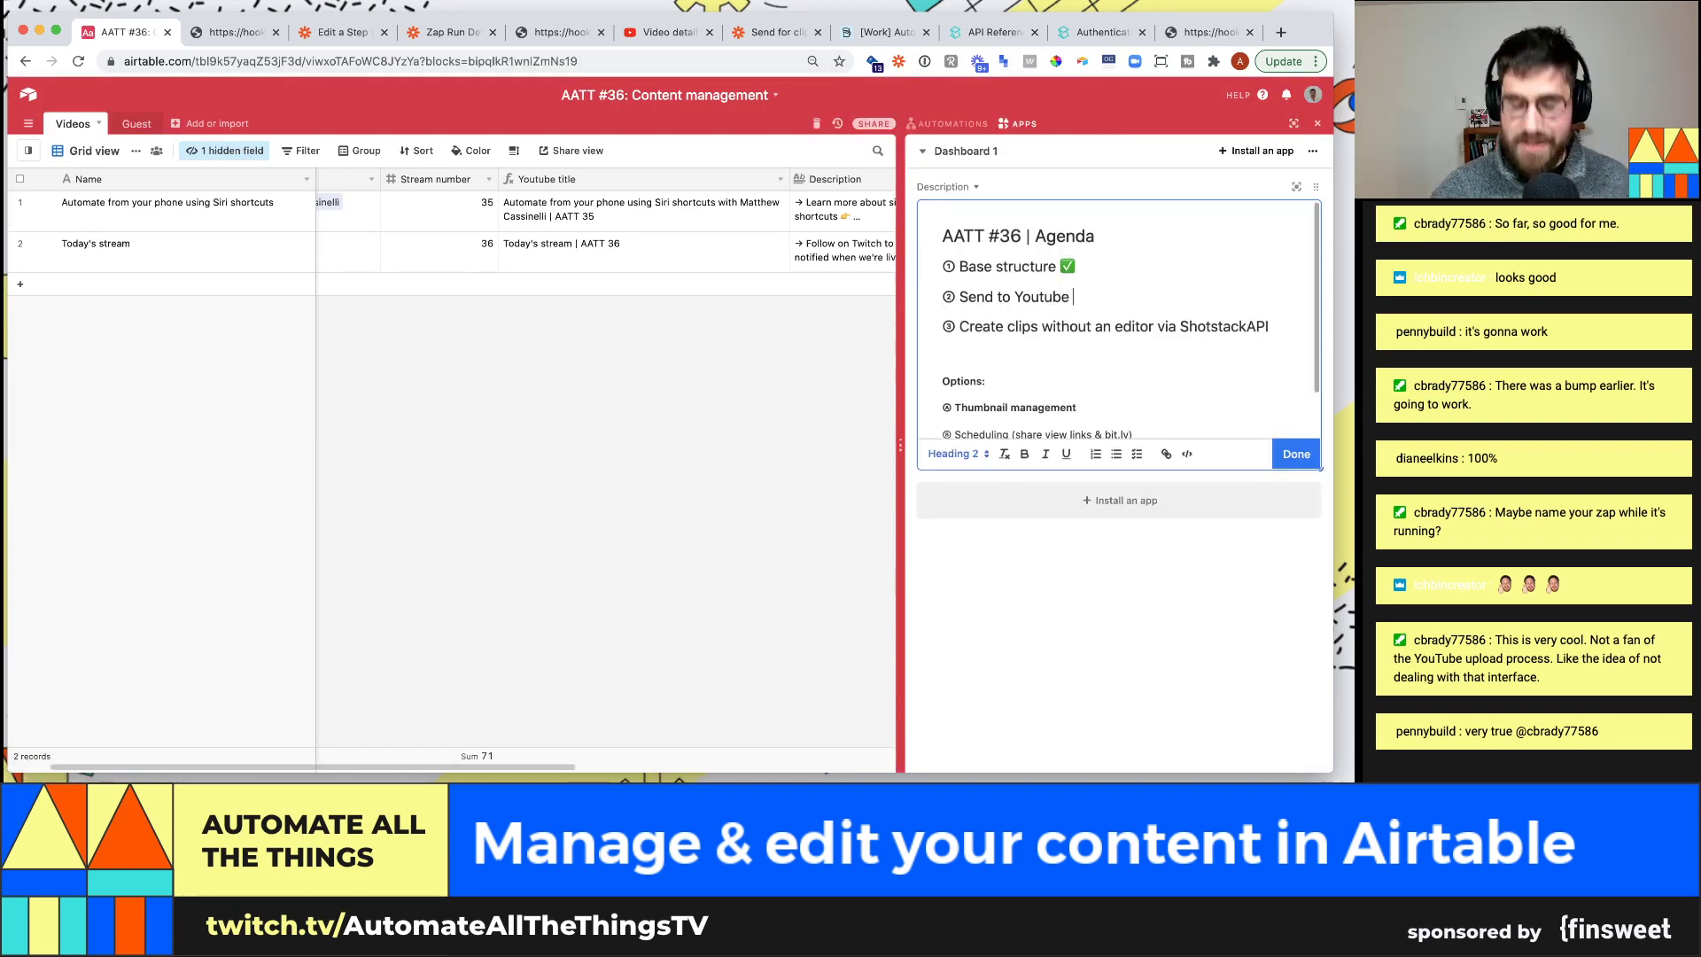
key("ctrl+super+space")
type("check")
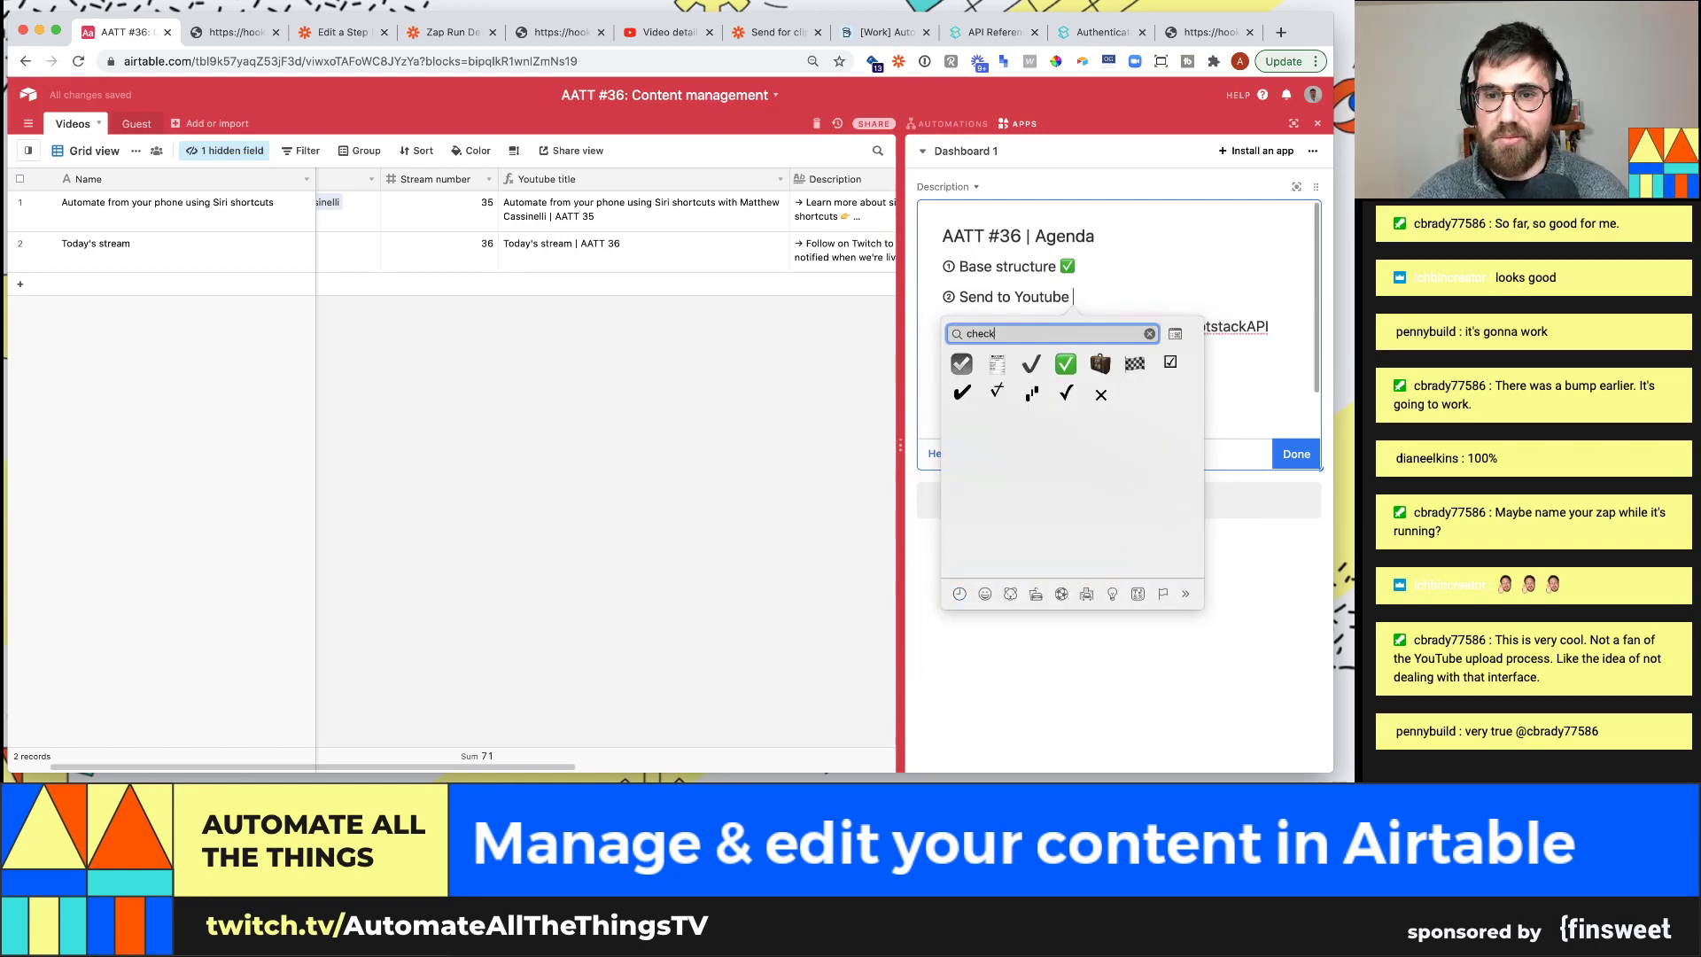
left_click(1065, 365)
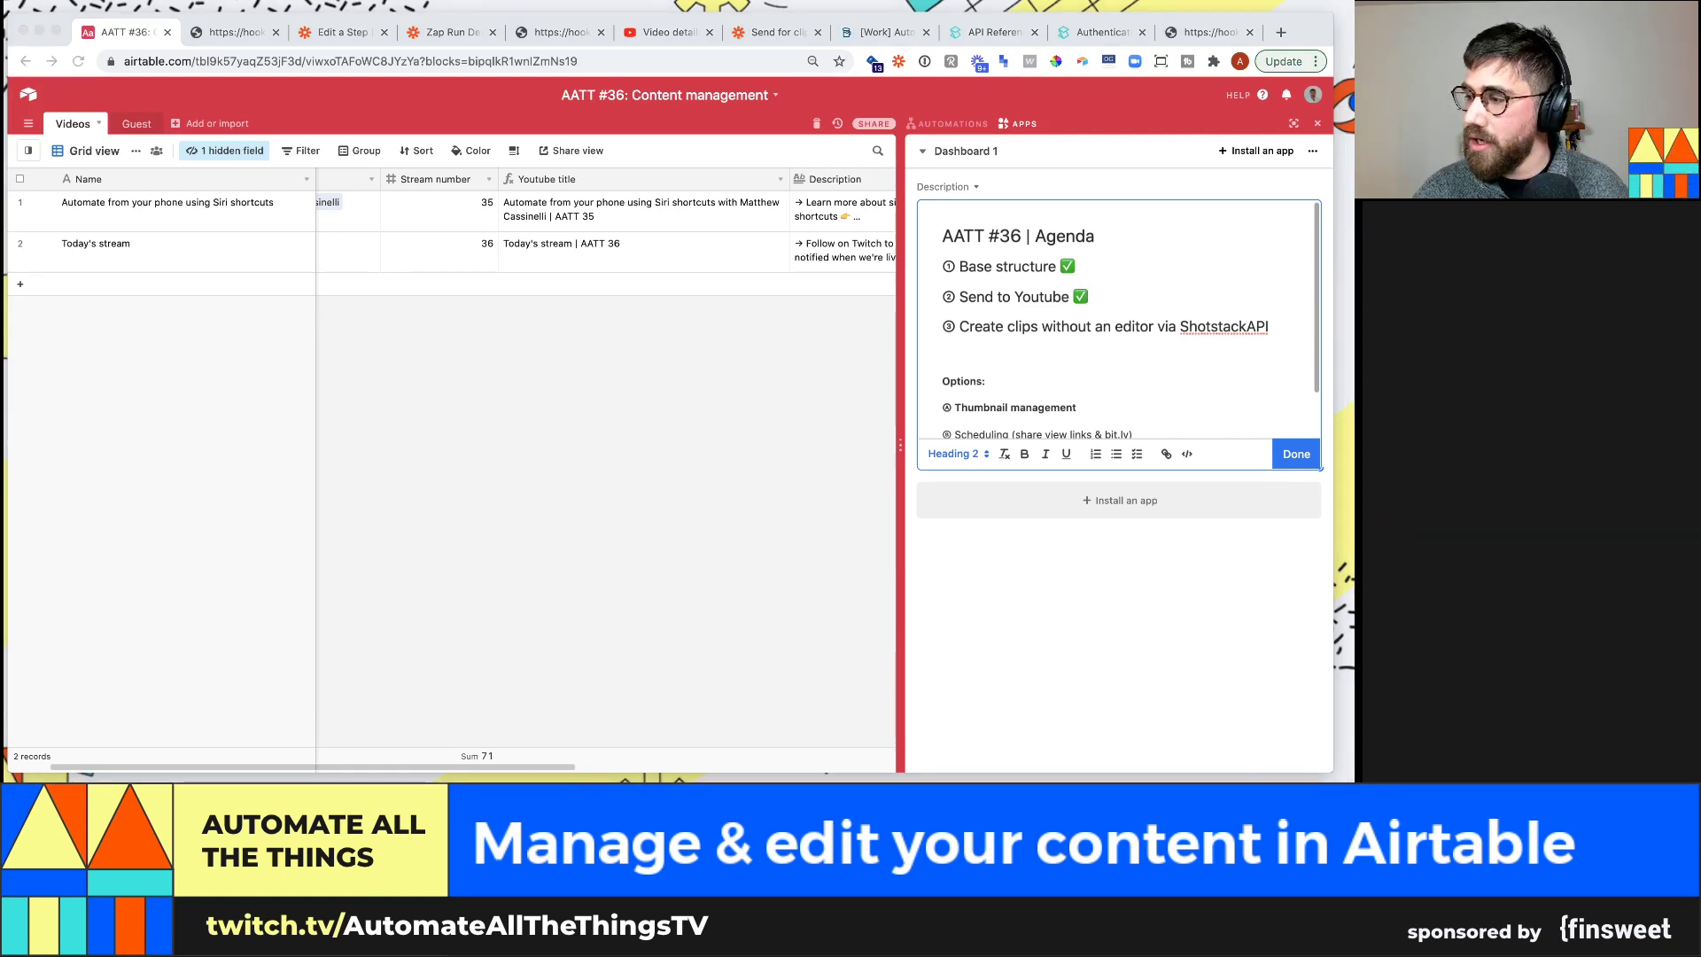
left_click(1090, 657)
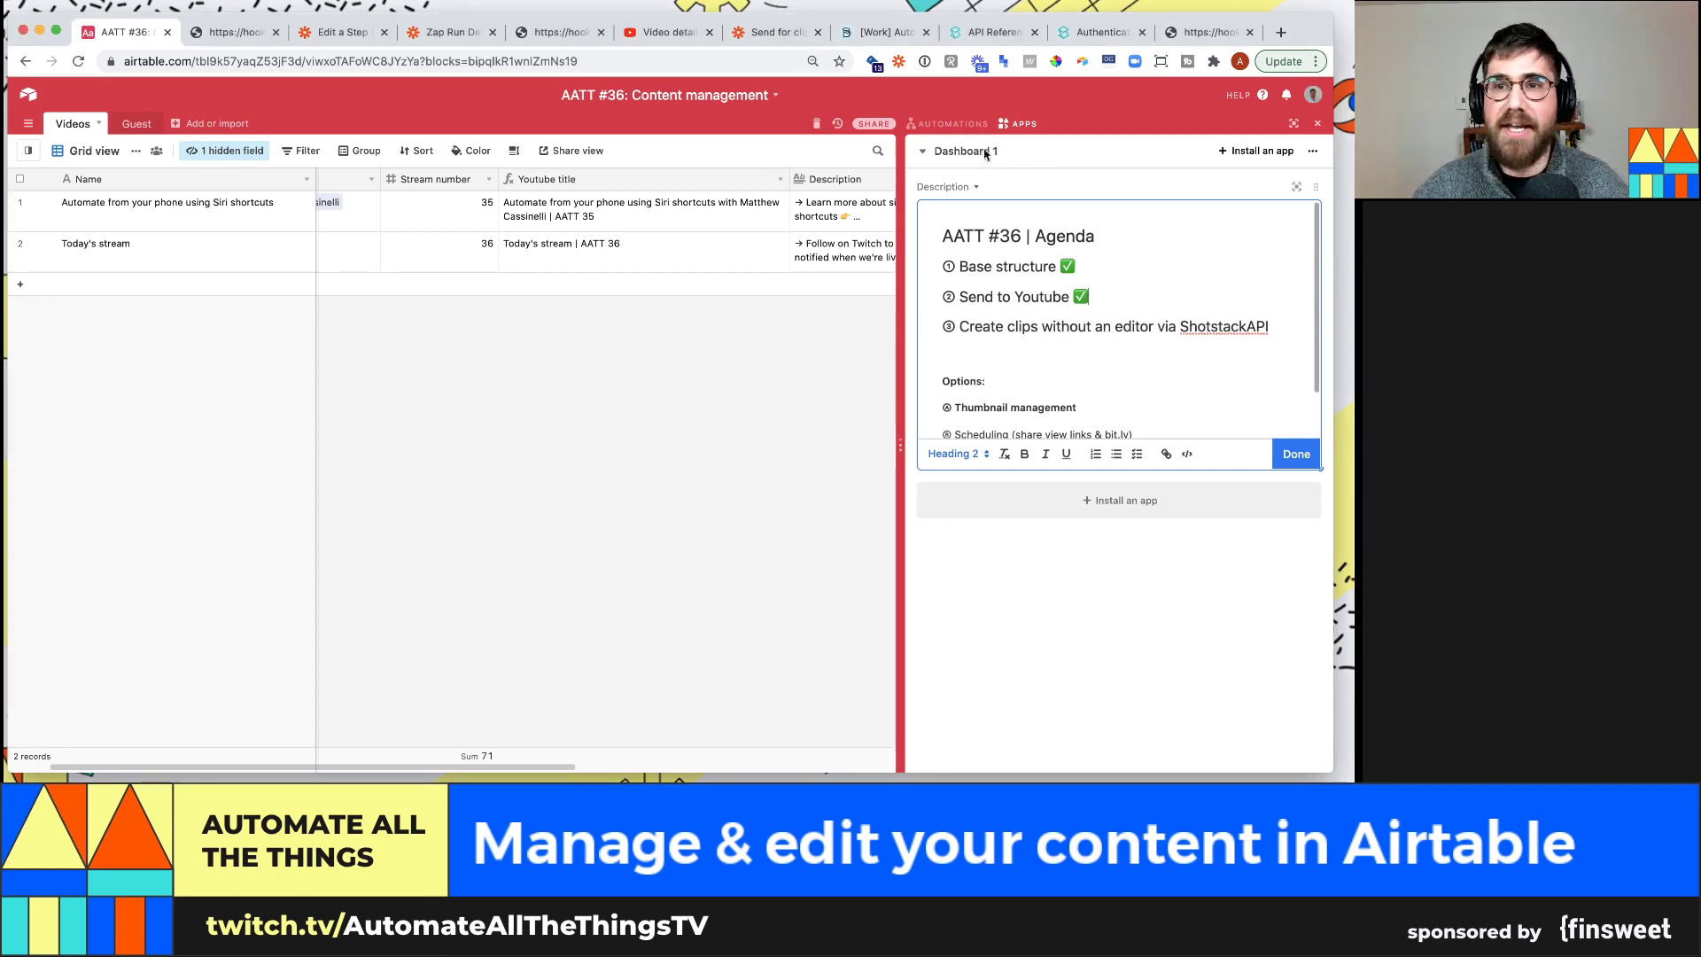
left_click(1070, 34)
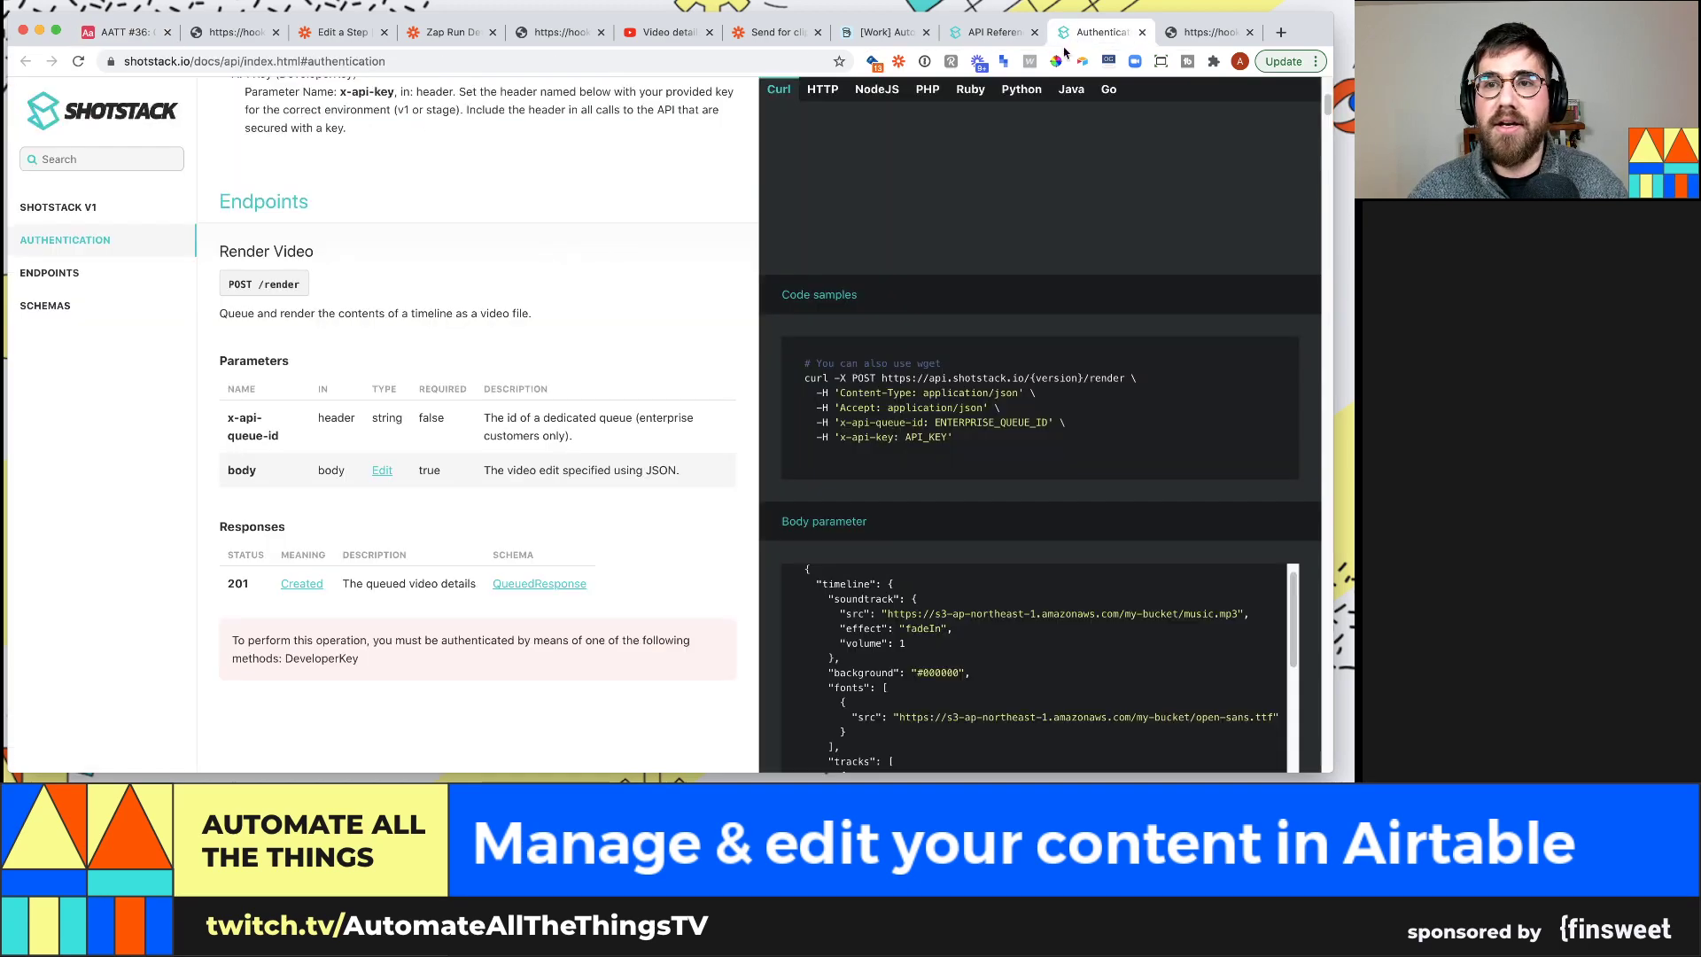
Open shotstack.io in a new tab and scroll through the homepage's code and video samples
left_click(992, 33)
left_click(115, 120)
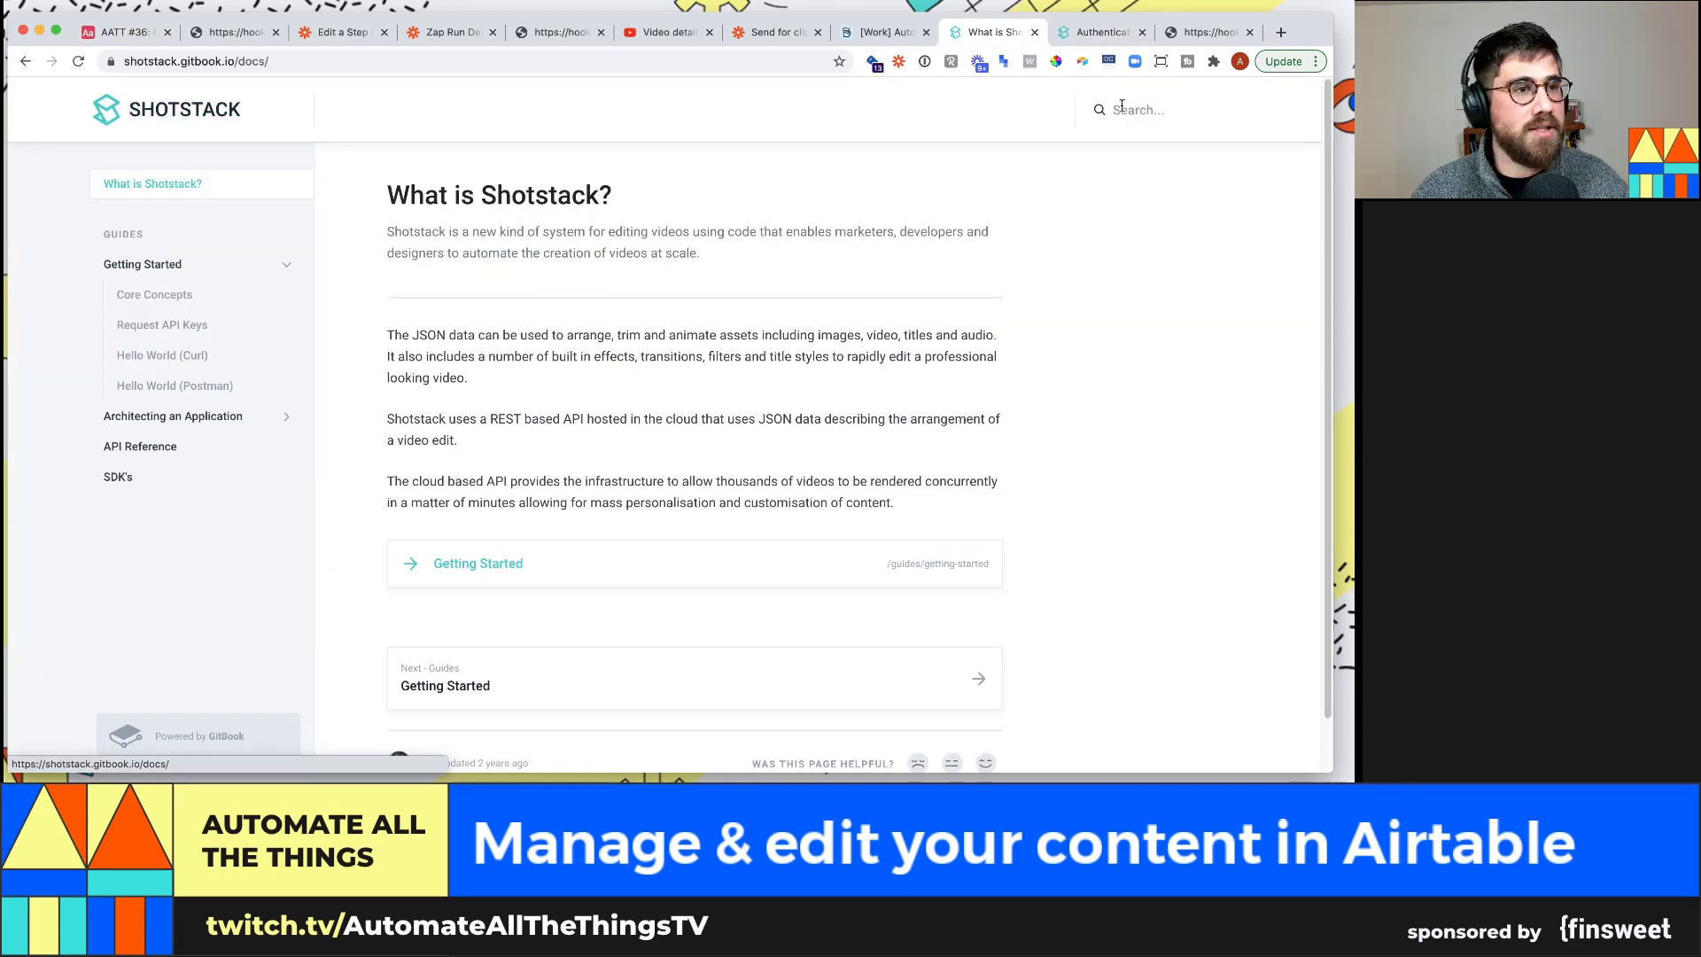
key("super+t")
type("shotstack.io")
key("Return")
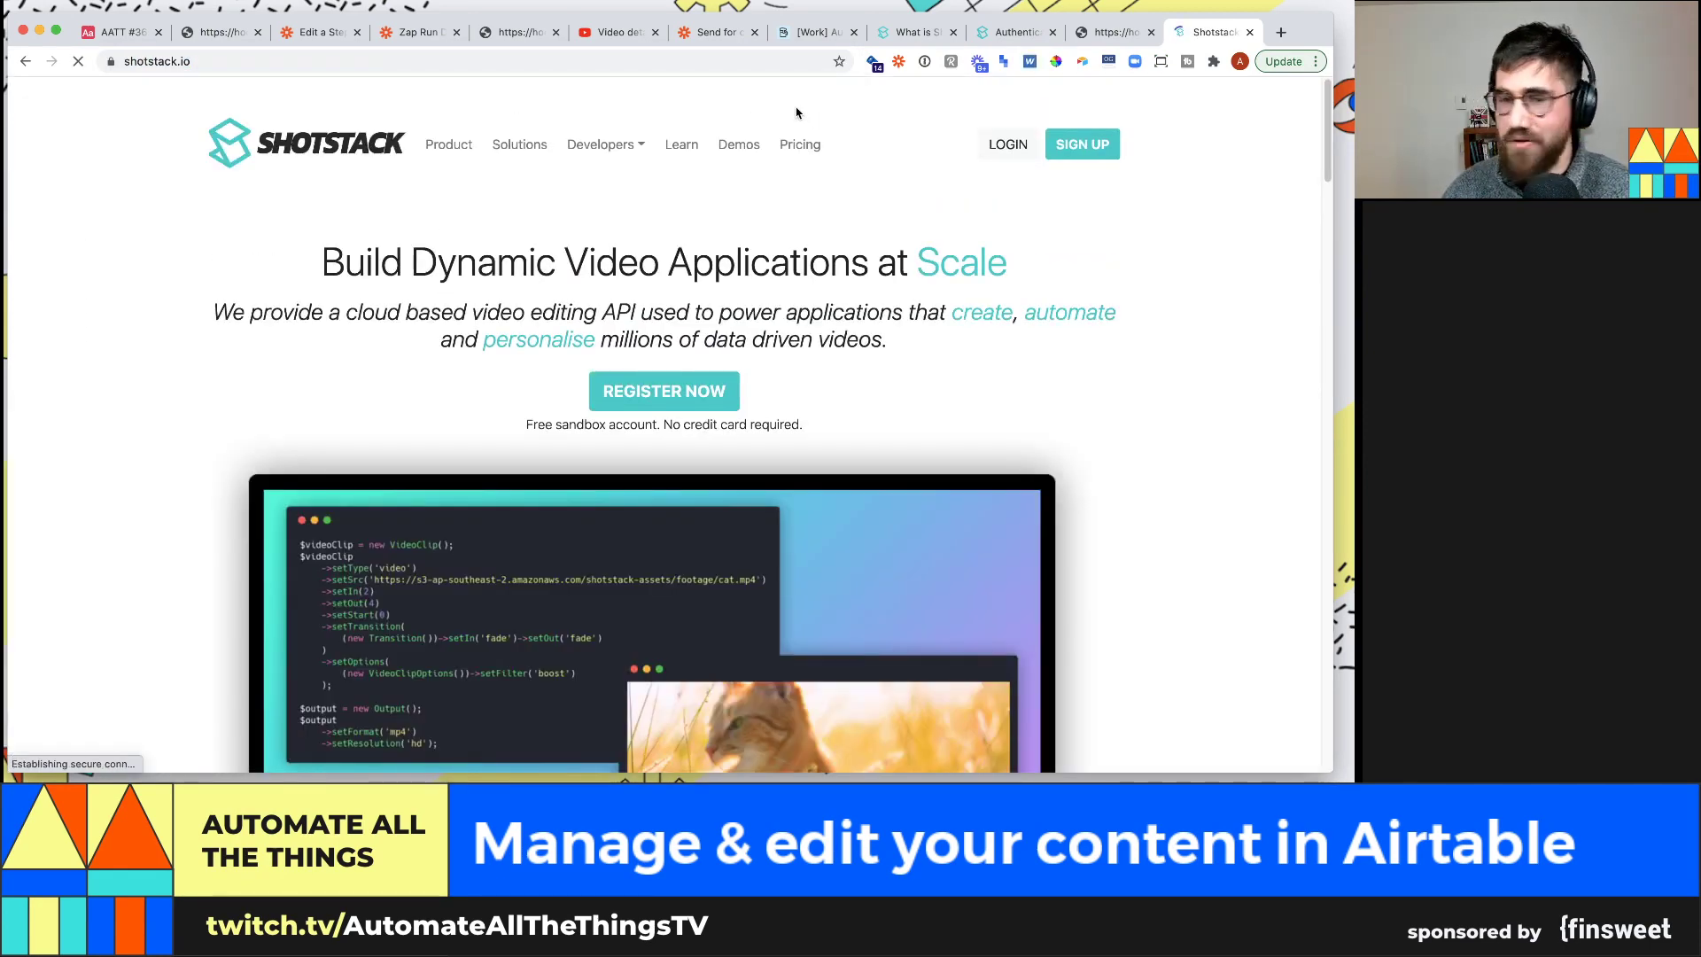
scroll(808, 302, "down", 1)
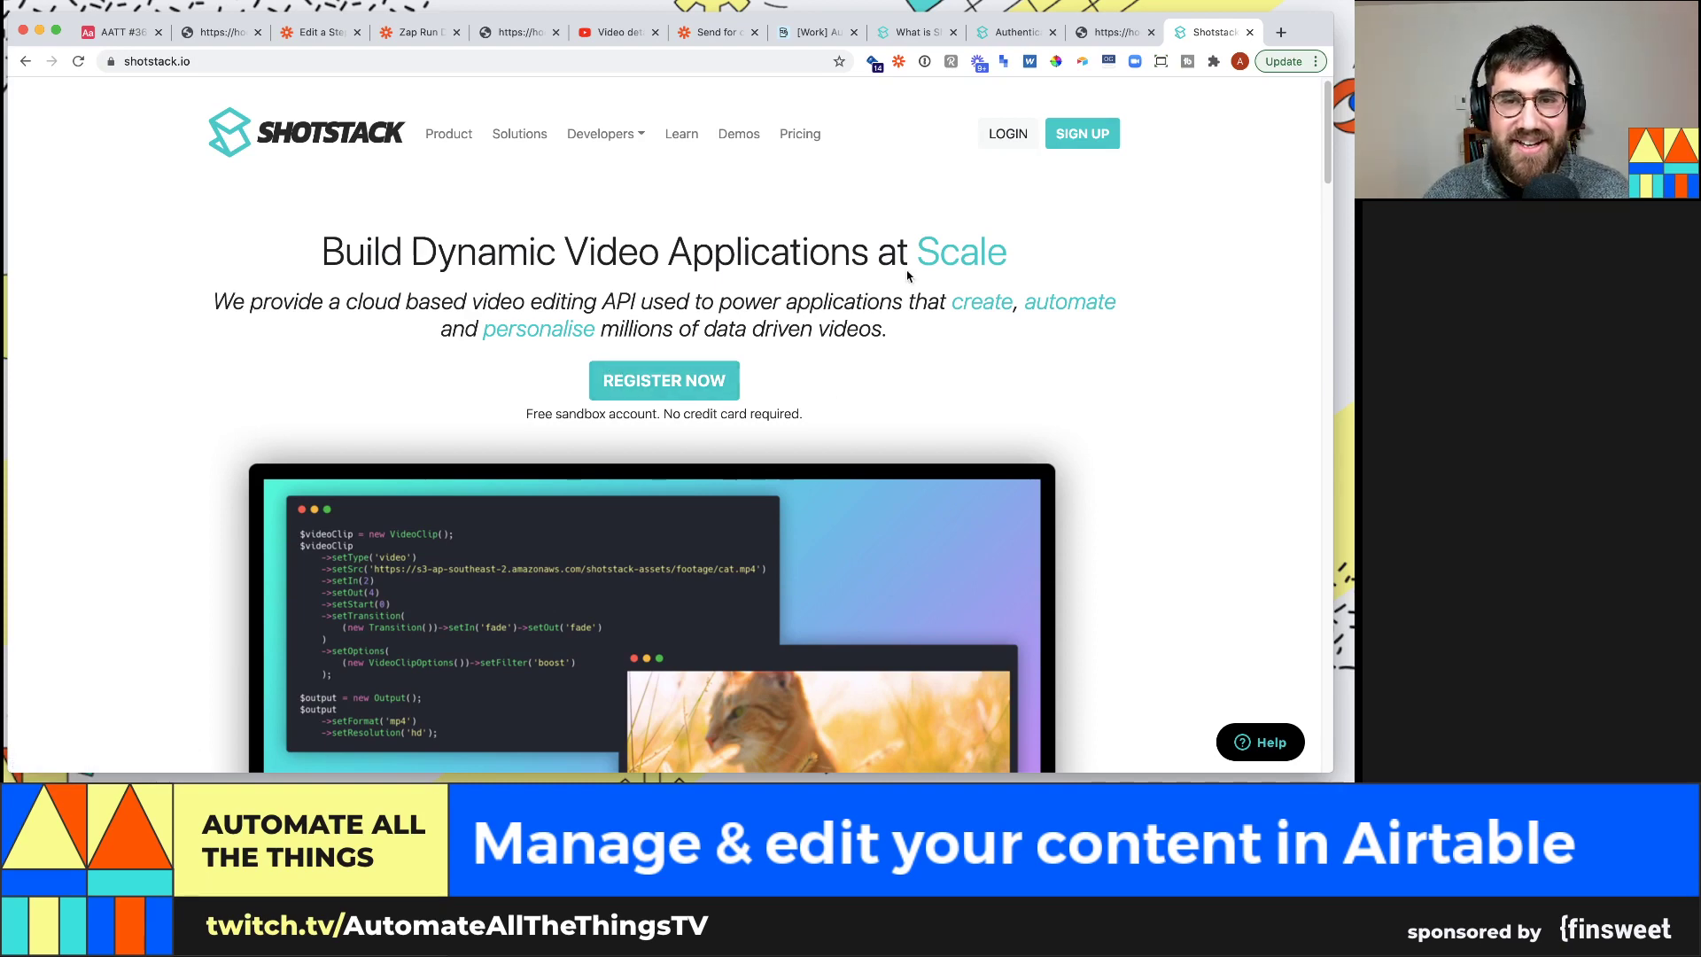
scroll(881, 270, "down", 2)
scroll(923, 365, "down", 4)
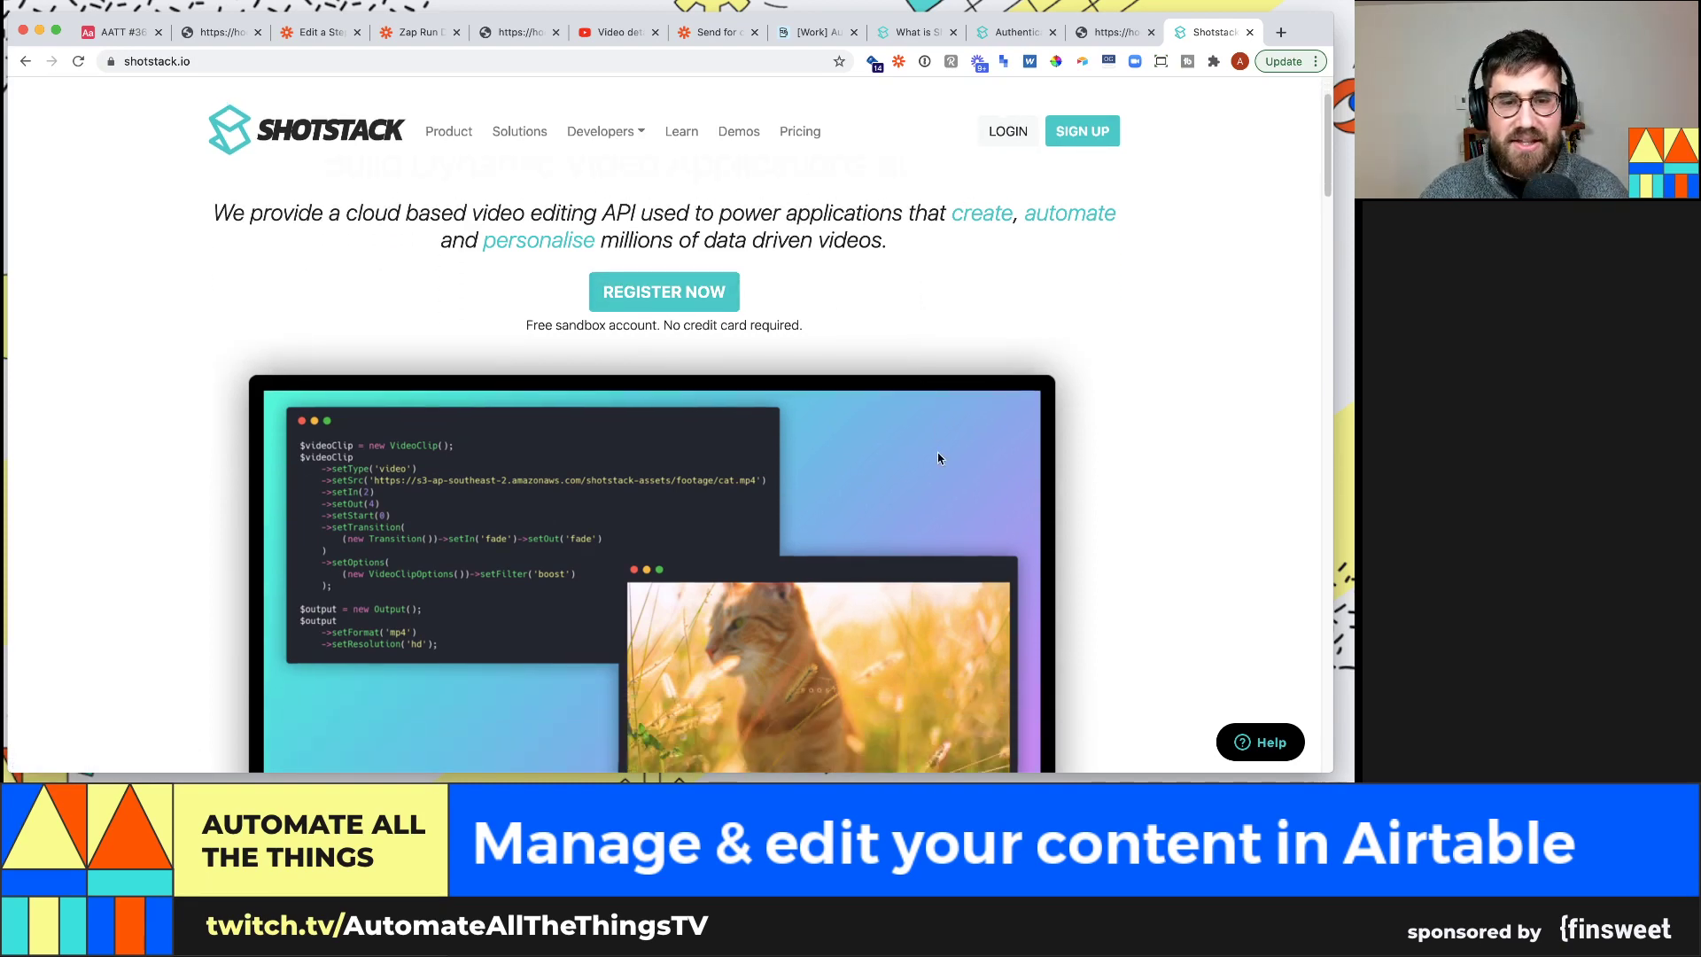
scroll(1086, 383, "down", 2)
scroll(1080, 390, "down", 1)
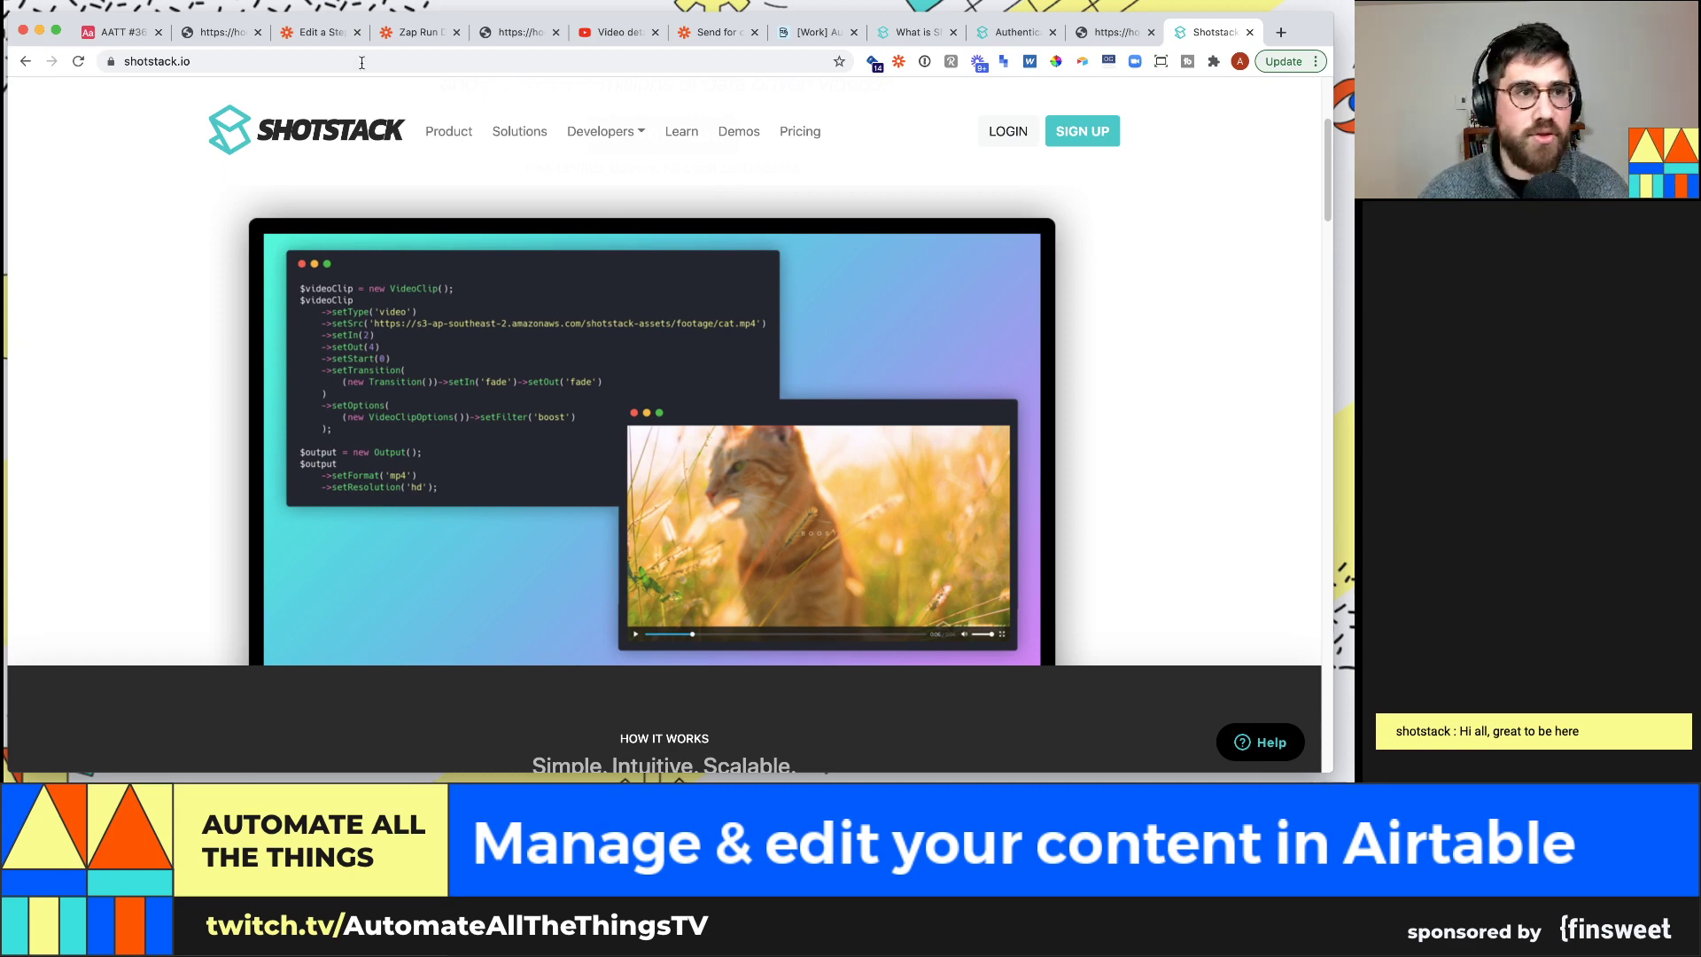
Preview Today's stream Video attachment and seek to 00:23:25, then 00:24:44
left_click(119, 36)
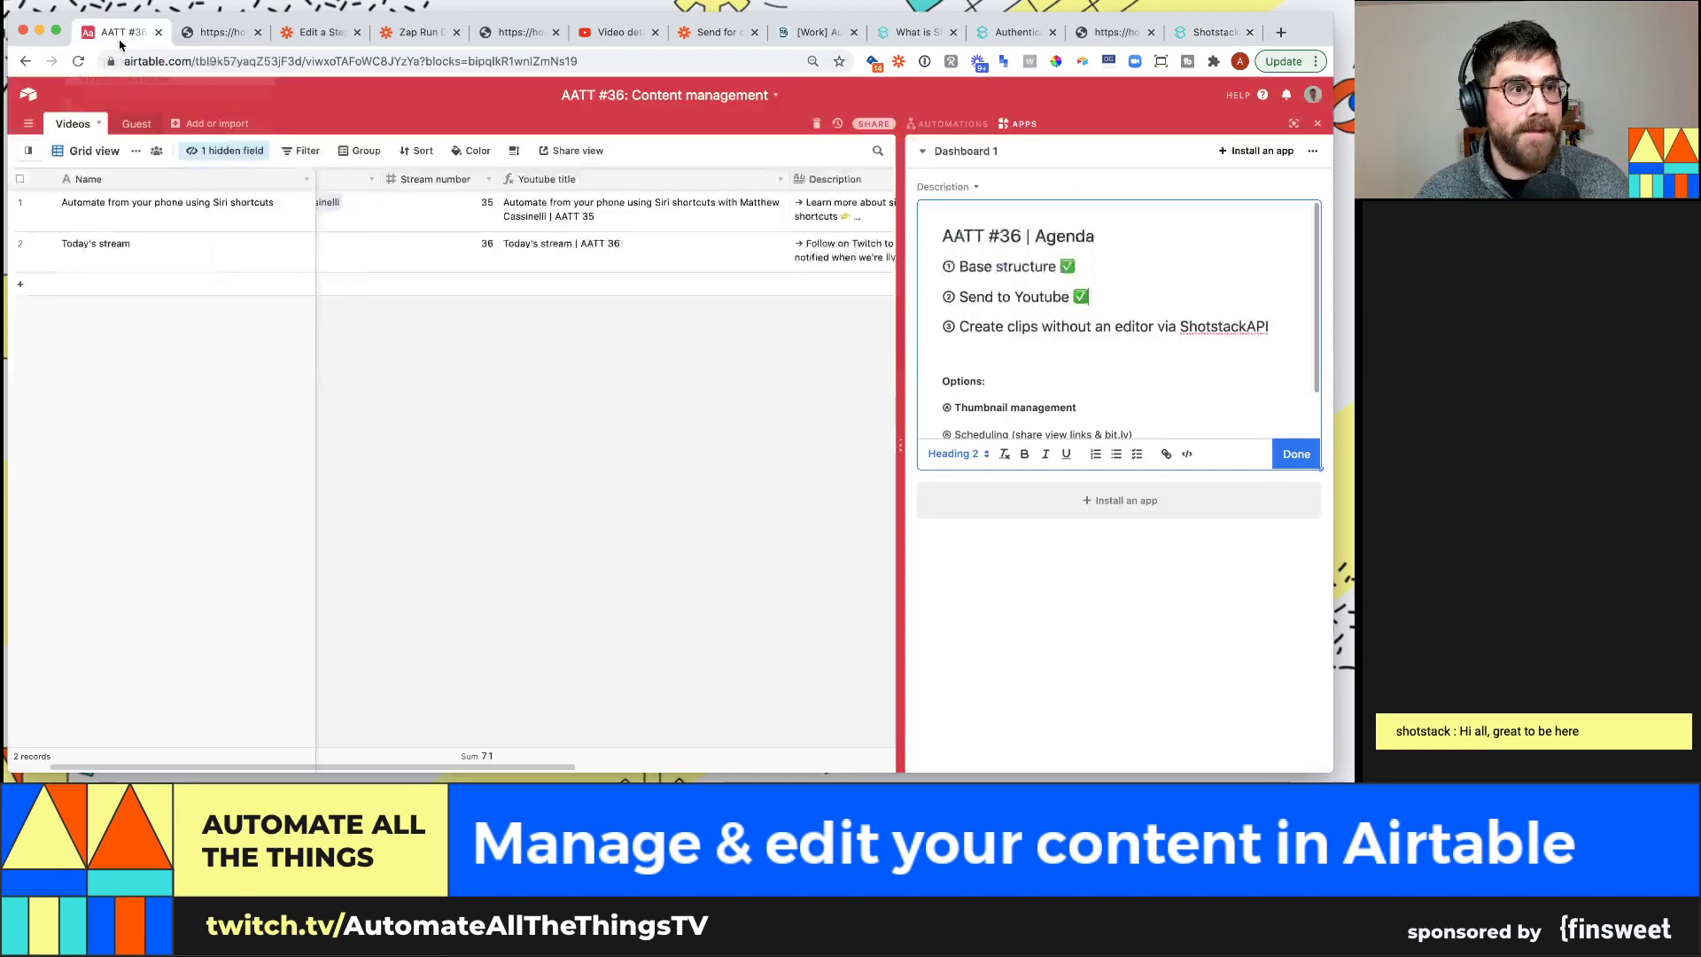
left_click(436, 252)
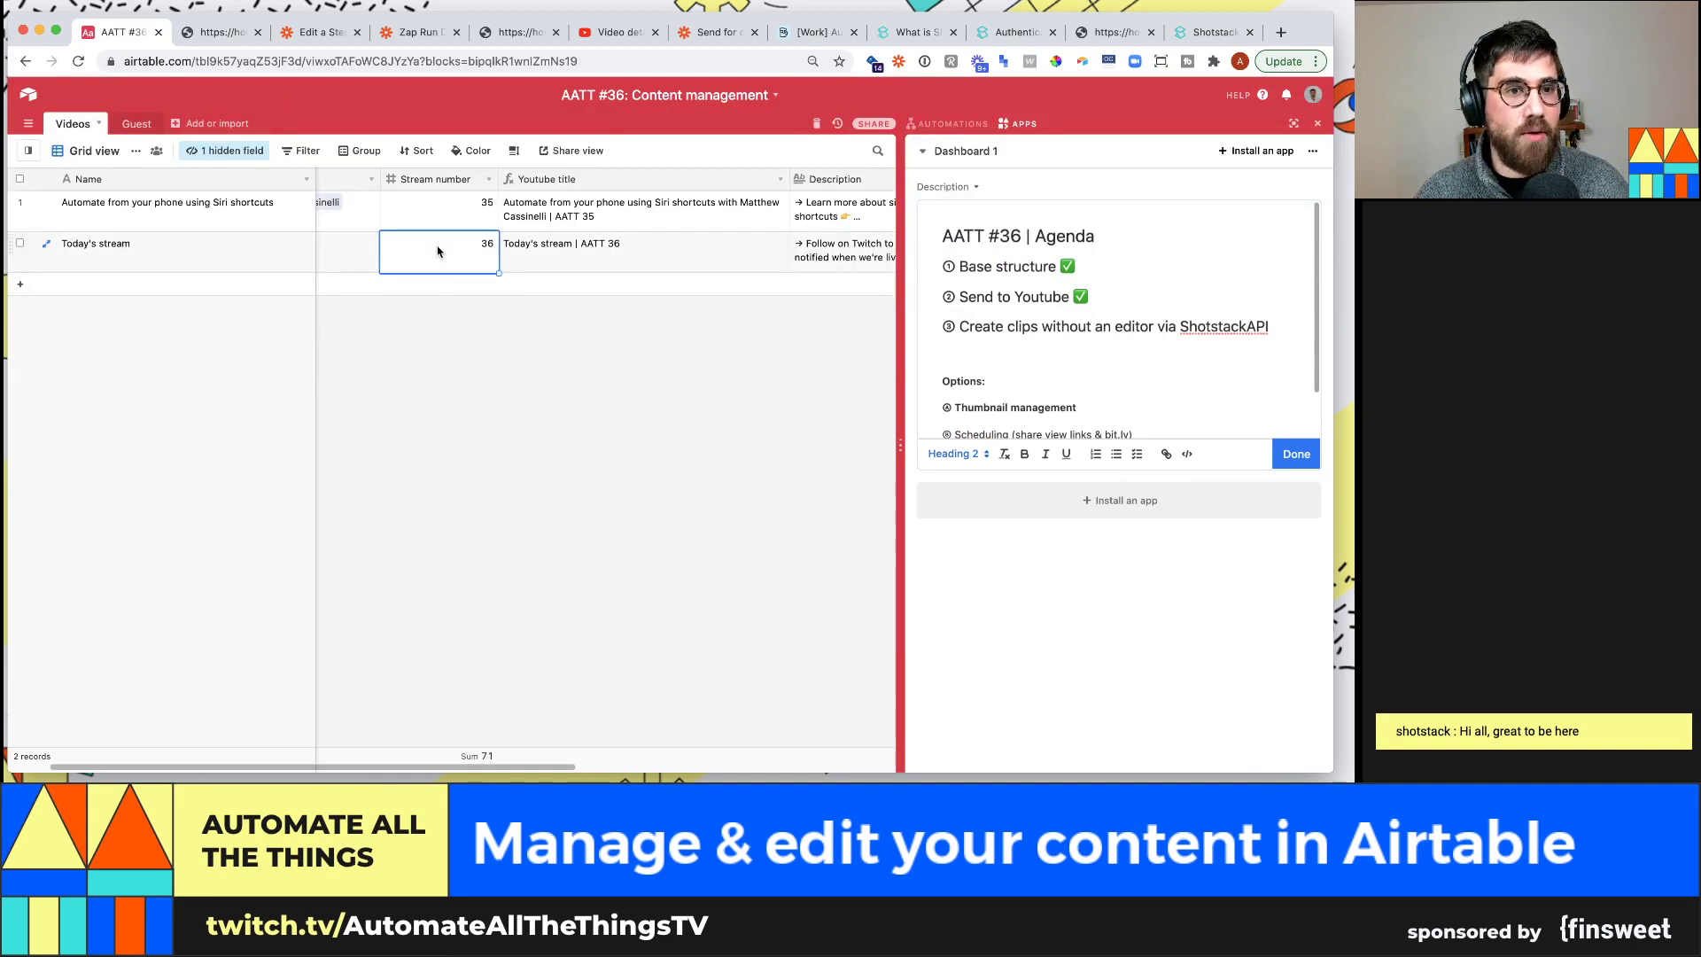
key("Left")
key("Left")
left_click(673, 252)
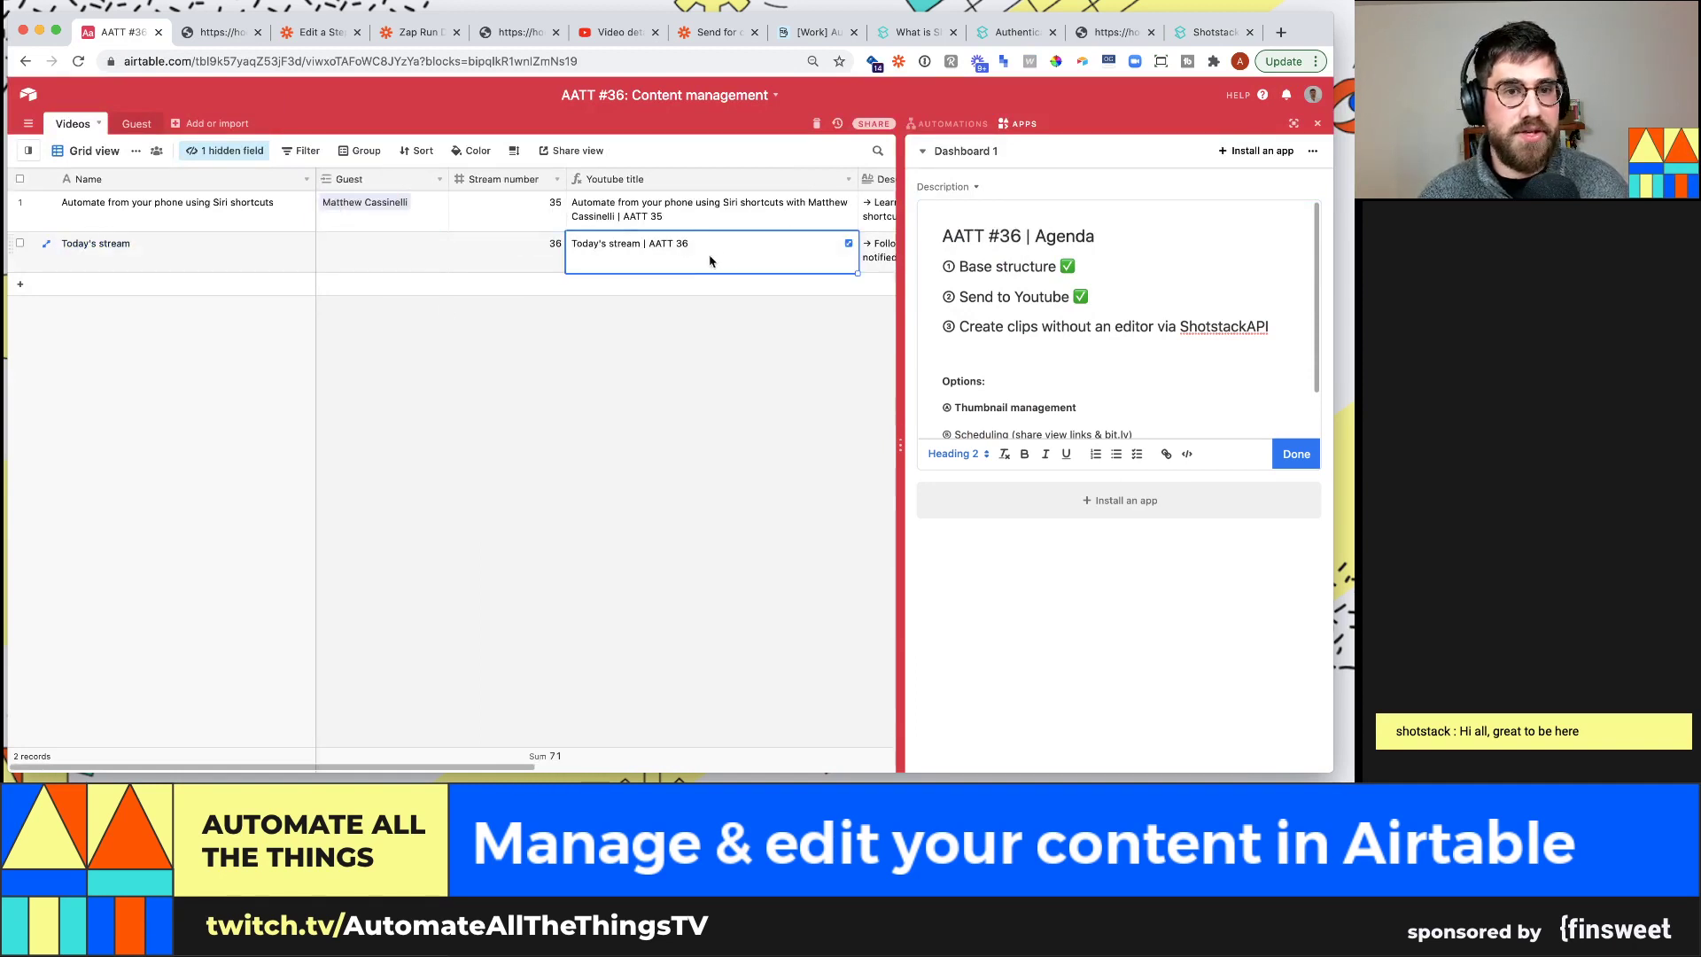
key("Right")
key("Right")
key("Right")
left_click(638, 253)
left_click(638, 252)
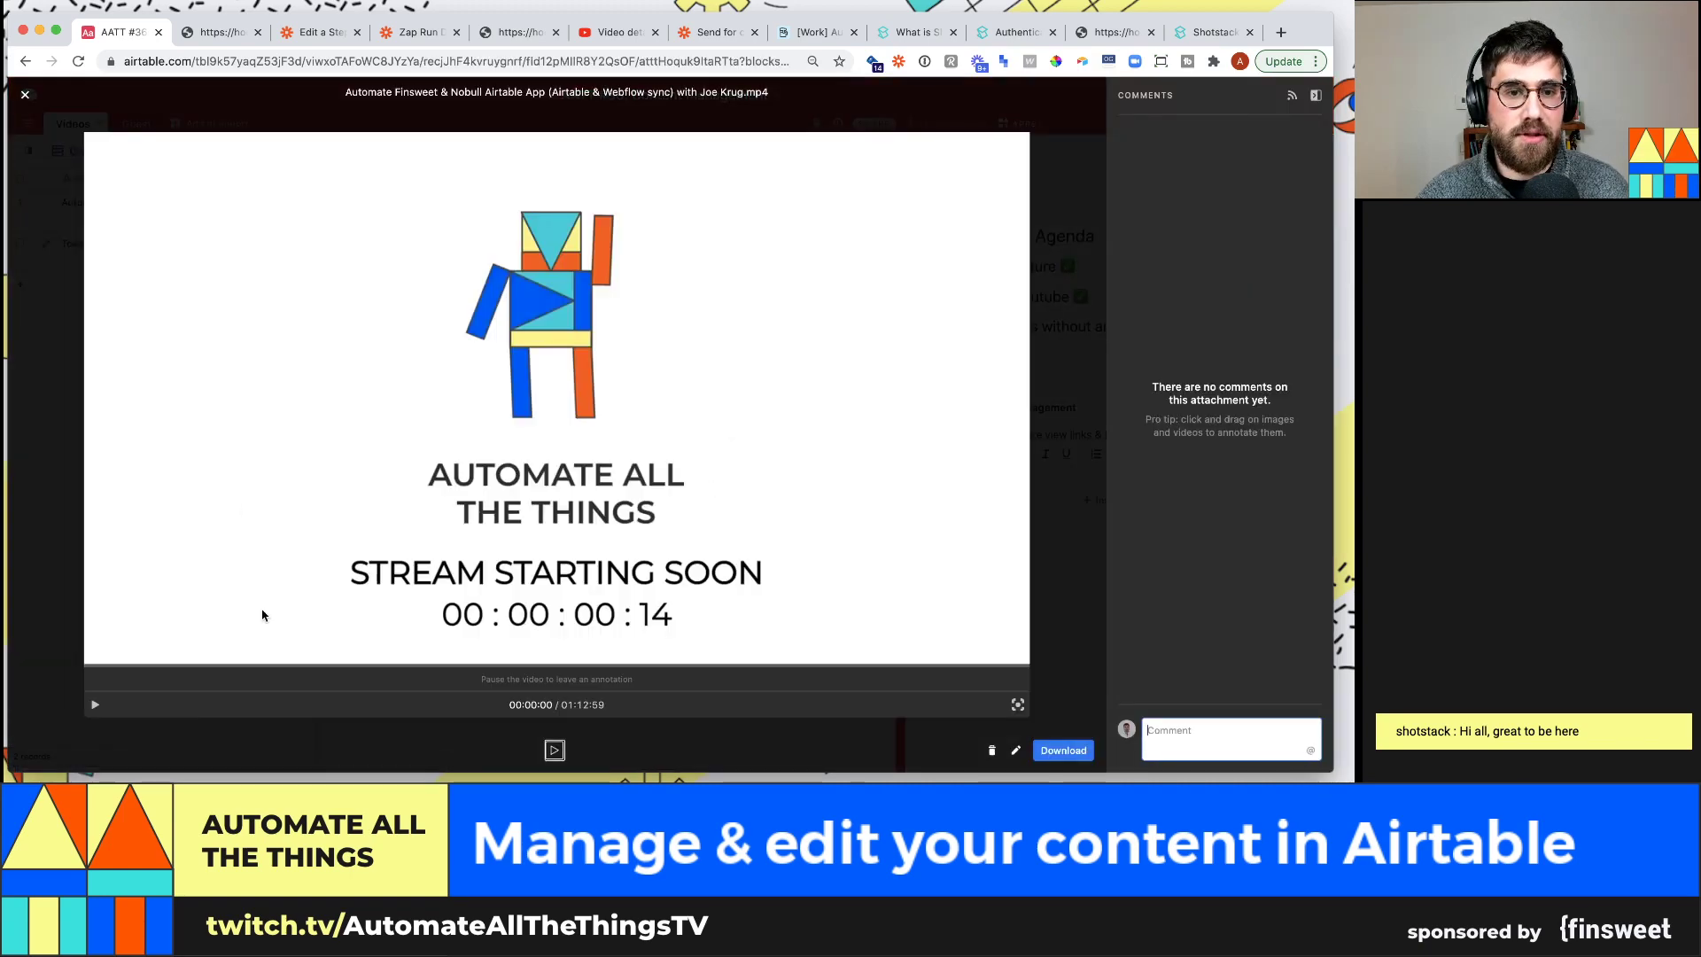
left_click(385, 663)
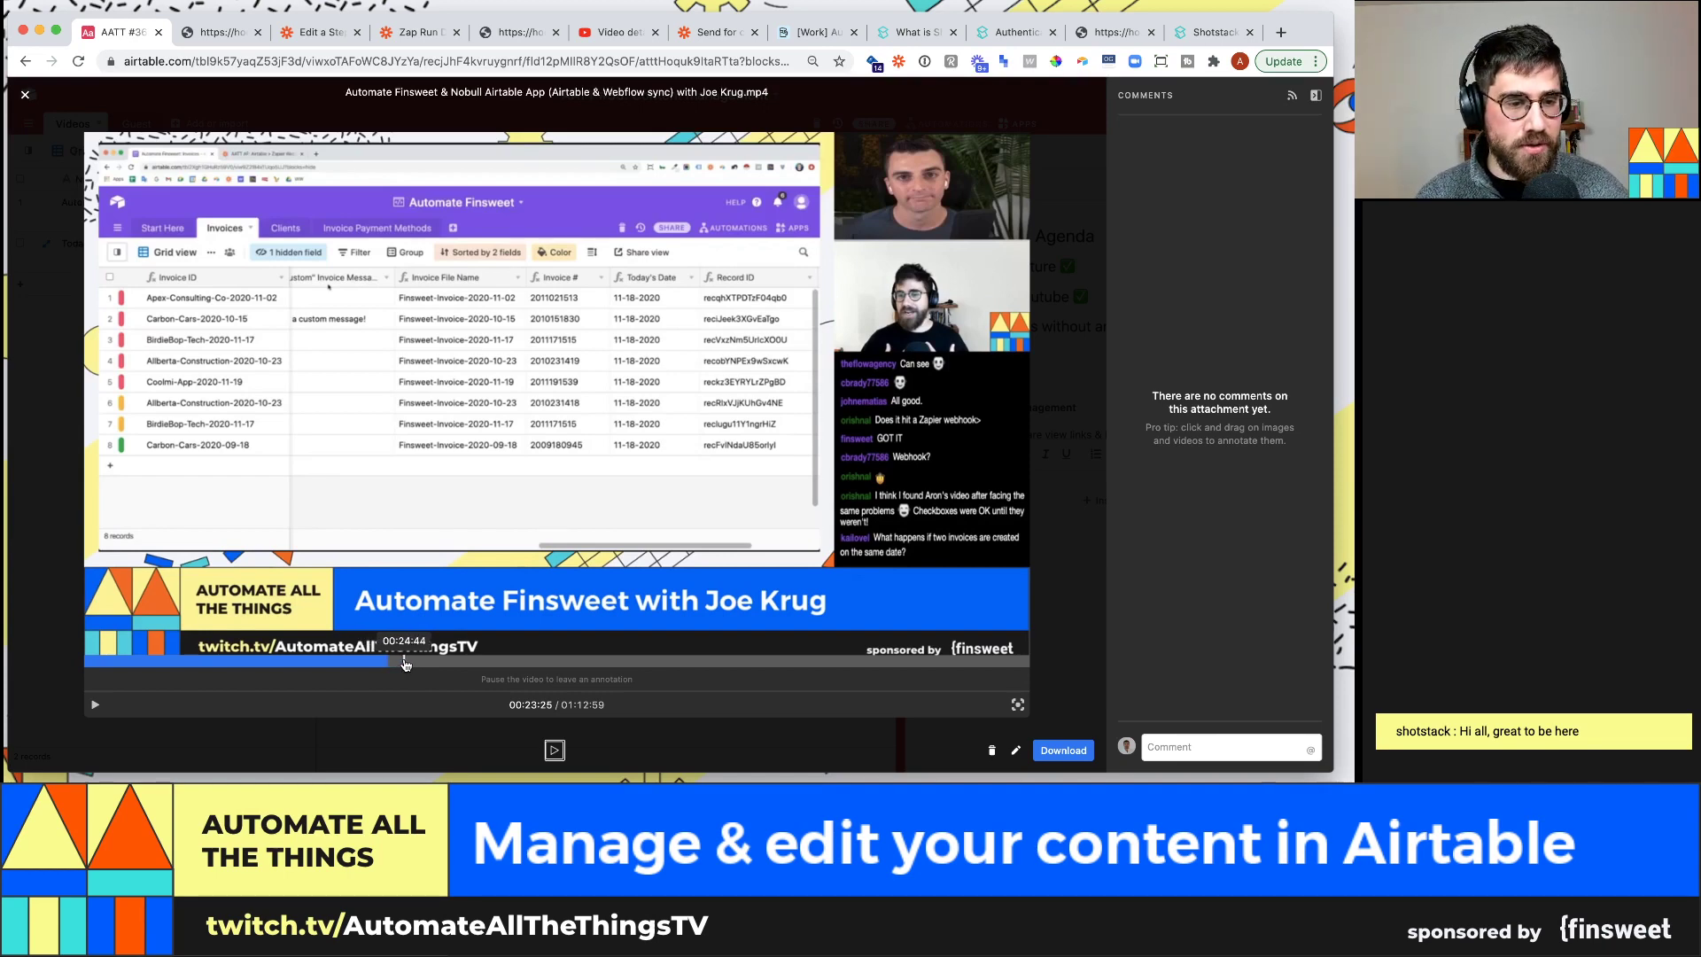
left_click(409, 661)
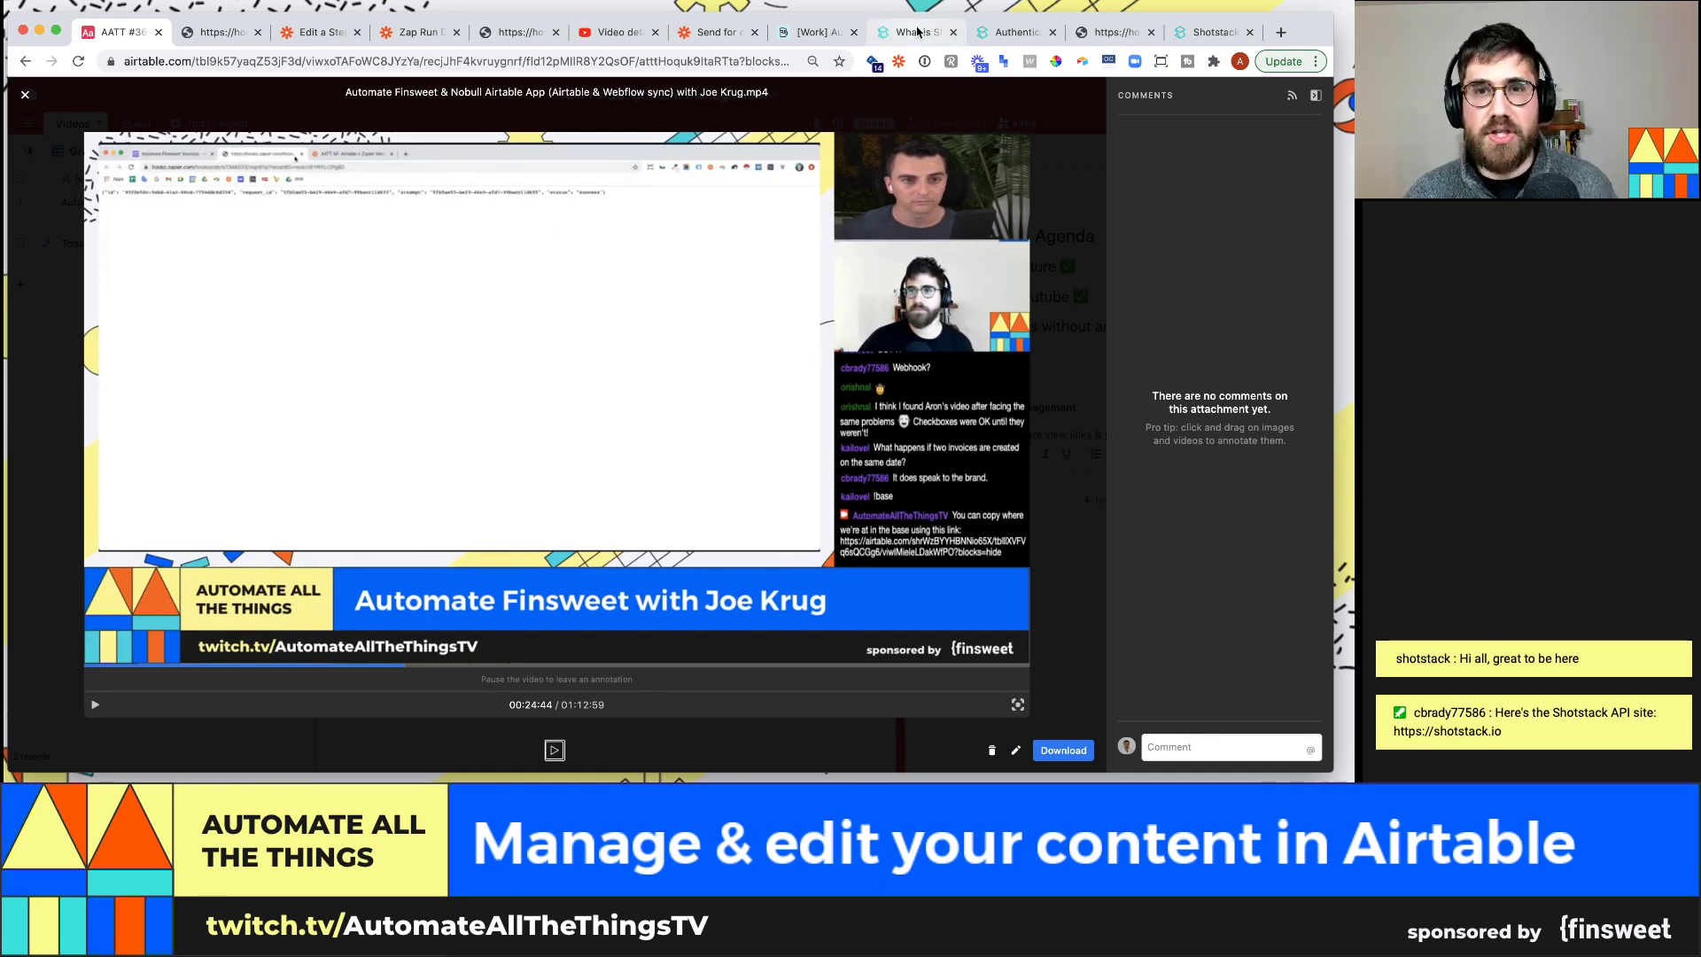
left_click(999, 35)
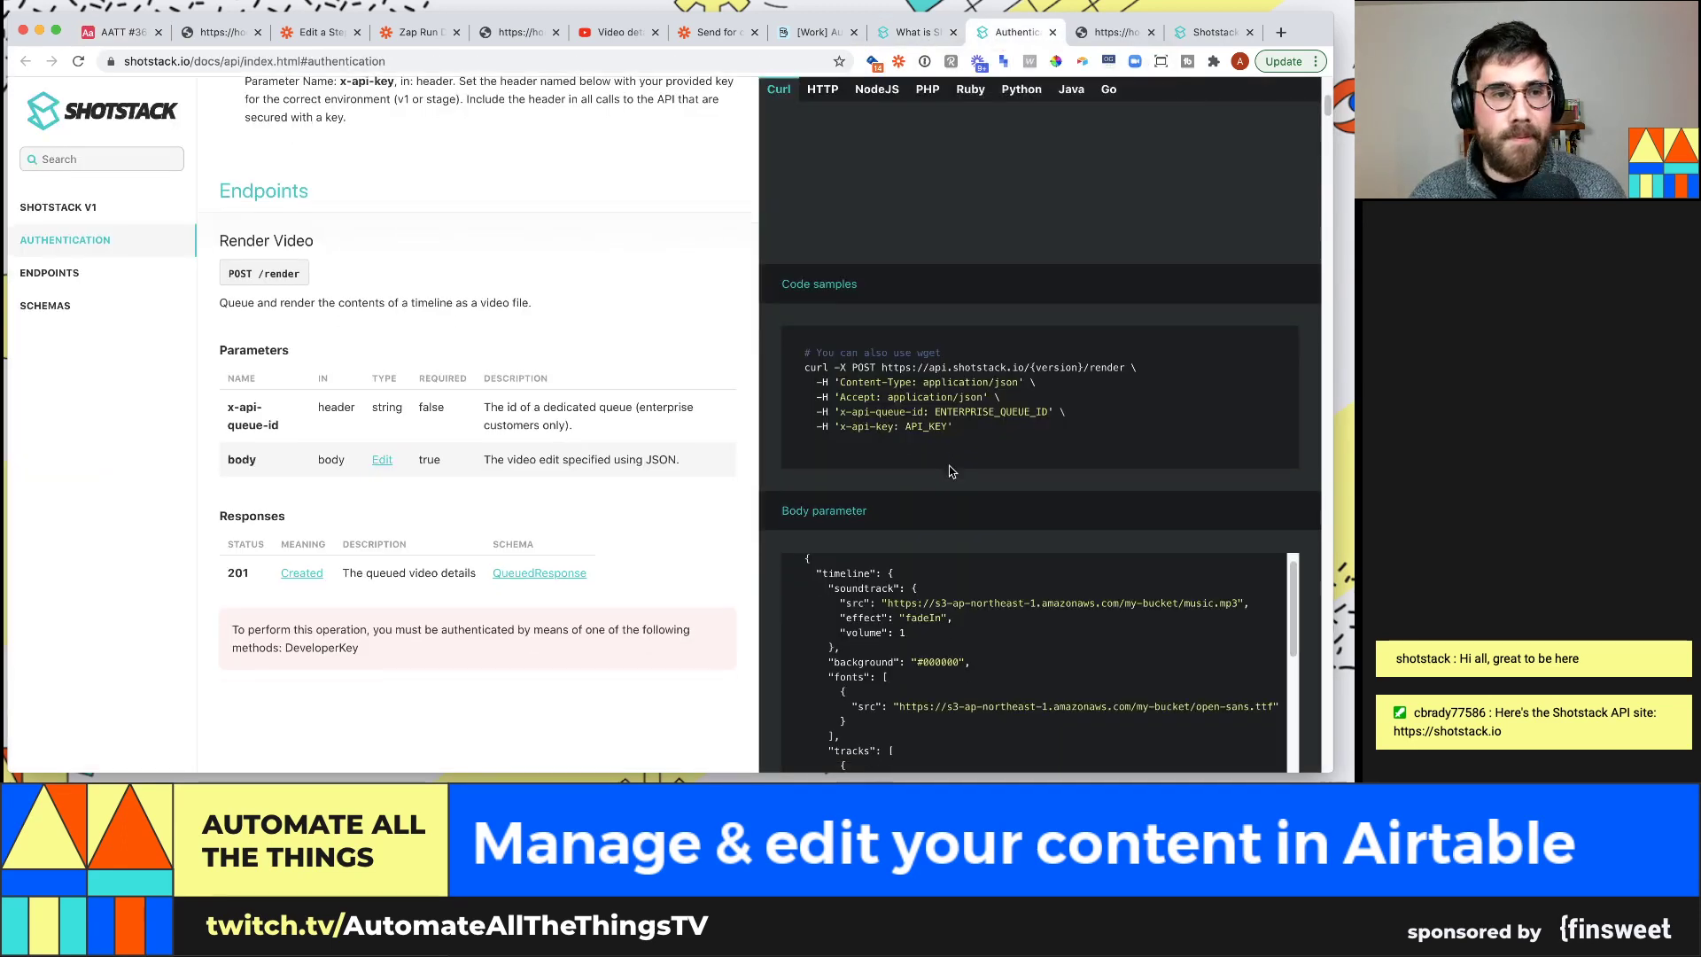
scroll(949, 465, "down", 2)
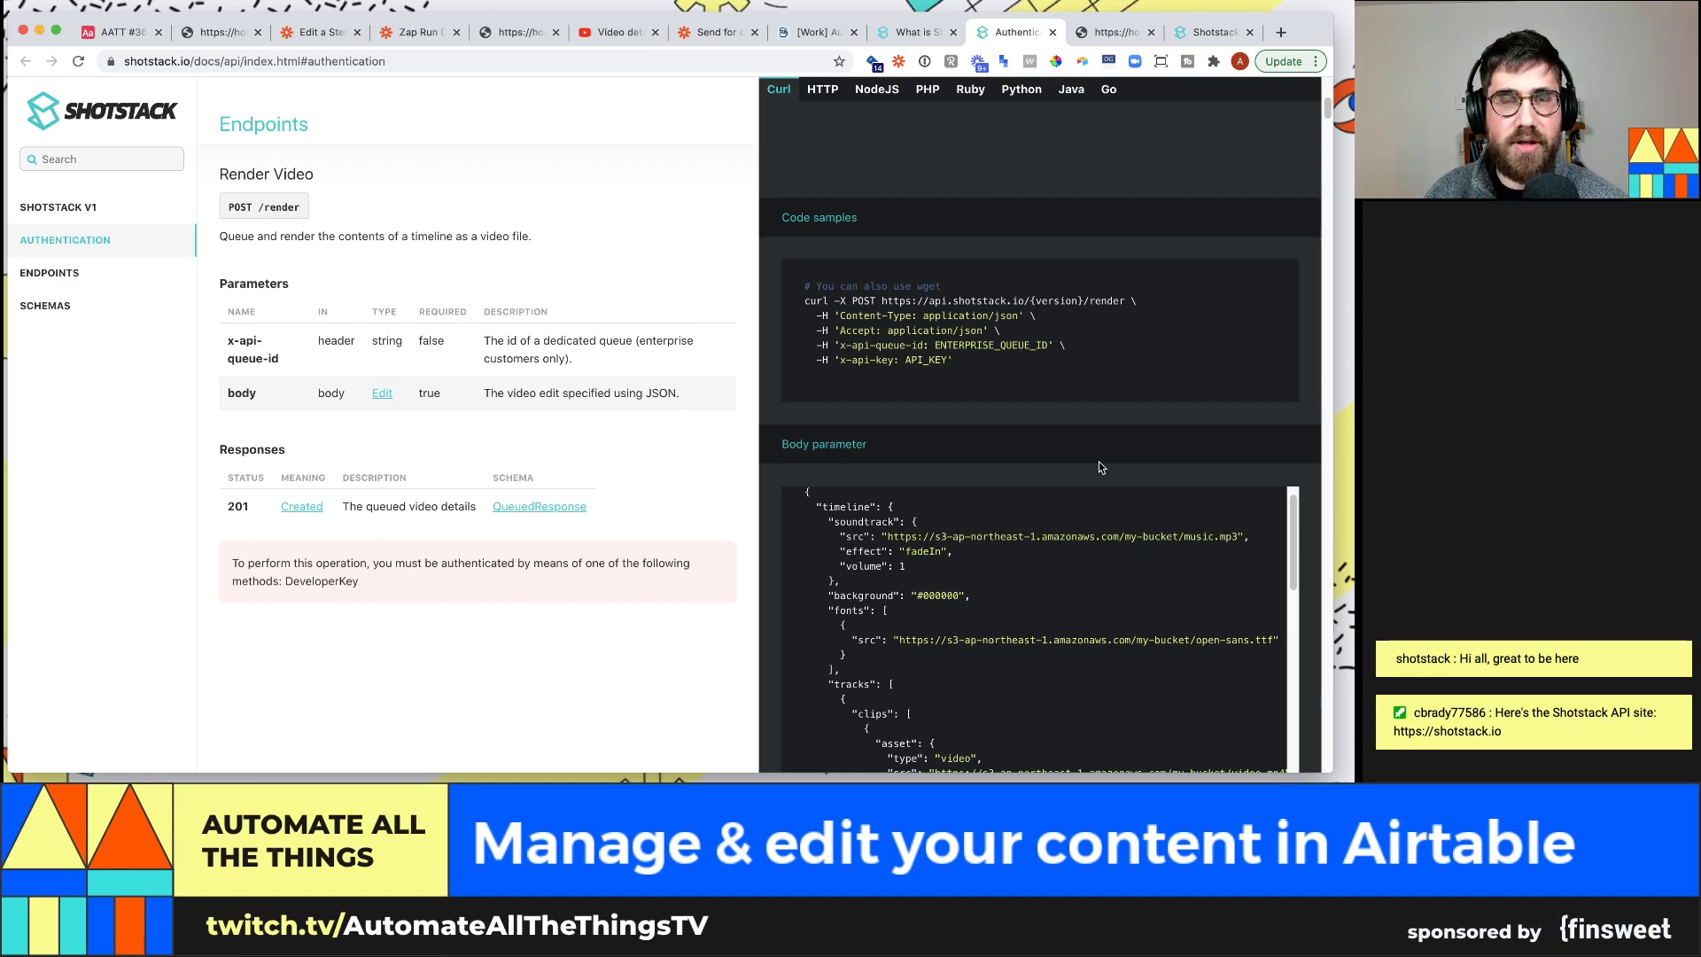
scroll(1099, 467, "down", 1)
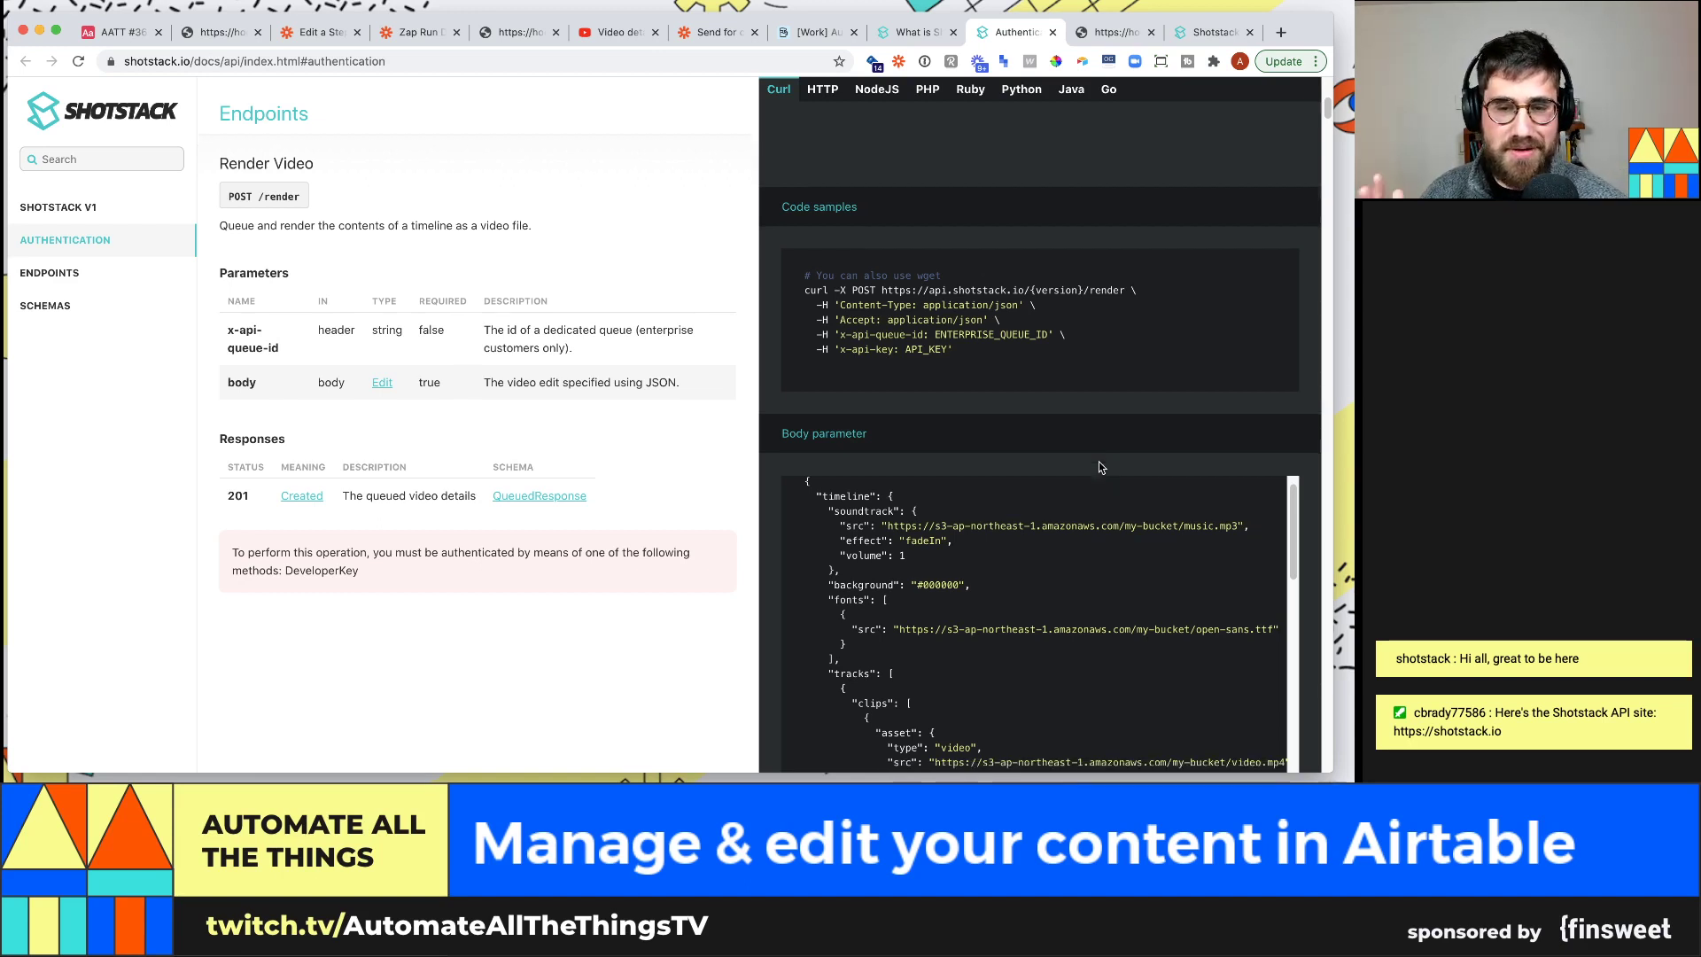
scroll(1286, 493, "down", 1)
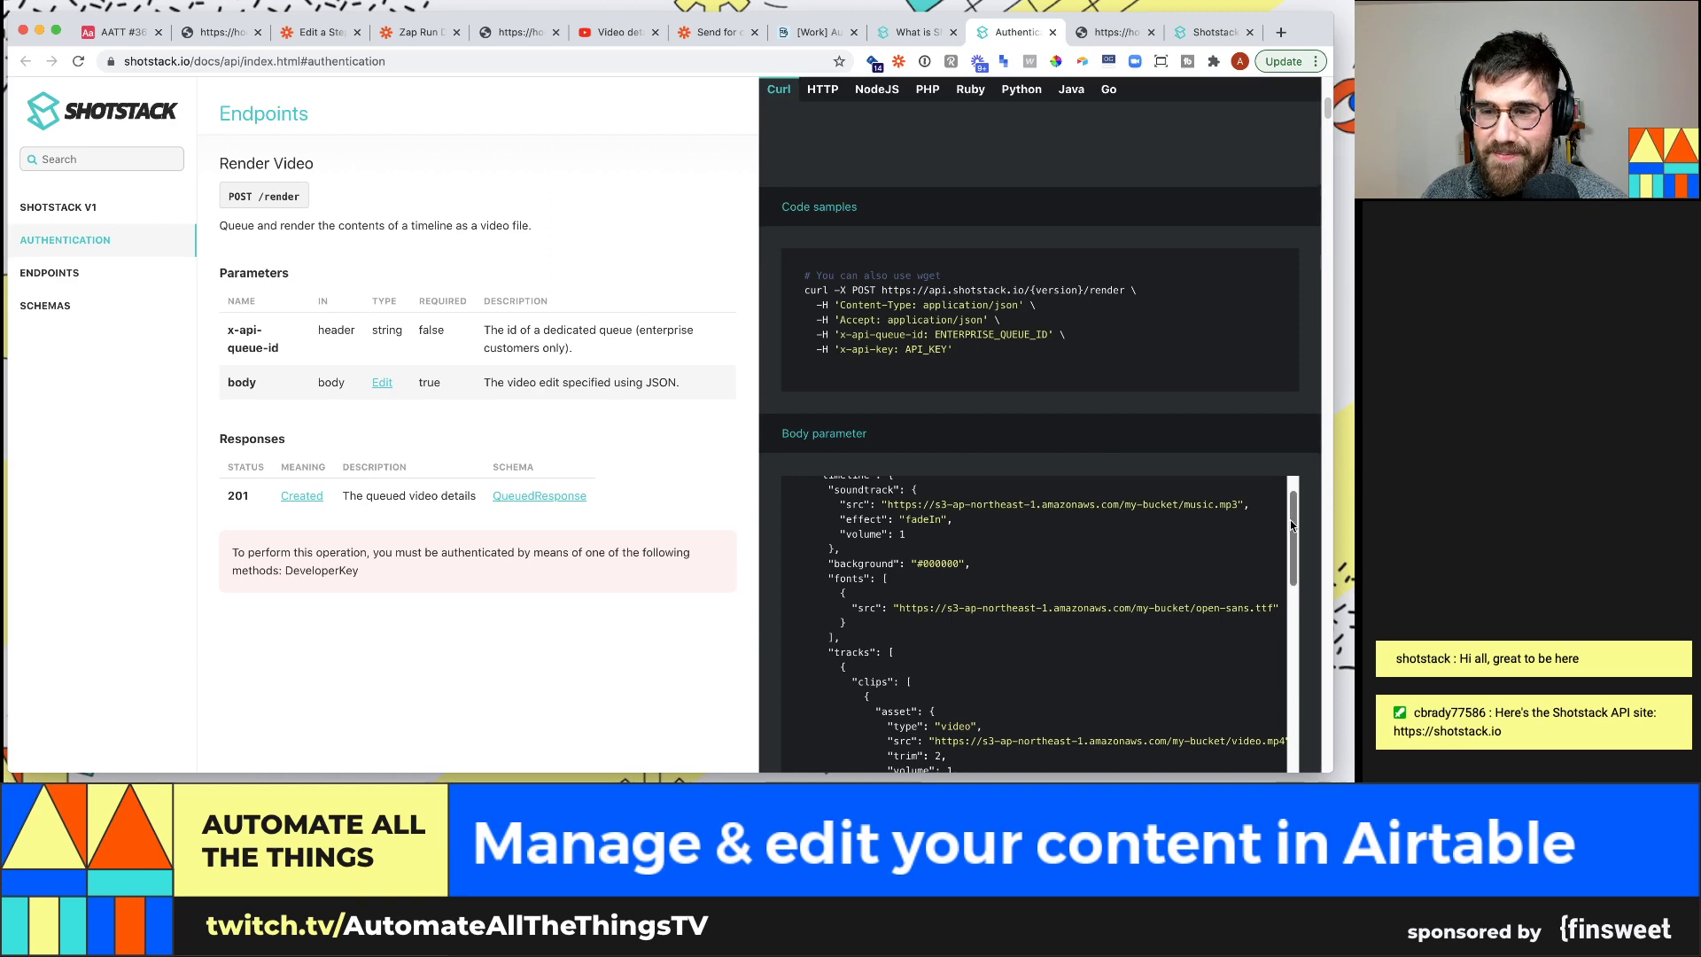
scroll(1302, 489, "up", 2)
scroll(1313, 486, "down", 5)
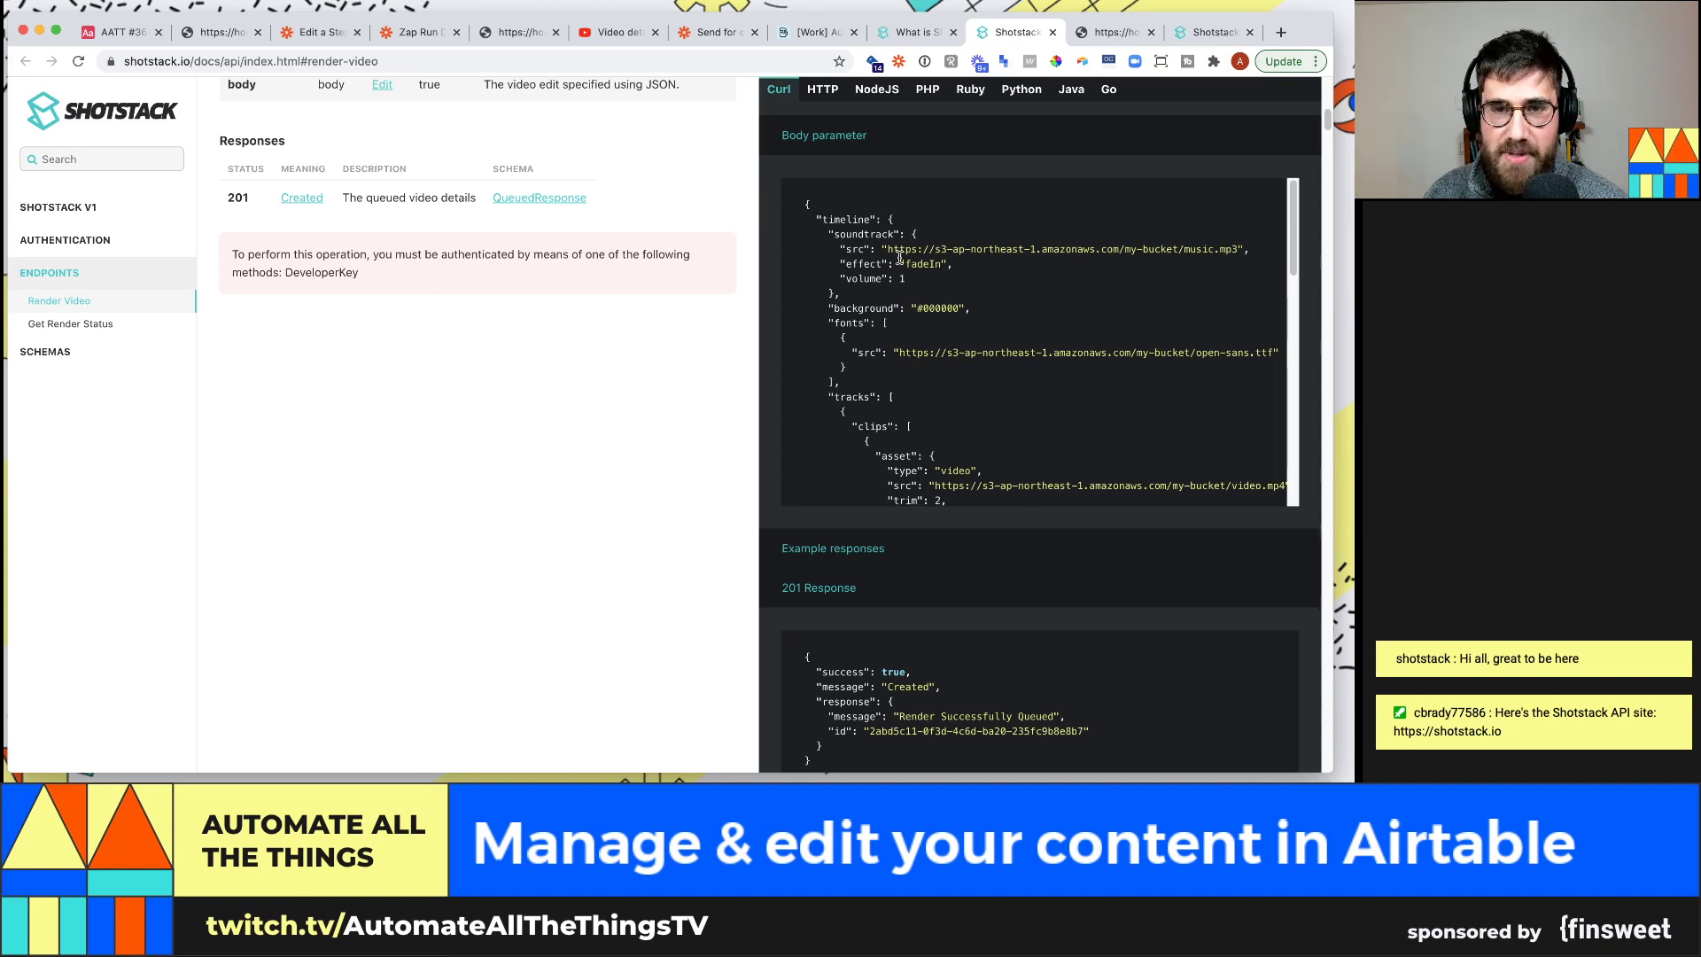
left_click_drag(816, 219, 874, 214)
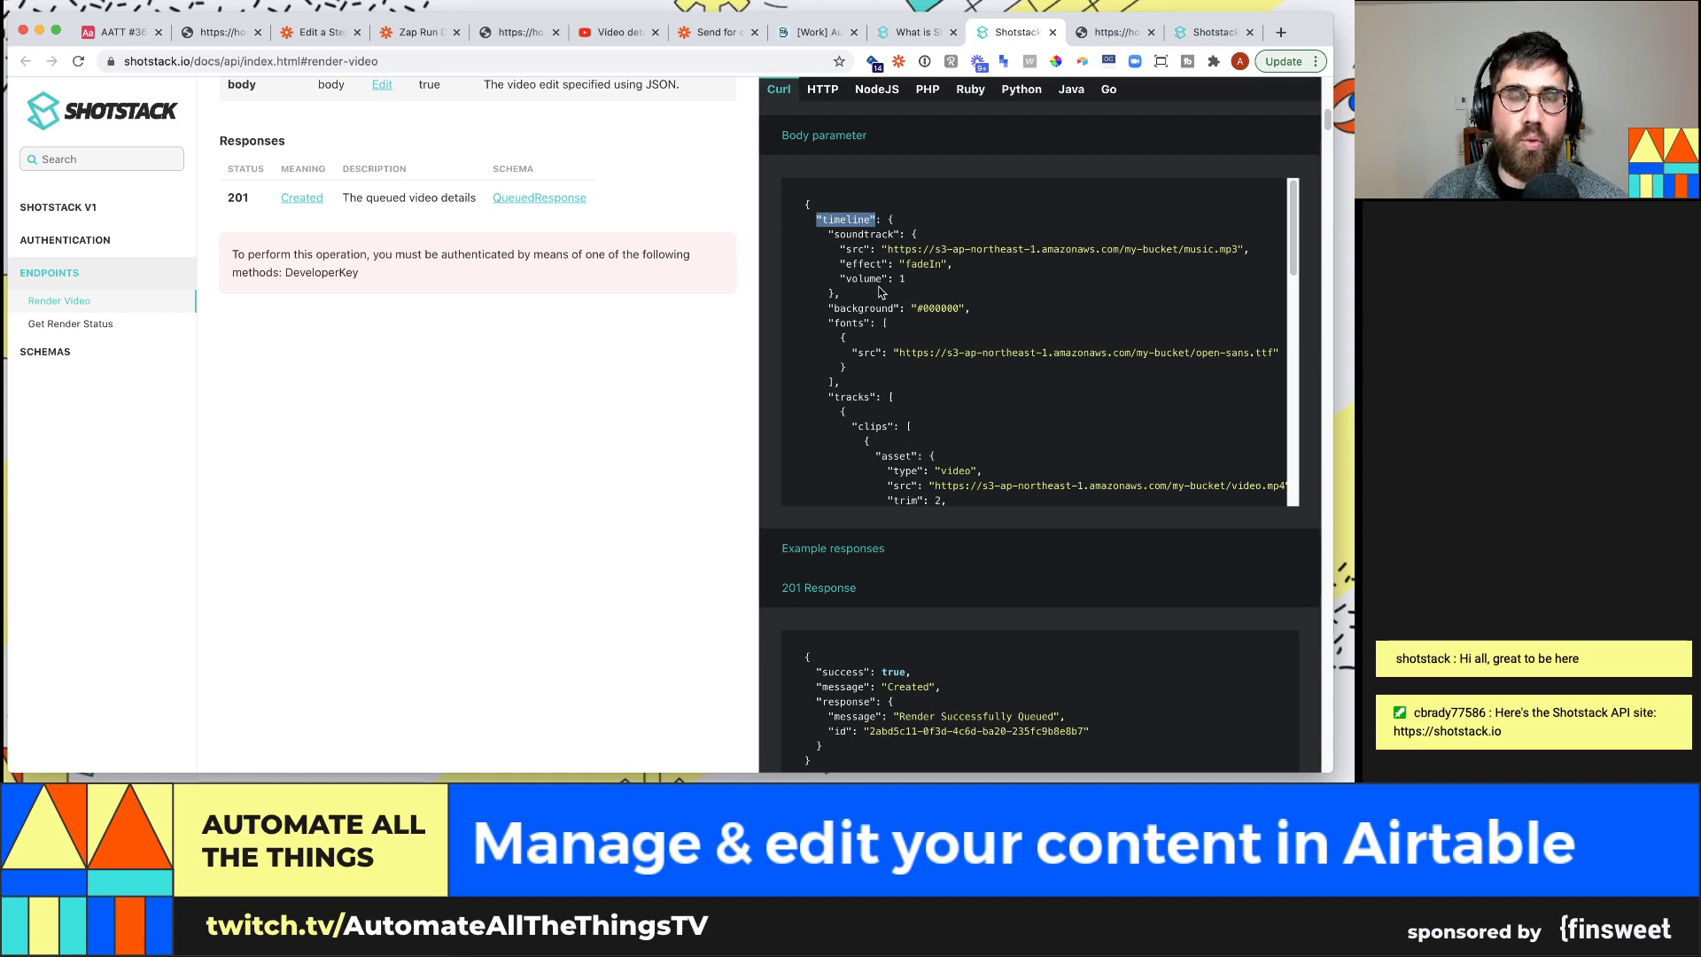
left_click_drag(829, 232, 946, 282)
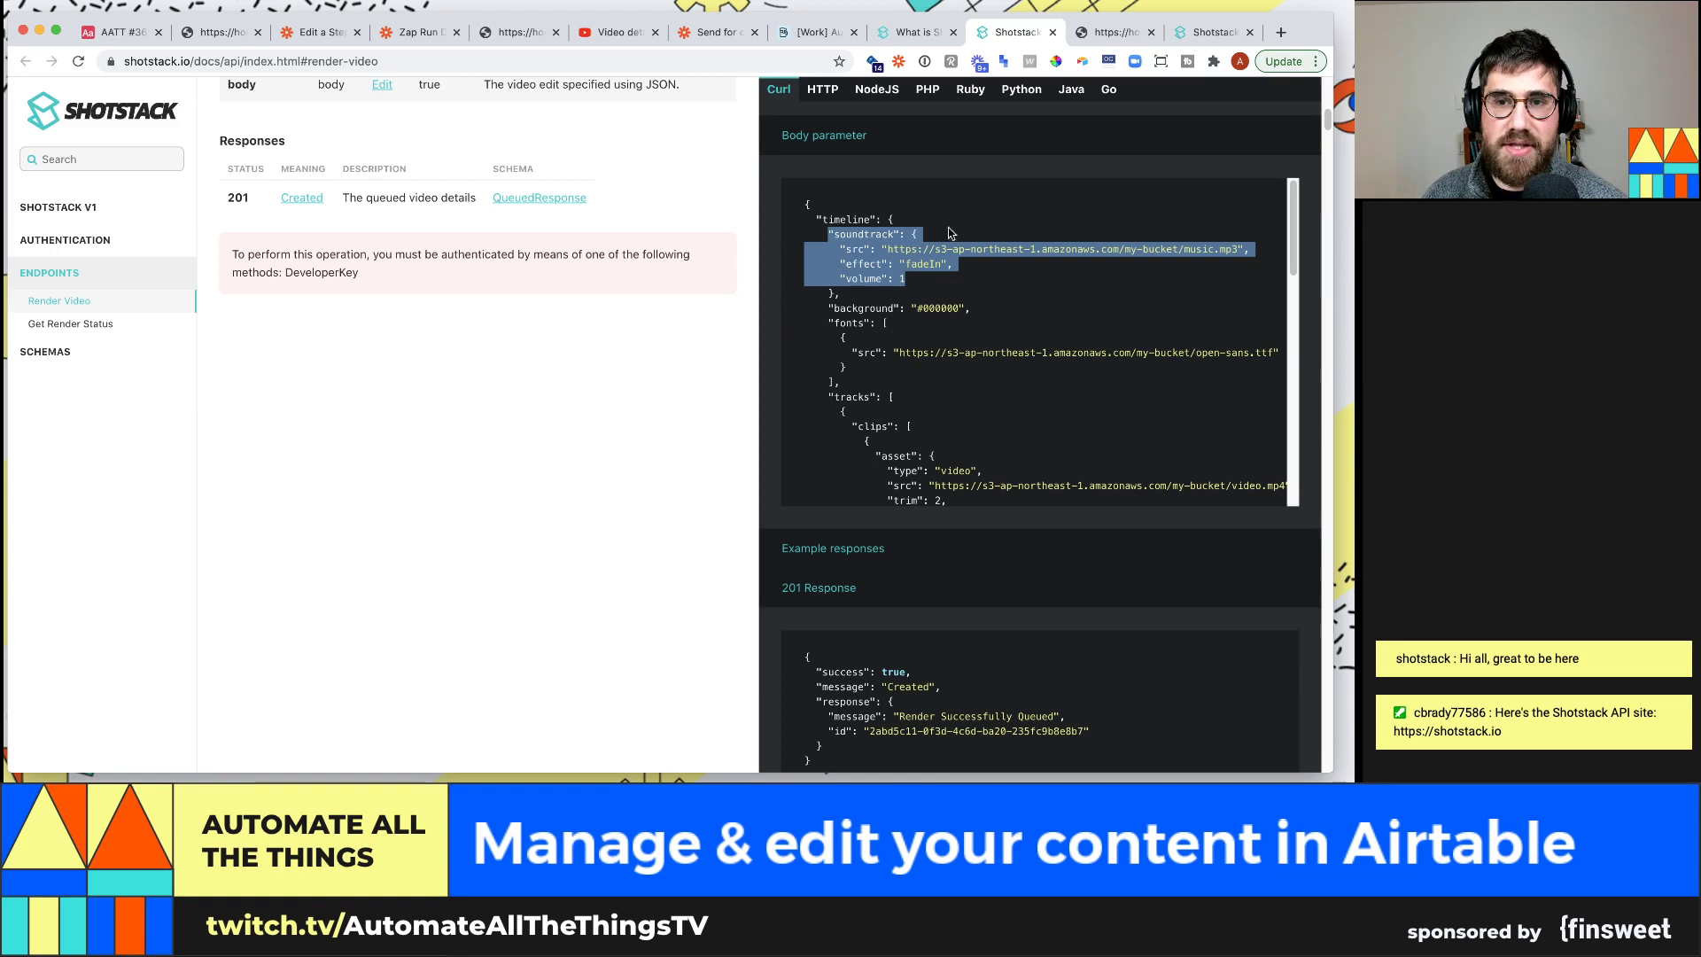
scroll(917, 374, "down", 1)
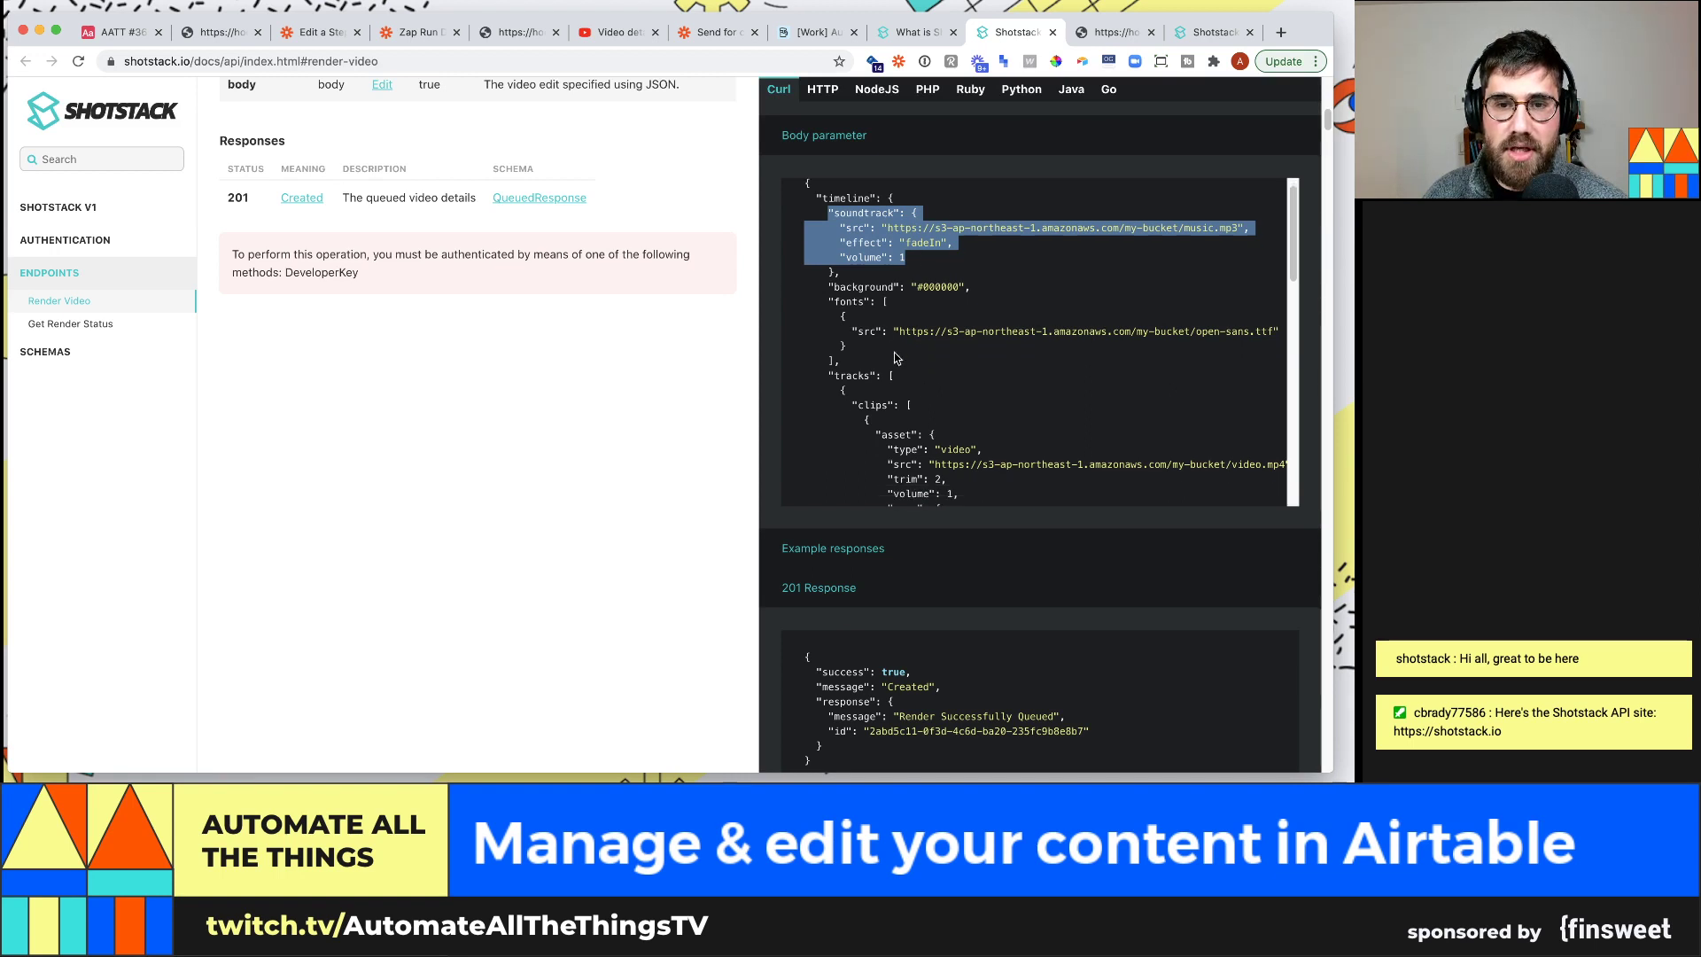
left_click_drag(829, 375, 948, 438)
scroll(947, 436, "down", 2)
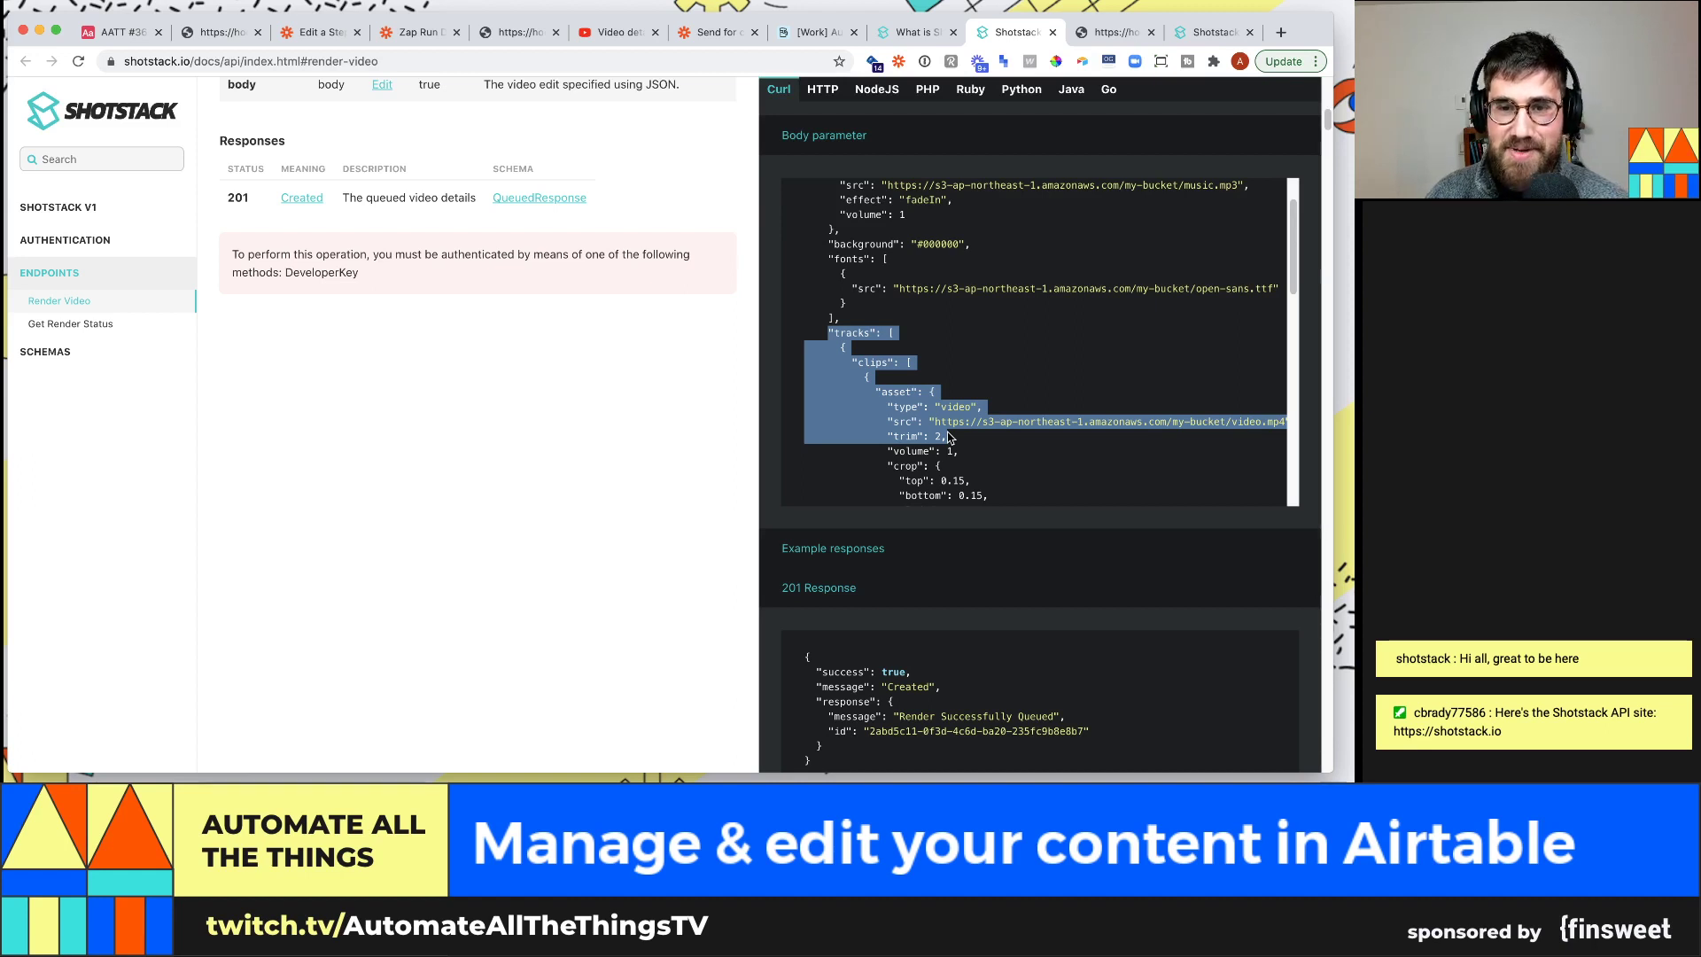
left_click(948, 437)
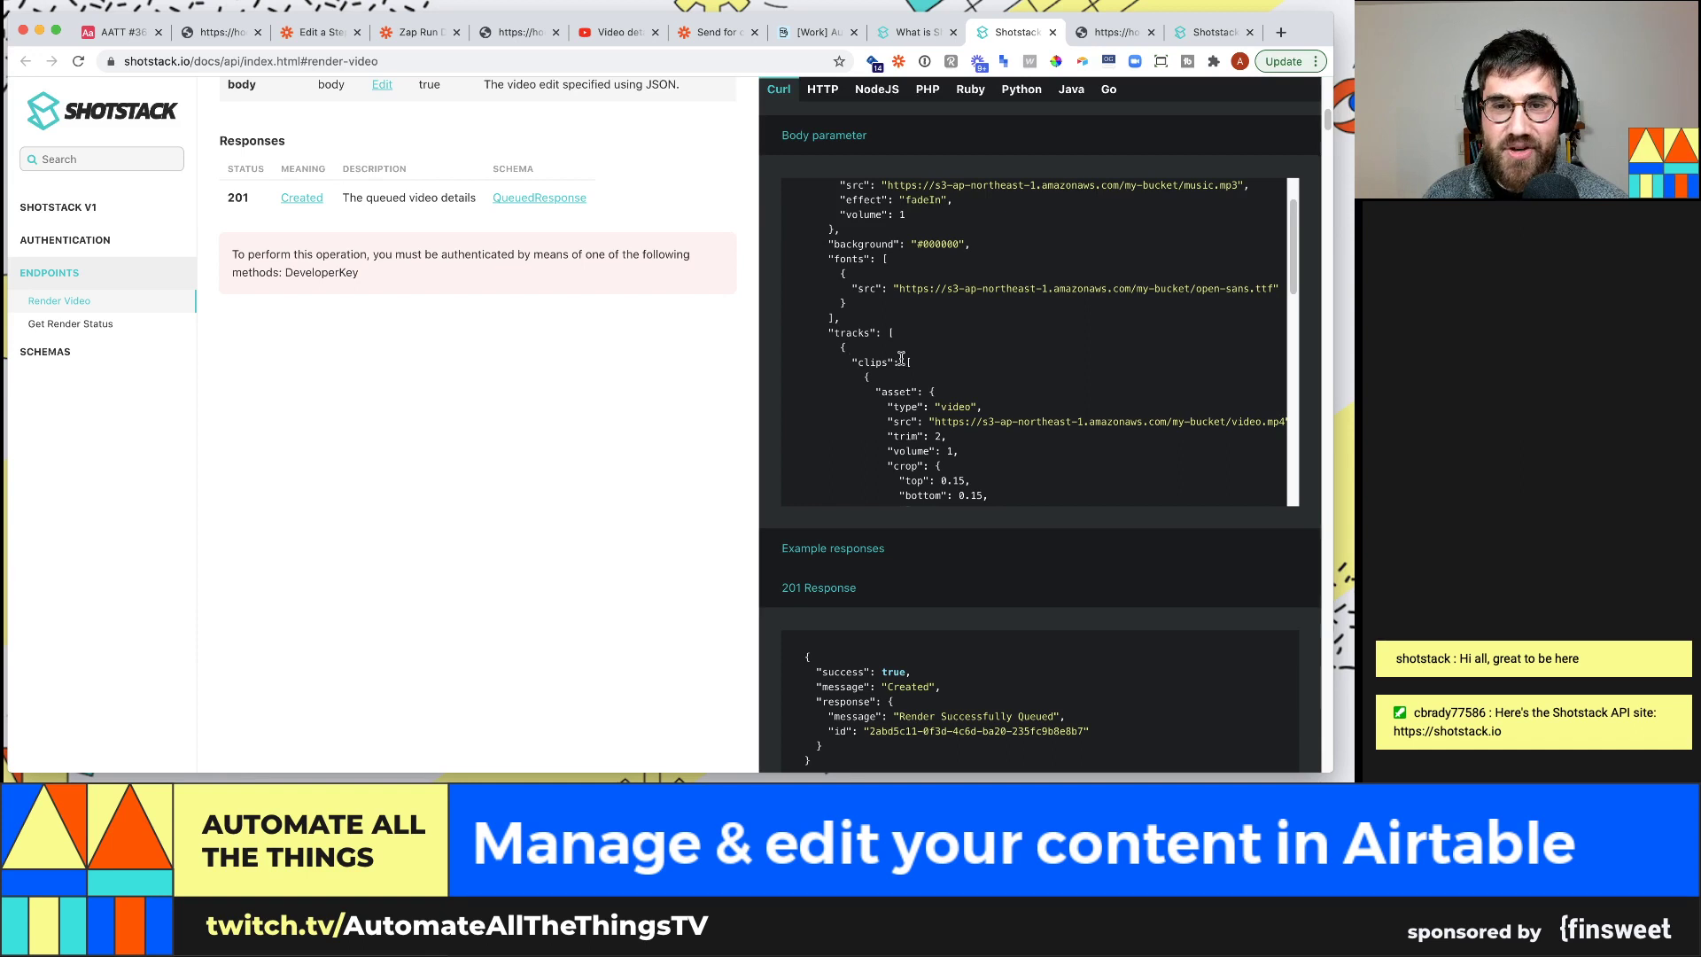
left_click_drag(935, 406, 978, 407)
scroll(975, 406, "down", 2)
left_click_drag(933, 358, 1284, 358)
left_click_drag(935, 372, 946, 373)
scroll(939, 390, "down", 1)
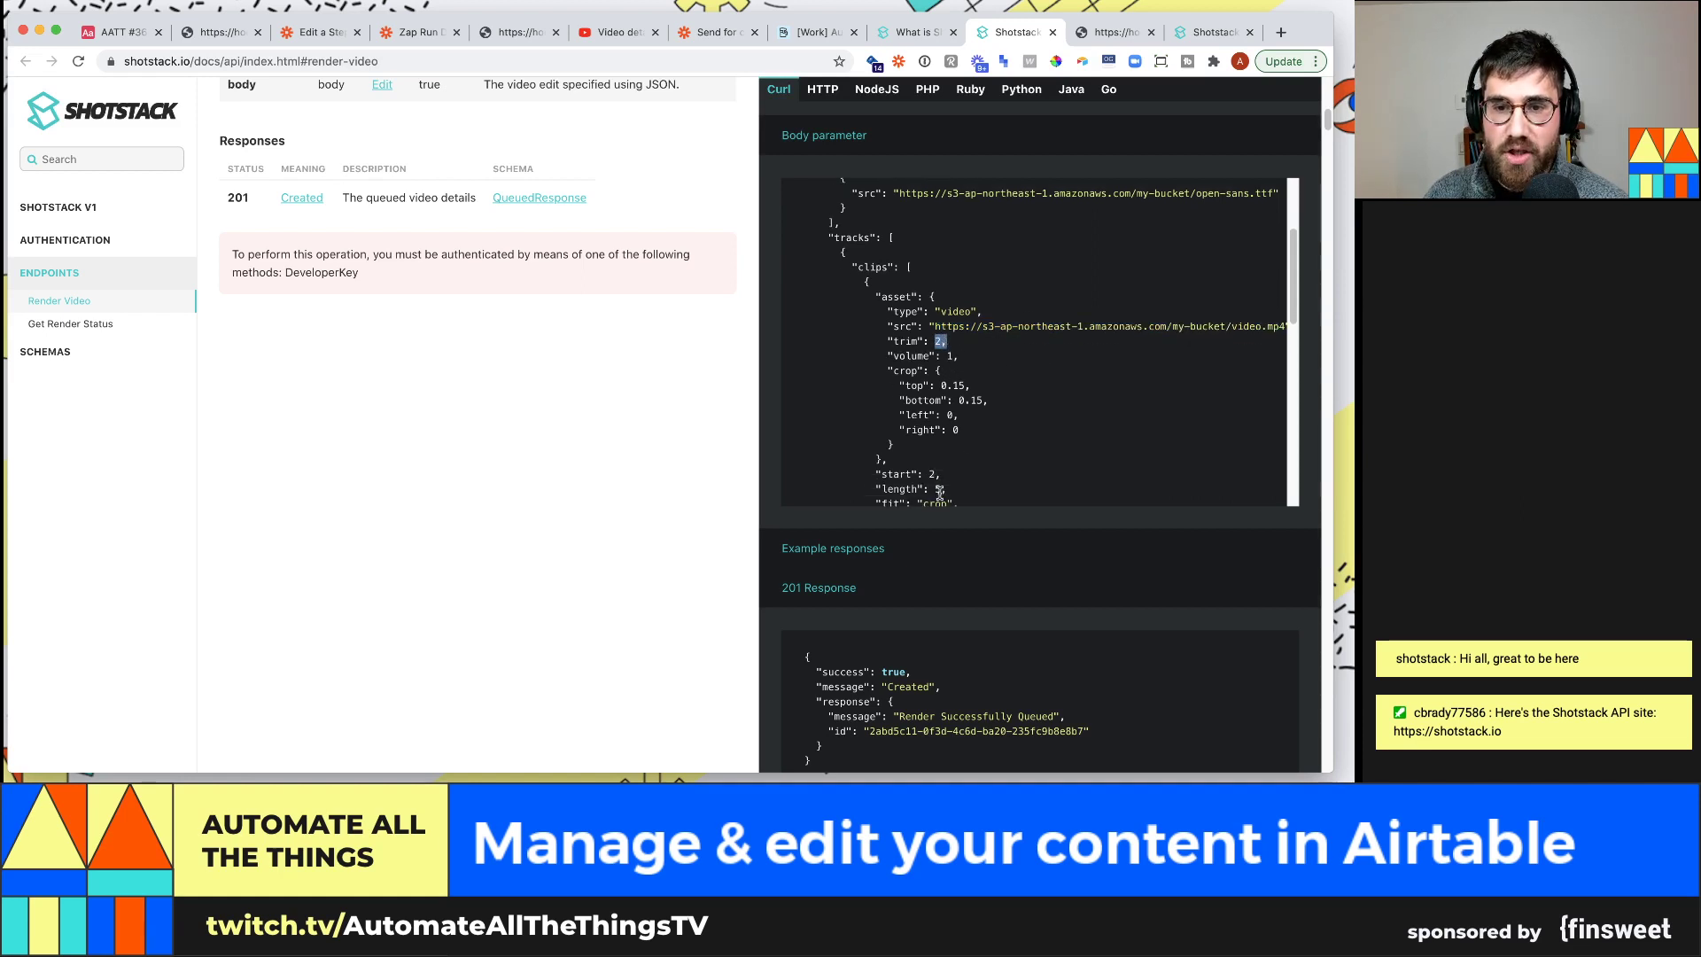
scroll(937, 479, "down", 1)
left_click_drag(928, 453, 939, 468)
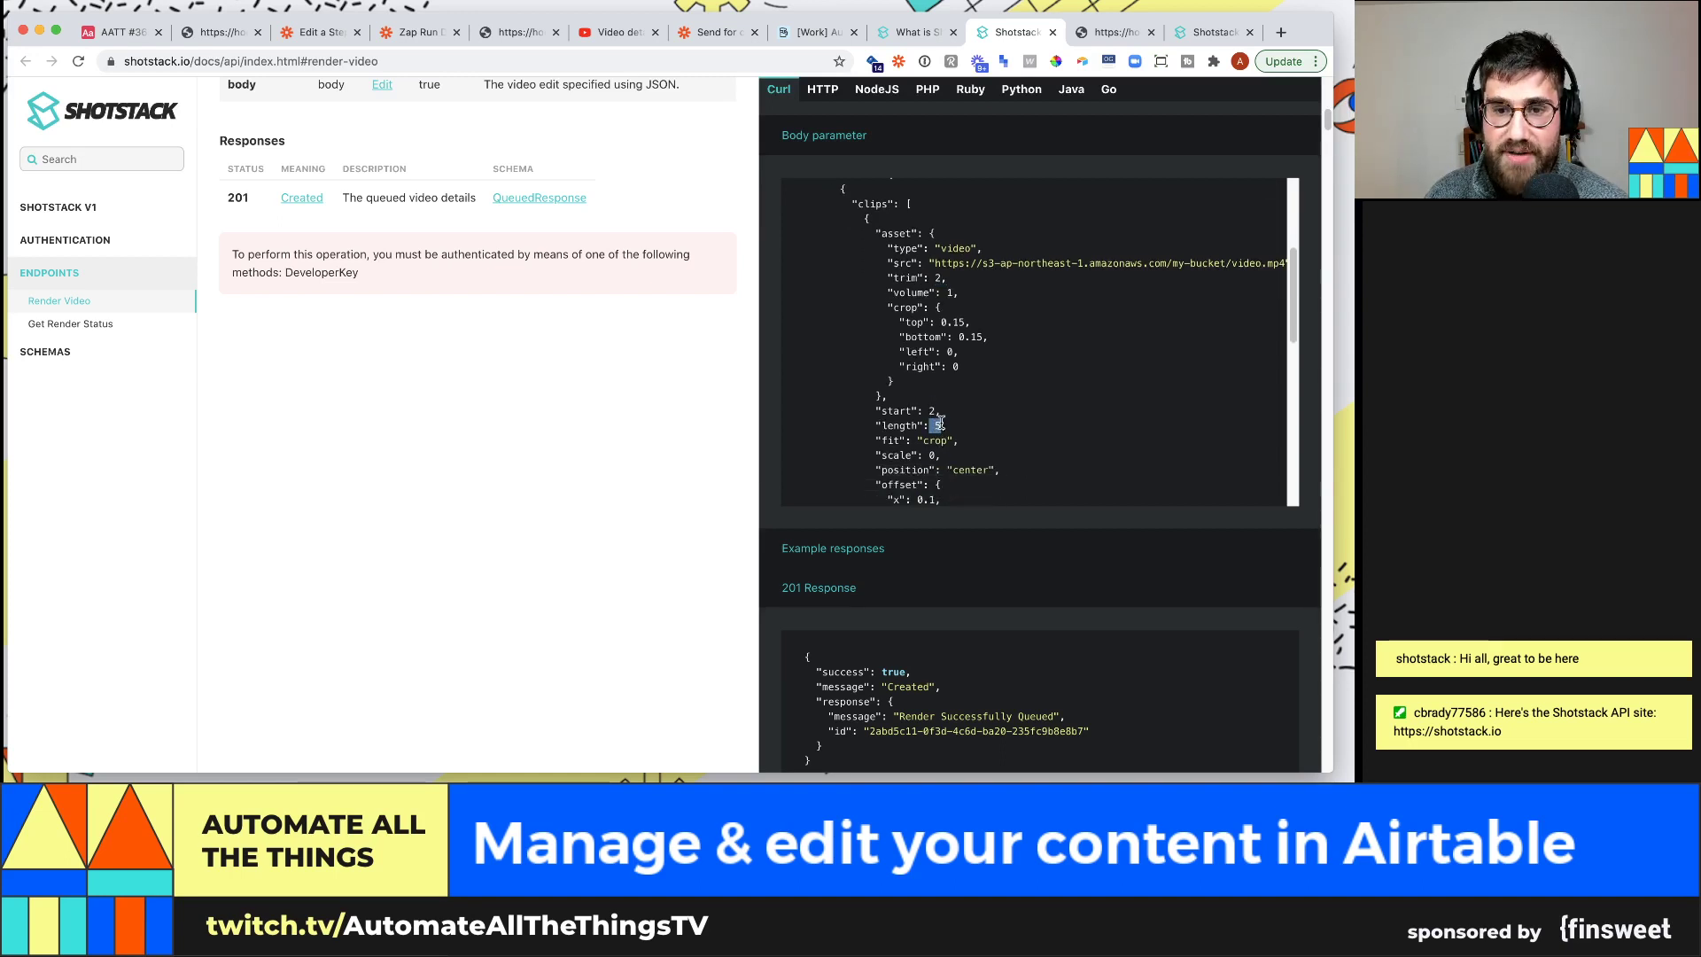
scroll(957, 452, "down", 5)
scroll(910, 374, "down", 4)
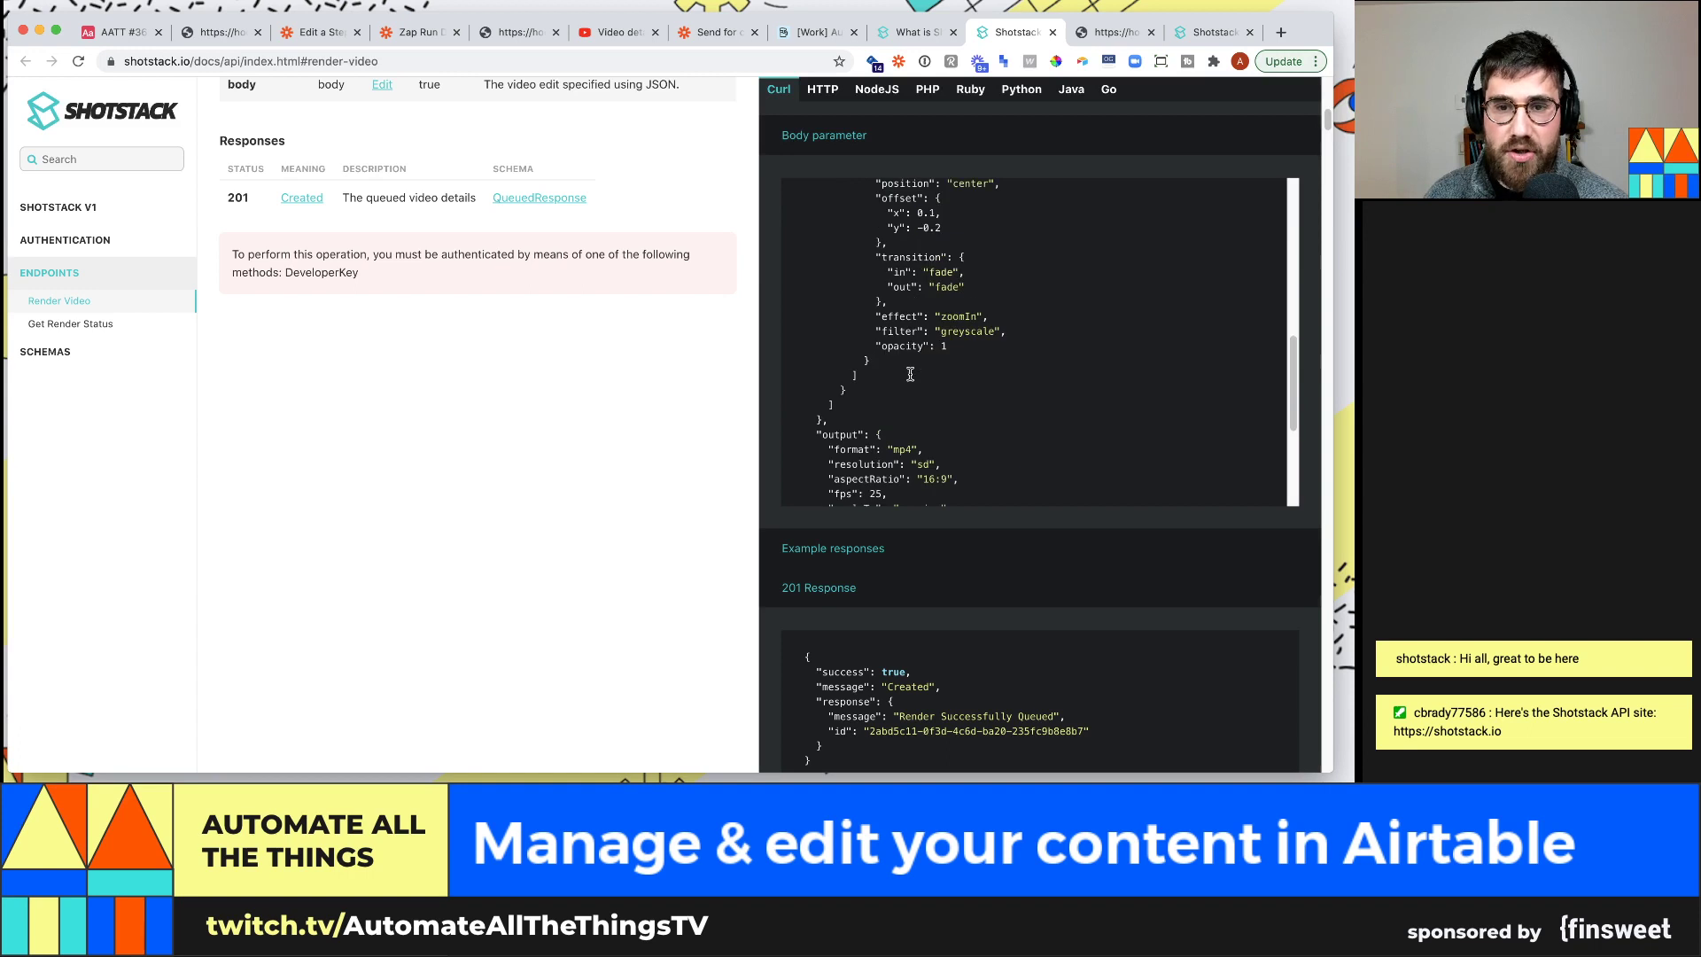
scroll(919, 348, "up", 1)
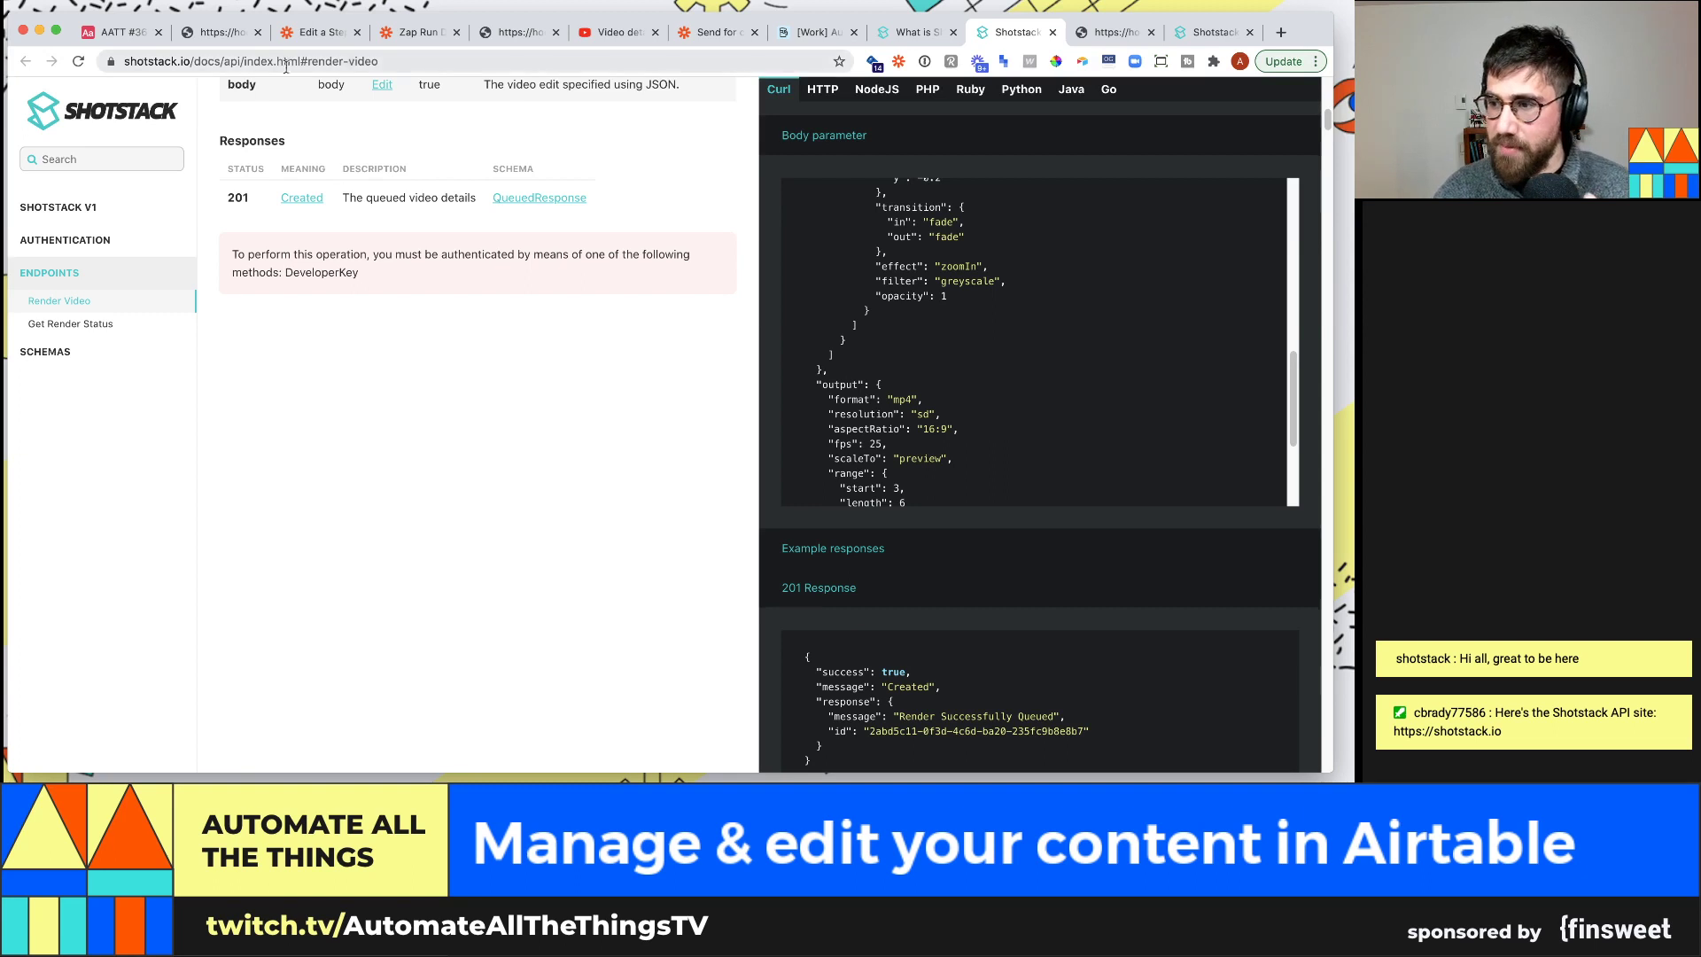
Show the shotstack.gitbook.io 'What is Shotstack?' introduction page
left_click(903, 34)
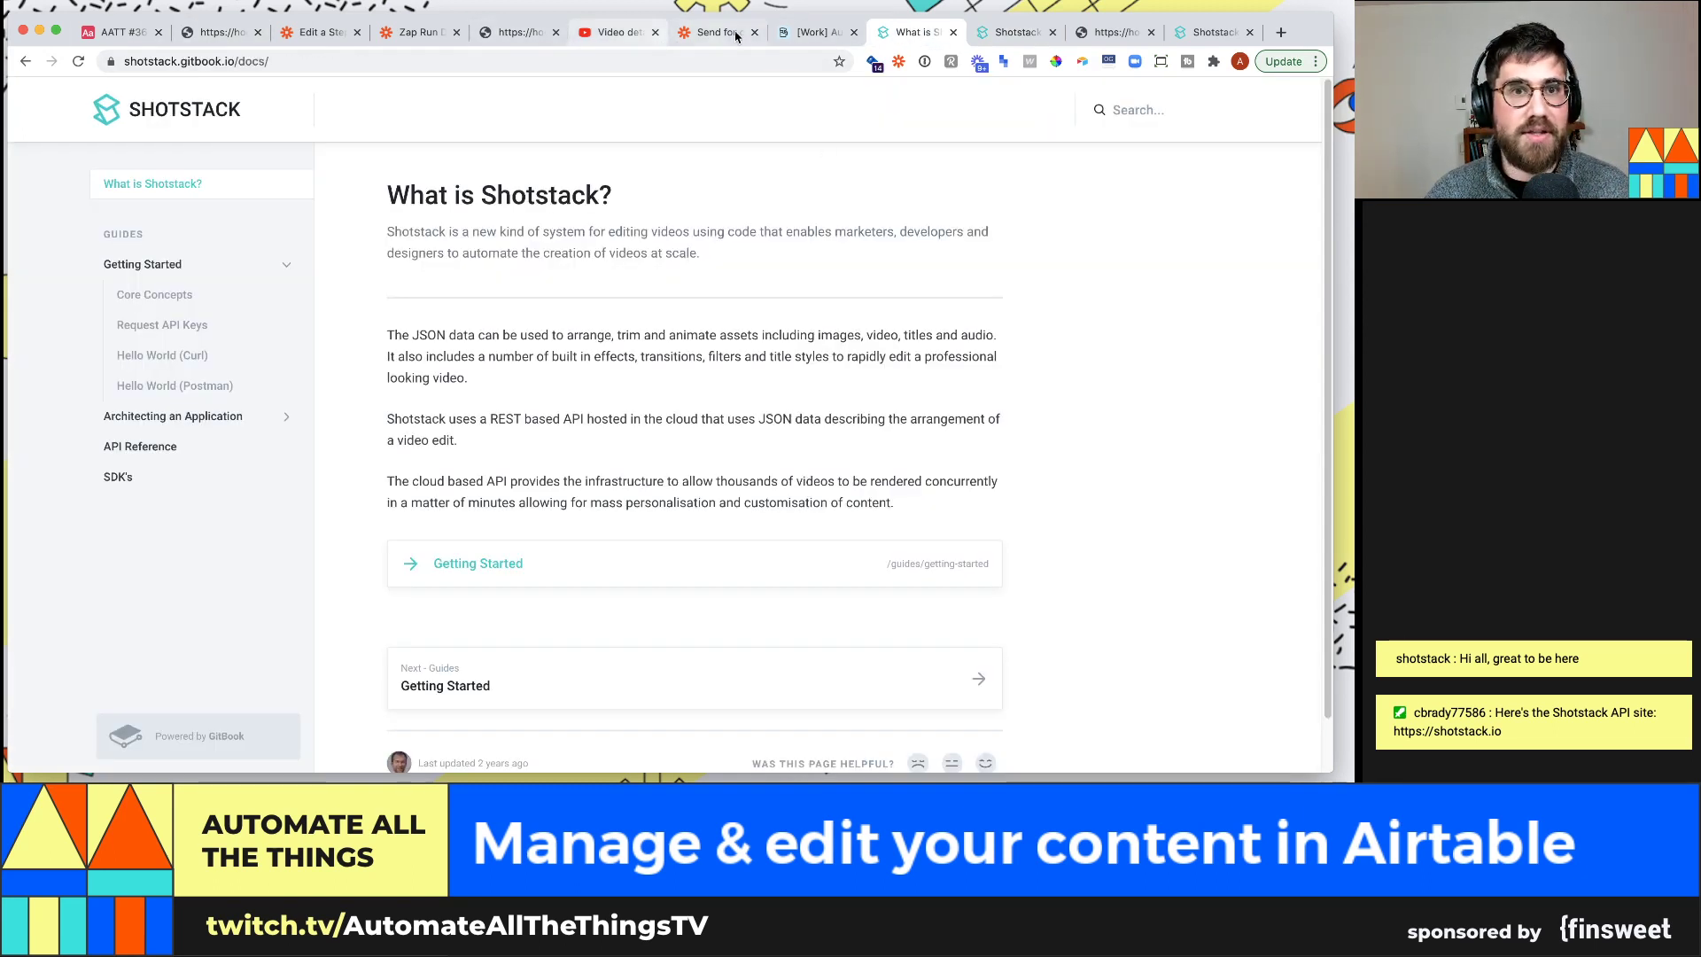
In the Automate All the Things base, move to row 30's Clip field and preview its 36-second mp4
left_click(824, 33)
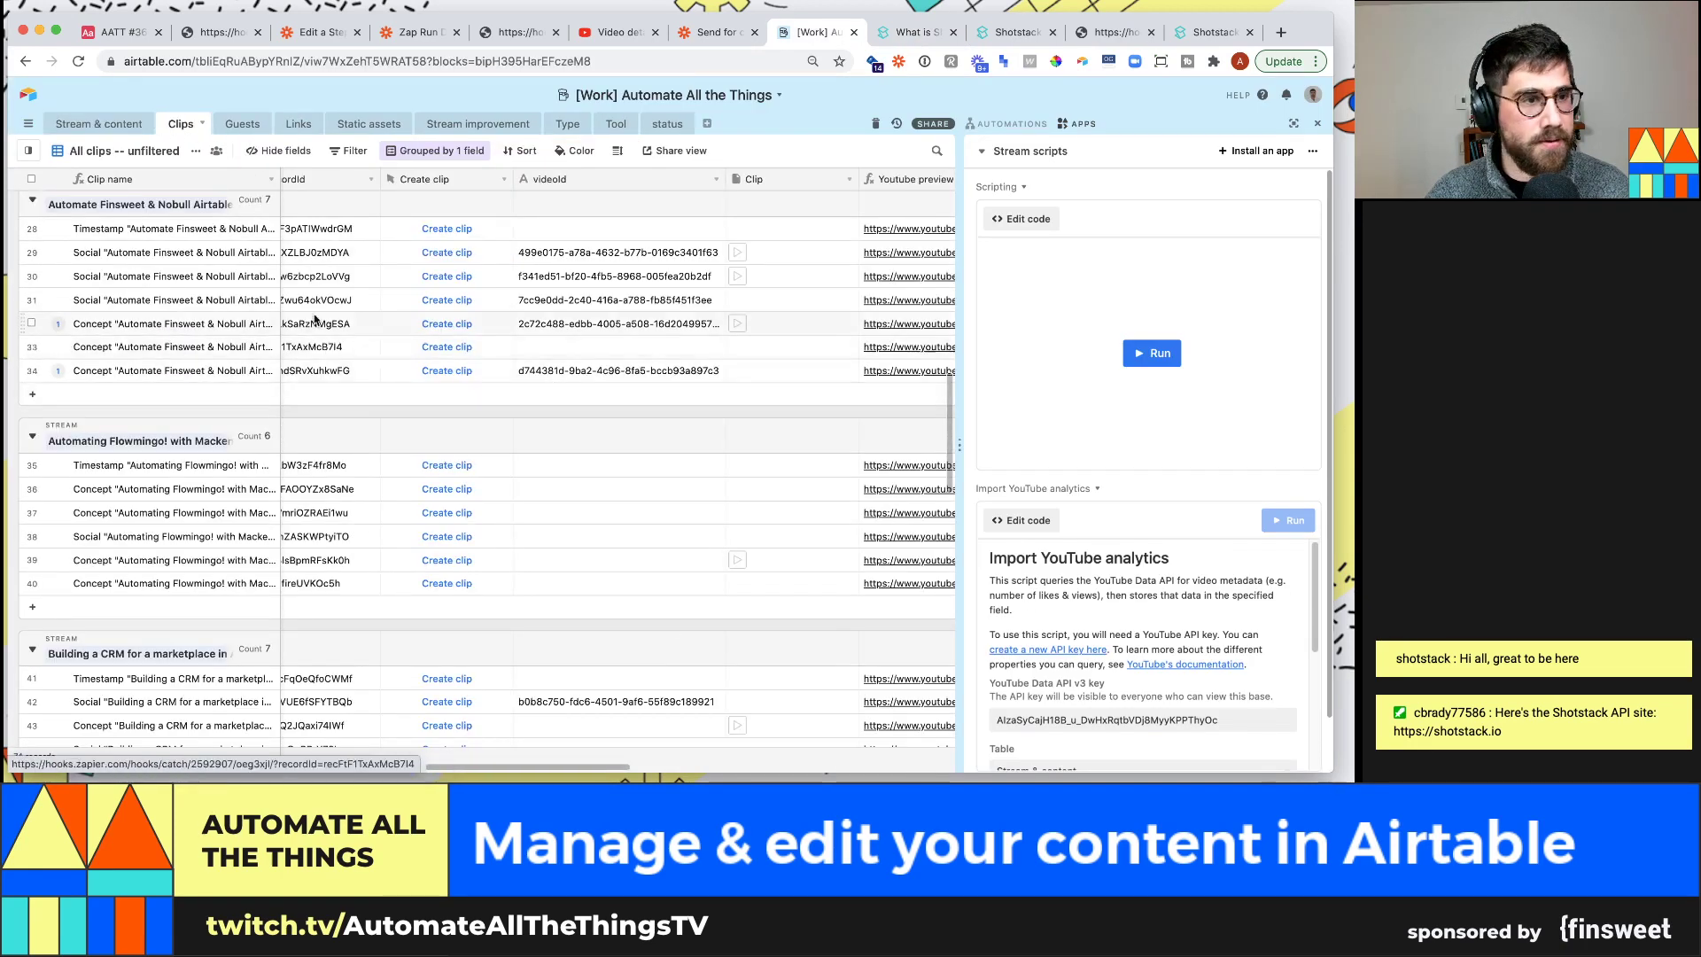
left_click(336, 308)
key("Up")
key("Right")
key("Right")
key("Right")
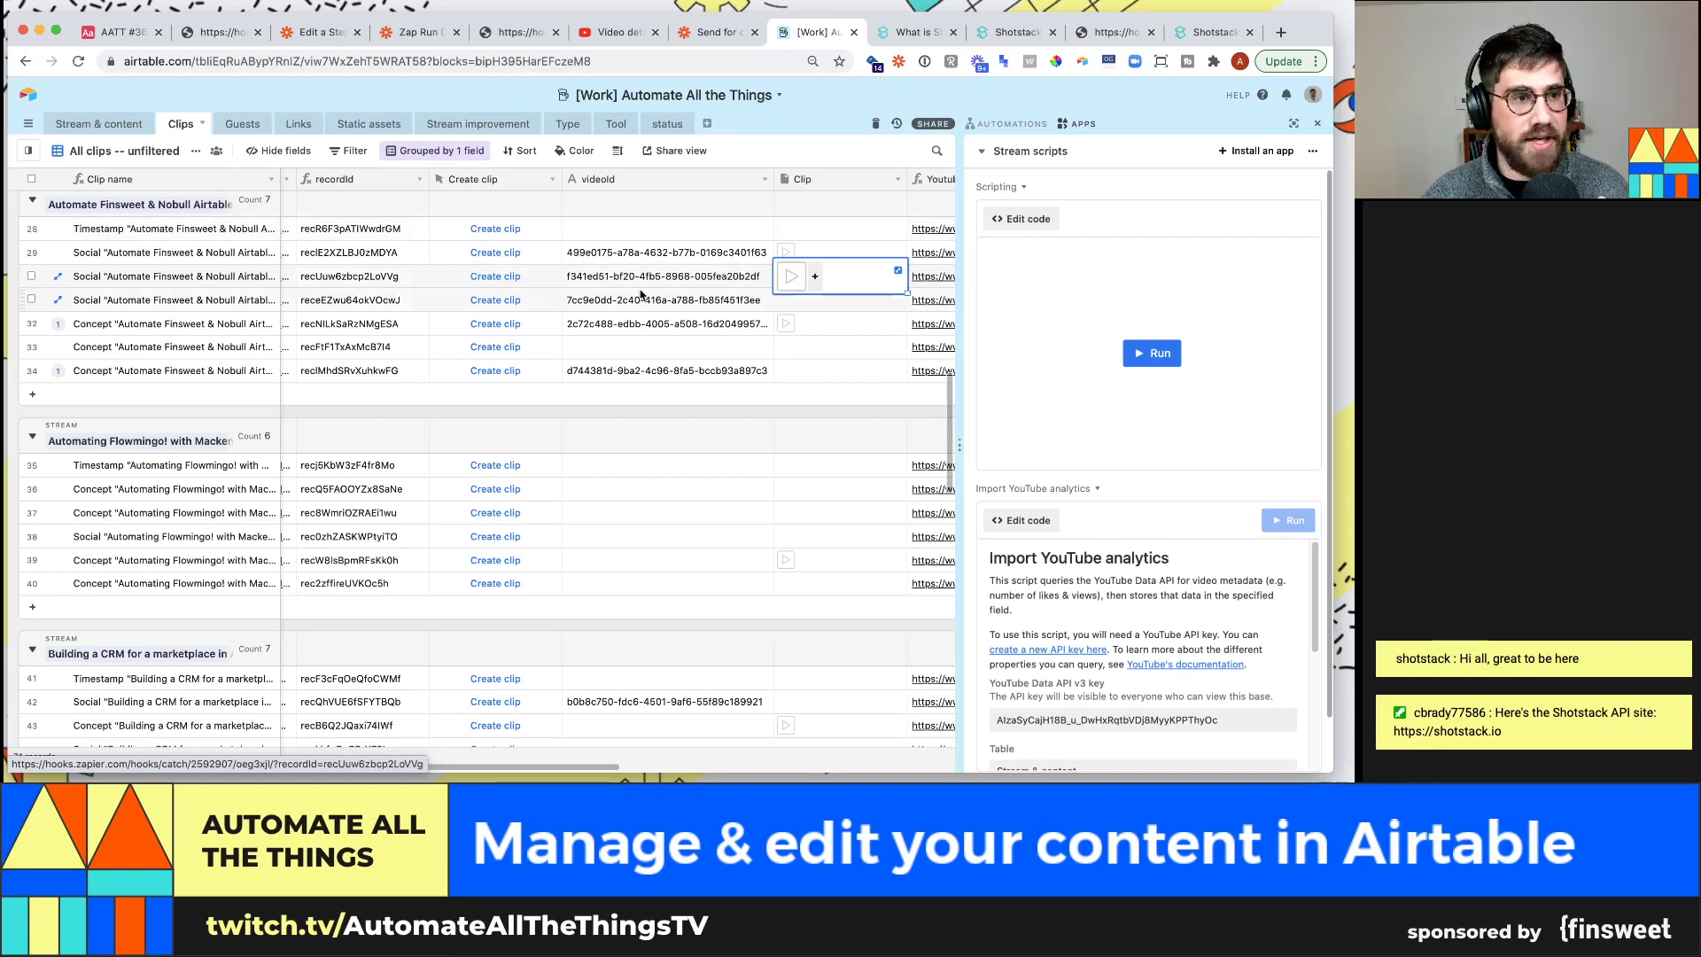
key("Right")
key("Right")
key("Right")
key("Right")
key("Right")
key("Right")
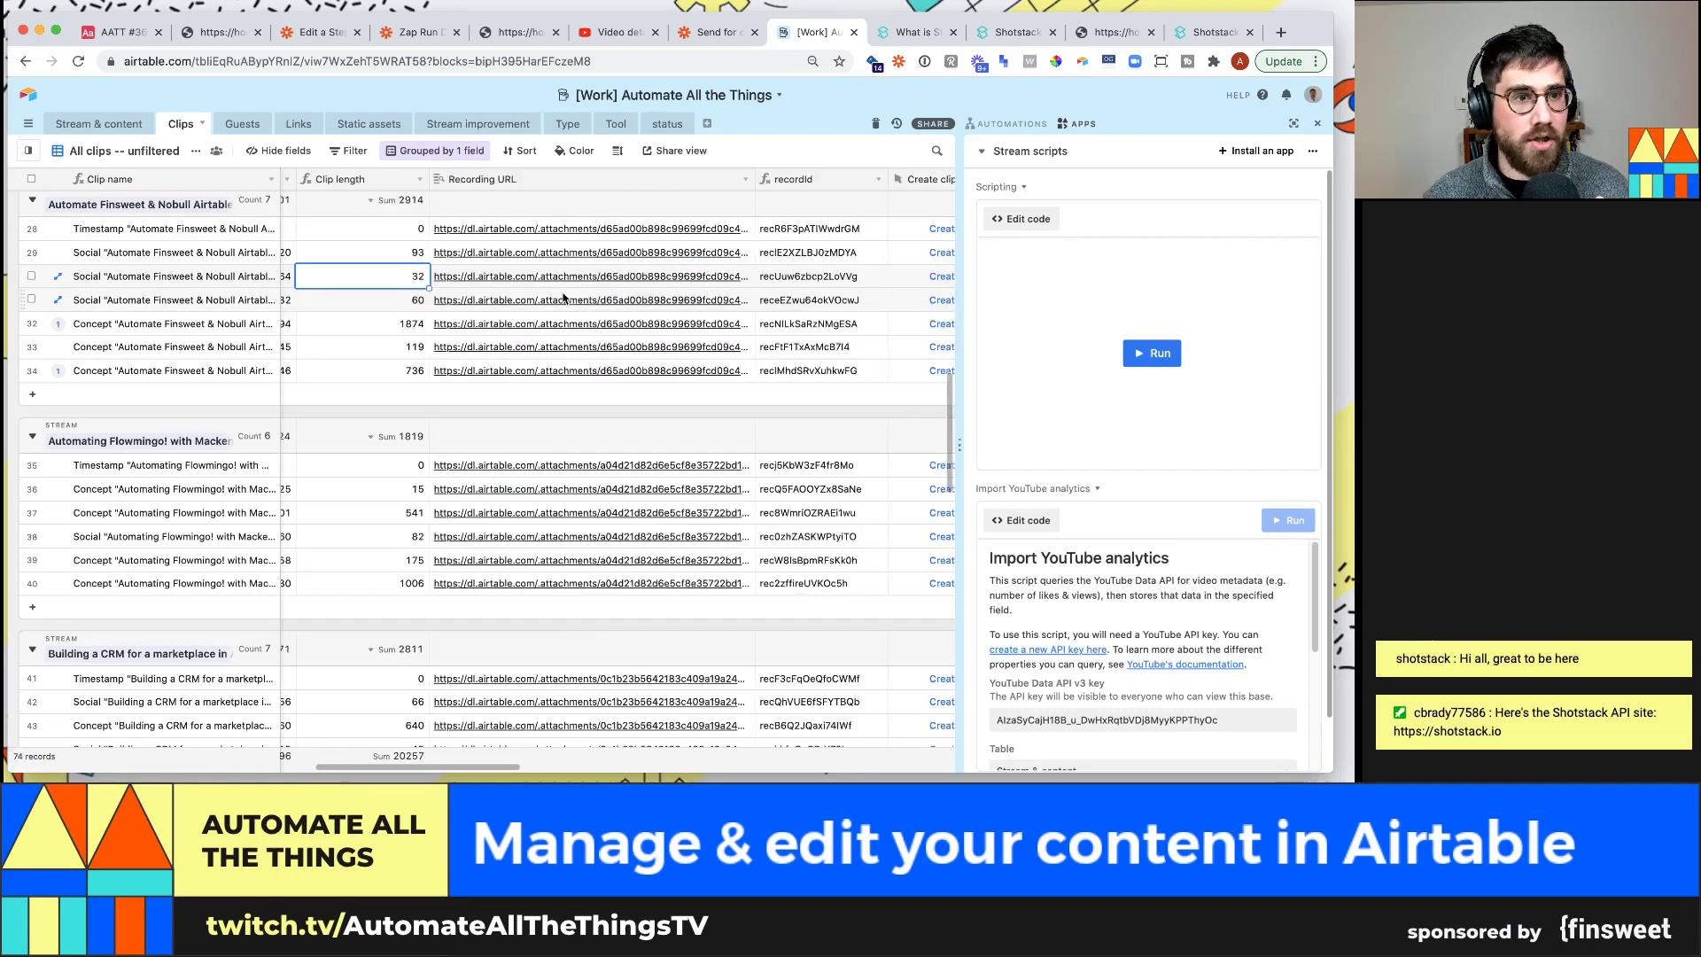
key("Left")
key("Left")
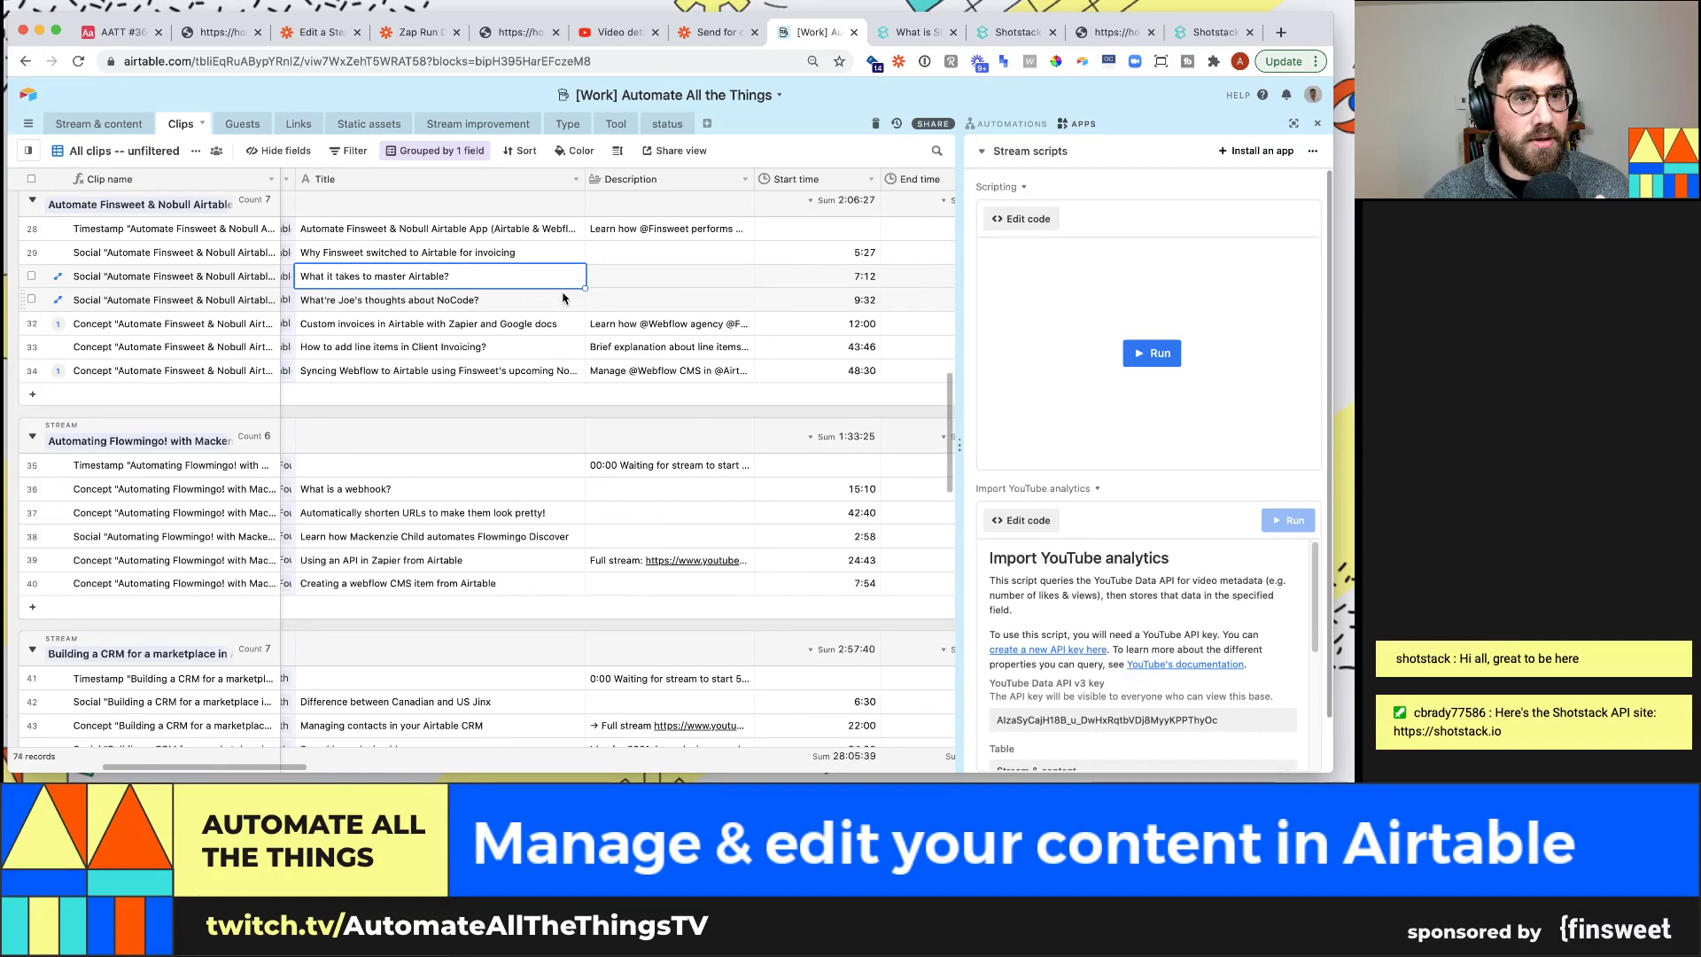
key("Right")
key("Right")
key("Right")
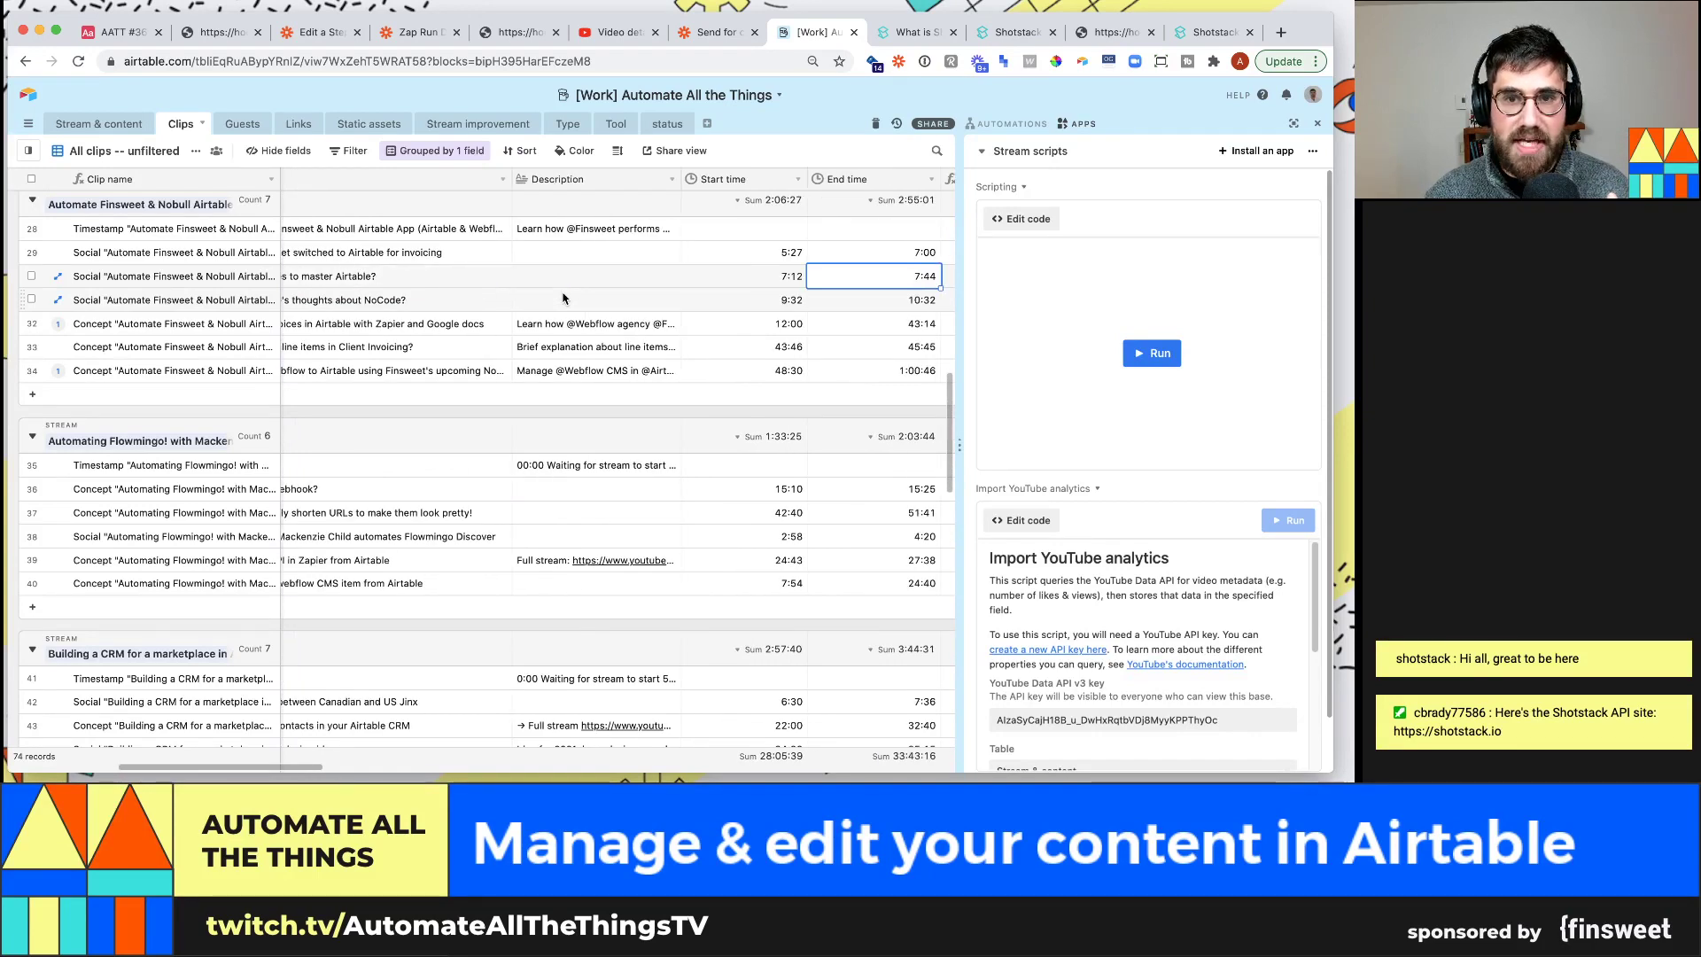
key("Right")
key("Right")
key("Right")
key("Left")
key("Left")
key("Right")
key("Right")
key("Right")
key("Right")
key("Right")
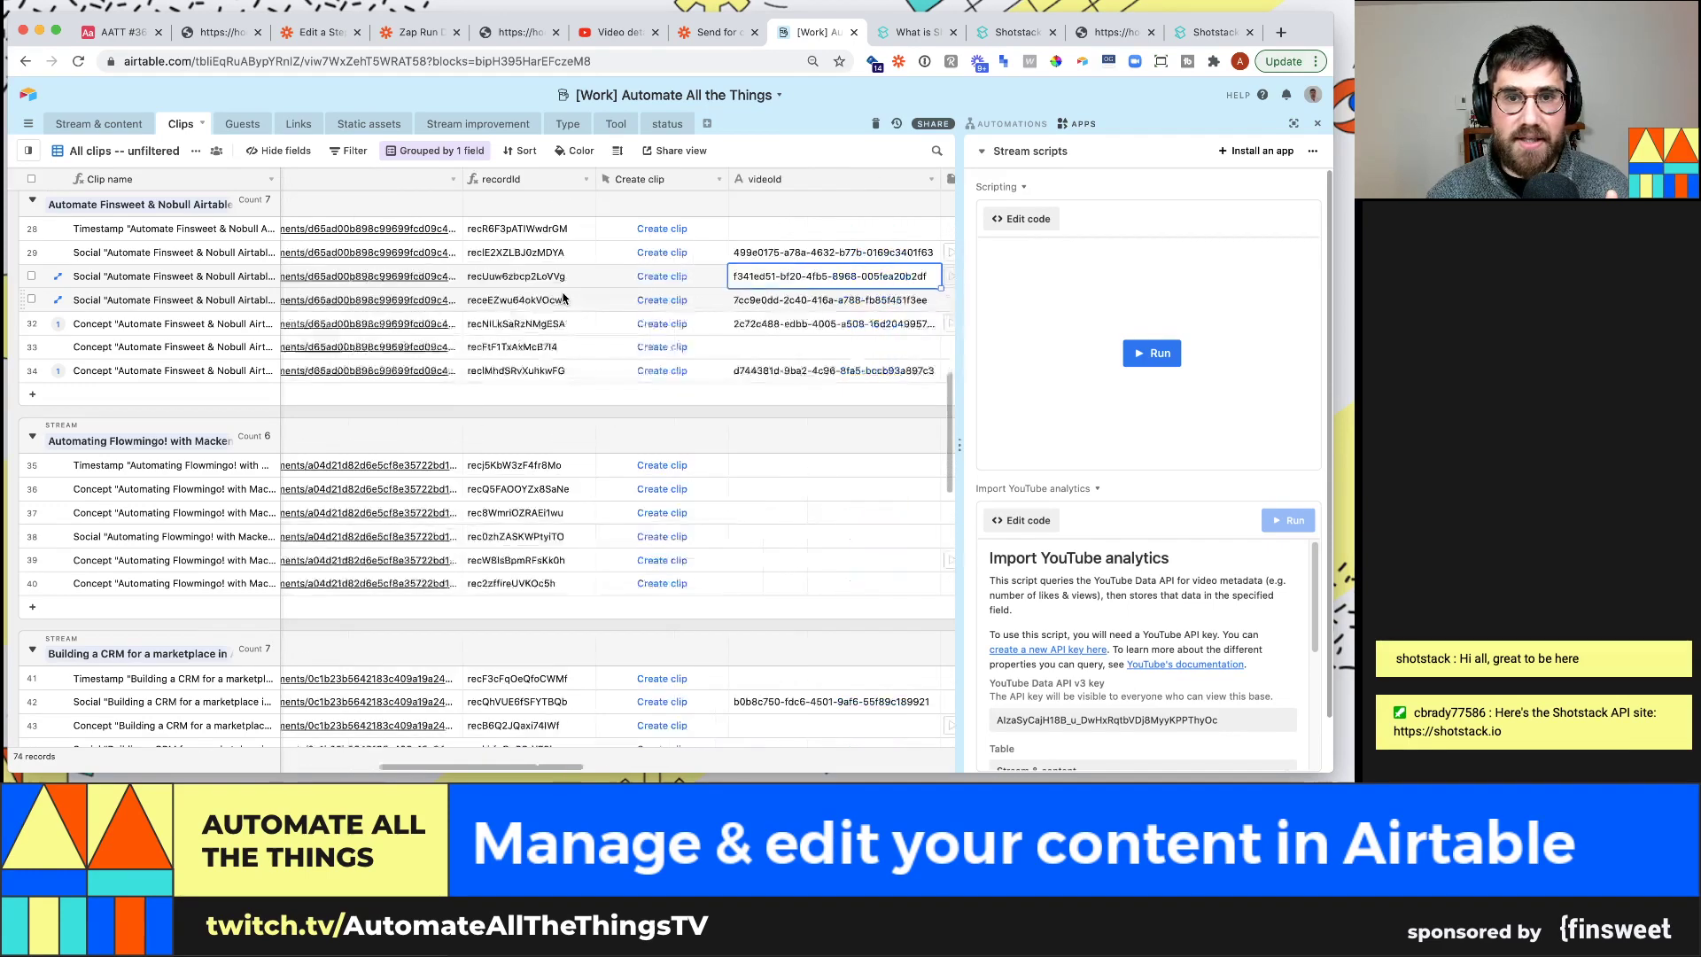
key("Right")
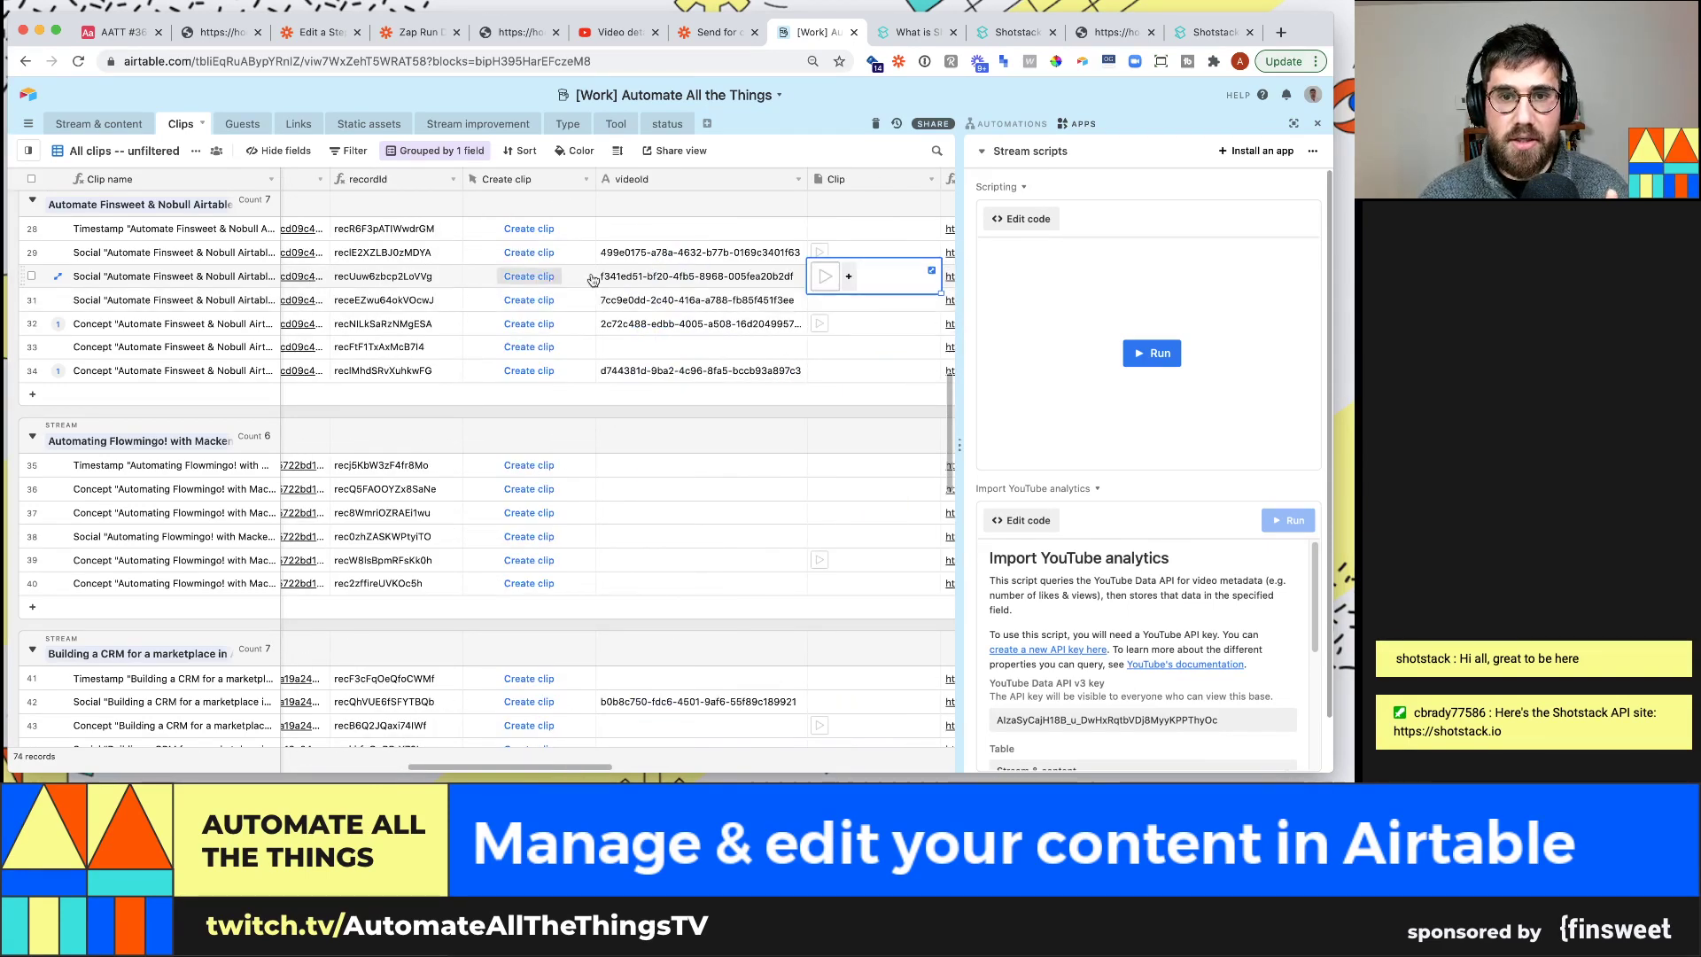
left_click(824, 276)
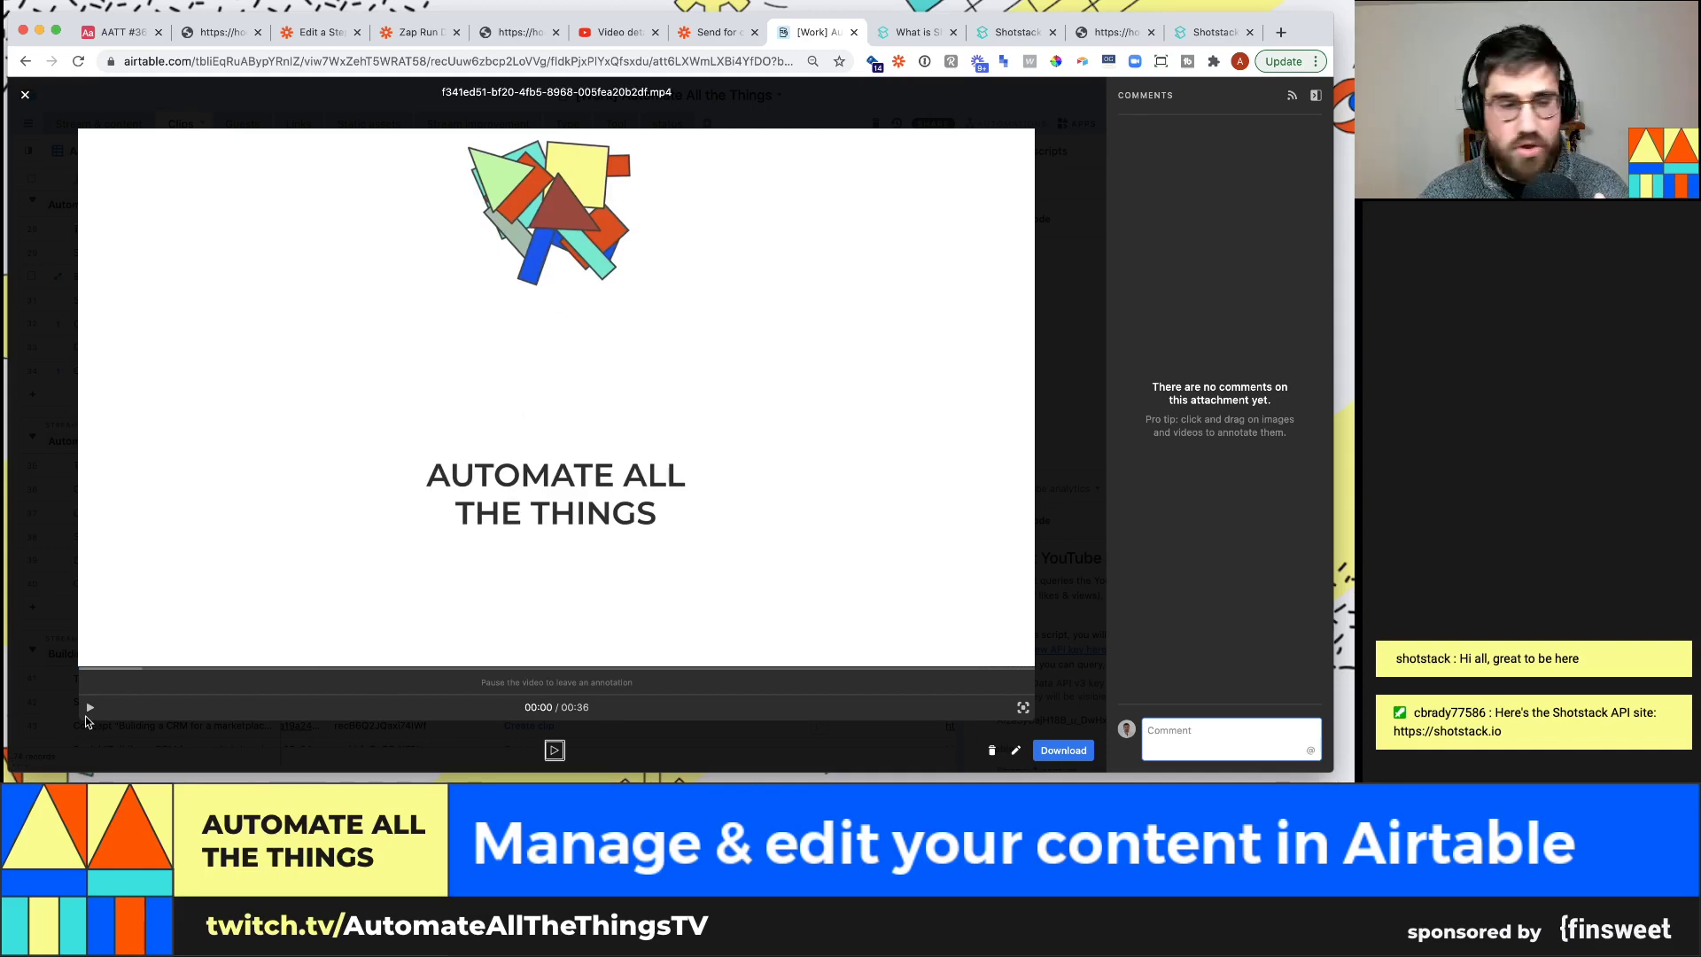
Play the first few seconds of the clip, pause it, and close the preview
left_click(90, 706)
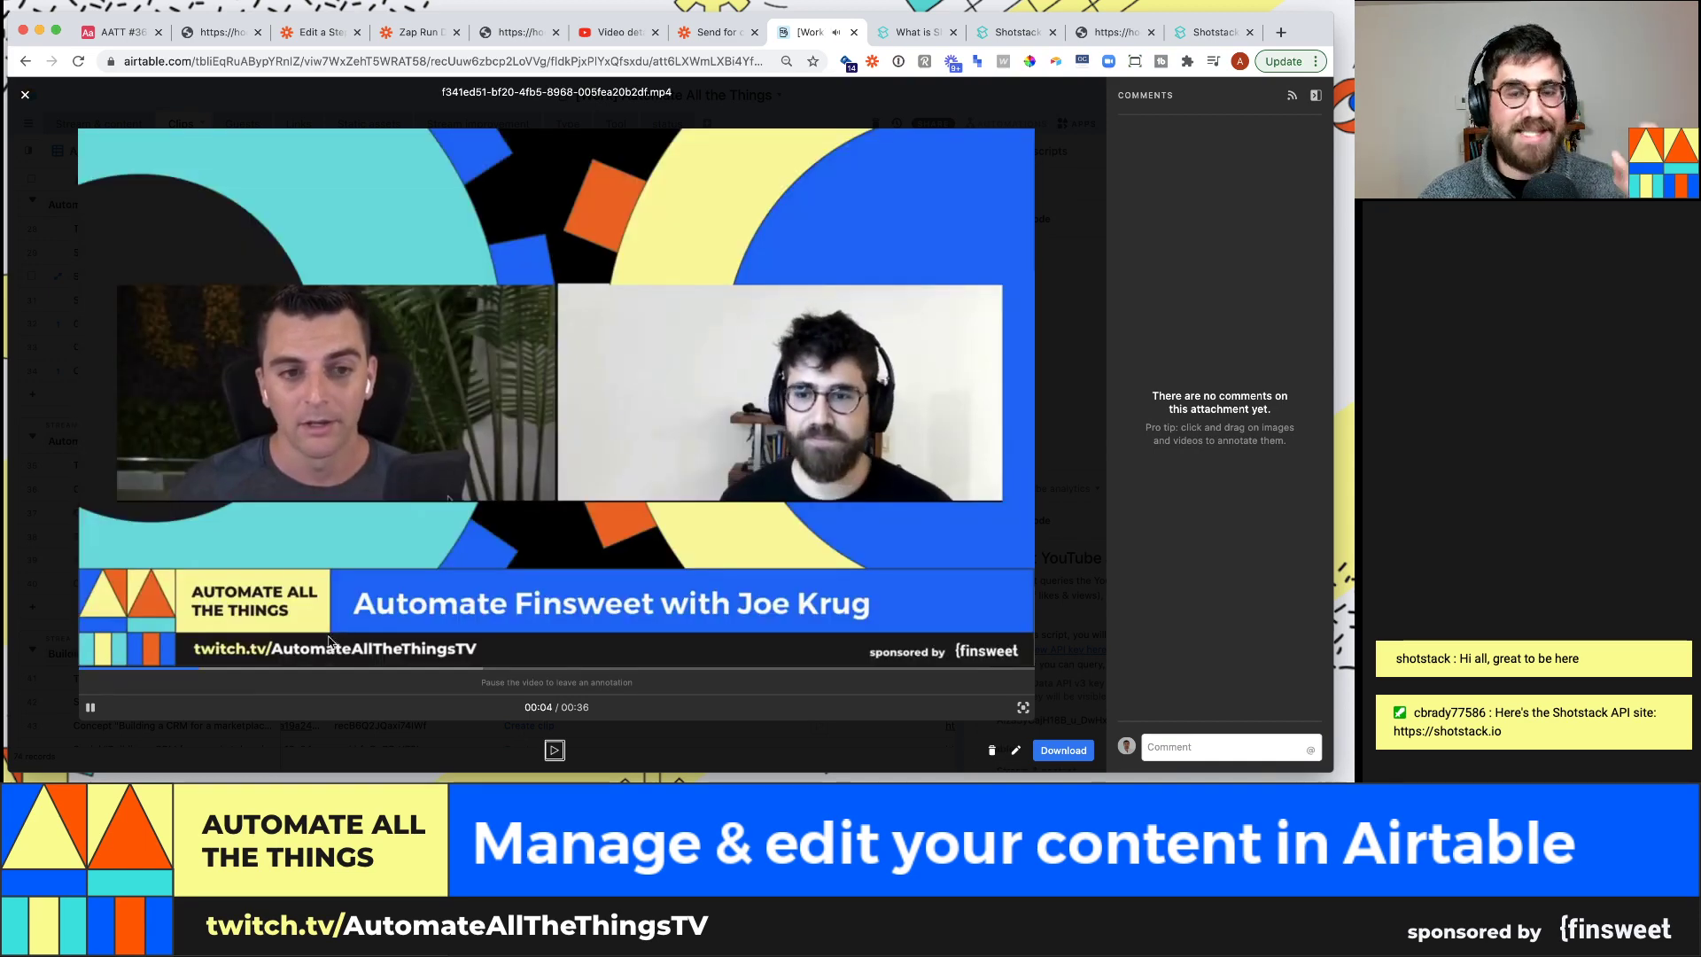
left_click(89, 709)
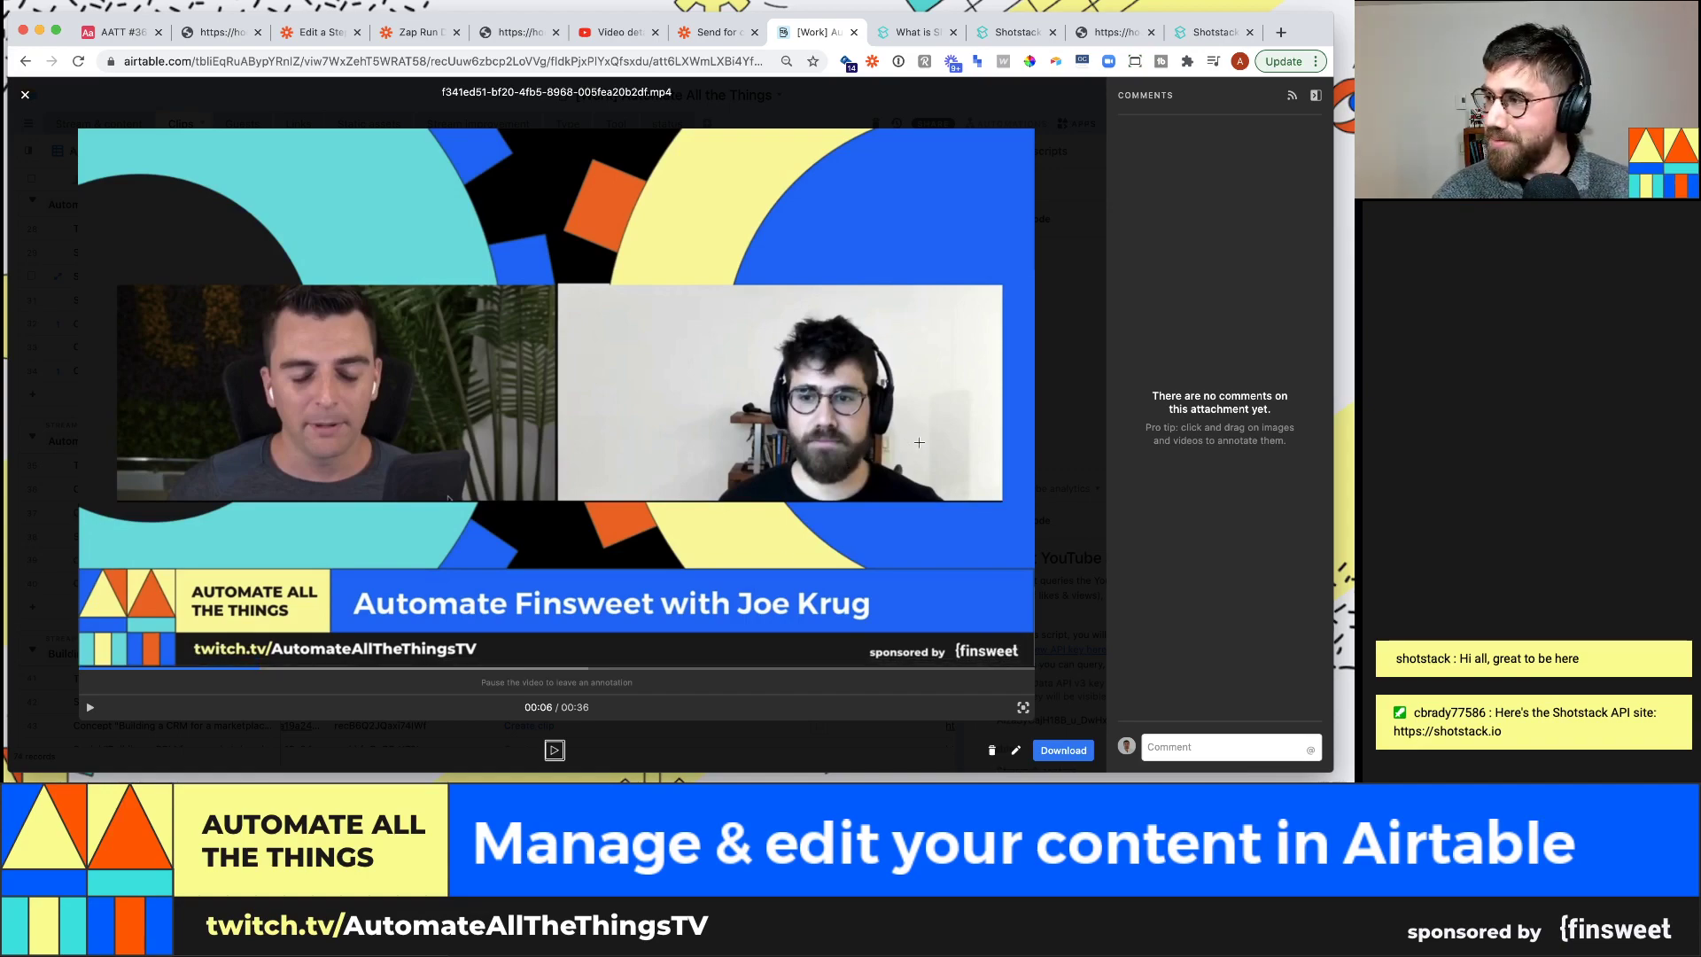
left_click(1074, 471)
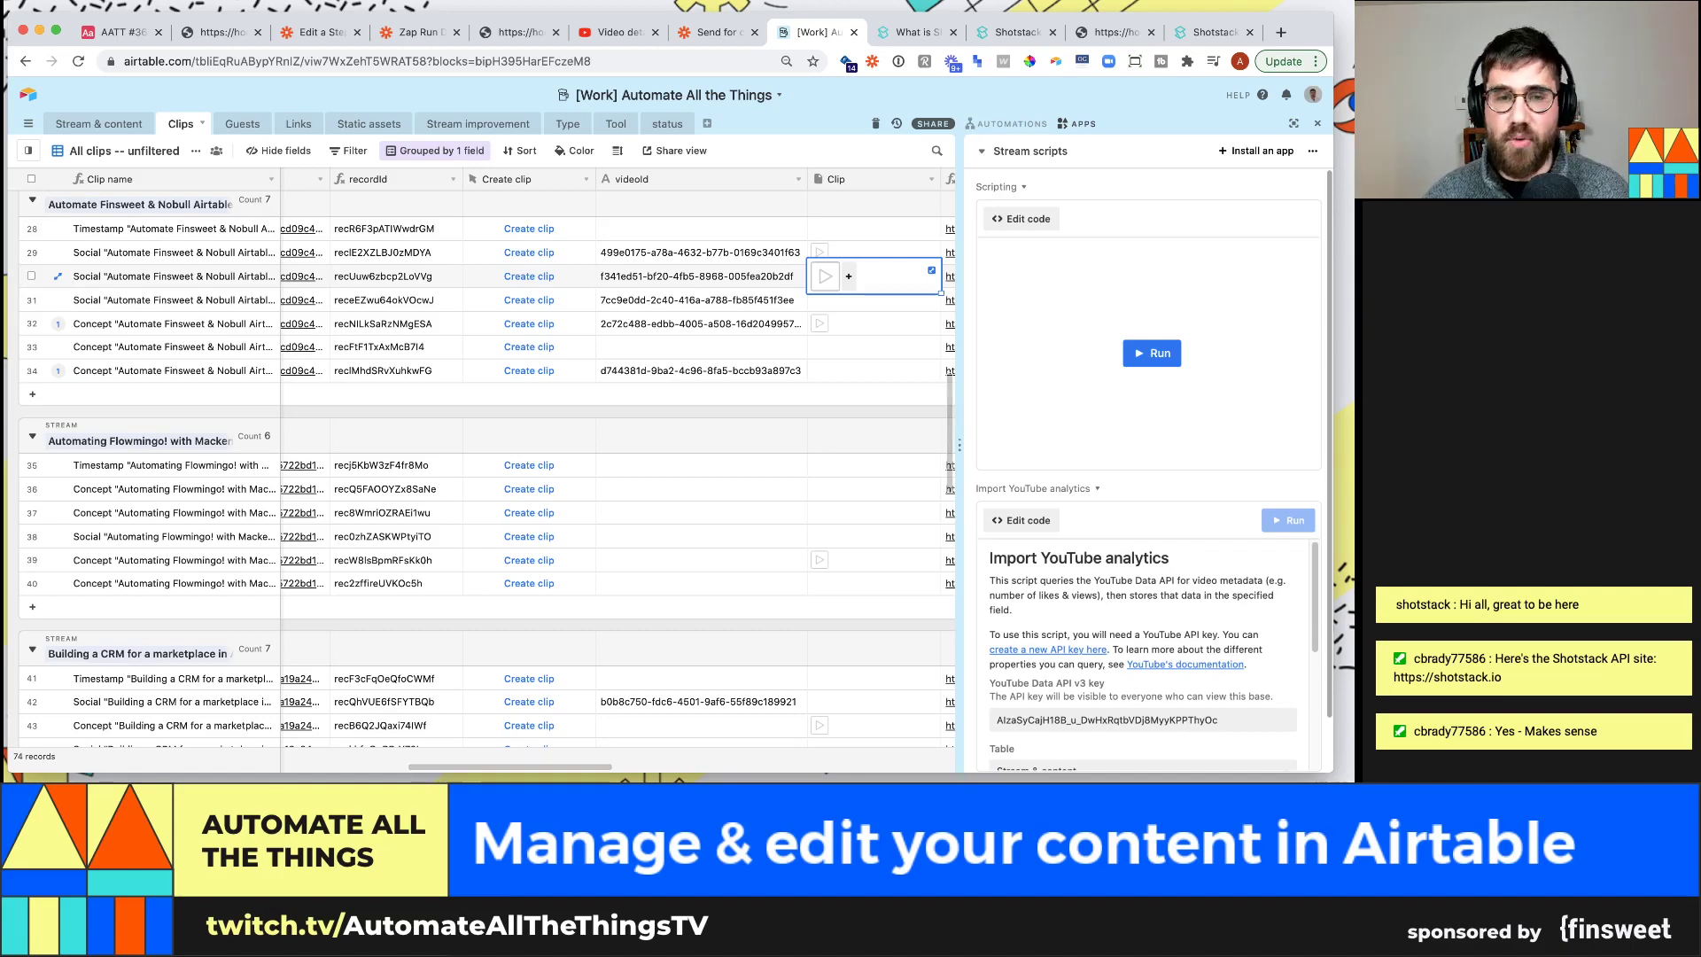
Return to the AATT #36: Content management base and bring up the Add or import table options
left_click(319, 32)
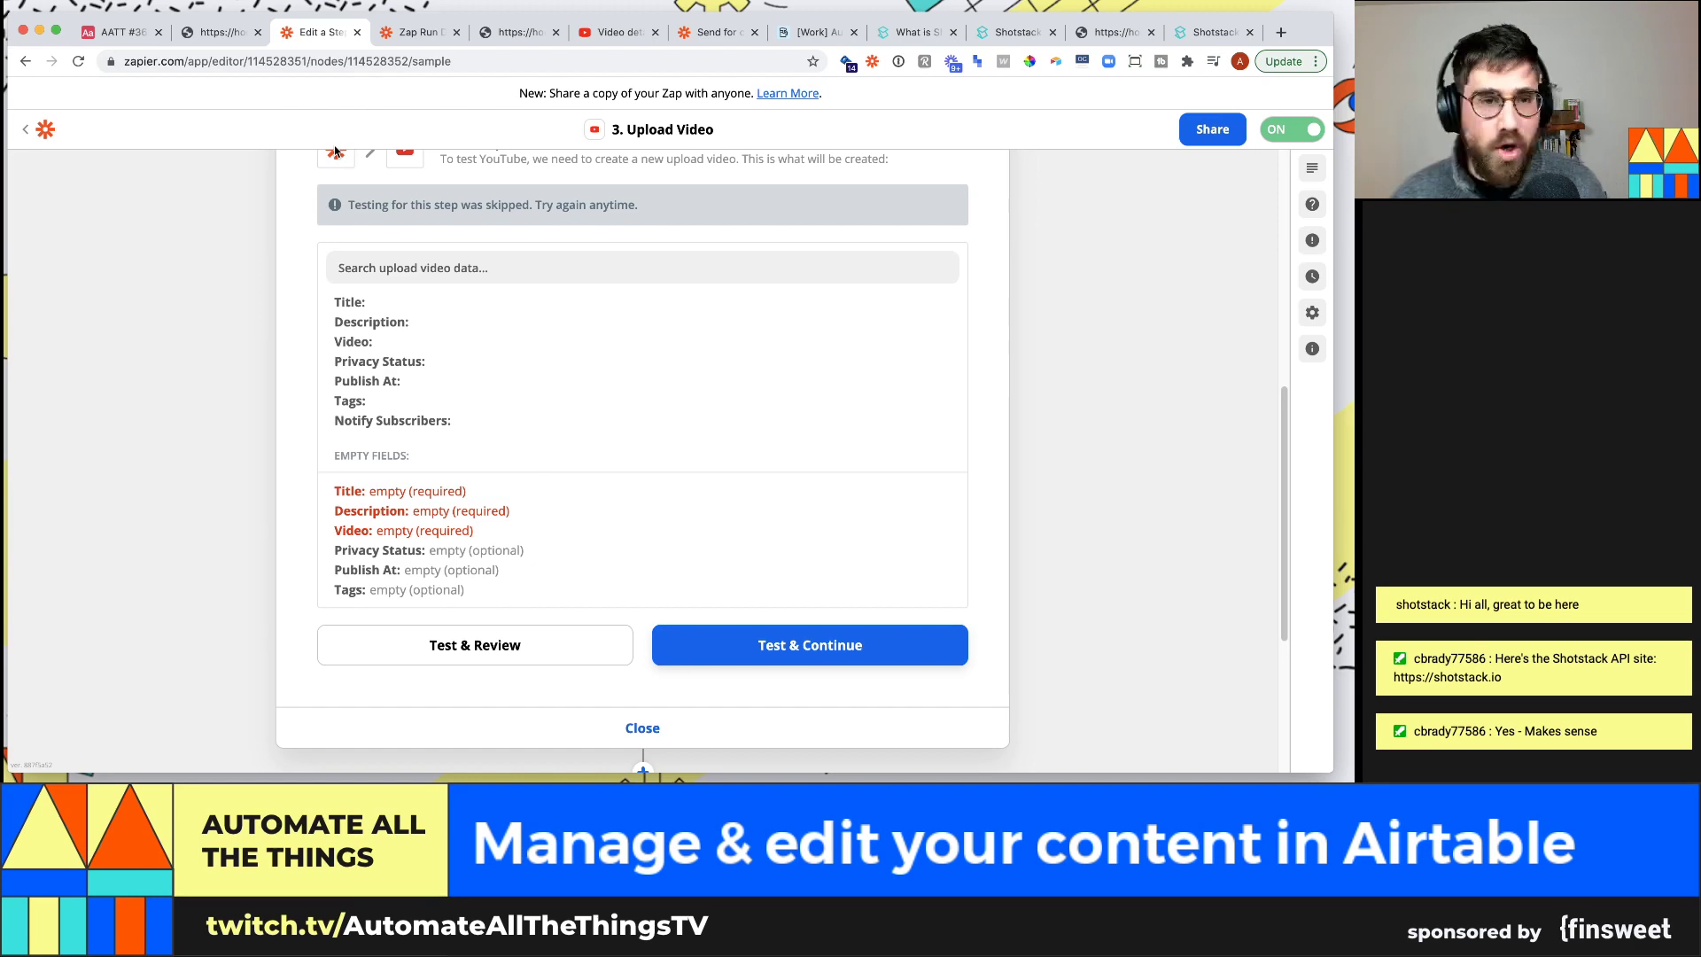
left_click(136, 34)
left_click(294, 104)
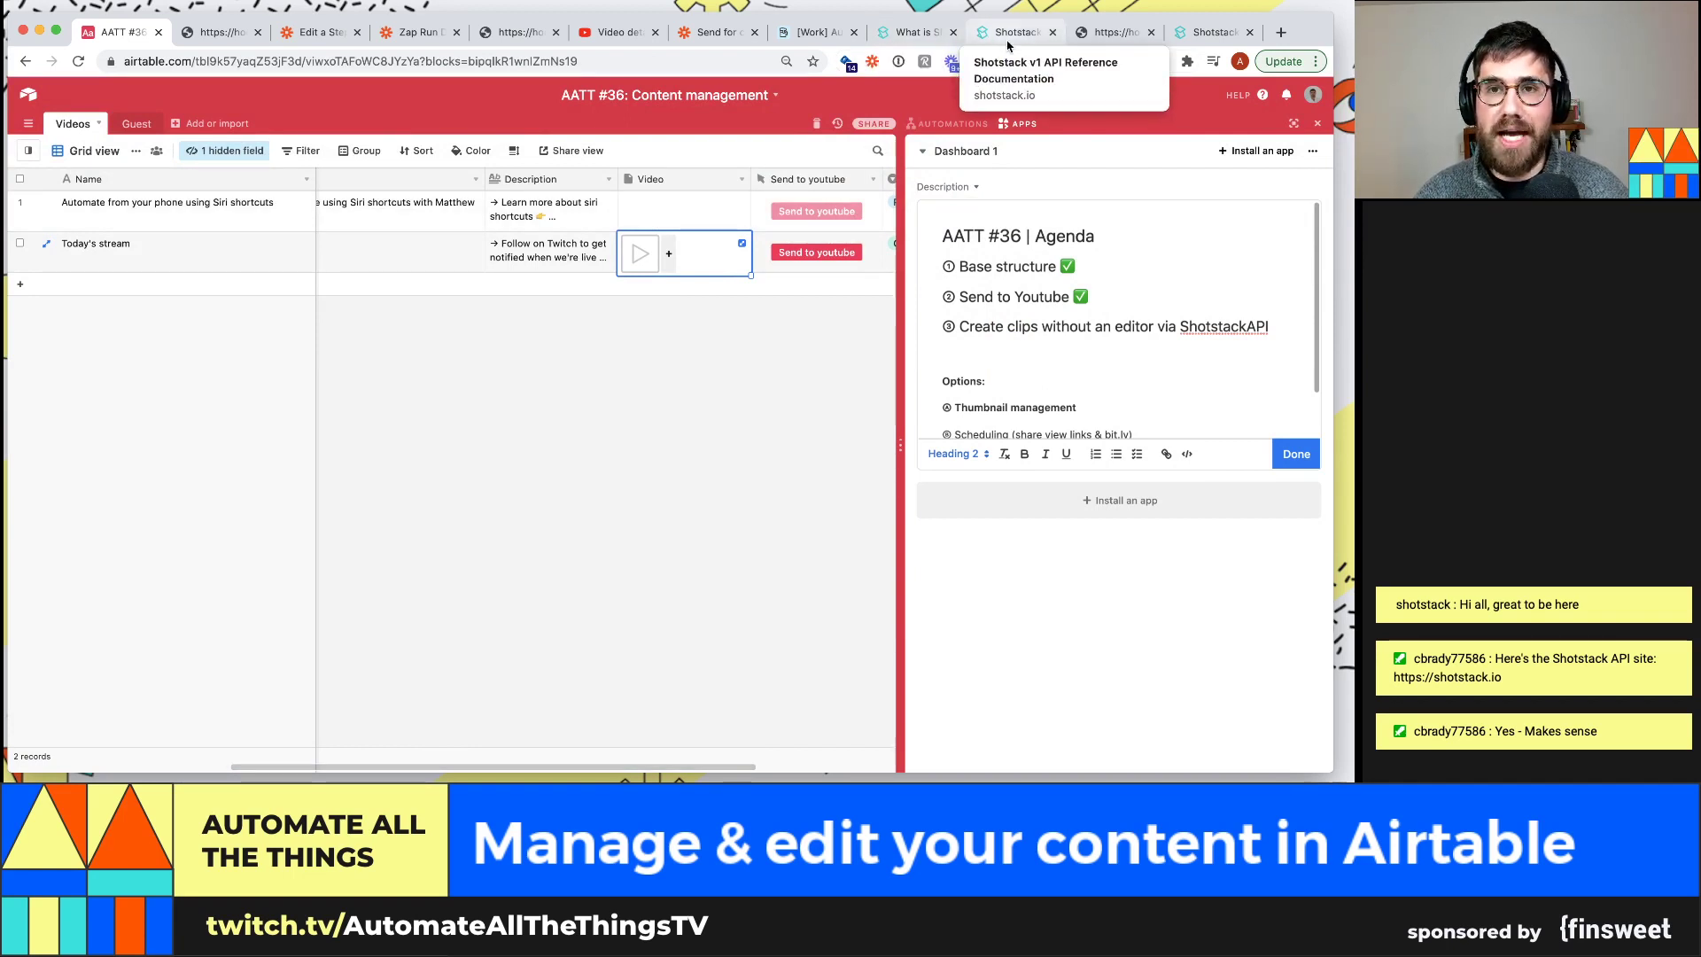
left_click_drag(1005, 45, 215, 33)
scroll(1019, 301, "up", 15)
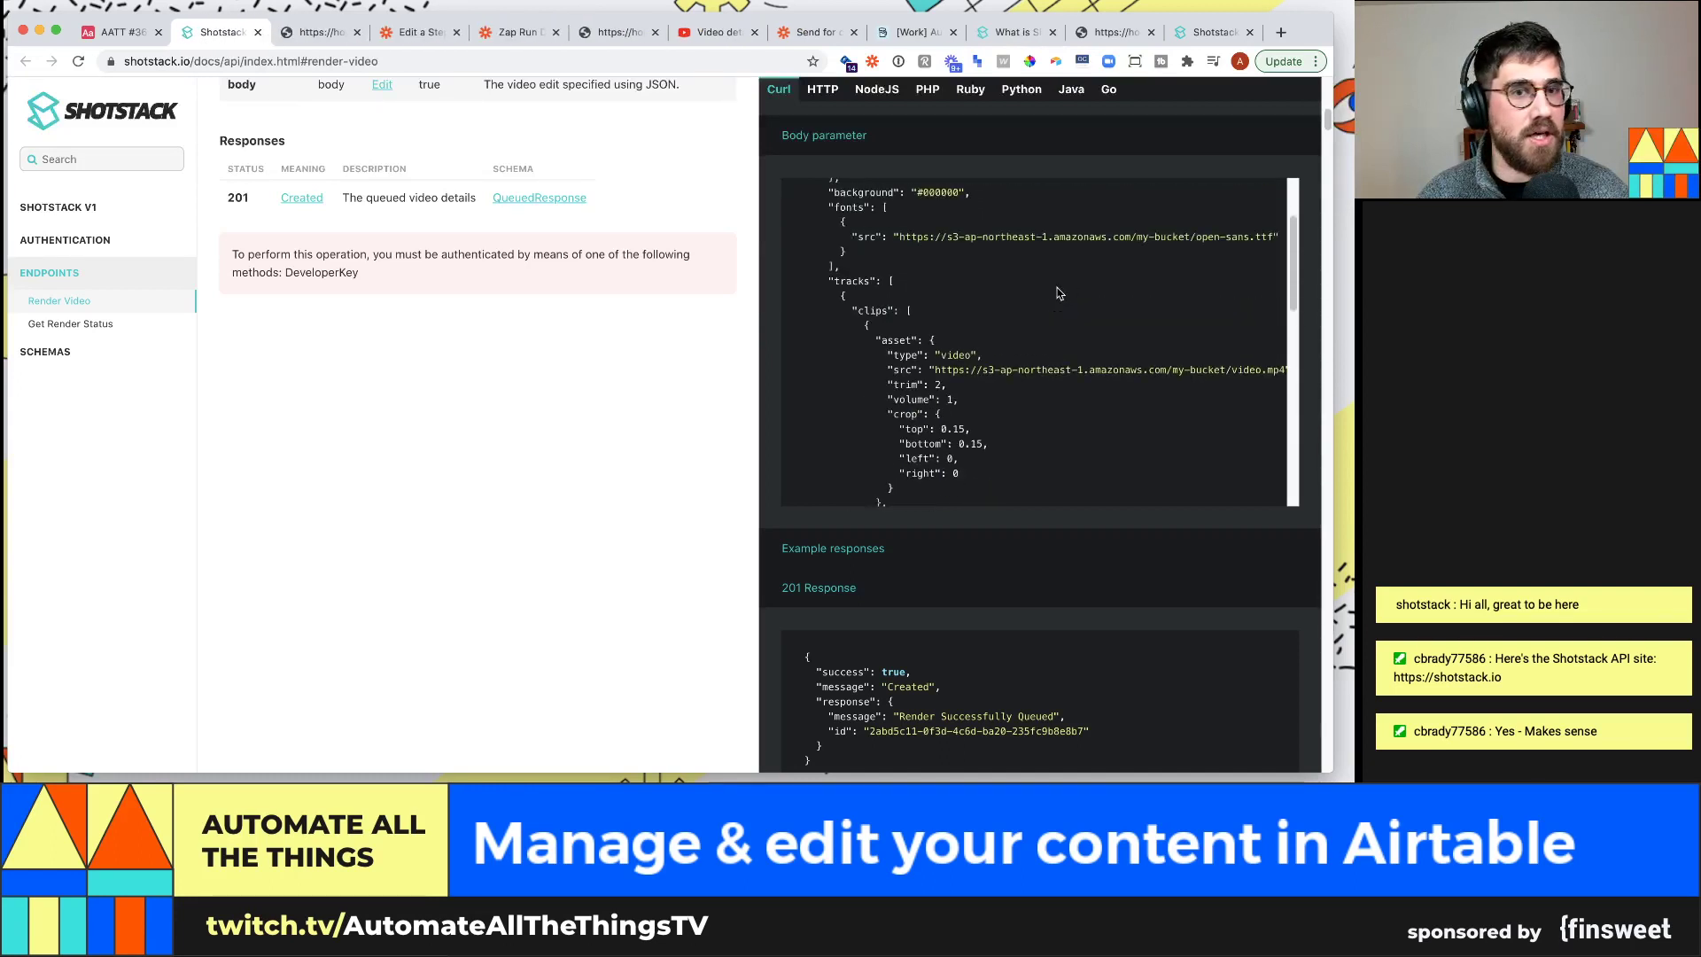
scroll(950, 369, "up", 1)
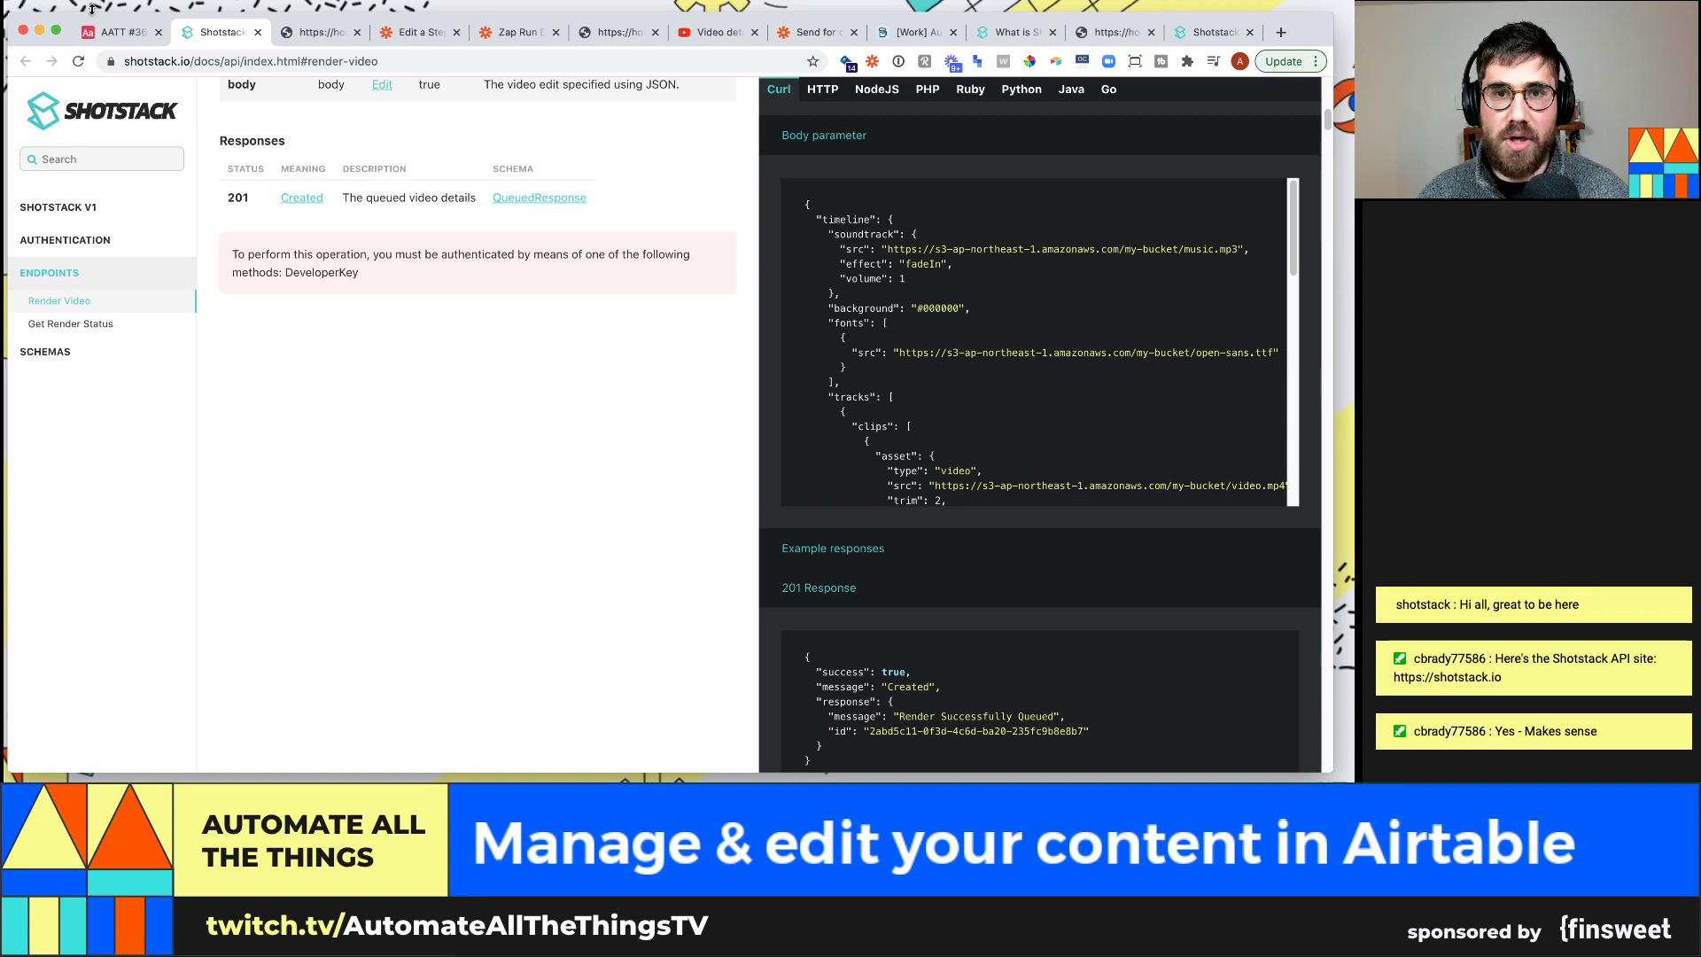
left_click(116, 34)
left_click(174, 123)
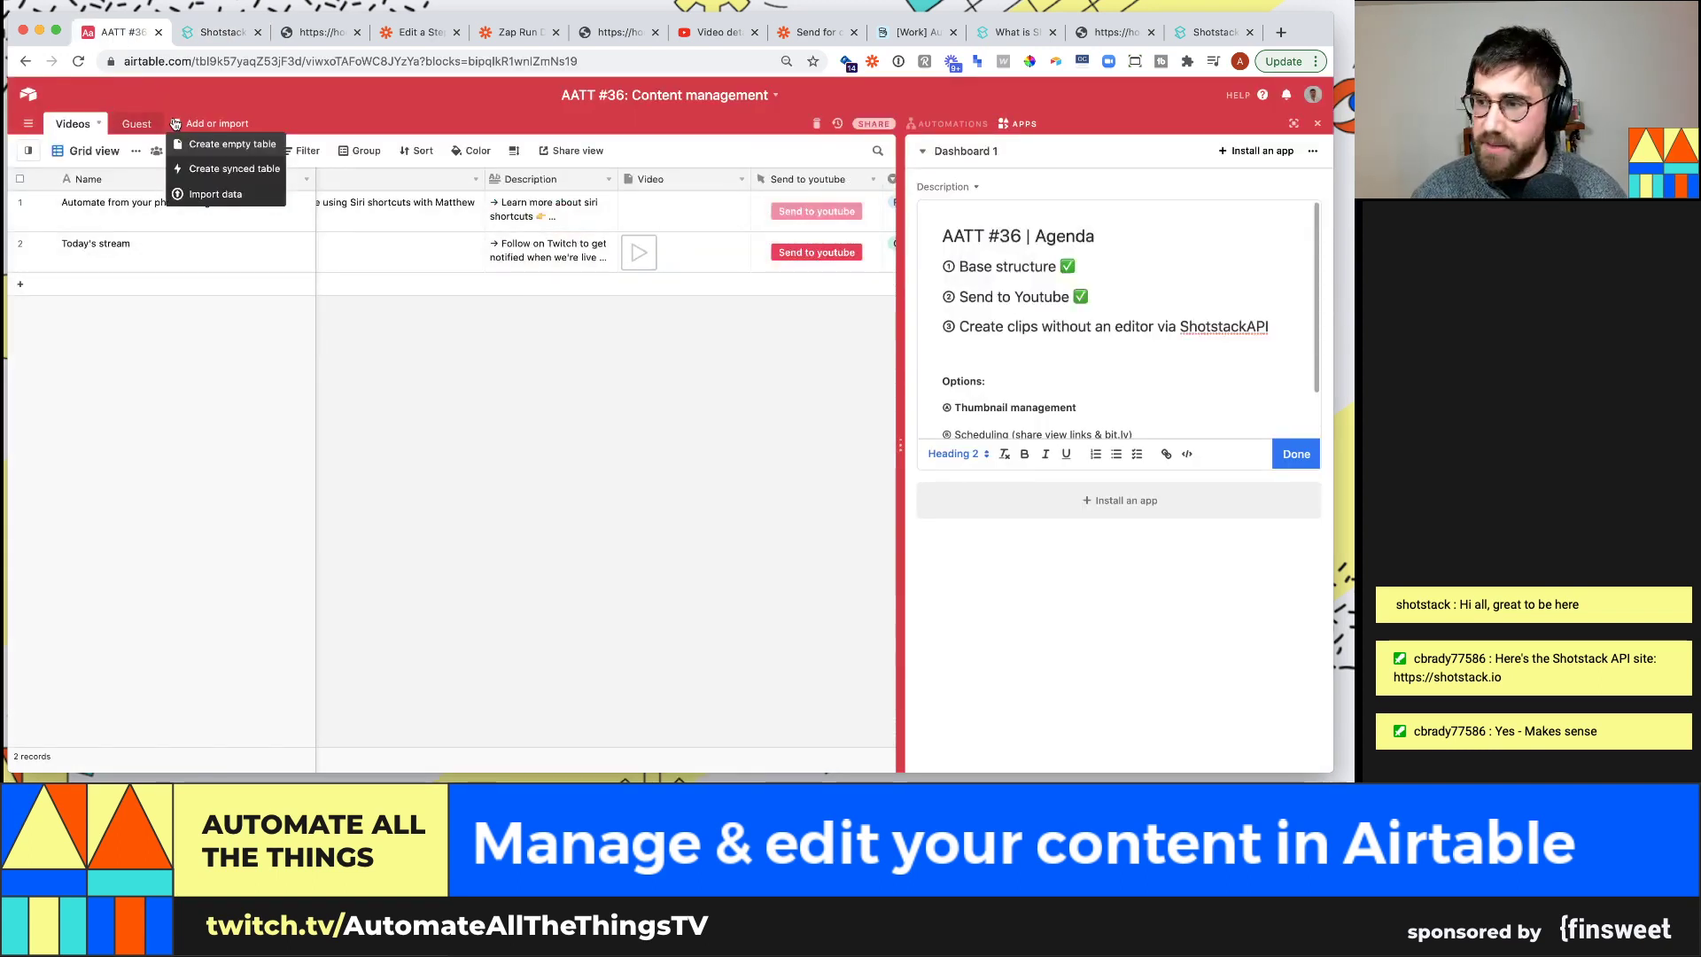
Create an empty table named Clips and delete its Notes, Attachments and Status fields
left_click(231, 144)
type("Clips")
key("Return")
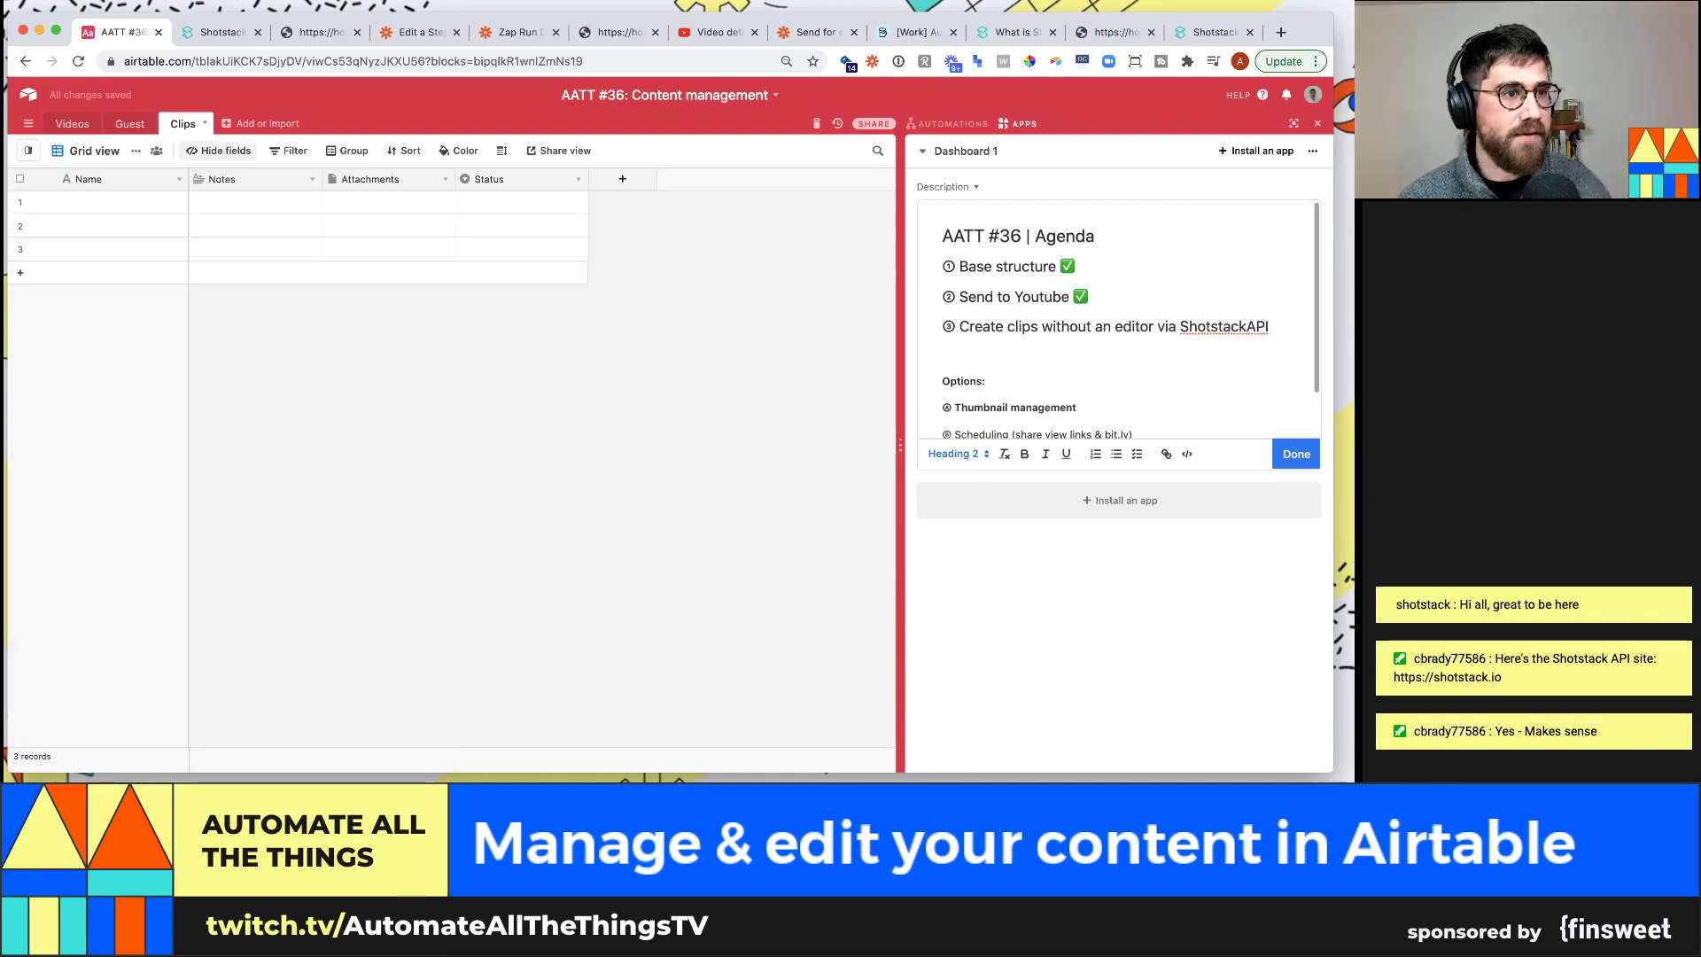
left_click(311, 179)
left_click(289, 495)
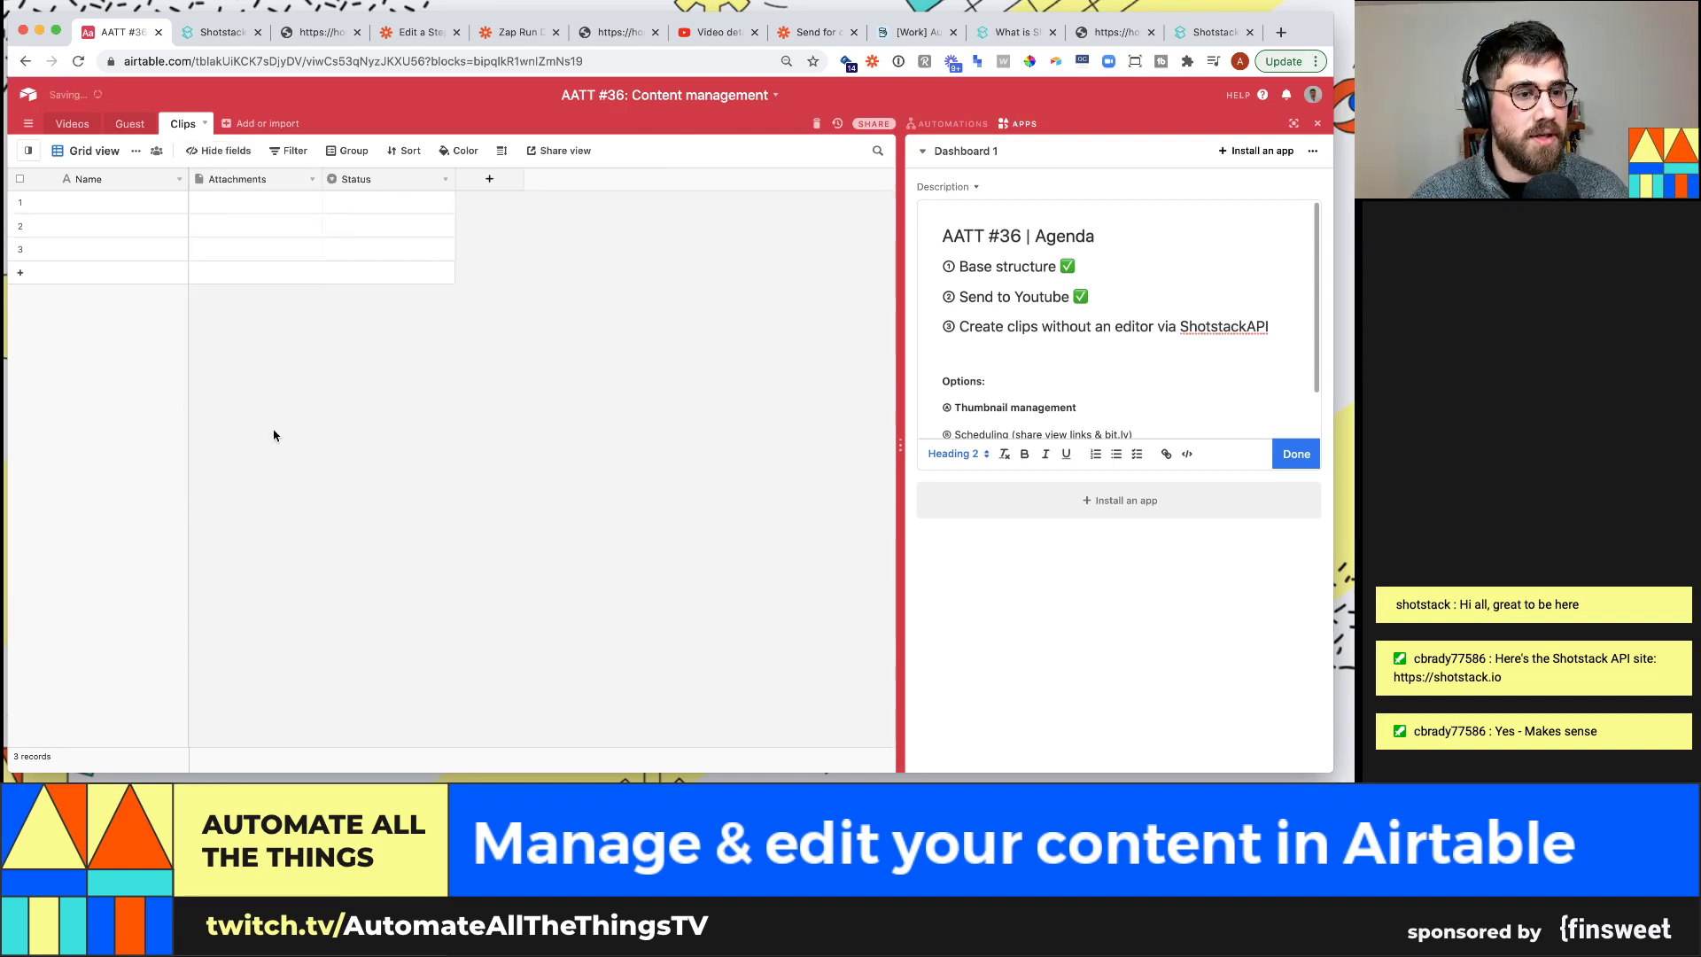
left_click(312, 179)
left_click(275, 521)
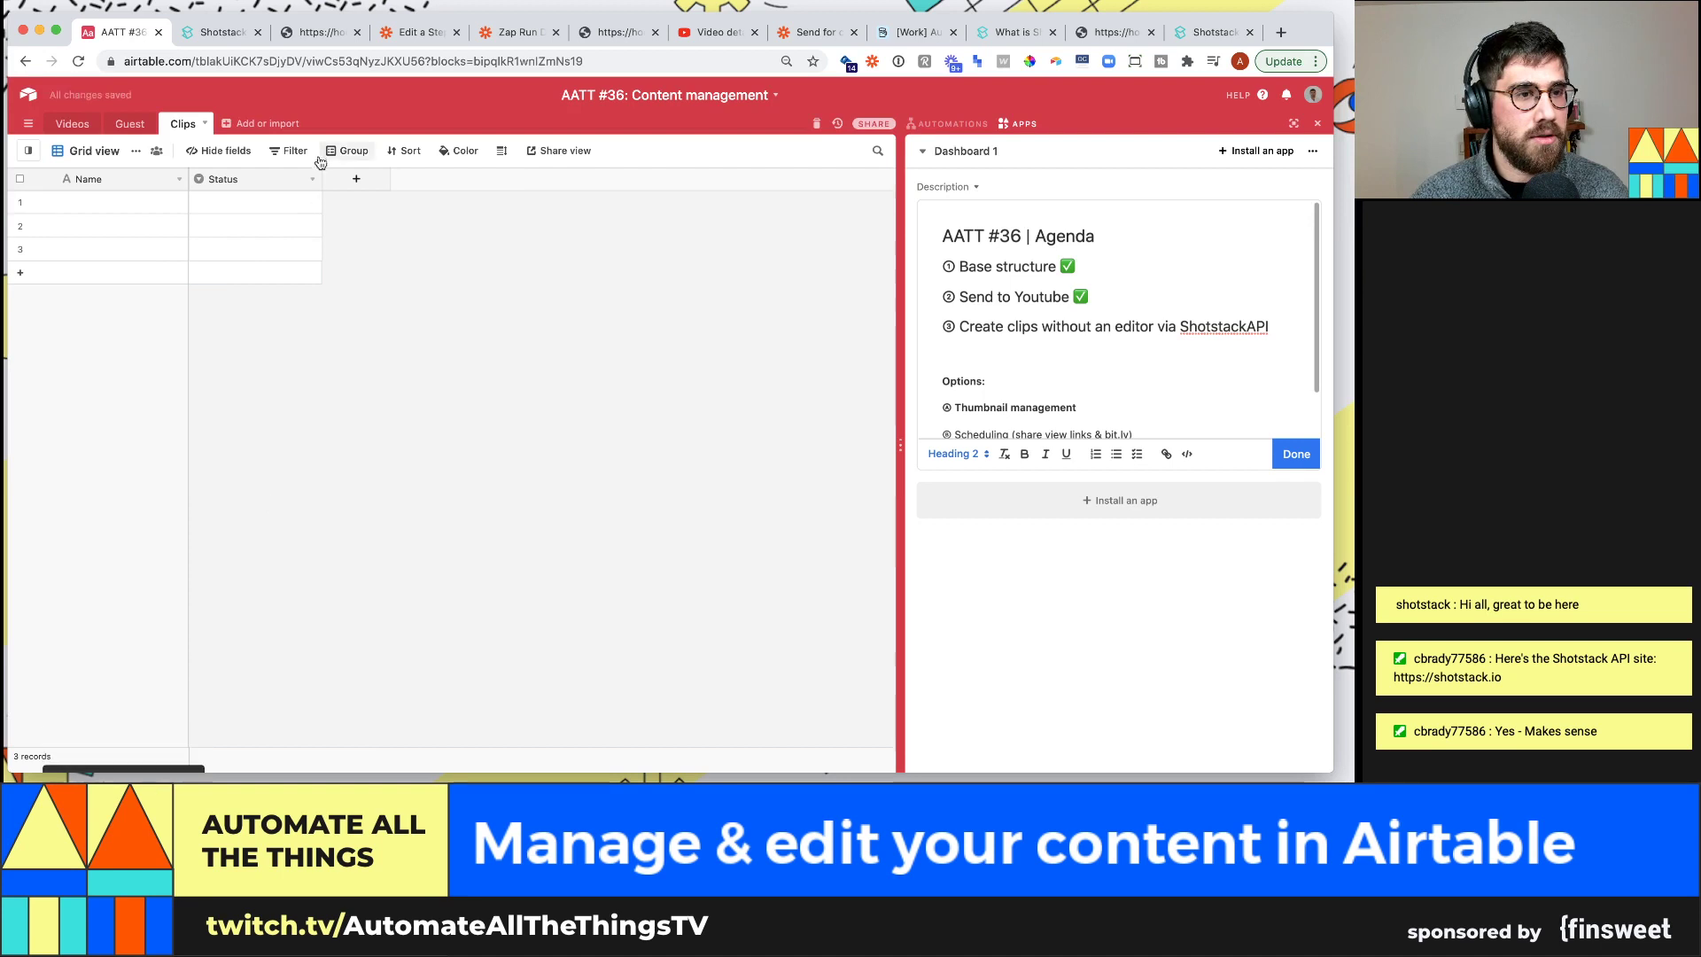
left_click(312, 179)
left_click(261, 502)
Name the first record 'Awesome moment where a webhook failed' and widen the Name column
left_click(136, 203)
type("AWesome moment w")
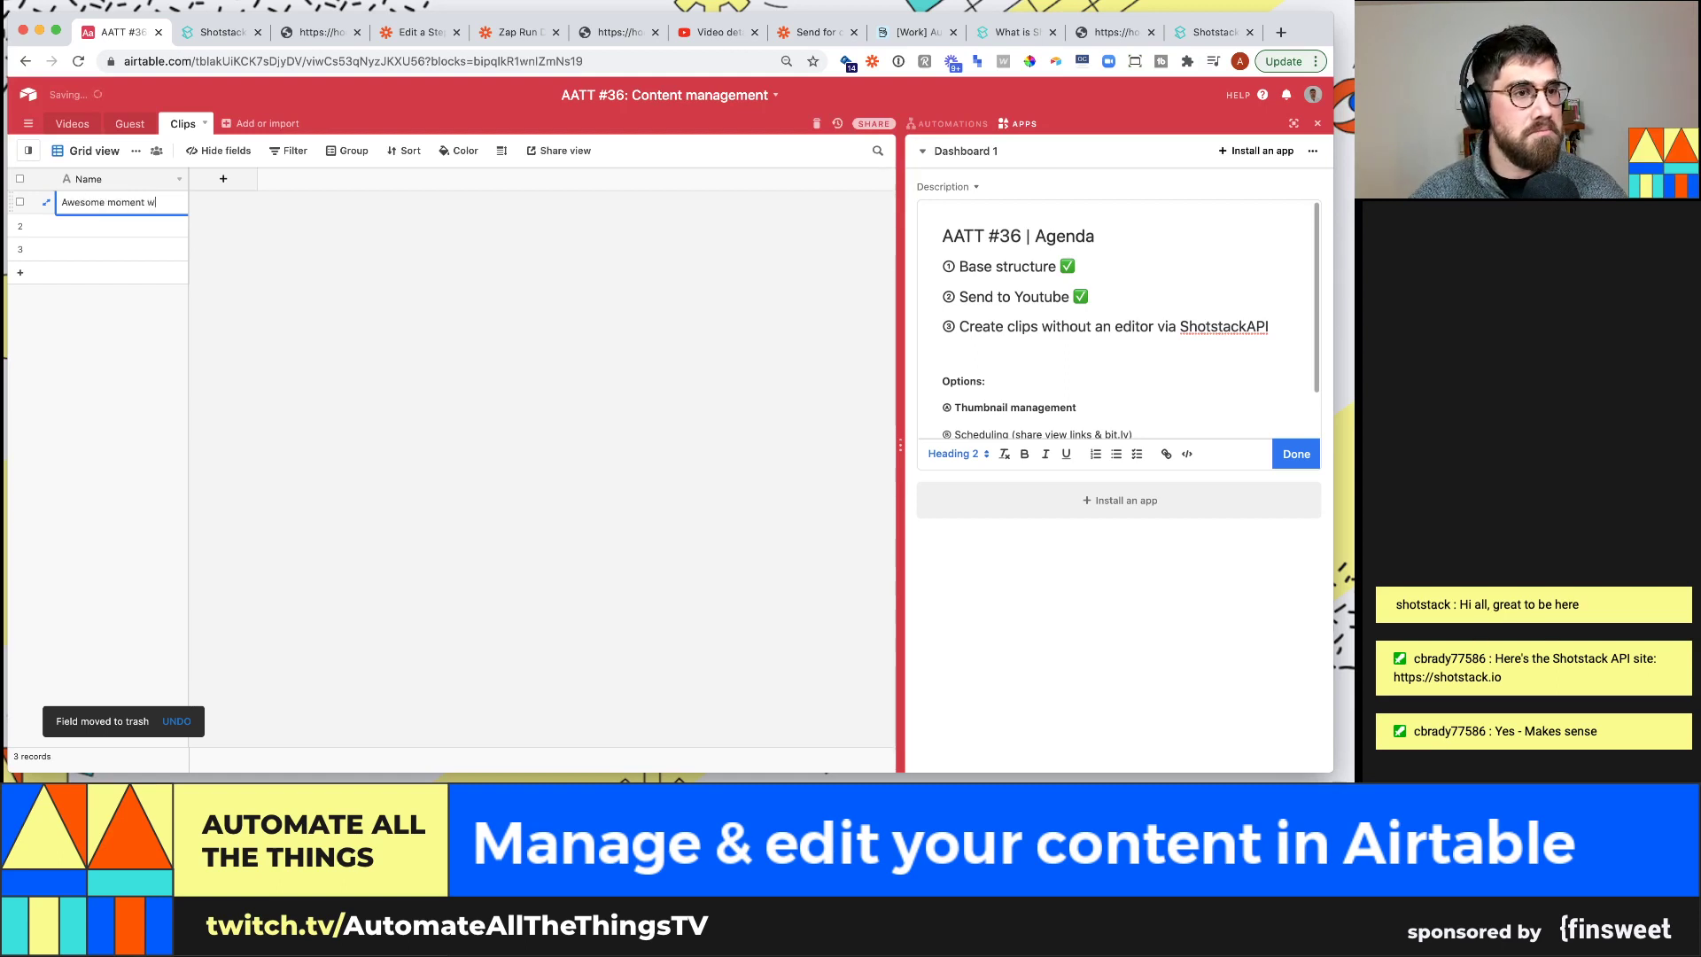
type("x explained API")
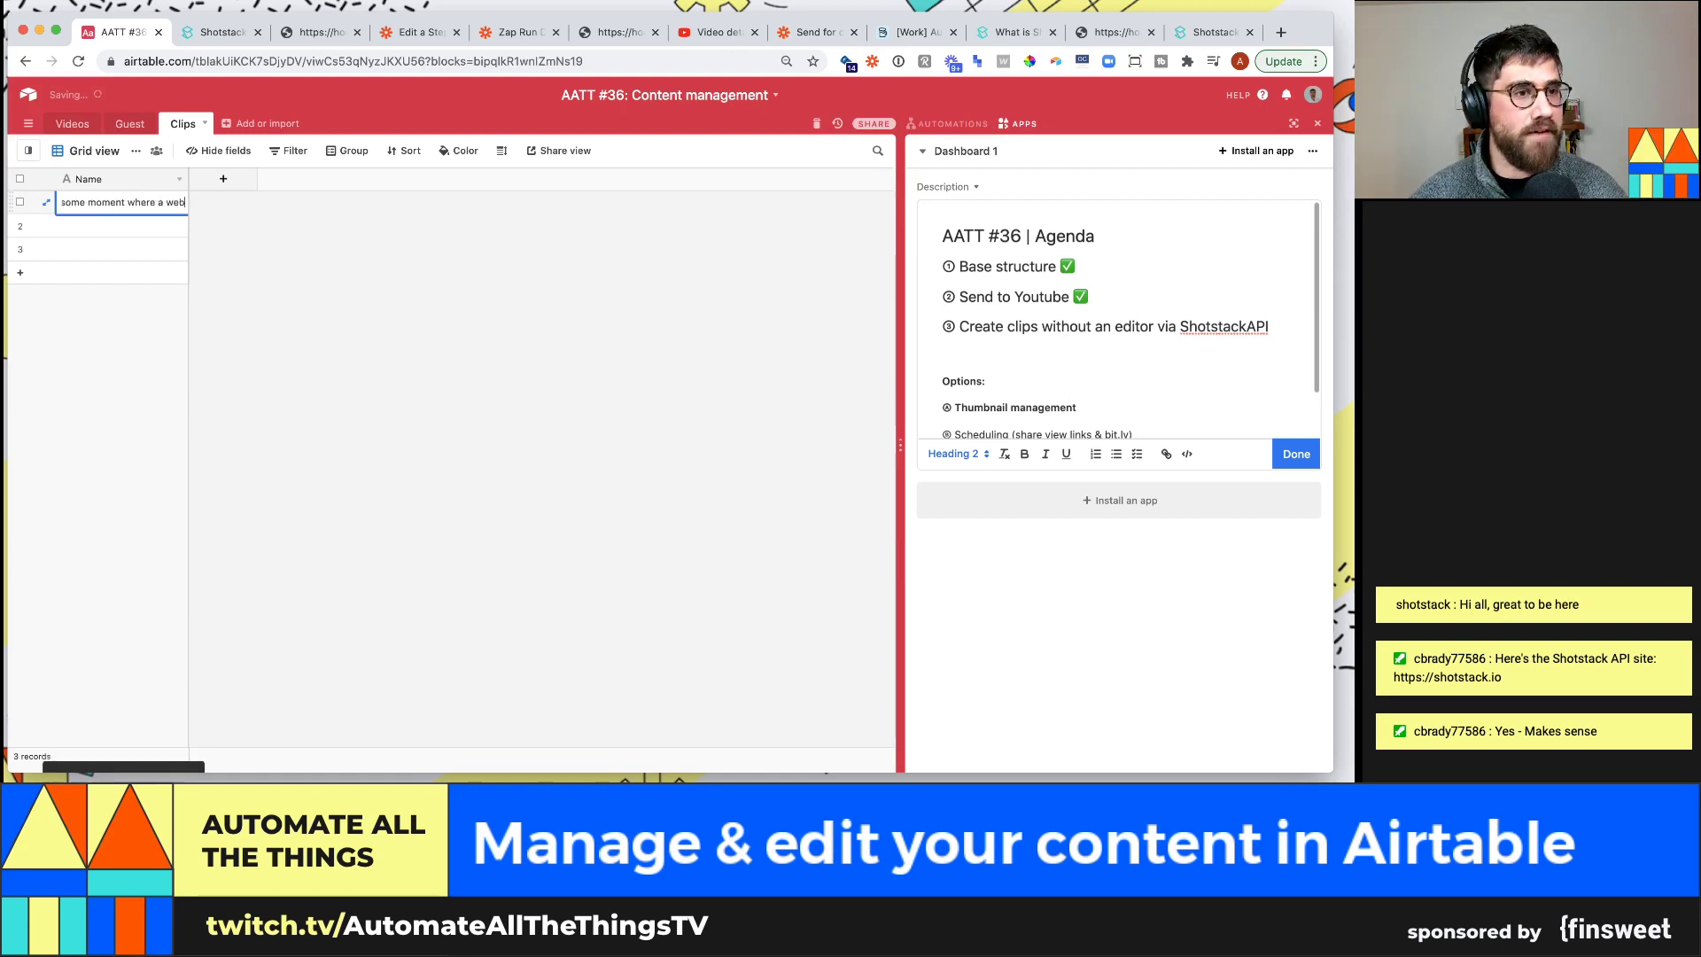
key("Return")
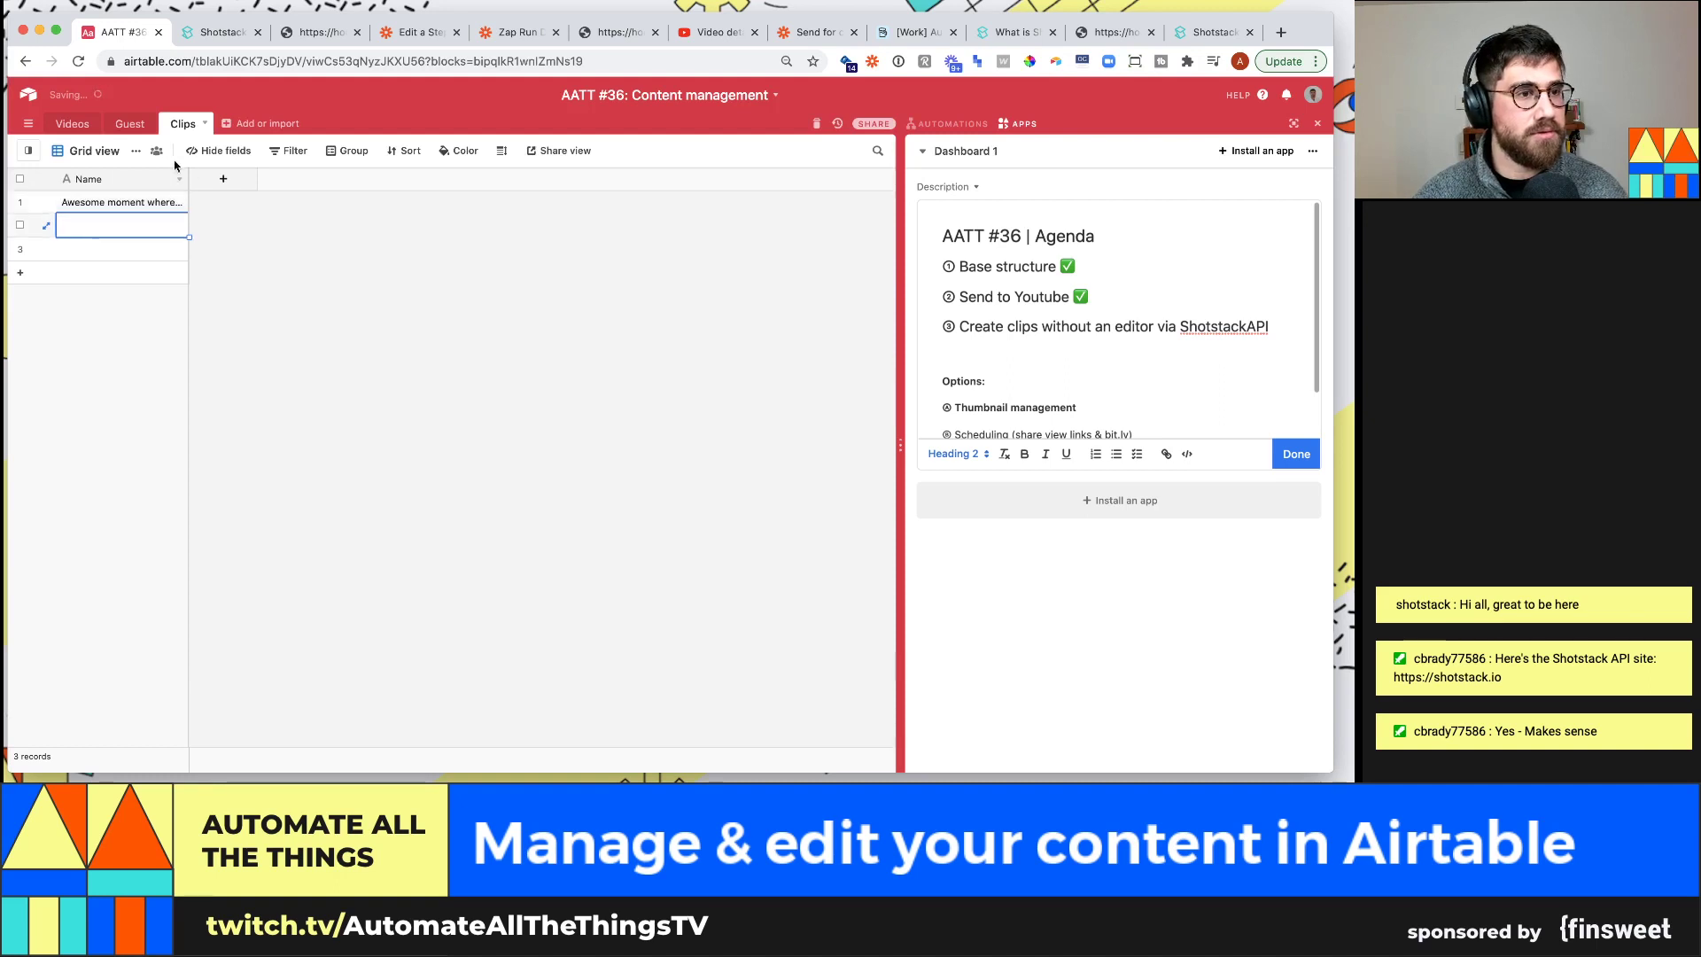
left_click_drag(188, 180, 328, 180)
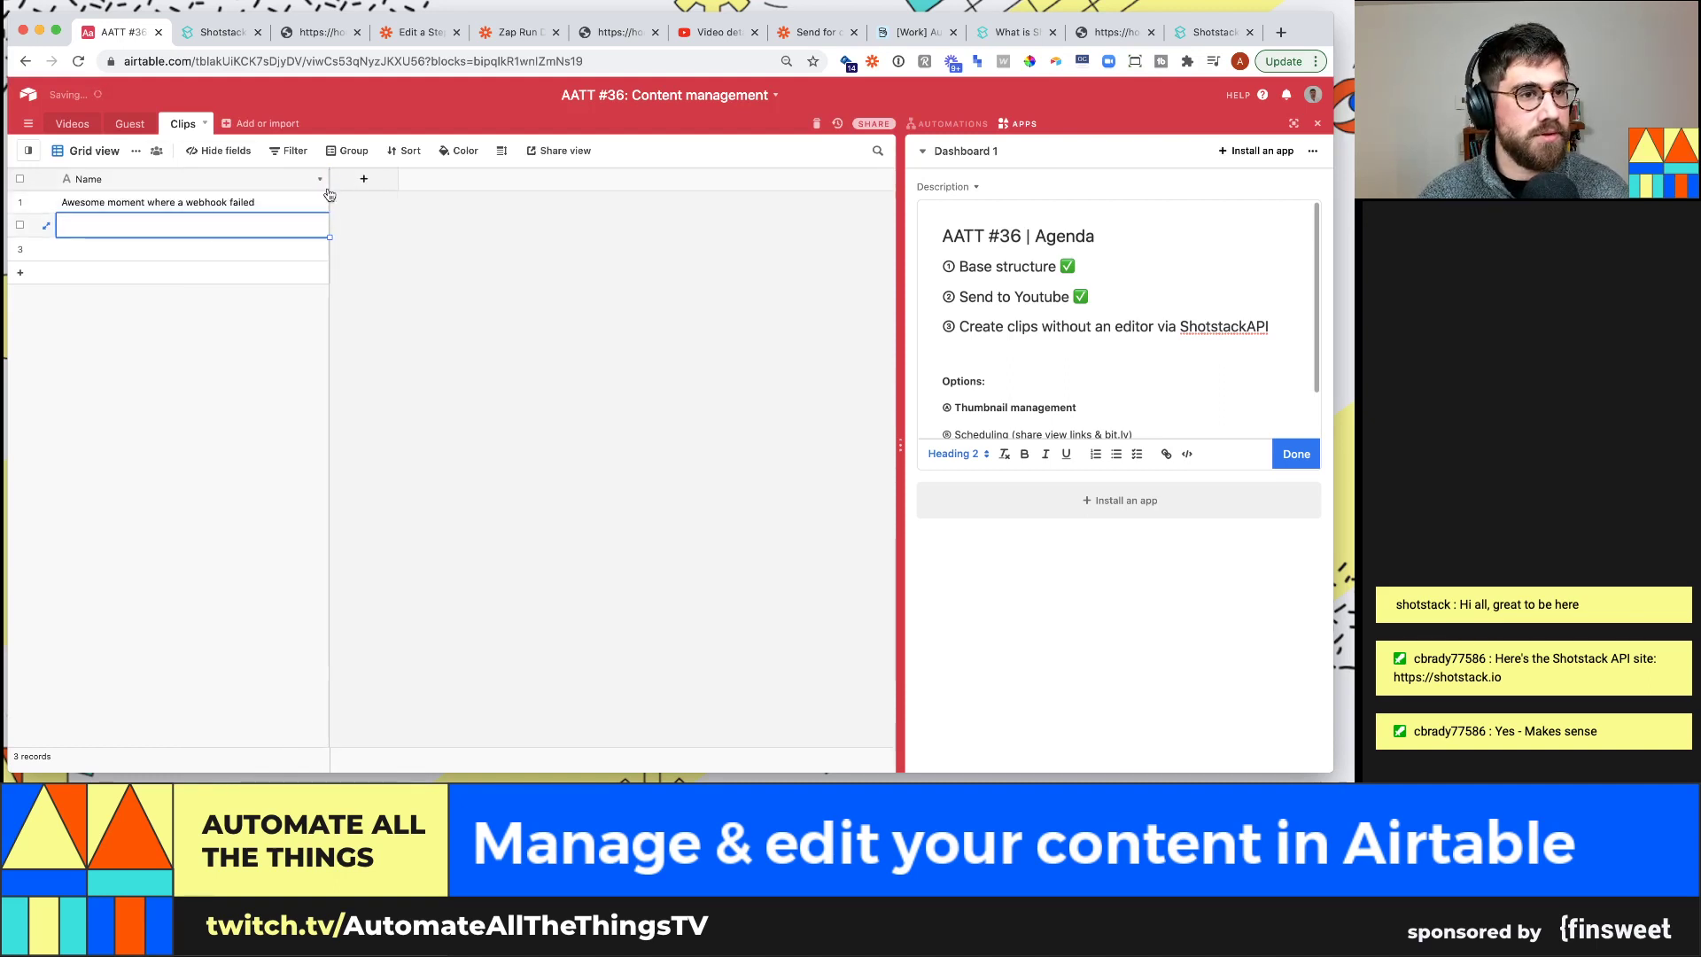
left_click(355, 183)
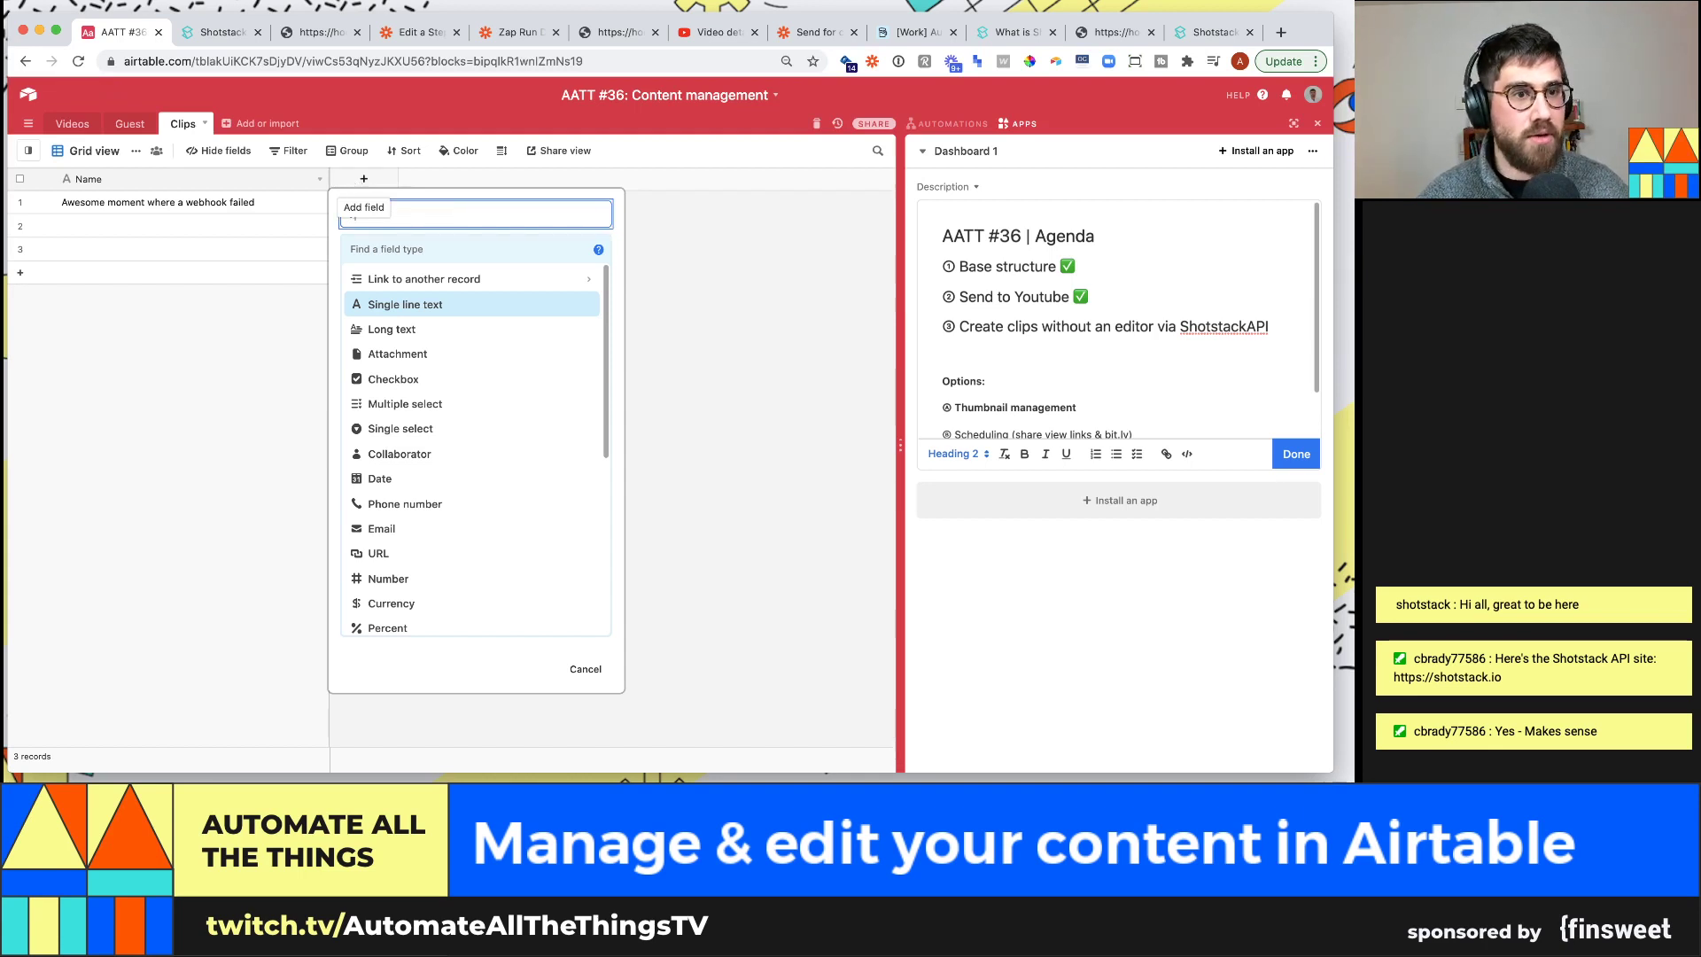
Add a Video field that links Clips records to the Videos table
left_click(437, 249)
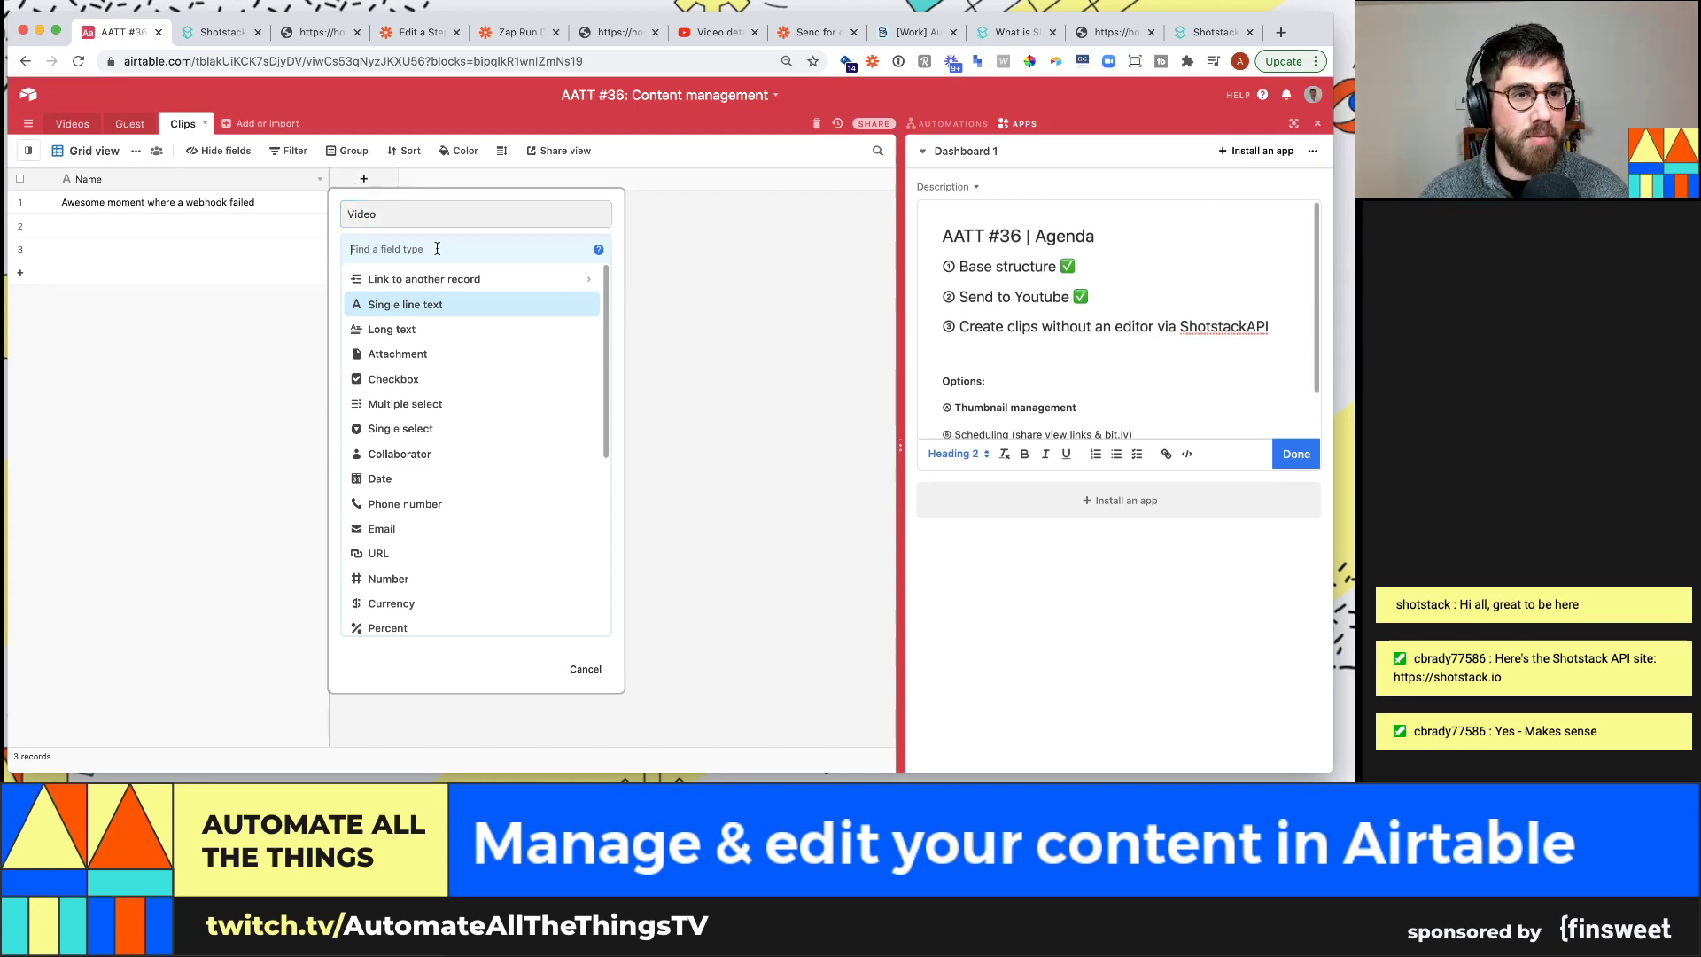
type("link")
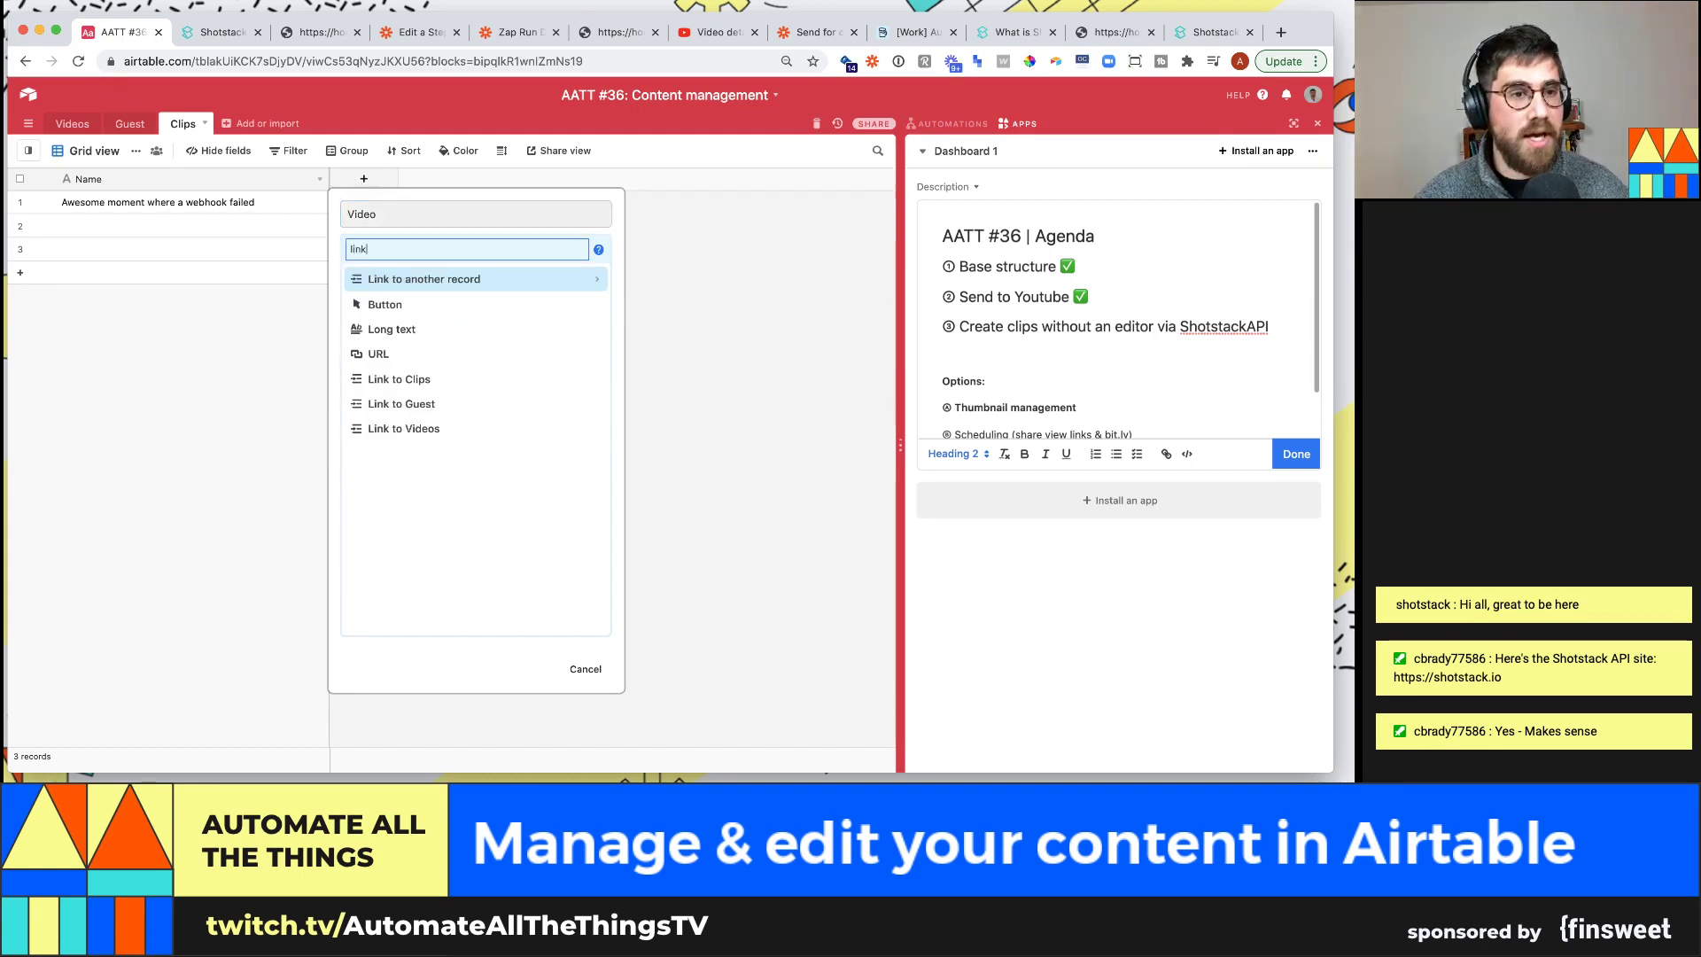
left_click(467, 280)
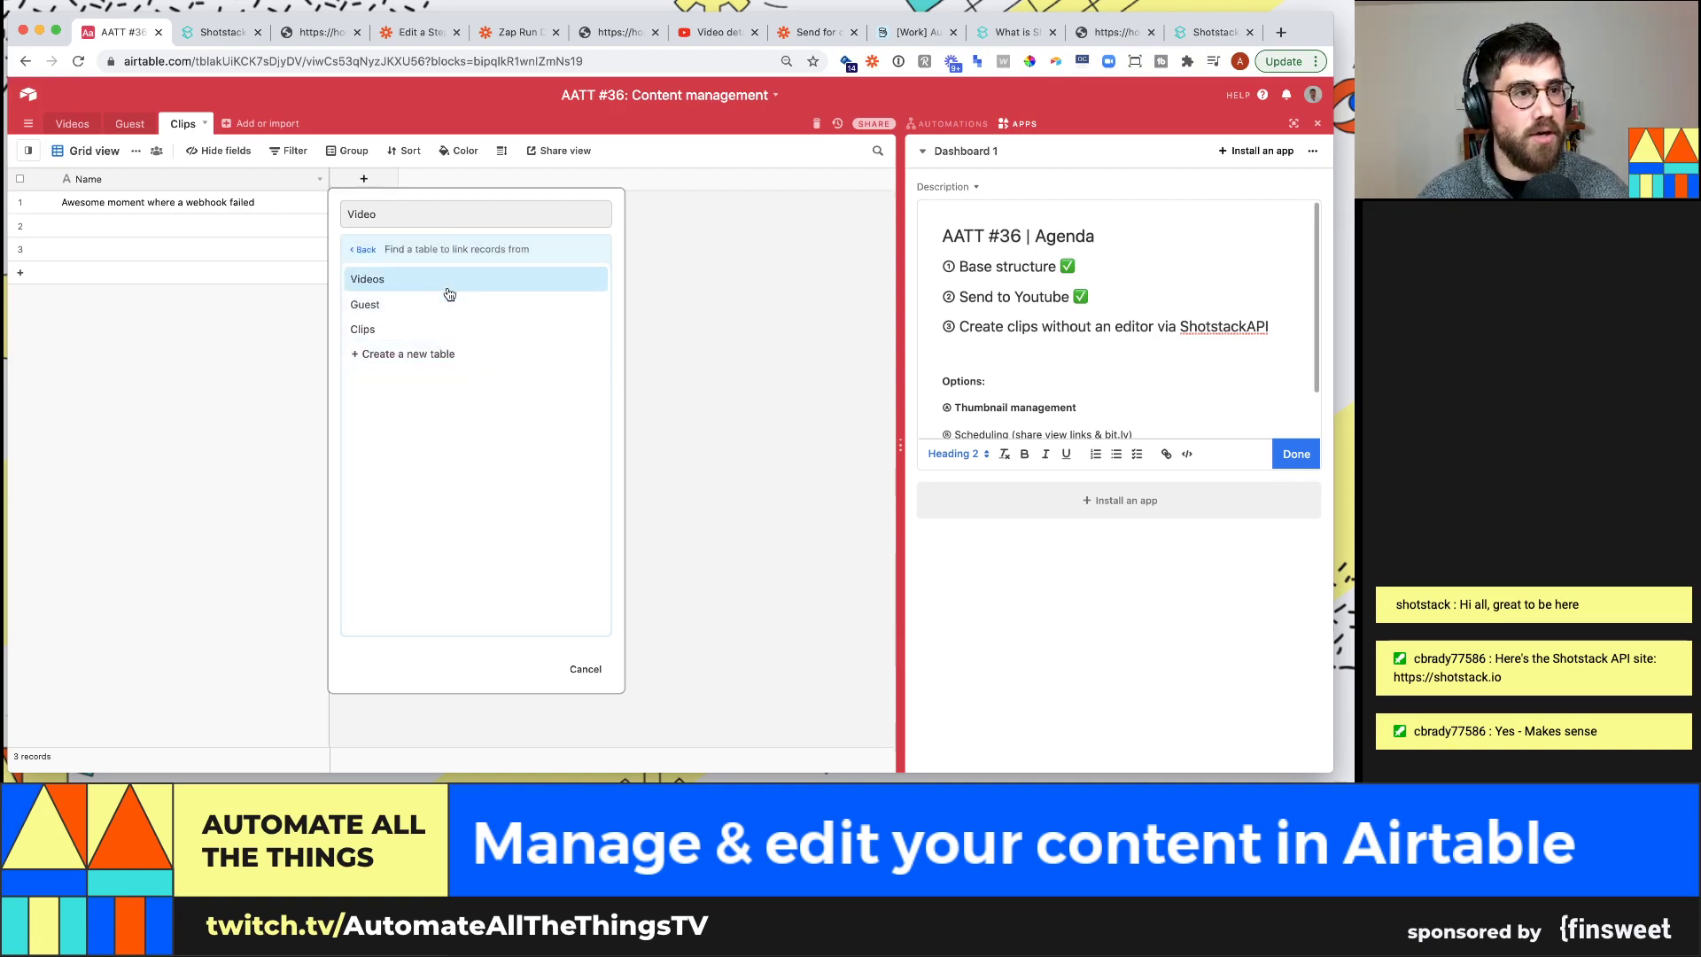
left_click(448, 283)
left_click(574, 351)
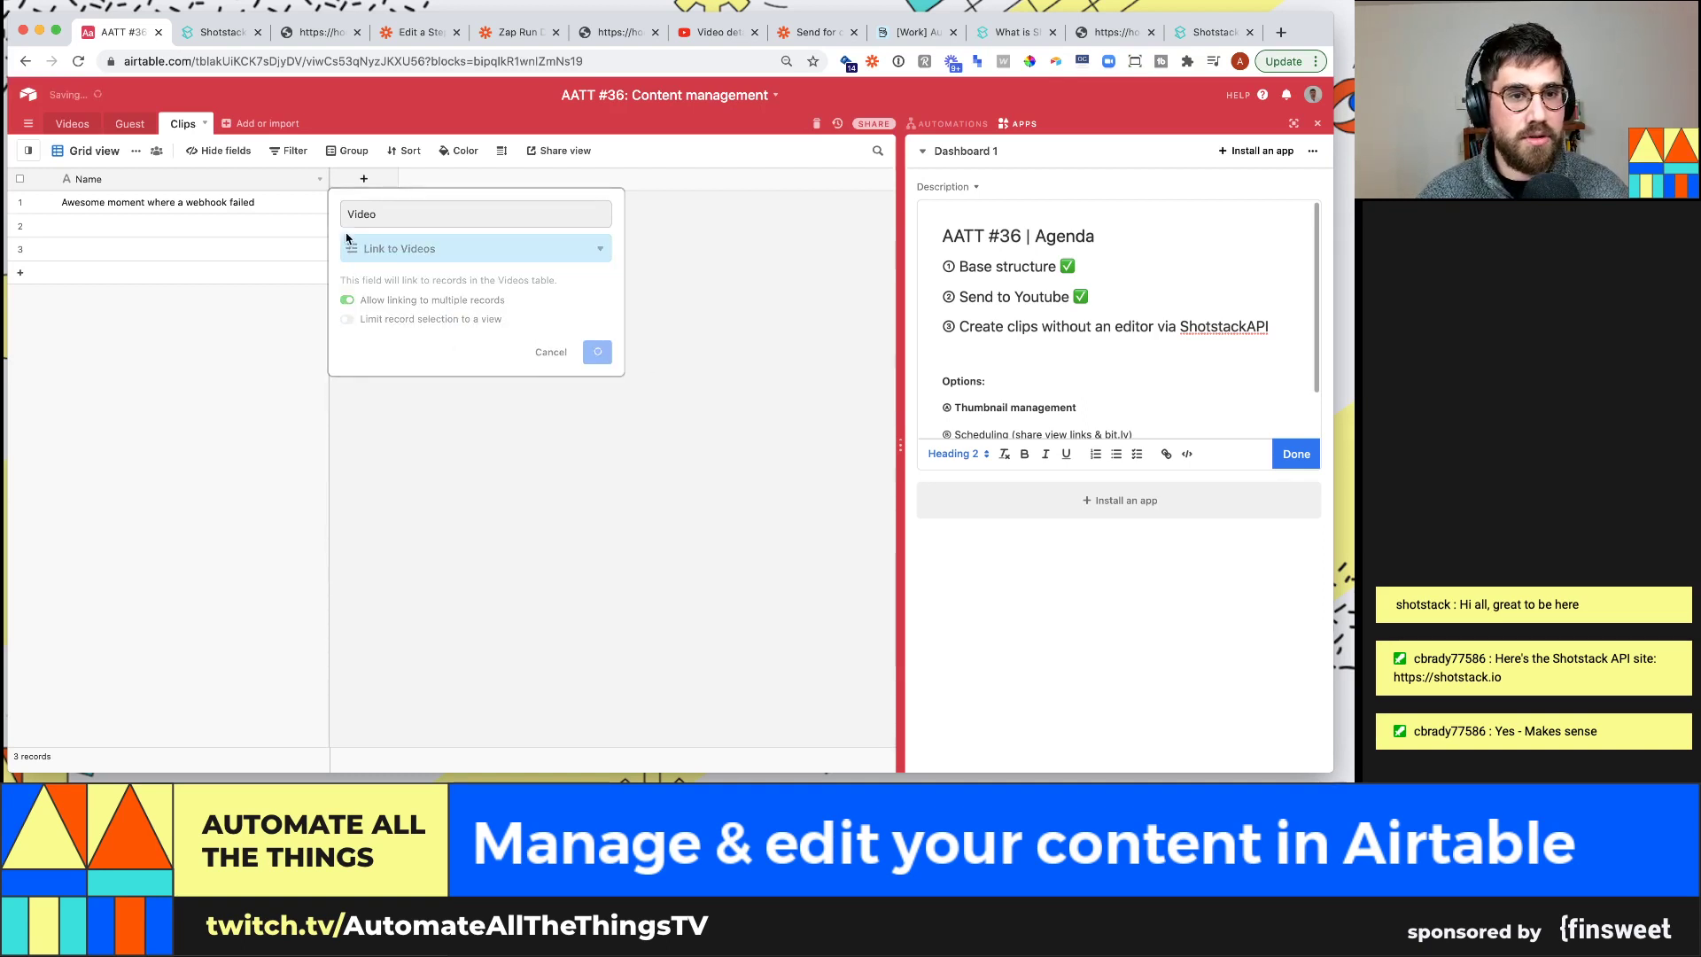
Link the first clip to Today's stream and delete the two empty rows
left_click(339, 204)
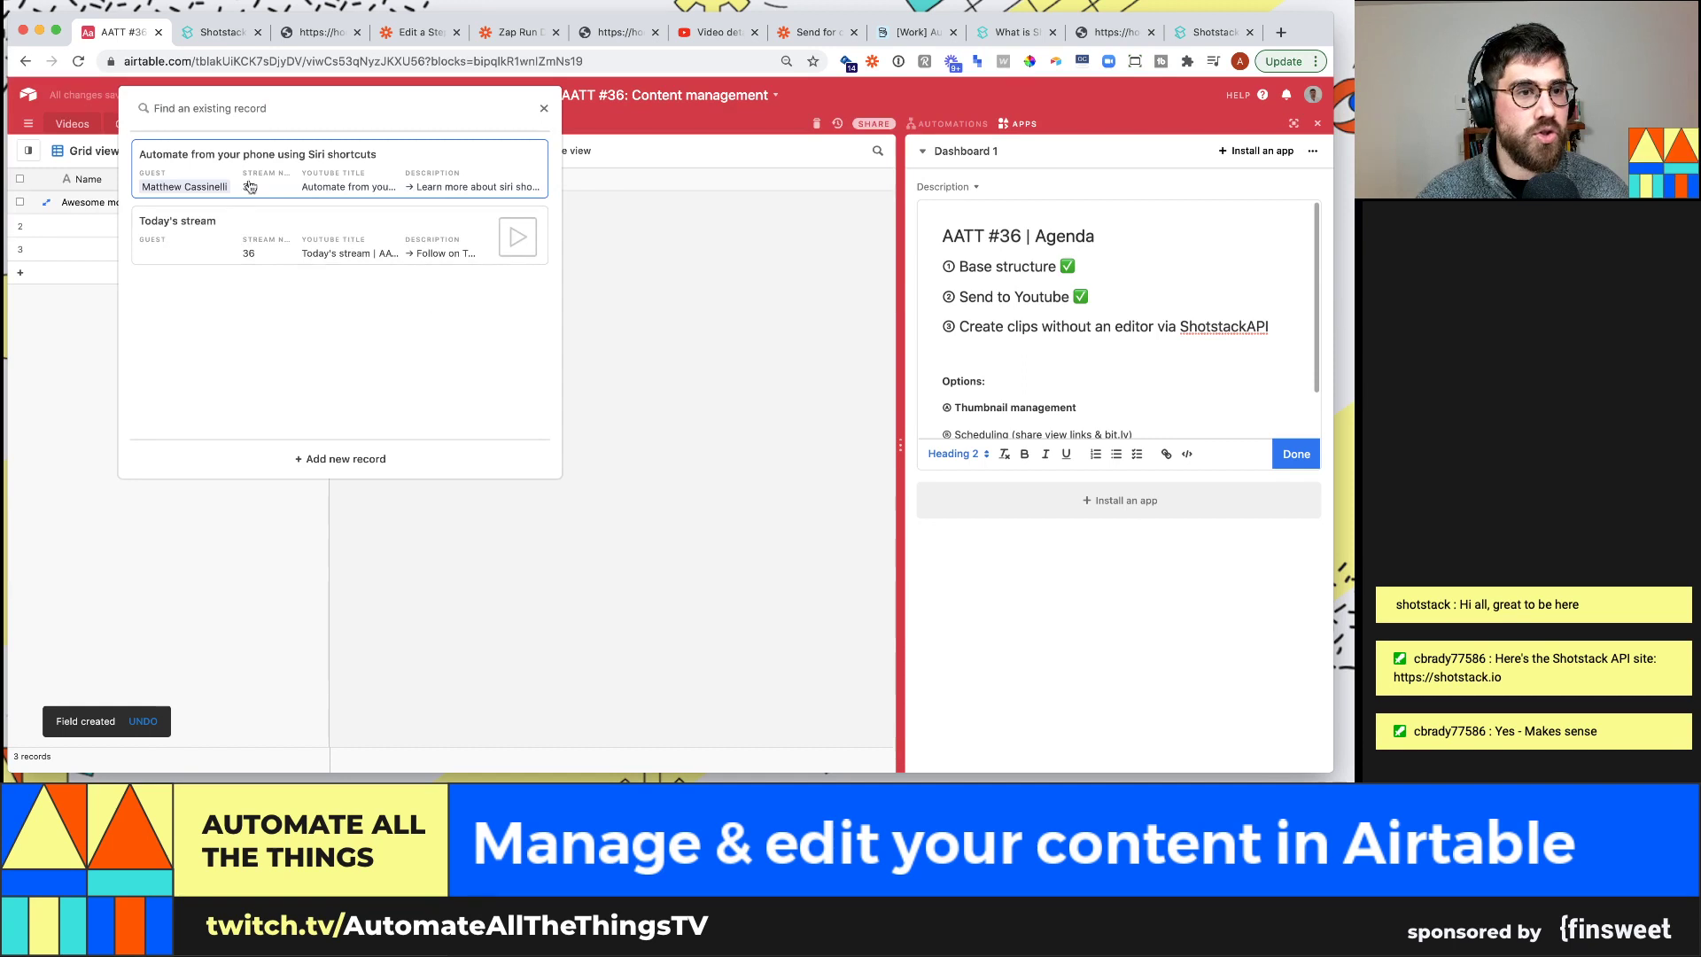
left_click(243, 236)
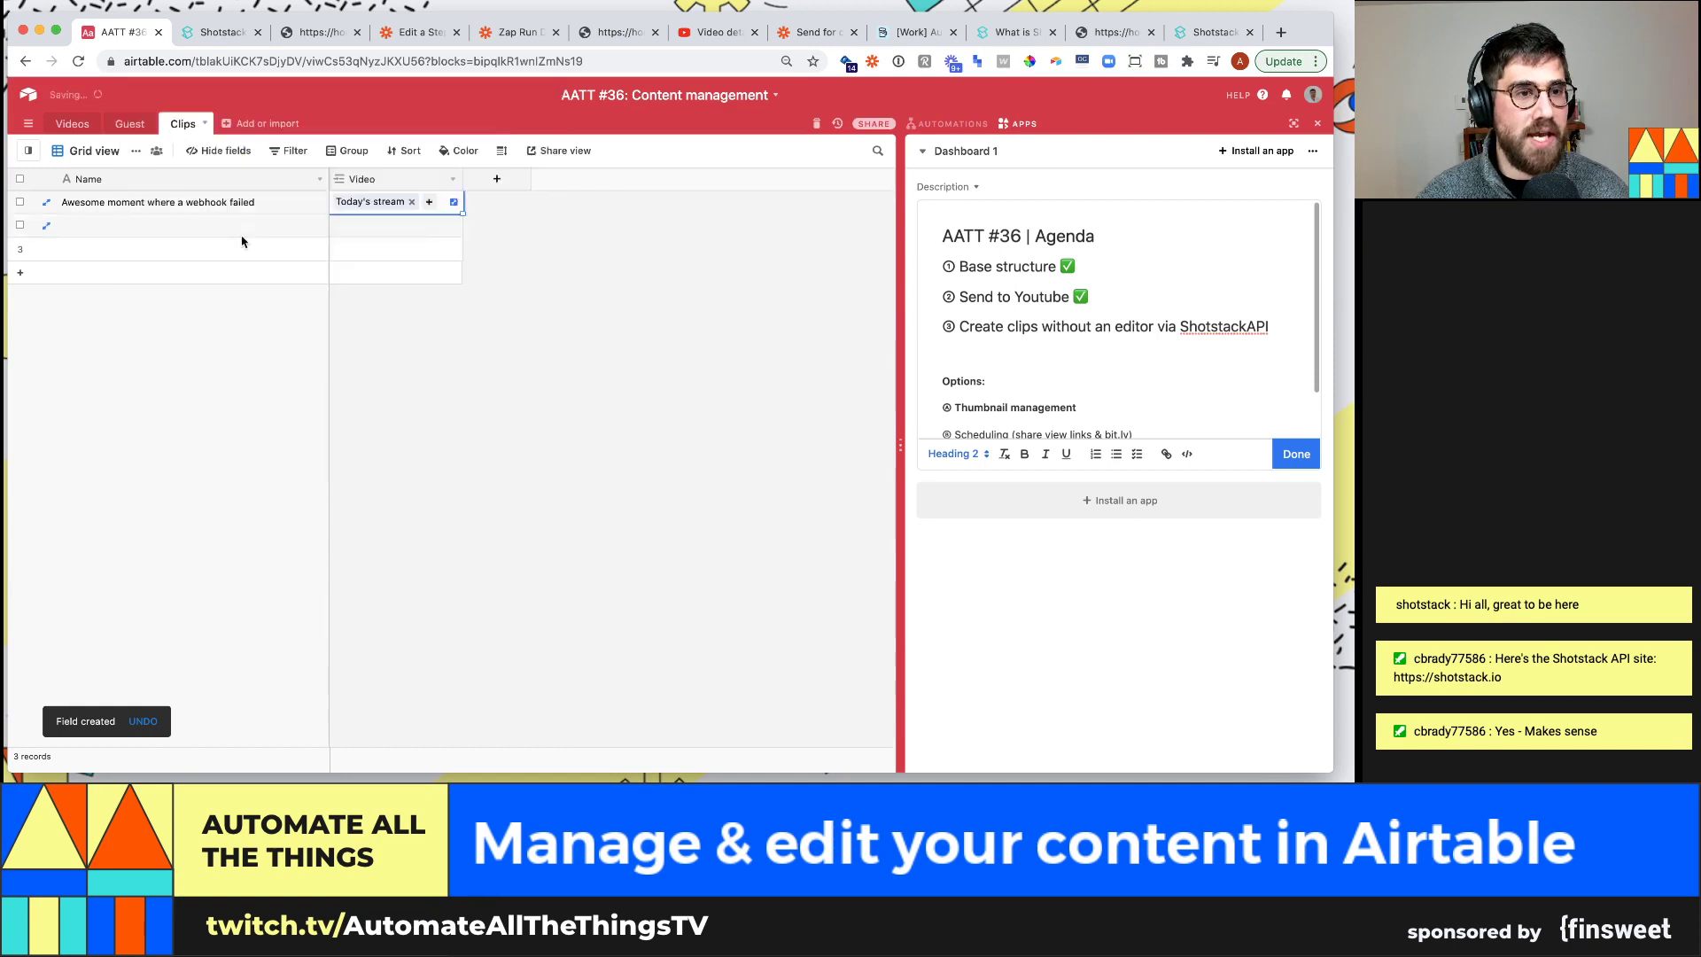
left_click(19, 225)
left_click(19, 249)
right_click(21, 249)
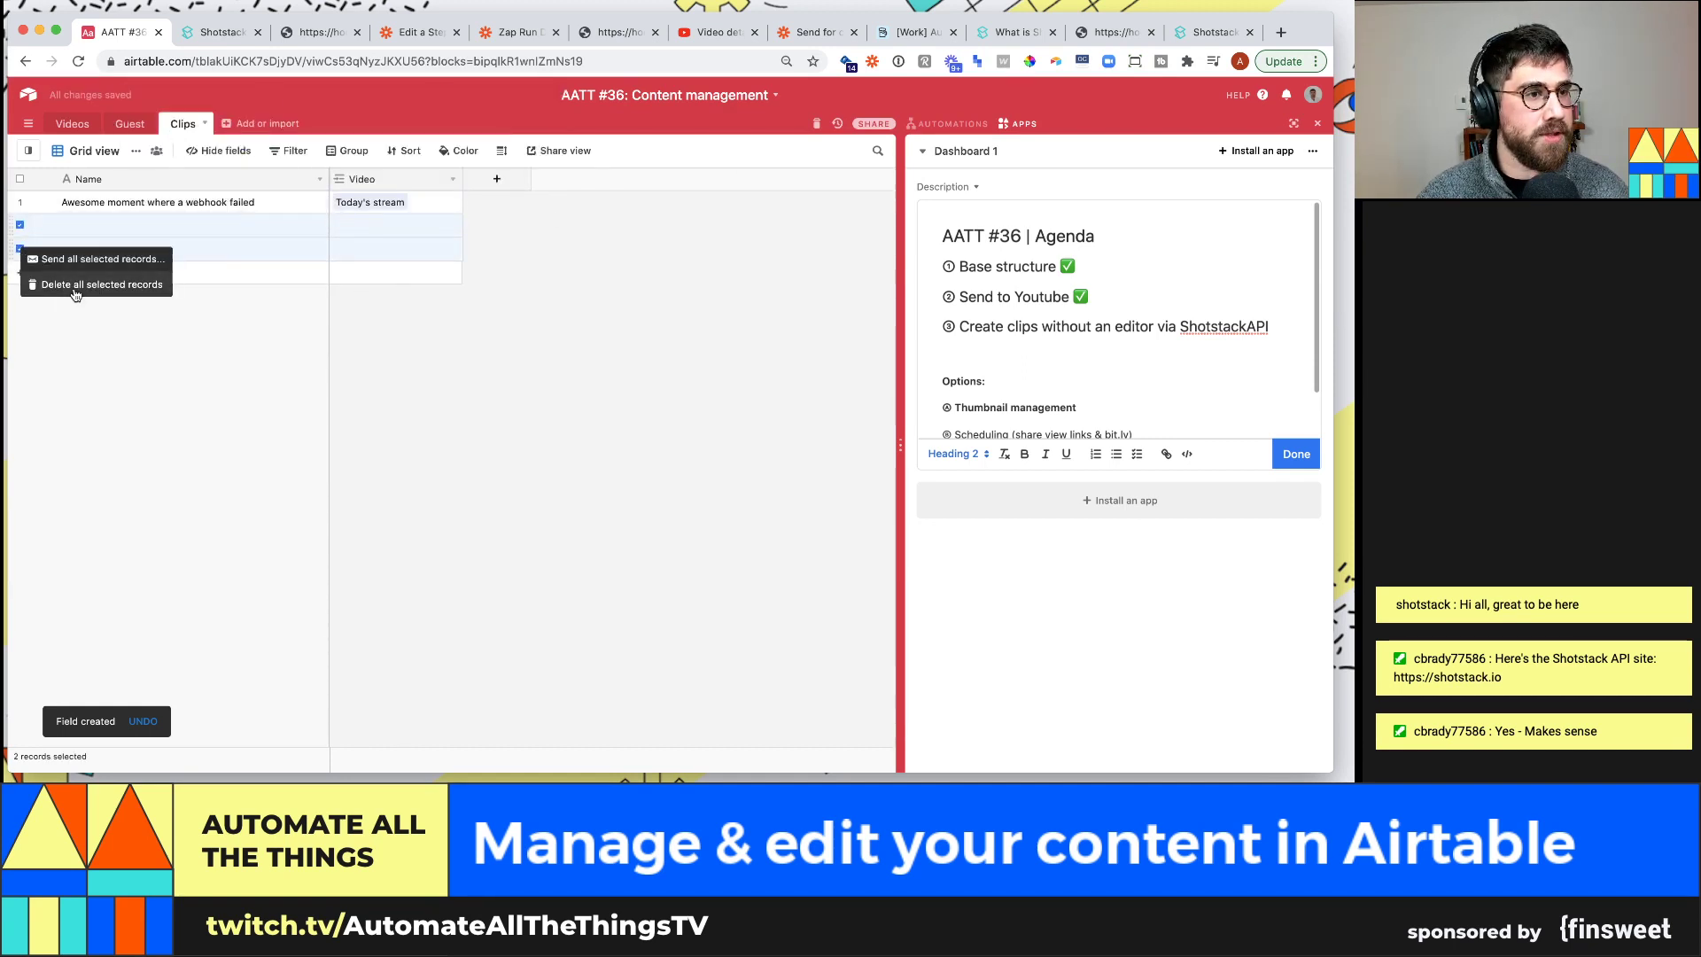
left_click(75, 291)
Set the table's row height to Tall, then bring up the Shotstack render docs
left_click(501, 151)
left_click(524, 250)
left_click(607, 395)
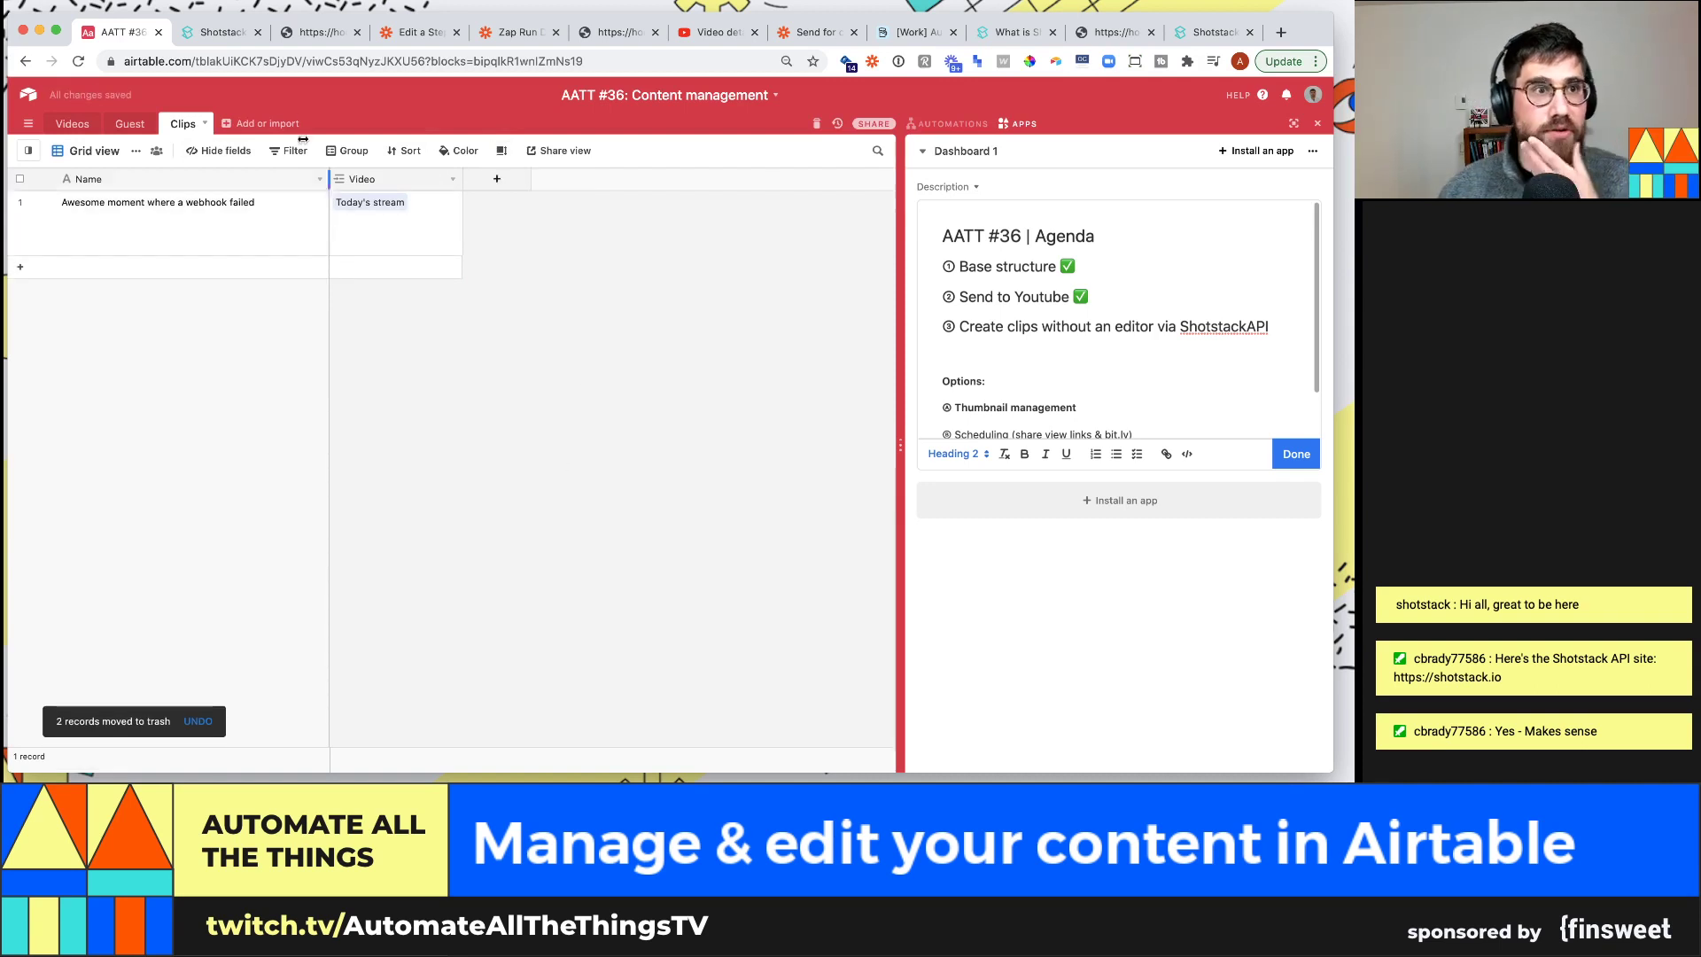
left_click(222, 31)
scroll(952, 396, "down", 5)
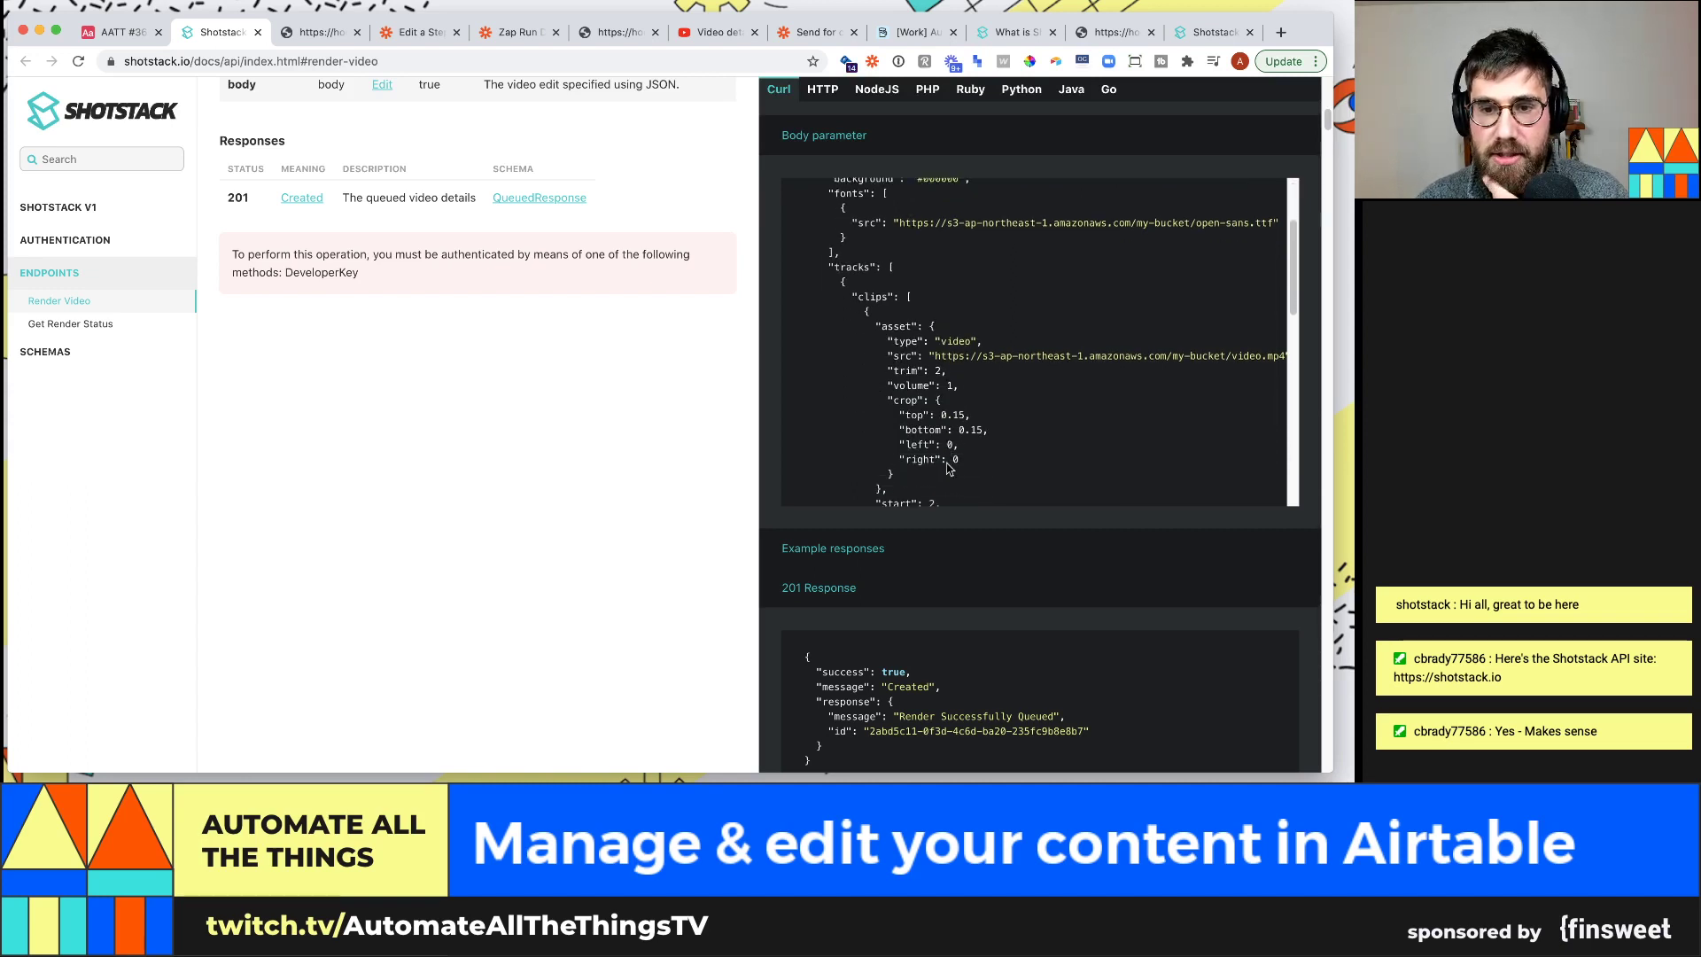
Highlight the start and length lines in the example JSON, then go to the Render Video endpoint
scroll(949, 470, "down", 3)
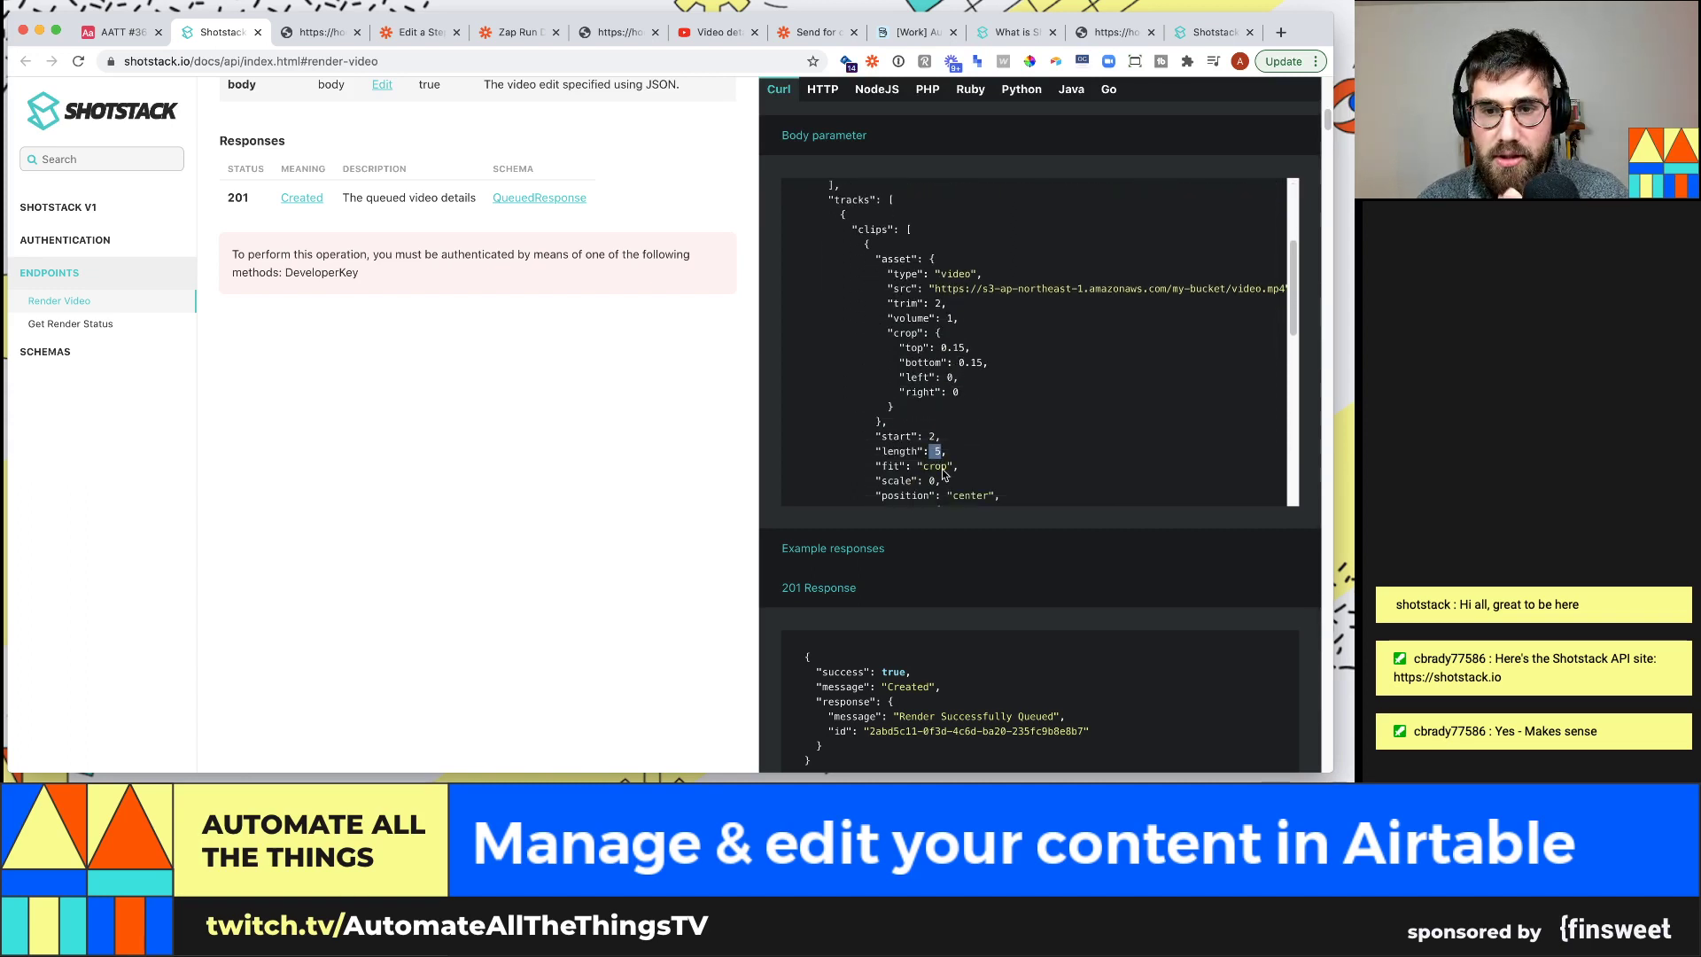
left_click_drag(877, 436, 953, 454)
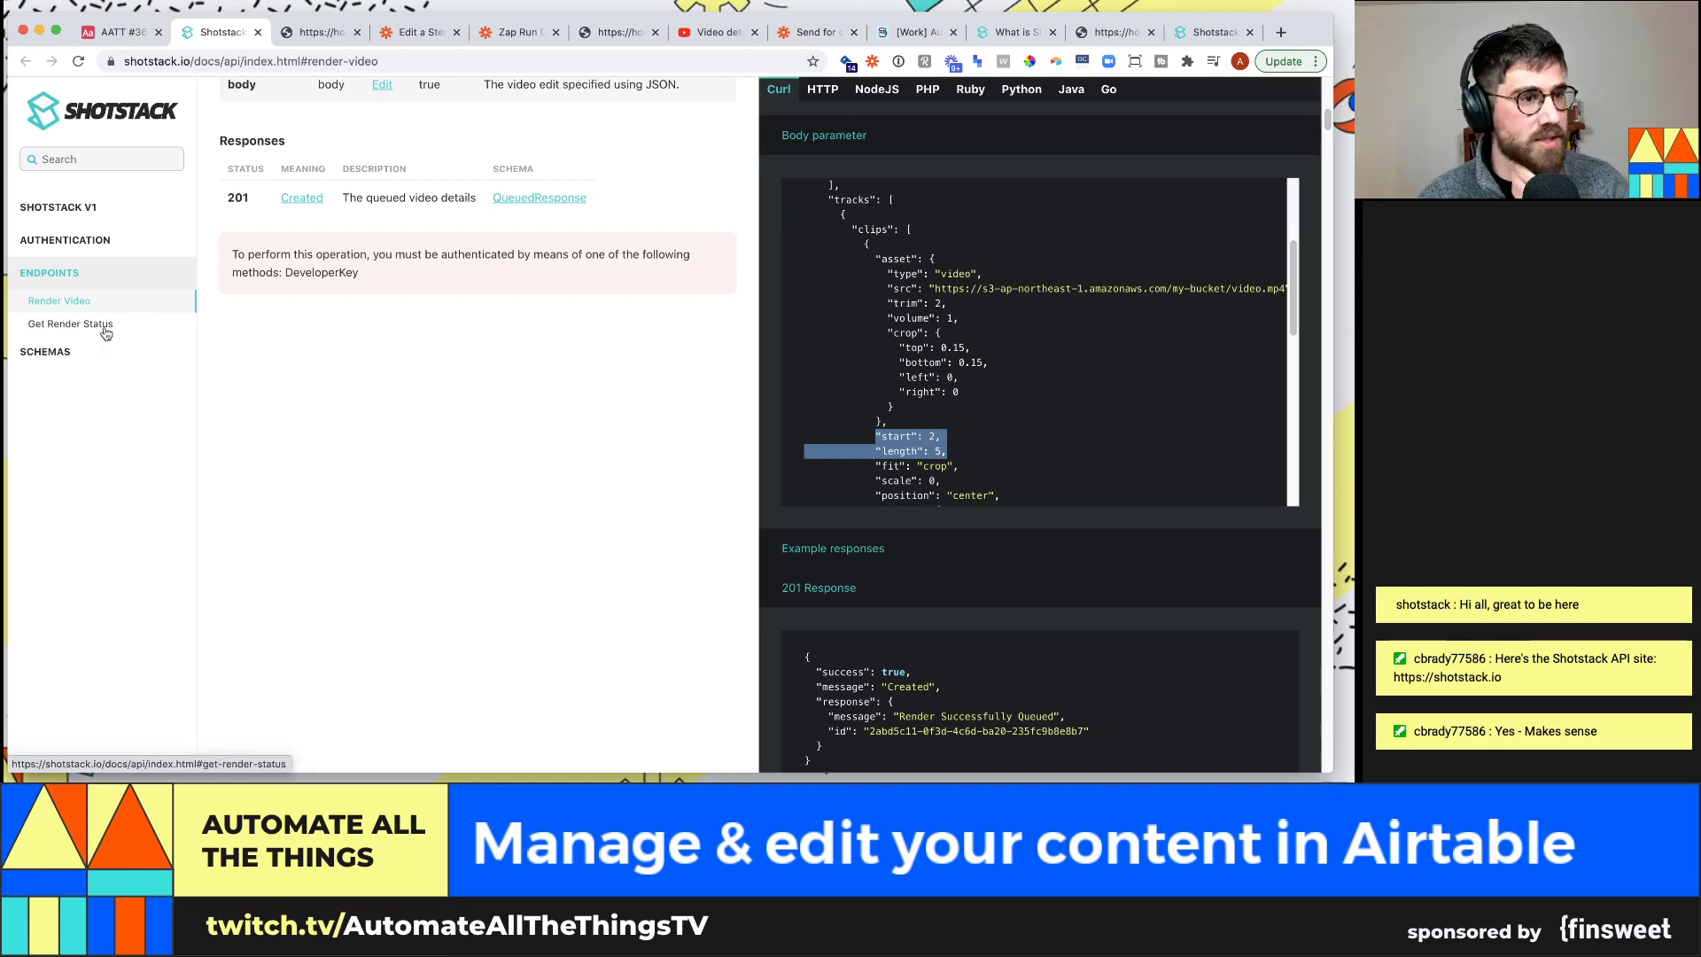
scroll(323, 152, "up", 1)
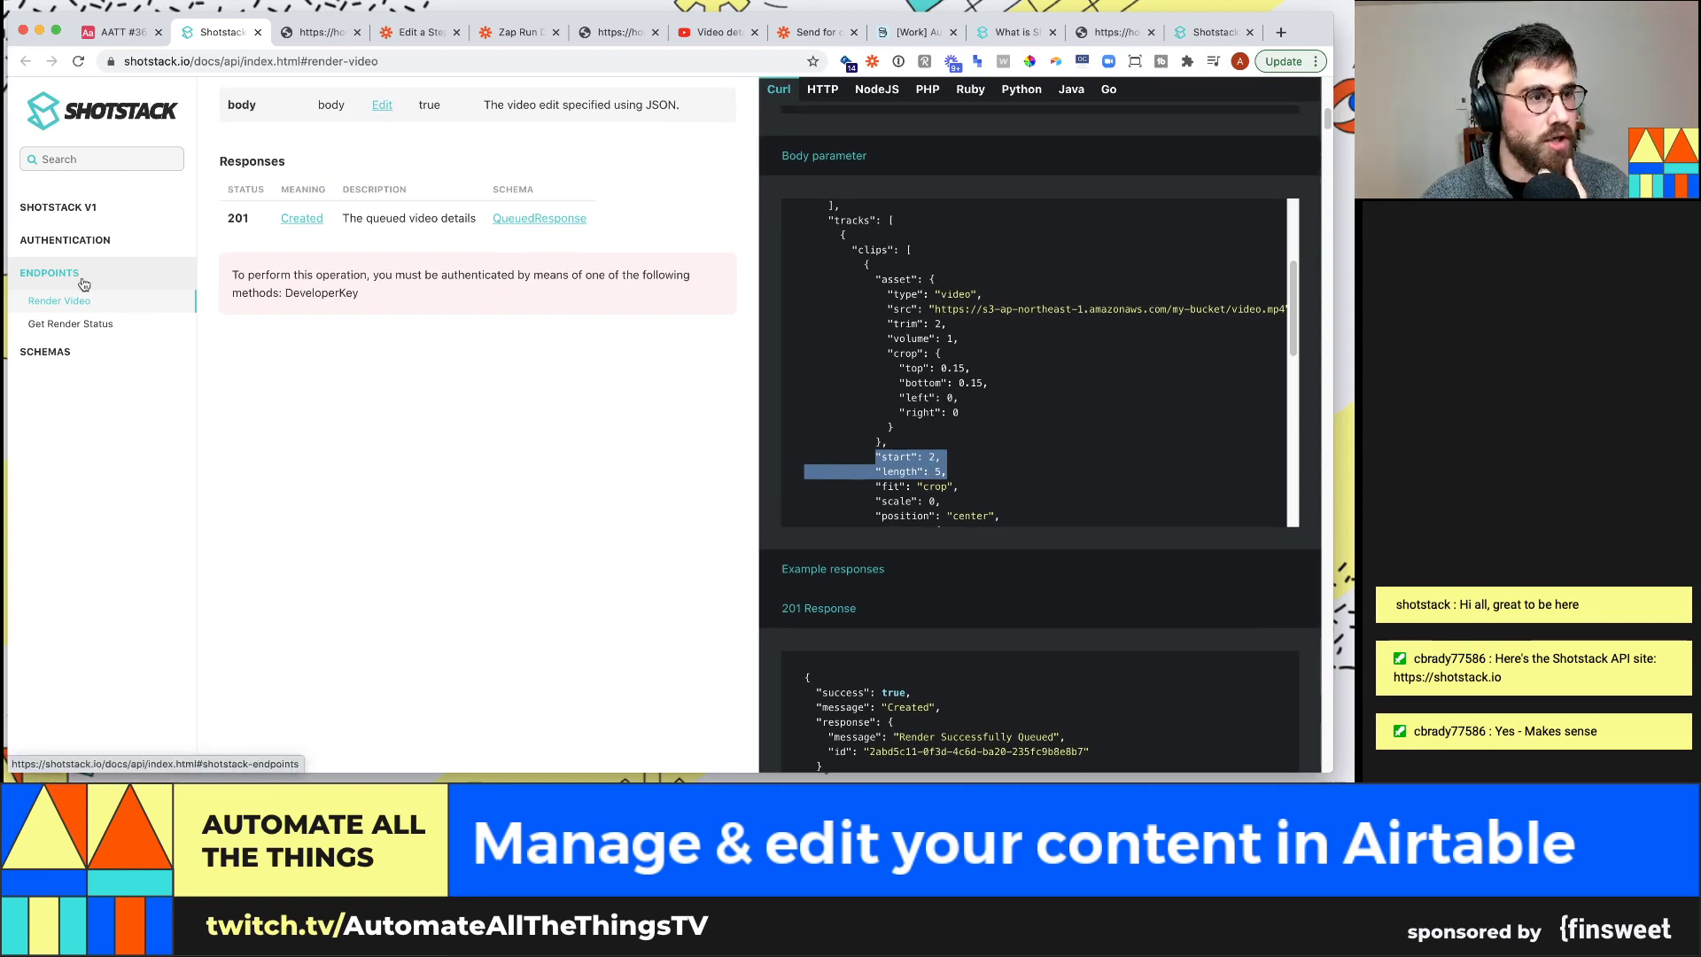
left_click(77, 284)
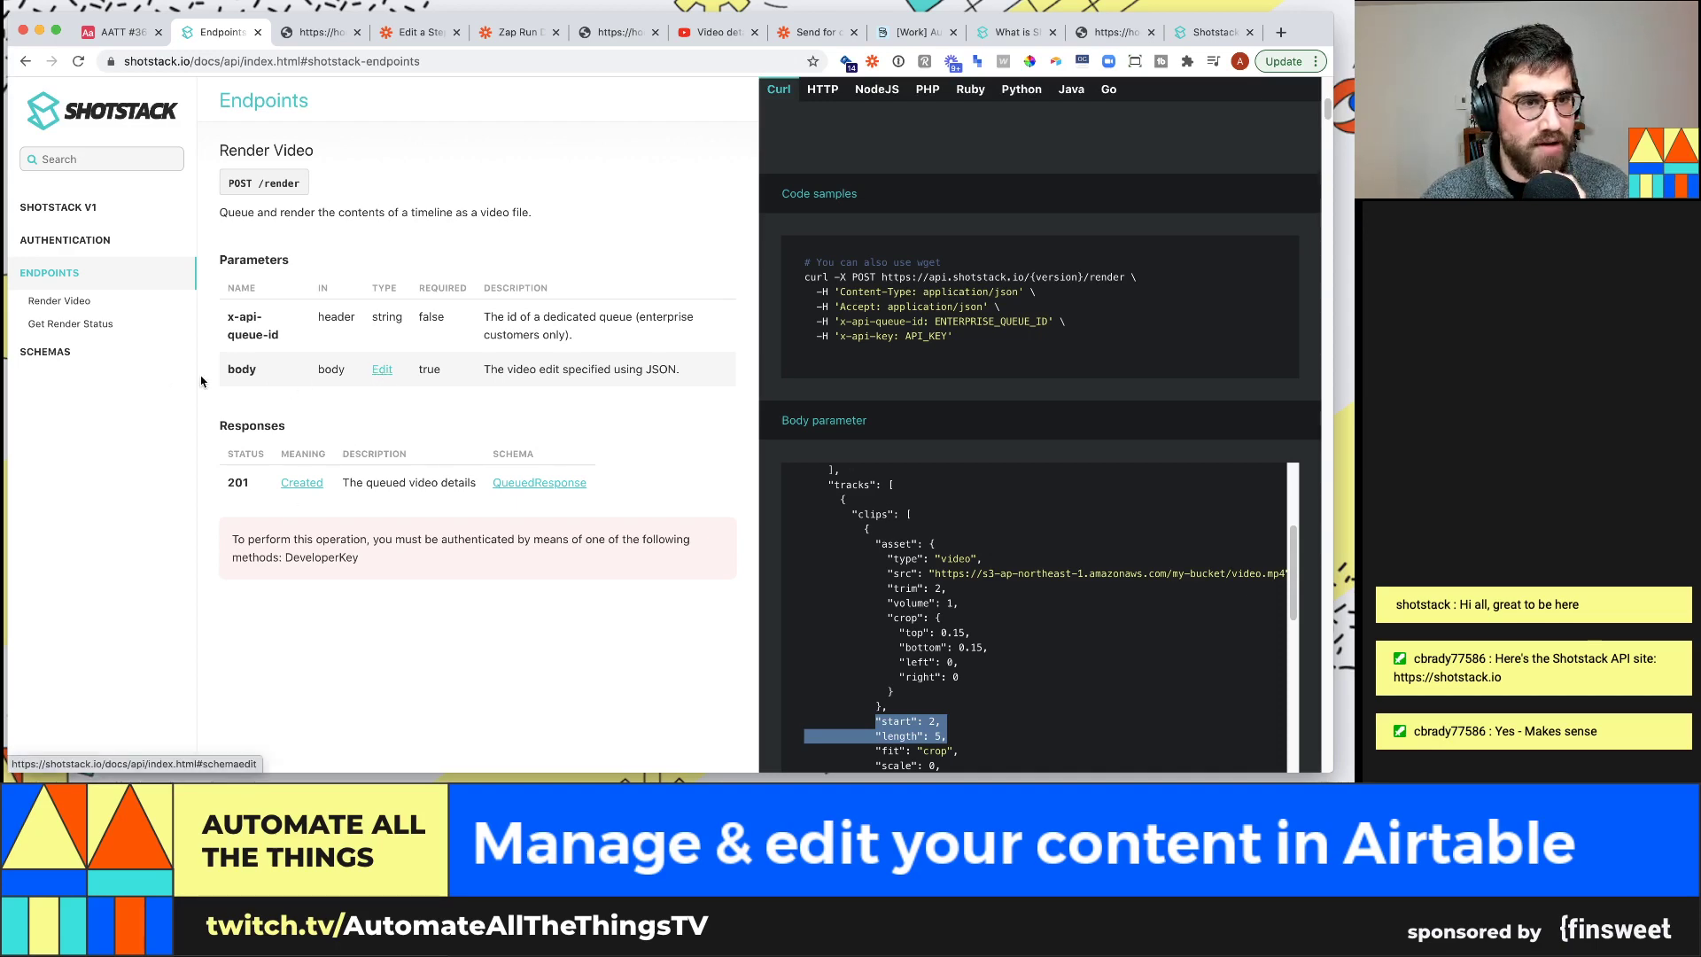
left_click(69, 209)
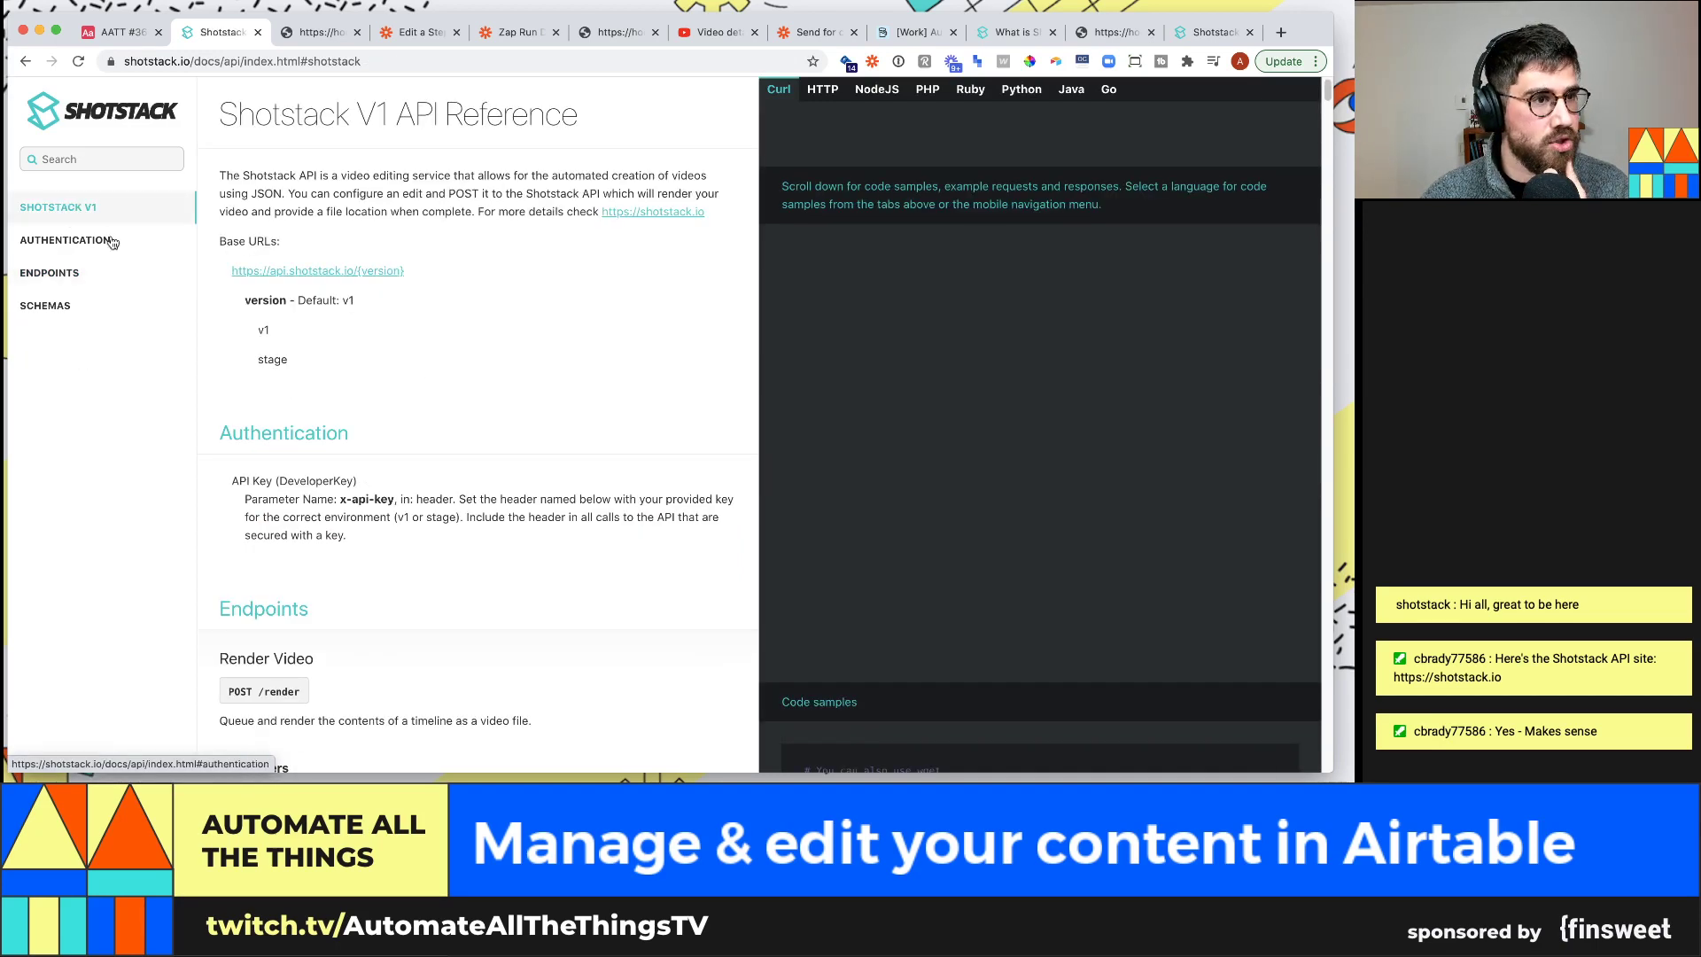
left_click(108, 280)
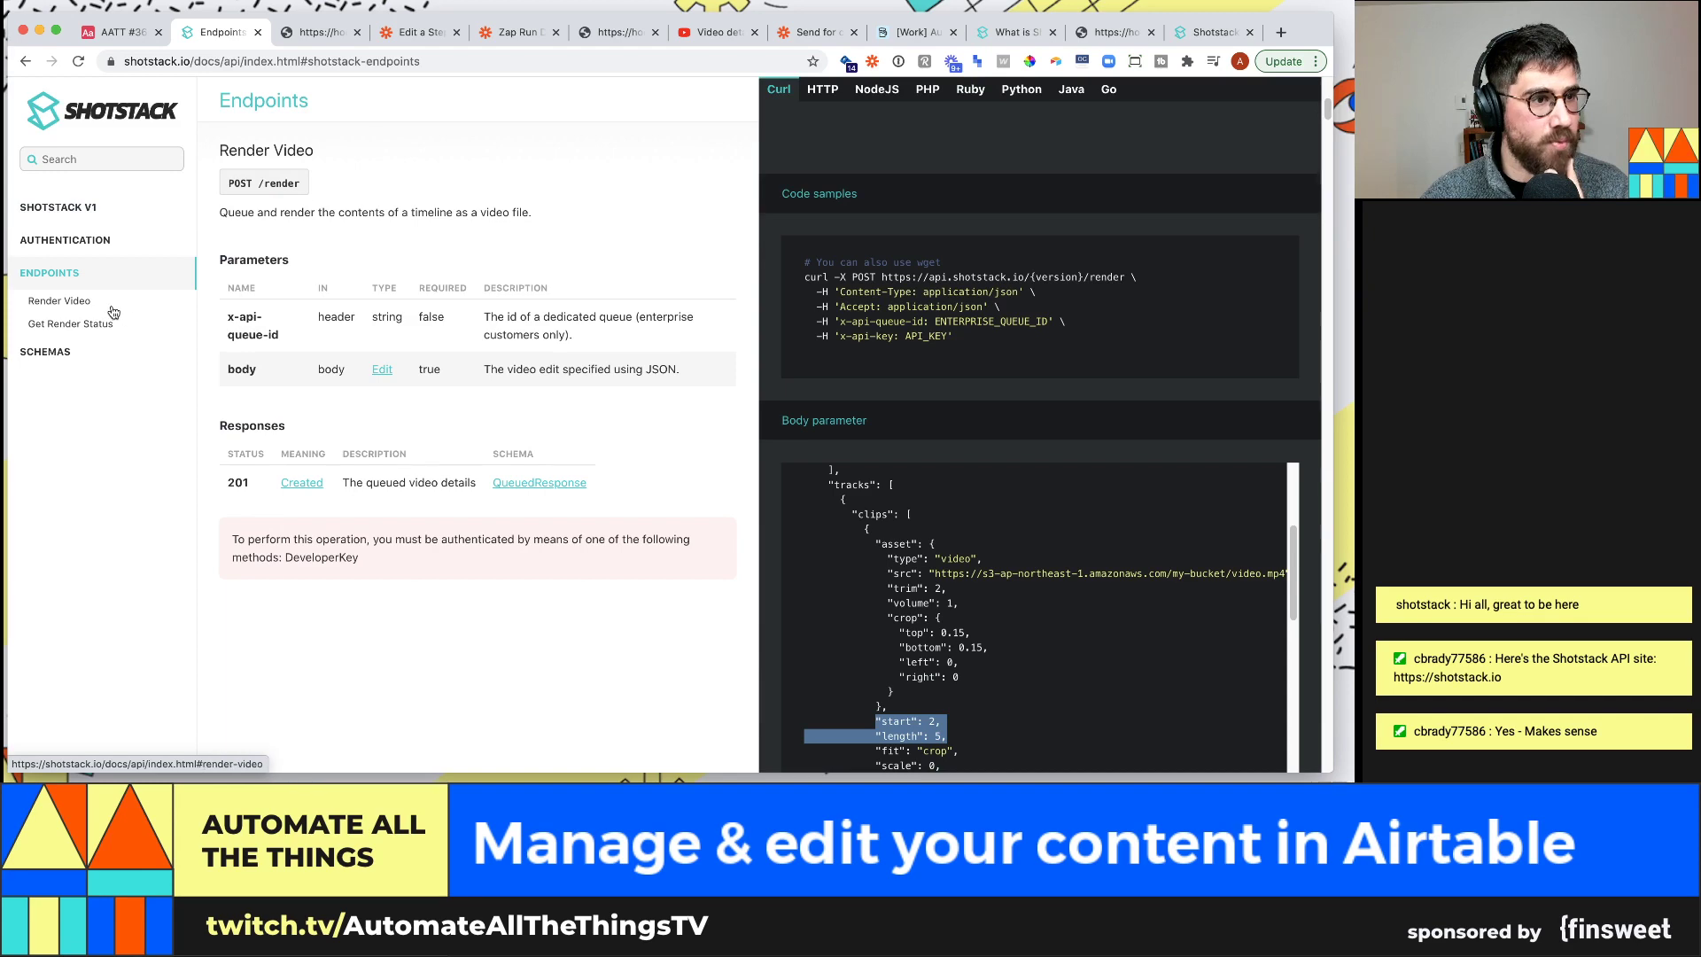
left_click(110, 309)
Navigate through the Timeline schema to the Clip schema's start, length and fit properties
scroll(452, 354, "down", 10)
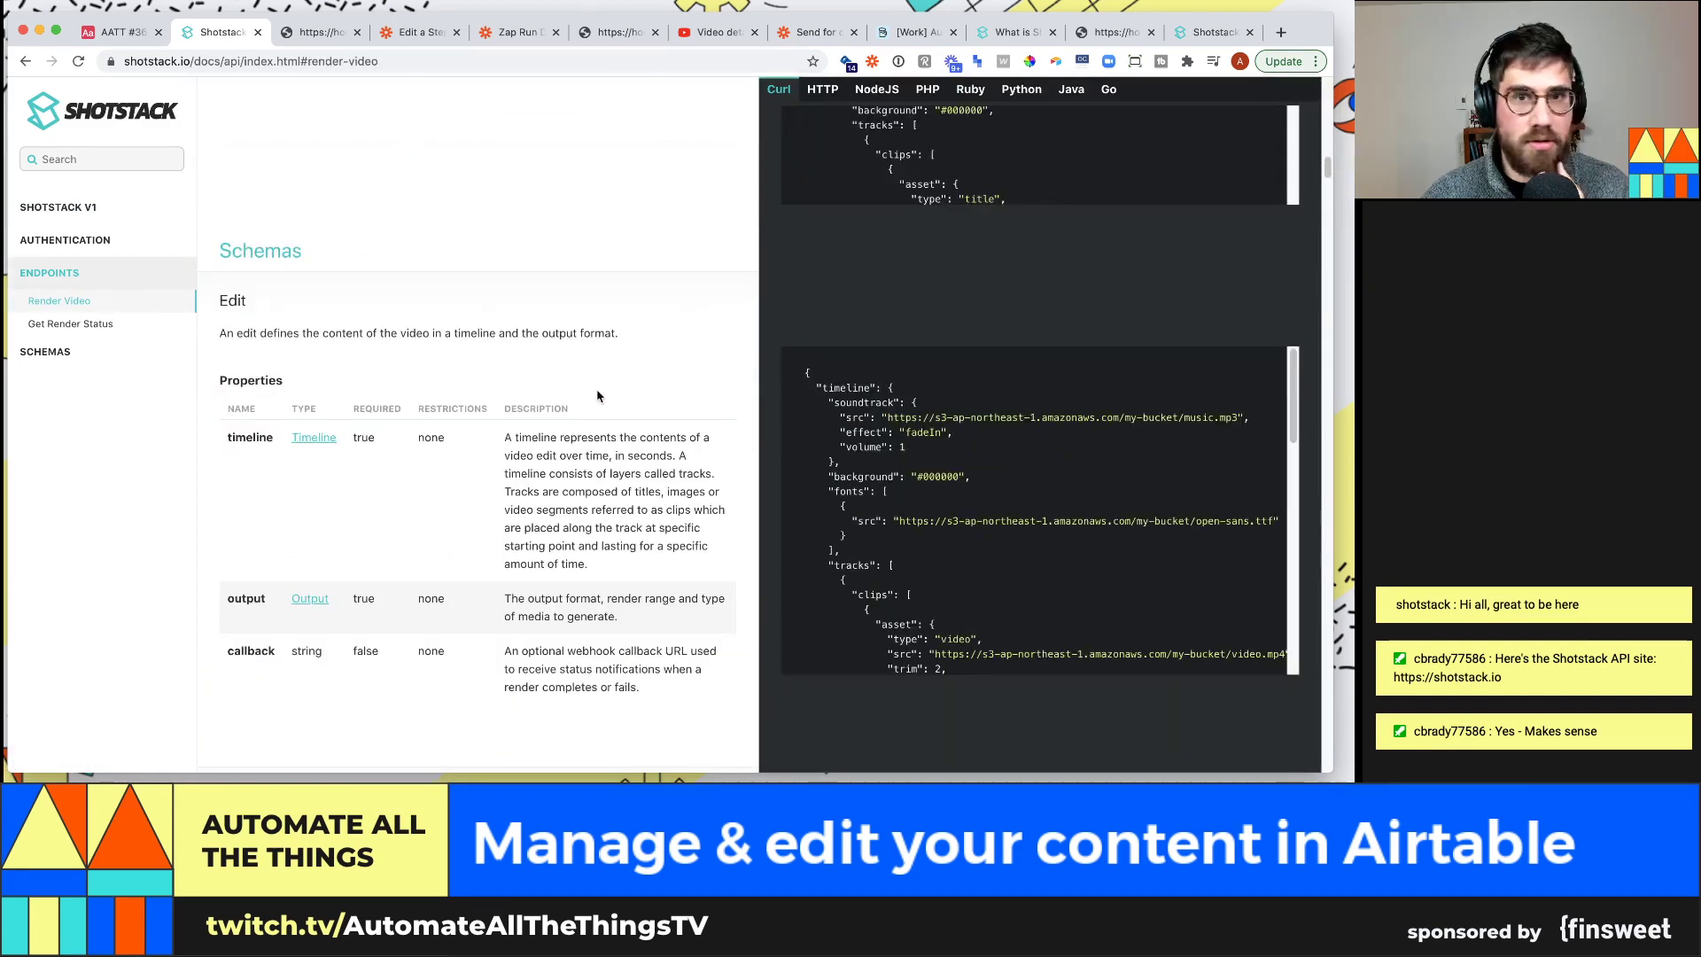
scroll(486, 403, "down", 6)
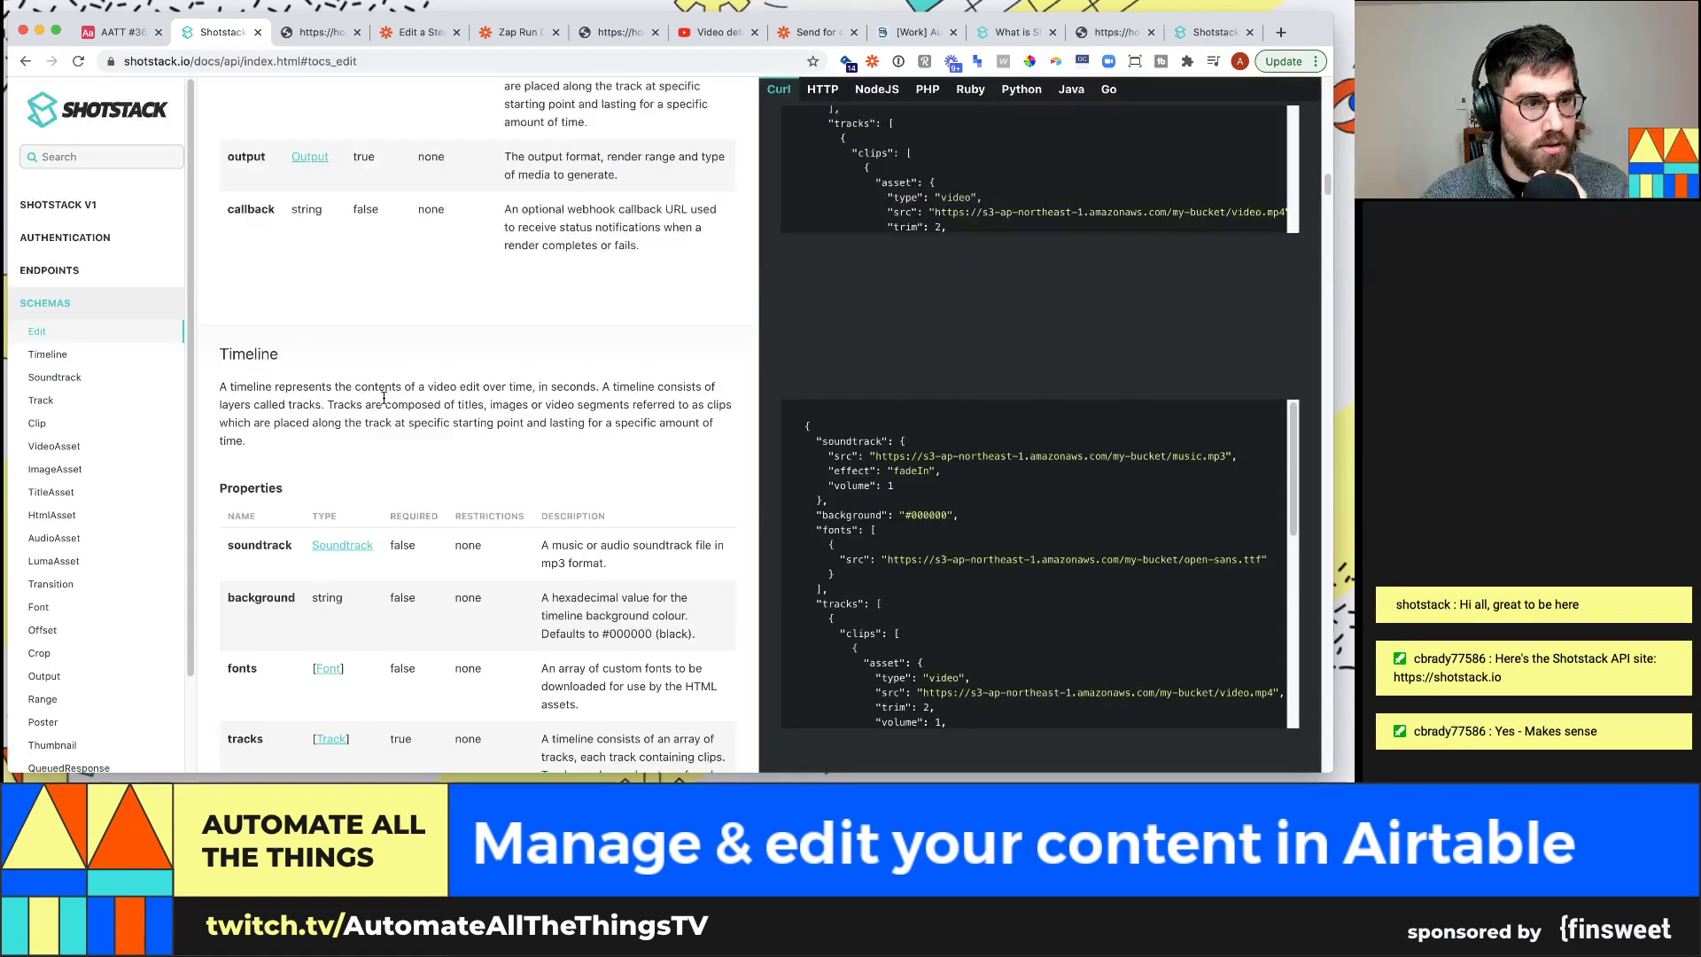
scroll(117, 548, "down", 3)
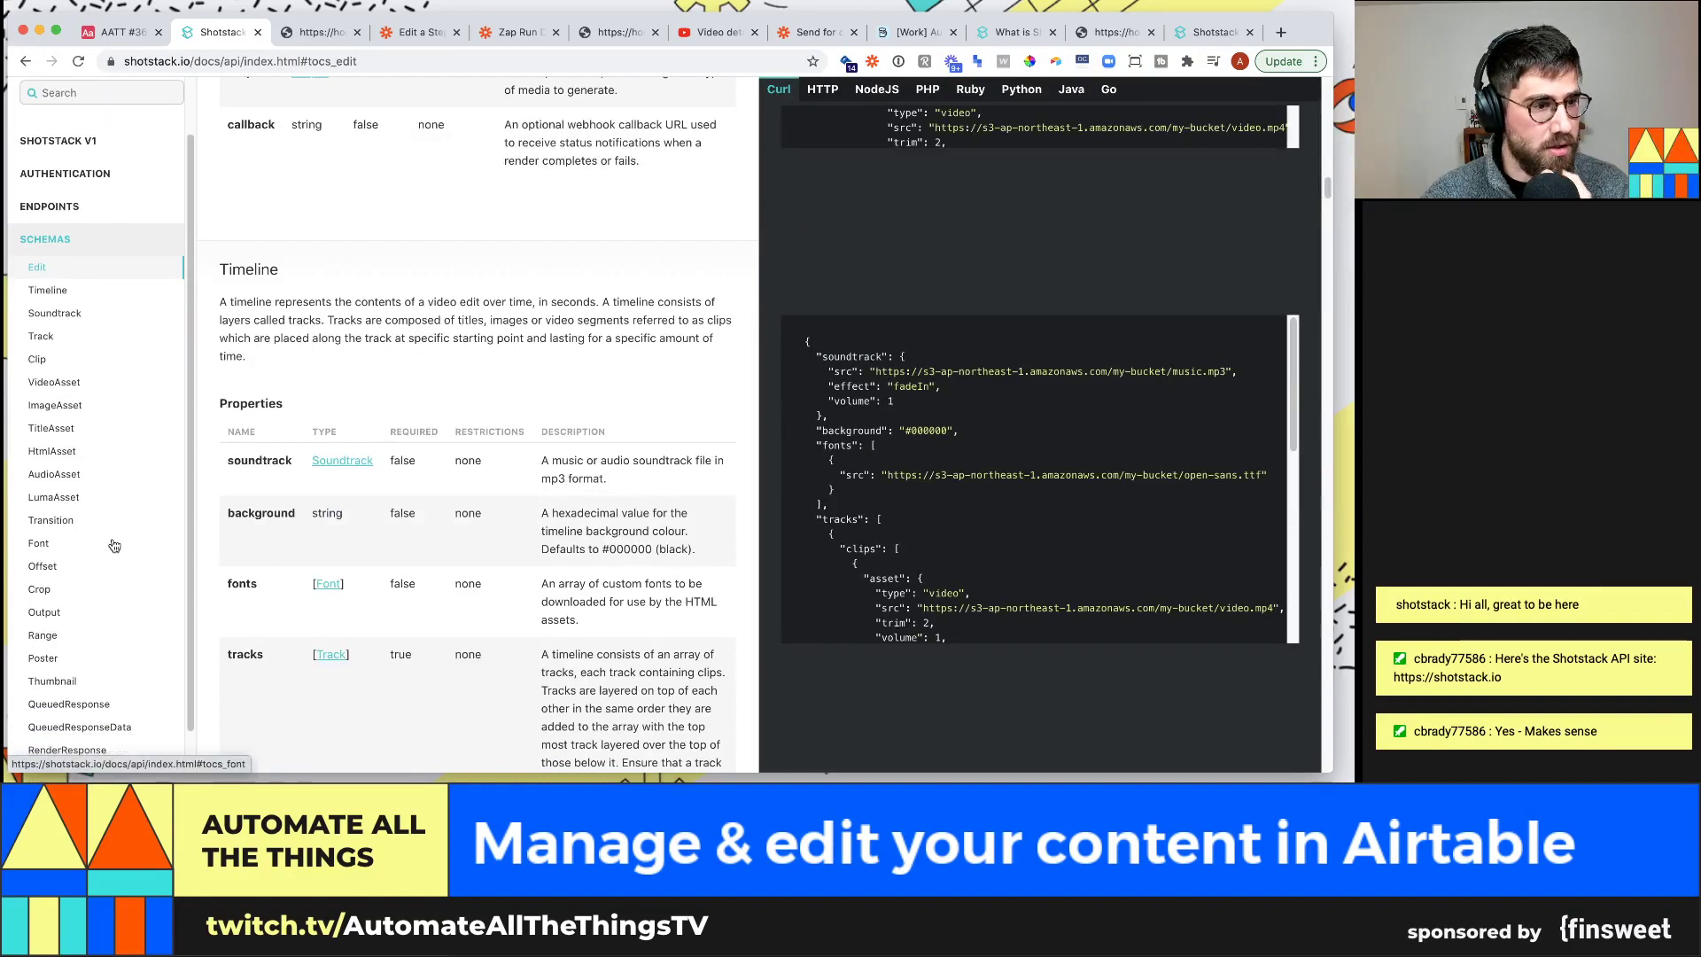
scroll(103, 543, "down", 1)
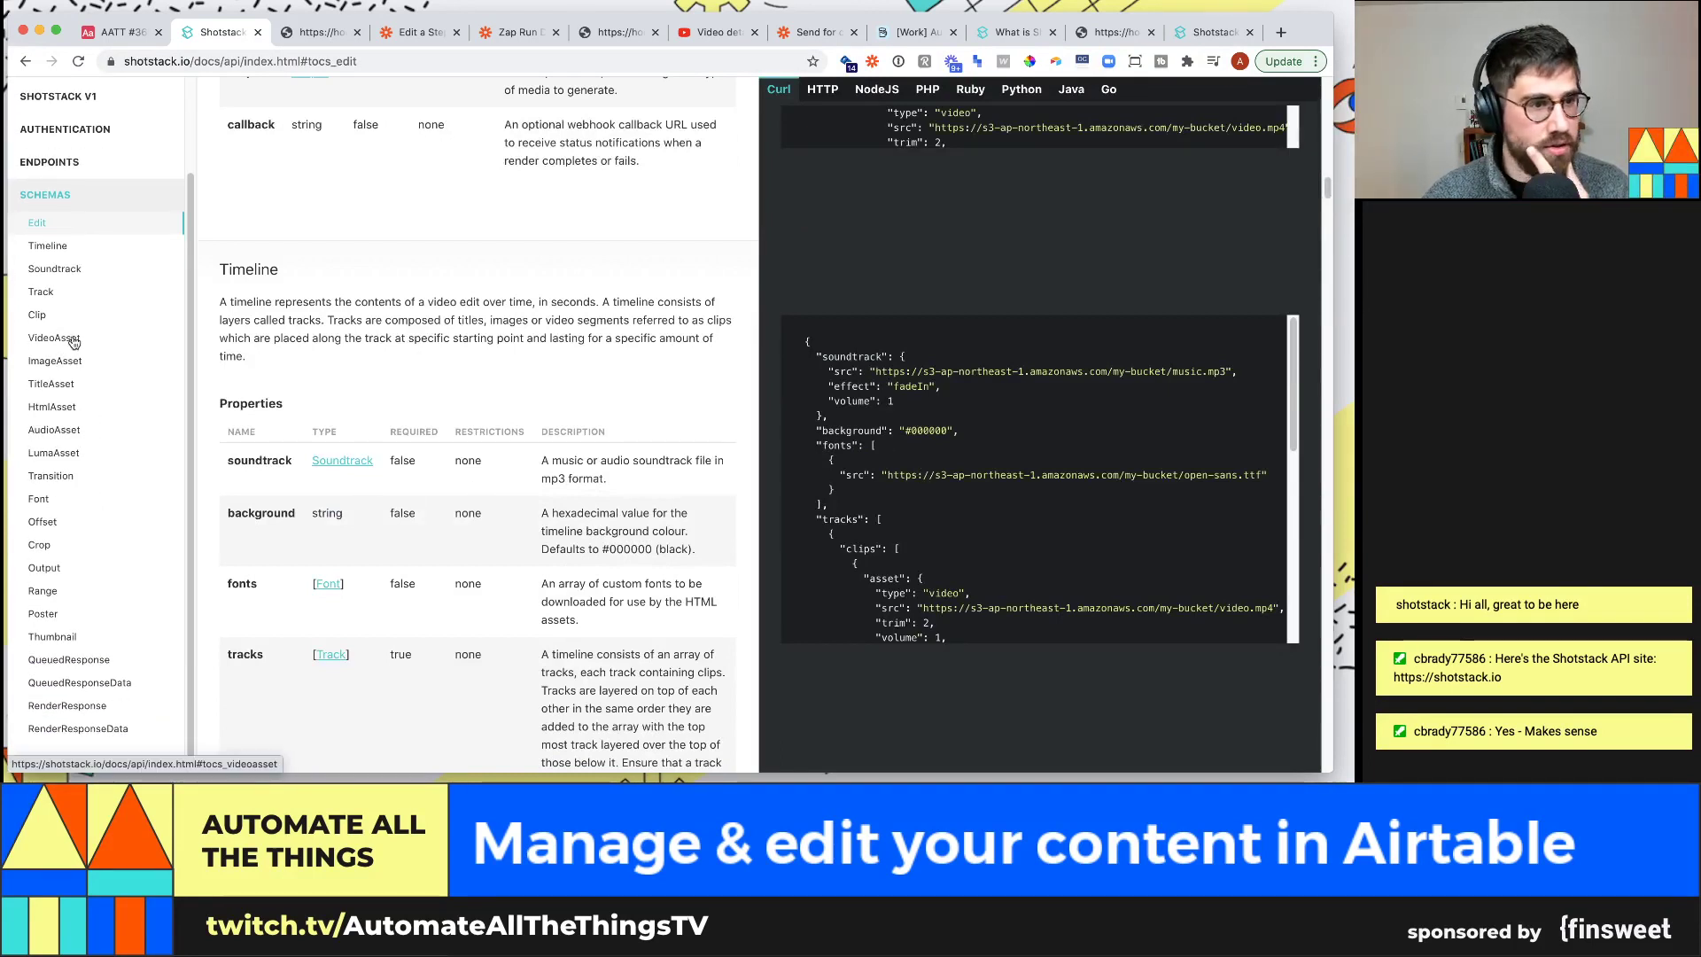
left_click(62, 246)
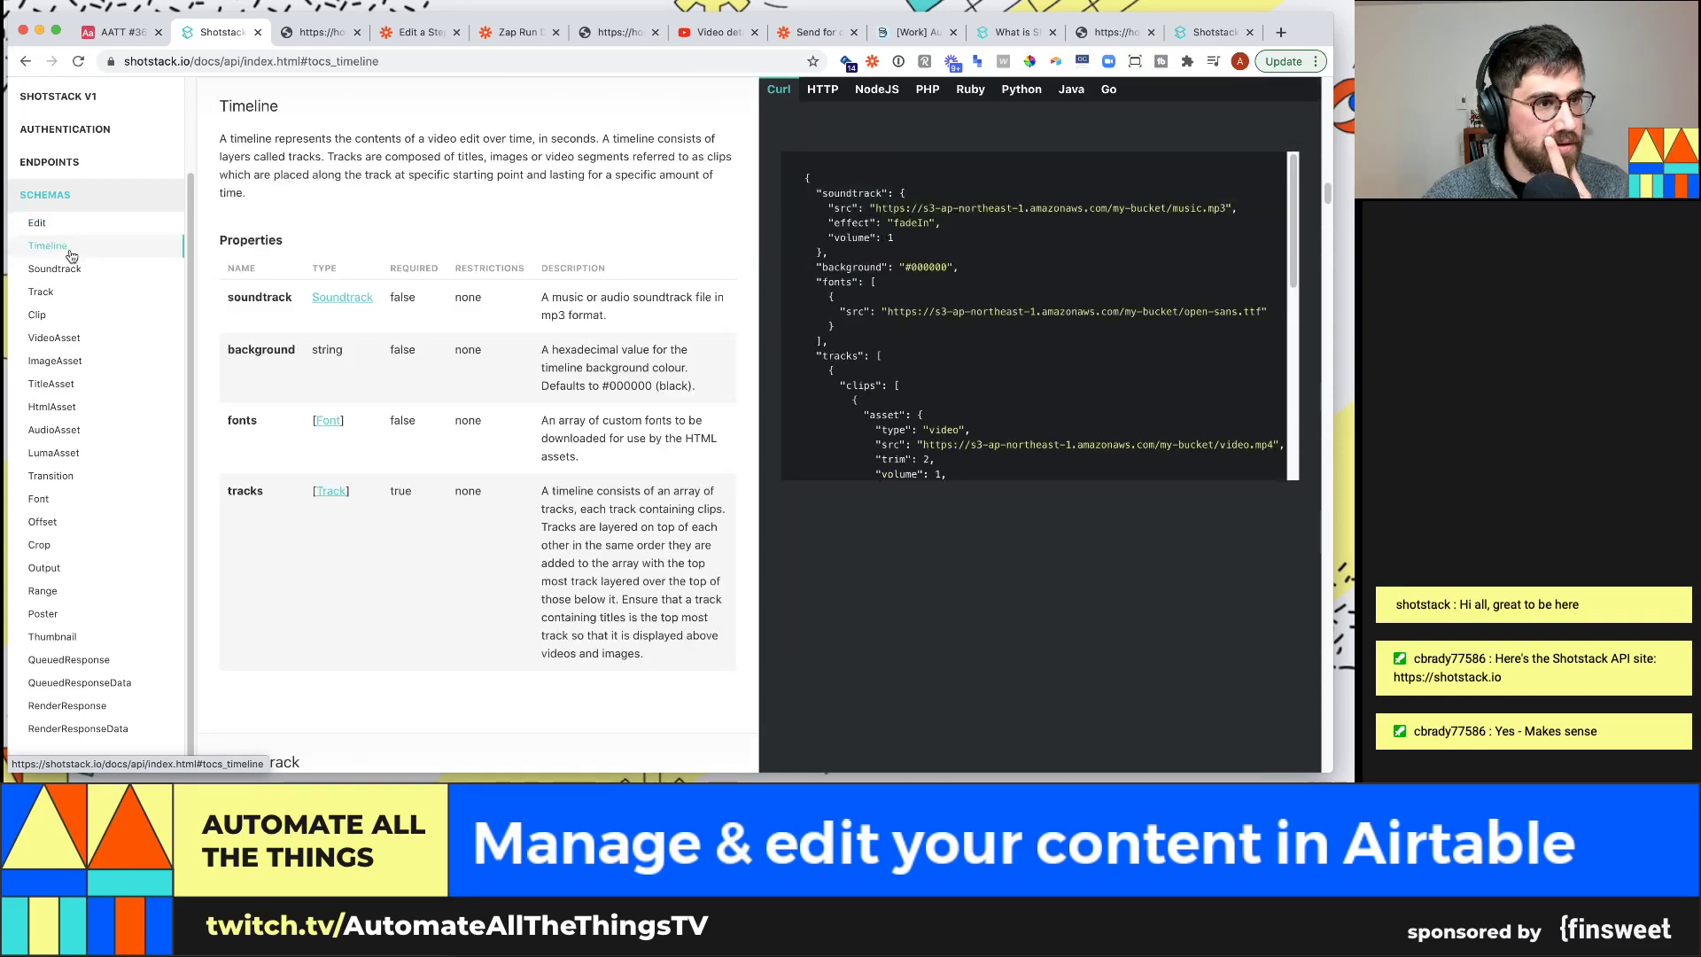
scroll(289, 452, "down", 5)
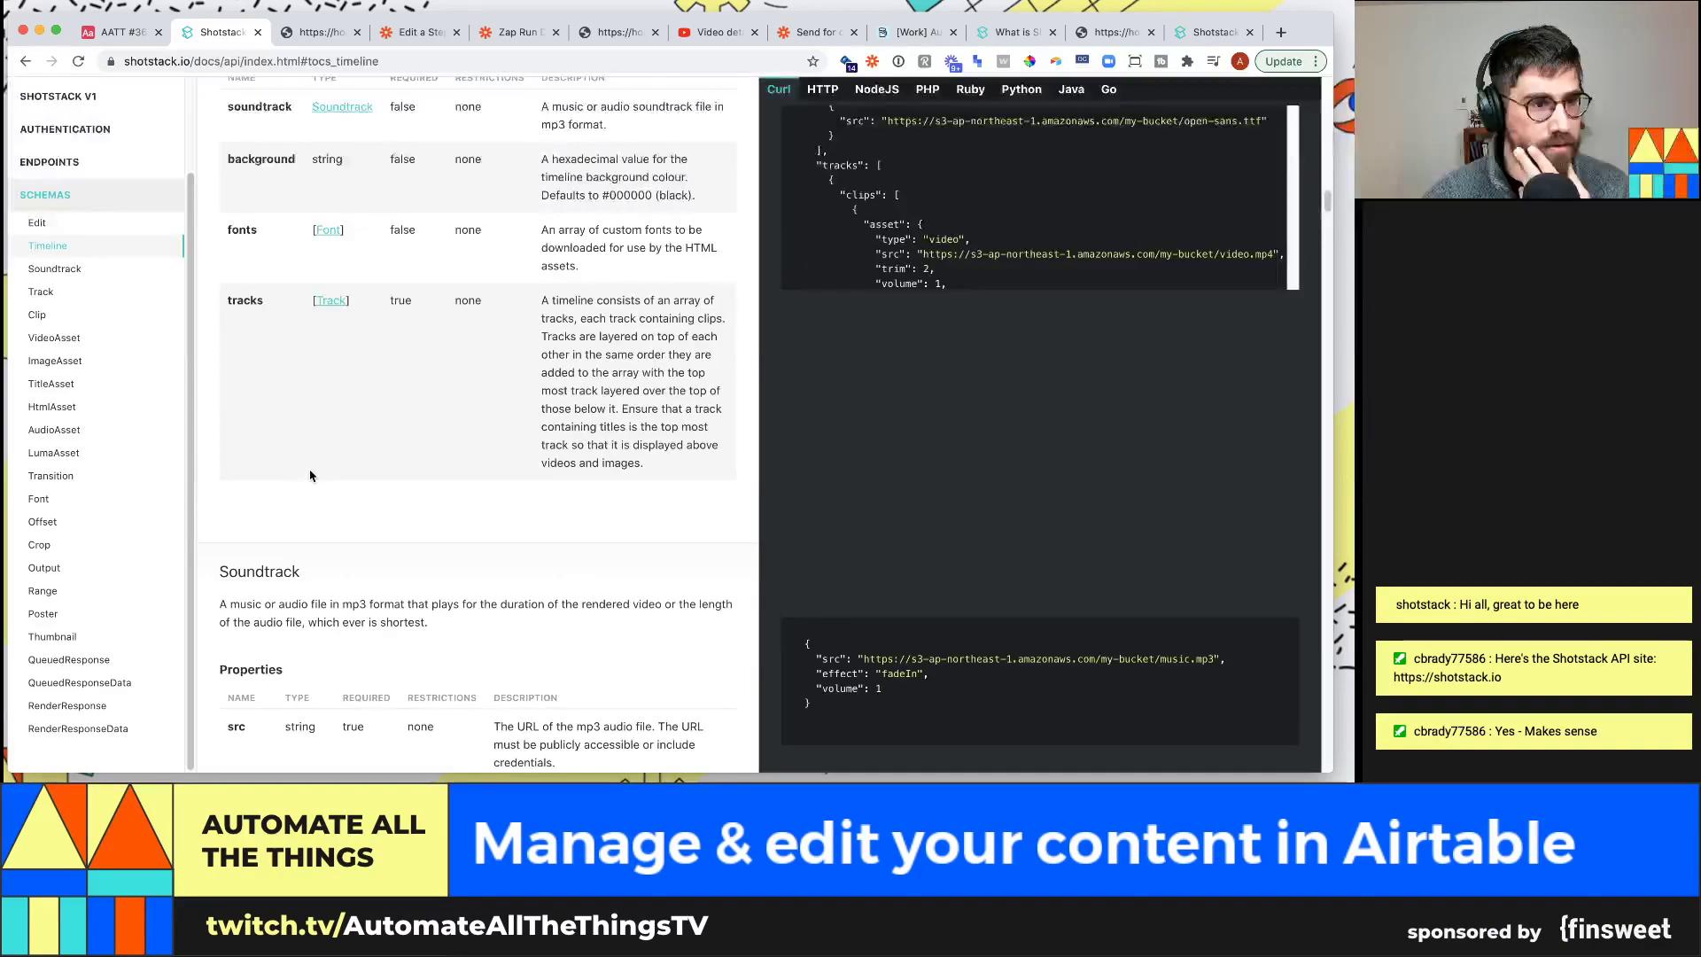
left_click(36, 316)
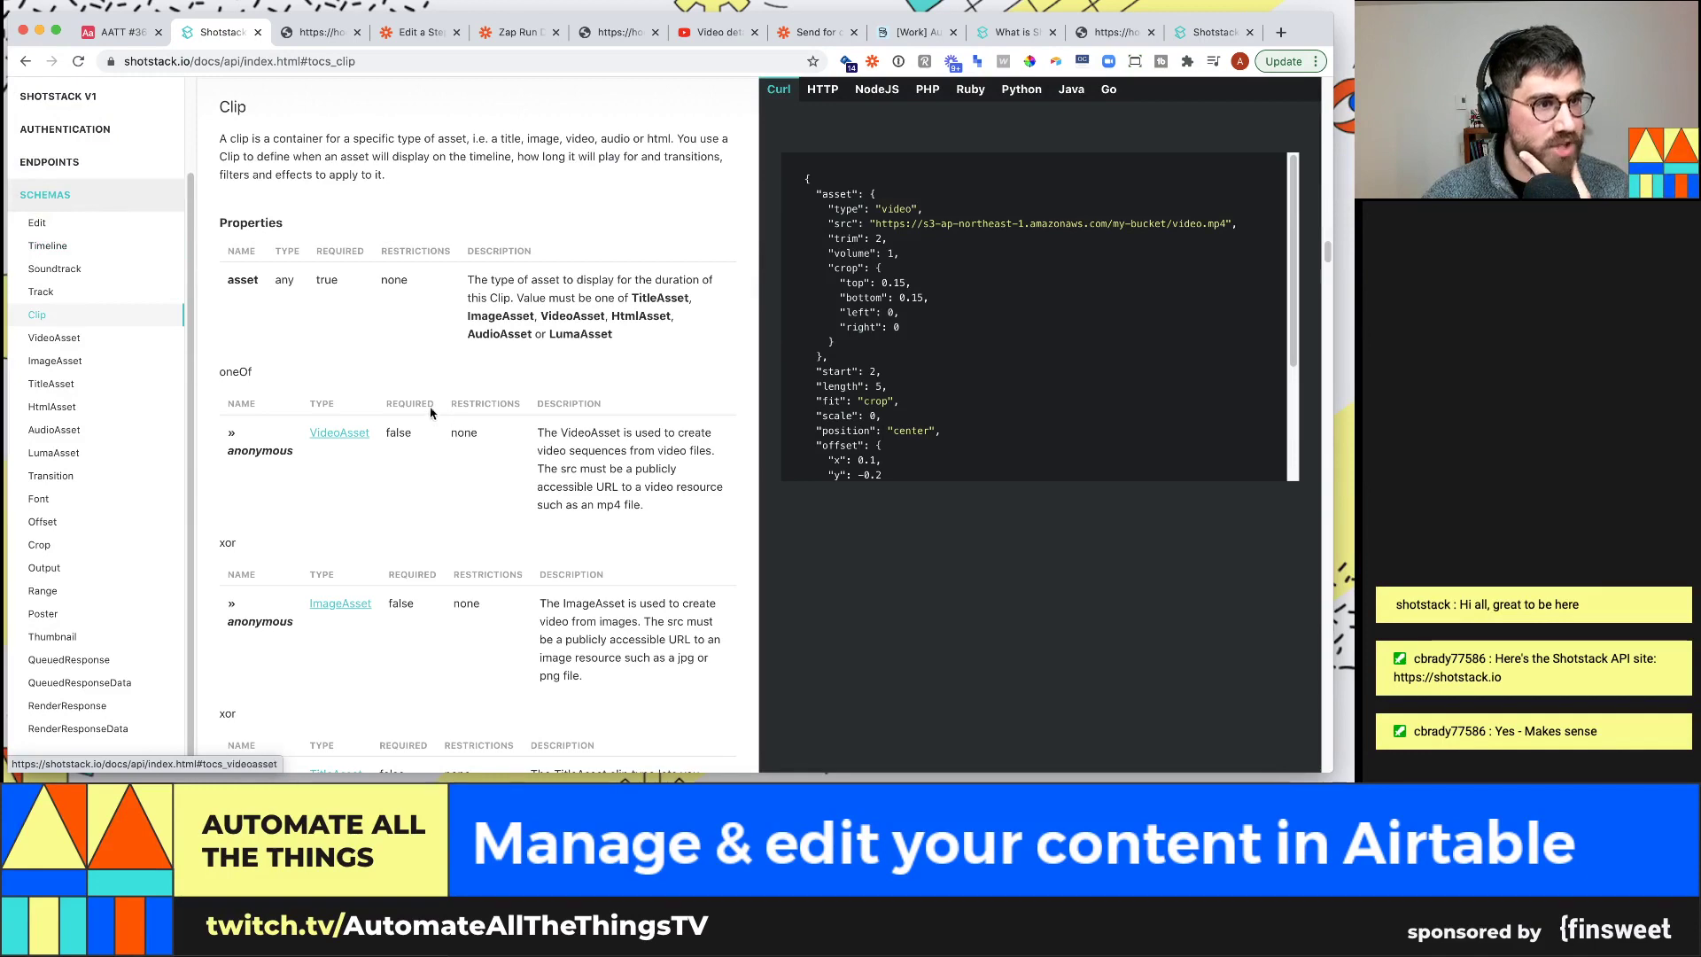
scroll(414, 401, "down", 3)
scroll(414, 401, "down", 10)
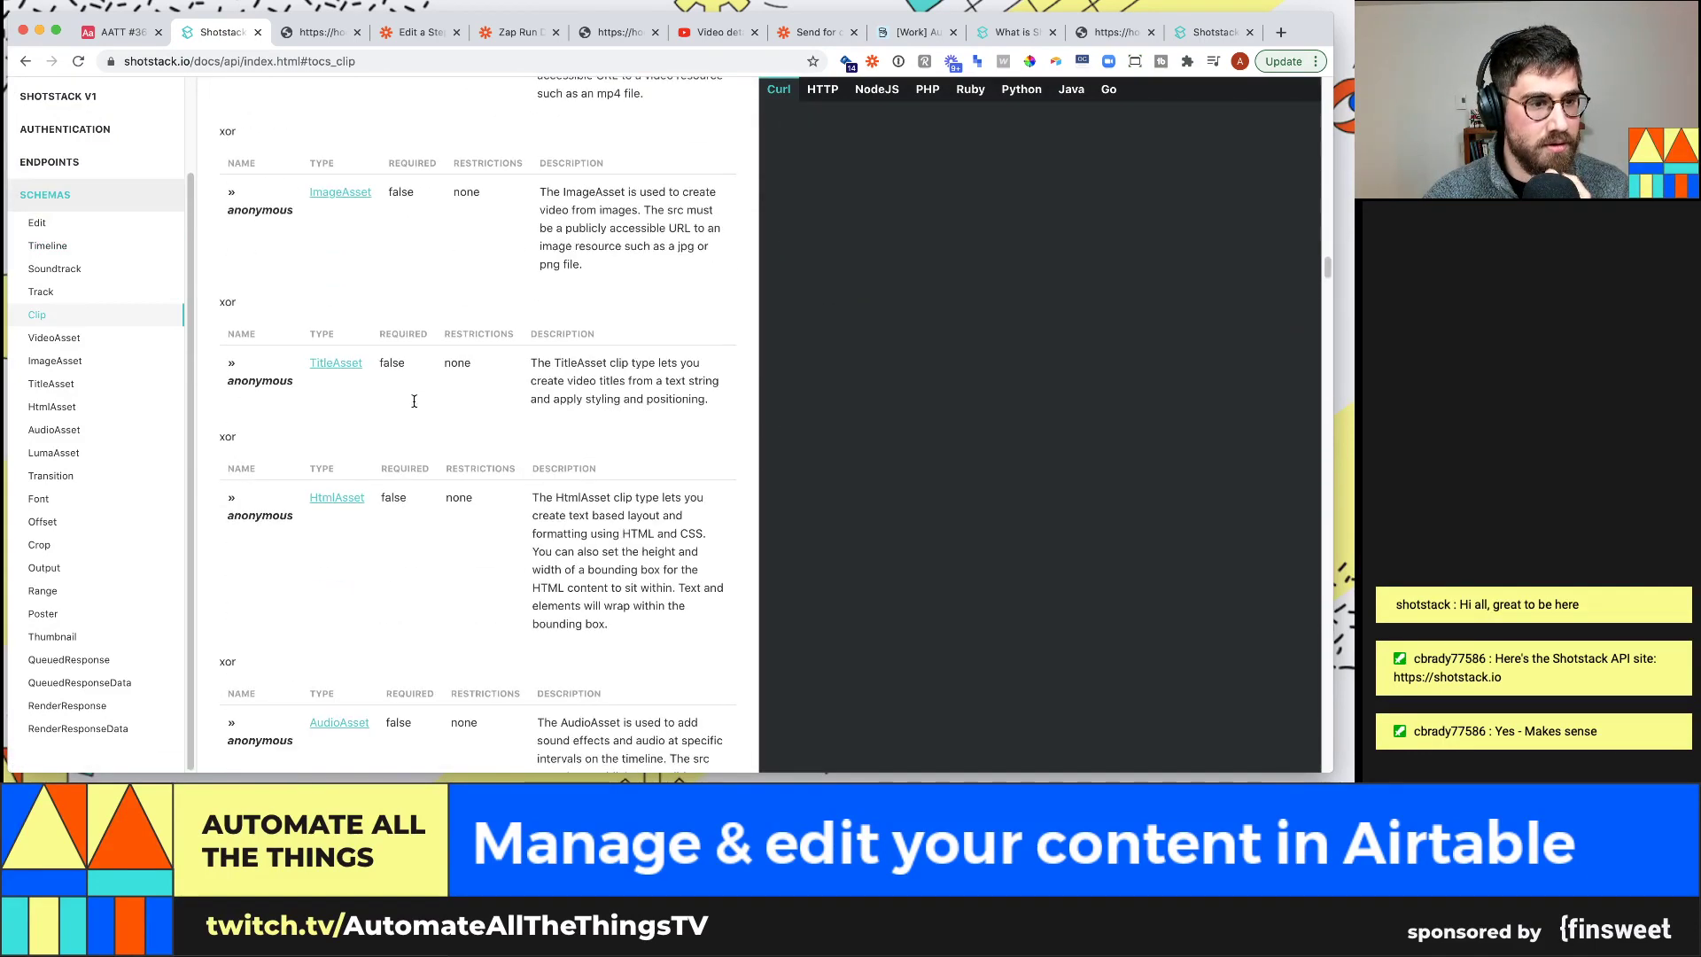
scroll(413, 403, "down", 1)
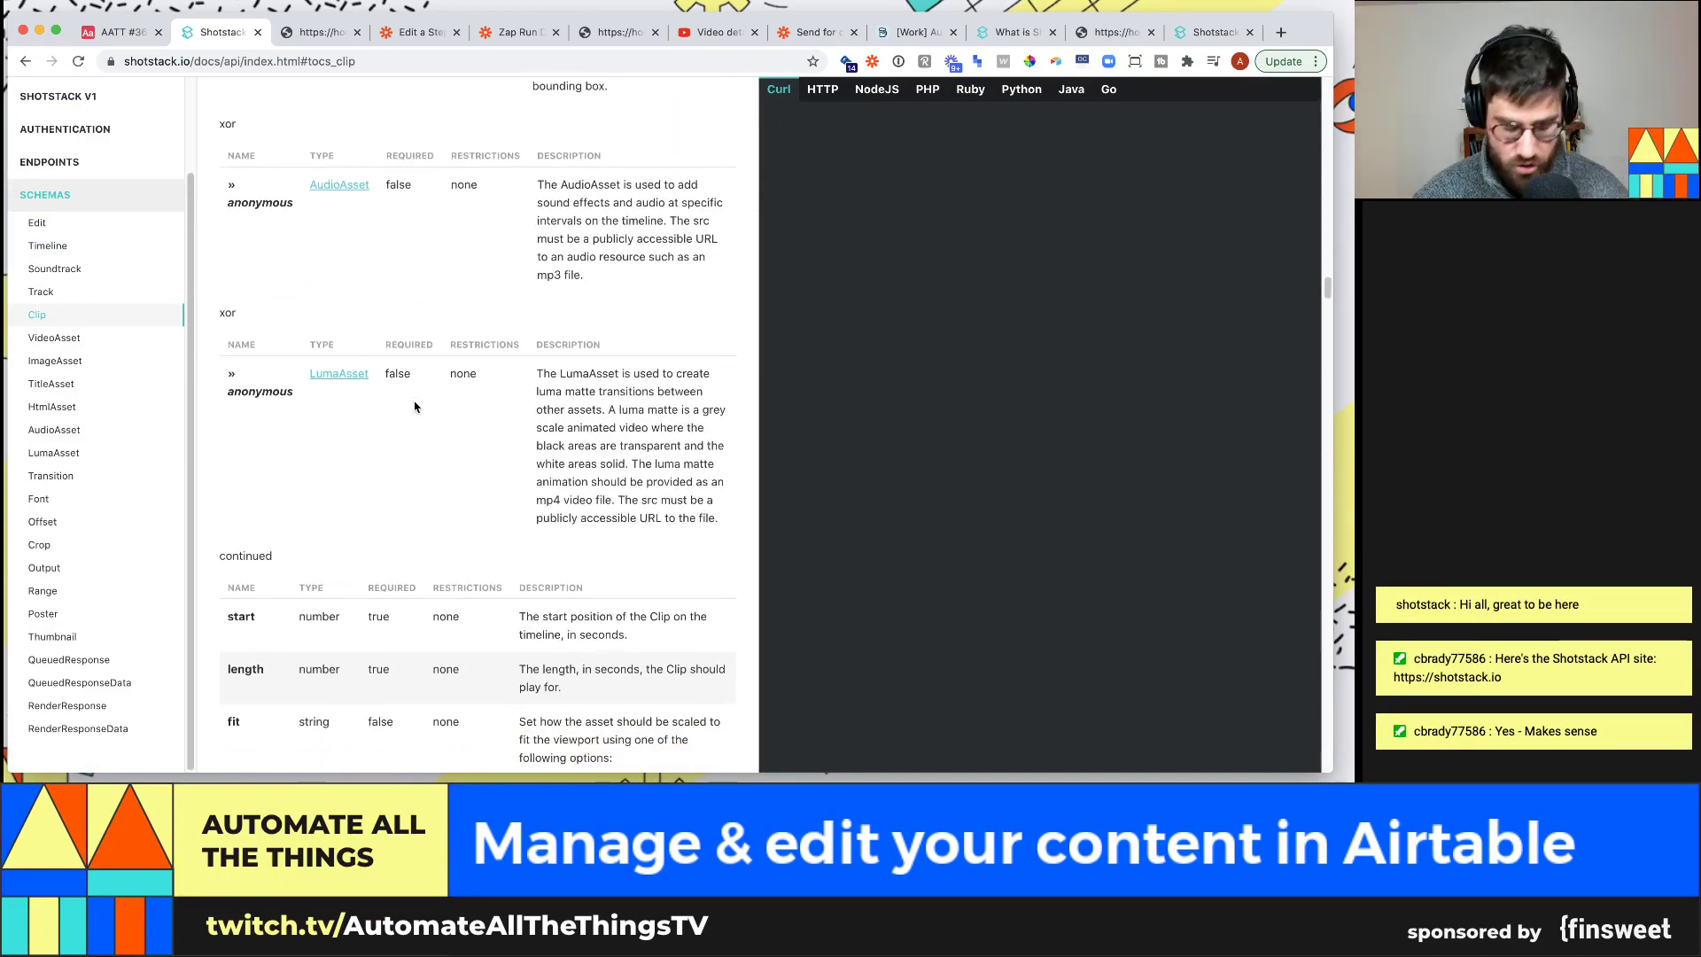
key("ctrl+f")
Search the docs for 'start' until reaching the Clip start property, defined in seconds, then return to Airtable
type("start")
key("Return")
key("Return")
key("Return")
key("Return")
key("Return")
key("Return")
key("Return")
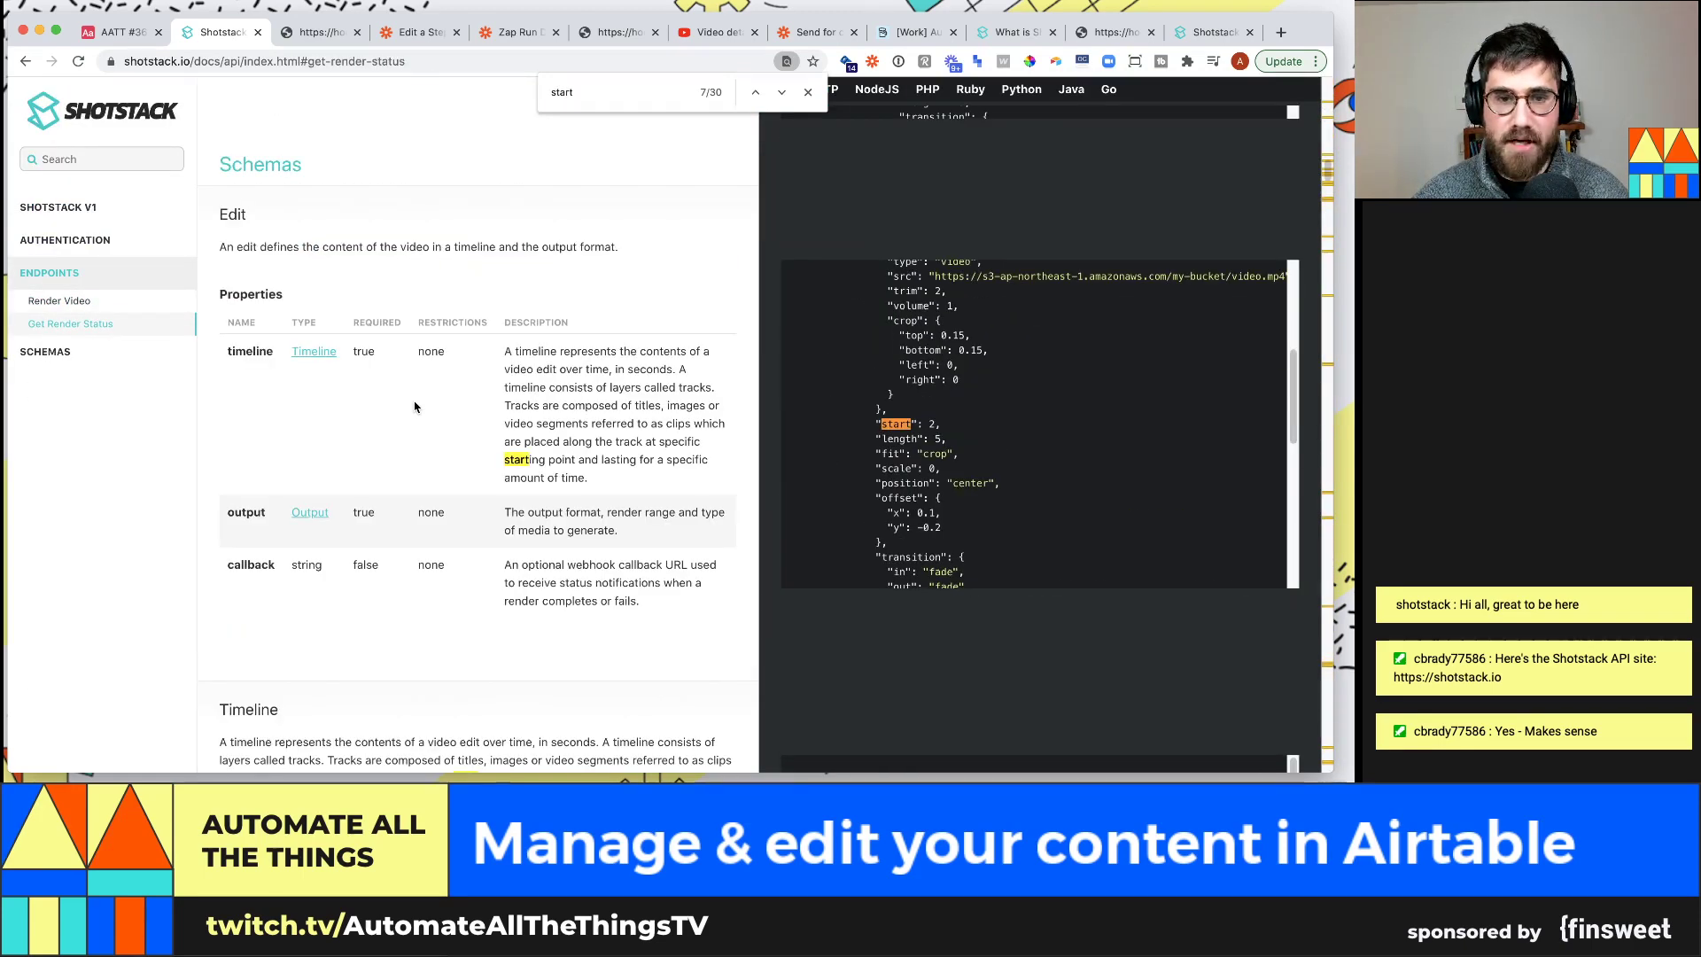
key("Return")
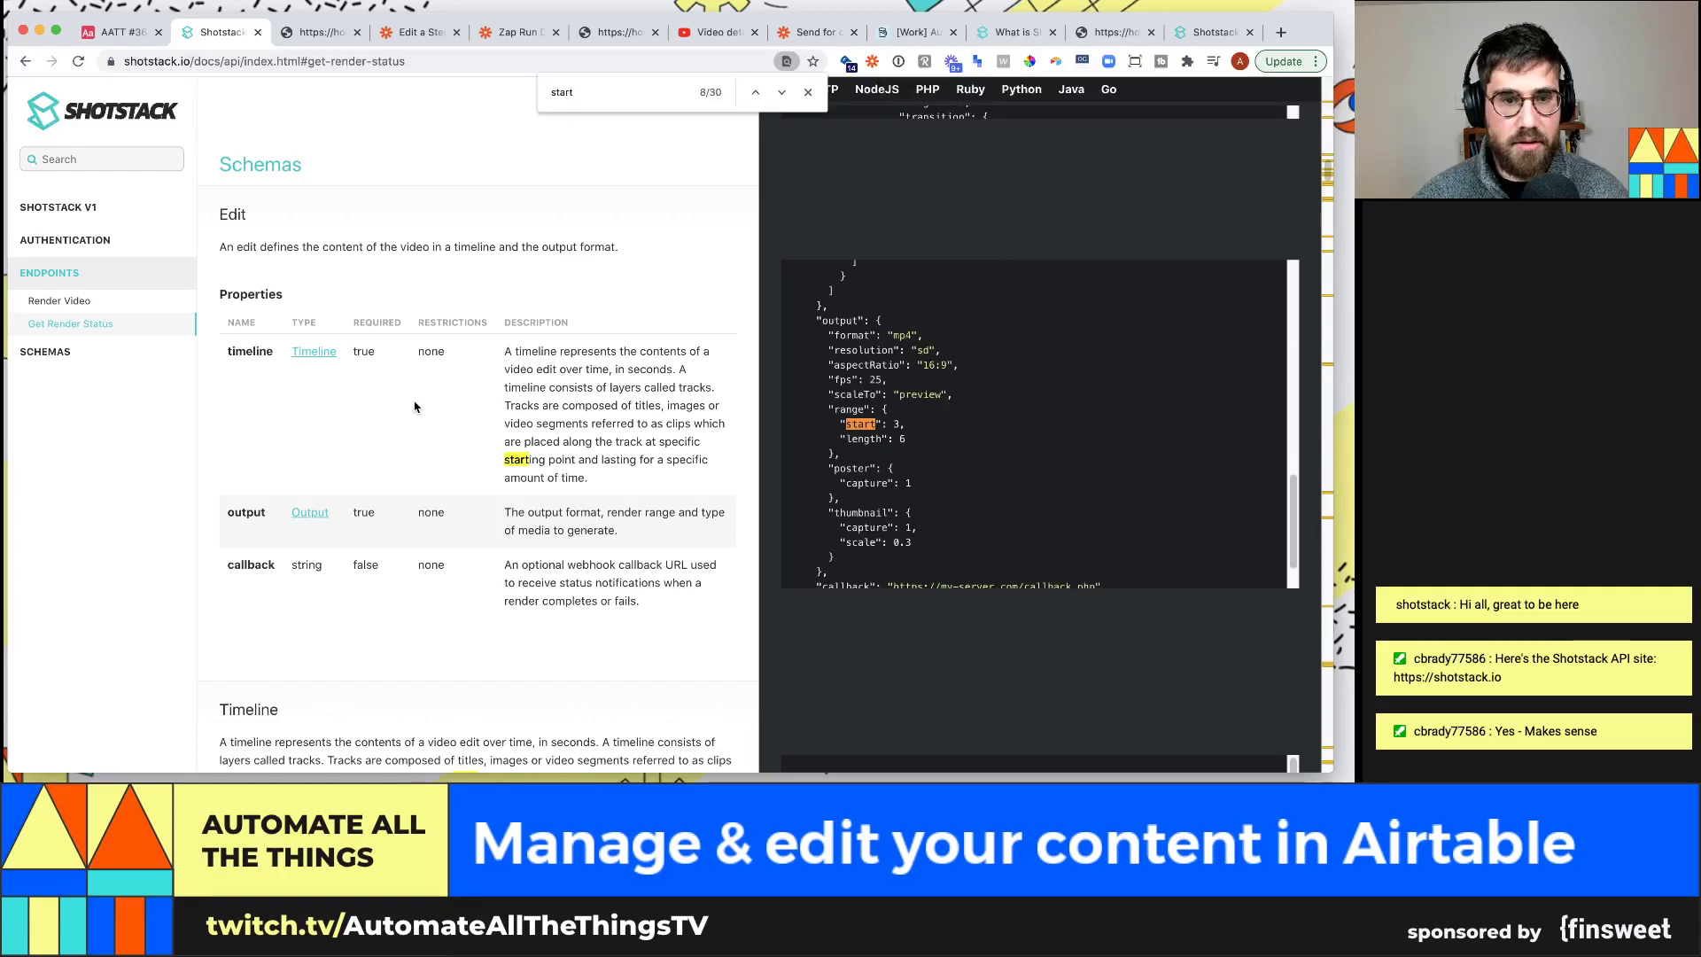
key("Return")
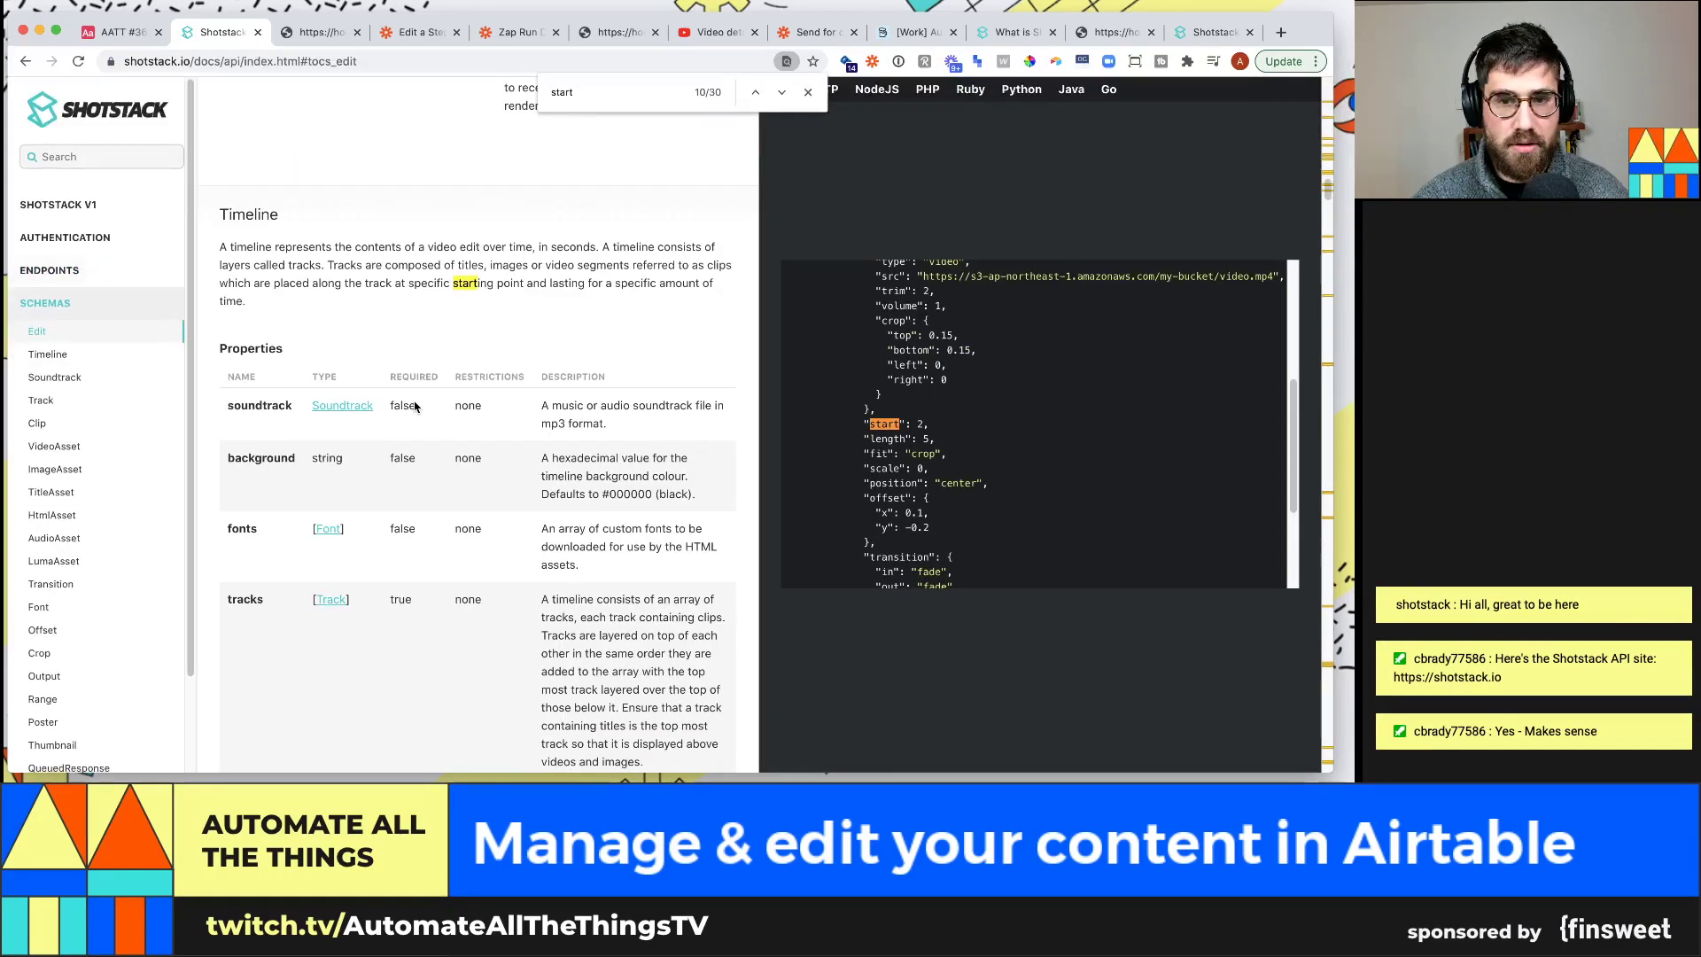
key("Return")
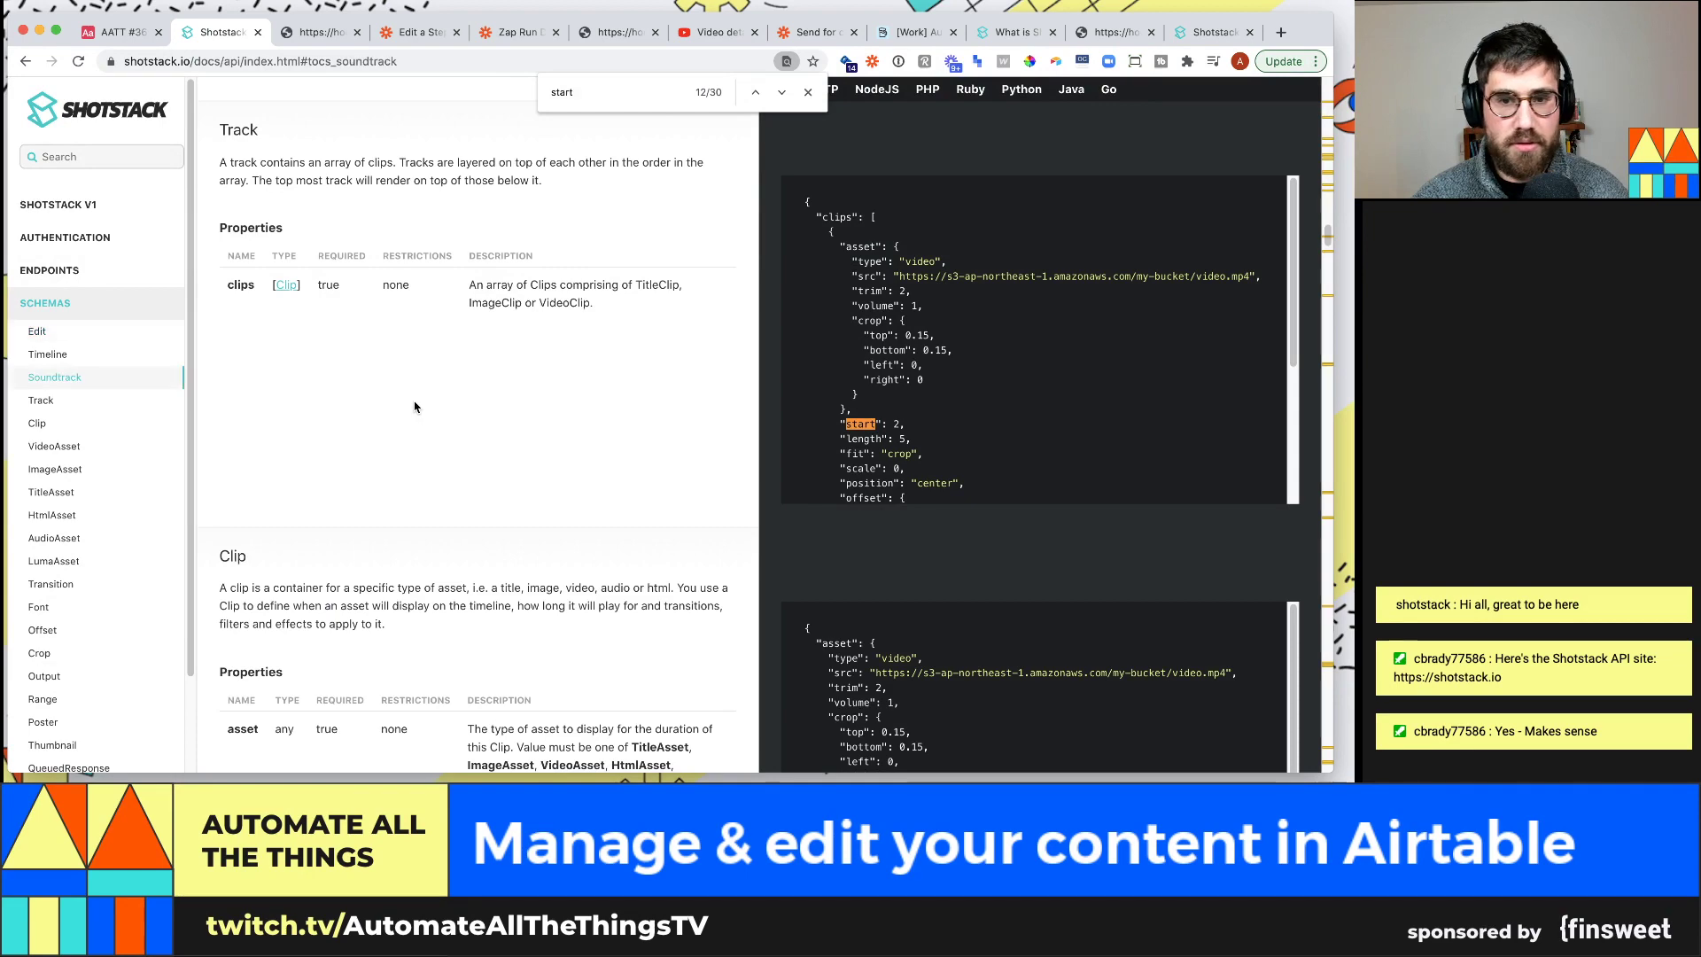
key("Return")
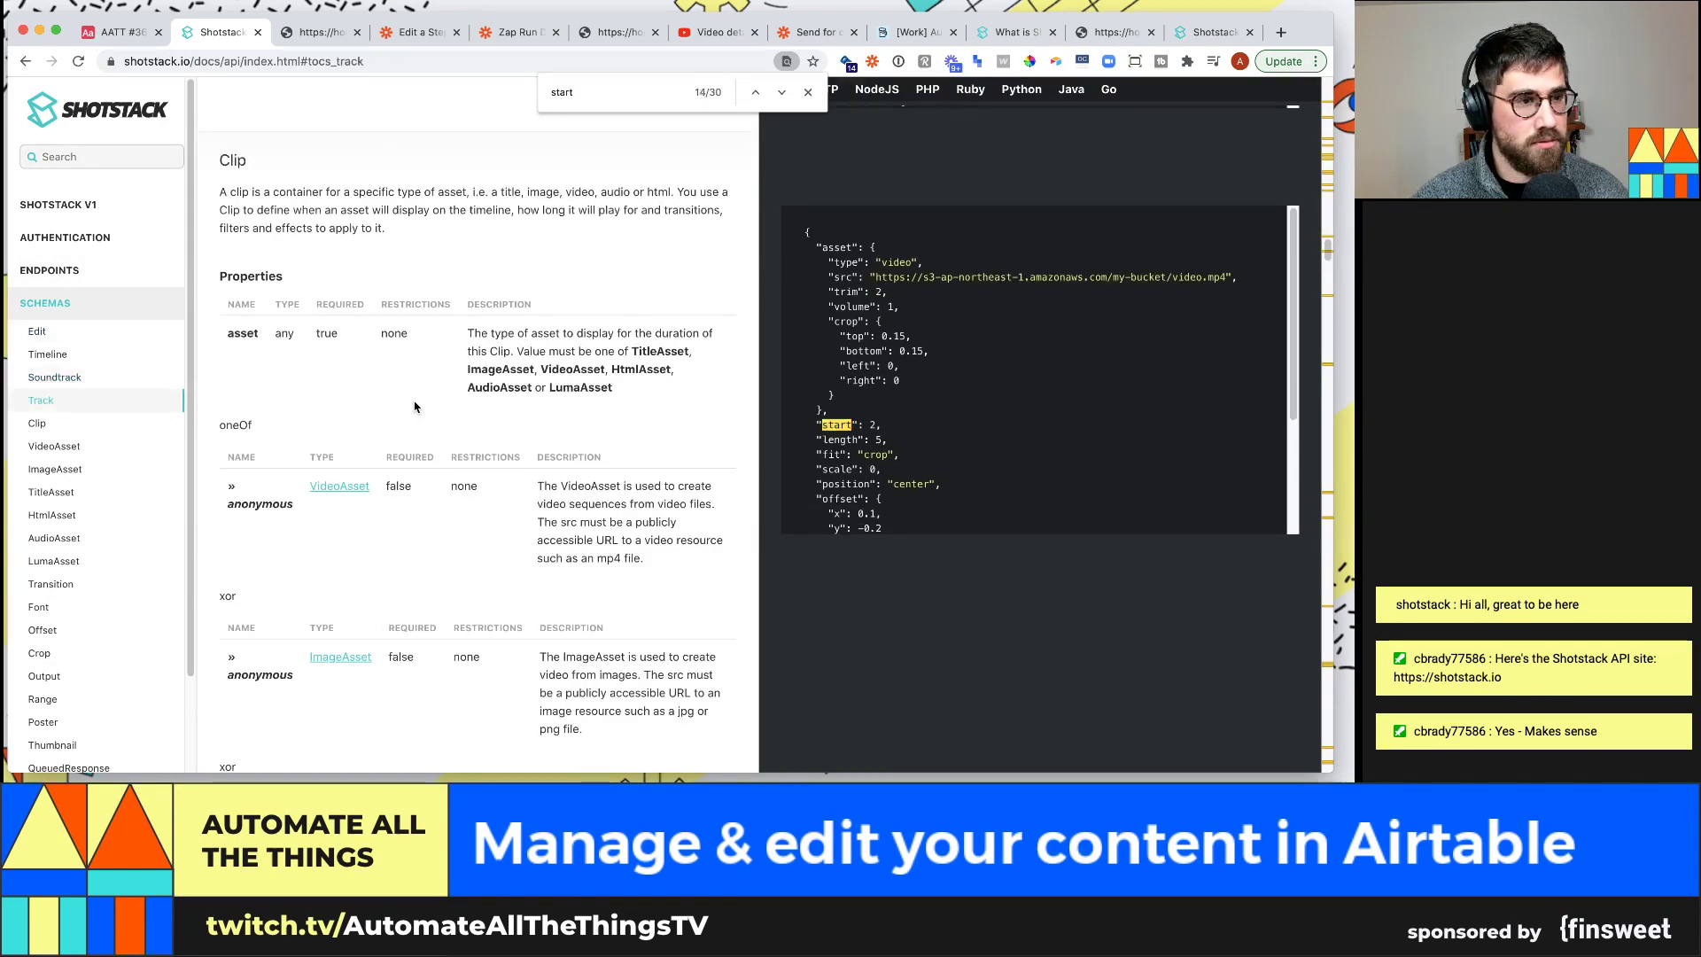
key("Return")
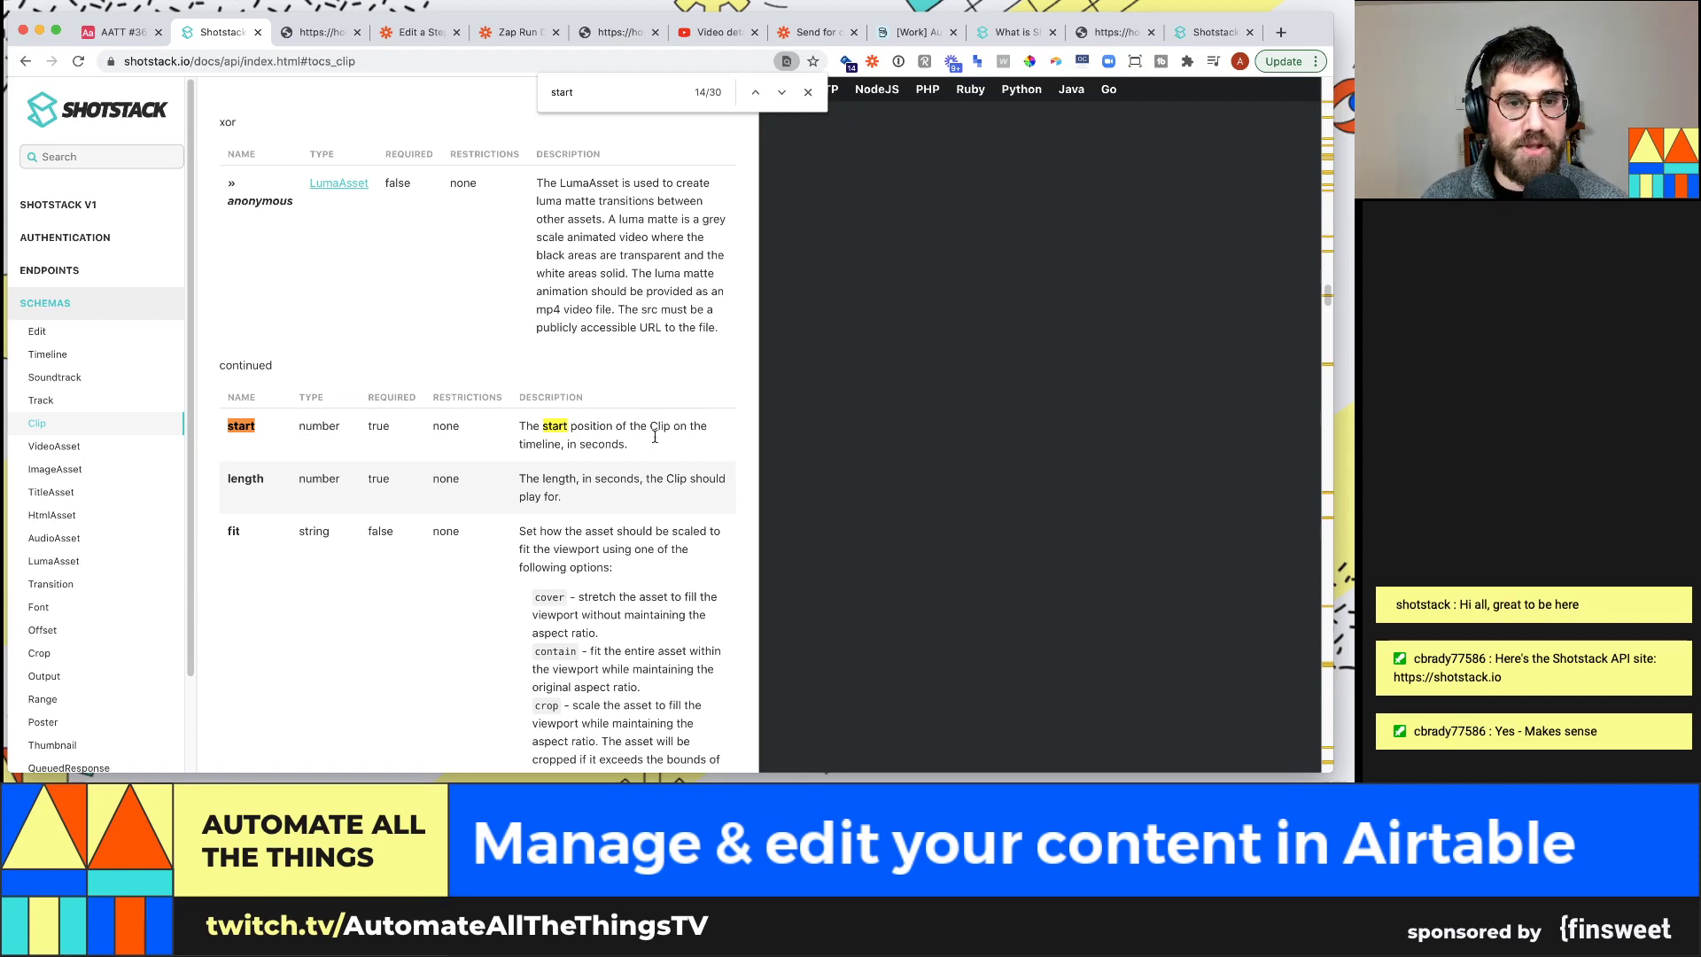
left_click_drag(570, 441, 520, 430)
left_click(558, 439)
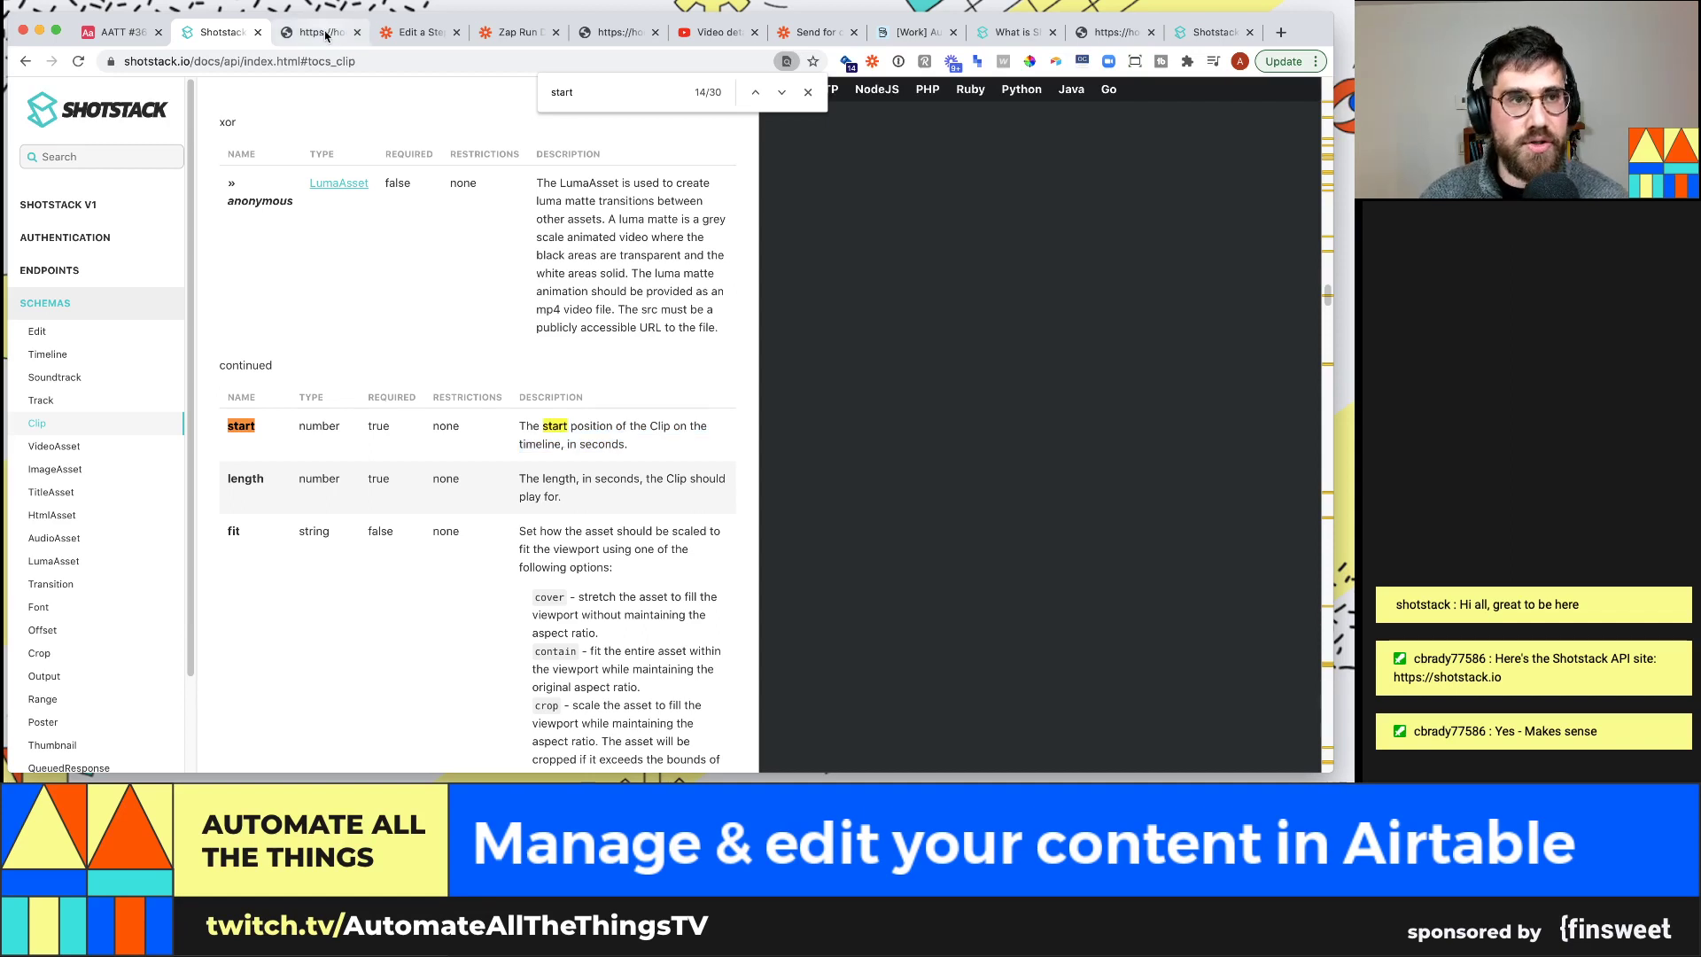
left_click(111, 38)
Add a Start time Duration field to Clips in h:mm format
left_click(494, 184)
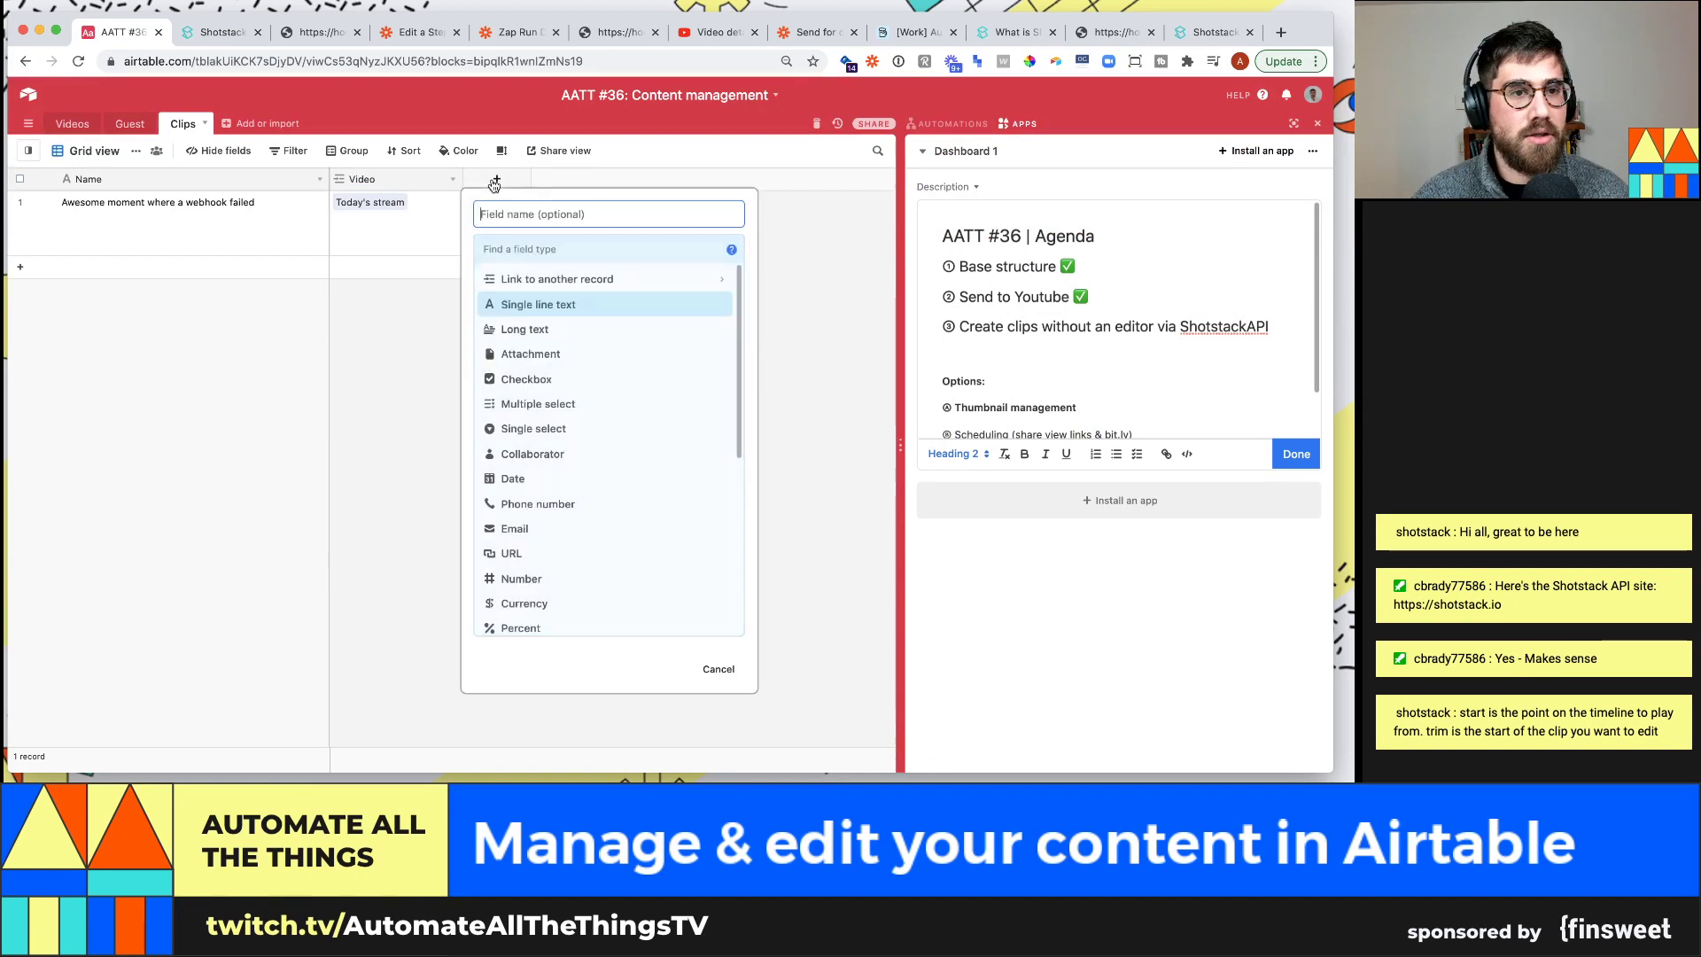
left_click(545, 243)
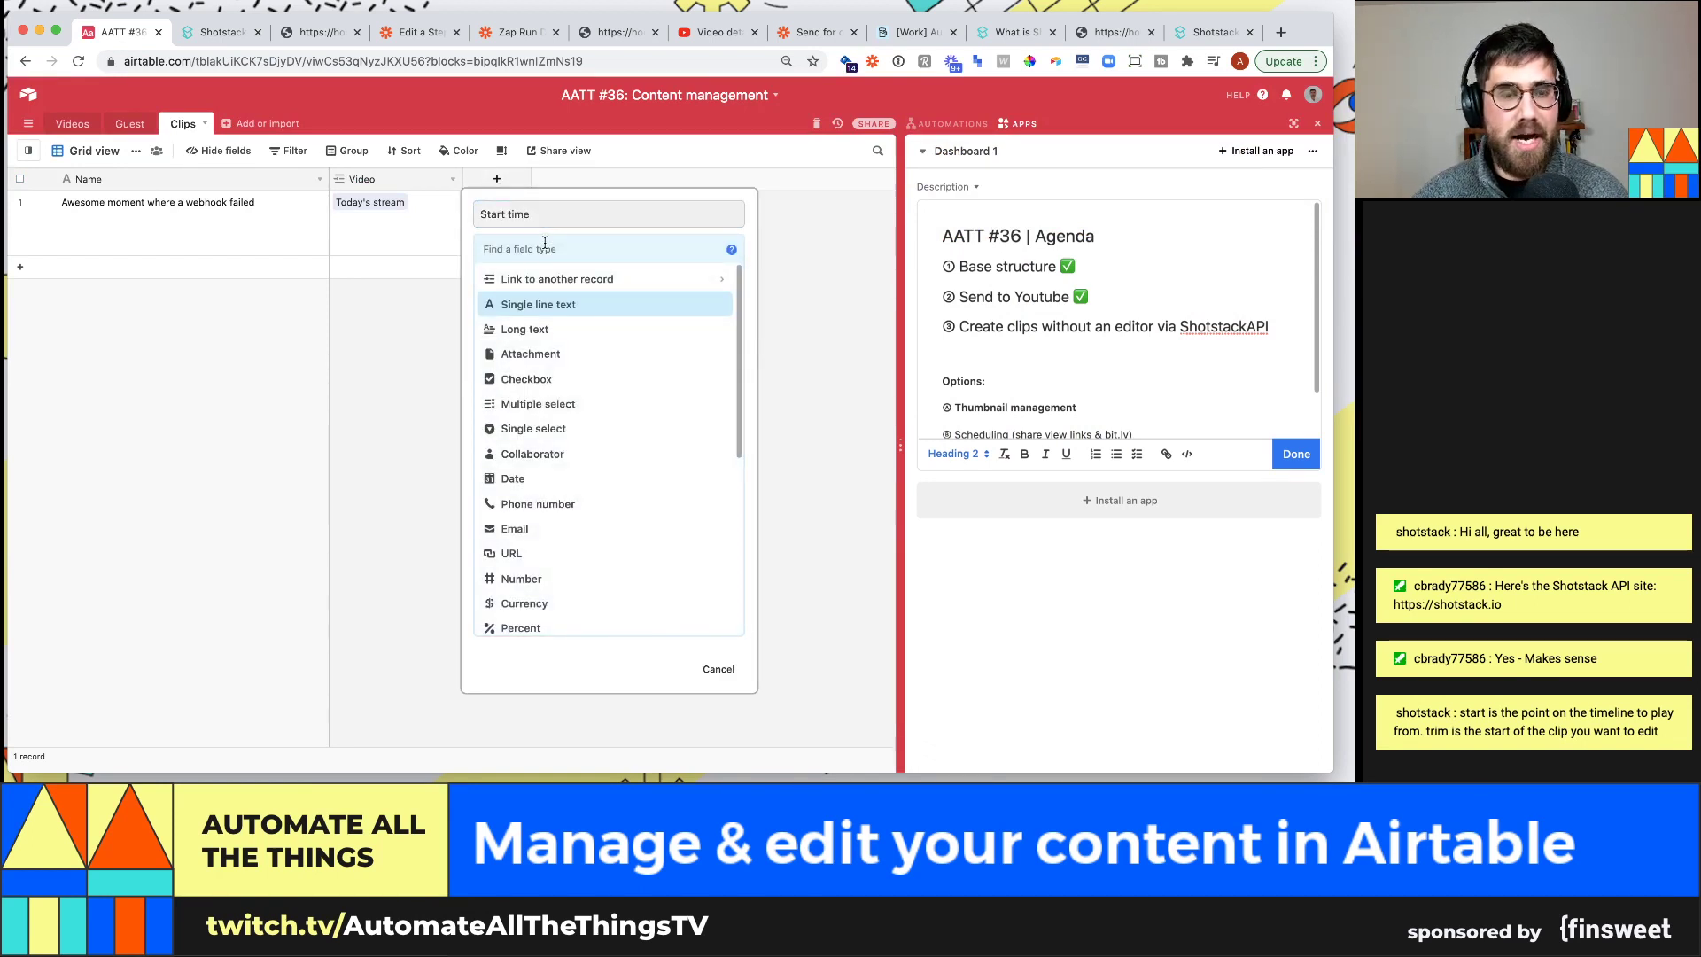
type("durat")
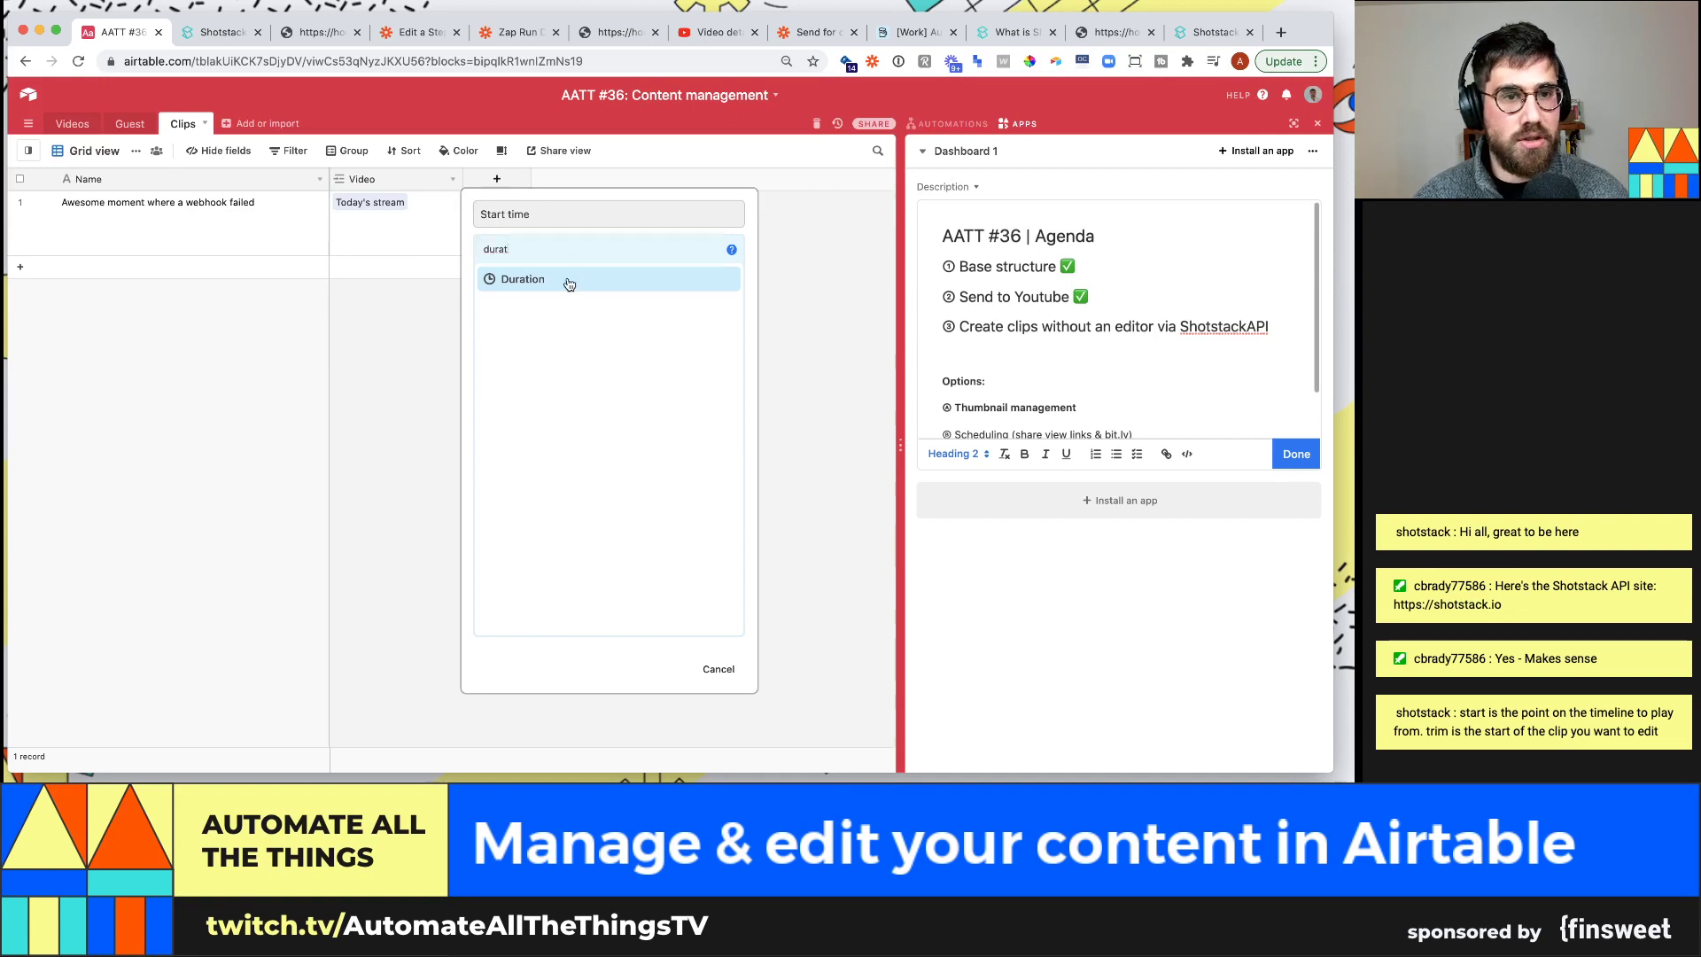
left_click(561, 280)
left_click(558, 309)
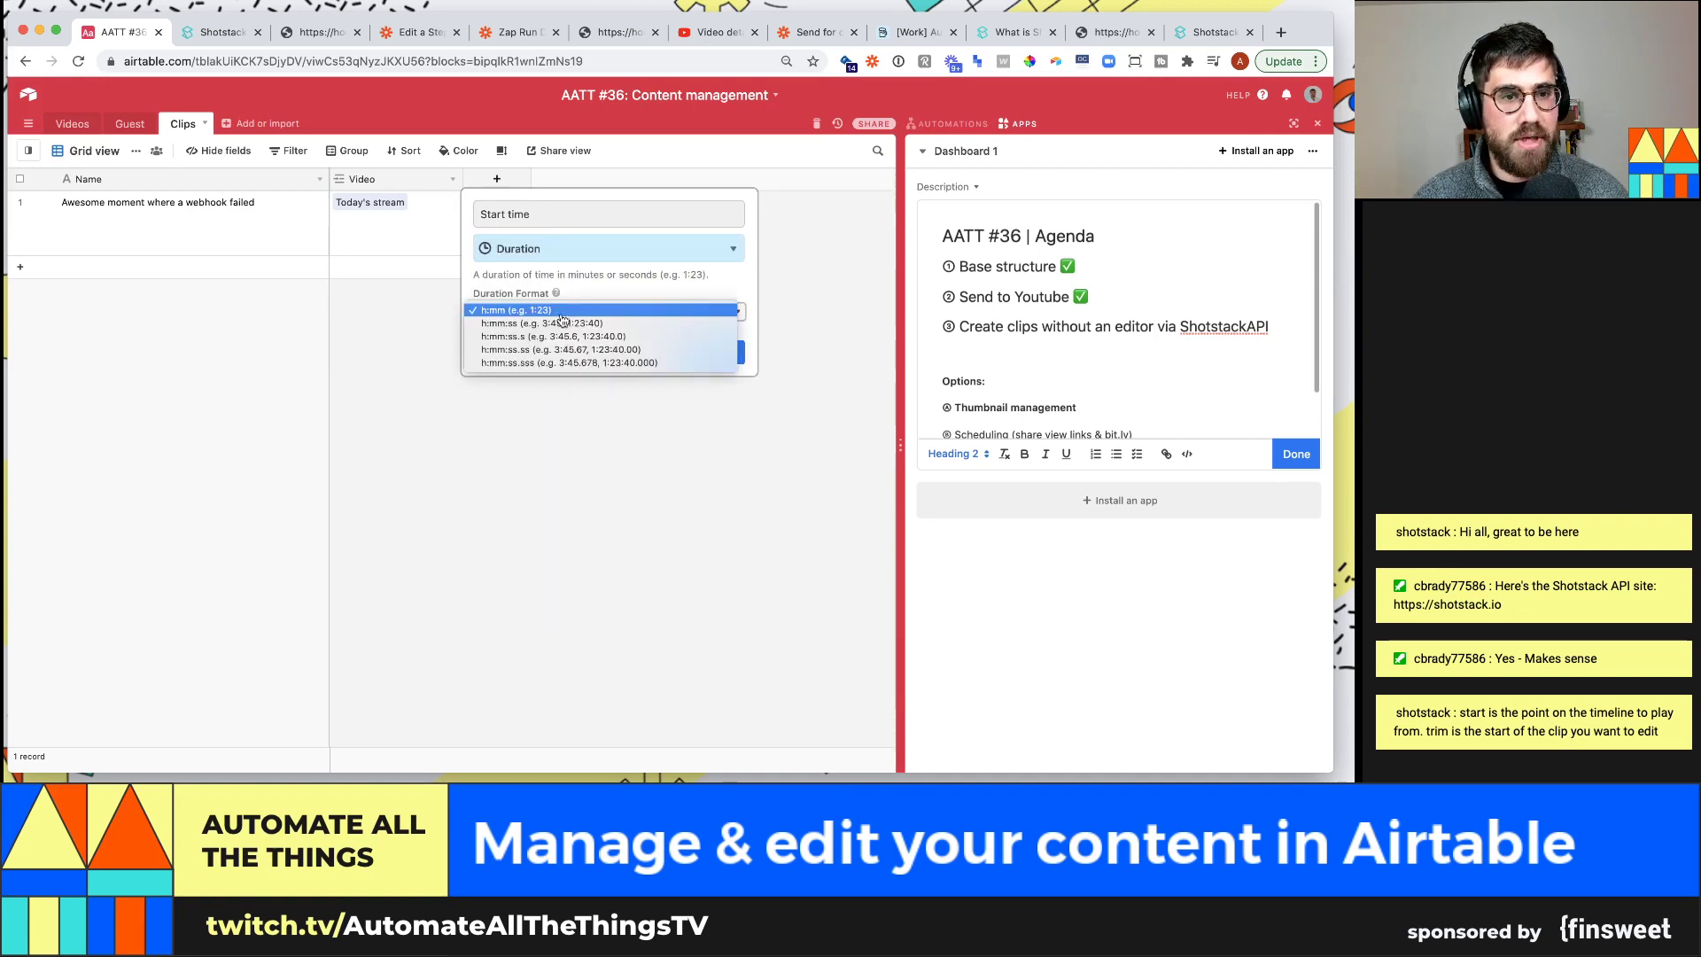
left_click(560, 311)
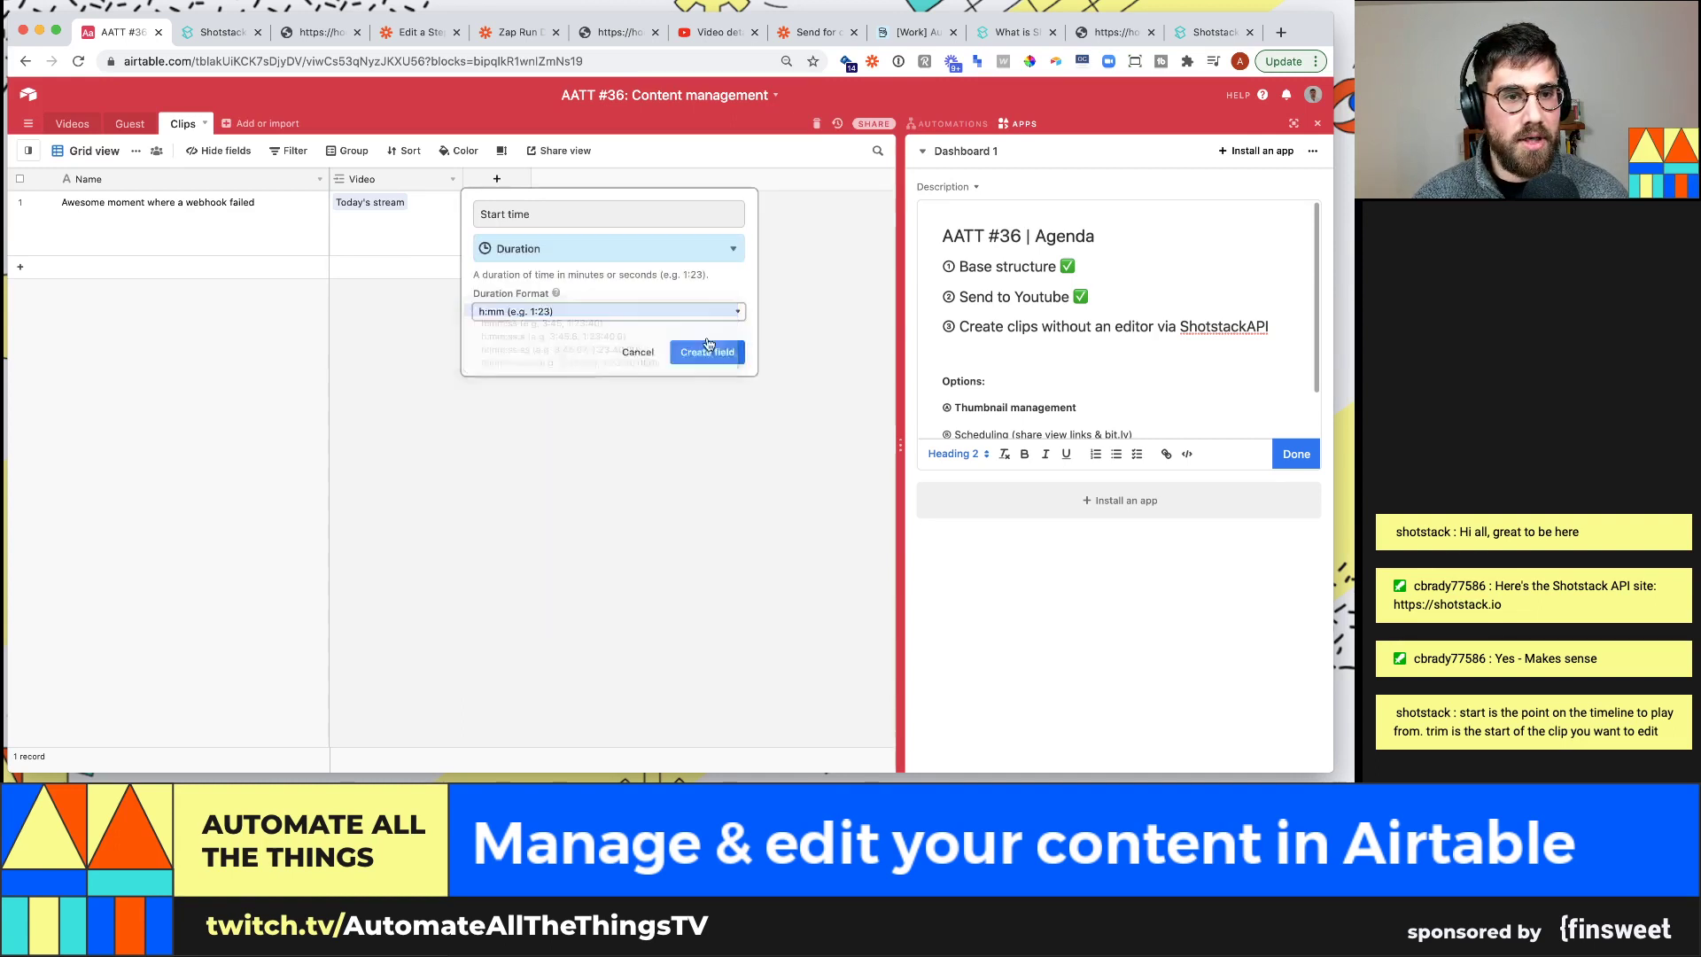
left_click(722, 353)
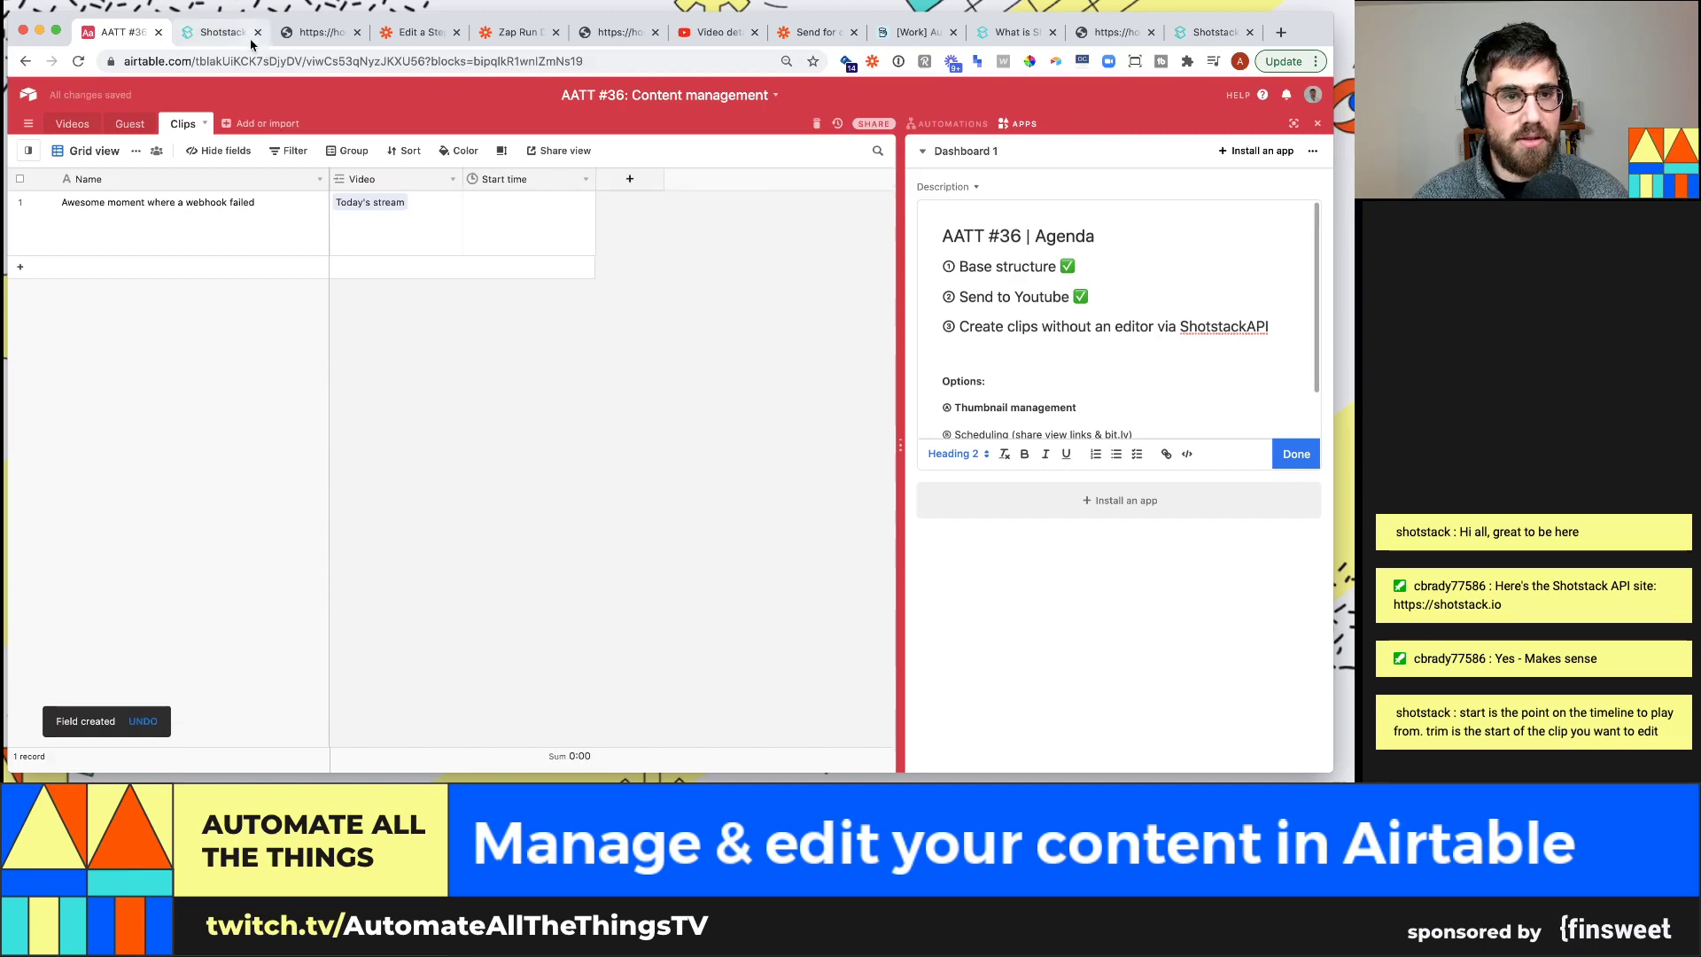
Check the Start time duration format used in the existing clips base
left_click(891, 36)
key("Left")
key("Left")
key("Left")
key("Left")
key("Left")
key("Left")
key("Left")
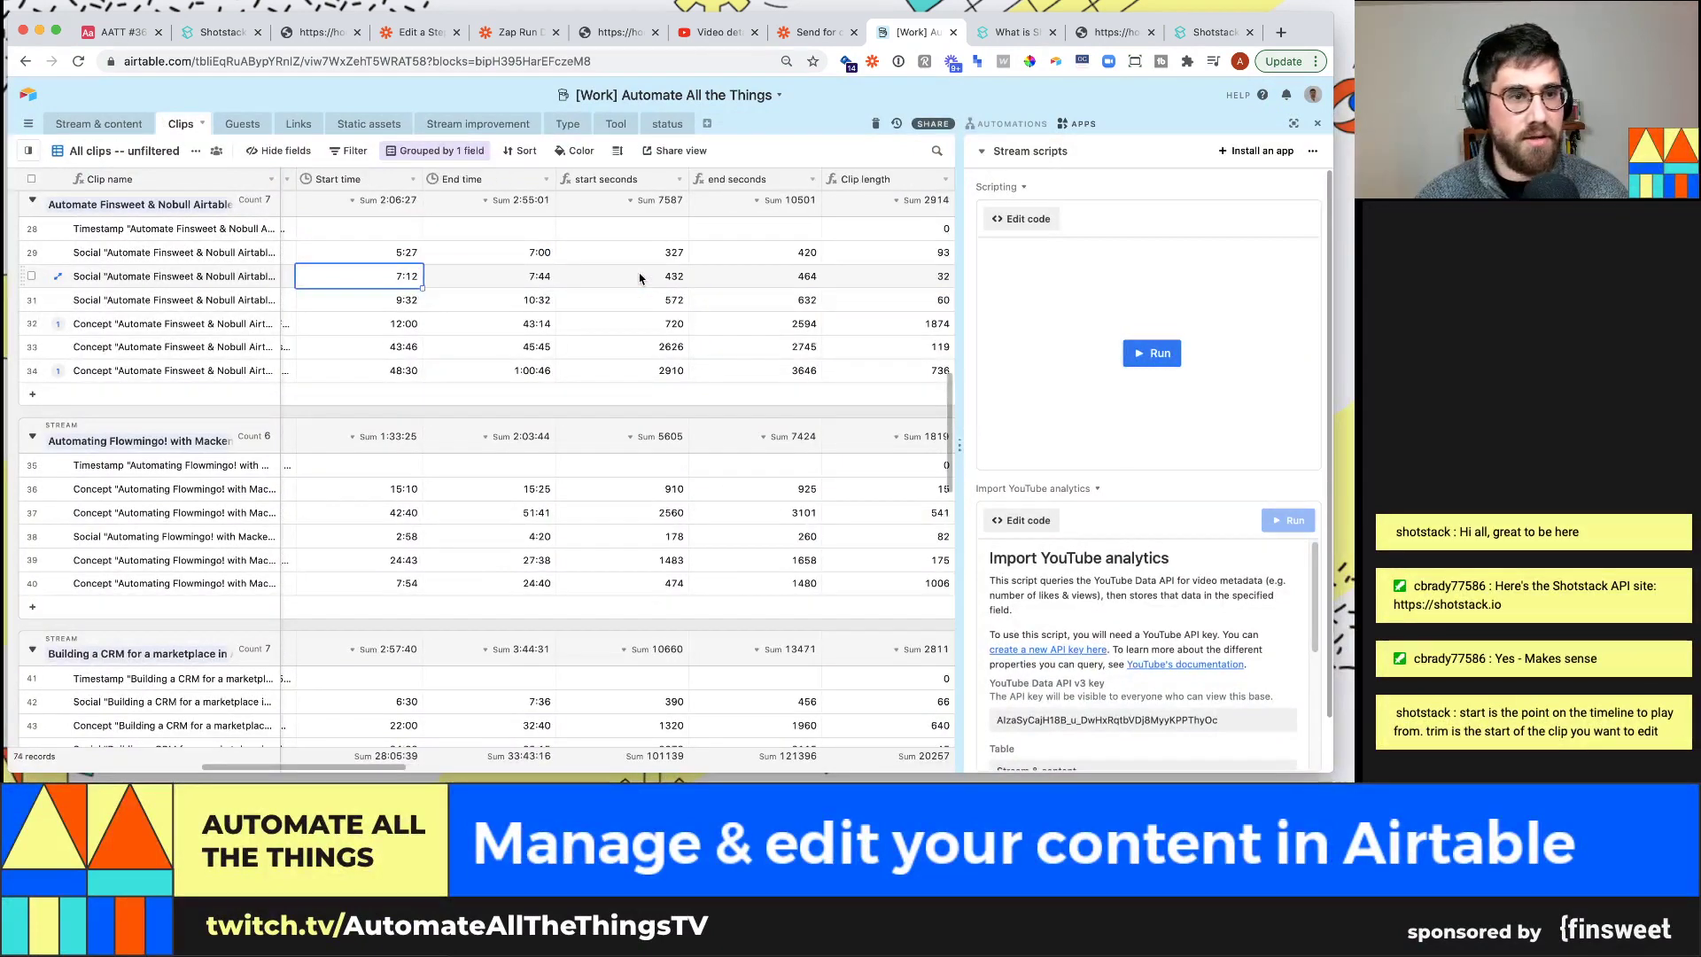
key("Up")
key("Left")
key("Left")
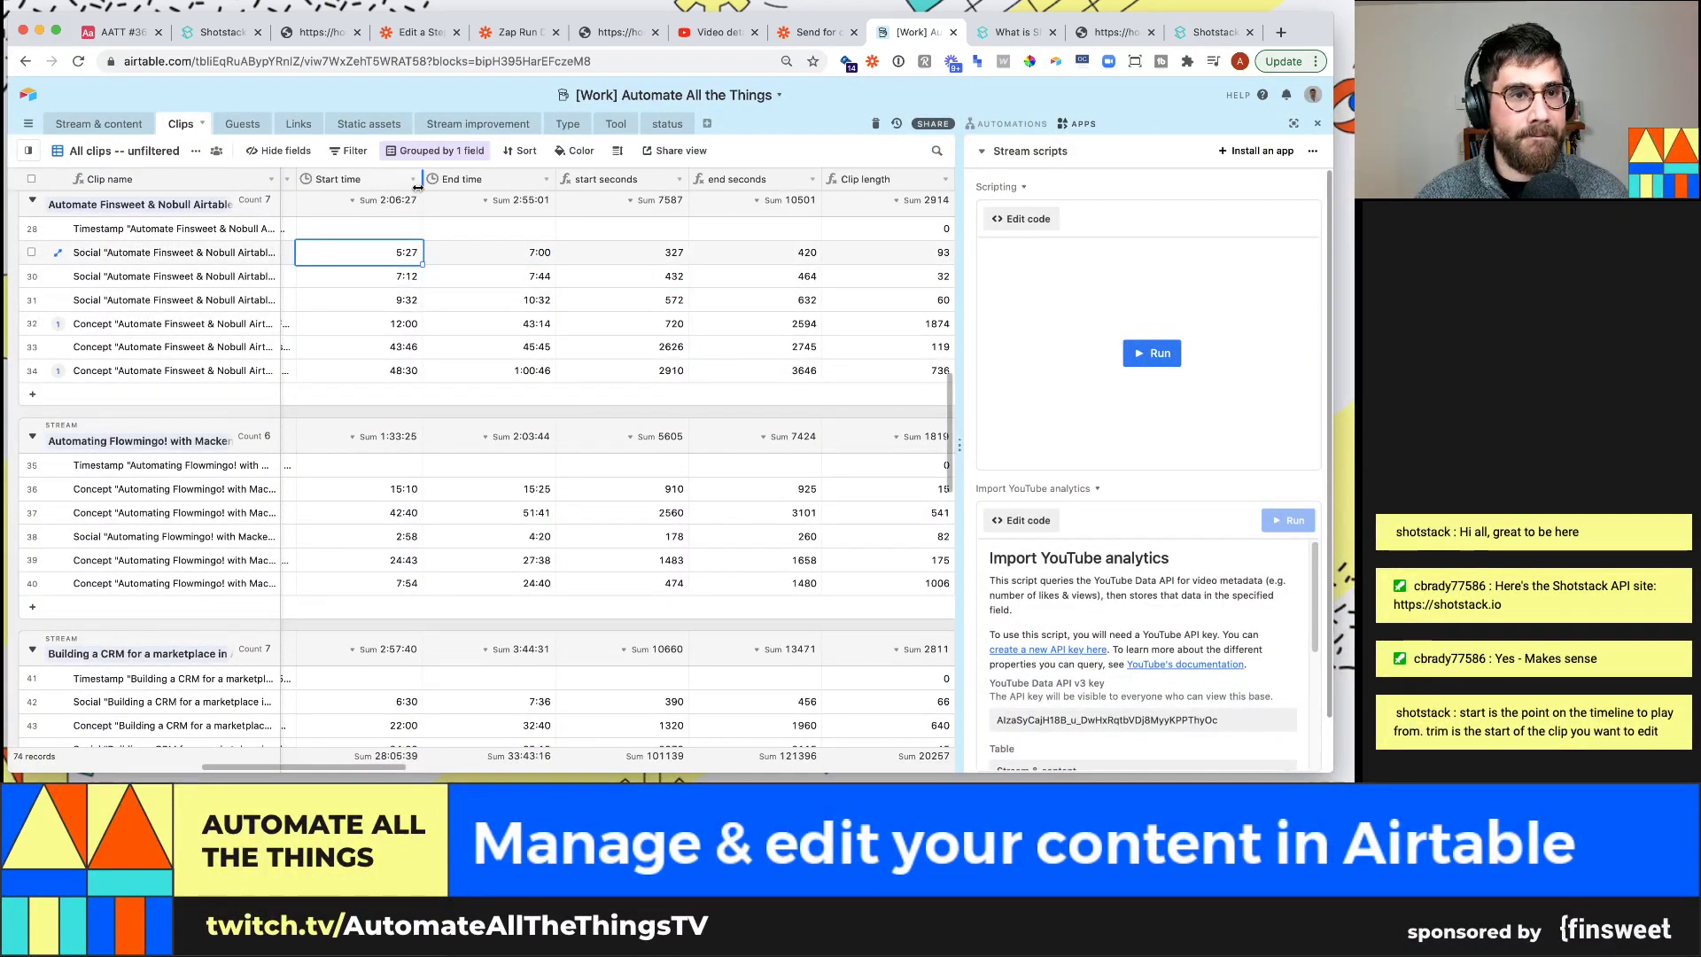
left_click(414, 183)
left_click(359, 194)
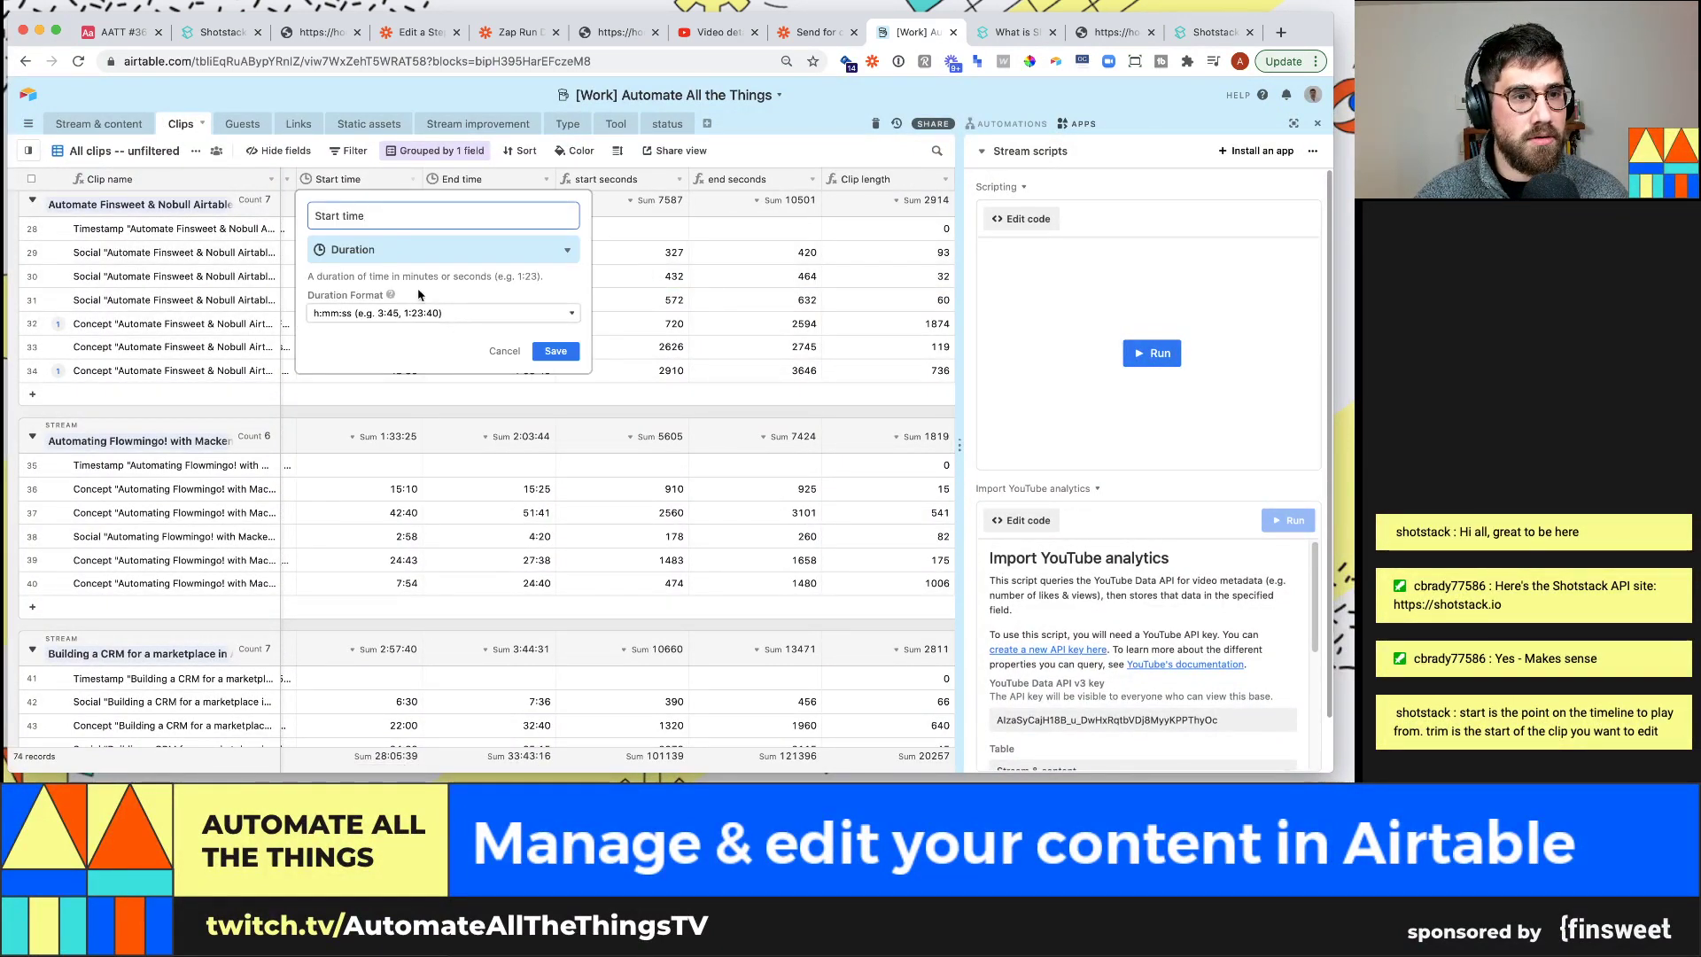
left_click(505, 351)
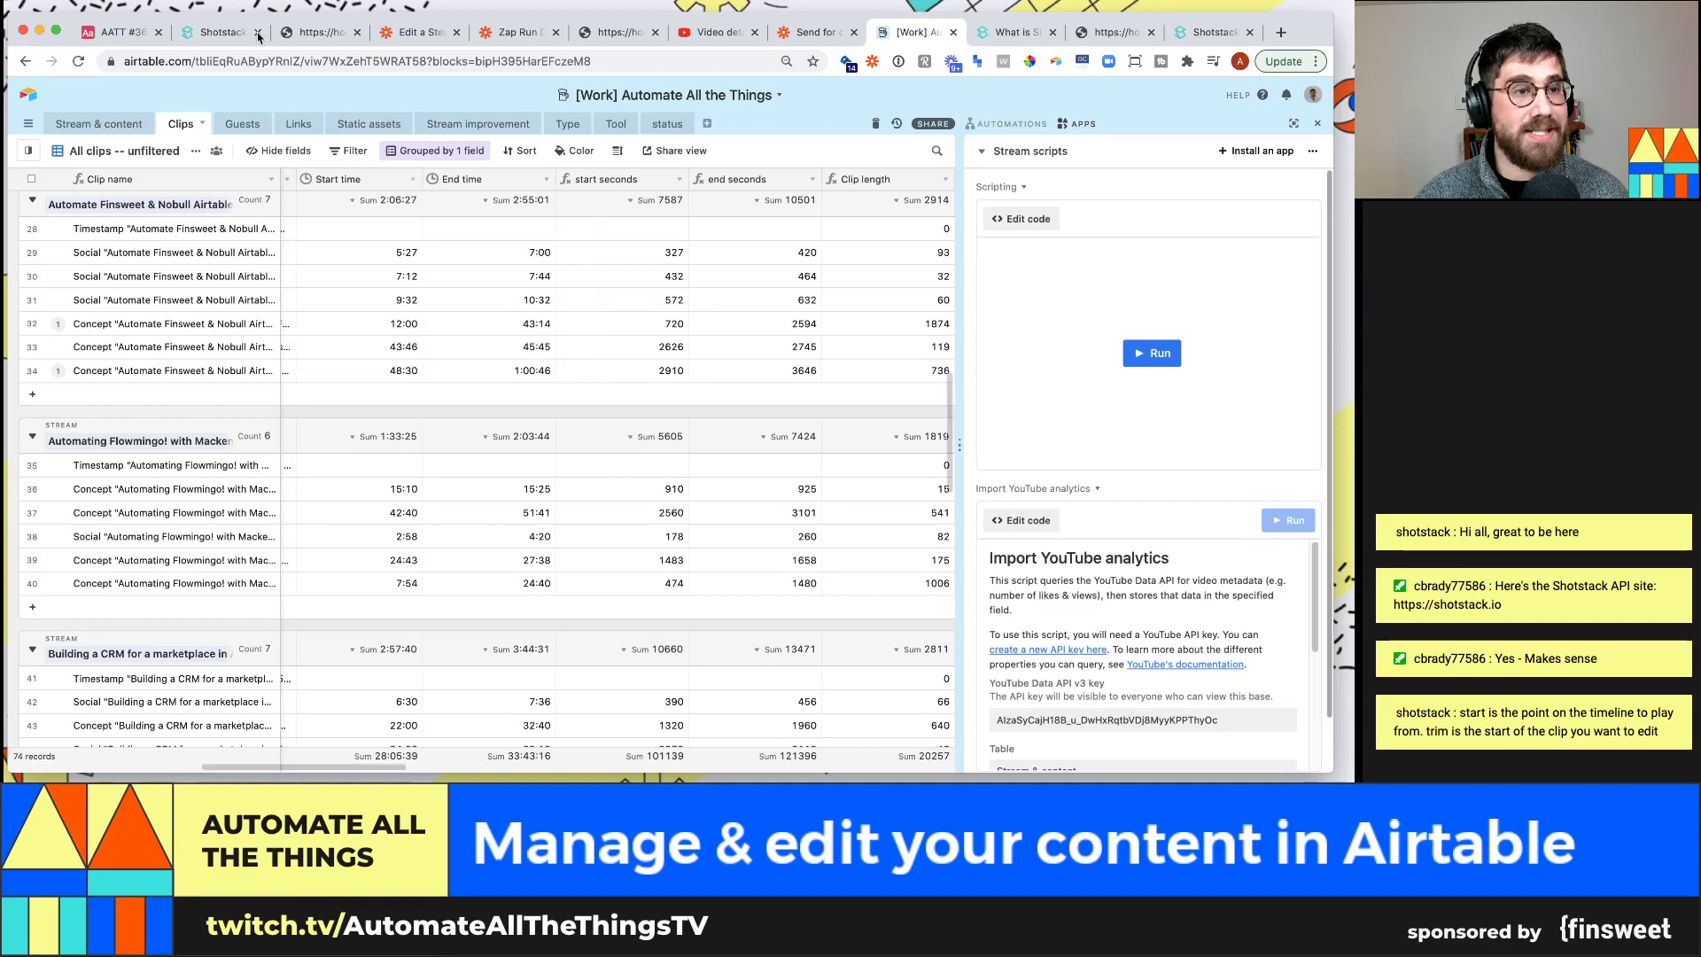
Change the Clips Start time field to h:mm:ss format and save
left_click(120, 32)
left_click(585, 179)
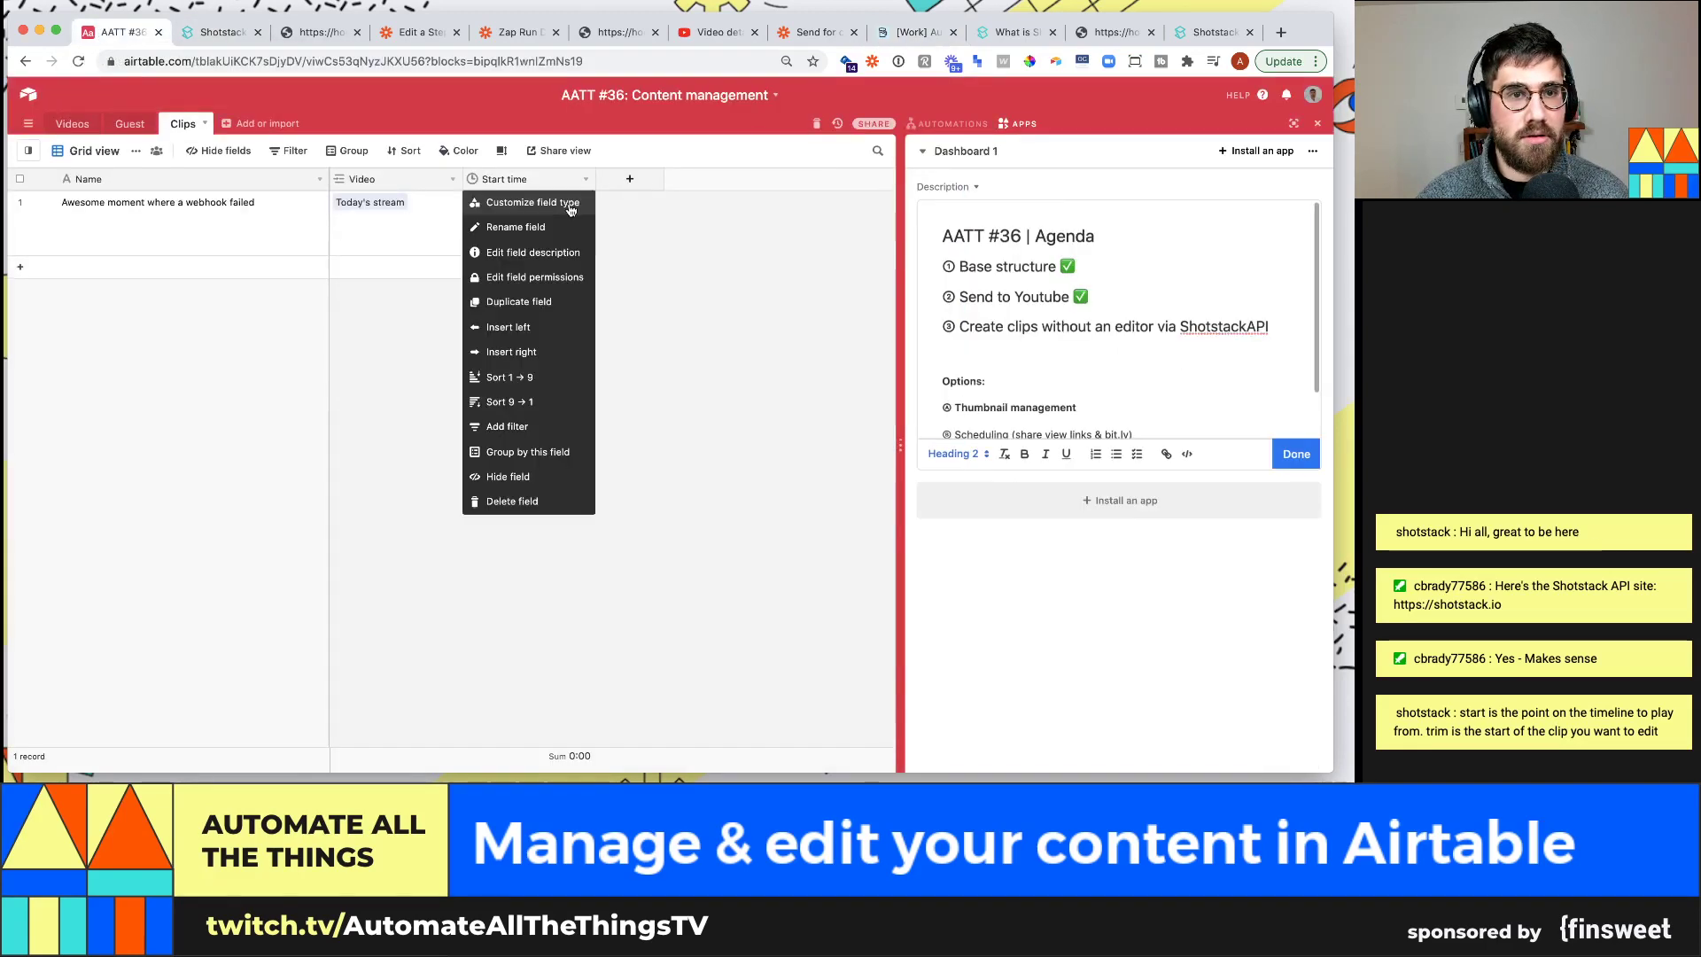
left_click(527, 198)
left_click(540, 312)
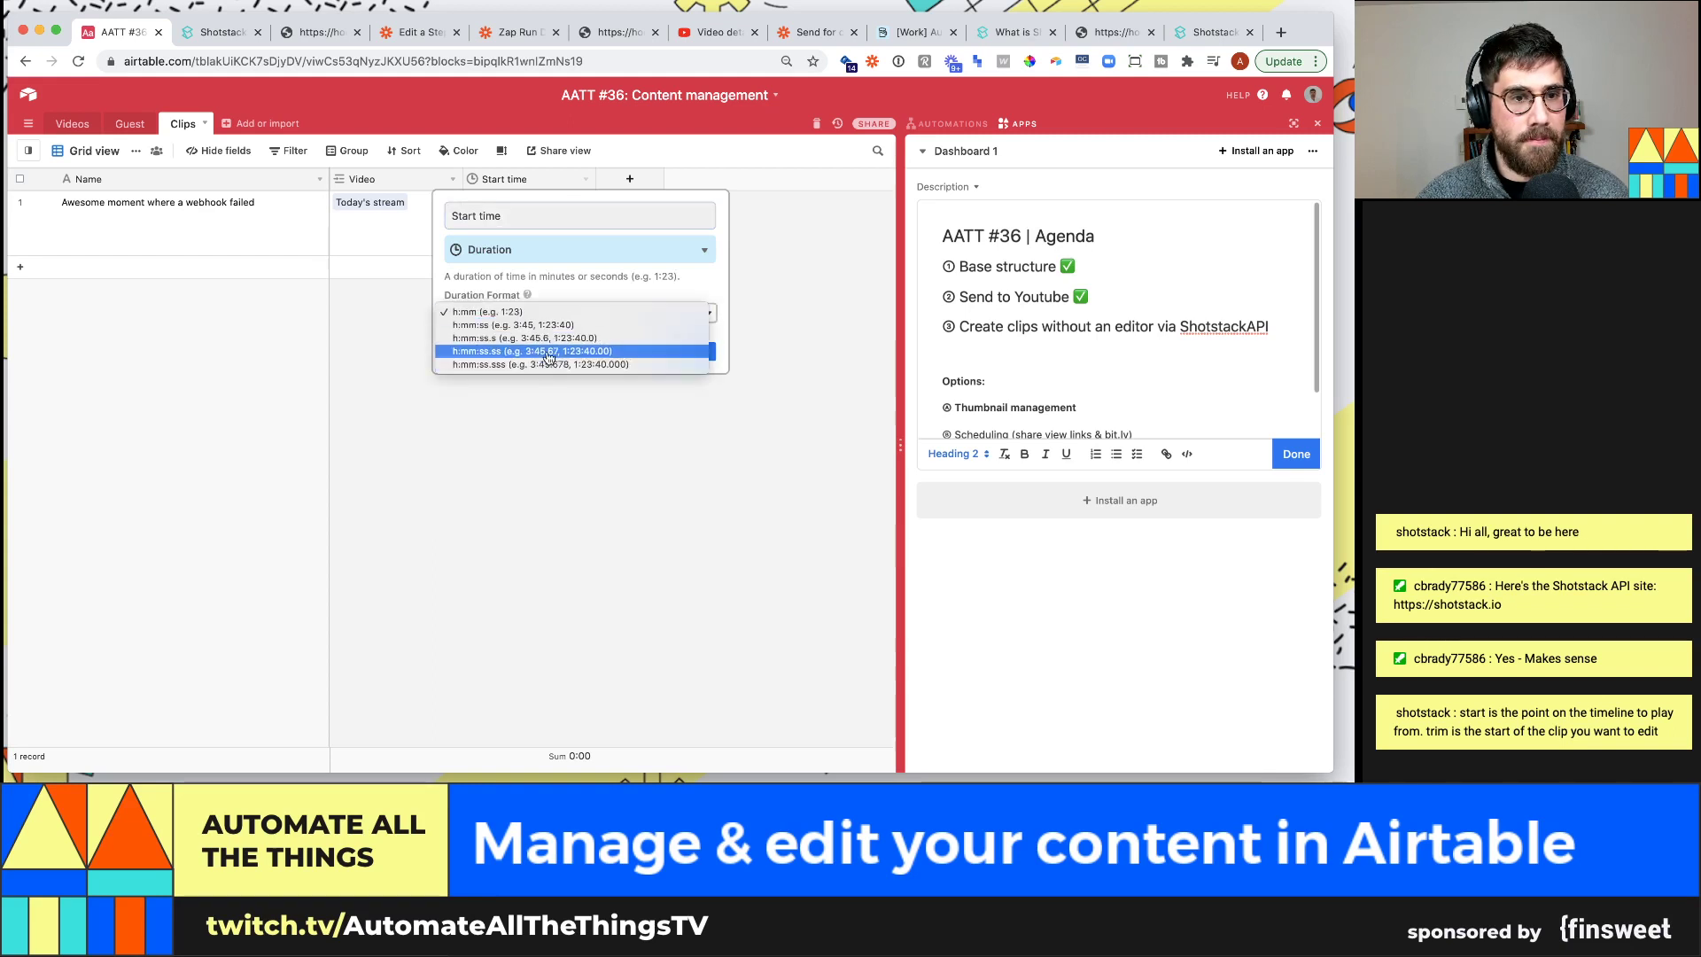
left_click(574, 325)
left_click(691, 352)
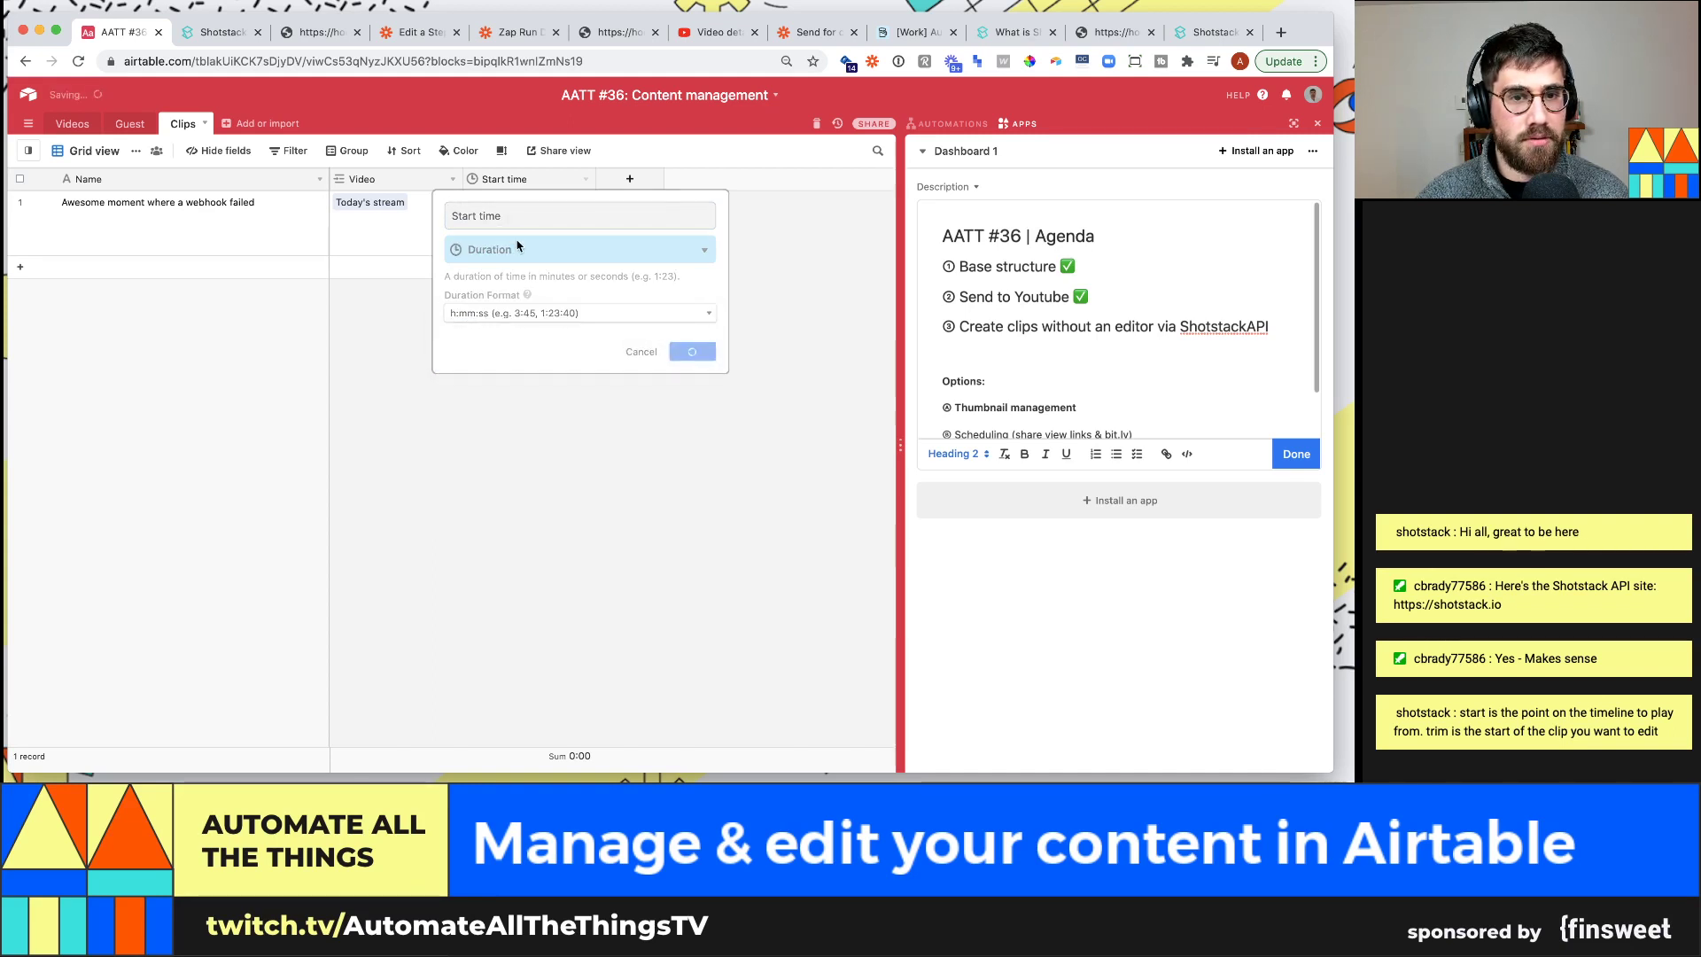
left_click(340, 222)
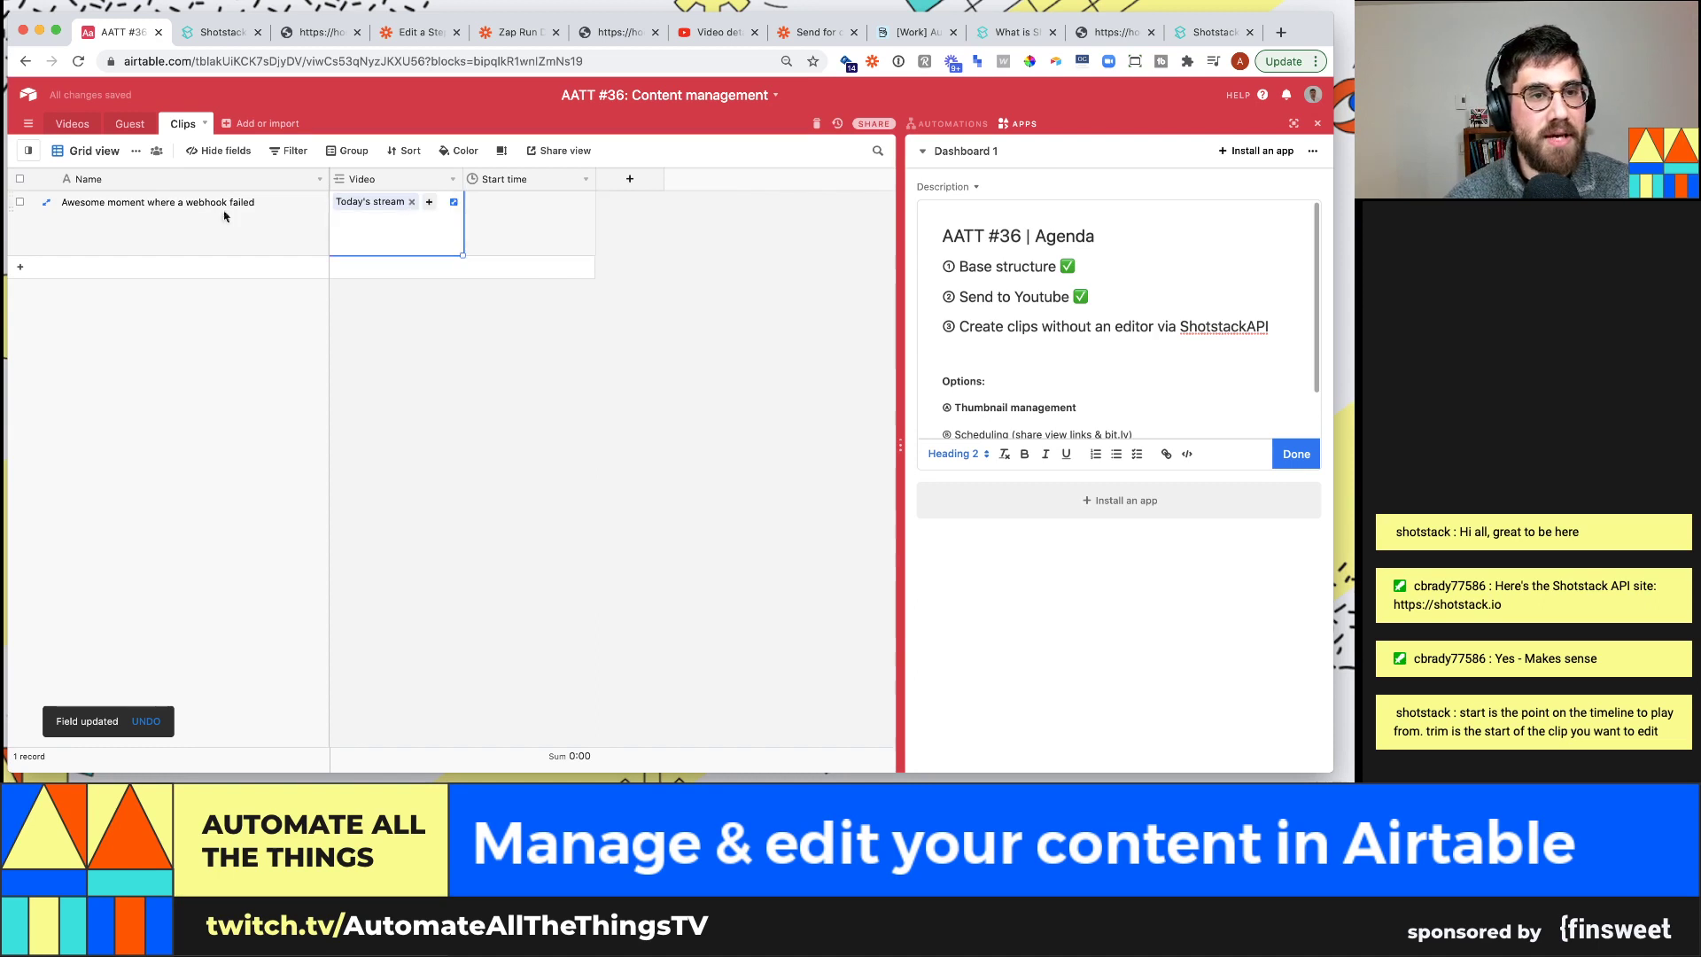
In the Videos table, play Today's stream attachment from around 00:22:06
left_click(94, 150)
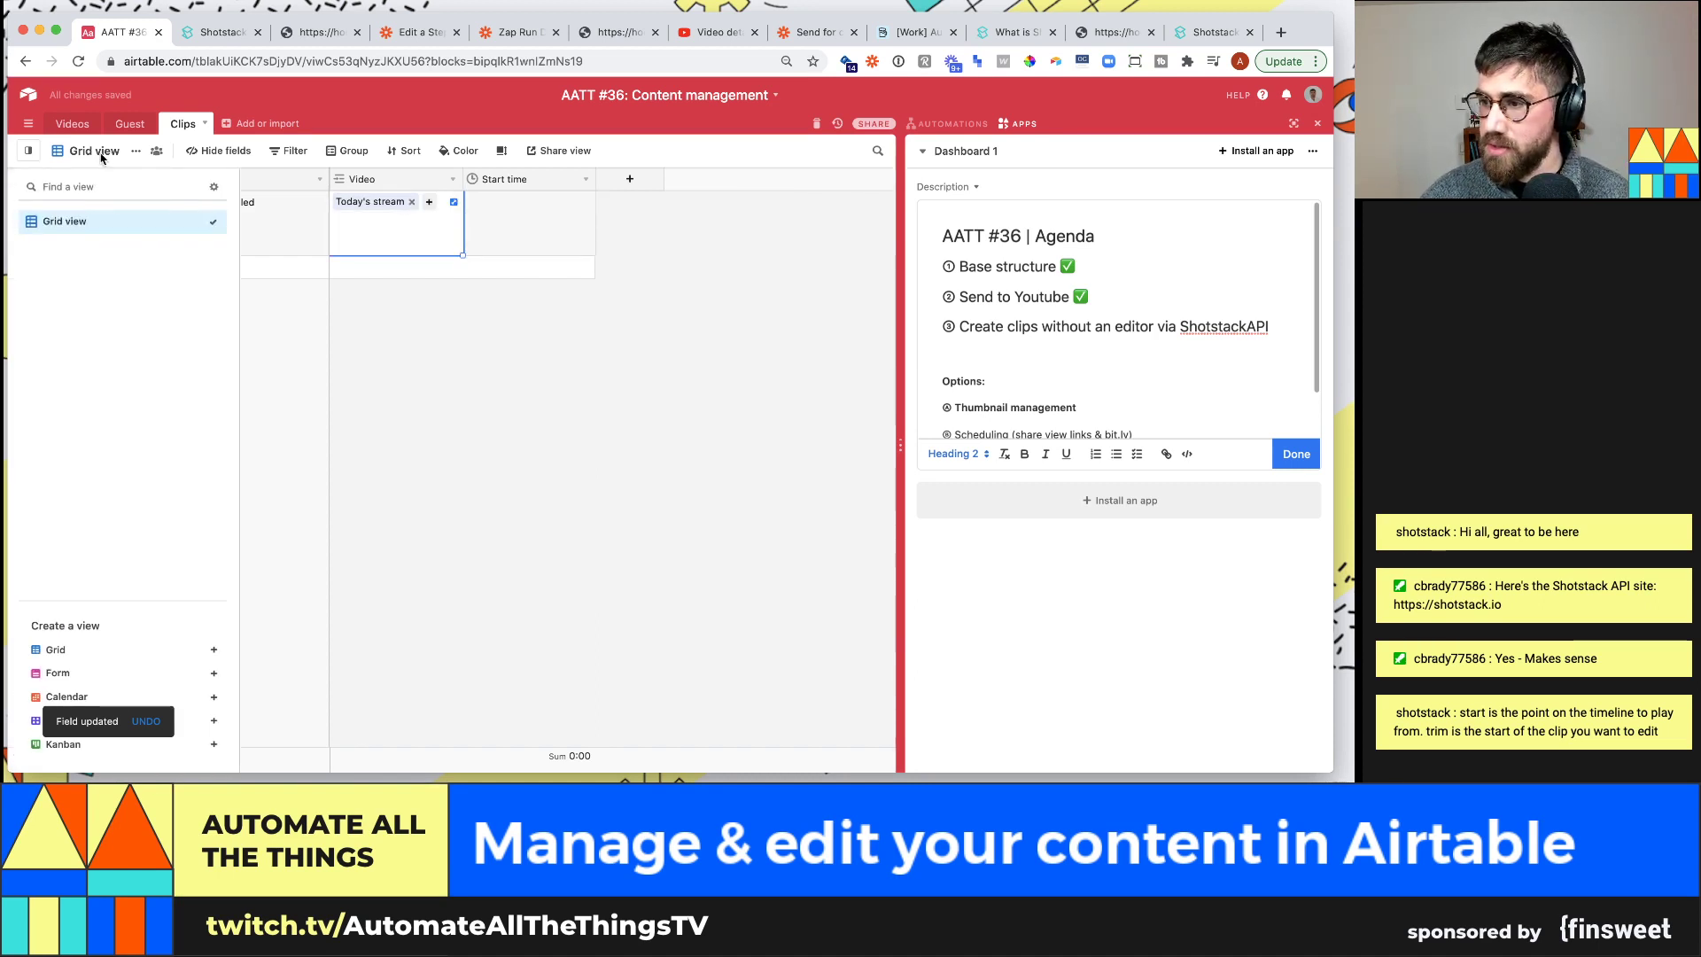
left_click(268, 260)
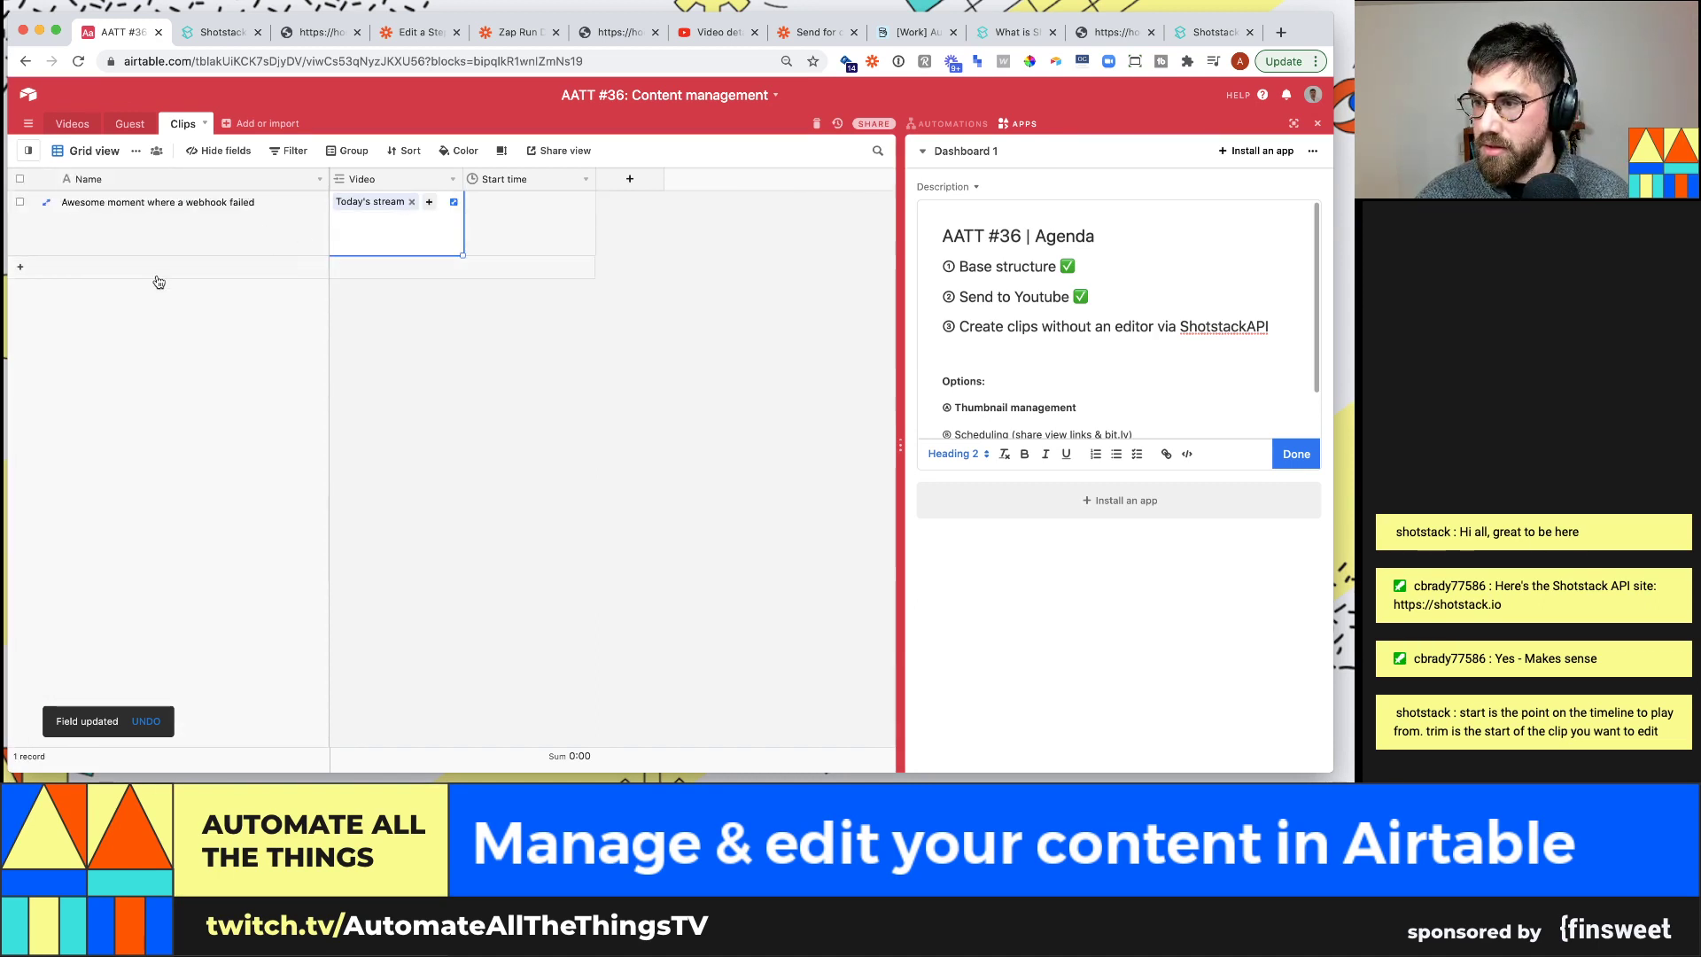
left_click(72, 123)
left_click(643, 257)
left_click(643, 257)
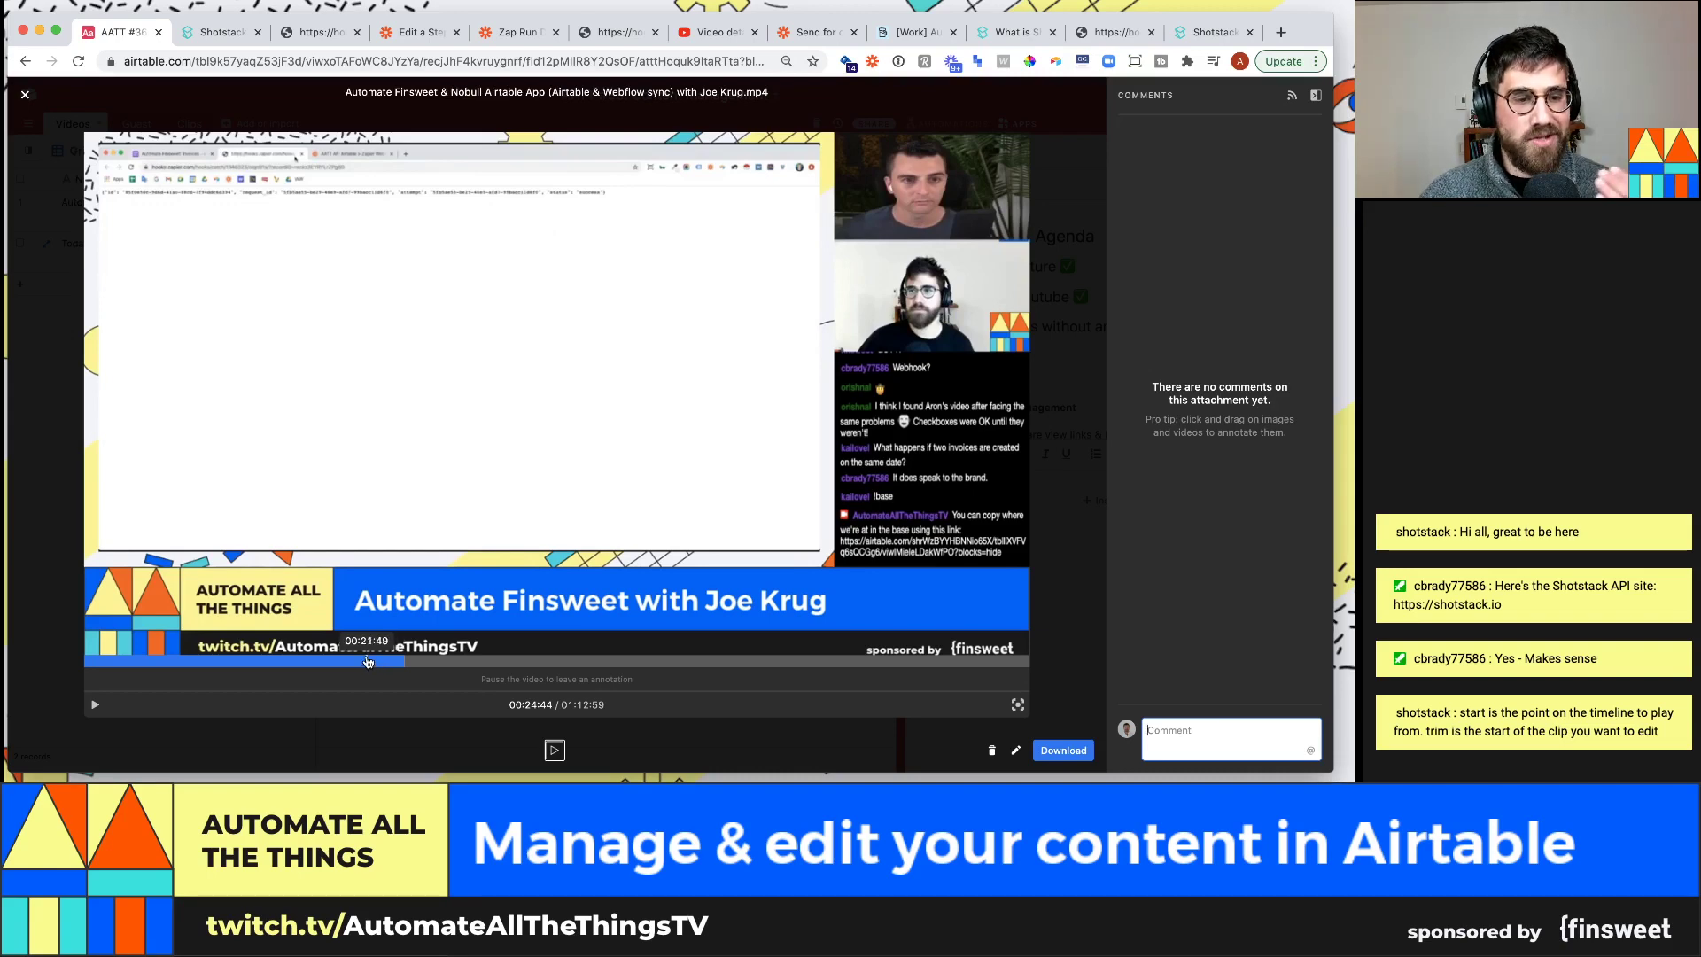
left_click(370, 660)
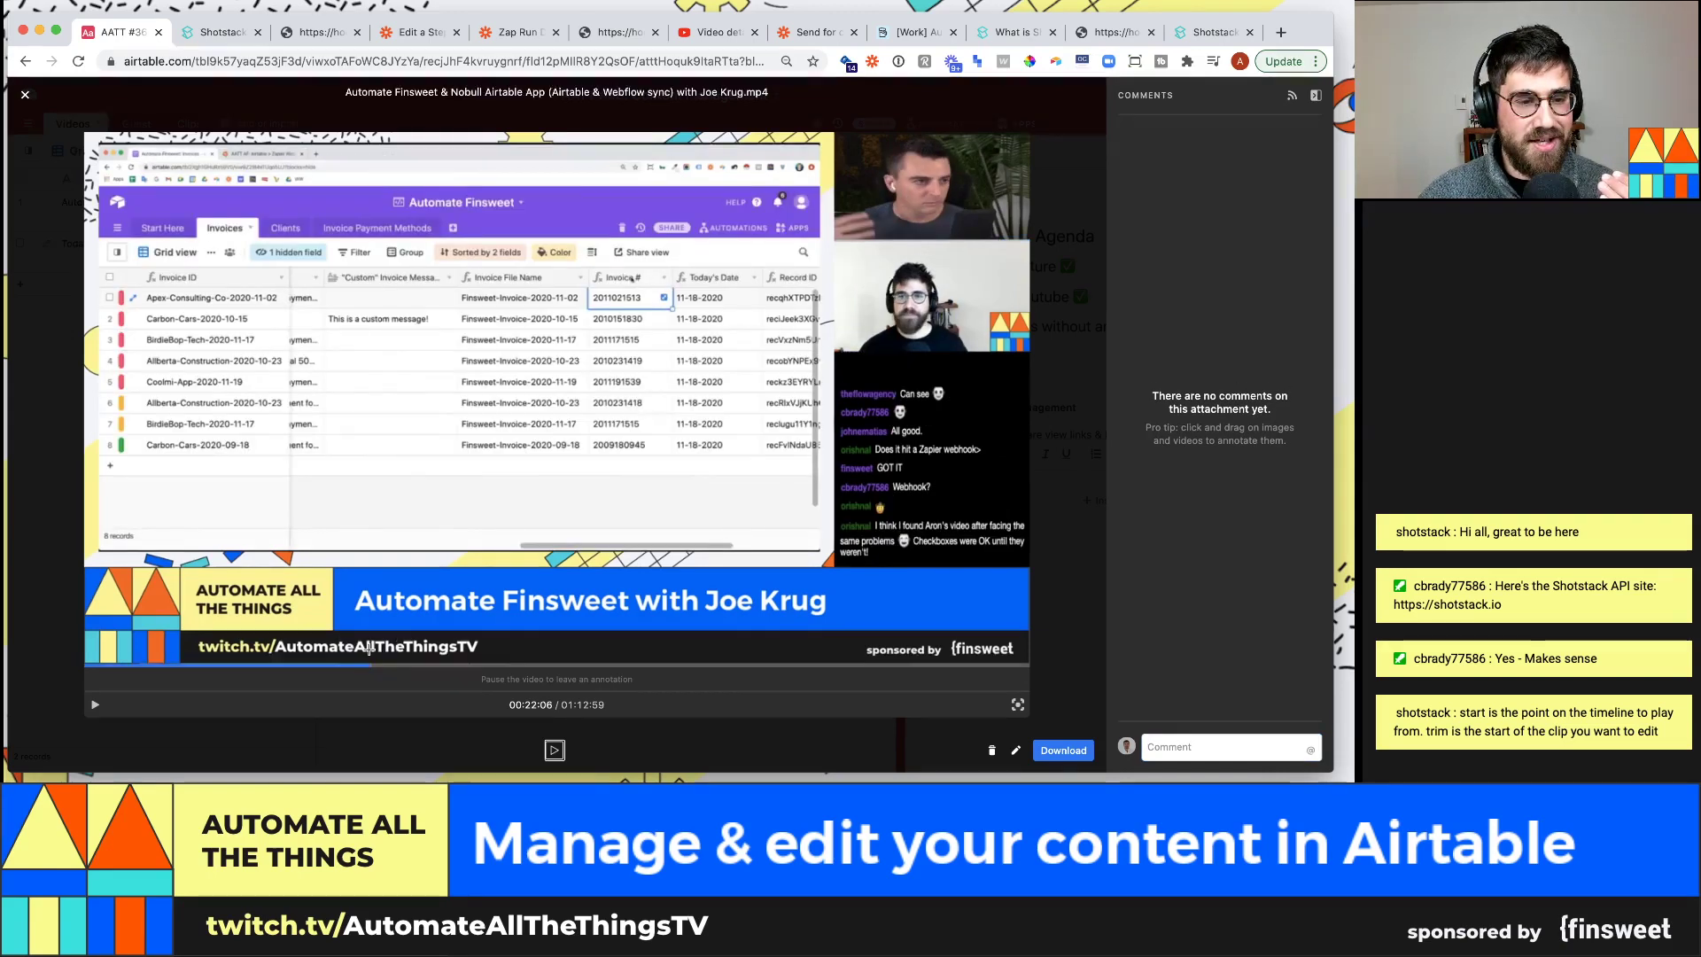
key("Escape")
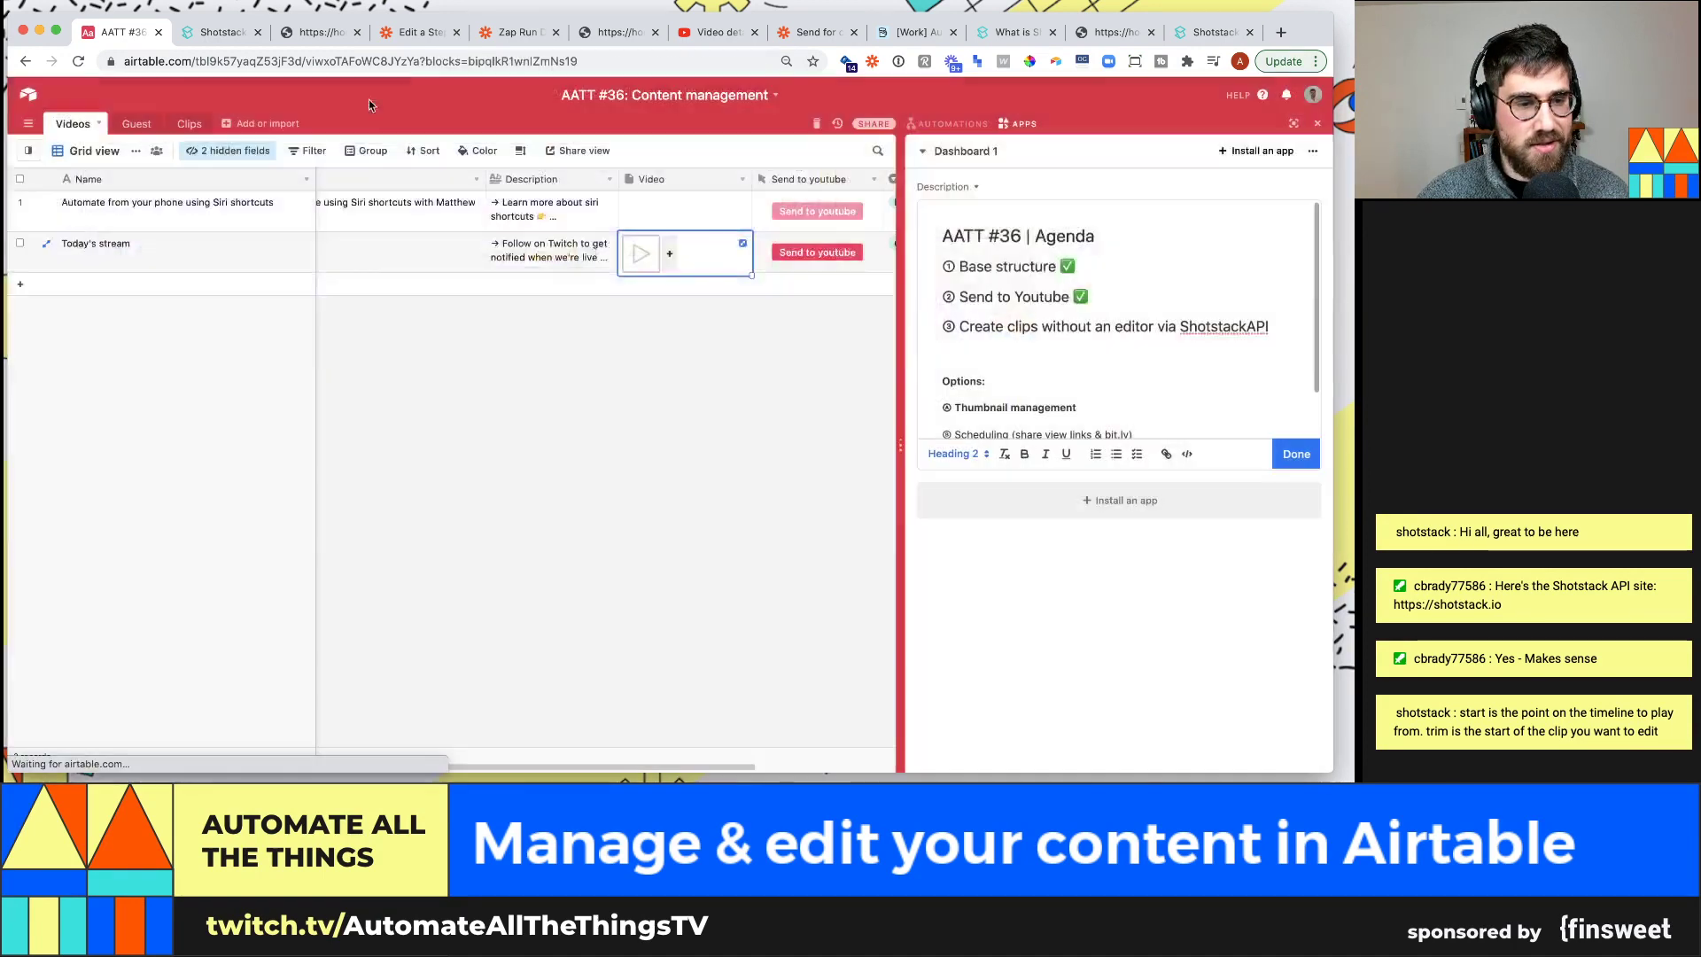
From the expanded Today's stream record, set the linked clip's Start time to 22:26
key("Right")
key("Right")
key("space")
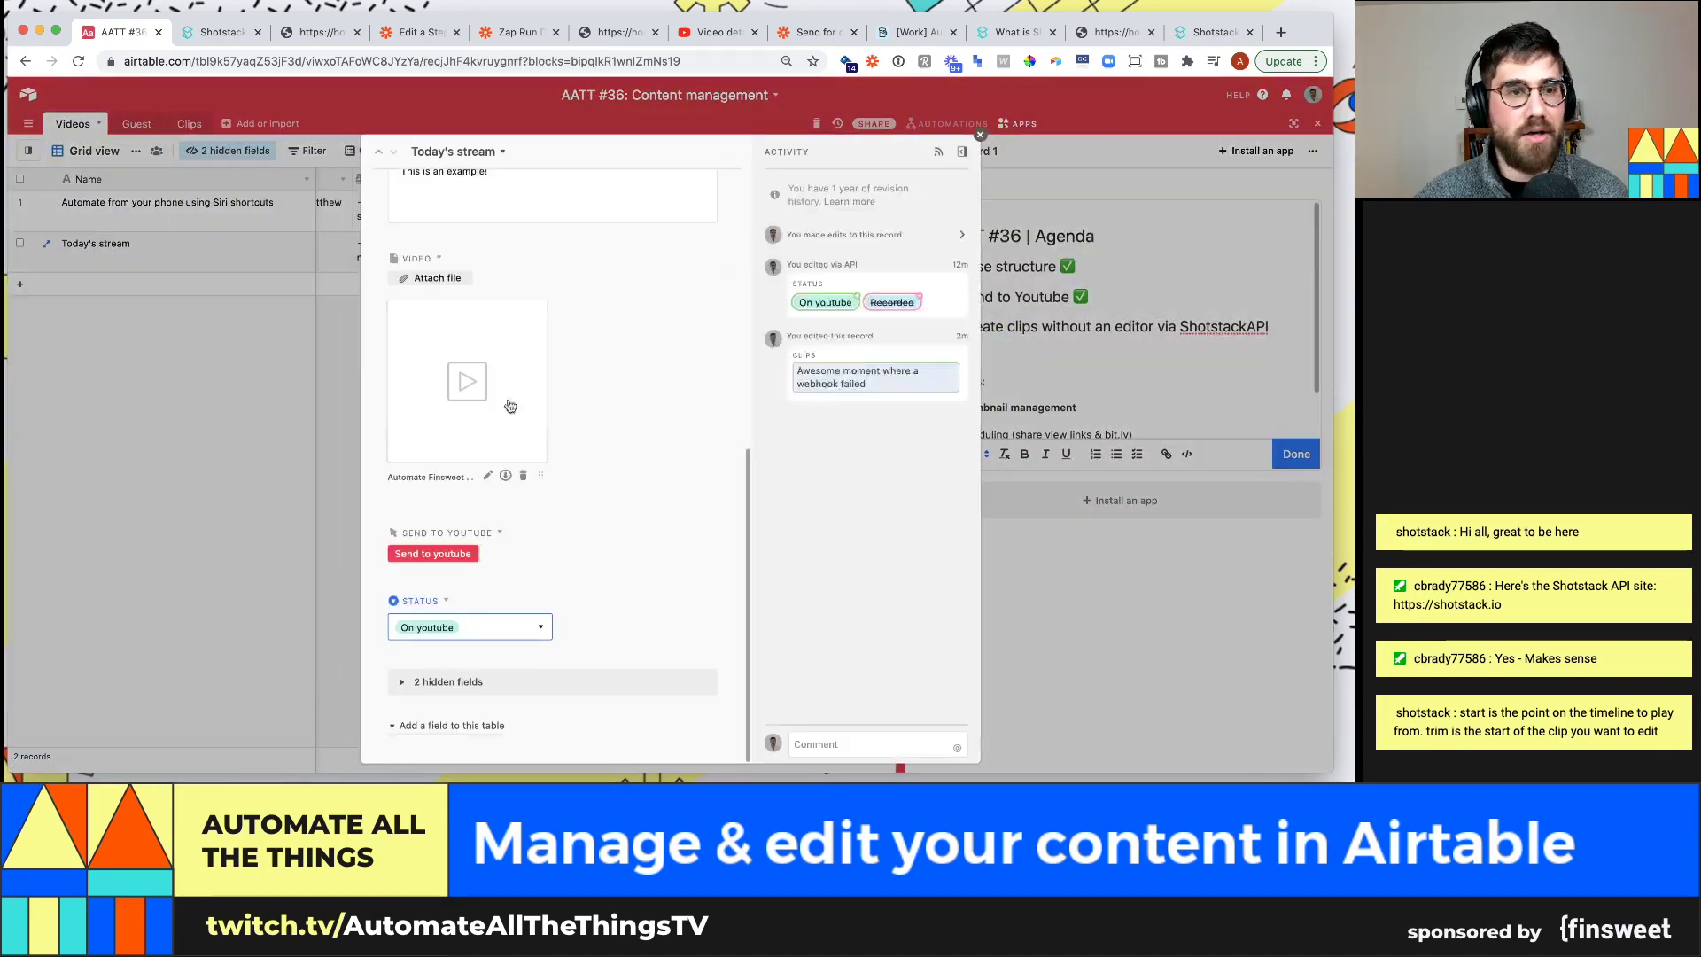
scroll(529, 601, "down", 3)
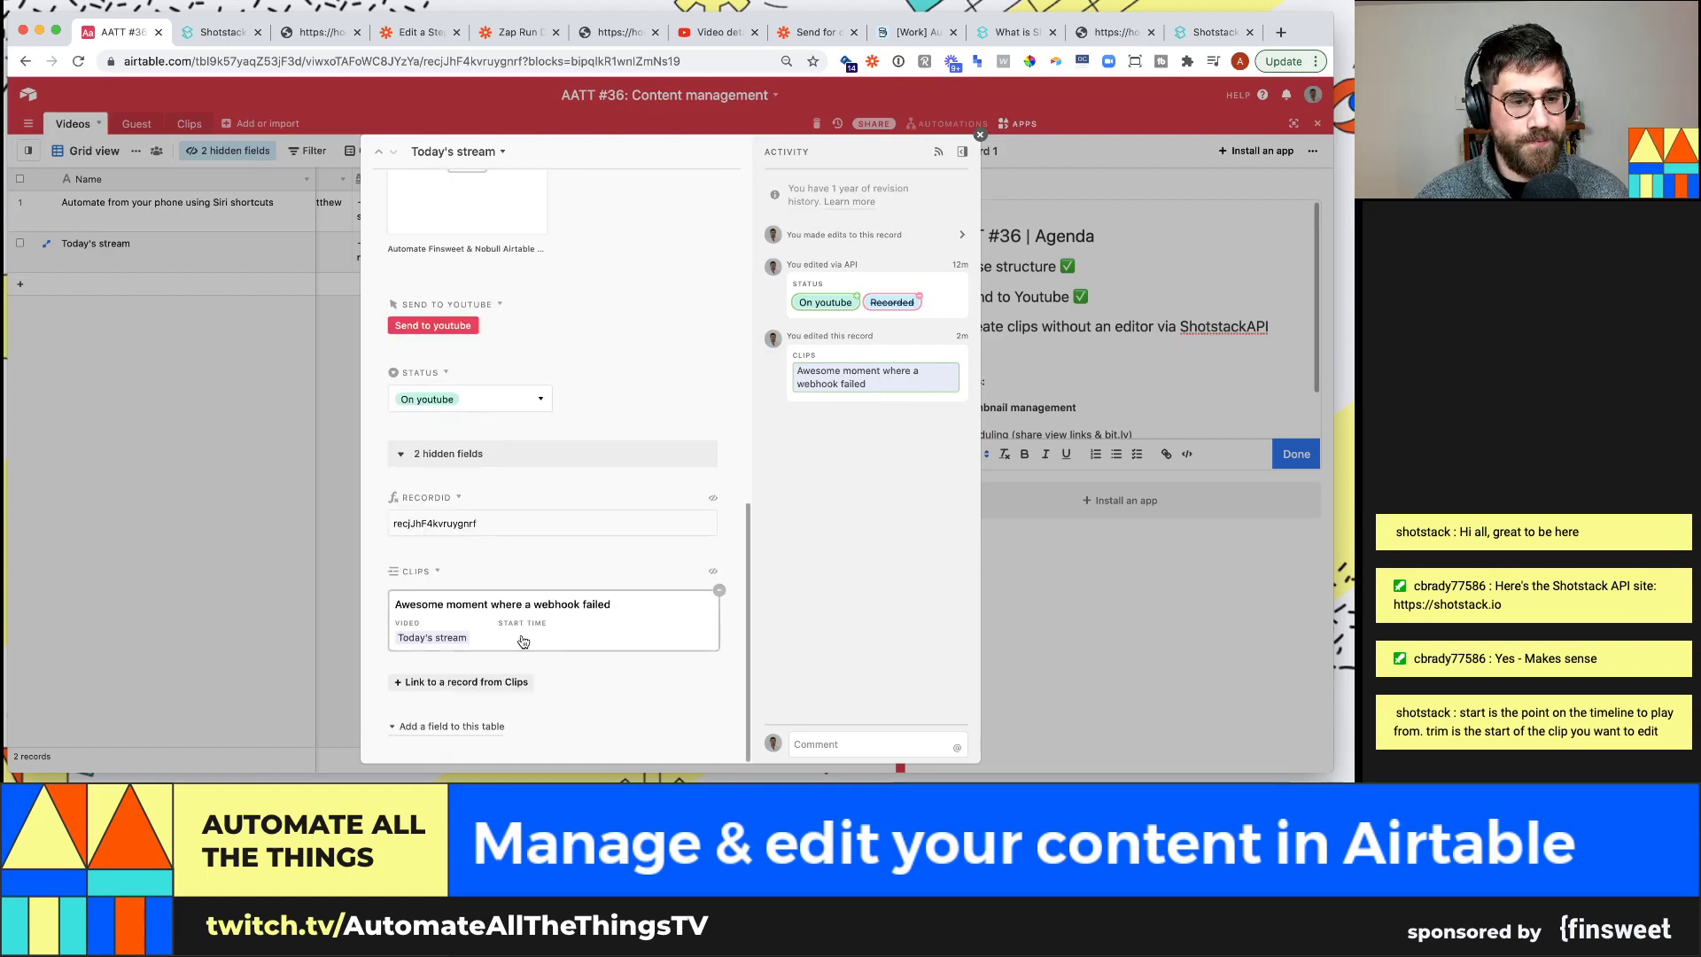
left_click(523, 625)
left_click(504, 503)
type("22:26")
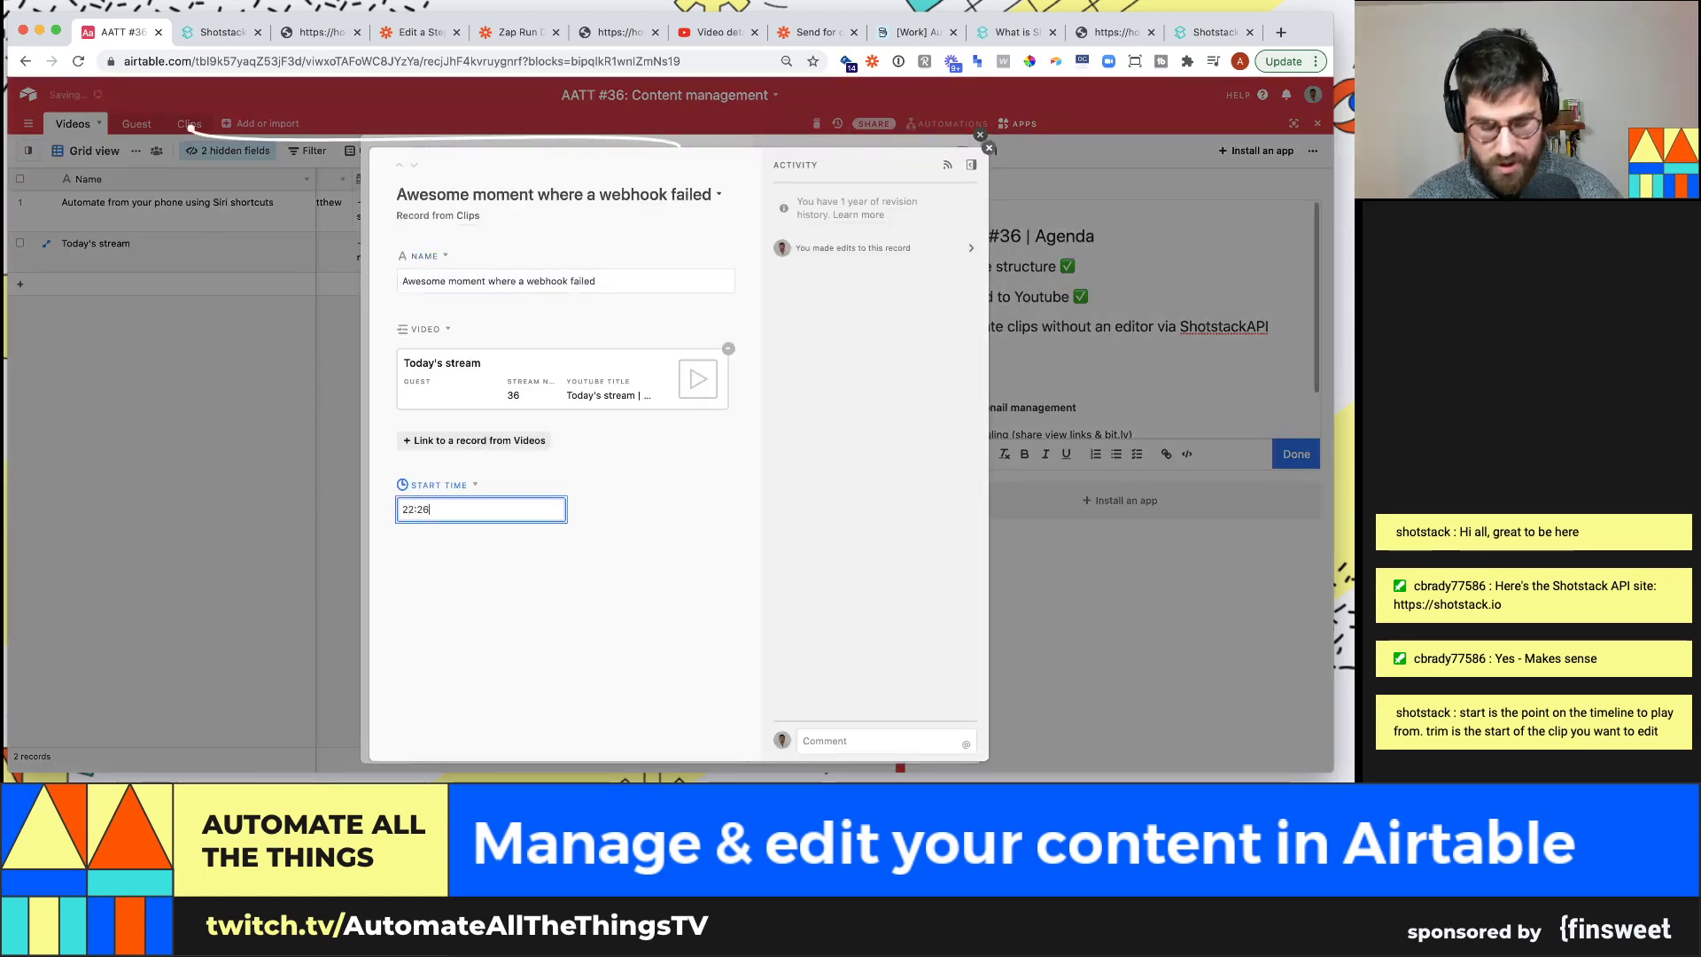
left_click(138, 431)
left_click(193, 124)
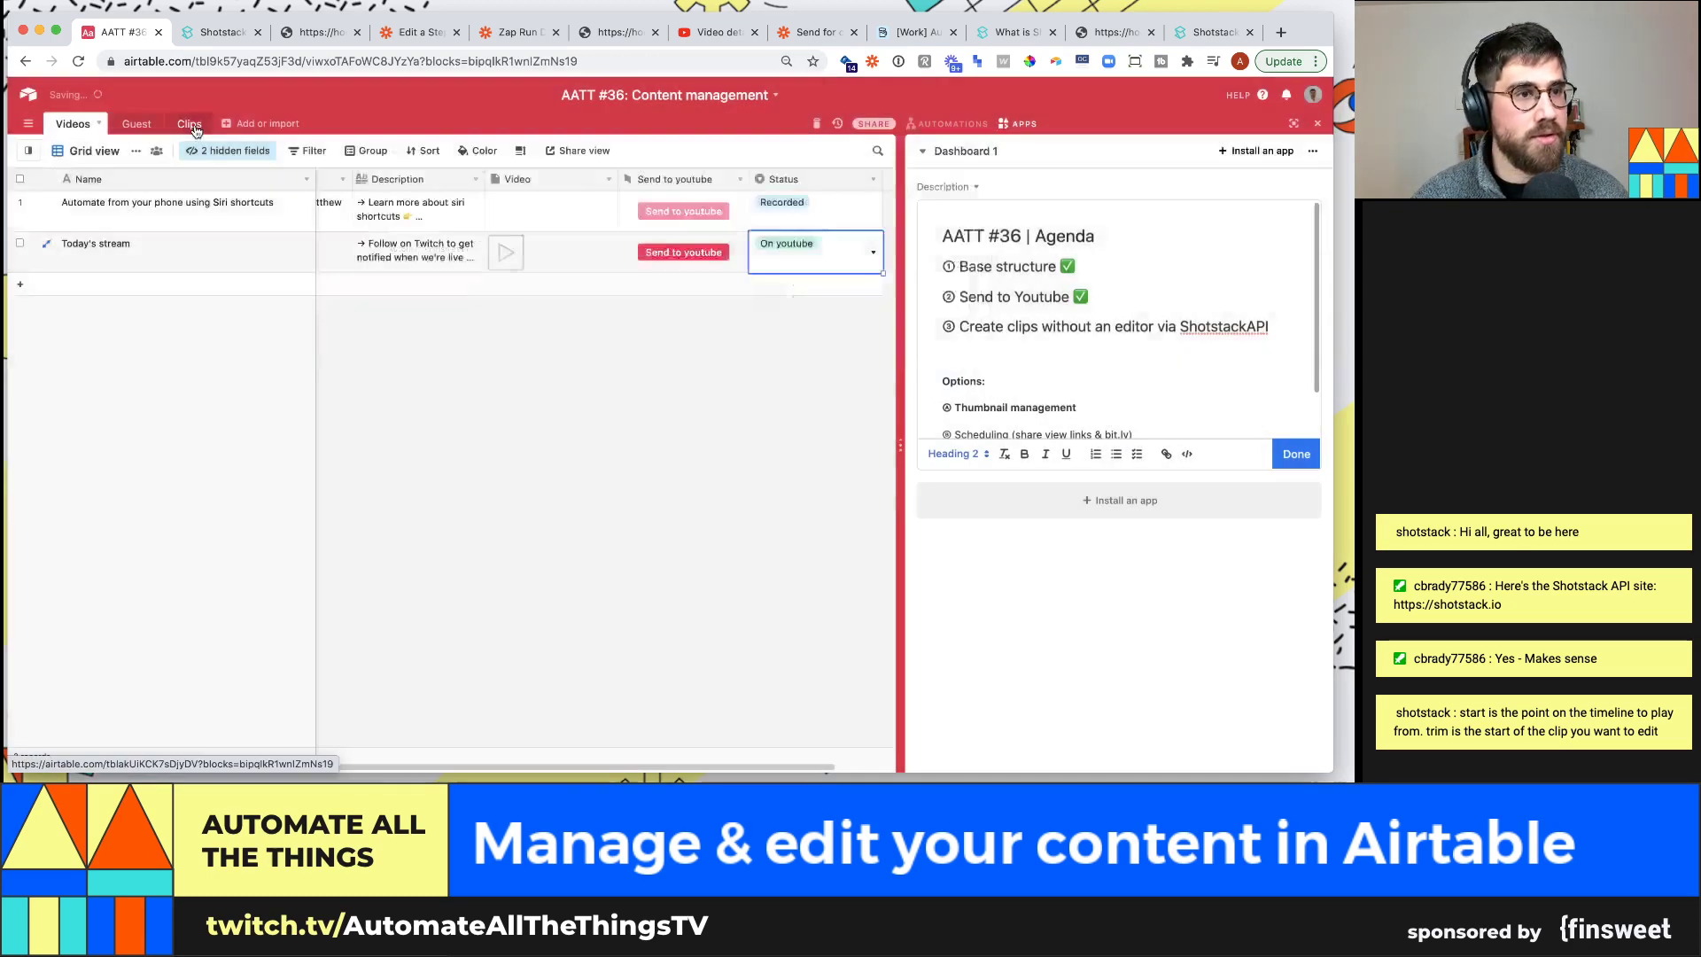
left_click(628, 180)
Add an End time Duration field in h:mm:ss format to the Clips table
type("End time")
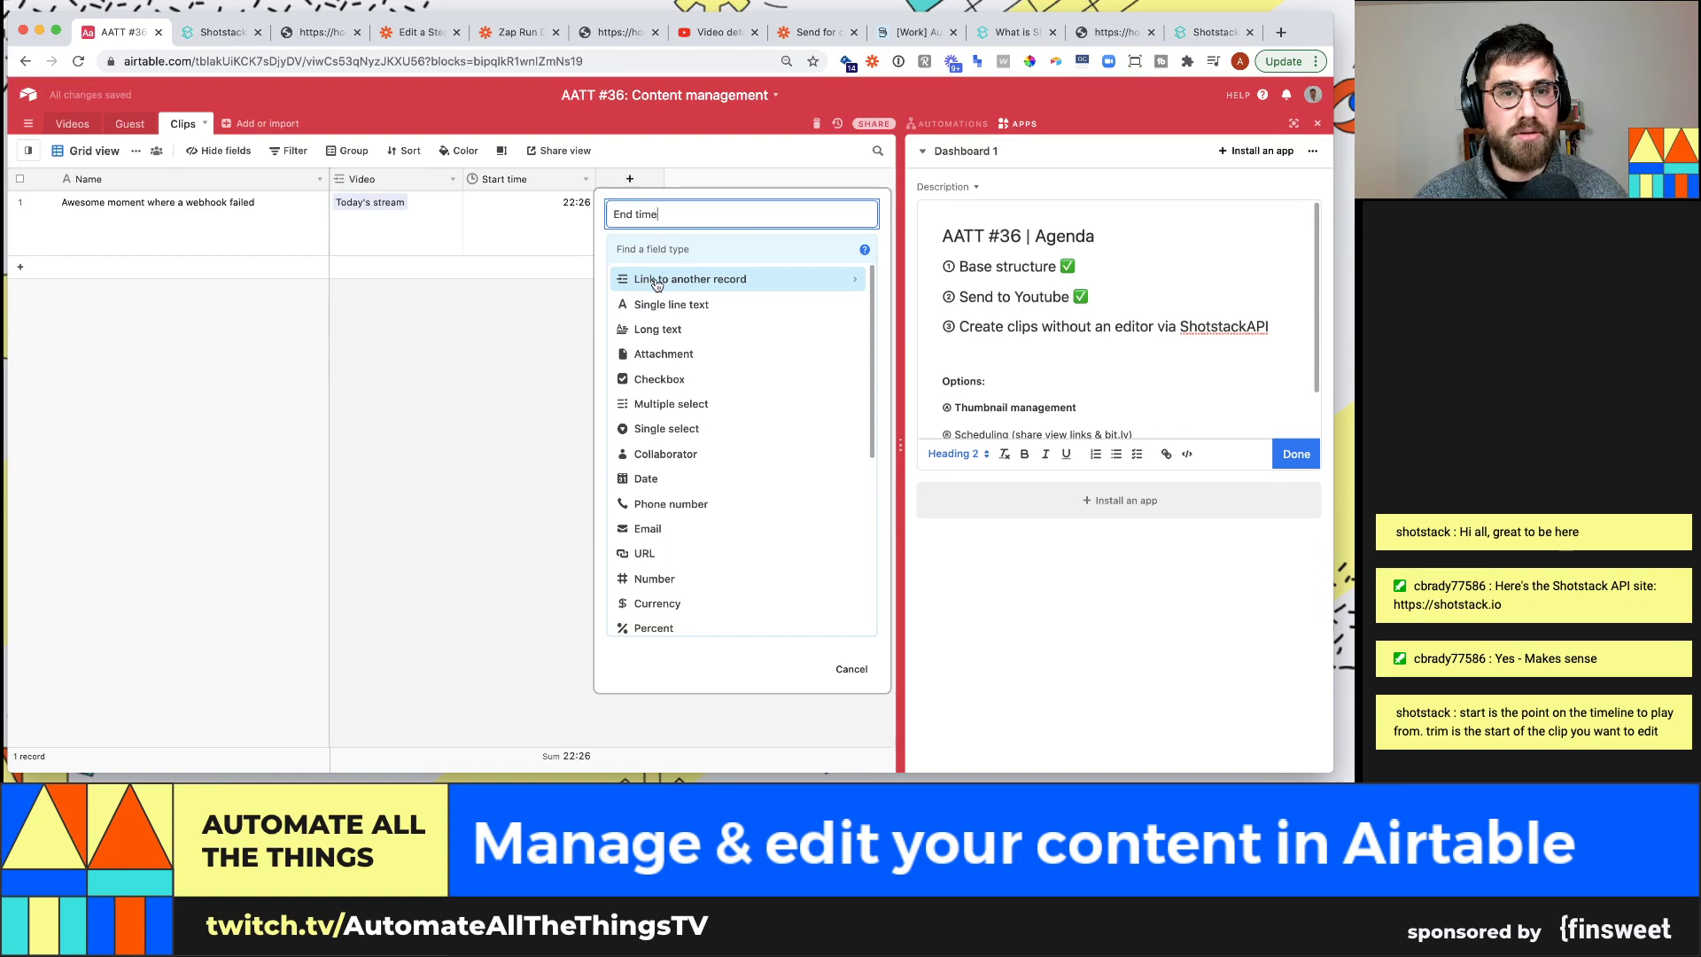
left_click(666, 256)
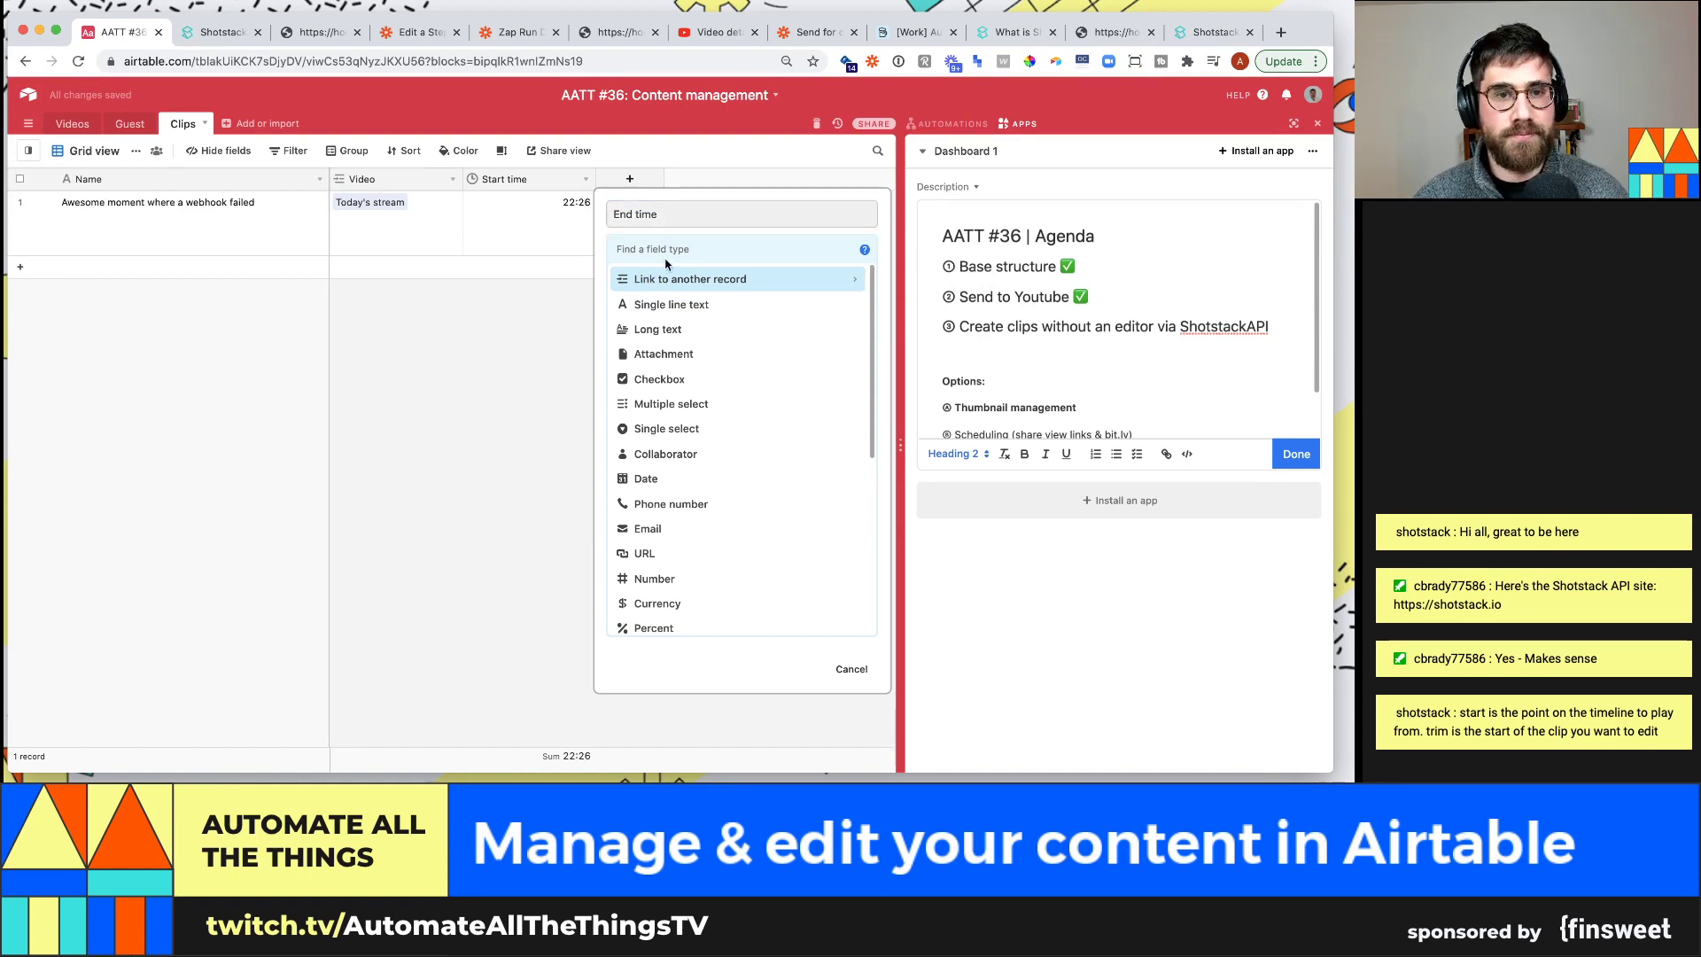
type("duration")
key("Return")
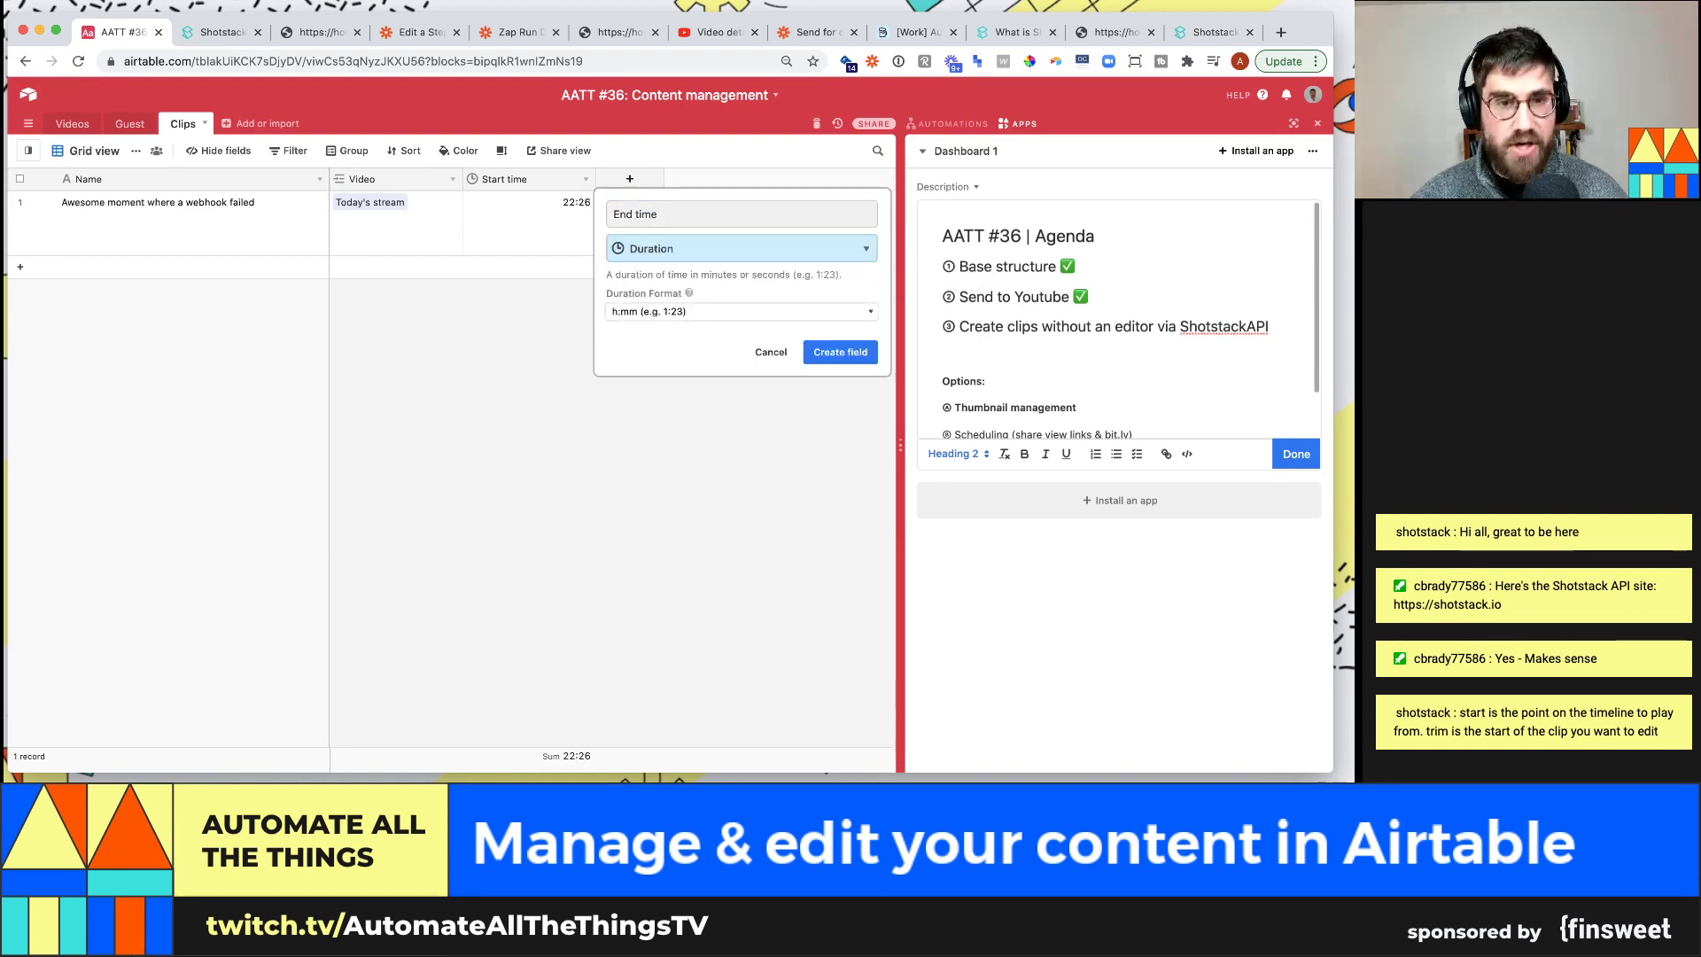
left_click(744, 312)
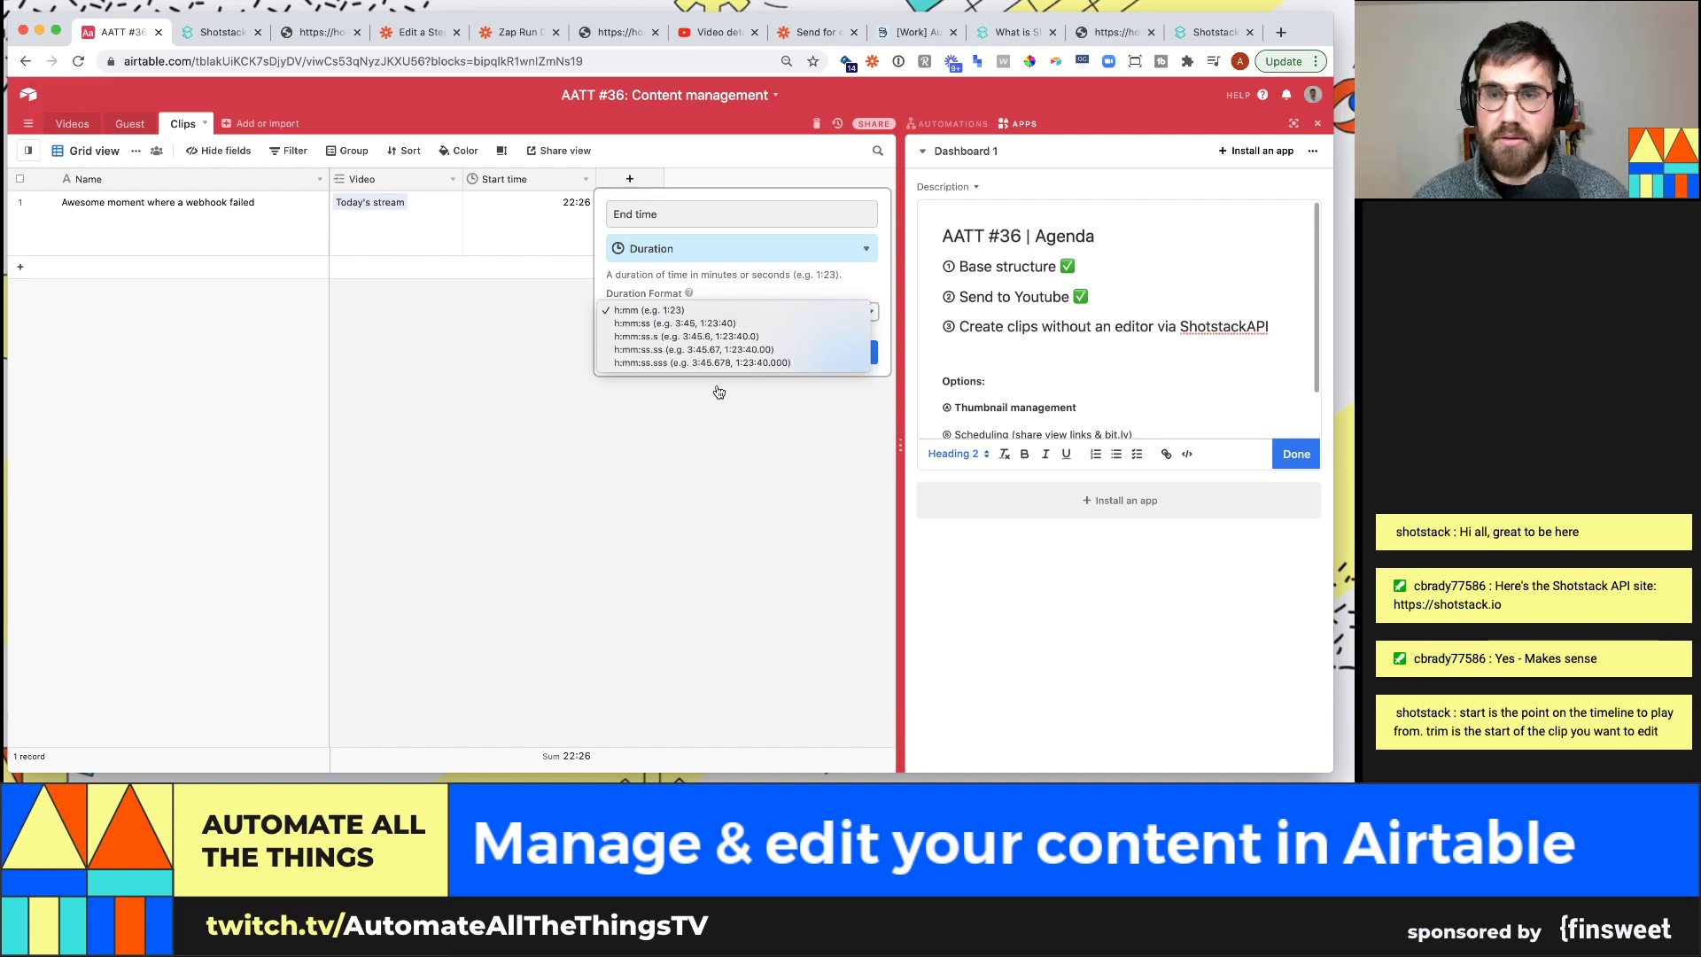
left_click(720, 337)
left_click(720, 315)
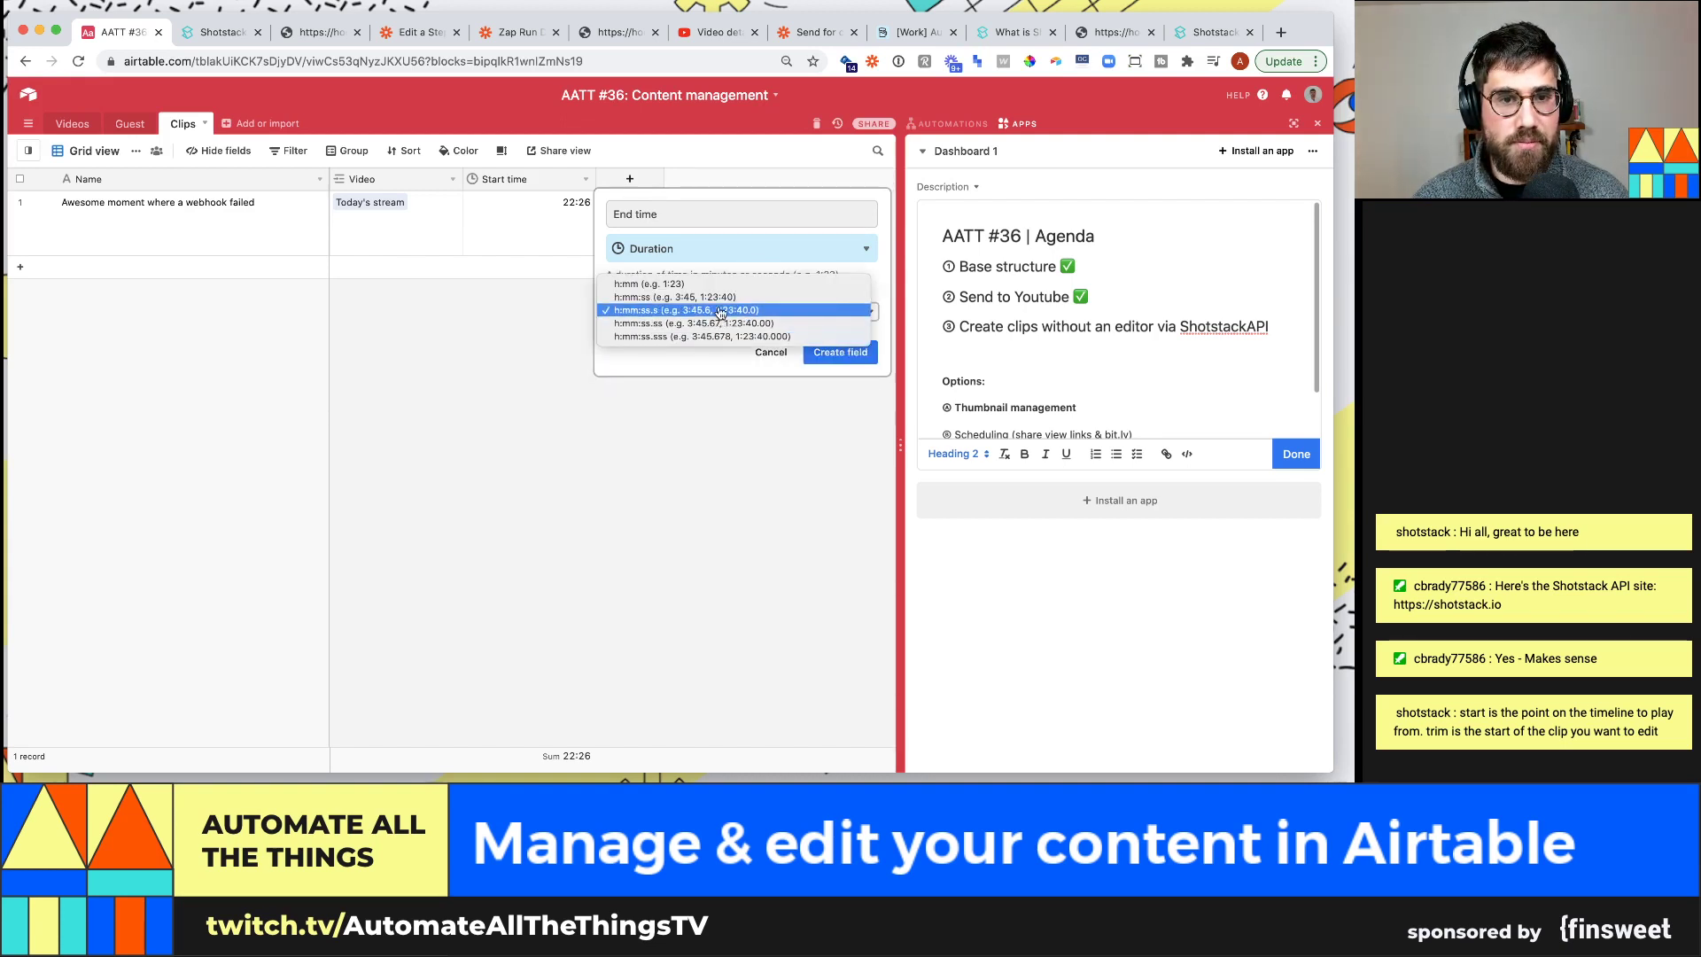
left_click(722, 299)
left_click(839, 352)
Enter 23:50 as the first clip's End time
double_click(657, 218)
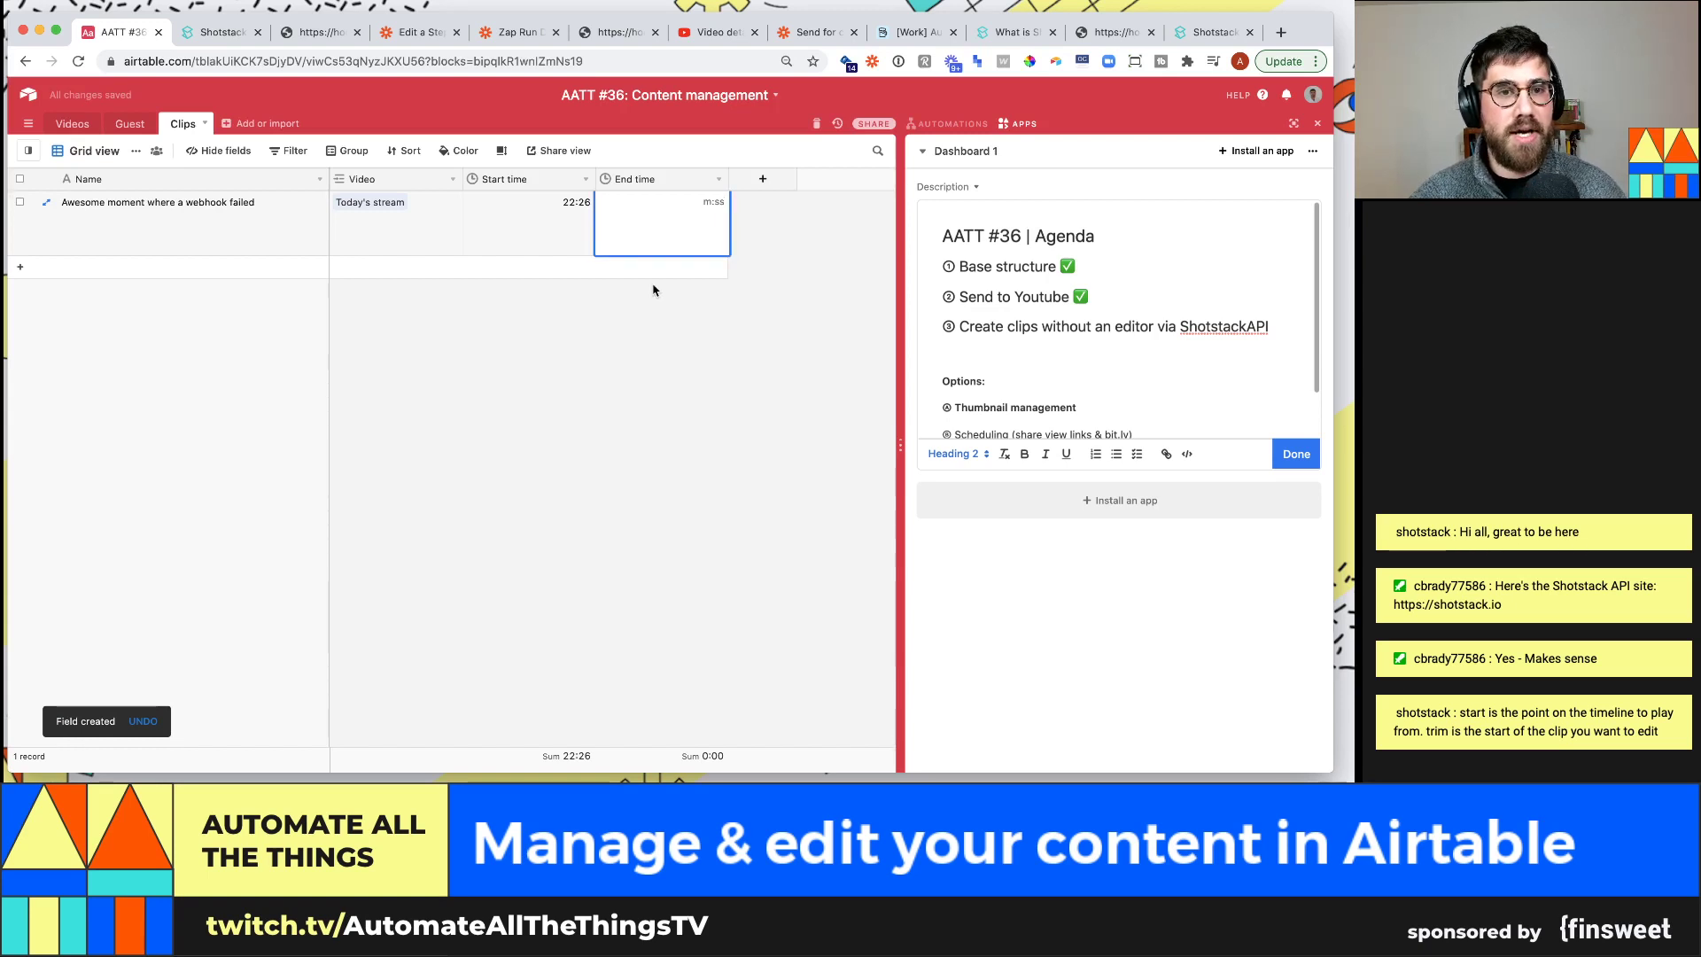
type("23:50")
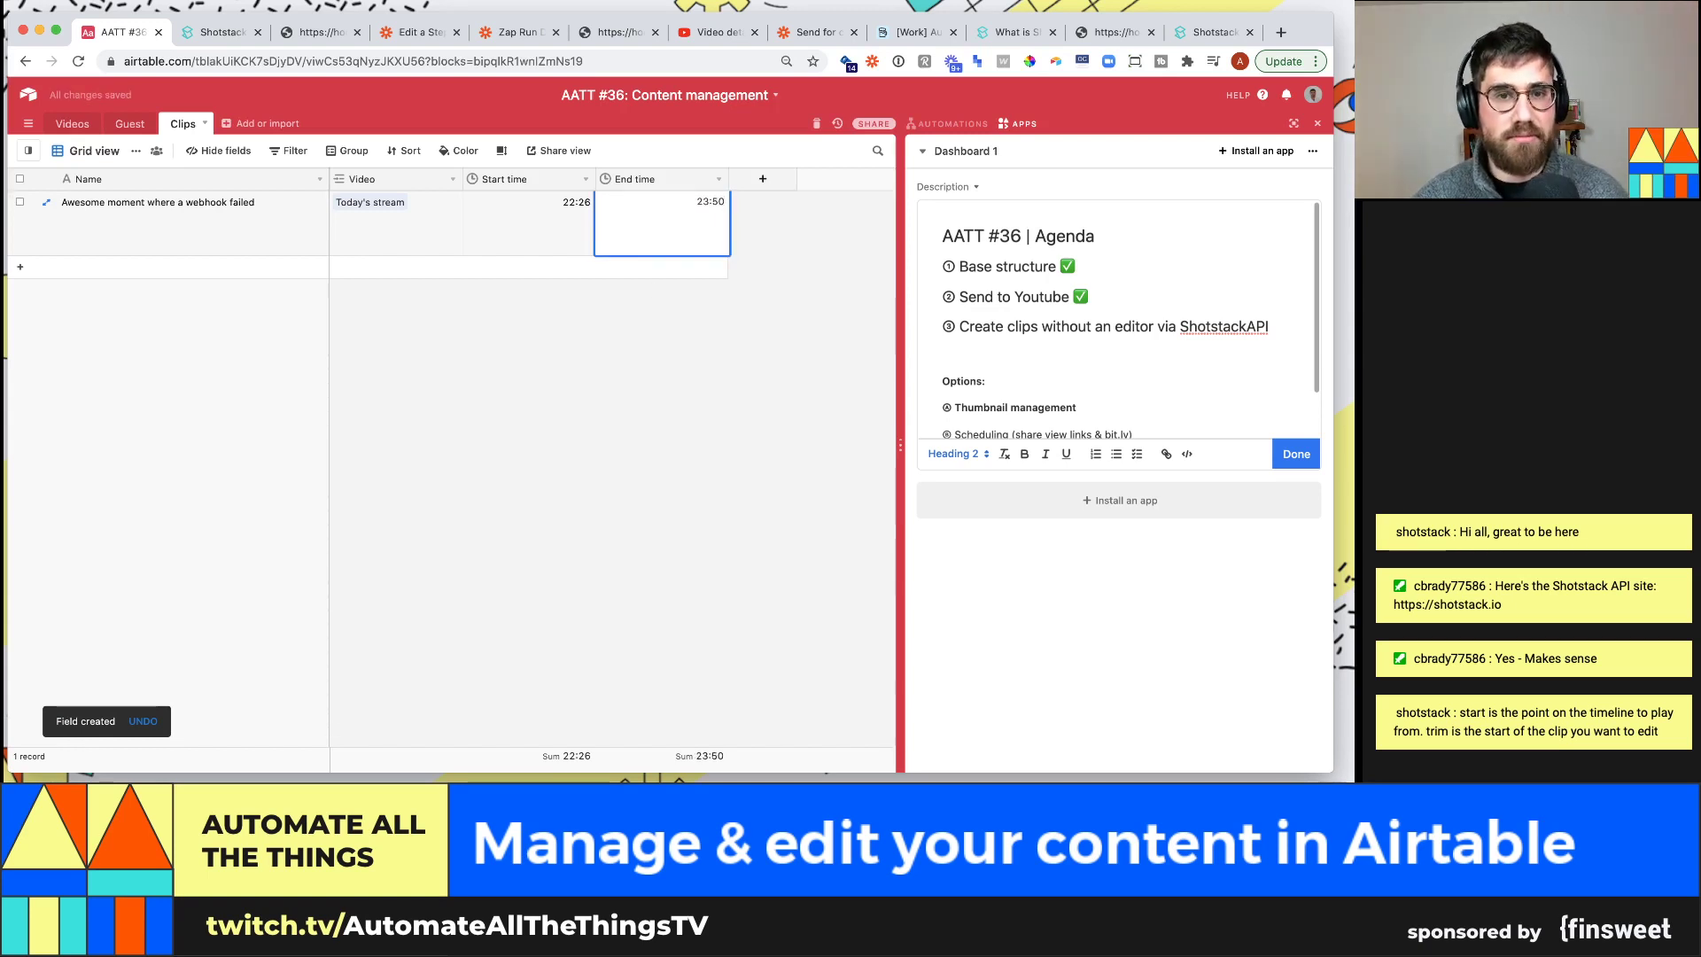
key("Return")
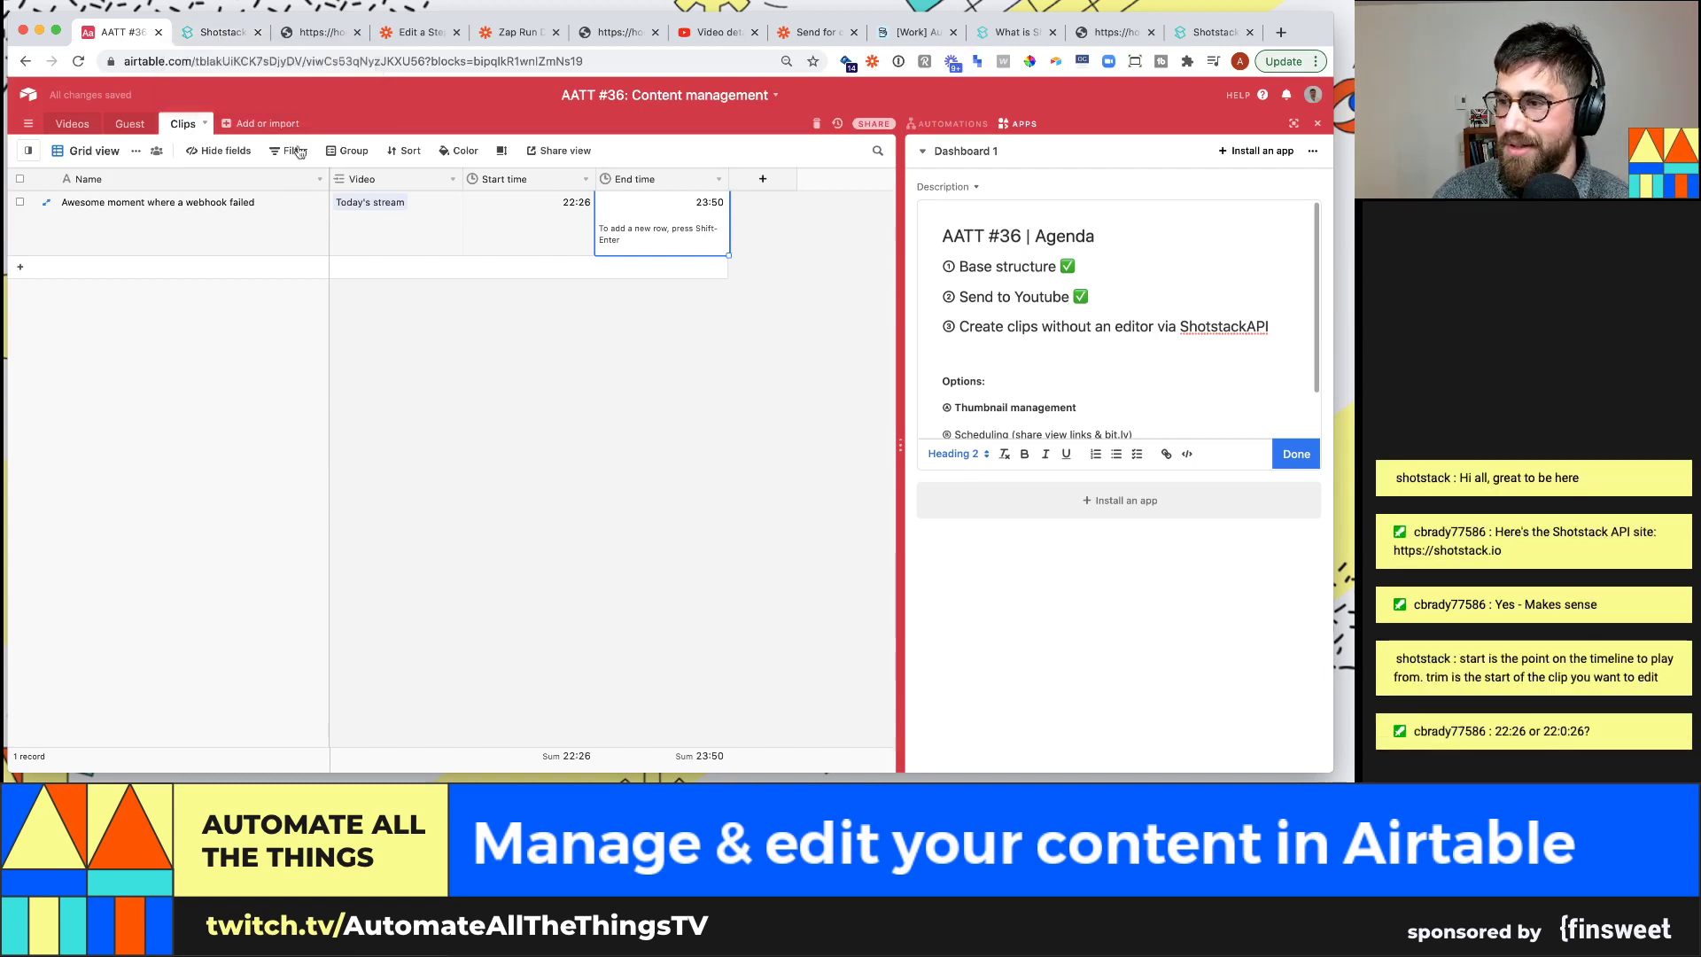
Inspect the Start time field's settings and close them unchanged
left_click(528, 201)
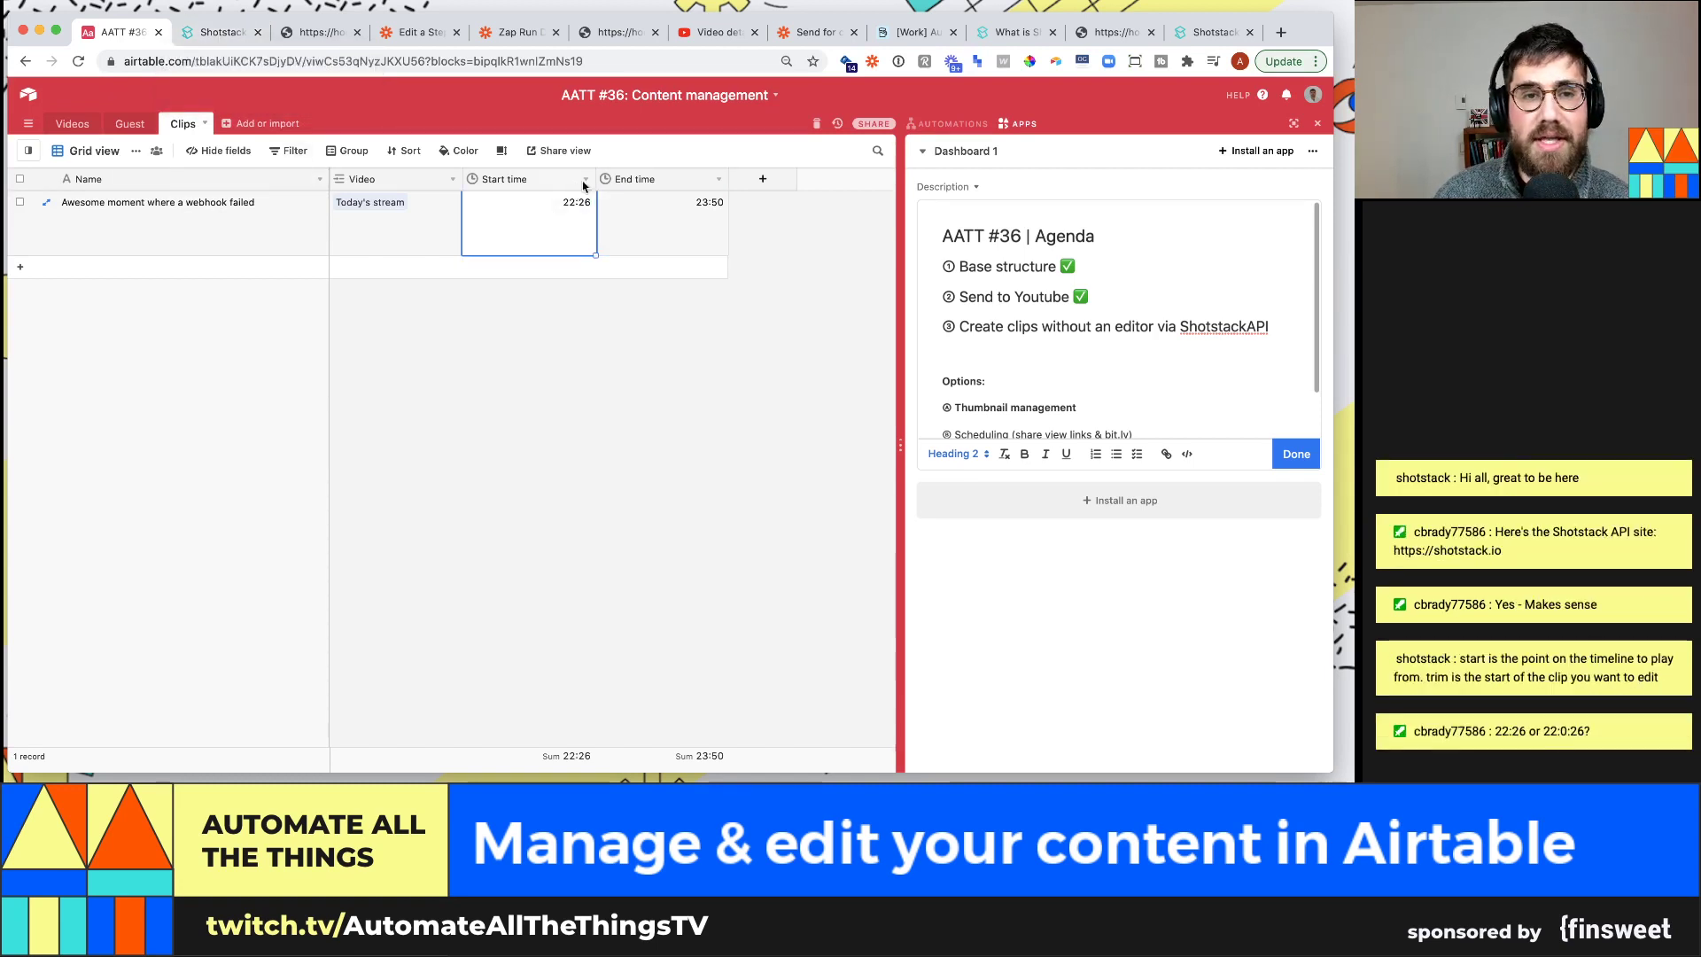
left_click(585, 179)
left_click(577, 206)
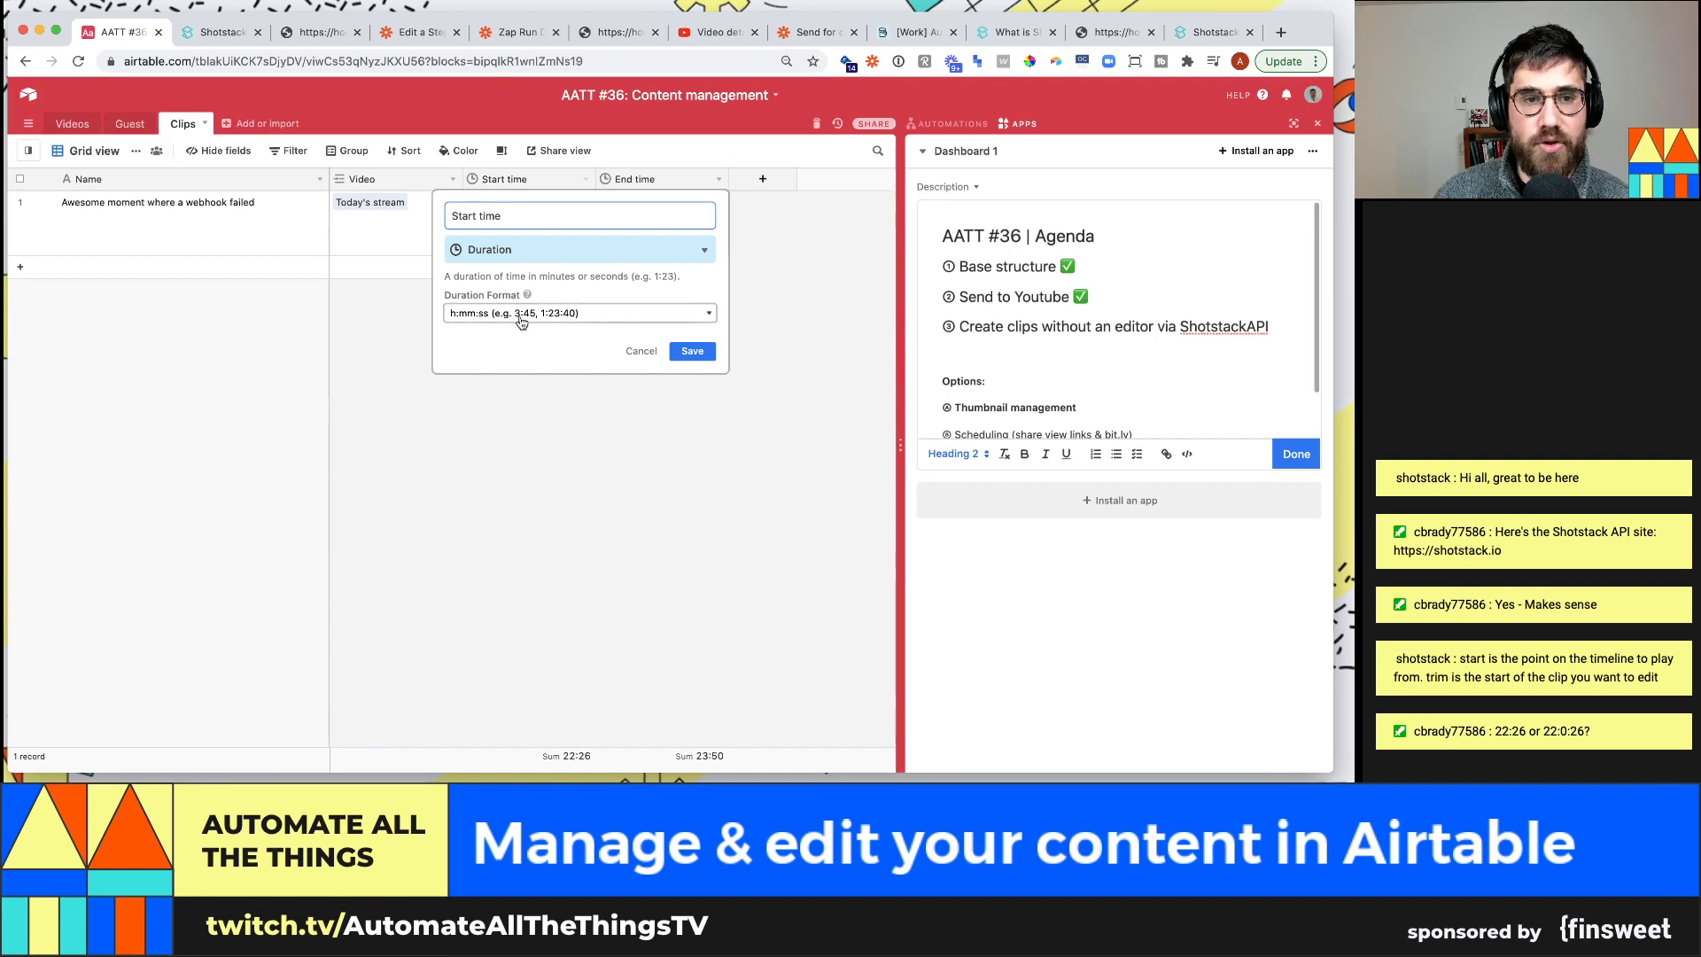
left_click(565, 408)
Set the clip's Start time value to 22:26, next to its End time of 23:50
left_click(570, 209)
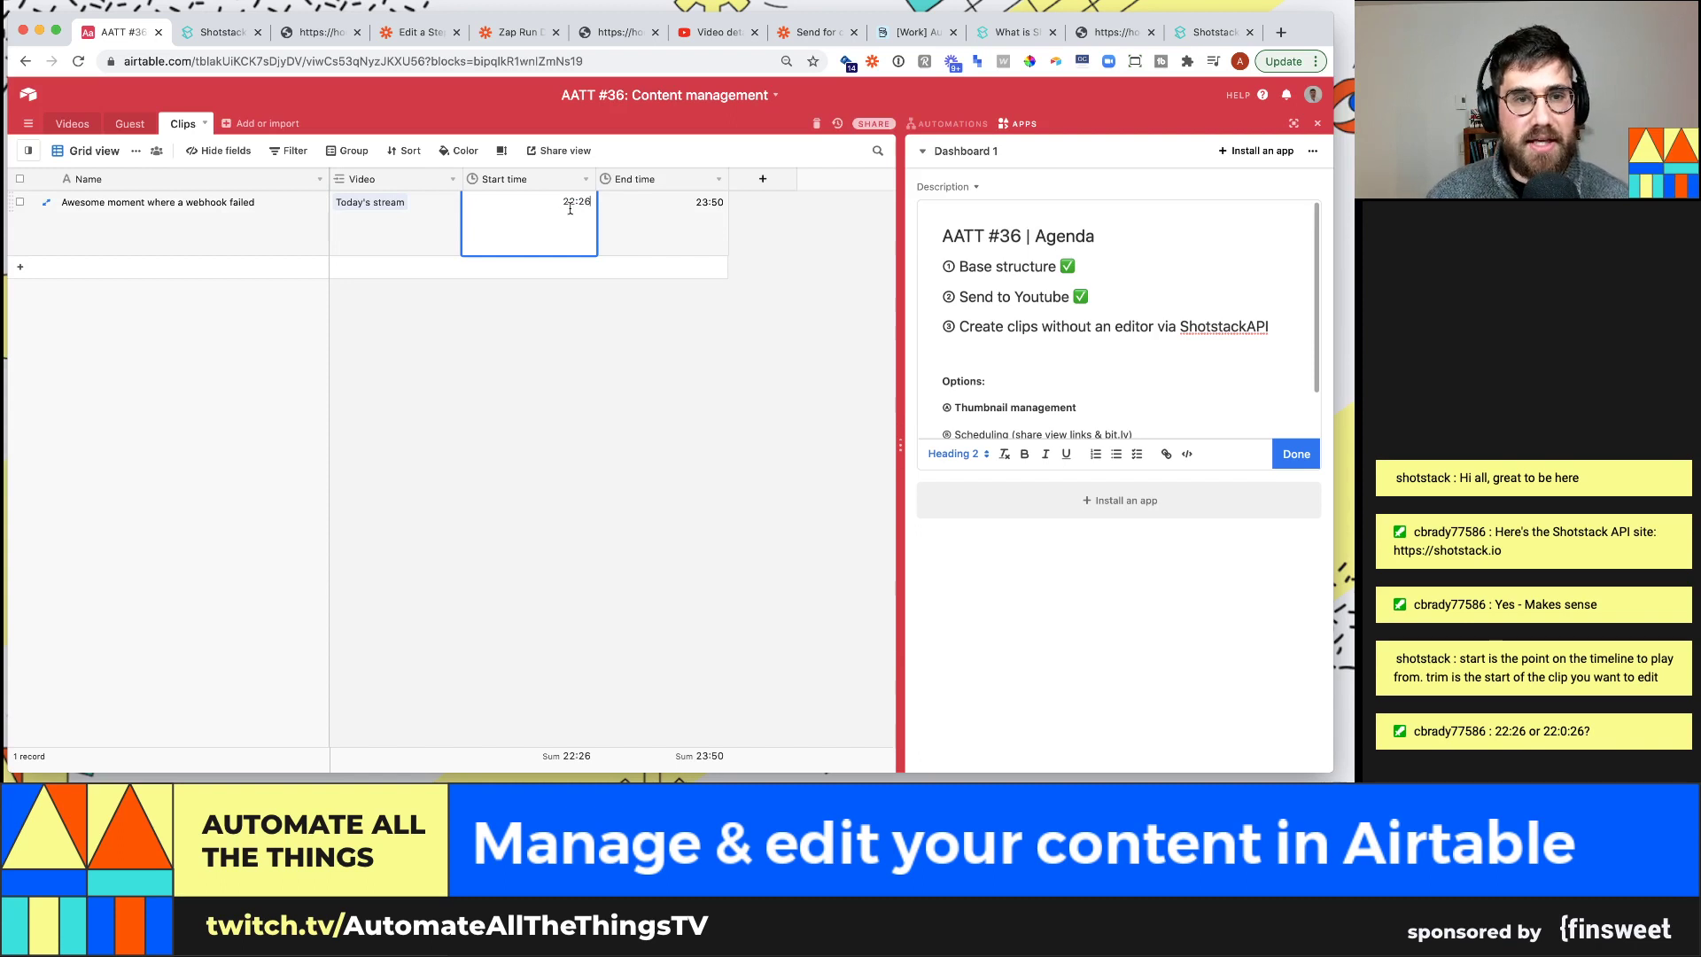
type("1:")
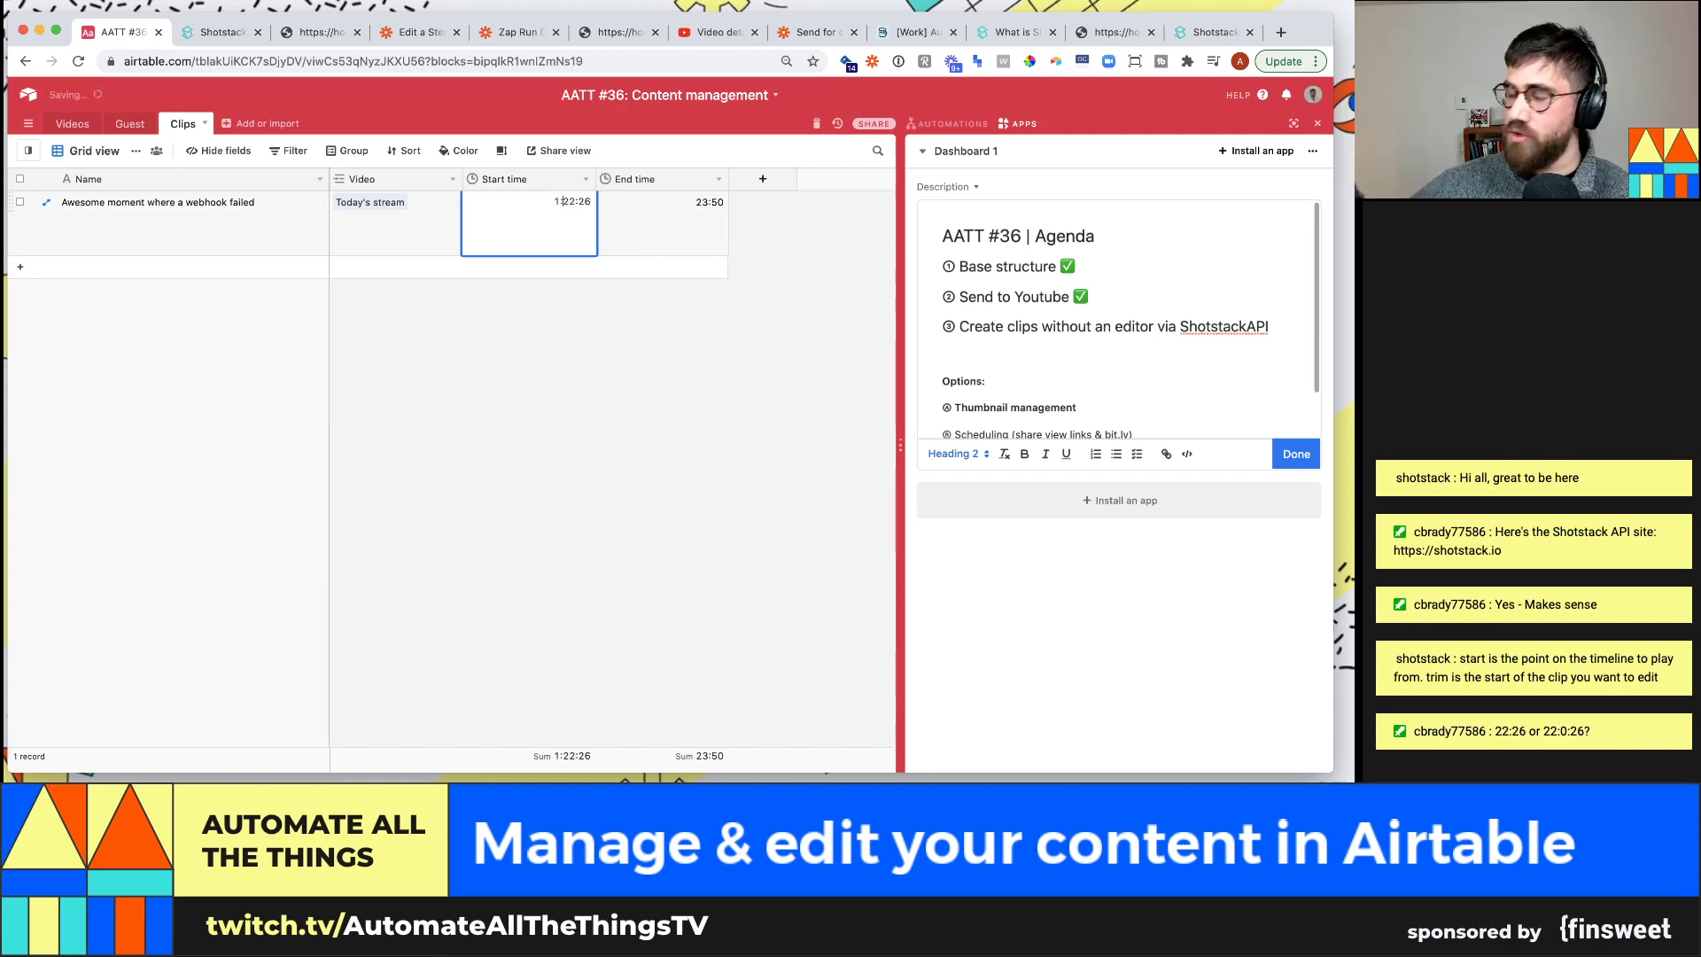
key("BackSpace")
key("BackSpace")
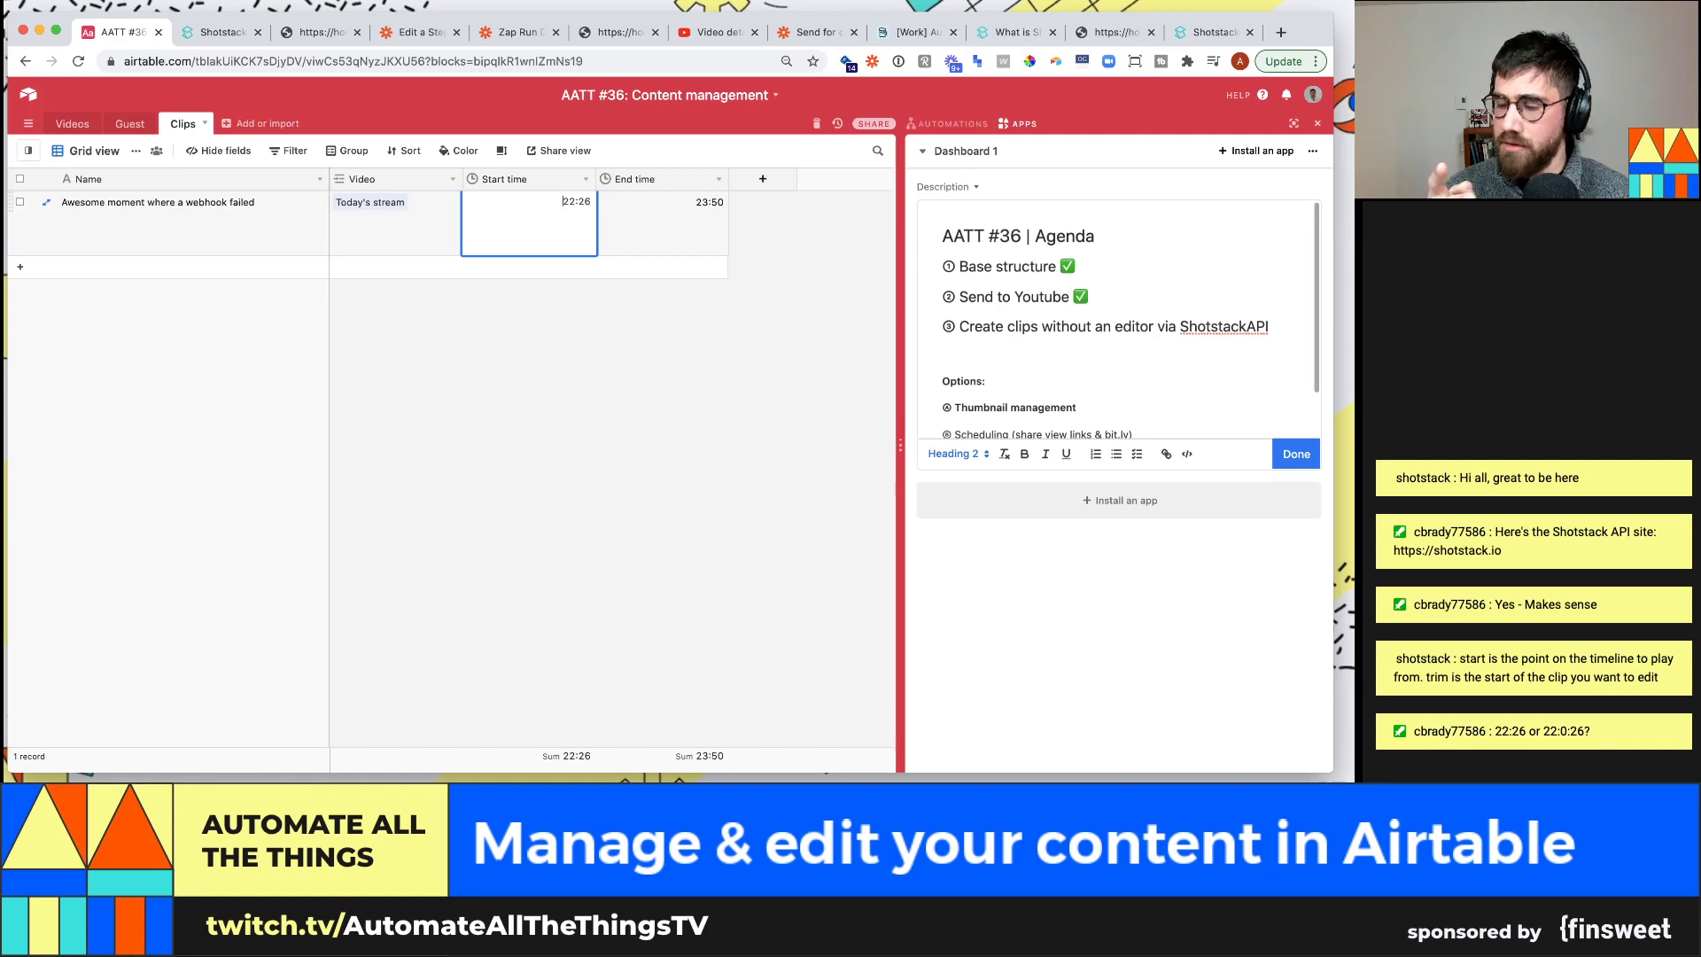
key("Escape")
left_click(662, 223)
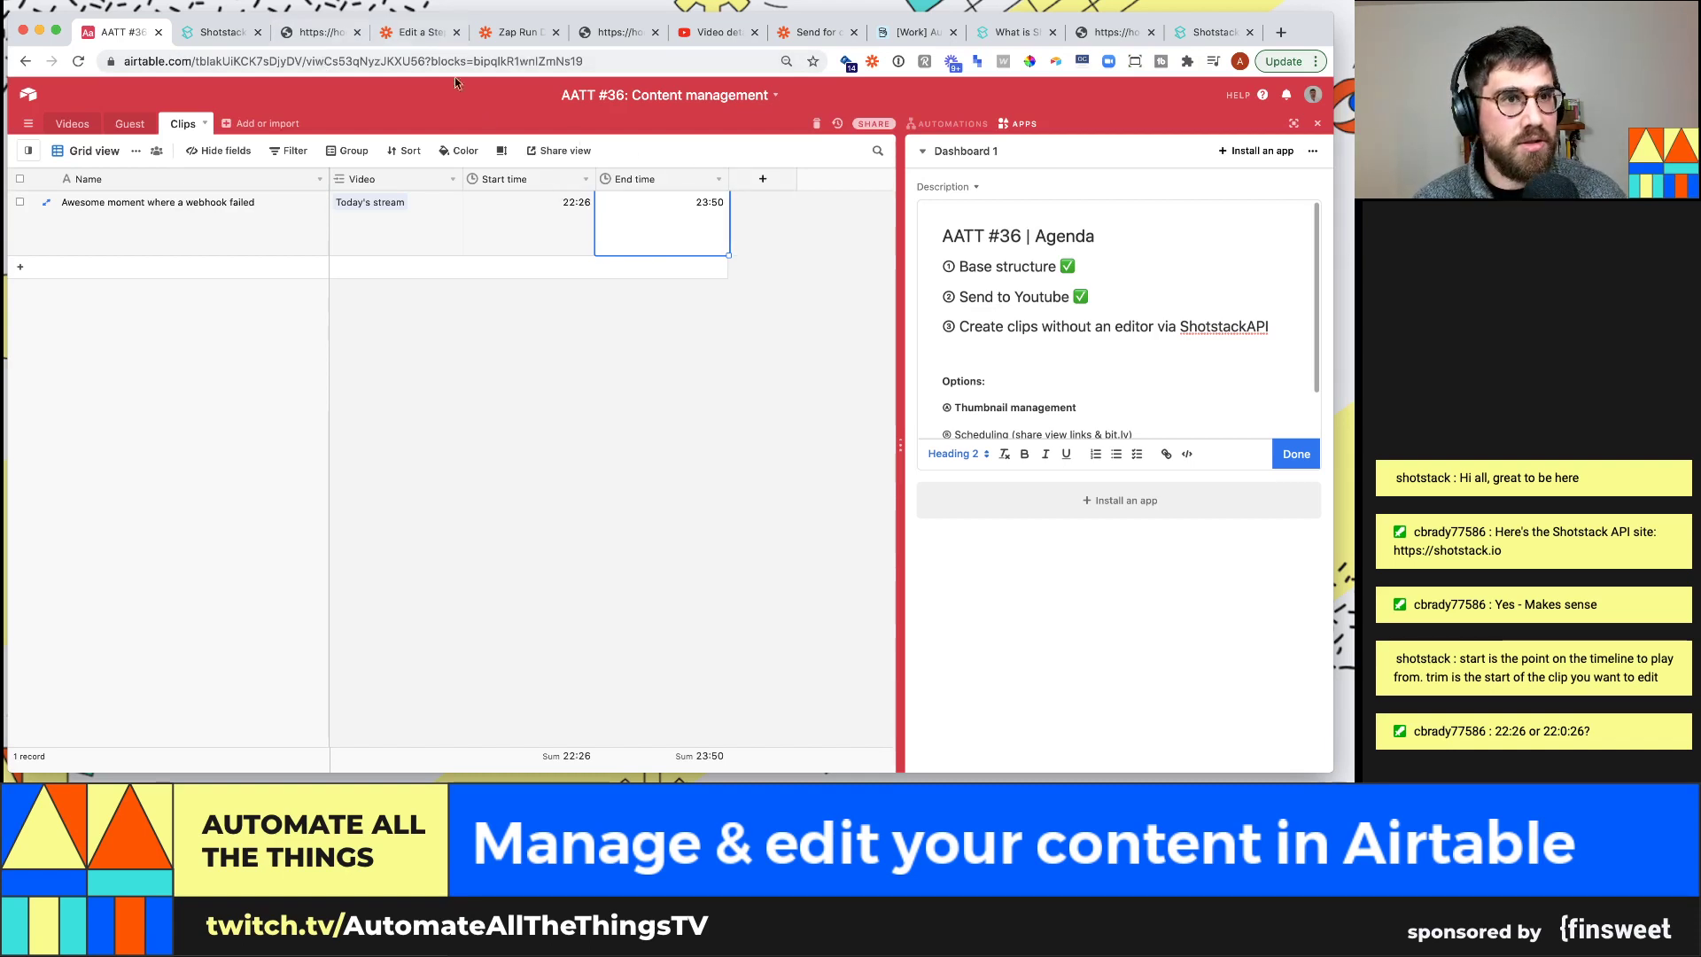
Create a 'Seconds from start' formula field with the formula {Start time}
left_click(763, 180)
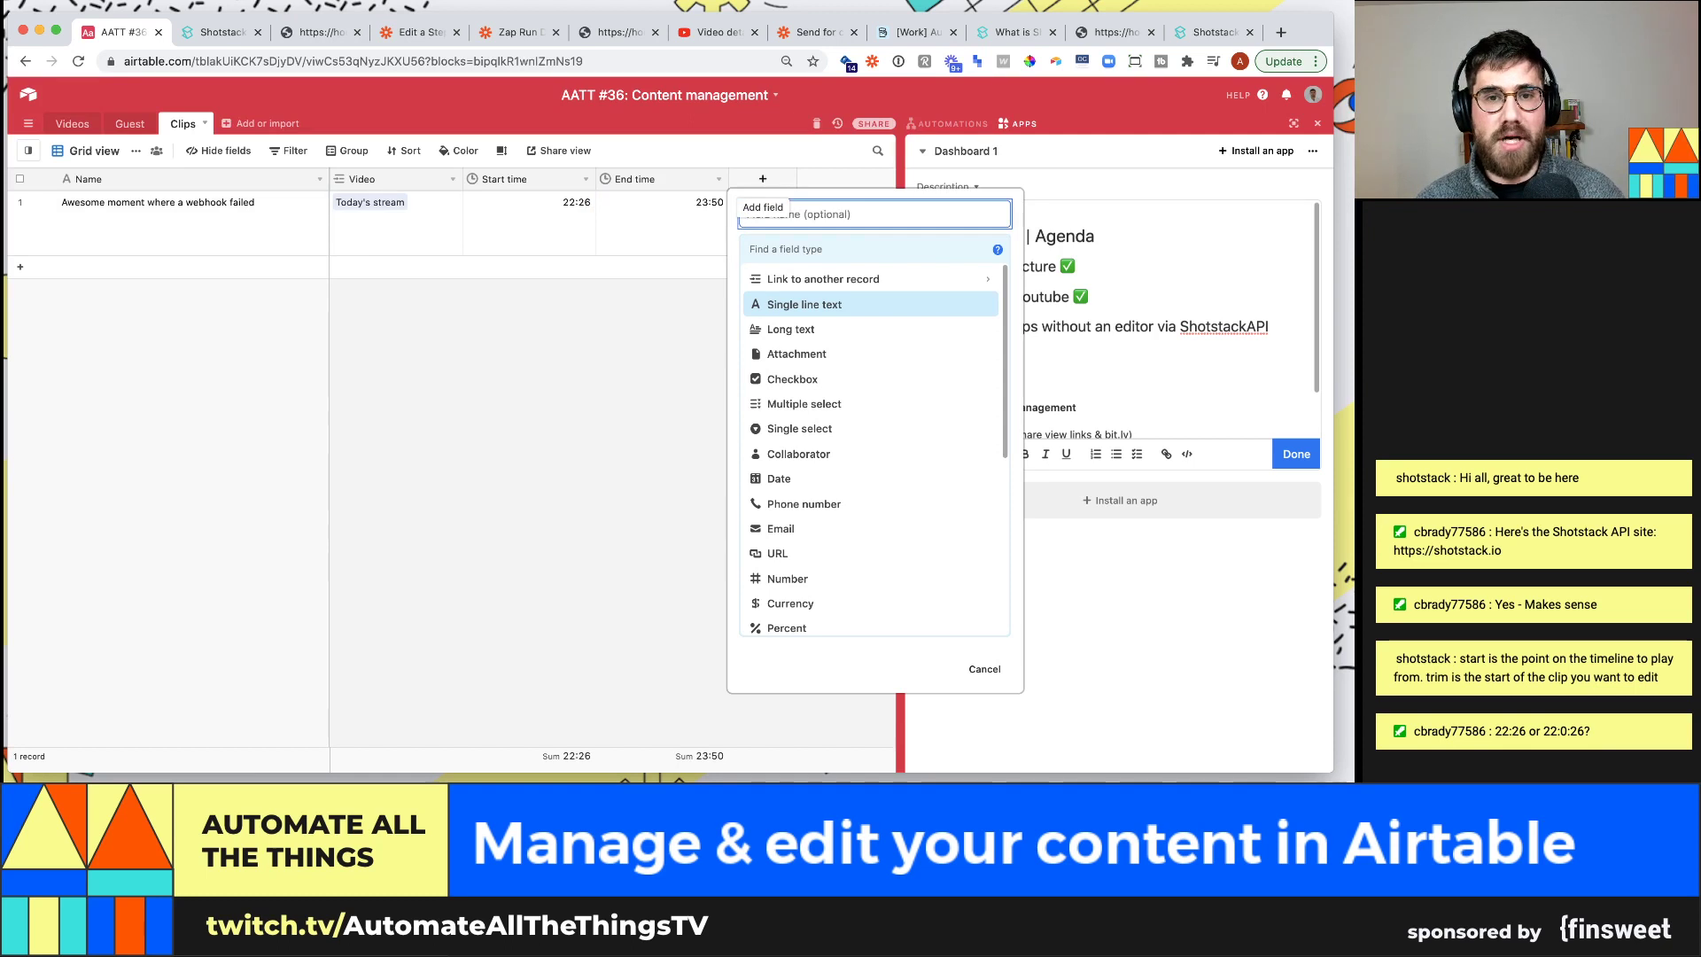
type("Seconds from start")
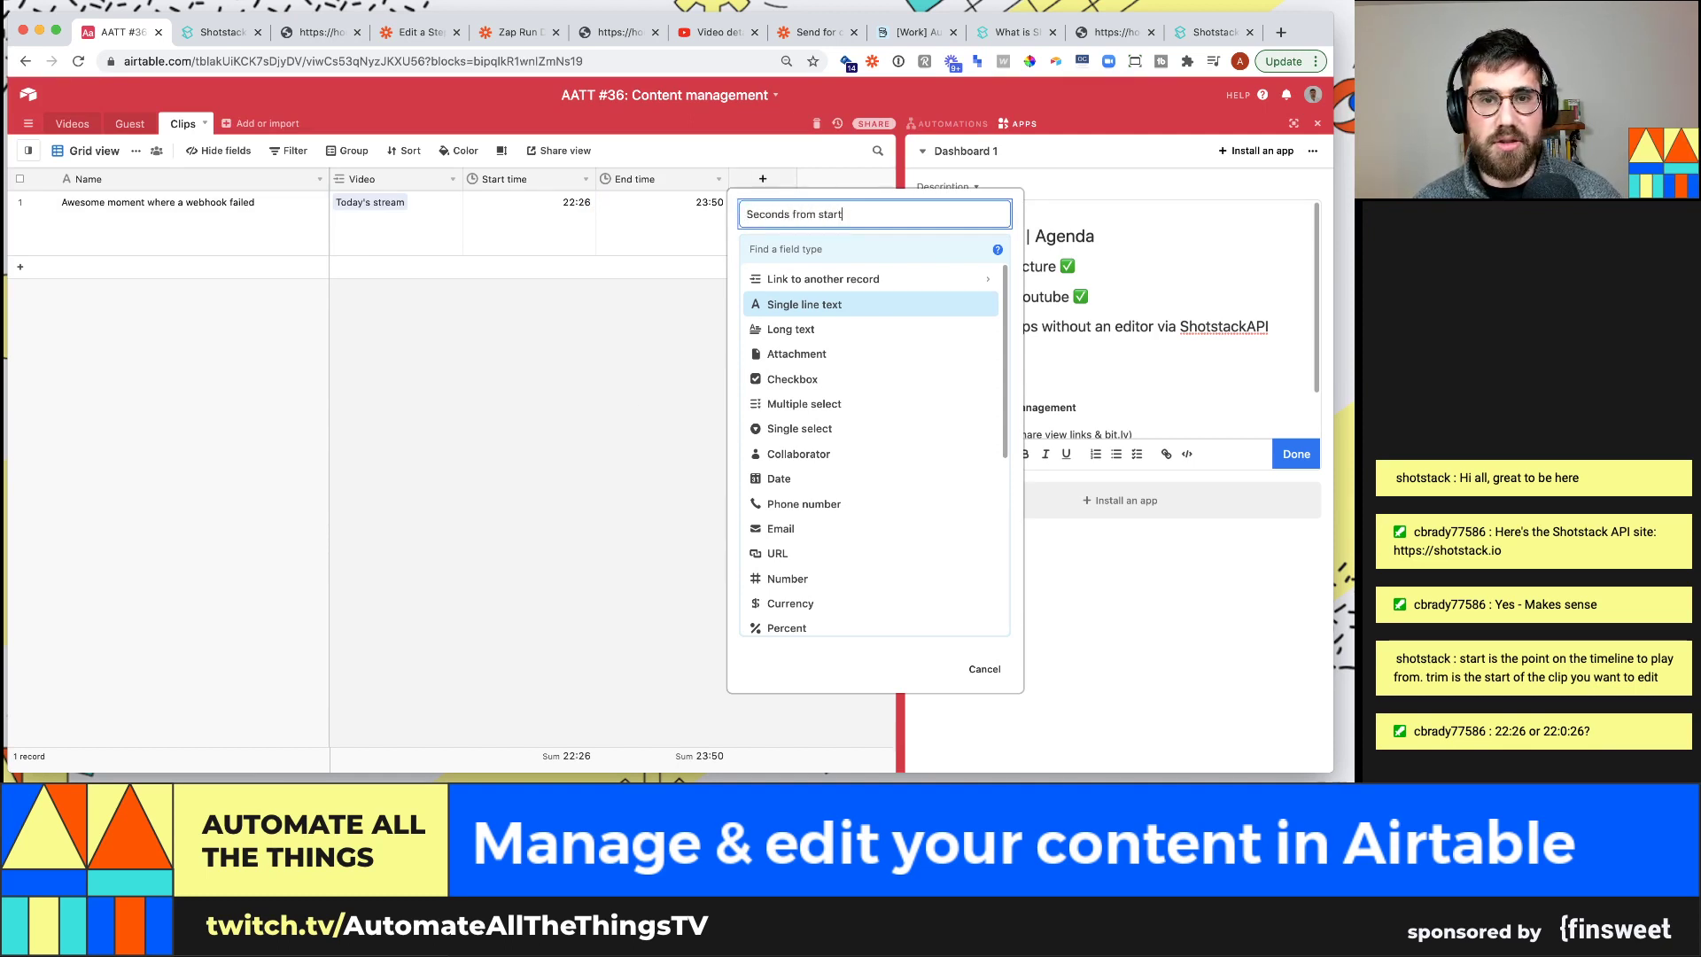
key("Tab")
type("fo")
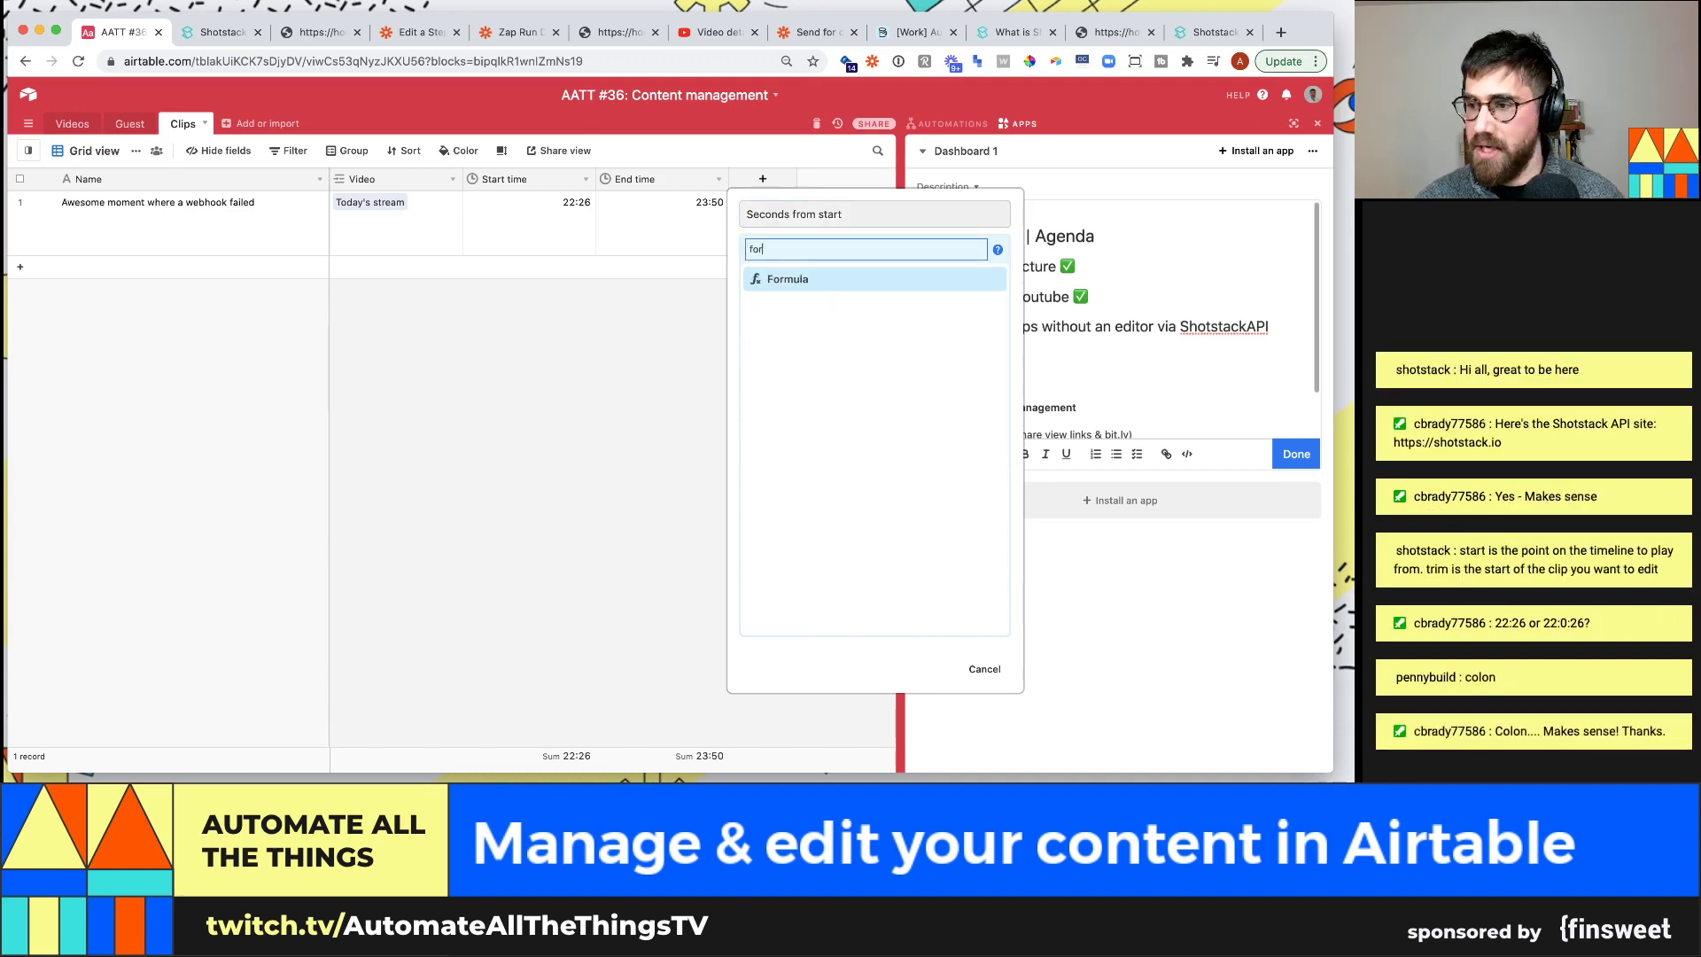
type("rm")
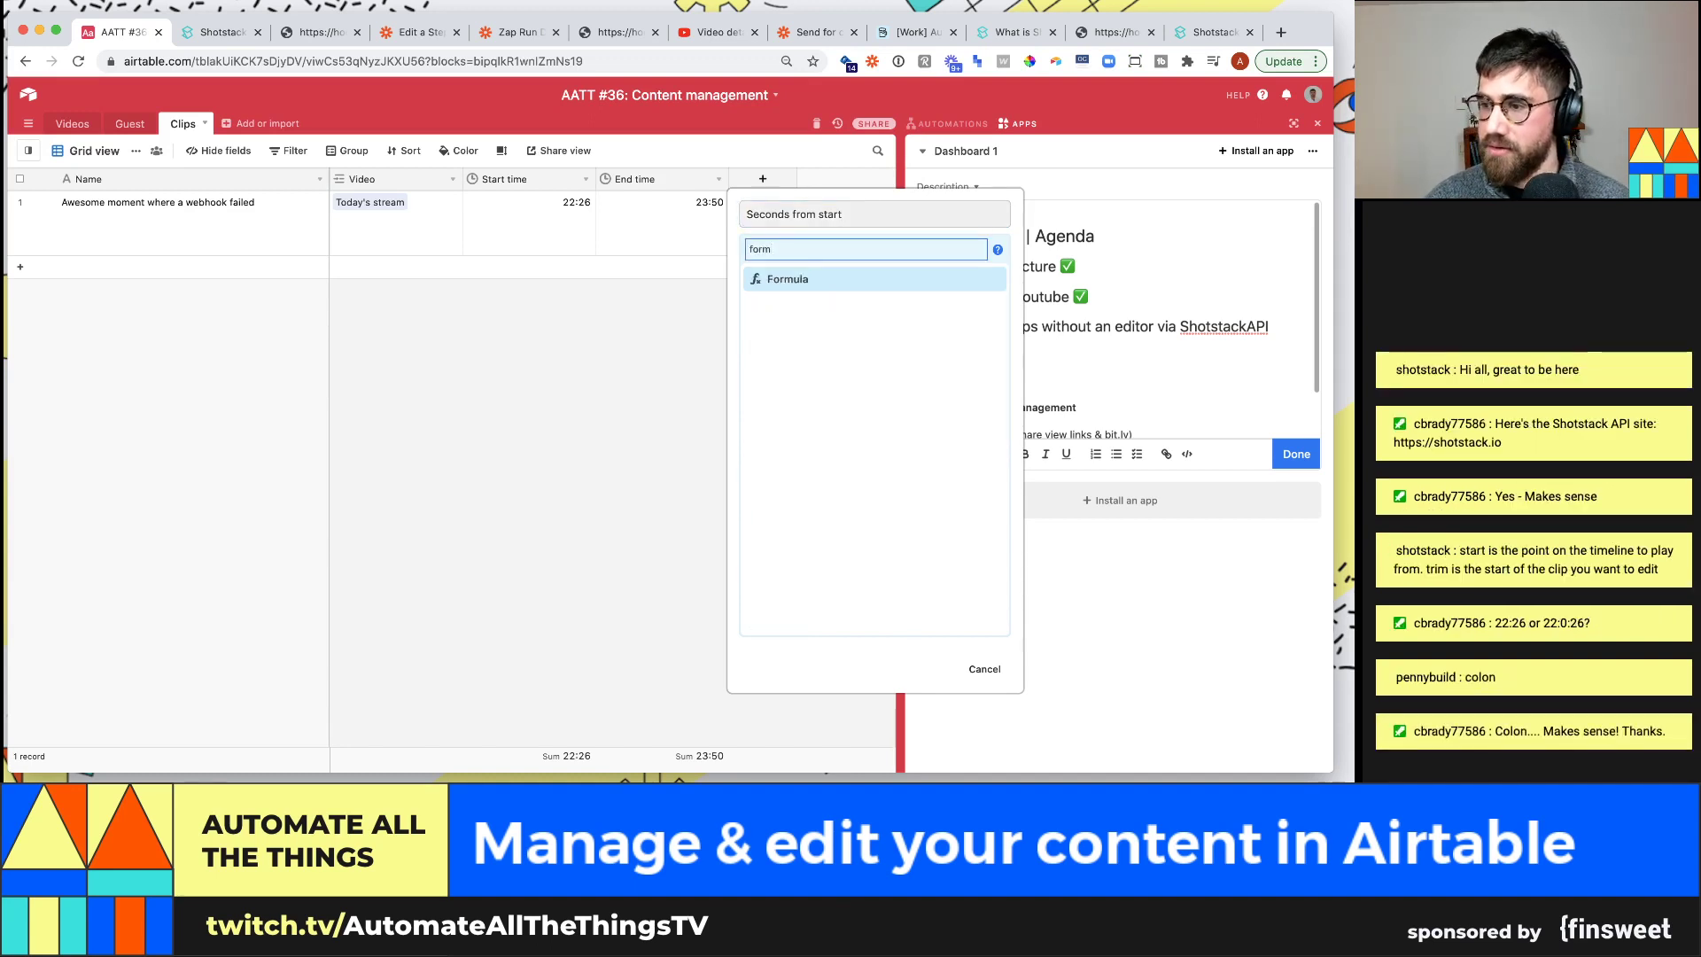
key("Return")
left_click(808, 347)
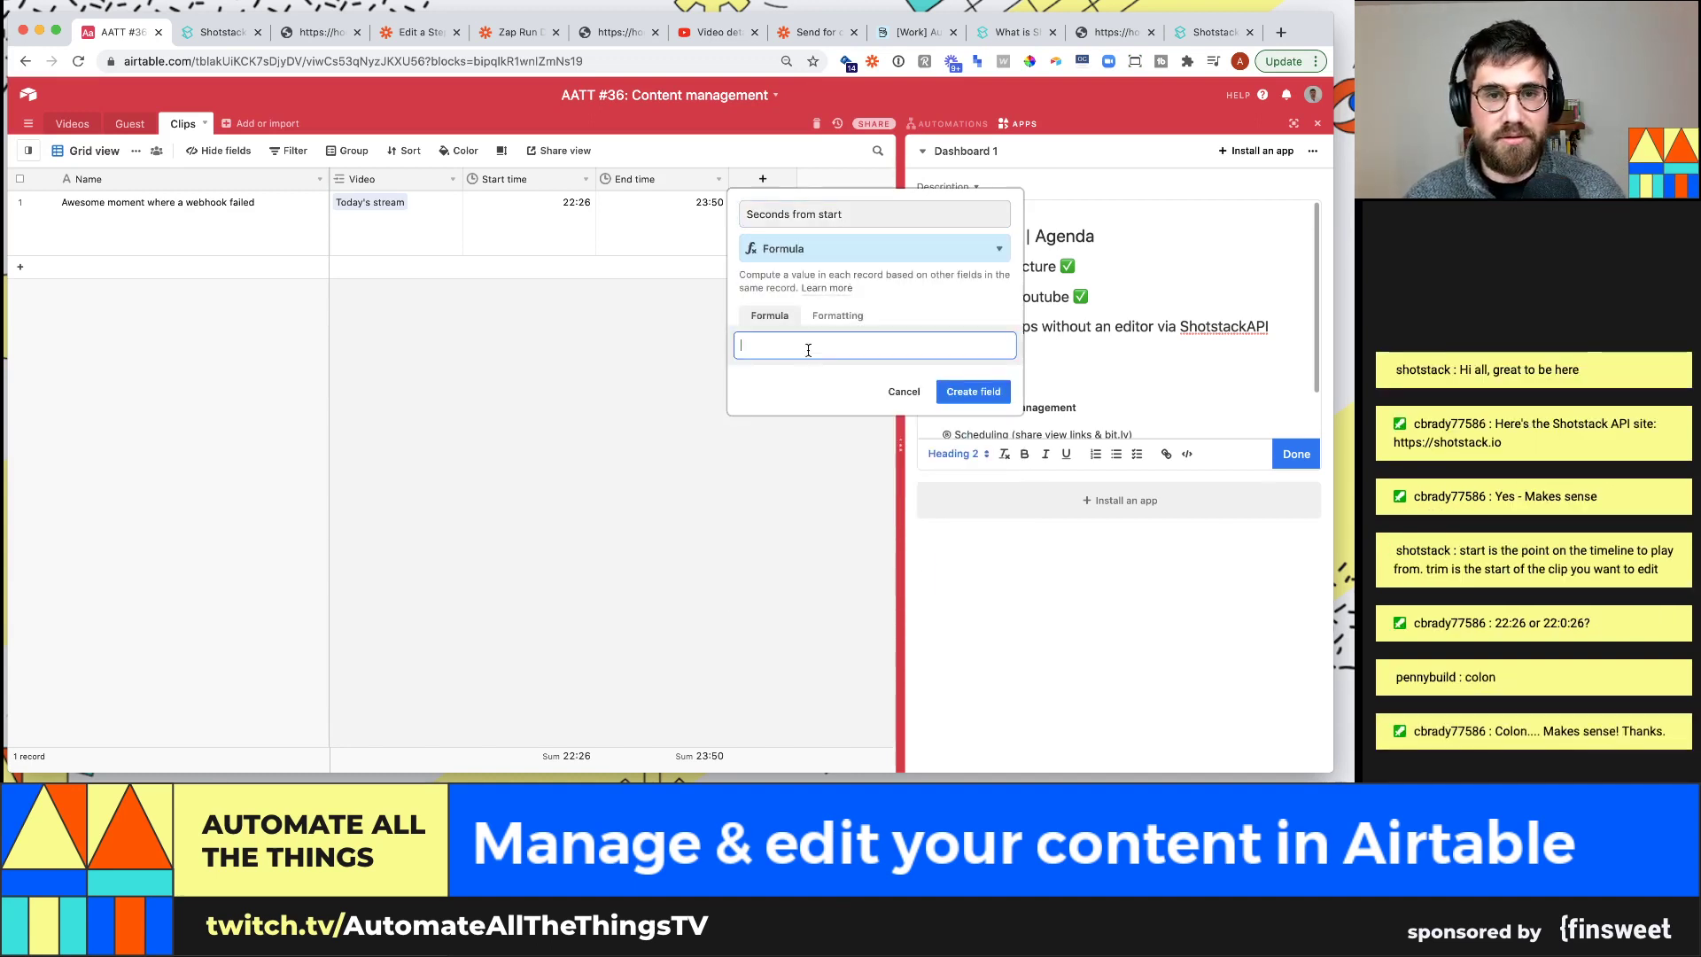
type("{start")
key("Return")
left_click(968, 575)
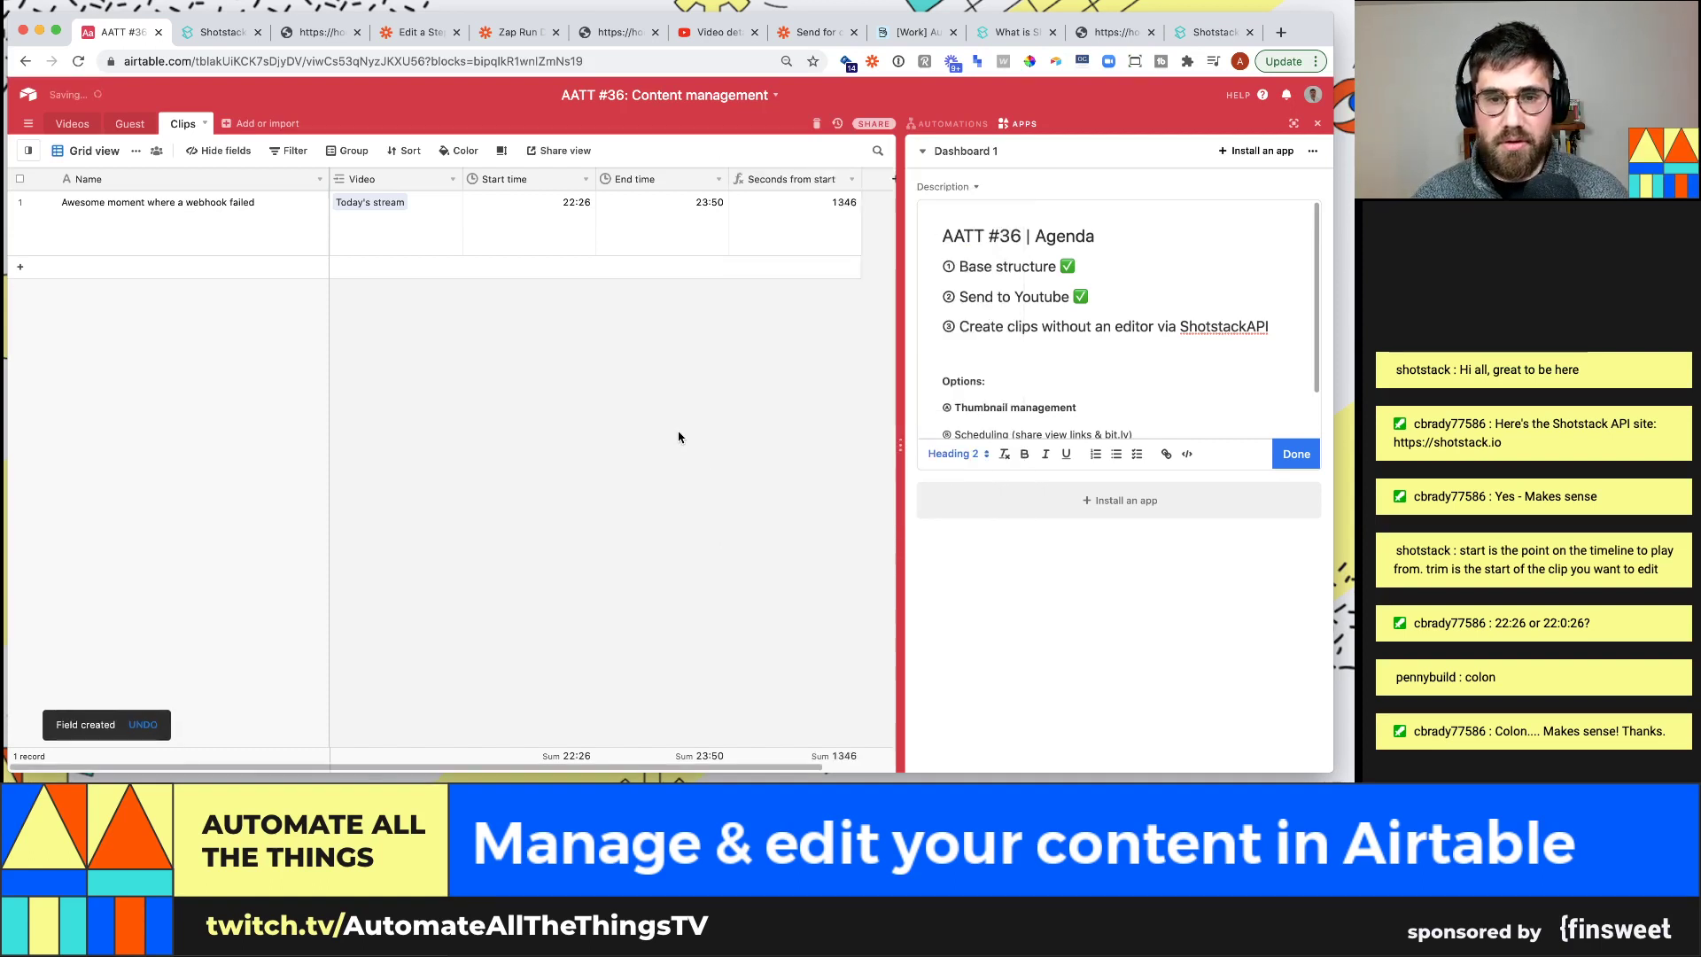
Check the clip's 1346 value and review the field settings without changing them
left_click(808, 231)
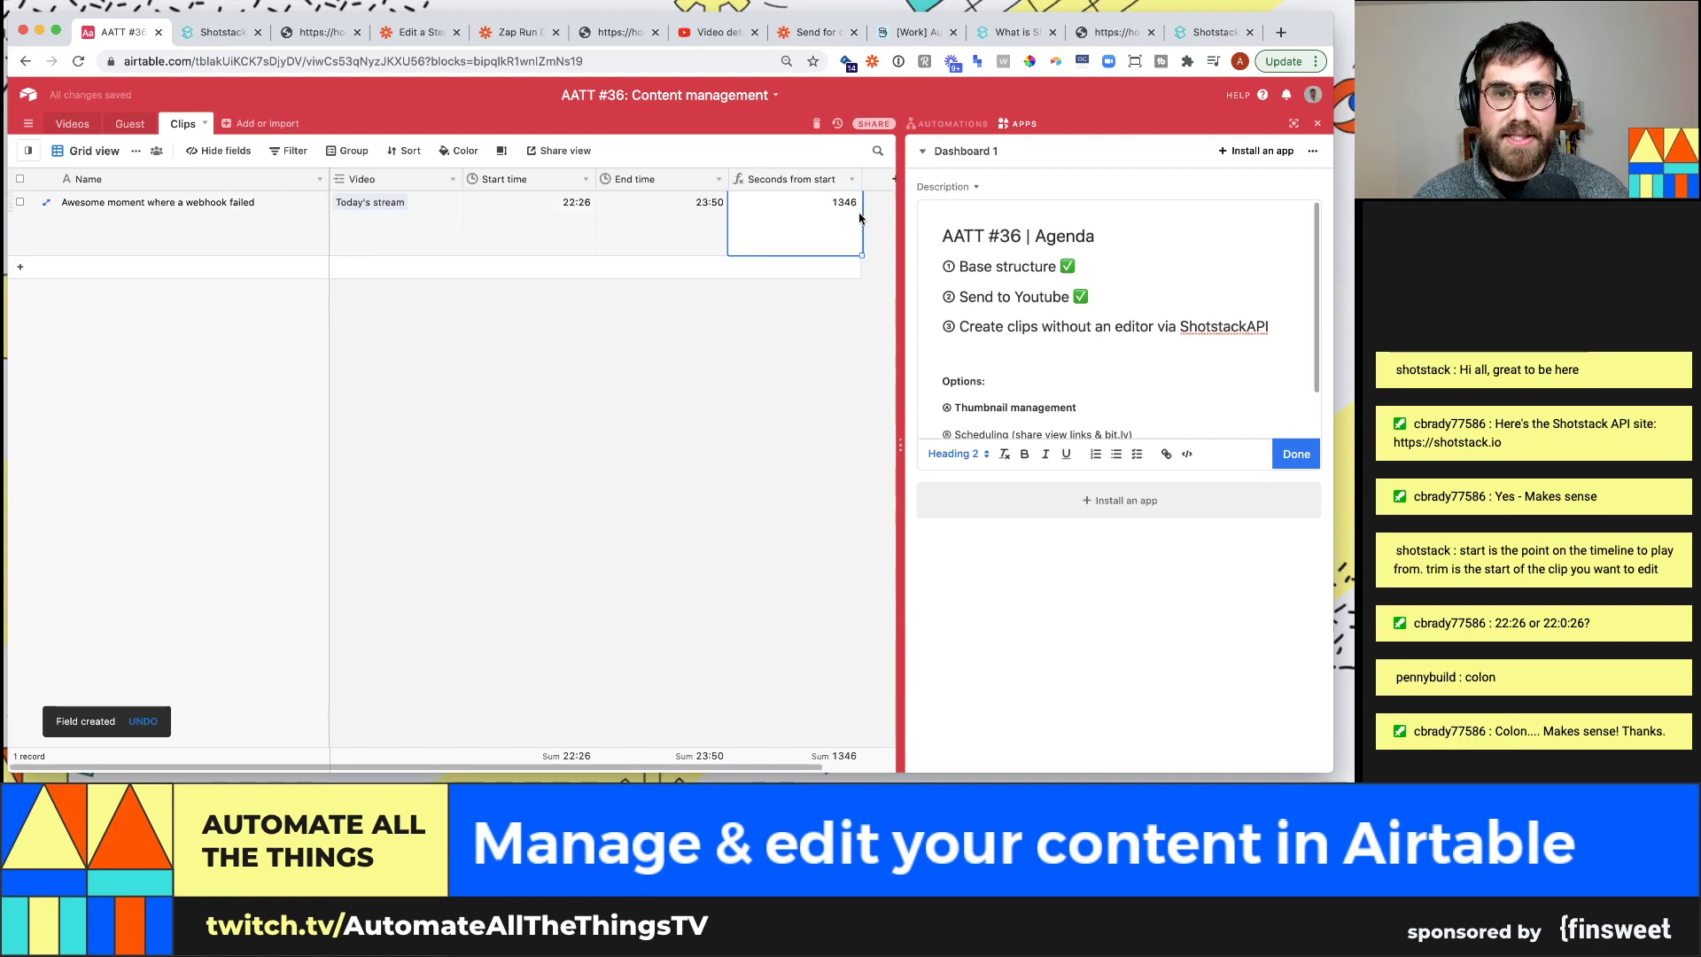
left_click(852, 181)
left_click(779, 223)
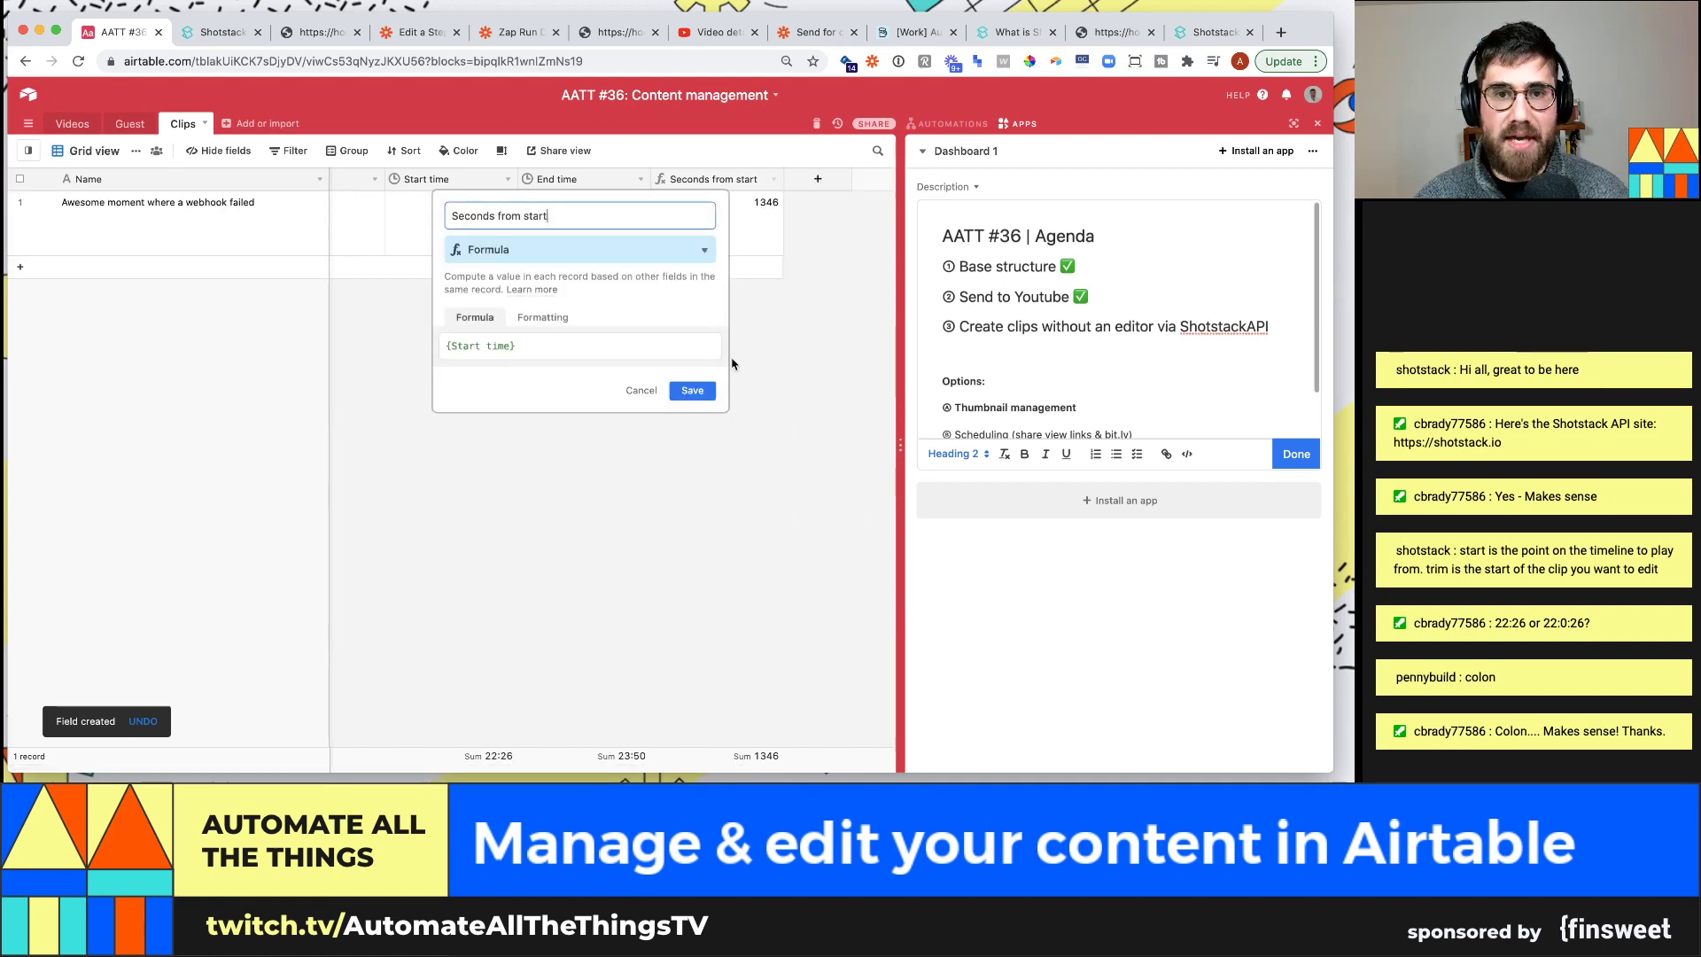
left_click(581, 557)
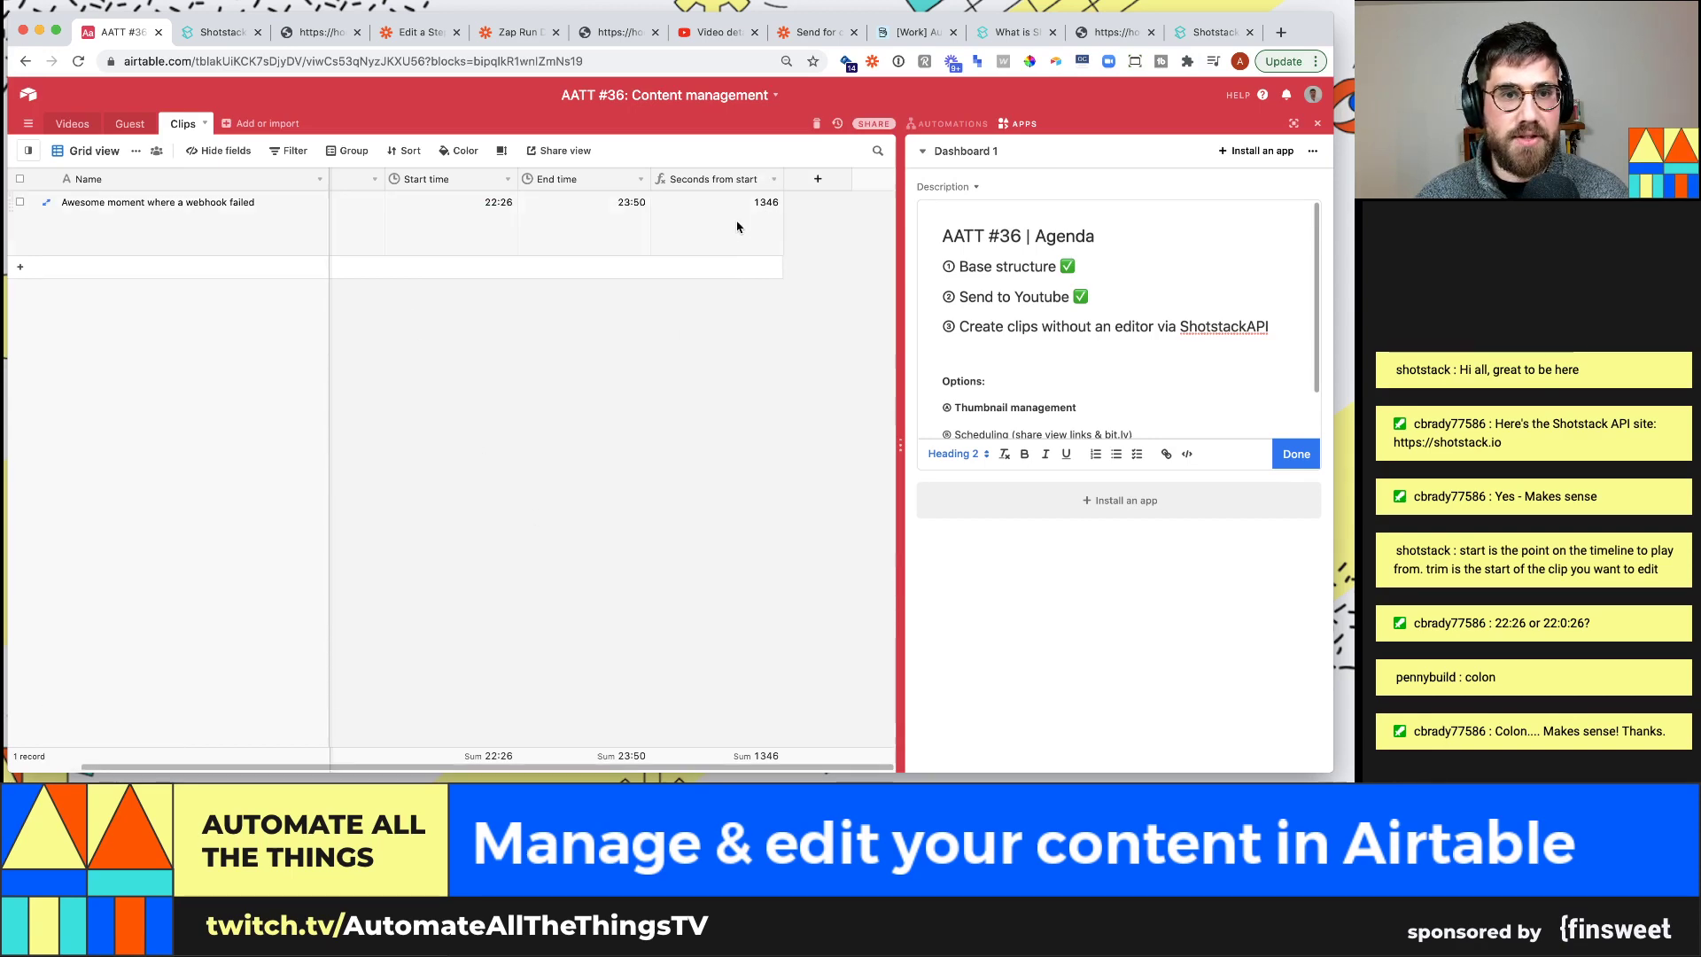
key("super+t")
Search Google for '22 minutes and 26 seconds in seconds' to confirm it equals 1346
type("22 m")
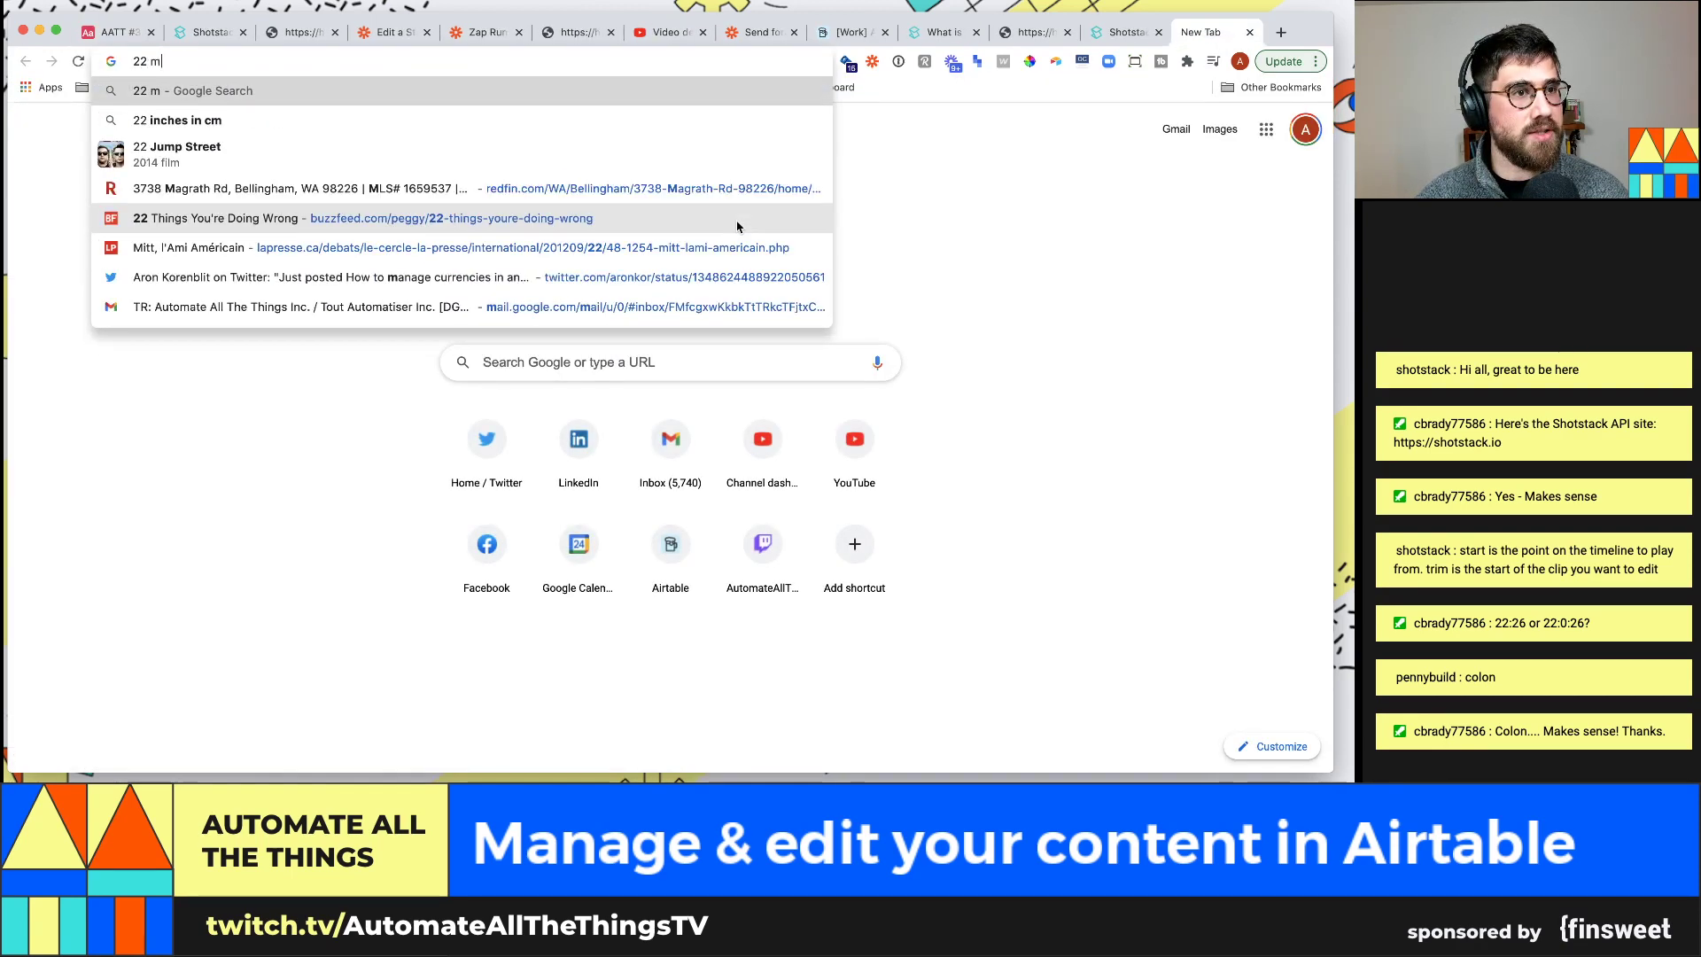
type("inutes and 26")
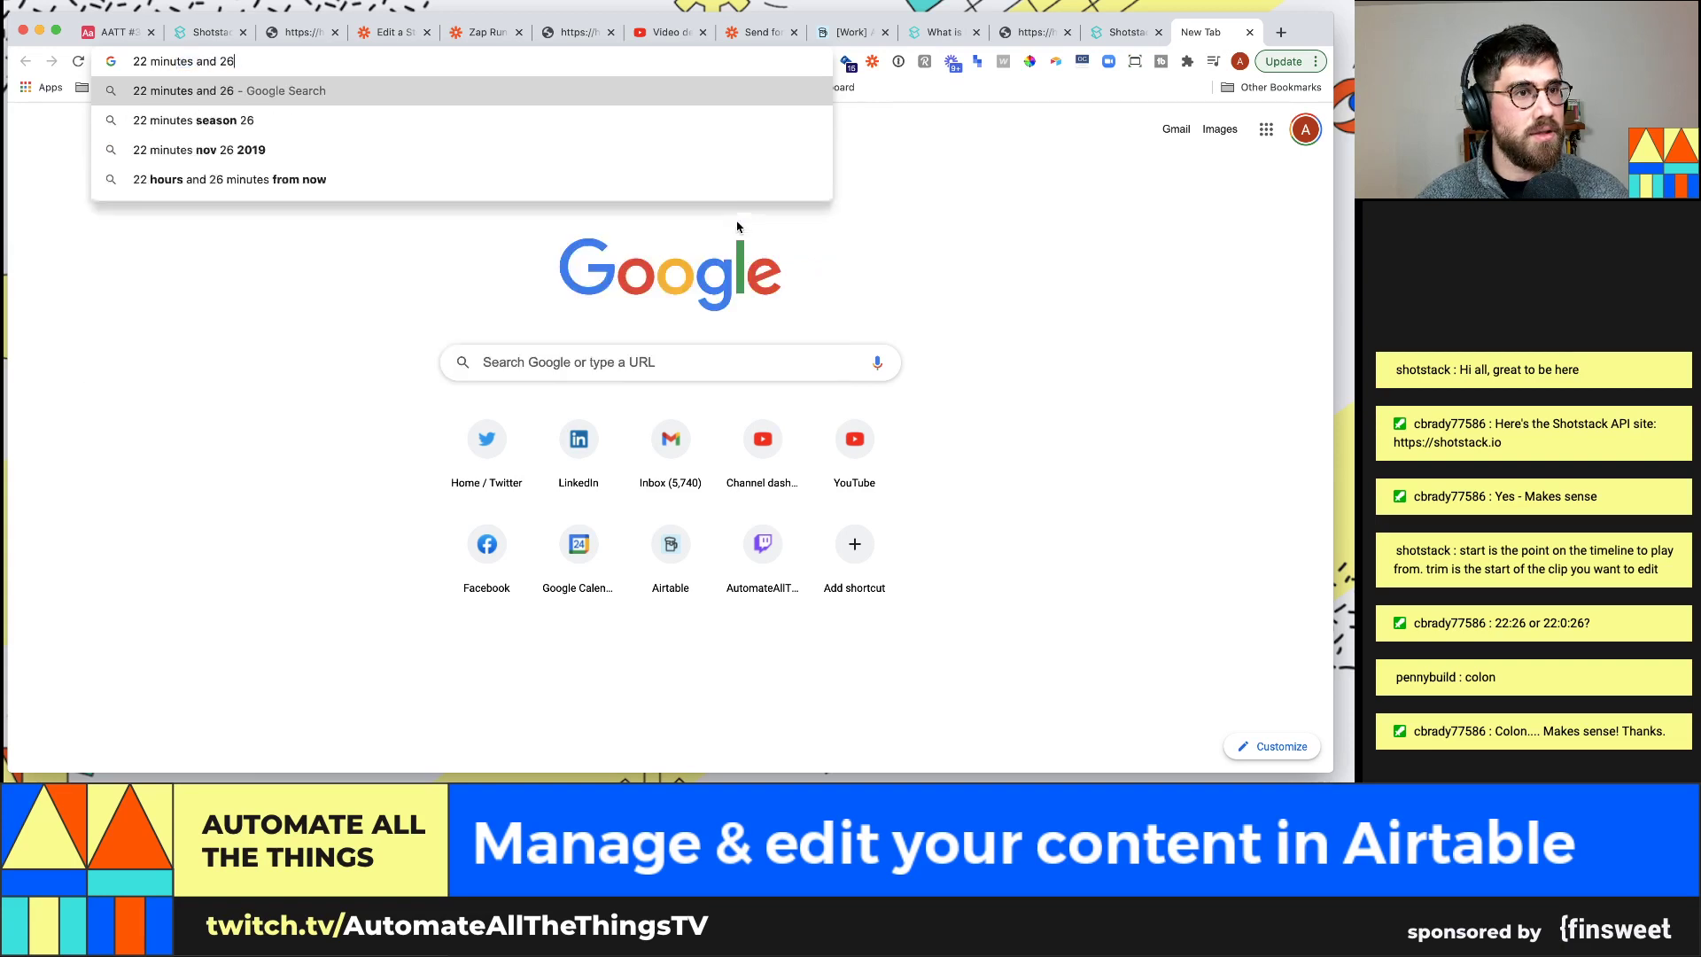
type(" seconds in seconds")
key("Return")
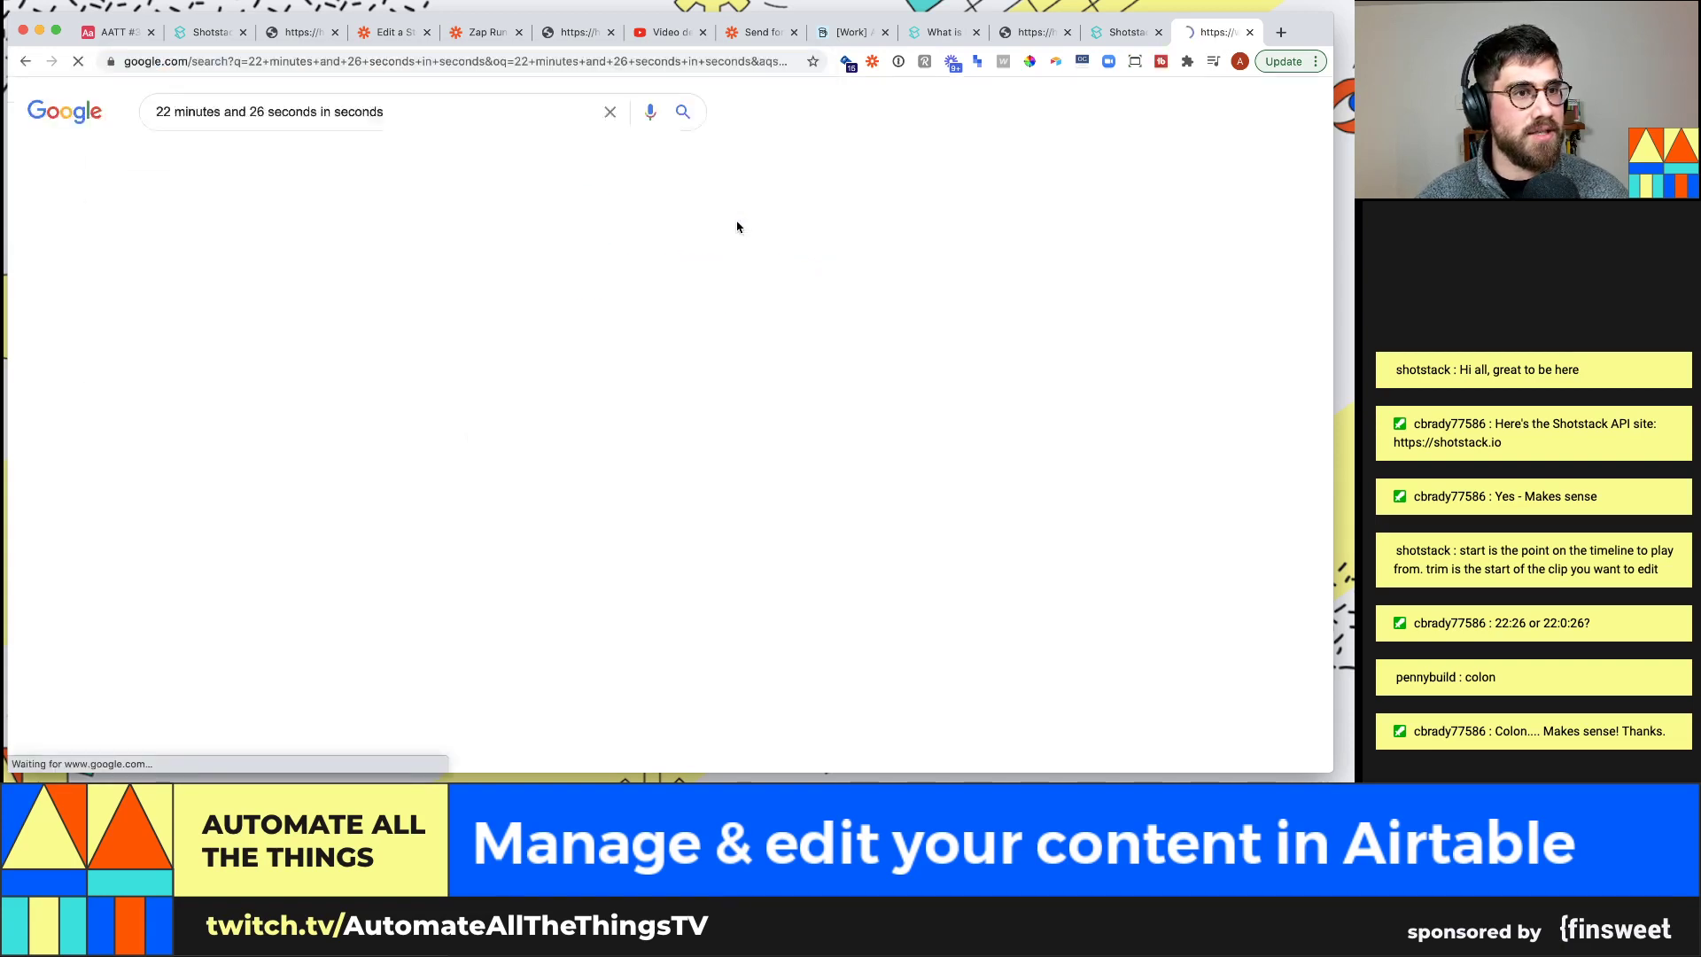
left_click_drag(428, 296, 477, 292)
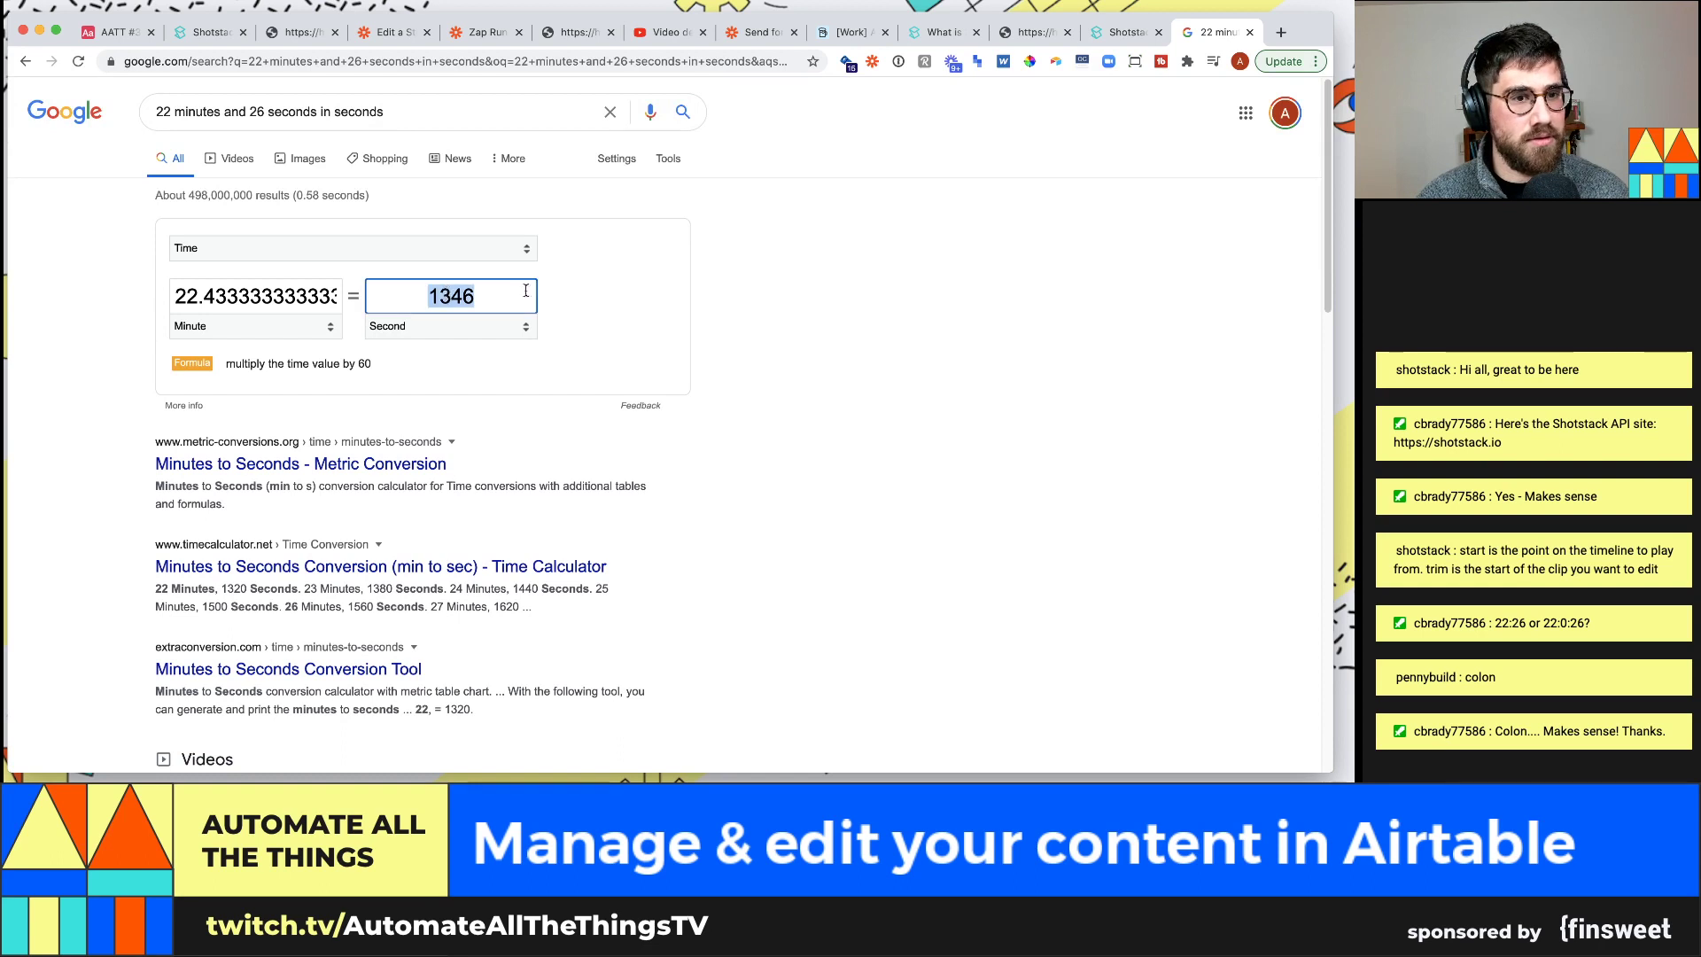
left_click(88, 33)
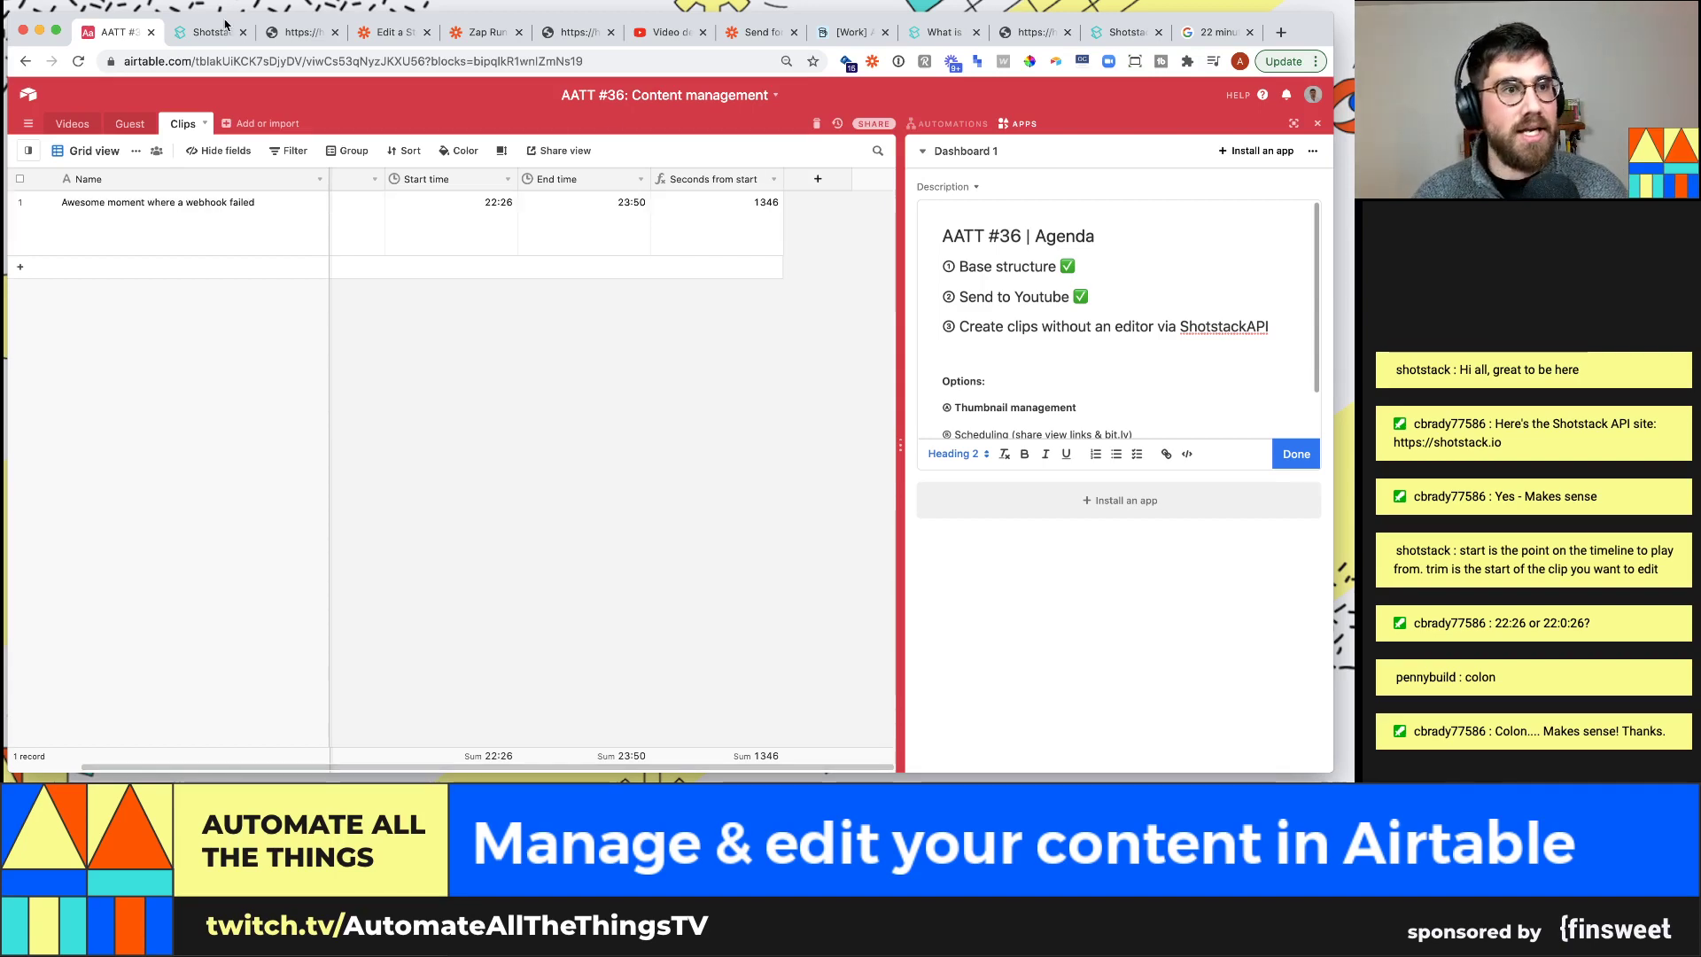
Glance at the Shotstack docs, then return to the clip's End time in Airtable
key("ctrl+Tab")
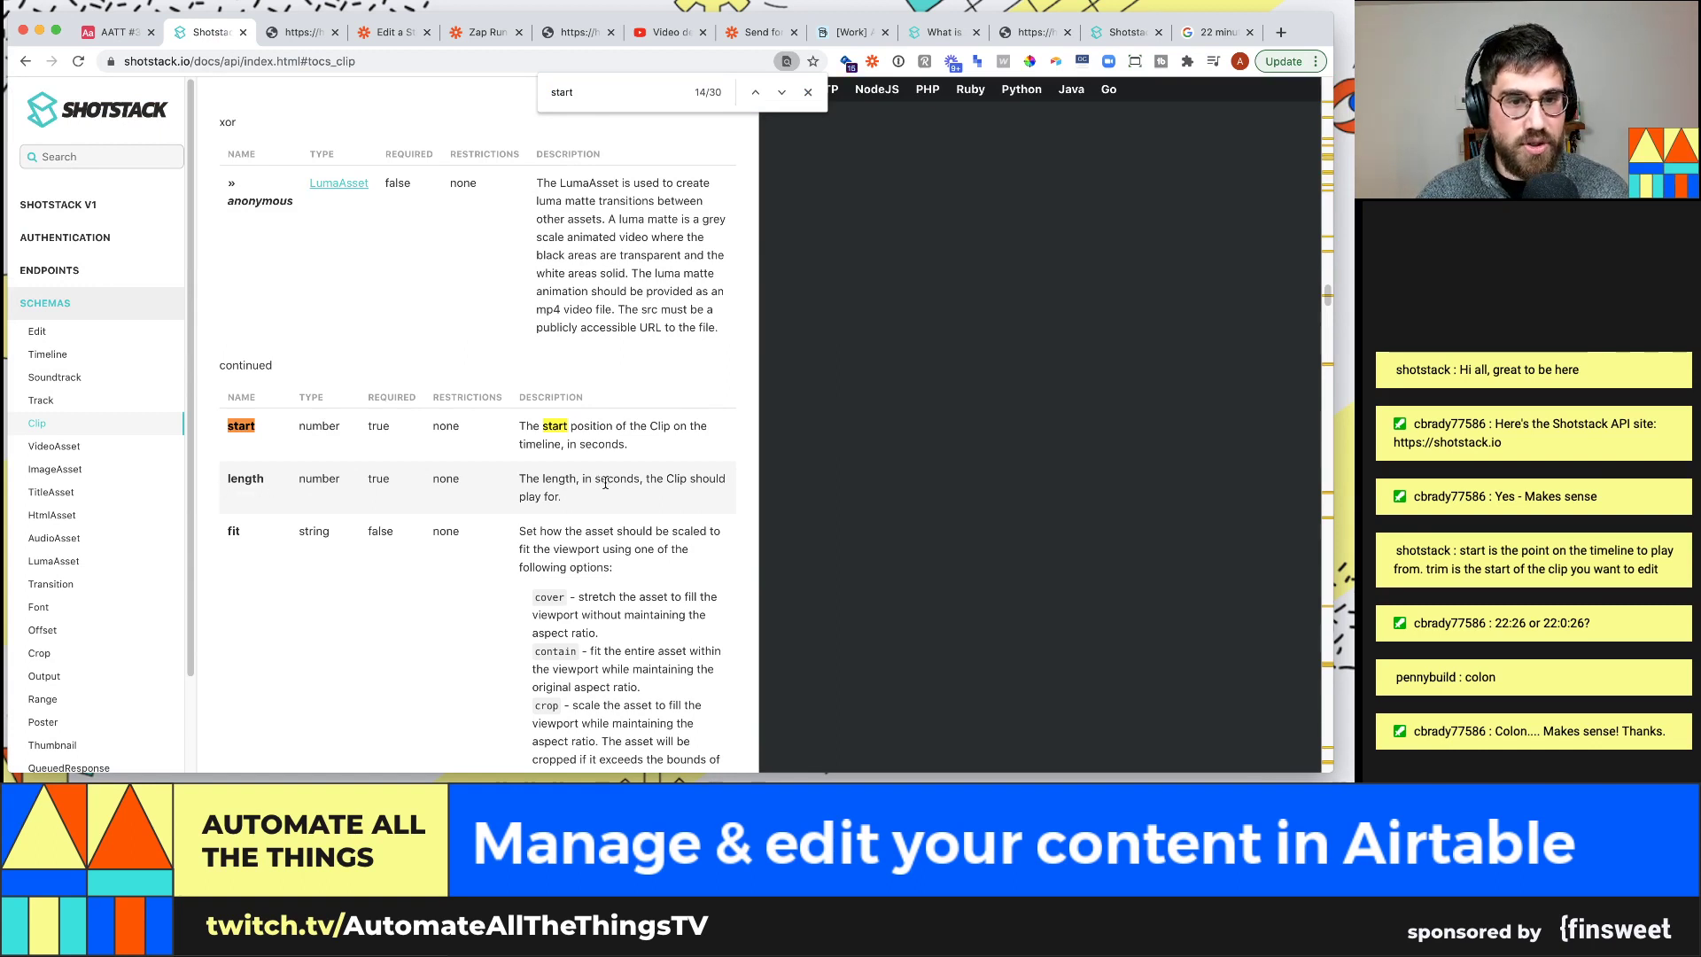
key("ctrl+shift+Tab")
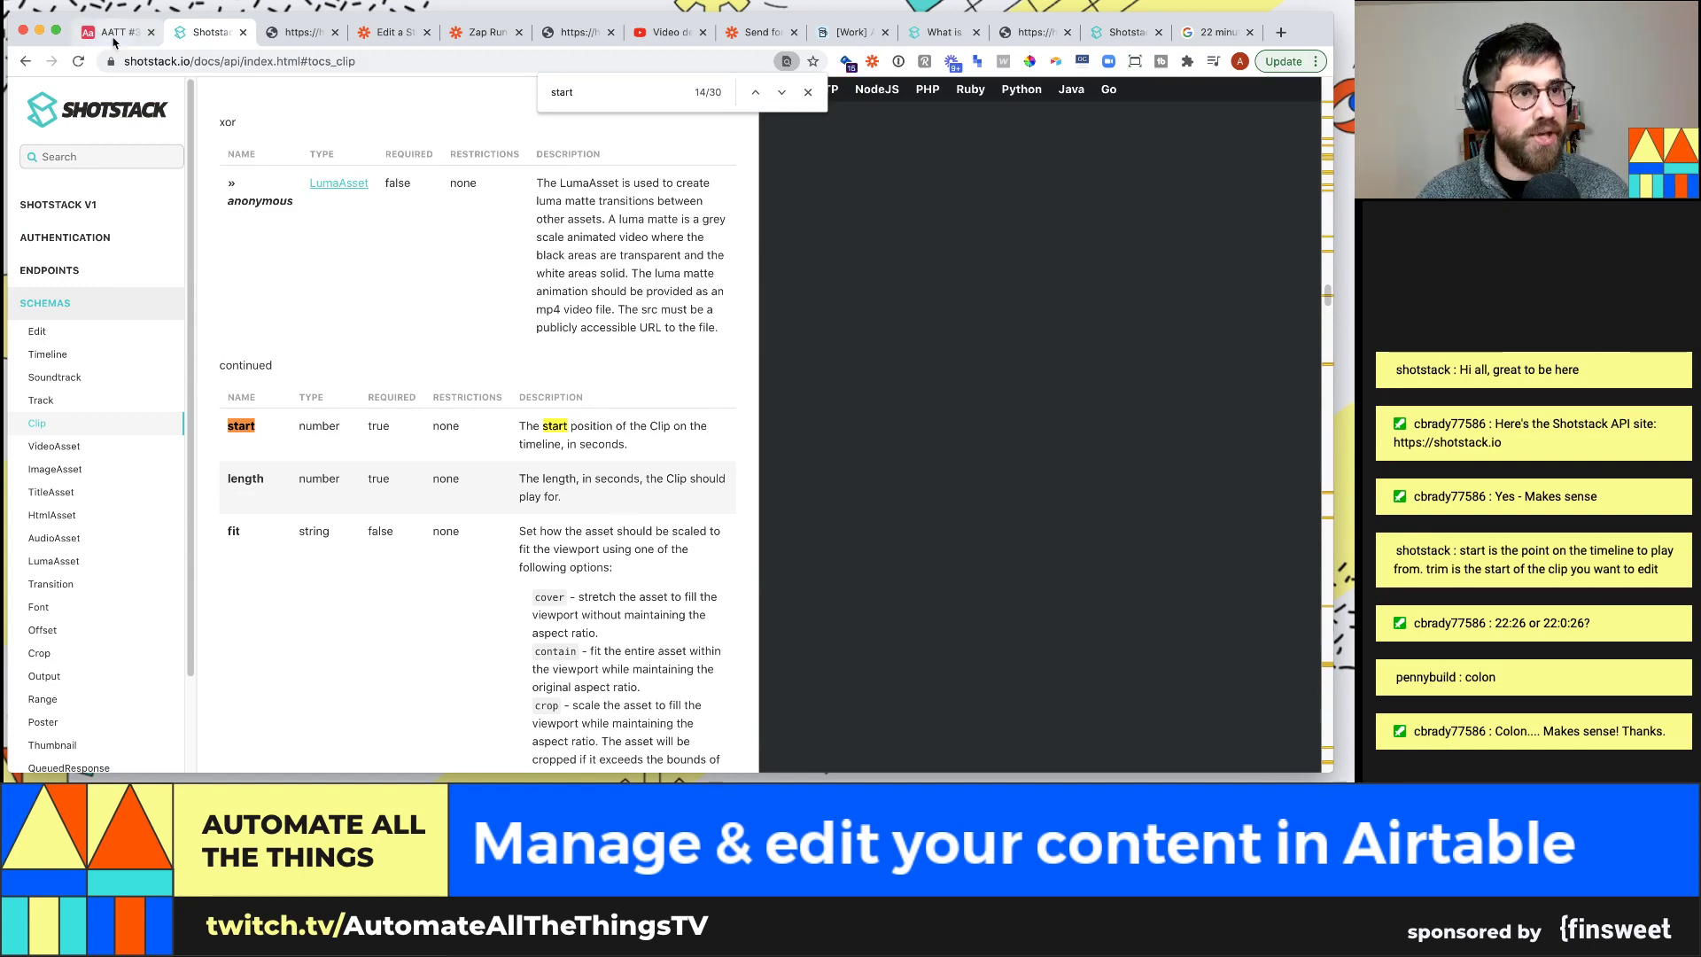
left_click(585, 208)
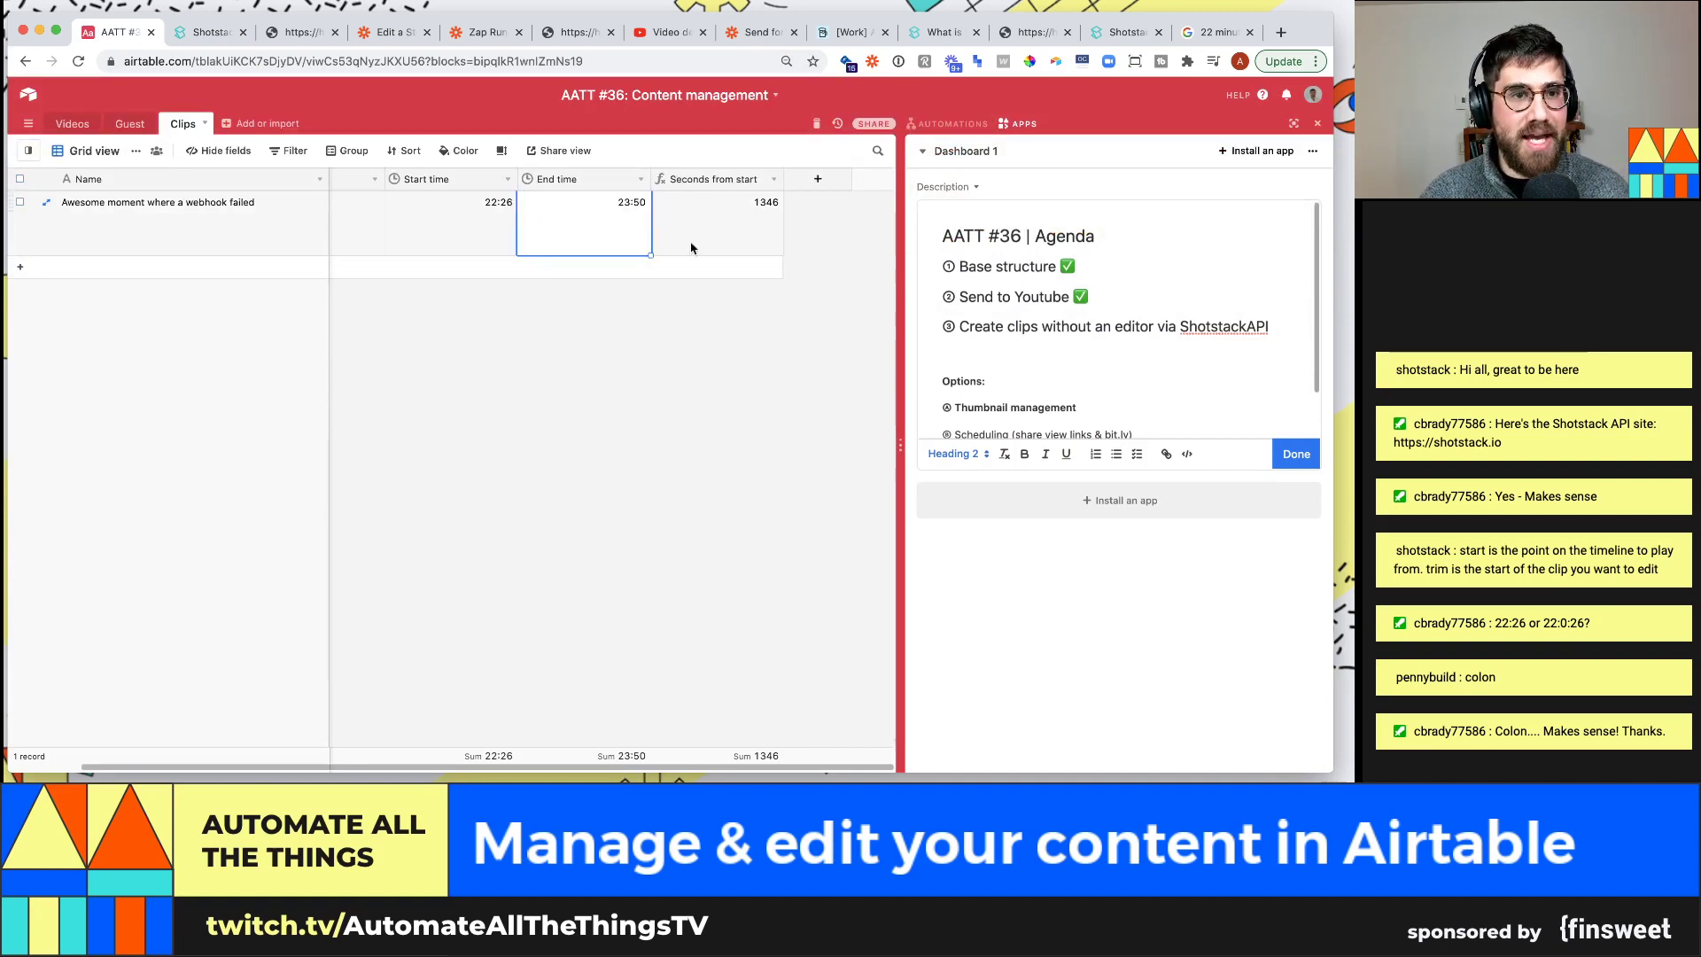
Add a Length formula field, {End time}-{Start time}, which shows 84 for the clip
left_click(817, 179)
type("Length")
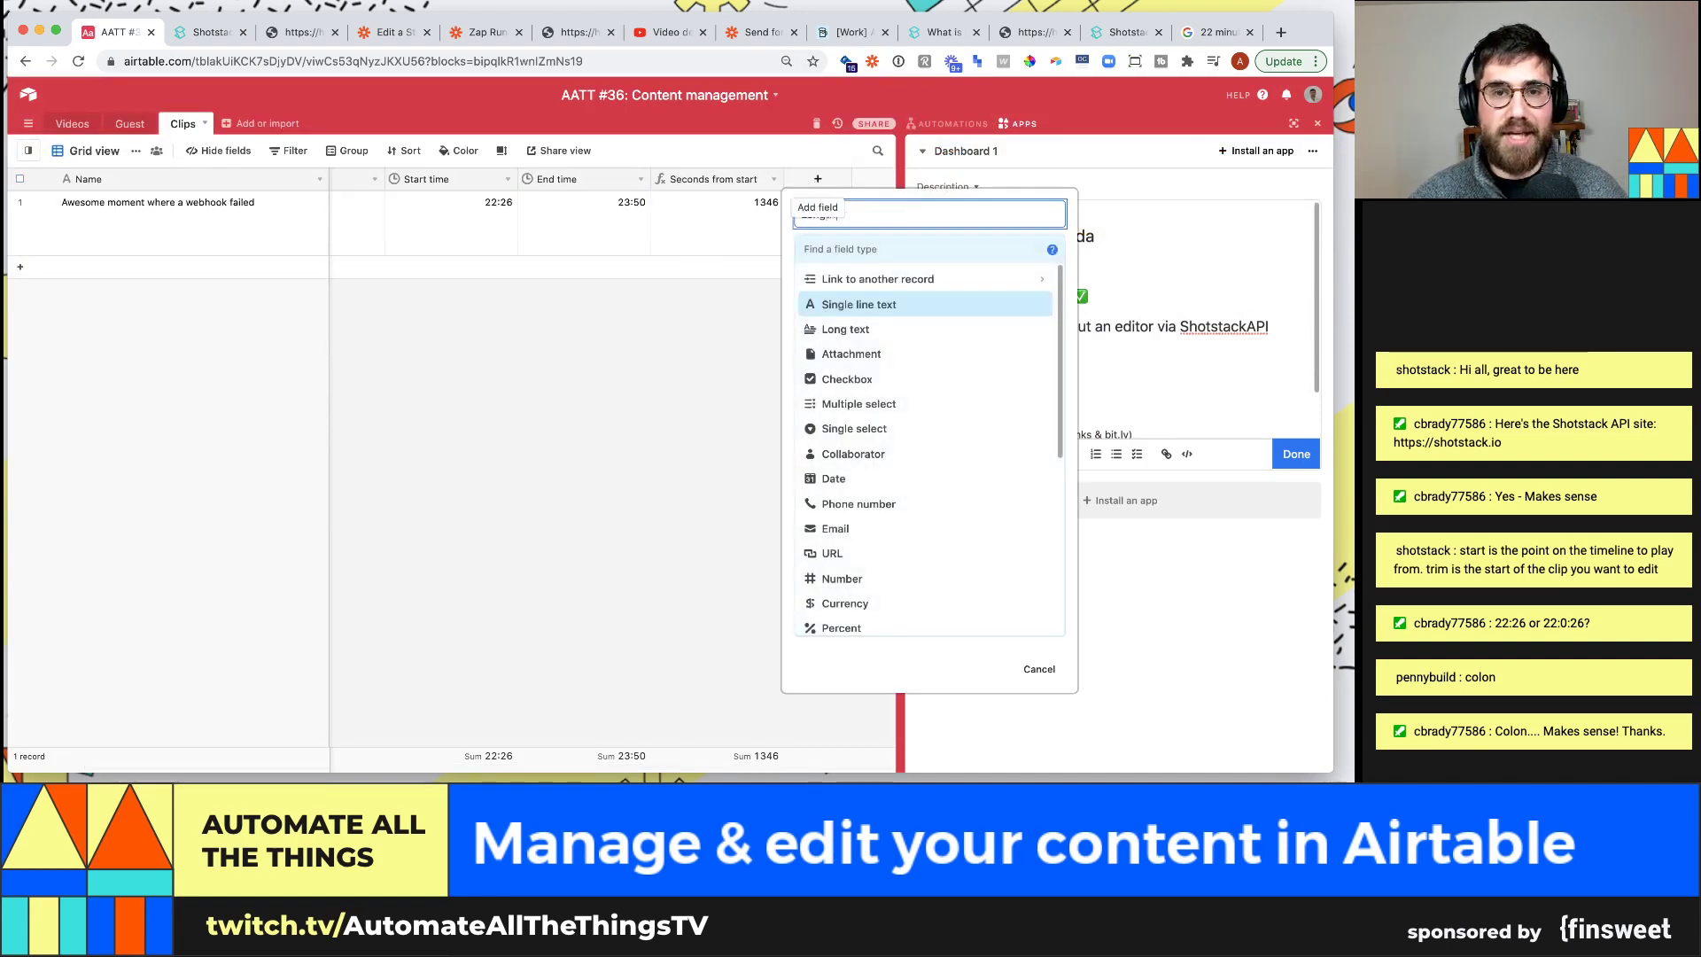
left_click(854, 247)
type("for")
key("Return")
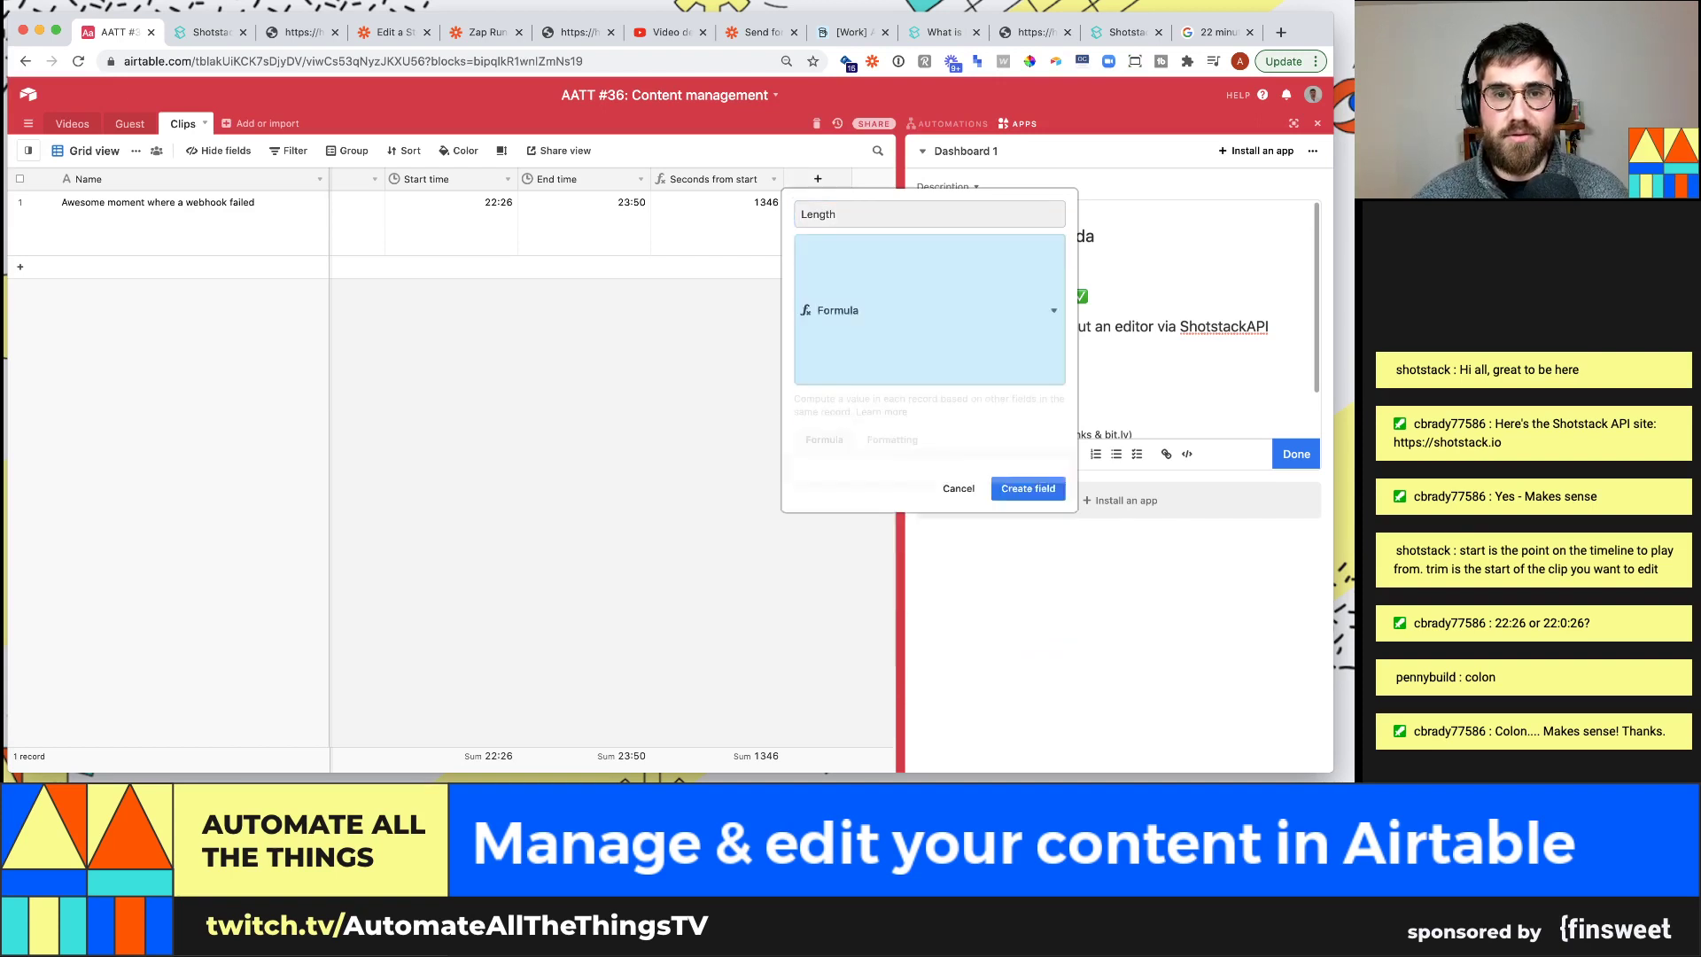
left_click(943, 348)
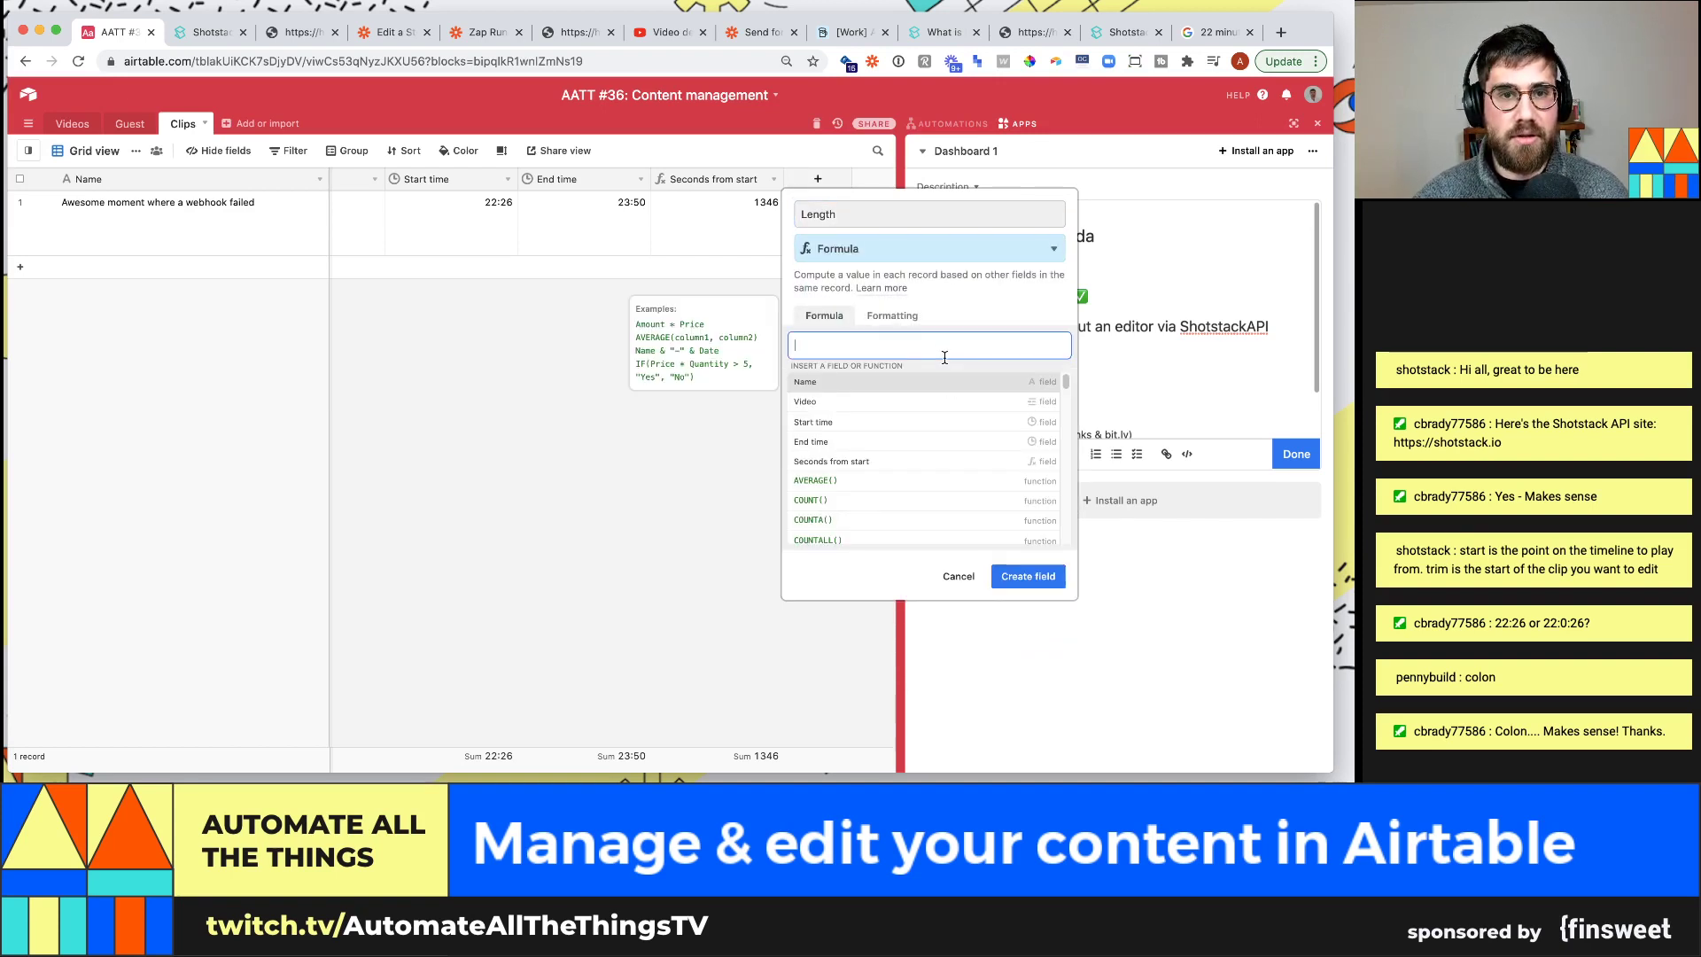
type("{End time}")
key("Return")
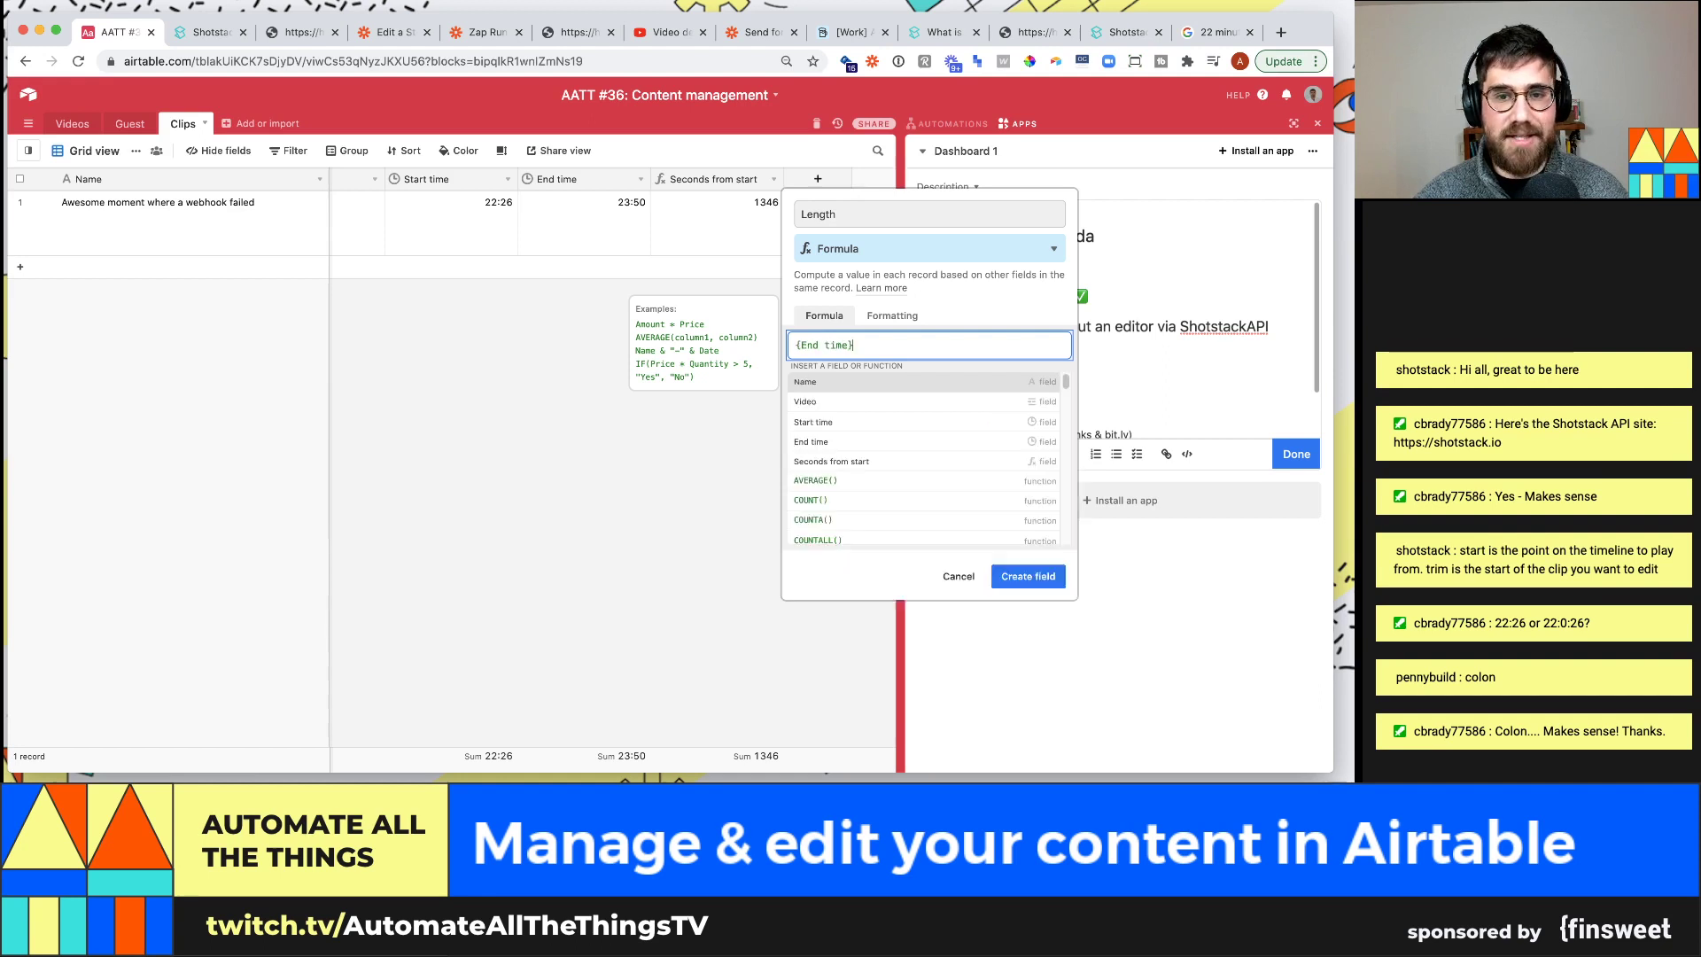
type("-{Start time}")
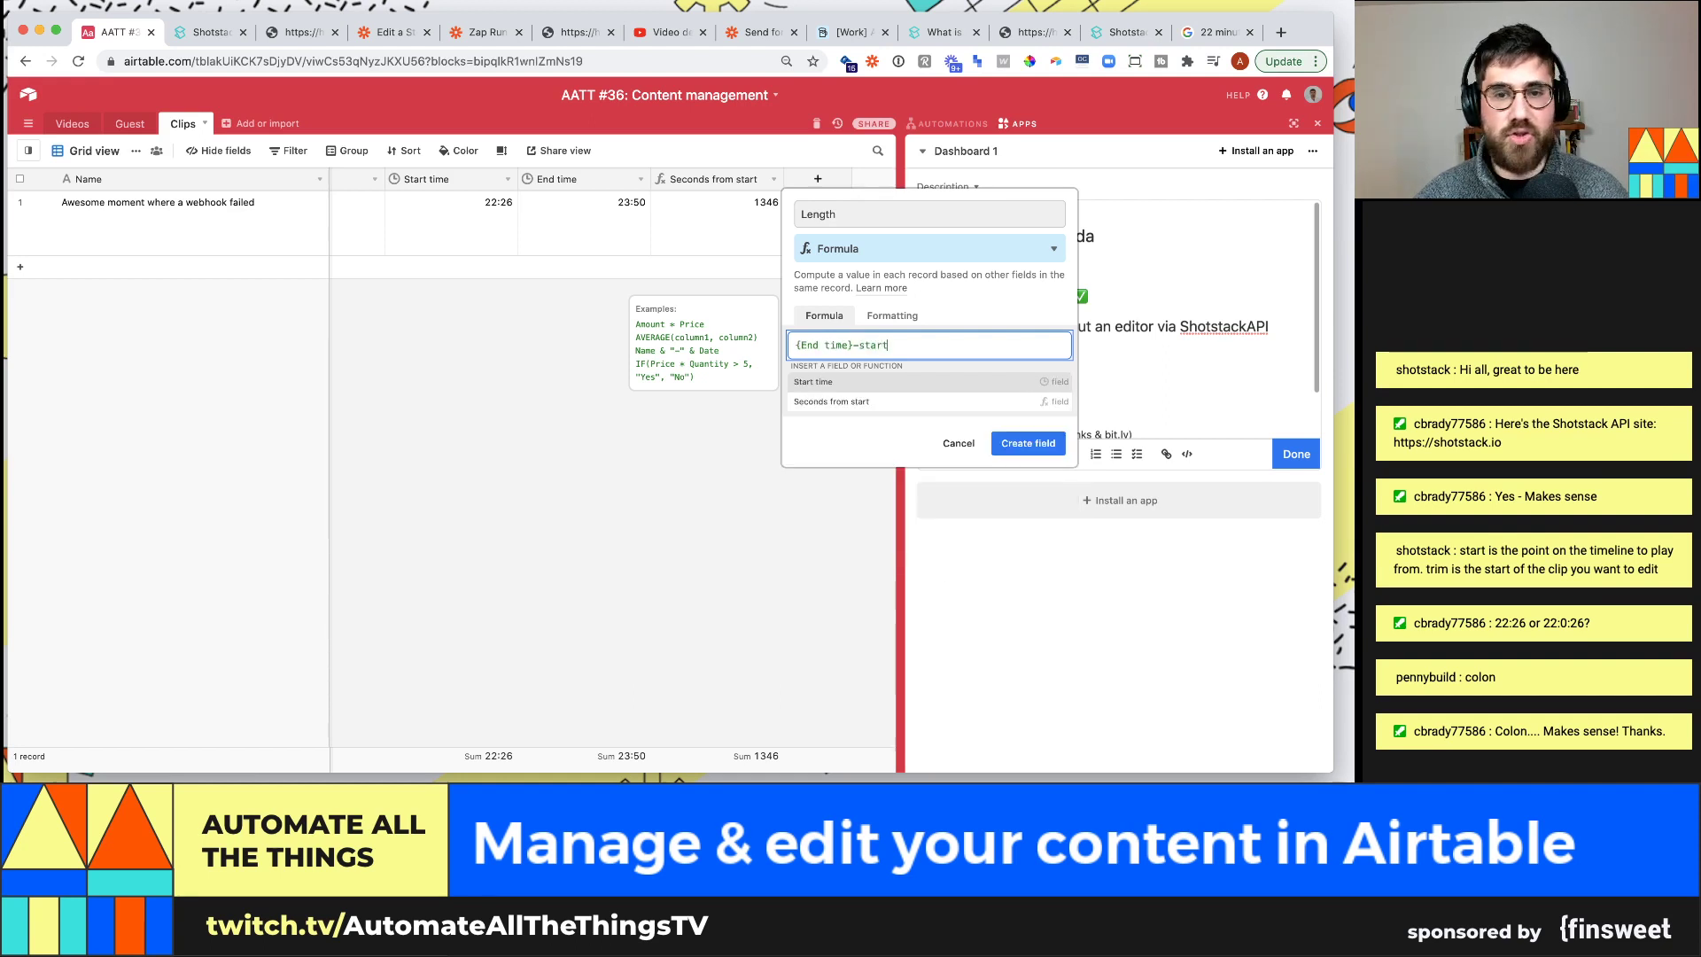
key("Return")
left_click(1029, 578)
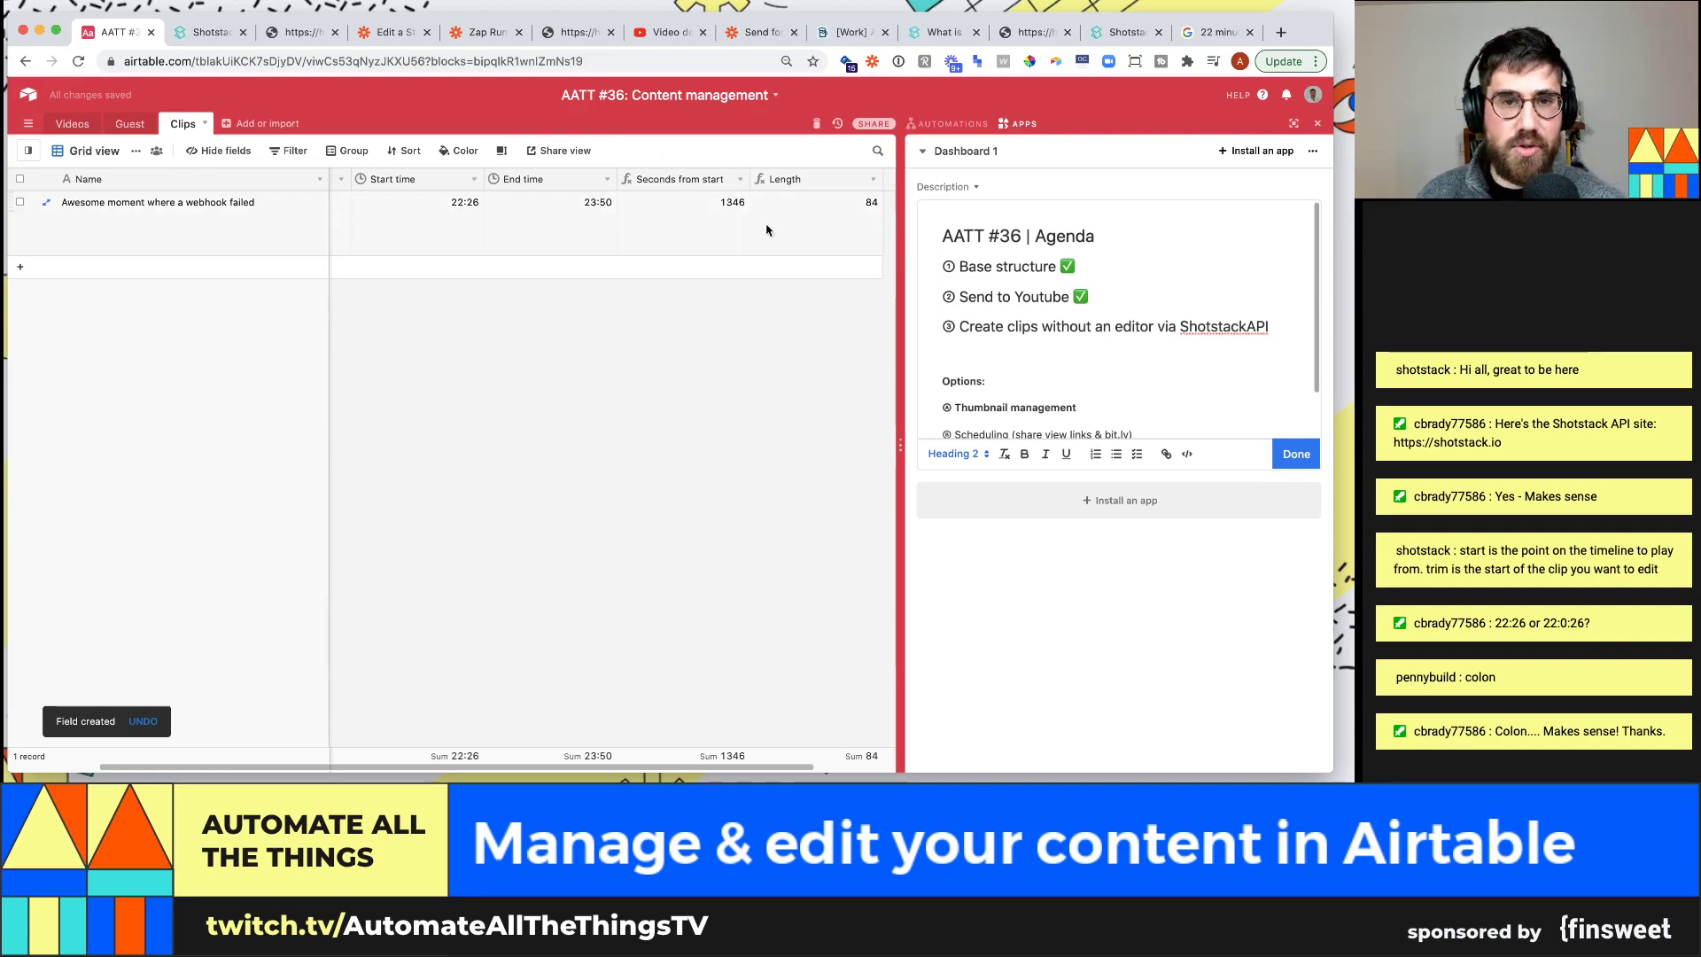
left_click(182, 40)
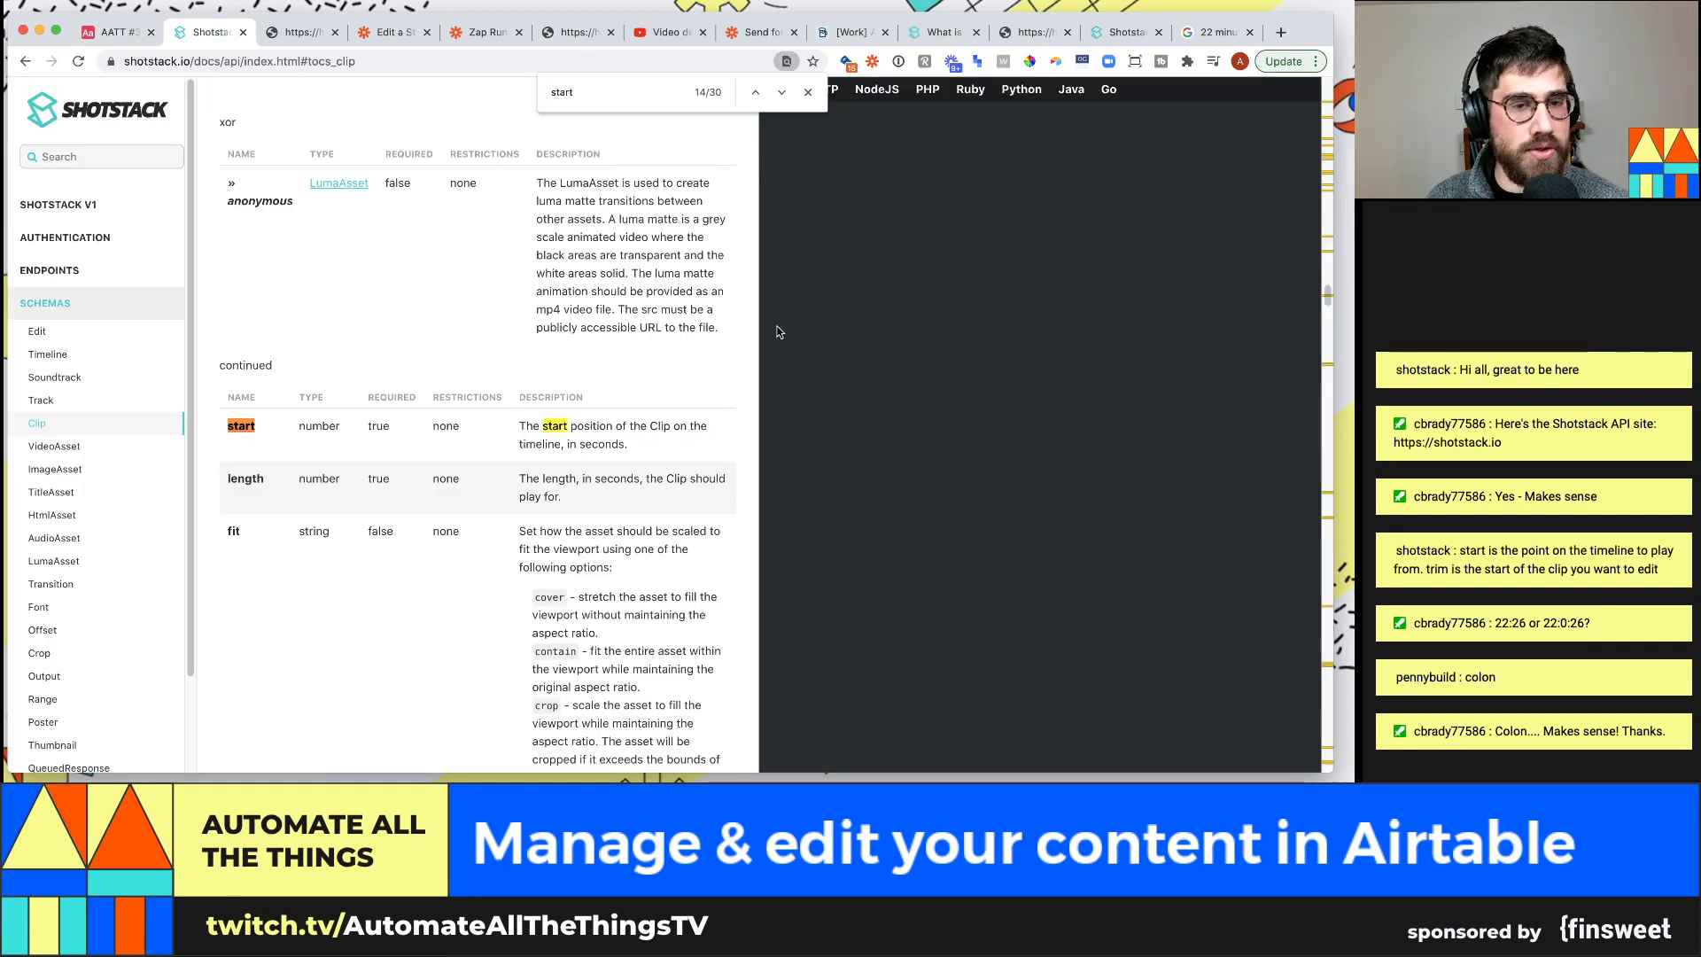
Review the tracks structure in the Shotstack Timeline JSON example
scroll(969, 328, "up", 10)
scroll(969, 332, "up", 5)
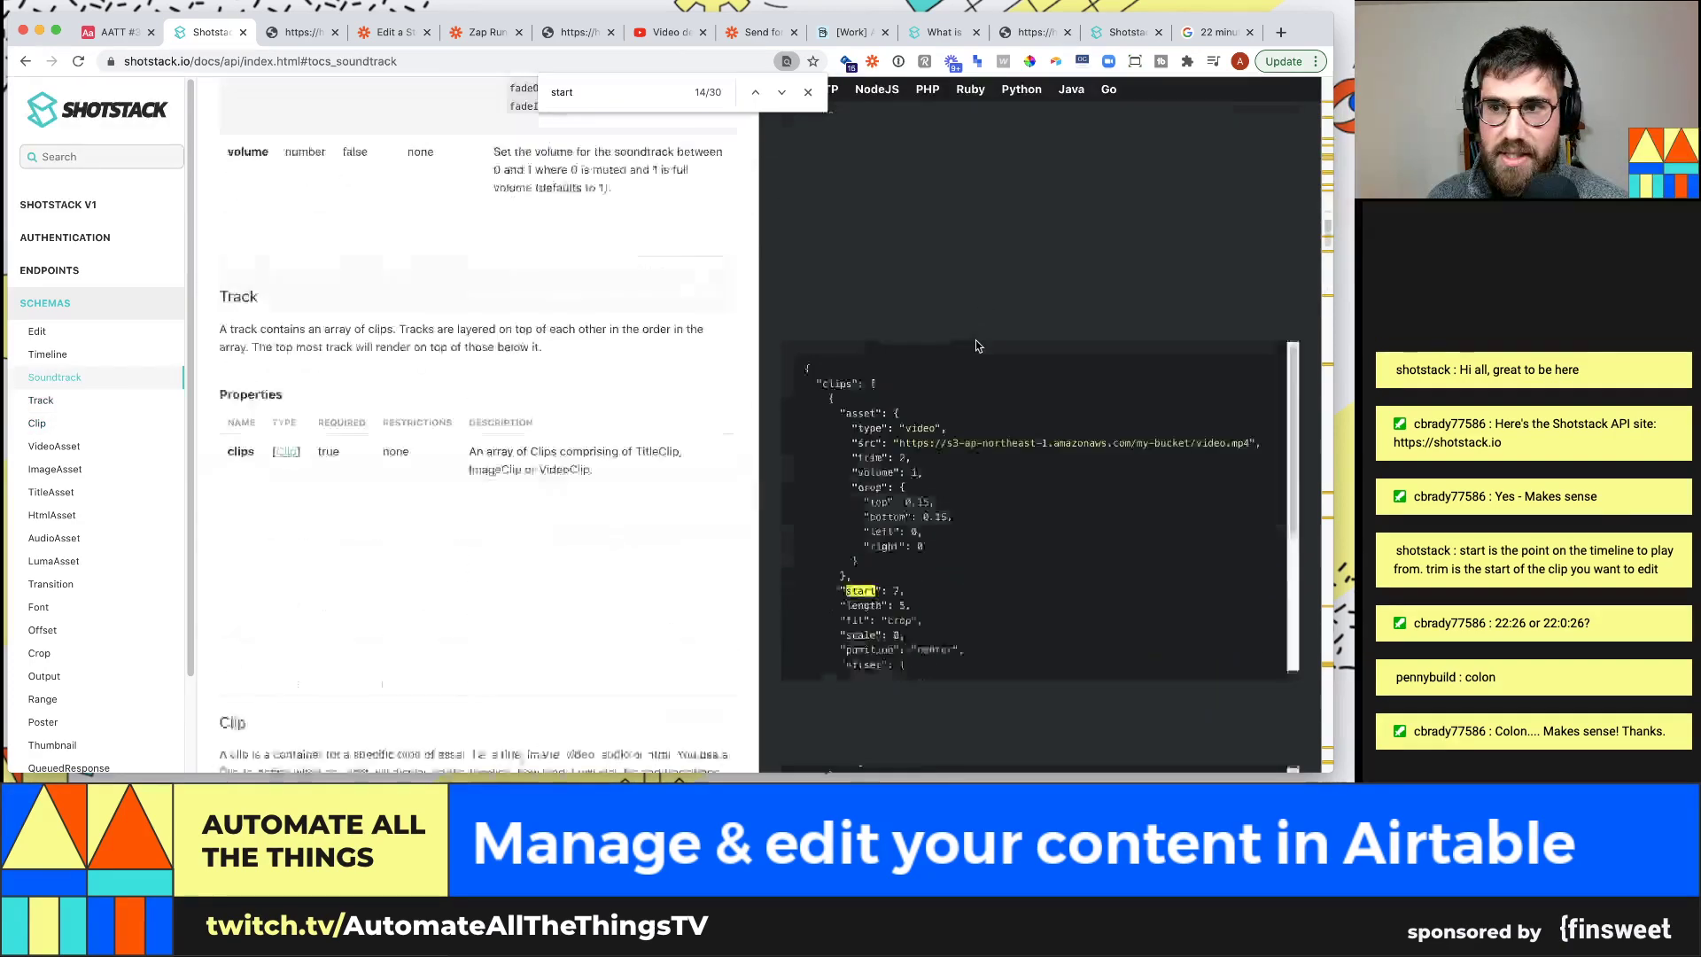
scroll(964, 385, "down", 3)
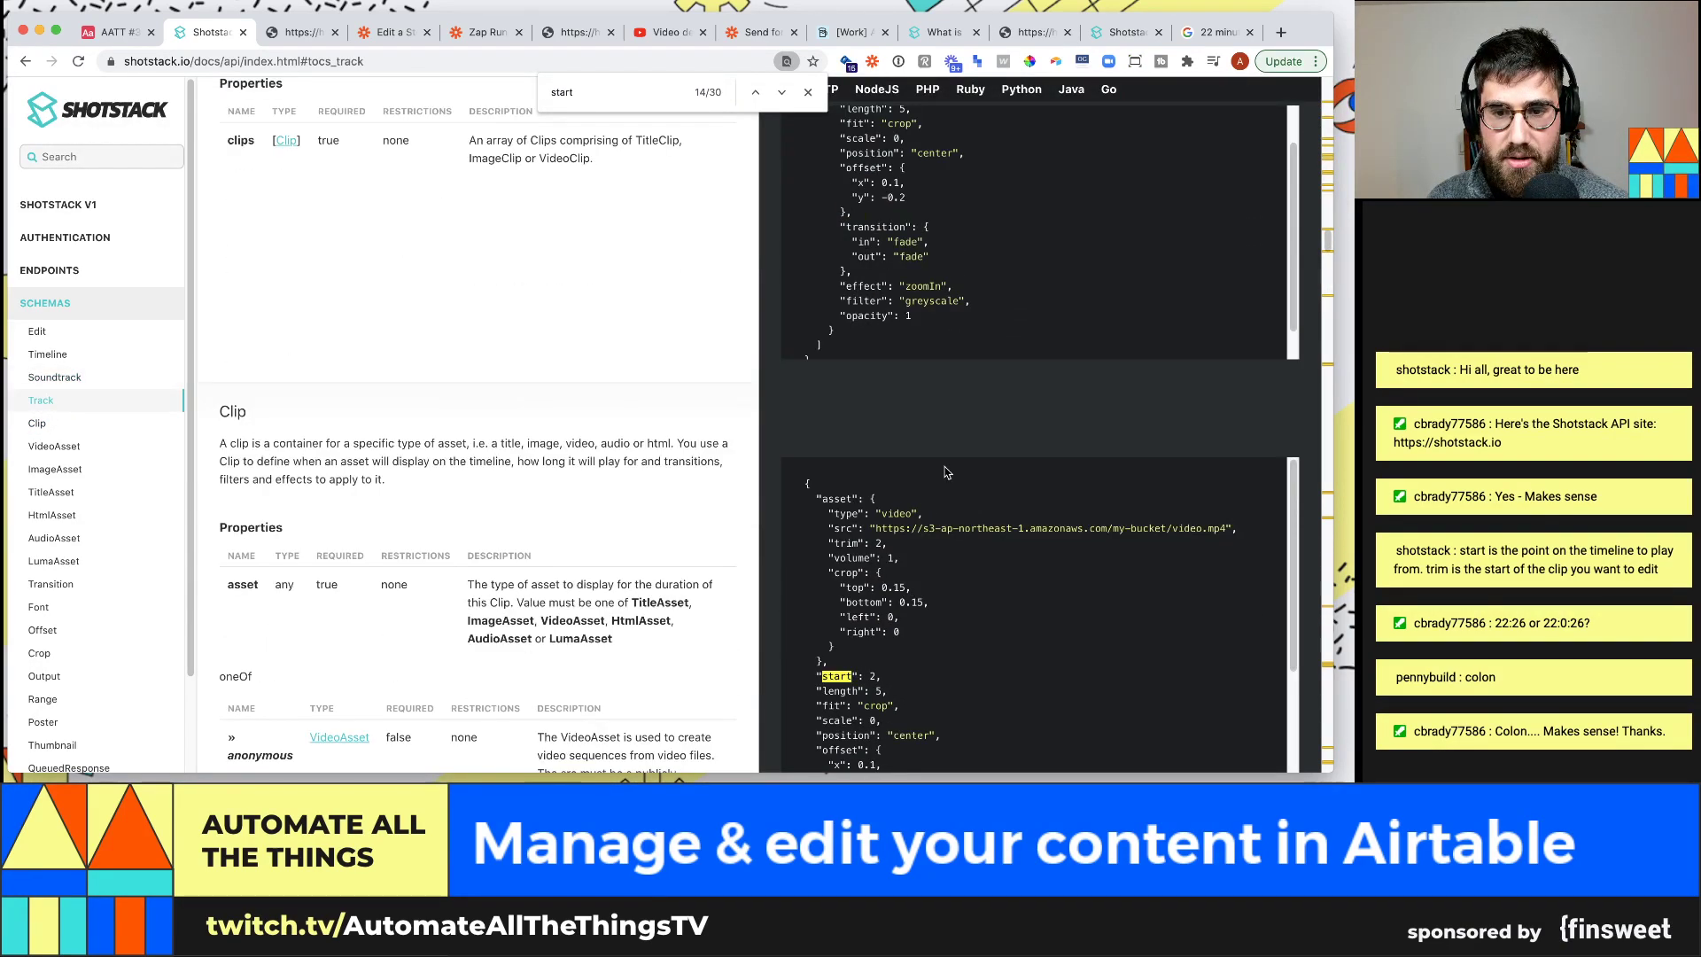
scroll(582, 345, "up", 5)
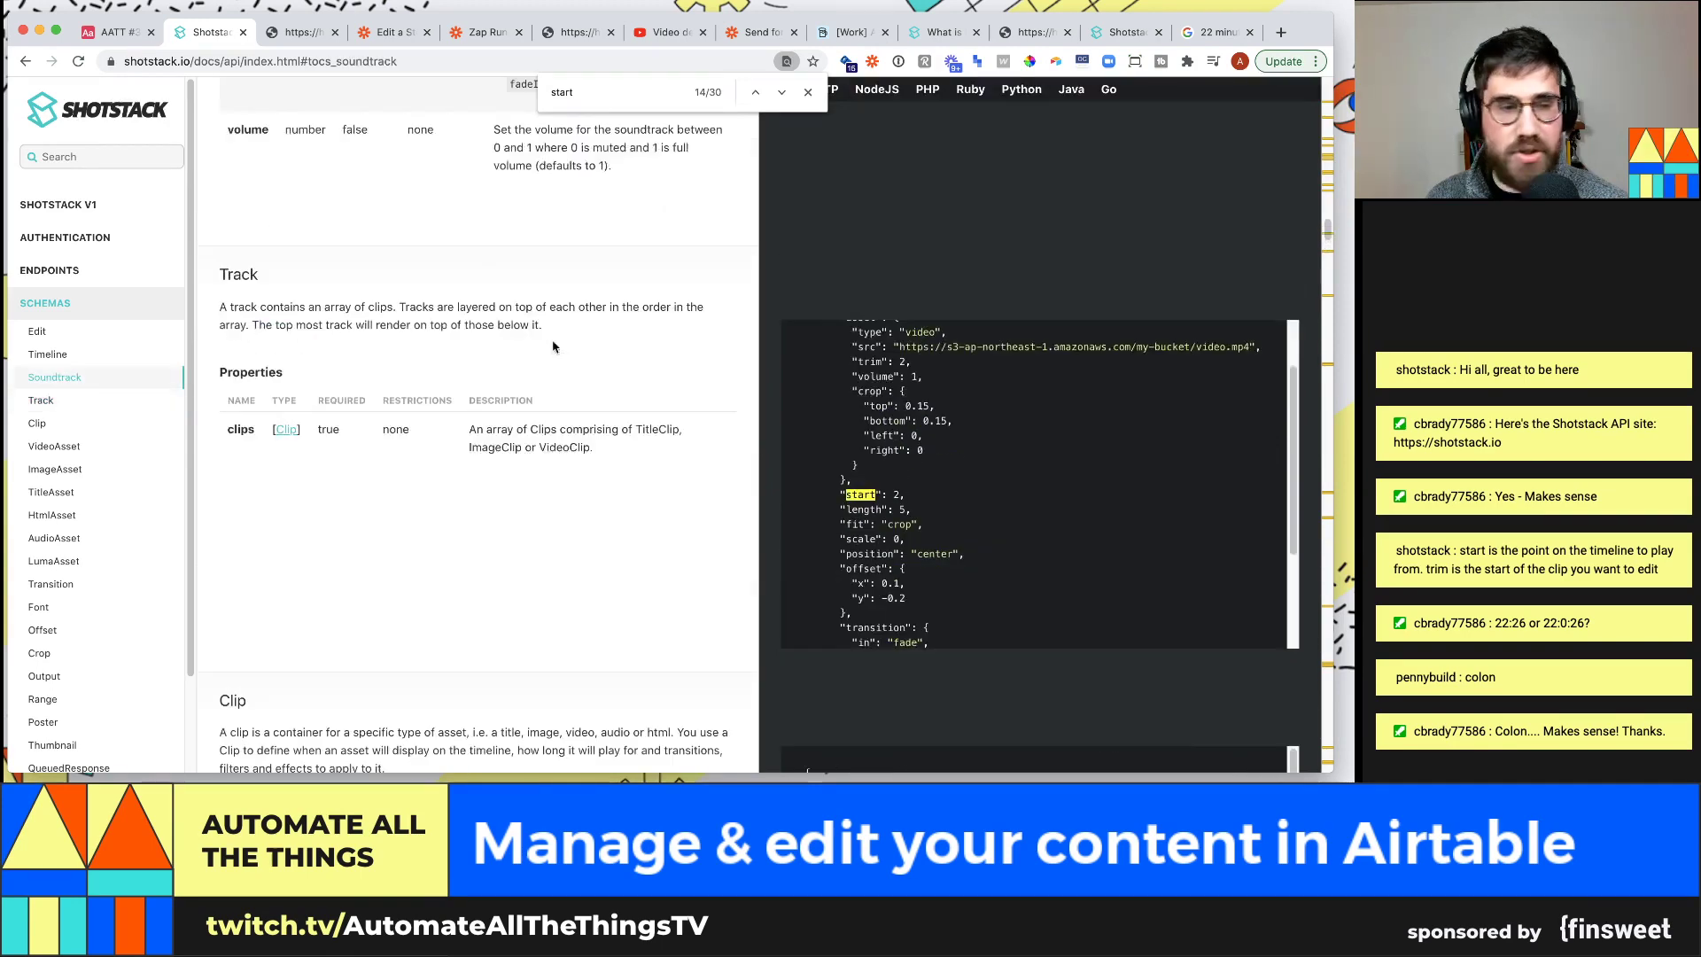
scroll(633, 363, "up", 10)
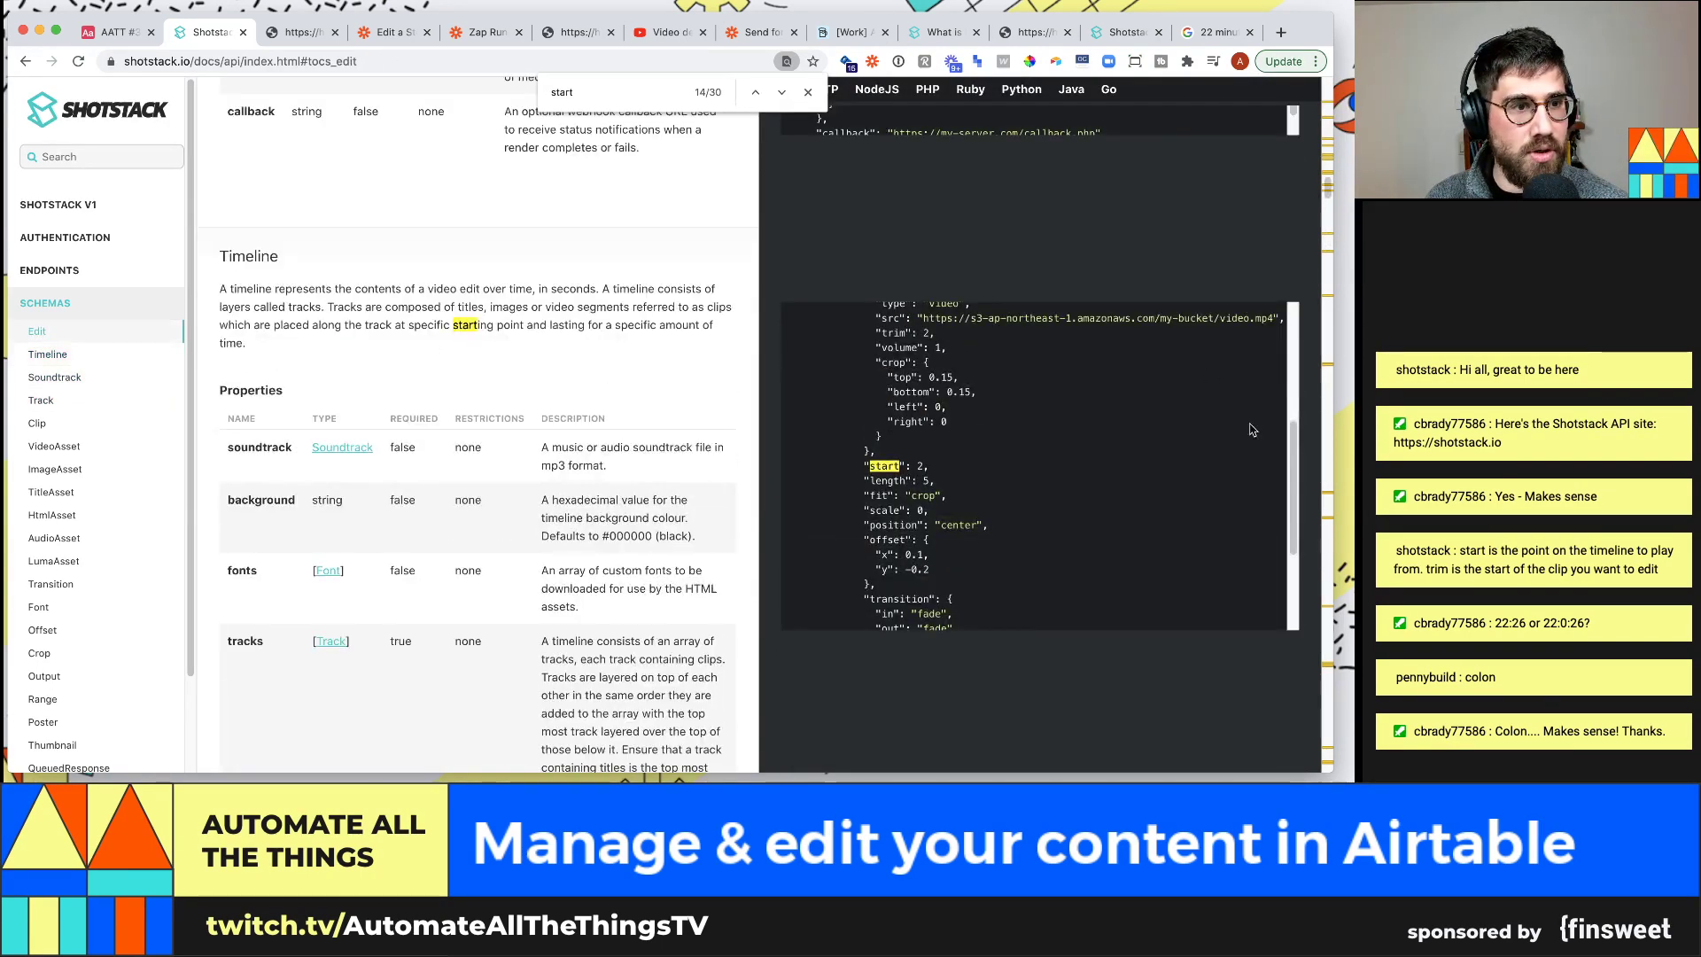
left_click_drag(1298, 456, 1293, 324)
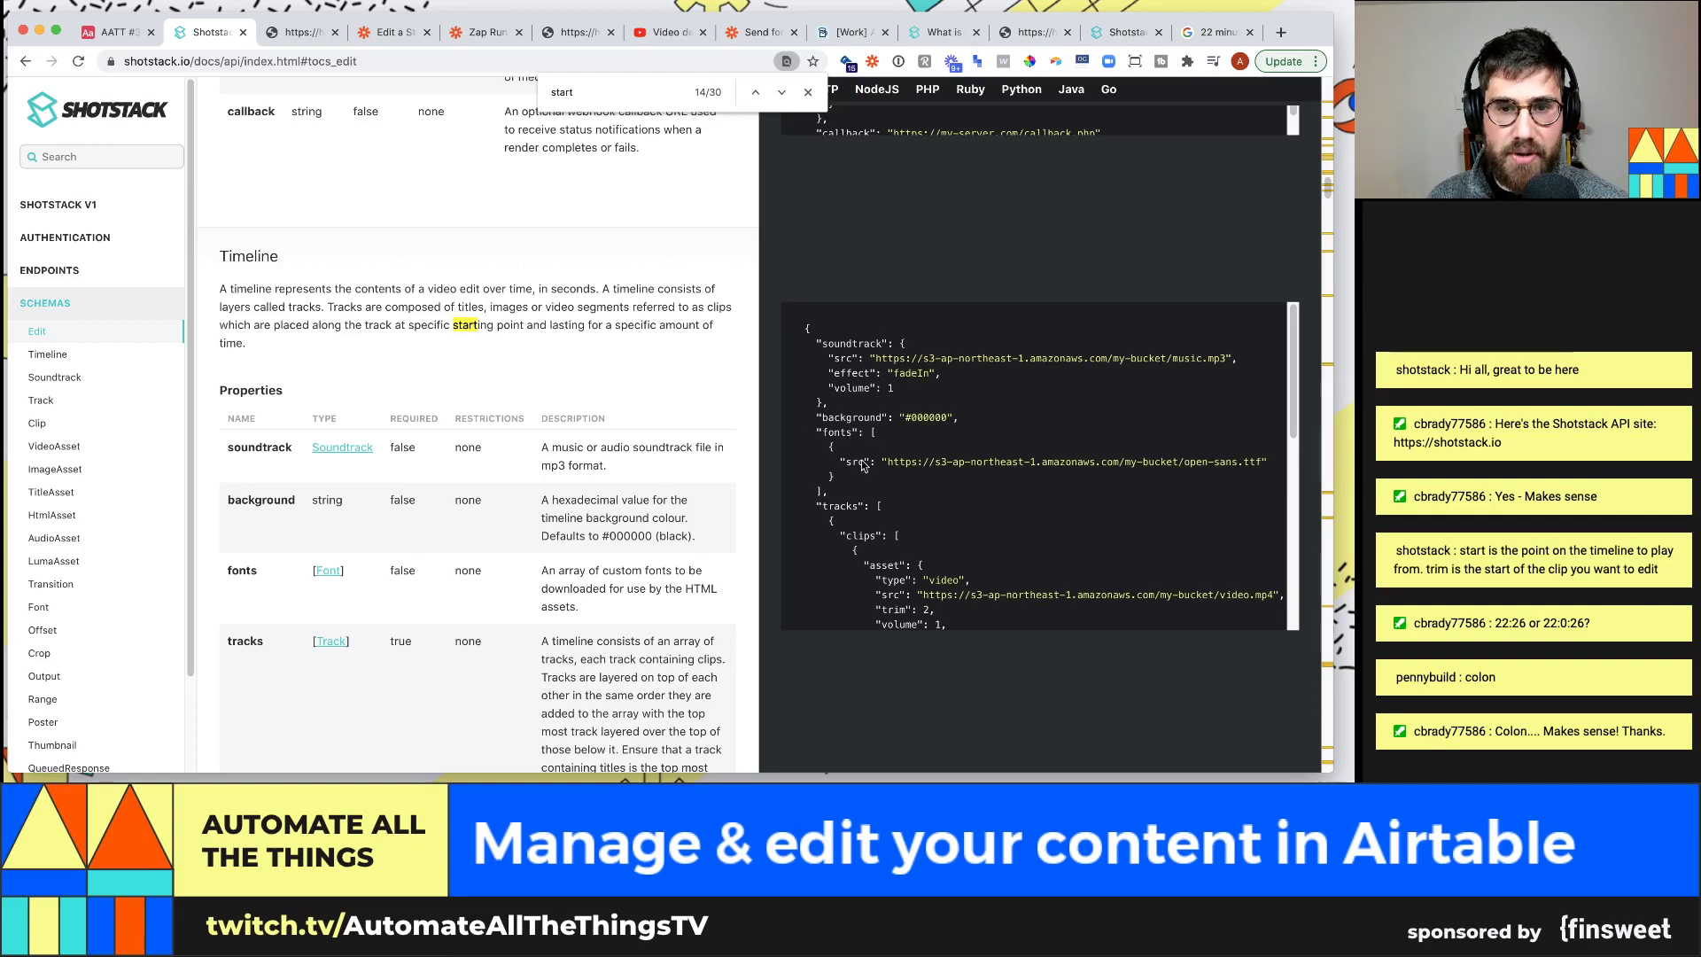
scroll(836, 490, "down", 1)
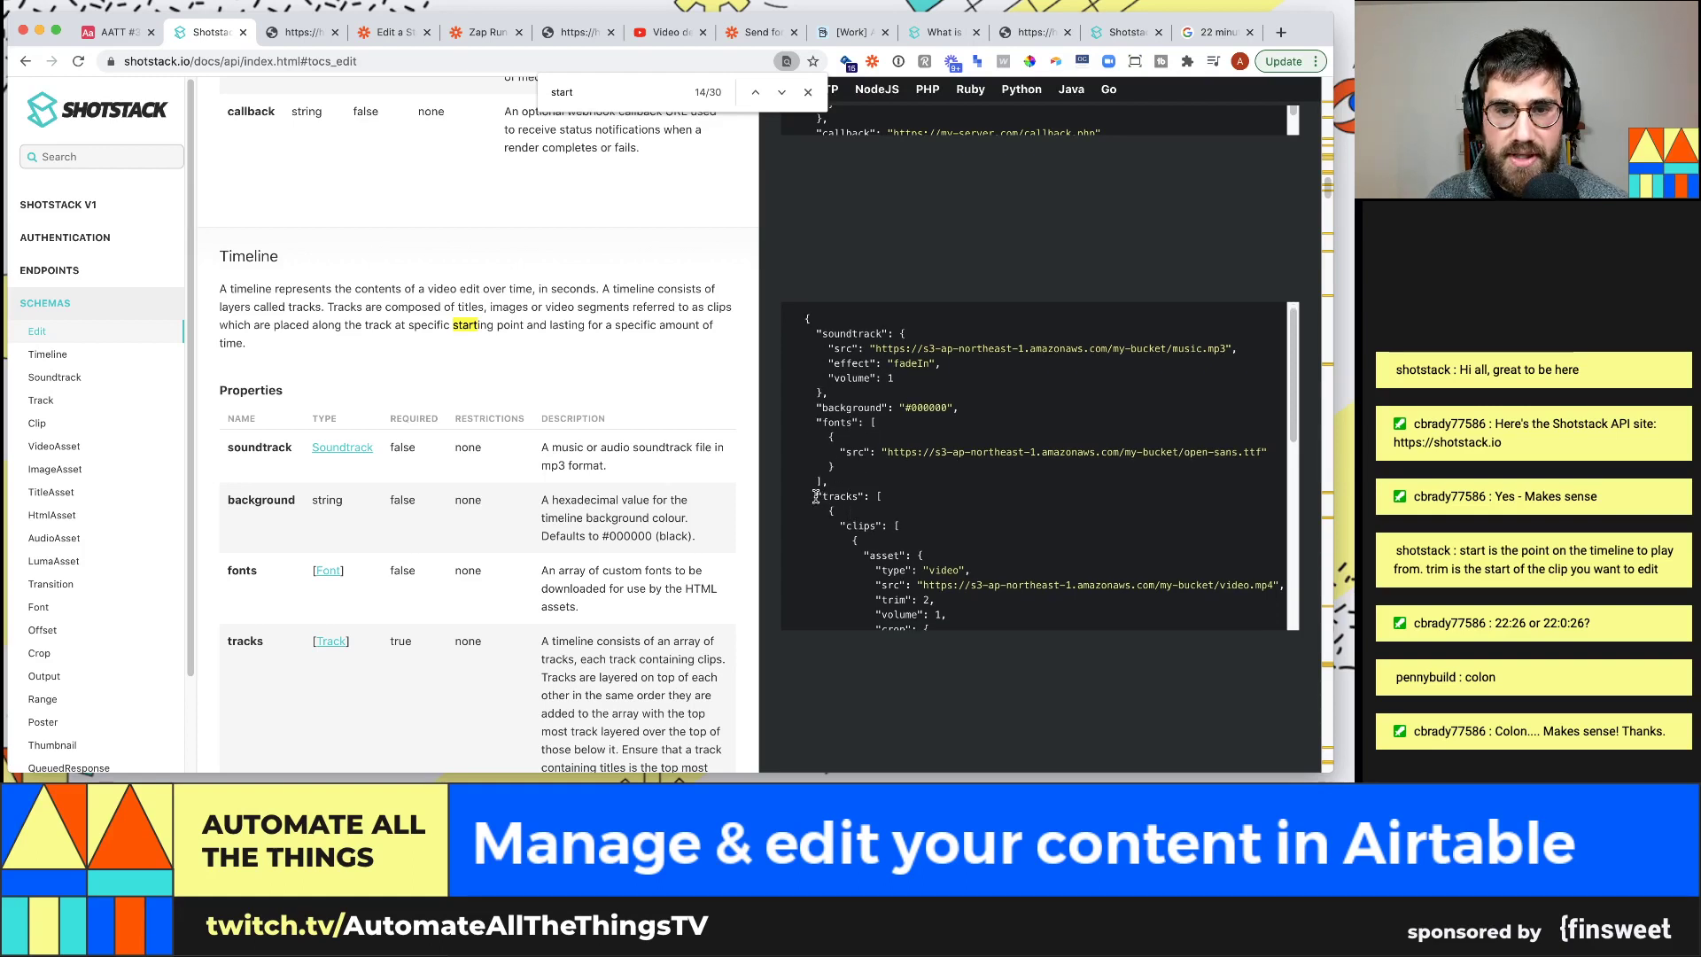
left_click_drag(837, 496, 867, 497)
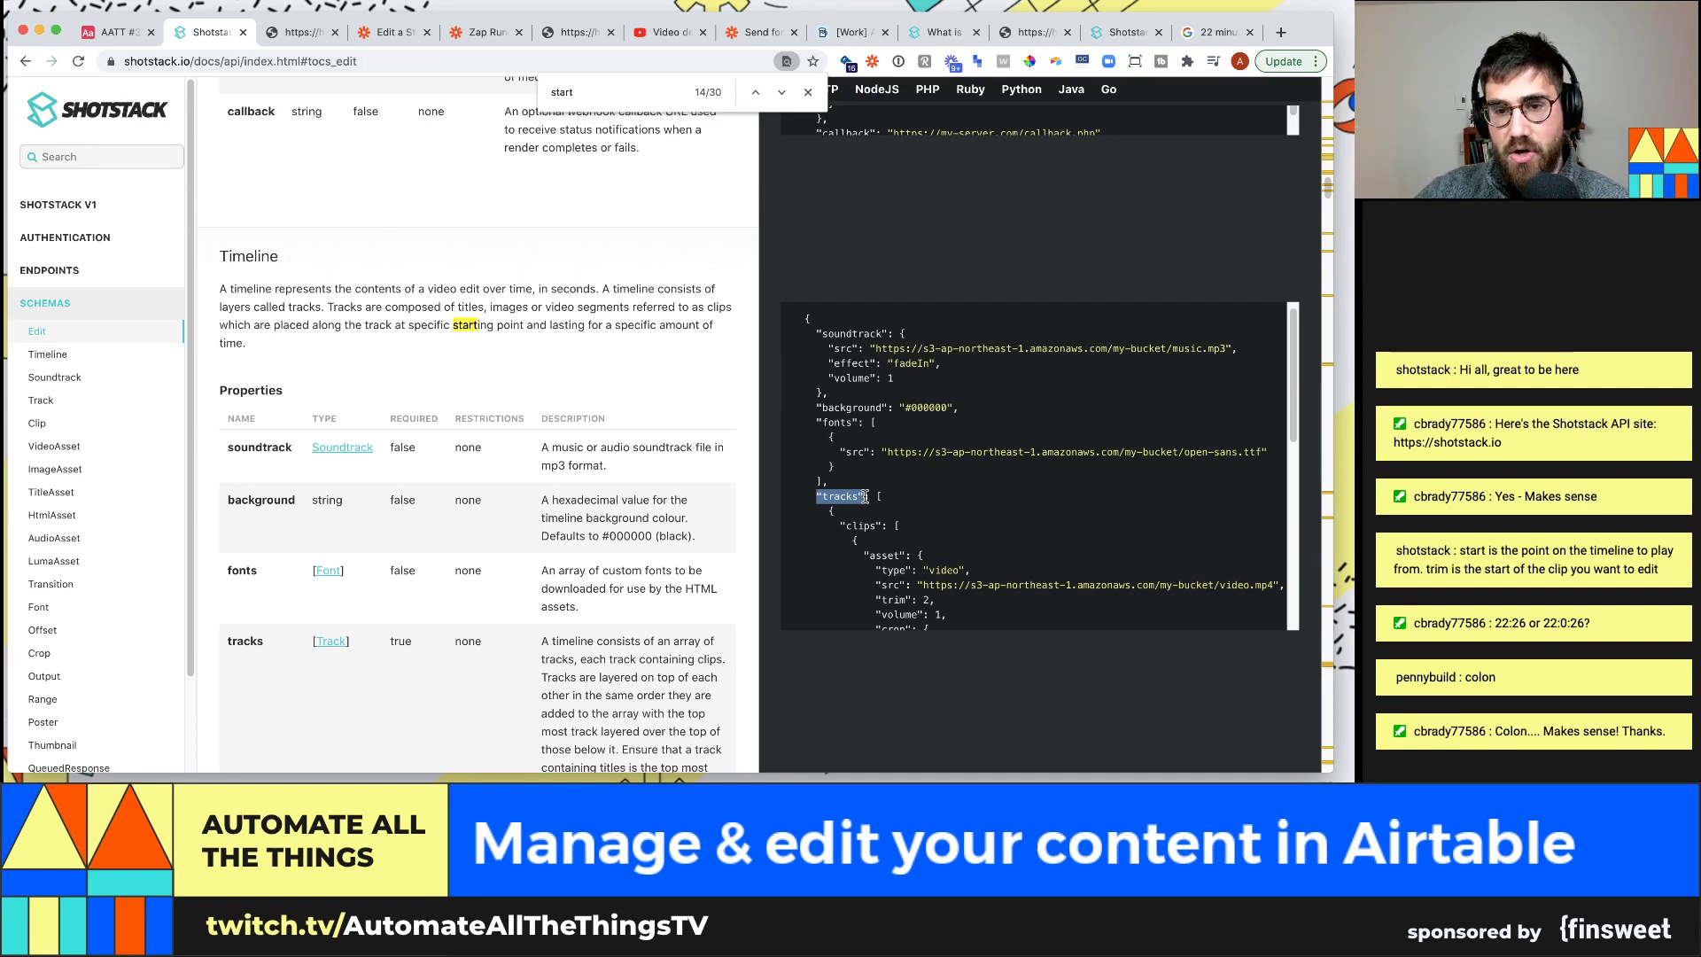
scroll(866, 497, "down", 3)
left_click_drag(837, 481, 892, 478)
scroll(940, 489, "down", 5)
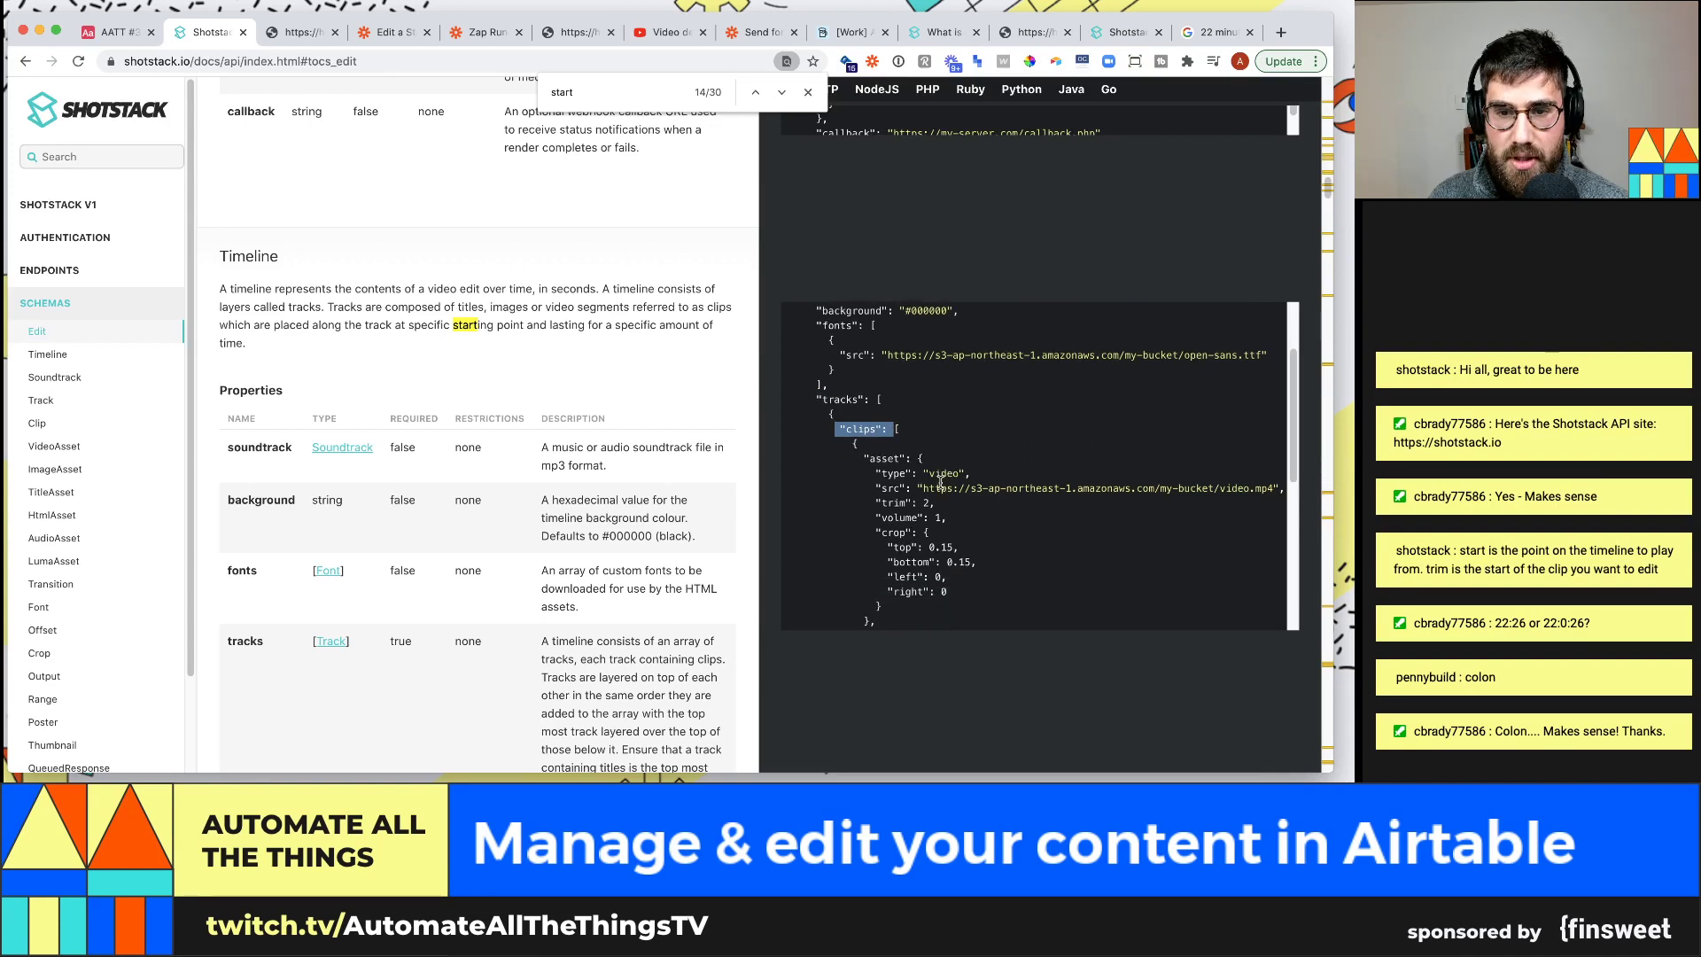
scroll(941, 490, "down", 15)
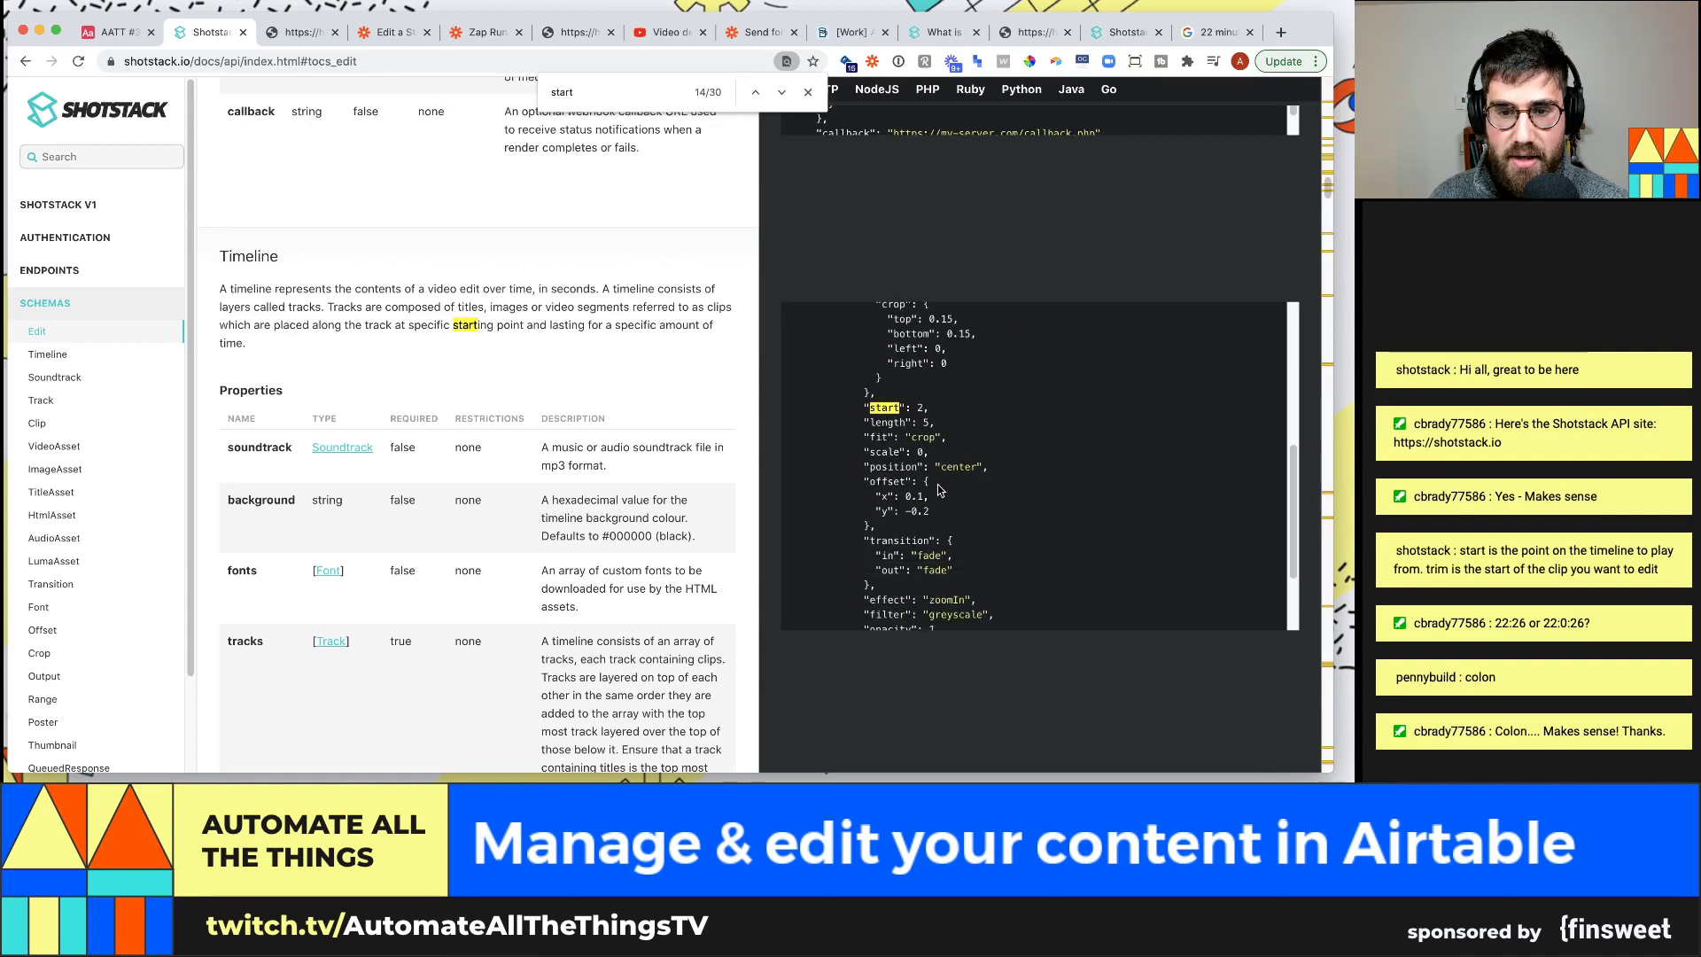
scroll(940, 489, "up", 14)
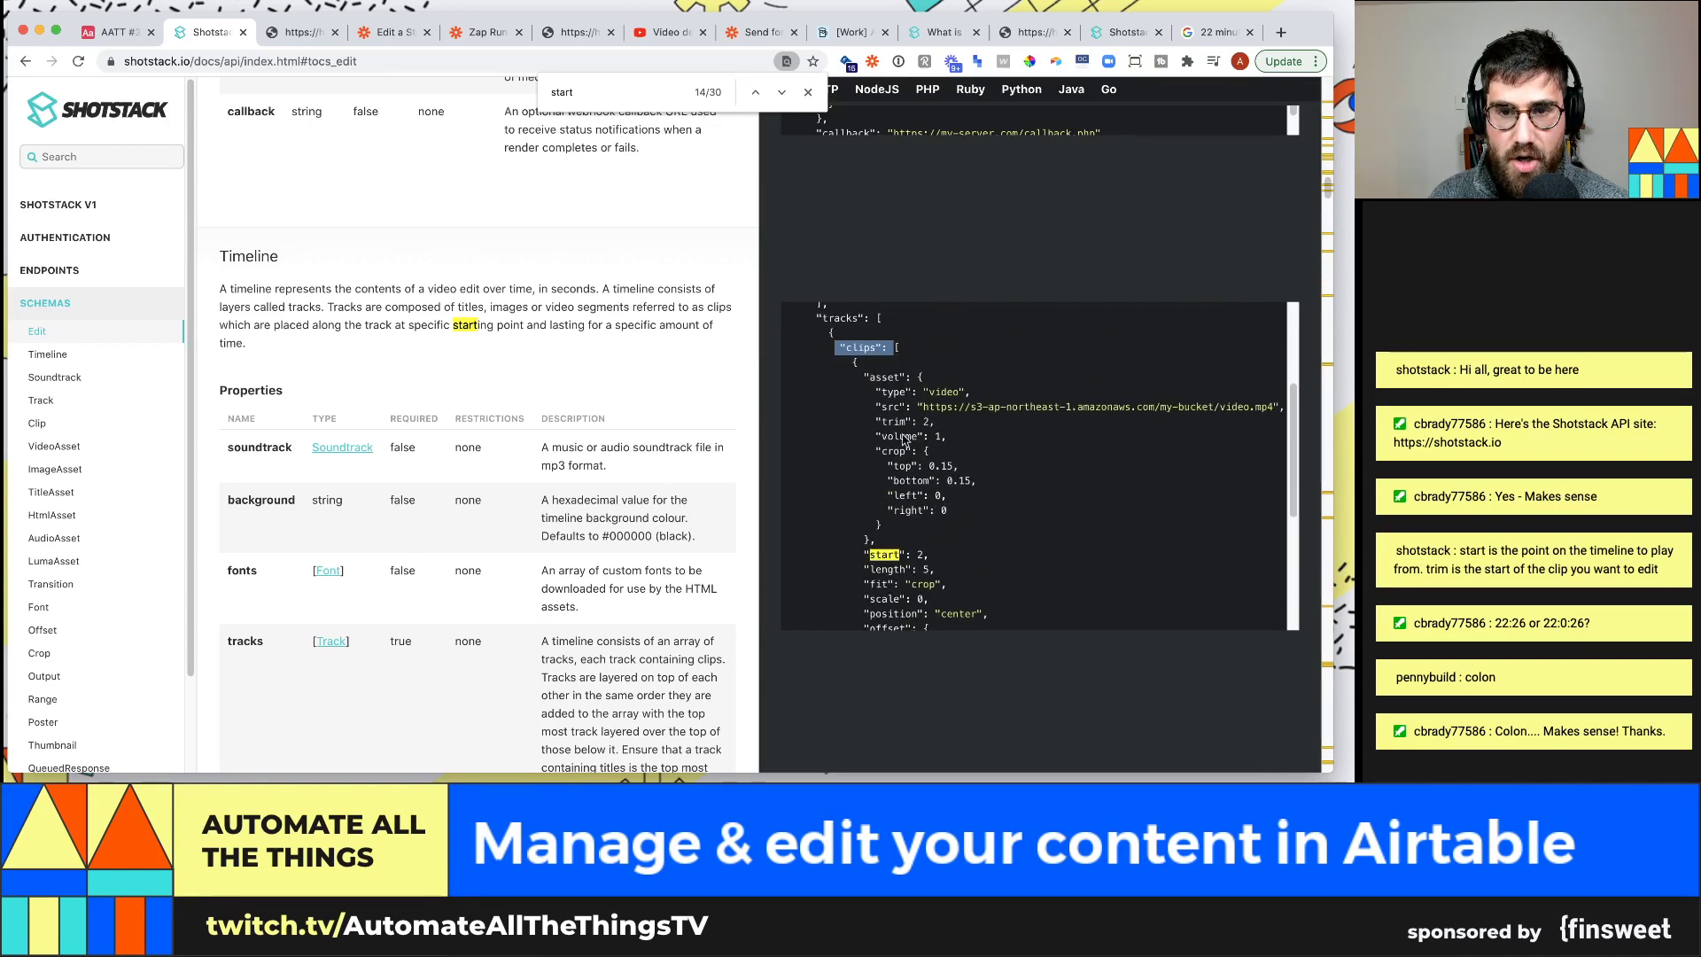
Highlight the clips key and the clip's asset block in the example JSON
left_click(844, 366)
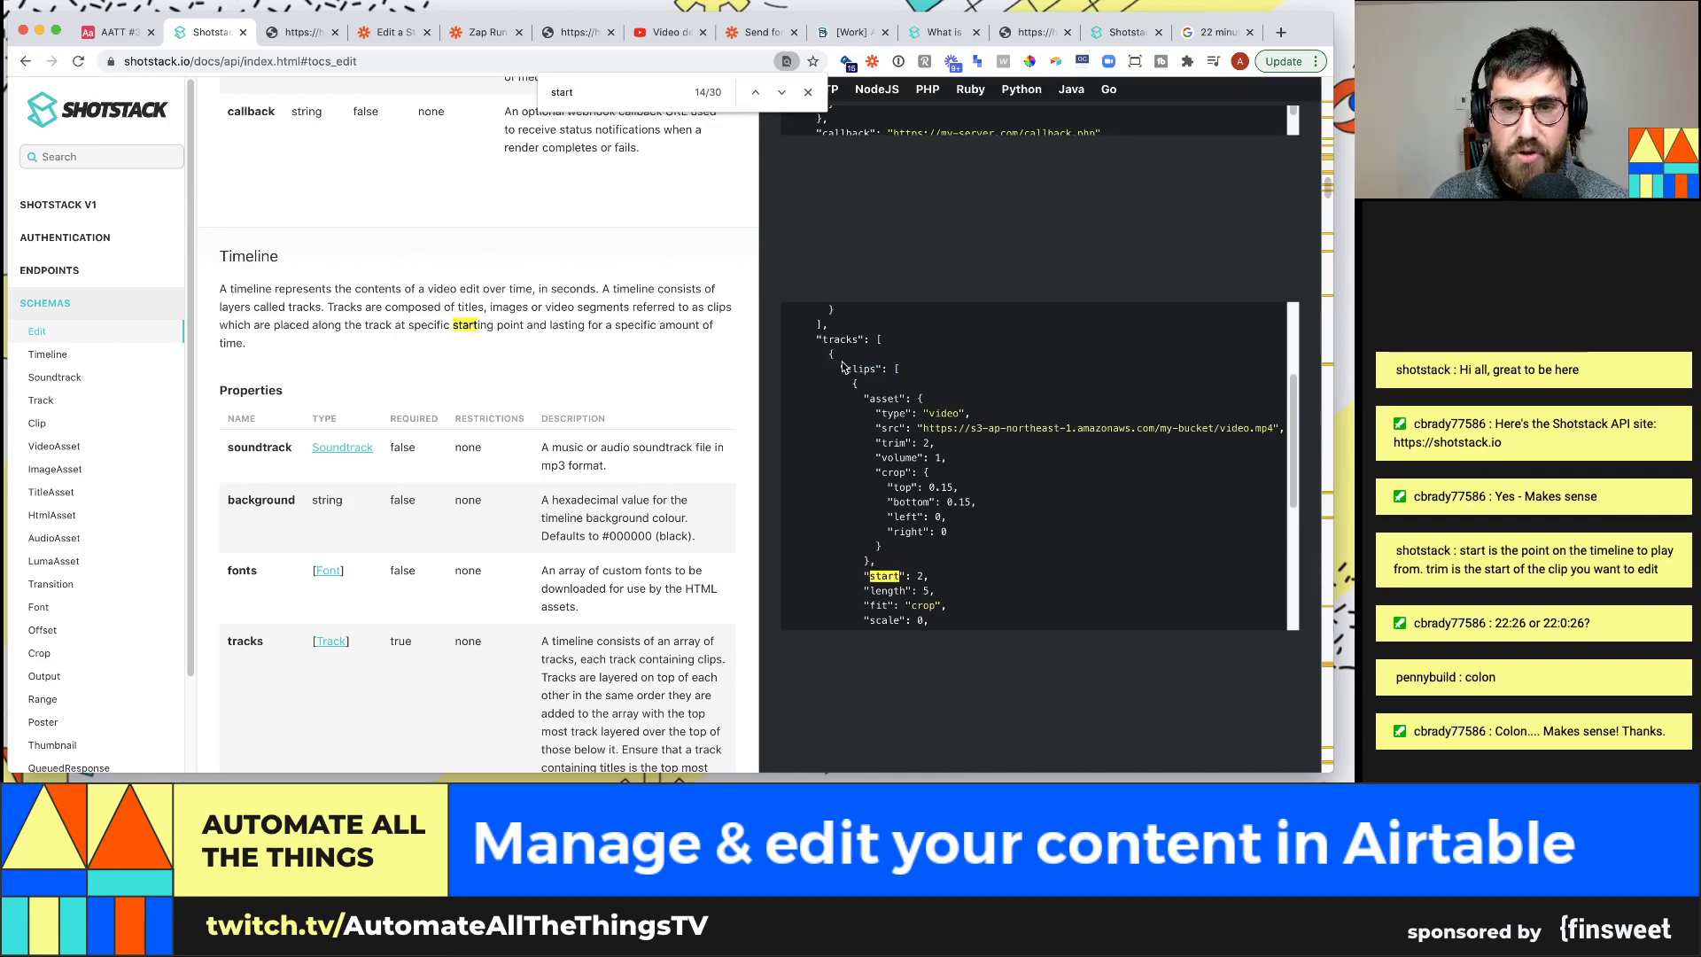
left_click_drag(854, 367, 883, 363)
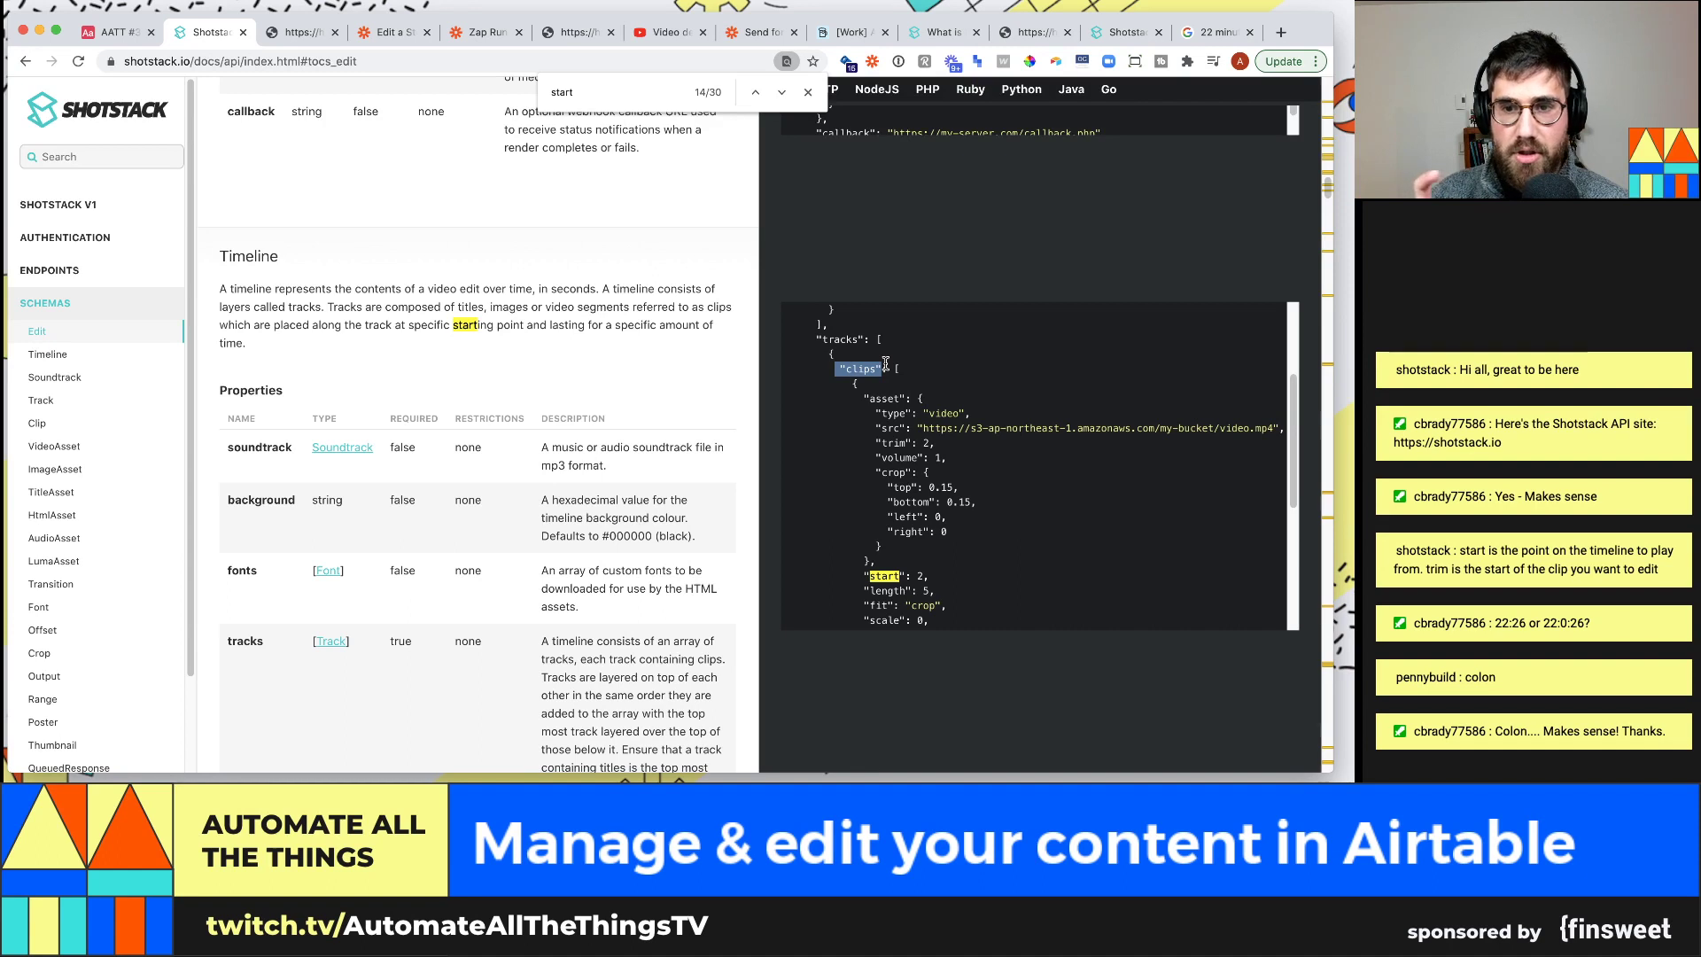
left_click_drag(896, 371, 947, 534)
scroll(937, 487, "down", 1)
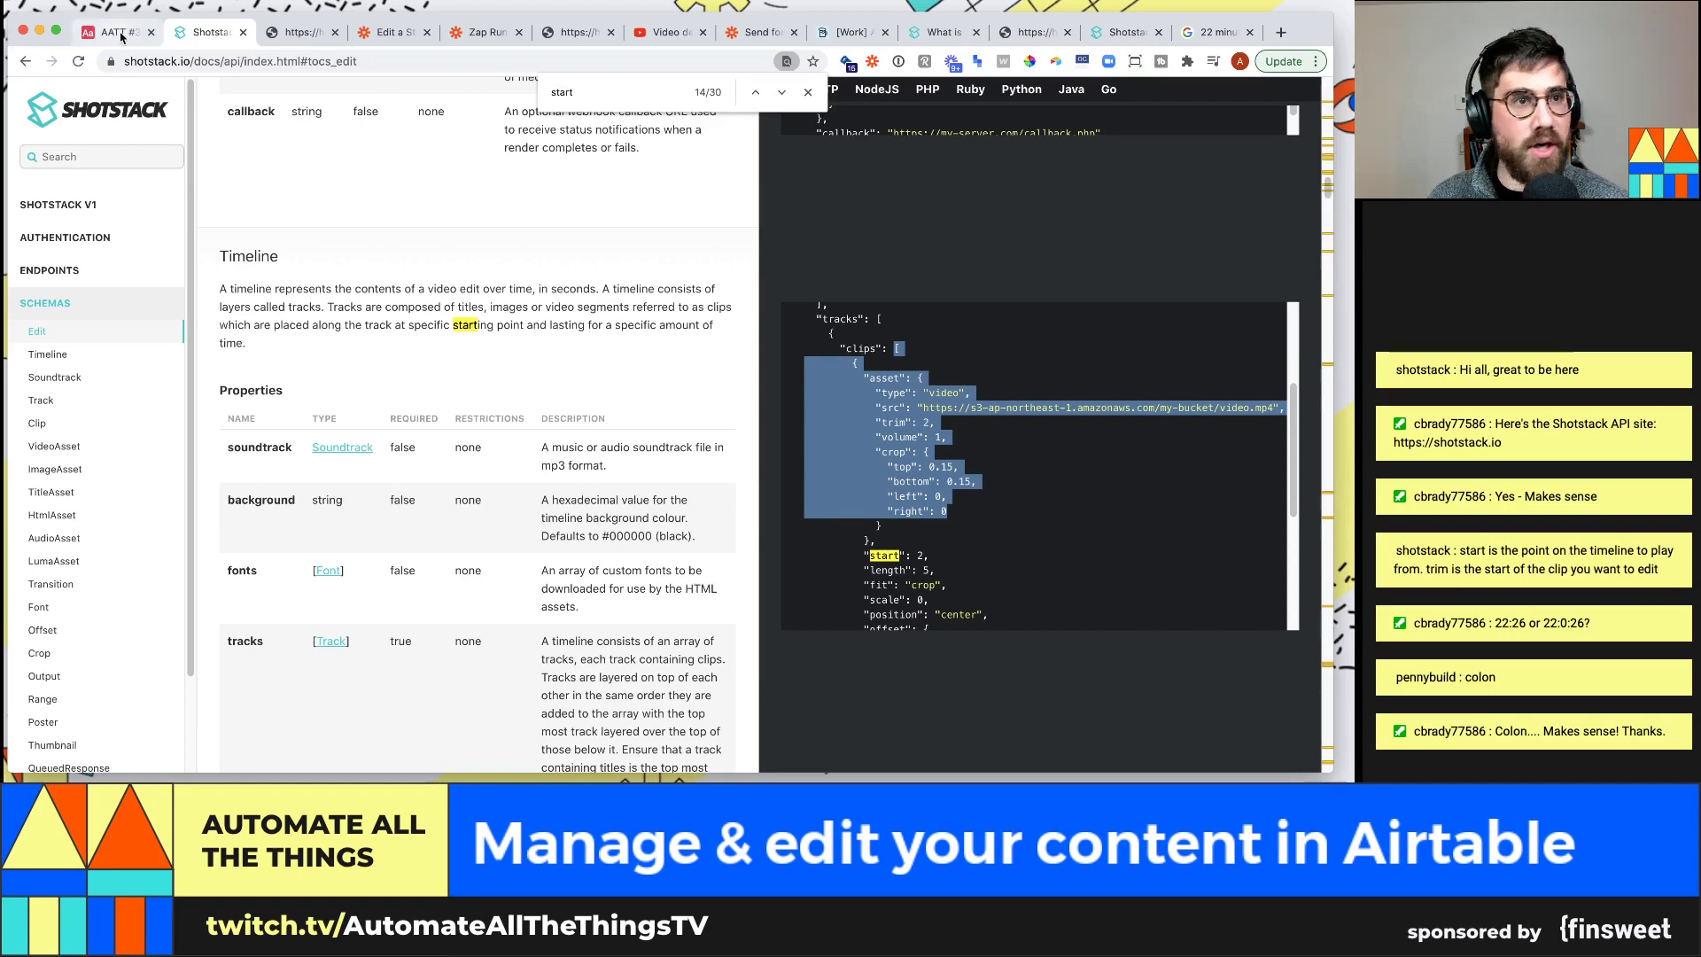
left_click(86, 32)
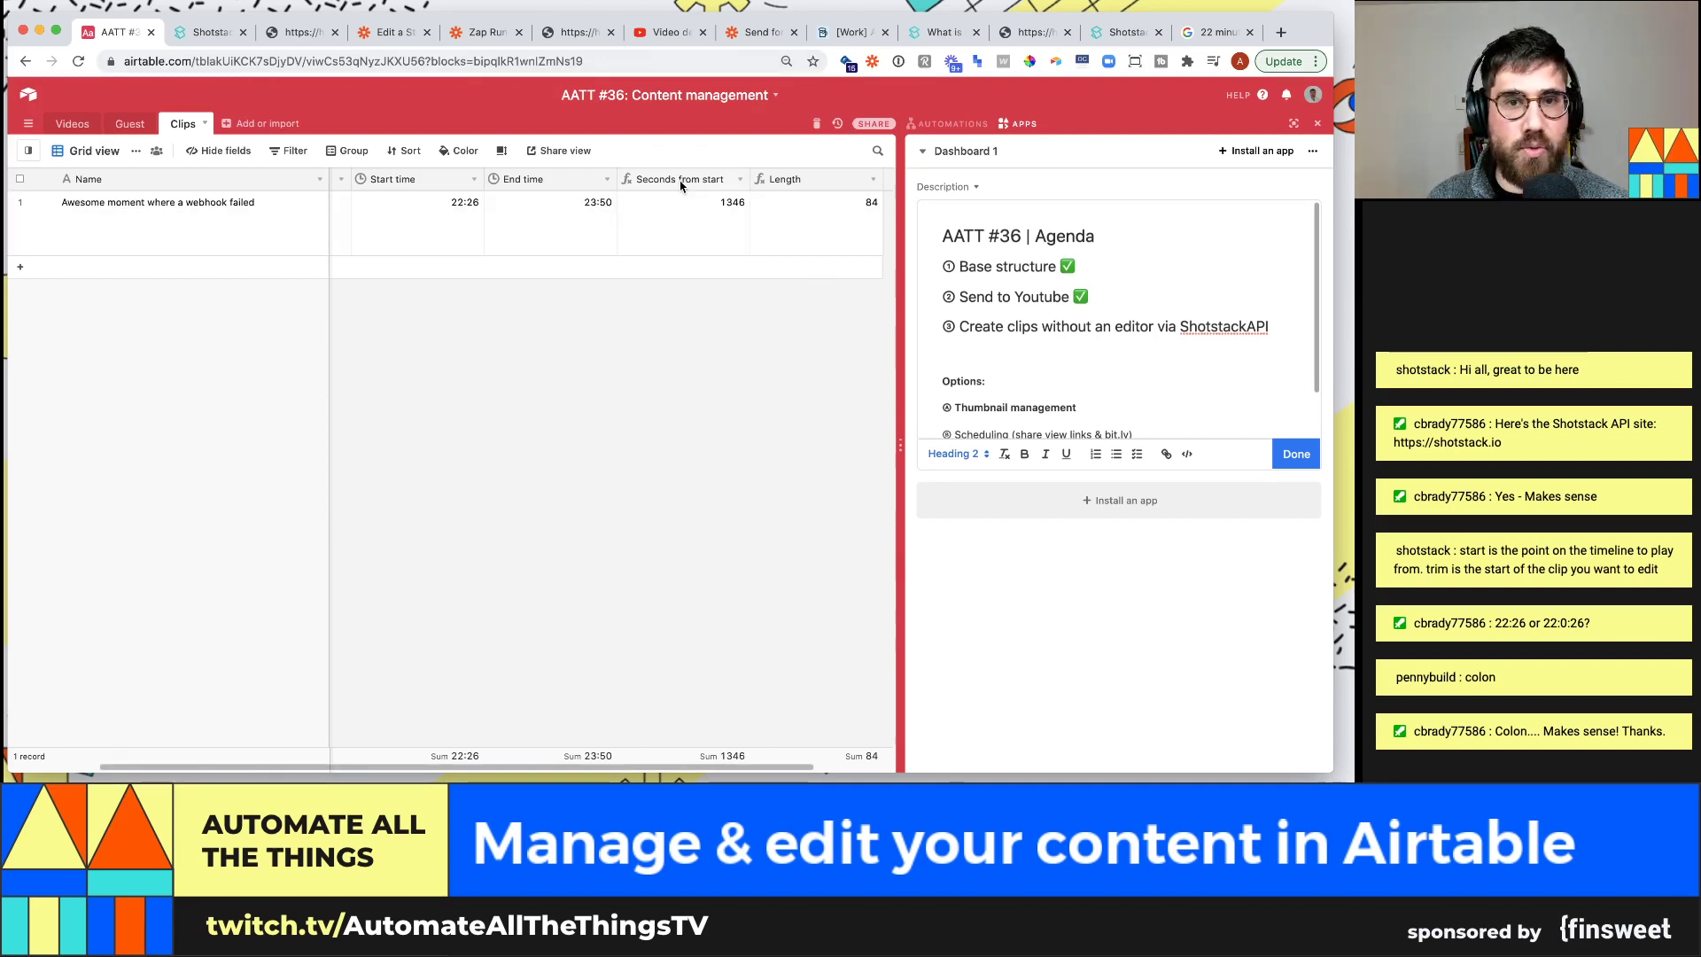
left_click(210, 32)
Highlight the example clip's start value 2 and its length before returning to Airtable
scroll(1030, 546, "down", 1)
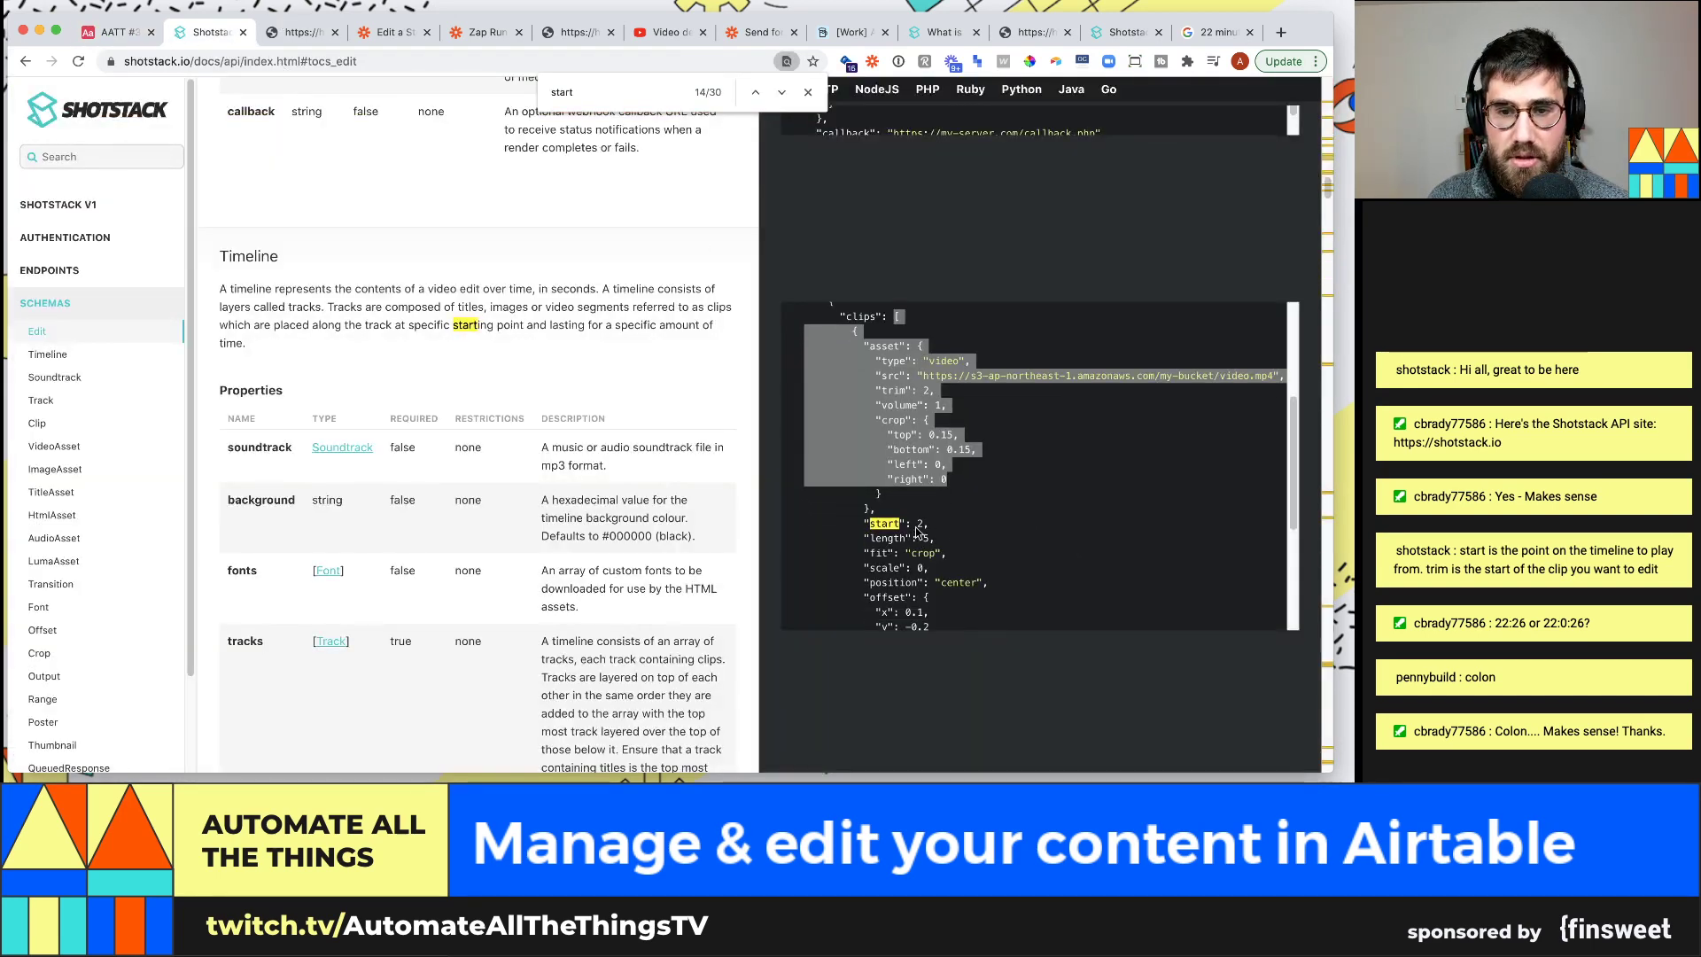
left_click(918, 523)
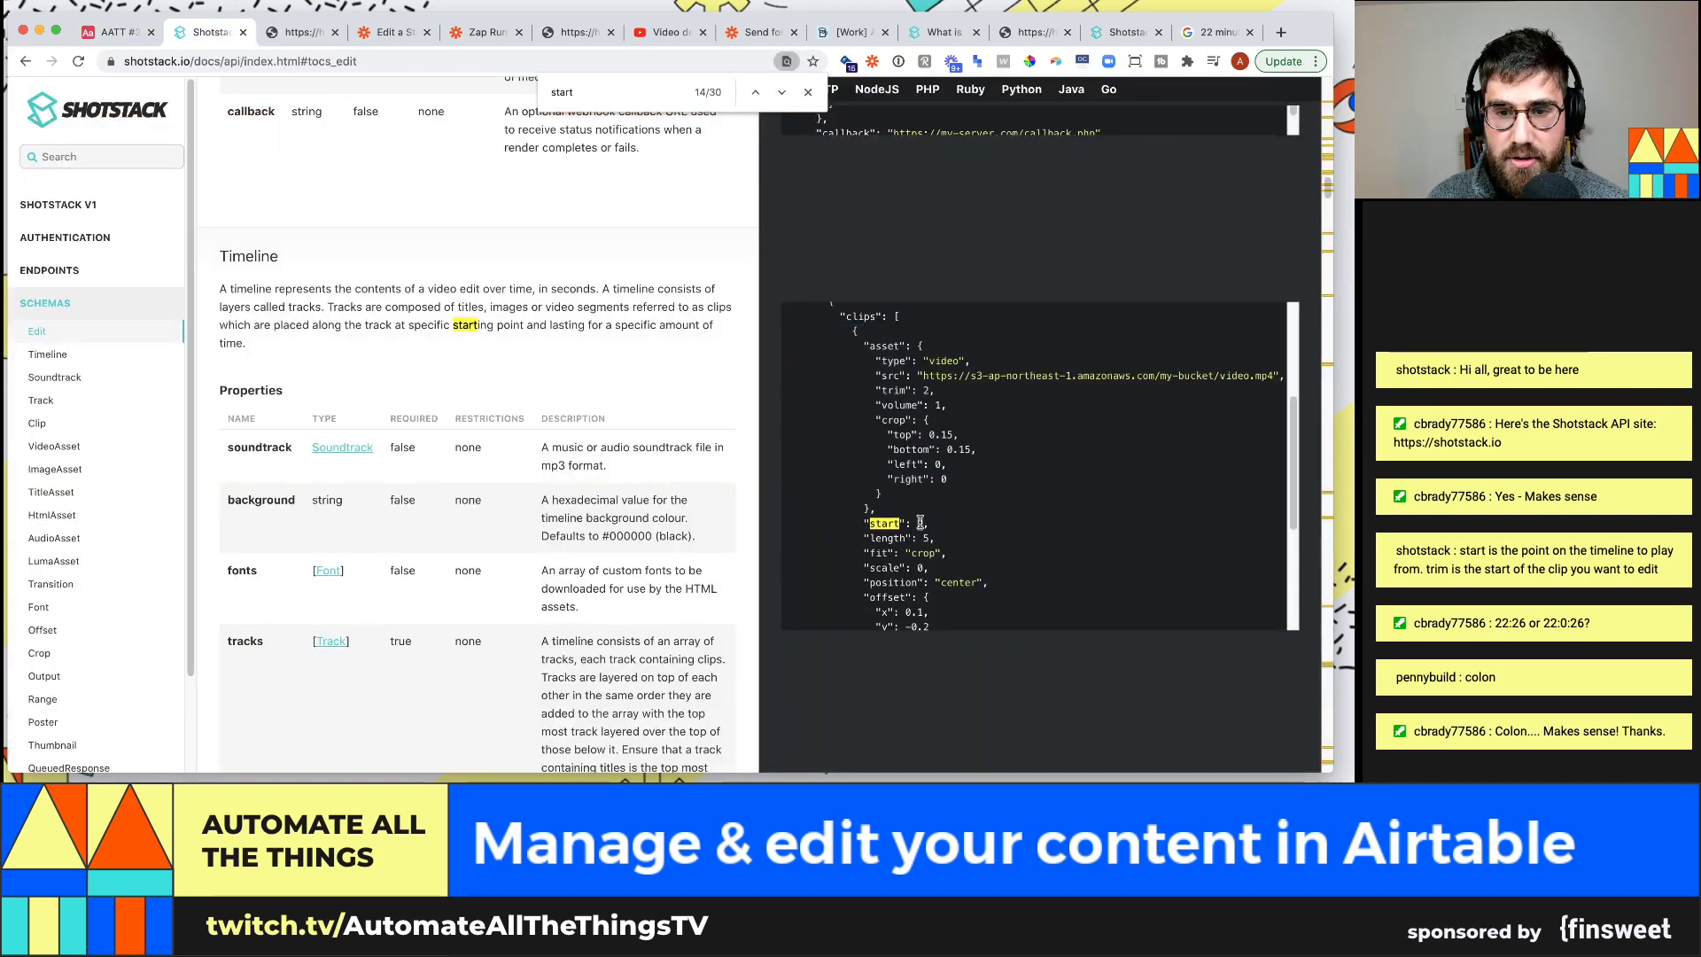
double_click(920, 522)
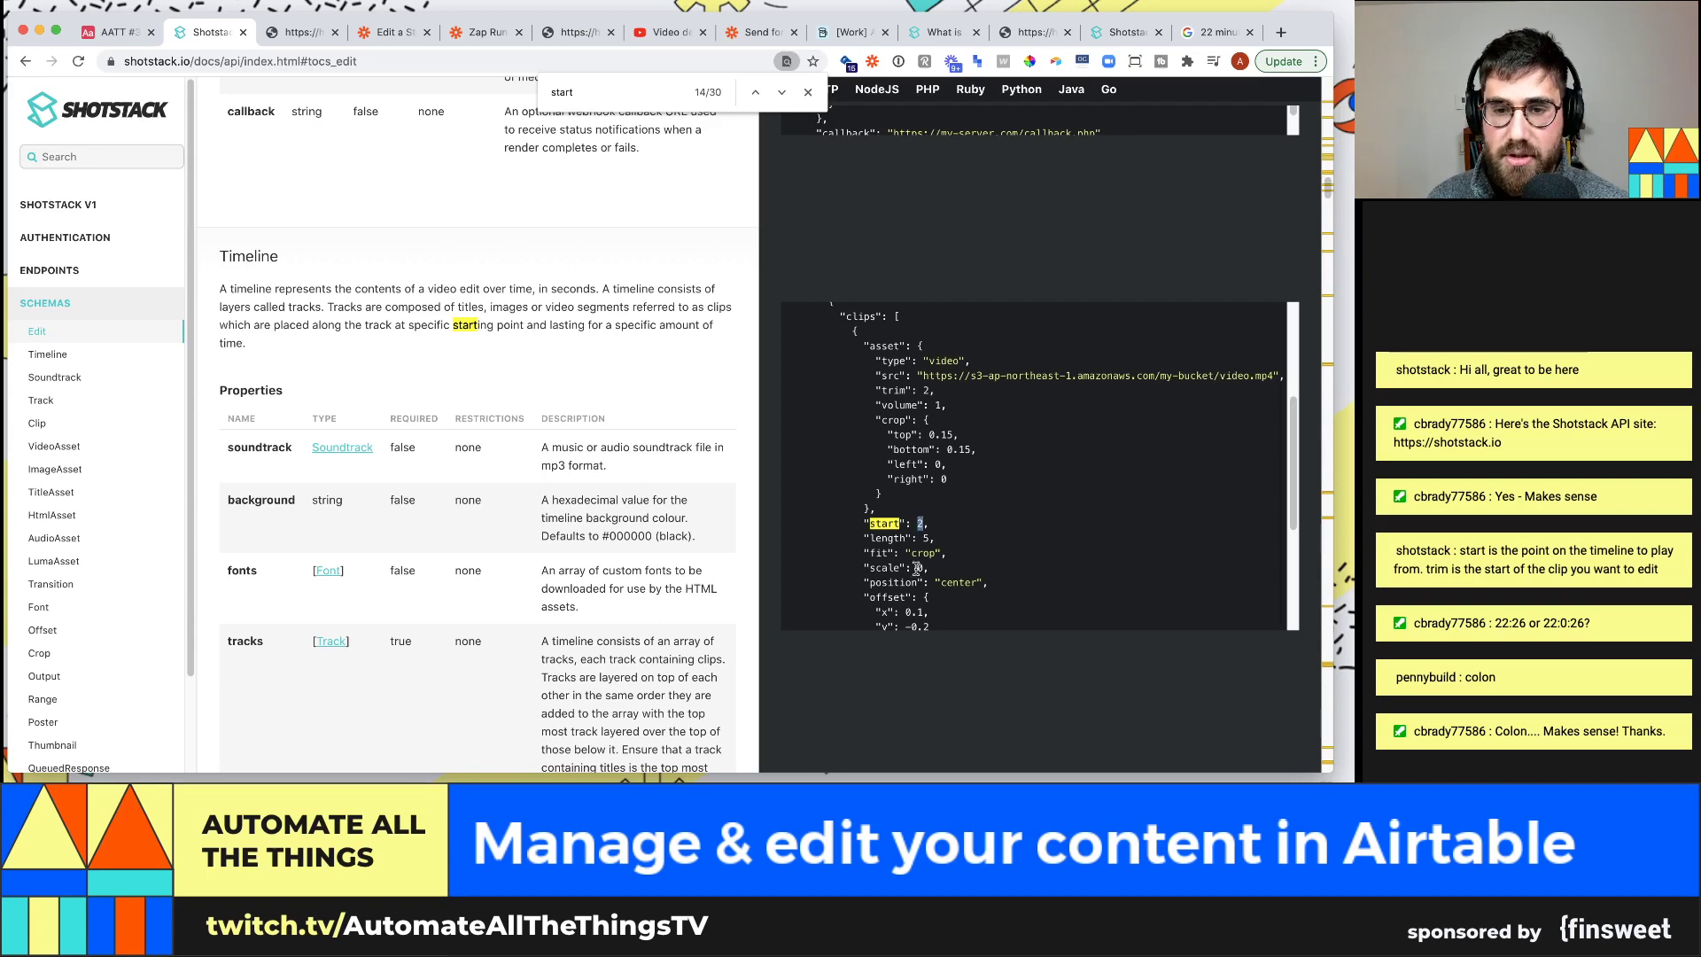
left_click_drag(926, 542, 890, 570)
scroll(913, 564, "down", 3)
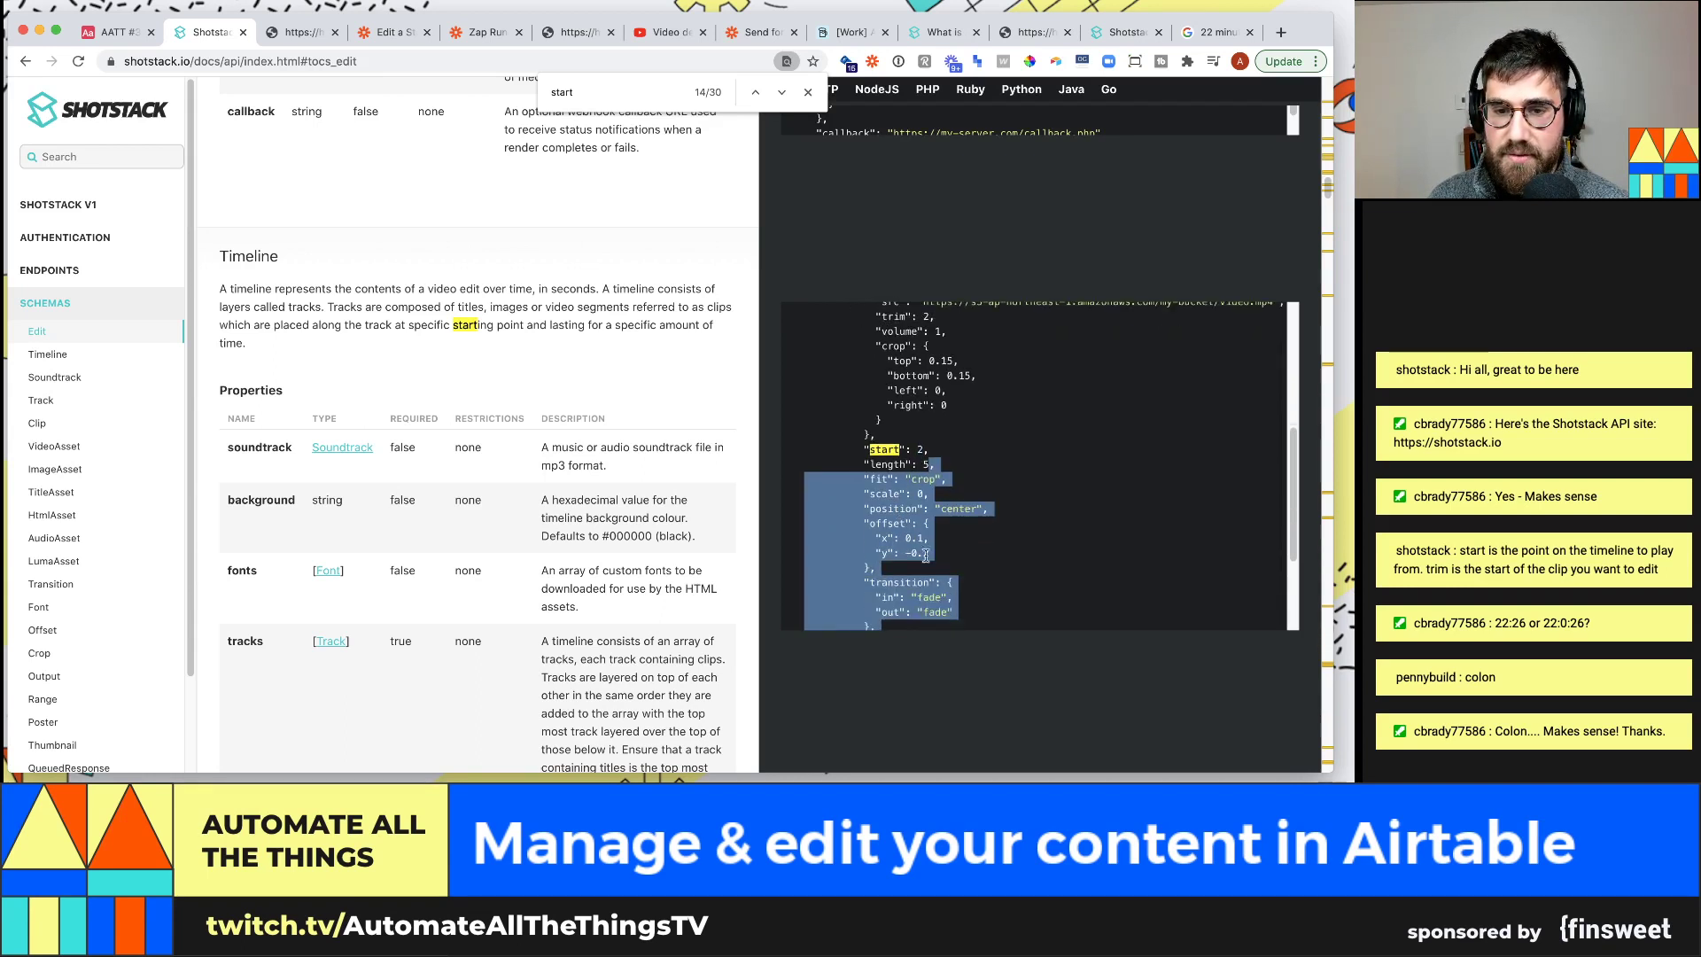
scroll(956, 517, "down", 2)
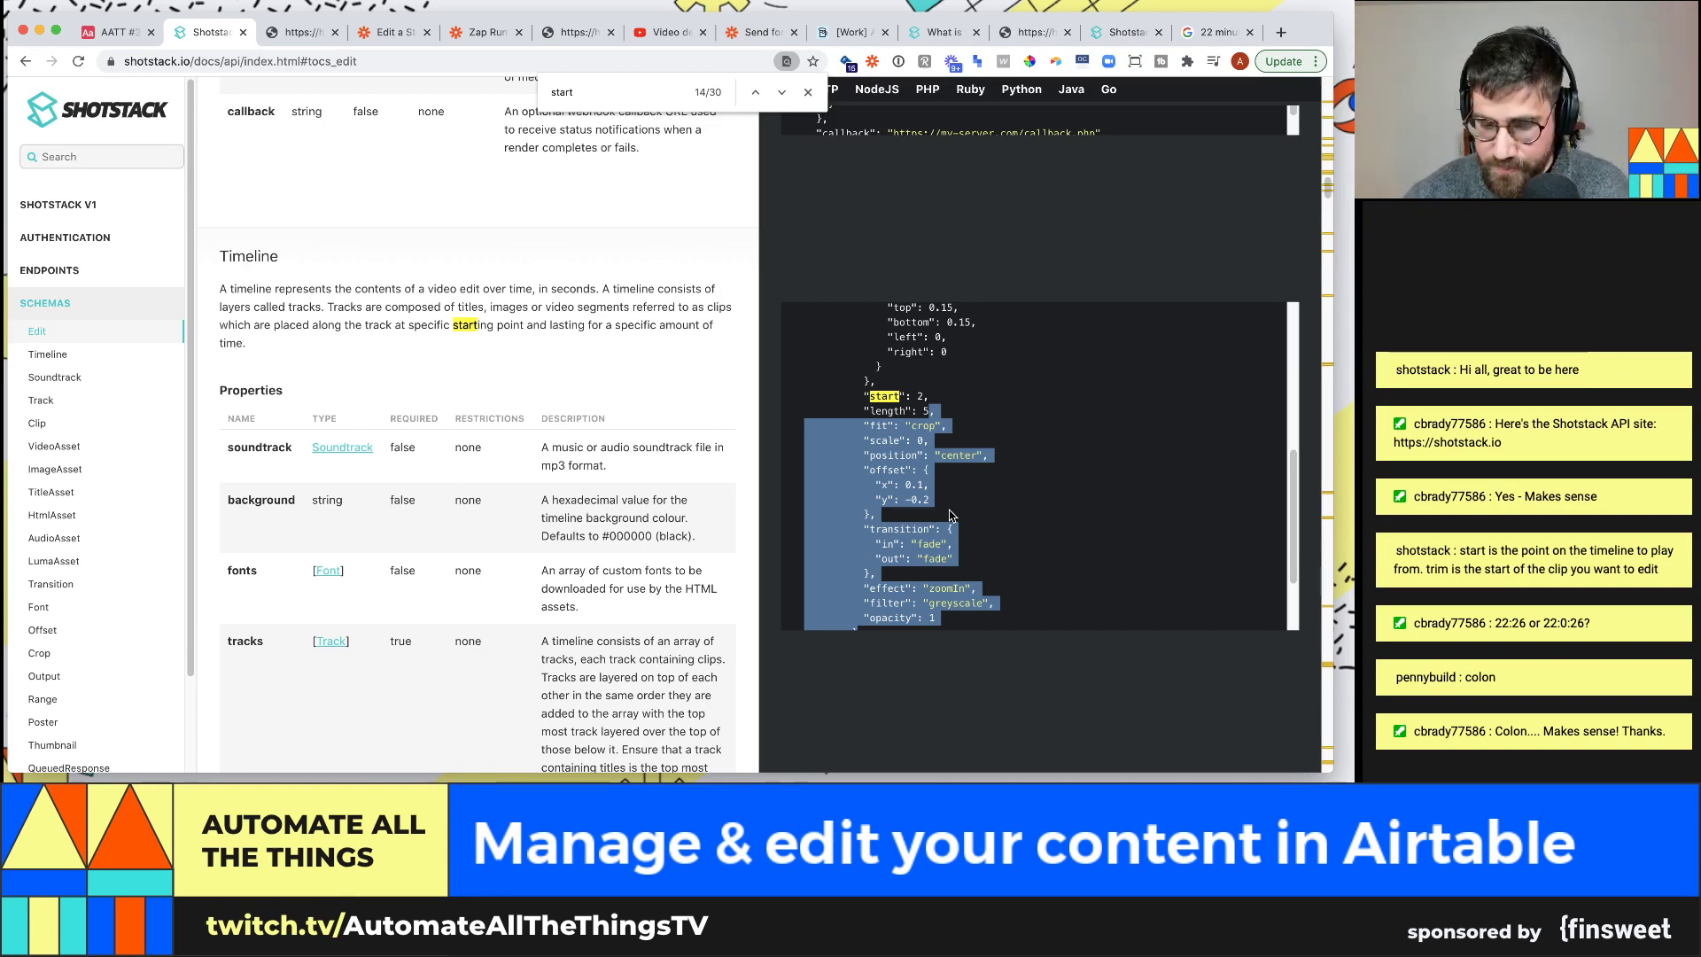
key("ctrl+shift+Tab")
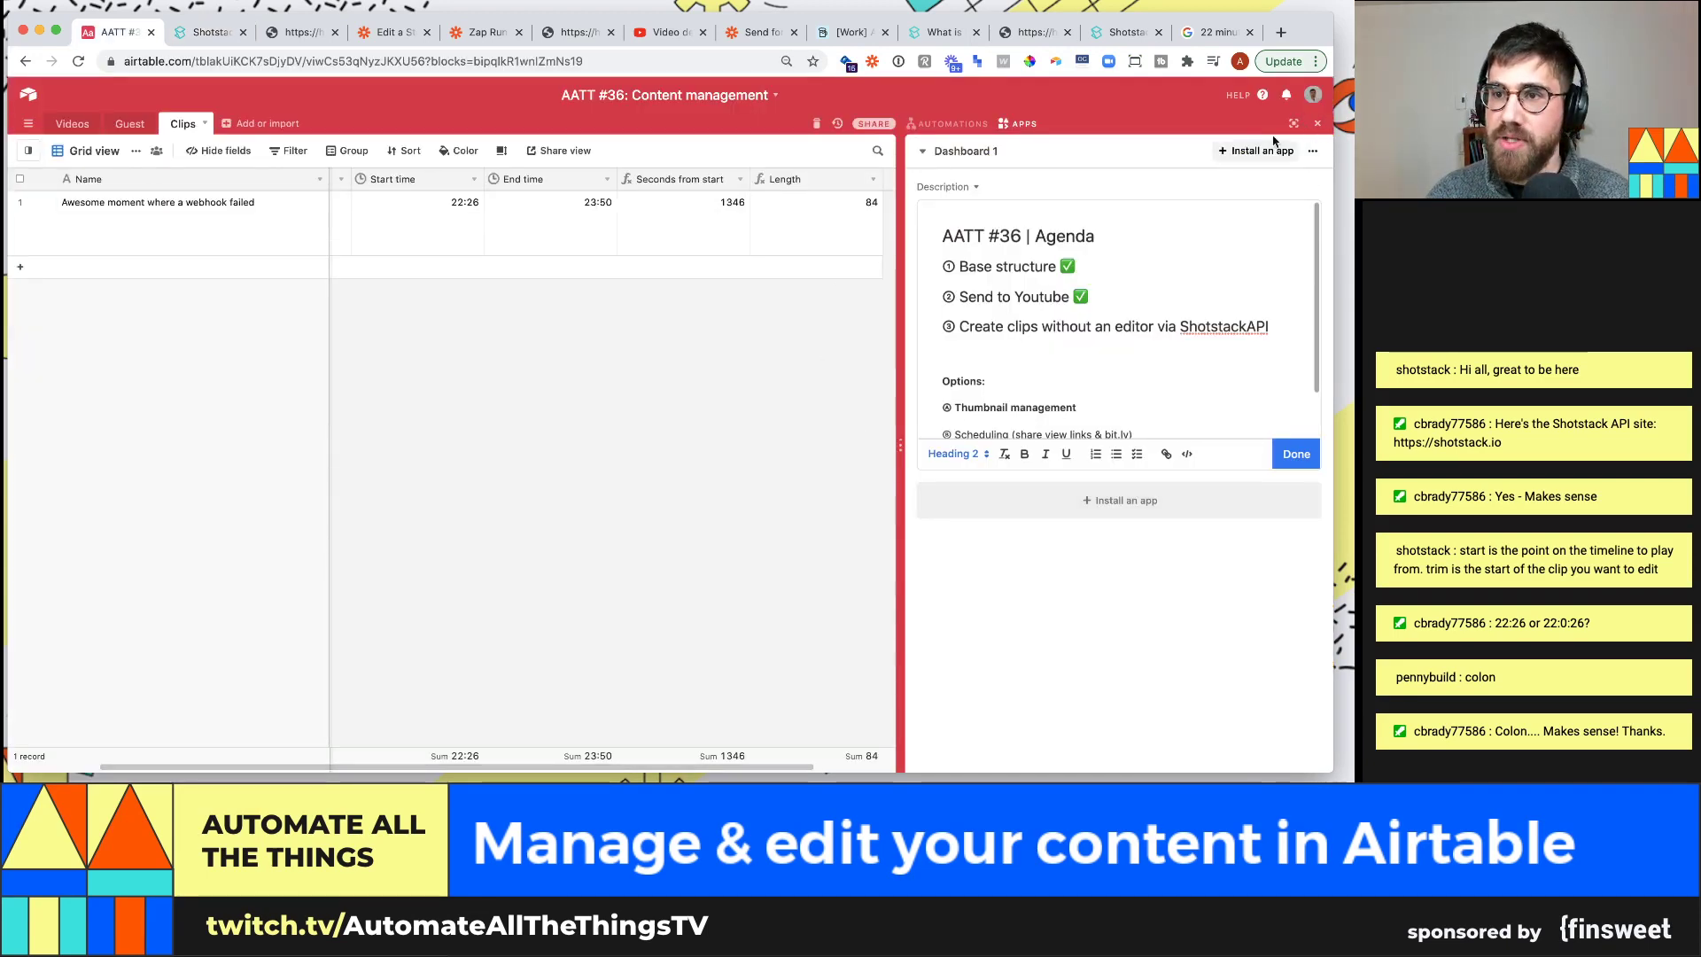
Hide the dashboard panel and begin adding a new field after the Length column
left_click(1312, 125)
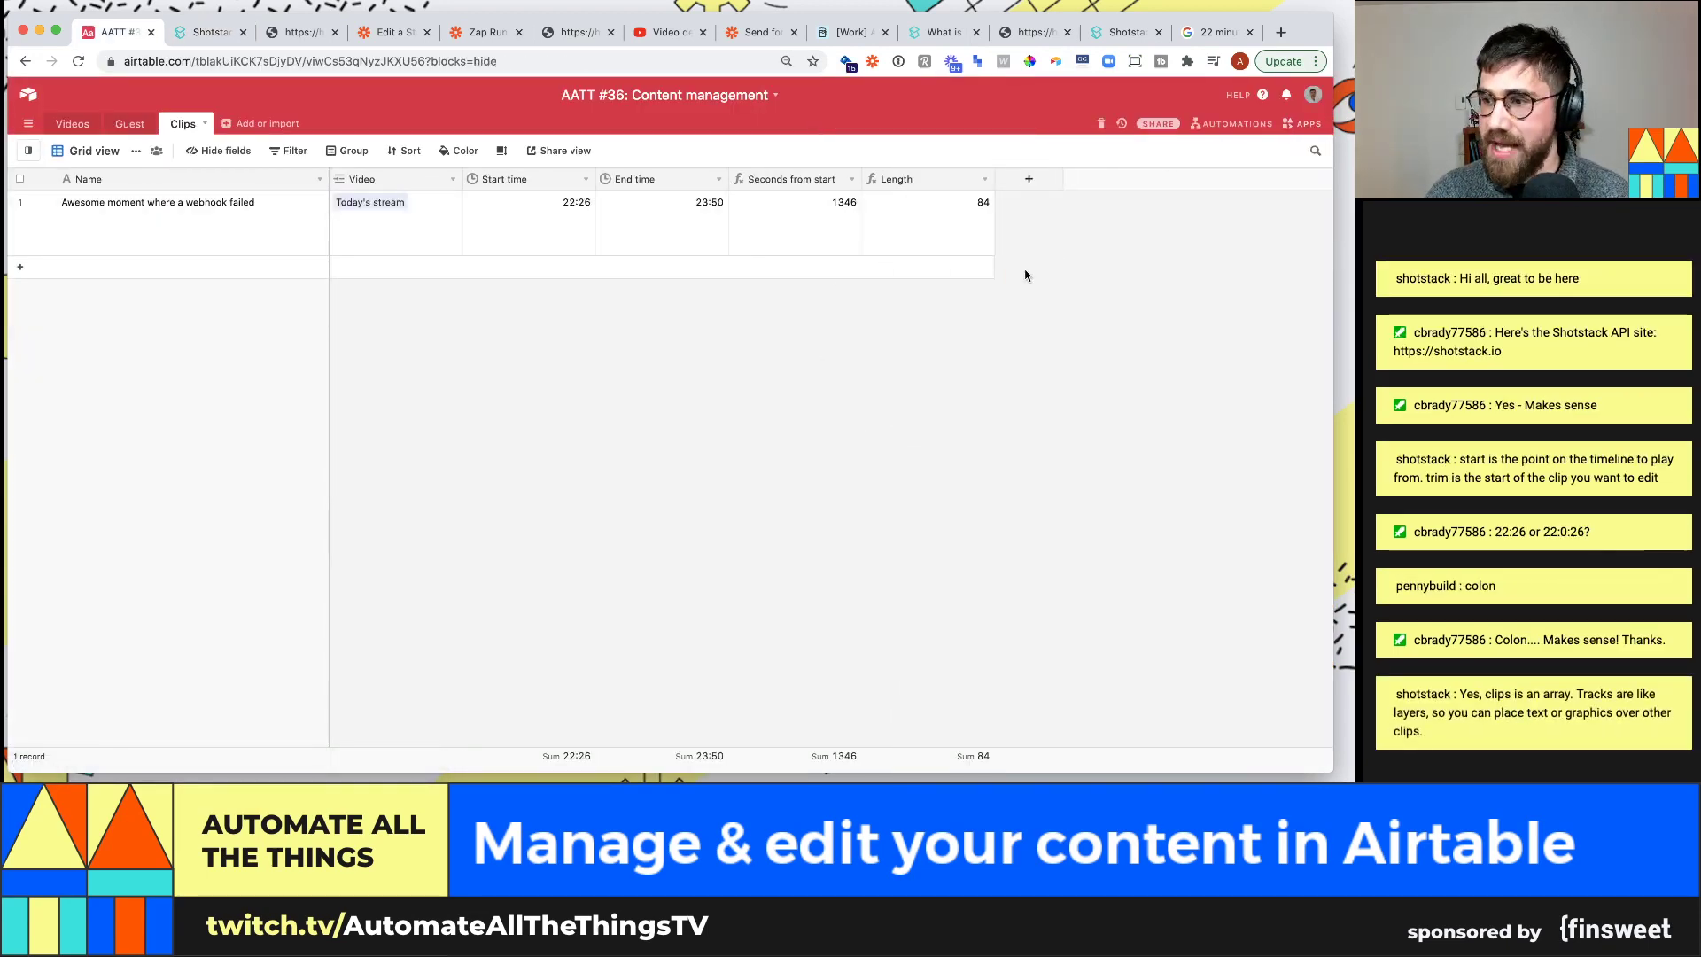
left_click(1028, 179)
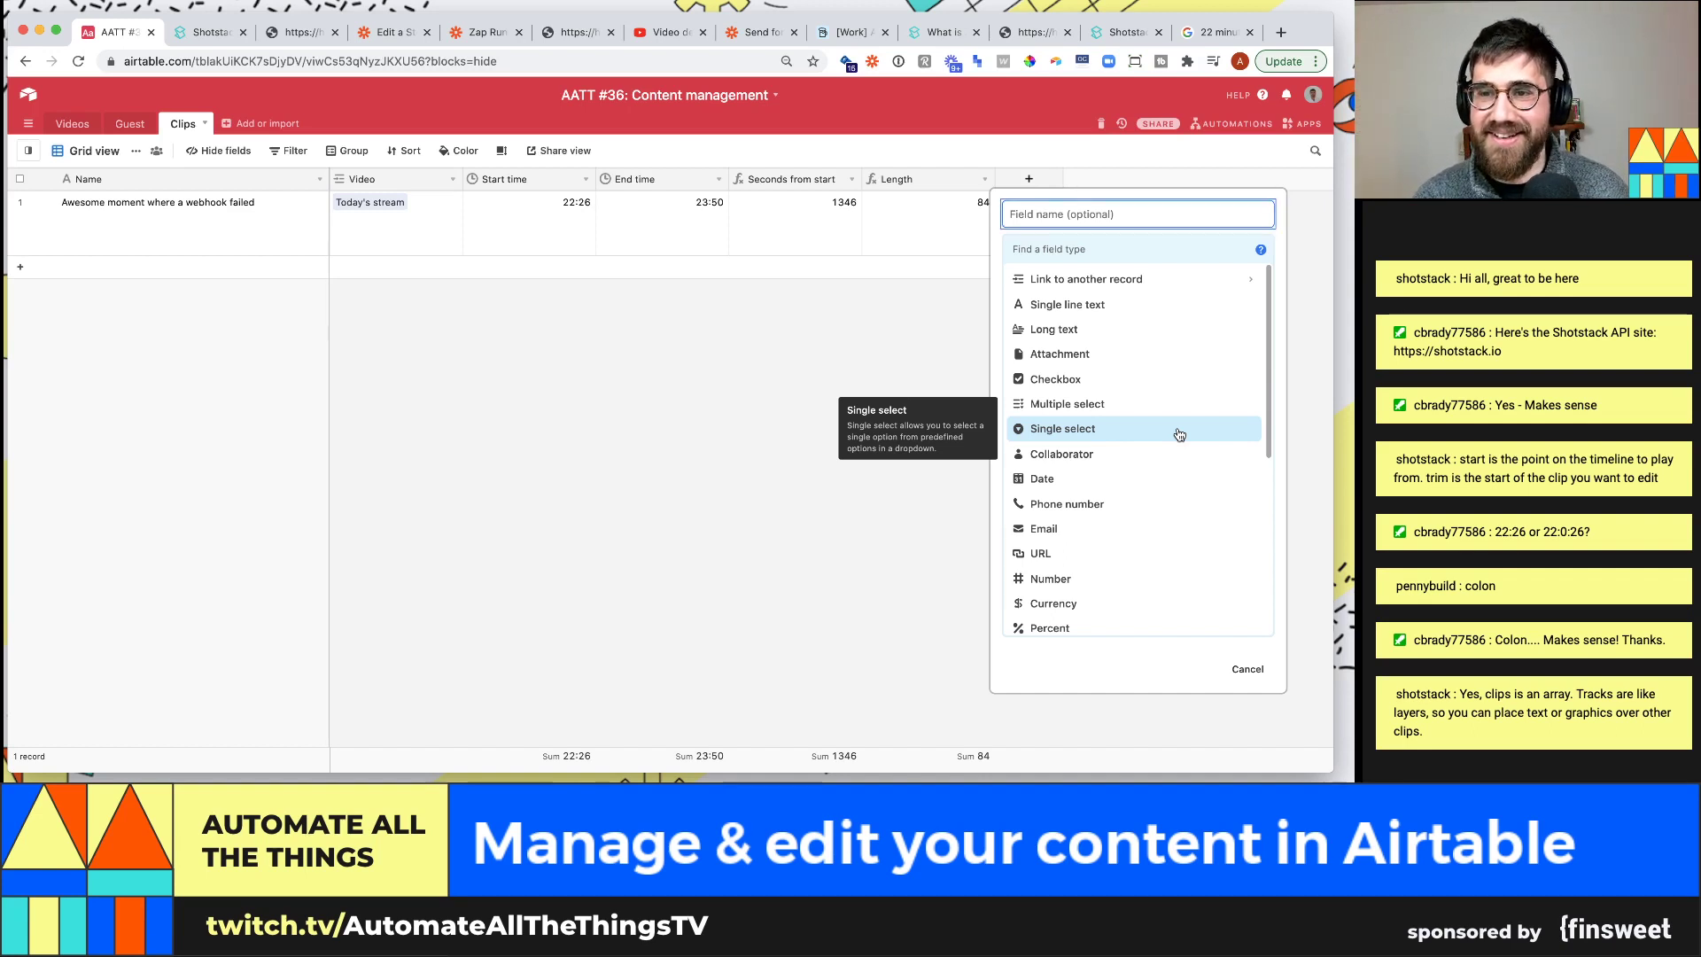
Set up a 'Clip this stream' Button field labelled 'Clip the stream'
type("Clip this stream")
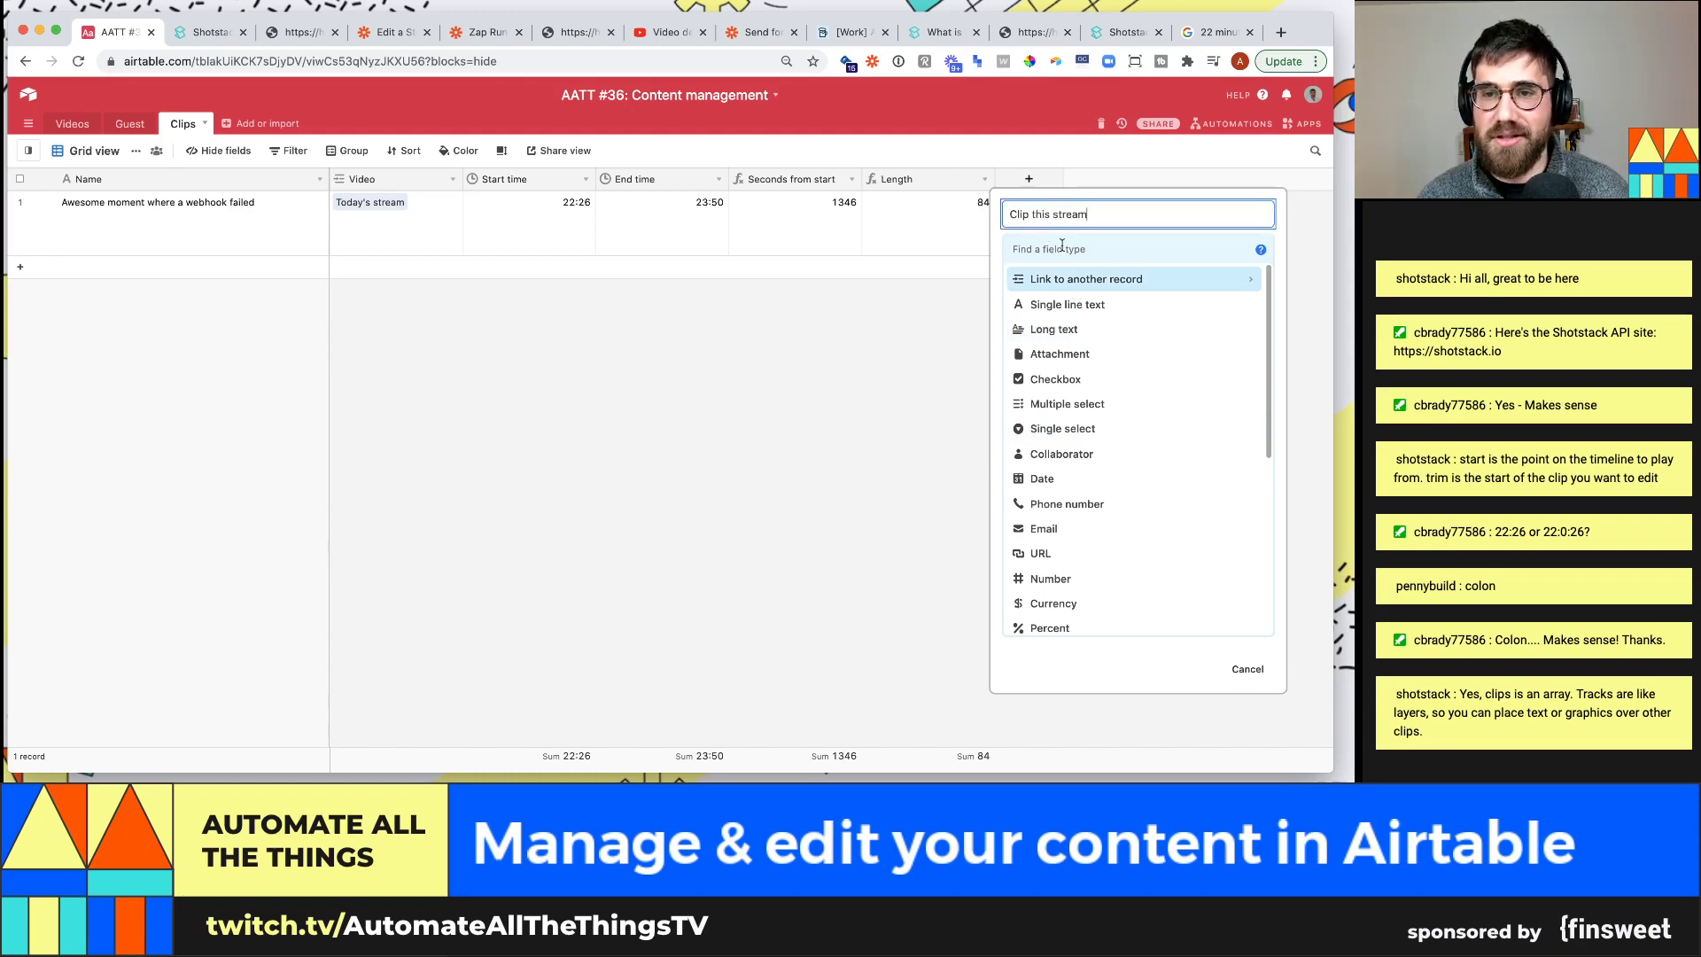
key("Tab")
type("button")
key("Return")
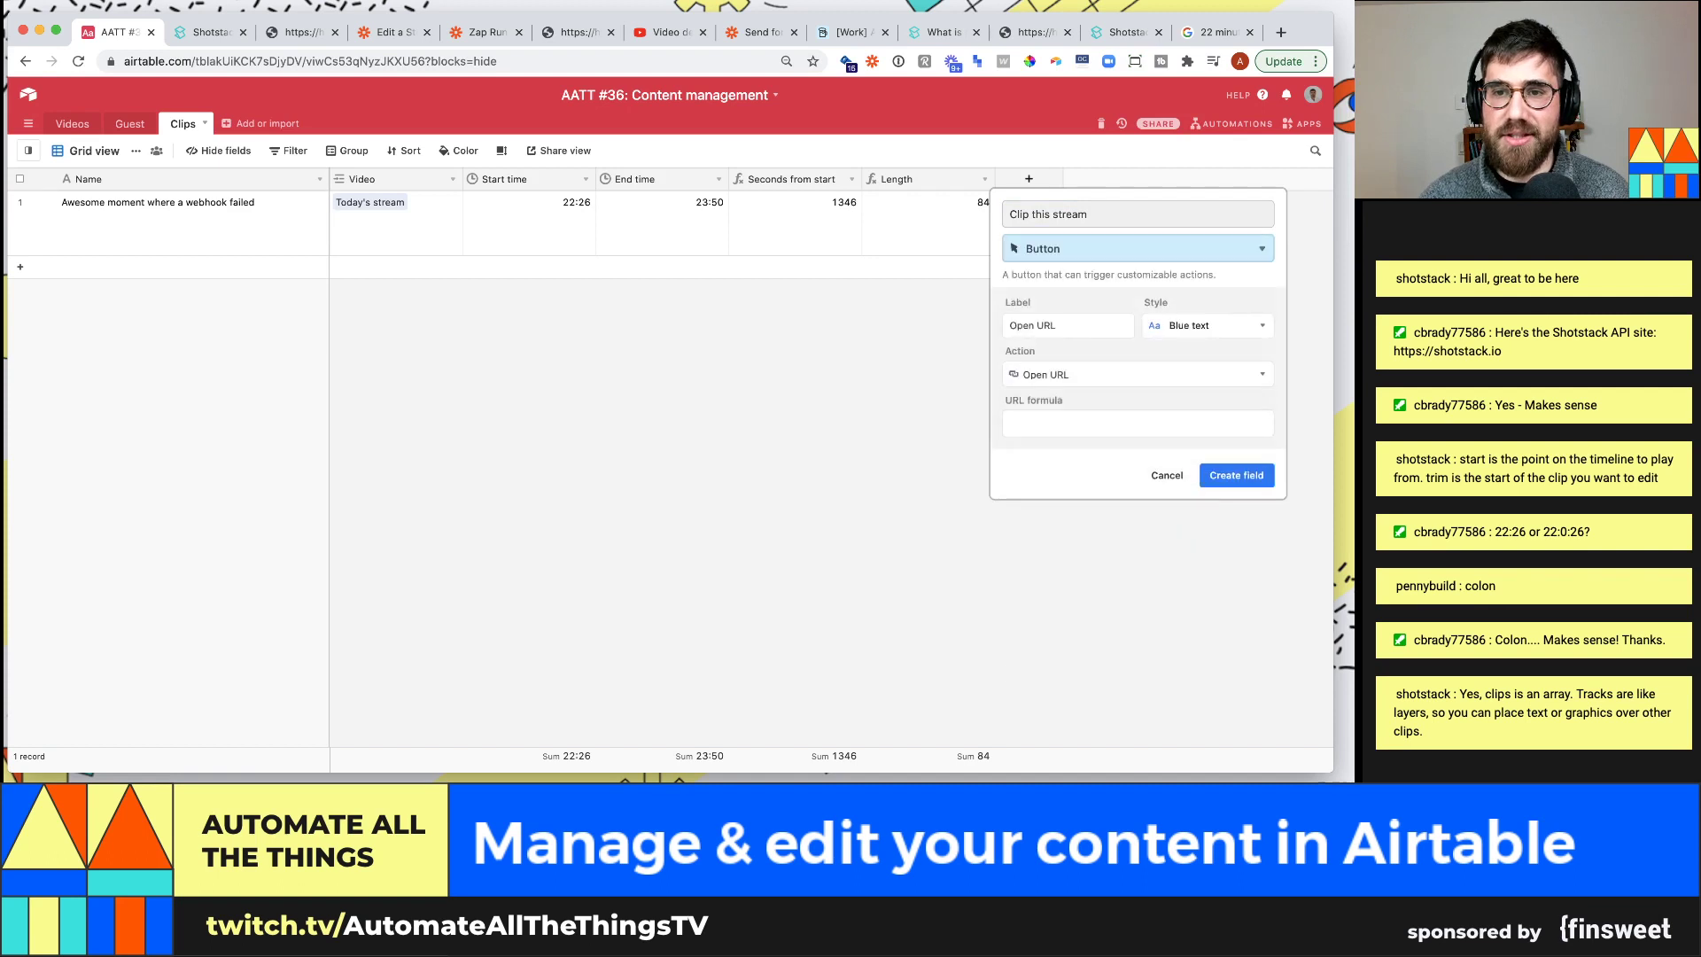
left_click(1074, 321)
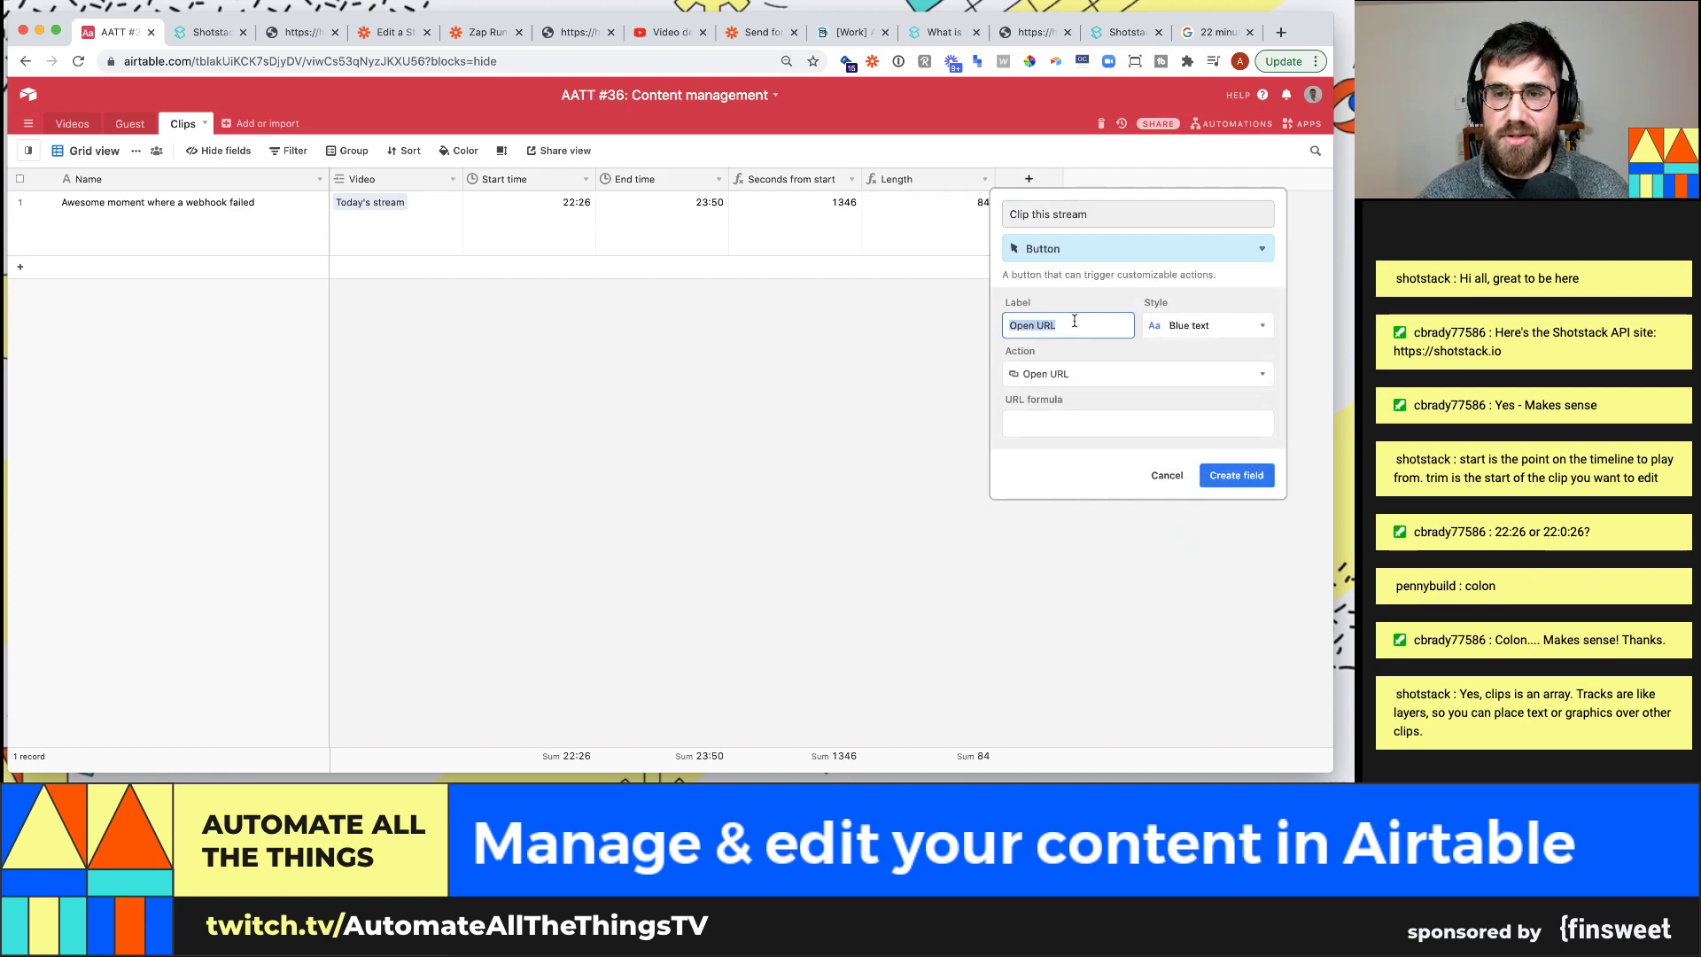
type("CL")
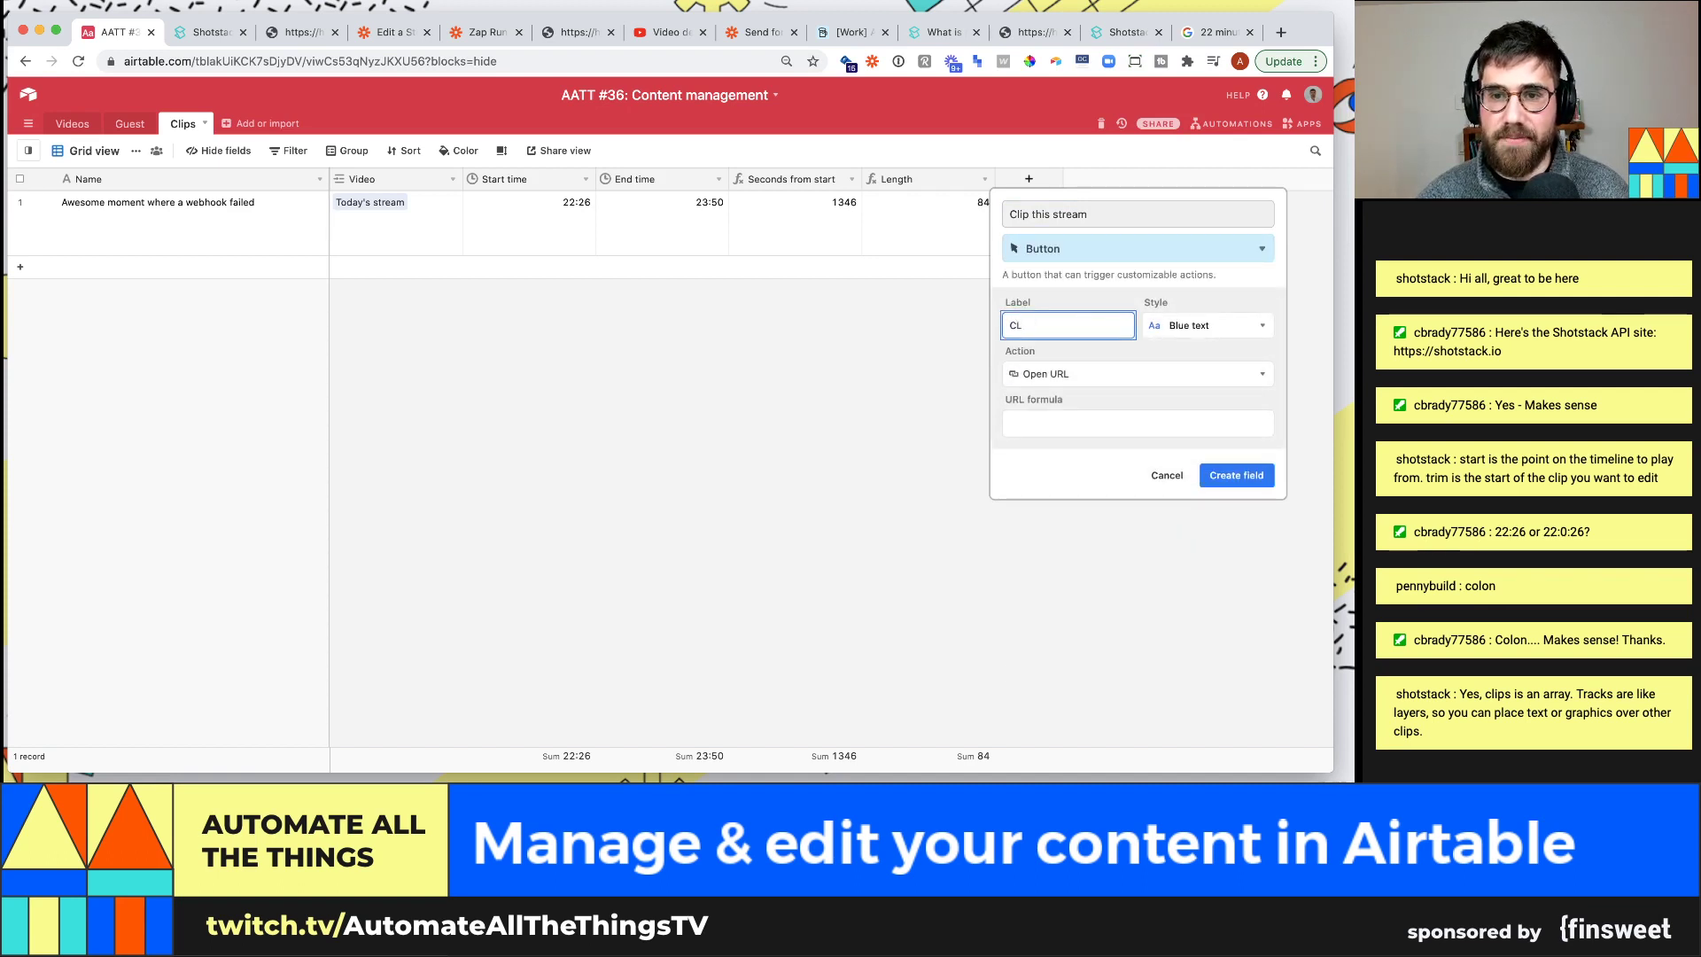
type("ip the stream")
left_click(1088, 431)
Give the button a placeholder google.com URL formula, create the field, and open the Zap editor
type(";")
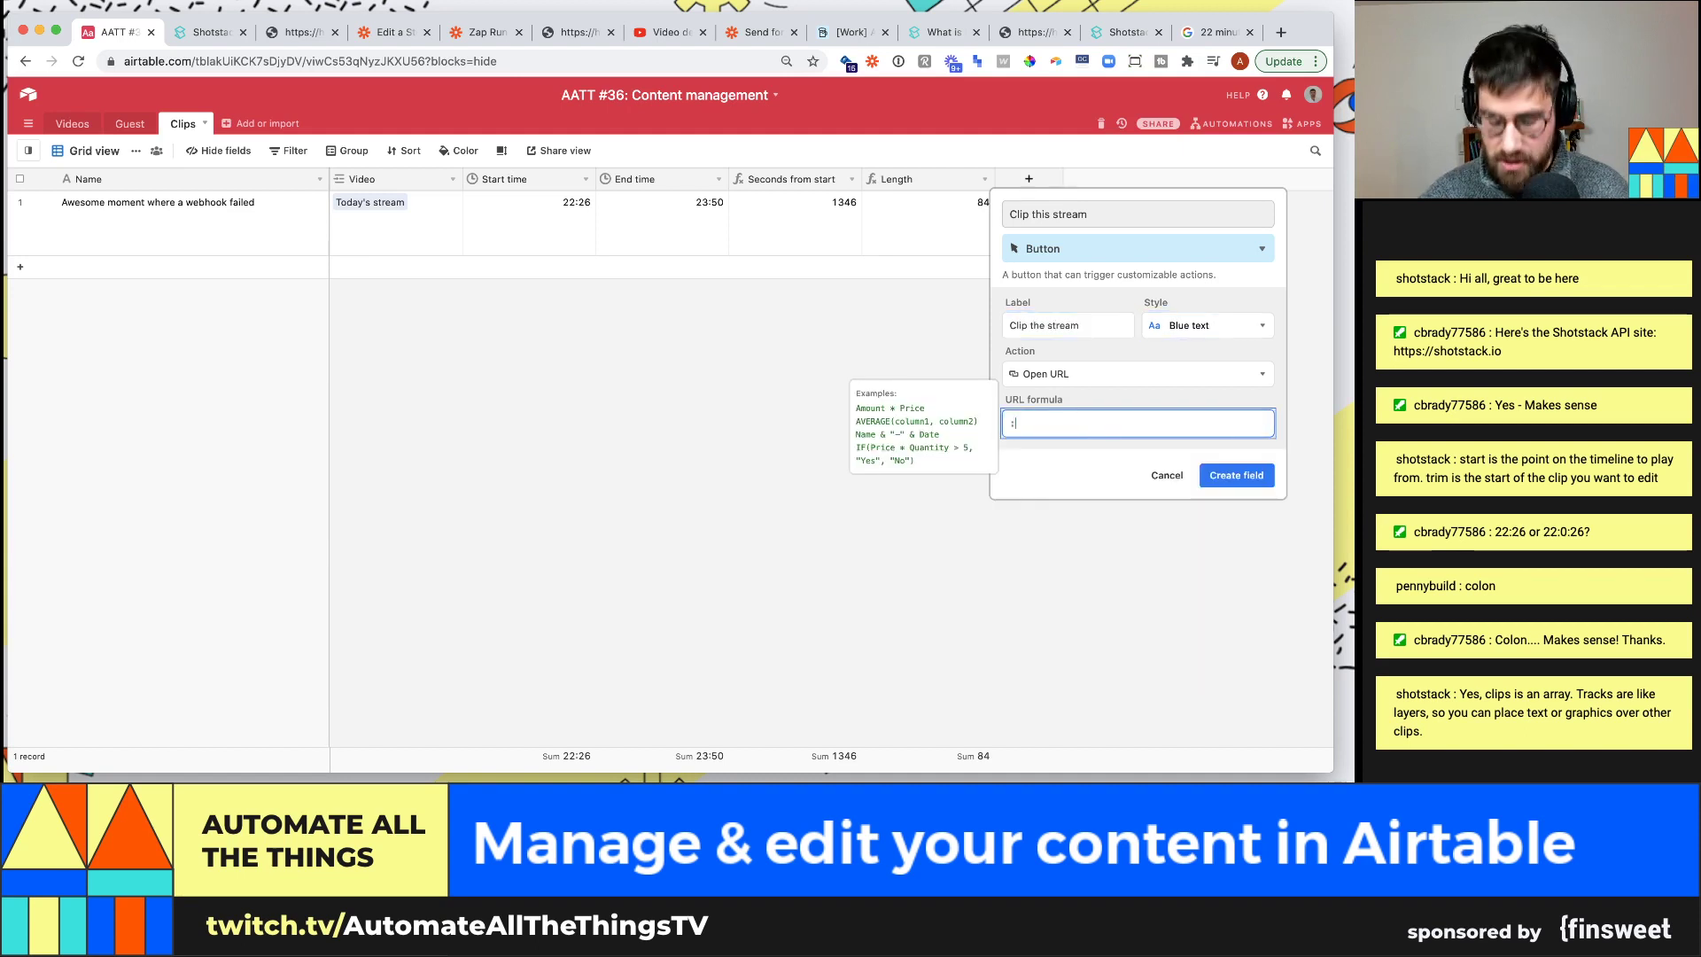
type("google.c")
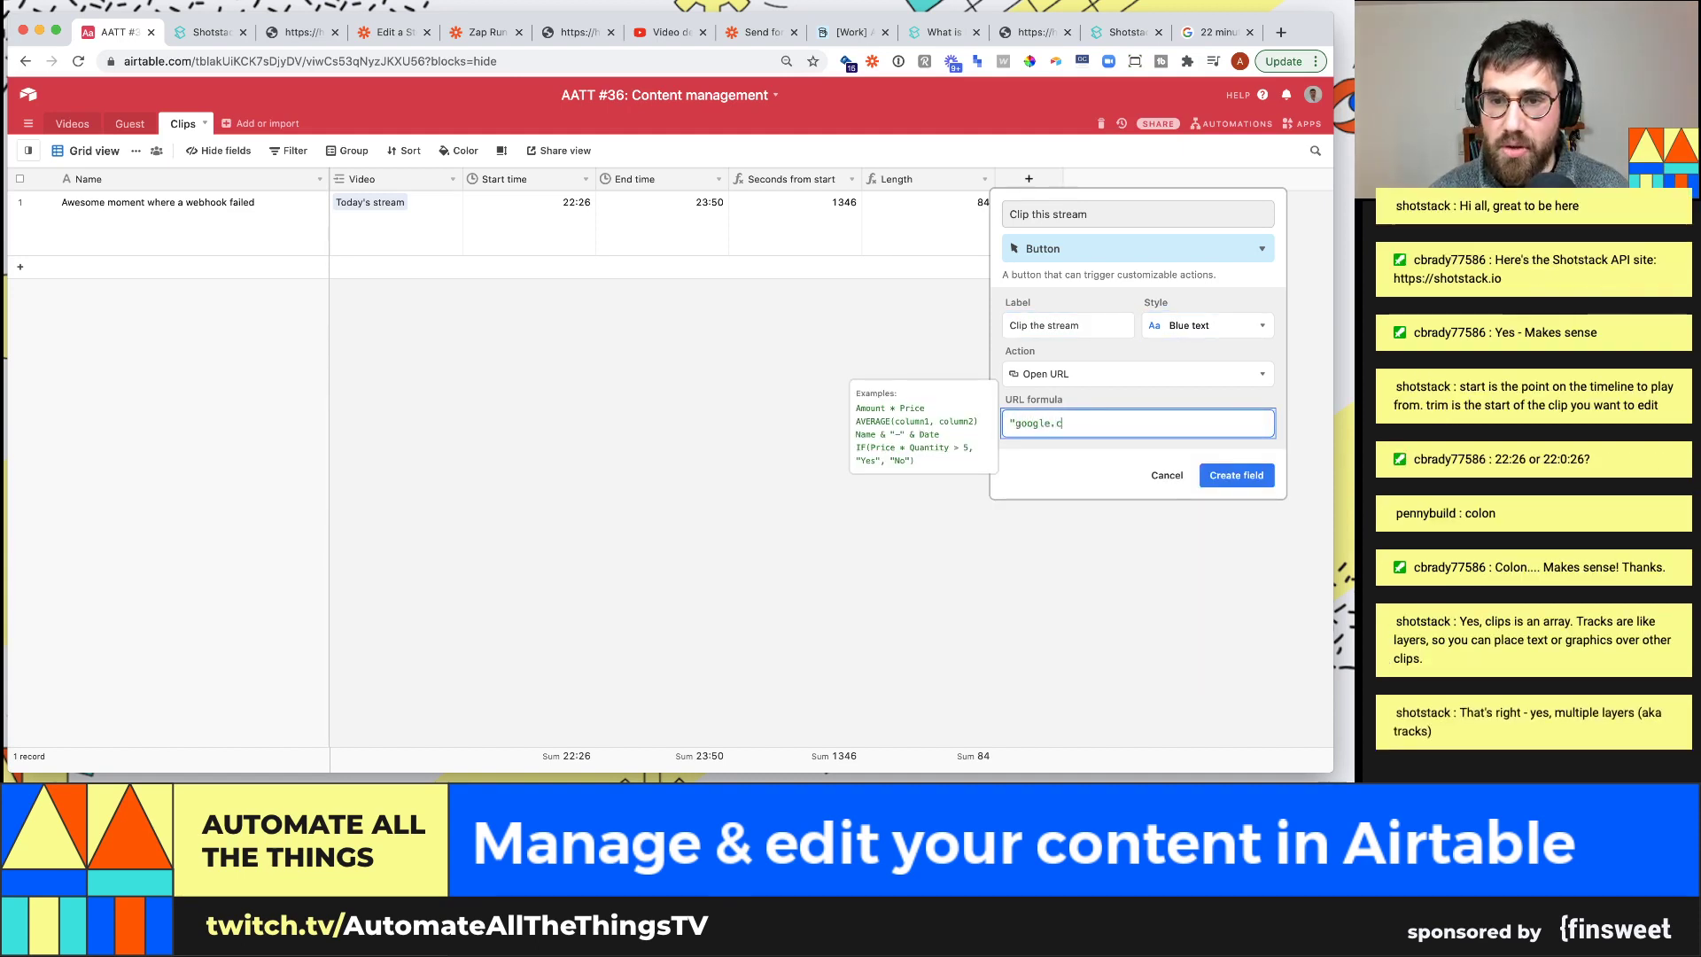
type("om\"Name")
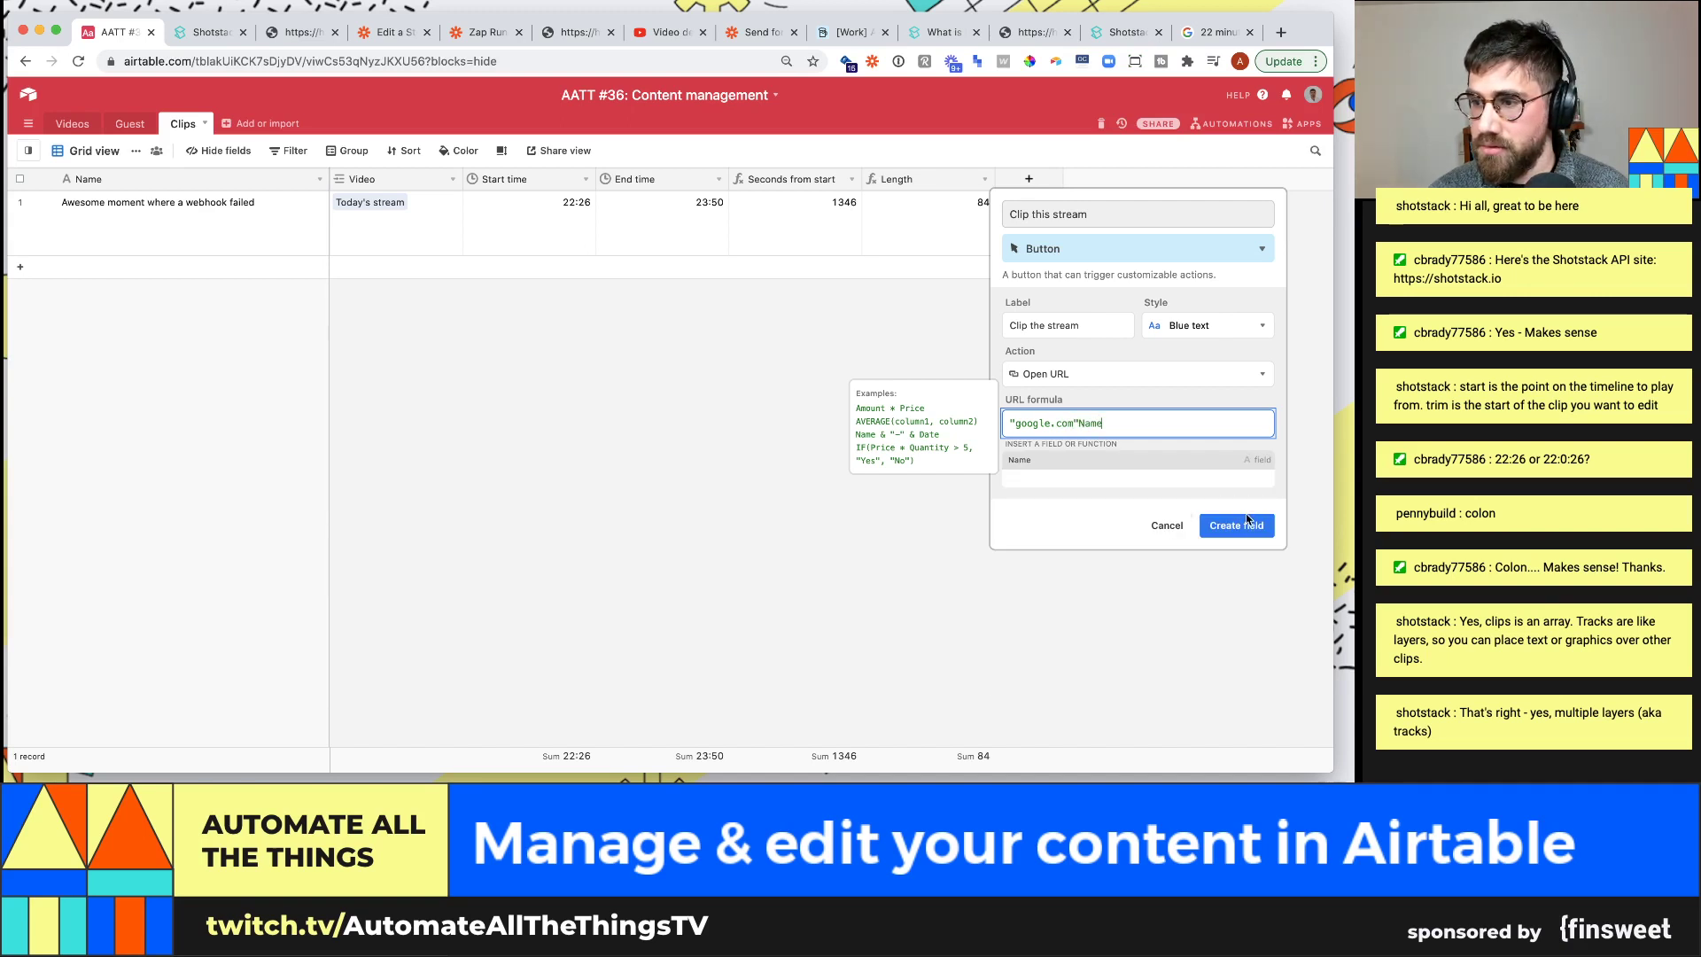
key("shift+alt+Left")
key("BackSpace")
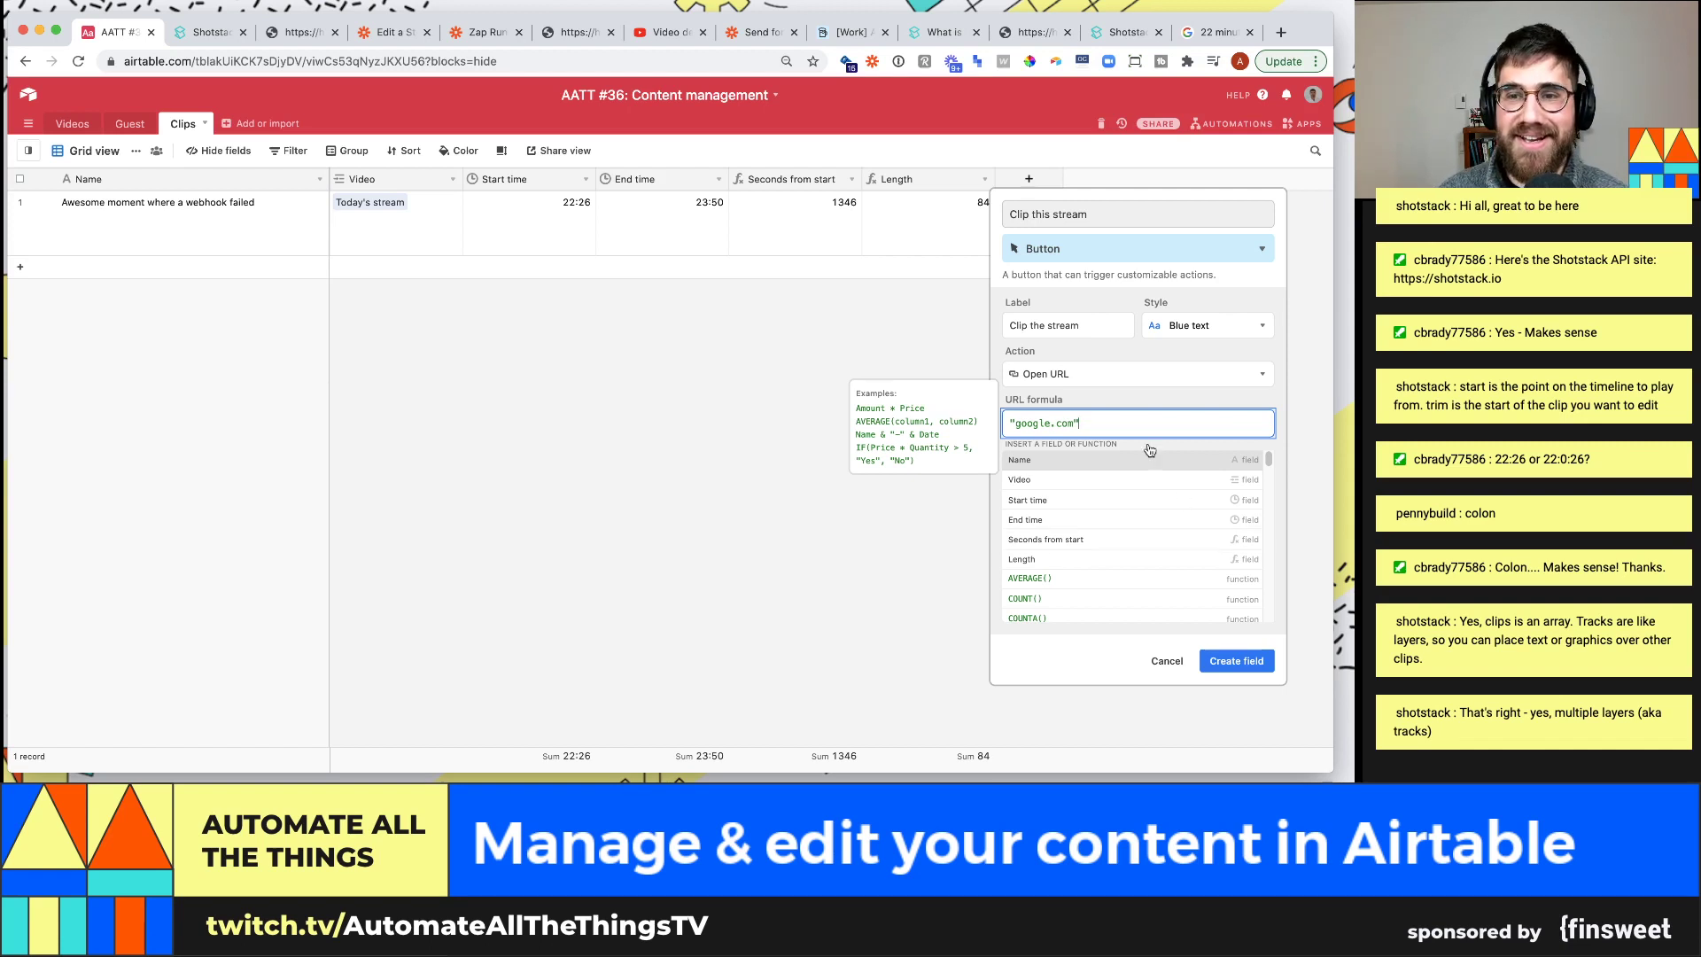
left_click(1250, 662)
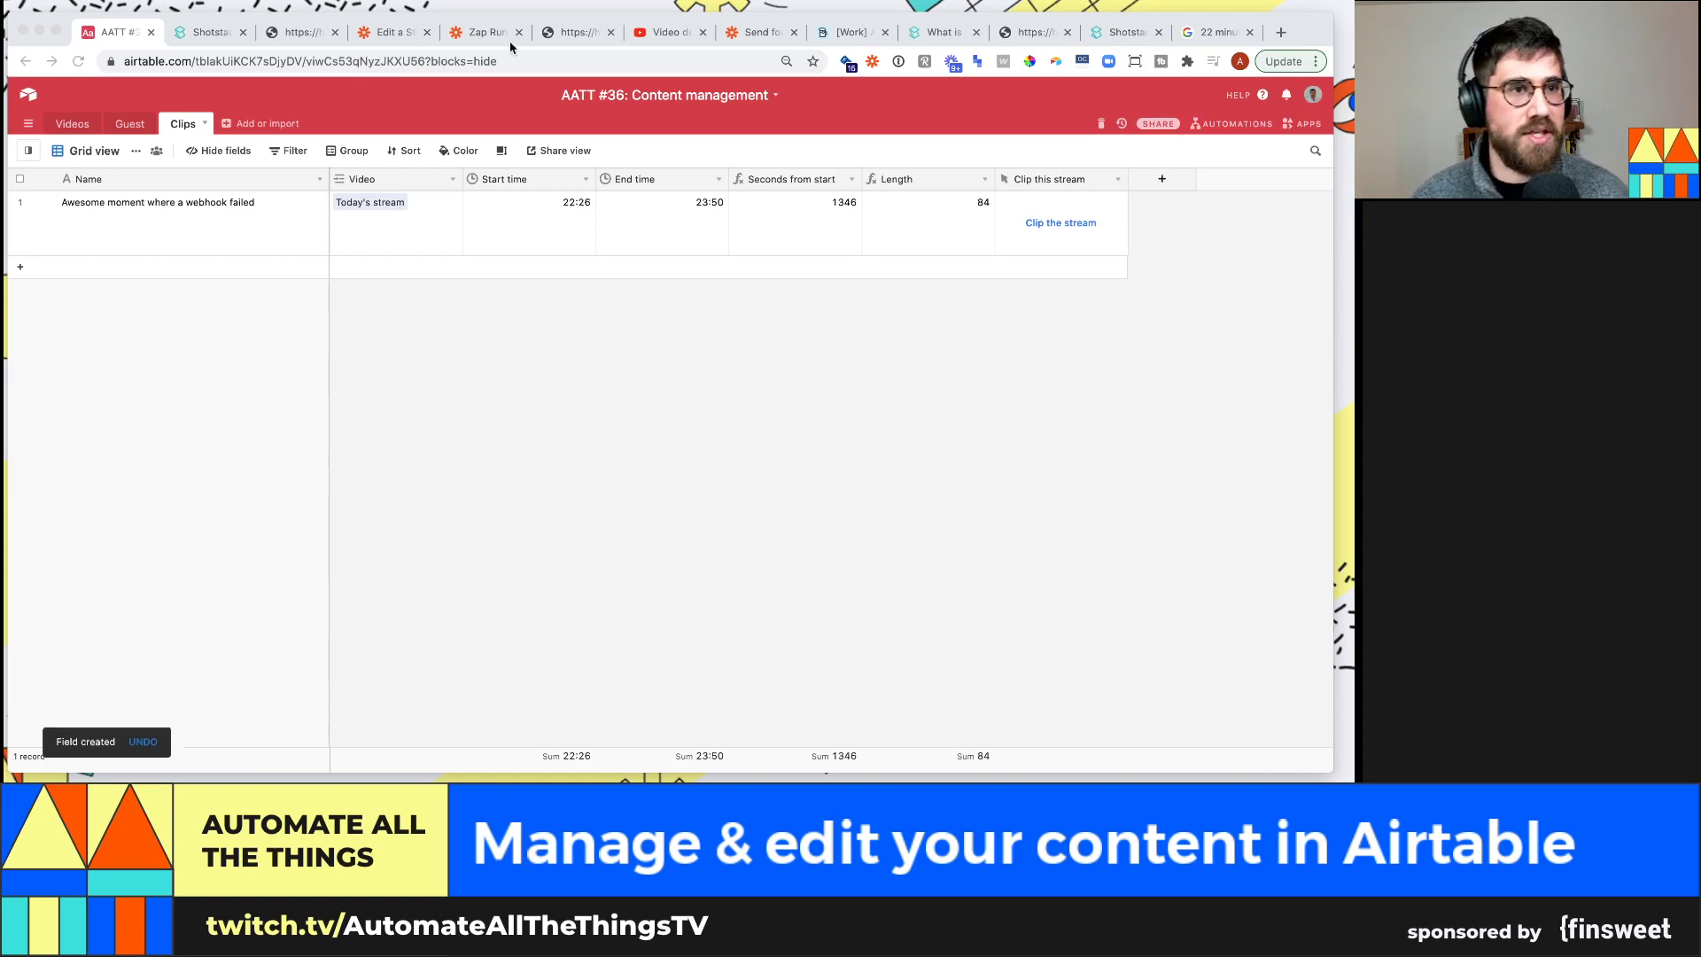
left_click(487, 31)
left_click(375, 31)
Rename the existing Zap to 'Send to youtube (live on stream)'
scroll(182, 324, "up", 2)
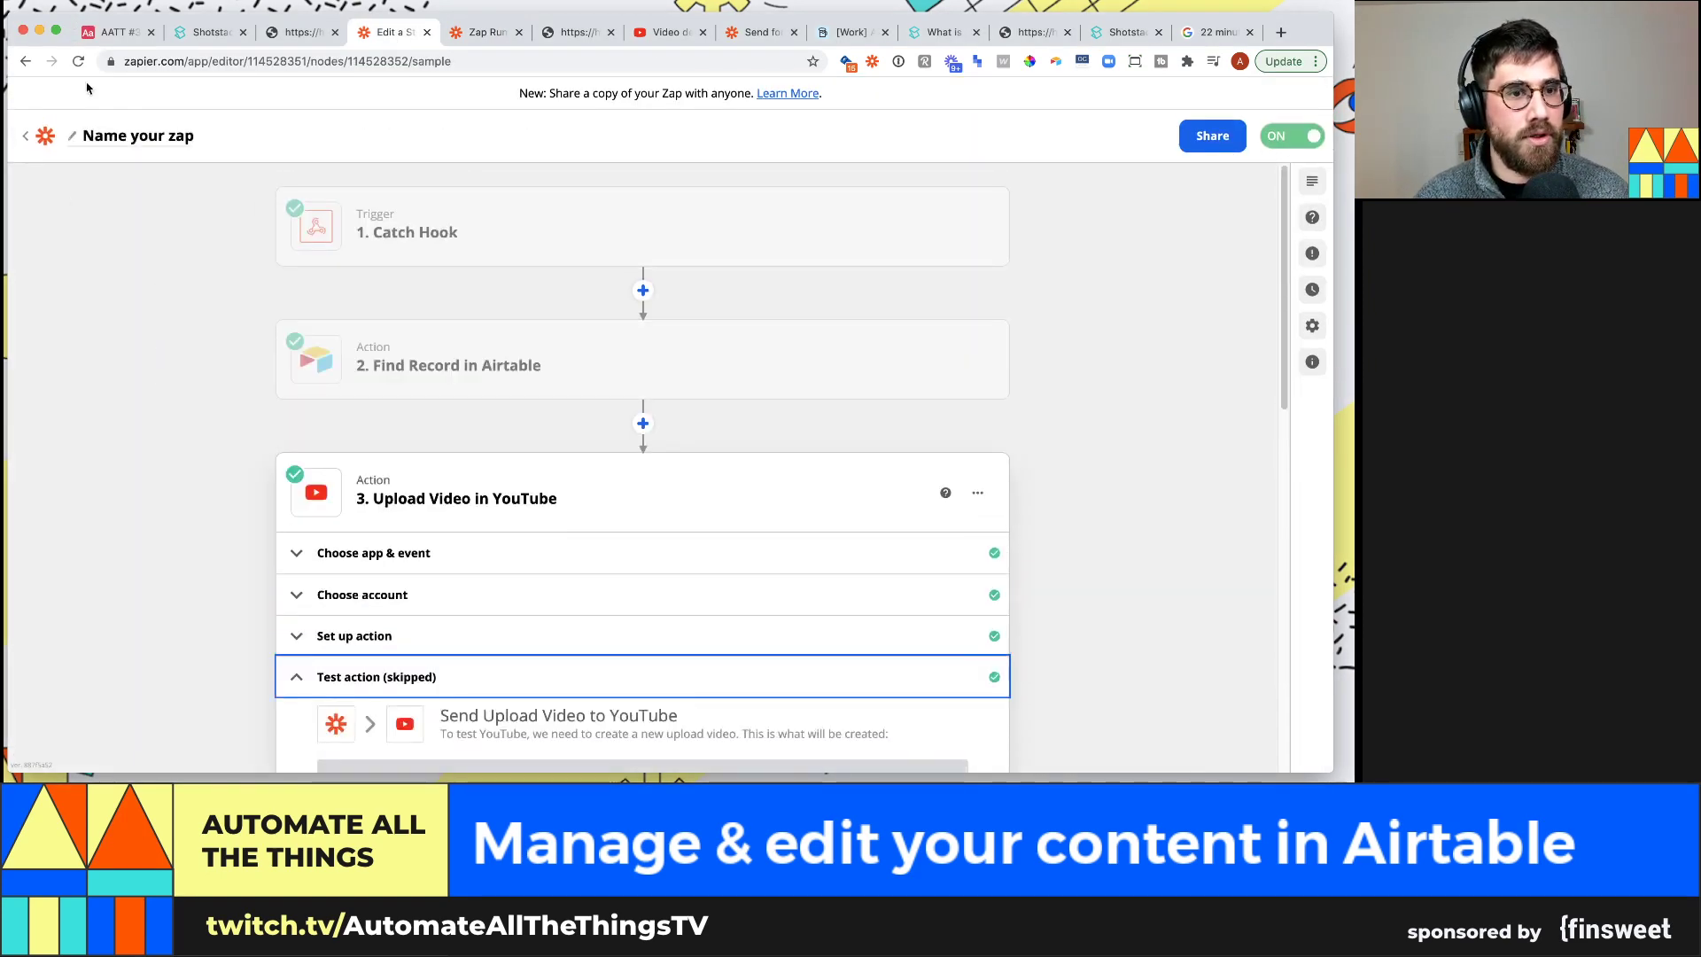
left_click(83, 137)
type("Send to youtube (live on")
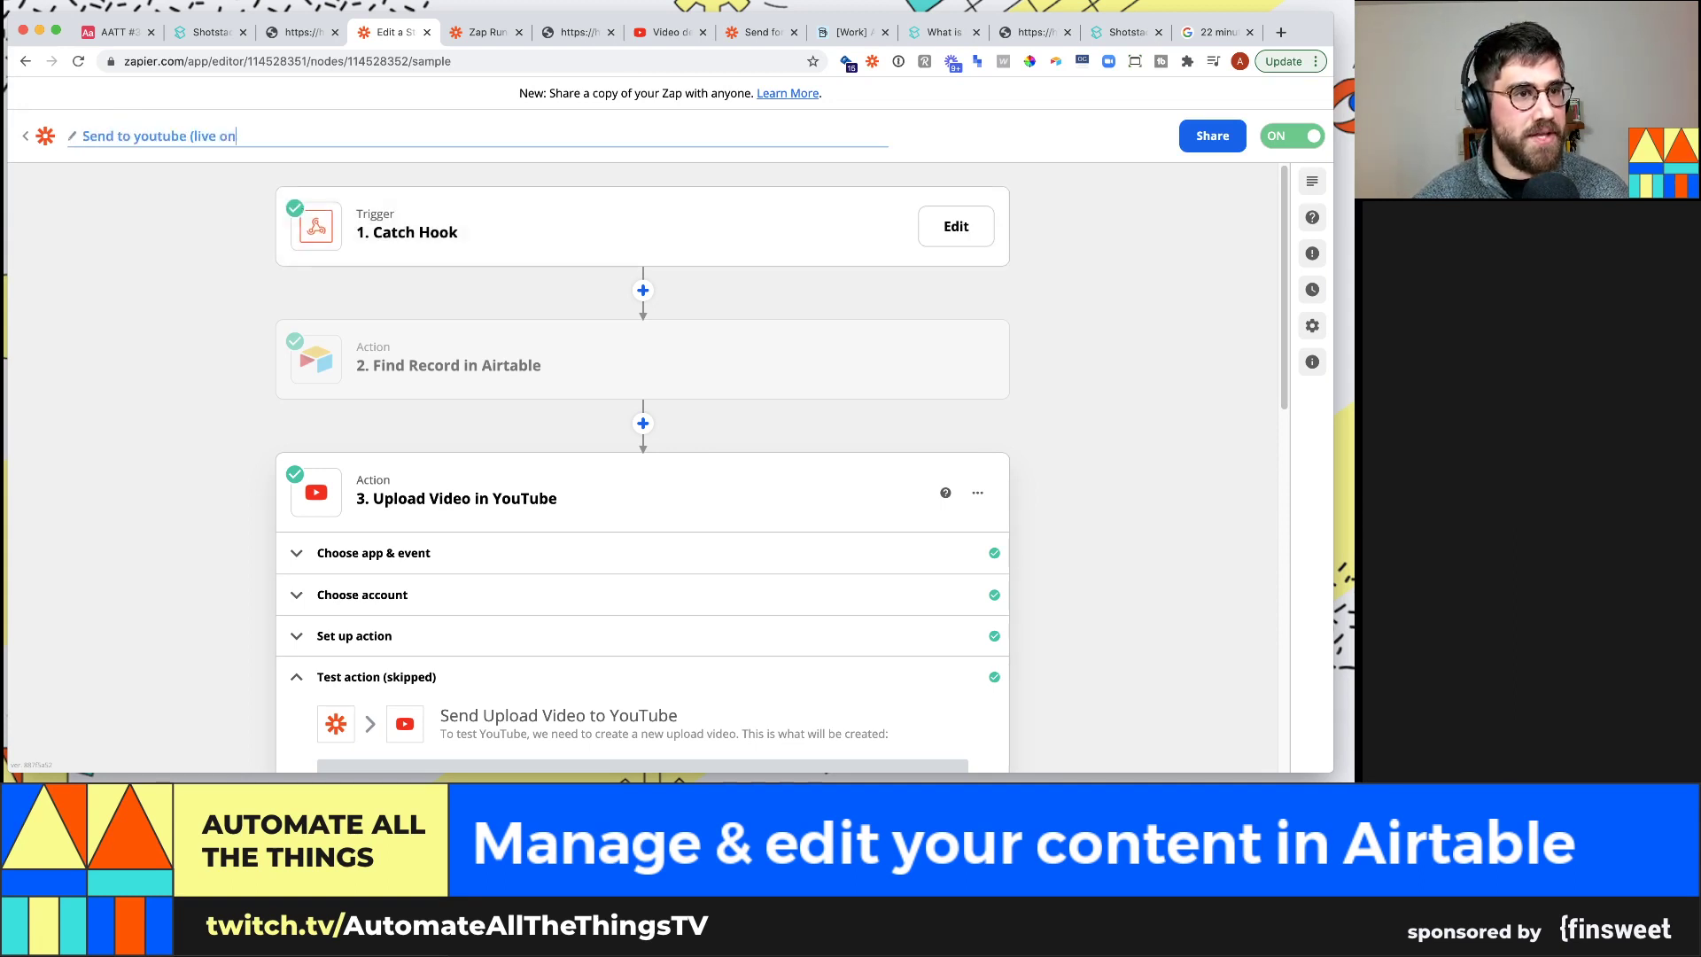
type(" stream)")
key("Return")
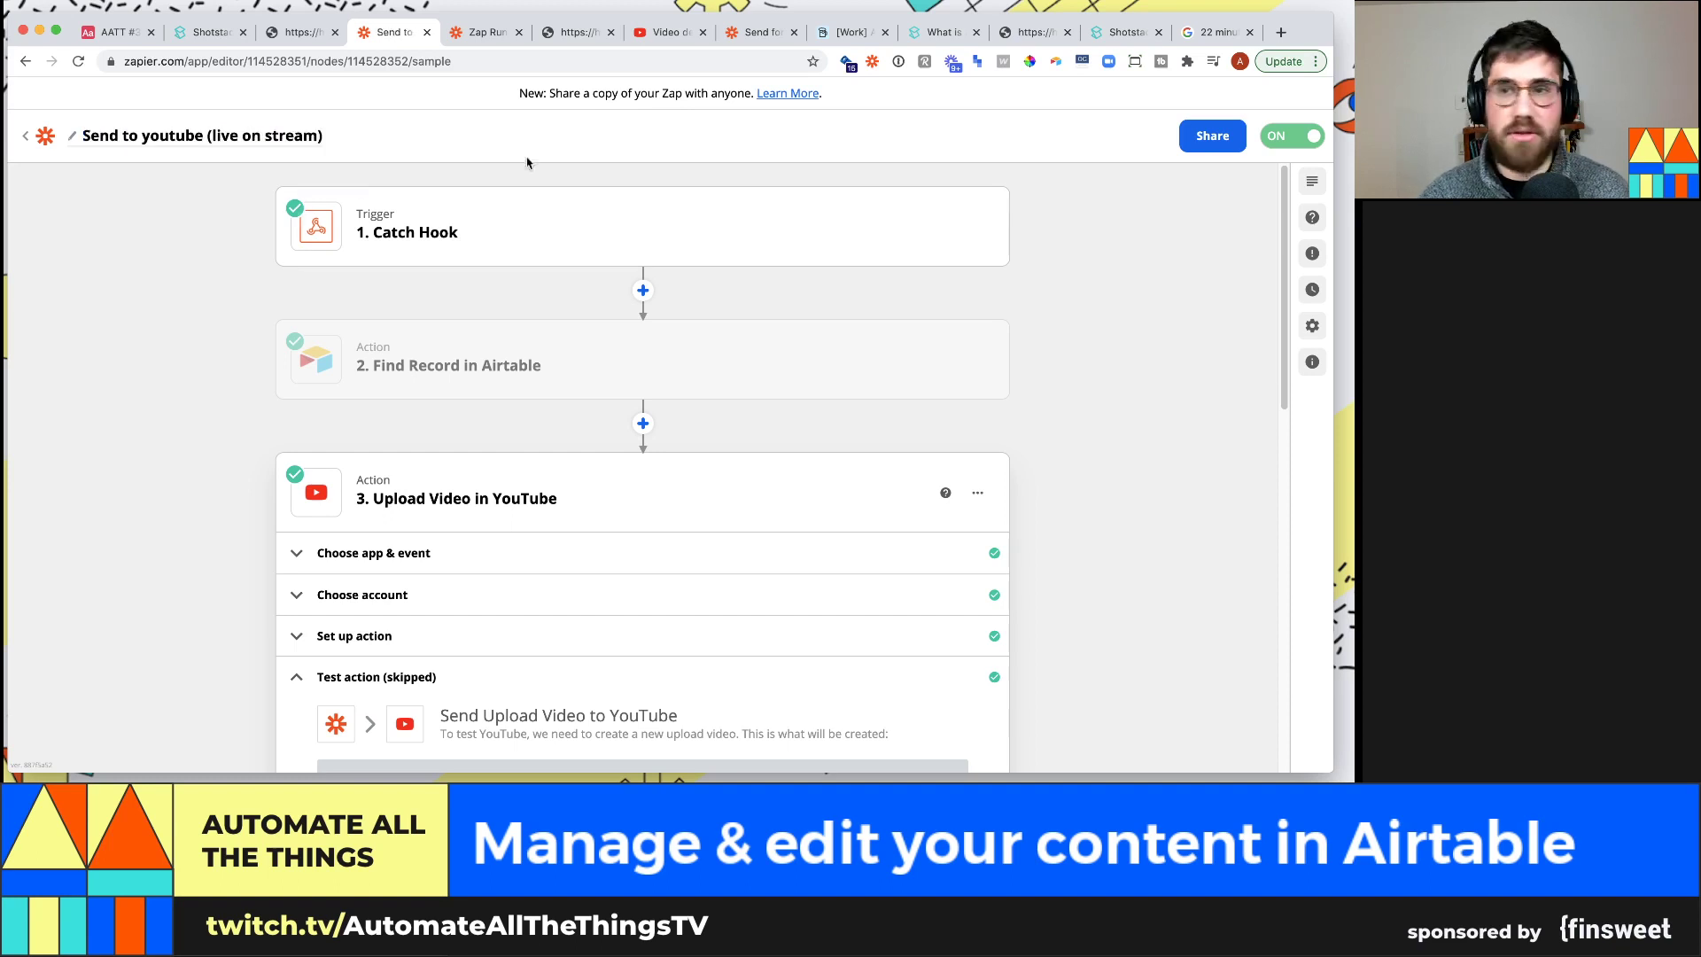
left_click(29, 133)
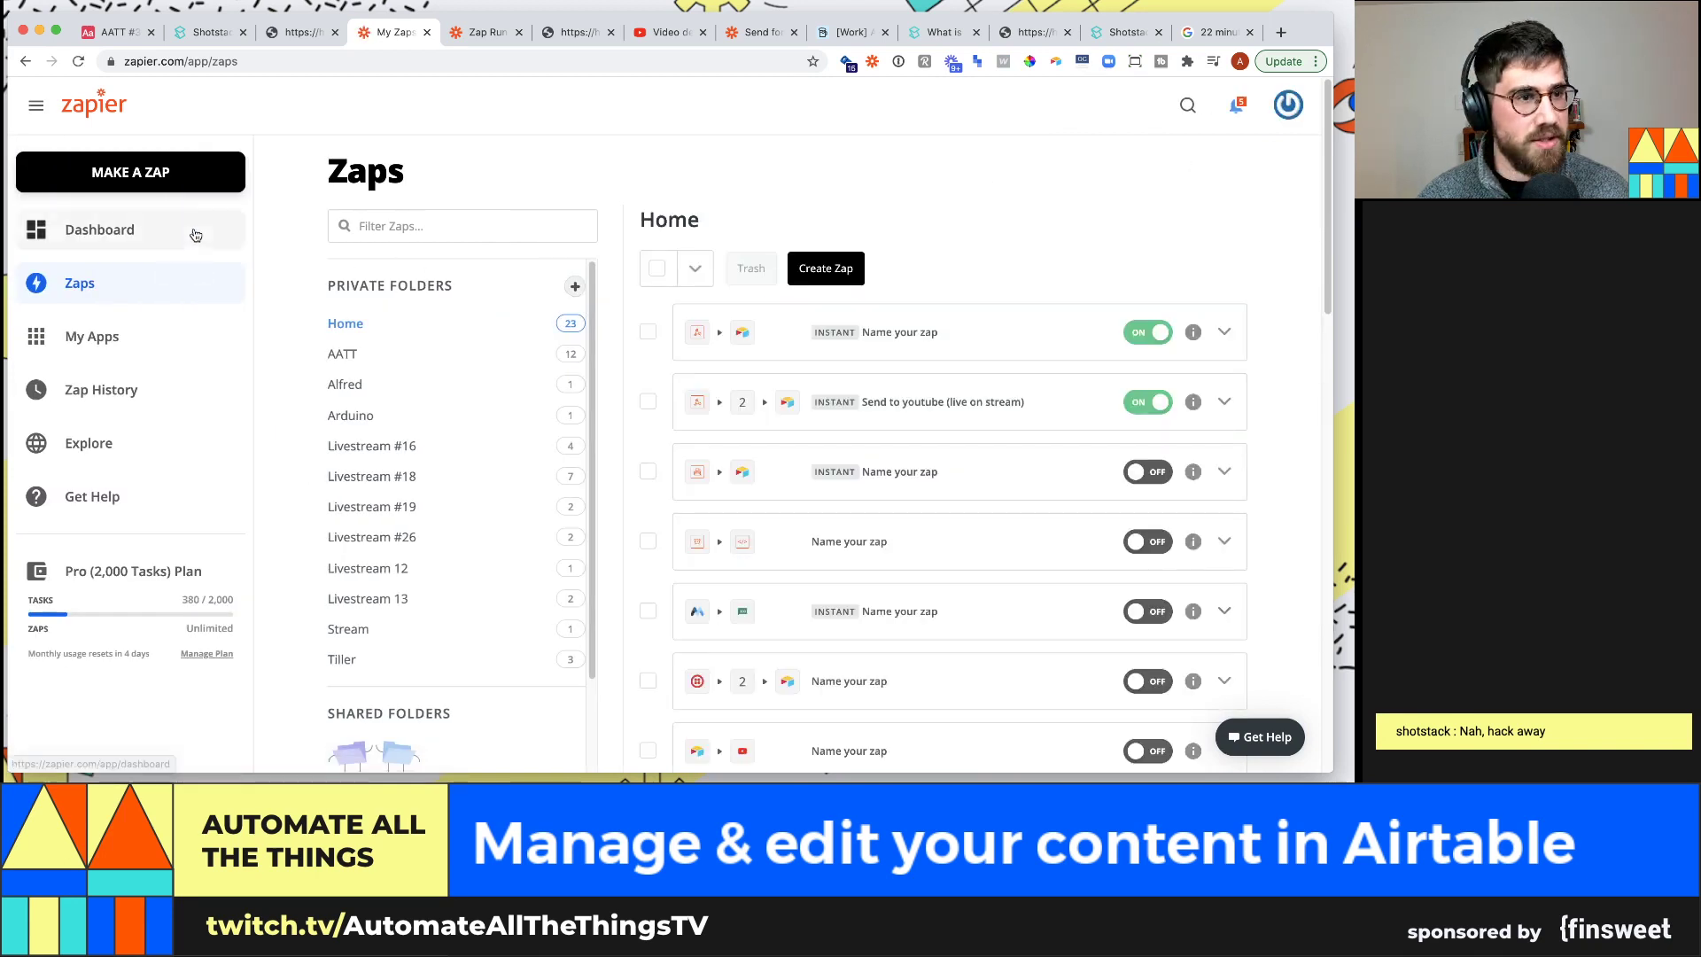
Create a new Zap named 'Send clip to shotstack'
left_click(133, 172)
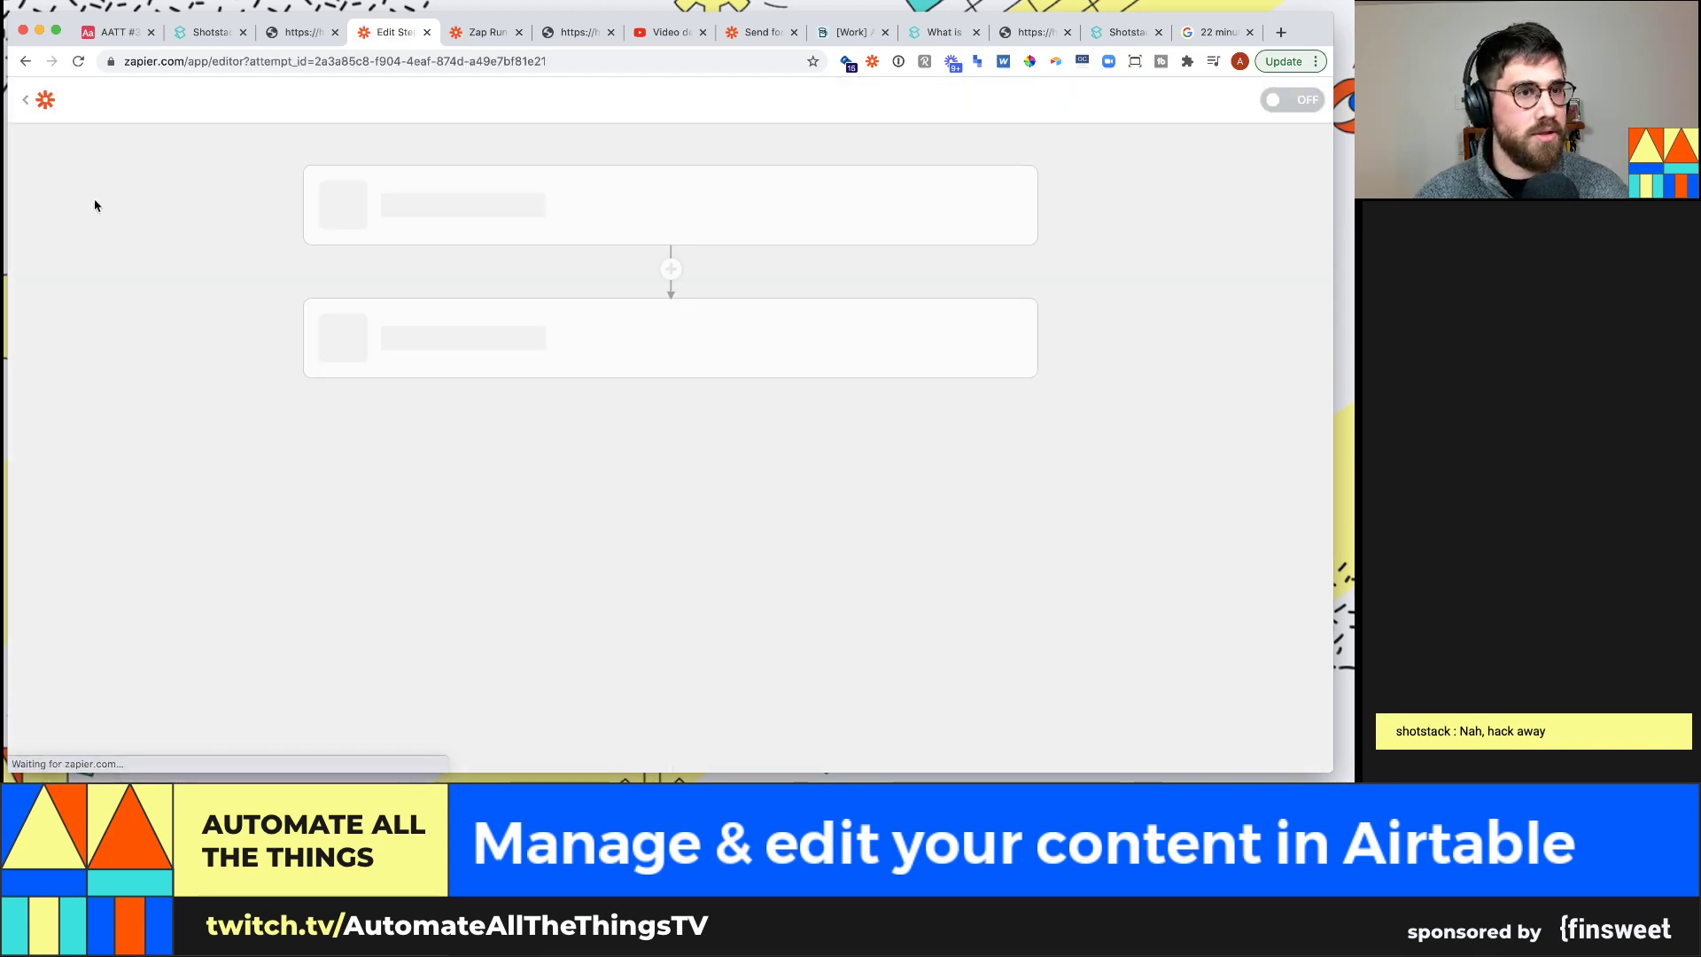
left_click(115, 135)
type("Se")
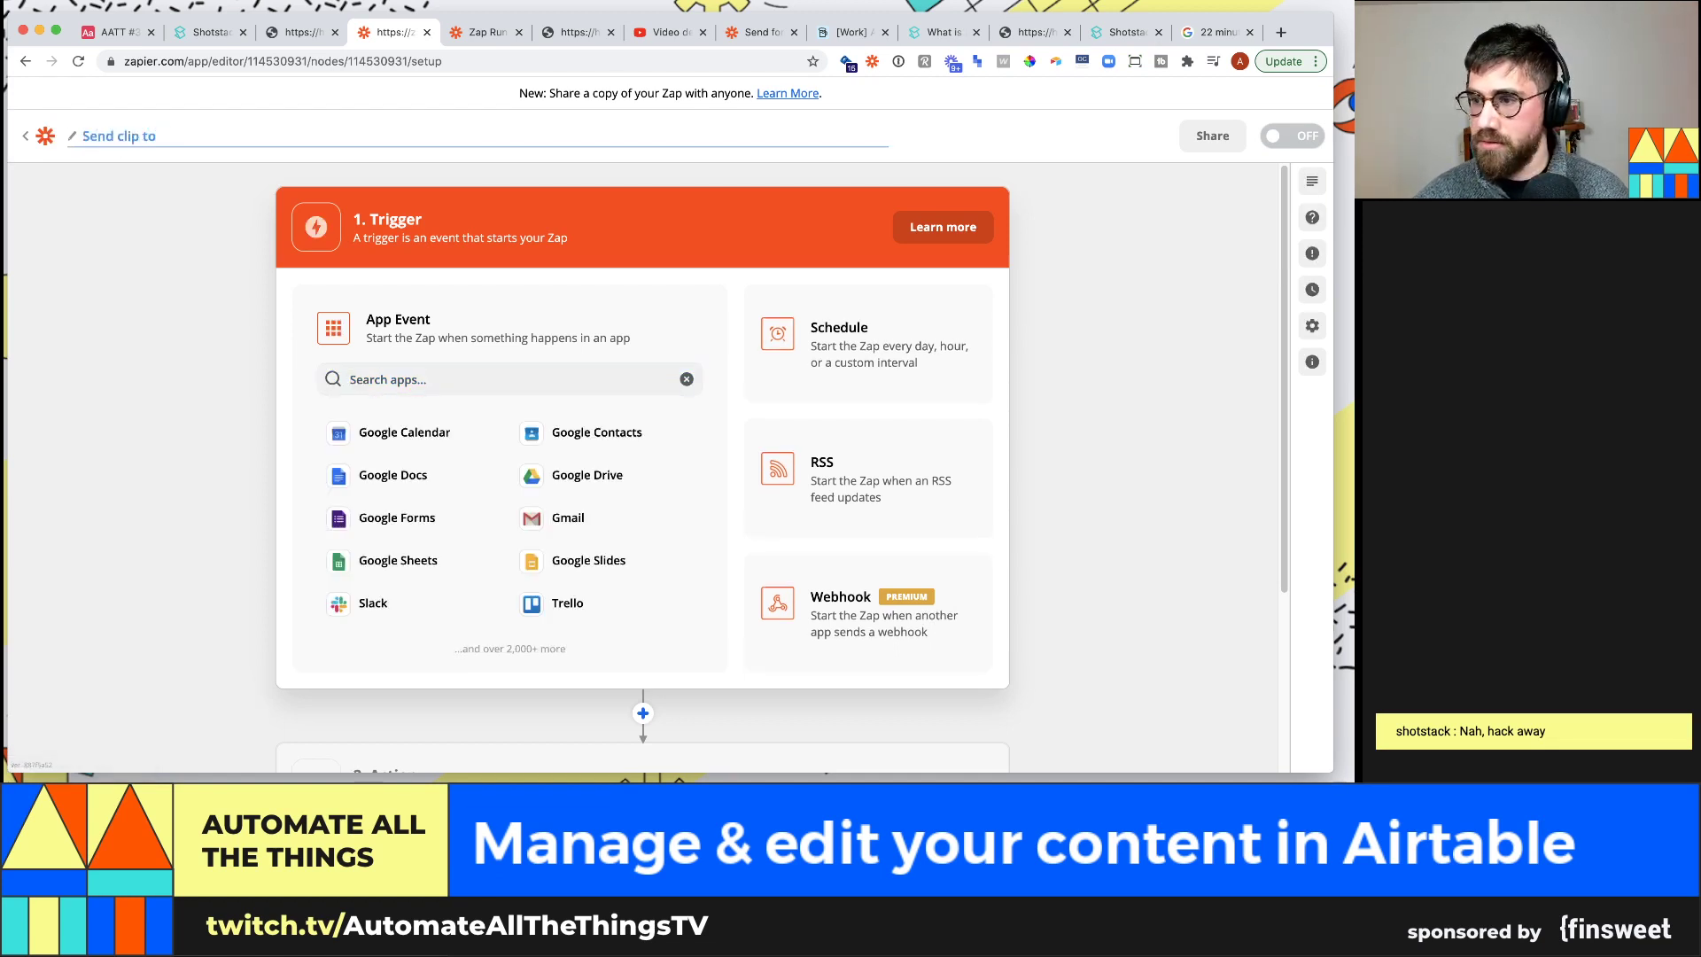
type("nd clip to")
key("super+a")
type("Sen")
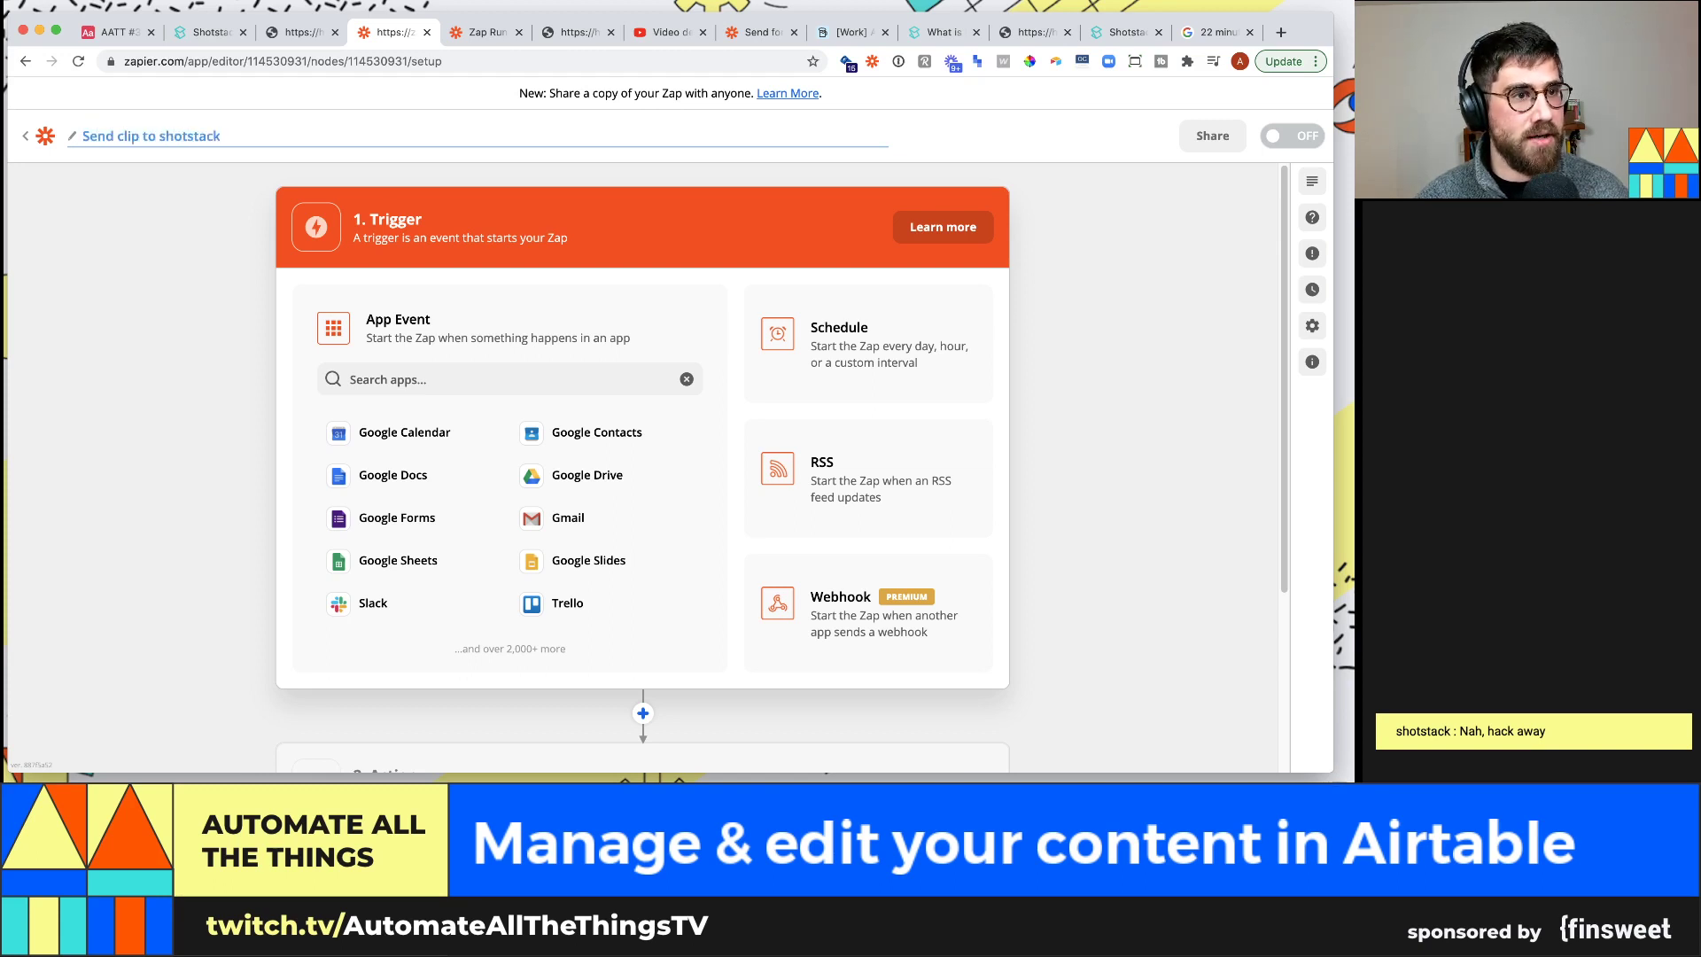
left_click(575, 381)
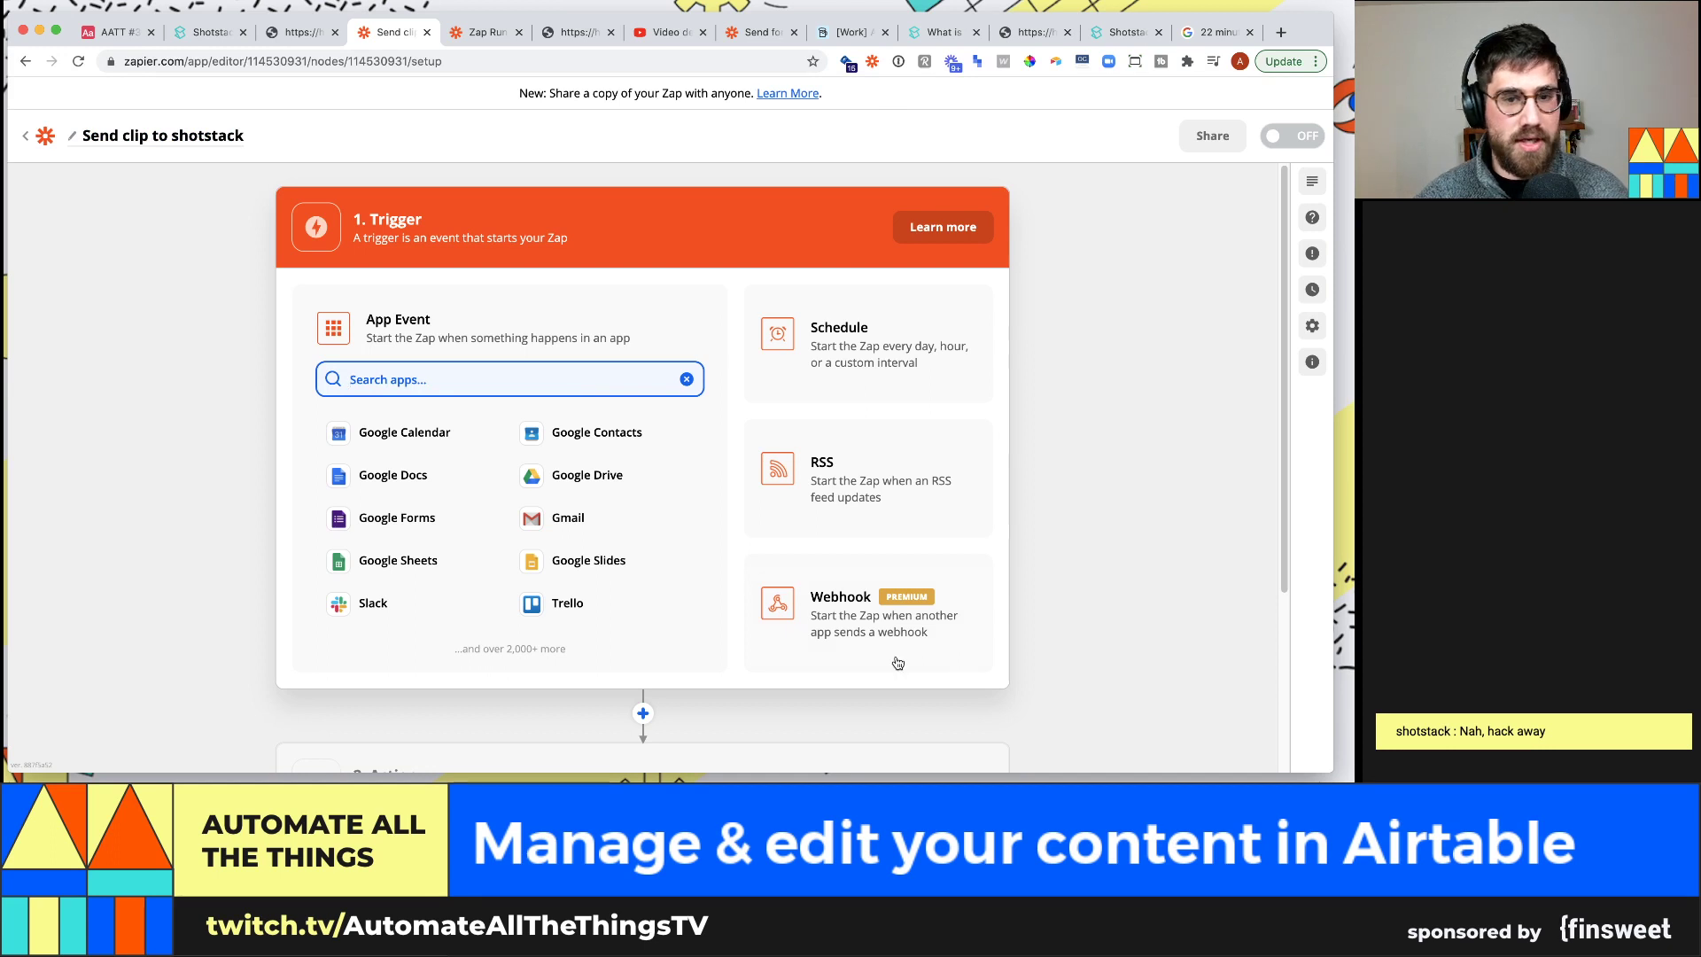
Set a Webhooks Catch Hook trigger, test it, and copy the generated webhook URL
left_click(926, 645)
left_click(494, 434)
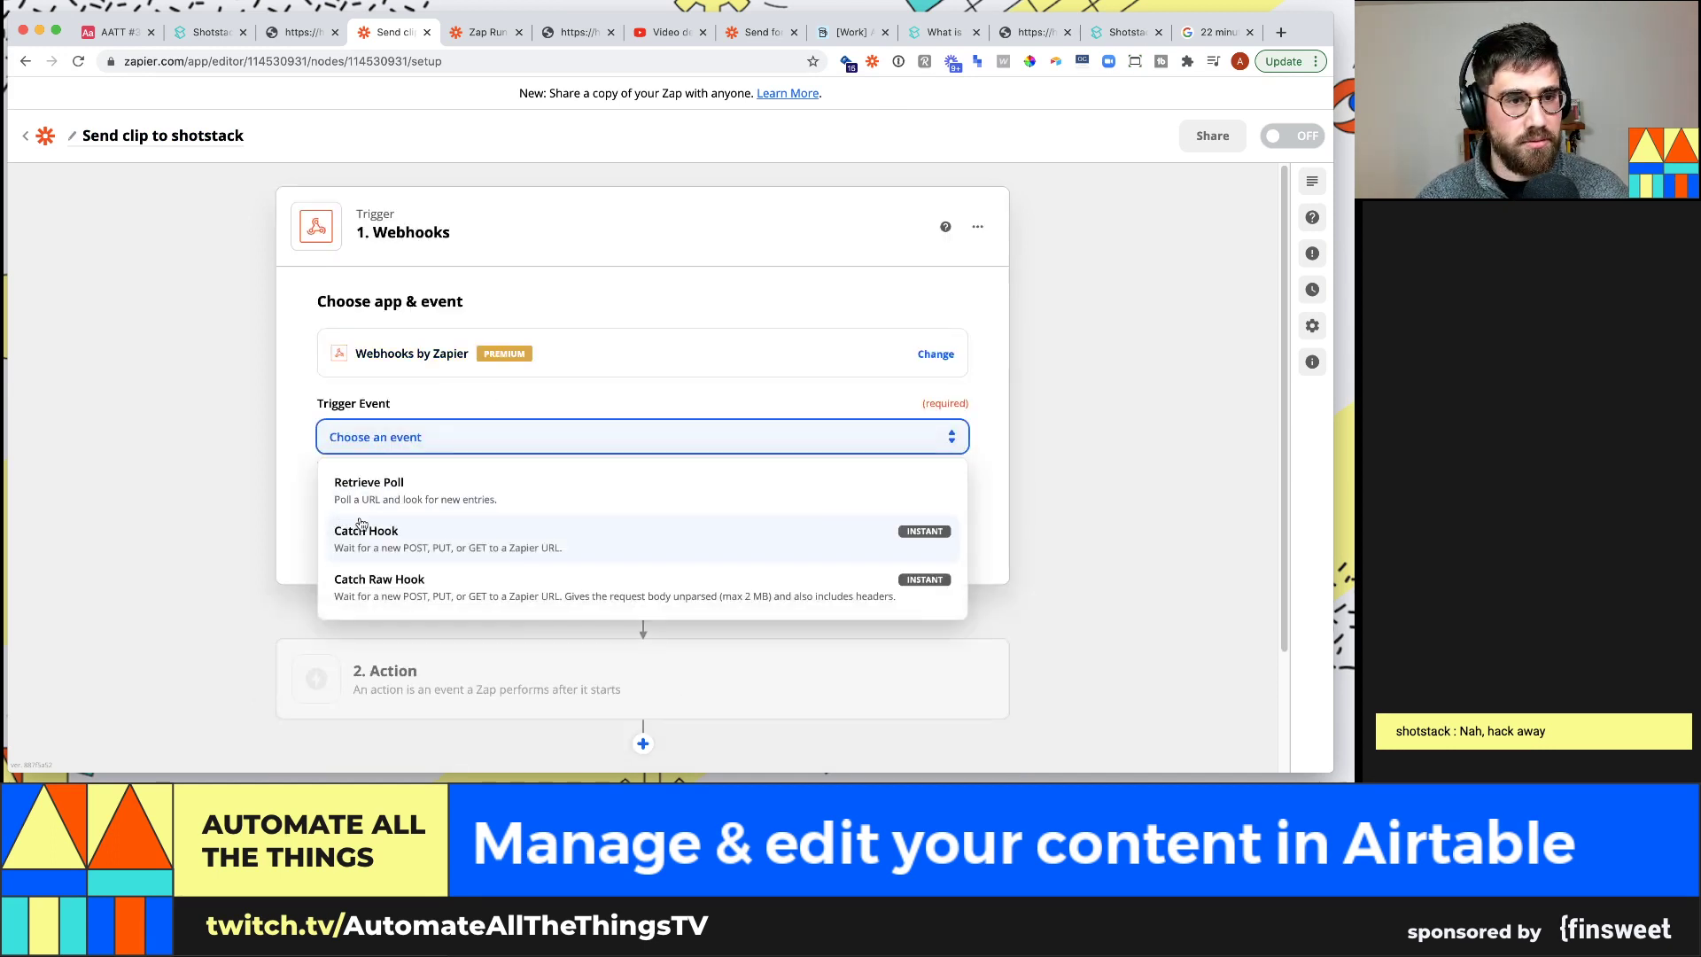
left_click(406, 486)
left_click(408, 438)
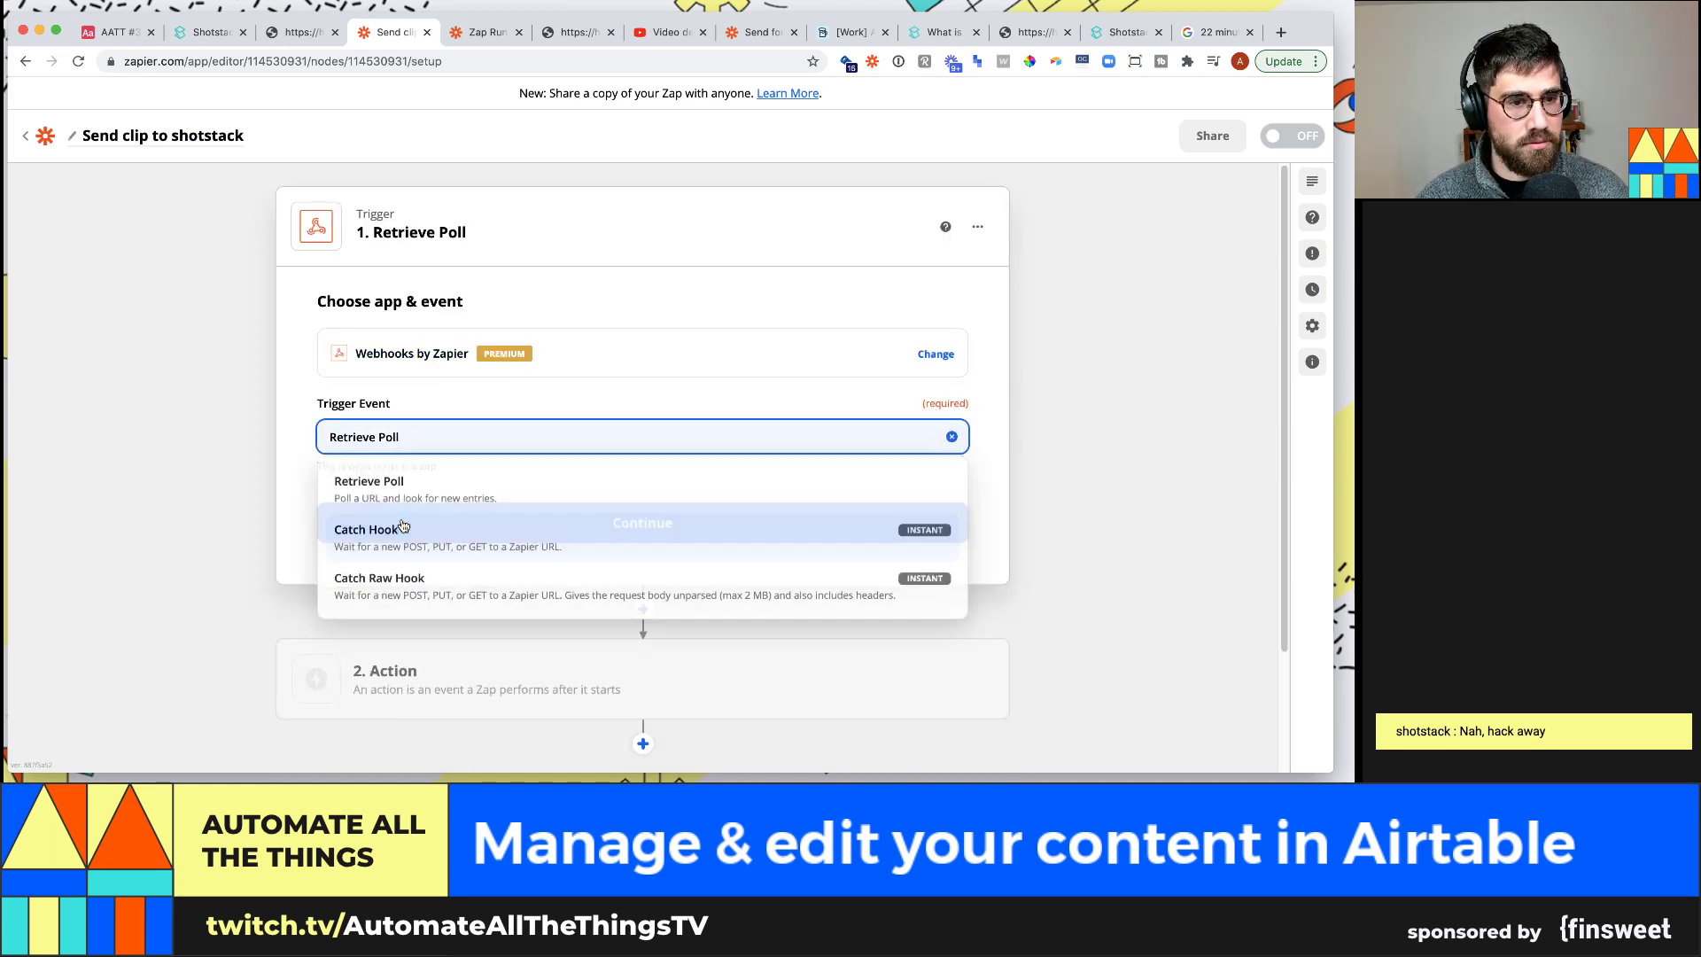
left_click(484, 530)
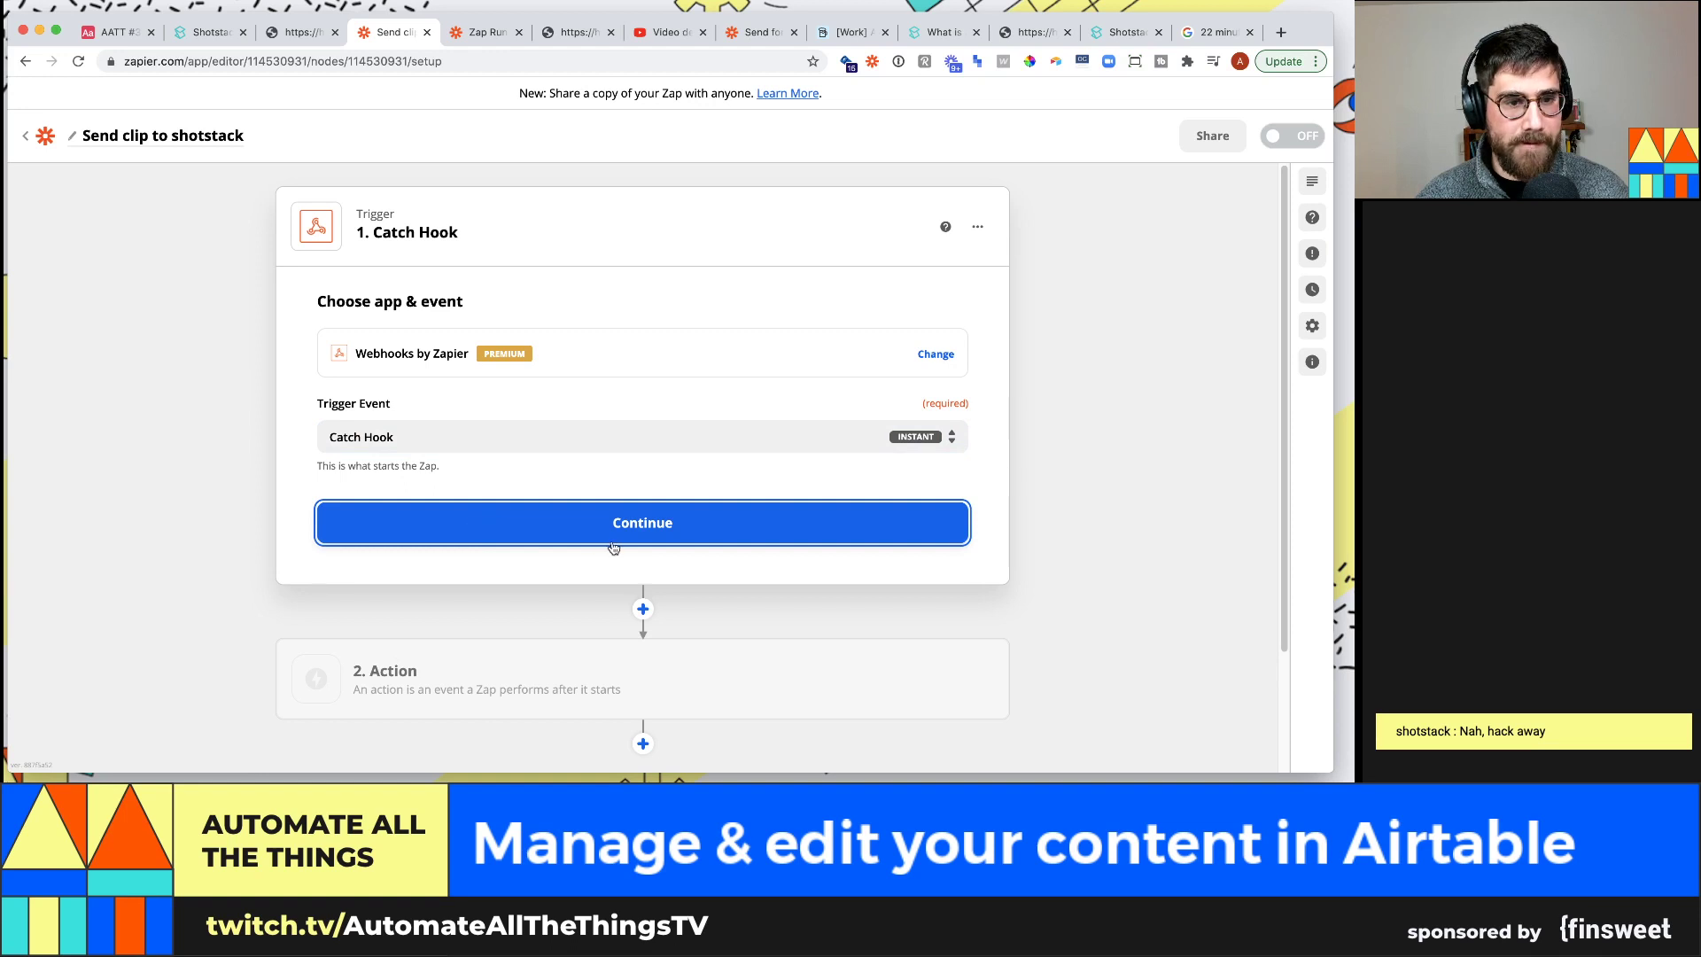
left_click(613, 545)
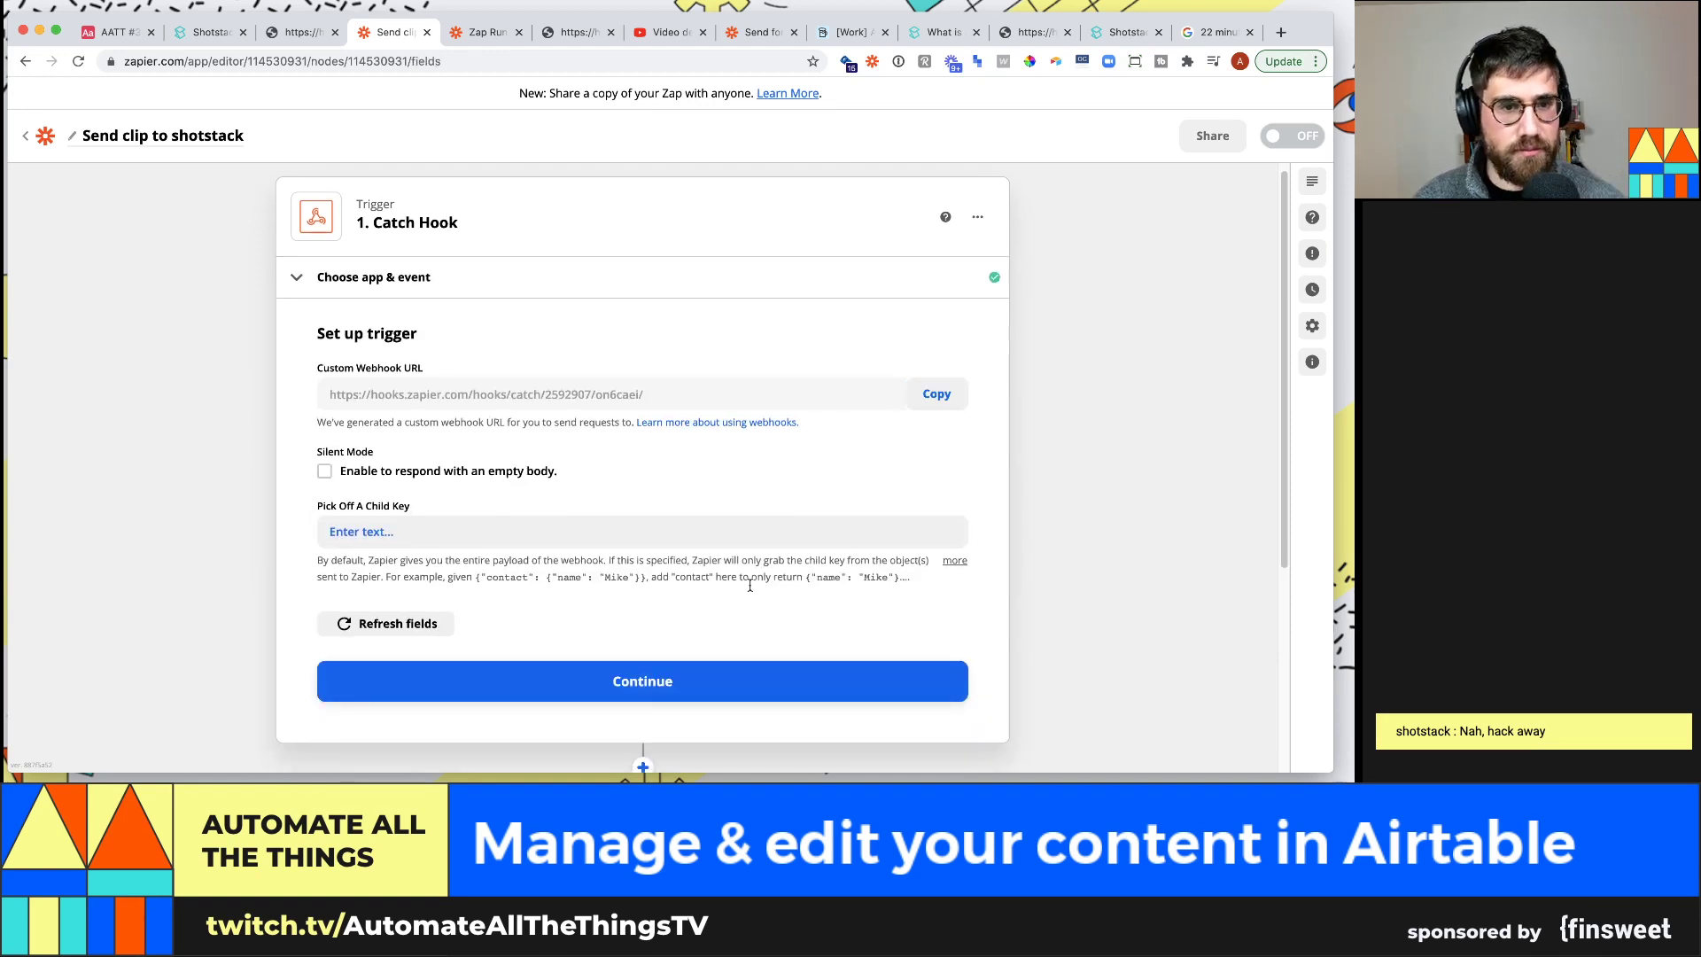
scroll(815, 576, "down", 1)
left_click(780, 658)
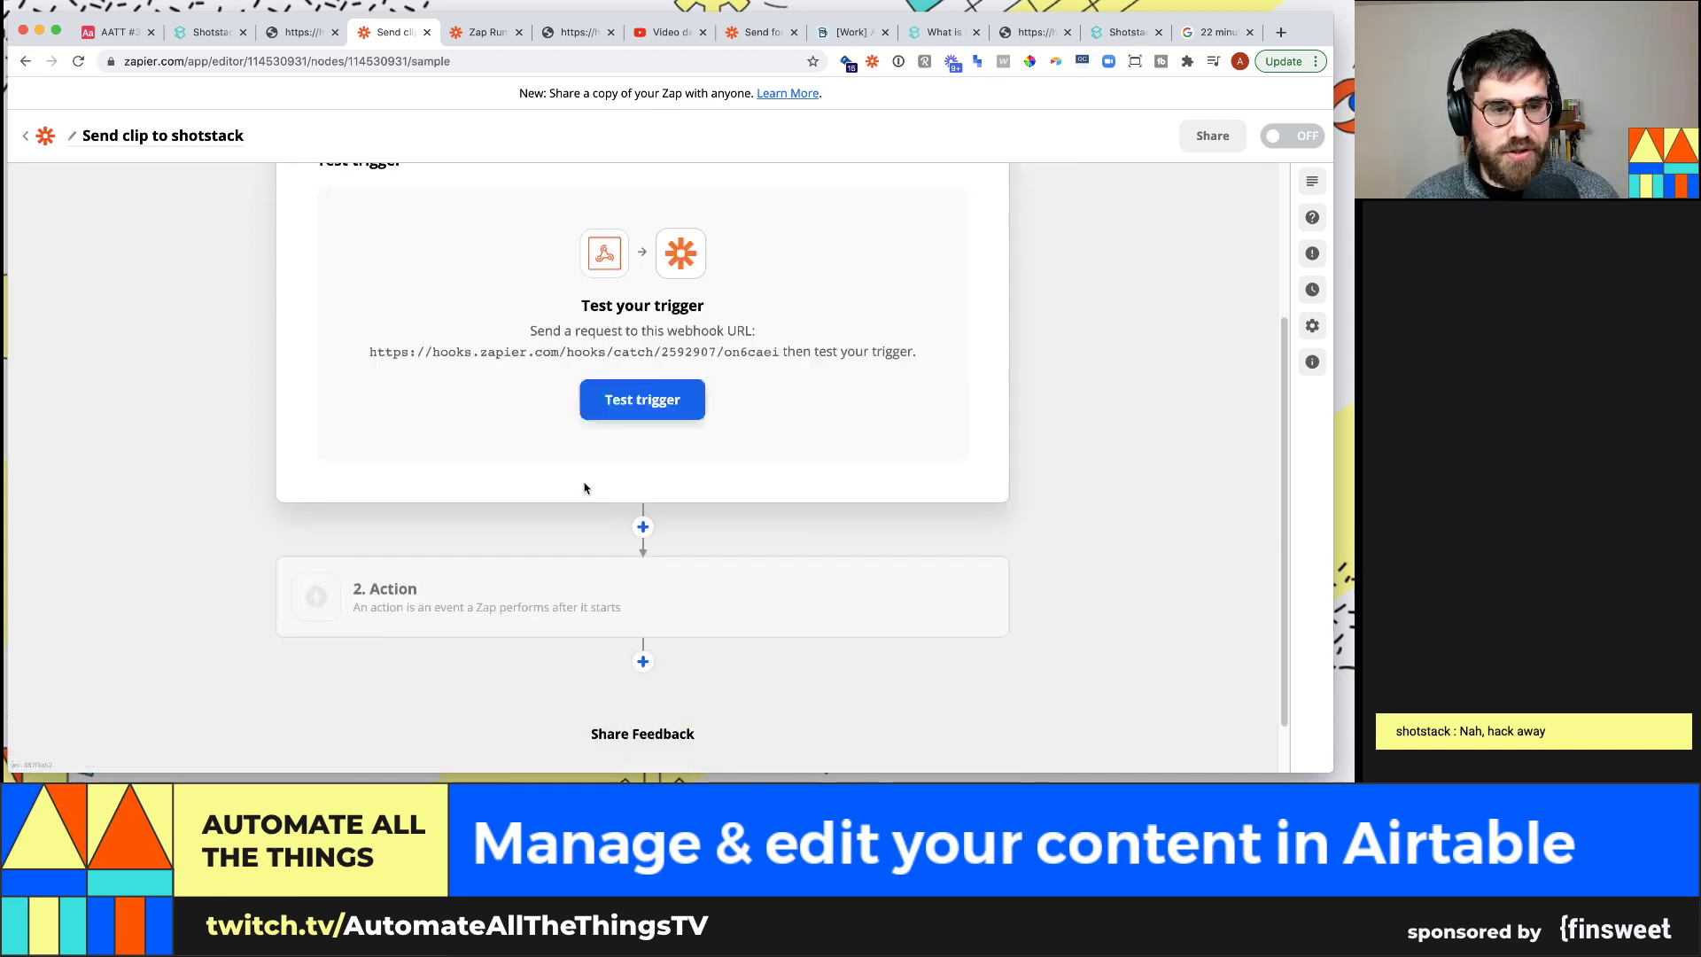
left_click(660, 395)
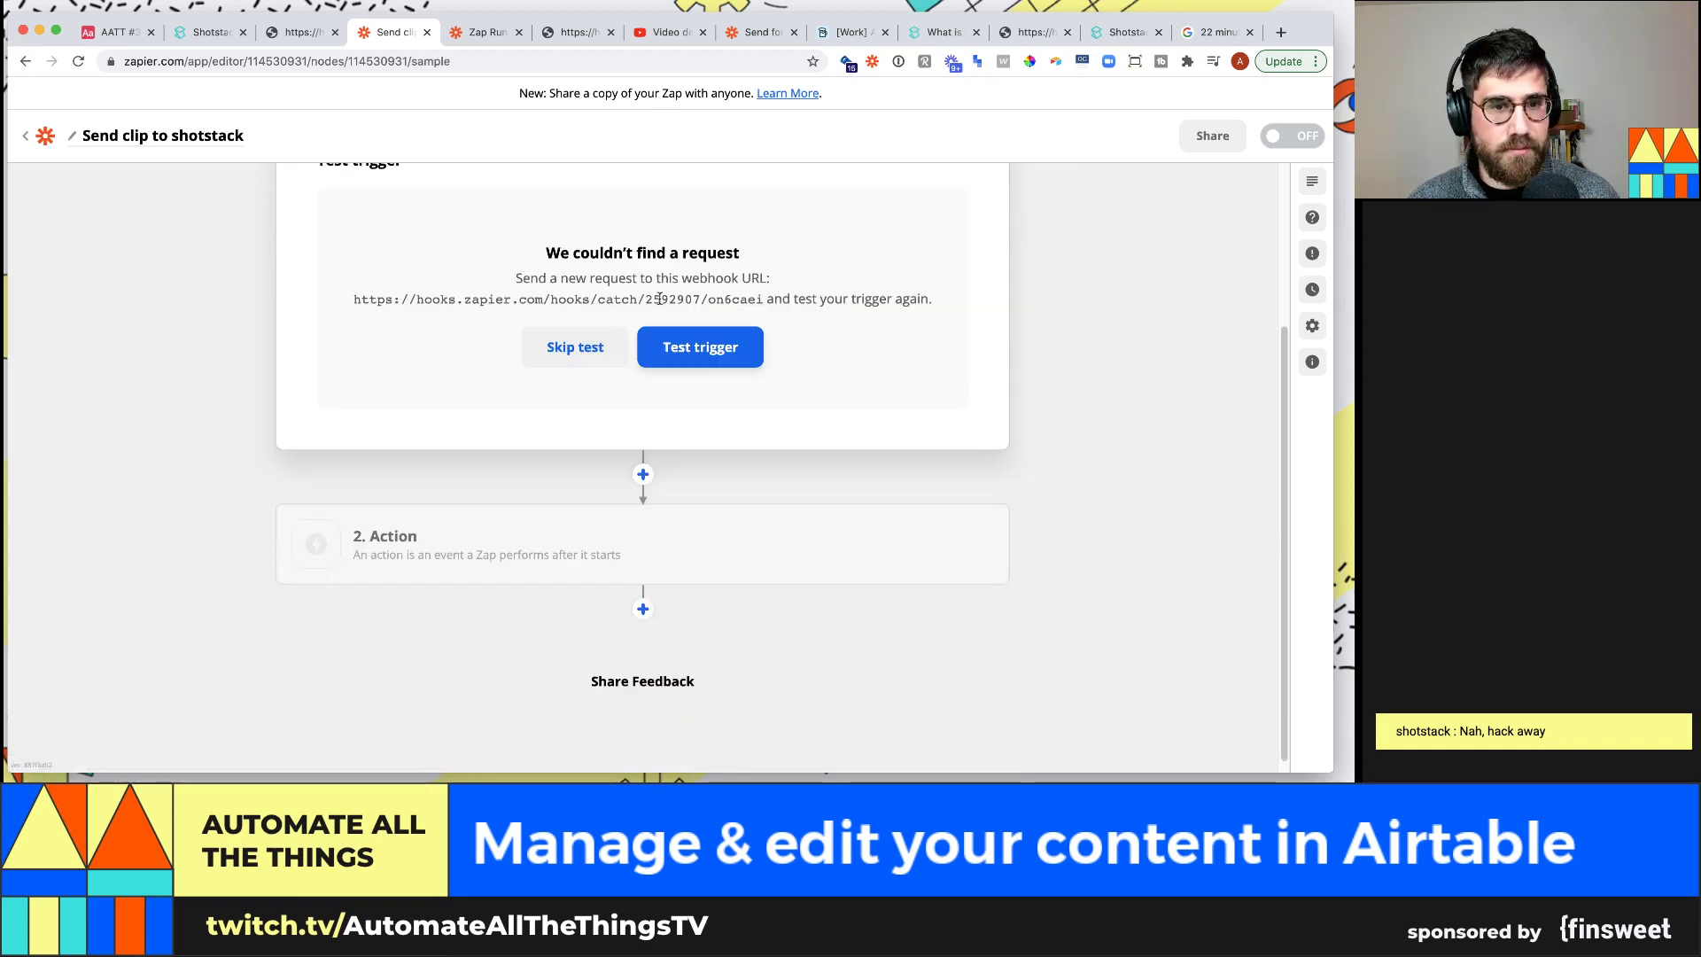
left_click_drag(762, 301, 355, 304)
Change the button's URL formula to the Zapier hook URL plus /?recordID="&RECORD_ID()
left_click(115, 32)
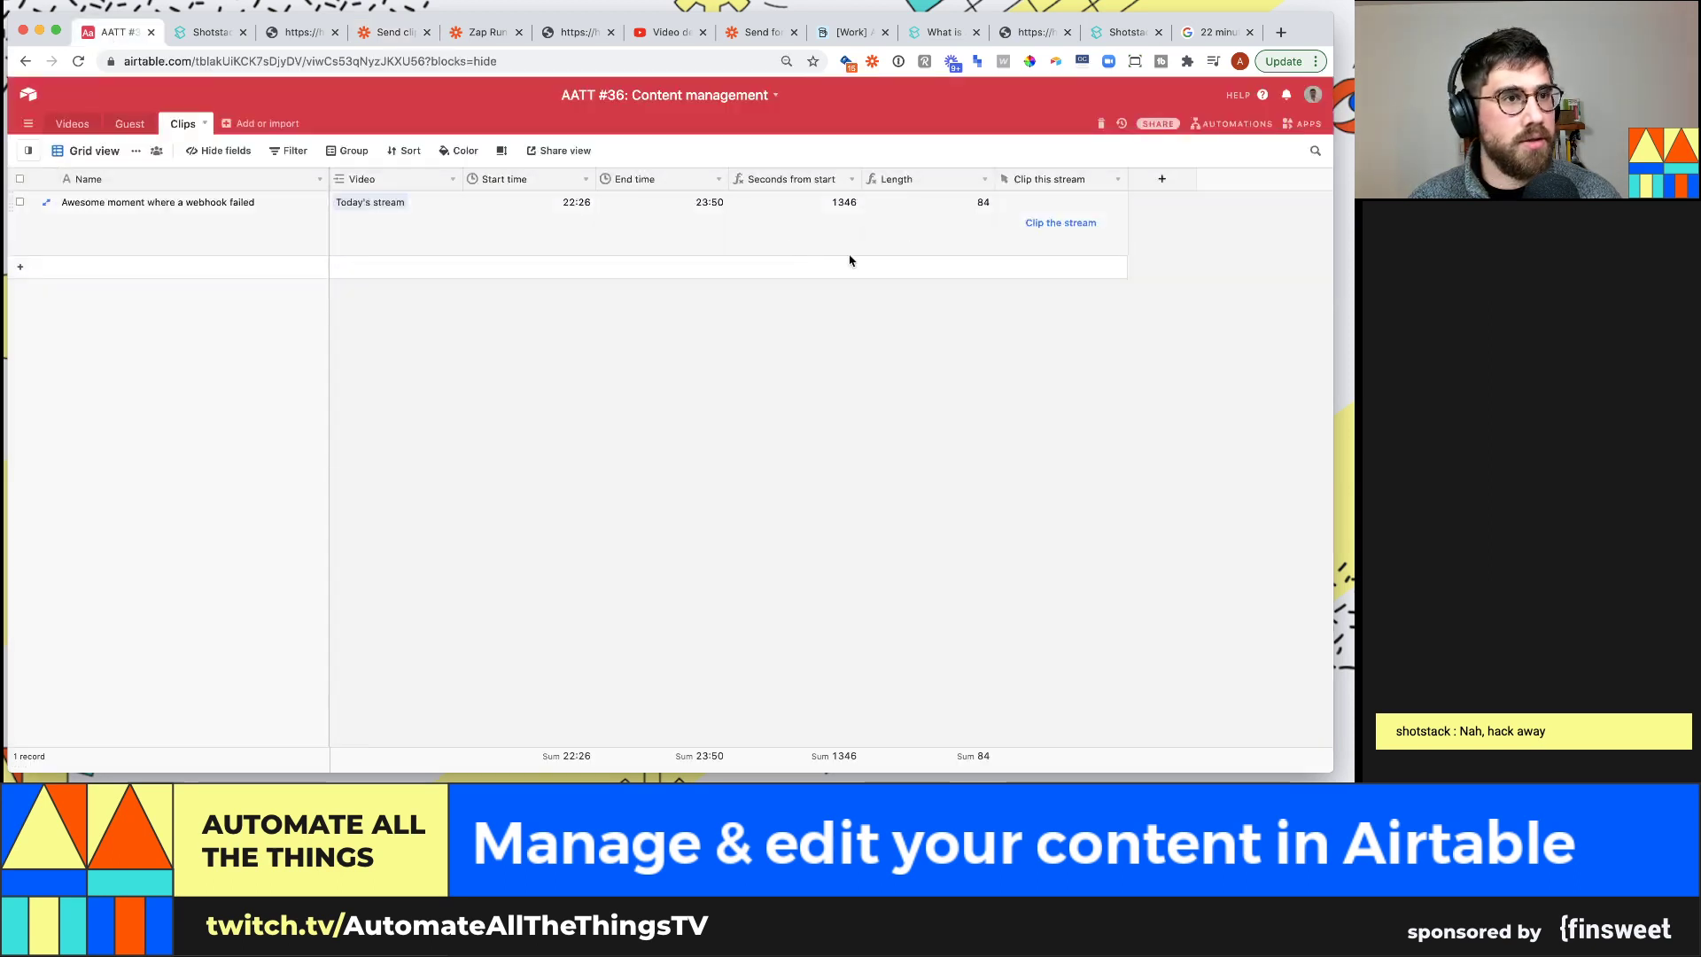
left_click(1116, 179)
left_click(1025, 197)
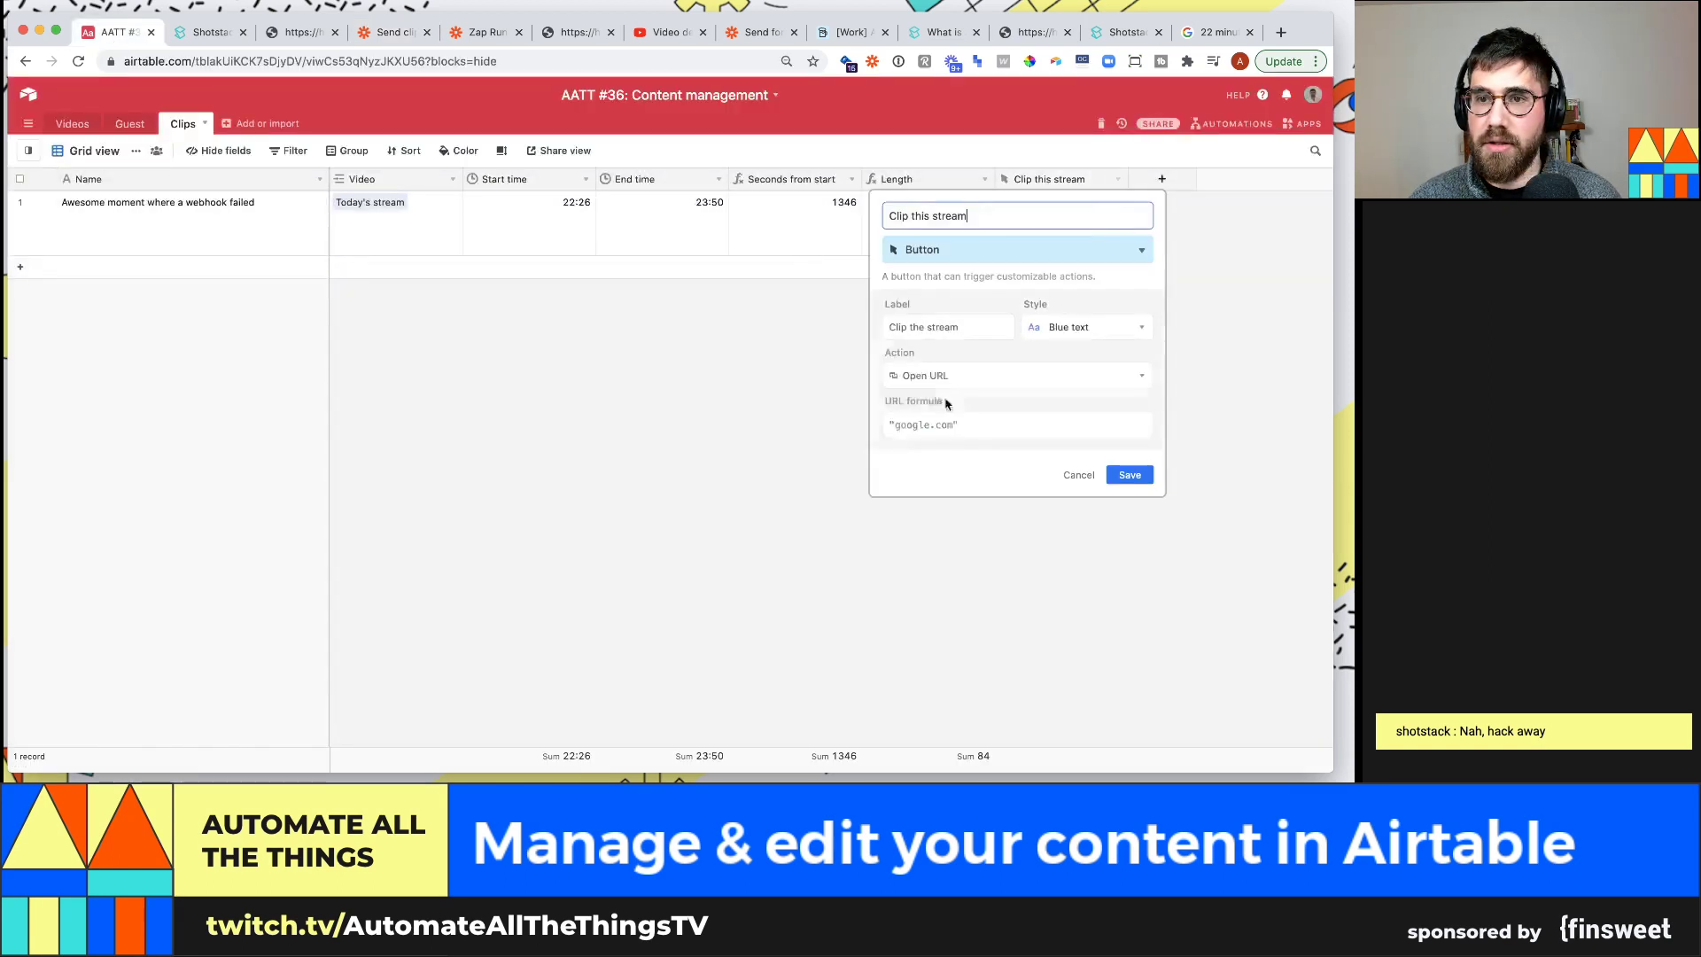
left_click(1016, 422)
key("super+a")
key("BackSpace")
type("/")
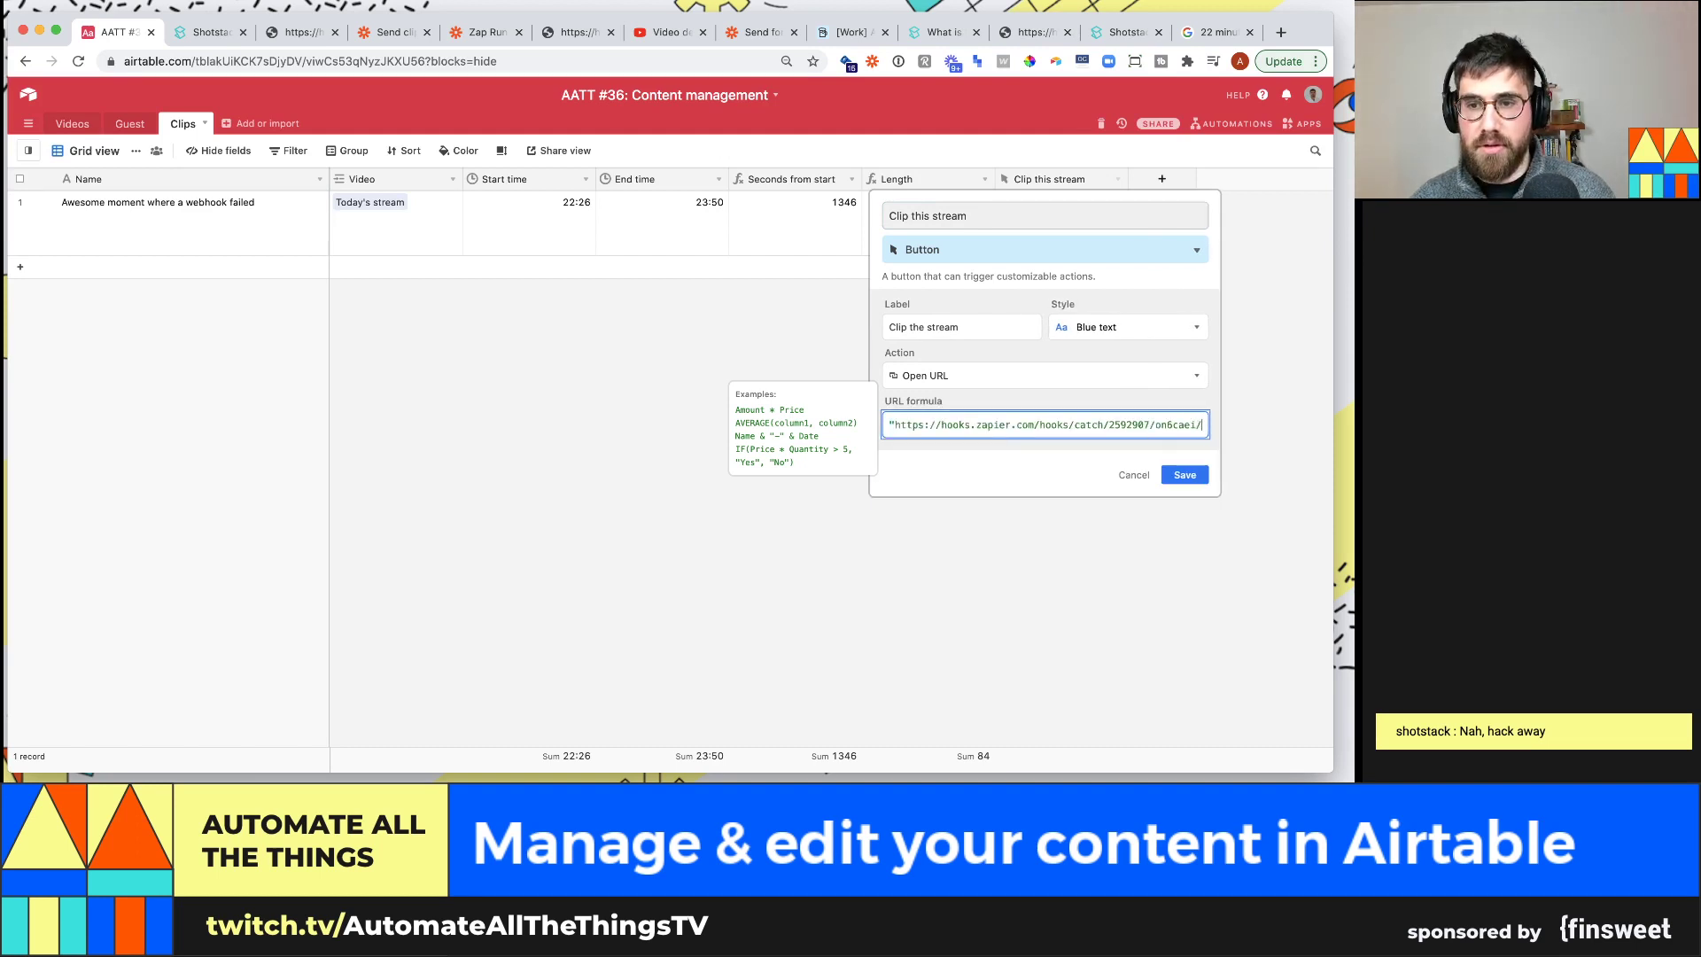
type("?record")
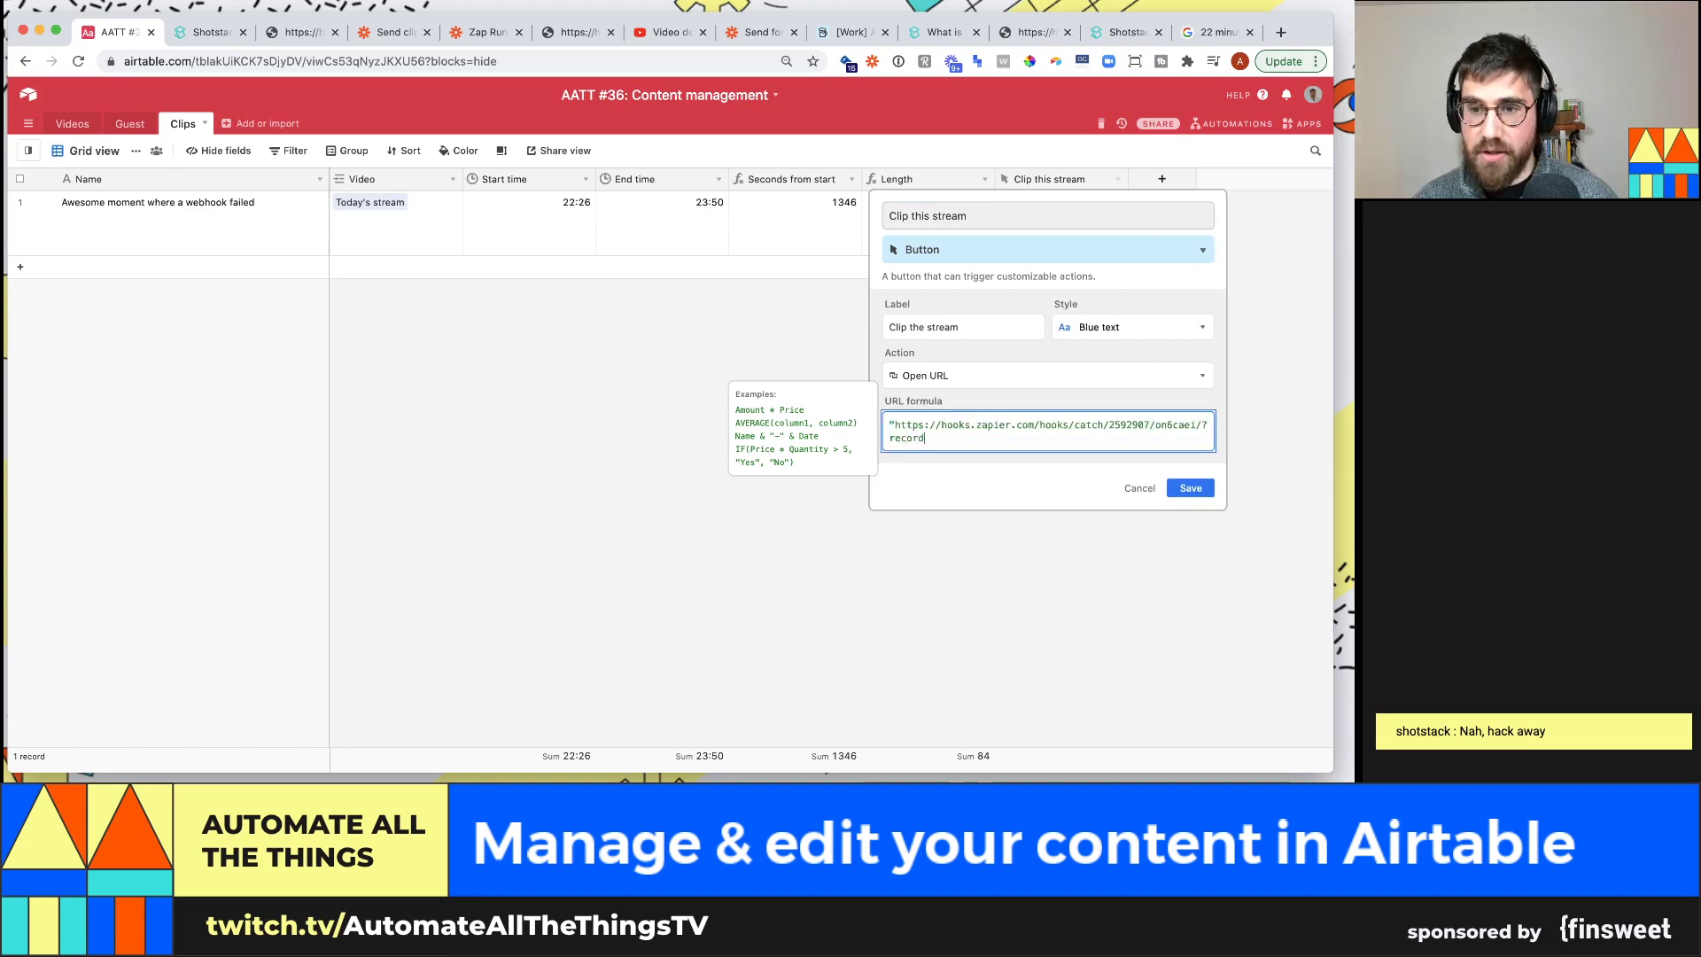
type("ID=")
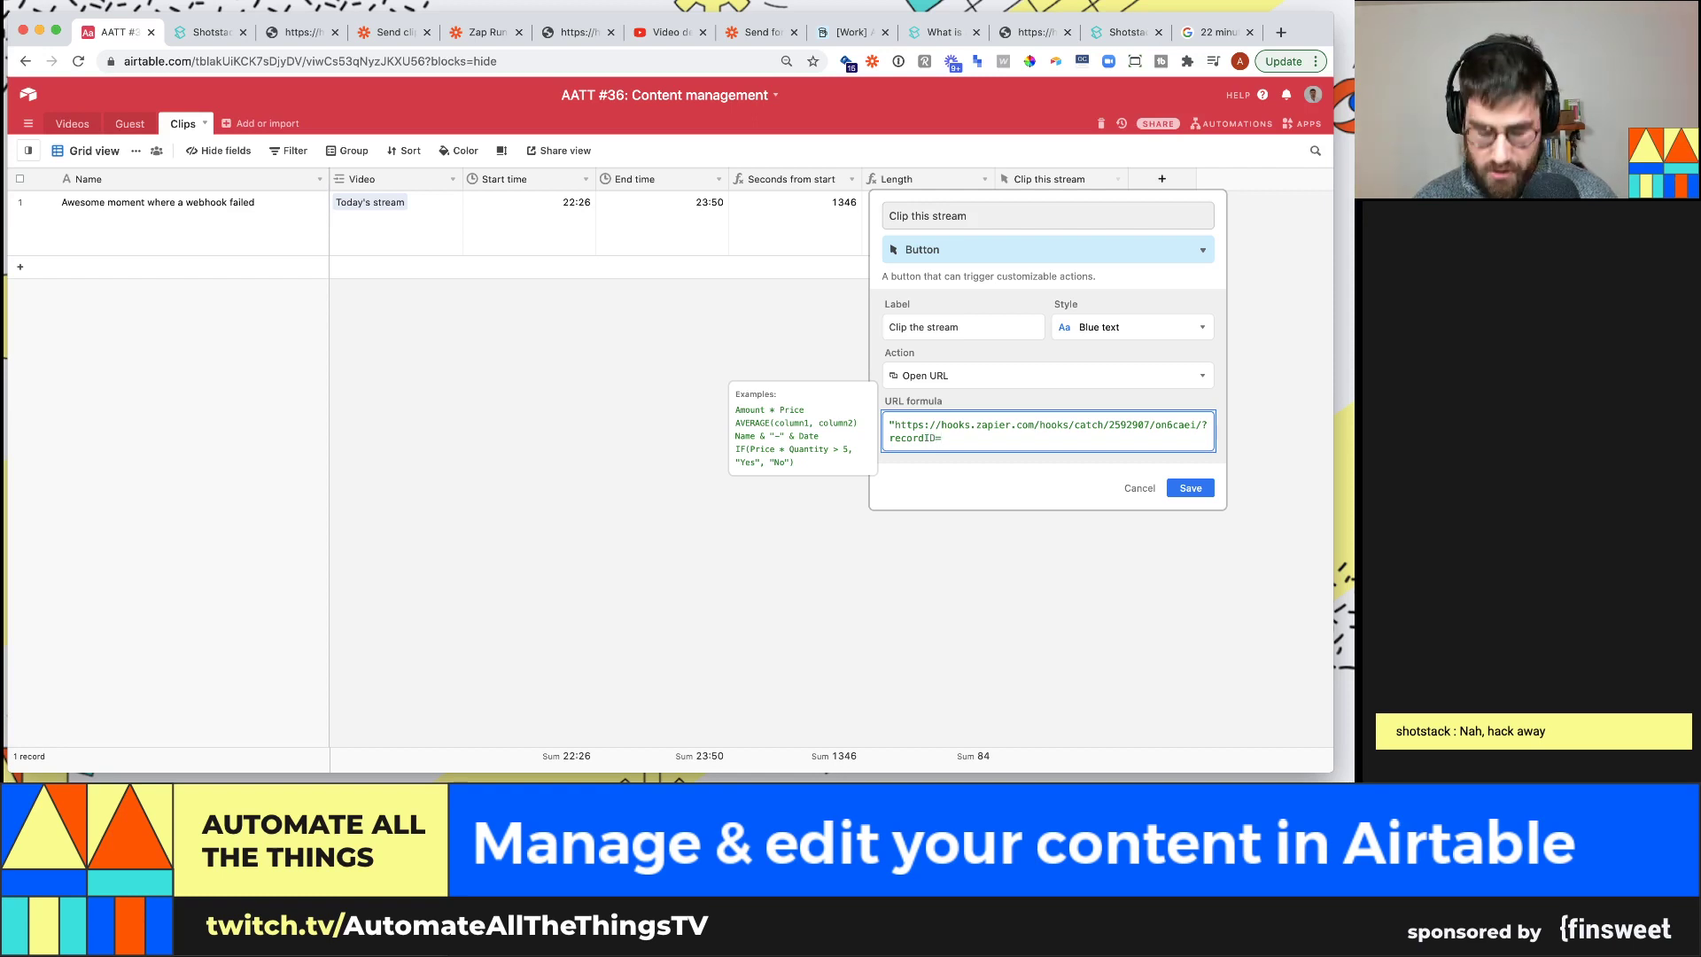
type("\"&RECORD_ID()")
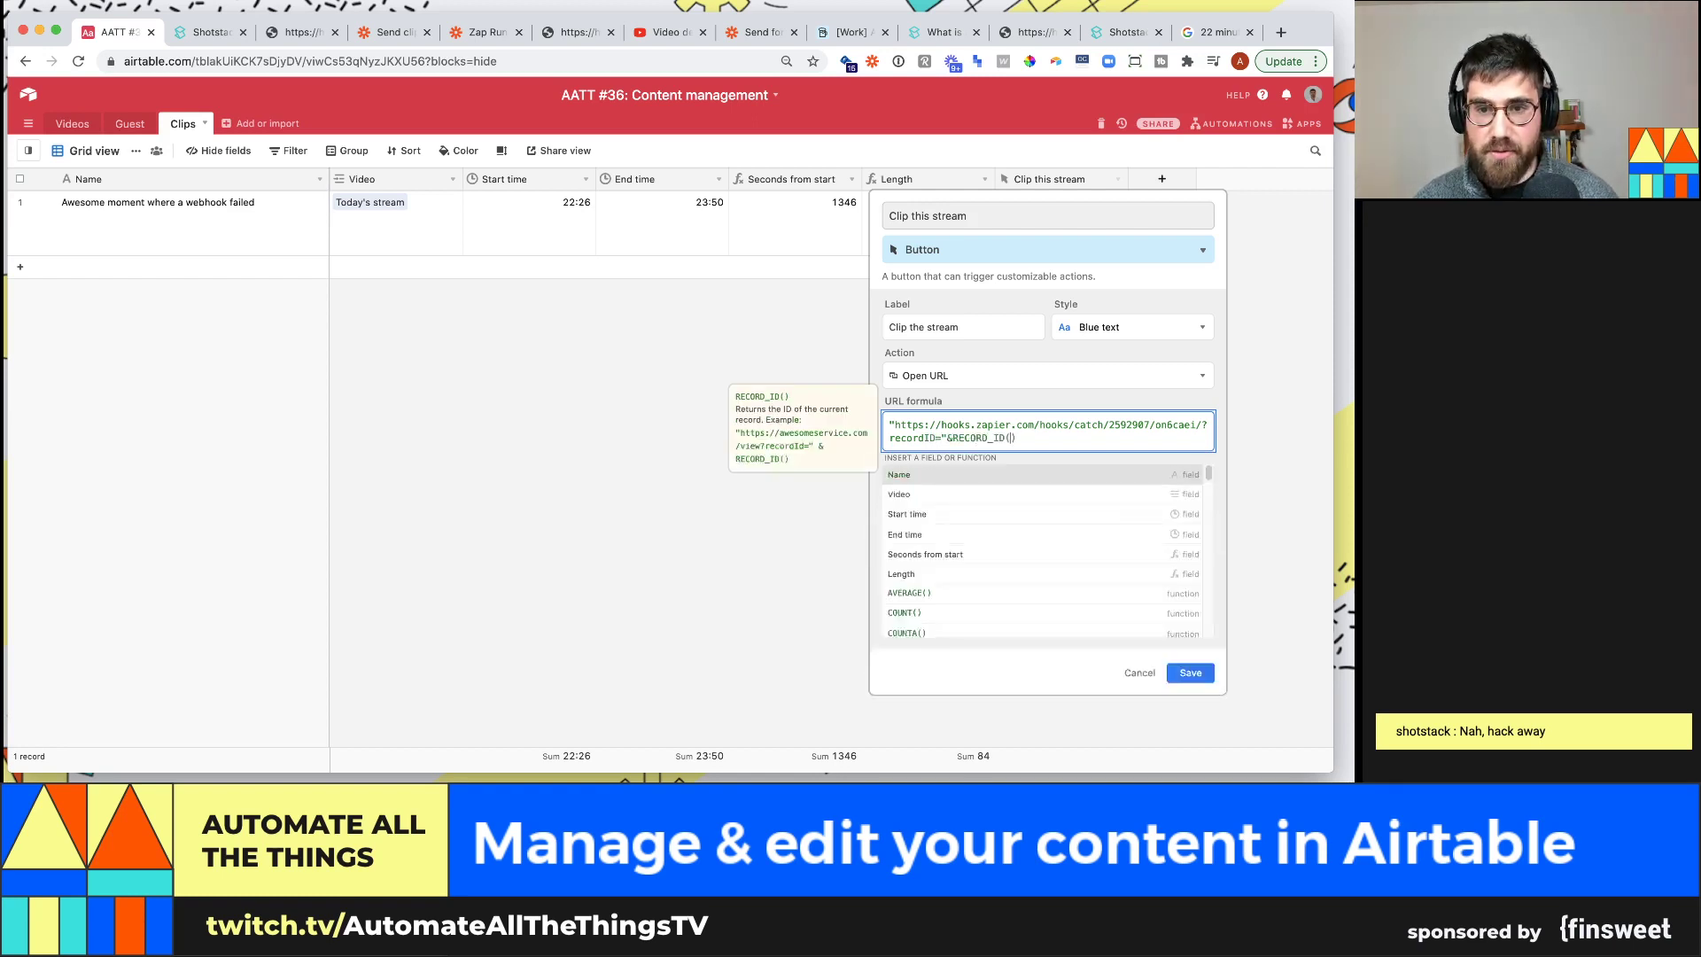
left_click(1218, 678)
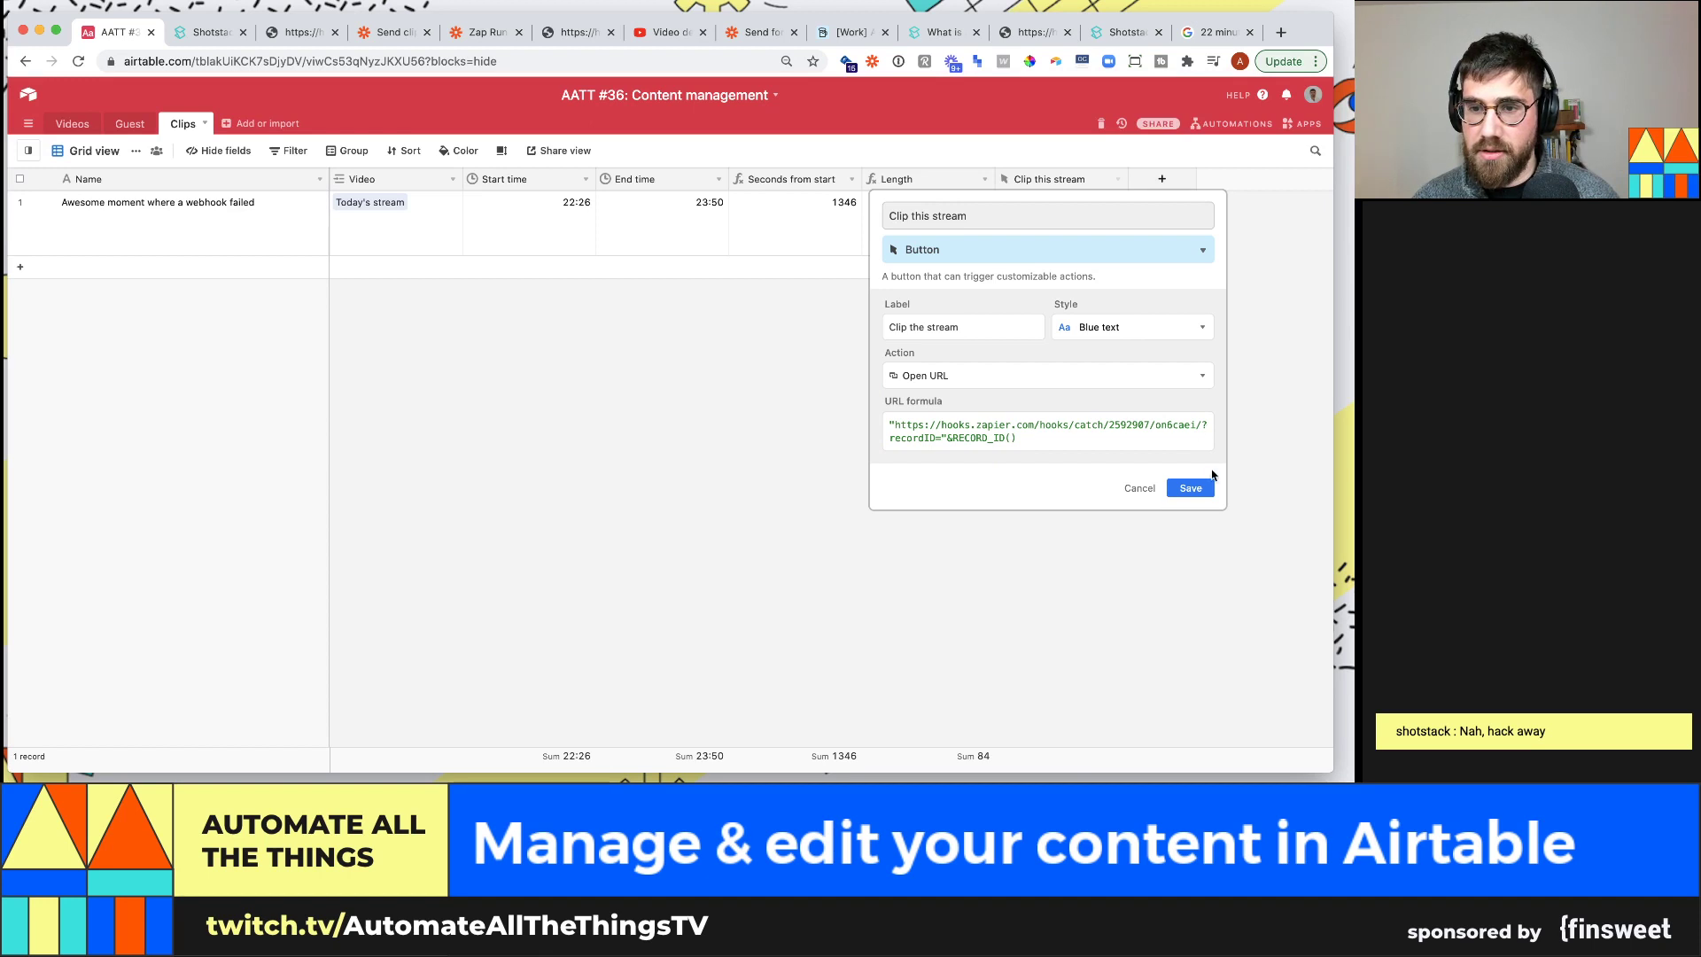
left_click(1191, 487)
Add a recordID formula field with the formula RECORD_ID()
left_click(1161, 179)
type("recordID")
key("Tab")
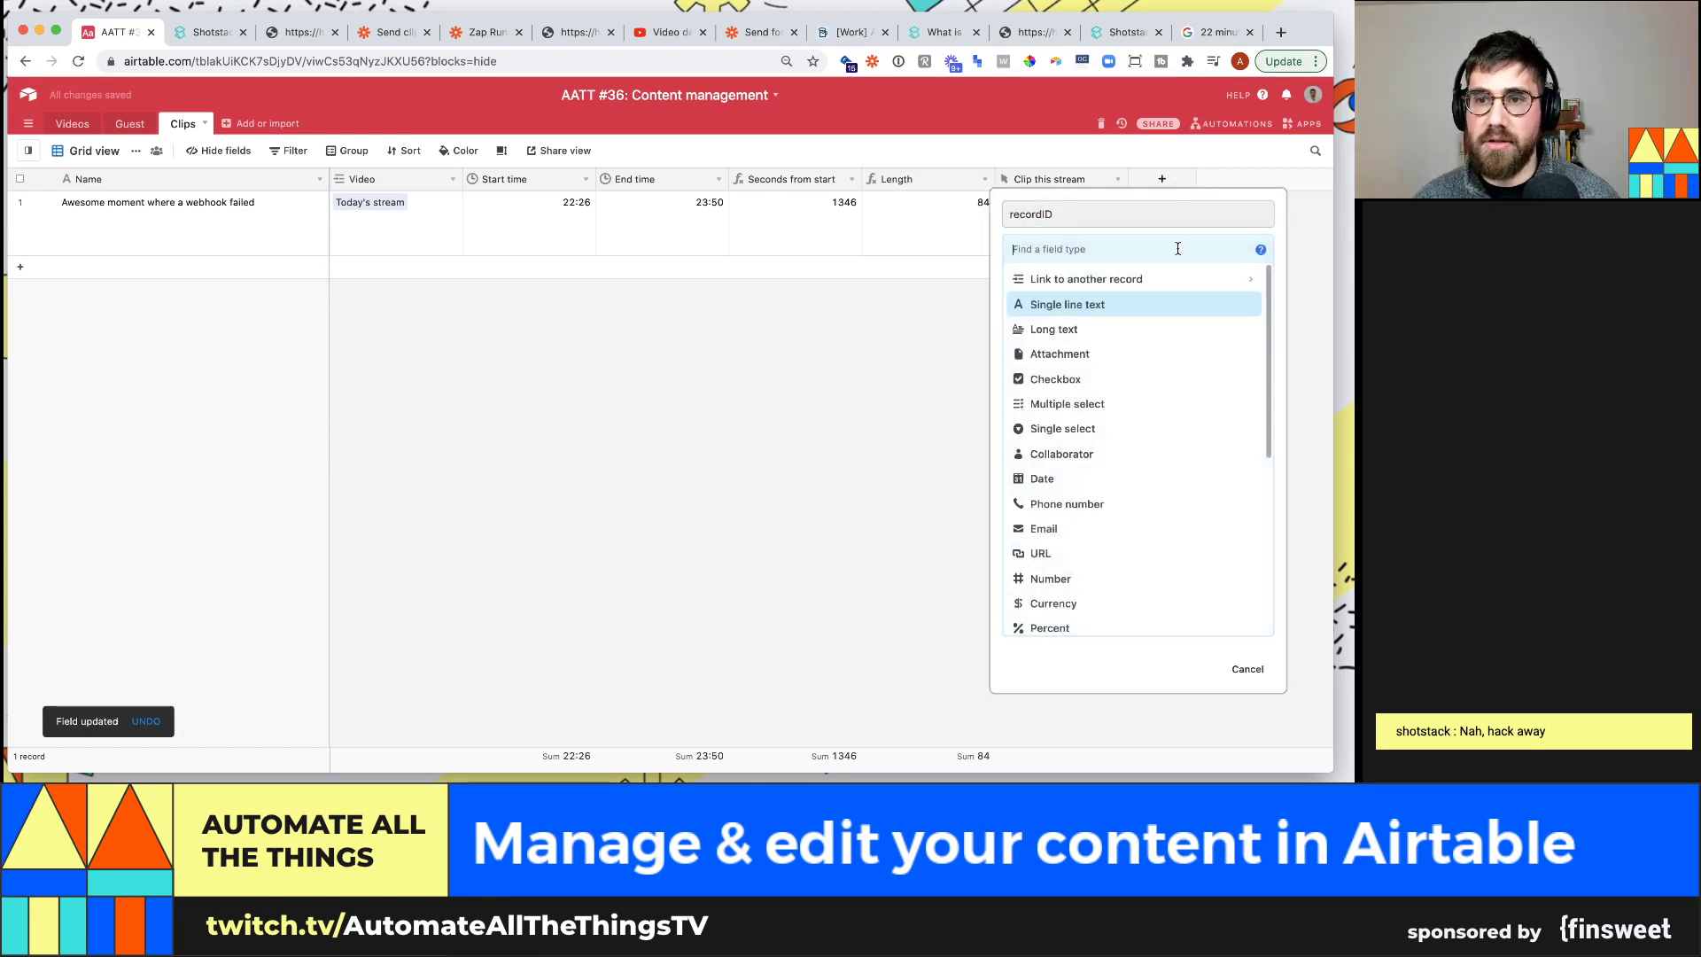
type("record")
key("alt+BackSpace")
type("form")
key("Return")
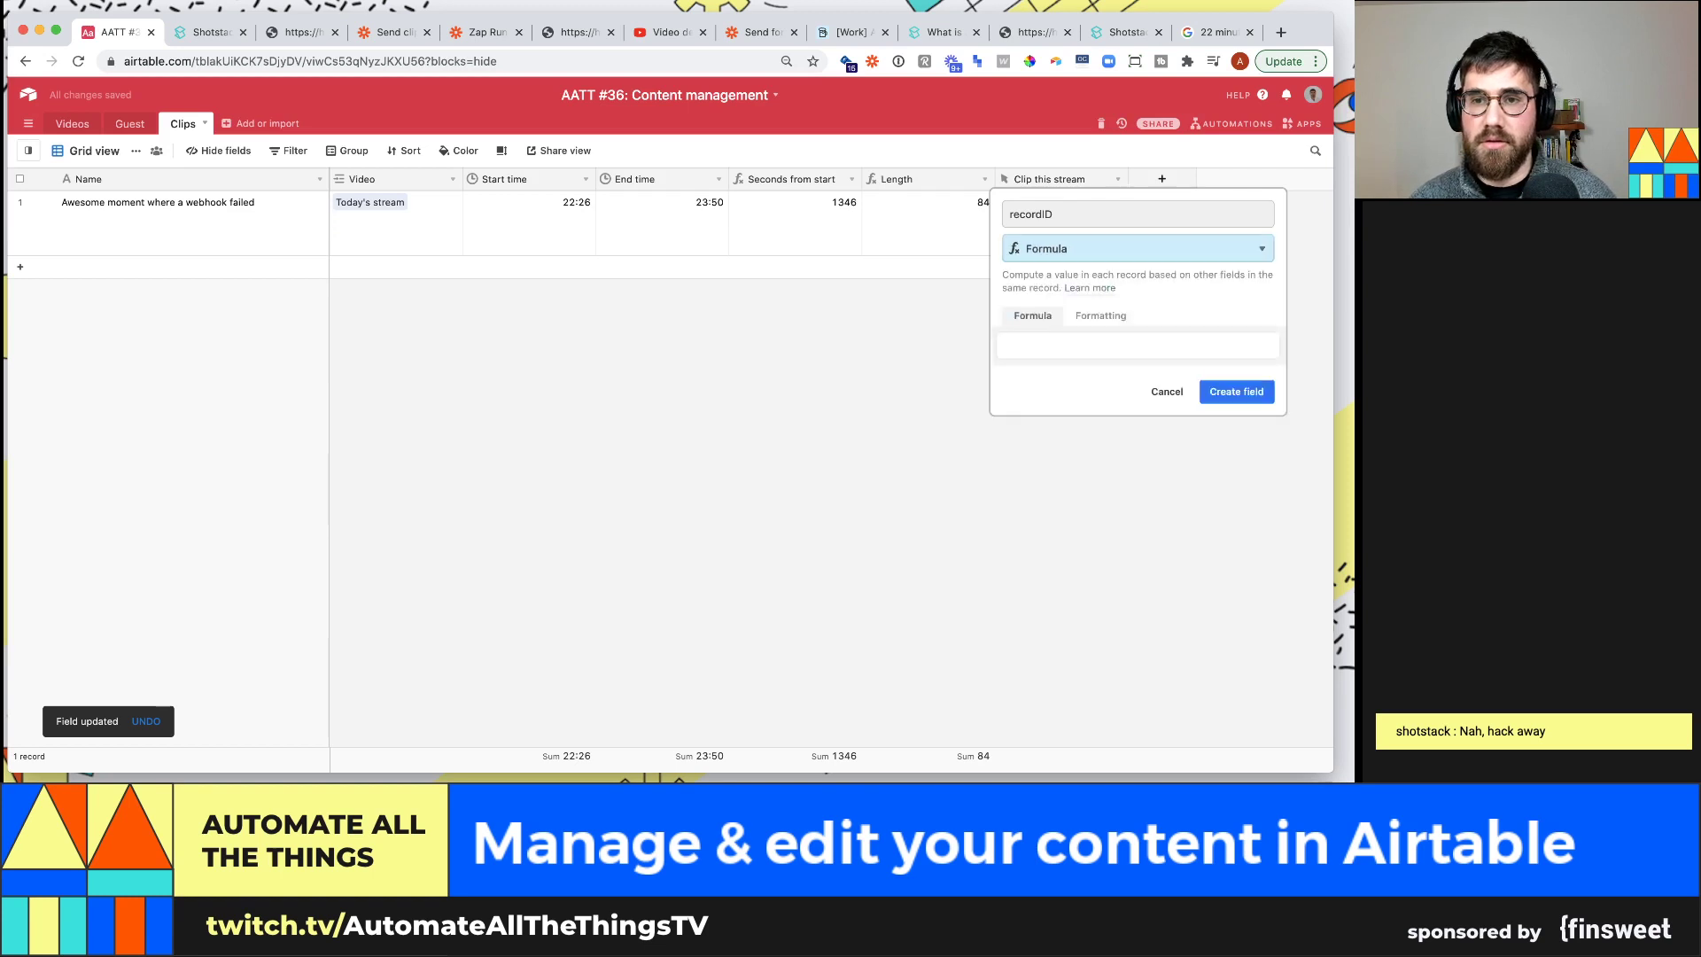
left_click(1196, 340)
type("recor")
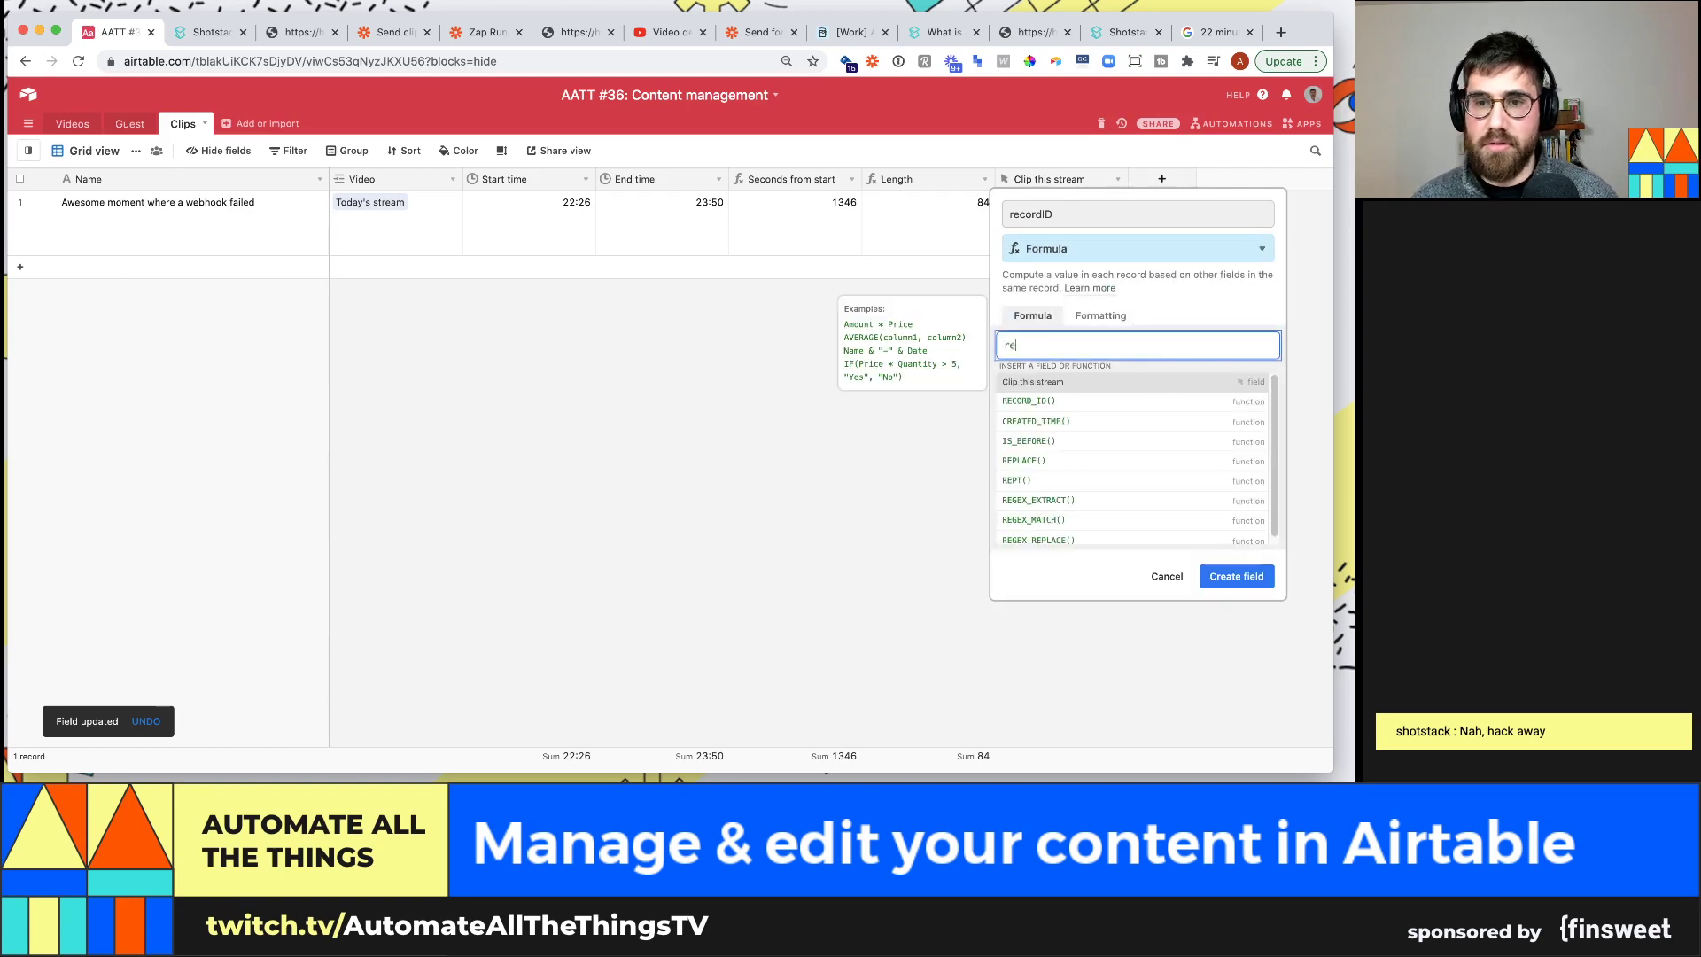
key("Tab")
left_click(1236, 575)
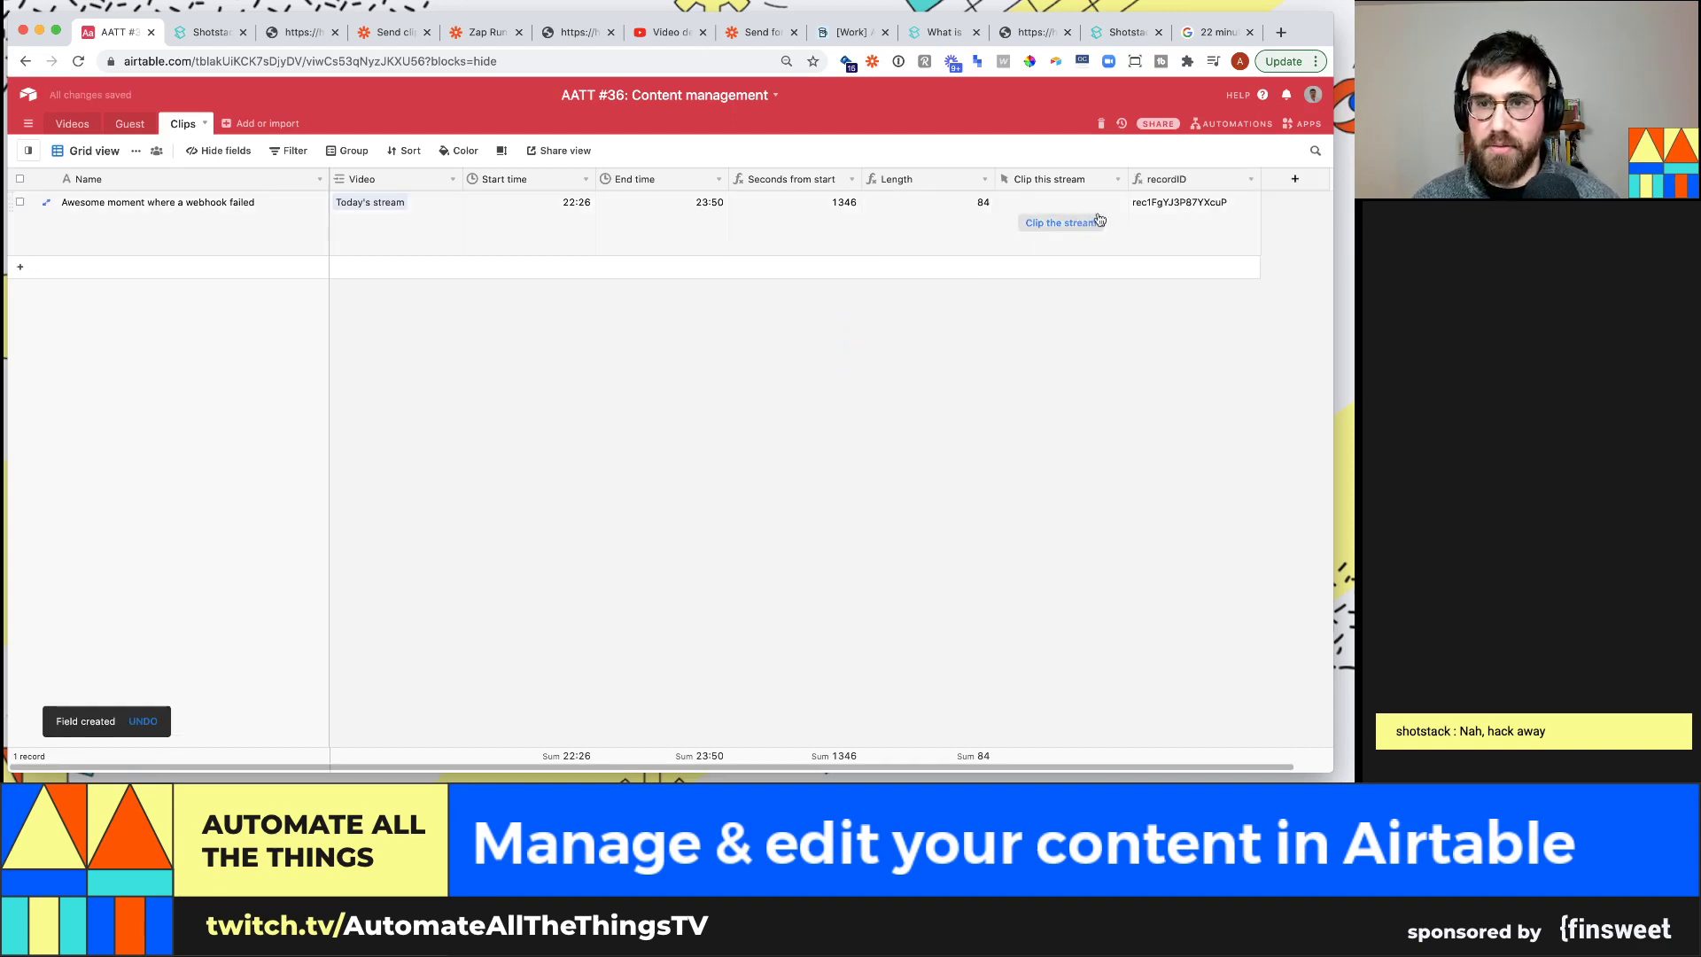
left_click(202, 43)
Fire the Airtable 'Clip this stream' button and retest the Zapier webhook trigger to receive the recordID
left_click(390, 32)
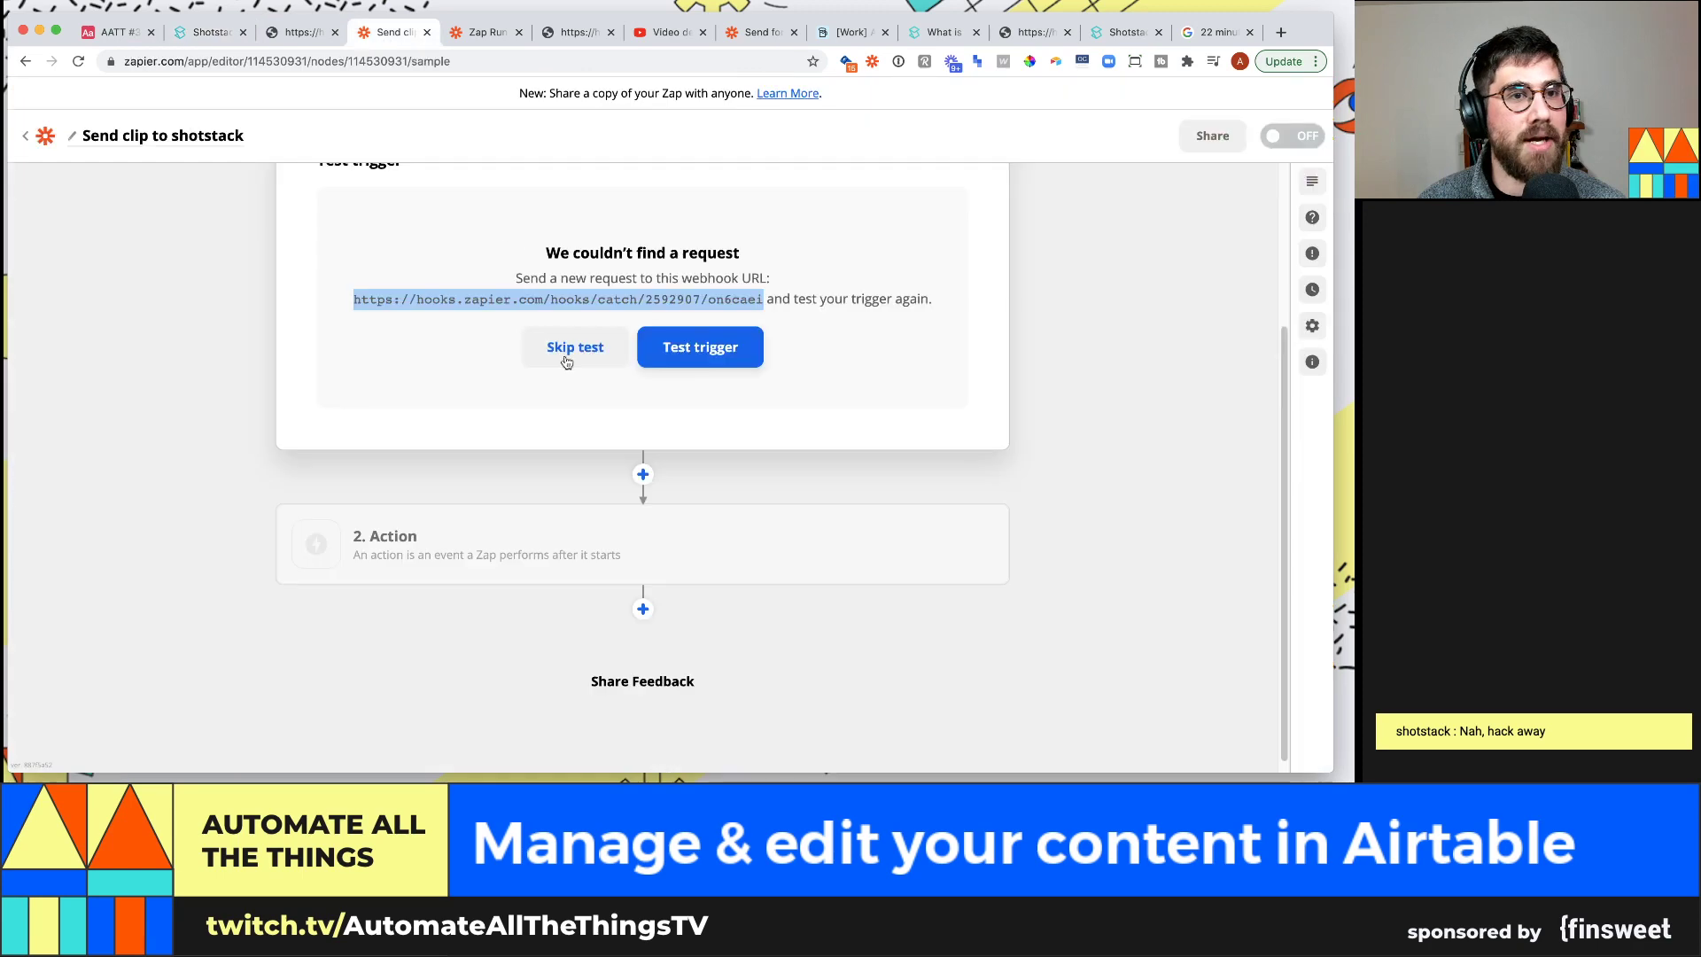
left_click(113, 32)
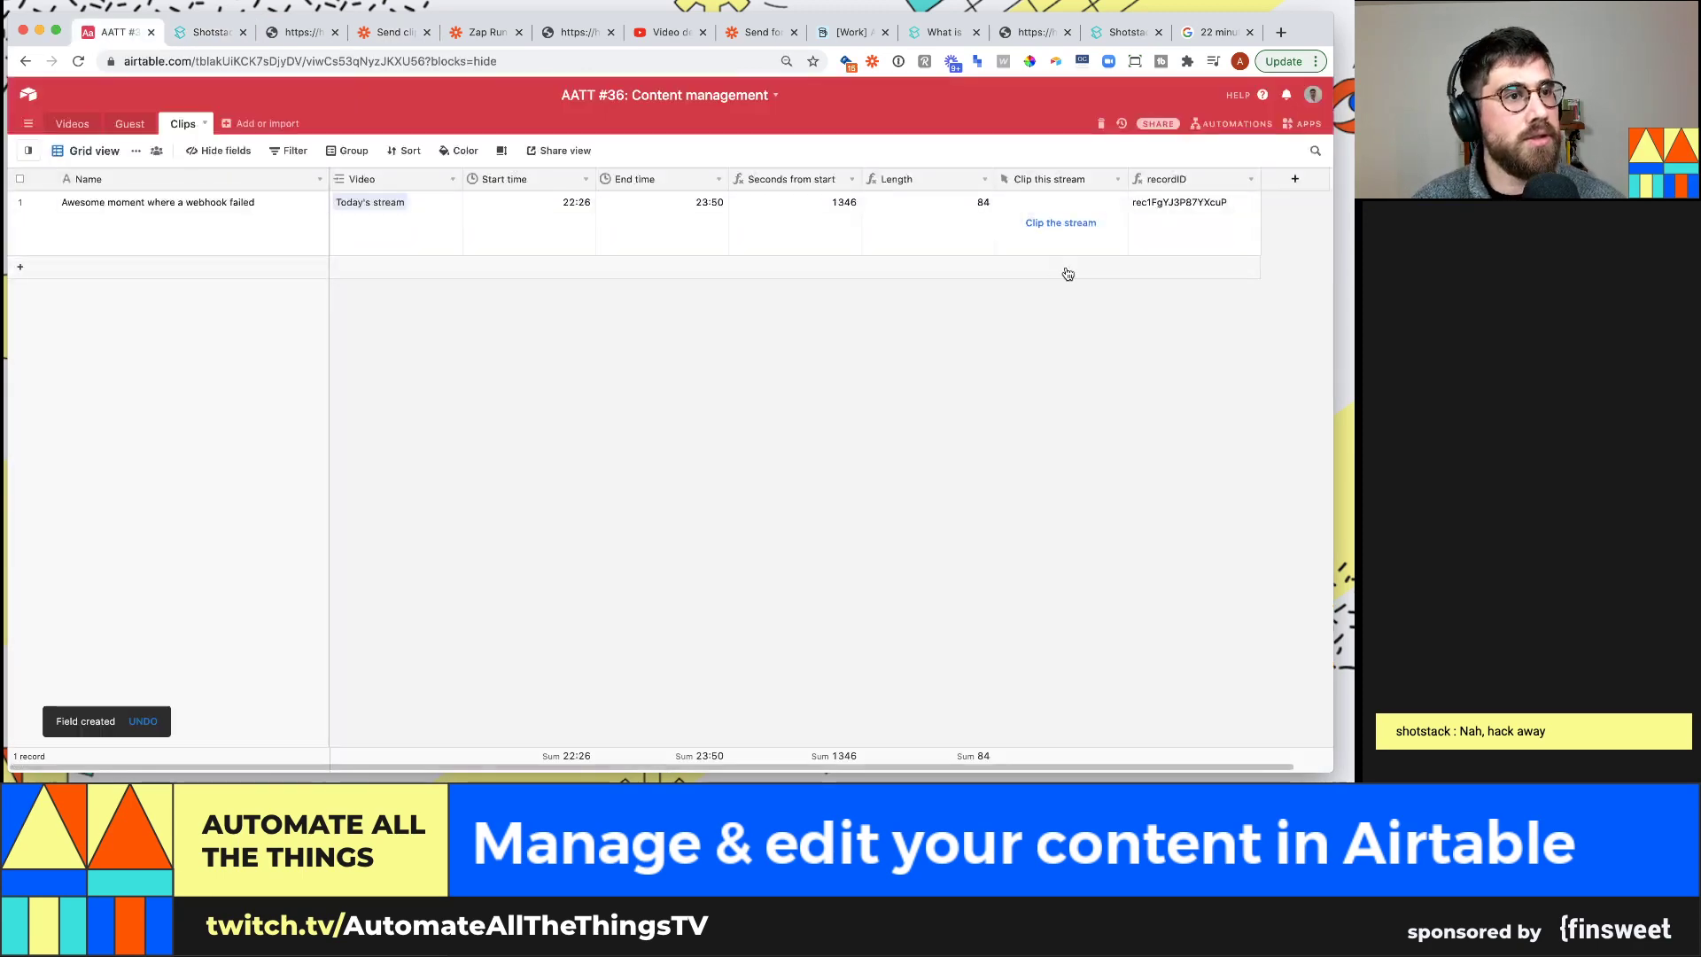
left_click(1072, 225)
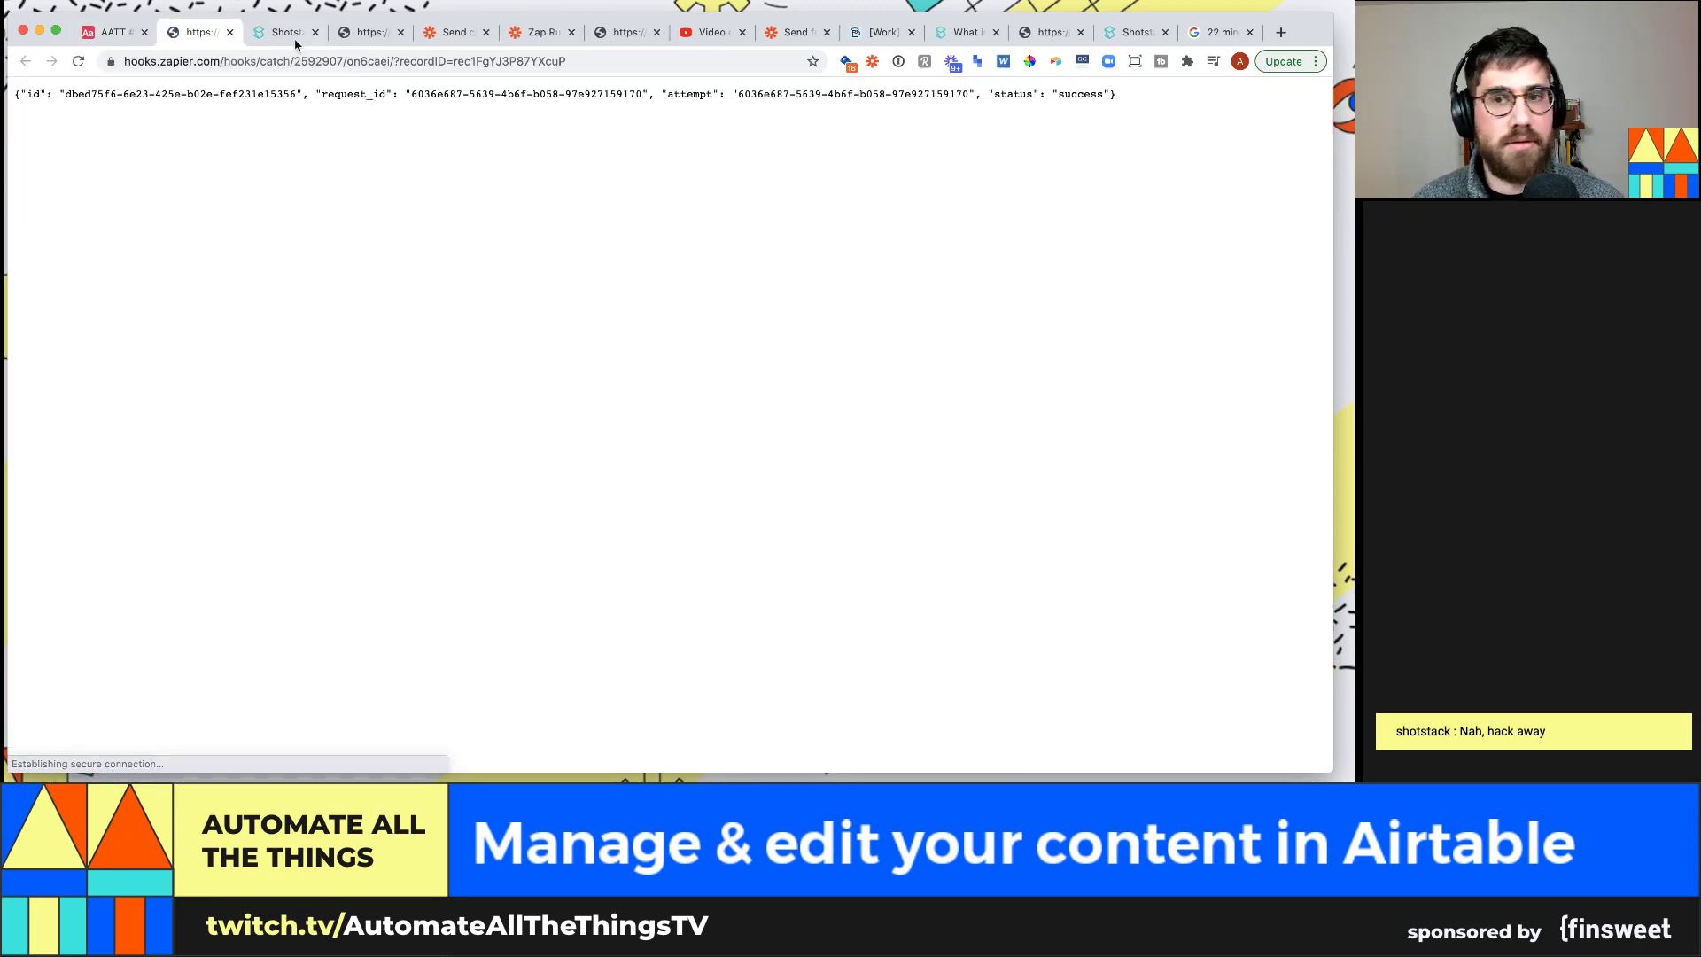
left_click_drag(456, 32, 283, 32)
left_click(759, 344)
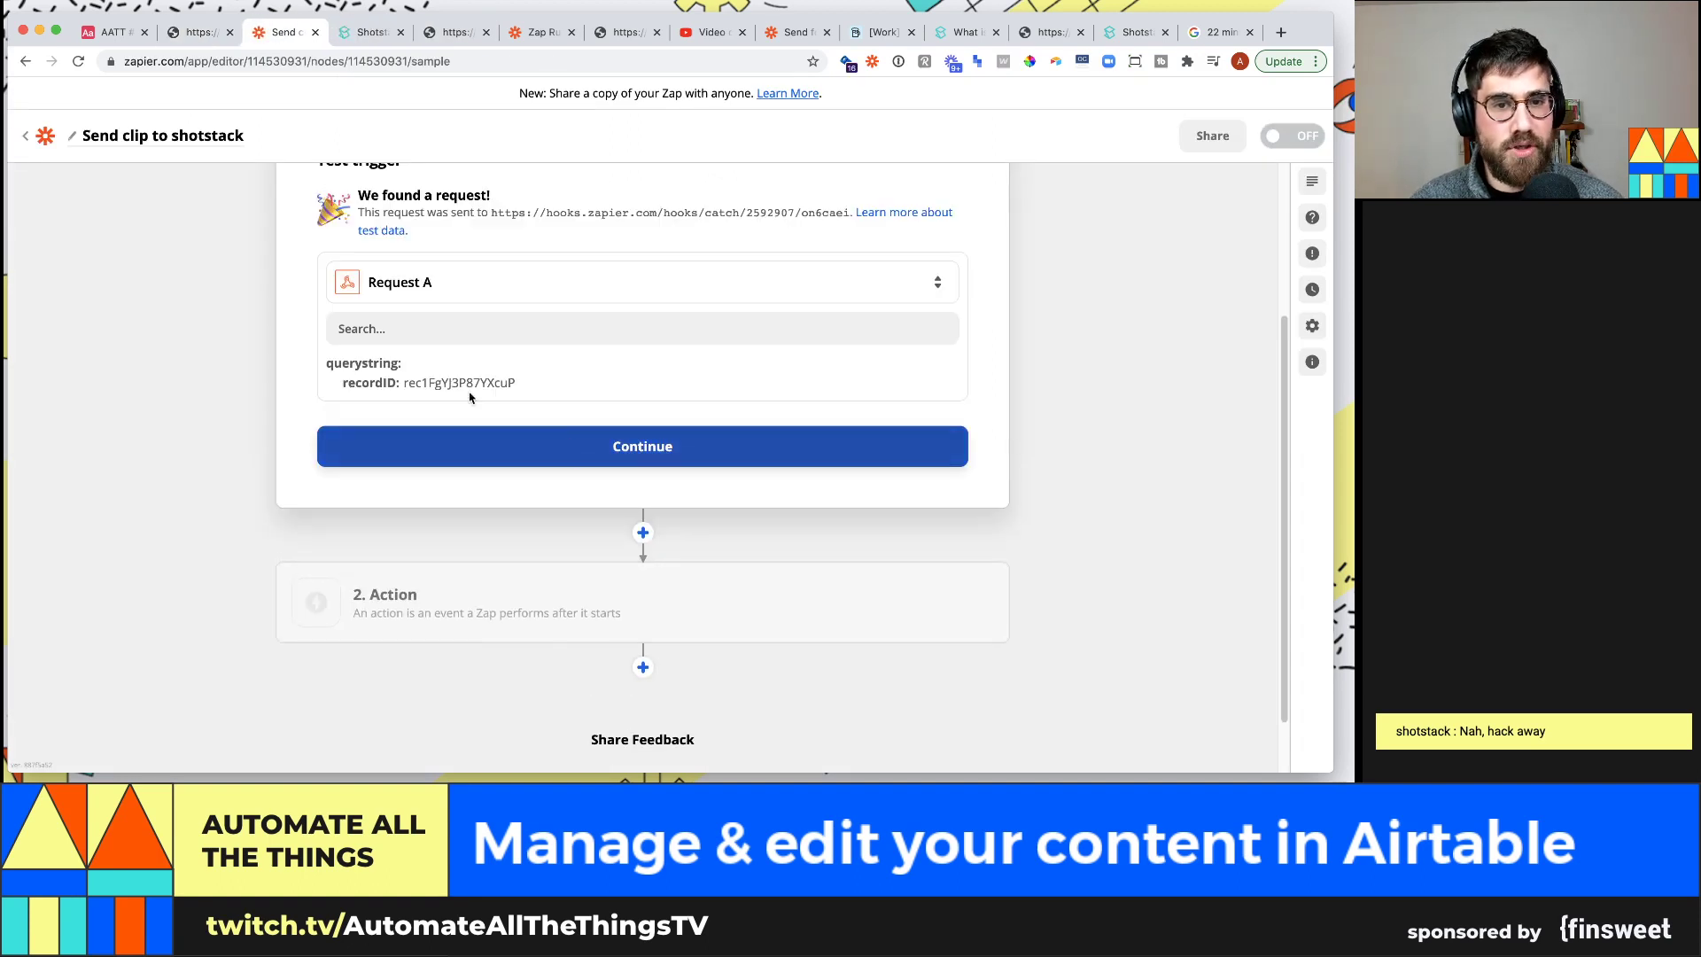
left_click(715, 461)
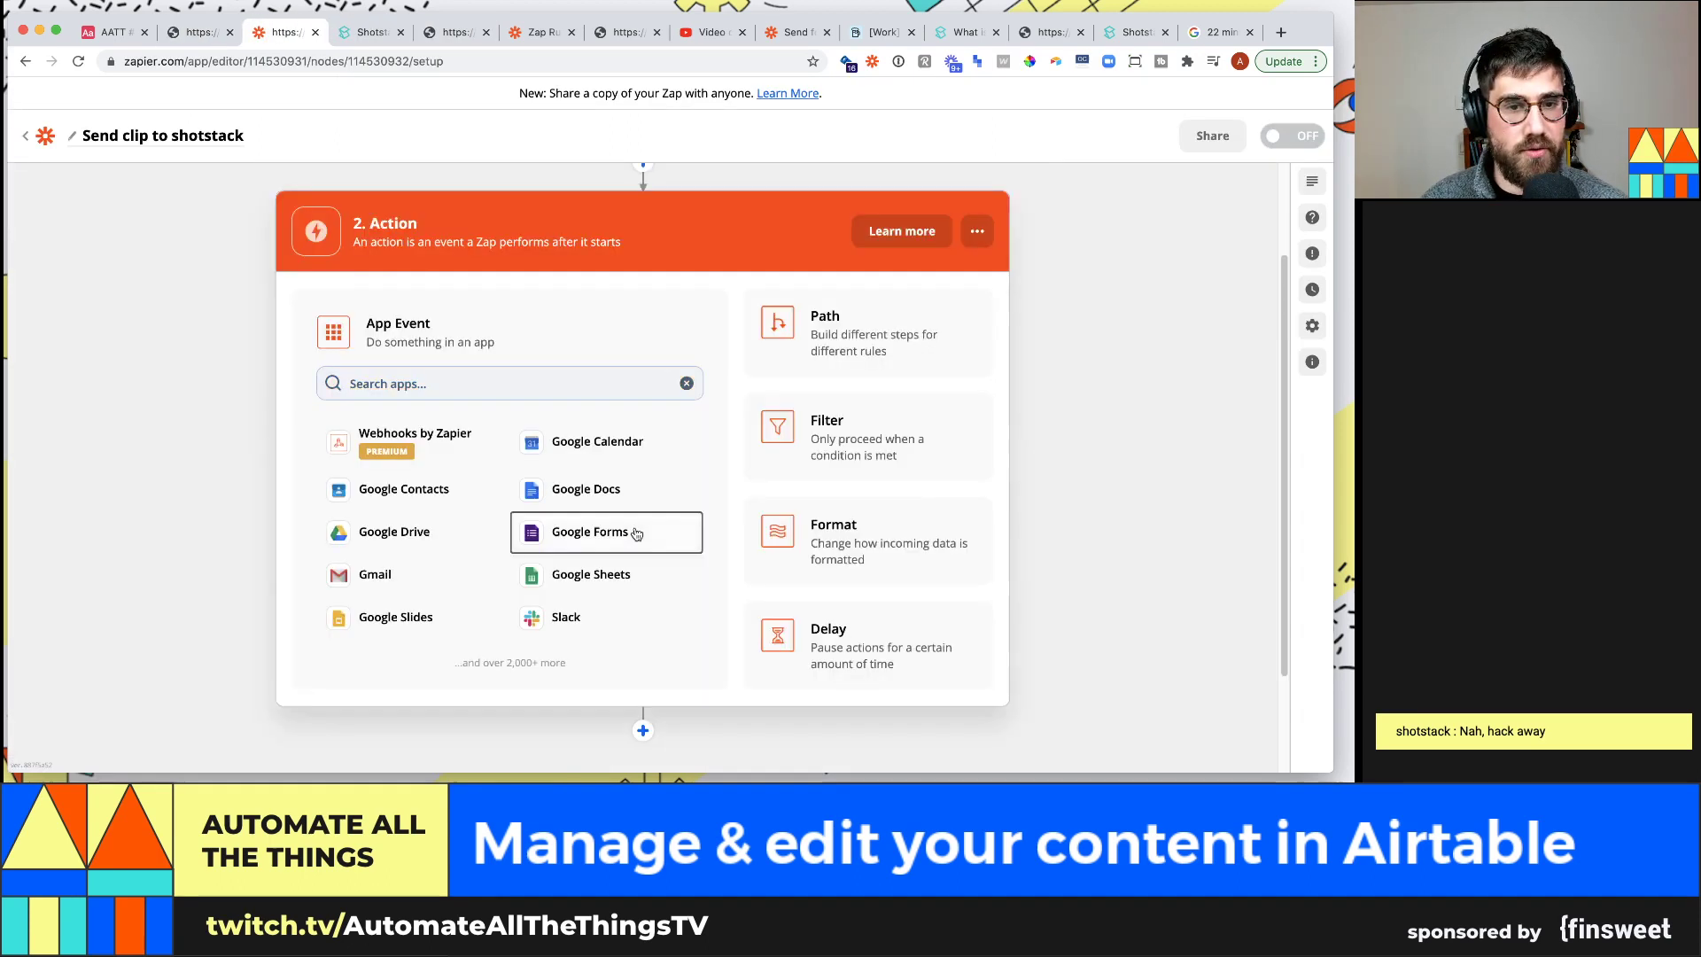
Delete the unwanted Google Forms action step from the Zap
left_click(636, 533)
left_click(977, 323)
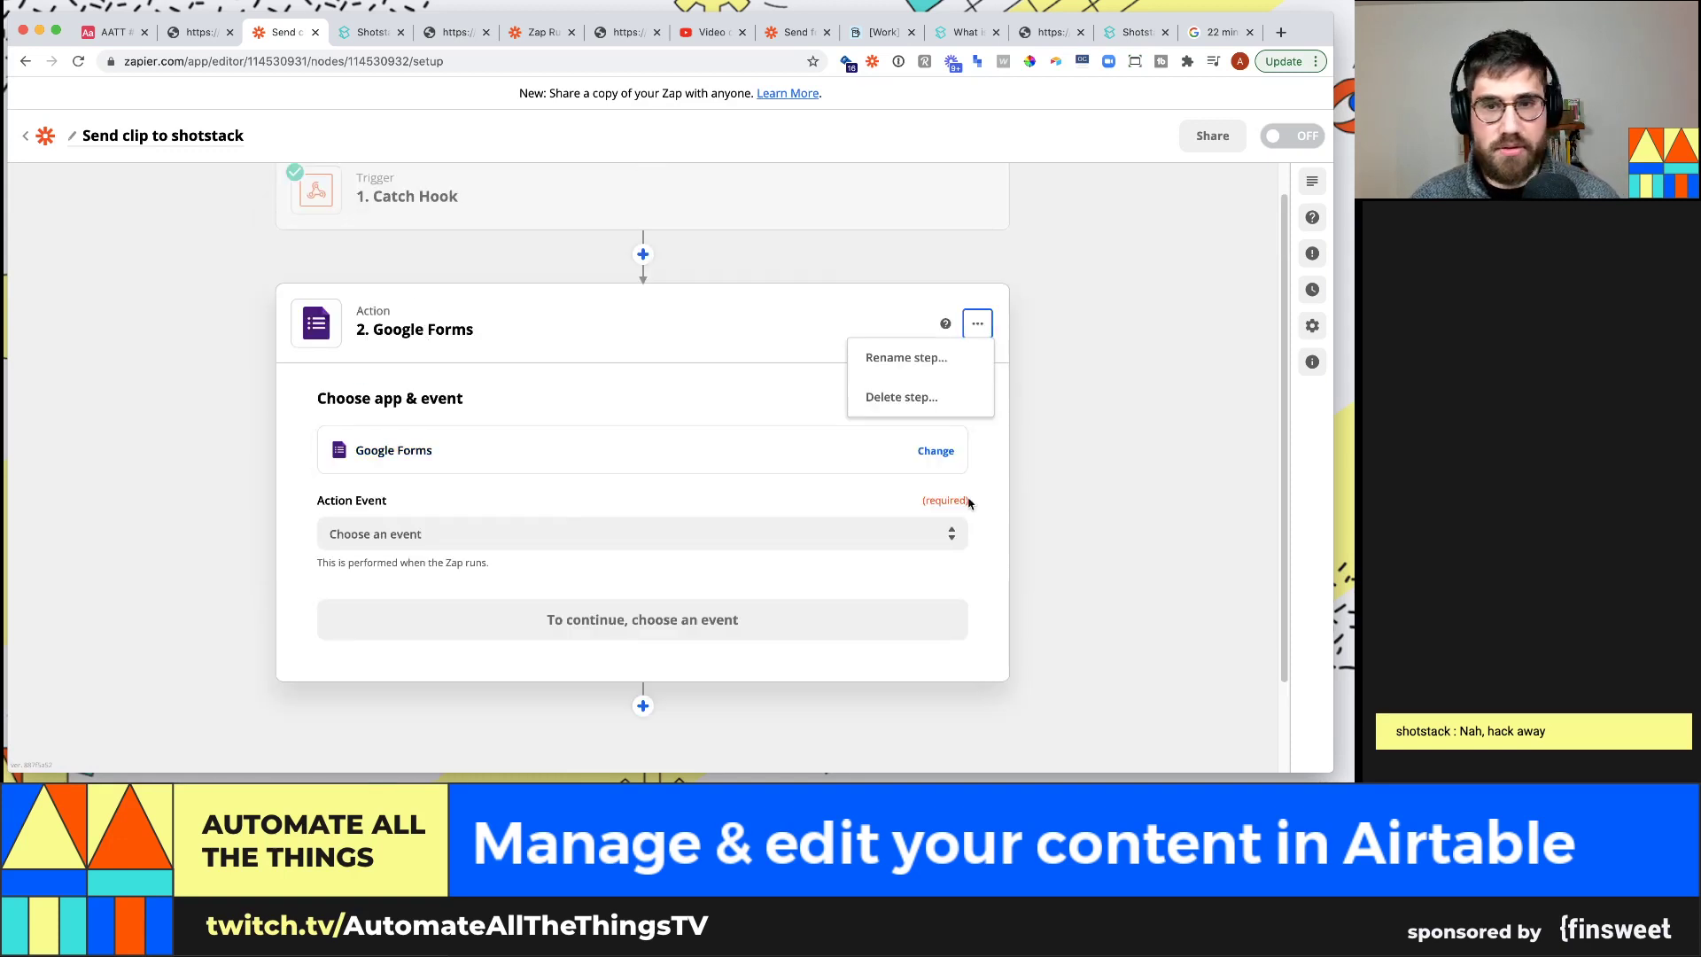
left_click(925, 397)
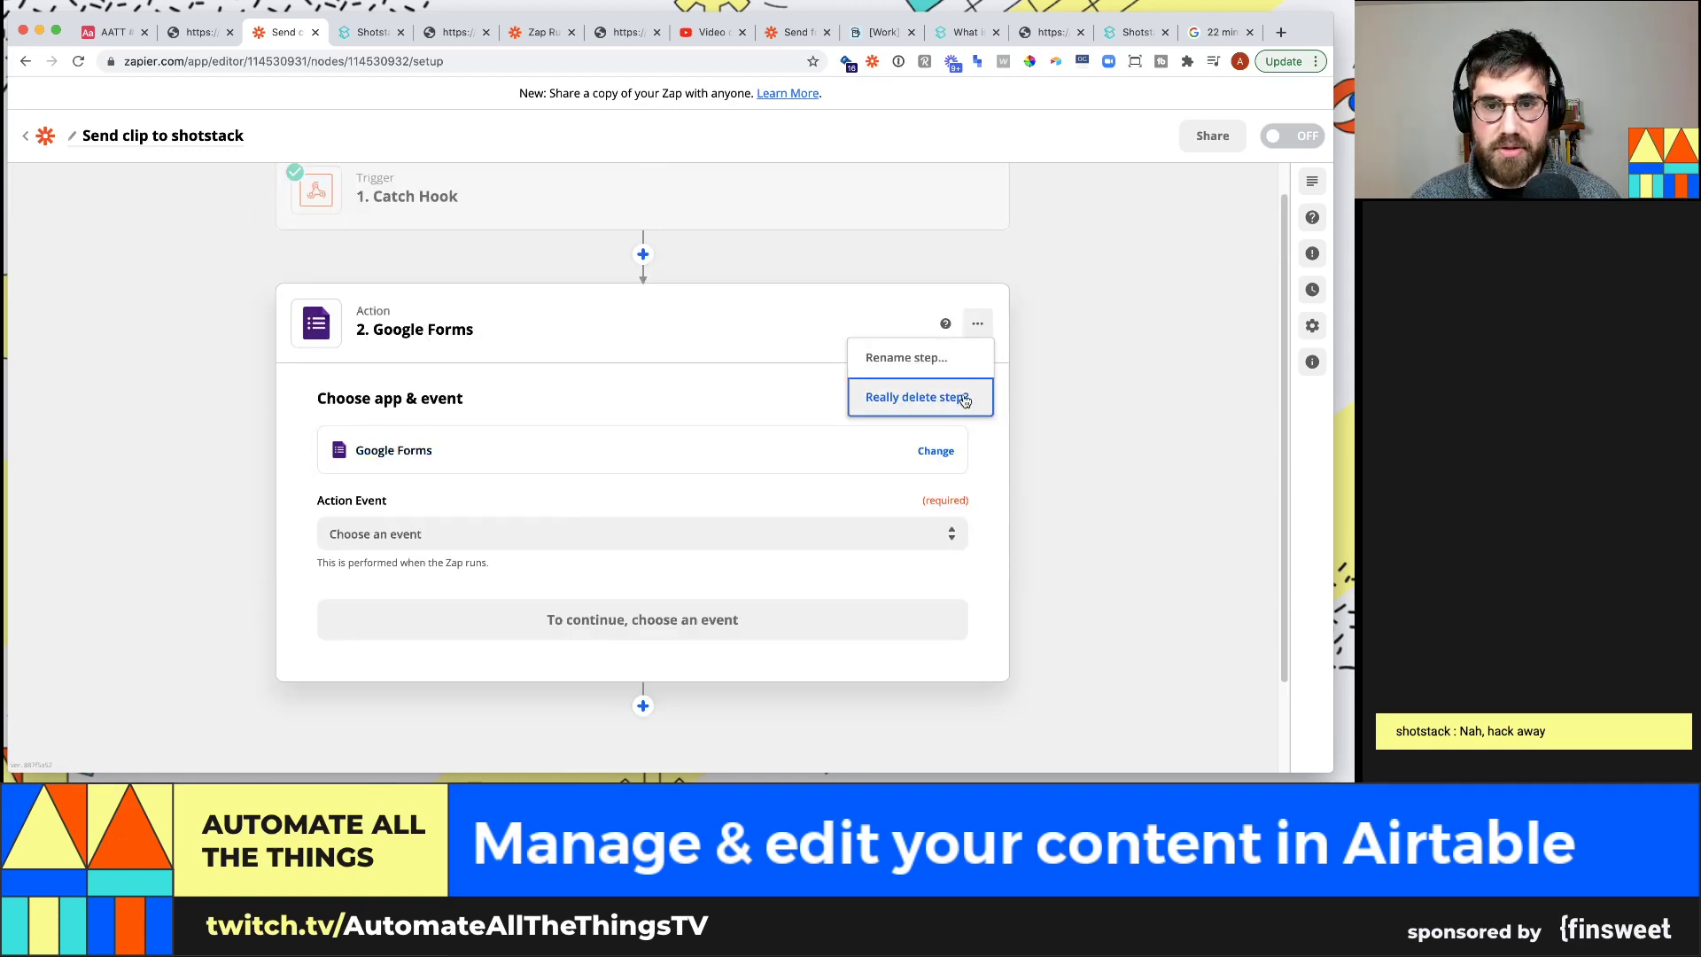
left_click(961, 399)
Add a new action step after the trigger using Airtable as the app
left_click(642, 292)
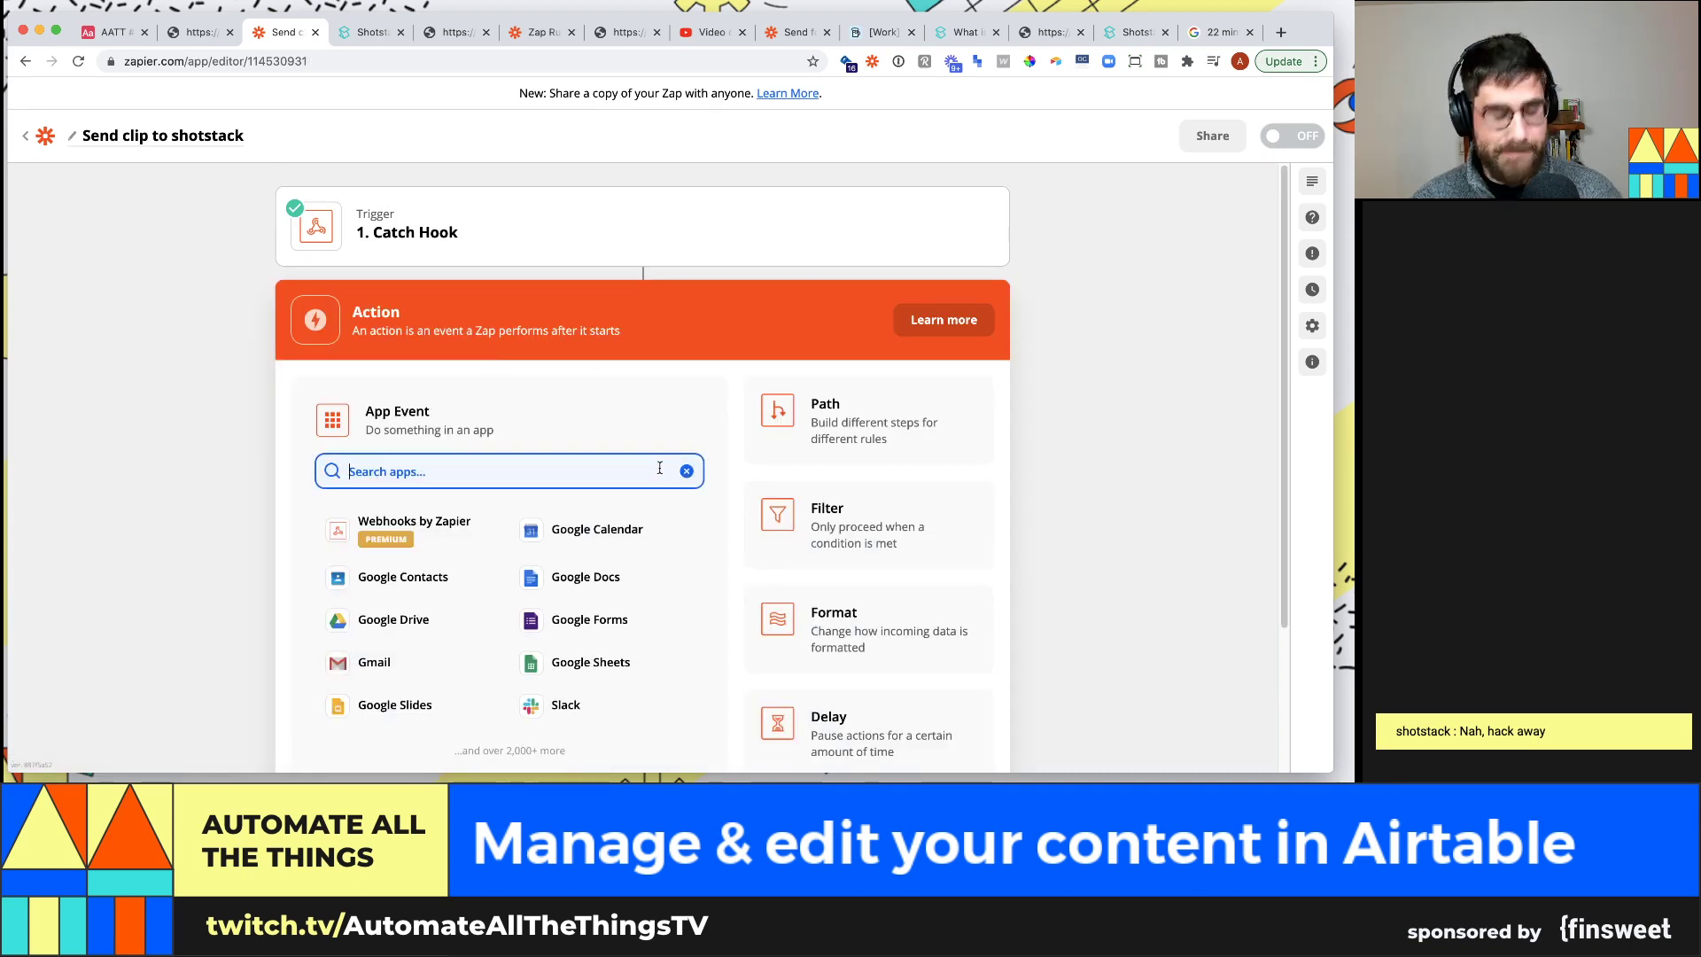
type("air")
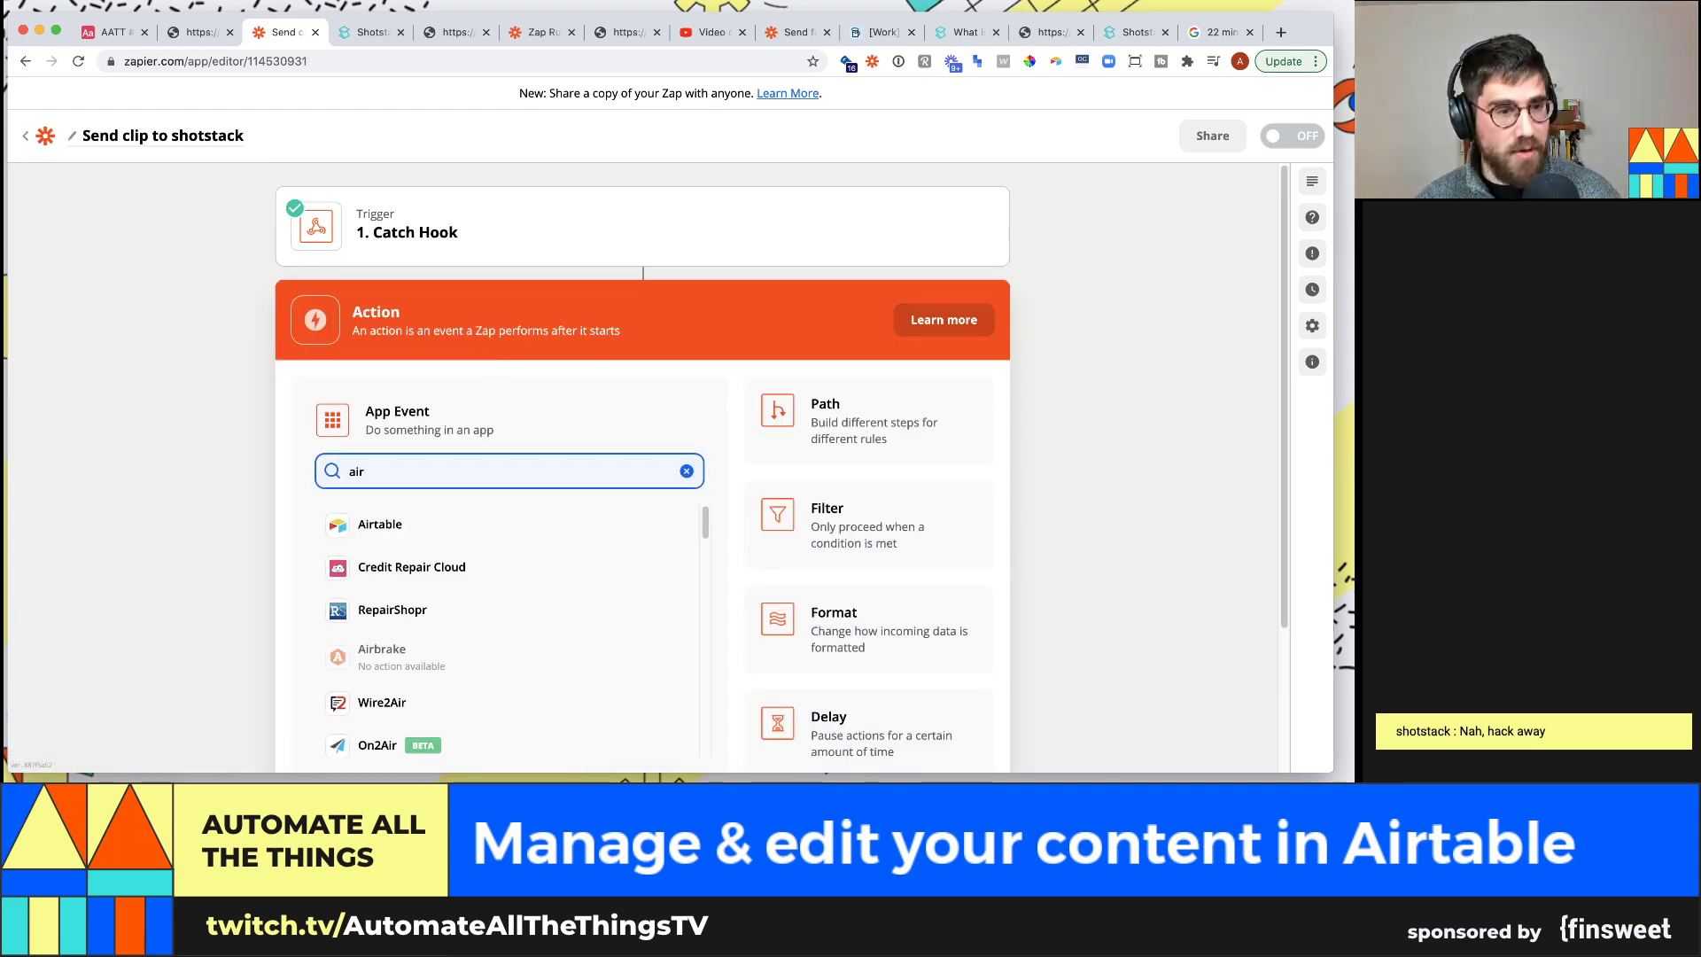
left_click(543, 526)
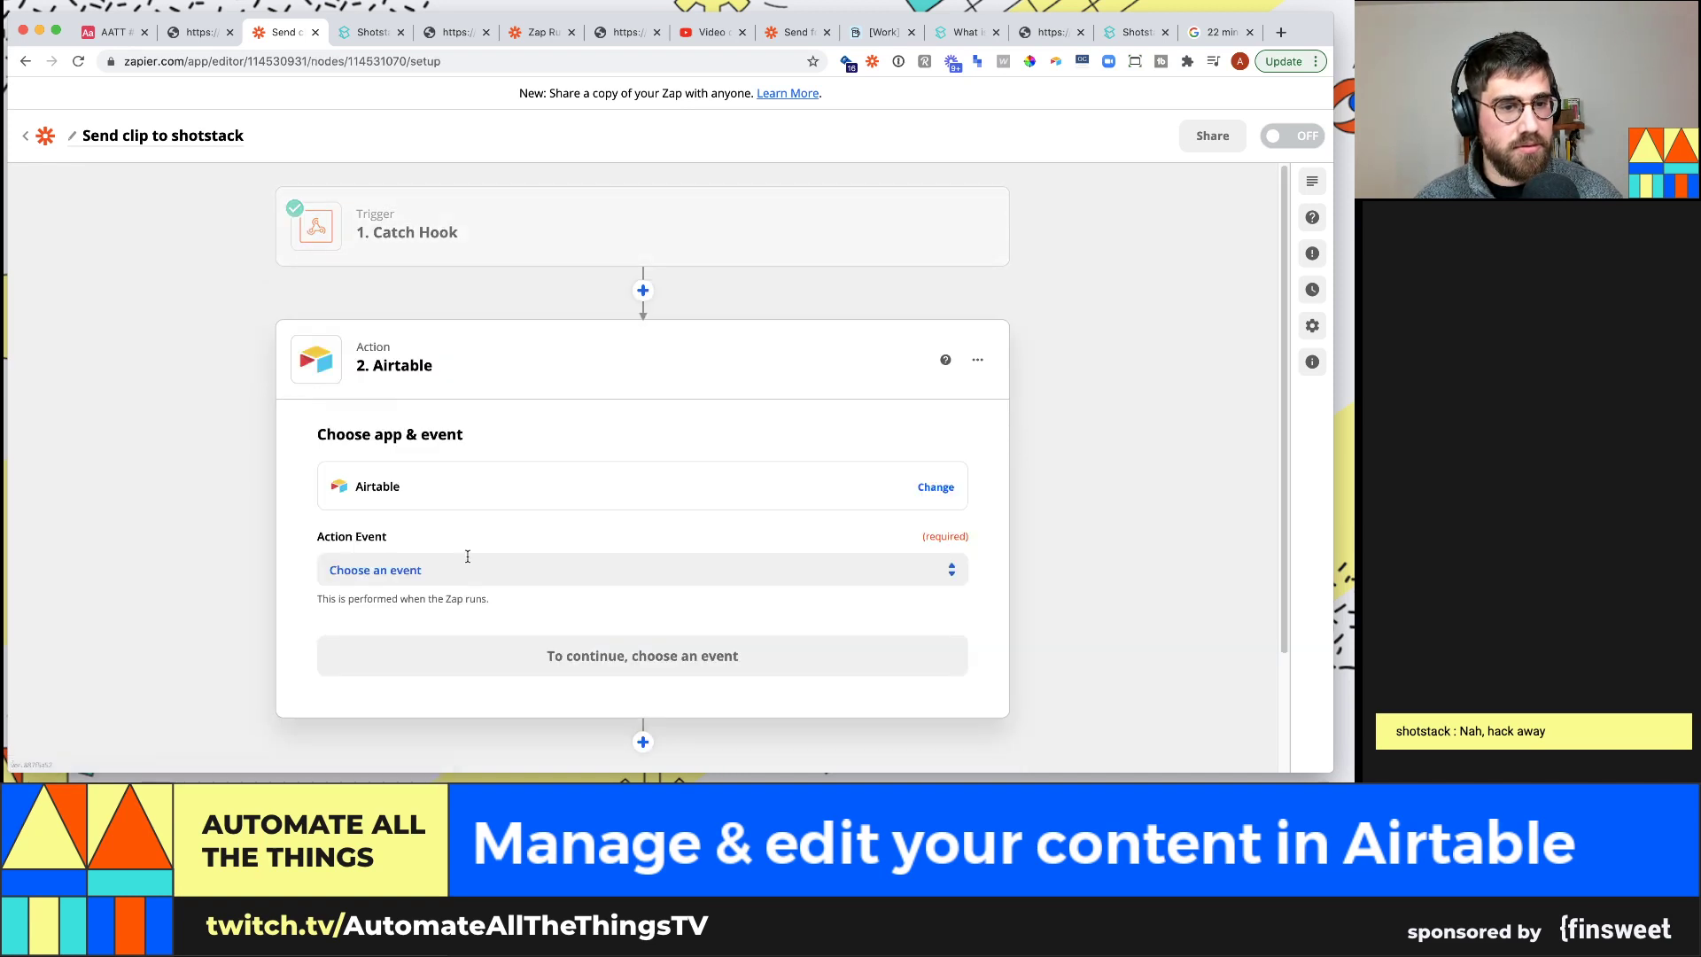
left_click(526, 567)
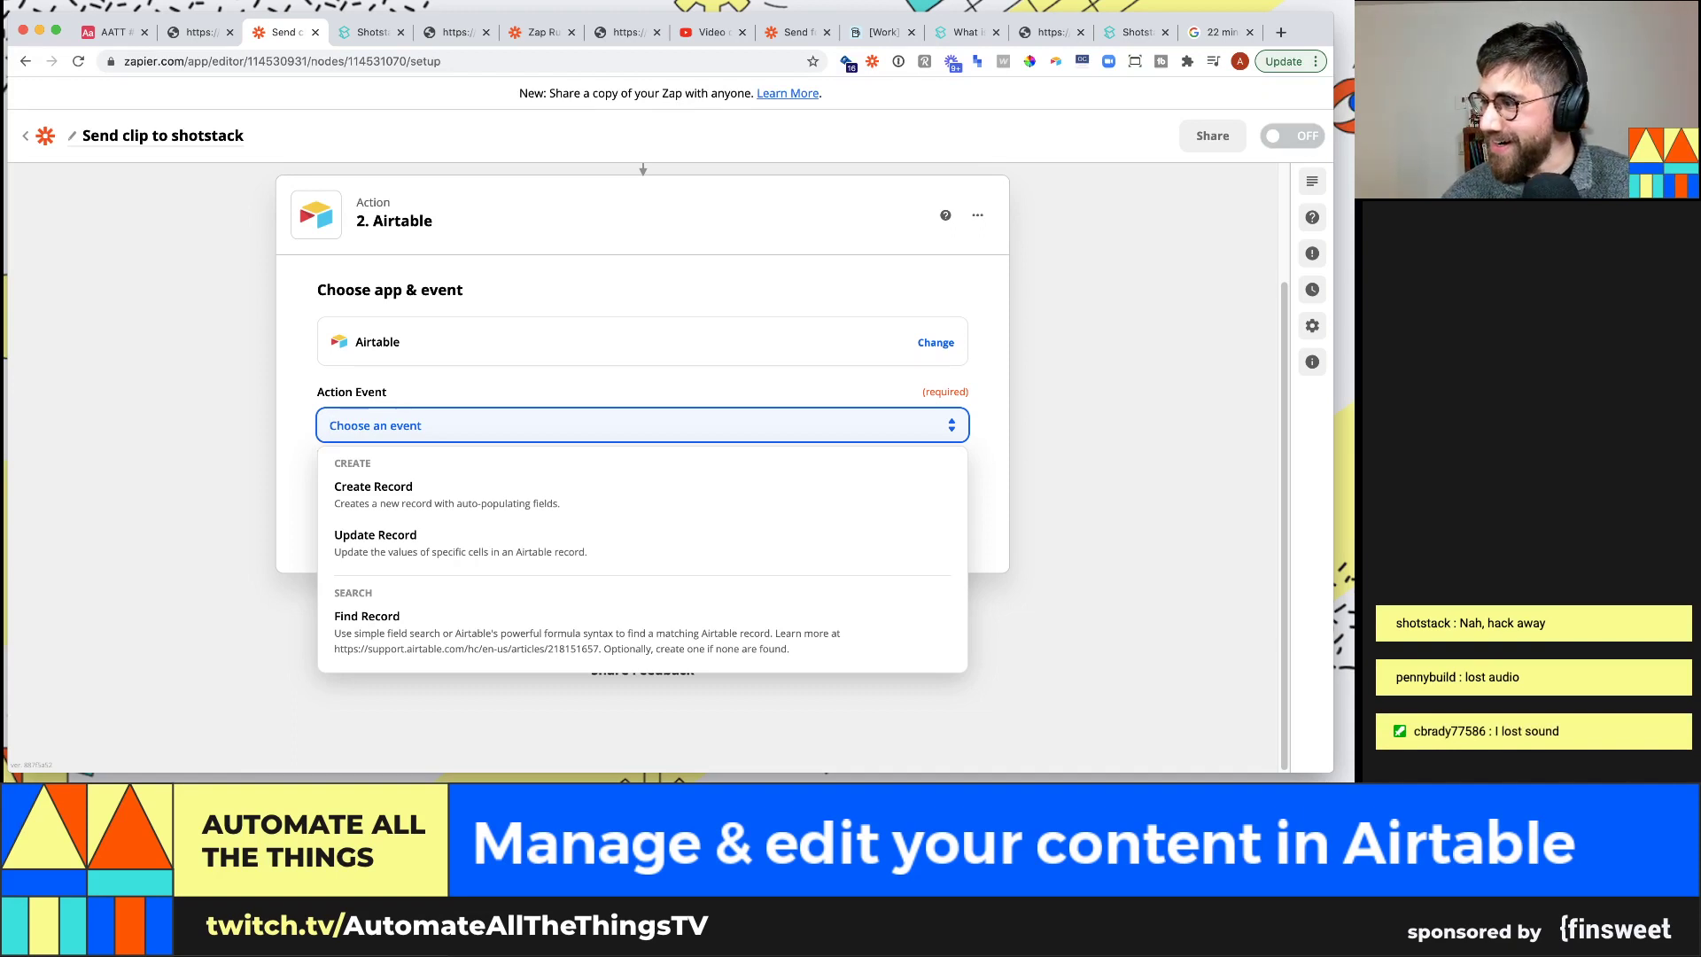
key("super+Tab")
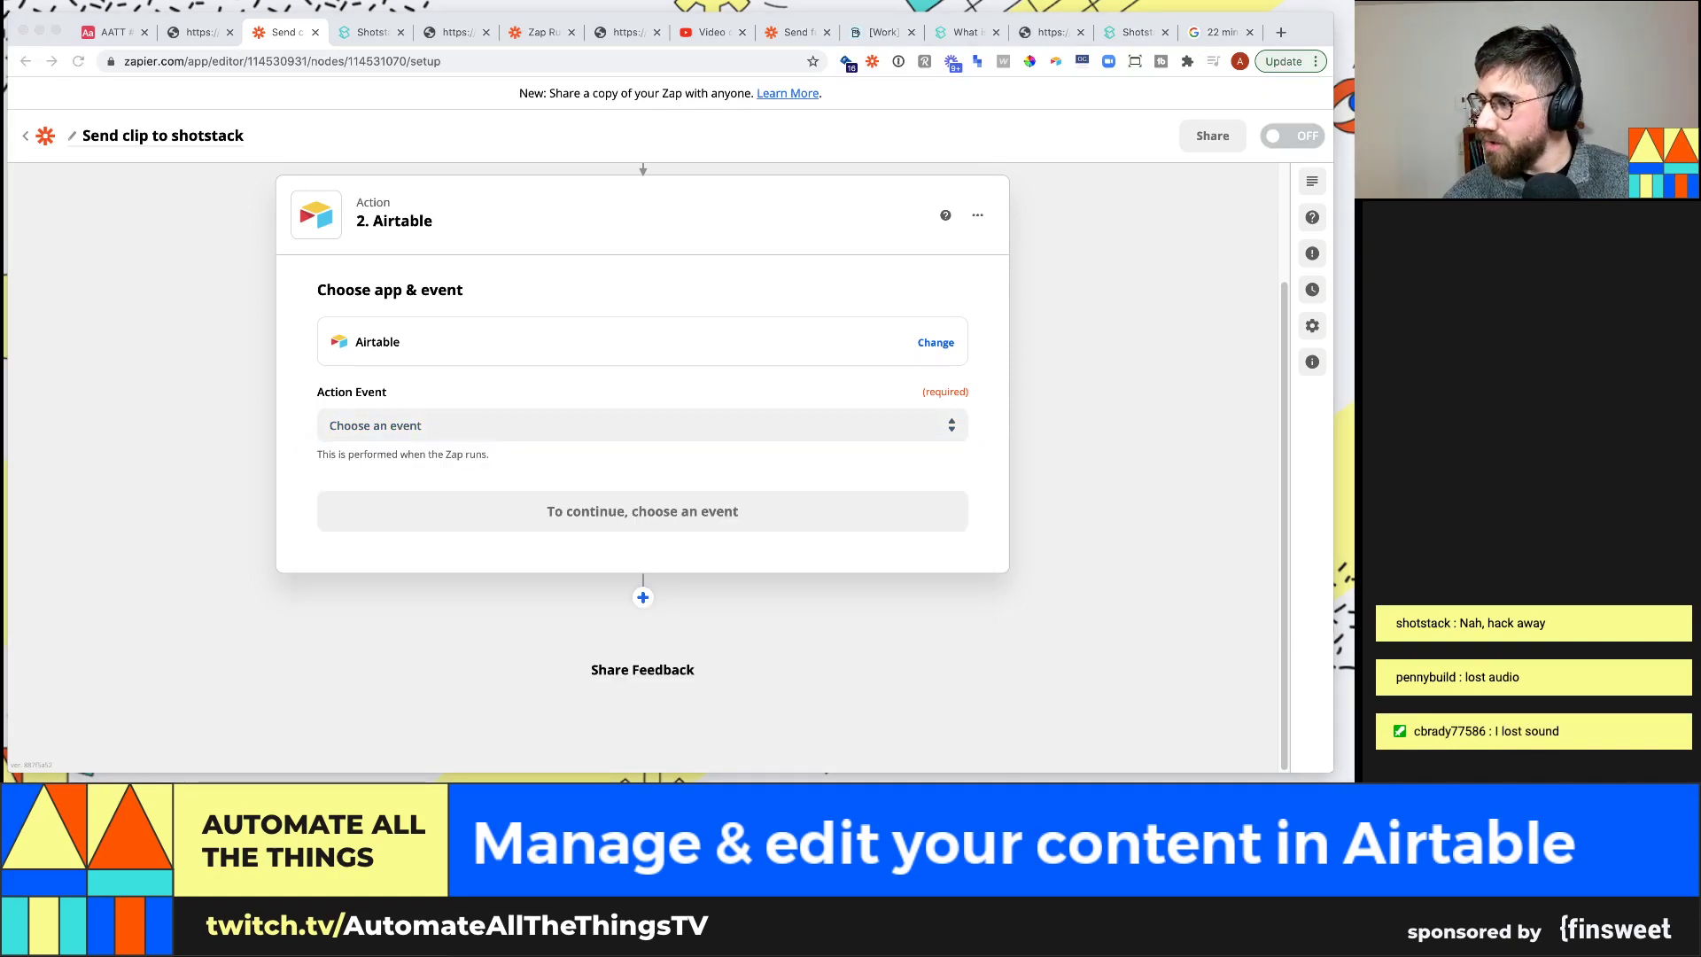
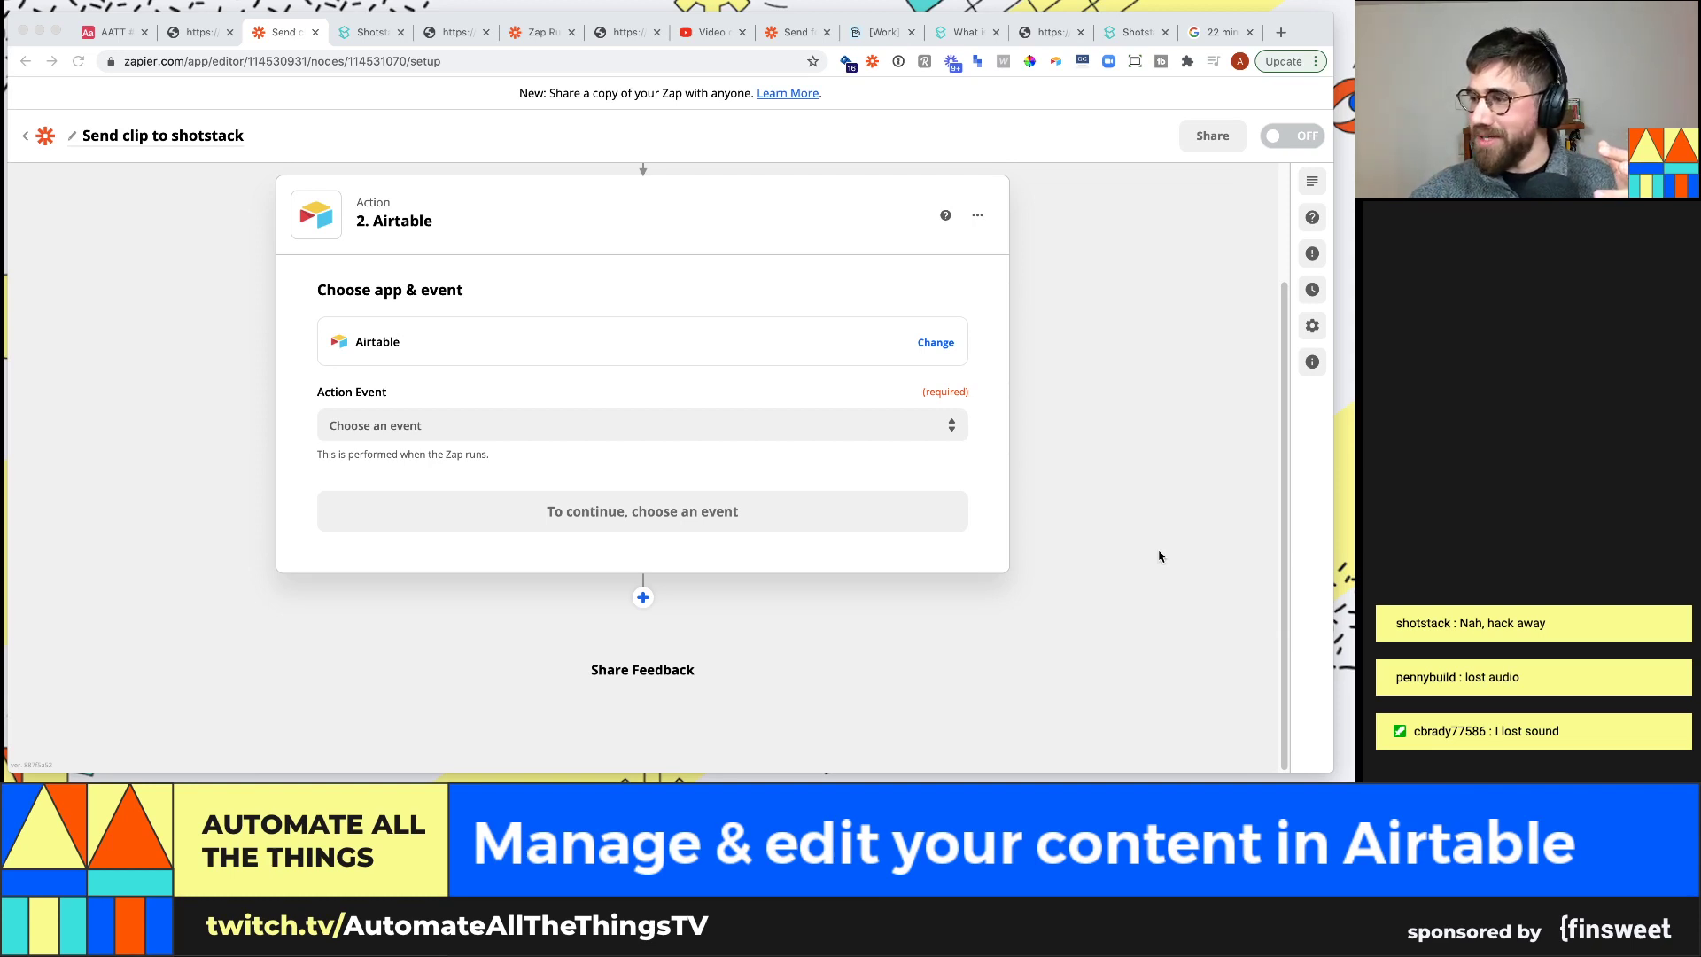
Set the Airtable step's action event to Find Record and continue to account selection
left_click(647, 426)
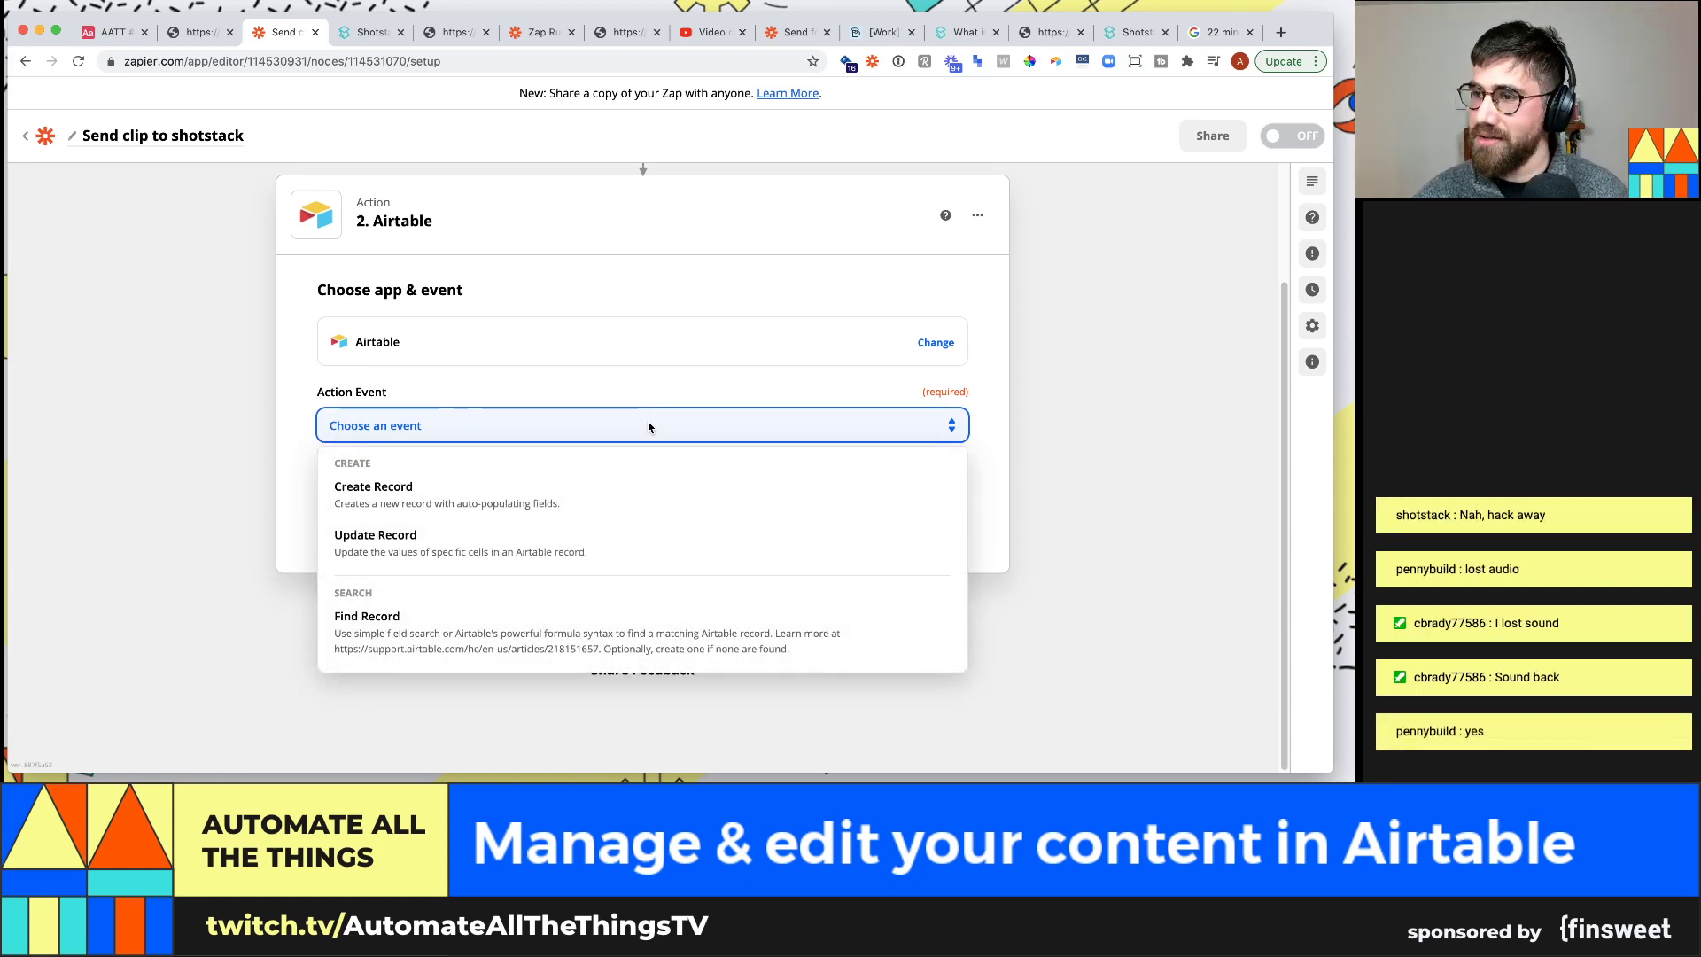
type("u")
key("BackSpace")
type("fin")
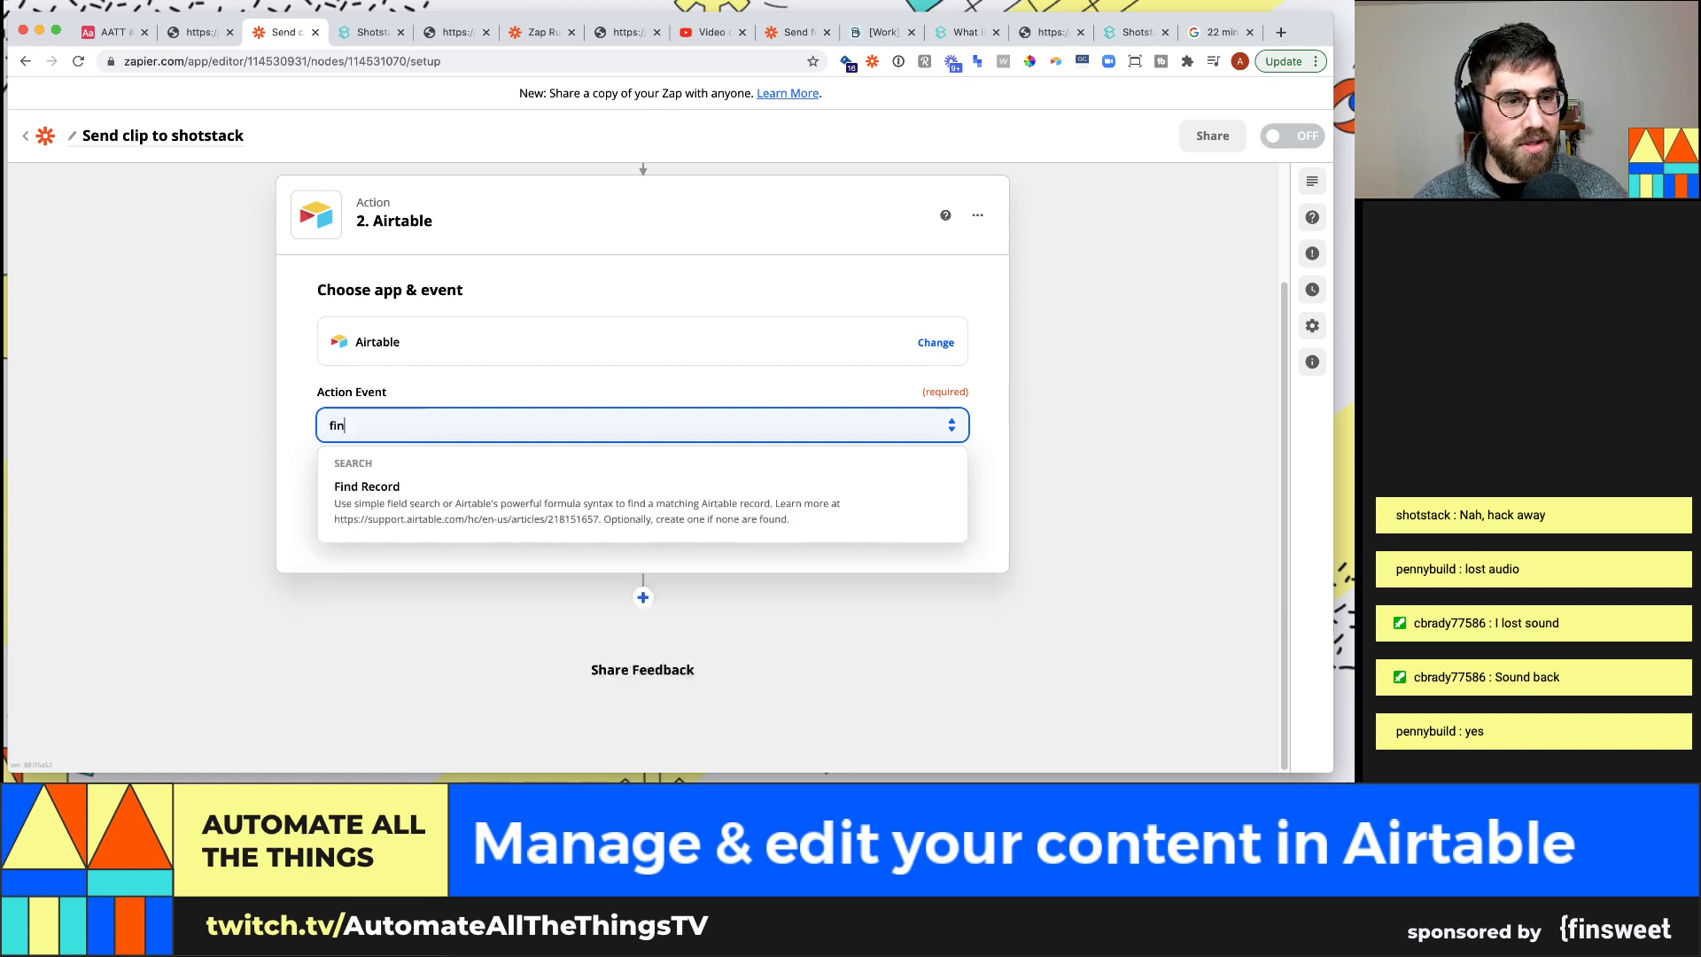
type("d")
left_click(651, 496)
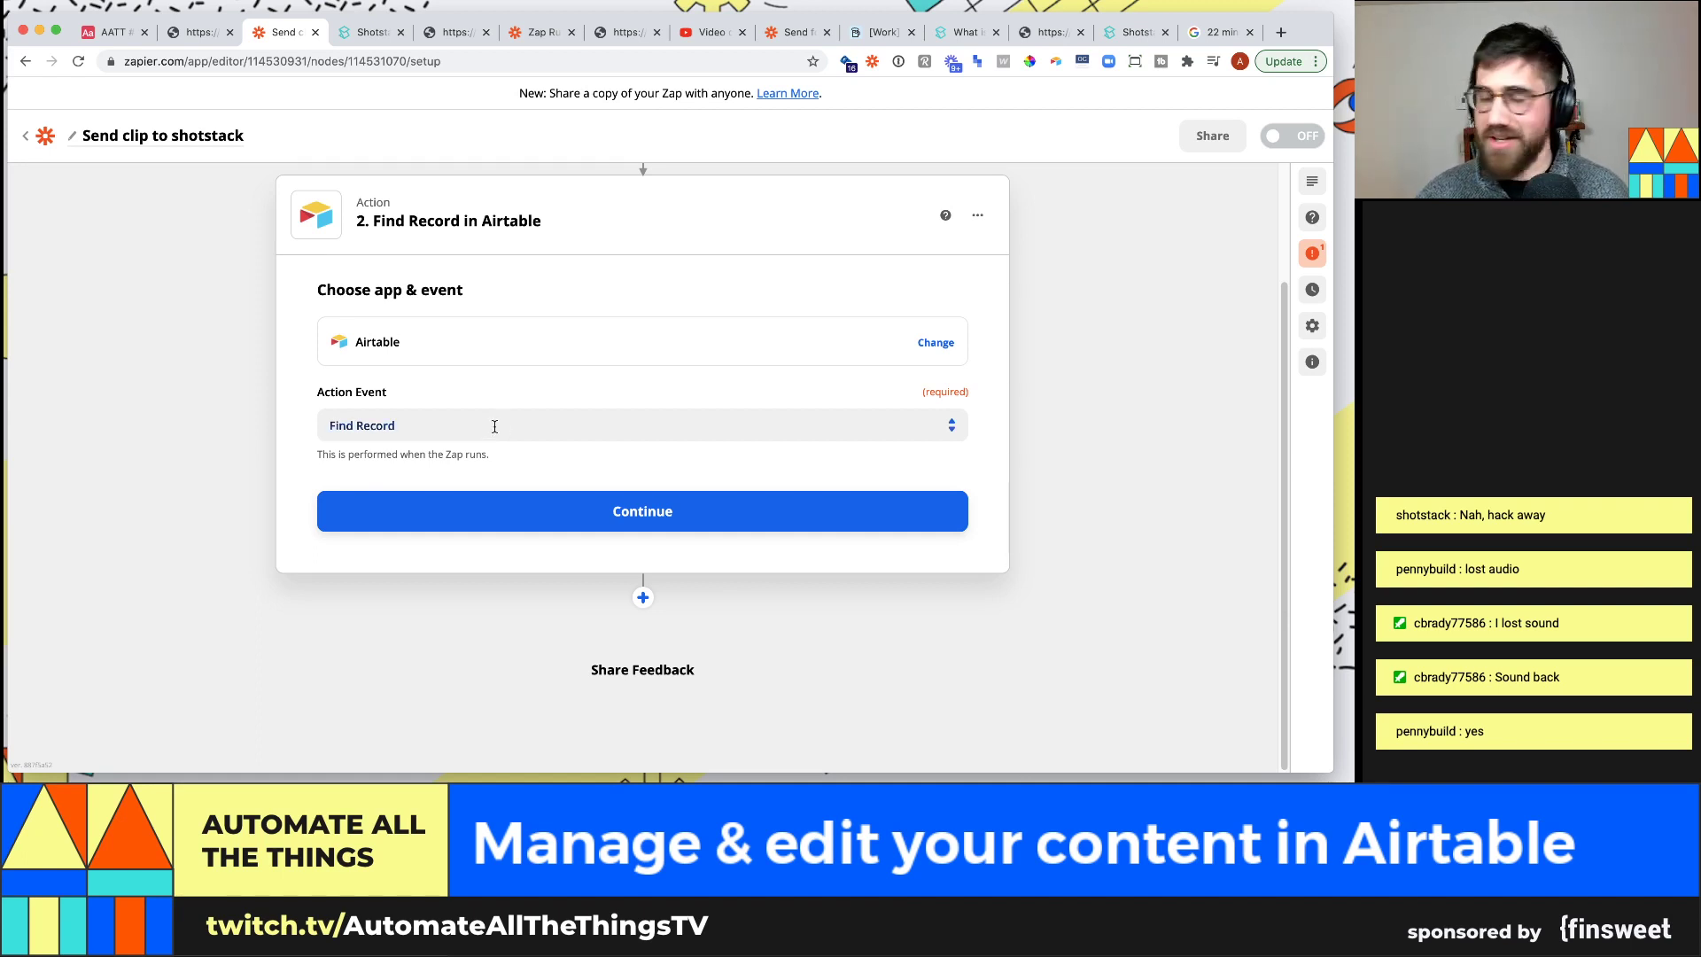
left_click(550, 501)
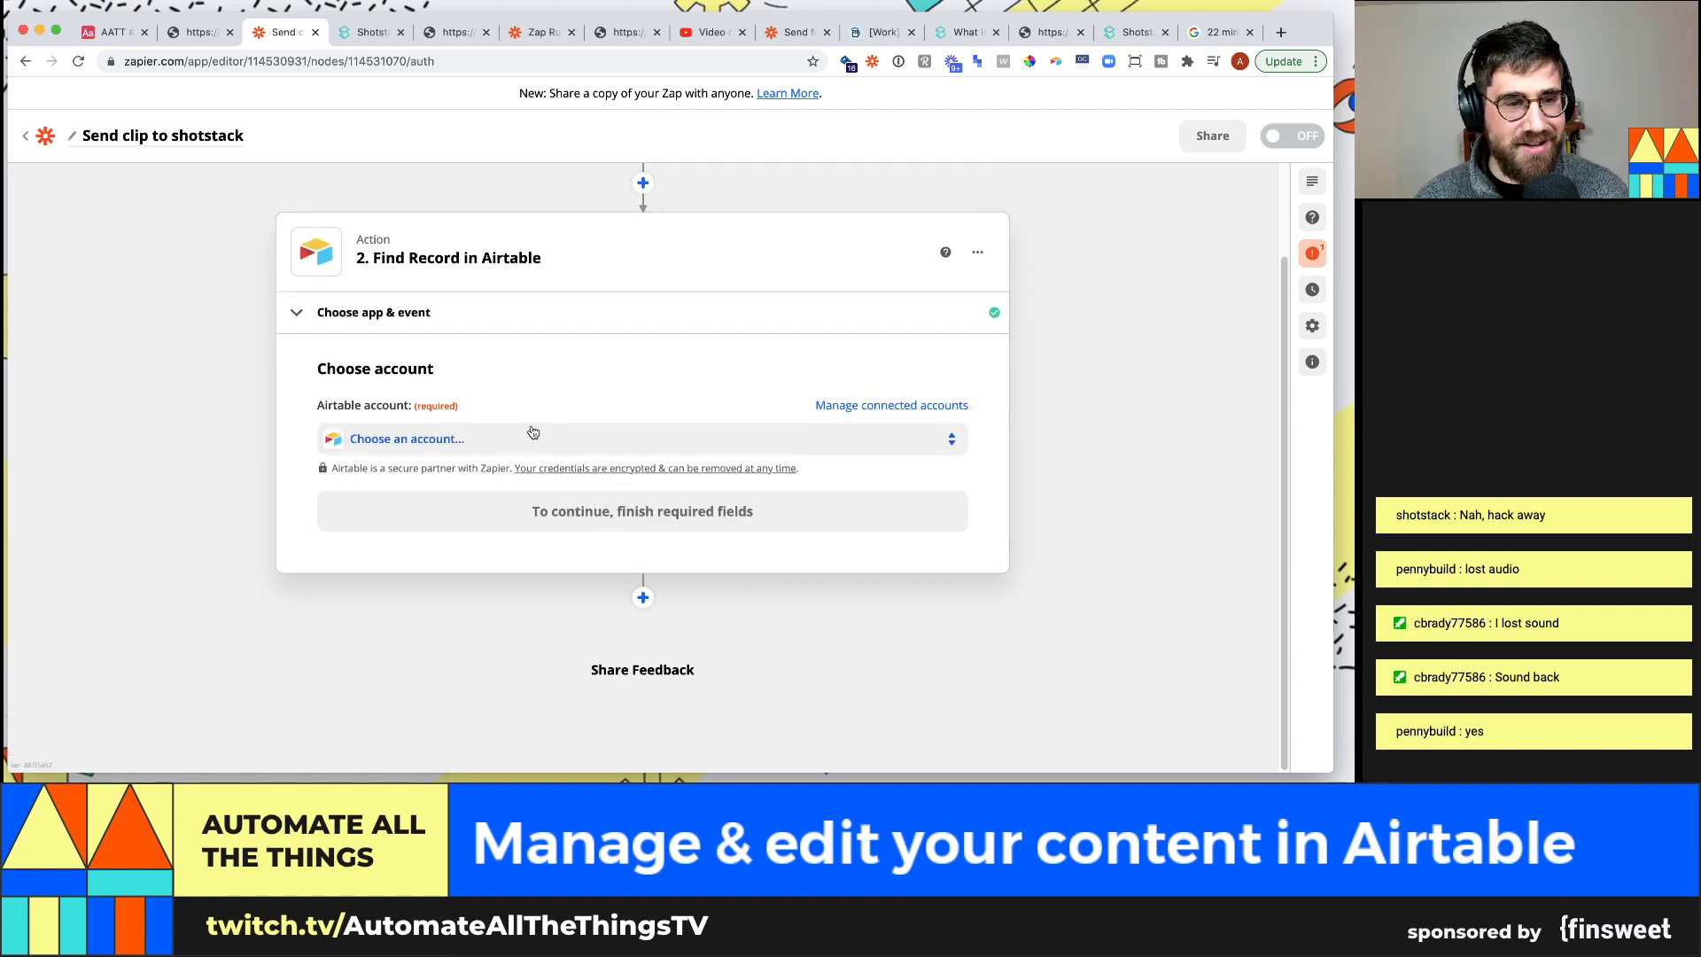
Use the connected Airtable account with the AATT #36: Content management base and Clips table
left_click(532, 432)
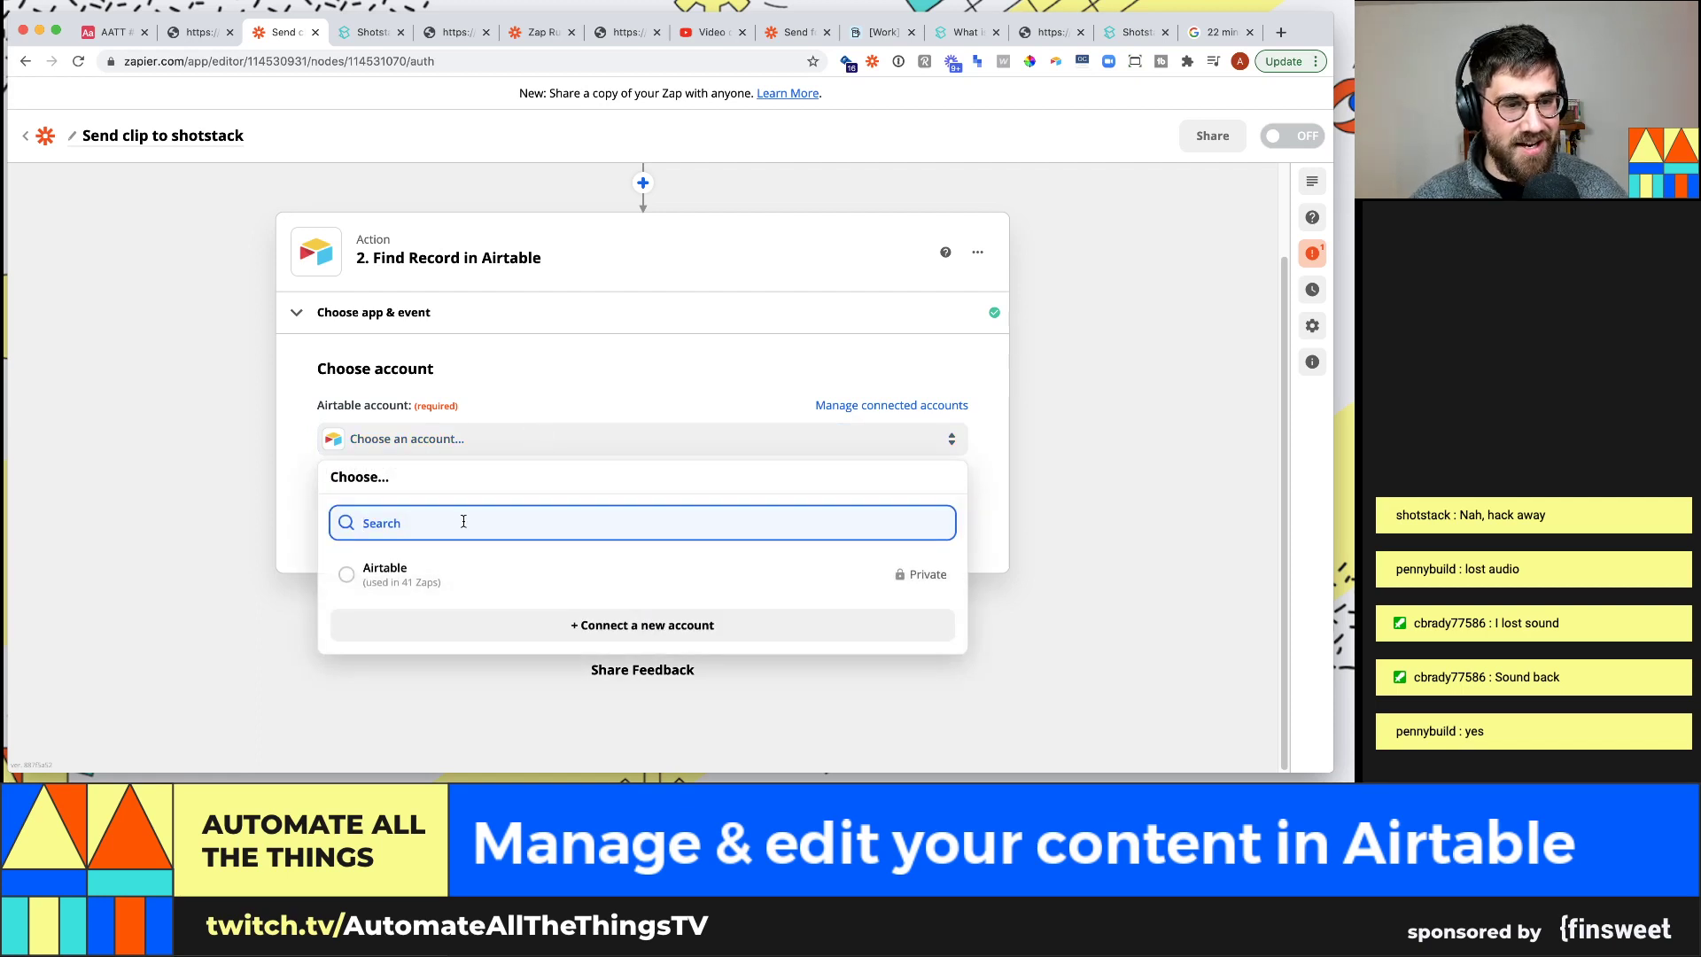
left_click(477, 560)
left_click(596, 521)
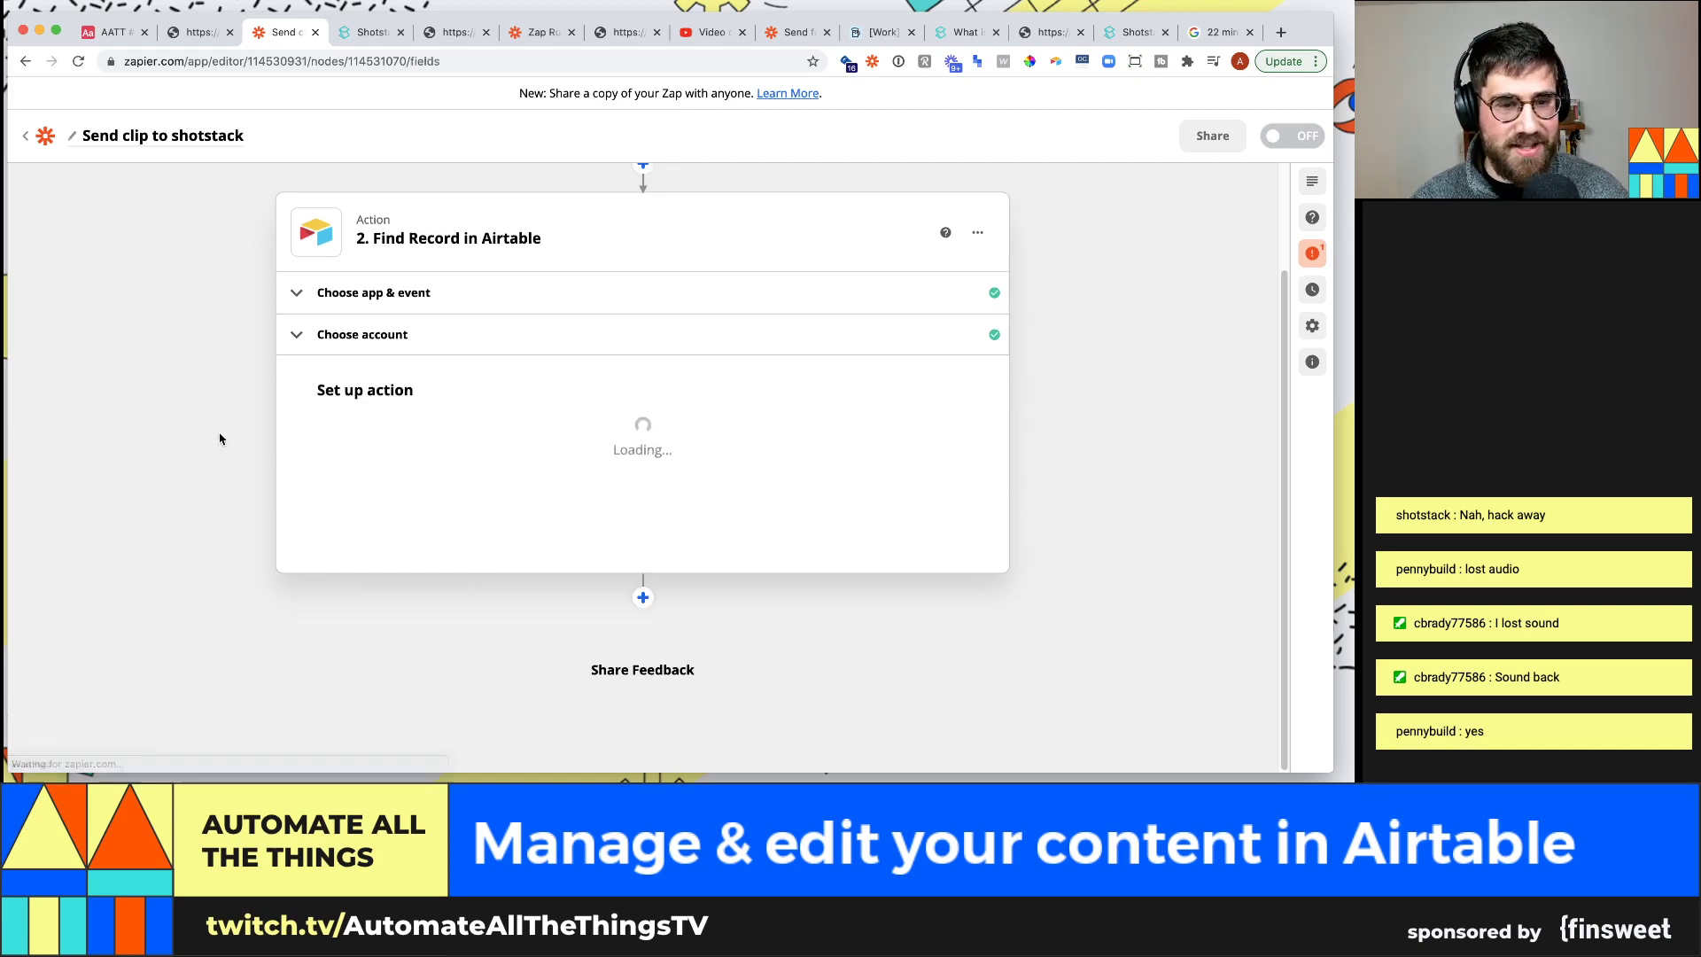
left_click(479, 455)
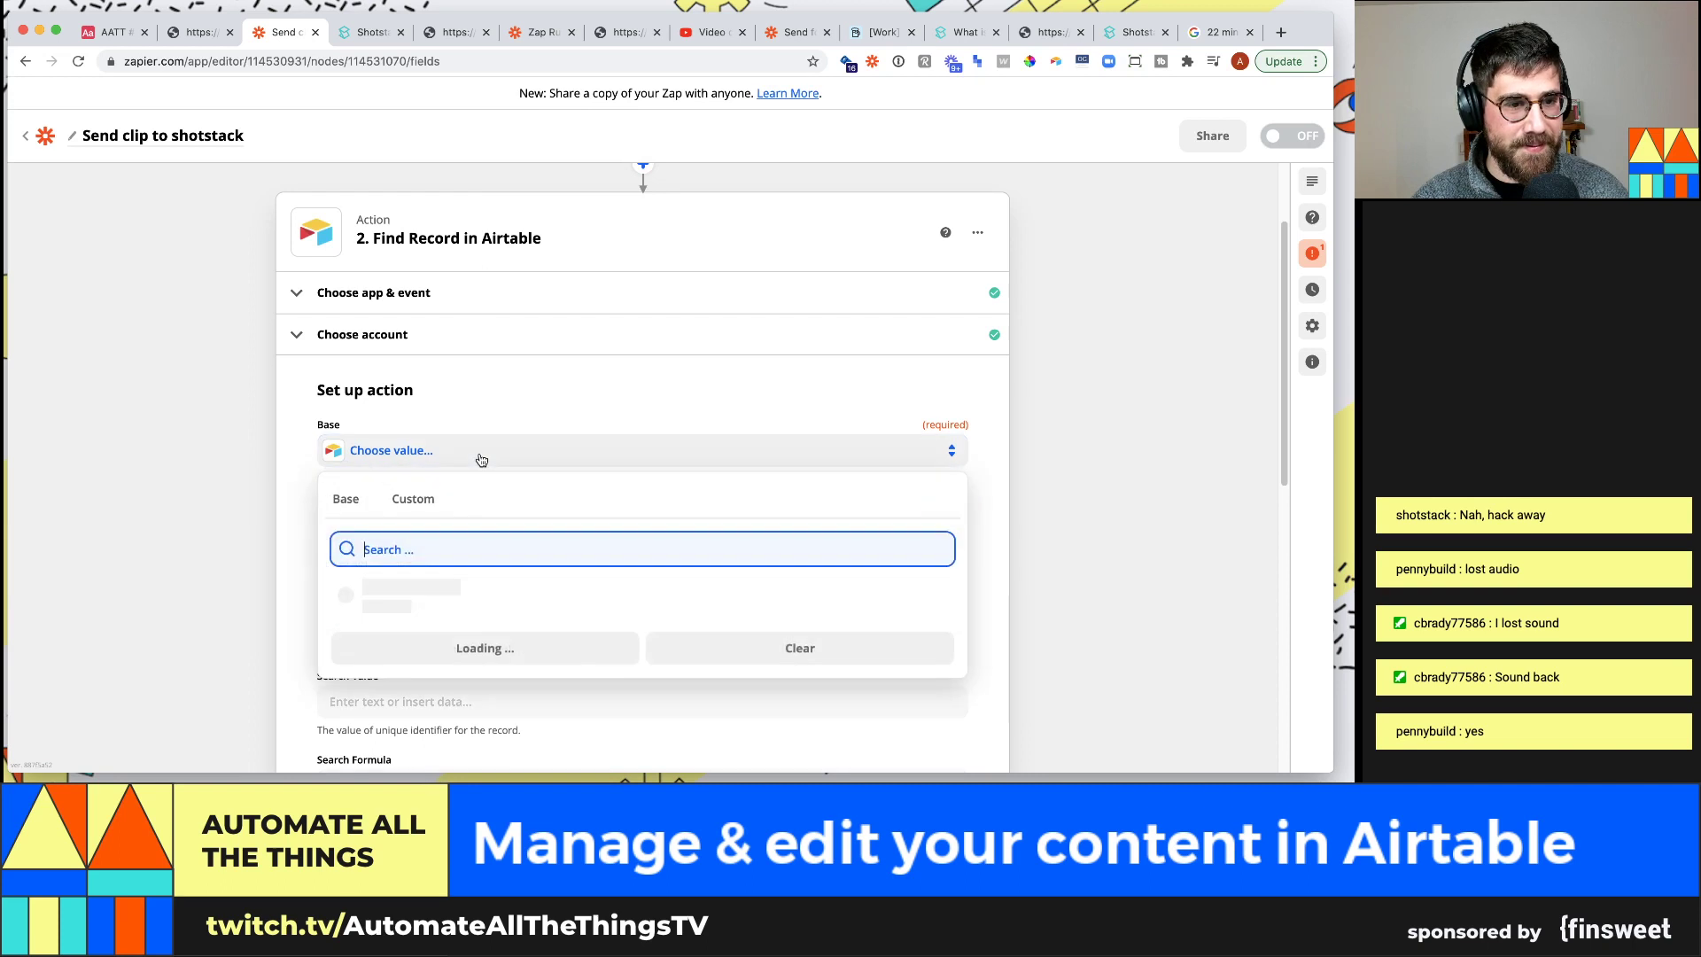
type("aatt")
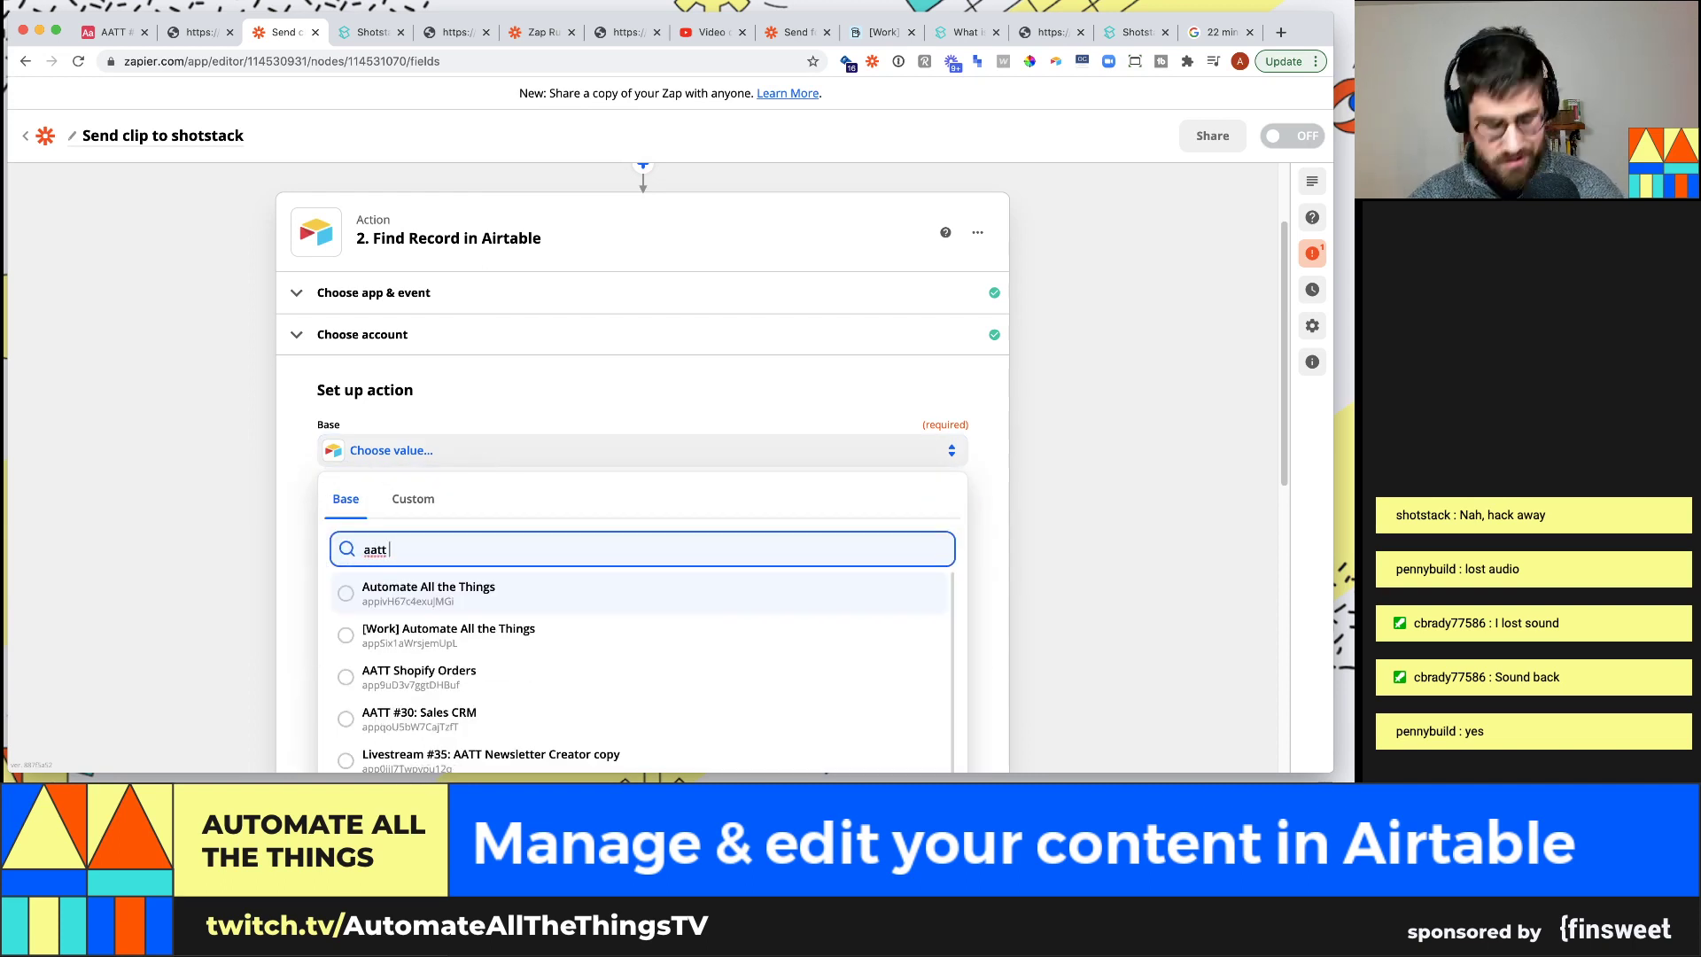
type(" #36")
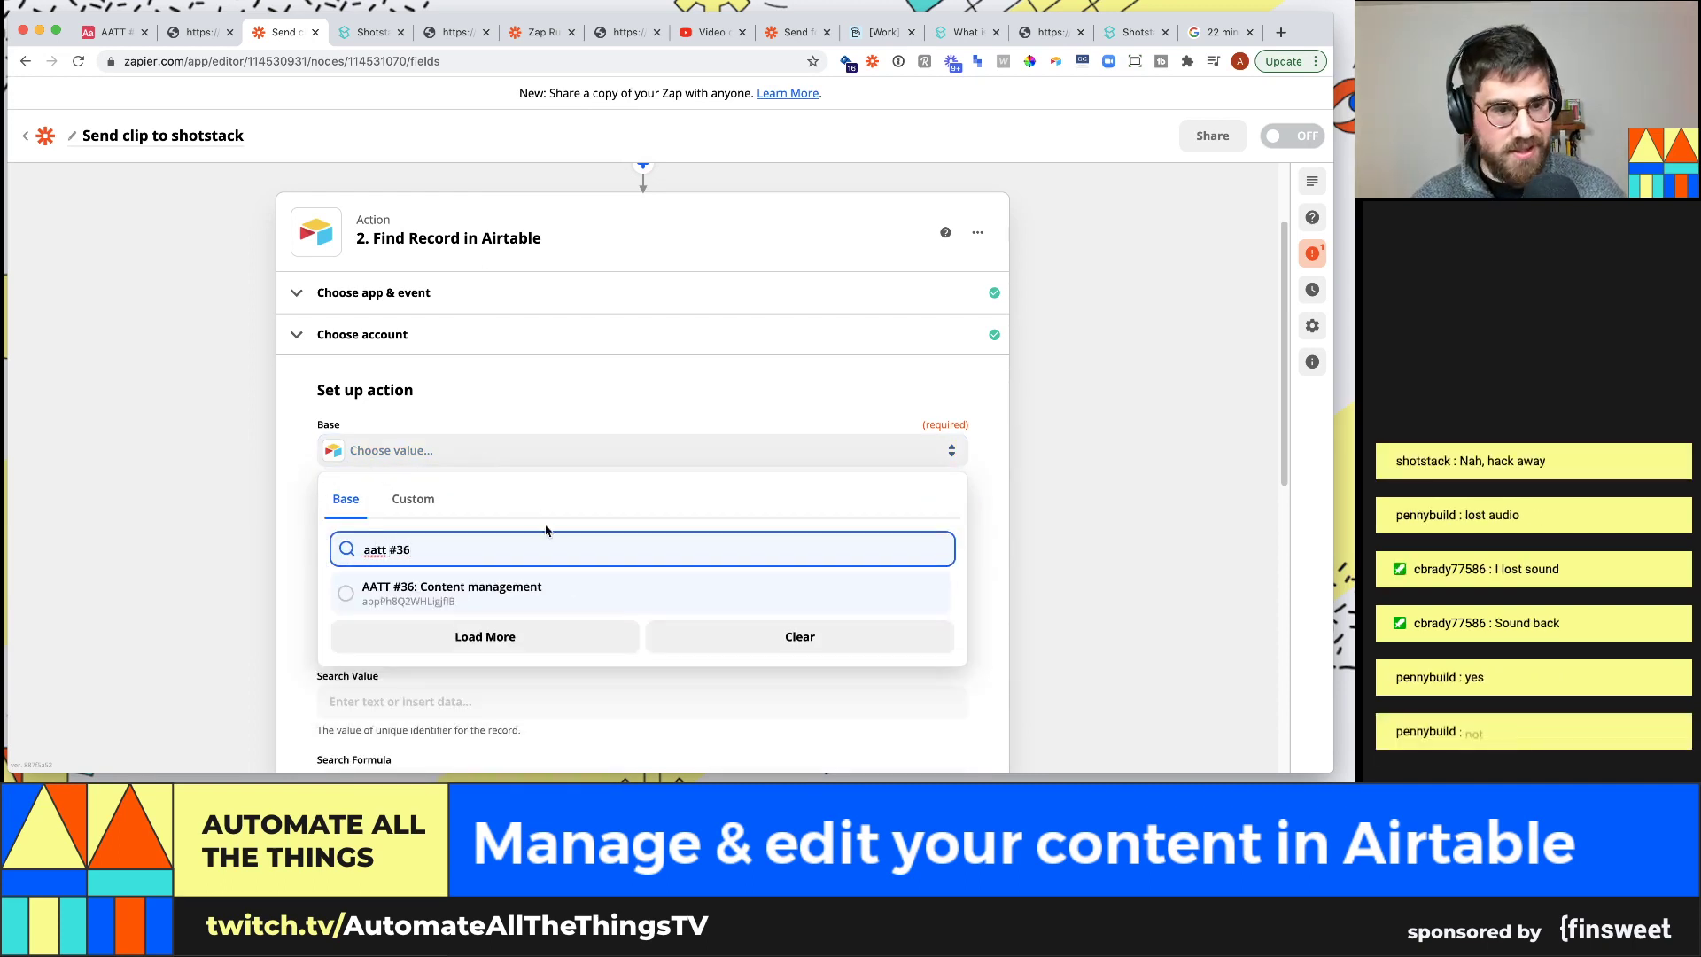
left_click(561, 588)
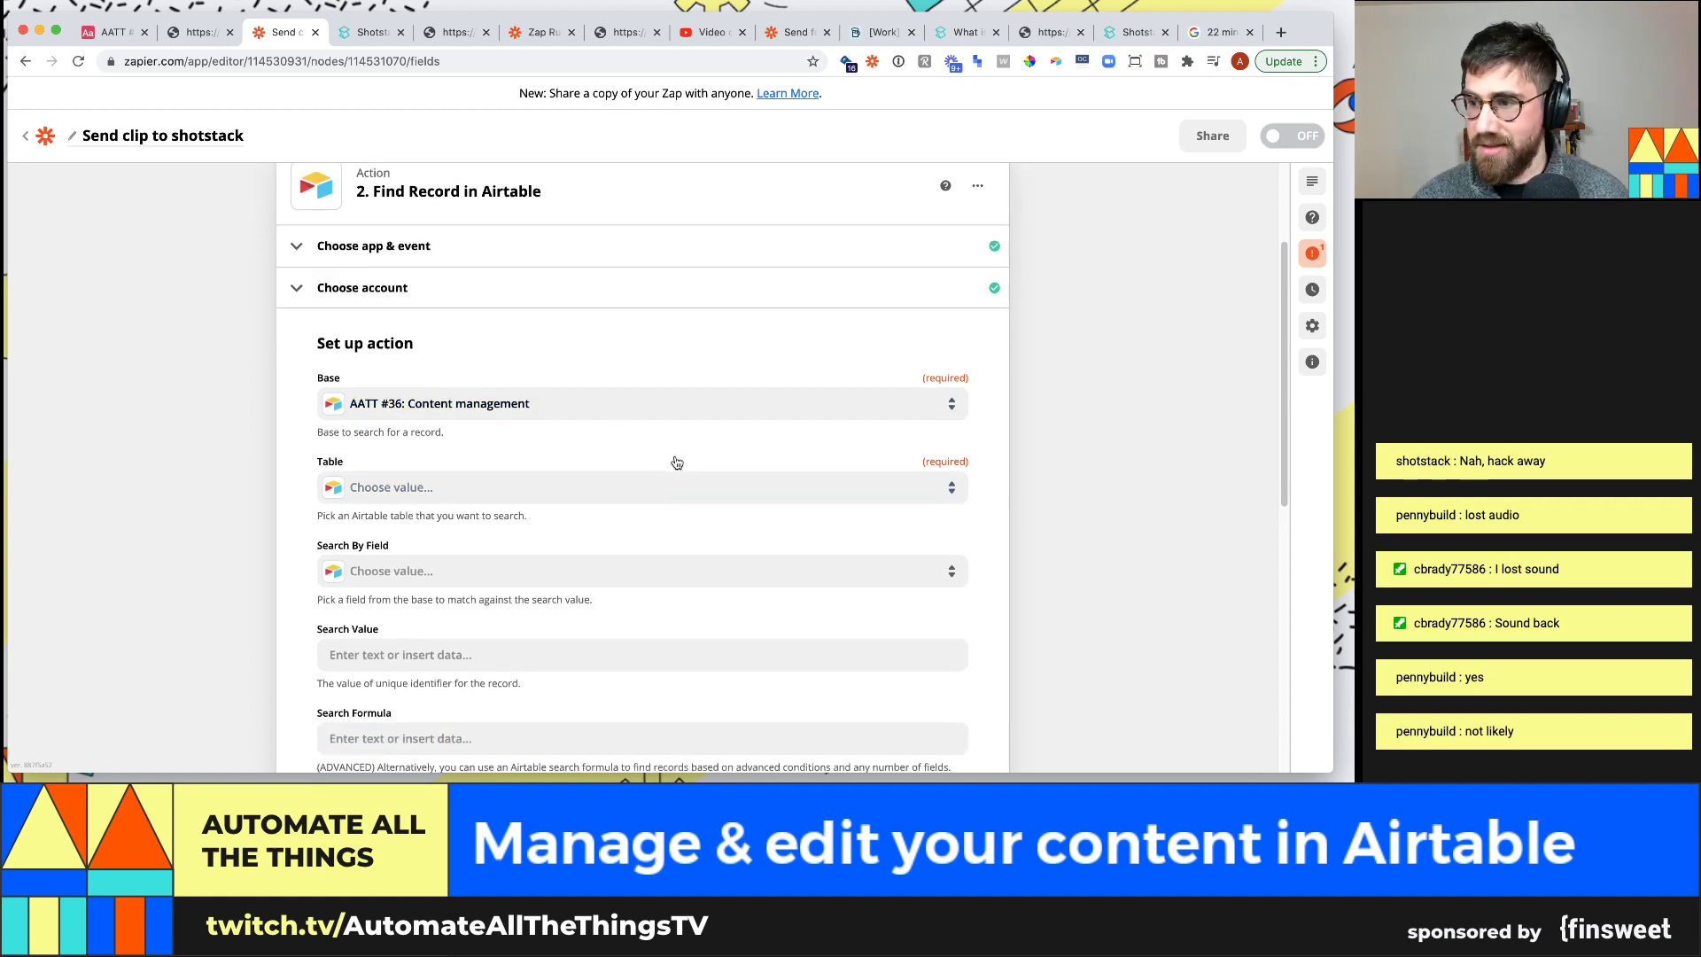
left_click(664, 476)
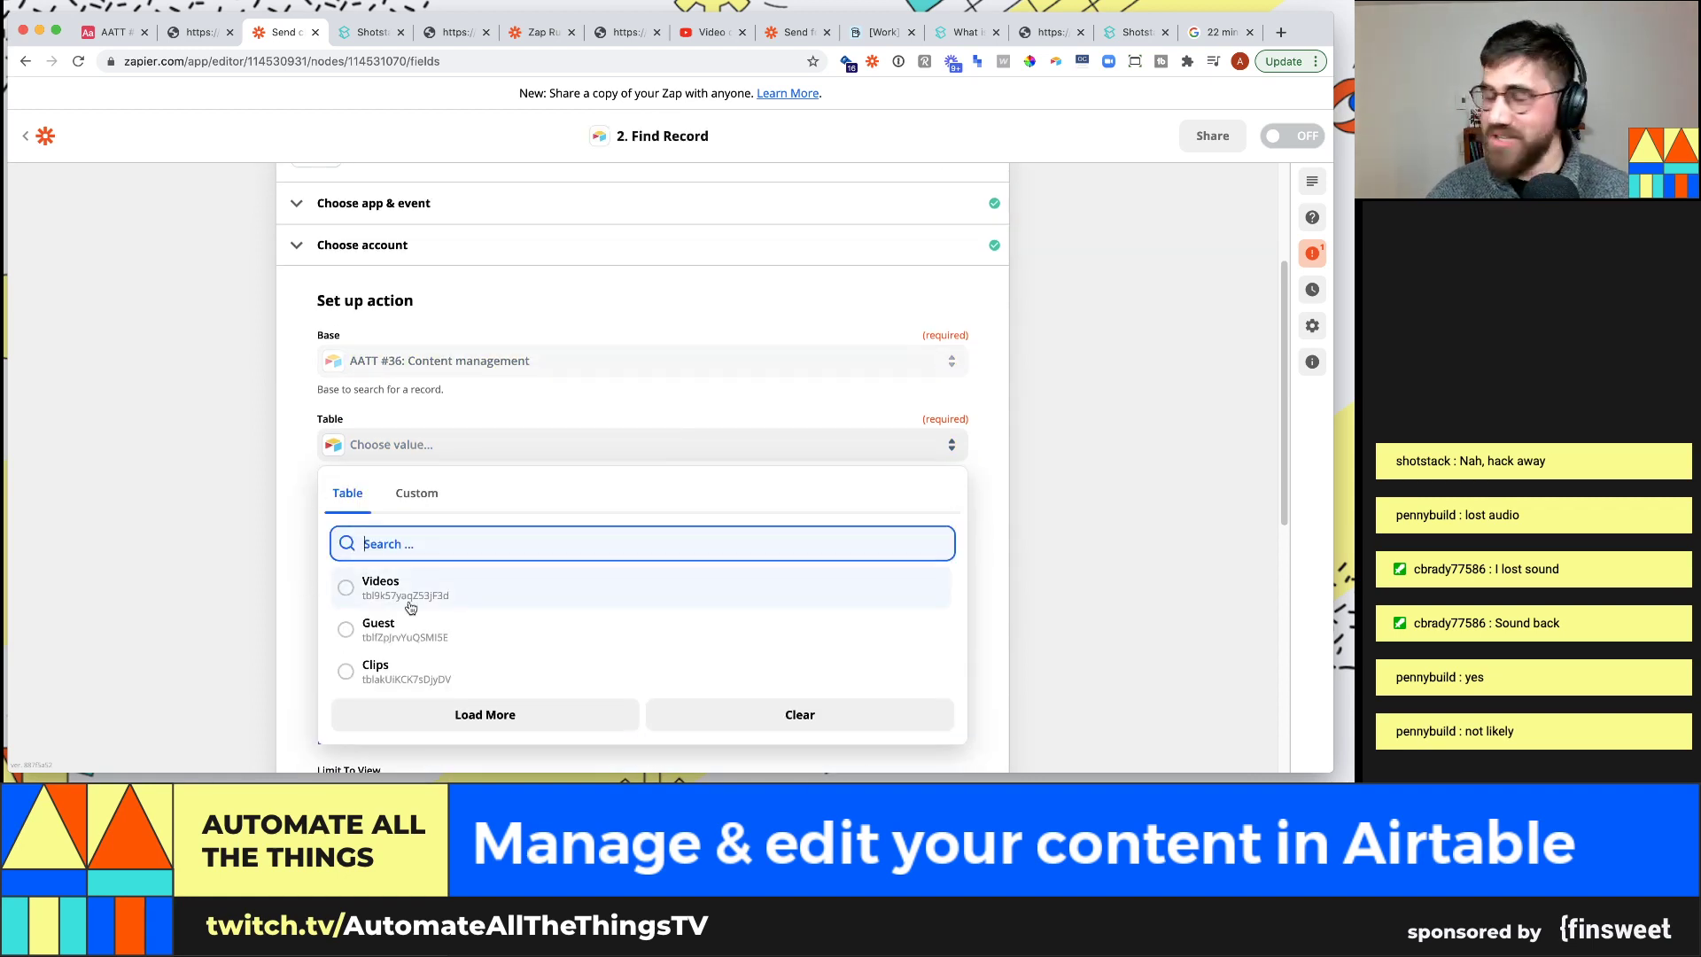
left_click(410, 675)
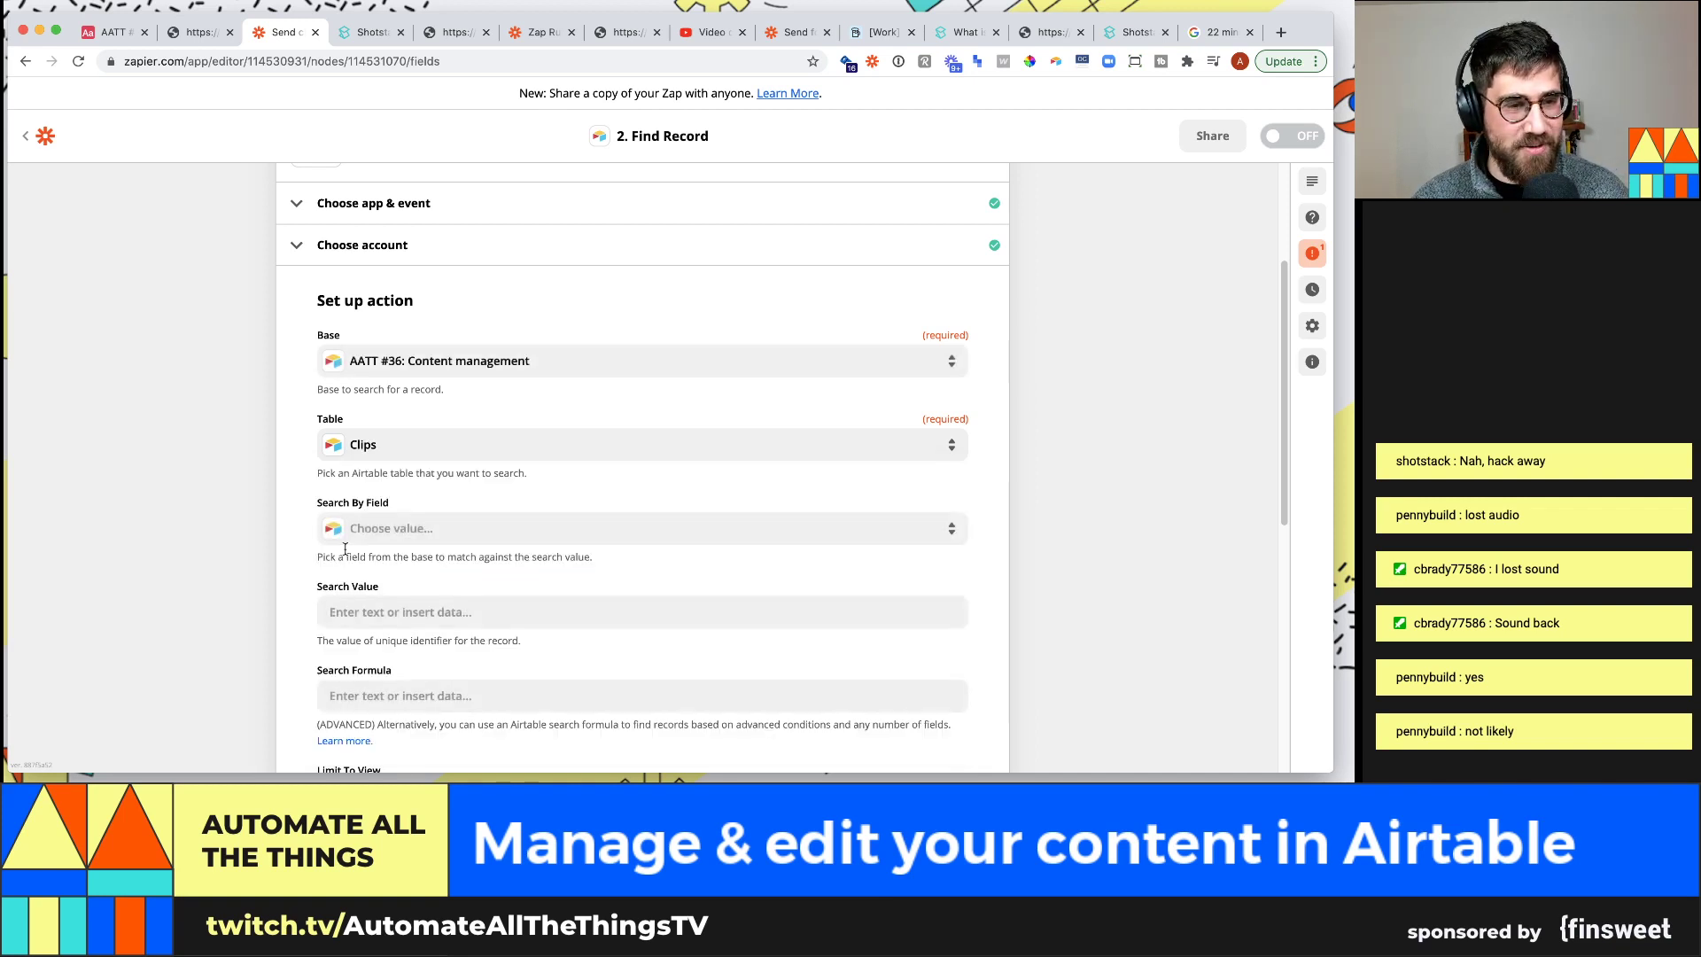
Search by the recordID field using the webhook's Querystring Record ID as the search value
left_click(467, 534)
type("record")
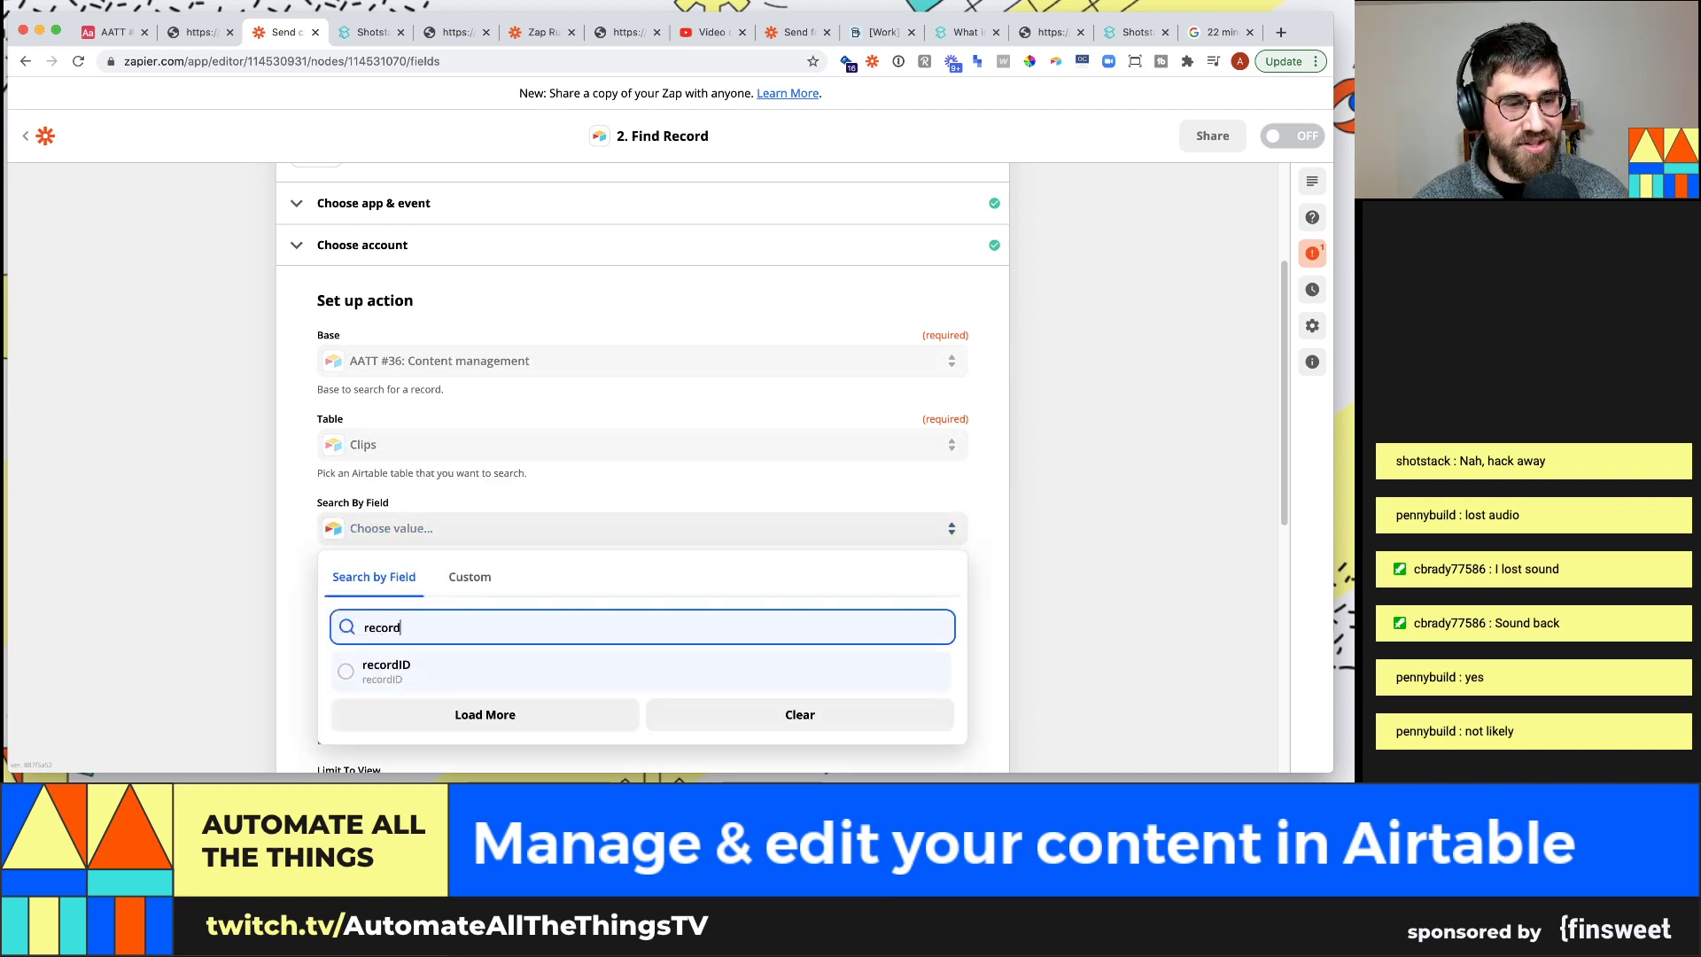
key("Return")
scroll(429, 635, "down", 1)
left_click(418, 581)
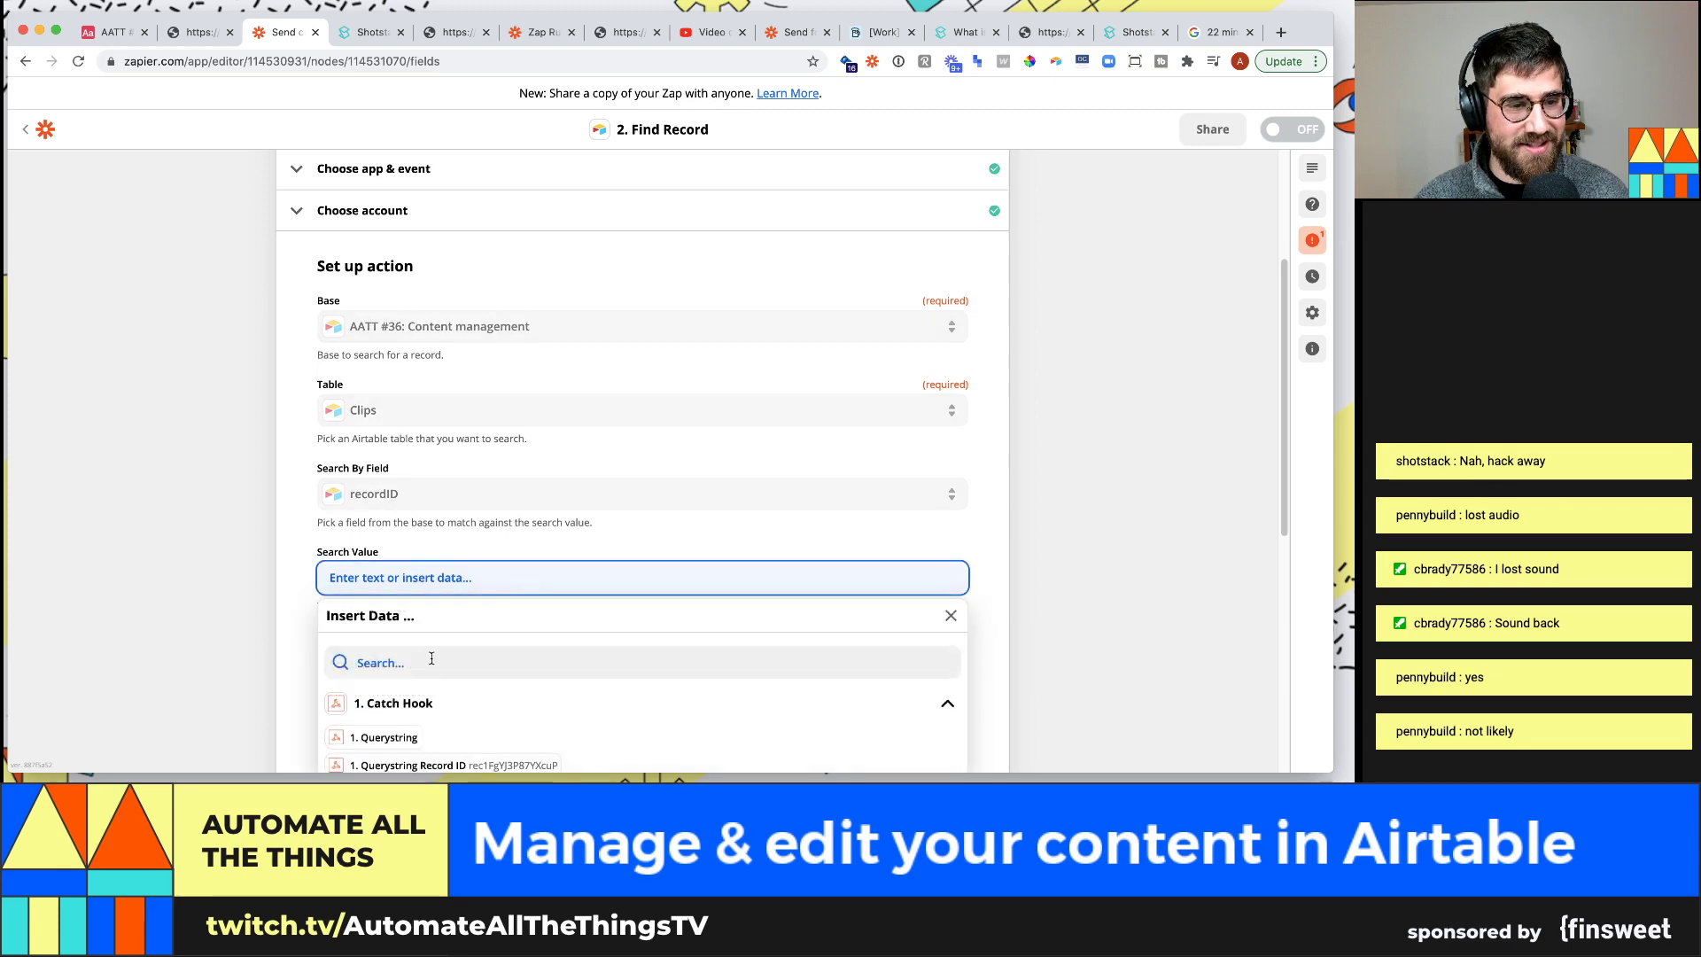
scroll(432, 658, "down", 5)
left_click(448, 389)
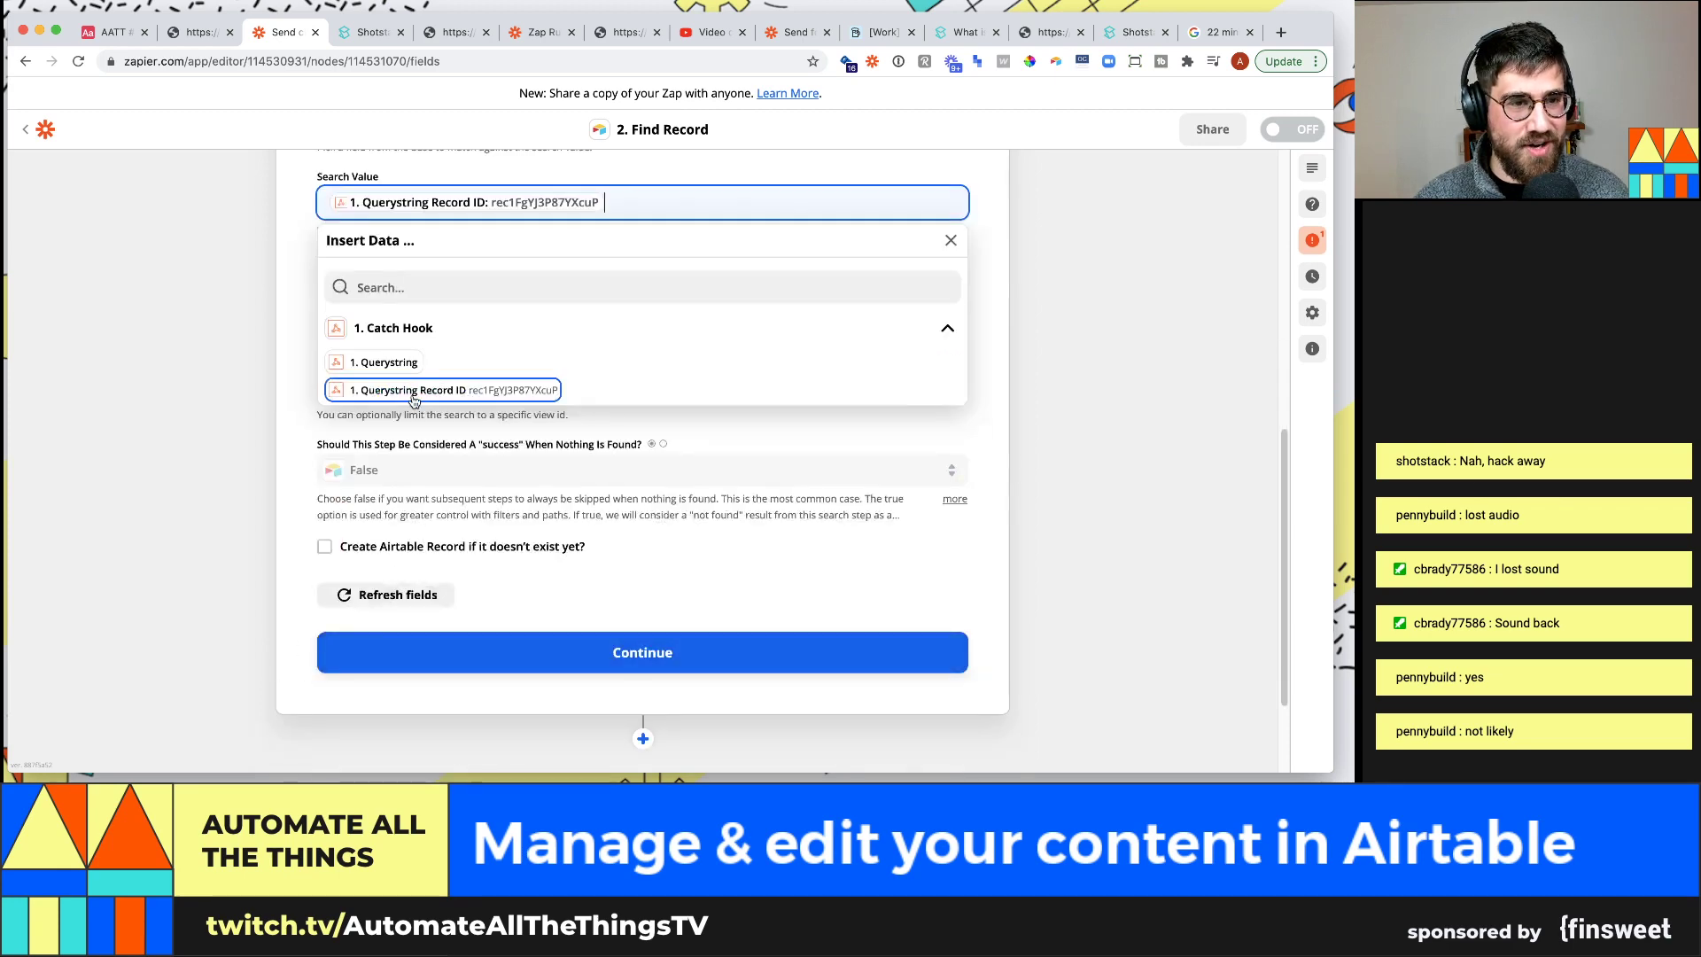
left_click(228, 537)
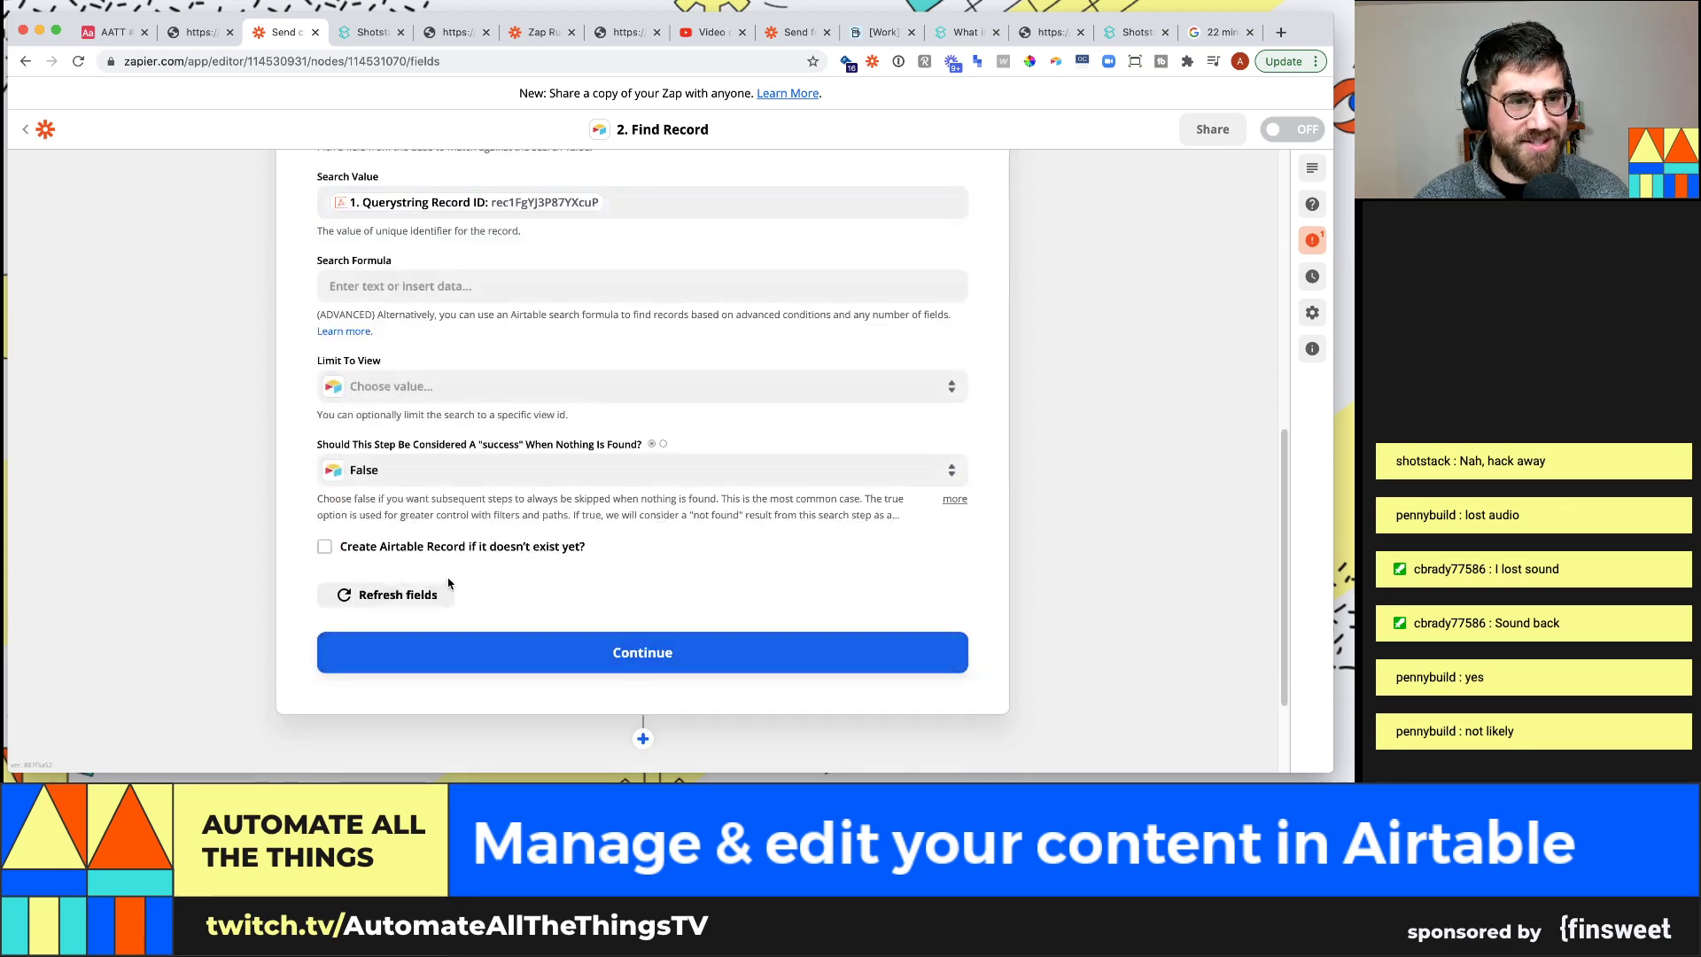
left_click(683, 663)
Test the search and check the returned clip 'Awesome moment where a webhook failed' with Length 84
scroll(489, 534, "down", 5)
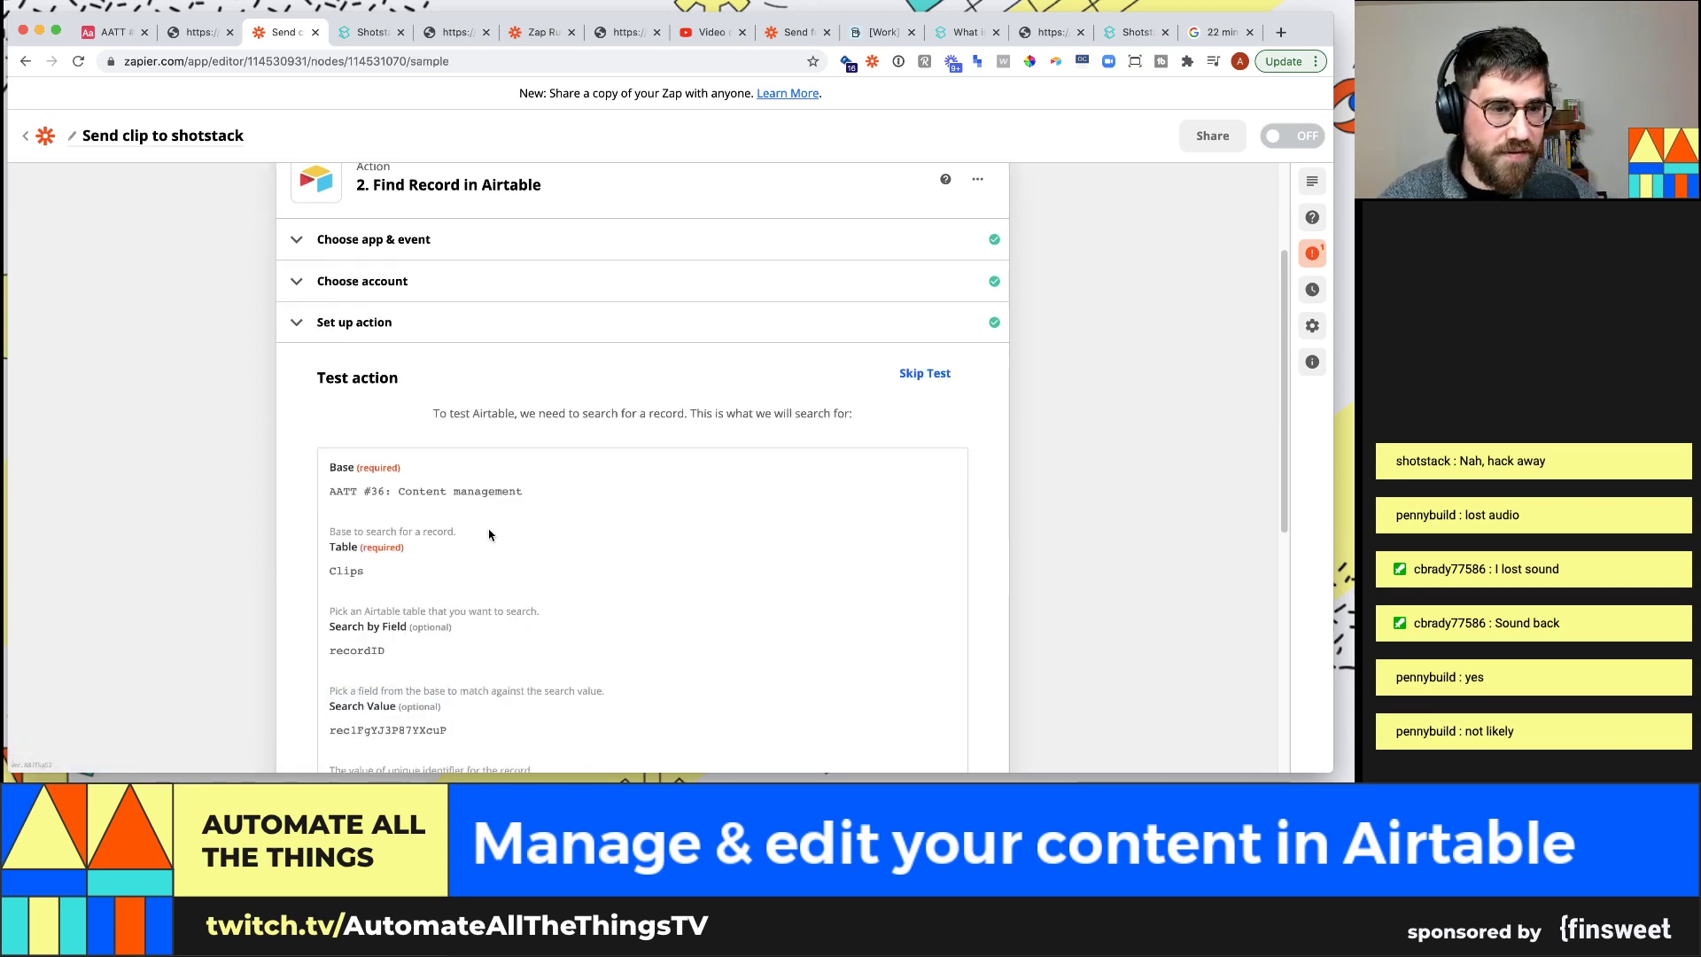
left_click(465, 631)
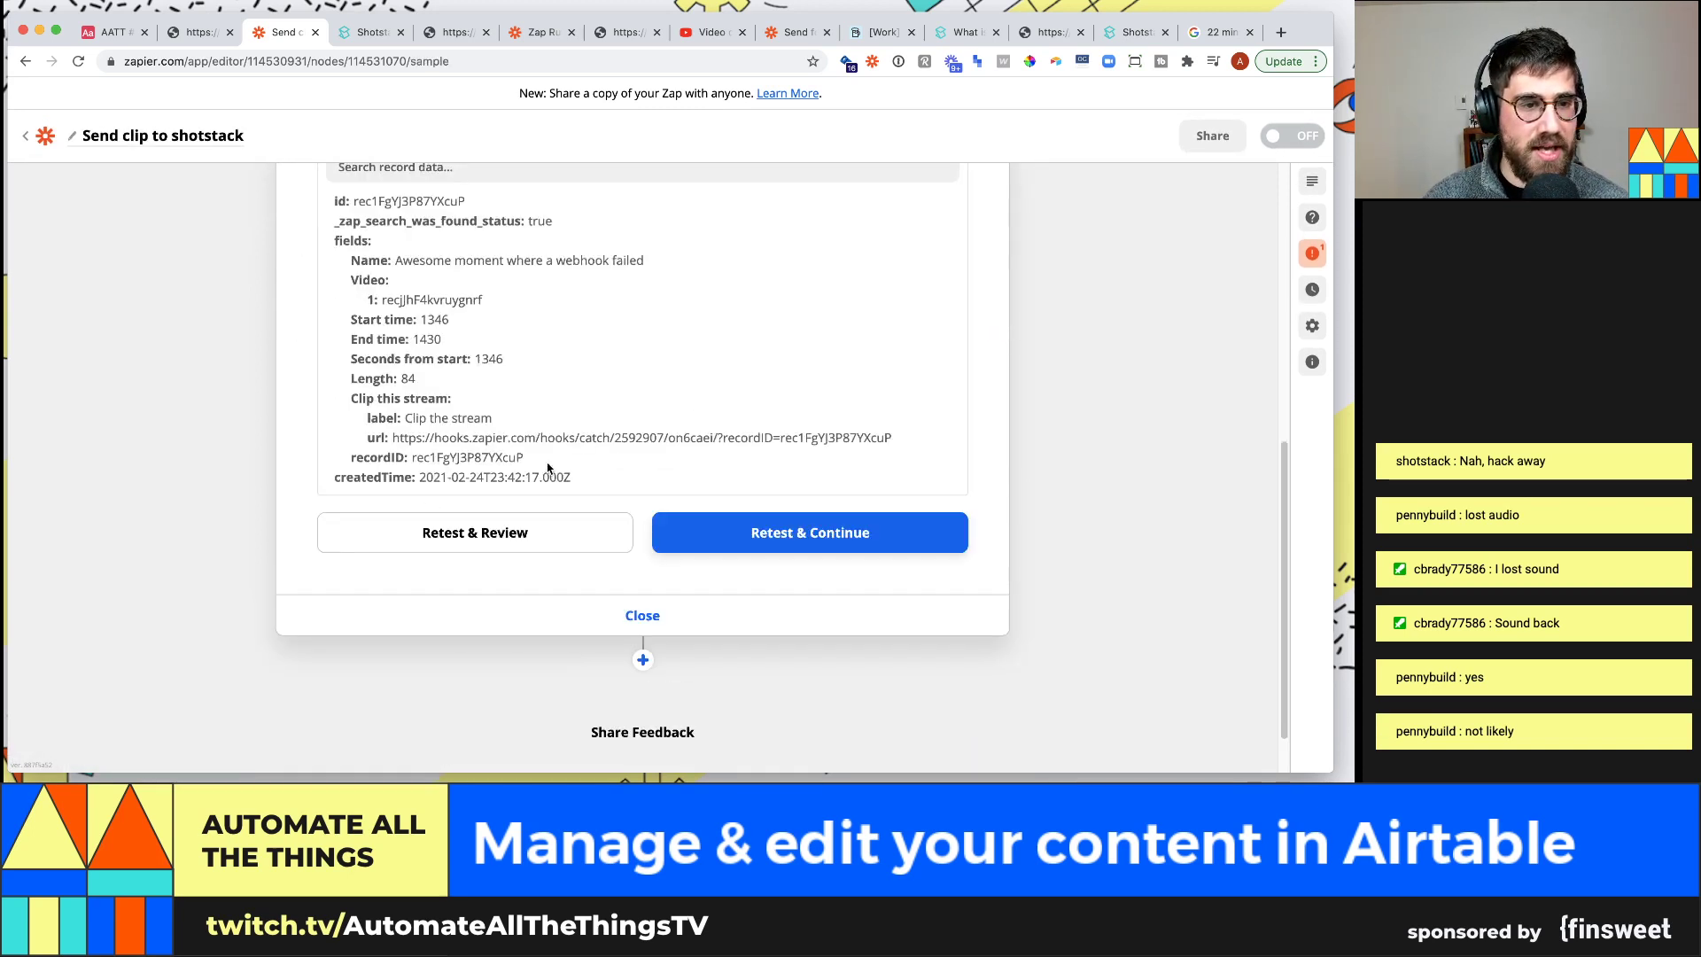
scroll(419, 332, "up", 1)
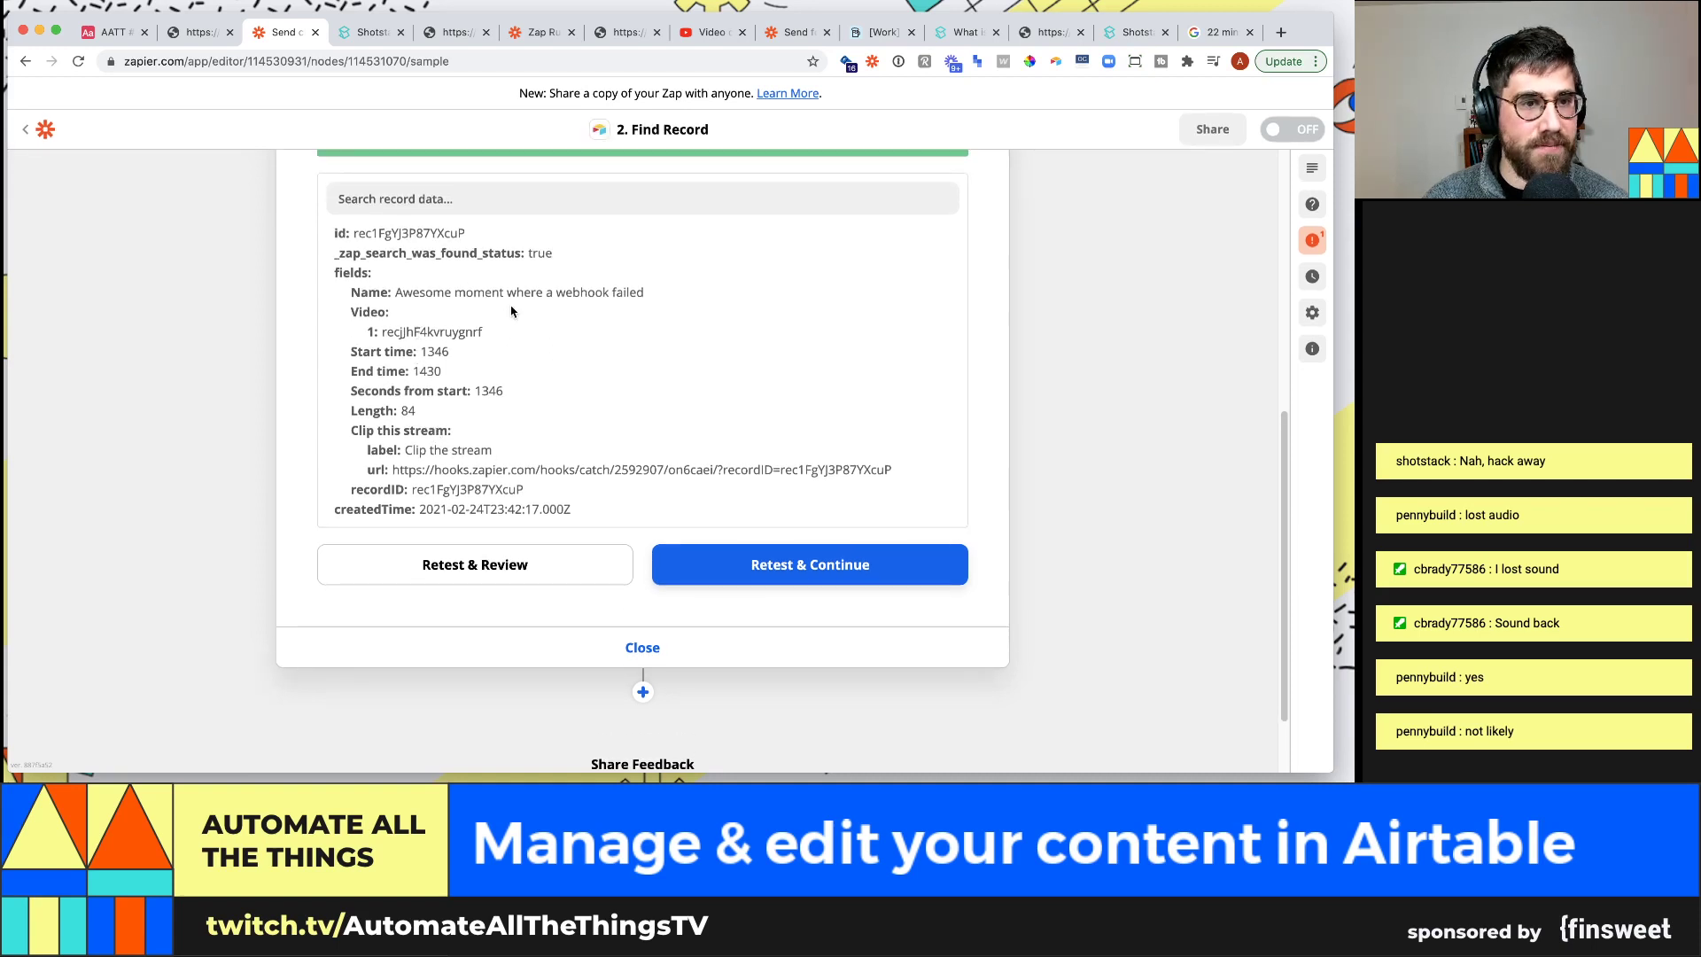
left_click_drag(355, 298, 577, 312)
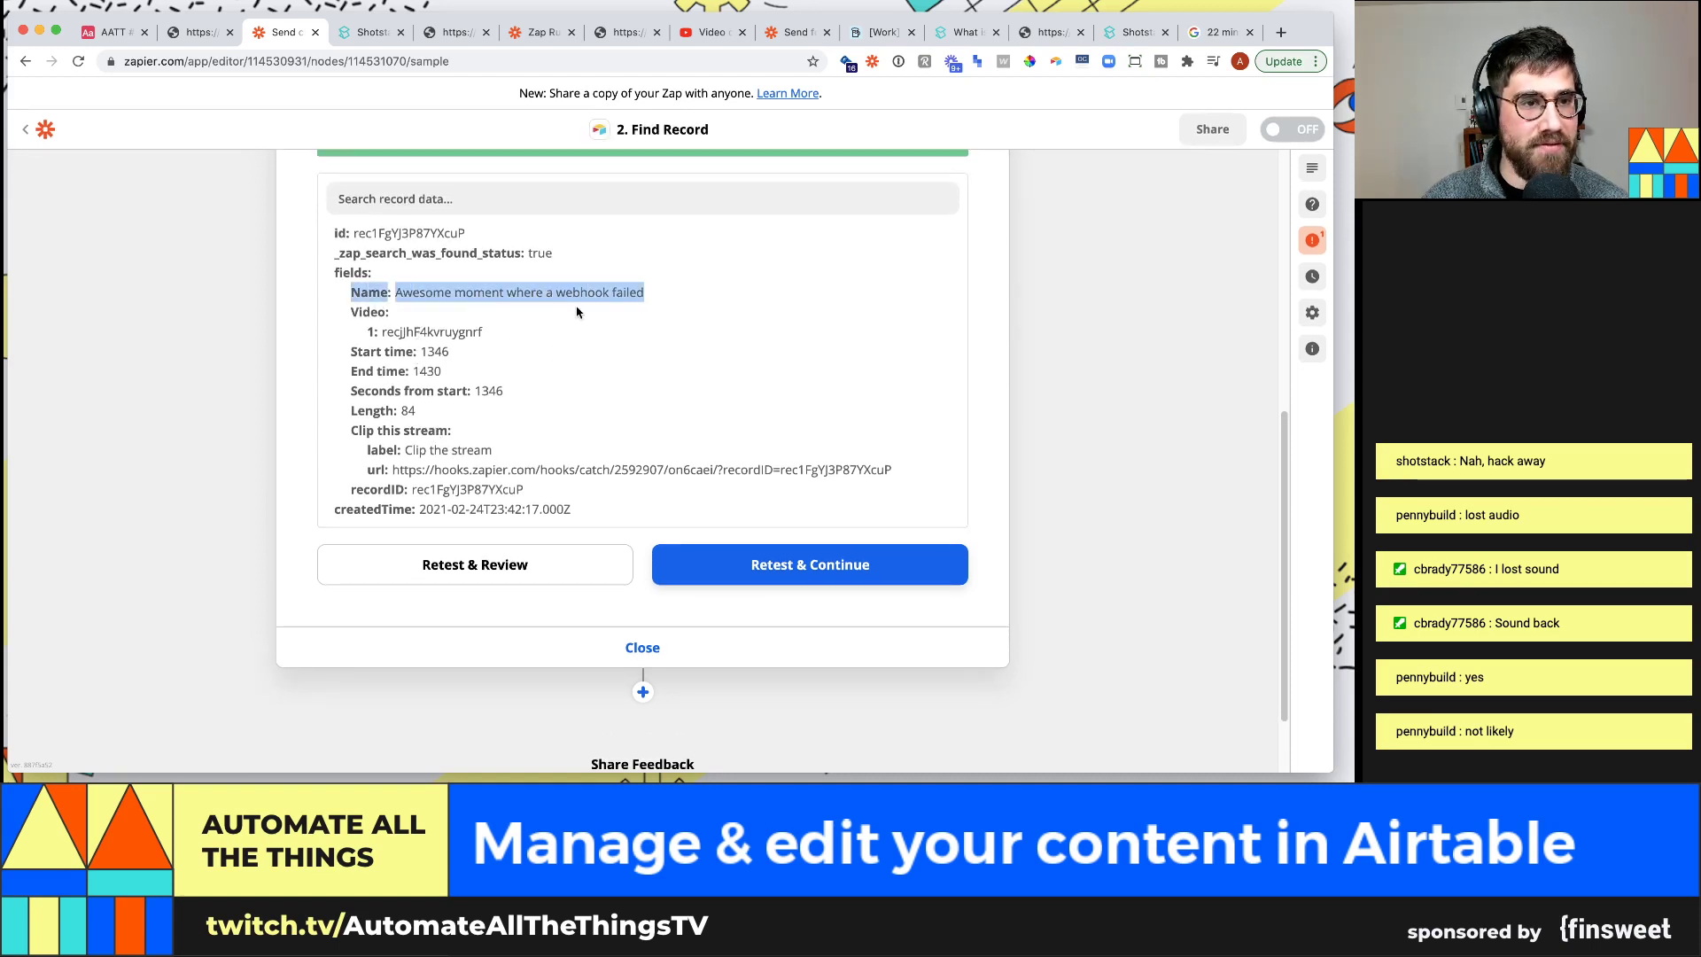
left_click(381, 355)
left_click_drag(353, 411, 447, 415)
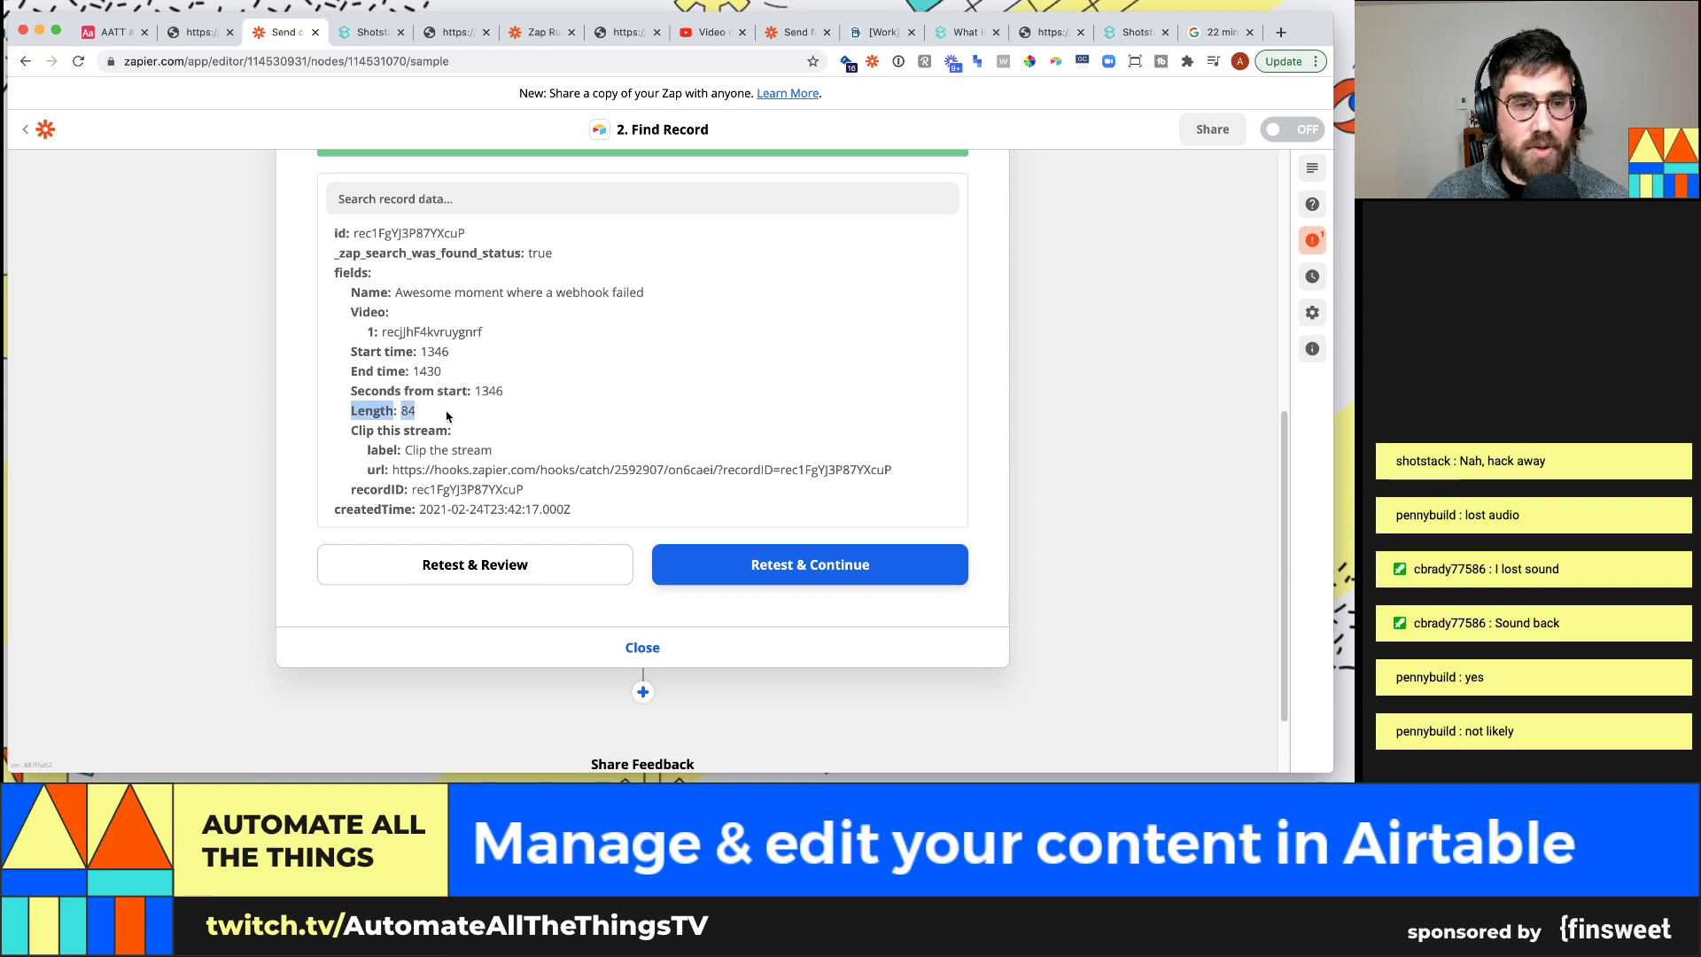
scroll(447, 415, "down", 1)
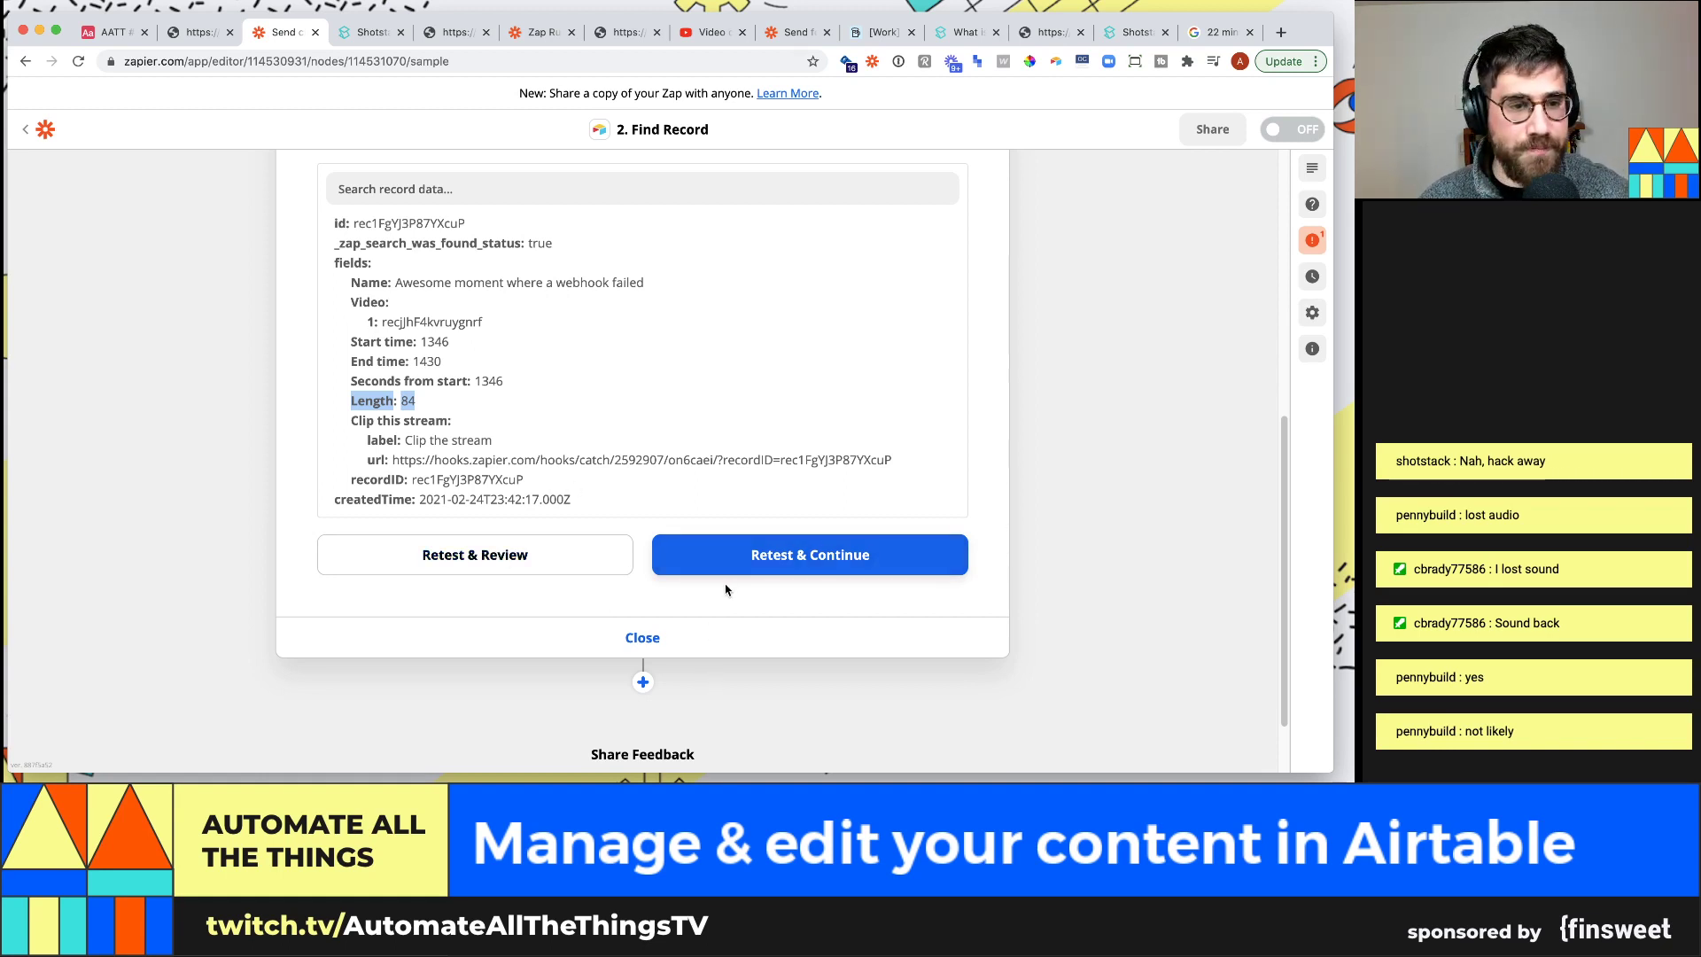
scroll(620, 555, "down", 2)
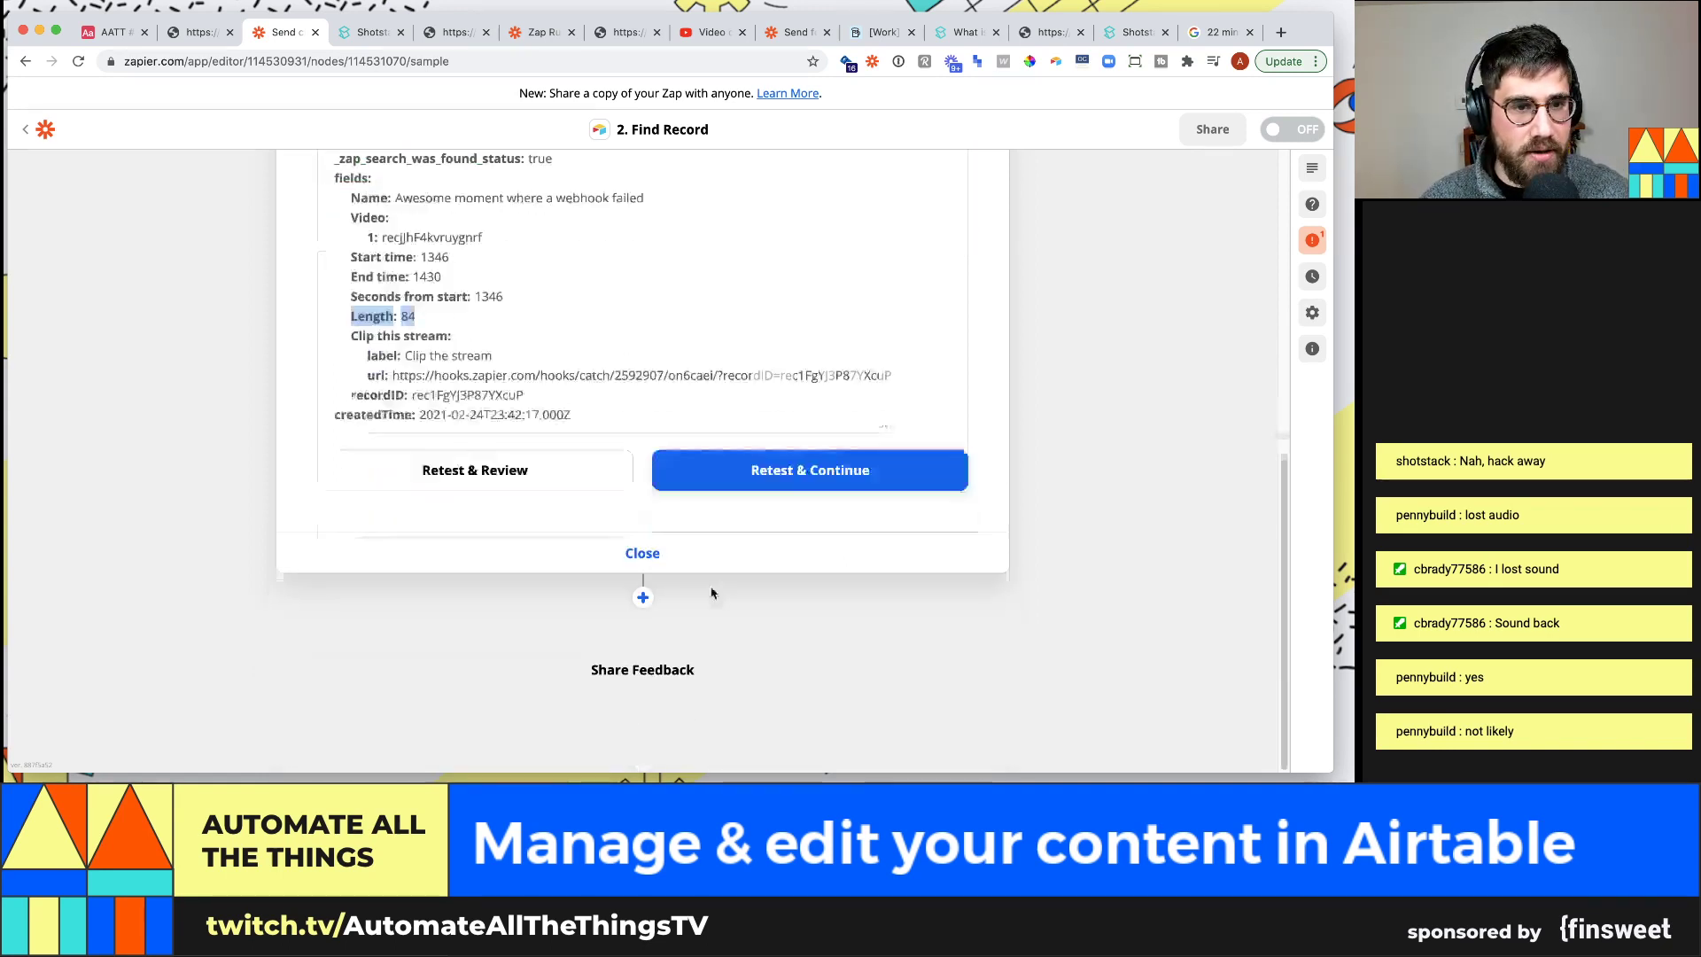
Add a third step after Find Record, initially choosing Code by Zapier
left_click(644, 597)
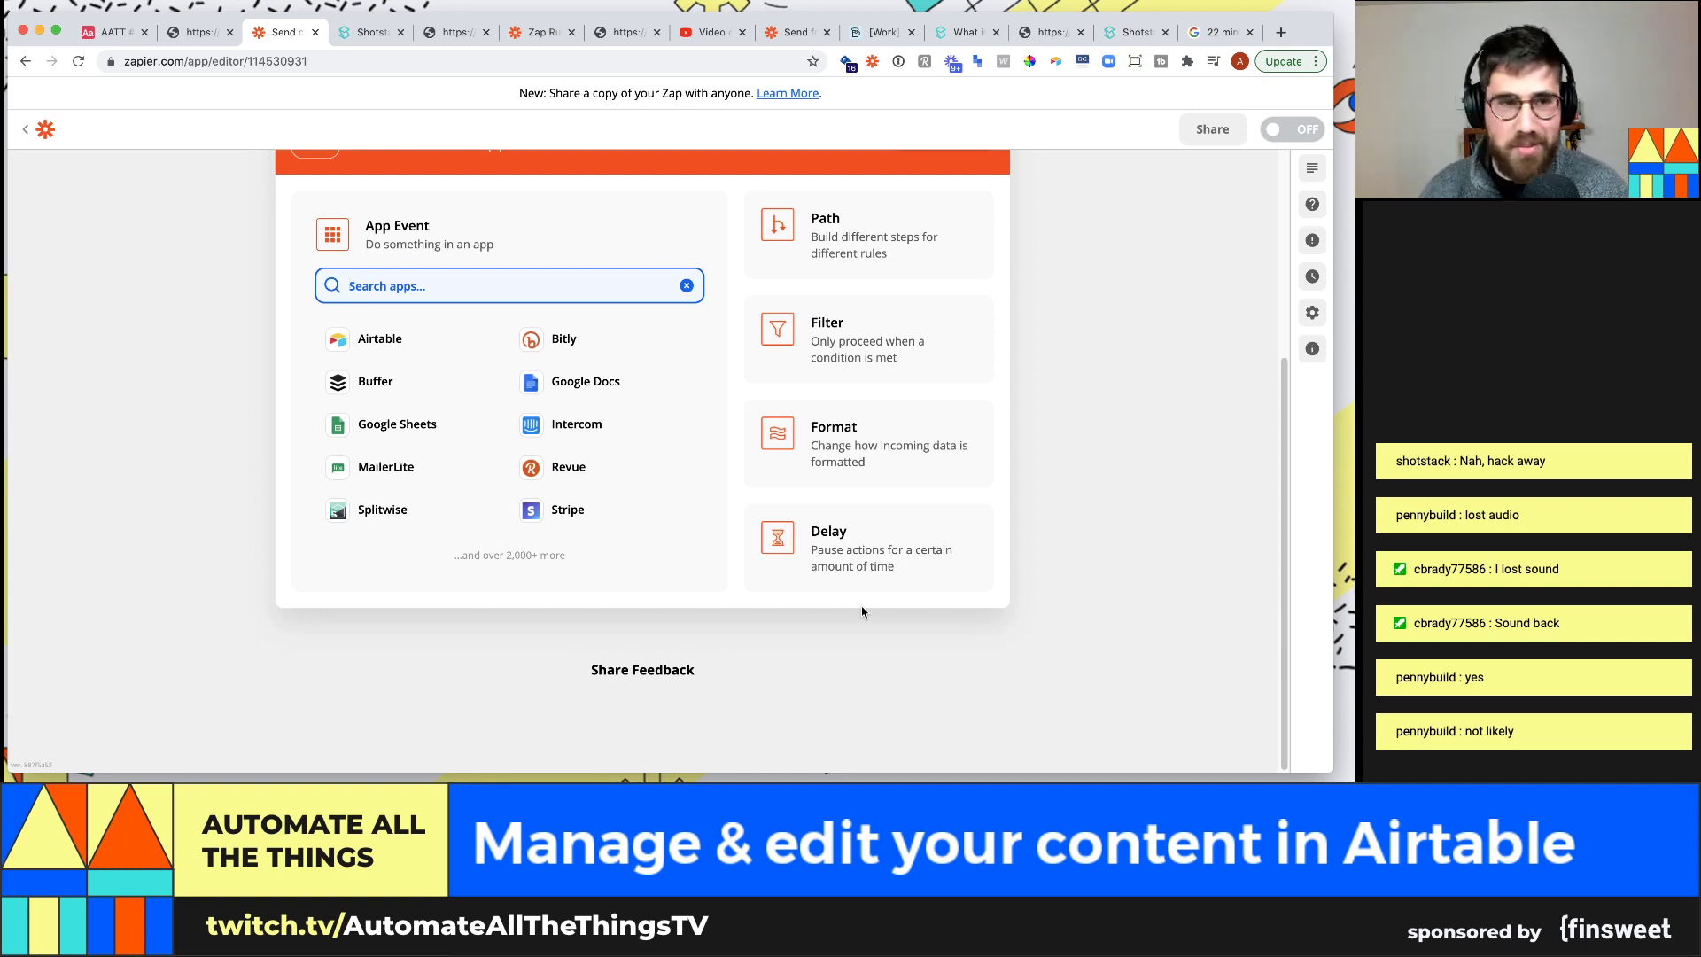
type("code")
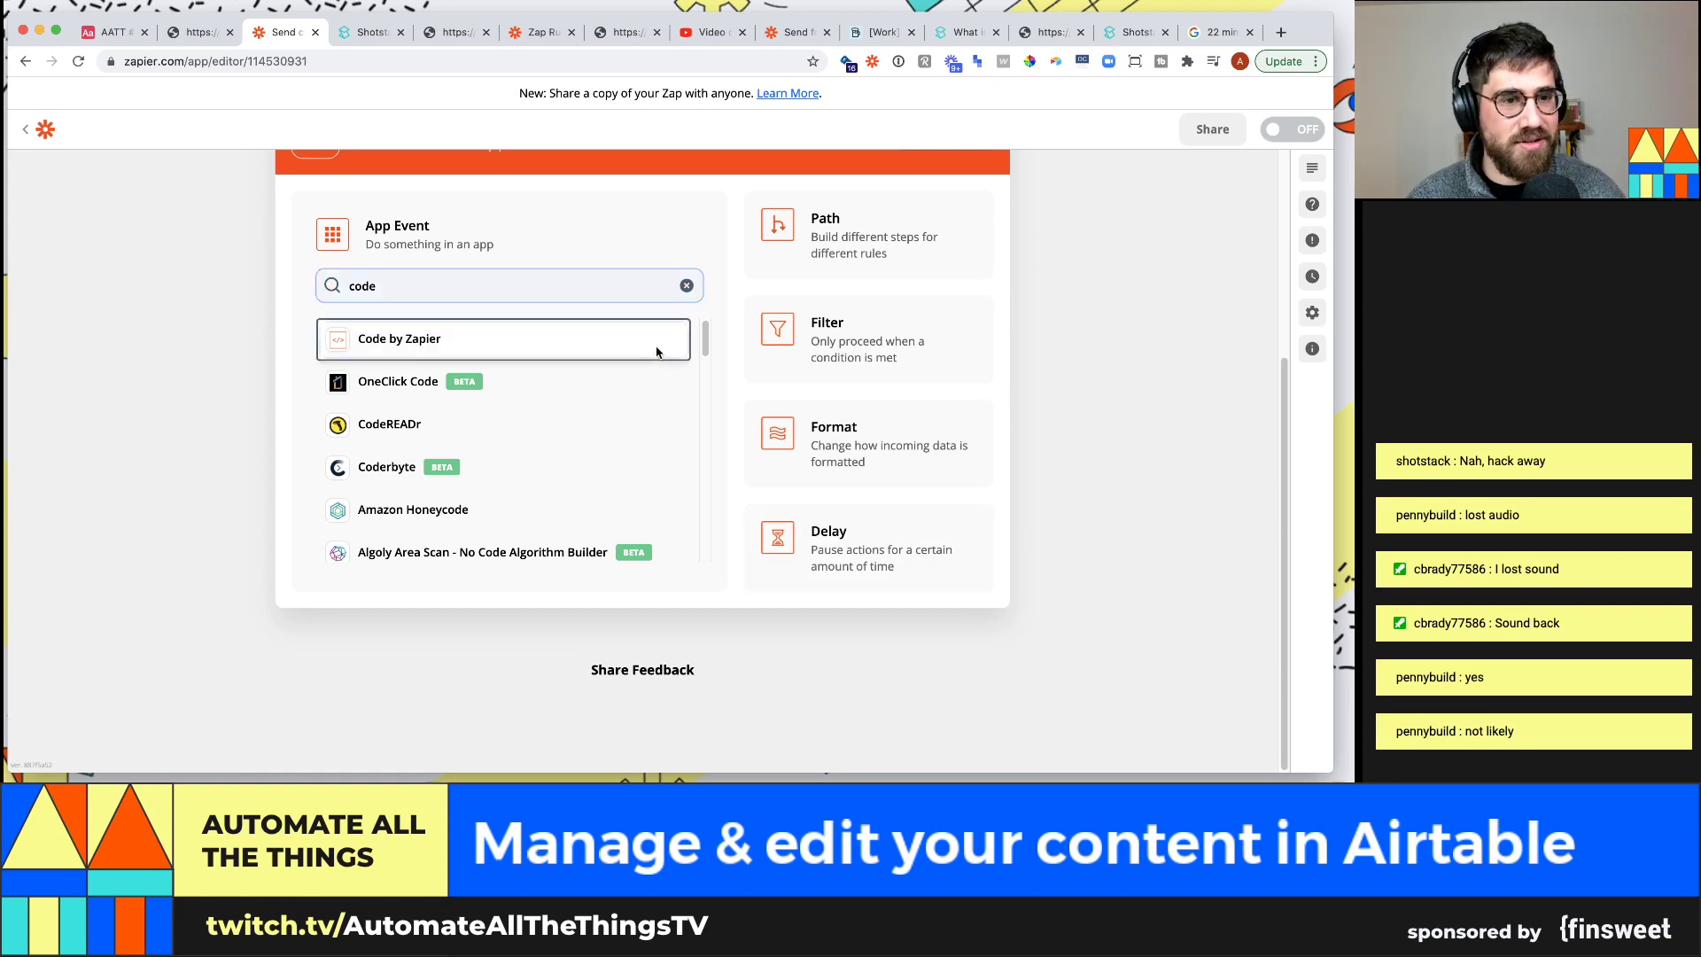
left_click(660, 343)
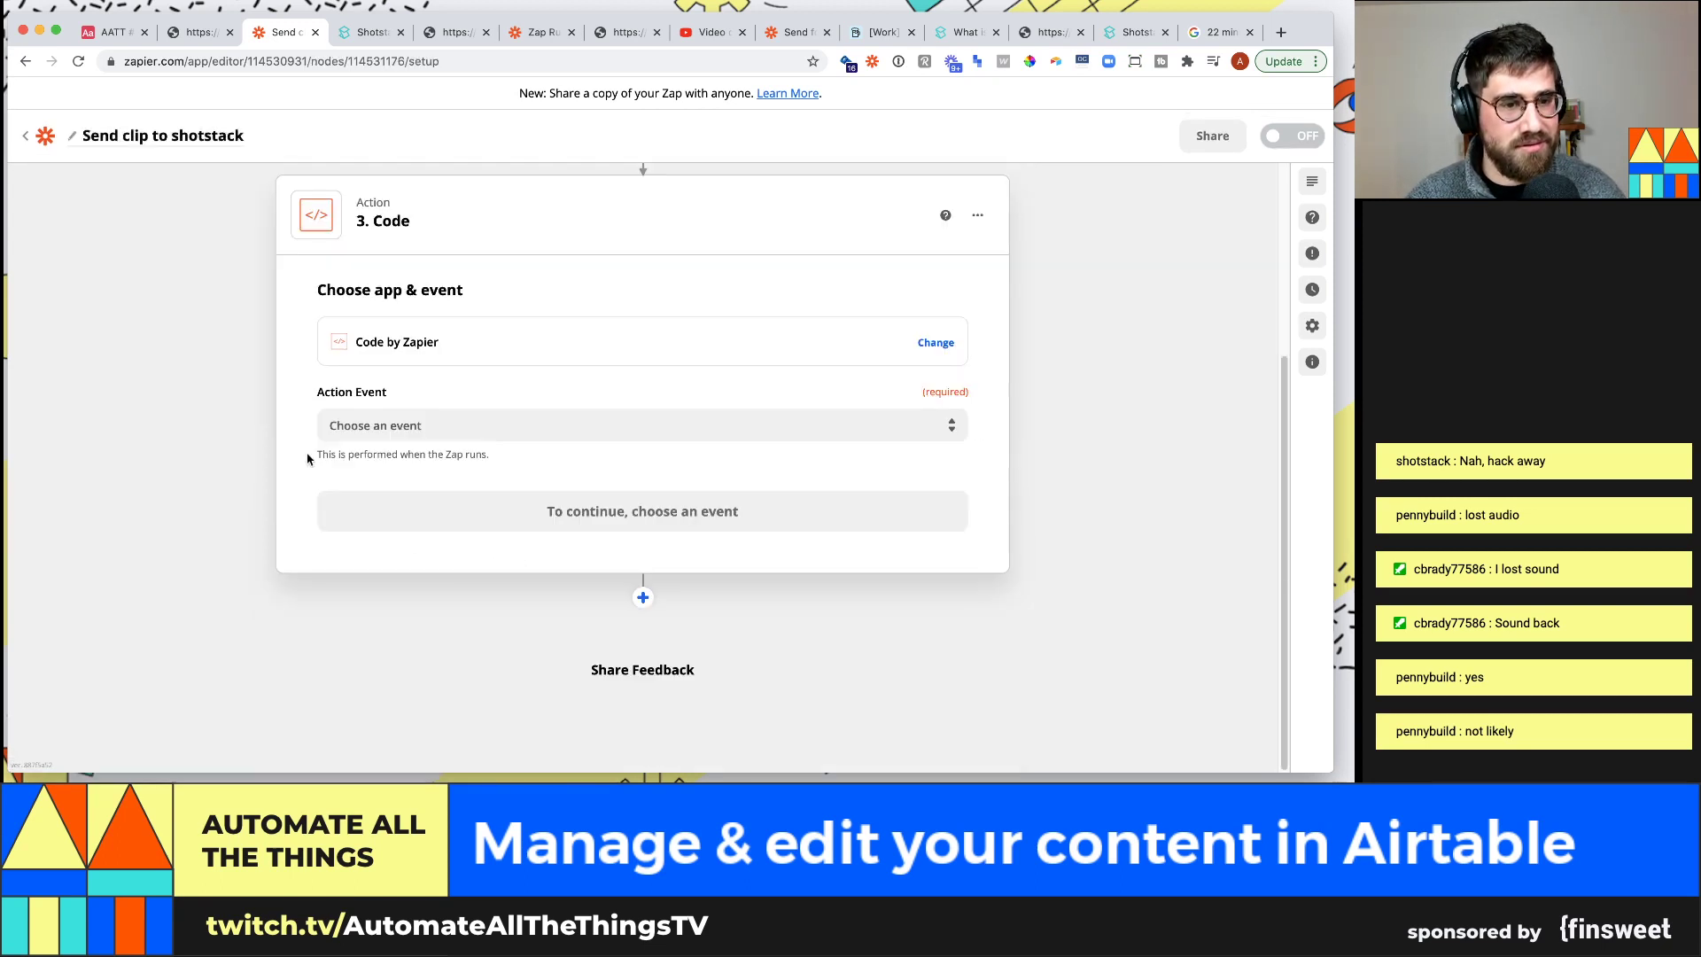
left_click(401, 422)
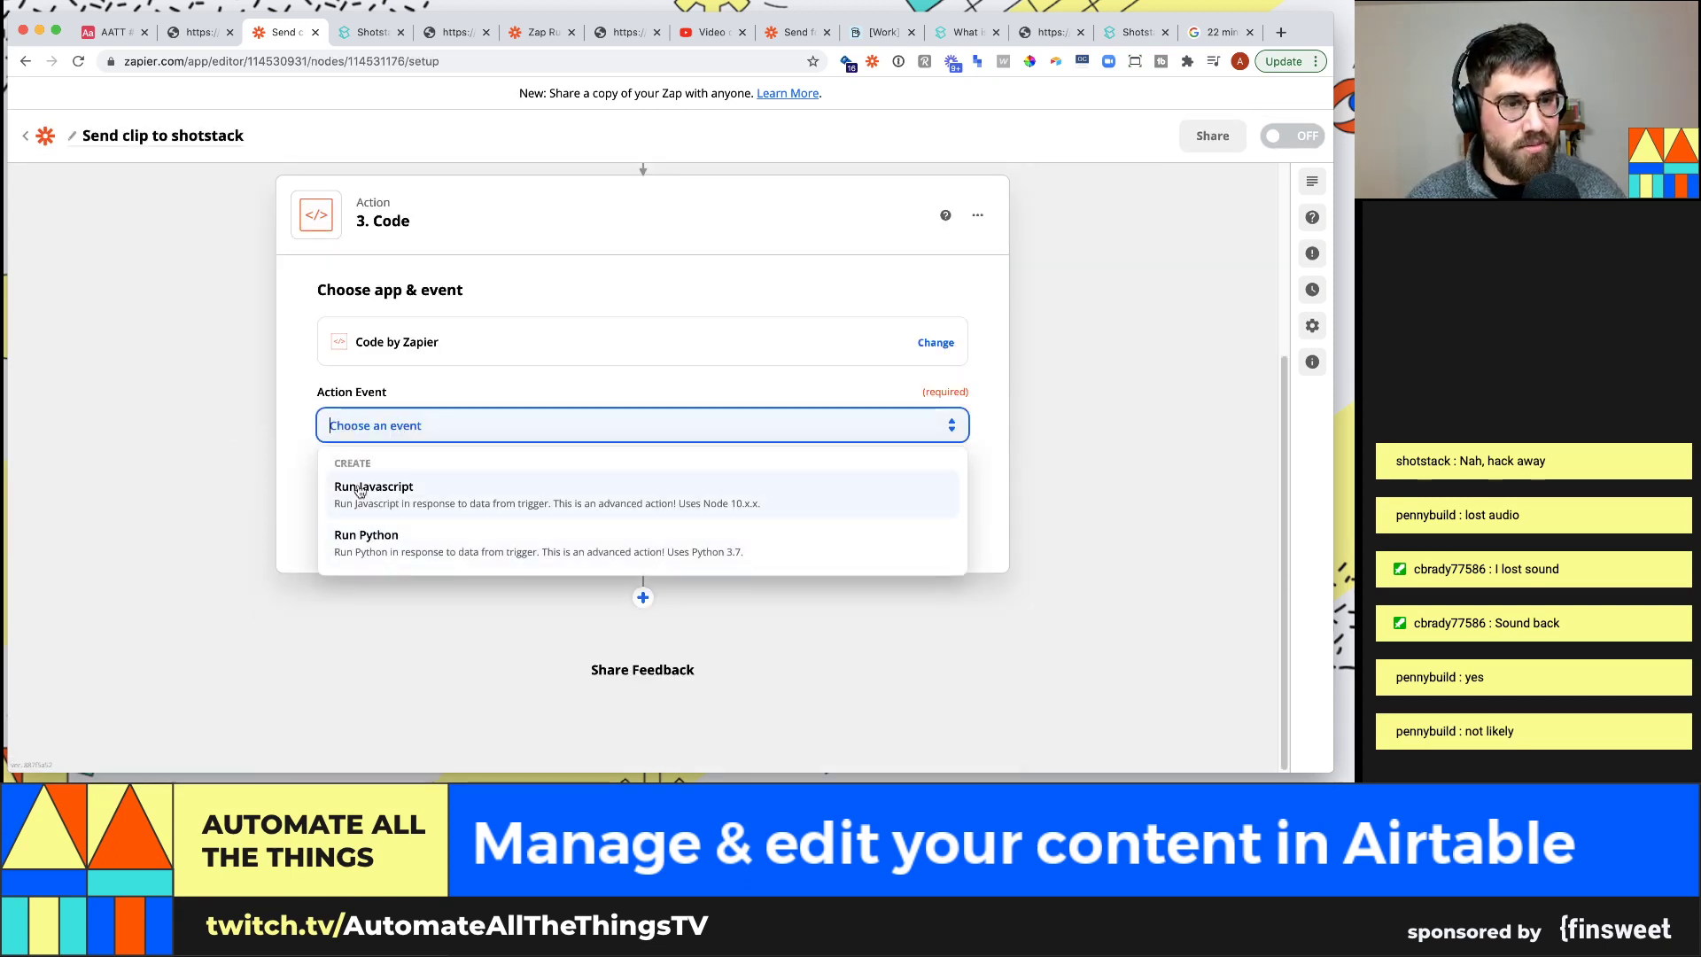
Change step 3 to Webhooks by Zapier with POST as the action event
left_click(931, 346)
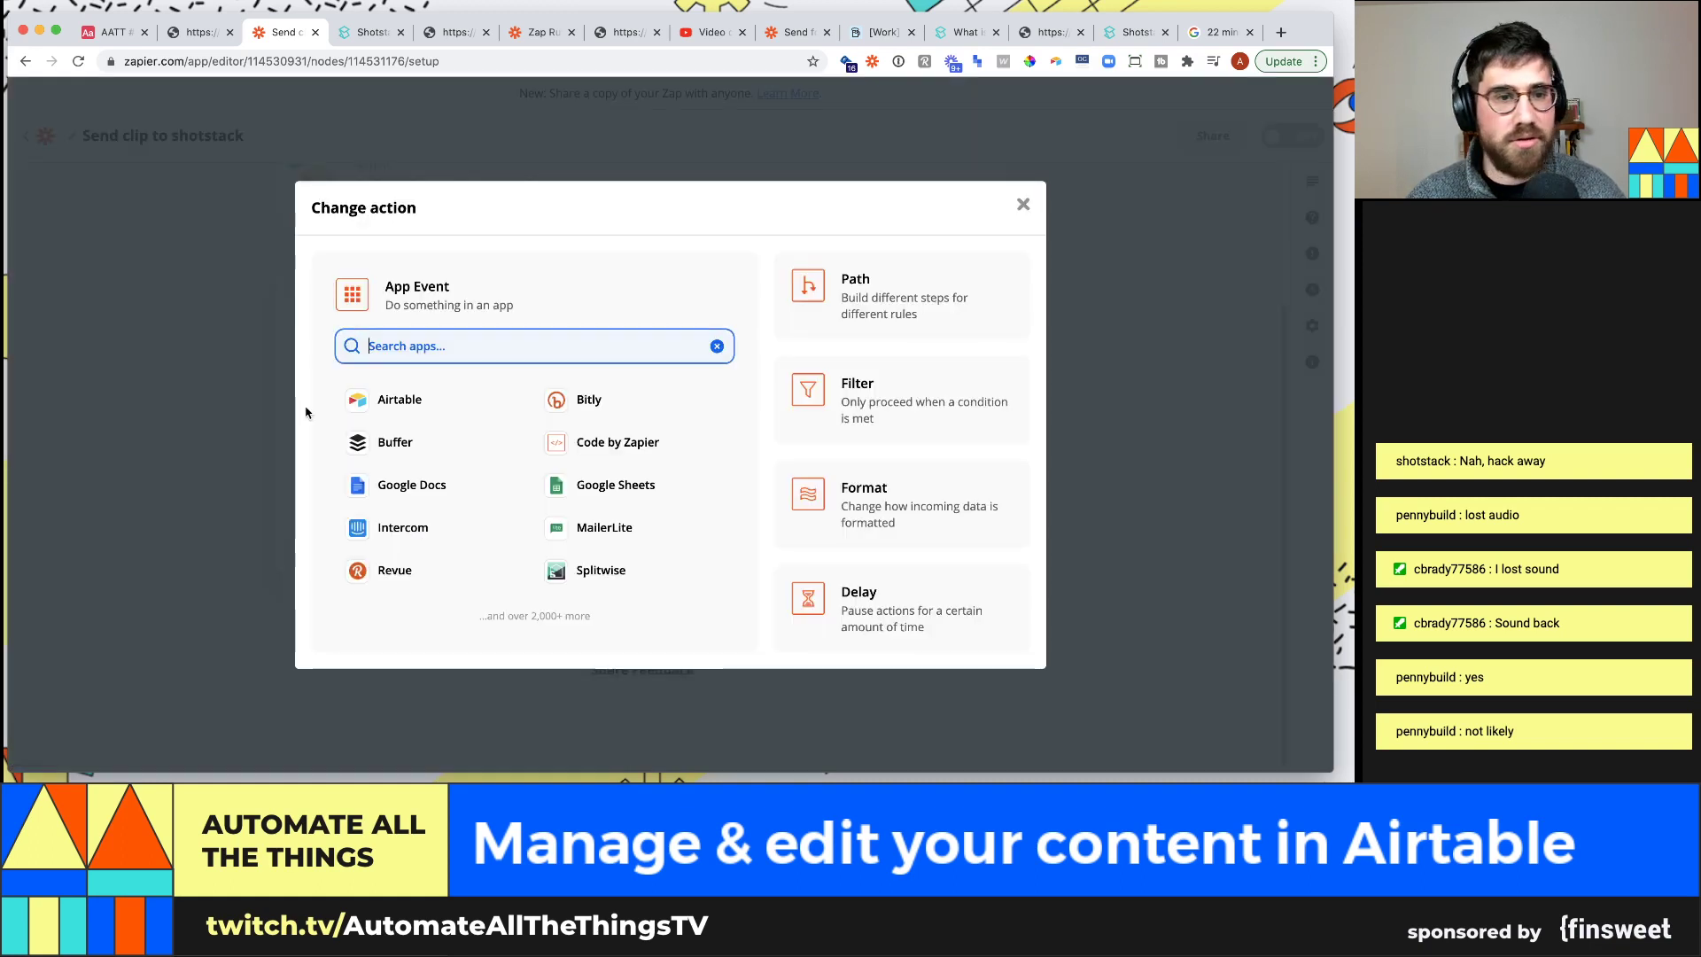
type("api")
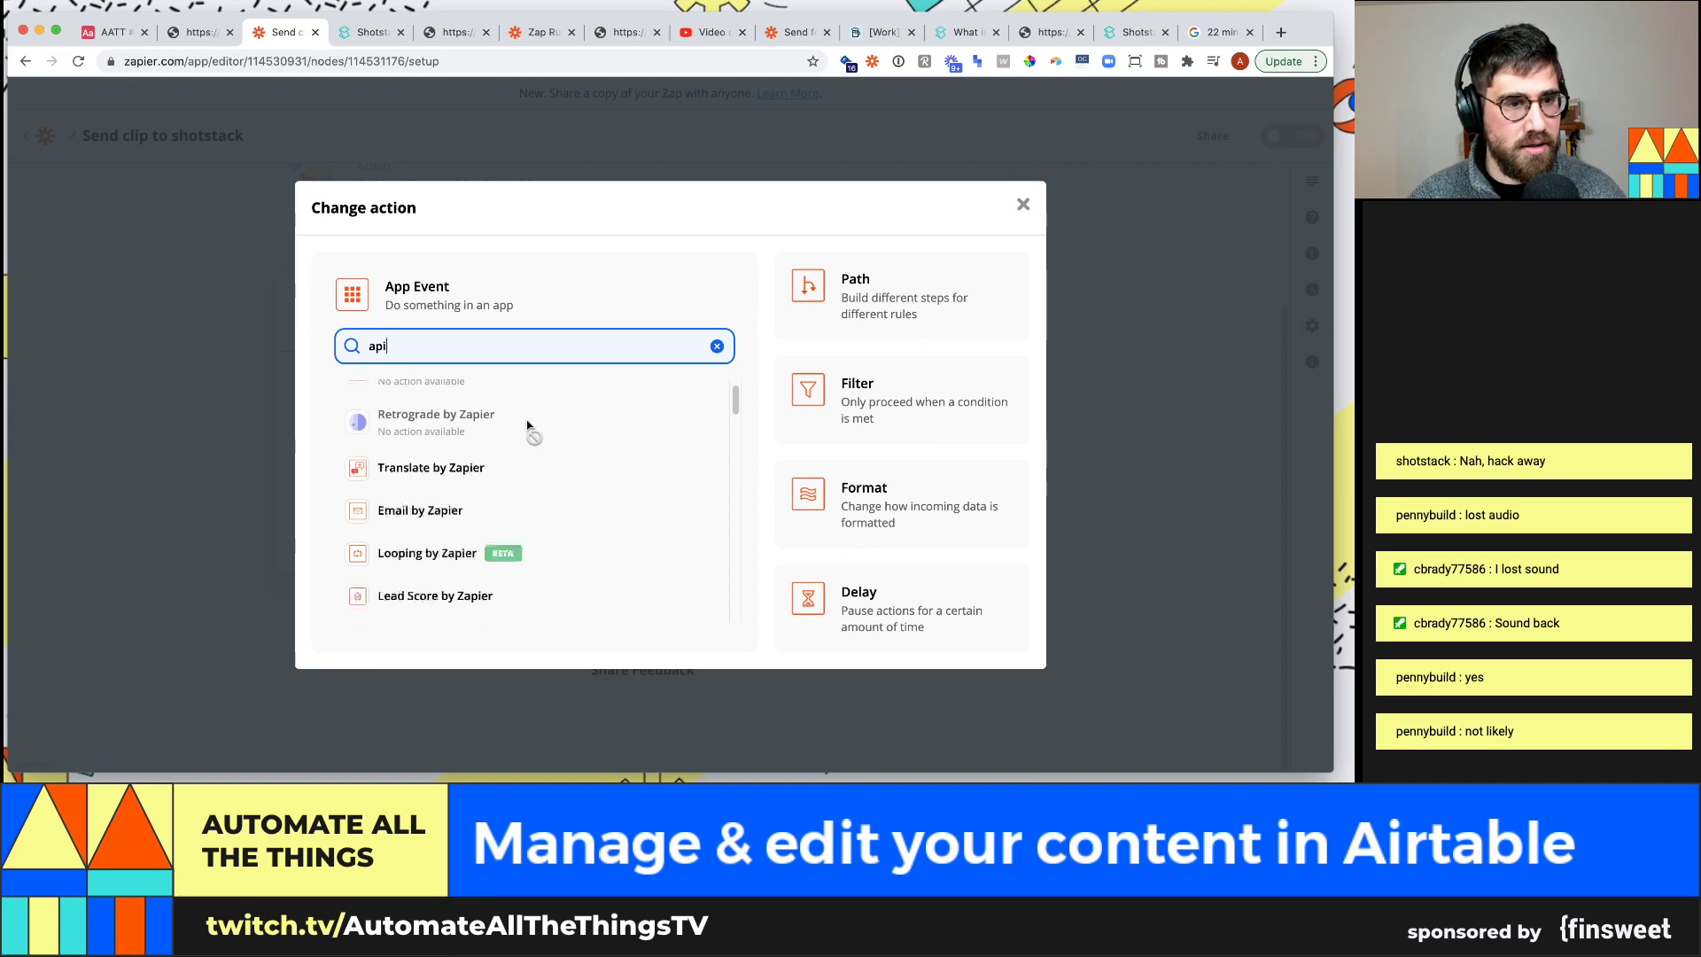
scroll(528, 429, "down", 3)
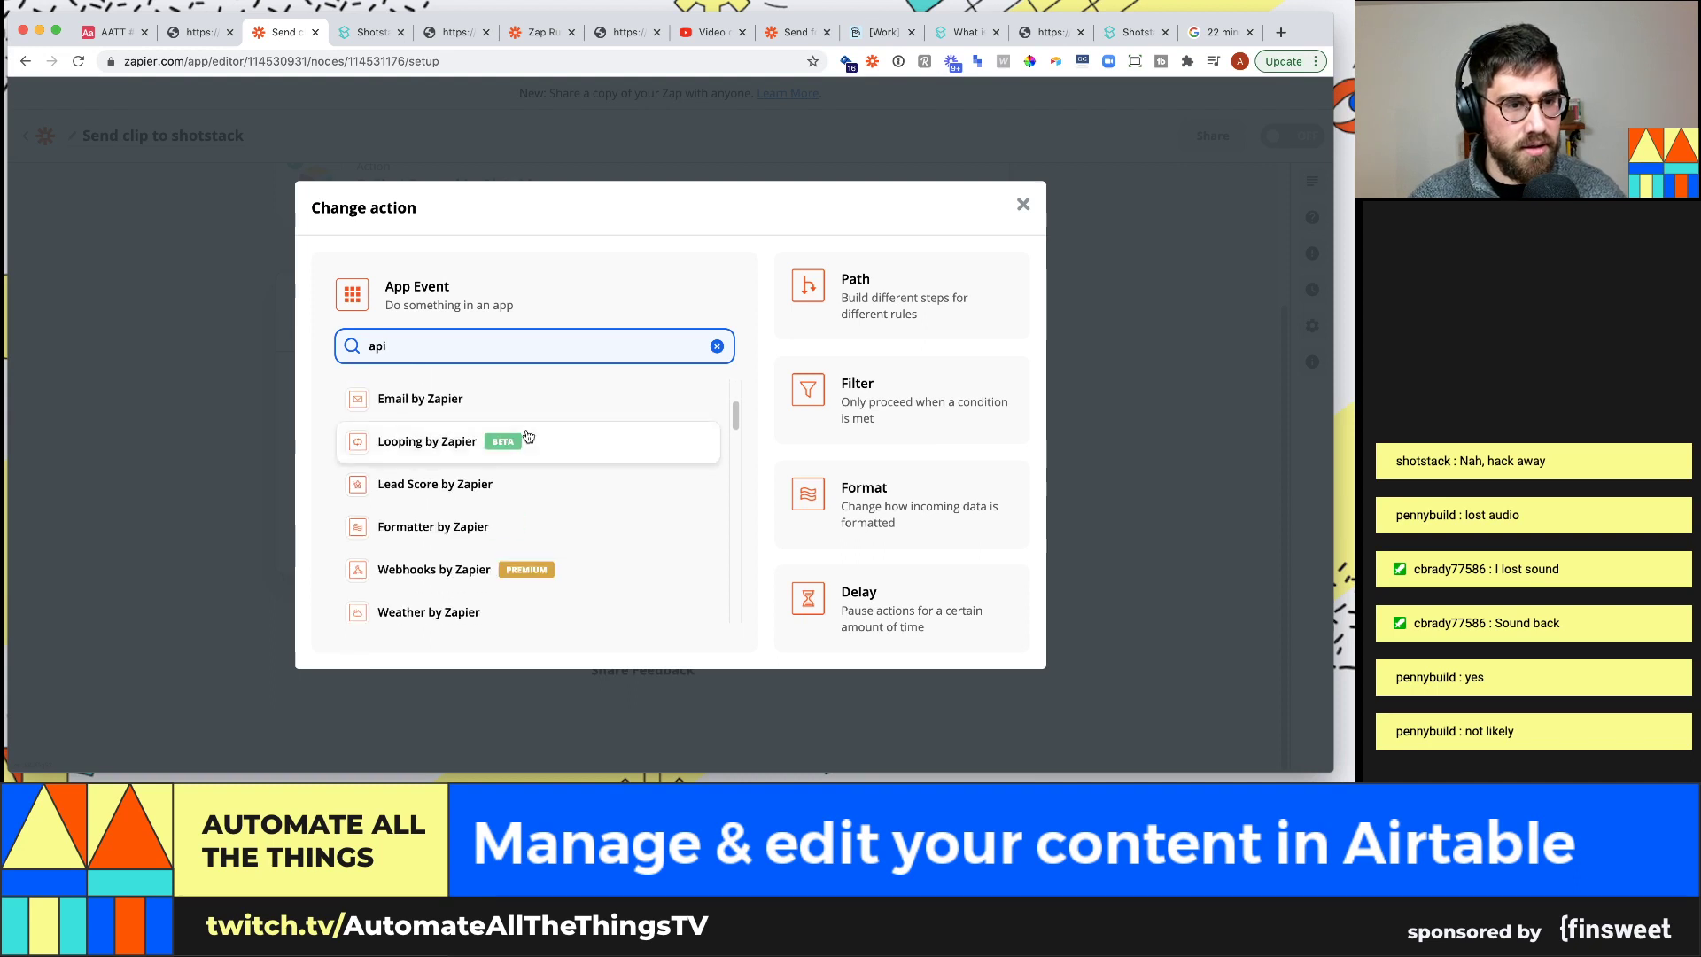
left_click(450, 581)
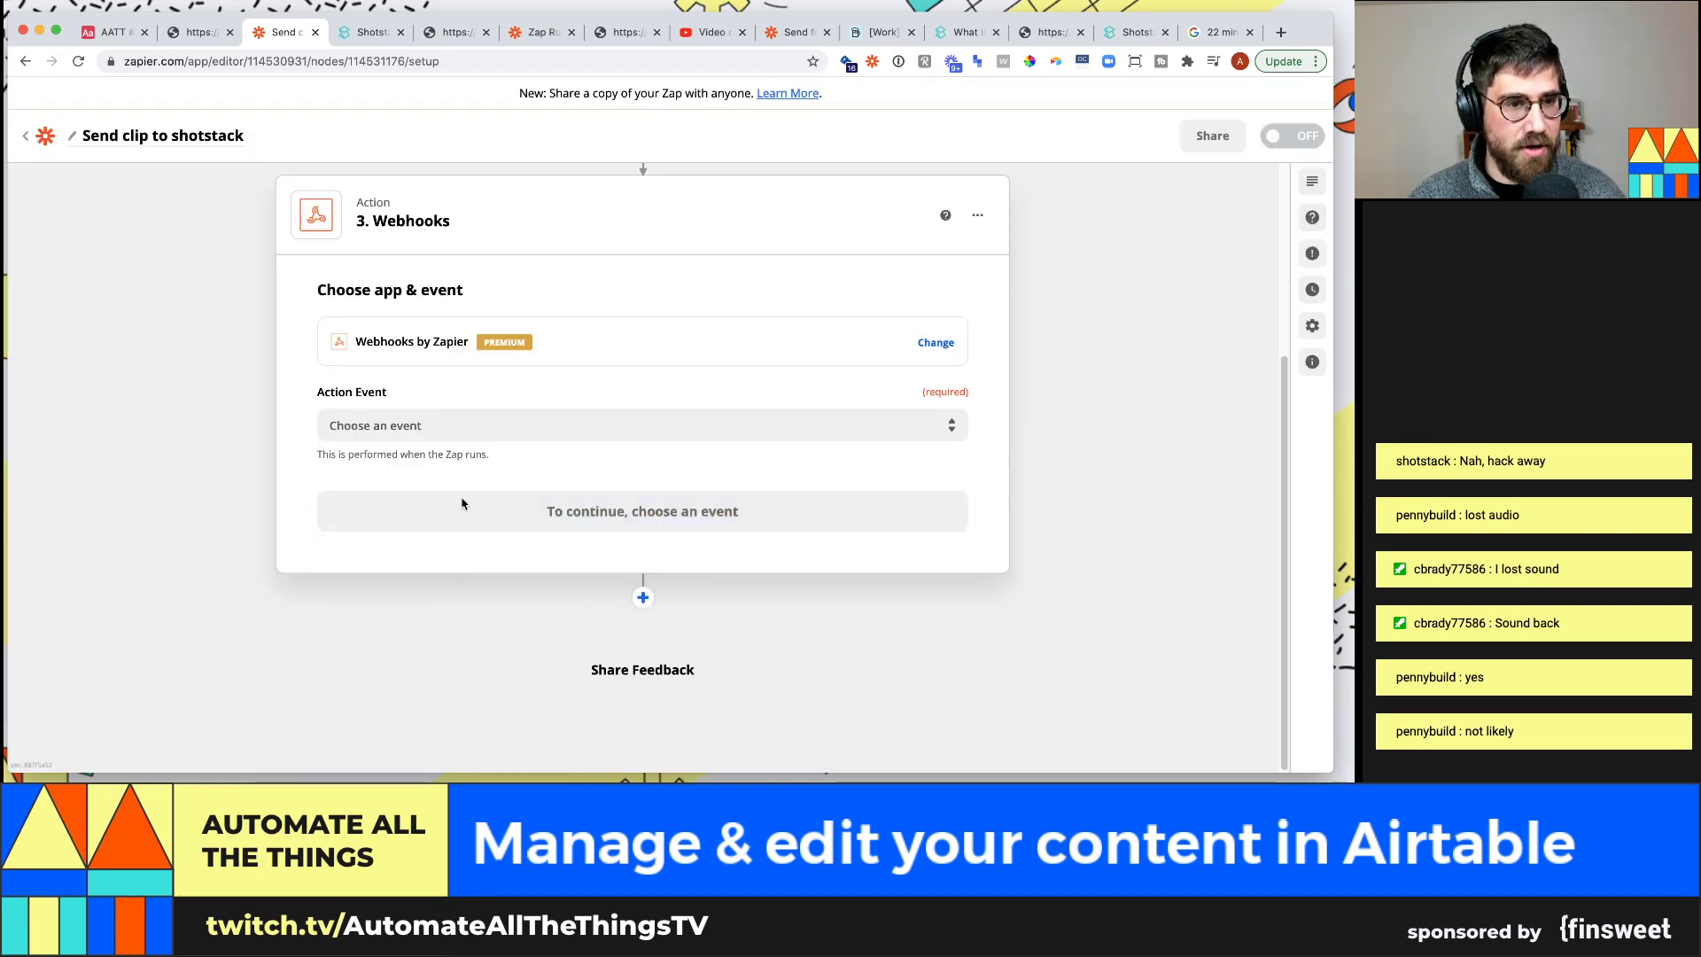
left_click(462, 430)
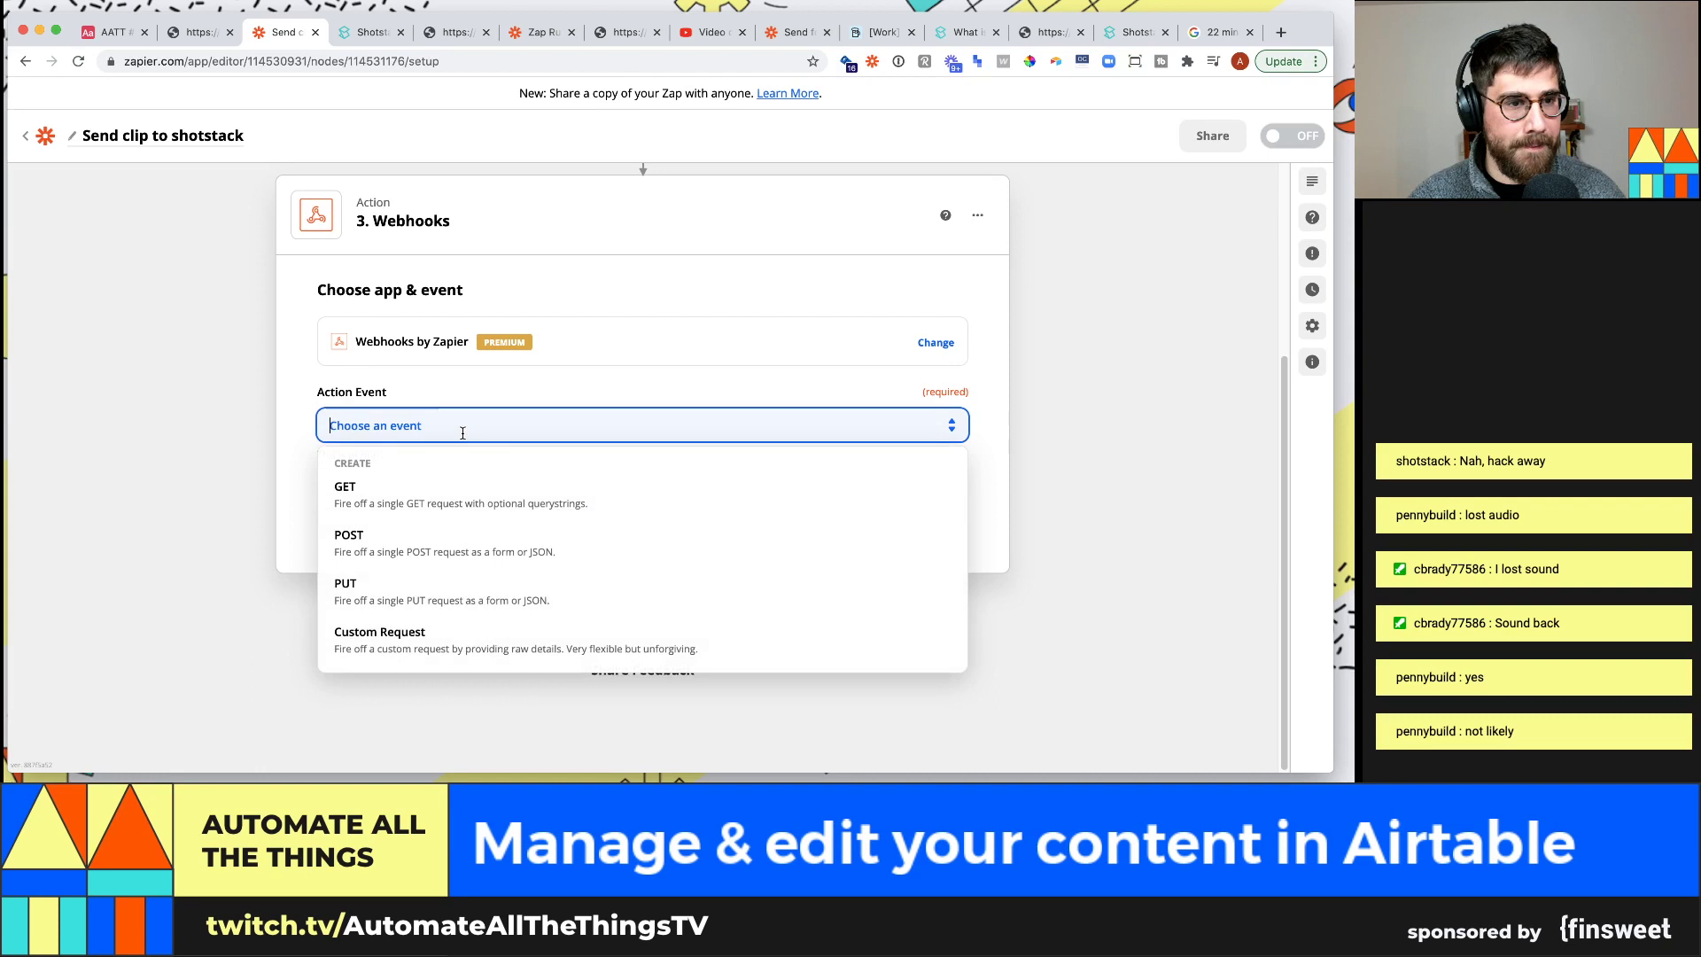
left_click(450, 538)
left_click(679, 518)
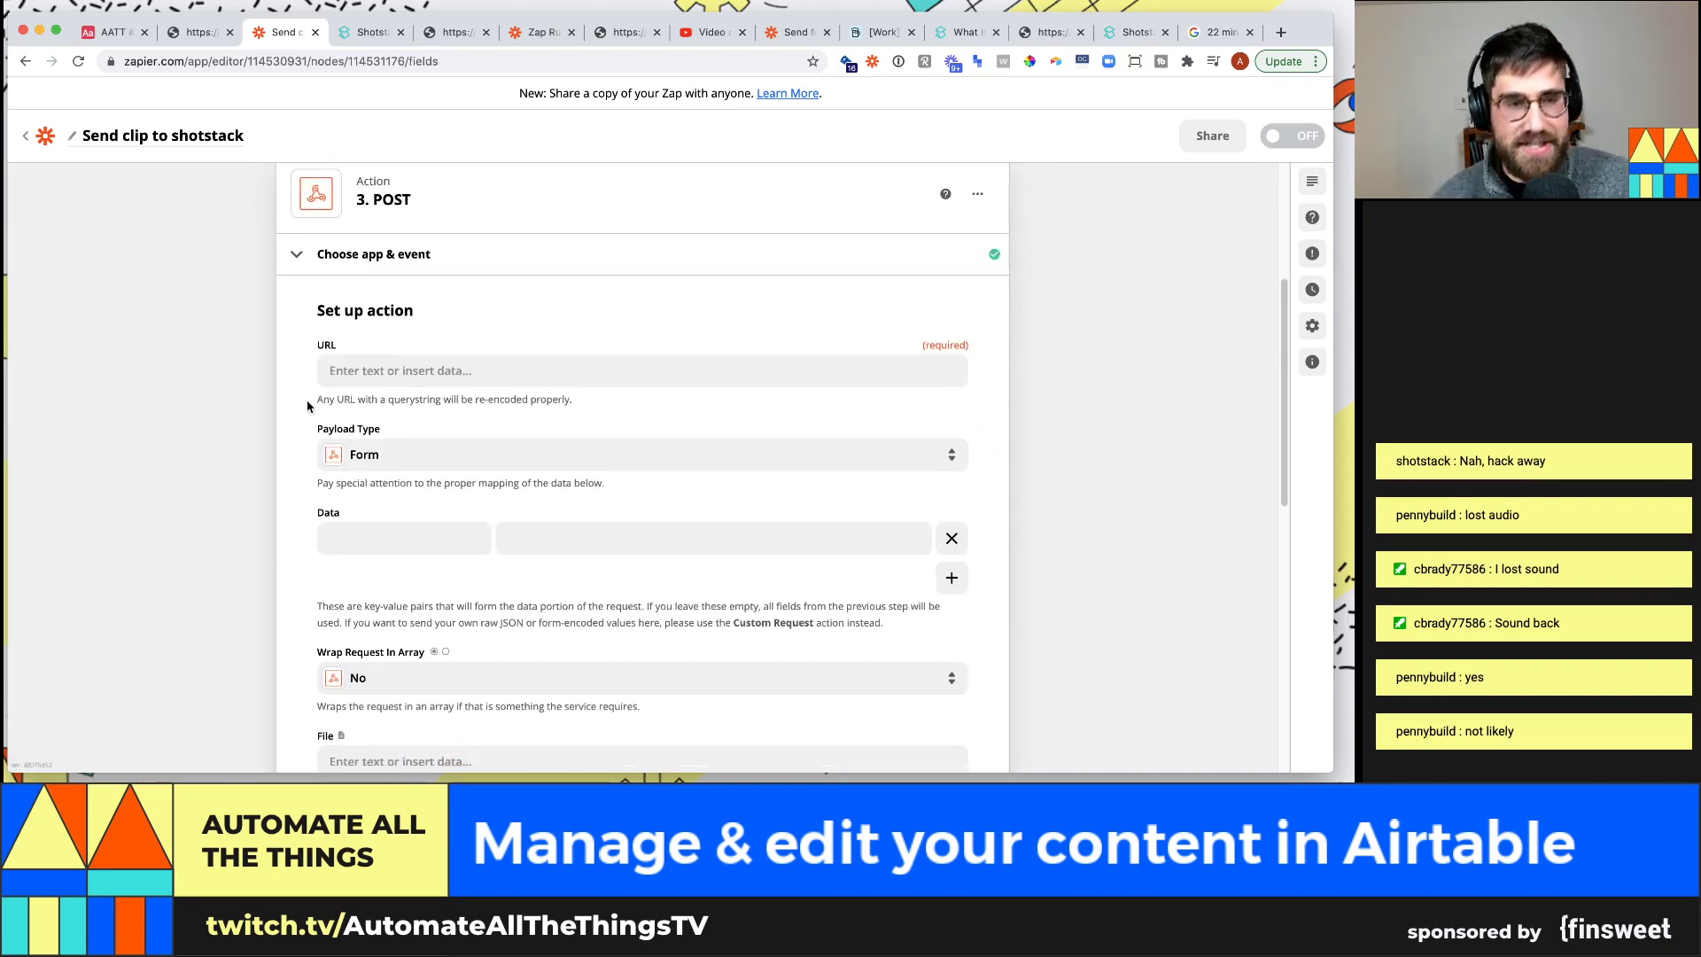
left_click(345, 371)
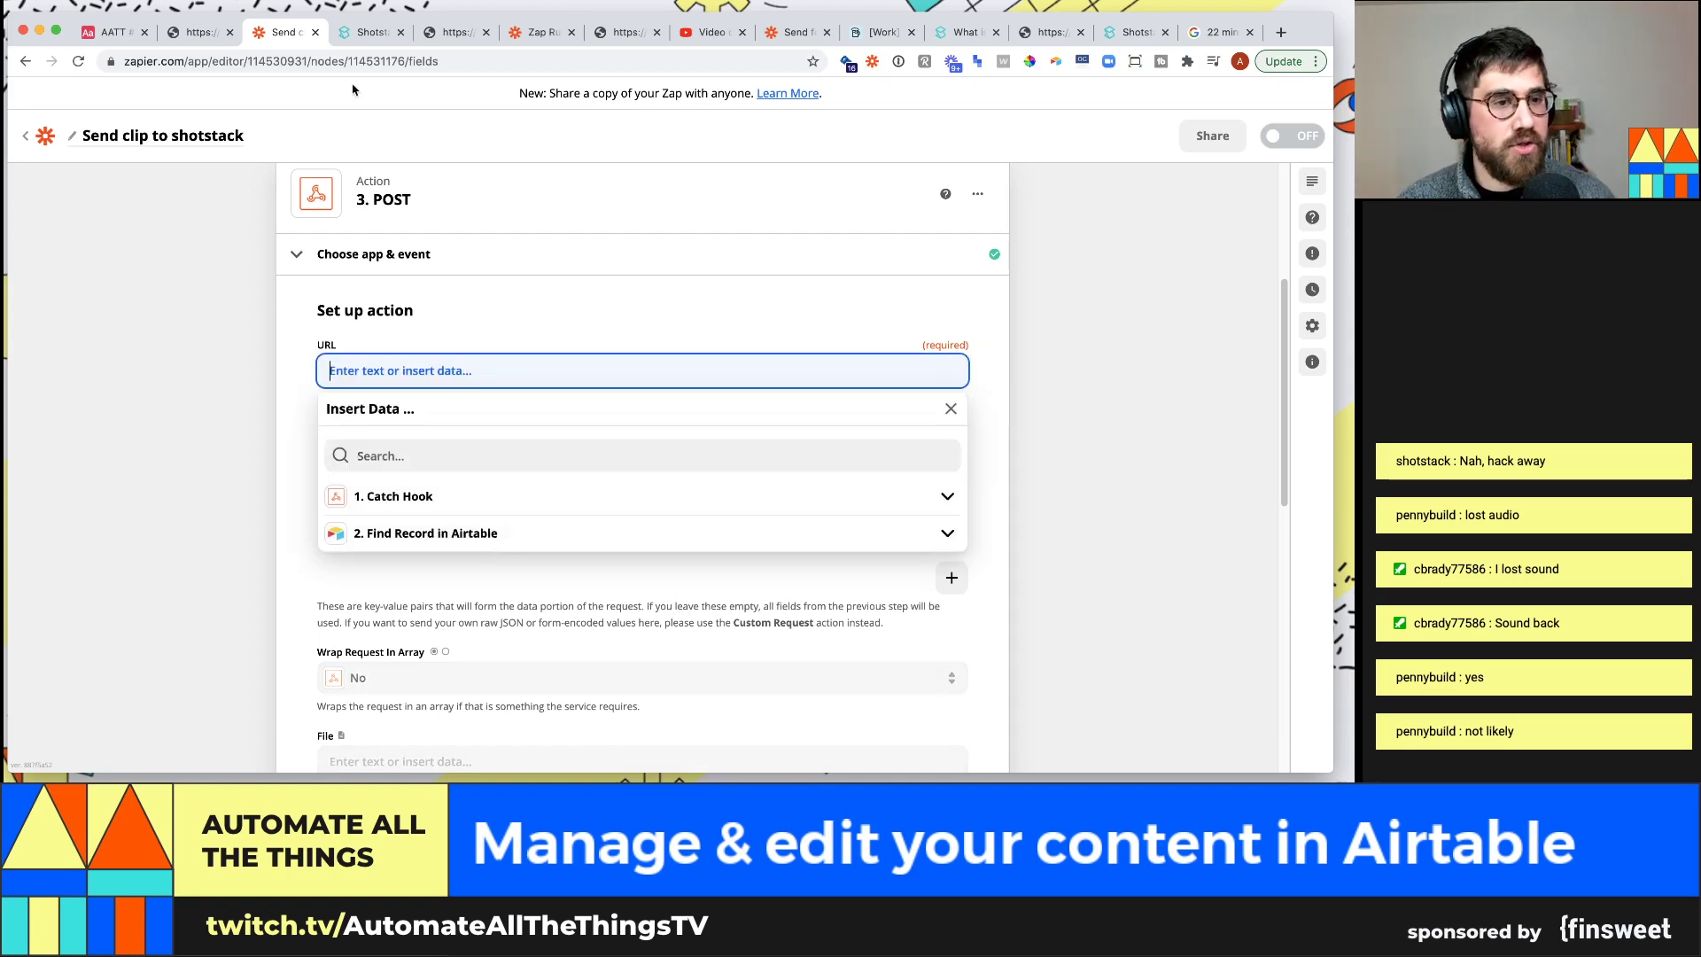
left_click(366, 32)
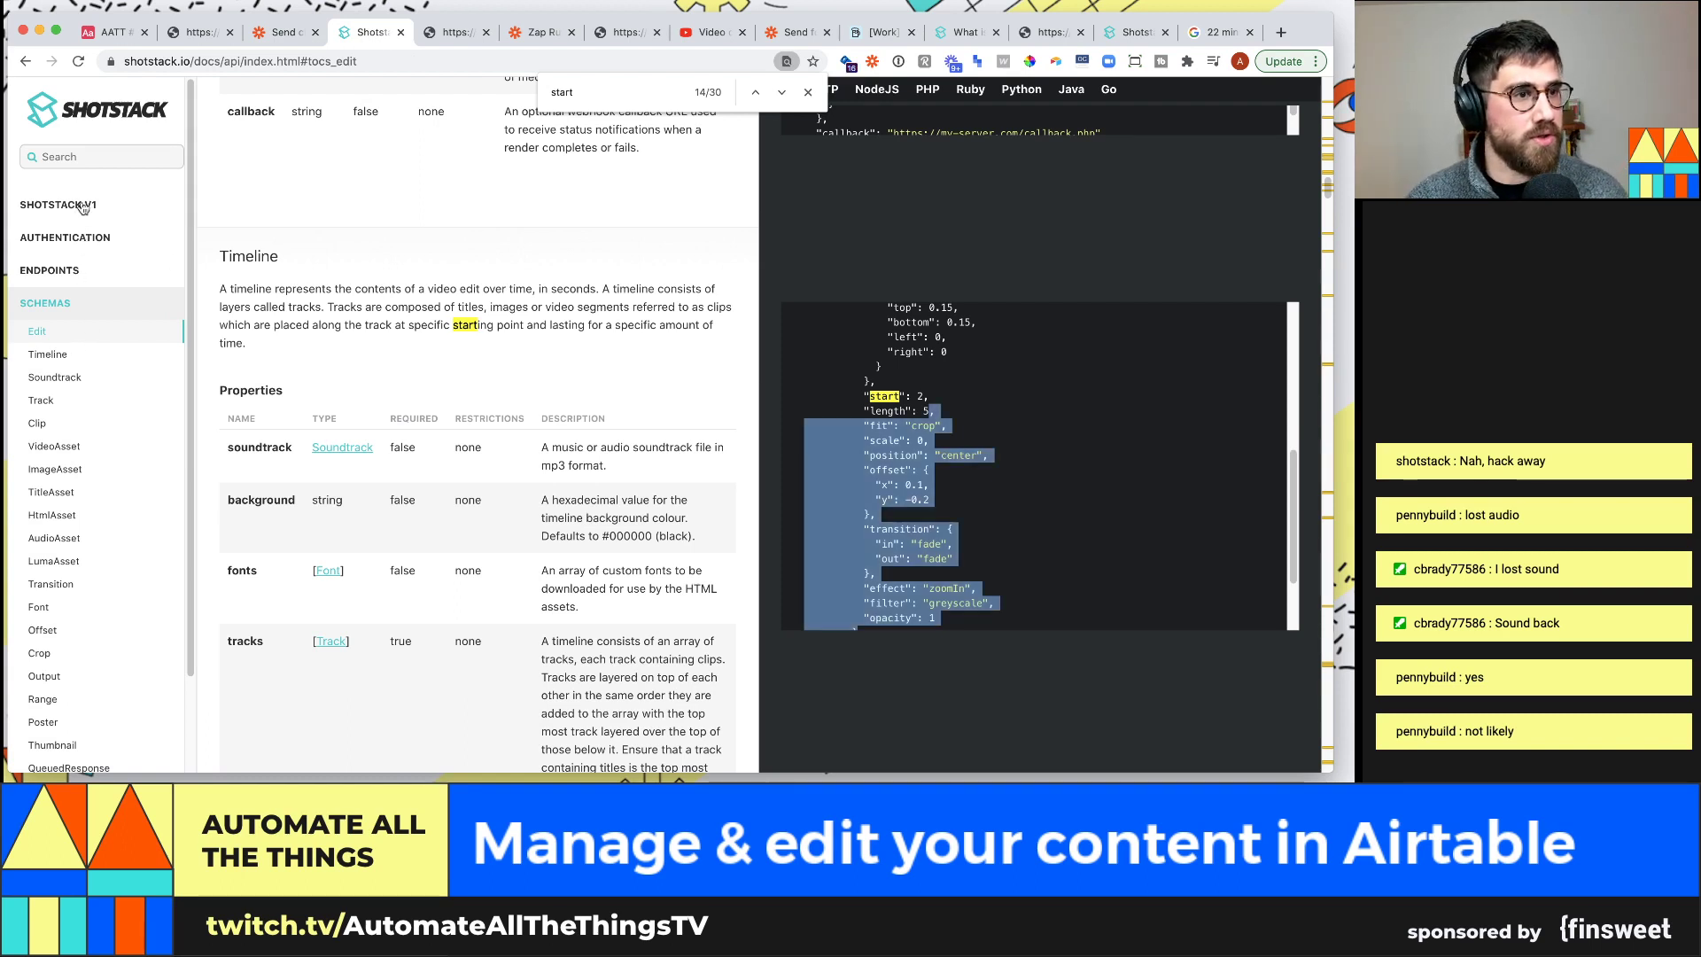
left_click(82, 206)
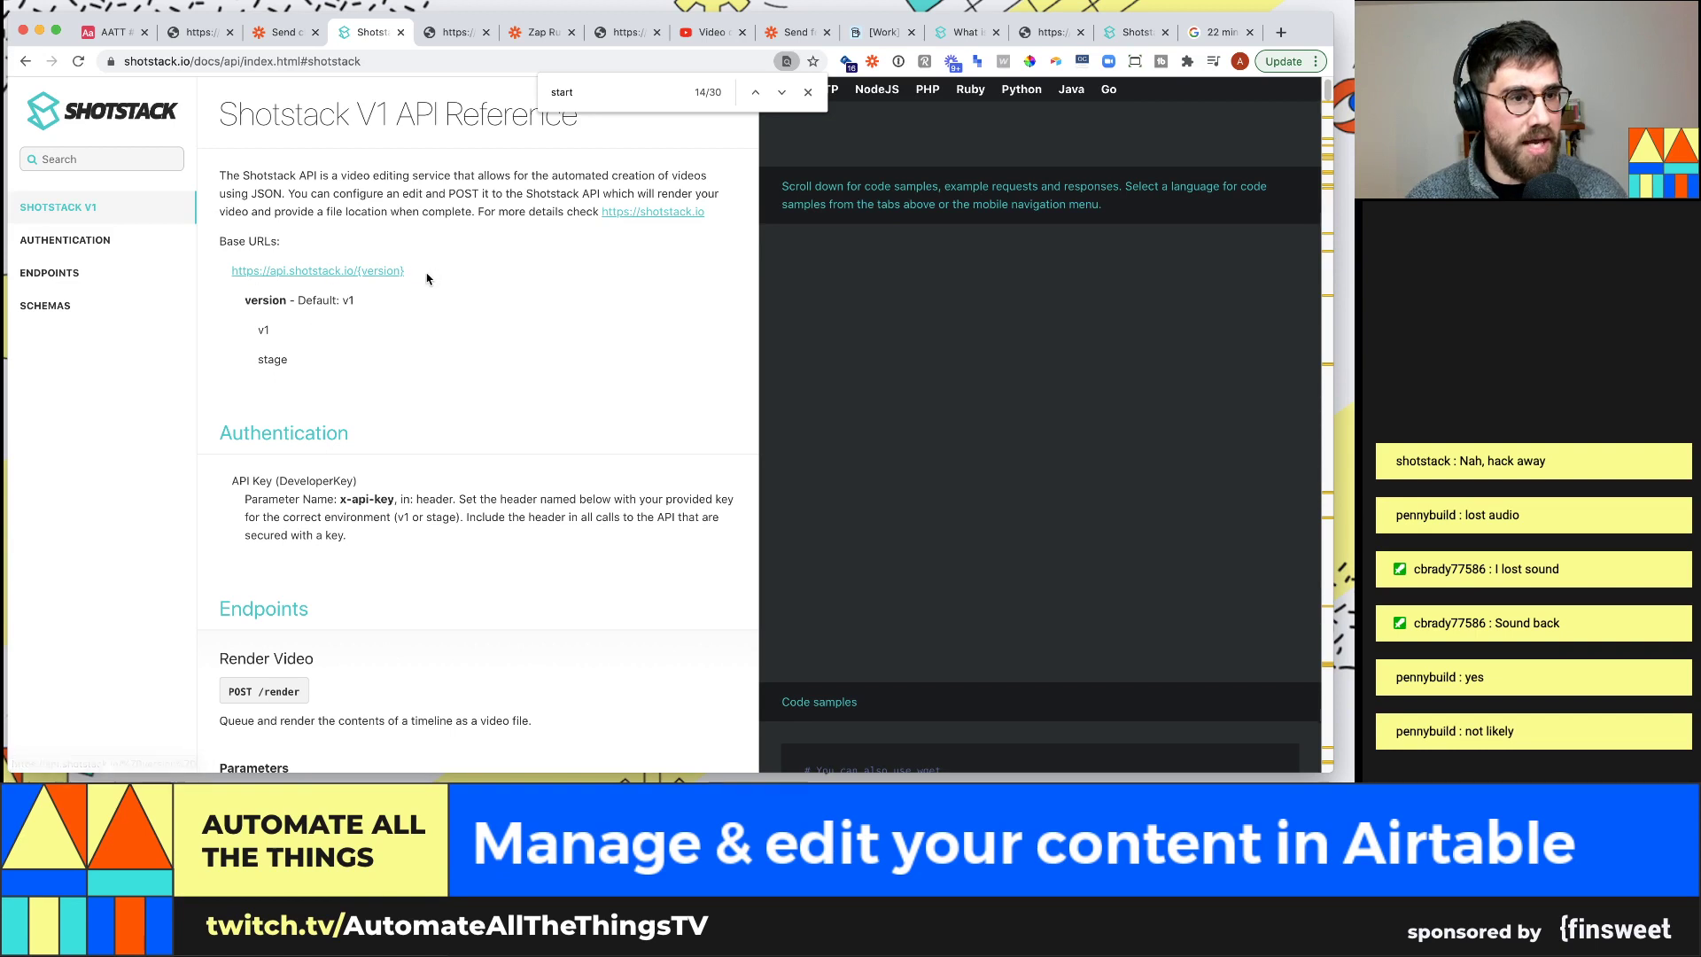
triple_click(225, 274)
key("super+c")
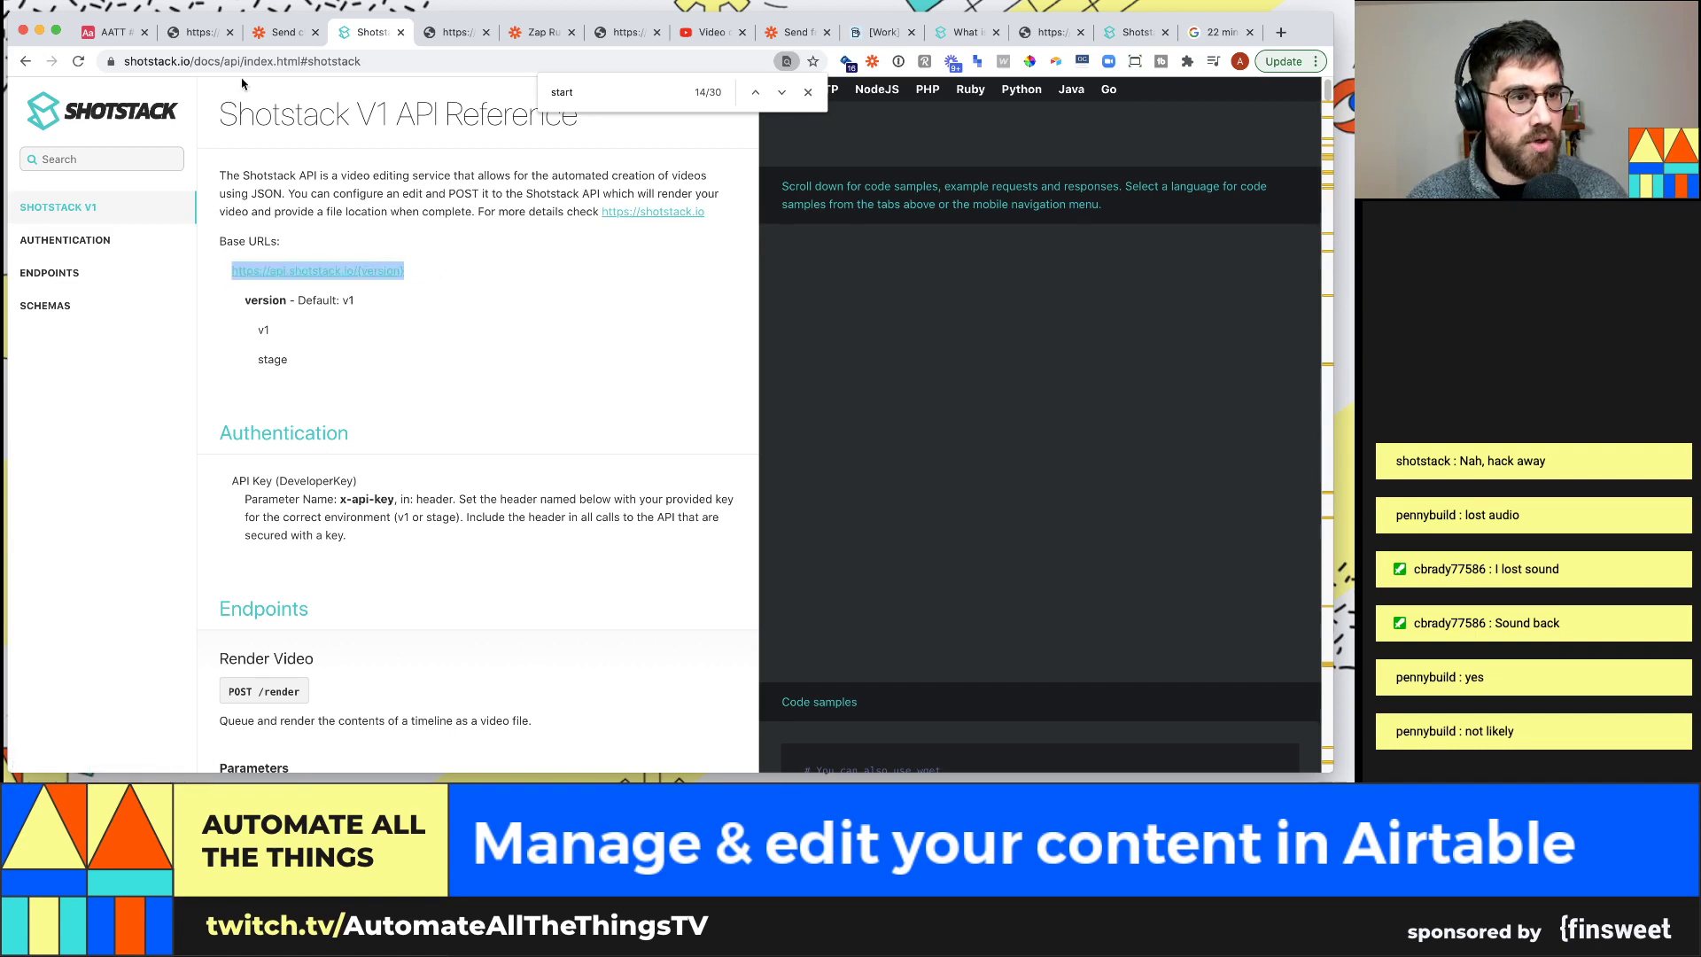
left_click(282, 32)
key("super+v")
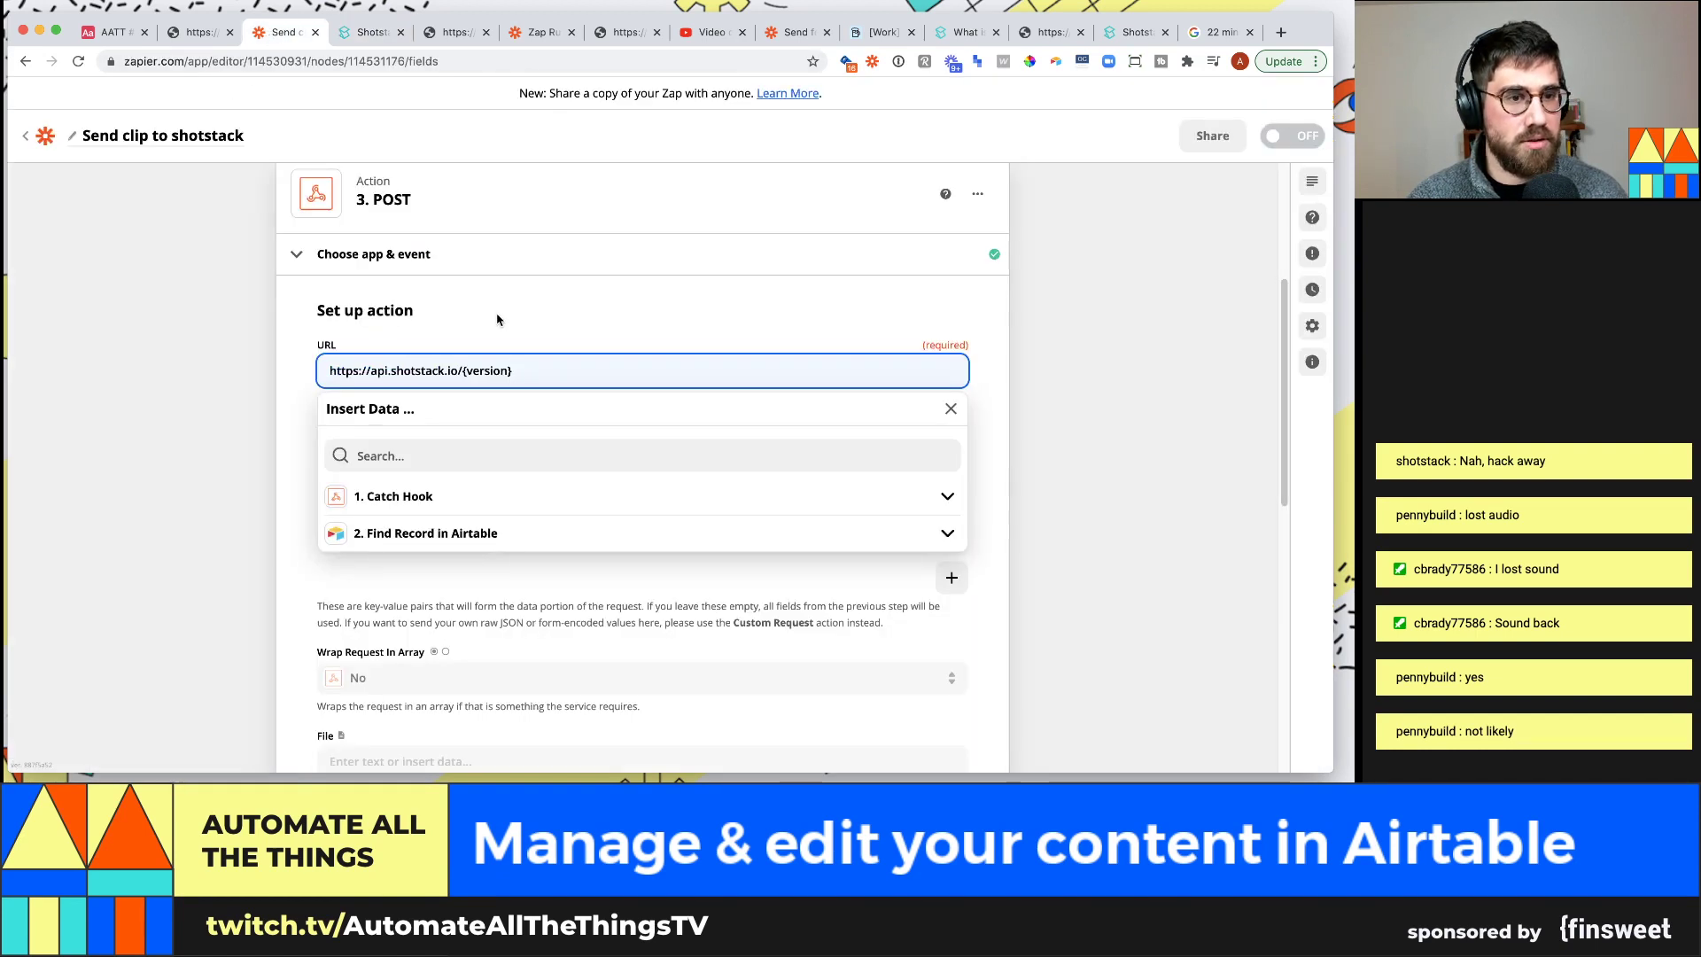
key("shift+alt+Left")
key("BackSpace")
key("BackSpace")
type("v1")
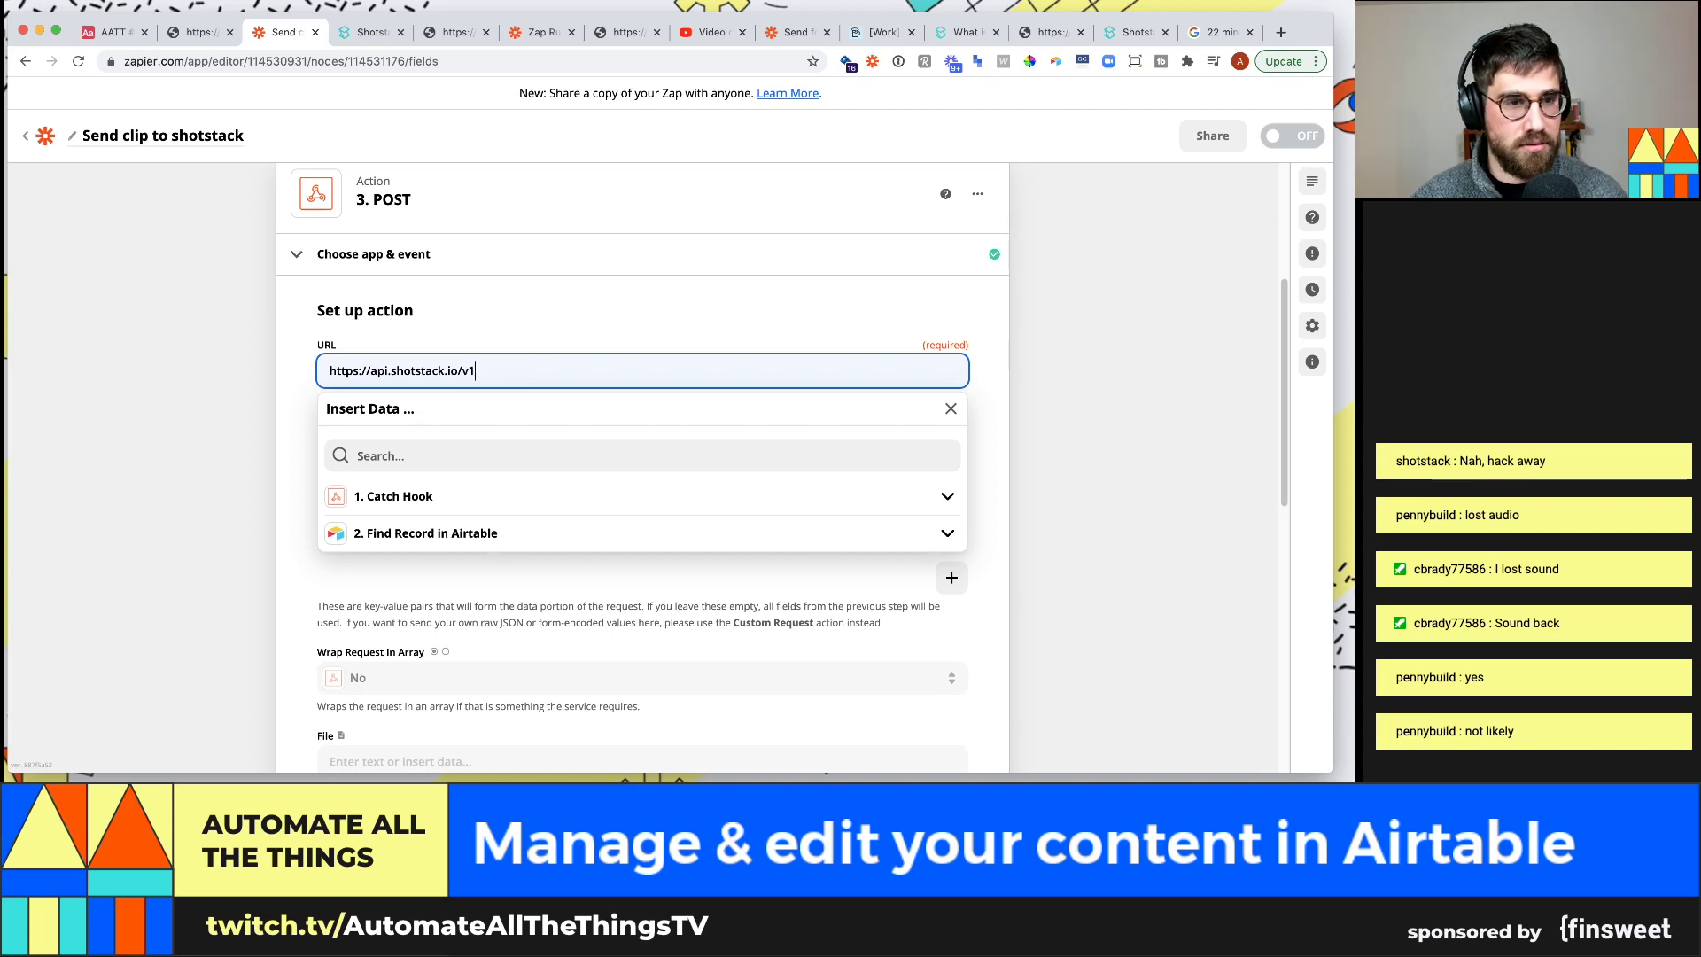
left_click(358, 35)
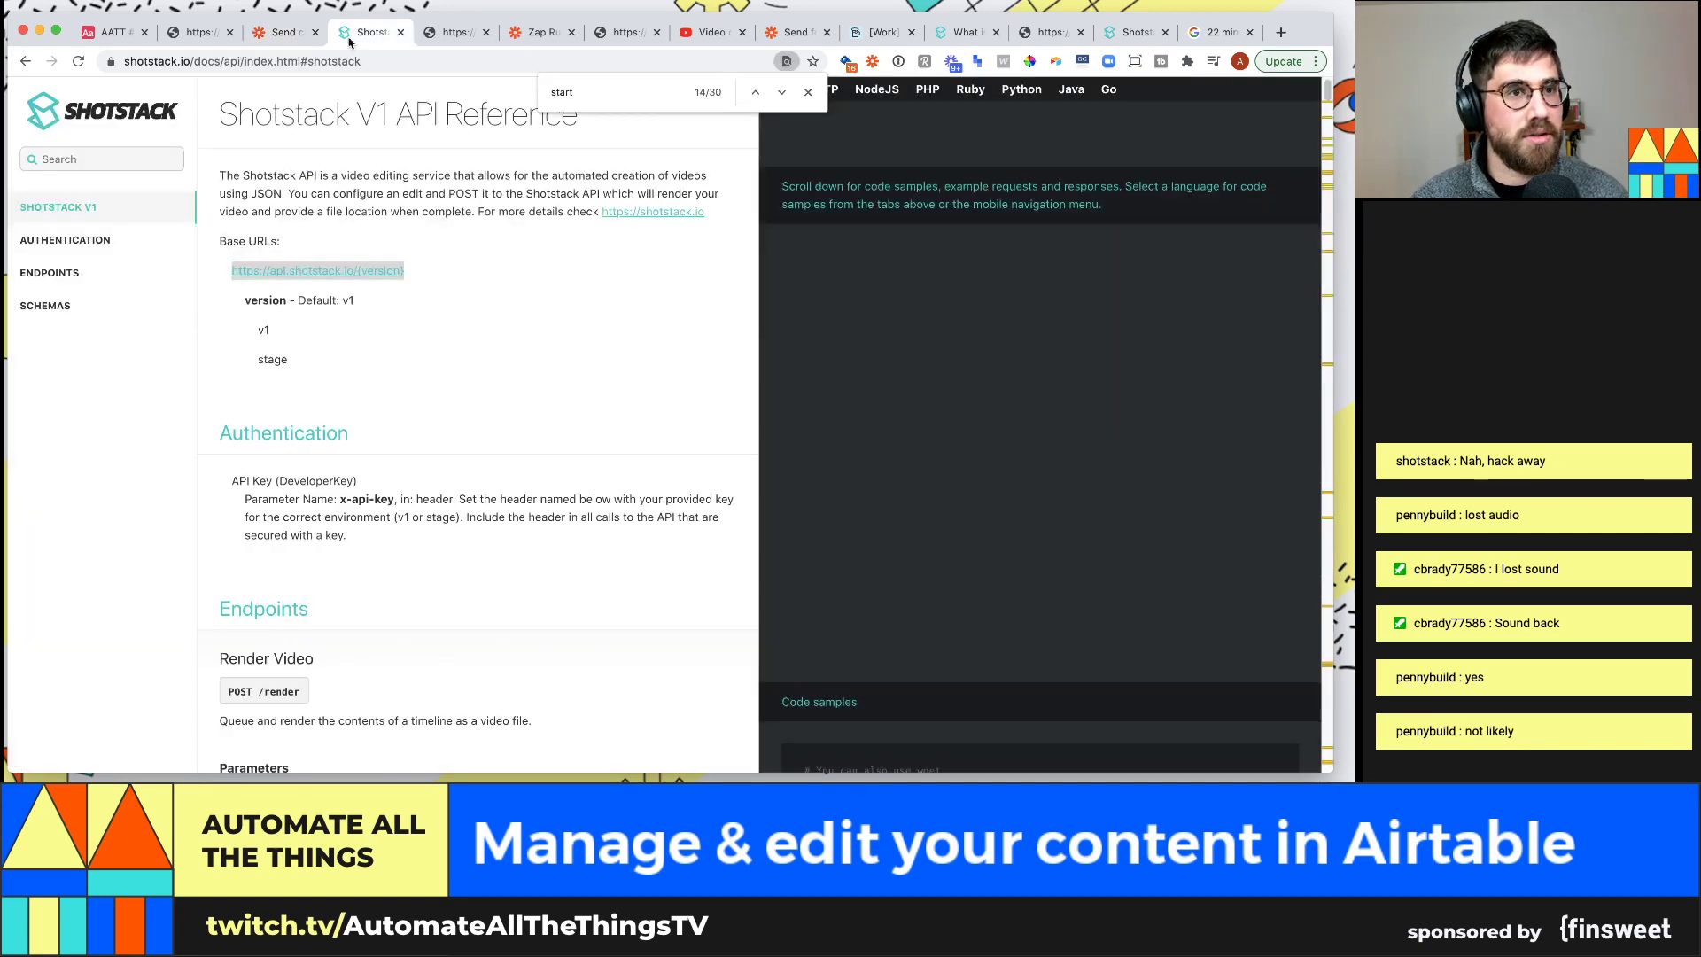
scroll(368, 380, "down", 1)
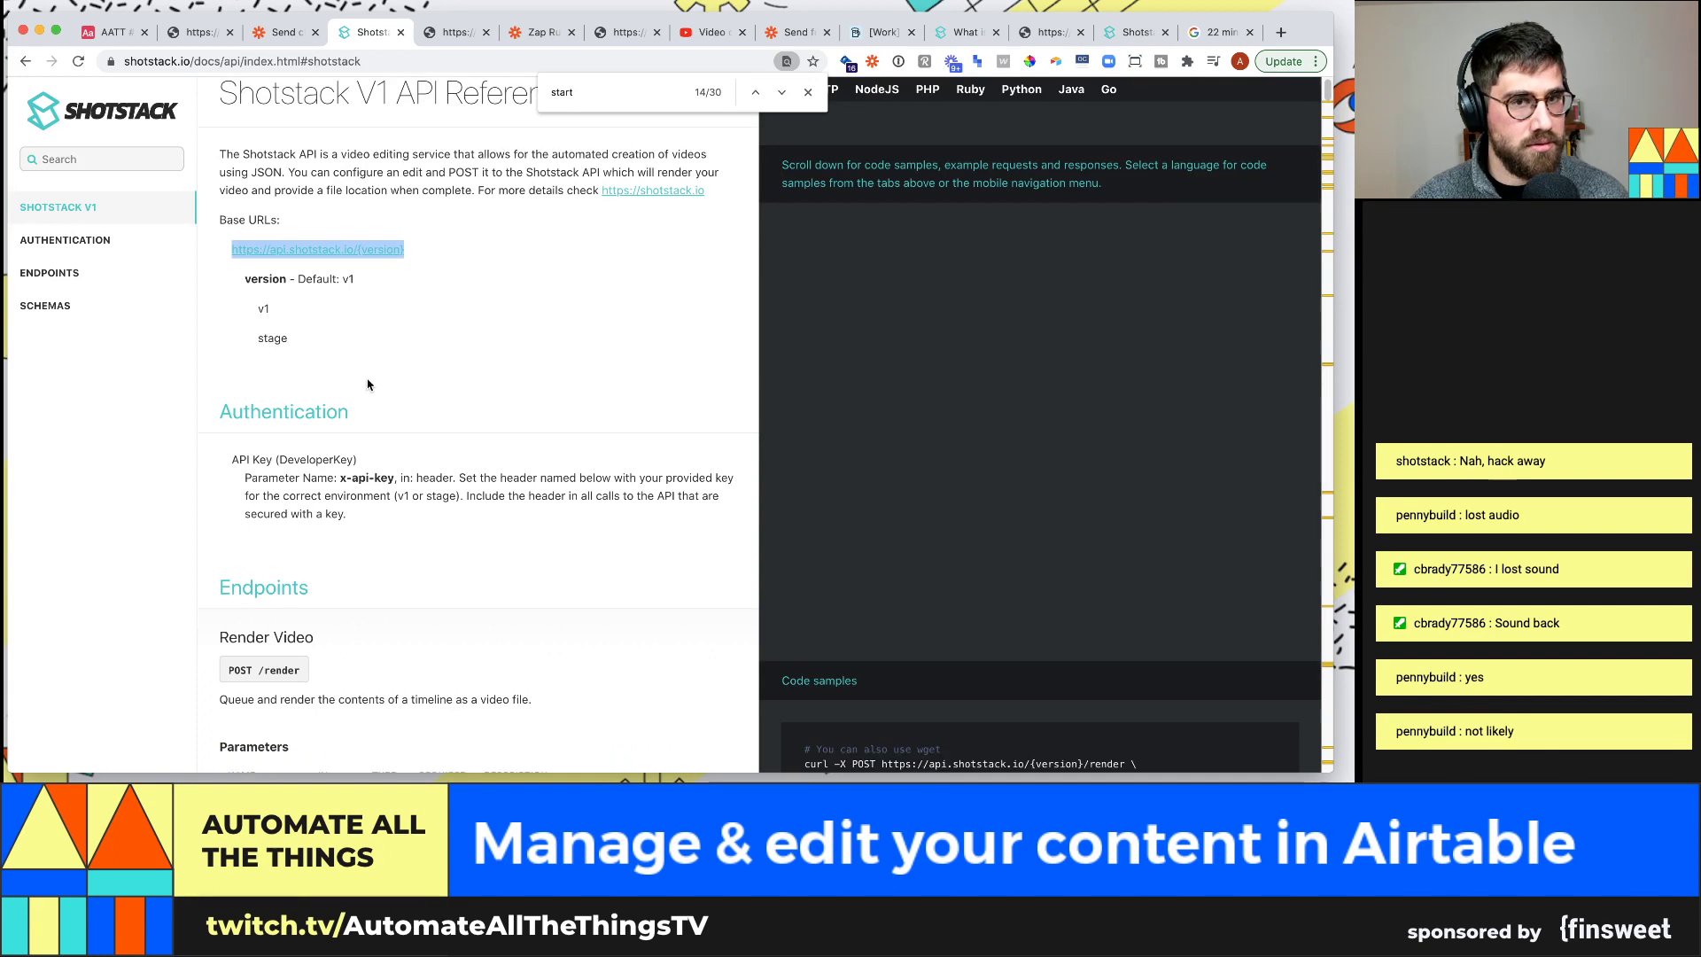
left_click_drag(340, 456, 387, 457)
key("ctrl+shift+Tab")
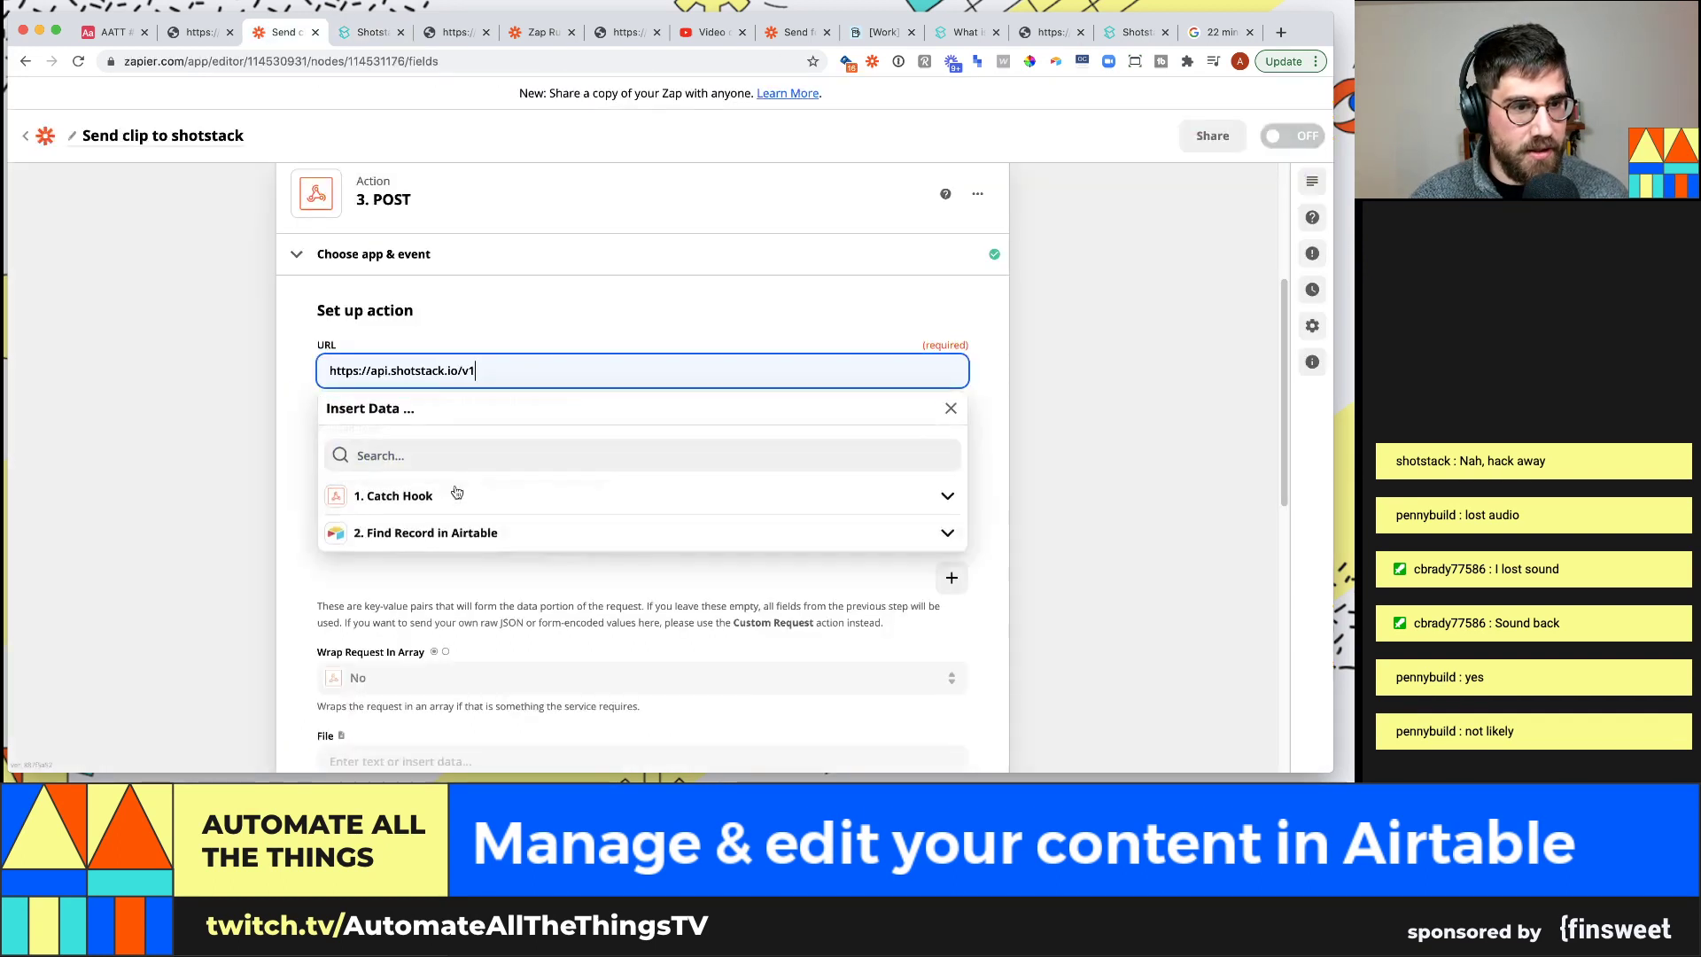
left_click(277, 465)
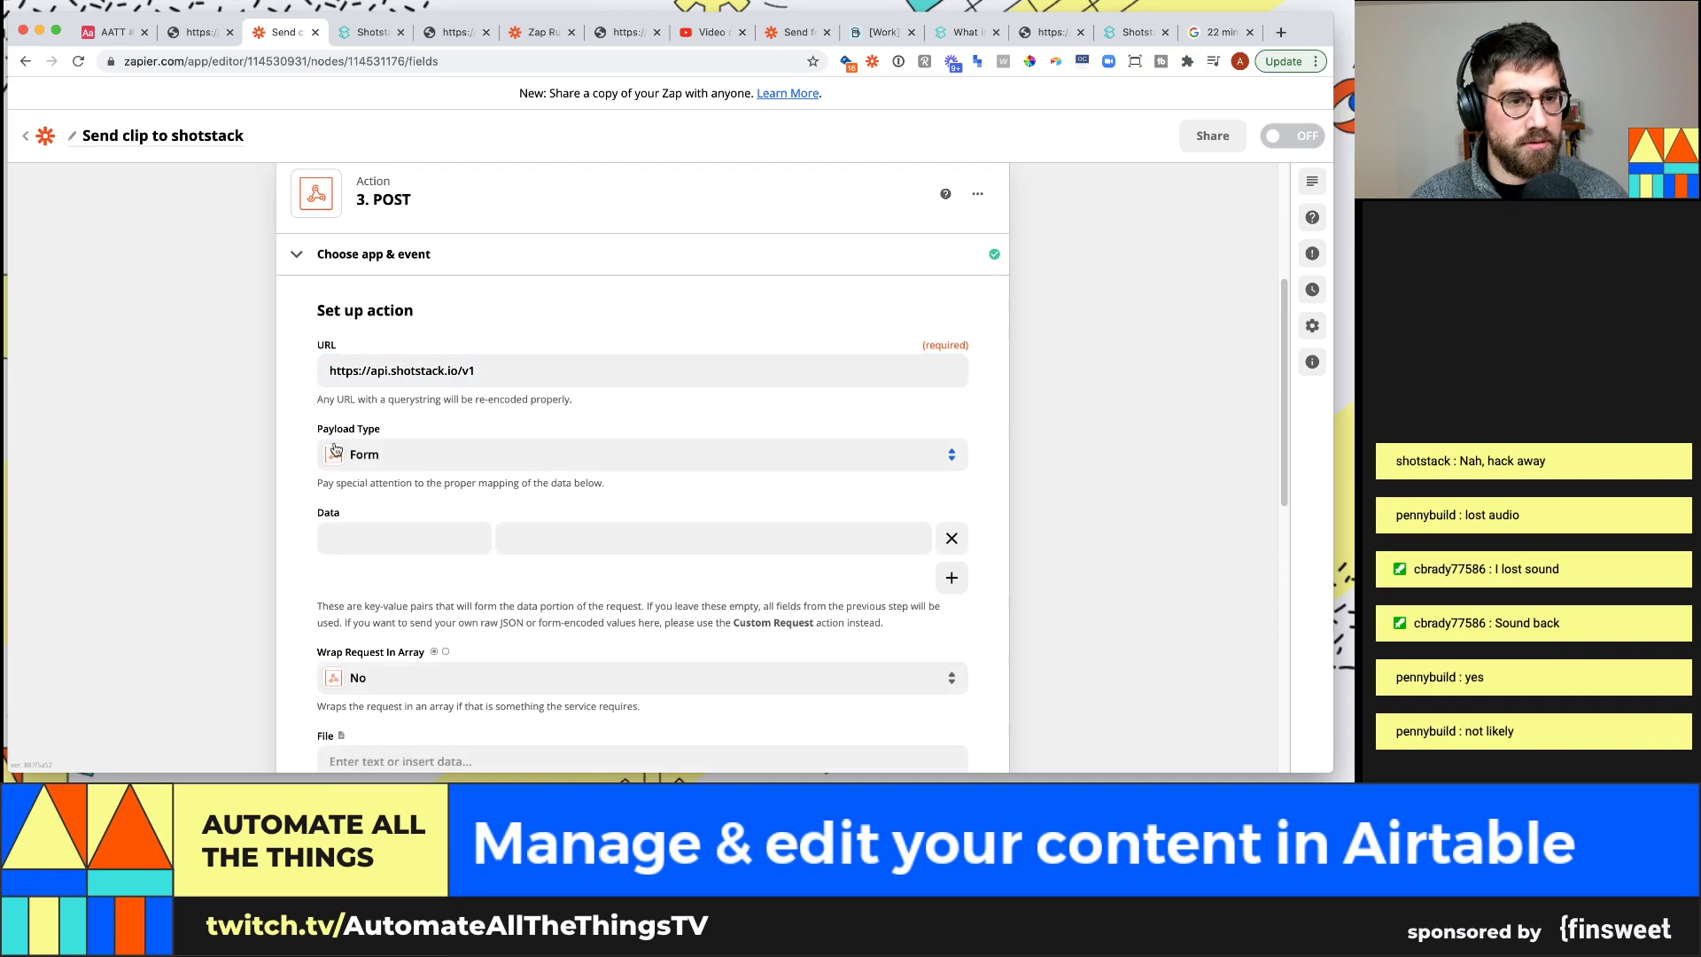
Set the POST step's payload type to Raw after briefly choosing Json
left_click(420, 459)
scroll(228, 427, "down", 2)
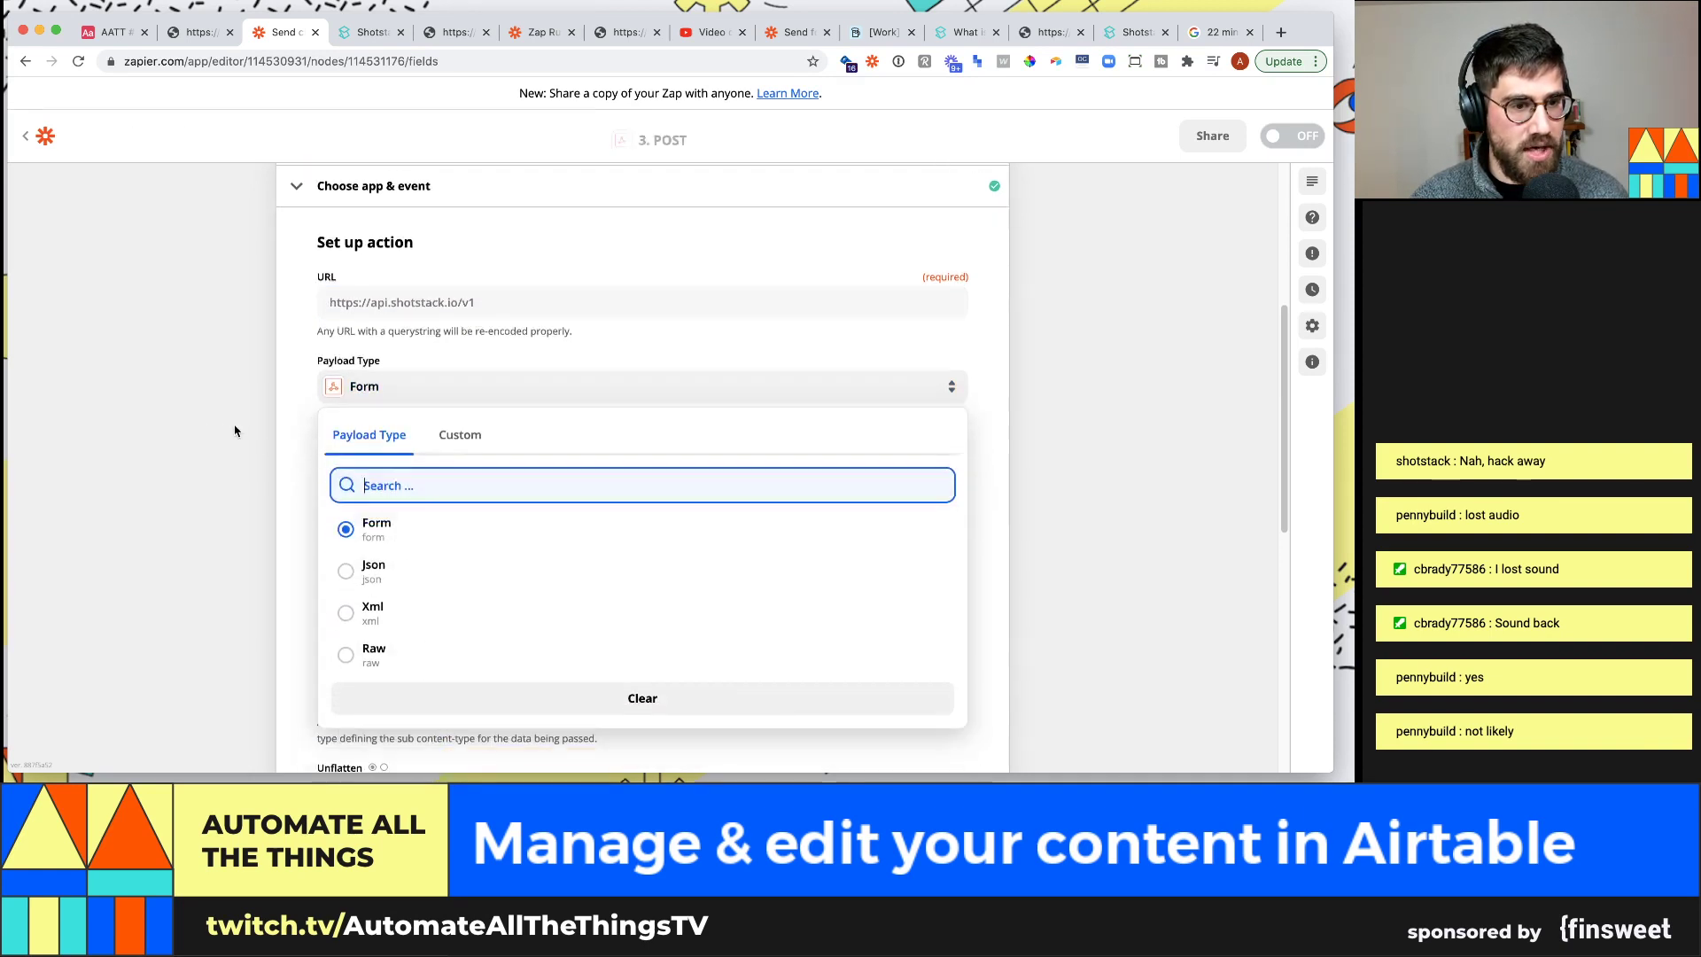
left_click(436, 582)
scroll(272, 496, "down", 1)
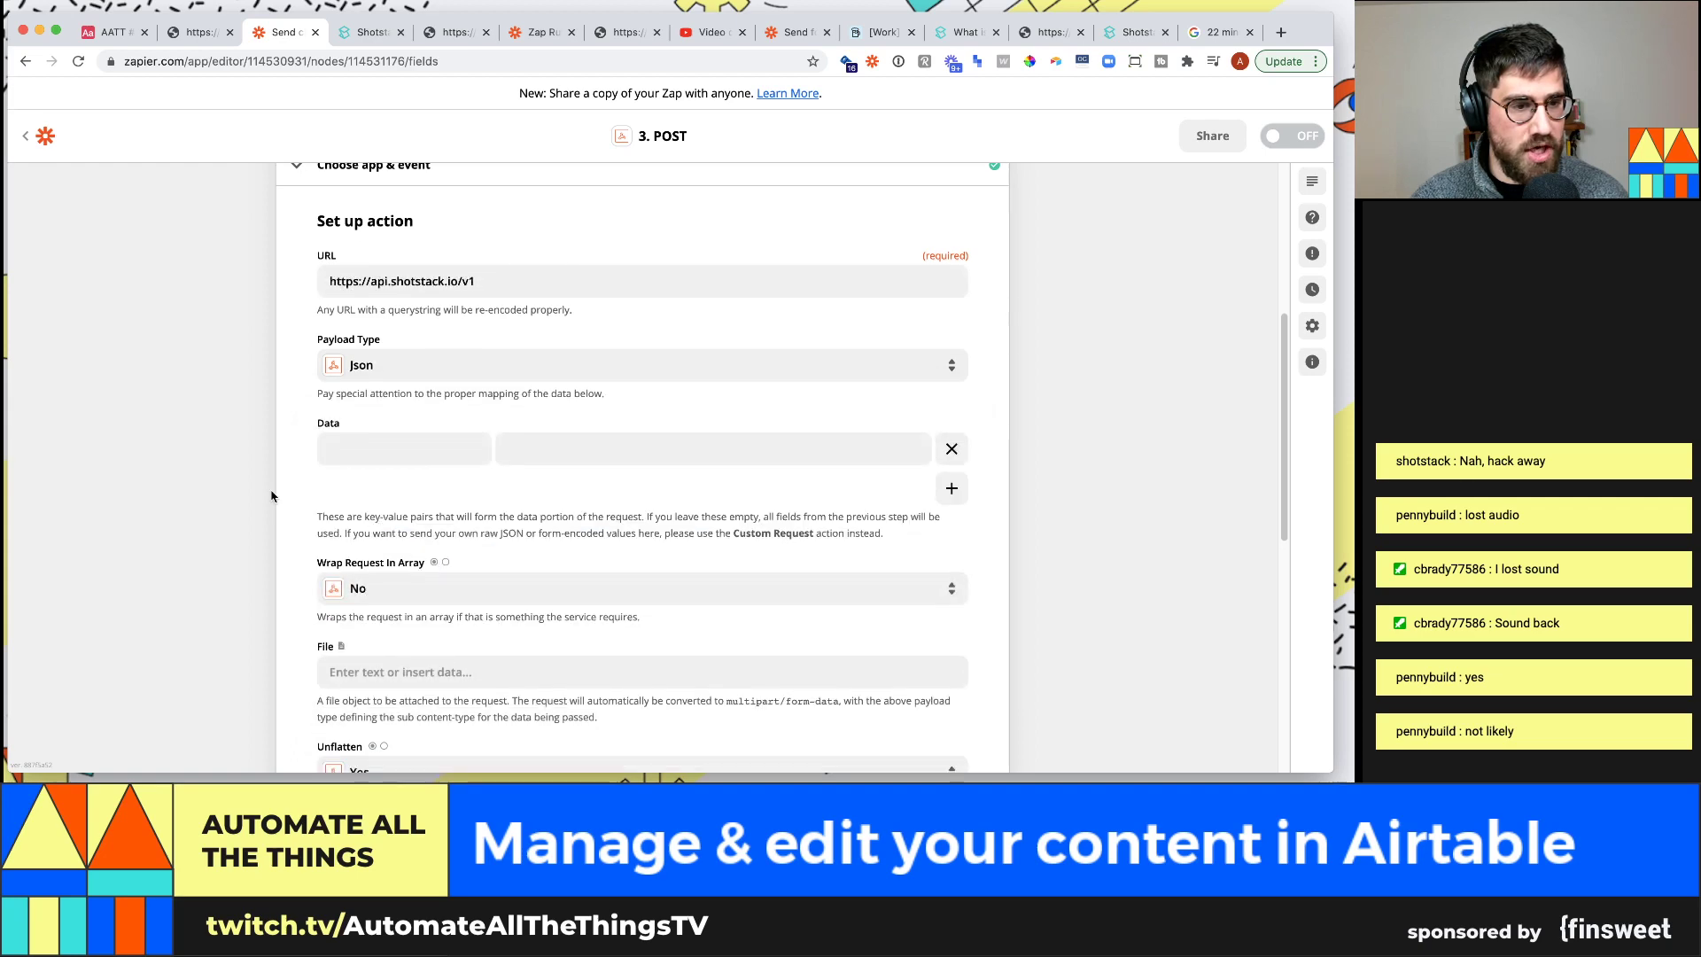
scroll(271, 496, "down", 2)
left_click(408, 326)
left_click(363, 568)
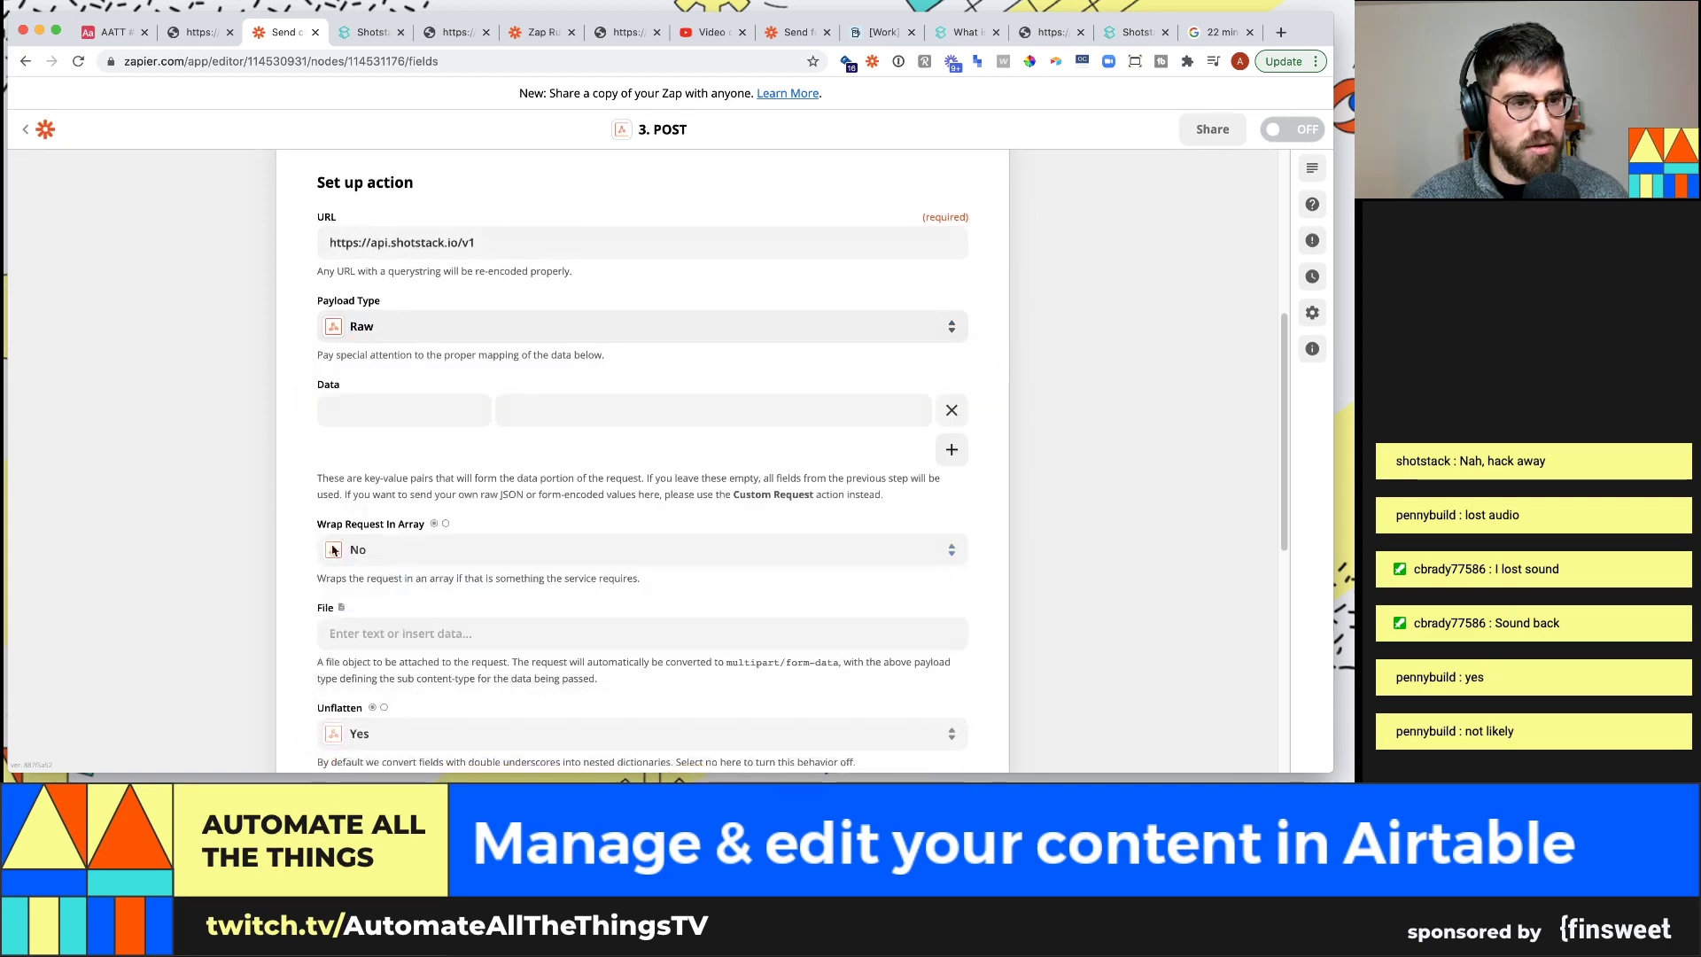
scroll(262, 474, "down", 3)
scroll(292, 486, "up", 6)
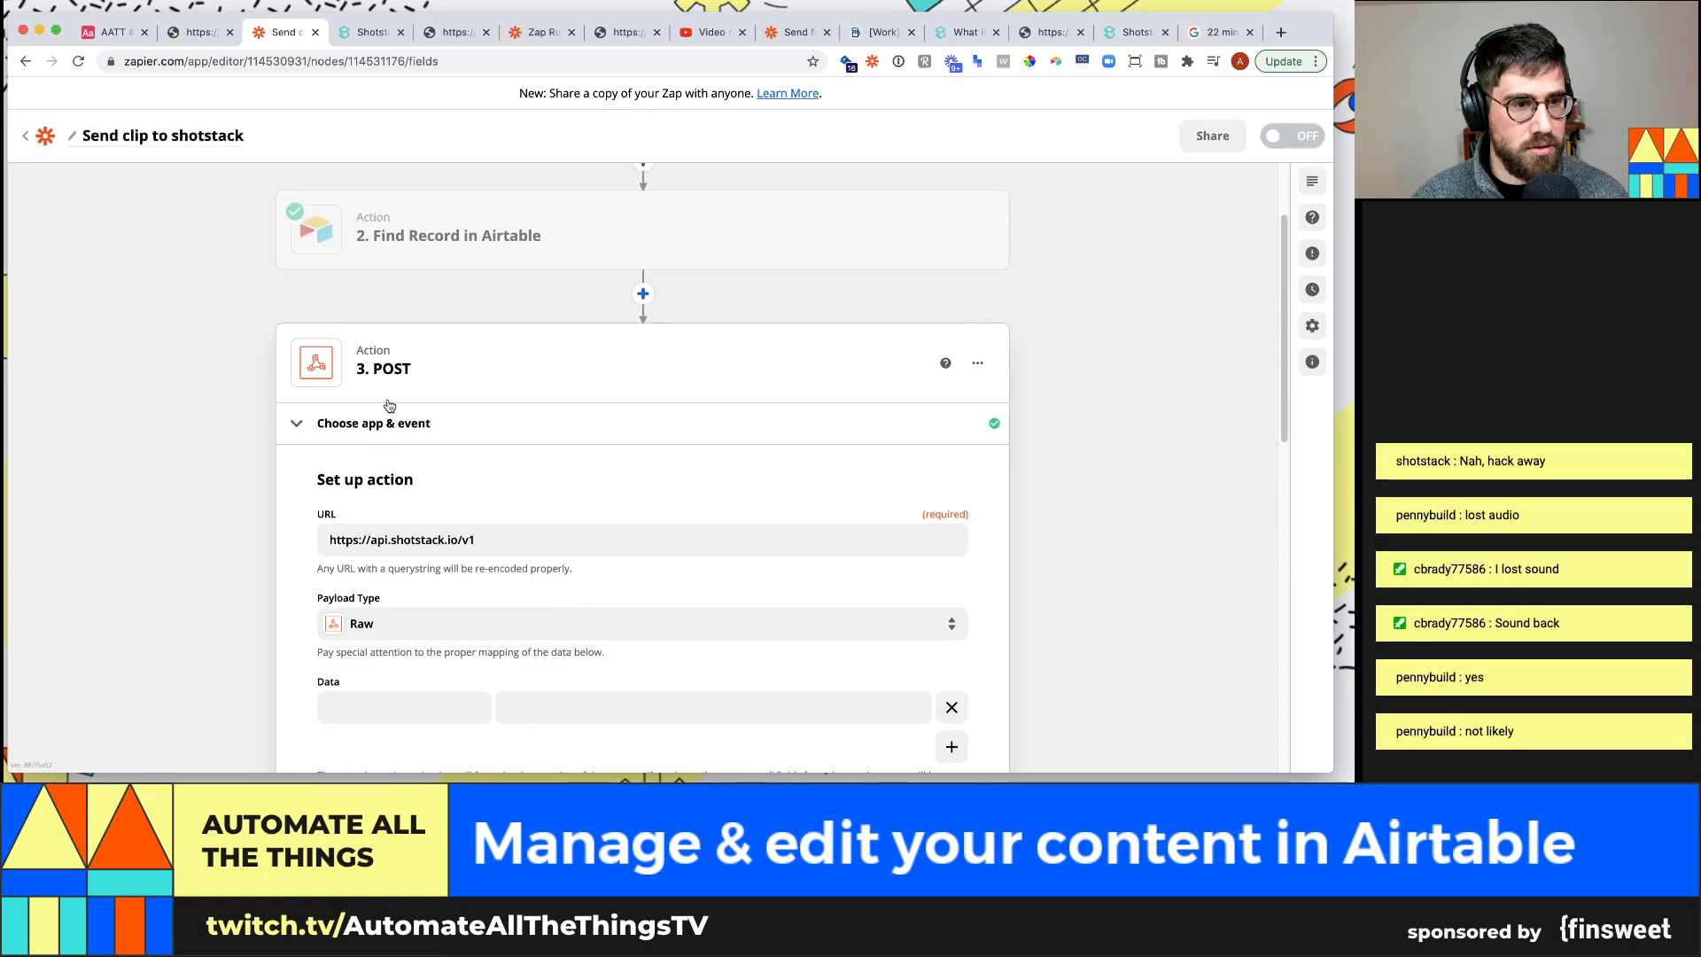
scroll(280, 545, "down", 3)
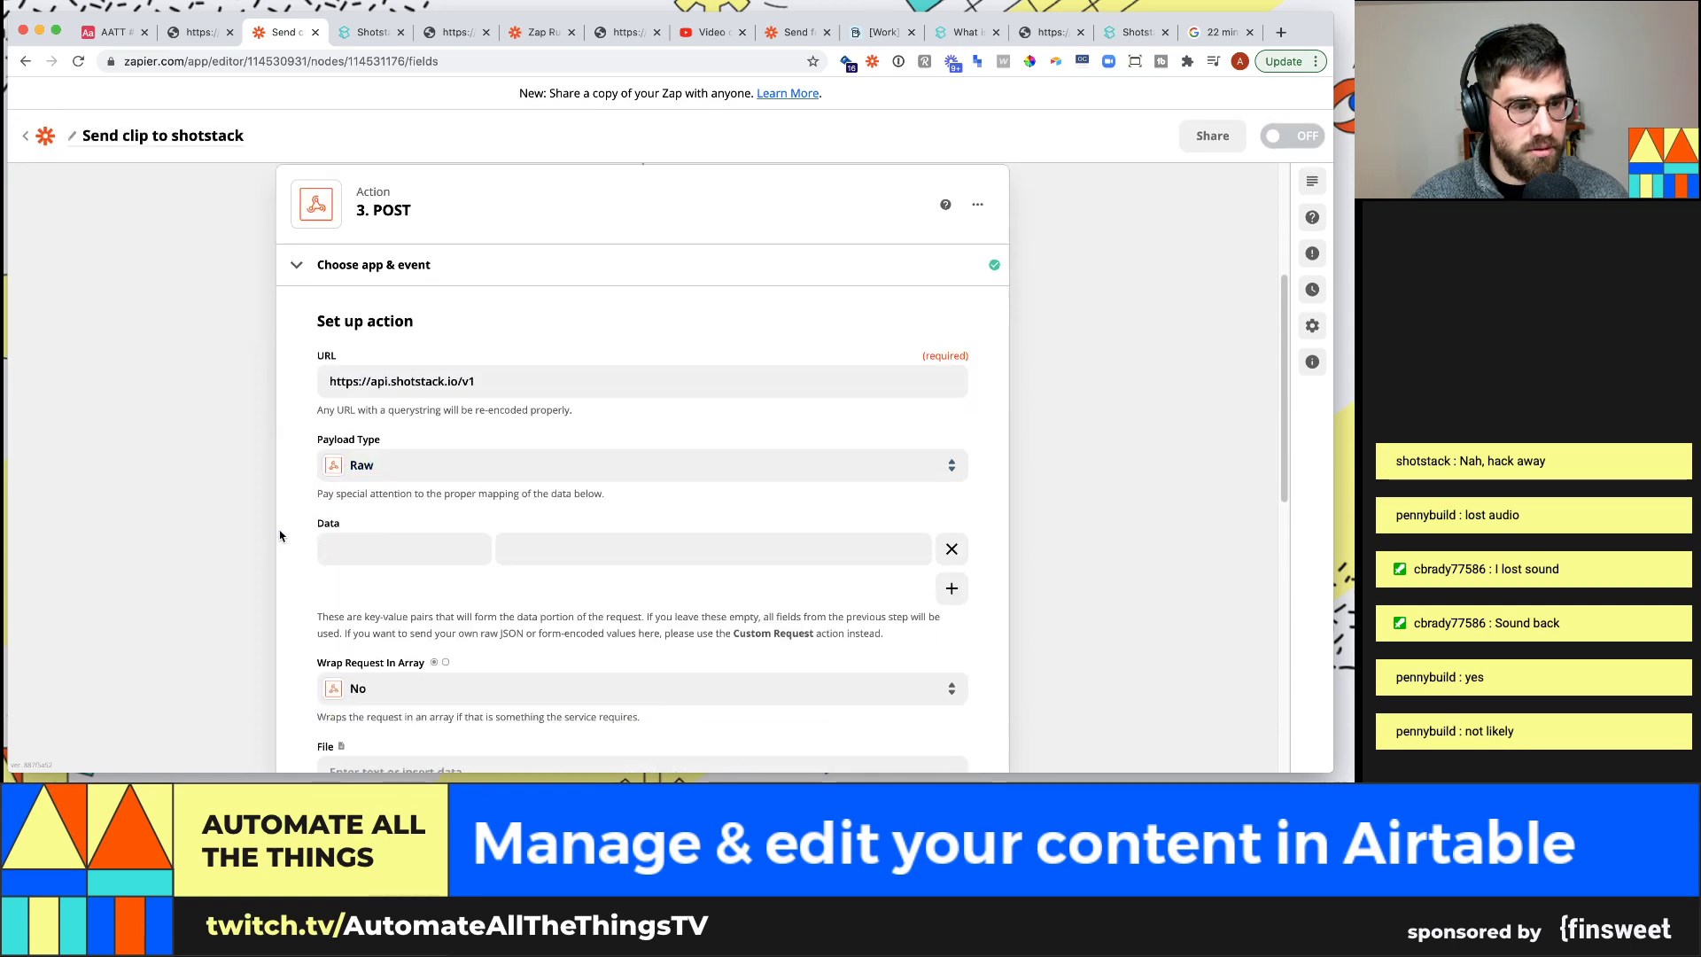
scroll(282, 533, "down", 5)
scroll(280, 530, "down", 4)
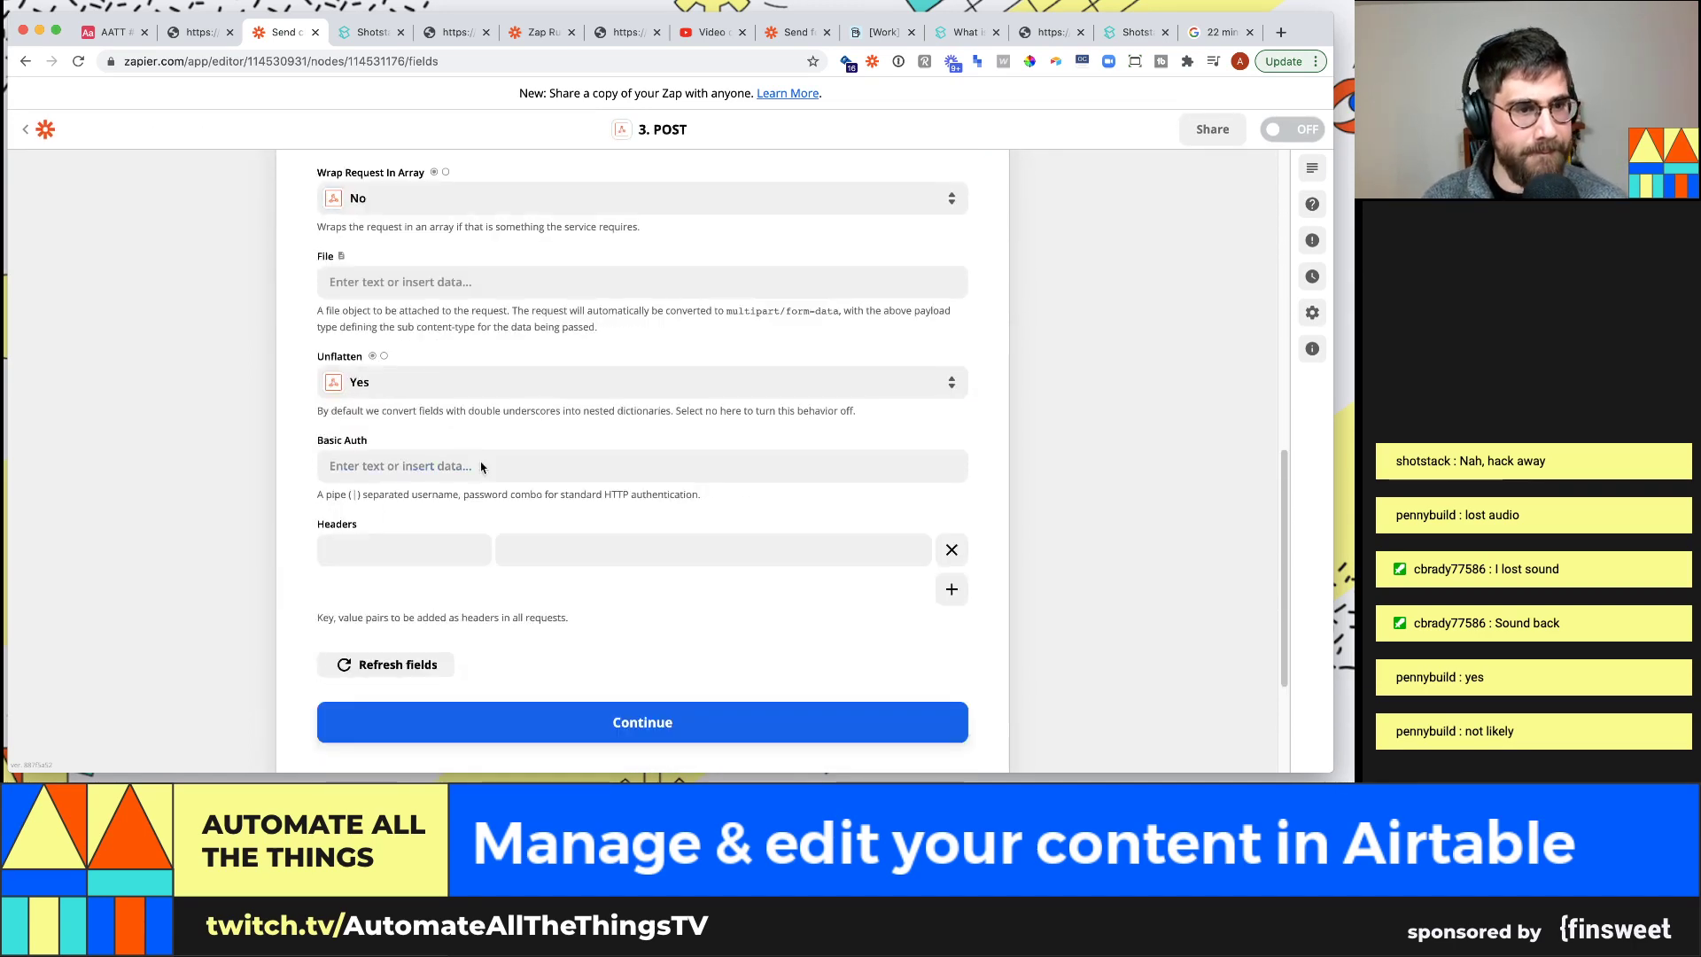
scroll(492, 455, "up", 10)
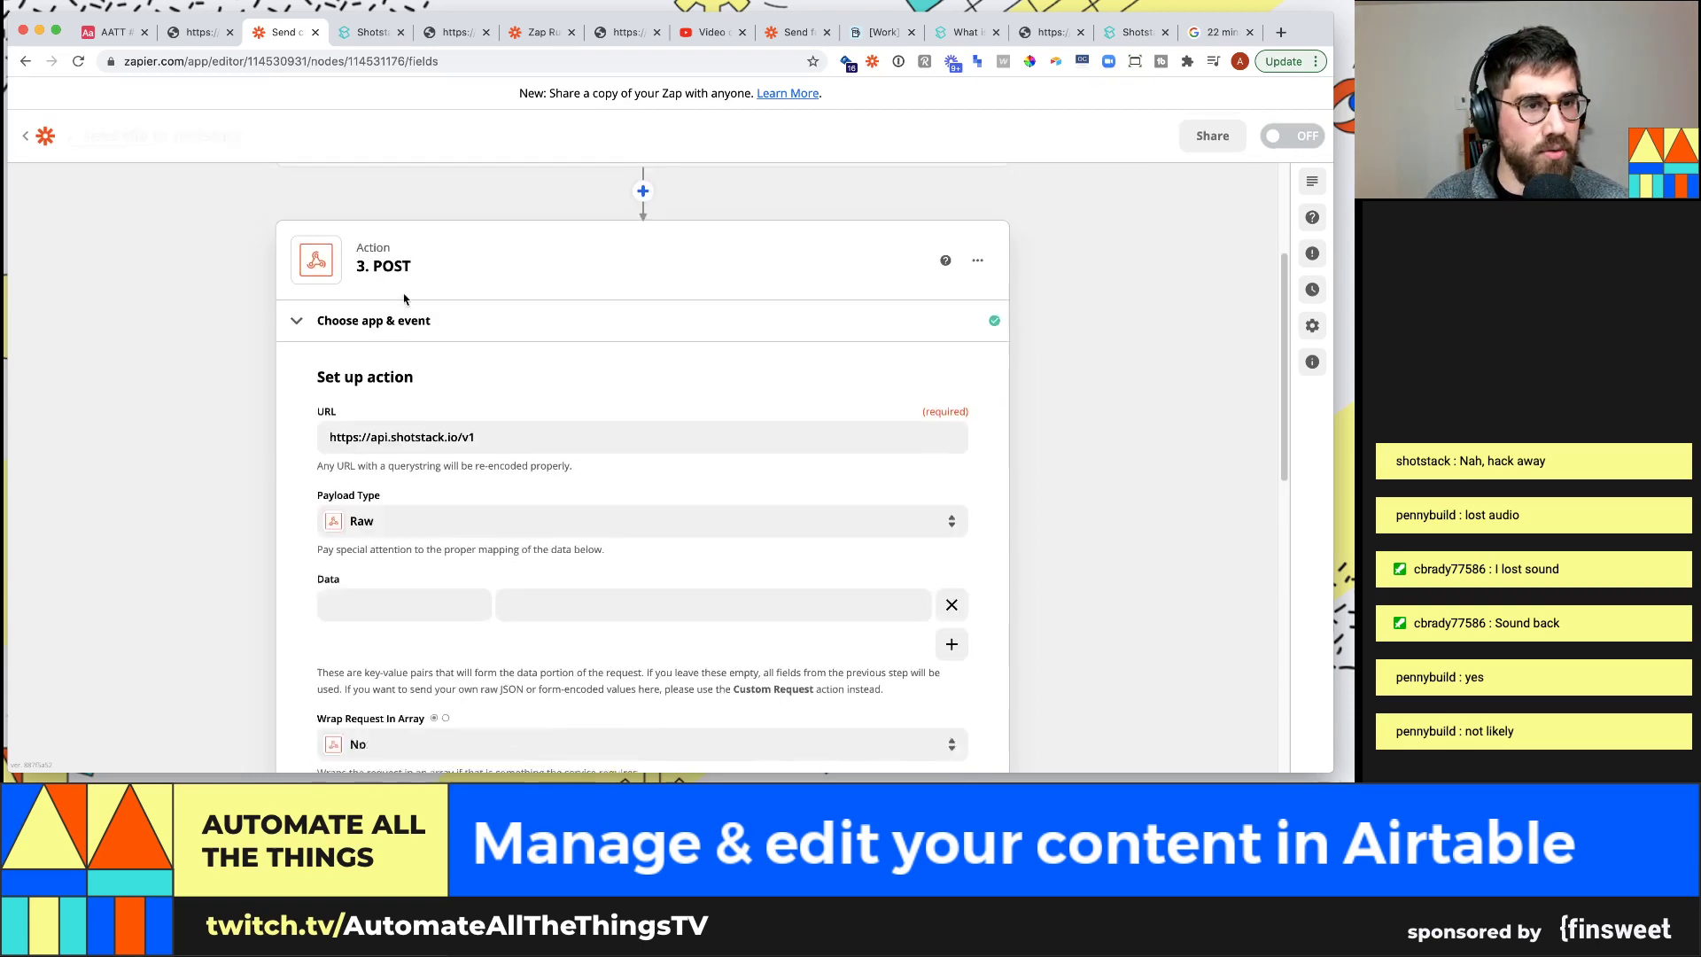
Change step 3's action event to Custom Request with the POST method
left_click(394, 320)
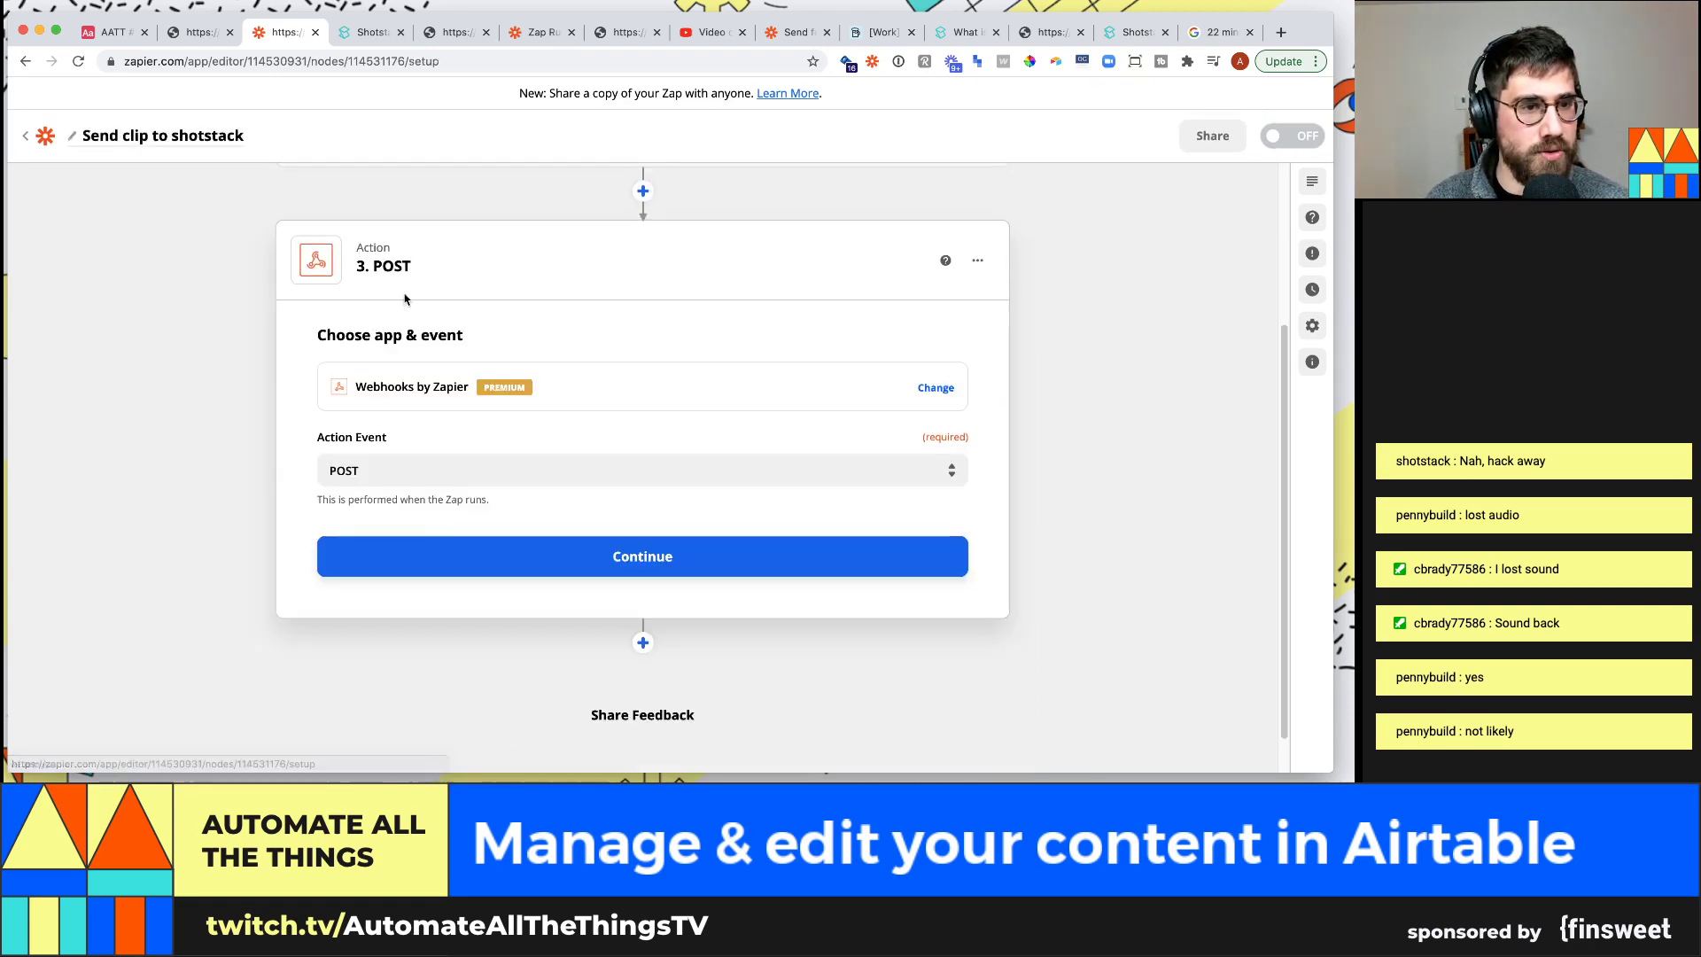
left_click(407, 471)
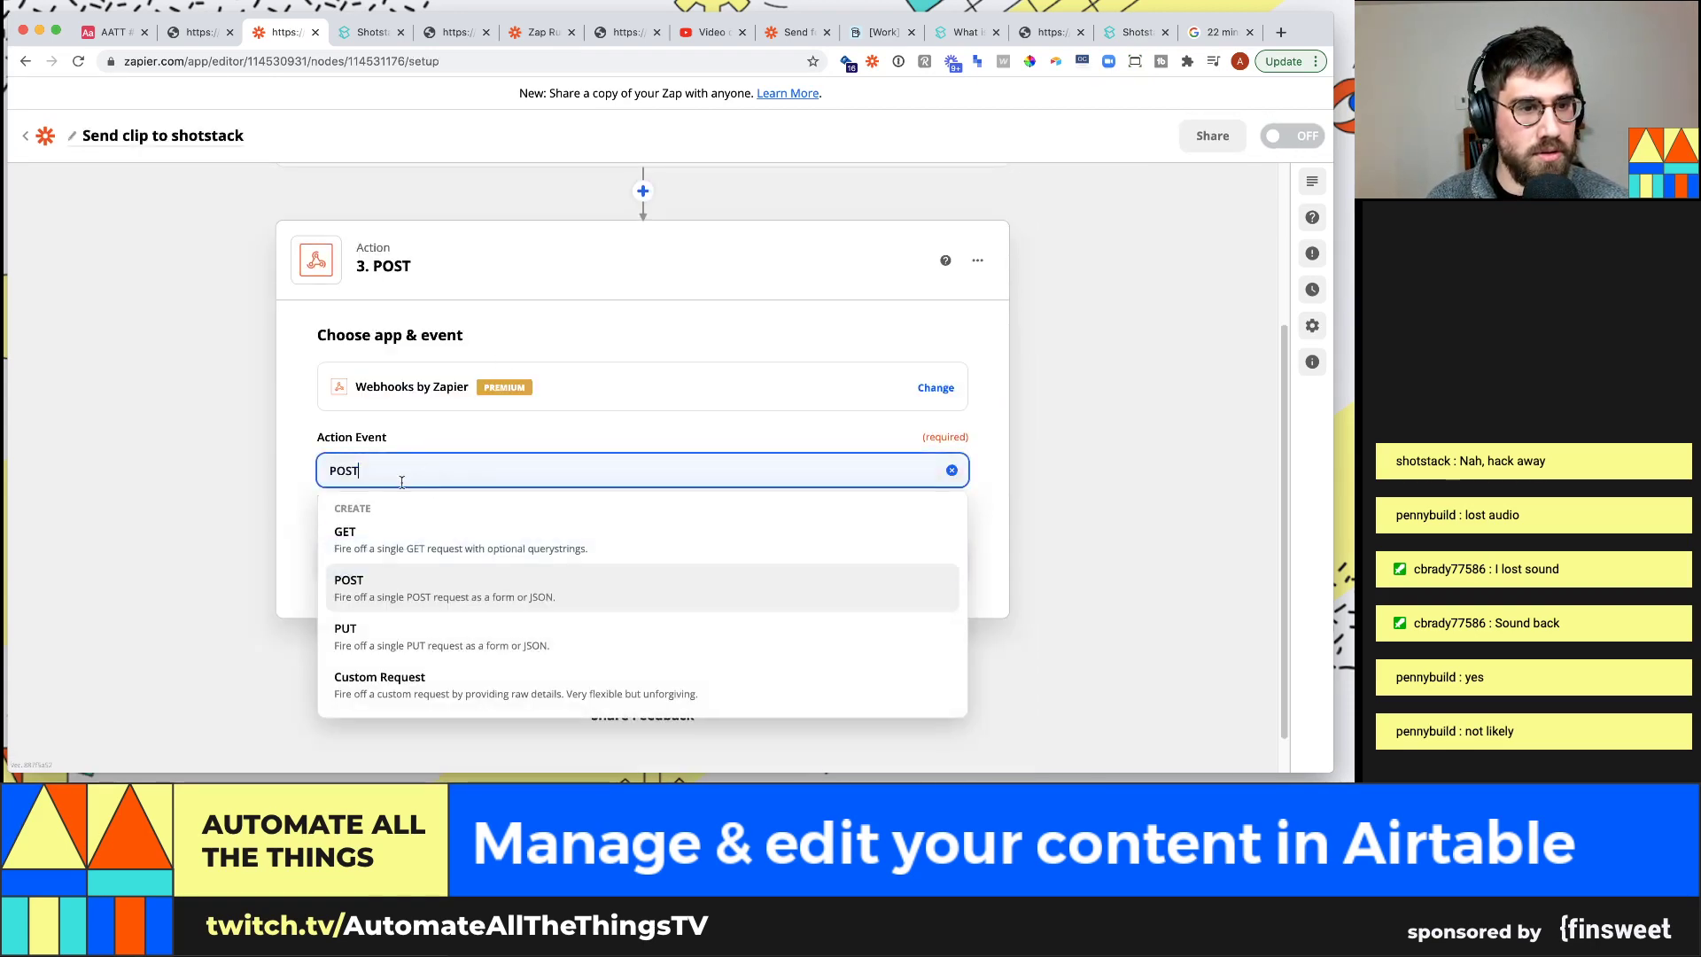
left_click(425, 655)
left_click(609, 542)
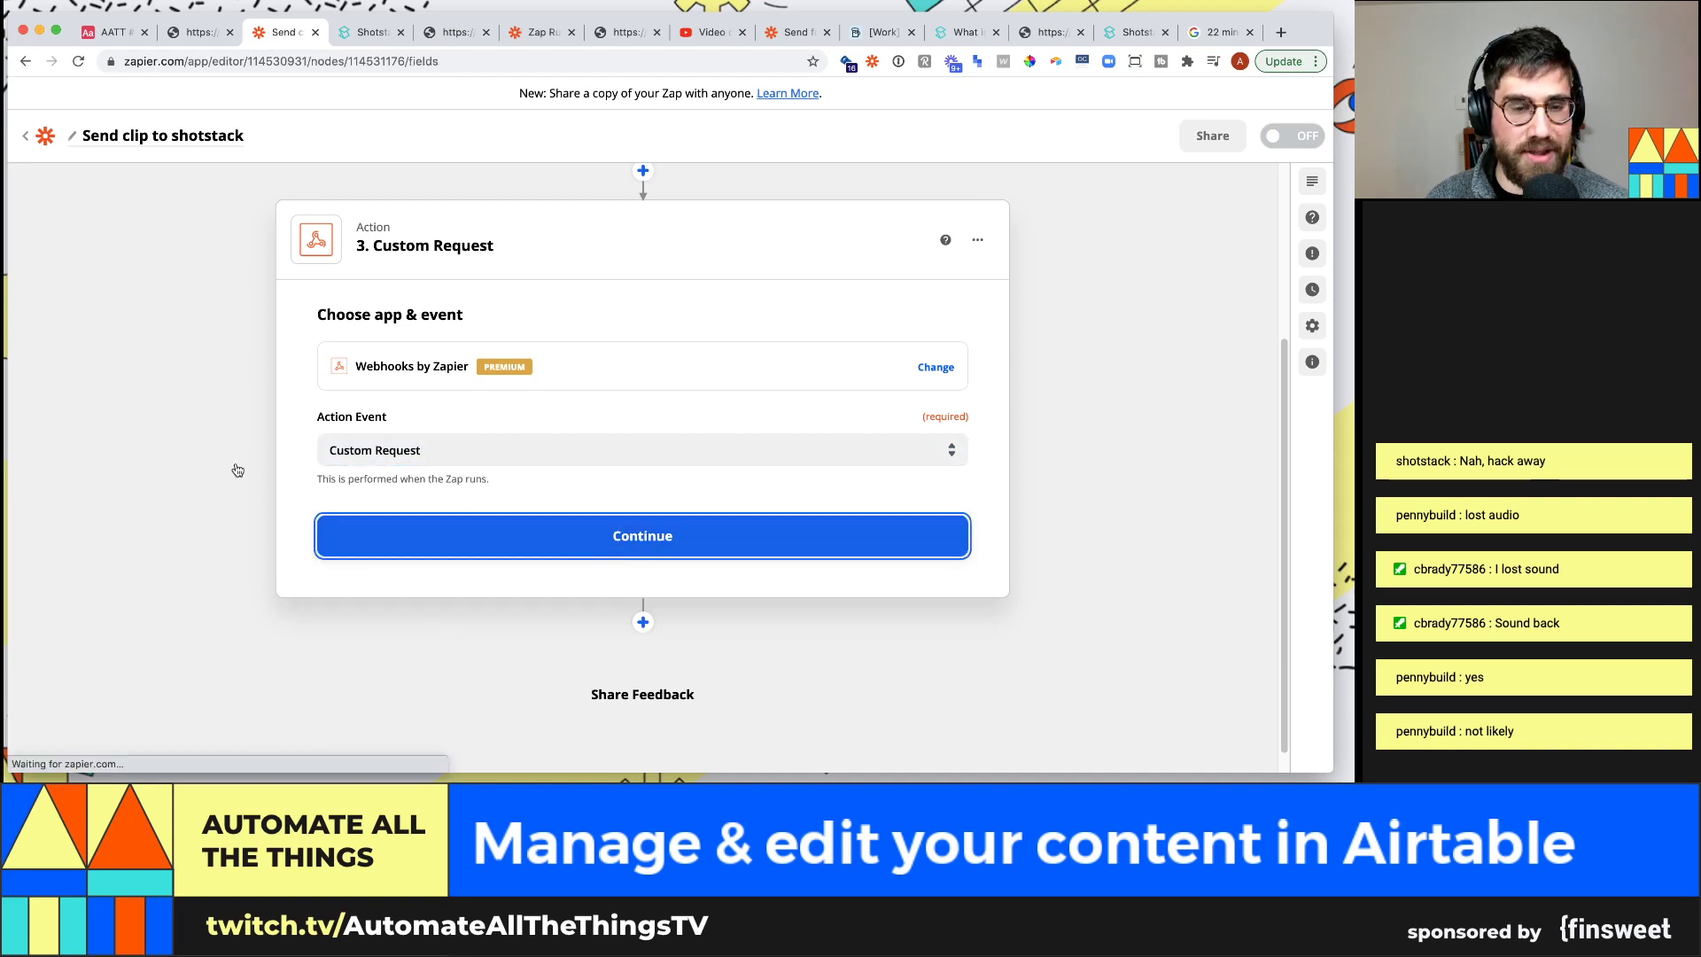
left_click(345, 383)
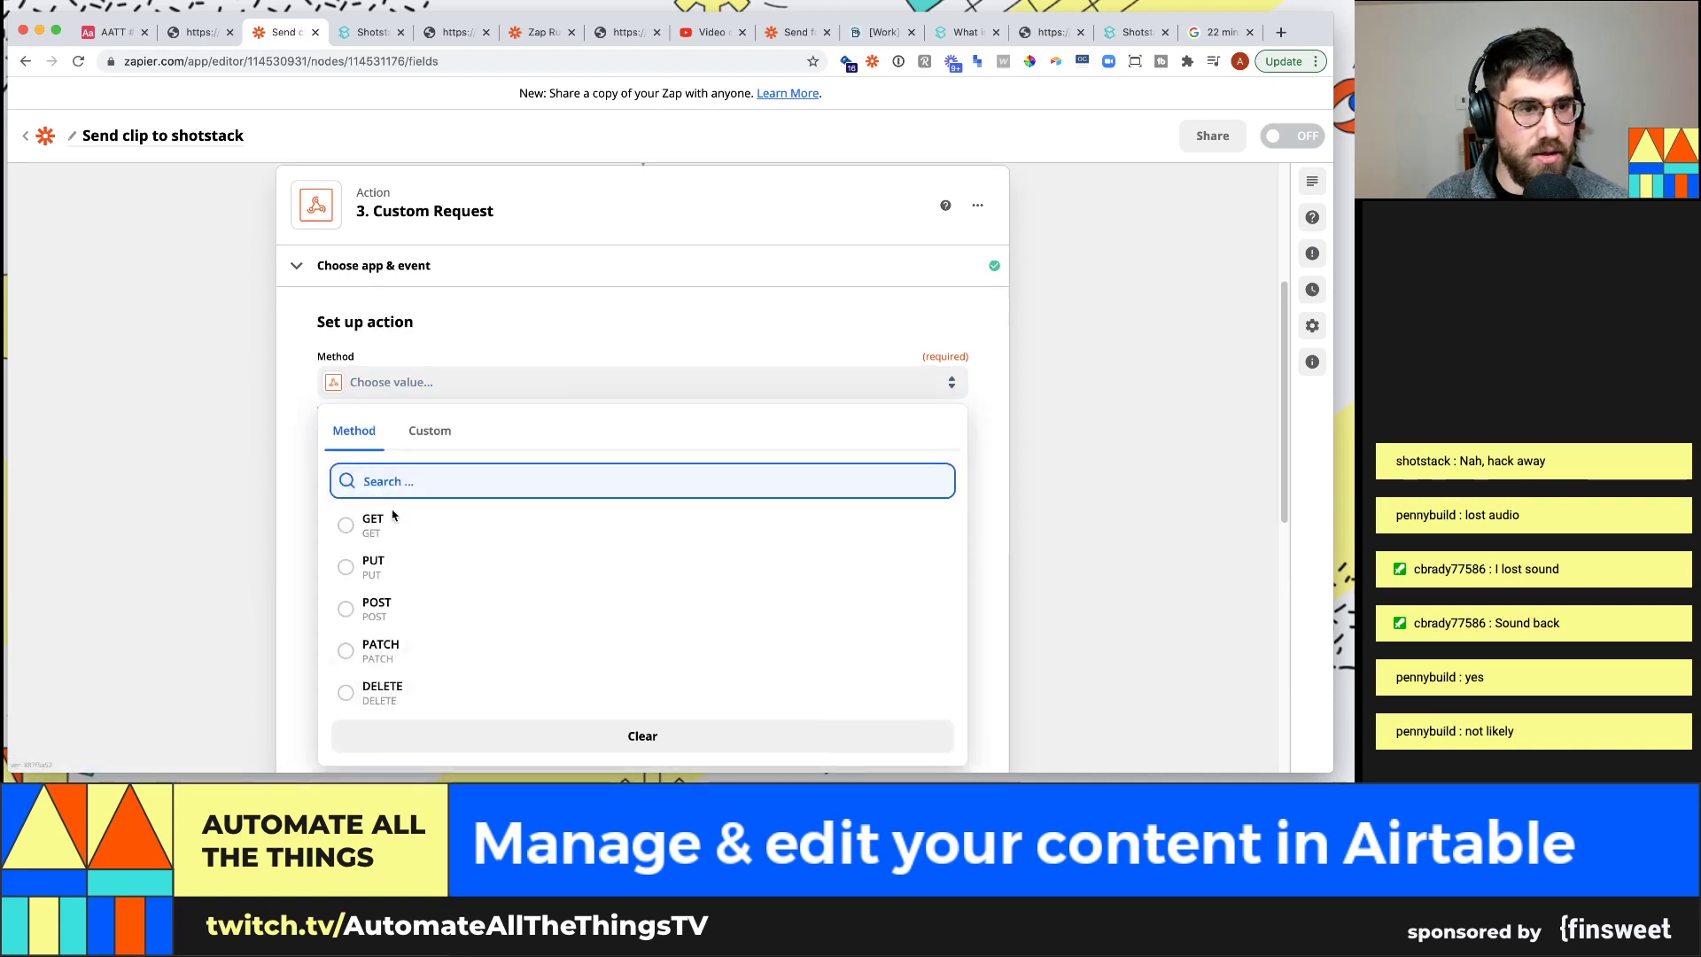
left_click(372, 600)
scroll(295, 455, "down", 1)
left_click(382, 446)
key("super+v")
key("super+z")
key("ctrl+Tab")
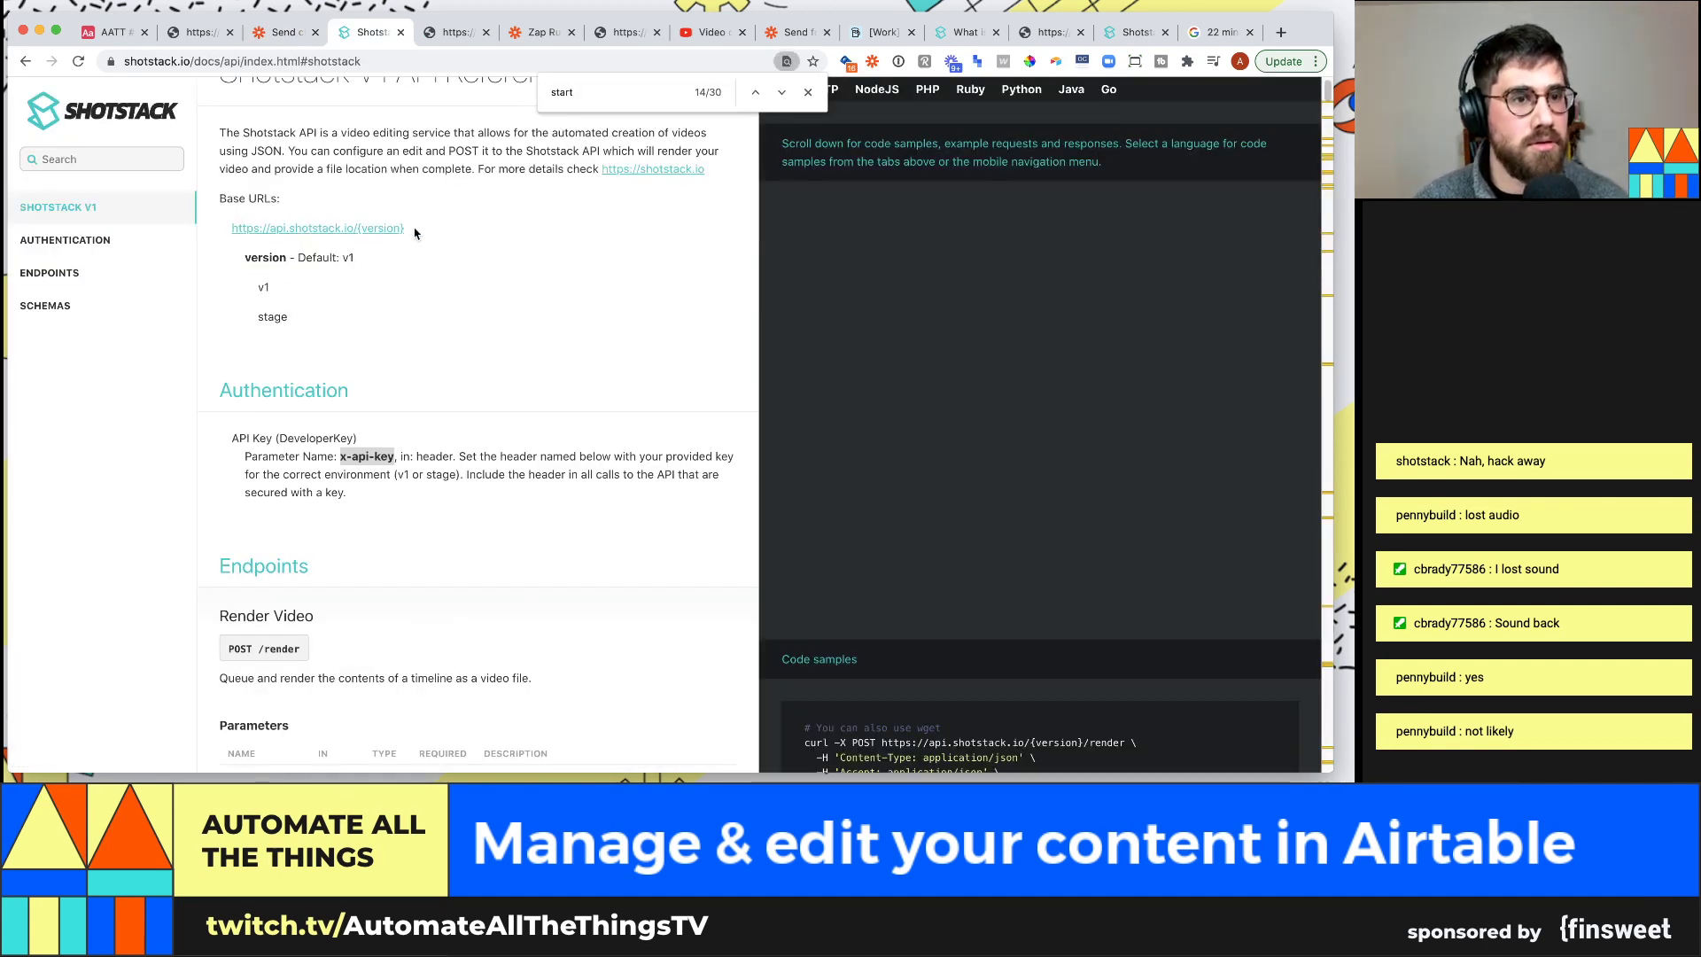
left_click_drag(232, 229, 407, 242)
key("super+c")
key("ctrl+shift+Tab")
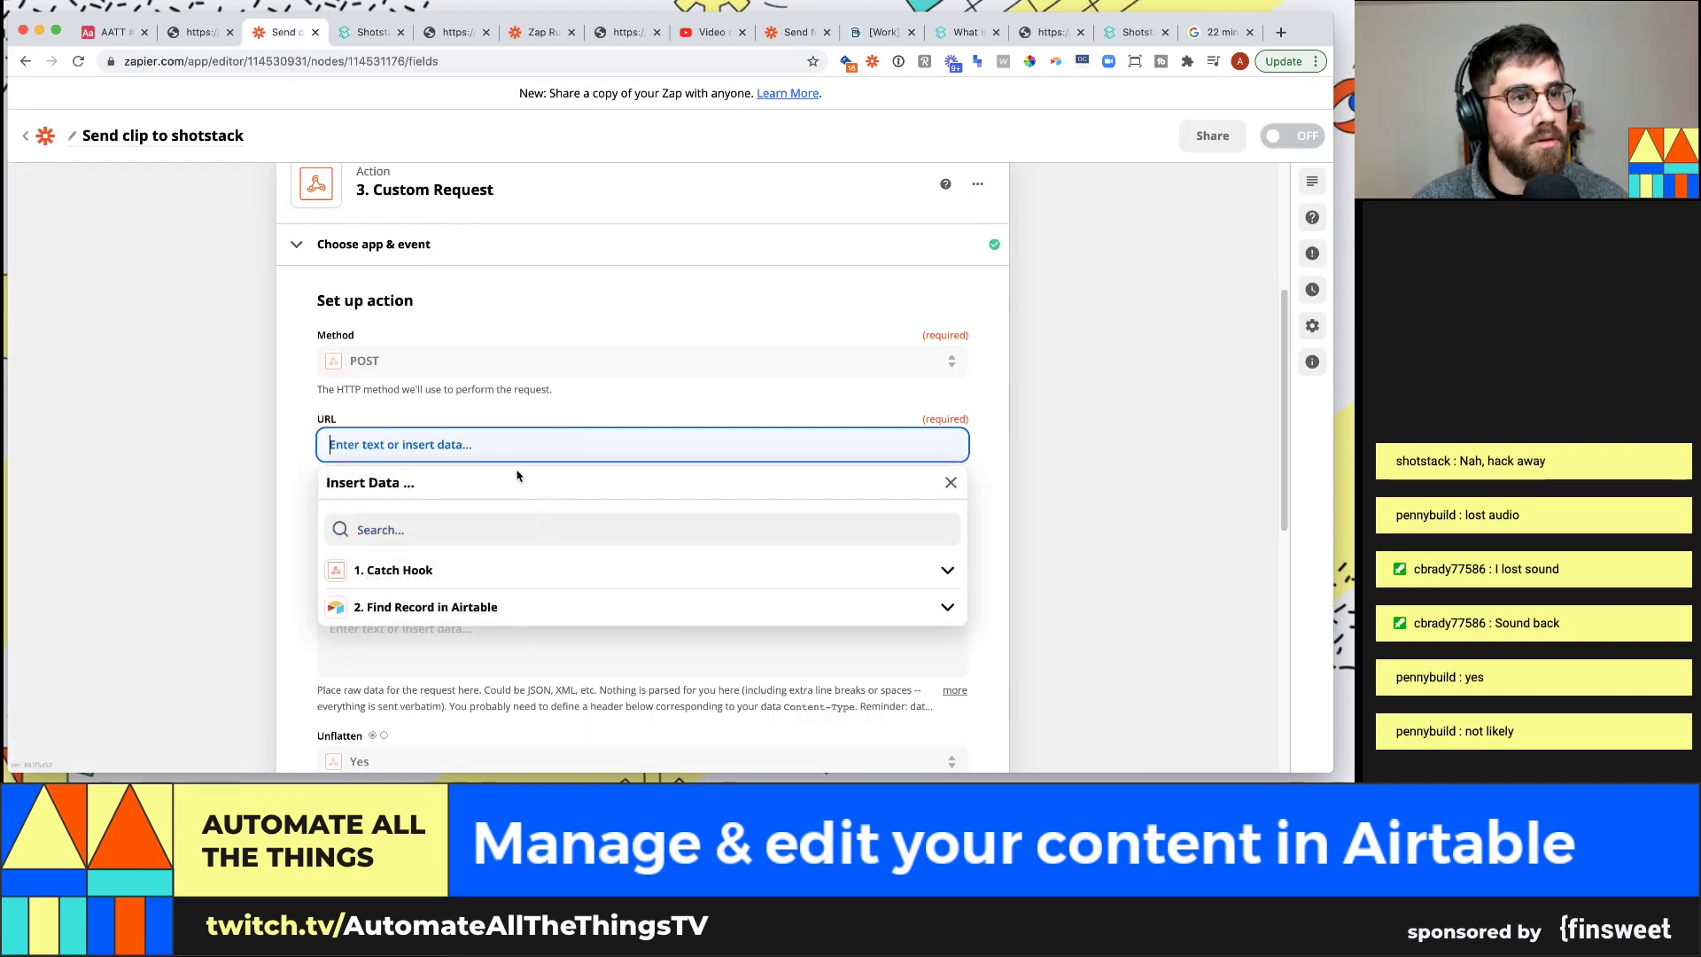
key("super+v")
key("BackSpace")
key("BackSpace")
key("BackSpace")
key("BackSpace")
key("BackSpace")
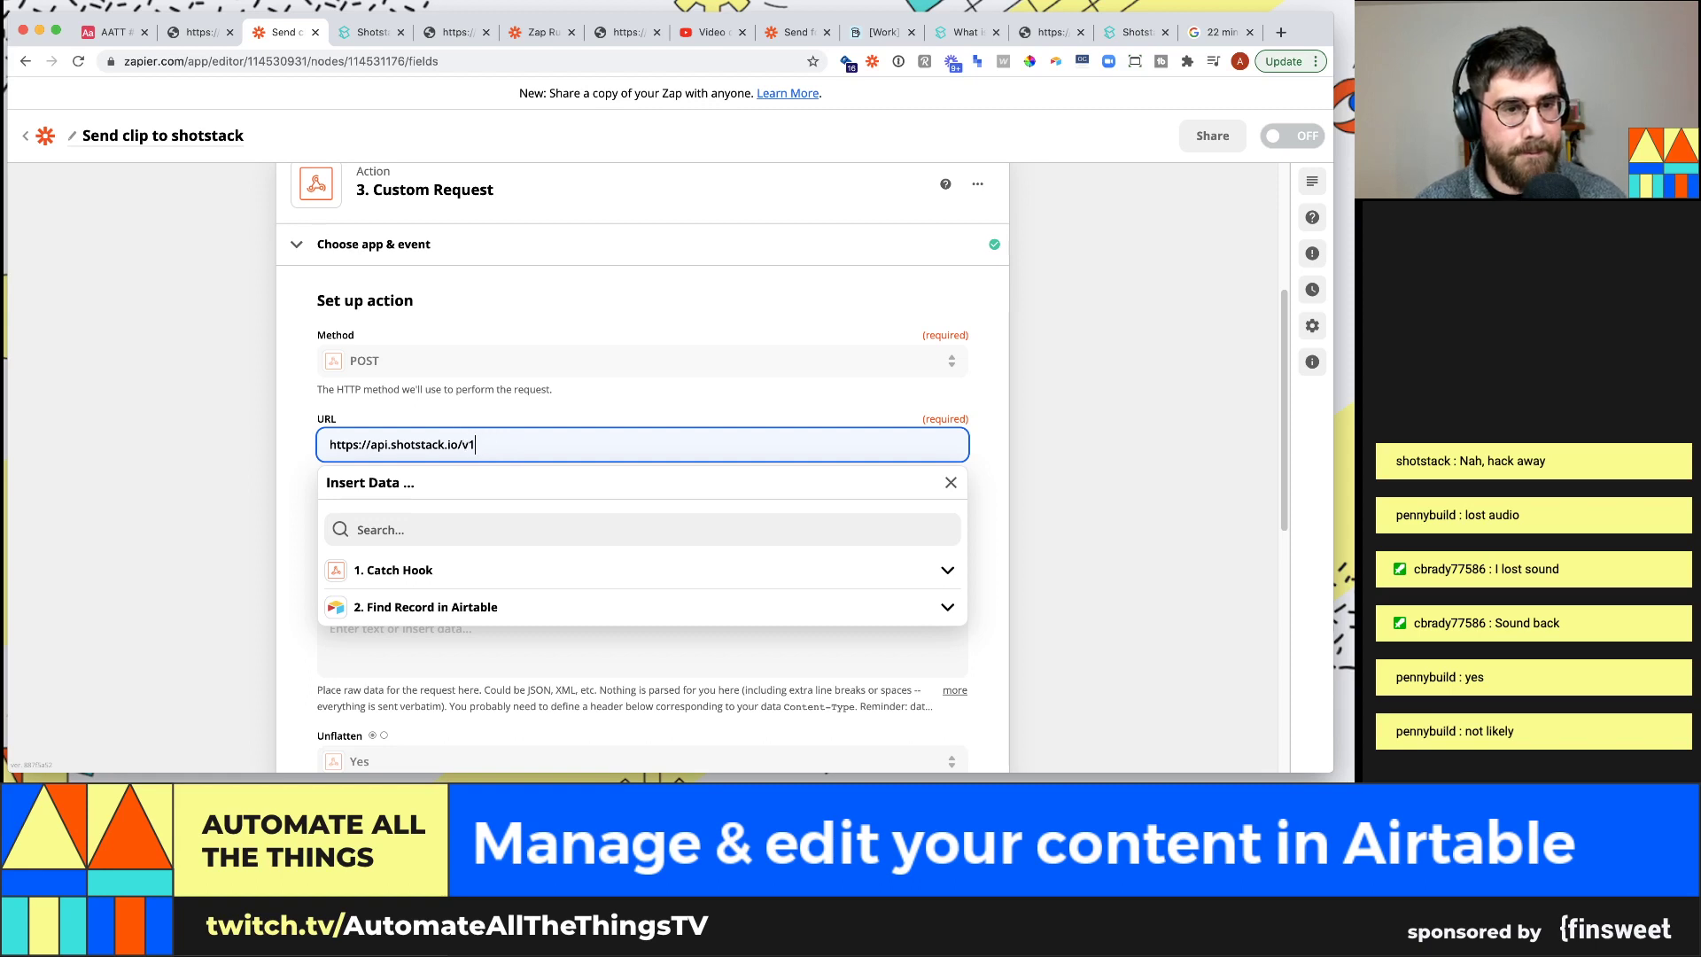
left_click(237, 462)
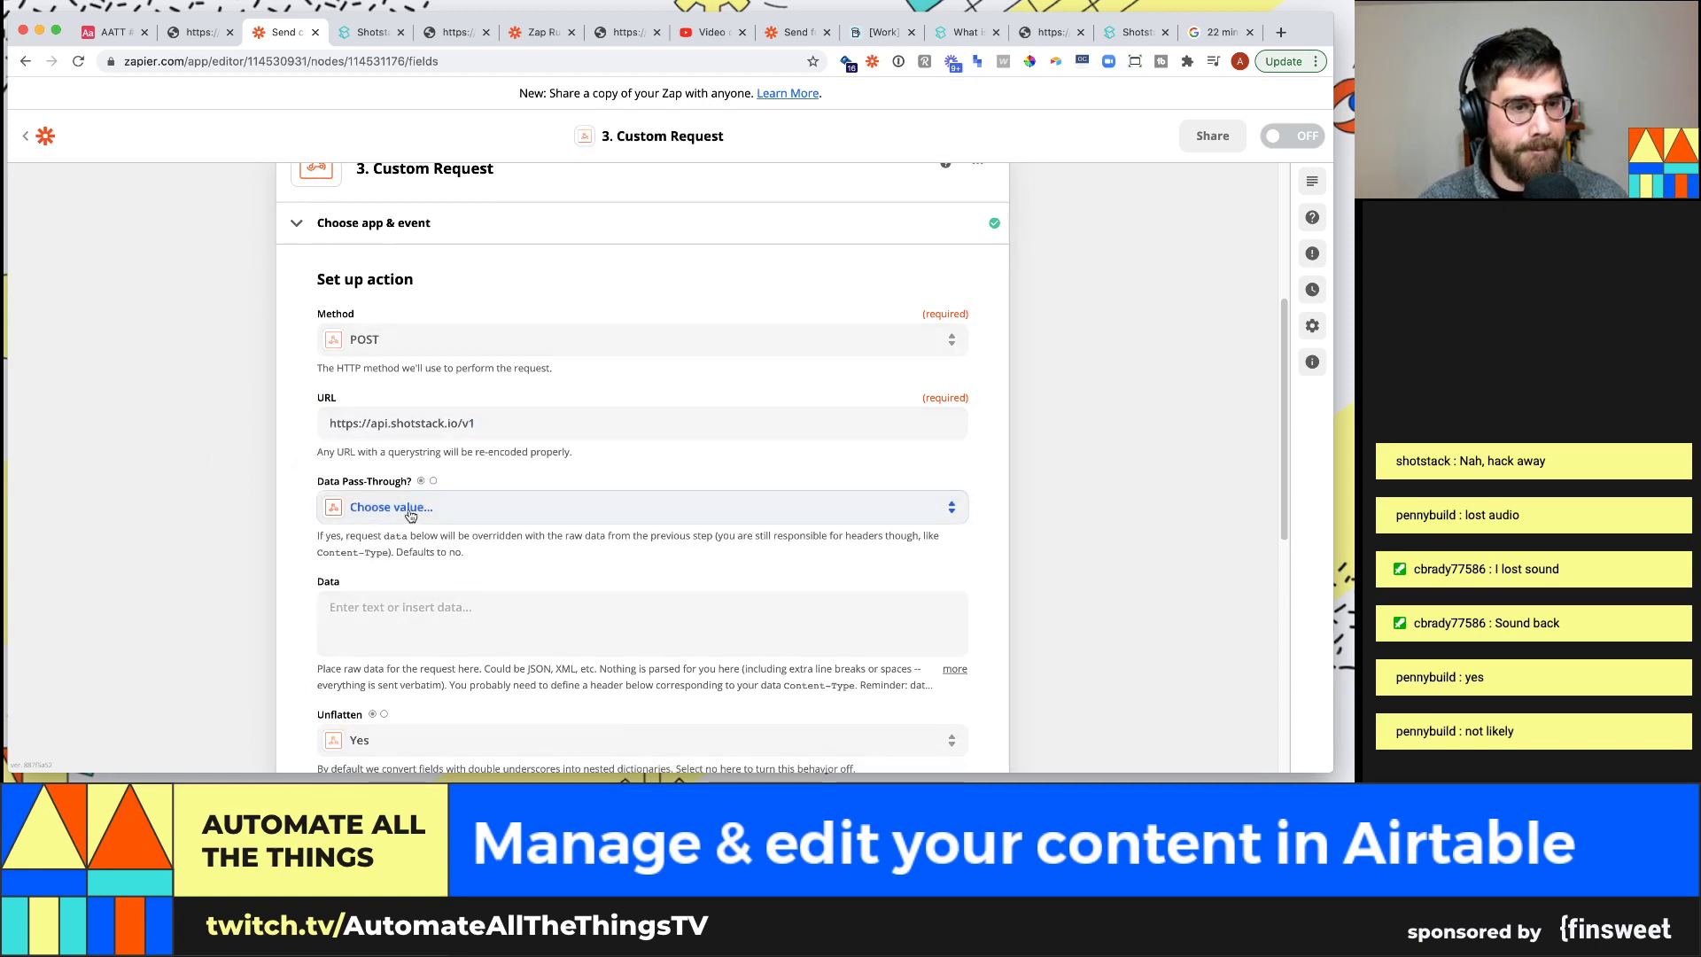
Set Data Pass-Through to False, leaving the Data field empty for now
left_click(401, 507)
left_click(405, 687)
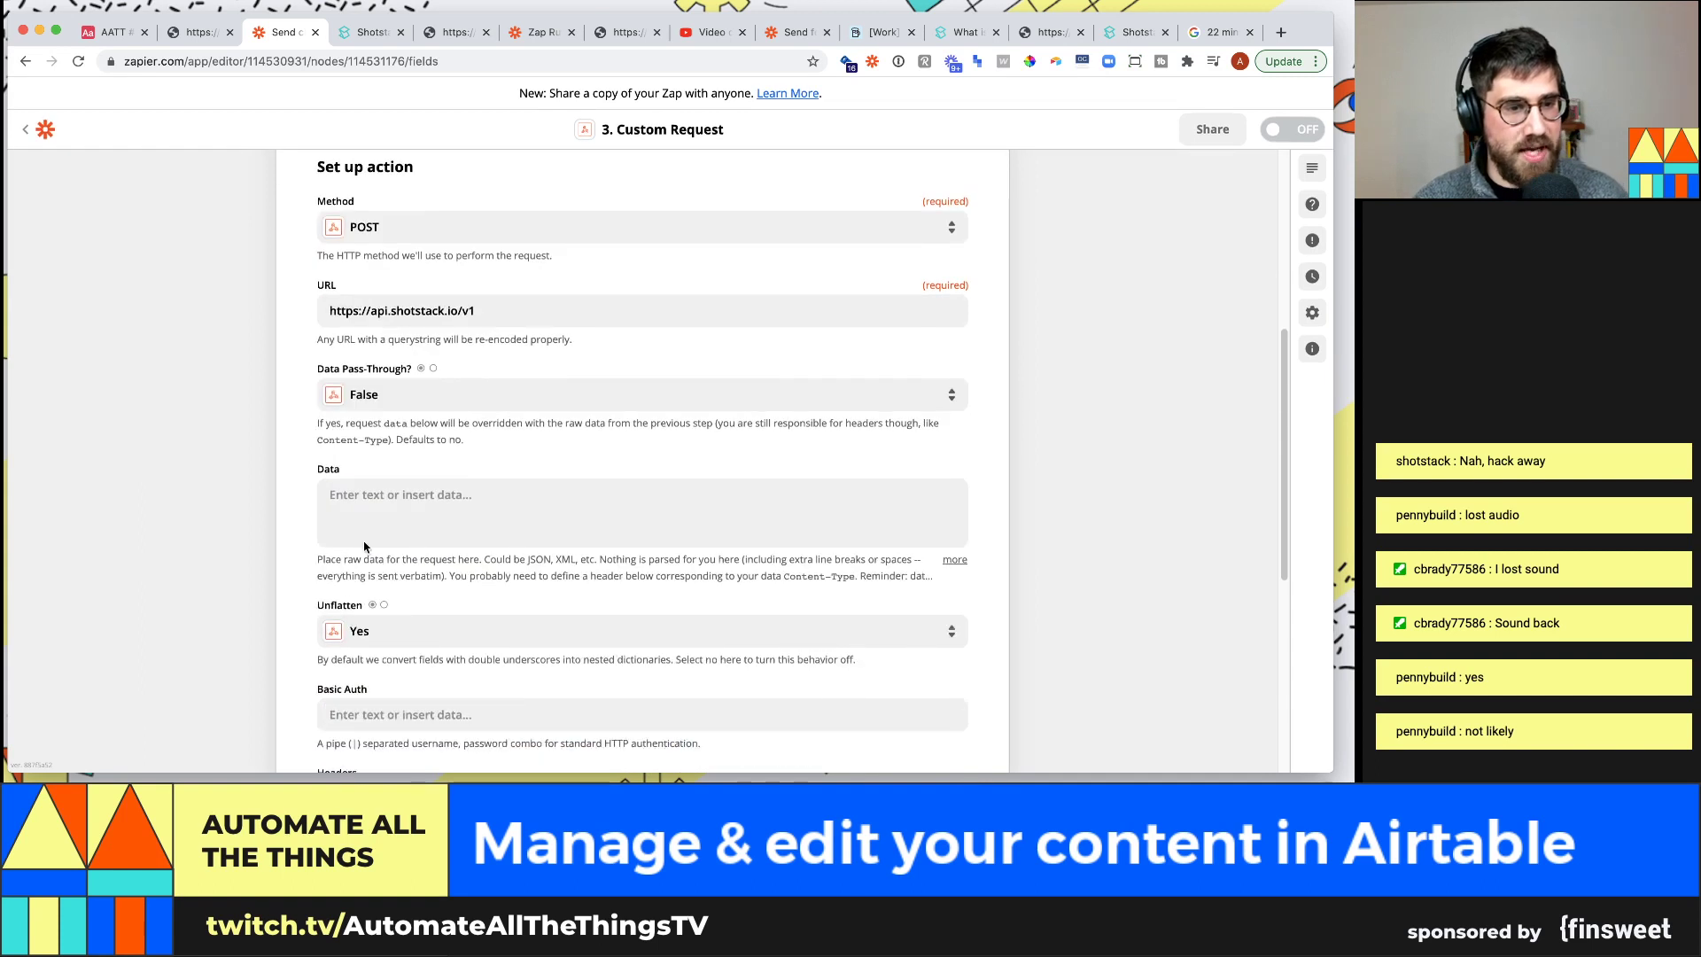
left_click(118, 448)
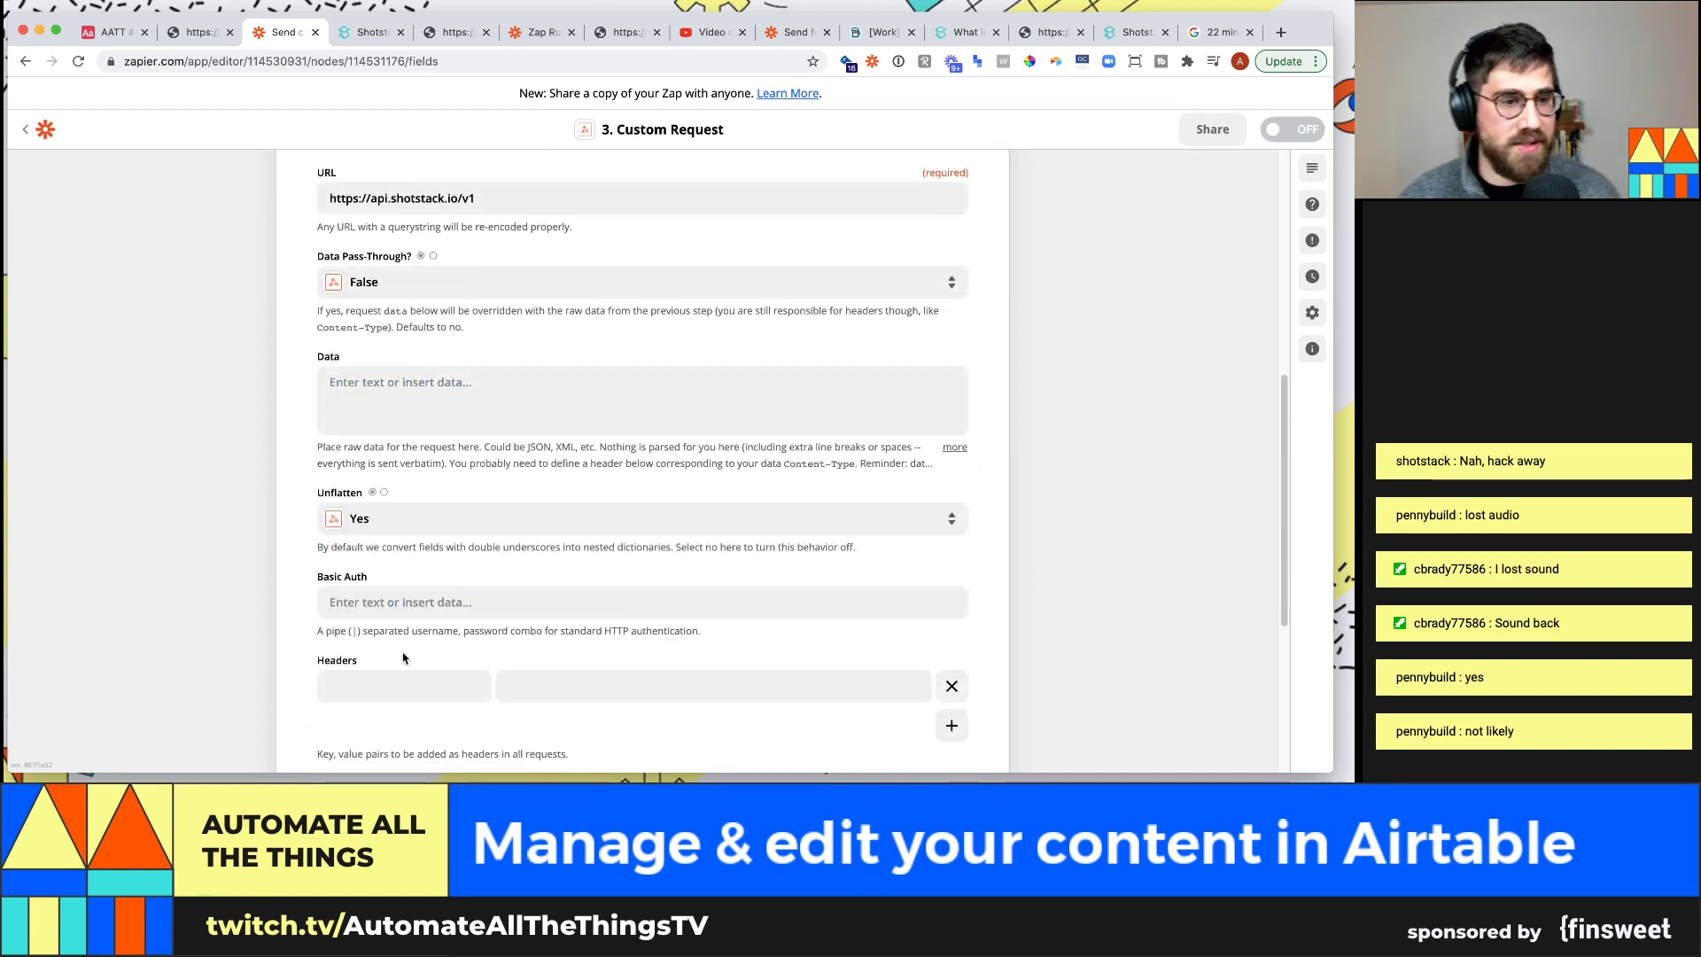
scroll(429, 641, "down", 3)
Add an x-api-key header whose value is the Shotstack API key from a saved snippet
left_click(399, 492)
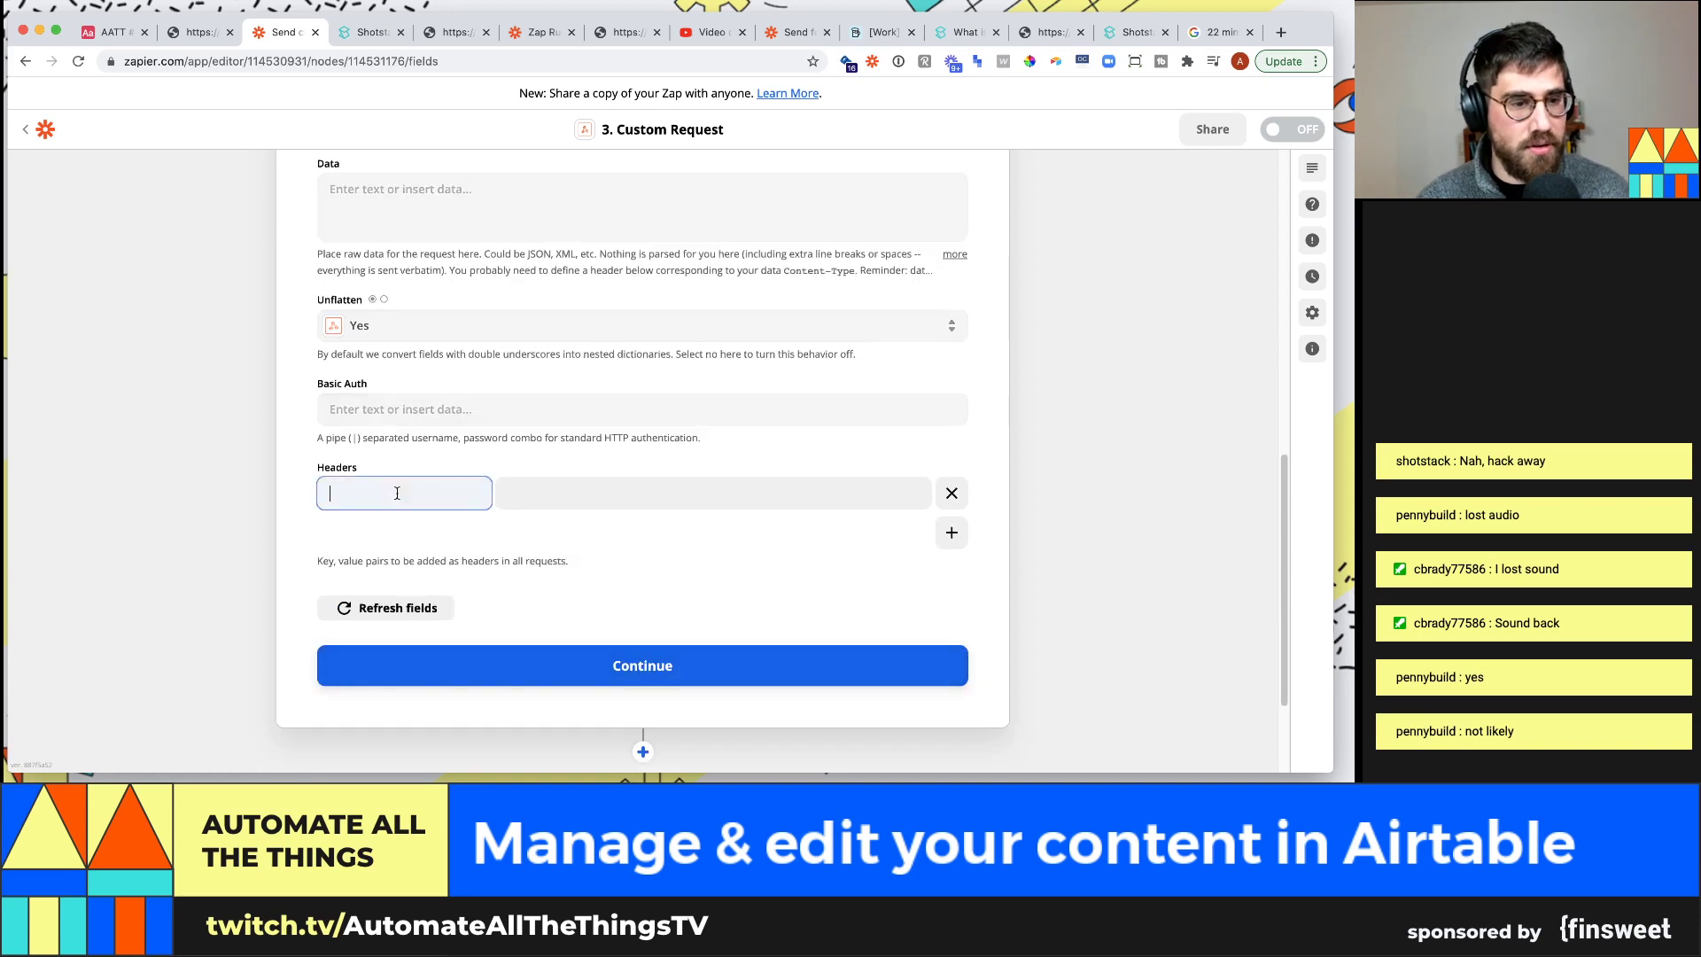
key("BackSpace")
key("BackSpace")
type("api")
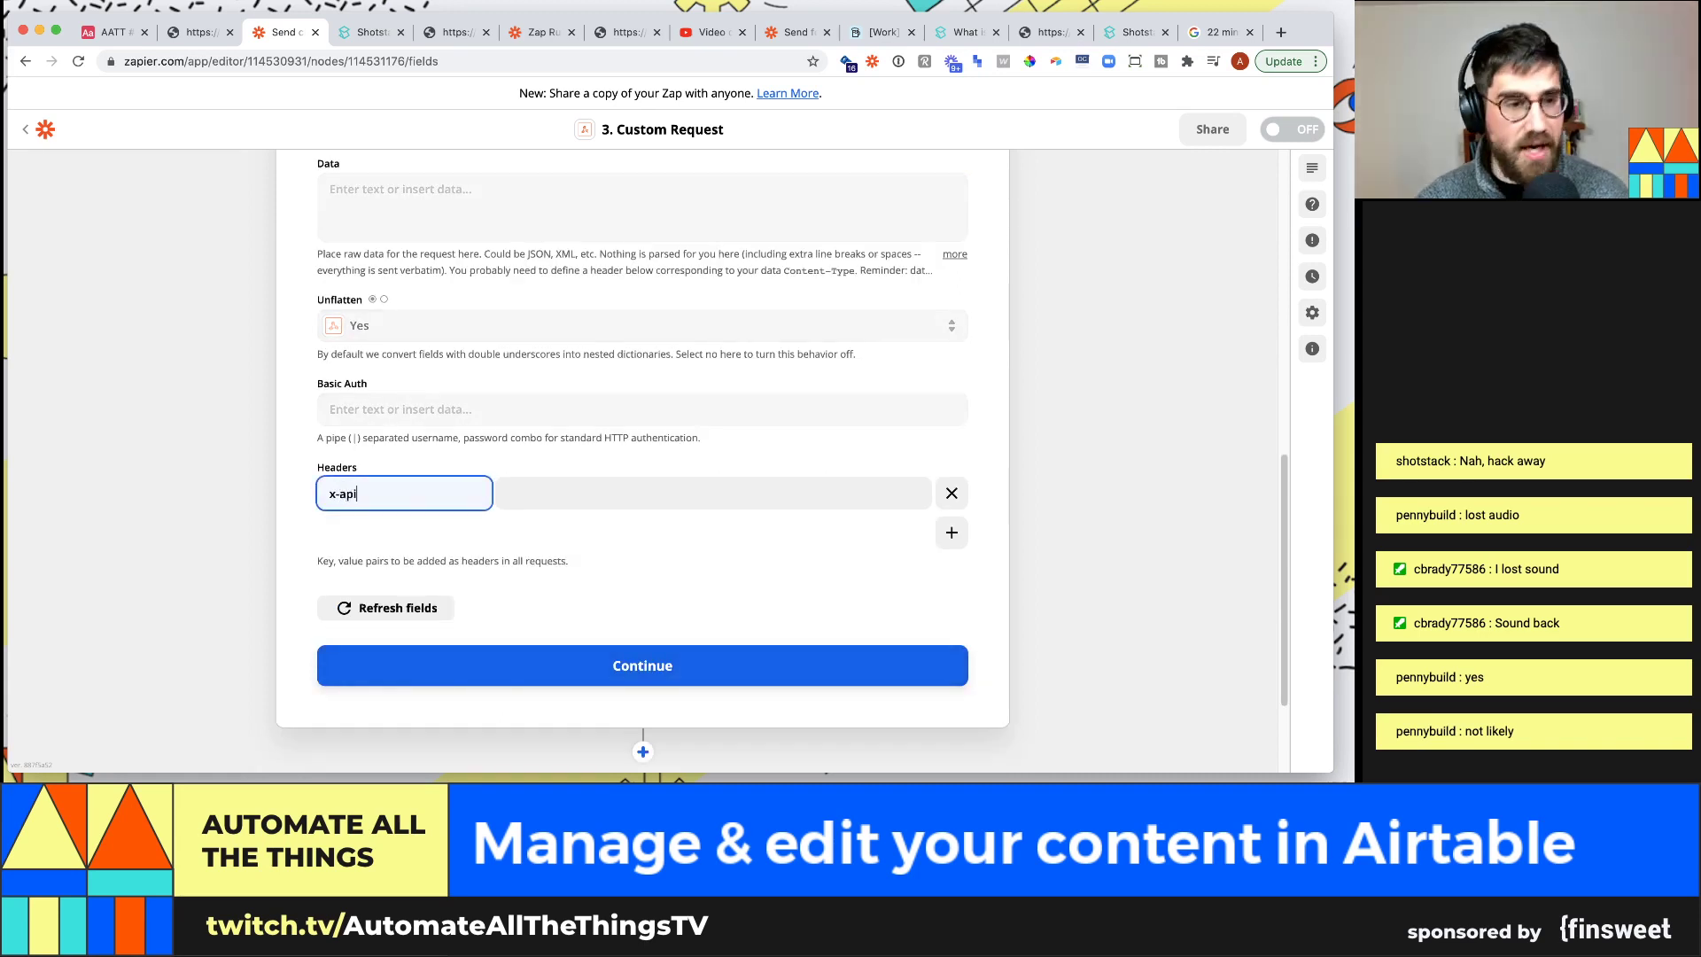
type("-key")
key("ctrl+super+space")
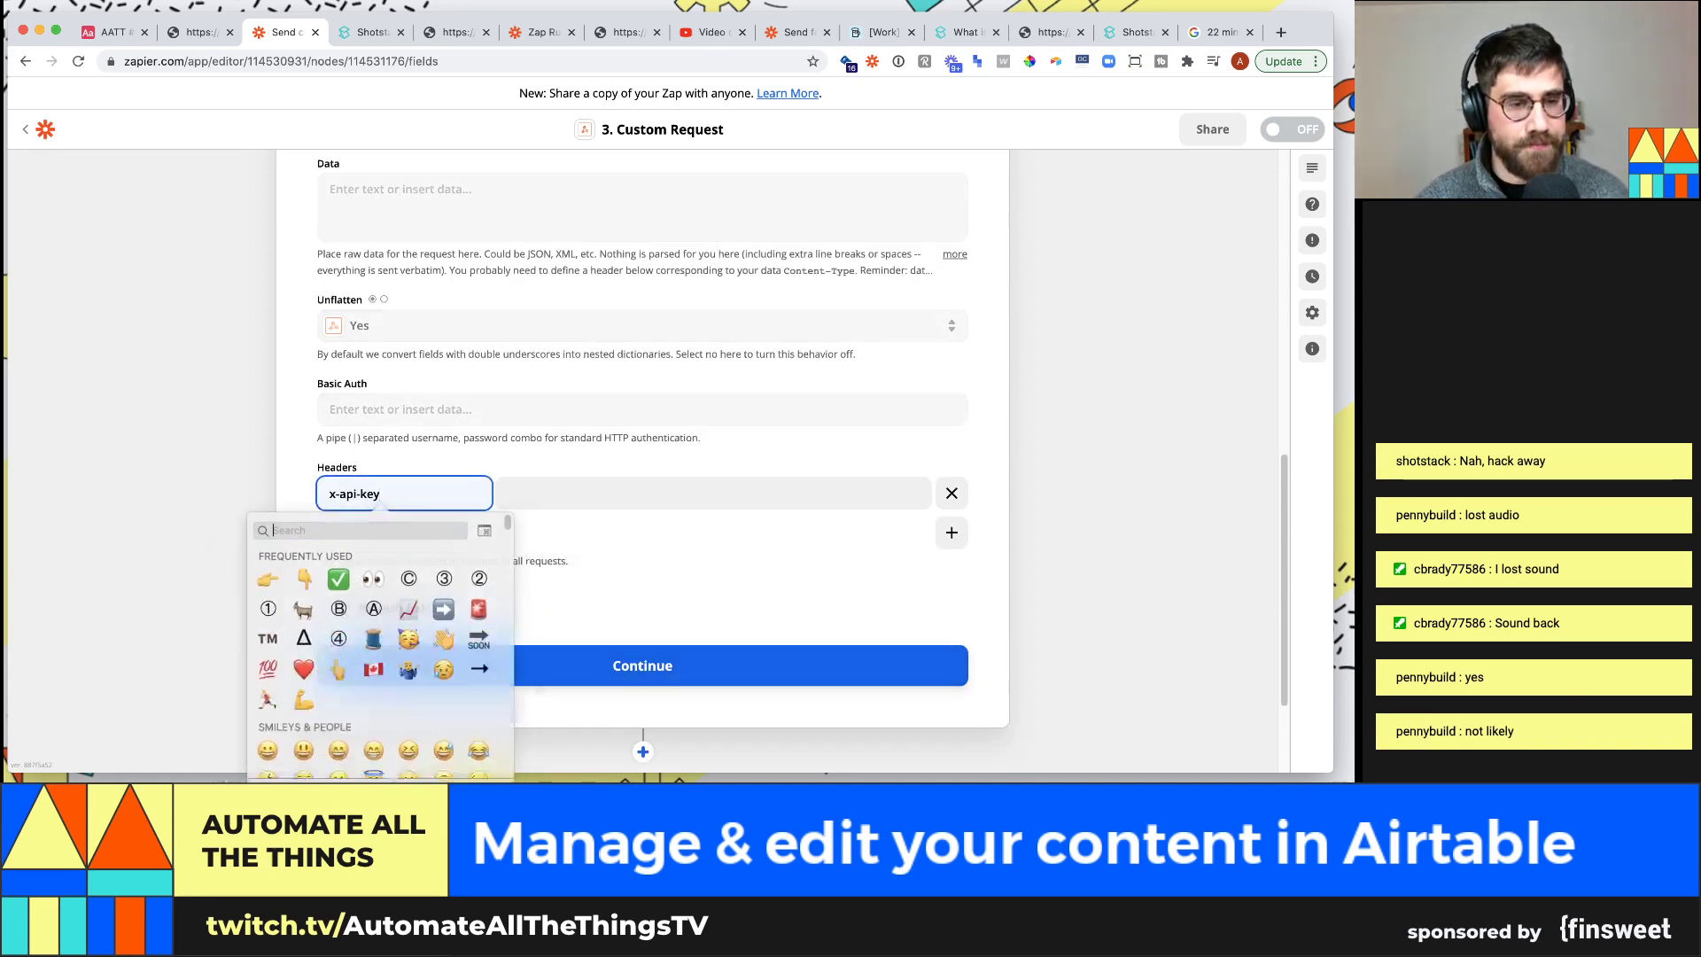
left_click(117, 494)
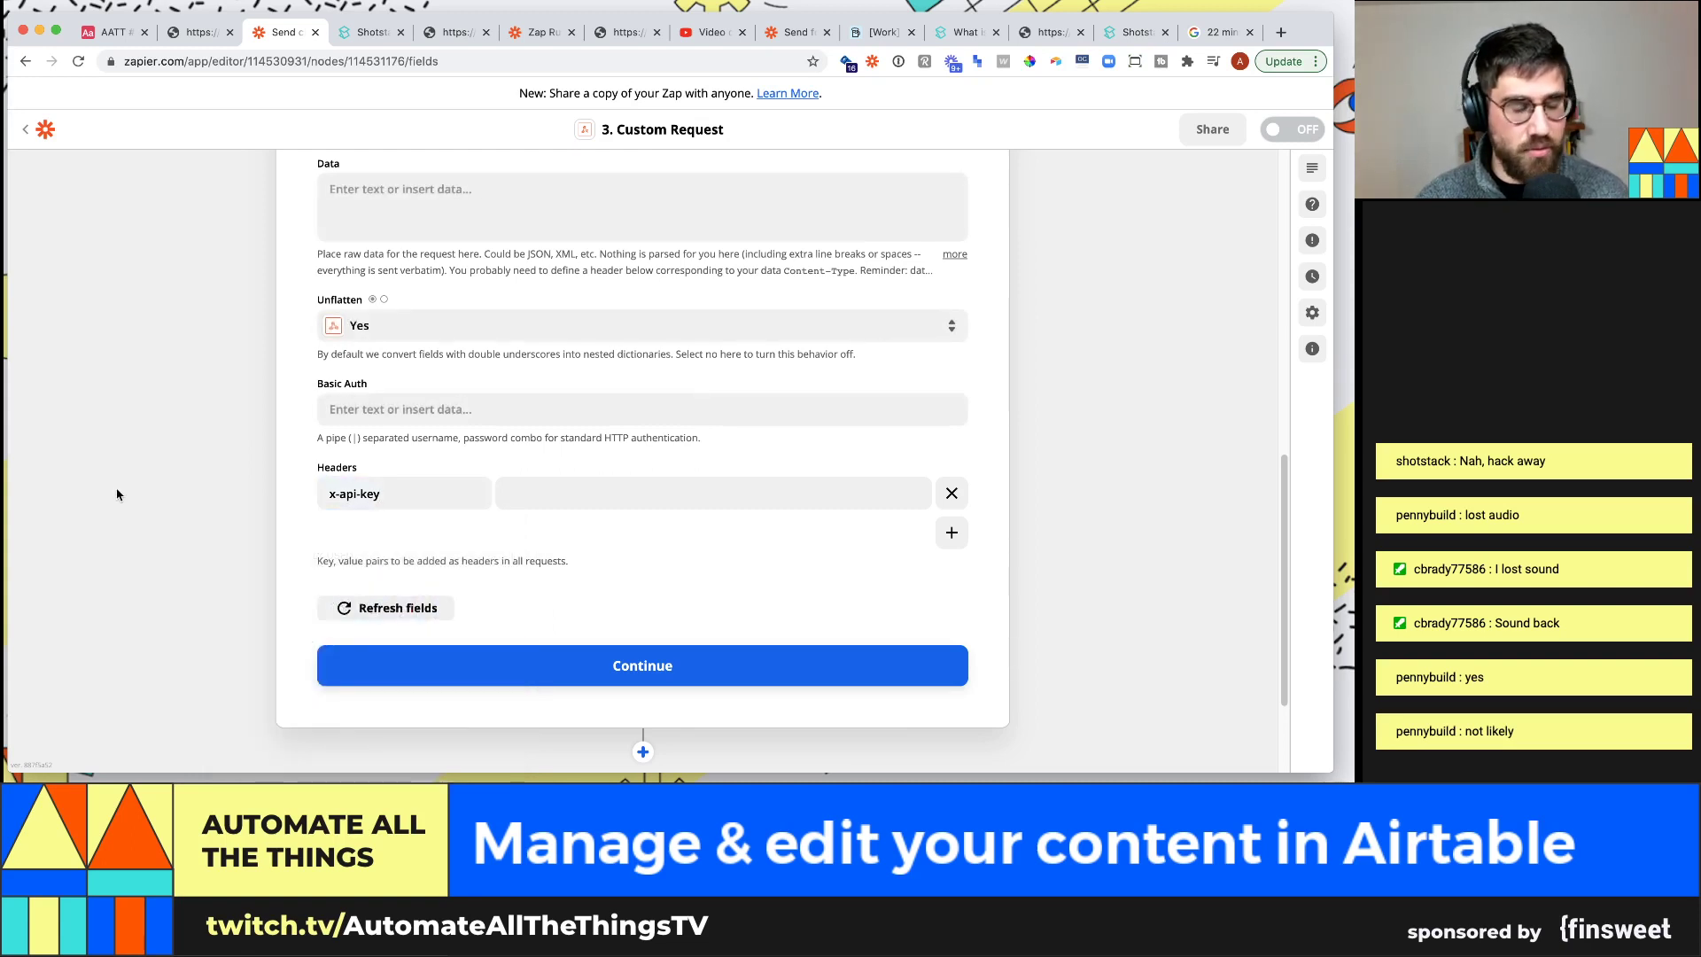
key("alt+space")
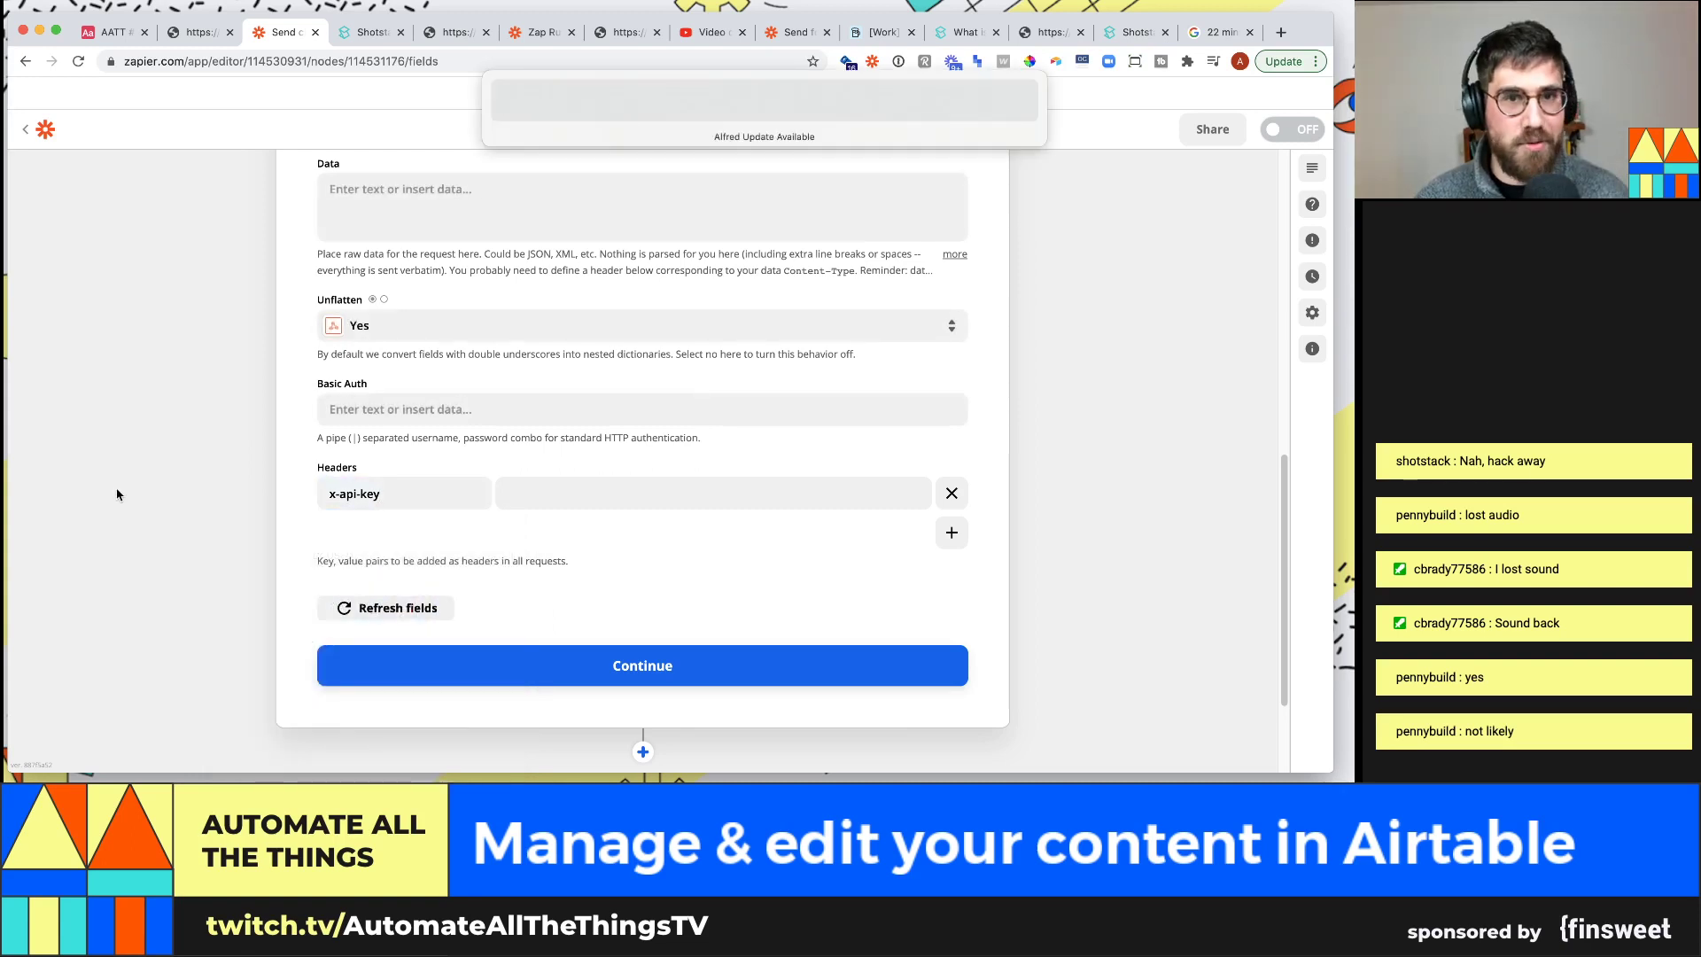
type("apikeys")
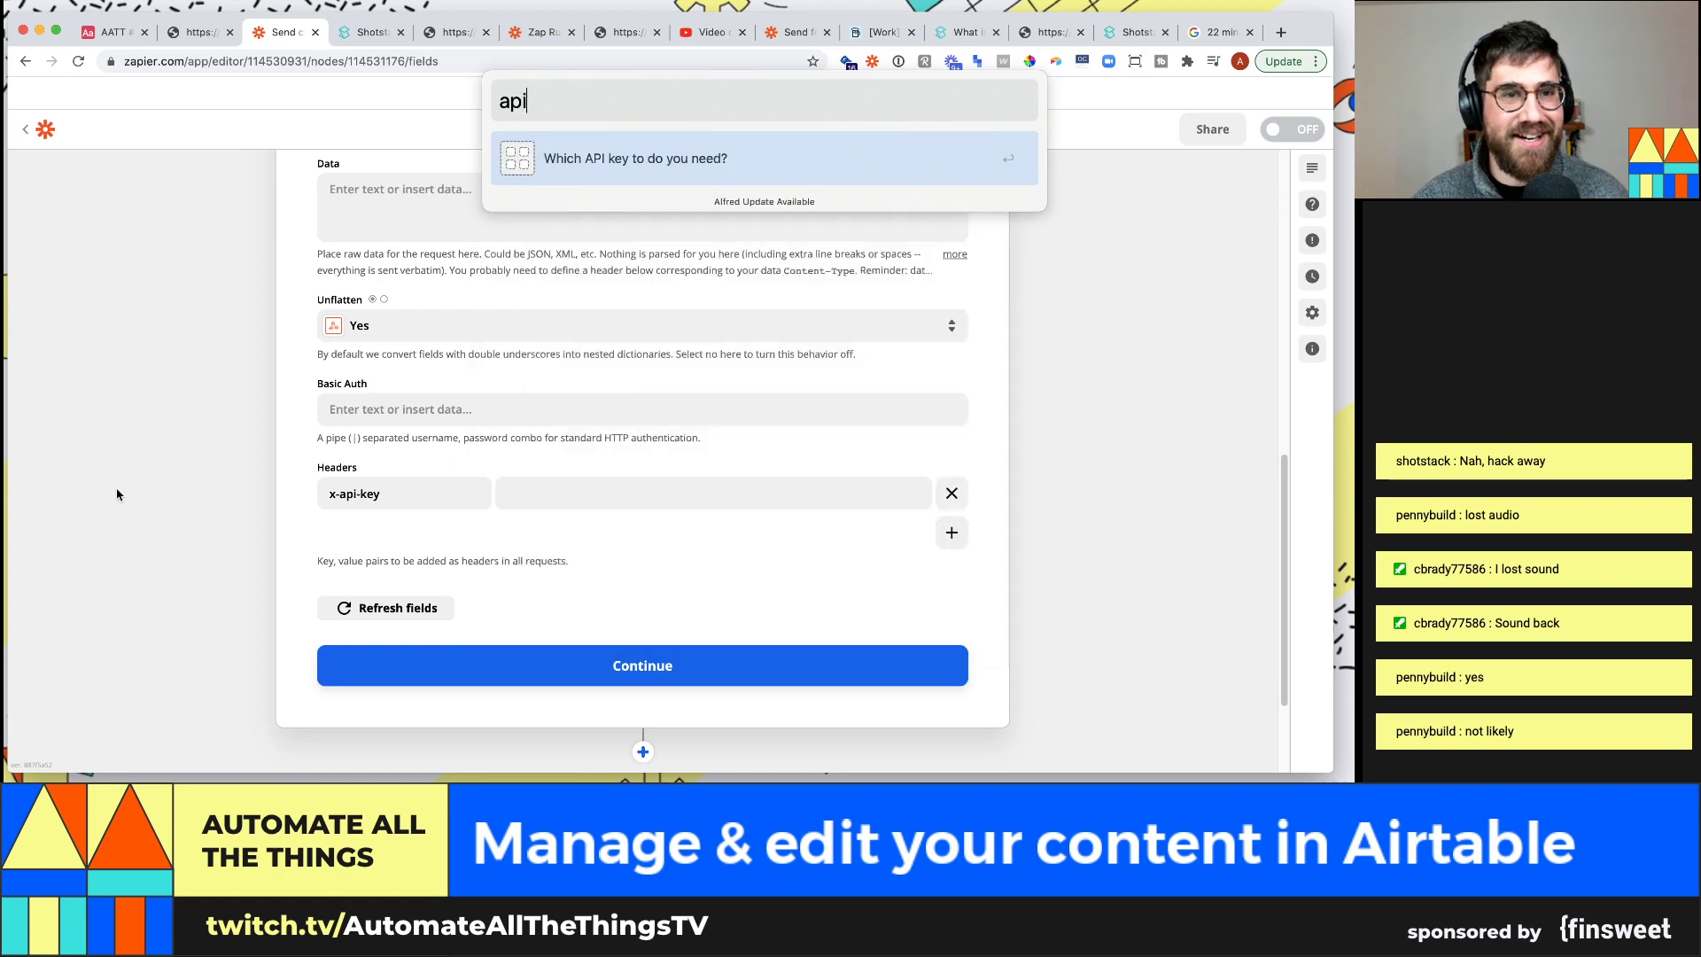
scroll(639, 544, "down", 2)
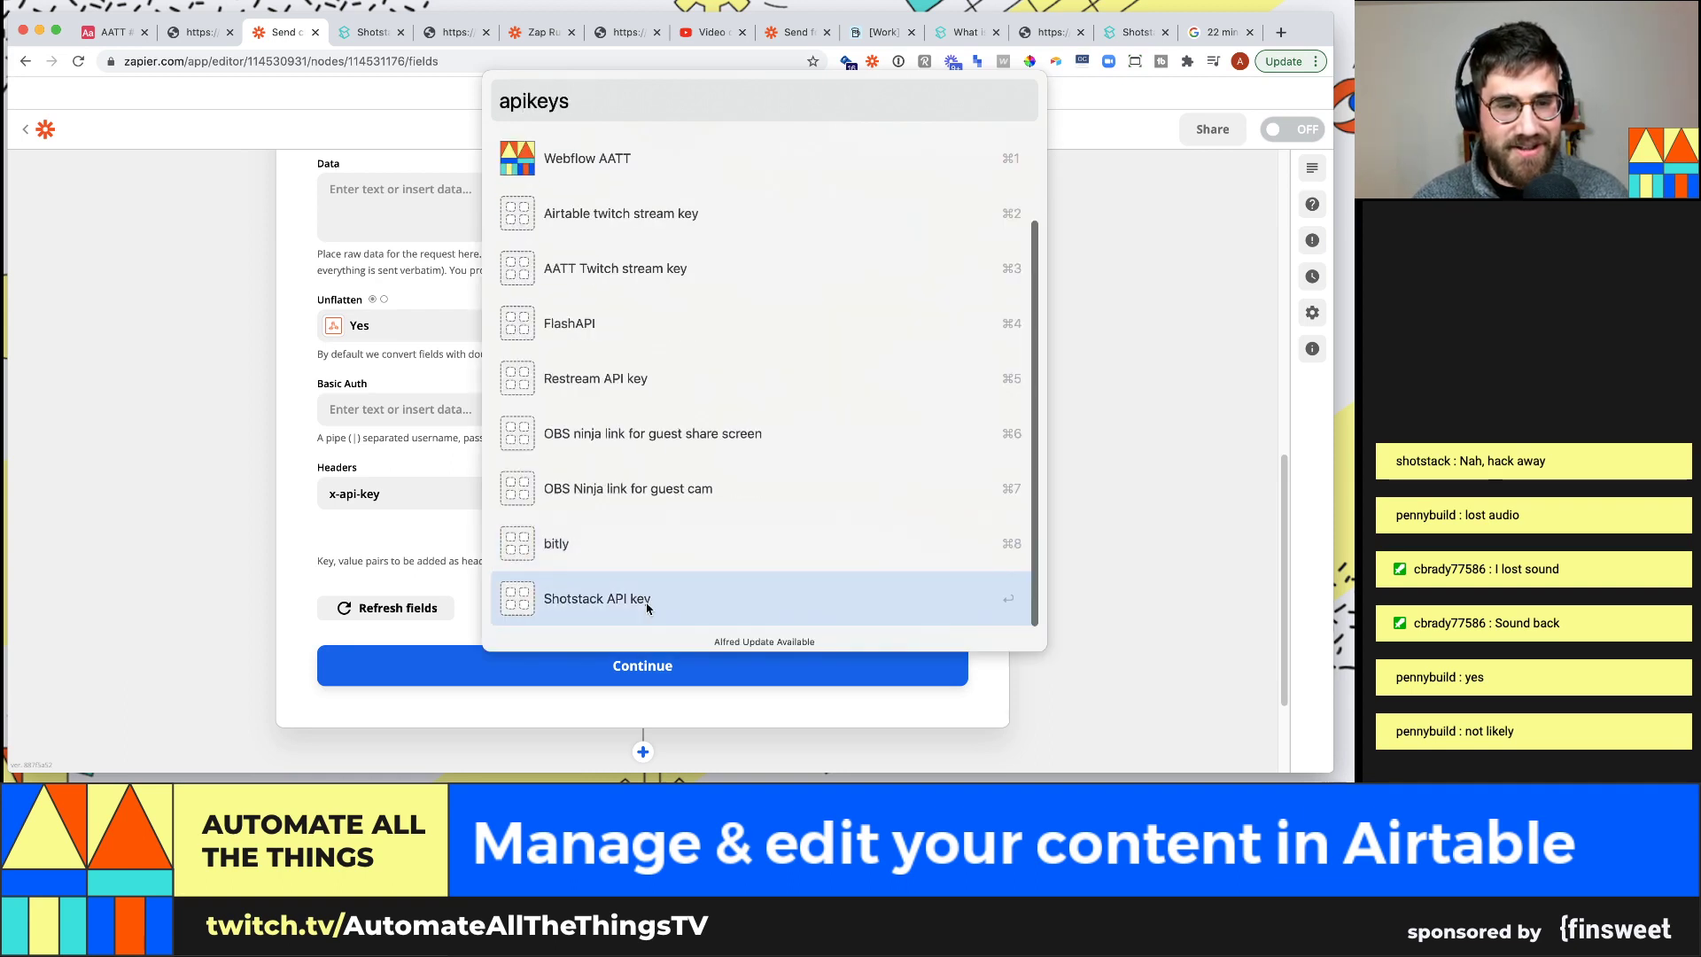
left_click(617, 601)
left_click(205, 478)
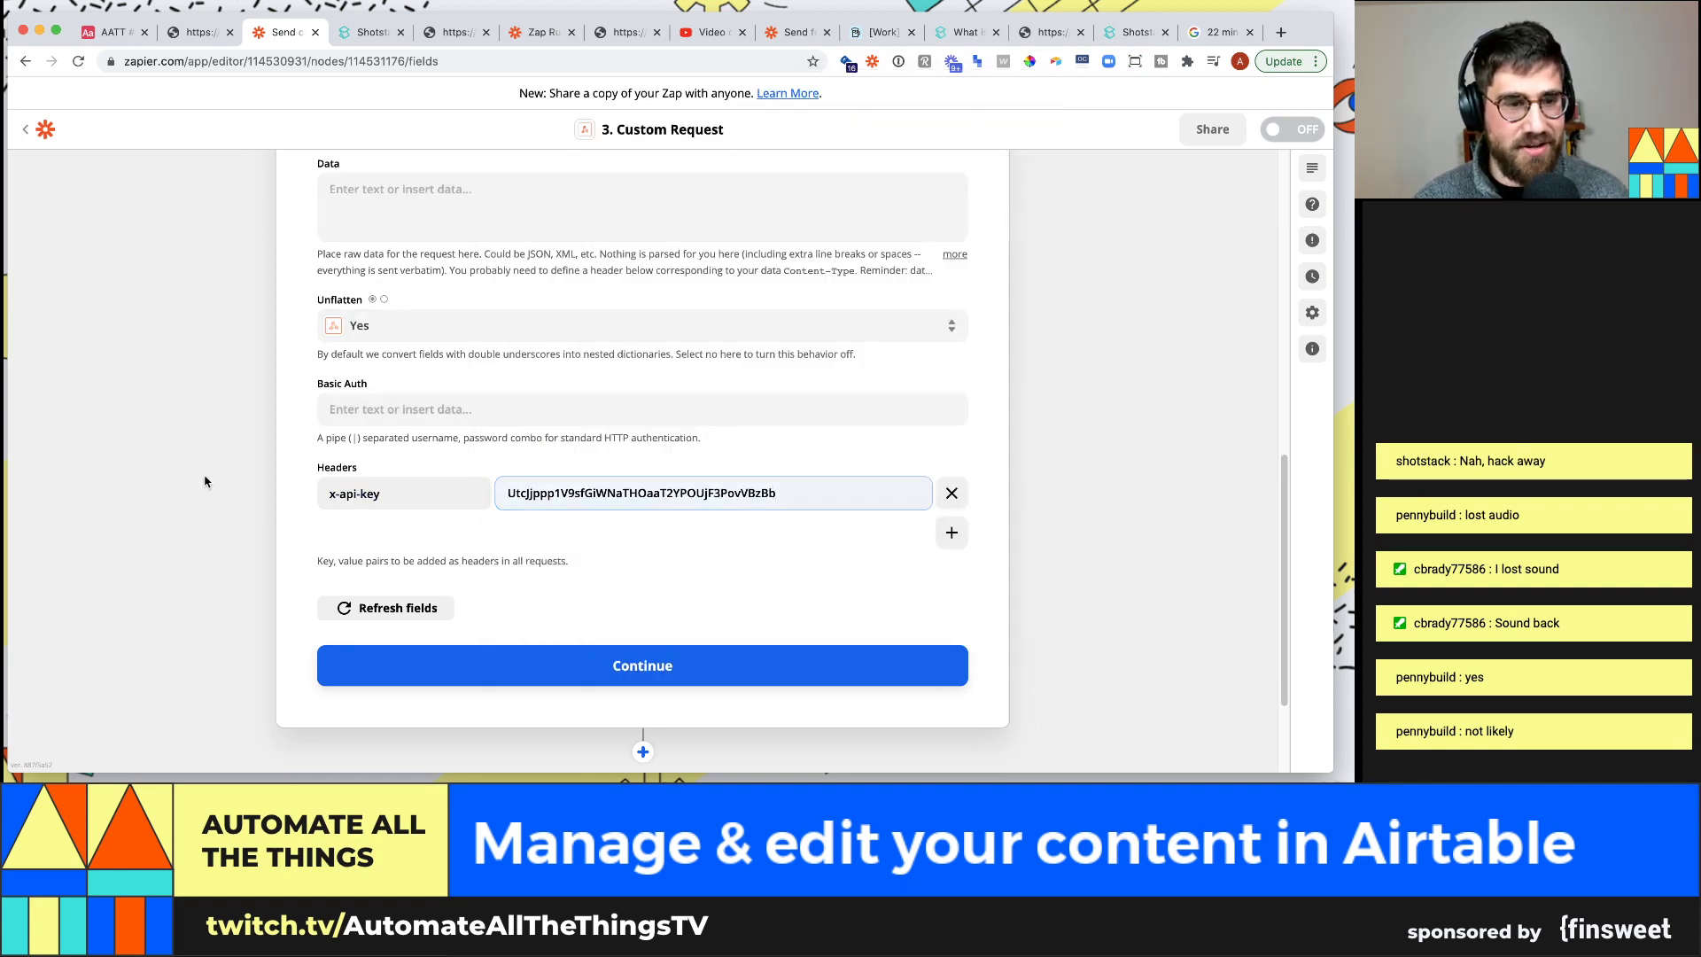
Check the remaining request options, leaving Basic Auth and the Data body empty
scroll(314, 529, "up", 3)
scroll(350, 604, "down", 1)
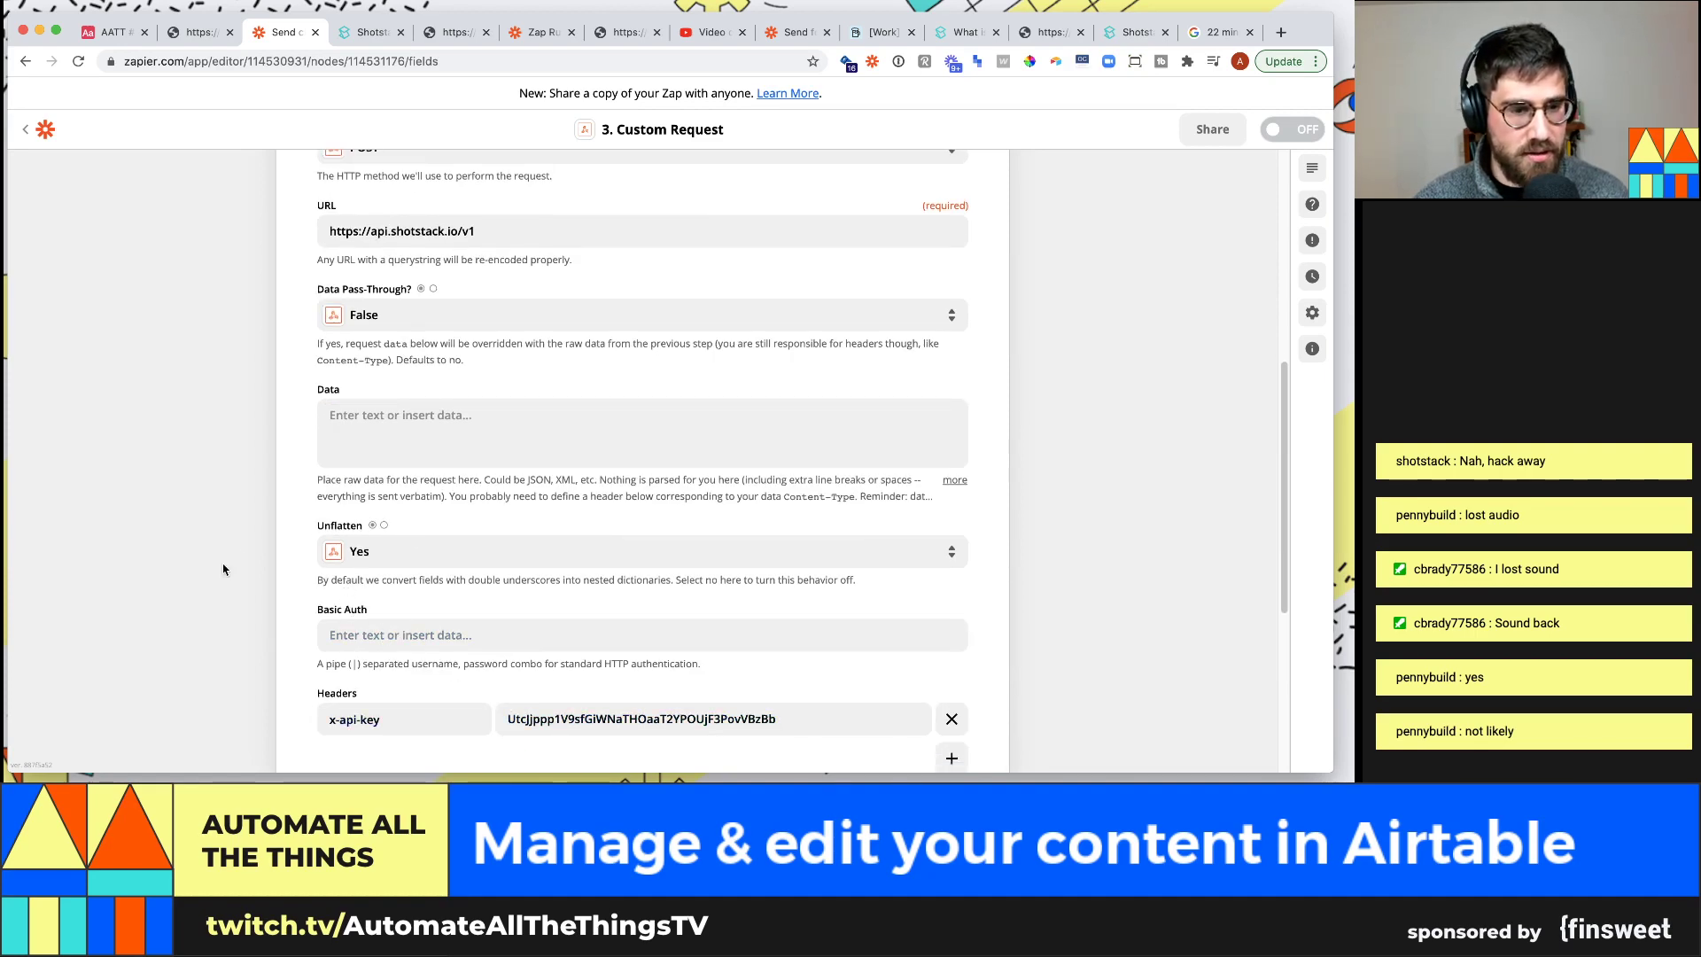
left_click(422, 637)
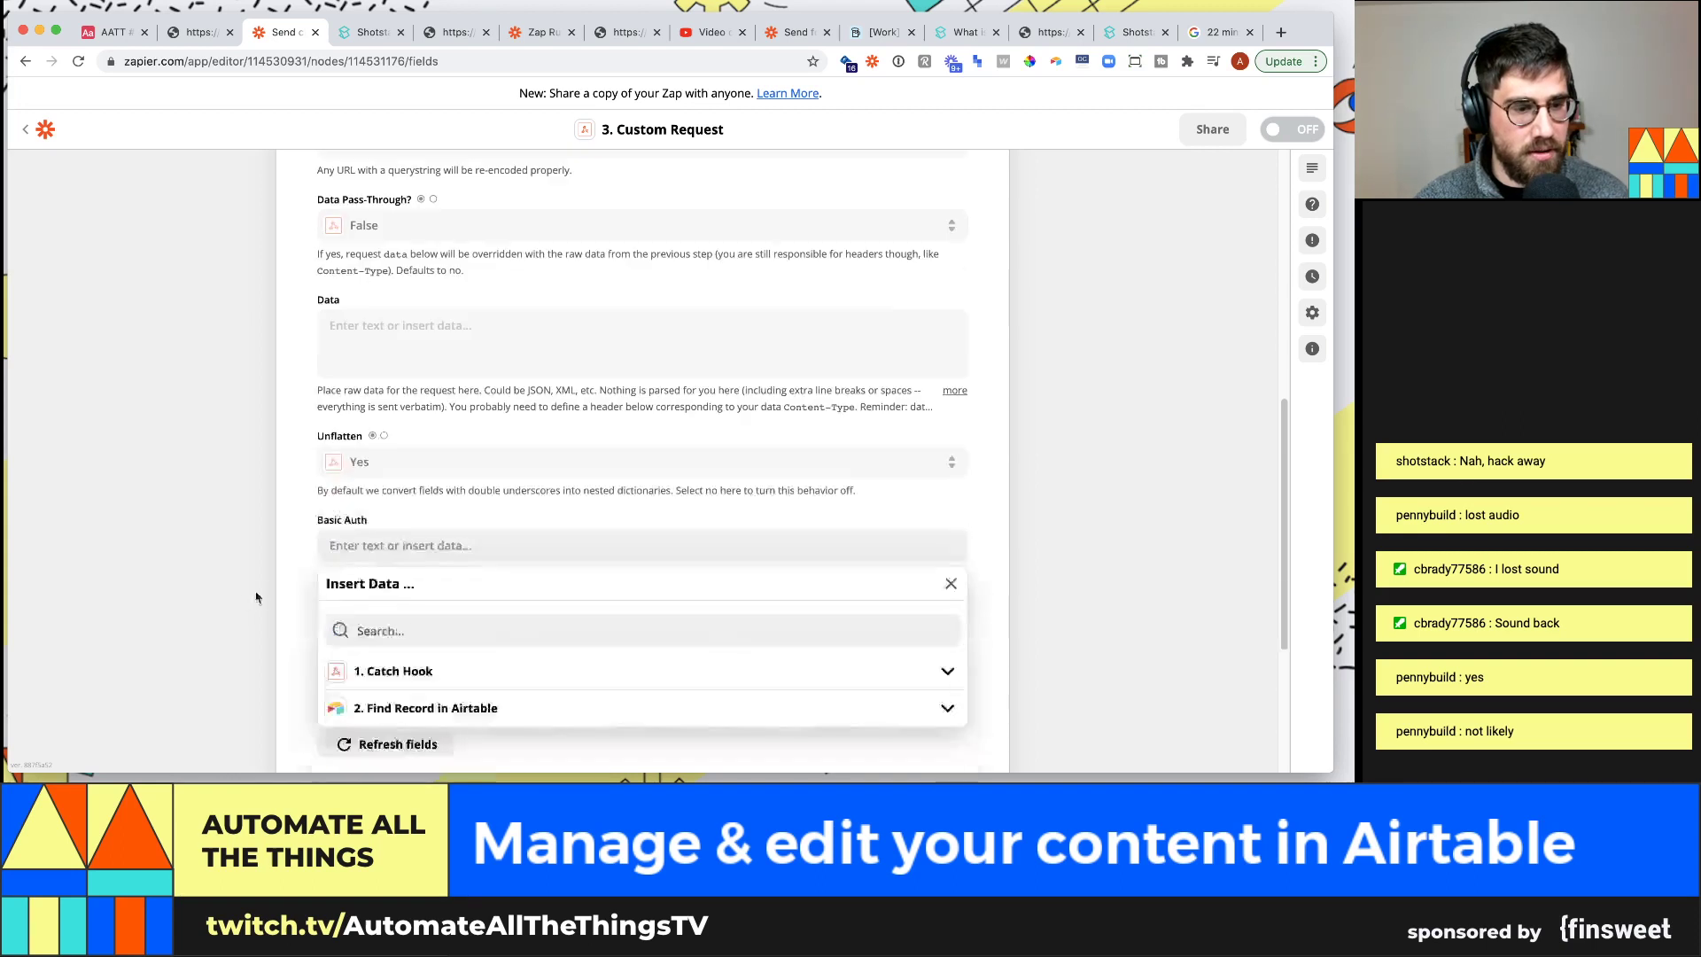
left_click(274, 560)
scroll(378, 508, "down", 3)
scroll(390, 523, "up", 1)
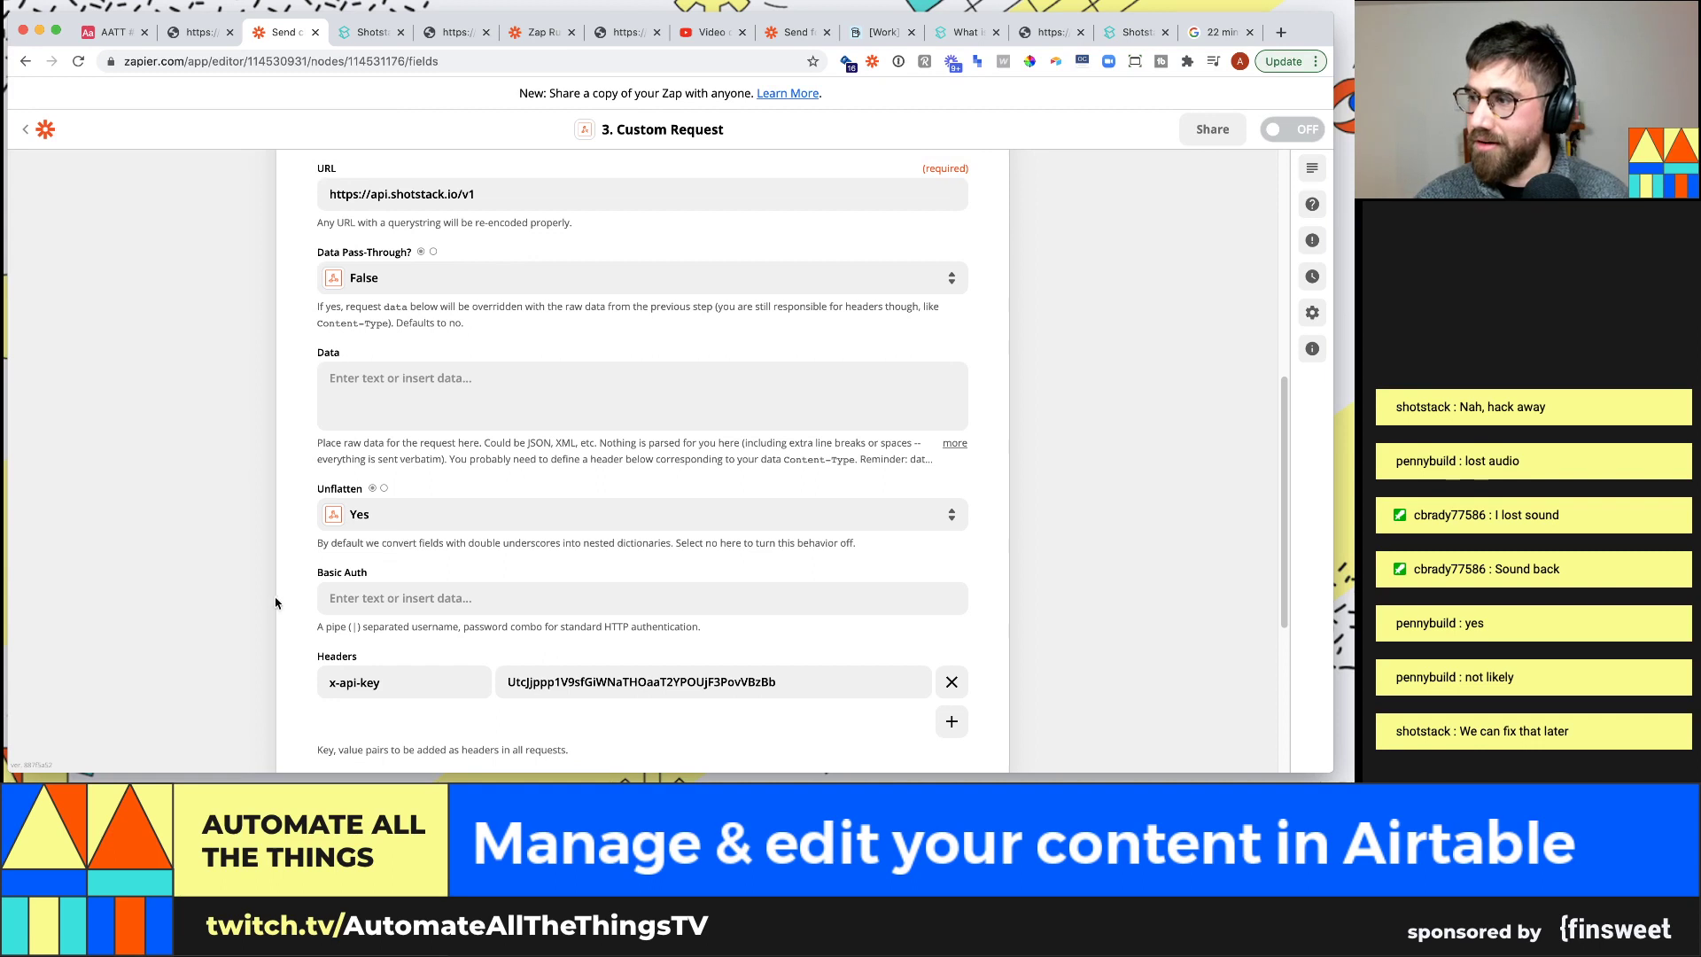
left_click(372, 390)
left_click(261, 406)
scroll(523, 397, "up", 1)
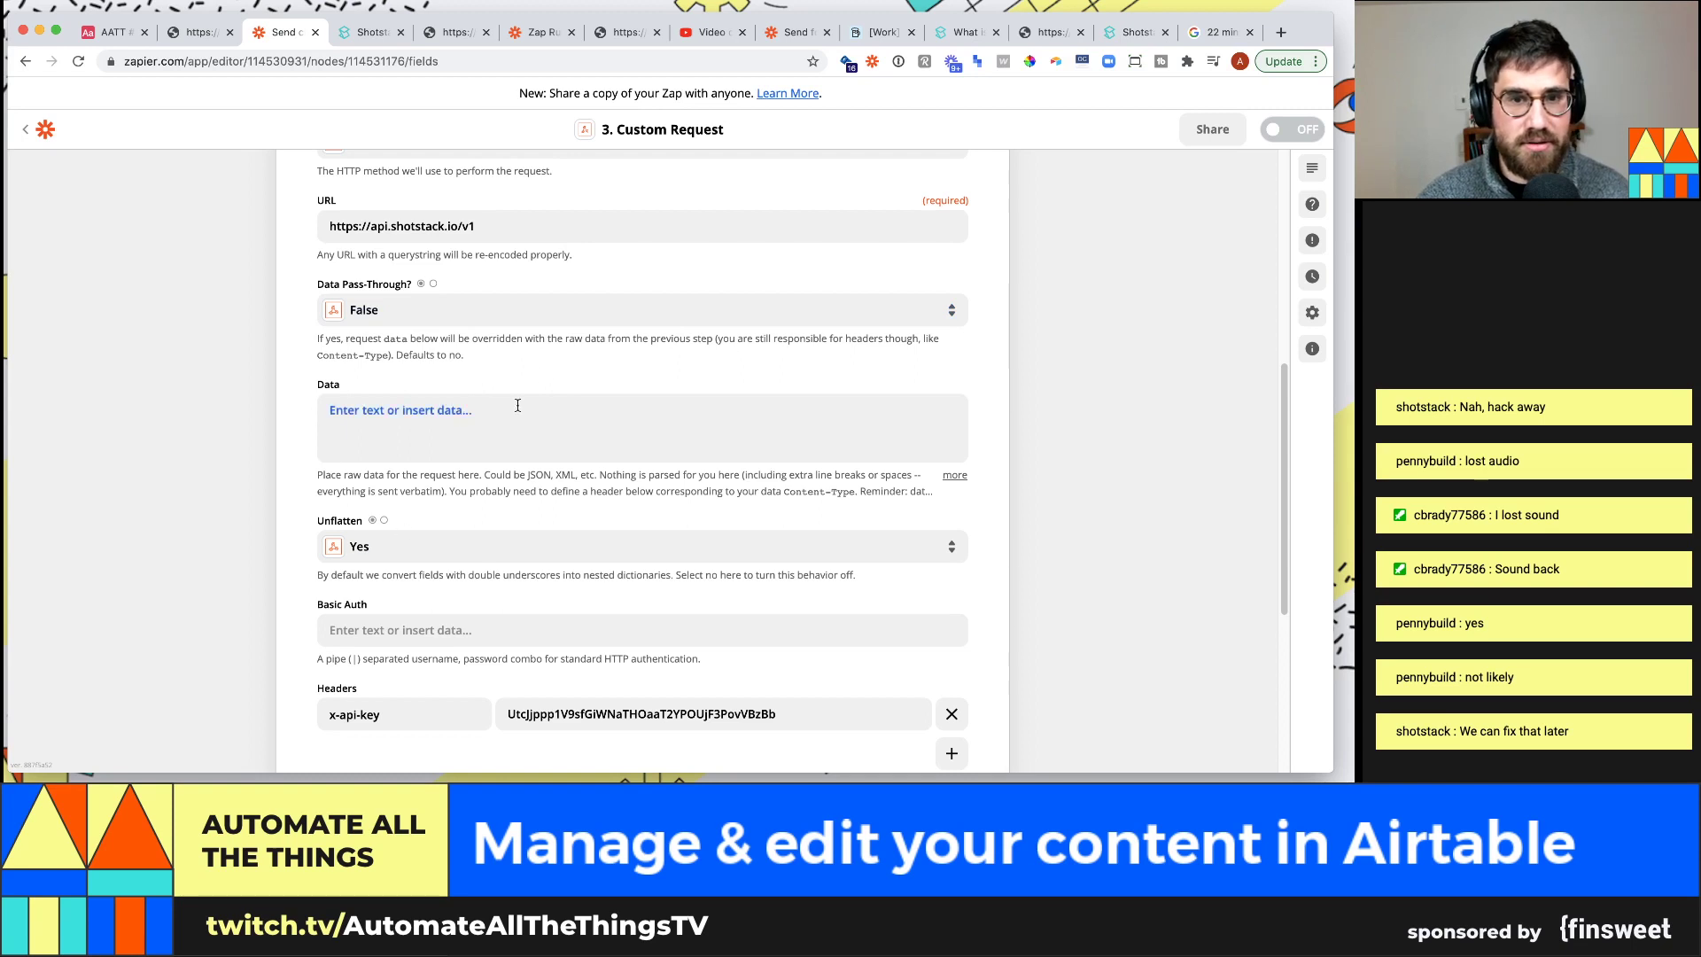
scroll(272, 503, "down", 5)
scroll(372, 443, "up", 4)
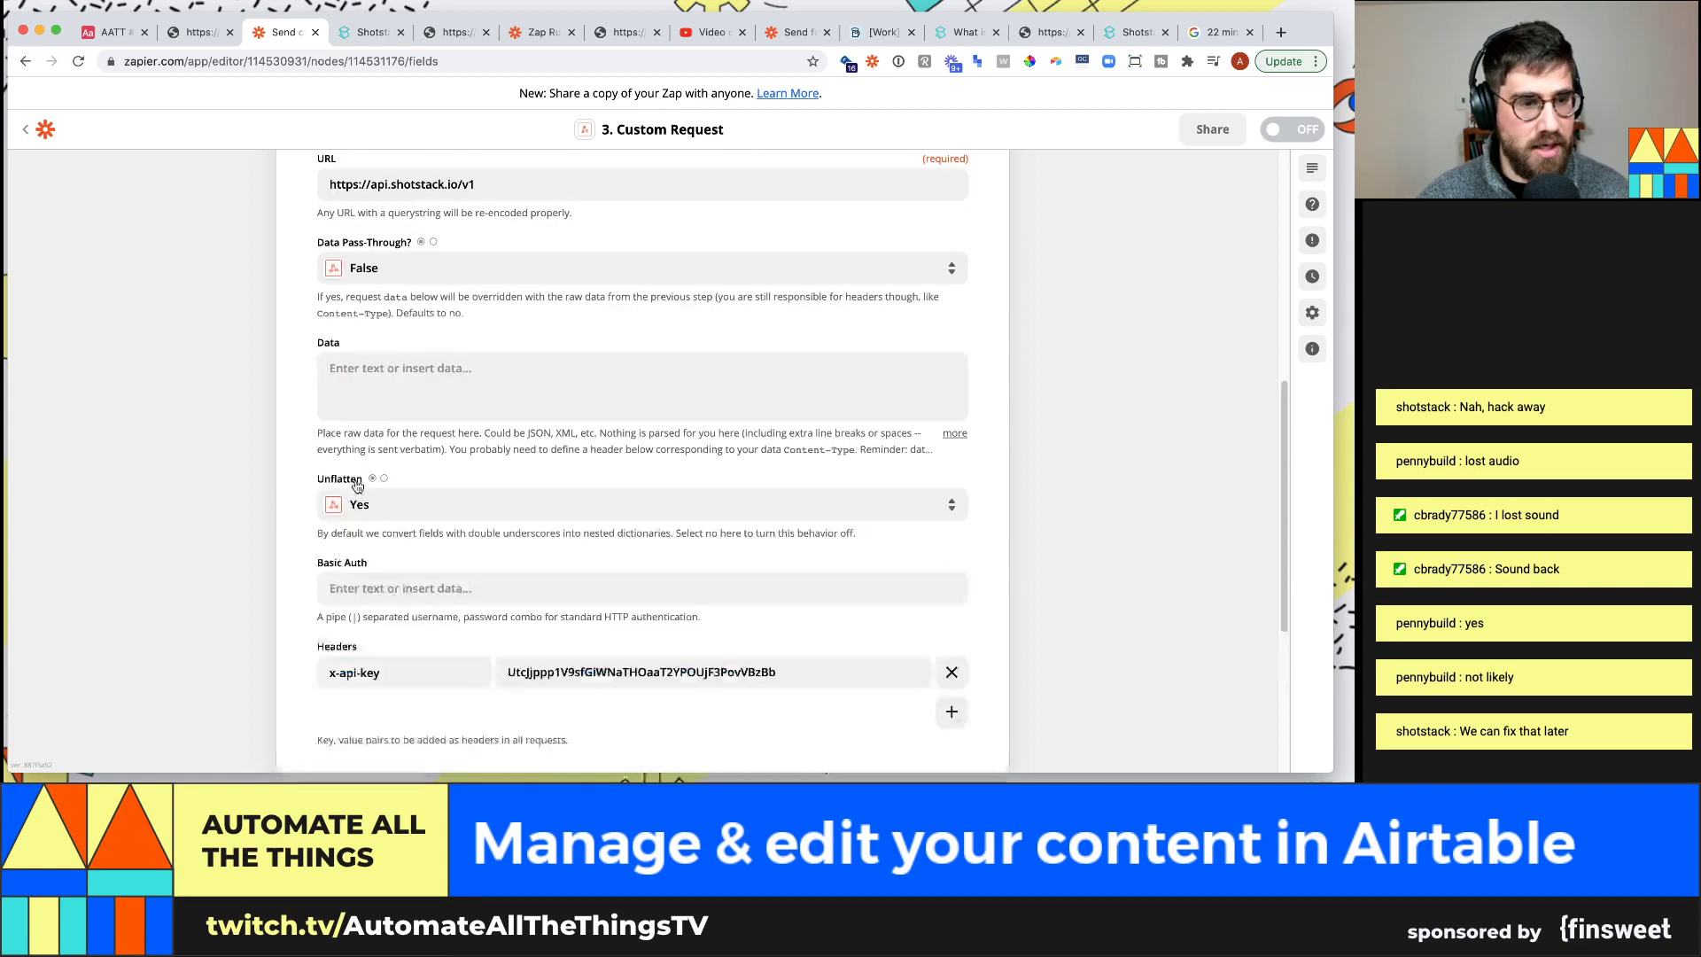
left_click(365, 39)
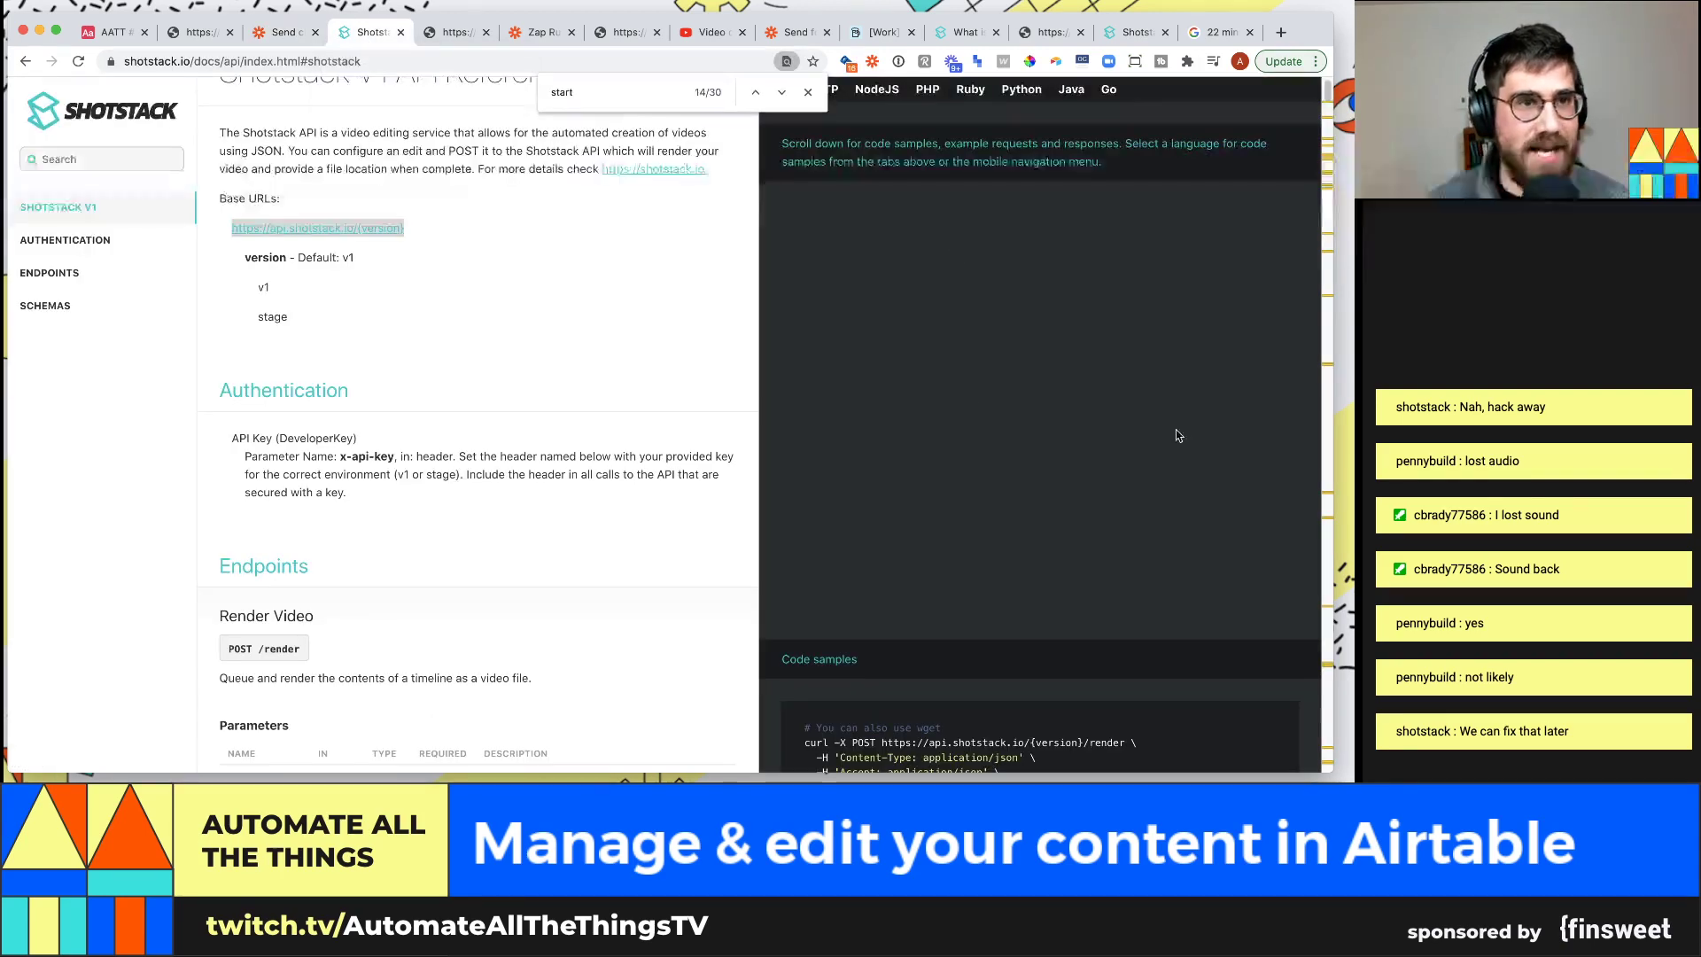
key("super+f")
scroll(930, 278, "up", 1)
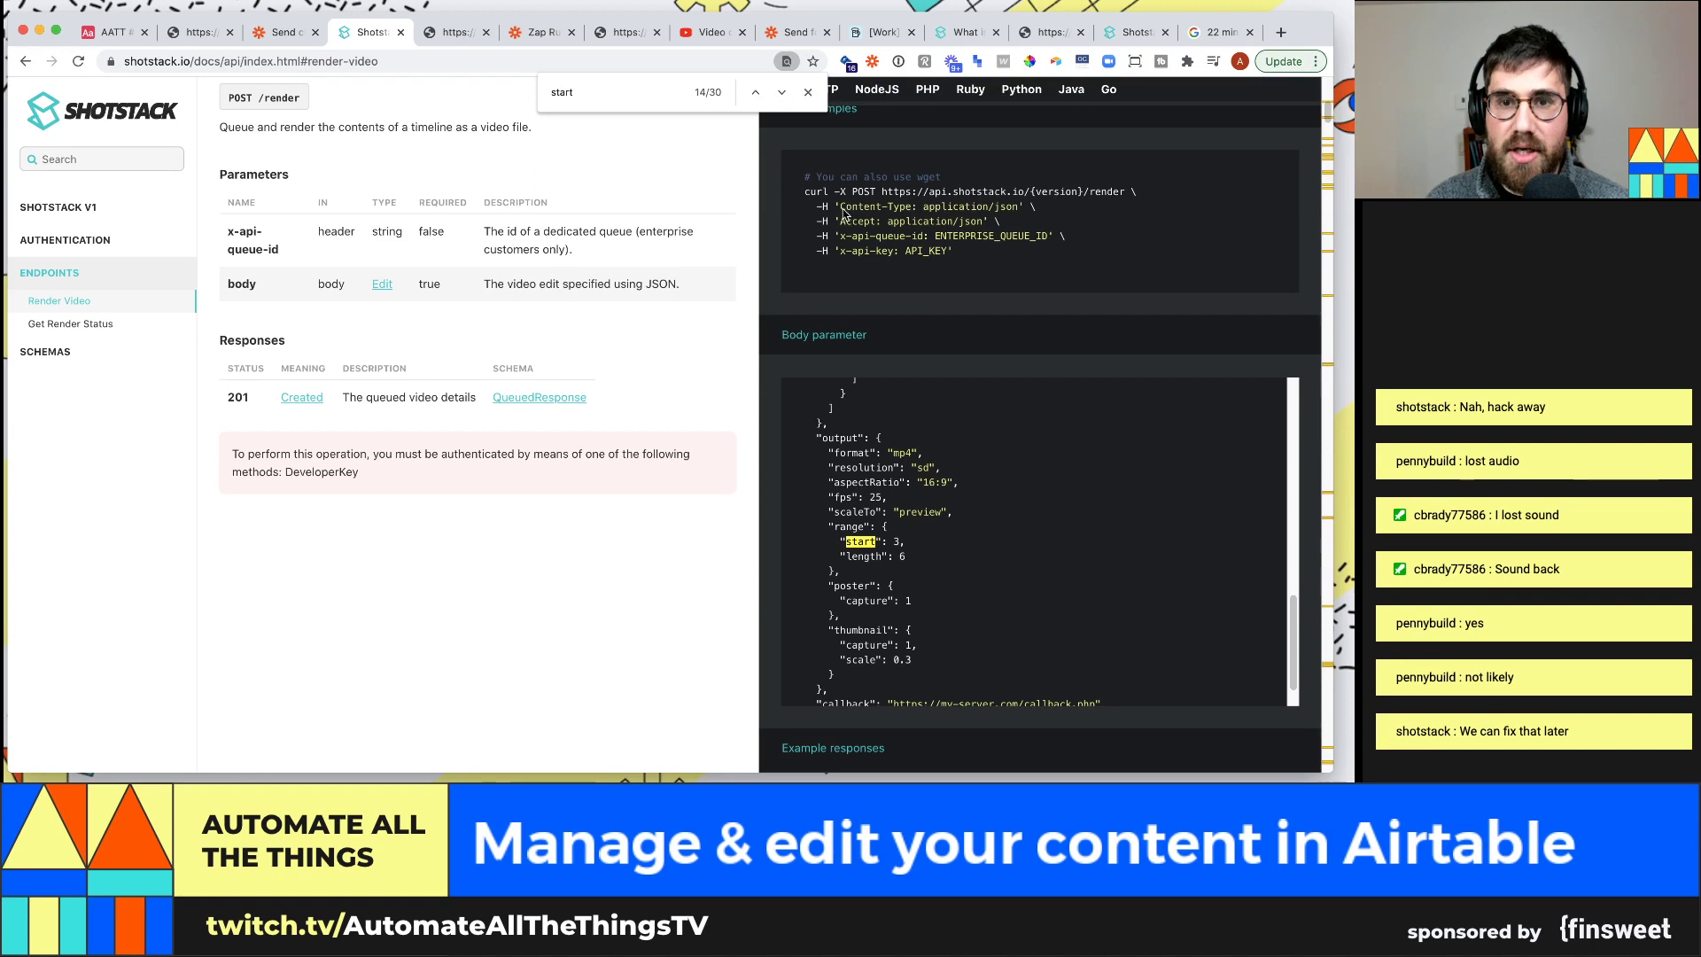
left_click_drag(839, 207, 926, 206)
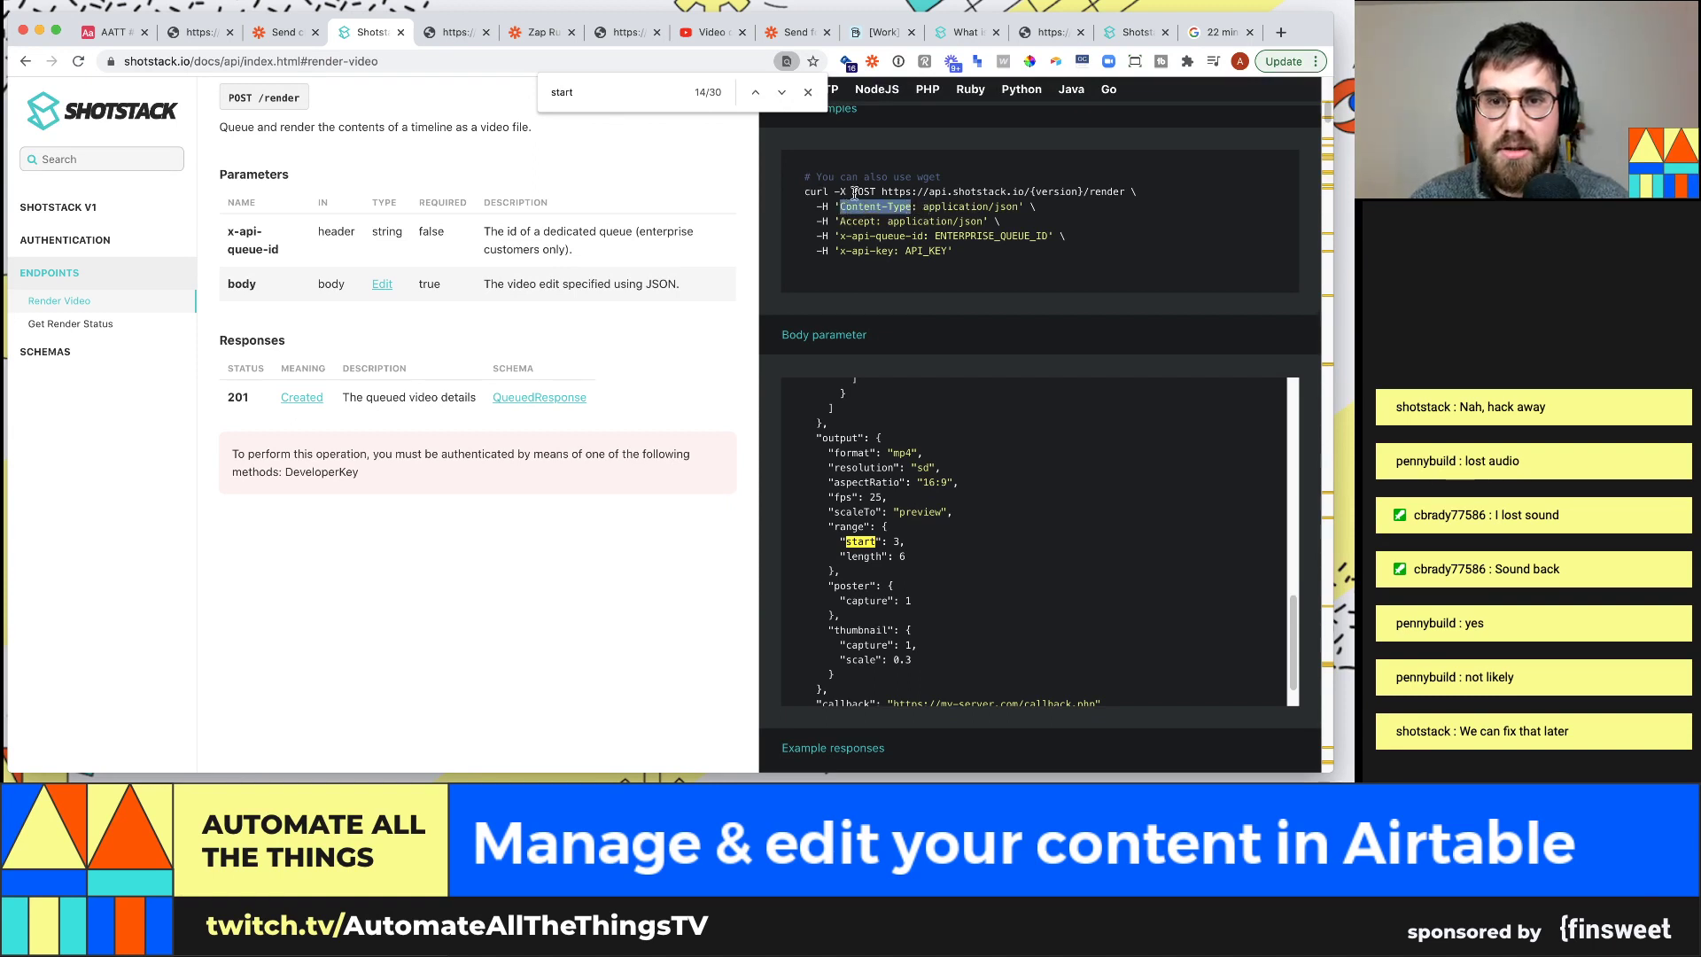
left_click_drag(1127, 191, 1088, 190)
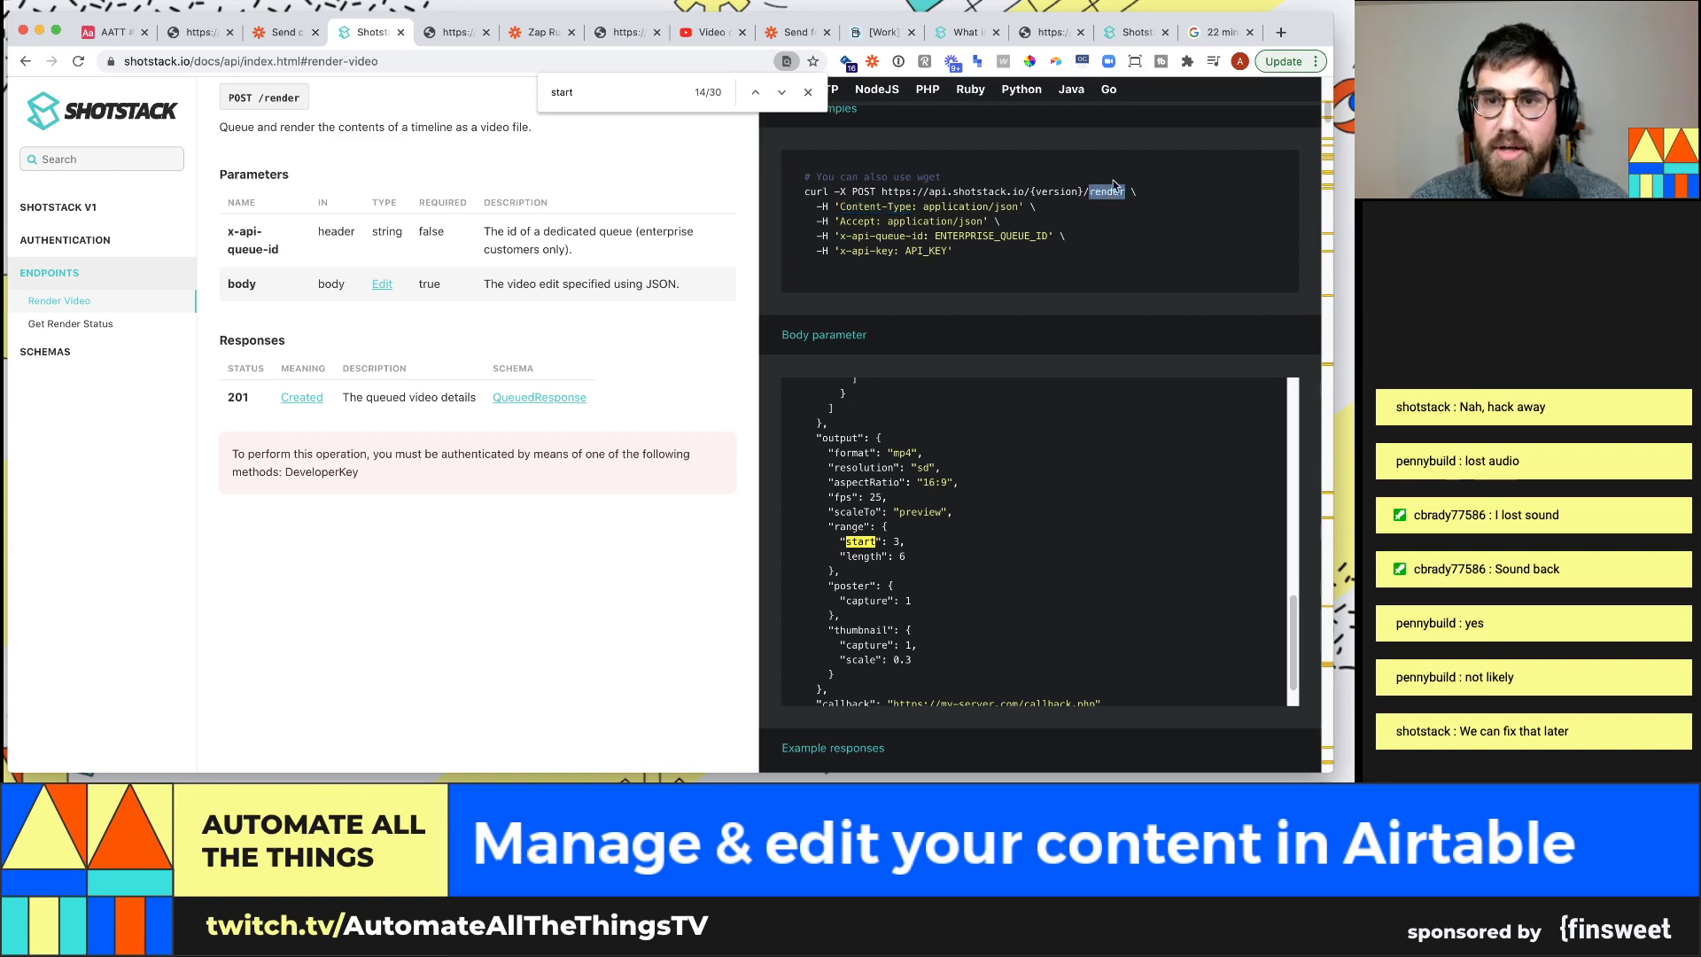
left_click(284, 32)
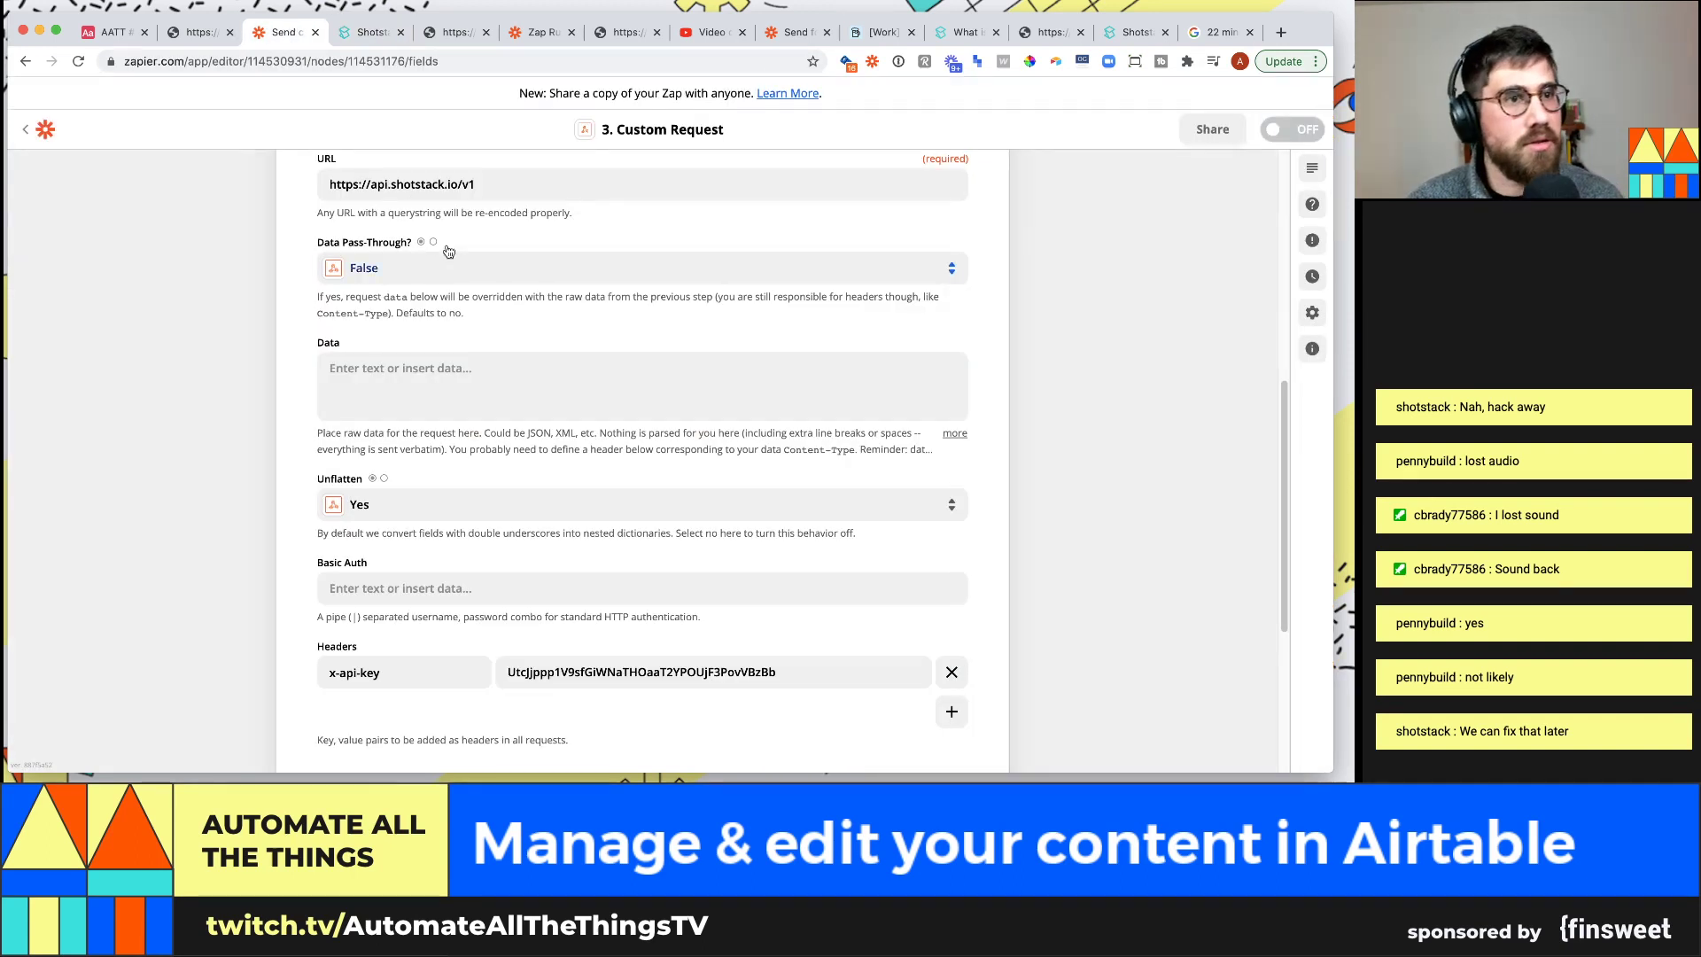
Extend the URL with the render endpoint and add a second header named Content-Type
scroll(499, 229, "up", 1)
left_click(514, 210)
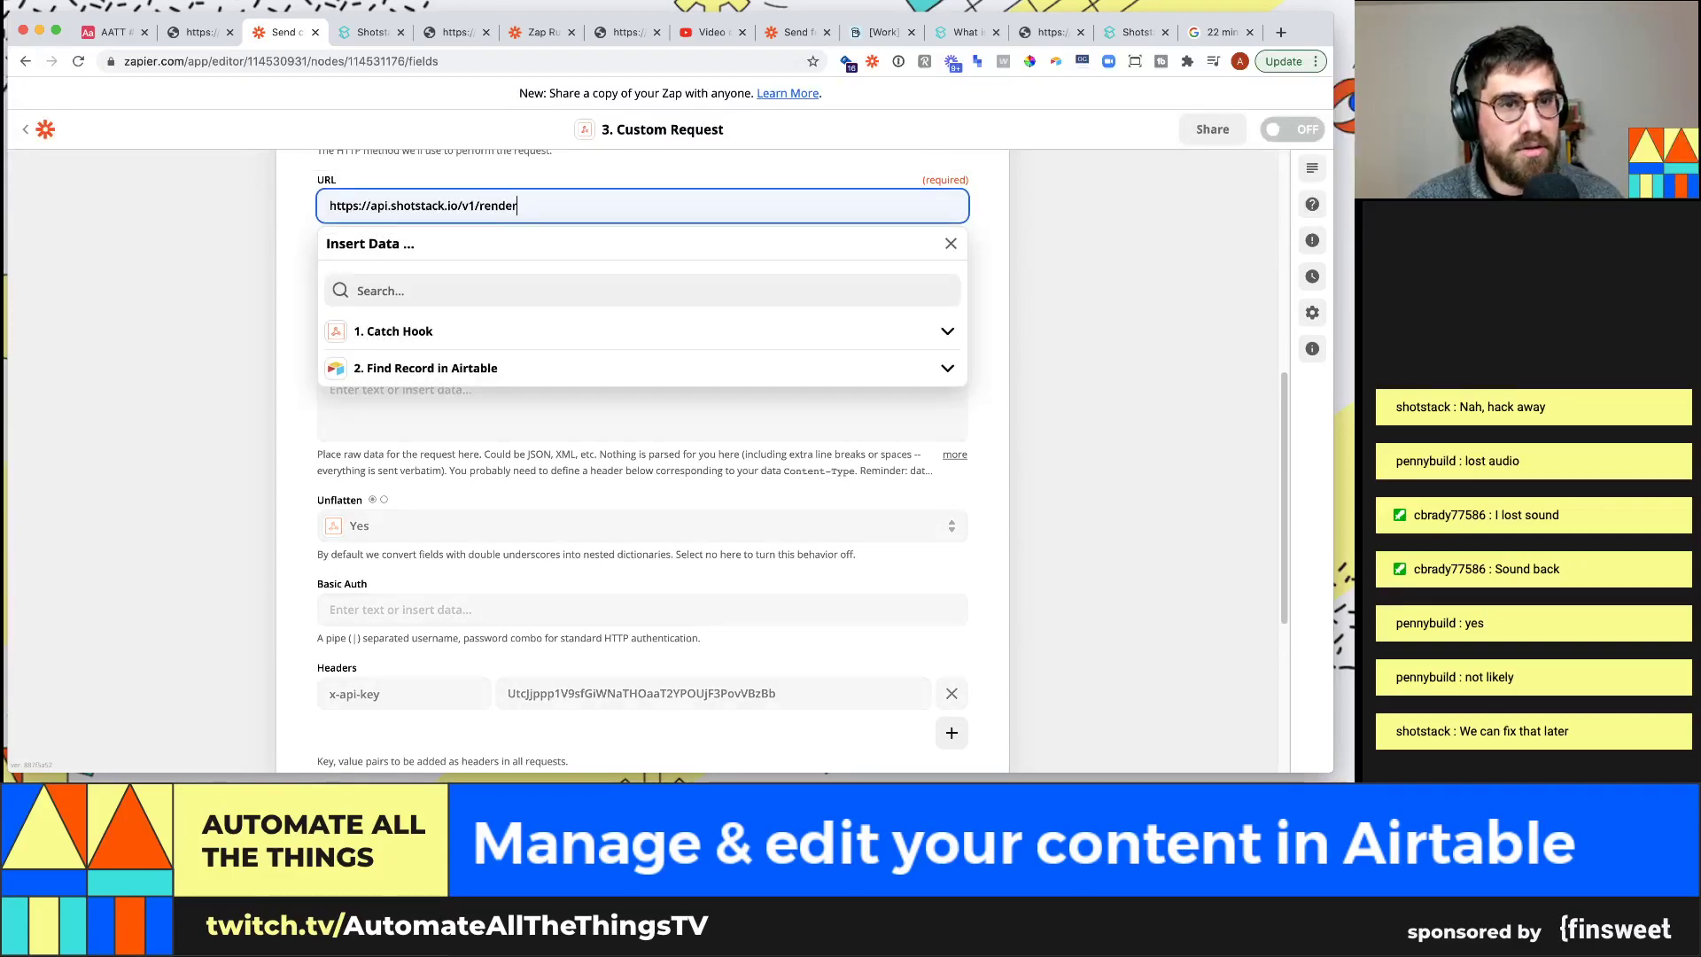
left_click(170, 283)
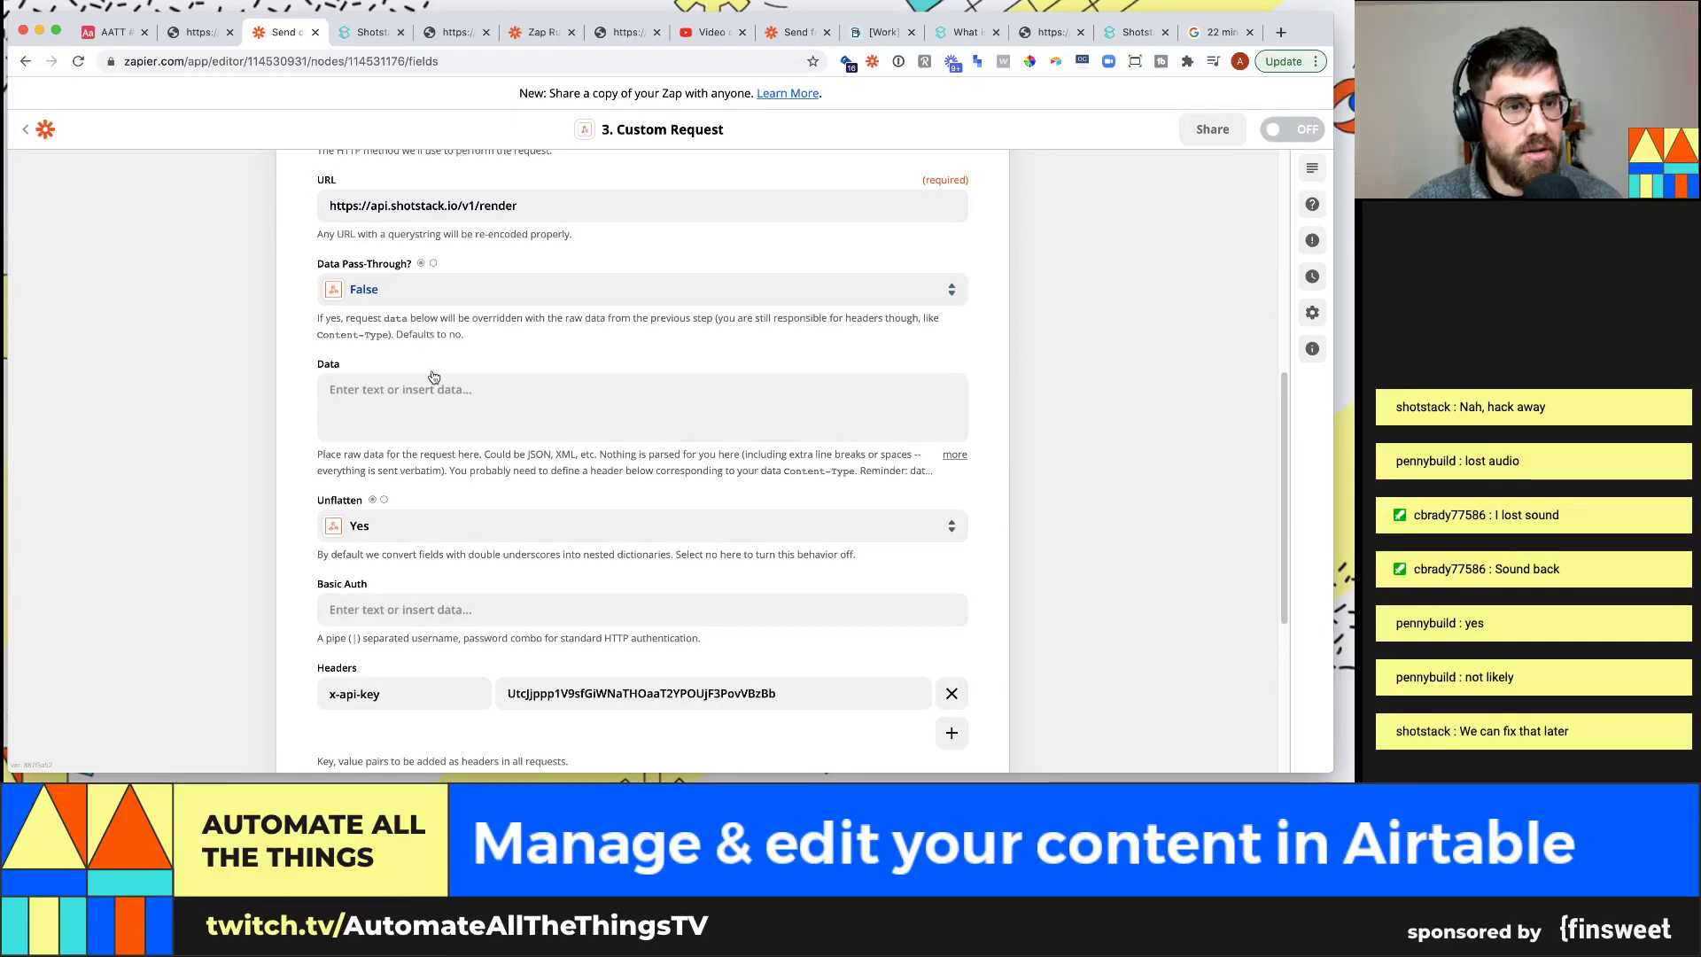
left_click(365, 32)
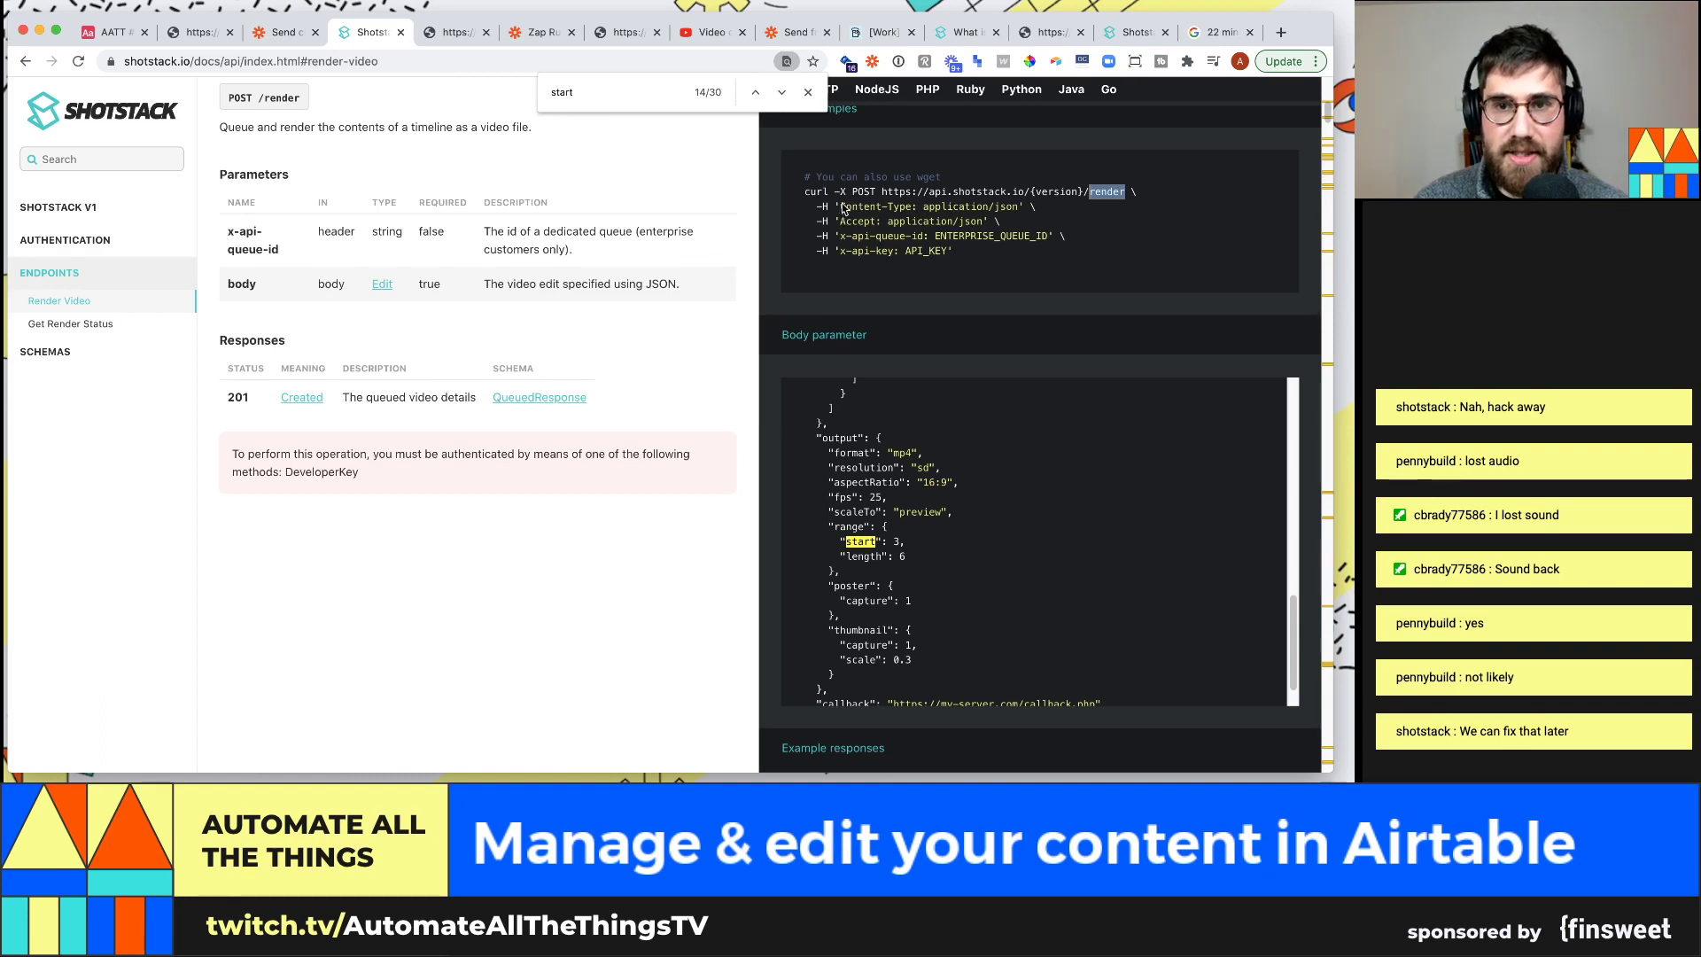
left_click_drag(911, 210, 853, 205)
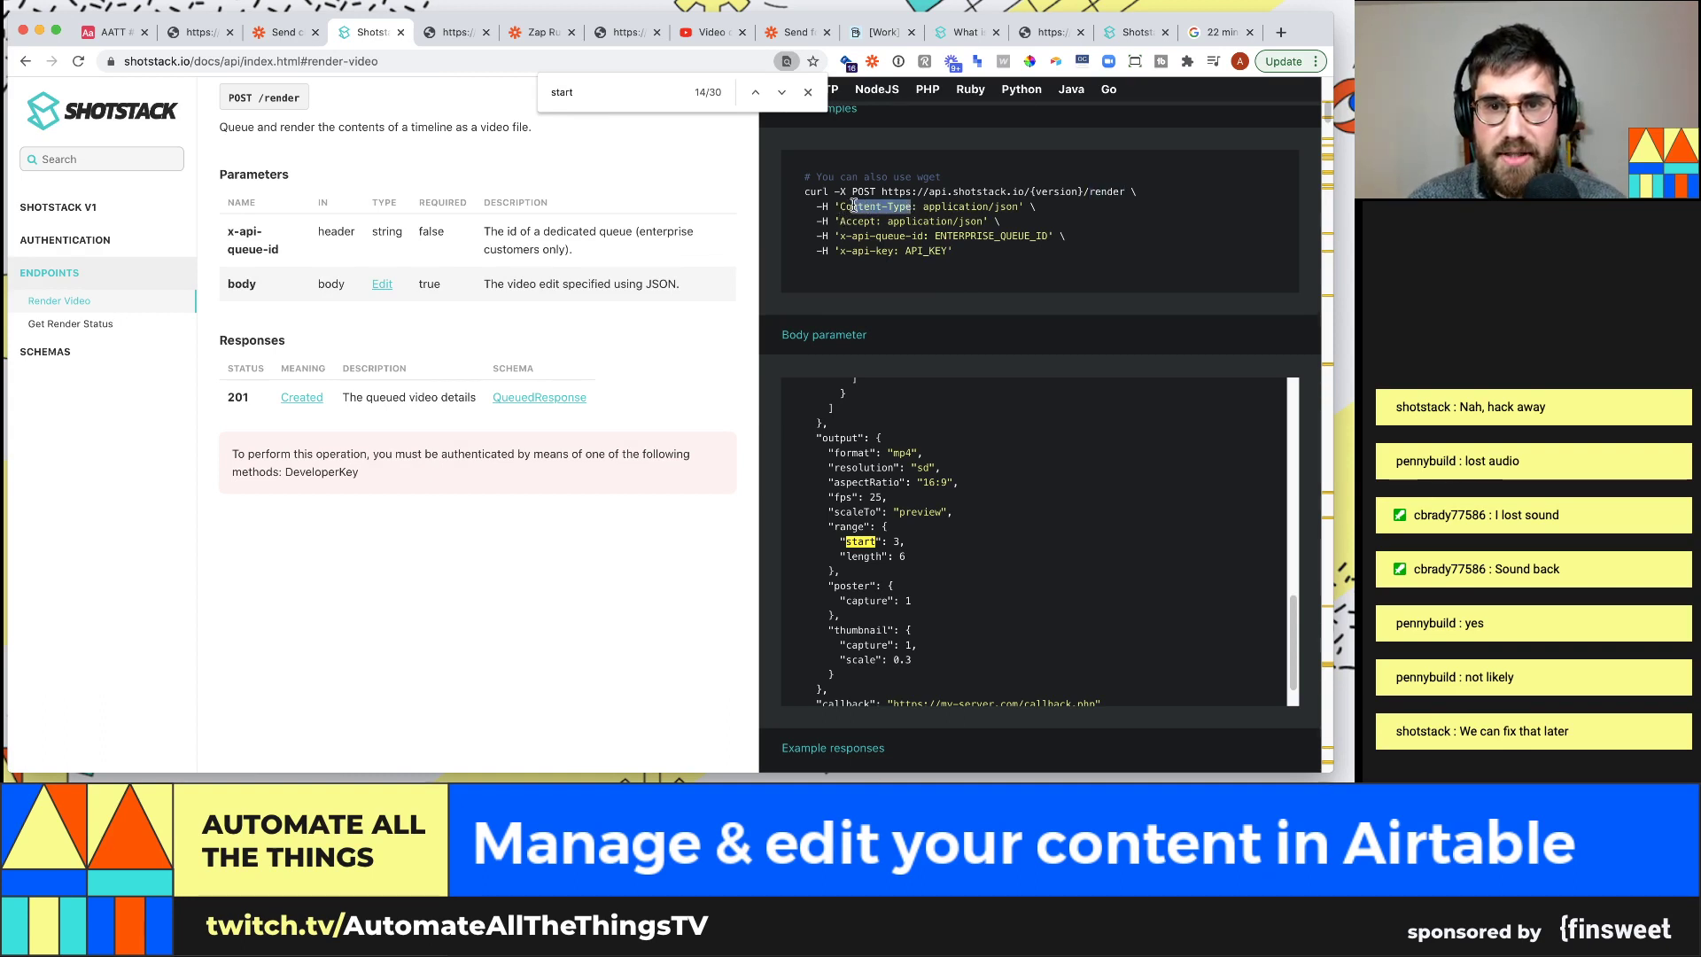
key("ctrl+shift+Tab")
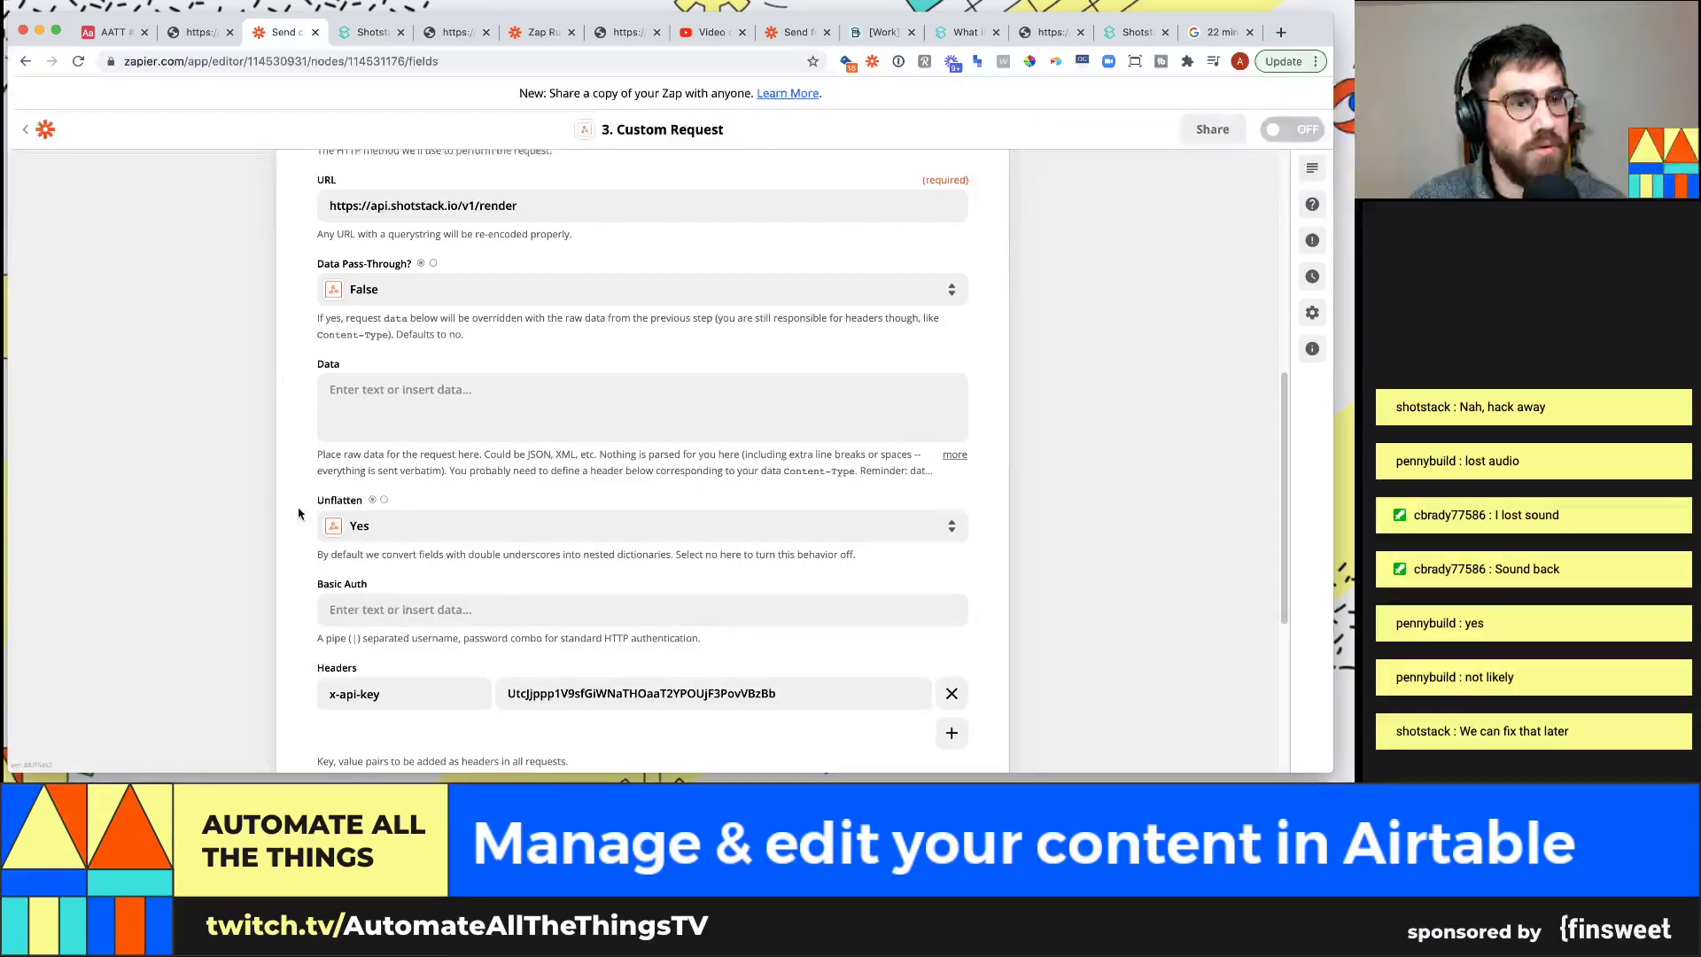
scroll(395, 565, "down", 5)
scroll(478, 387, "up", 1)
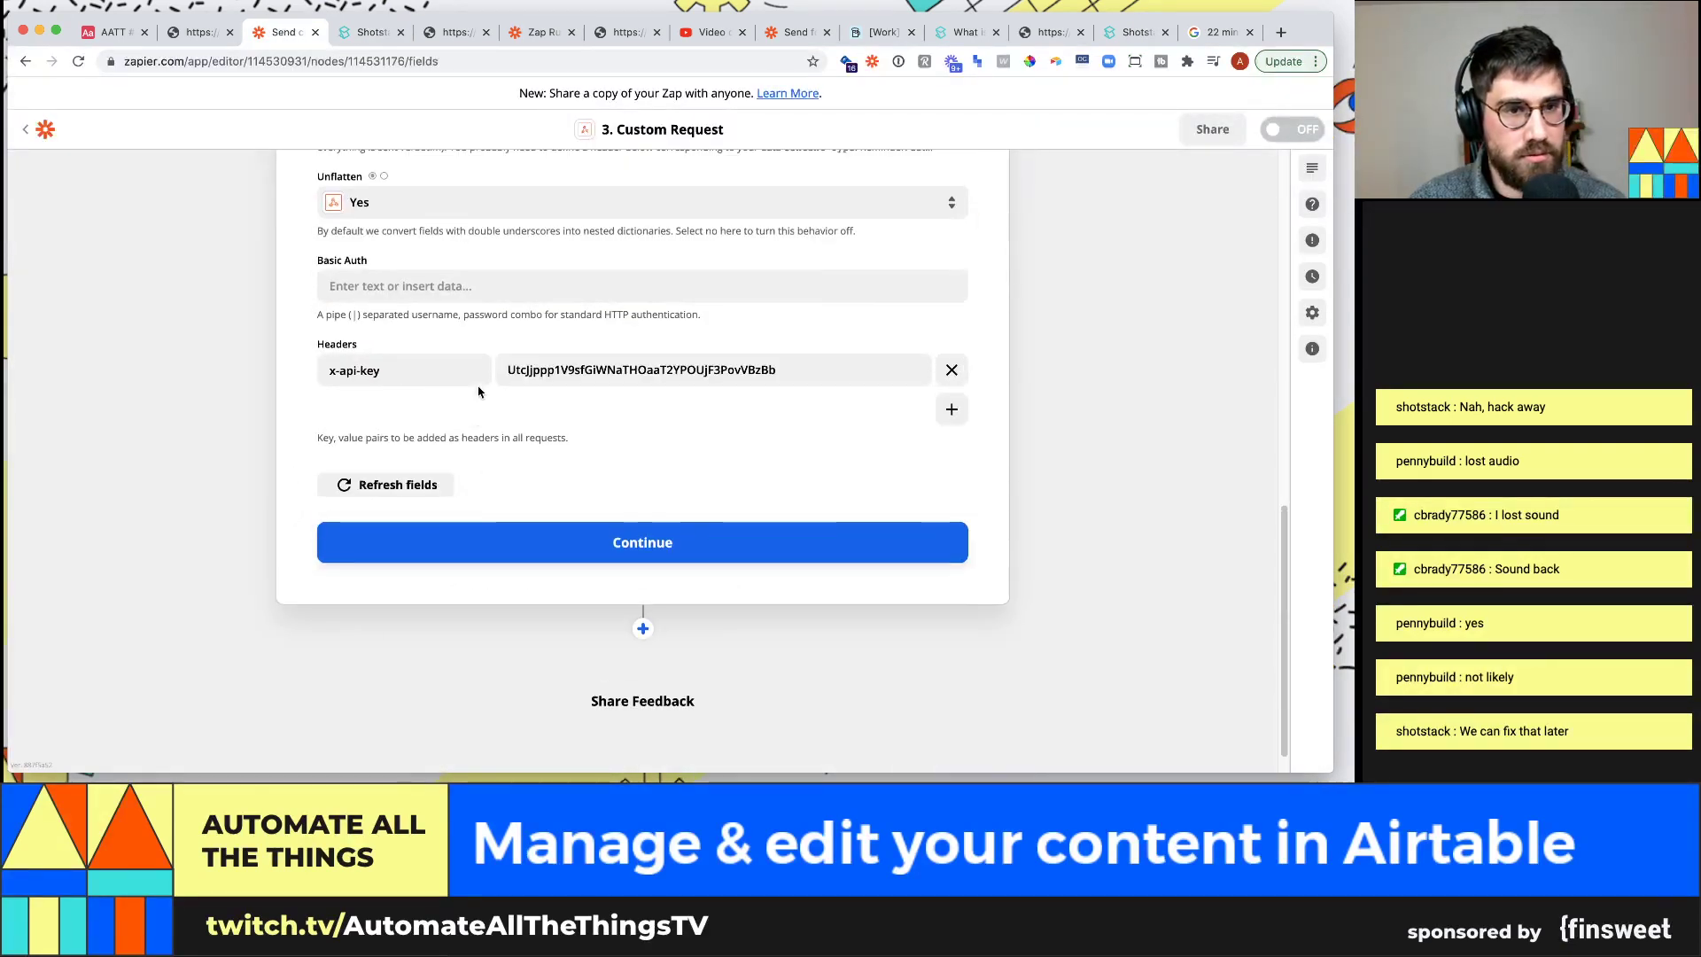
left_click(952, 410)
type("Content-Type")
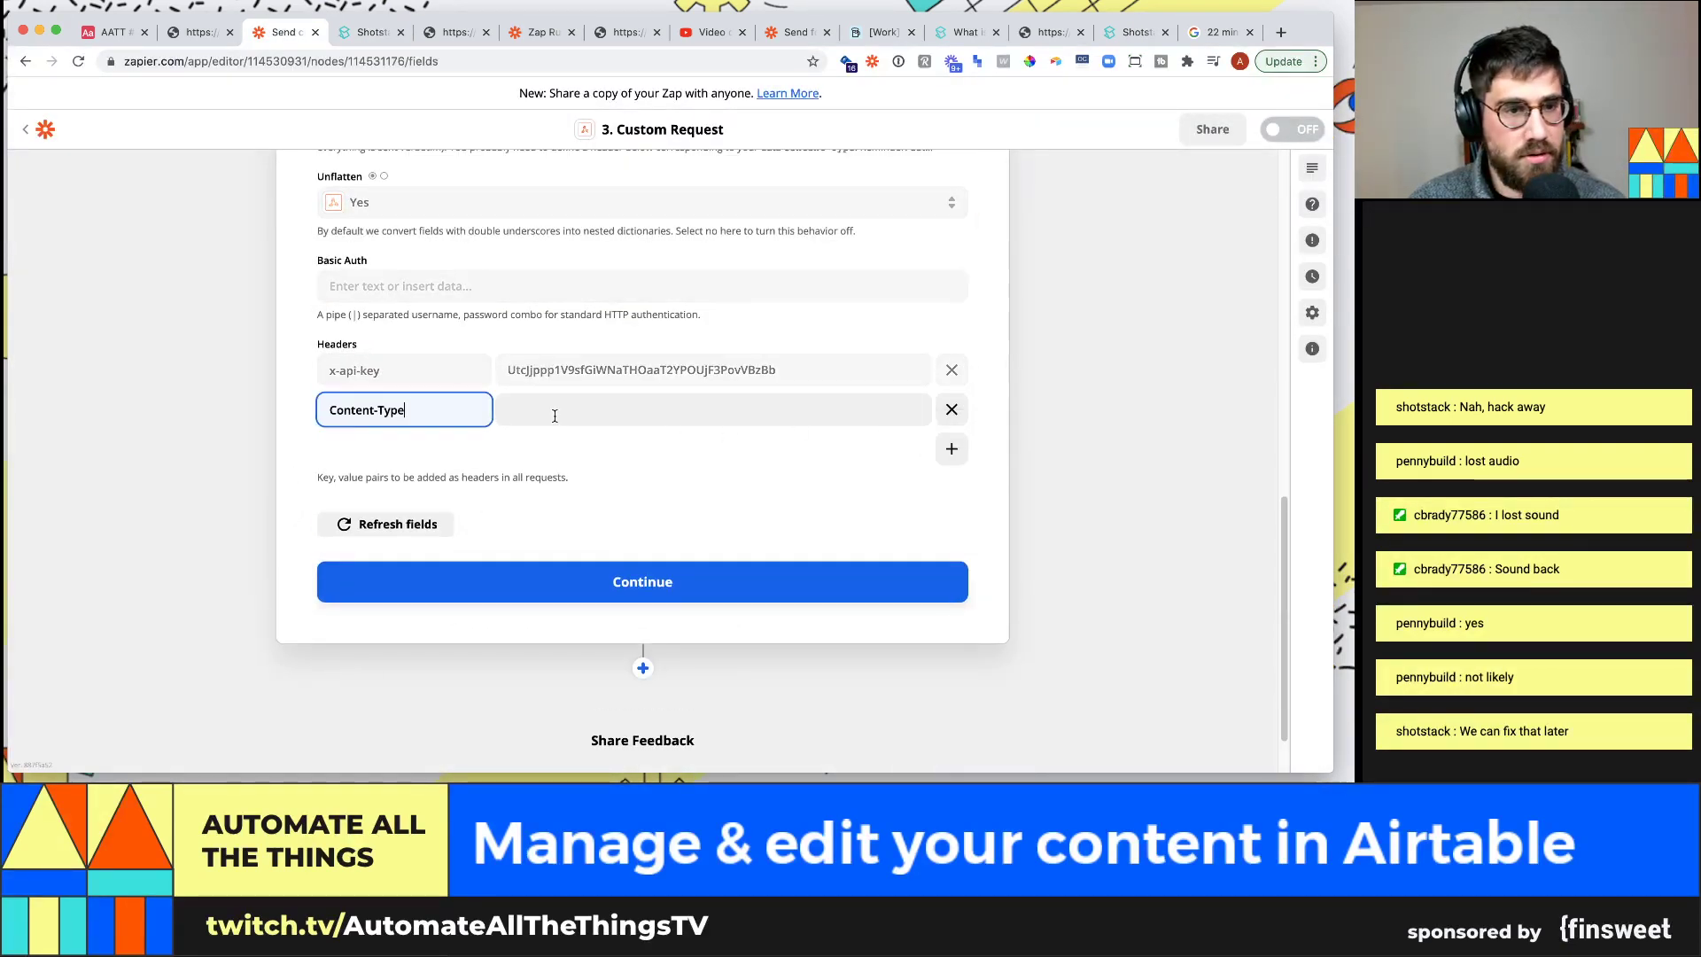
key("Tab")
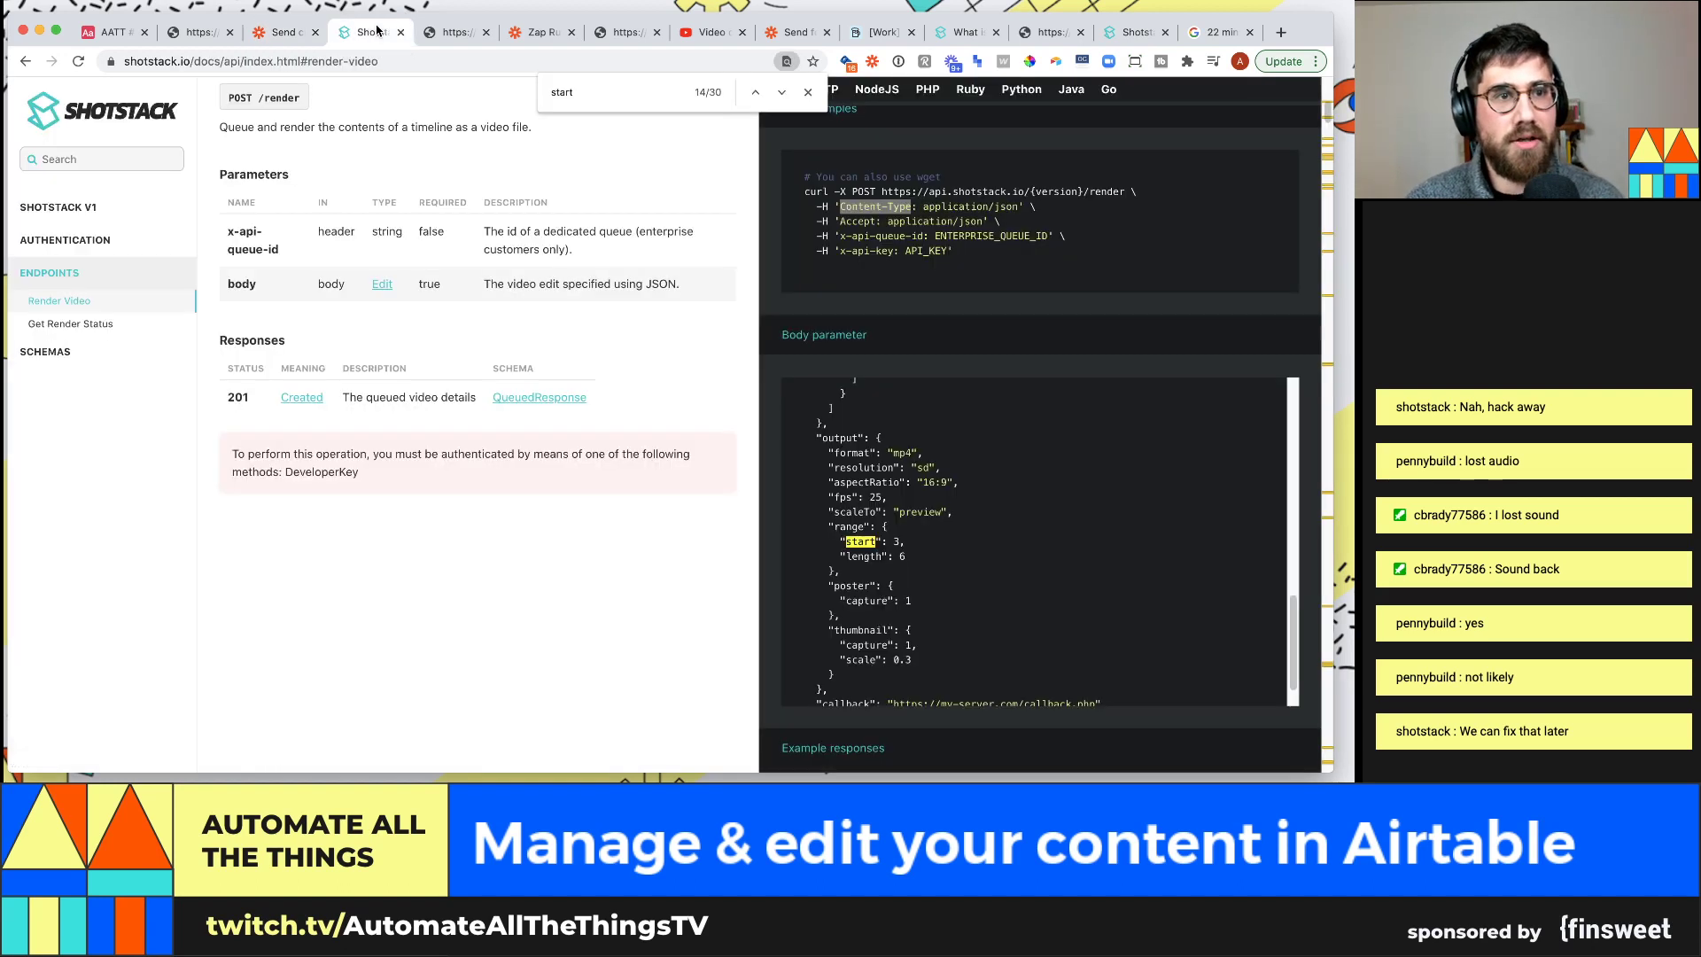
Set the Content-Type header value to application/json, copied from the Shotstack curl example
left_click(377, 32)
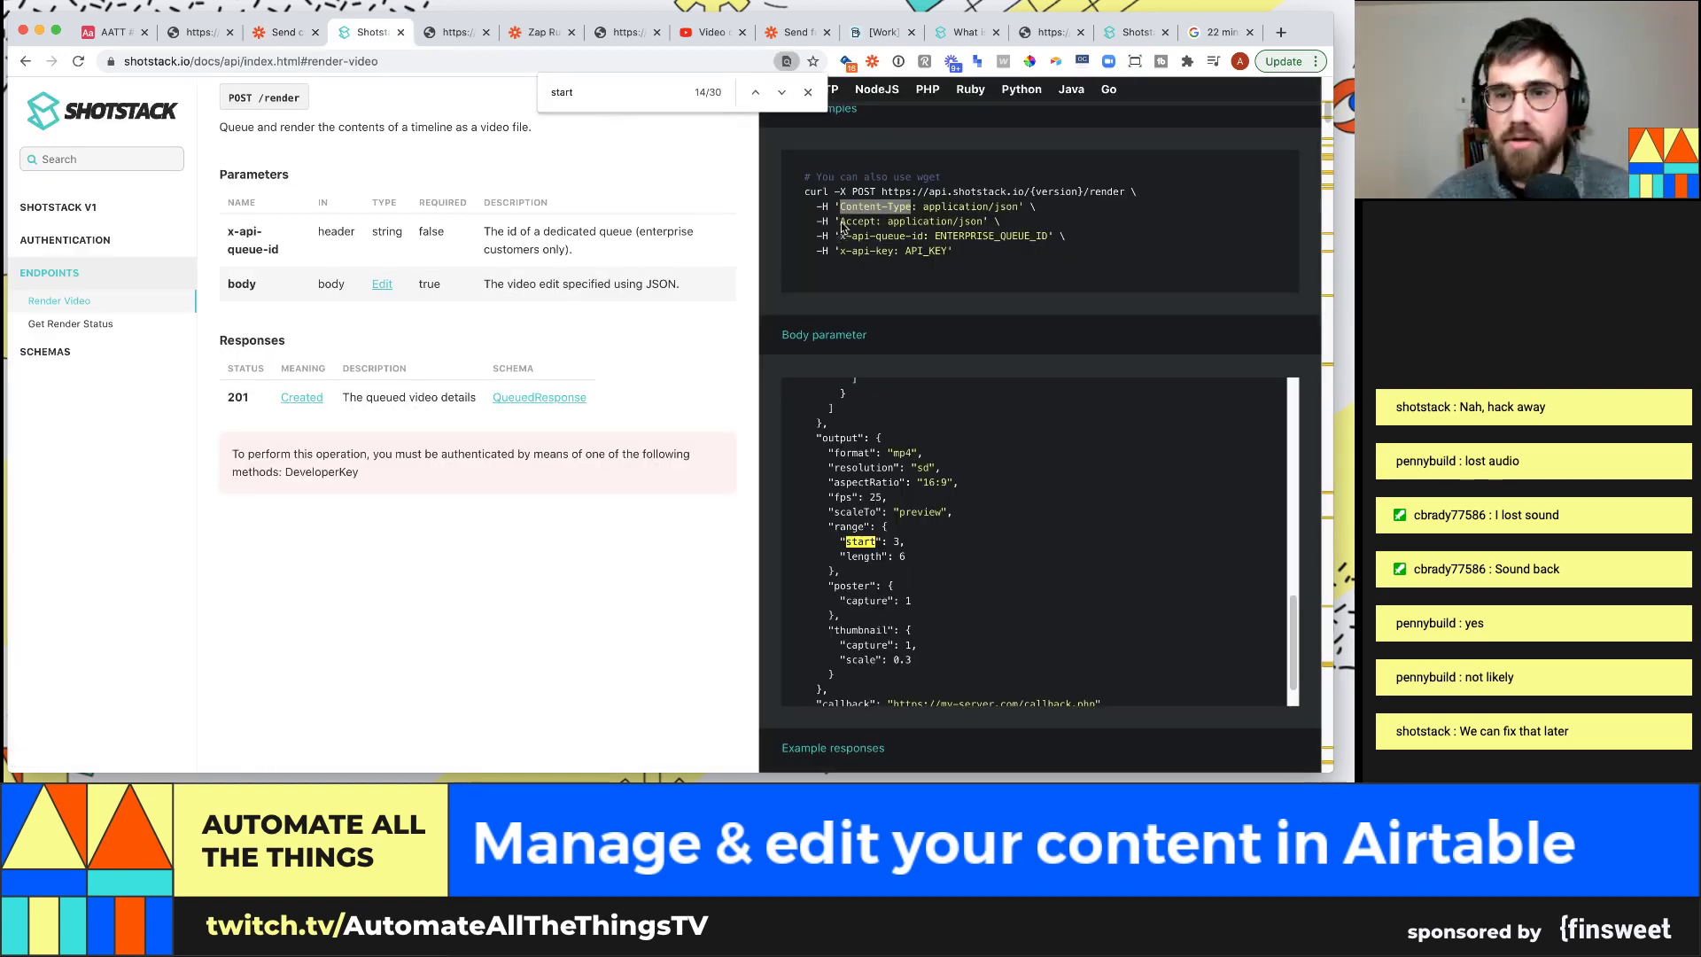
left_click(926, 202)
left_click_drag(924, 206, 1018, 207)
key("super+c")
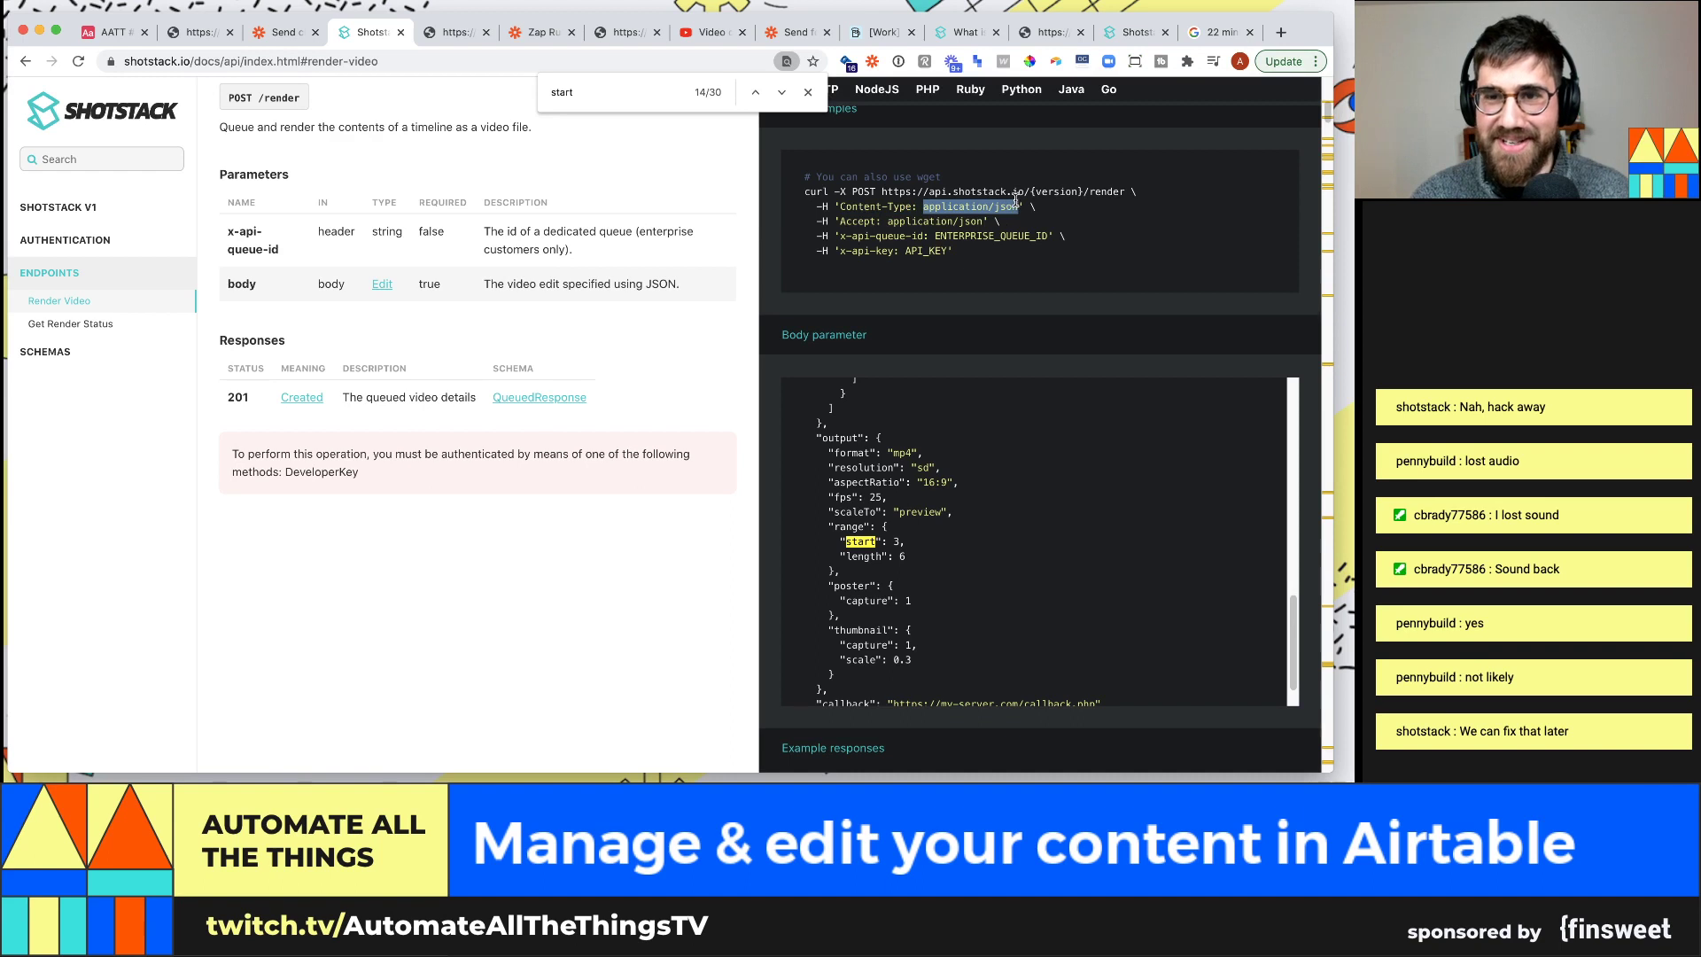
left_click(285, 39)
key("super+v")
left_click(1104, 470)
scroll(399, 541, "up", 4)
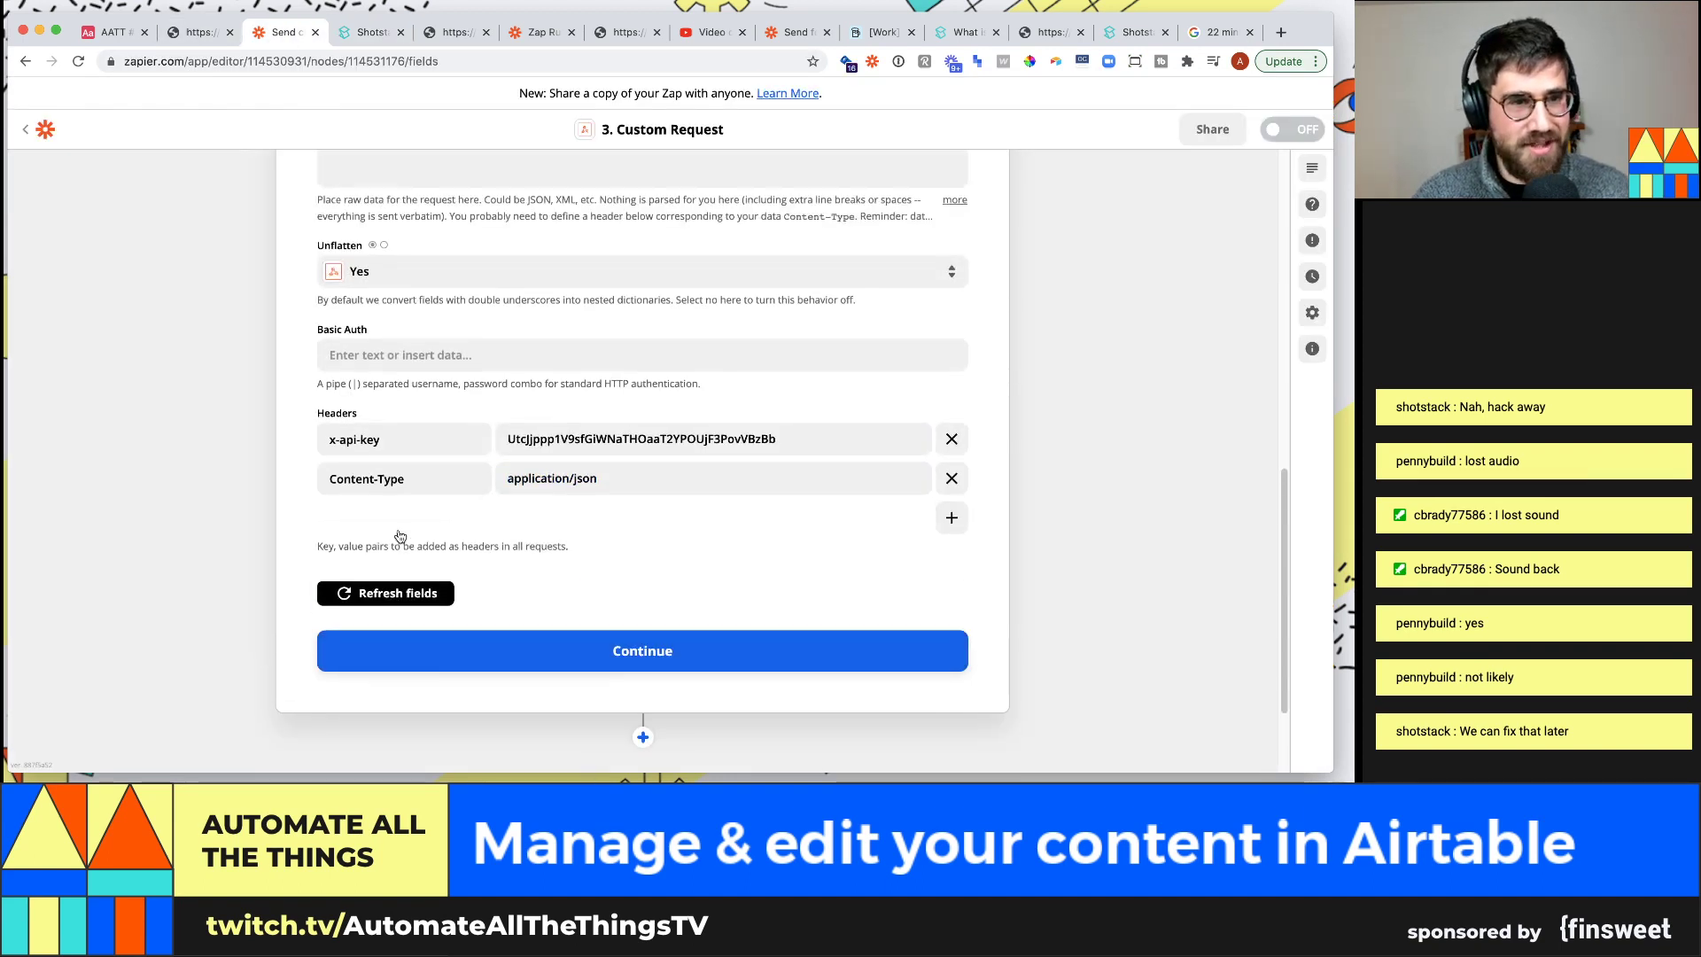
left_click(417, 226)
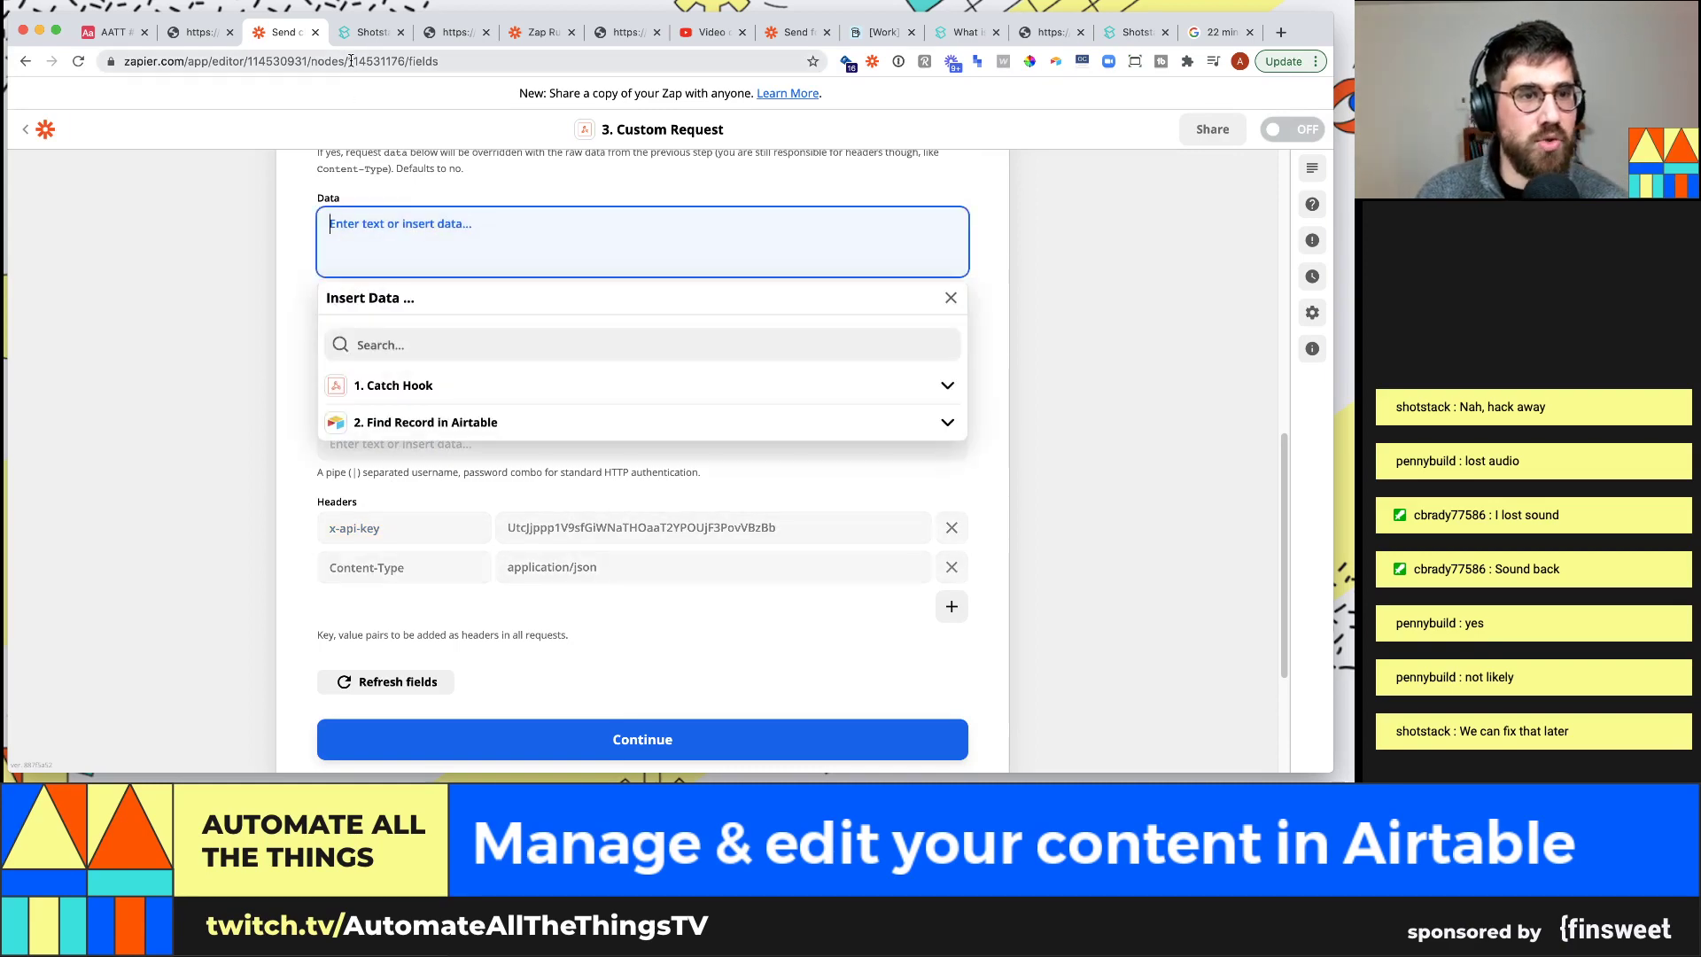
left_click(368, 32)
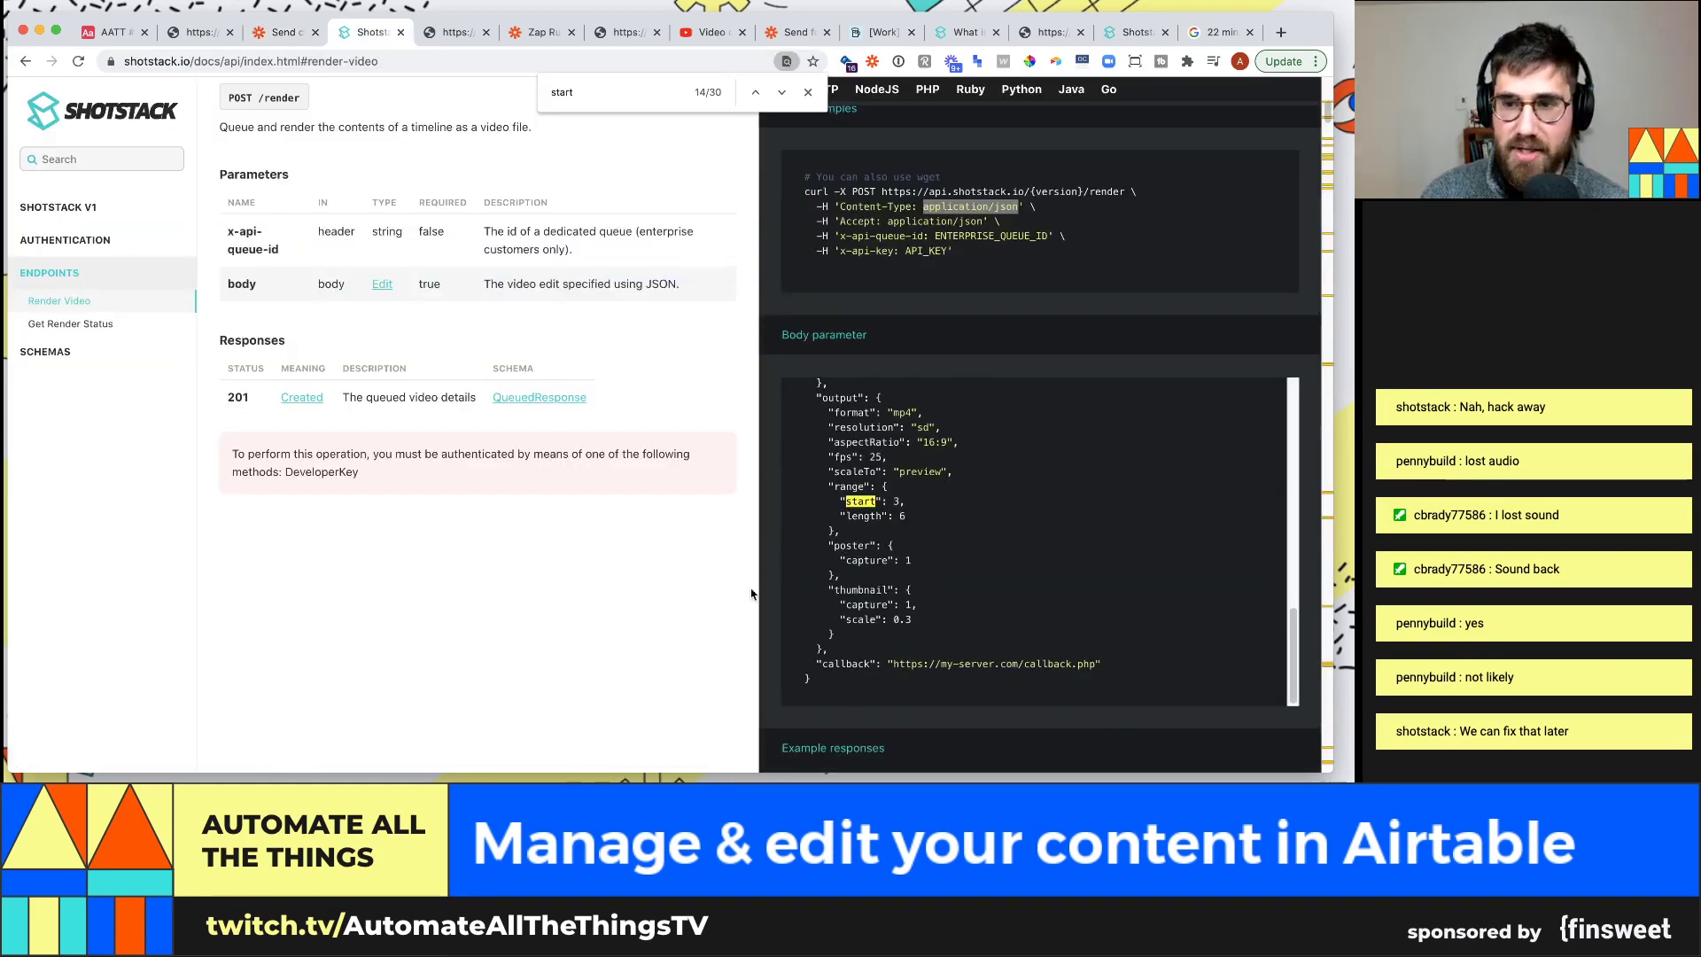
Move through the Shotstack docs from the Render Video endpoint to the Schemas section
scroll(643, 551, "down", 5)
scroll(645, 551, "down", 3)
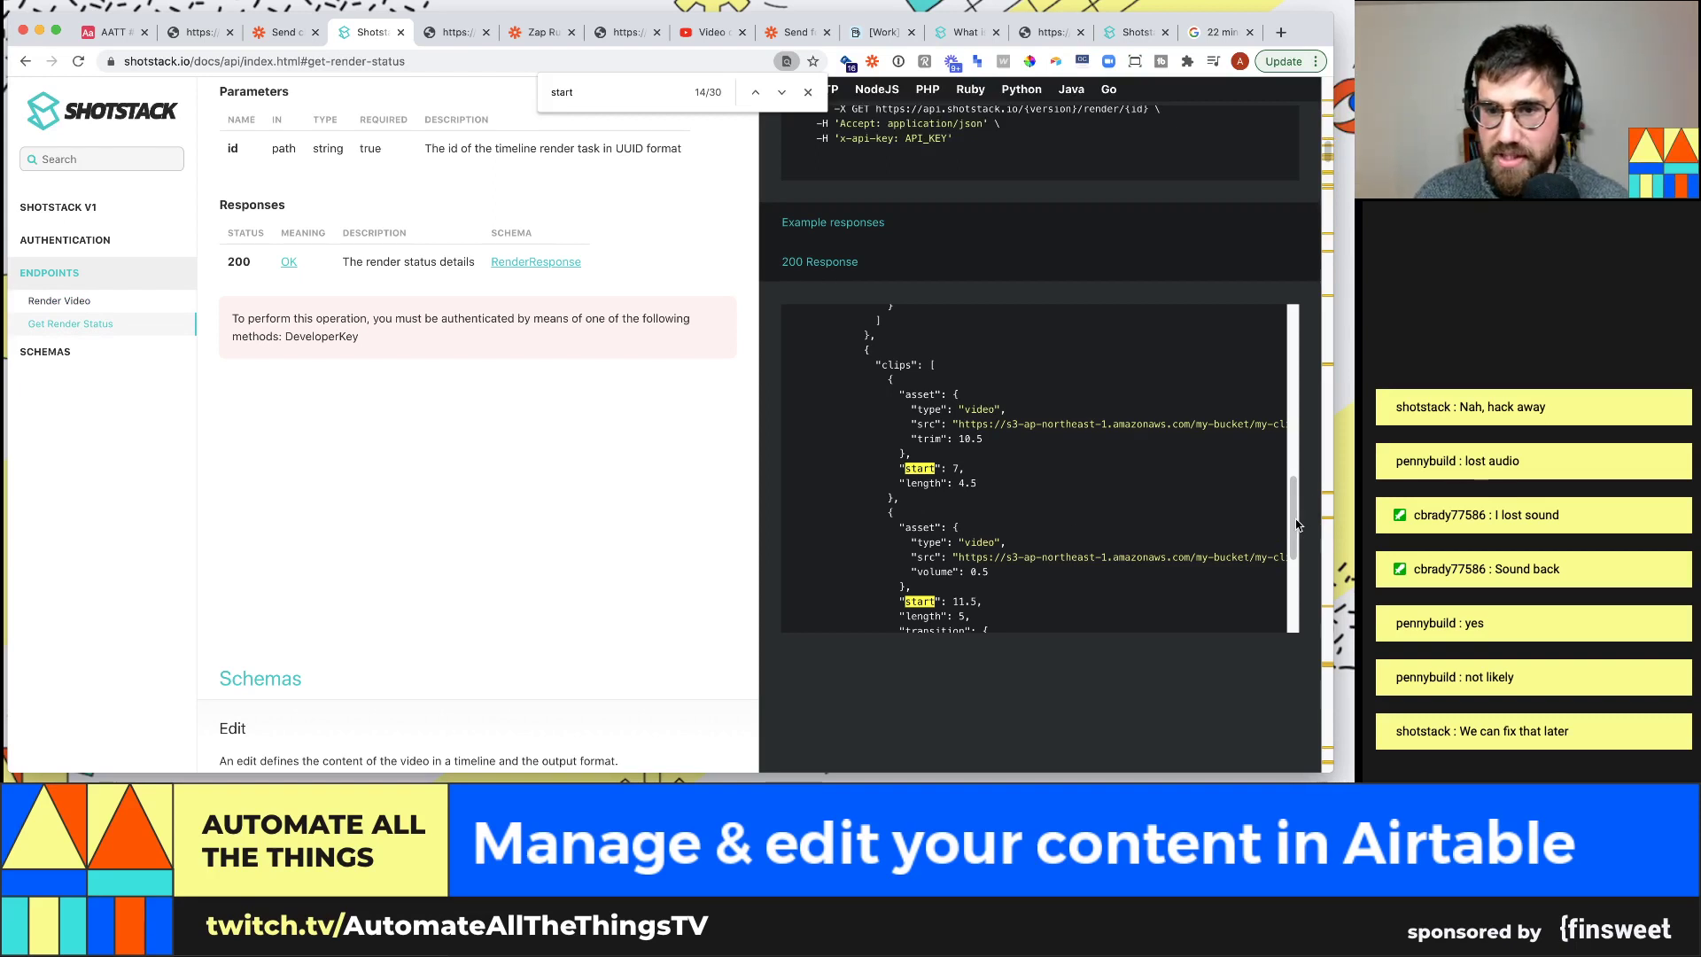
left_click_drag(1291, 540, 1301, 611)
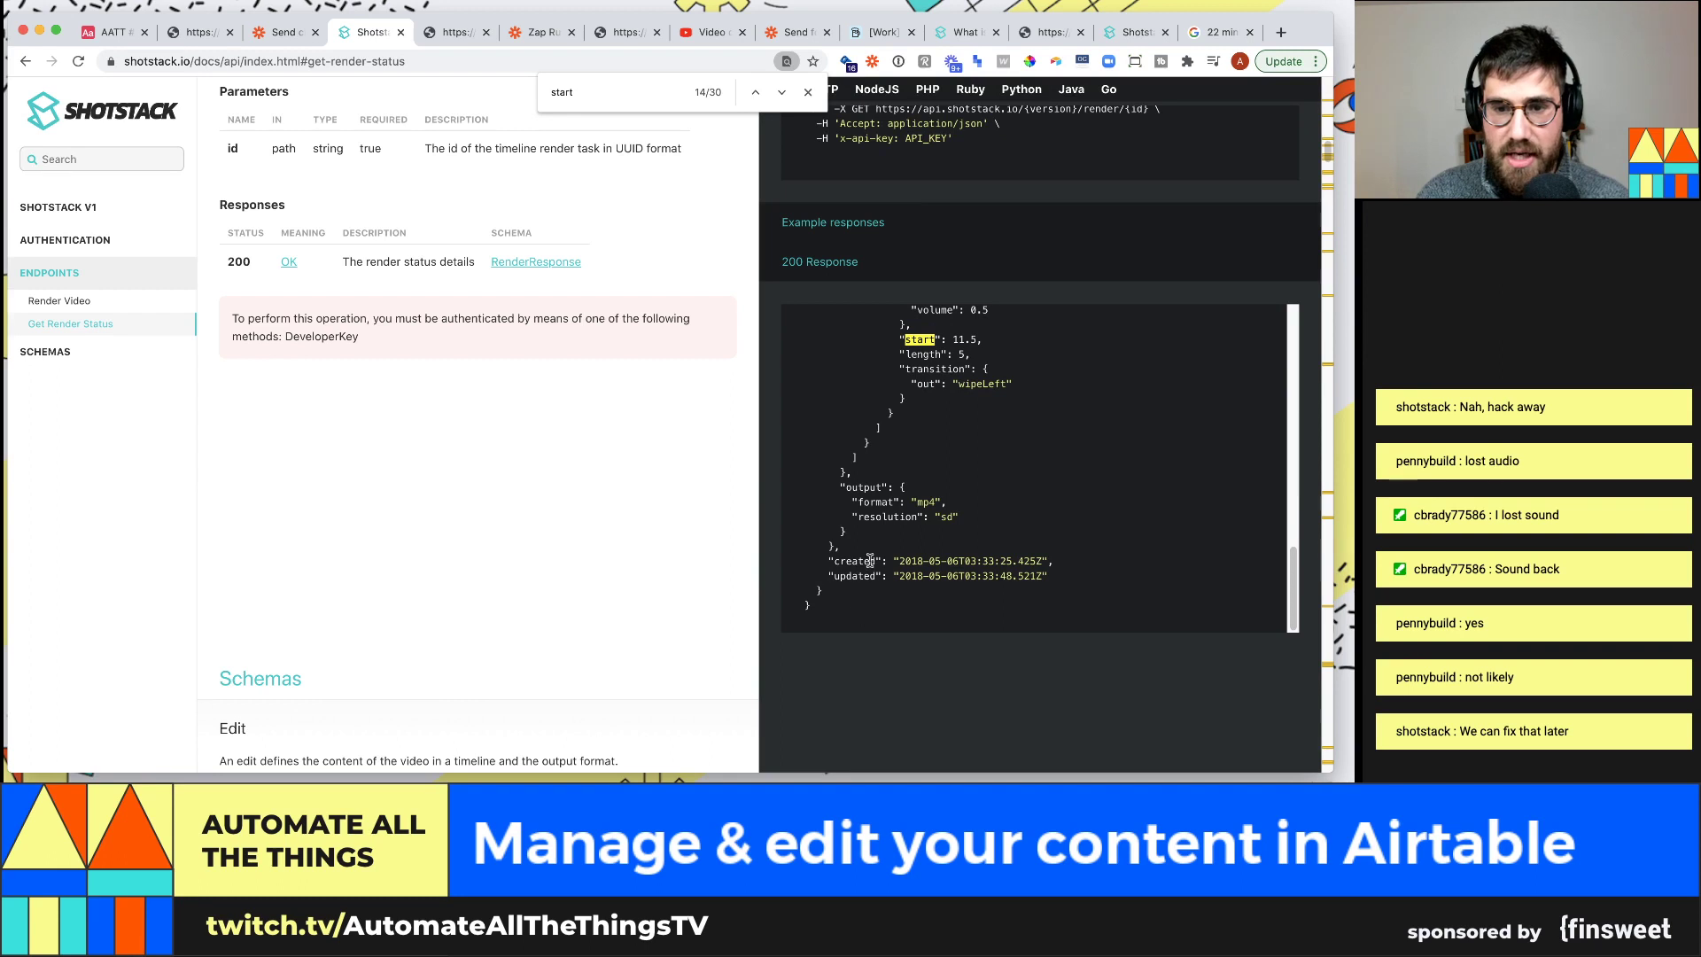
scroll(928, 446, "up", 1)
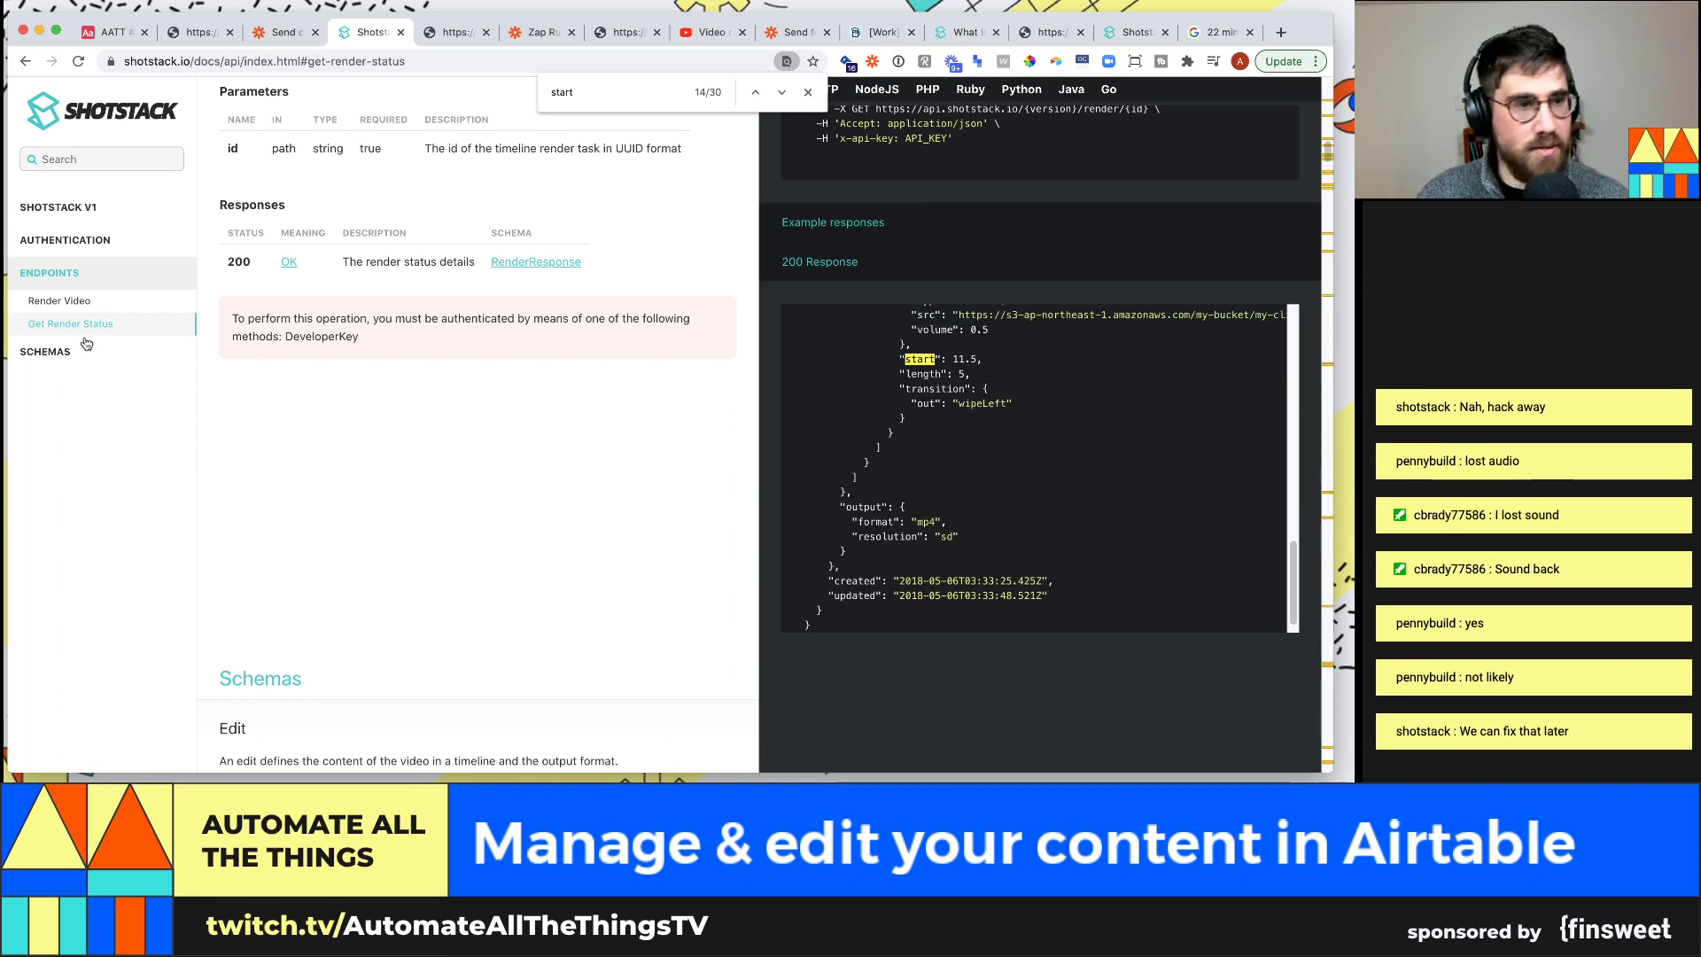
left_click(116, 301)
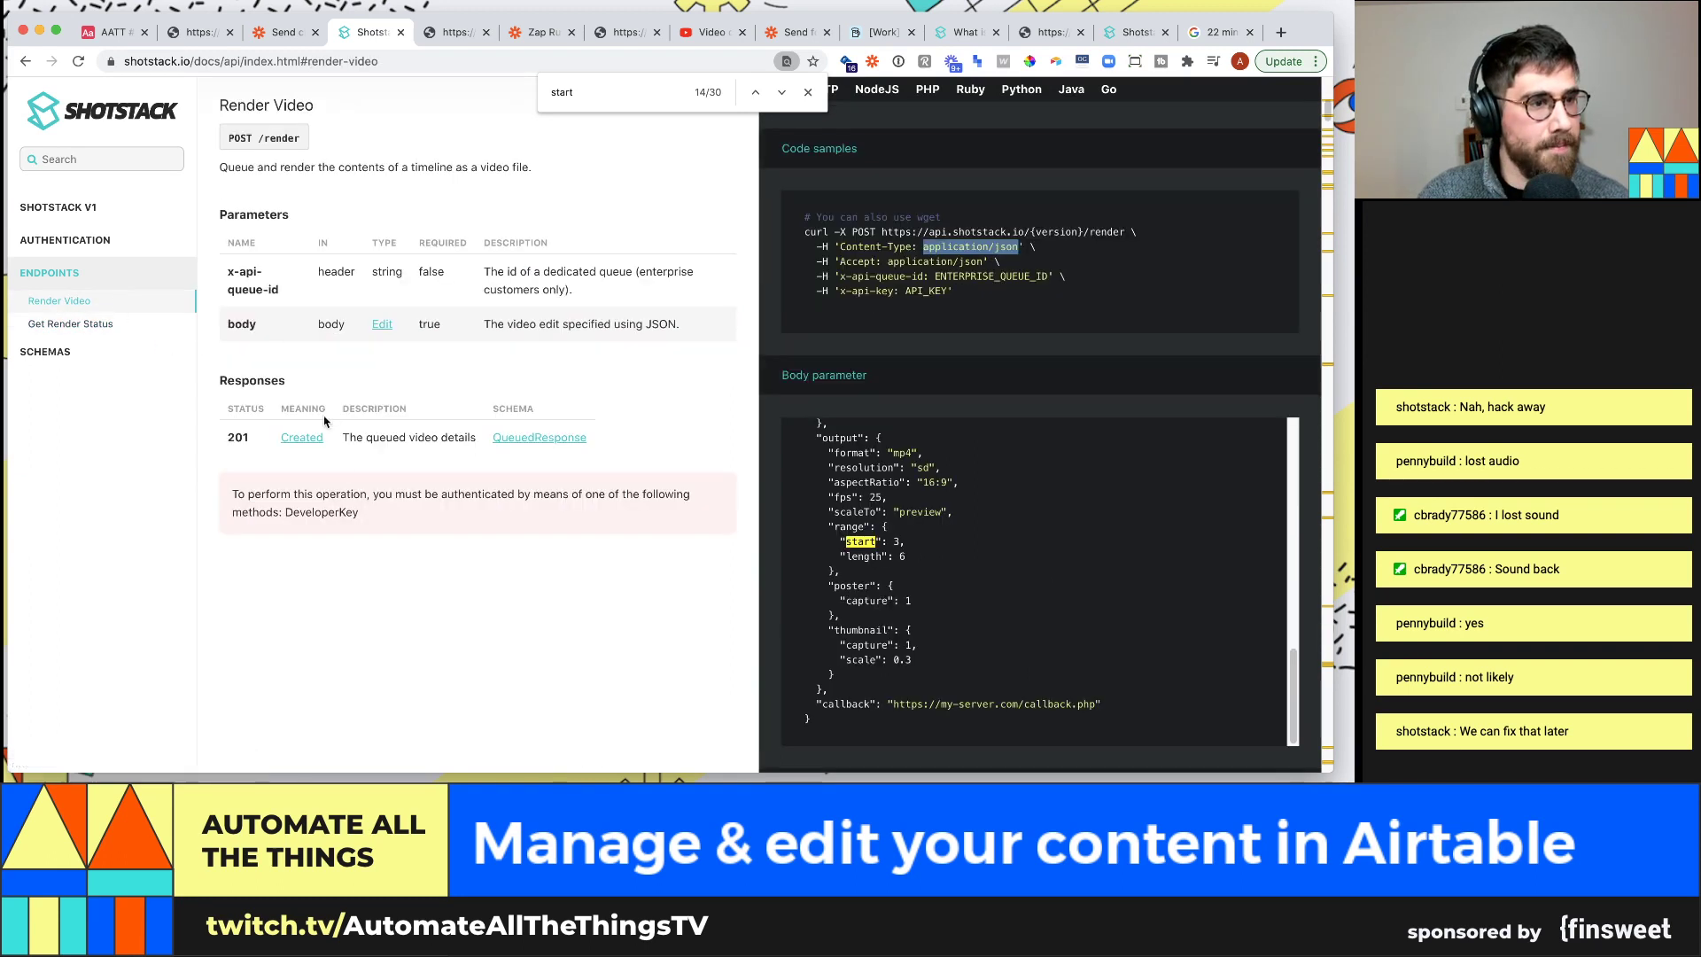
left_click(52, 352)
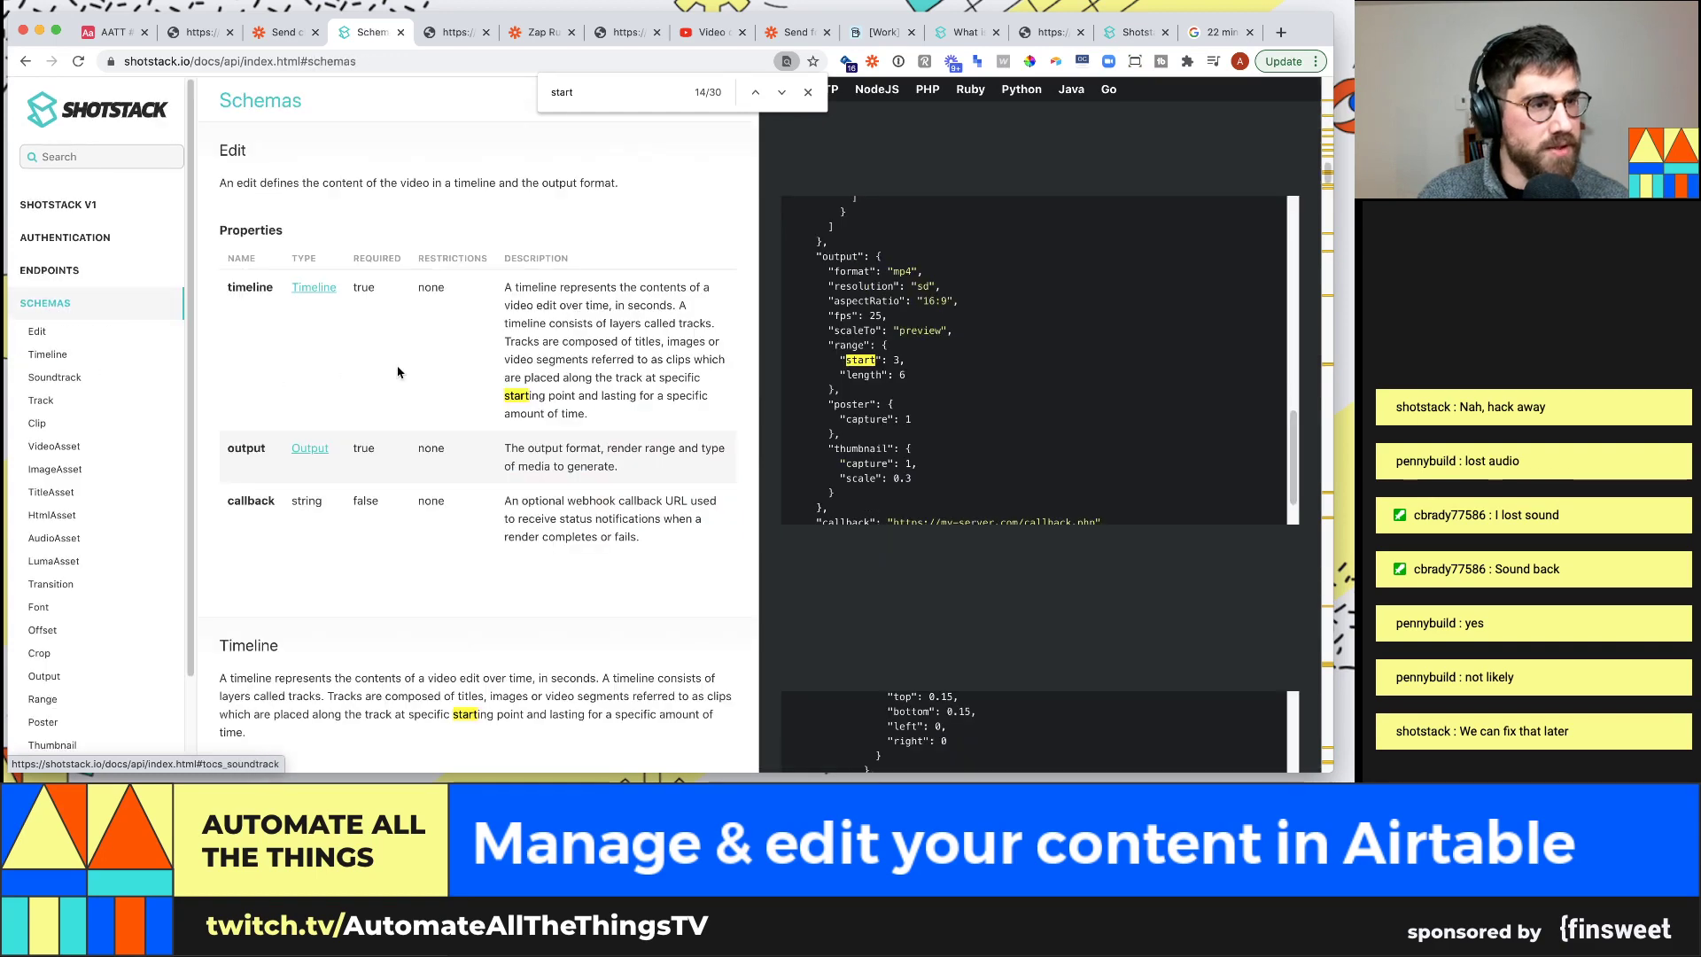
scroll(879, 285, "up", 10)
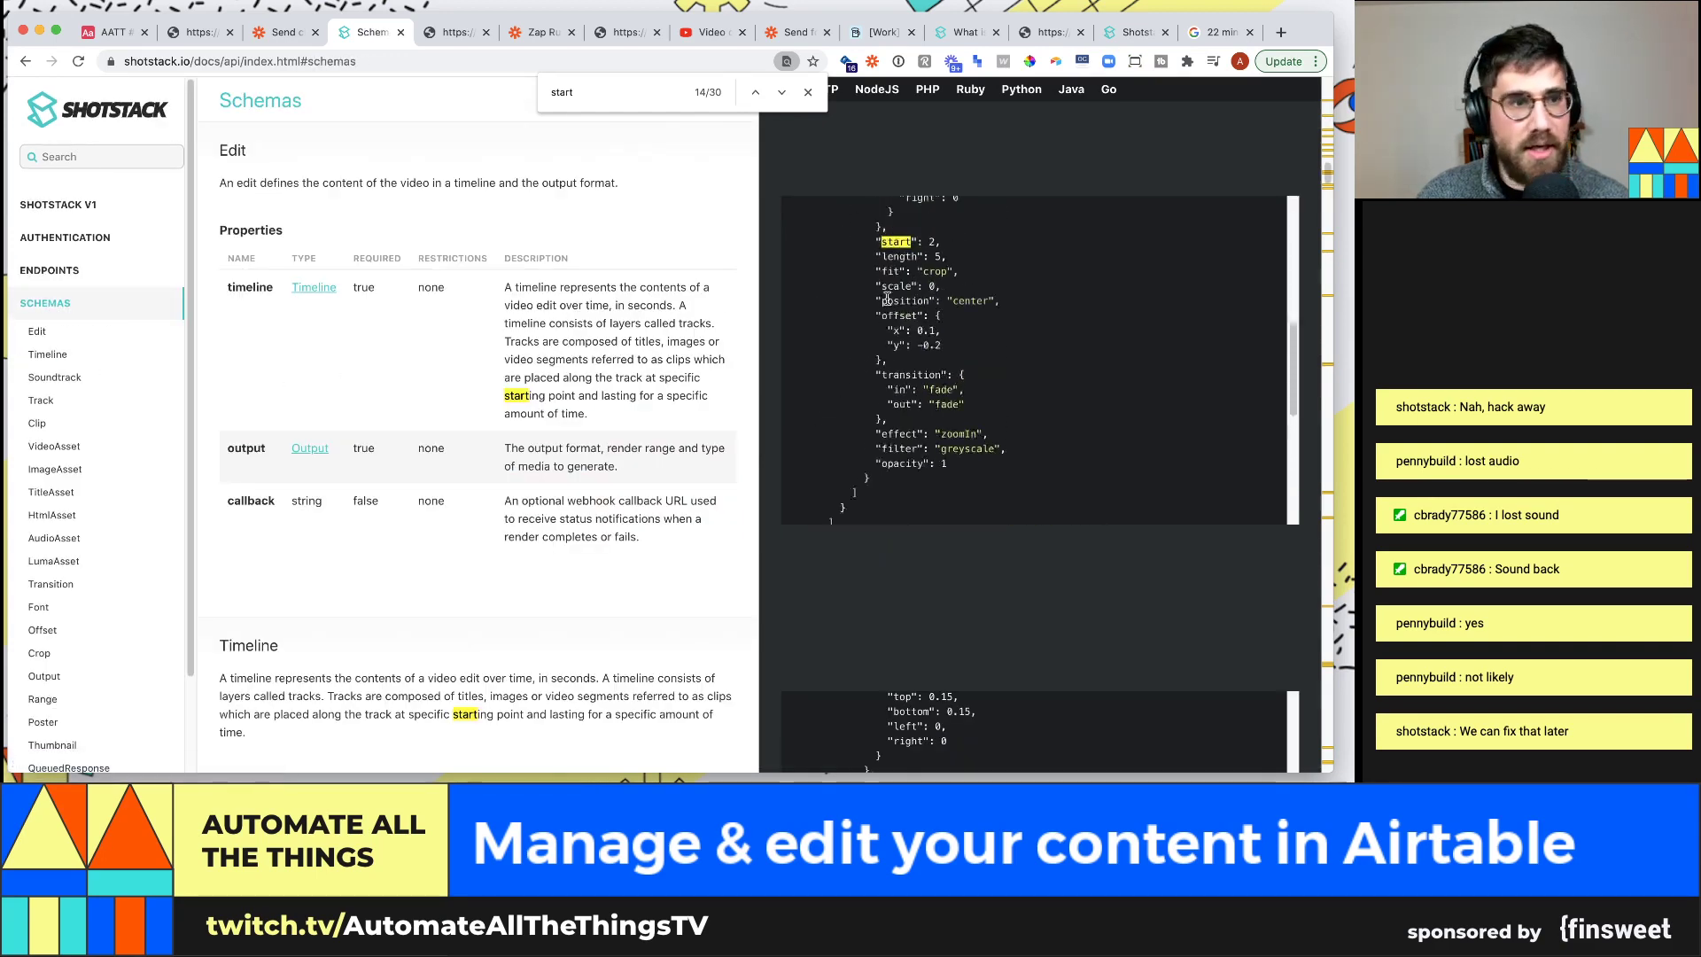
scroll(900, 307, "up", 2)
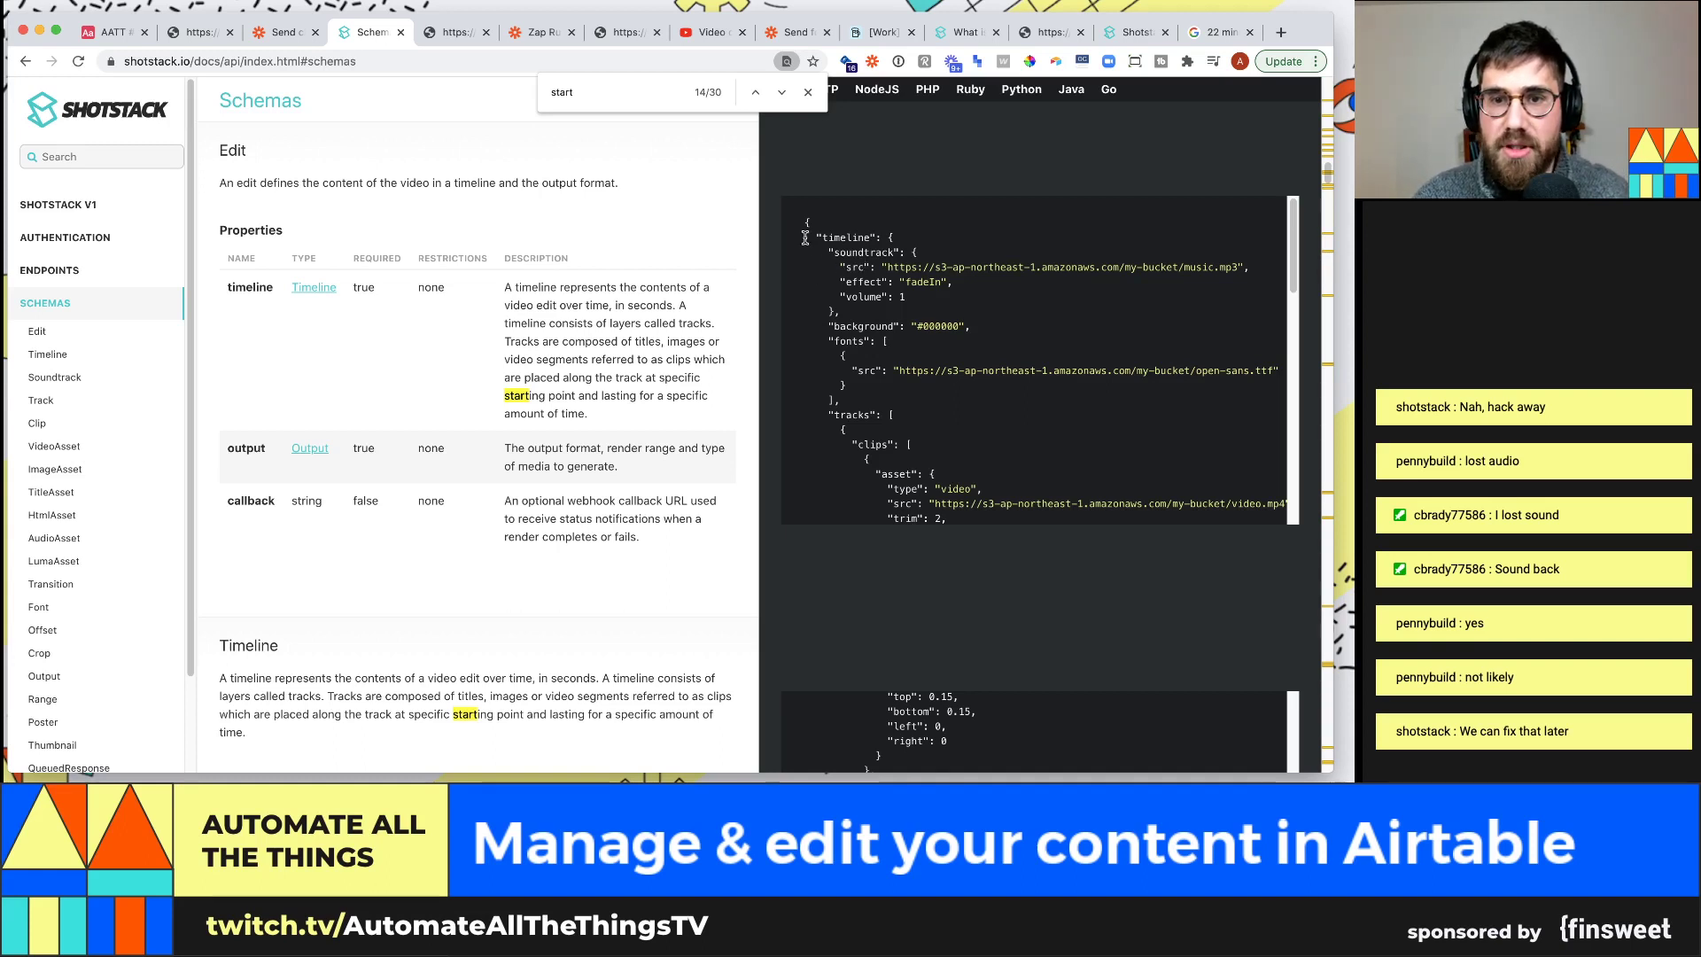
Close the search for 'start' and clear the partial selection in the example JSON
left_click_drag(802, 229, 981, 509)
scroll(942, 423, "down", 2)
scroll(955, 434, "down", 8)
scroll(970, 450, "down", 10)
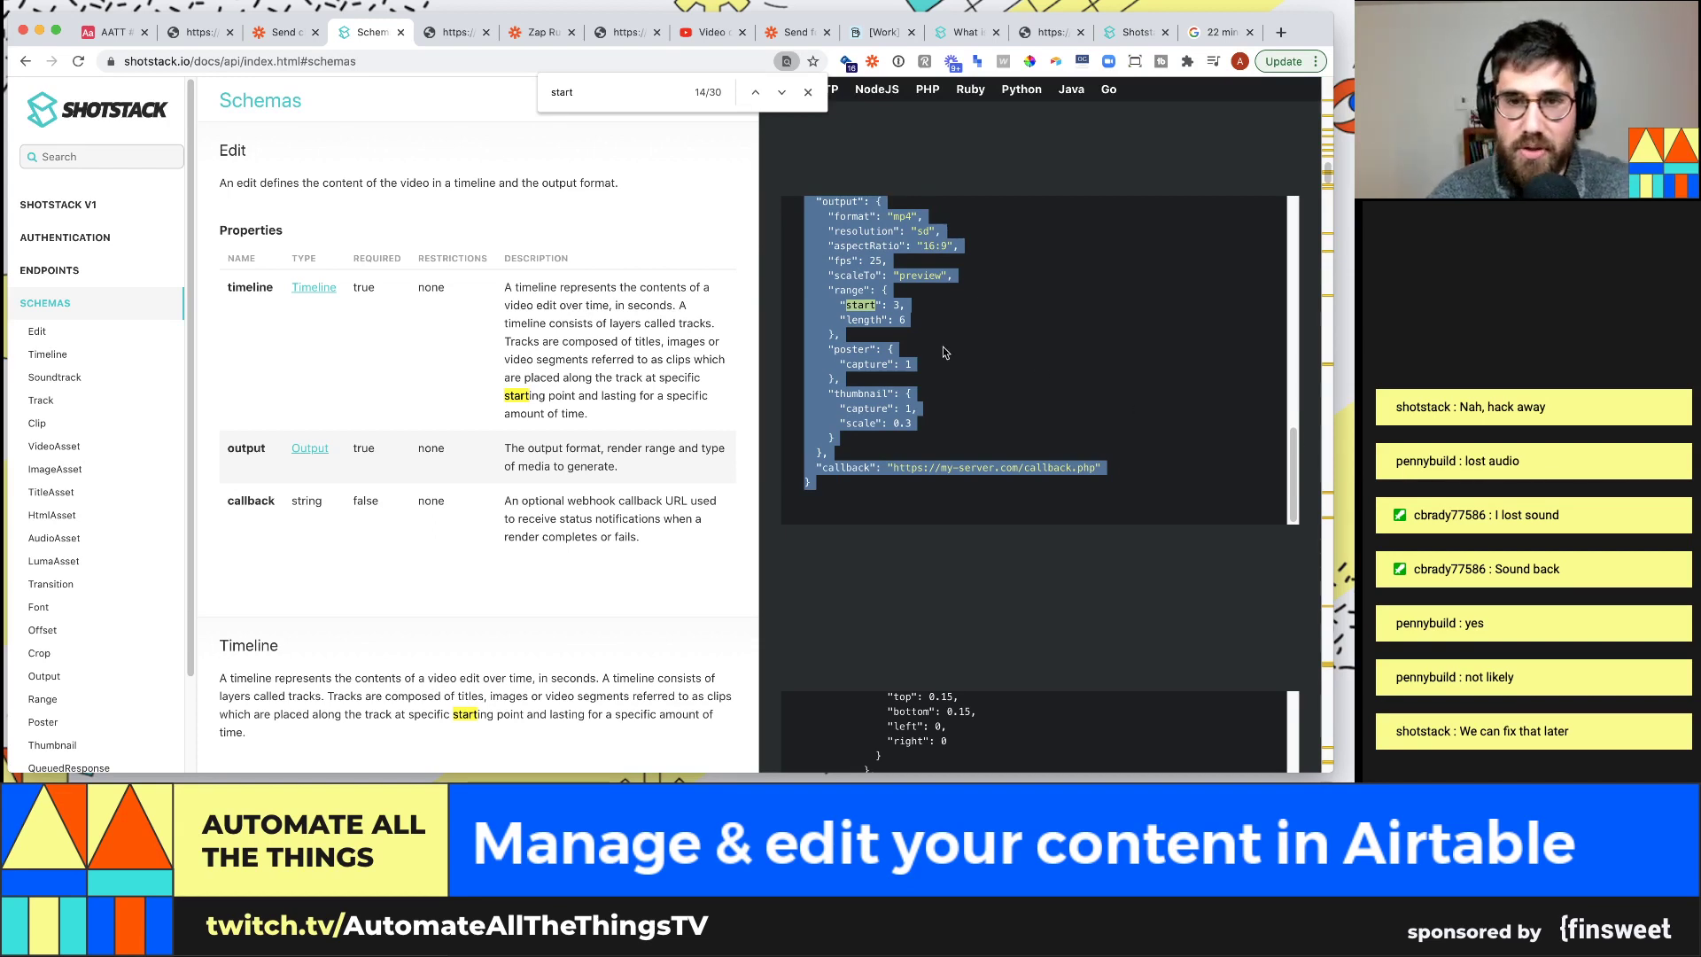
left_click(807, 94)
scroll(901, 310, "up", 2)
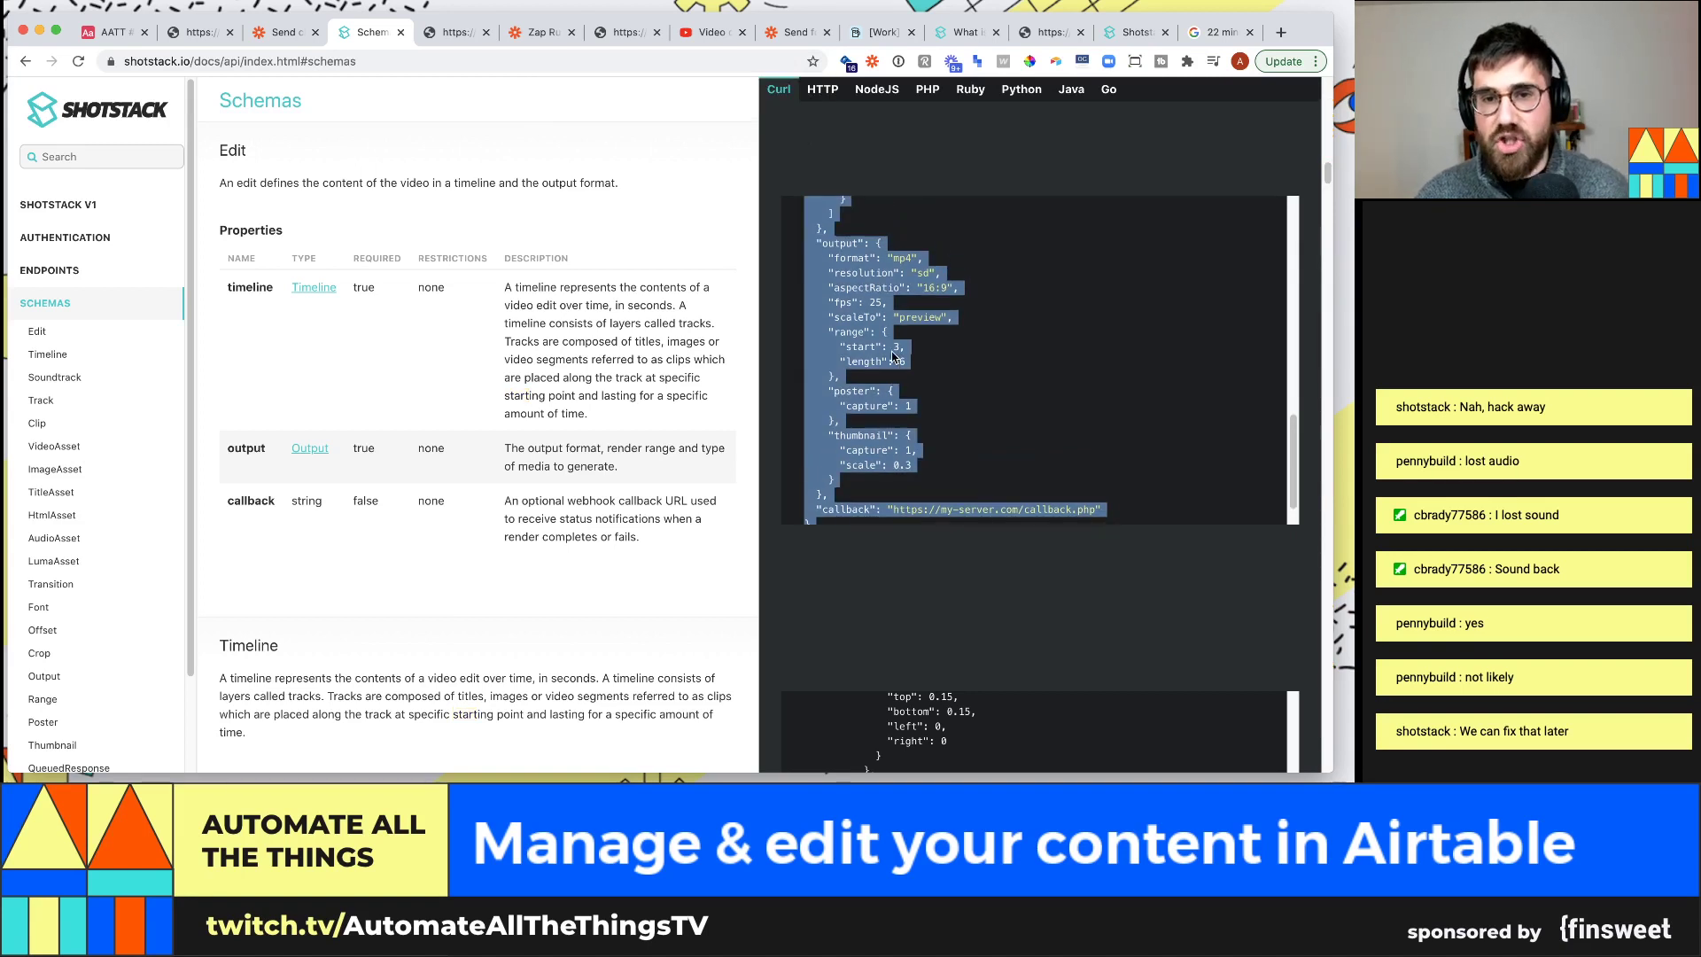
scroll(866, 359, "up", 1)
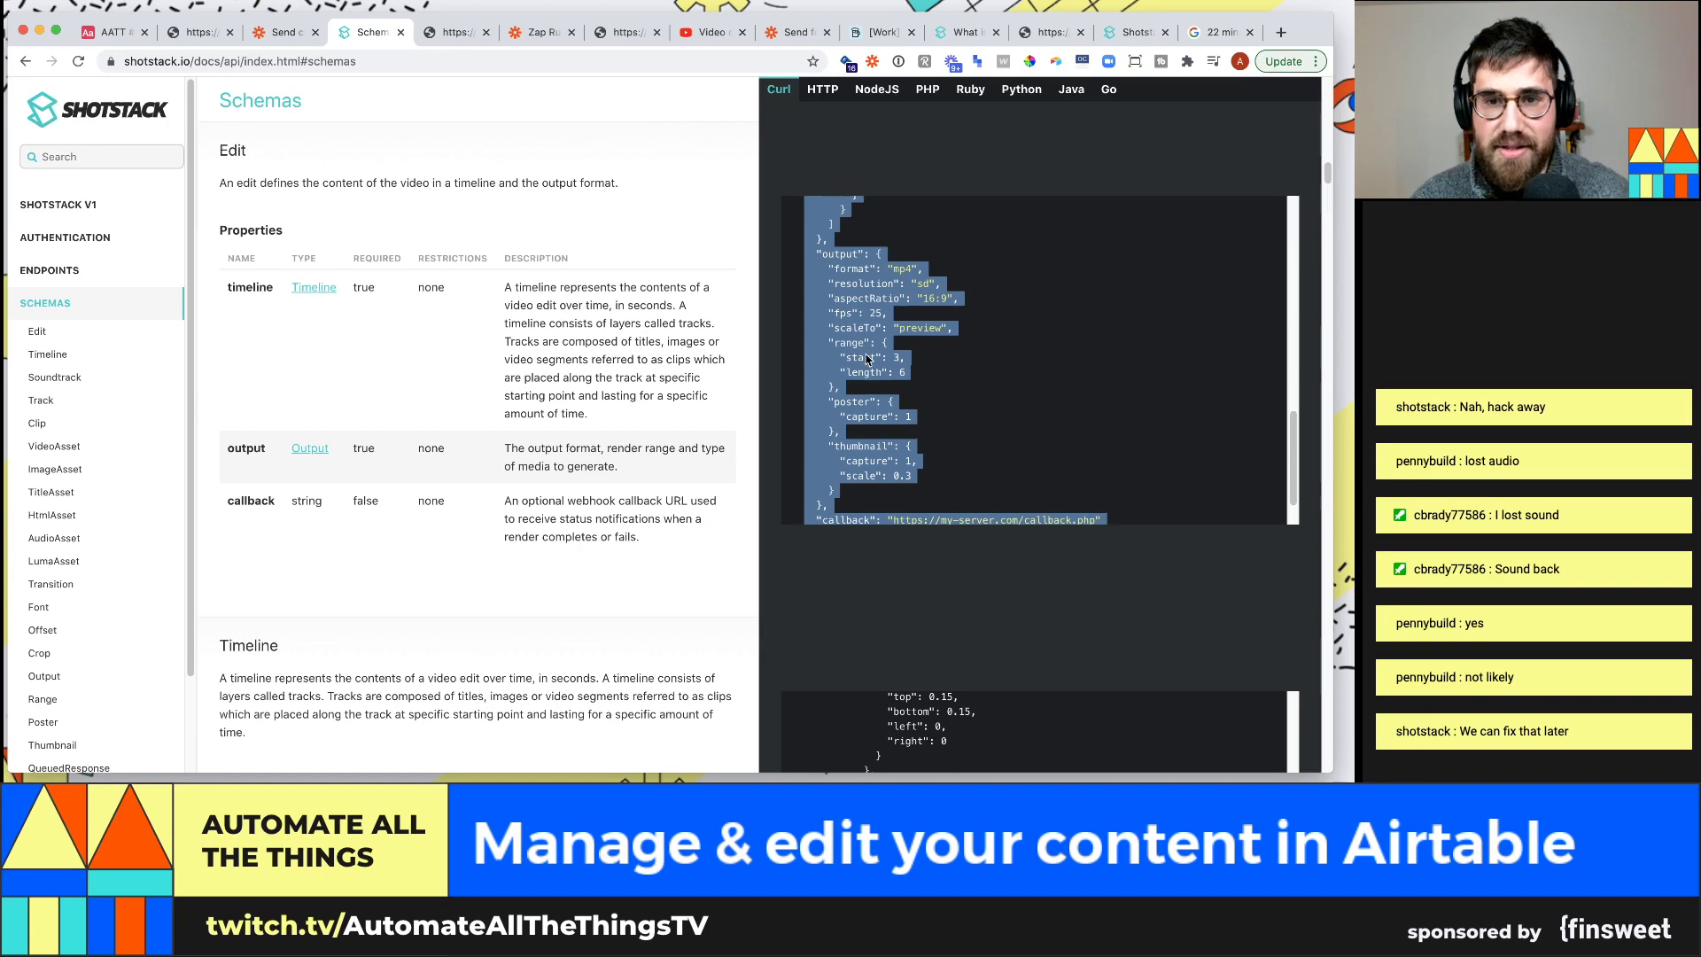
left_click(930, 399)
Return to Schemas and select the complete Edit example JSON body
scroll(868, 347, "up", 8)
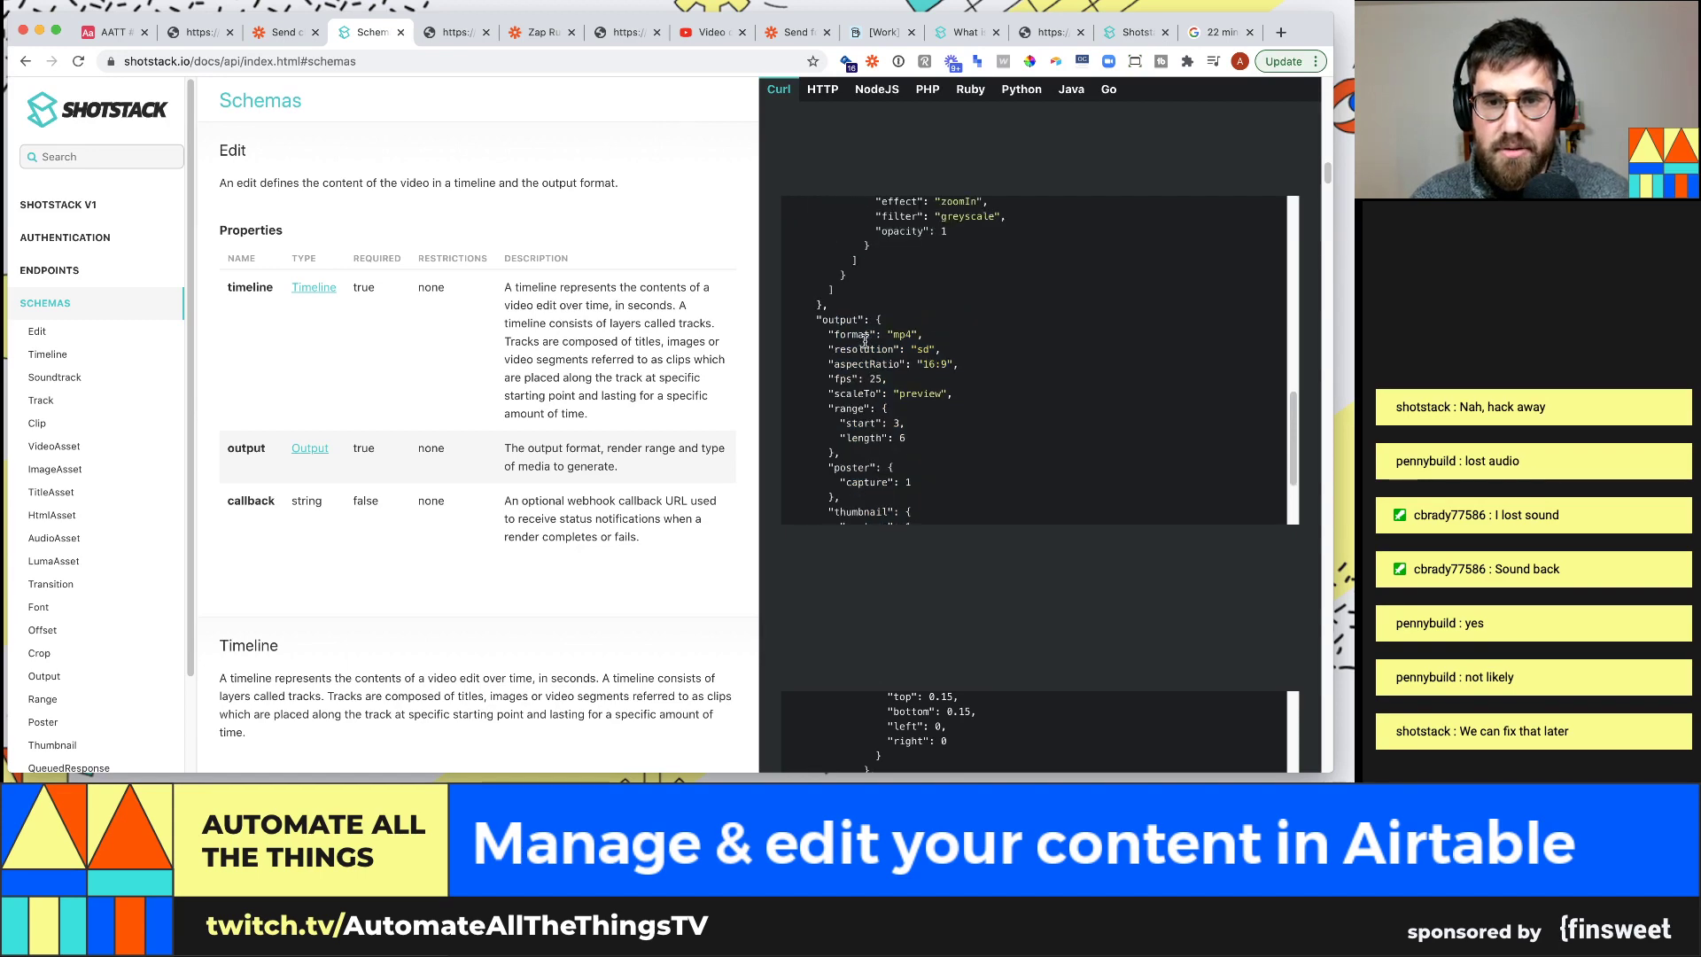
scroll(996, 367, "down", 4)
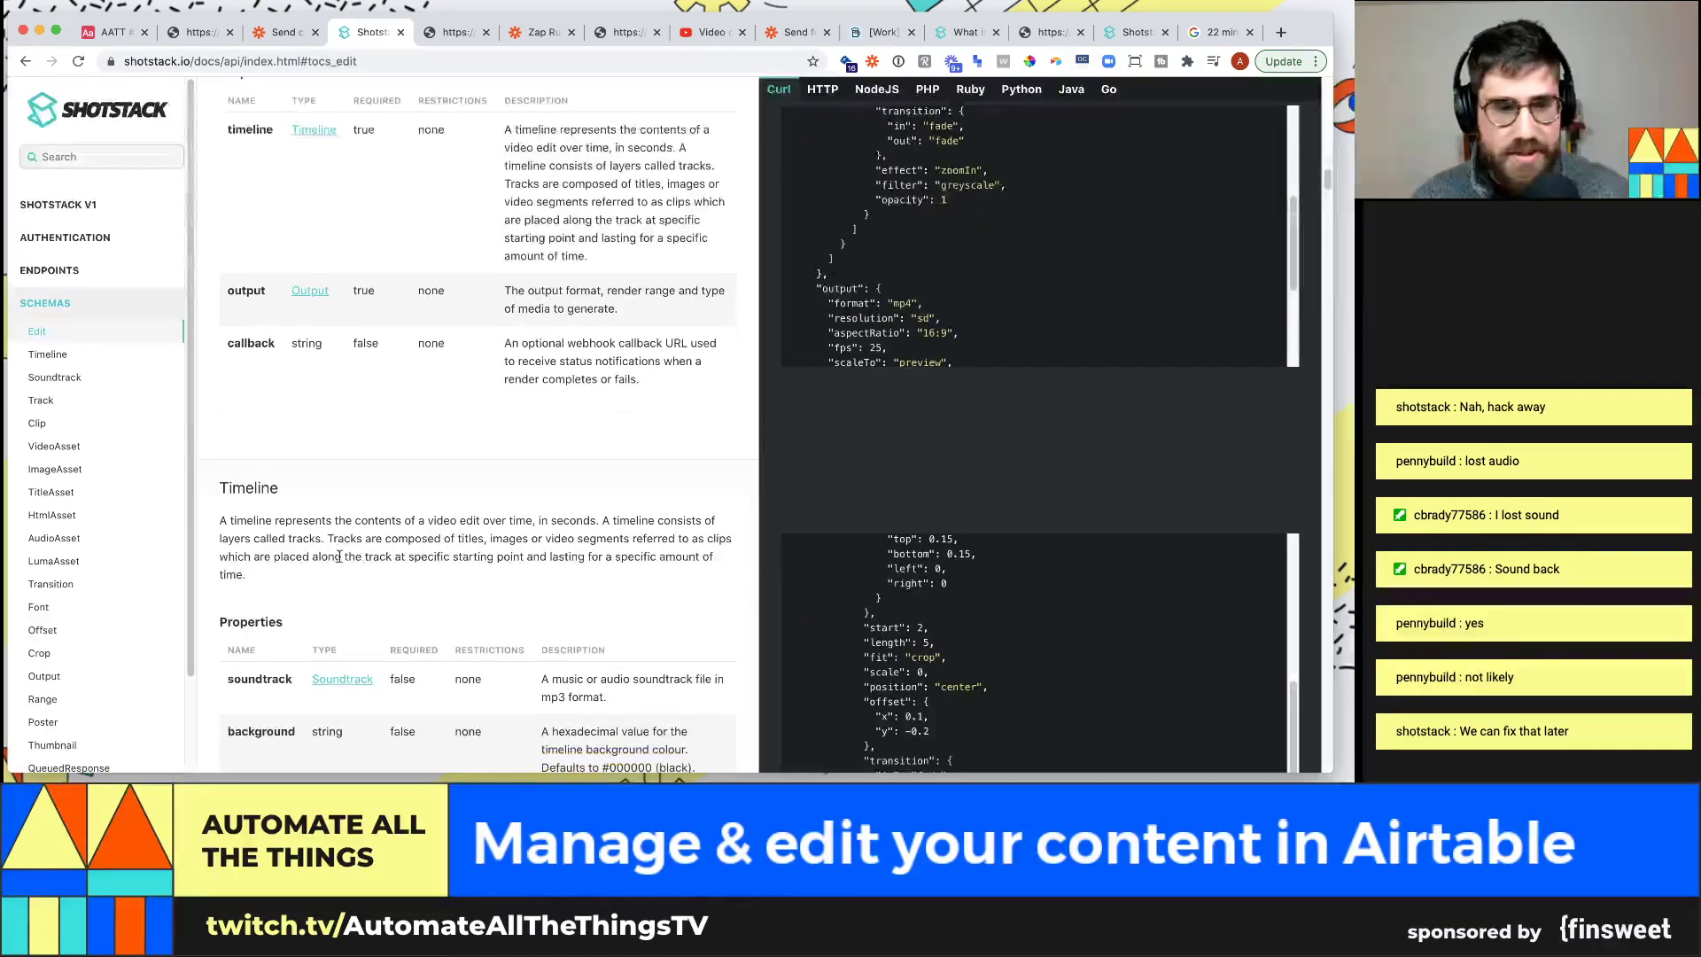
scroll(997, 362, "up", 5)
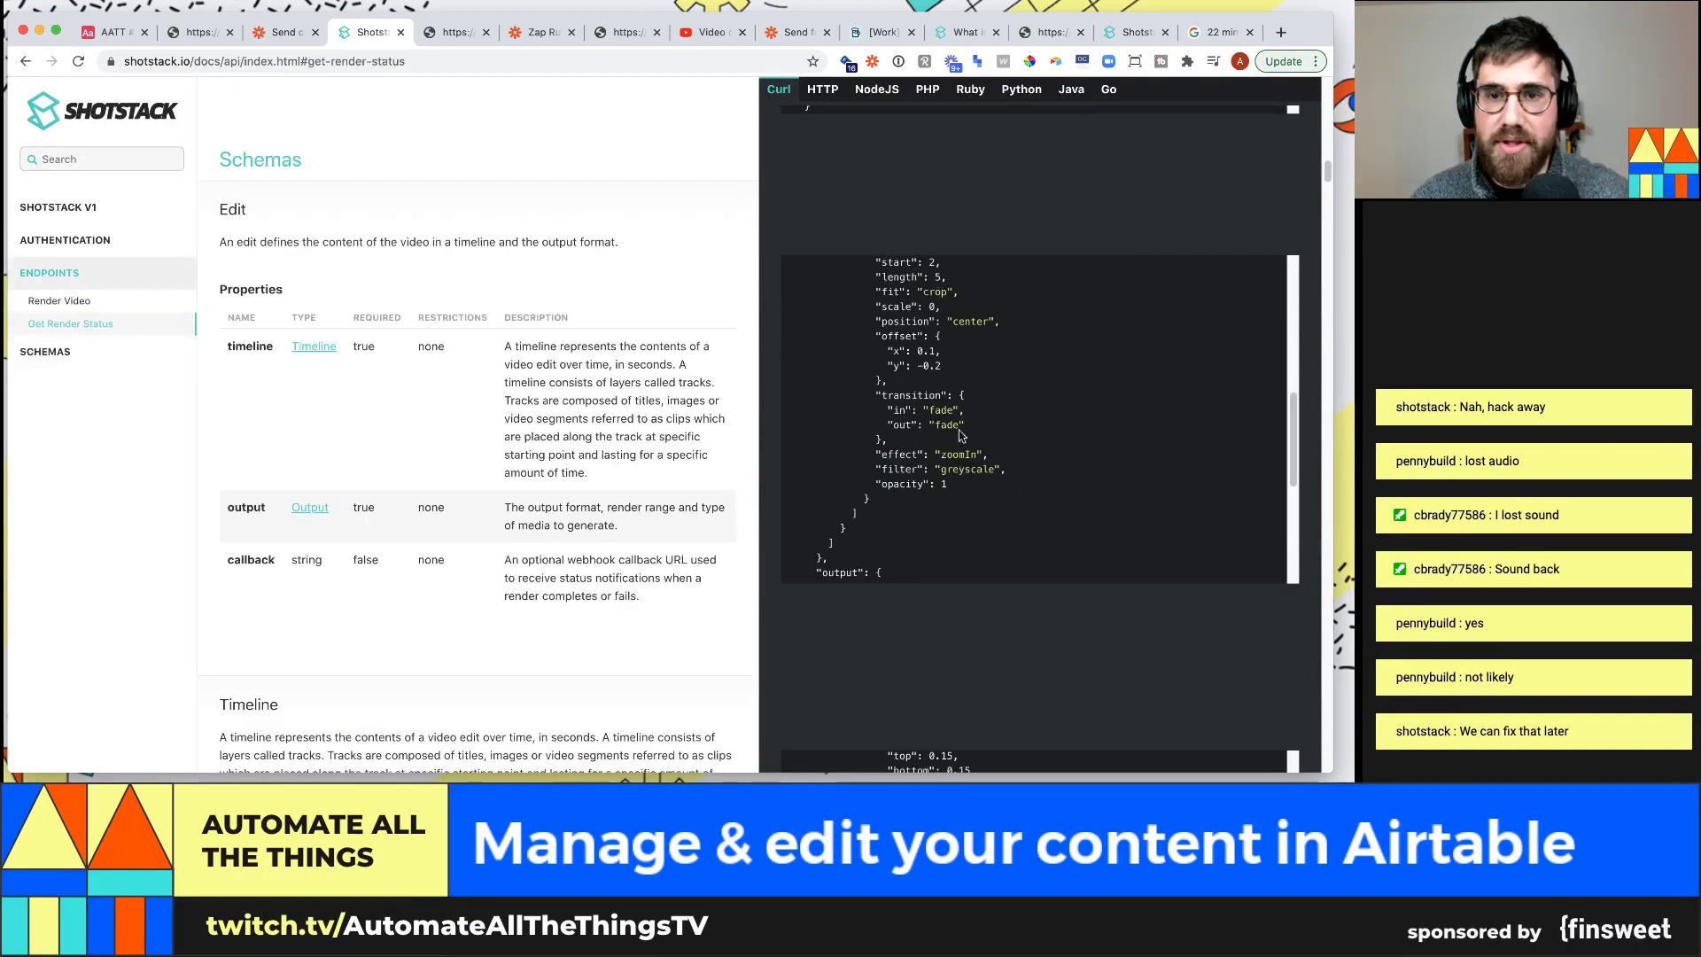
scroll(954, 472, "down", 3)
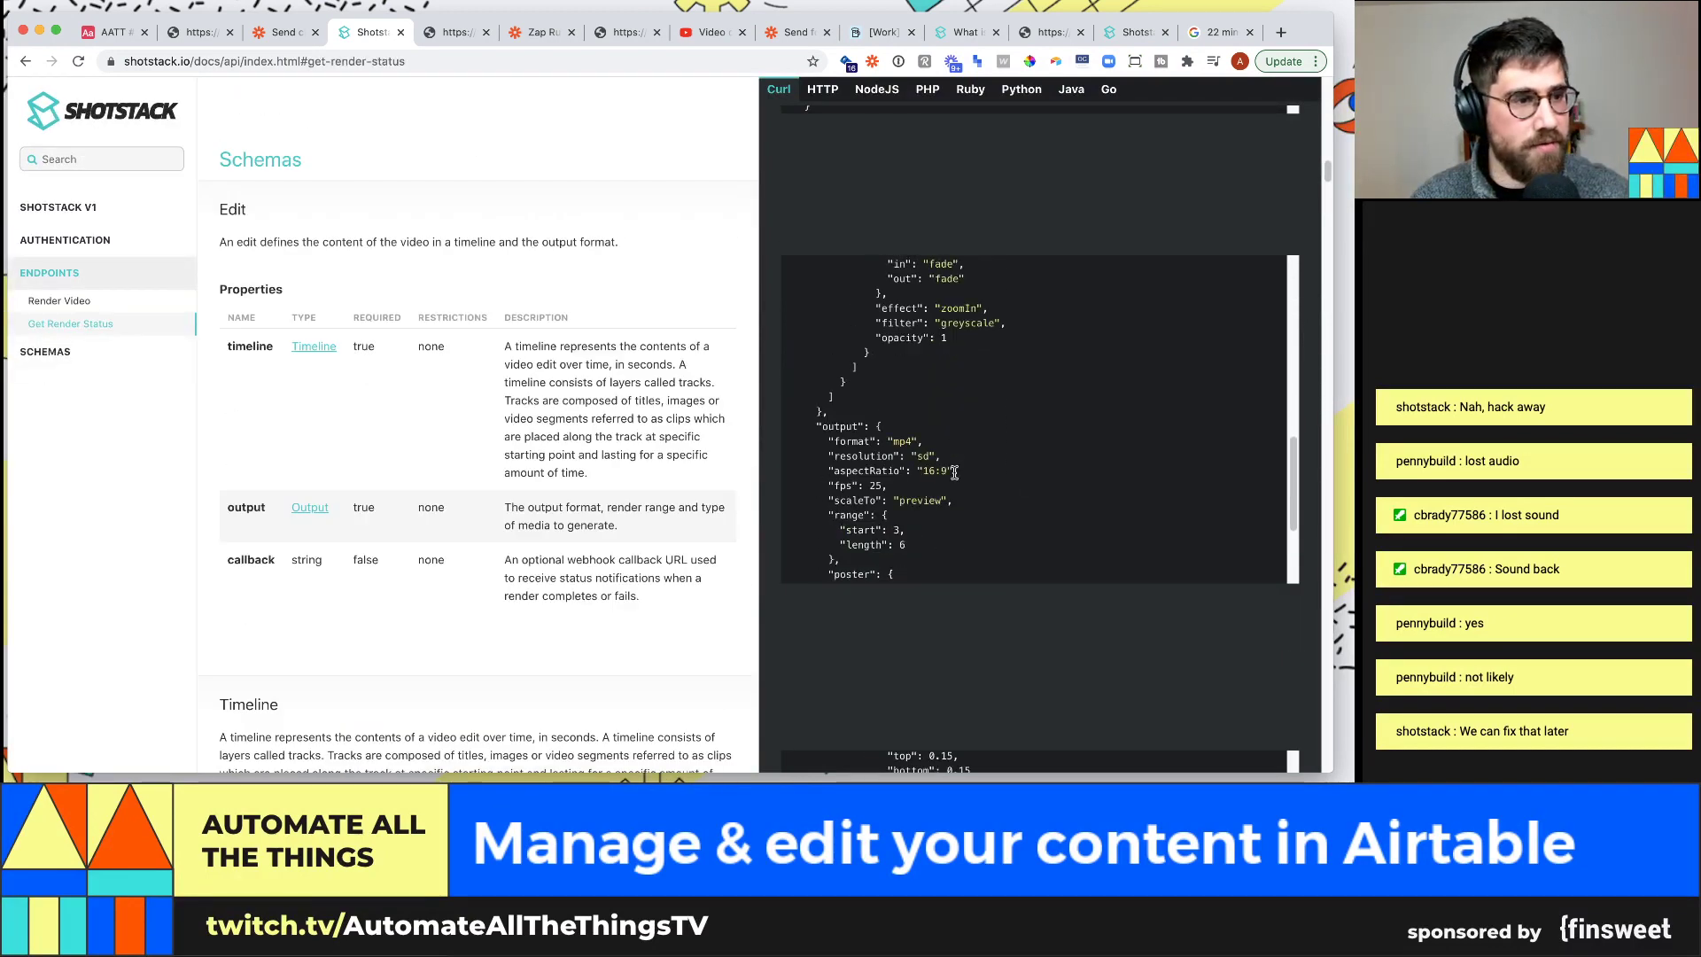
left_click(45, 352)
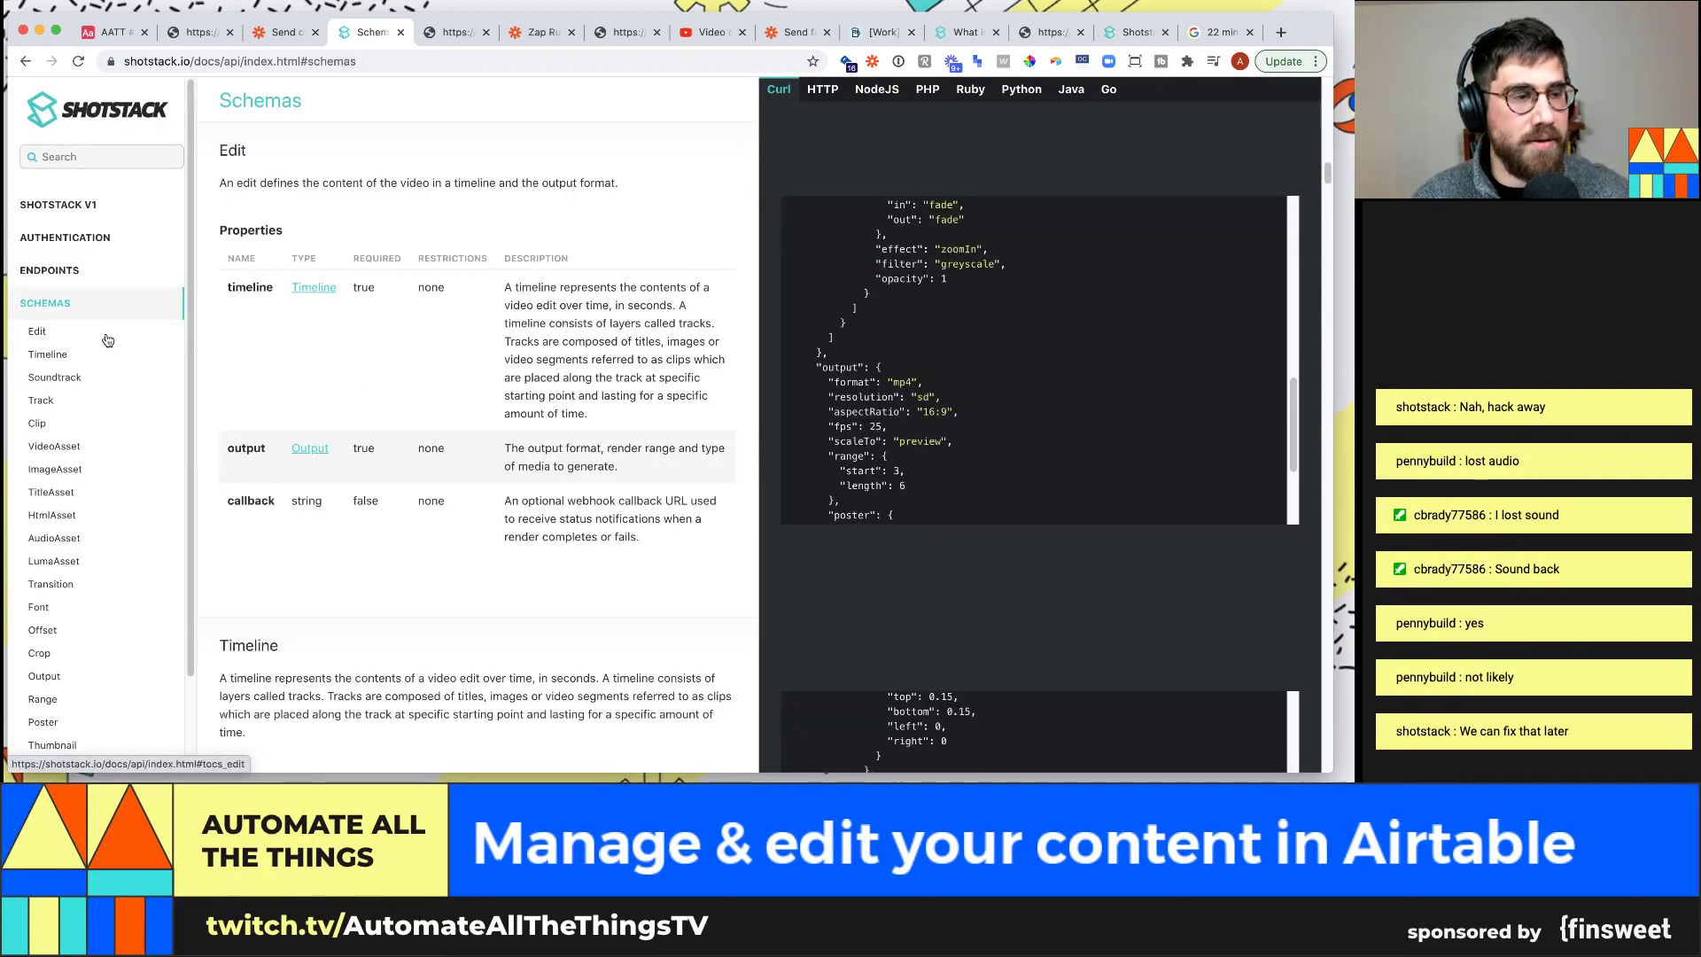
scroll(104, 354, "down", 3)
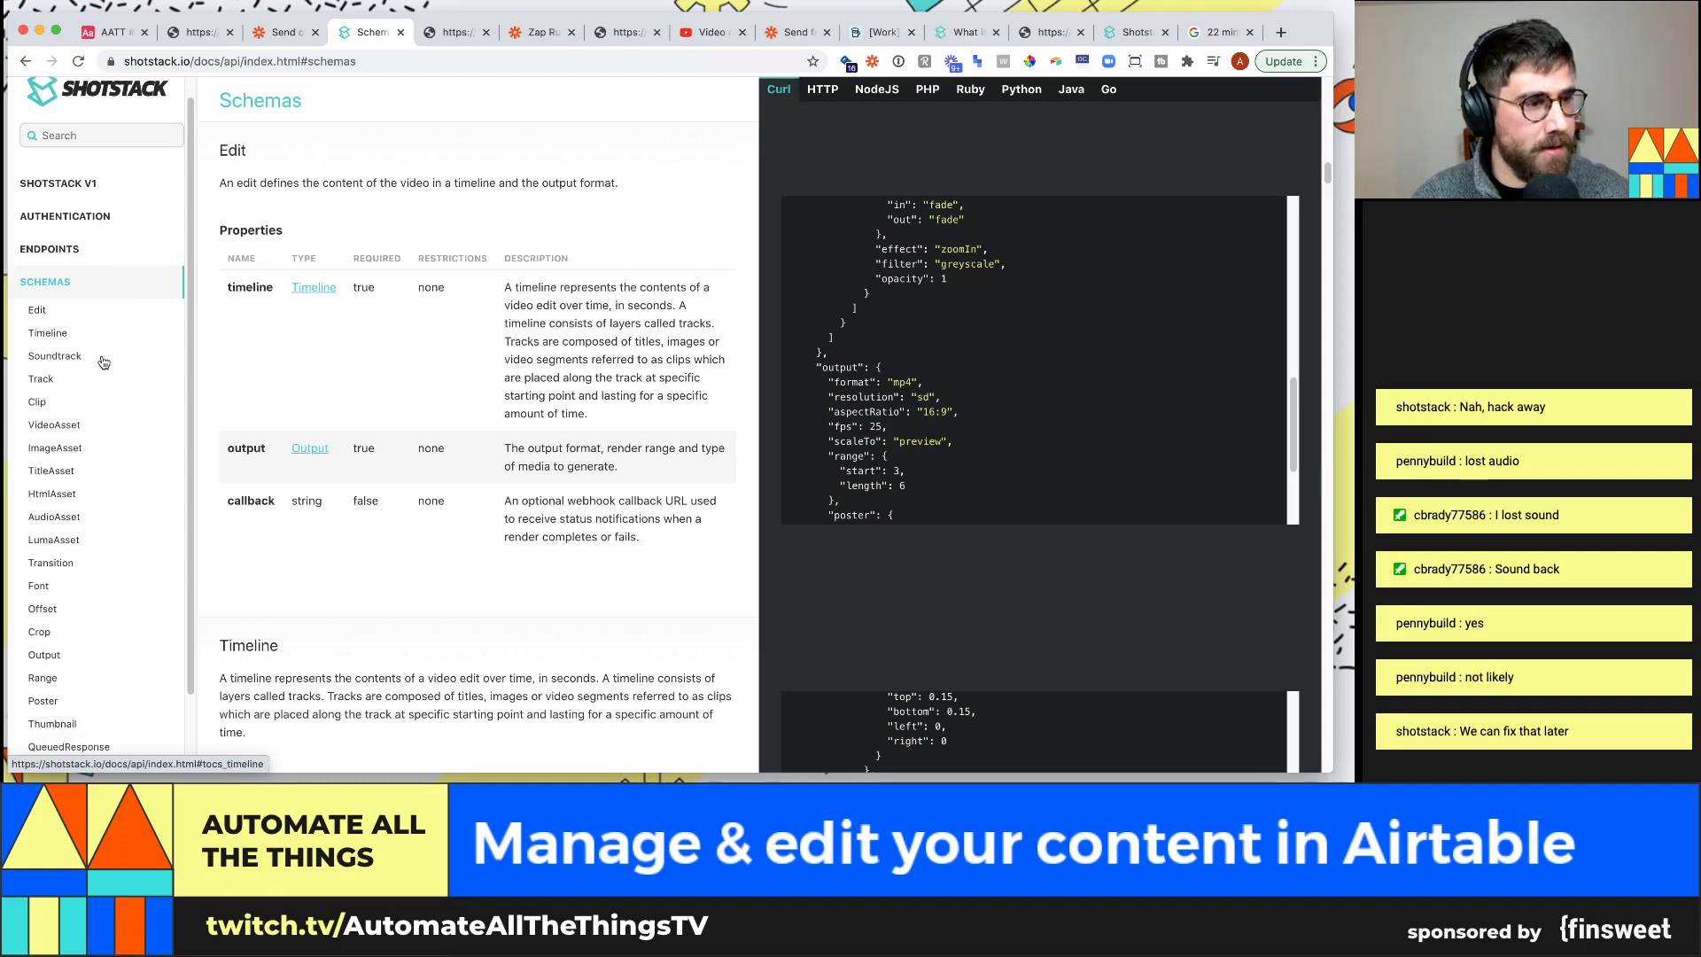
scroll(965, 478, "down", 4)
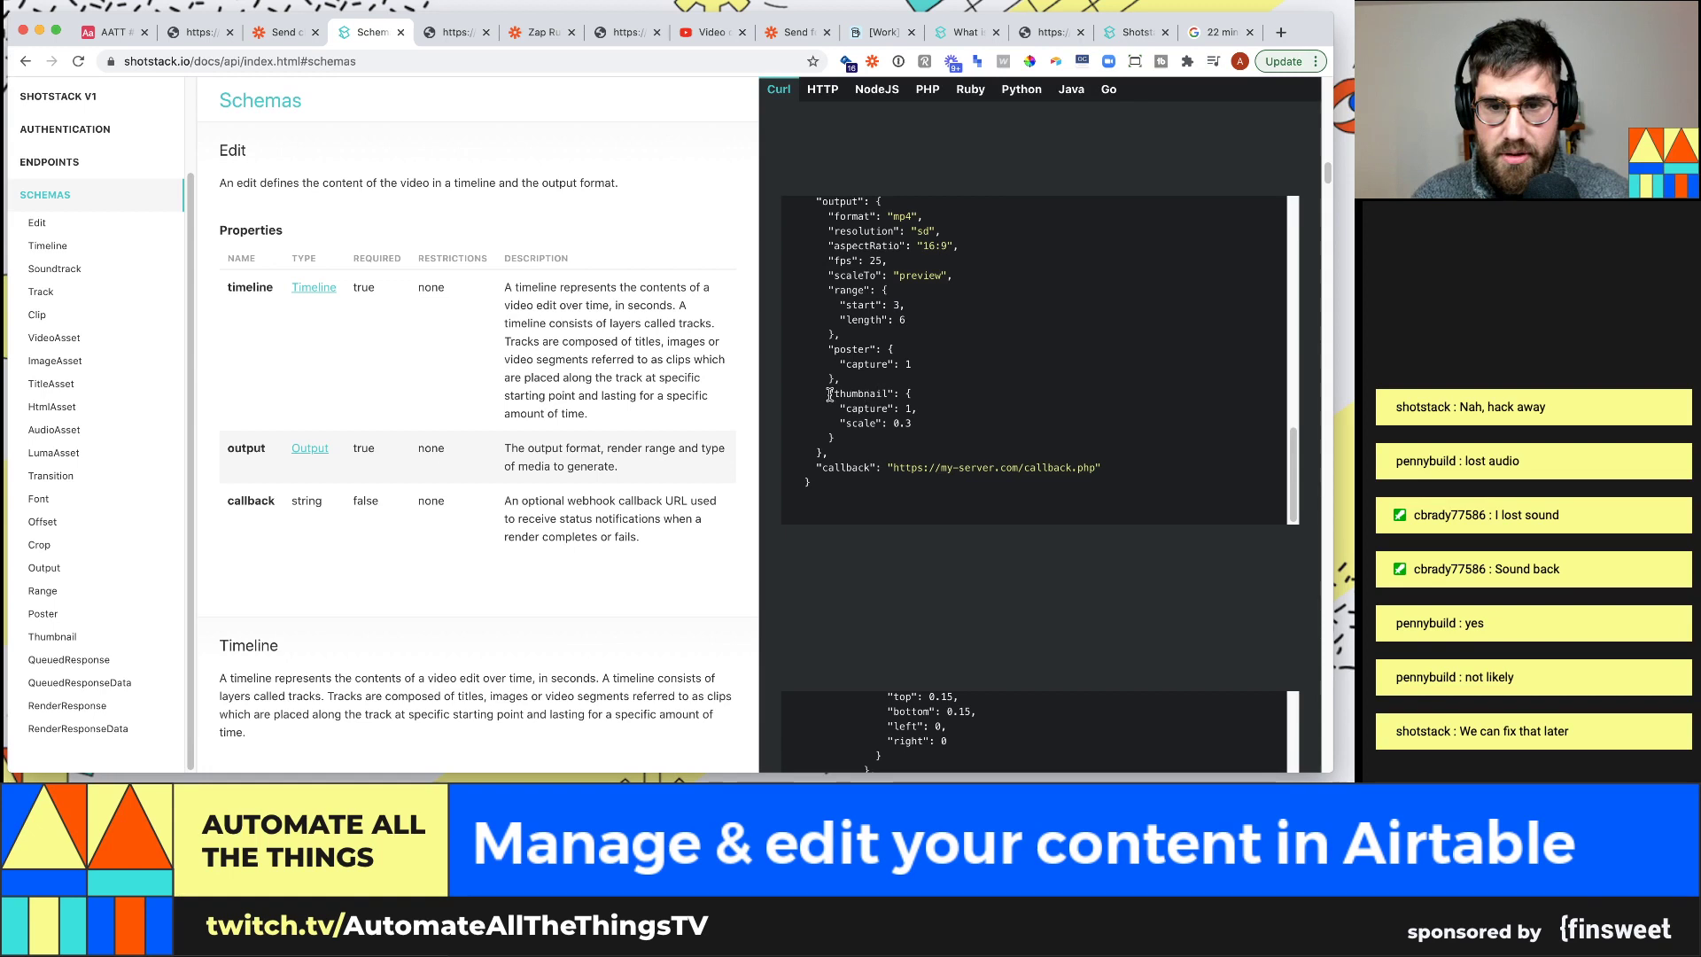
left_click_drag(822, 492, 796, 232)
key("super+c")
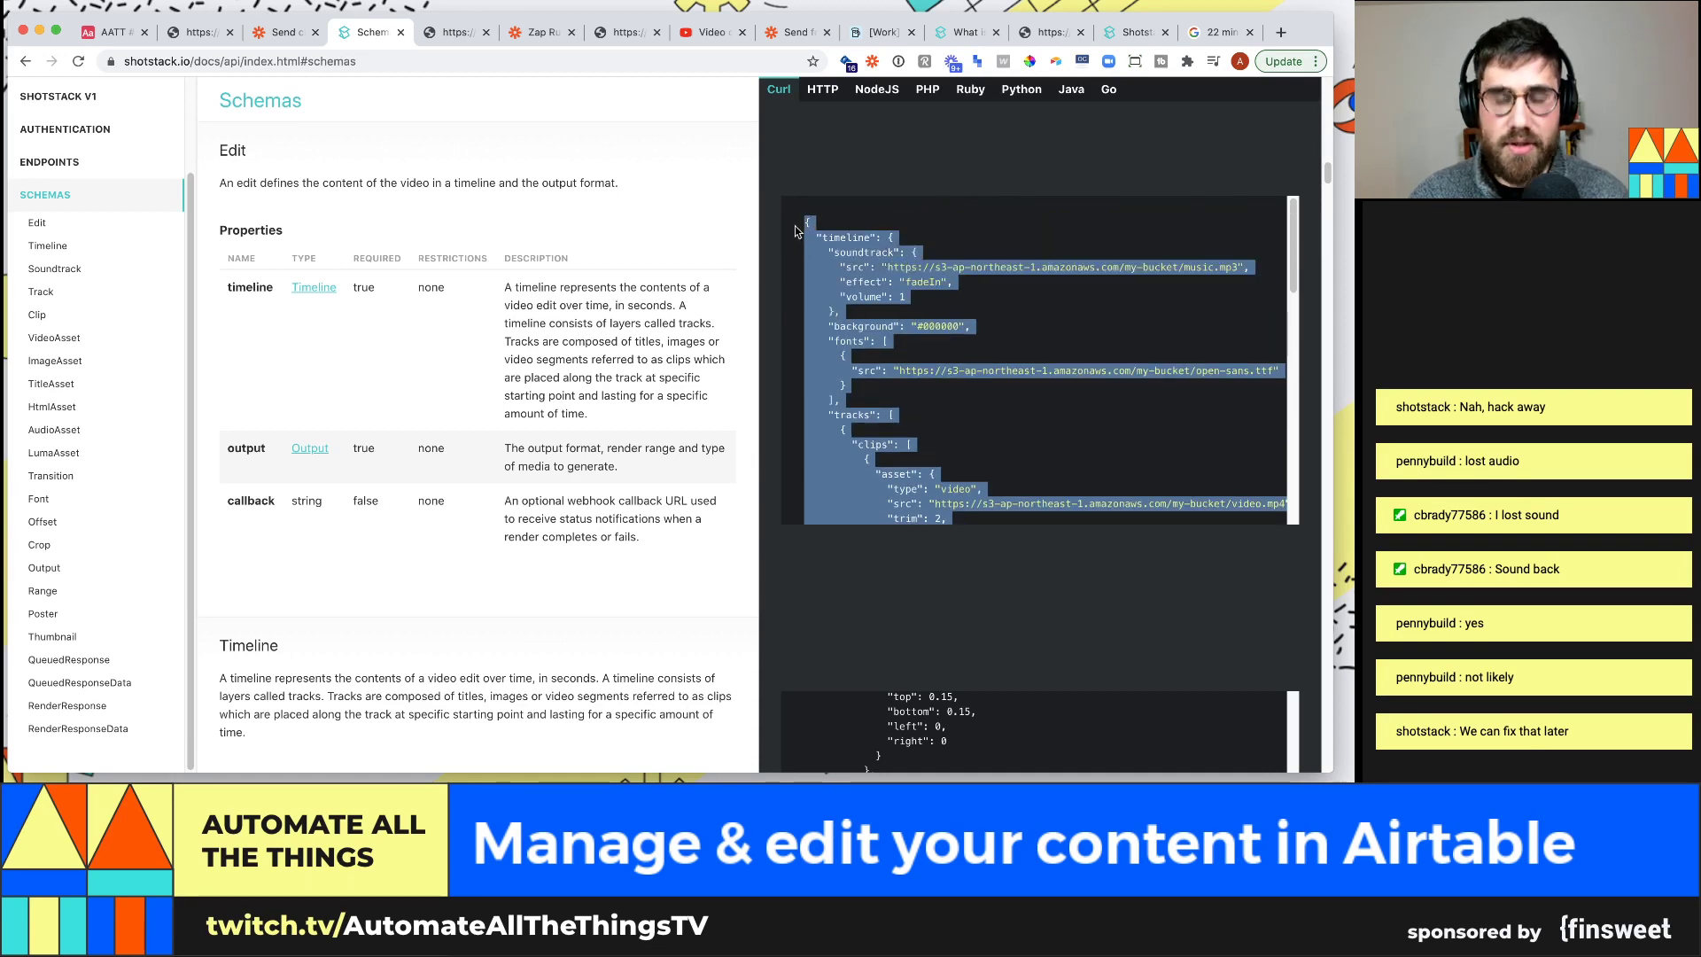
Launch VS Code via Alfred and paste the Shotstack Edit JSON below the draft payload in Untitled-1
key("alt+space")
type("vsc")
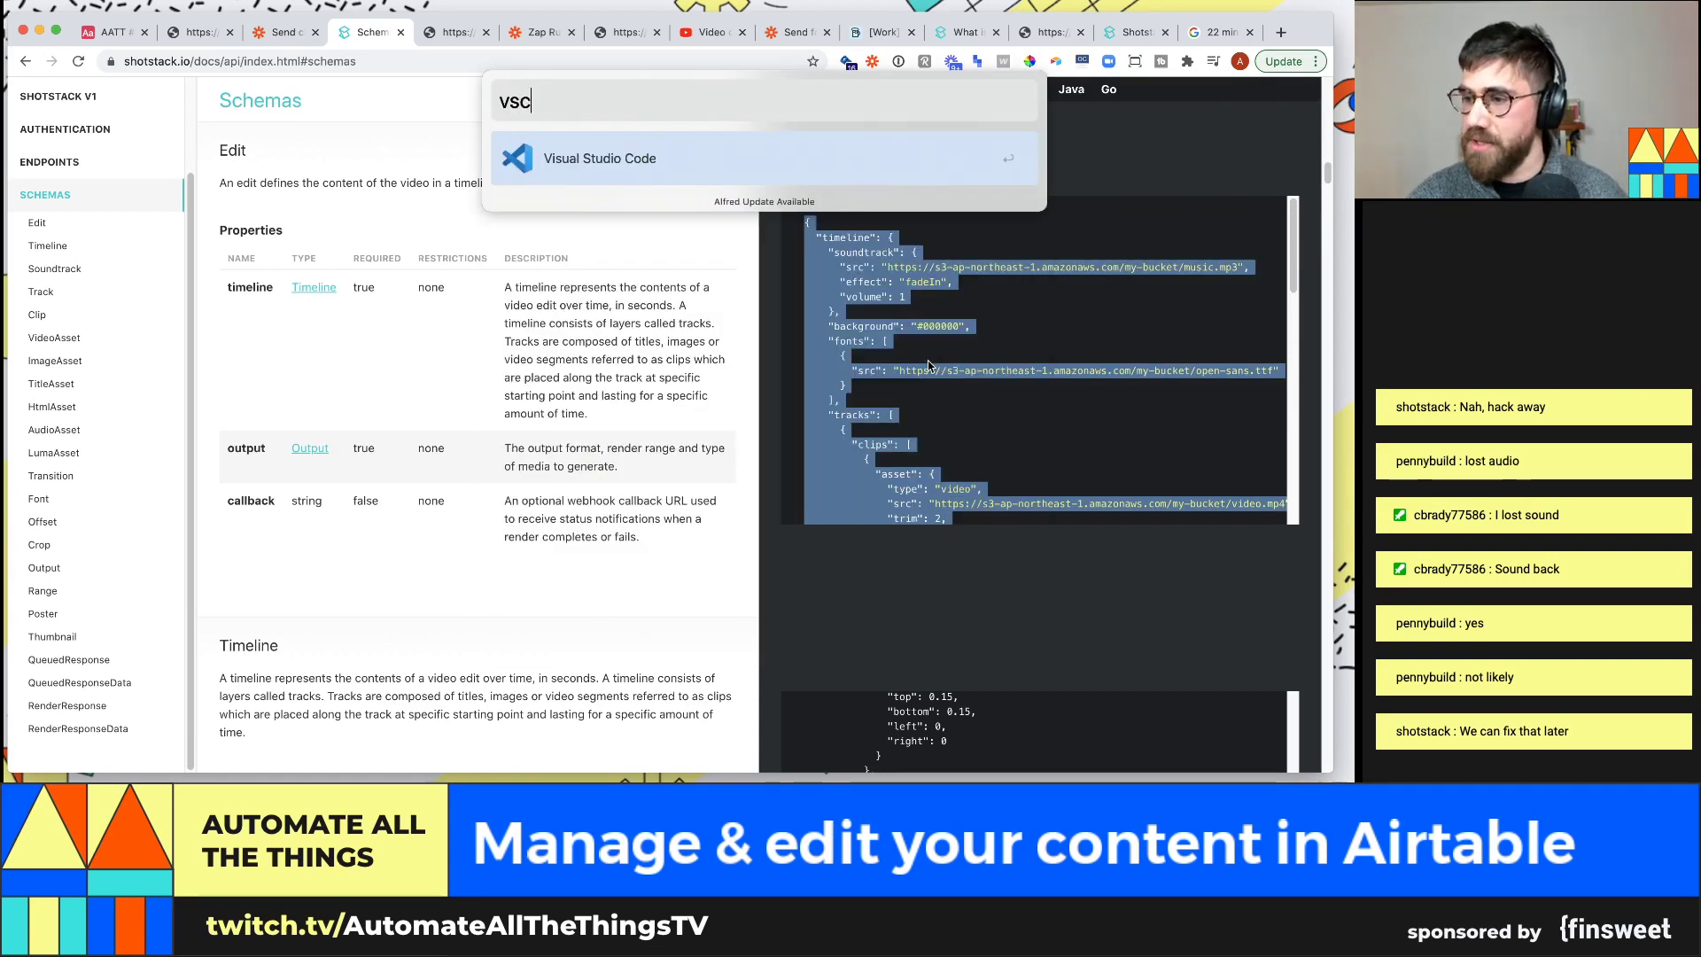
key("Return")
left_click(863, 613)
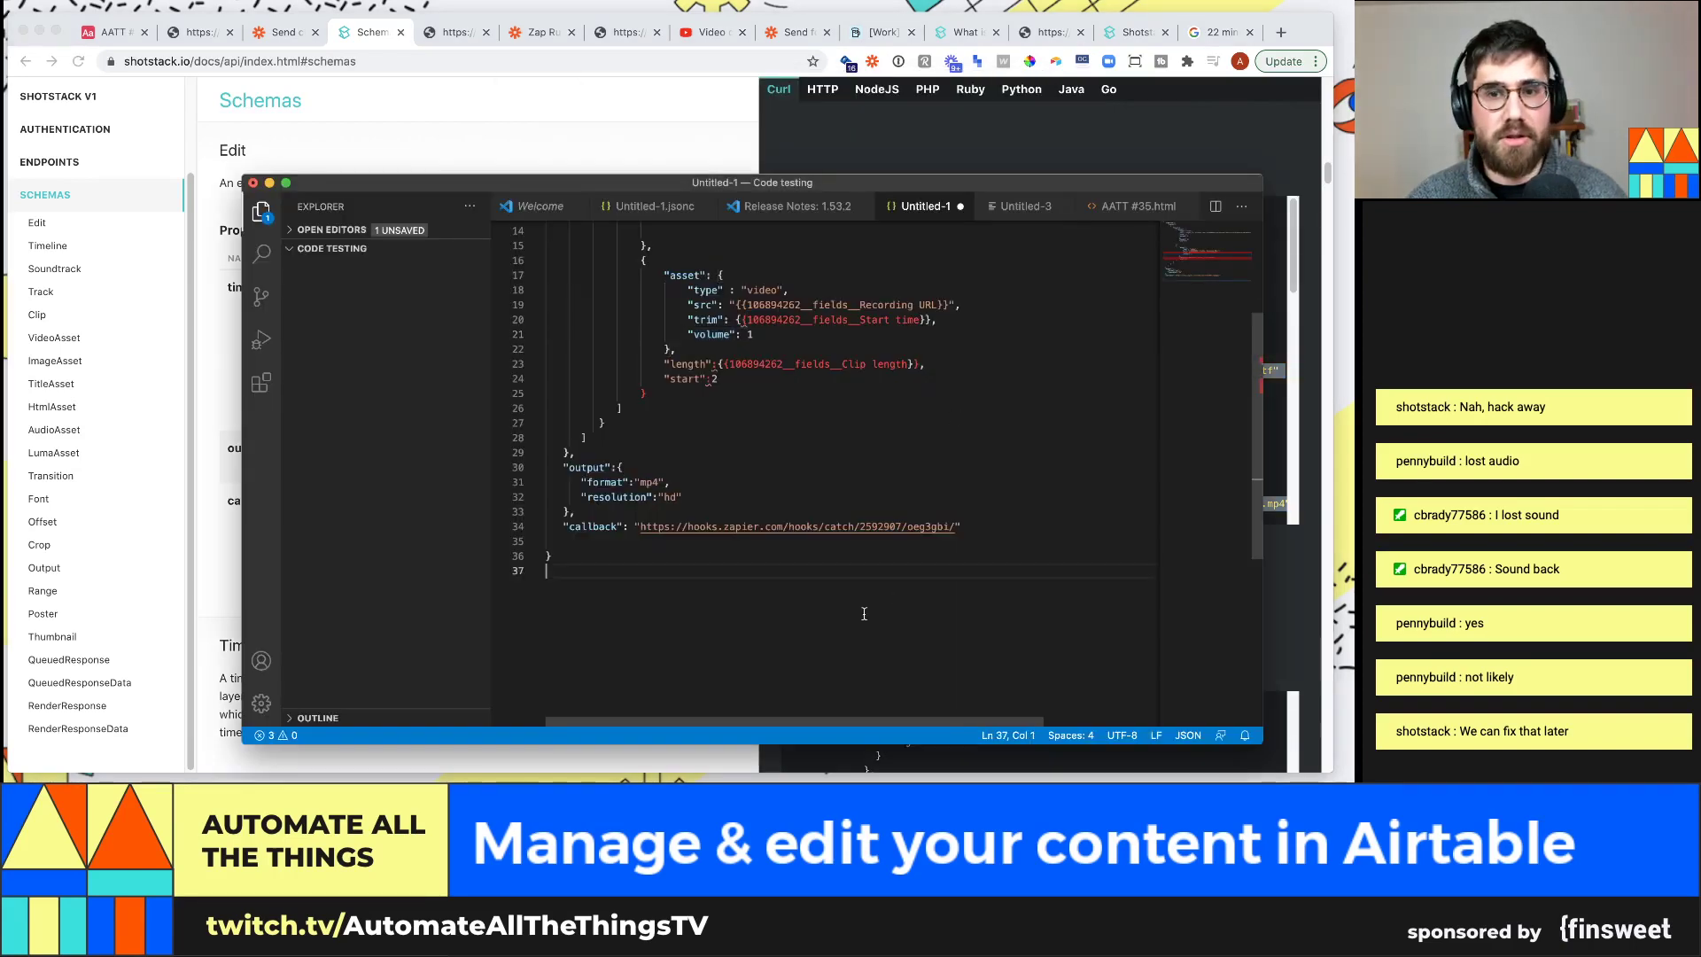
scroll(864, 613, "up", 5)
scroll(864, 613, "down", 10)
key("Return")
key("Return")
key("Return")
key("Return")
key("Return")
key("super+v")
scroll(691, 467, "up", 10)
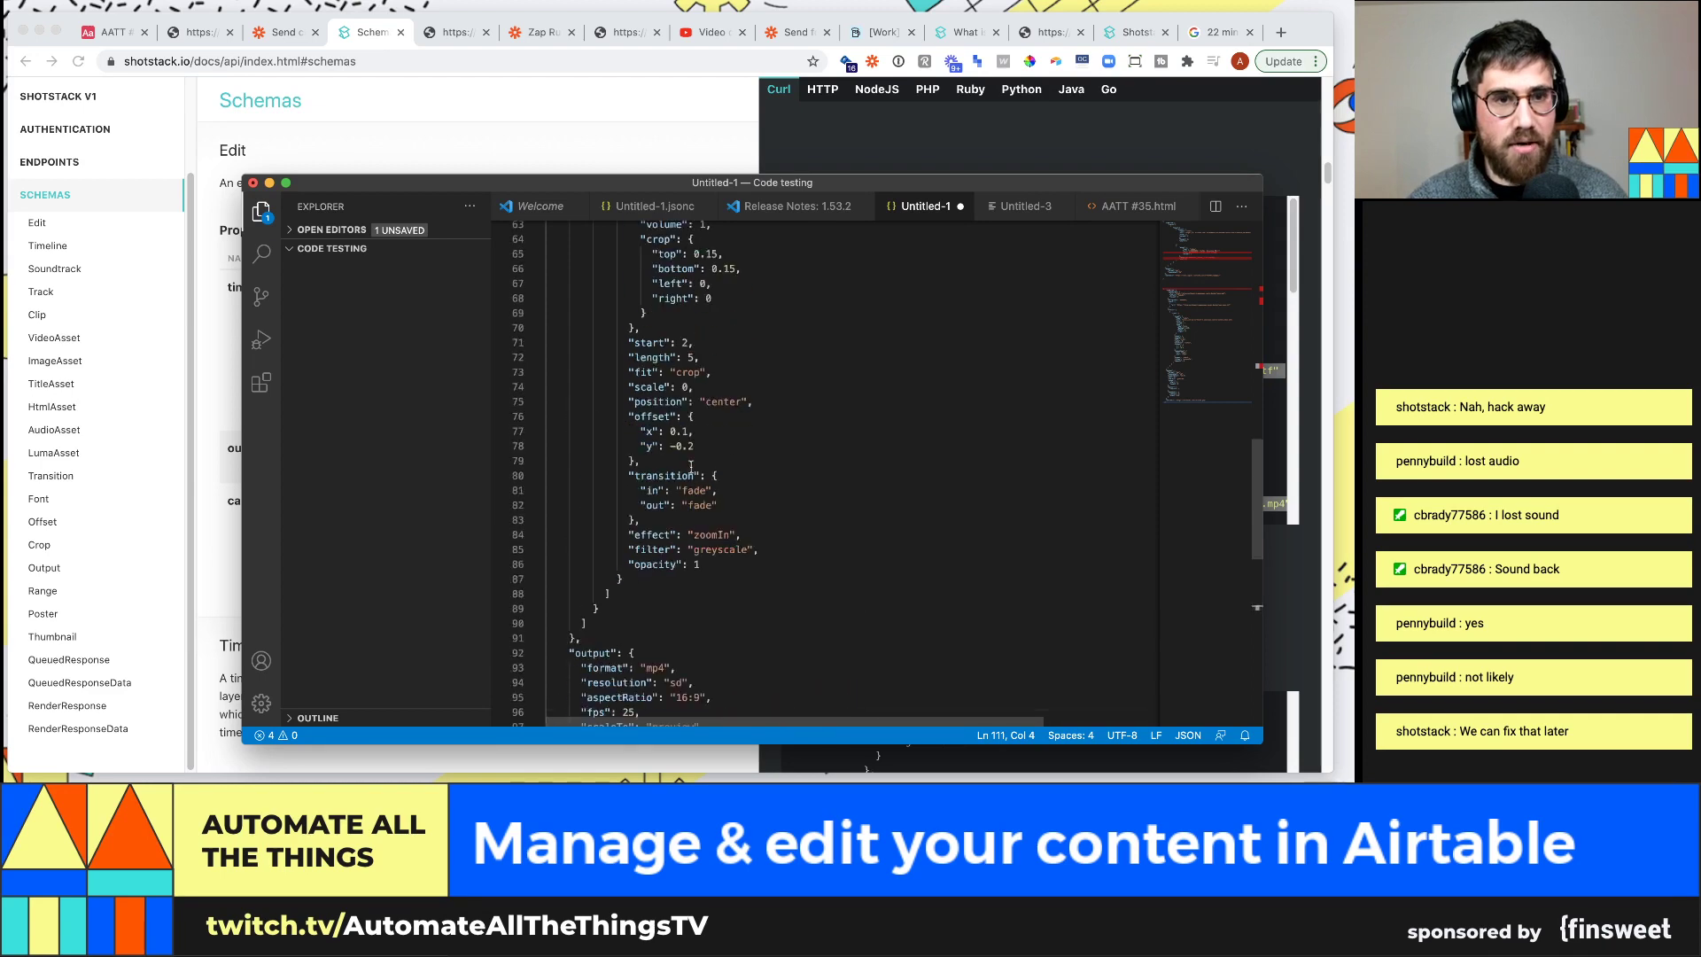
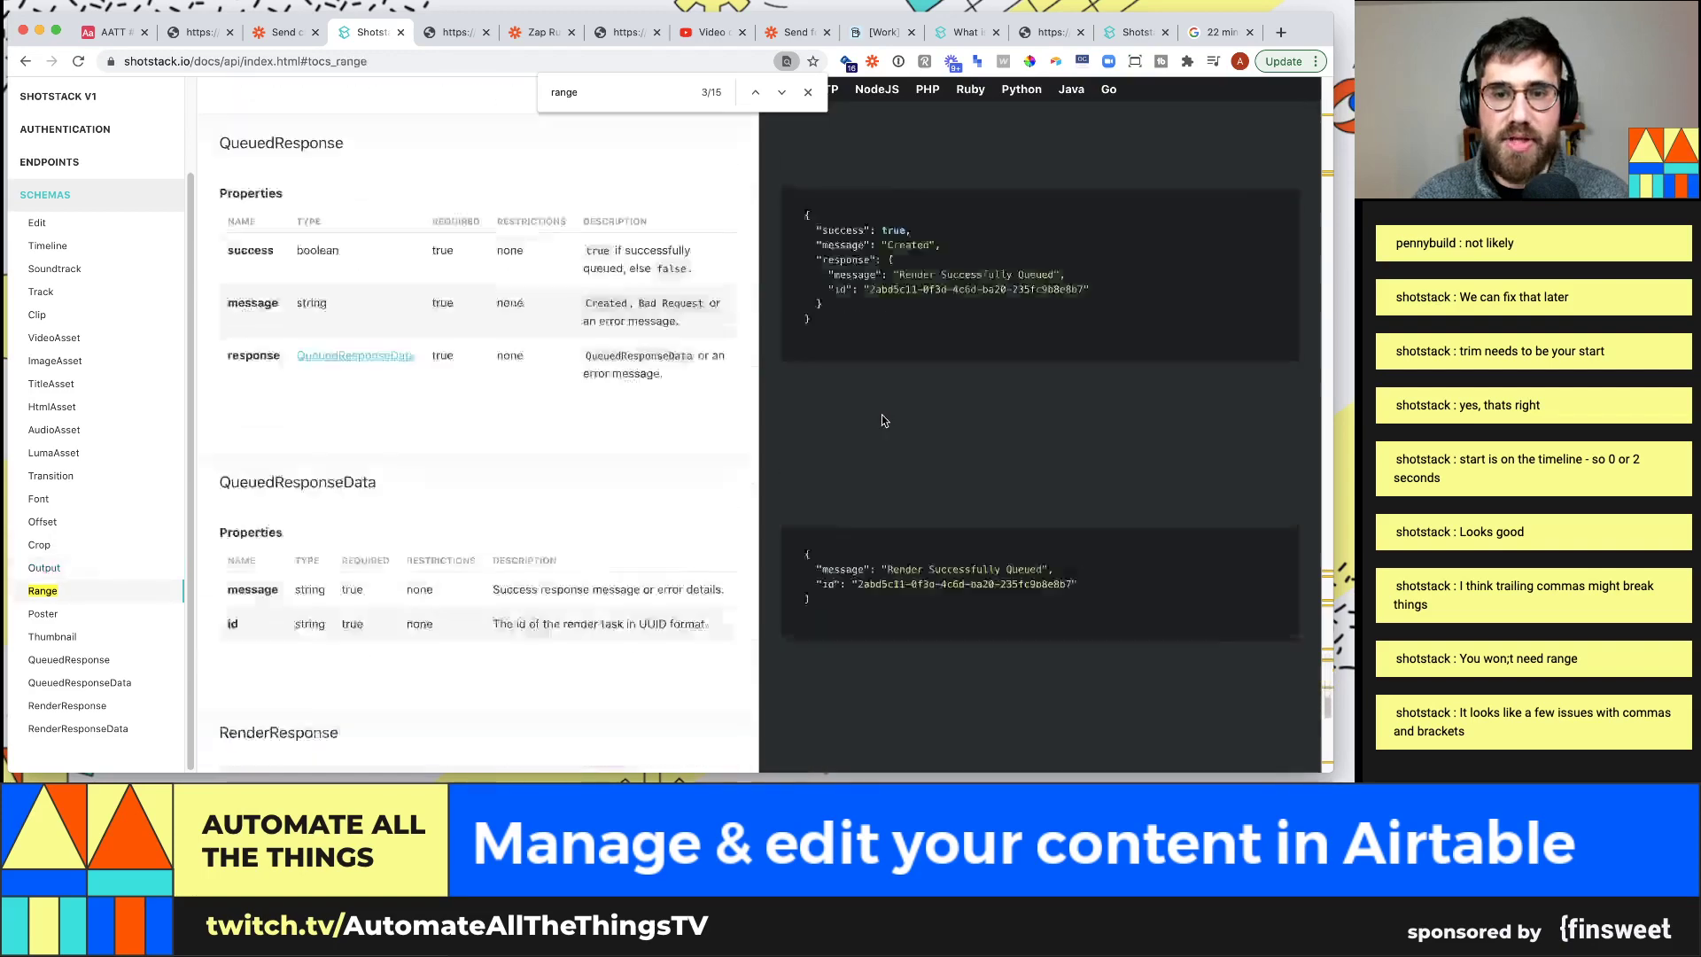
Undo the recent edits in VS Code to get back the full example JSON
key("super+Tab")
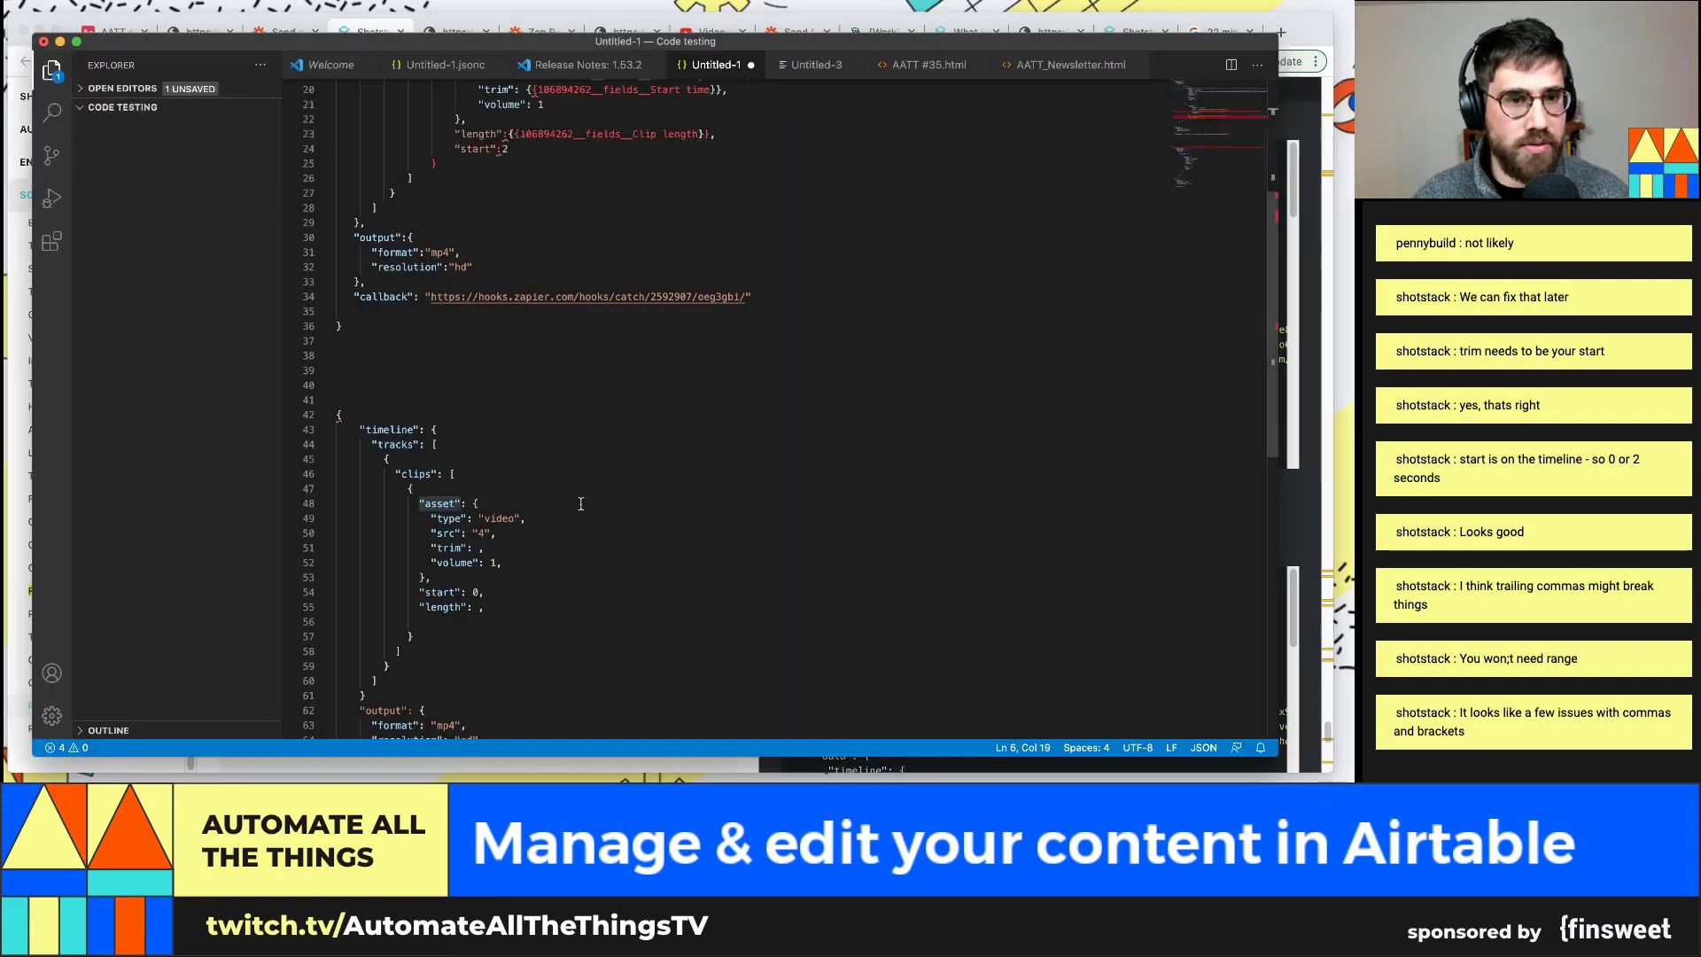
key("super+z")
key("super+z")
key("super+z")
key("super+z")
key("super+z")
key("super+z")
key("super+z")
key("super+z")
key("super+z")
key("super+z")
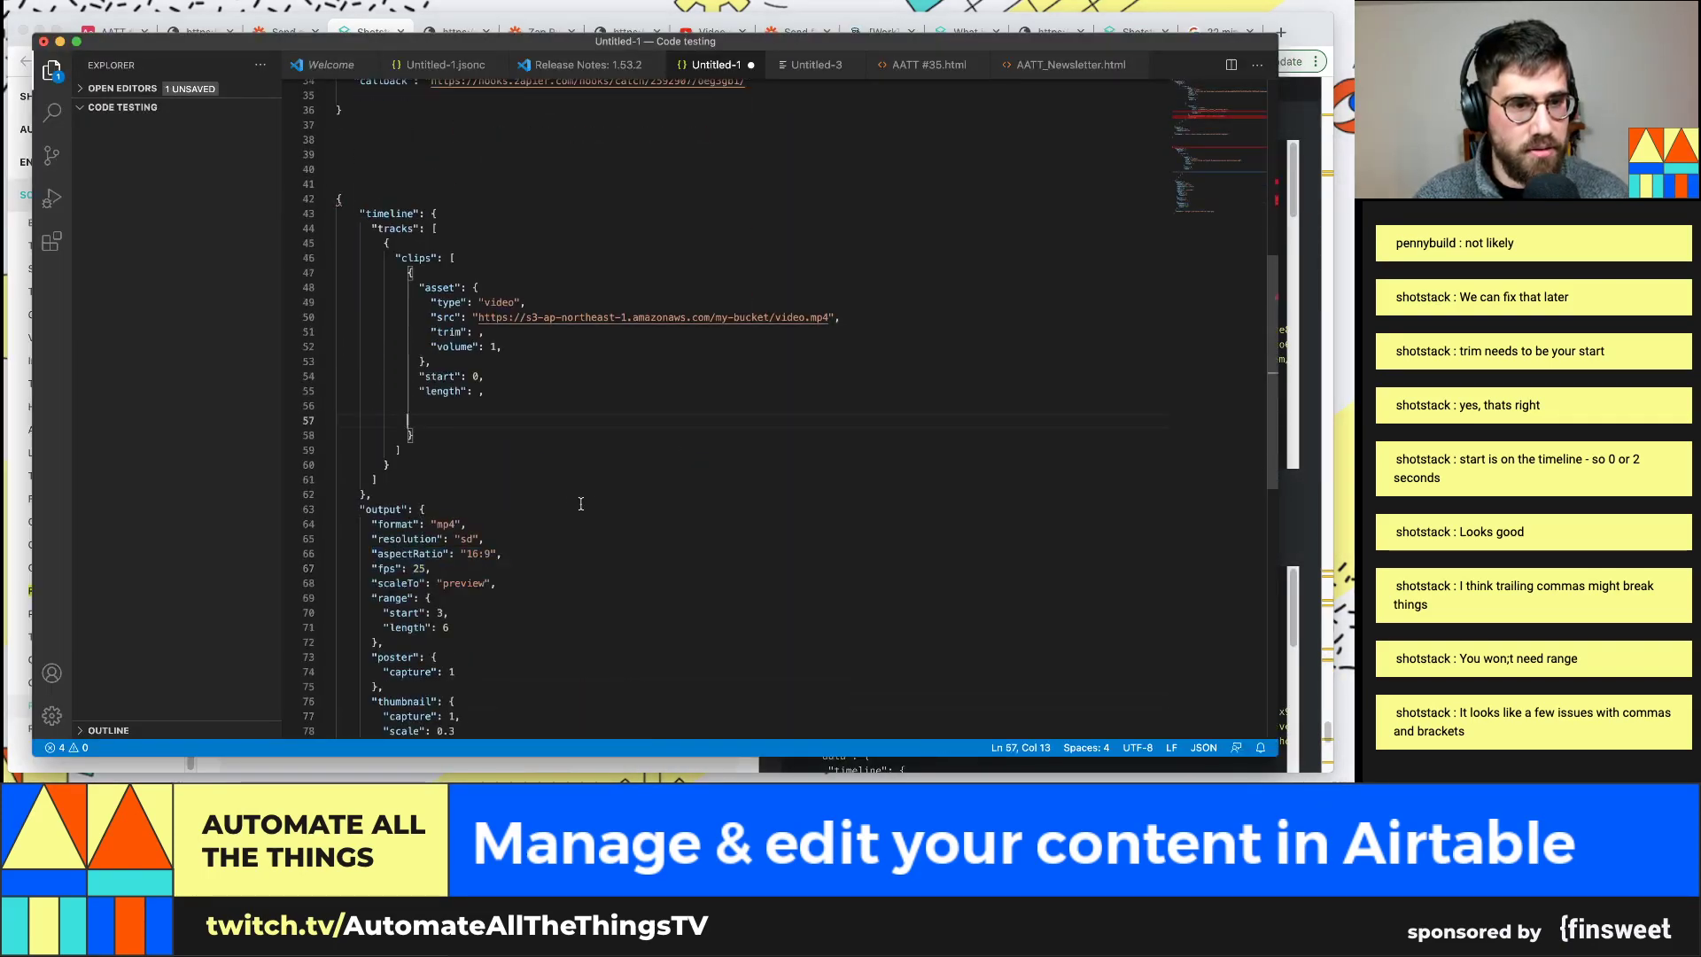
key("super+z")
key("super+z")
key("super+z")
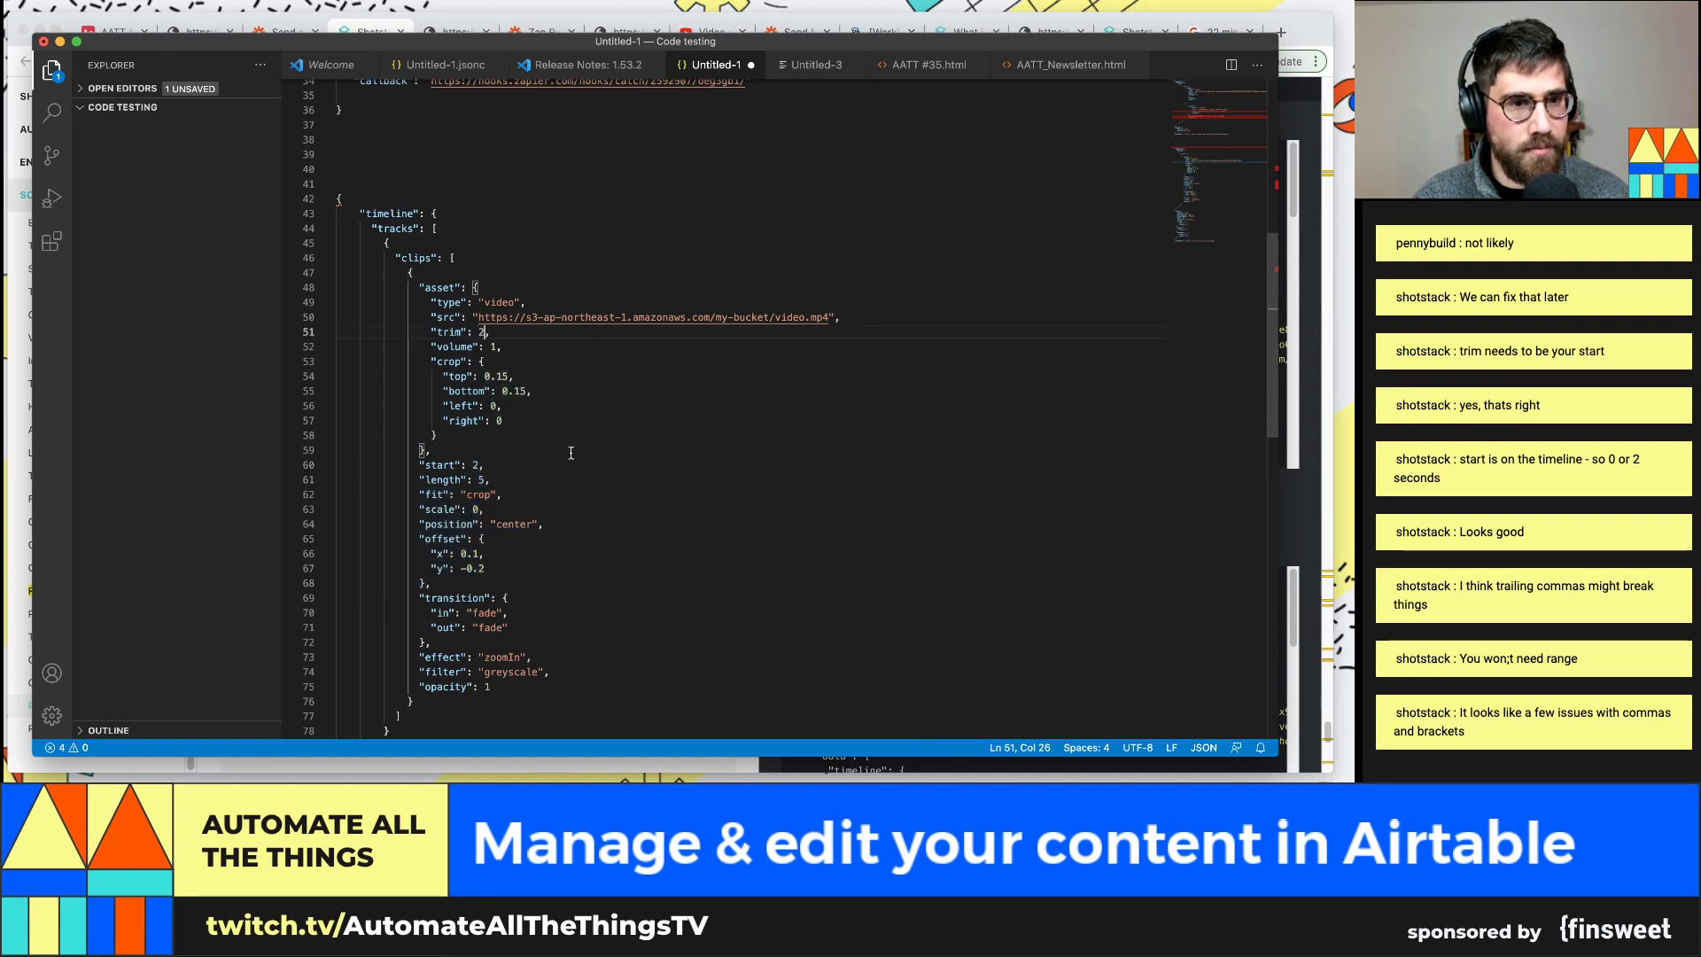
key("super+z")
key("super+z")
key("super+z")
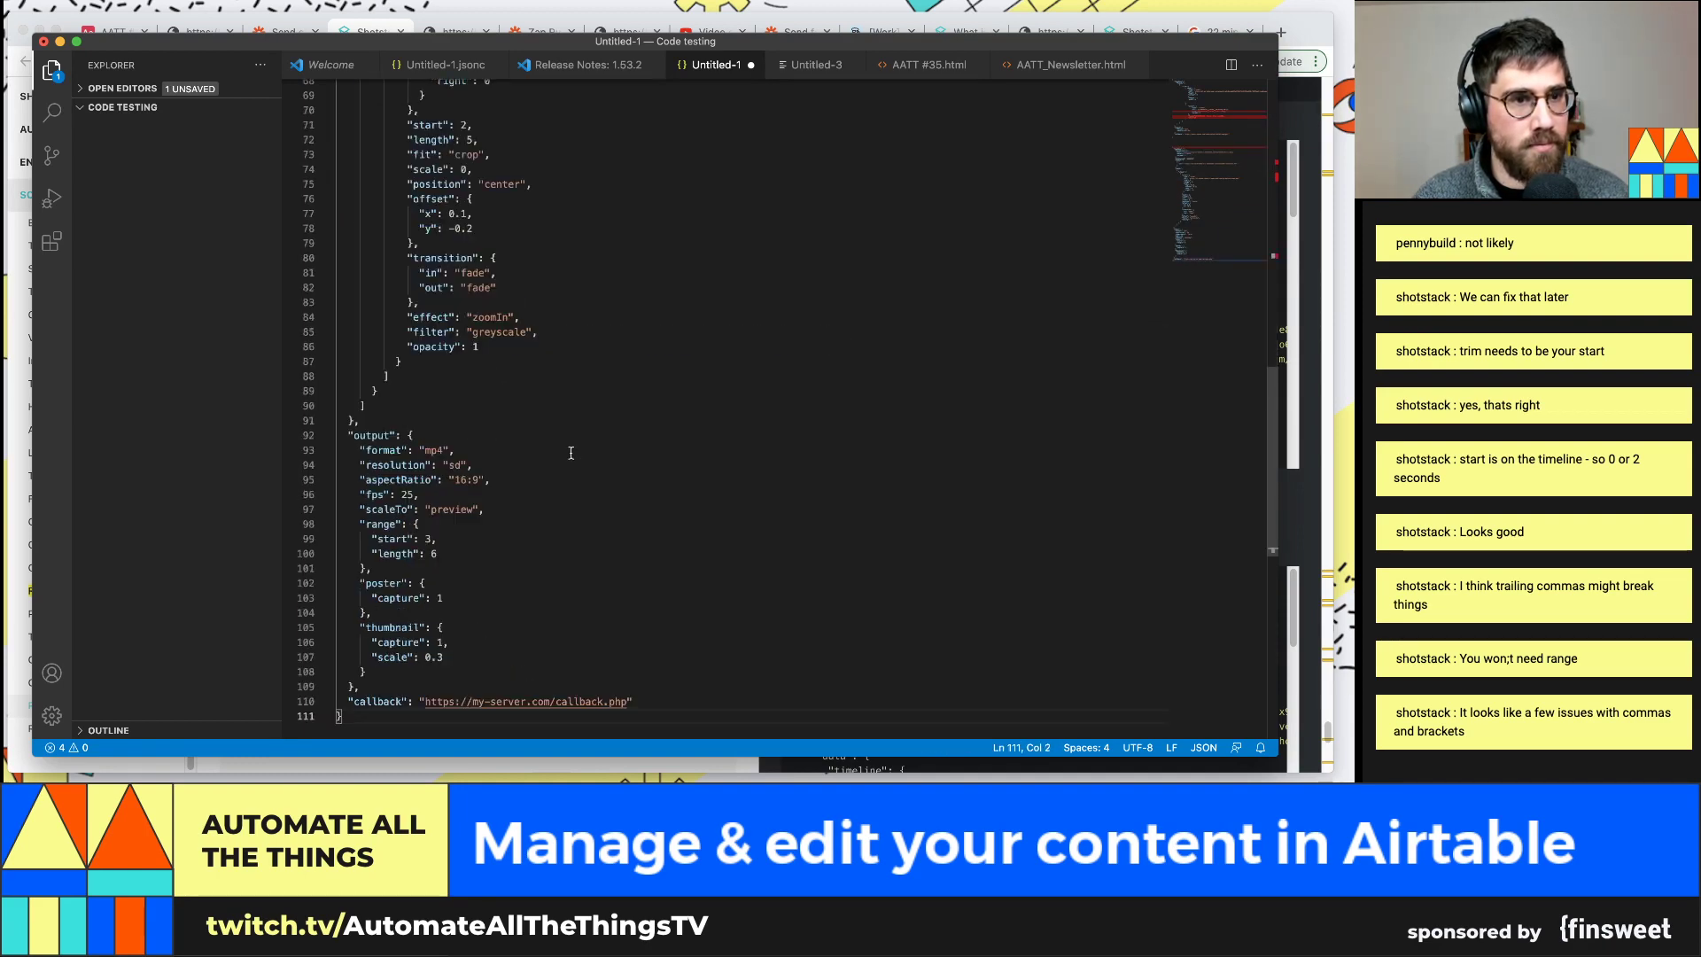
scroll(571, 453, "down", 5)
scroll(549, 453, "down", 5)
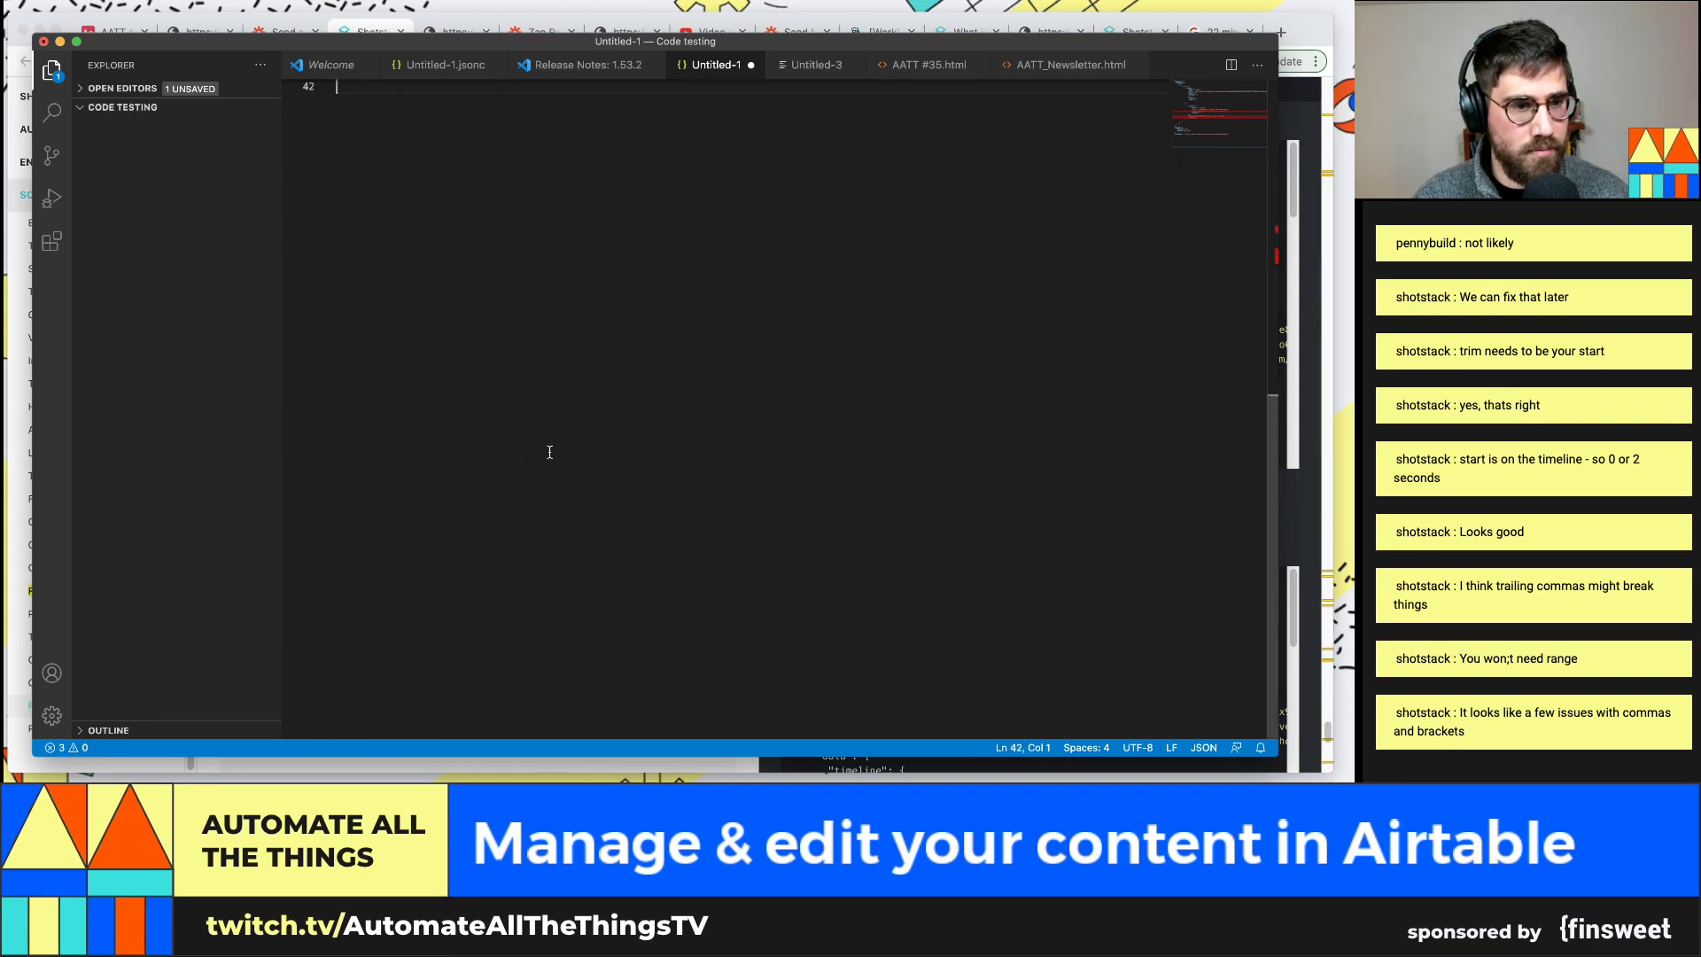
scroll(549, 452, "up", 20)
left_click(382, 493)
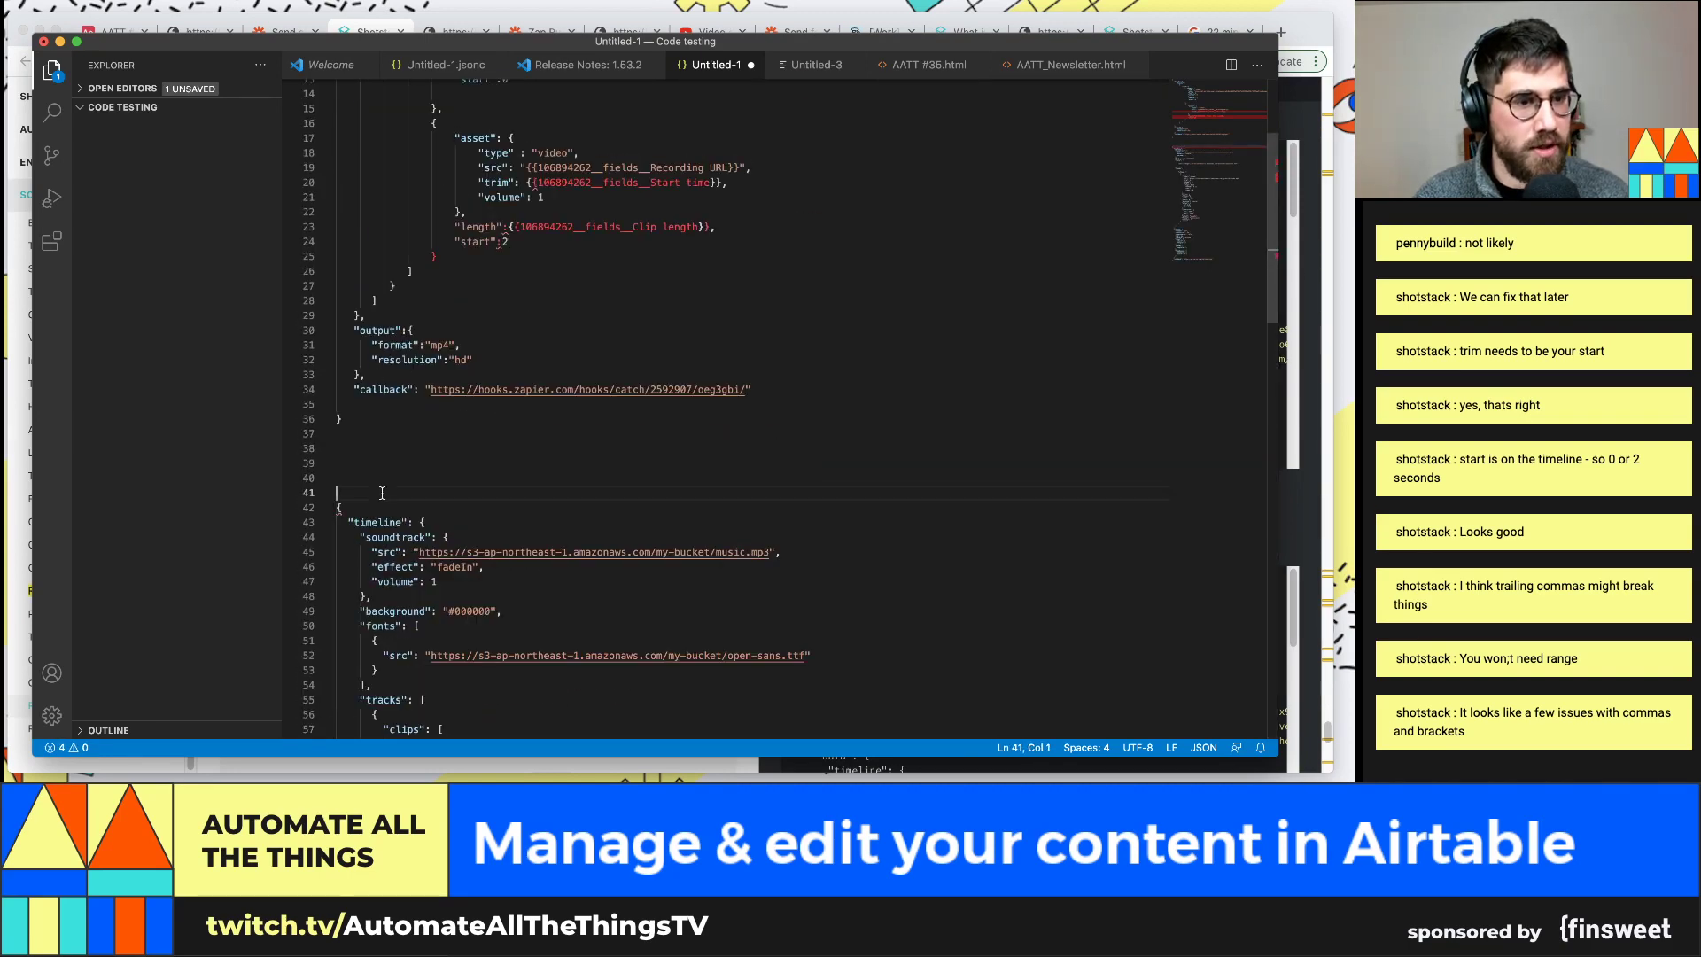
left_click_drag(375, 507, 322, 509)
Add and then remove a stray brace after the example JSON's closing brace
scroll(379, 481, "down", 5)
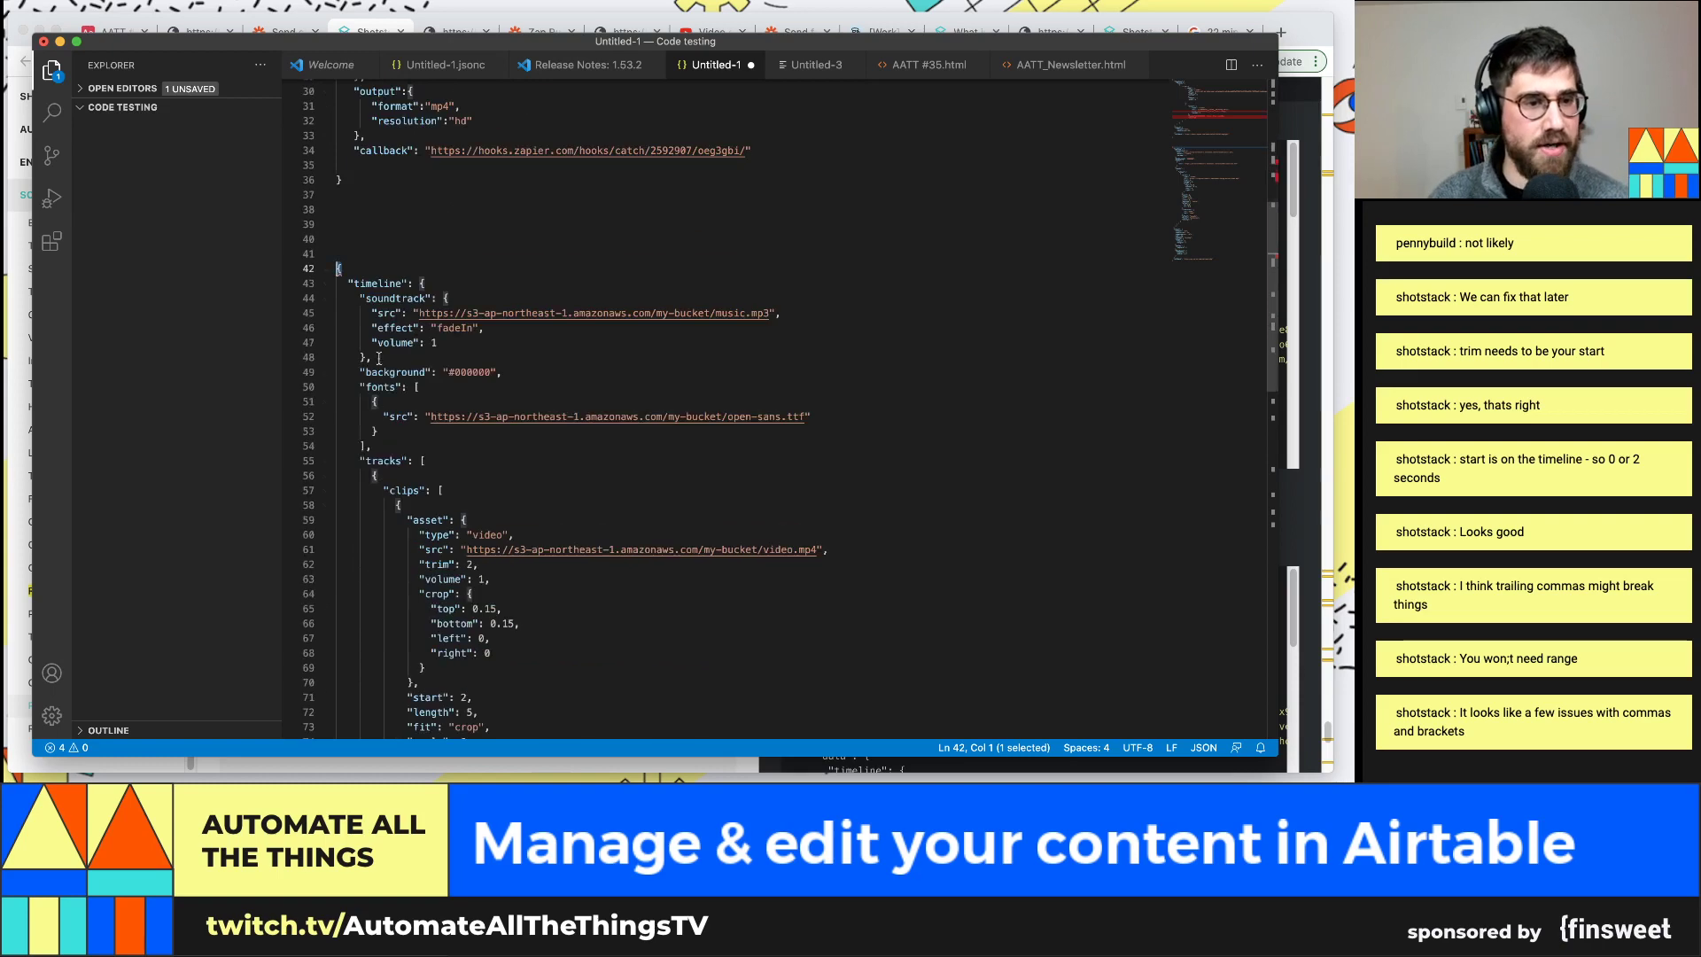
left_click(363, 269)
scroll(397, 656, "down", 10)
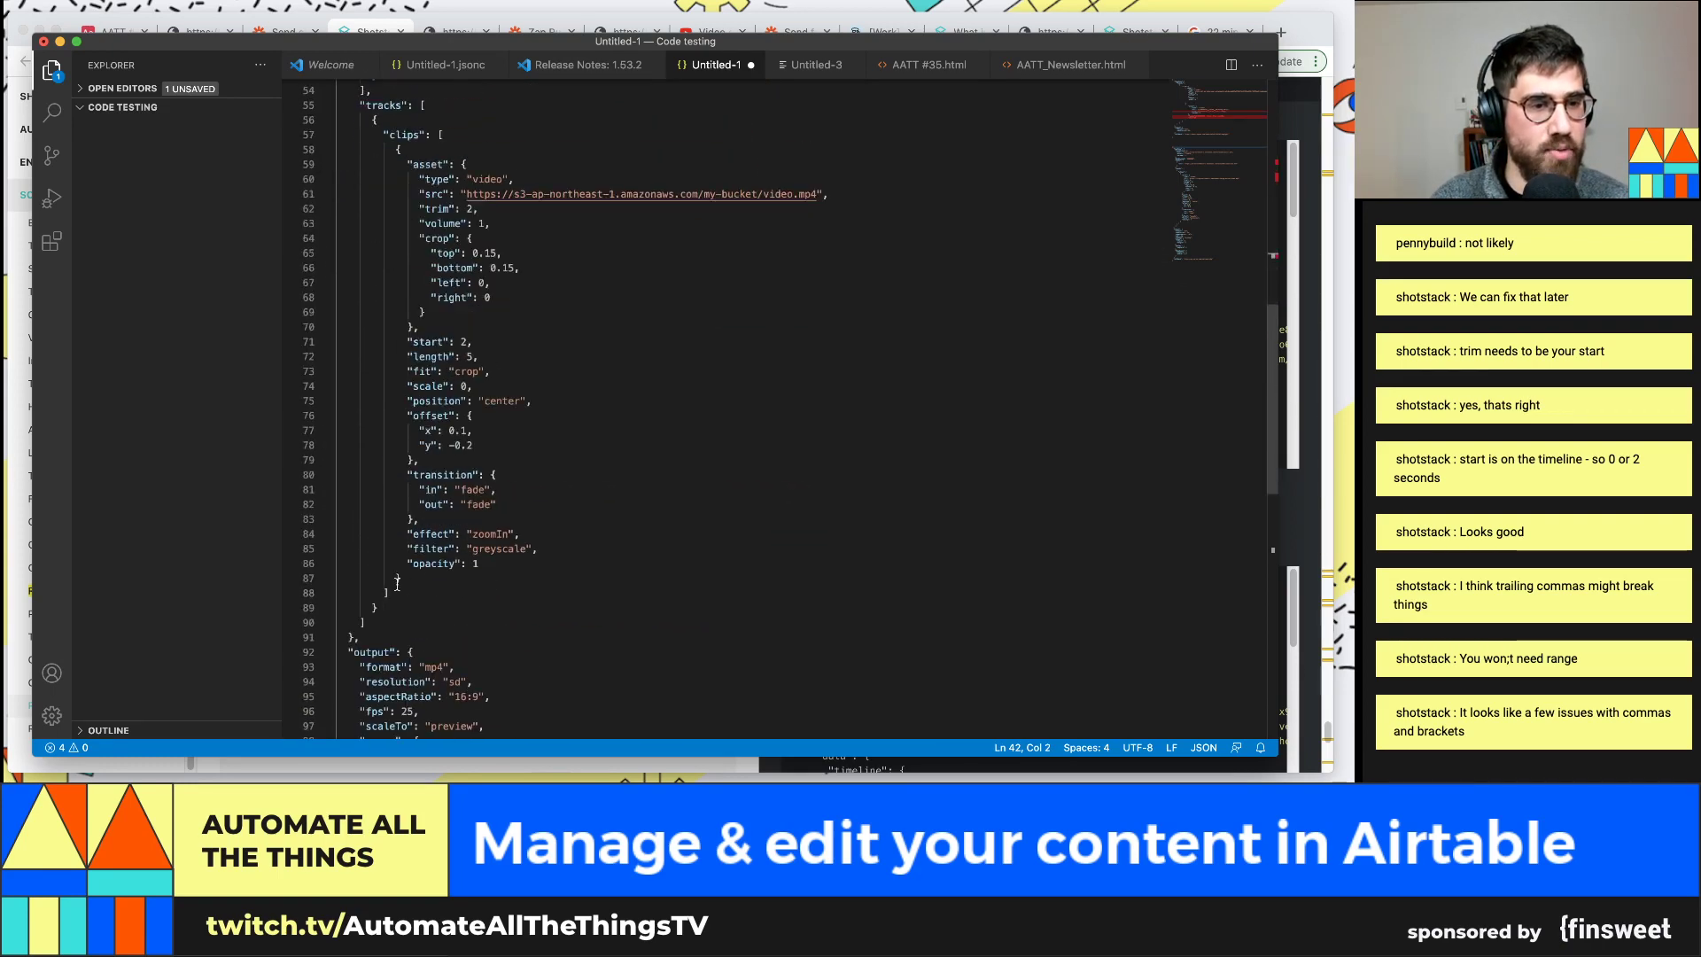
scroll(397, 655, "down", 5)
left_click(430, 619)
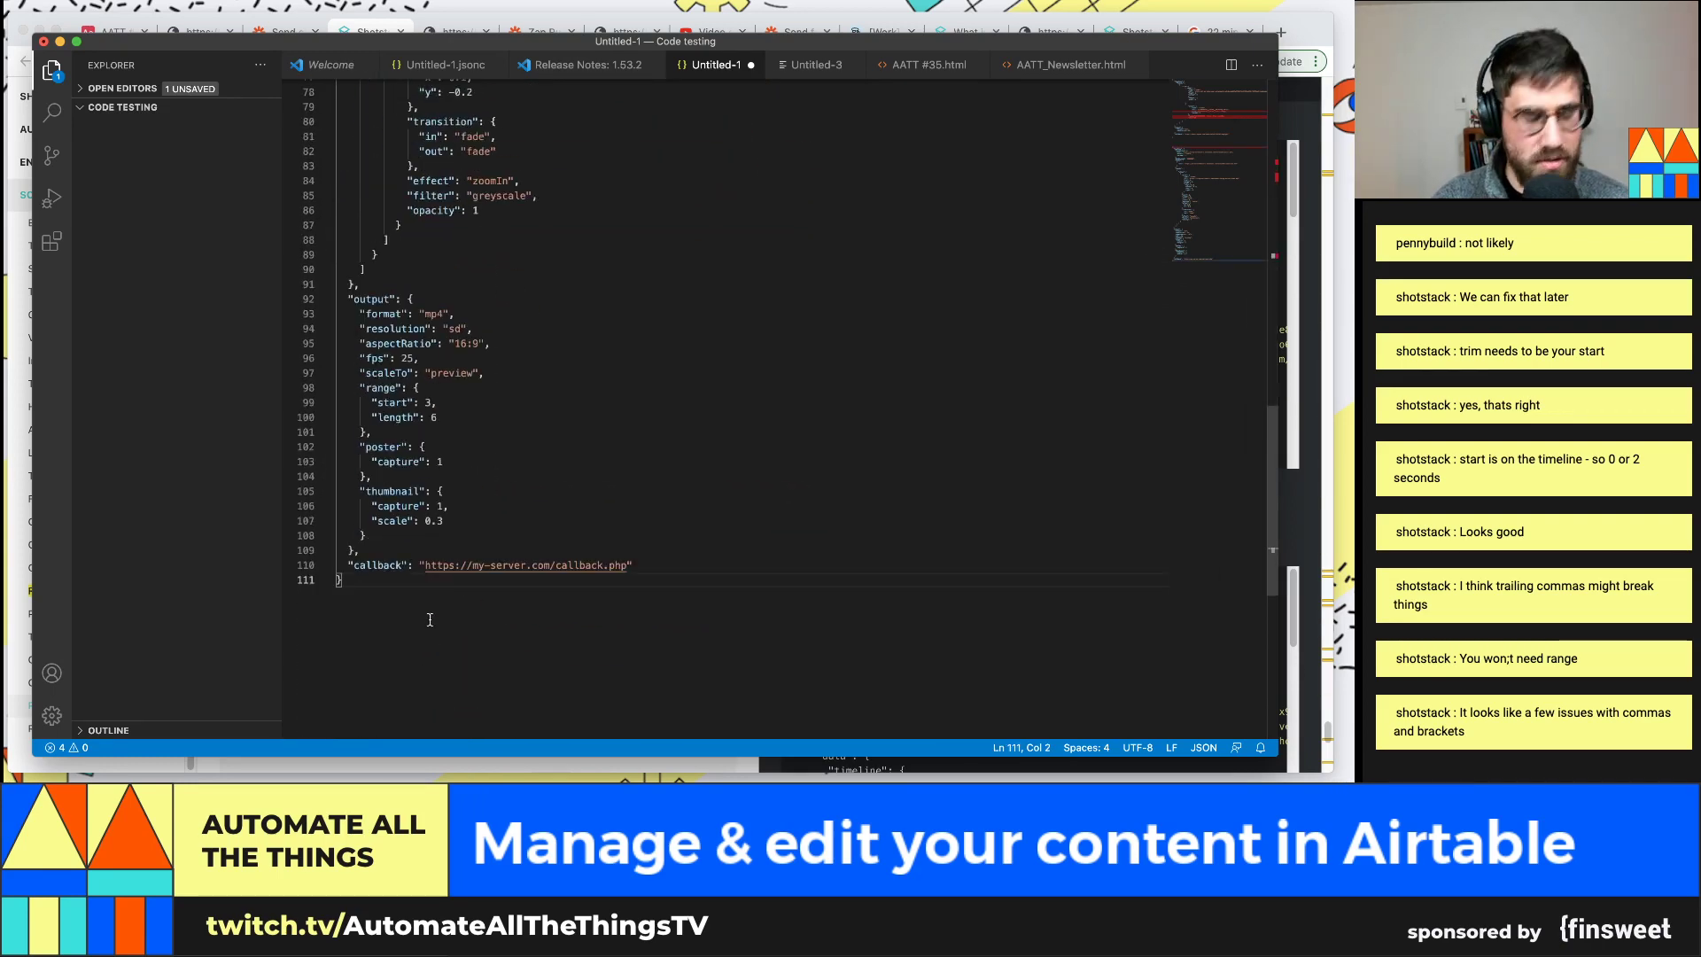
key("Return")
type("{")
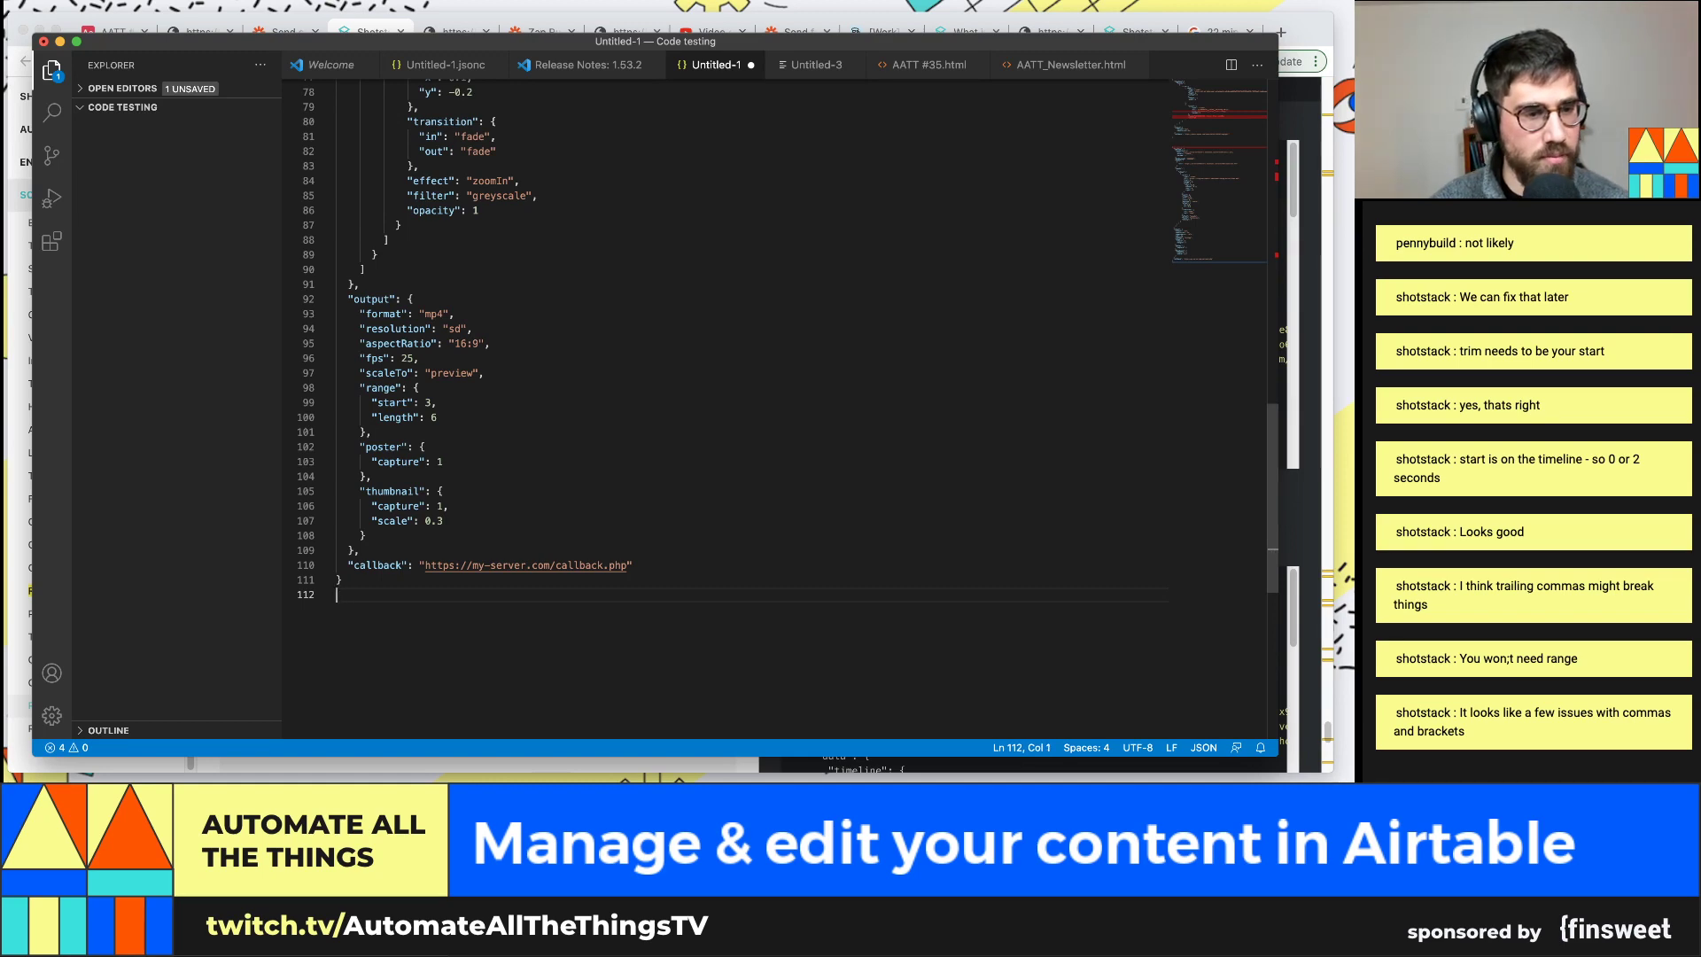
scroll(404, 564, "up", 10)
scroll(406, 553, "up", 5)
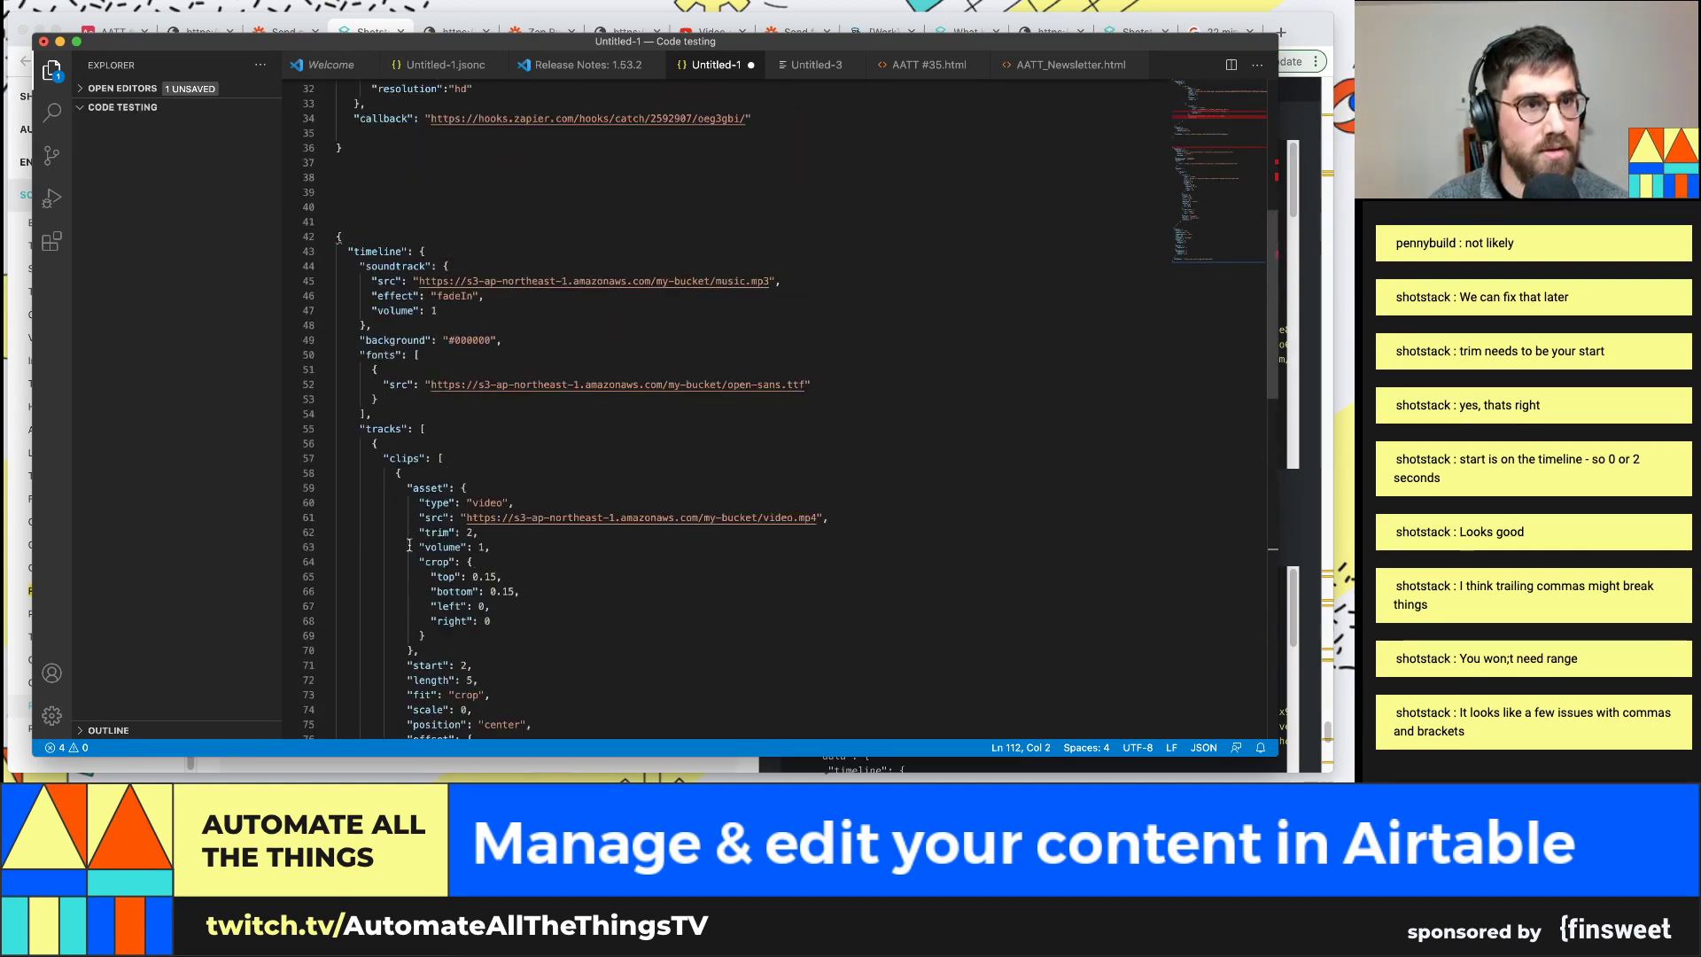
scroll(409, 545, "down", 14)
key("BackSpace")
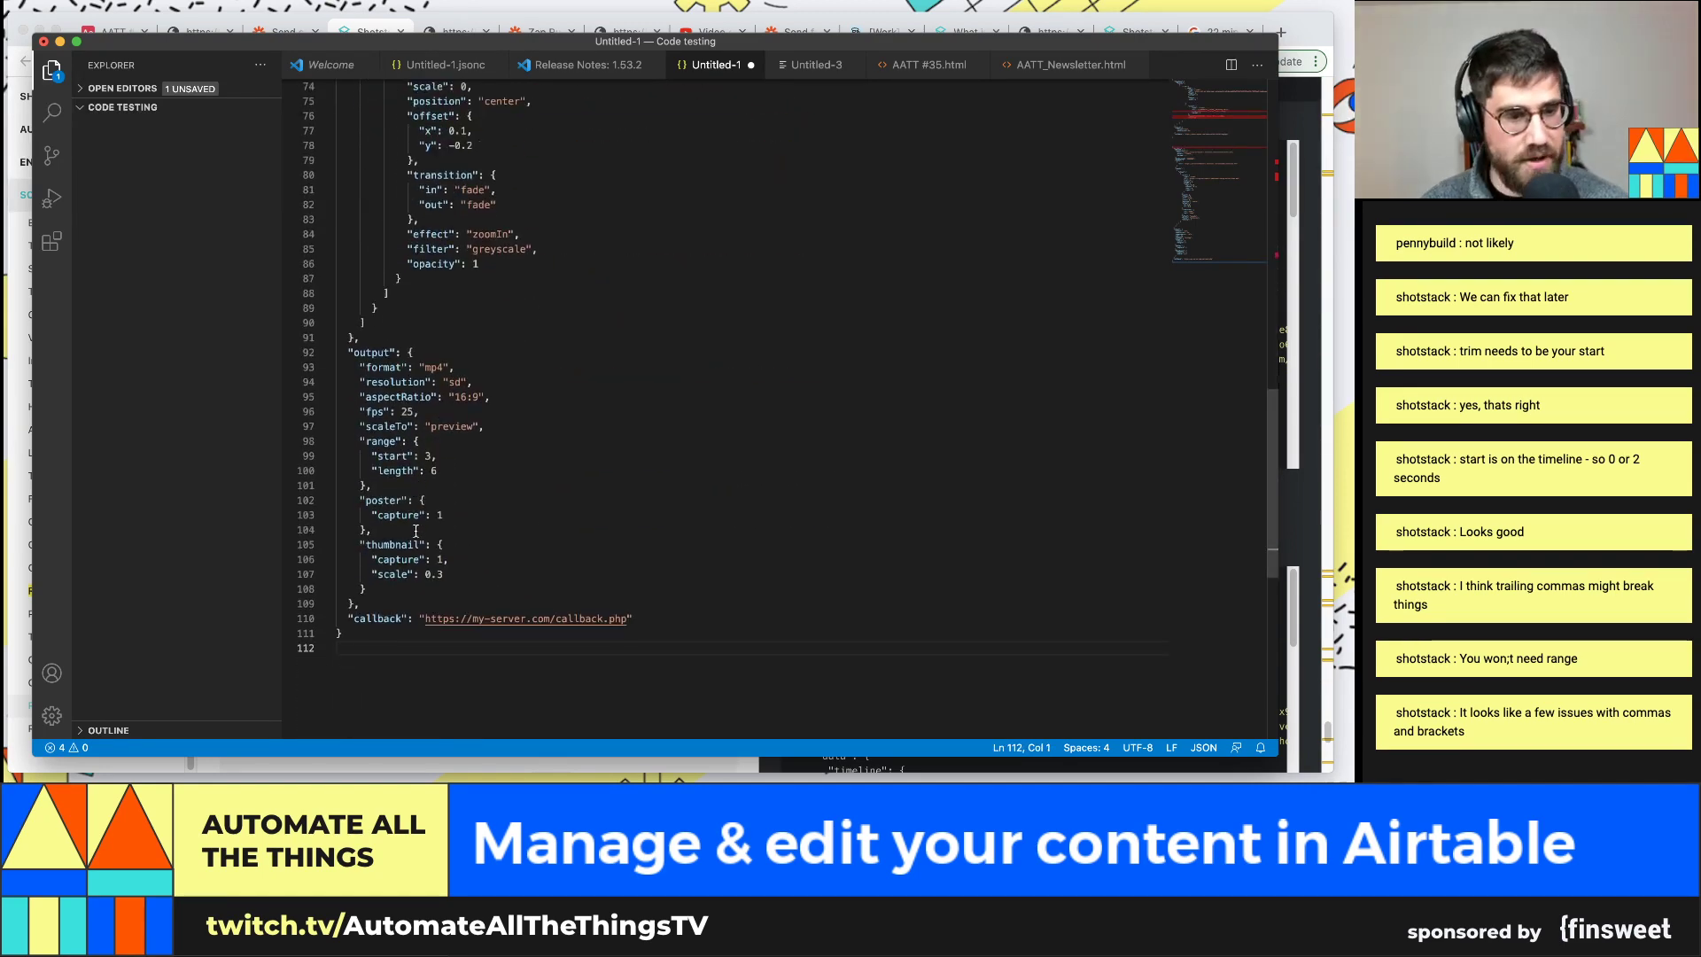
key("alt+space")
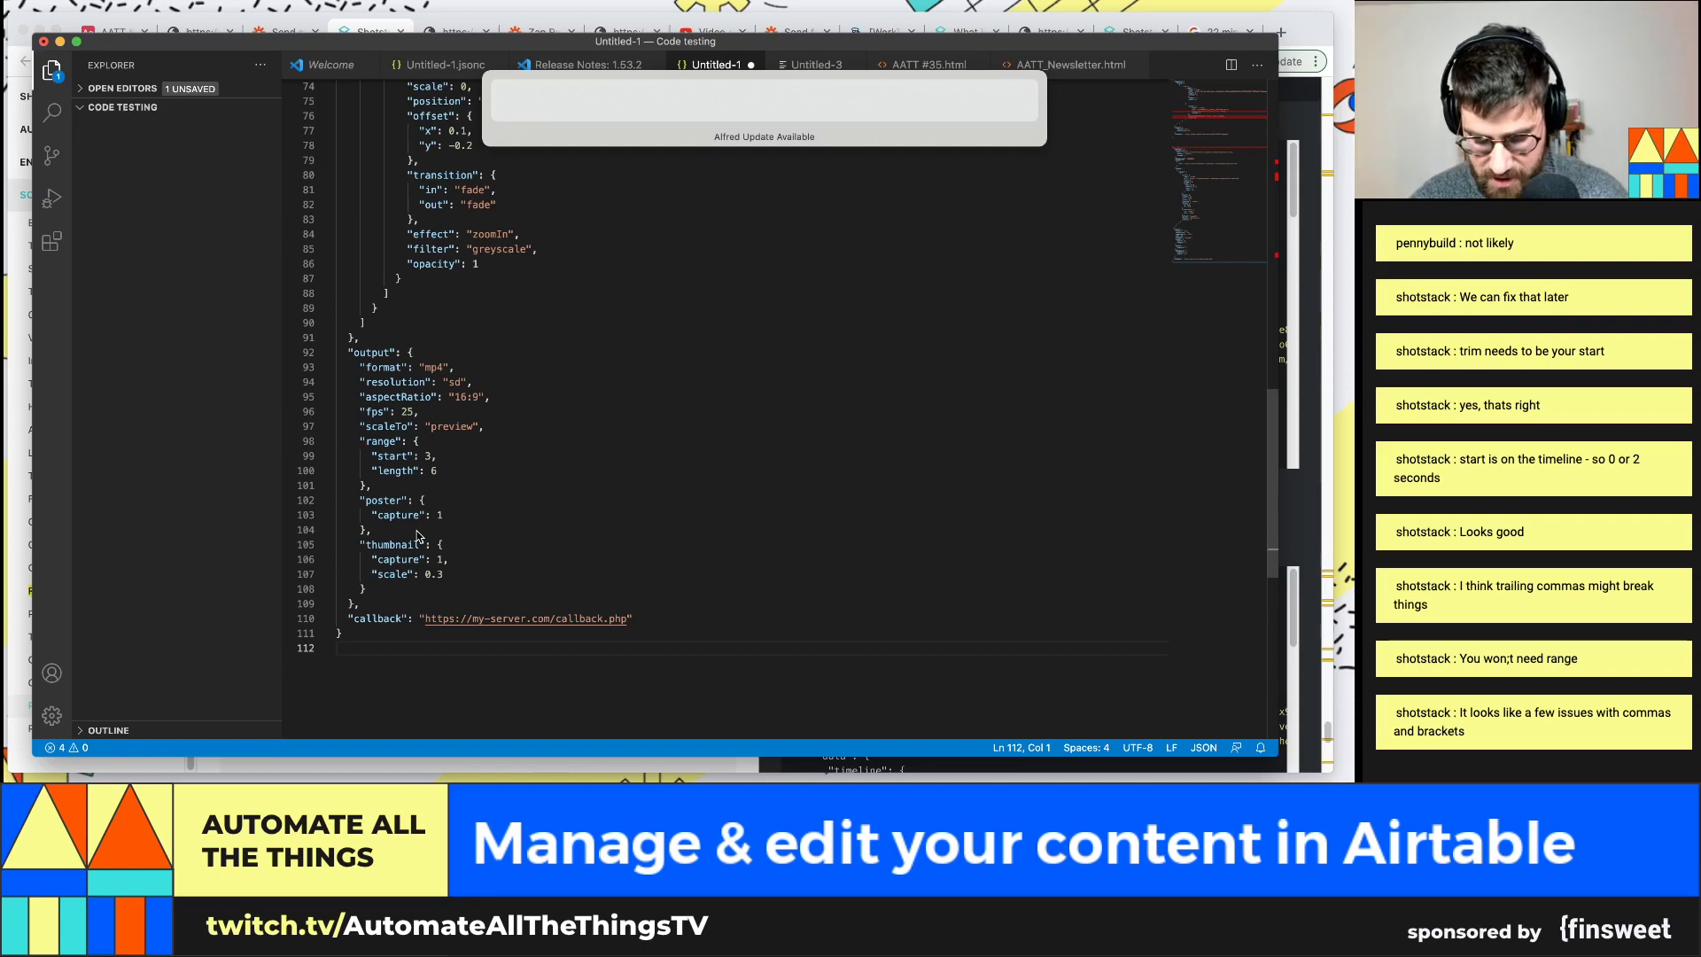
left_click(479, 558)
Replace the long example from line 41 with the trimmed timeline/output/callback JSON and select it
scroll(408, 355, "up", 11)
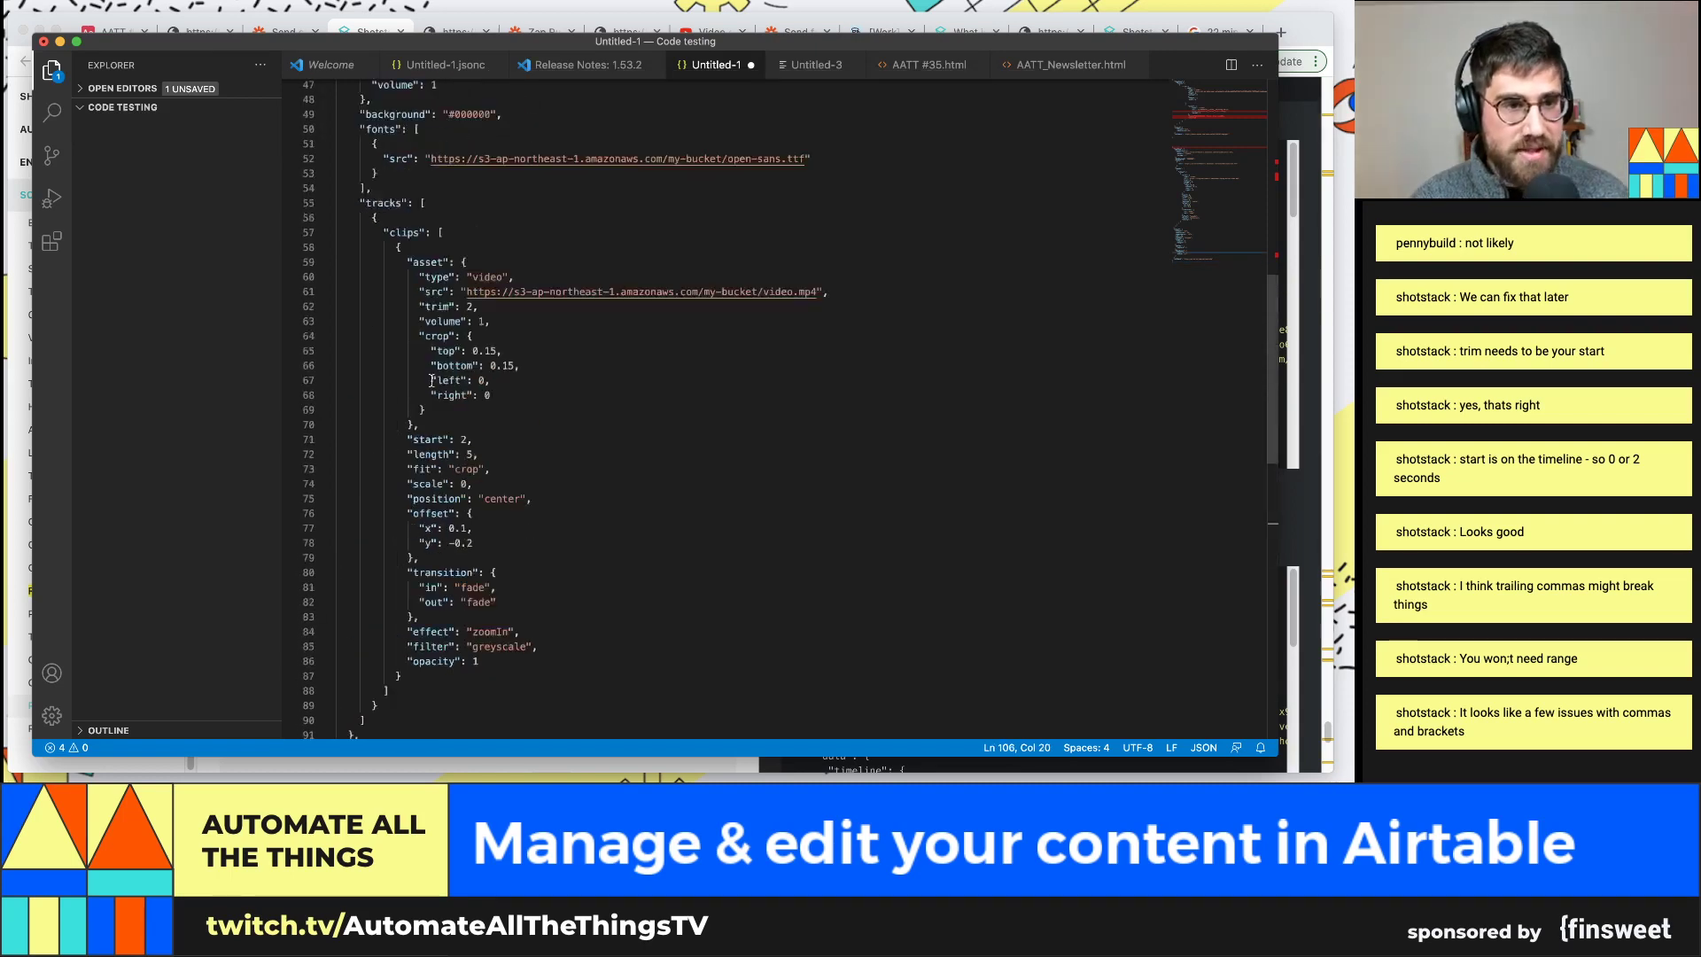
scroll(408, 217, "up", 5)
scroll(415, 316, "down", 3)
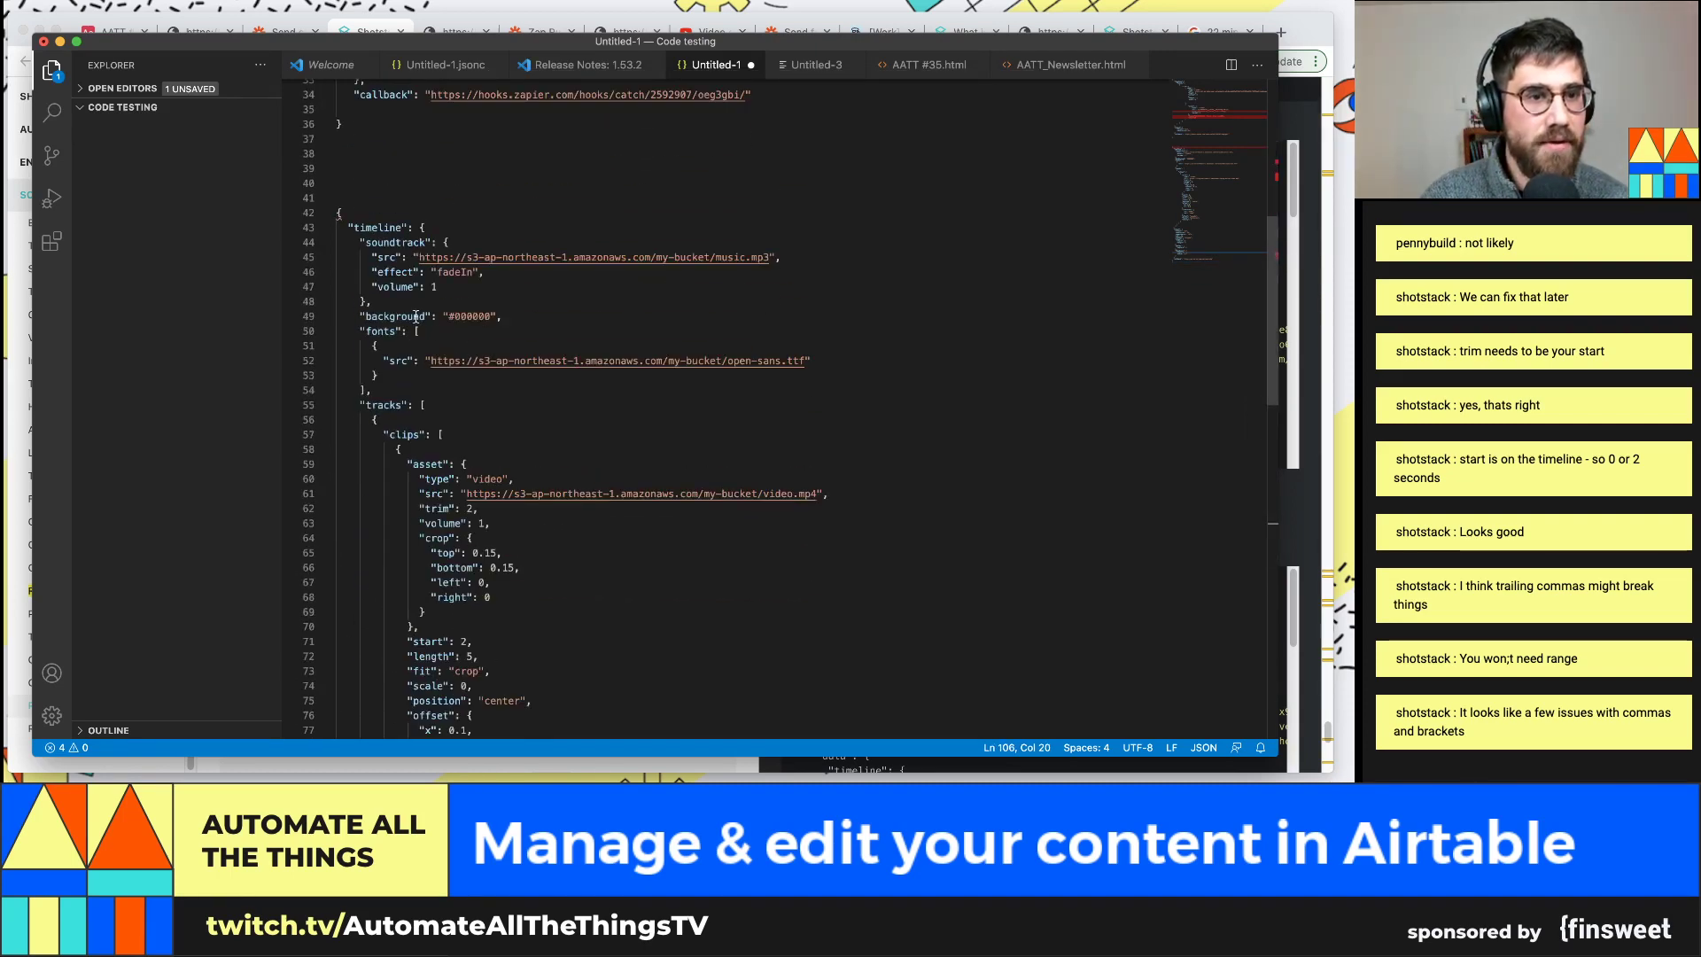
left_click(532, 407)
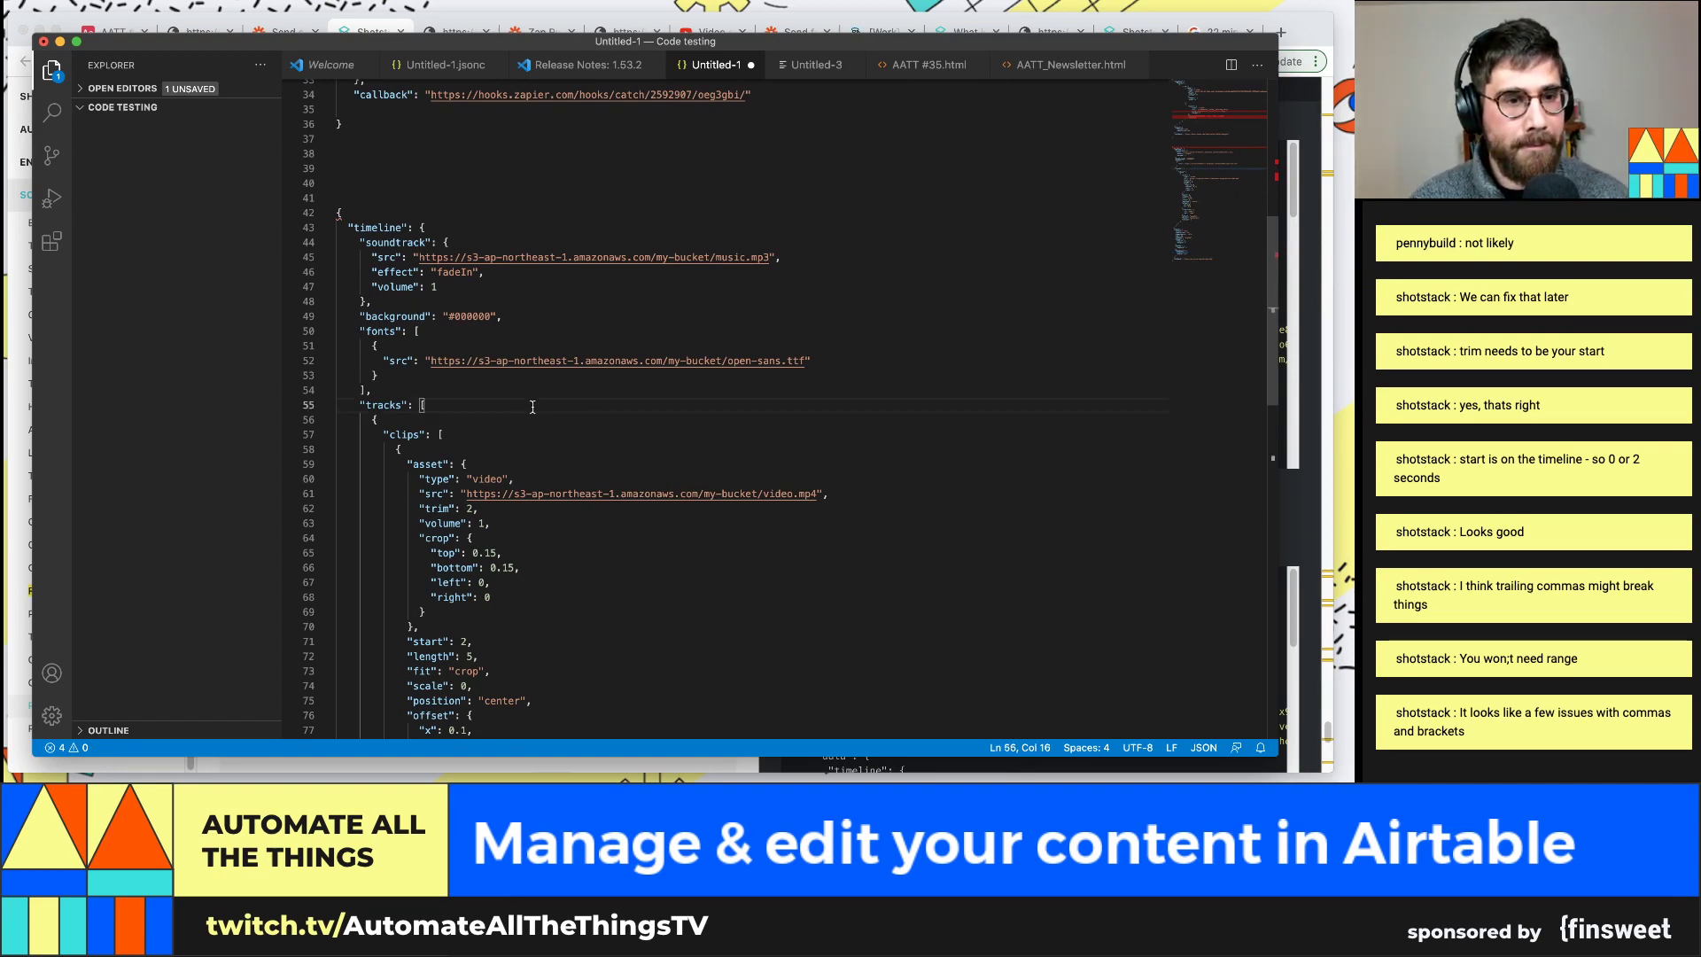
scroll(529, 405, "down", 6)
key("super+z")
key("super+z")
key("super+z")
key("super+z")
key("super+z")
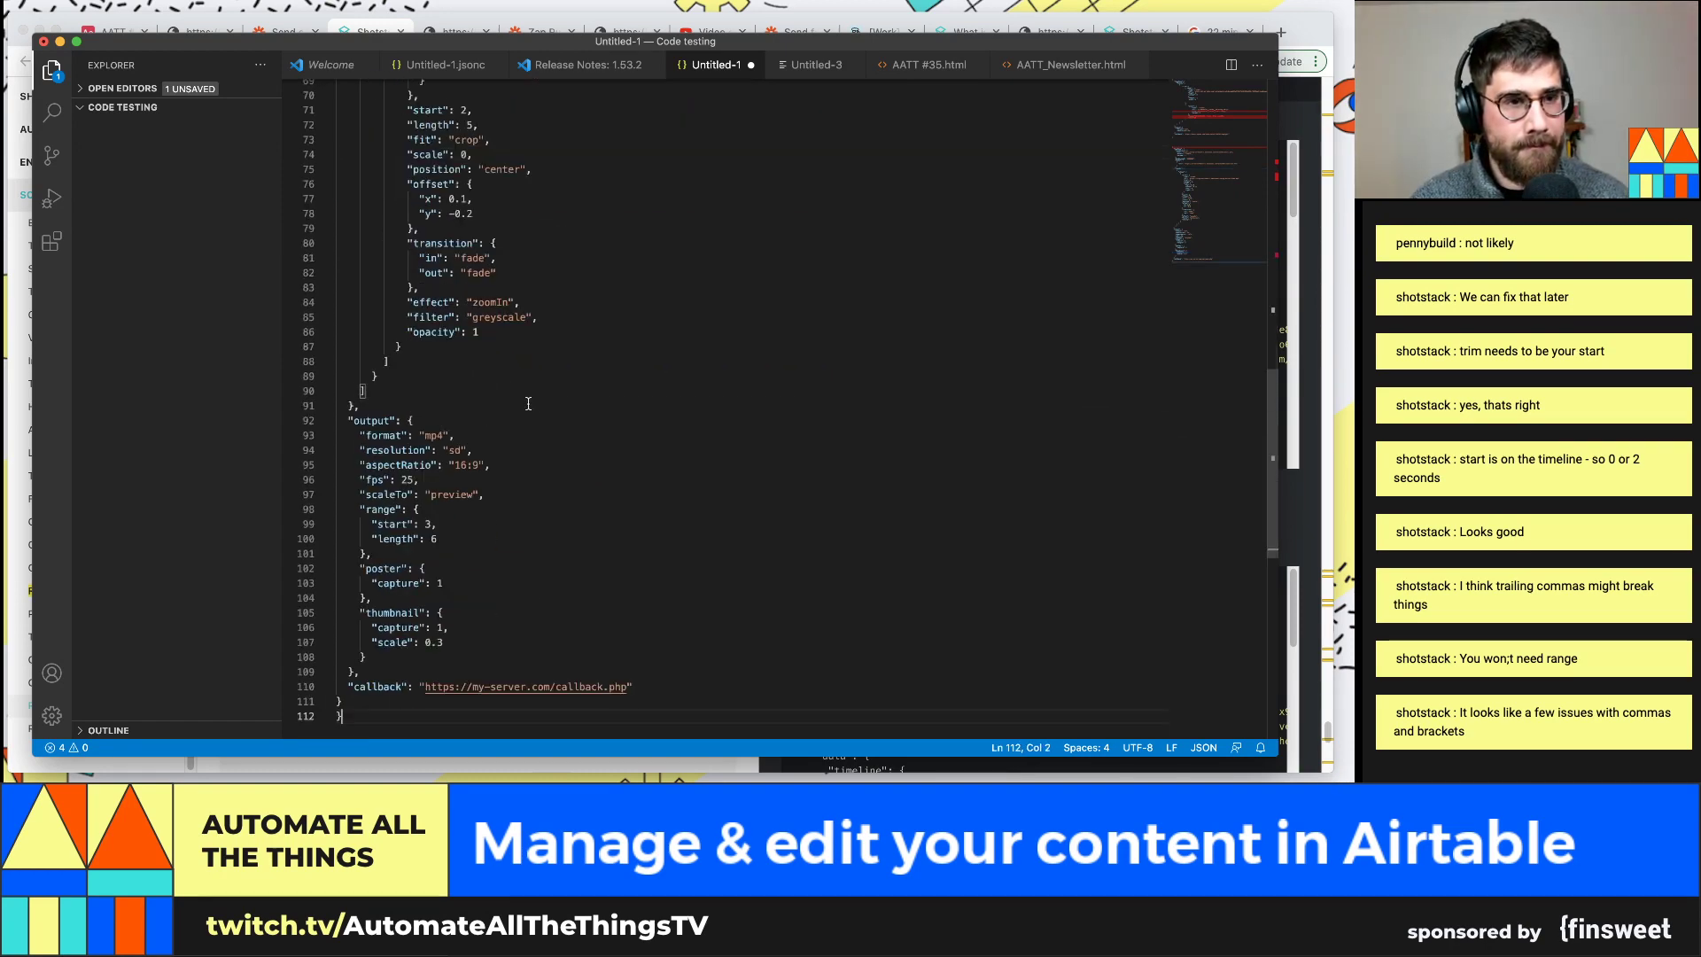
scroll(528, 403, "up", 2)
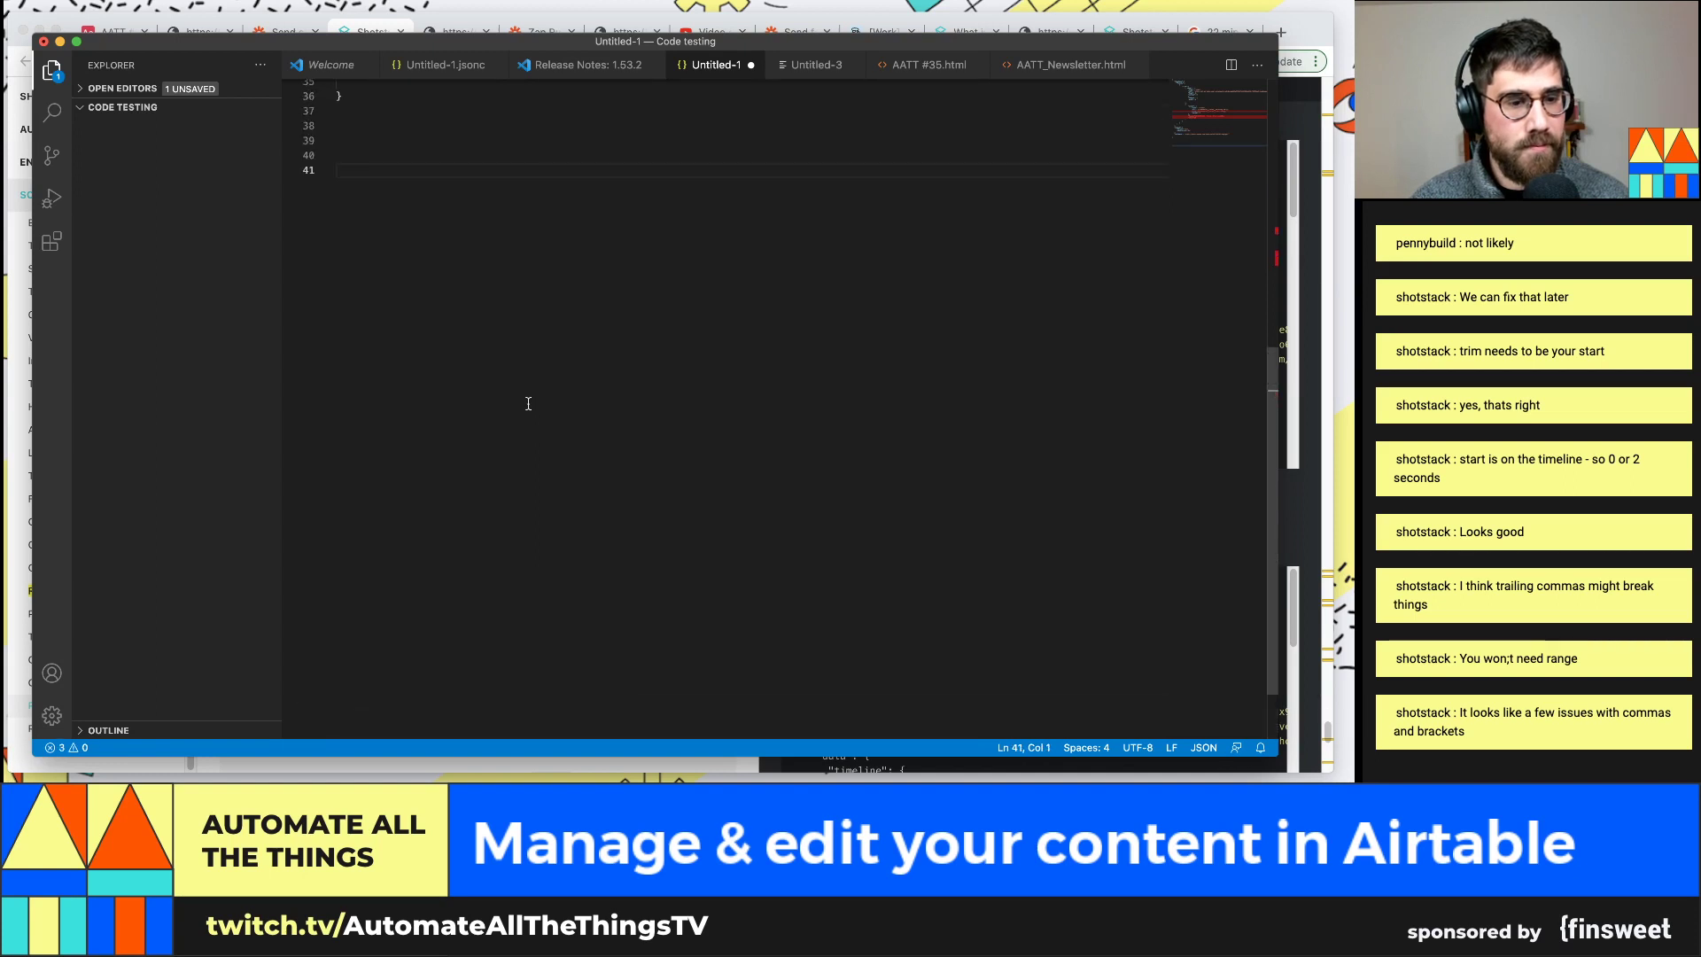
key("BackSpace")
type("{     \"timeline\": {       \"tracks\": [         {           \"clips\": [             {               \"asset\": {                 \"type\": \"video\",                 \"src\": \"4\",                 \"trim\": ,                 \"volume\": 1,               },               \"start\": 0,               \"length\": ,              }           ]         }       ]     }     \"output\": {       \"format\": \"mp4\",       \"resolution\": \"sd\",     }     \"callback\": \"https://my-server.com/callback.php\" }")
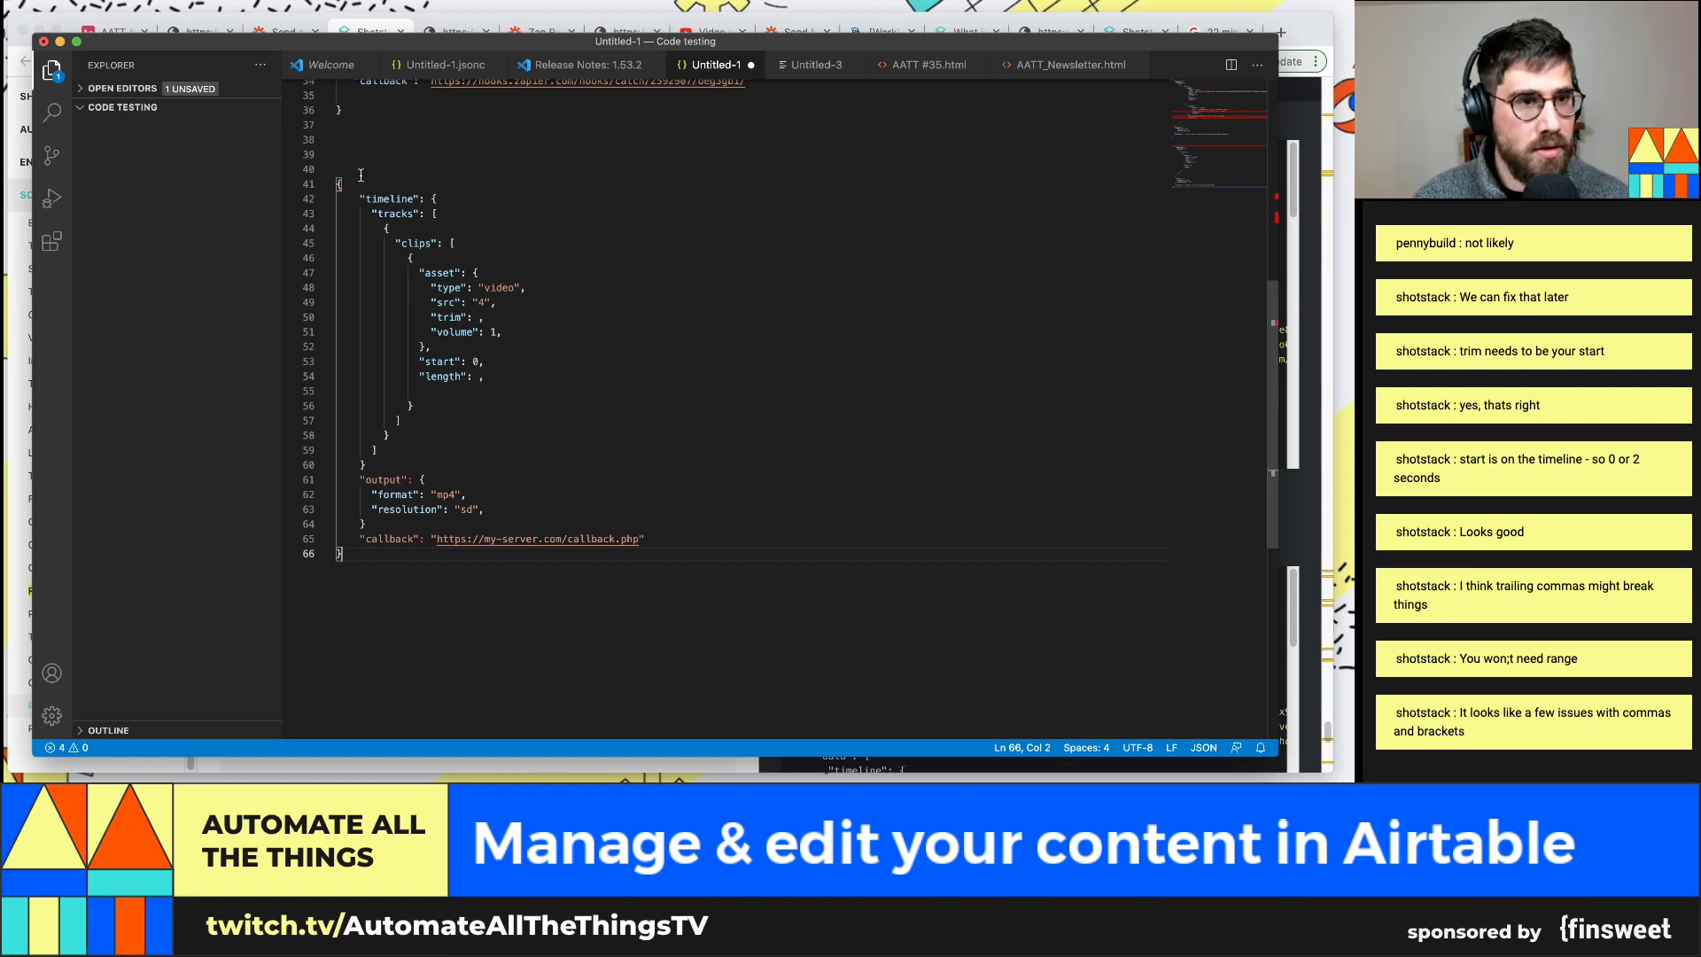
left_click_drag(354, 168, 474, 612)
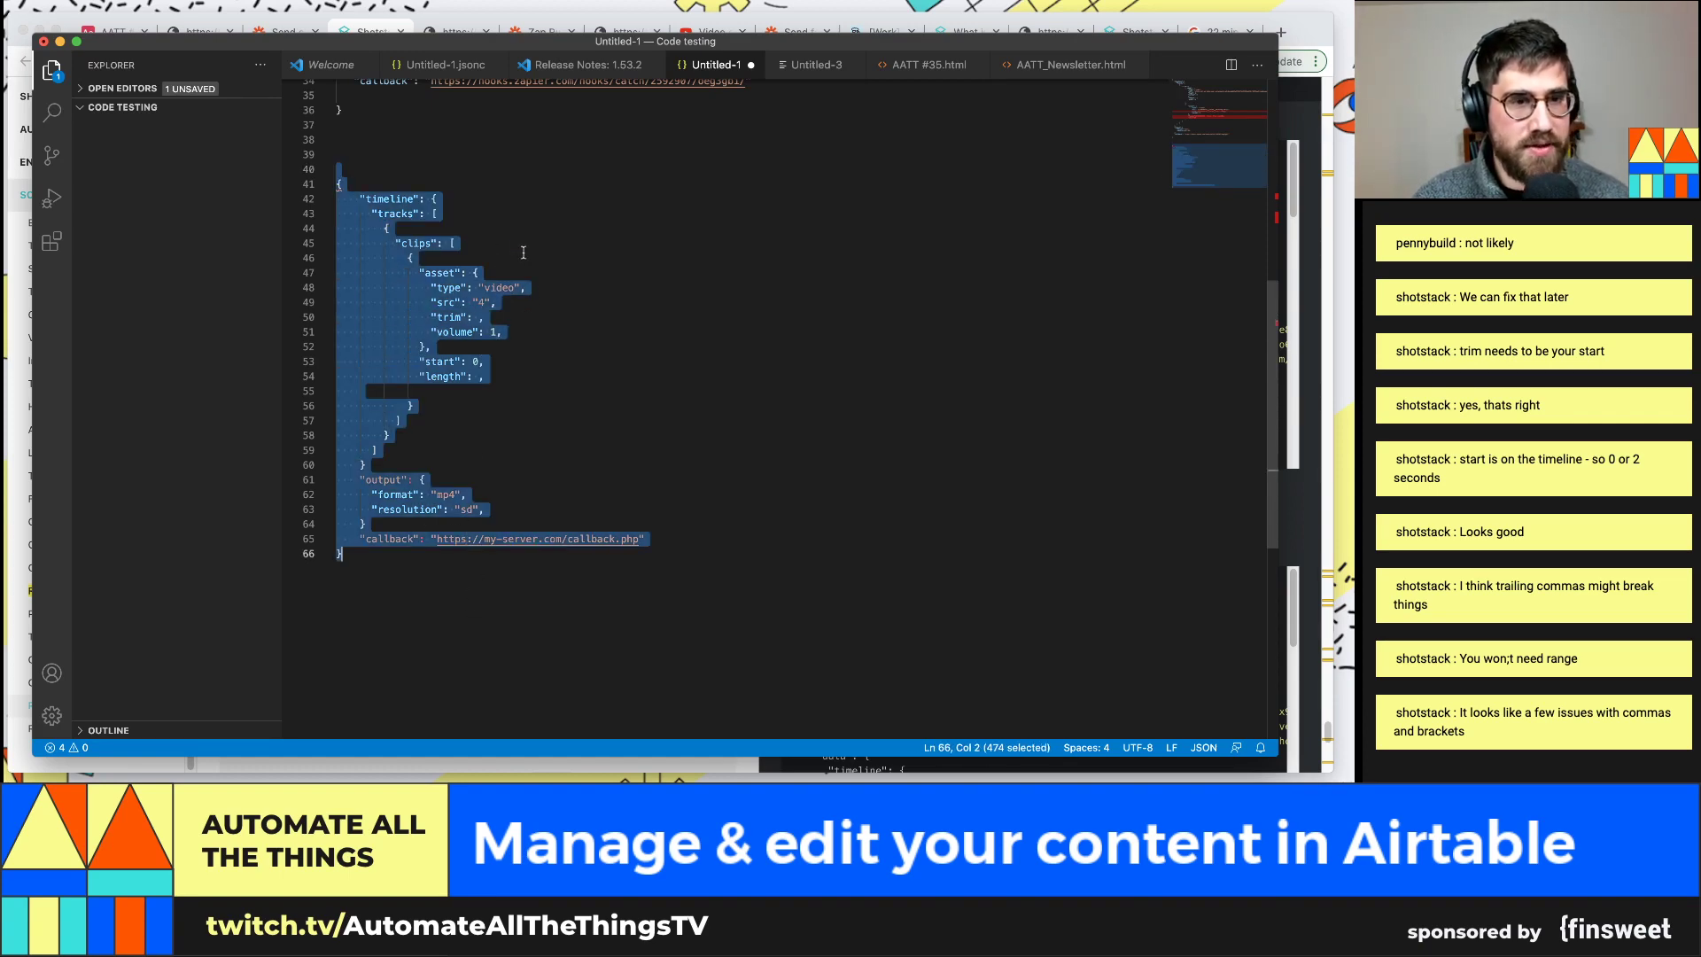
Paste the render JSON into the Custom Request Data field and map trim to Airtable's Start Time
left_click(279, 30)
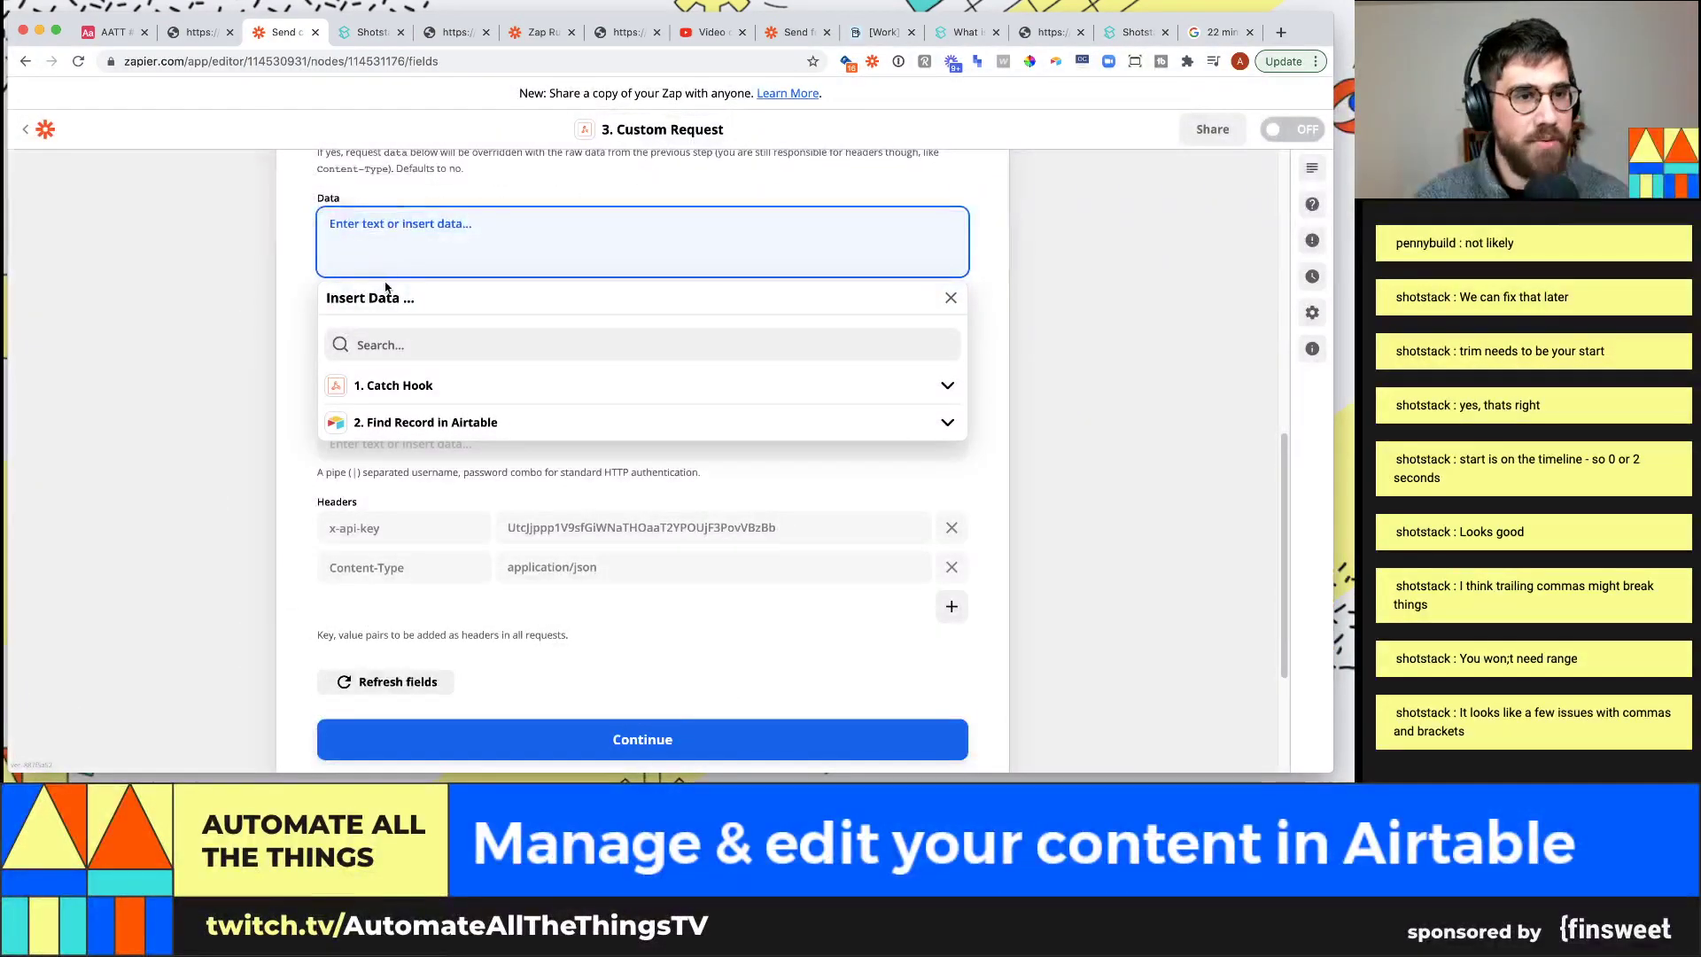
key("super+v")
scroll(458, 398, "up", 5)
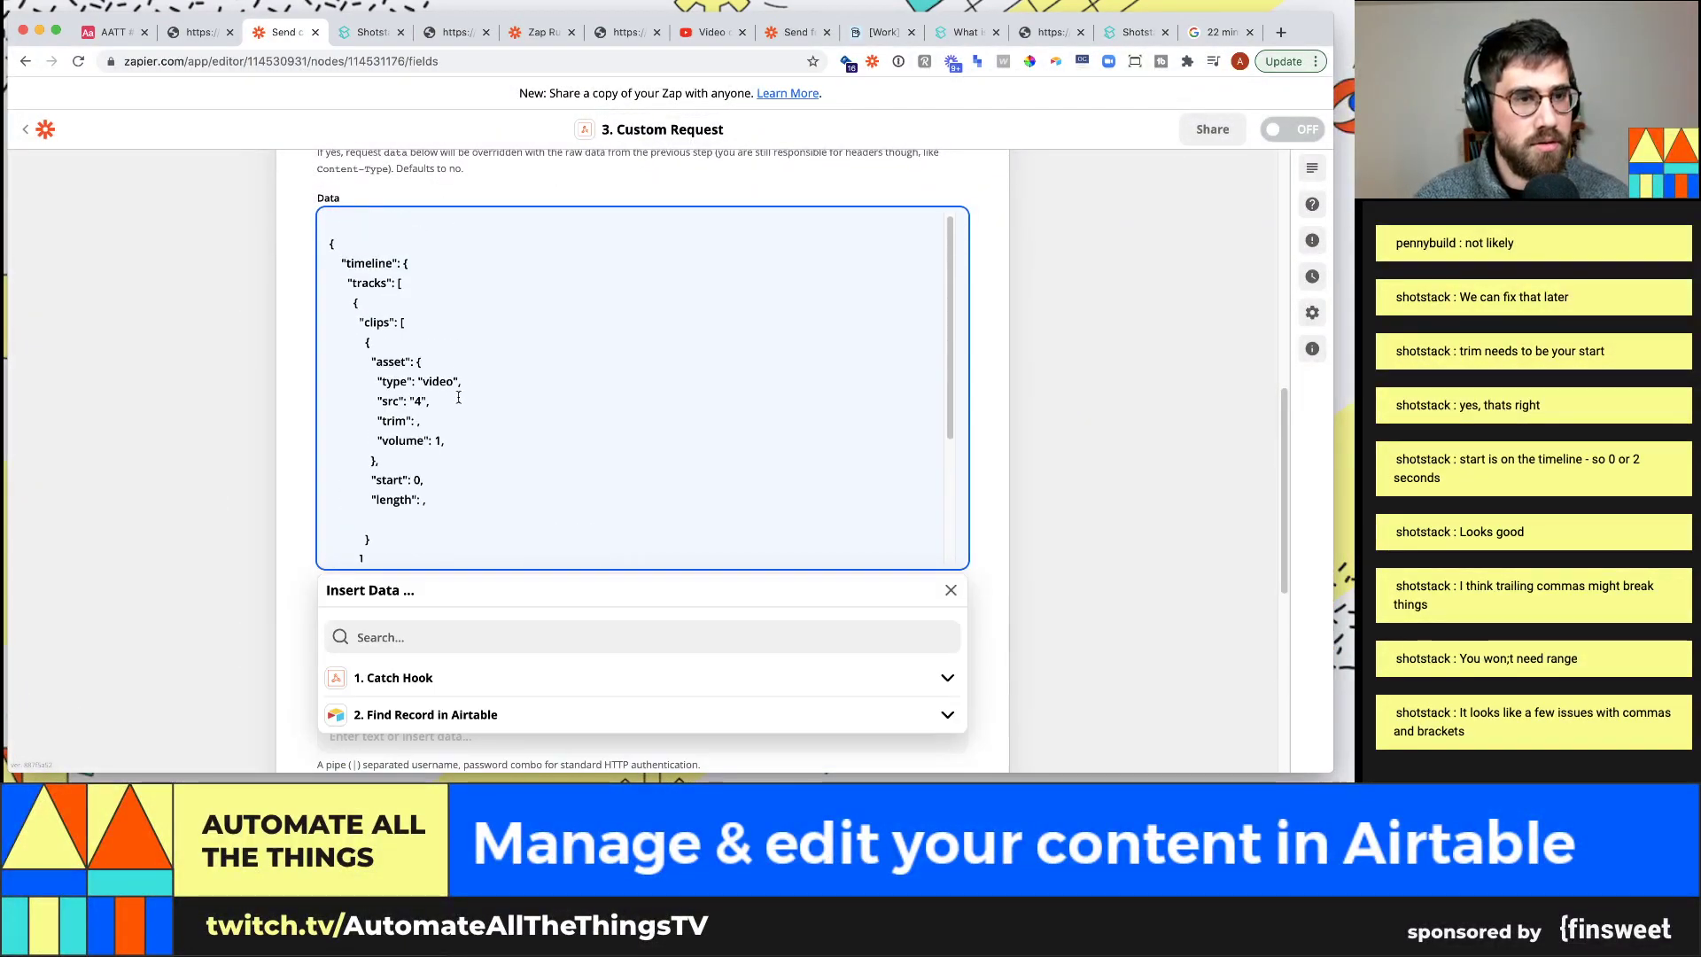
left_click(418, 421)
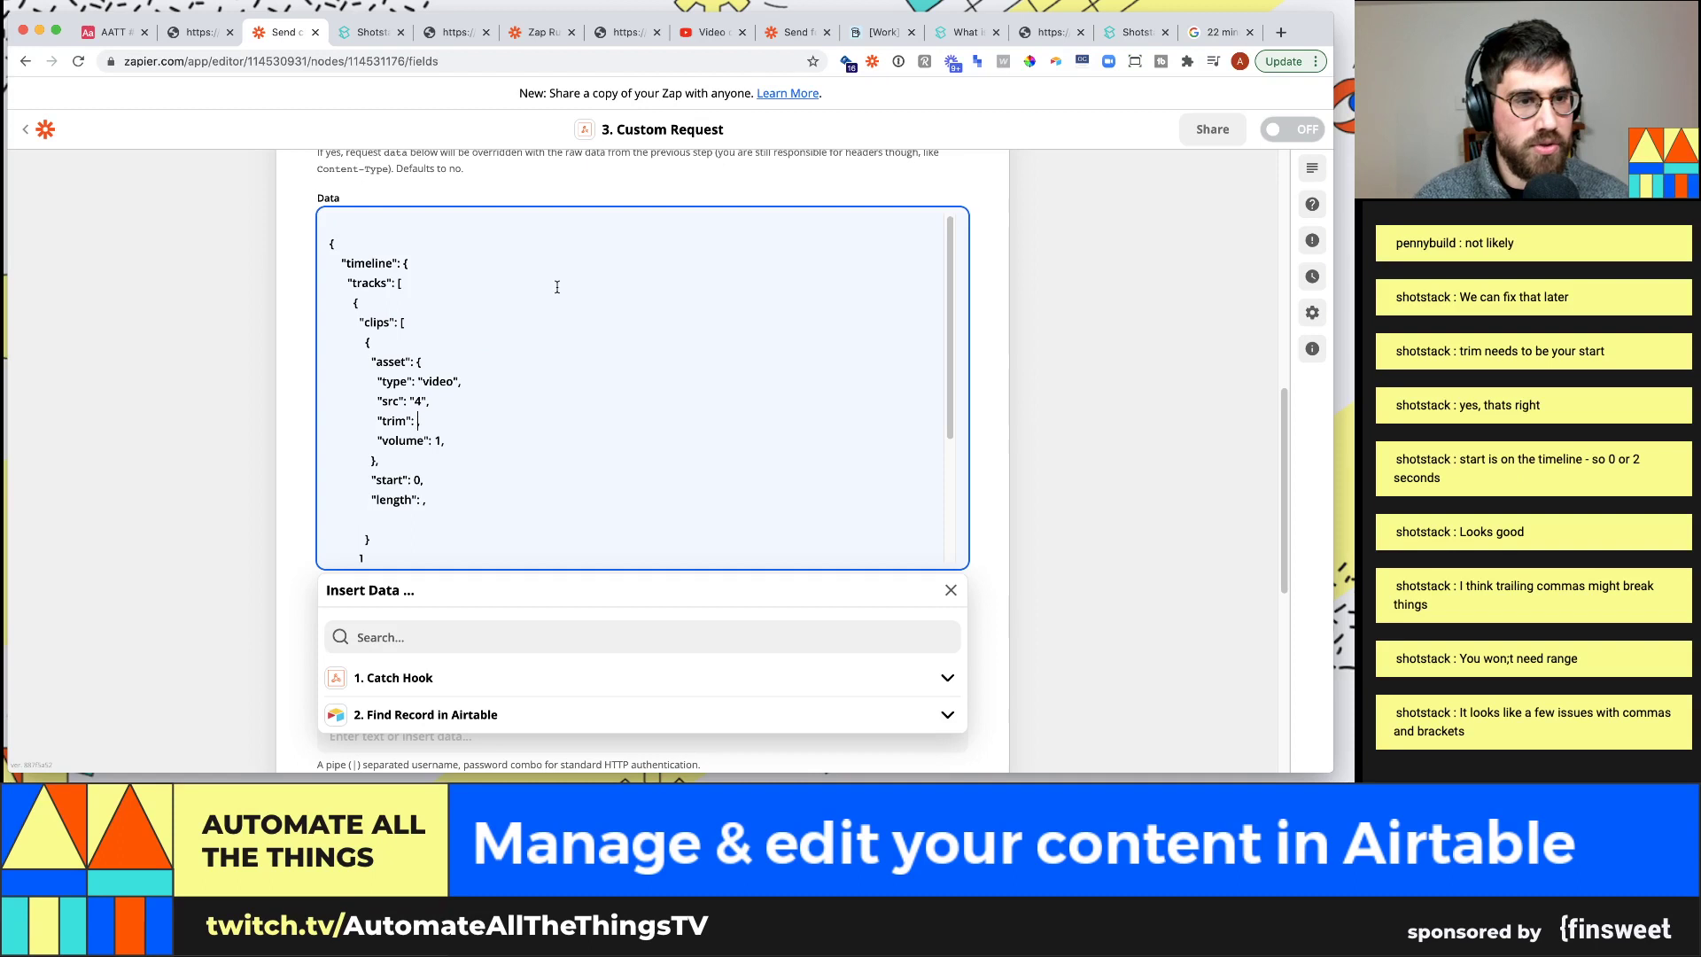
left_click(425, 714)
scroll(372, 664, "down", 2)
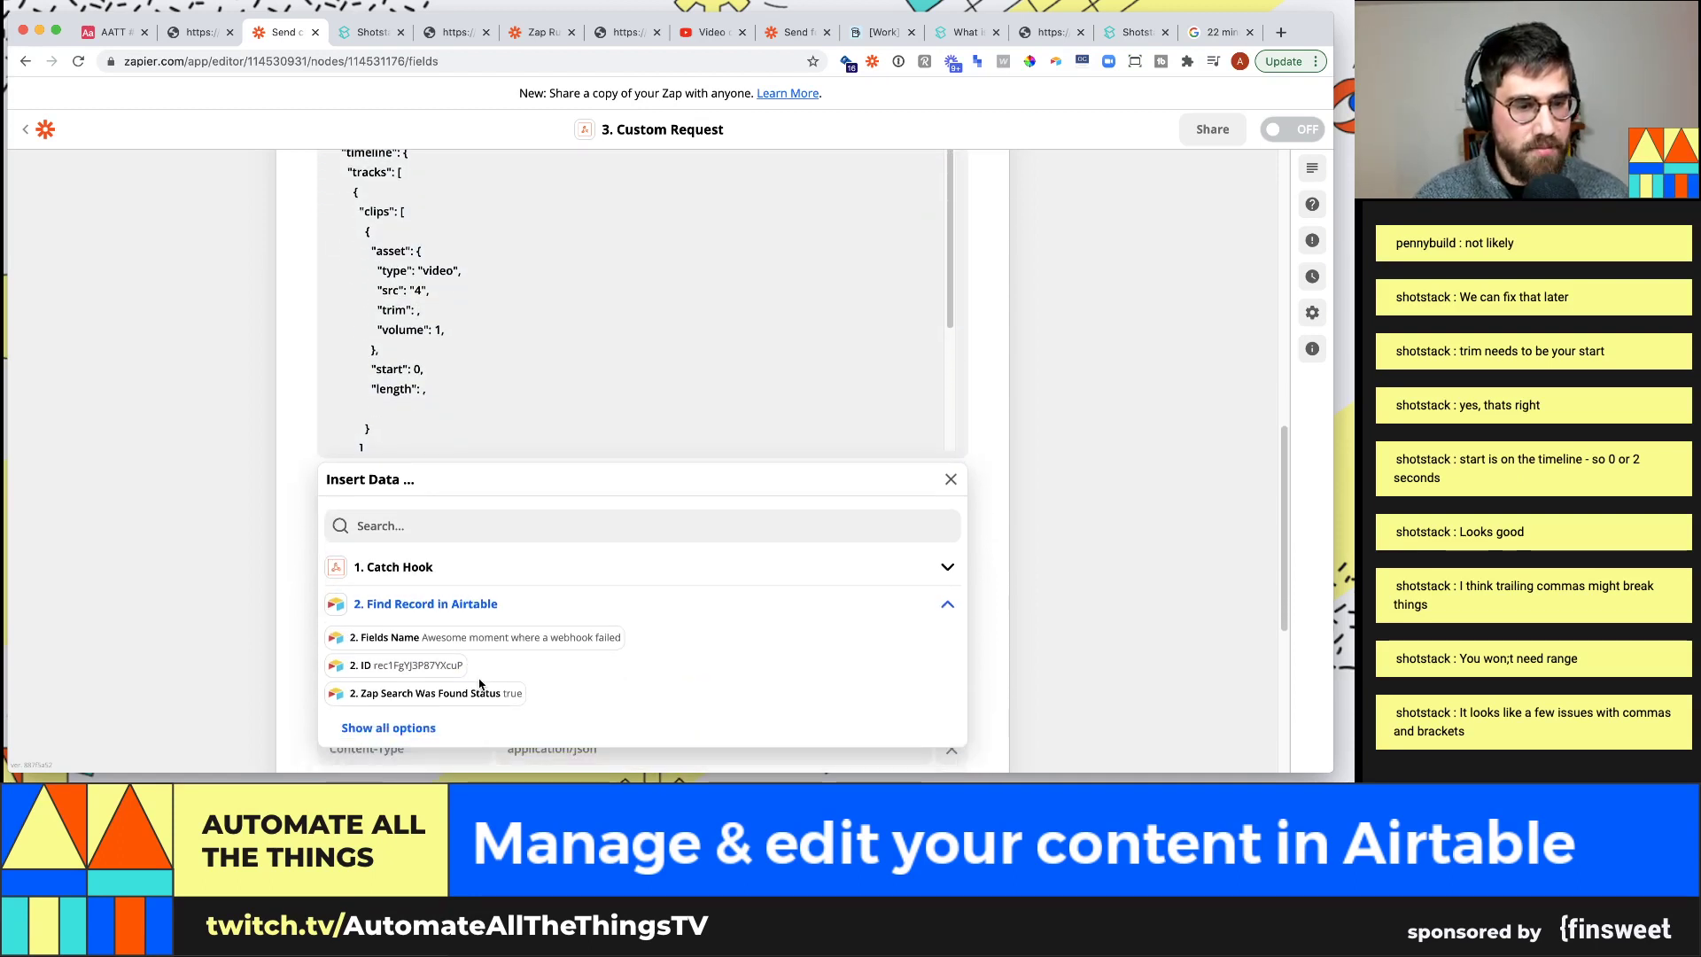
left_click(433, 536)
type("start tim")
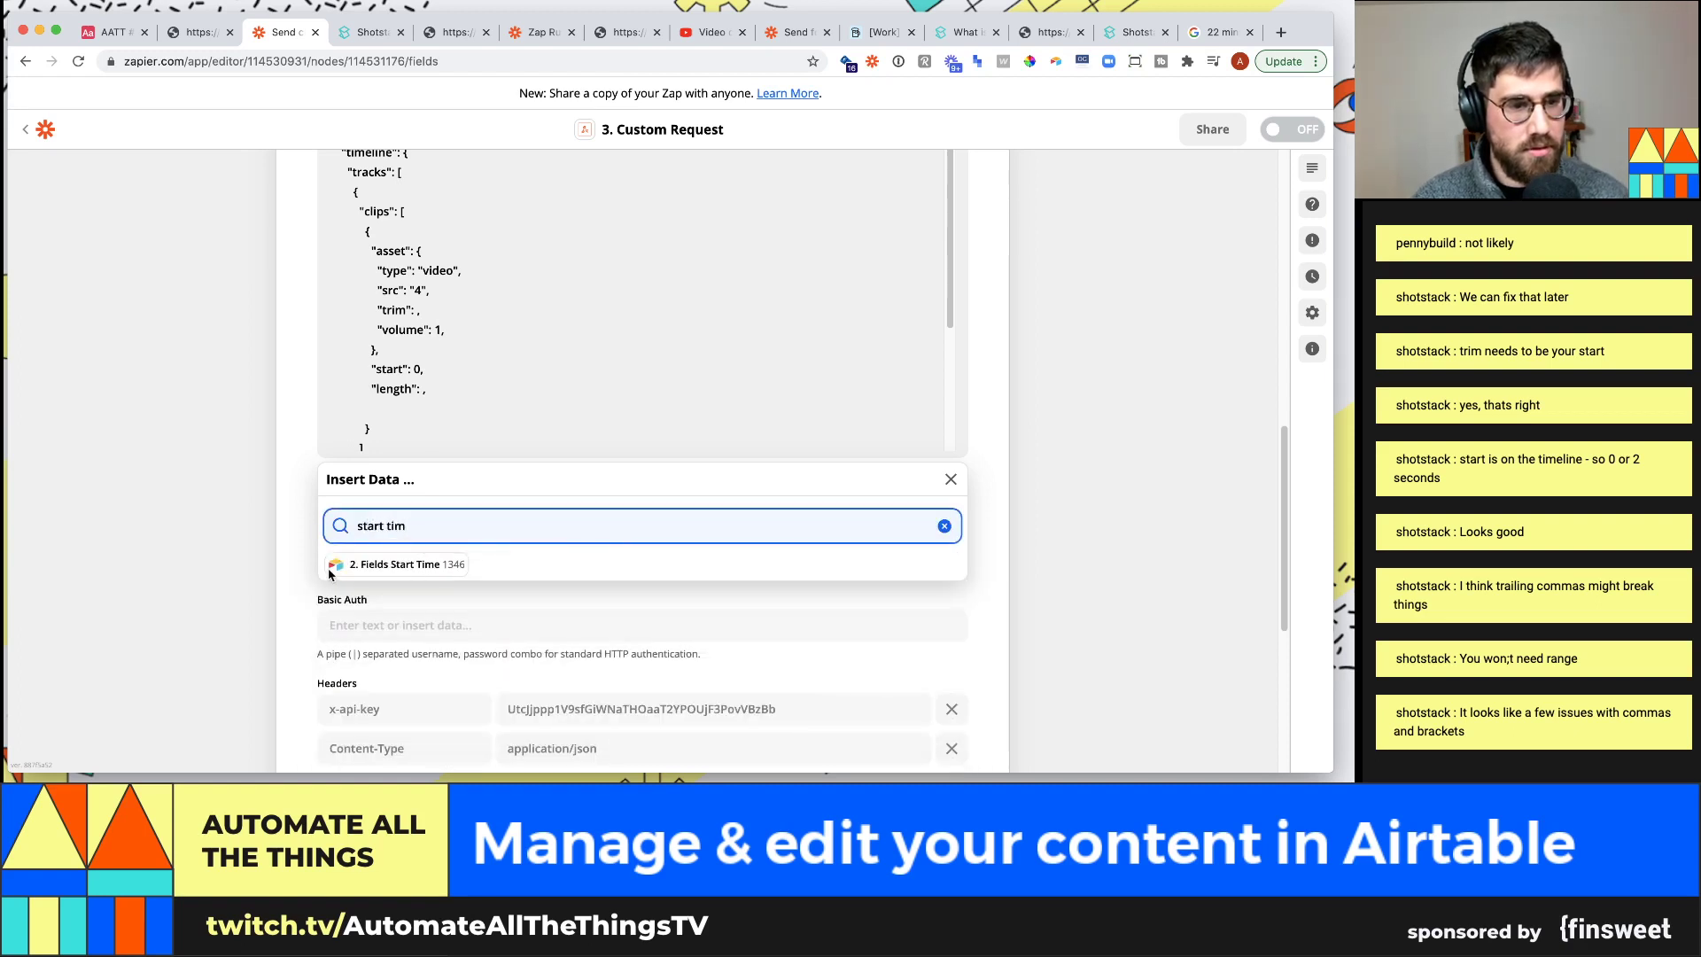
left_click(330, 571)
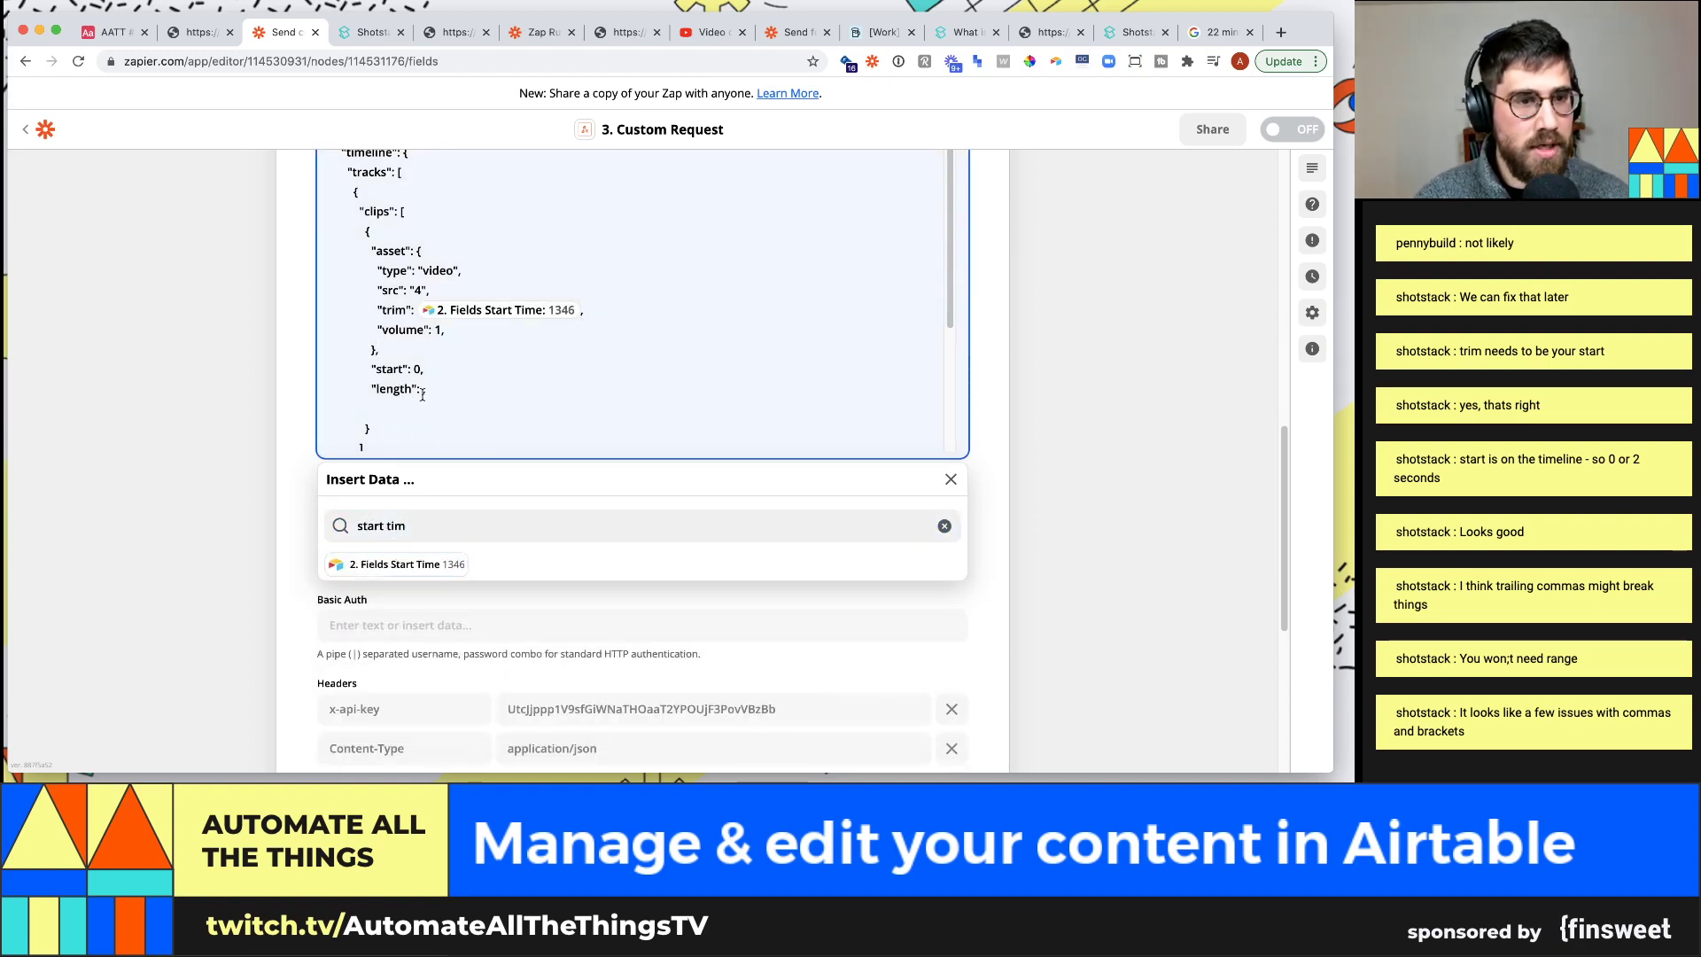
Map length to the Airtable Length field from the Find Record step
type("e")
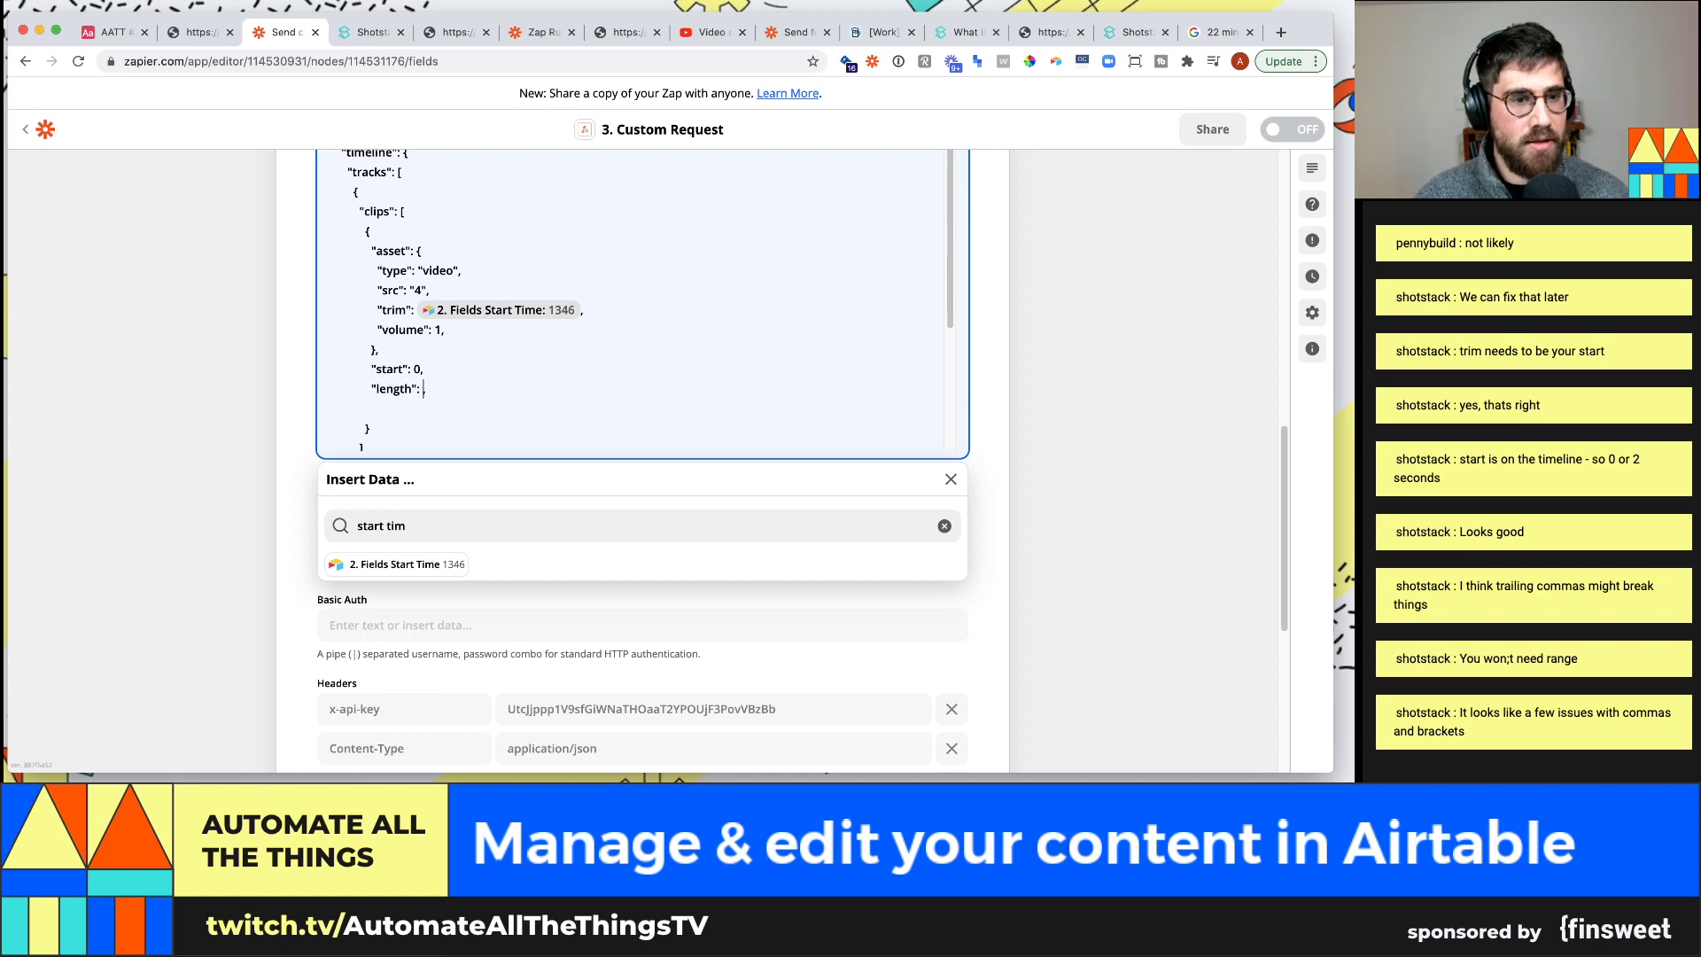
left_click(596, 521)
type("e")
key("super+a")
type("e")
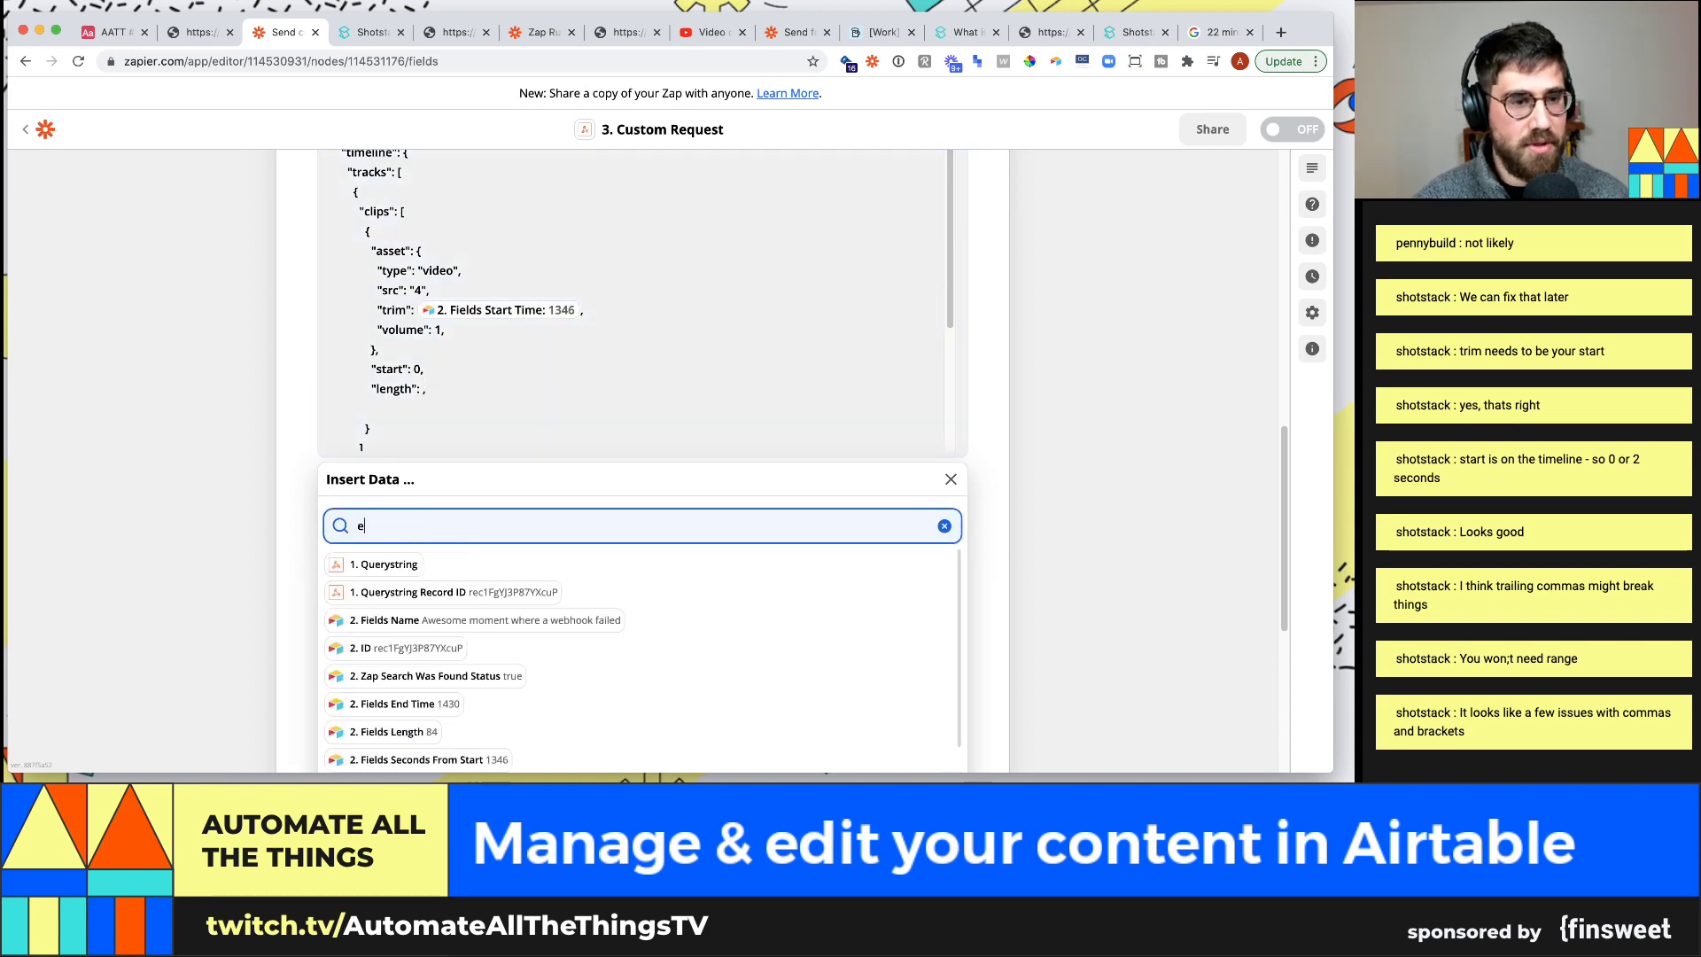
type("nd")
key("super+a")
type("length")
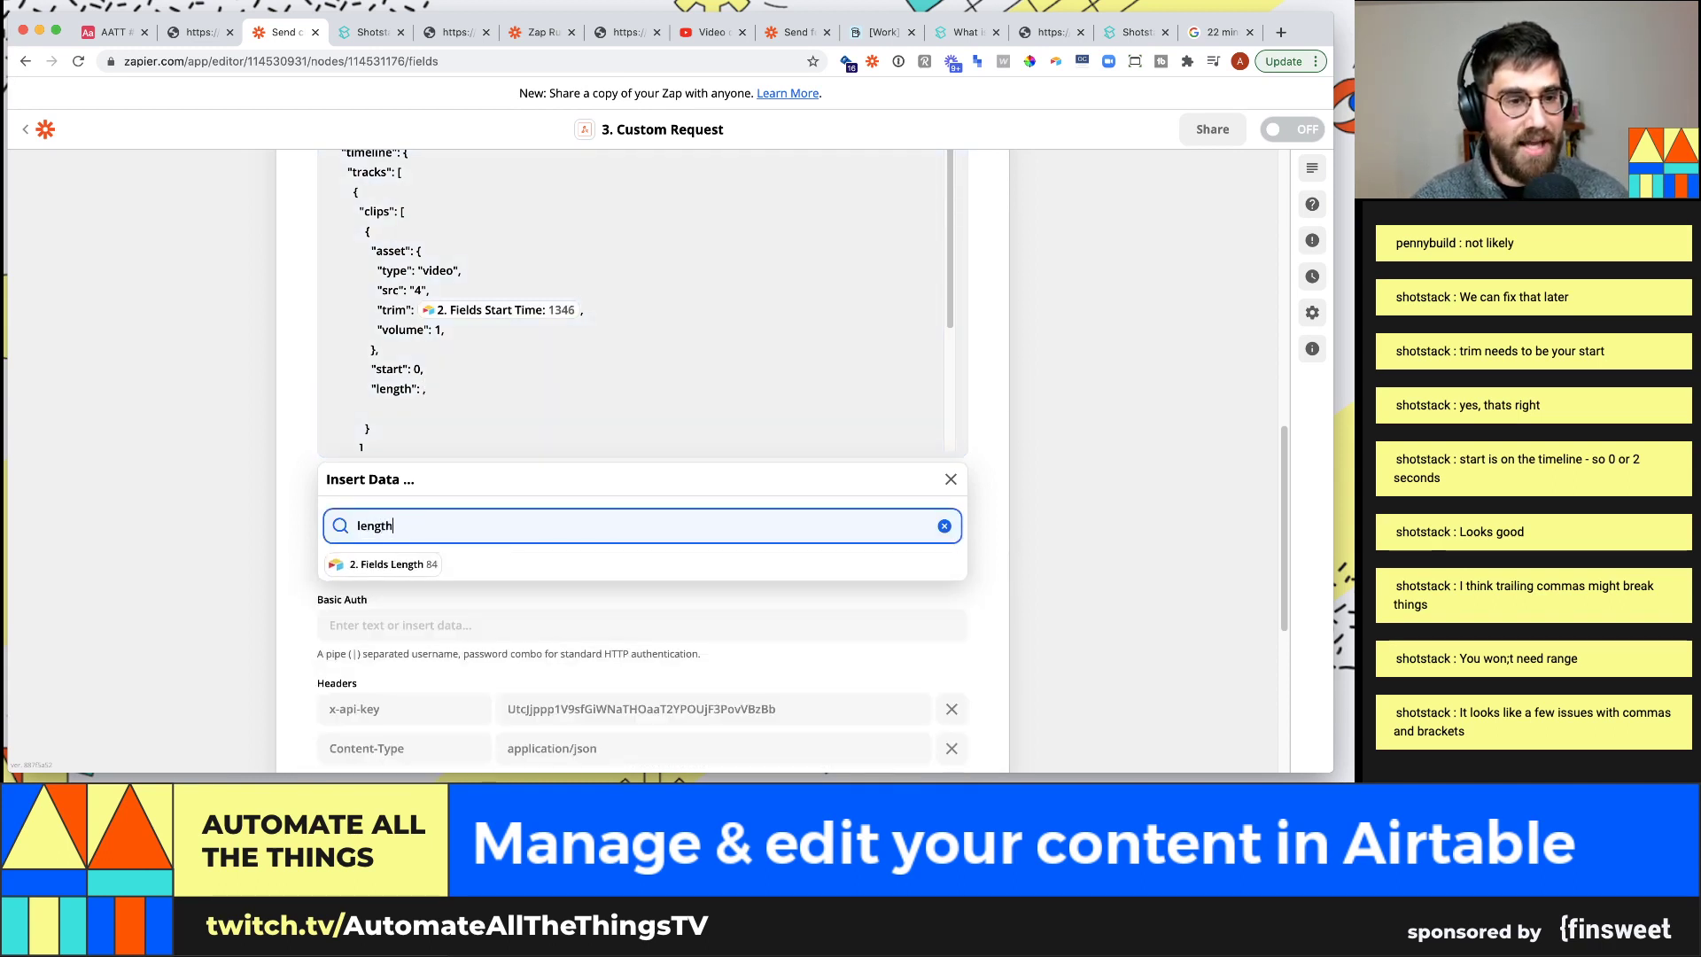
left_click(395, 565)
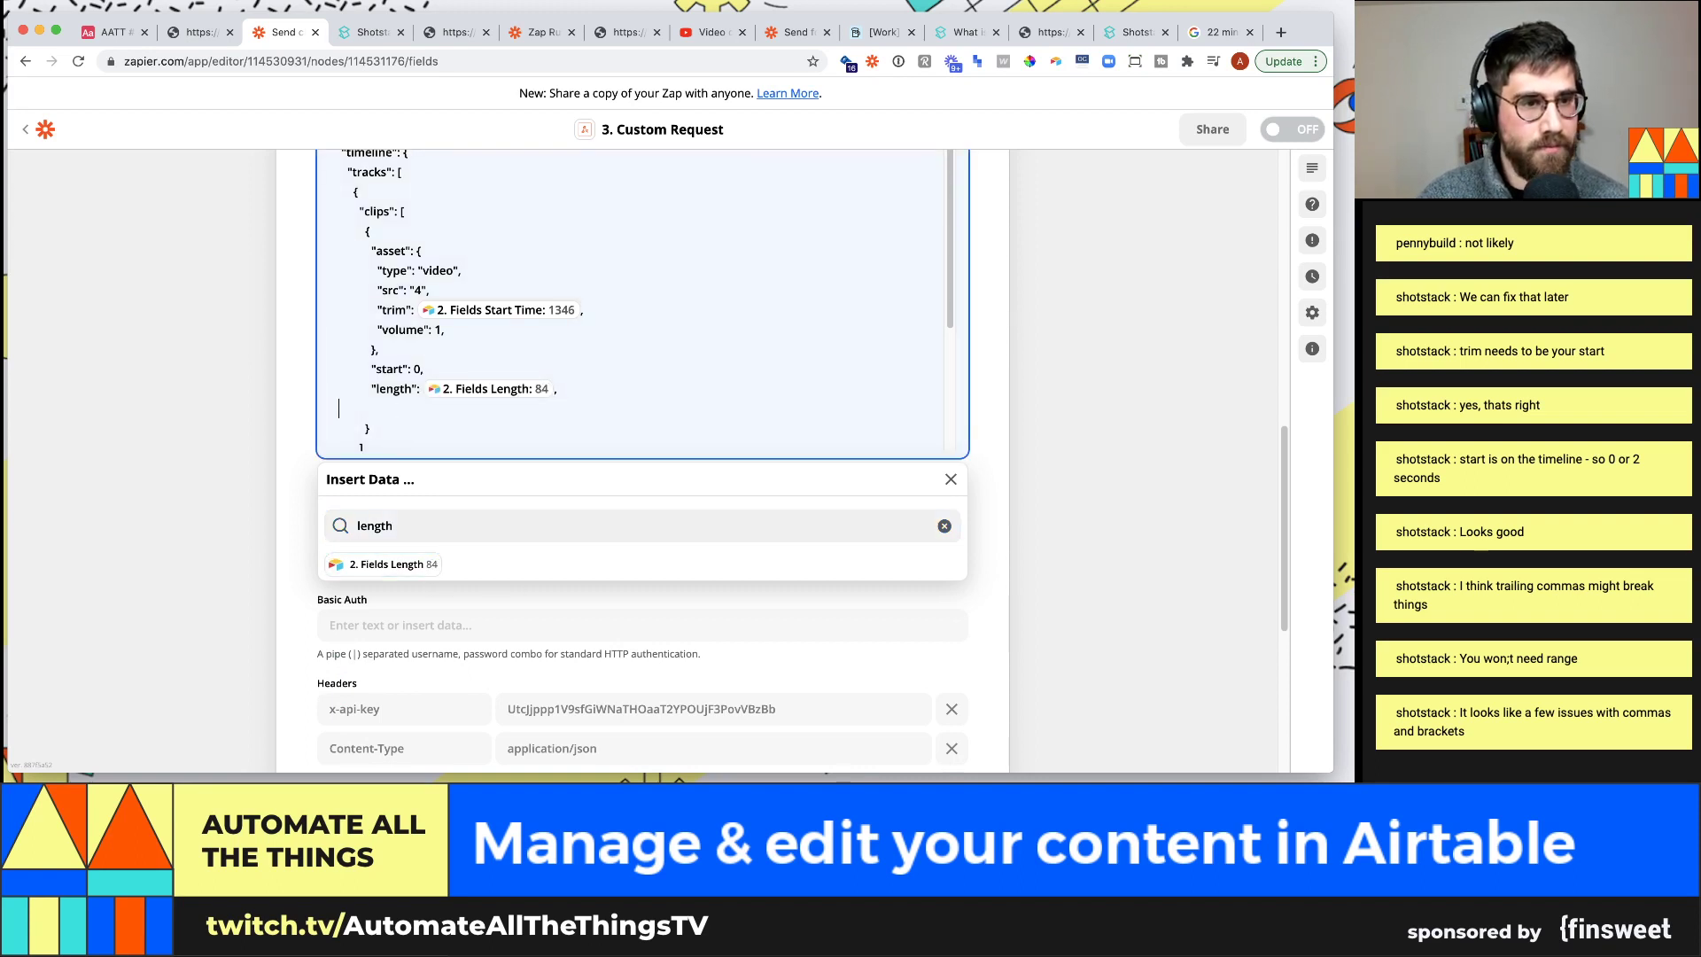
Delete the callback line from the end of the request body
scroll(467, 350, "down", 3)
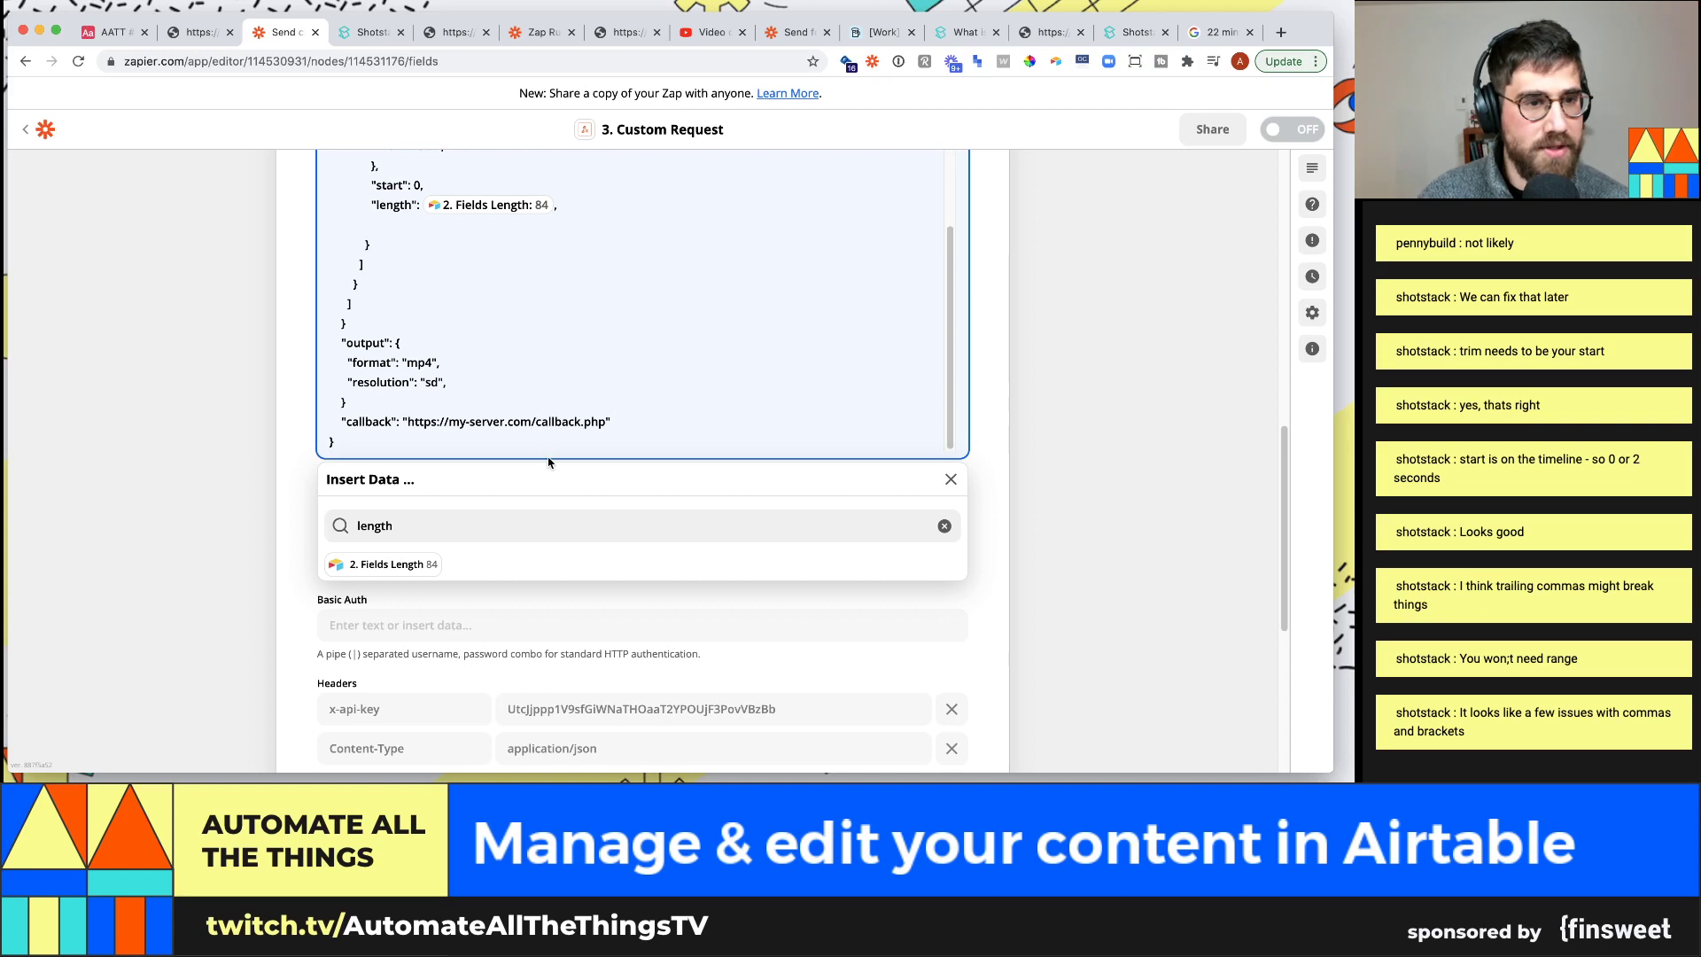
left_click_drag(613, 422, 327, 429)
key("BackSpace")
key("BackSpace")
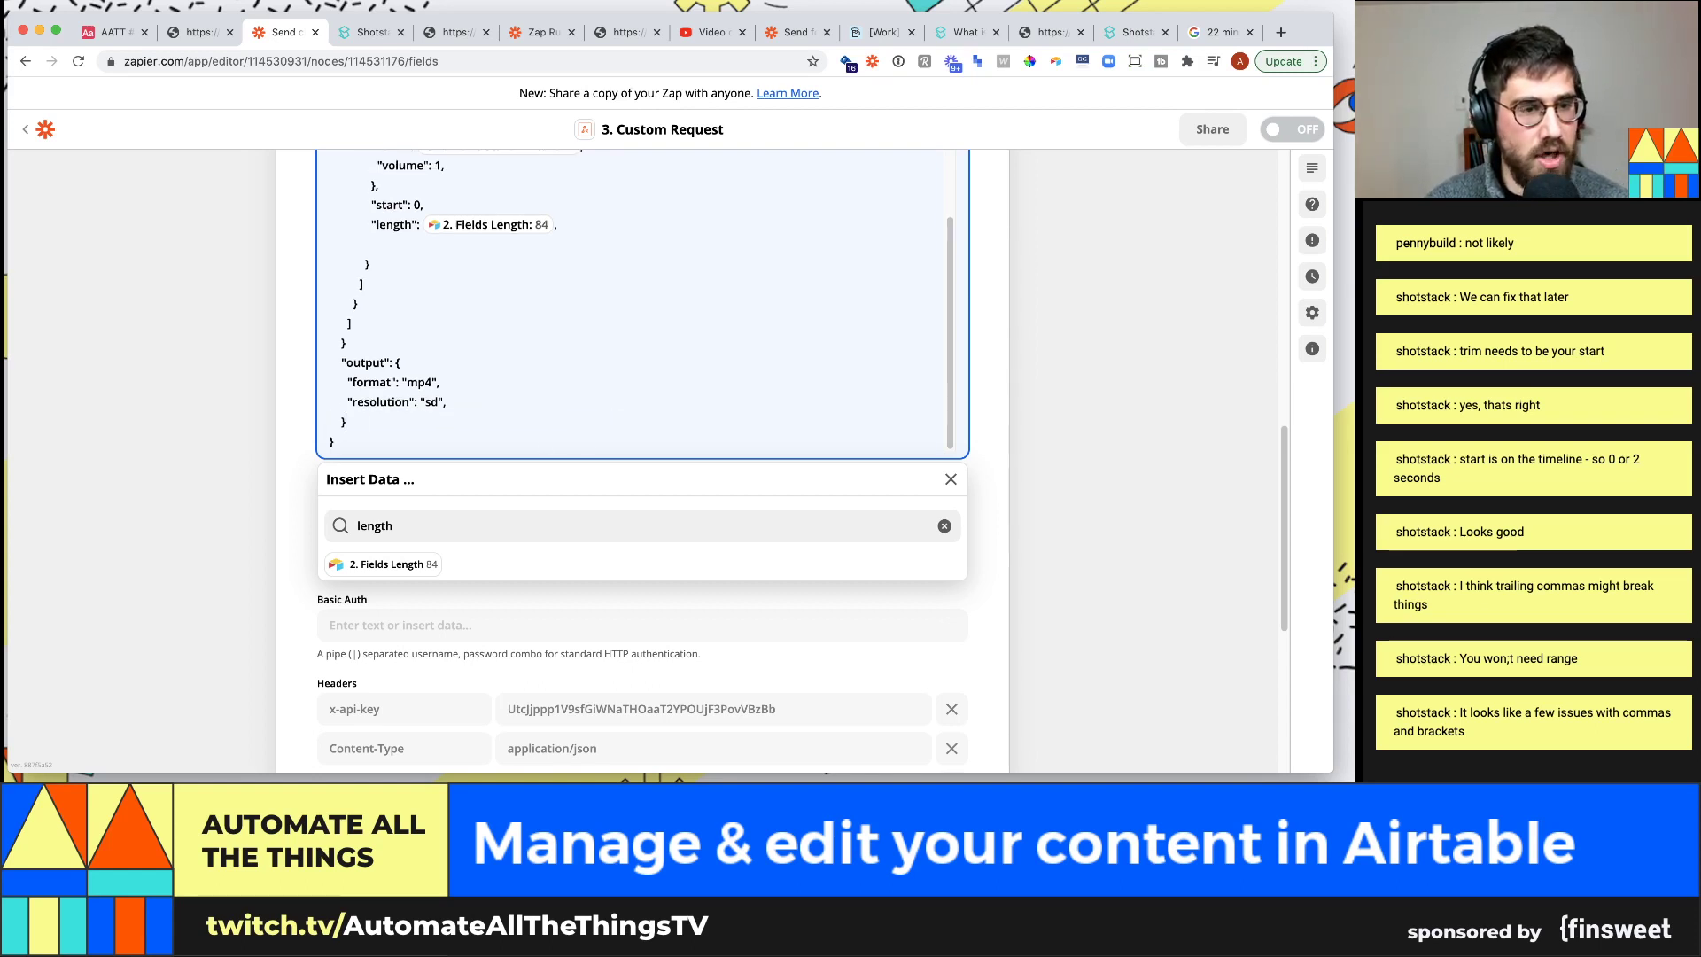
scroll(488, 286, "up", 15)
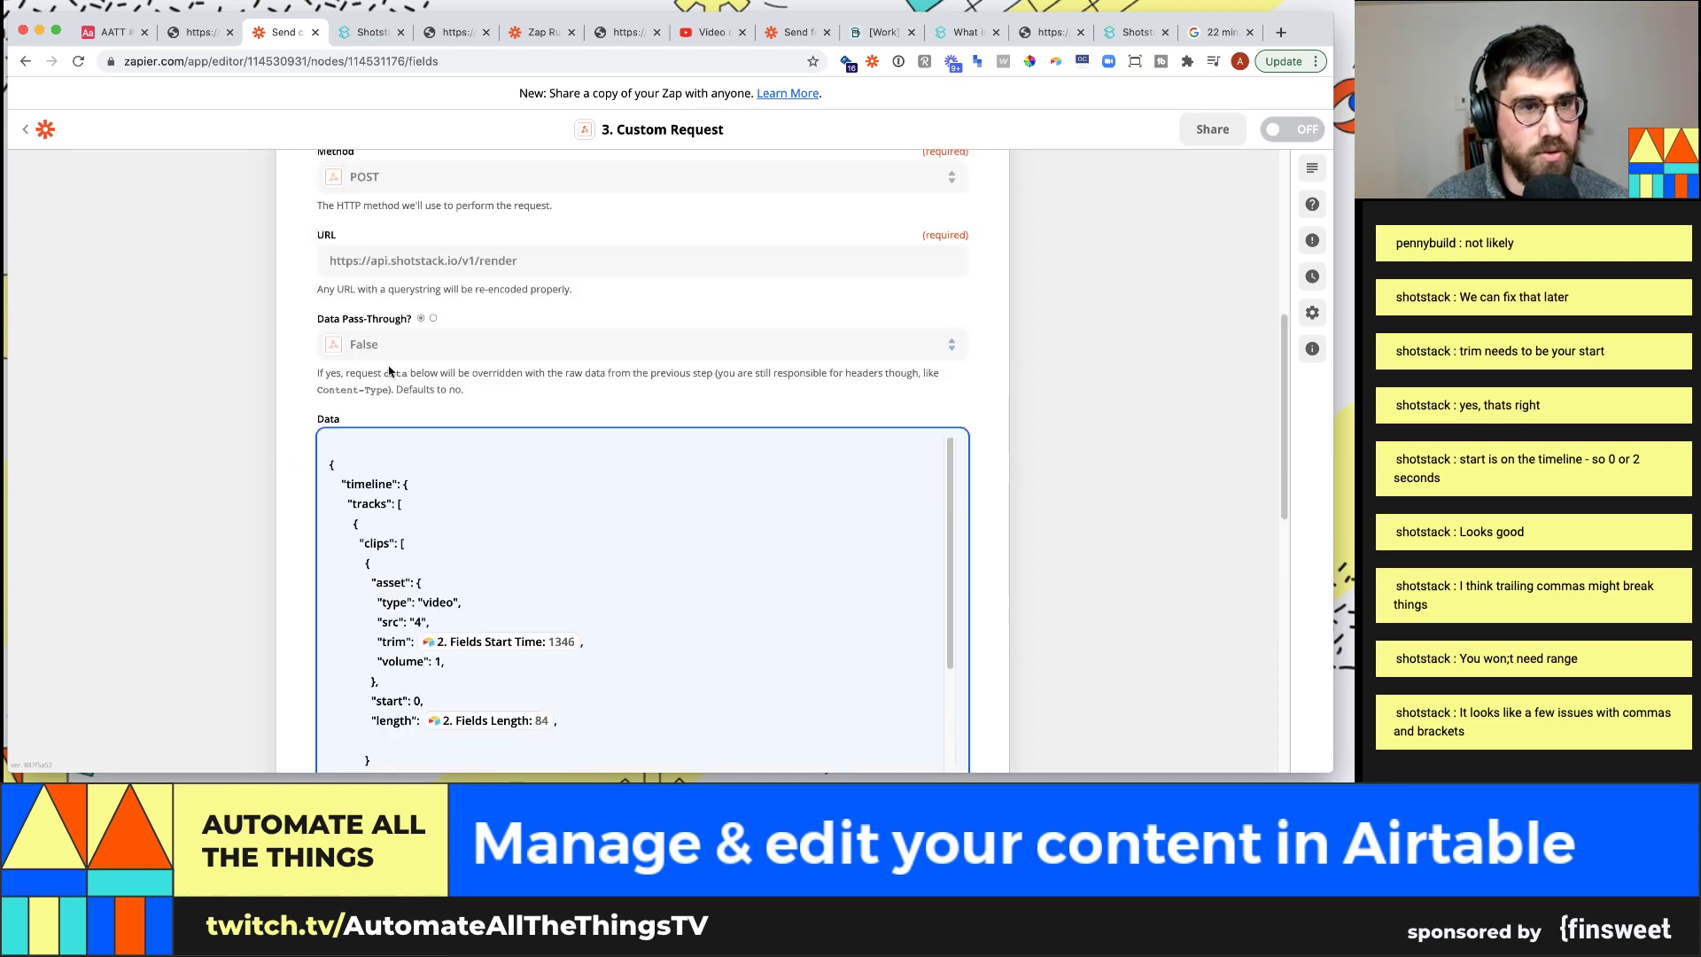
scroll(387, 493, "down", 10)
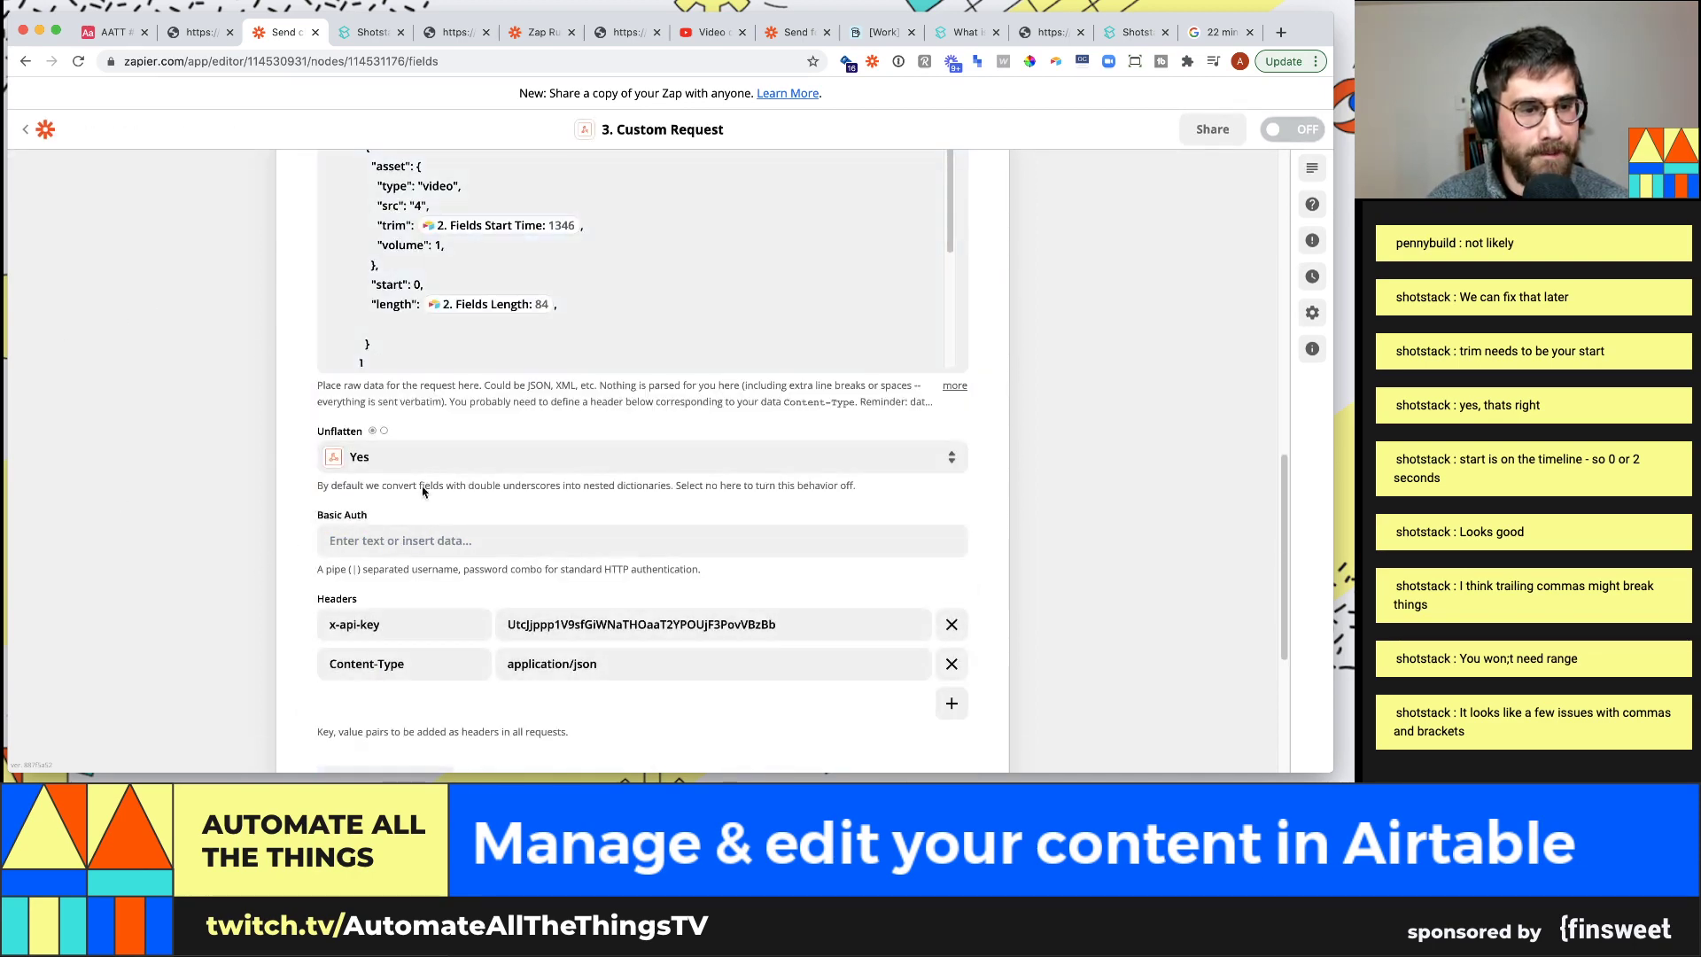
scroll(443, 443, "up", 5)
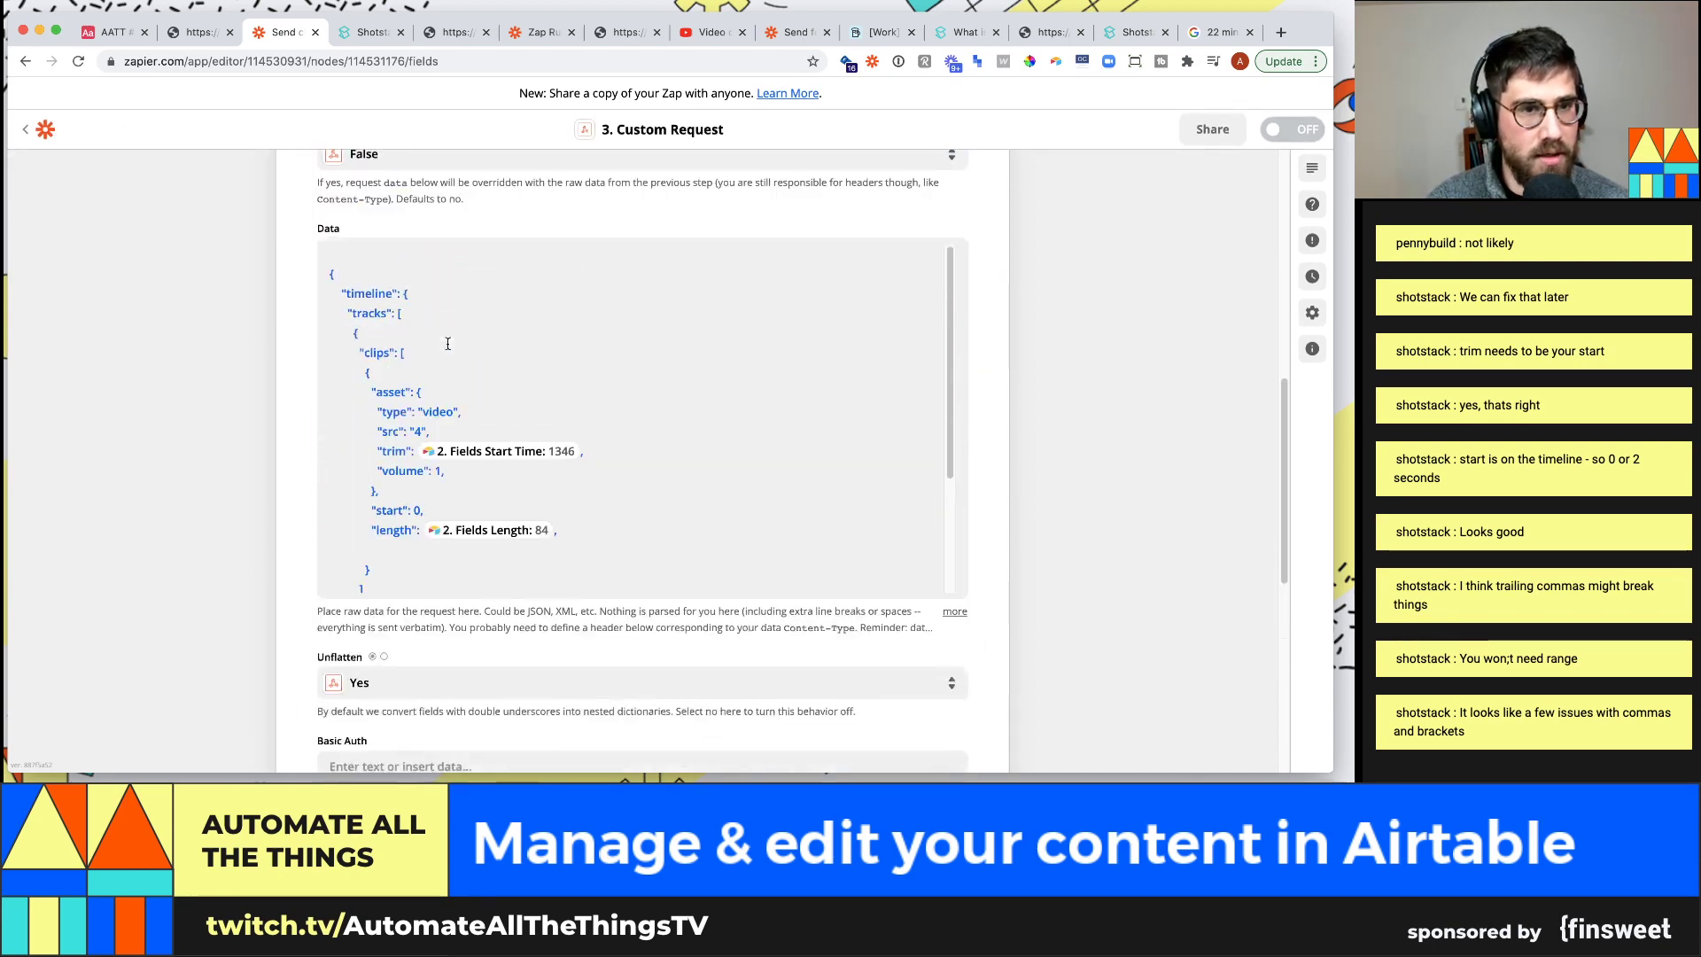
left_click(455, 423)
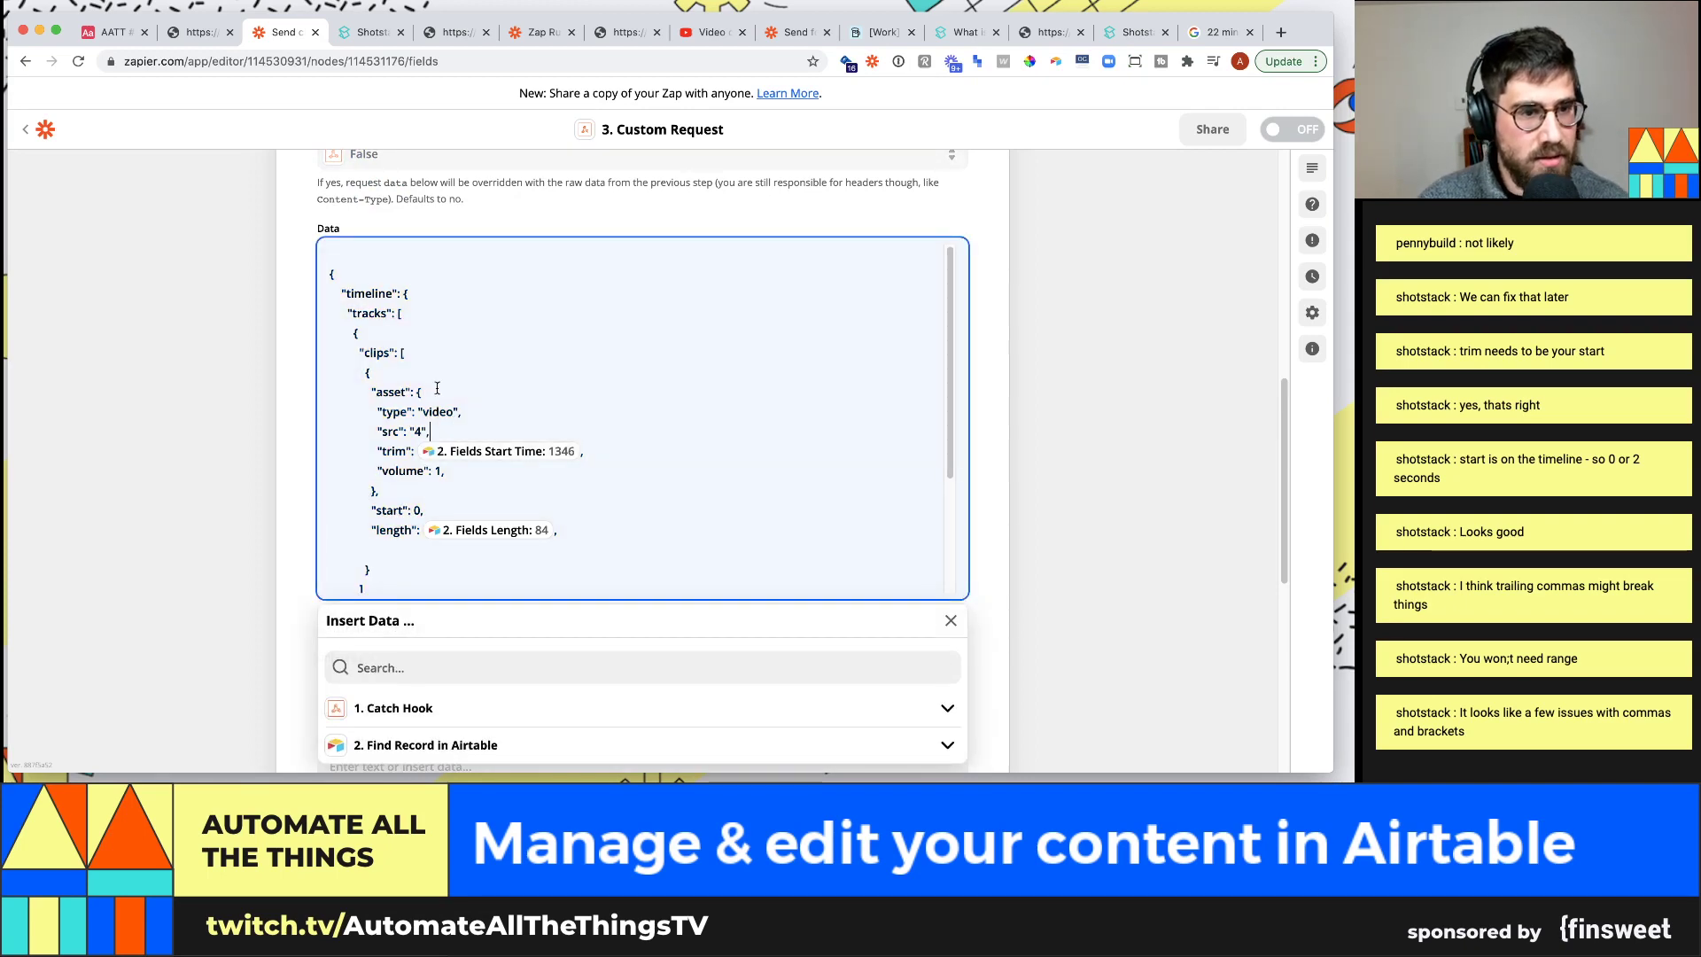
key("super+Tab")
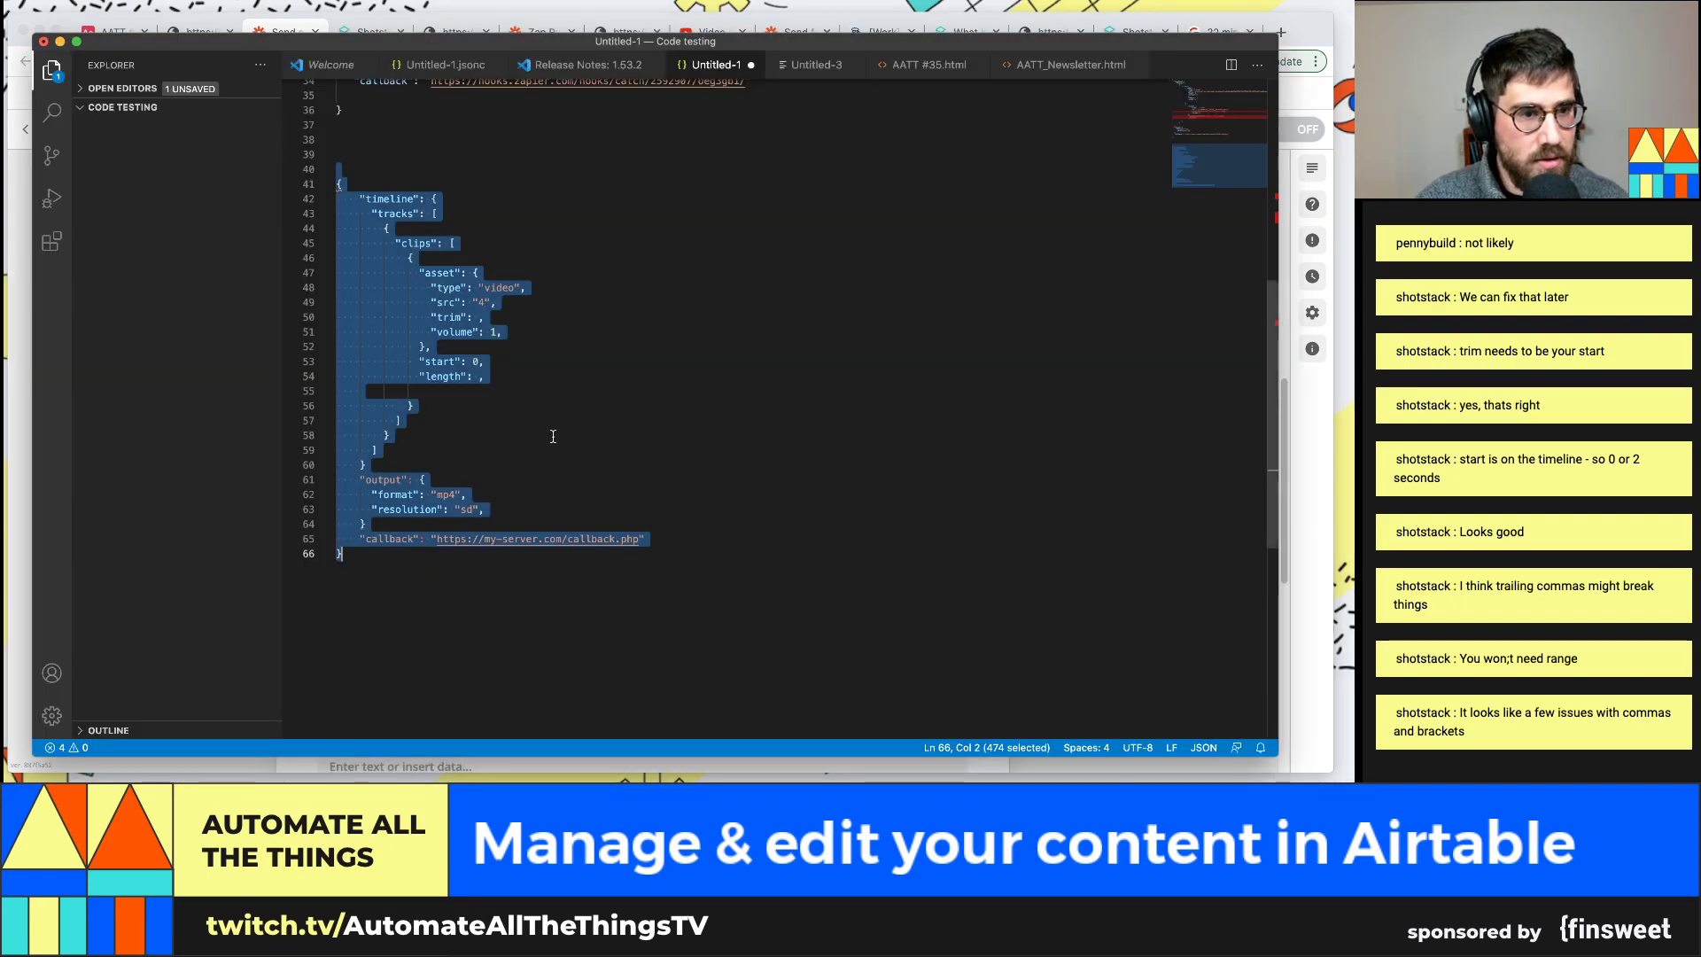
Copy the src line with the Airtable .mov URL and paste it below the type video line
double_click(493, 288)
scroll(493, 288, "up", 10)
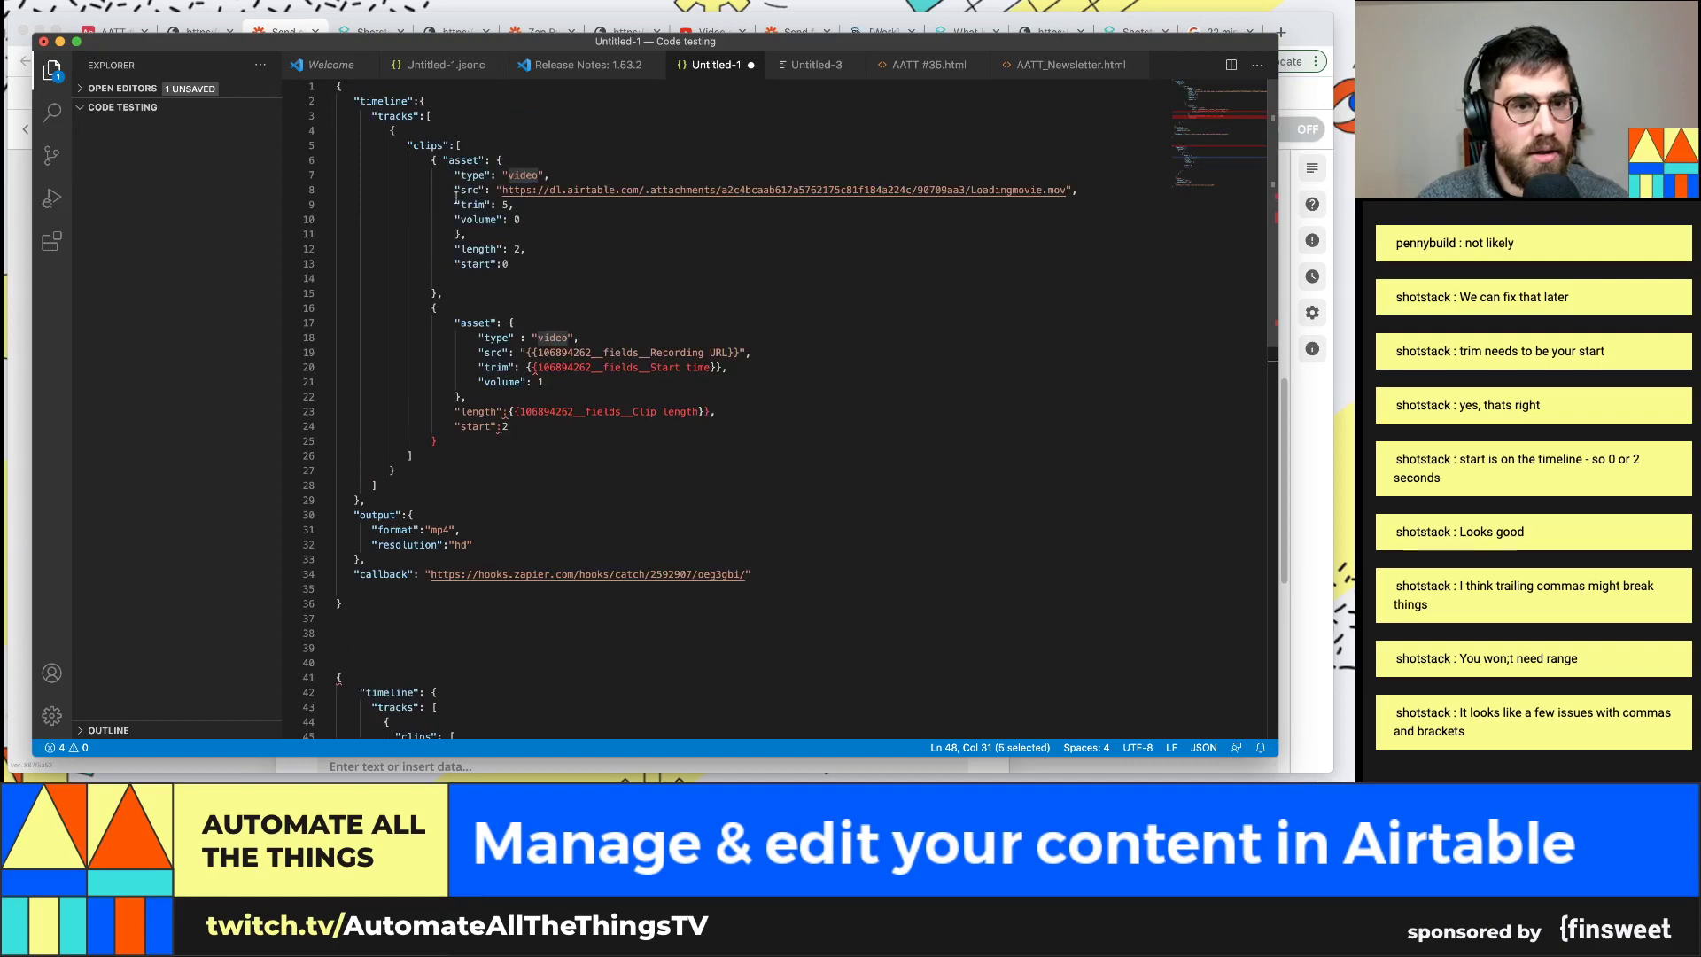
left_click_drag(456, 190, 1071, 191)
scroll(591, 507, "down", 10)
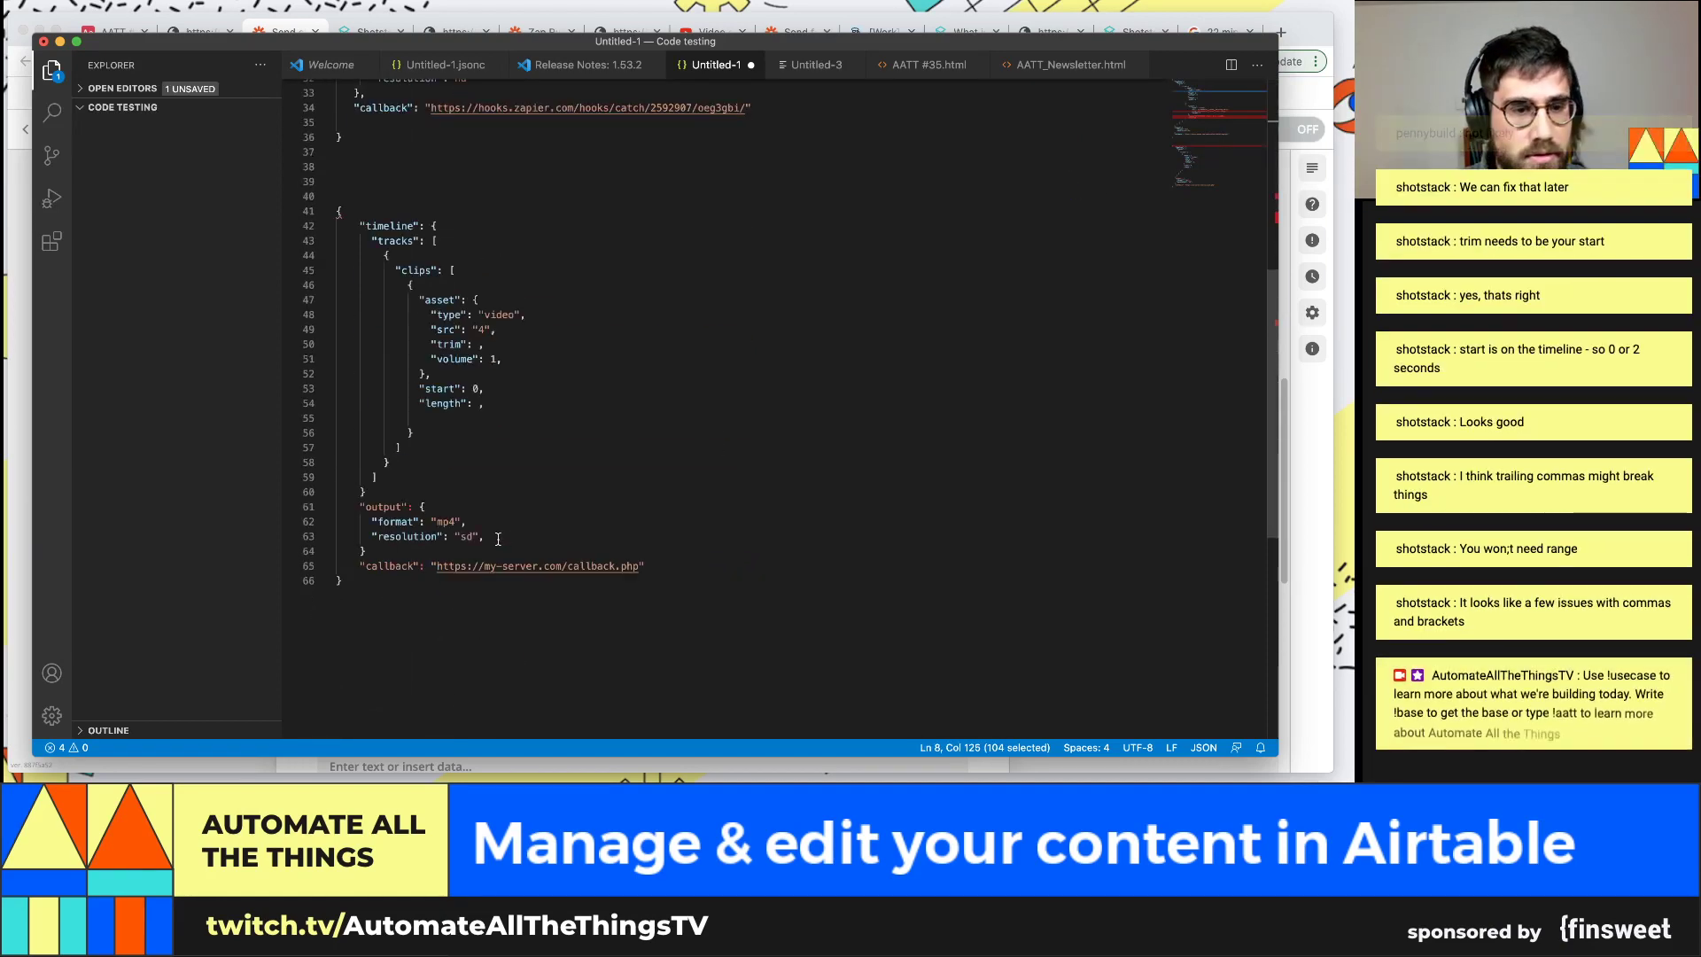
left_click(543, 313)
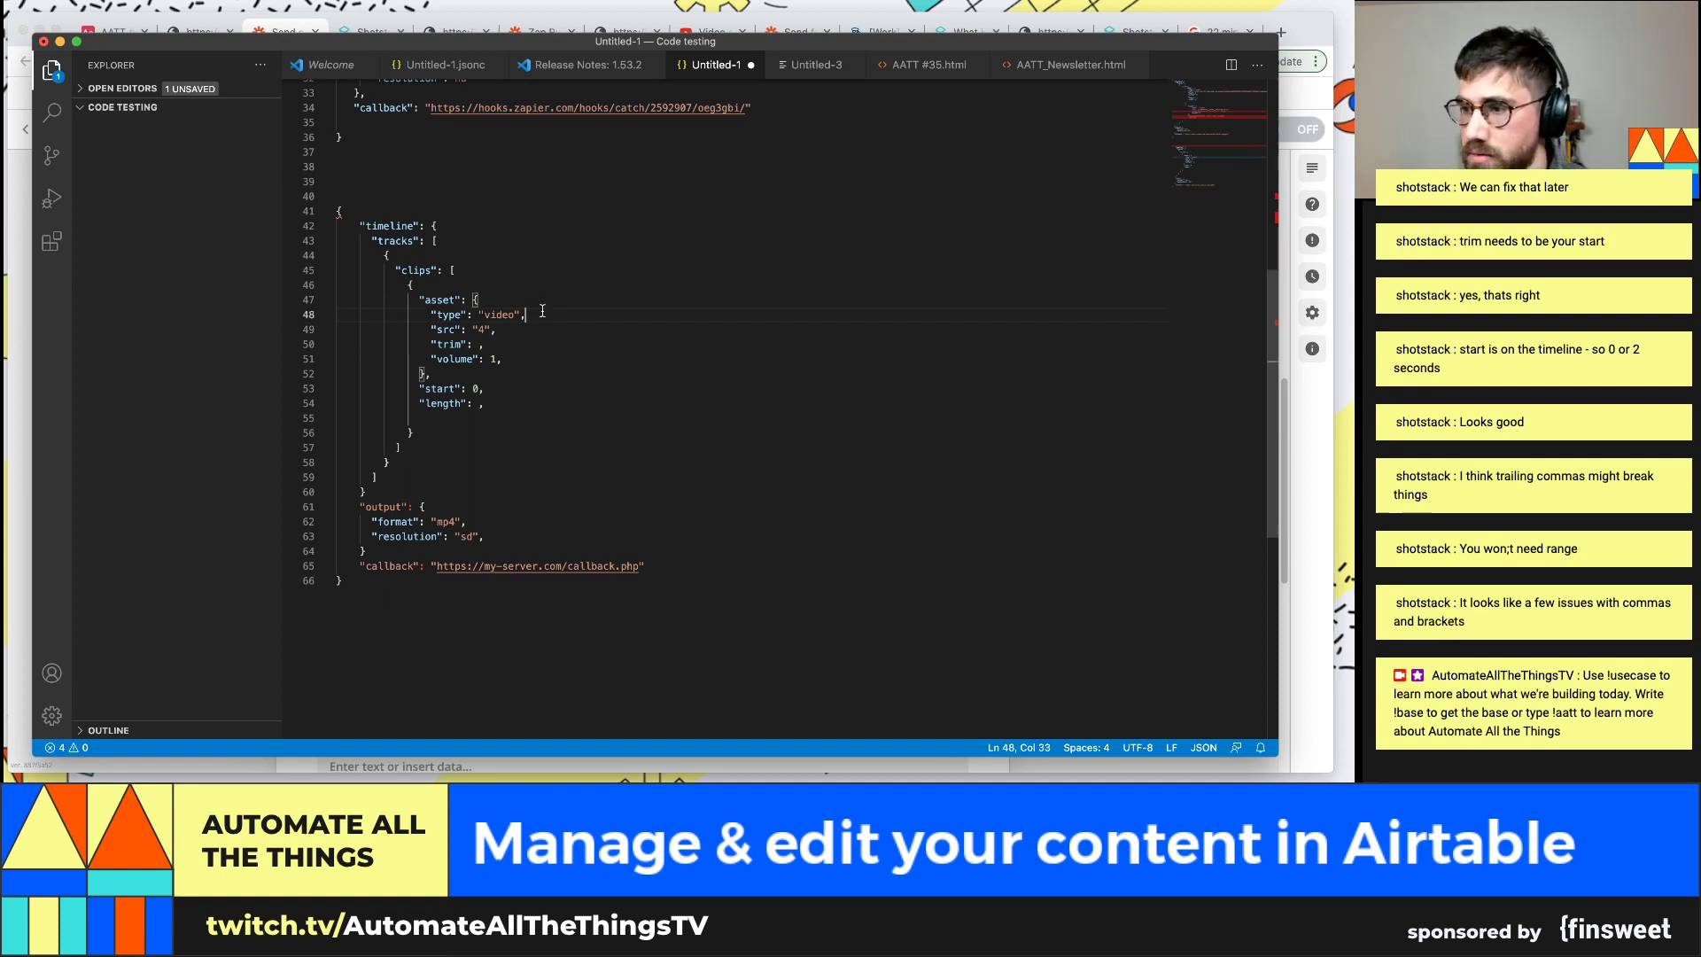
key("Return")
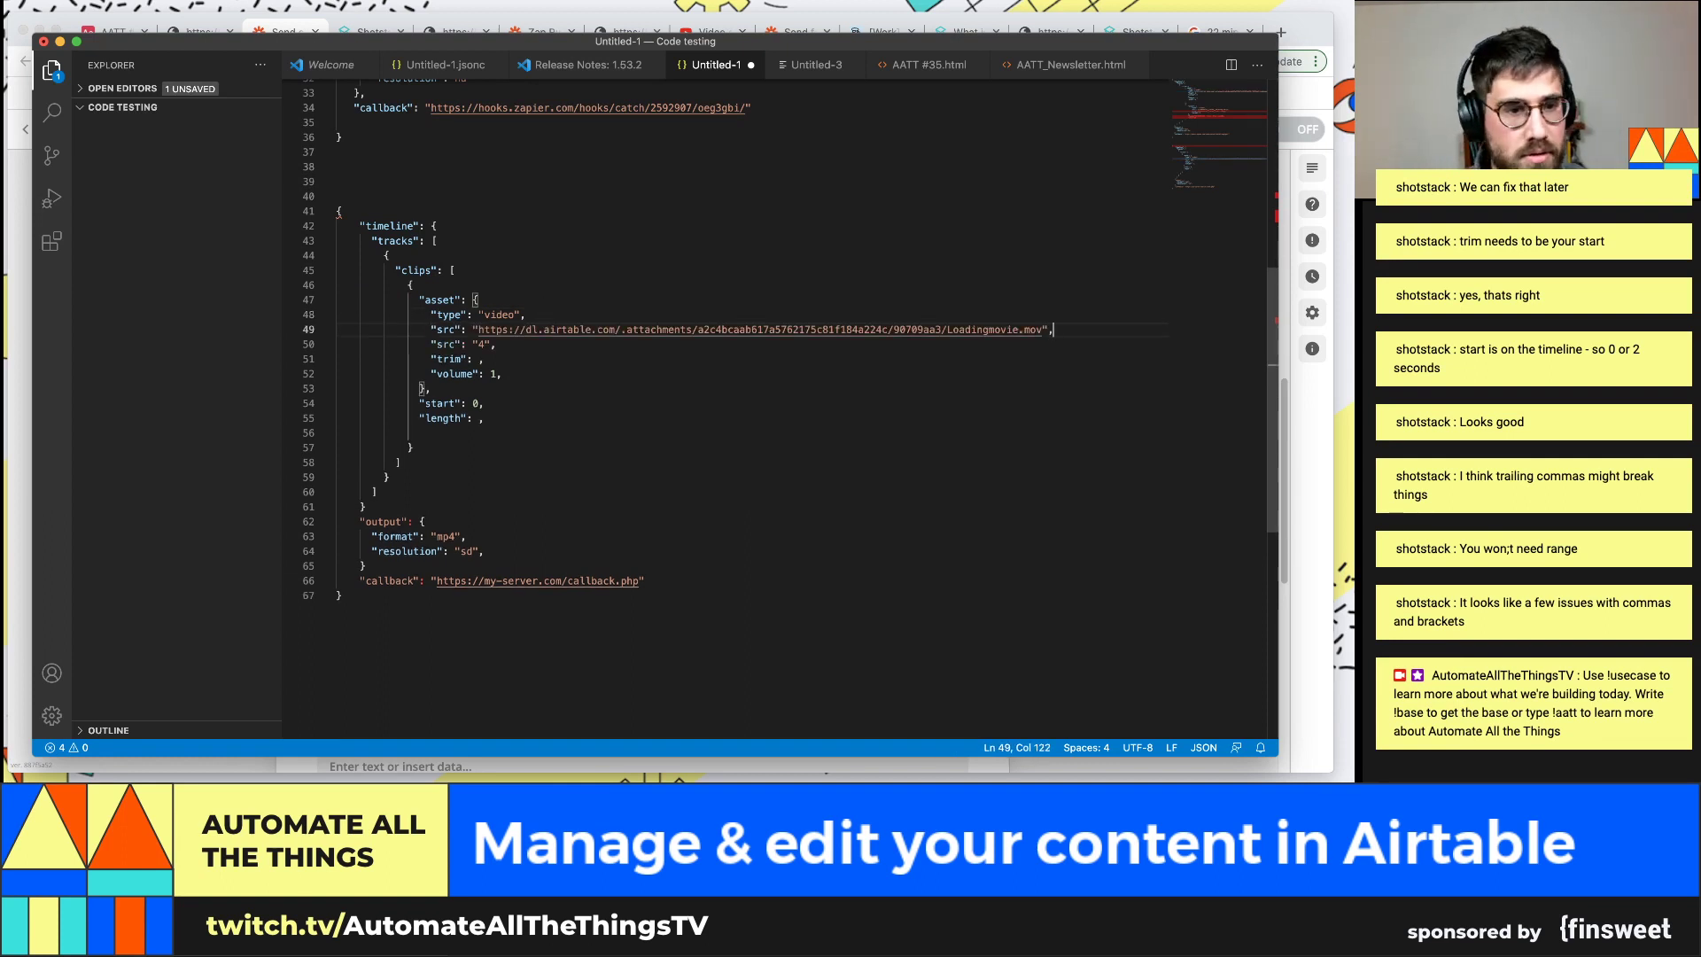
Add a comma after line 61's closing brace and select the new src line 49
key("Left")
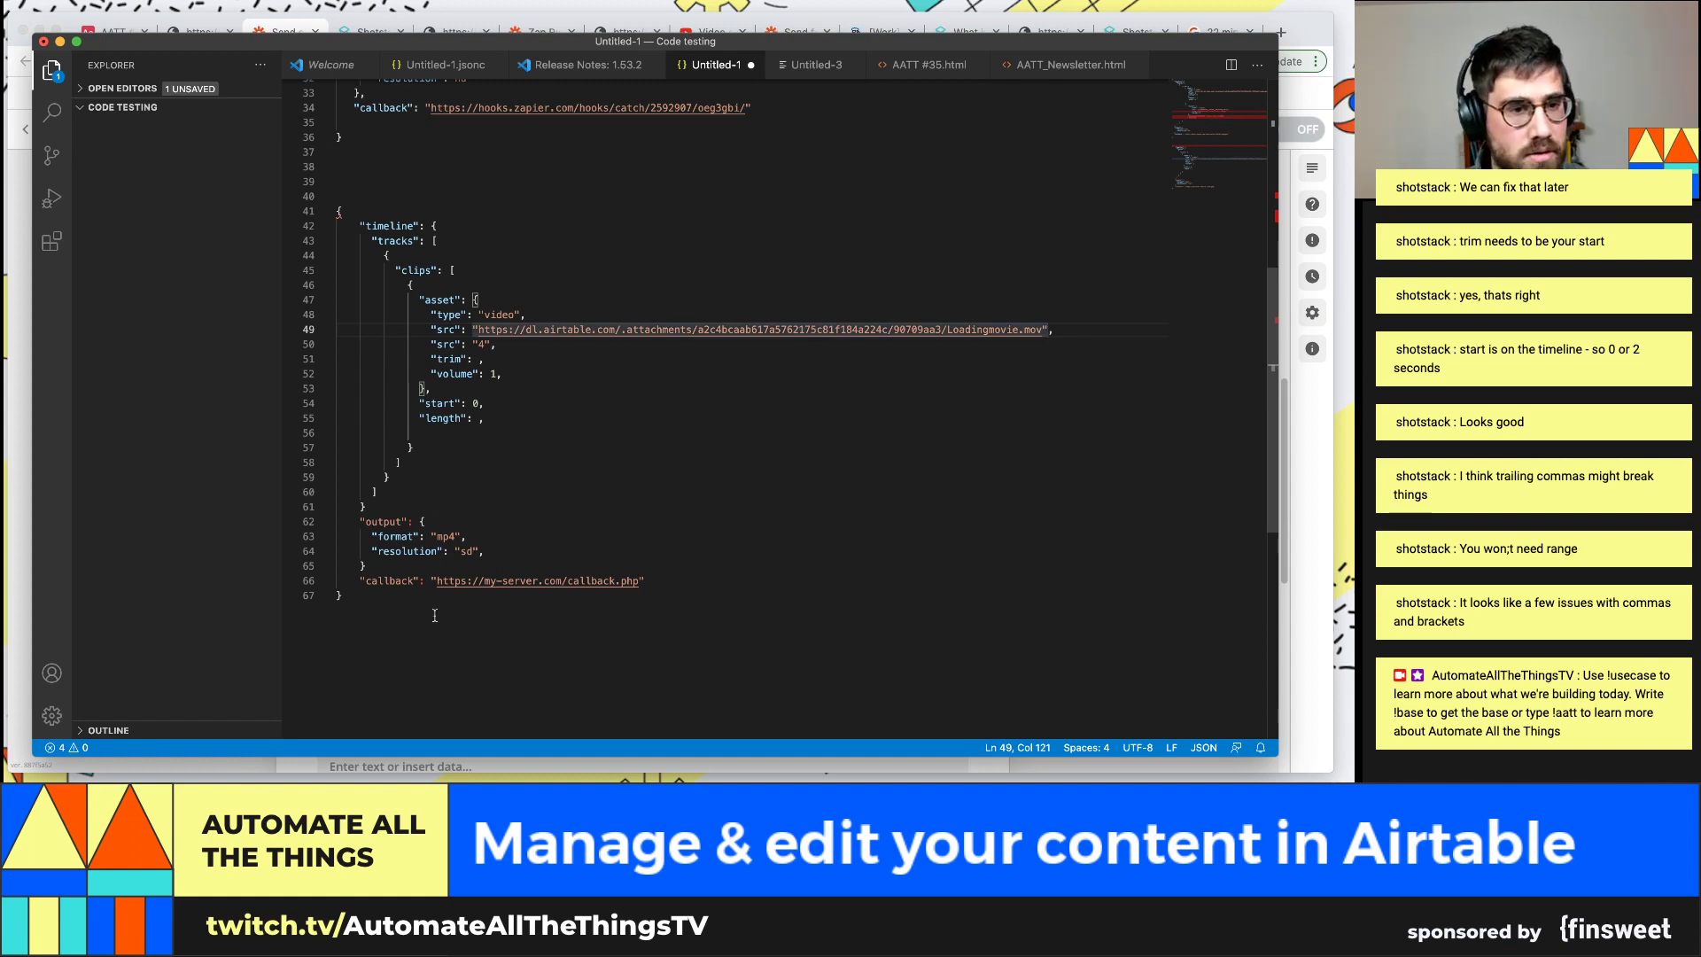
left_click(401, 509)
type(",")
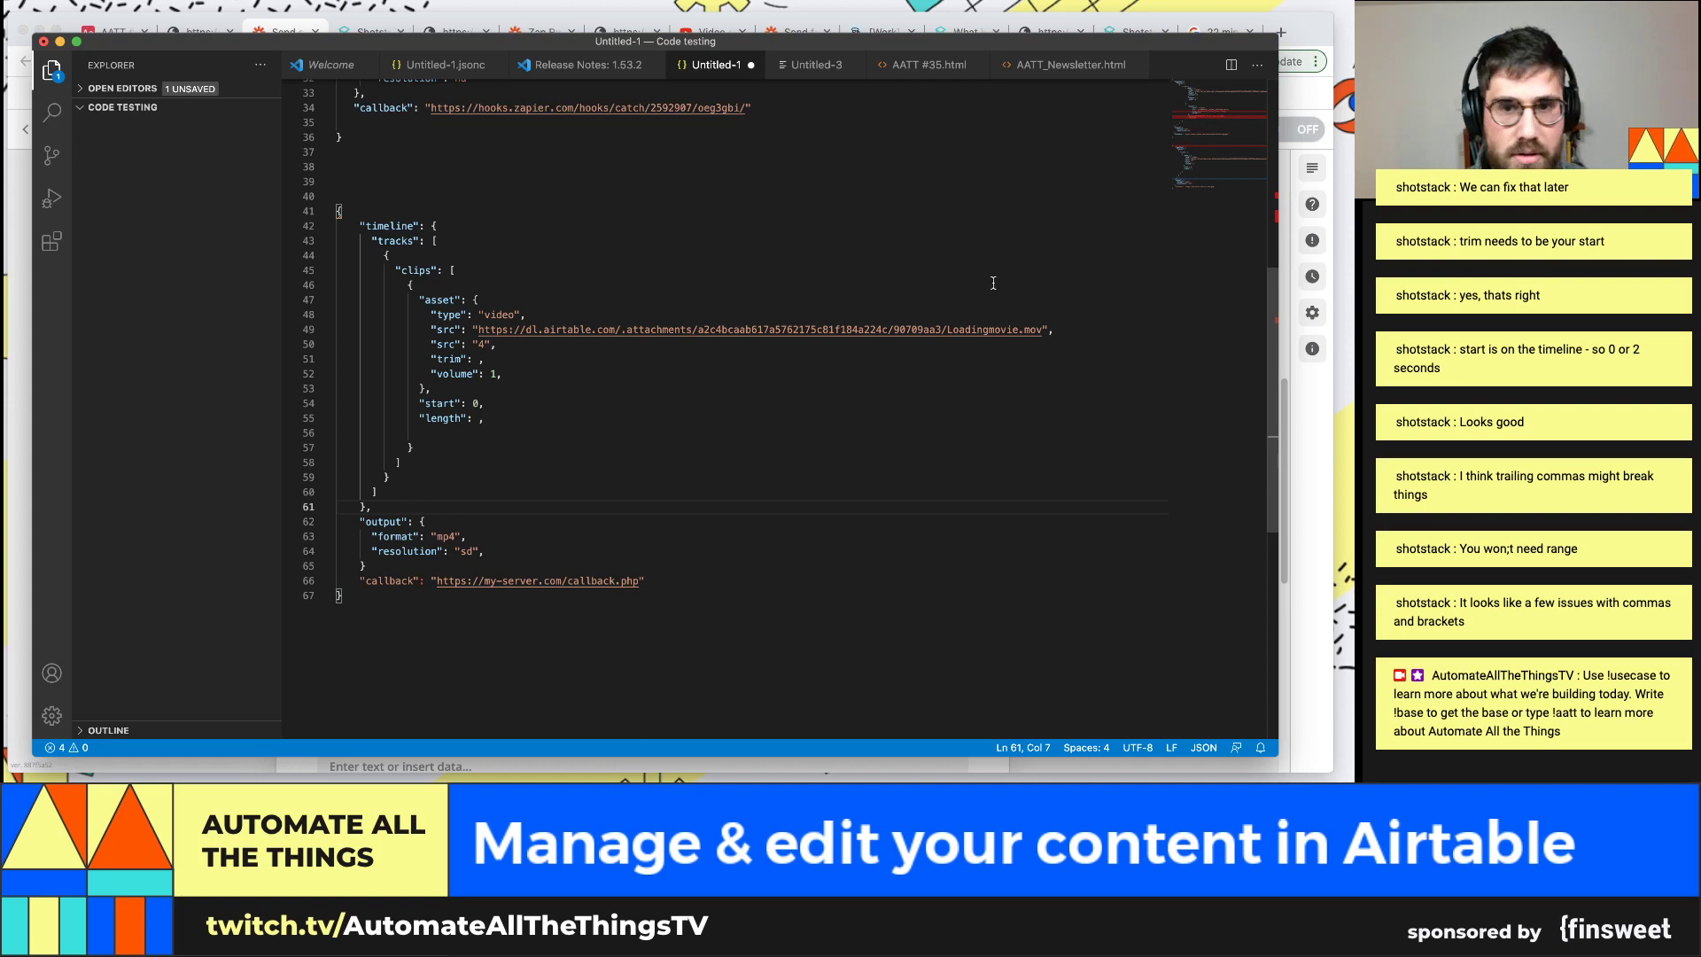
left_click_drag(1056, 330, 430, 330)
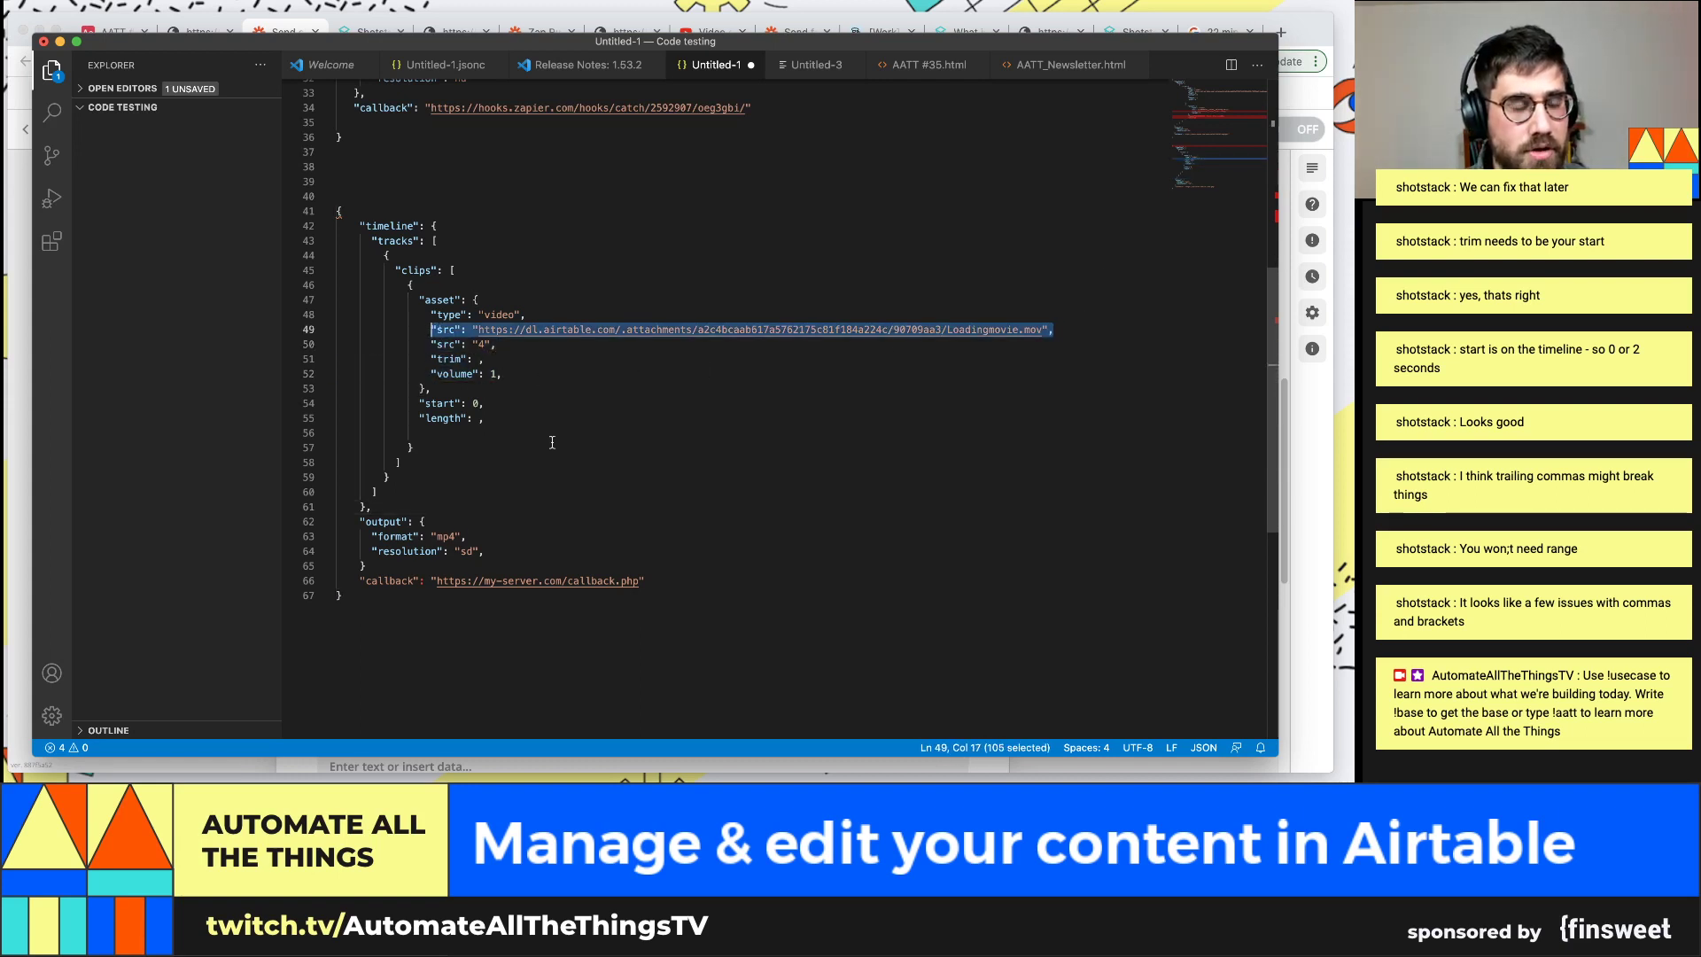
key("super+Tab")
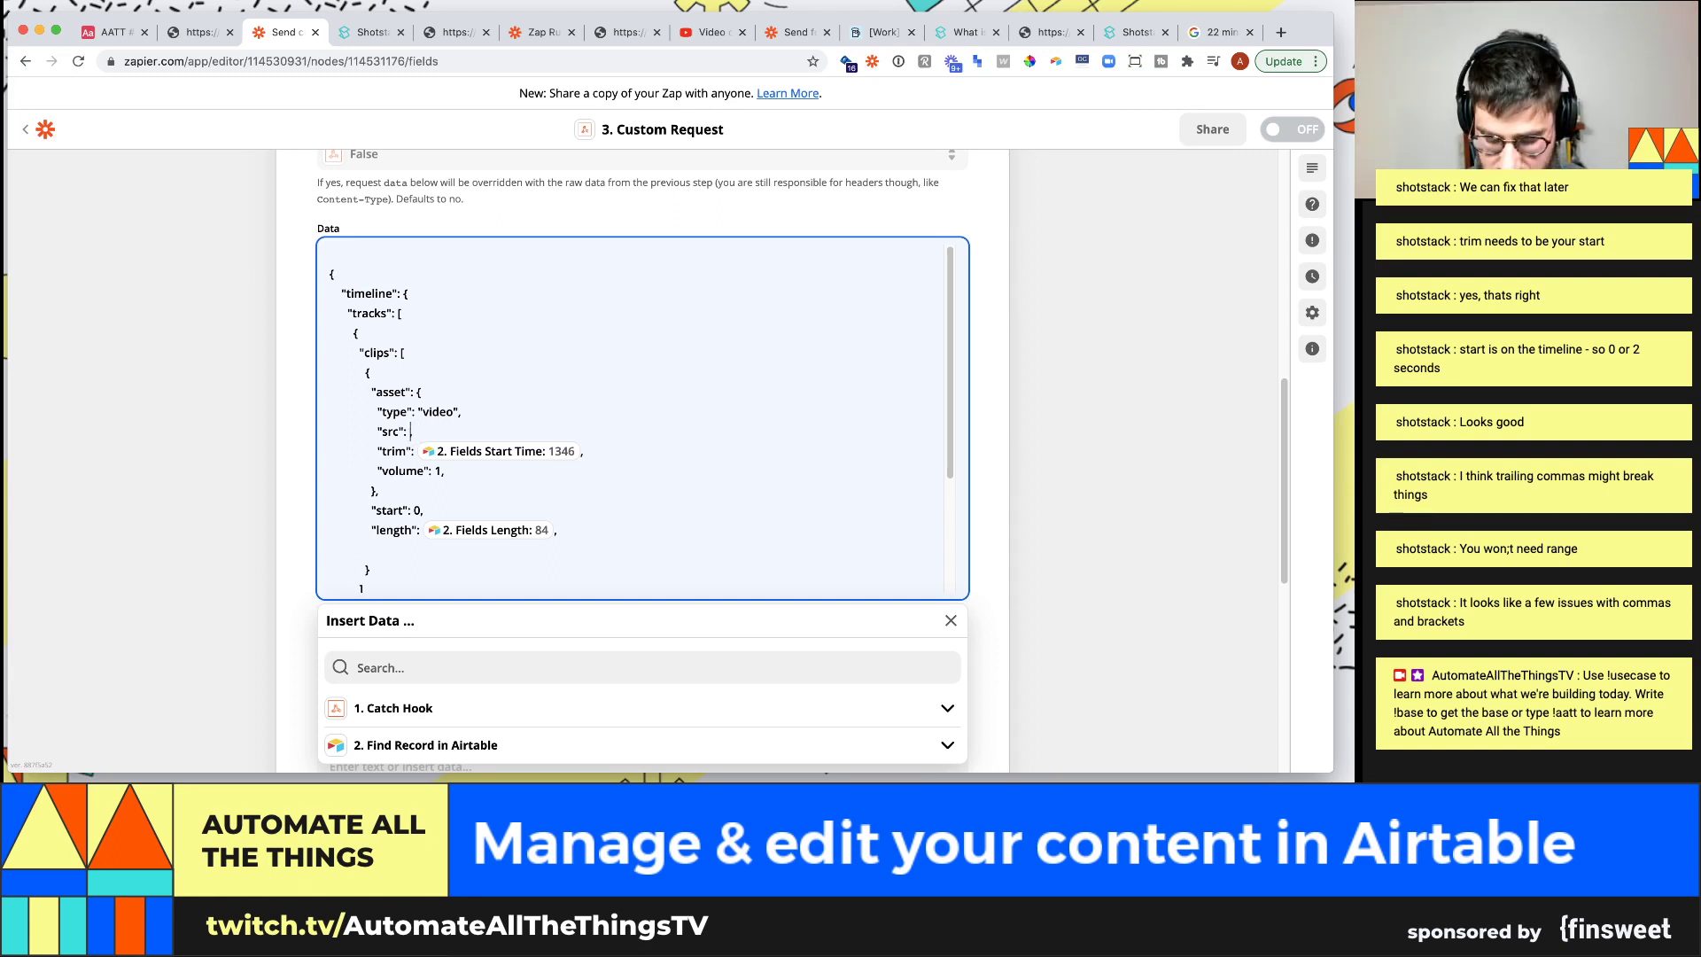
Search the insertable fields for 'attach', 'video url' and 'url' to find a video link
scroll(460, 646, "down", 1)
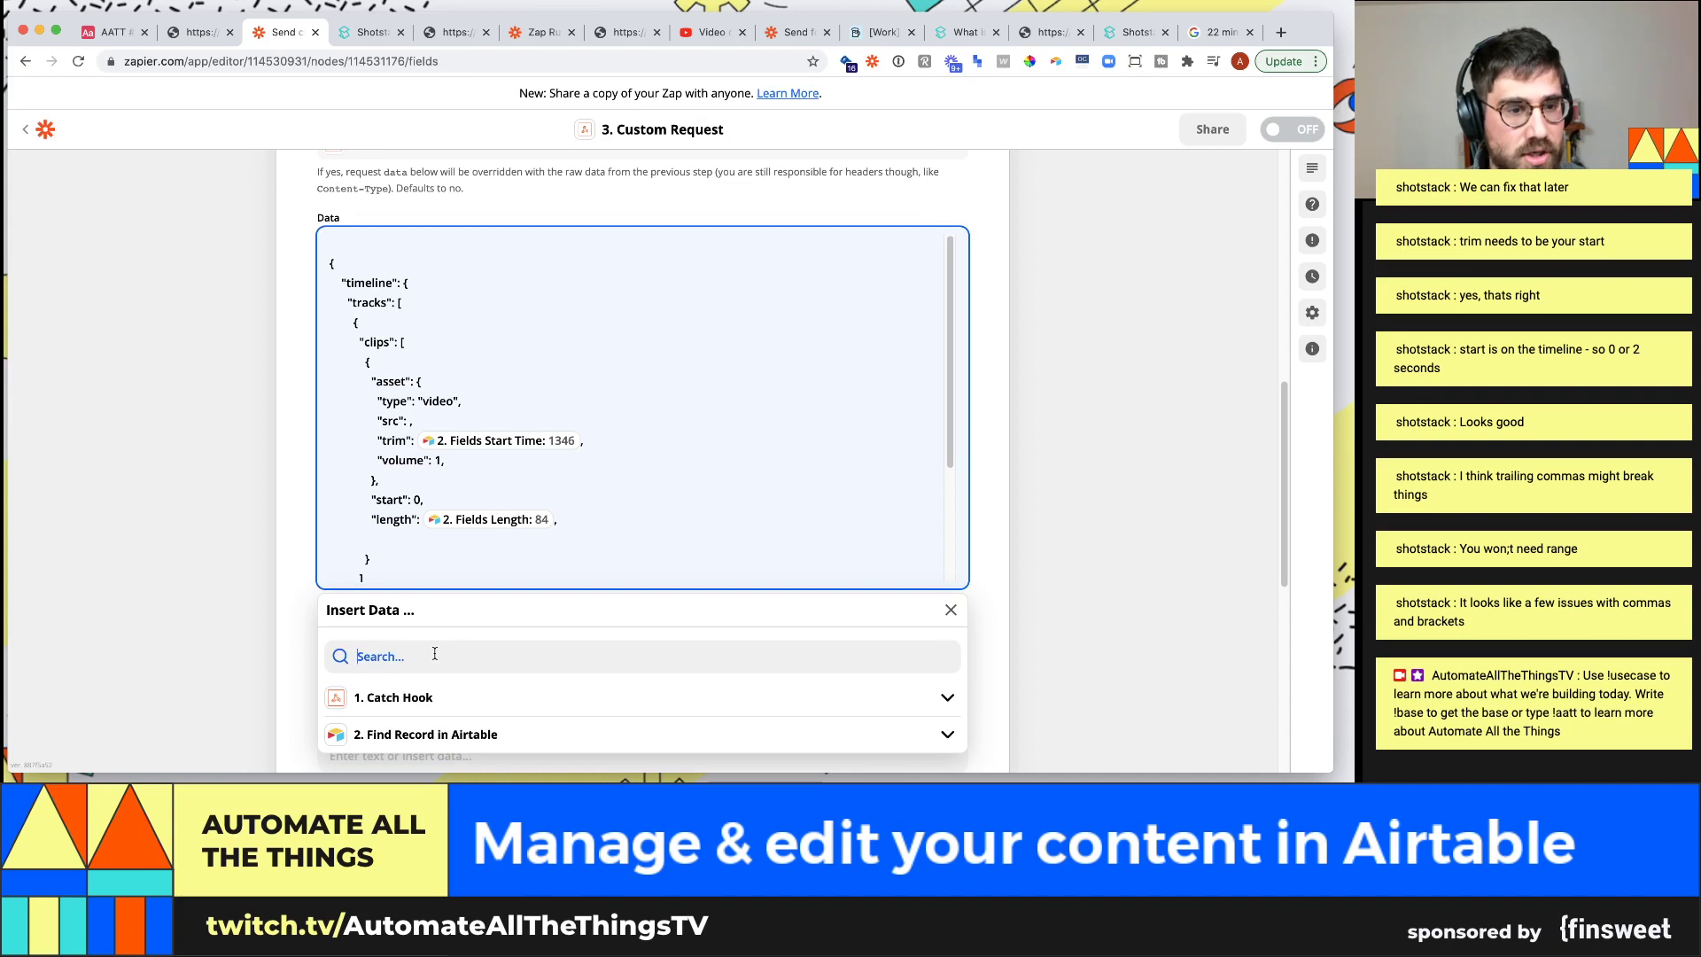
left_click(435, 653)
type("attach")
key("BackSpace")
key("BackSpace")
key("BackSpace")
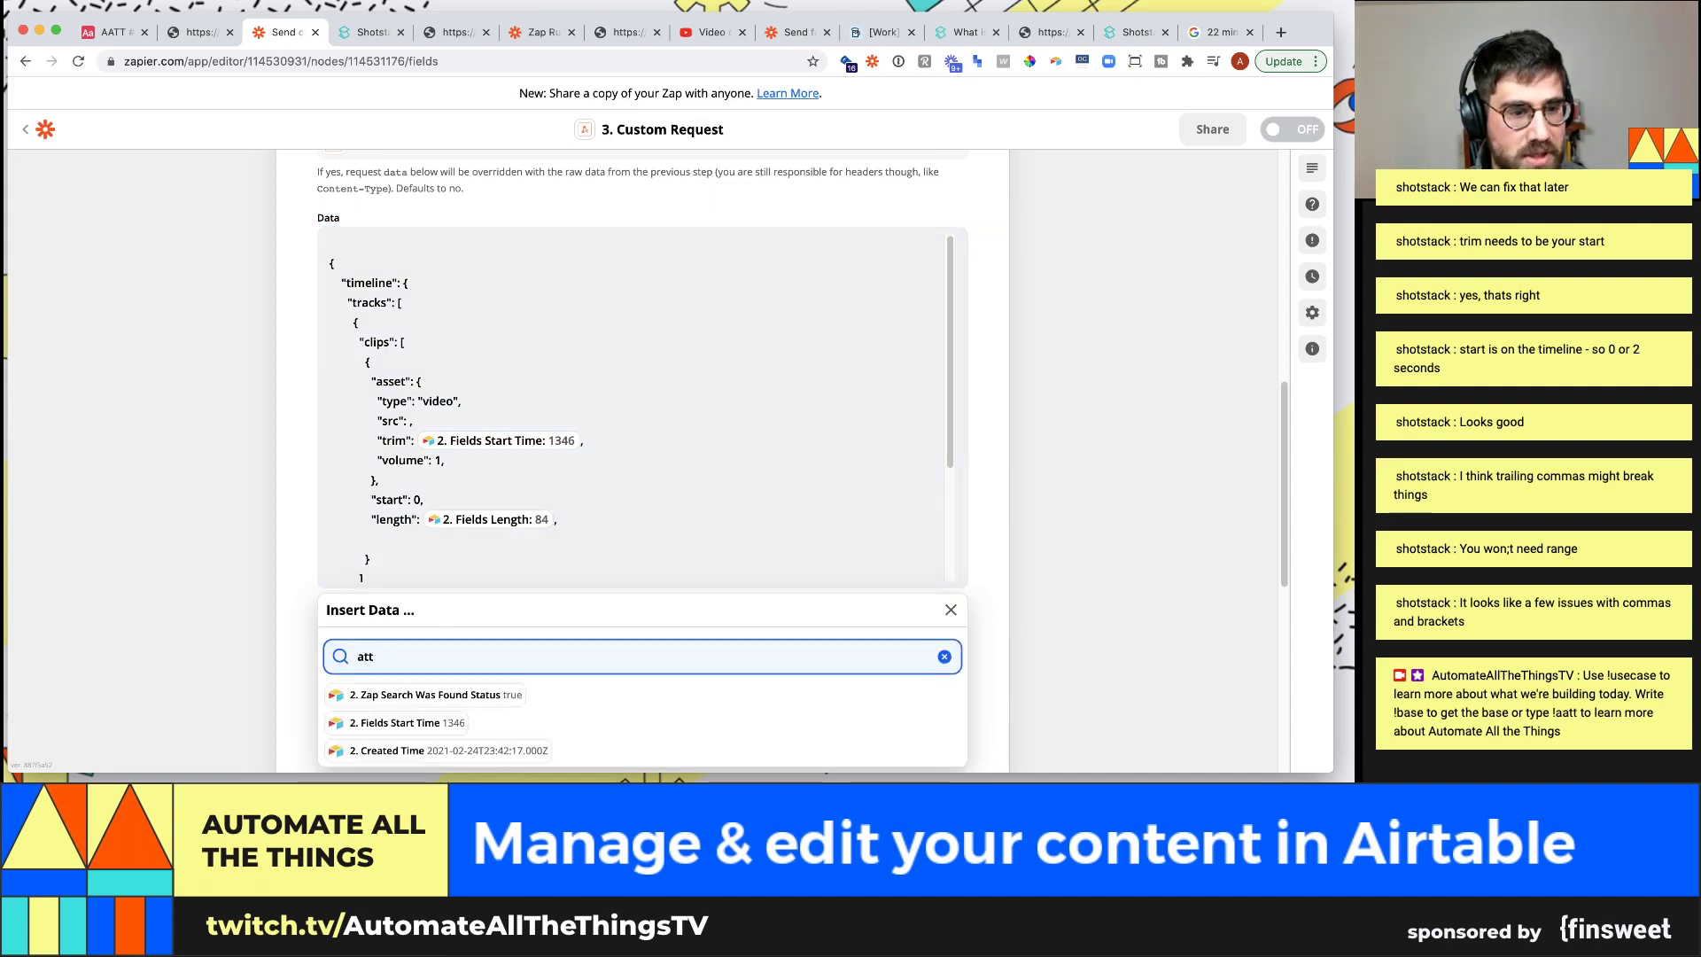
key("BackSpace")
key("BackSpace")
key("BackSpace")
type("video url")
key("BackSpace")
key("BackSpace")
key("BackSpace")
key("BackSpace")
key("BackSpace")
key("BackSpace")
key("BackSpace")
key("BackSpace")
key("BackSpace")
type("url")
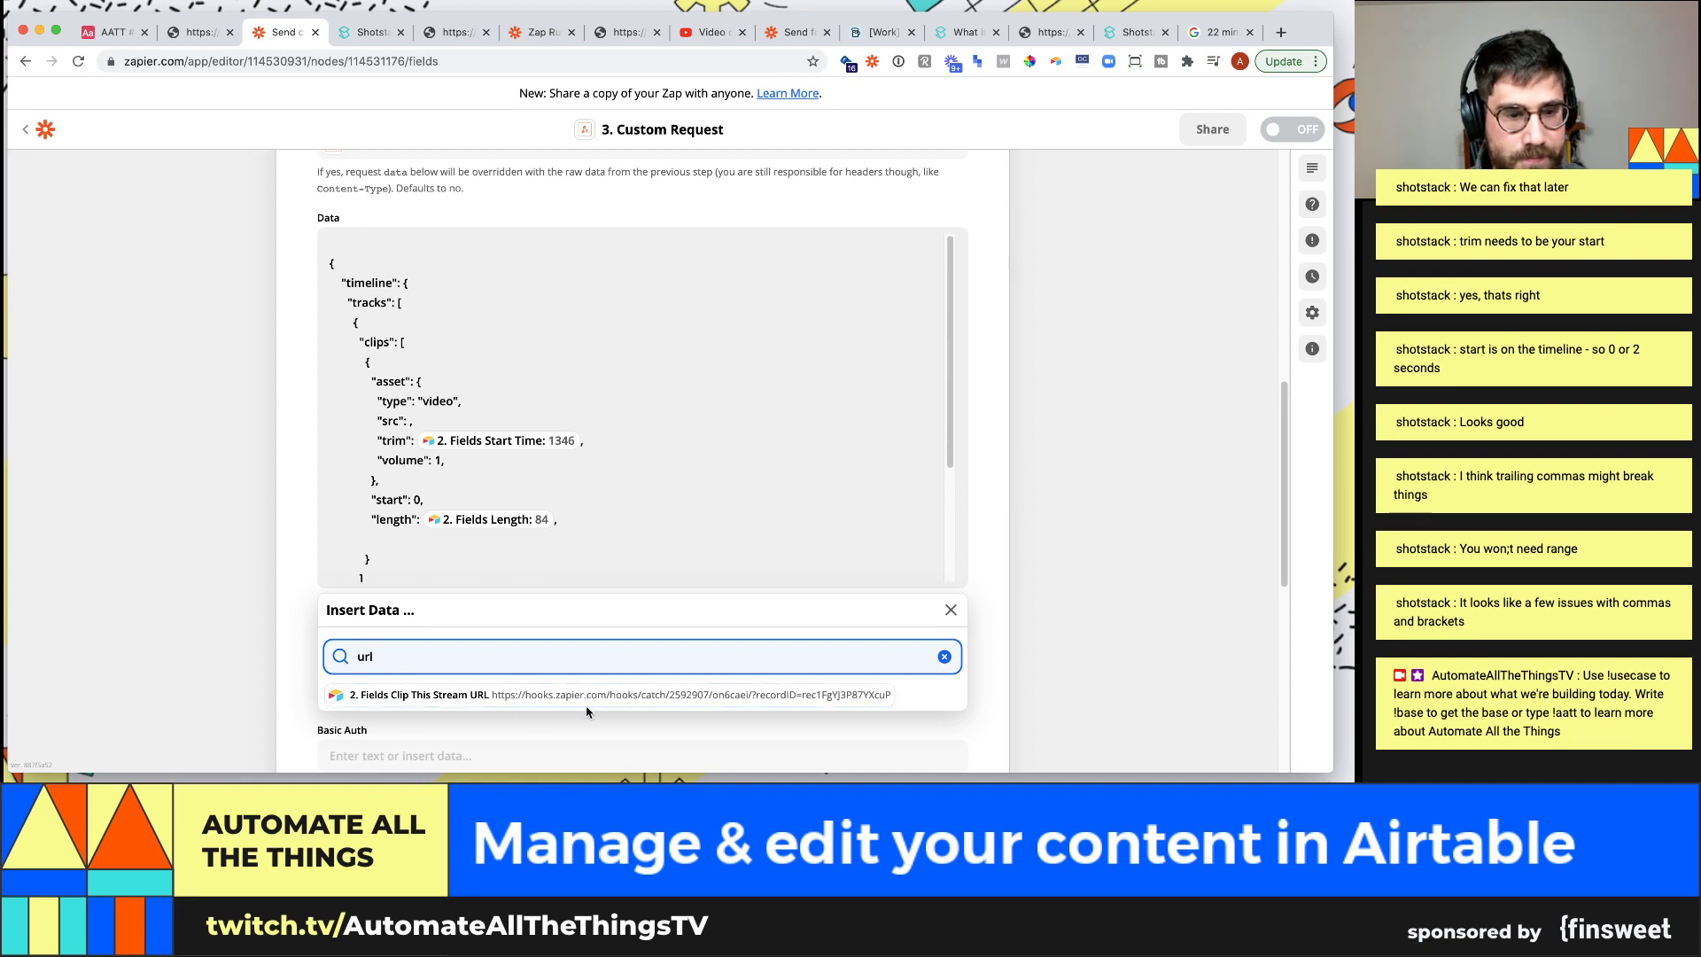
scroll(589, 704, "down", 2)
scroll(491, 600, "down", 1)
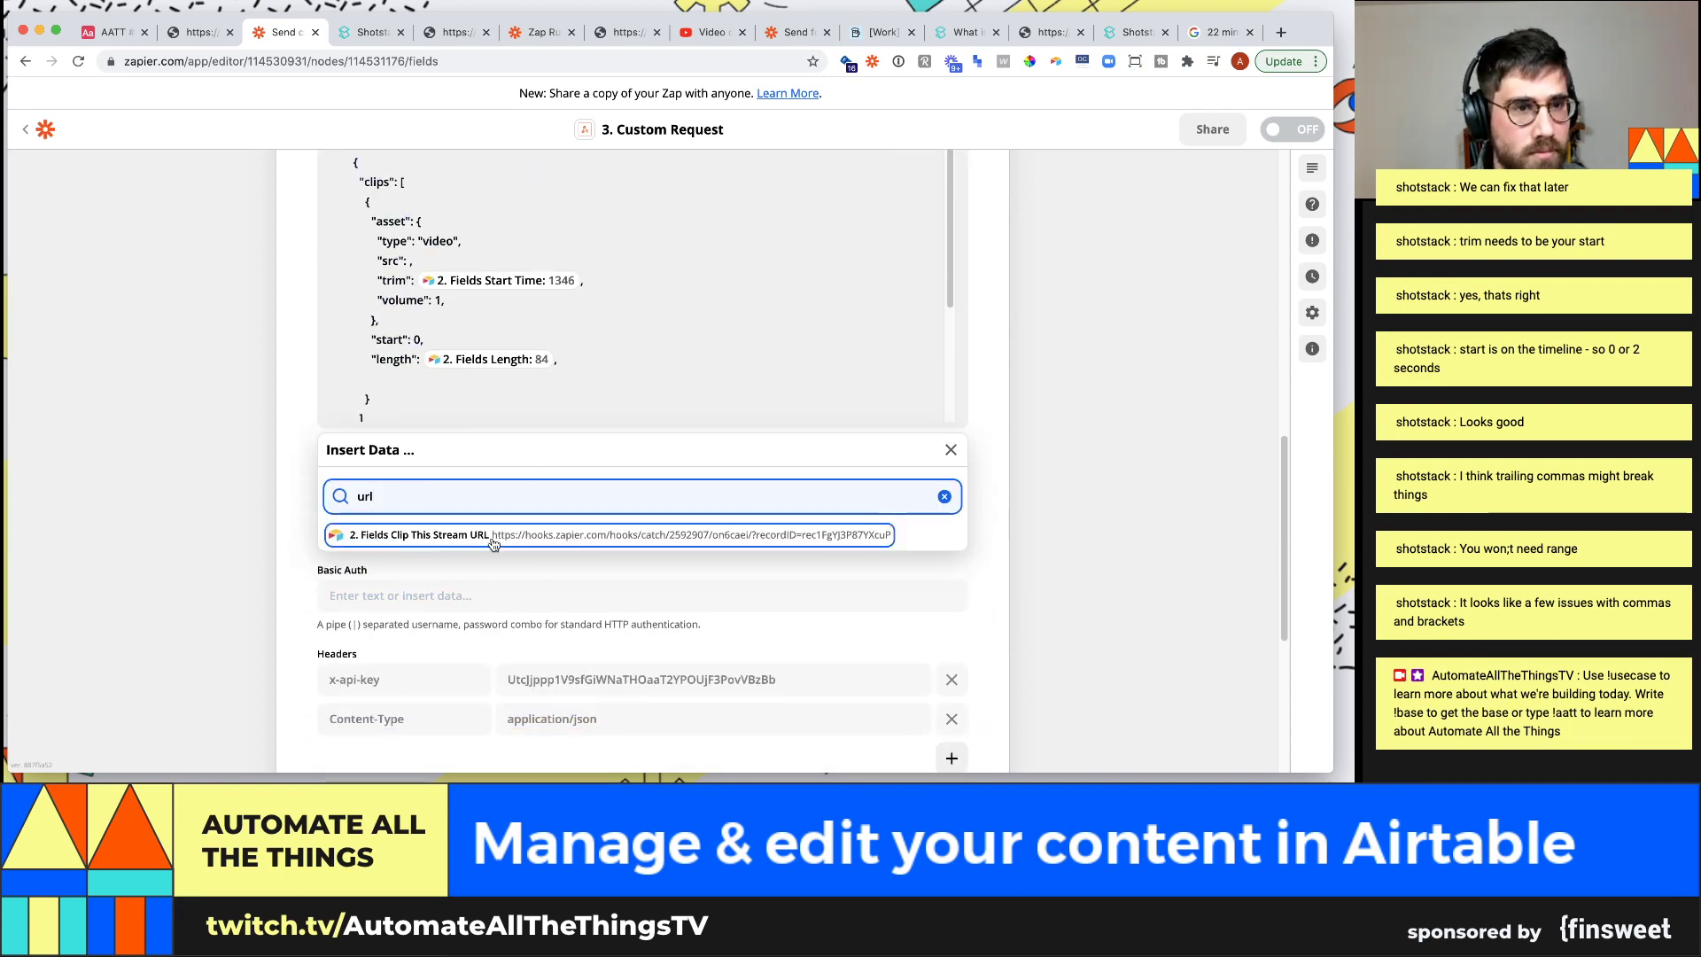
key("BackSpace")
key("BackSpace")
key("BackSpace")
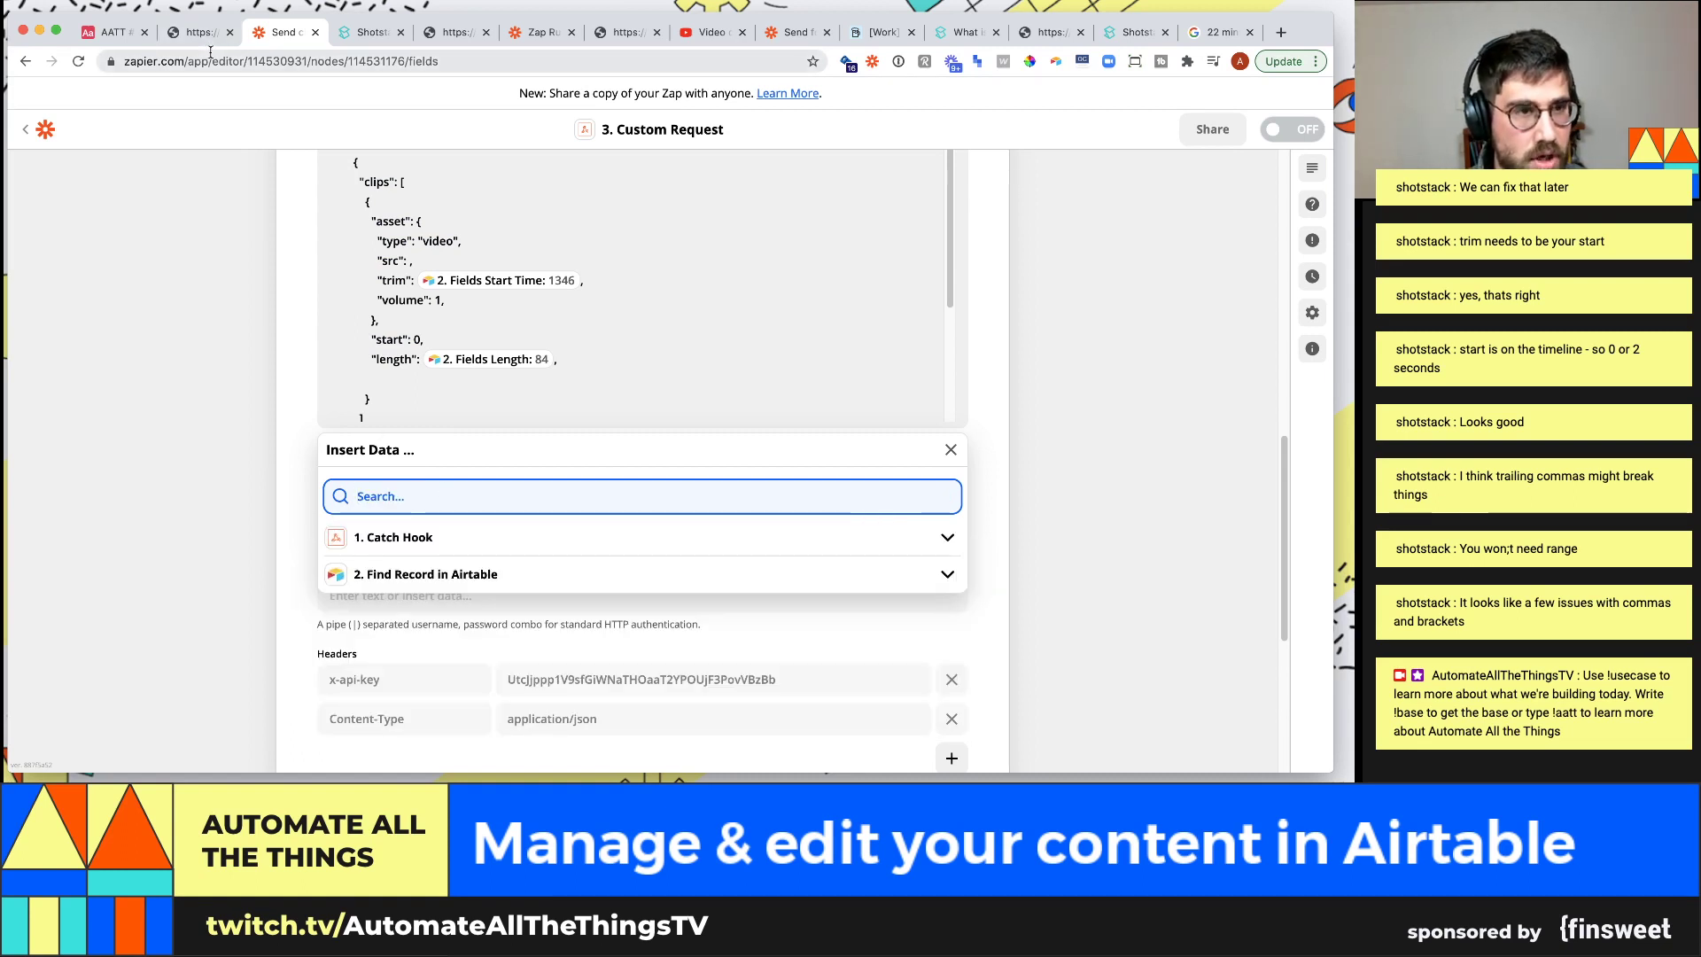
Check the Find Record in Airtable fields for the empty src value, then go to Airtable
left_click(410, 260)
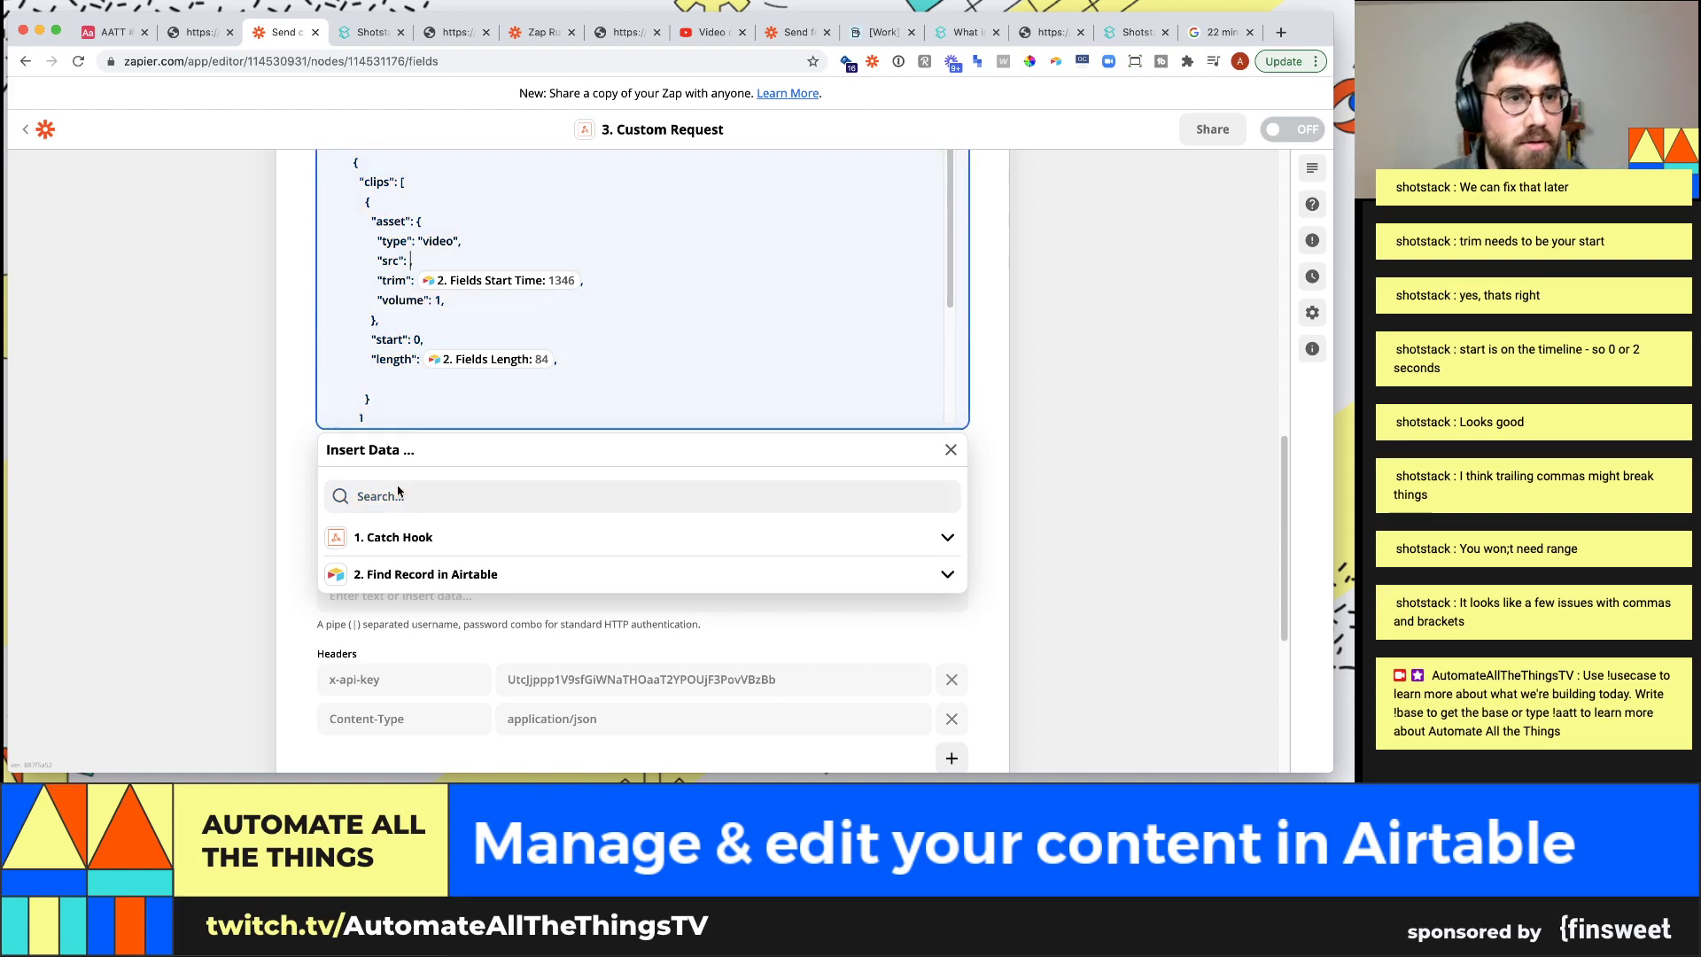
left_click(398, 493)
left_click(395, 576)
scroll(514, 638, "down", 5)
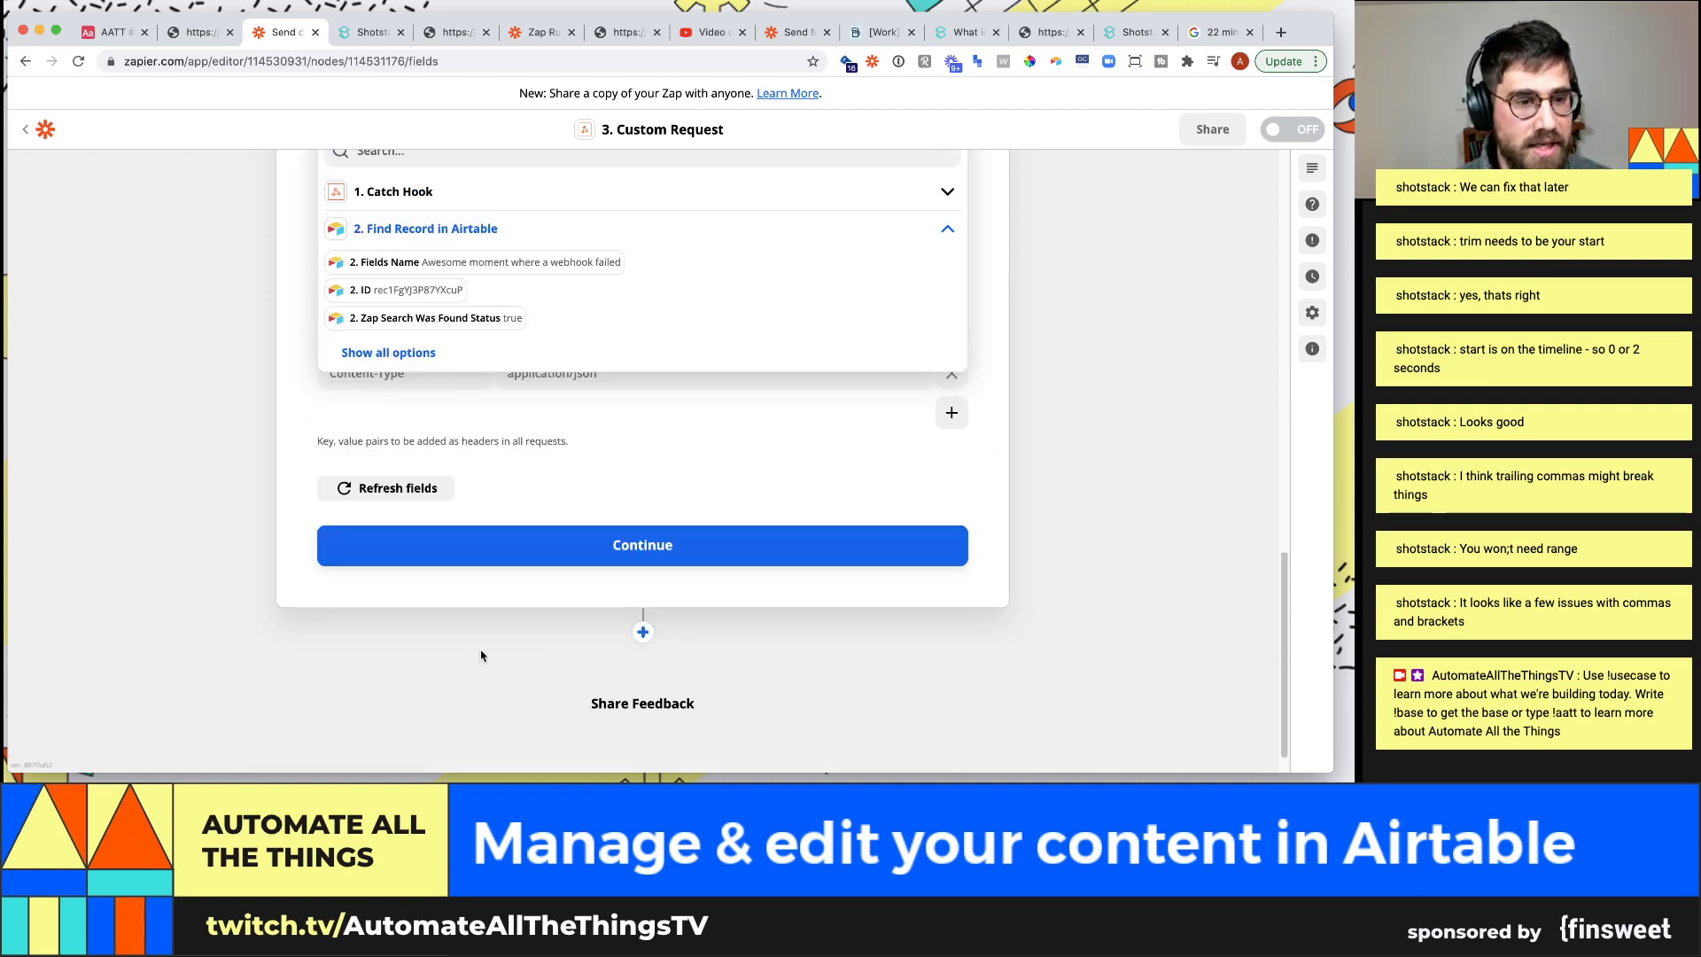
left_click(133, 26)
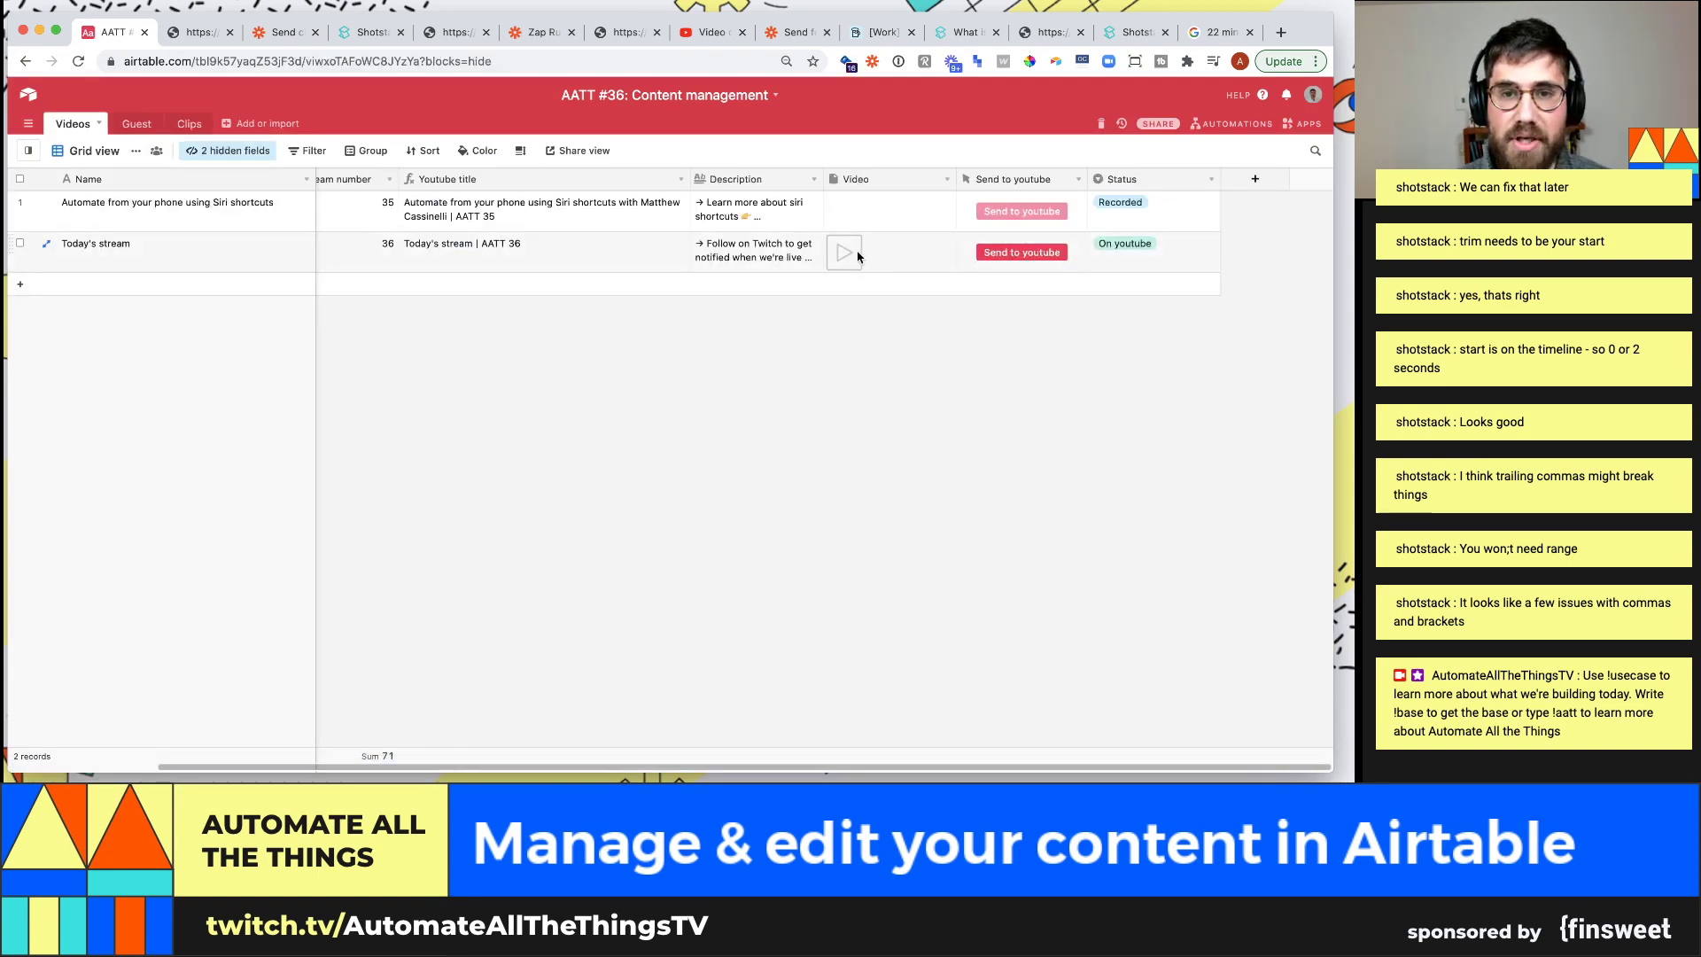
Go from the Guest table to Clips and start a new field named Video
left_click(137, 123)
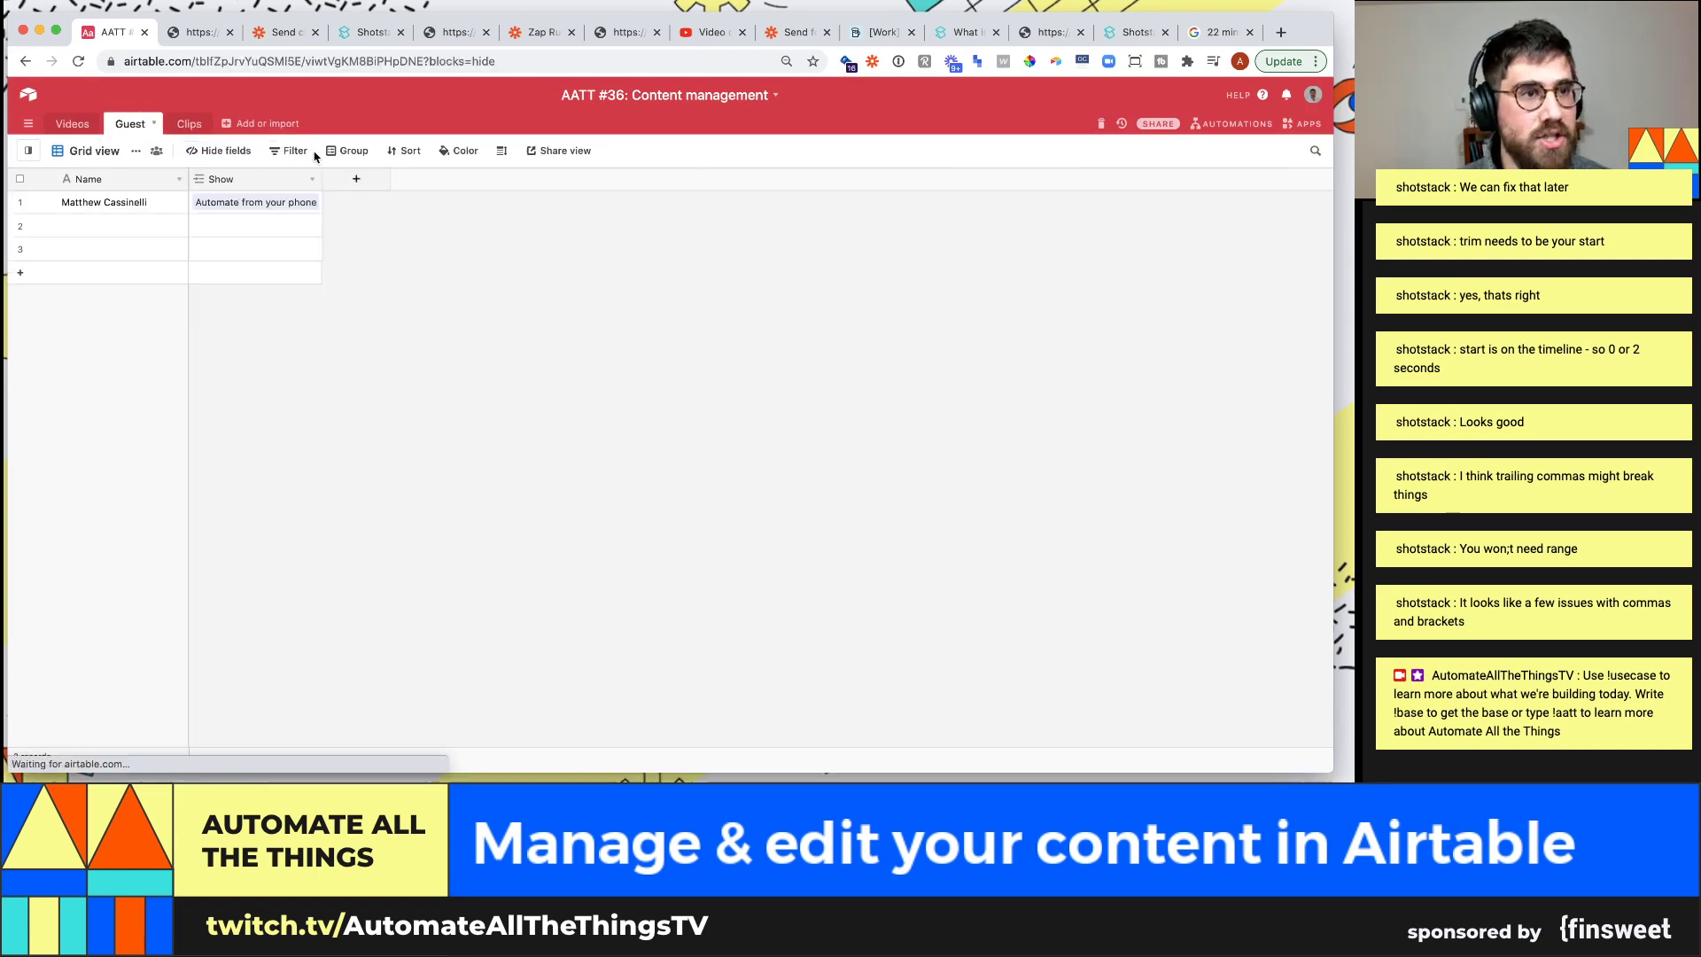
left_click(188, 123)
left_click(1284, 180)
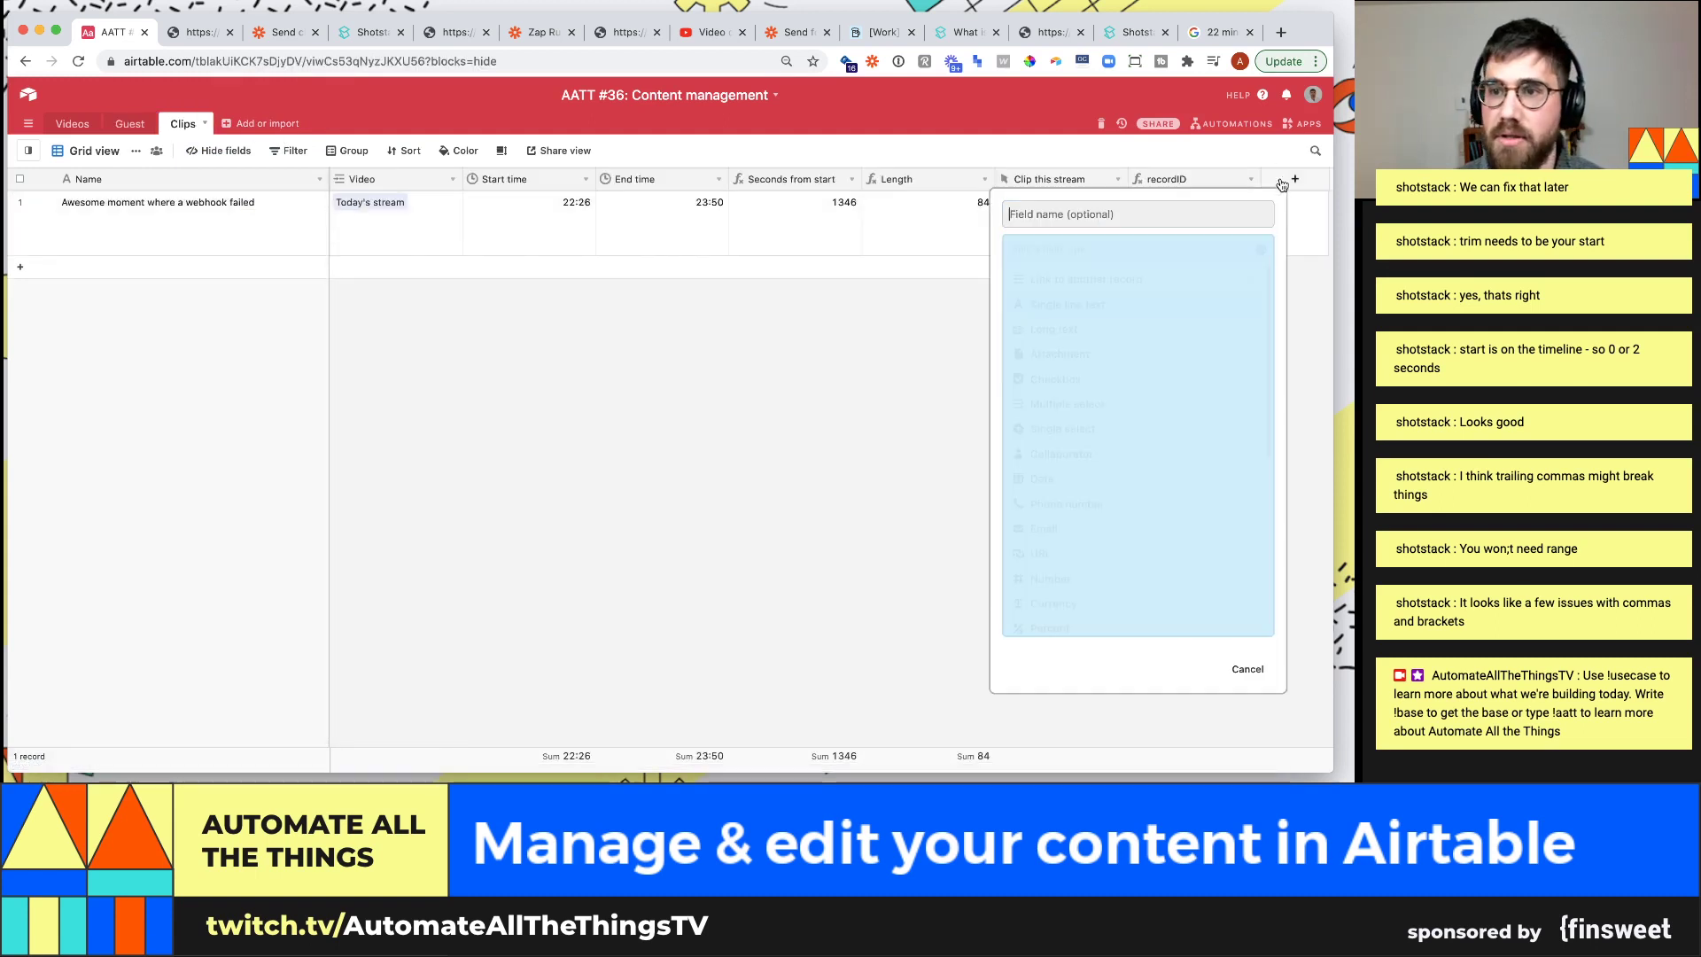
type("Loo")
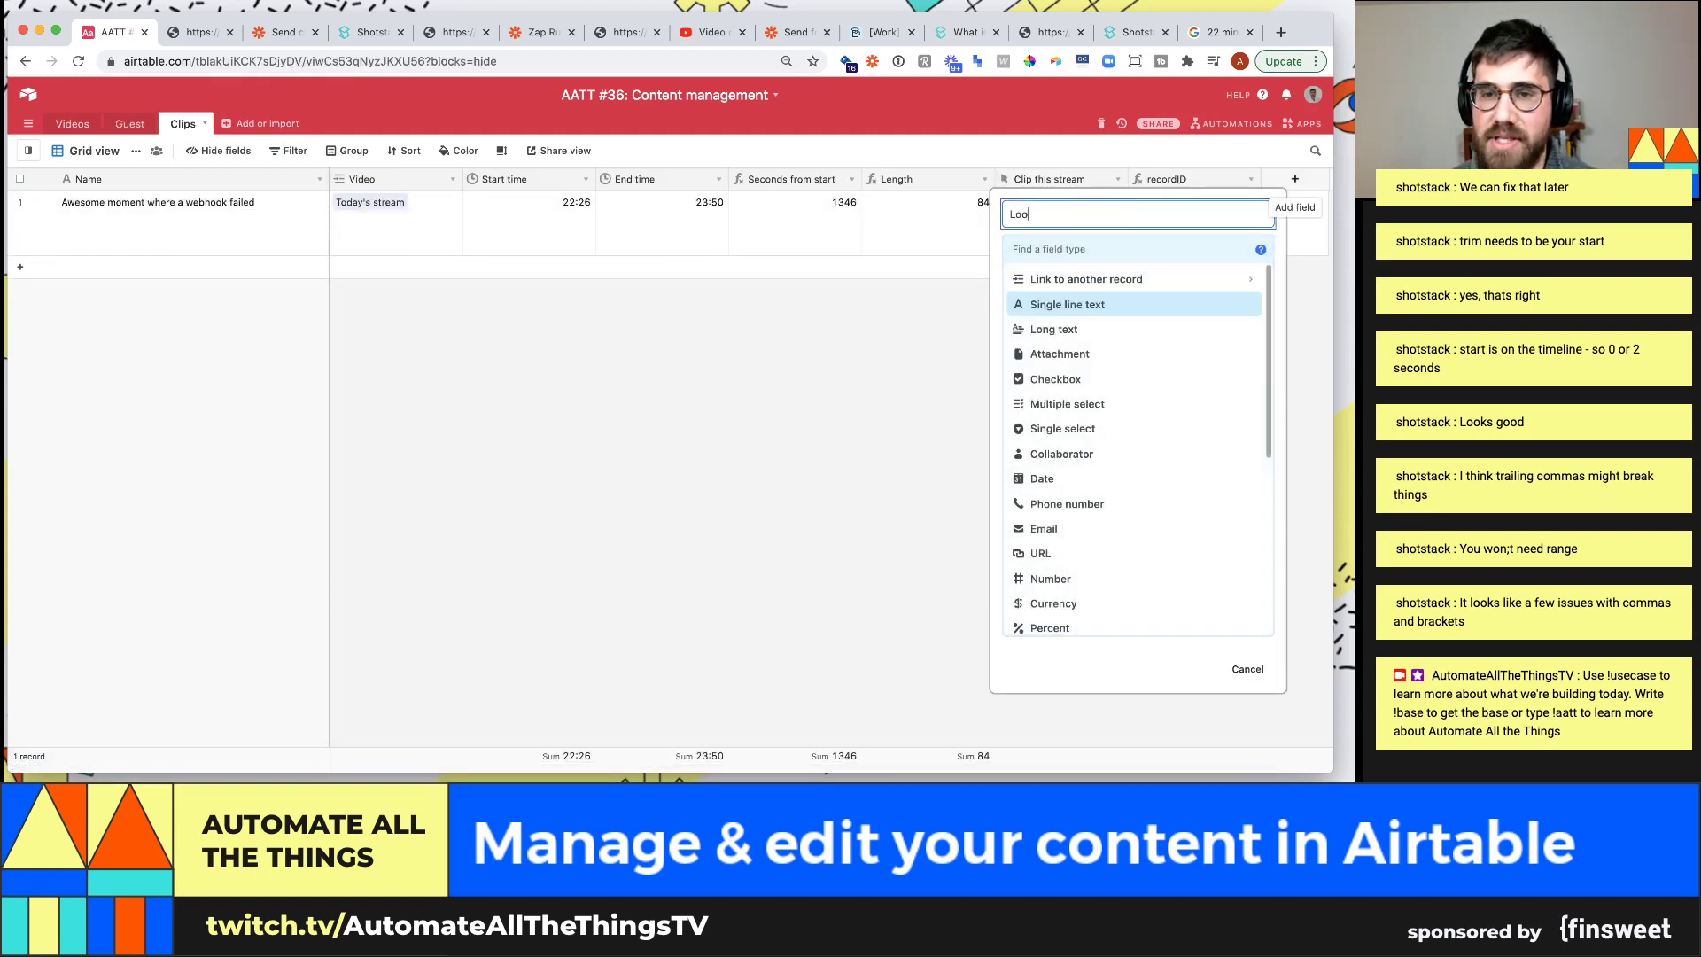
key("BackSpace")
type("Video UR")
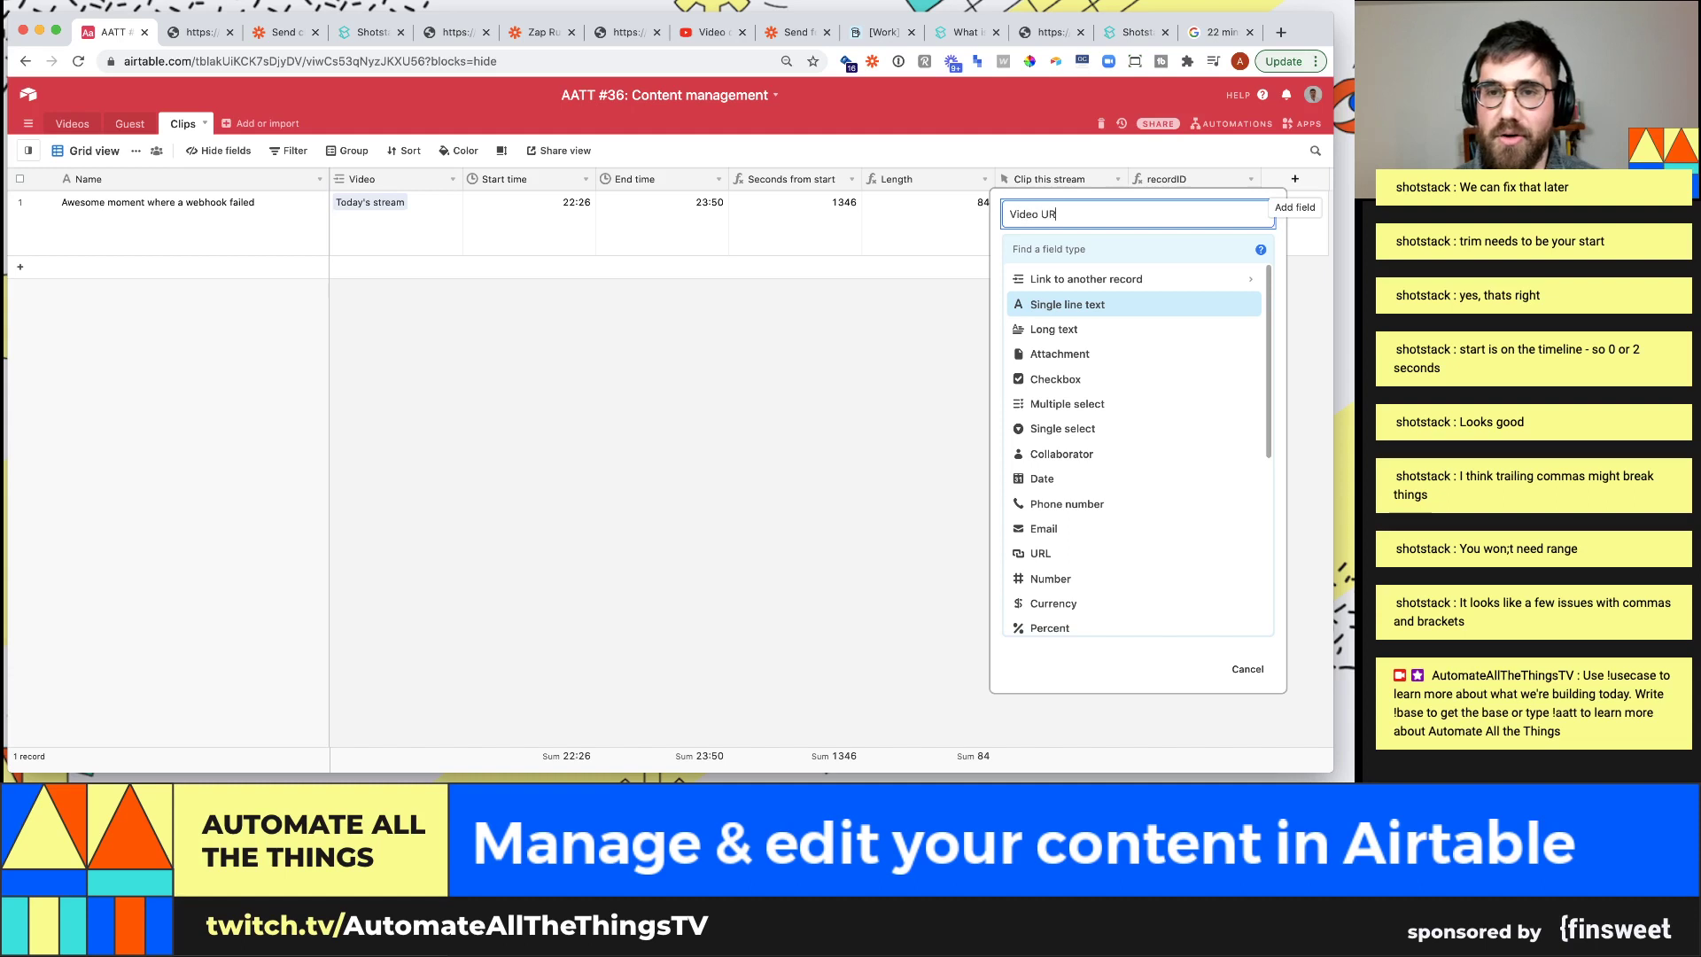
key("BackSpace")
key("BackSpace")
key("BackSpace")
key("BackSpace")
key("BackSpace")
key("BackSpace")
key("BackSpace")
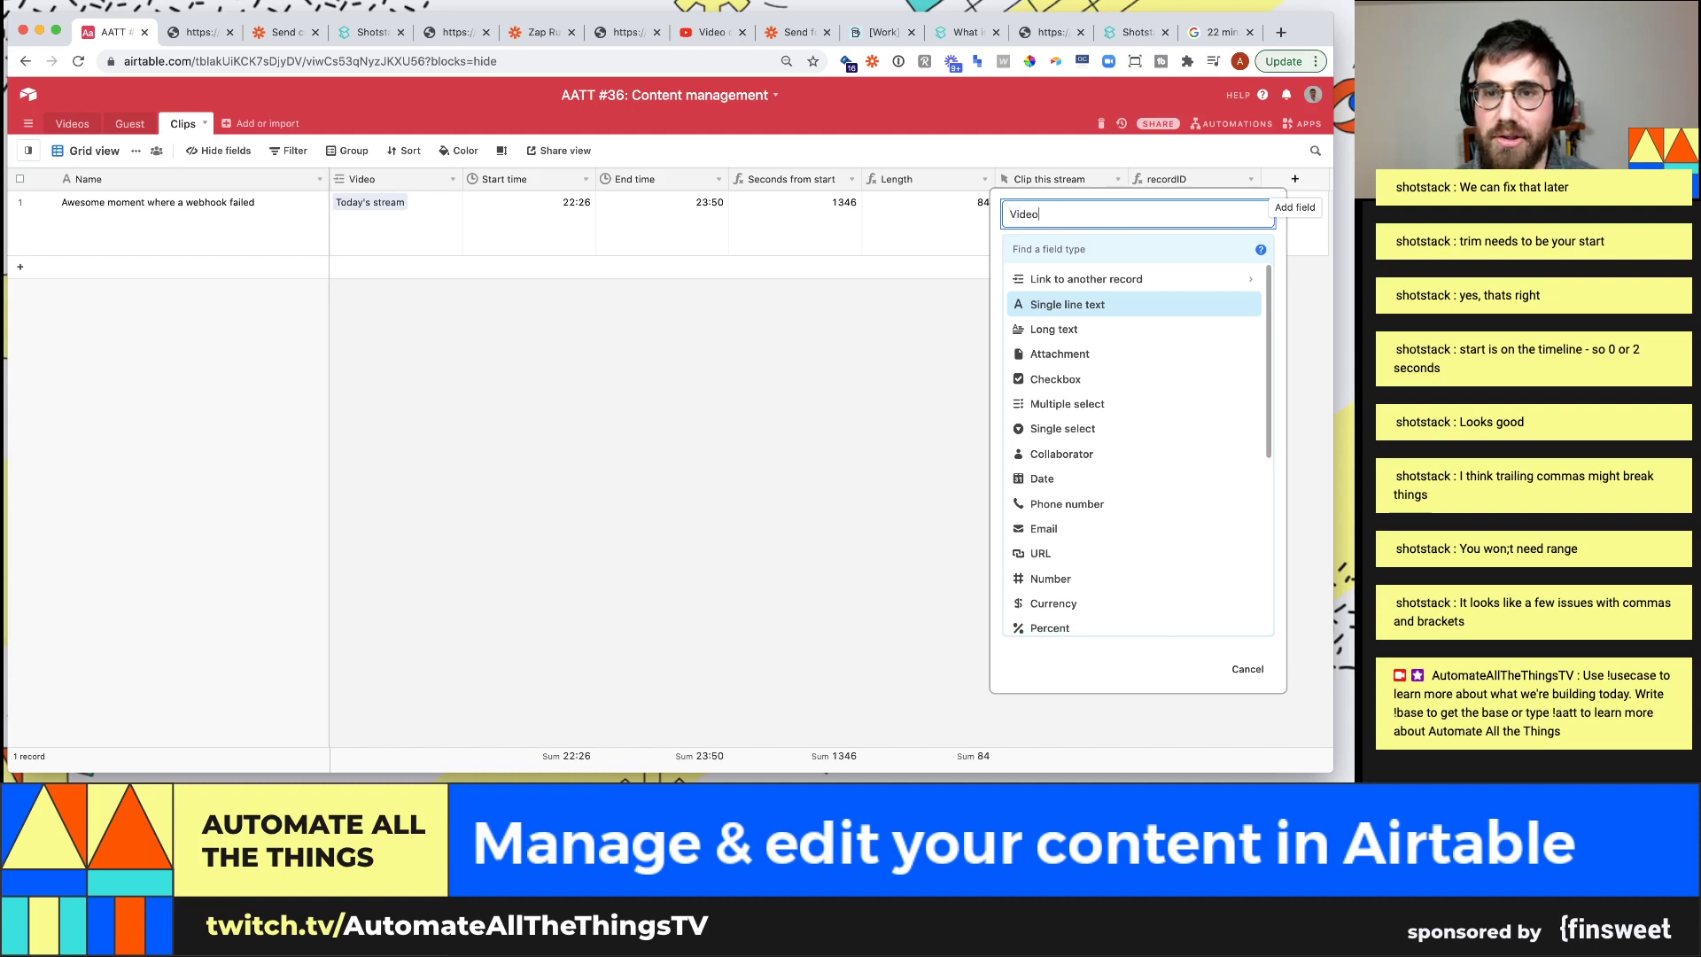
key("Tab")
Make it a Lookup of the Videos table's Video field and create it as 'Video lookup'
type("look")
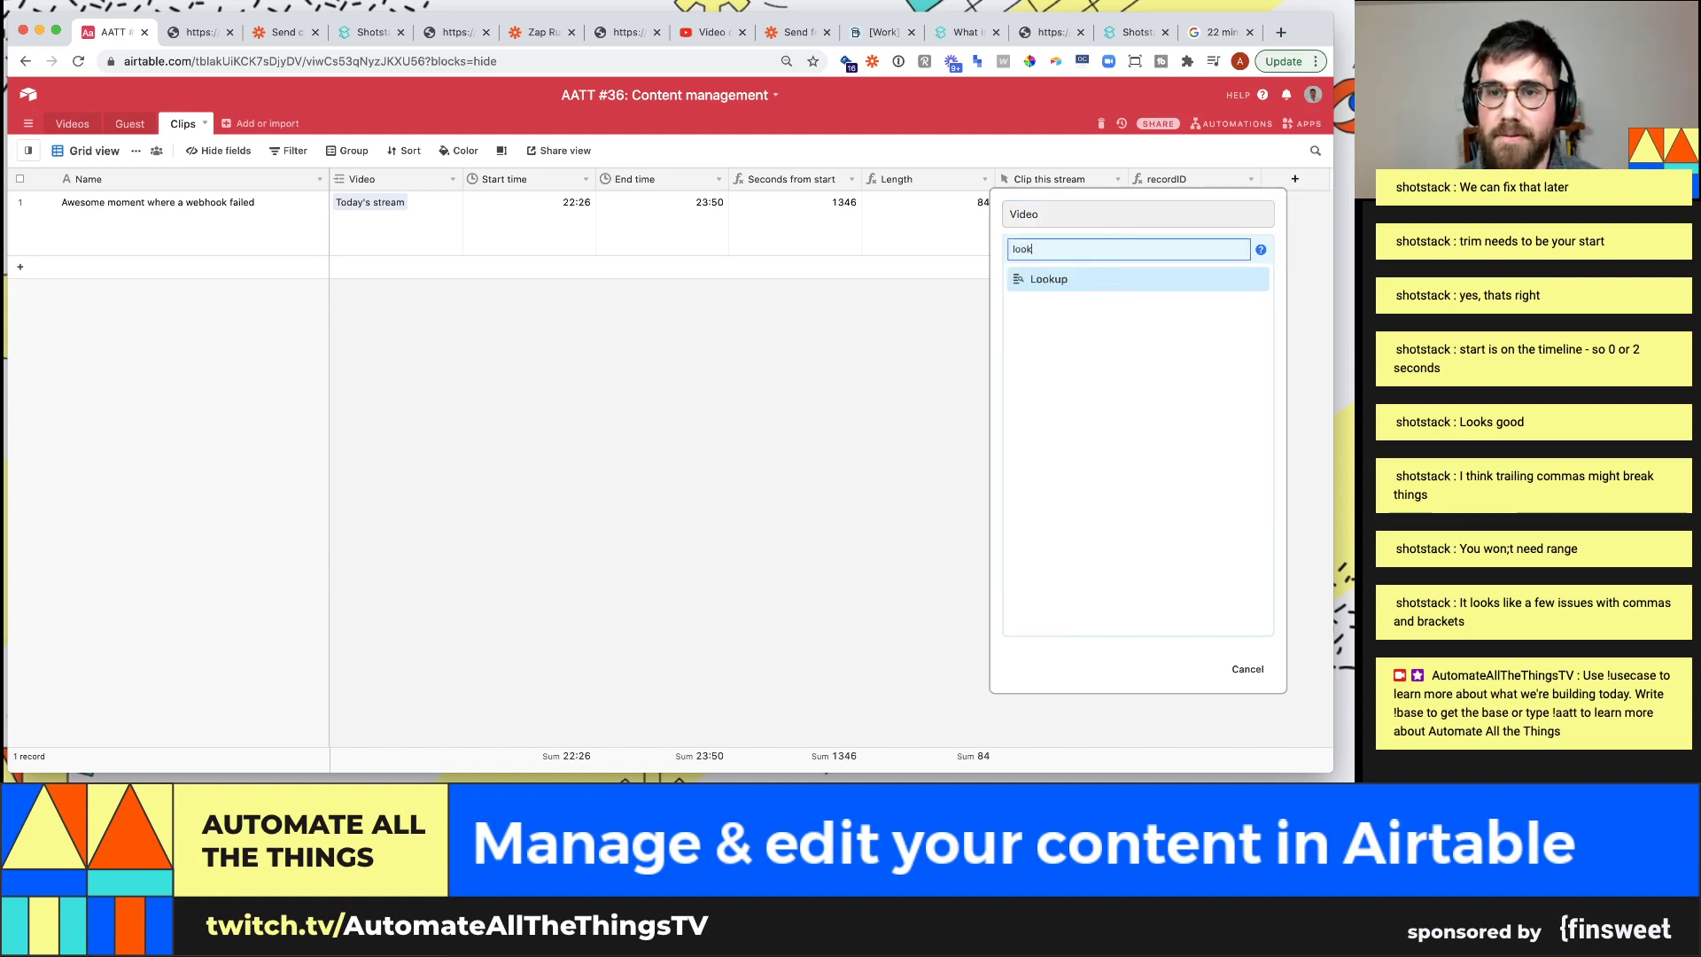
key("Return")
left_click(1101, 397)
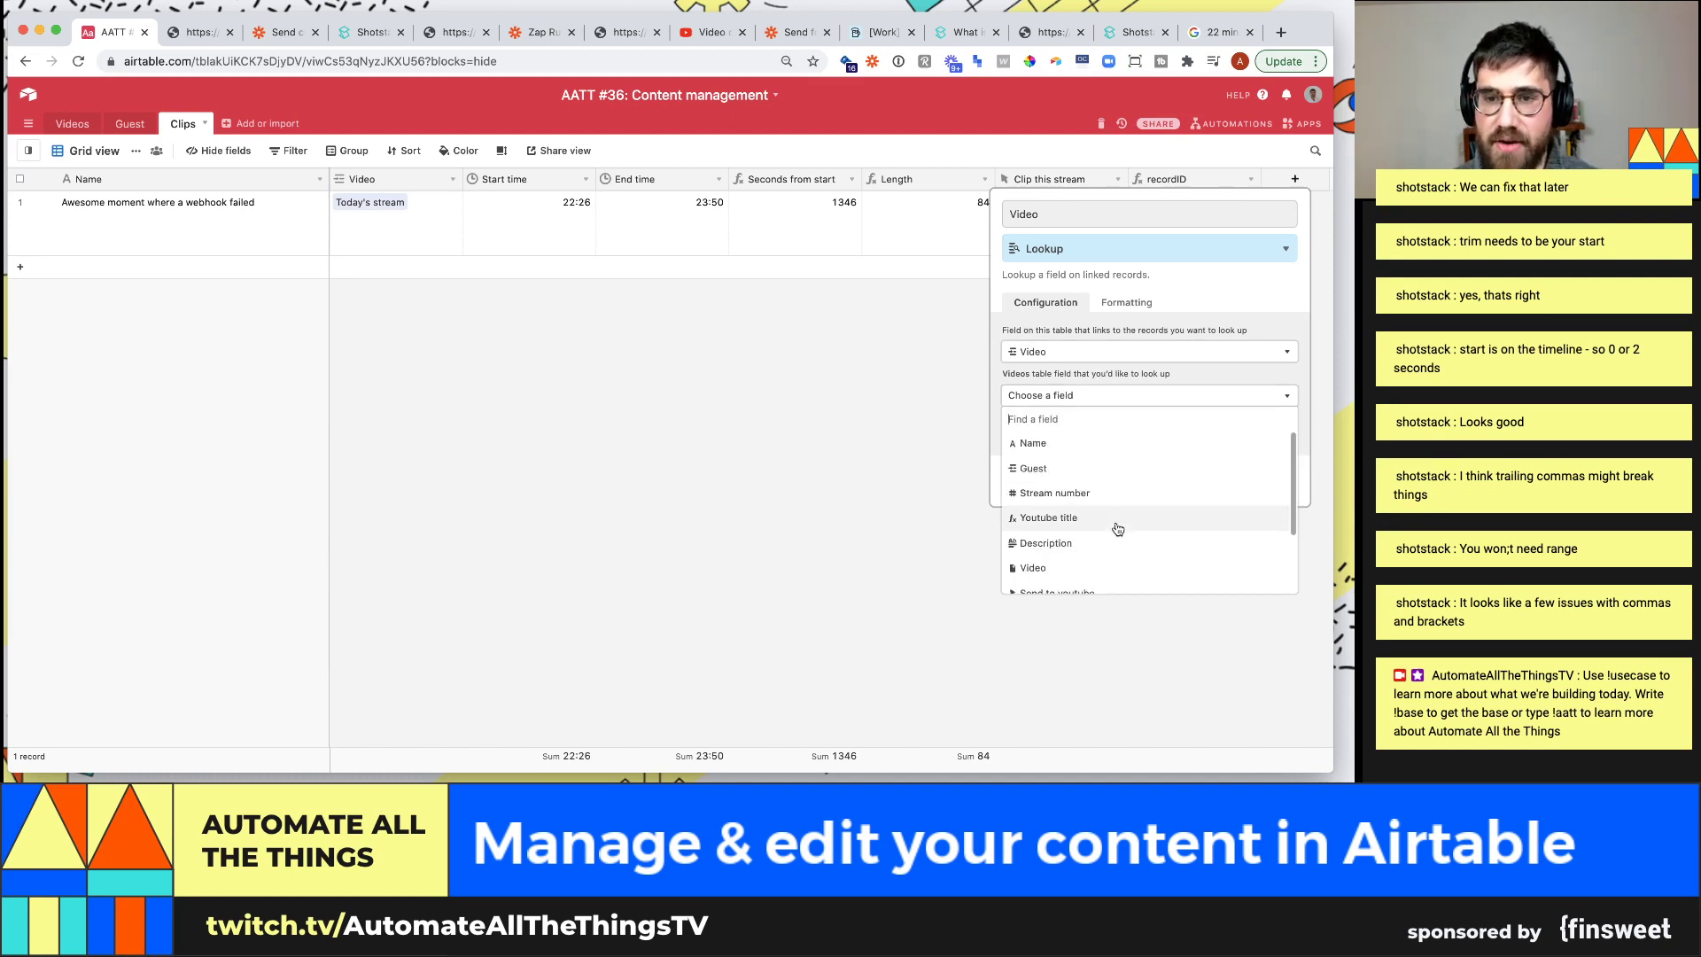
type("video")
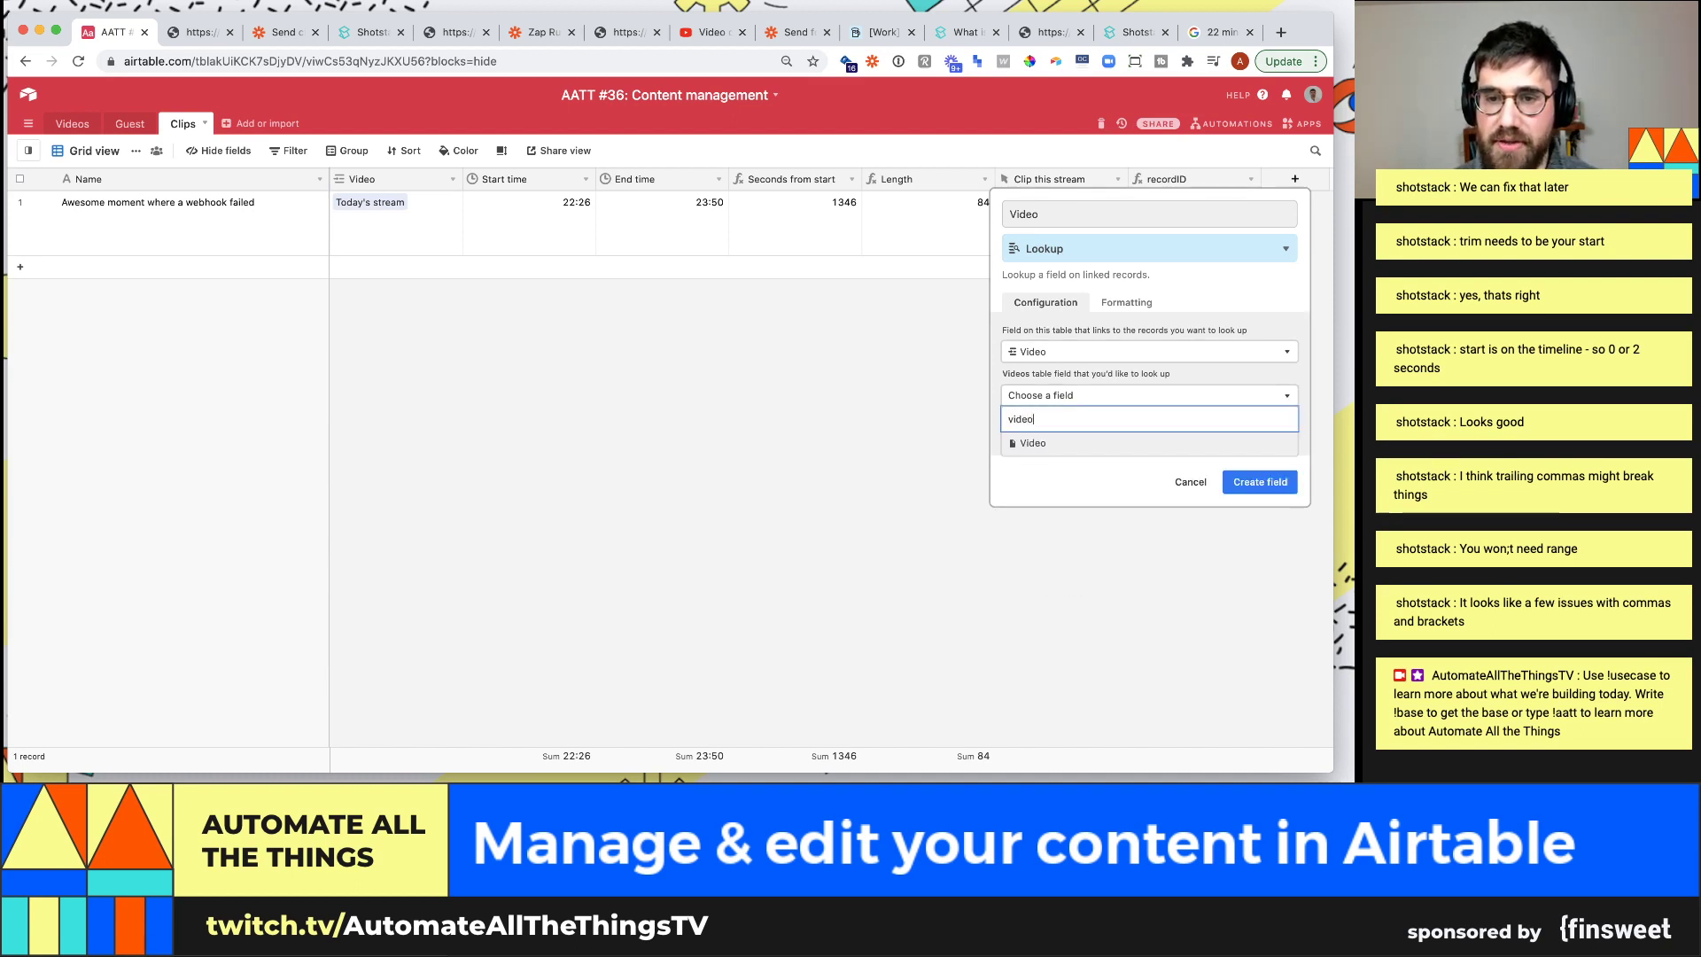
left_click(1108, 445)
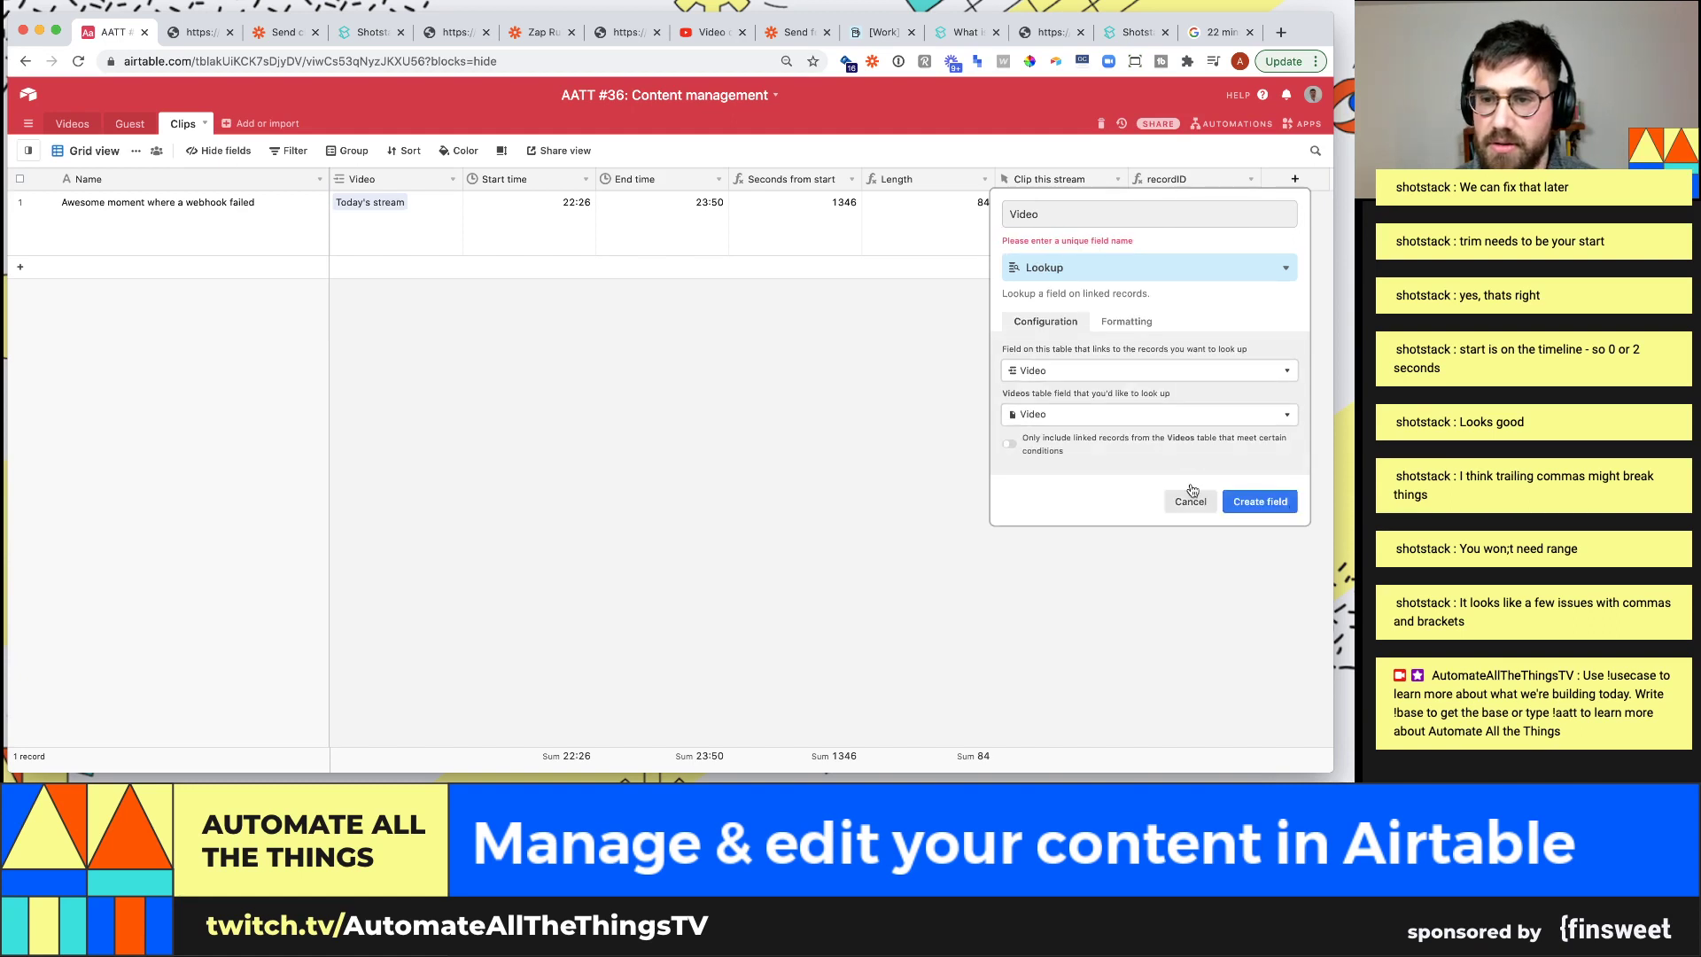
left_click(1083, 223)
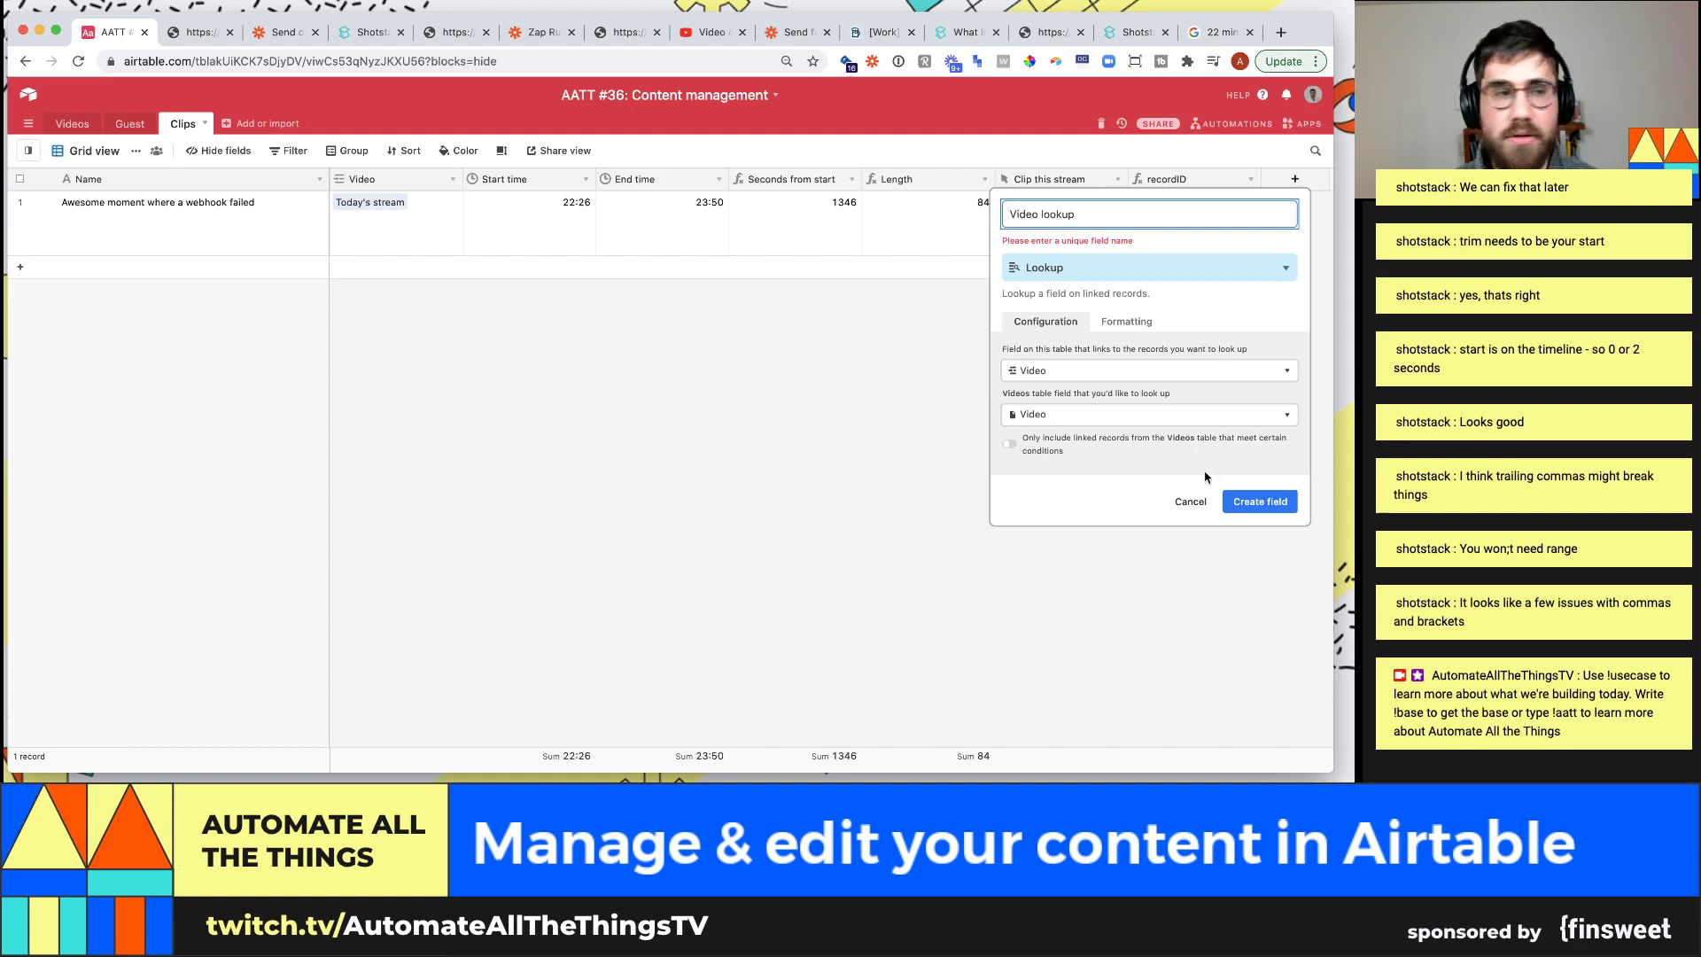
left_click(1262, 502)
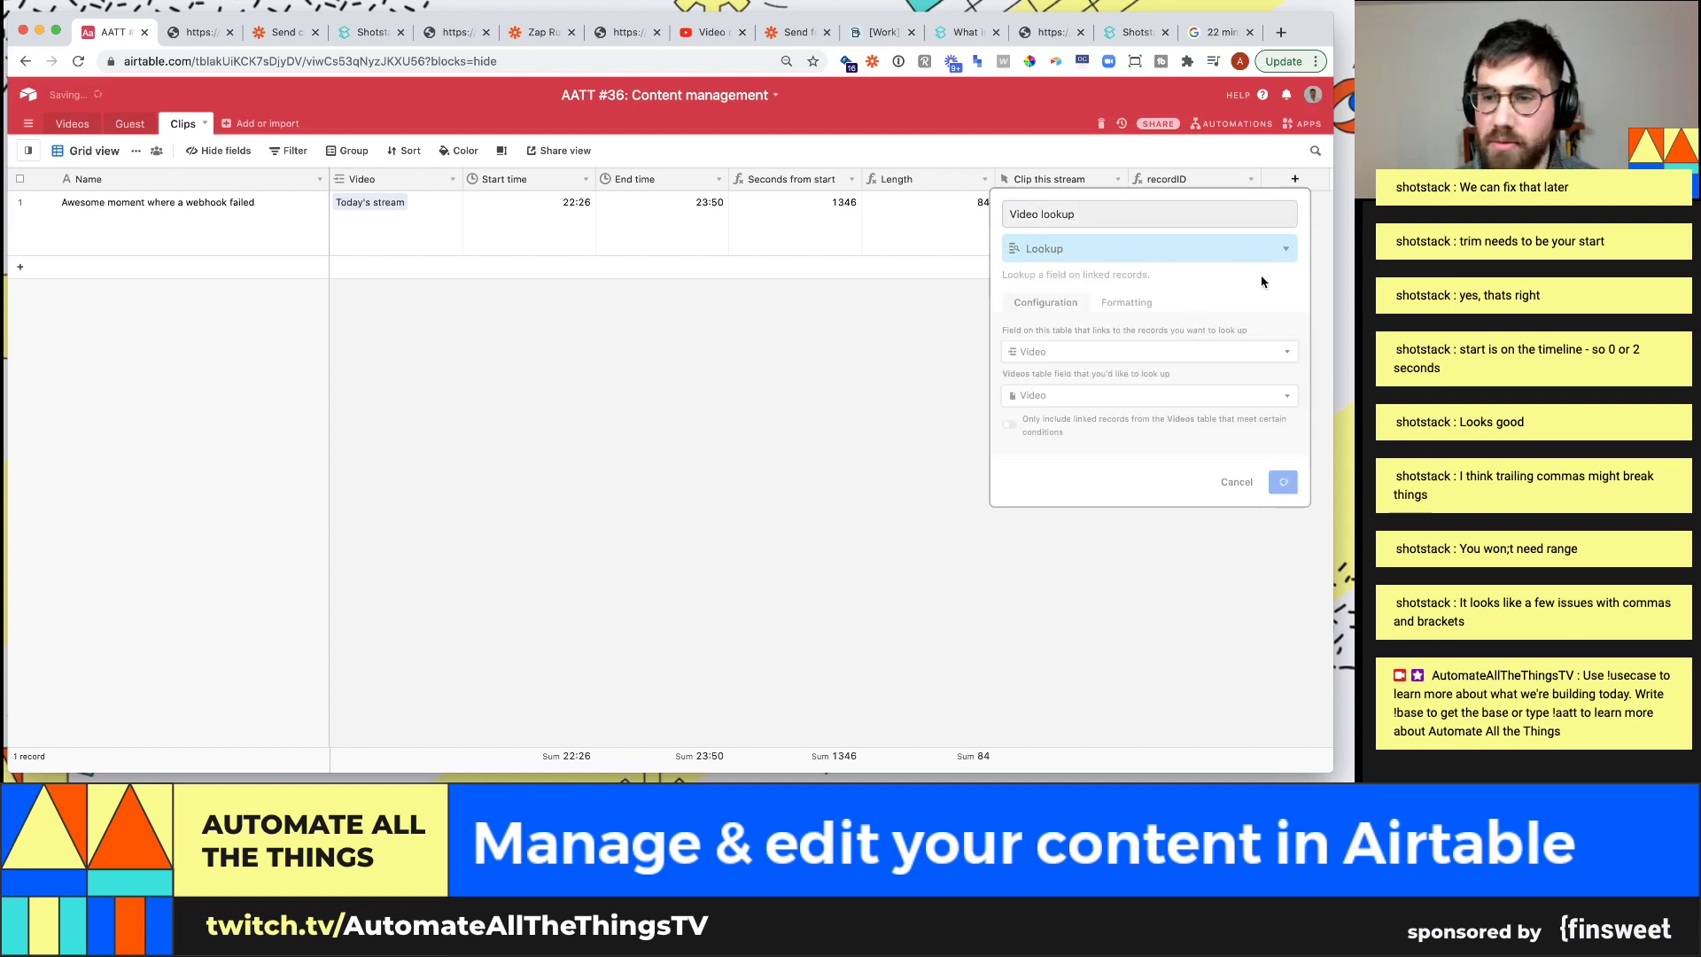
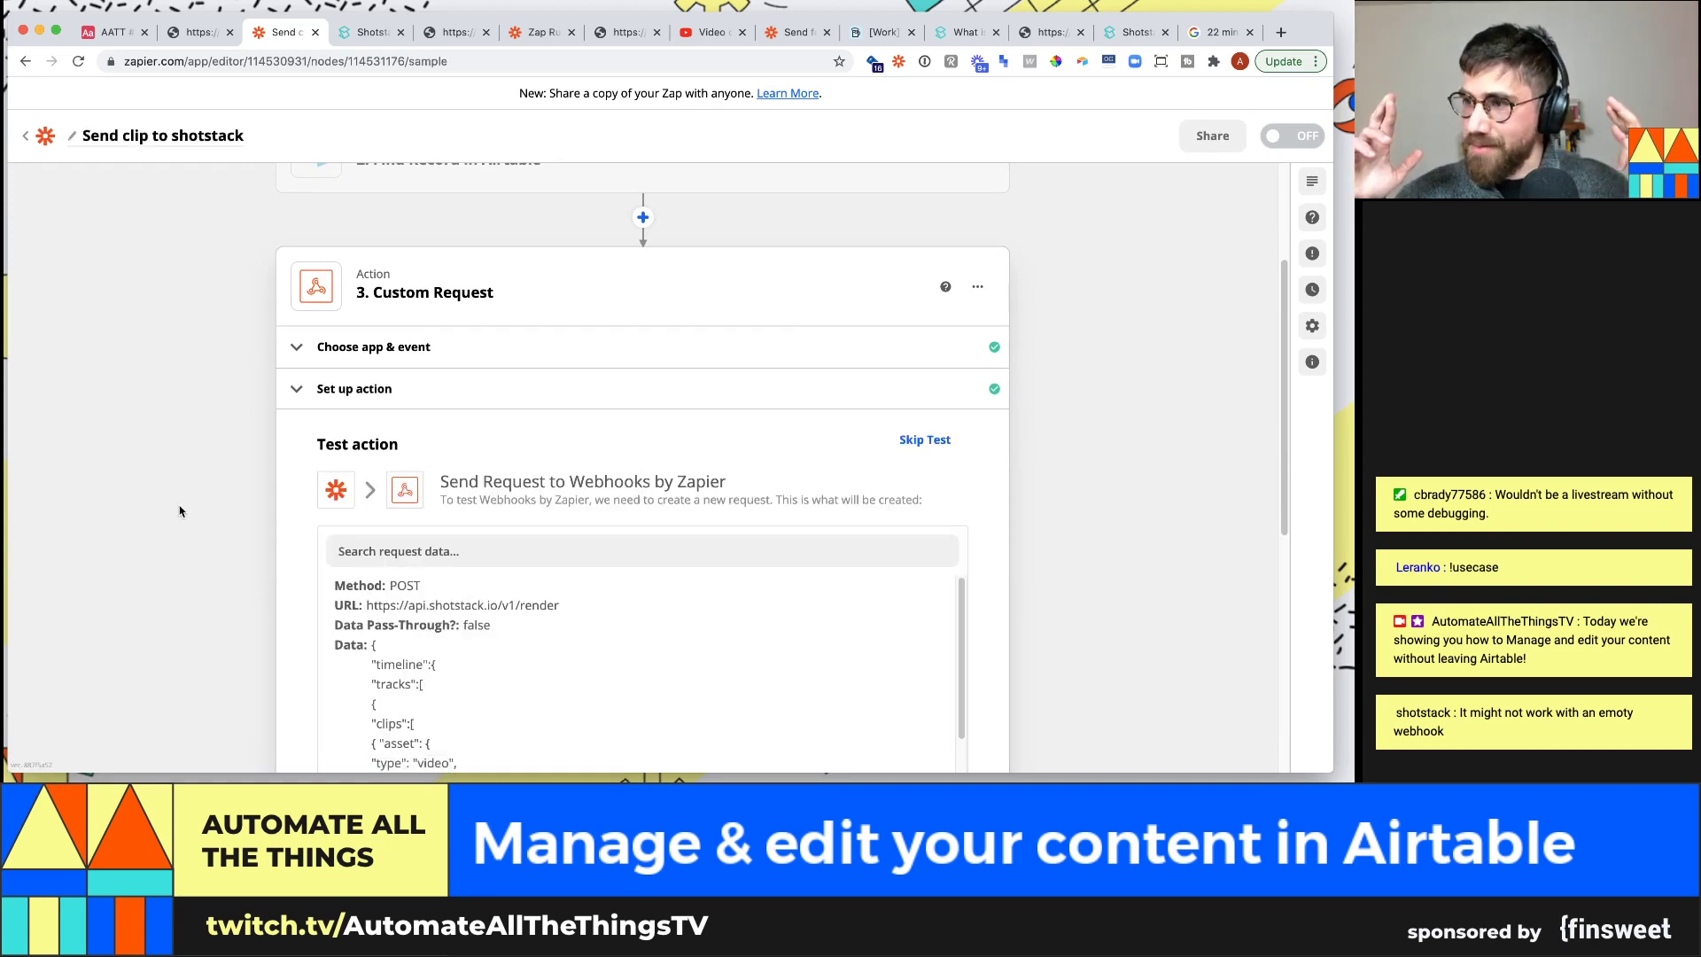
Send the Custom Request test to Shotstack from the Test step
scroll(179, 511, "down", 5)
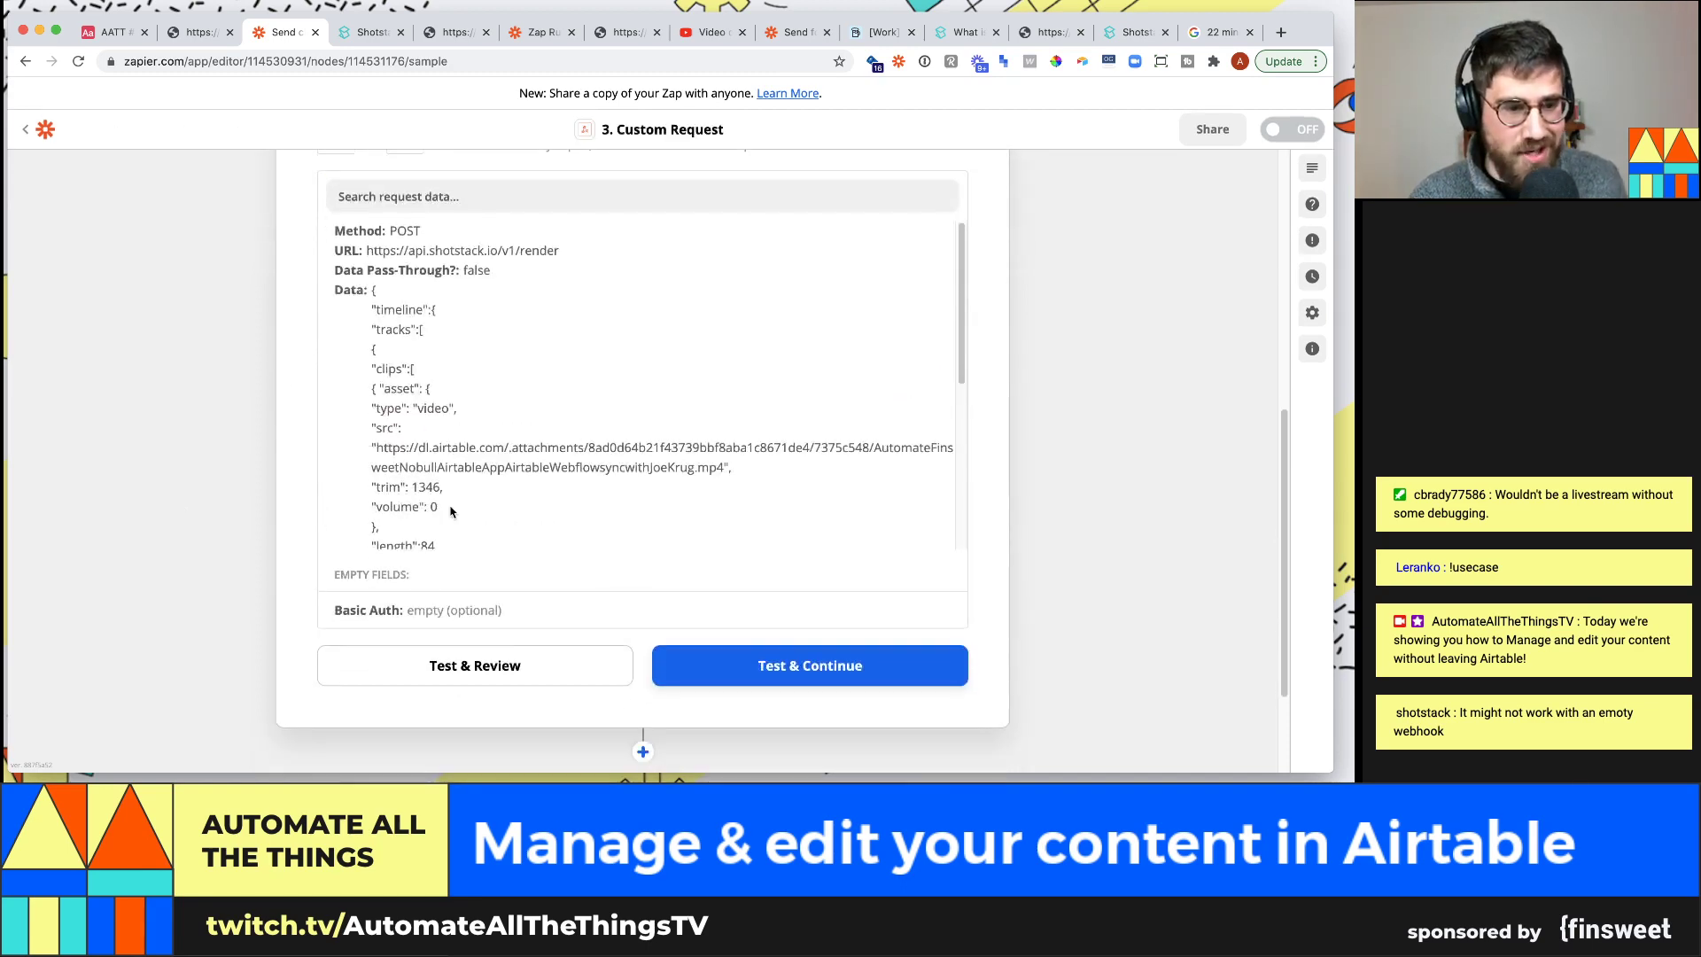
left_click(511, 671)
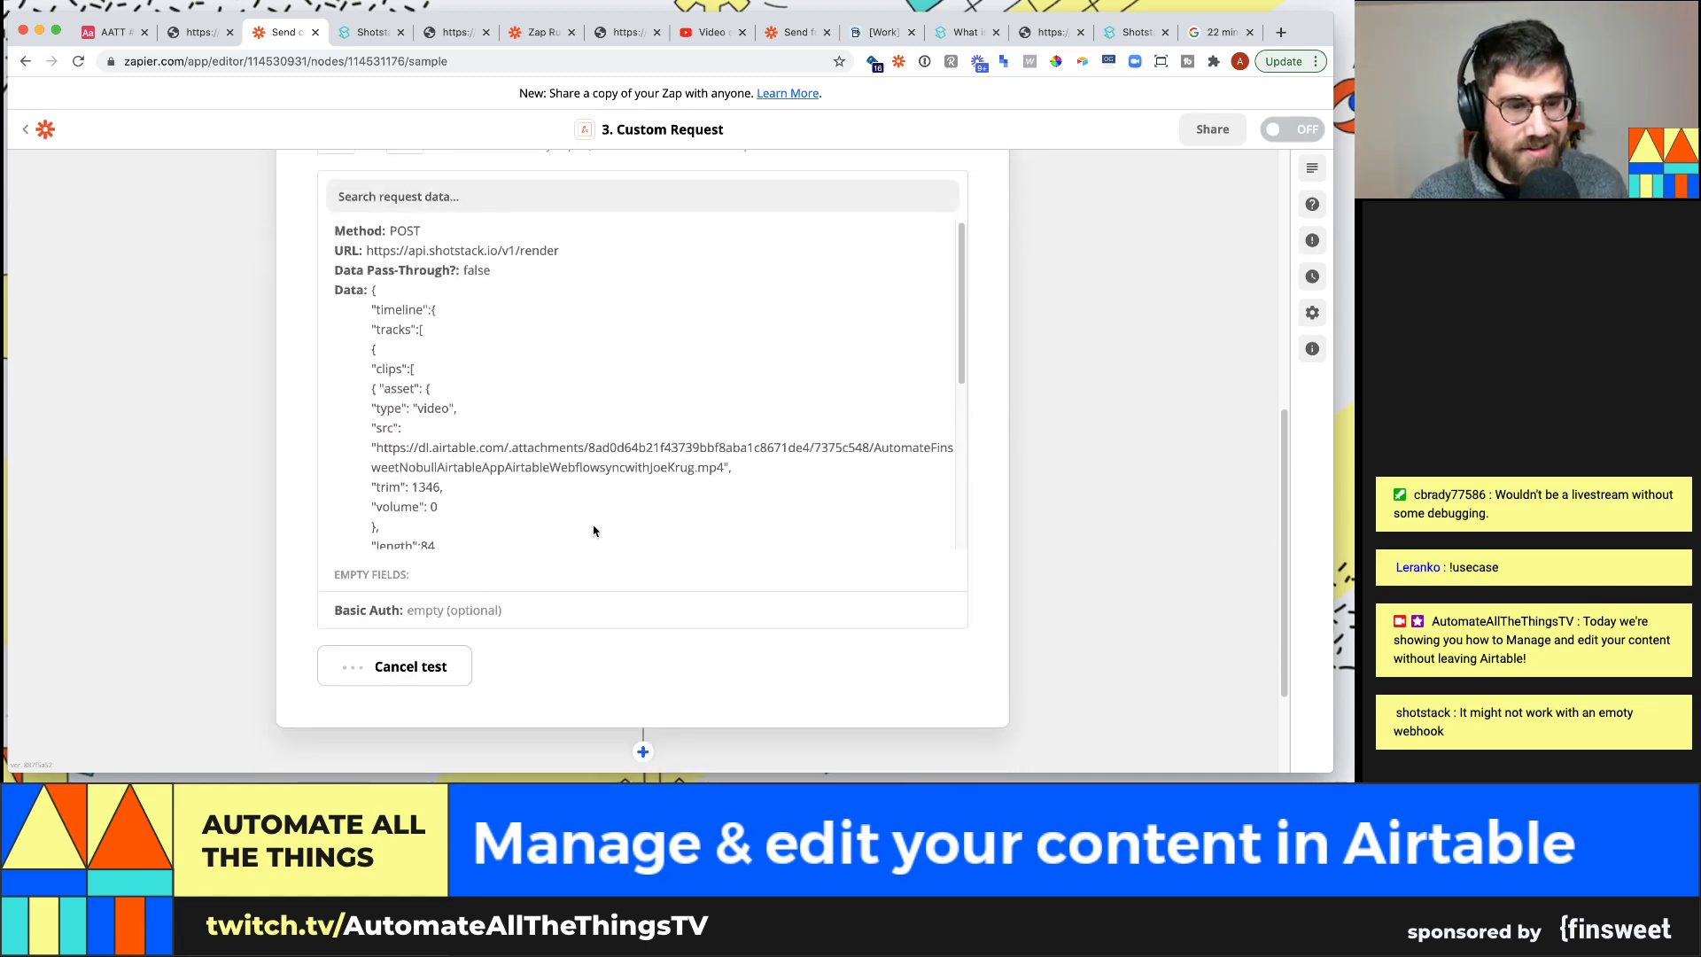
scroll(506, 529, "down", 2)
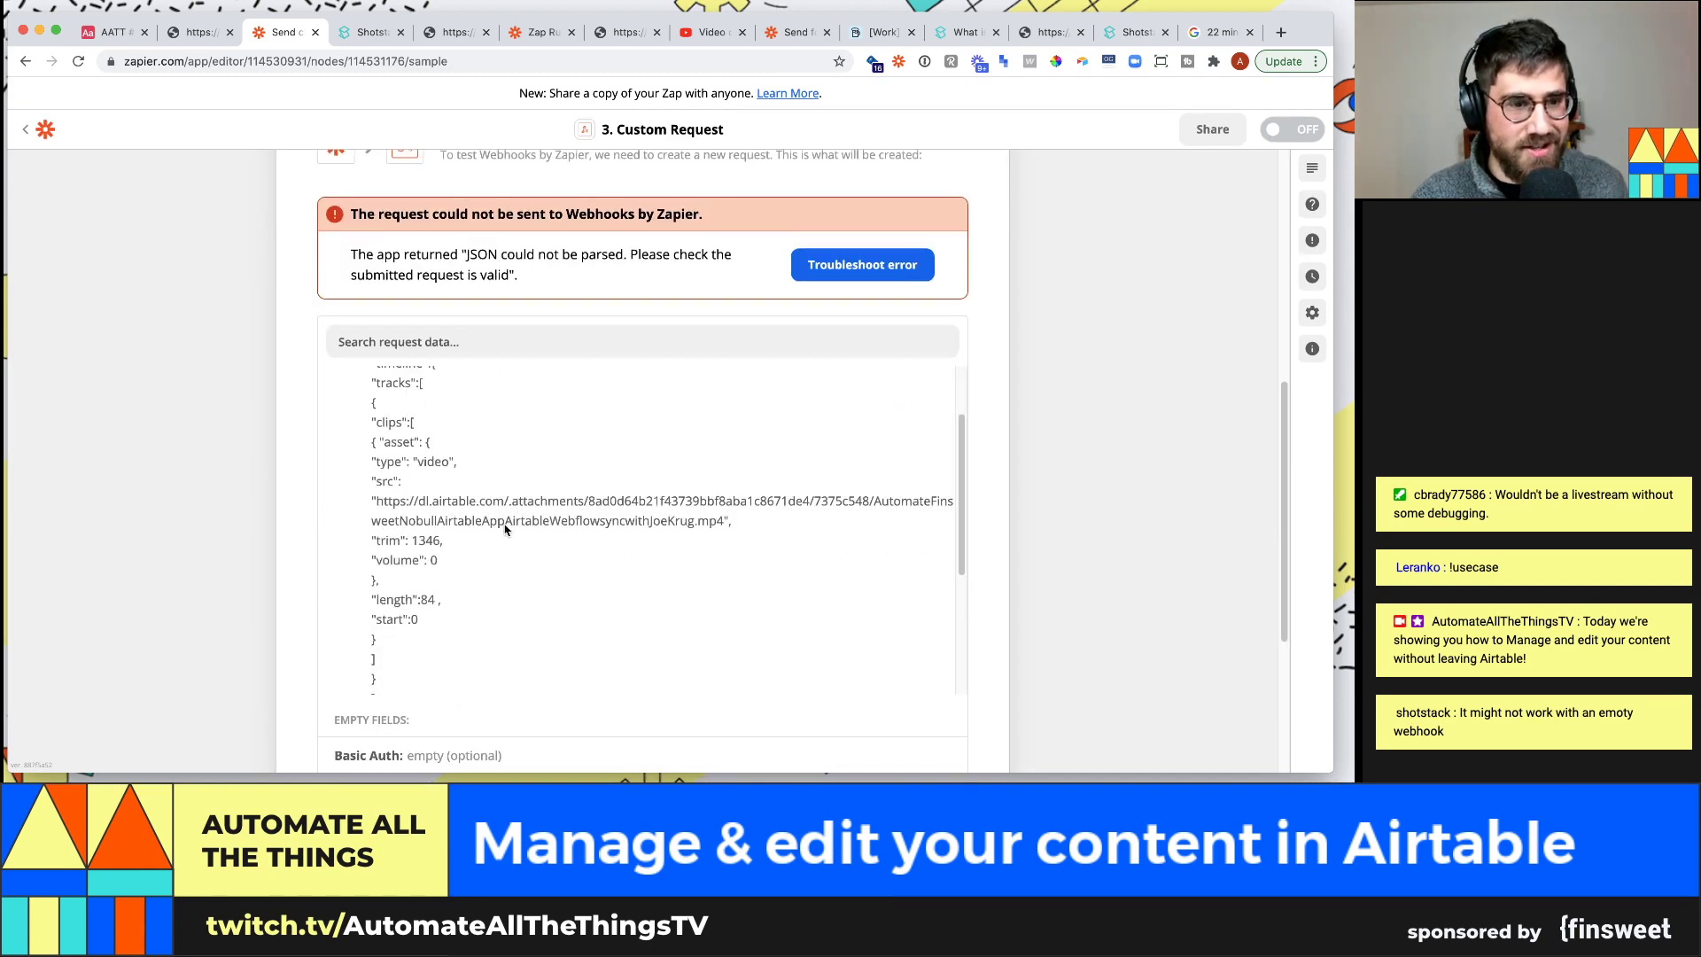
scroll(477, 523, "up", 5)
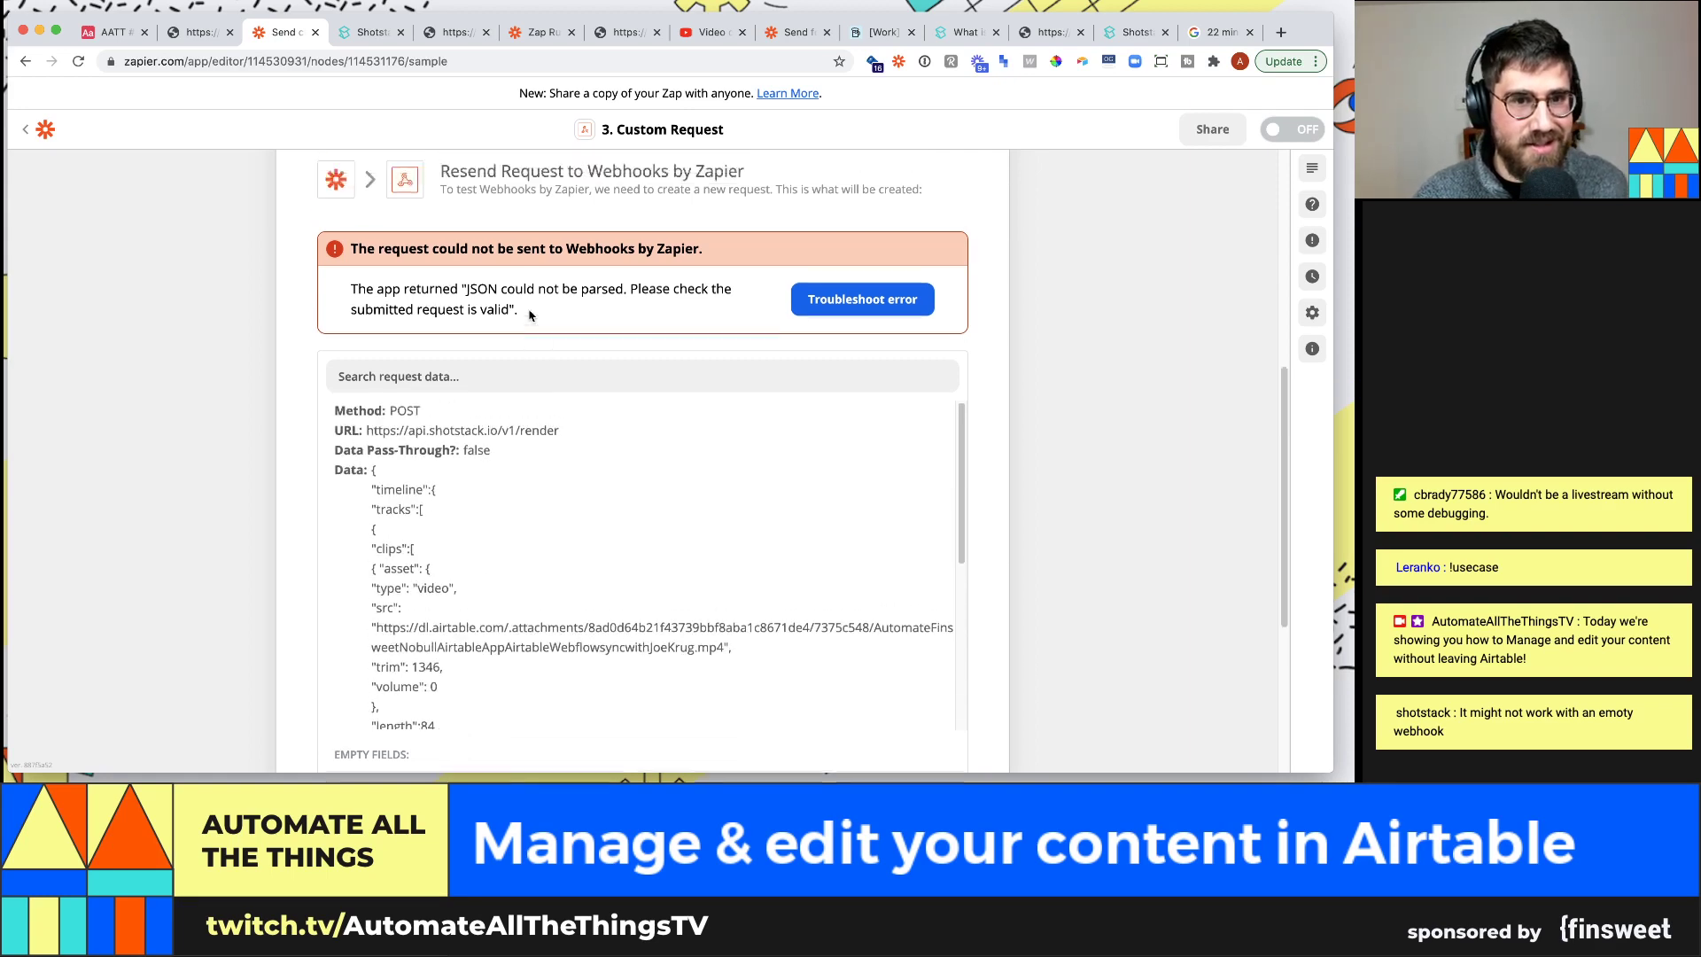
scroll(400, 309, "up", 3)
Reopen the request setup, inspect the JSON body, and resend the test, which still fails to parse
left_click(451, 282)
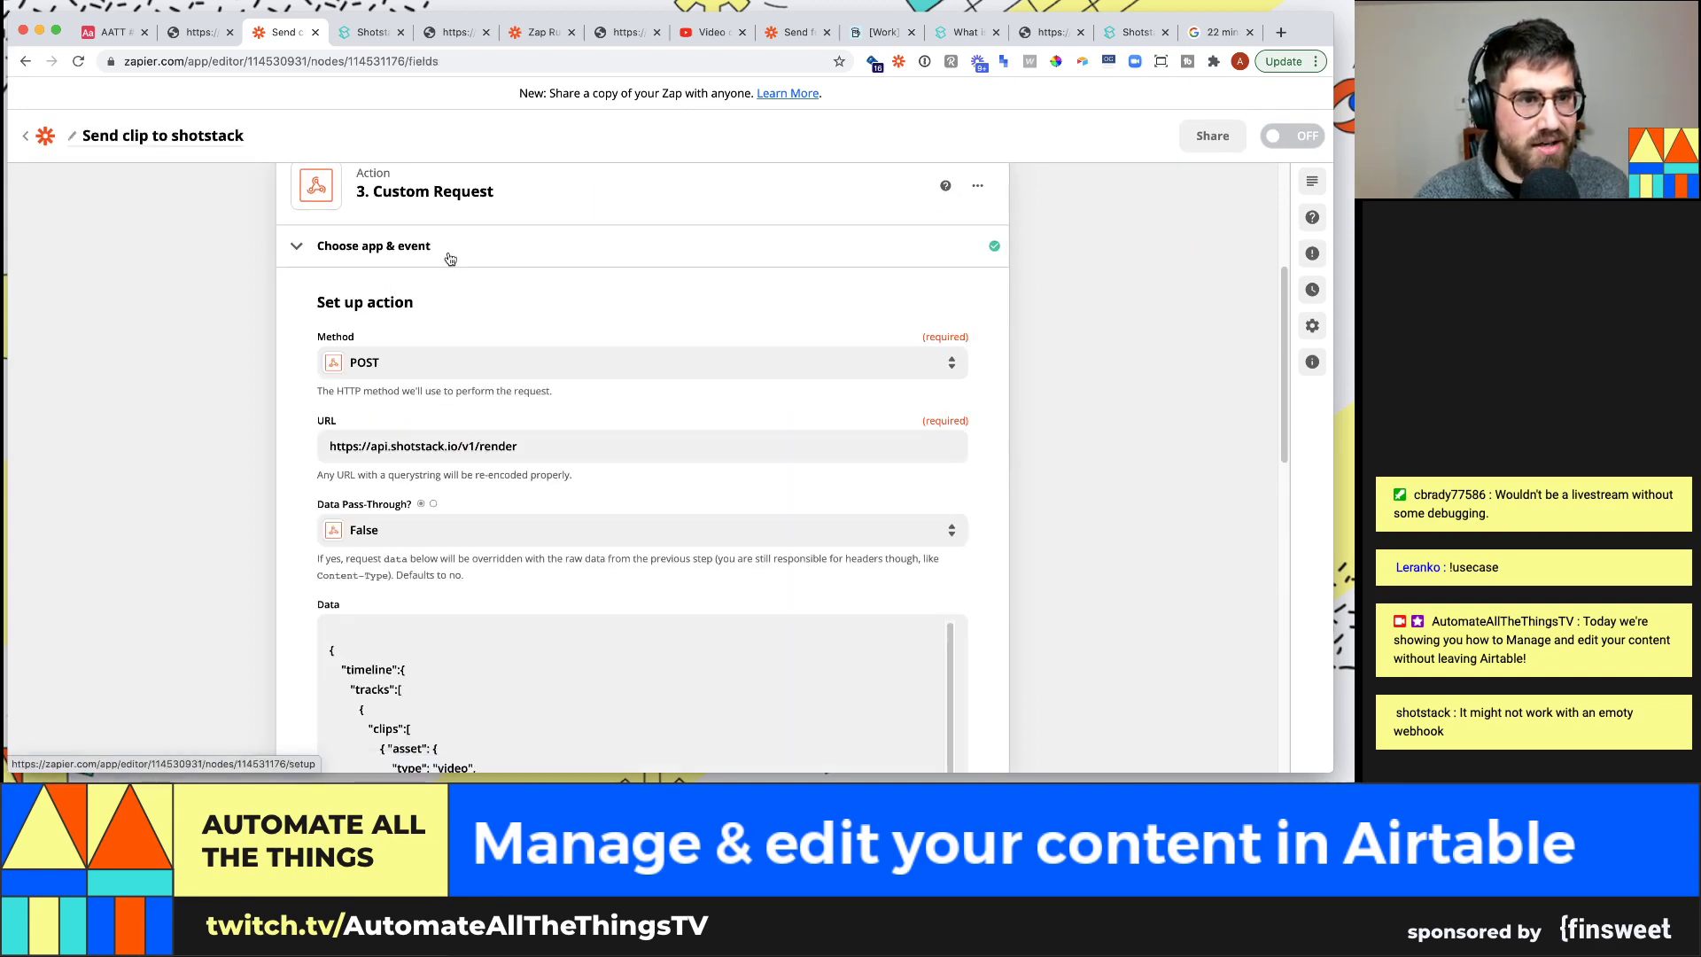
scroll(122, 497, "down", 3)
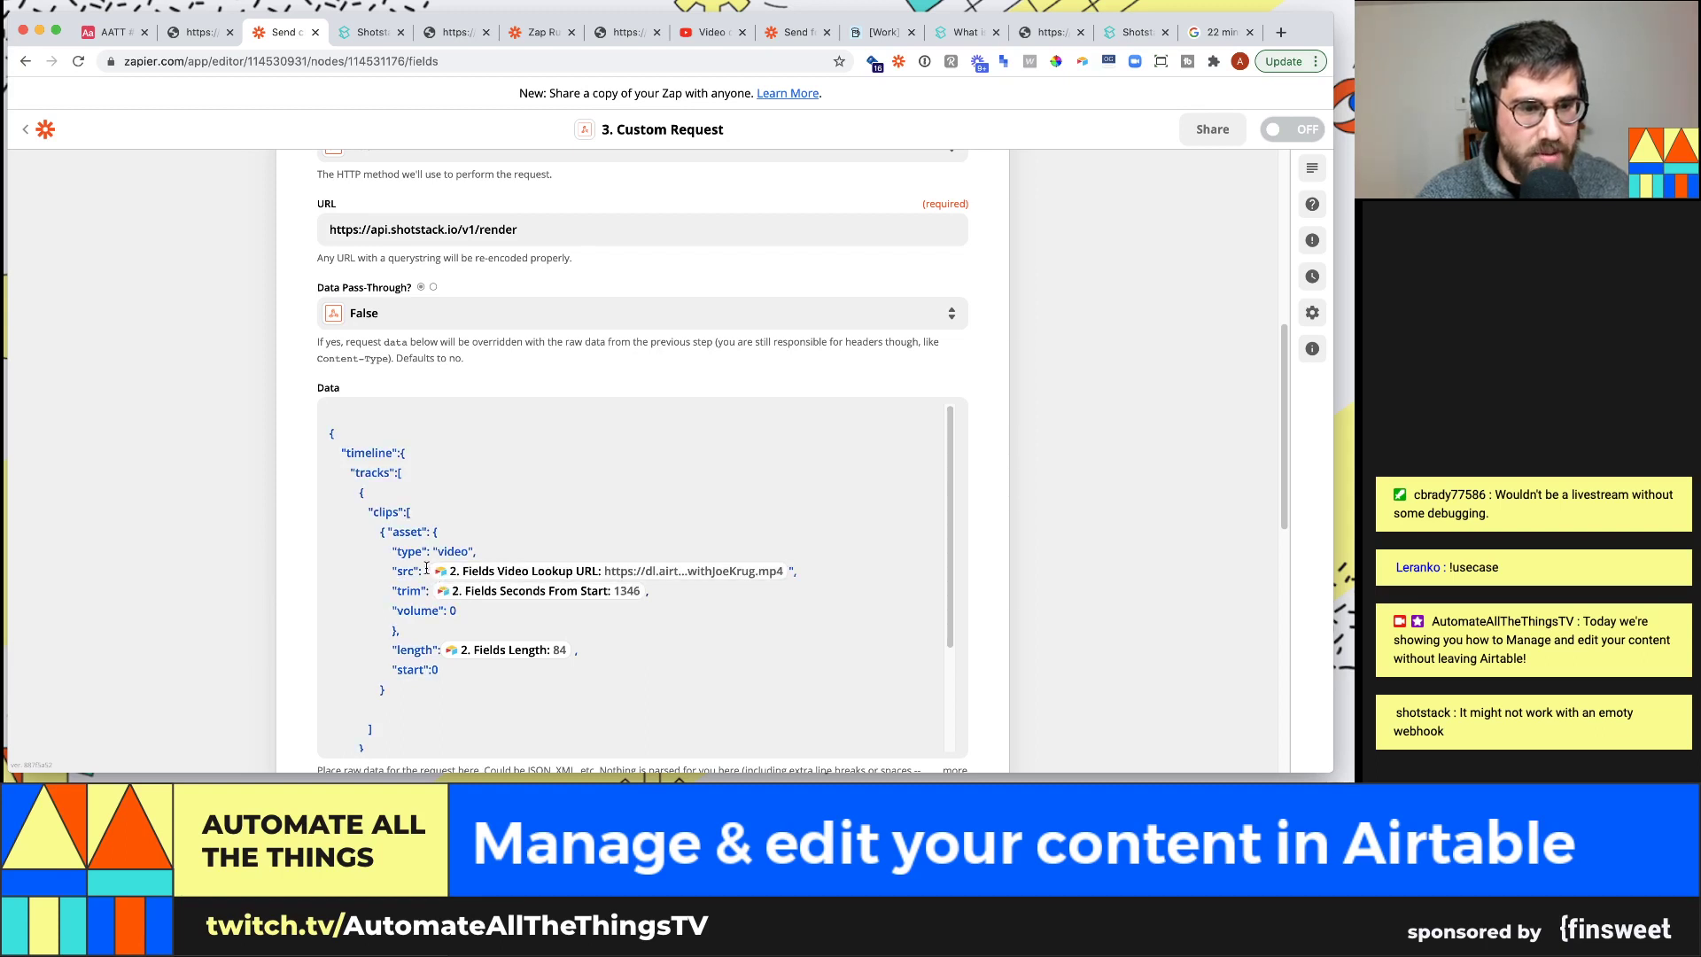
left_click(429, 574)
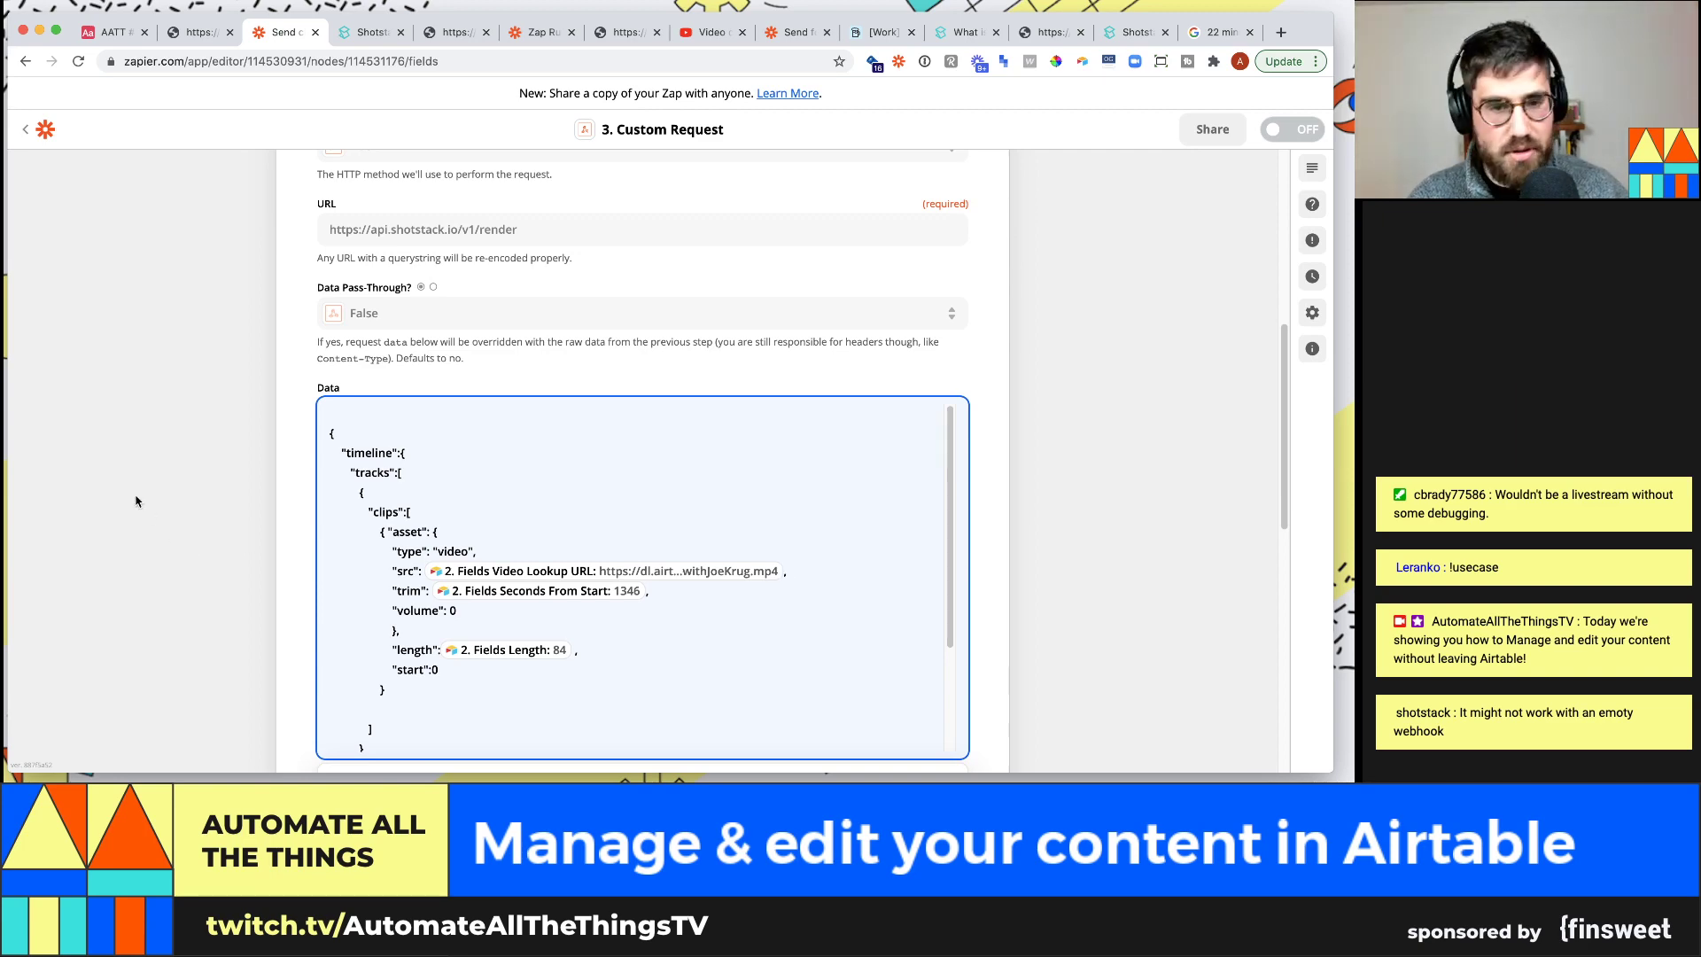
scroll(141, 498, "down", 3)
scroll(135, 501, "down", 7)
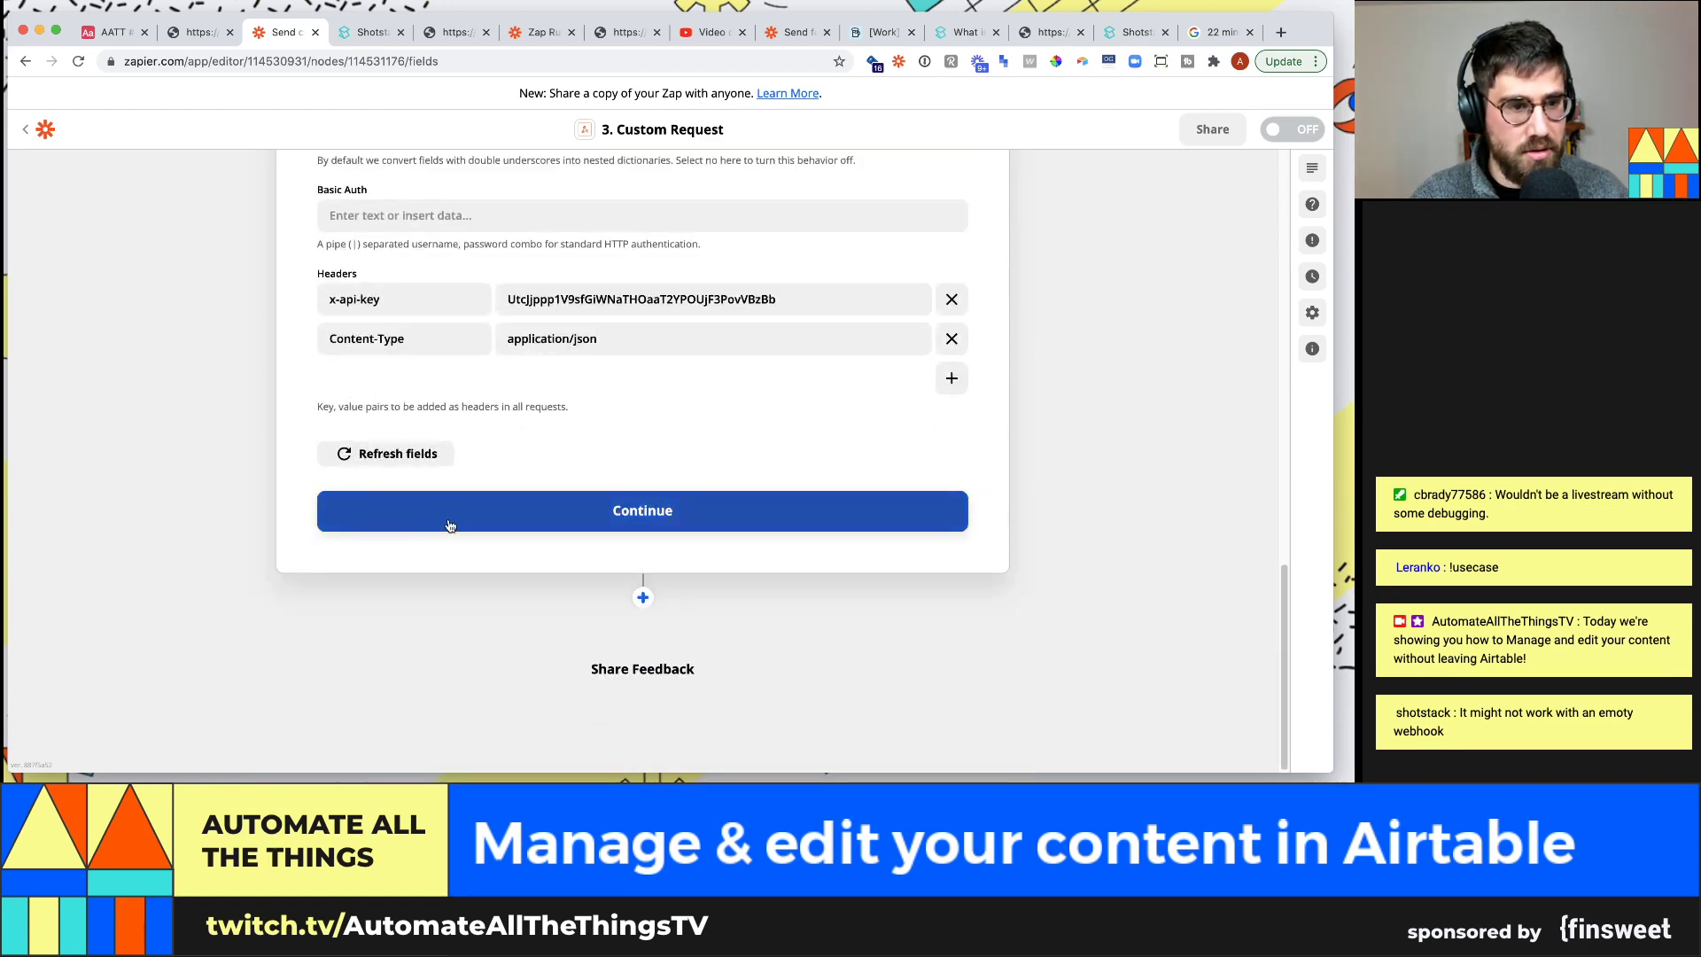
left_click(449, 525)
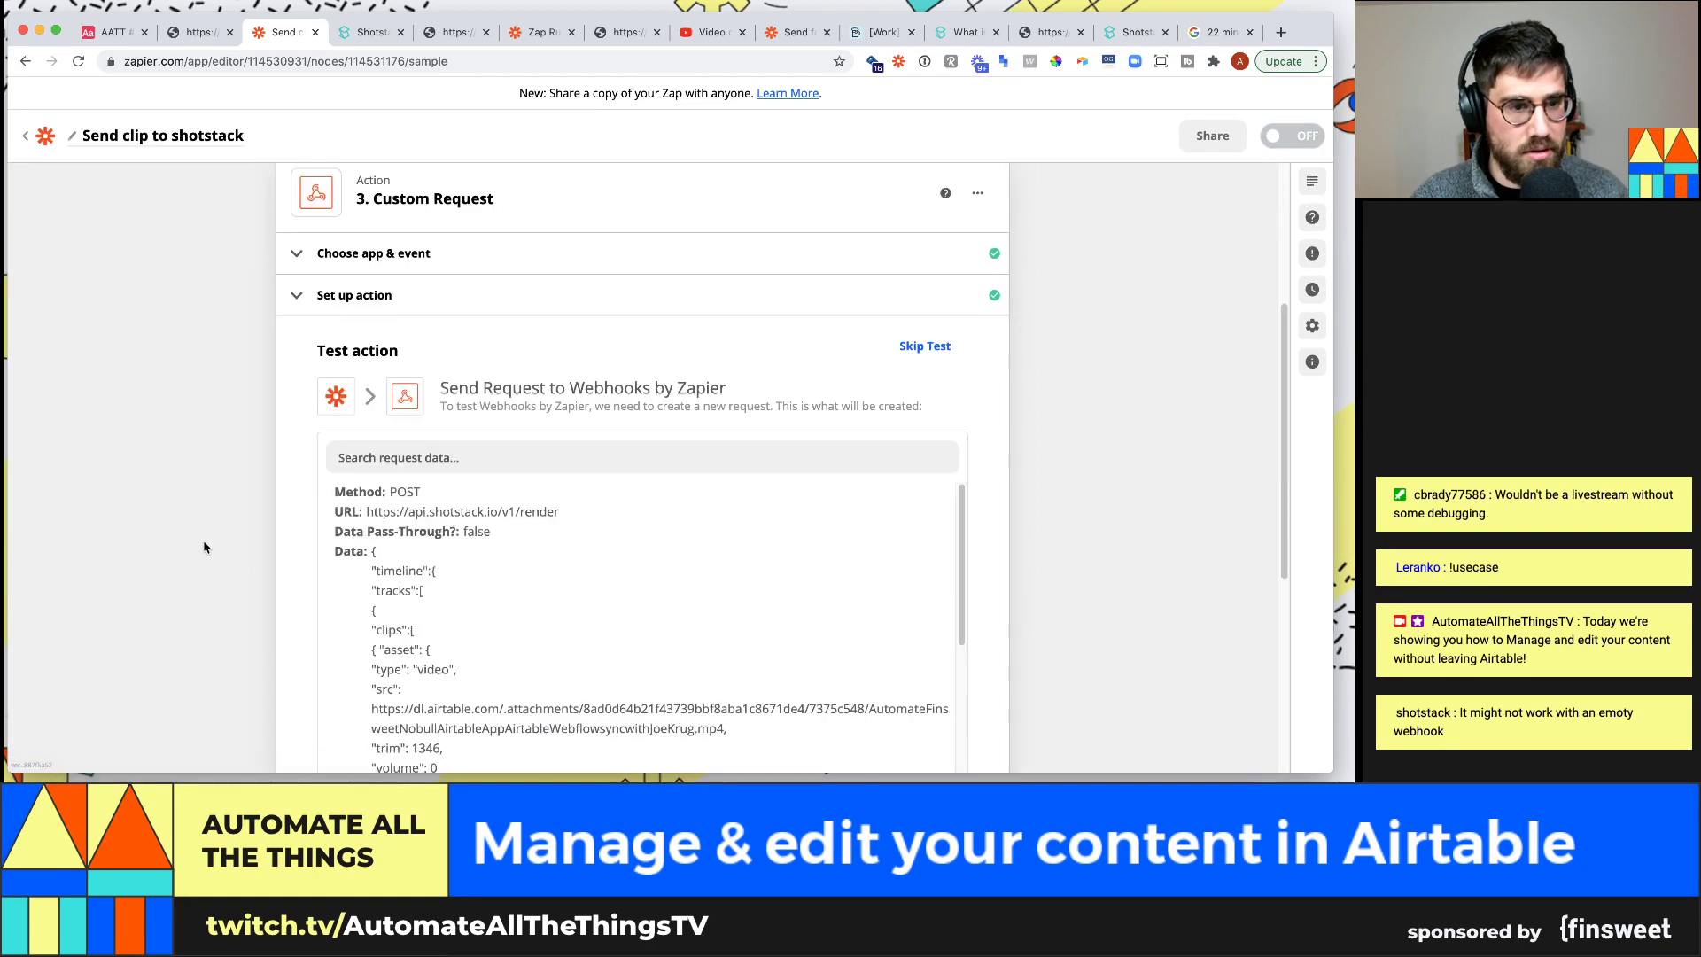
scroll(230, 562, "down", 5)
left_click(456, 525)
scroll(220, 482, "up", 3)
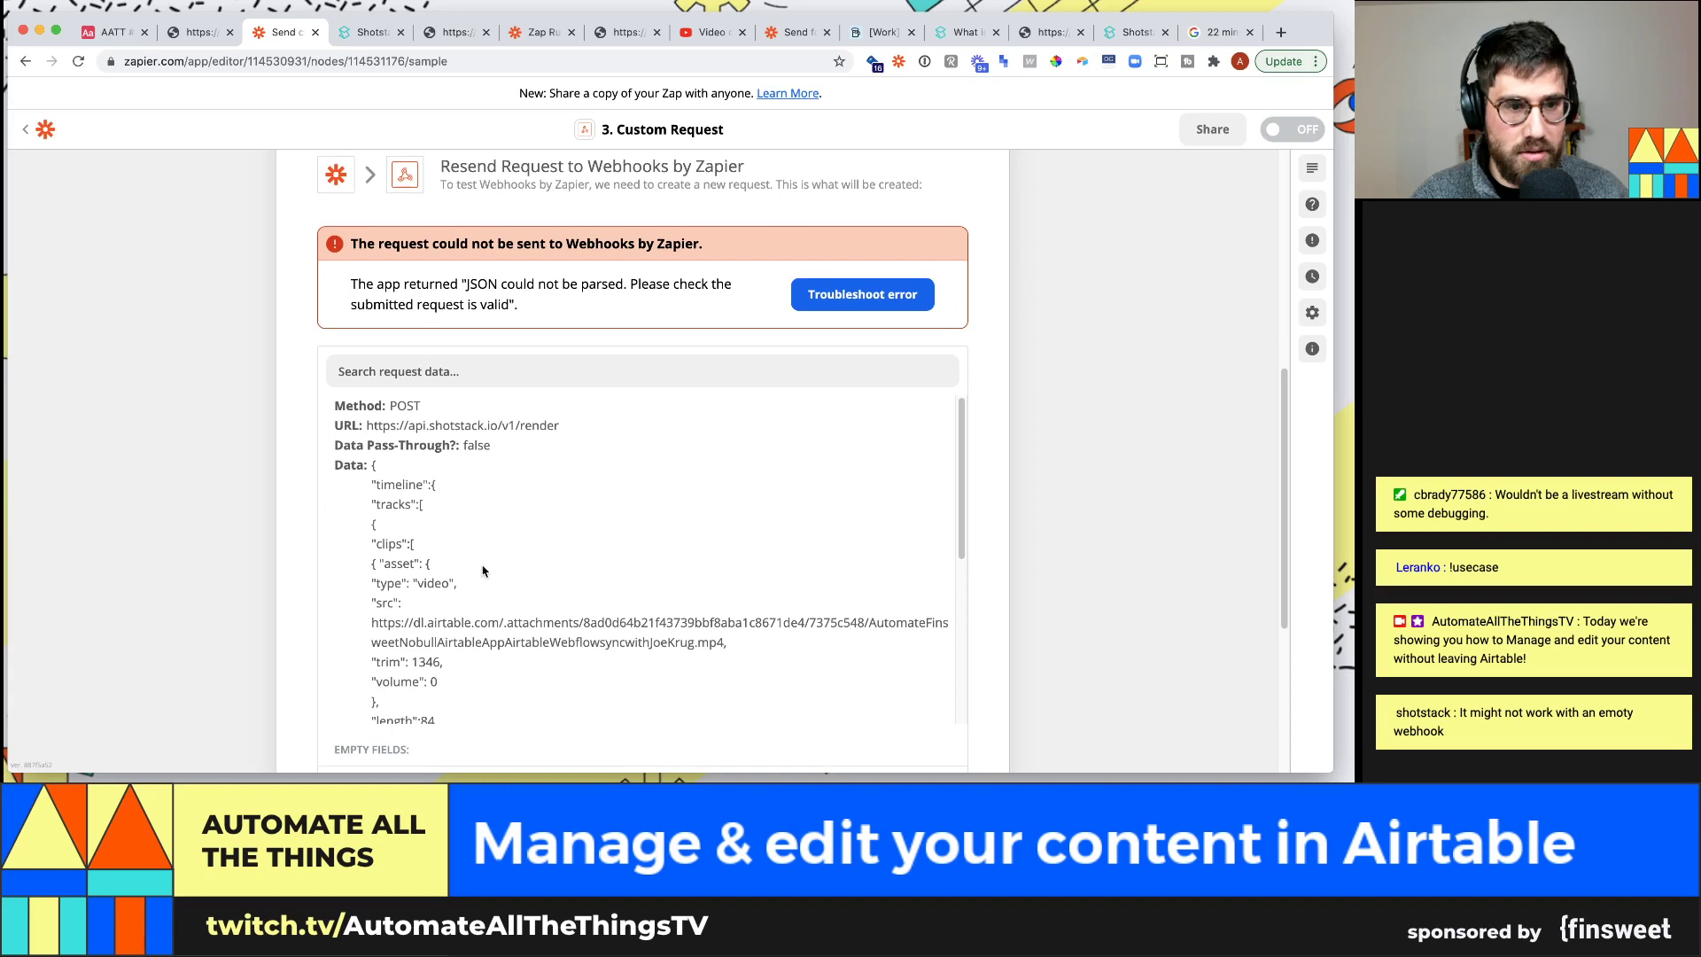
scroll(486, 572, "down", 1)
Remove the trailing comma after the timeline block in the VS Code JSON template
key("super+Tab")
left_click(559, 413)
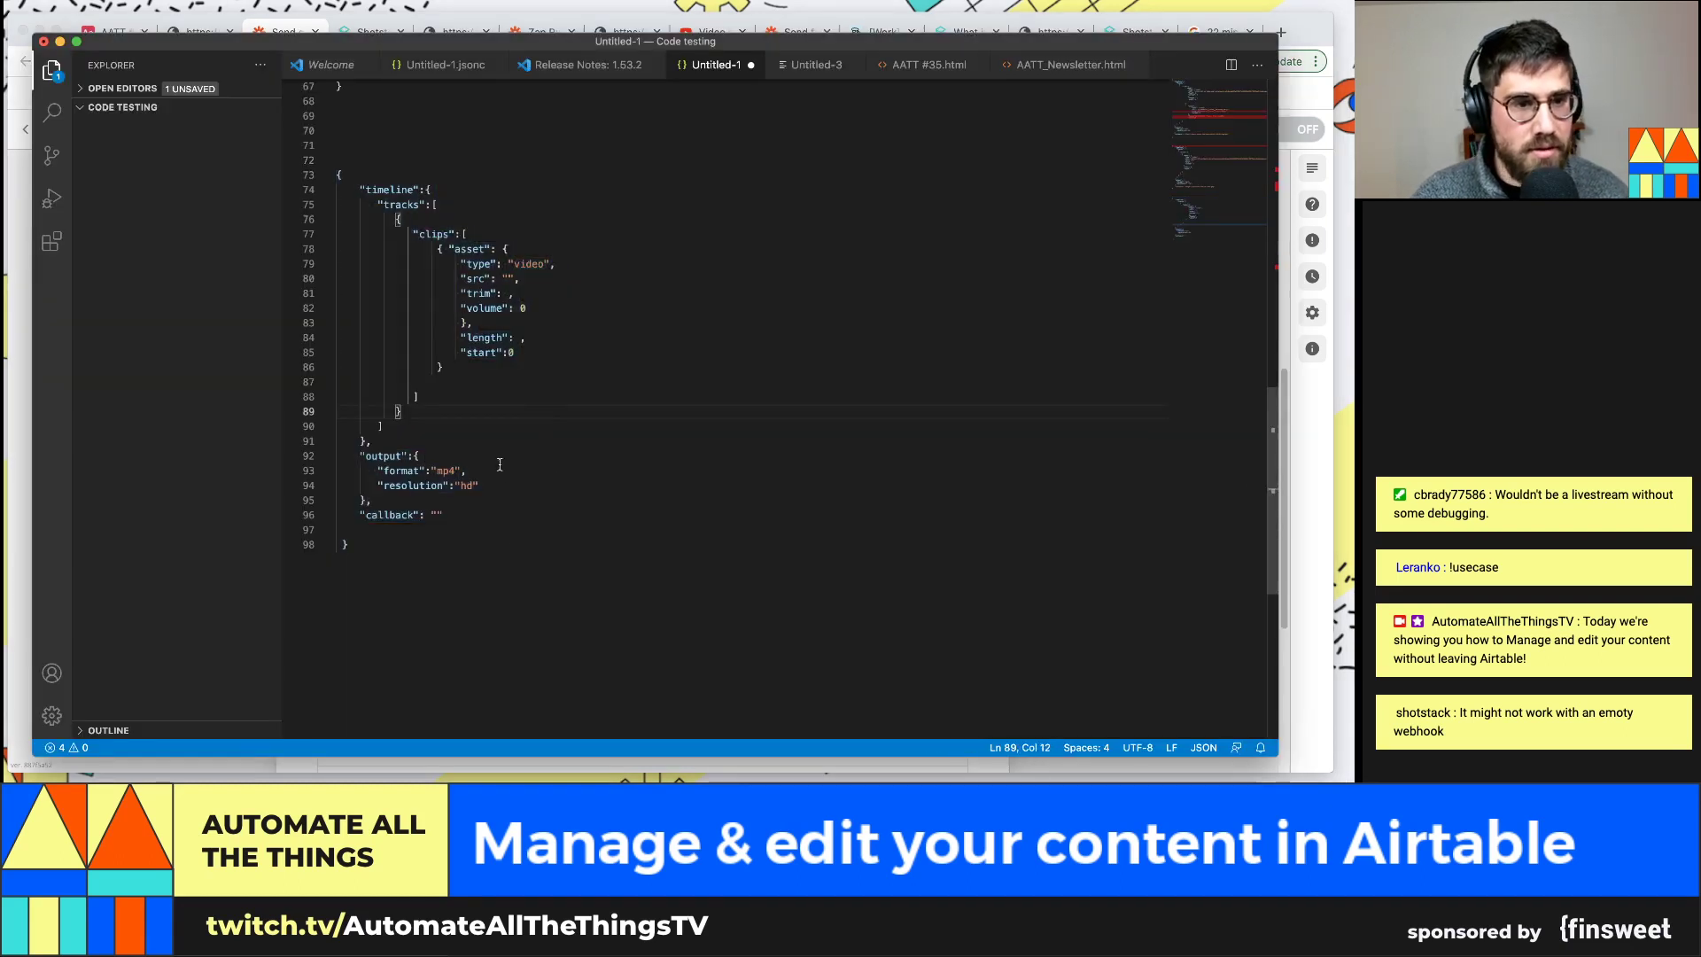
key("Down")
key("Down")
key("BackSpace")
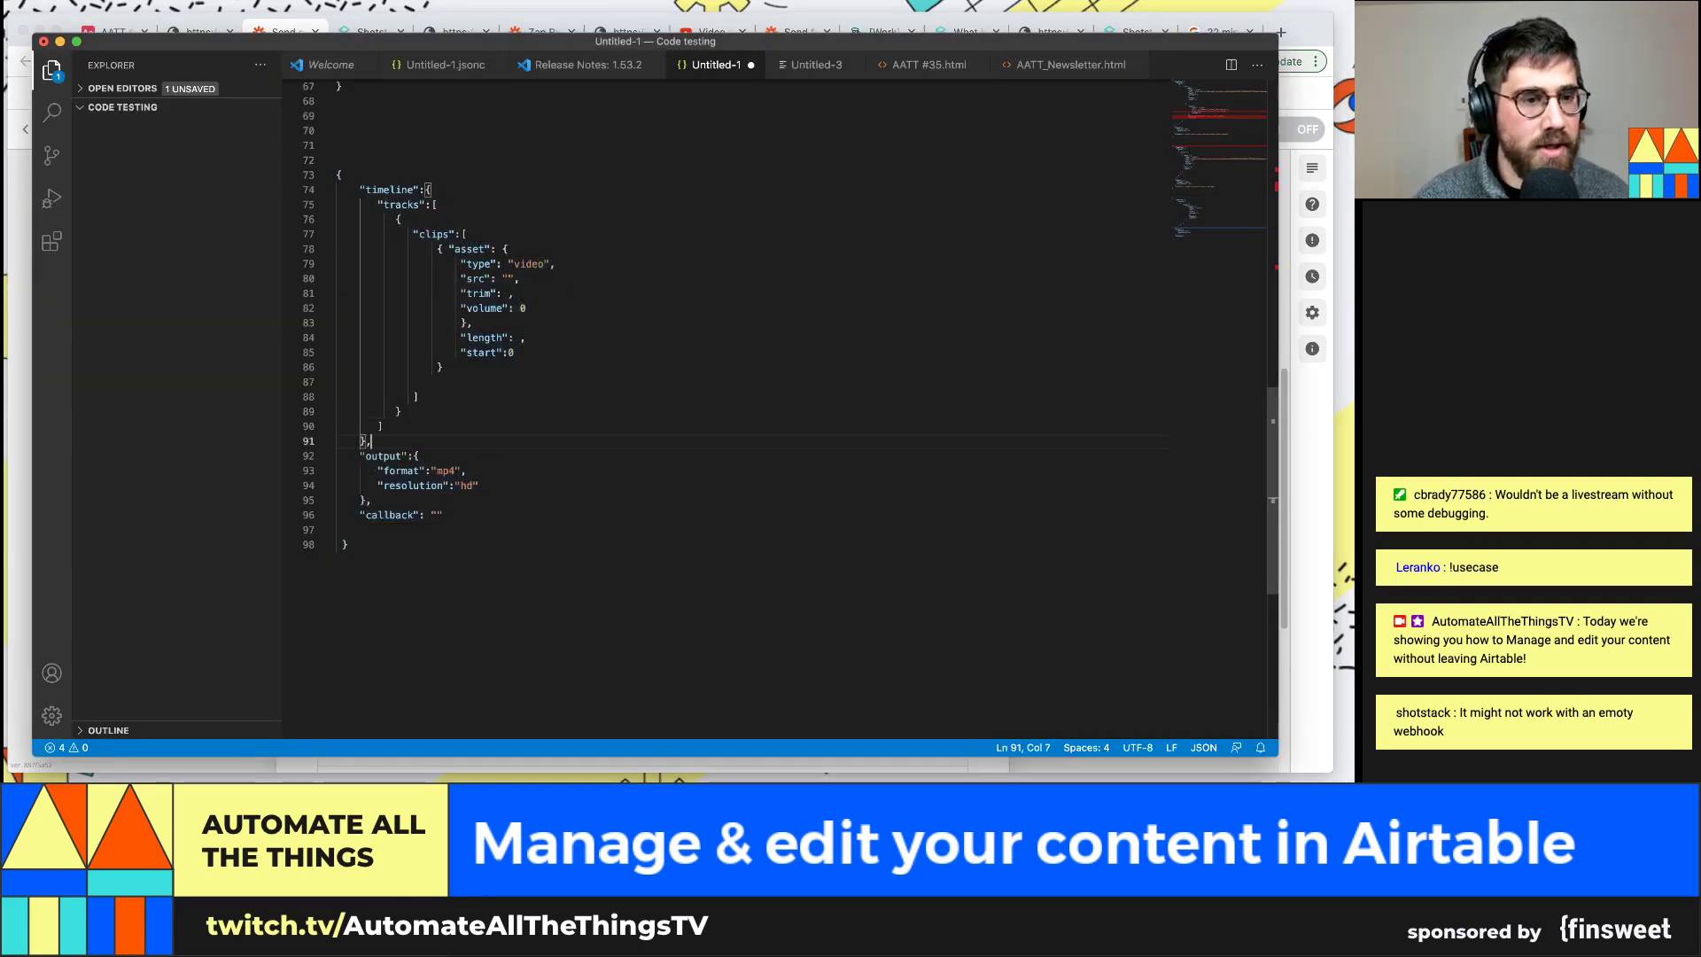
Search Google for 'json tester' in a new browser tab
key("super+Tab")
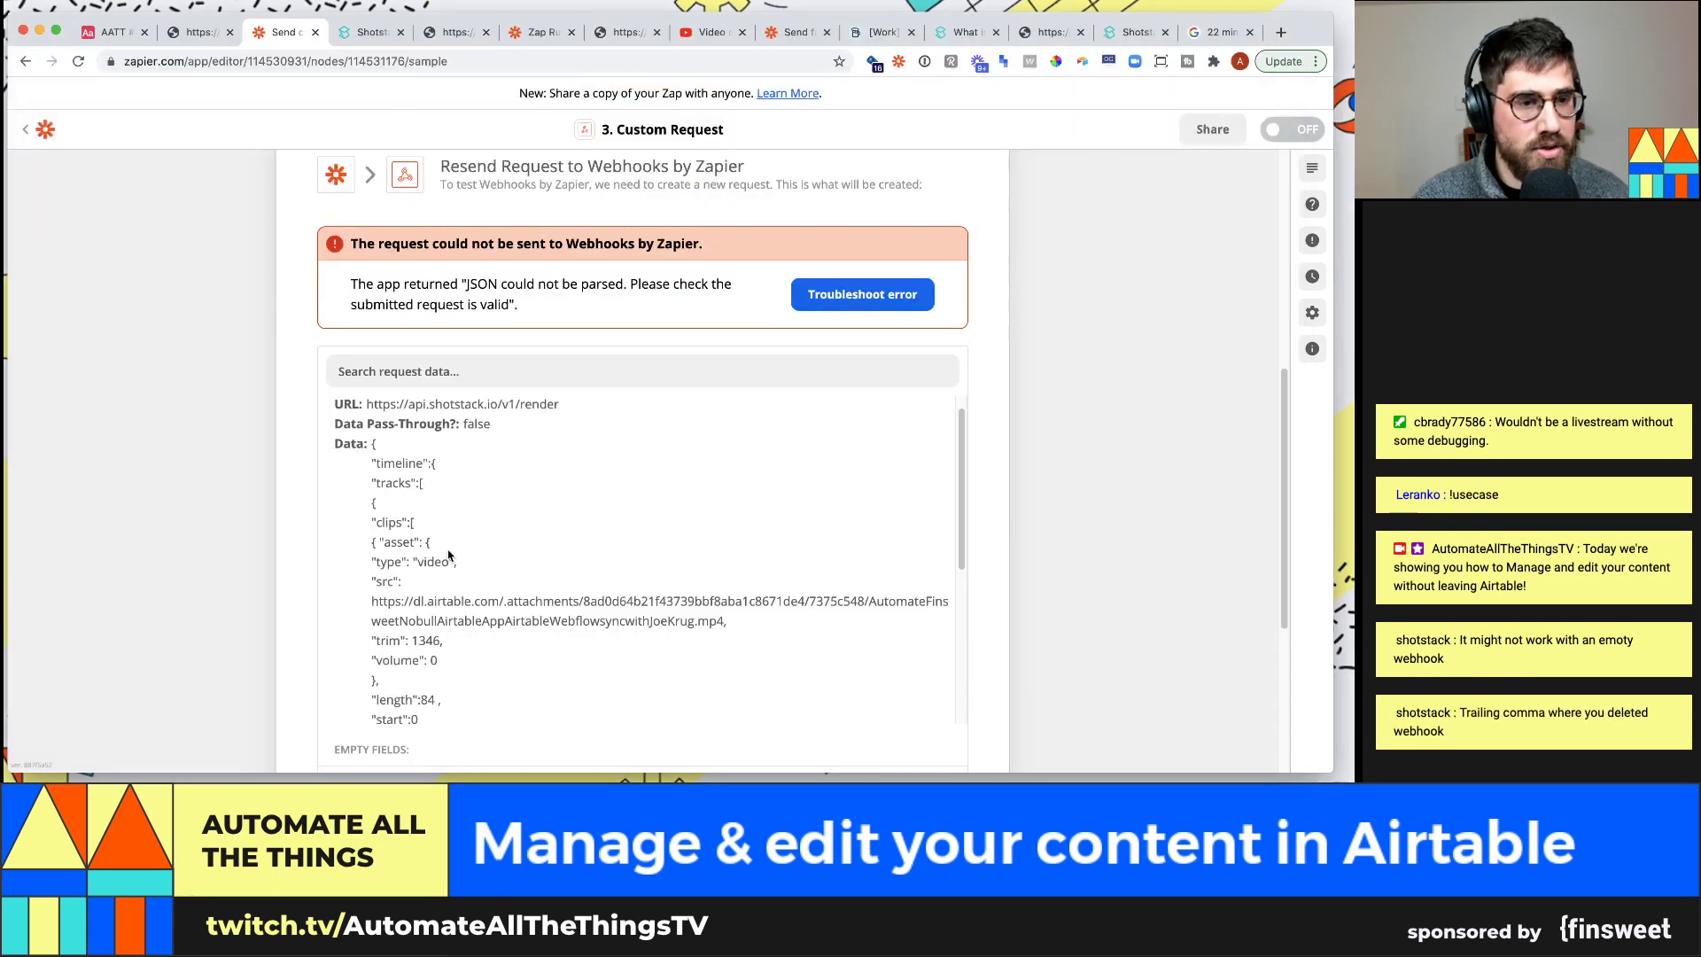
key("super+t")
type("json tester")
key("Return")
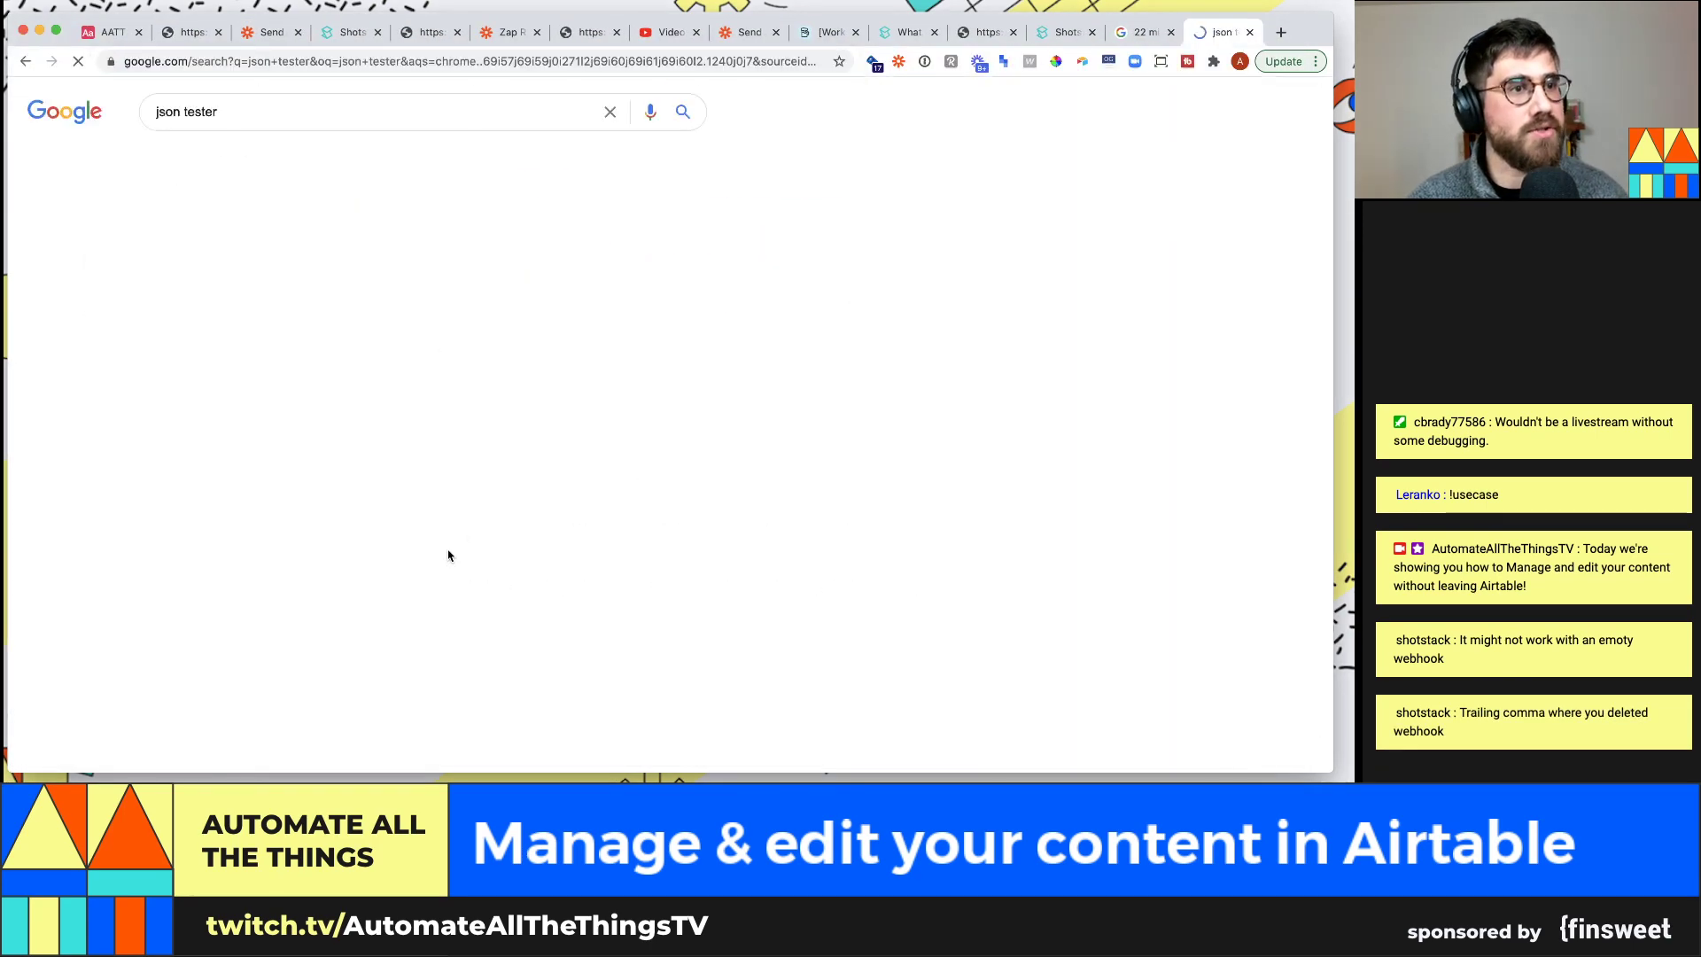
Paste the render JSON template from VS Code into JSONLint and validate it
left_click(265, 247)
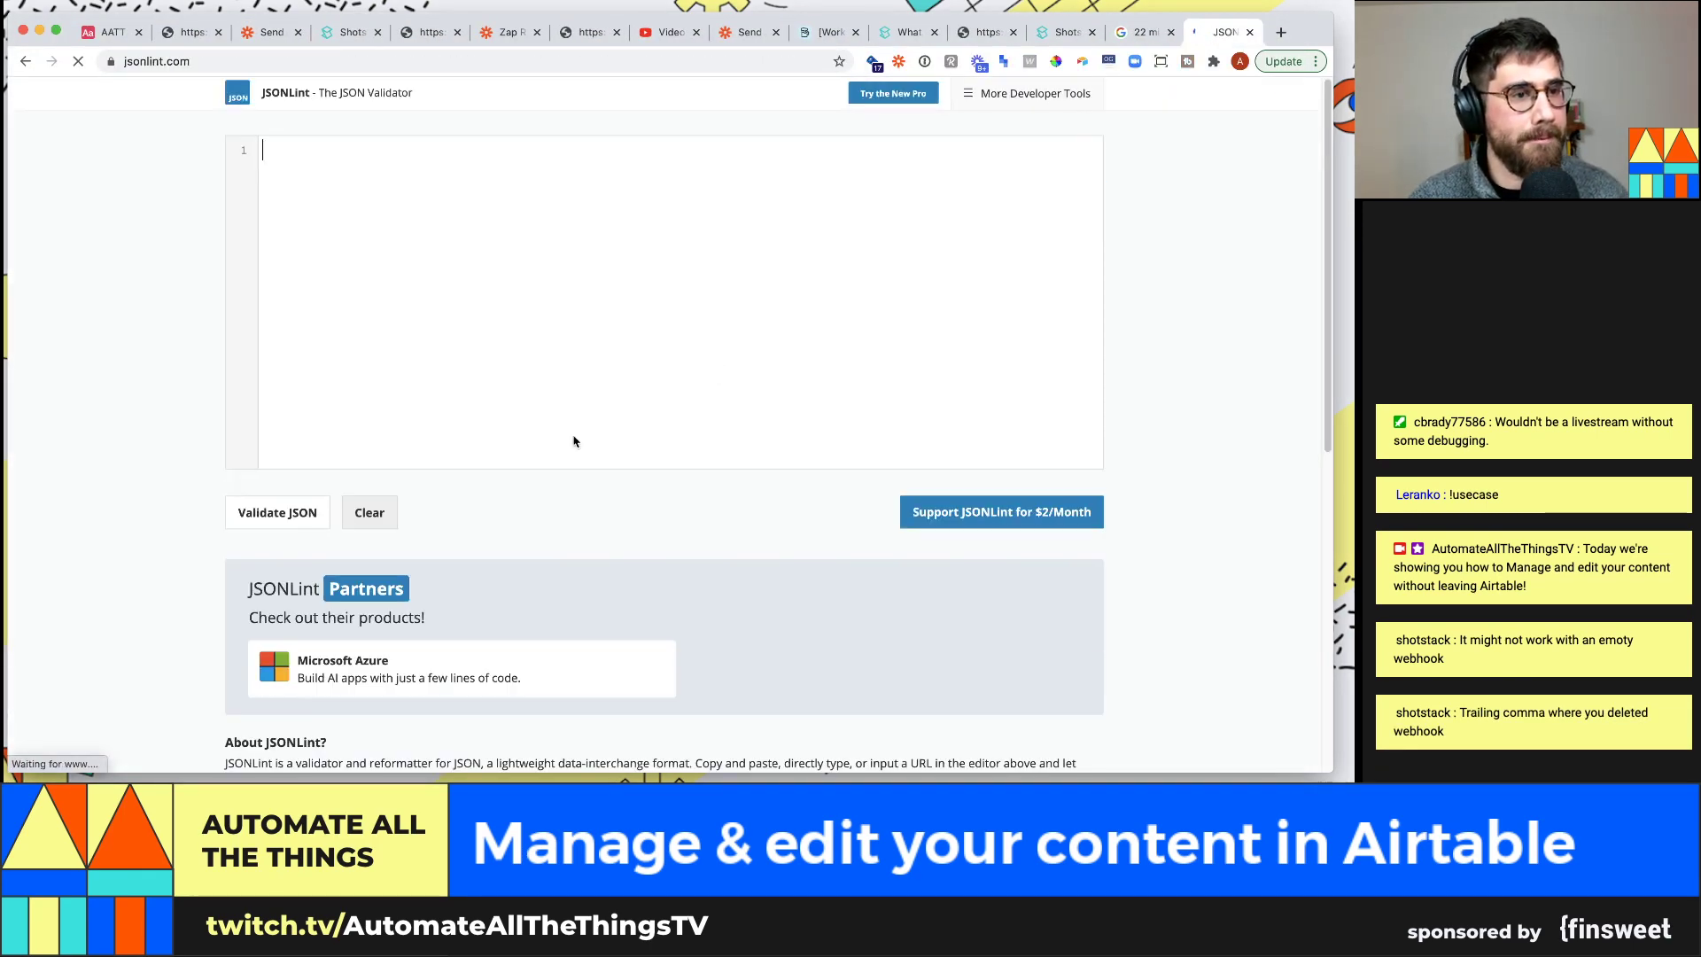
key("super+Tab")
left_click_drag(354, 546, 312, 178)
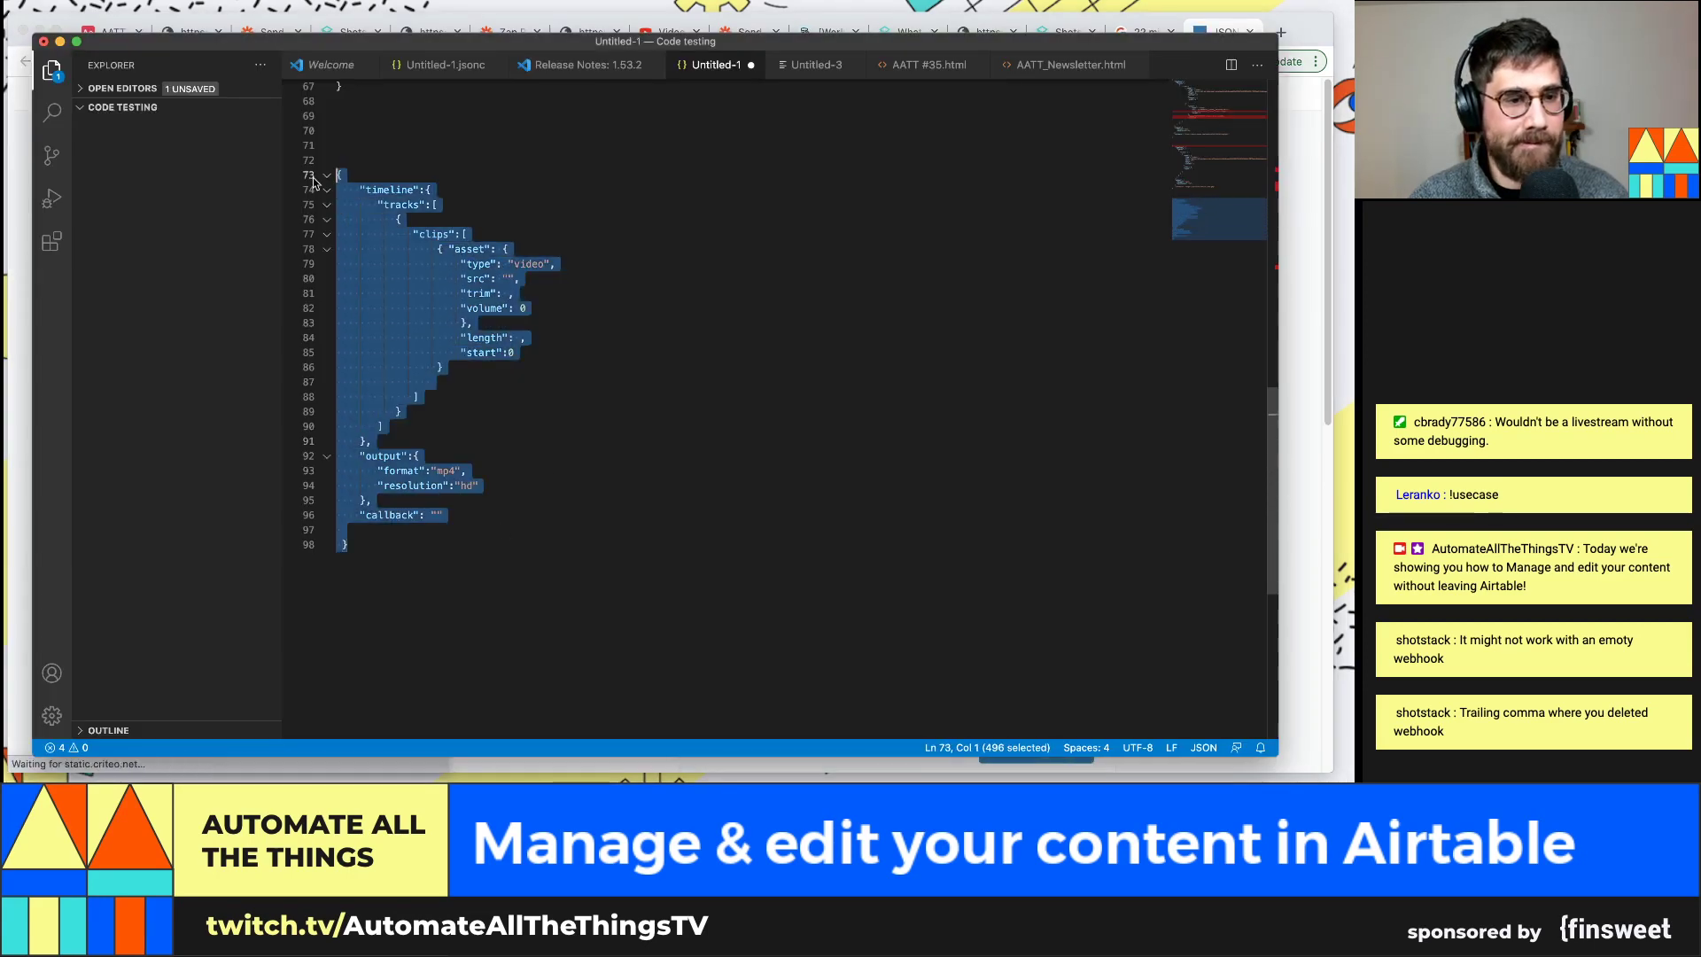
key("super+c")
key("super+Tab")
key("super+v")
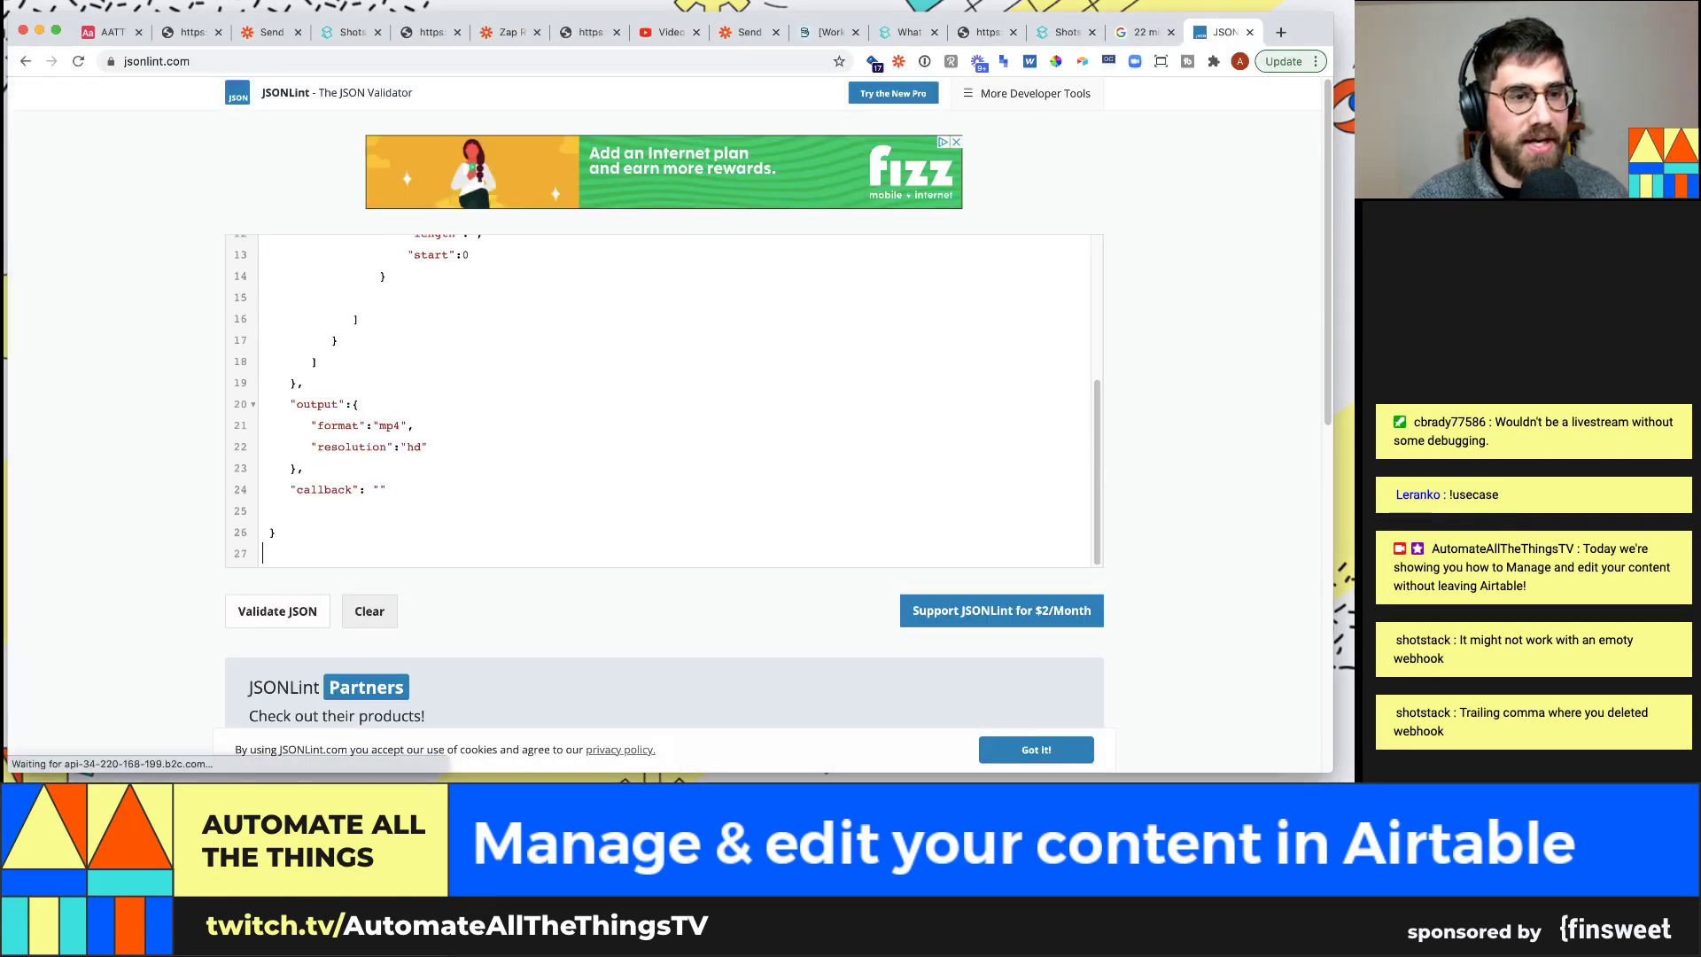
scroll(885, 602, "down", 2)
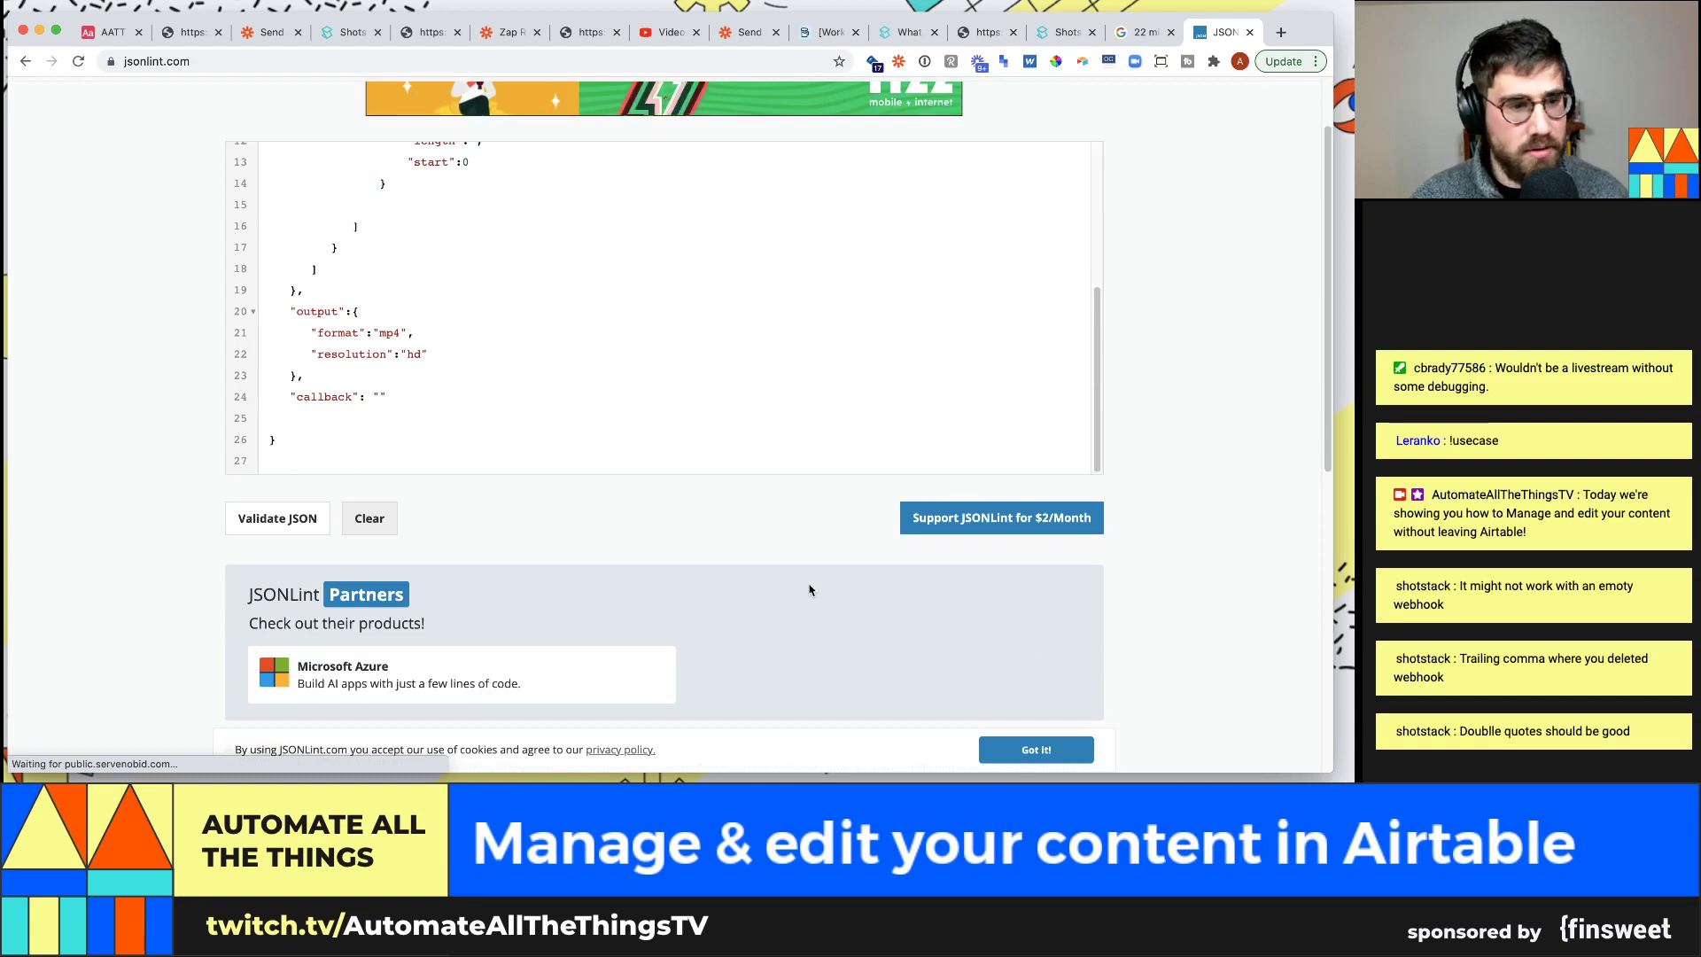
left_click(282, 518)
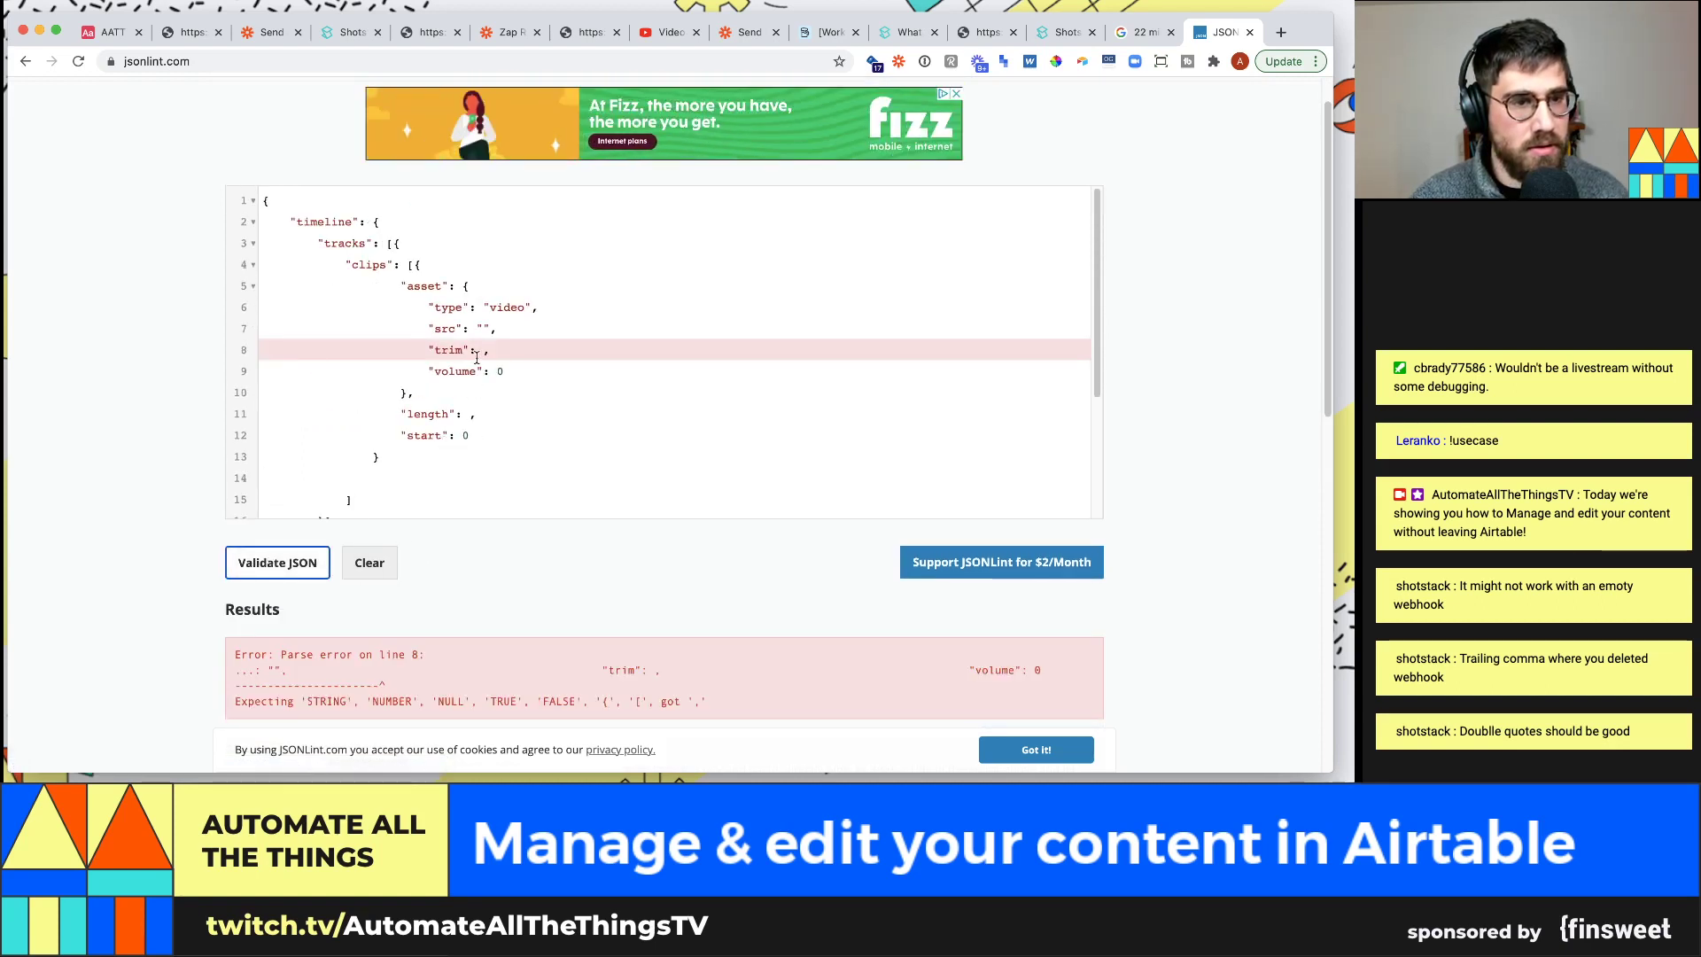
Fill in trim 2 and length 10, then revalidate the JSON
left_click(483, 353)
type("2")
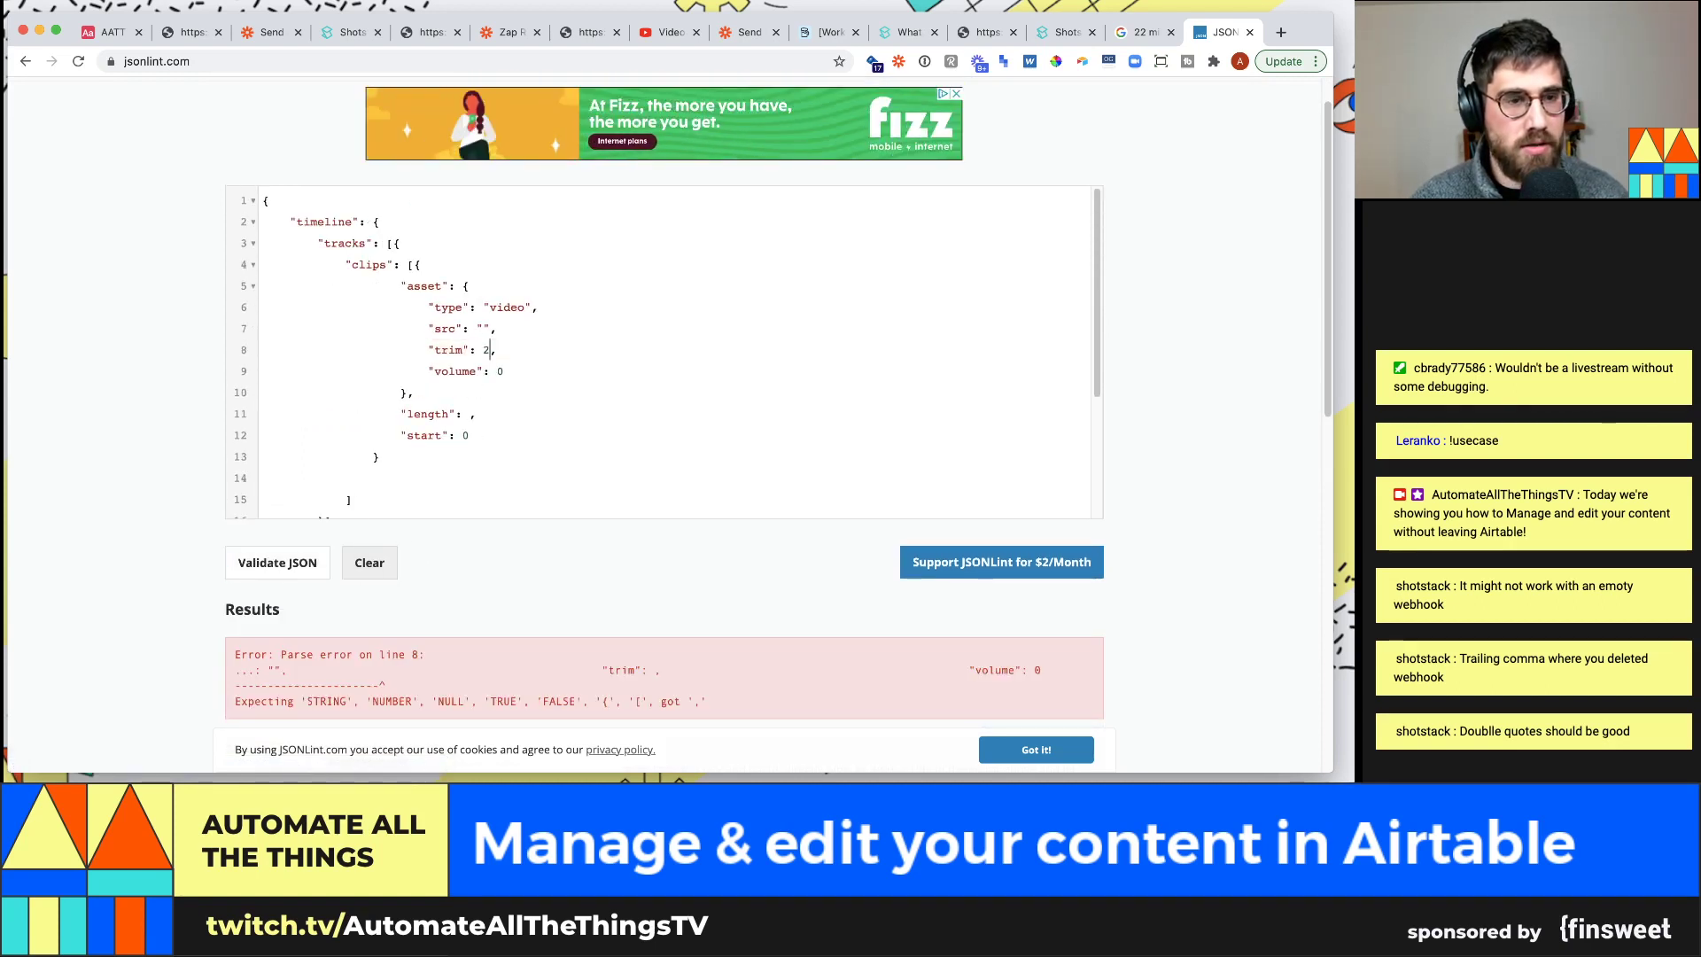
type("10")
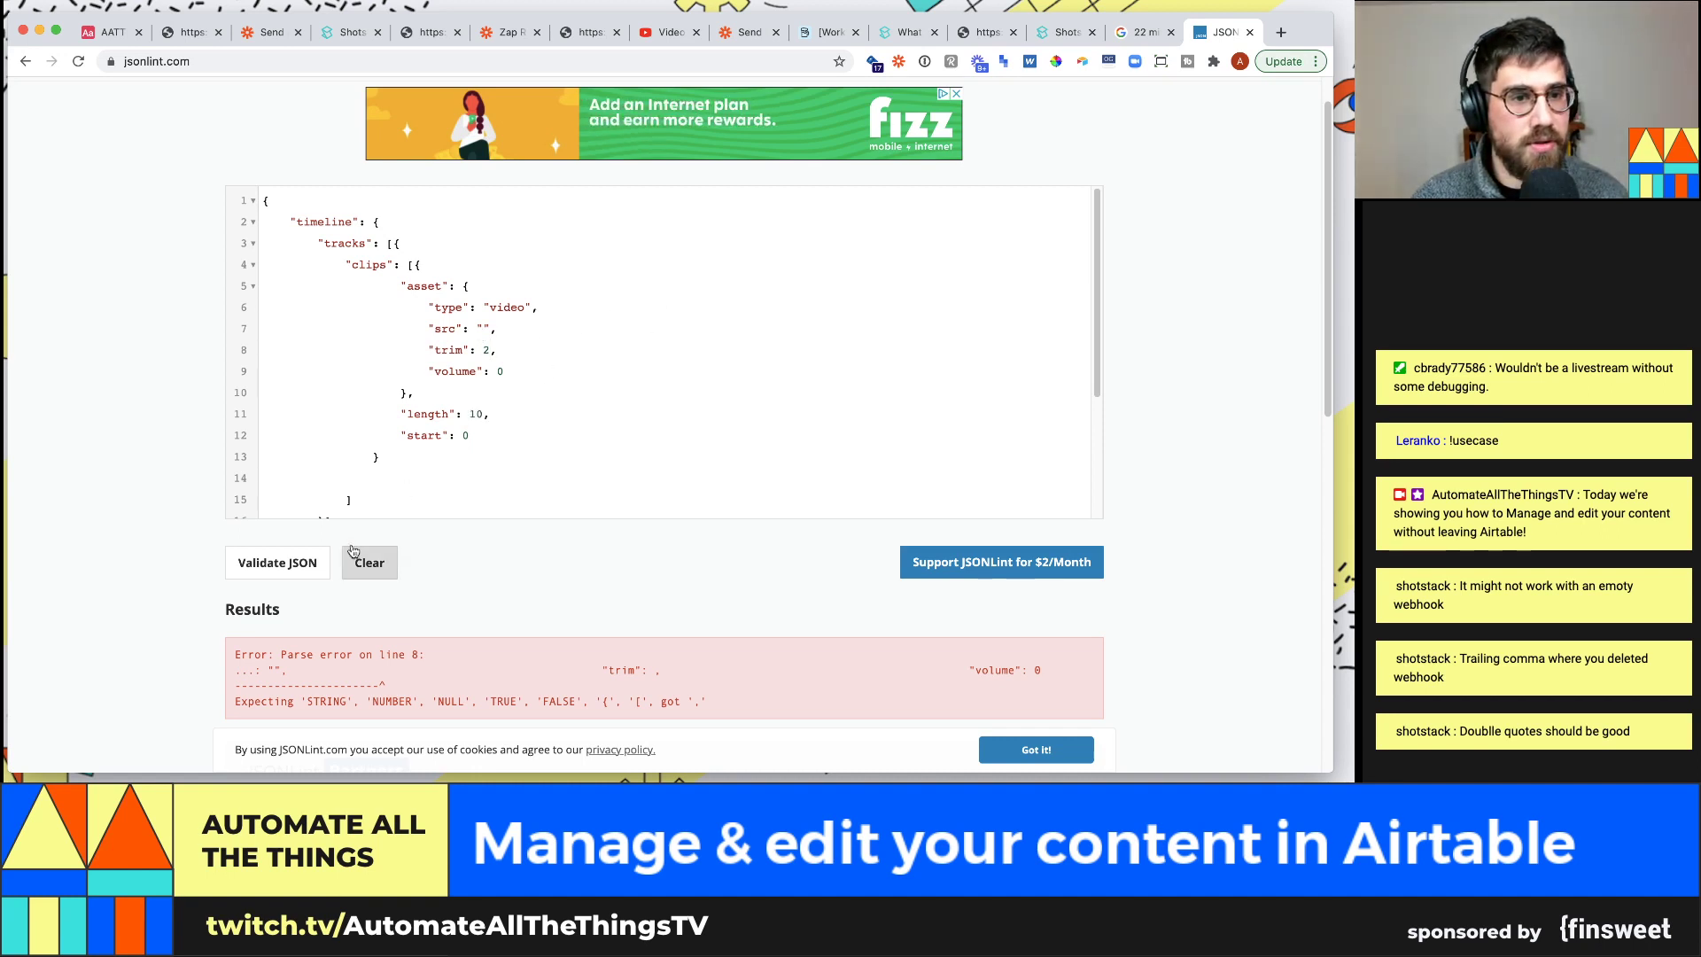
left_click(319, 558)
scroll(453, 409, "down", 1)
scroll(454, 408, "down", 1)
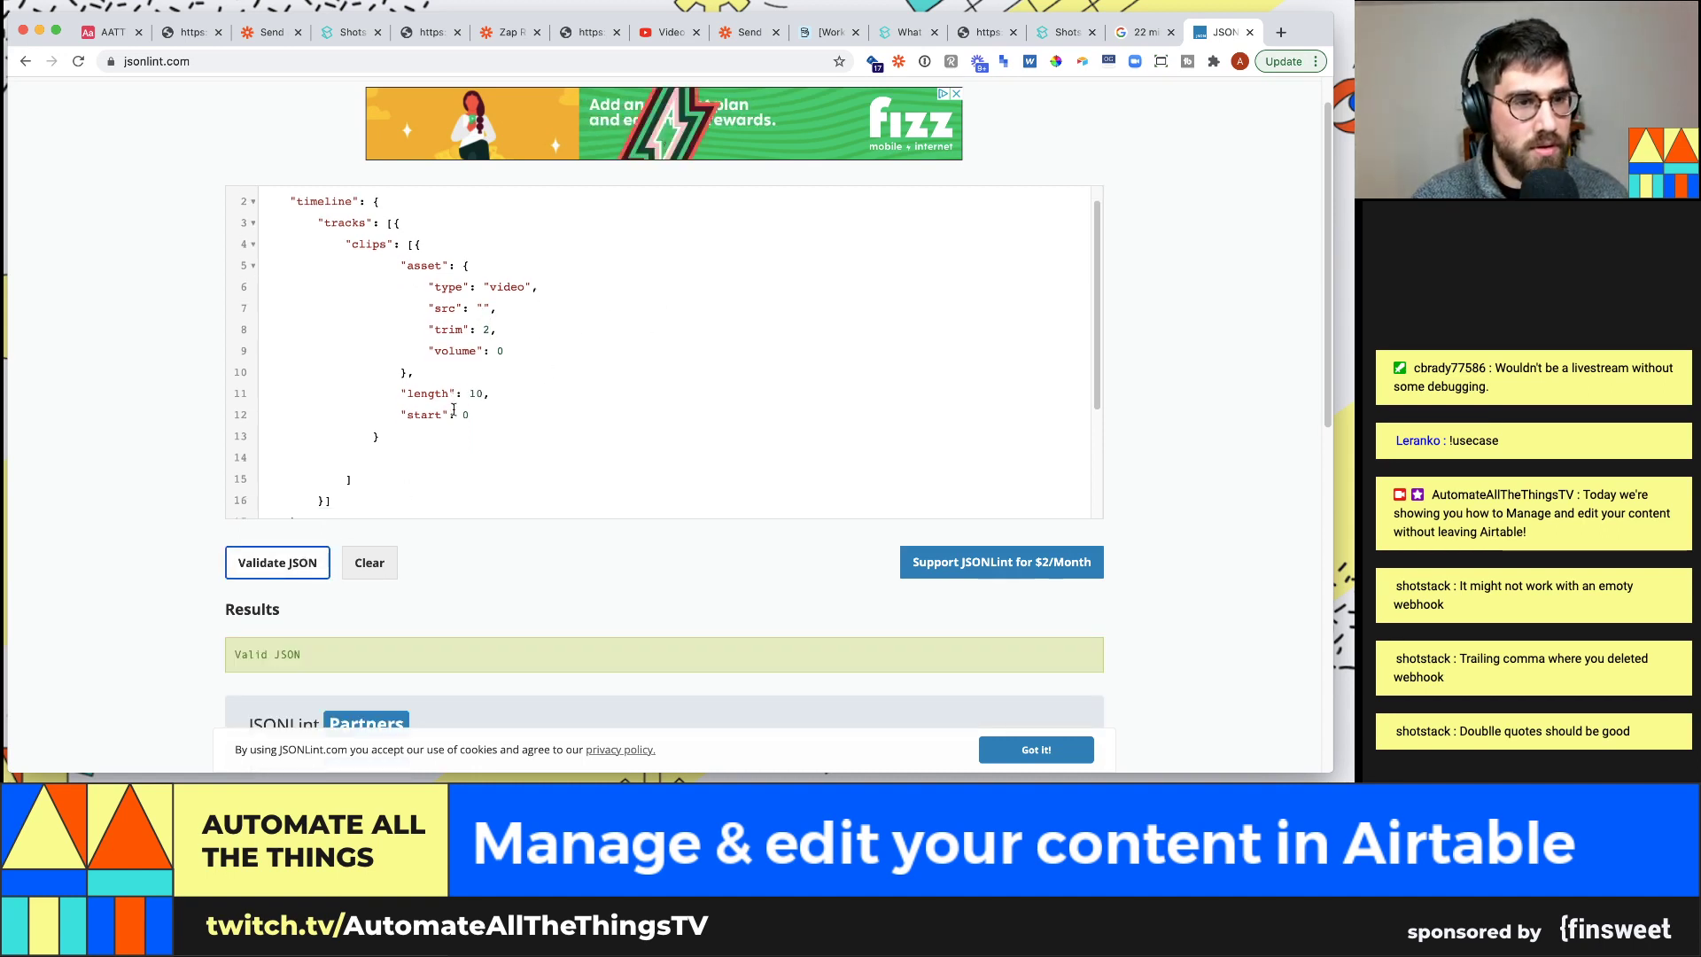
Delete the empty line in the clips array and check the output block's comma until it's Valid JSON
left_click(437, 360)
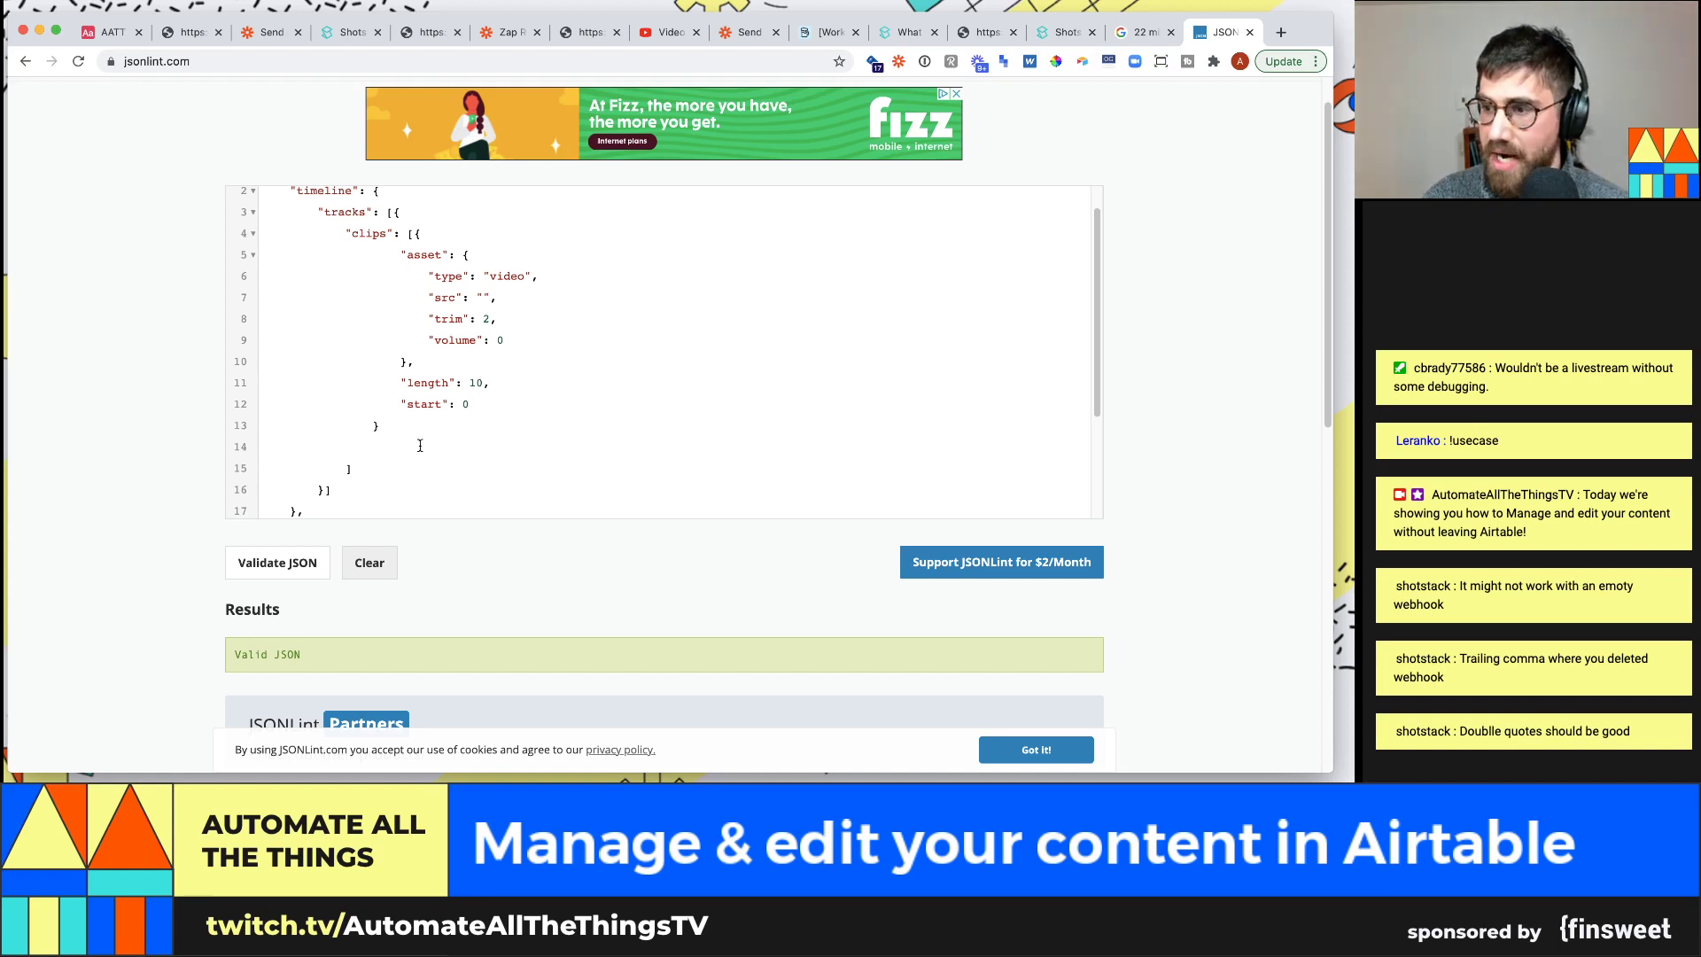
key("BackSpace")
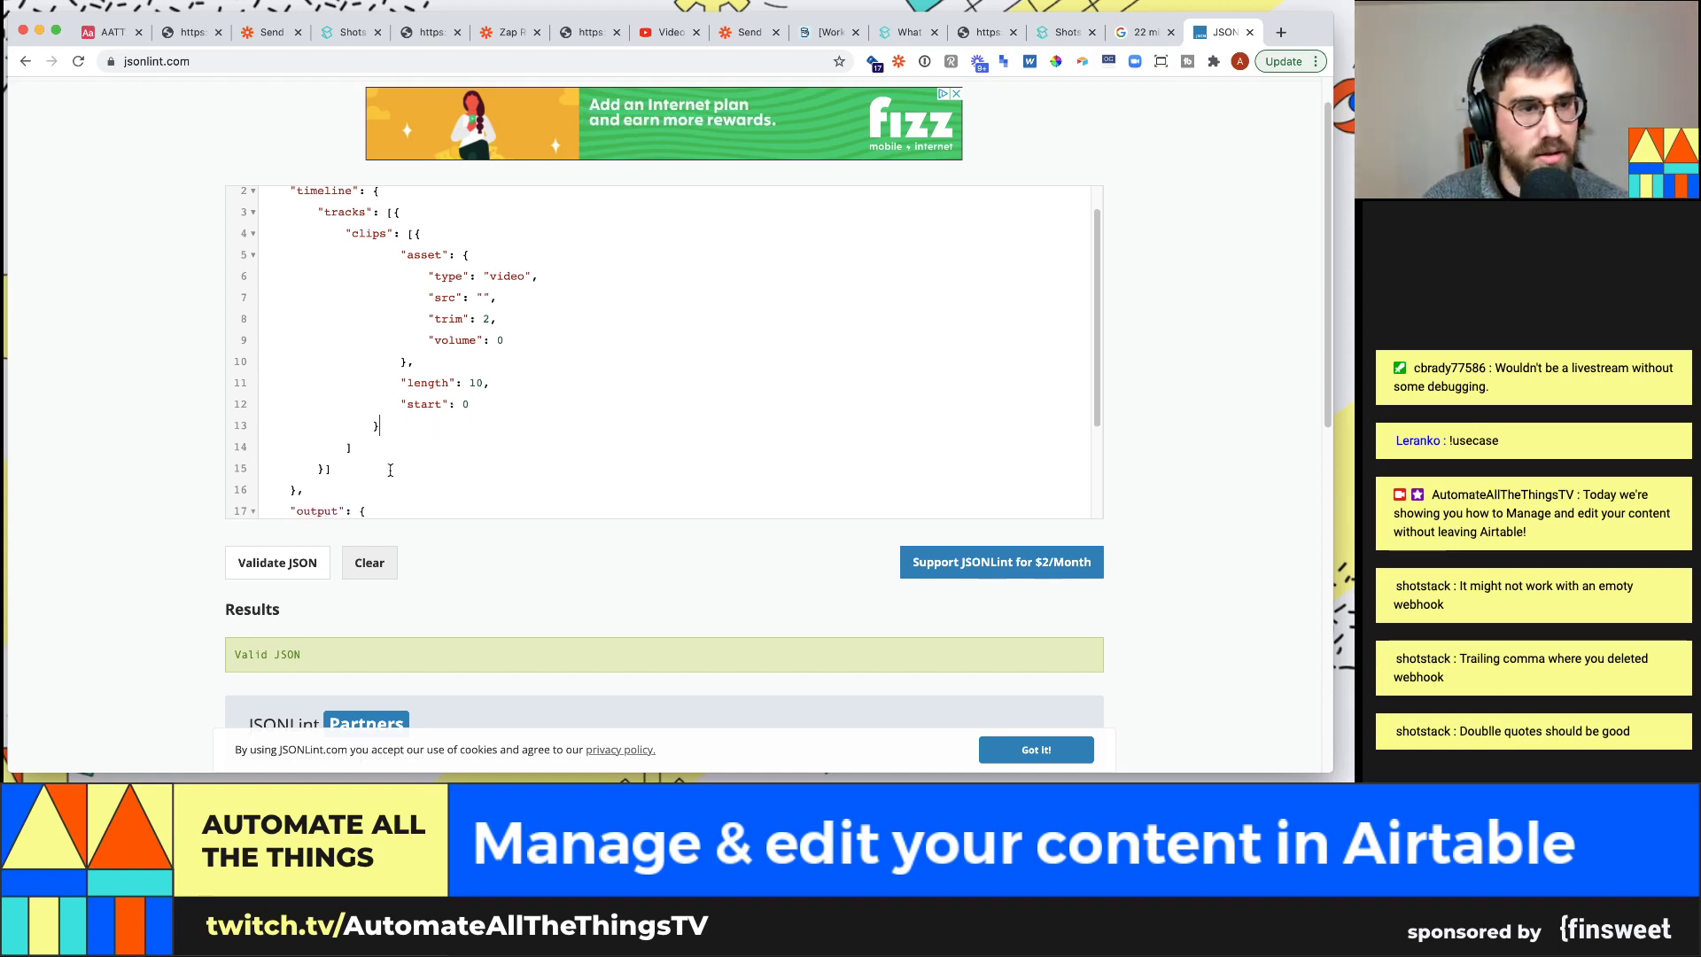
scroll(425, 438, "down", 3)
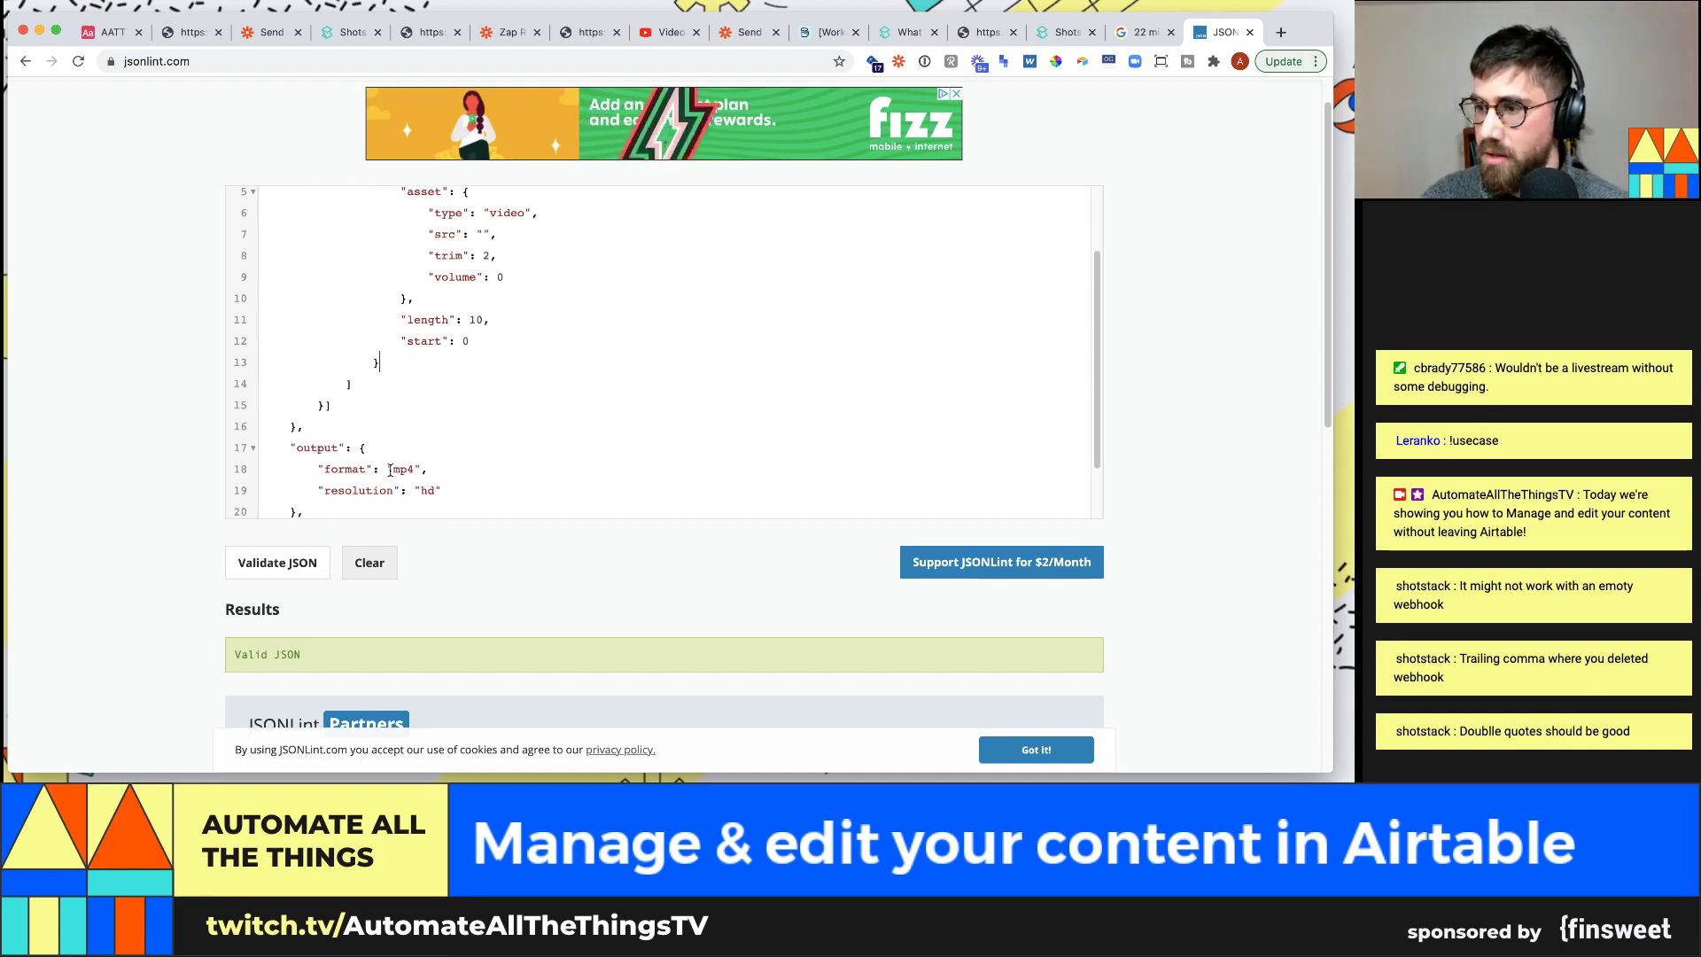
scroll(377, 456, "down", 2)
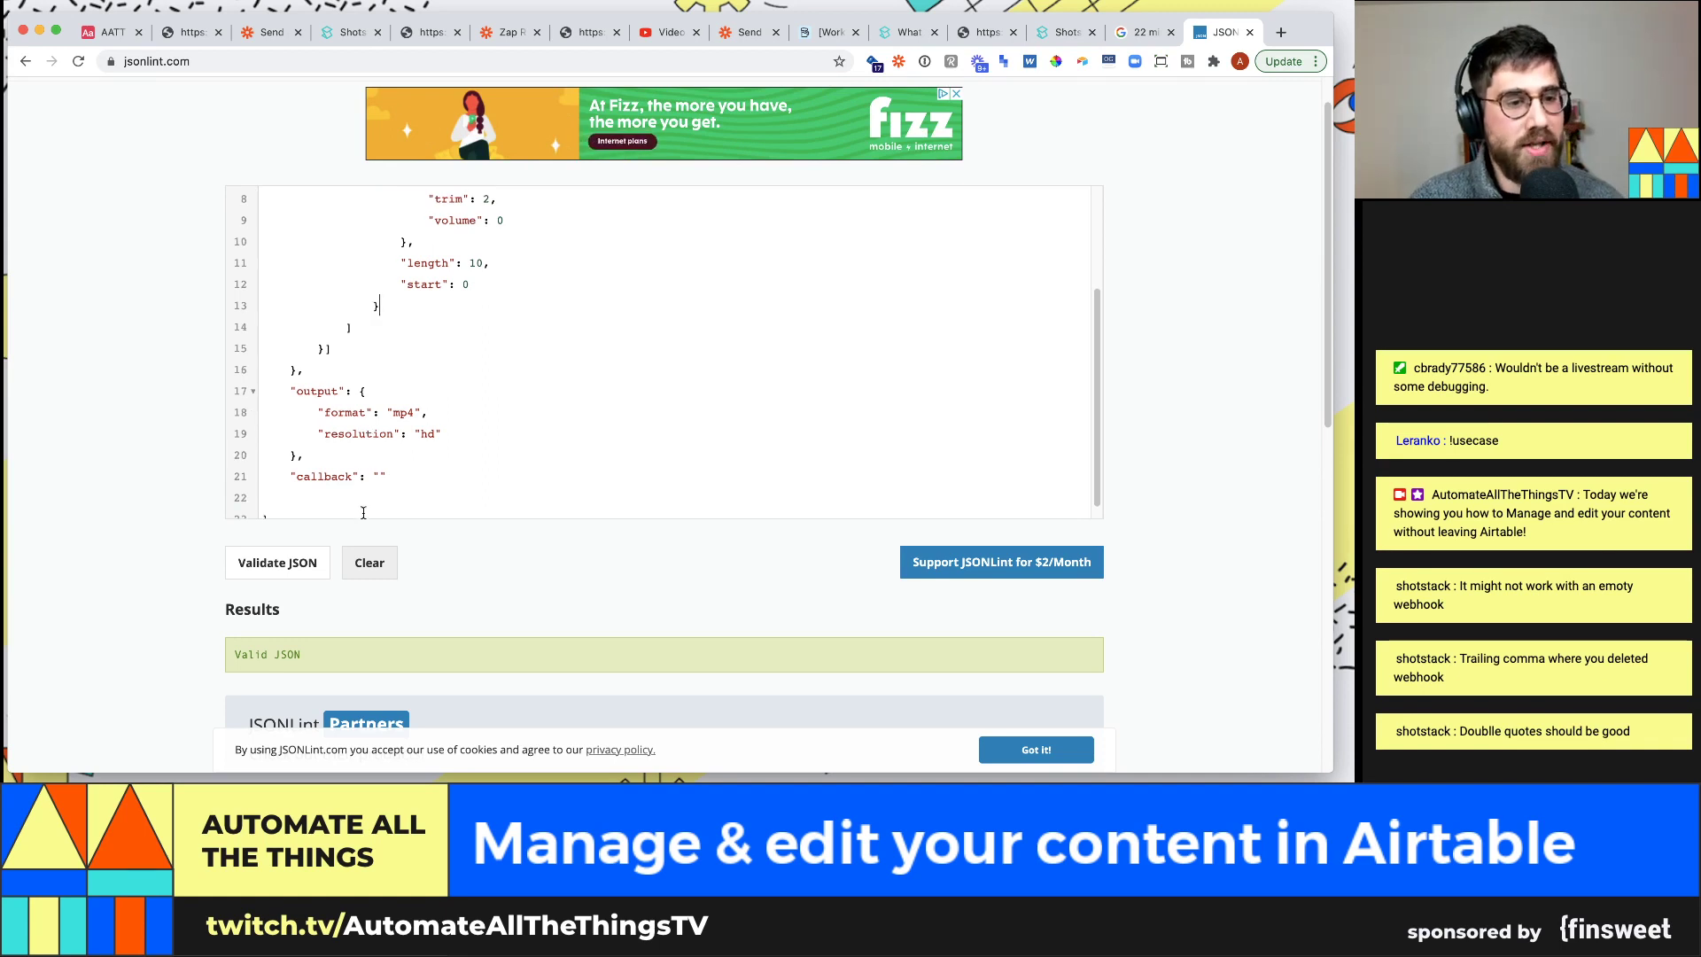
scroll(371, 452, "down", 2)
left_click(371, 481)
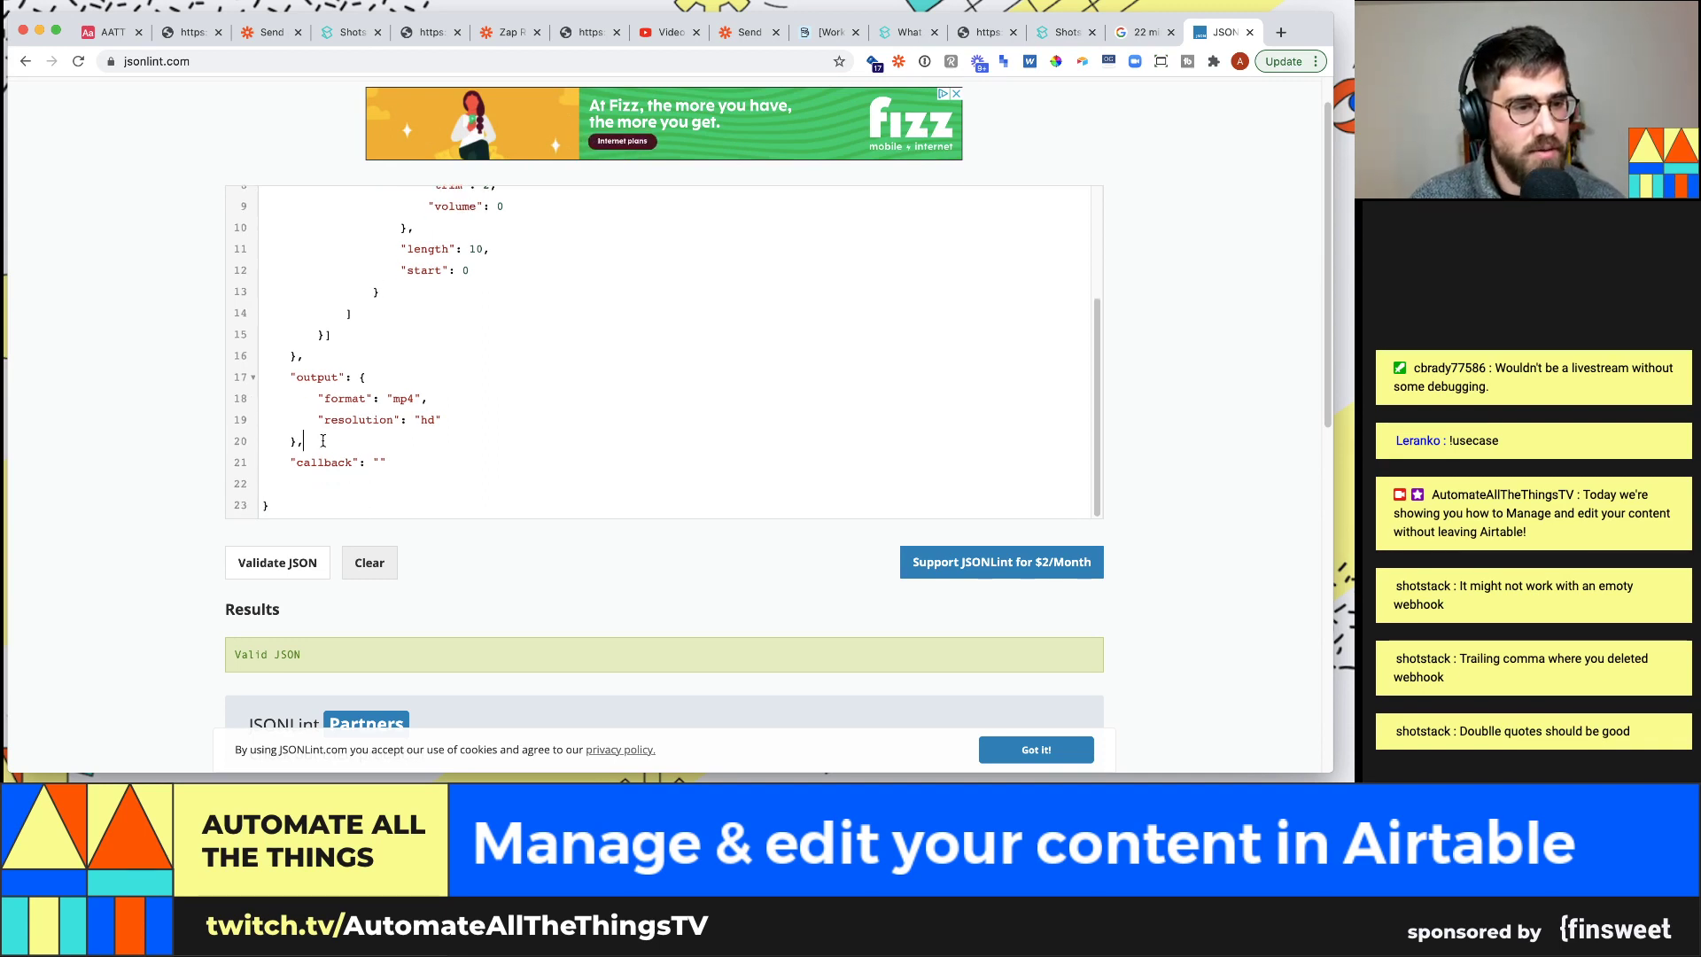
left_click_drag(296, 447, 372, 462)
left_click(375, 461)
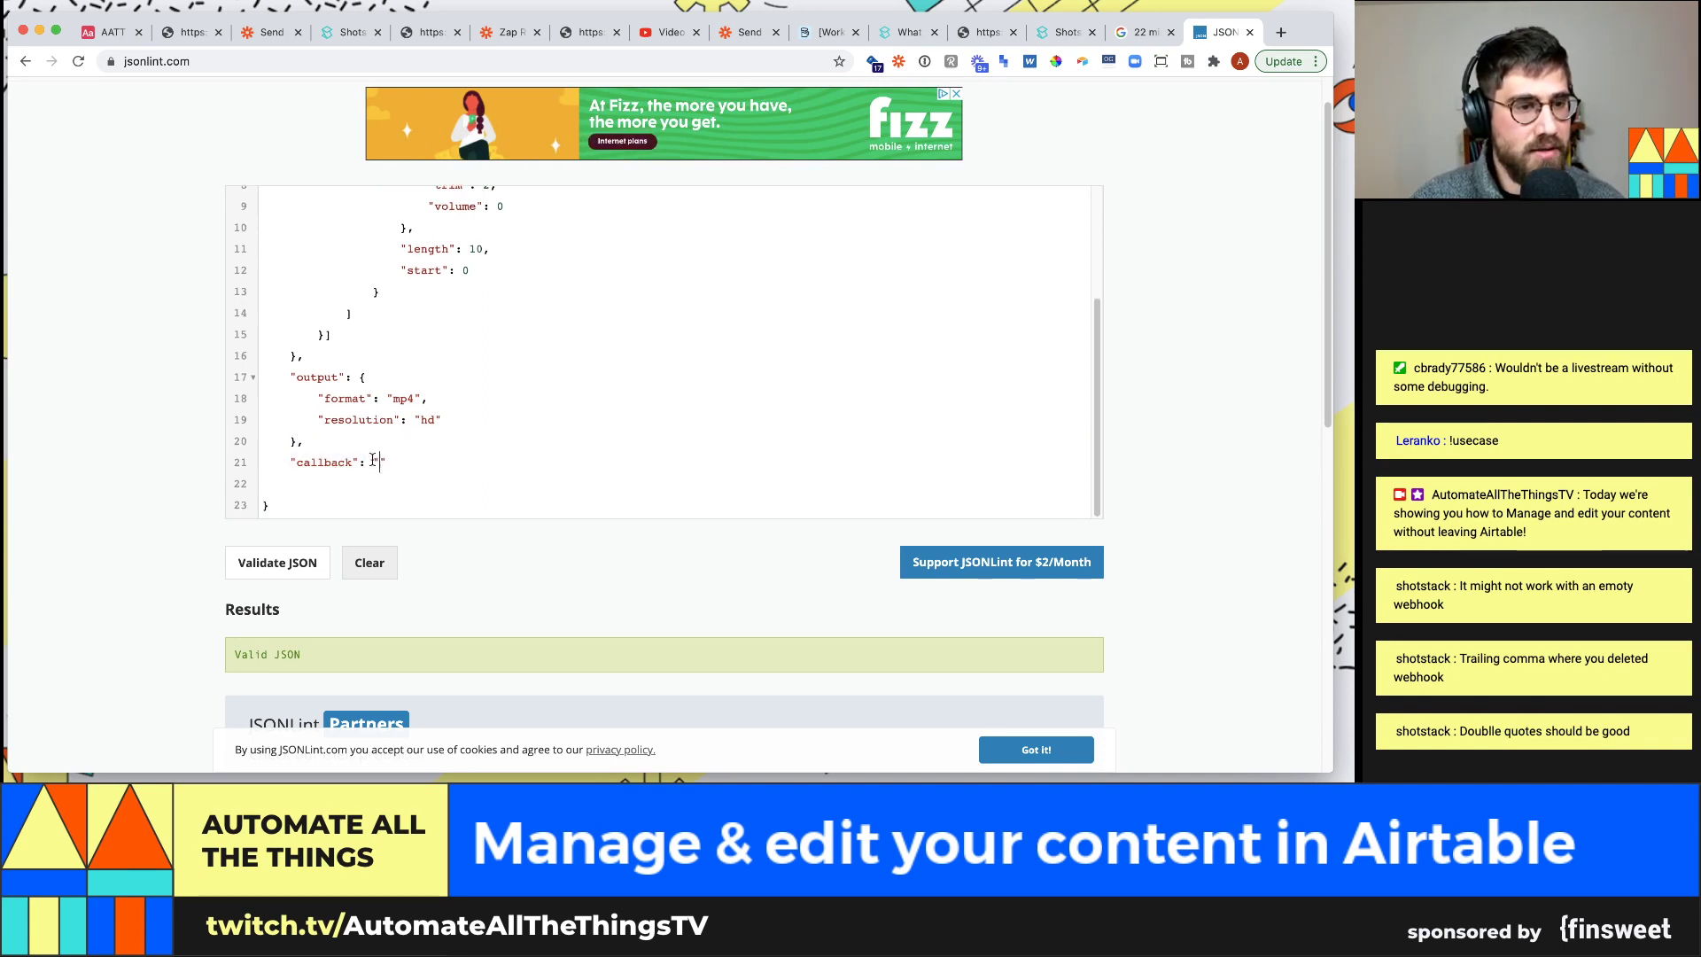
left_click(112, 33)
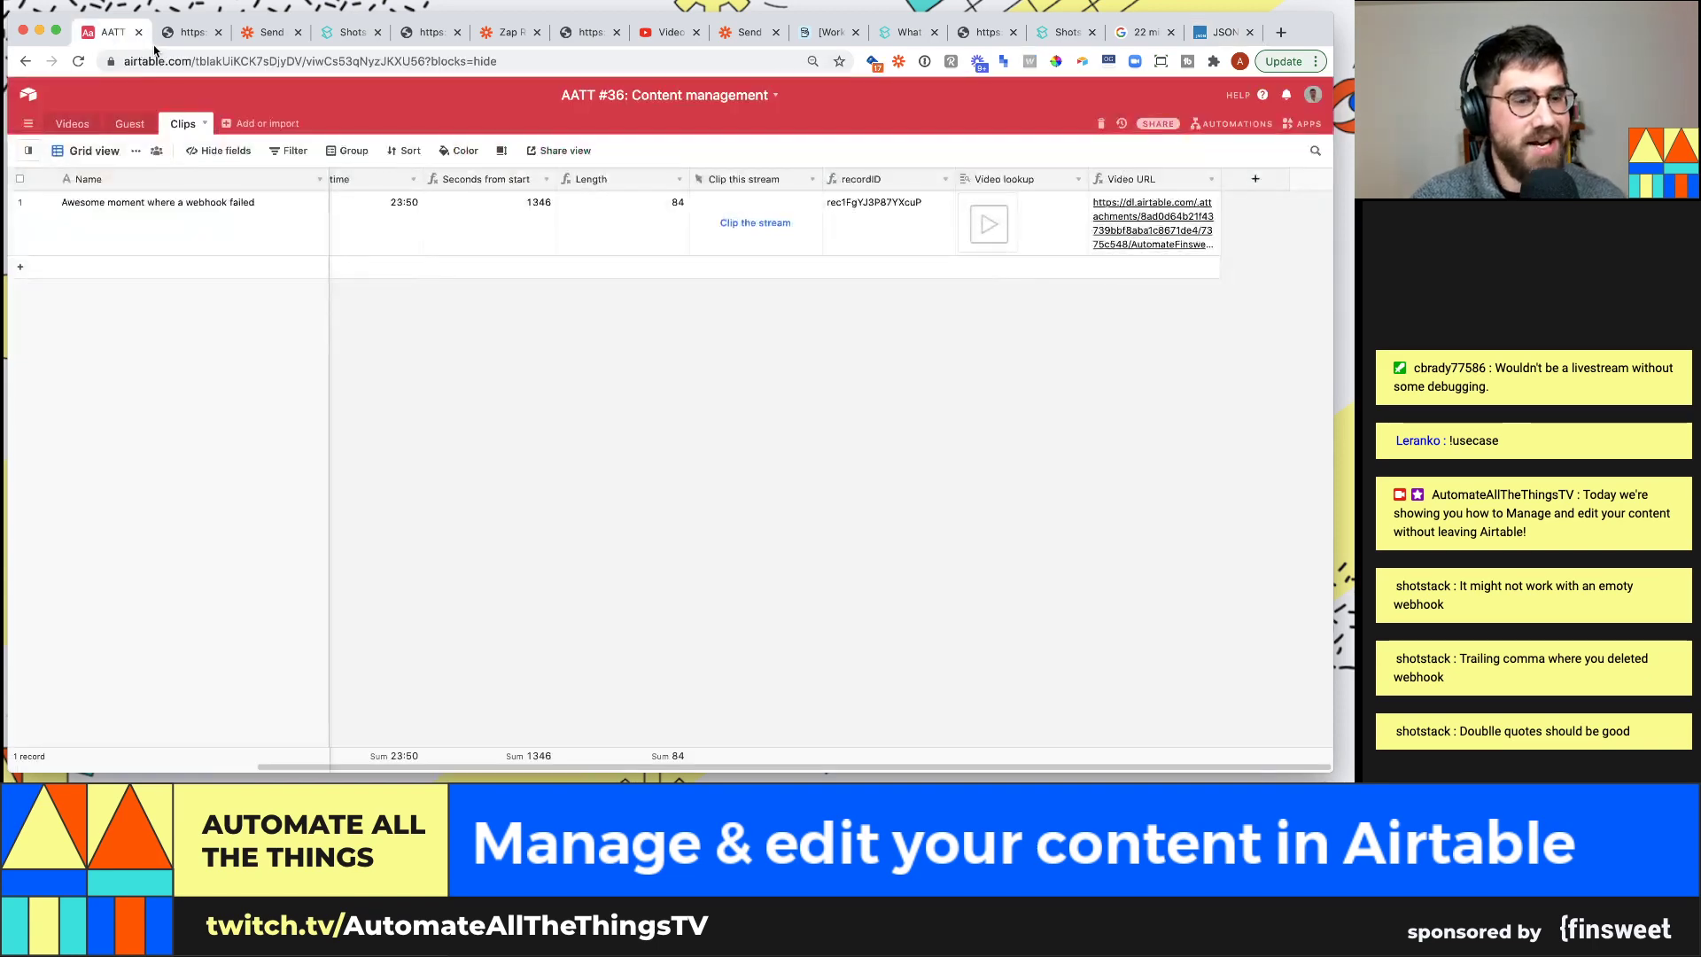
Return to the Zapier Custom Request and continue through its setup to the test step
left_click(270, 34)
scroll(359, 342, "up", 4)
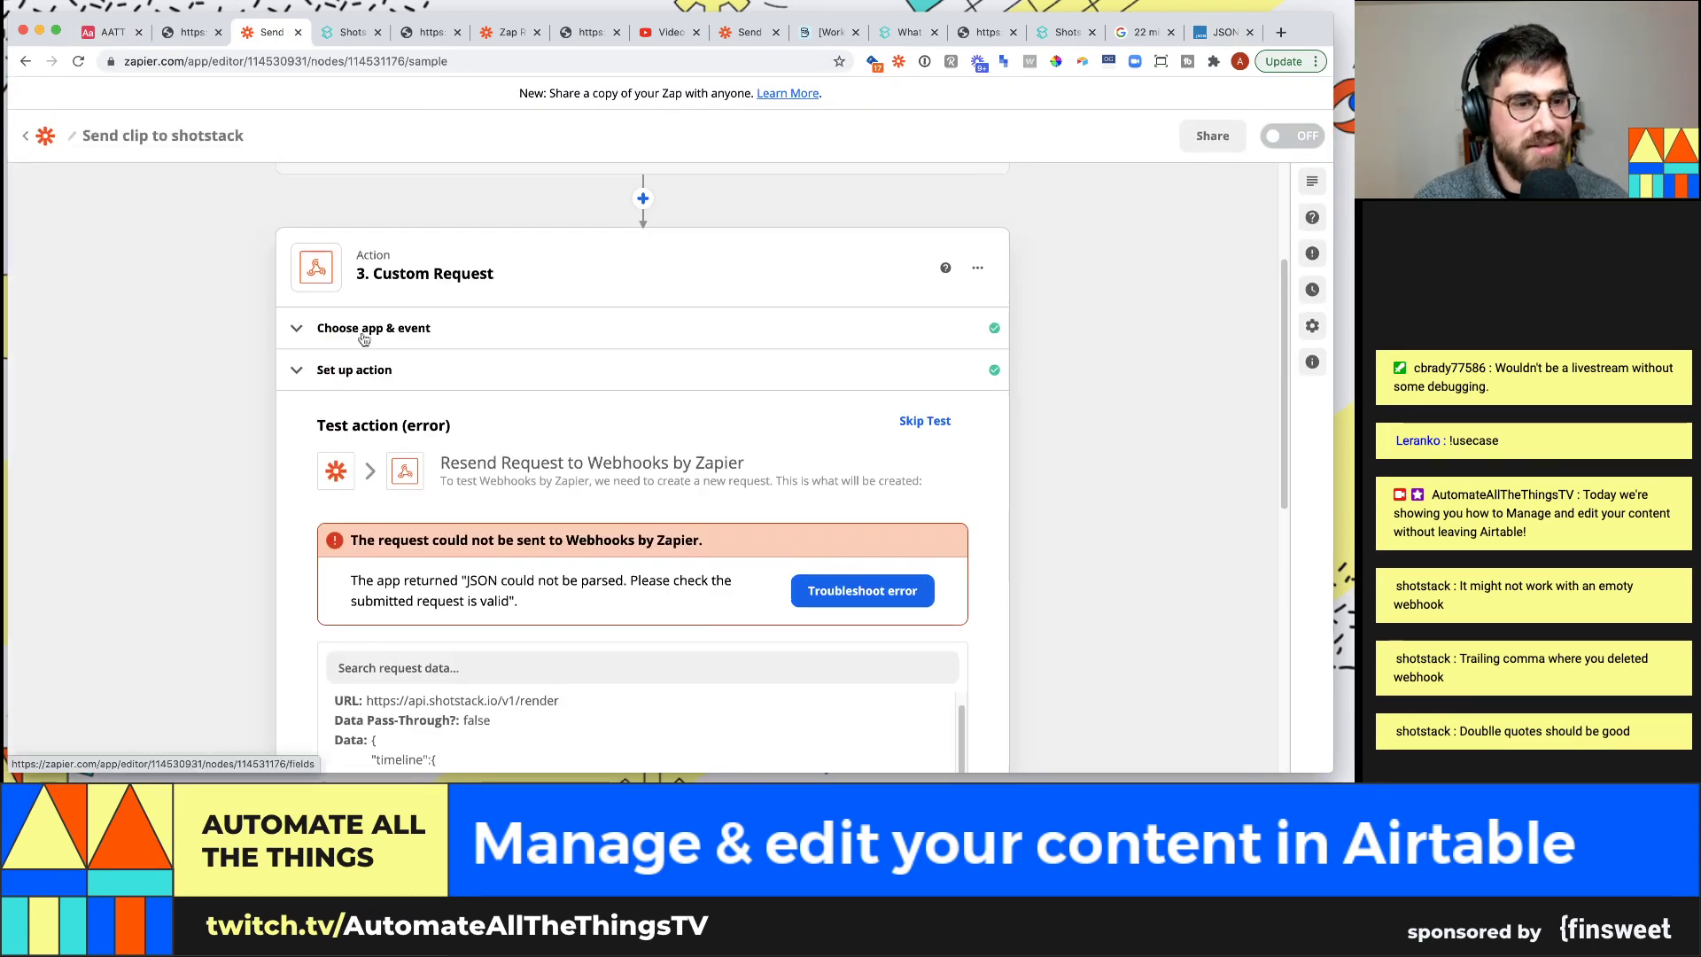
left_click(365, 338)
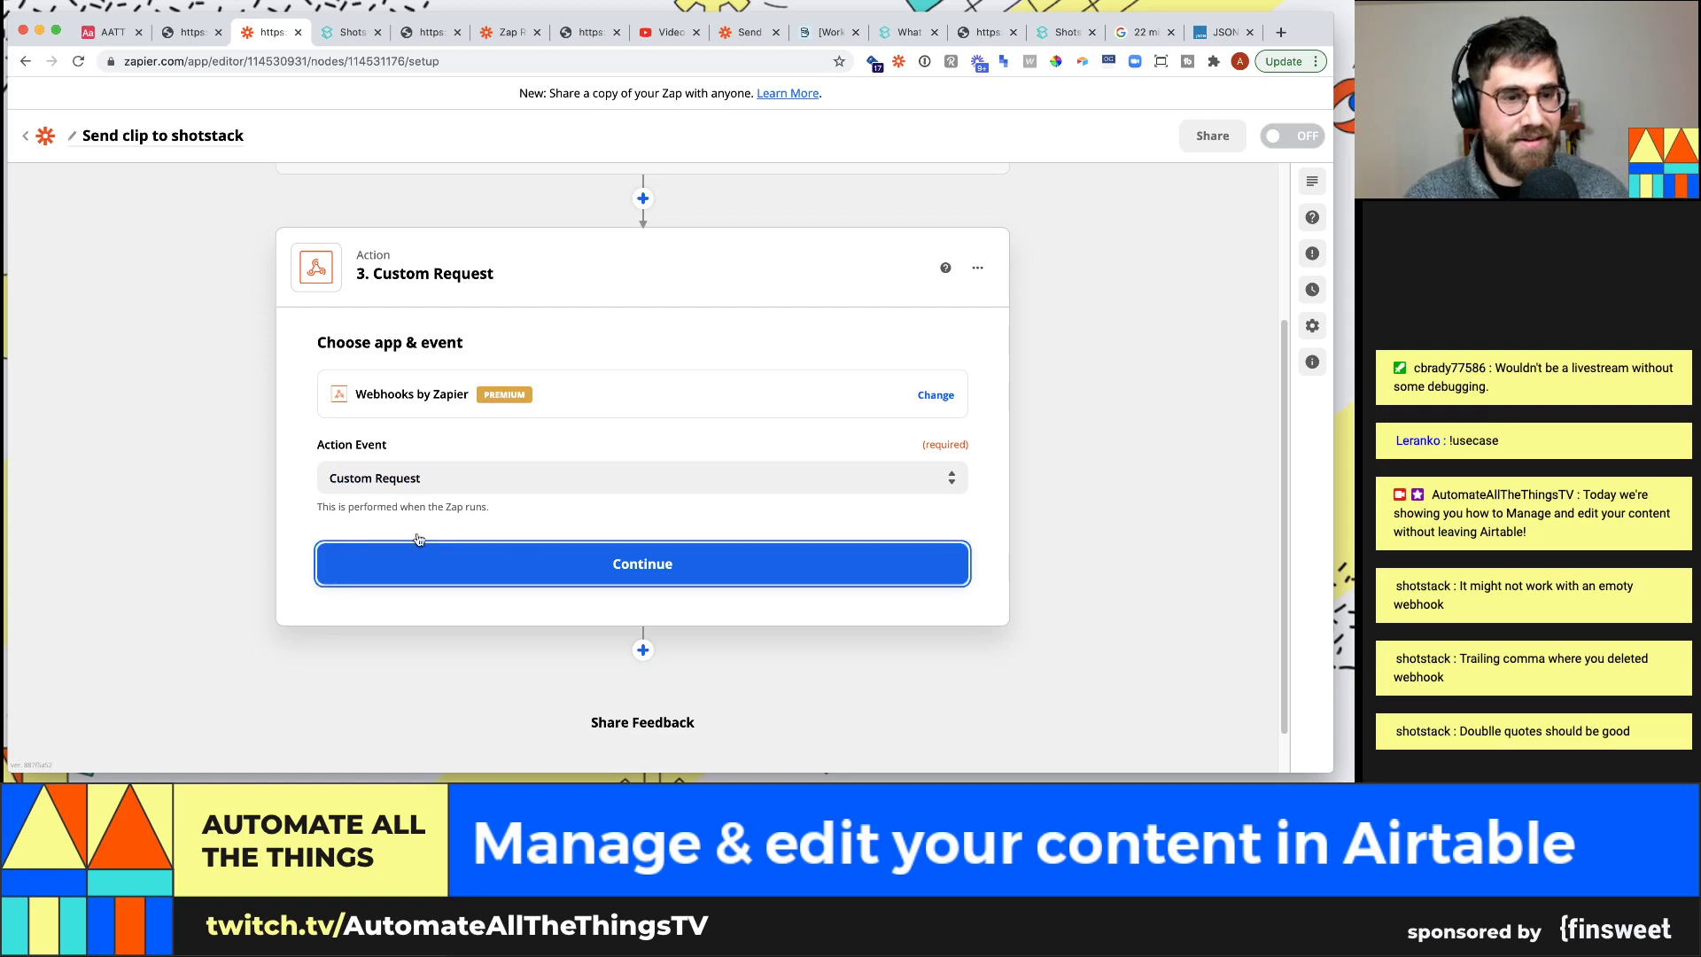
left_click(524, 563)
scroll(286, 496, "down", 3)
scroll(532, 443, "down", 2)
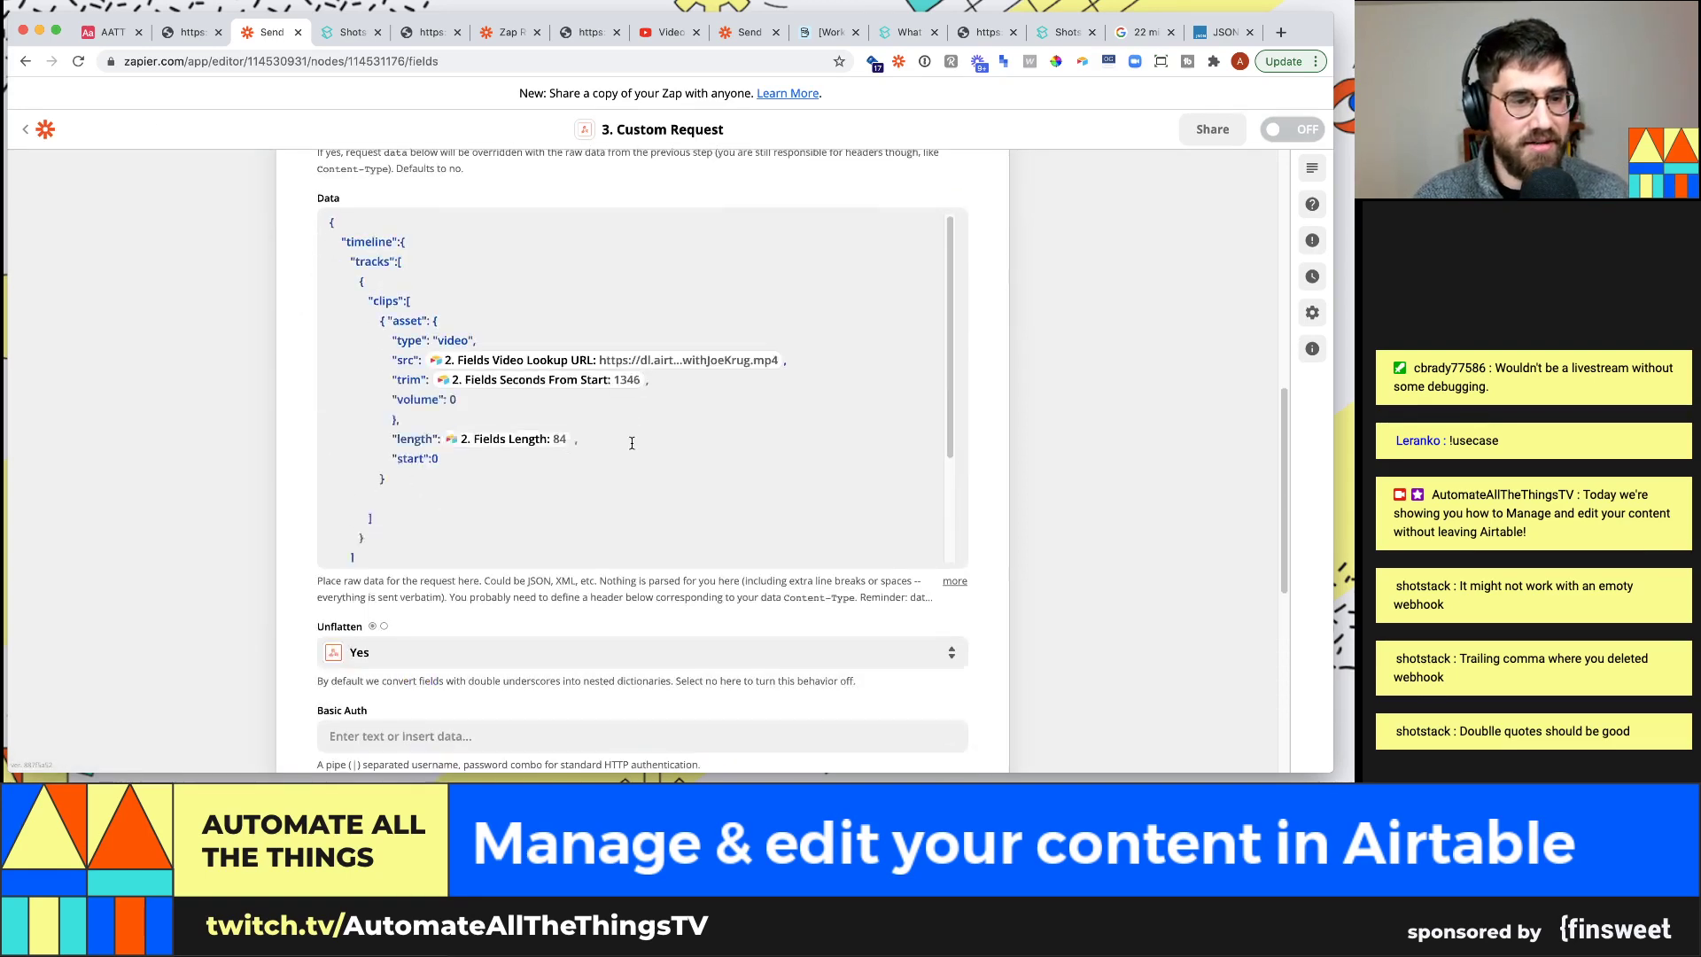
left_click(396, 534)
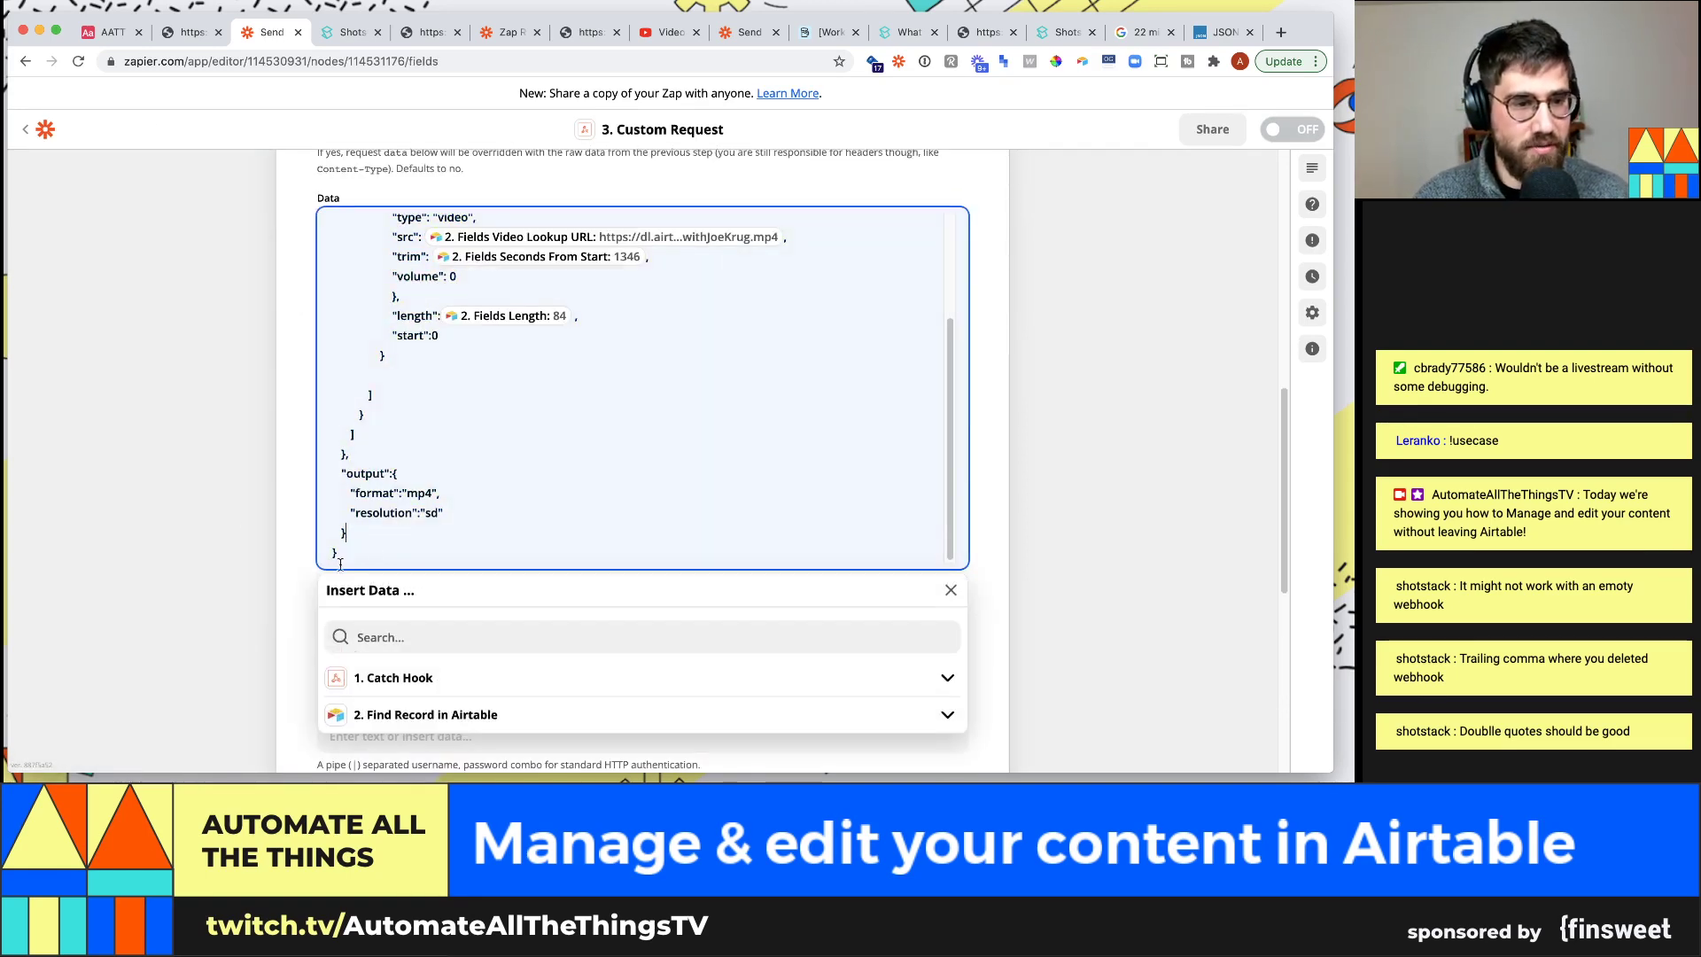
scroll(444, 574, "down", 6)
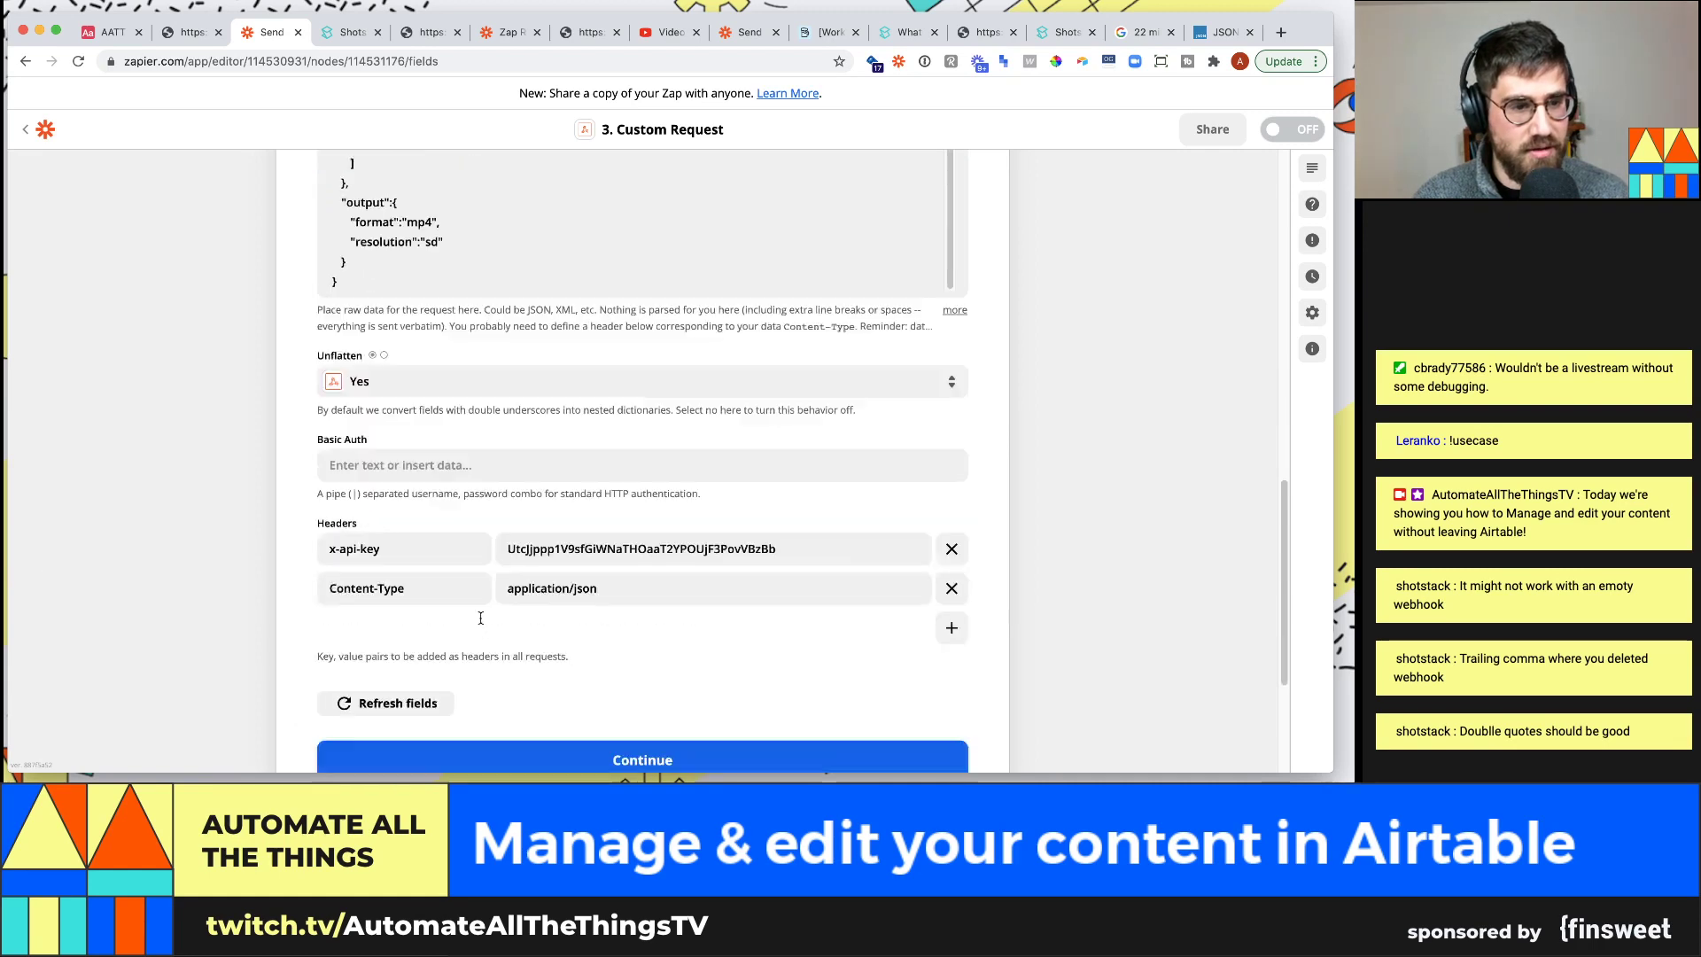
scroll(481, 617, "down", 2)
left_click(489, 679)
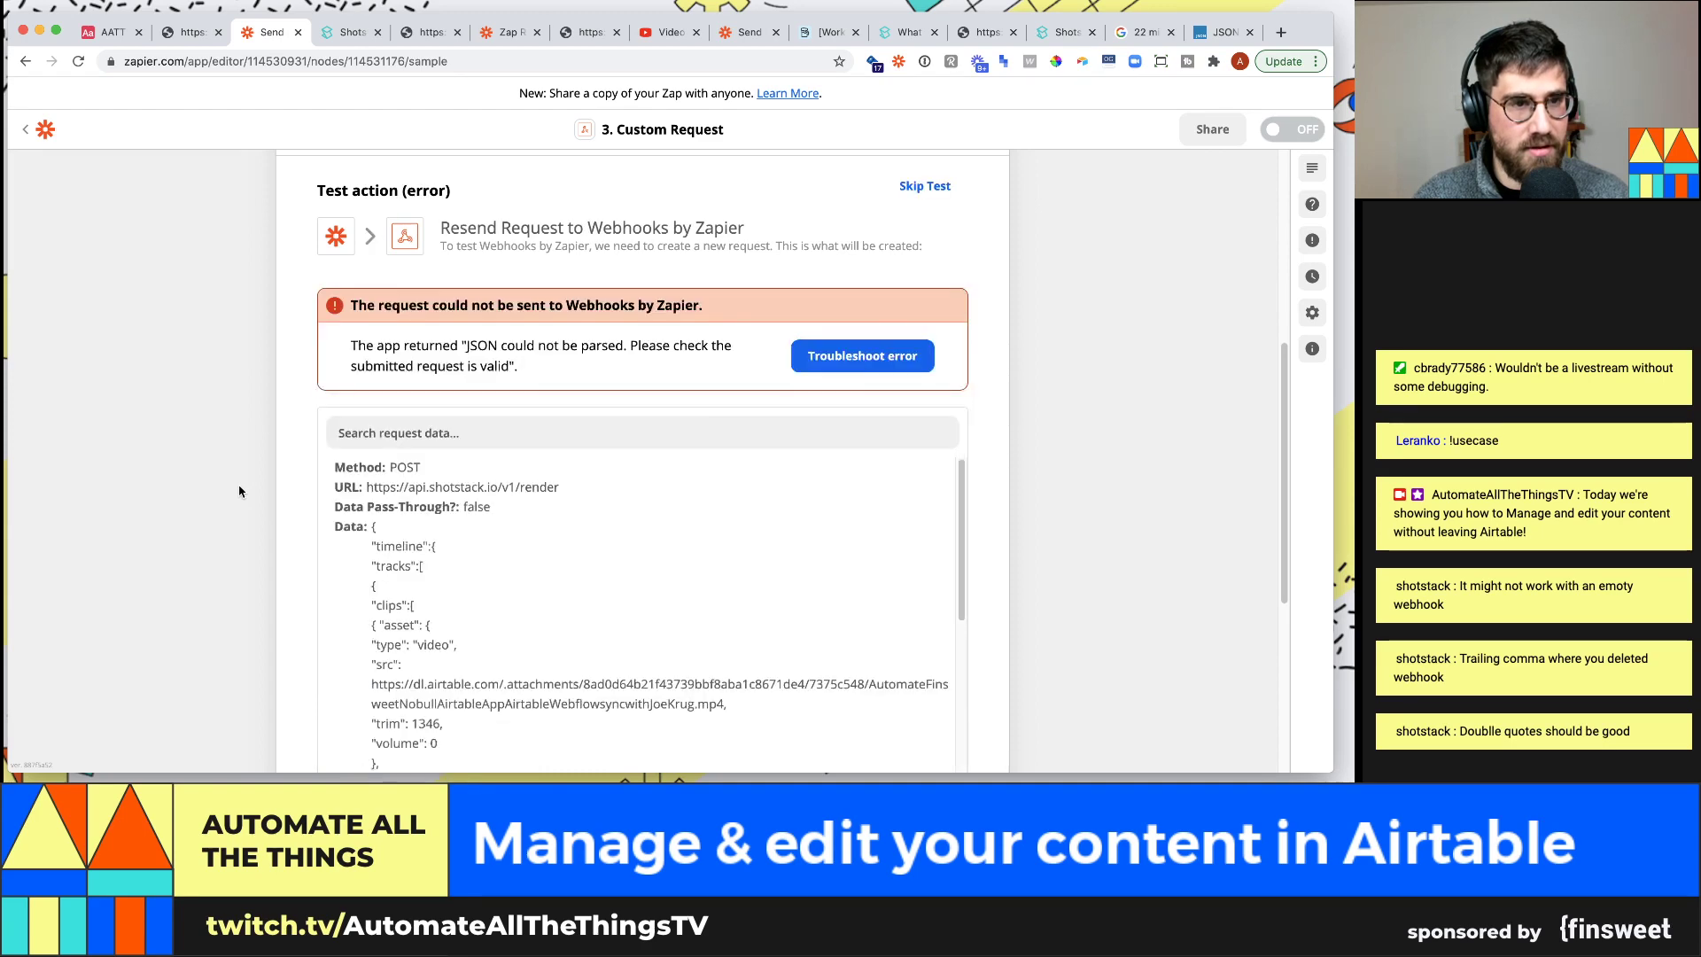
Review the JSON parse error and reopen the request's body fields
scroll(523, 505, "down", 5)
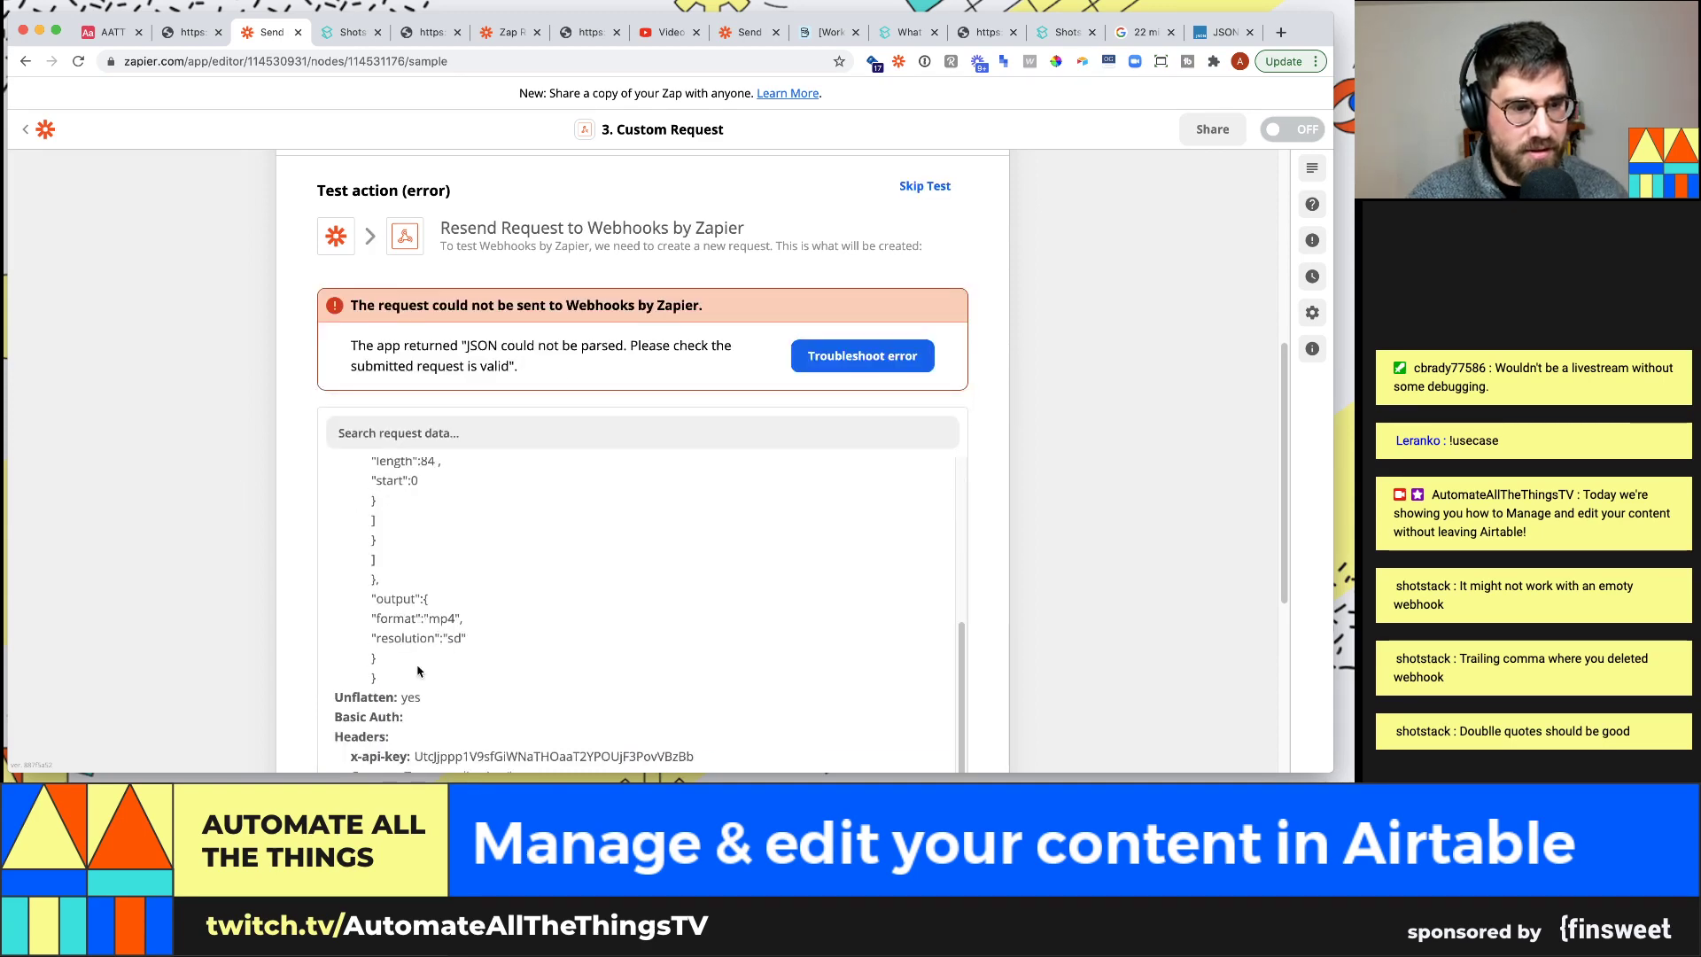
scroll(418, 671, "down", 5)
scroll(398, 460, "up", 2)
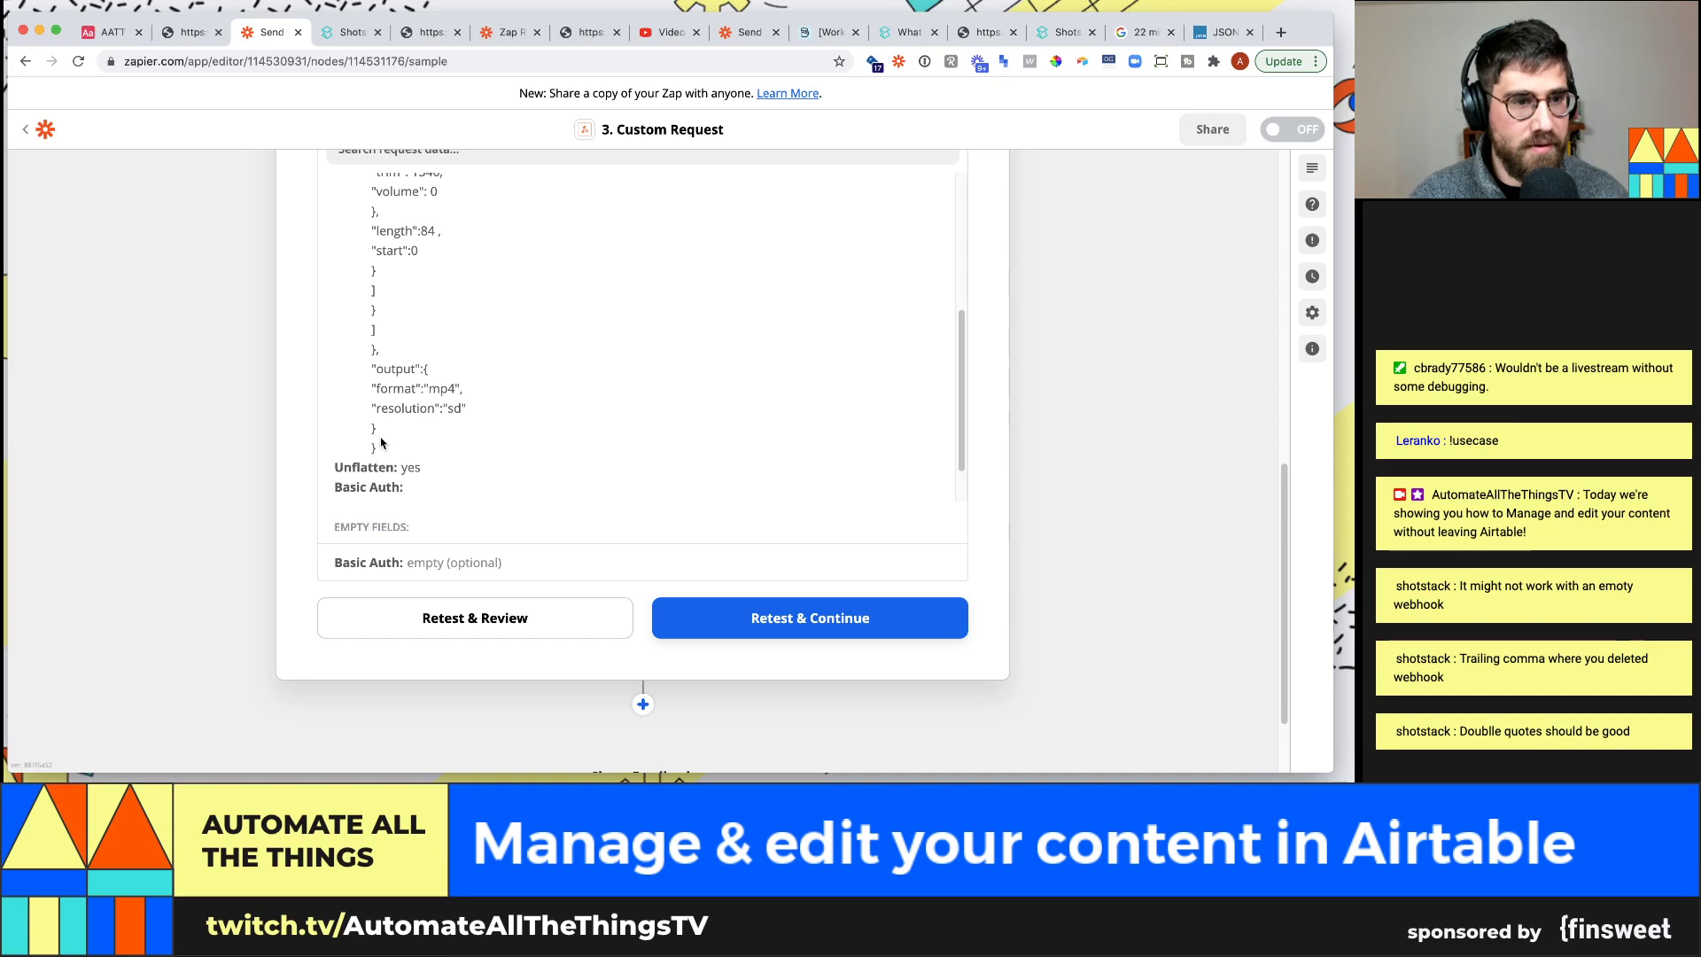
scroll(381, 443, "up", 10)
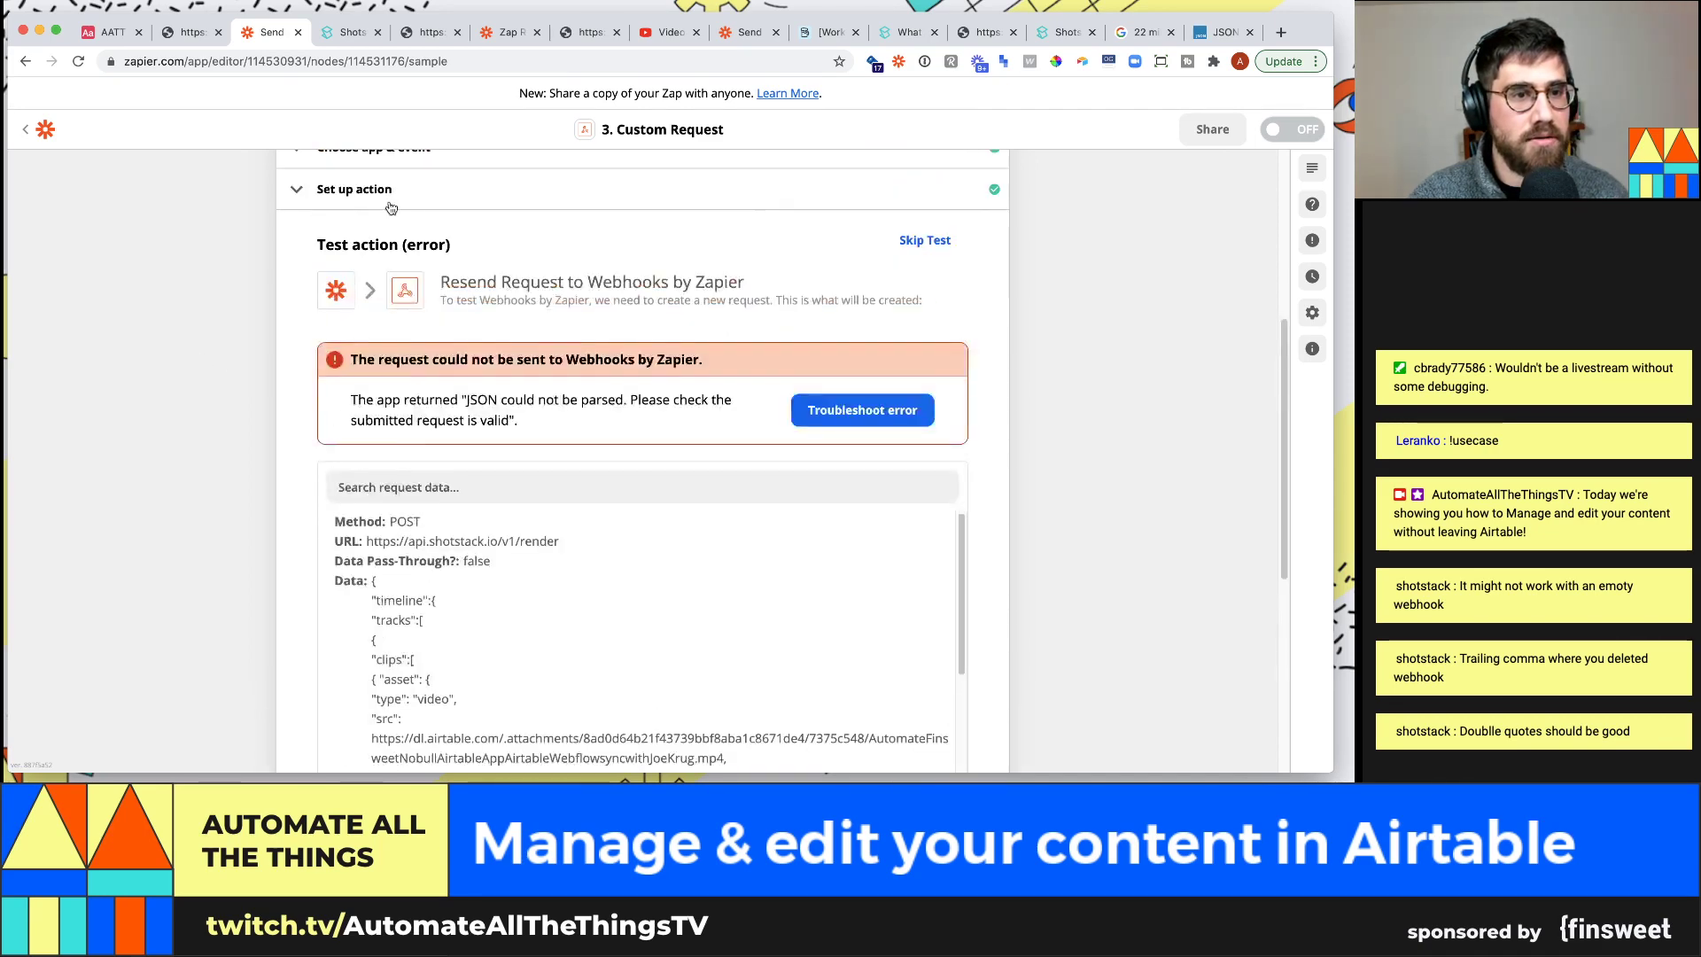
scroll(391, 207, "up", 3)
left_click(389, 266)
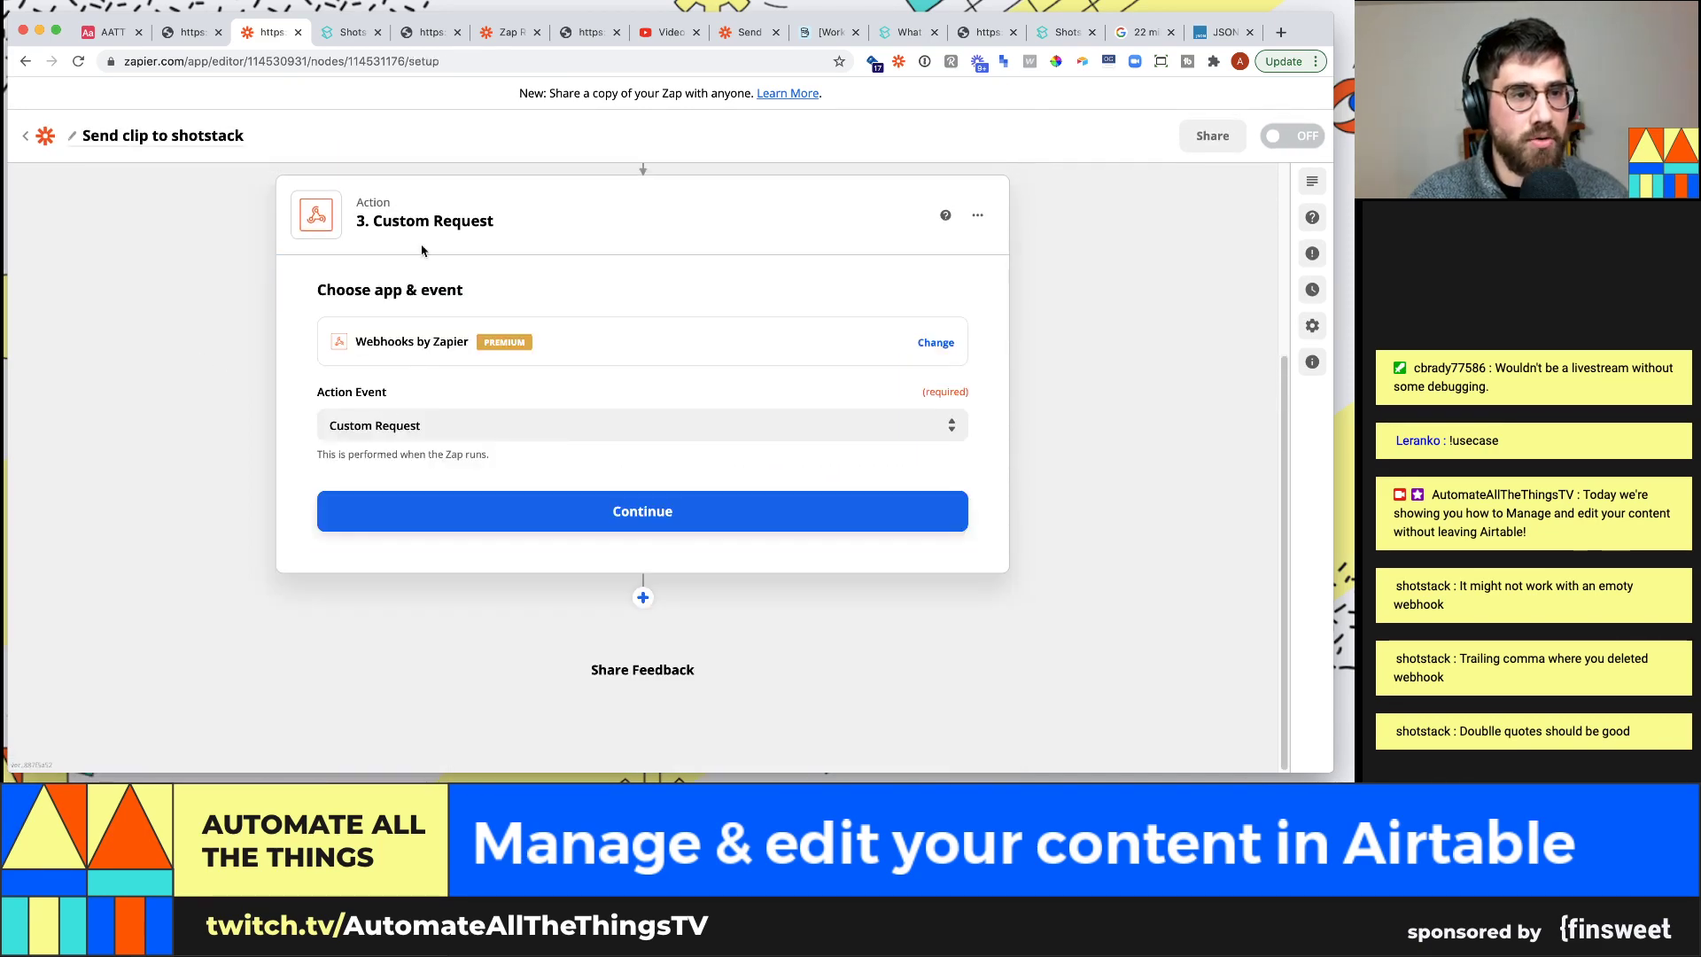
left_click(493, 511)
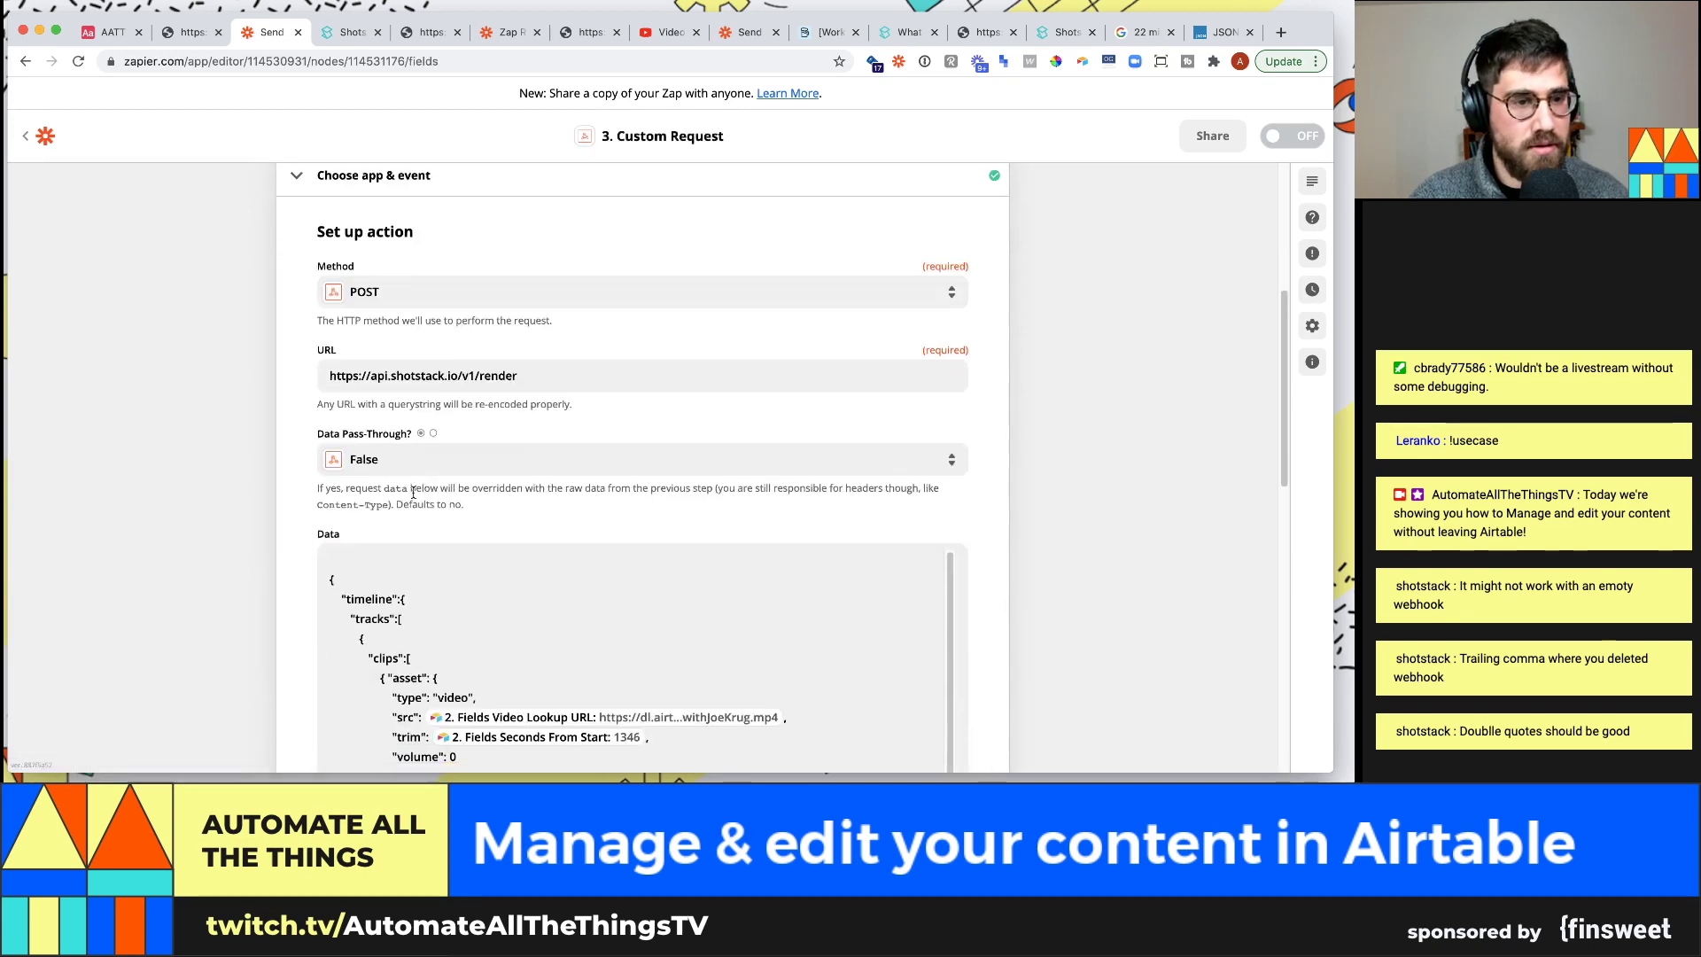
scroll(385, 538, "down", 3)
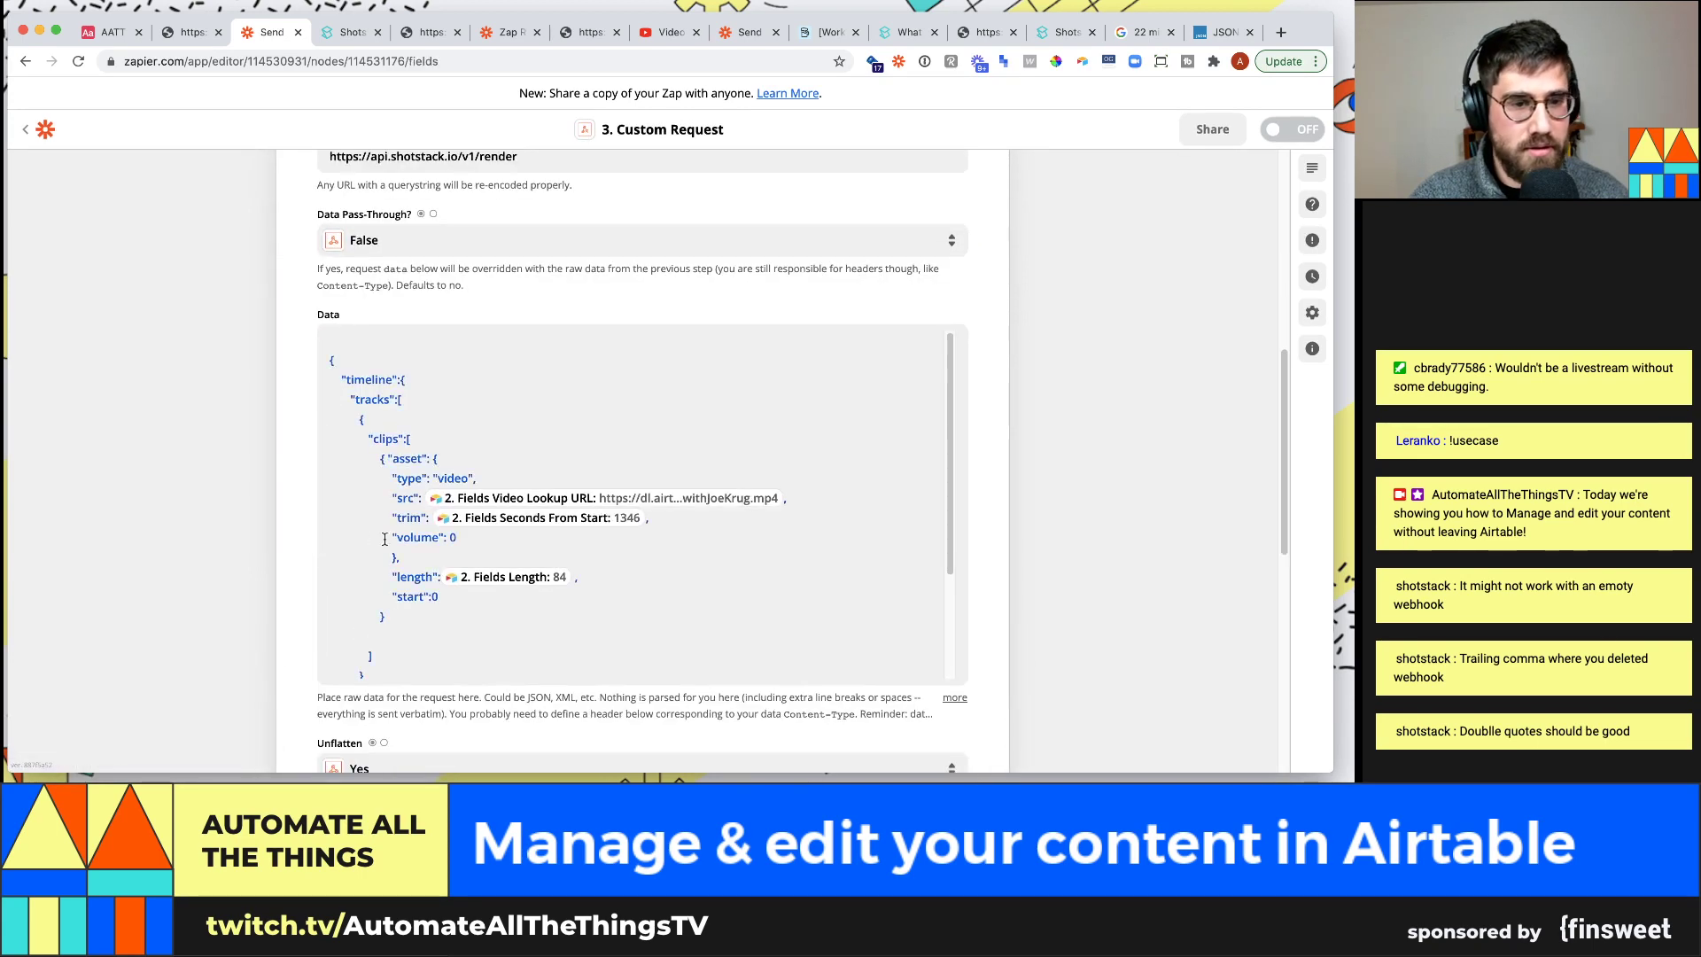
Wrap the video src URL value in double quotes and continue to the test preview
left_click(425, 490)
type("\": ")
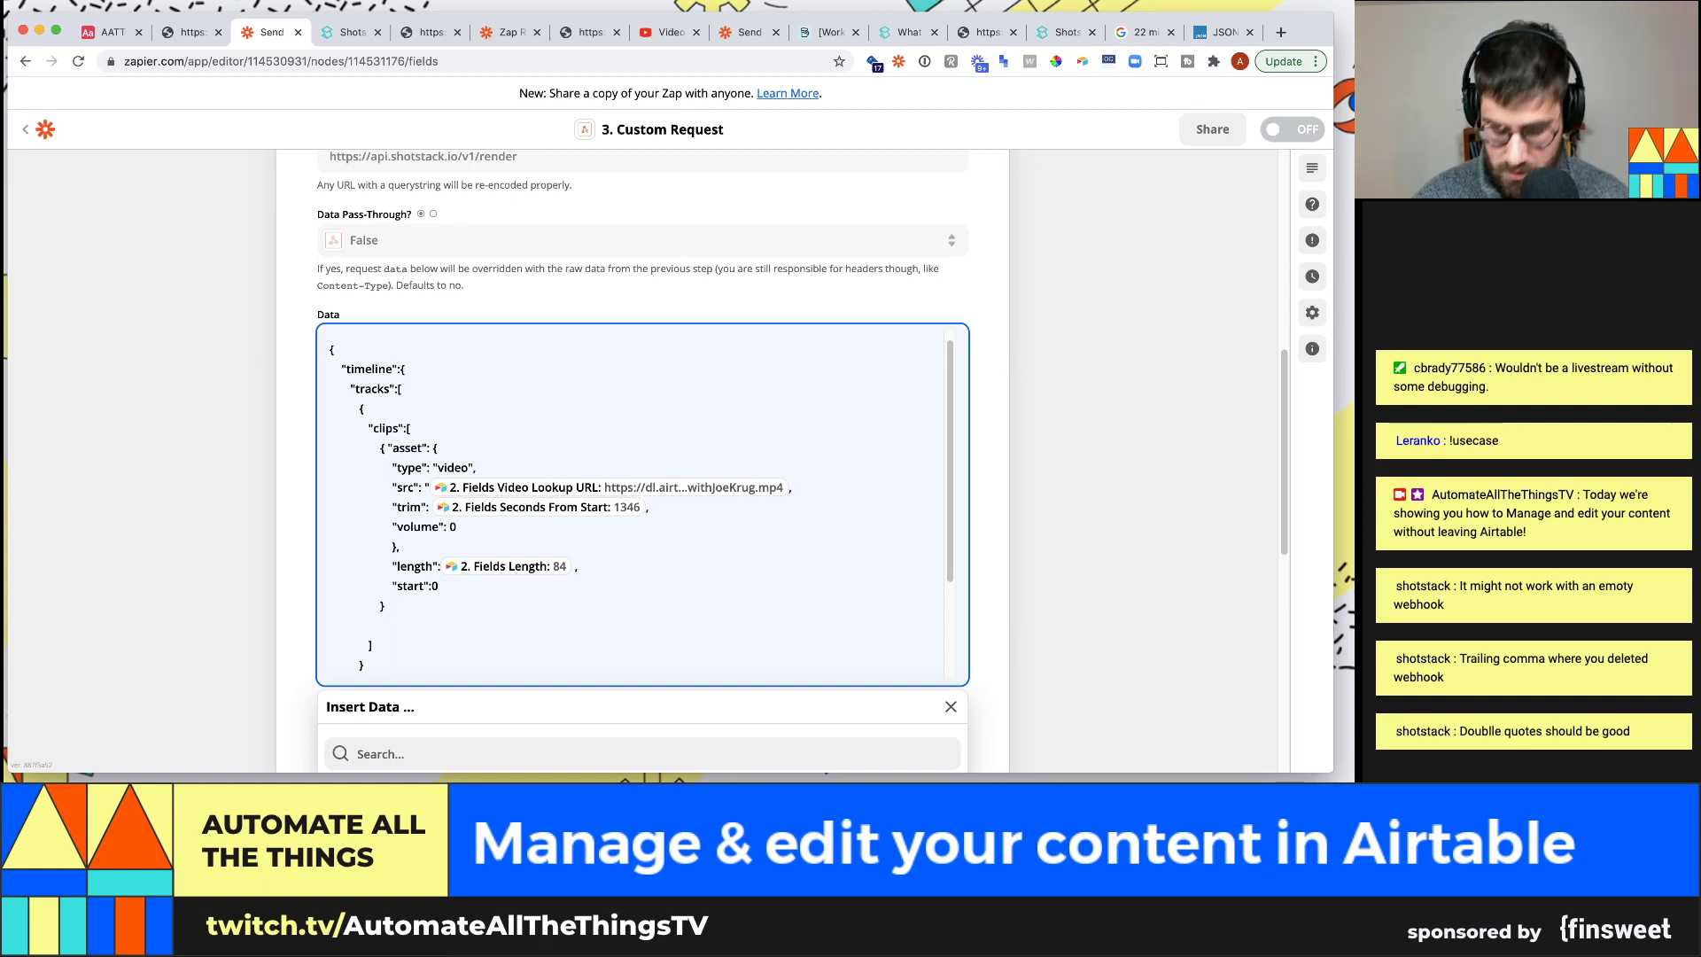
type("\"")
scroll(458, 532, "down", 1)
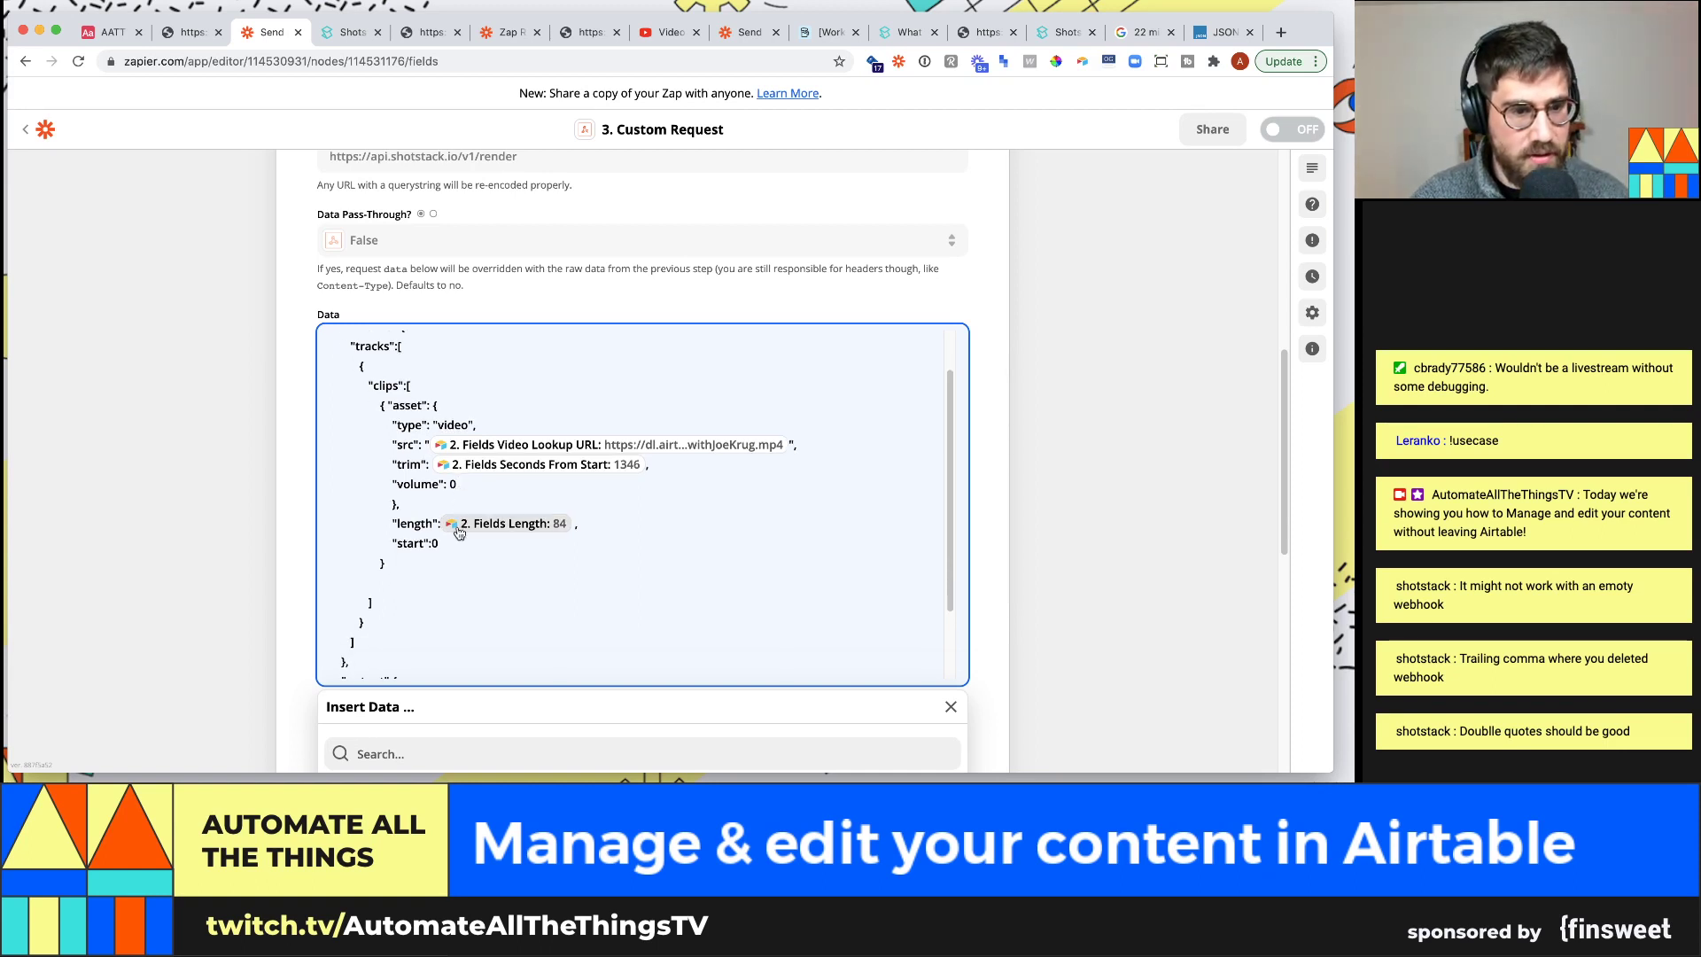
scroll(458, 532, "down", 4)
scroll(247, 509, "down", 1)
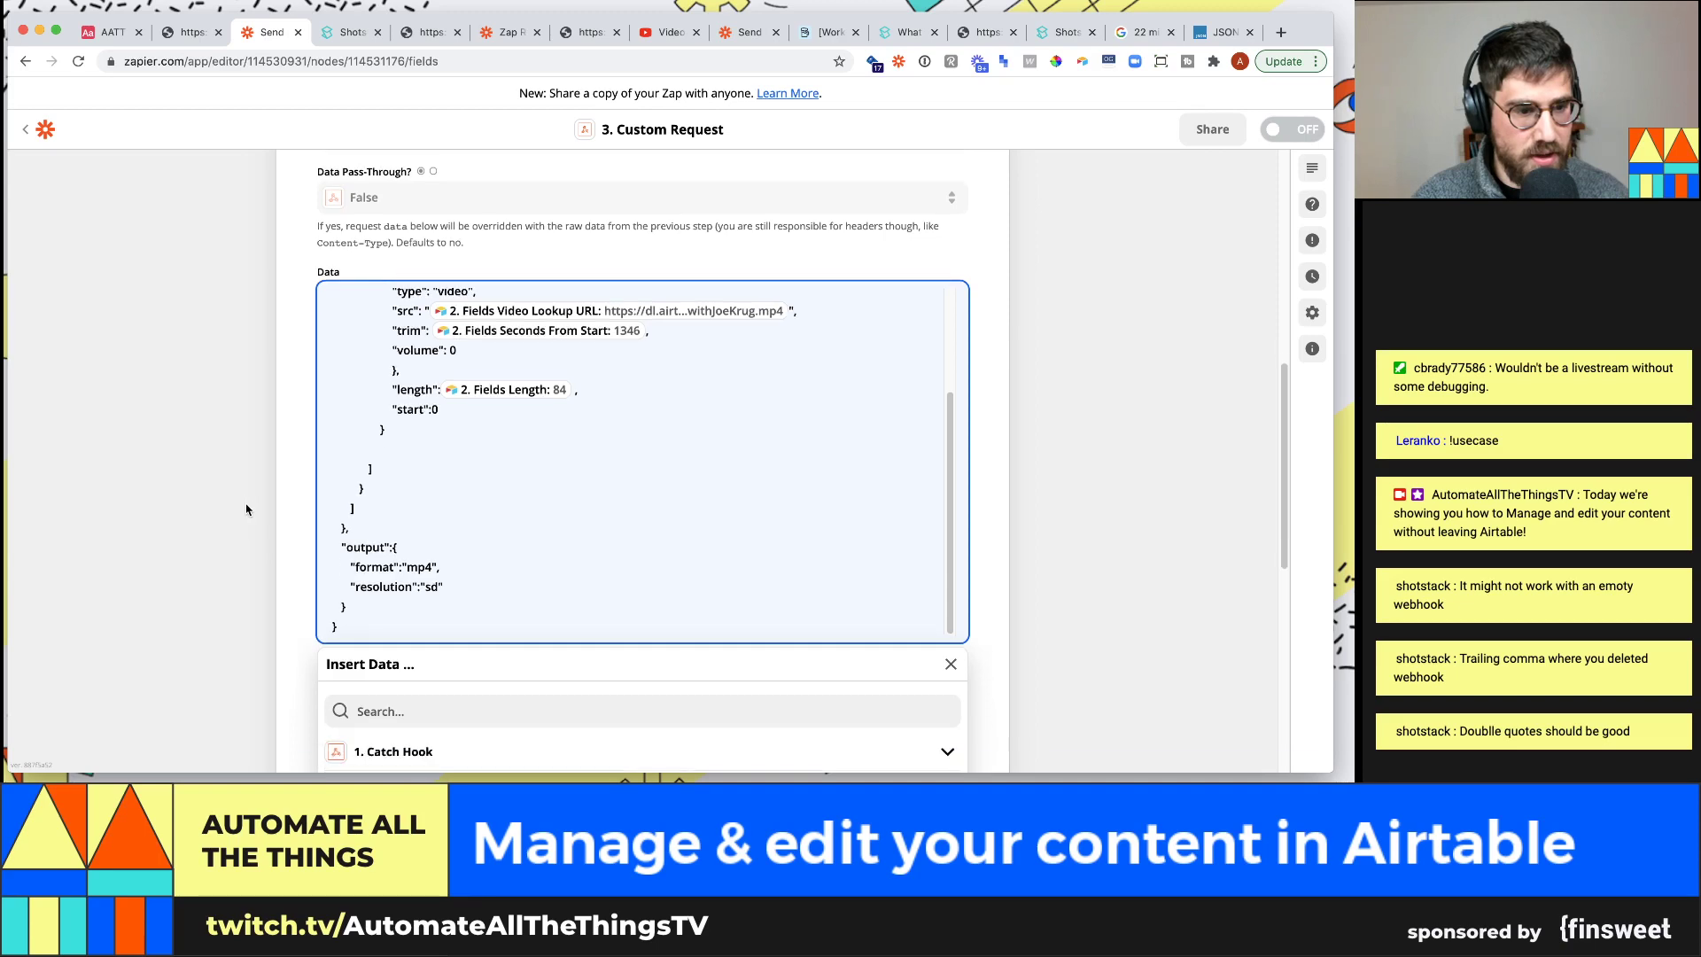
scroll(246, 510, "down", 10)
left_click(641, 626)
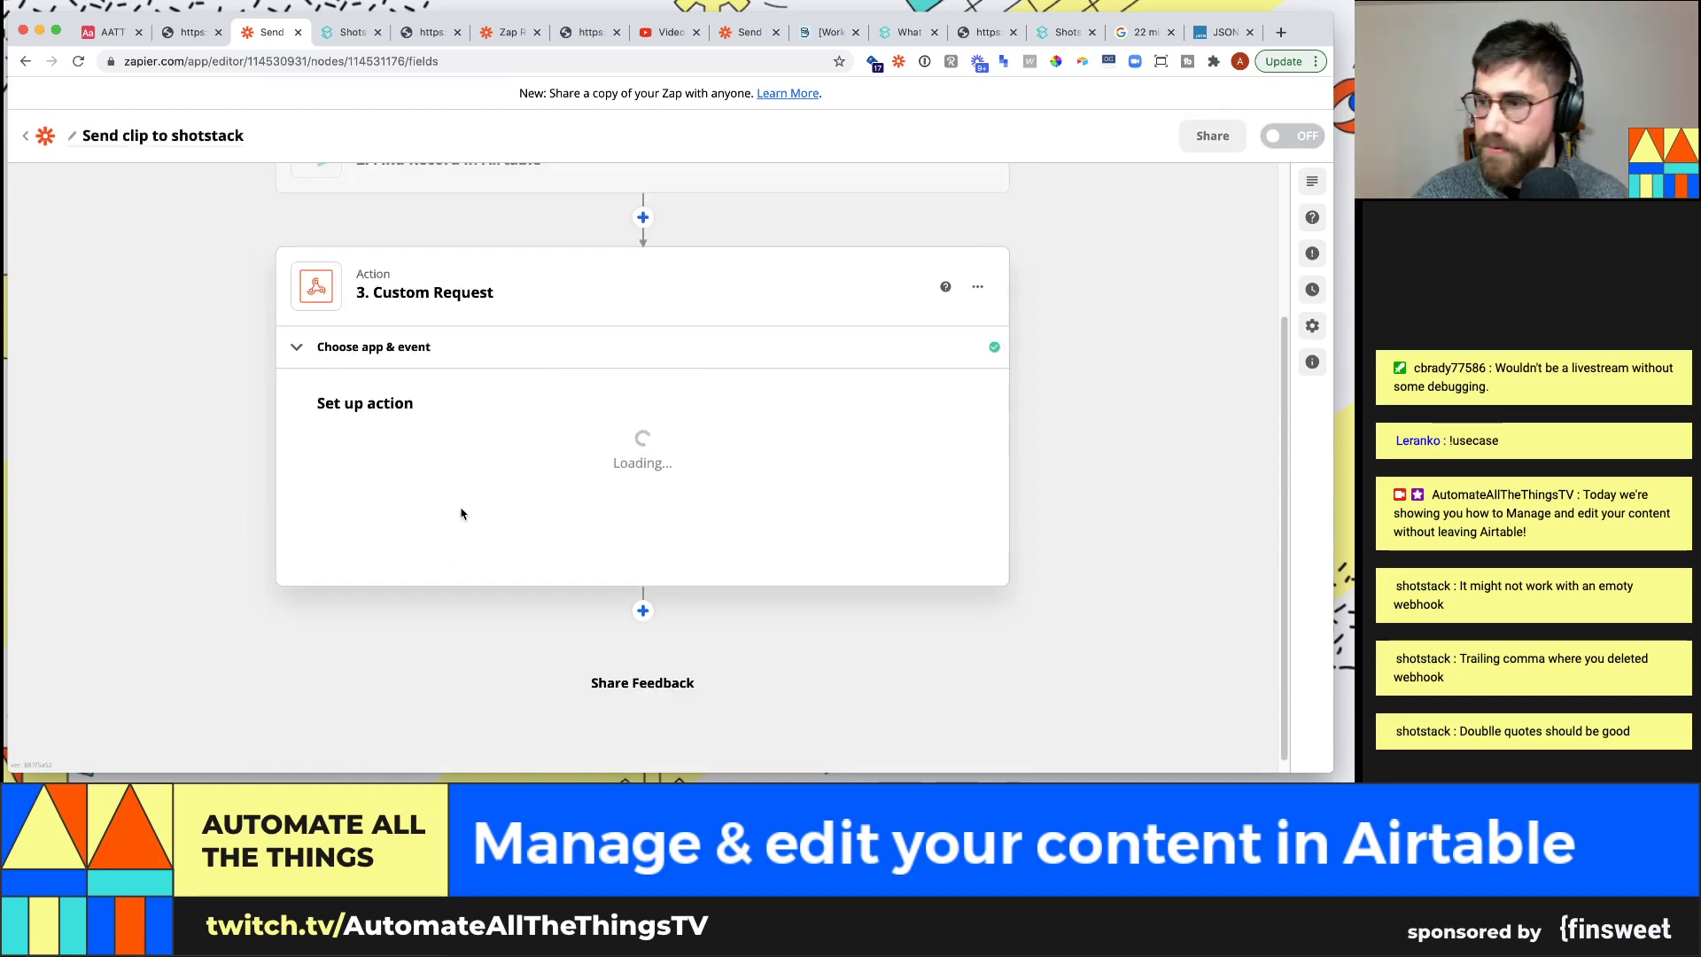
scroll(241, 514, "down", 4)
scroll(436, 515, "down", 4)
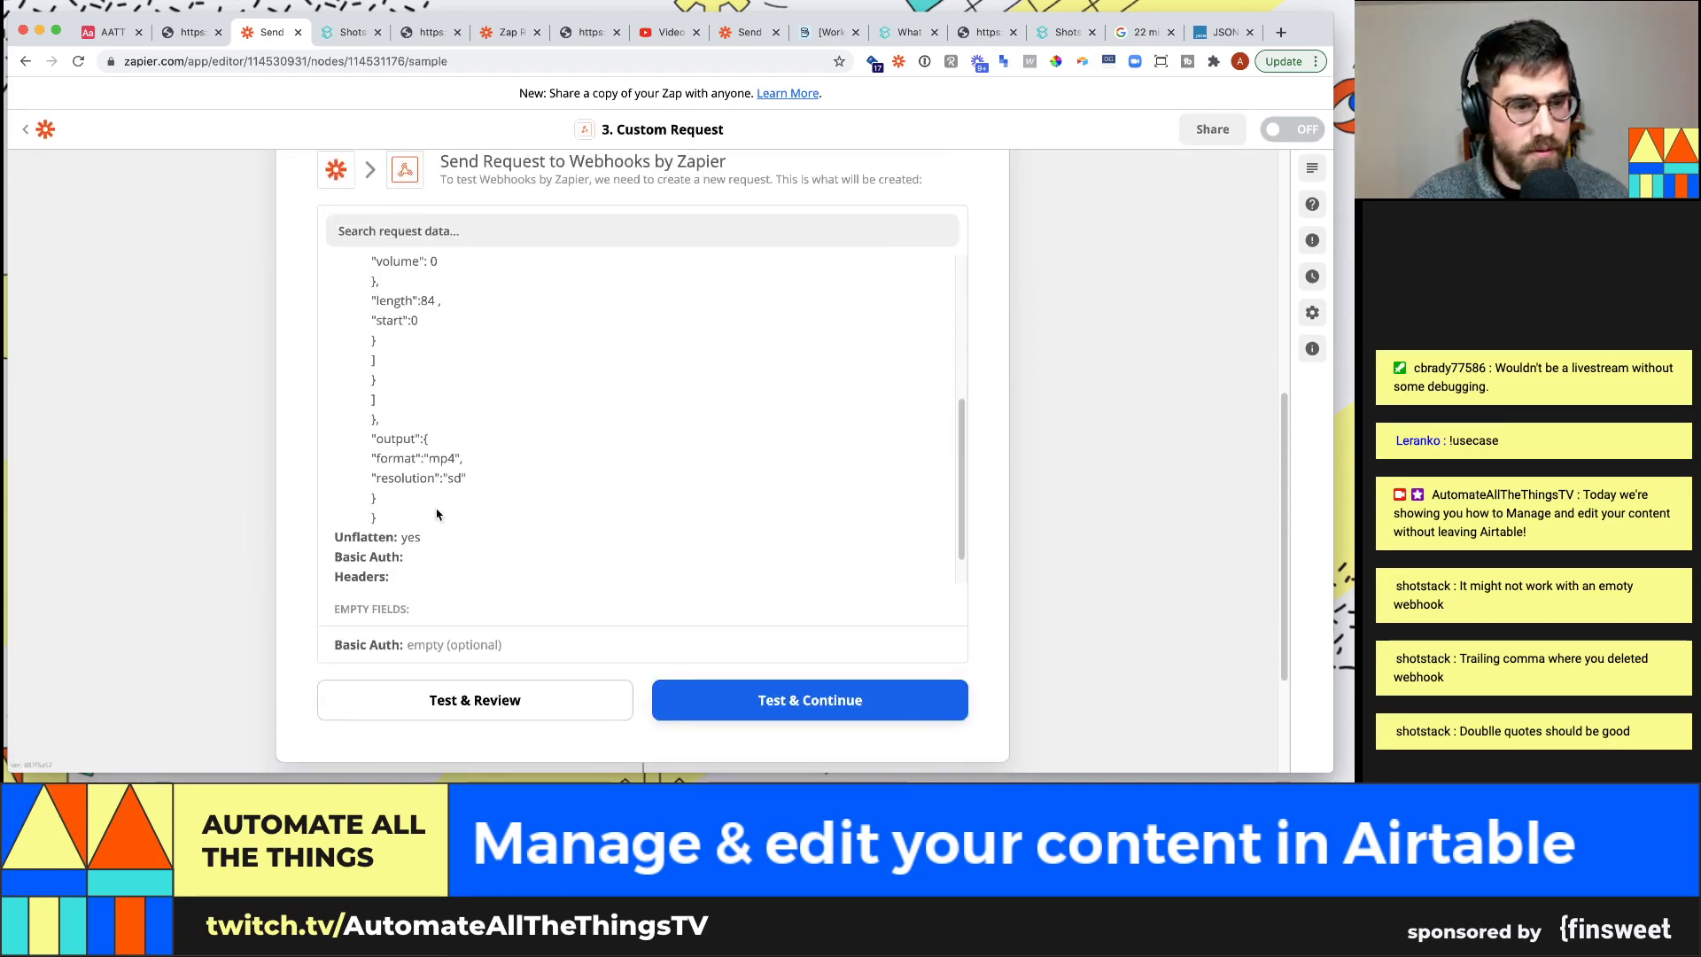
Send the request, getting 'Render Successfully Queued', and copy the returned render id
left_click(480, 704)
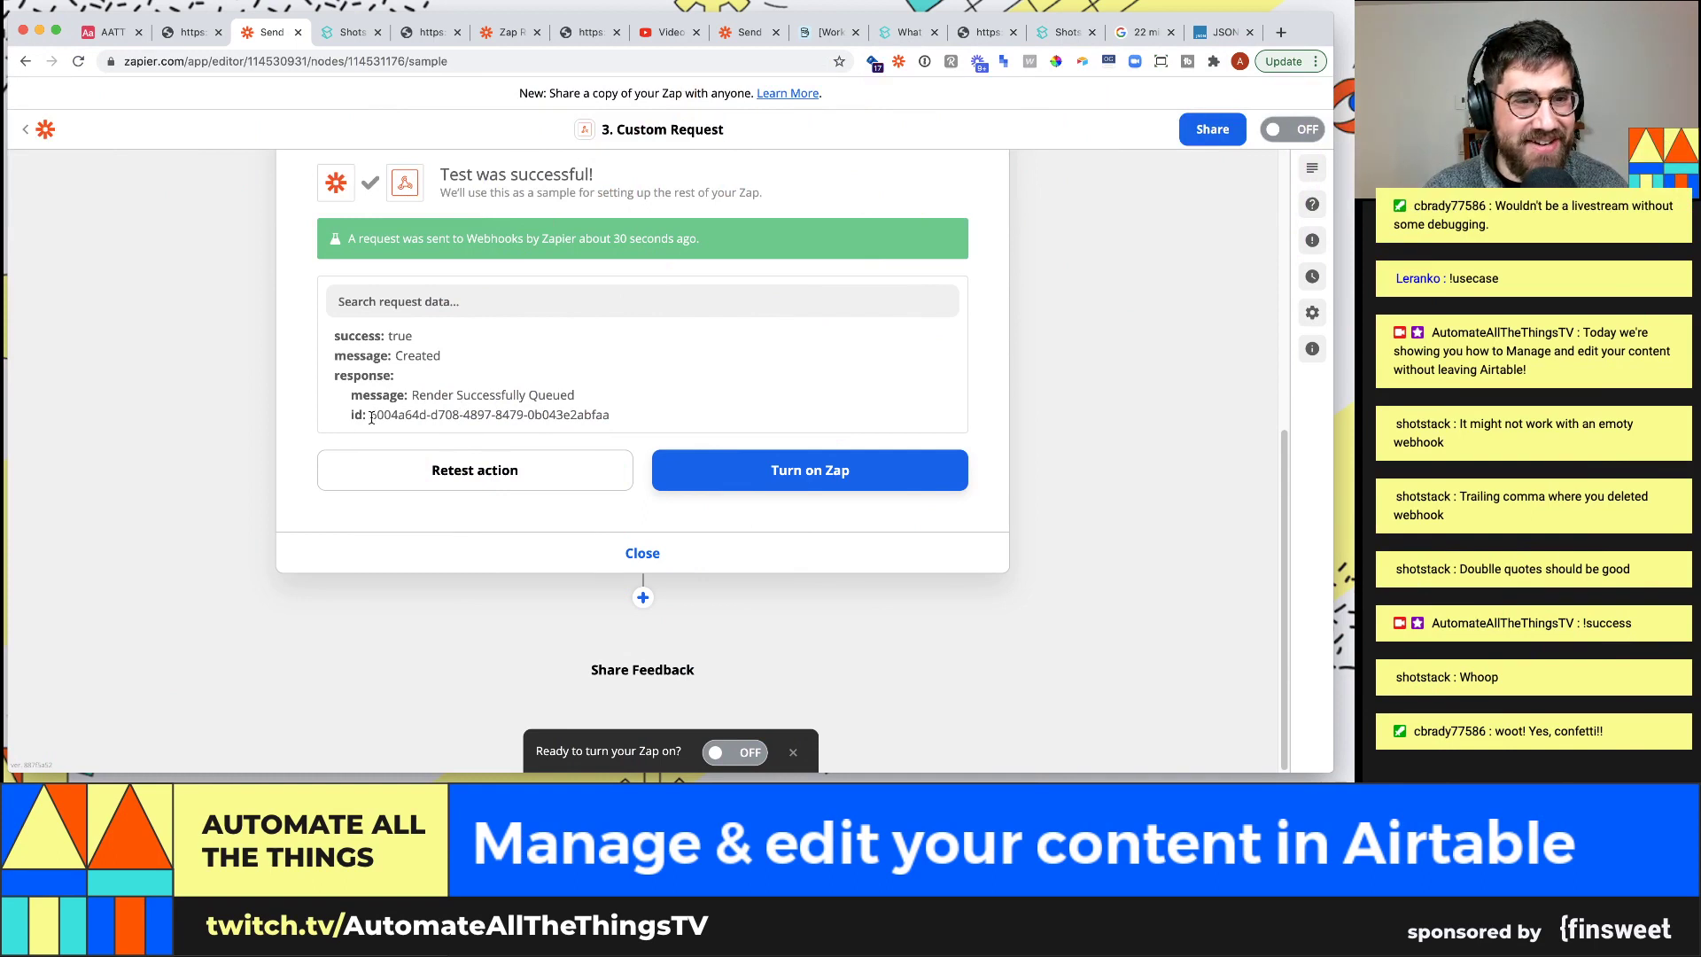
left_click_drag(403, 414, 606, 415)
key("super+c")
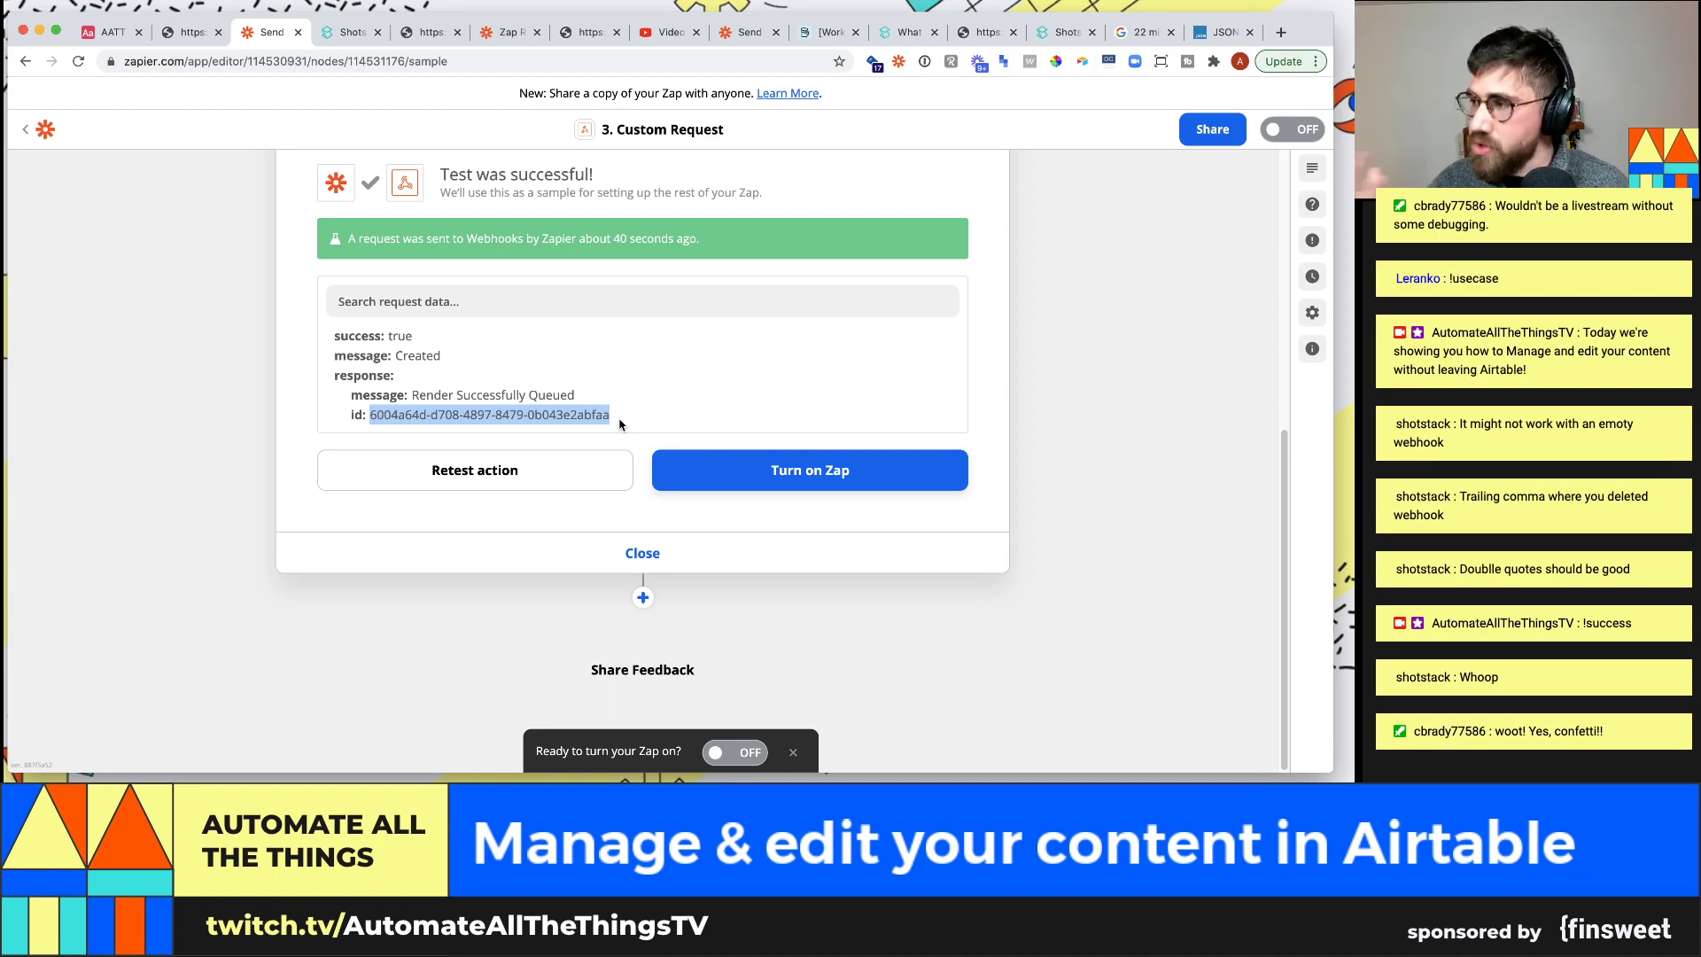
double_click(550, 414)
left_click_drag(373, 415, 601, 414)
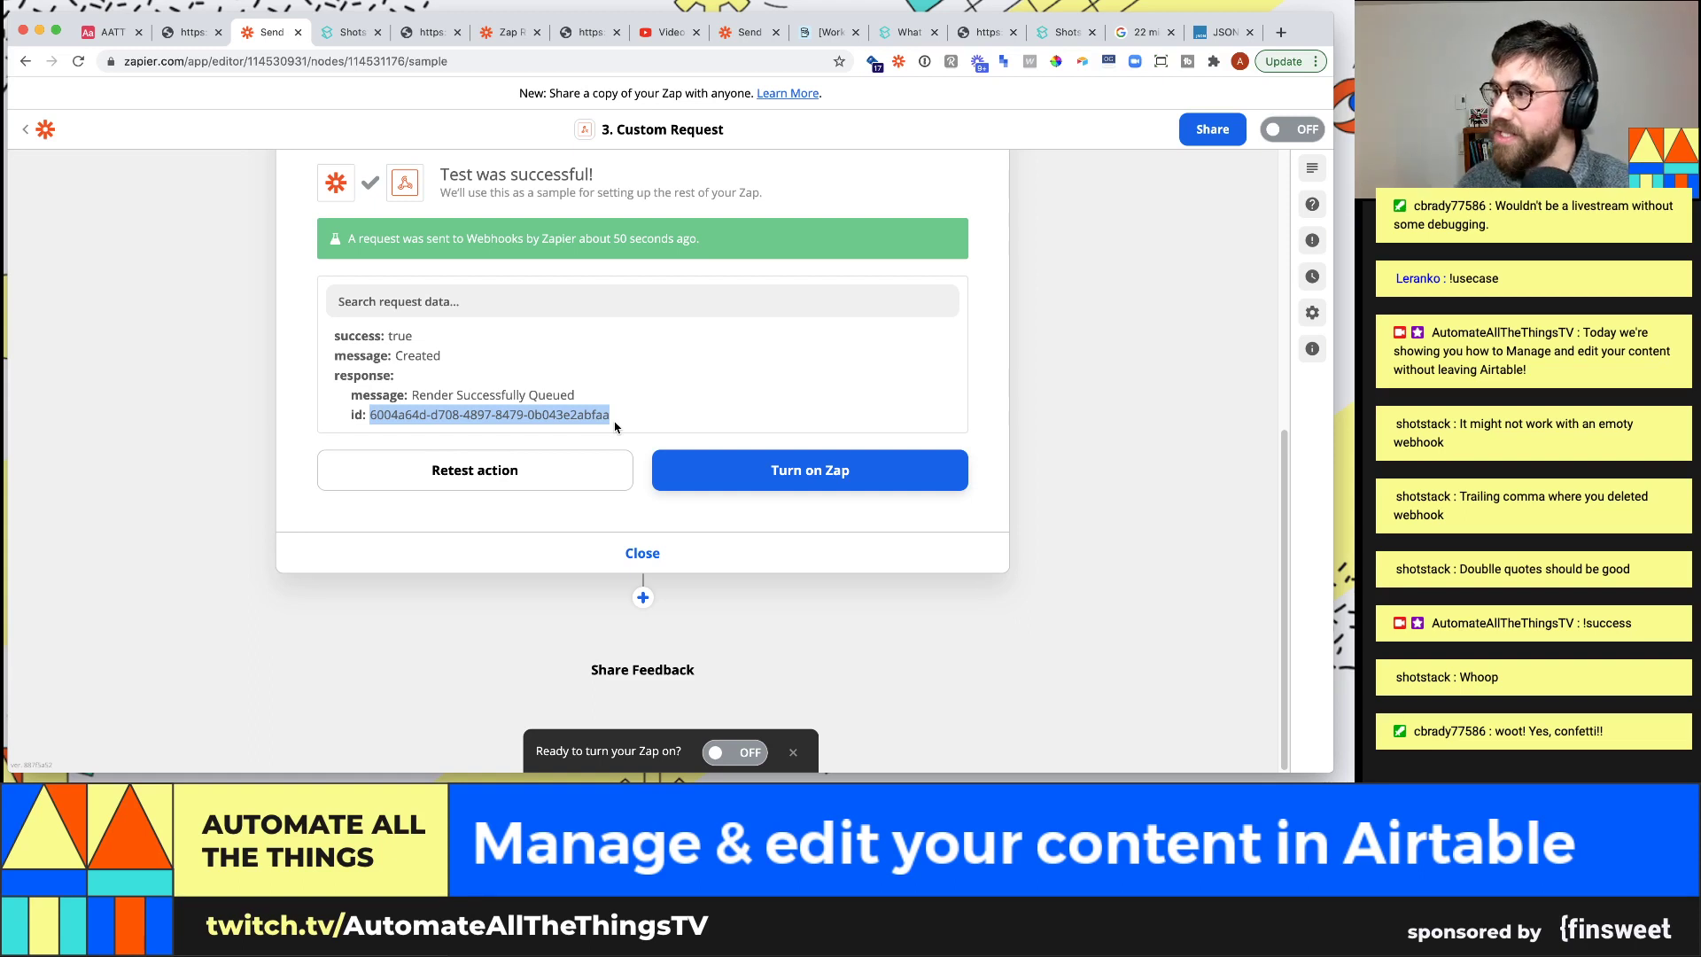
scroll(529, 438, "up", 1)
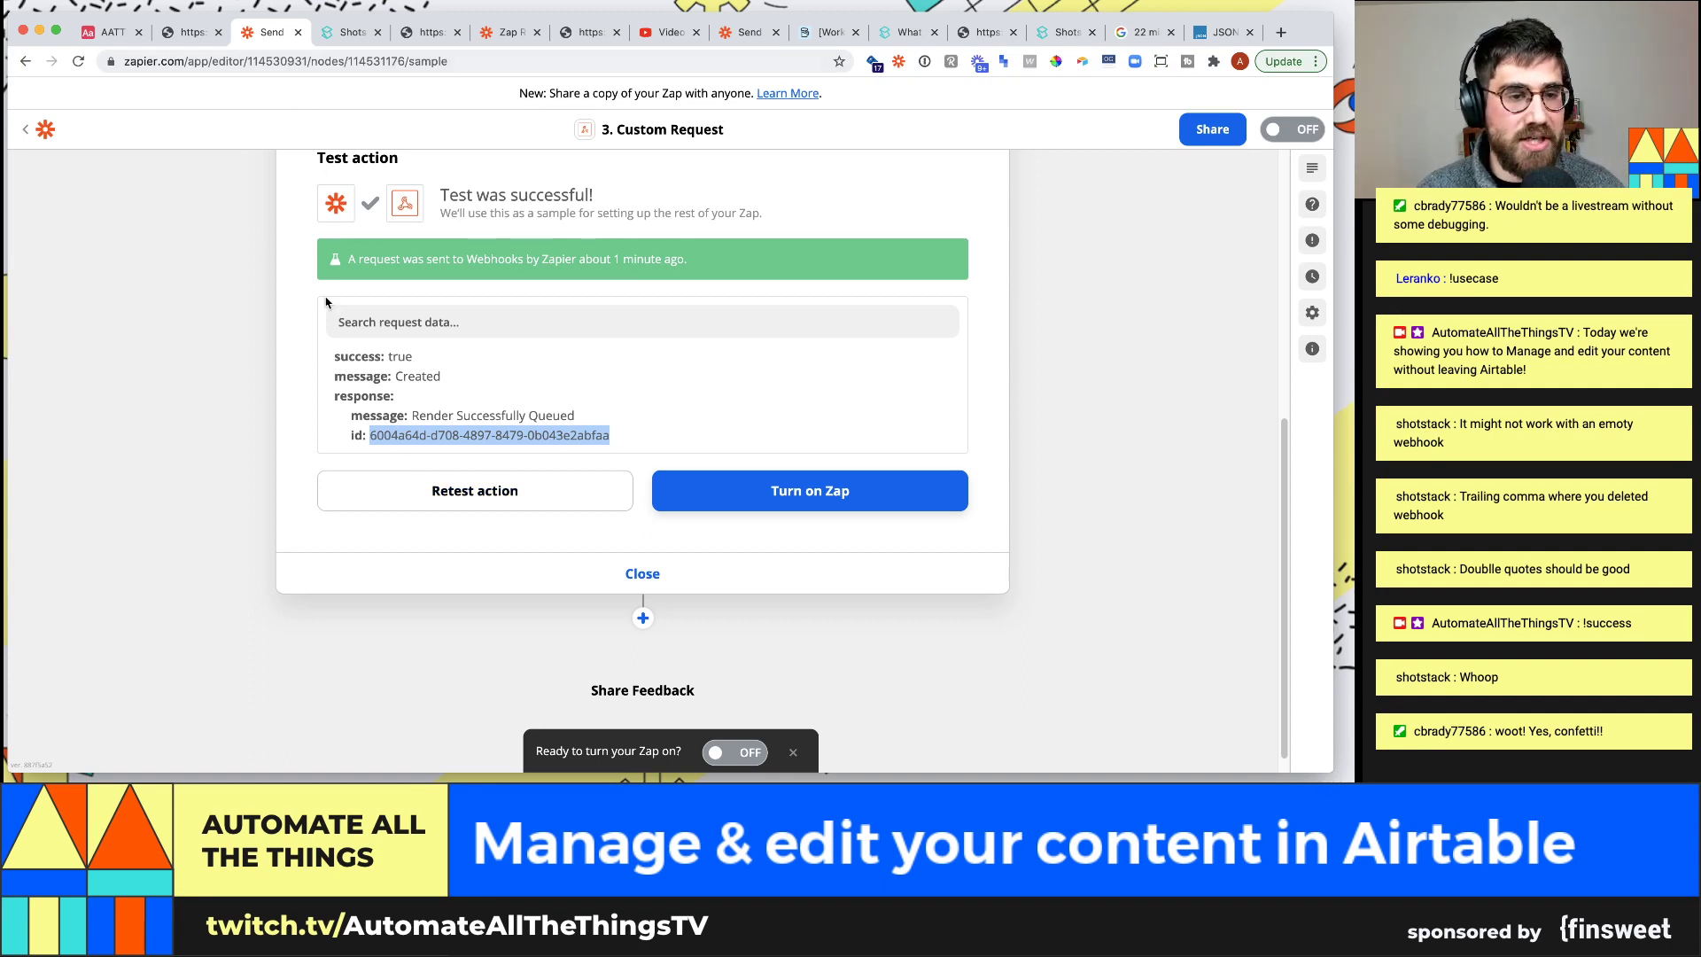
Open the Get Render Status endpoint under Endpoints in the Shotstack API docs
left_click(347, 32)
scroll(102, 257, "up", 3)
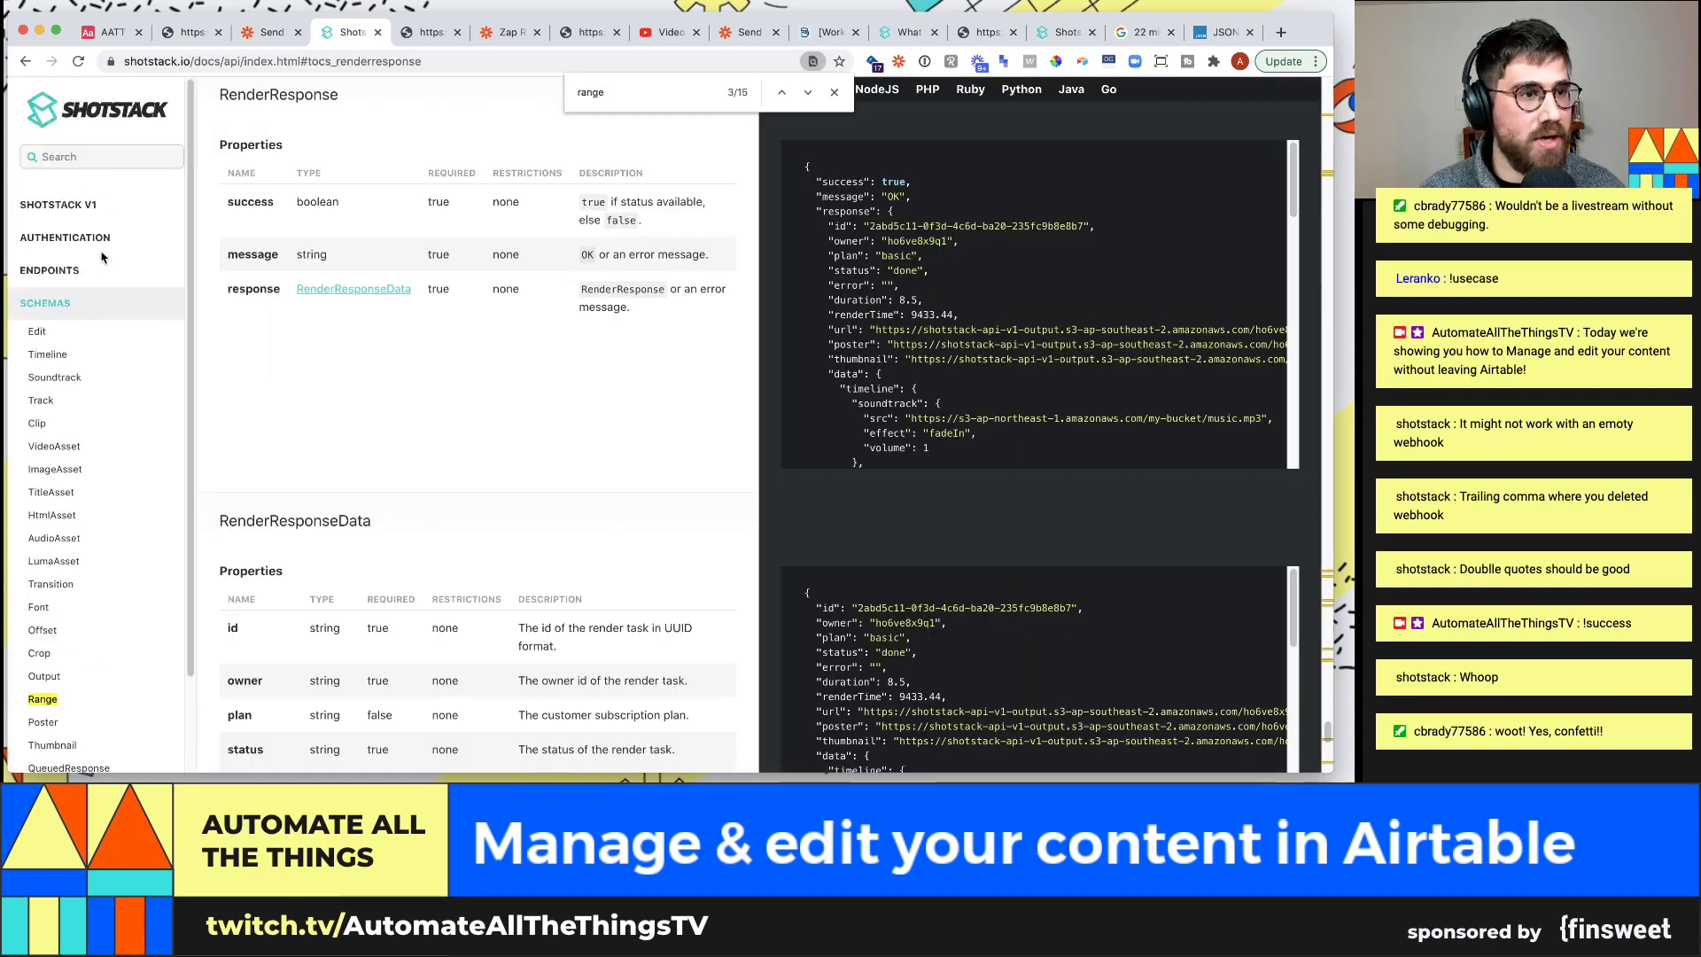
left_click(71, 271)
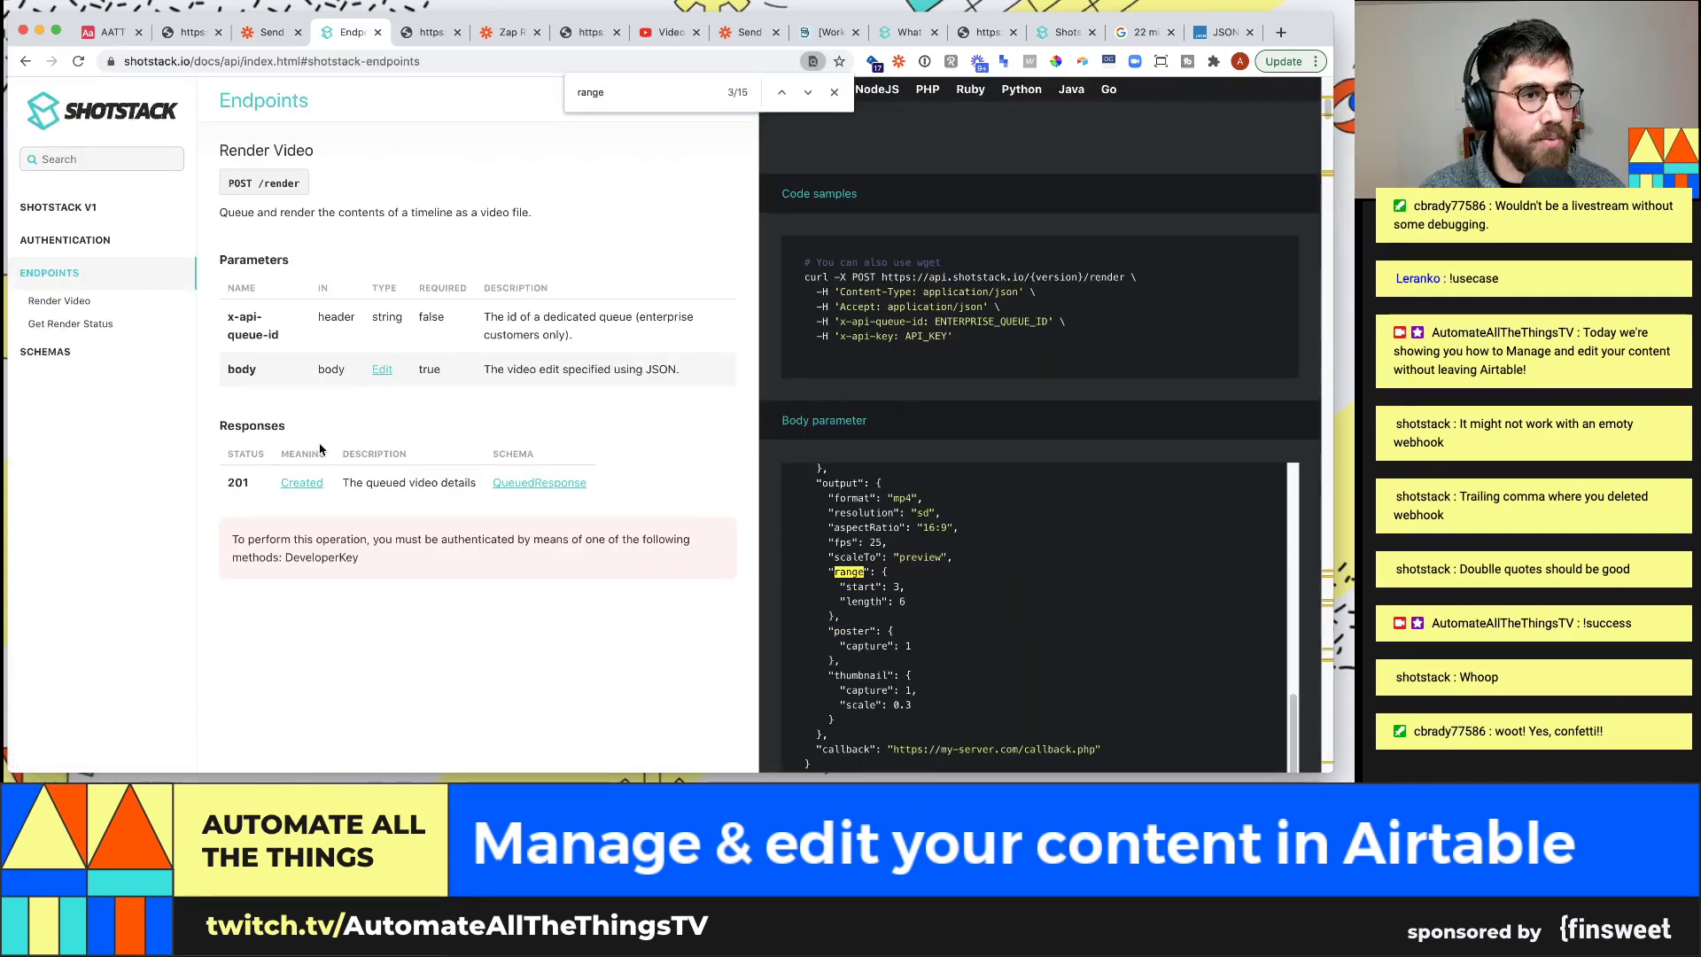
left_click(111, 324)
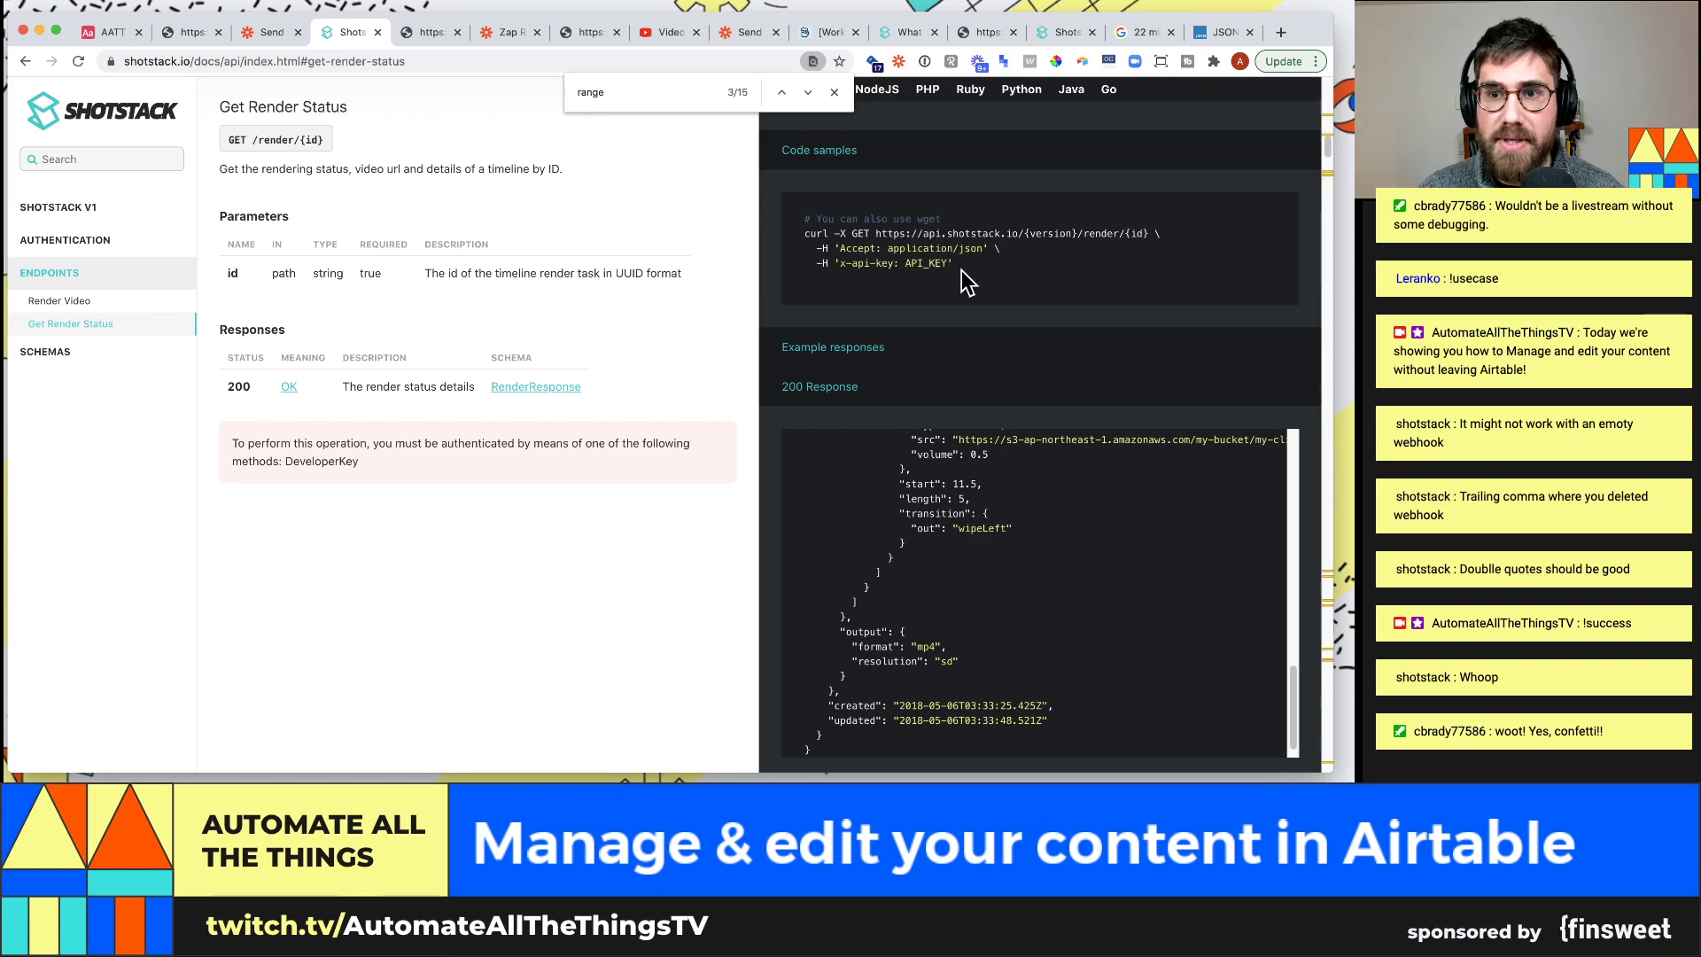
Paste the copied render id into a new tab's address bar
key("super+t")
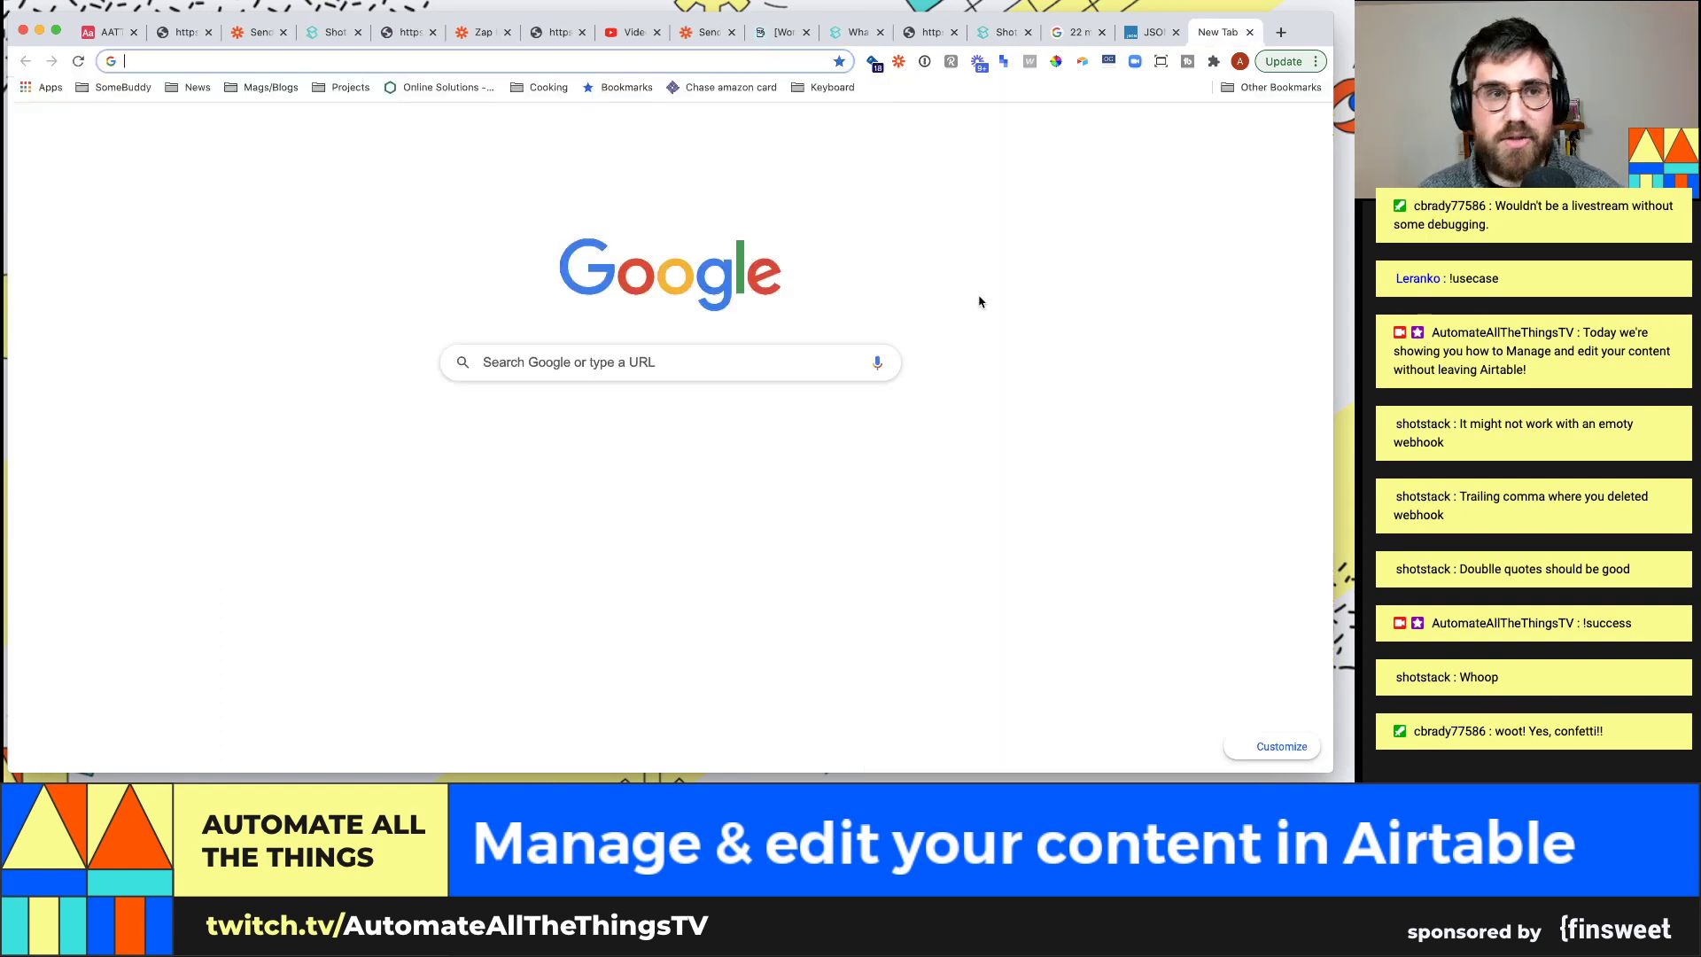
key("super+v")
key("super+a")
key("BackSpace")
key("super+v")
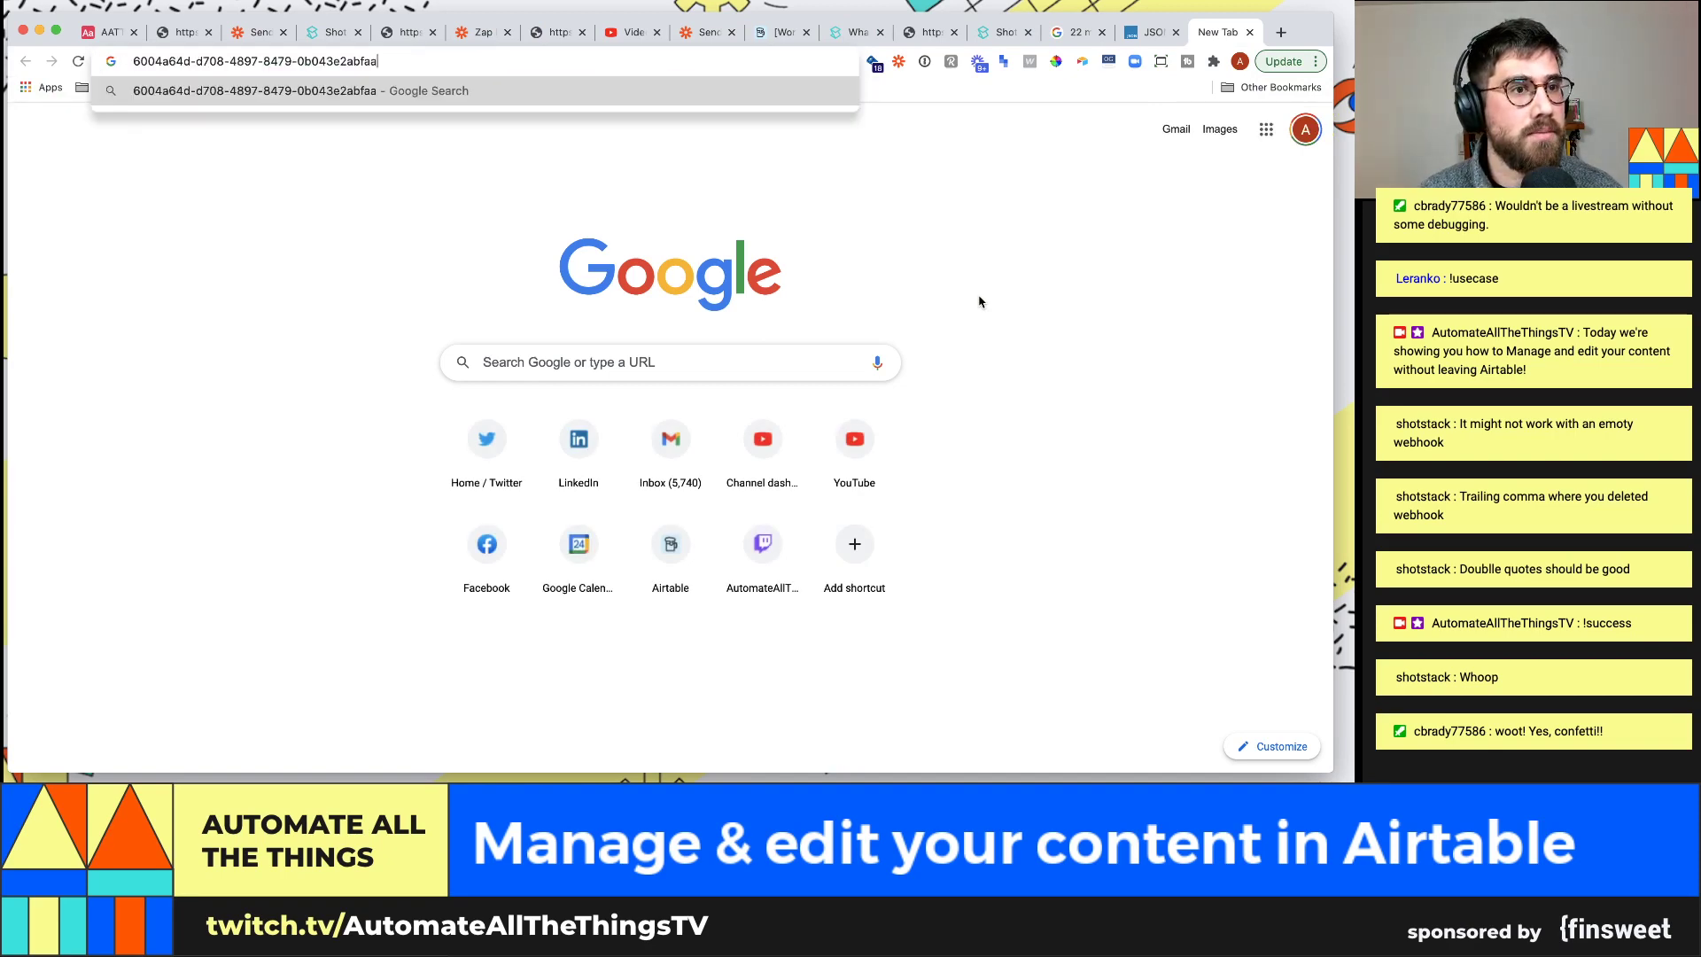
left_click_drag(1219, 42, 344, 43)
Select the render-status GET request URL in the docs and return to the render id tab
left_click(345, 42)
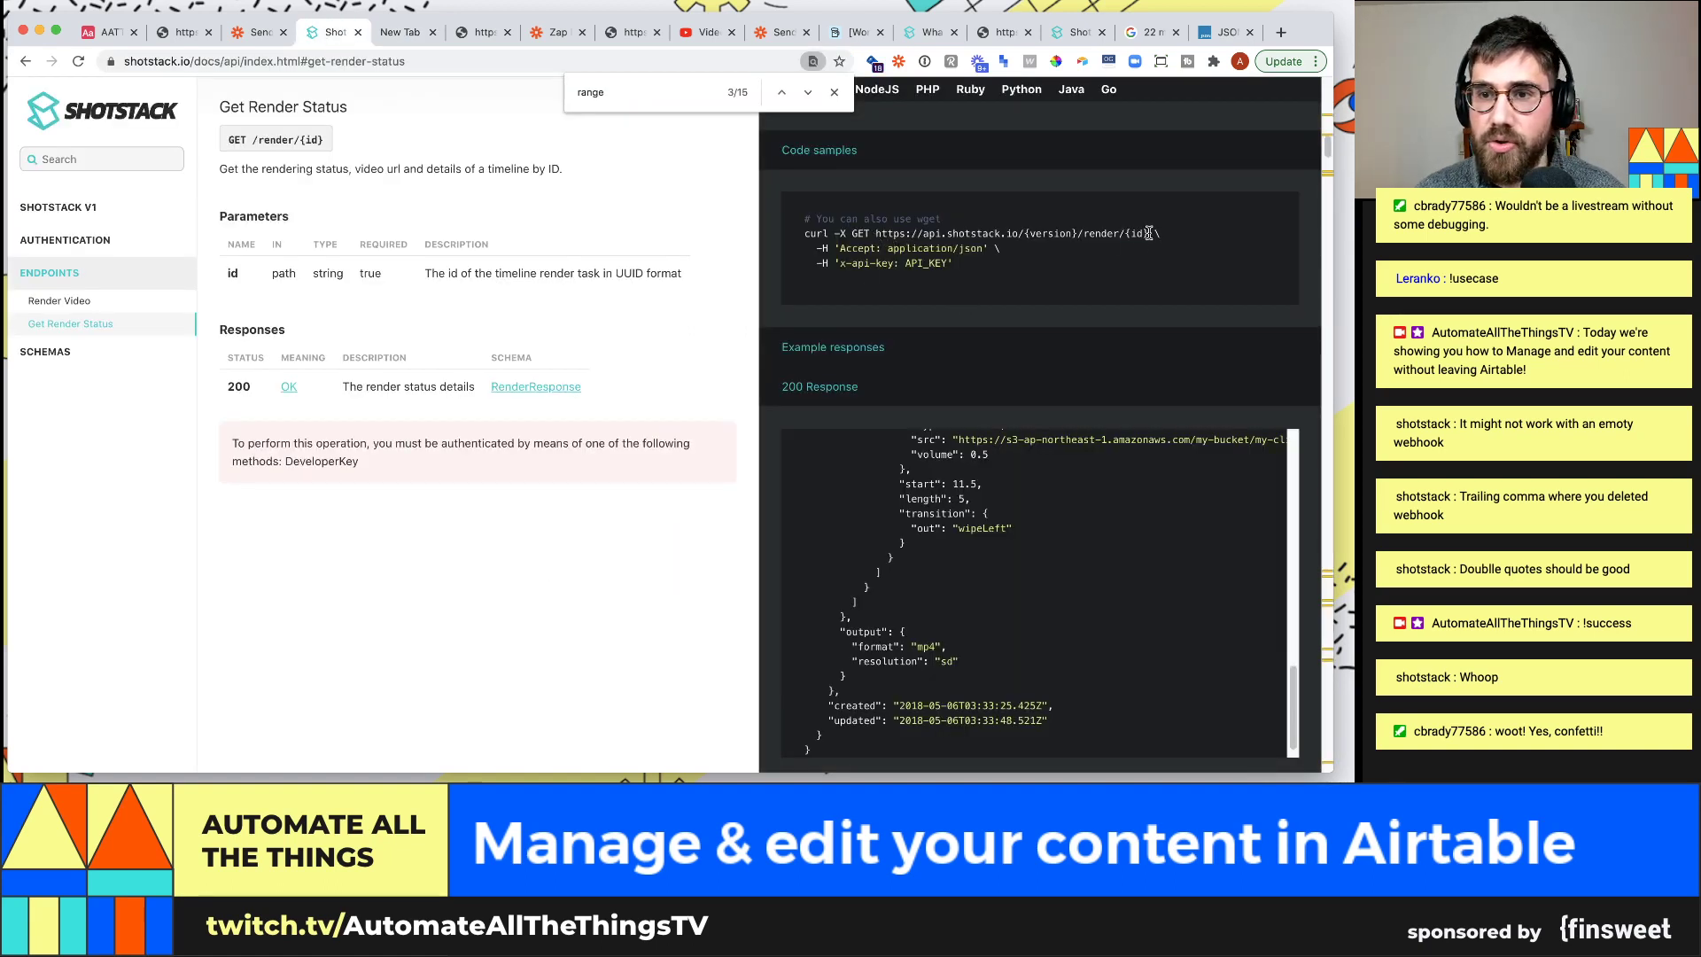
left_click_drag(1148, 233, 878, 233)
key("super+c")
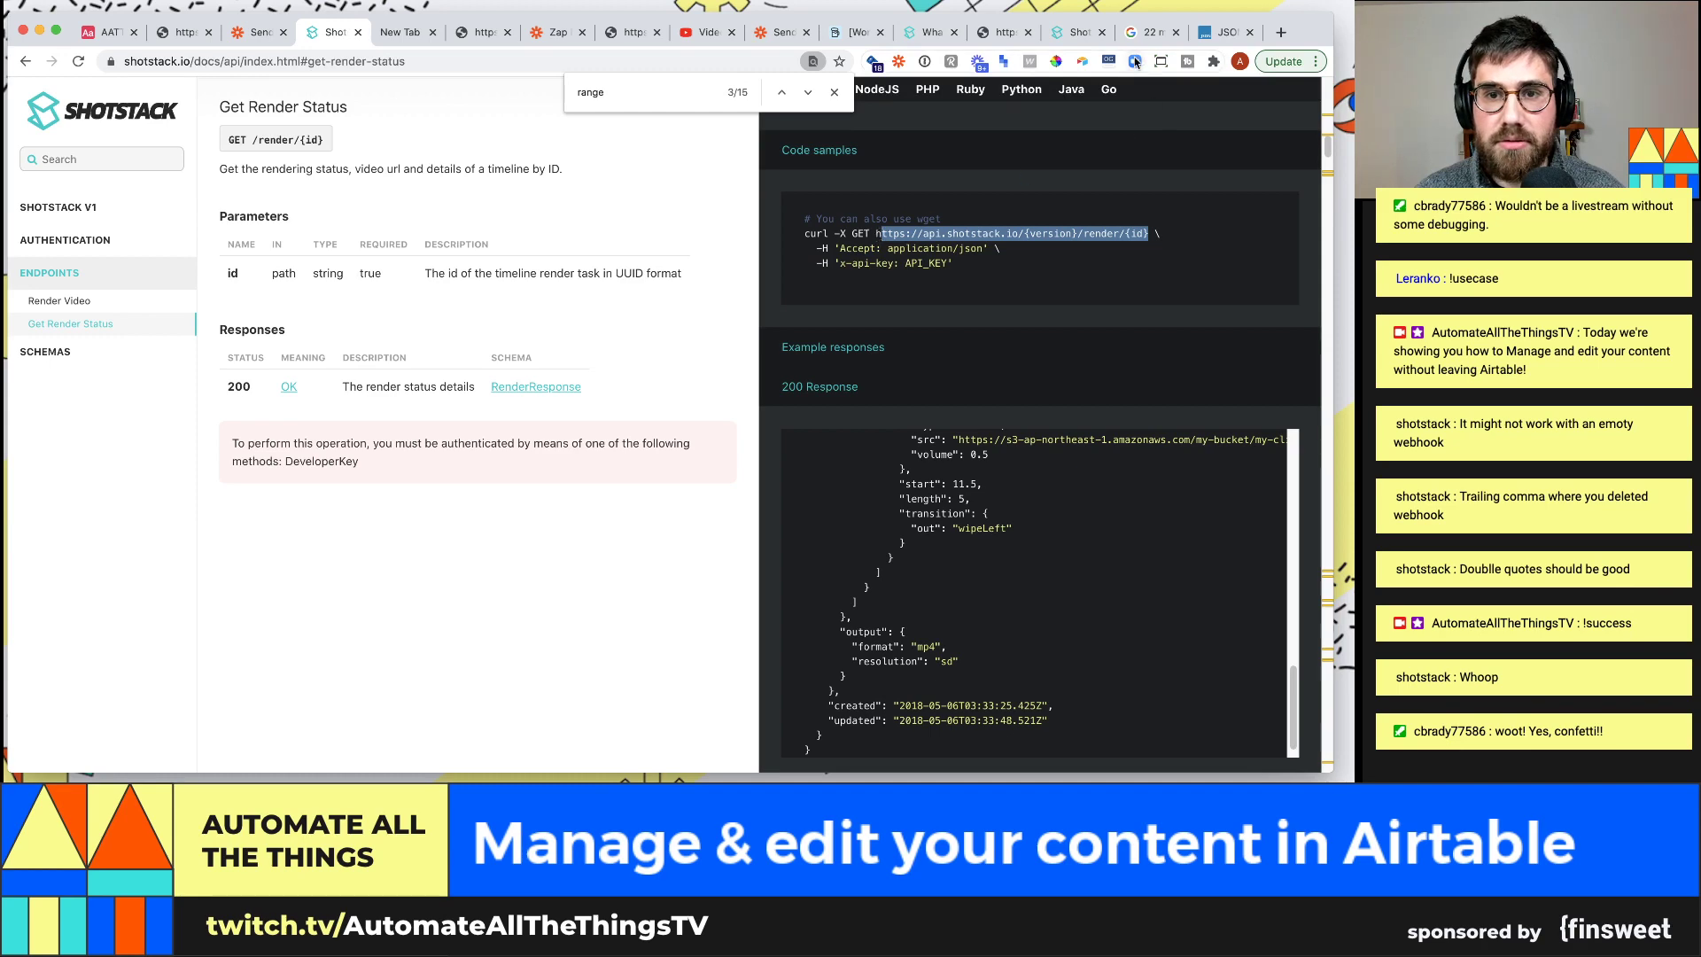
left_click(1225, 32)
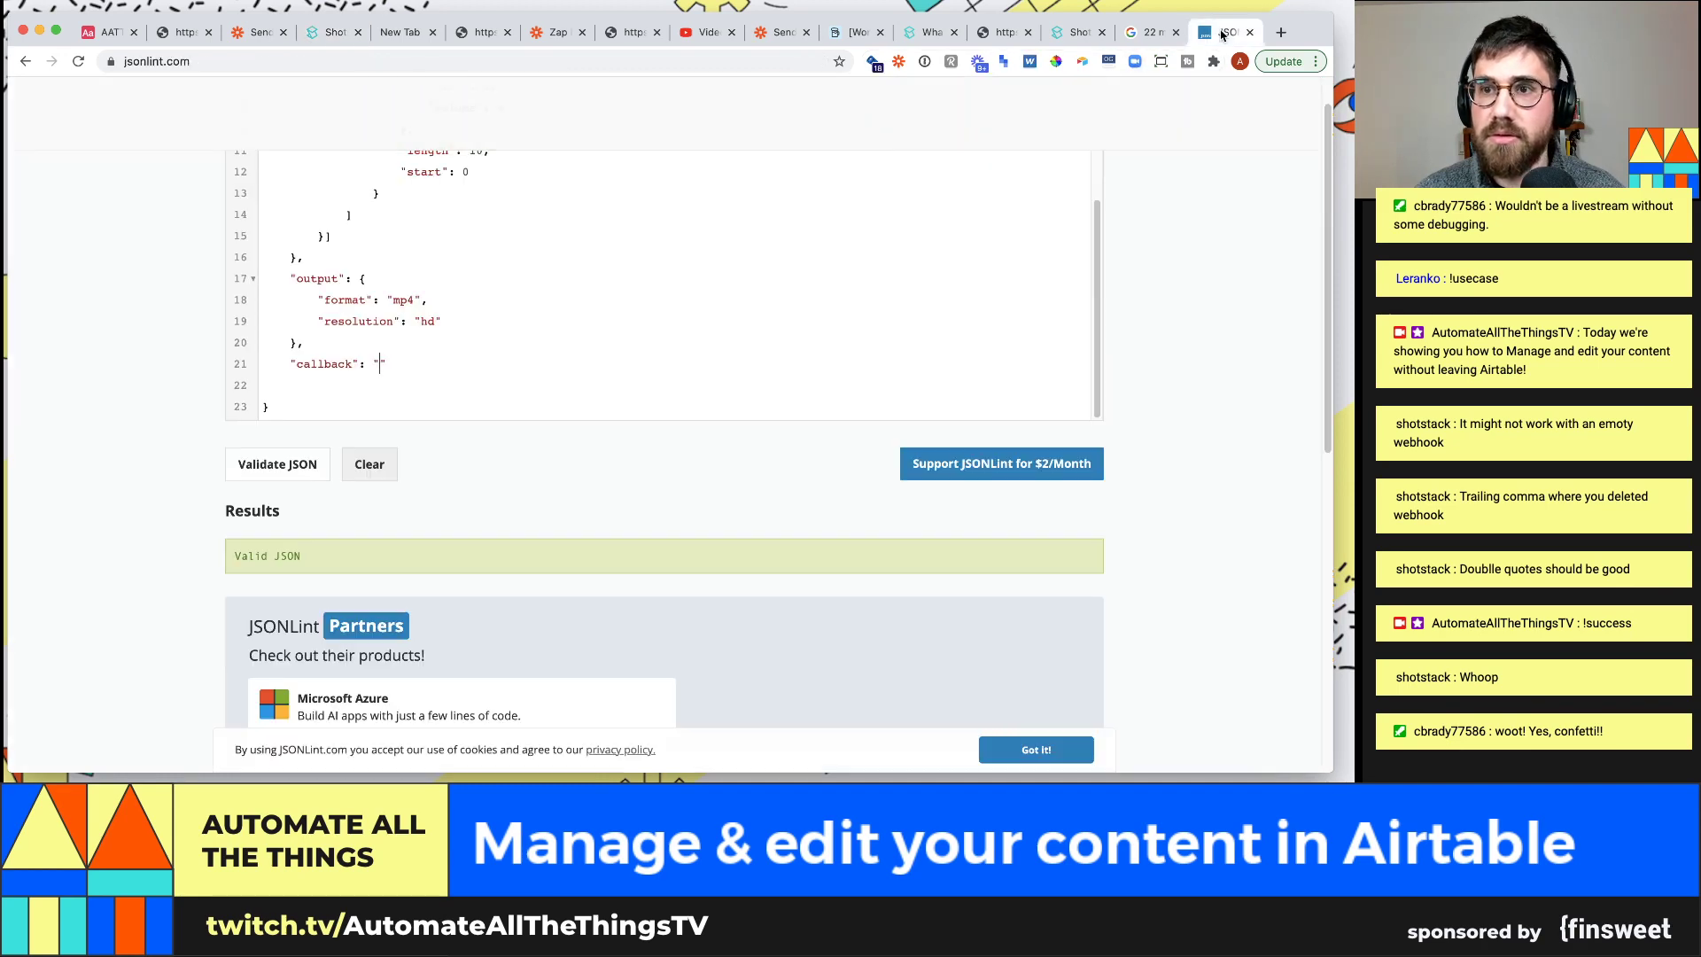
left_click(337, 32)
left_click(390, 32)
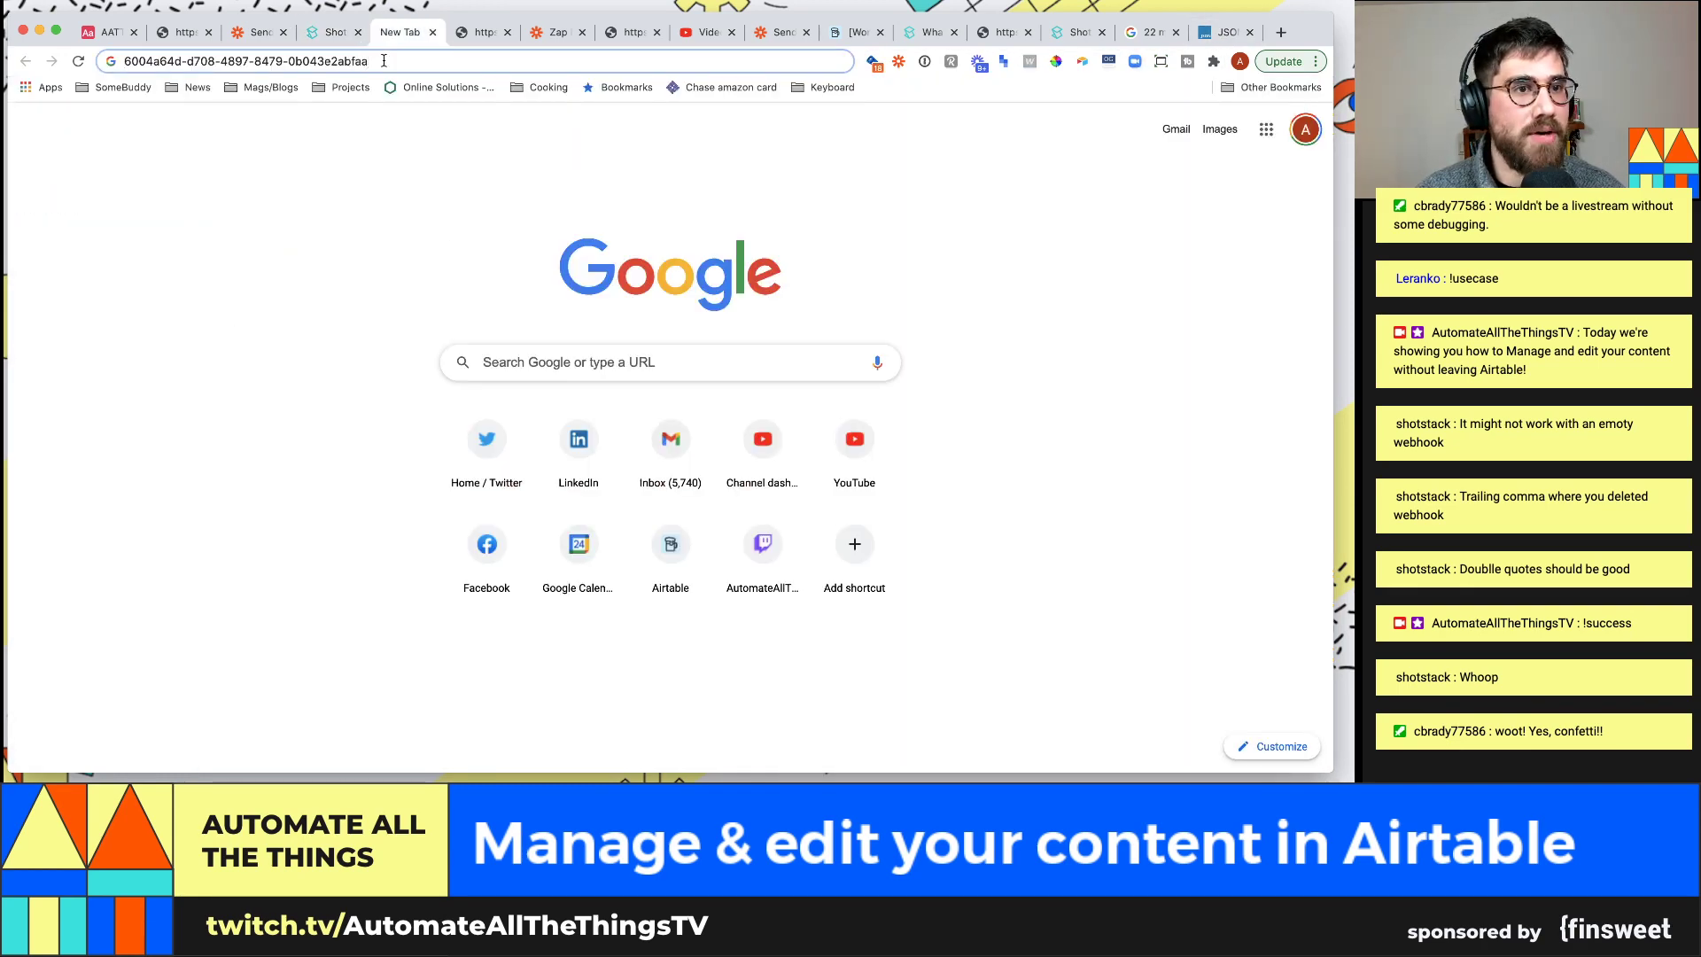
Build the render-status URL with the render id, version v1 and an api-key= parameter
key("super+v")
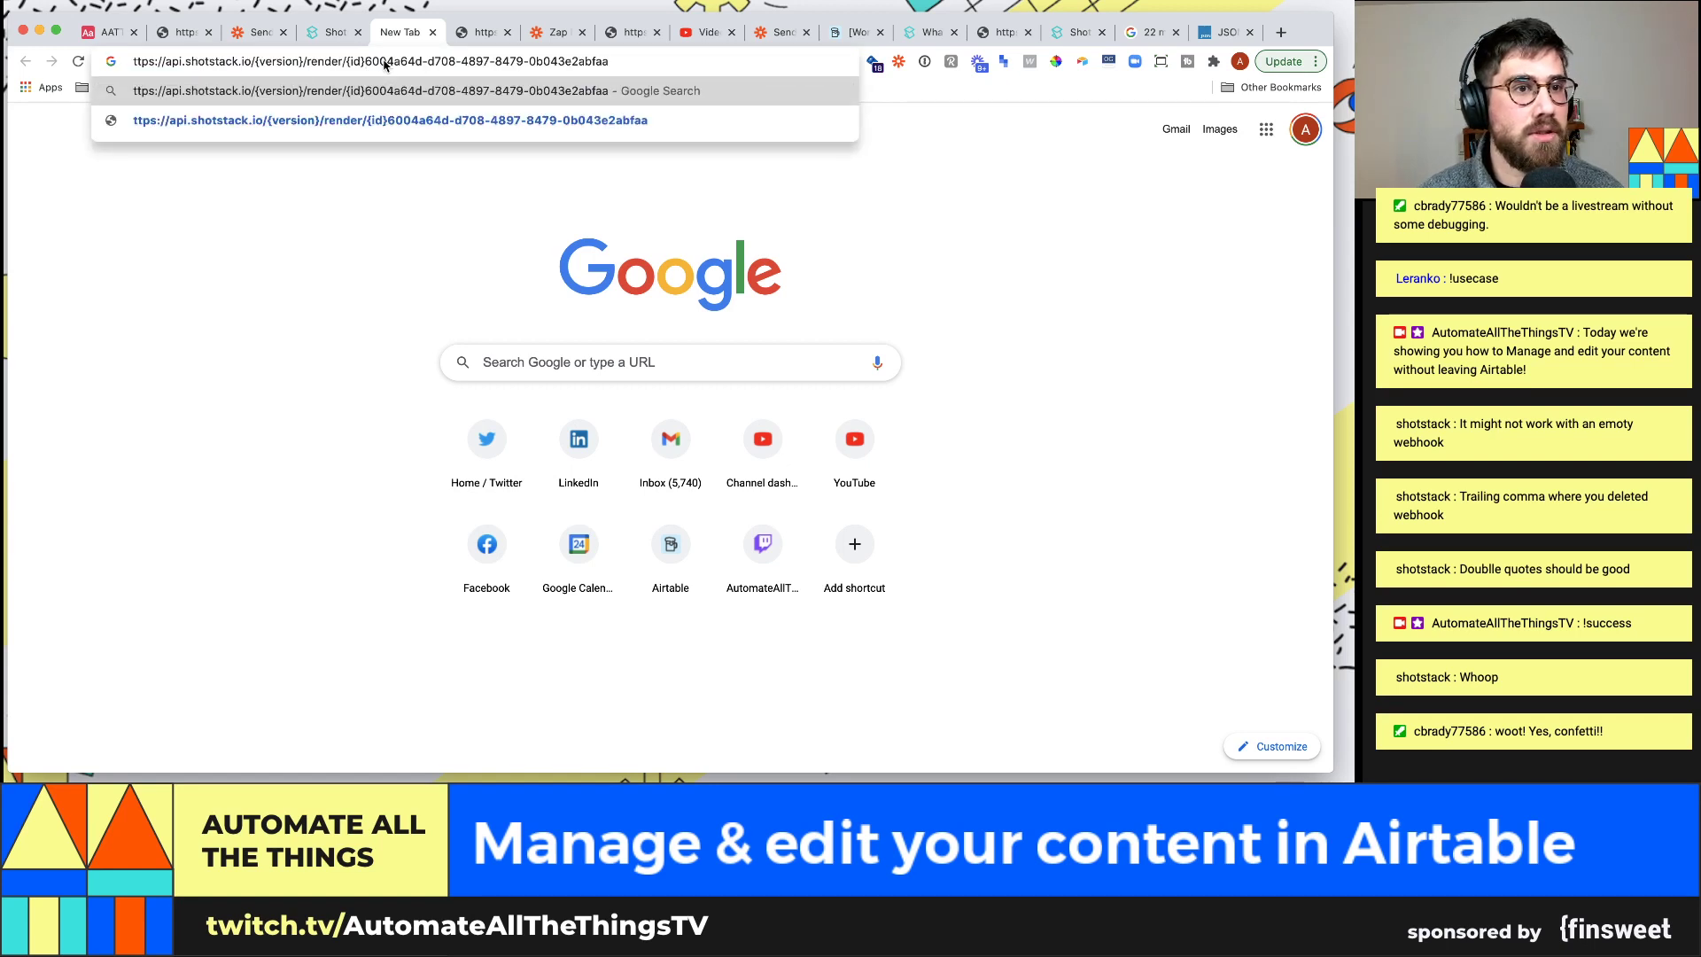
type("?")
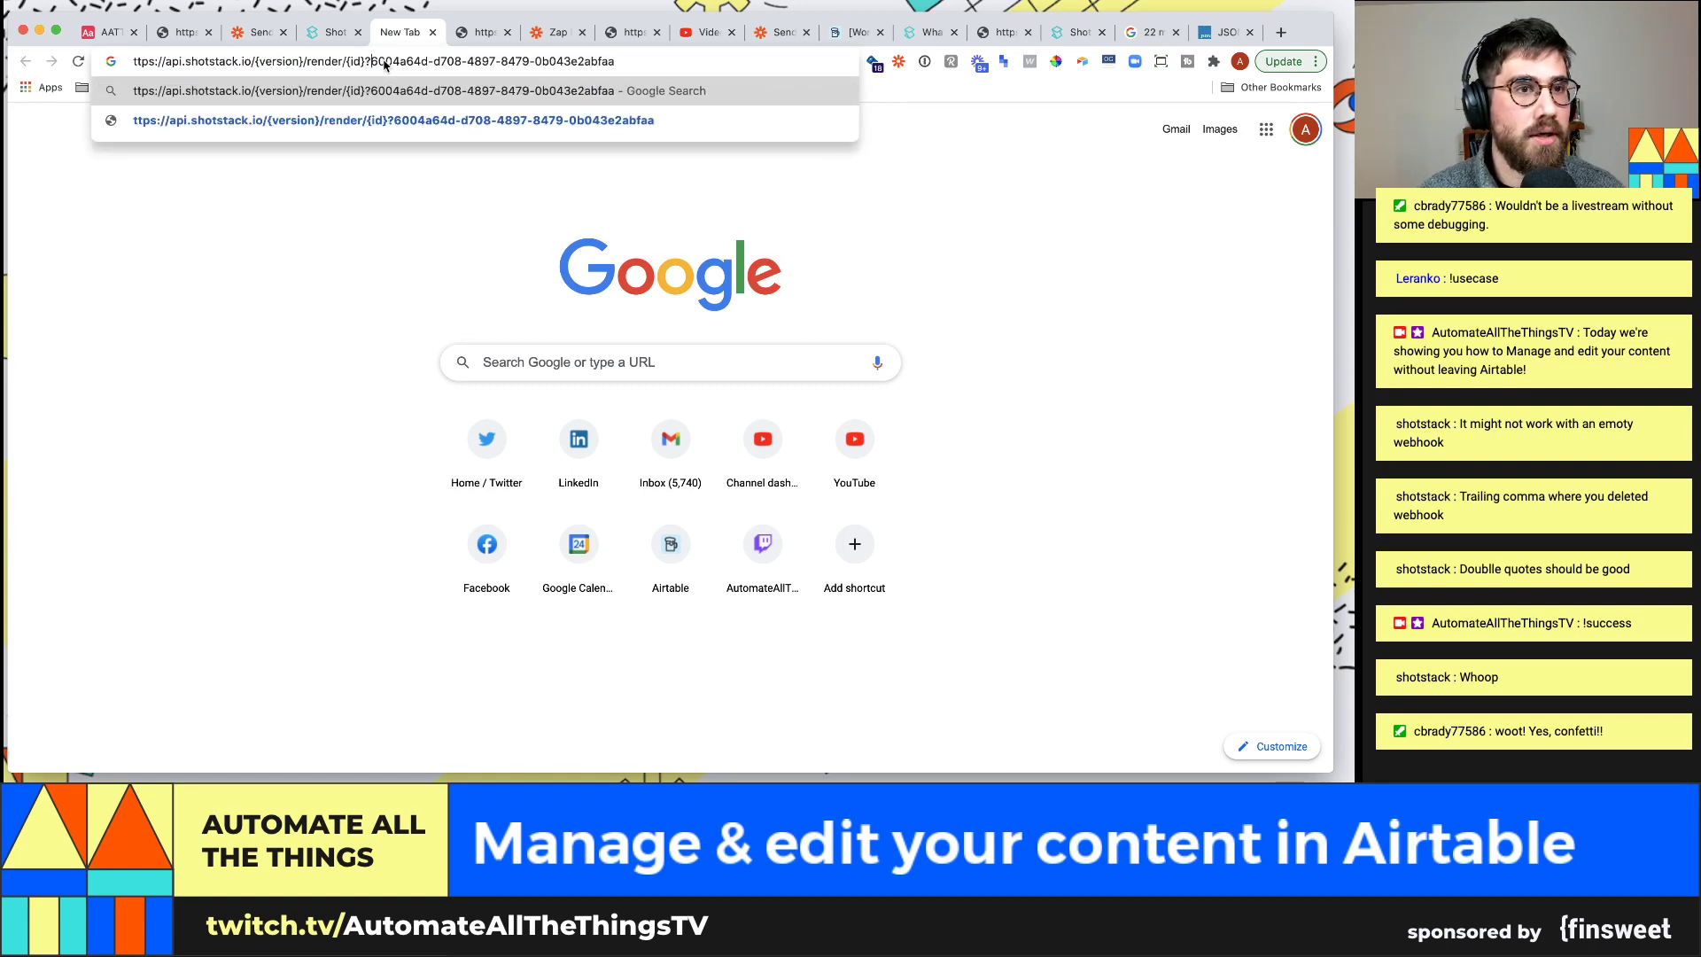
mouse_move(391, 32)
left_mouse_down()
mouse_move(345, 33)
mouse_move(378, 37)
left_mouse_up()
key("shift+super+Right")
key("super+c")
key("BackSpace")
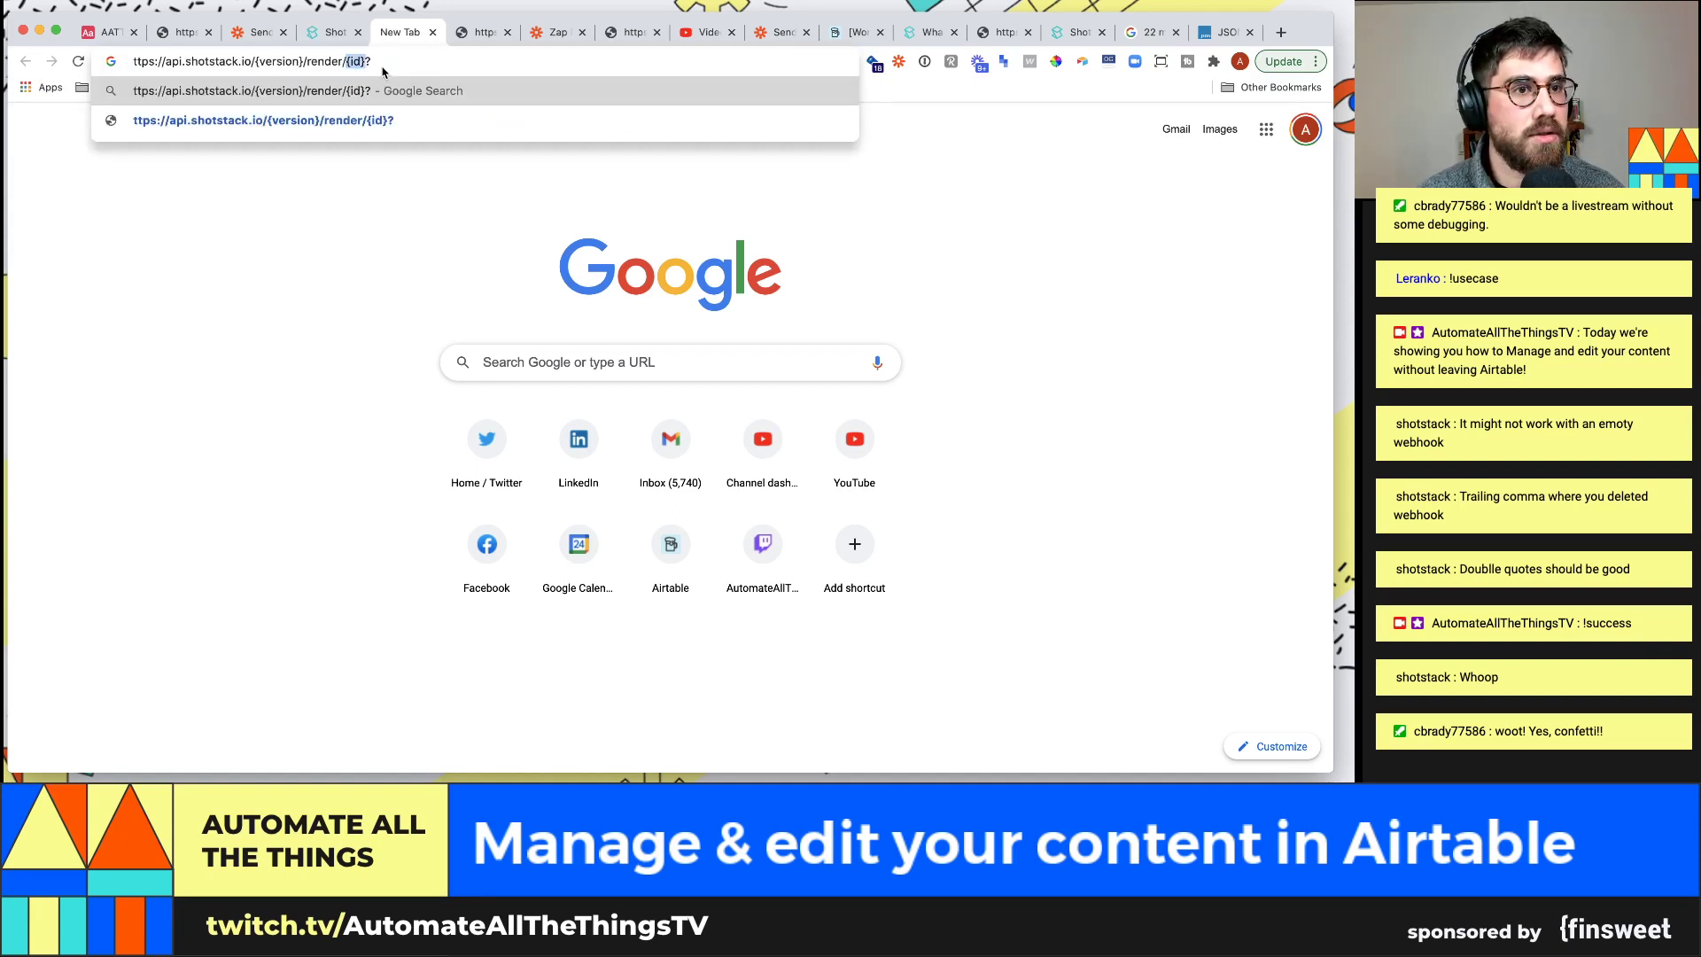
key("super+v")
type("api-key=")
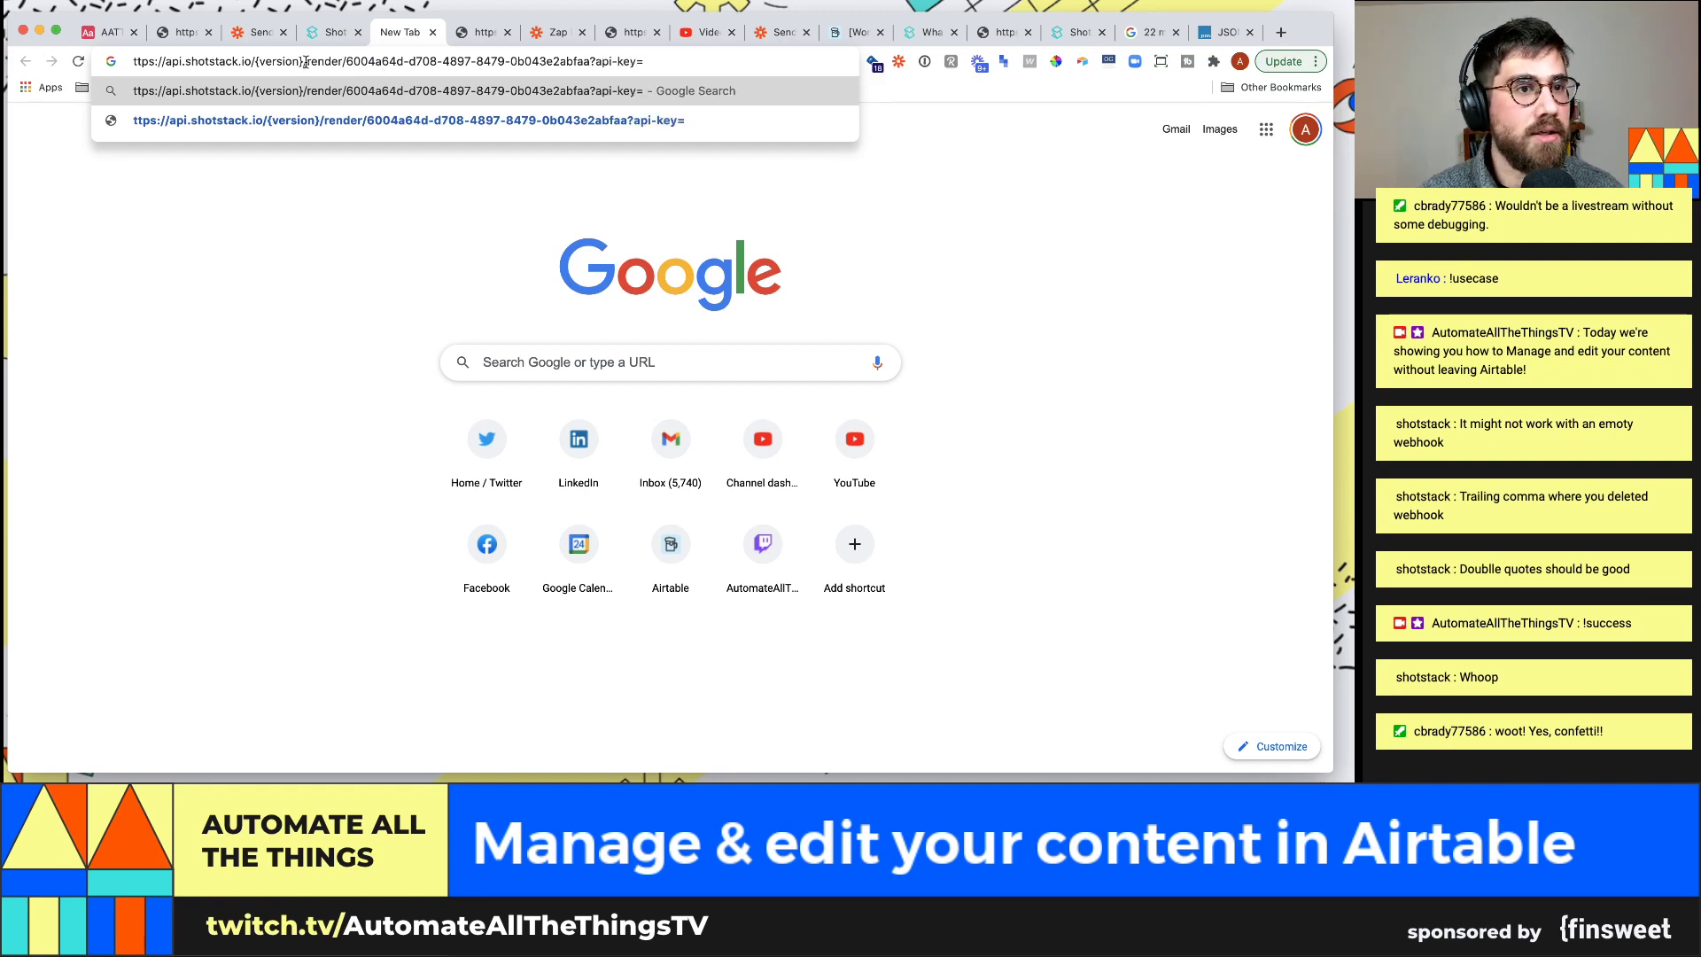
left_click_drag(296, 61, 273, 61)
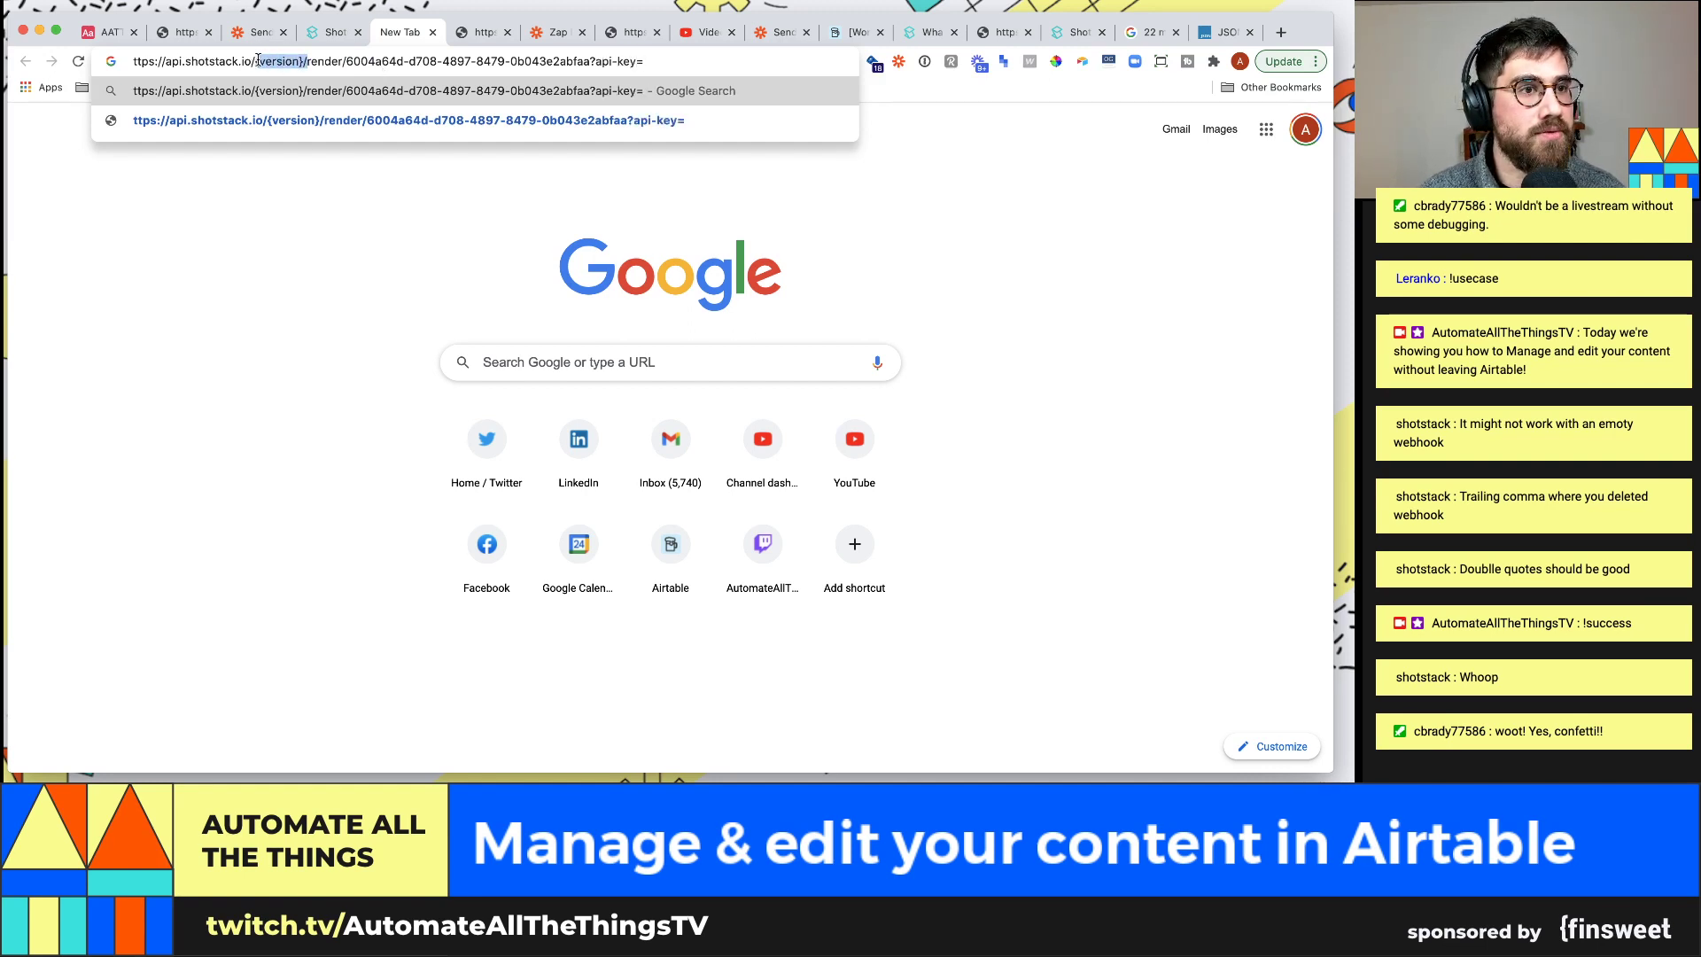
type("v1/")
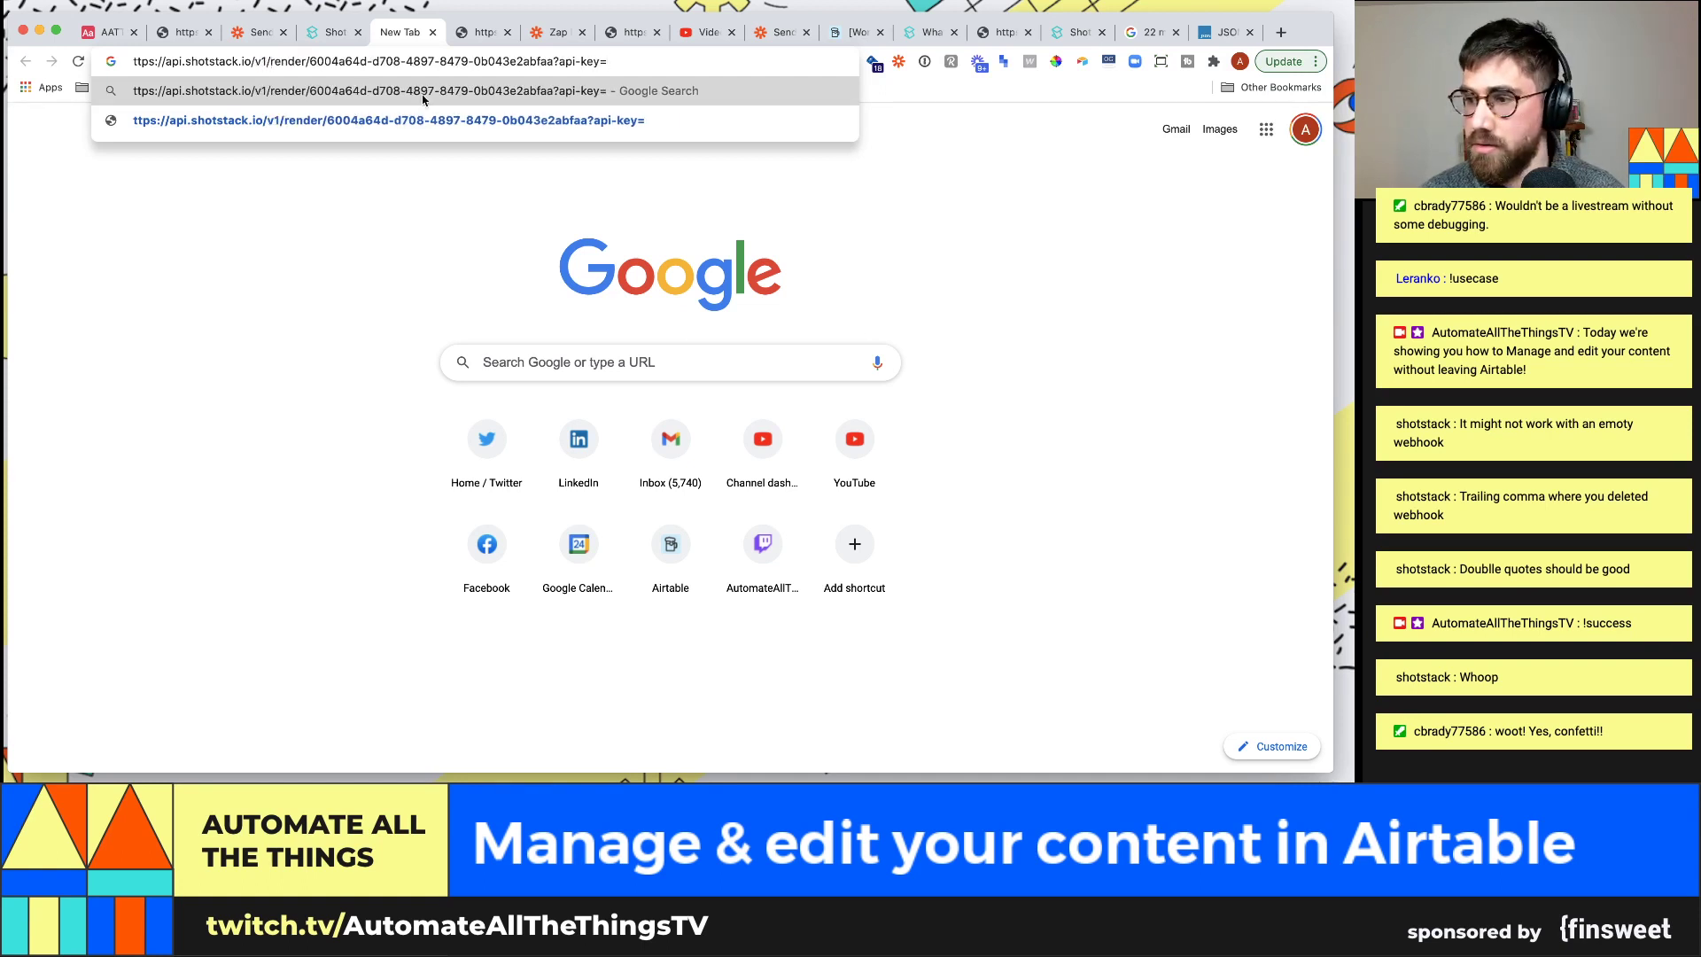
Paste the Shotstack API key from the Alfred apikeys snippet and submit the URL
key("alt+space")
type("apikeys")
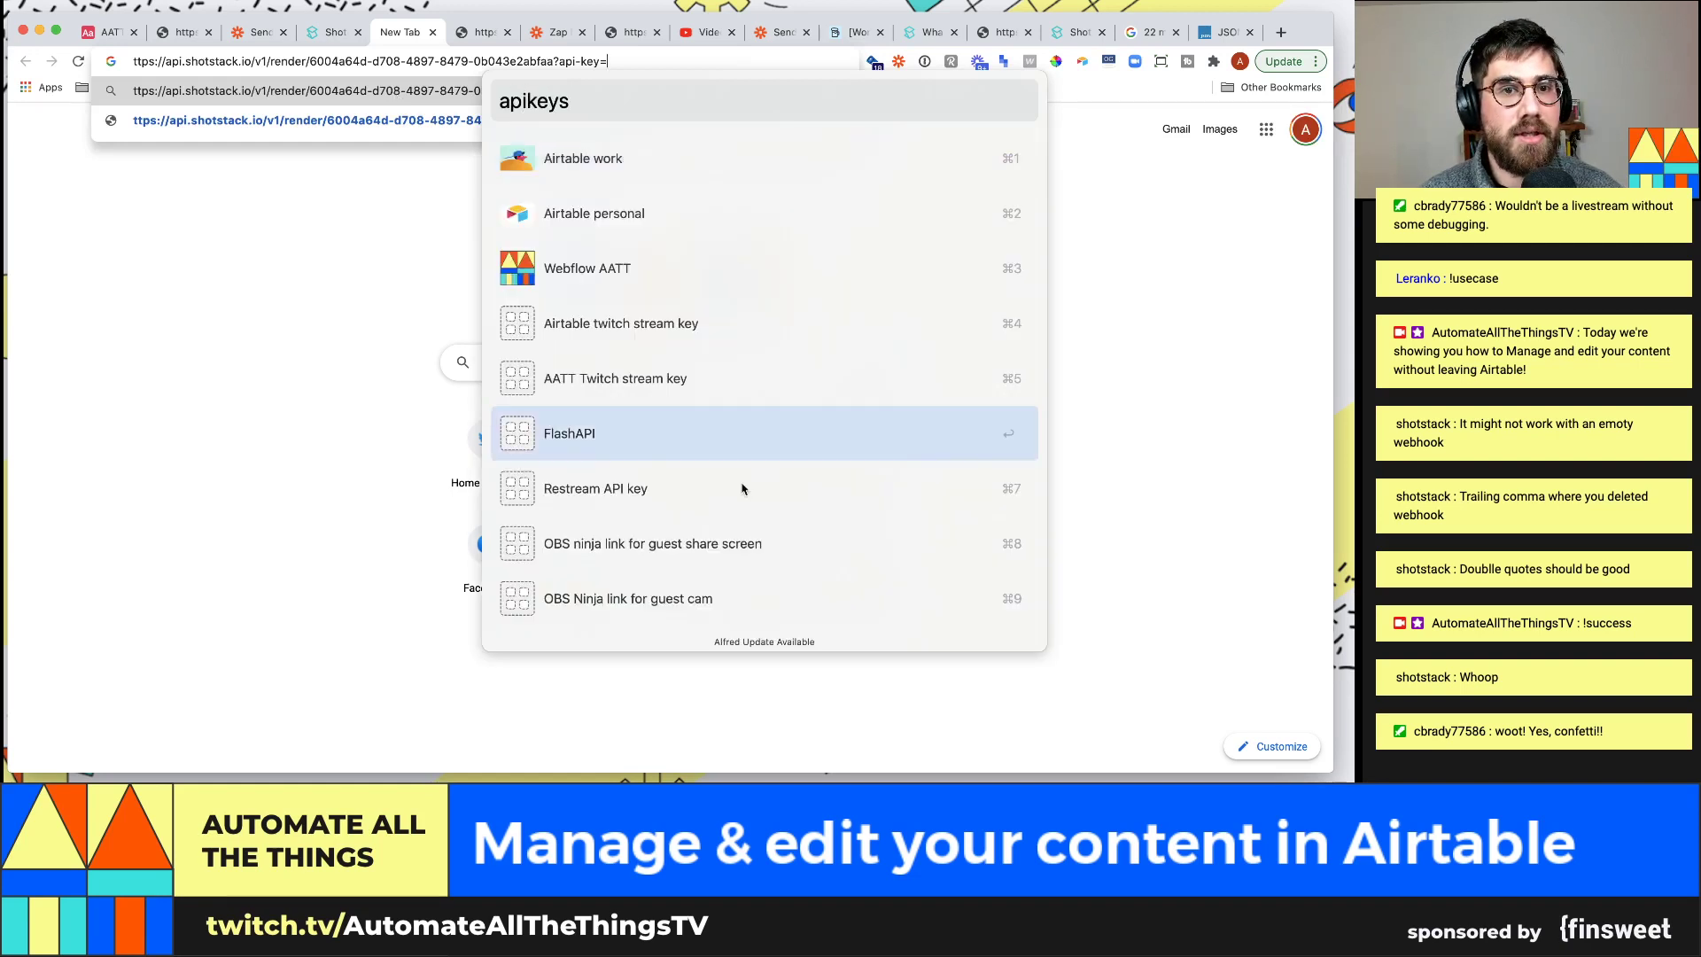
scroll(748, 508, "down", 2)
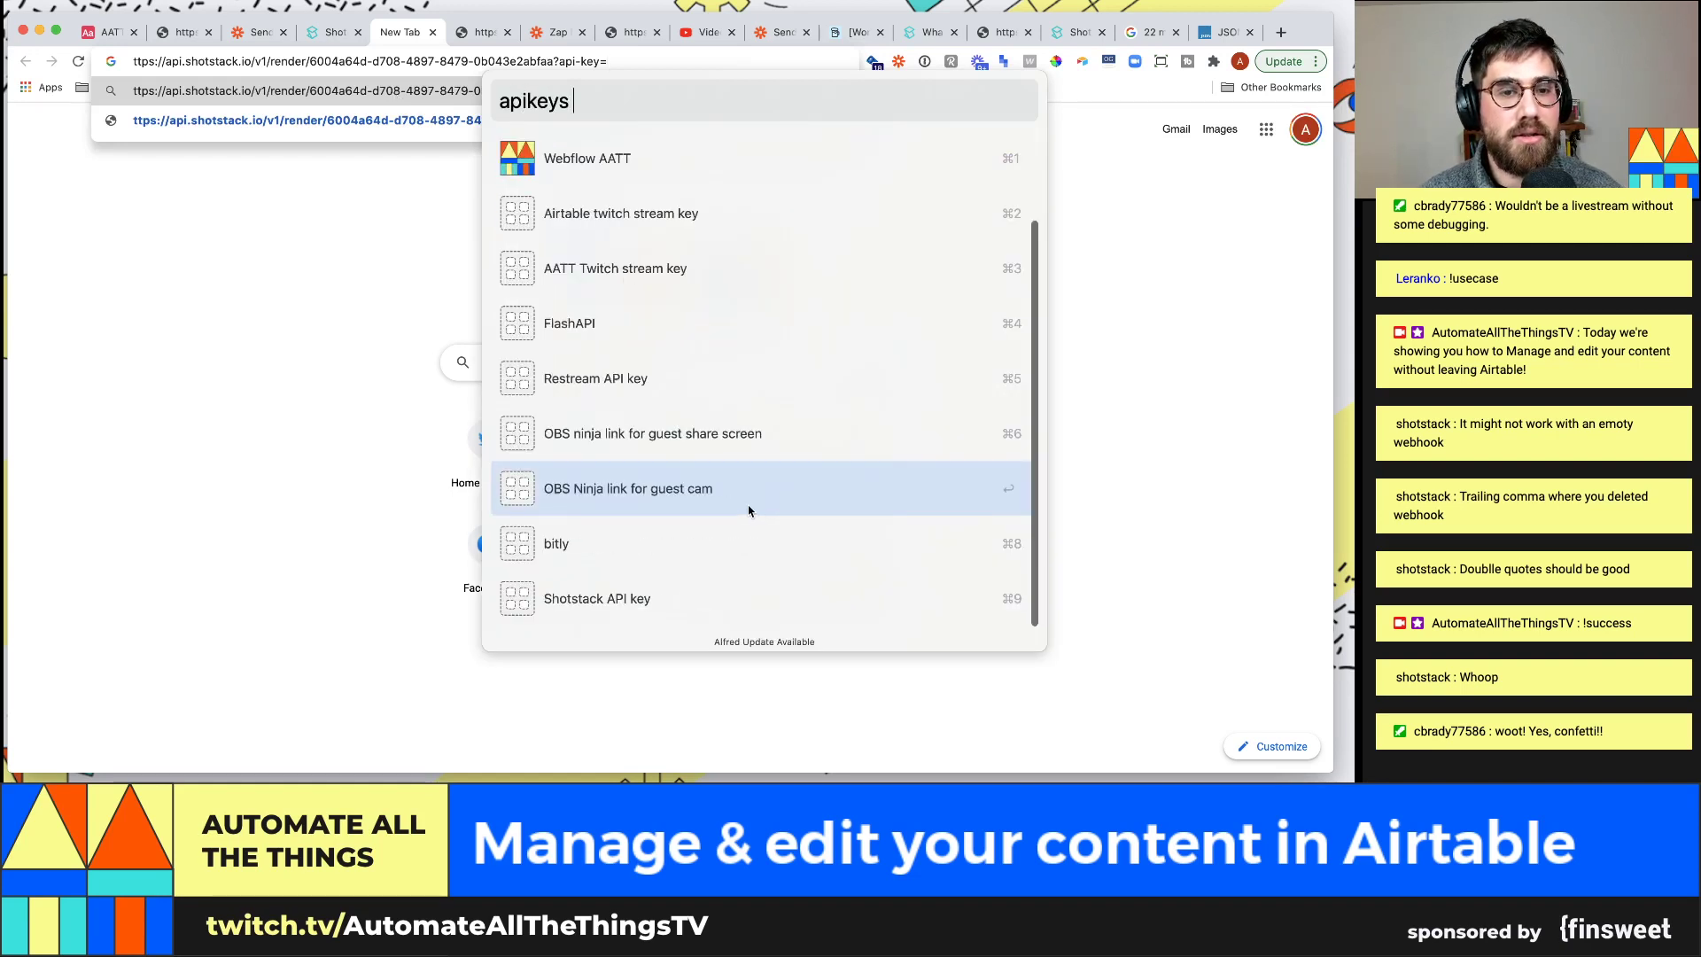
left_click(744, 580)
key("super+v")
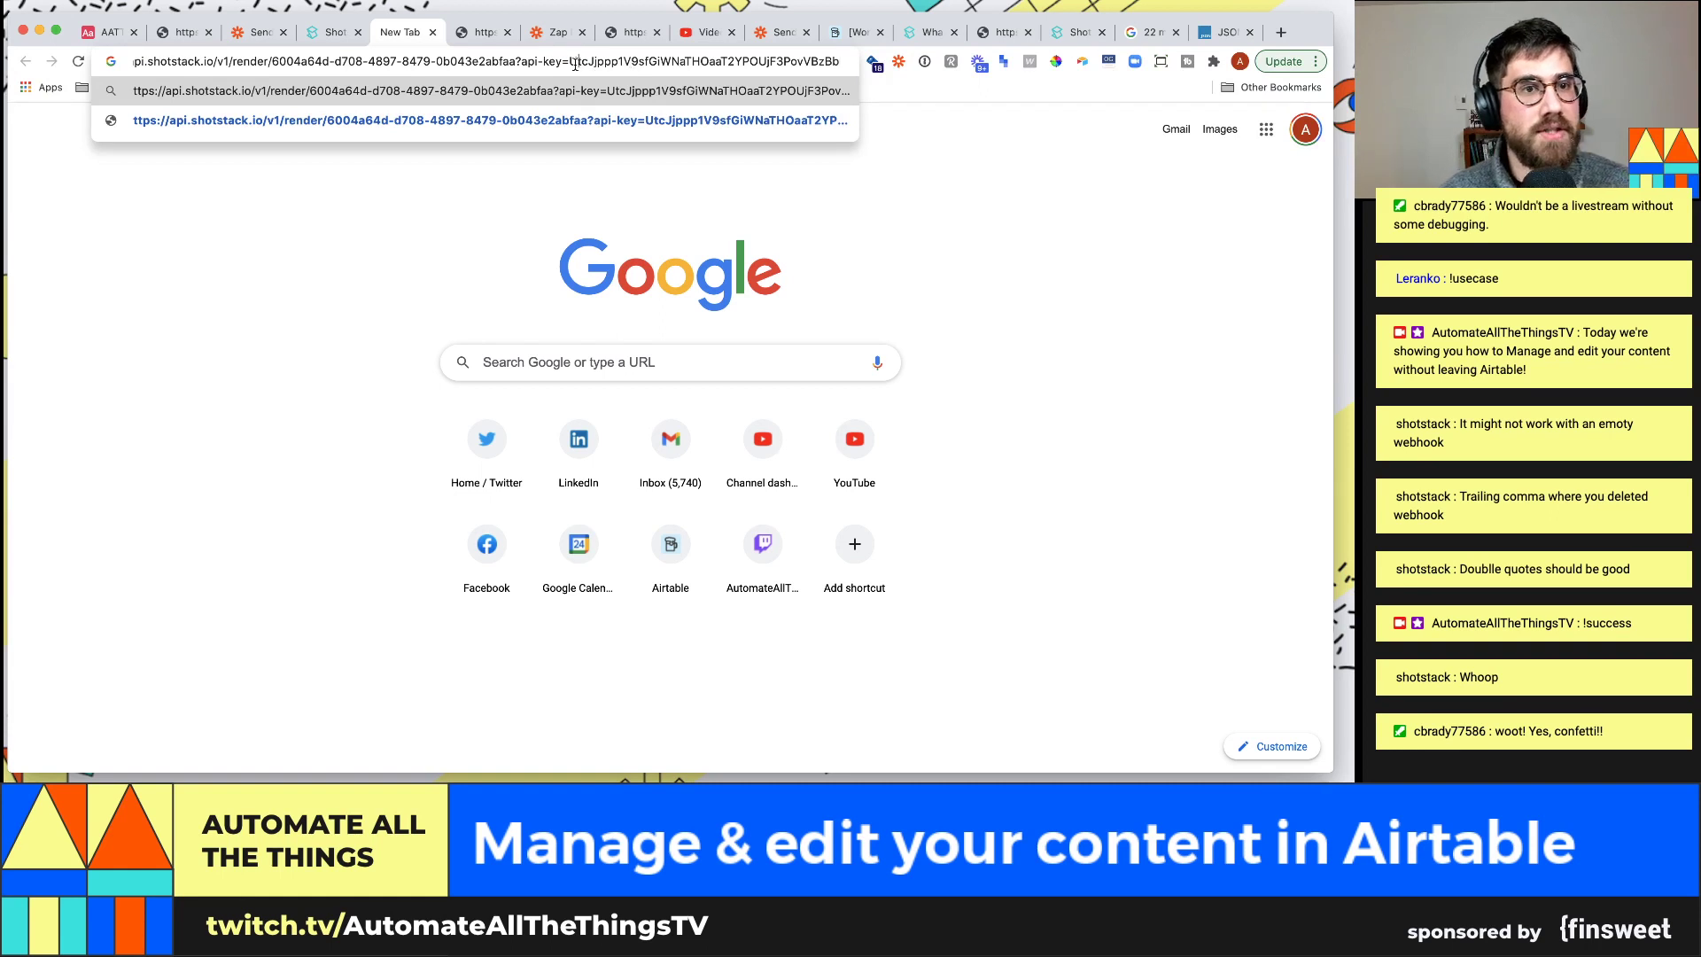
left_click_drag(133, 62, 502, 56)
left_click(505, 58)
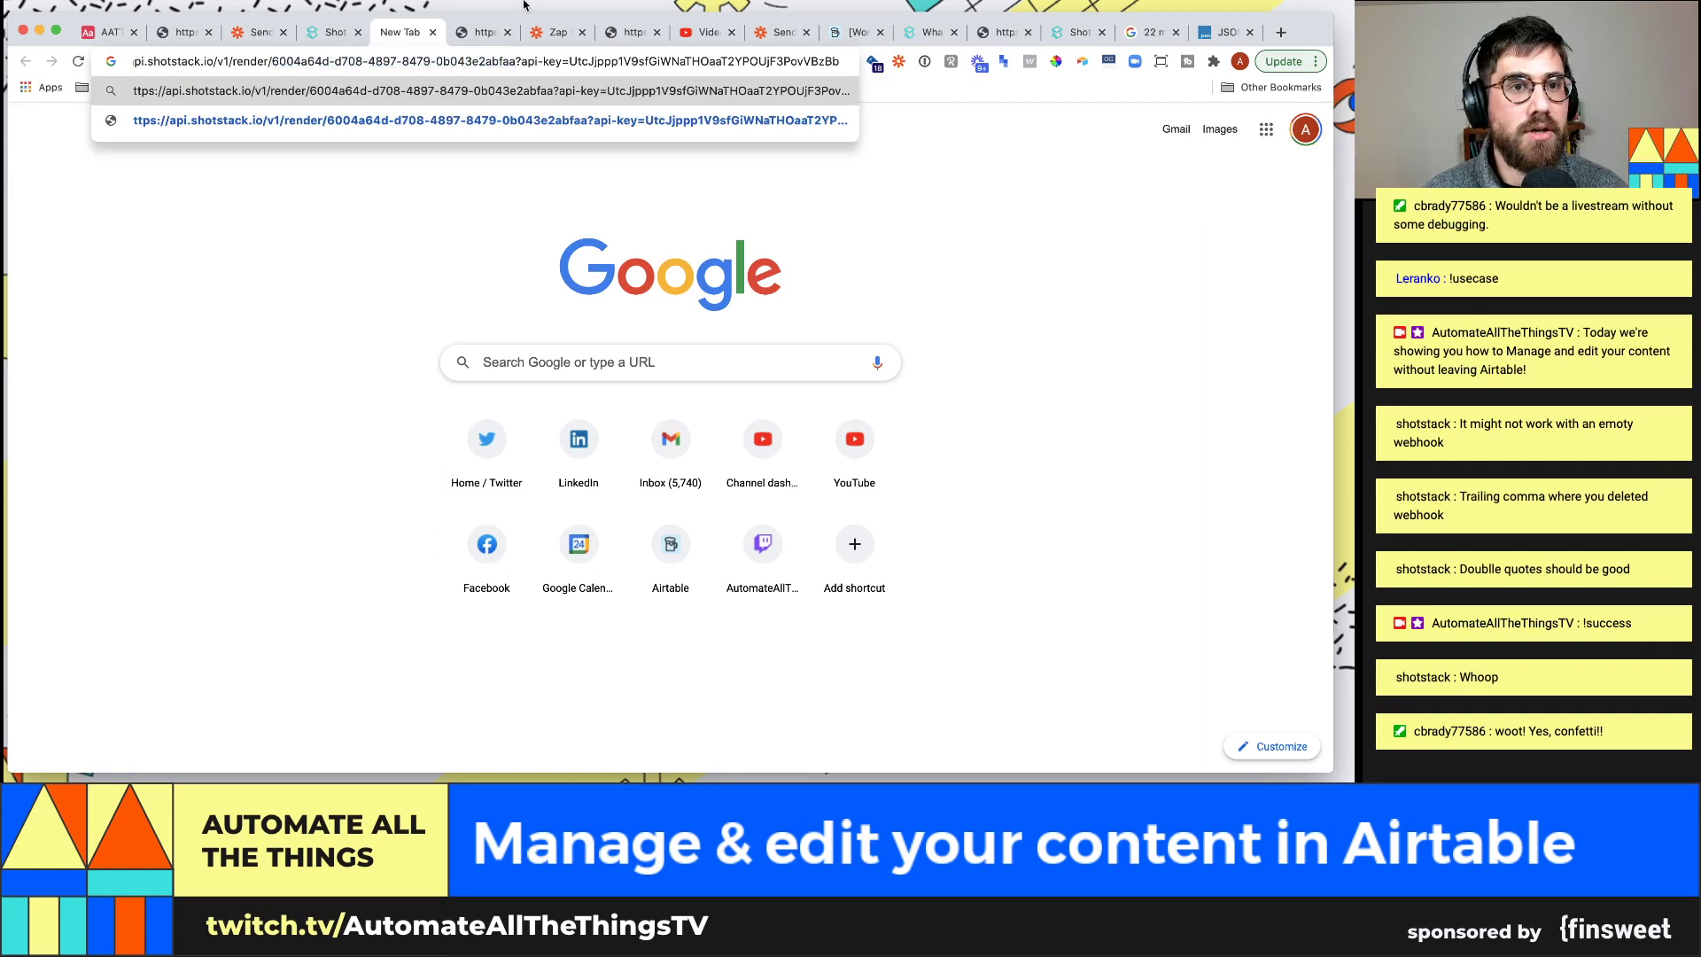
key("Return")
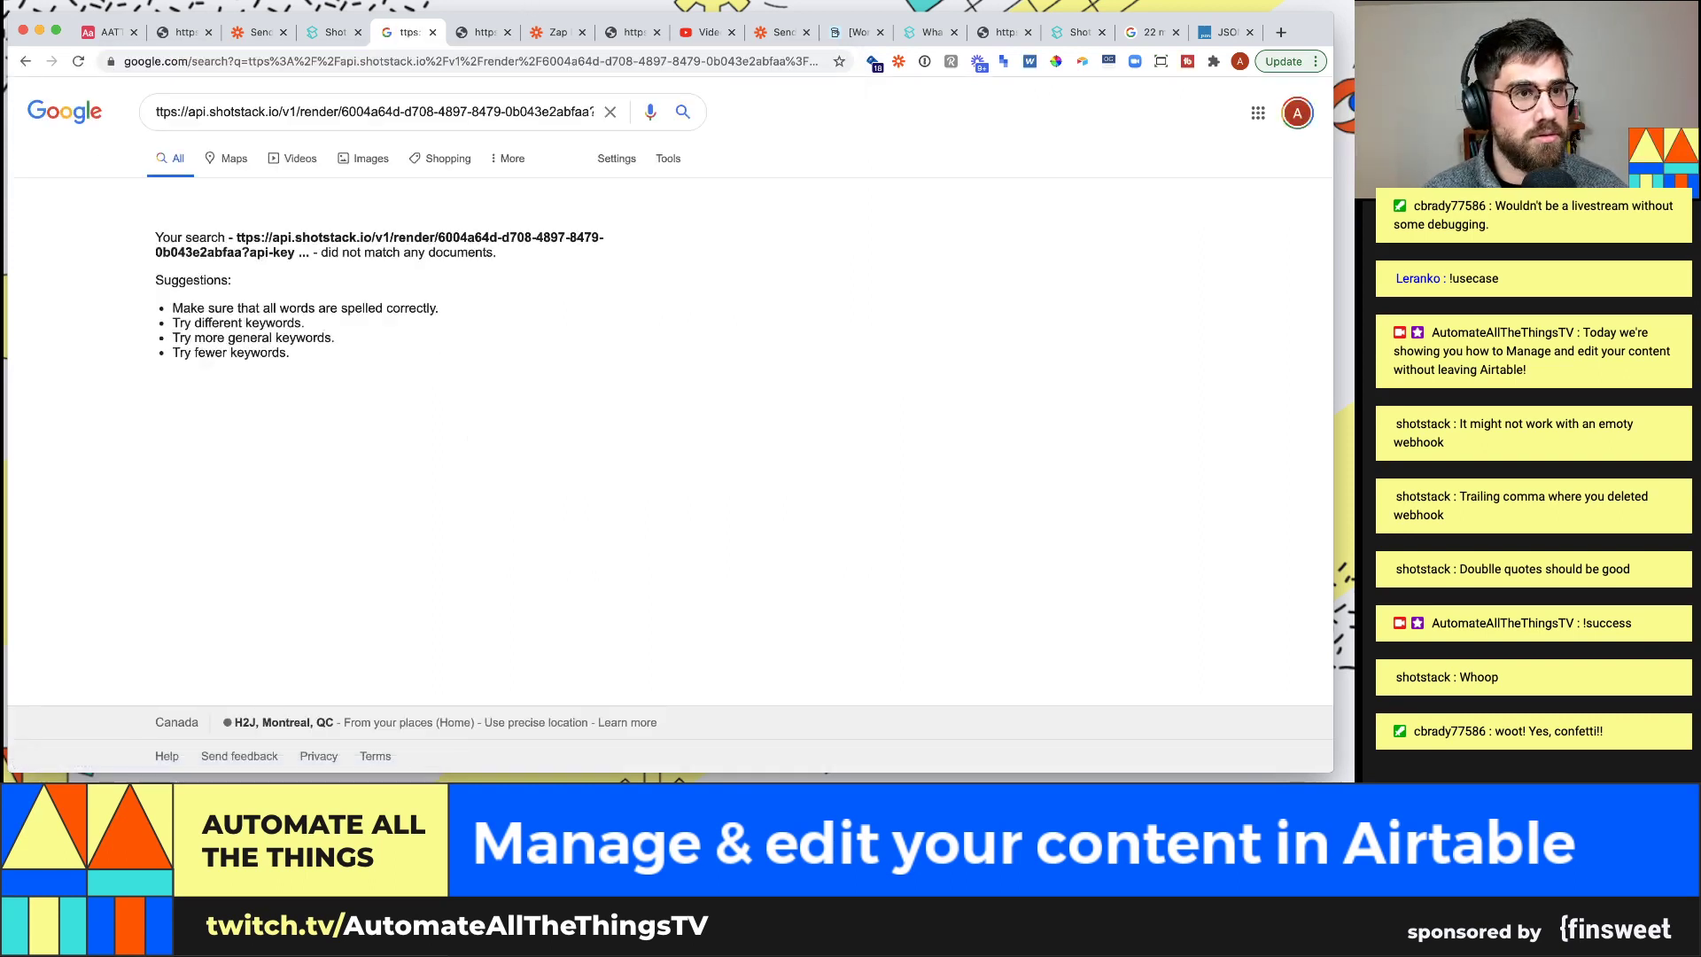
Paste the render URL back into the address bar, fix it to https, and load it
triple_click(238, 117)
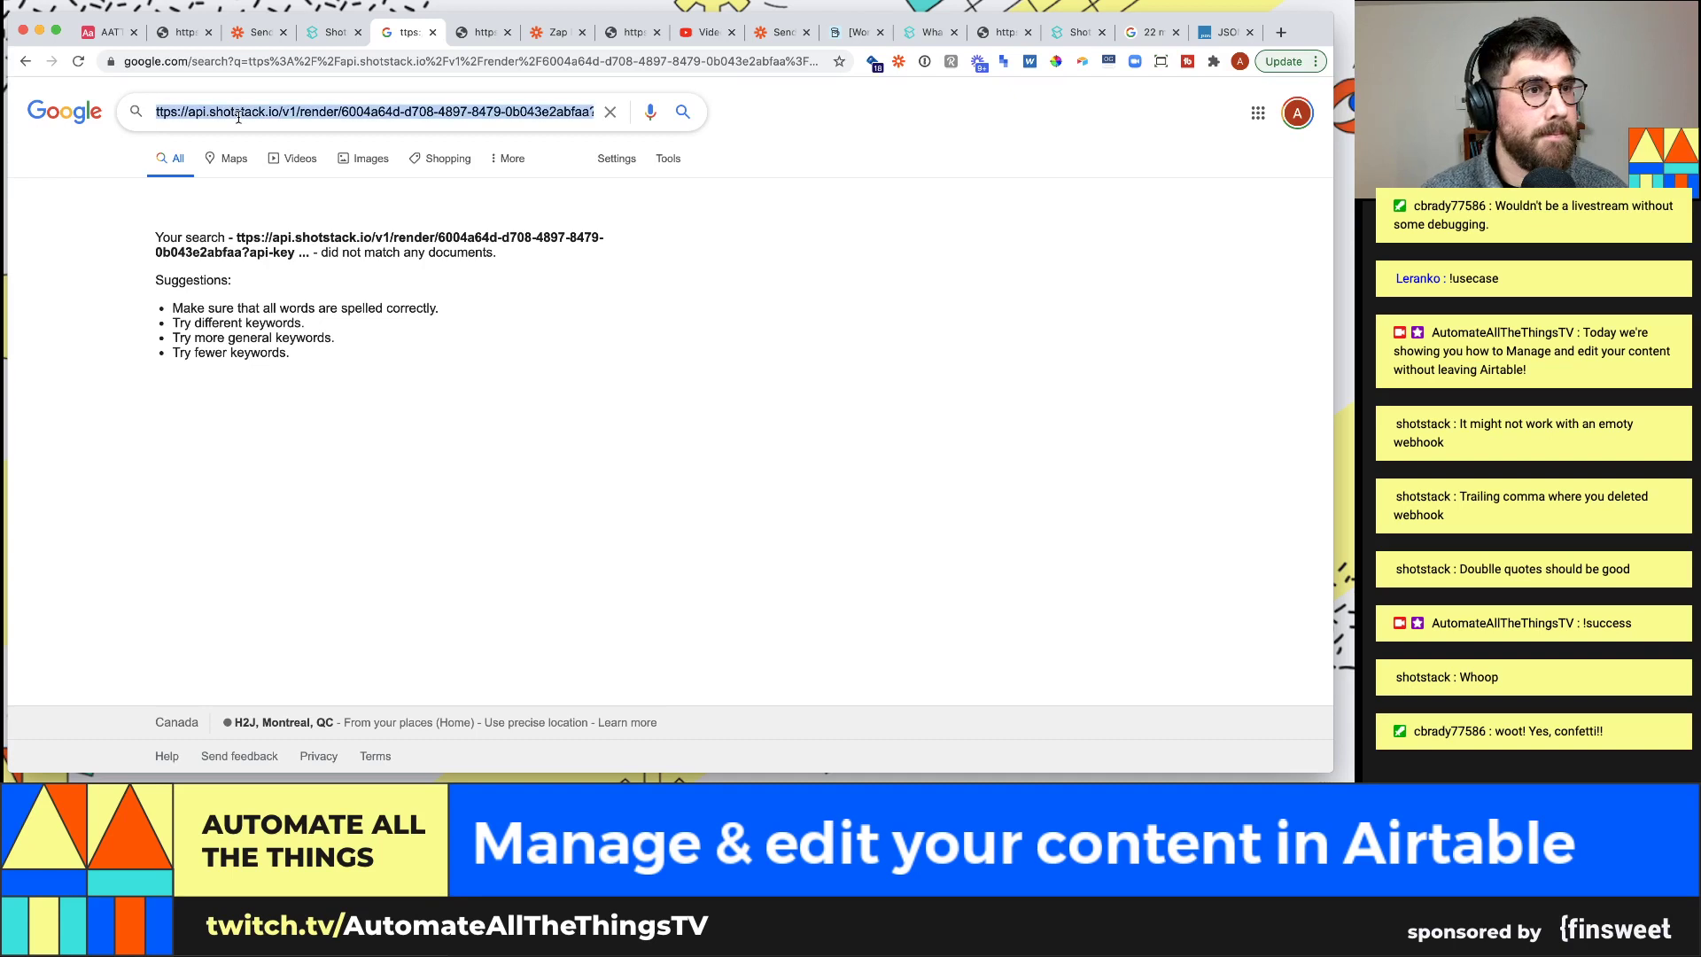
left_click(317, 61)
key("super+v")
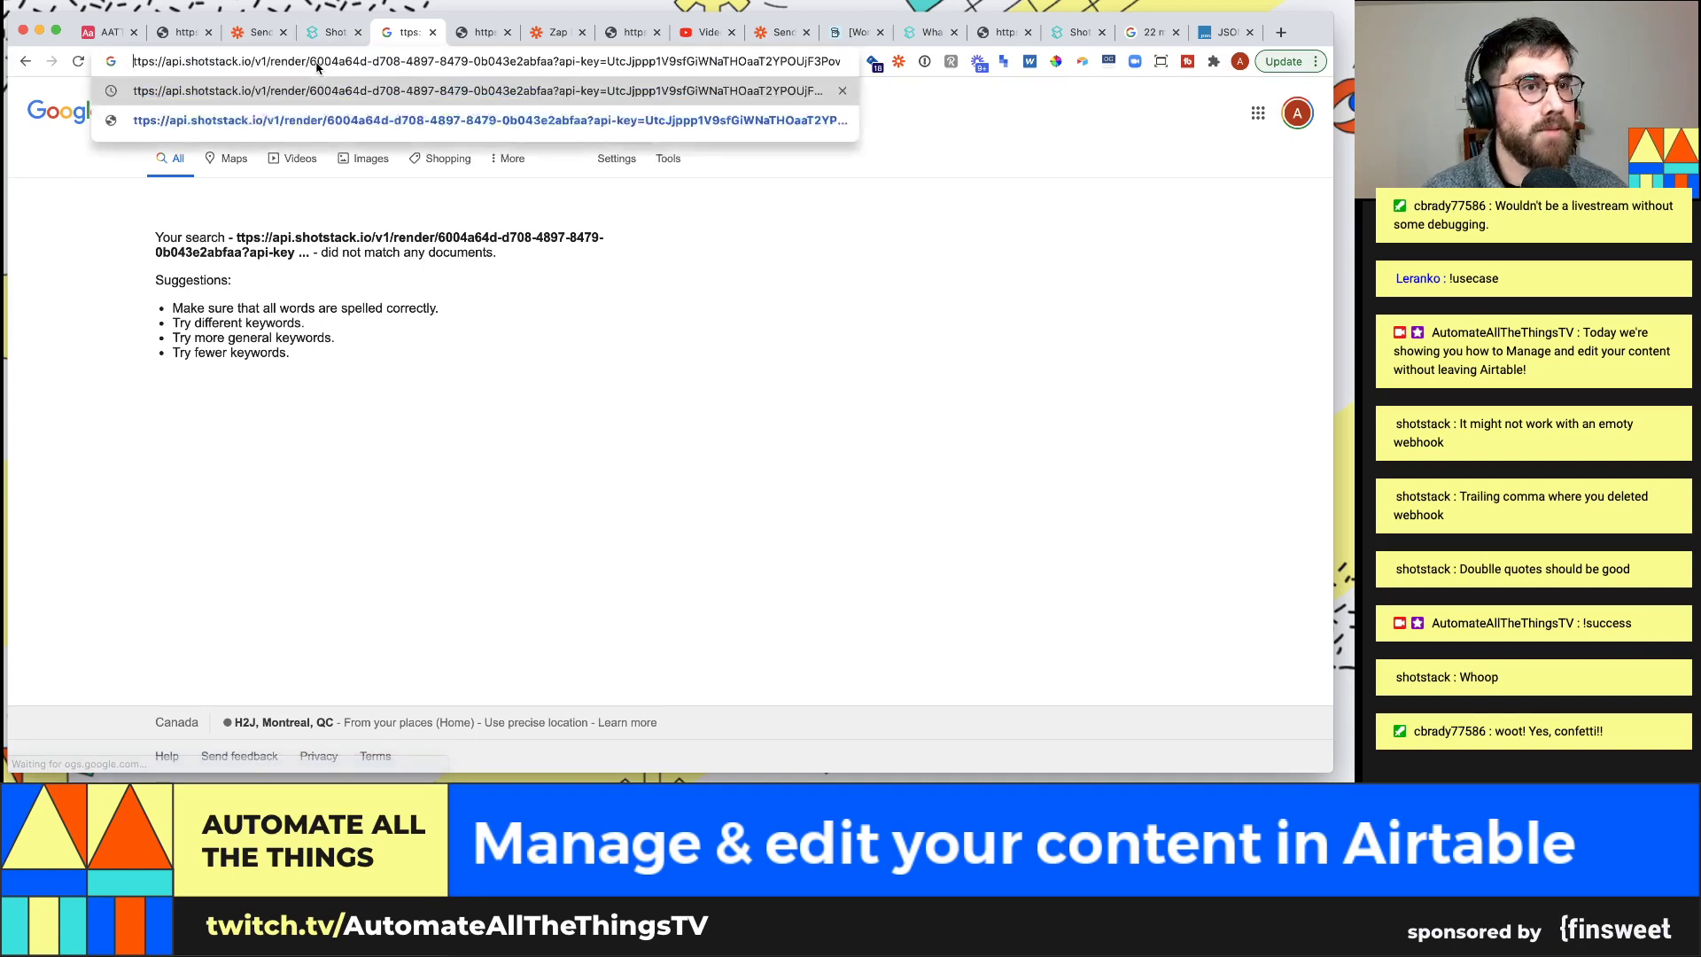
type("h")
key("Return")
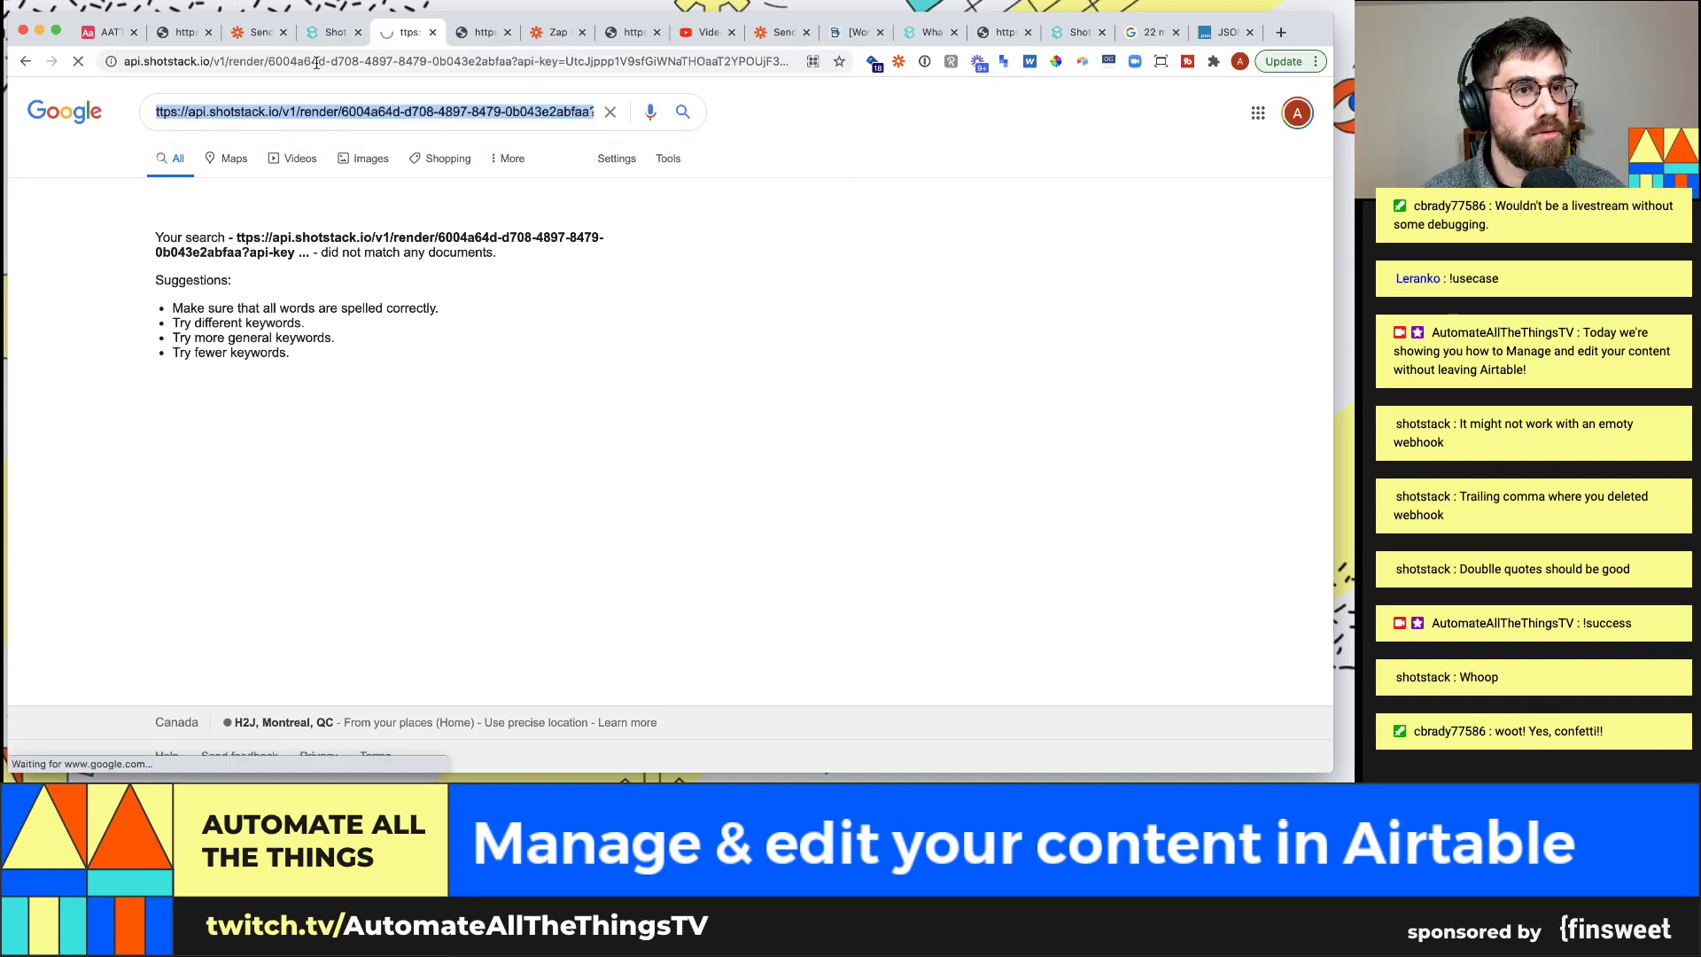
Rename the key parameter to x-api-key and reload the URL
left_click(316, 61)
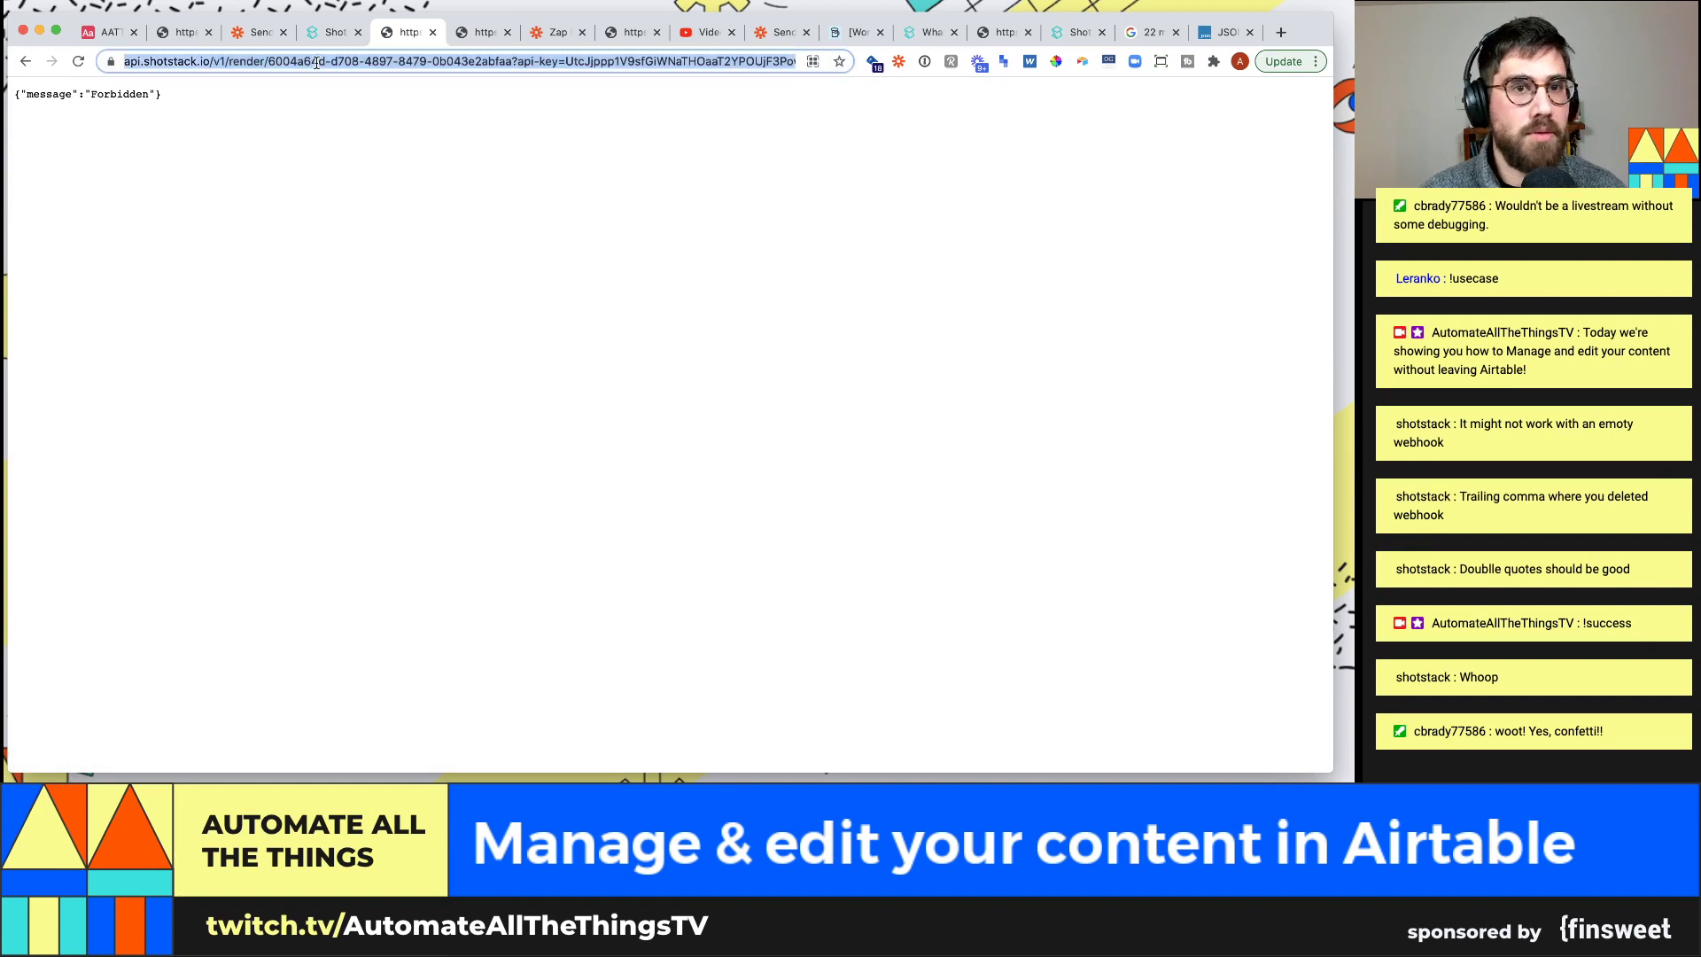
left_click(523, 61)
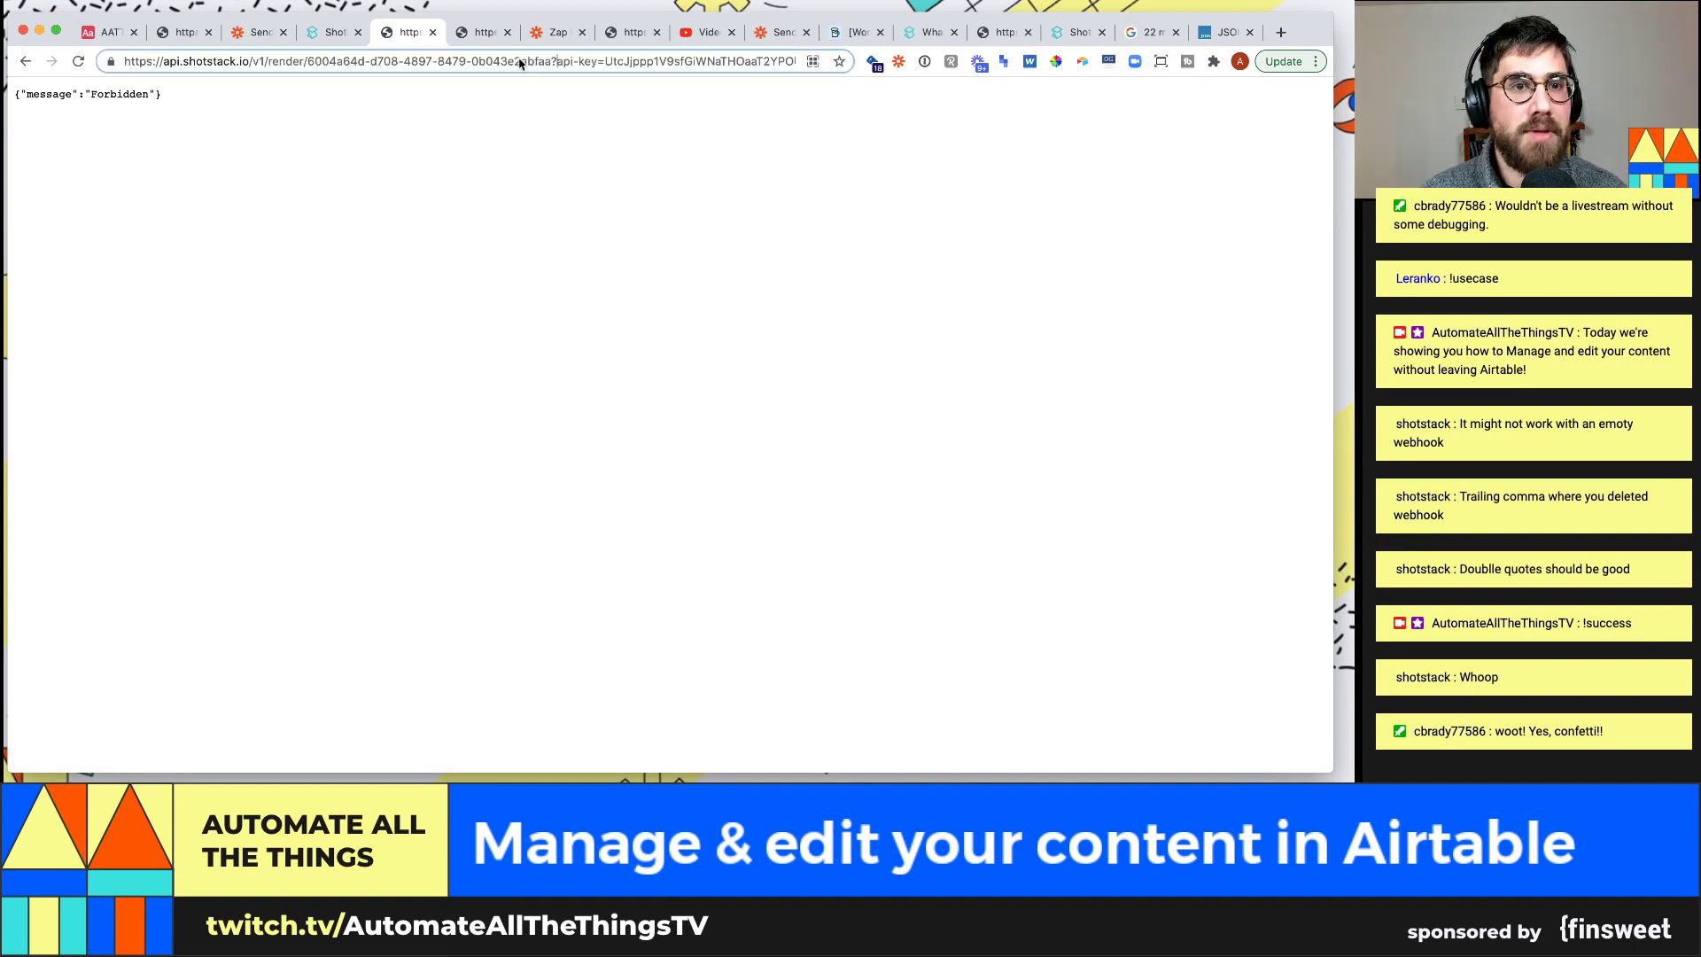
type("x-")
key("super+a")
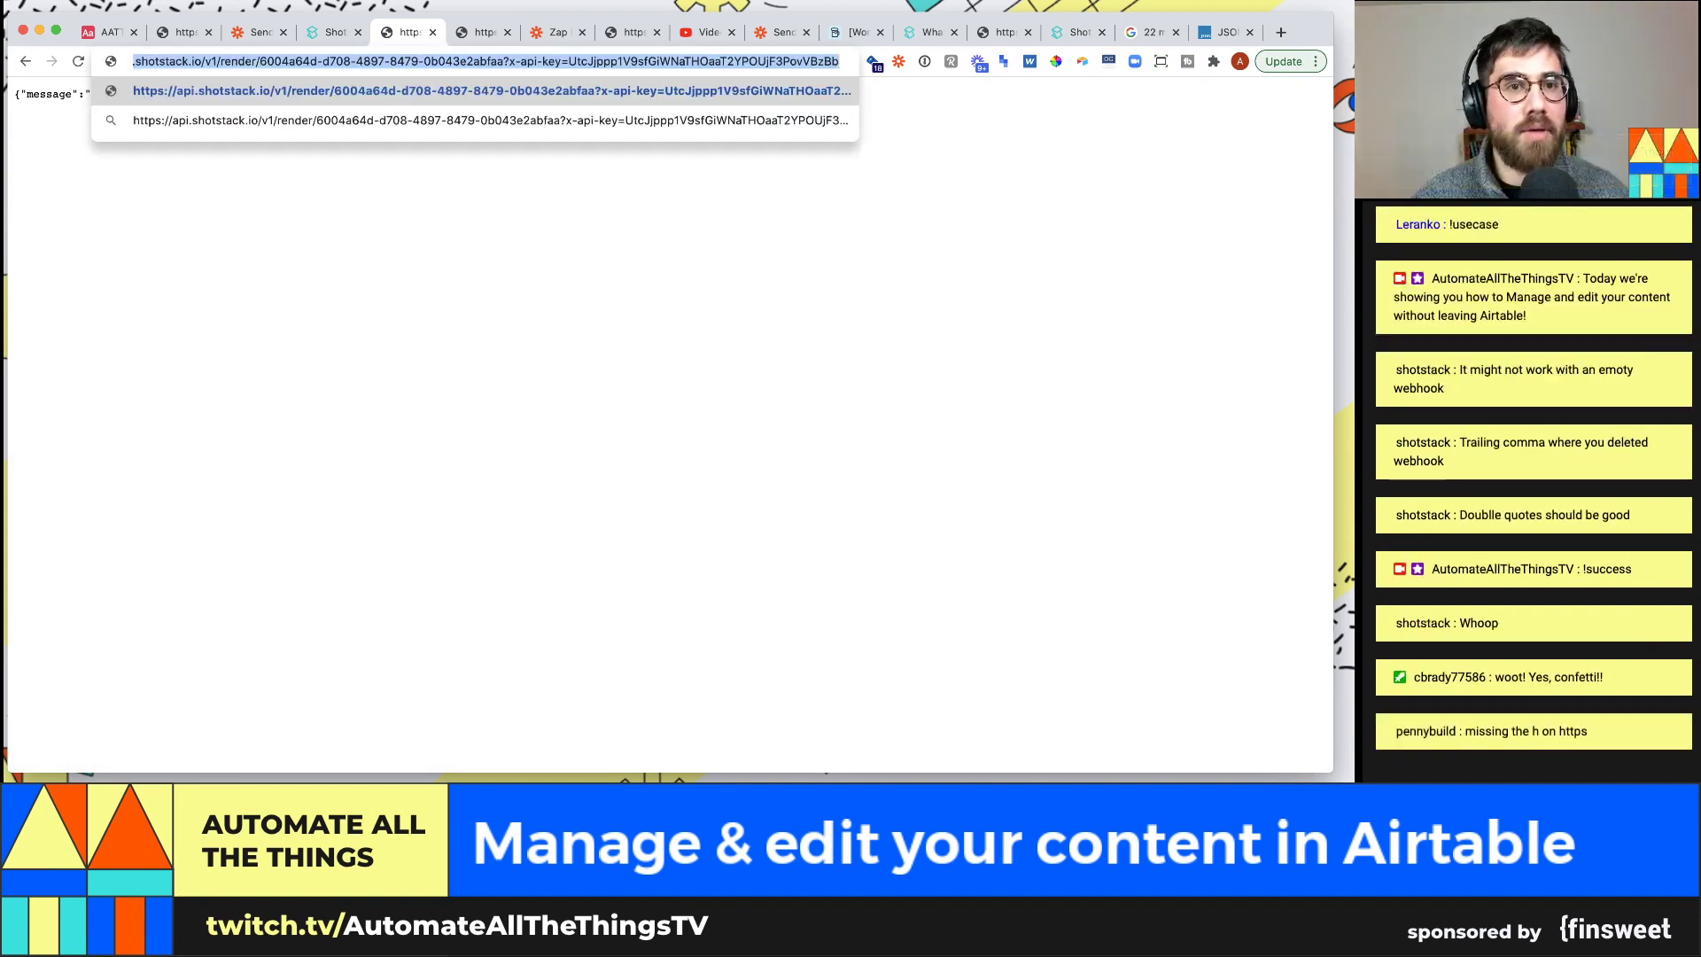
key("Return")
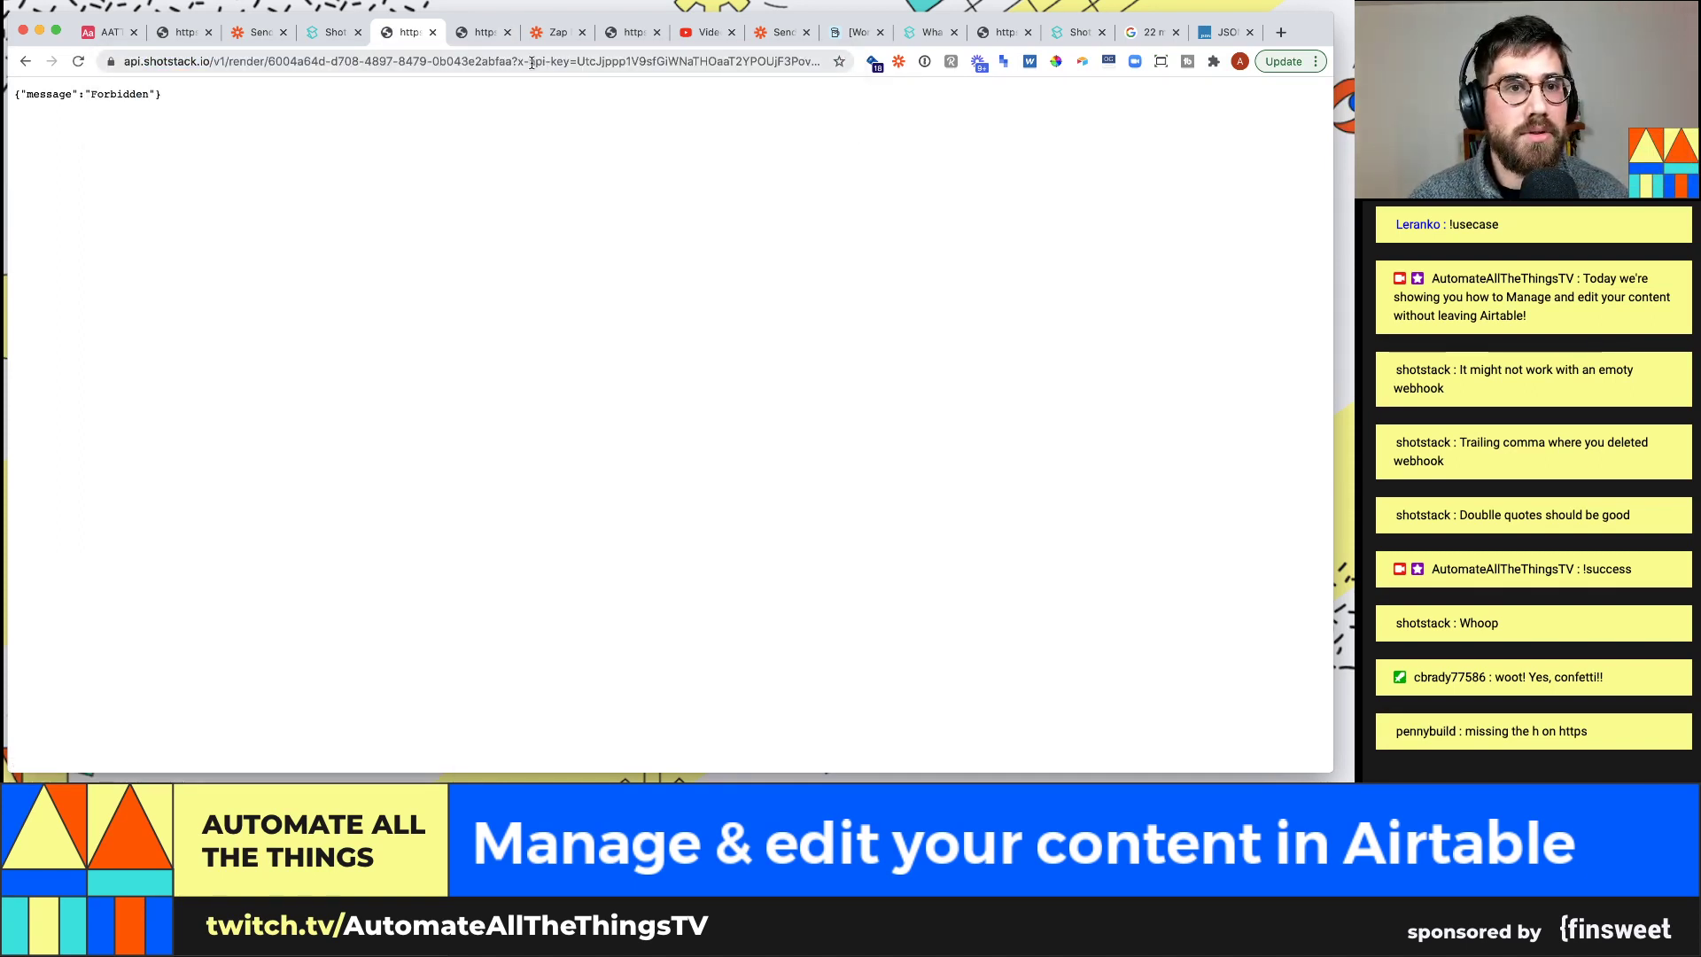
Change the key parameter to api_key and reload, still getting Forbidden
left_click_drag(530, 61, 518, 61)
key("BackSpace")
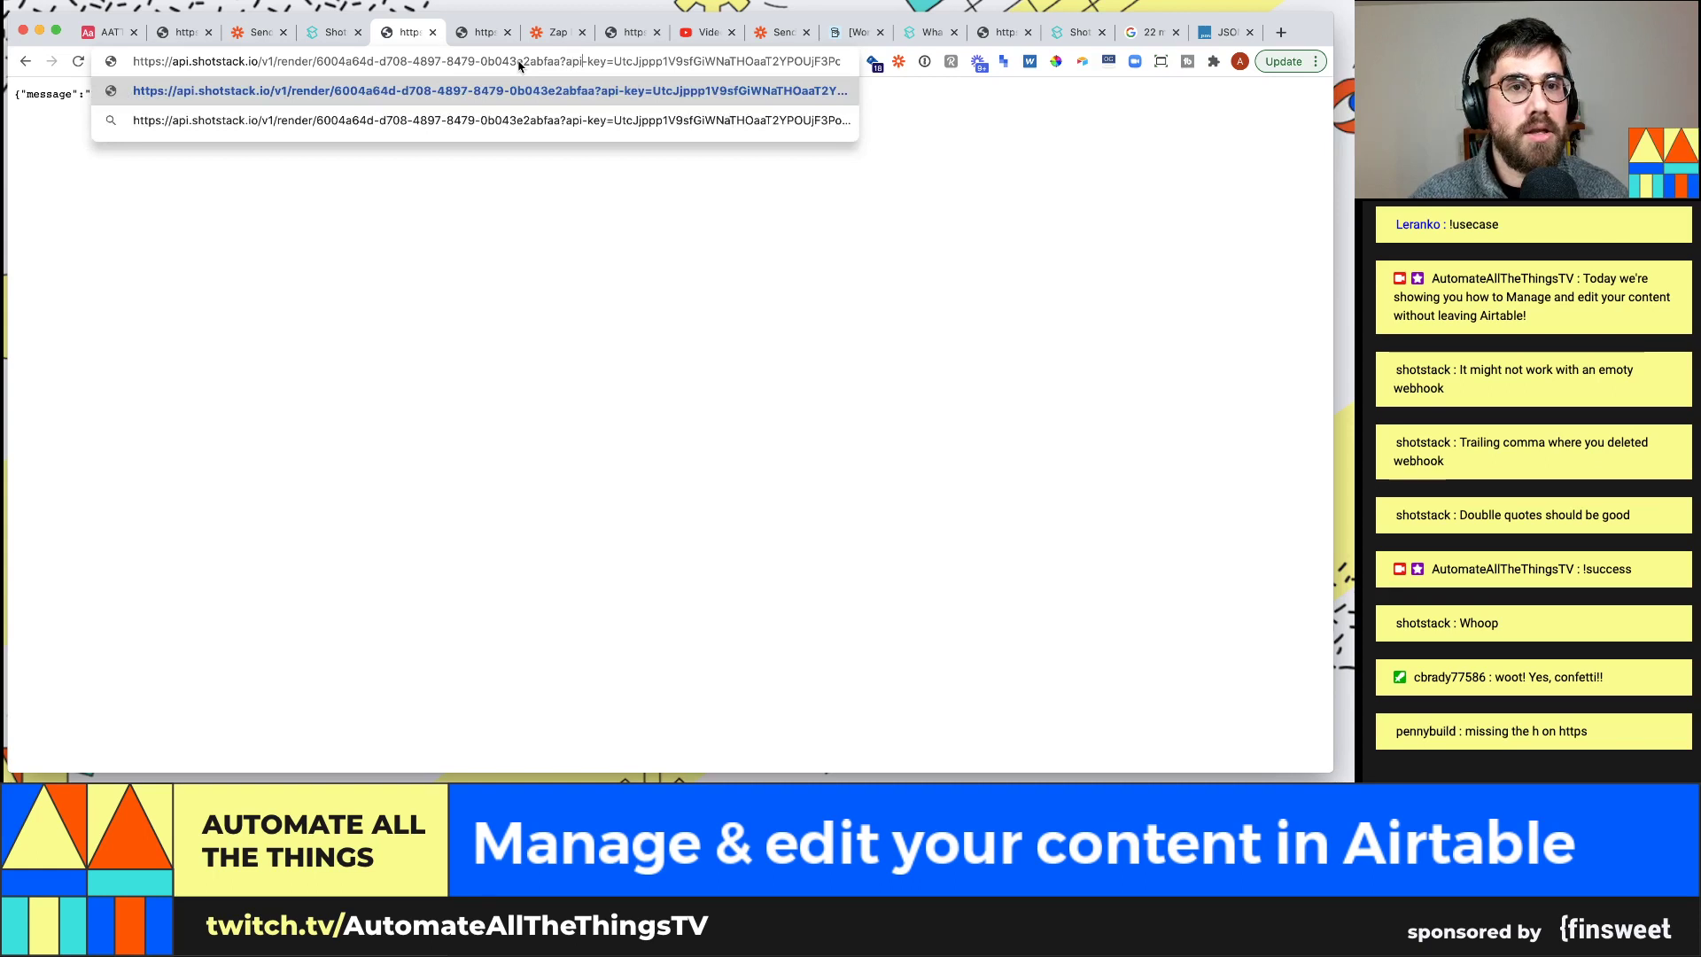
key("BackSpace")
type(")")
key("BackSpace")
type("_")
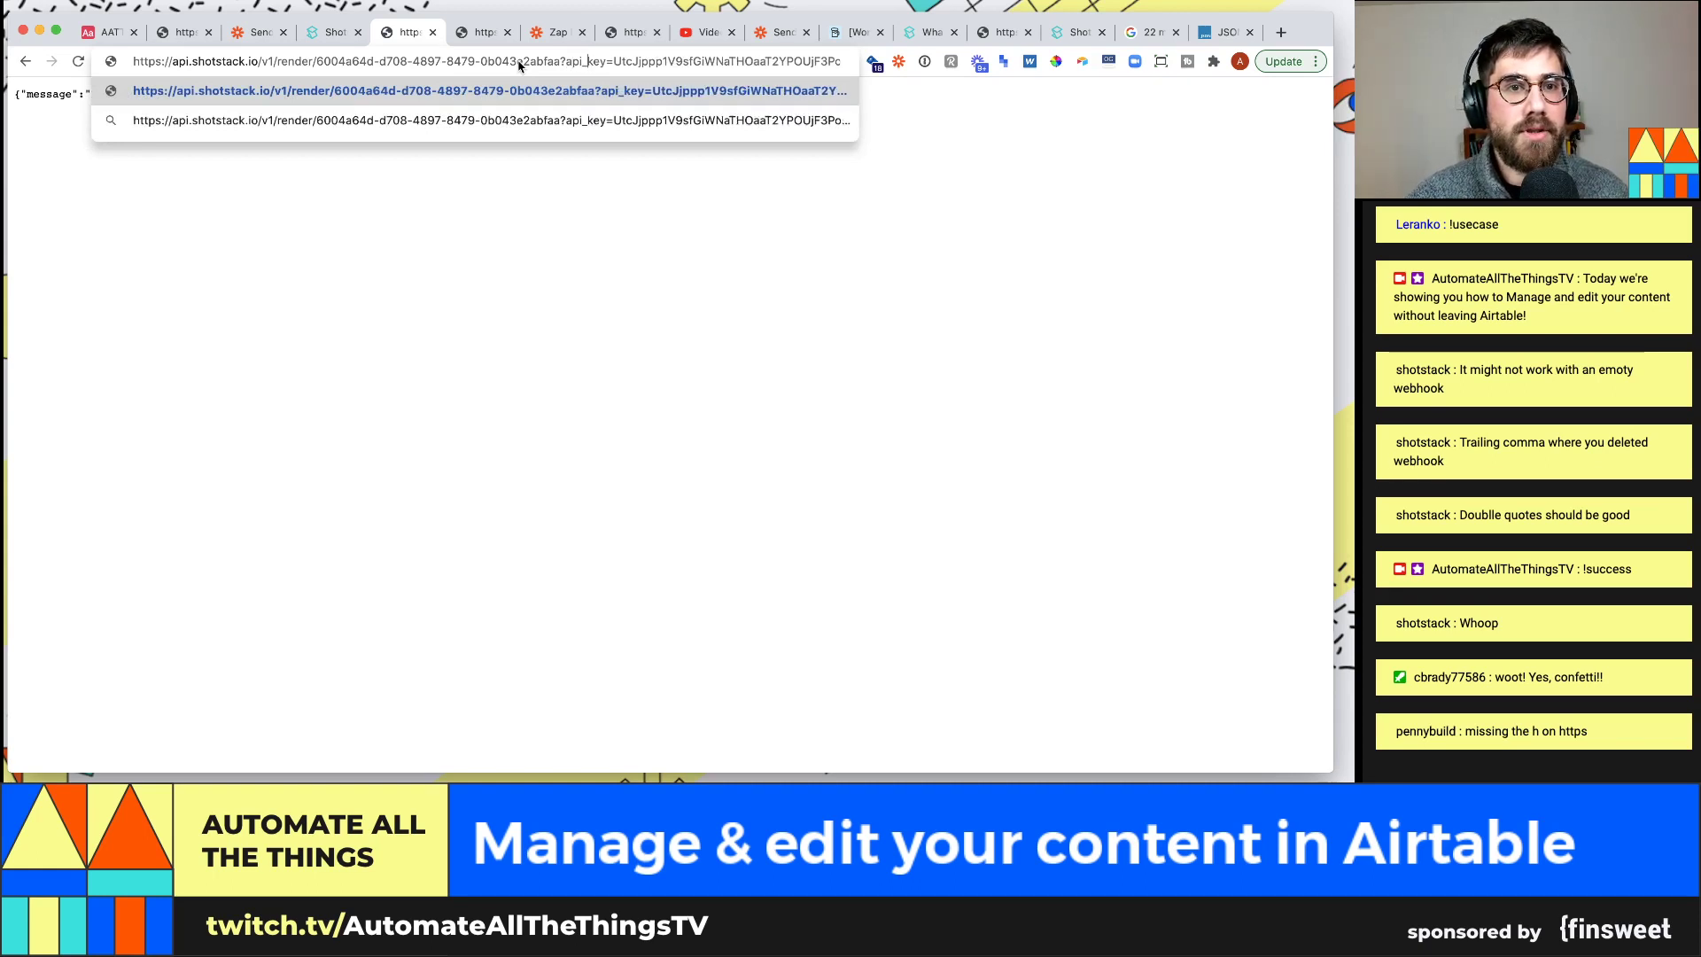
key("Return")
left_click(518, 61)
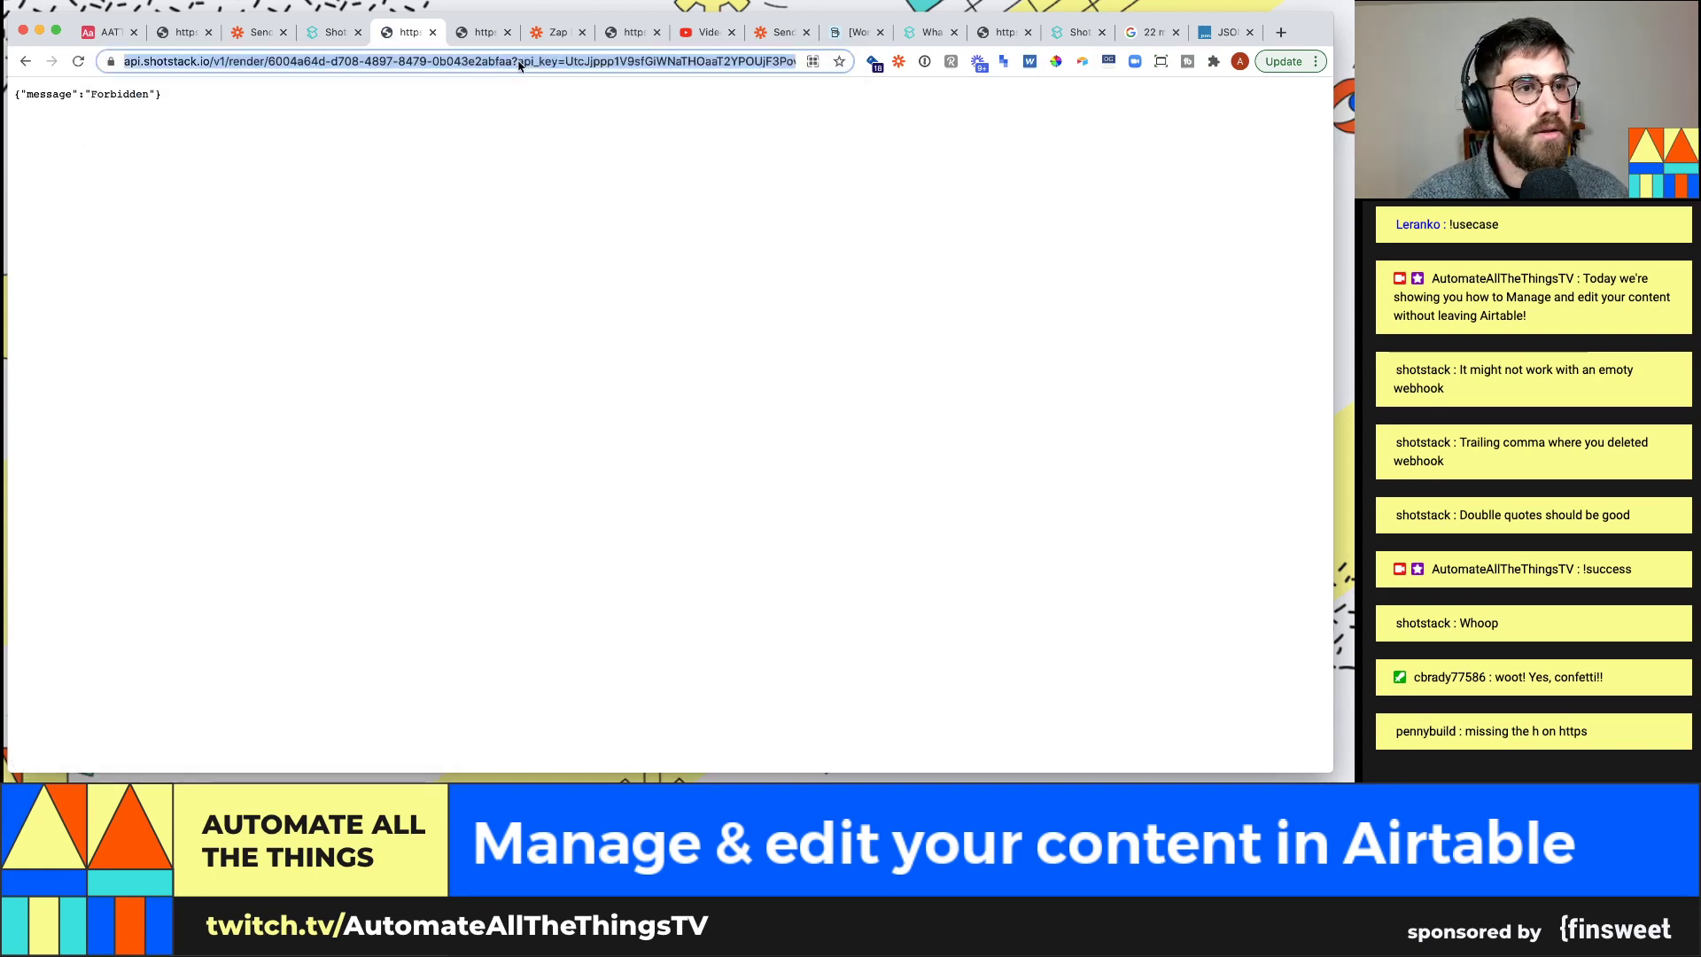
key("alt+space")
Launch Postman from Alfred by typing 'postman'
type("postman")
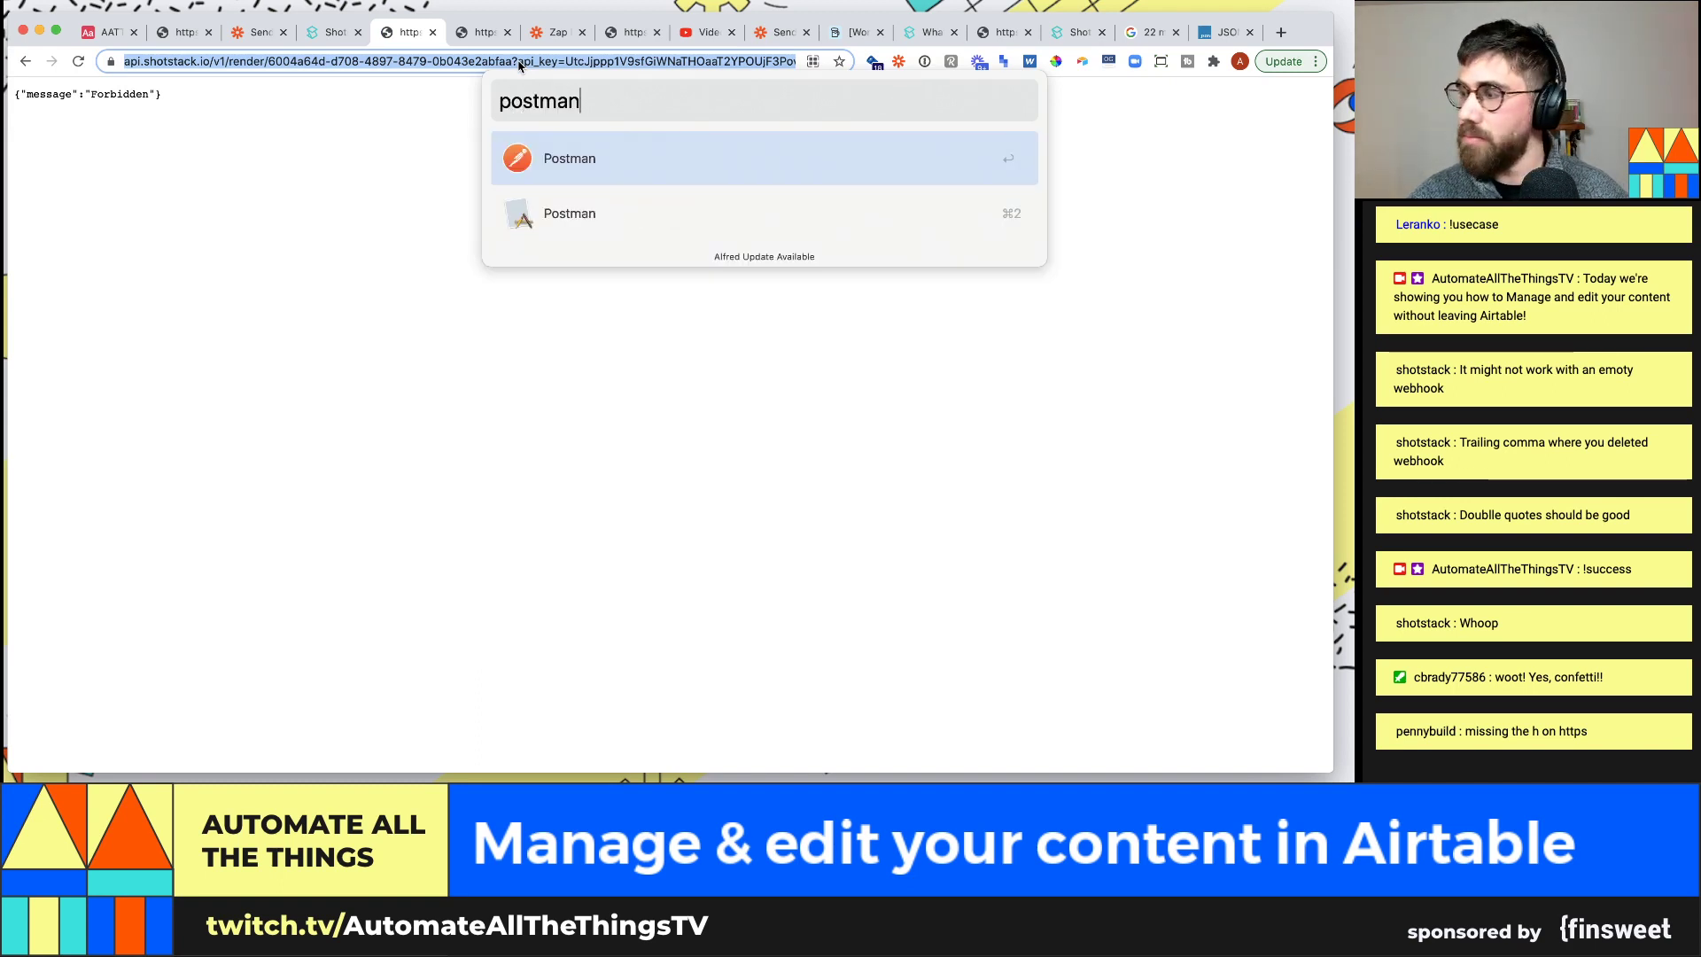
key("Return")
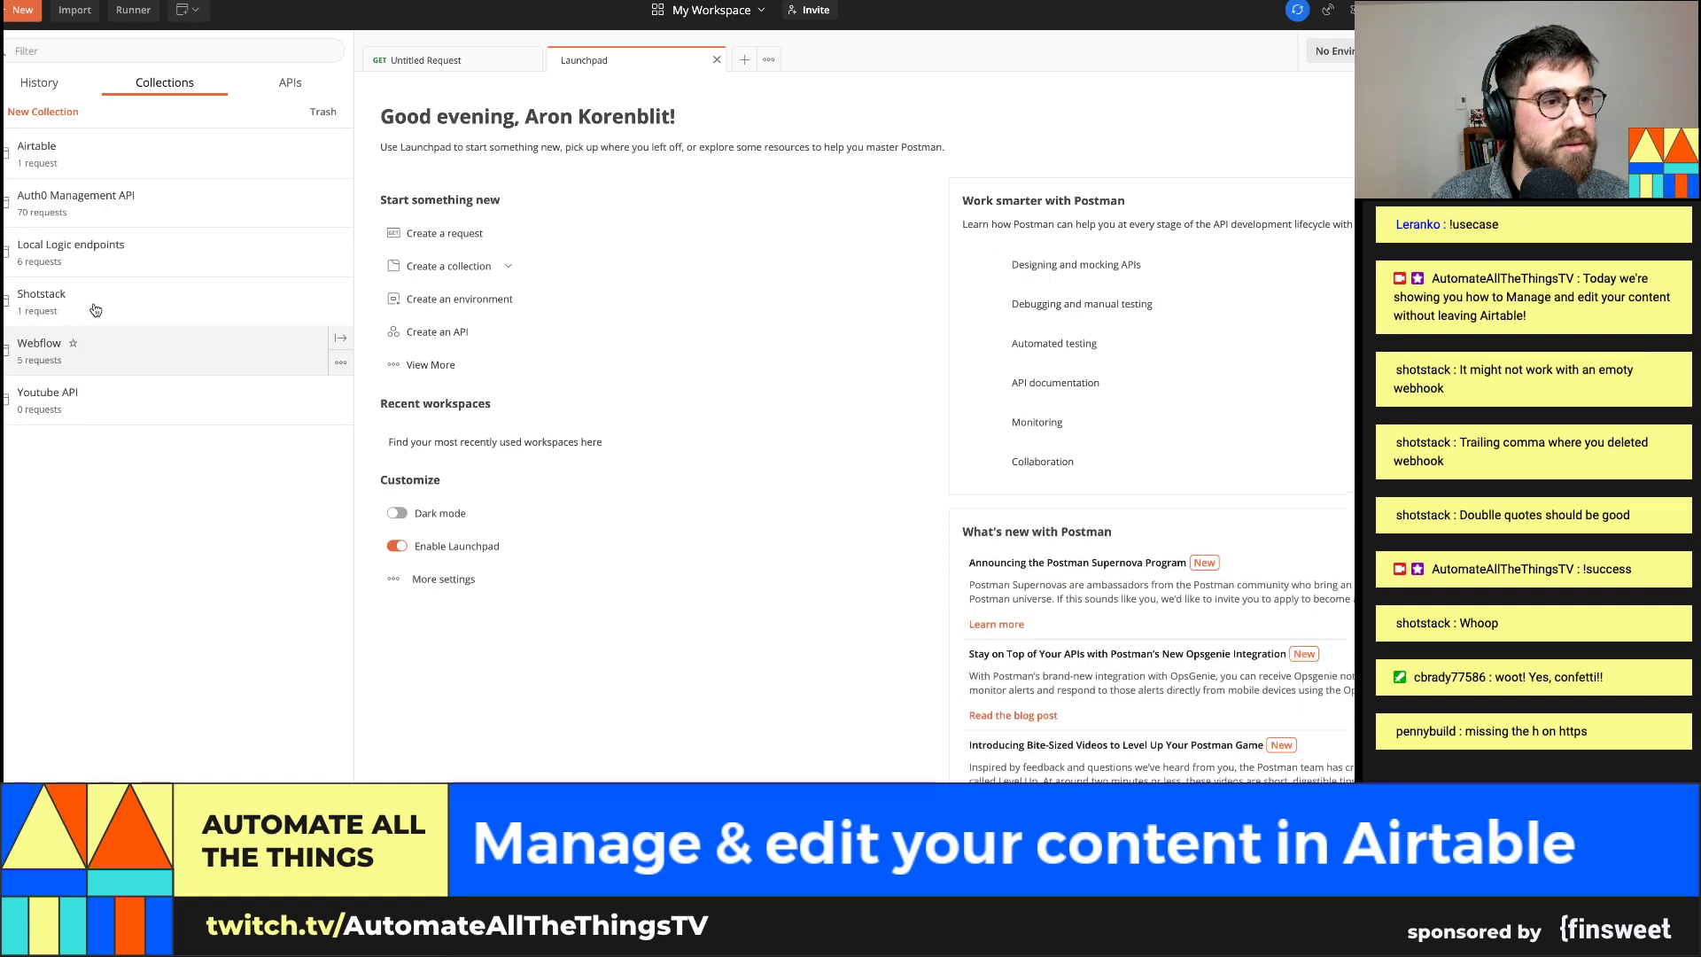
In a new Postman request, paste the Shotstack render URL and strip its api_key query
left_click(95, 305)
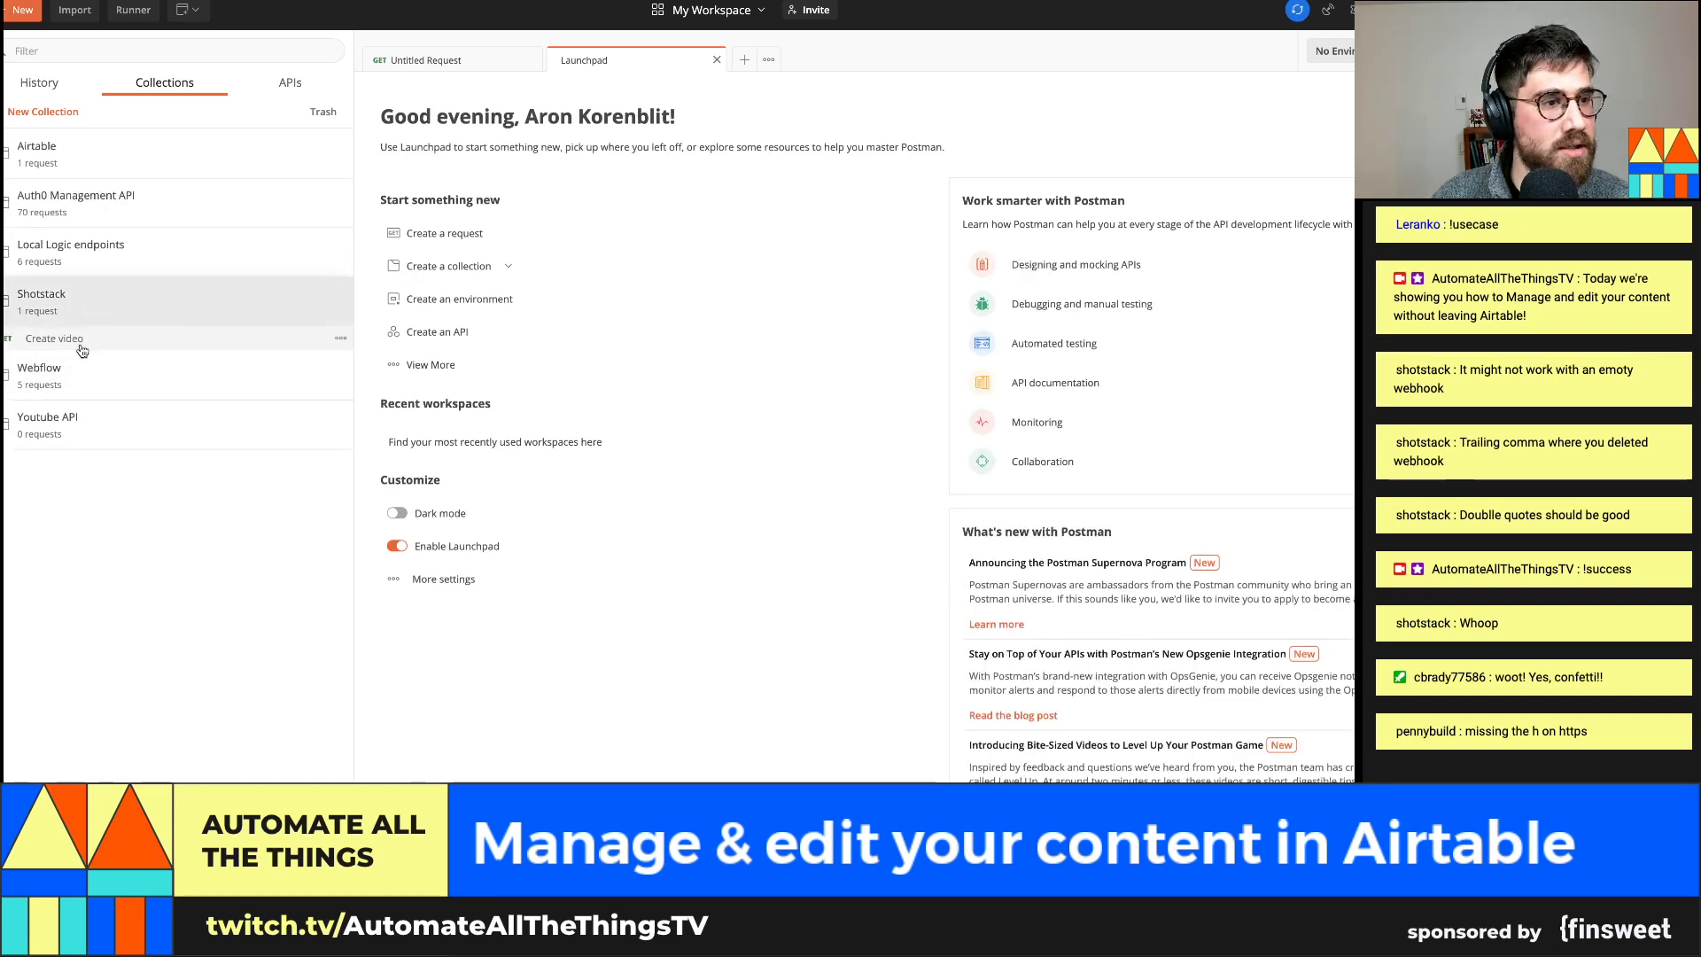
left_click(83, 339)
key("ctrl+t")
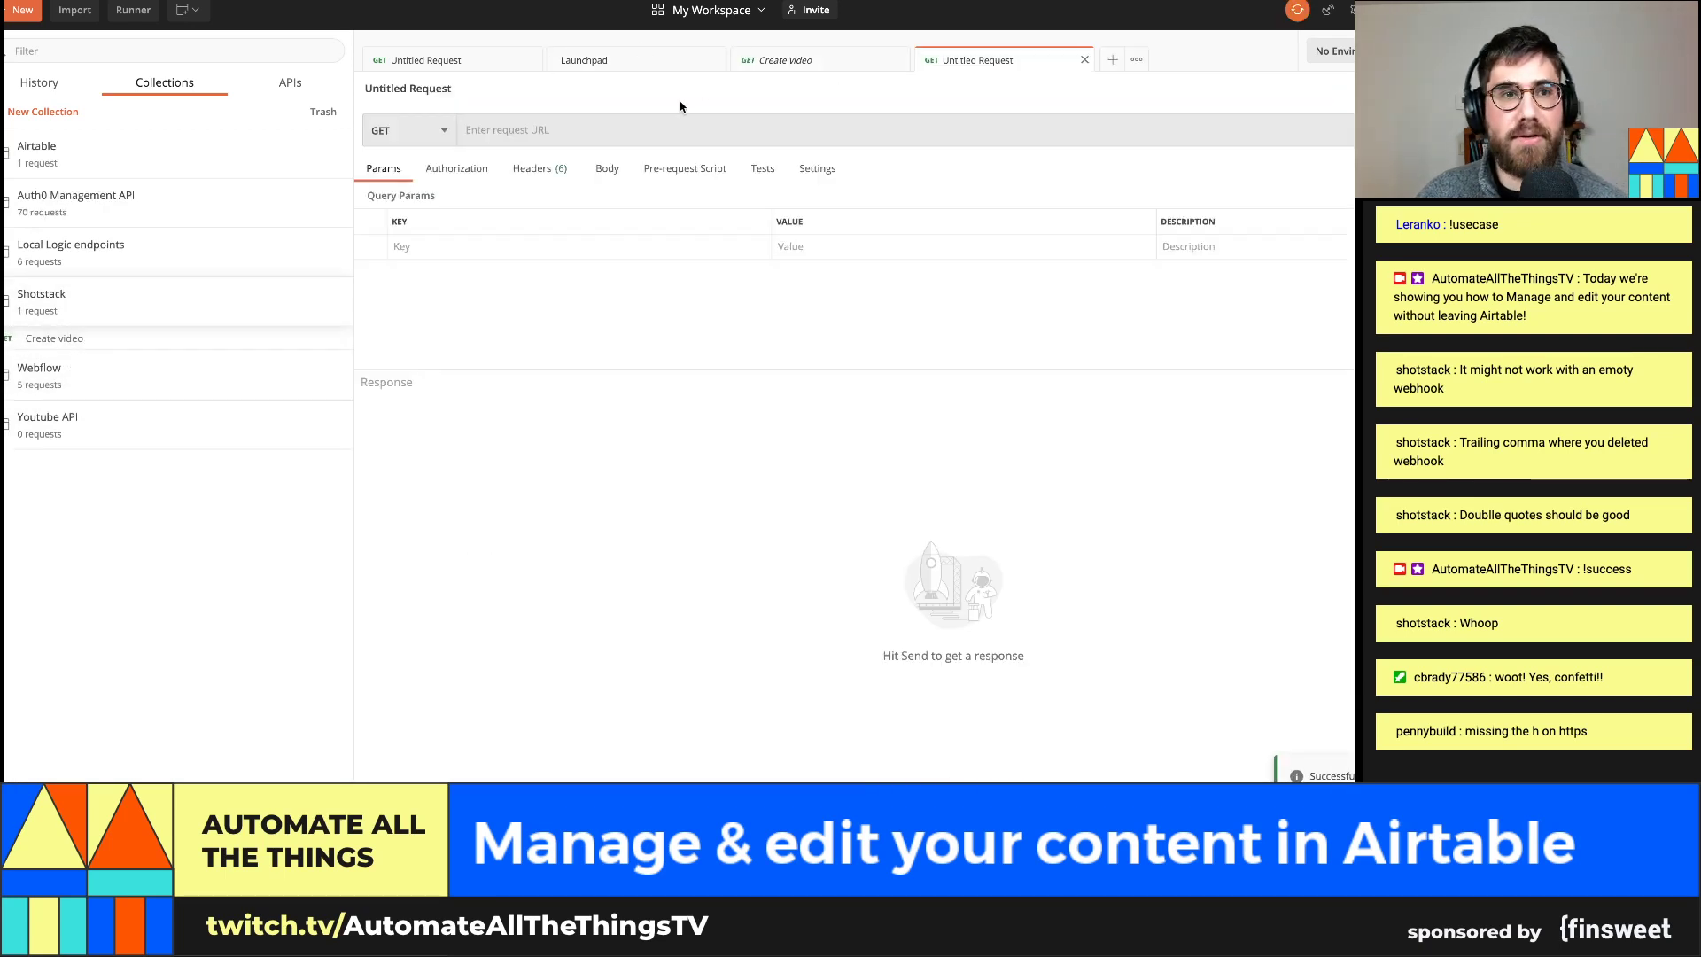
left_click(636, 124)
key("ctrl+v")
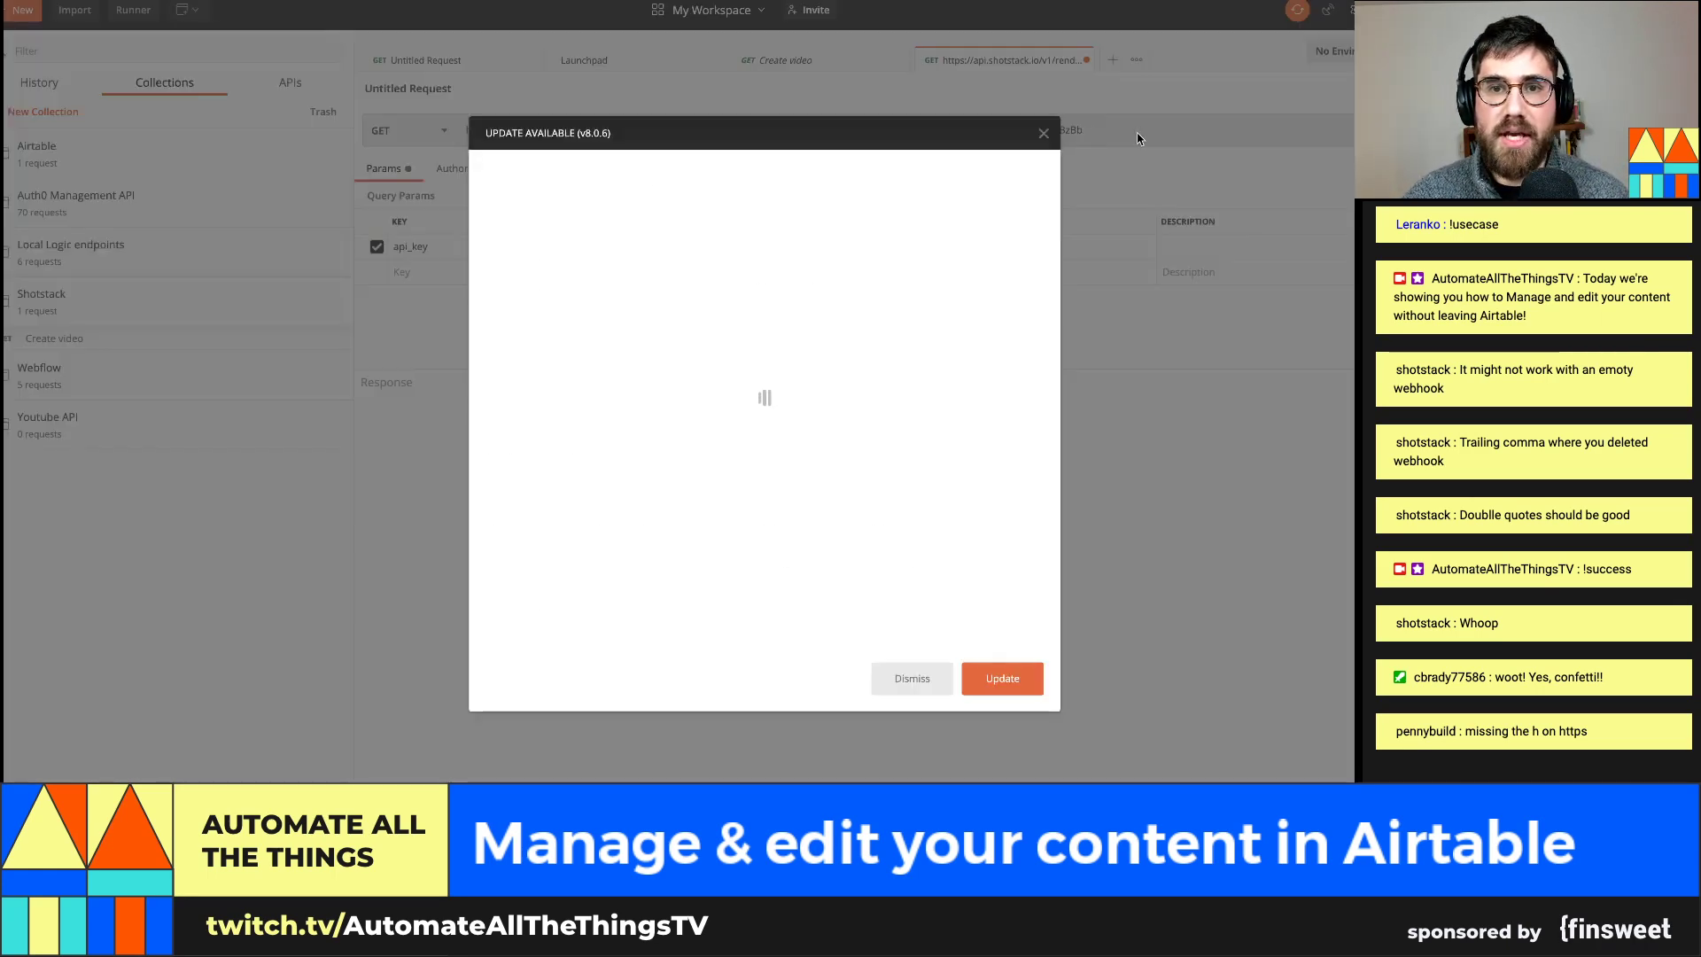
left_click(1043, 135)
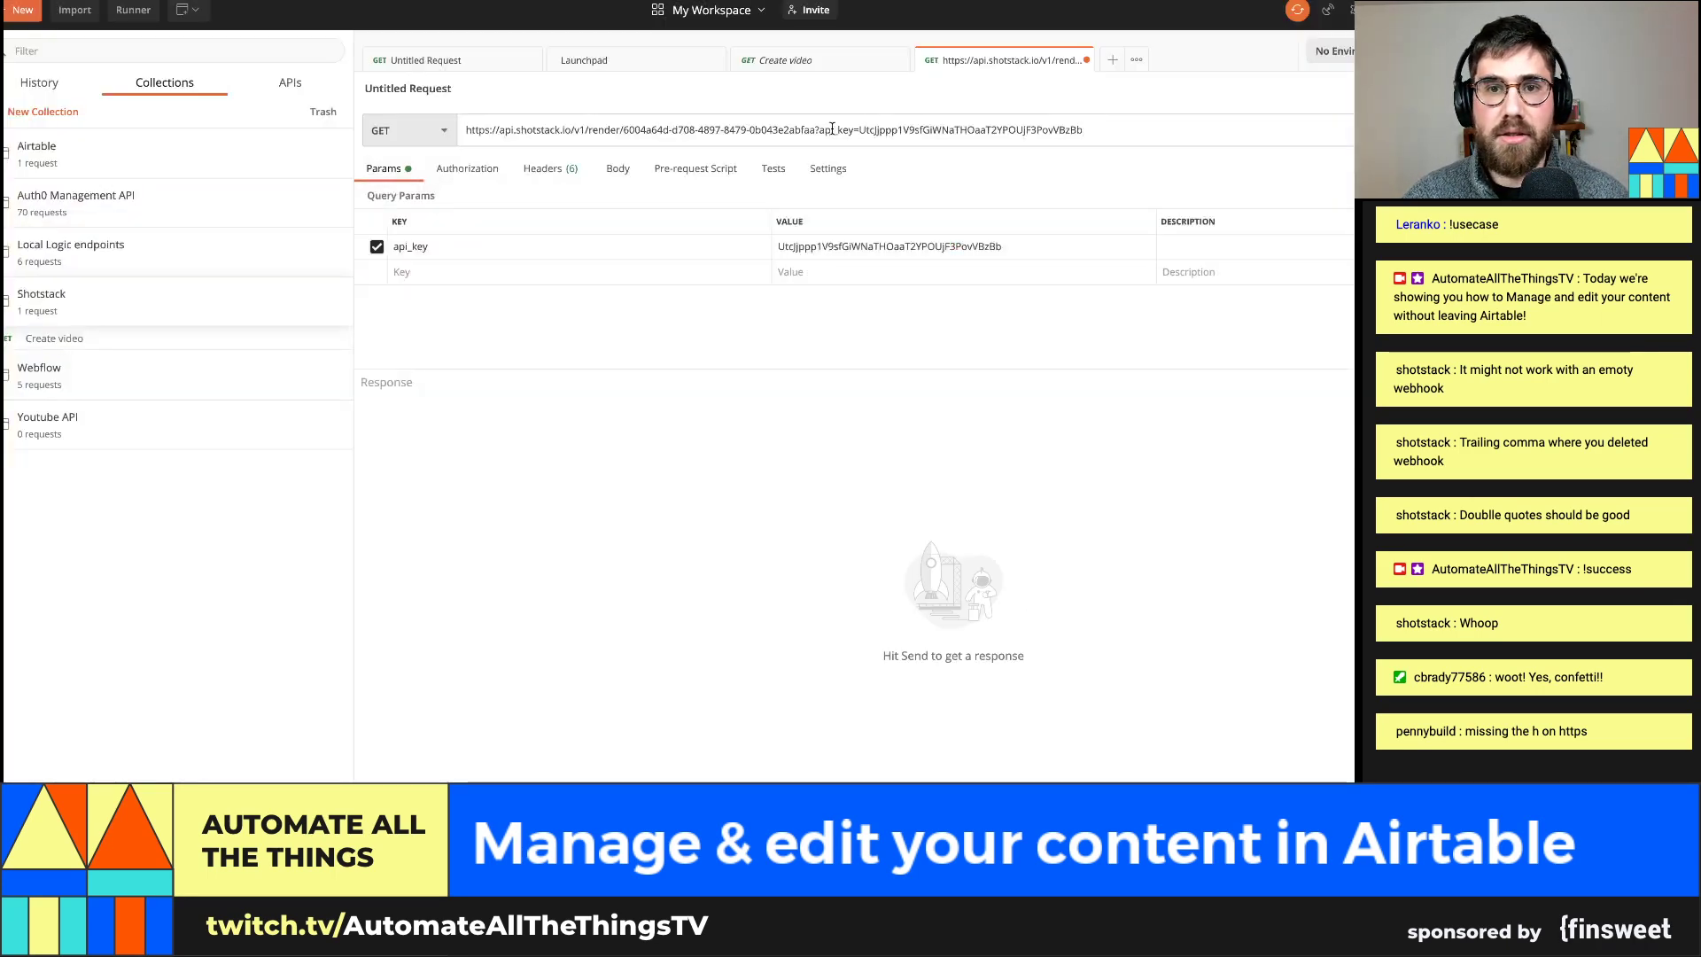
left_click_drag(815, 129, 1094, 130)
key("ctrl+c")
key("BackSpace")
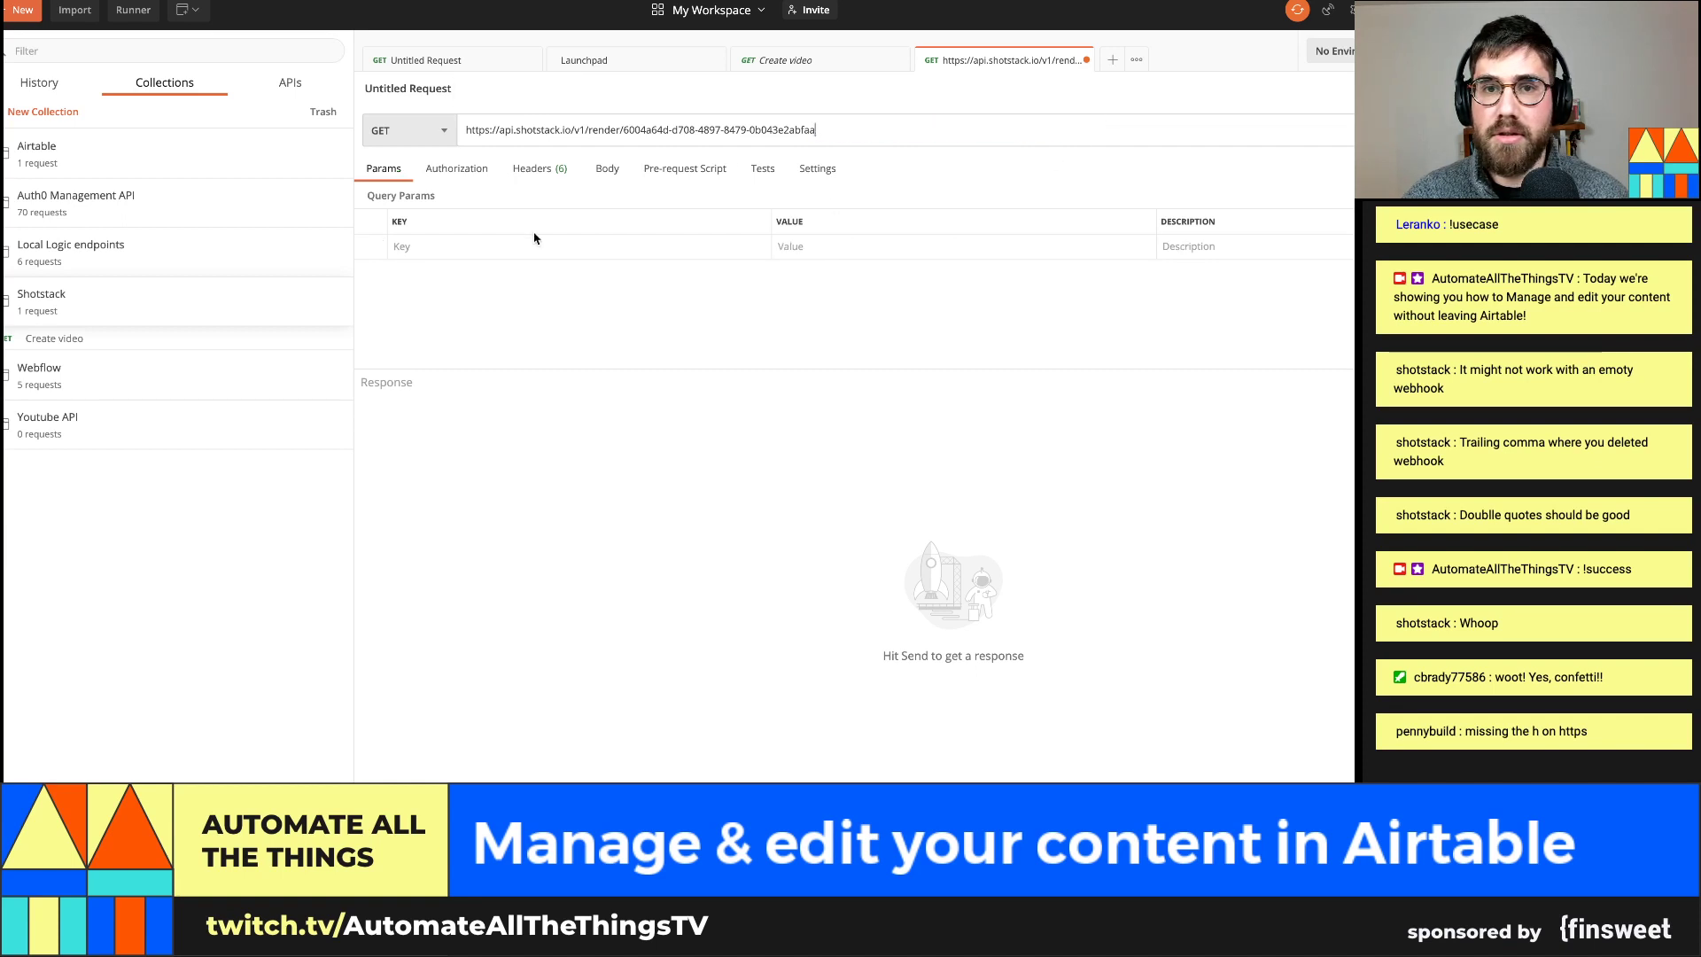
Add an x-api-key query parameter whose value is the API key alone
left_click(500, 246)
type("x-api")
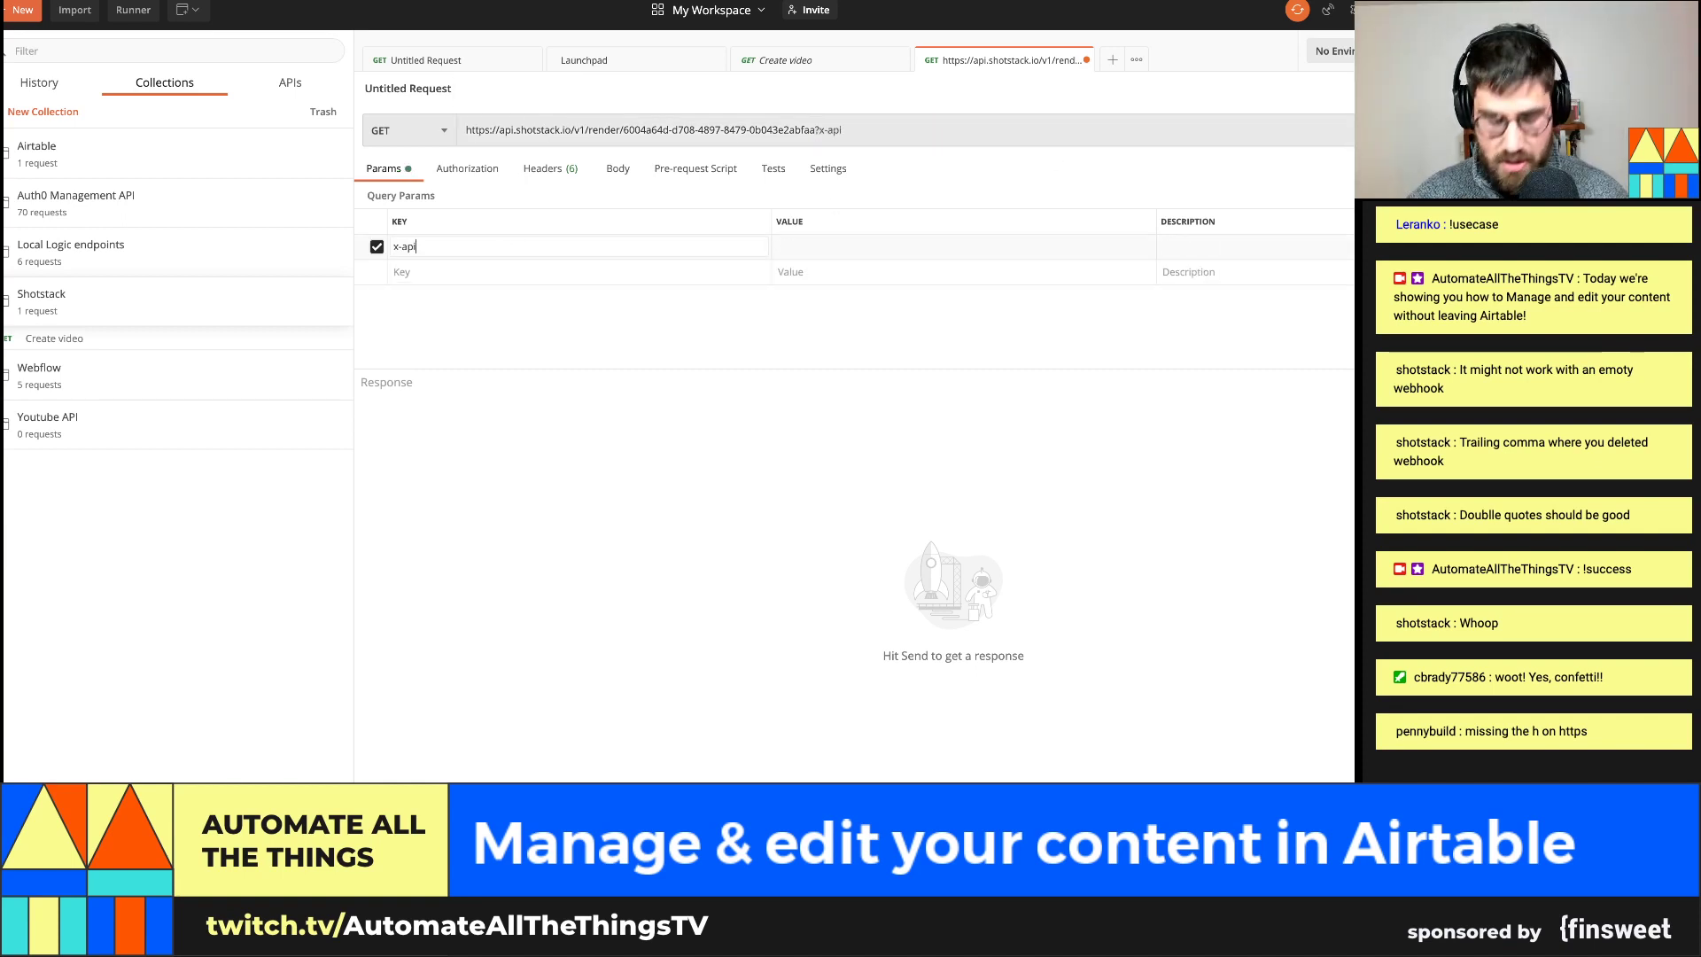
type("-key")
key("Tab")
key("ctrl+v")
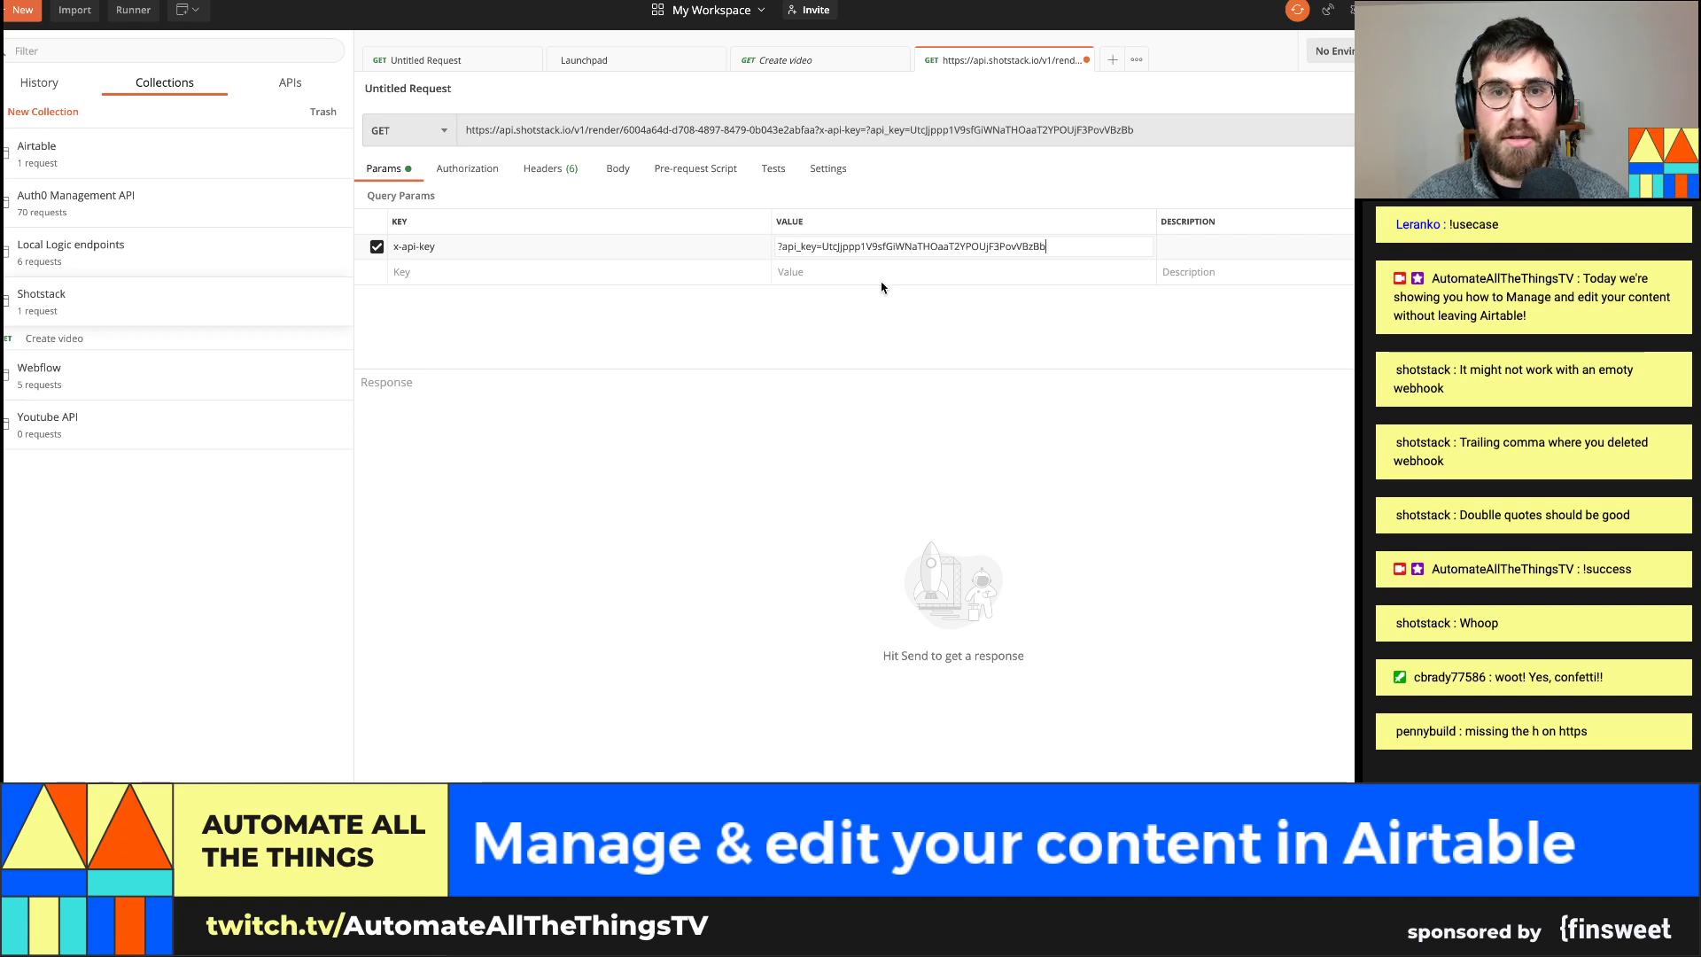
left_click_drag(821, 248, 759, 247)
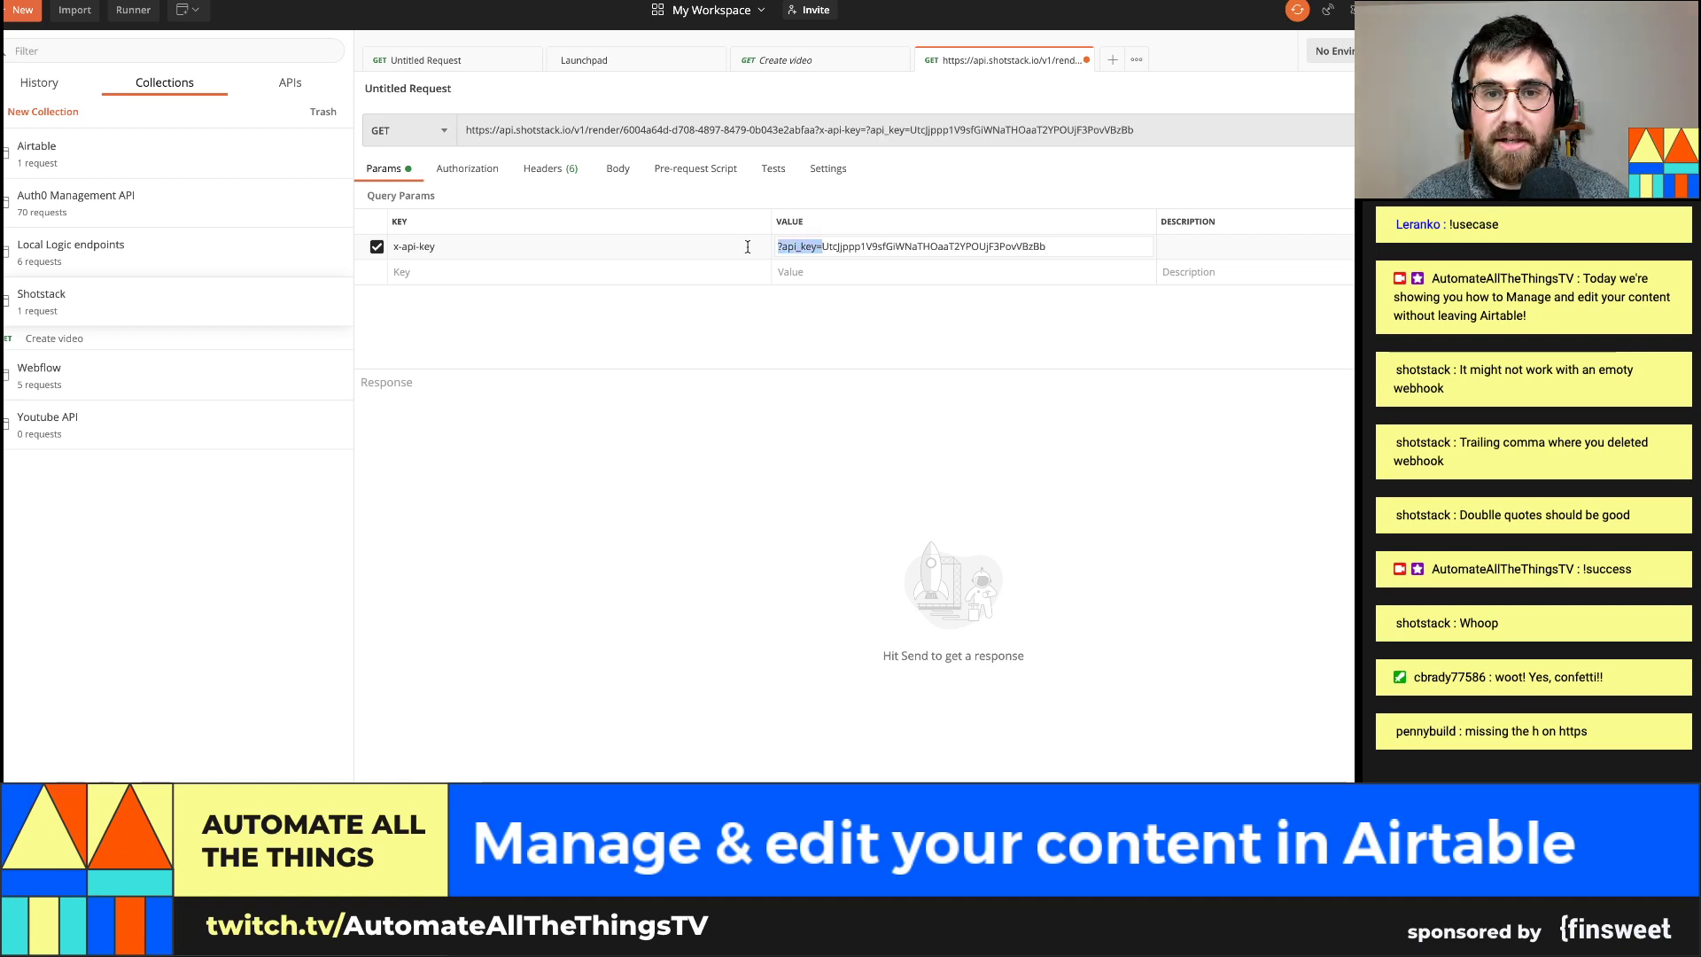
key("BackSpace")
Send the render-status request, which returns 403 Forbidden, and select the render ID in the URL
left_click(1408, 130)
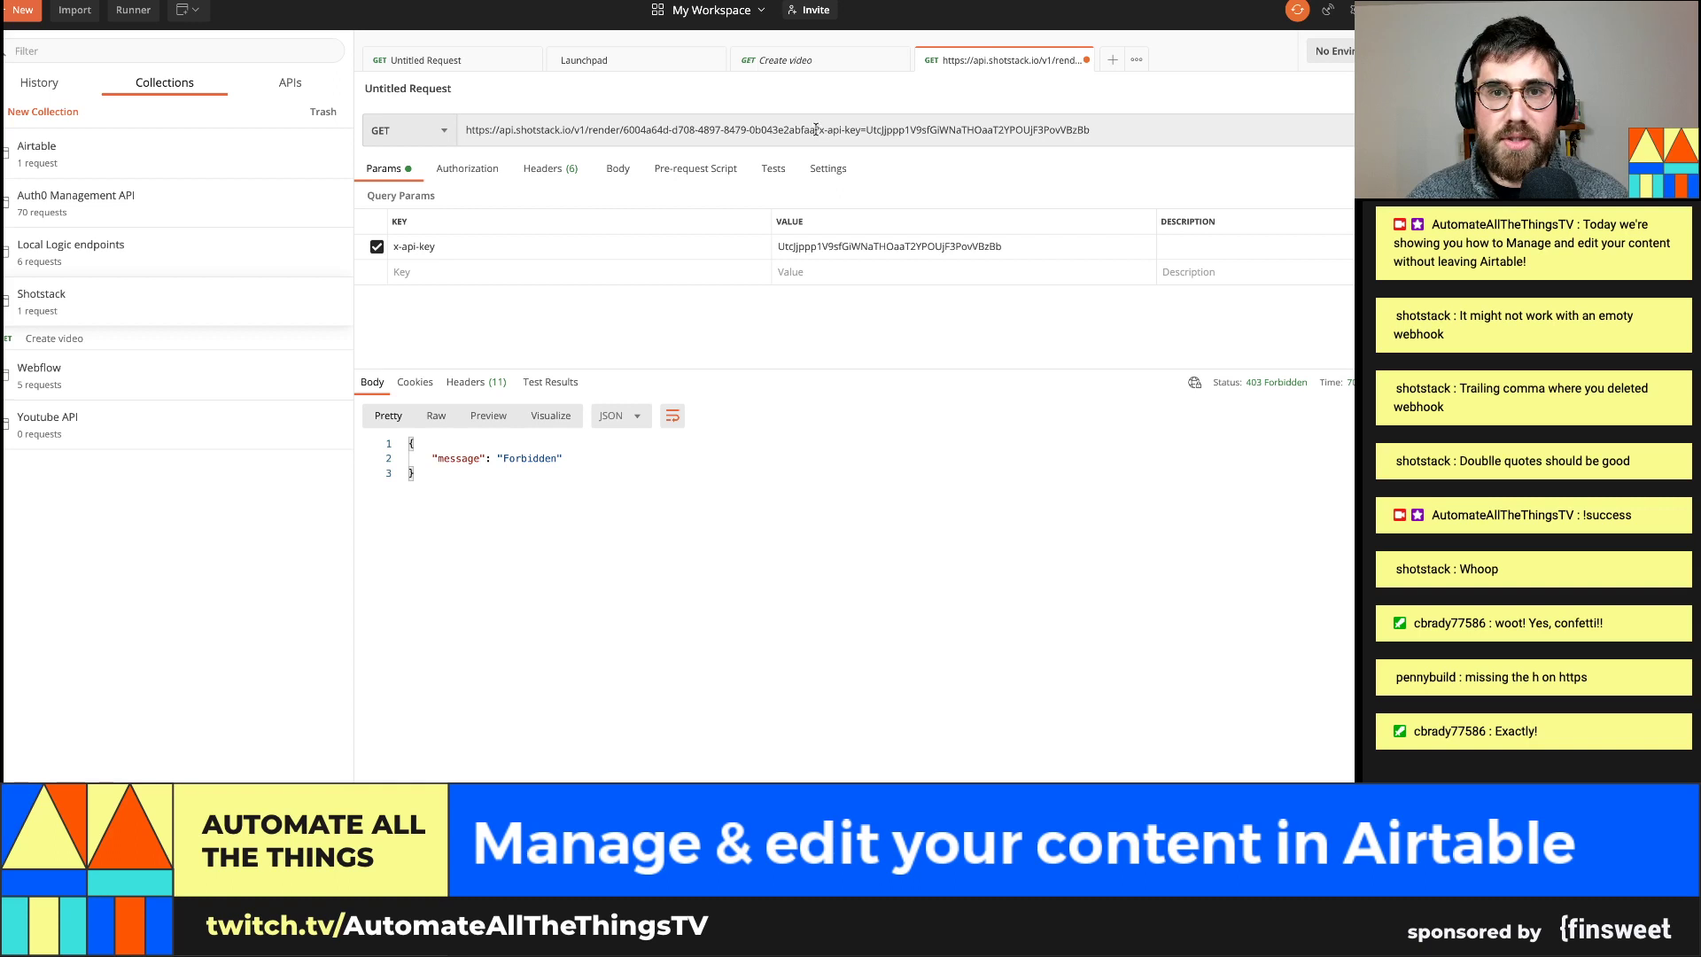
left_click_drag(816, 130, 1109, 145)
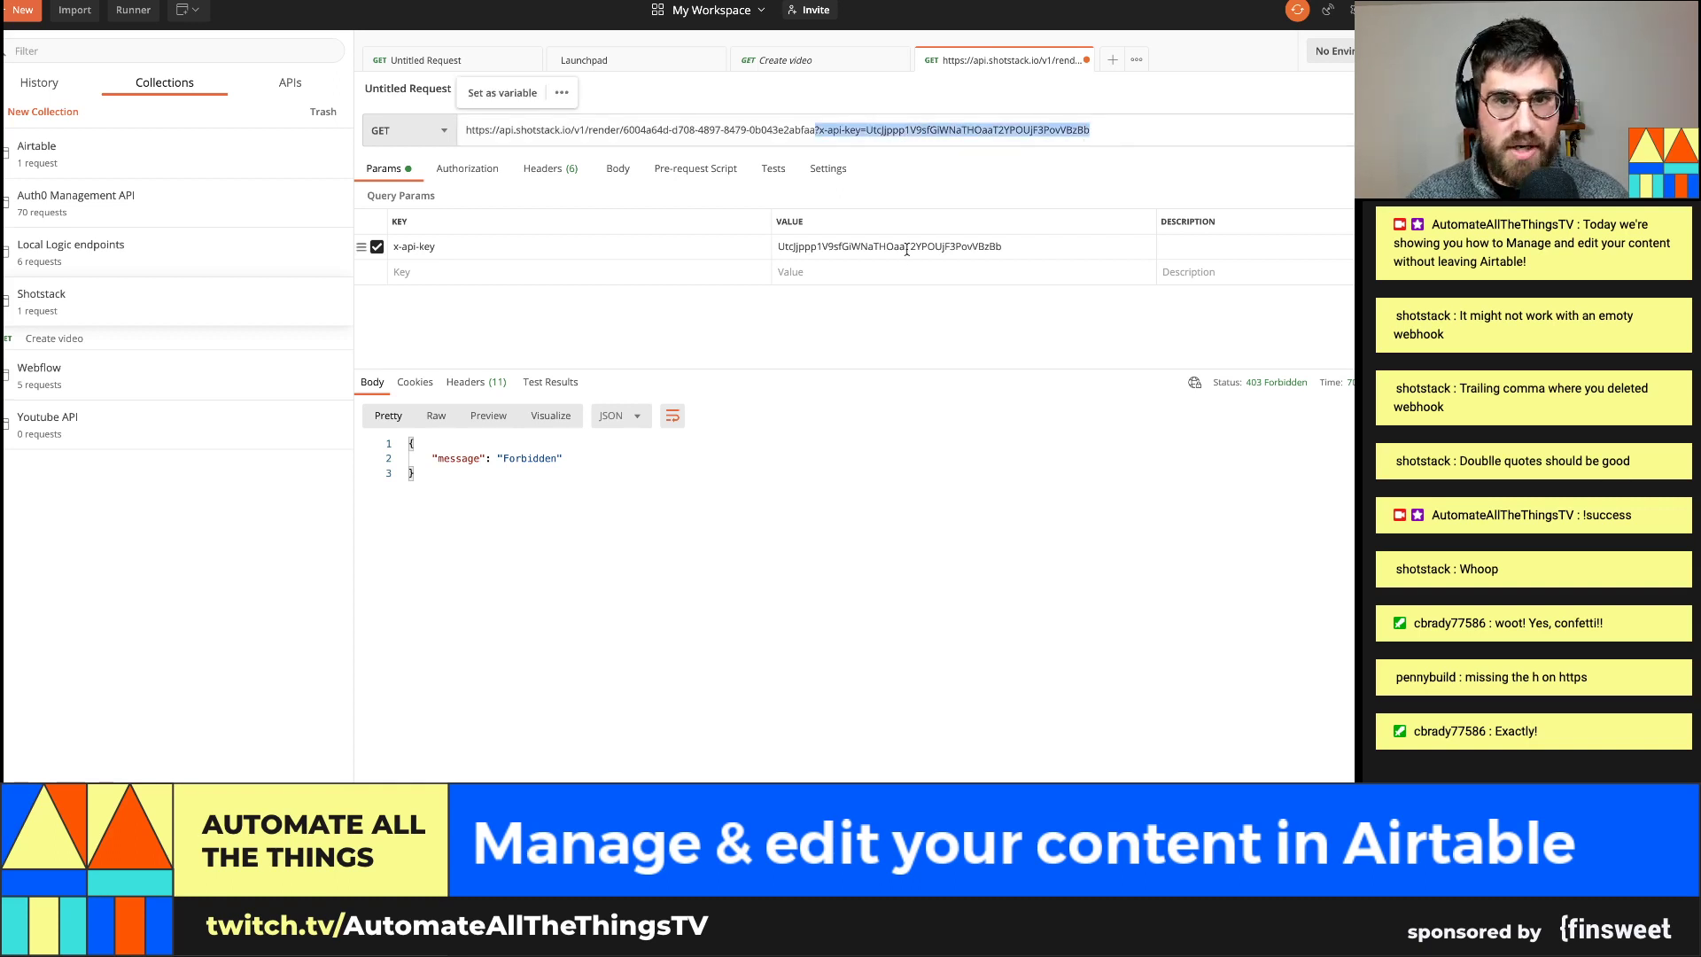
left_click(810, 131)
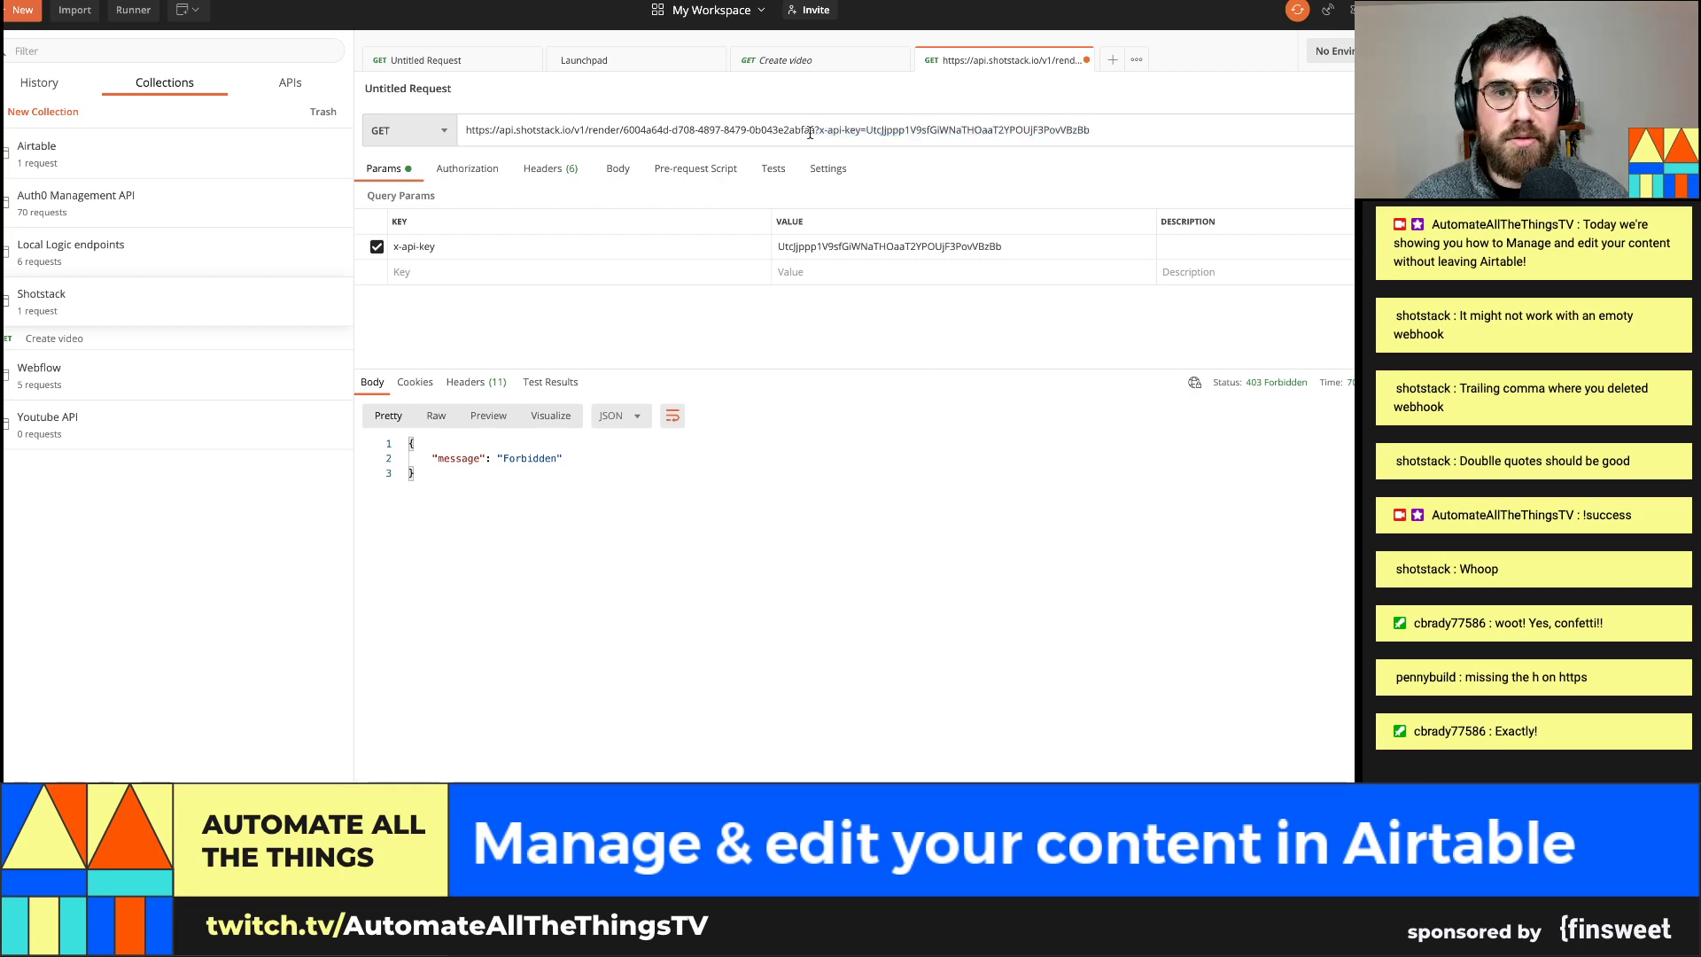
left_click_drag(816, 132, 639, 128)
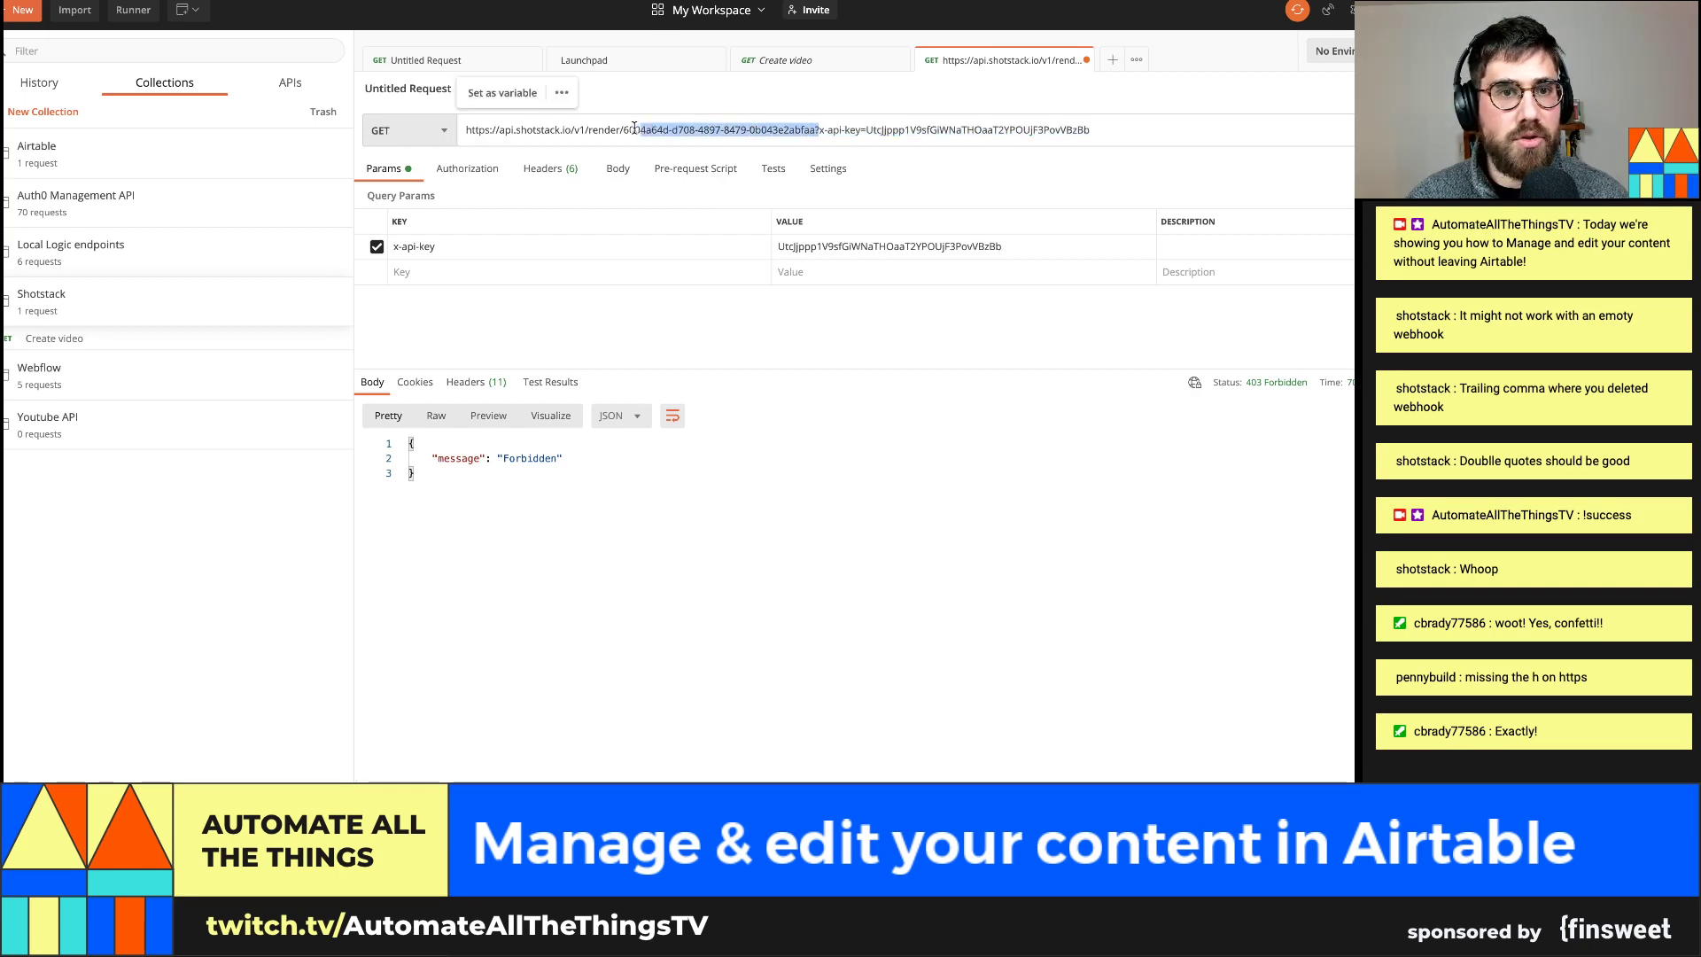
key("super+Tab")
Check Shotstack's Get Render Status and Render Video docs for passing x-api-key as a header
left_click(303, 30)
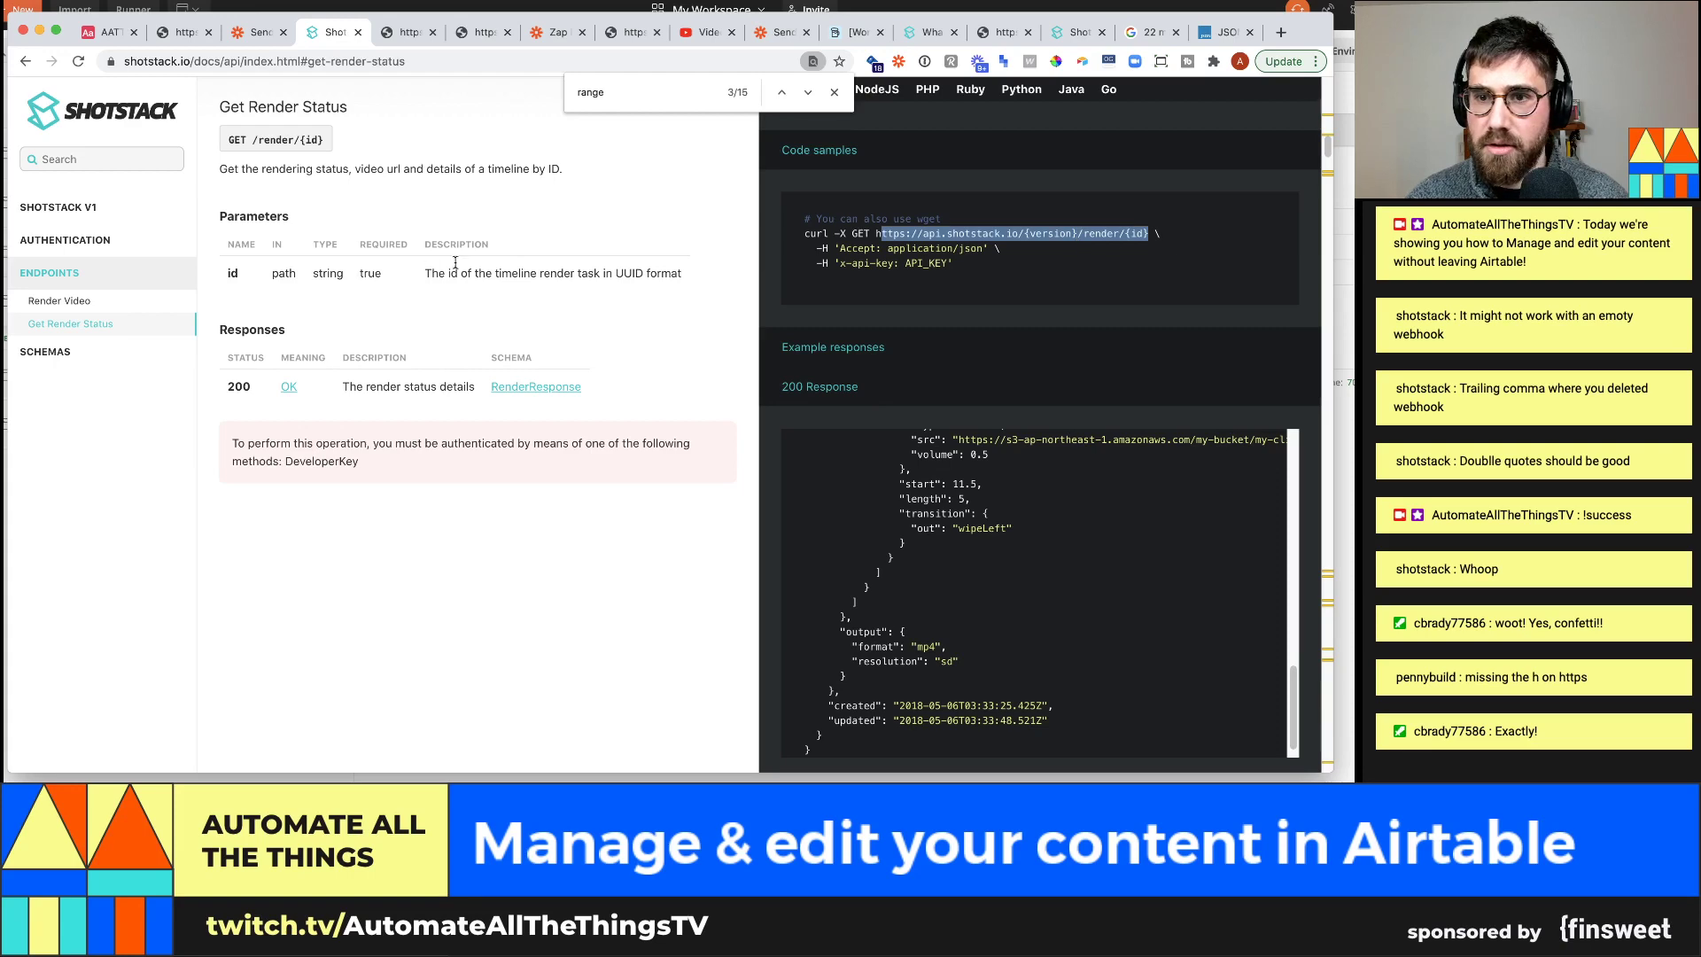
left_click(60, 307)
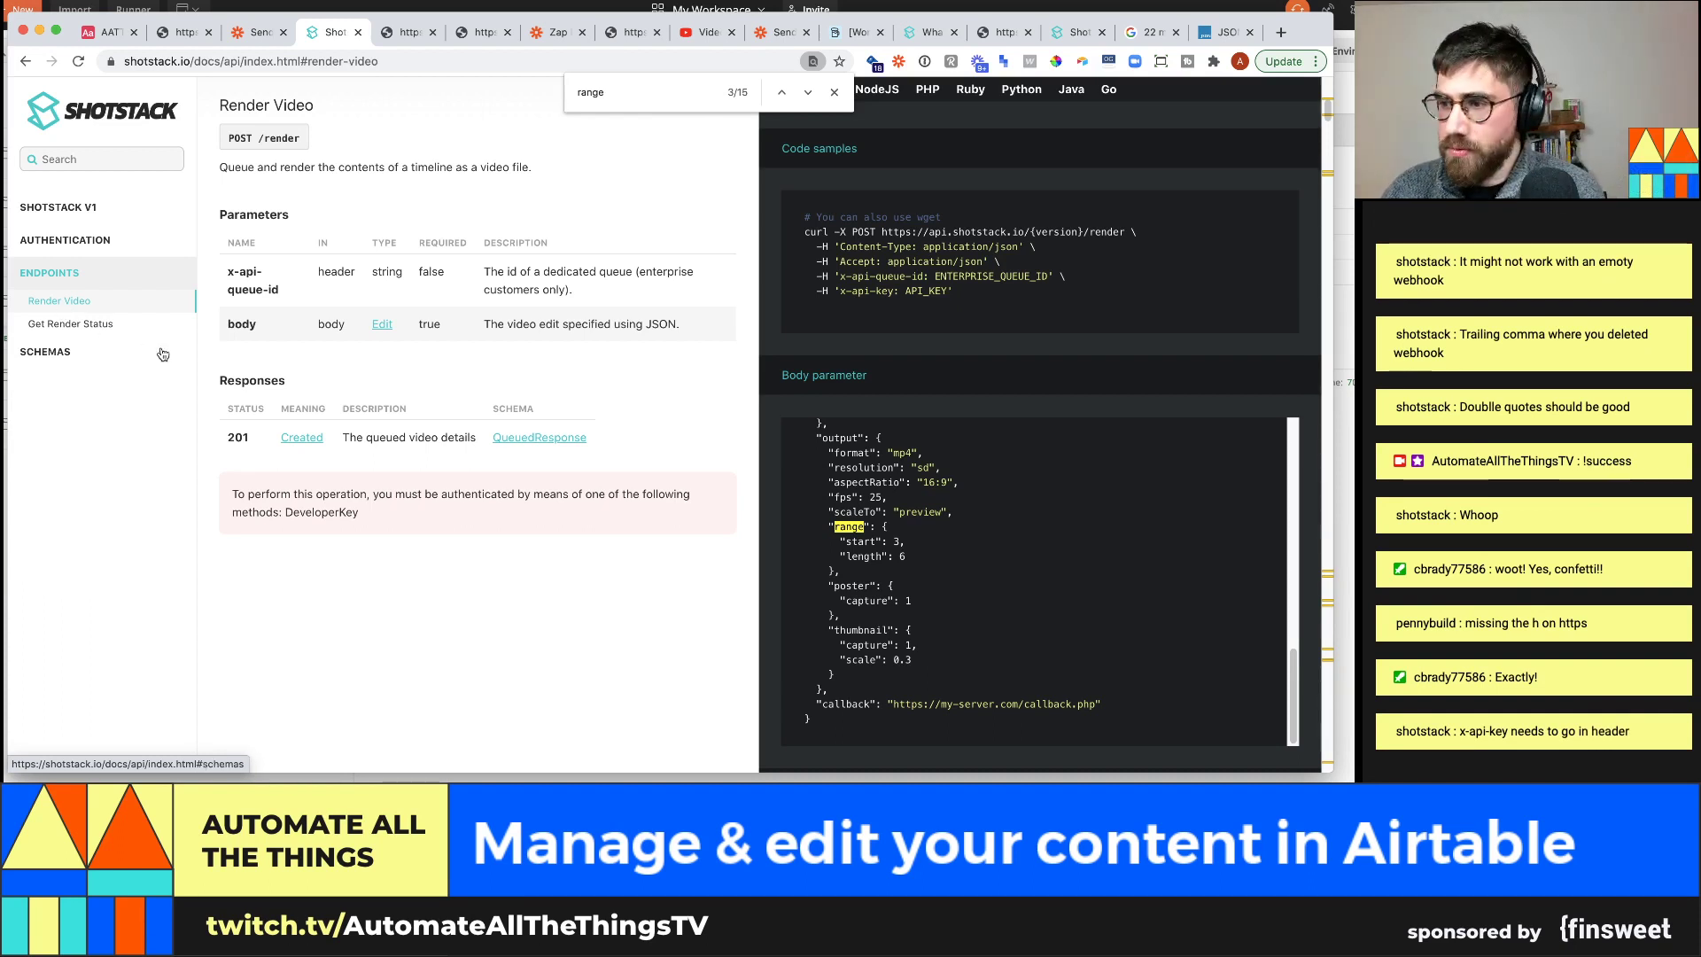
key("super+Tab")
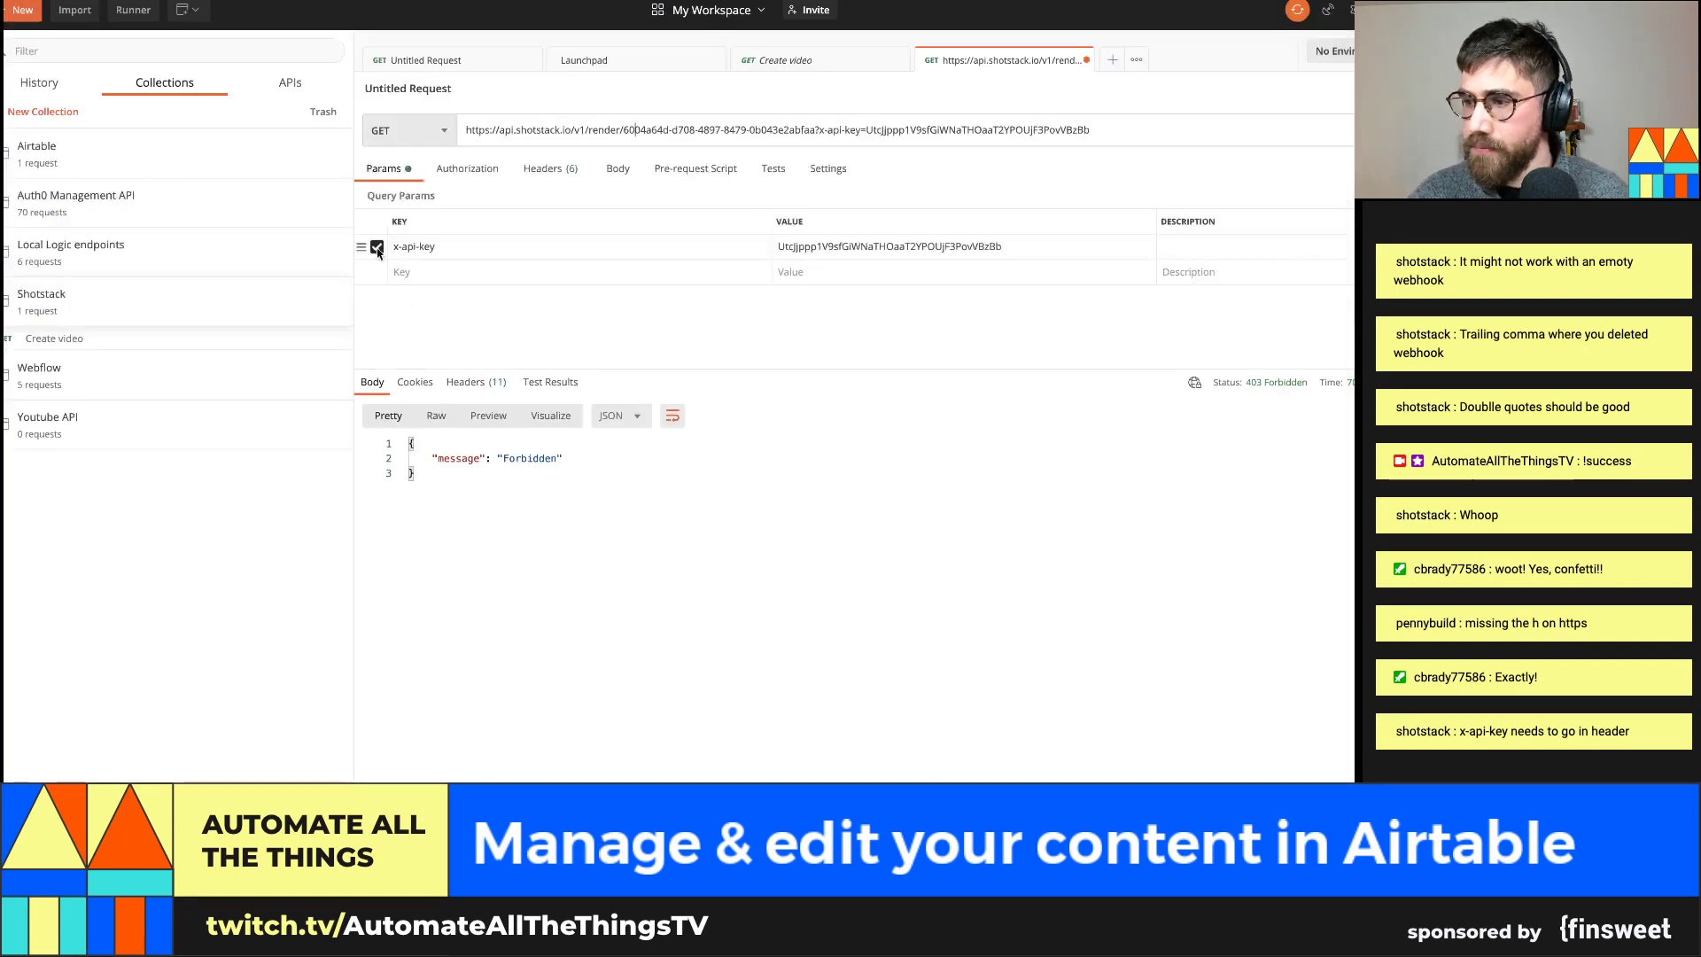
Add an x-api-key request header whose value is the API key without the ?api_key= prefix
left_click(531, 175)
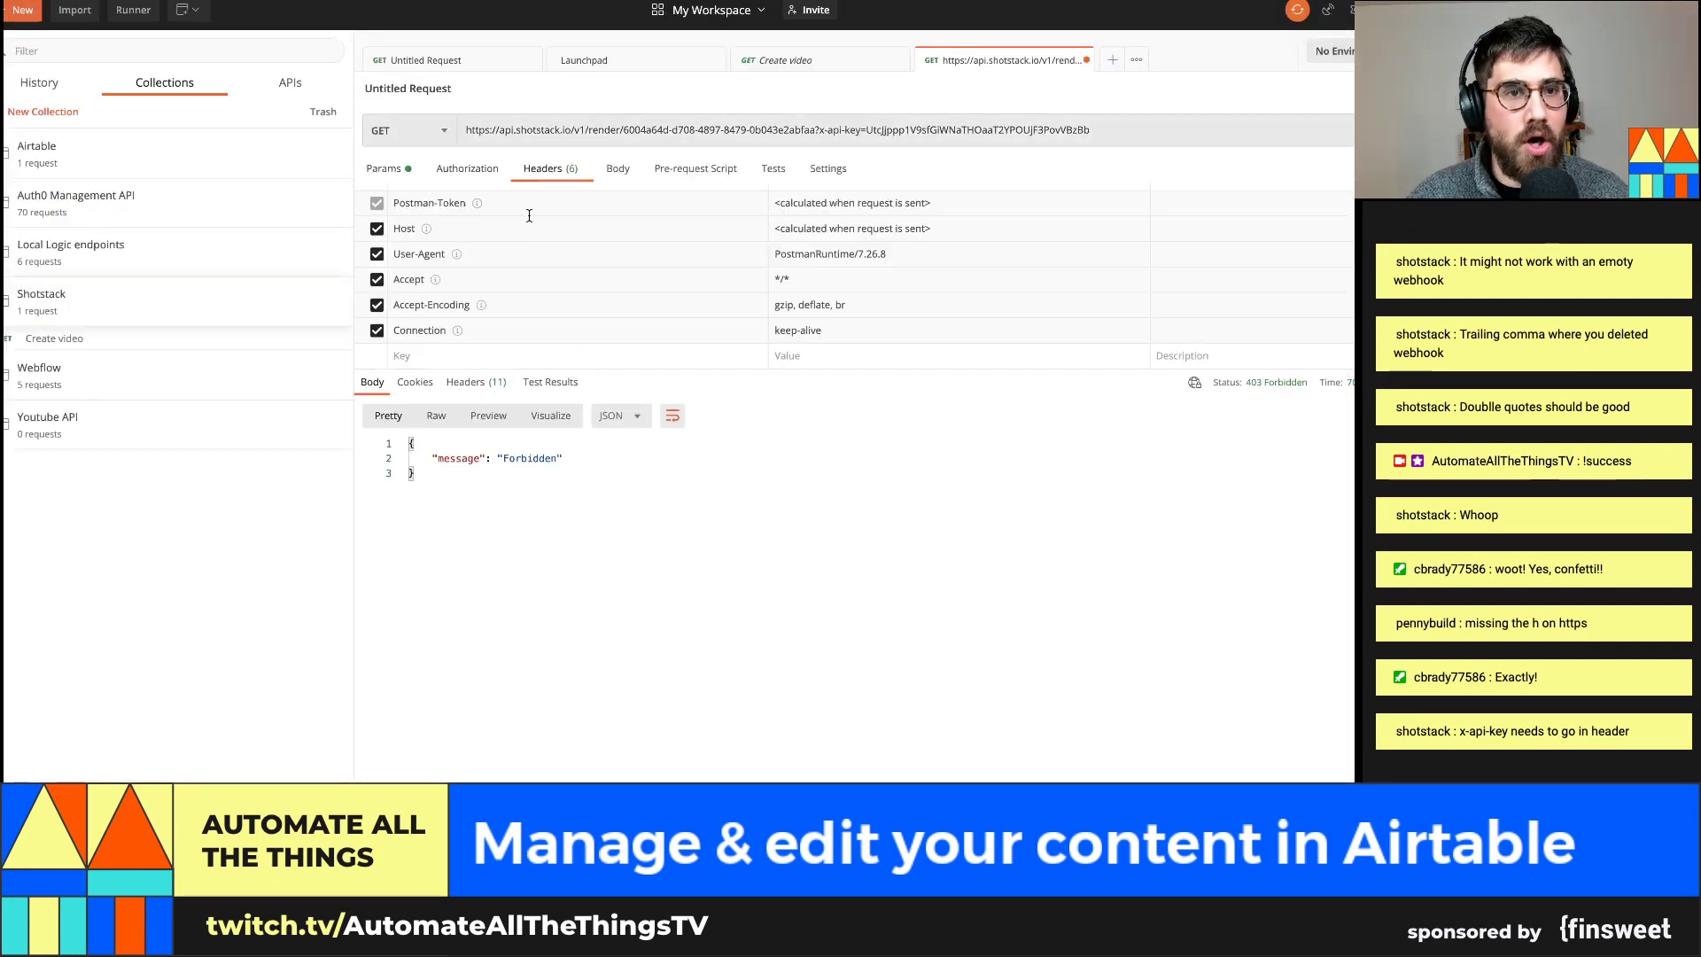
left_click(444, 360)
type("x-api-kley")
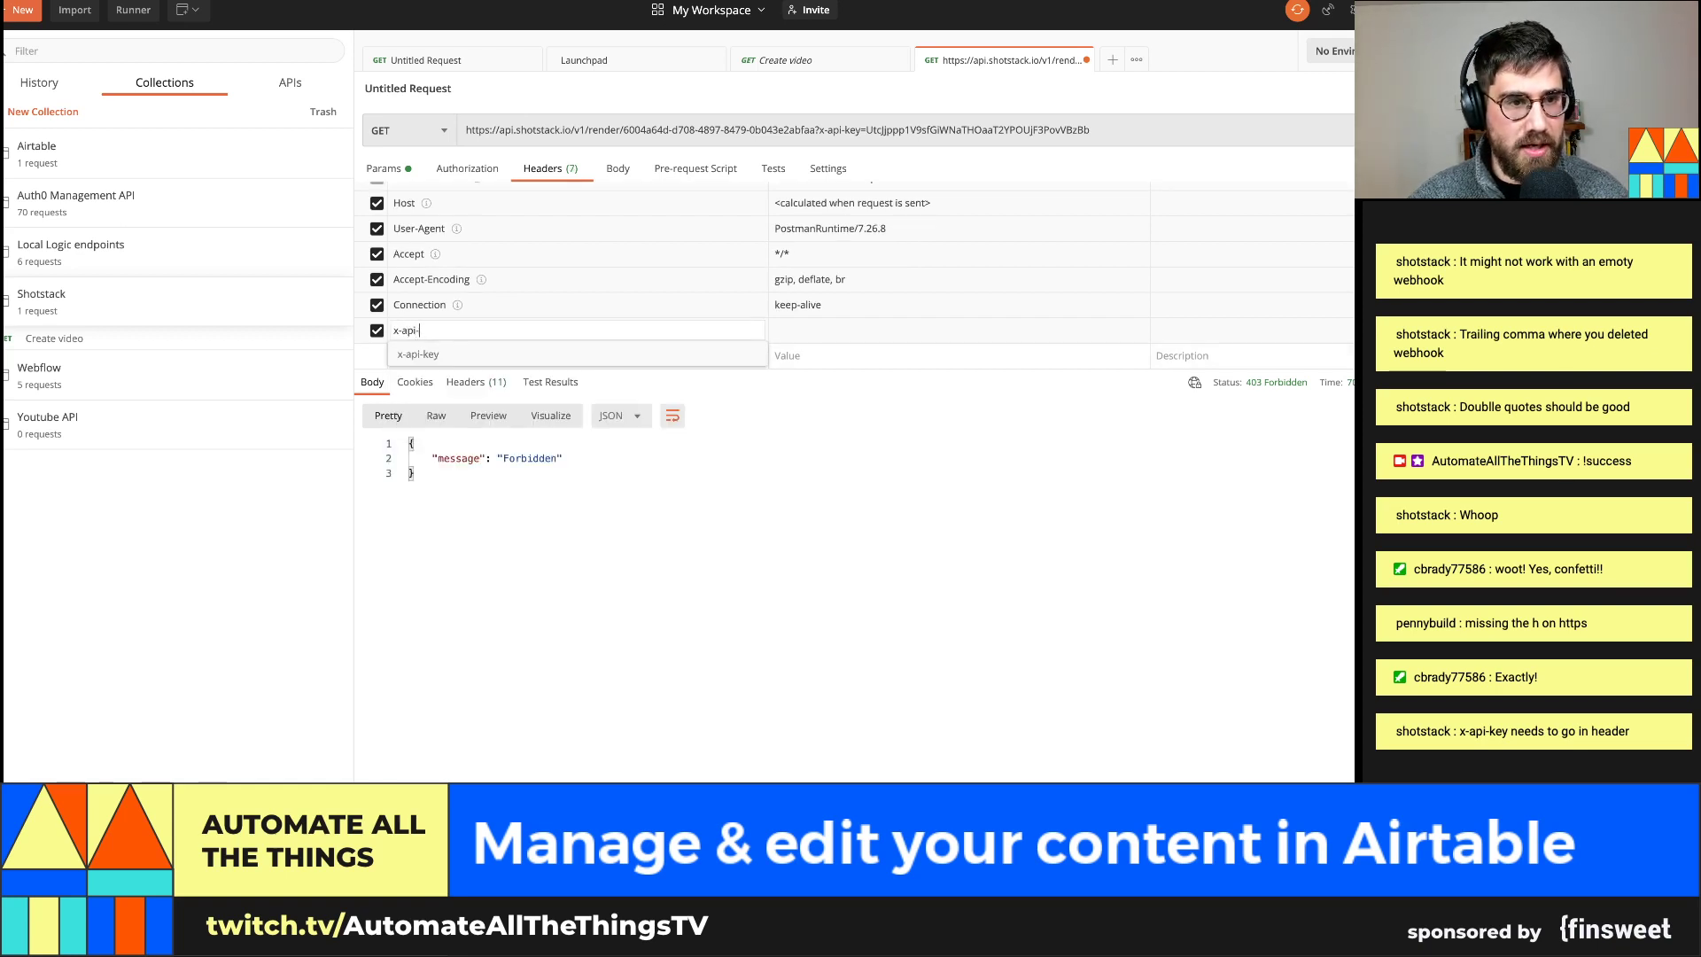
key("BackSpace")
key("BackSpace")
key("BackSpace")
type("ey")
key("Tab")
key("ctrl+v")
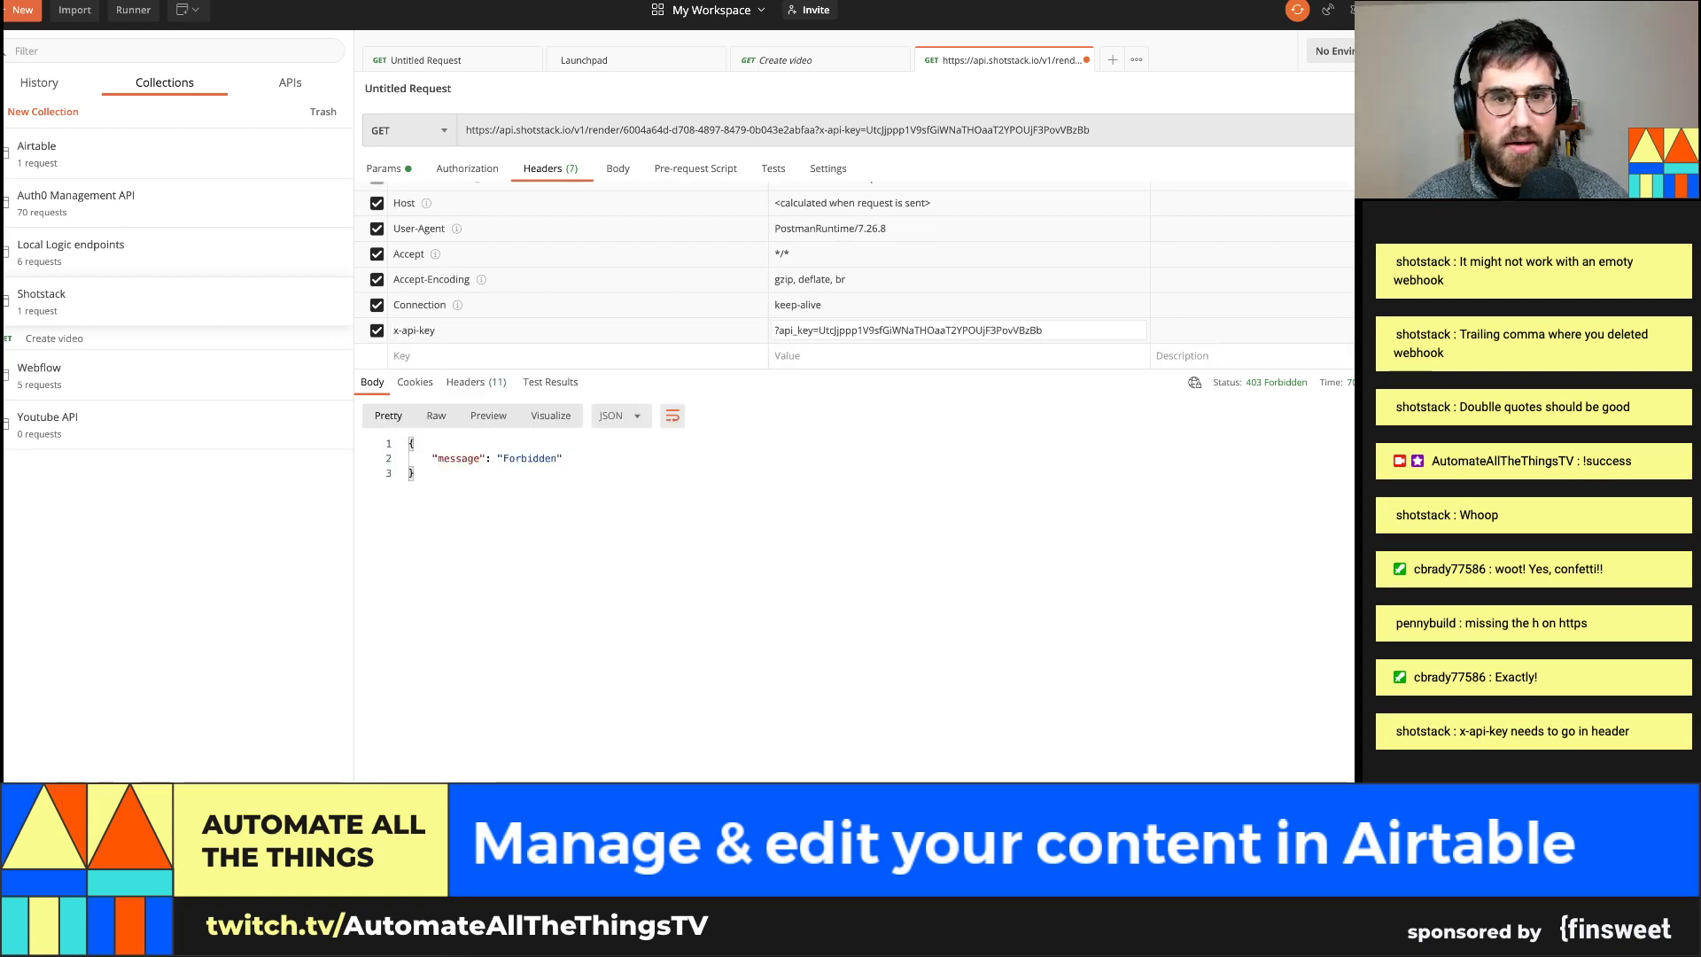
left_click(1042, 330)
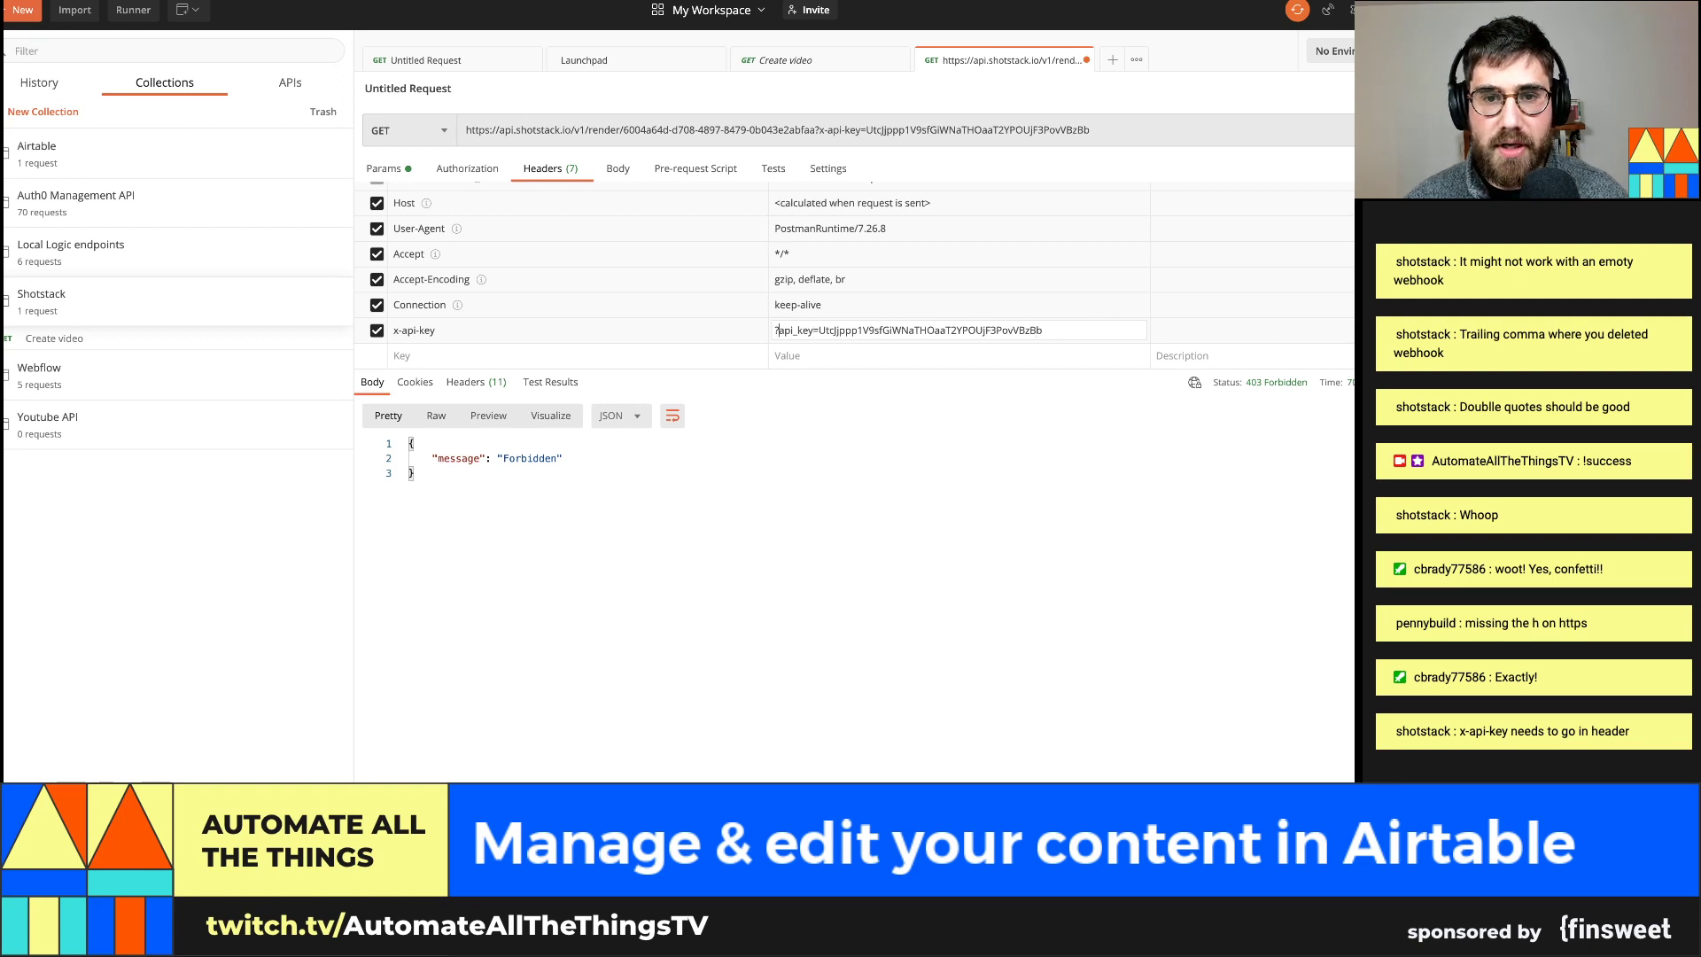
key("BackSpace")
key("BackSpace")
key("BackSpace")
key("BackSpace")
key("BackSpace")
key("BackSpace")
key("BackSpace")
key("BackSpace")
key("BackSpace")
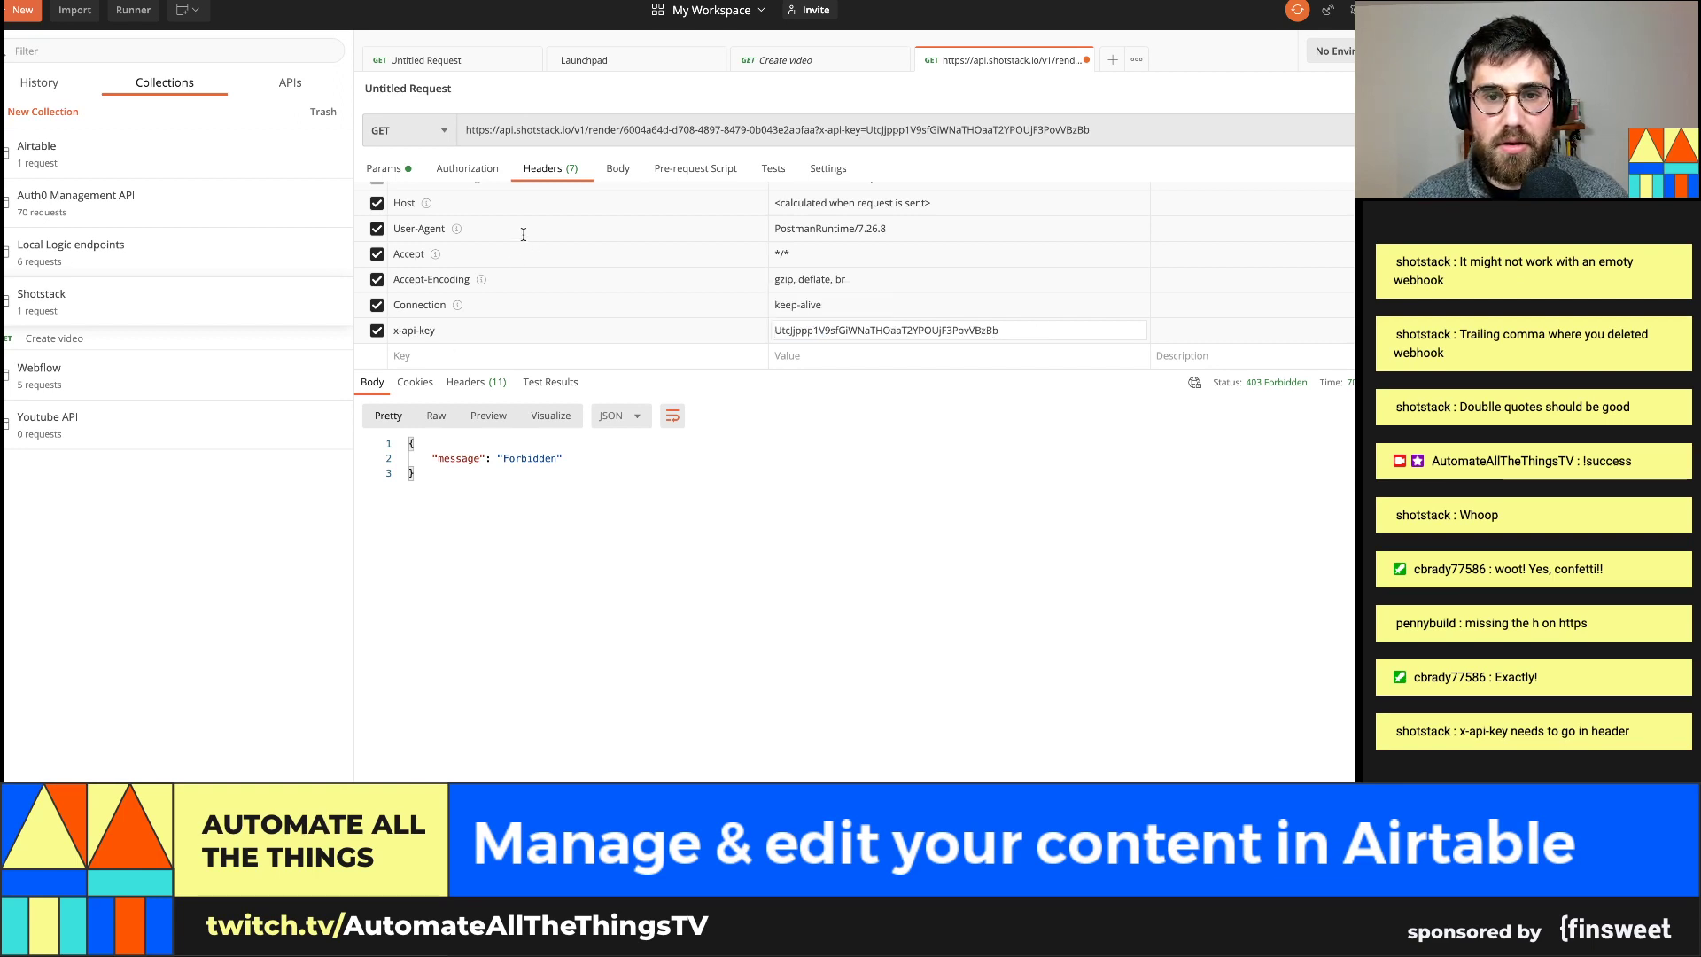
Remove the key query from the URL and resend, getting 200 OK with render status done
left_click_drag(816, 129, 1187, 162)
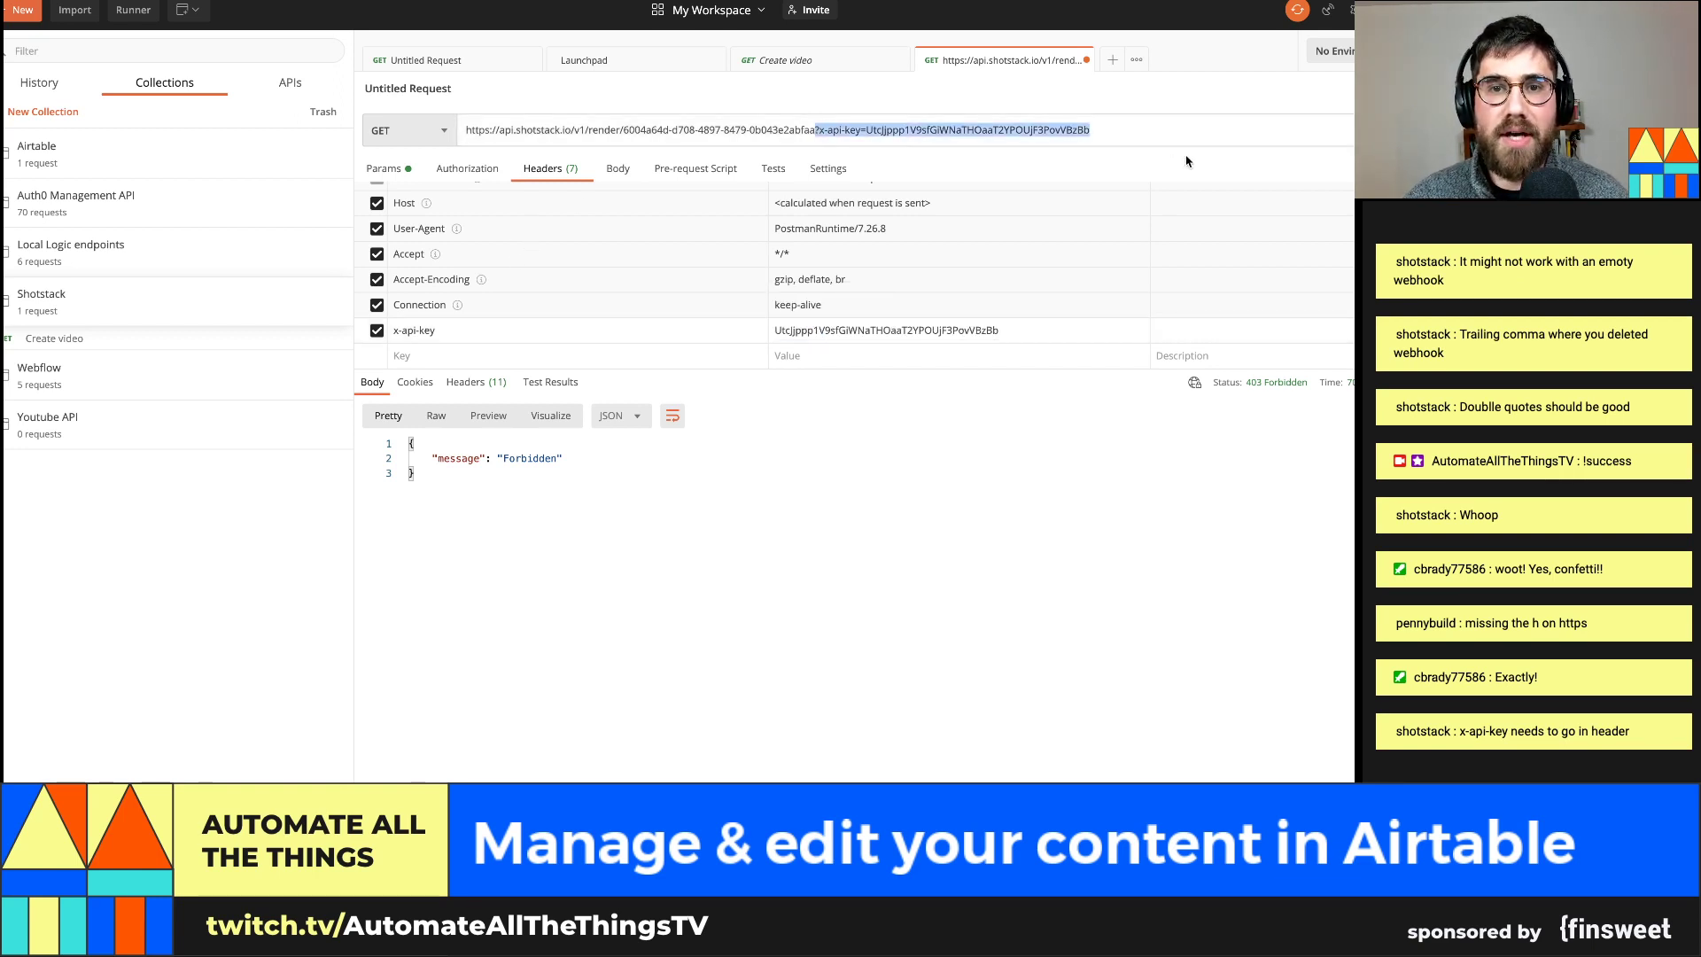
key("BackSpace")
key("ctrl+Return")
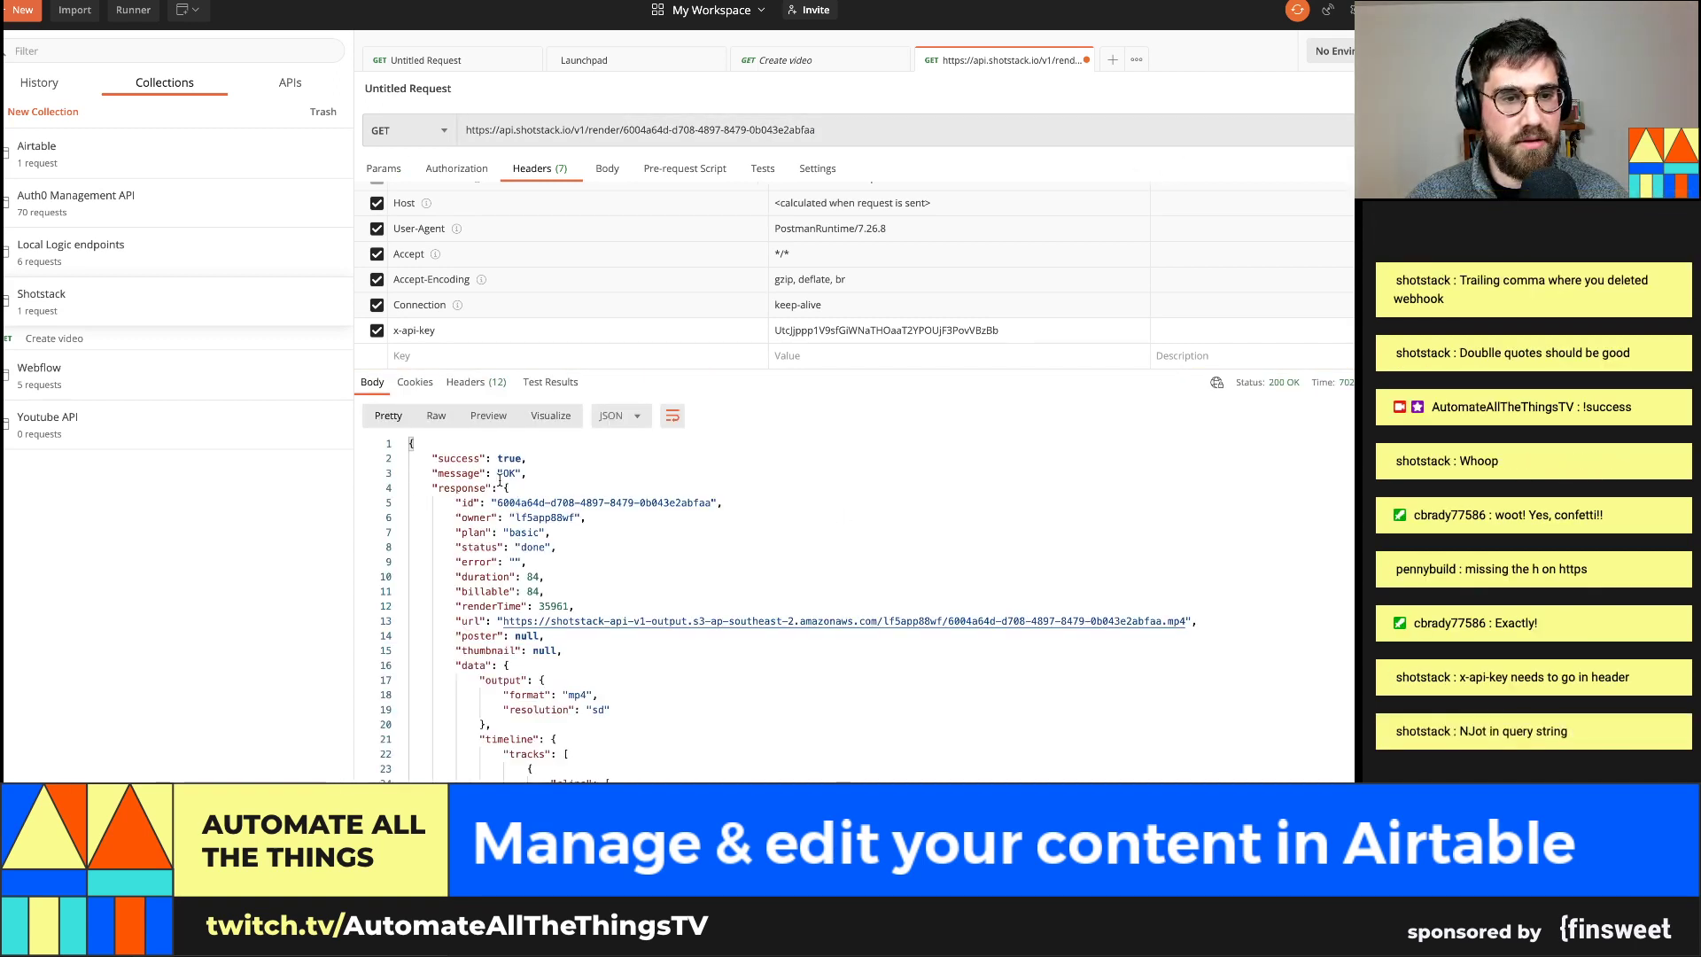
left_click_drag(498, 456, 521, 456)
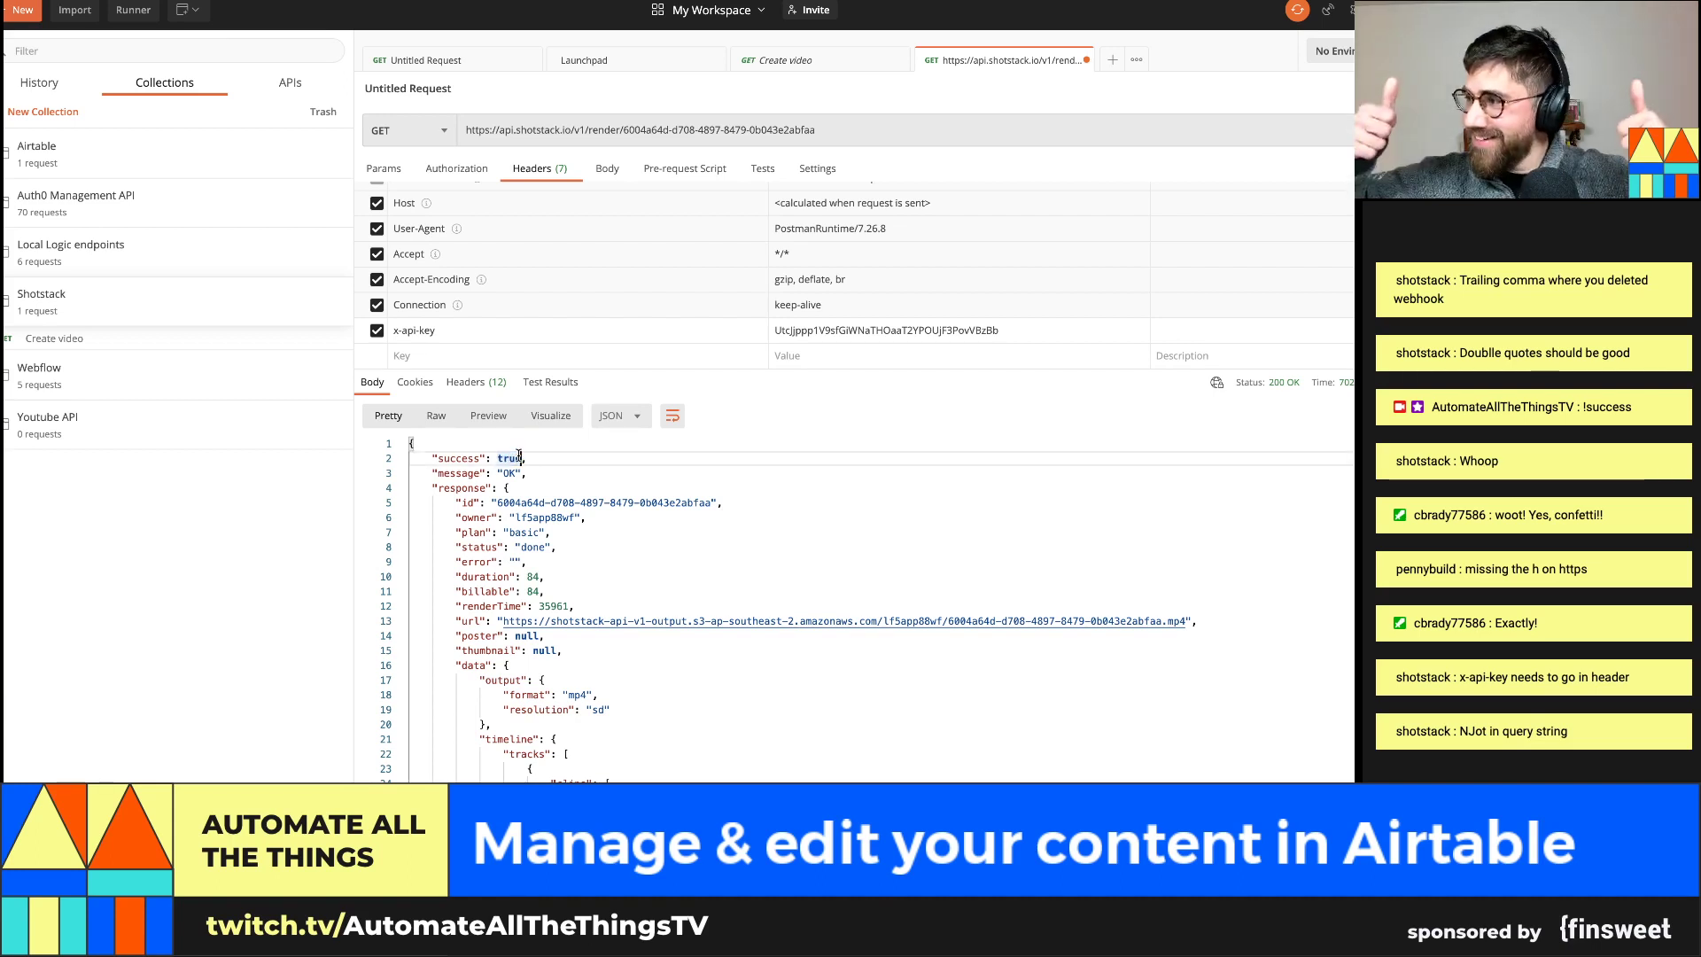
Copy the rendered mp4 URL from the response, play it in a new Chrome tab, then close it
left_click(859, 620)
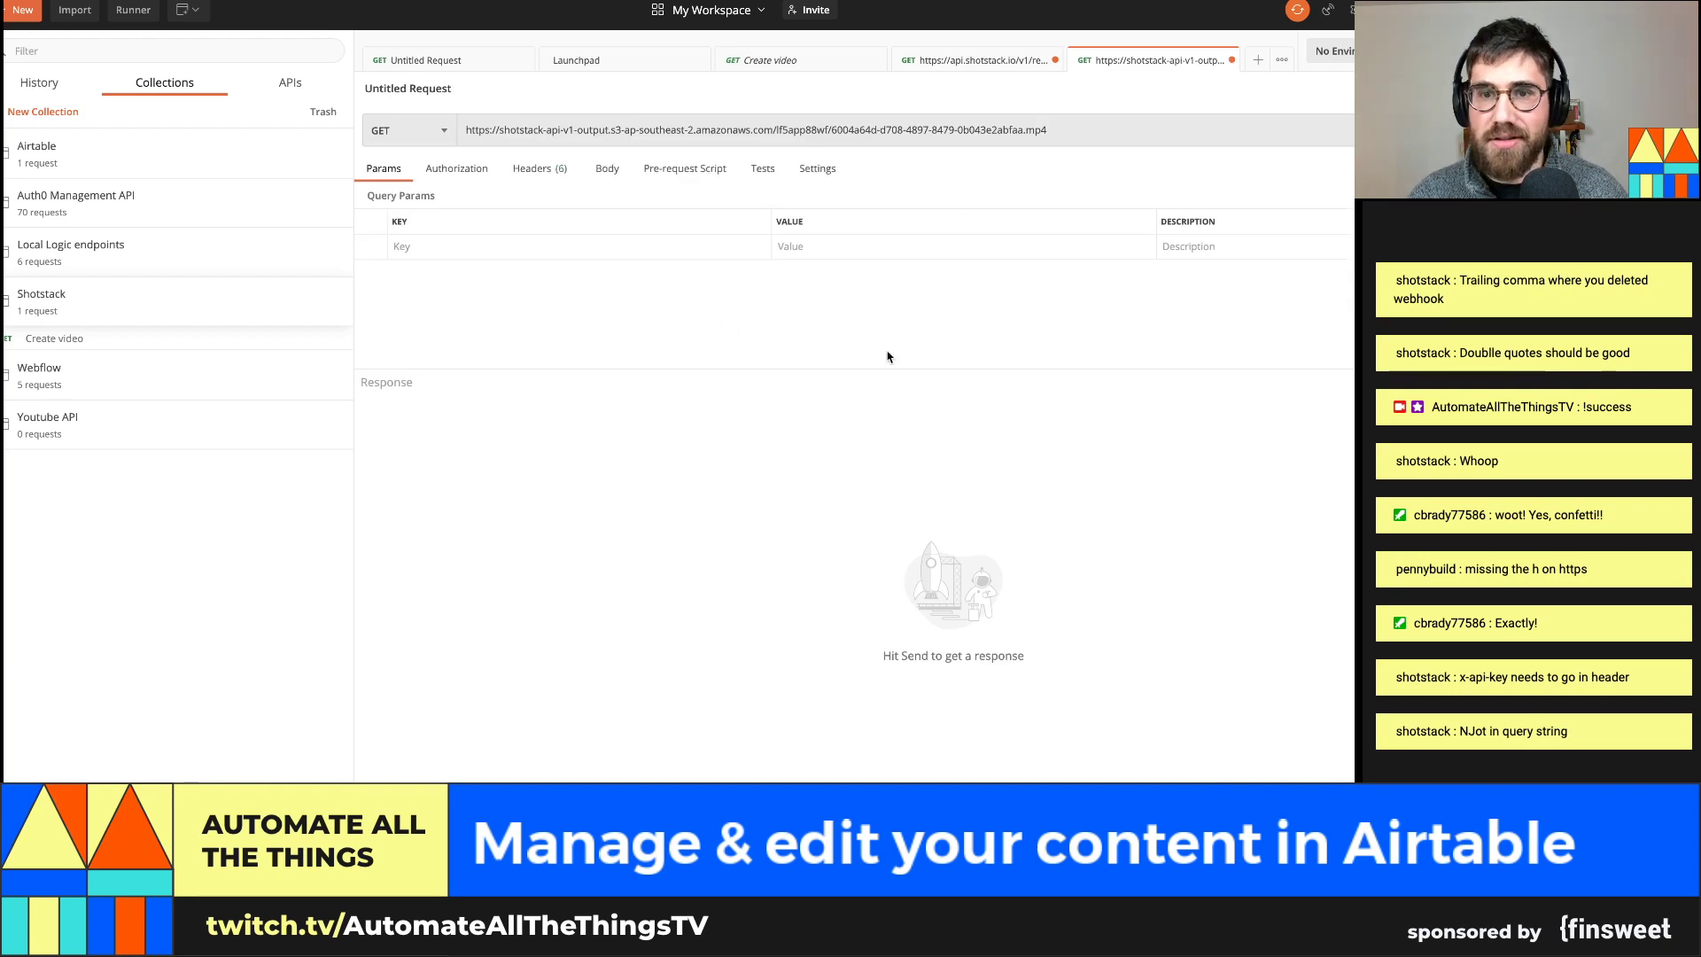
triple_click(797, 132)
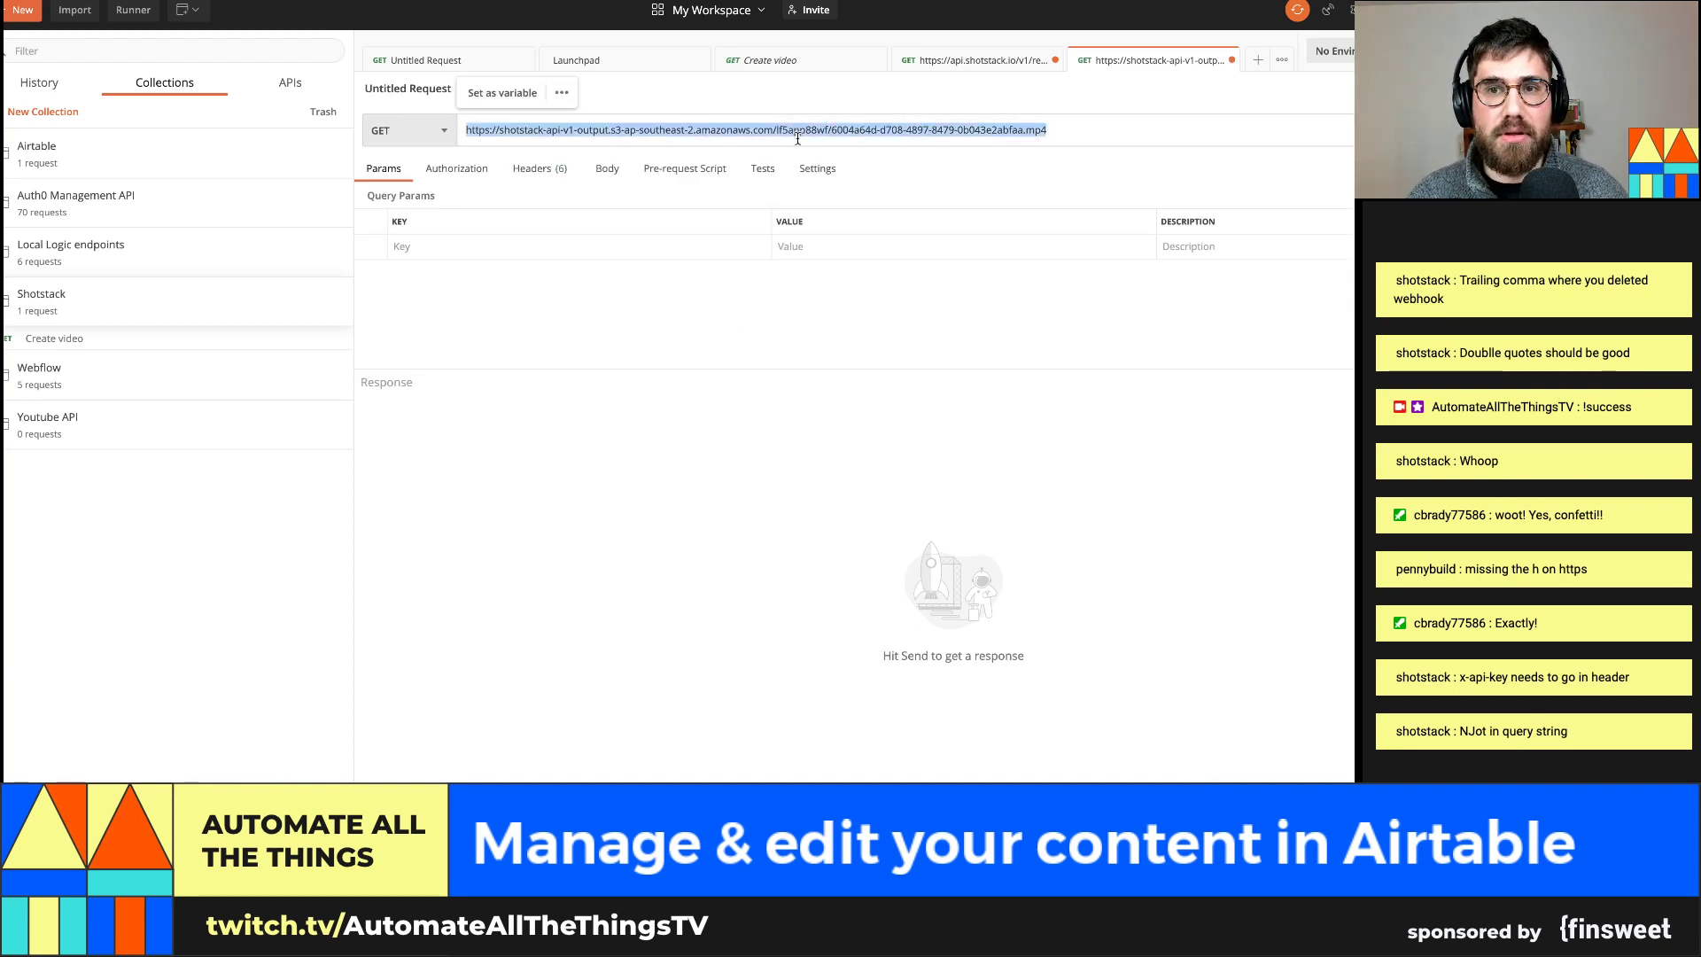
key("super+c")
key("super+Tab")
key("super+t")
key("super+v")
key("Return")
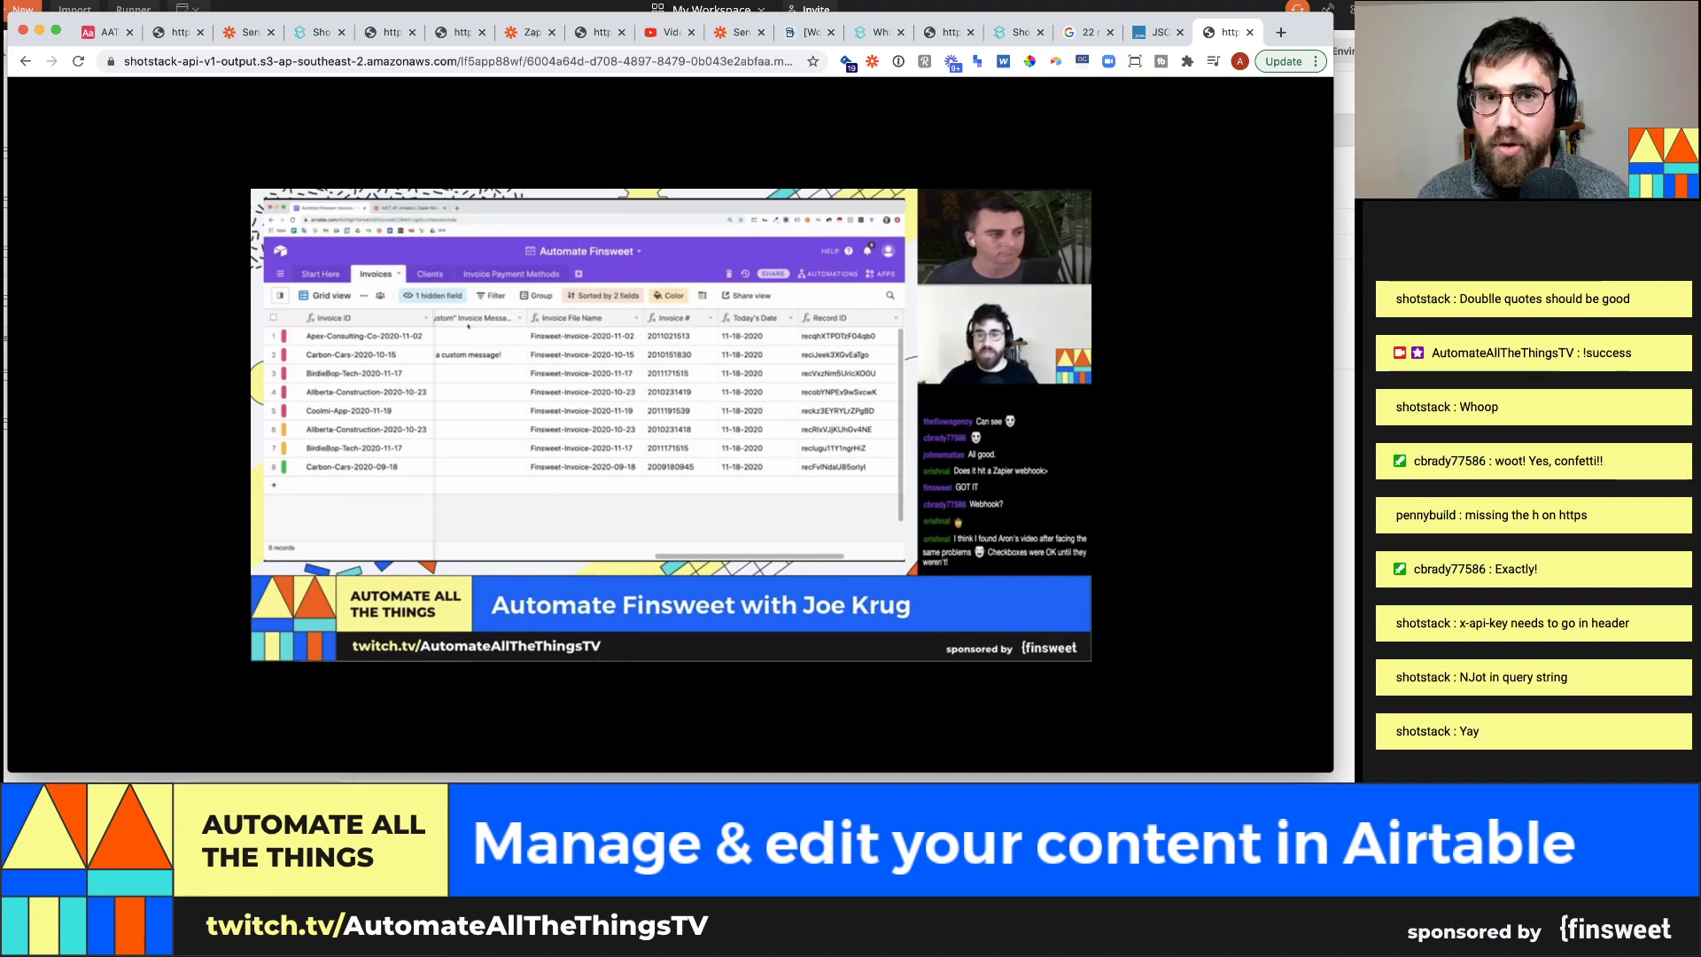
mouse_move(469, 243)
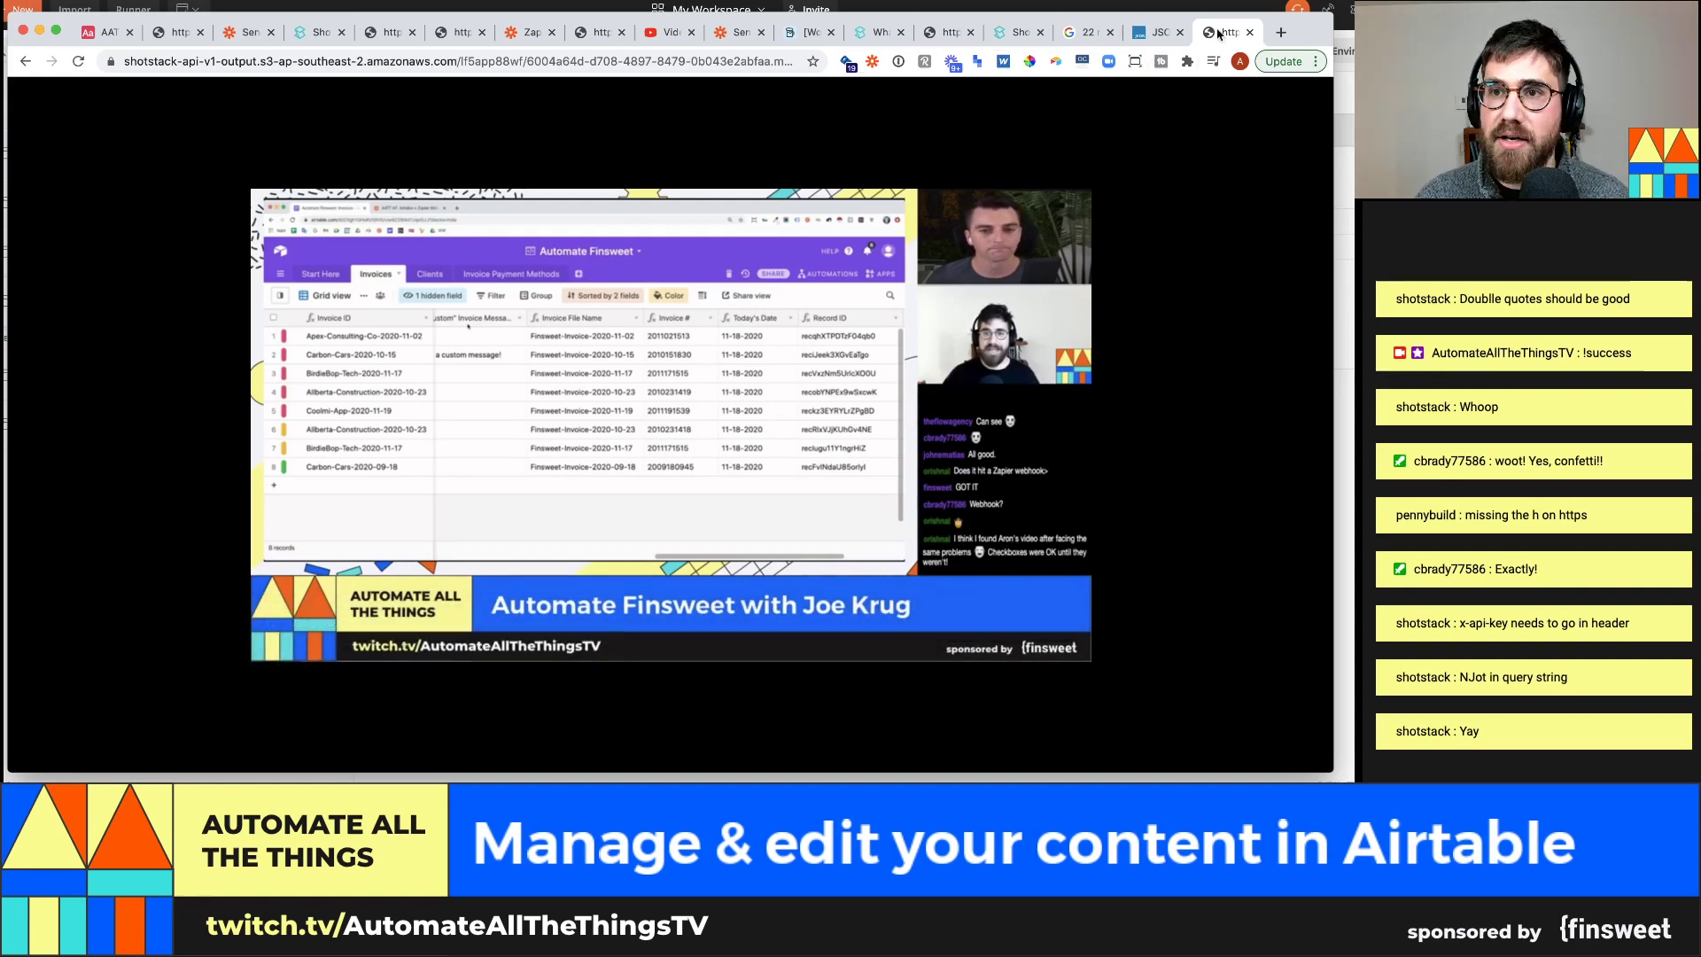
key("super+w")
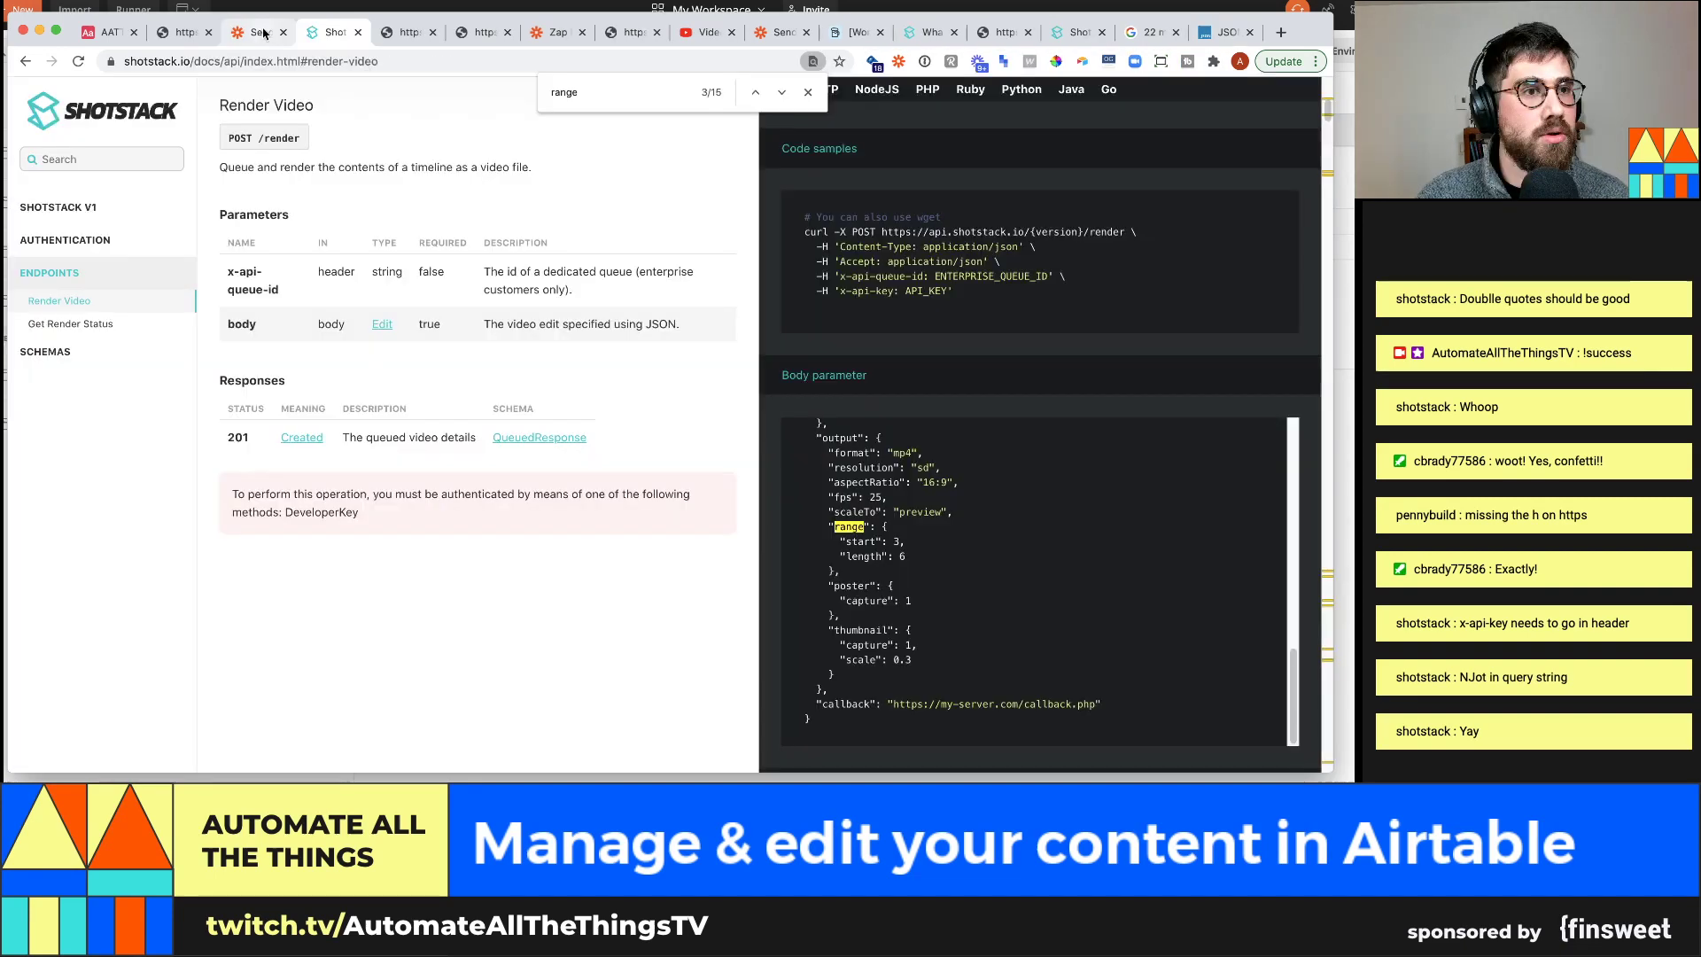
In the Custom Request's Data body, add a comma and new line after the output block
left_click(259, 33)
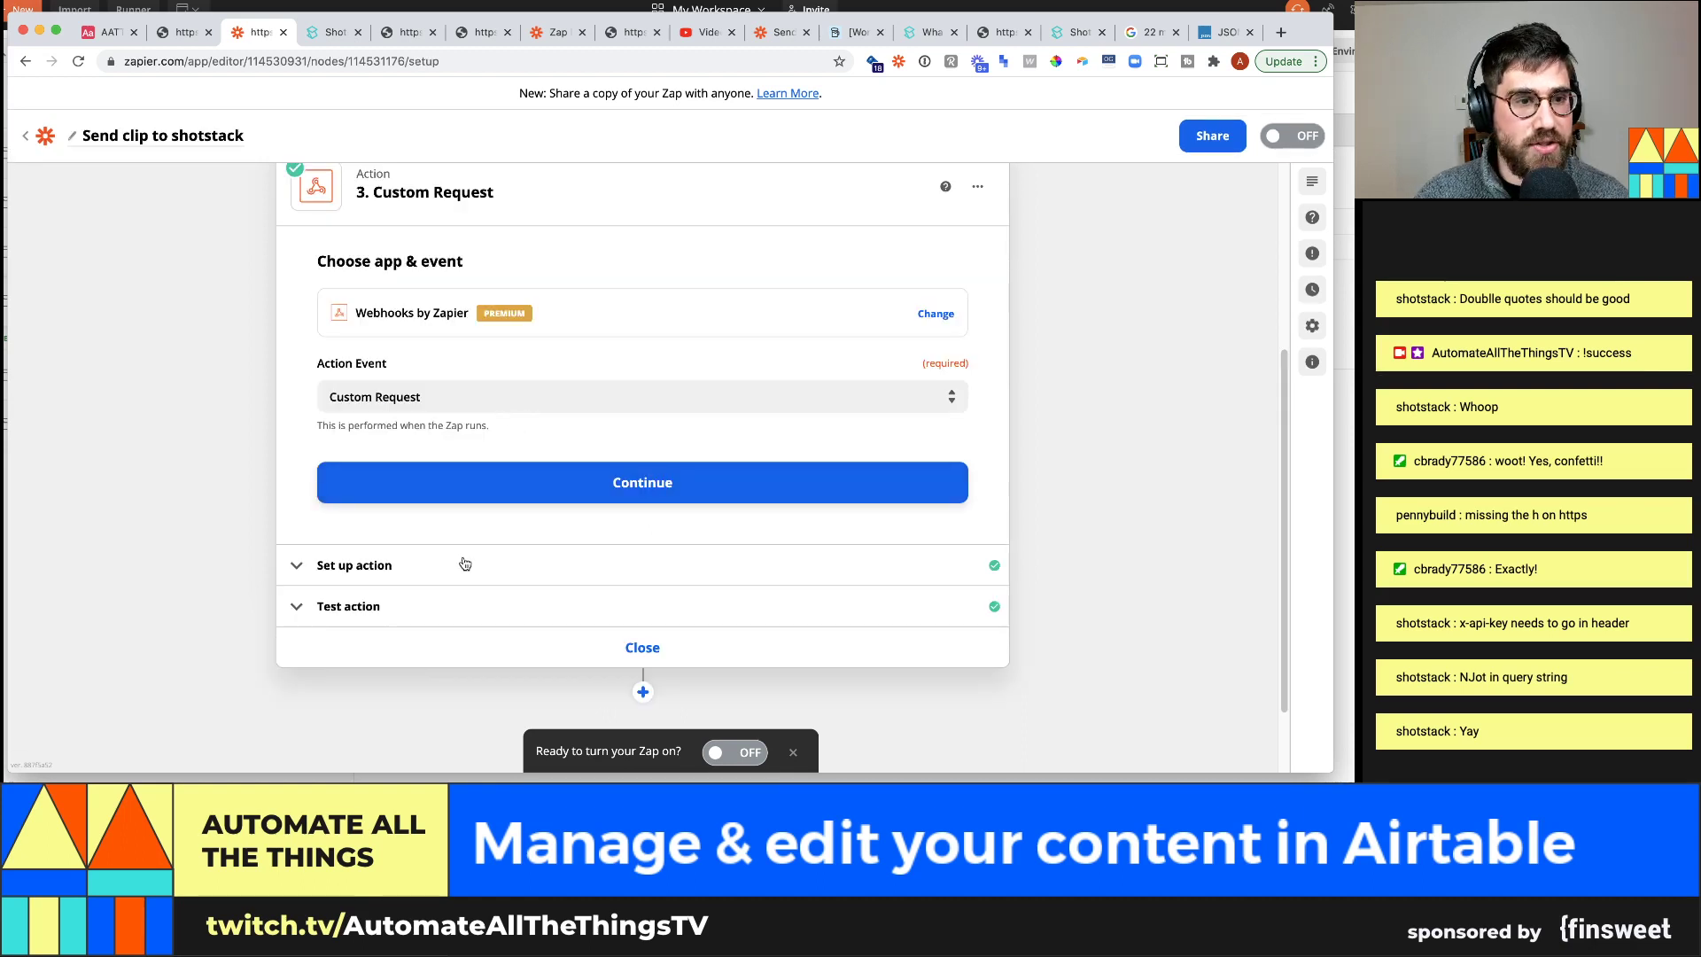
left_click(459, 565)
scroll(457, 544, "down", 5)
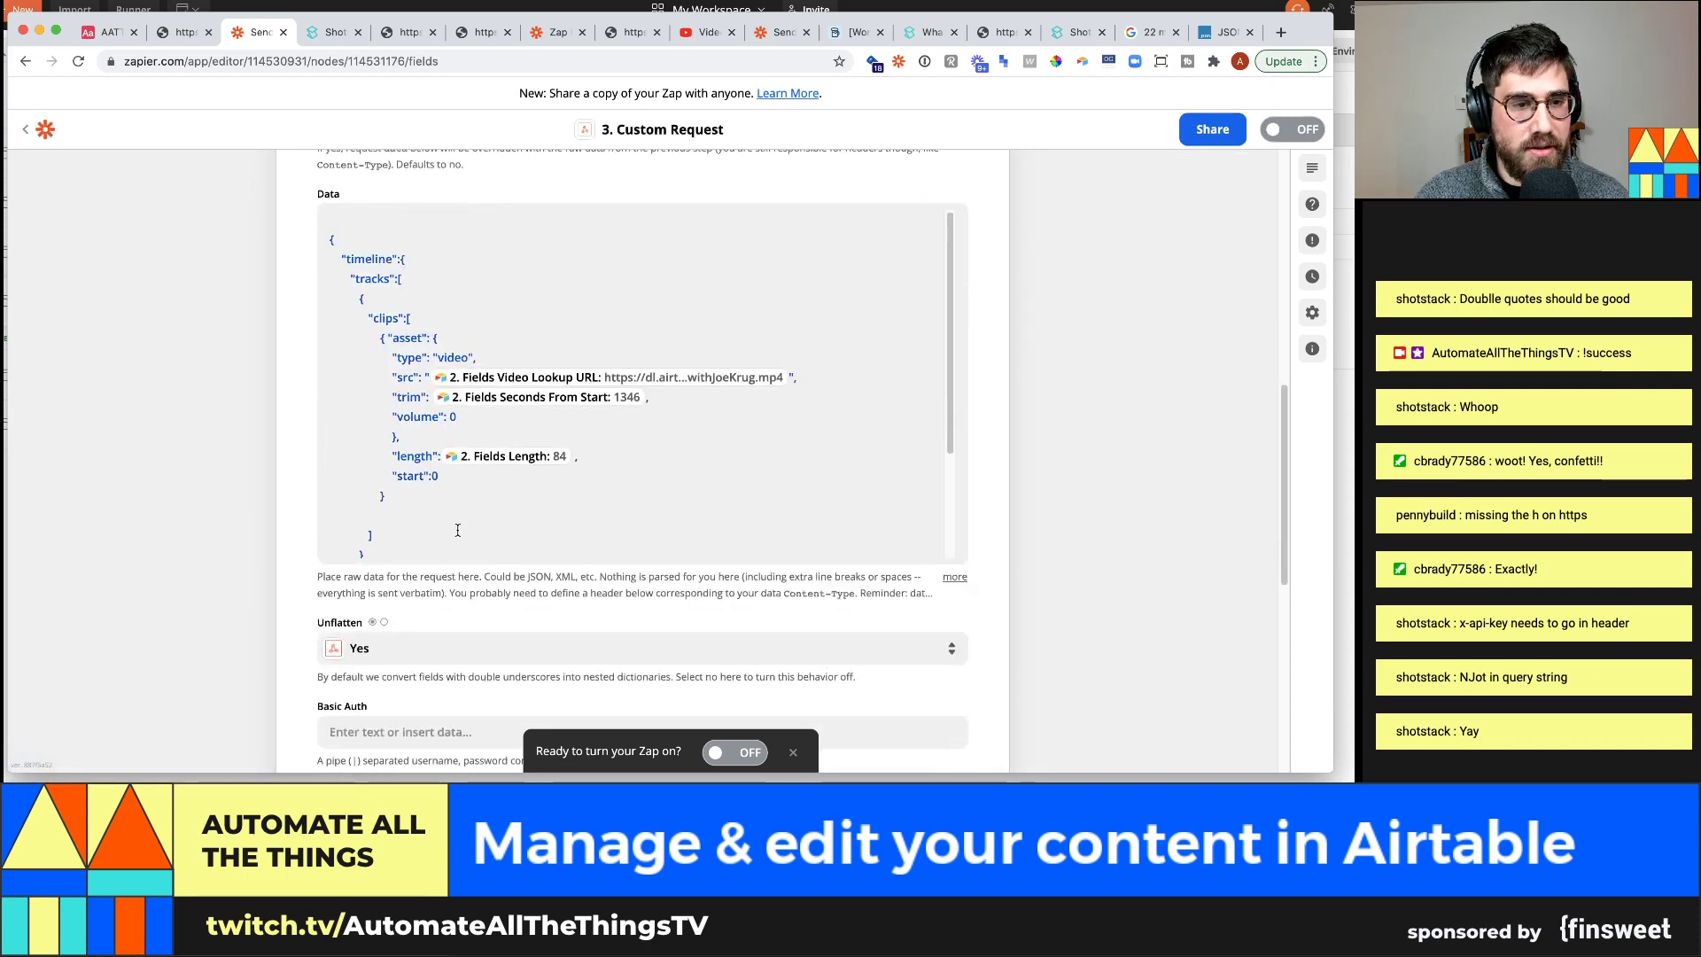
left_click(440, 537)
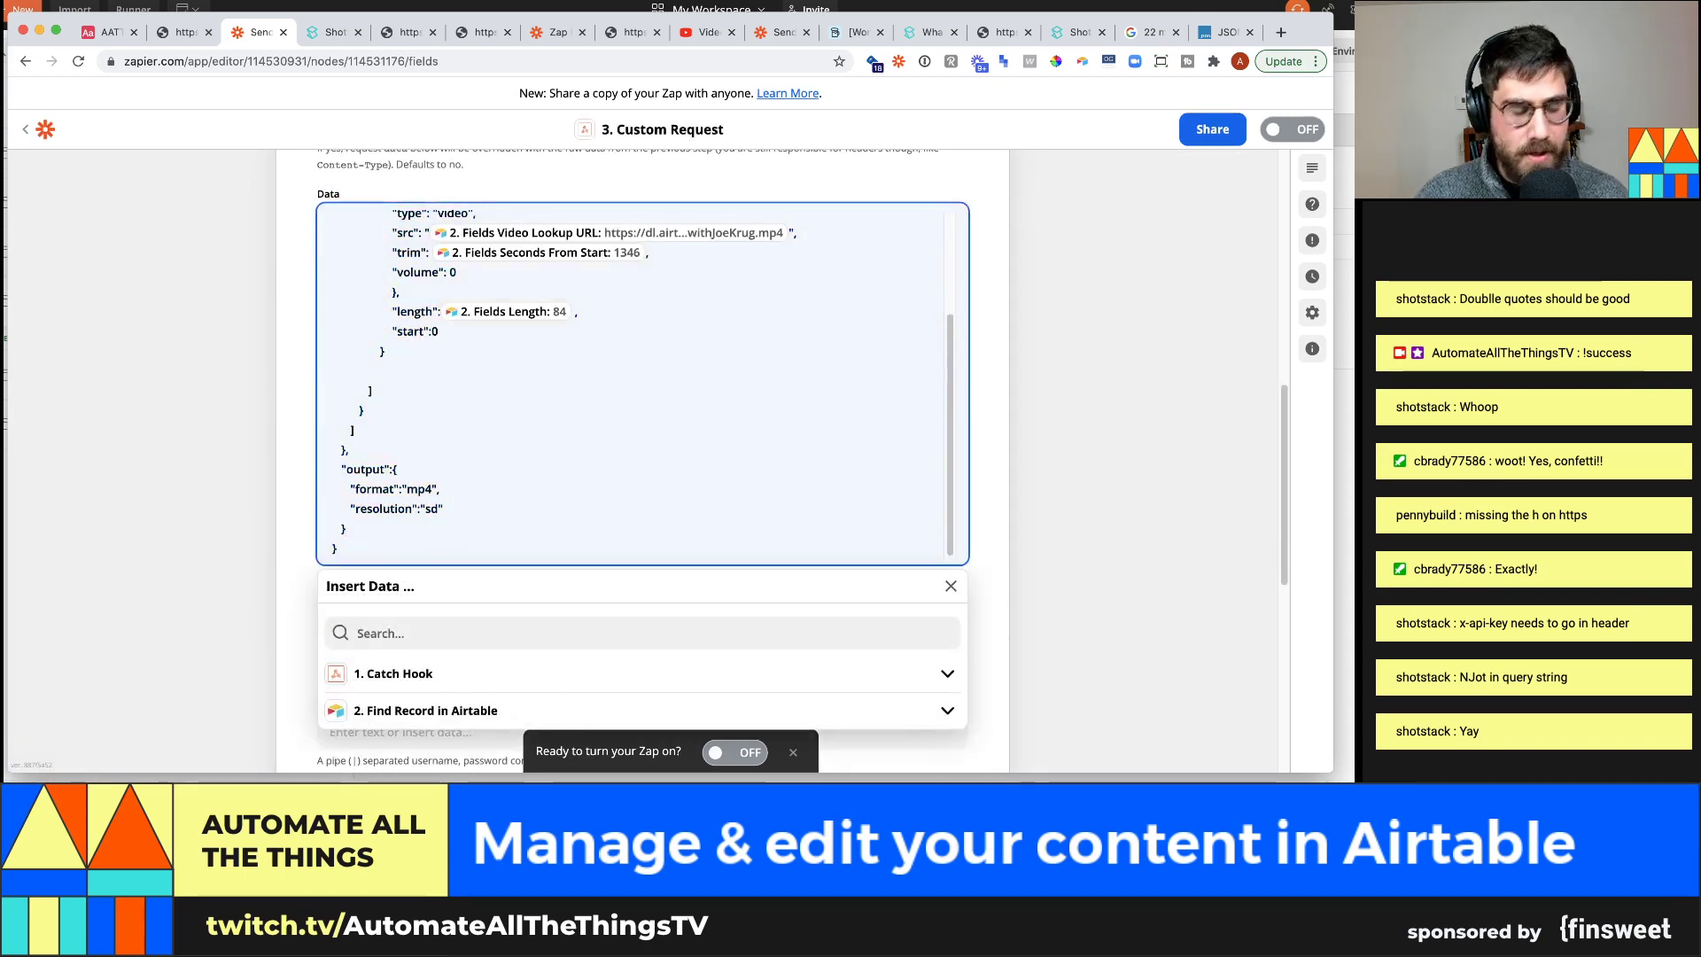
type(",")
key("Return")
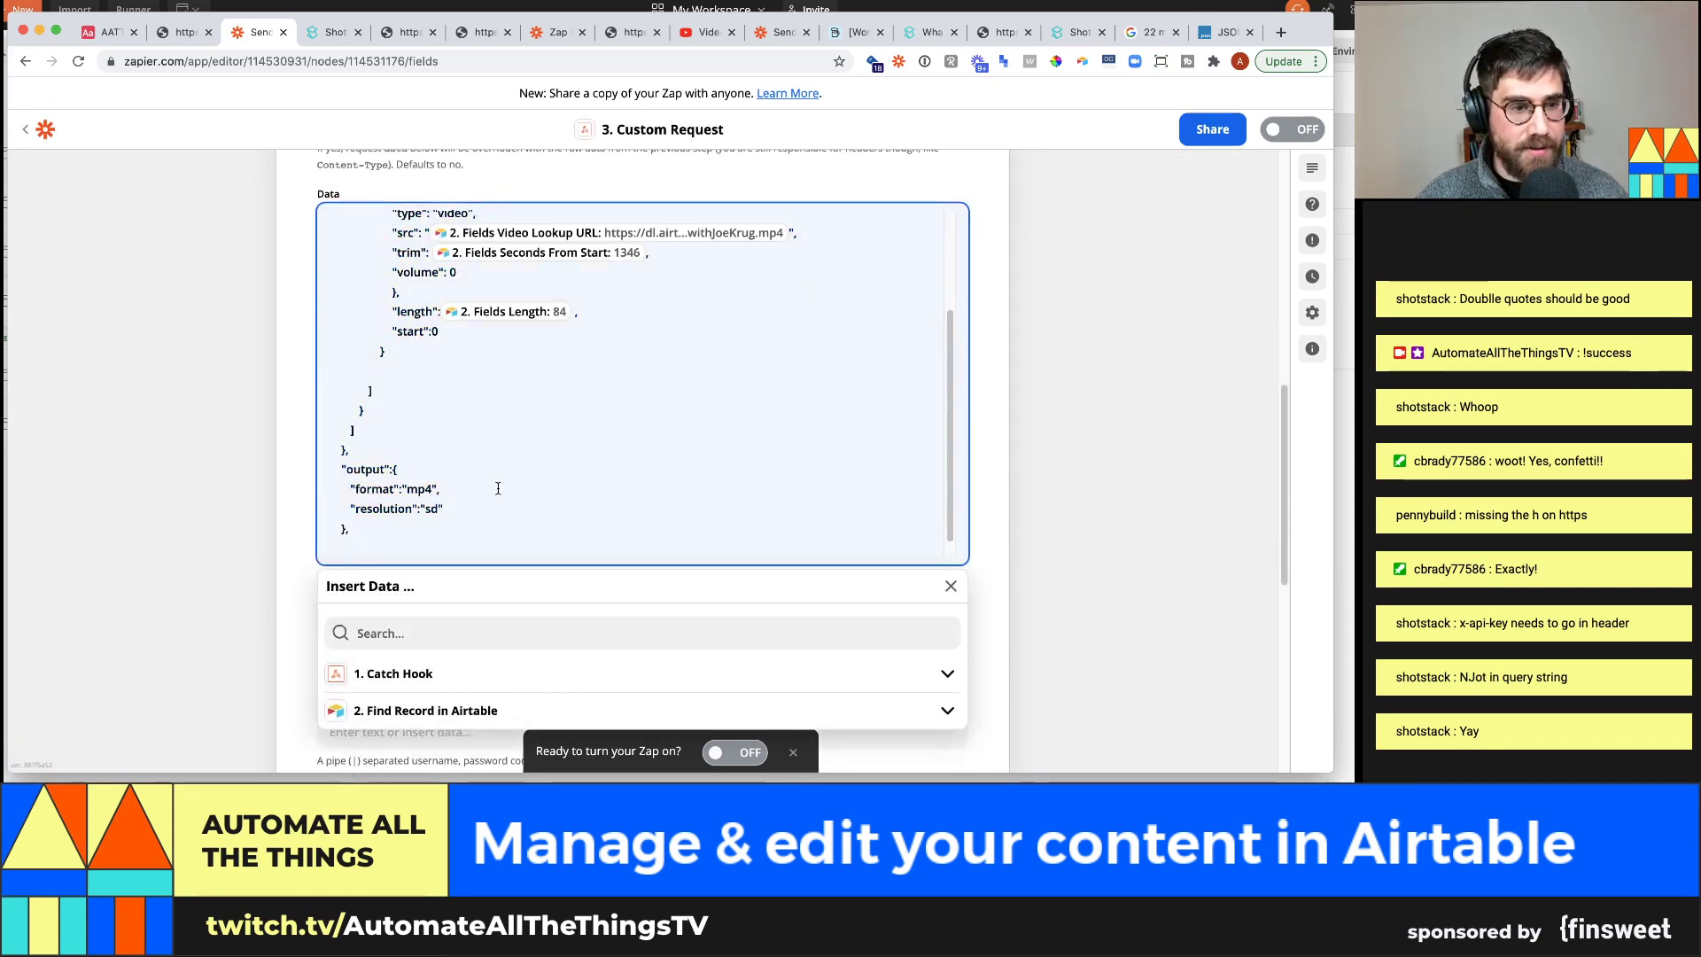
scroll(706, 478, "down", 1)
Check the callback line in the code editor, then type "callback":"" into the Data body
key("super+Tab")
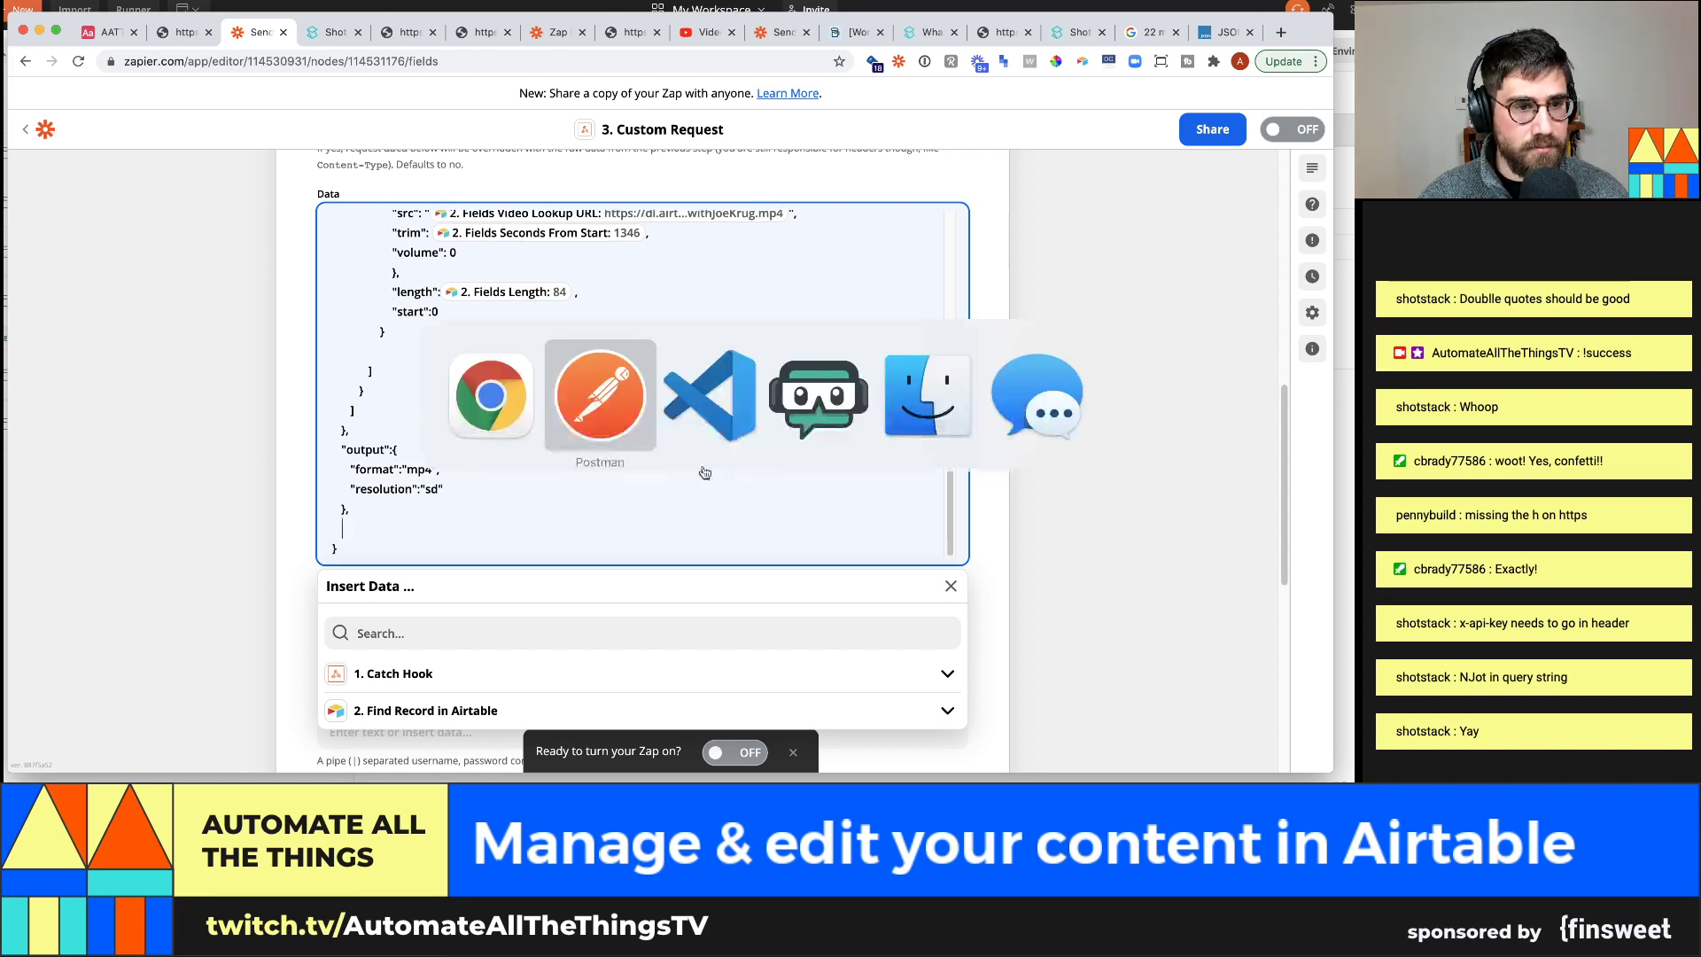
left_click(732, 406)
left_click(456, 464)
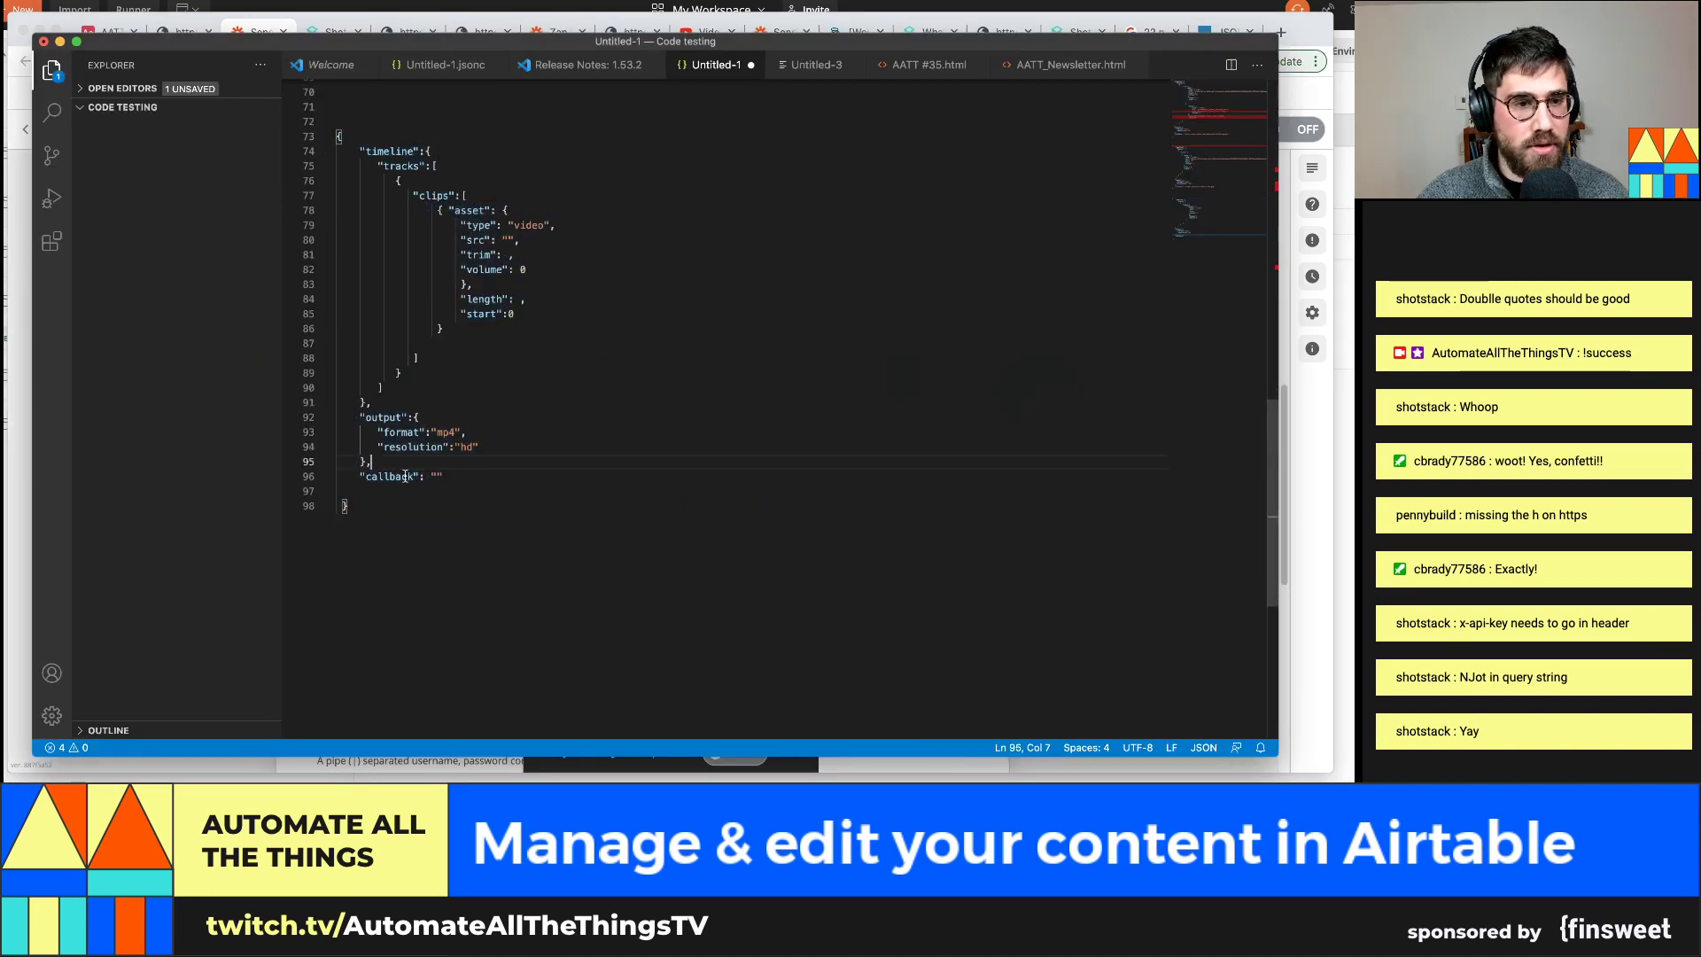
left_click_drag(364, 479, 462, 478)
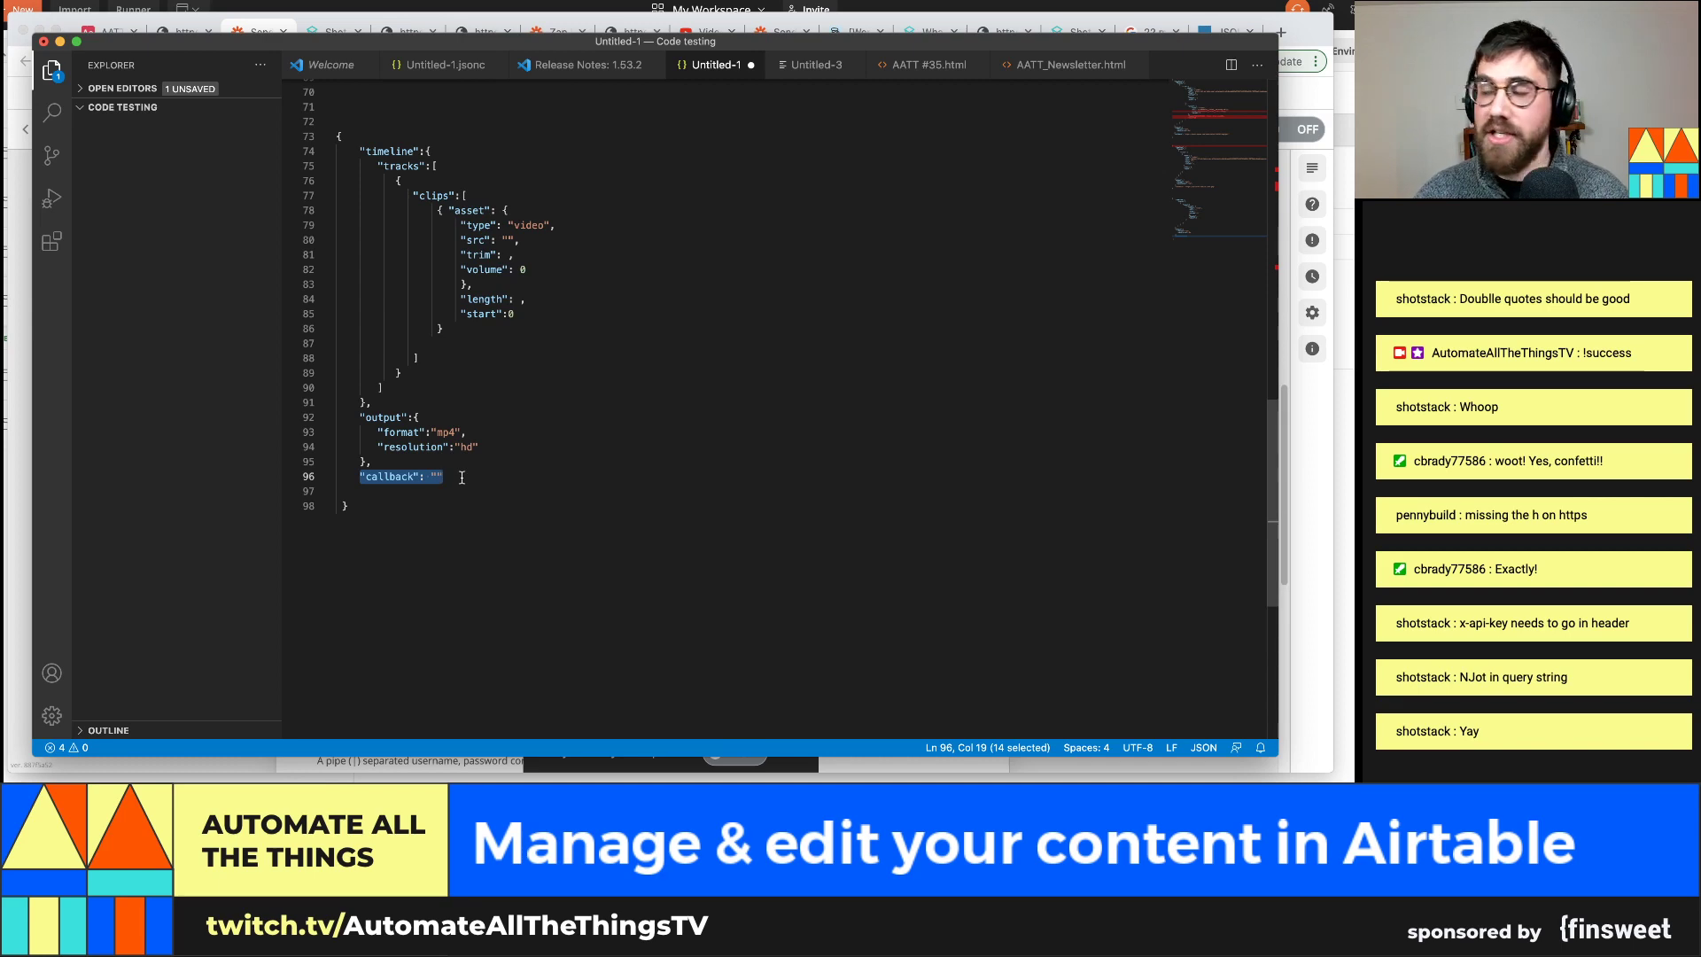
key("super+Tab")
left_click(419, 515)
type("\"ca")
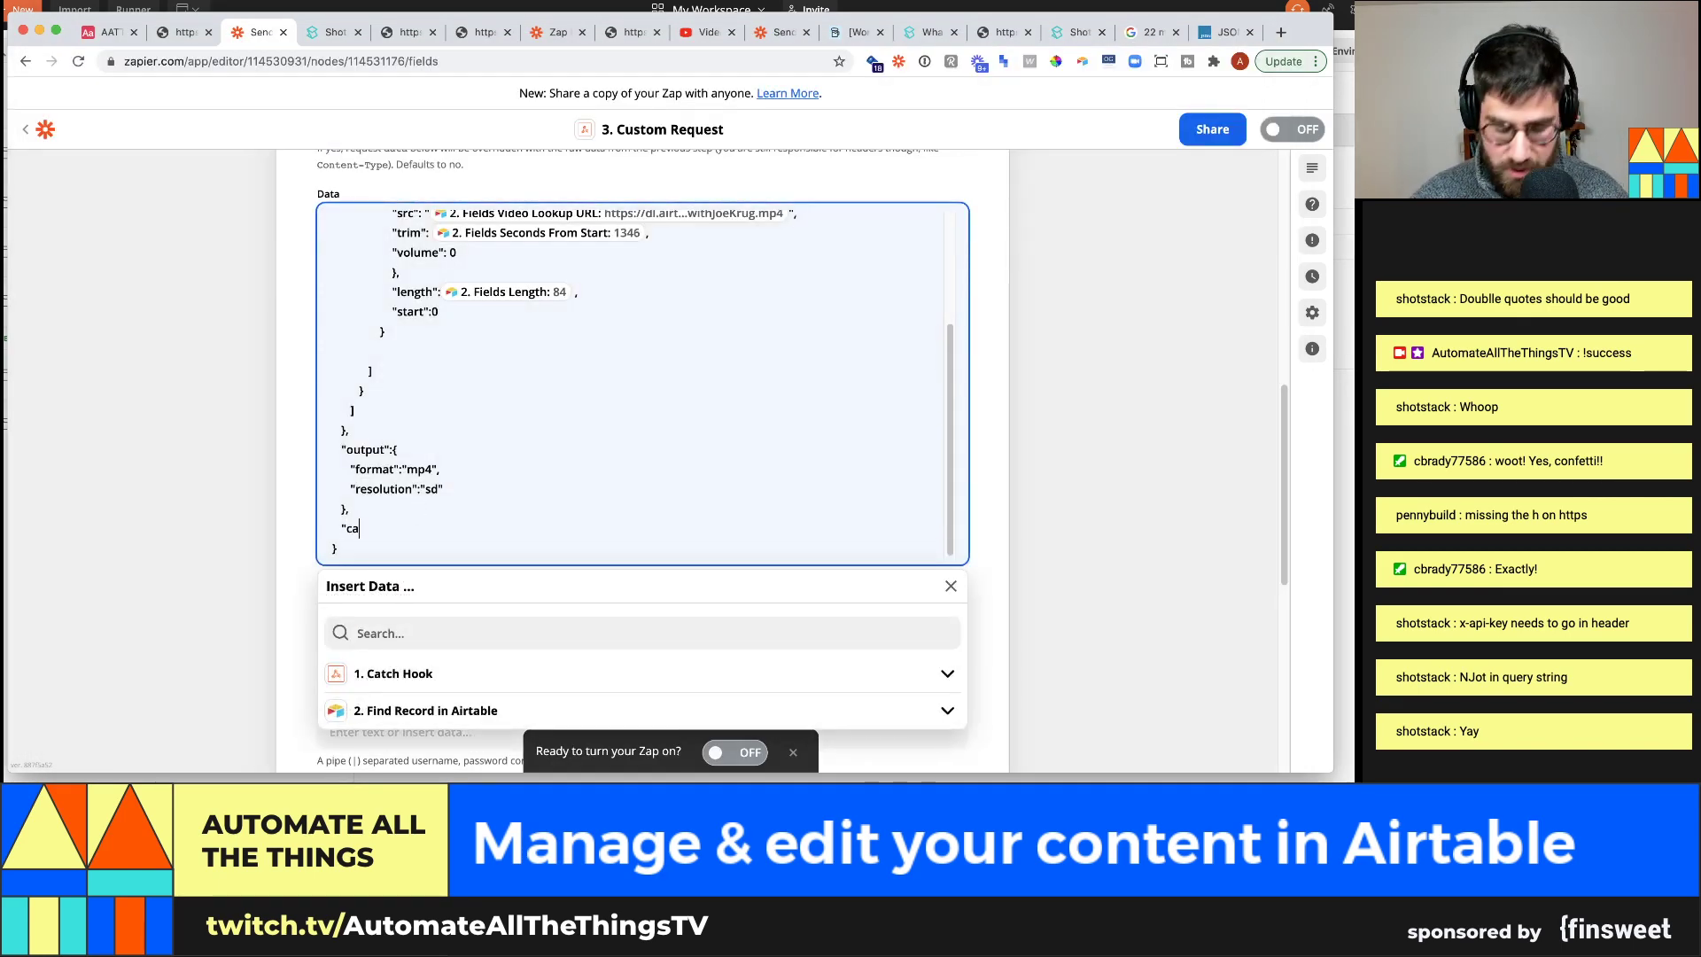
type("llback\":")
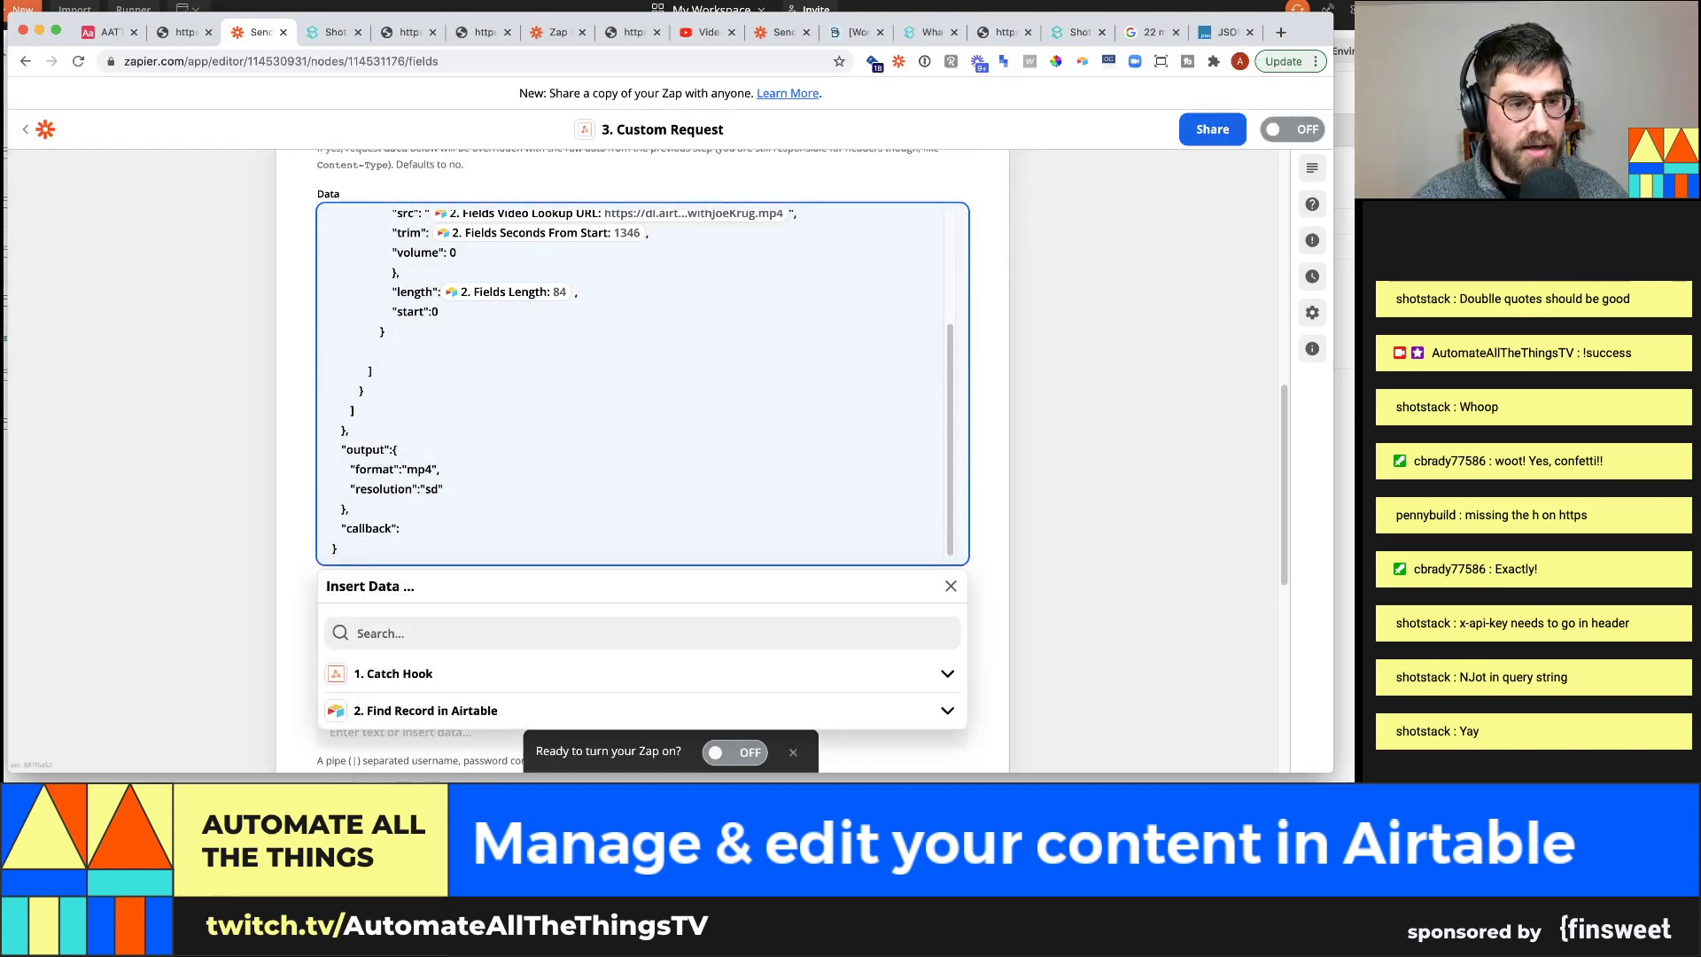
type("\"\"")
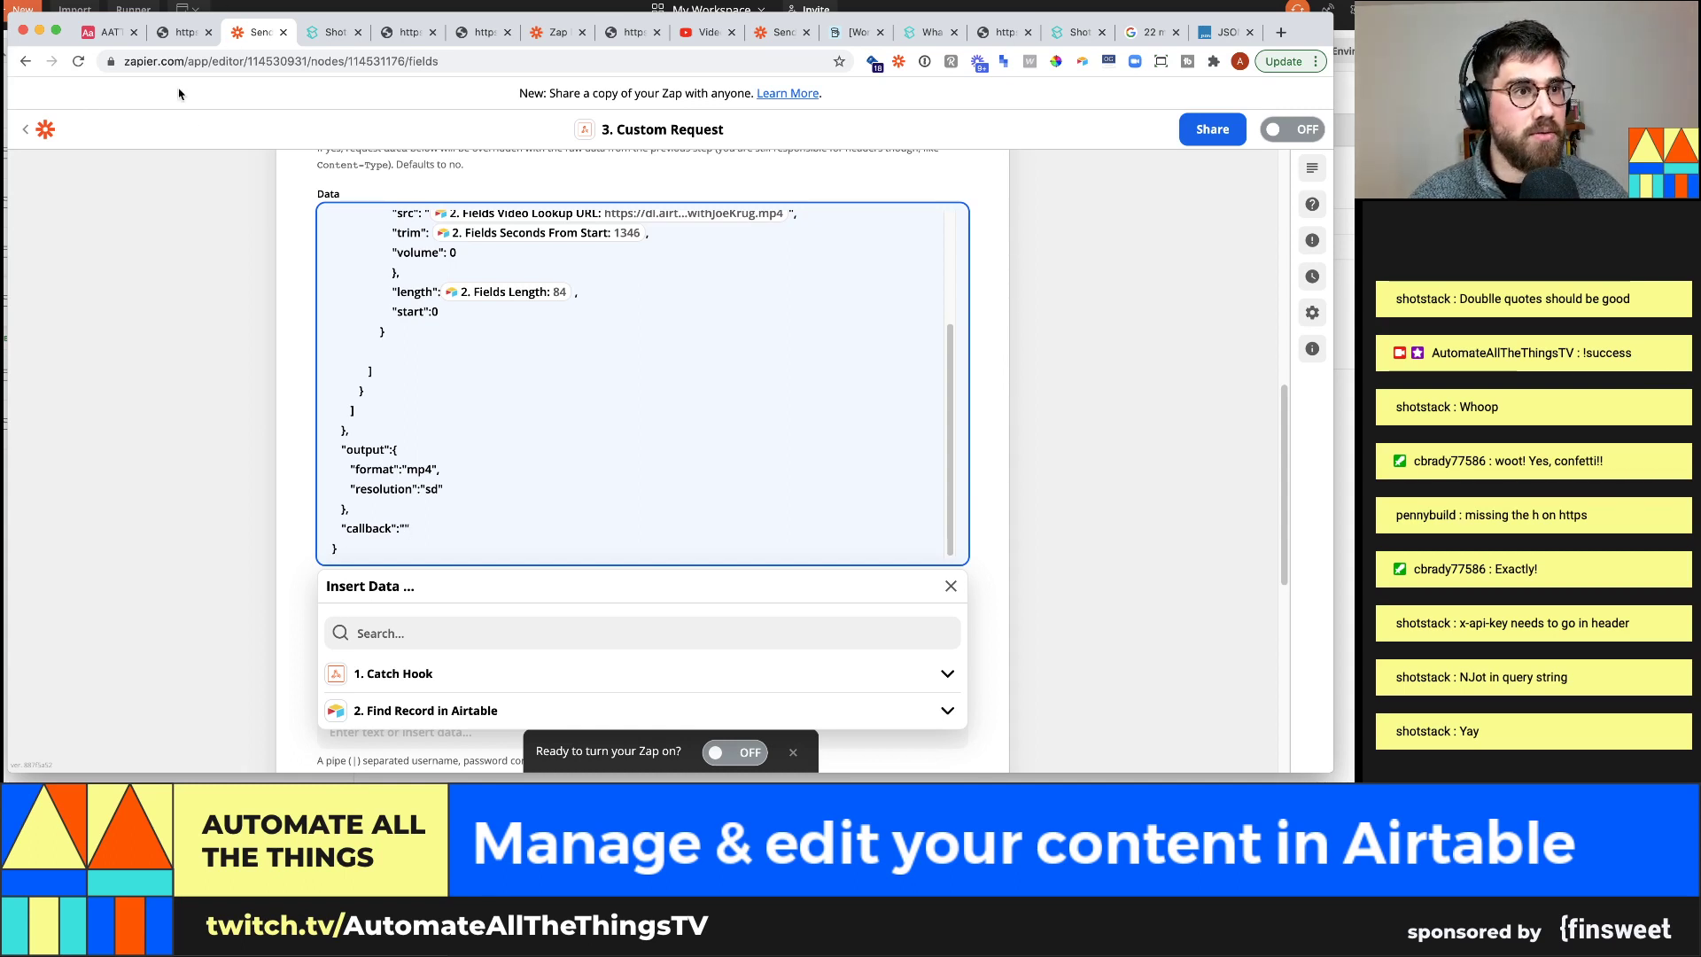
Load zapier.com in a new browser tab
key("ctrl+t")
type("zapier.com")
key("Return")
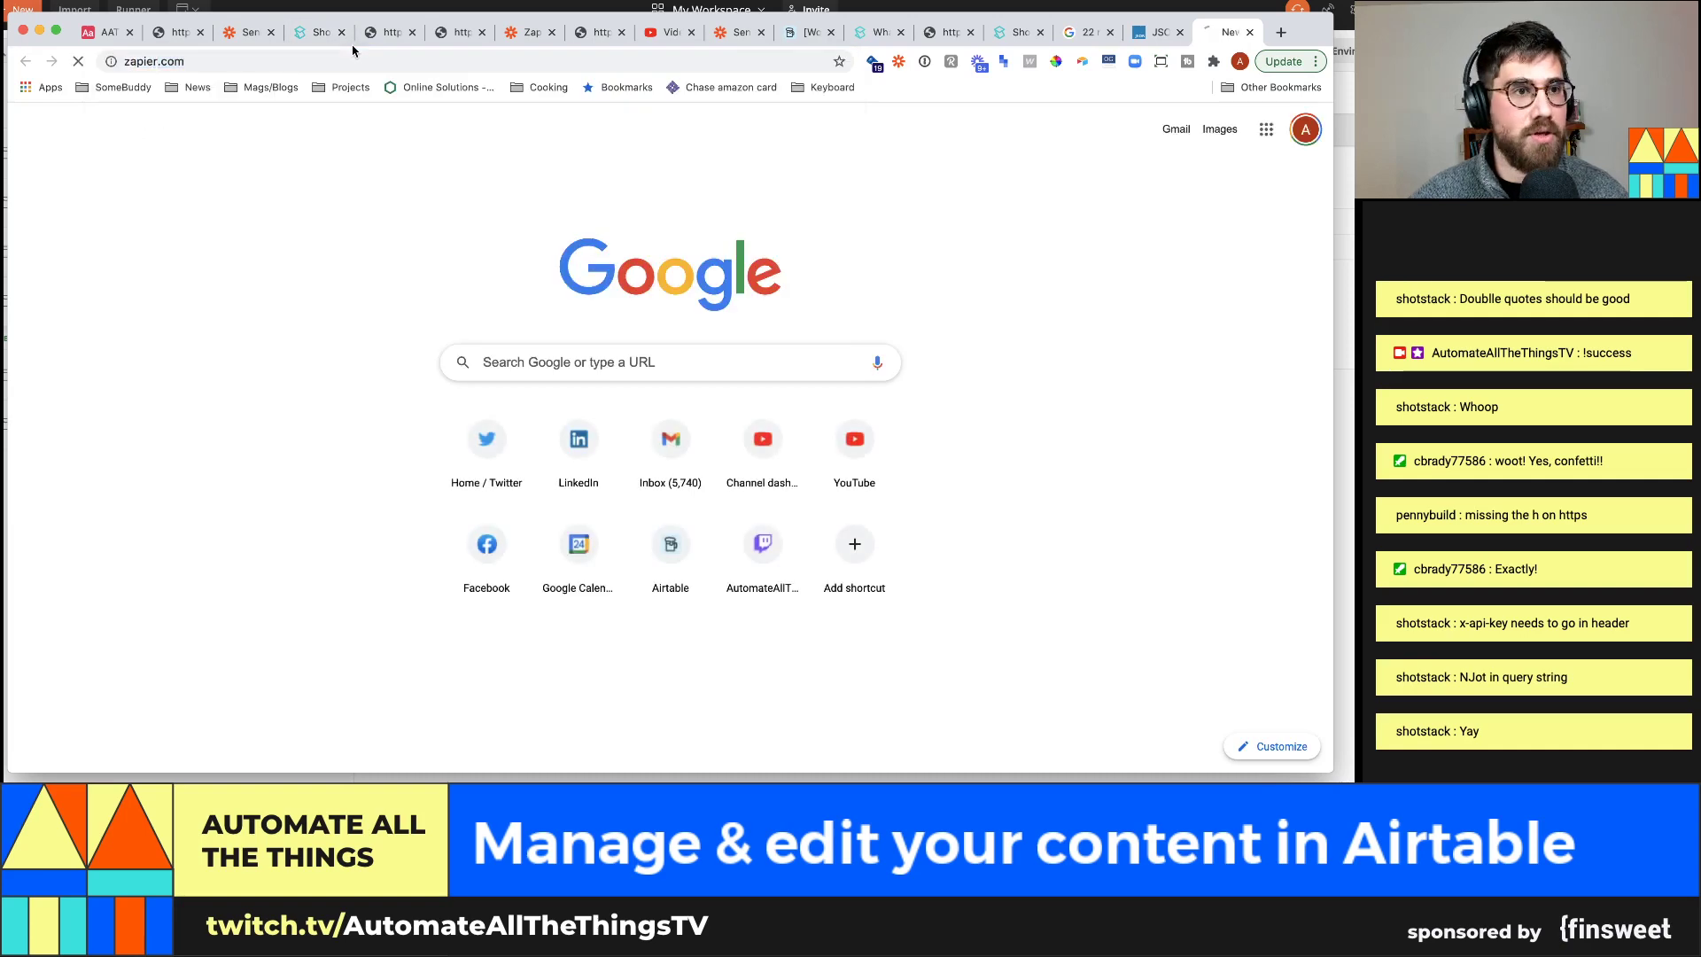
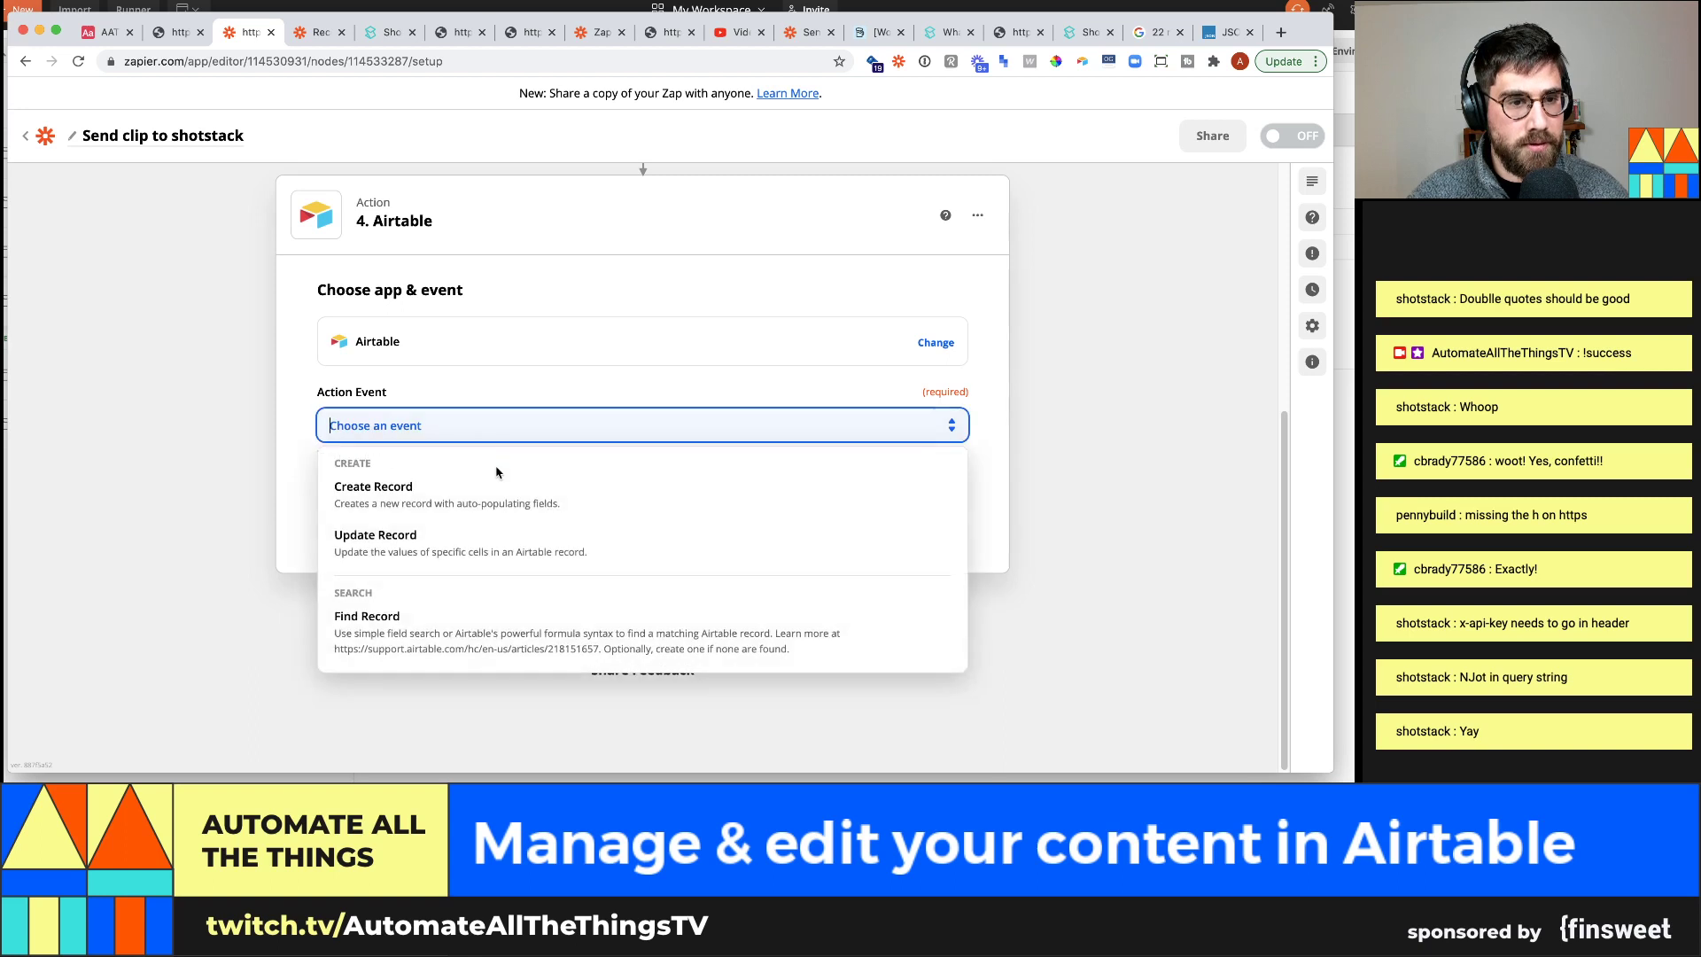
Make step 4 an Airtable Update Record action using the connected Airtable account
left_click(491, 564)
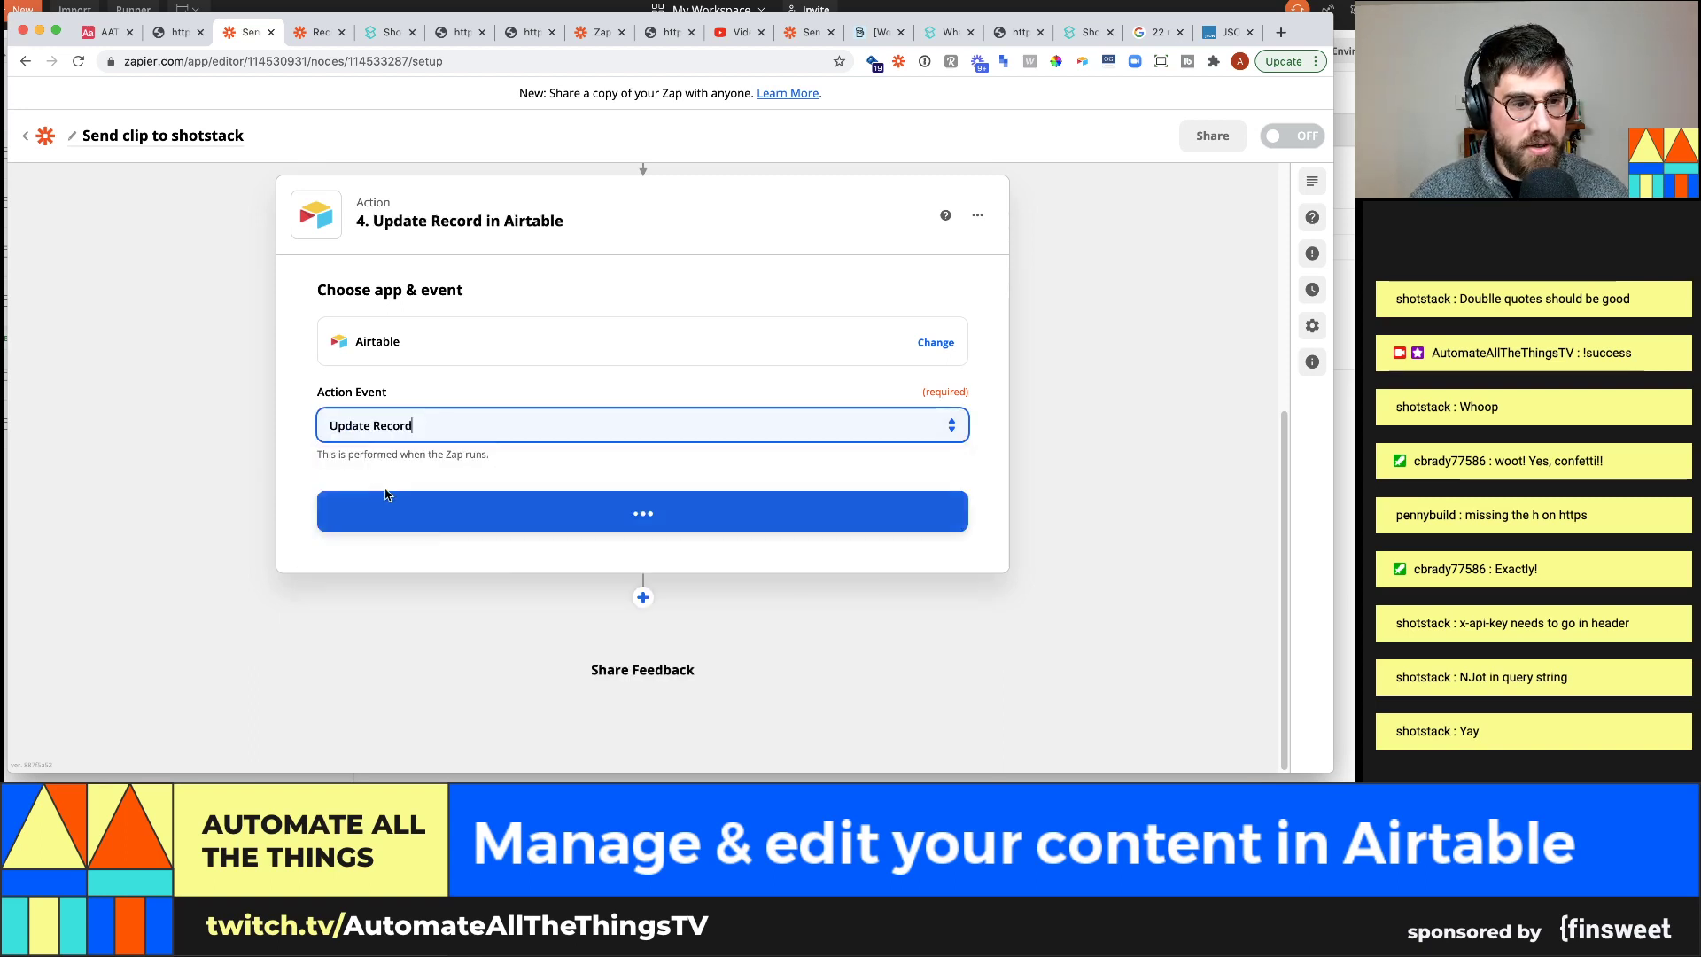
left_click(649, 507)
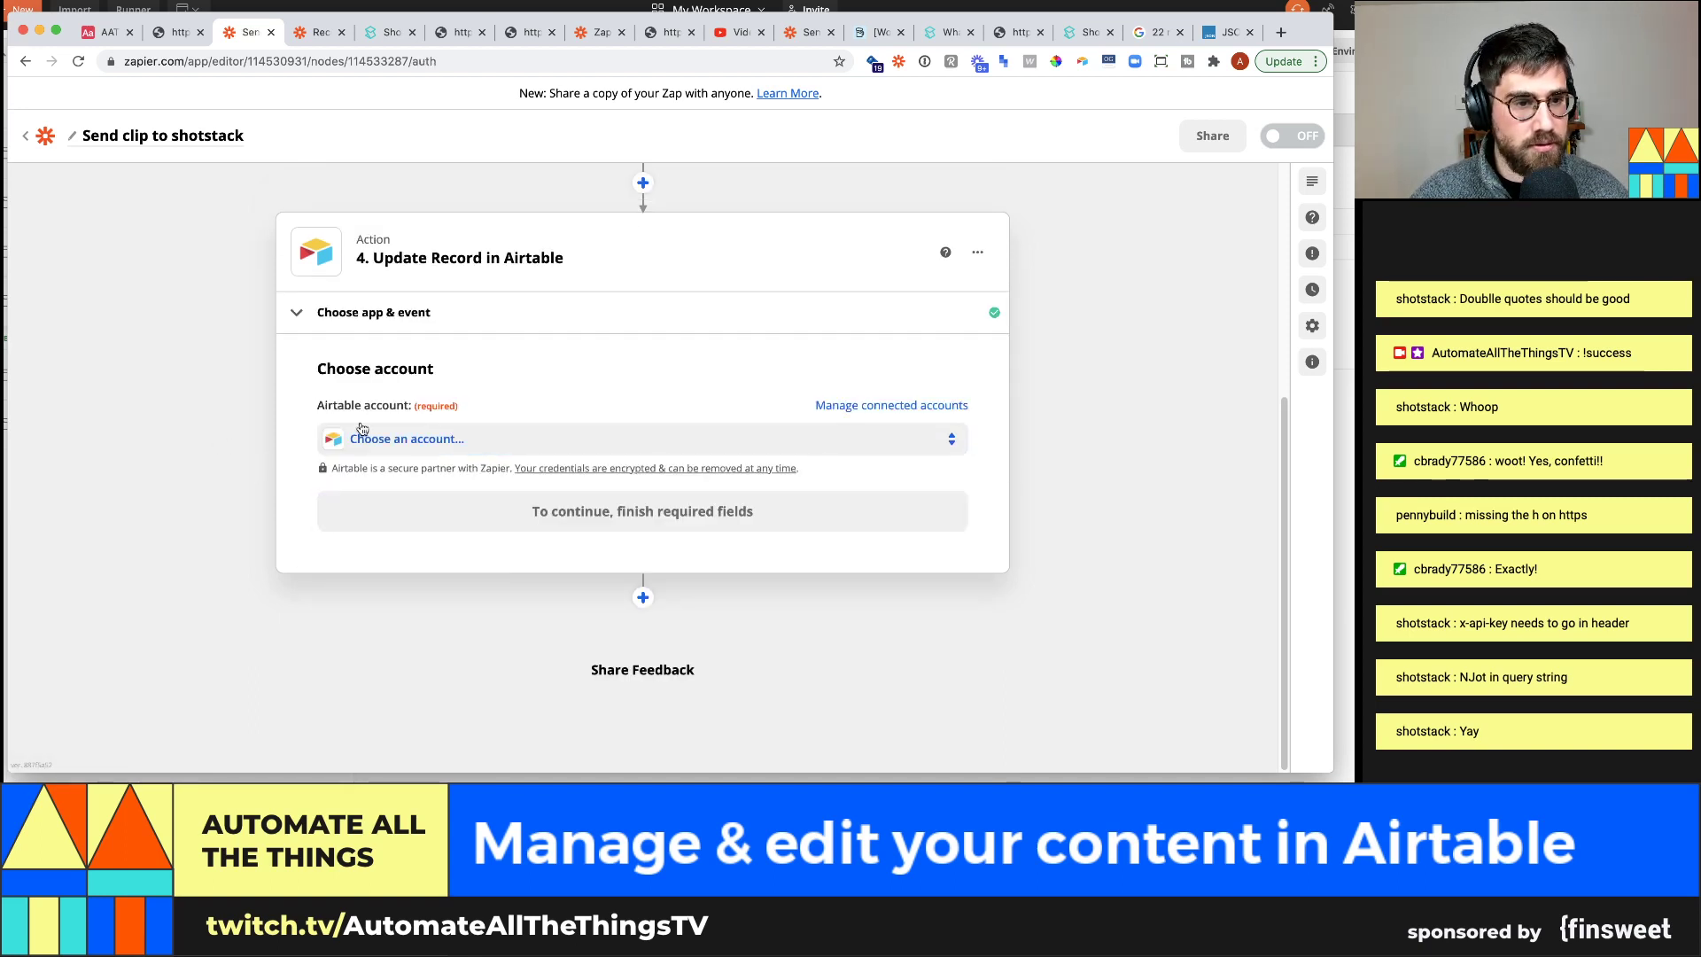
left_click(380, 440)
type("air")
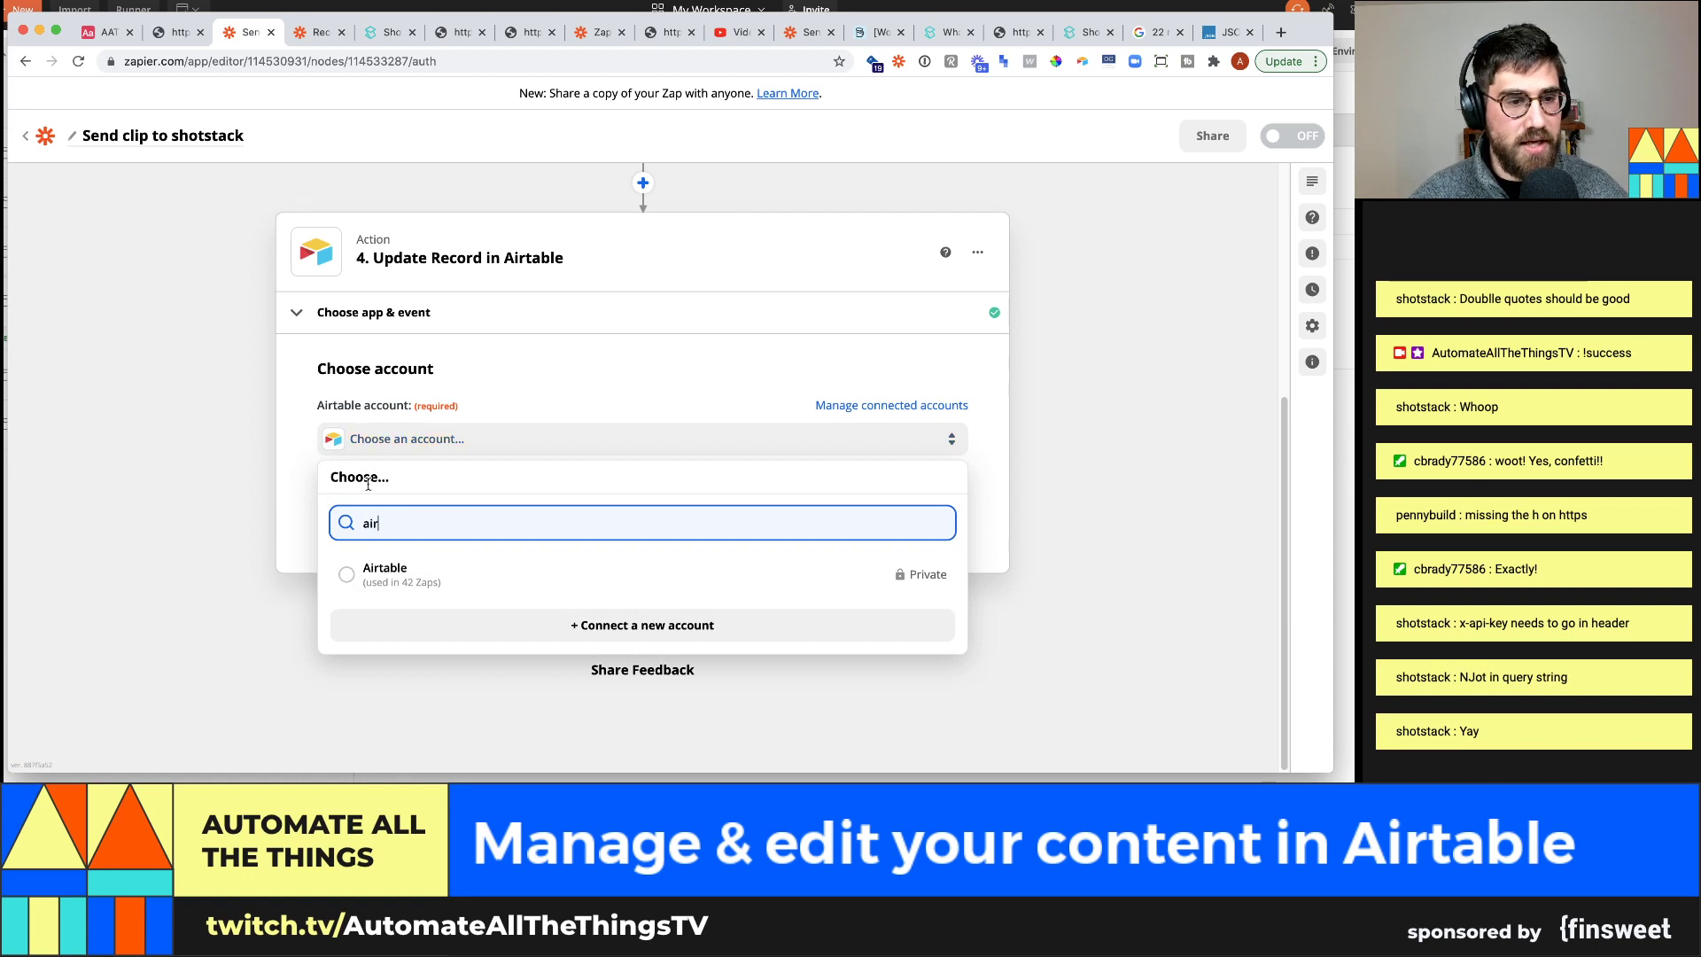
left_click(354, 574)
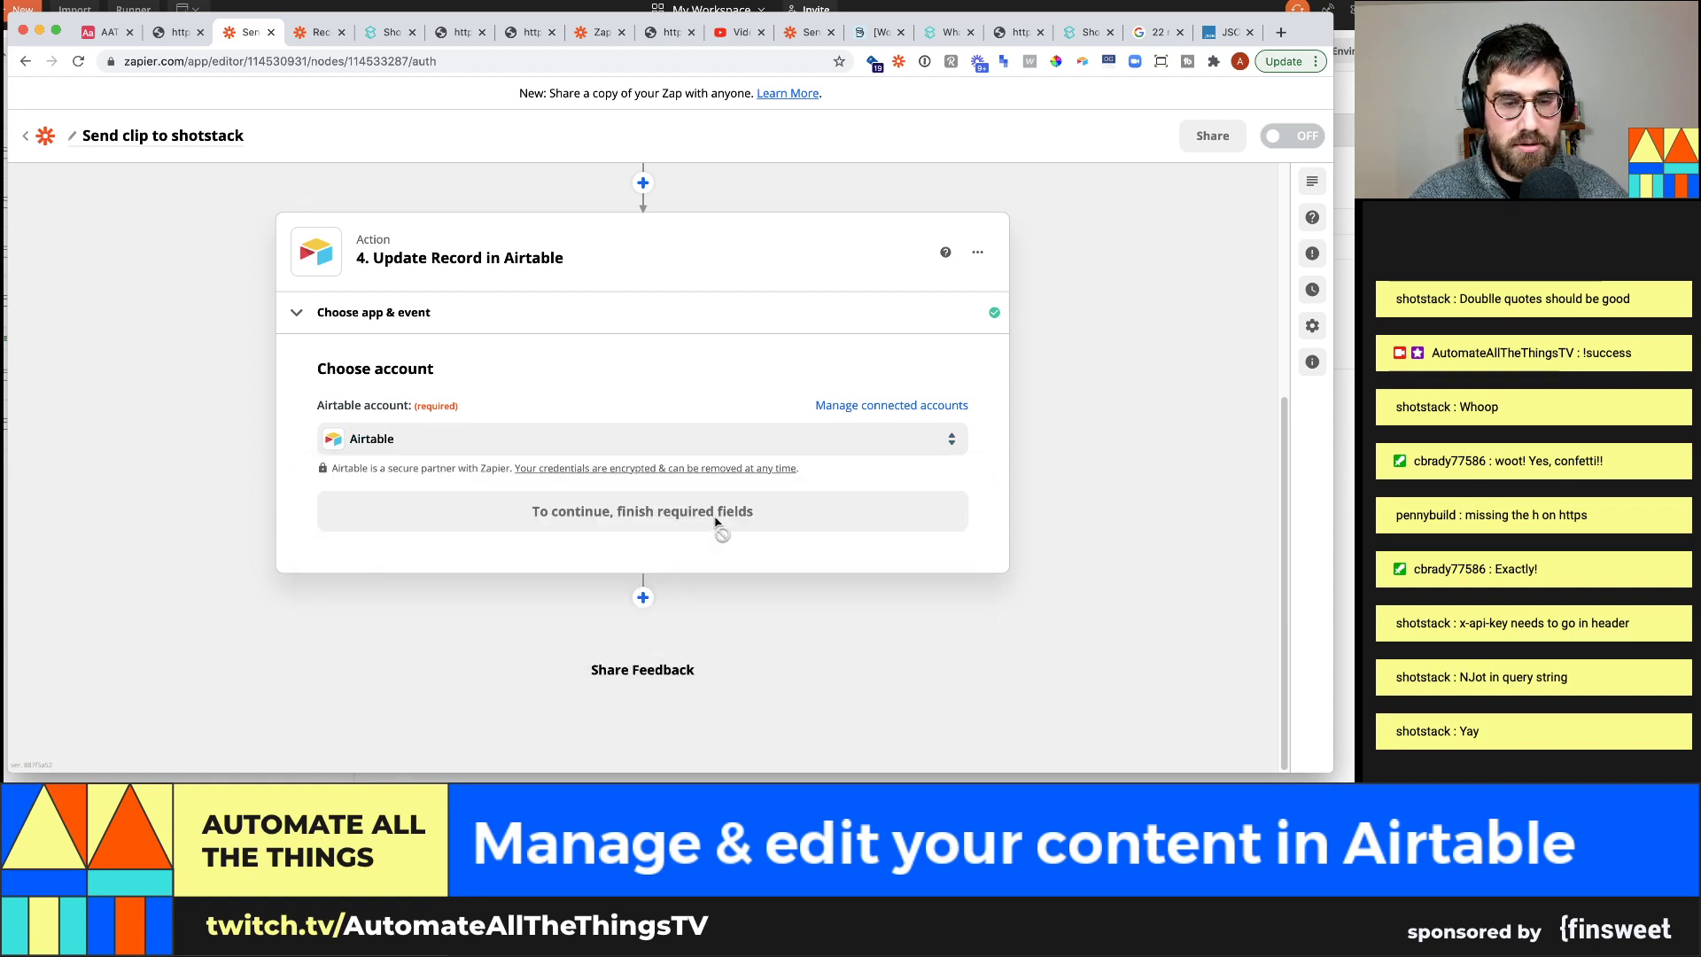
left_click(704, 520)
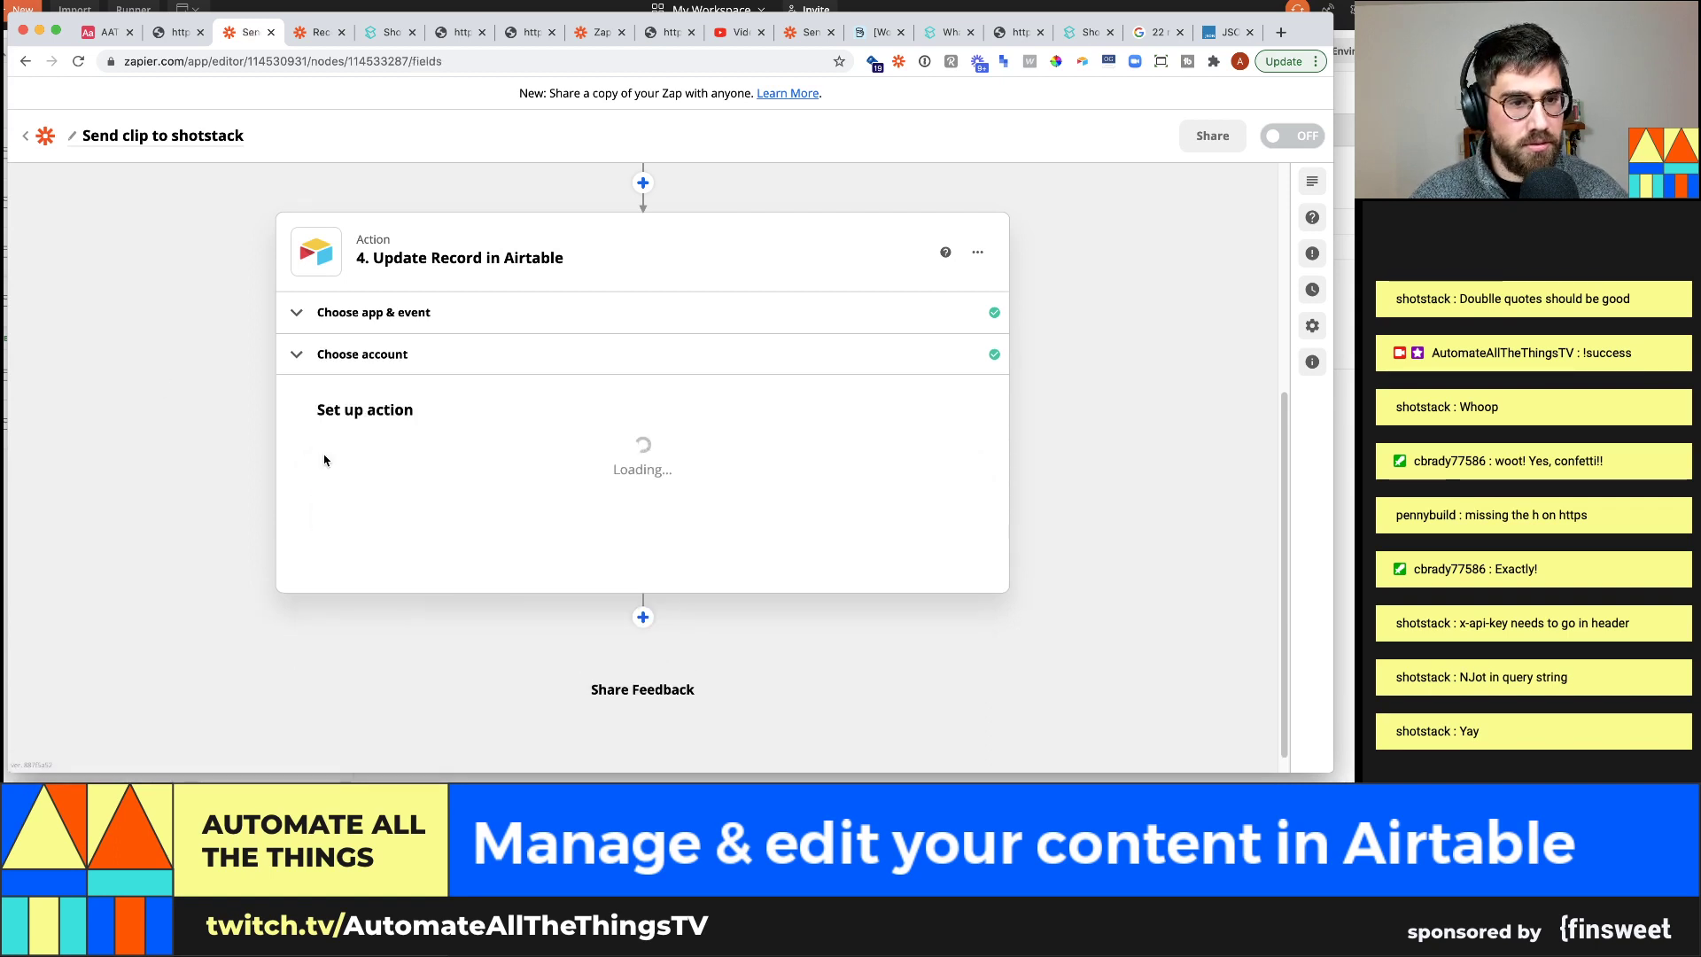
Target the Clips table in the AATT #36: Content management base
left_click(391, 471)
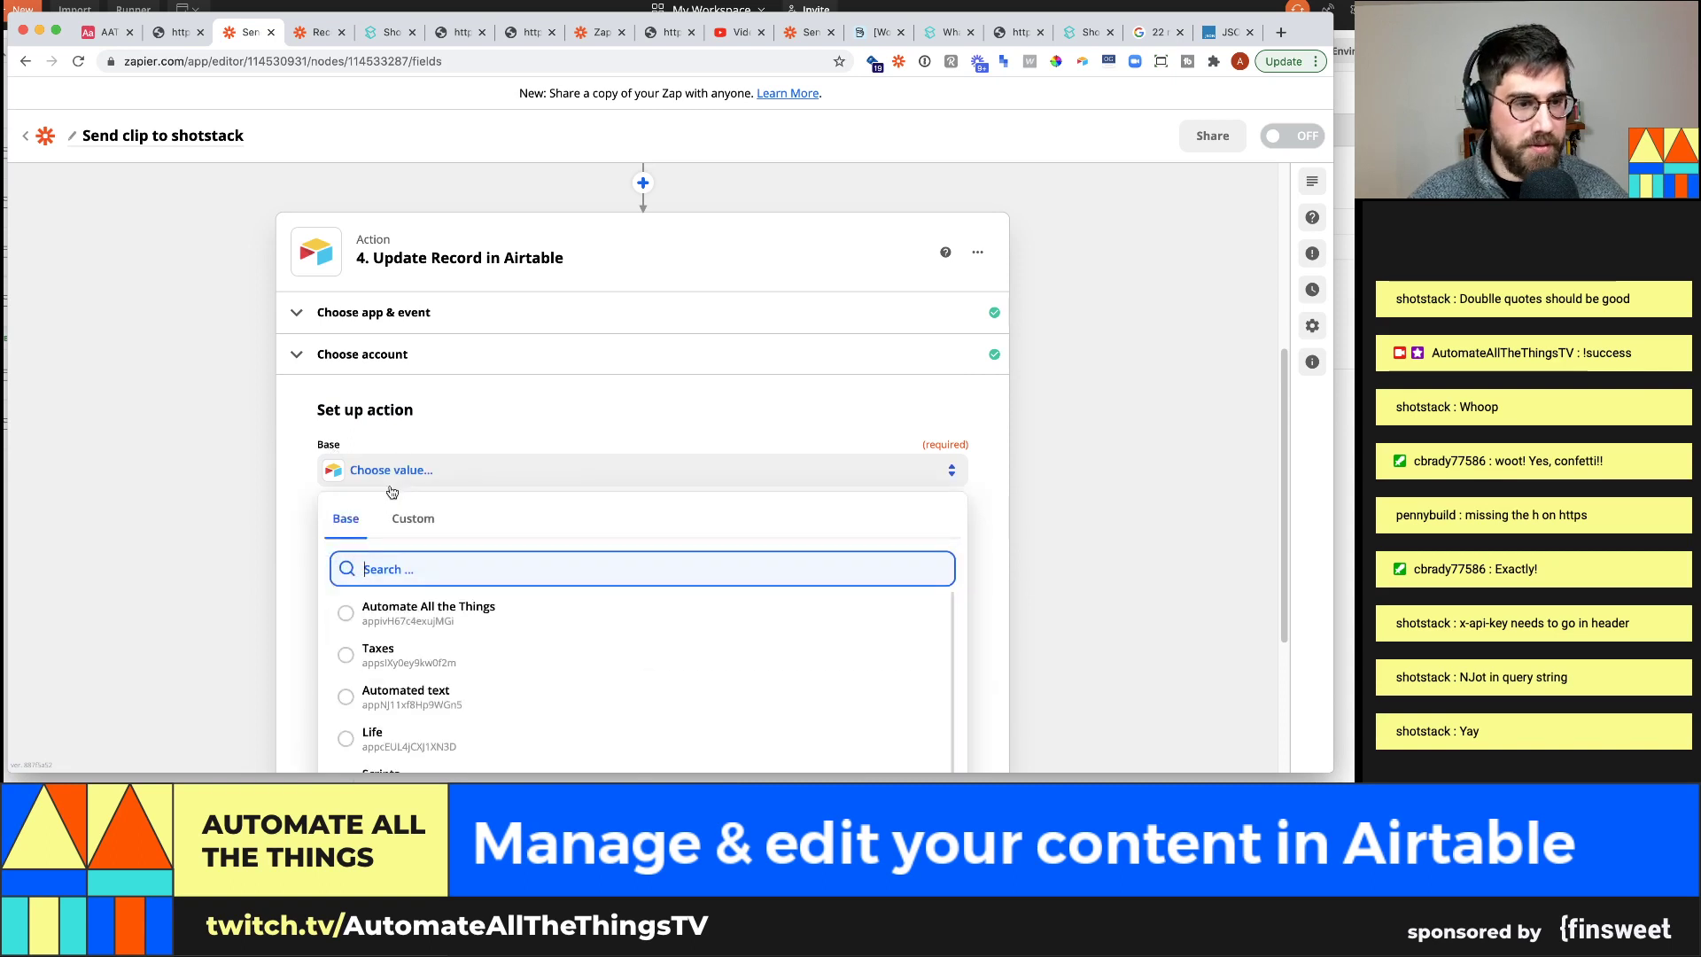
type("aatt #36")
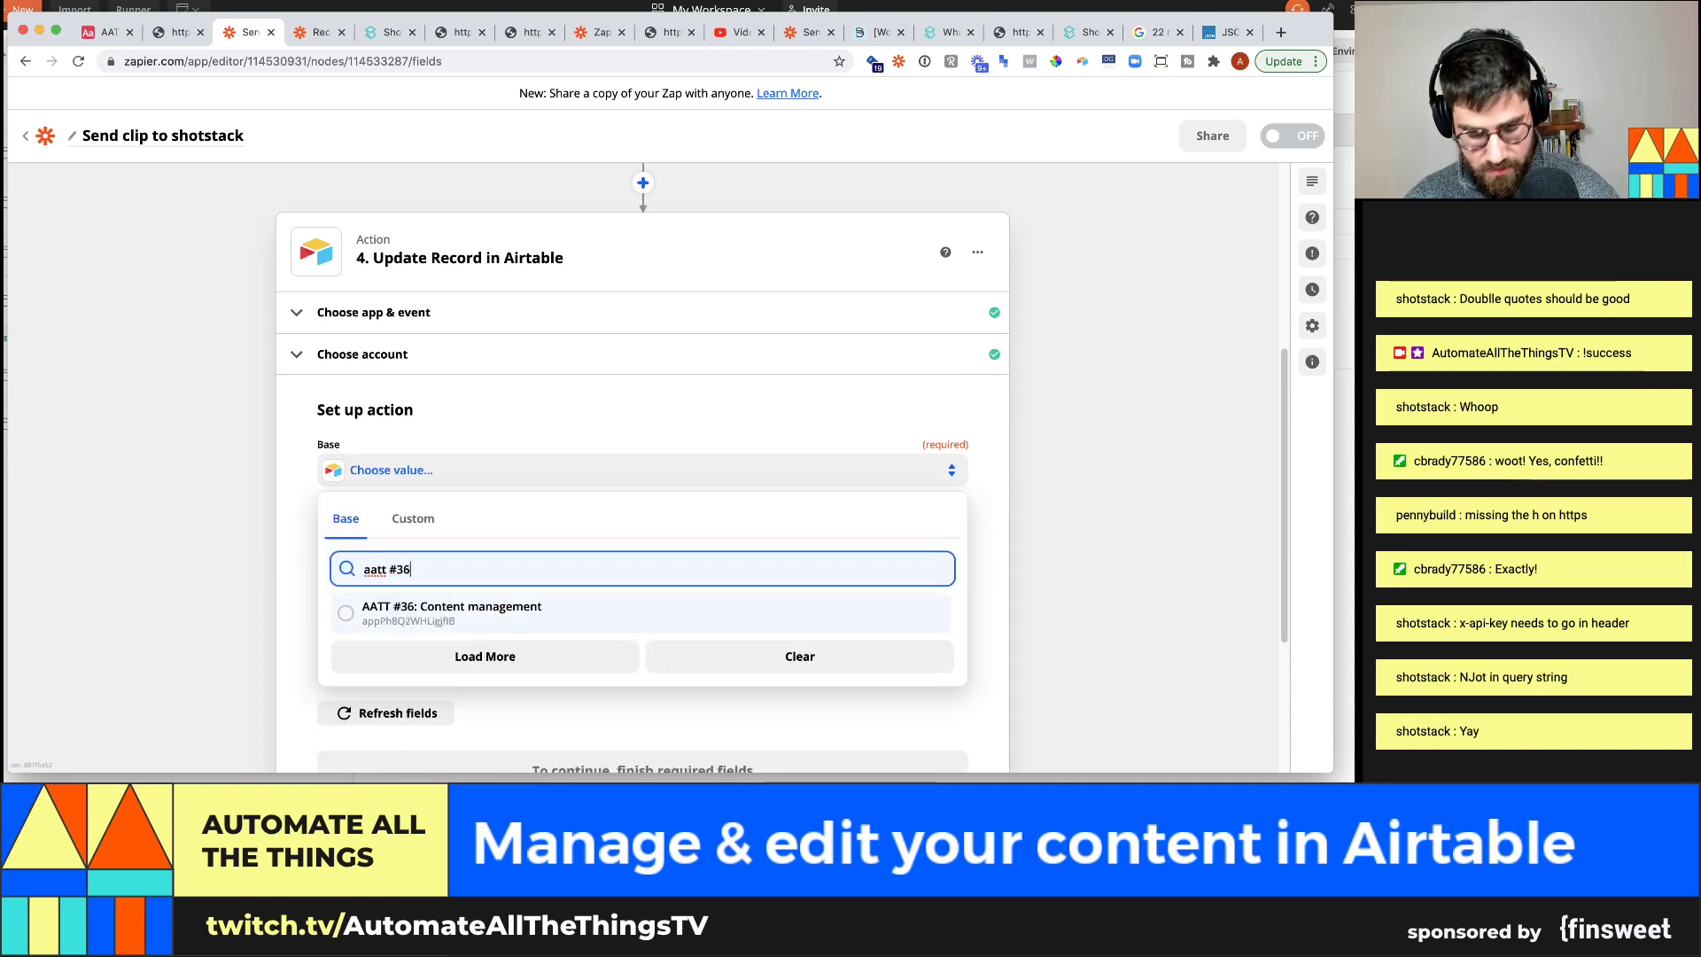
left_click(475, 606)
scroll(455, 496, "down", 2)
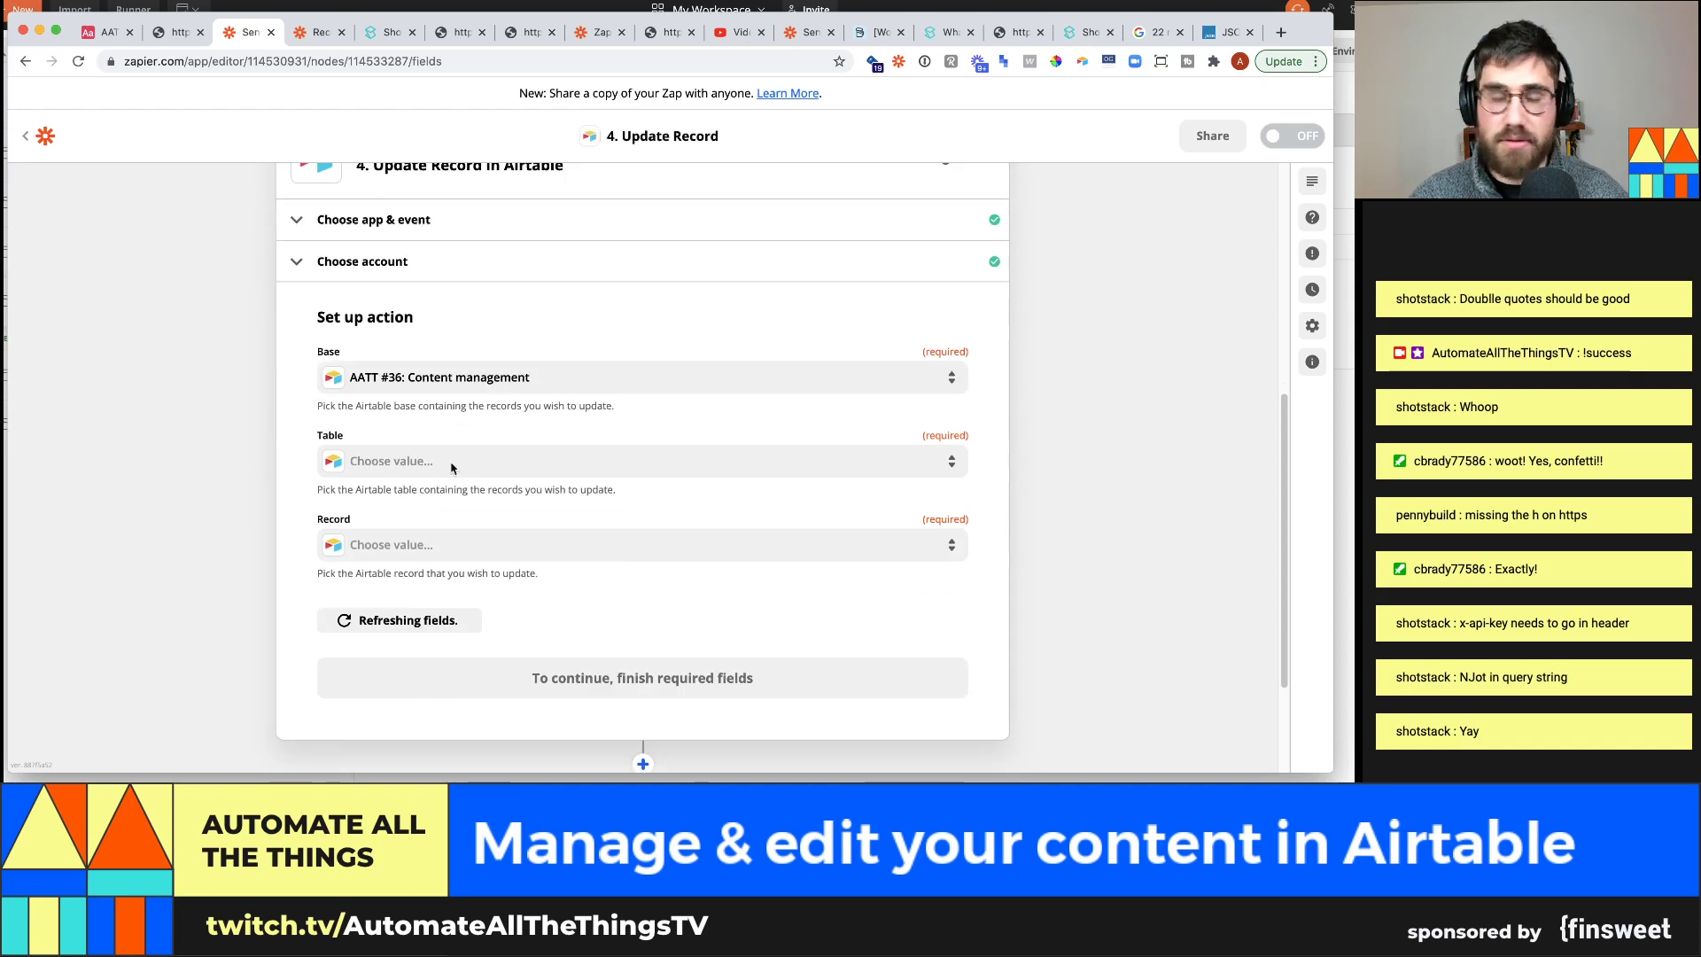
left_click(457, 463)
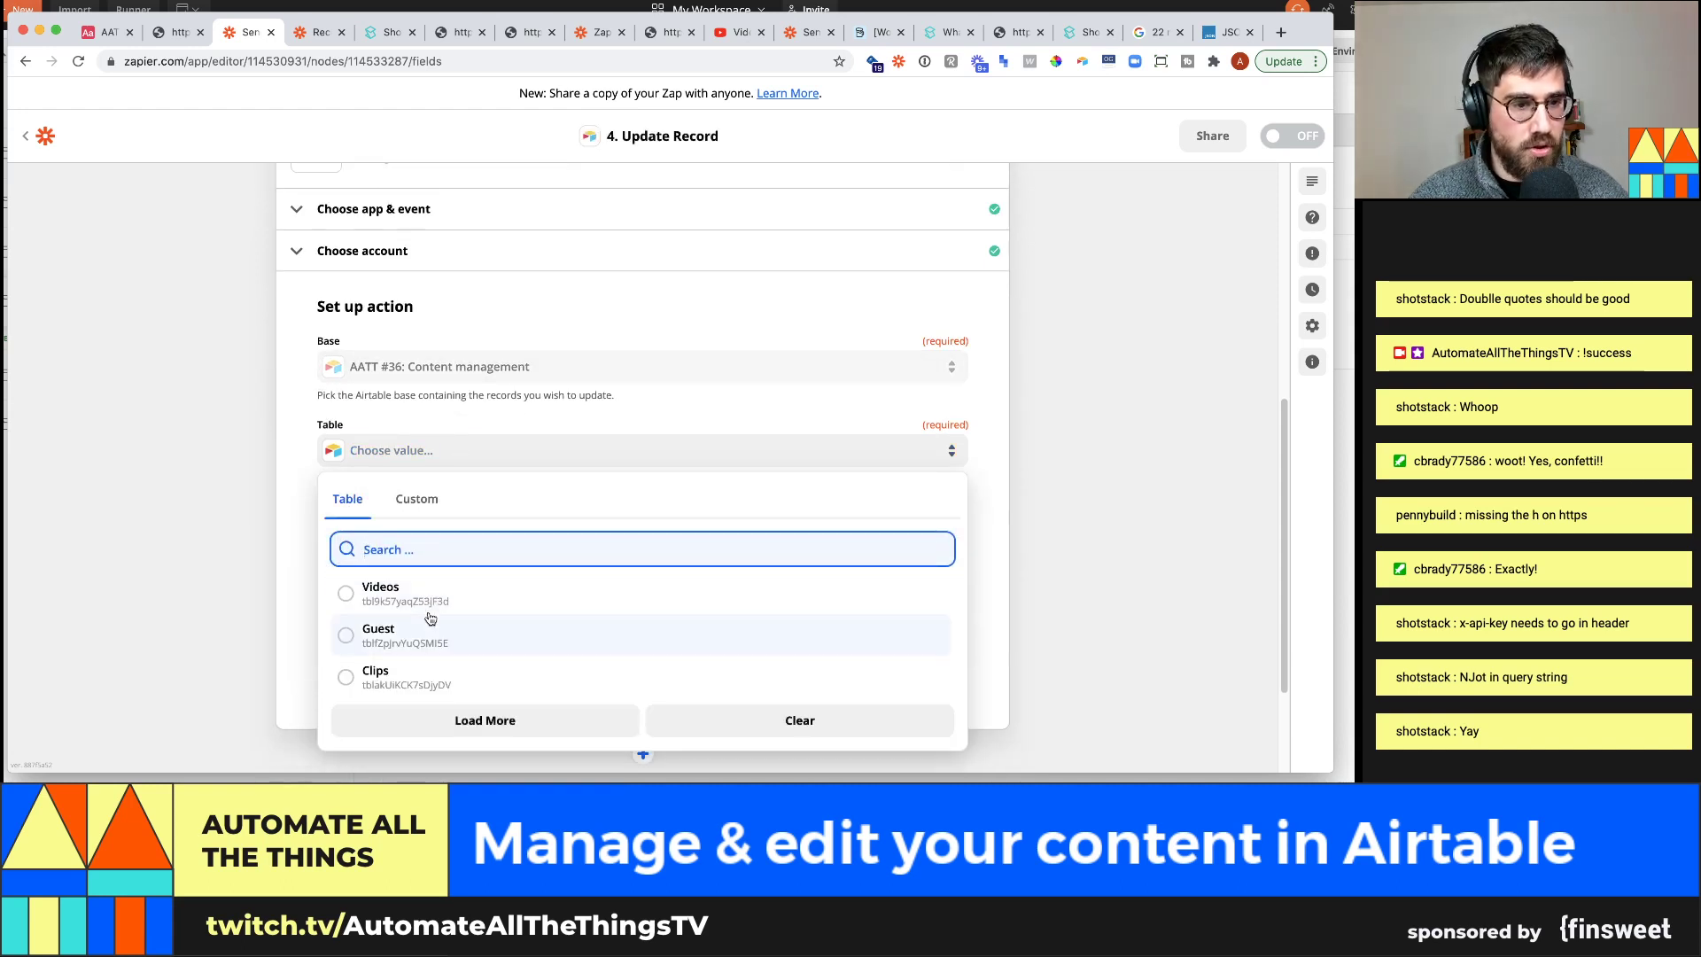
left_click(433, 676)
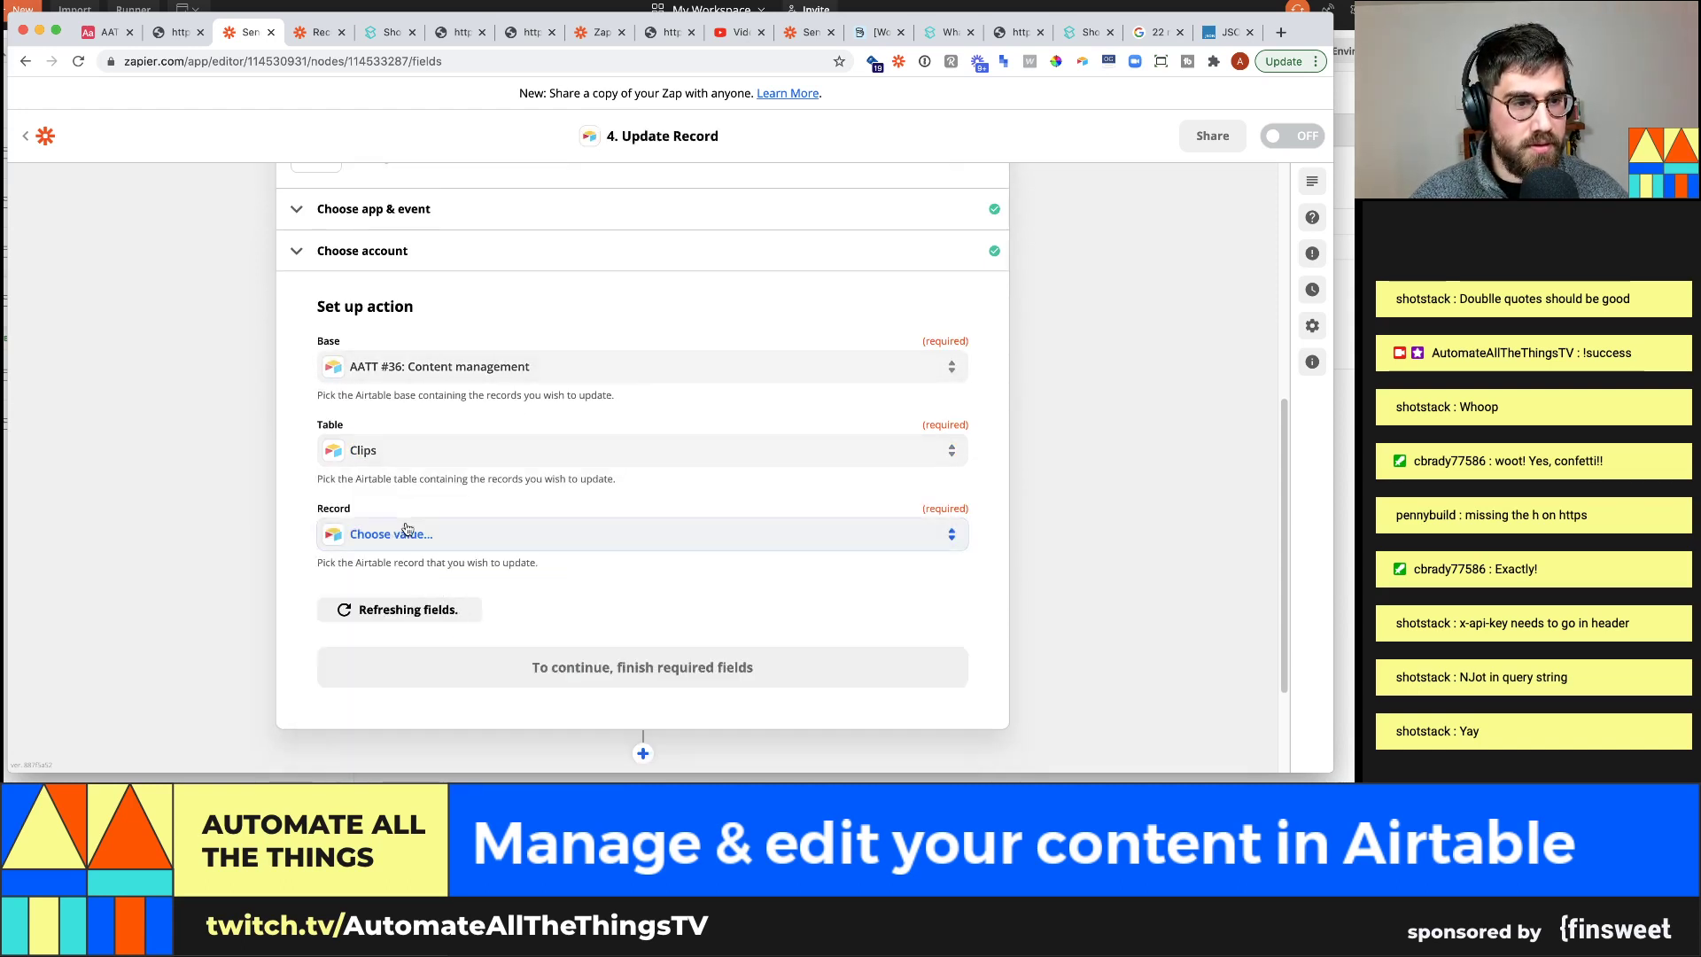
Map Record to the Catch Hook's Querystring Record ID, then view Airtable's Clips table
left_click(392, 534)
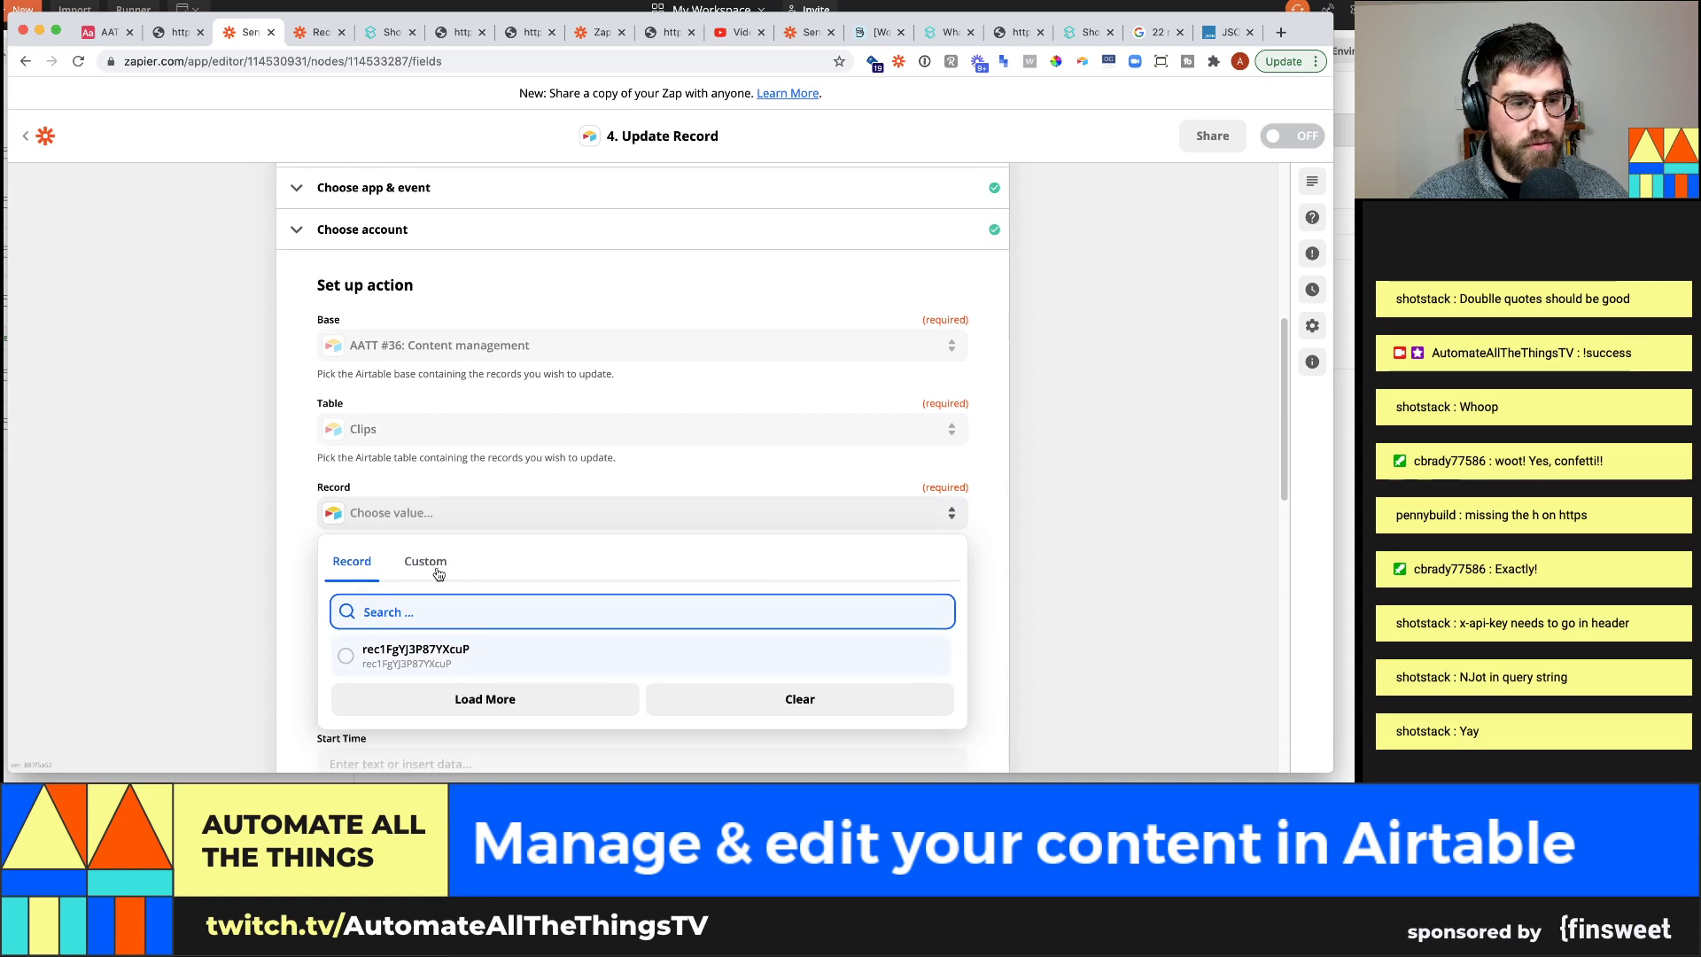
left_click(438, 567)
left_click(452, 660)
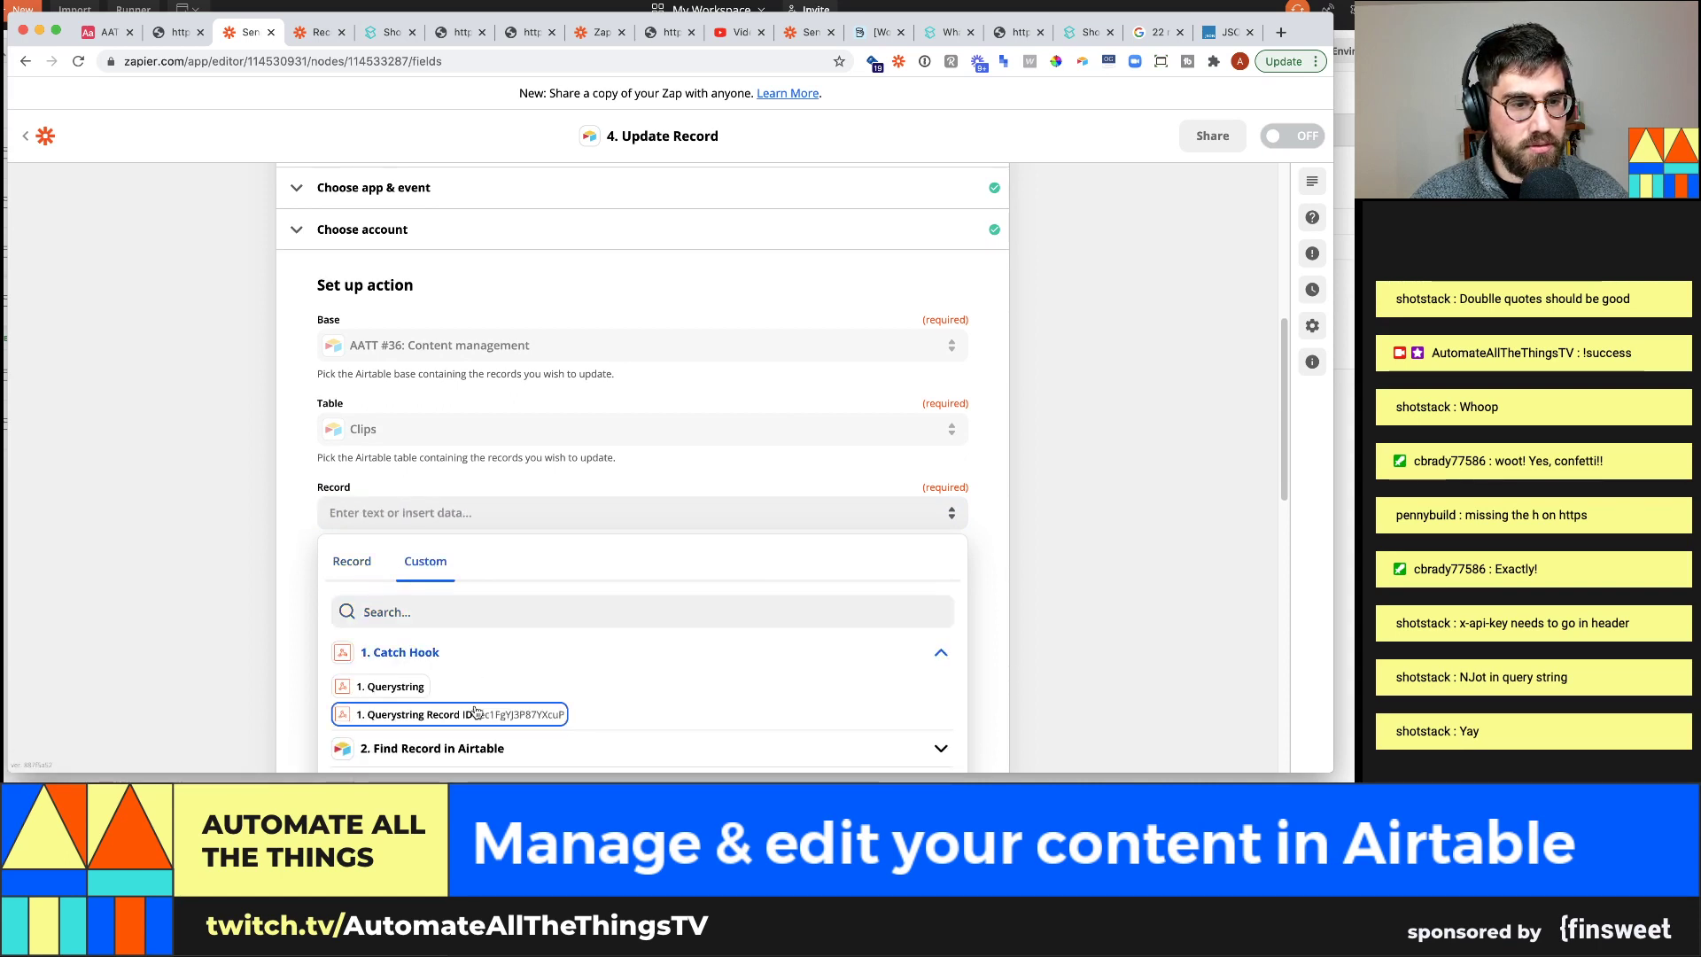
left_click(476, 713)
scroll(196, 177, "down", 2)
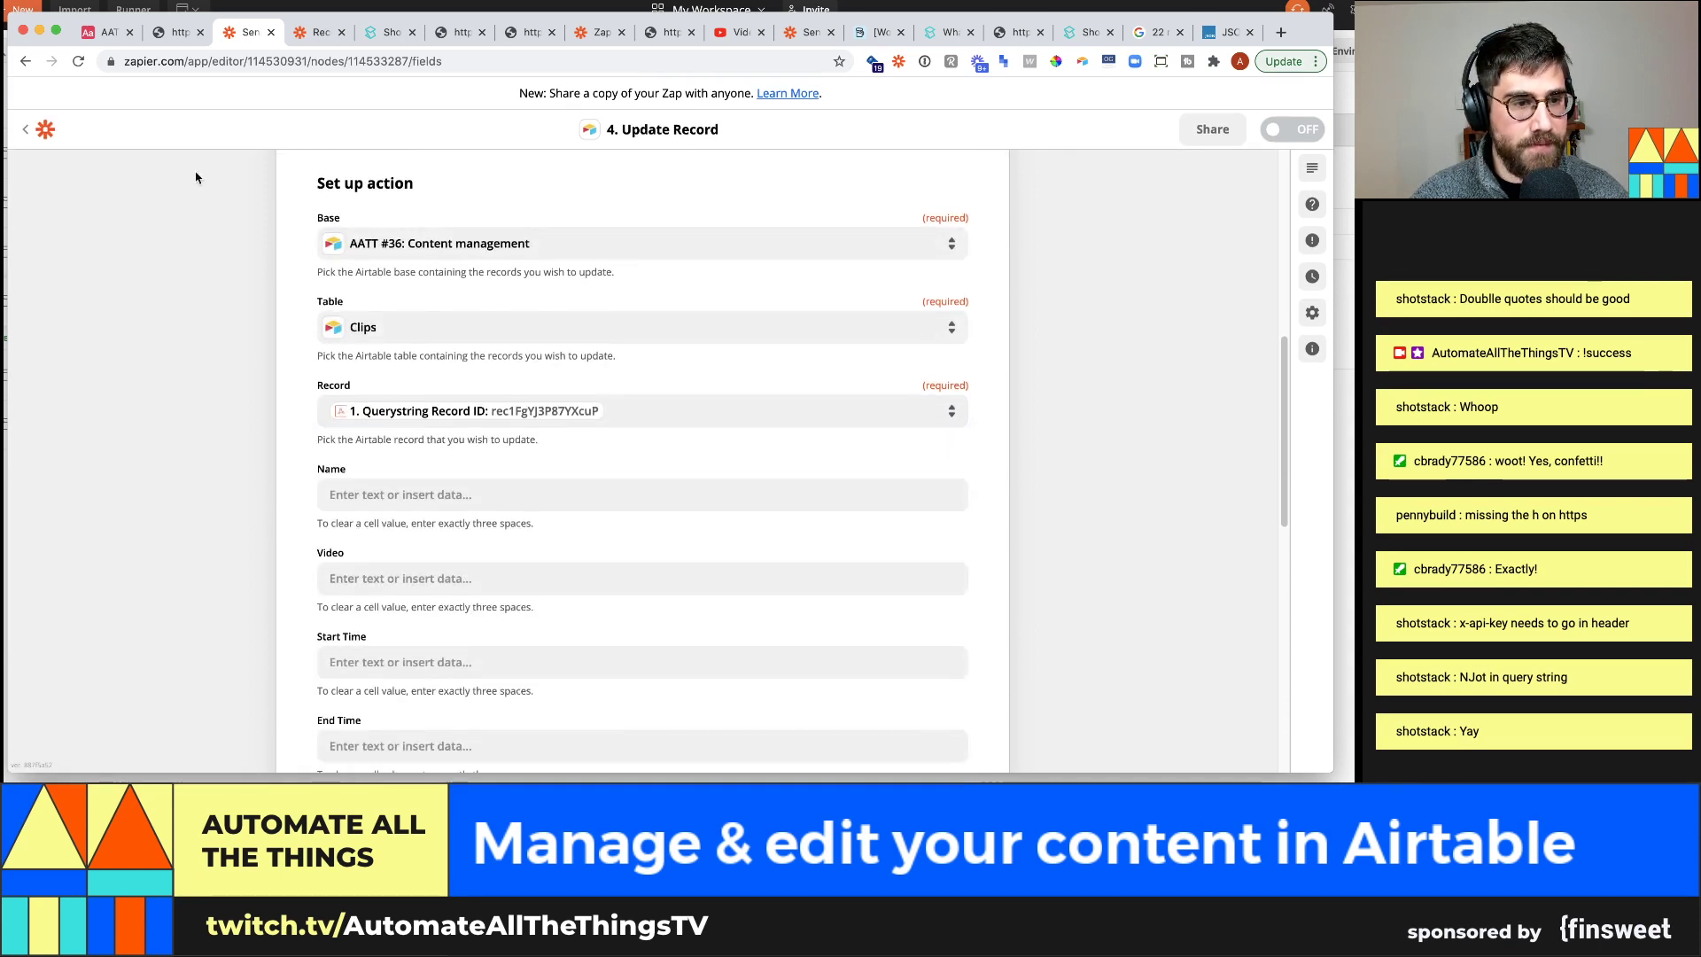
left_click(104, 32)
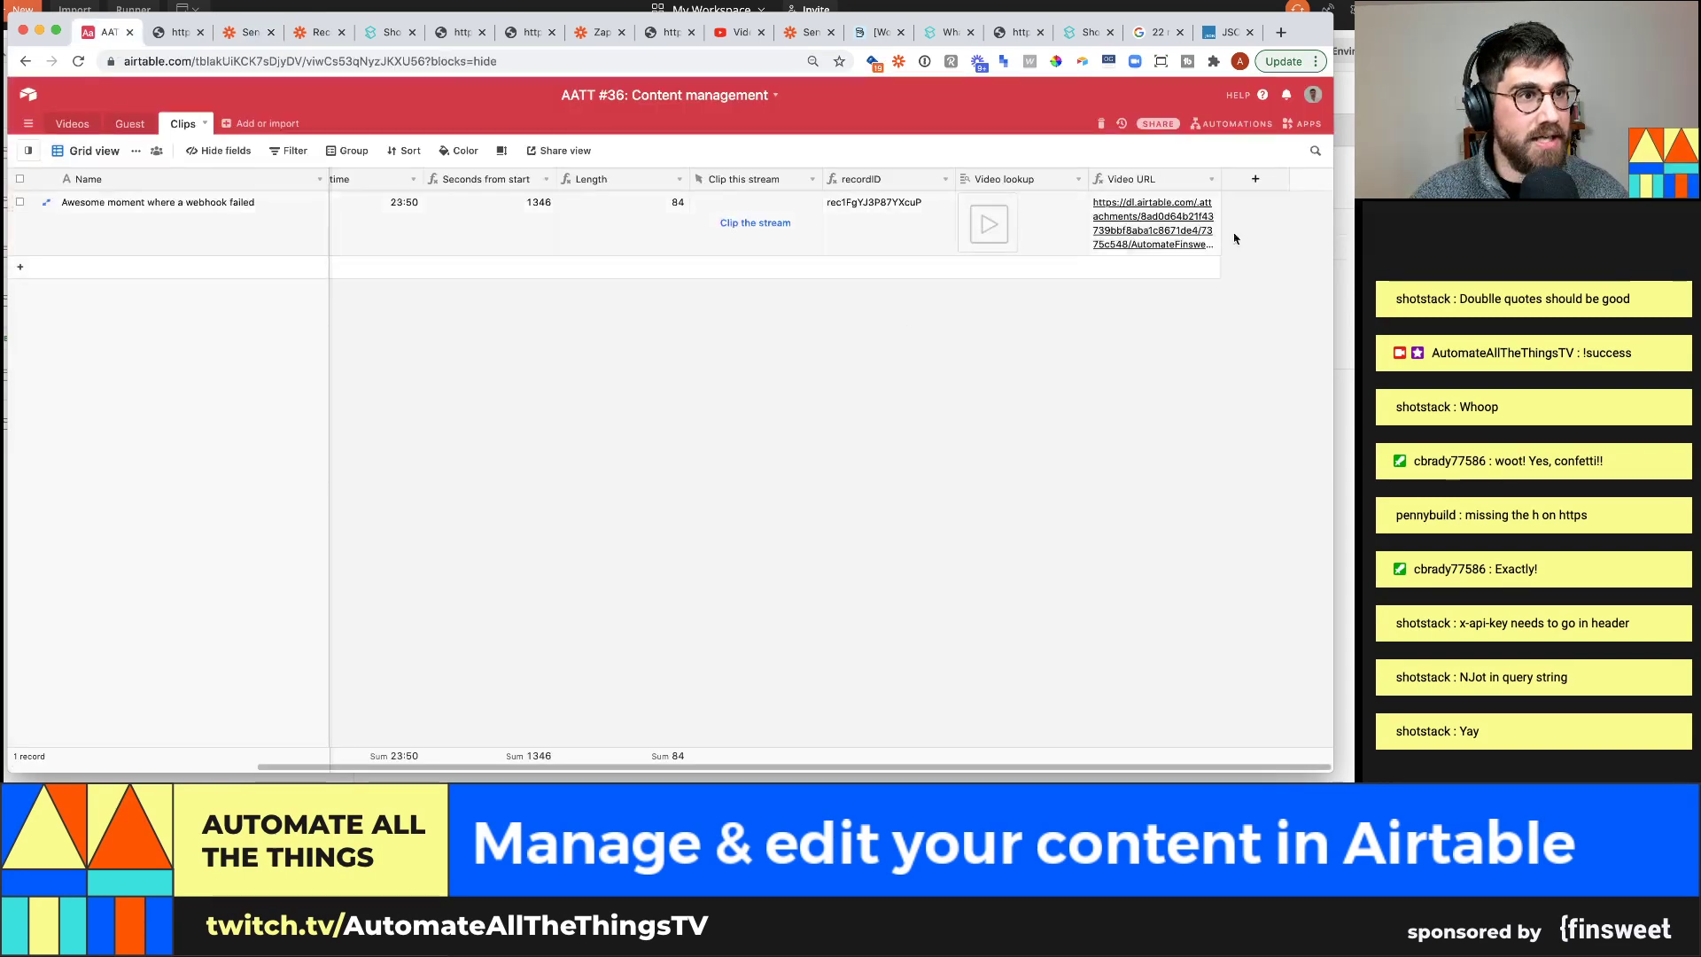
Create a single line text field 'video id' in Clips, then return to the Zap
left_click(1277, 184)
type("video id")
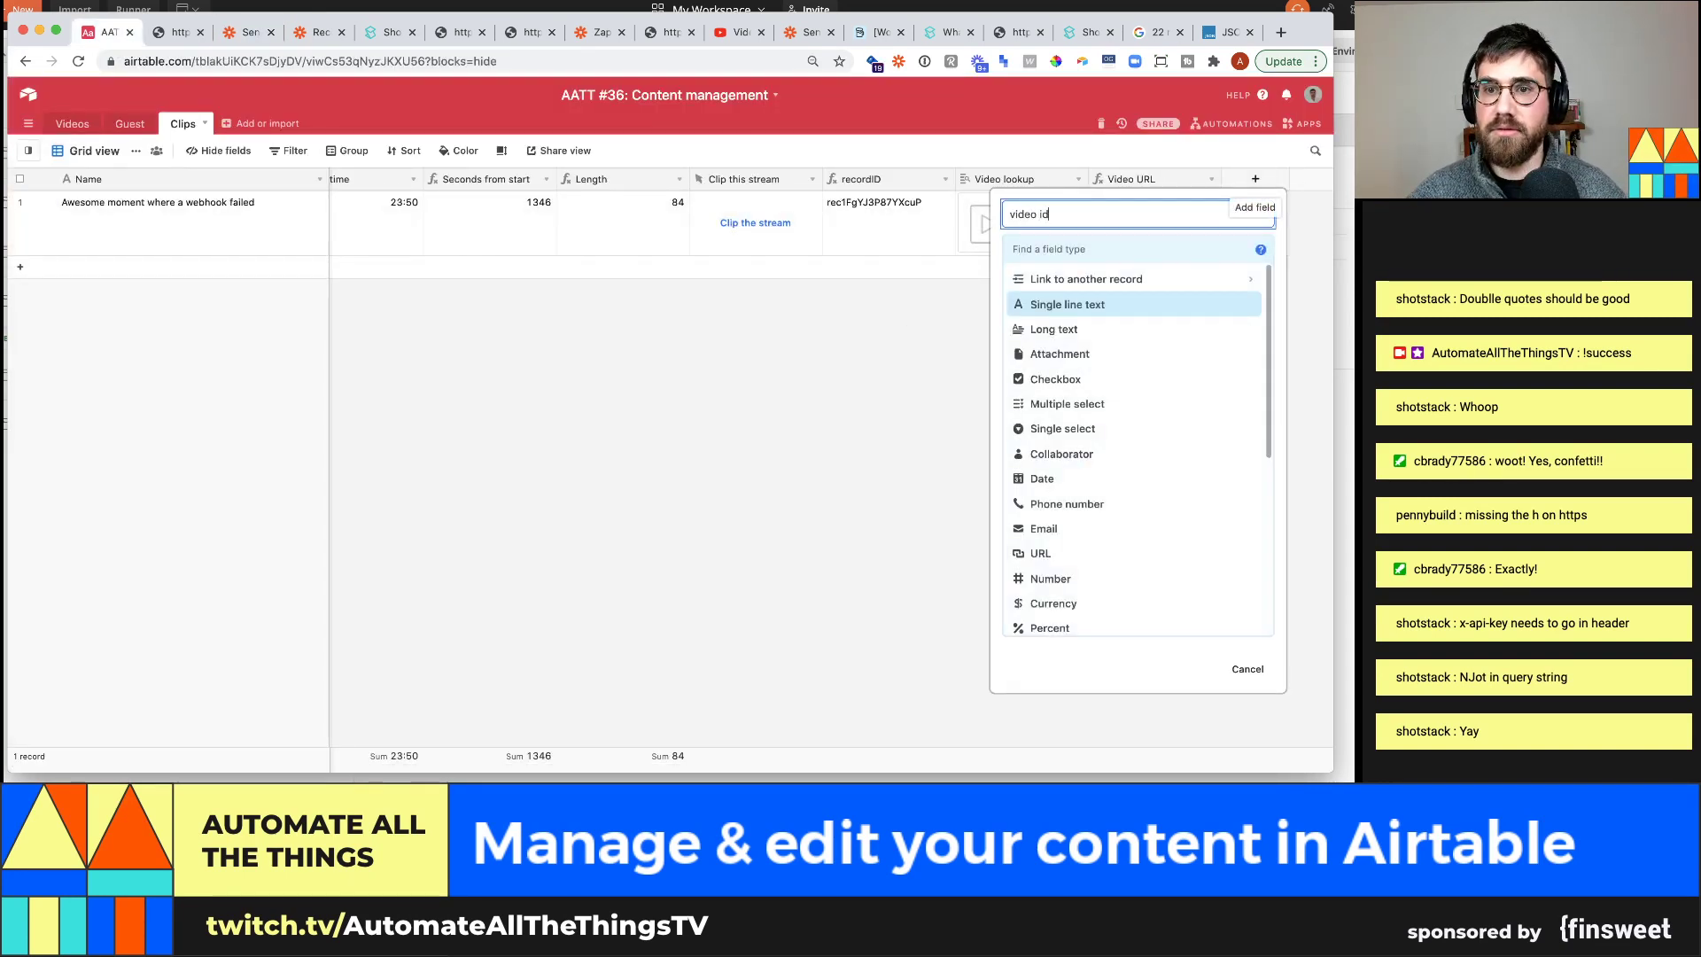
left_click(1115, 304)
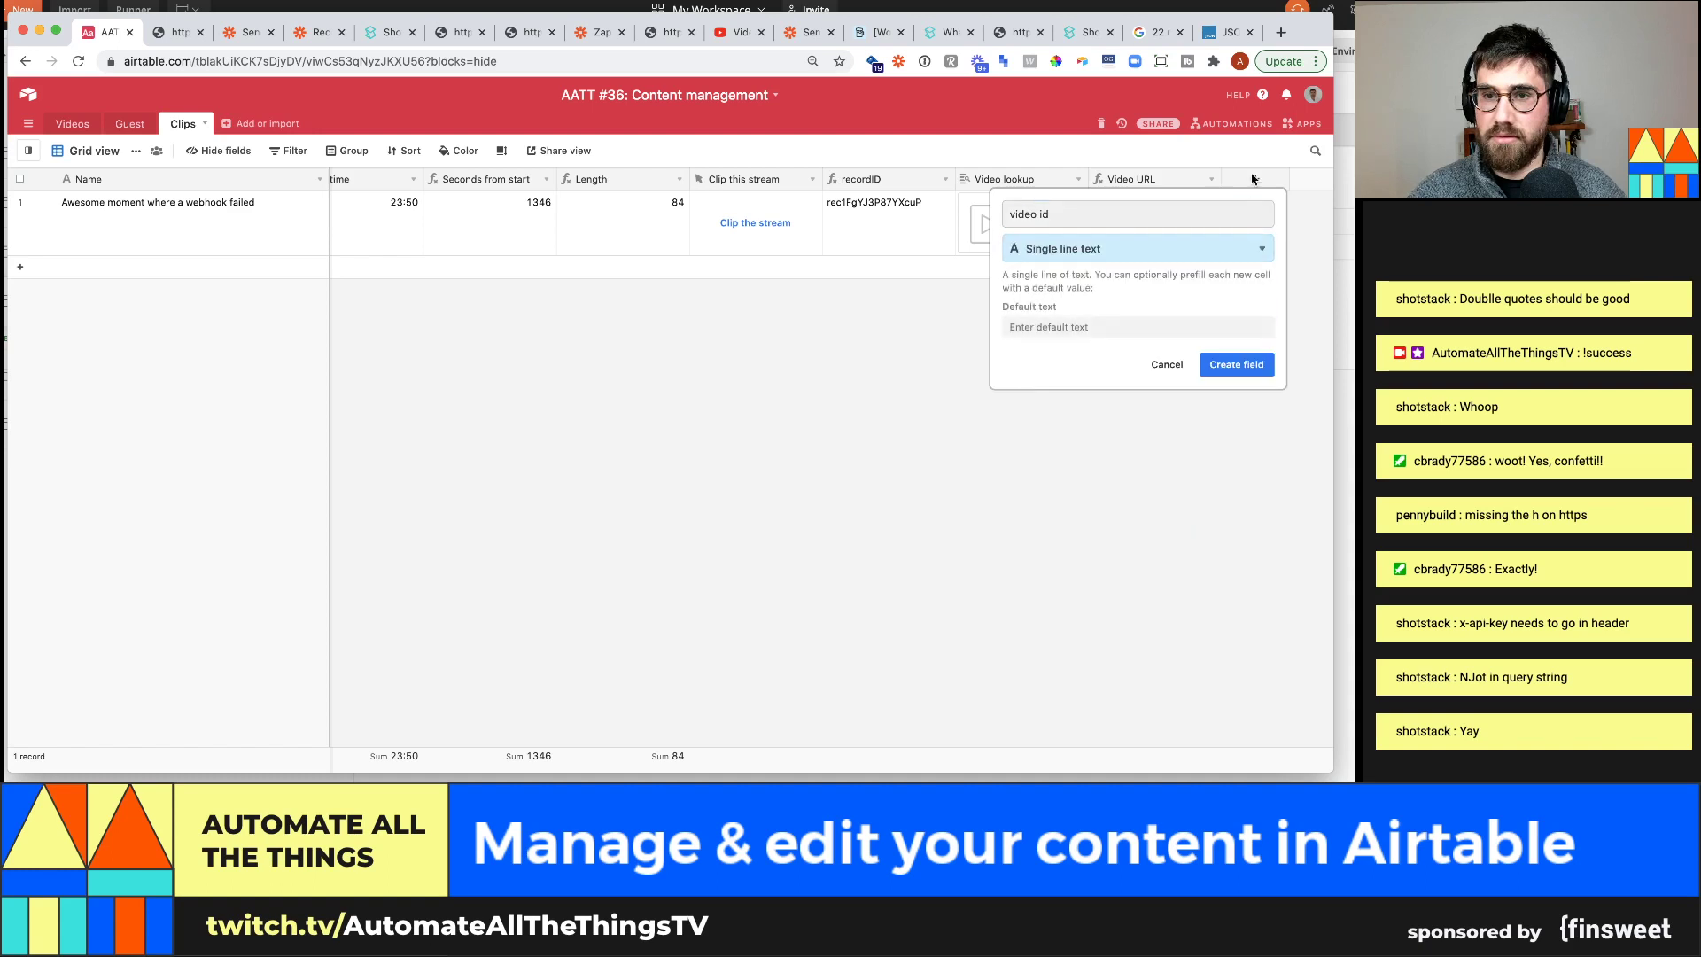
left_click(1237, 363)
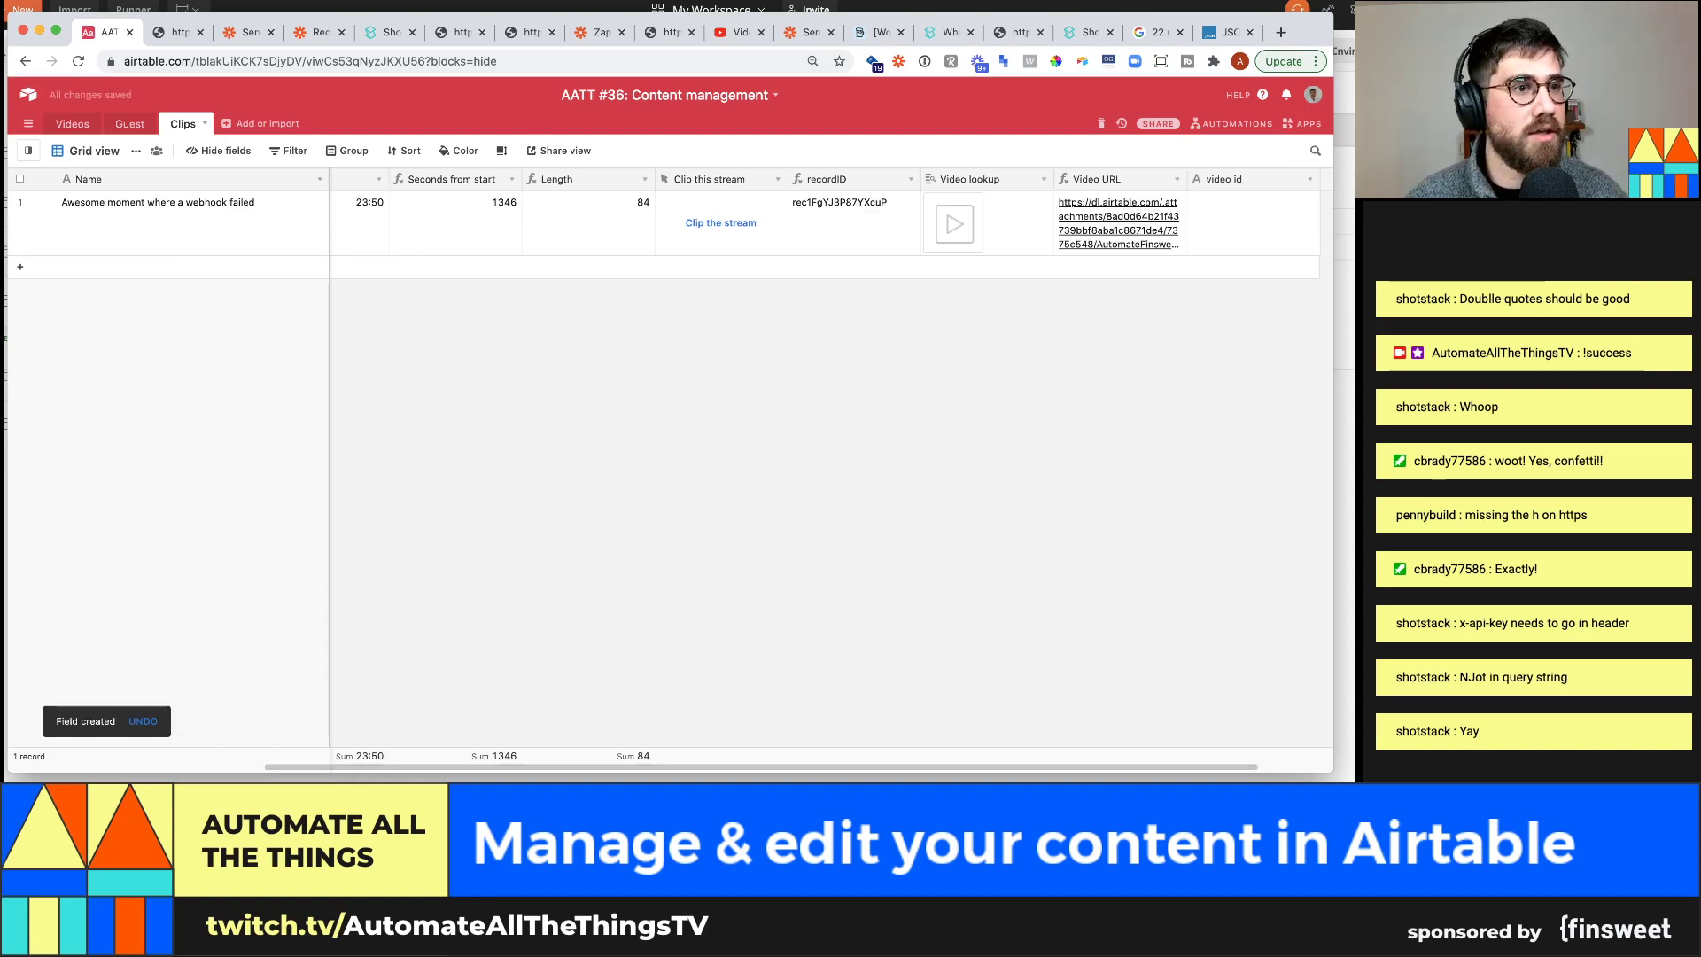
left_click(247, 35)
Refresh the fields and fill Video Id with the Custom Request's Response ID
scroll(201, 440, "down", 10)
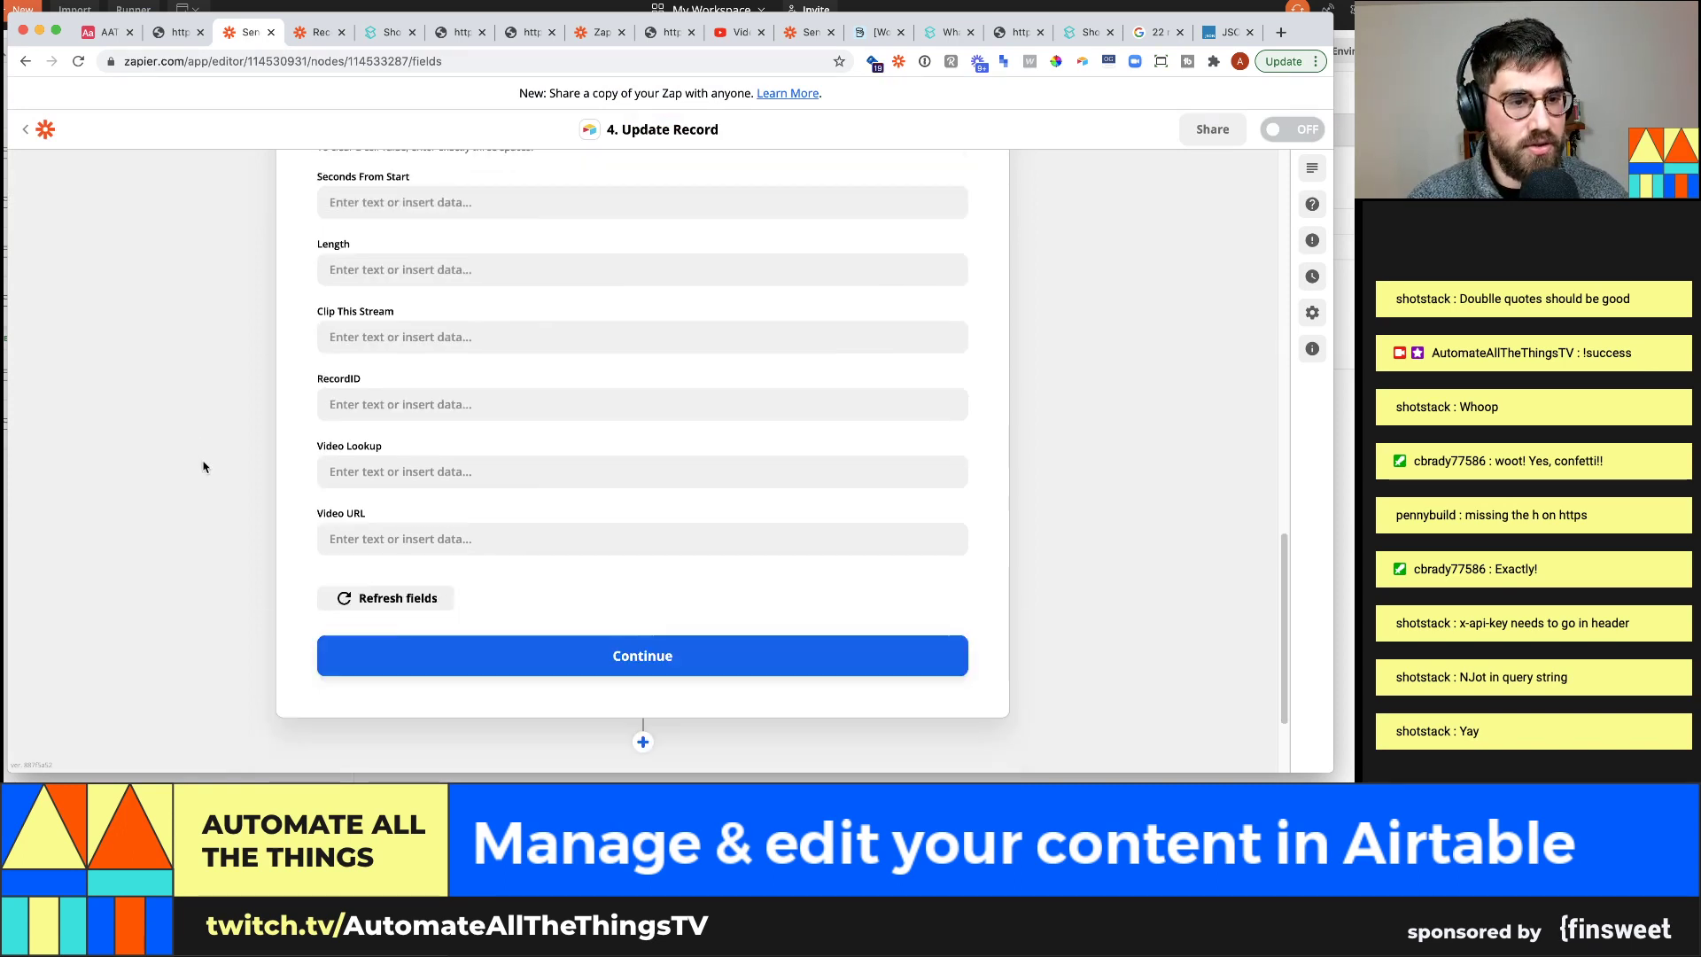
left_click(406, 606)
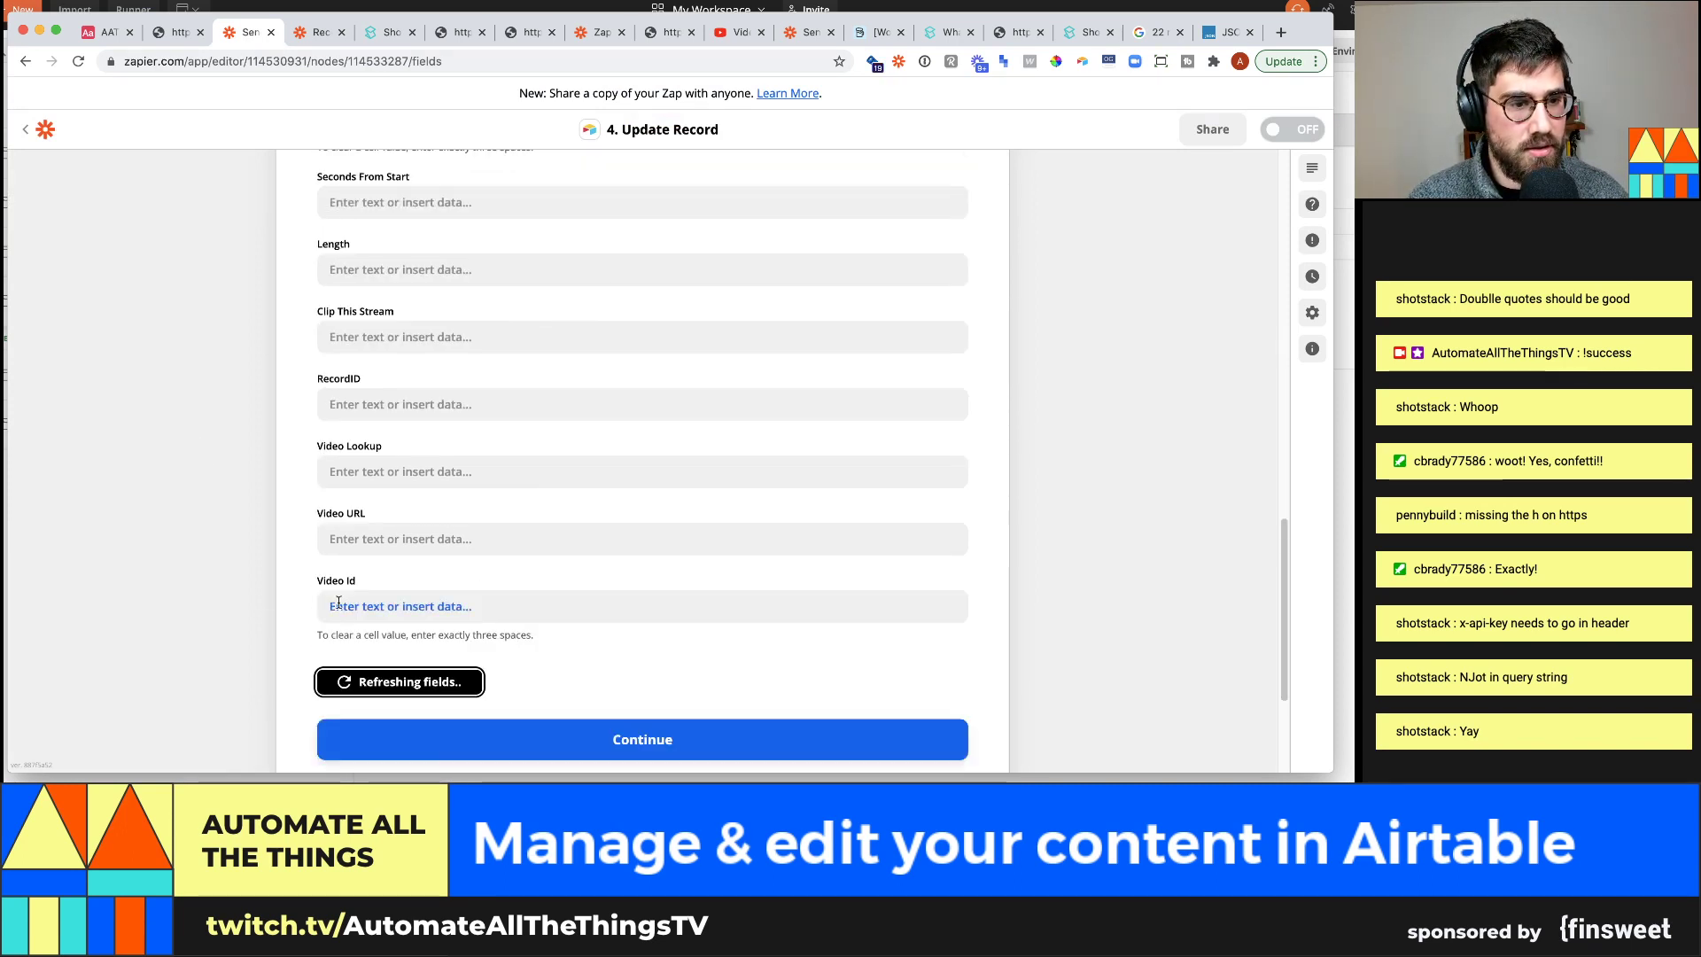
left_click(419, 591)
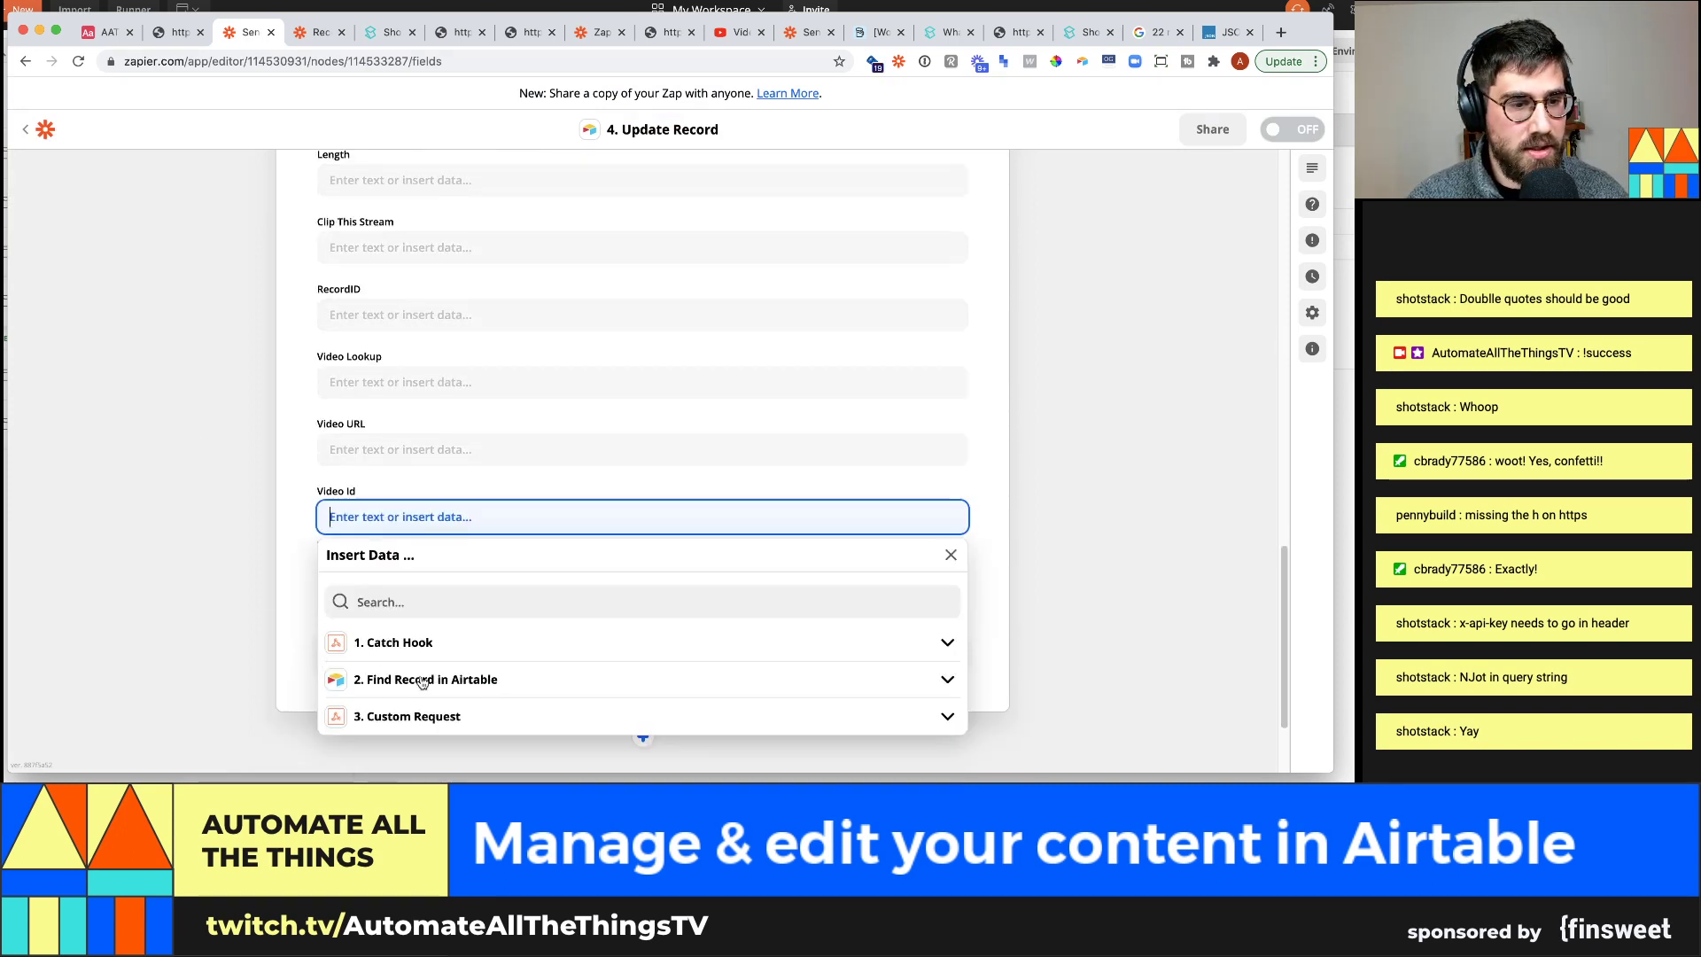
left_click(427, 717)
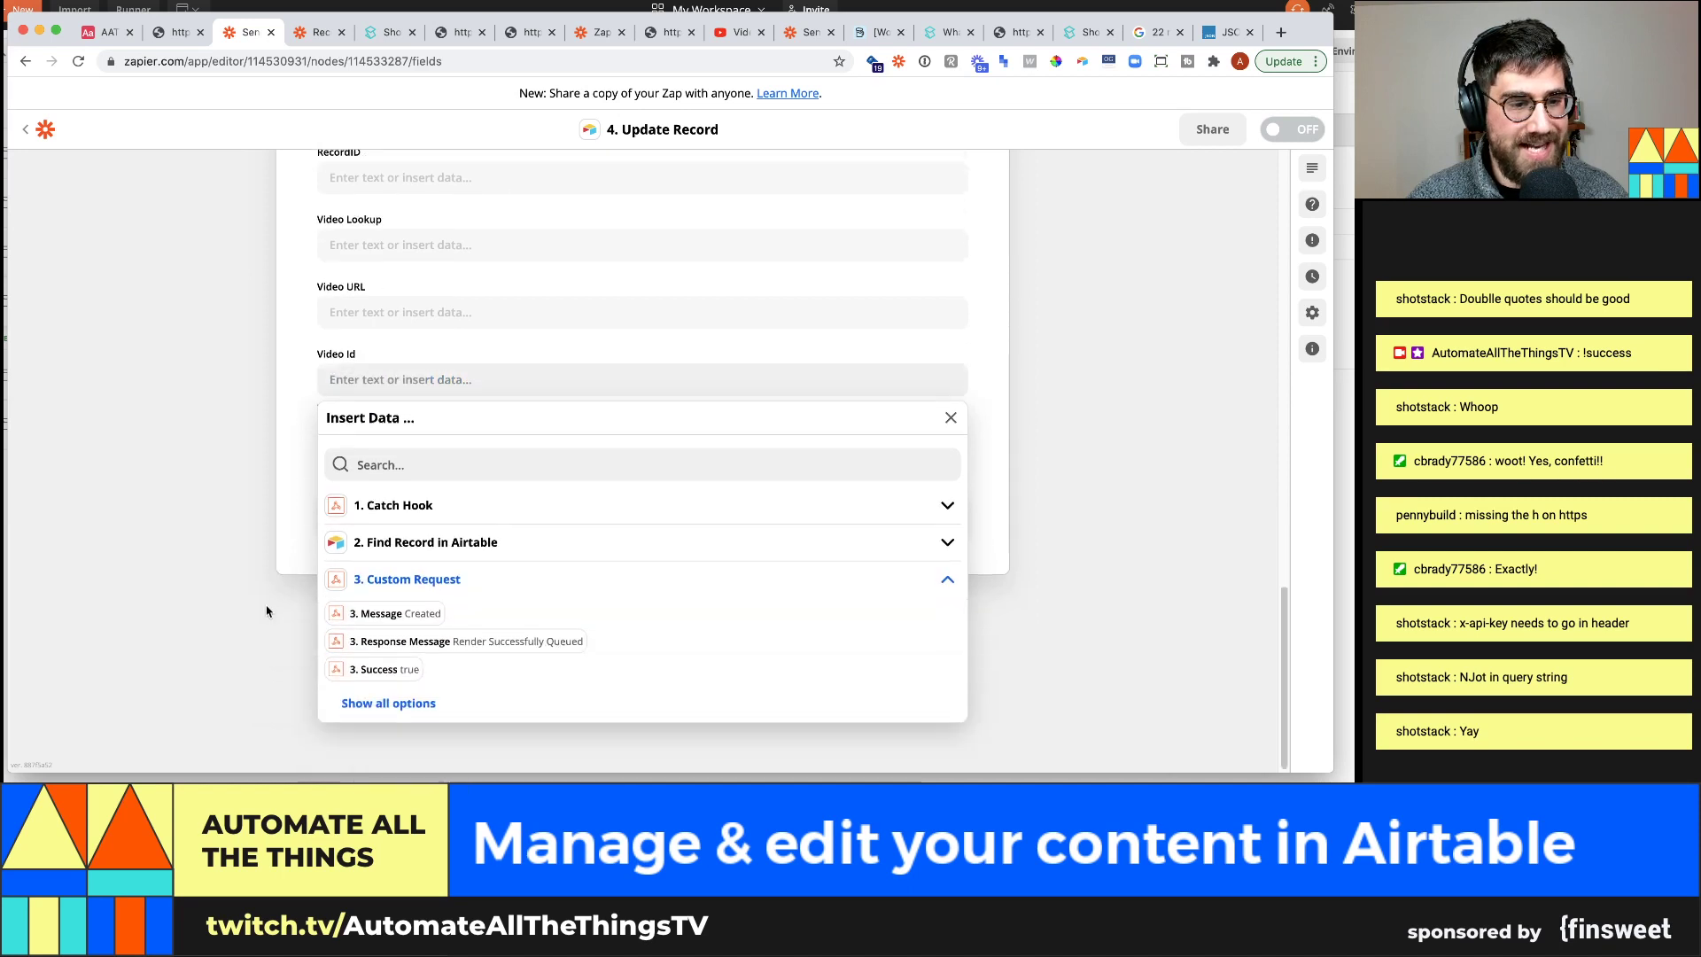
left_click(388, 703)
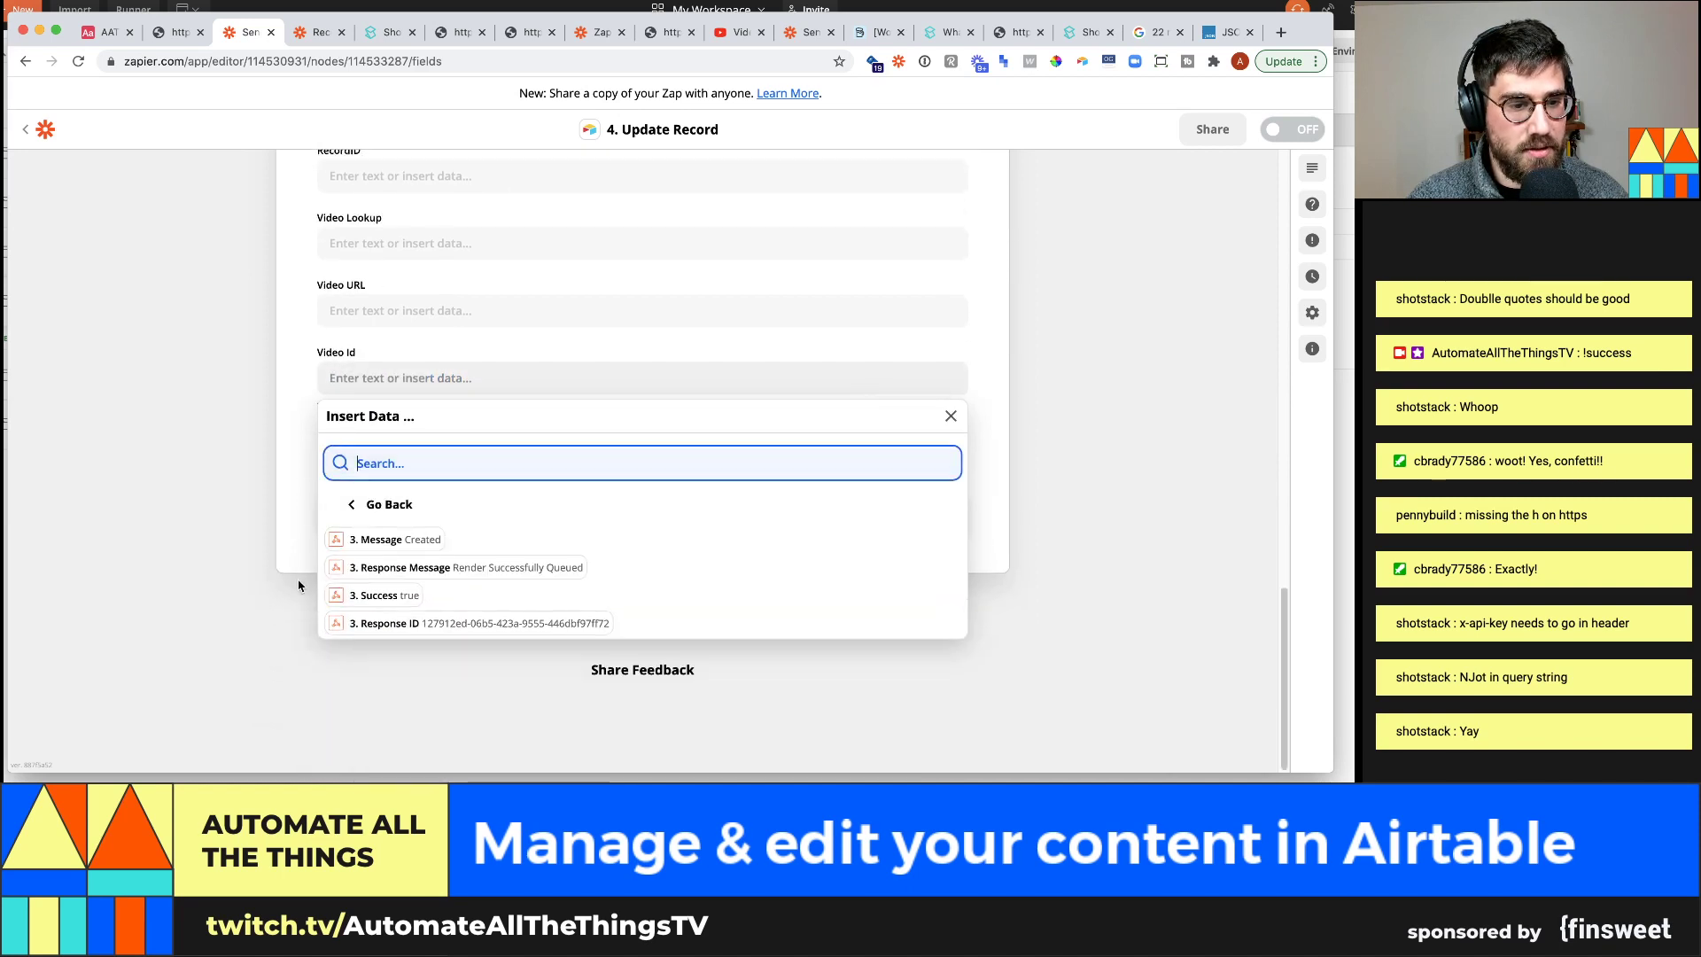
left_click(443, 622)
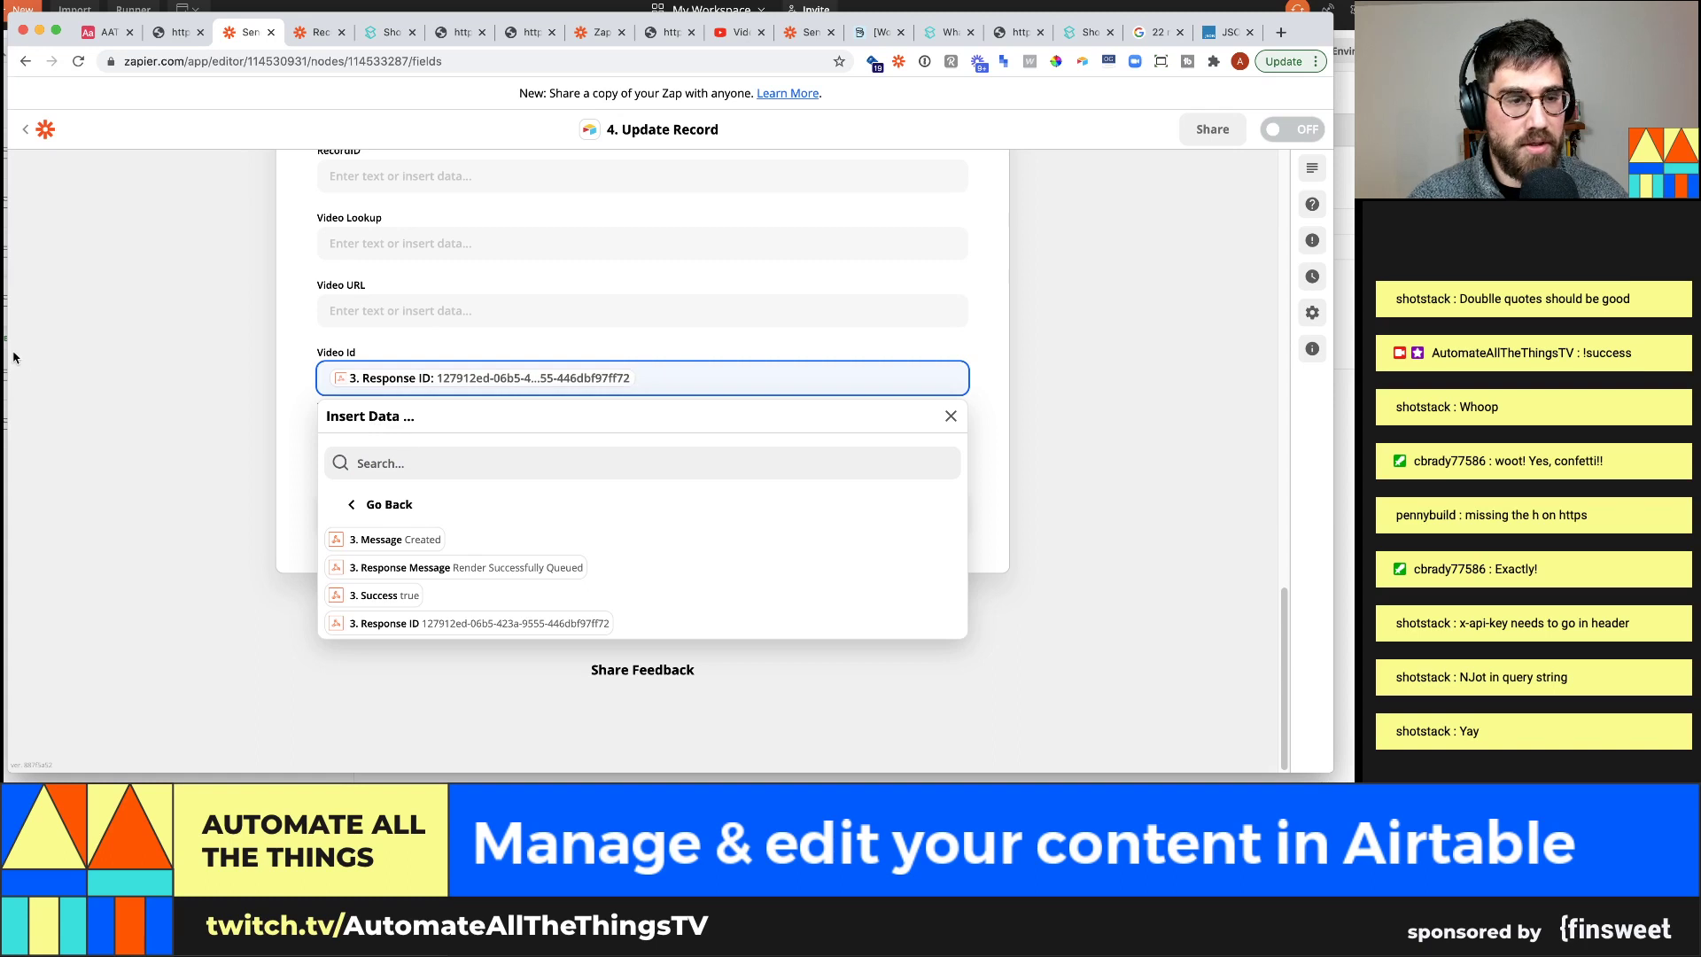
left_click(15, 358)
Test the Update Record step and check the Clips record's video id in Airtable
left_click(394, 520)
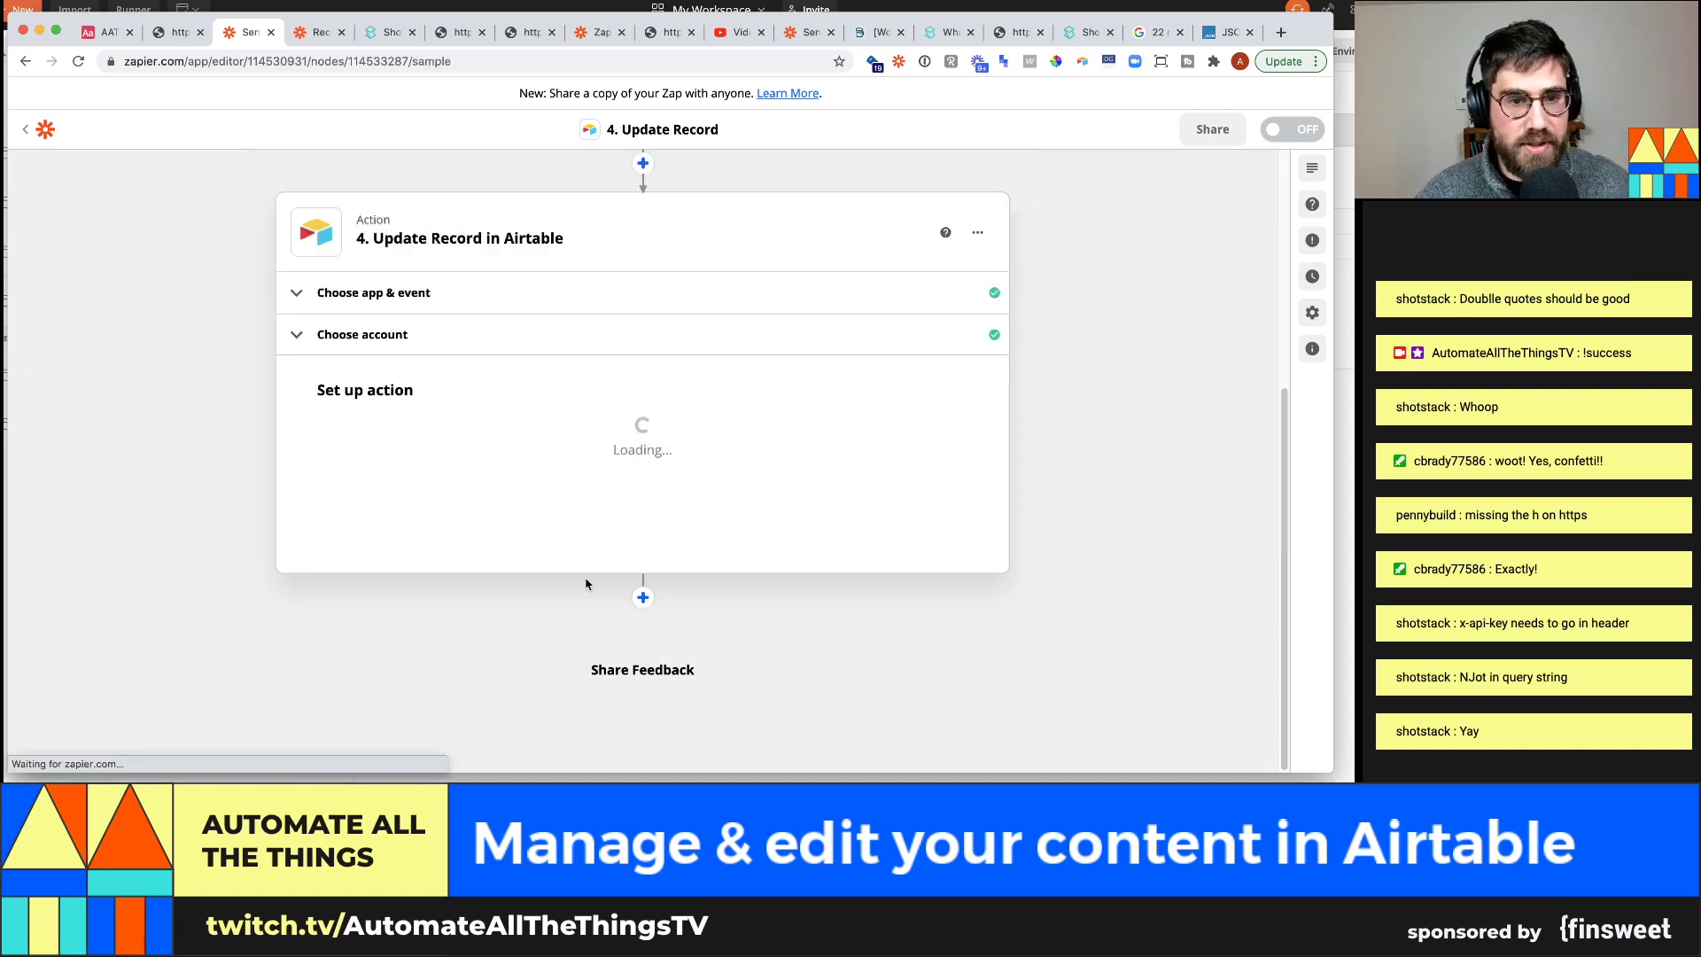
scroll(596, 463, "down", 4)
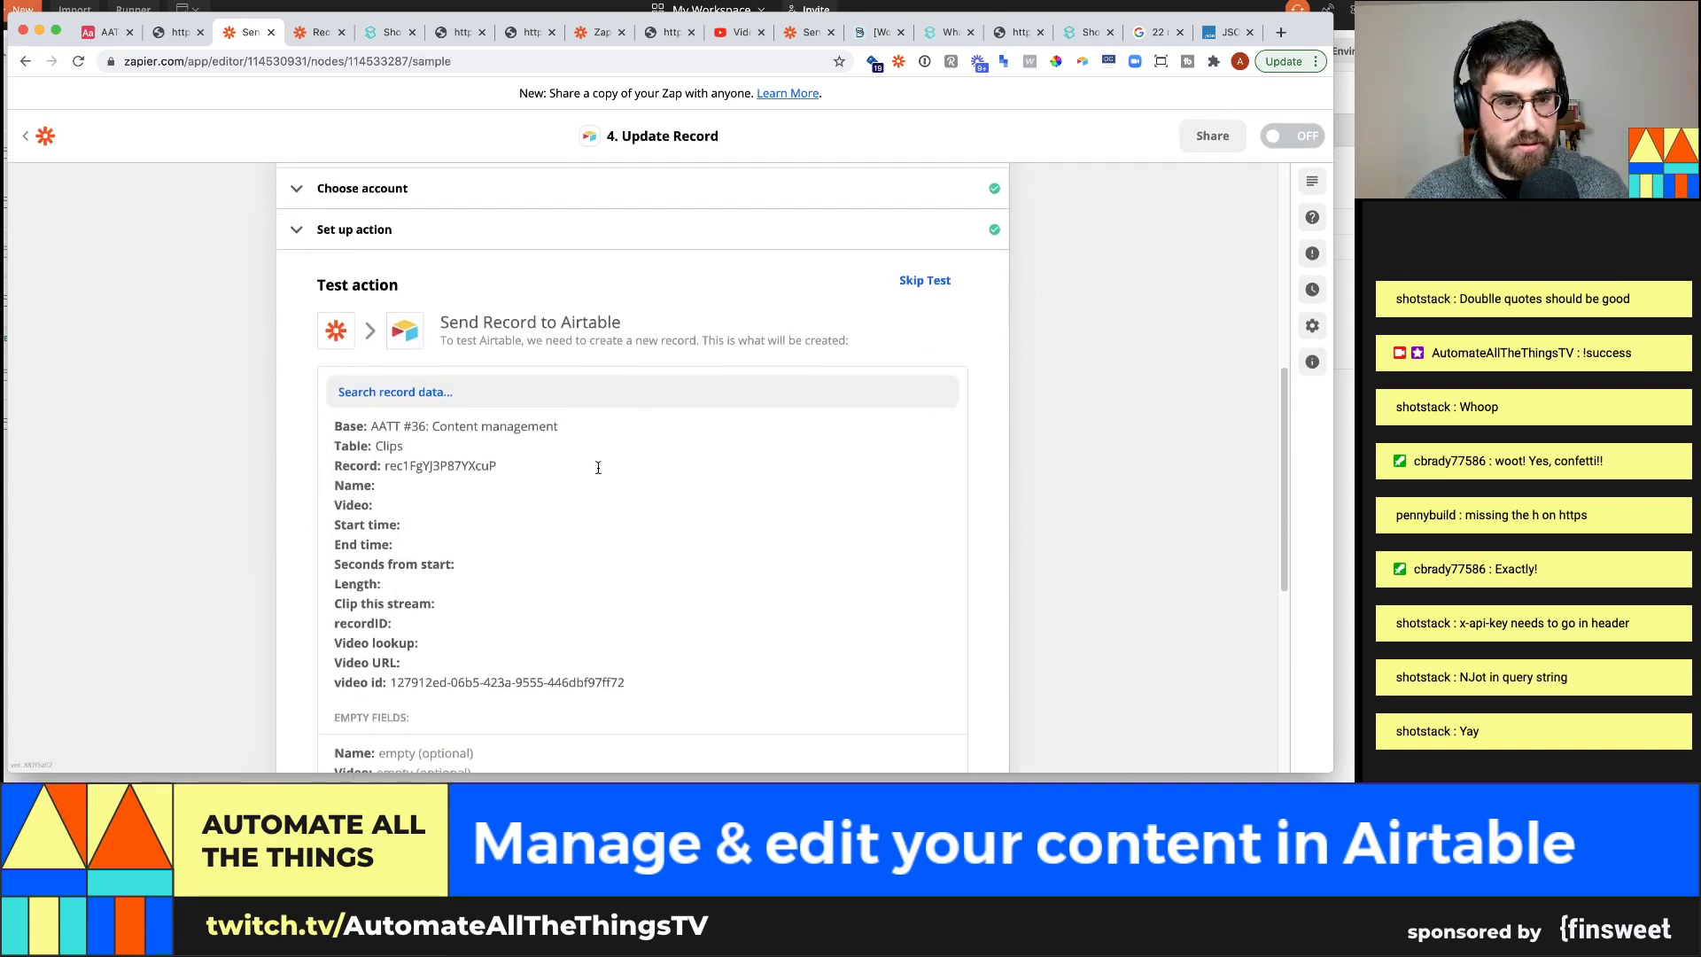
left_click_drag(390, 672, 628, 683)
scroll(390, 564, "down", 10)
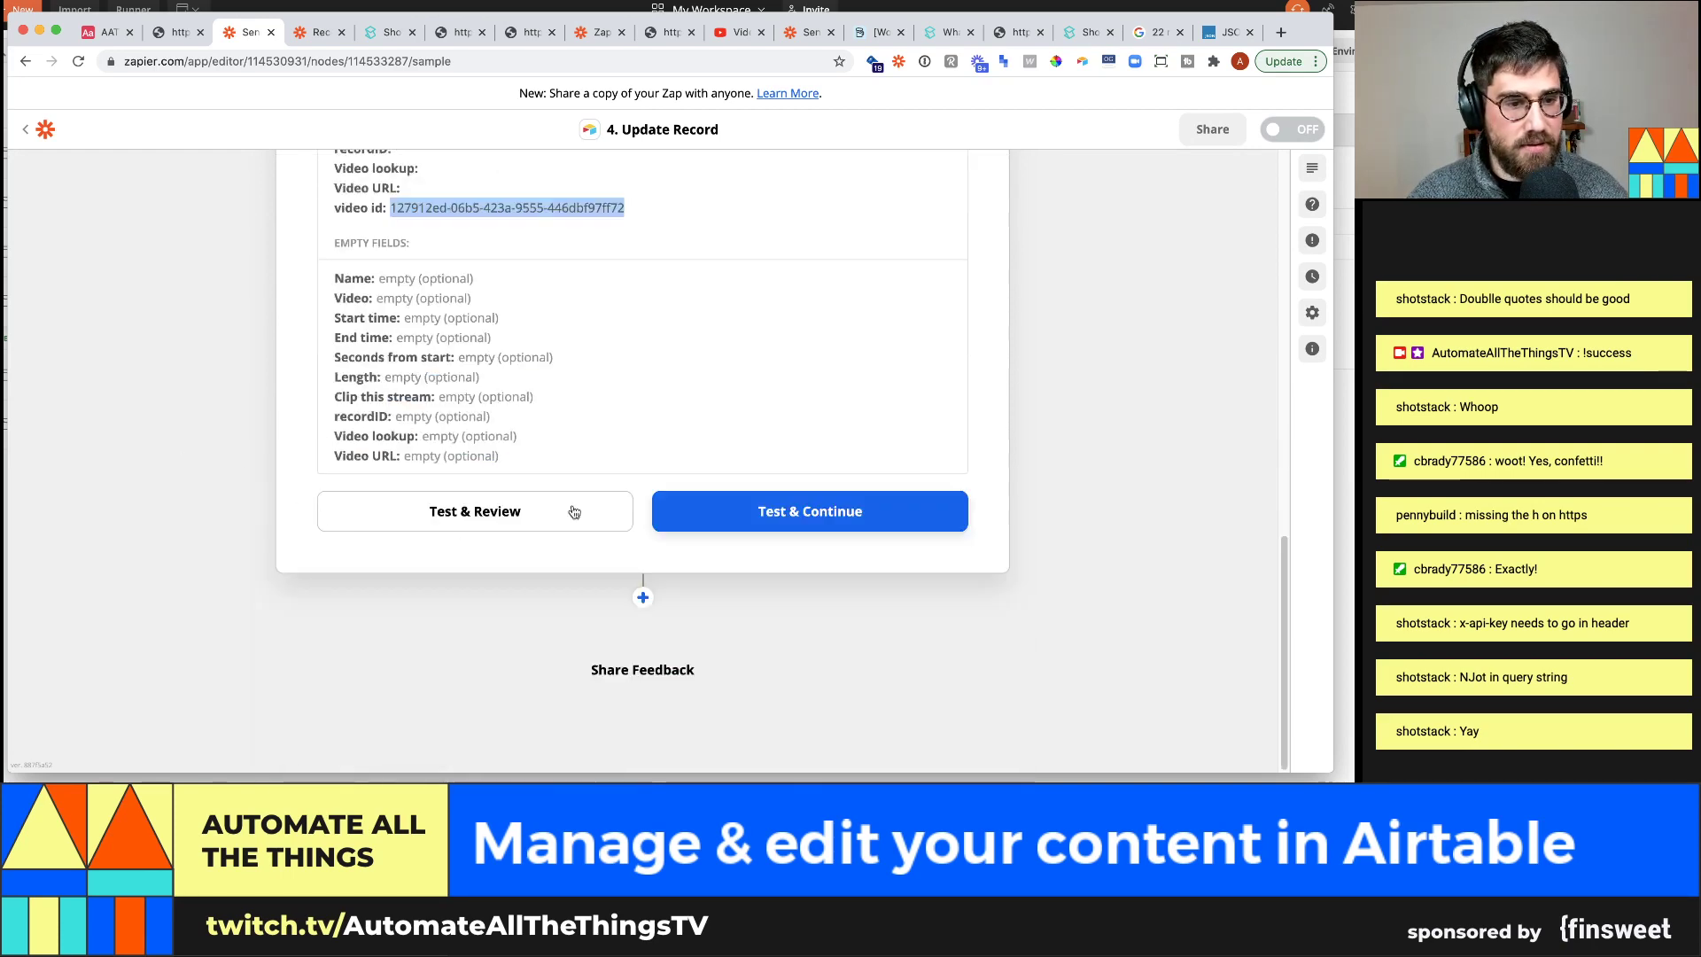
left_click(751, 515)
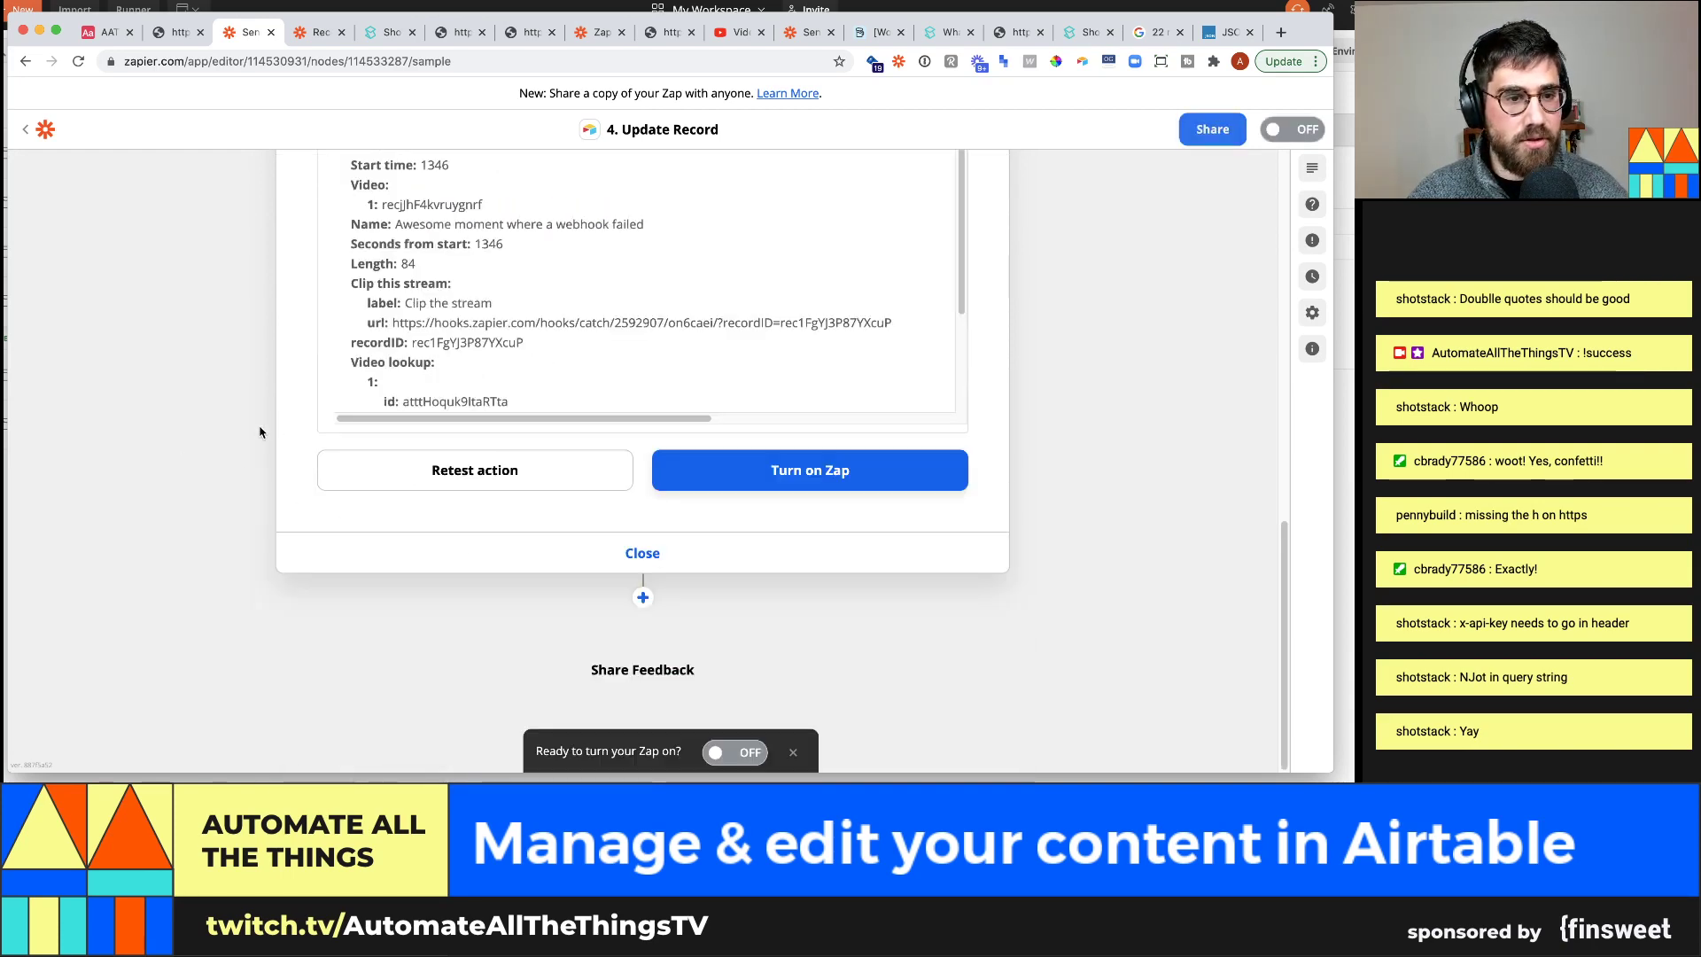
left_click(105, 32)
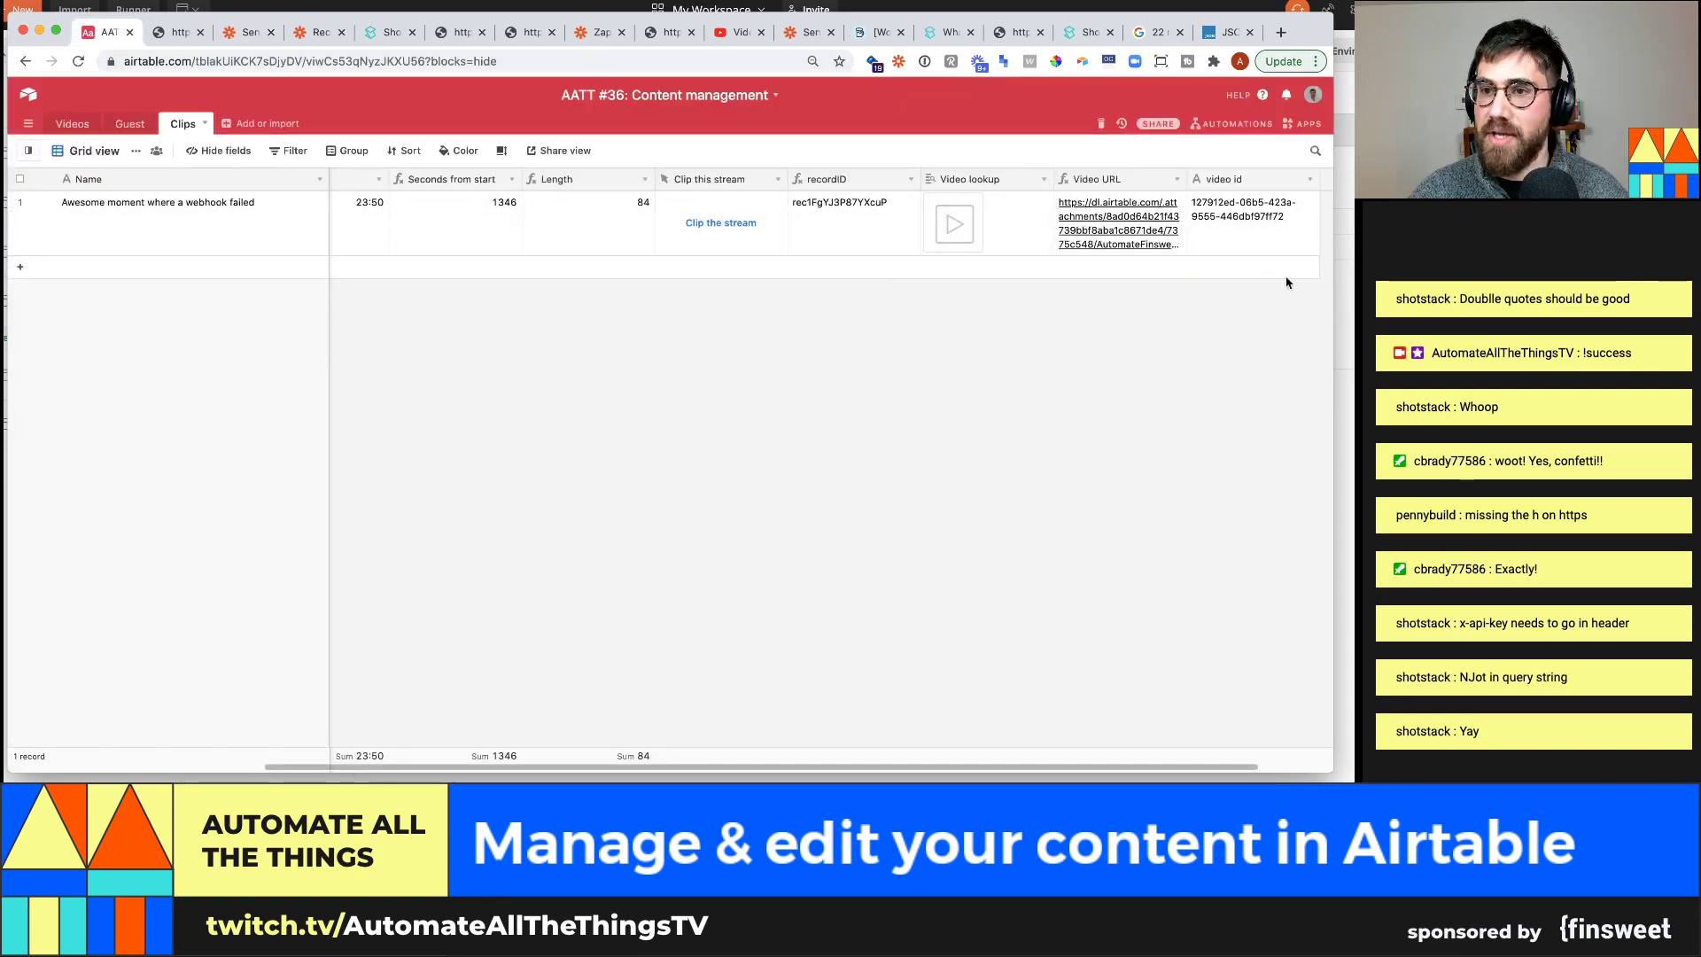
Widen the video id column and add an attachment field named Clip to Clips
left_click(237, 35)
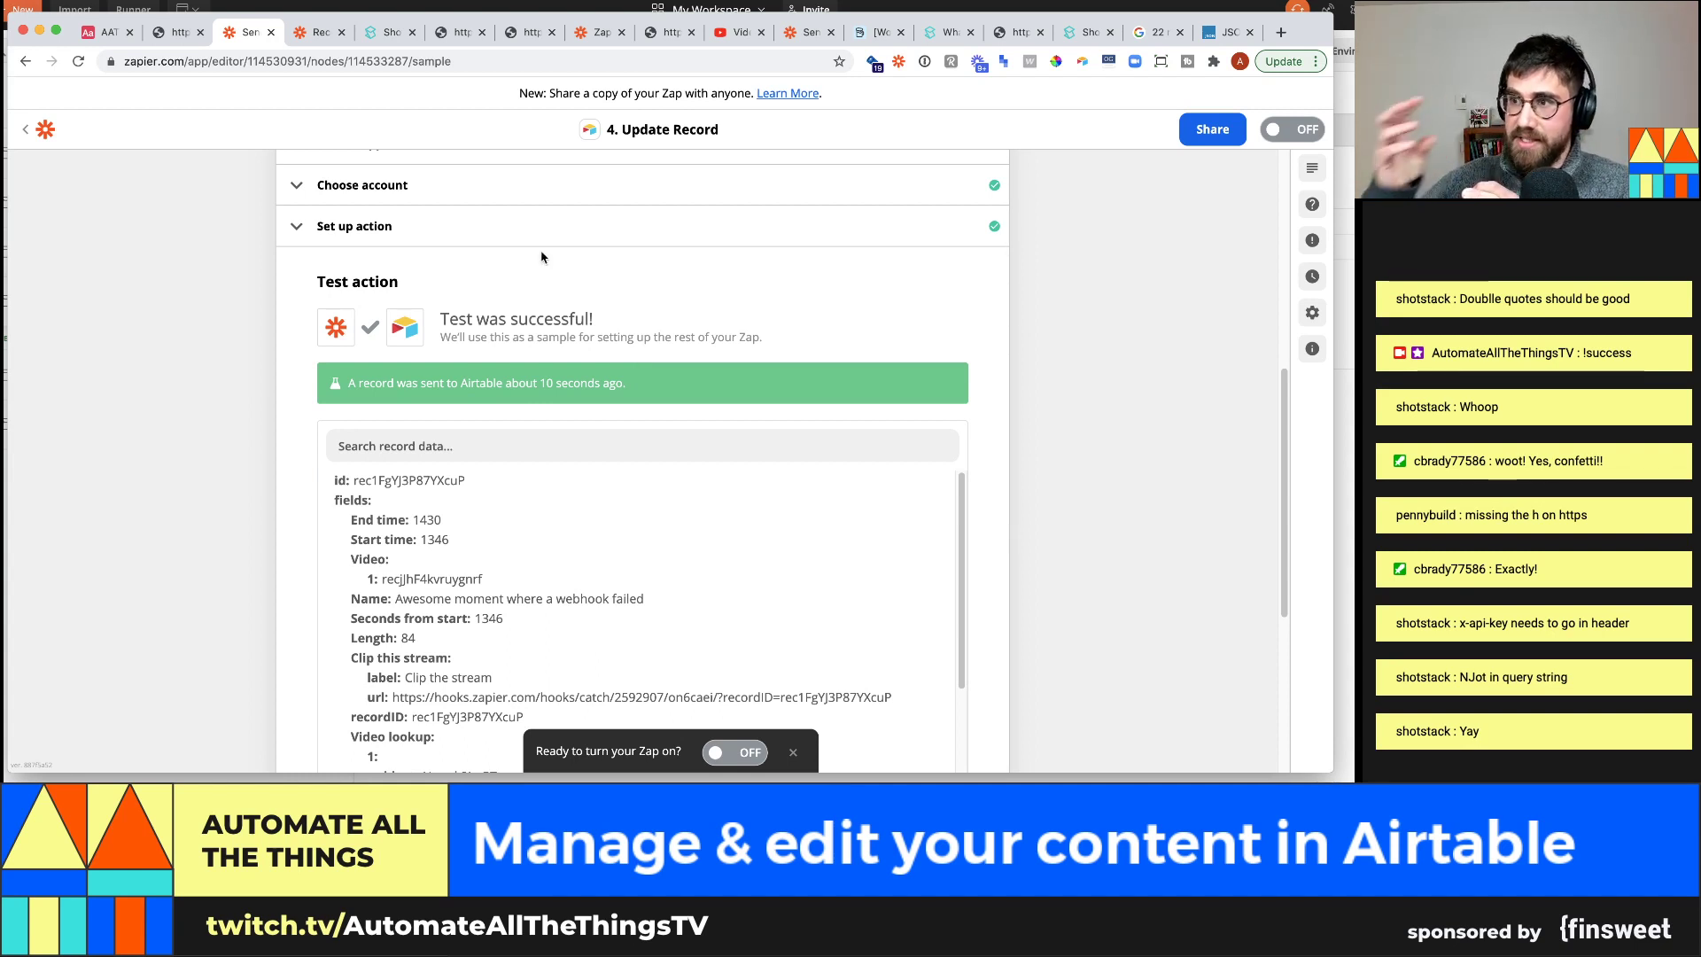
left_click(98, 32)
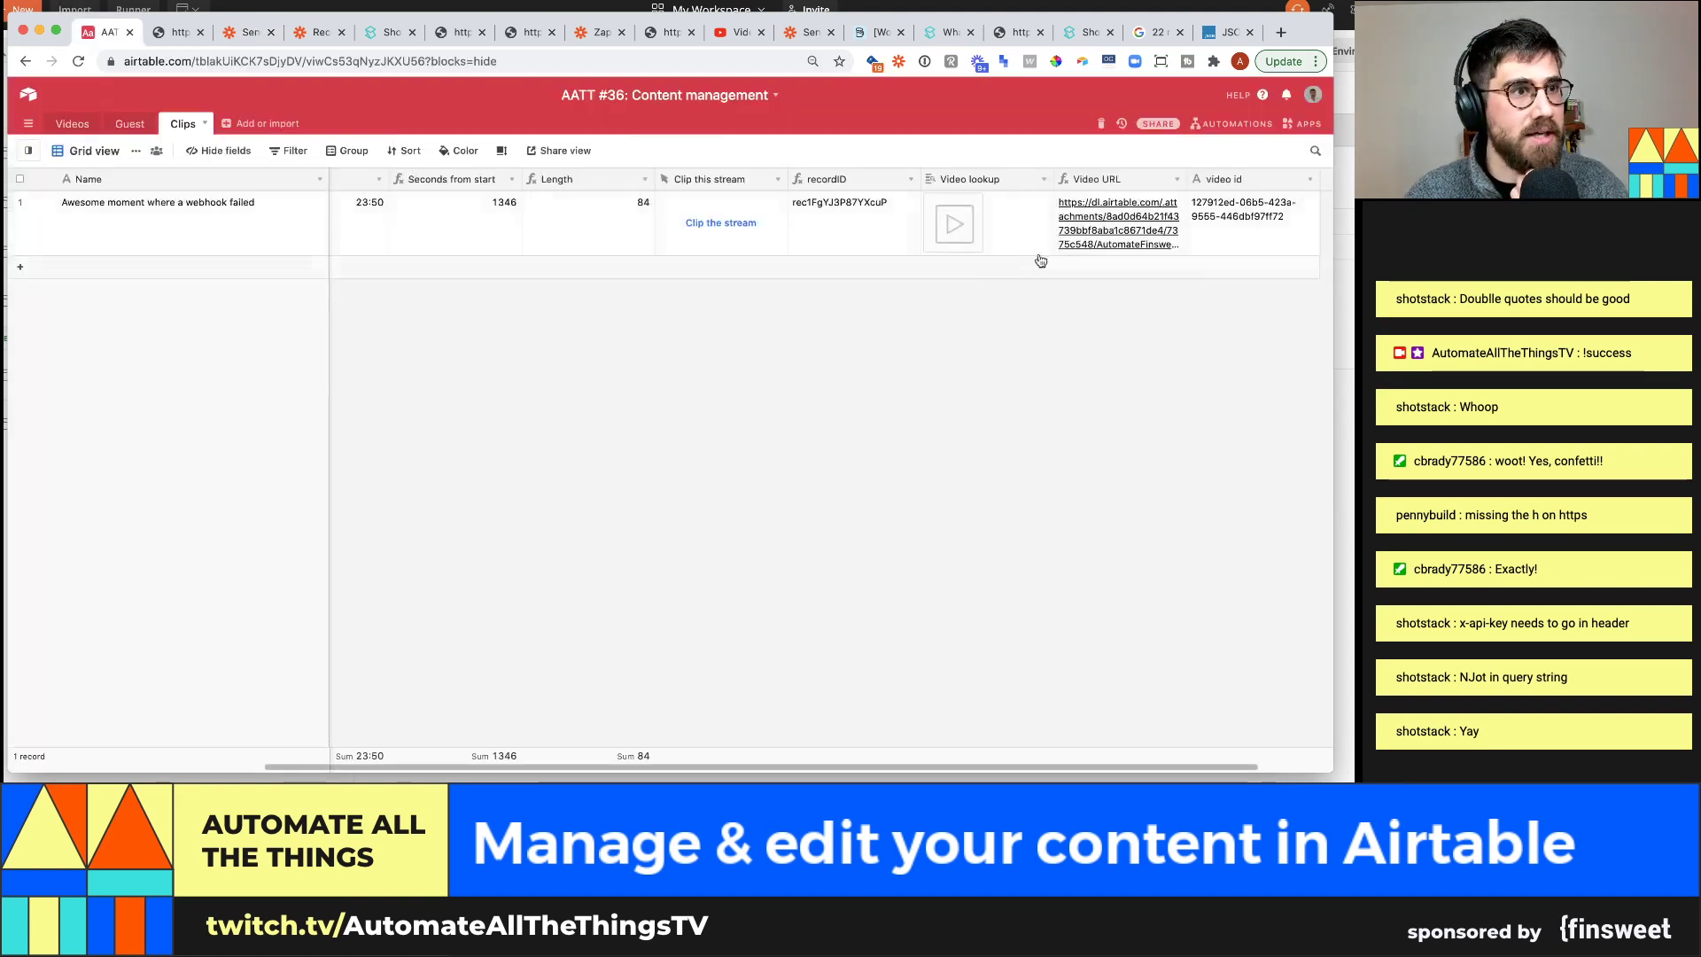
left_click(1322, 185)
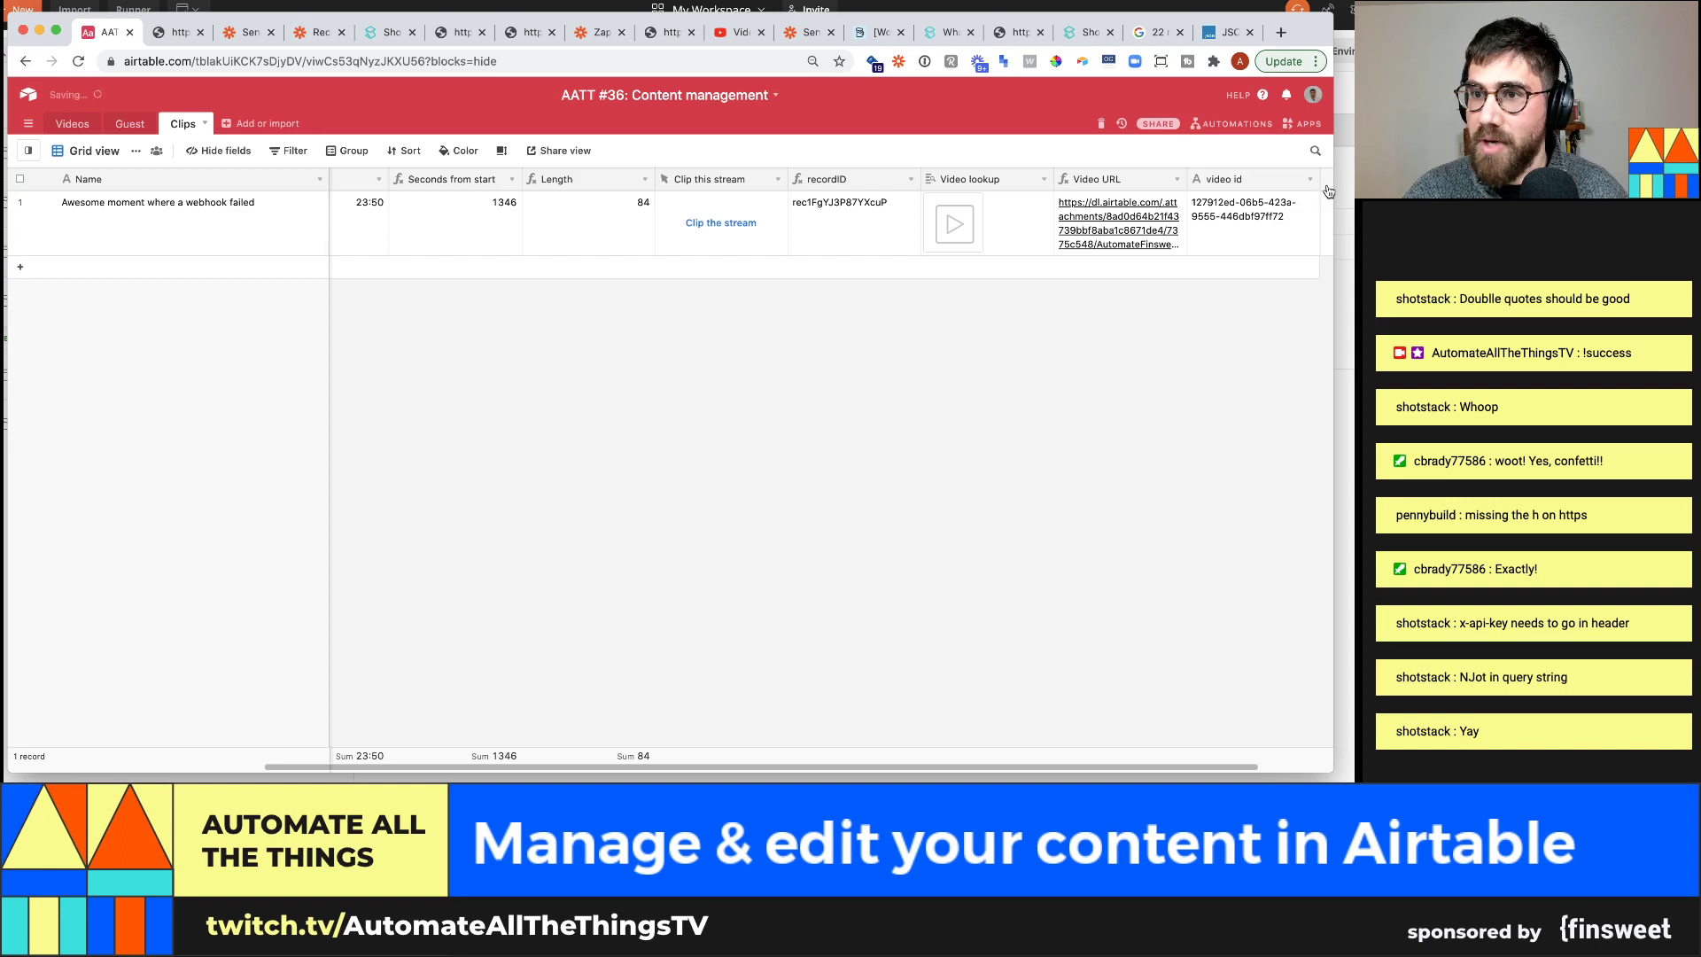
left_click(1328, 189)
type("C")
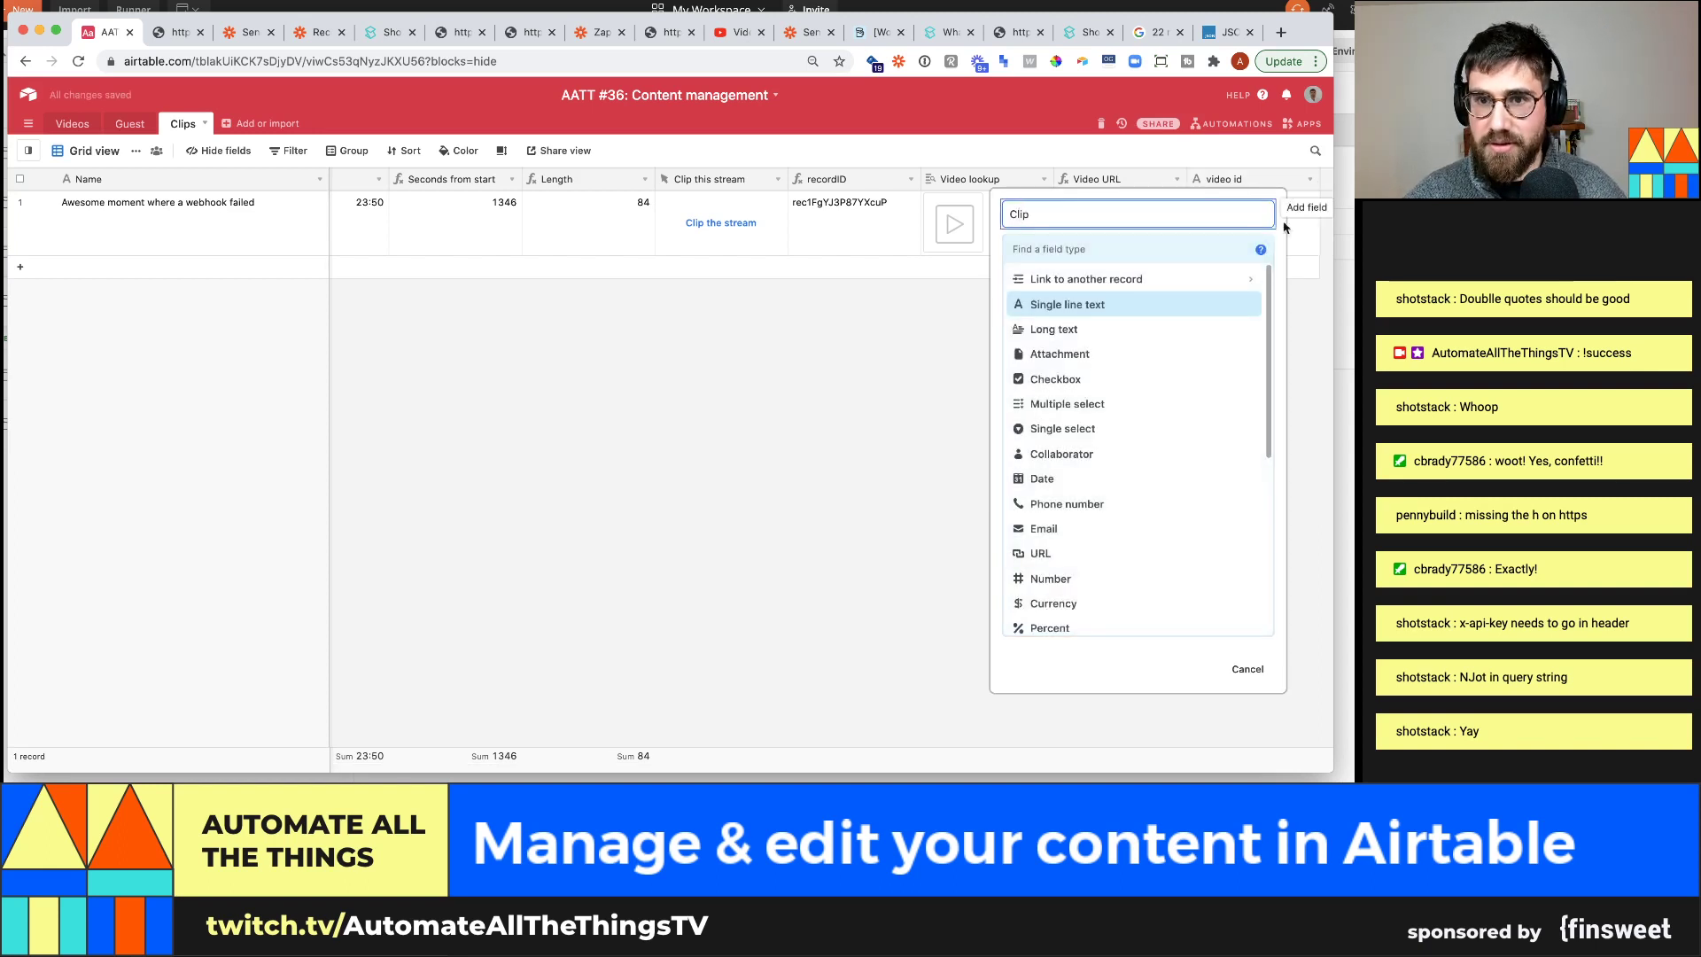
type("lip")
left_click(1216, 249)
type("attac")
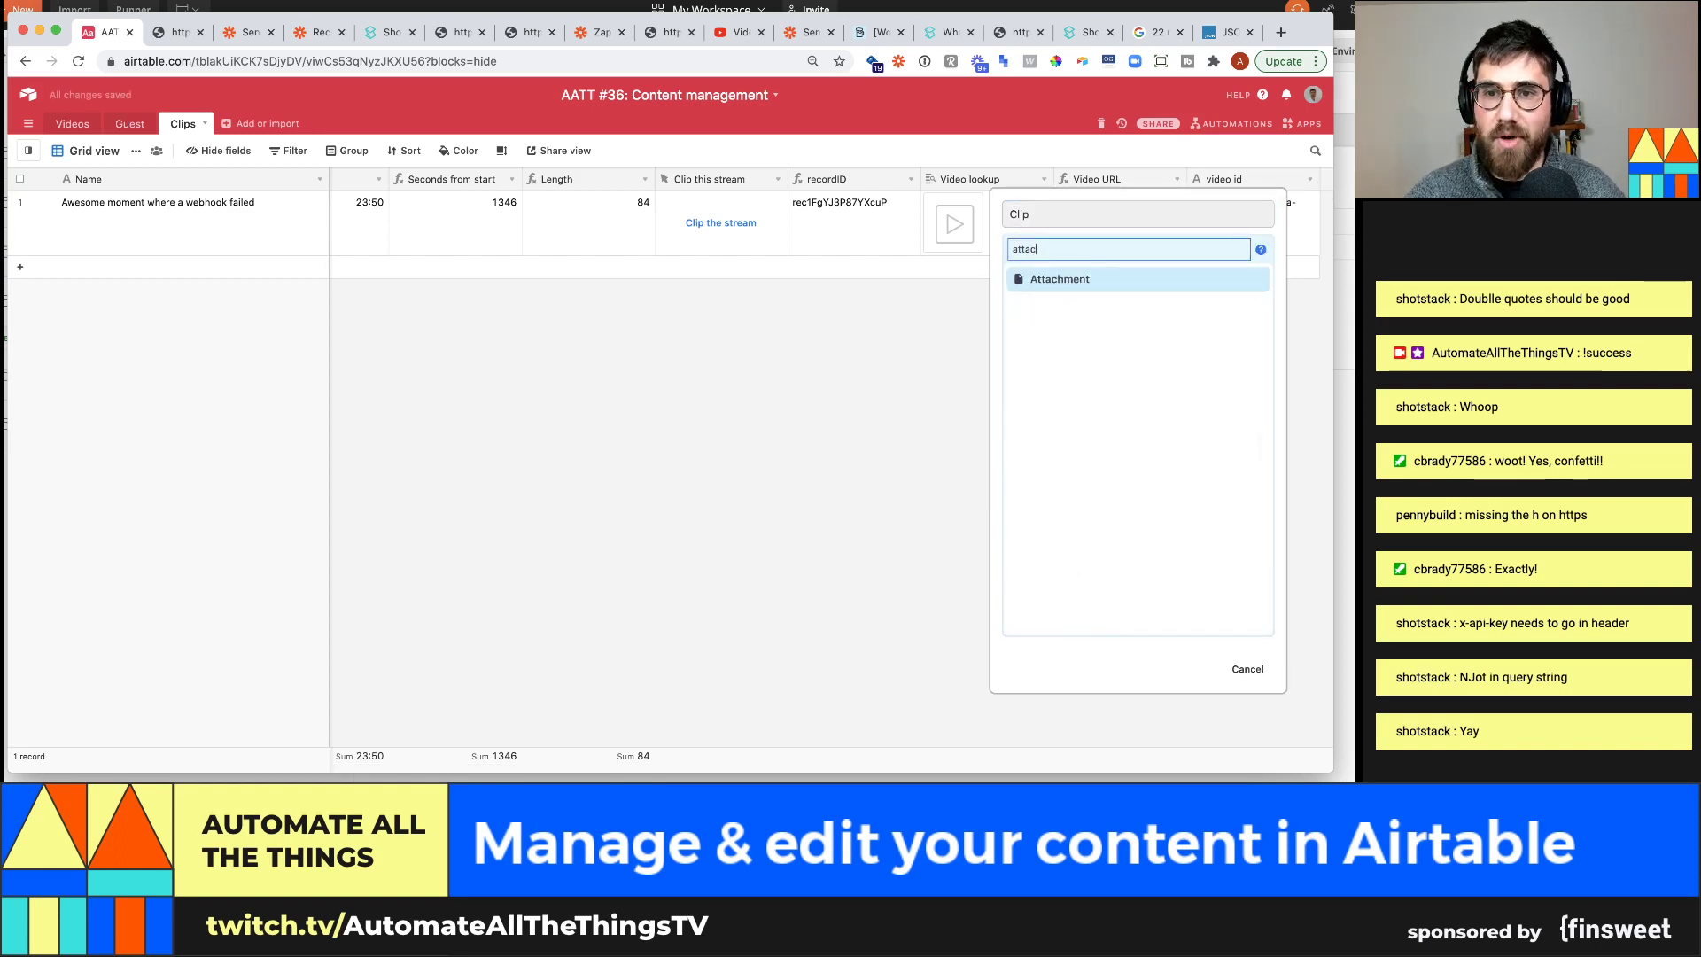
left_click(1214, 277)
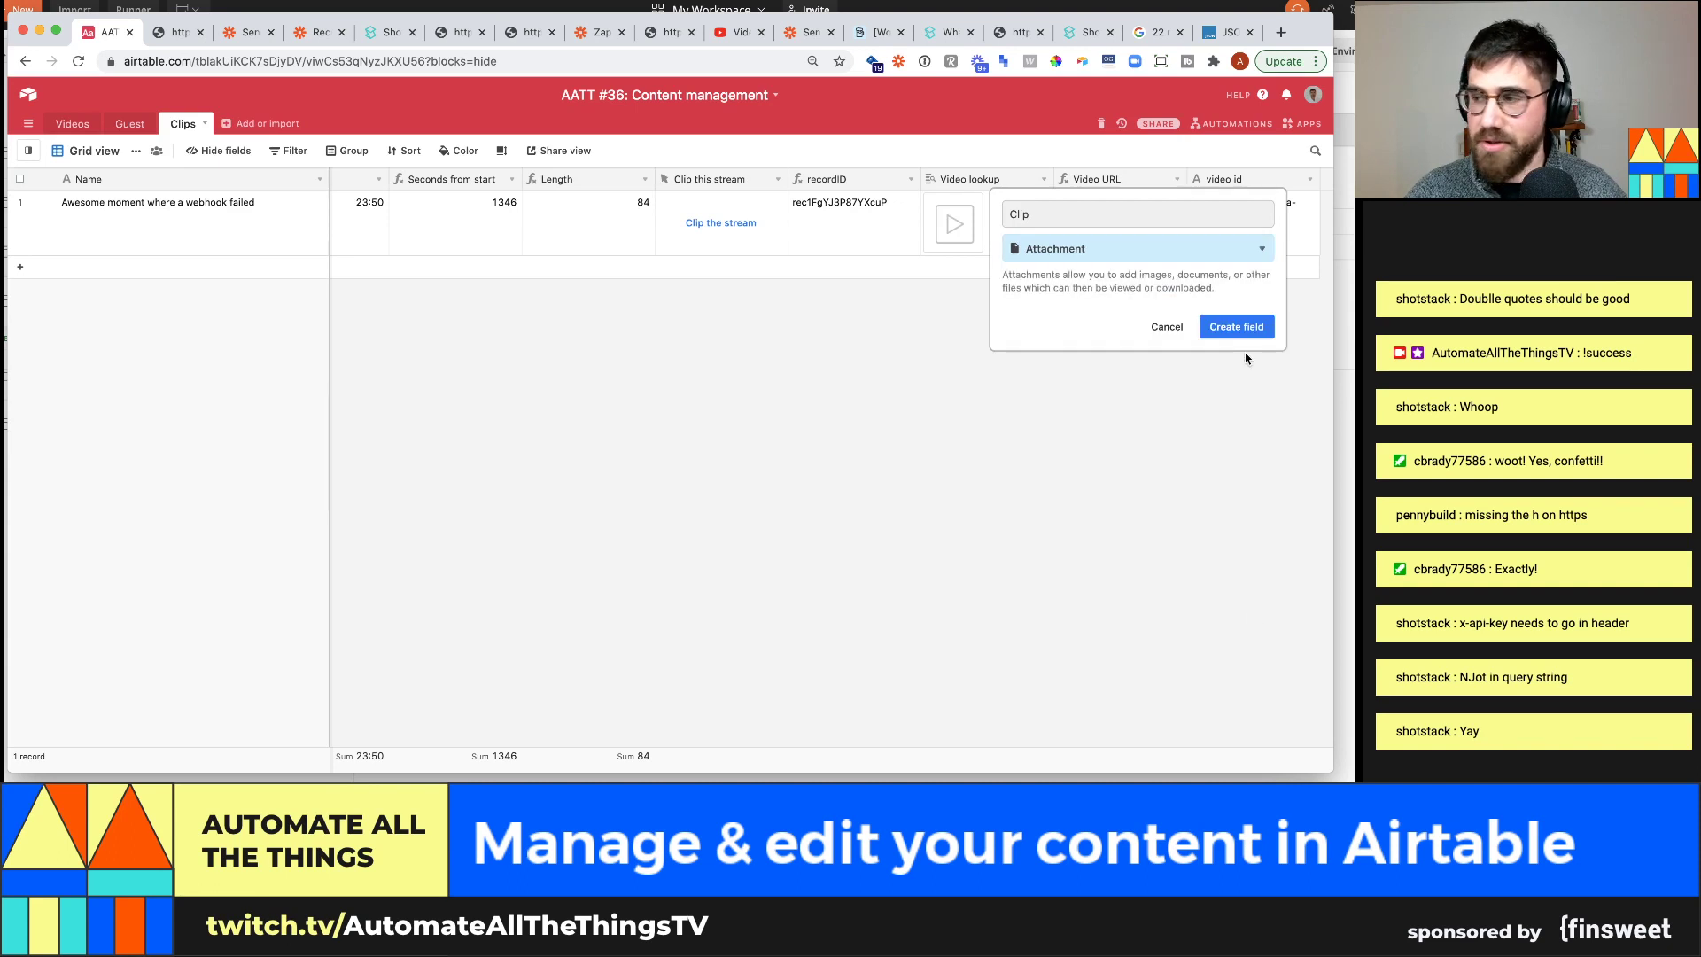
left_click(1246, 329)
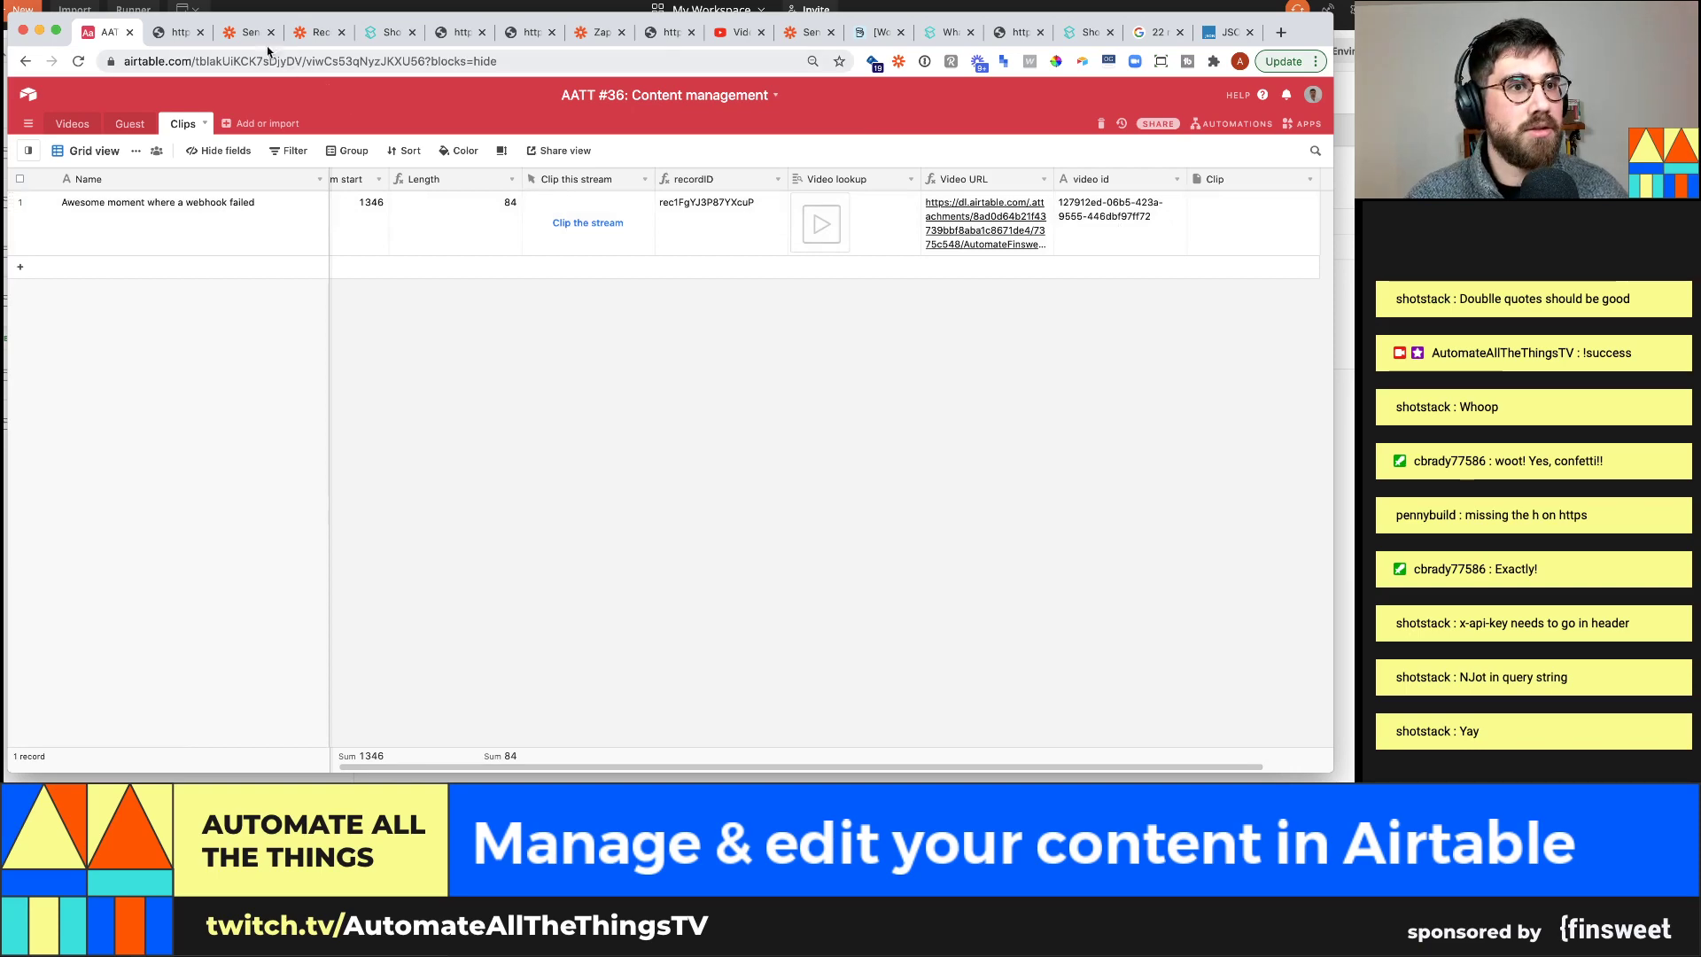
Turn on the Update Record zap, then move to the Receive clip from Shotstack zap
left_click(248, 32)
left_click(1292, 129)
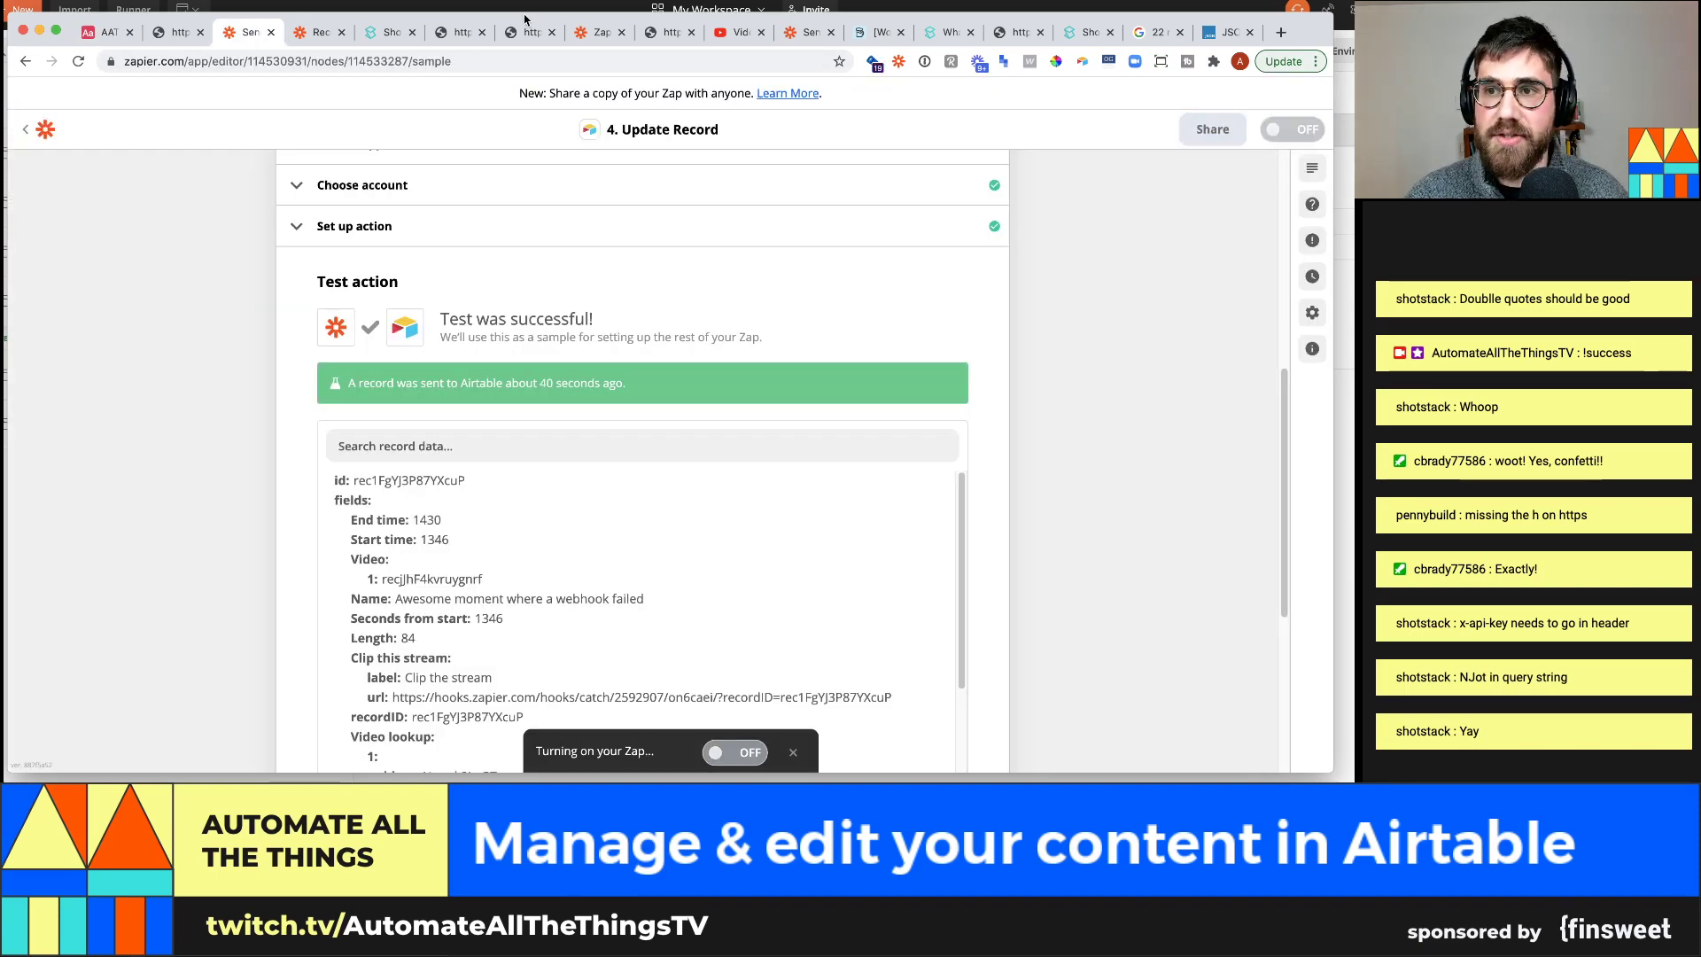
left_click(315, 34)
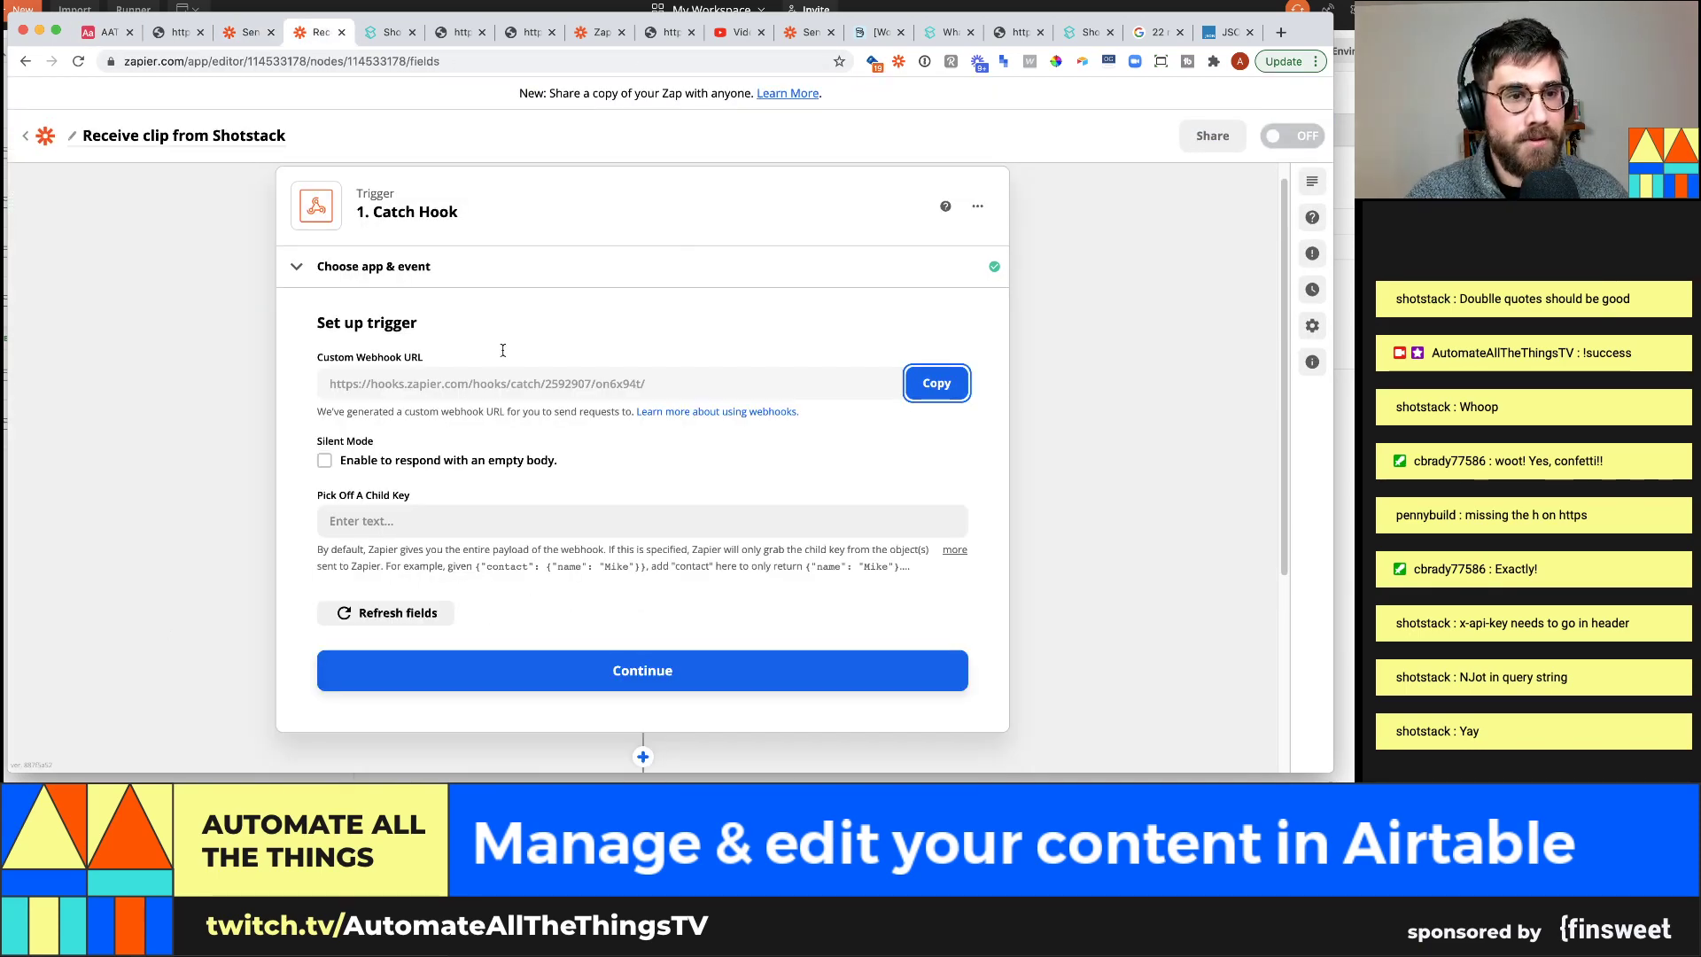
key("super+Tab")
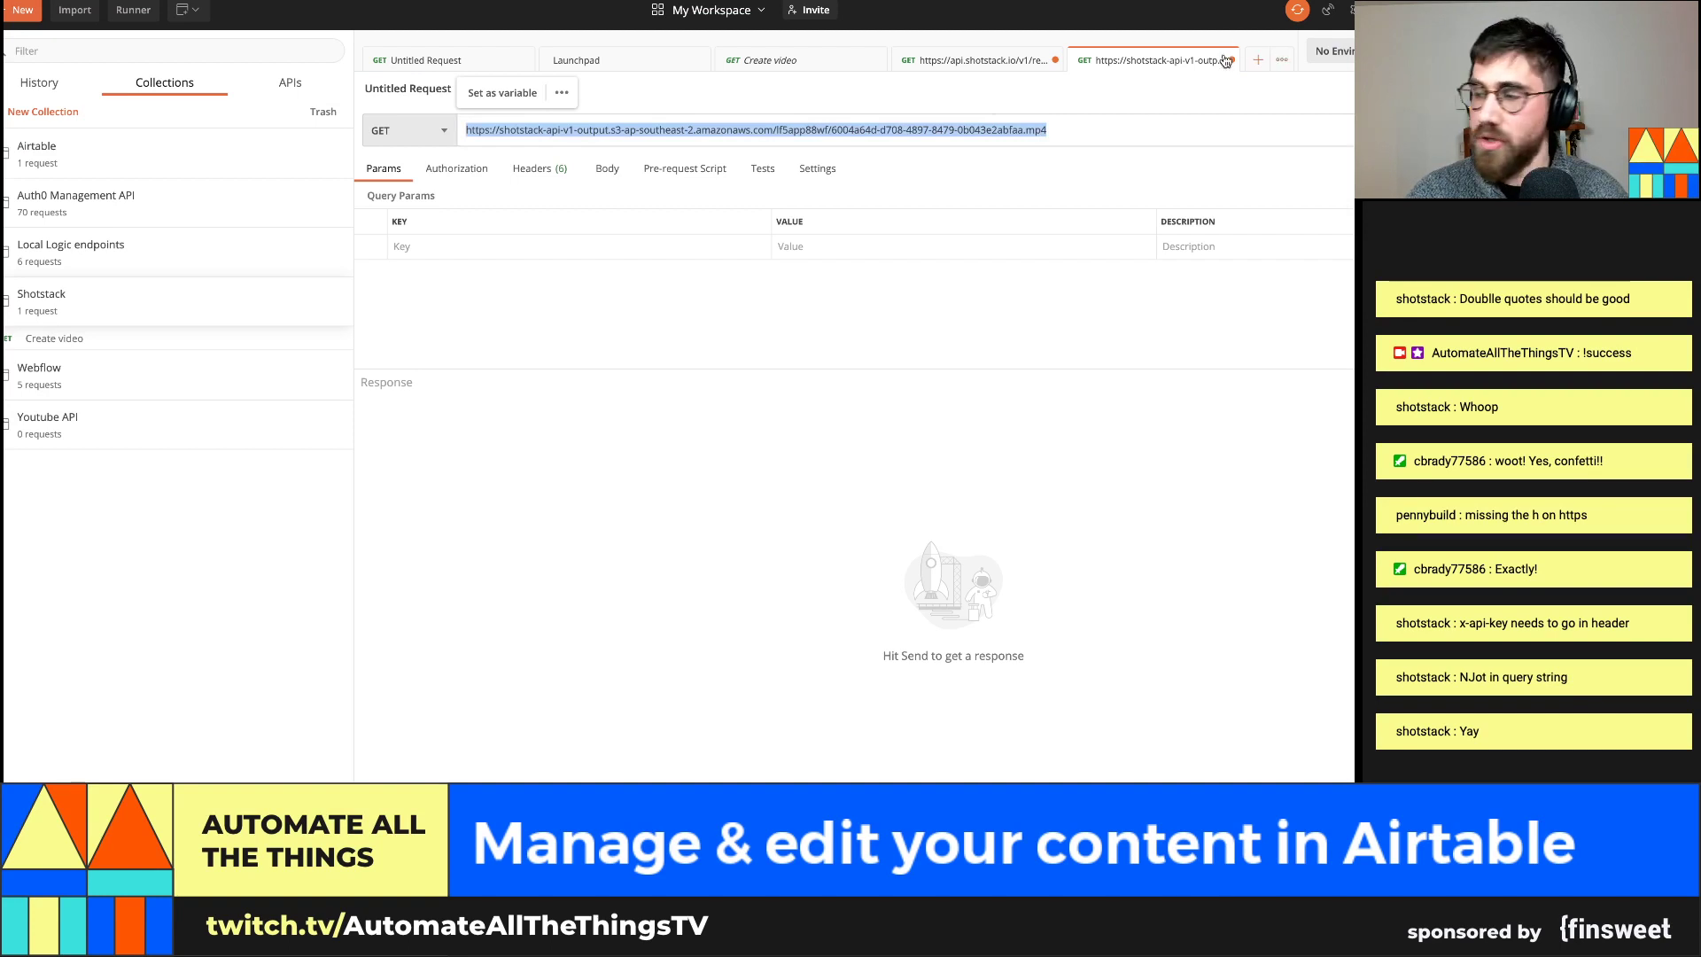
Resend the Shotstack render status GET with render ID 127912ed-06b5-423a-9555-446dbf97ff72
left_click(798, 129)
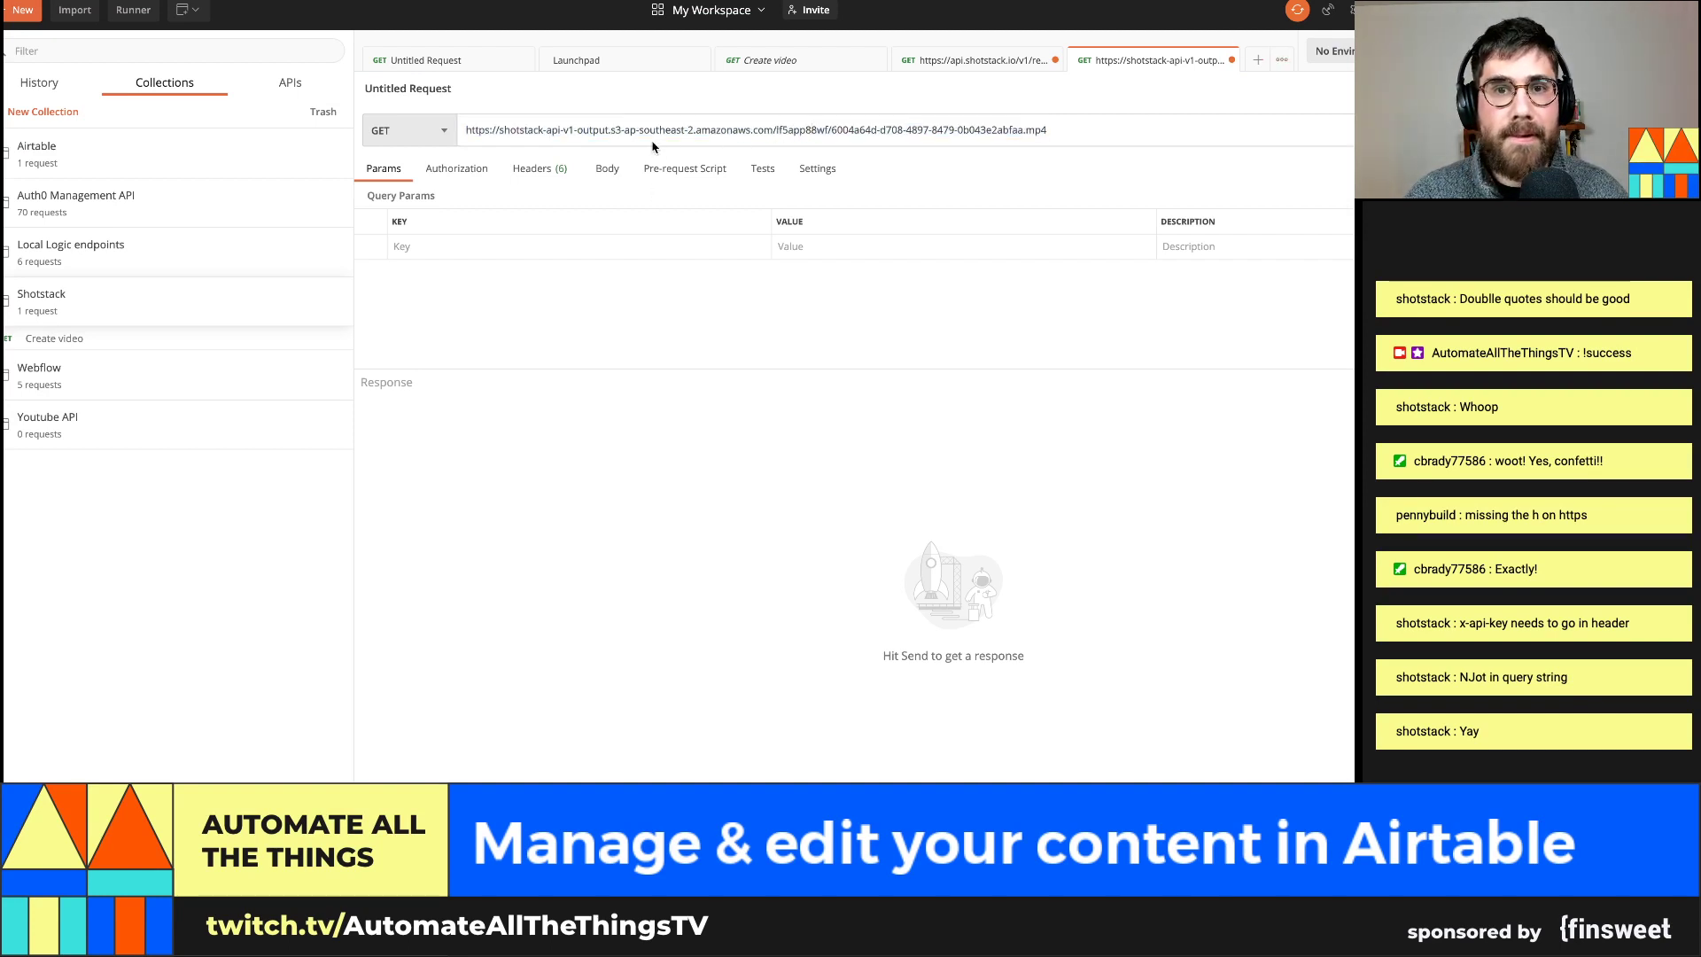
left_click(1045, 66)
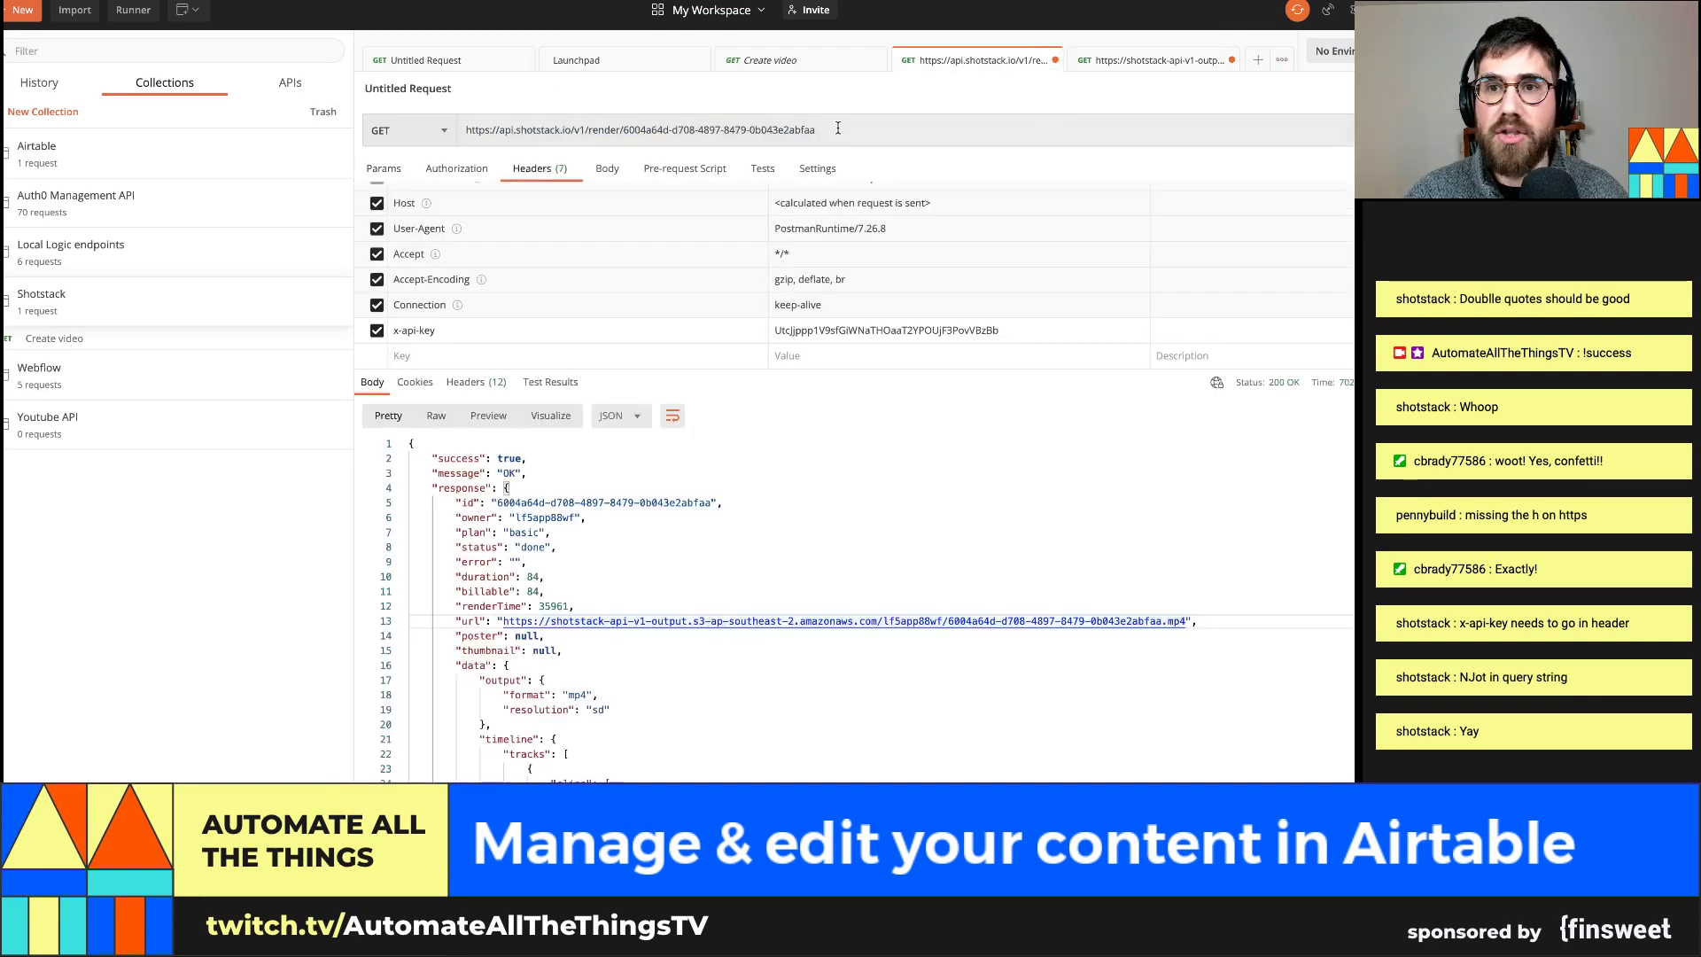
left_click_drag(628, 129, 813, 131)
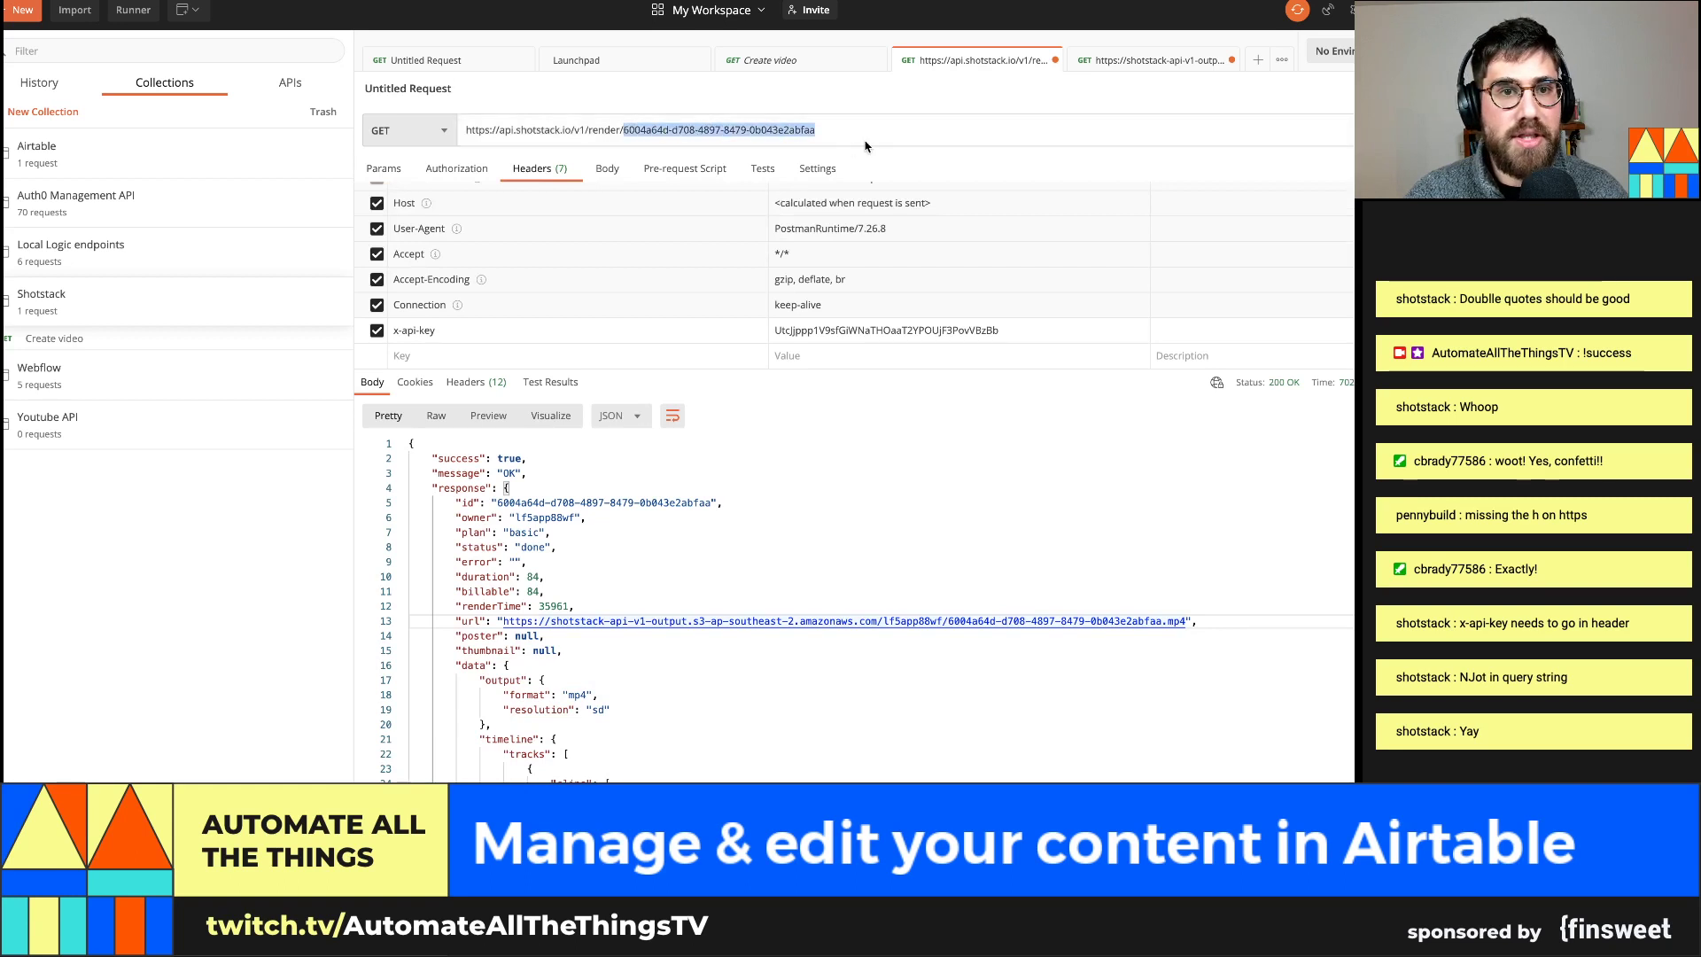
type("127912ed-06b5-423a-9555-446dbf97ff72")
key("super+Return")
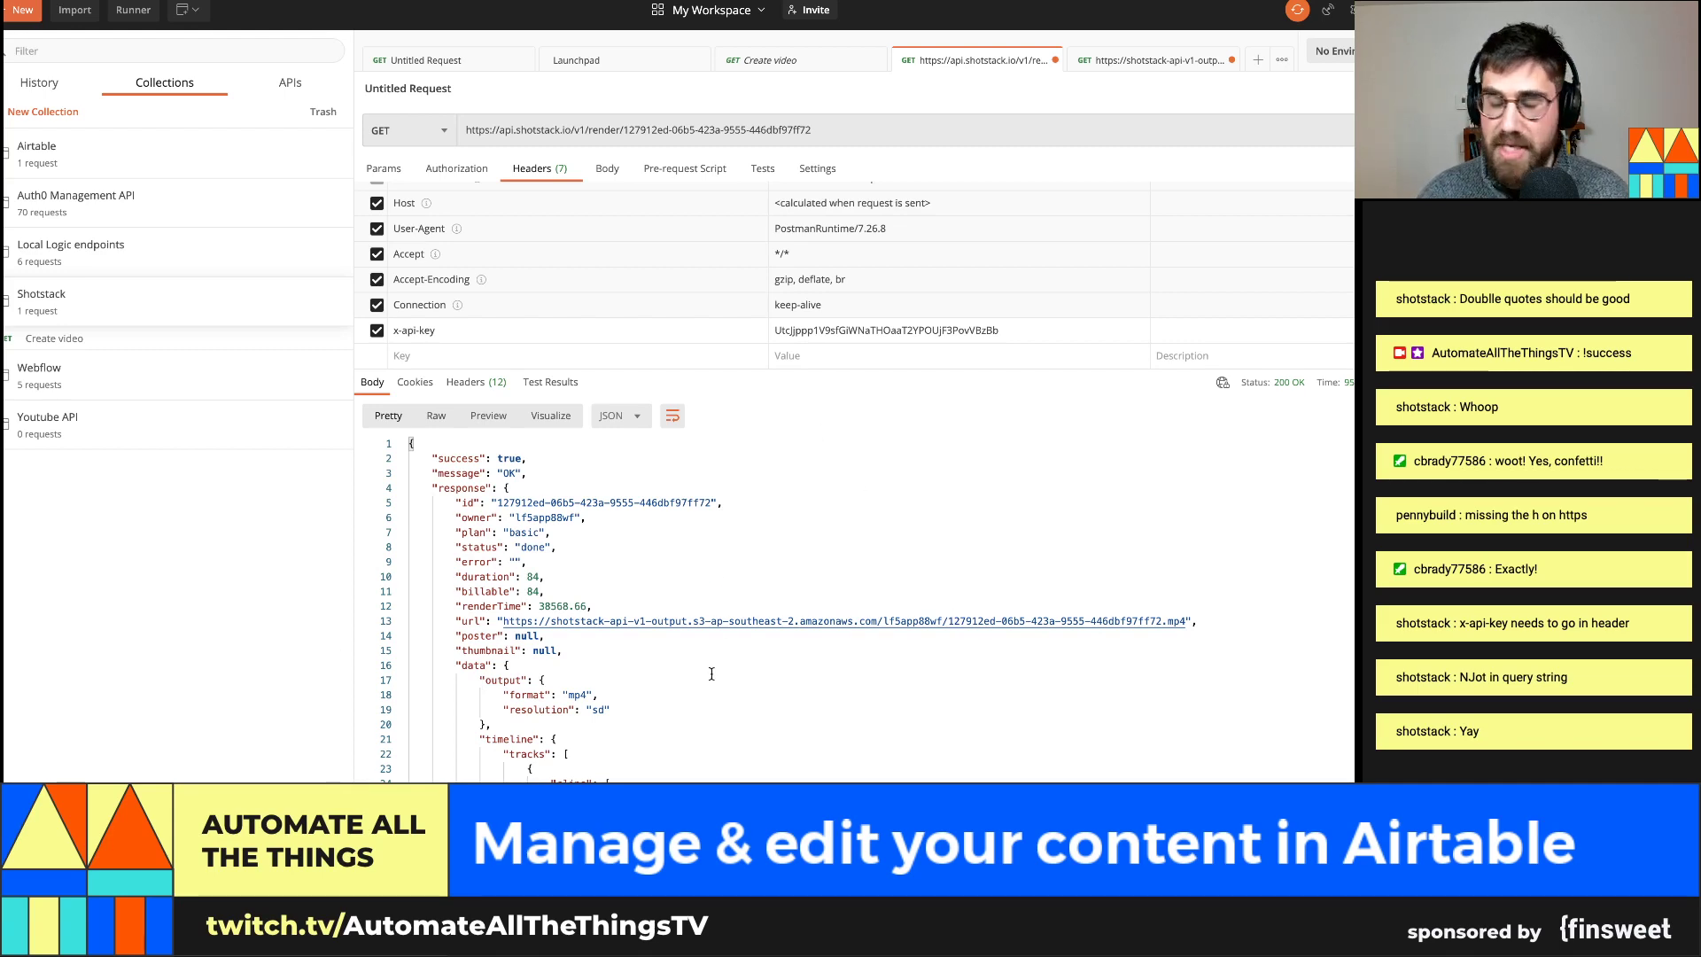
Test the Catch Hook trigger, catching Shotstack's done status with the MP4 URL, and continue
key("super+Tab")
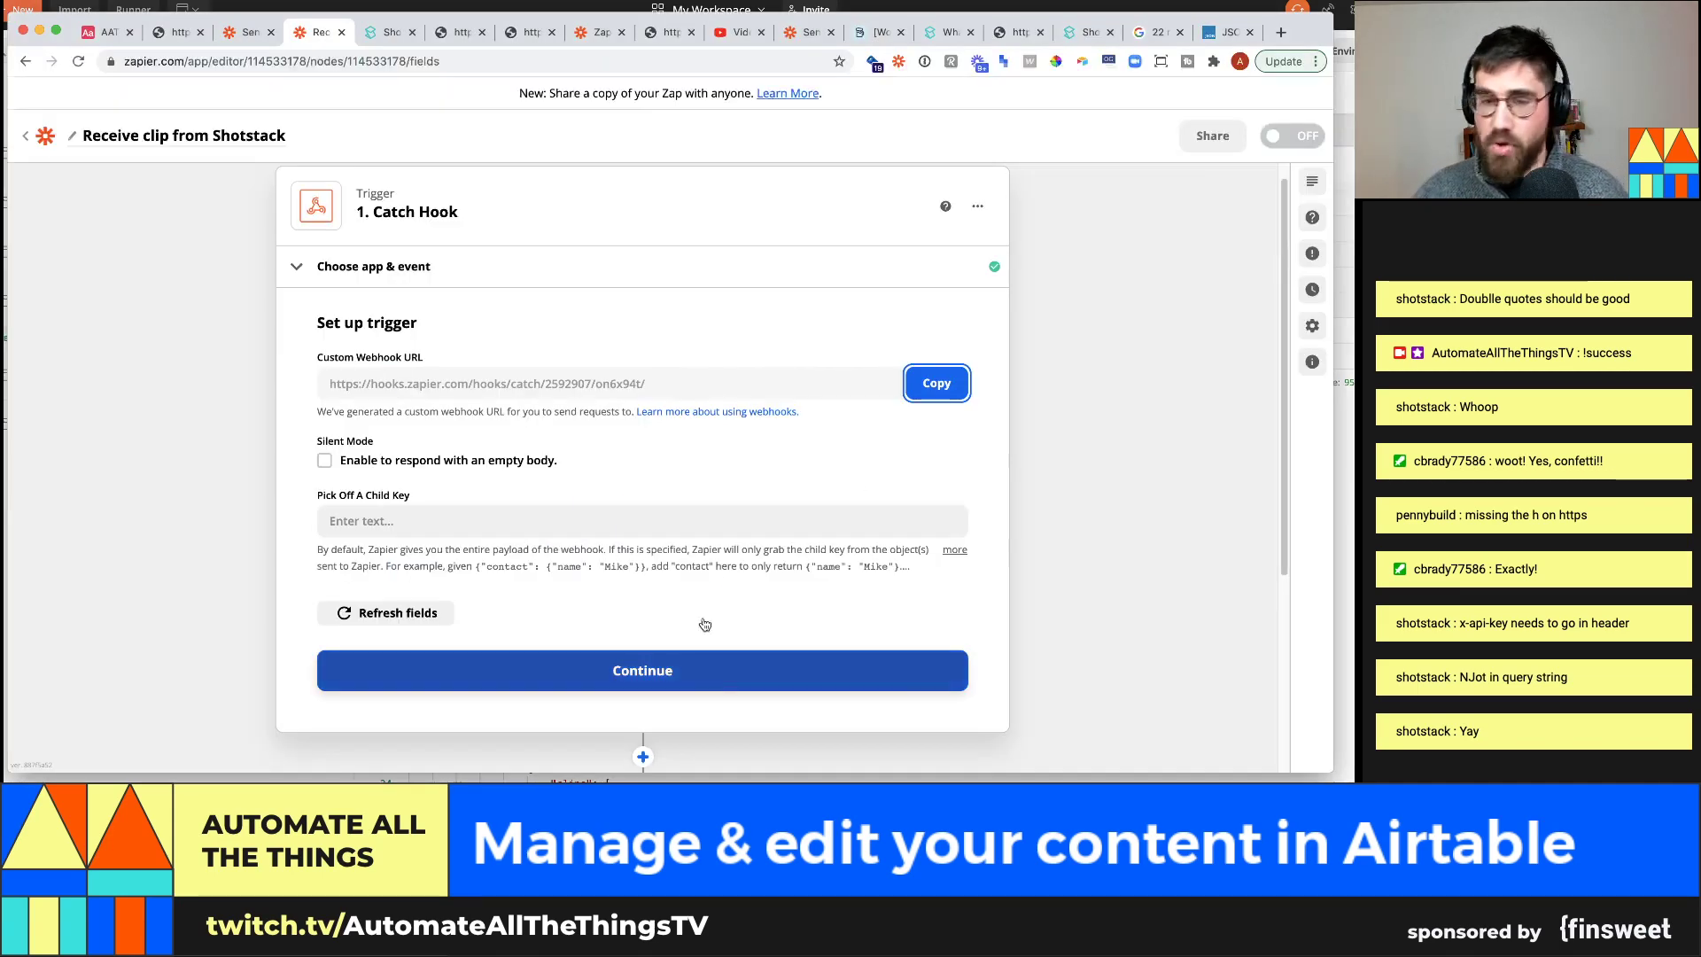
scroll(499, 571, "down", 3)
left_click(633, 496)
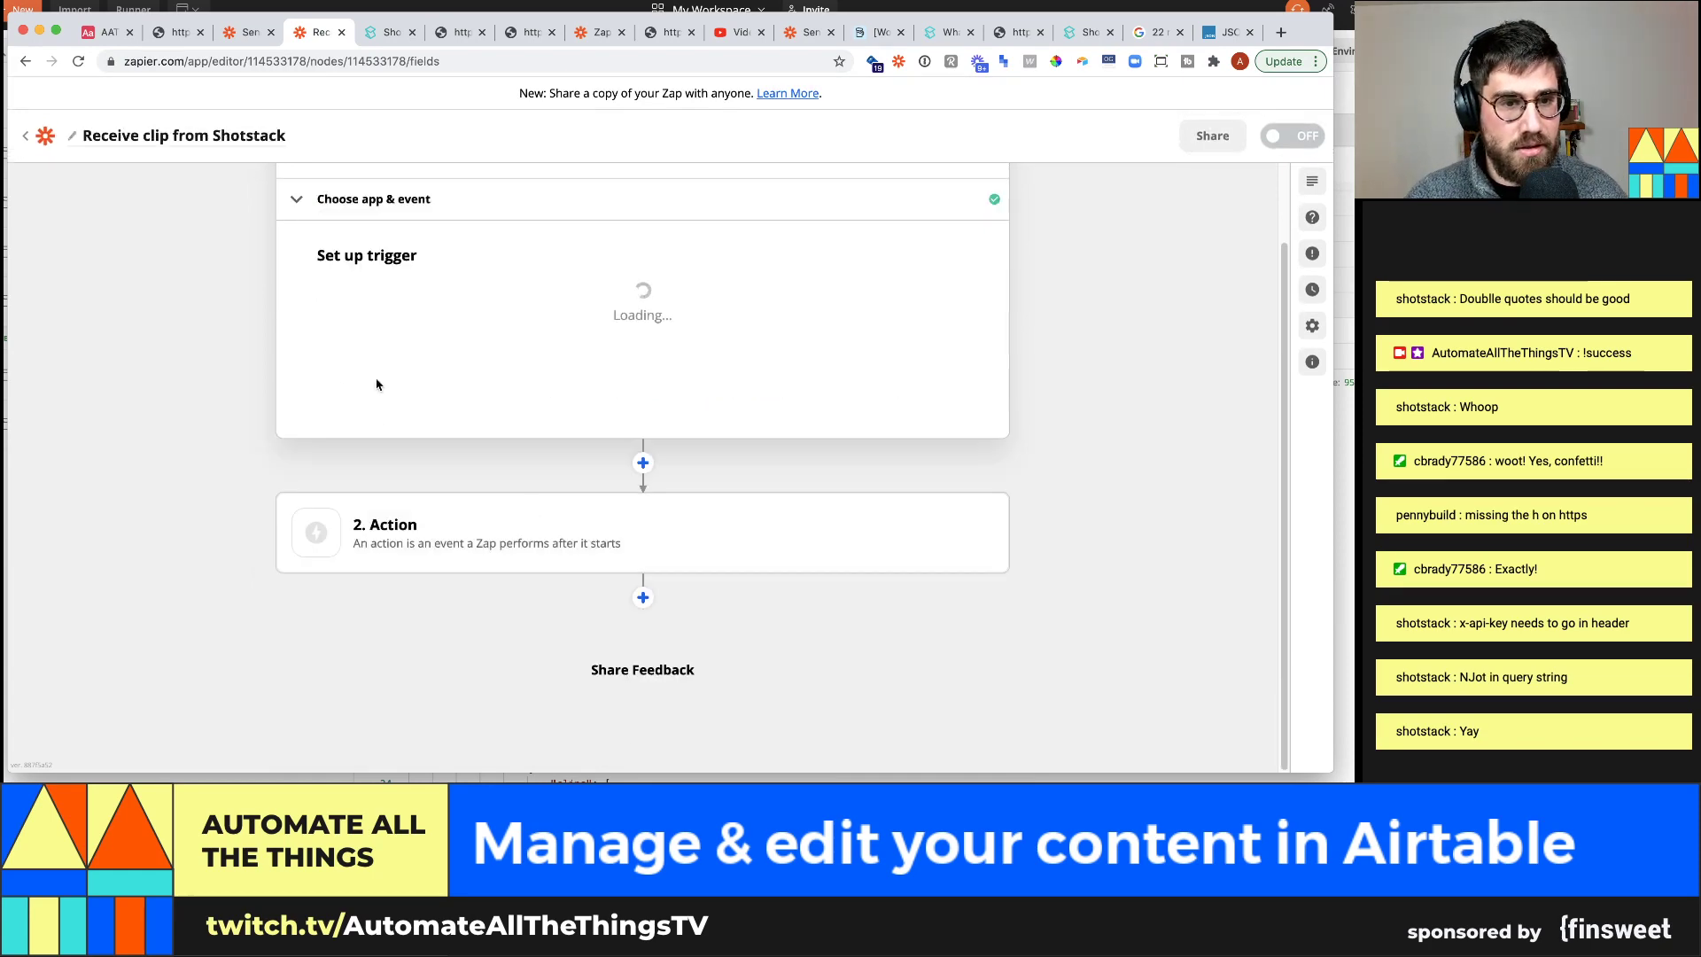
left_click(611, 457)
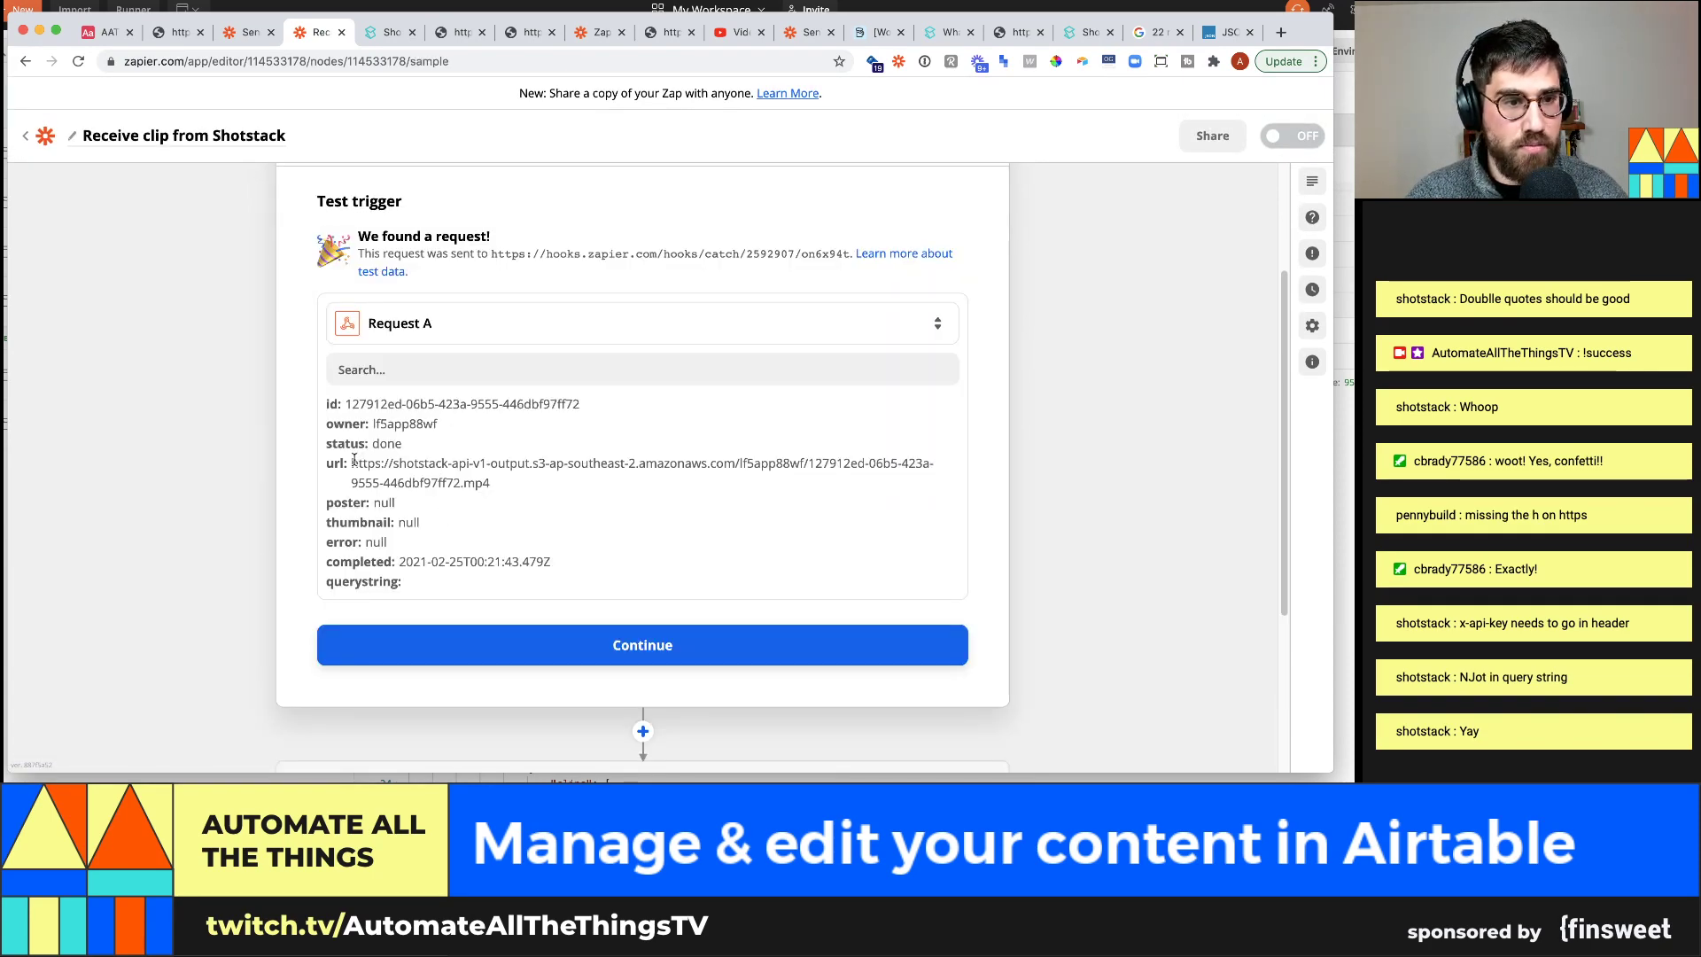
left_click_drag(352, 462, 493, 495)
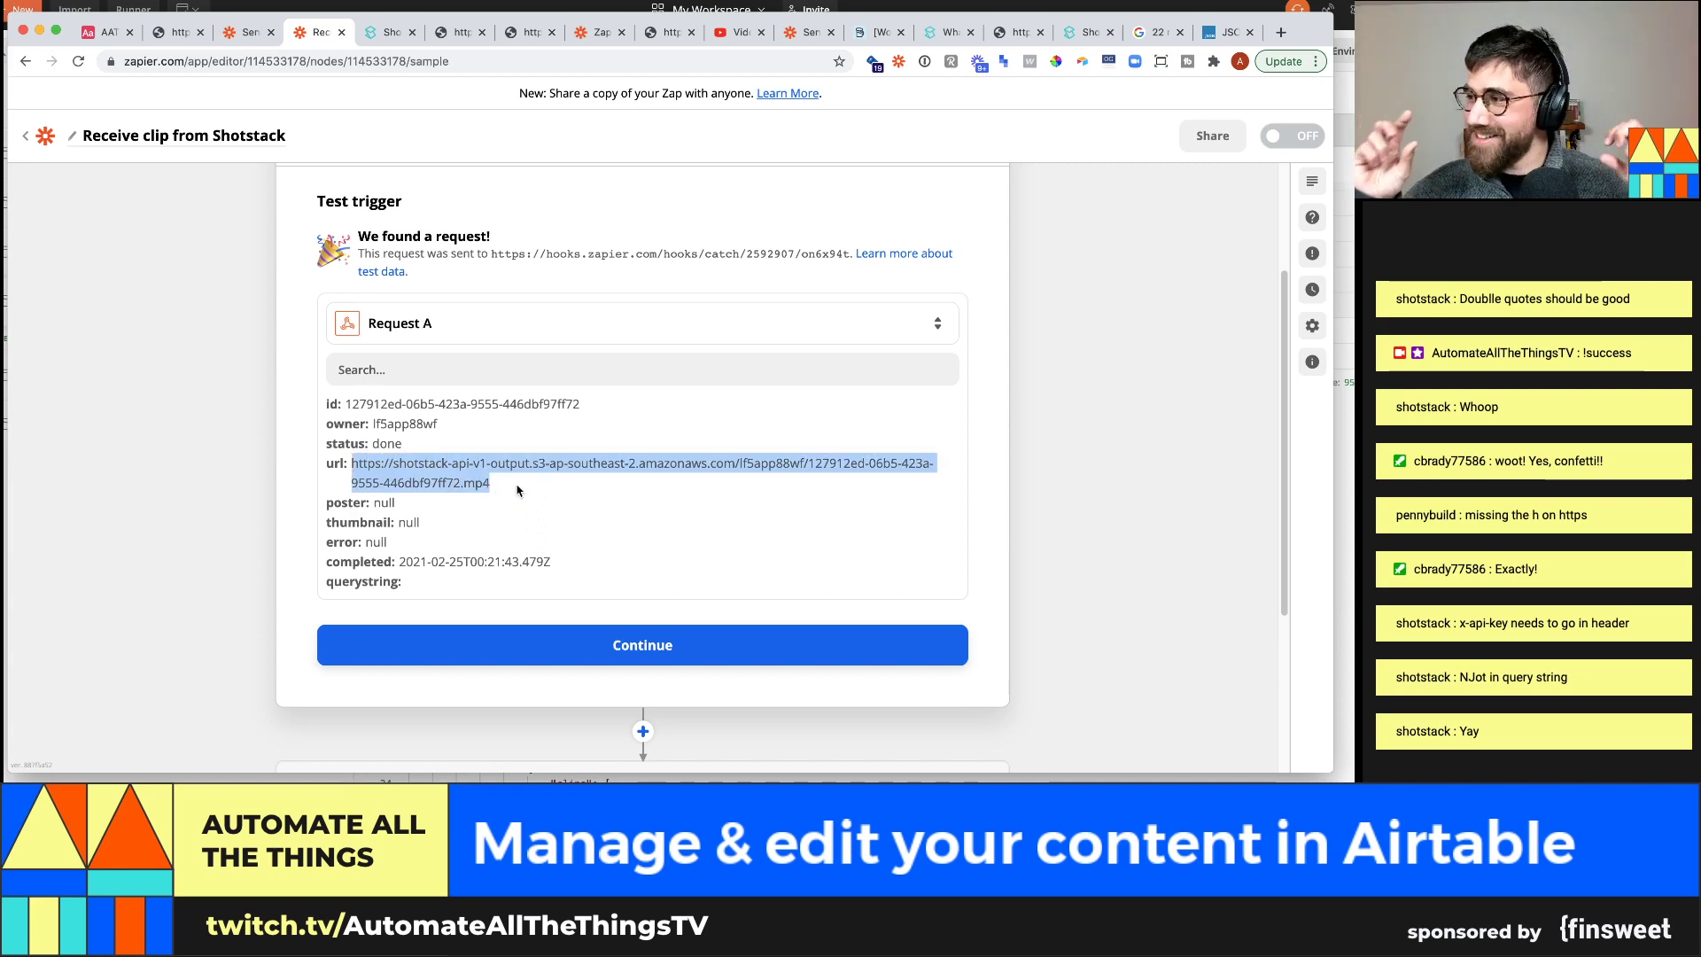
left_click(760, 656)
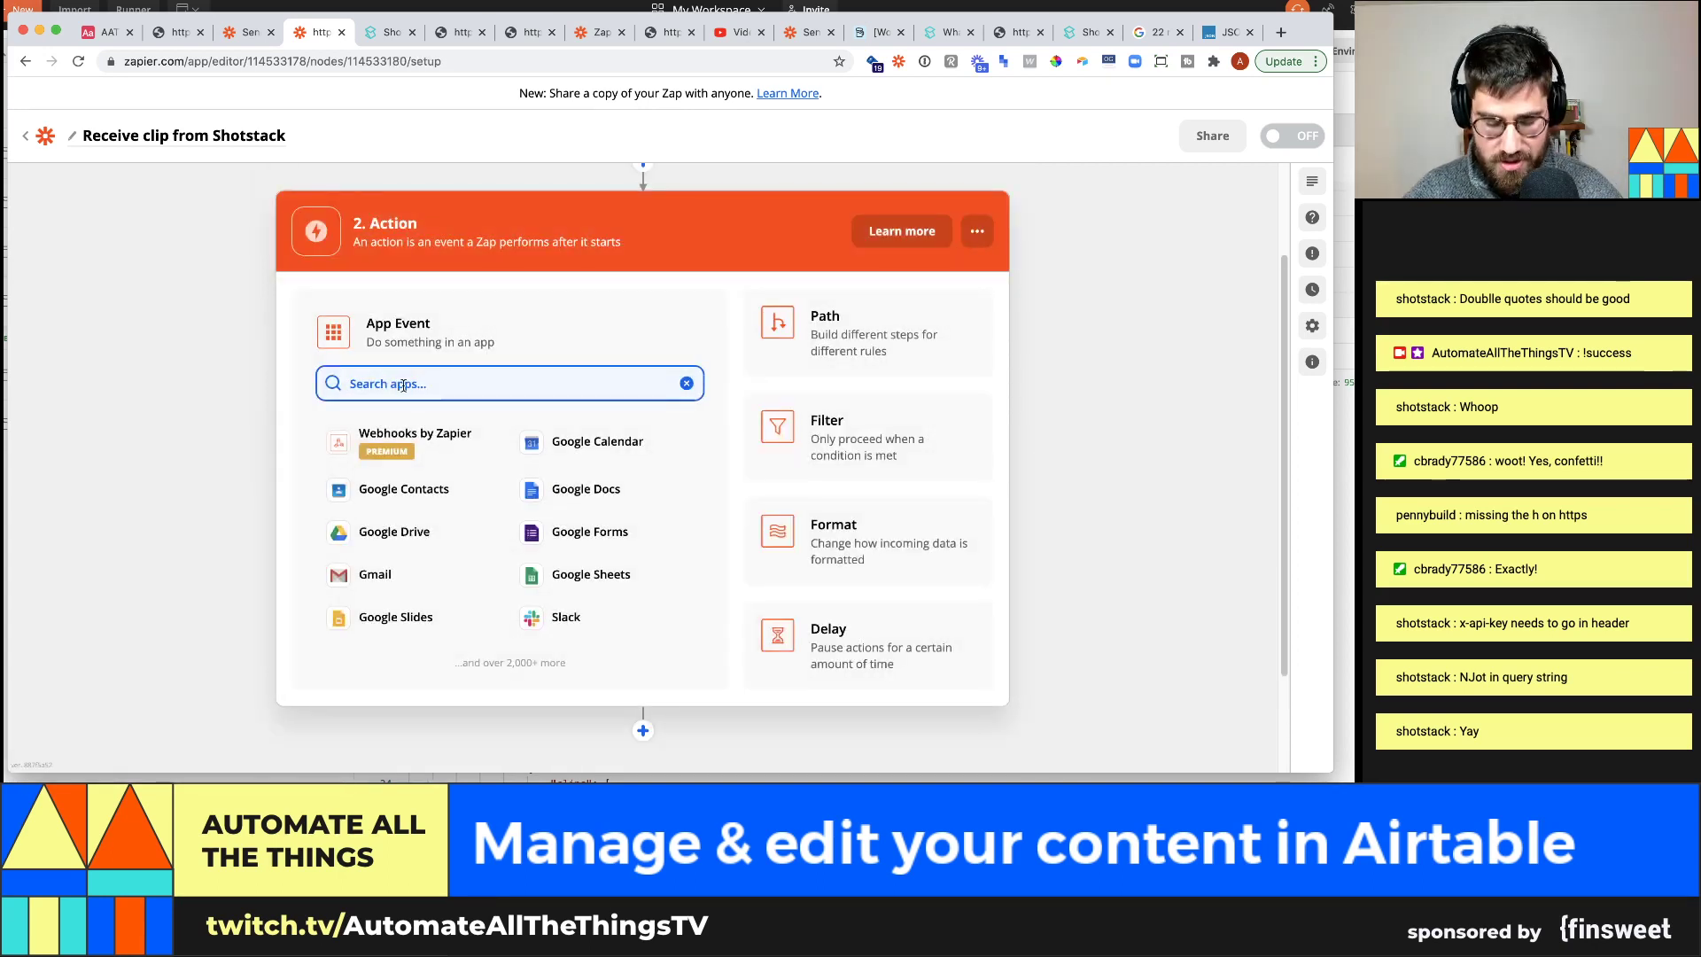
Make step 2 an Airtable Find Record action with the connected Airtable account
type("airta")
left_click(412, 441)
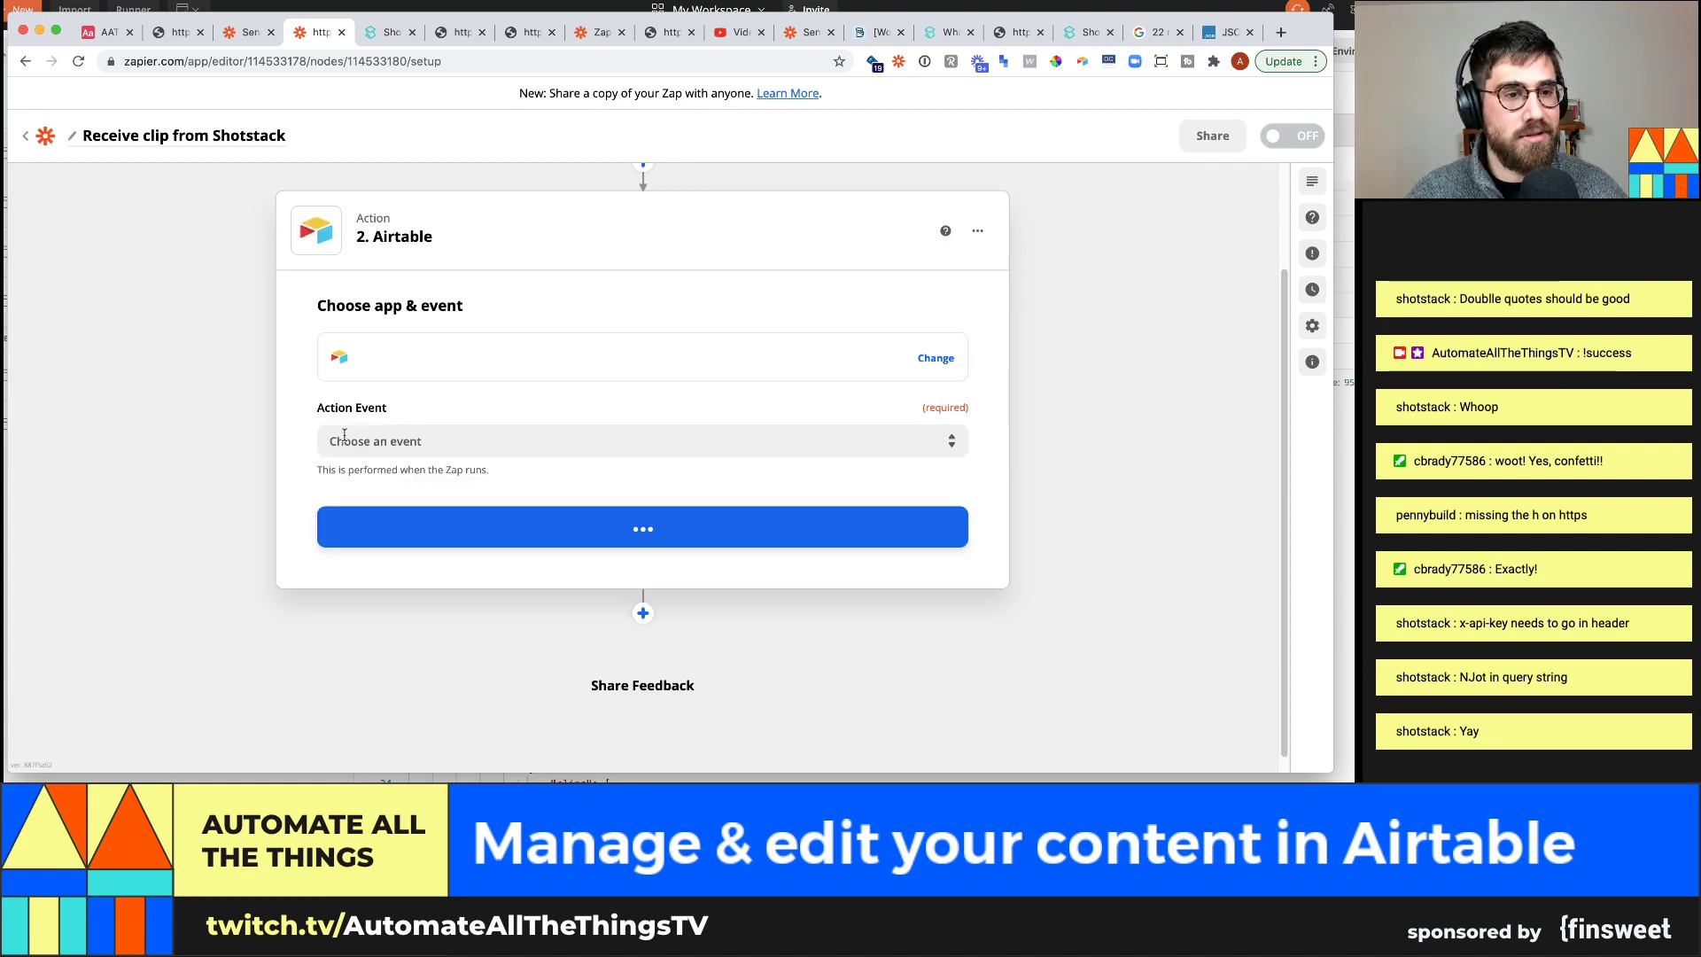
left_click(430, 429)
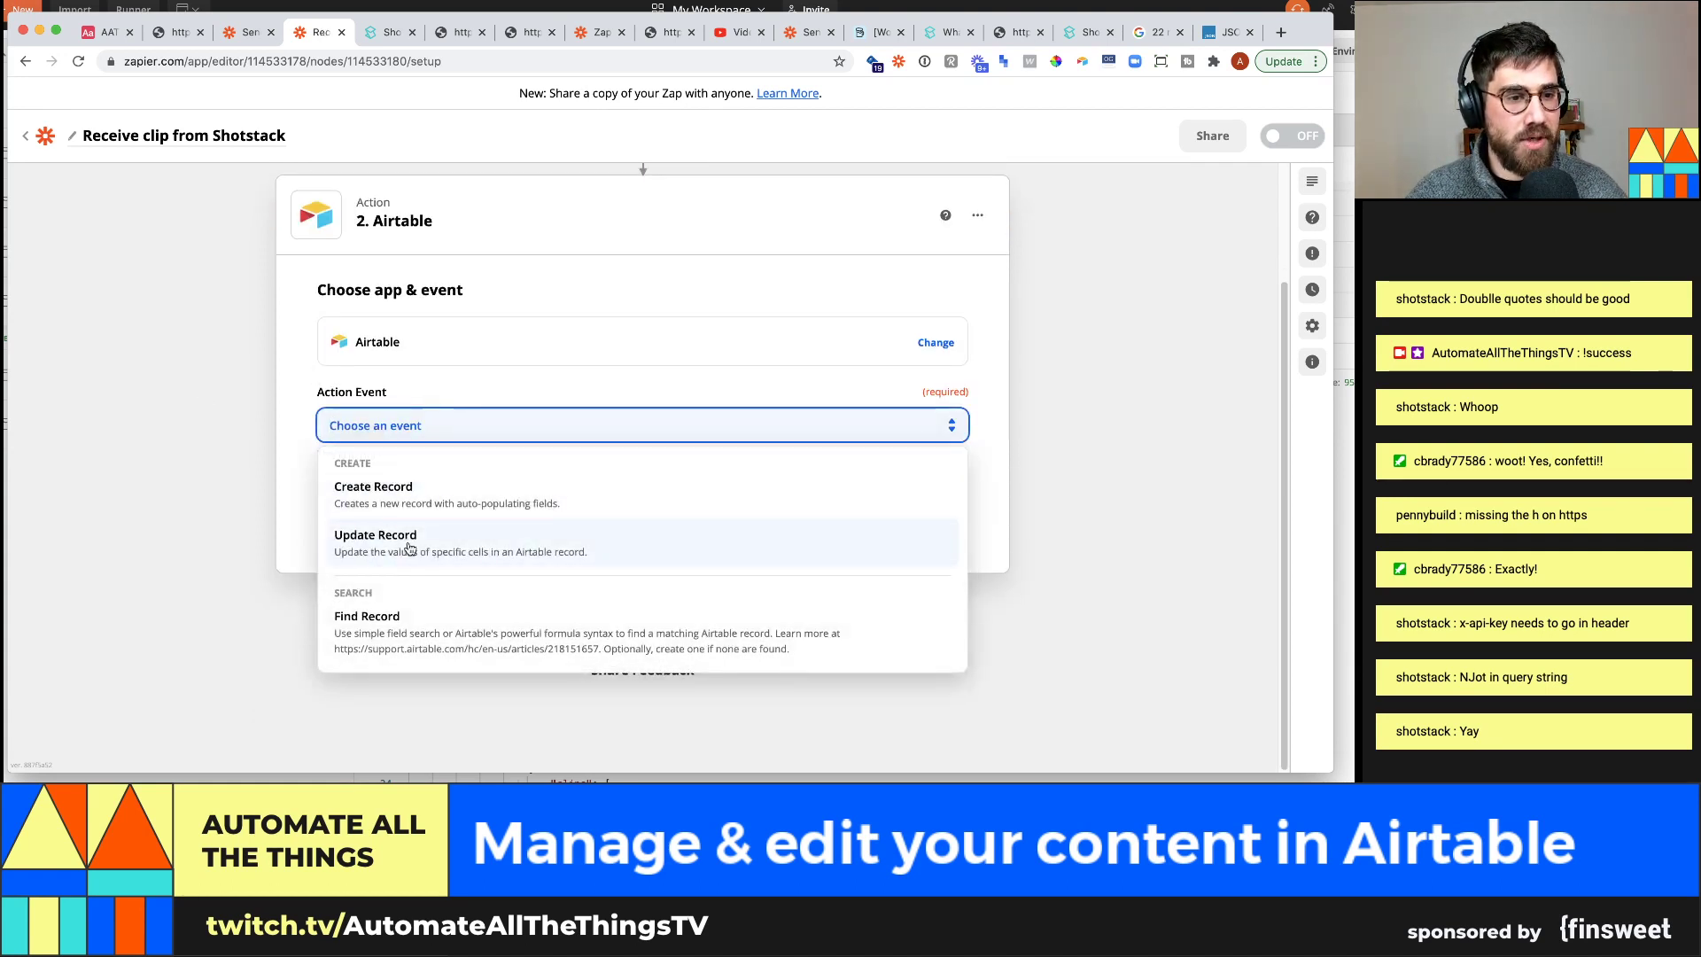
left_click(372, 536)
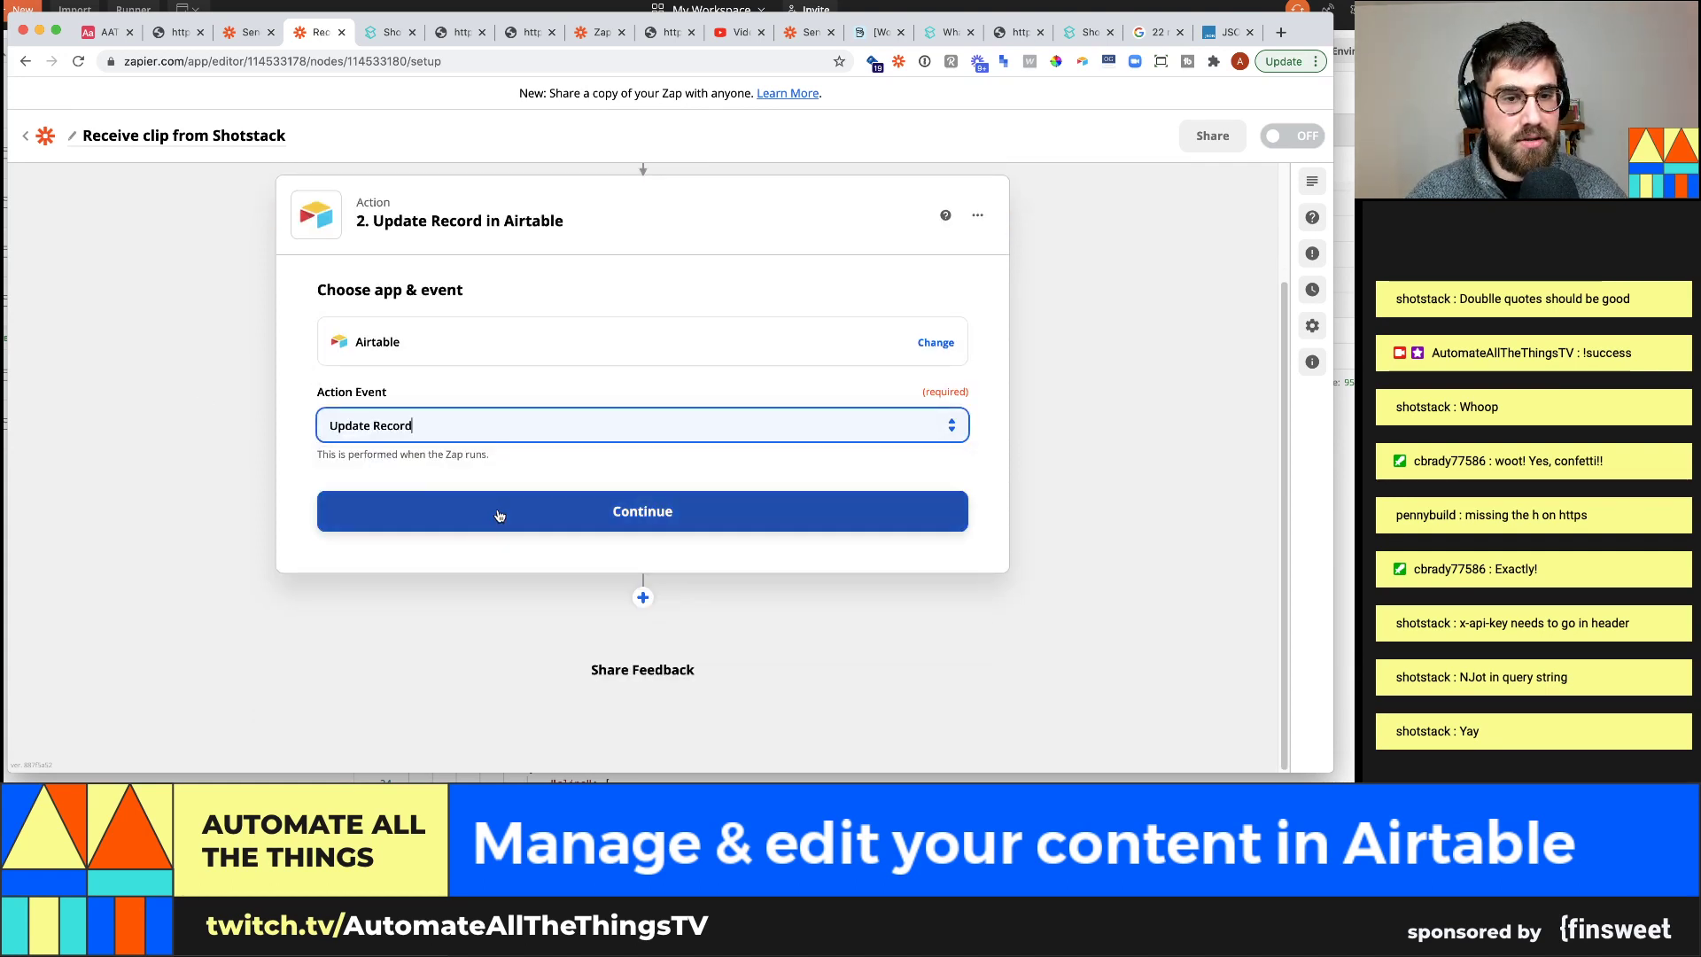
left_click(484, 428)
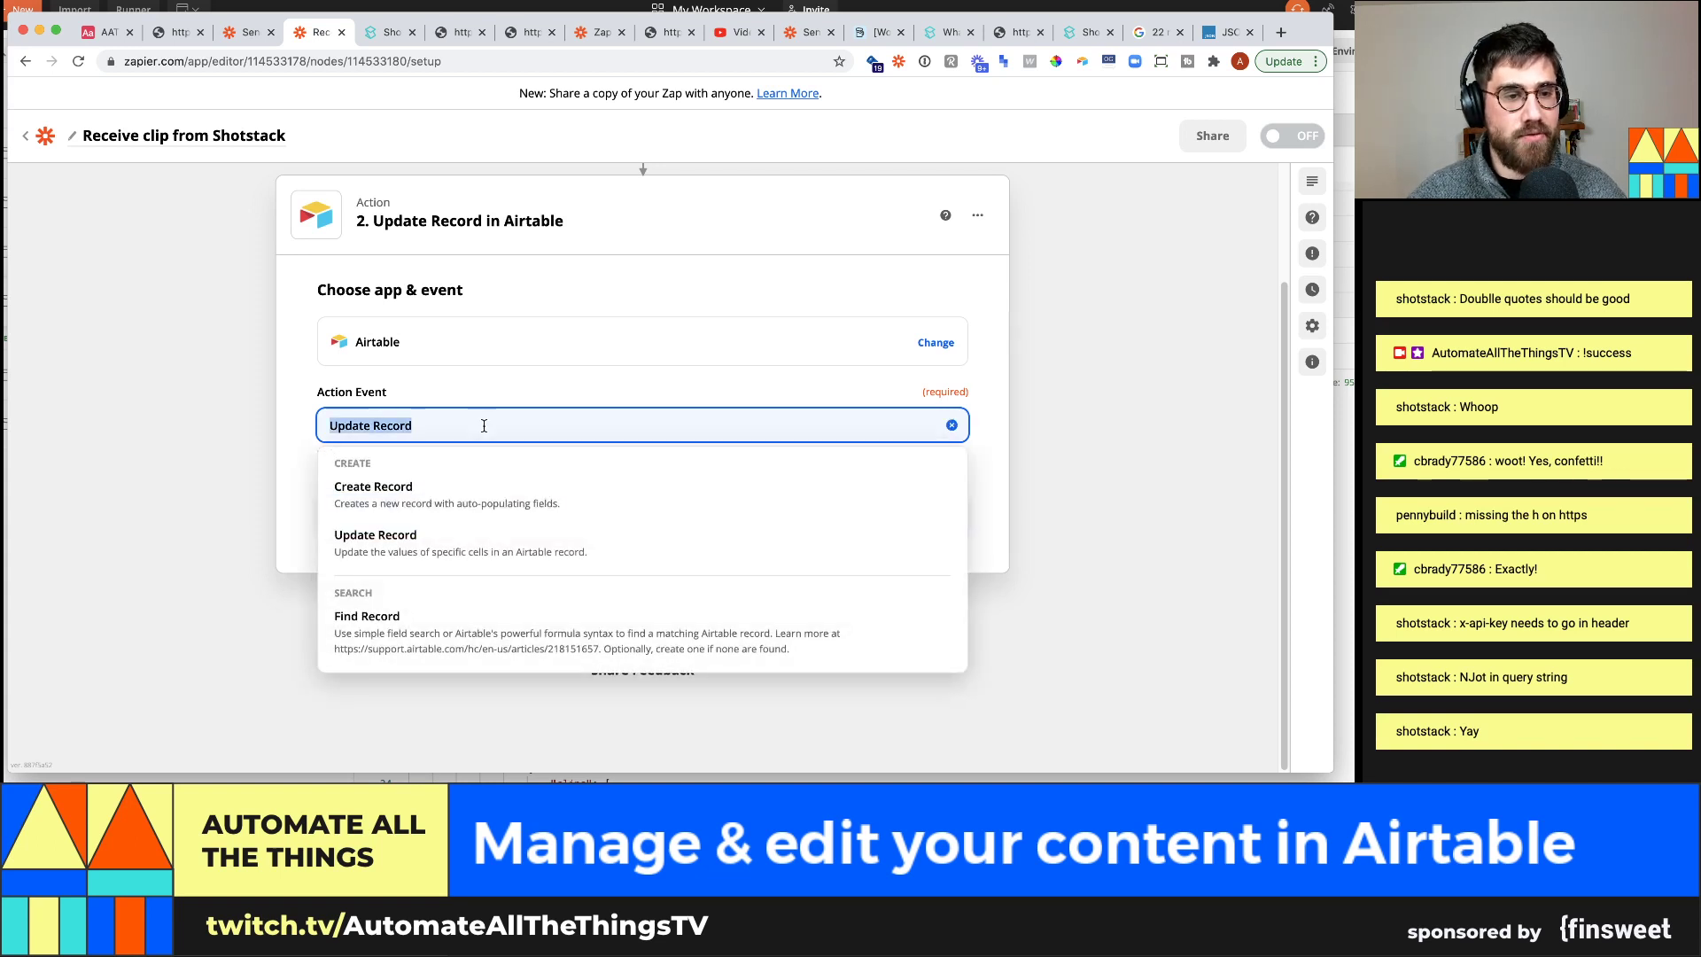
left_click(516, 623)
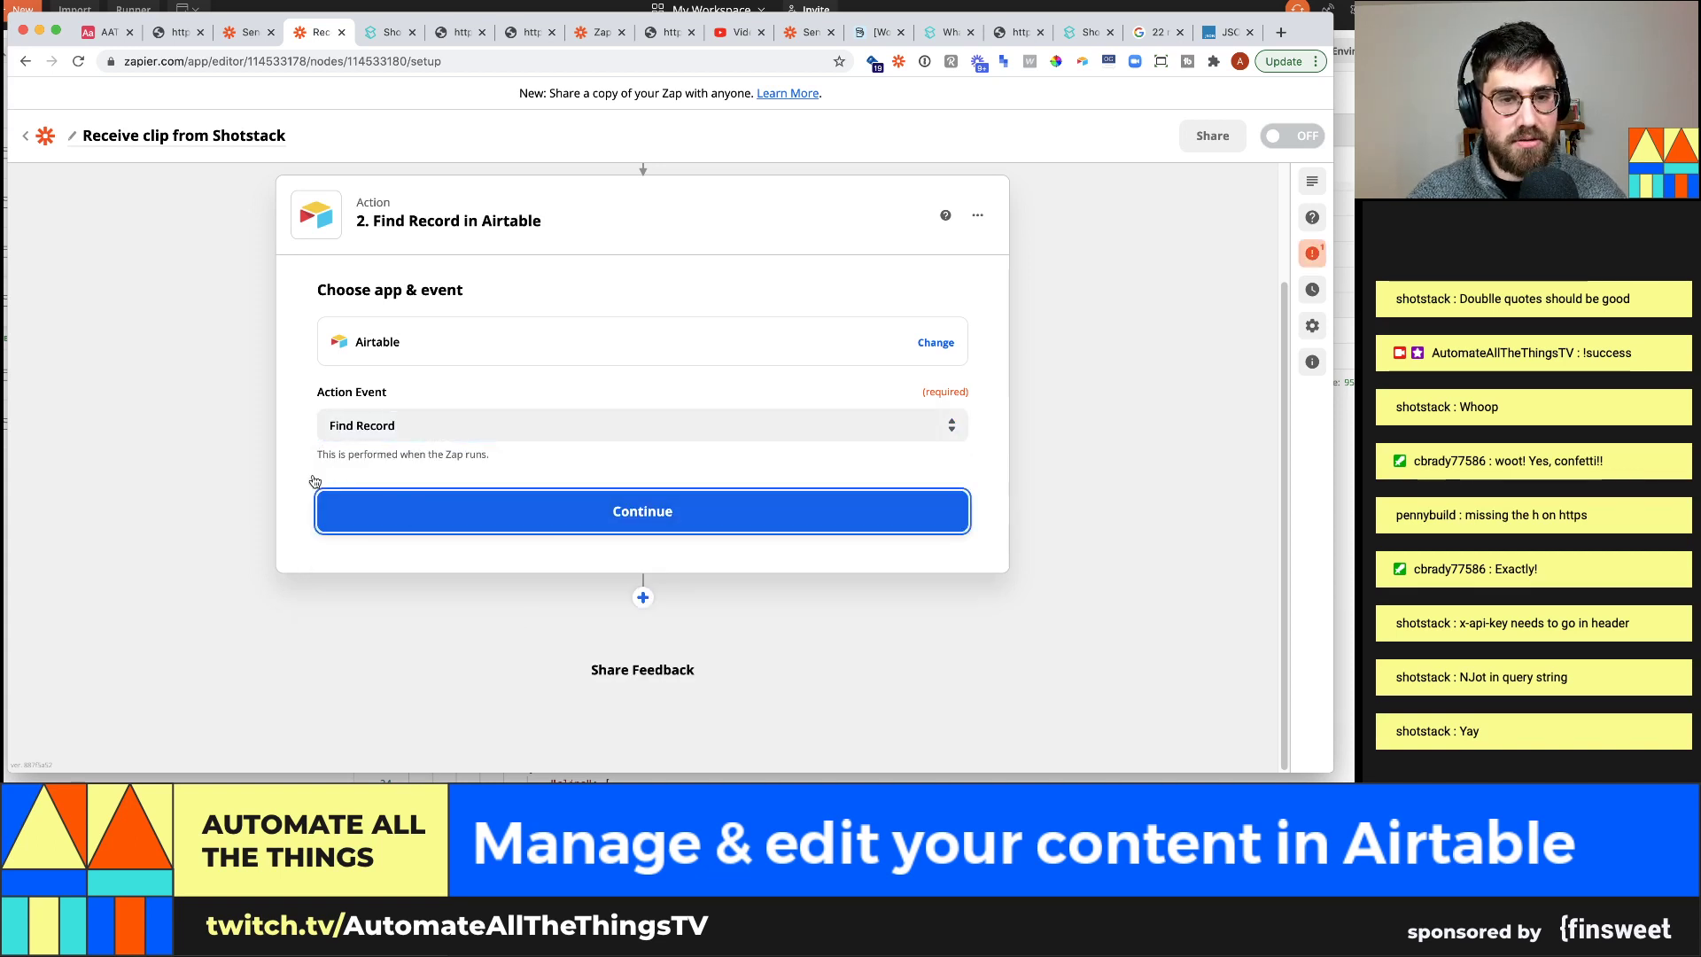
left_click(387, 439)
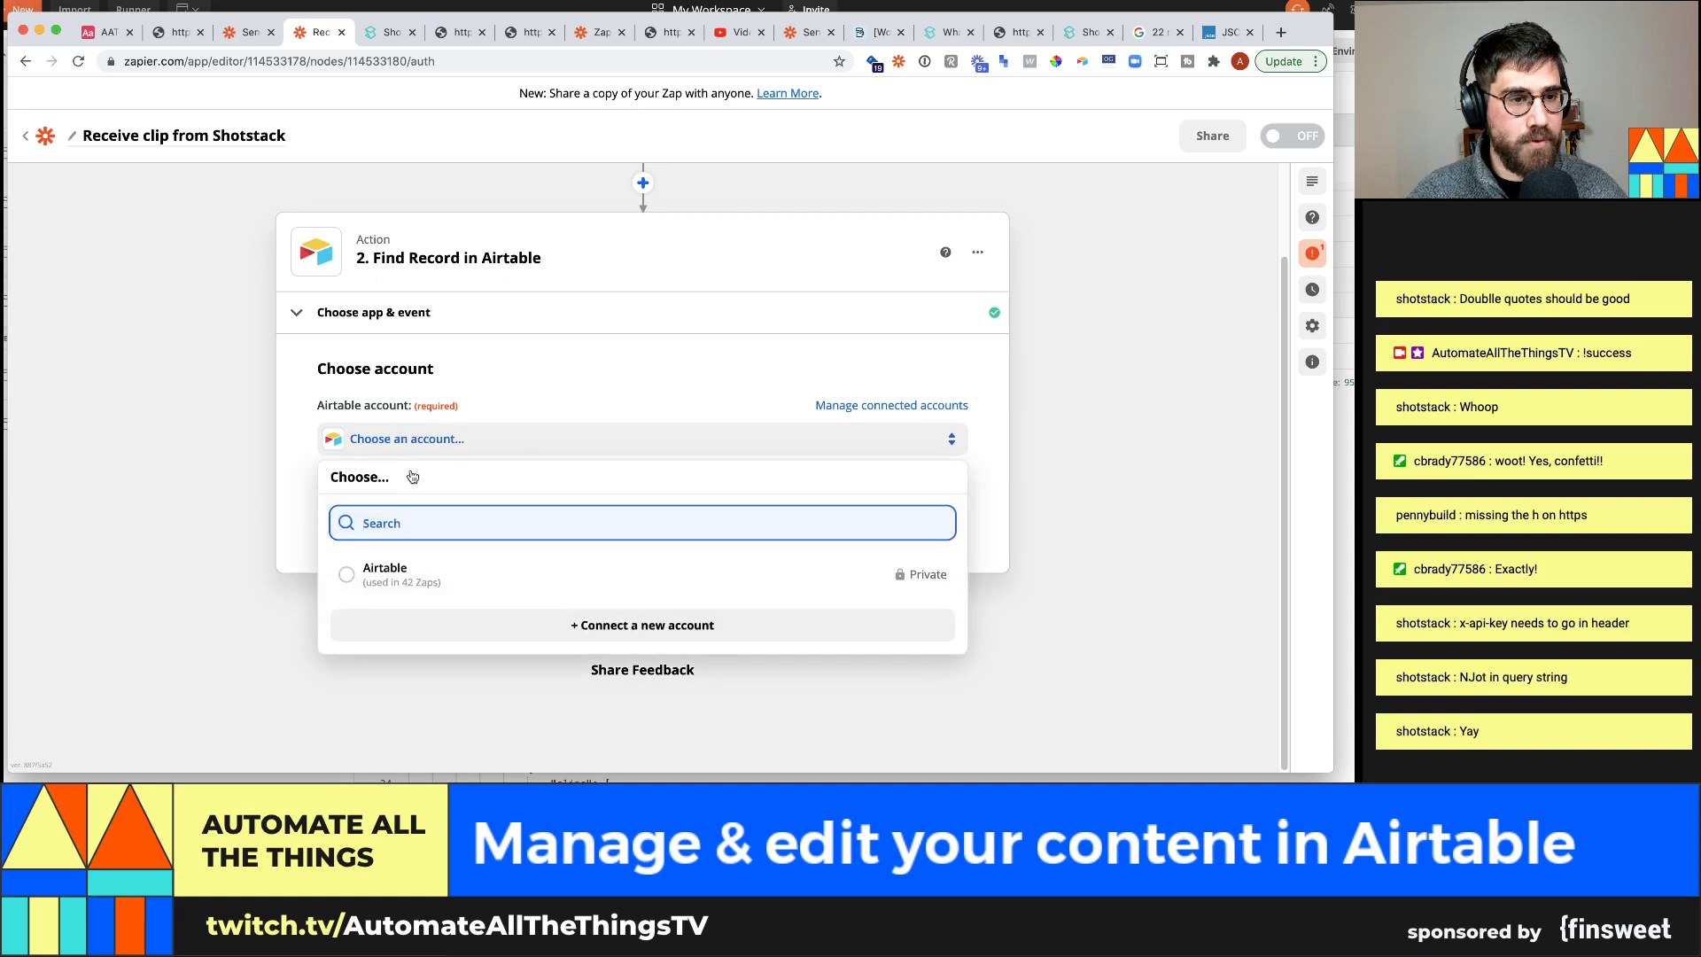
left_click(472, 567)
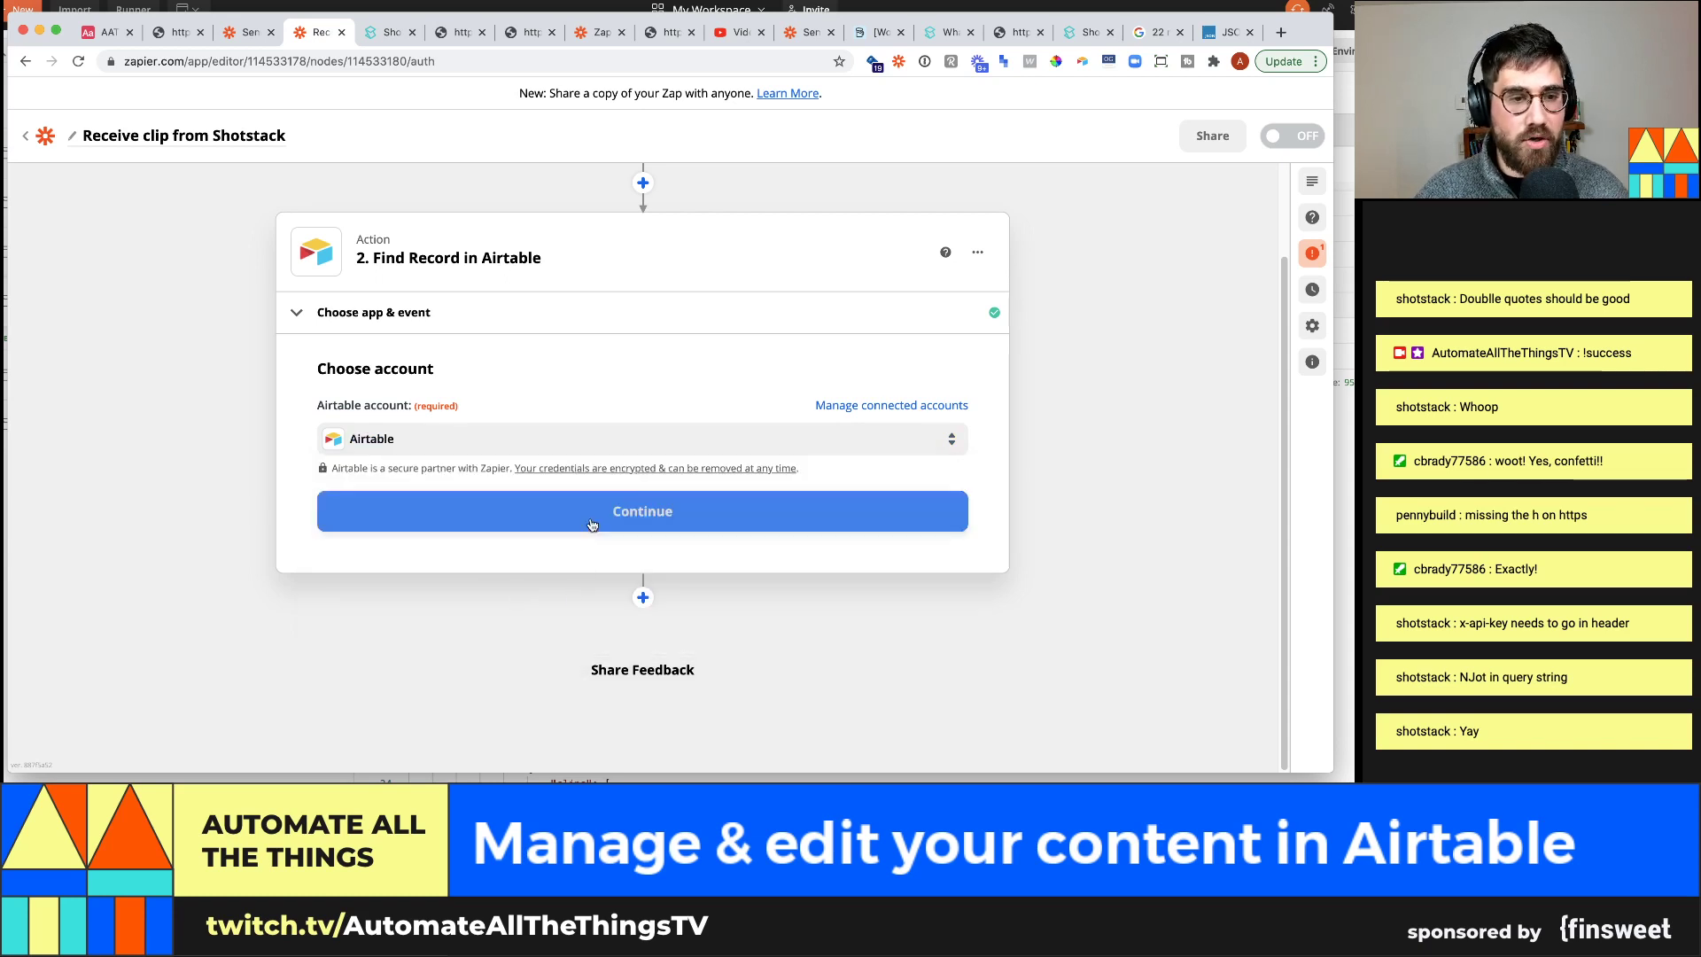
left_click(556, 530)
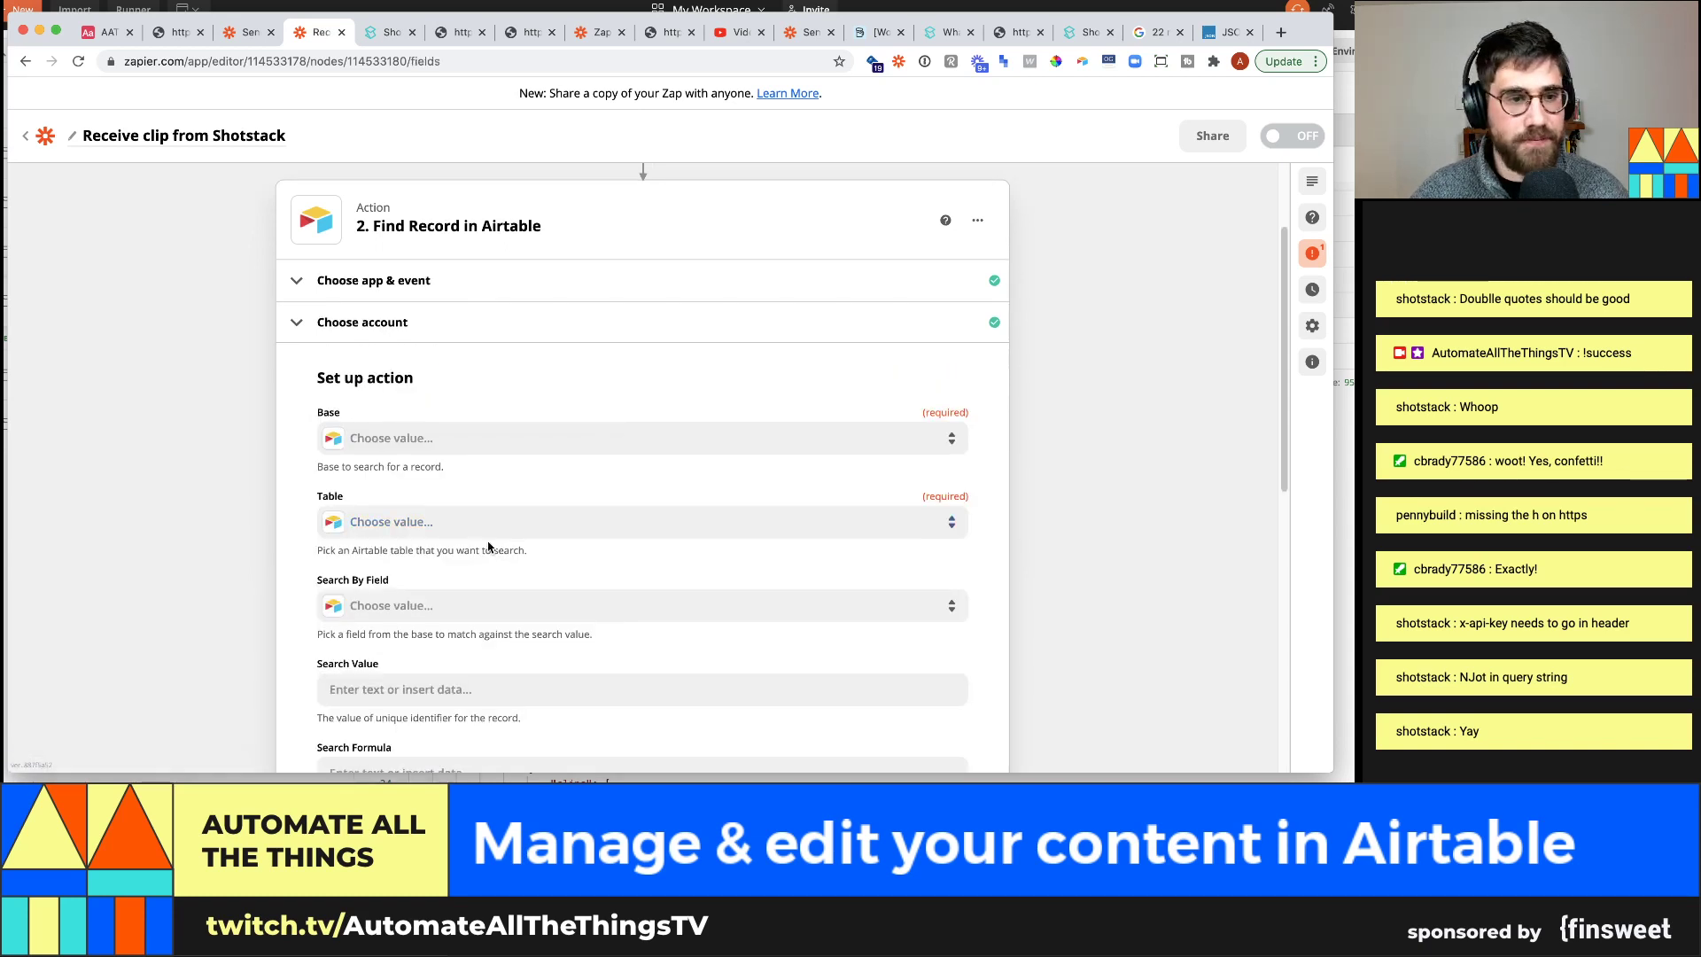
Search the Clips table in the AATT #36: Content management base
left_click(428, 444)
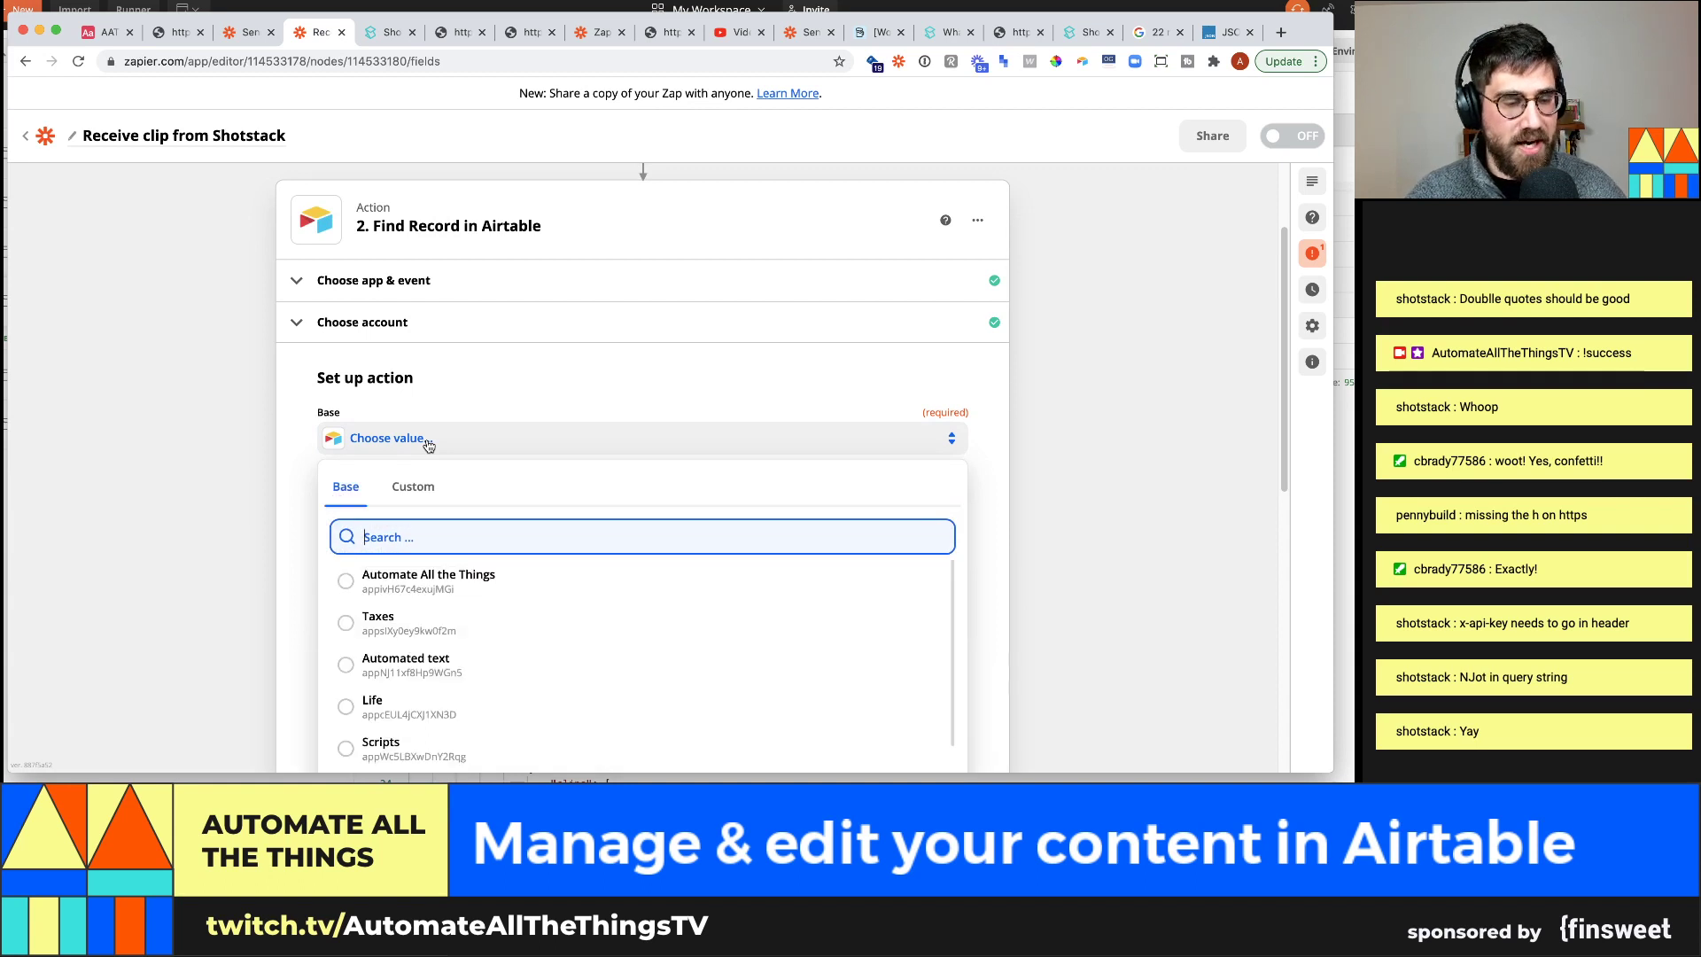
type("aatt ")
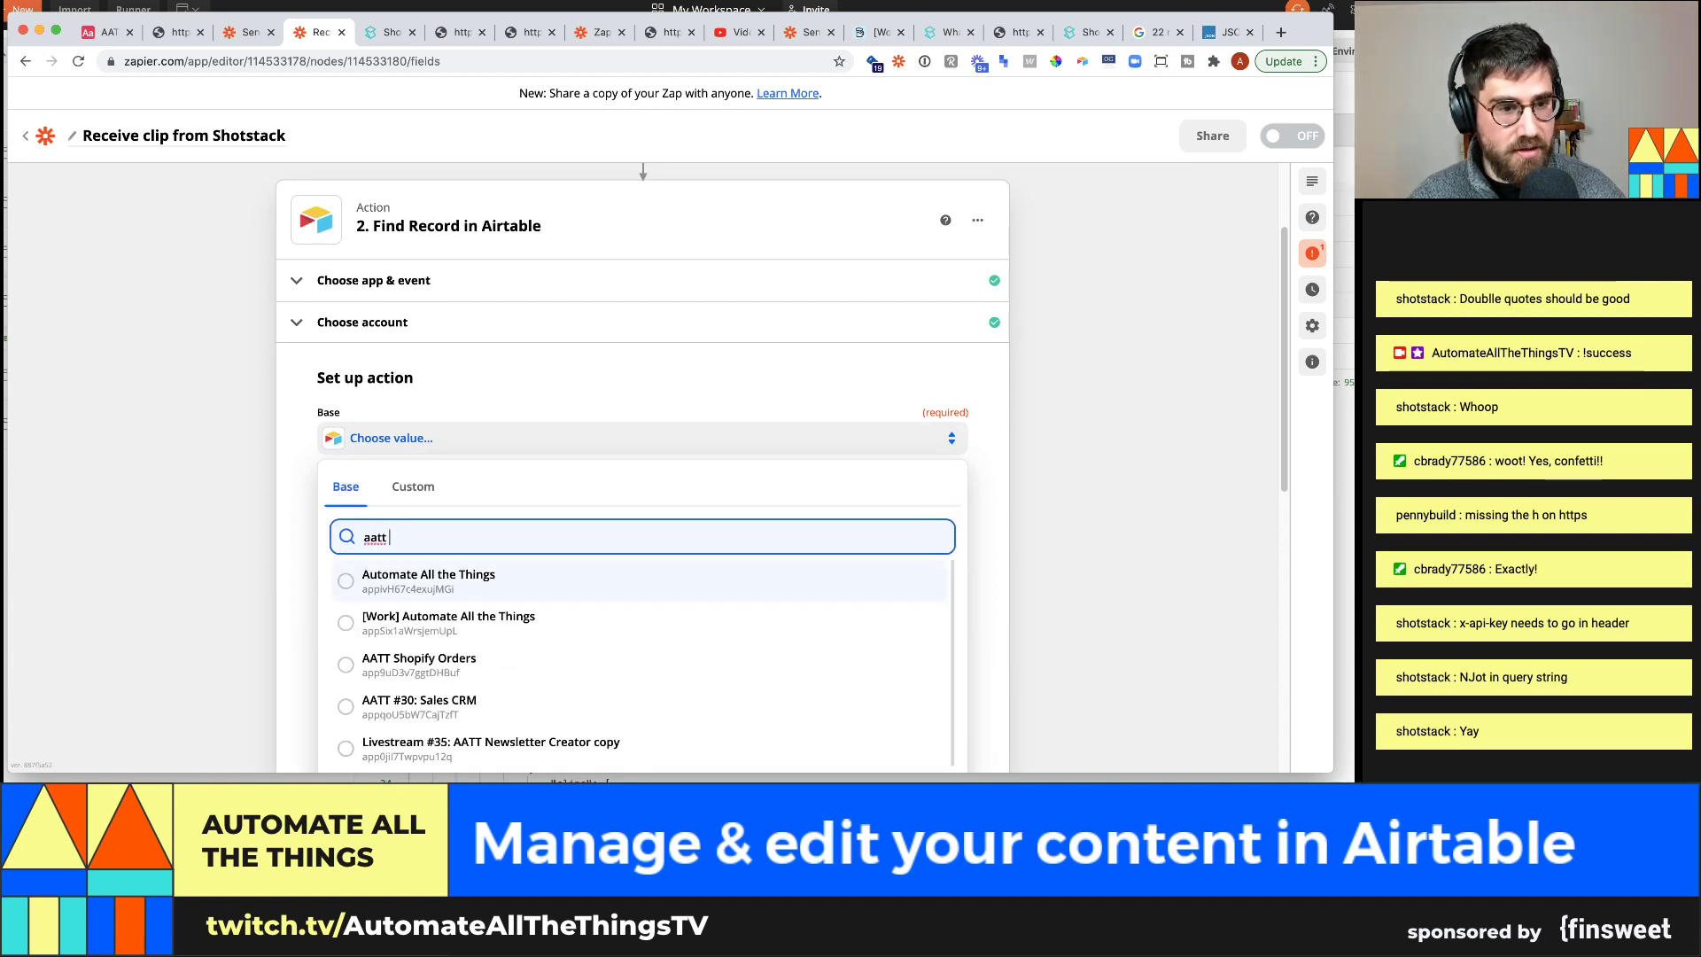
type("#36")
key("Return")
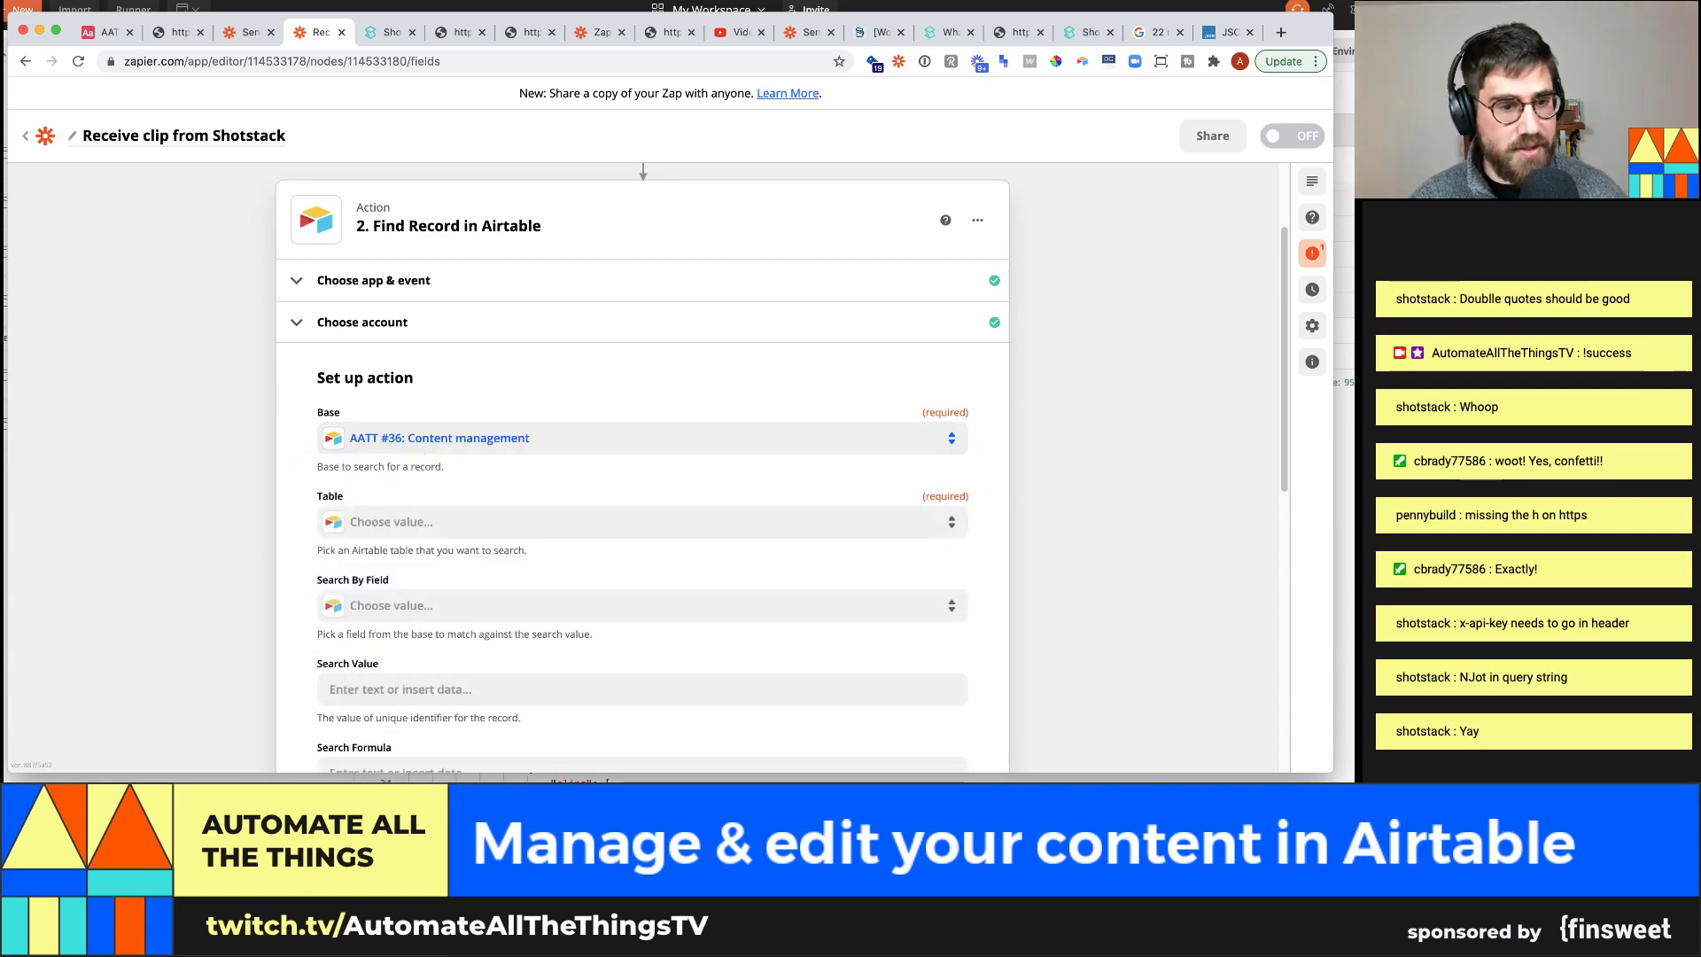
left_click(429, 522)
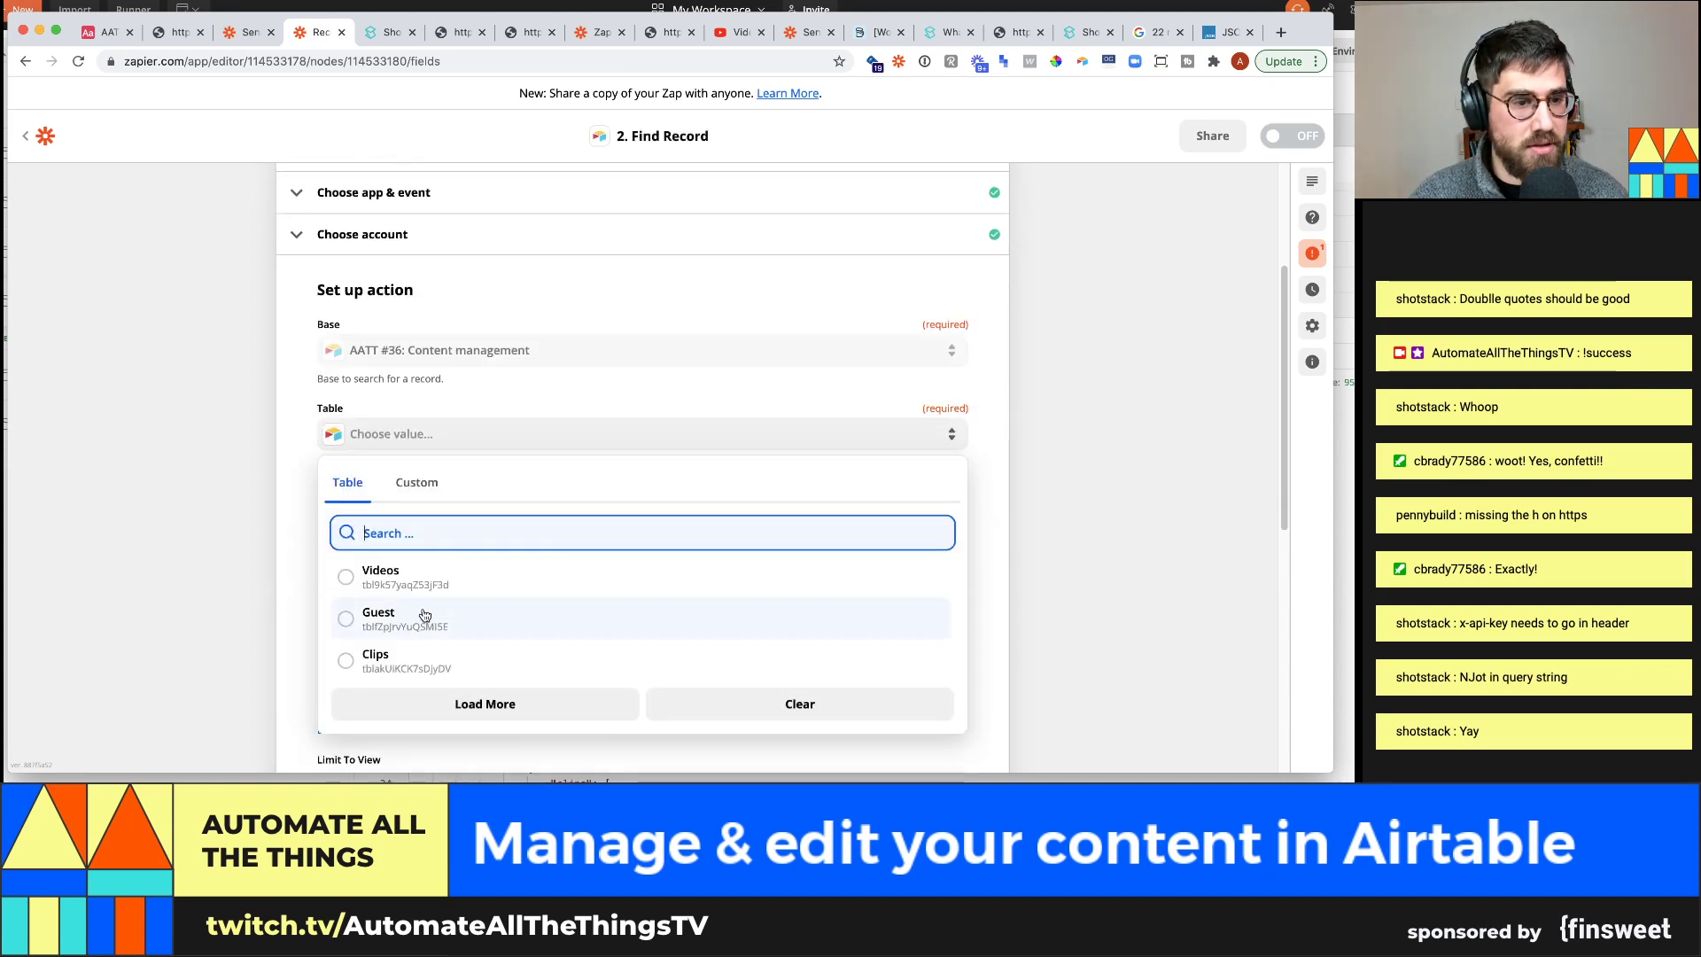
left_click(426, 661)
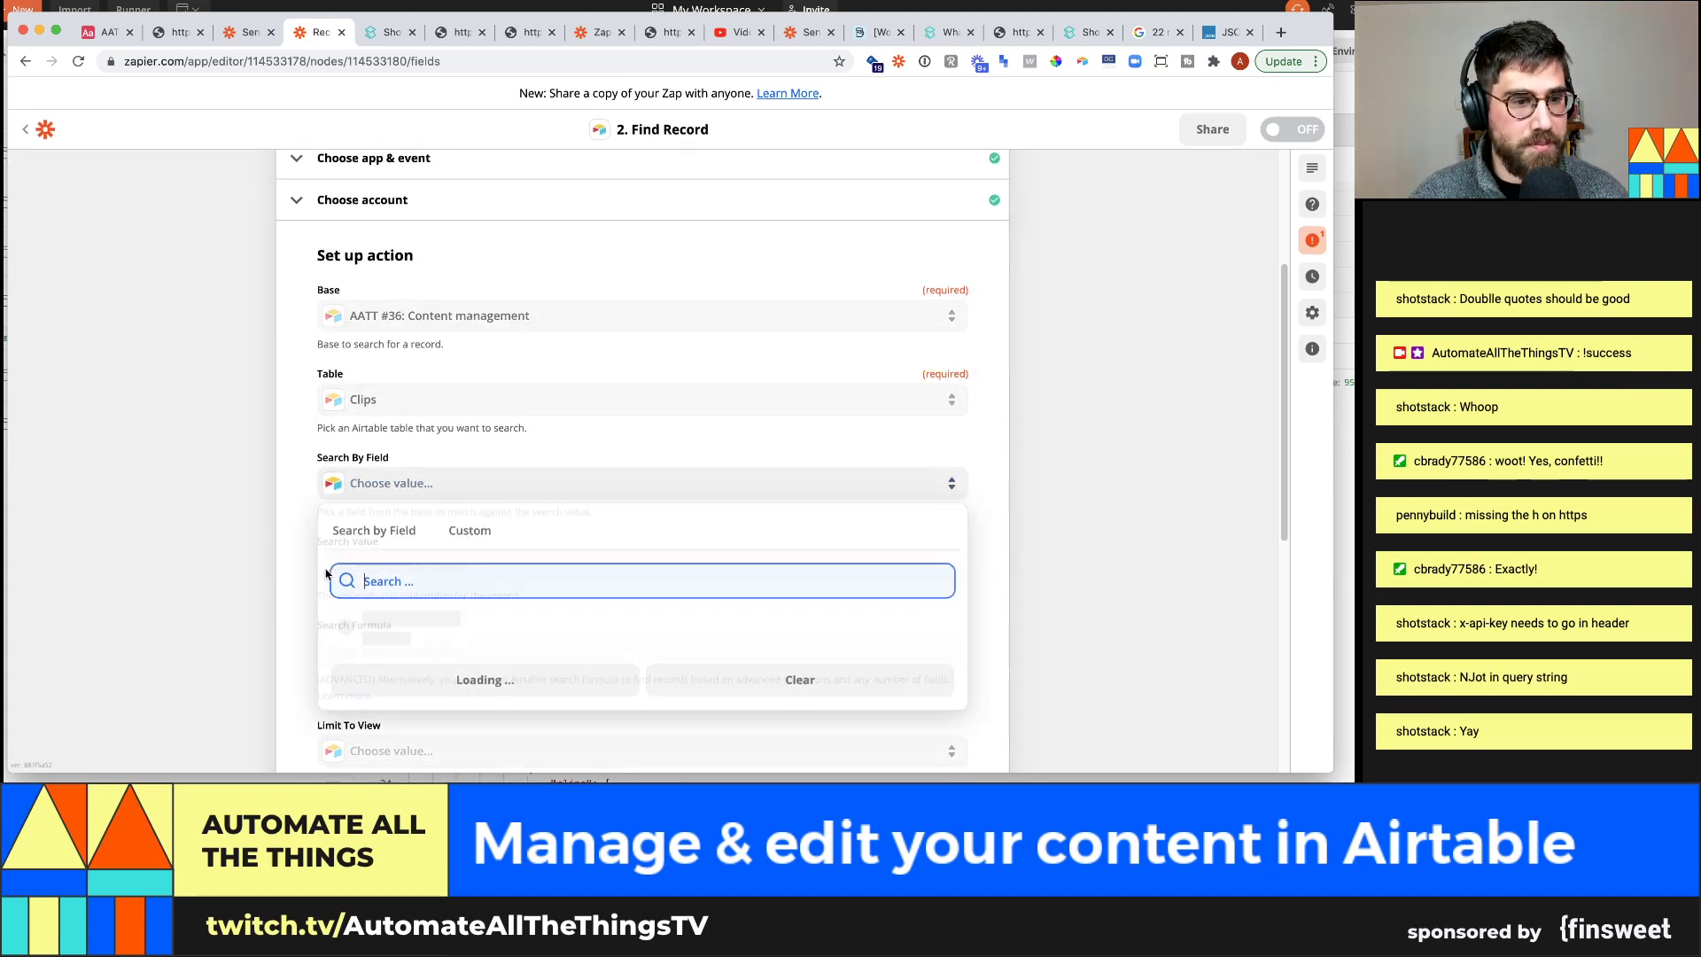
Search by the video id field, using the Catch Hook's ID as search value
type("rec")
left_click(410, 620)
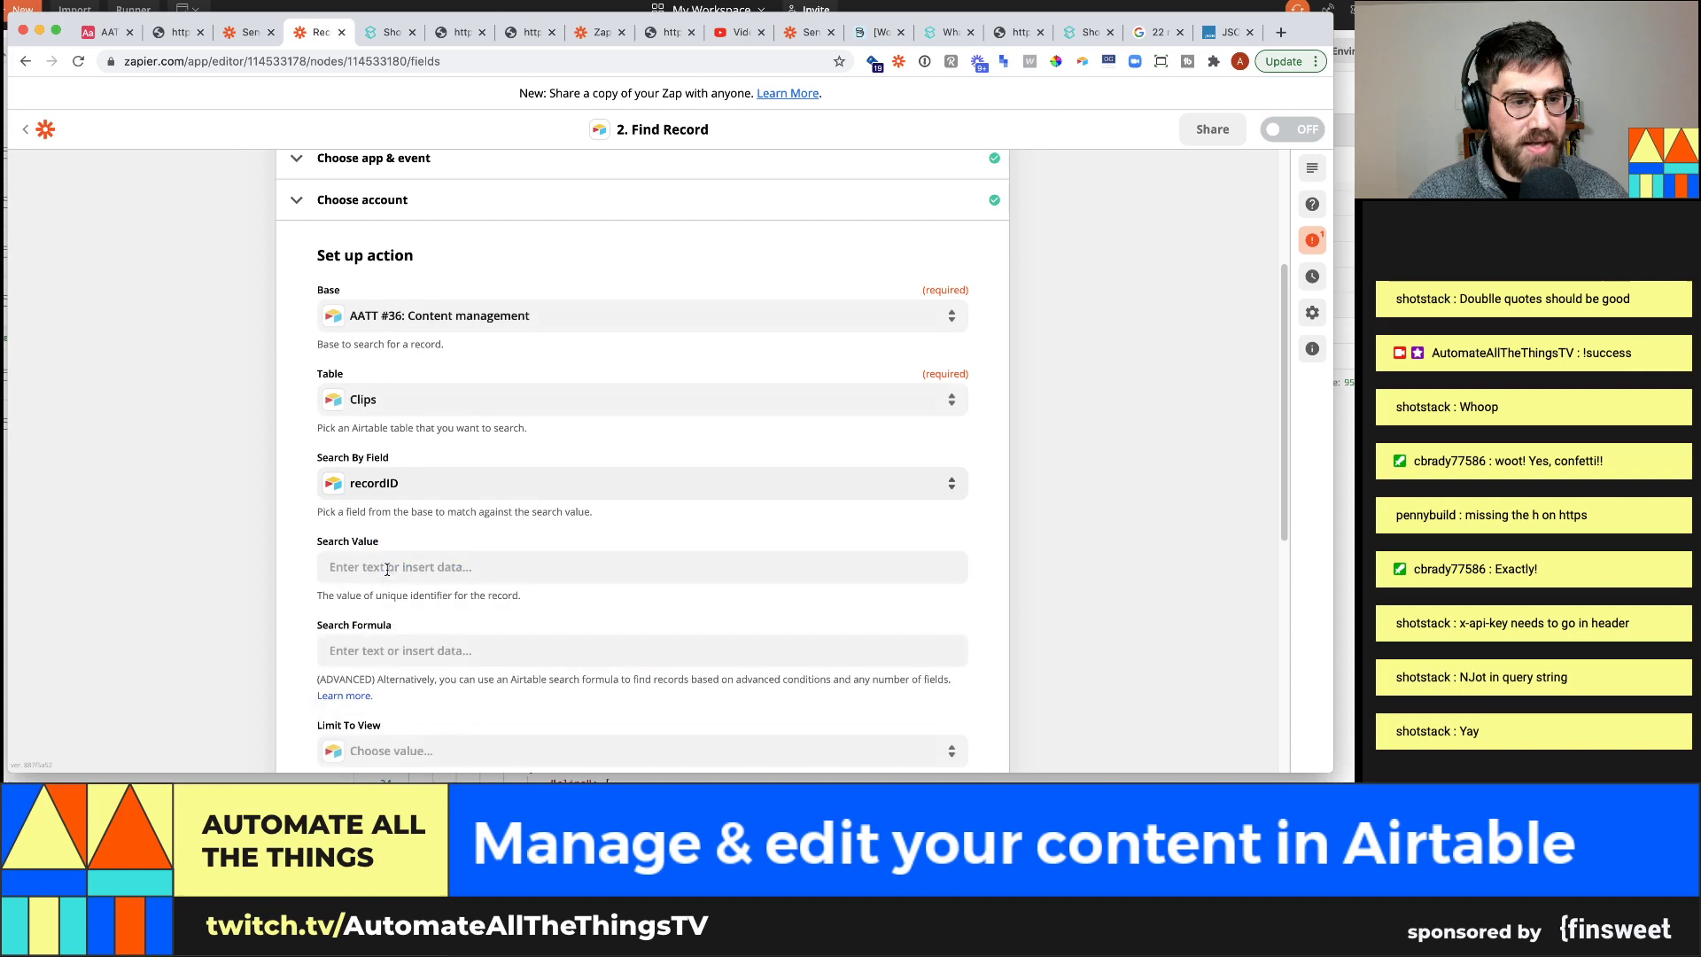
left_click(427, 495)
type("video")
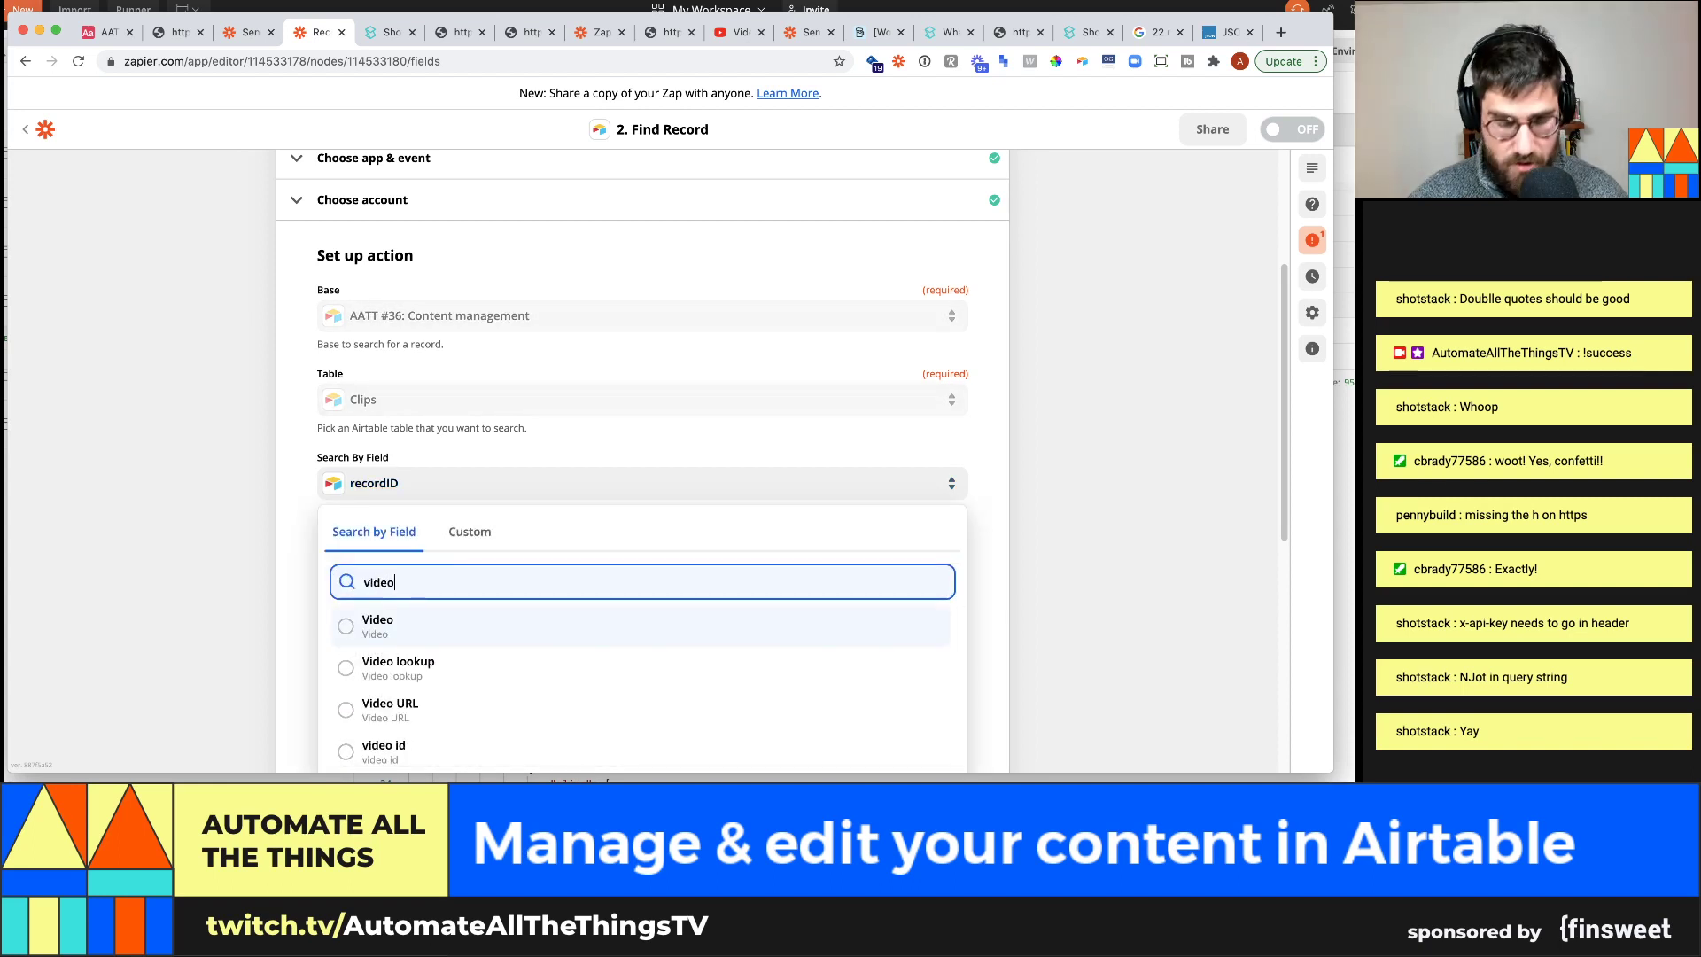
left_click(416, 749)
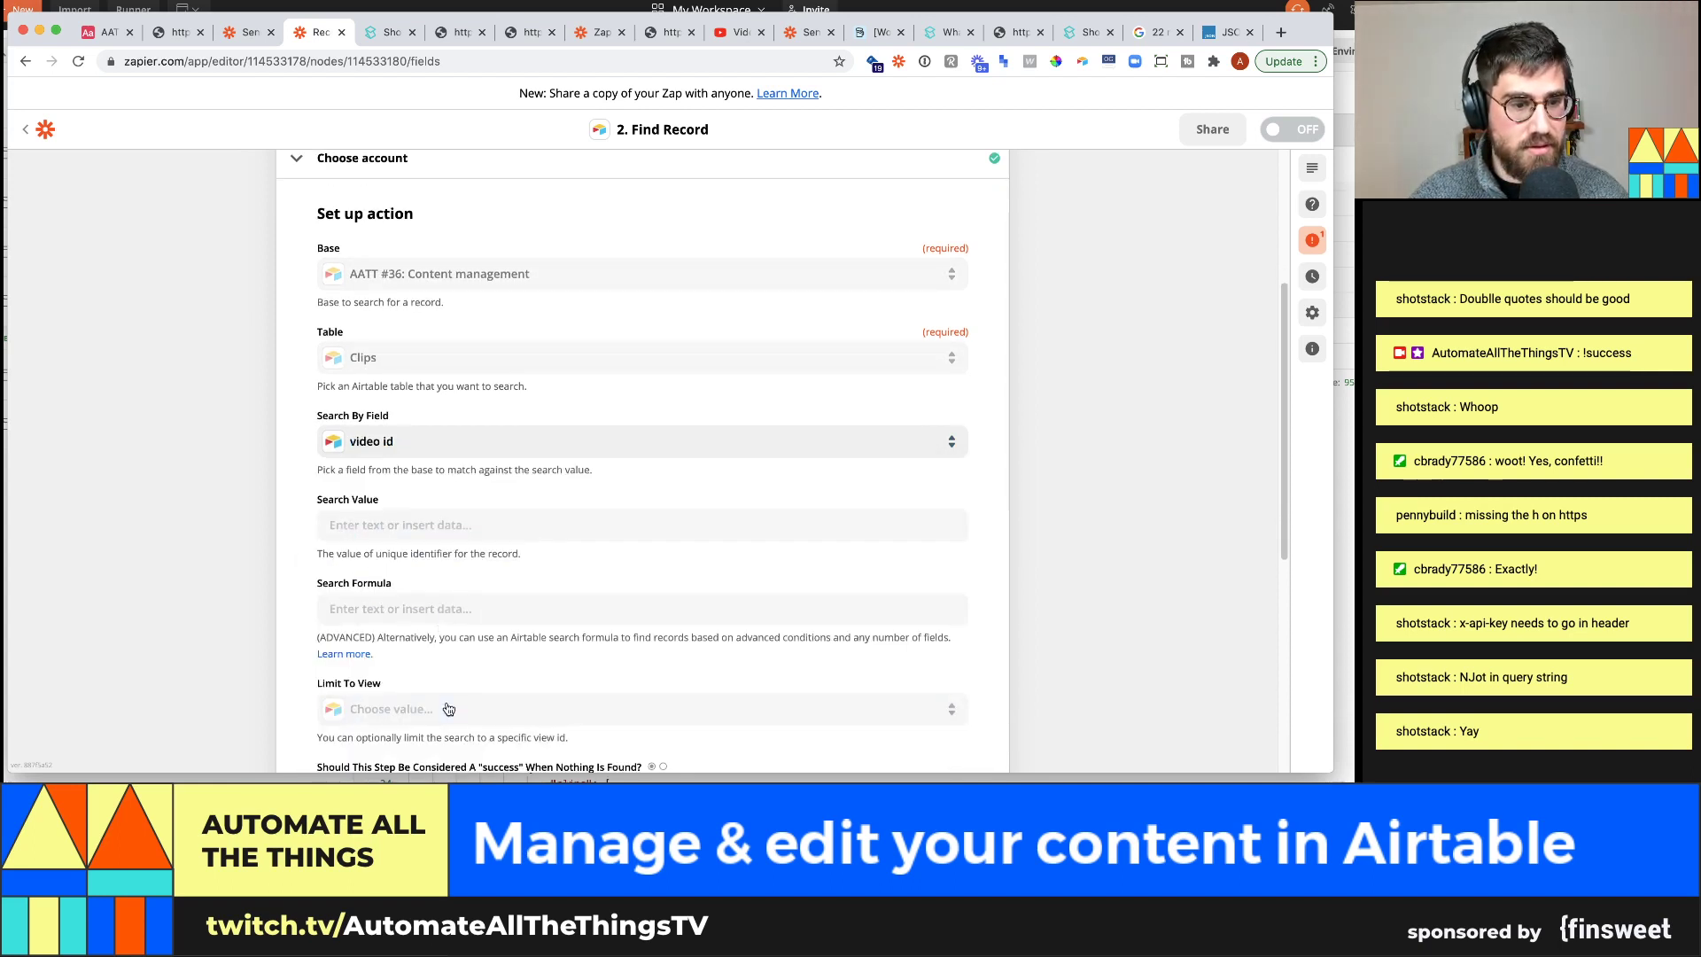
left_click(419, 518)
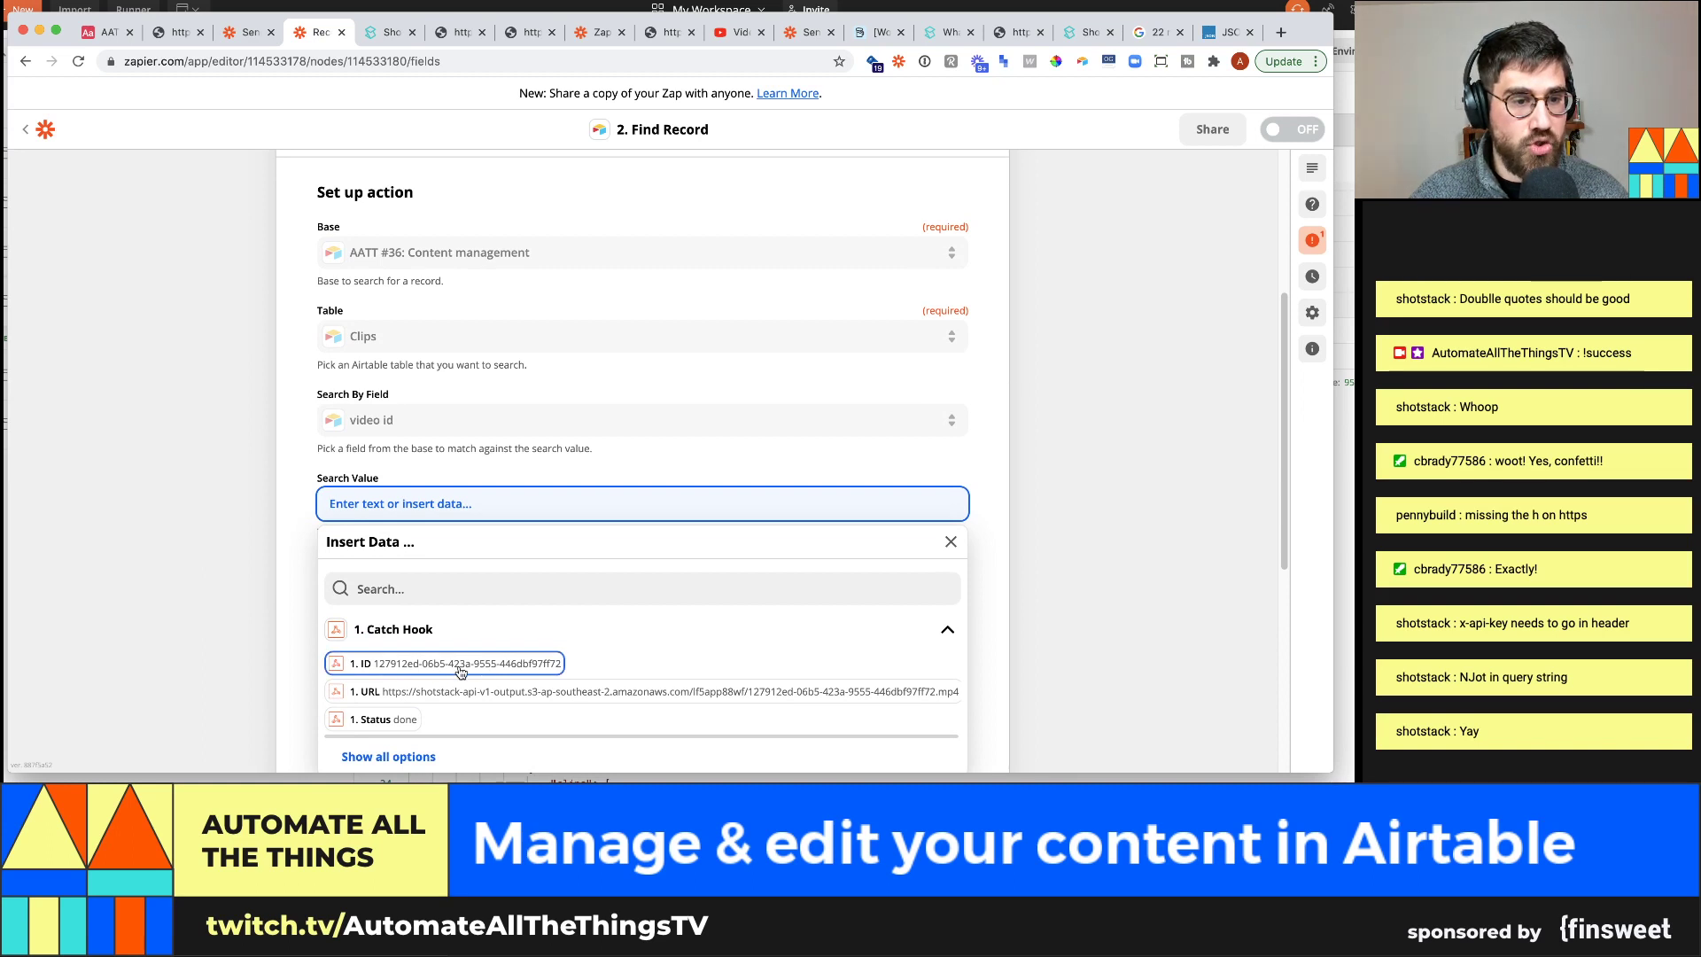
left_click(499, 664)
Compare with the video id in Airtable, test the Find Record search, and add a step
left_click(104, 32)
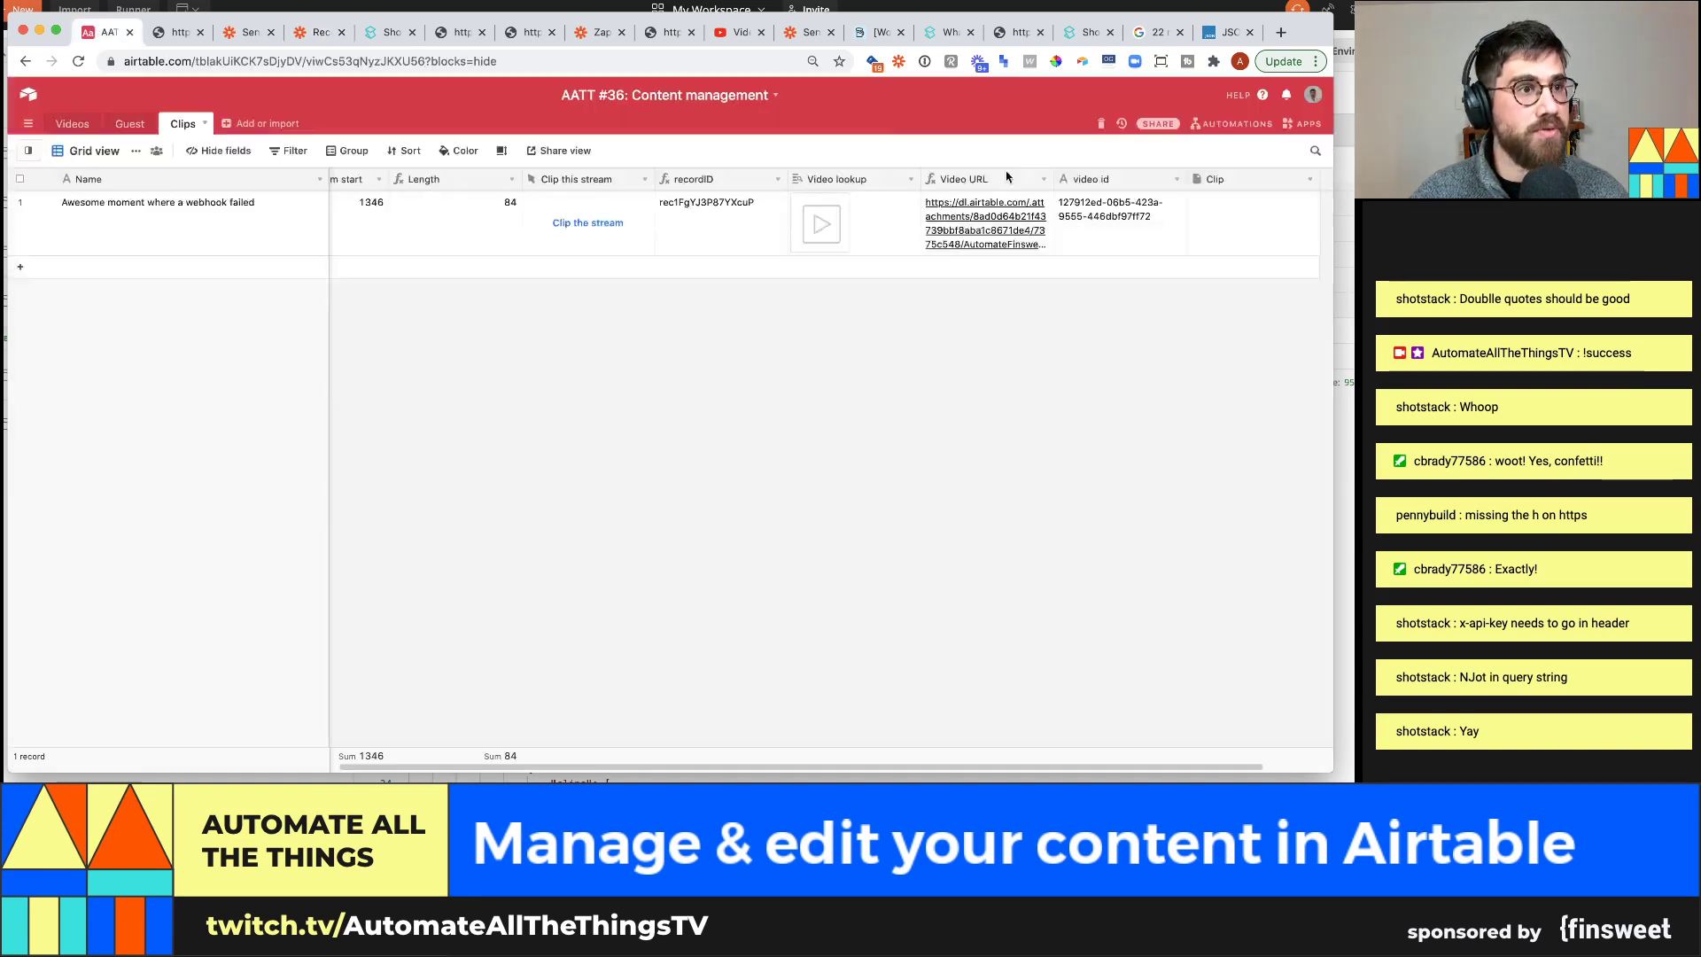
left_click(309, 35)
left_click(216, 433)
scroll(226, 451, "down", 3)
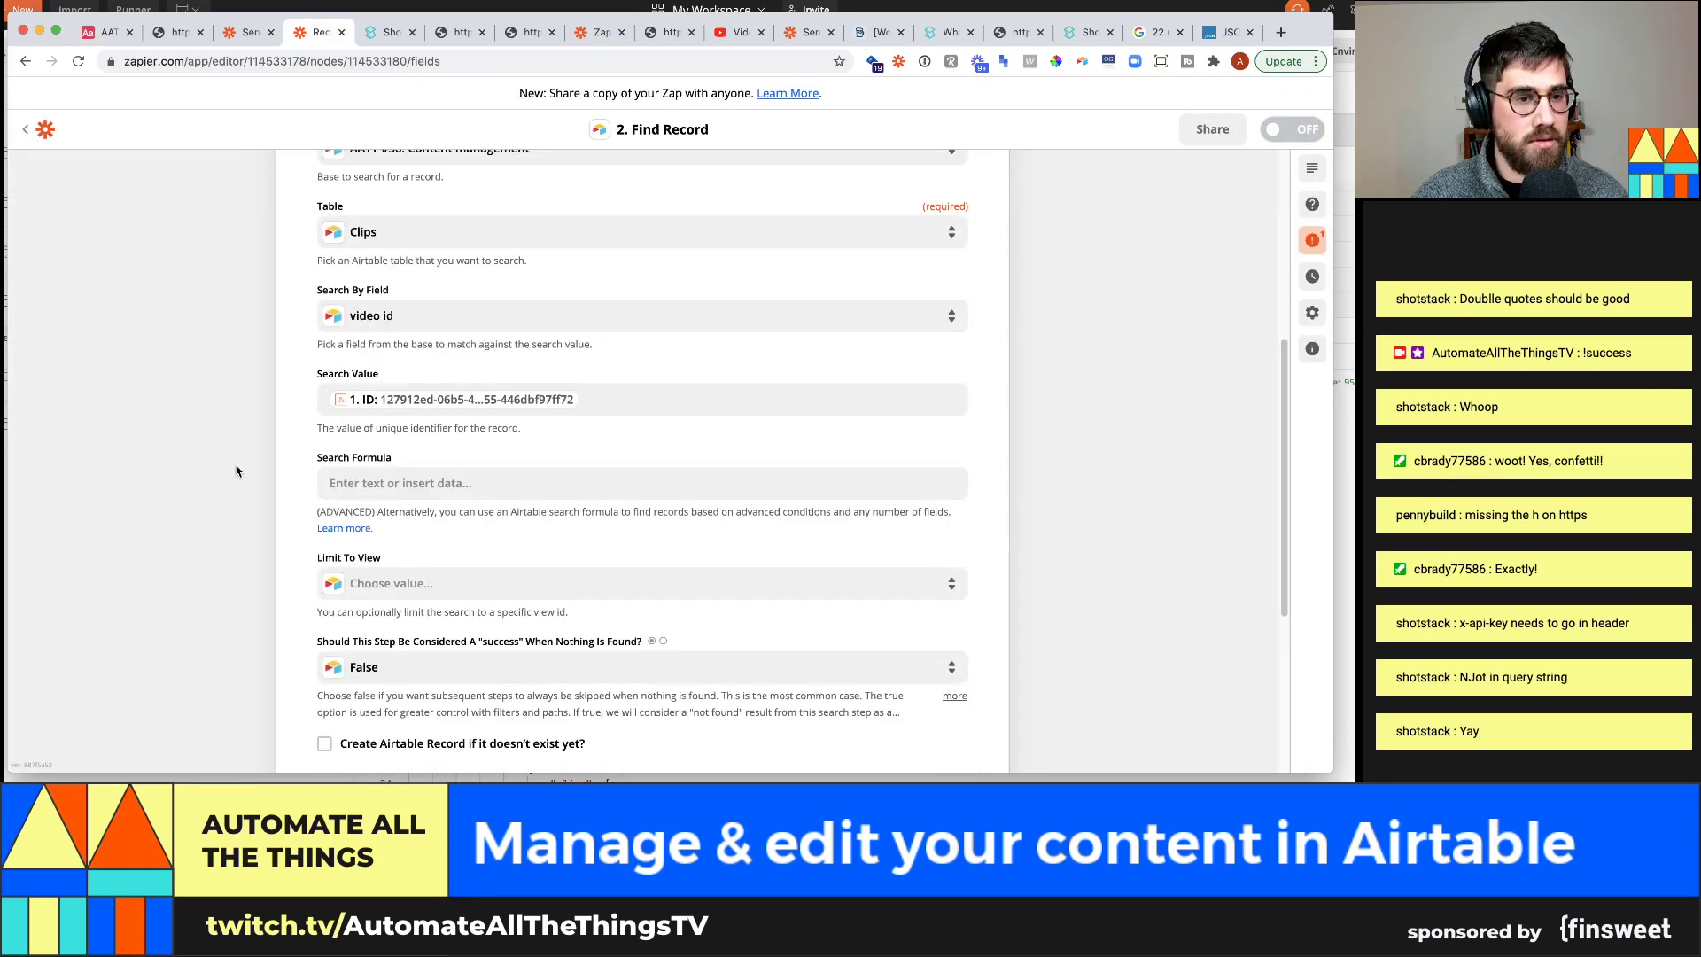
scroll(236, 478, "down", 2)
left_click(660, 713)
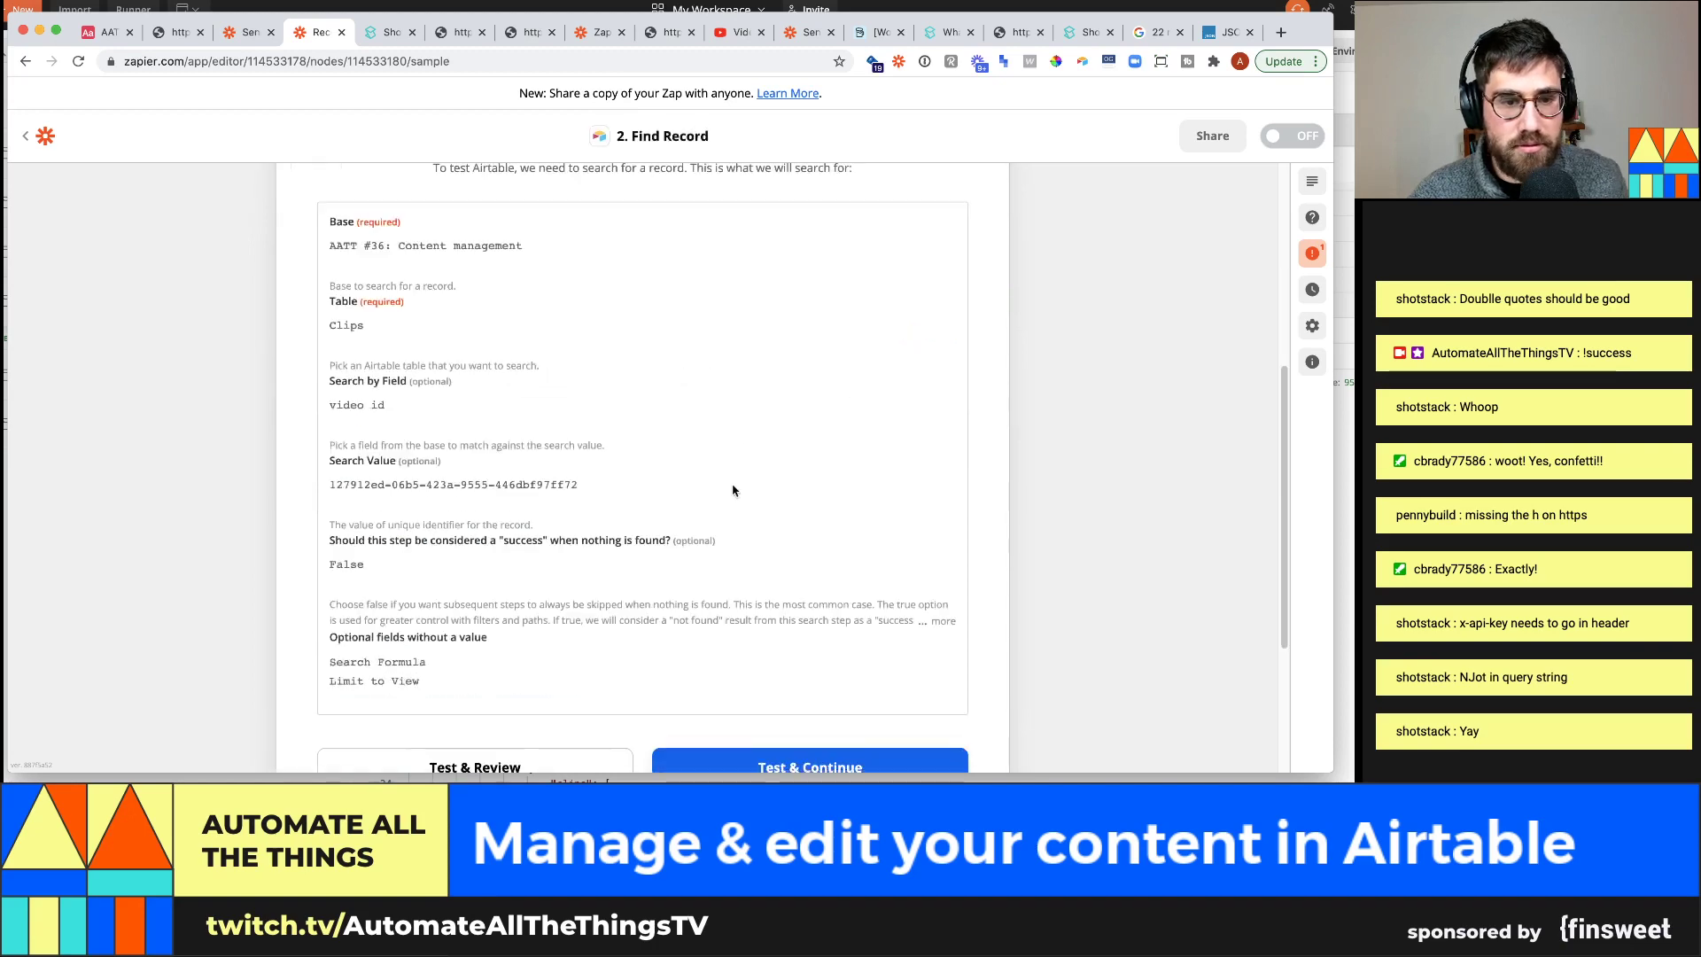
left_click(558, 748)
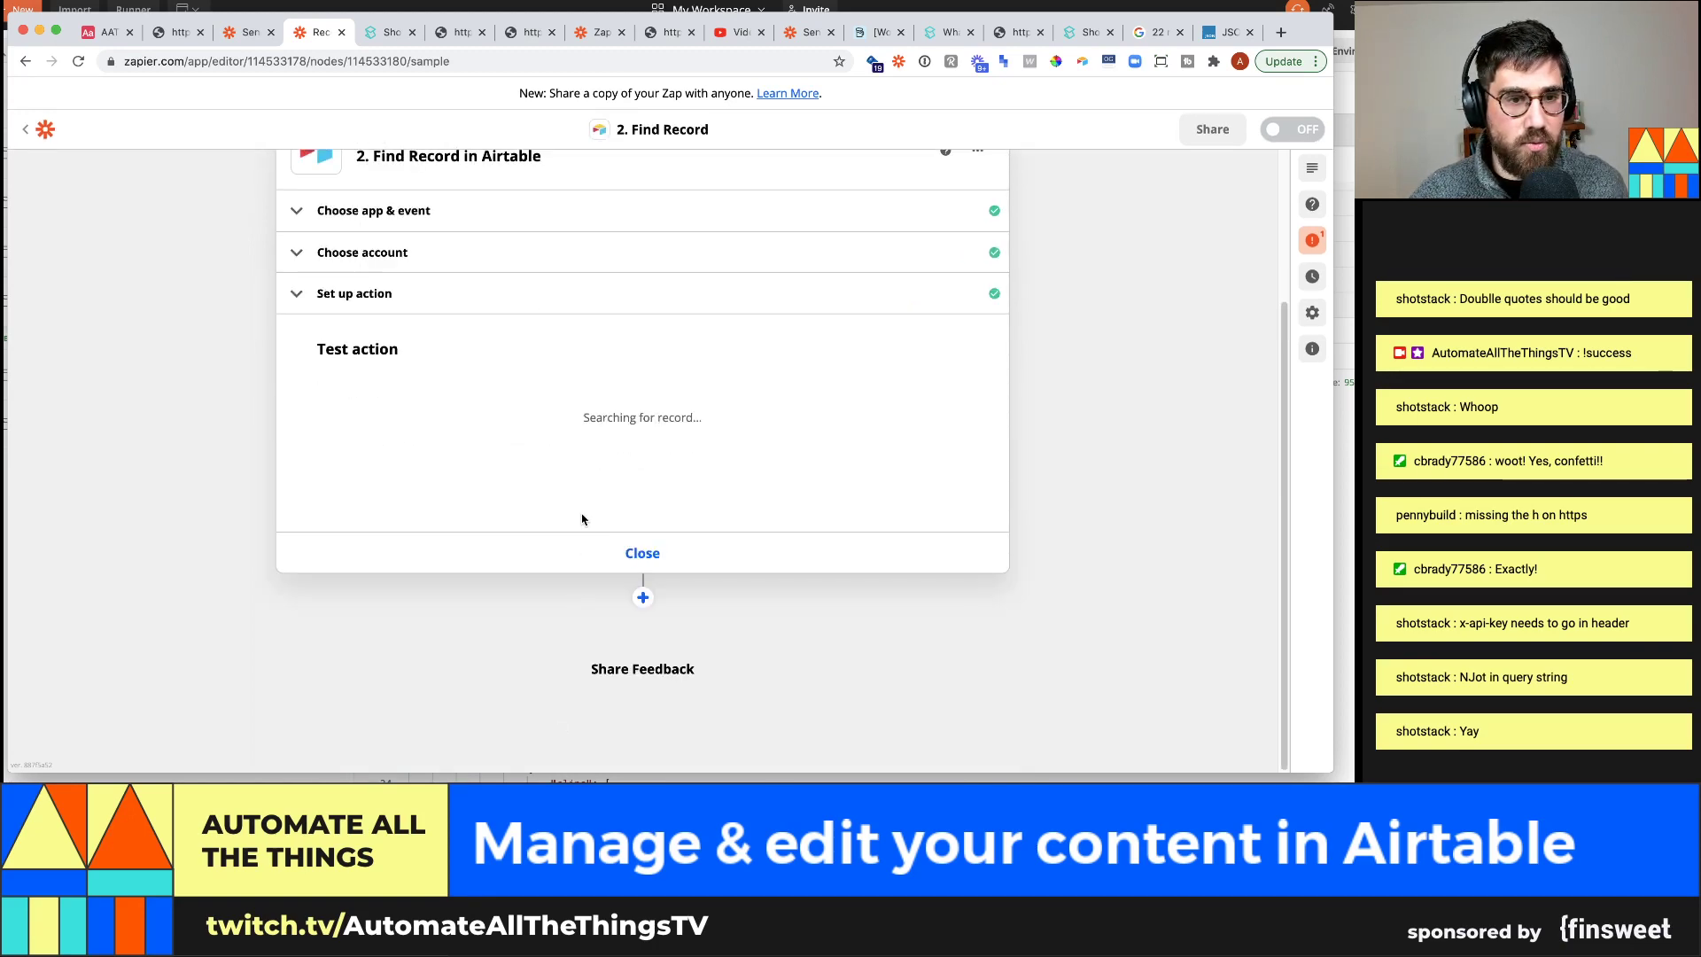
scroll(415, 494, "down", 1)
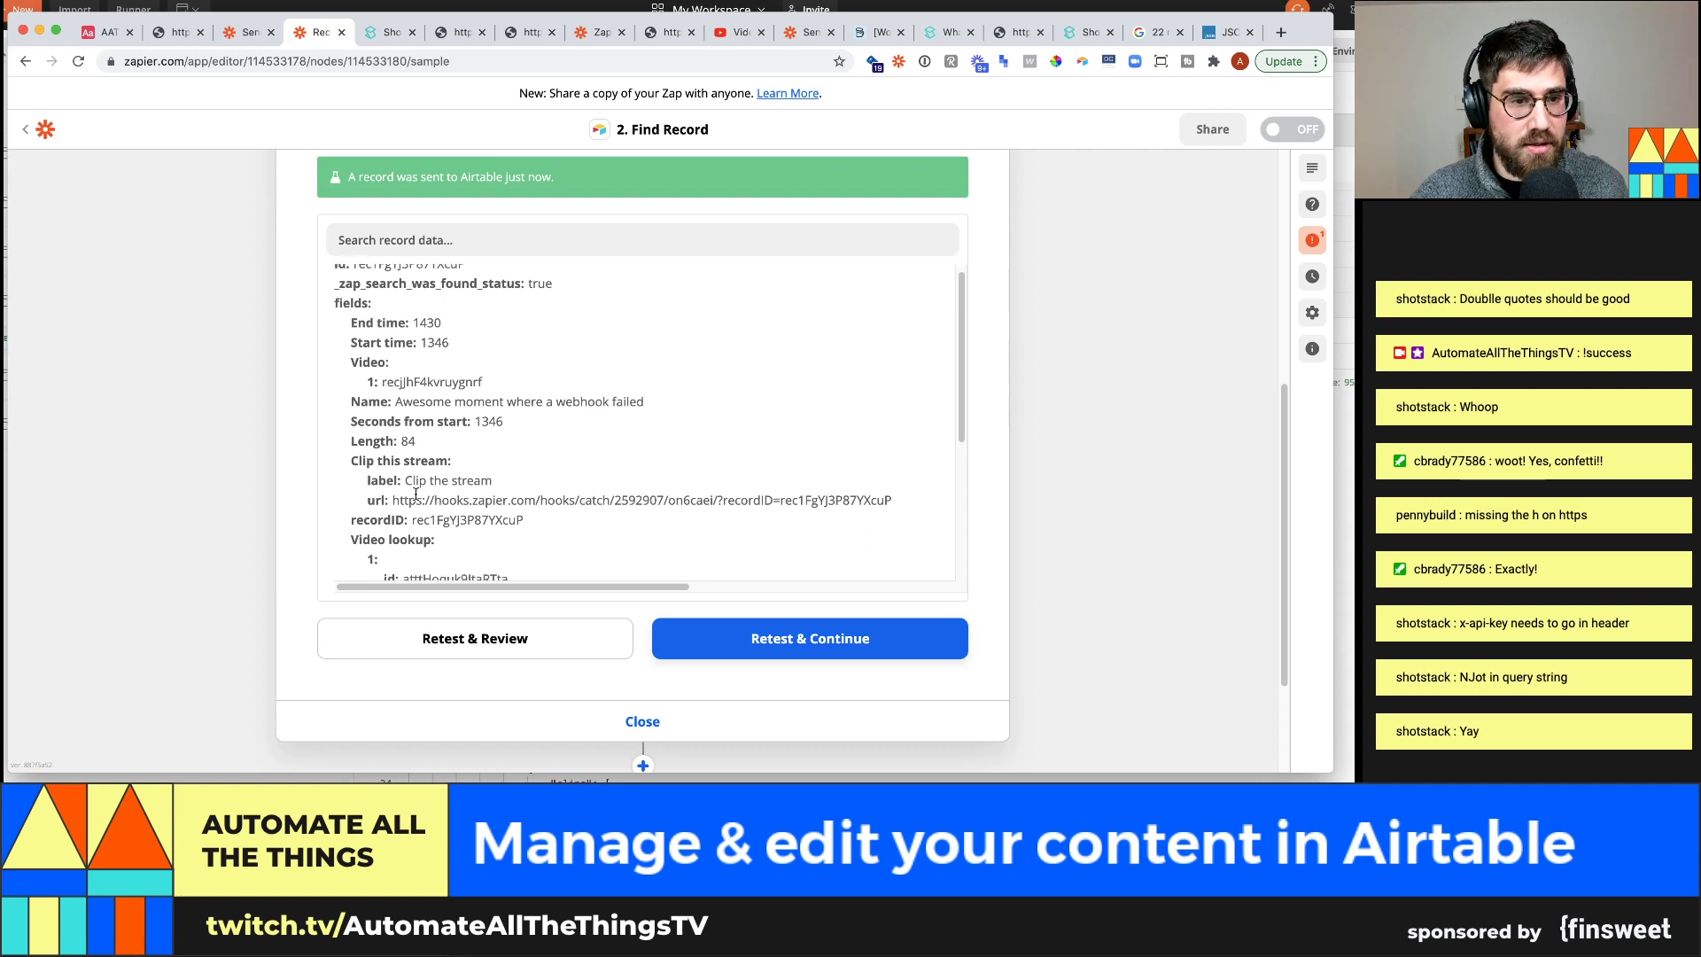
scroll(474, 484, "down", 6)
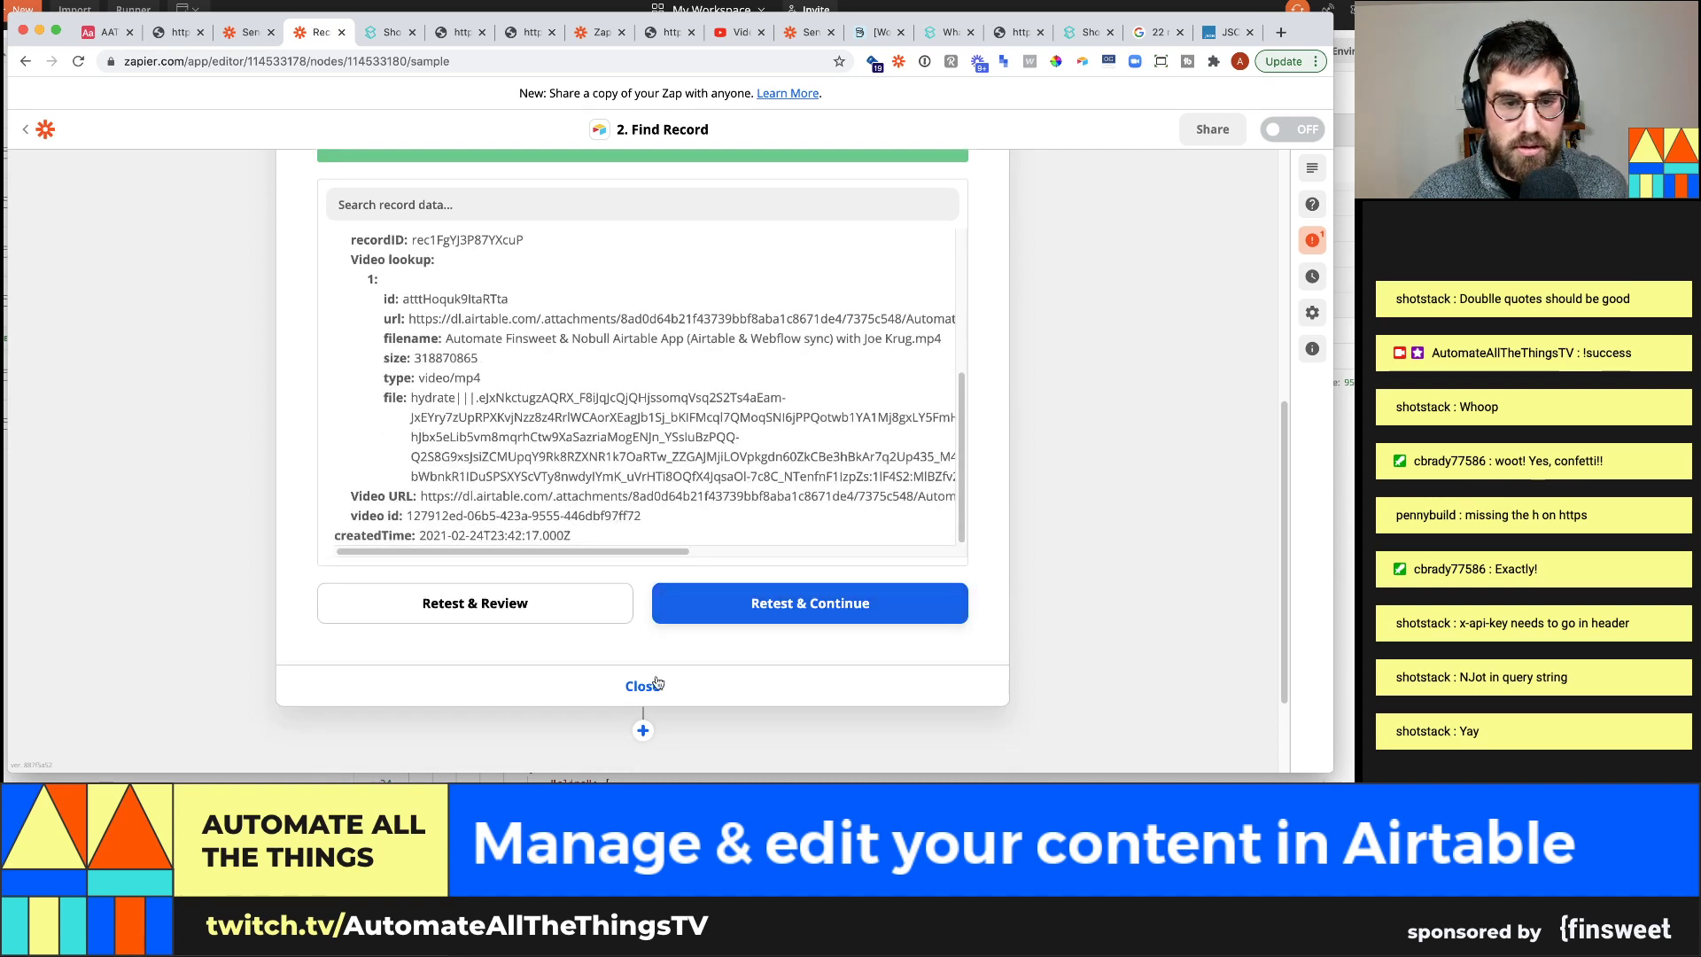
left_click(644, 730)
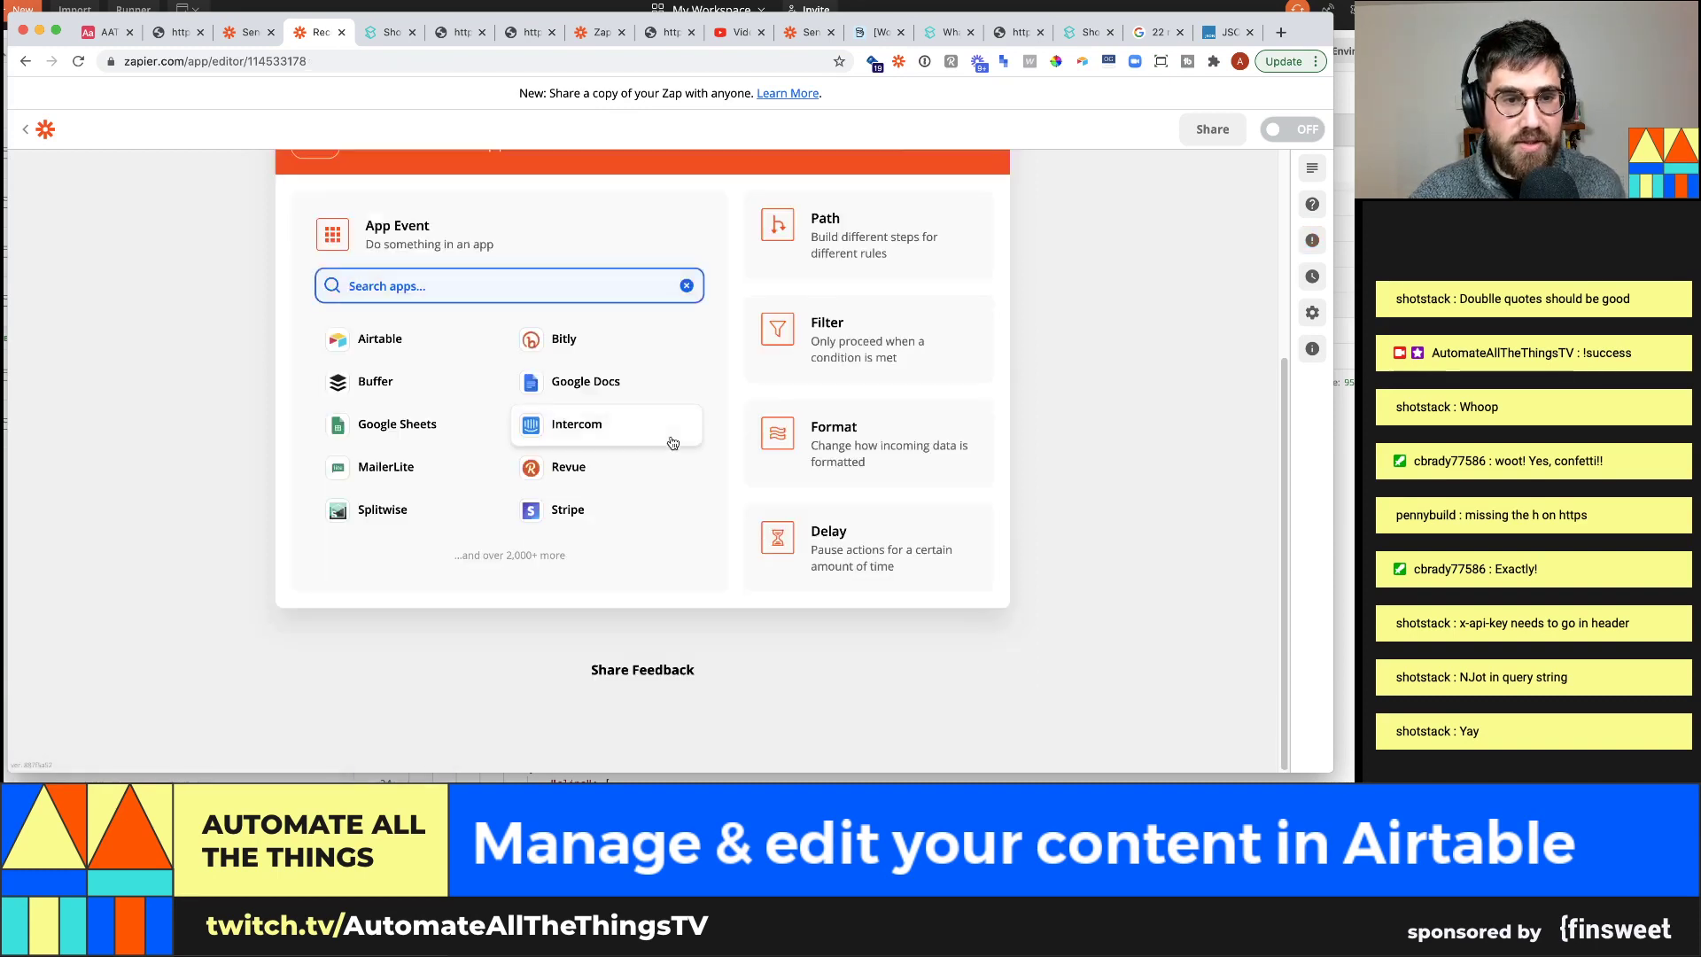
Make the new step an Airtable Update Record action with the connected account
type("air")
left_click(456, 334)
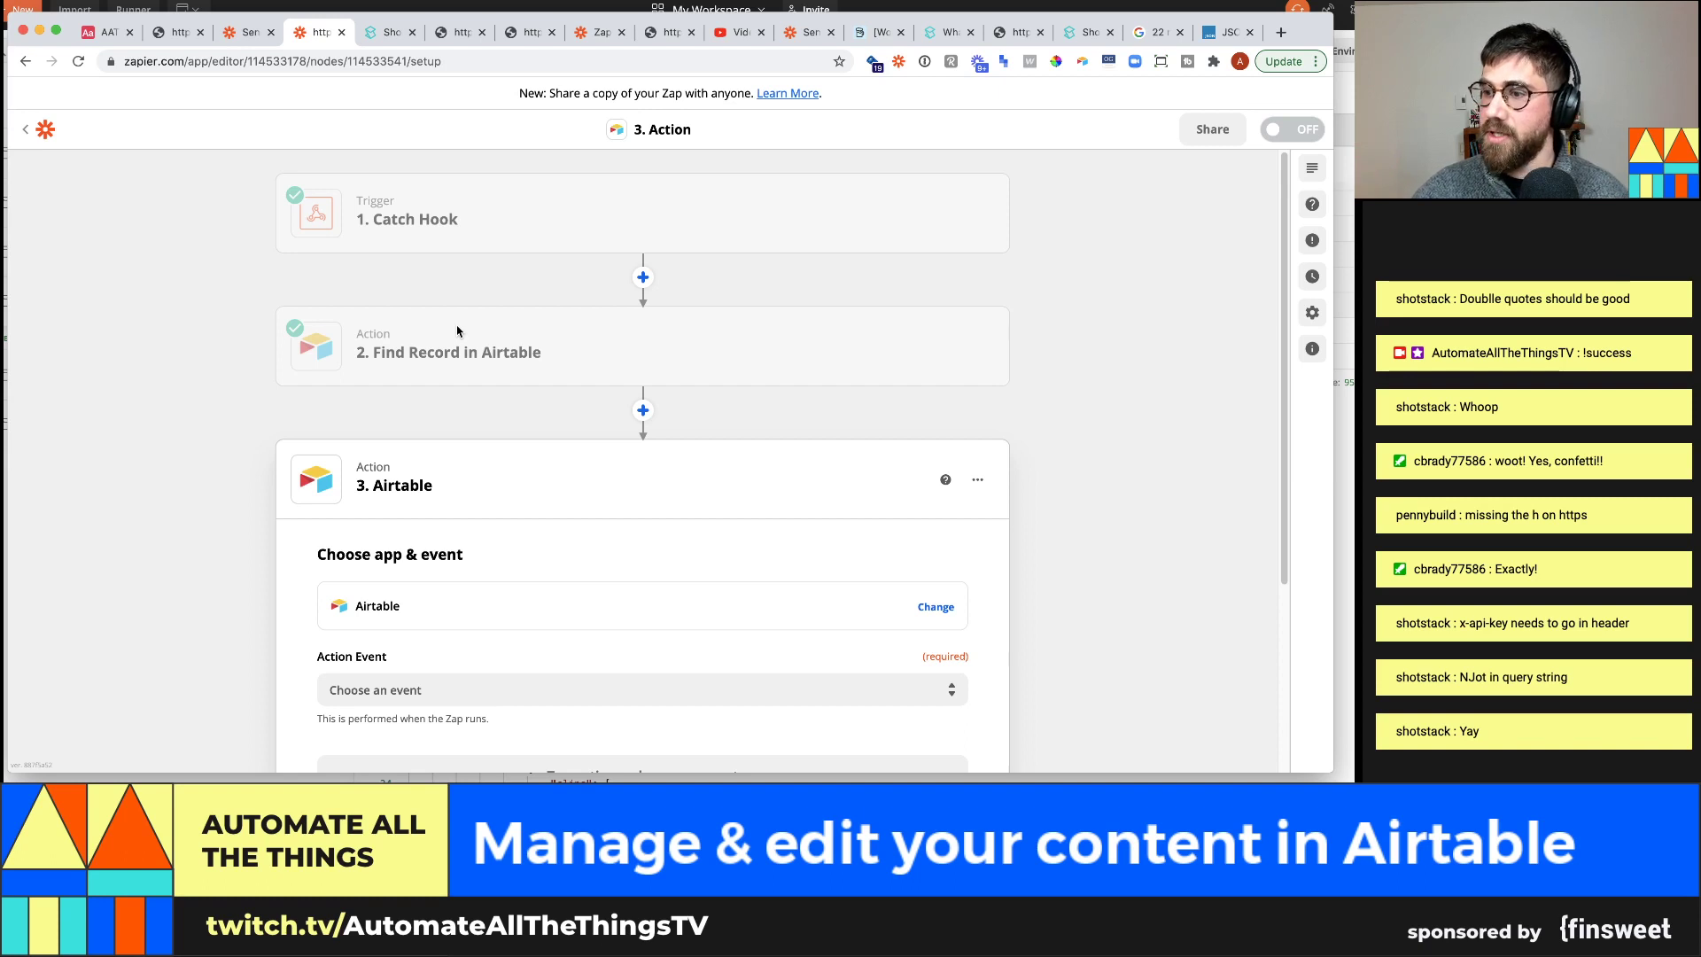
scroll(445, 507, "down", 2)
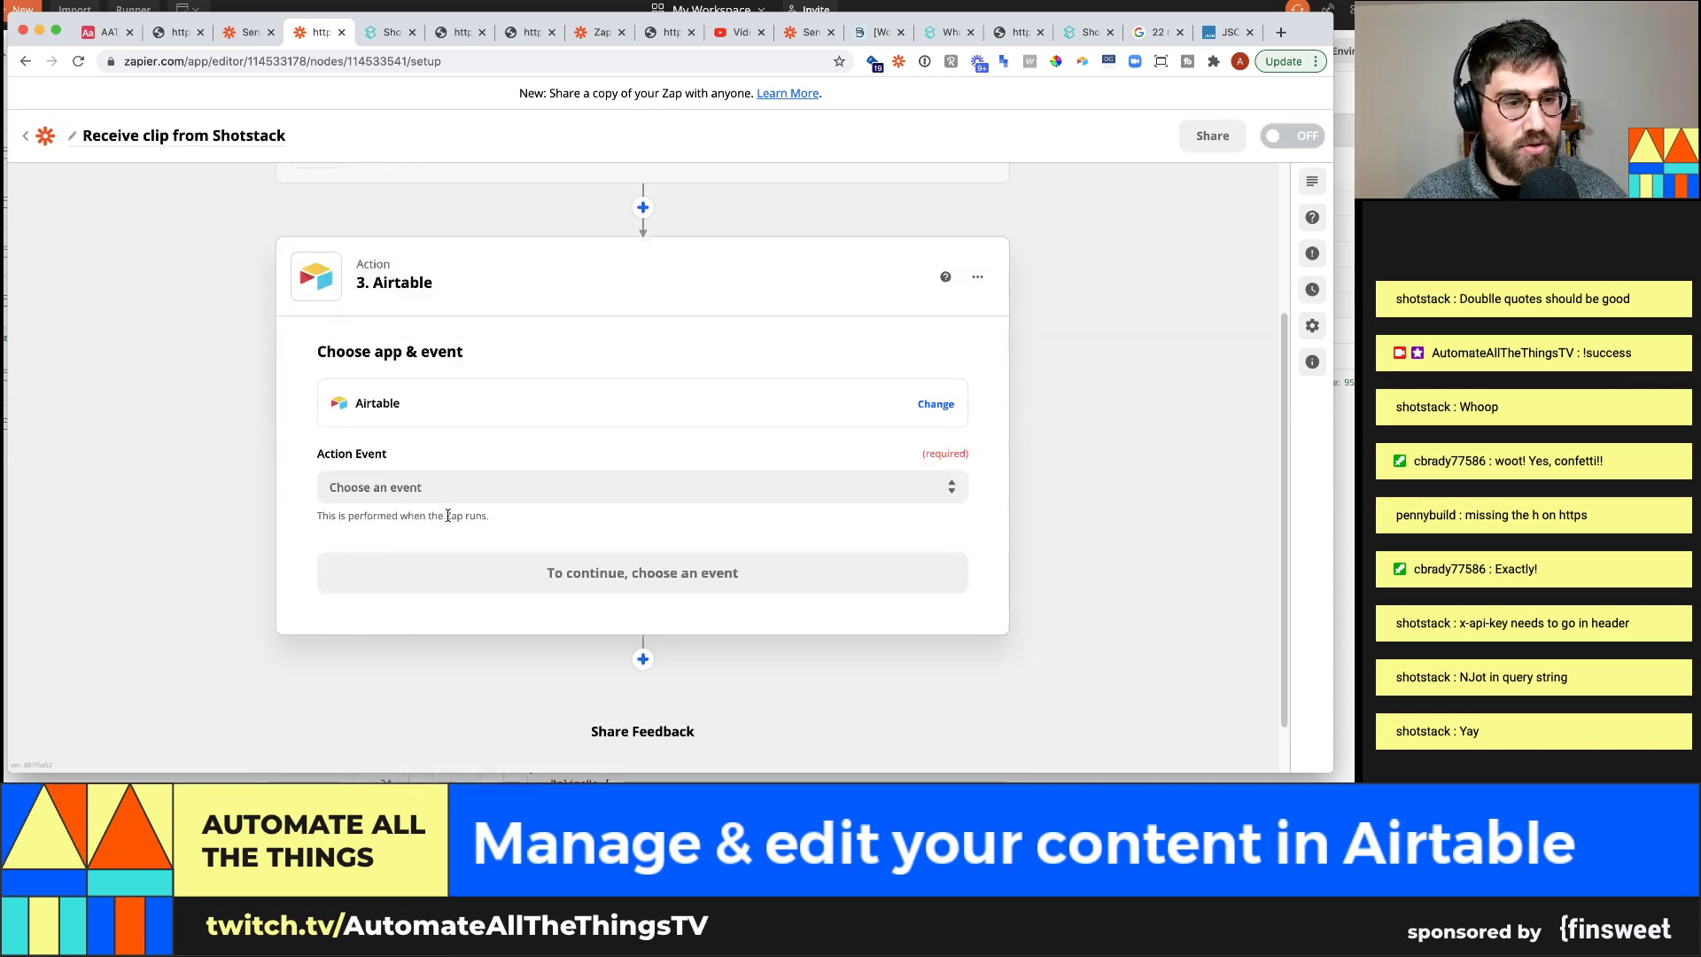
left_click(447, 490)
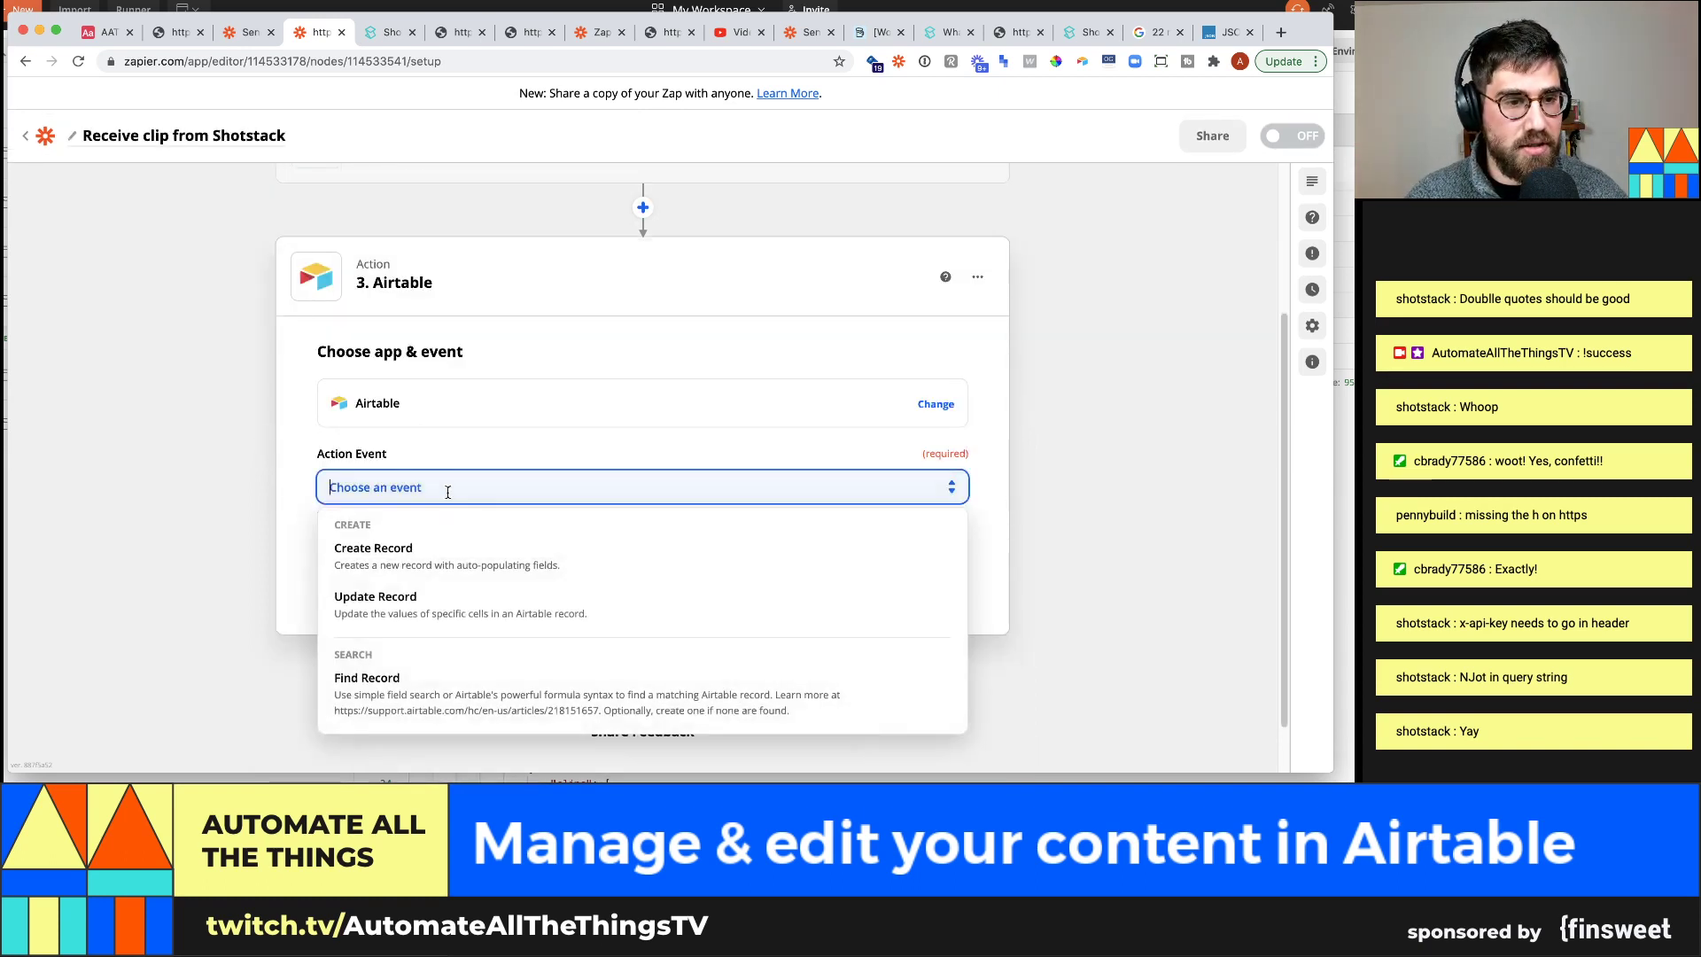
left_click(547, 618)
left_click(508, 574)
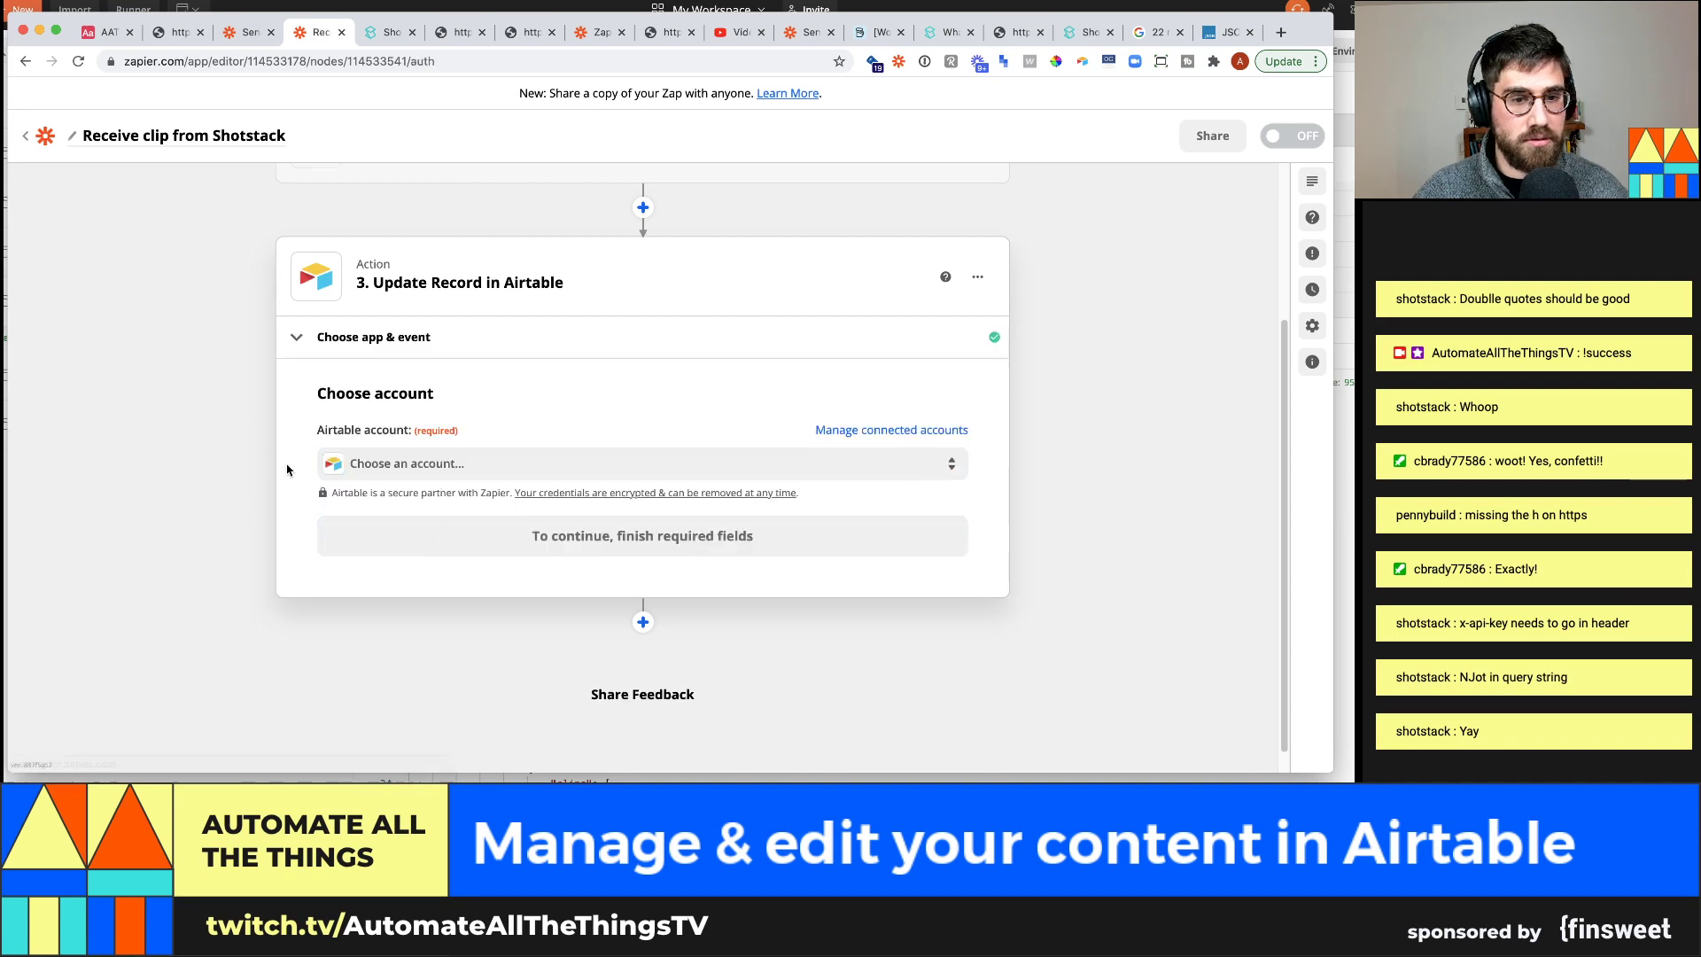
left_click(508, 449)
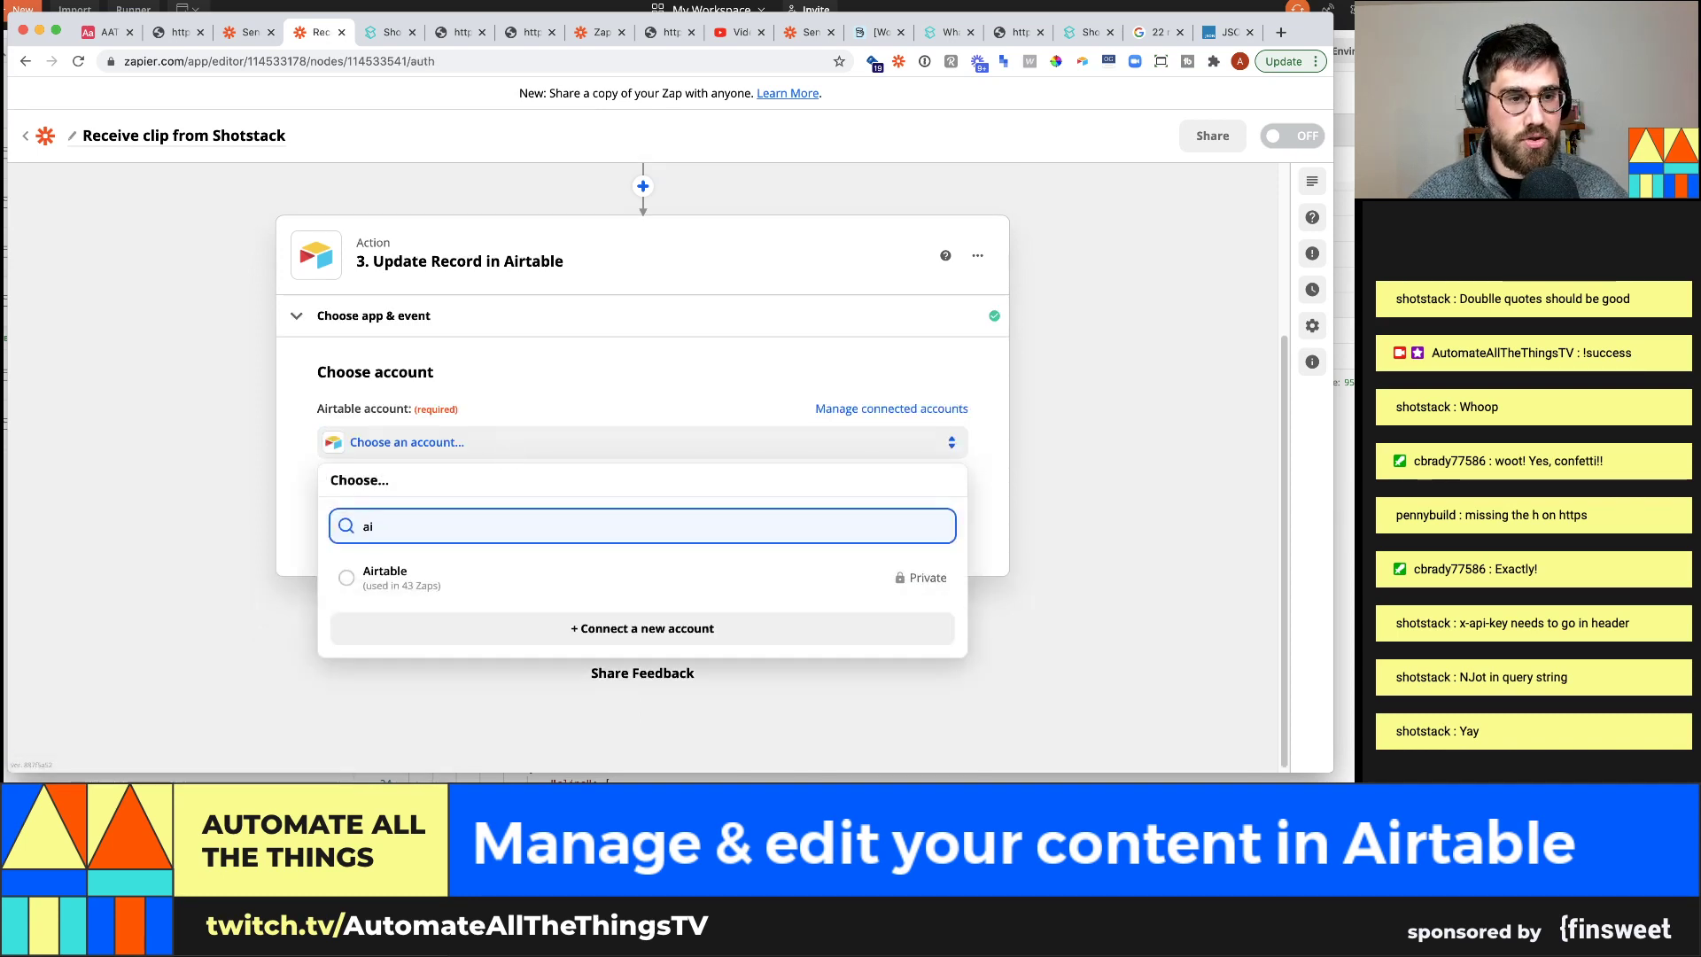
left_click(487, 578)
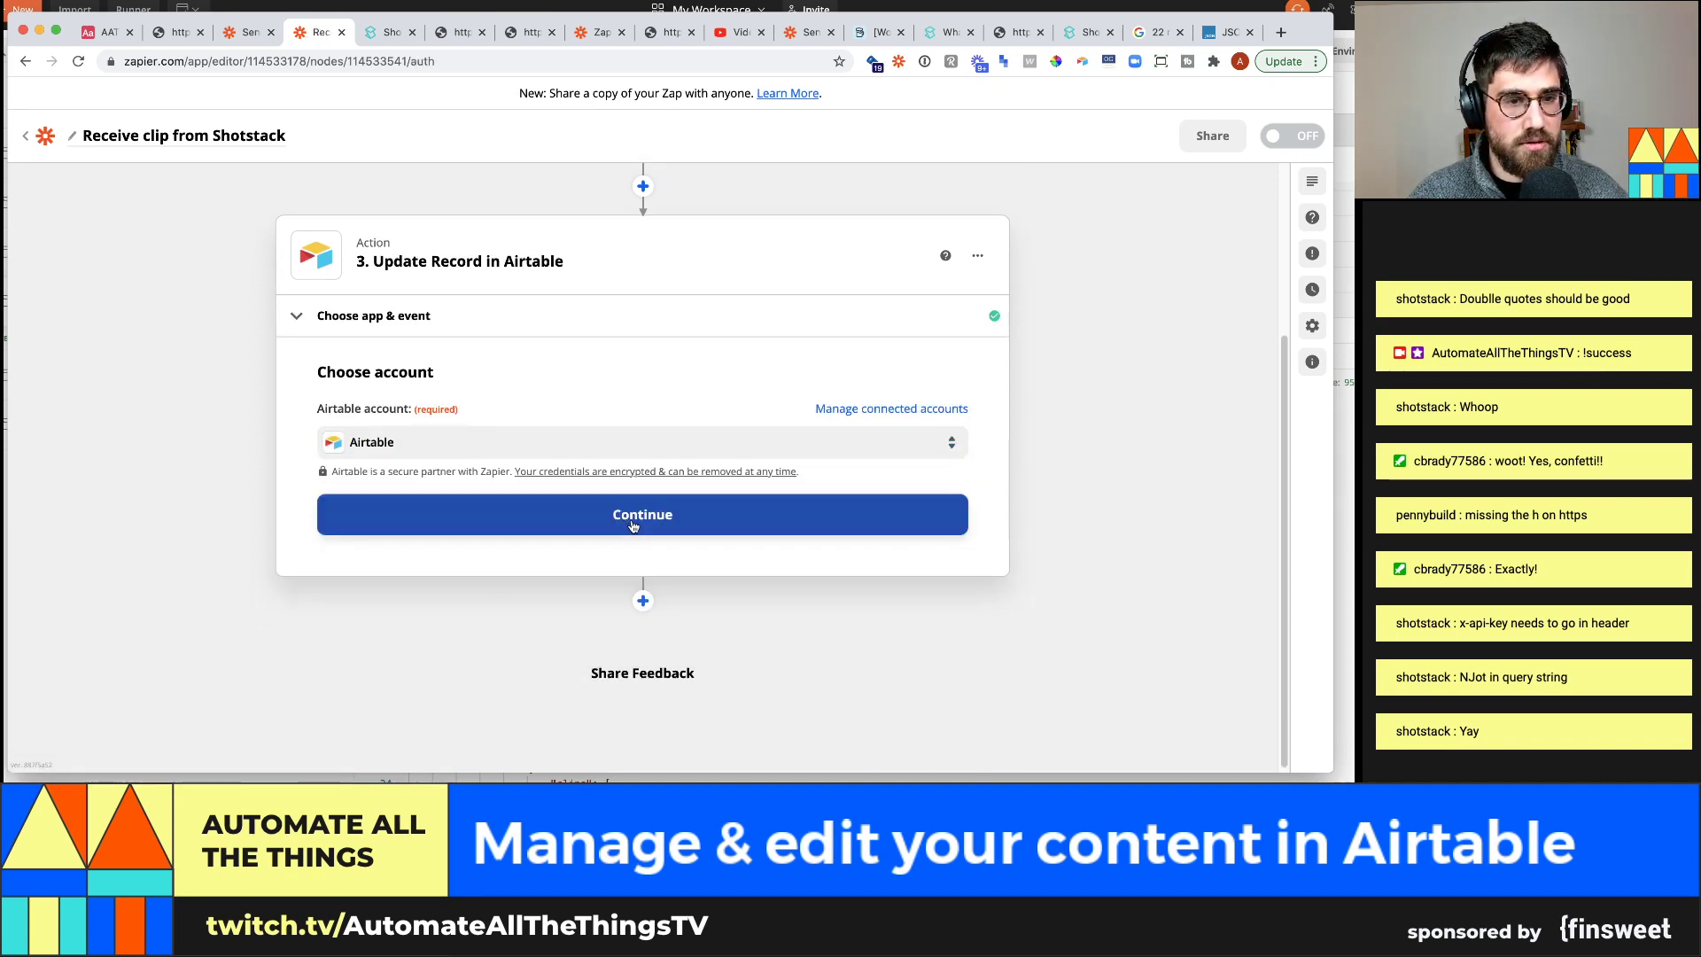
left_click(633, 526)
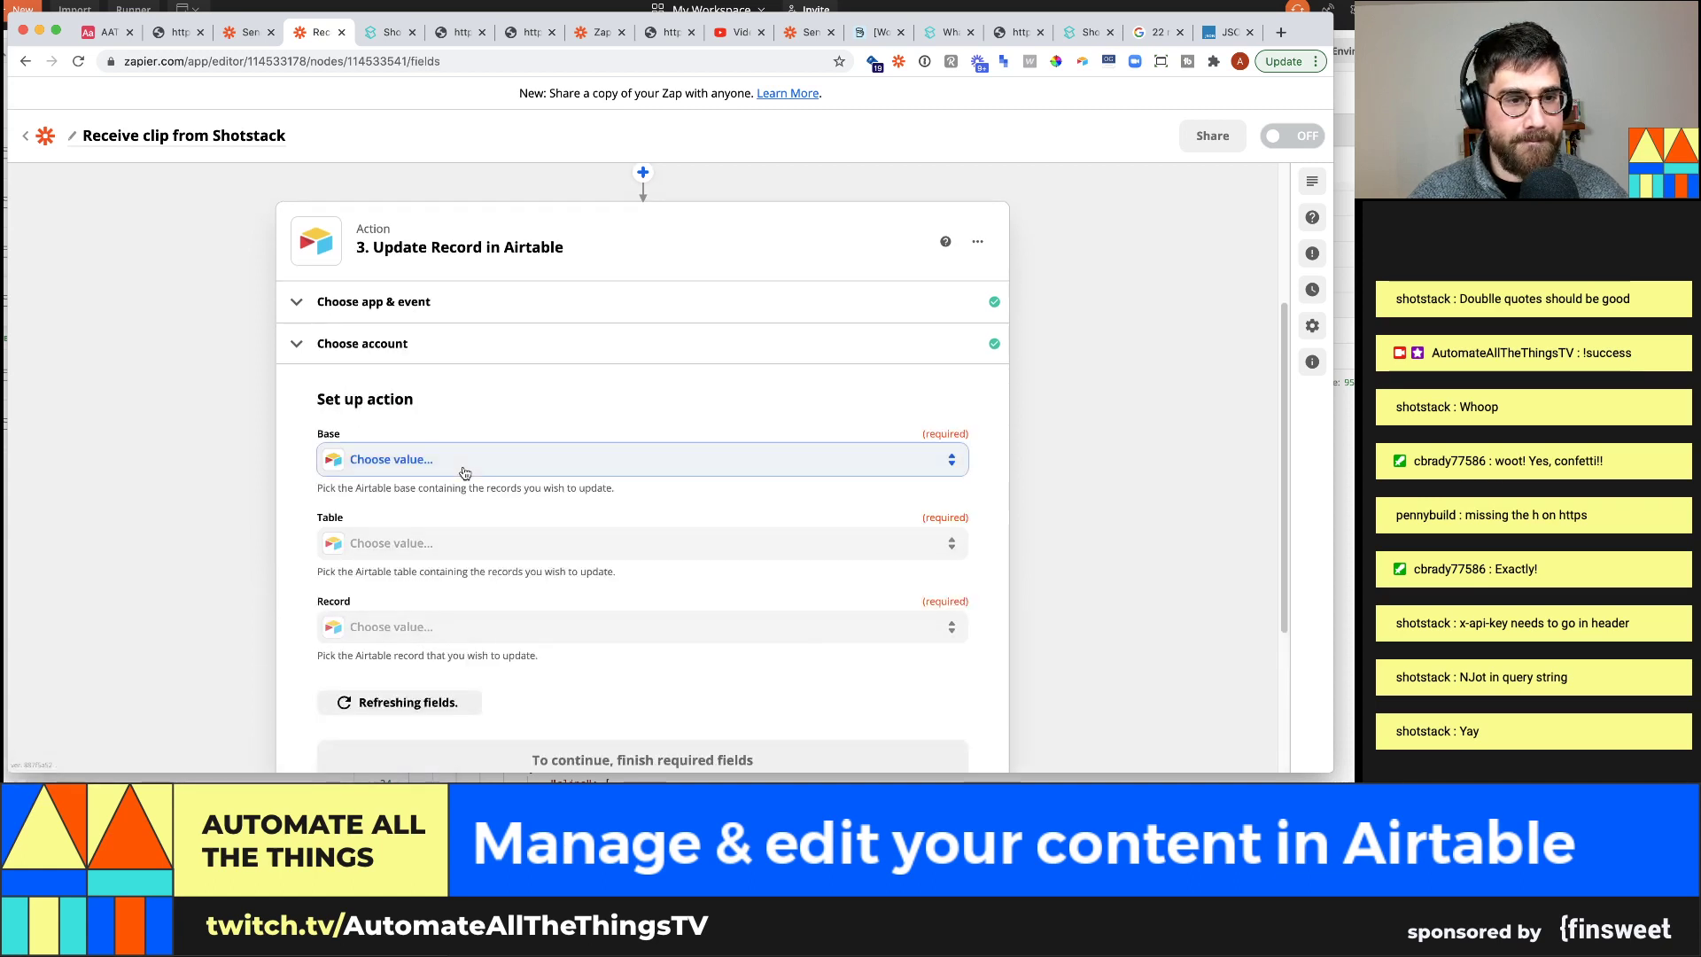
Point the update at the Clips table in AATT #36: Content management
left_click(465, 473)
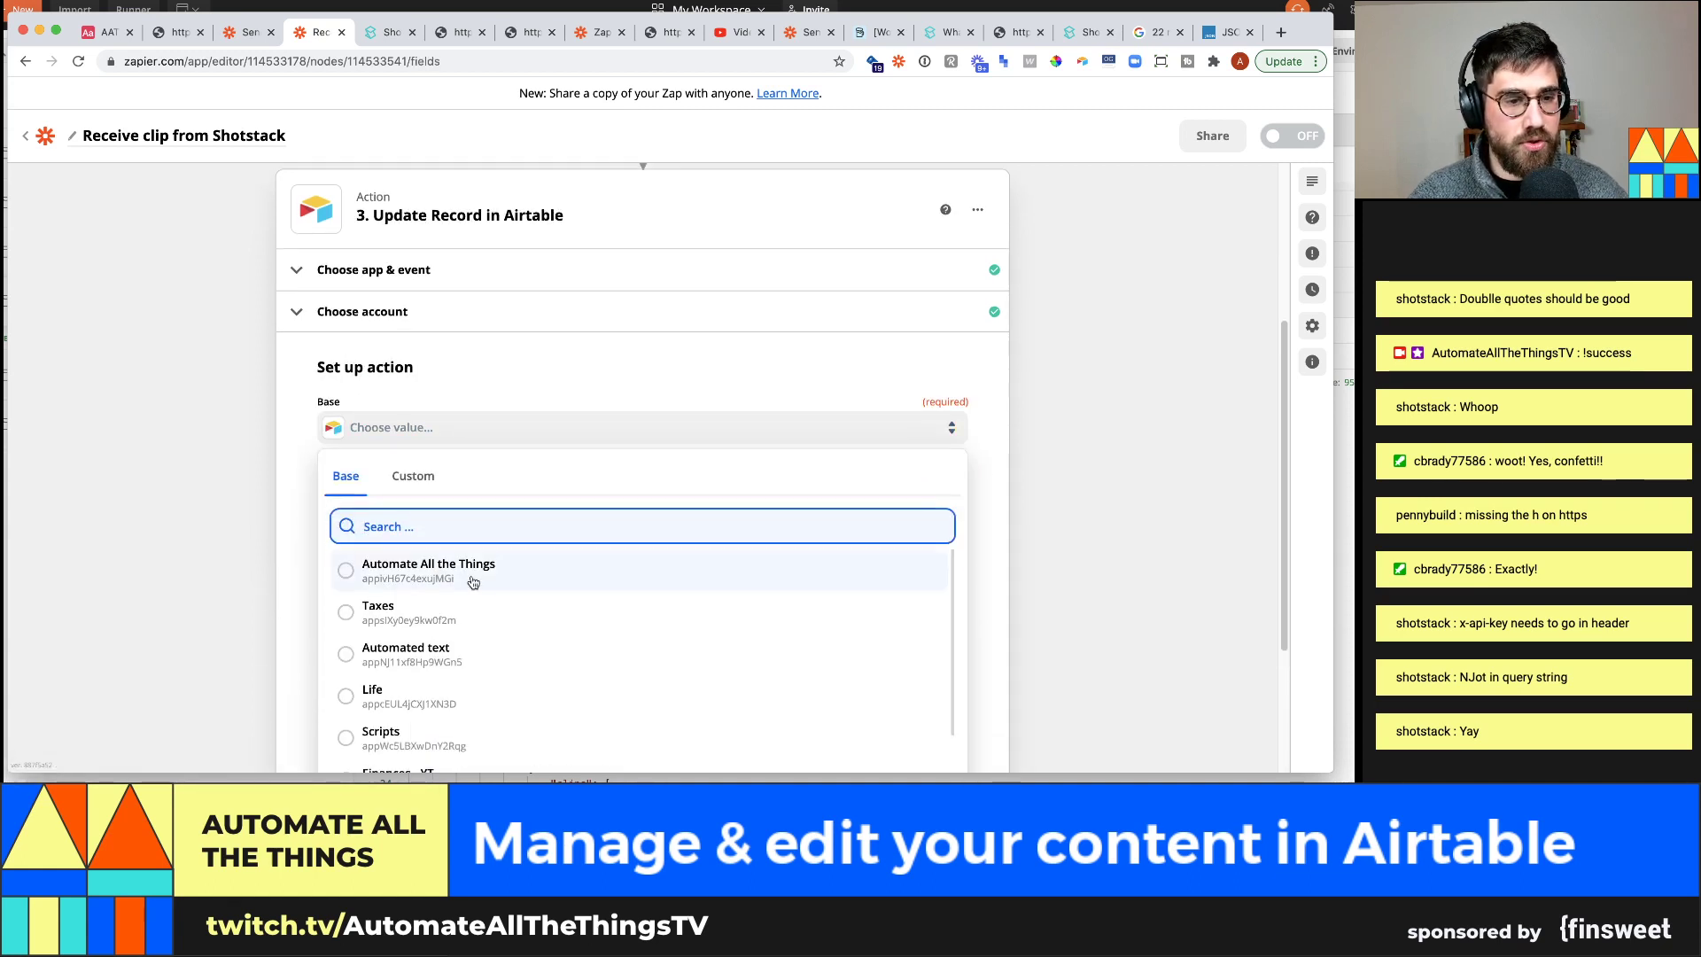
scroll(487, 582, "down", 3)
type("aa")
key("BackSpace")
key("BackSpace")
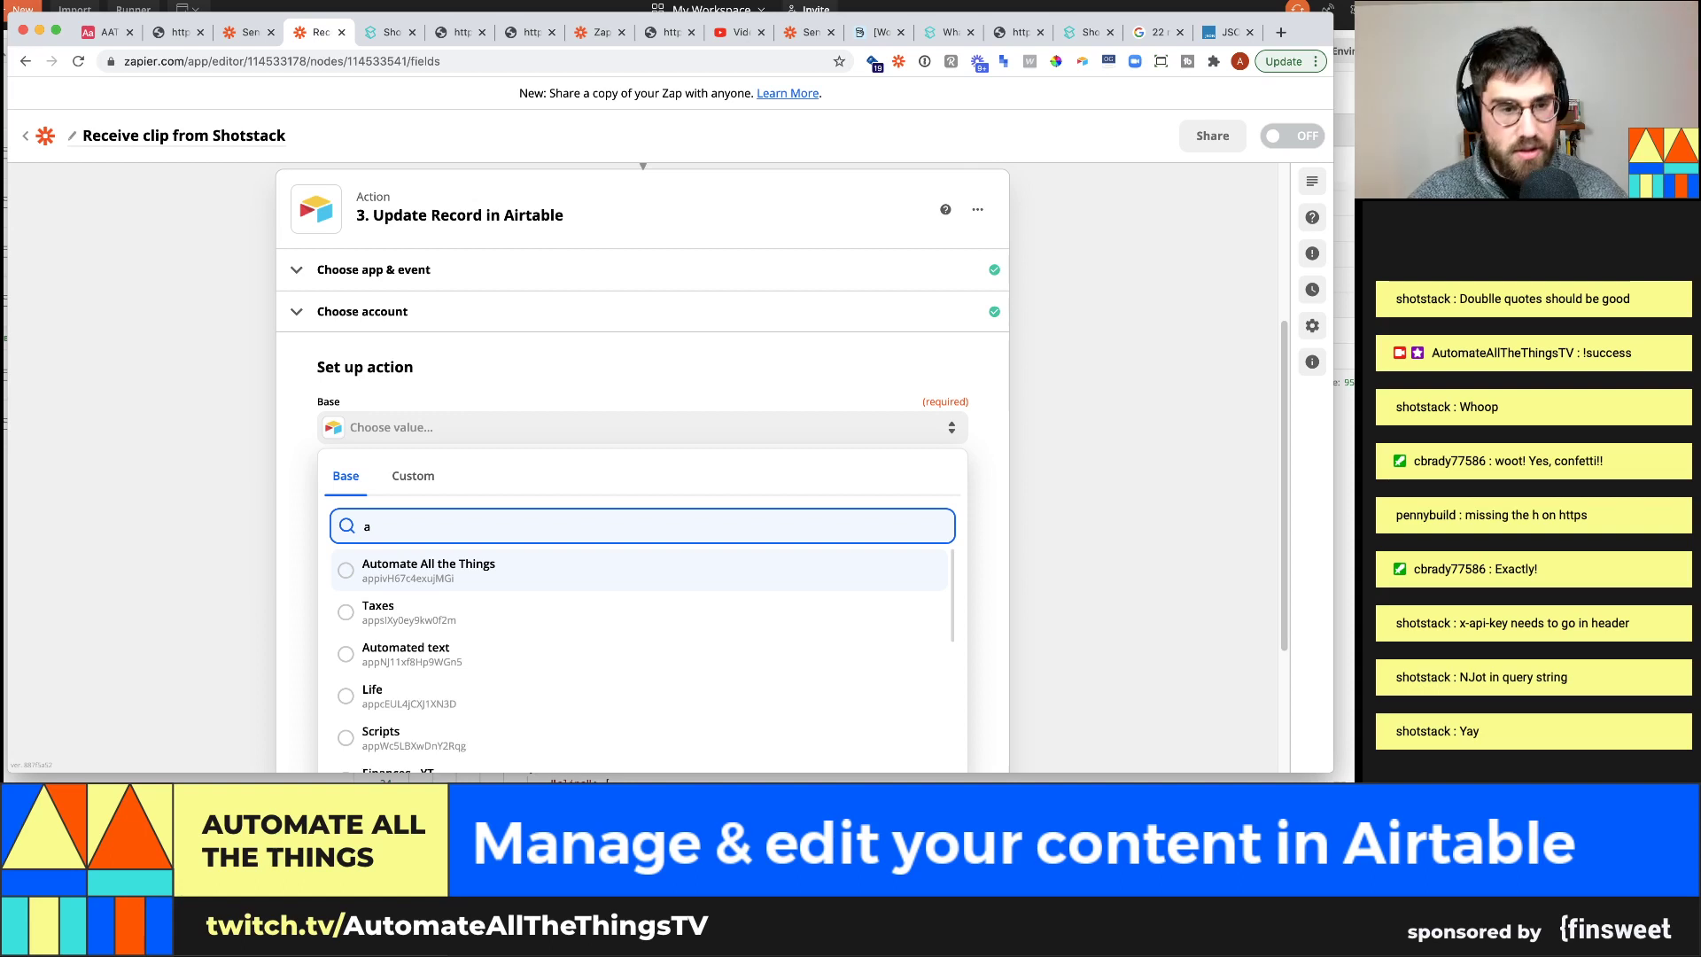
type("36")
scroll(483, 646, "down", 2)
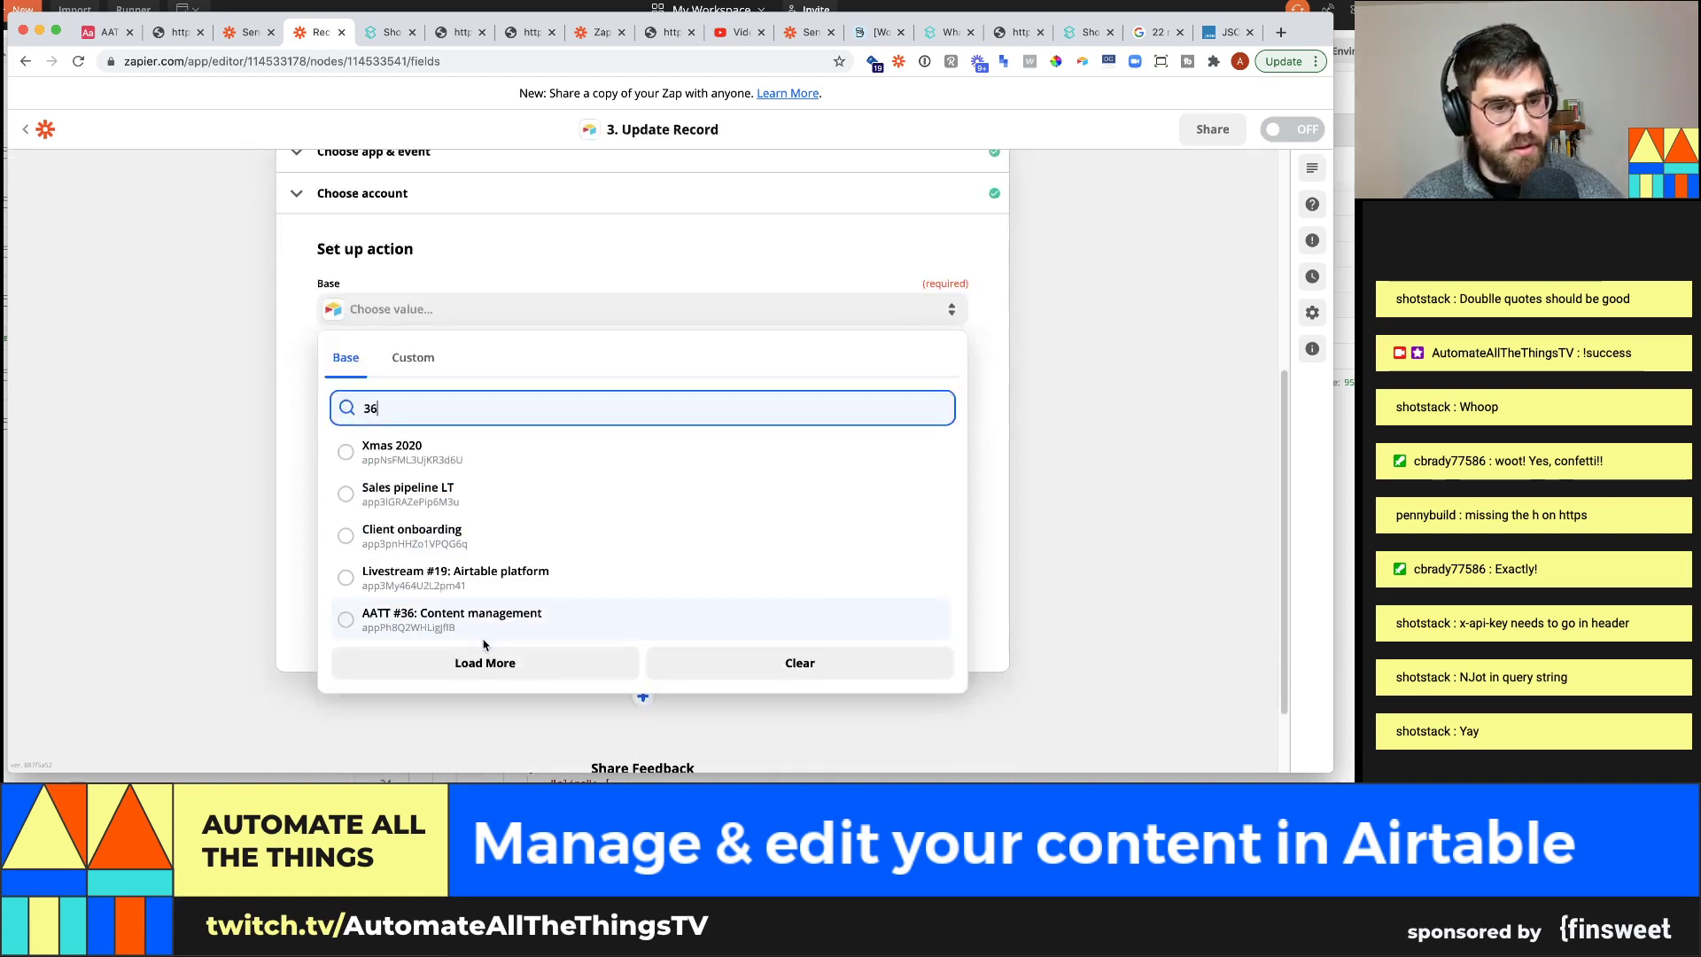
left_click(491, 618)
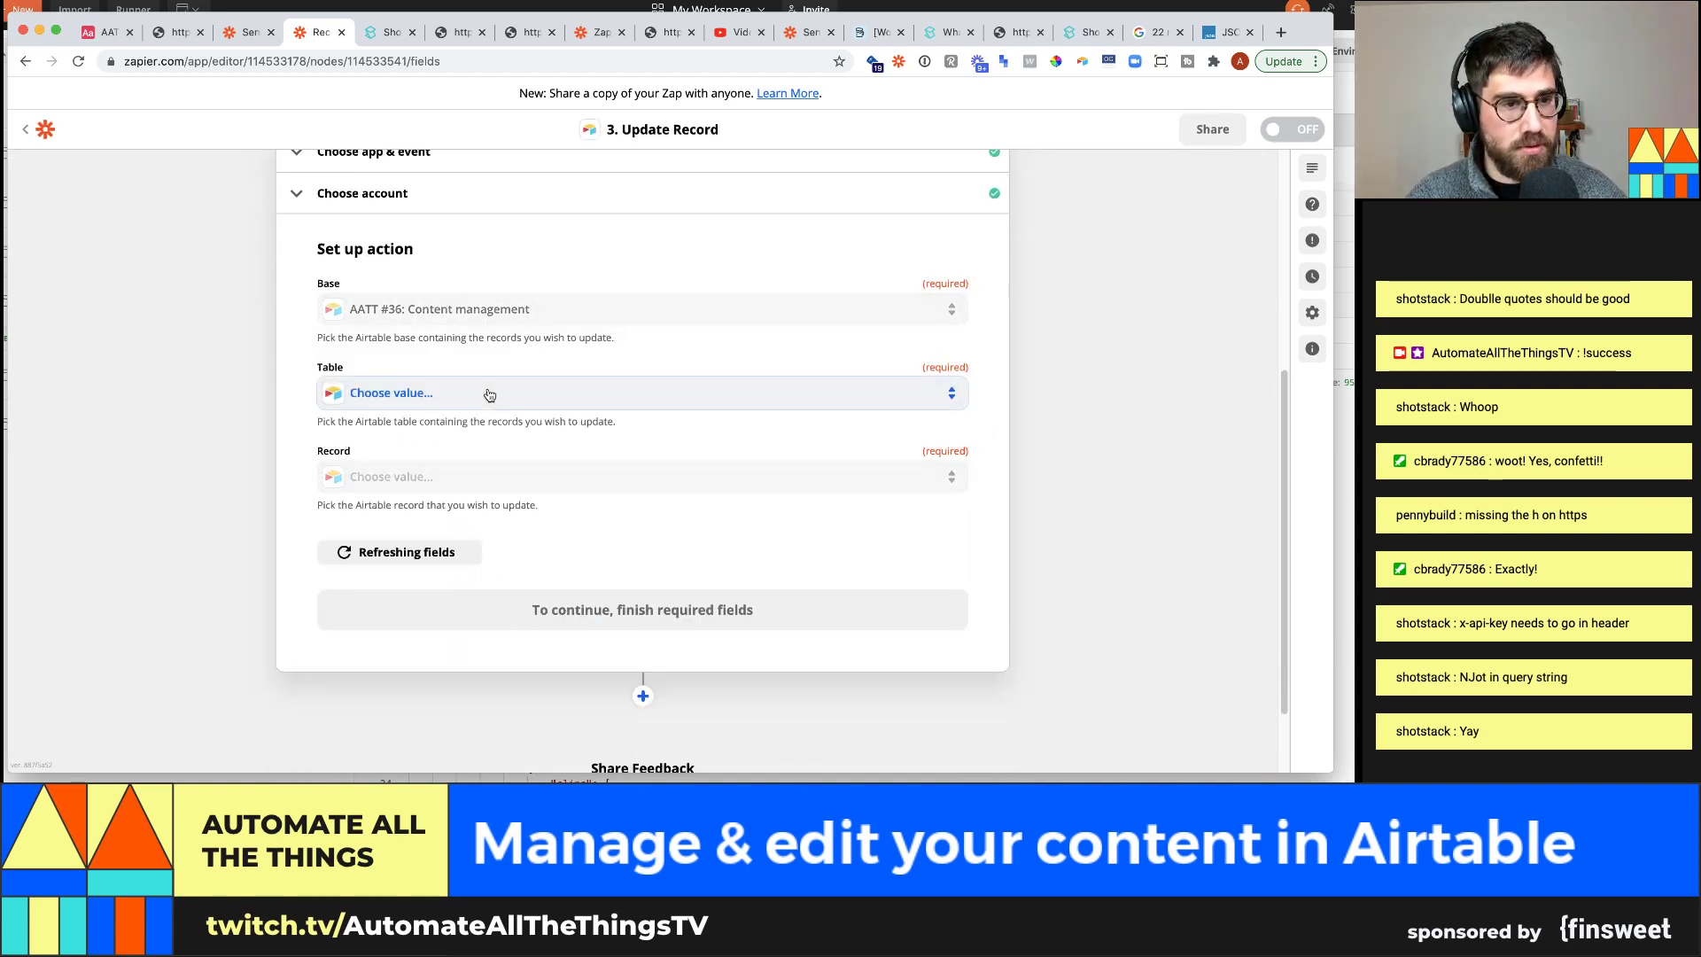
left_click(460, 617)
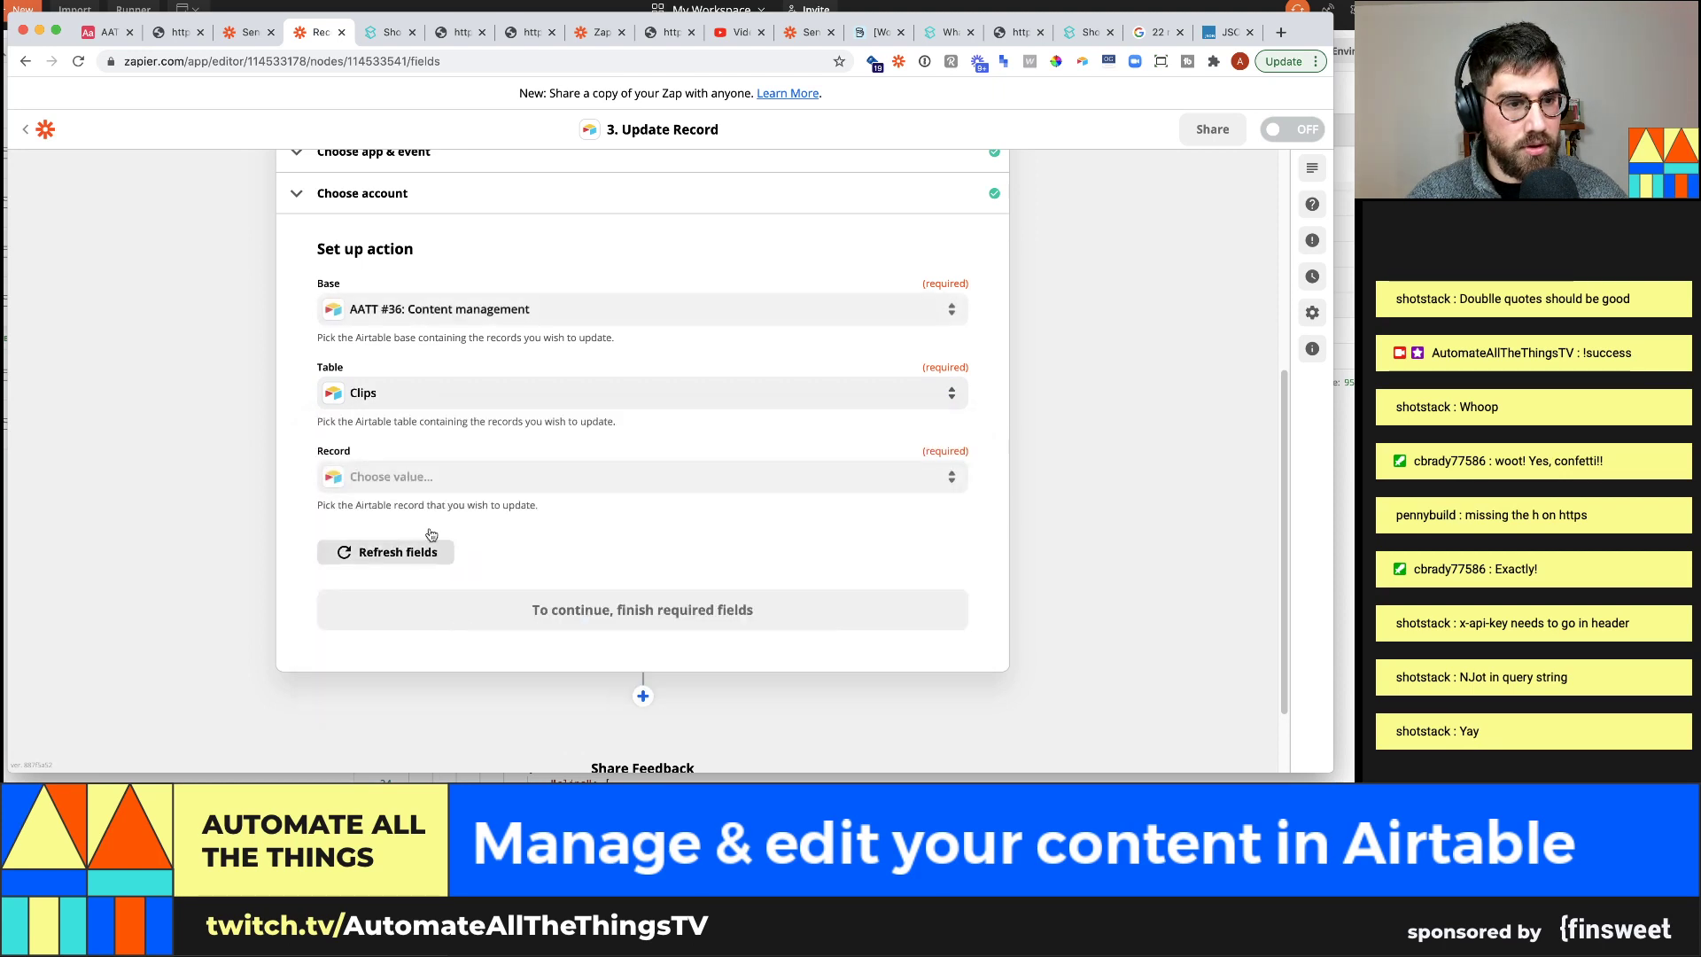
Set Record to the record ID returned by the Find Record step
left_click(431, 480)
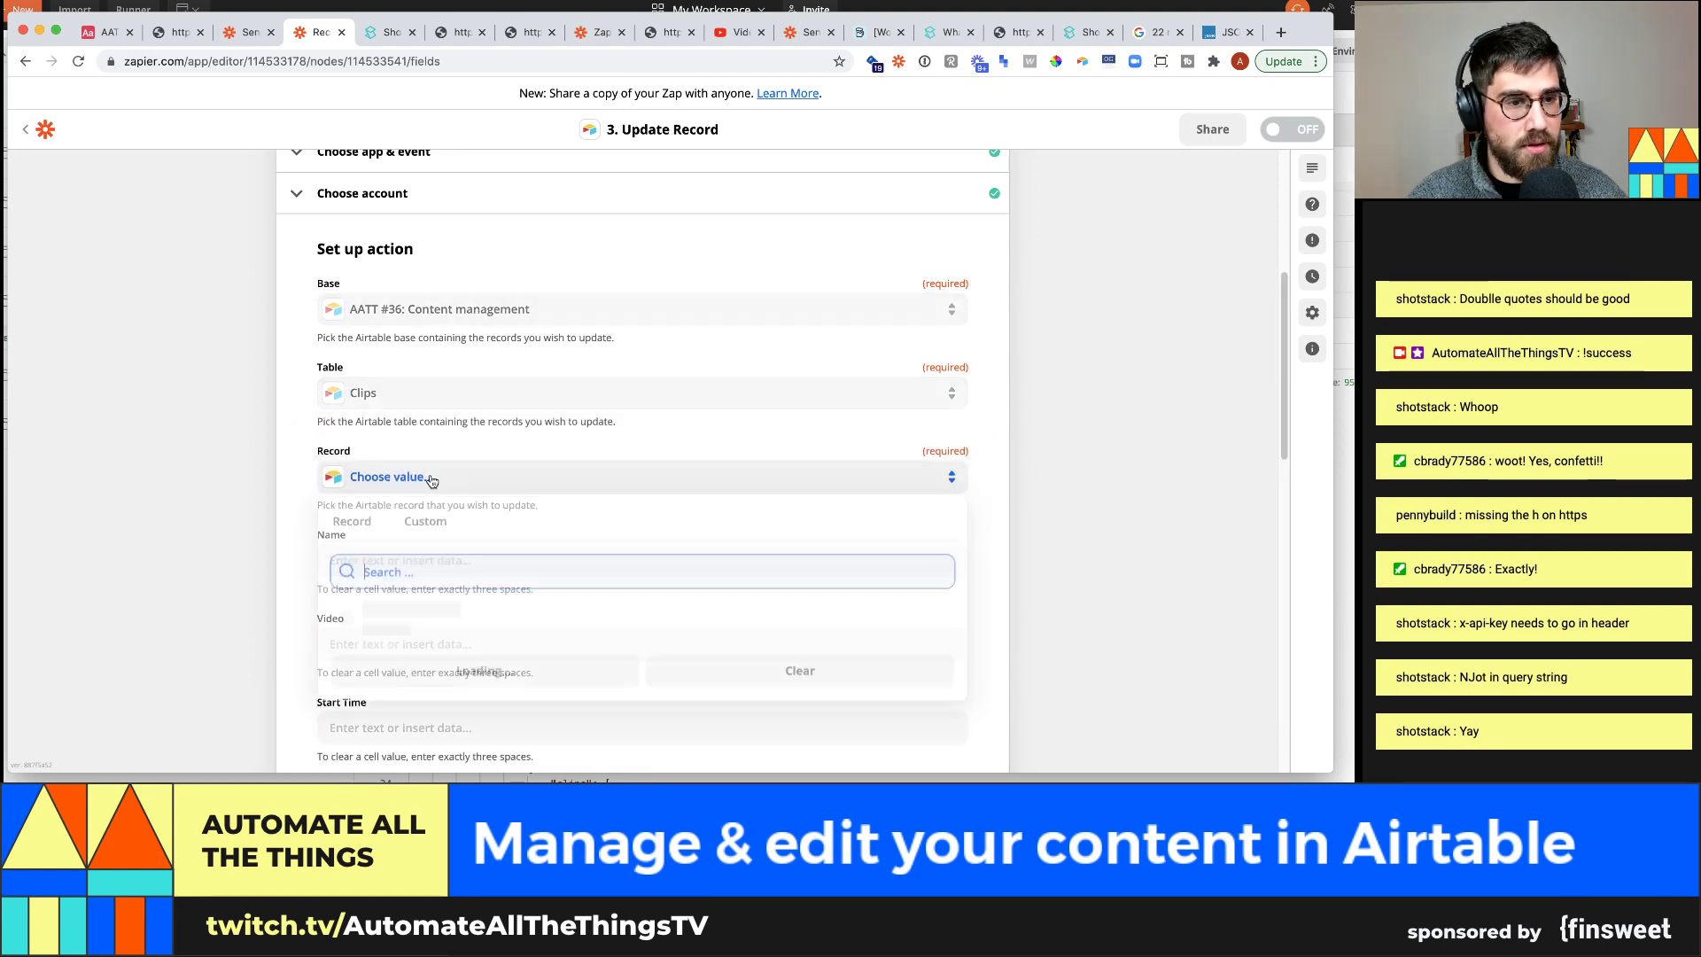
left_click(427, 526)
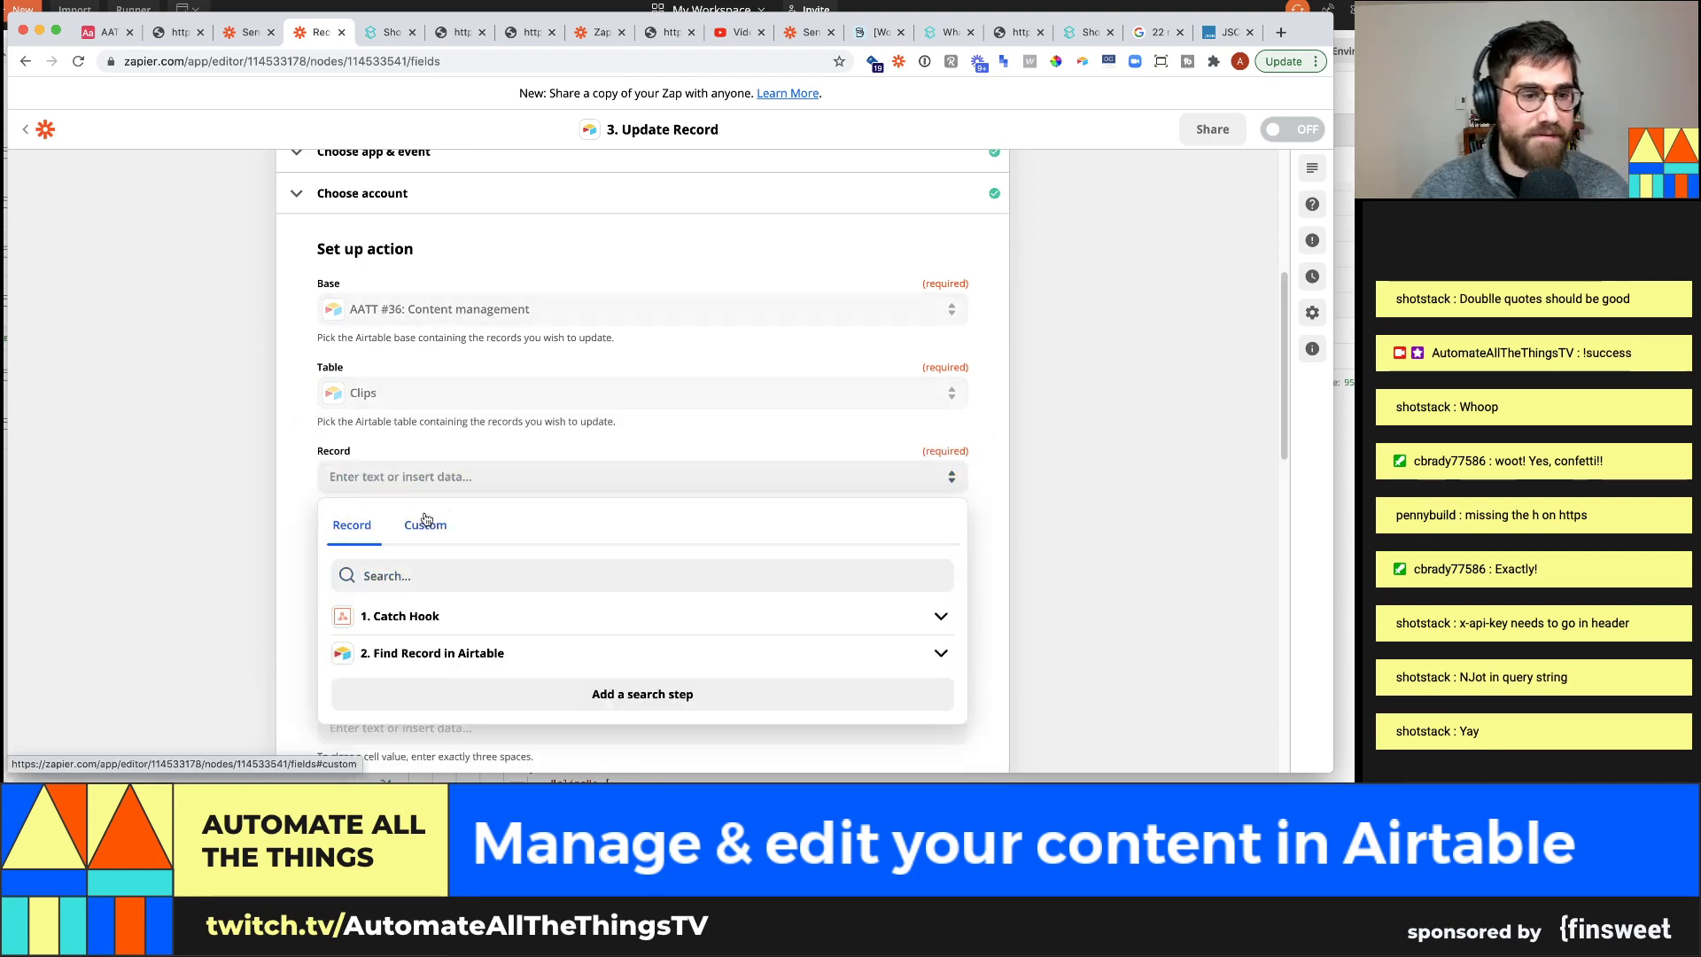
left_click(452, 657)
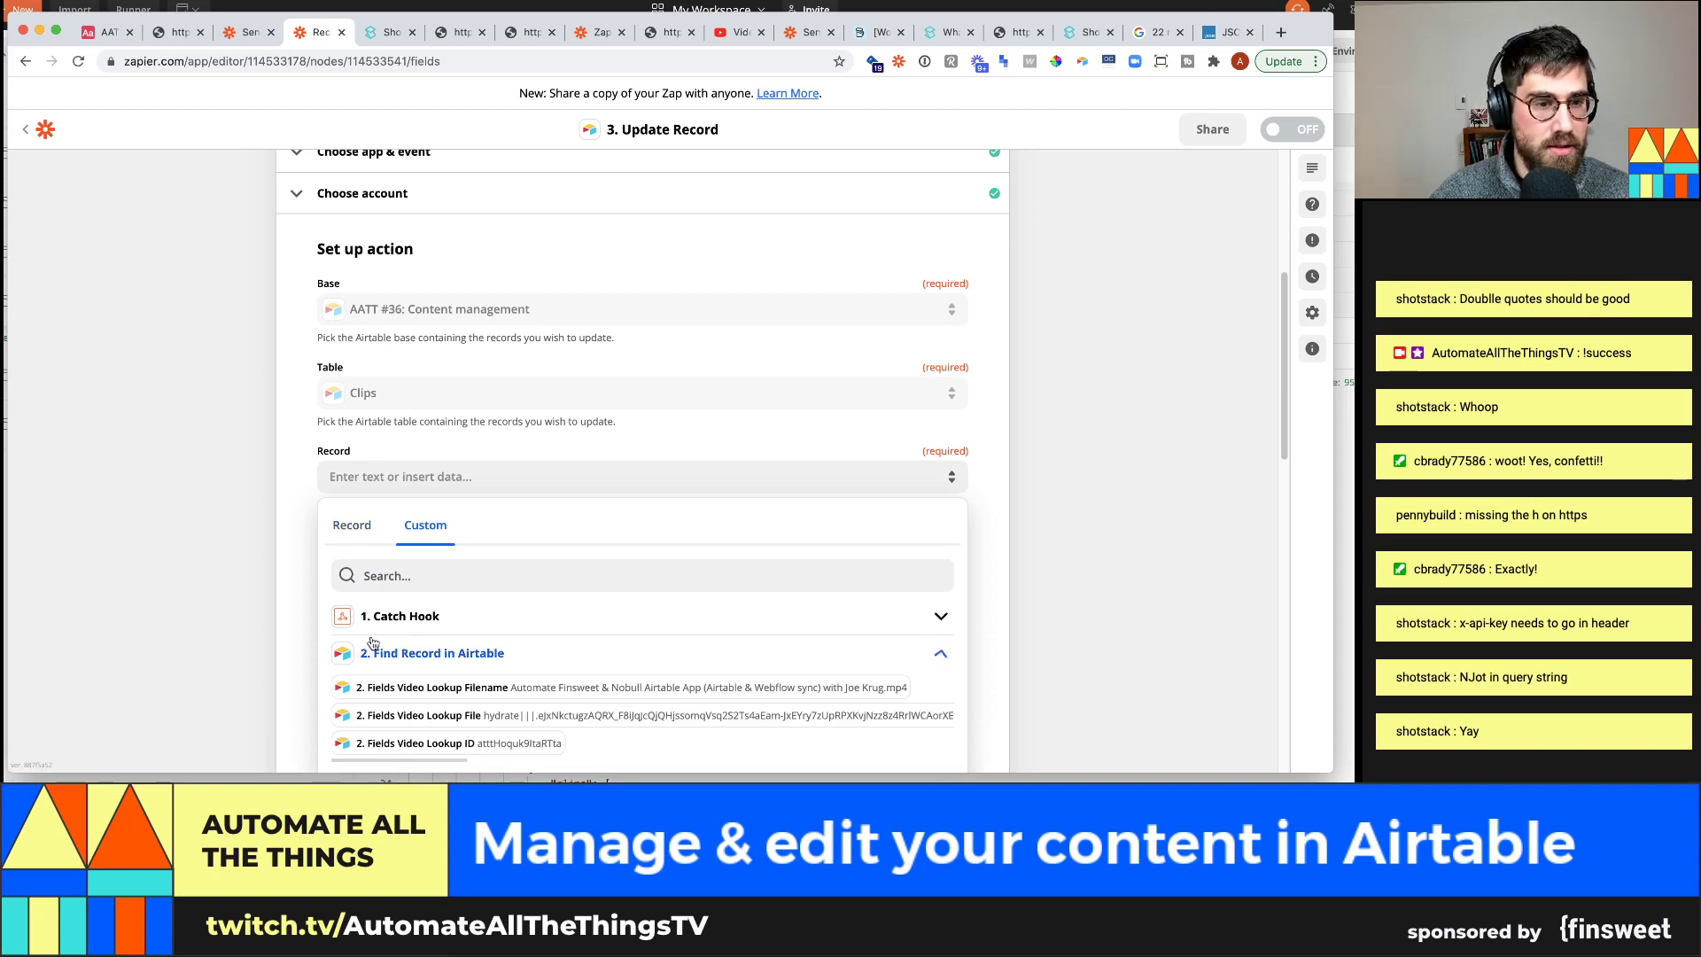
scroll(451, 708, "down", 5)
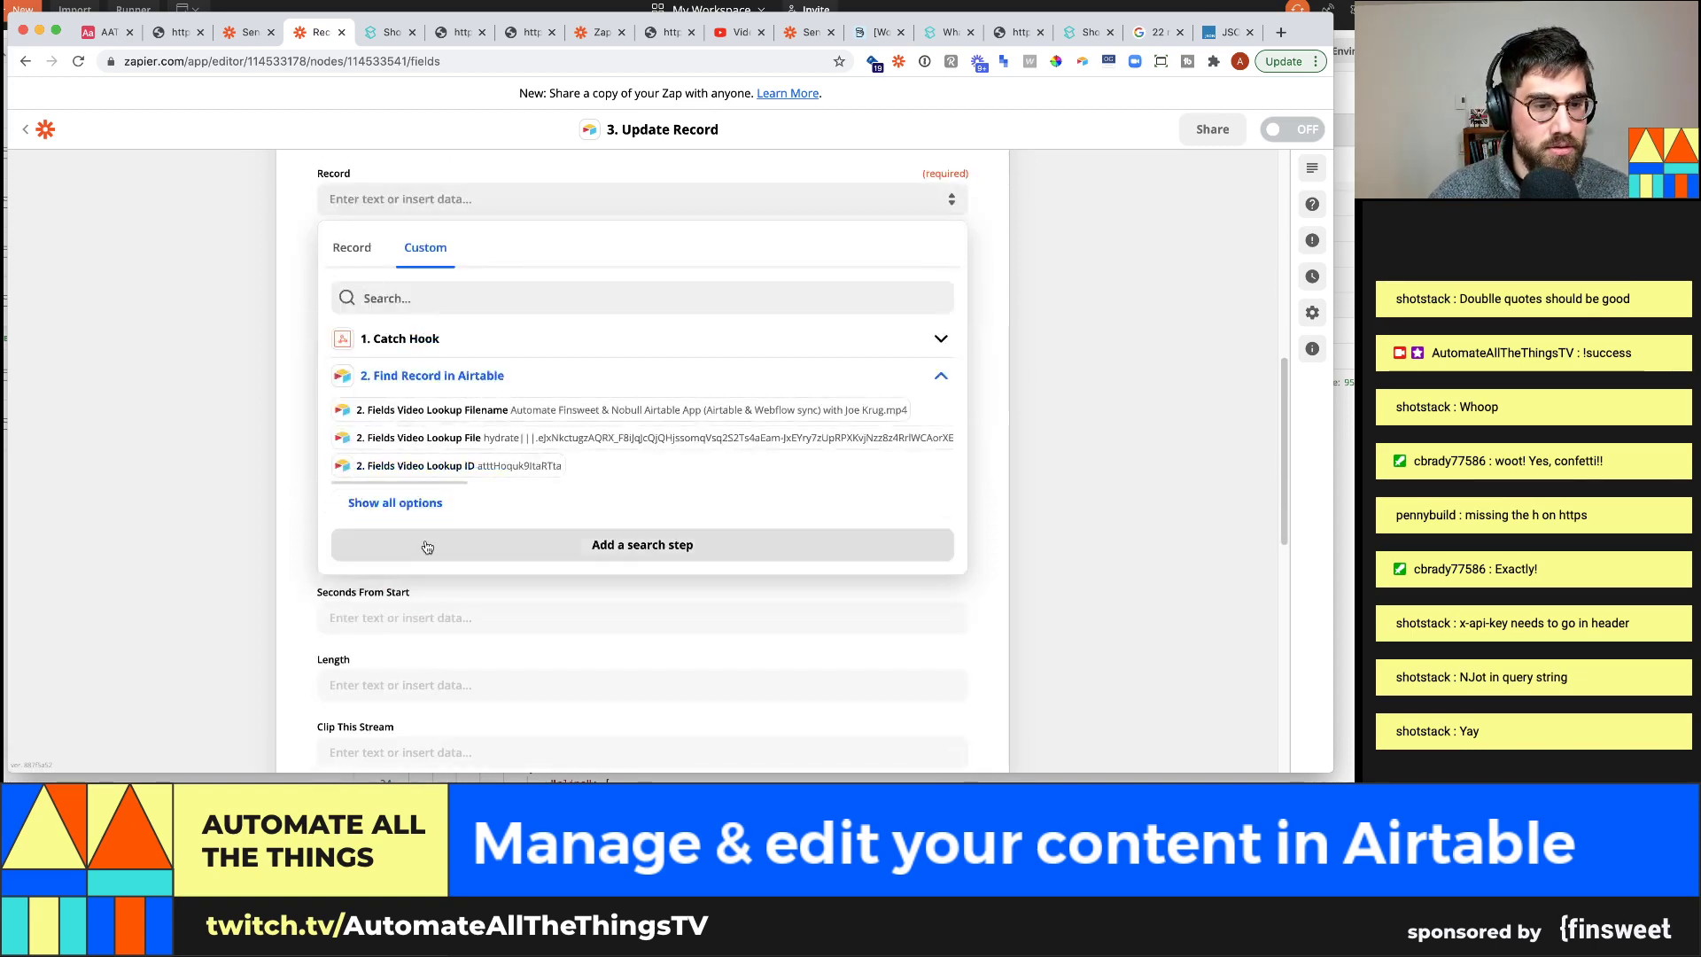
left_click(438, 301)
type("rec")
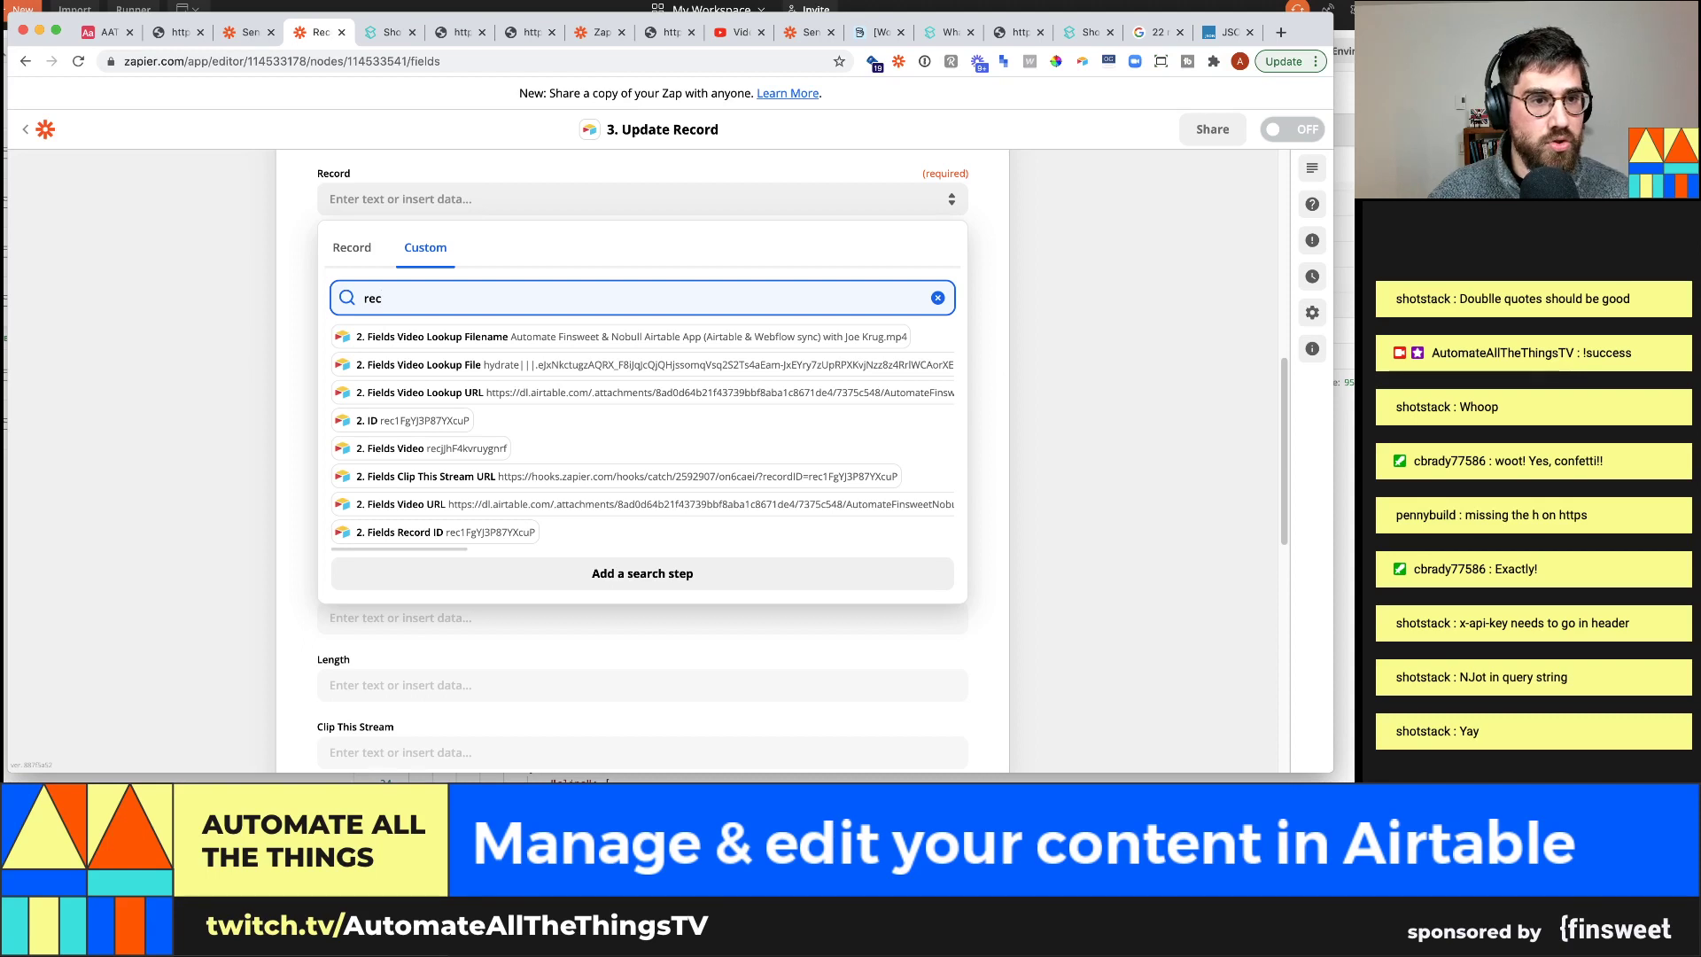
left_click(425, 420)
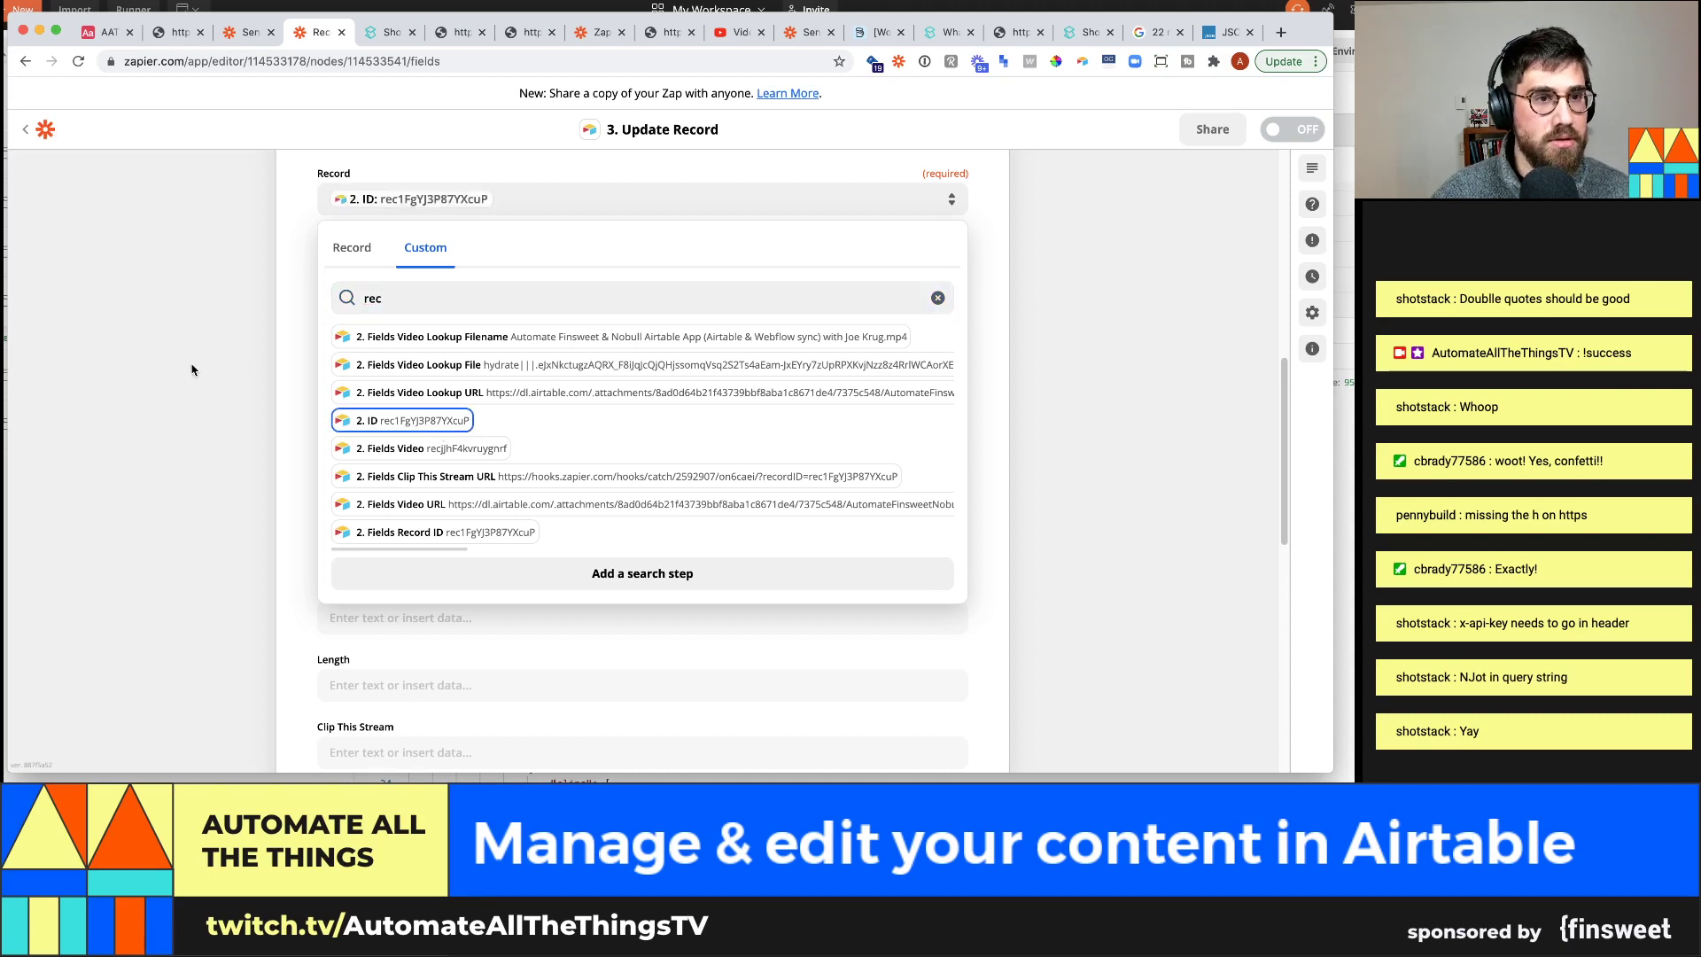
Fill the Clip field with the Catch Hook's '1. URL' value
scroll(431, 555, "down", 4)
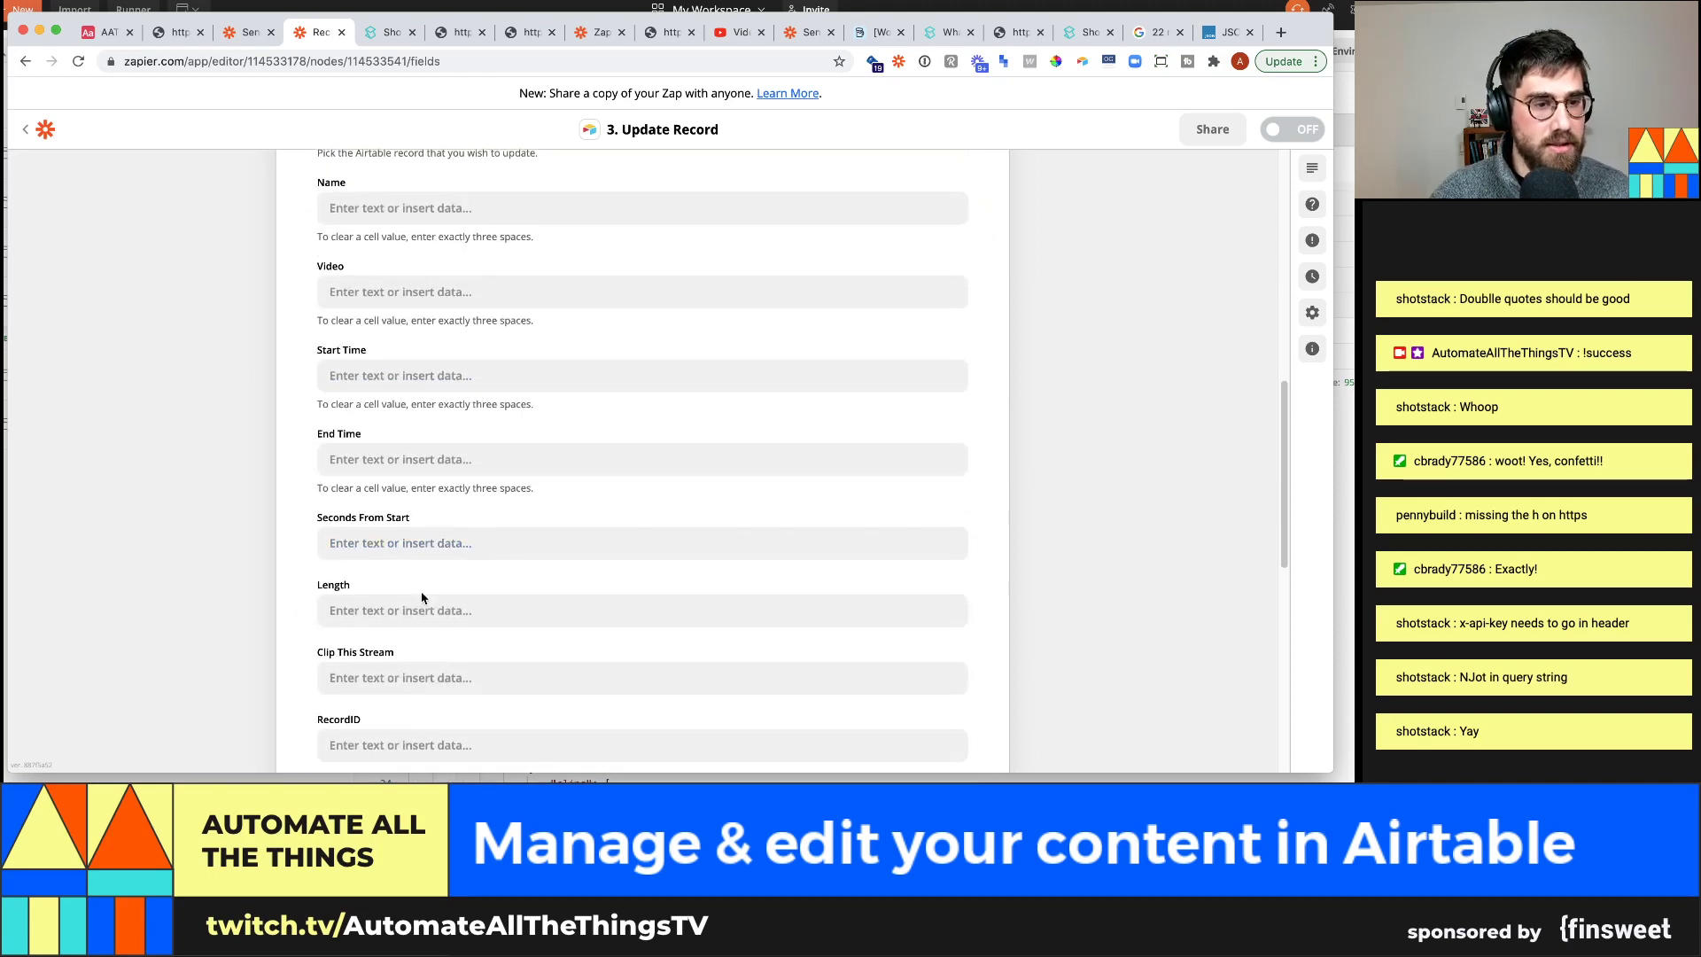
scroll(432, 643, "down", 5)
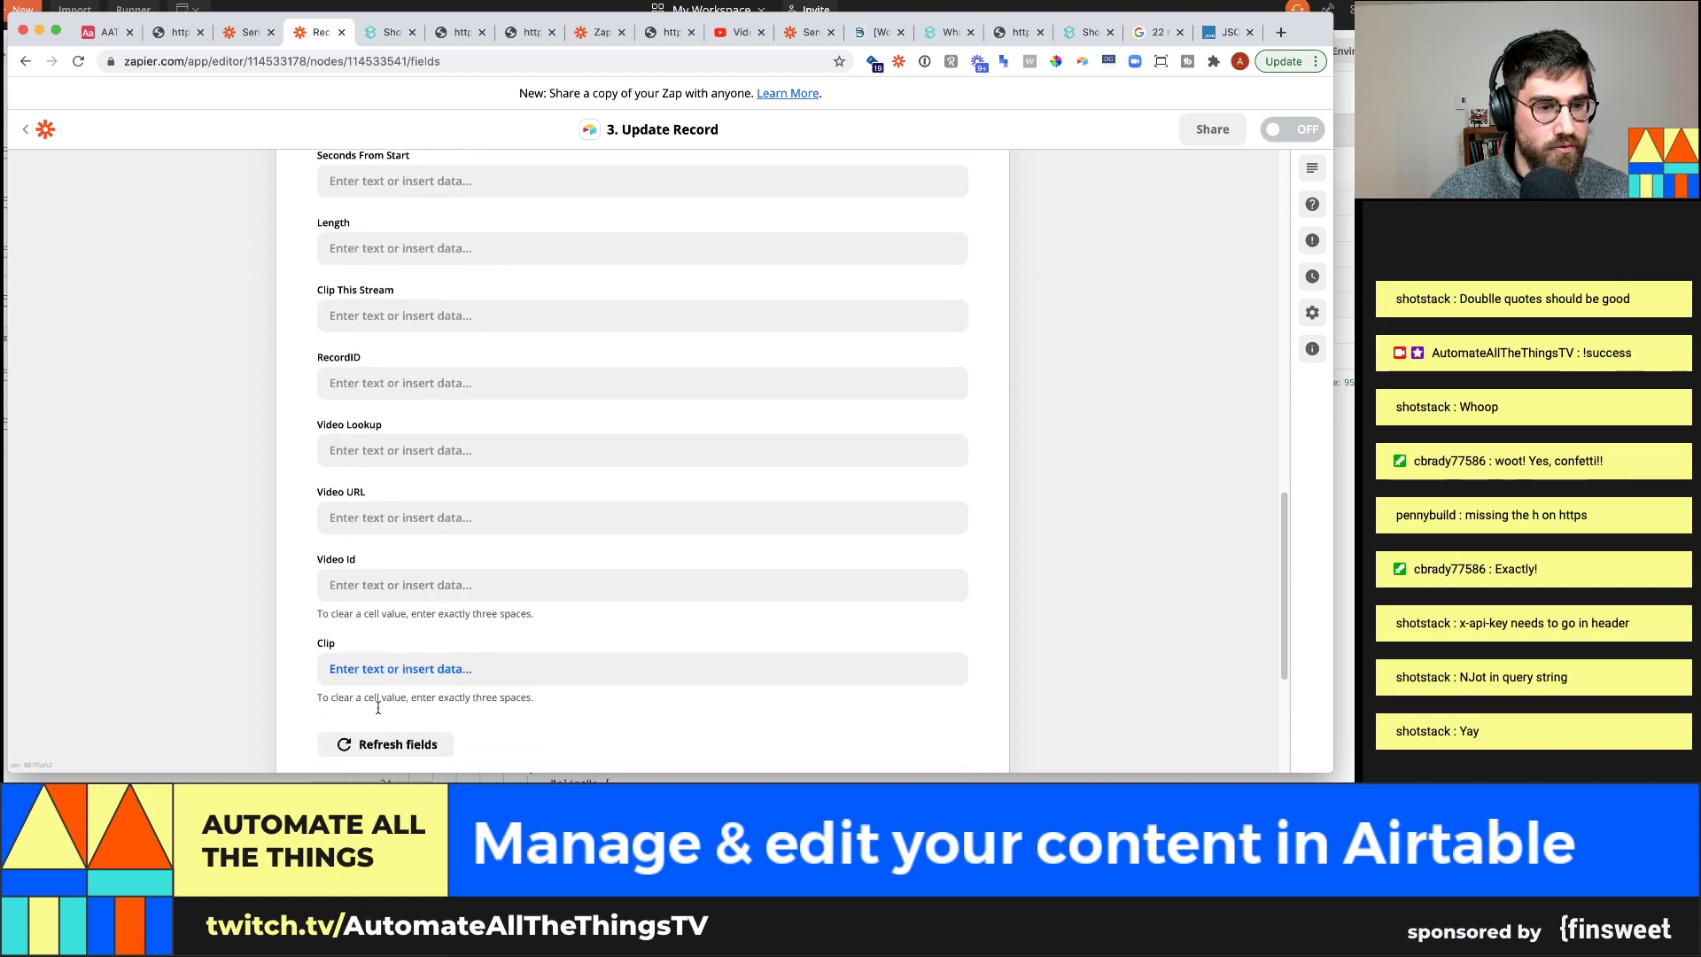
left_click(380, 672)
scroll(179, 588, "down", 3)
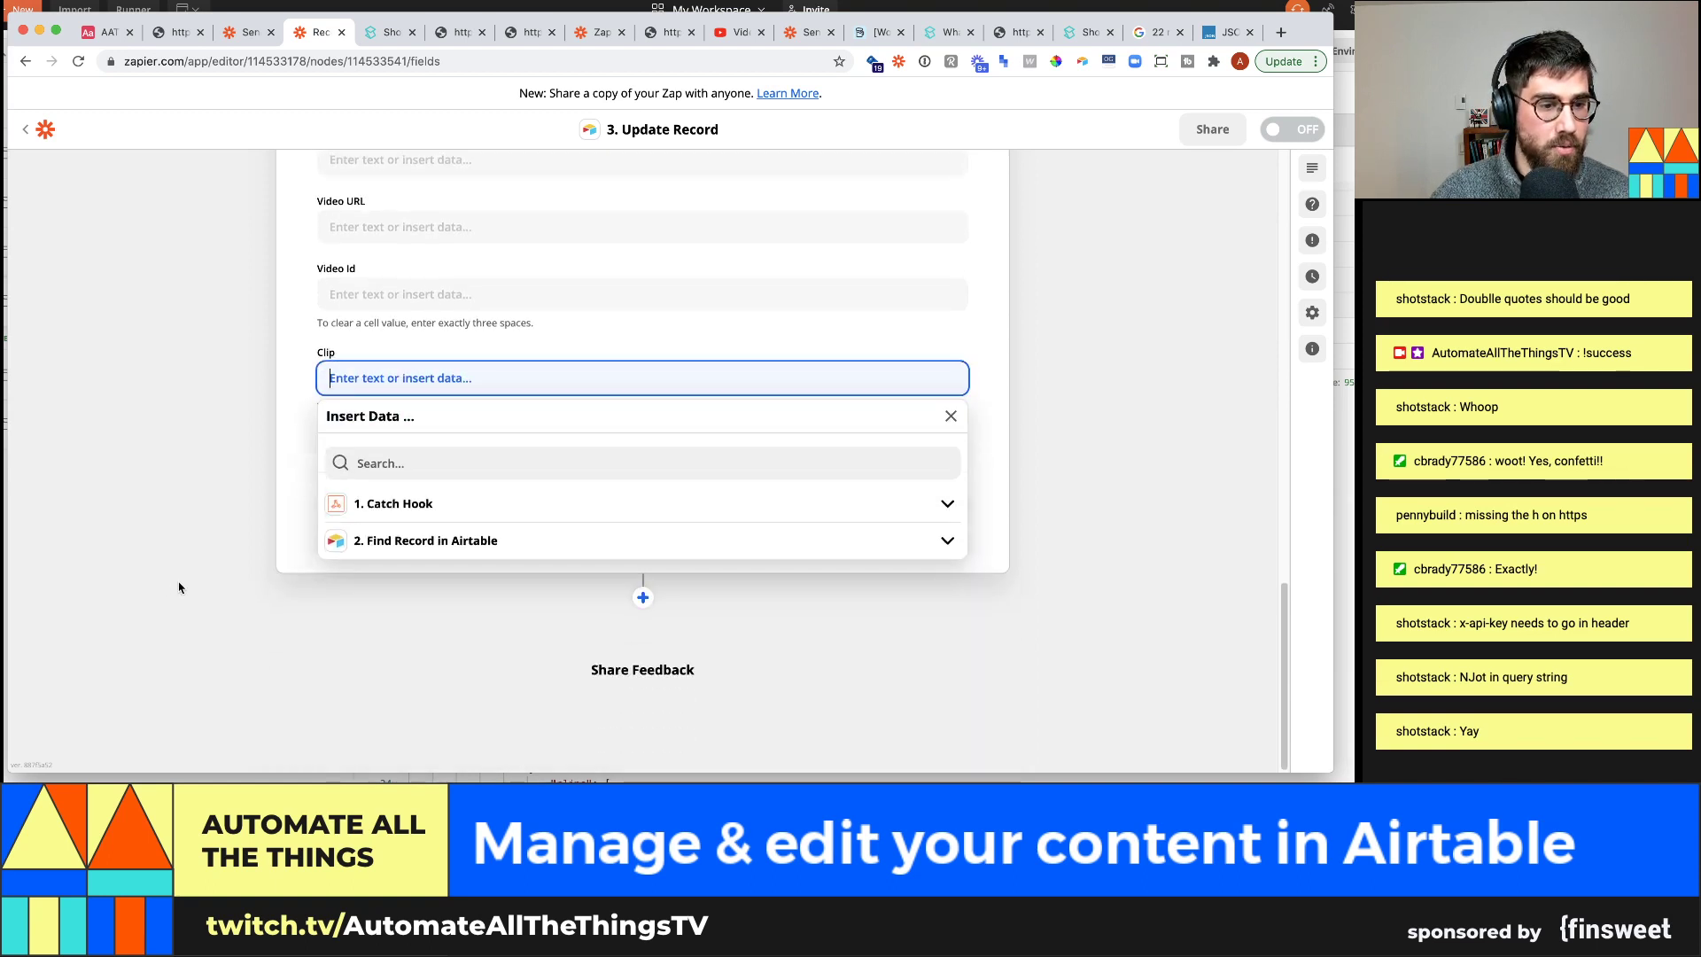
left_click(434, 510)
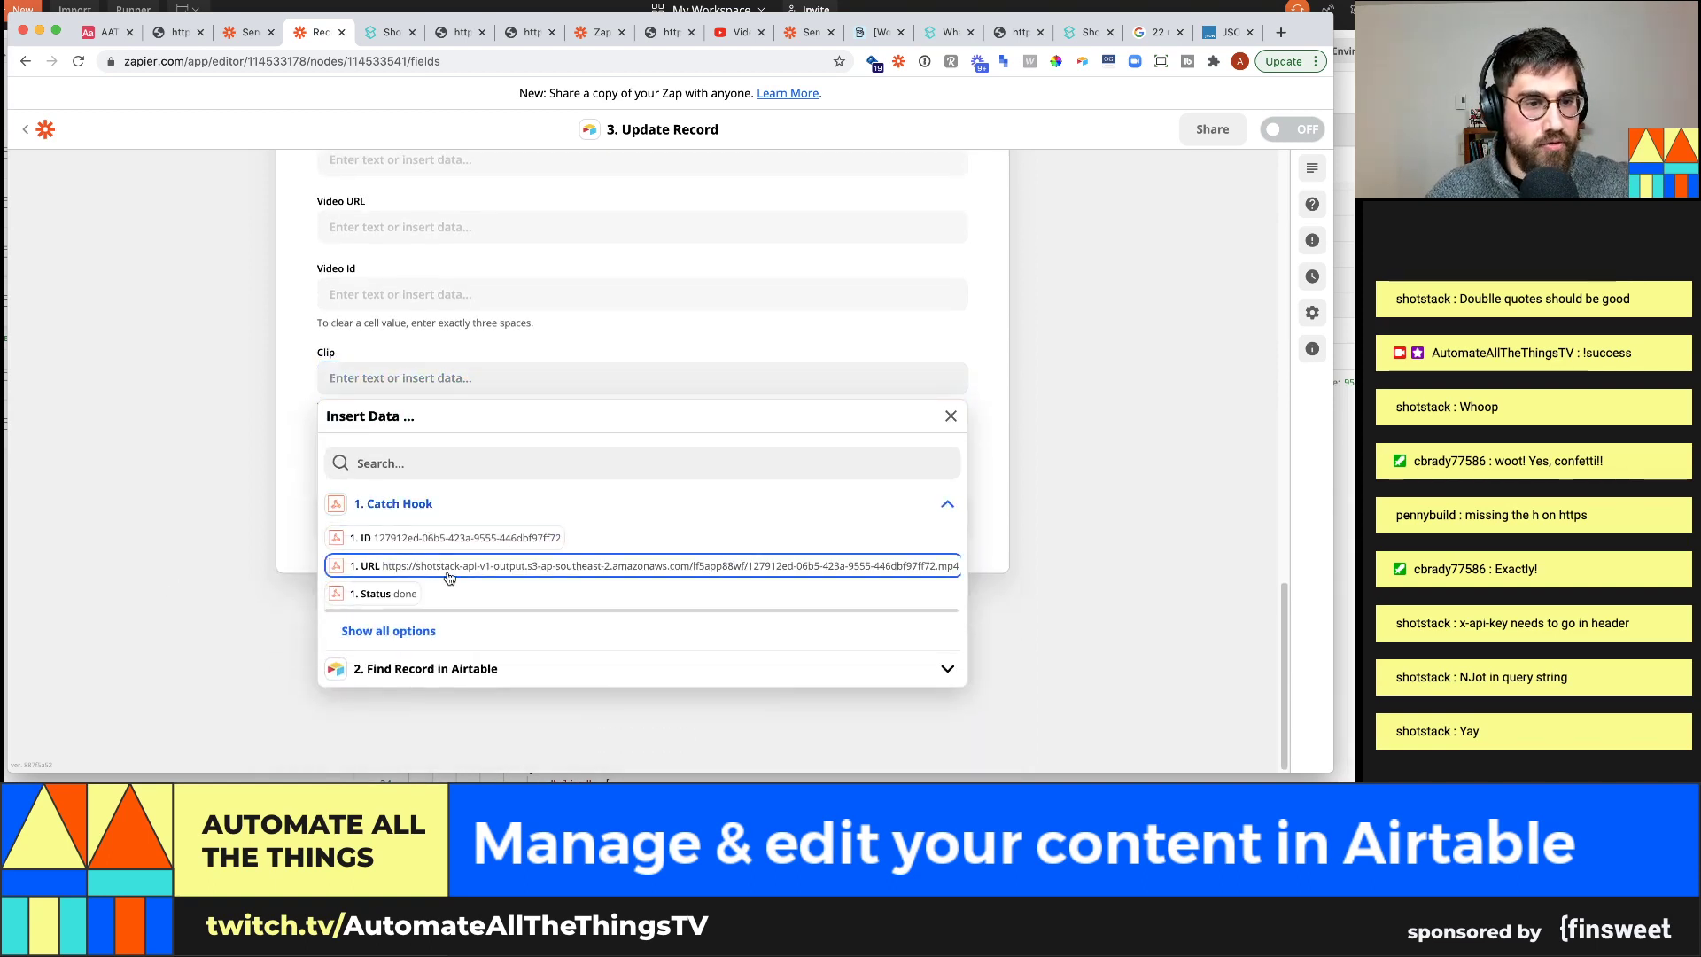
left_click(752, 566)
left_click(192, 335)
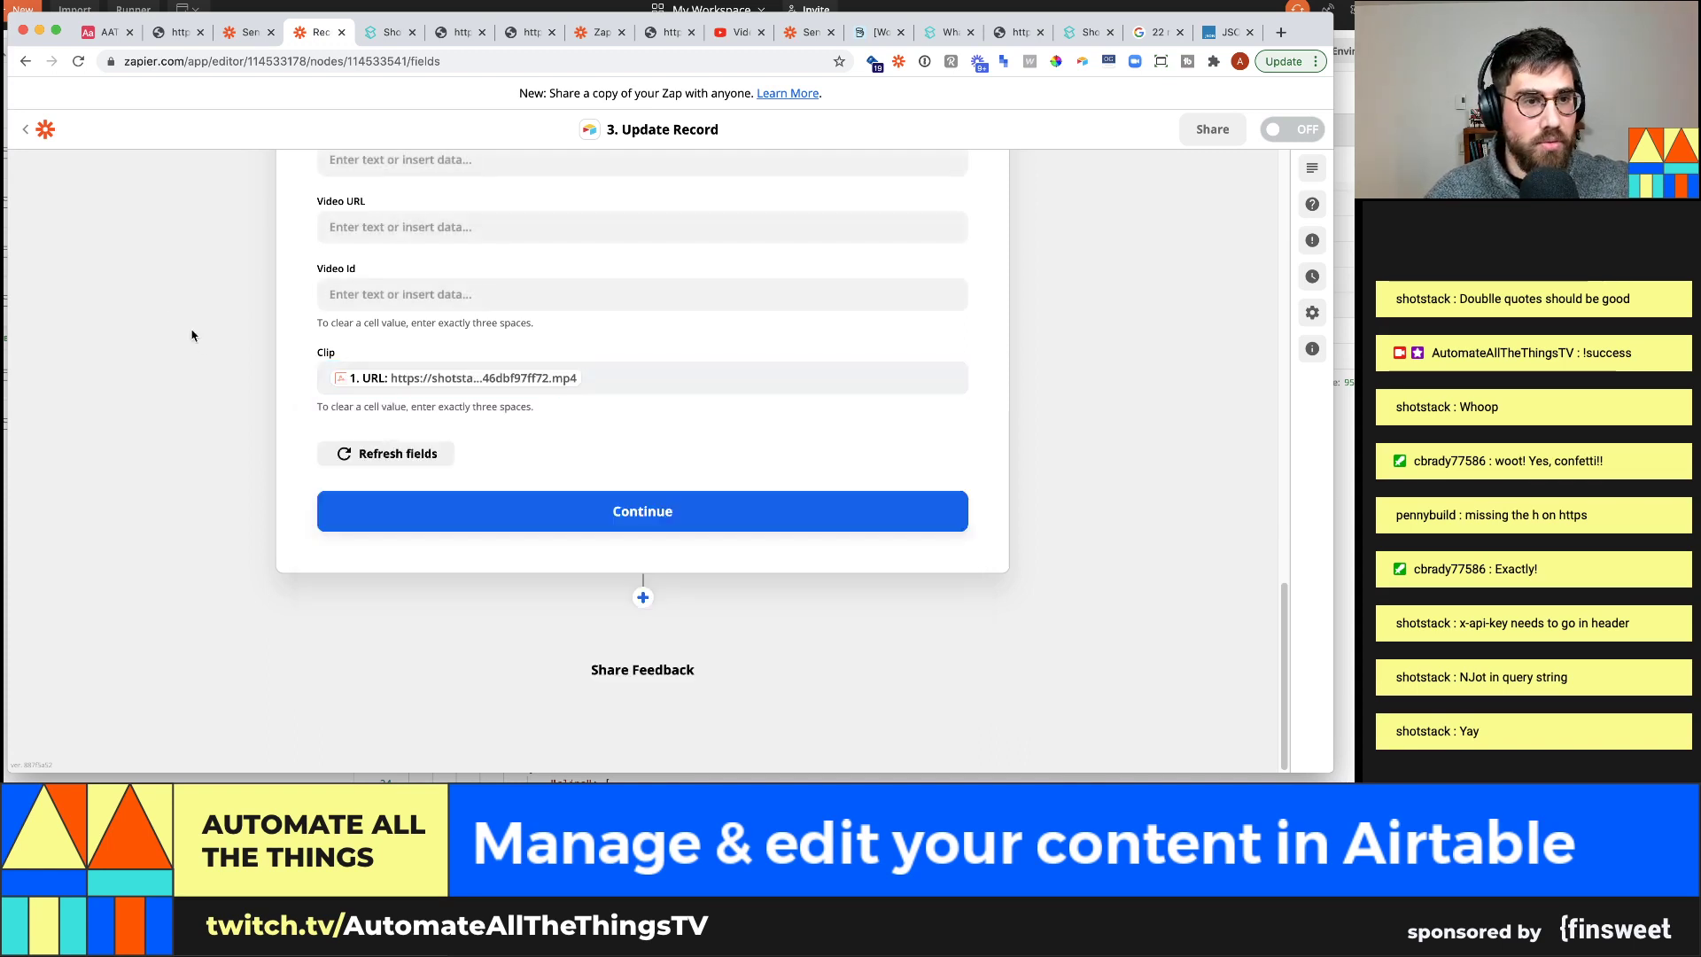
Test the Update Record step and check the clip landed in Airtable's Clips table
left_click(636, 521)
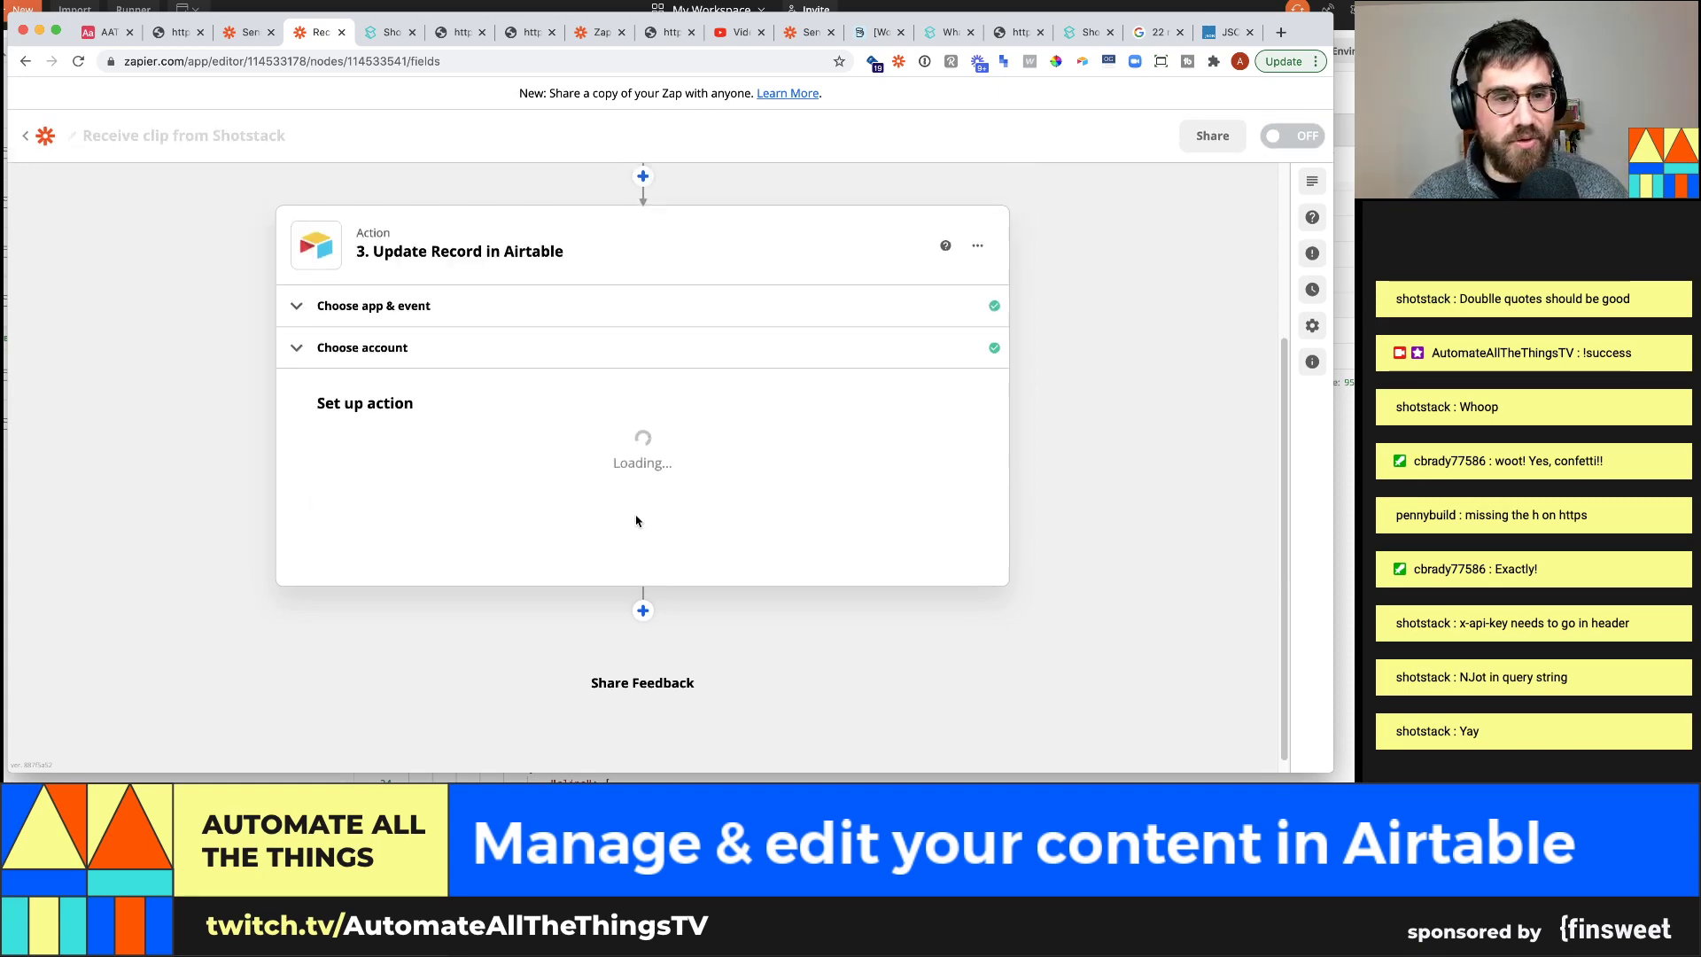
scroll(579, 535, "down", 10)
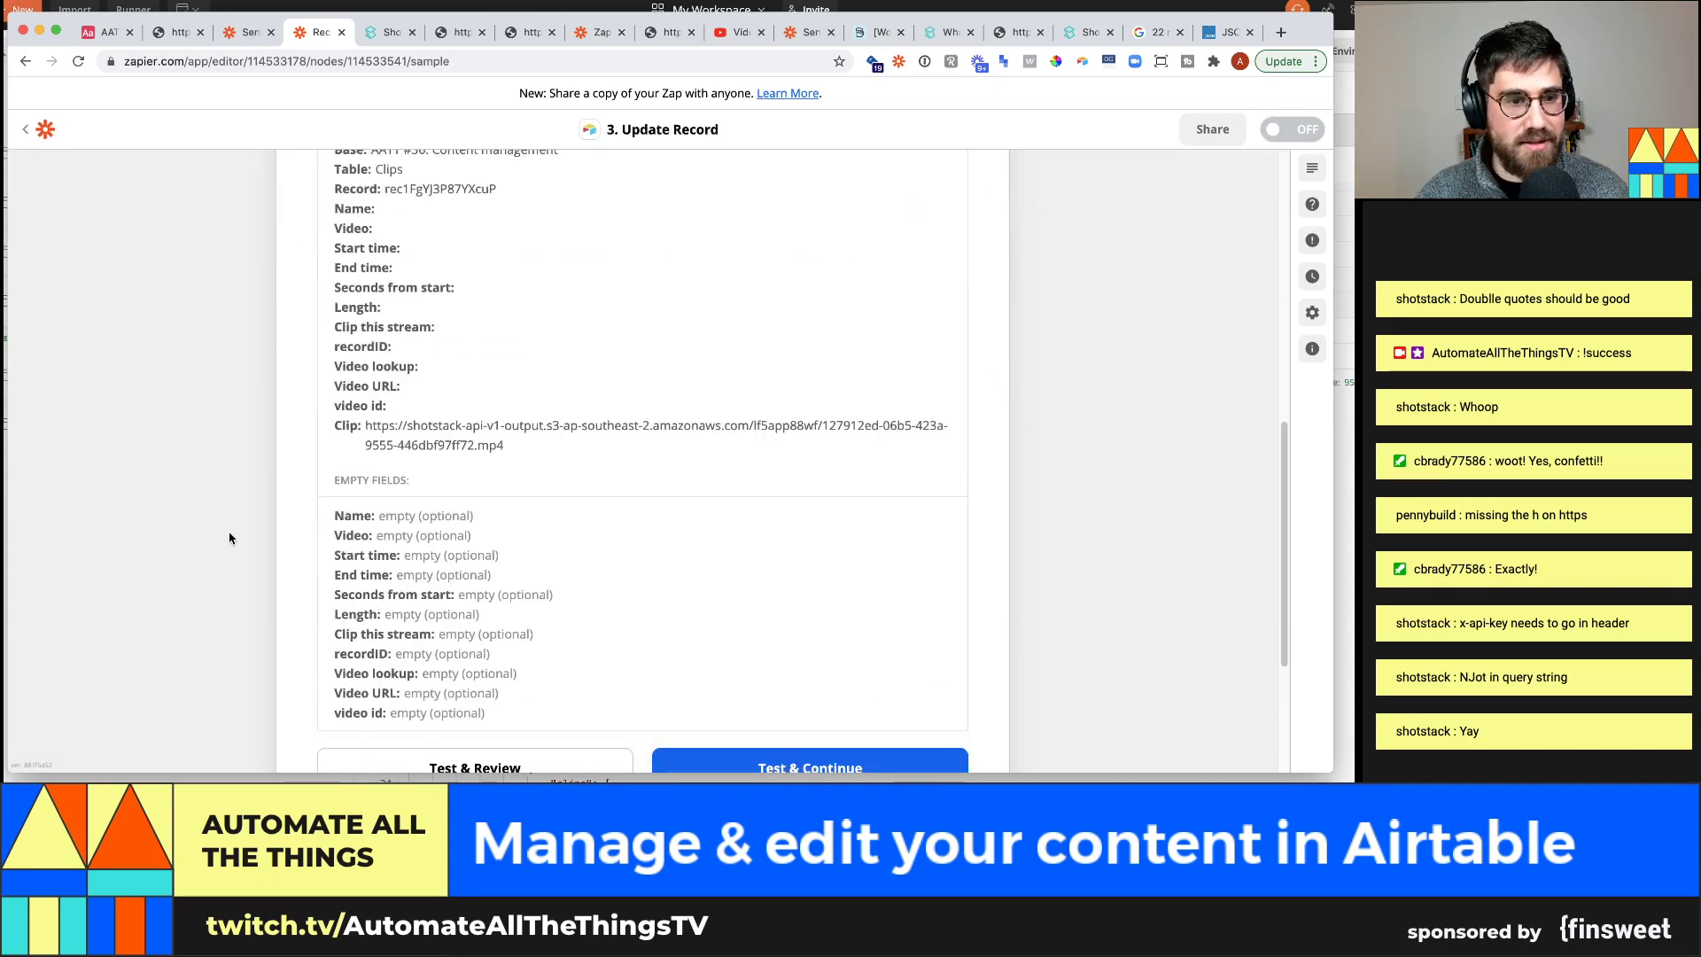
left_click(589, 519)
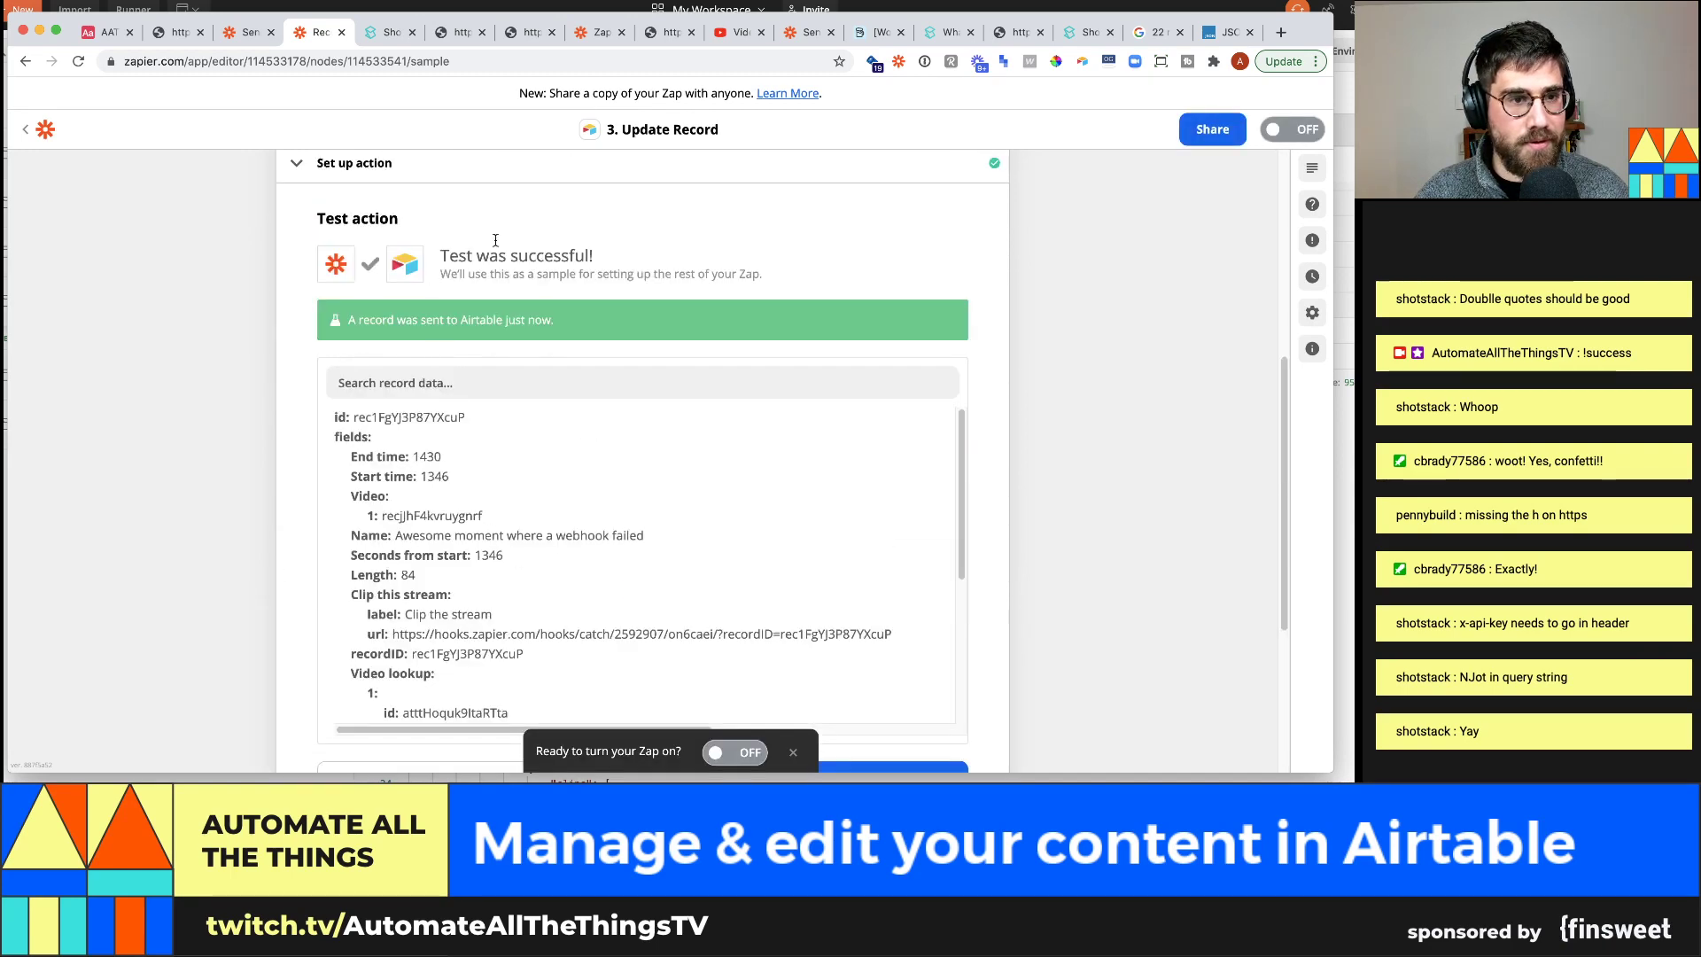
scroll(384, 419, "up", 5)
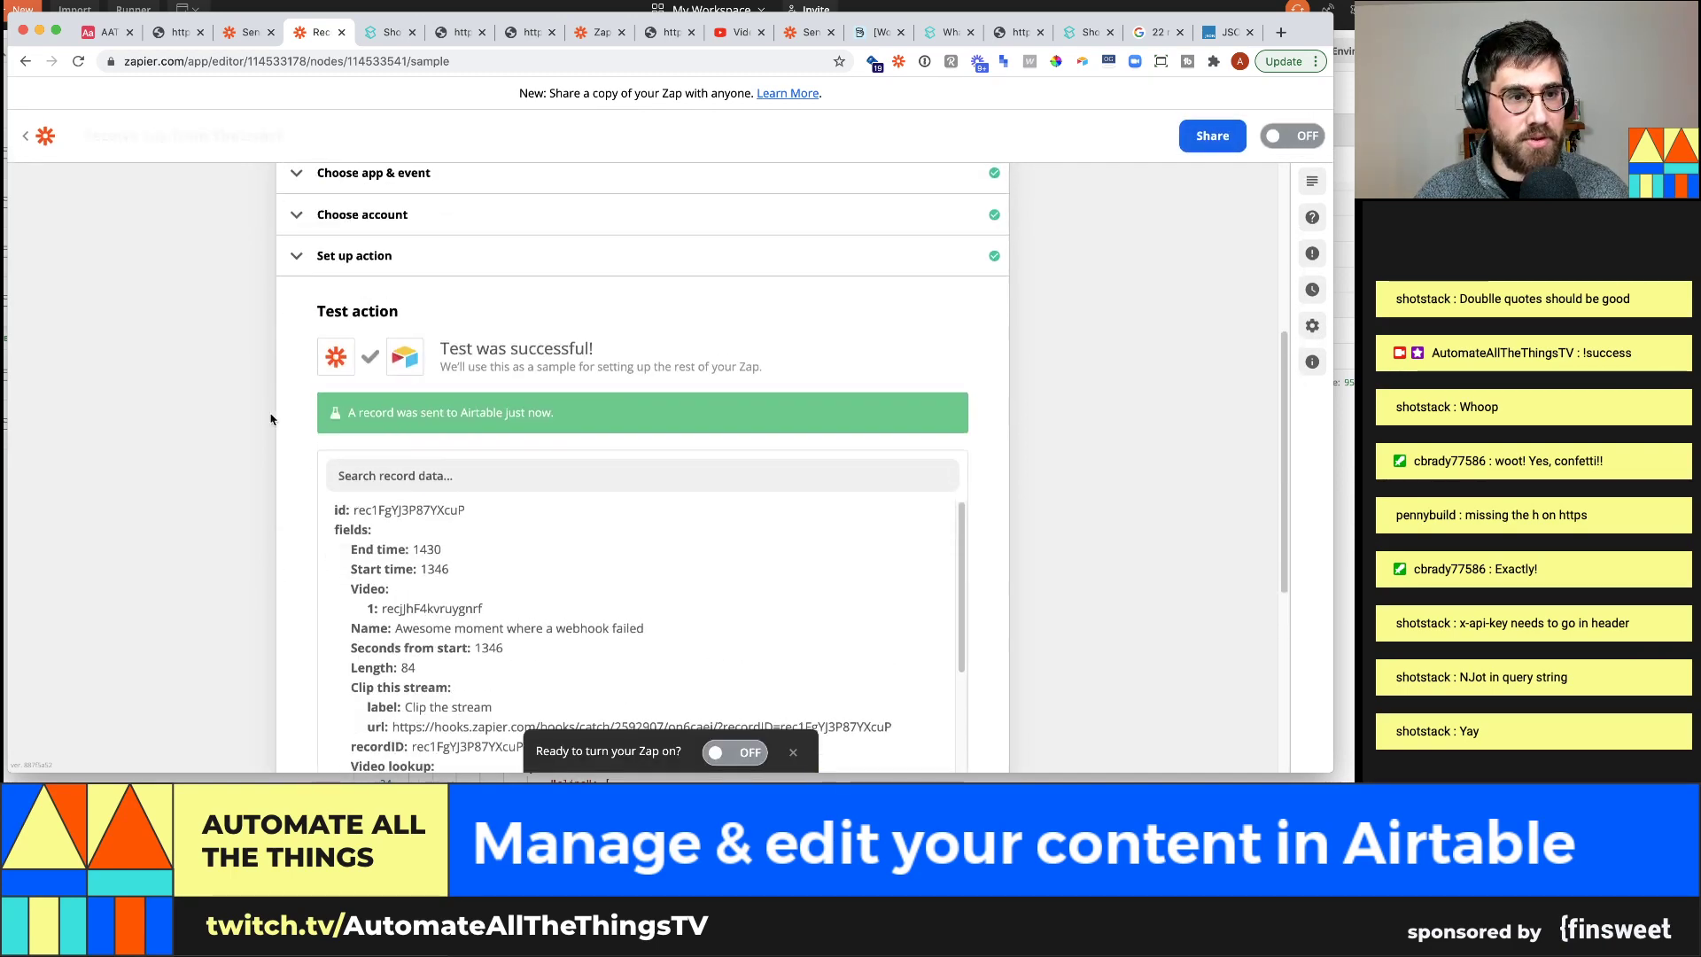
left_click(104, 31)
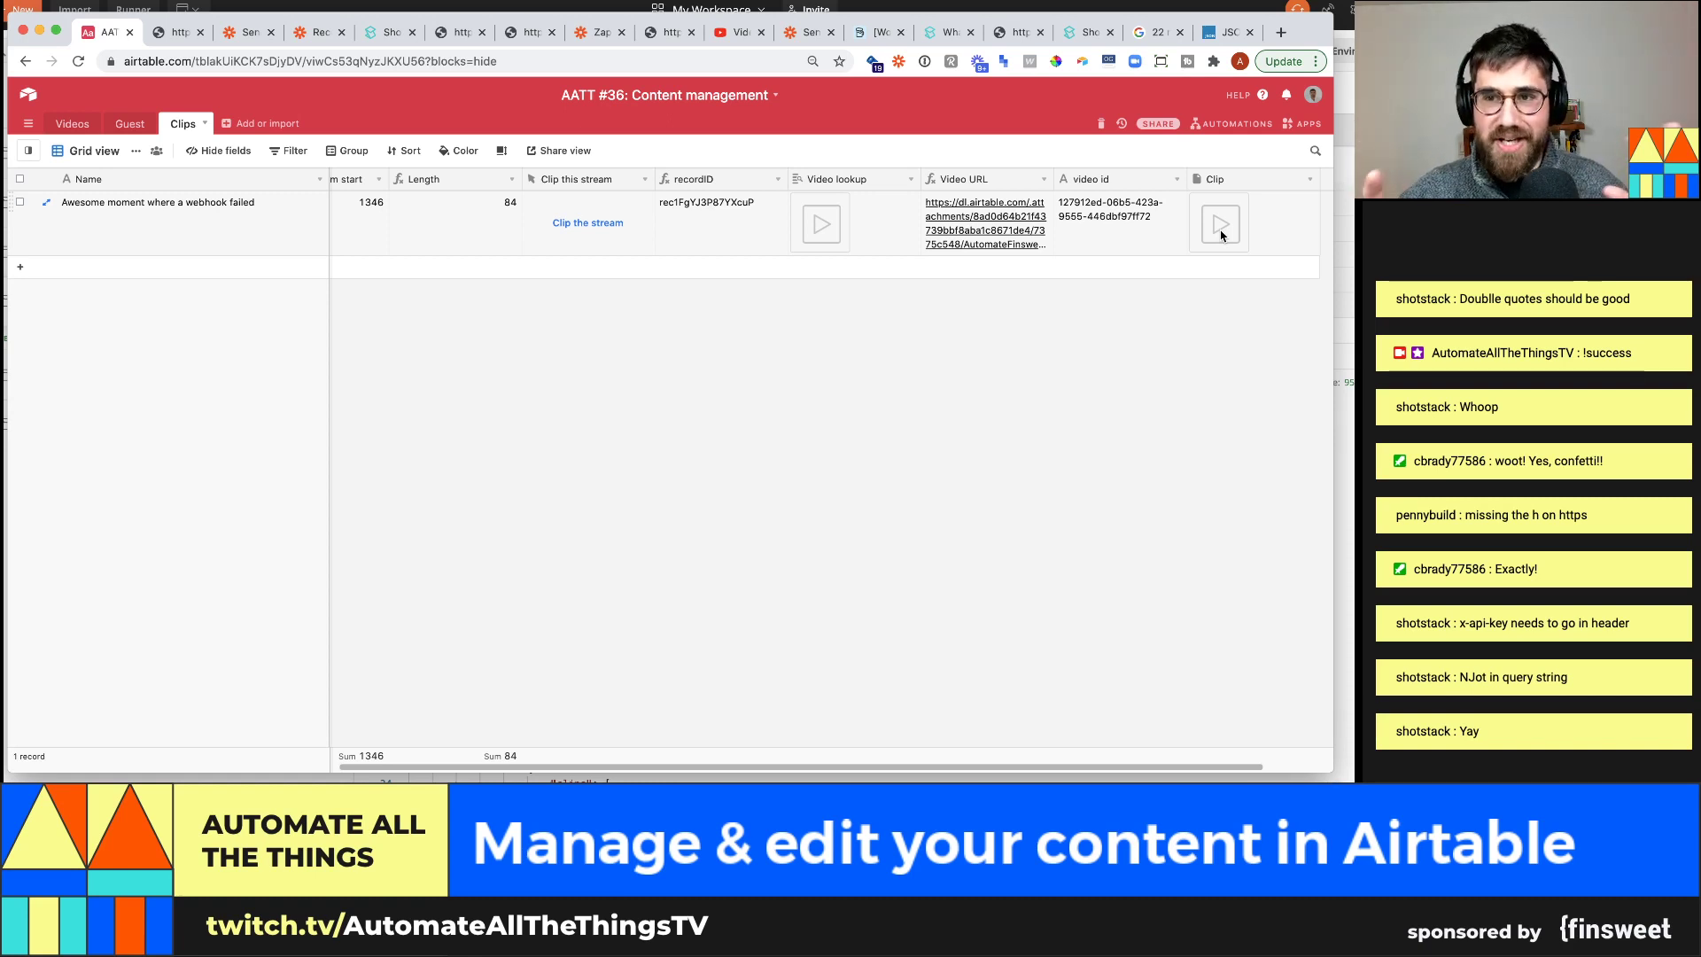
Switch the Receive clip from Shotstack zap from OFF to ON
left_click(232, 35)
left_click(304, 37)
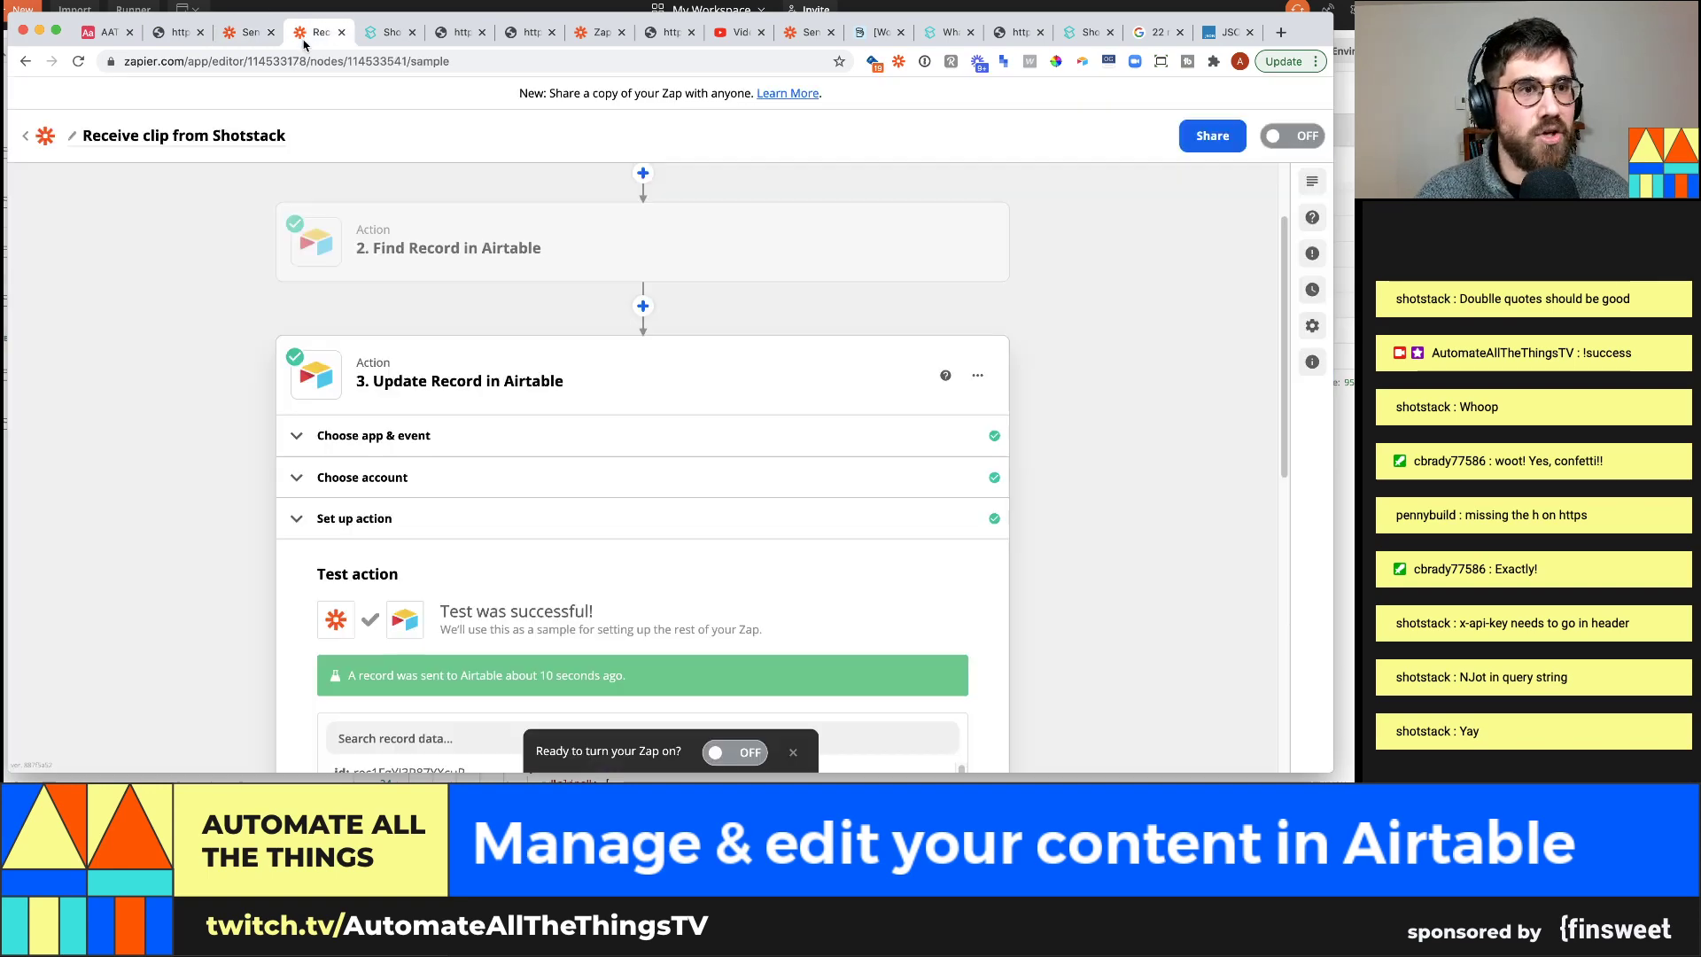
left_click(1273, 135)
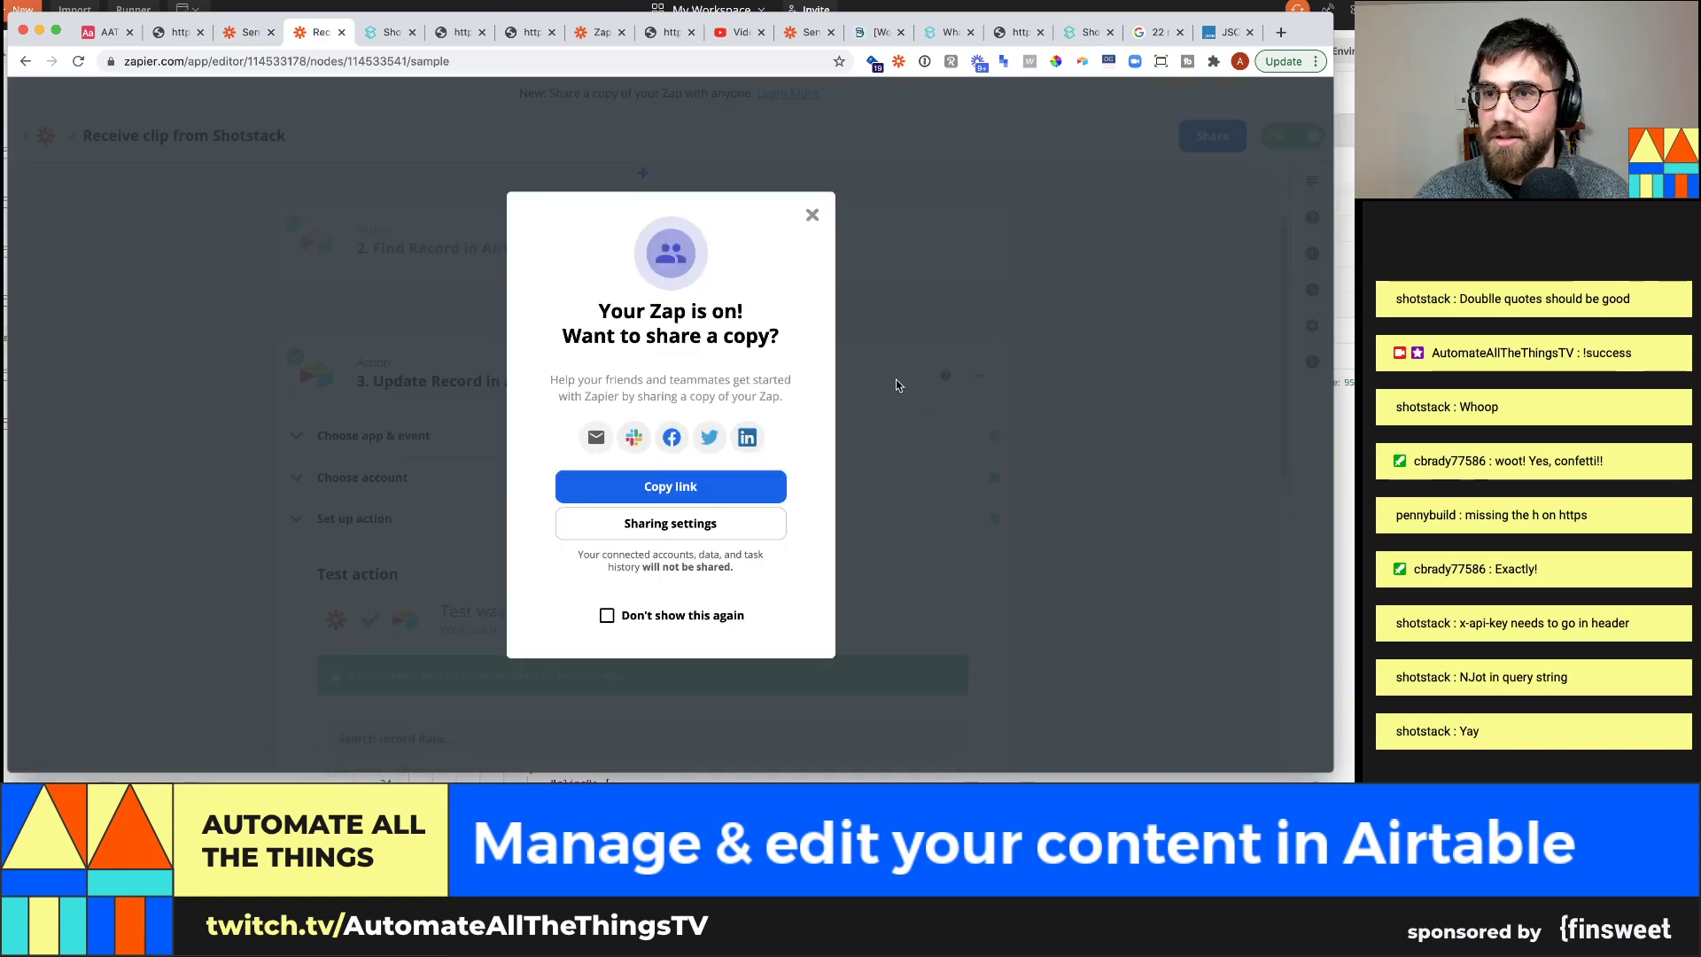
Remove the Clip attachment from the record in the Airtable Clips table
left_click(99, 32)
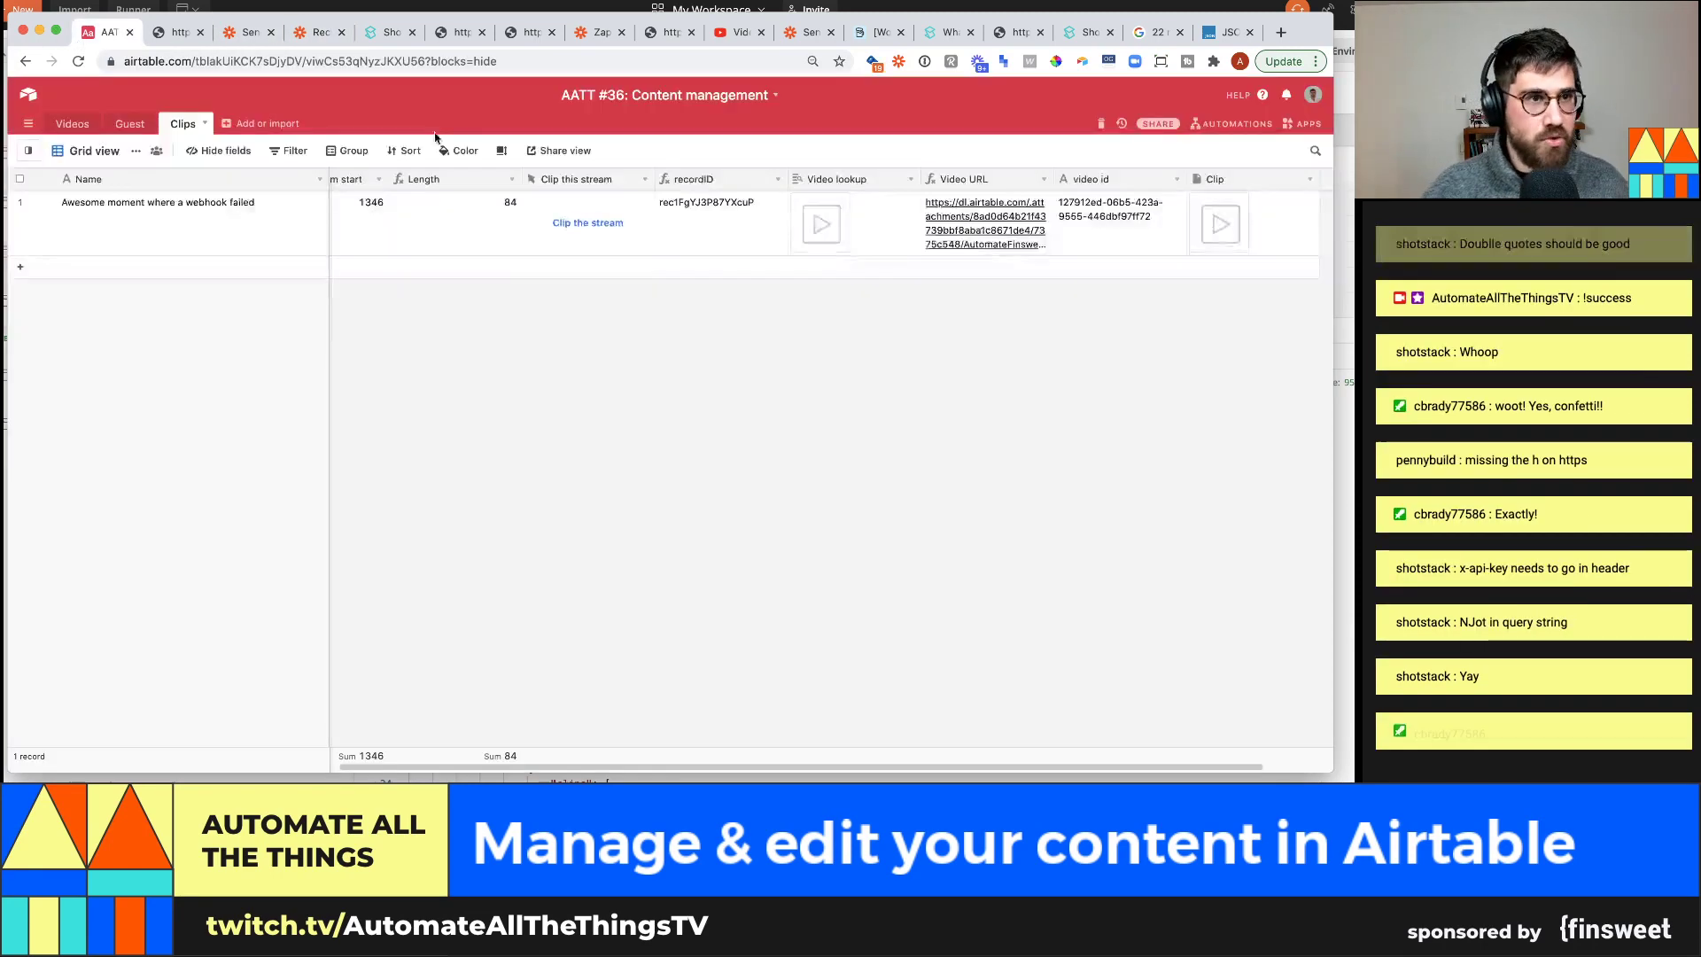
left_click(1241, 232)
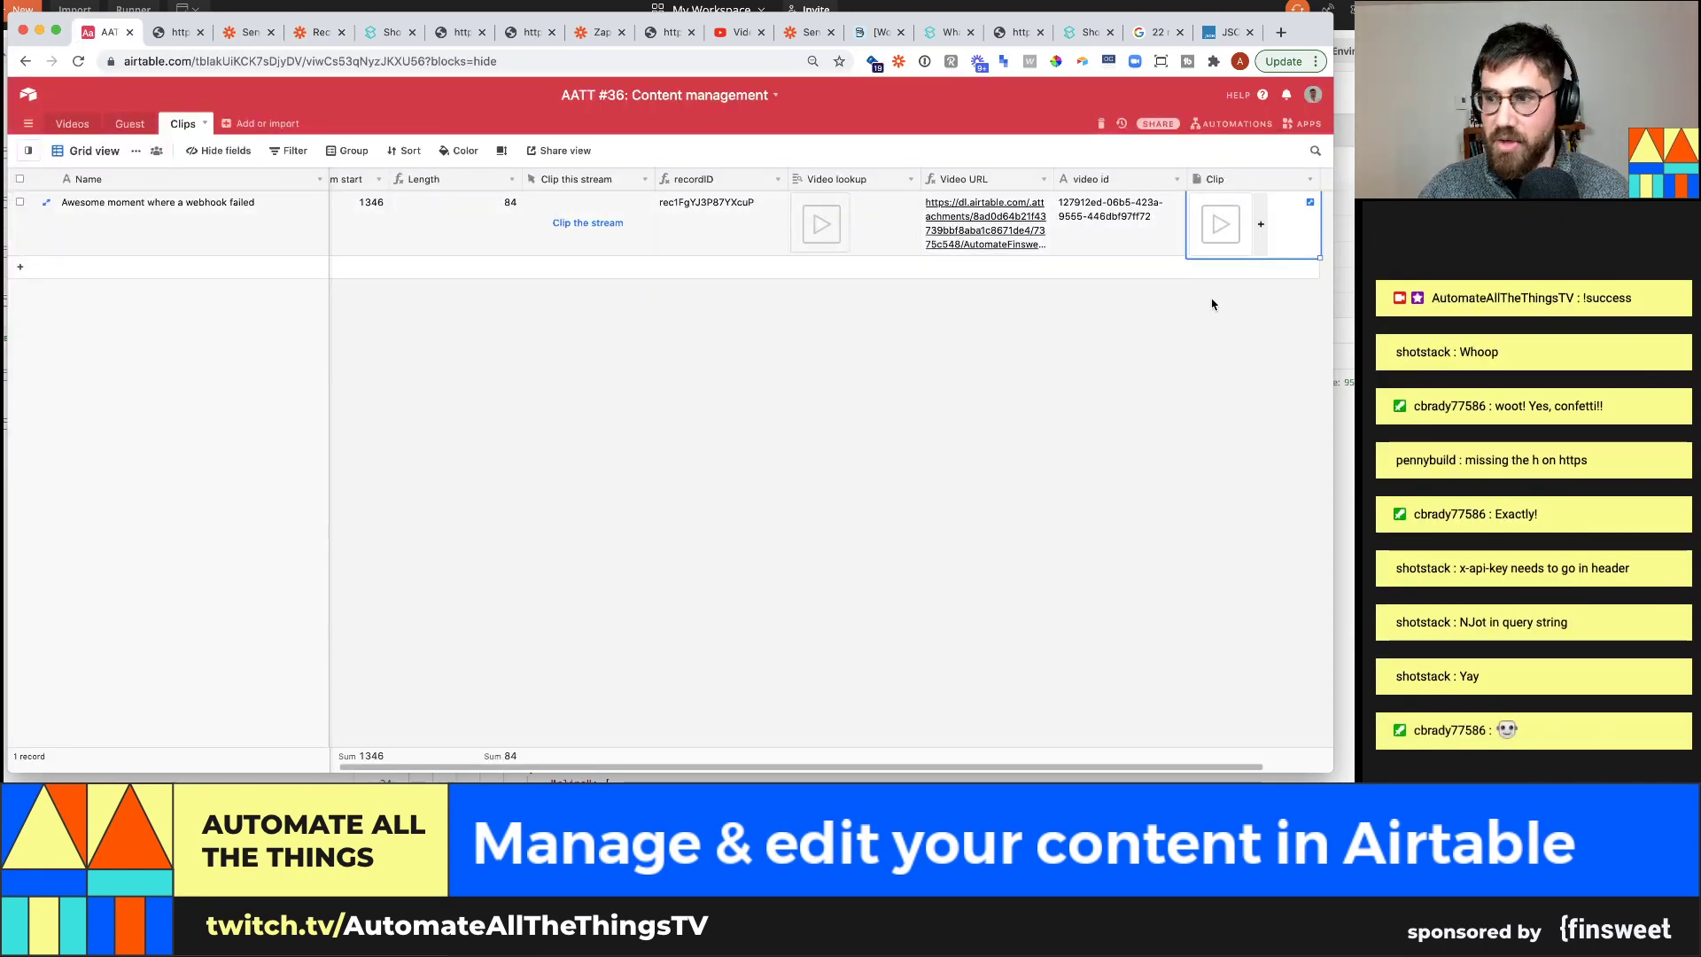
key("BackSpace")
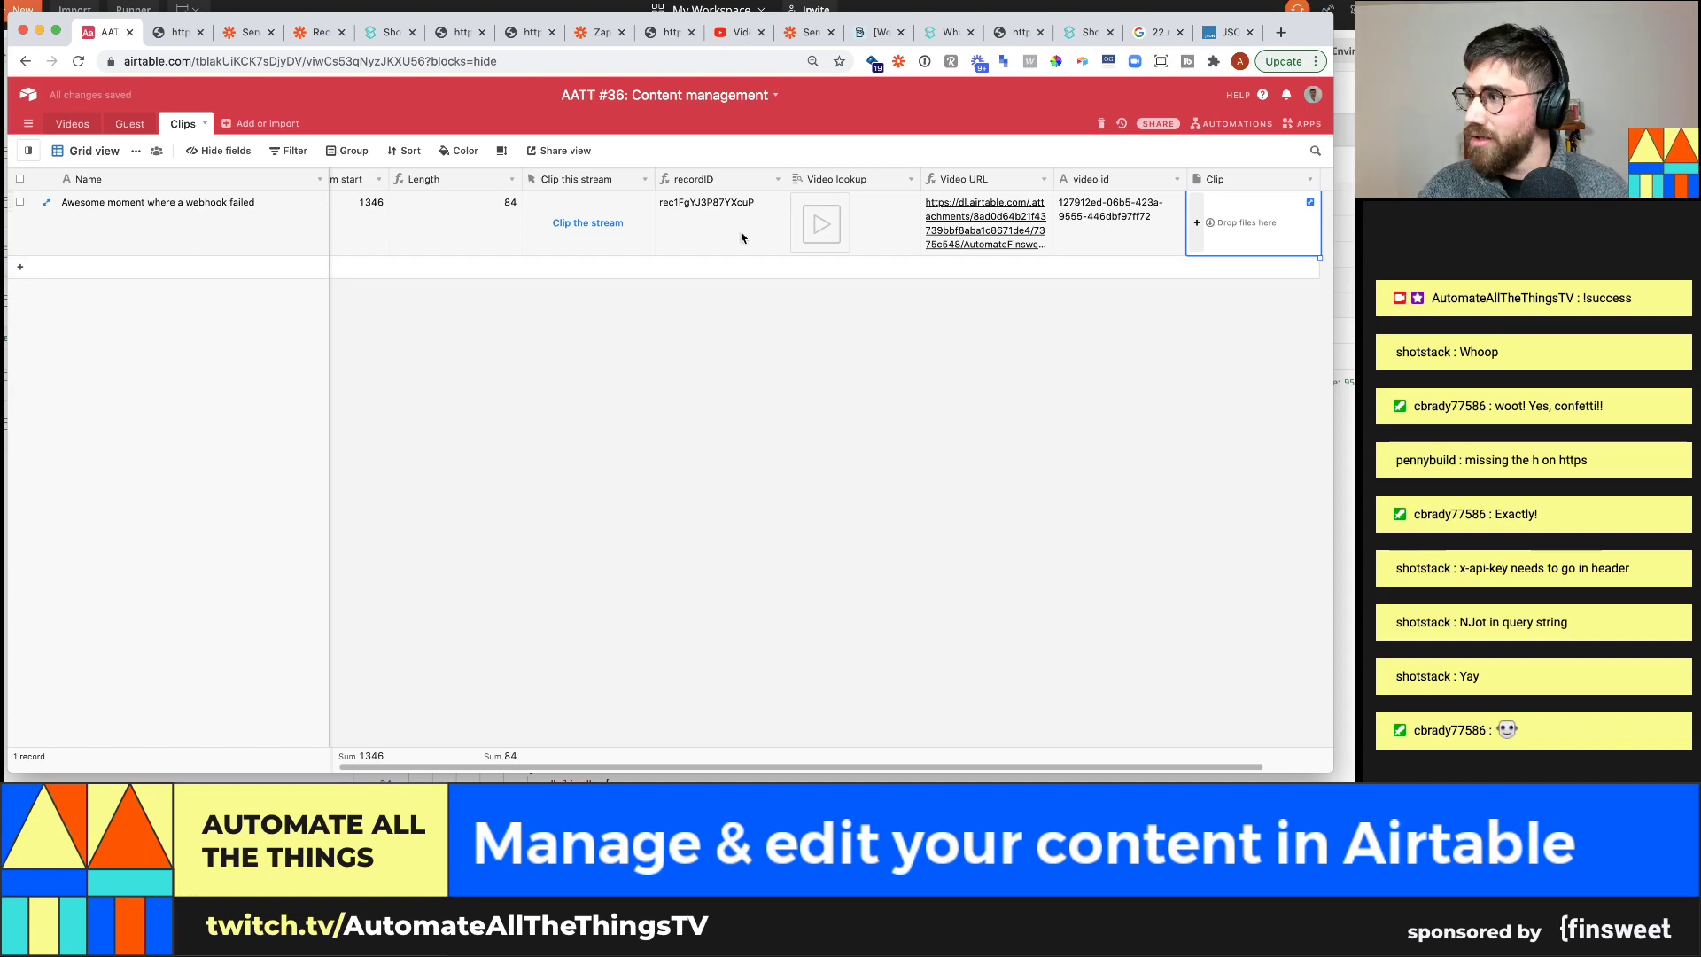
left_click(865, 237)
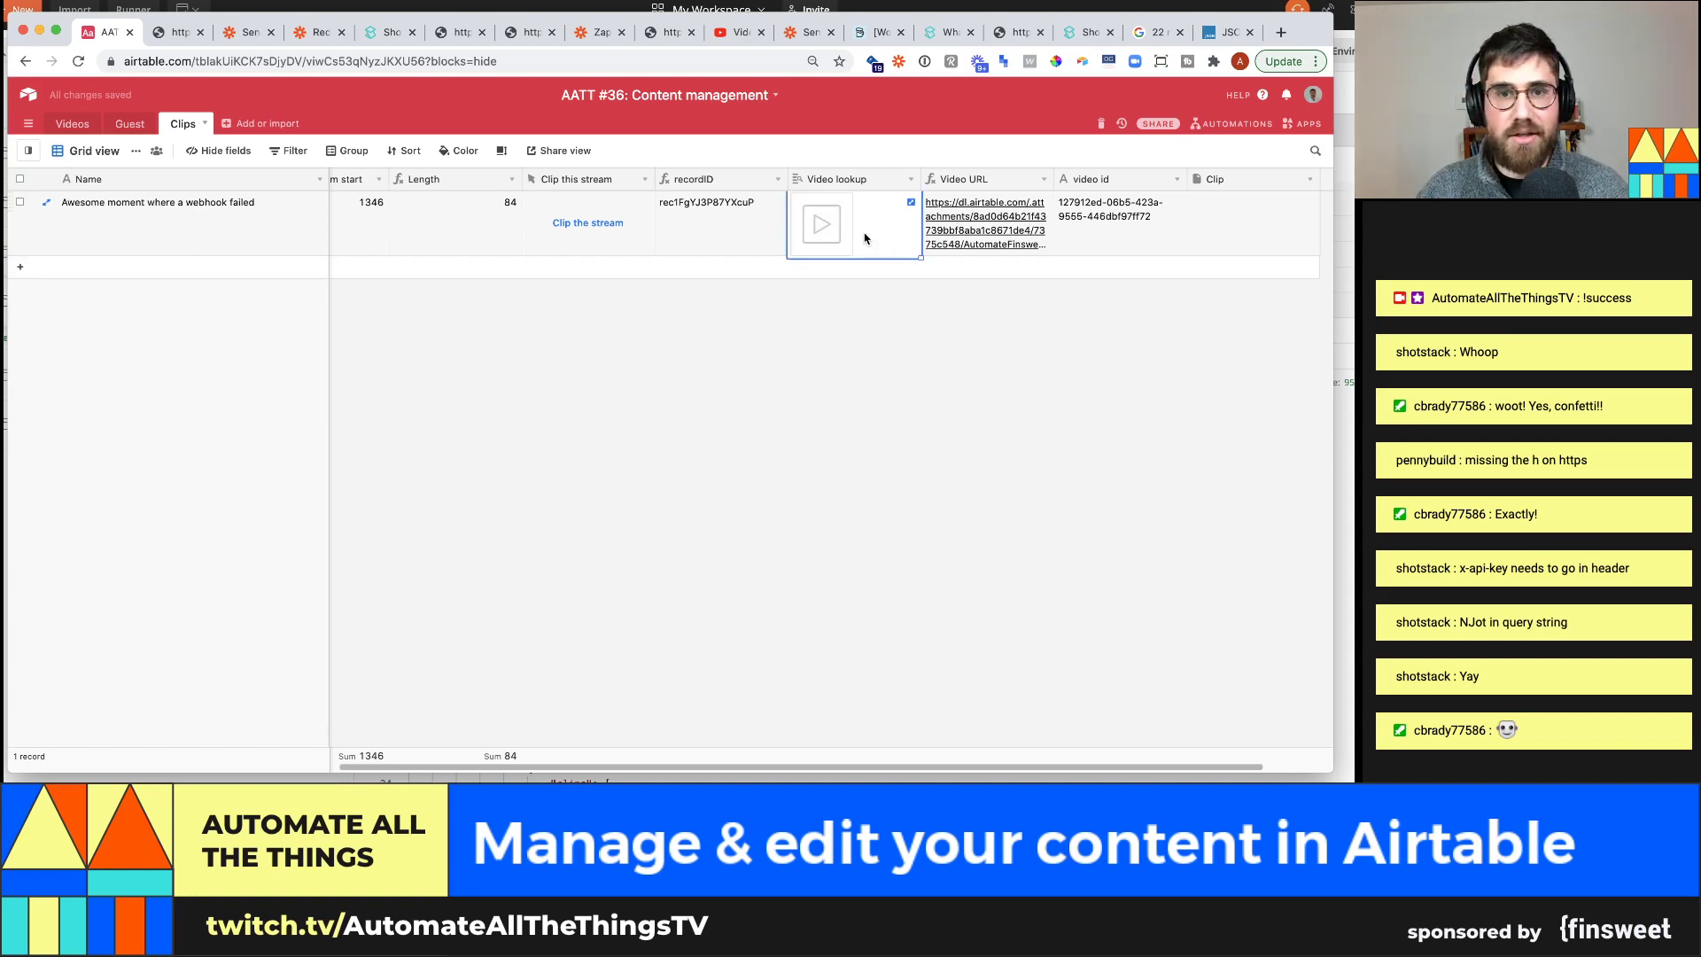
Move the Clip this stream column after video id and clear the record's video id
left_click(1109, 238)
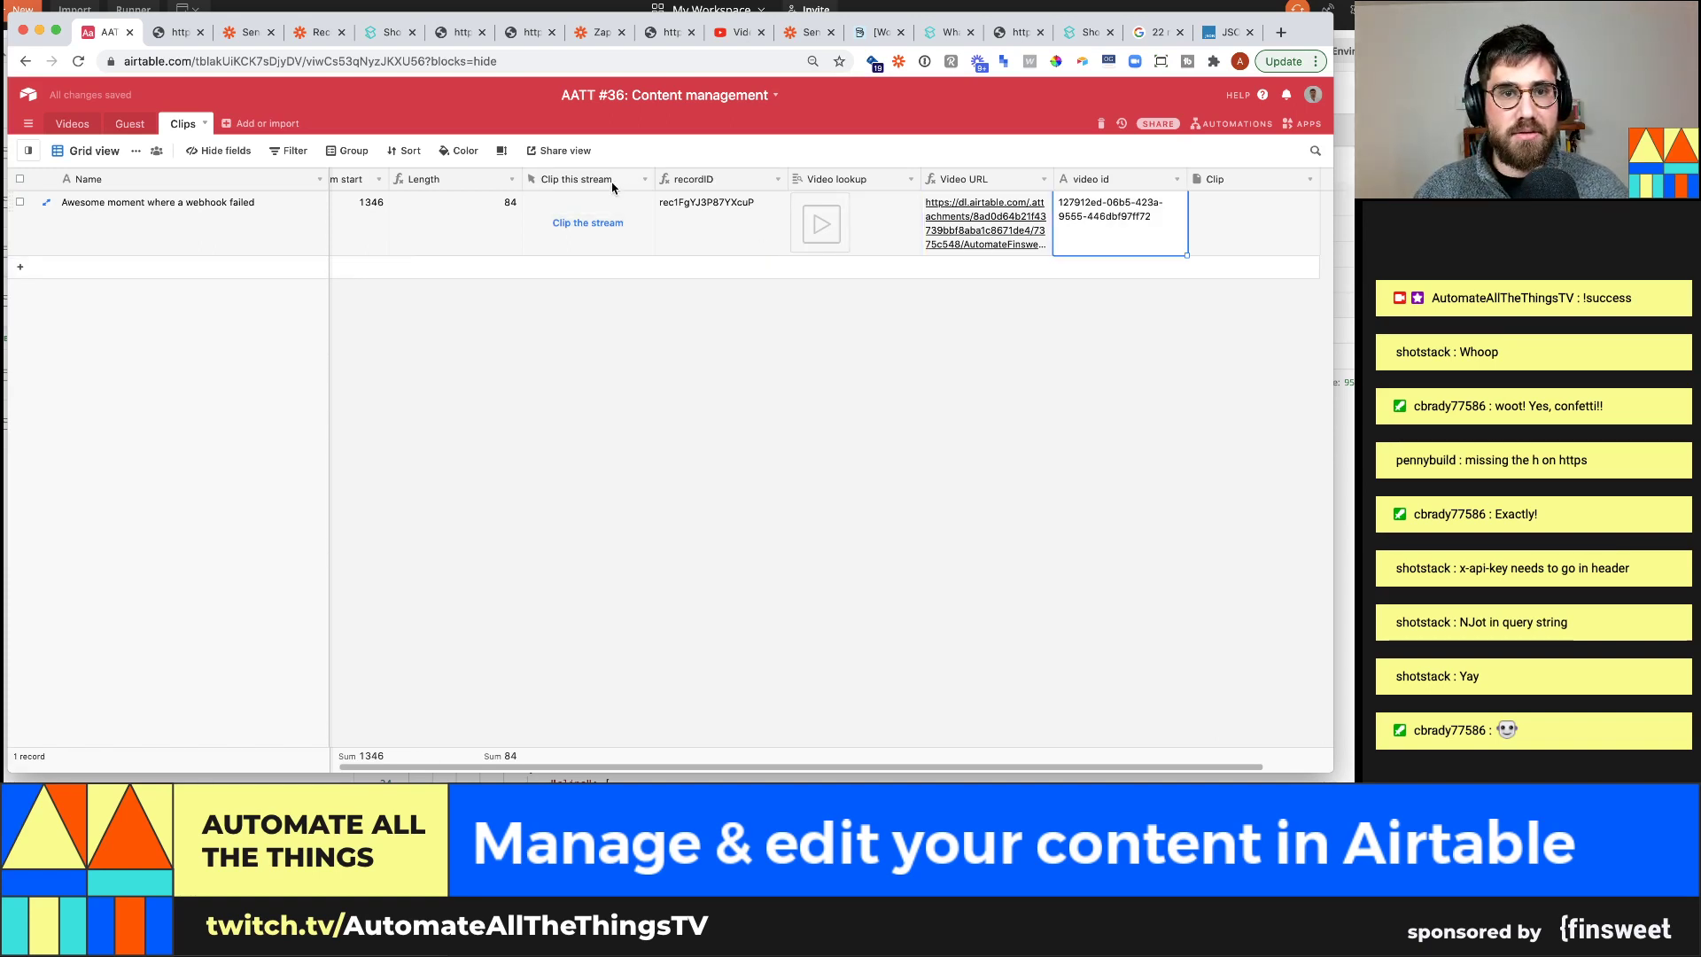
left_click_drag(612, 186, 1169, 190)
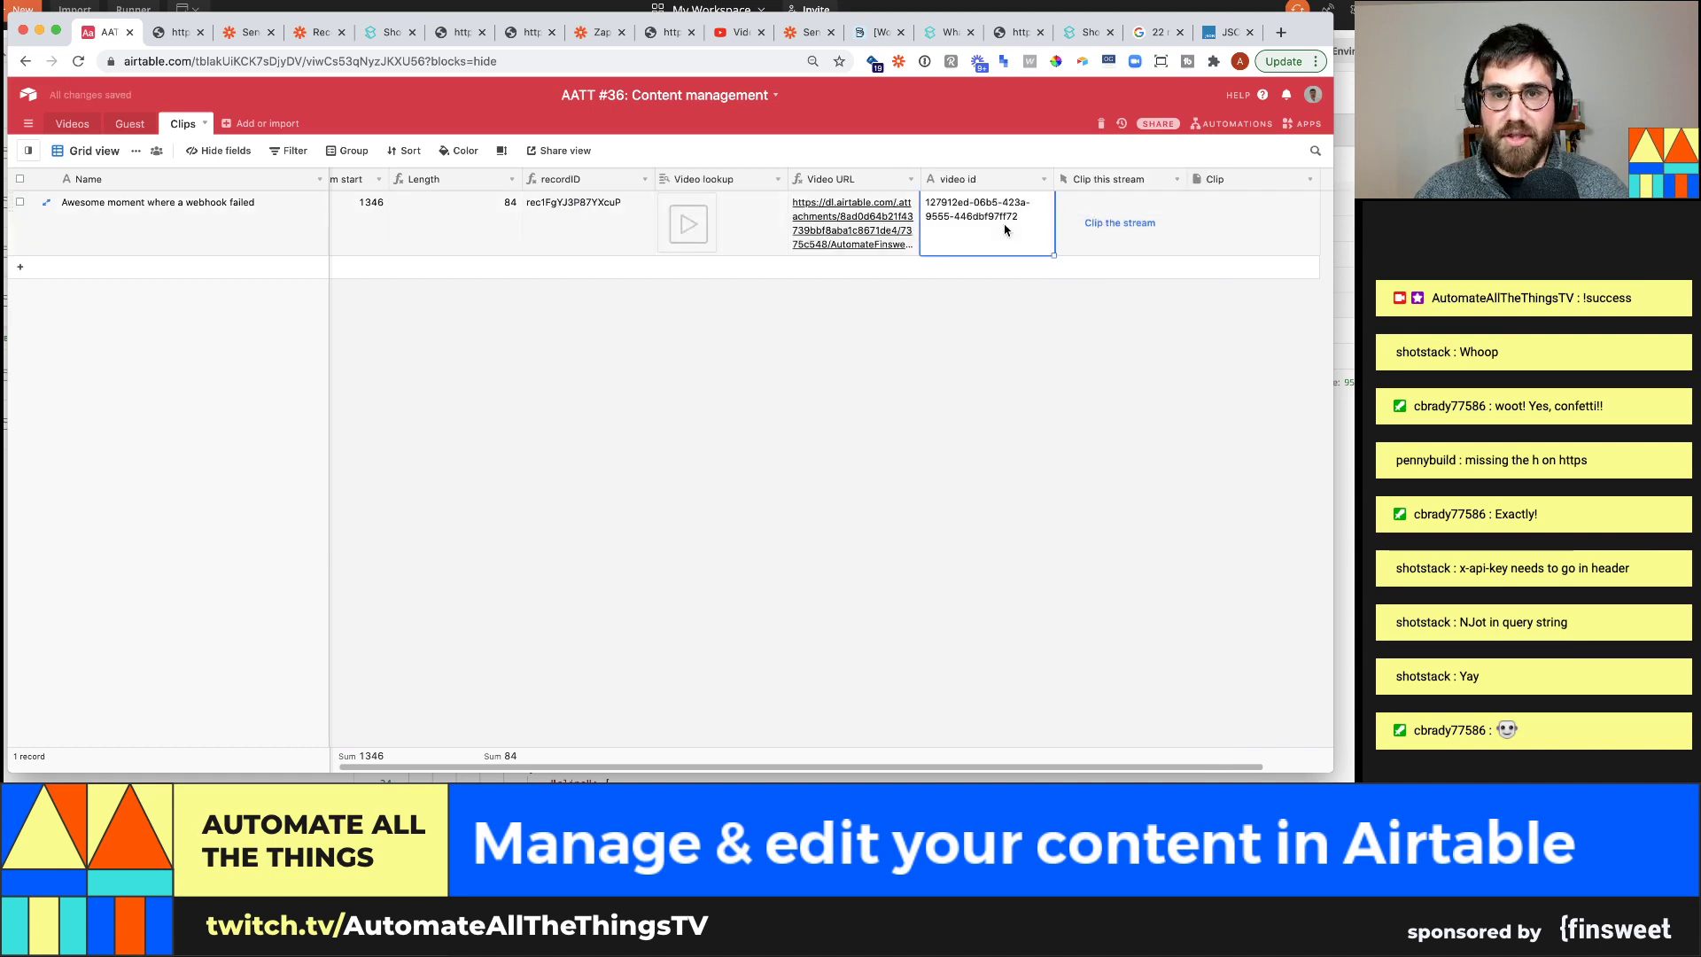
key("Delete")
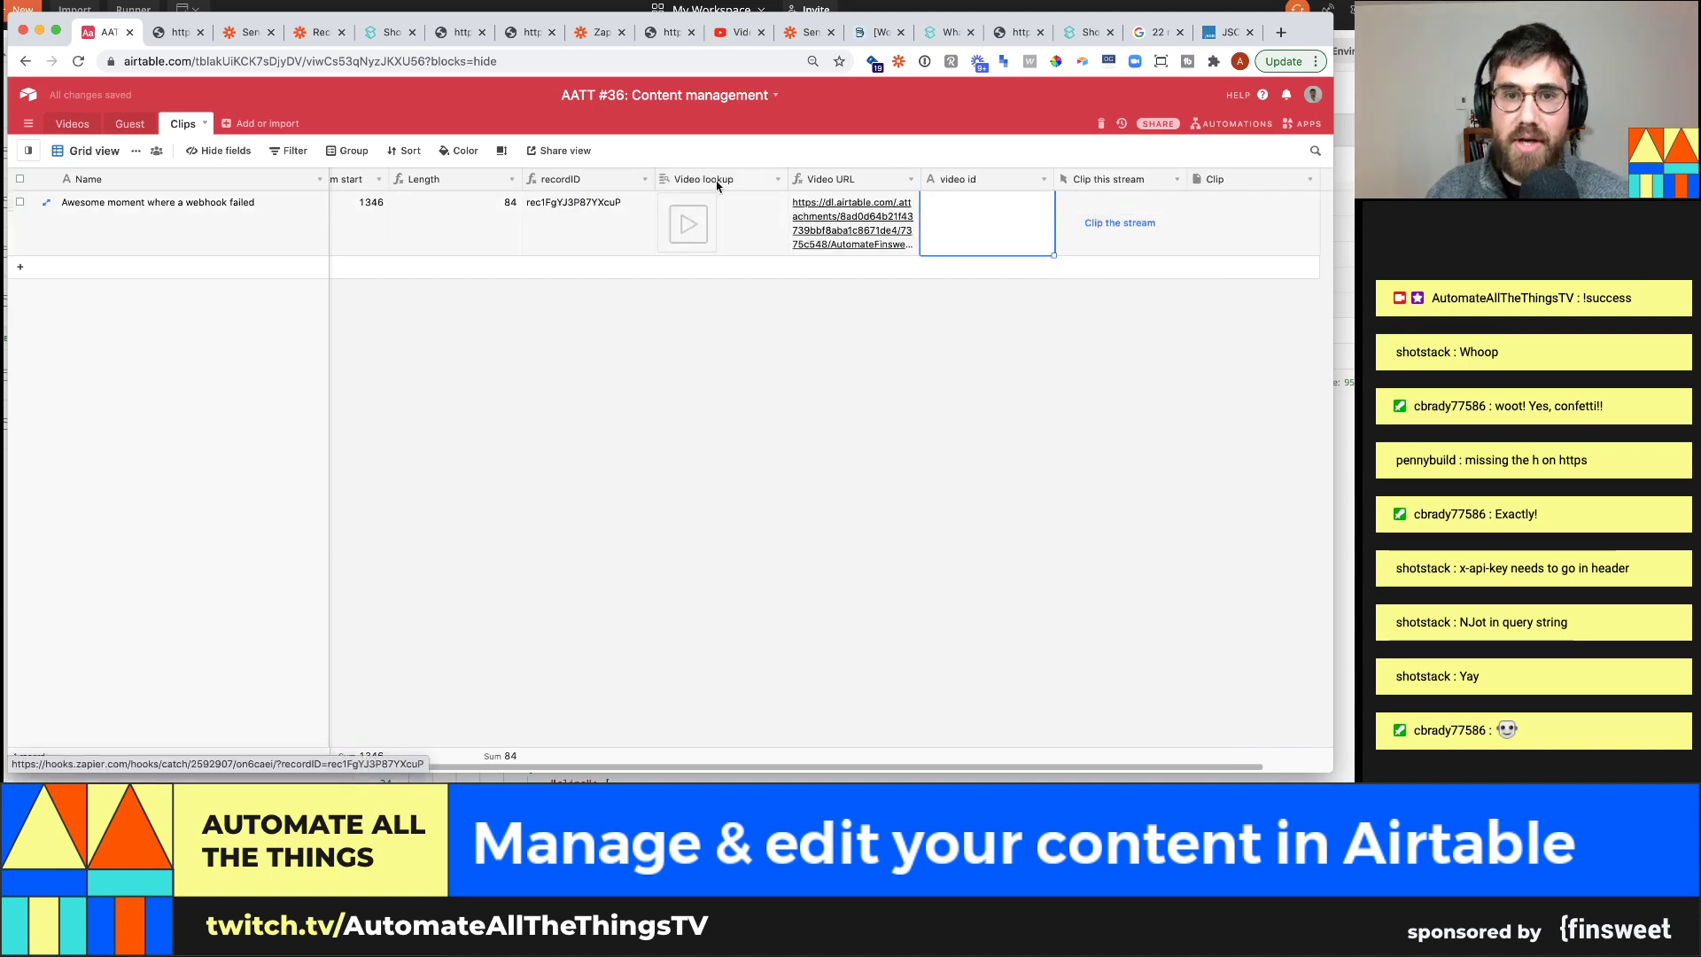
key("Left")
key("Left")
key("Left")
key("Left")
key("Left")
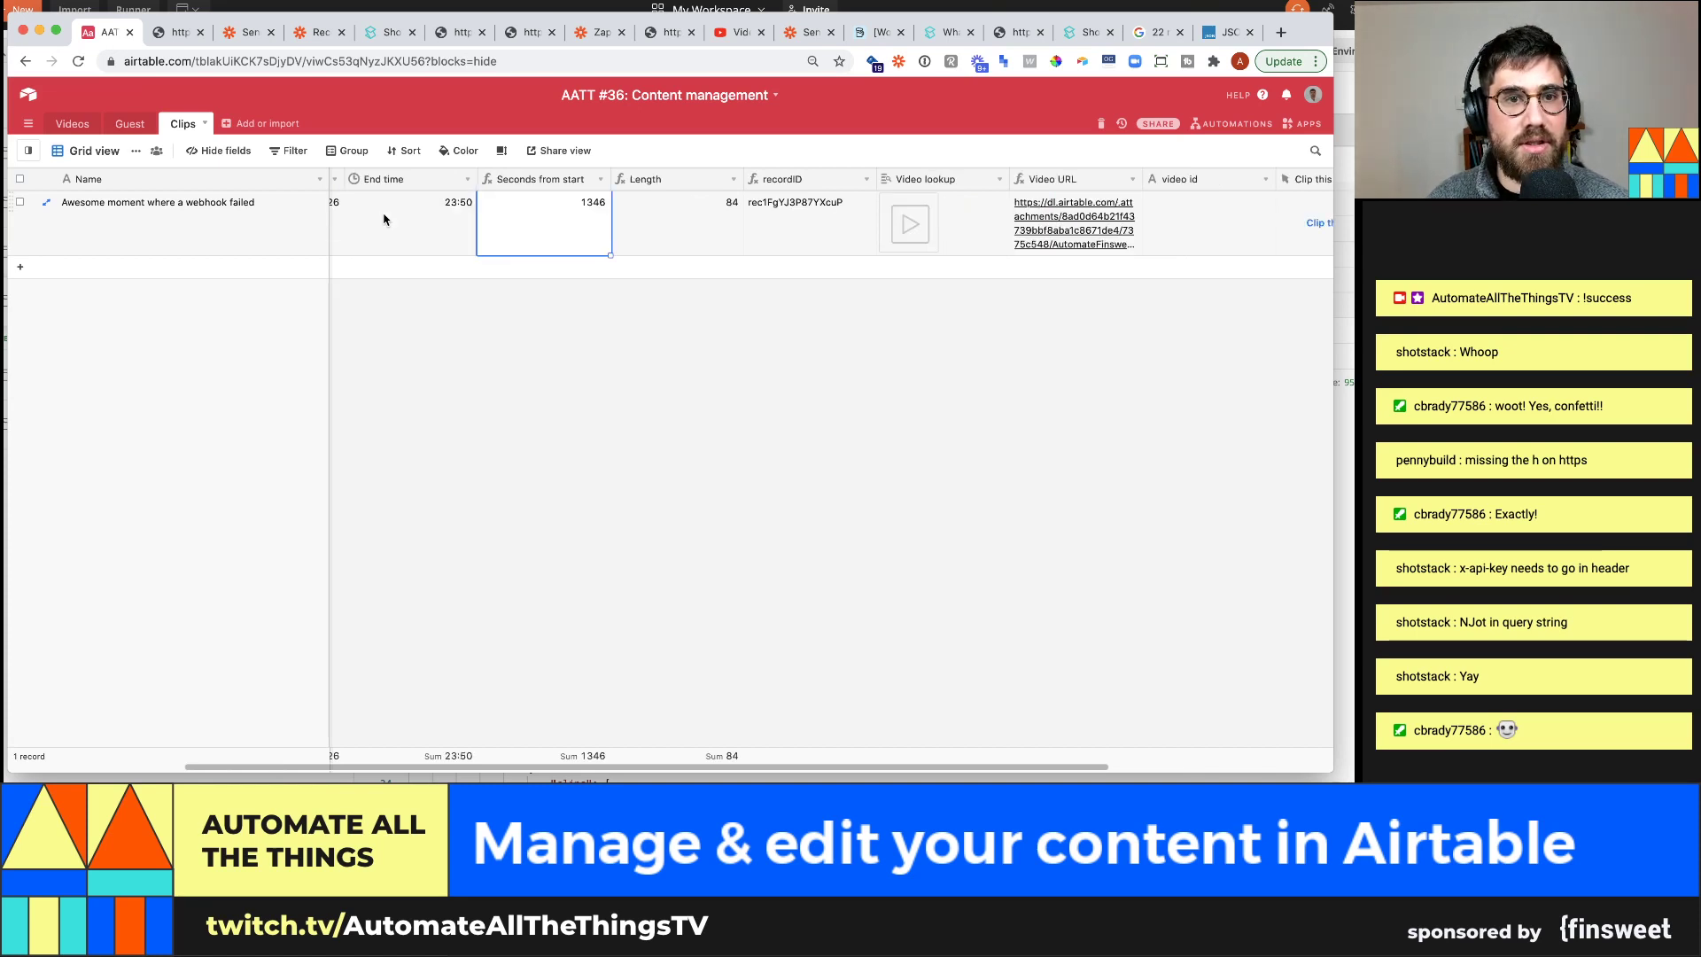
left_click(732, 222)
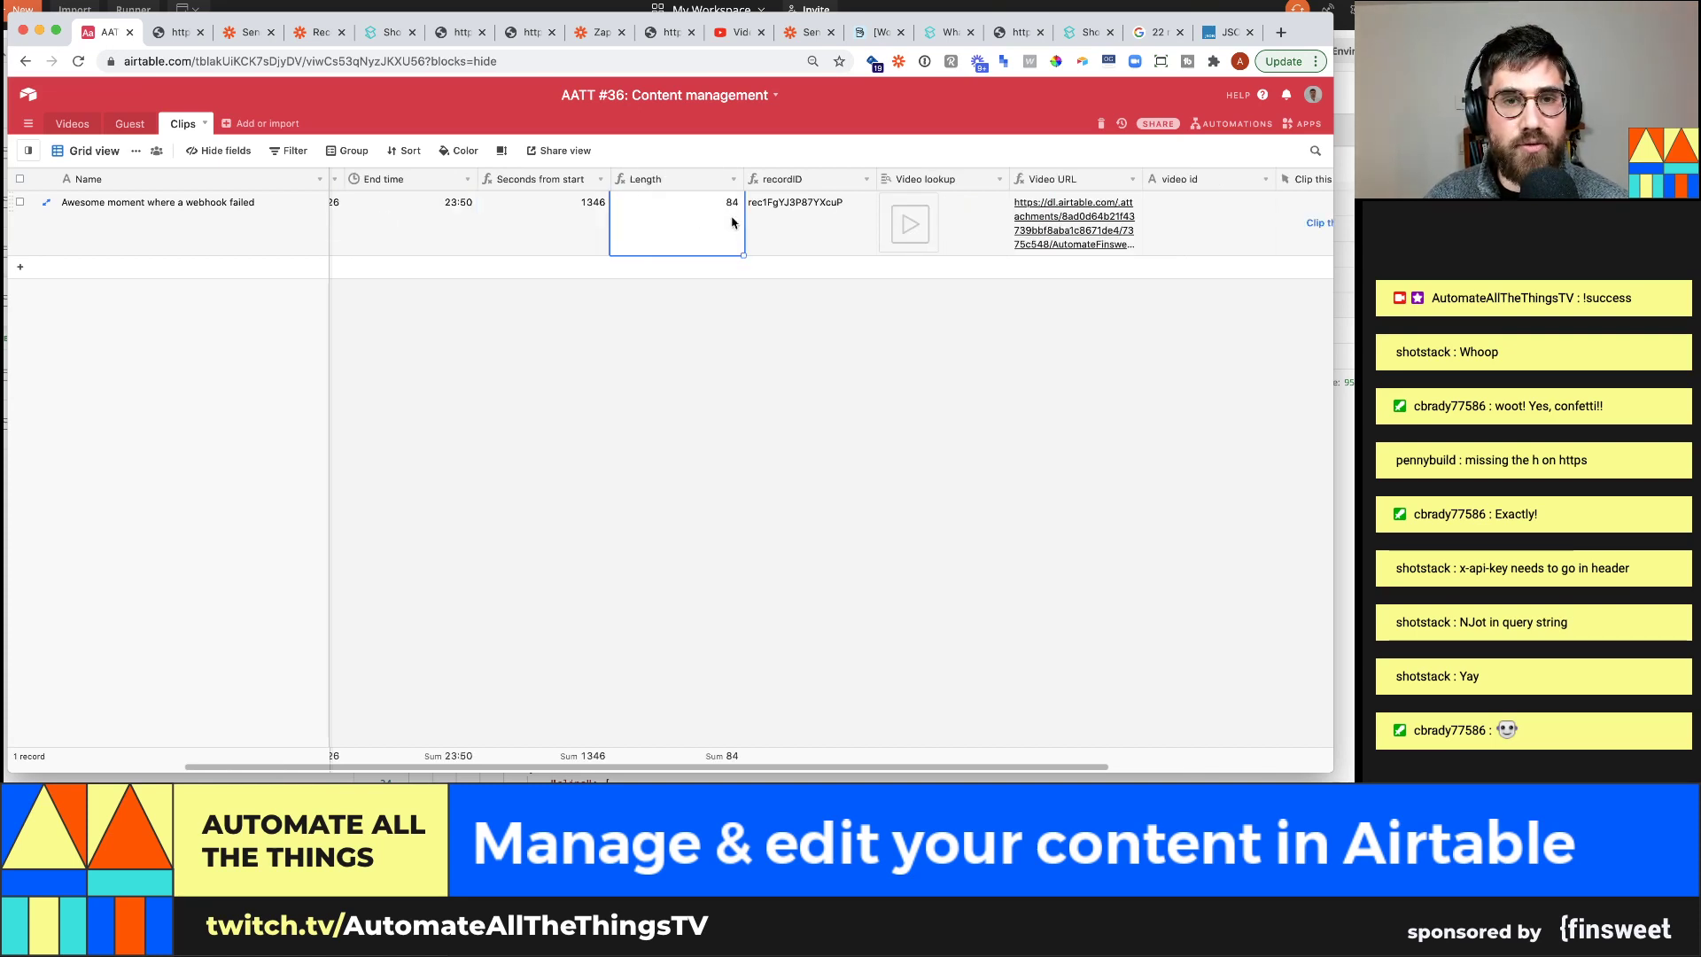
left_click(1245, 238)
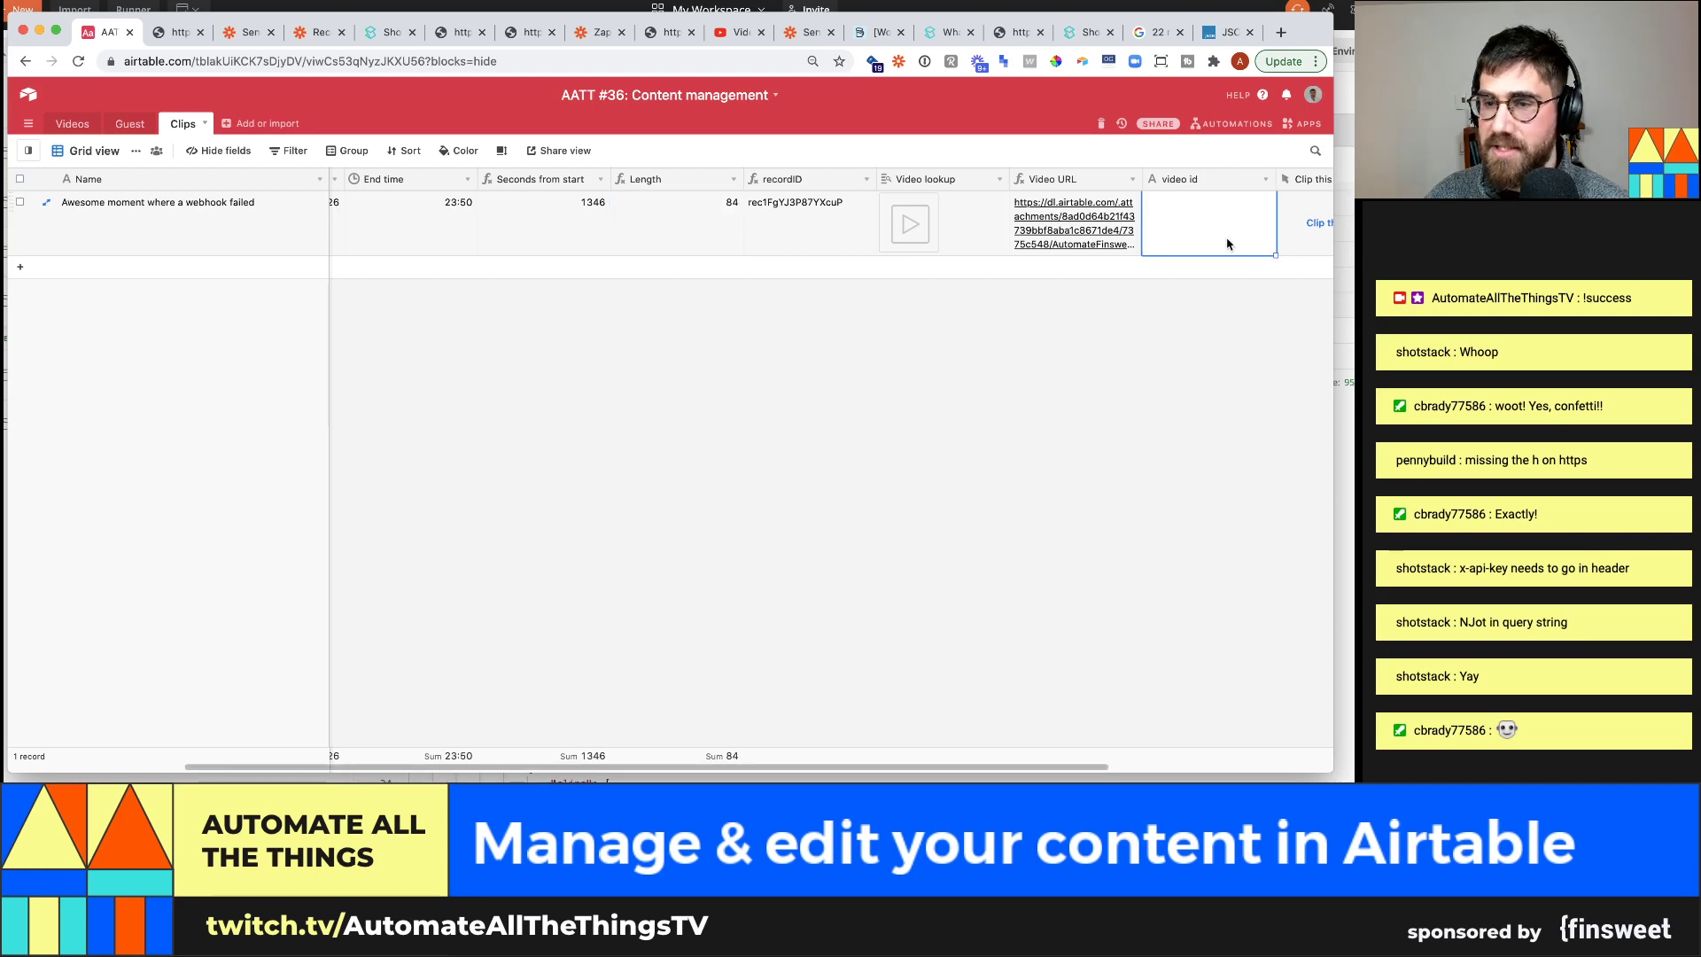
left_click_drag(1059, 767, 1224, 753)
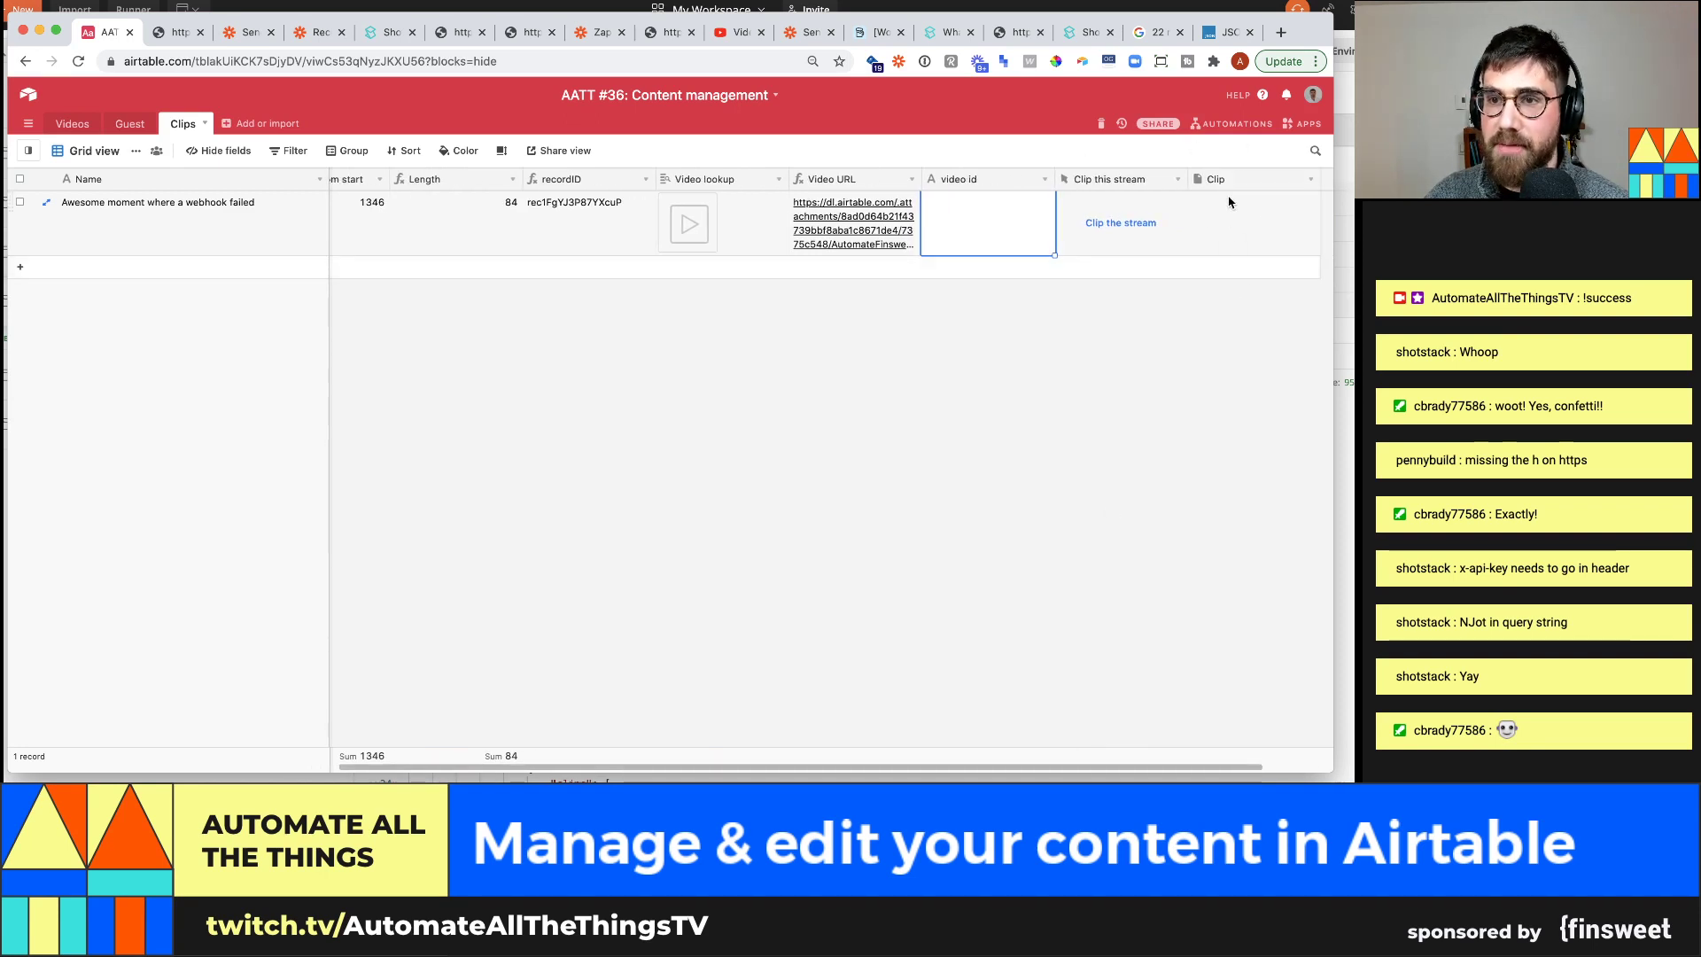
Trigger Clip the stream so the record gets video id 6d00b99c-0f8f-47c8-8923-4a0989afaff1
left_click(1118, 226)
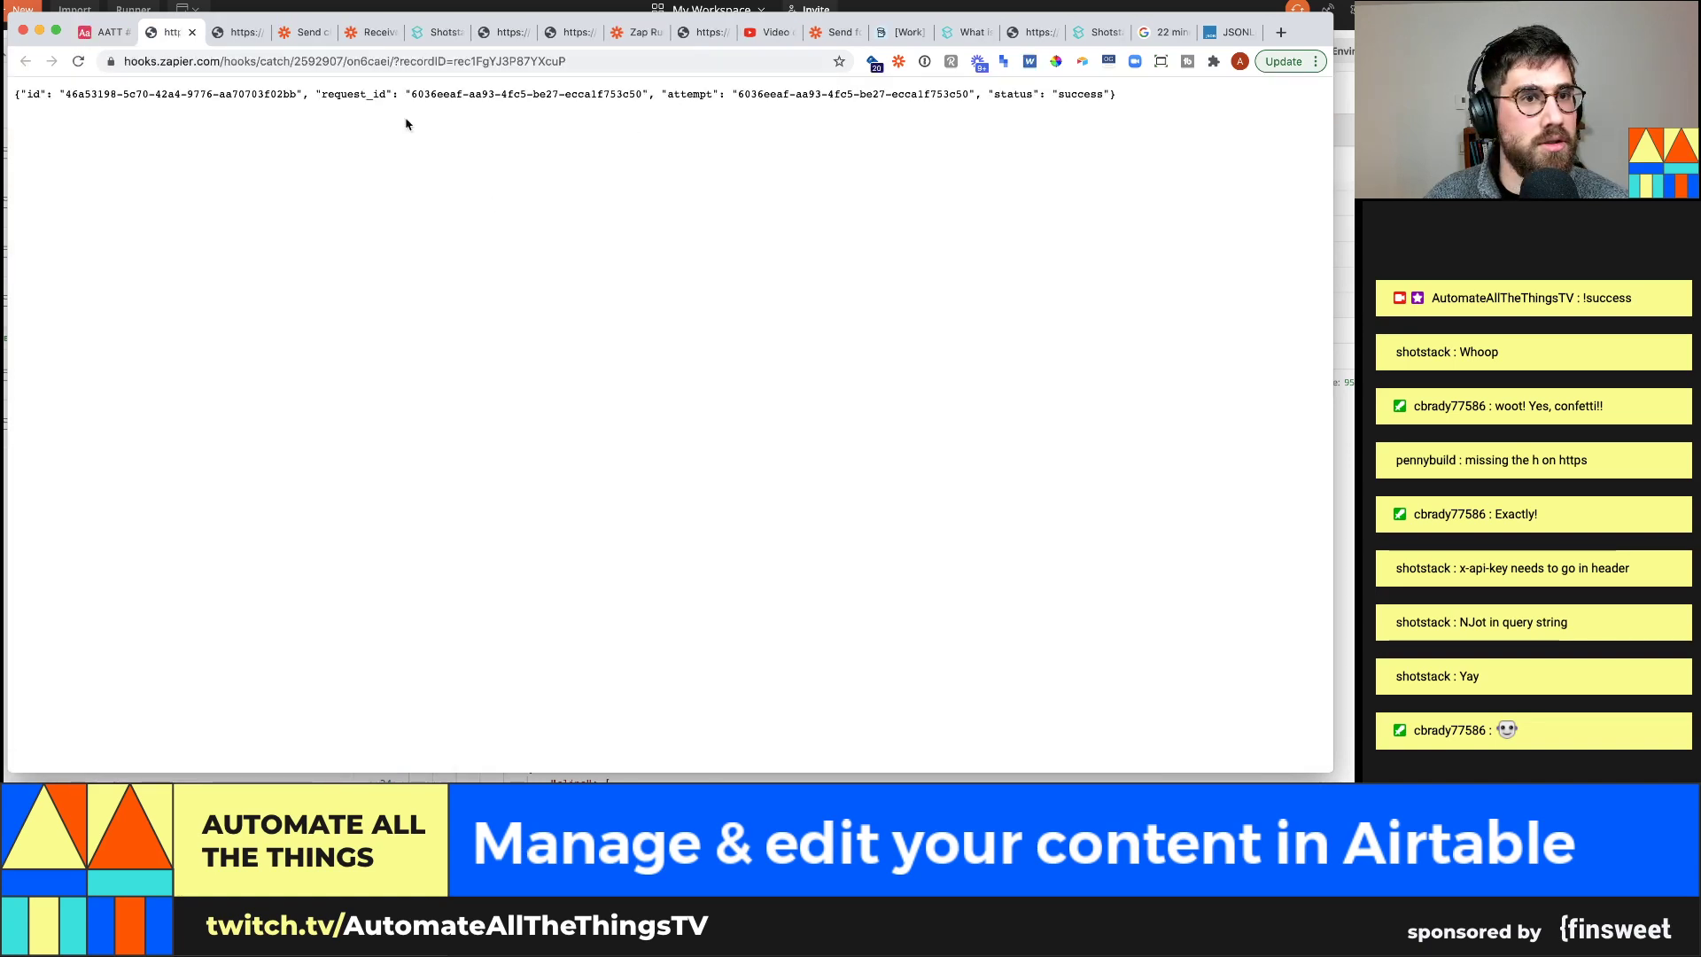
left_click(115, 36)
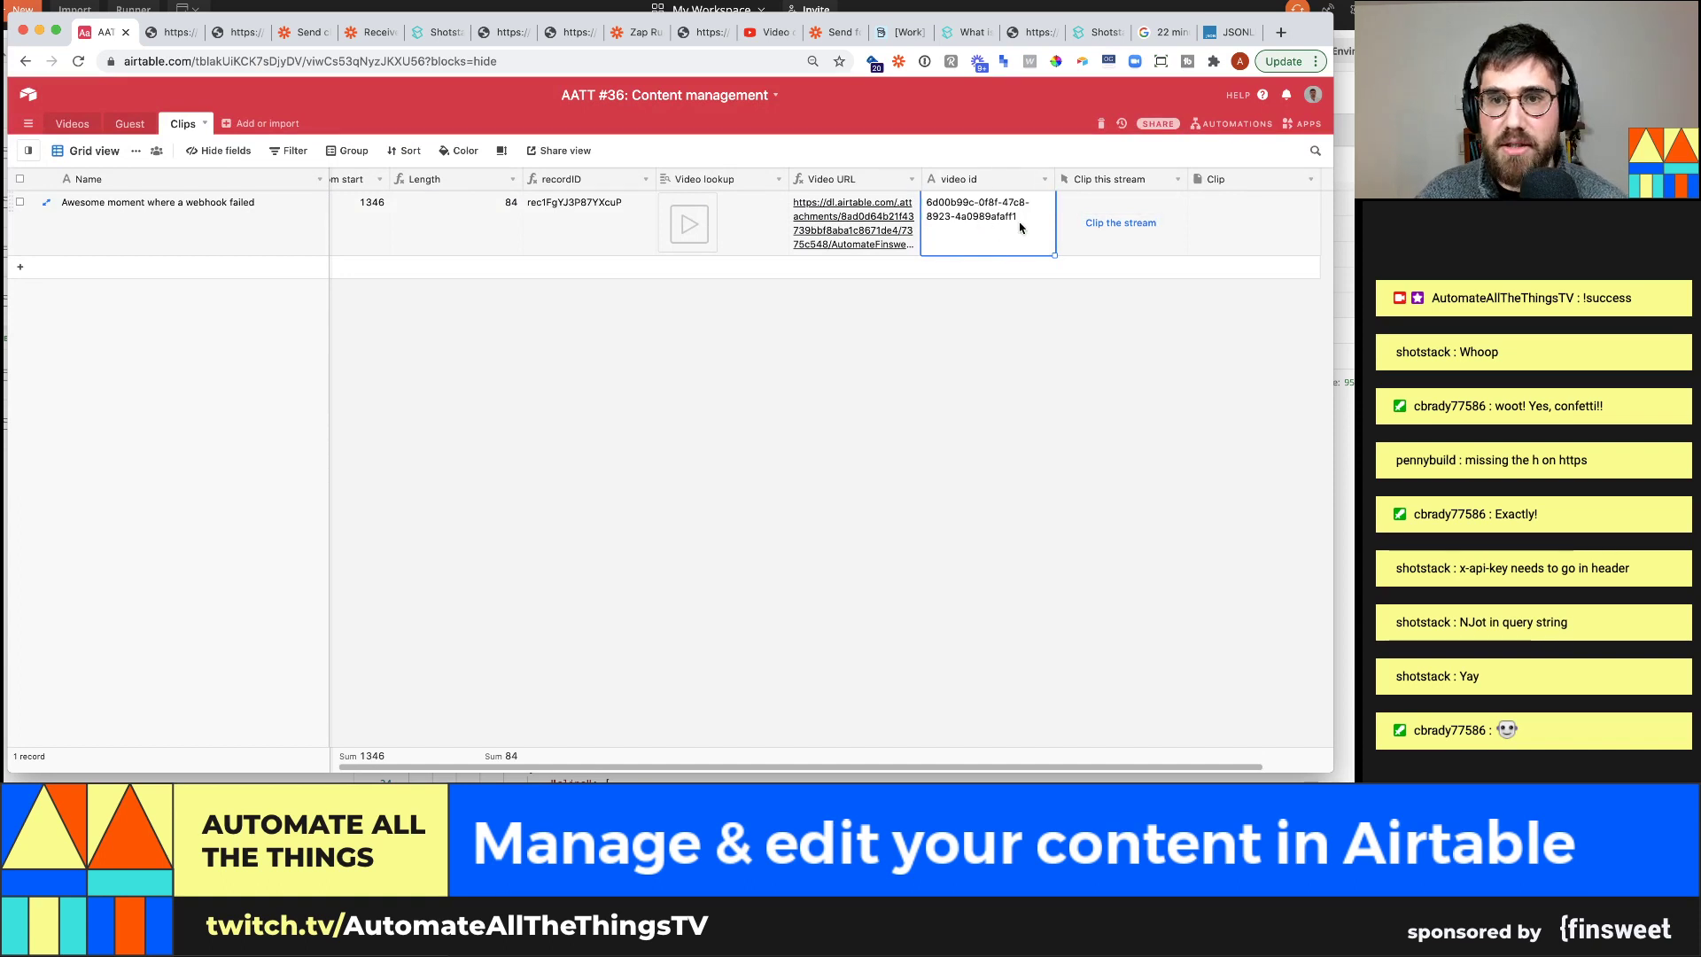
In Postman, confirm render 6d00b99c-0f8f-47c8-8923-4a0989afaff1 is still rendering, then return to Airtable
left_click(1344, 486)
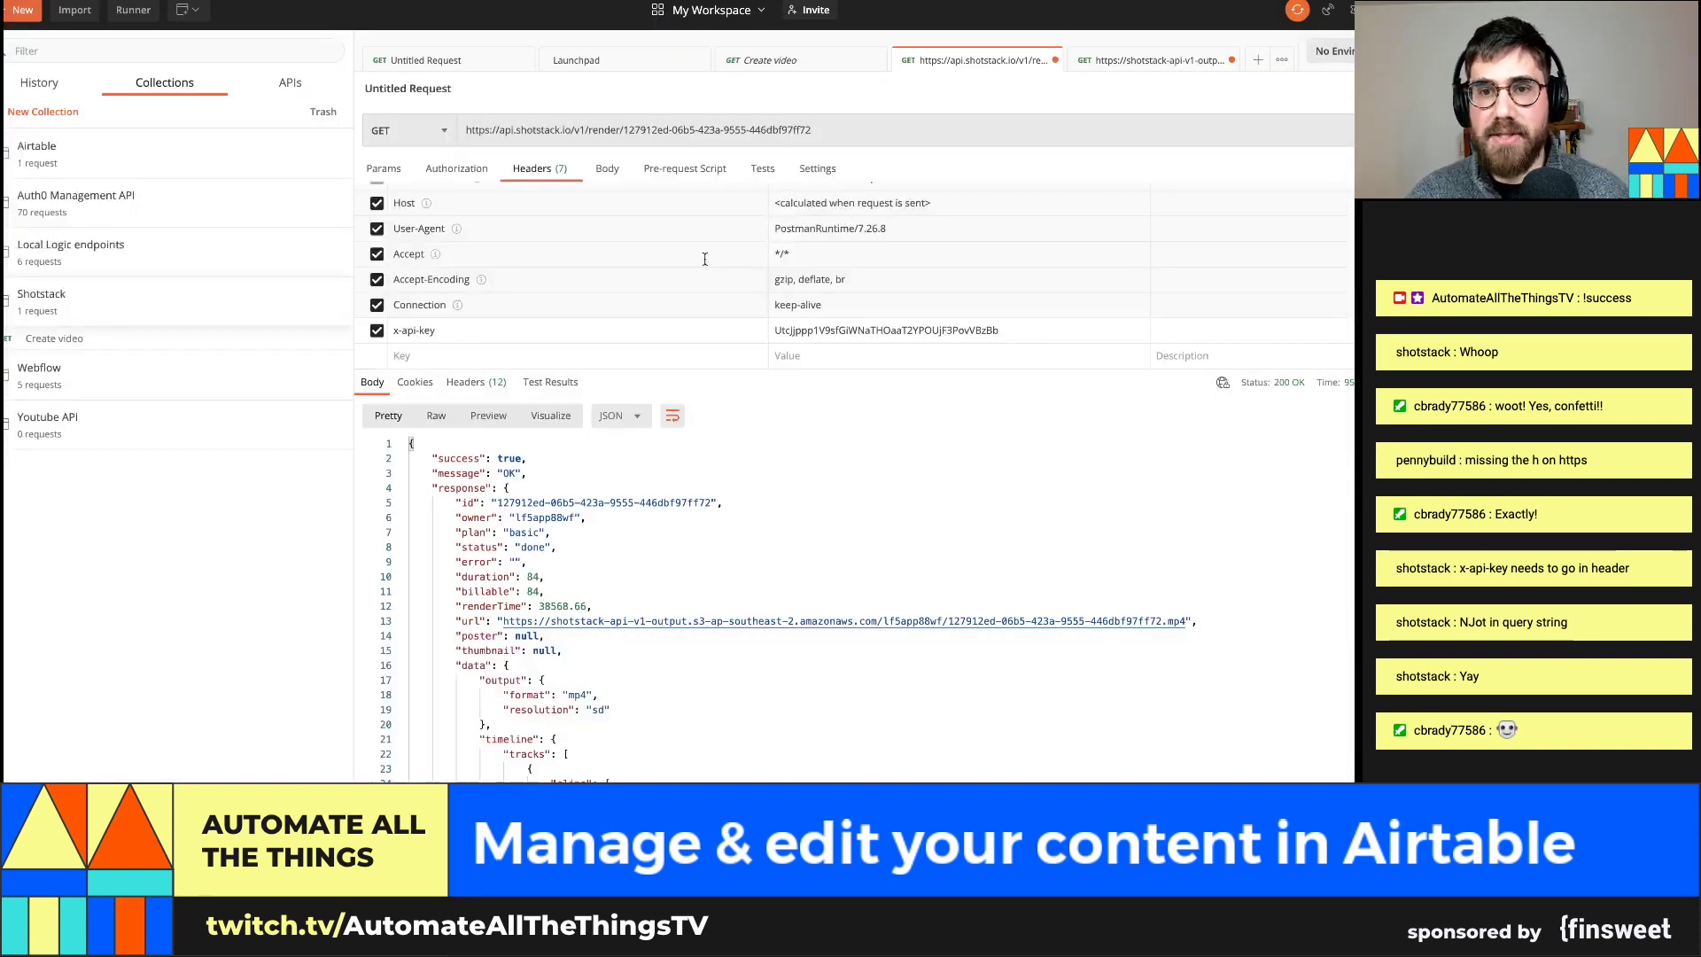
left_click(824, 332)
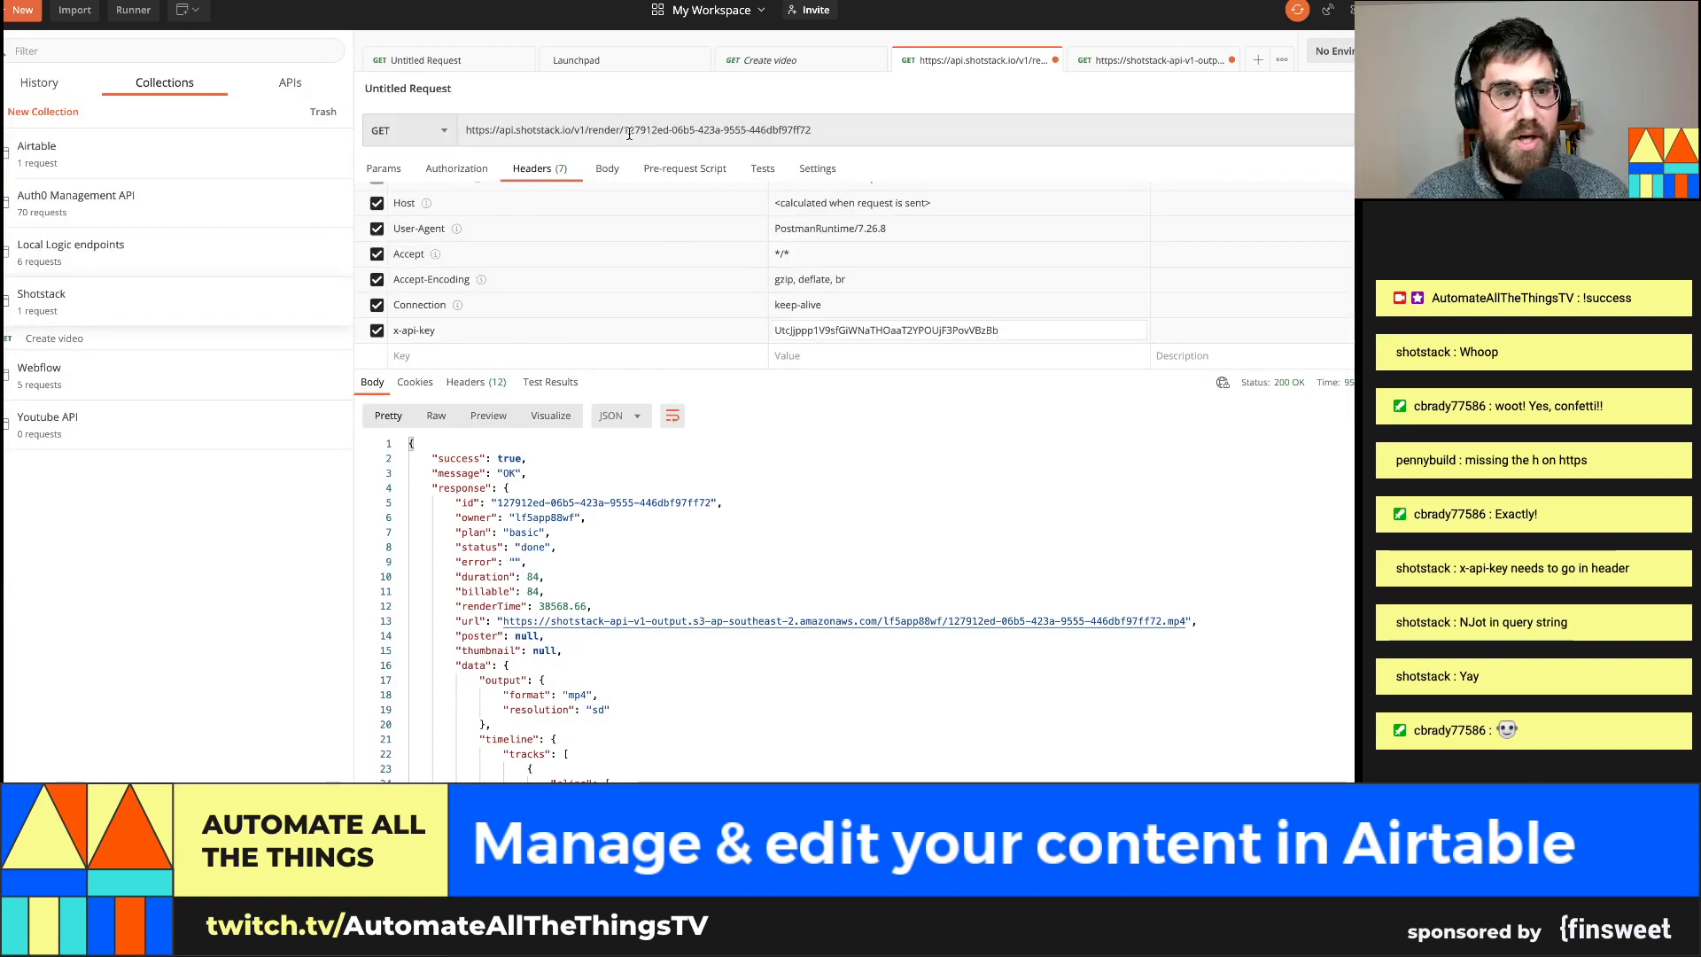
left_click_drag(625, 131, 813, 131)
type("6d00b99c-0f8f-47c8-8923-4a0989afaff1")
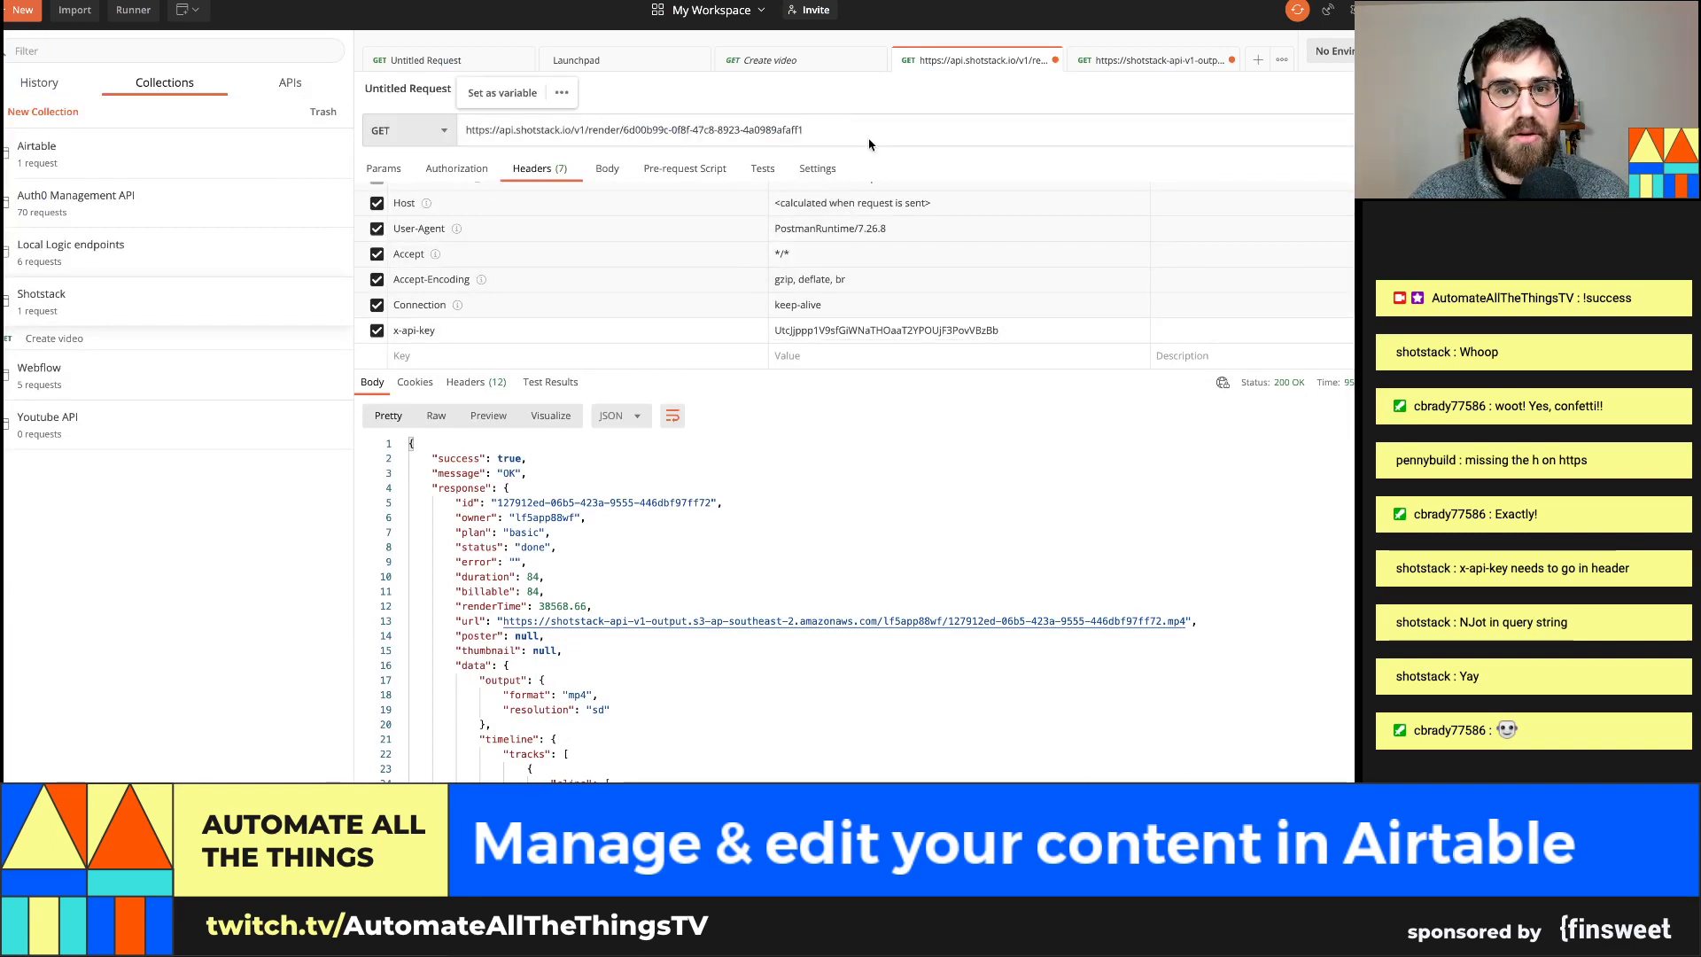
key("ctrl+Return")
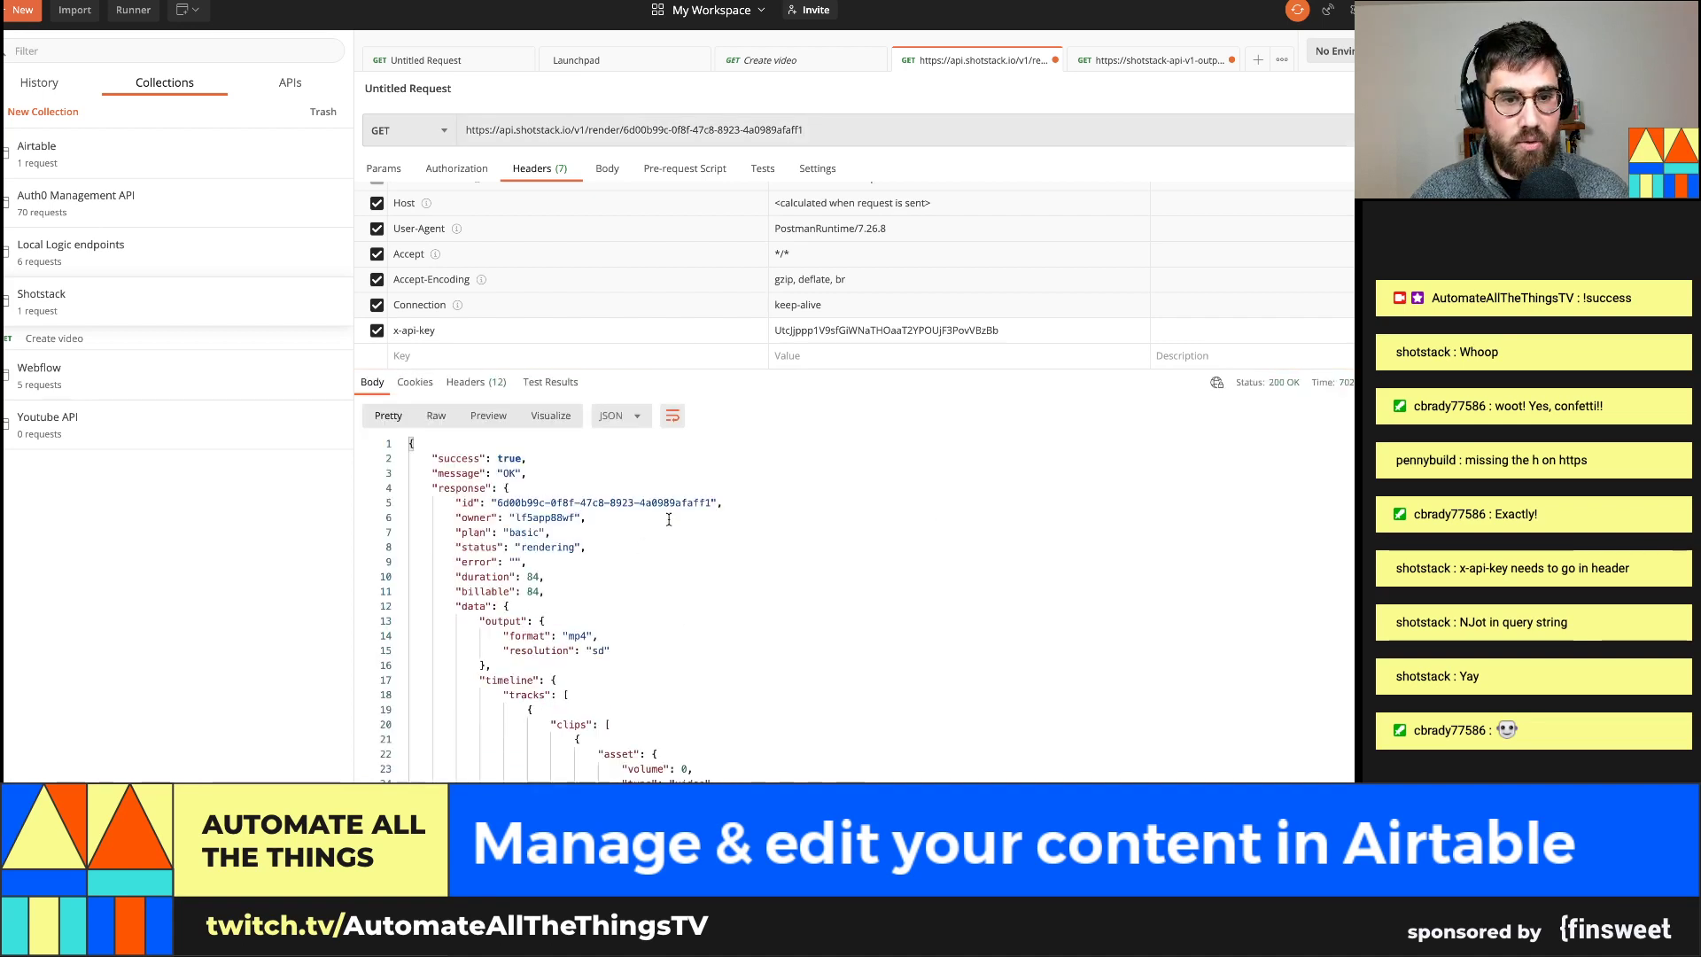
scroll(669, 520, "down", 1)
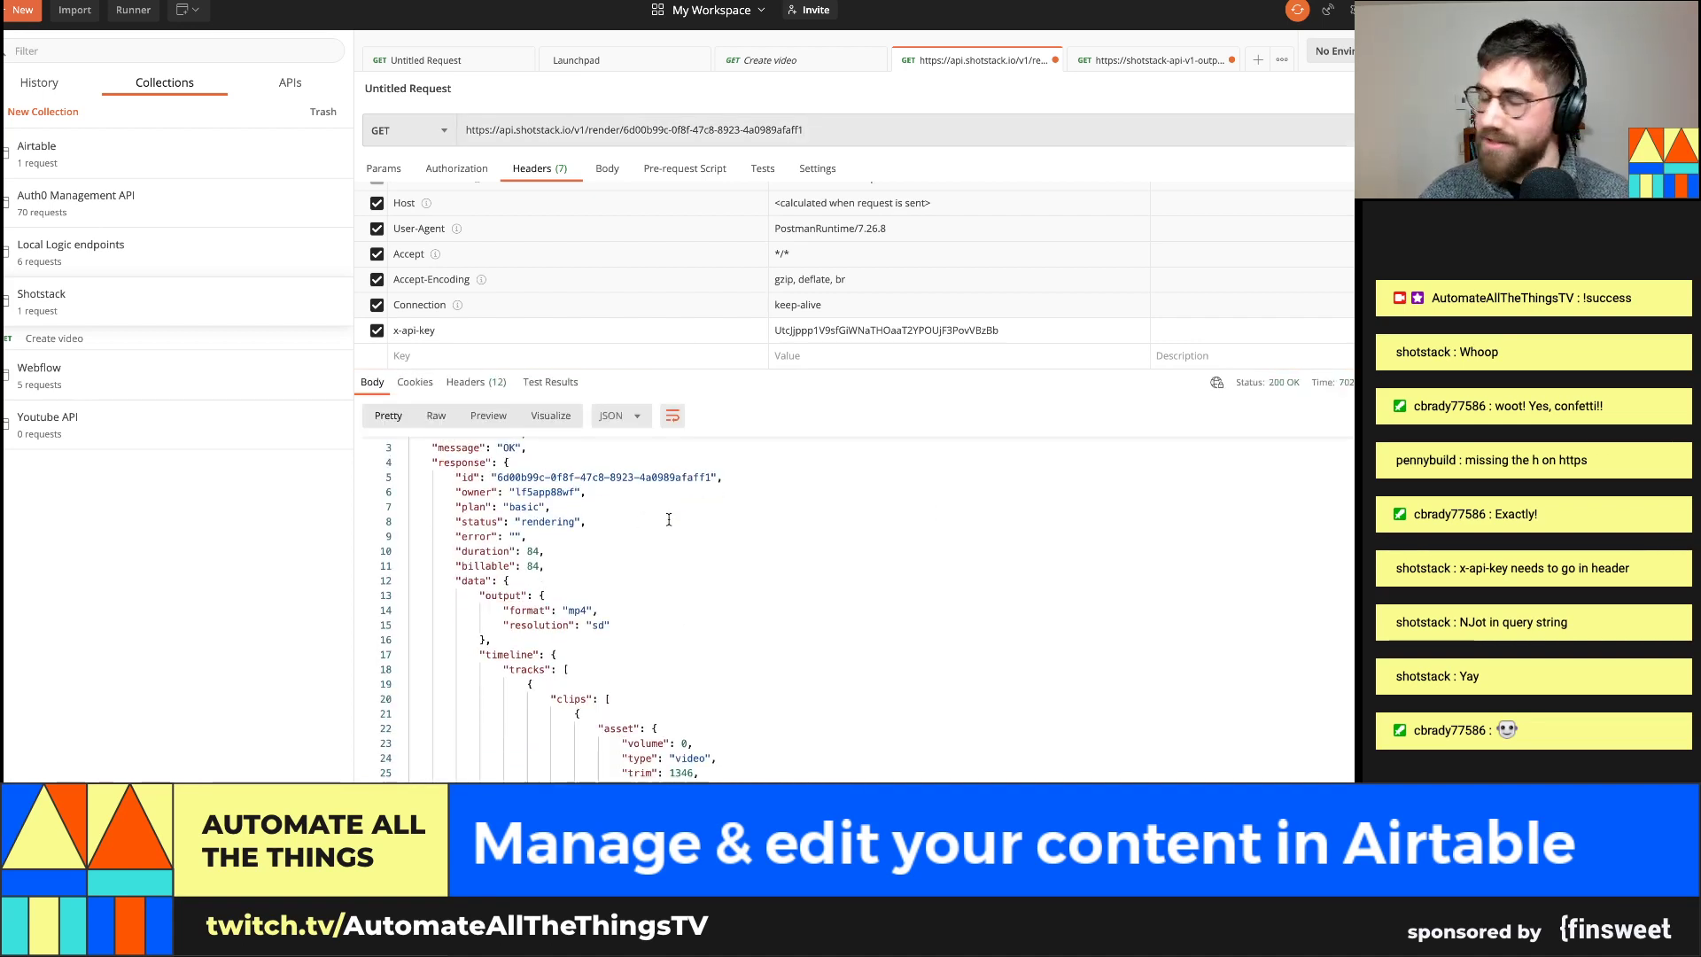
key("super+Tab")
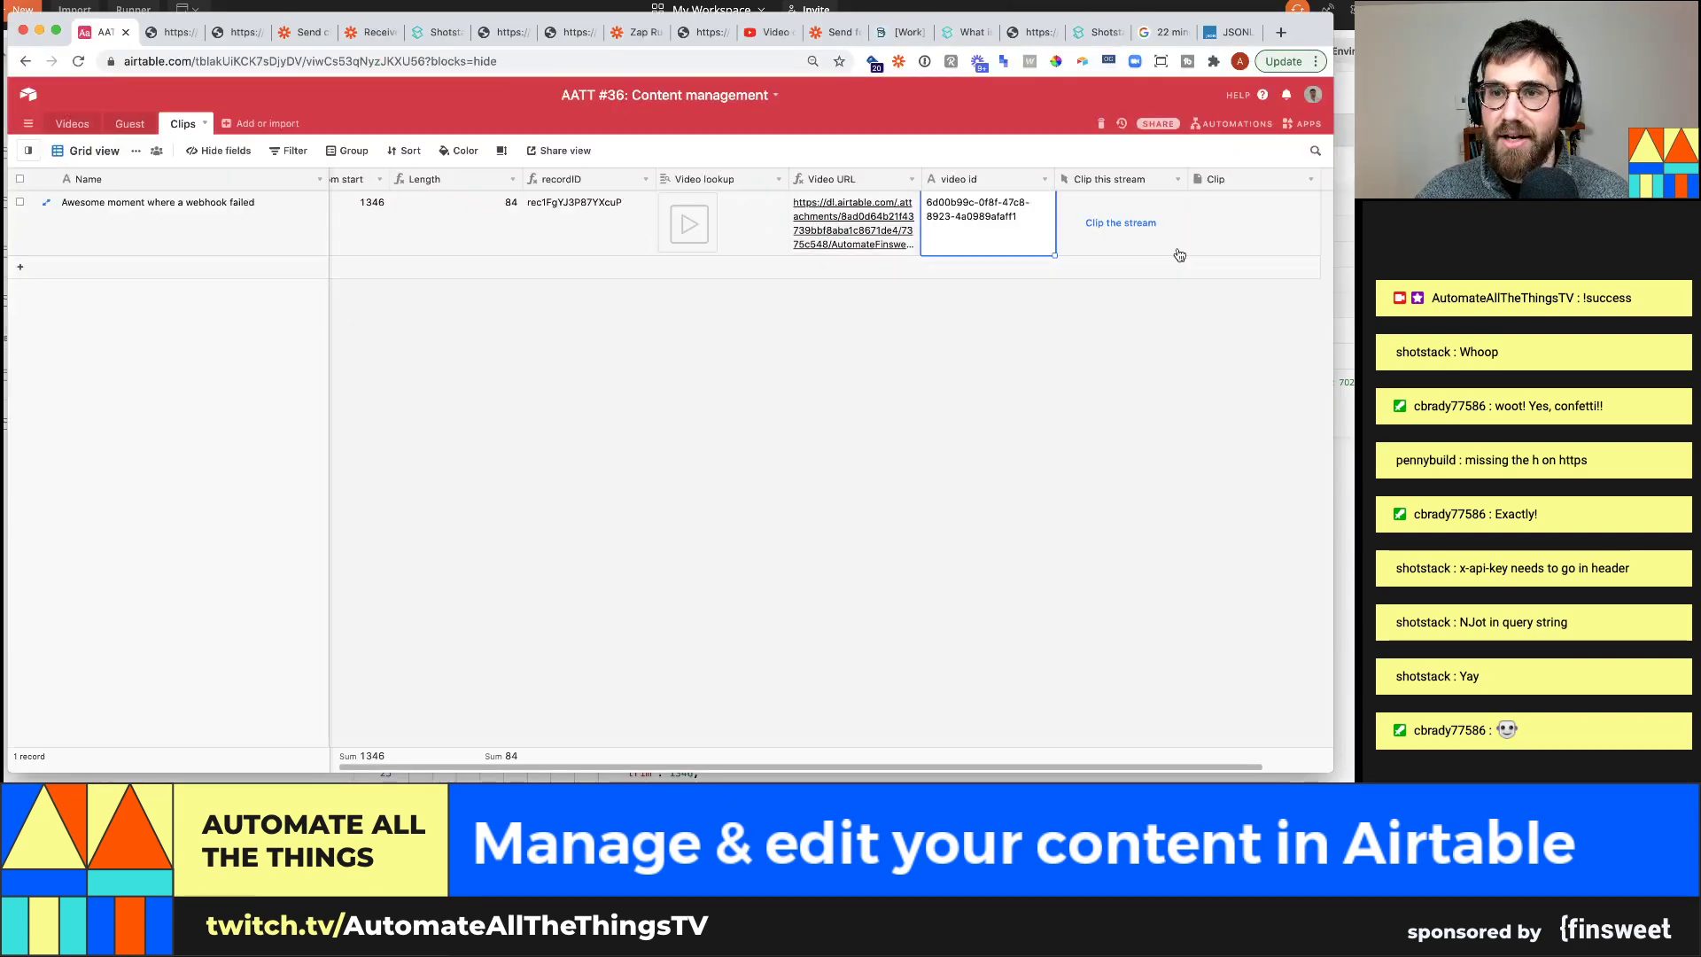